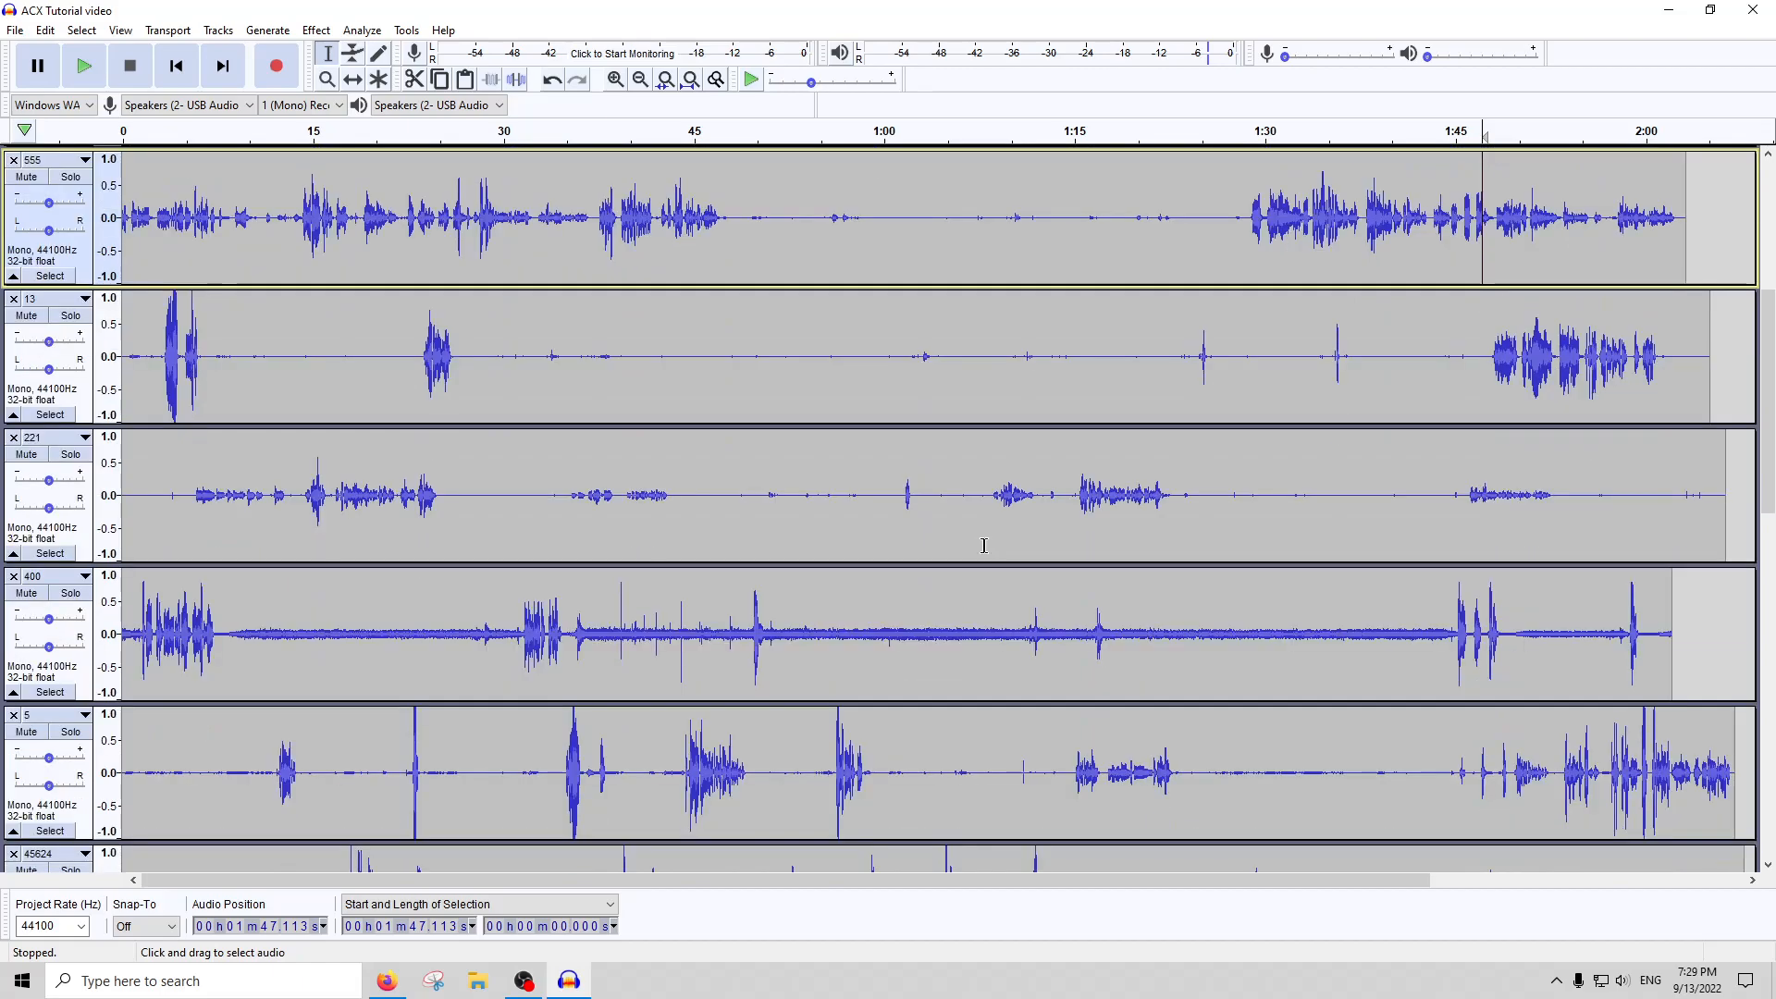
Look through the waveforms of all the tracks, comparing their speech levels, quiet stretches and background noise
{"action": "scroll", "coordinate": [971, 545], "scroll_direction": "down", "scroll_amount": 5}
{"action": "scroll", "coordinate": [961, 555], "scroll_direction": "down", "scroll_amount": 8}
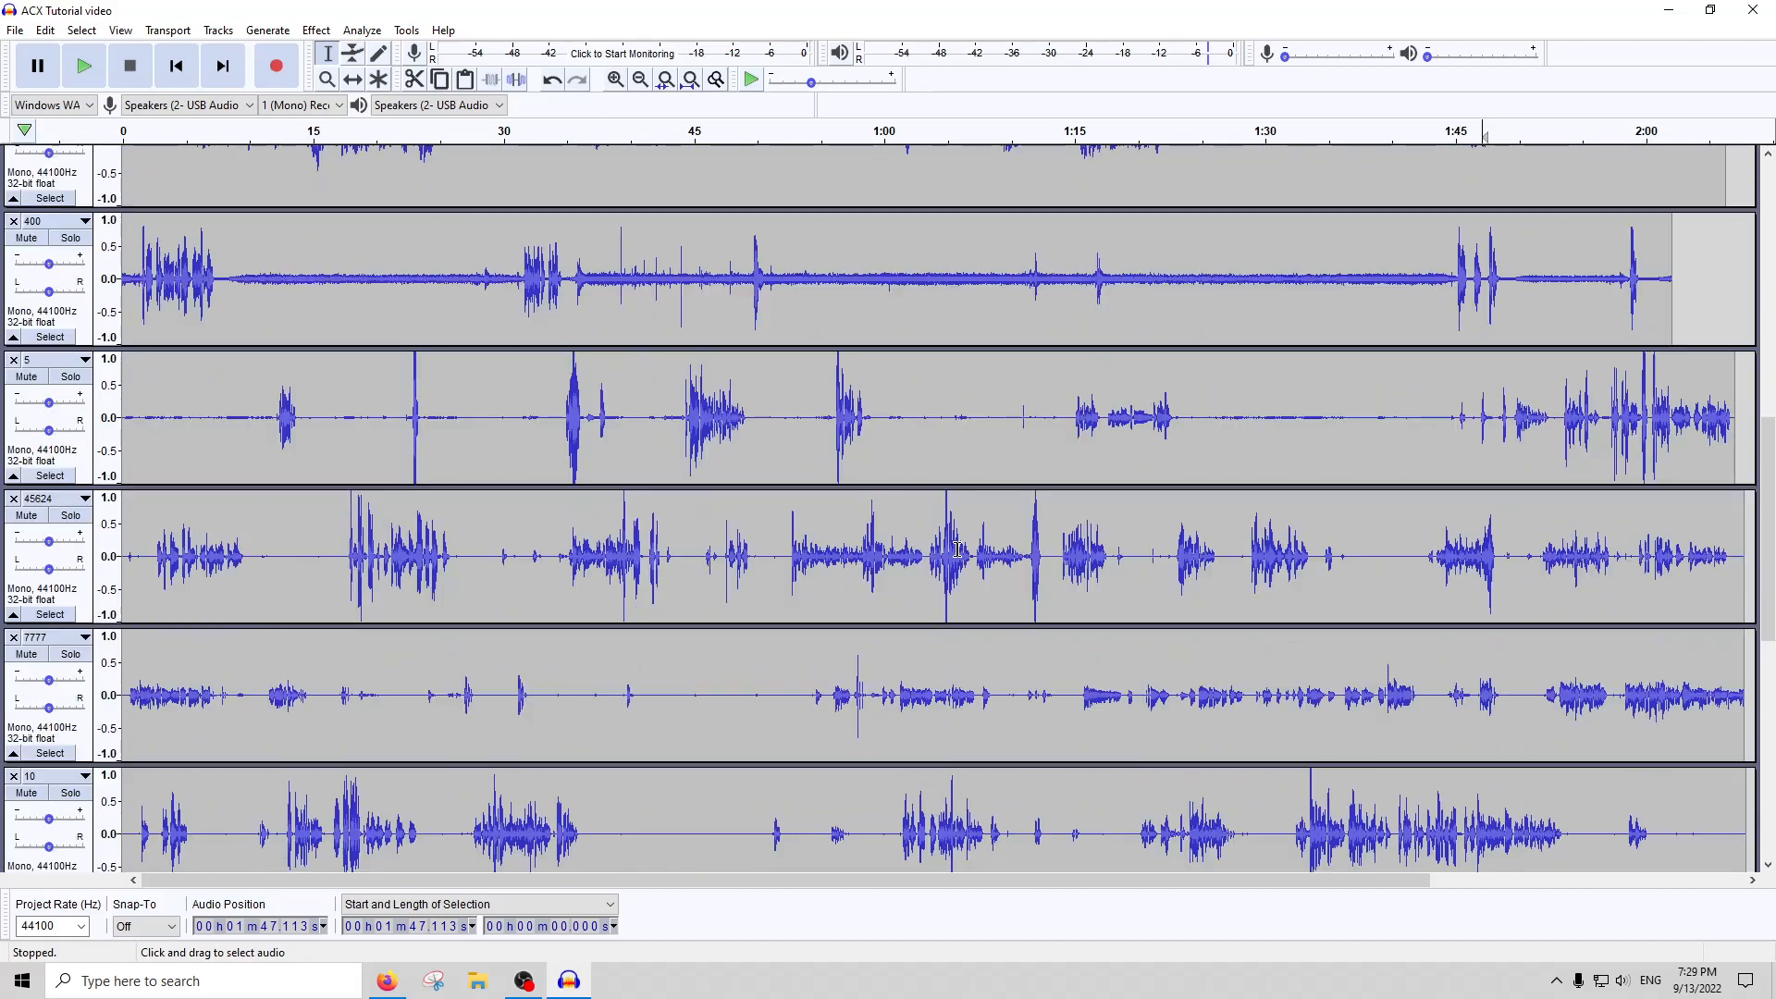
{"action": "scroll", "coordinate": [951, 592], "scroll_direction": "down", "scroll_amount": 6}
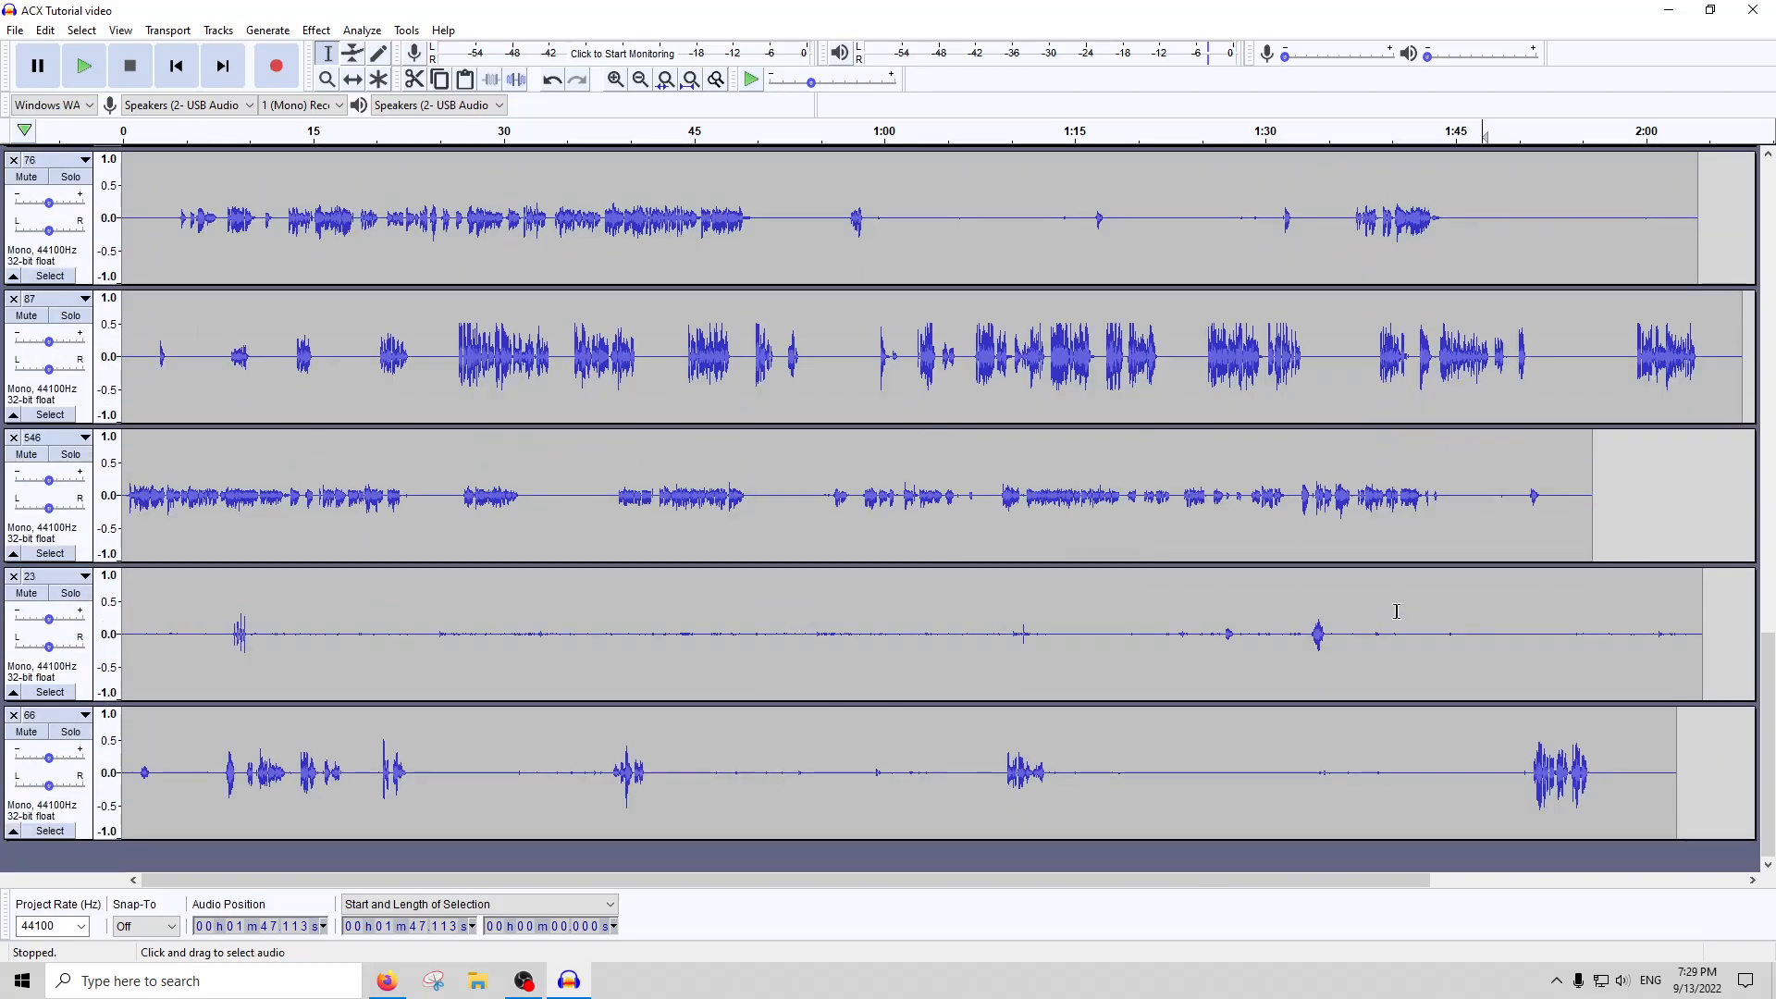
{"action": "left_click_drag", "start_coordinate": [450, 634], "coordinate": [985, 634]}
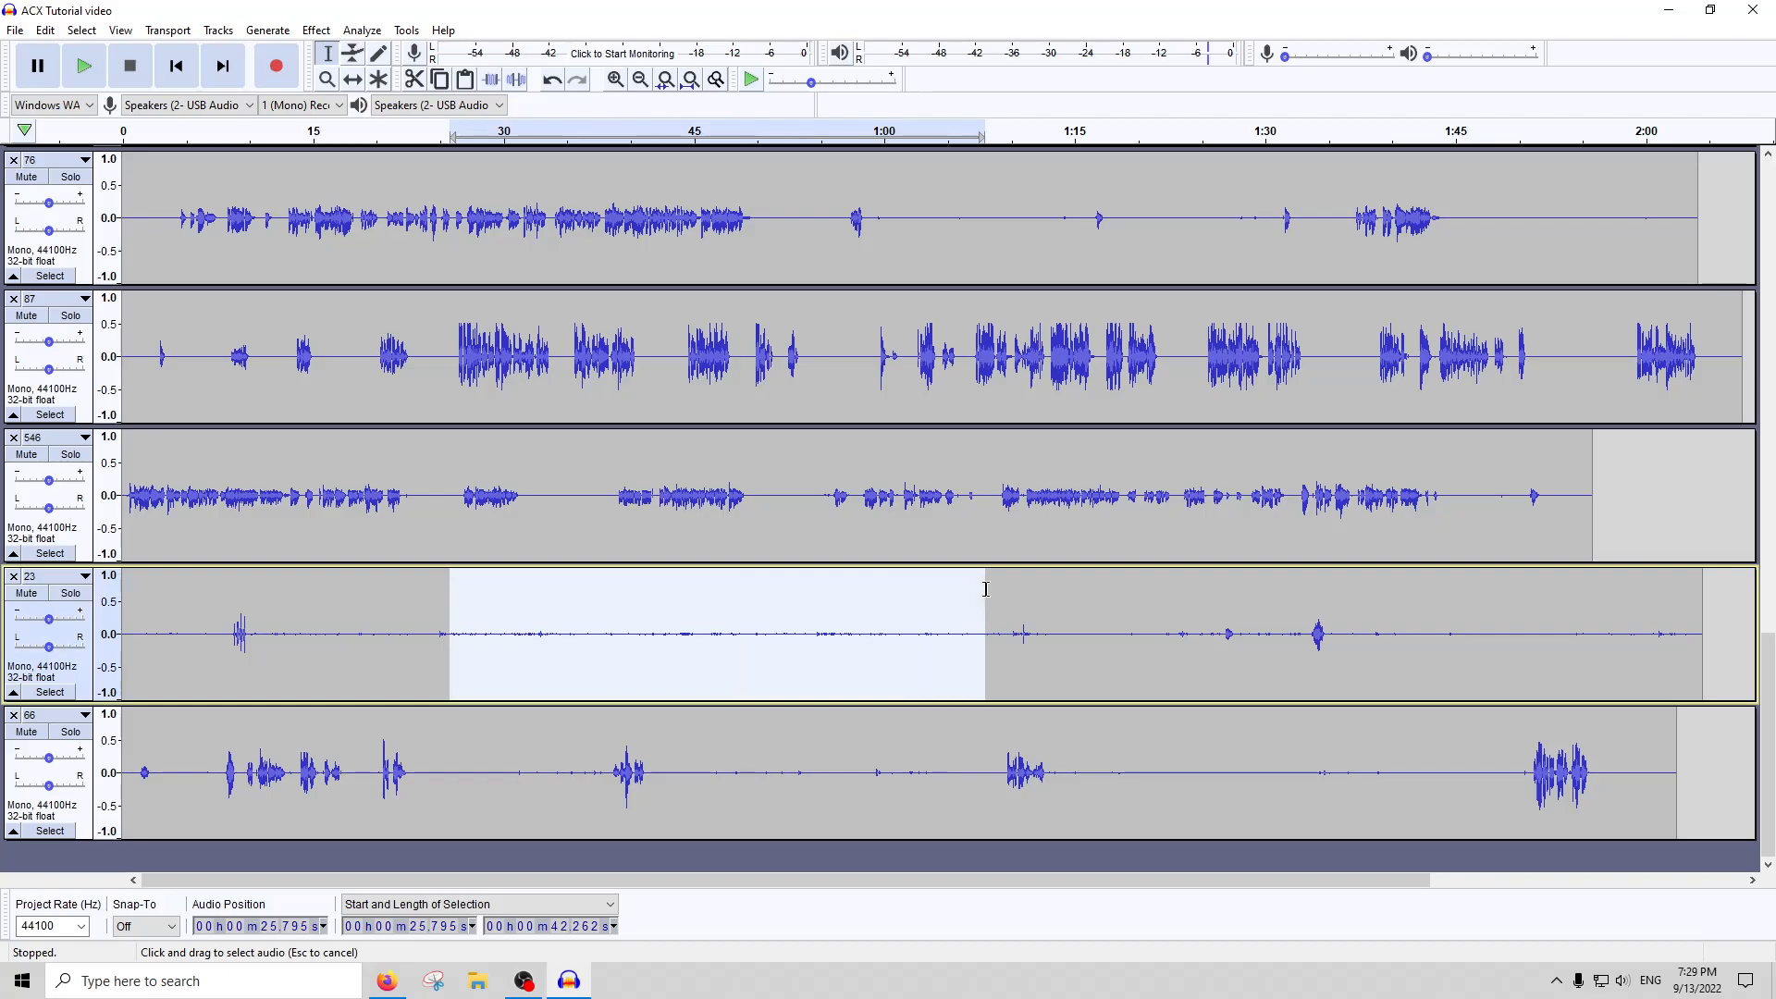
{"action": "scroll", "coordinate": [813, 602], "scroll_direction": "up", "scroll_amount": 14}
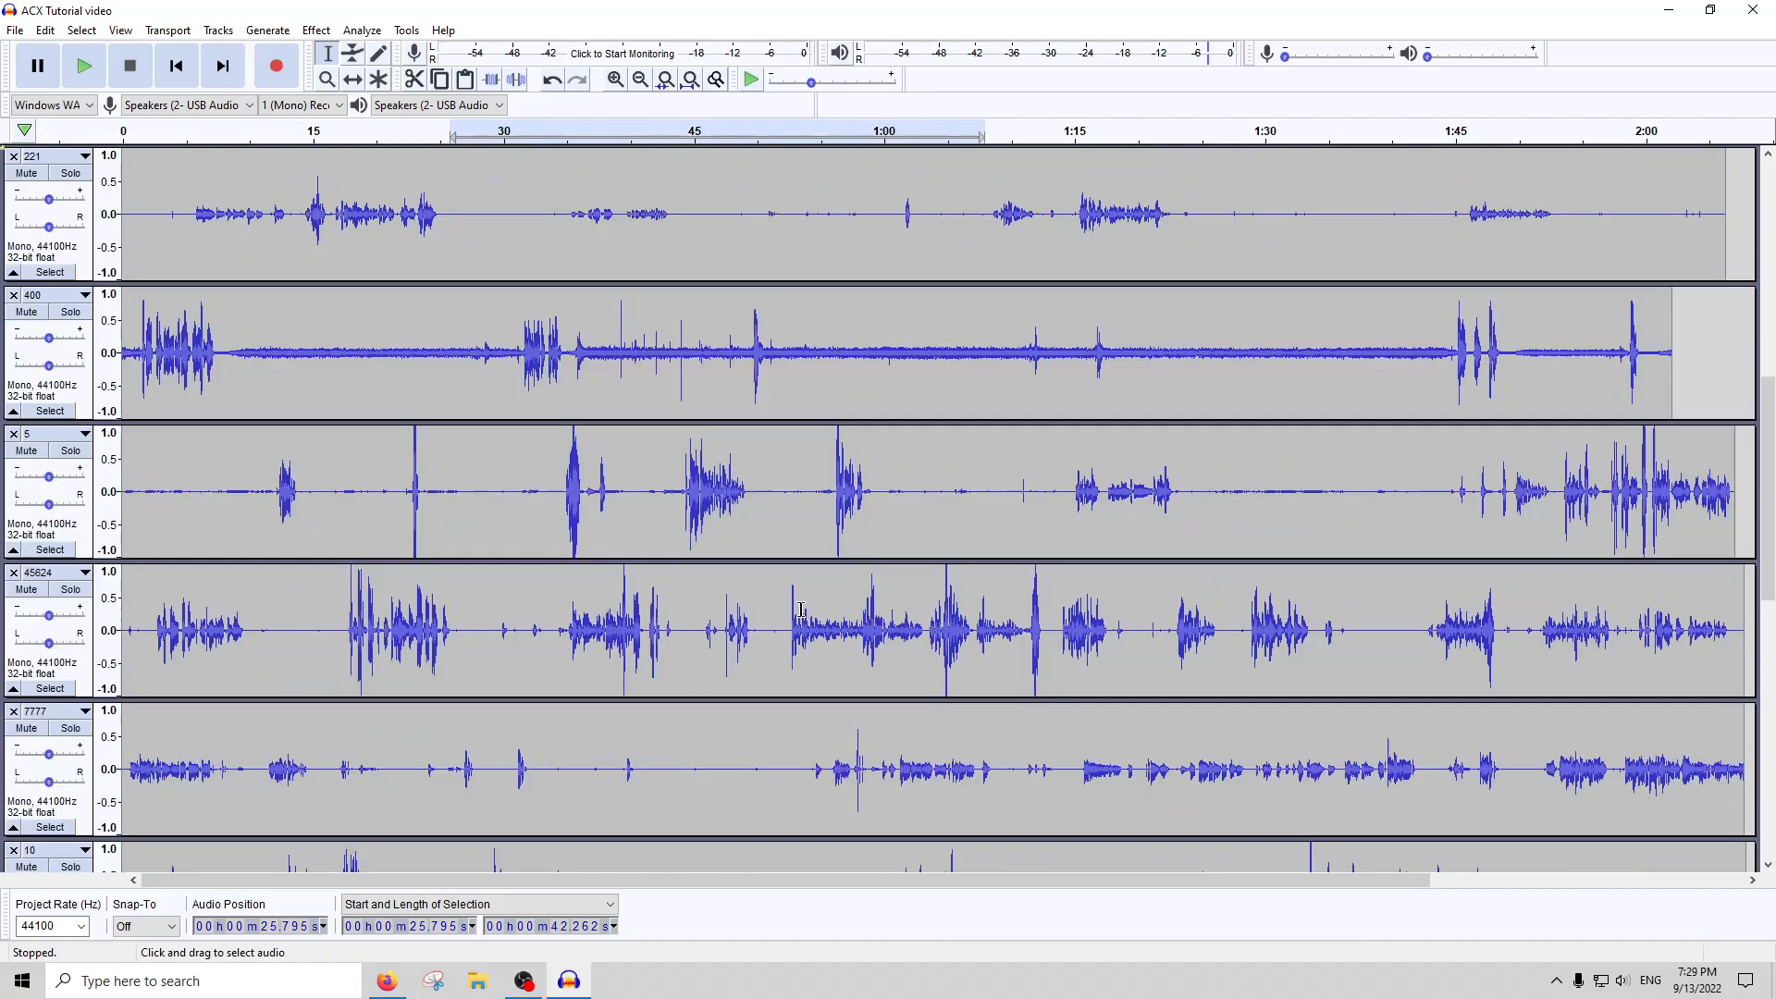
{"action": "left_click_drag", "start_coordinate": [965, 402], "coordinate": [901, 401]}
{"action": "scroll", "coordinate": [916, 411], "scroll_direction": "up", "scroll_amount": 6}
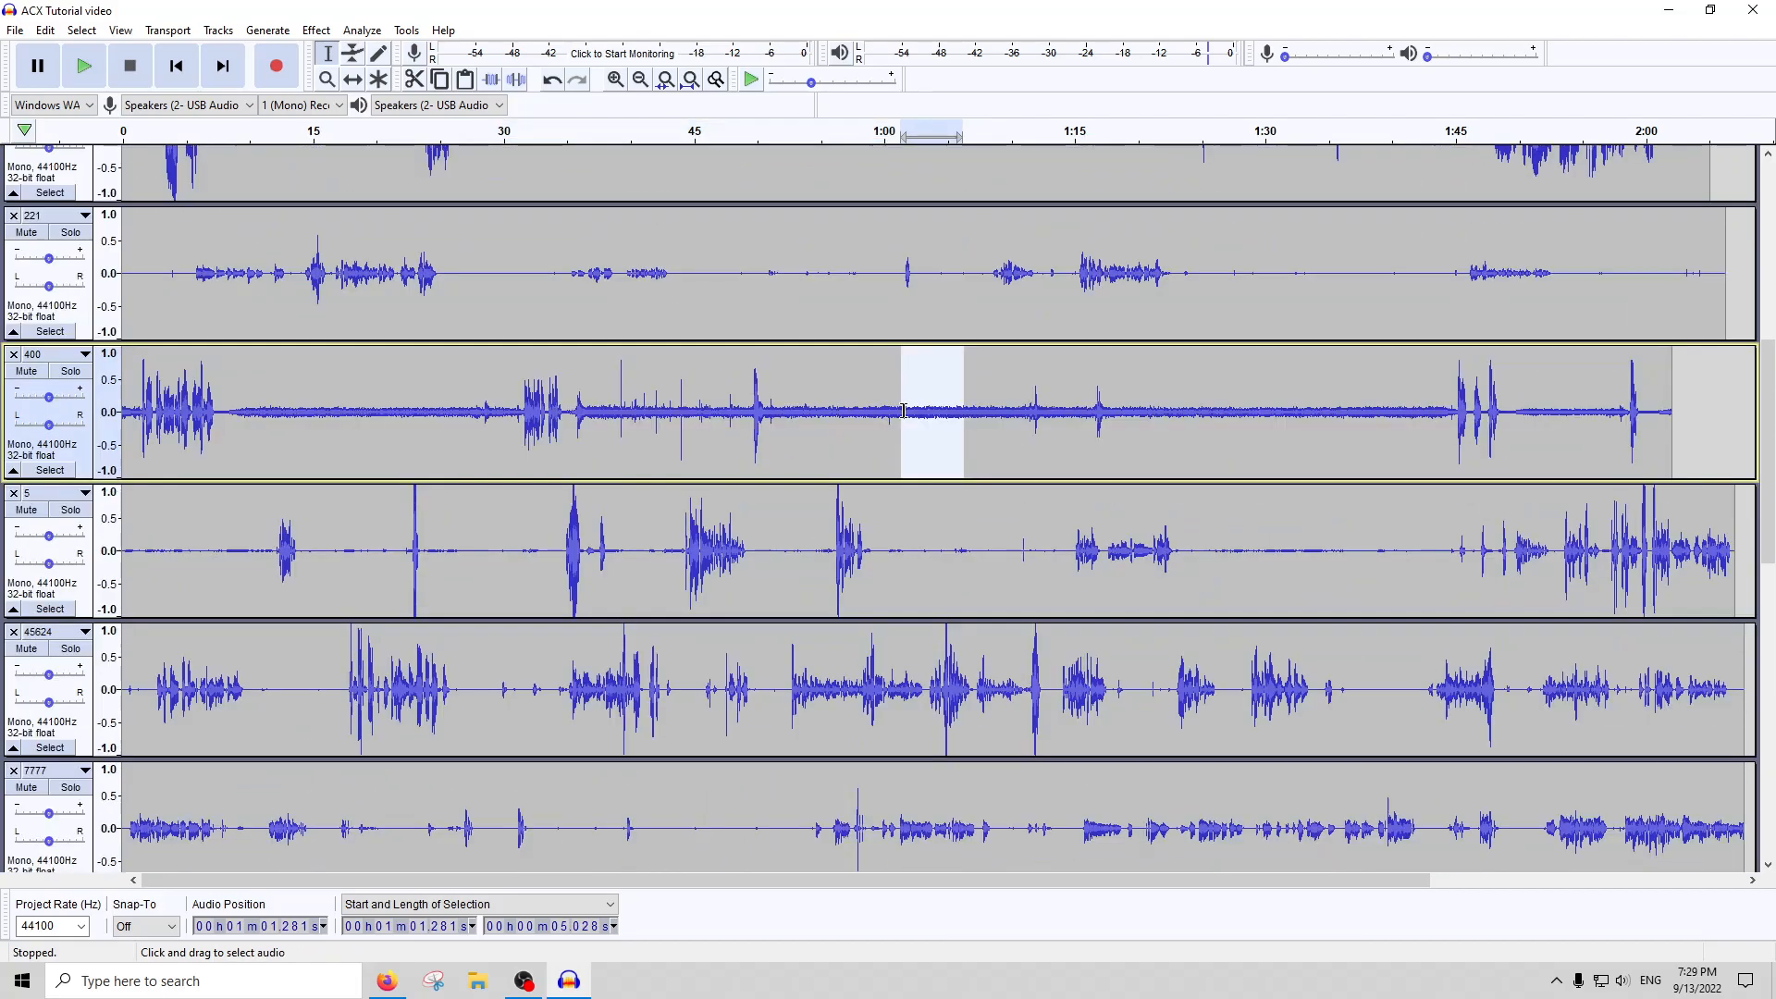
{"action": "scroll", "coordinate": [917, 411], "scroll_direction": "down", "scroll_amount": 11}
{"action": "left_click_drag", "start_coordinate": [773, 749], "coordinate": [436, 749]}
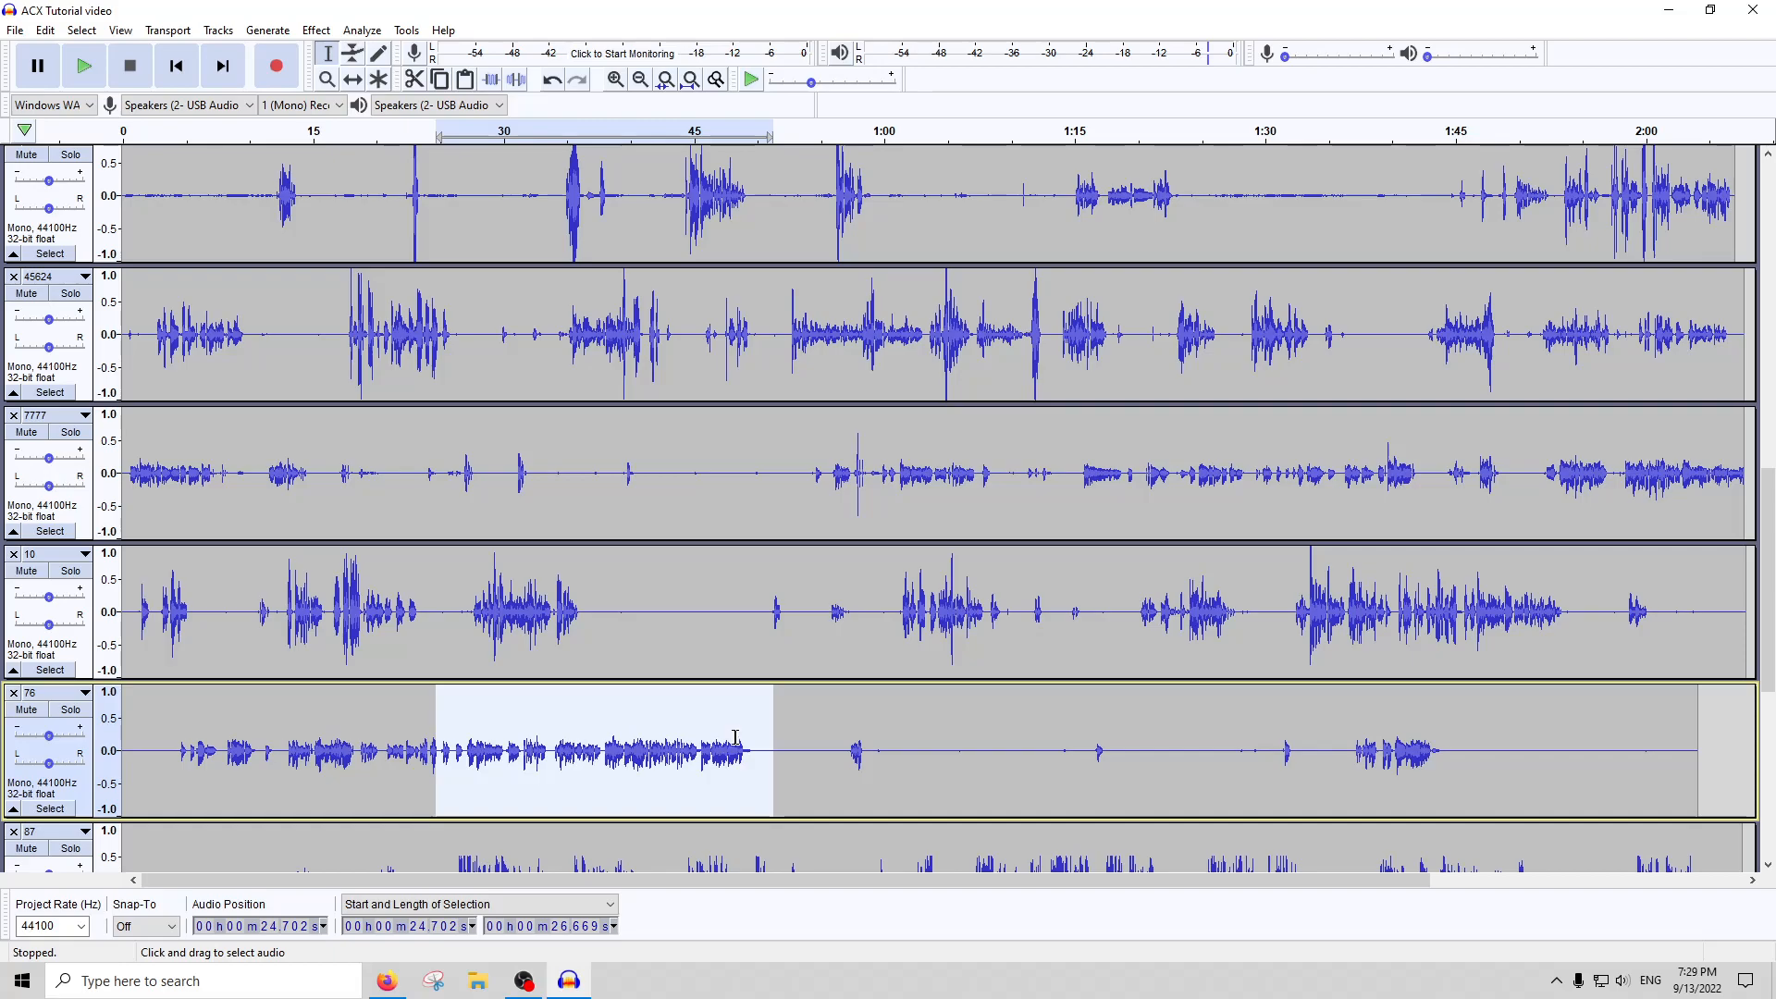
{"action": "left_click", "coordinate": [492, 560]}
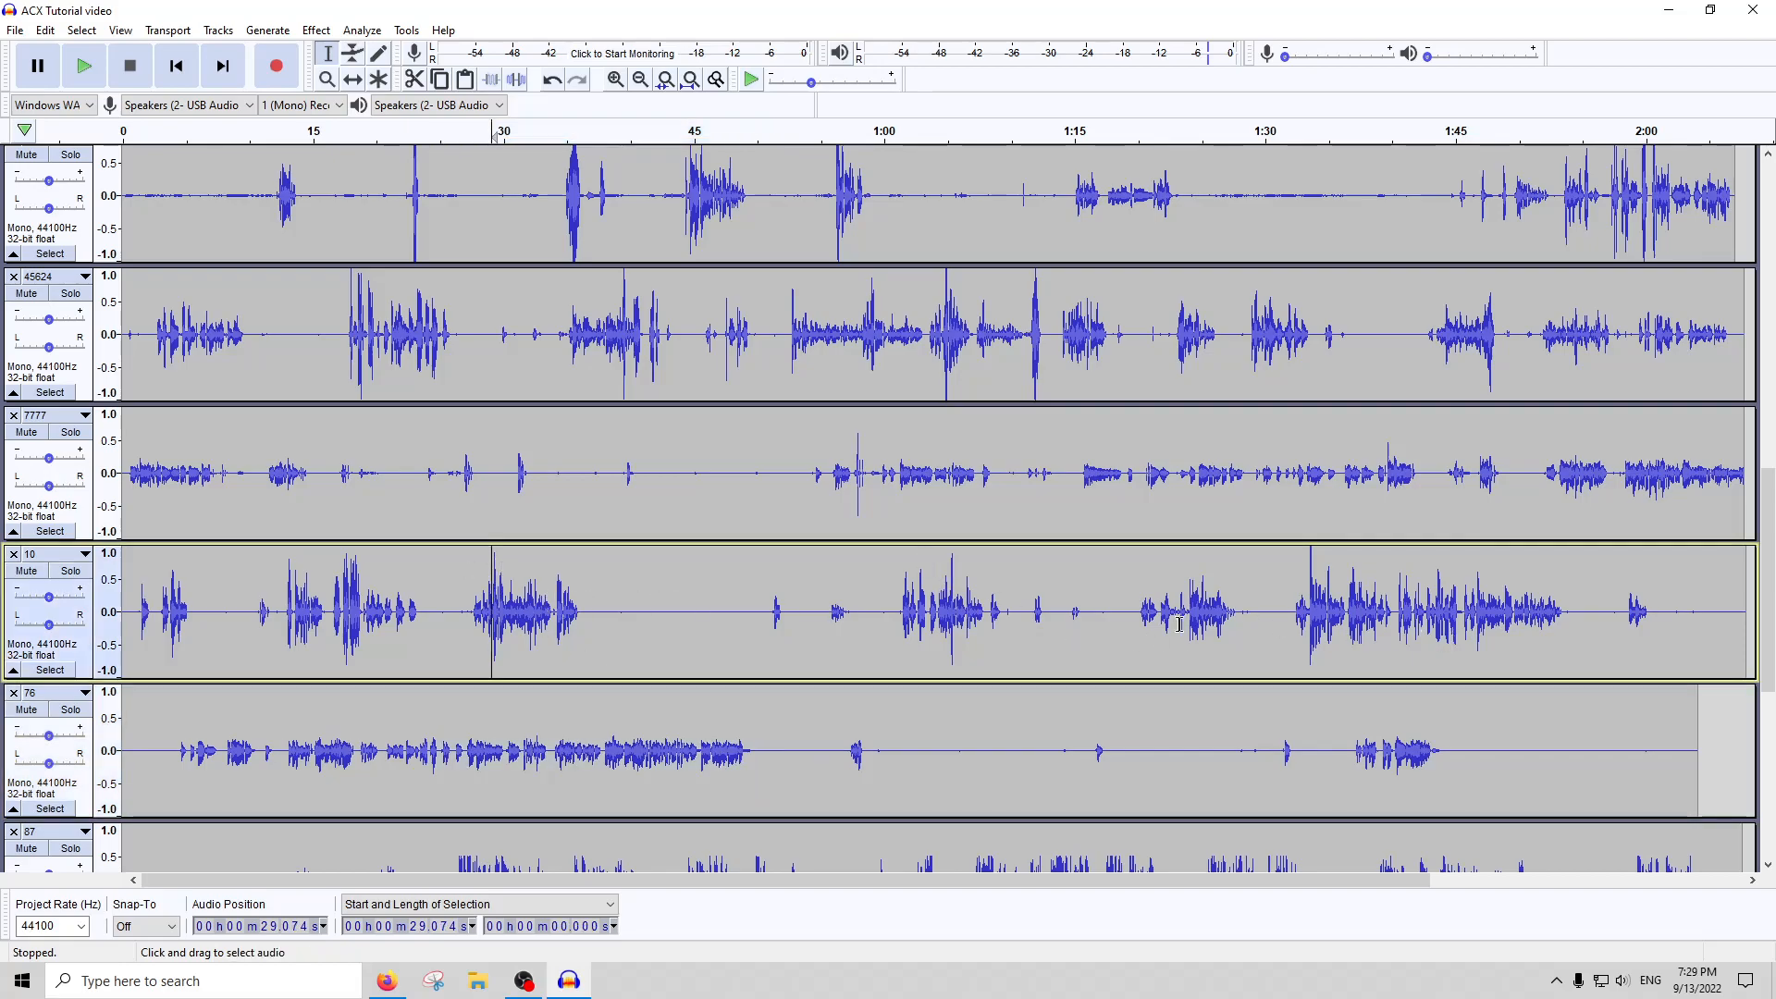
{"action": "scroll", "coordinate": [1104, 570], "scroll_direction": "up", "scroll_amount": 5}
{"action": "scroll", "coordinate": [774, 567], "scroll_direction": "up", "scroll_amount": 3}
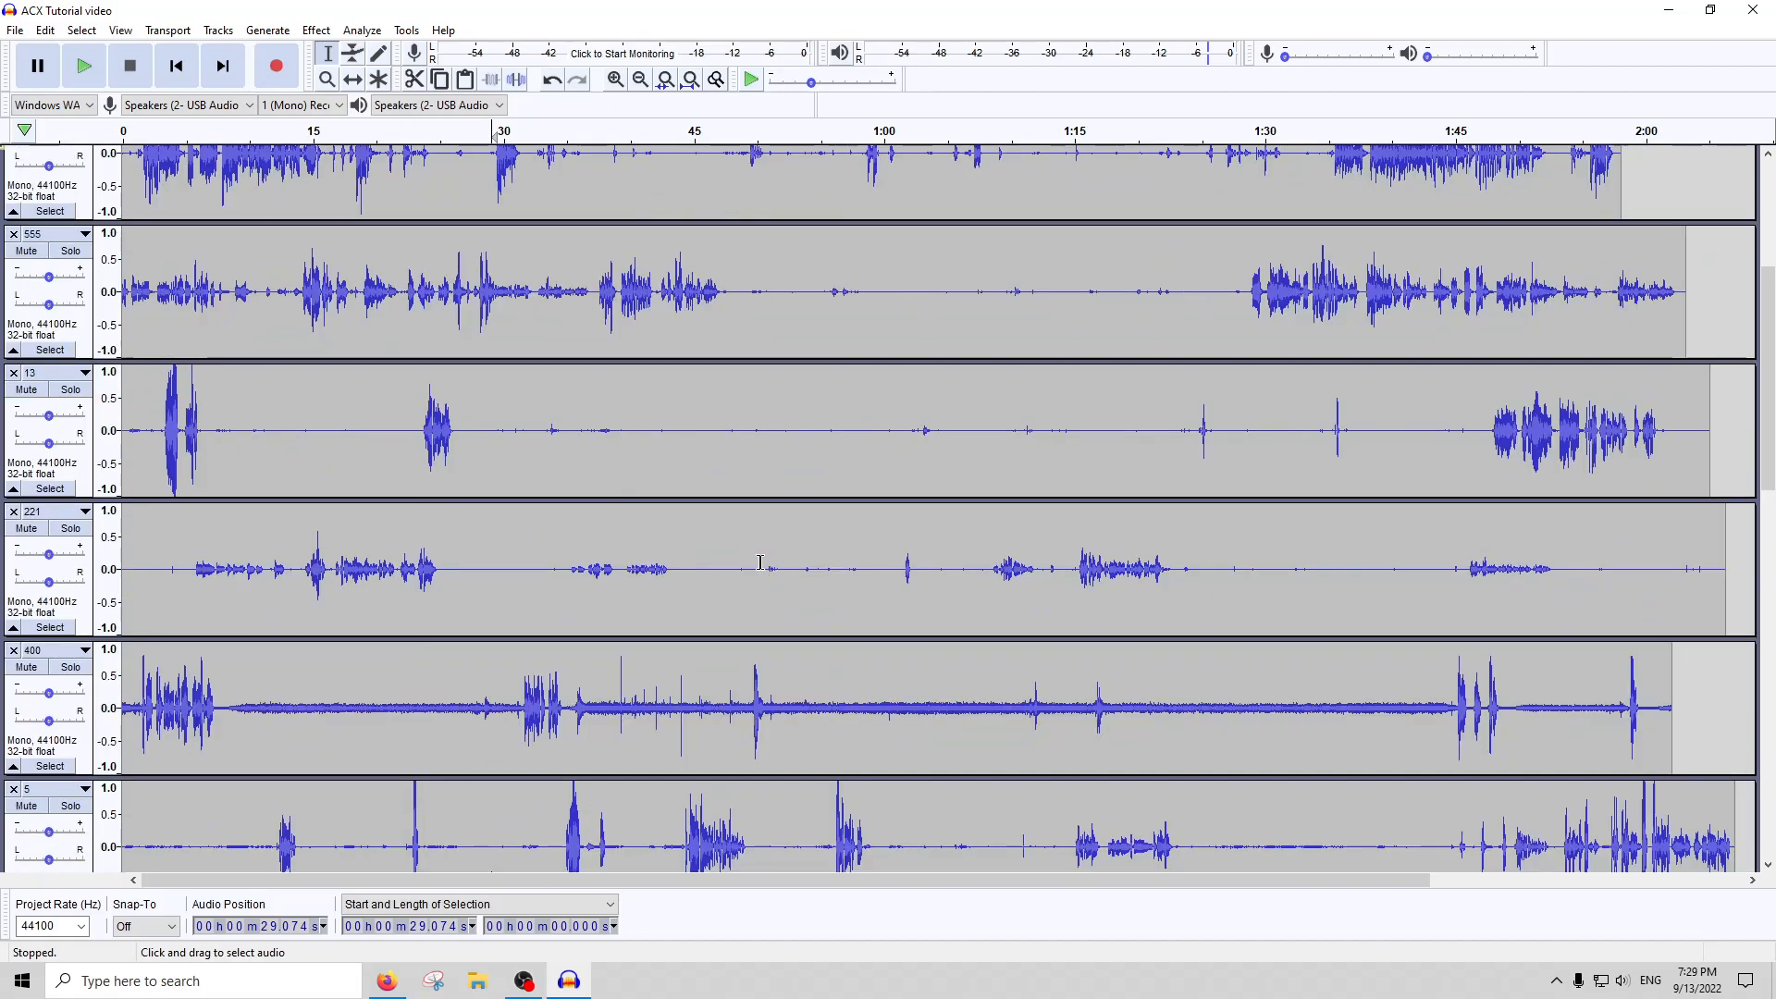
{"action": "scroll", "coordinate": [703, 588], "scroll_direction": "up", "scroll_amount": 2}
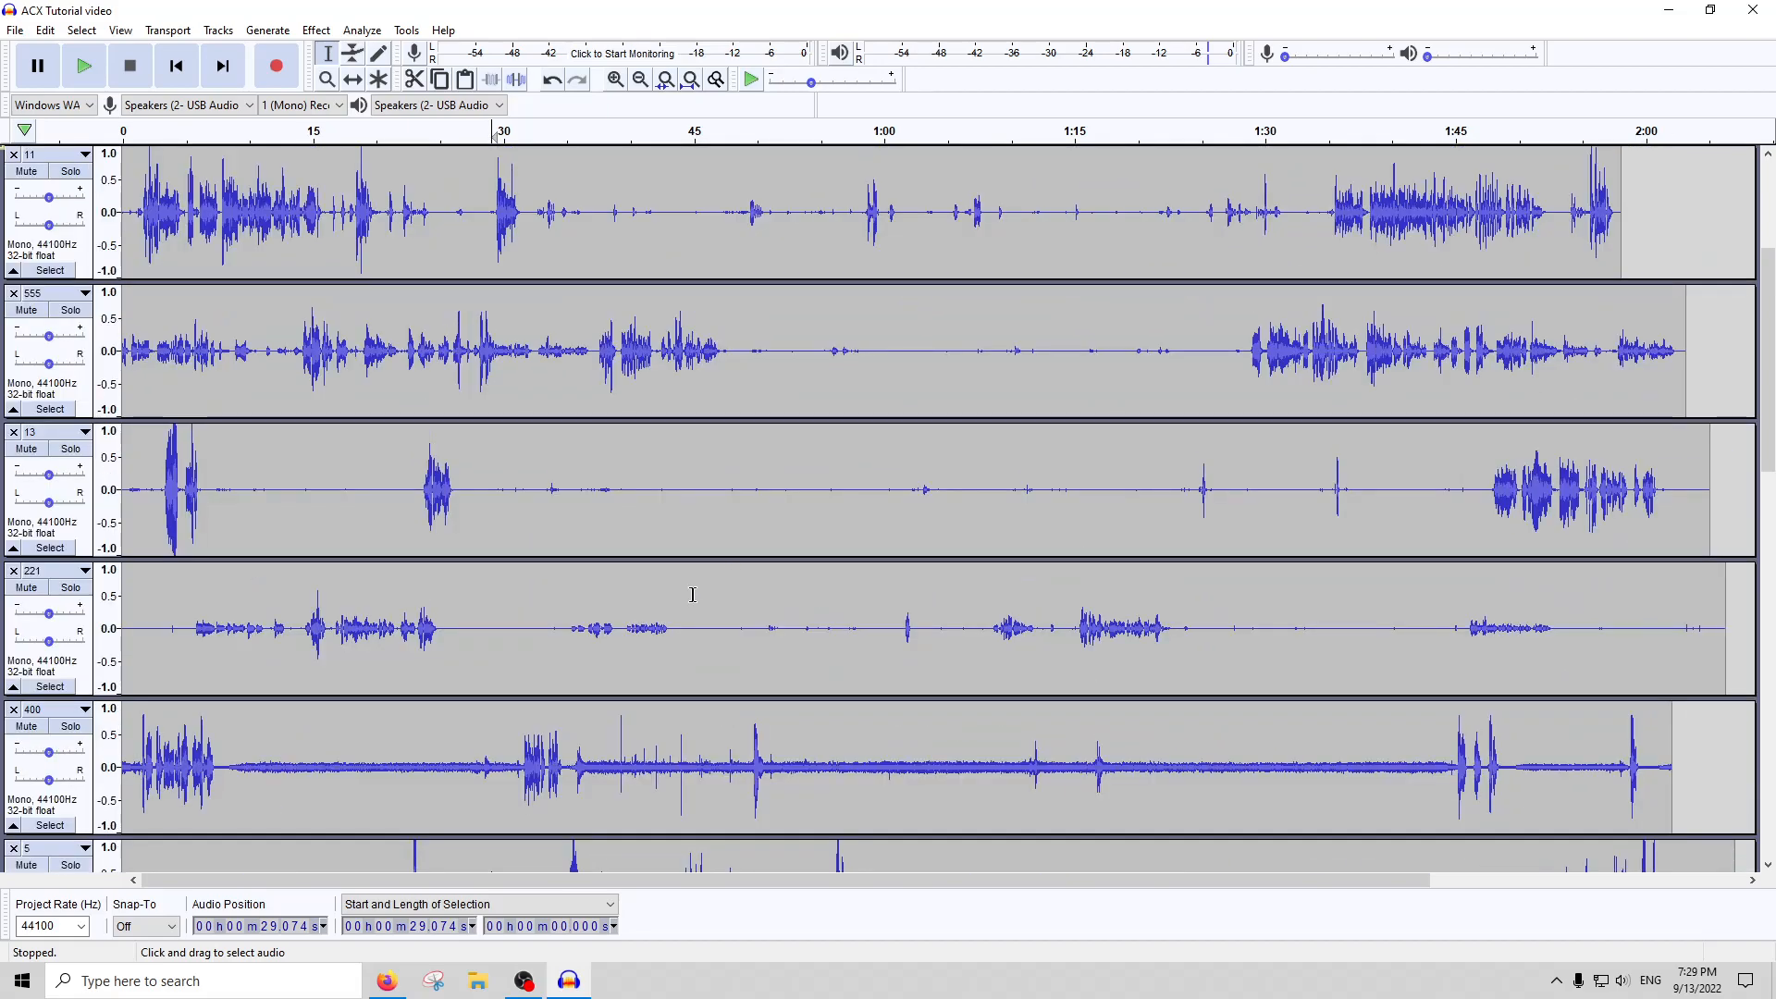
{"action": "scroll", "coordinate": [691, 579], "scroll_direction": "up", "scroll_amount": 3}
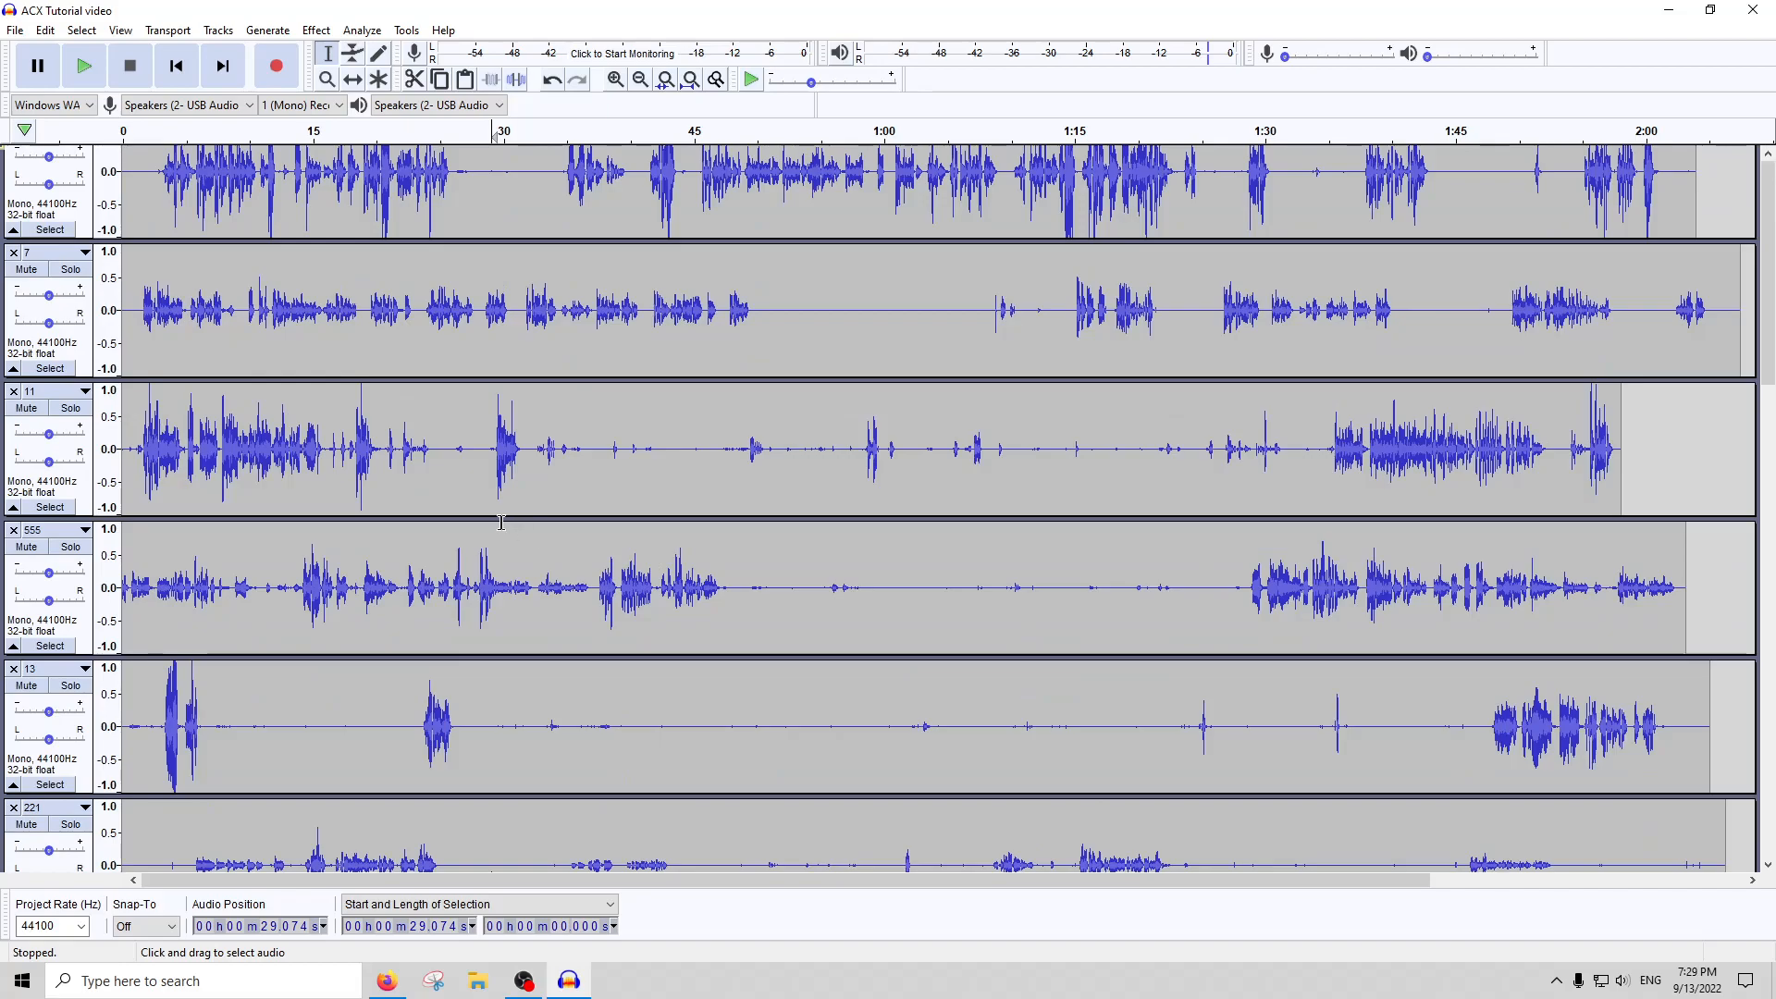
{"action": "scroll", "coordinate": [549, 537], "scroll_direction": "up", "scroll_amount": 1}
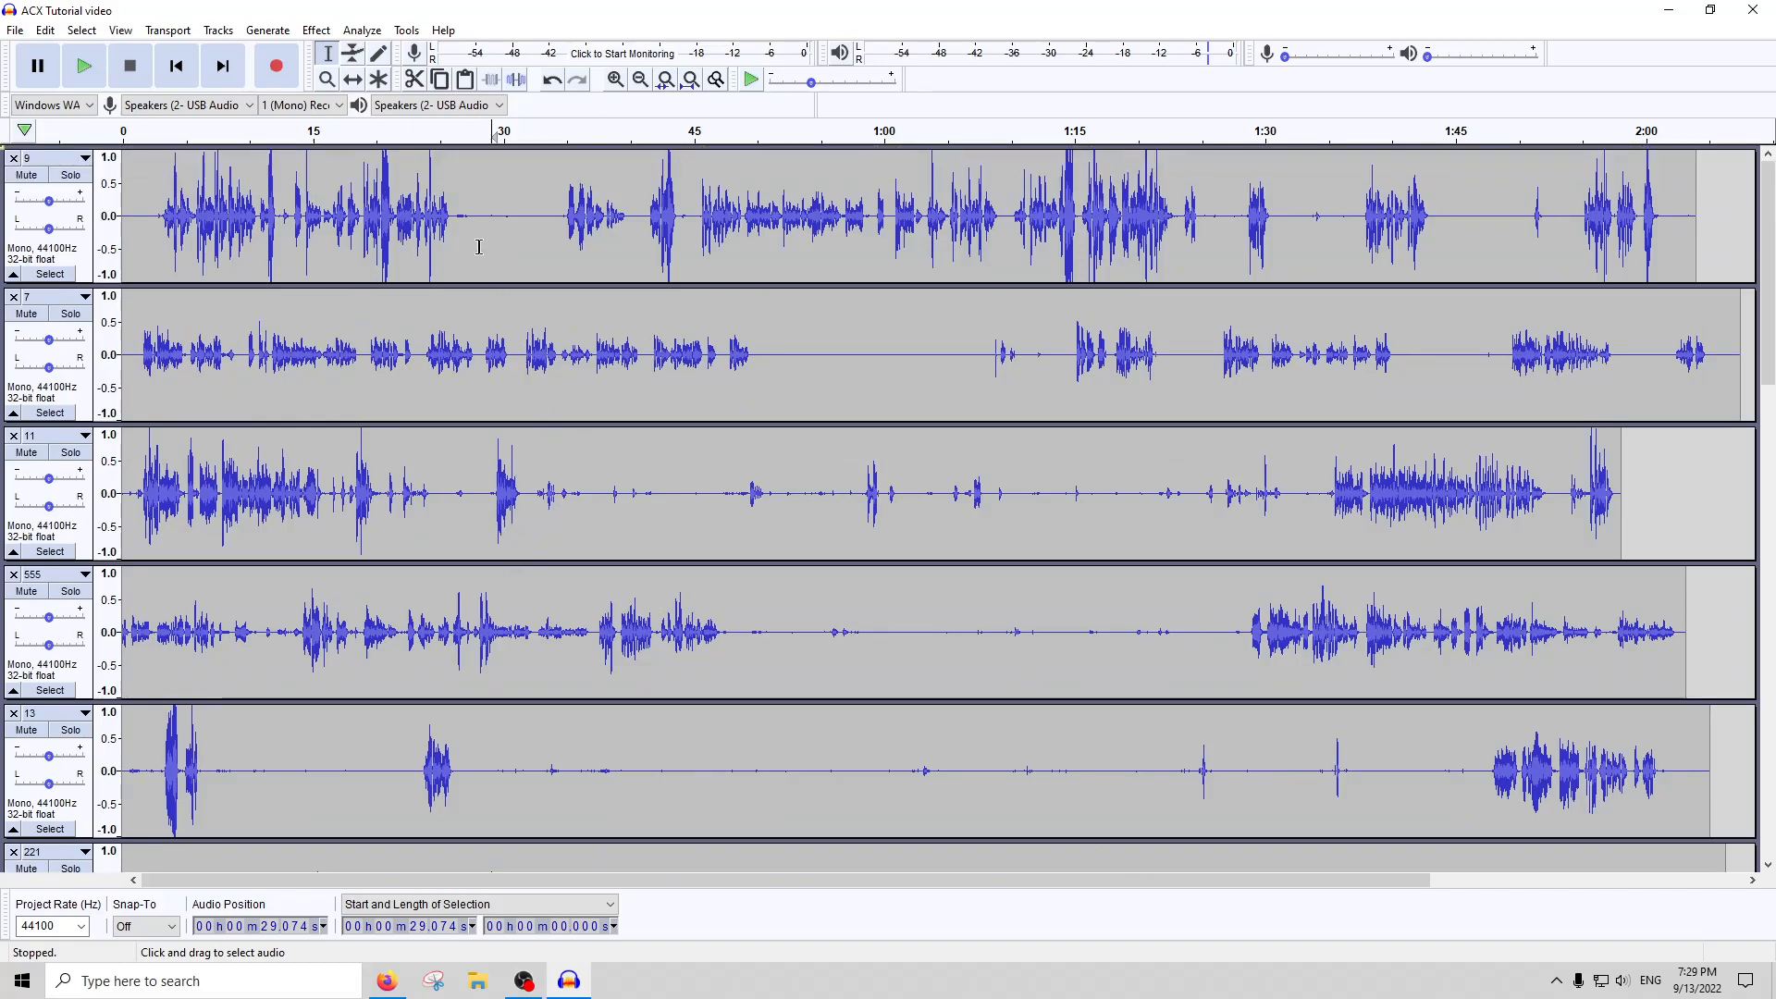
Solo track 9 and place the cursor beside the loud passage near 1:15
{"action": "left_click", "coordinate": [480, 247]}
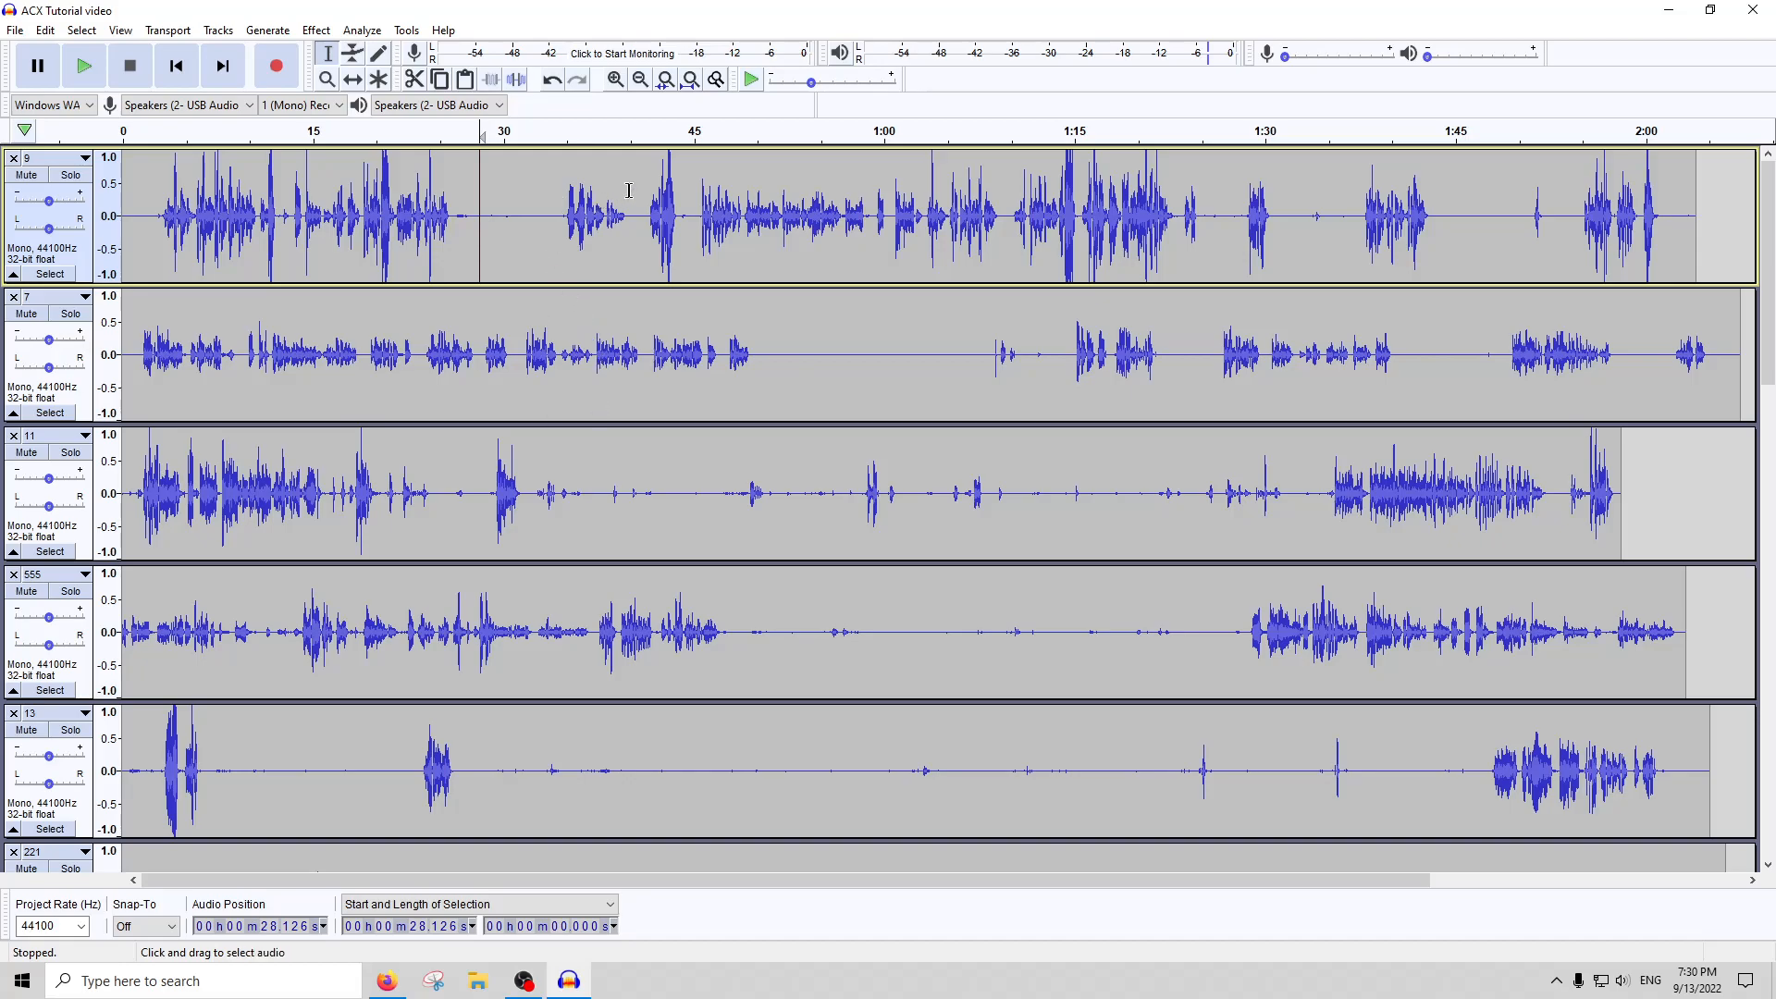
{"action": "left_click", "coordinate": [1057, 237]}
{"action": "left_click", "coordinate": [603, 229]}
{"action": "left_click", "coordinate": [1050, 230]}
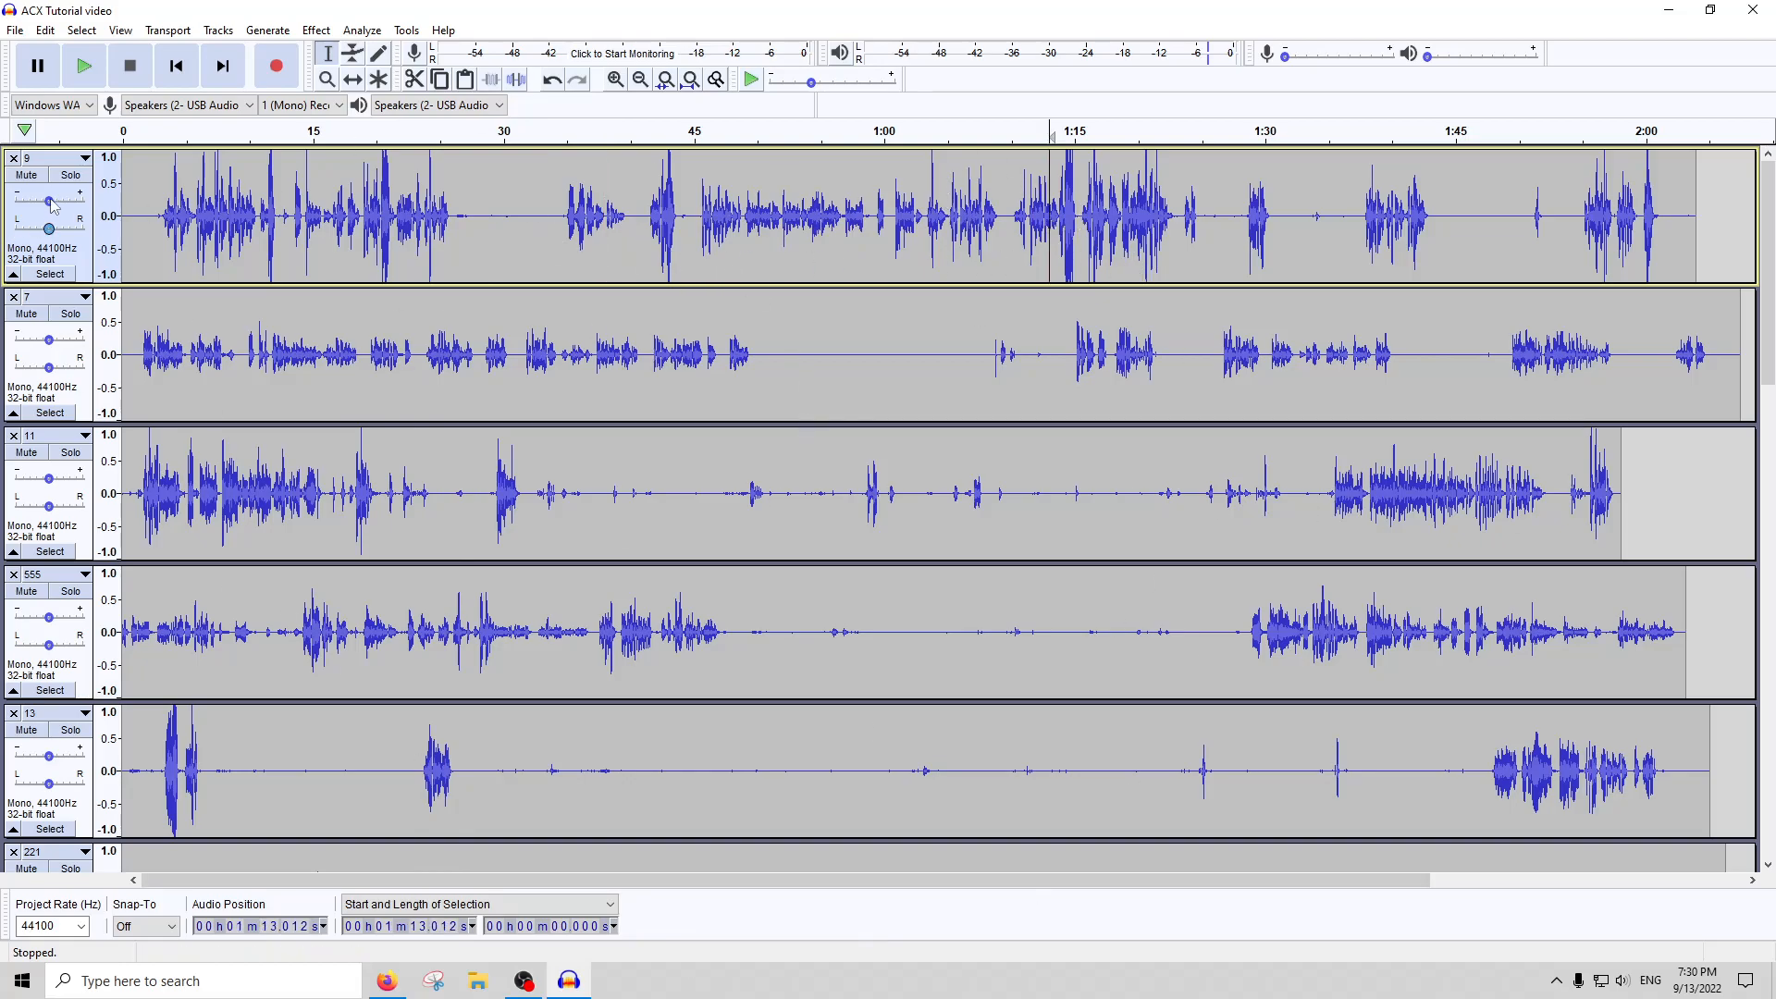
{"action": "left_click", "coordinate": [69, 176]}
{"action": "left_click", "coordinate": [1078, 268]}
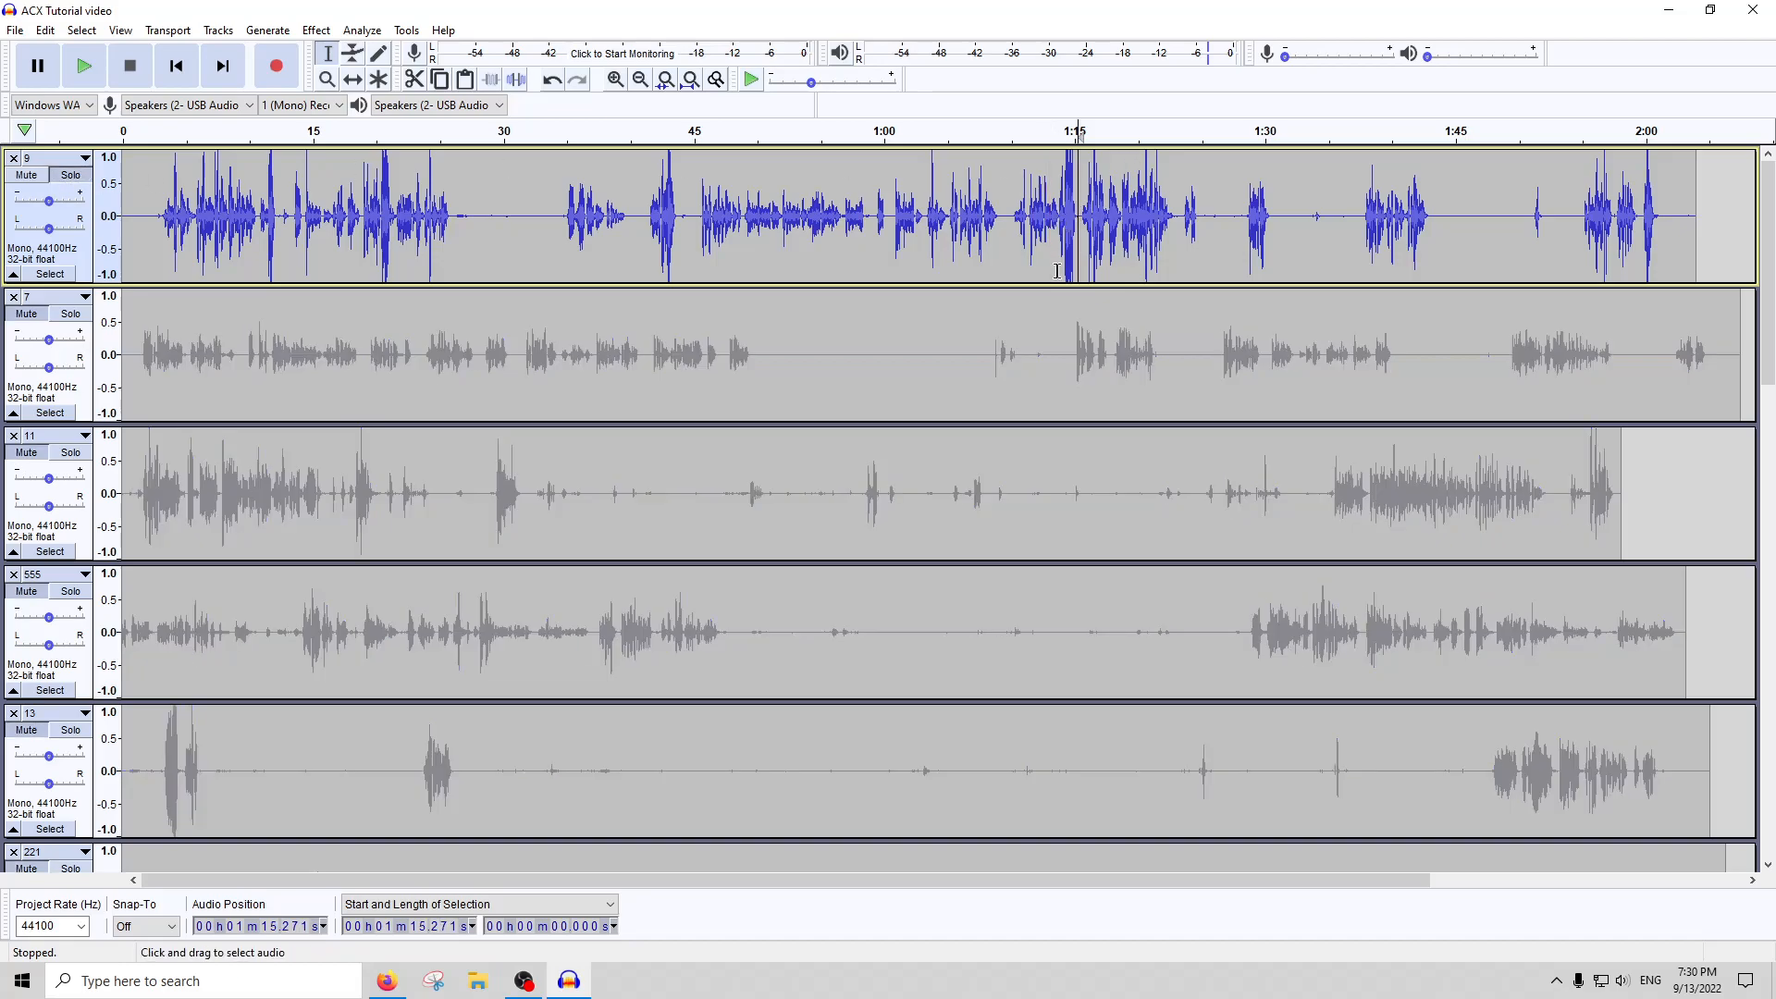
Select the whole of track 9 and apply Clip Fix to it
{"action": "scroll", "coordinate": [1063, 267], "scroll_direction": "up", "scroll_amount": 4}
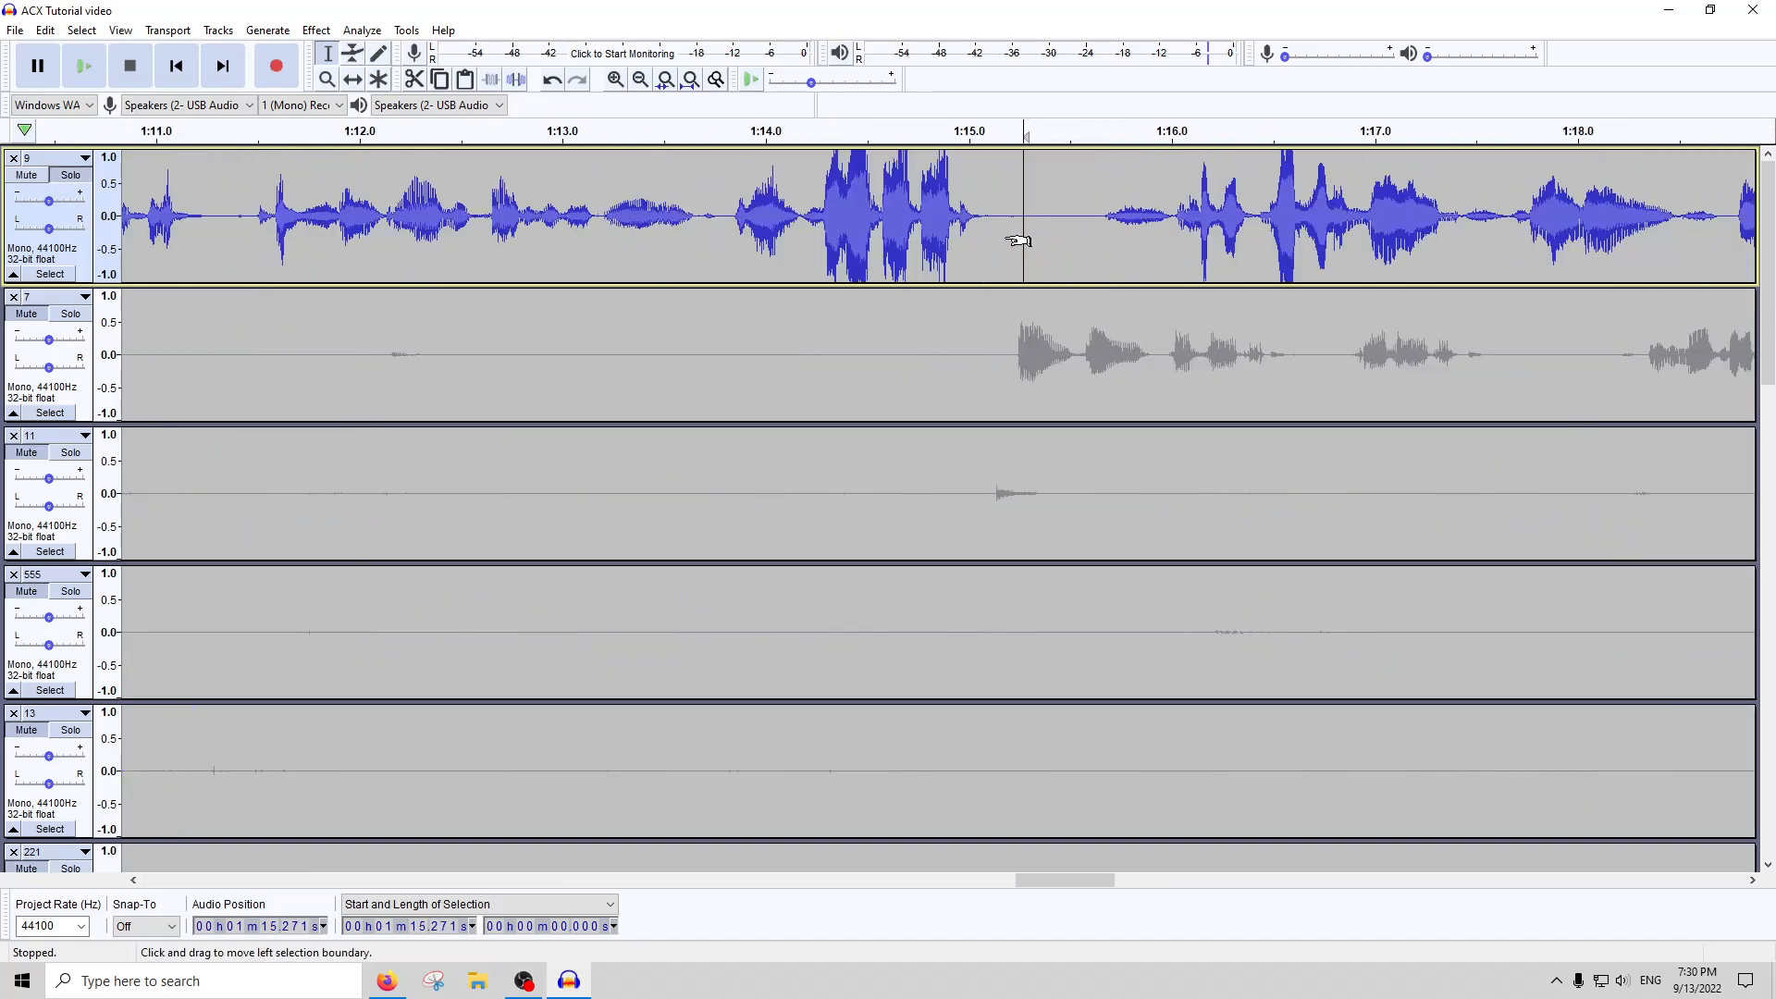
{"action": "scroll", "coordinate": [870, 217], "scroll_direction": "up", "scroll_amount": 2}
{"action": "left_click", "coordinate": [913, 215]}
{"action": "left_click_drag", "start_coordinate": [913, 214], "coordinate": [838, 216]}
{"action": "key", "text": "ctrl+a"}
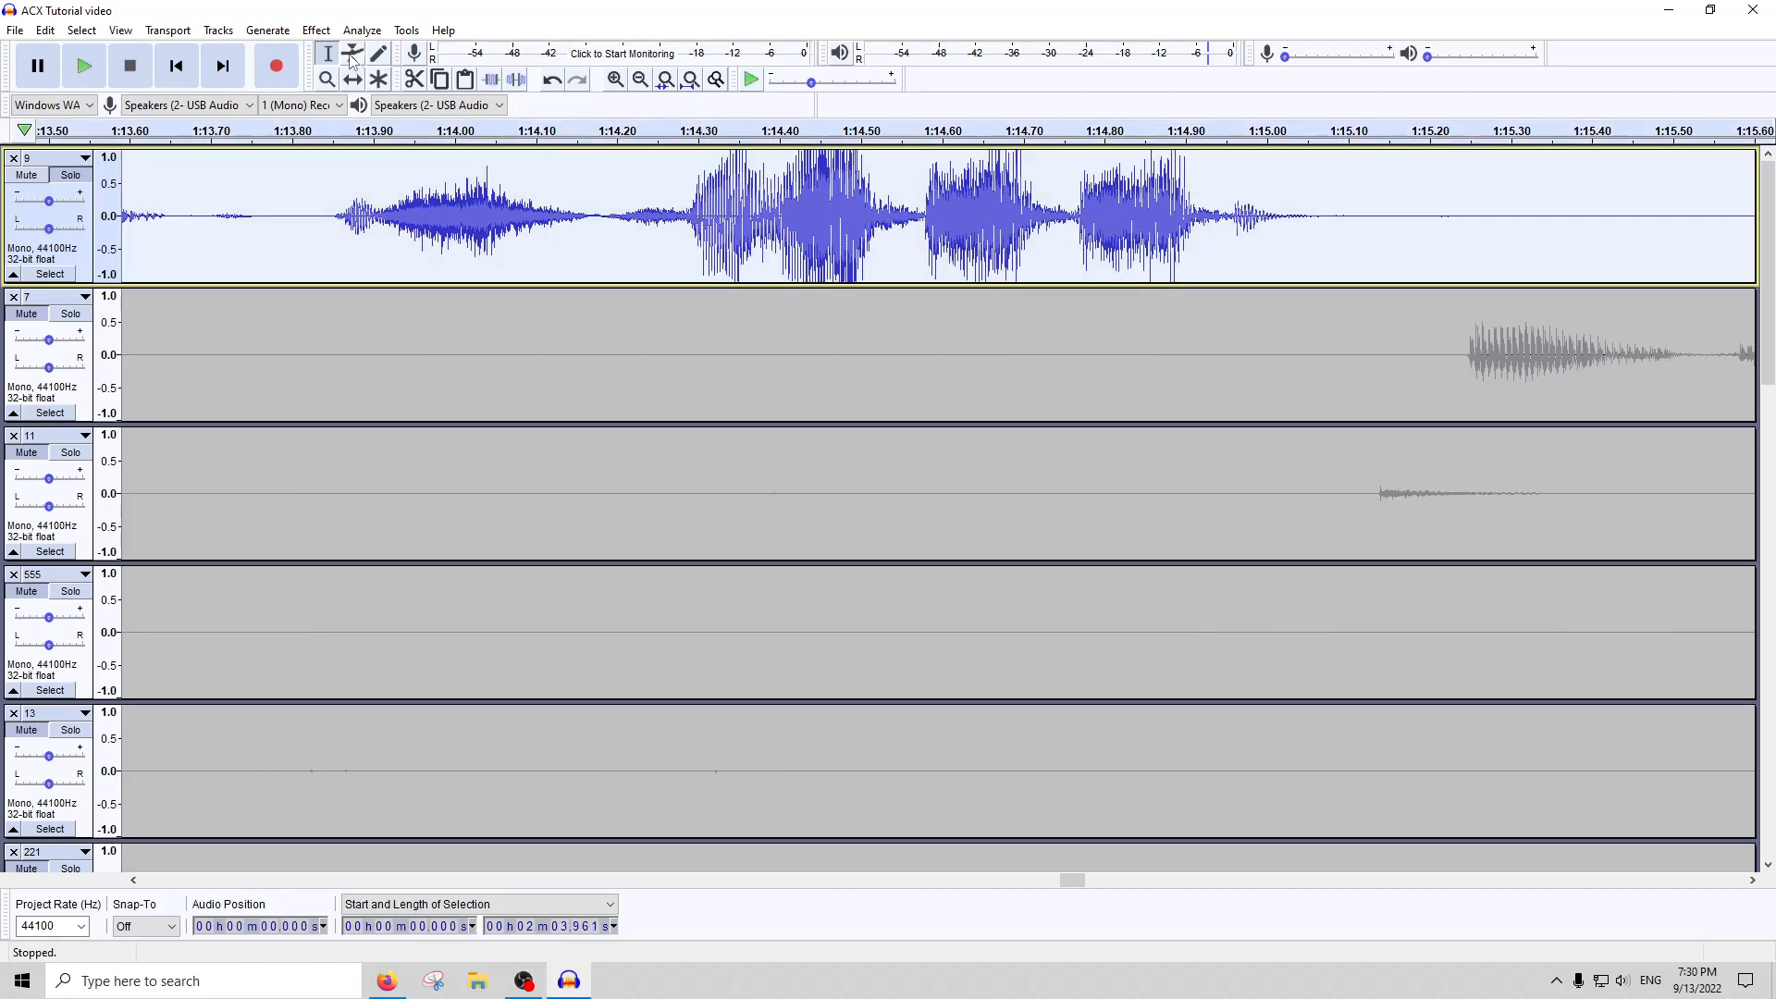
{"action": "left_click", "coordinate": [315, 31]}
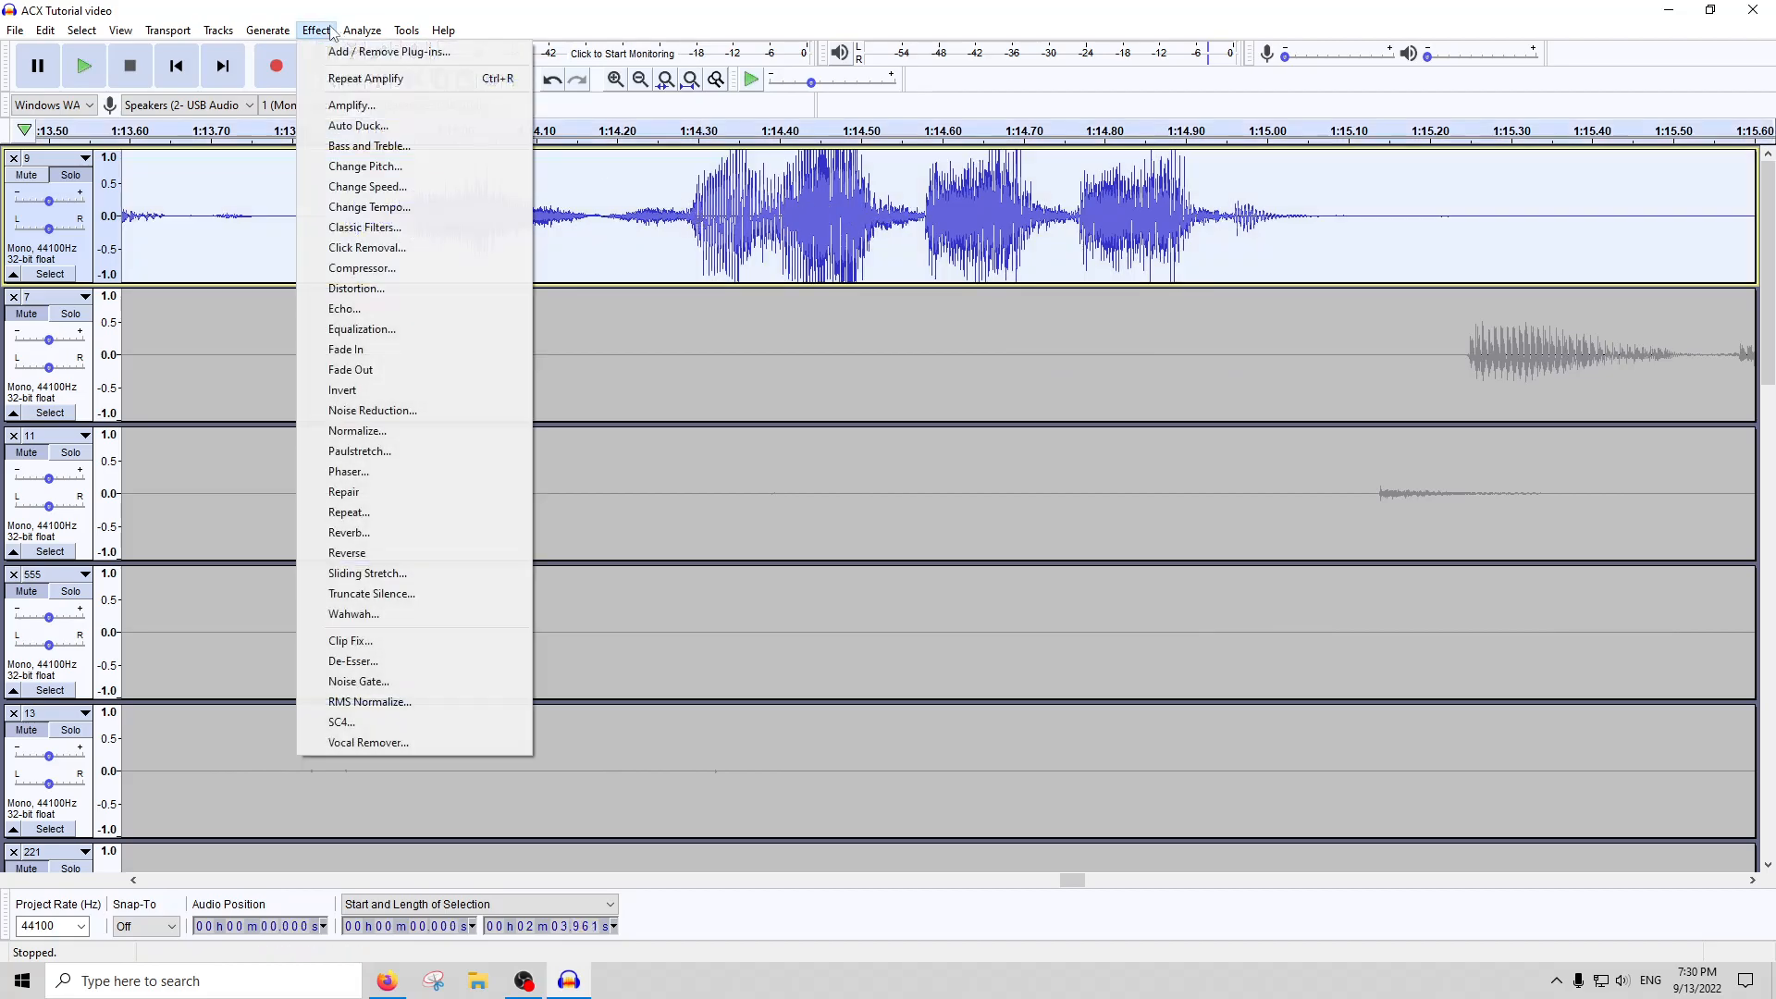
{"action": "left_click", "coordinate": [341, 645]}
{"action": "left_click", "coordinate": [976, 535]}
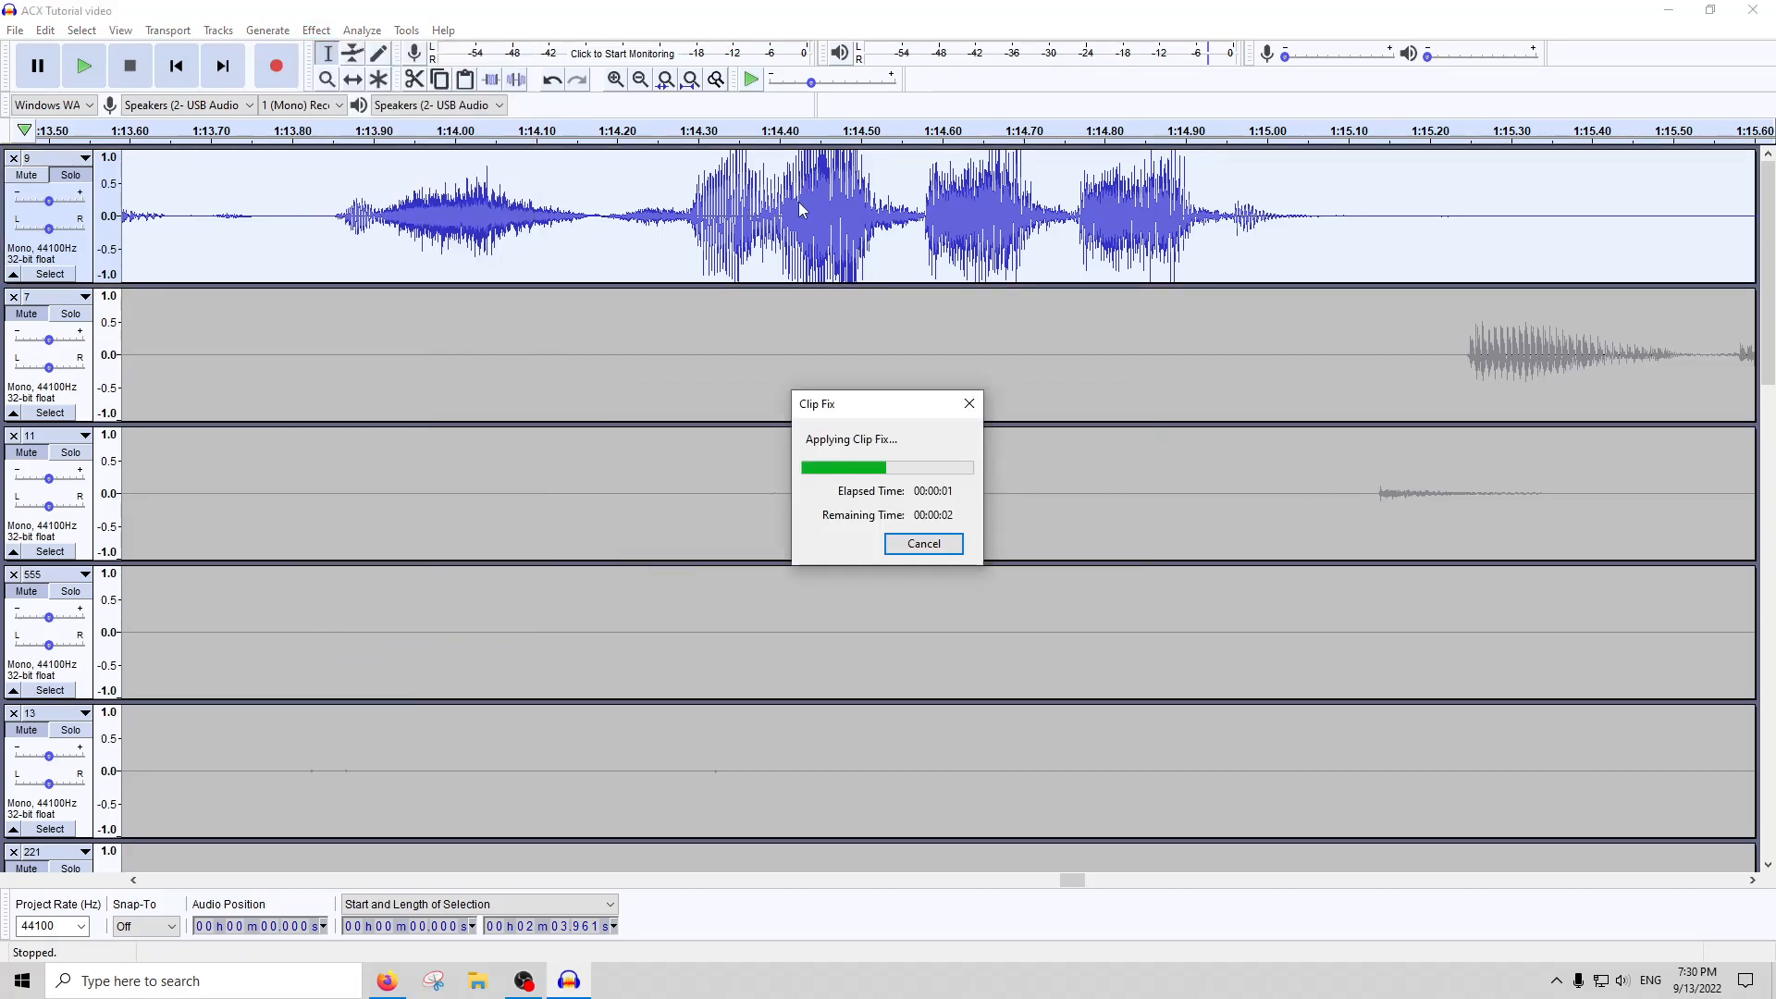
Amplify the whole of track 9 by 3 dB
{"action": "scroll", "coordinate": [277, 222], "scroll_direction": "right", "scroll_amount": 5}
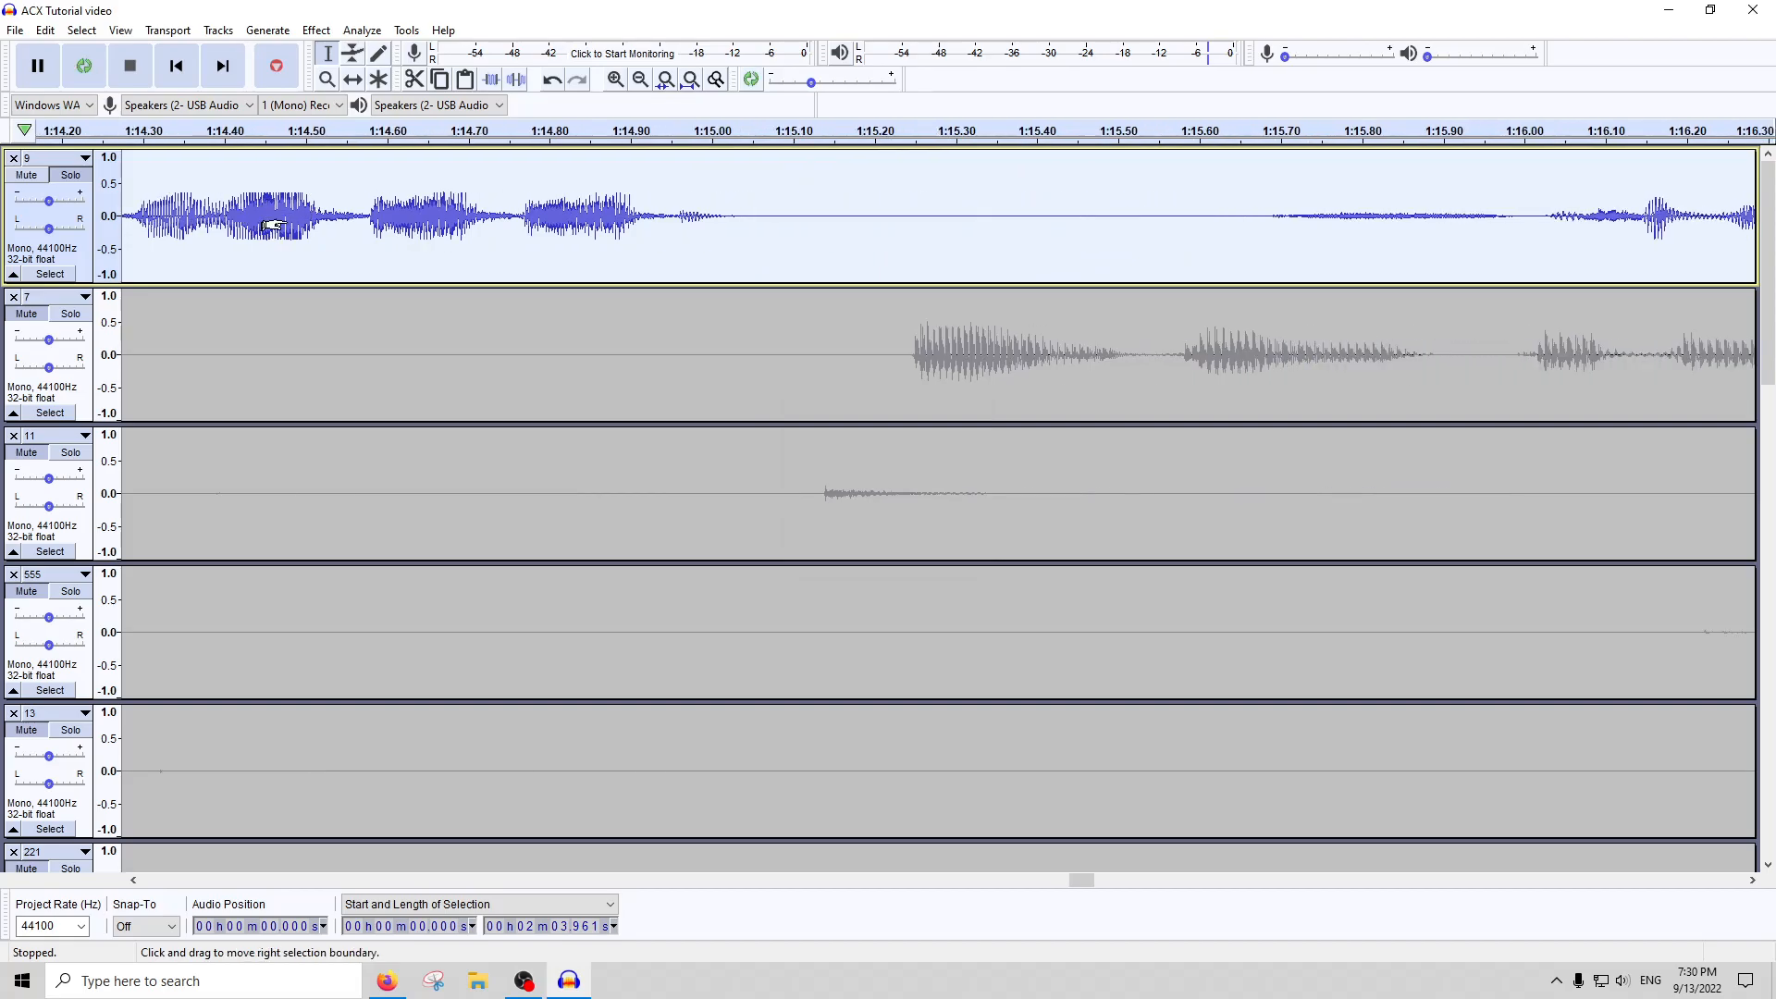
{"action": "scroll", "coordinate": [278, 222], "scroll_direction": "right", "scroll_amount": 1}
{"action": "left_click", "coordinate": [315, 29]}
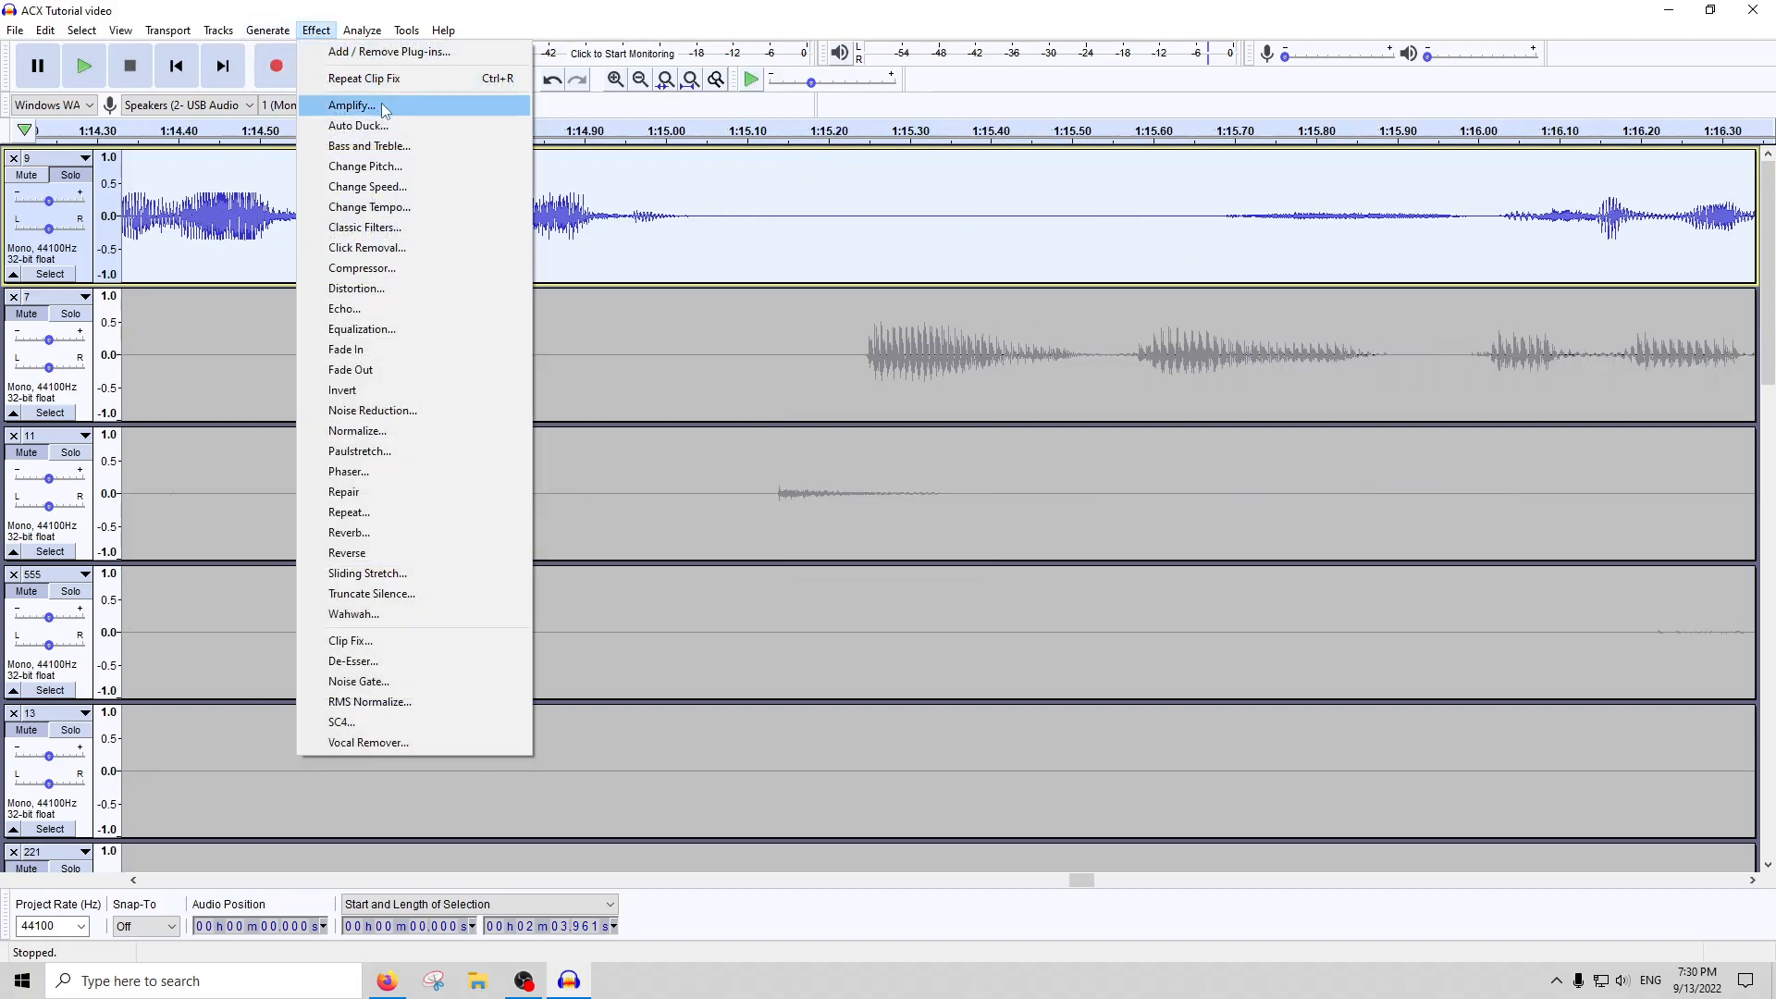
{"action": "left_click", "coordinate": [384, 109]}
{"action": "type", "text": "3"}
{"action": "key", "text": "Return"}
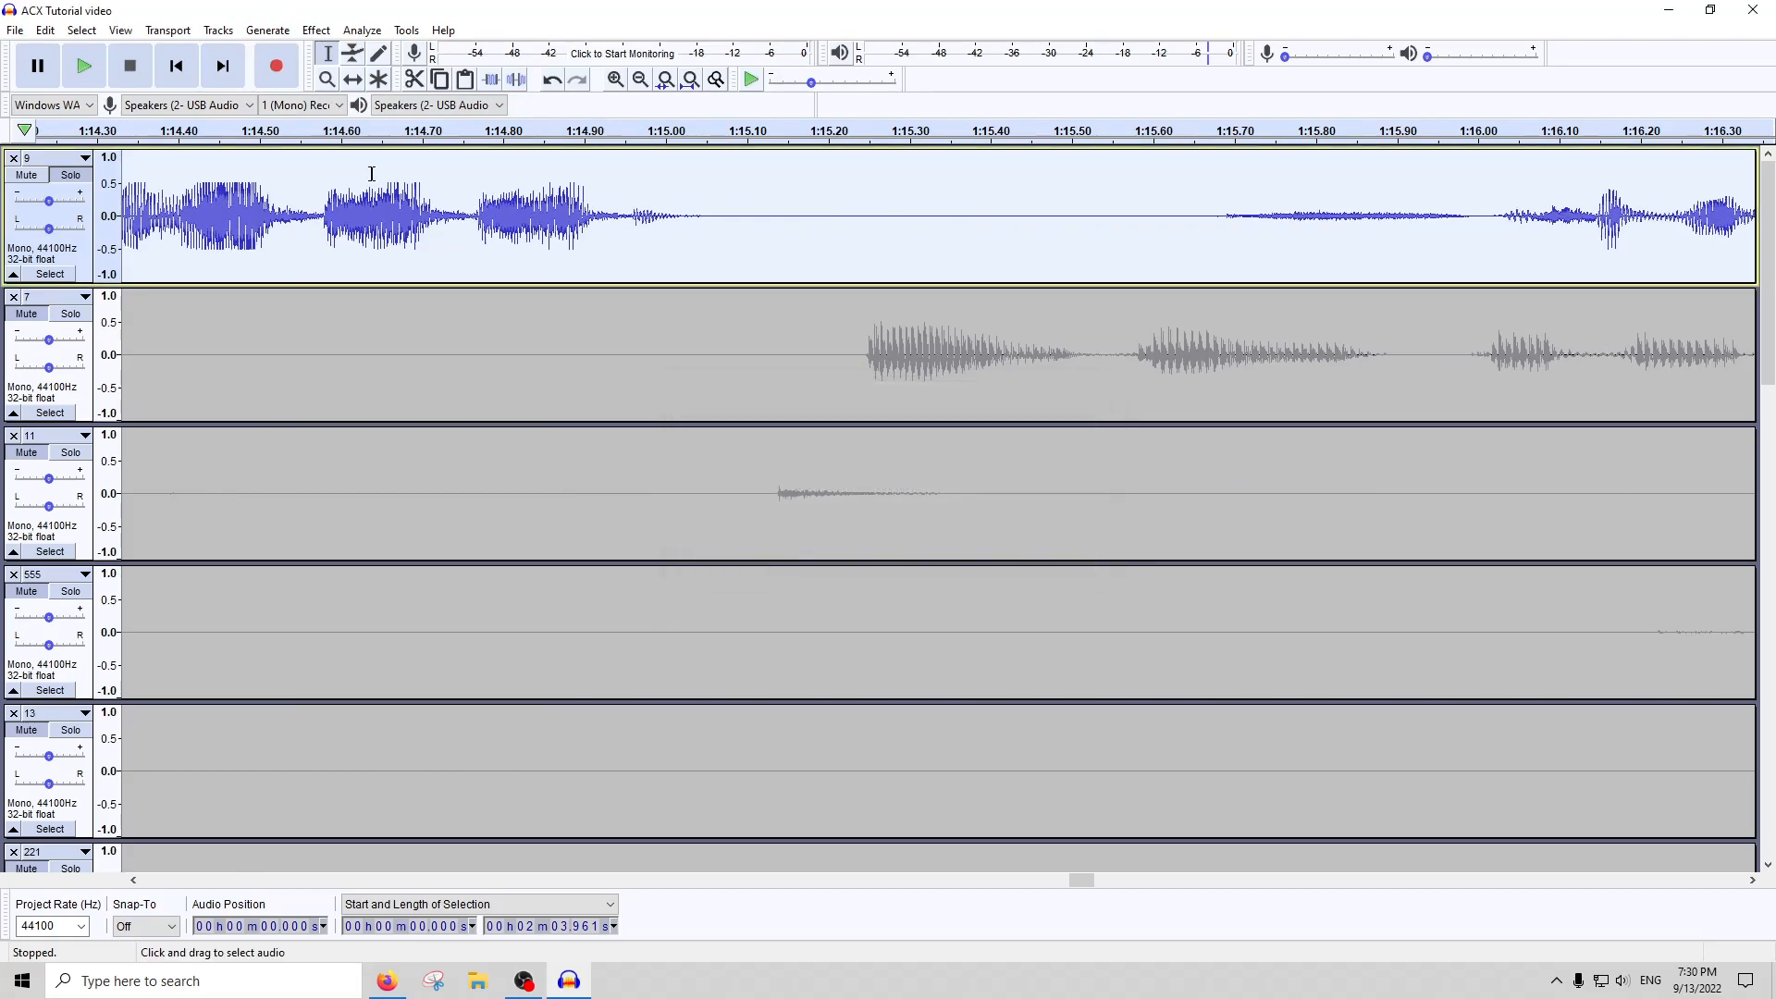
Inspect the loud passage near 1:14.5 on track 9, and undo both the amplification and the Clip Fix
{"action": "scroll", "coordinate": [185, 192], "scroll_direction": "right", "scroll_amount": 1}
{"action": "scroll", "coordinate": [135, 203], "scroll_direction": "up", "scroll_amount": 1}
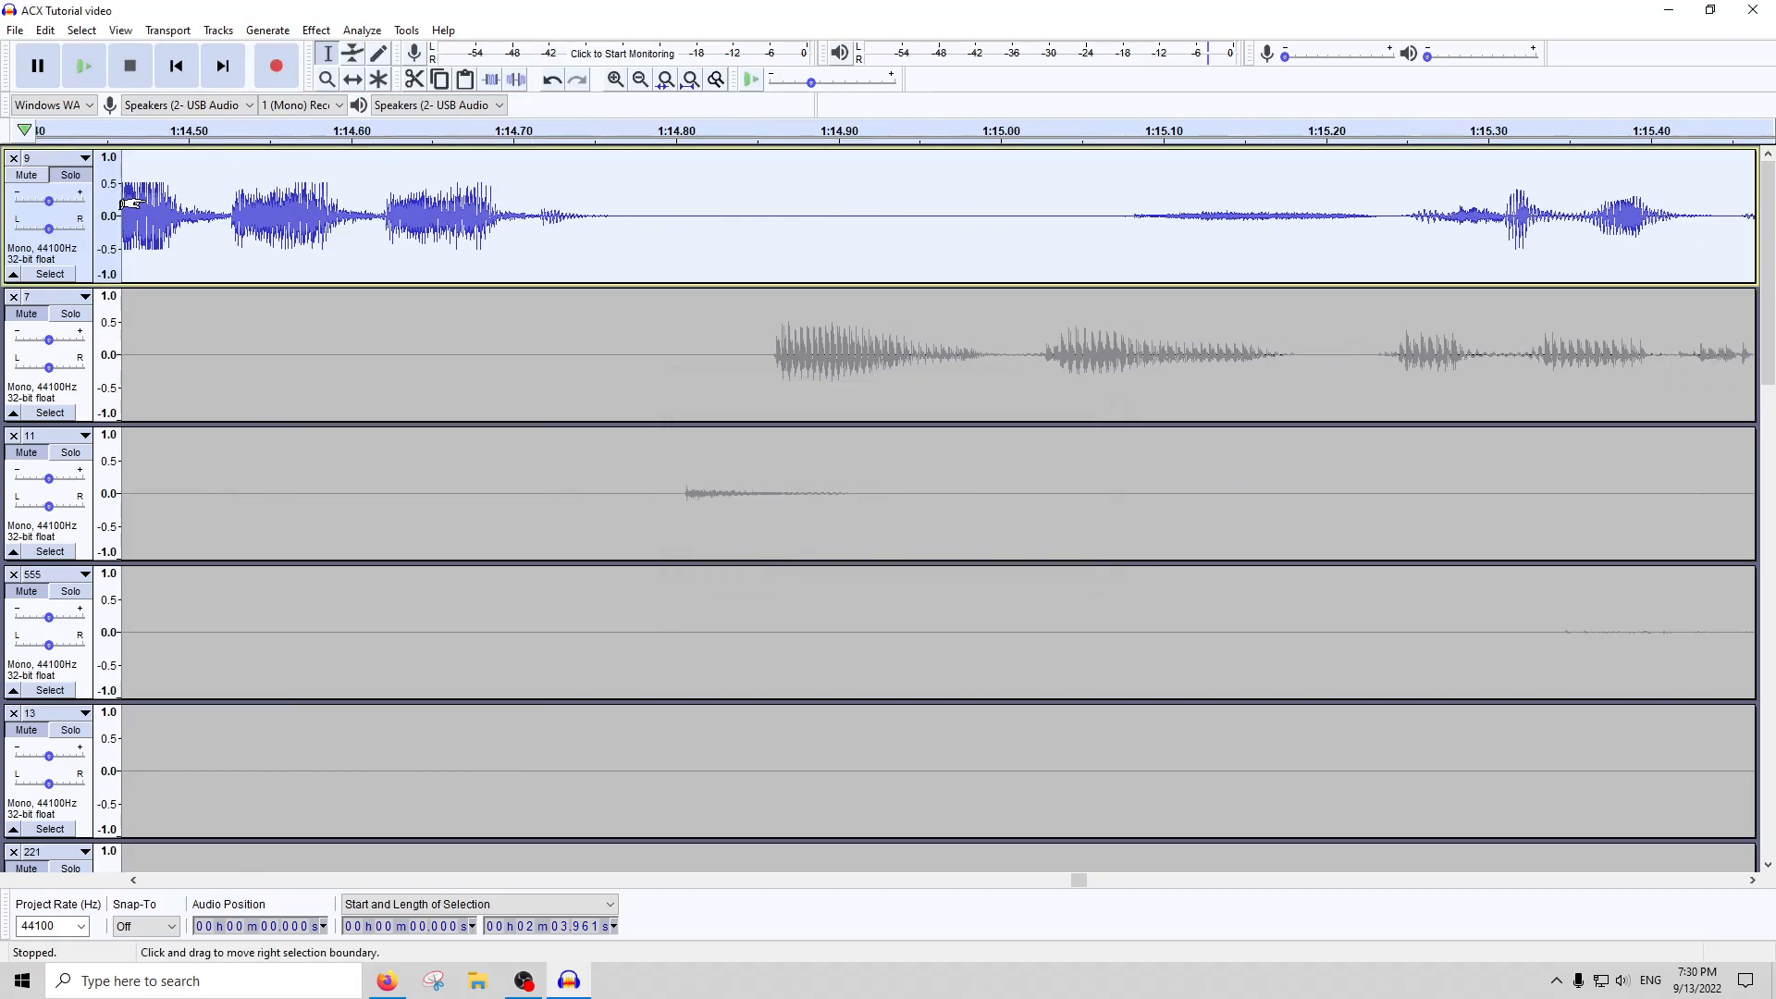
{"action": "scroll", "coordinate": [128, 199], "scroll_direction": "left", "scroll_amount": 1}
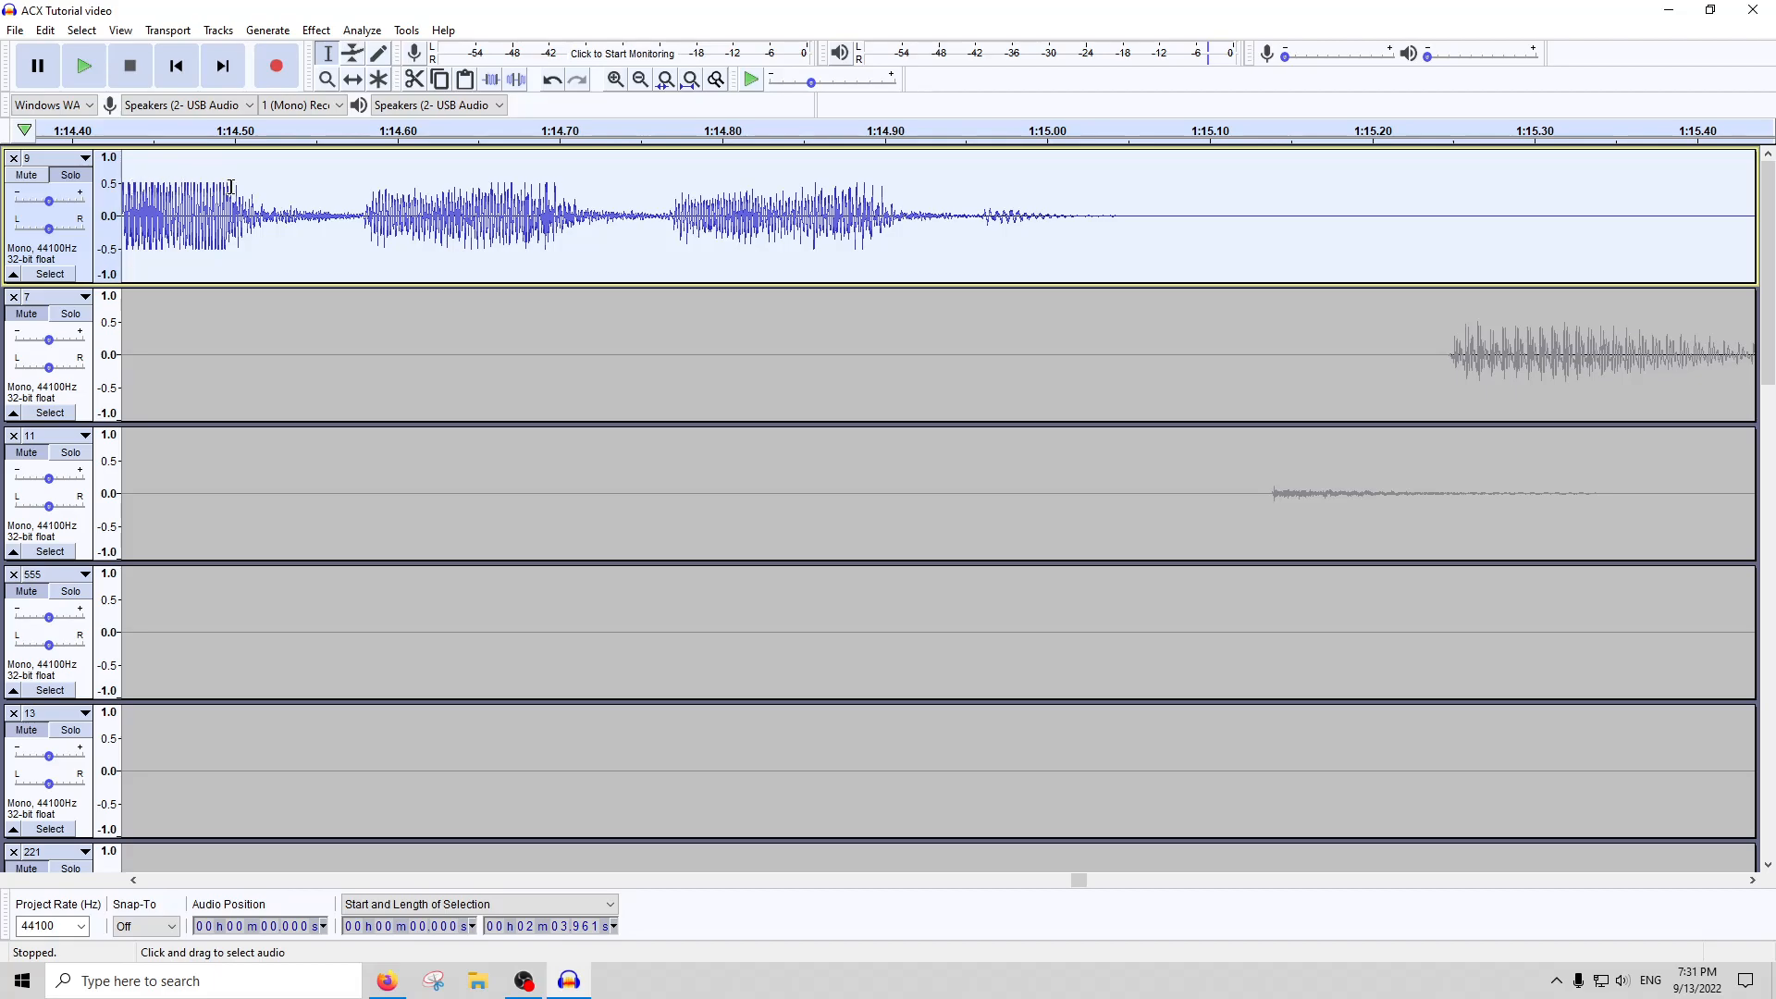
{"action": "key", "text": "ctrl+z"}
{"action": "key", "text": "ctrl+z"}
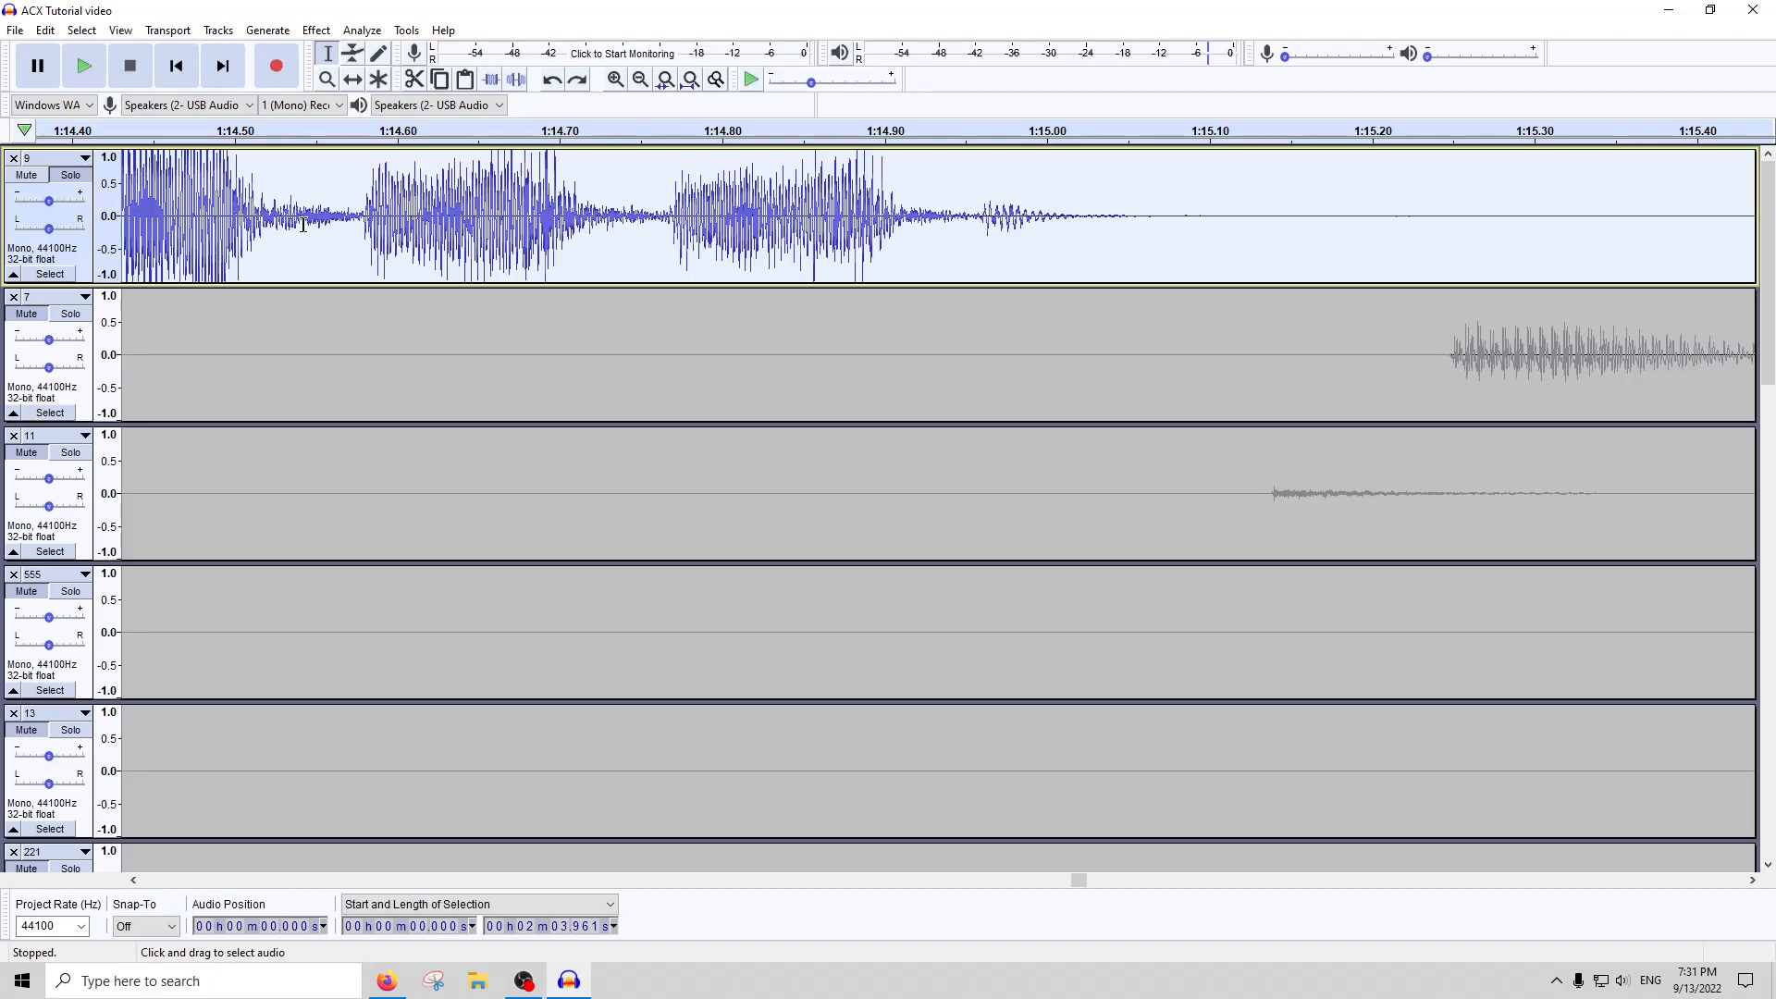
Try Amplify with its suggested gain on the whole of track 9, and undo it
{"action": "scroll", "coordinate": [319, 225], "scroll_direction": "left", "scroll_amount": 9}
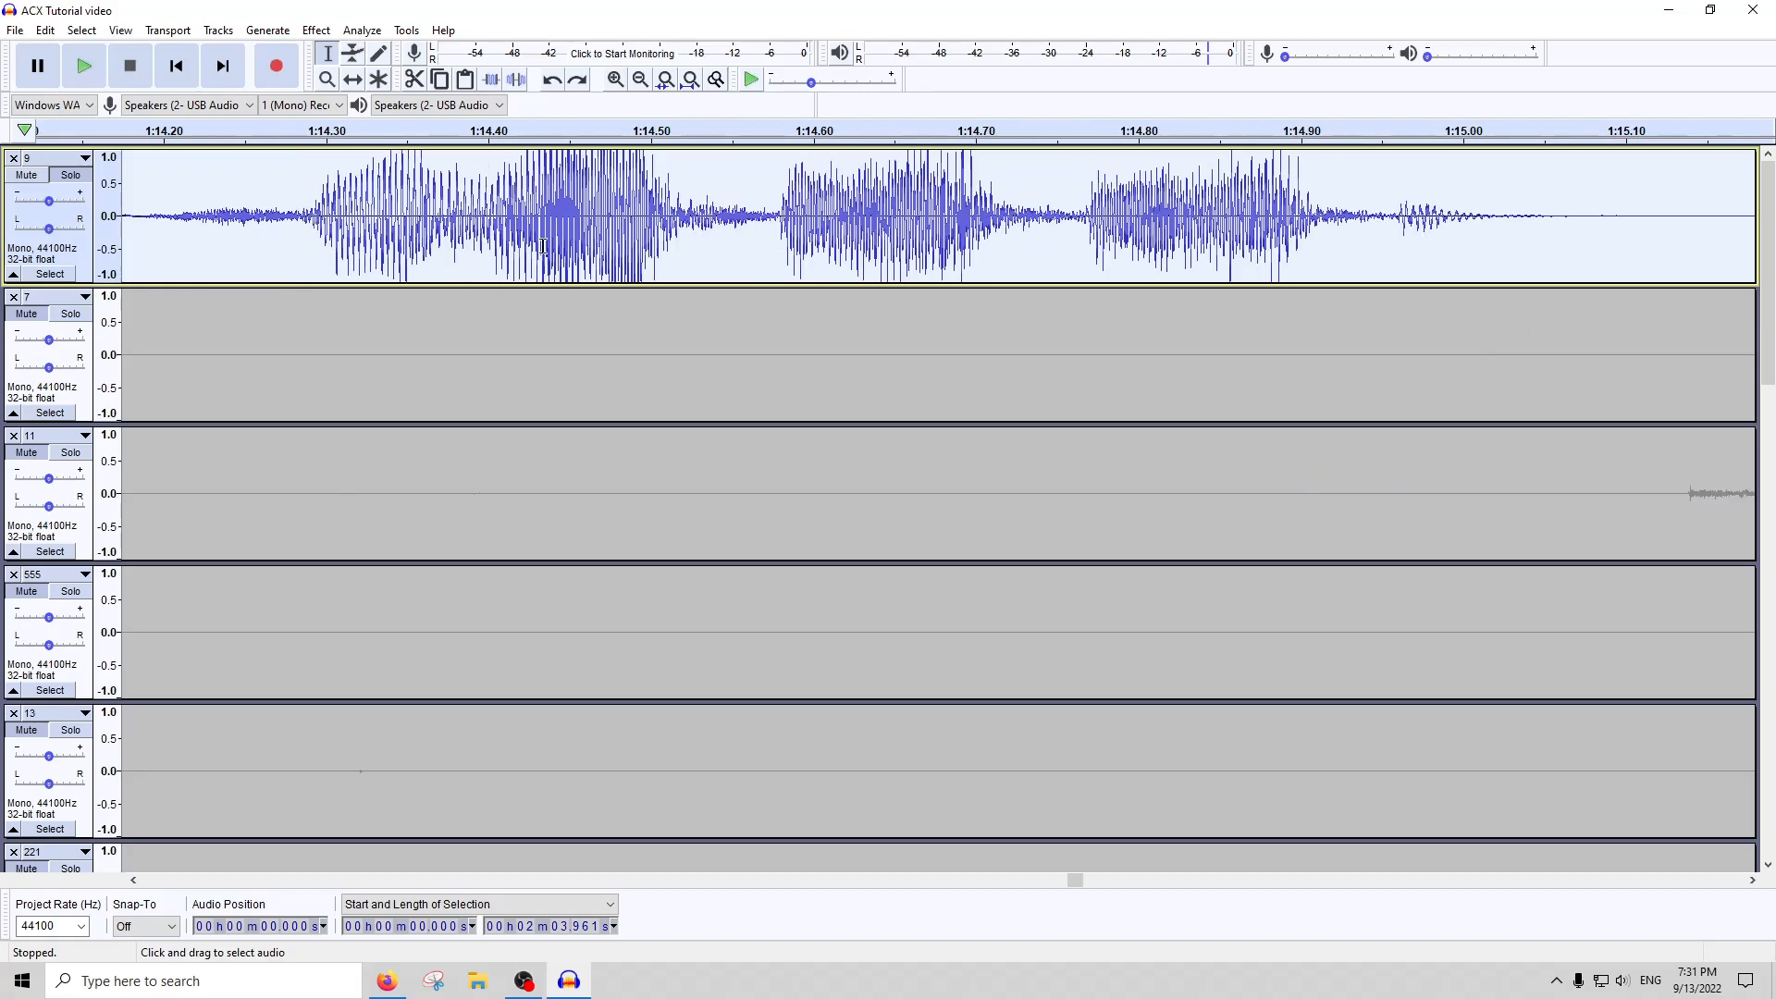
{"action": "scroll", "coordinate": [572, 205], "scroll_direction": "down", "scroll_amount": 1}
{"action": "left_click_drag", "start_coordinate": [653, 208], "coordinate": [380, 214]}
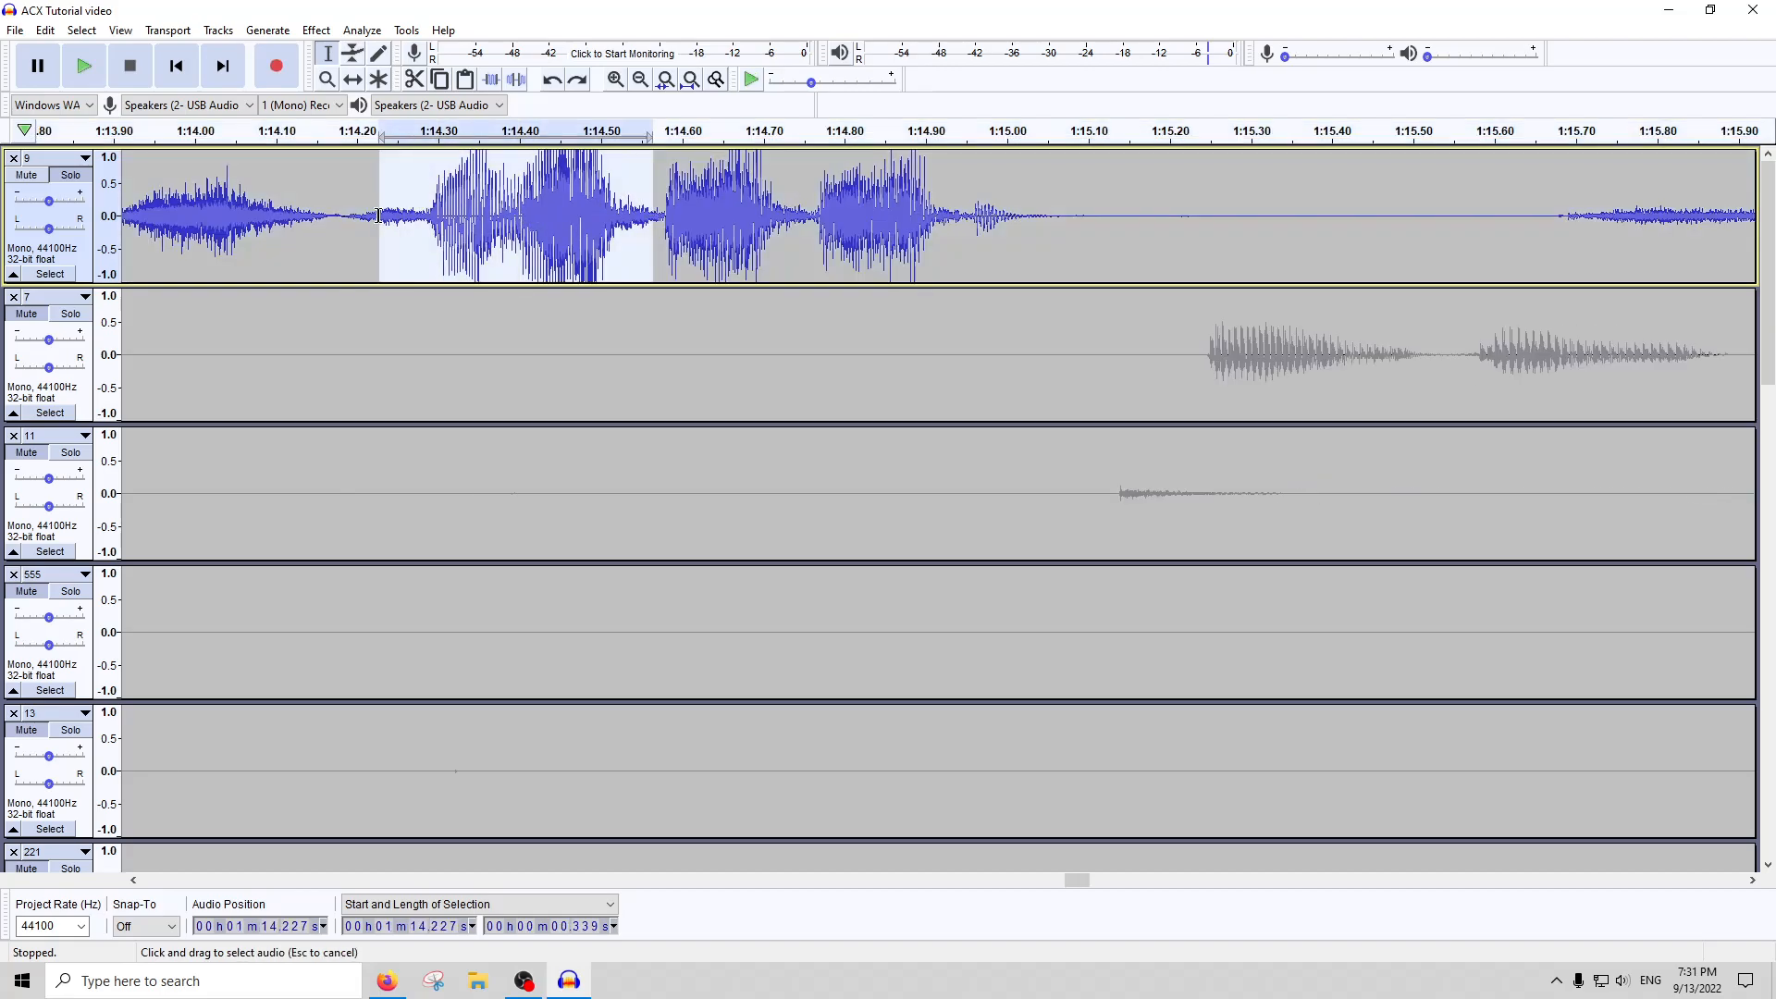
{"action": "double_click", "coordinate": [407, 214]}
{"action": "scroll", "coordinate": [393, 173], "scroll_direction": "right", "scroll_amount": 3}
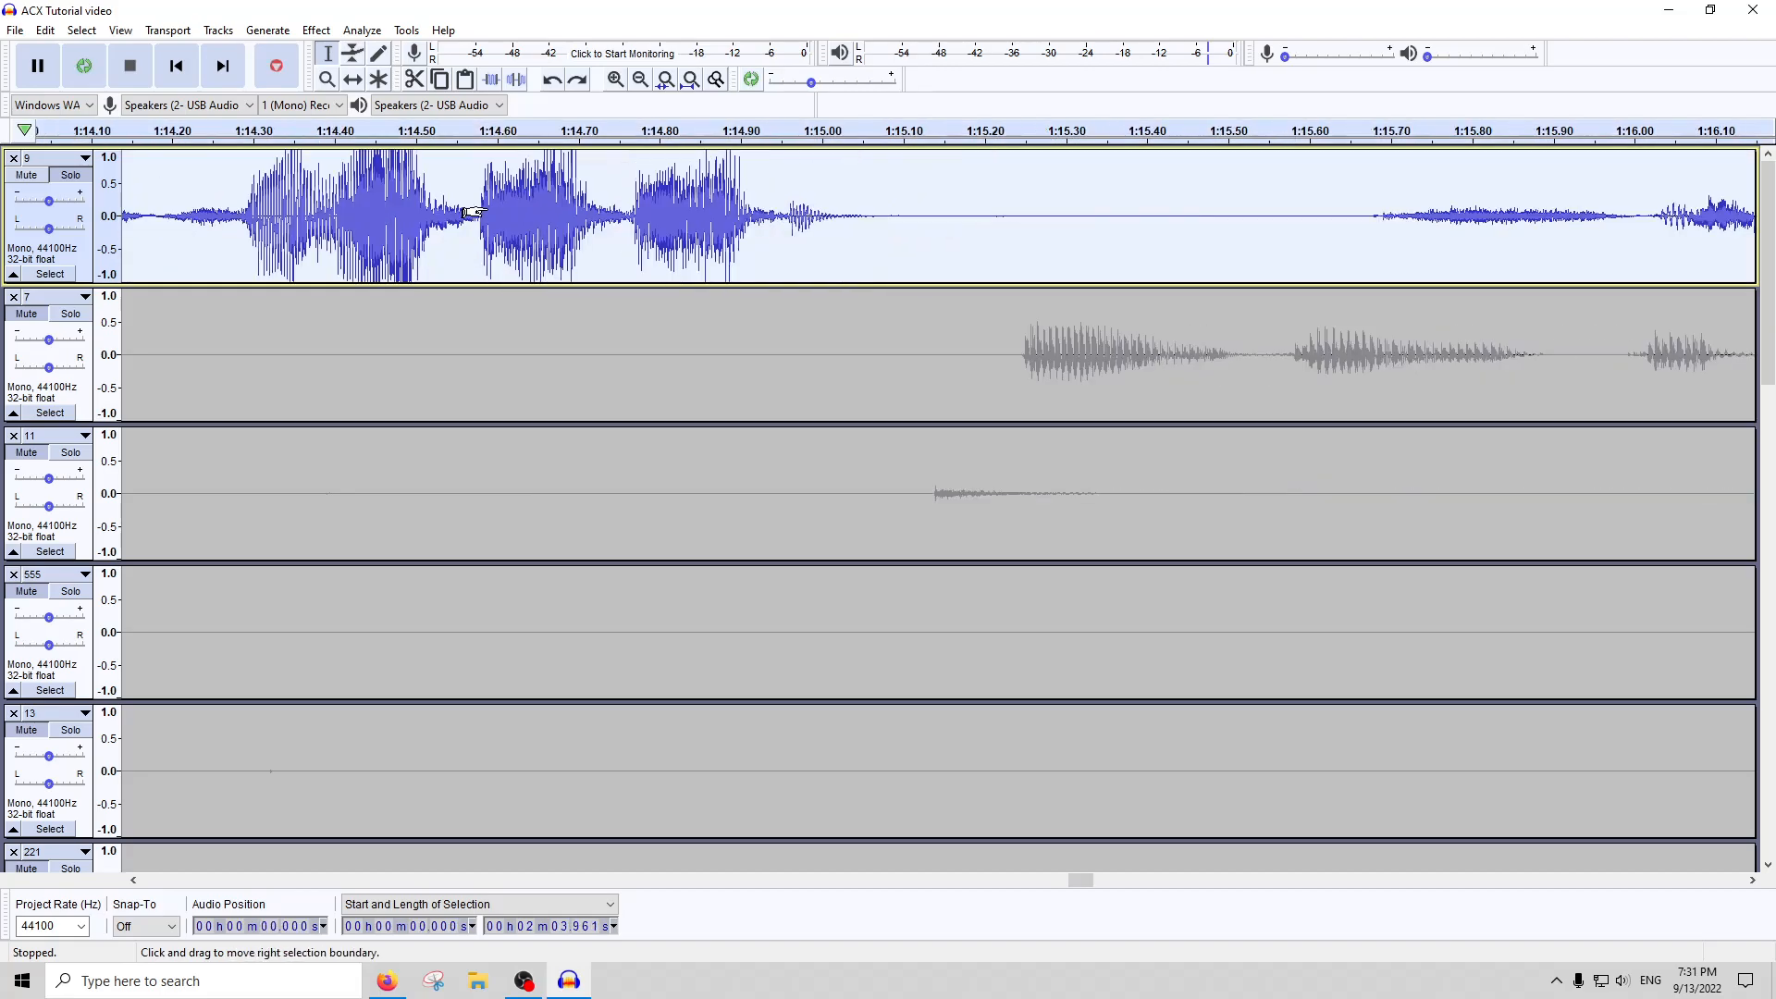
{"action": "left_click", "coordinate": [316, 29]}
{"action": "left_click", "coordinate": [358, 108]}
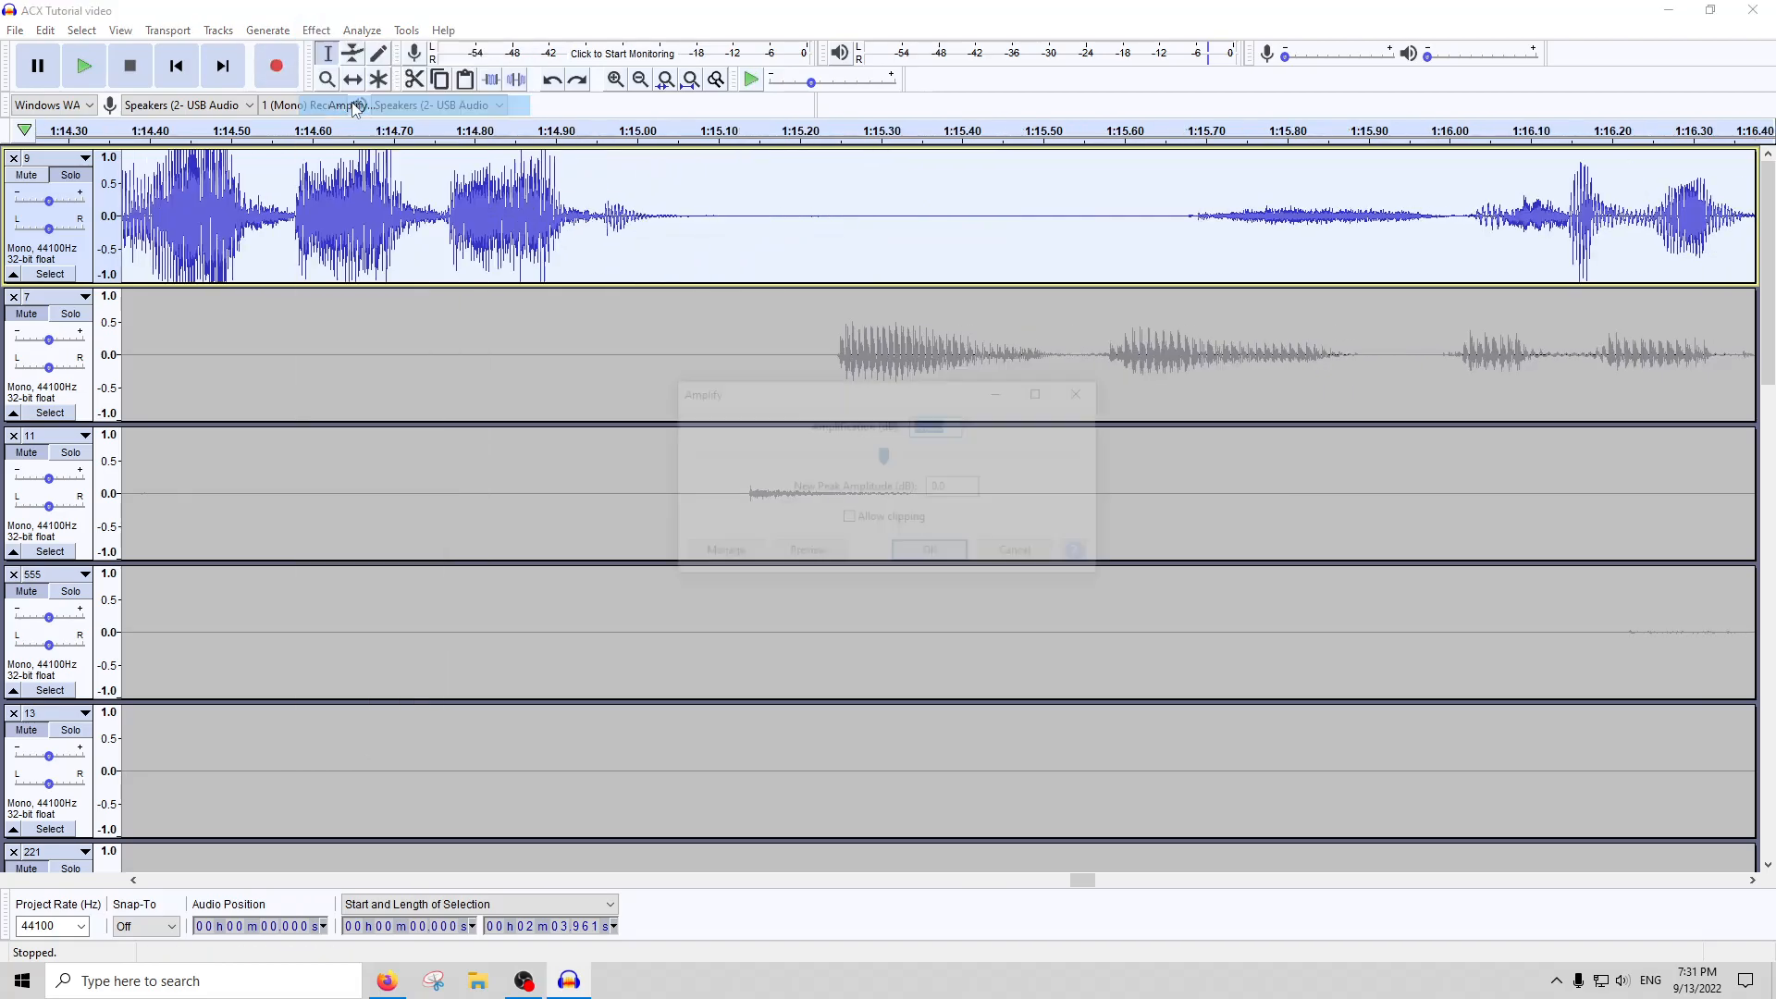
{"action": "left_click", "coordinate": [932, 553]}
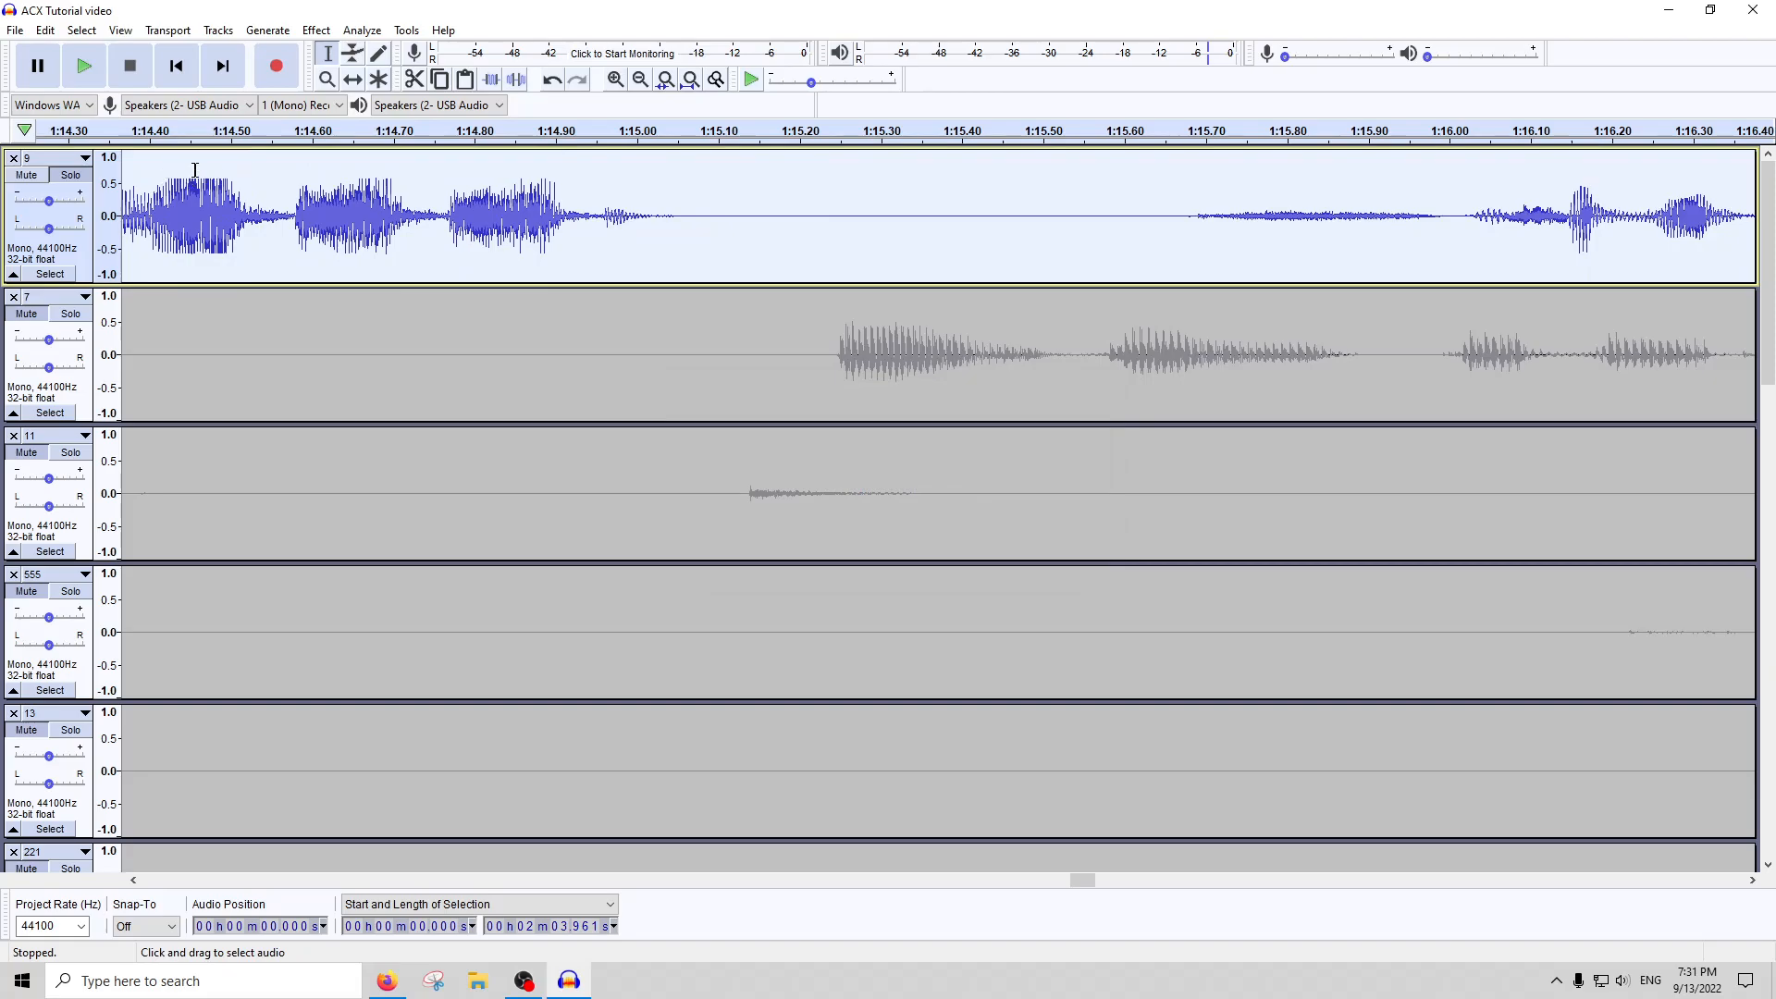
{"action": "key", "text": "ctrl+z"}
Select the clipped passage on track 9 starting at about 1:14.28 and lasting about 0.29 seconds
{"action": "scroll", "coordinate": [281, 194], "scroll_direction": "left", "scroll_amount": 3}
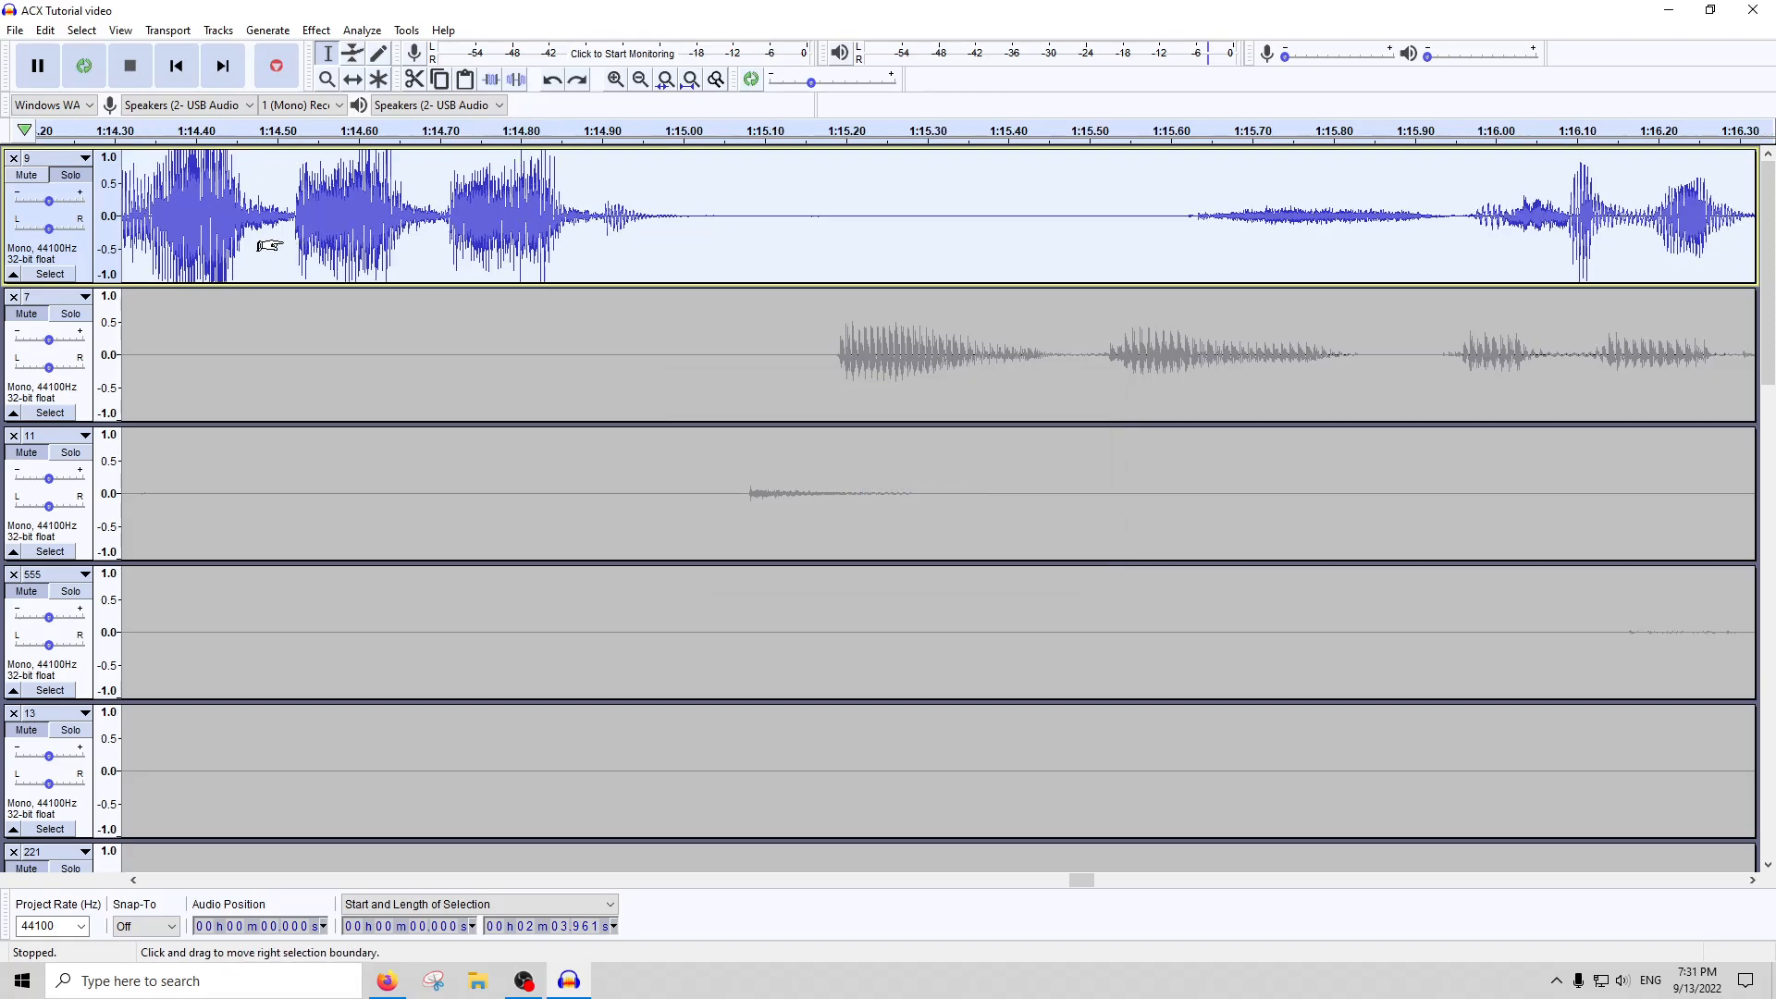
{"action": "mouse_move", "coordinate": [565, 202]}
{"action": "left_mouse_down"}
{"action": "mouse_move", "coordinate": [245, 217]}
{"action": "mouse_move", "coordinate": [566, 211]}
{"action": "left_mouse_up"}
{"action": "left_click", "coordinate": [317, 29]}
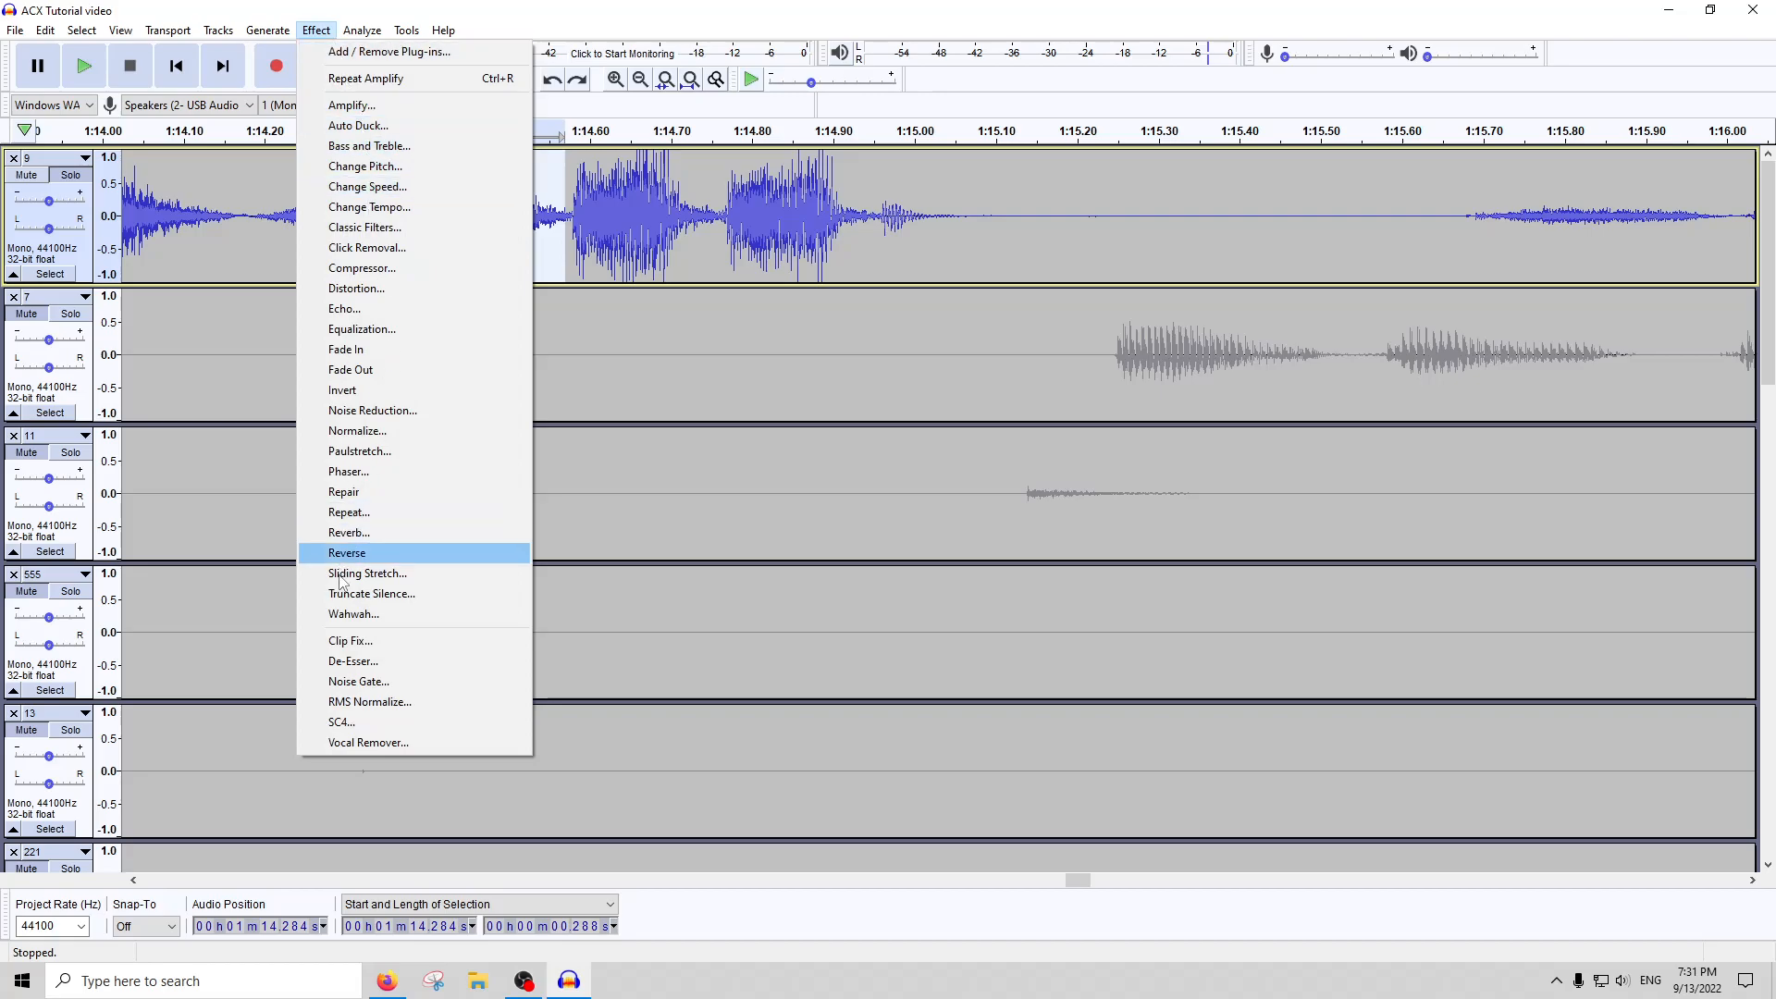
{"action": "left_click", "coordinate": [361, 661]}
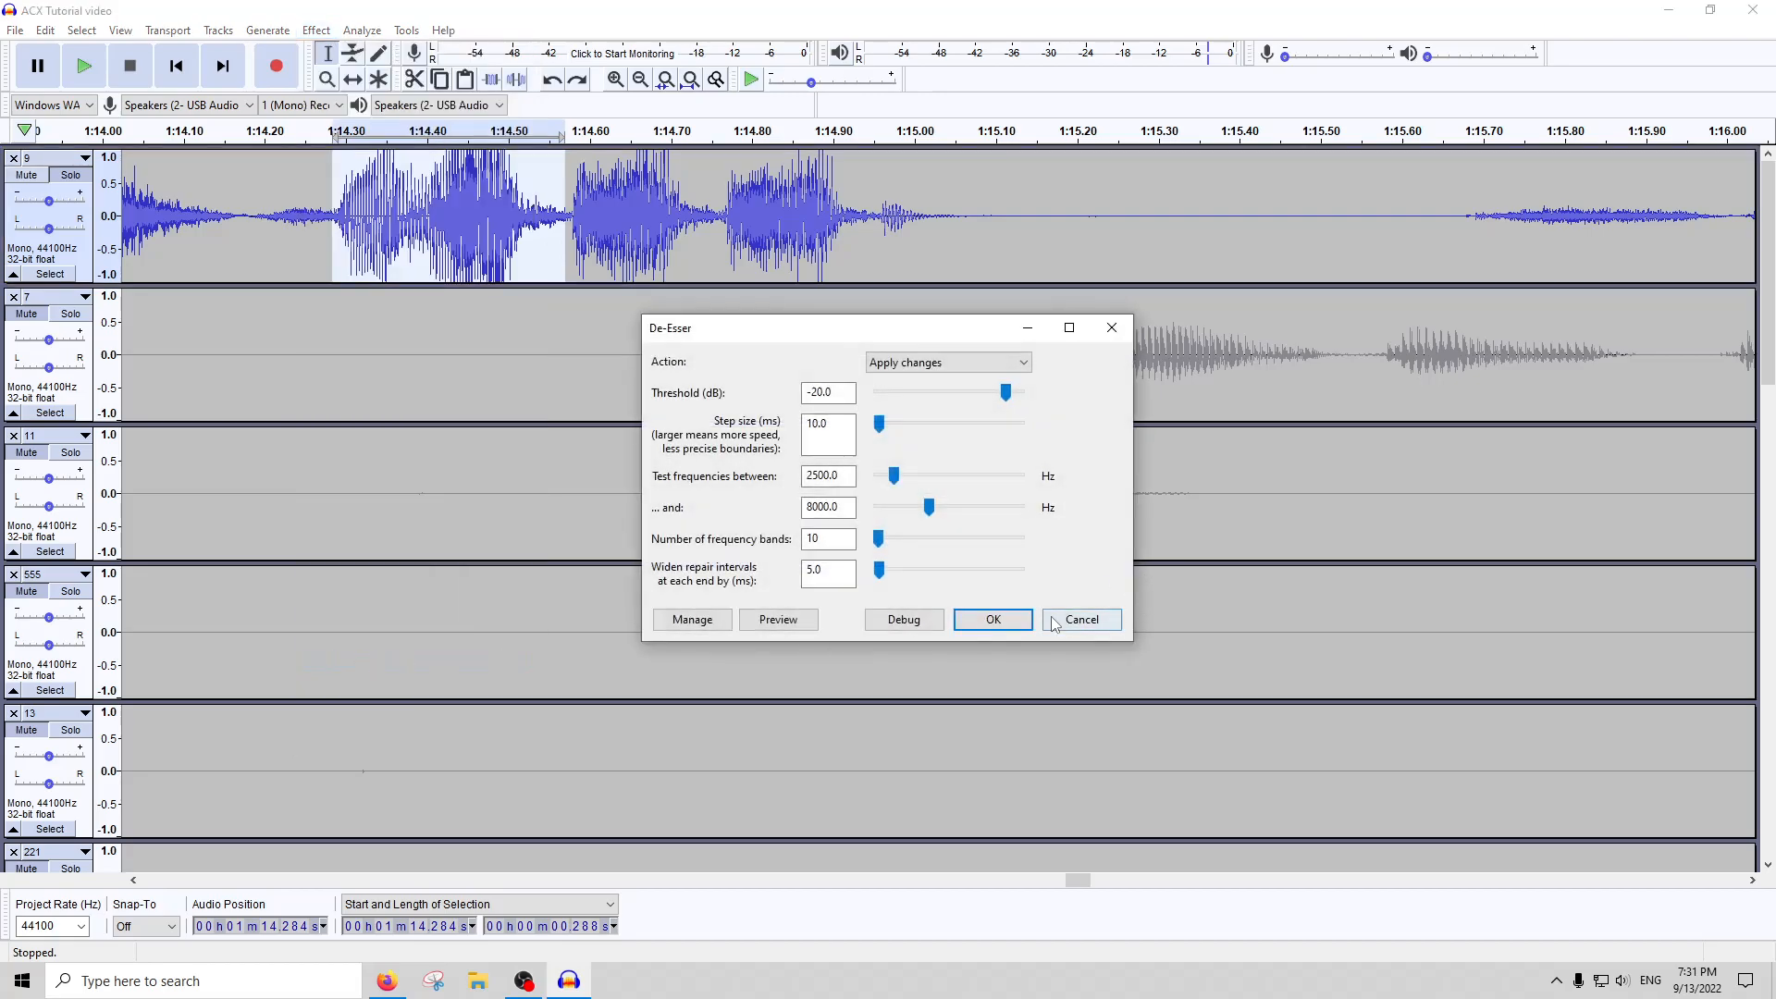
{"action": "left_click", "coordinate": [1054, 622]}
Apply Clip Fix to the selected passage of track 9 and inspect the repaired waveform up close
{"action": "left_click", "coordinate": [316, 30]}
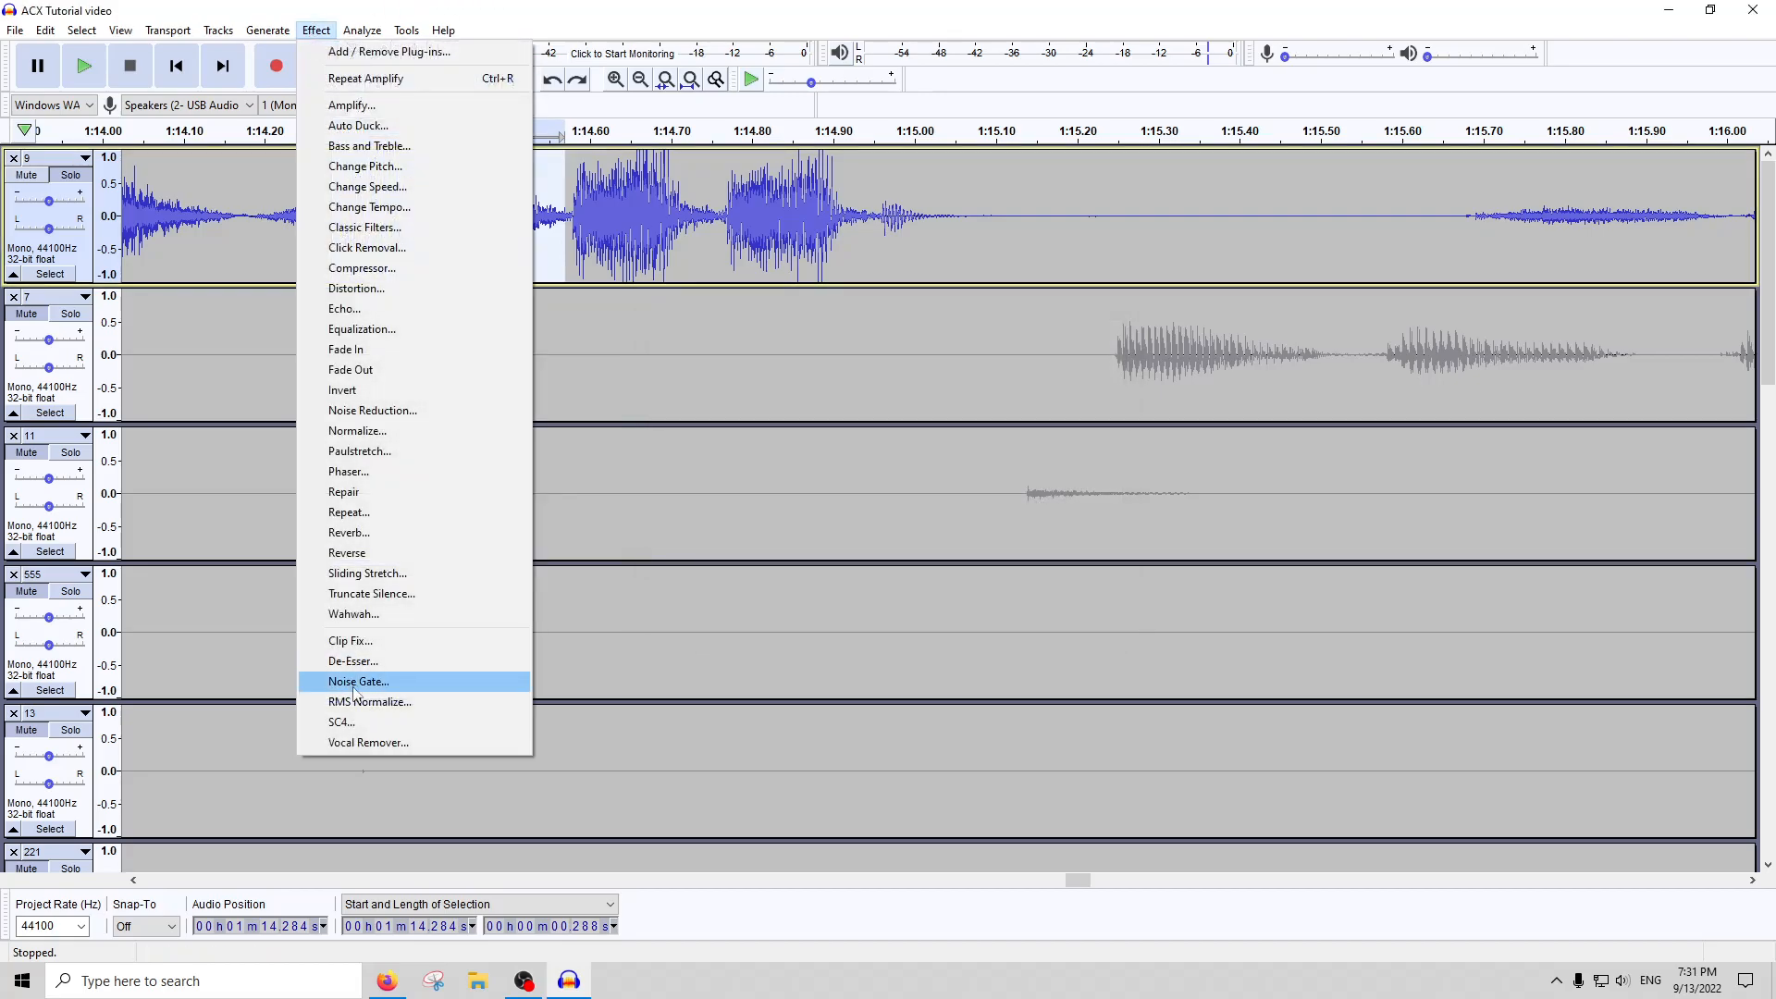
{"action": "left_click", "coordinate": [342, 642]}
{"action": "key", "text": "Return"}
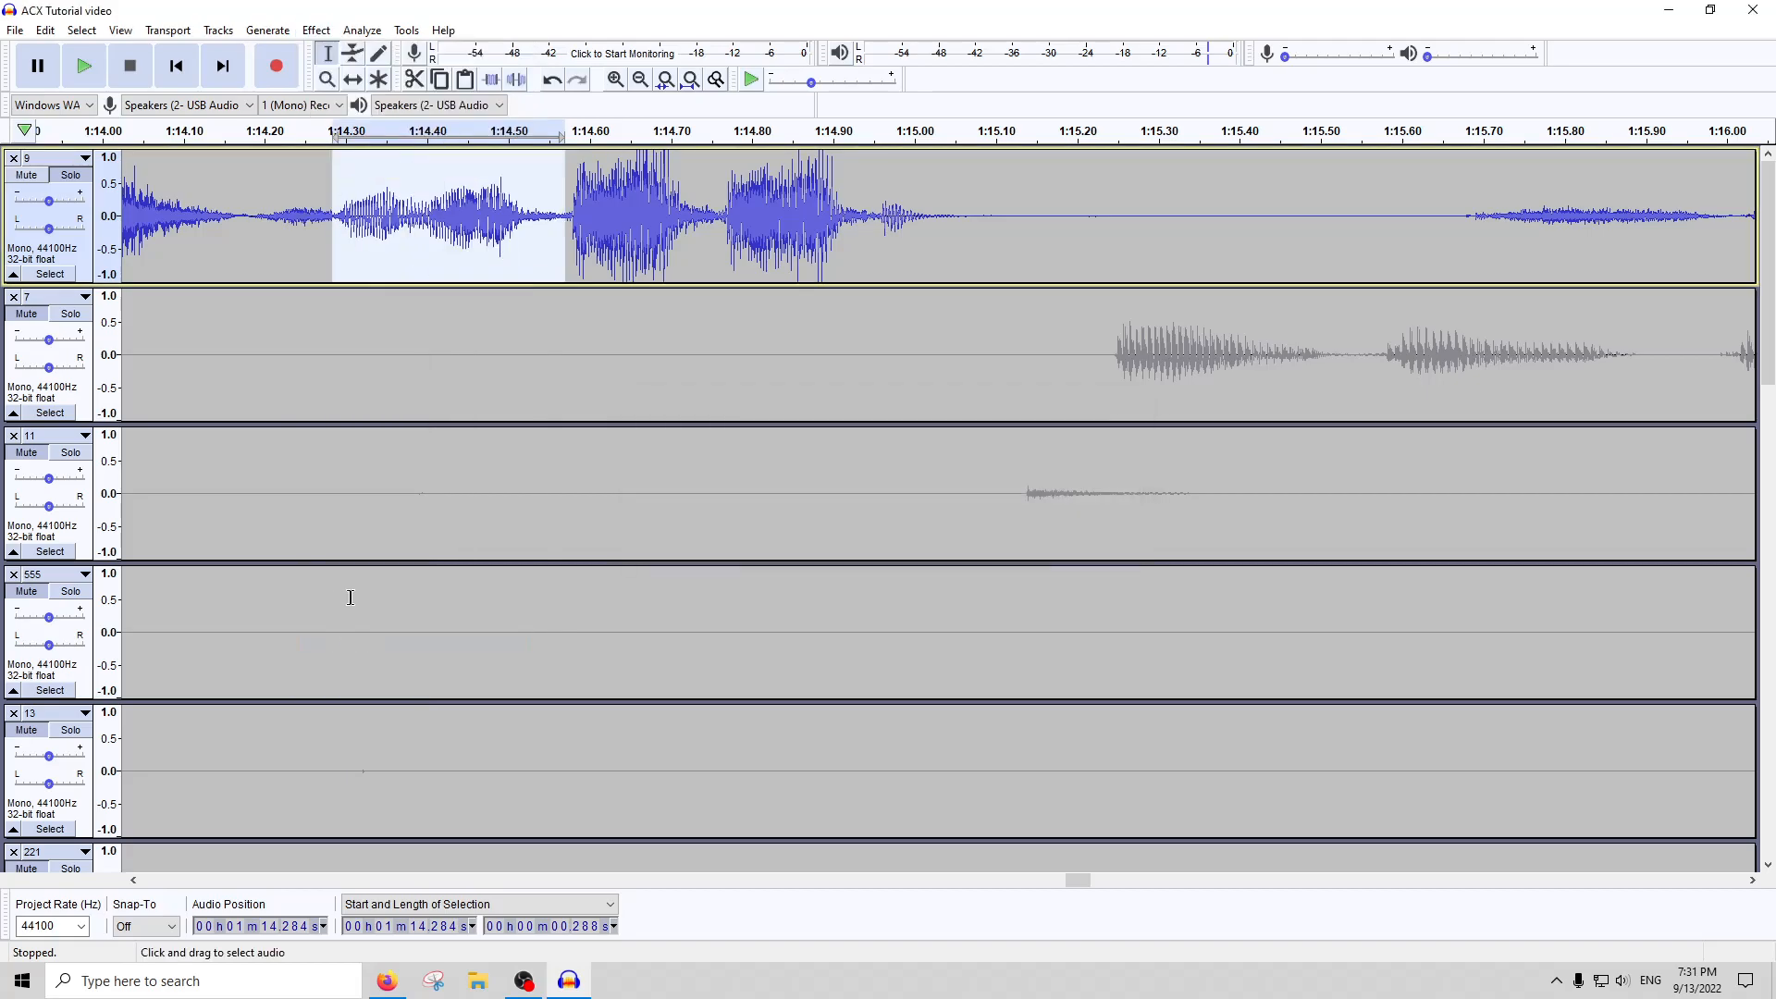
{"action": "scroll", "coordinate": [492, 191], "scroll_direction": "up", "scroll_amount": 2}
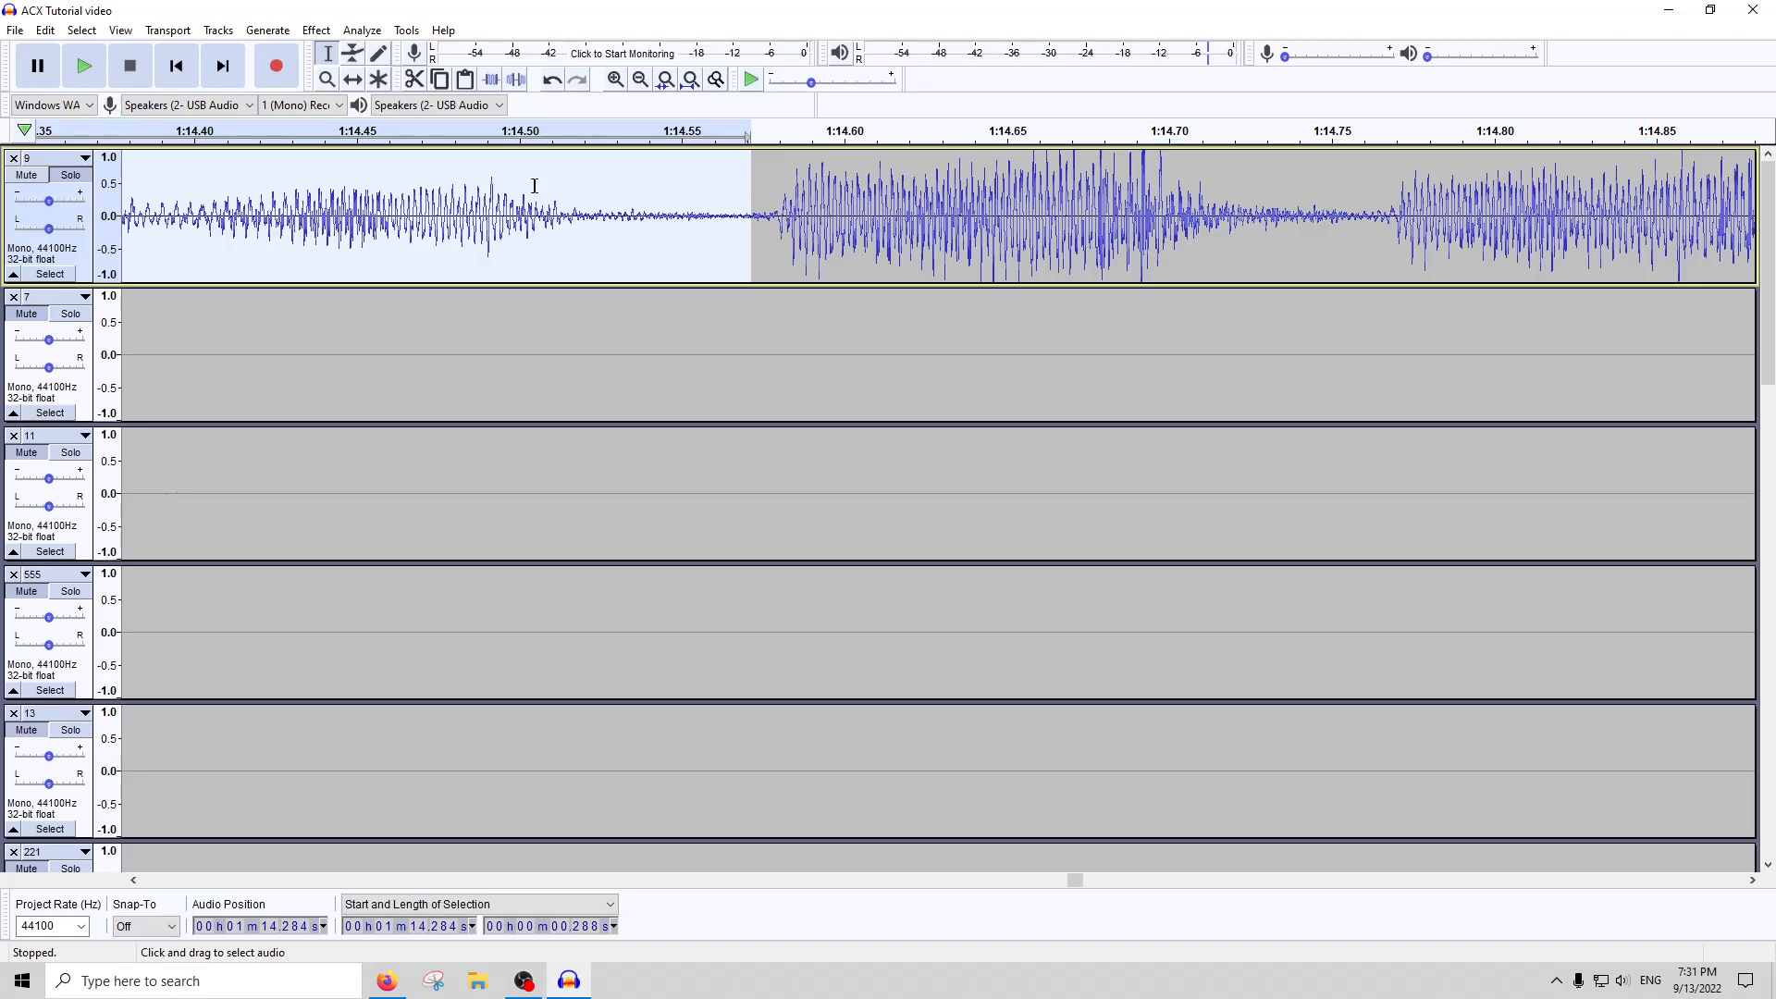
Apply Clip Fix to two neighbouring clipped passages on track 9, at about 1:14.58 for 0.17 seconds and 1:14.75 for 0.18 seconds
{"action": "scroll", "coordinate": [407, 204], "scroll_direction": "right", "scroll_amount": 5}
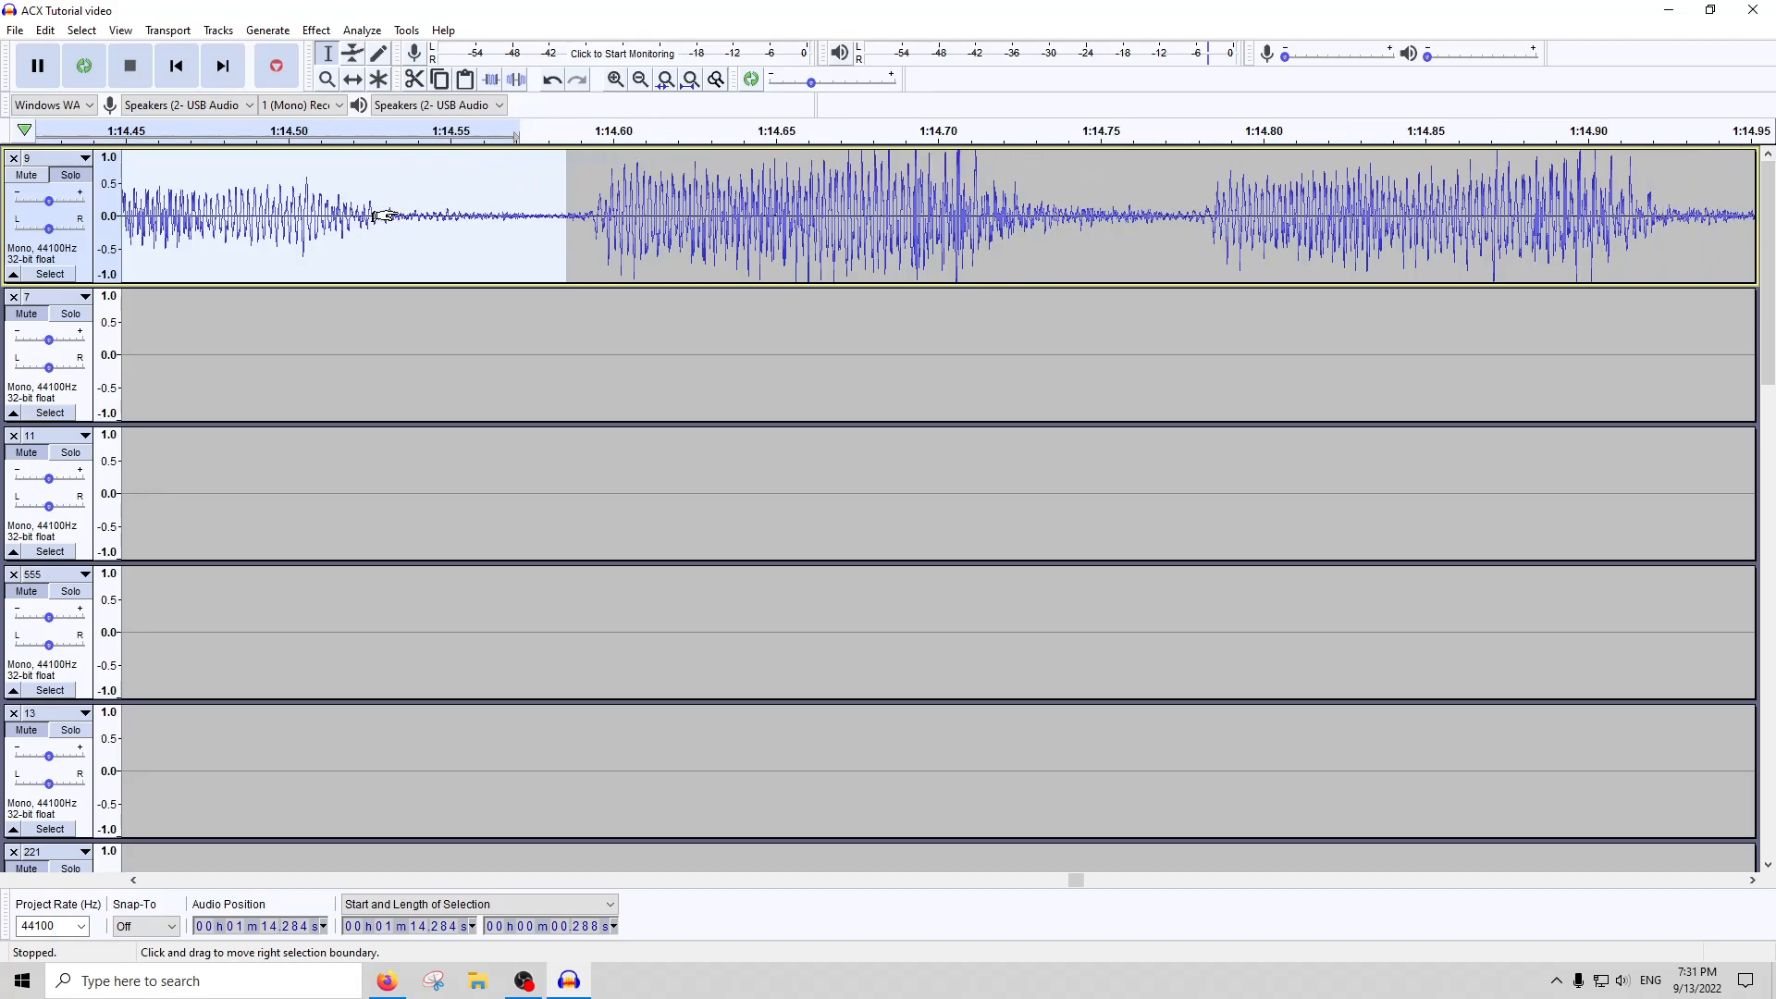
{"action": "scroll", "coordinate": [563, 211], "scroll_direction": "down", "scroll_amount": 1}
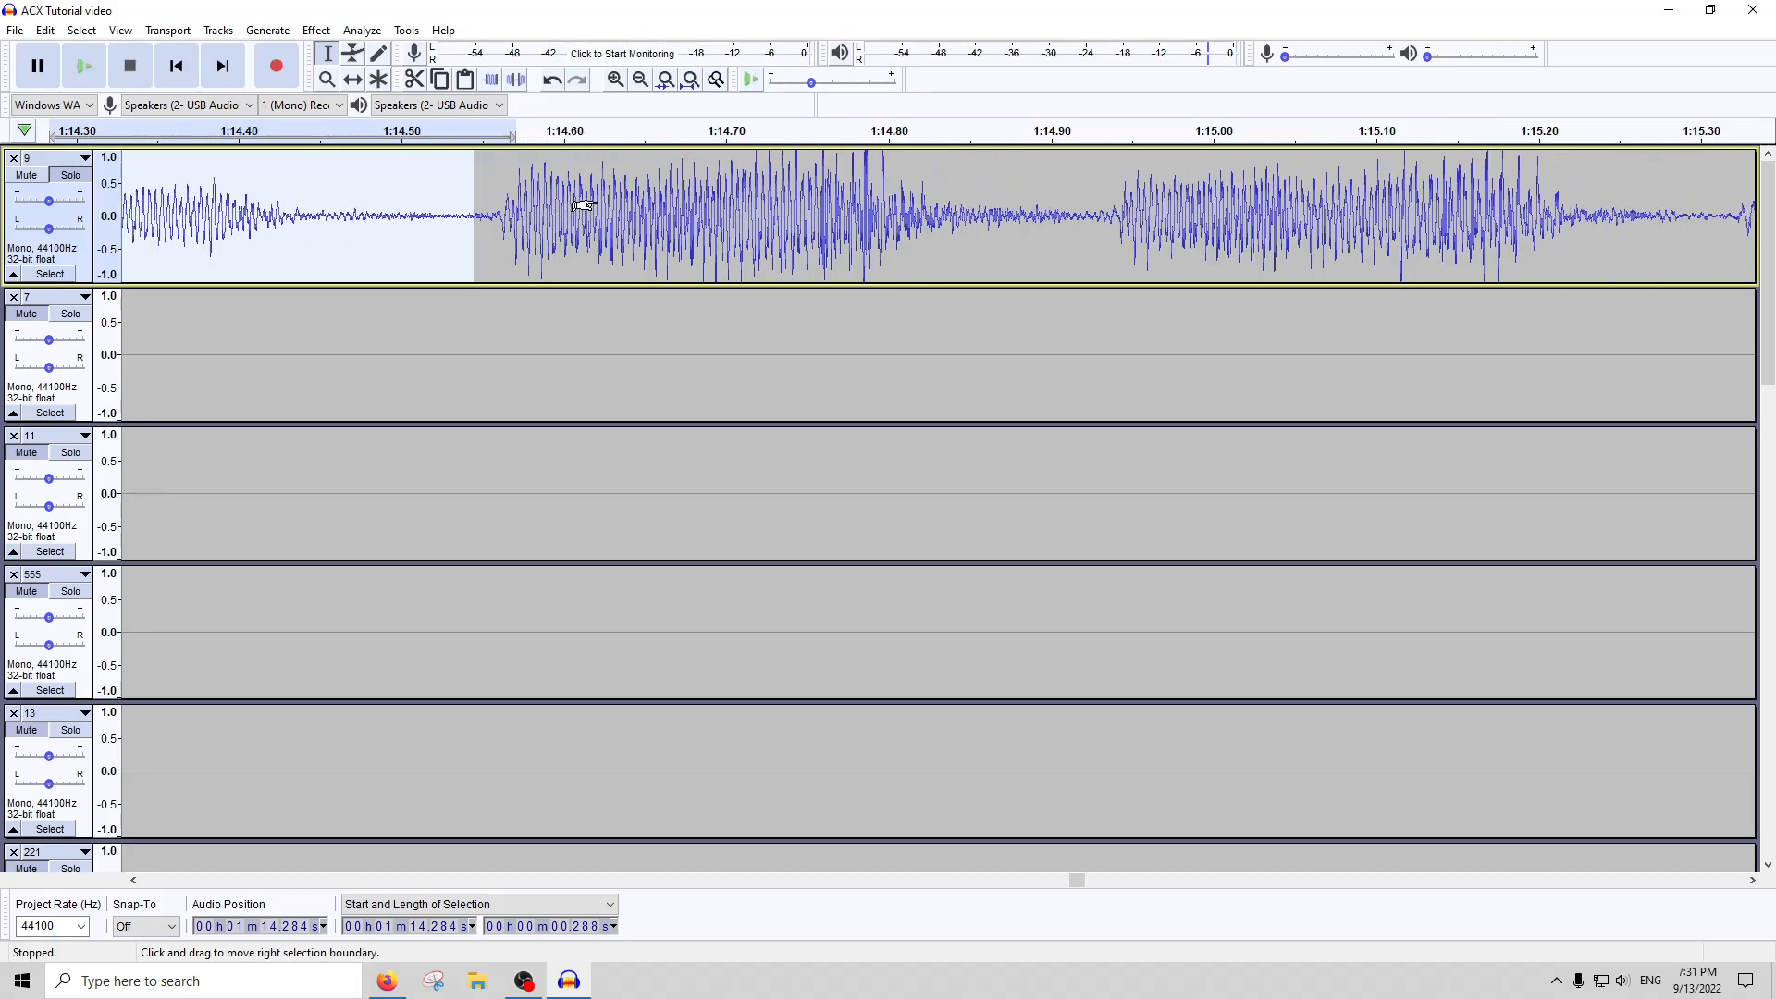
{"action": "left_click_drag", "start_coordinate": [804, 226], "coordinate": [525, 226]}
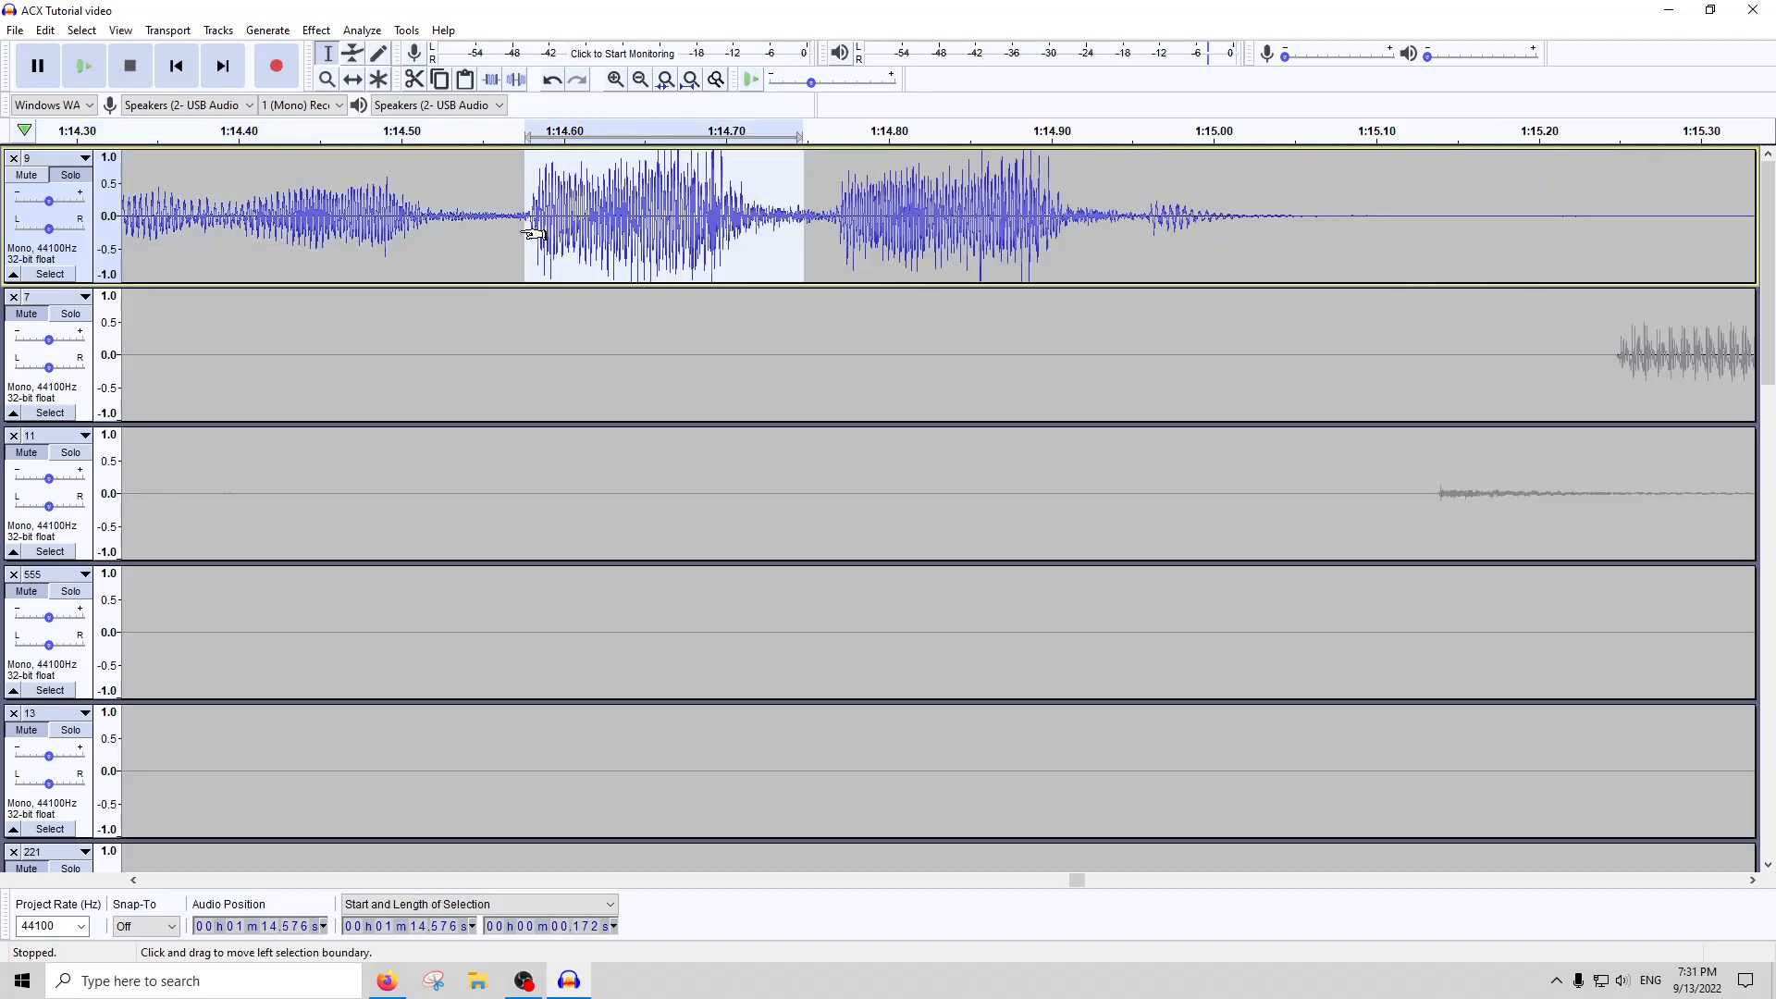
{"action": "key", "text": "ctrl+r"}
{"action": "left_click_drag", "start_coordinate": [1101, 217], "coordinate": [809, 236]}
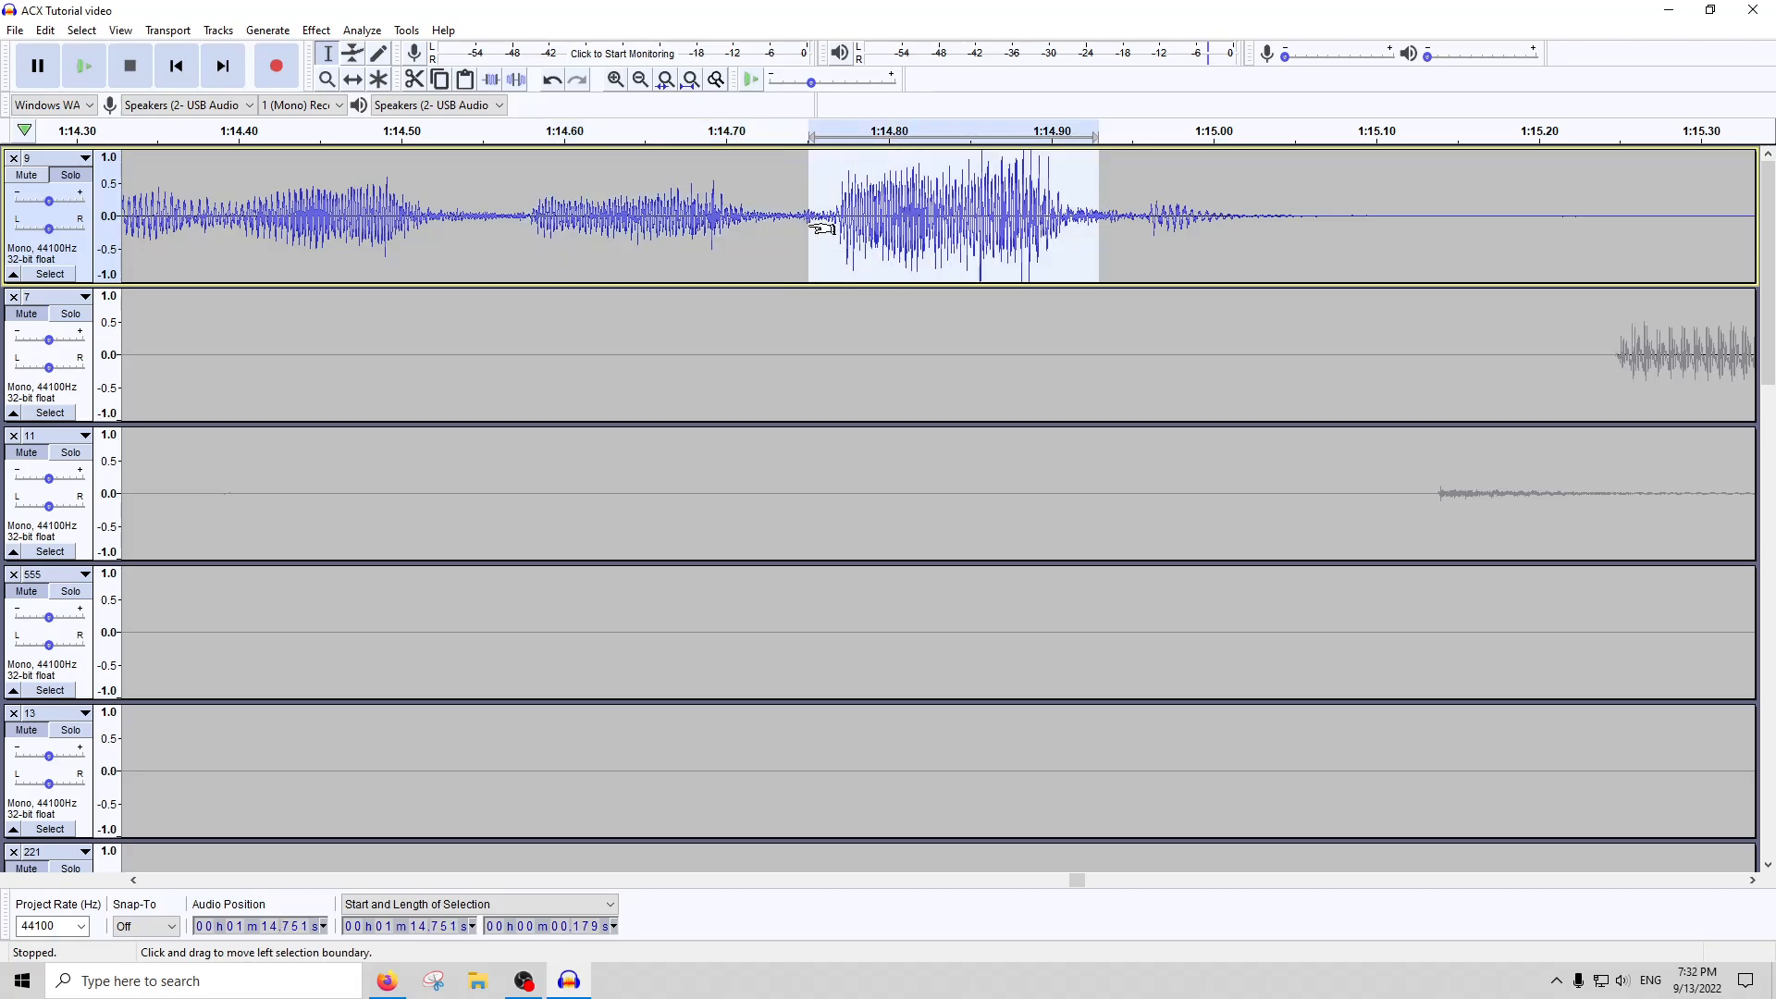
{"action": "scroll", "coordinate": [826, 237], "scroll_direction": "down", "scroll_amount": 5}
Select the clipped passage on track 9 at about 1:16.42, lasting about 0.19 seconds, and repair it with Clip Fix
{"action": "left_click", "coordinate": [905, 217]}
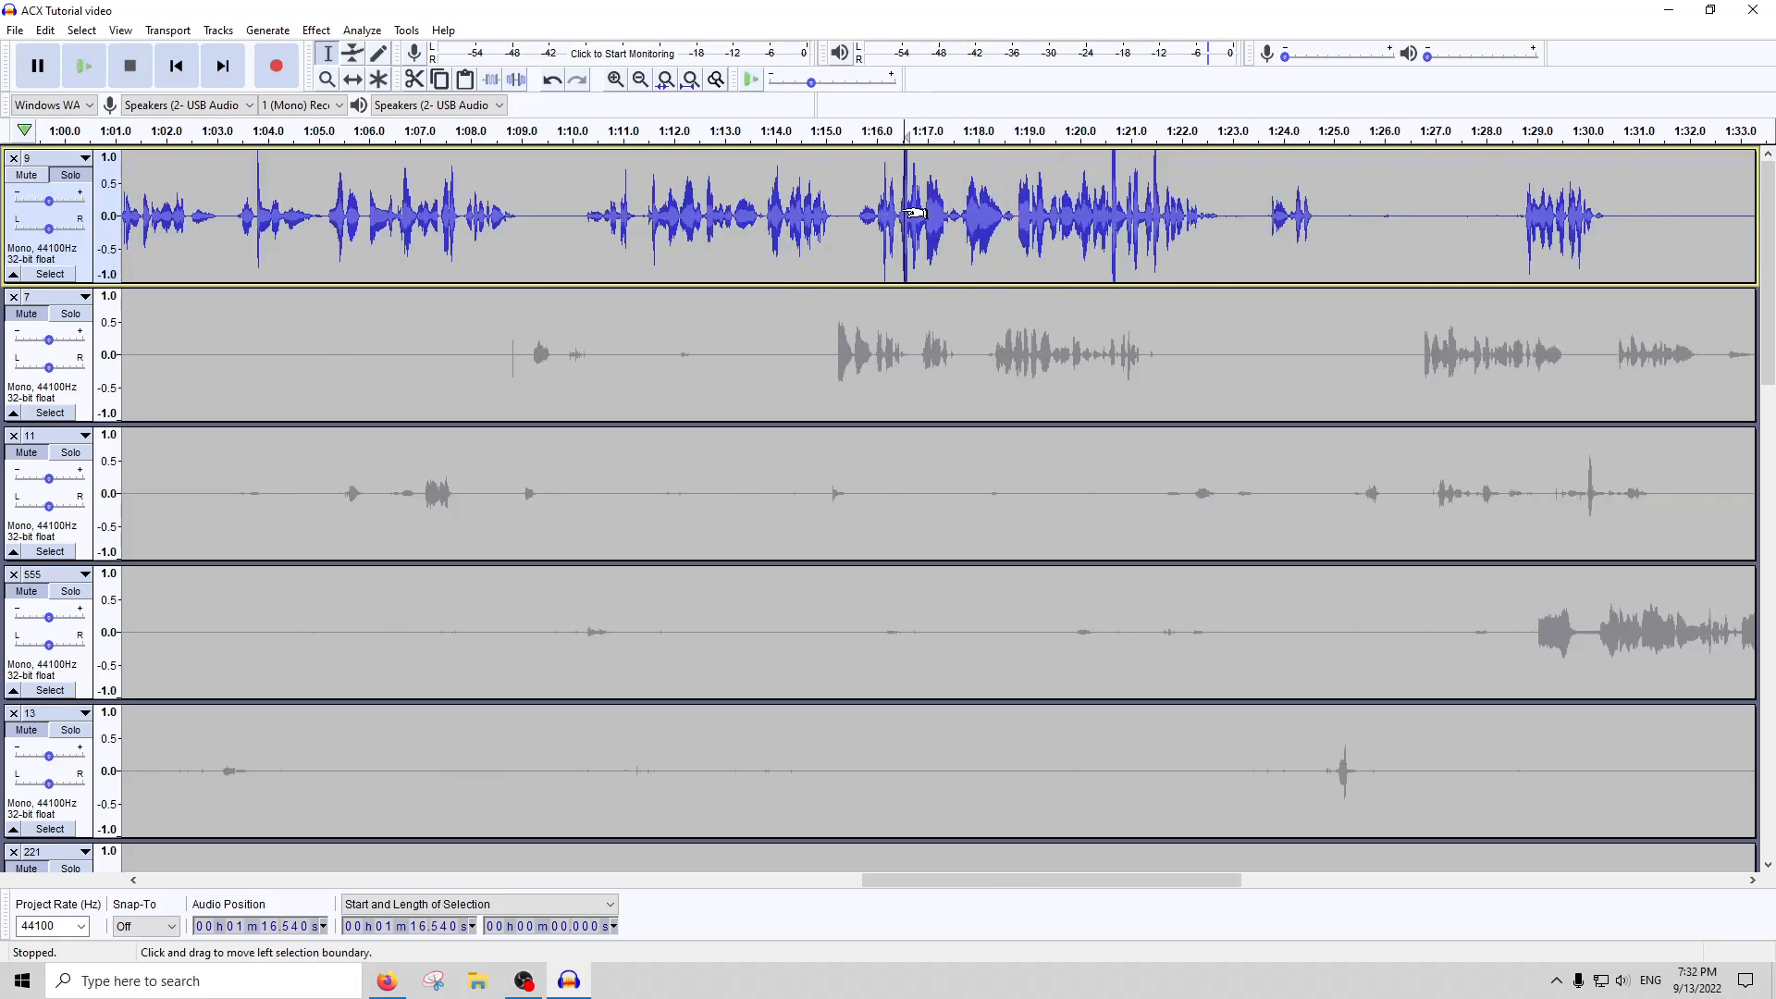
{"action": "scroll", "coordinate": [911, 214], "scroll_direction": "up", "scroll_amount": 5}
{"action": "scroll", "coordinate": [1105, 218], "scroll_direction": "down", "scroll_amount": 2}
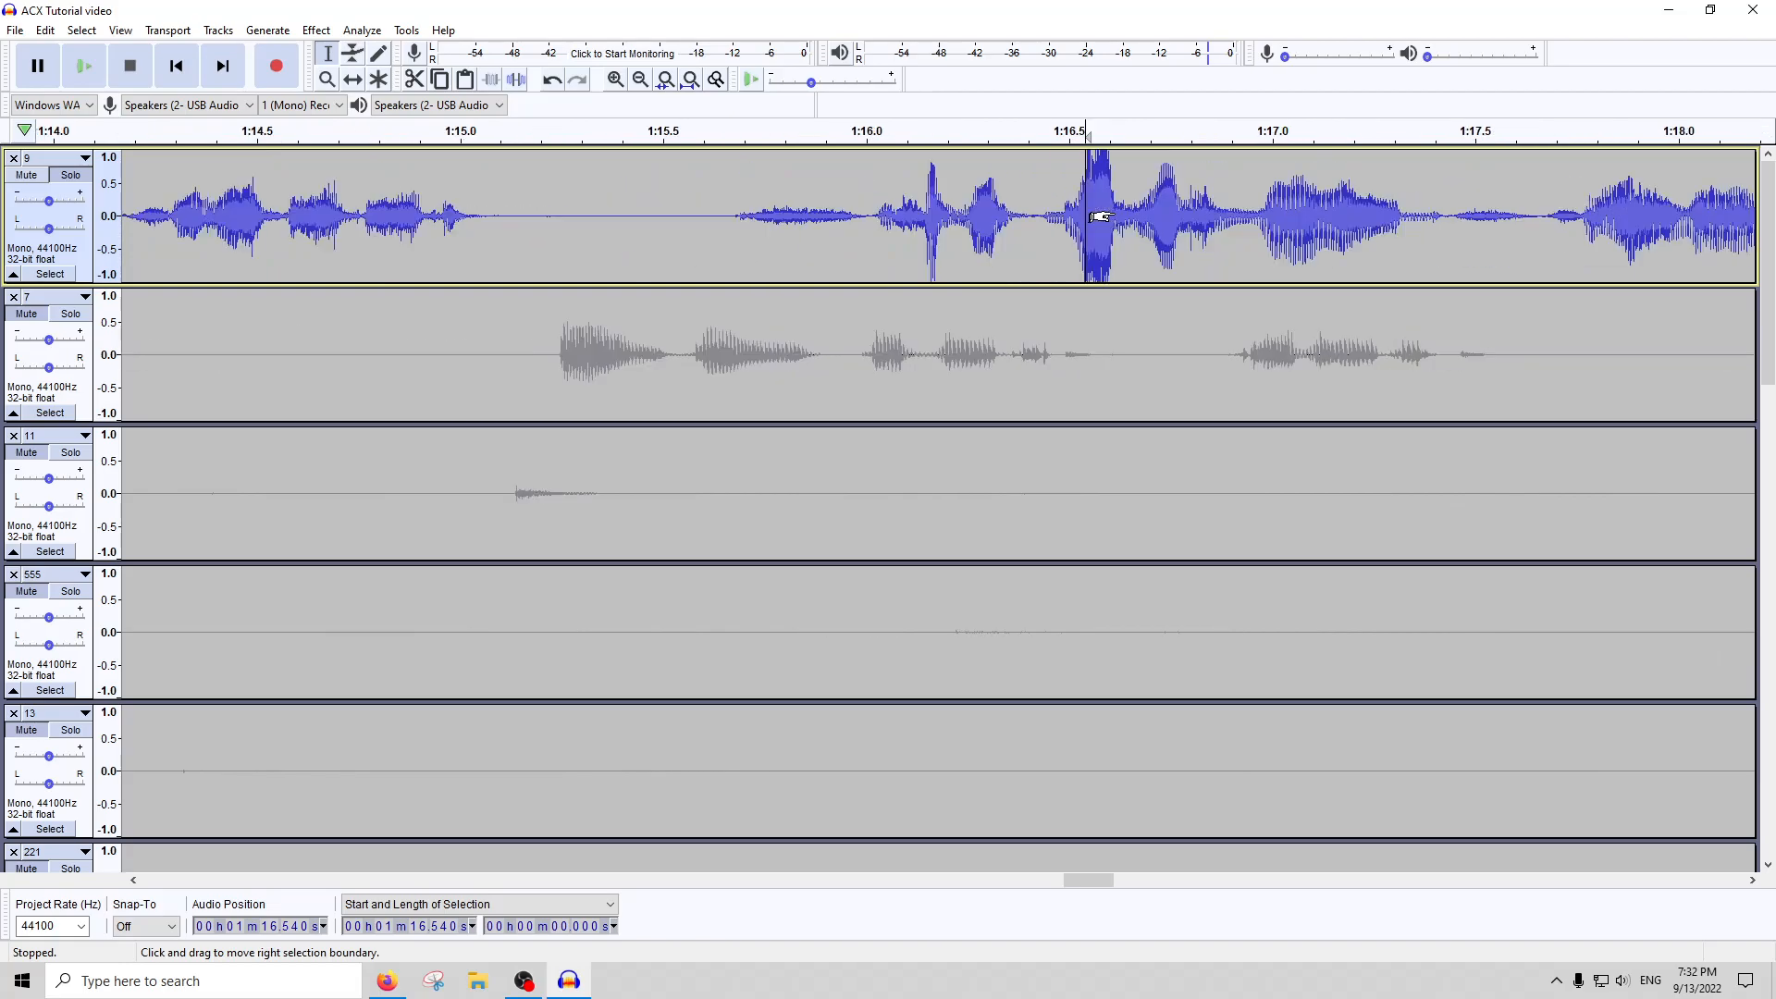
{"action": "left_click_drag", "start_coordinate": [1115, 205], "coordinate": [1037, 222]}
{"action": "scroll", "coordinate": [1078, 242], "scroll_direction": "down", "scroll_amount": 3}
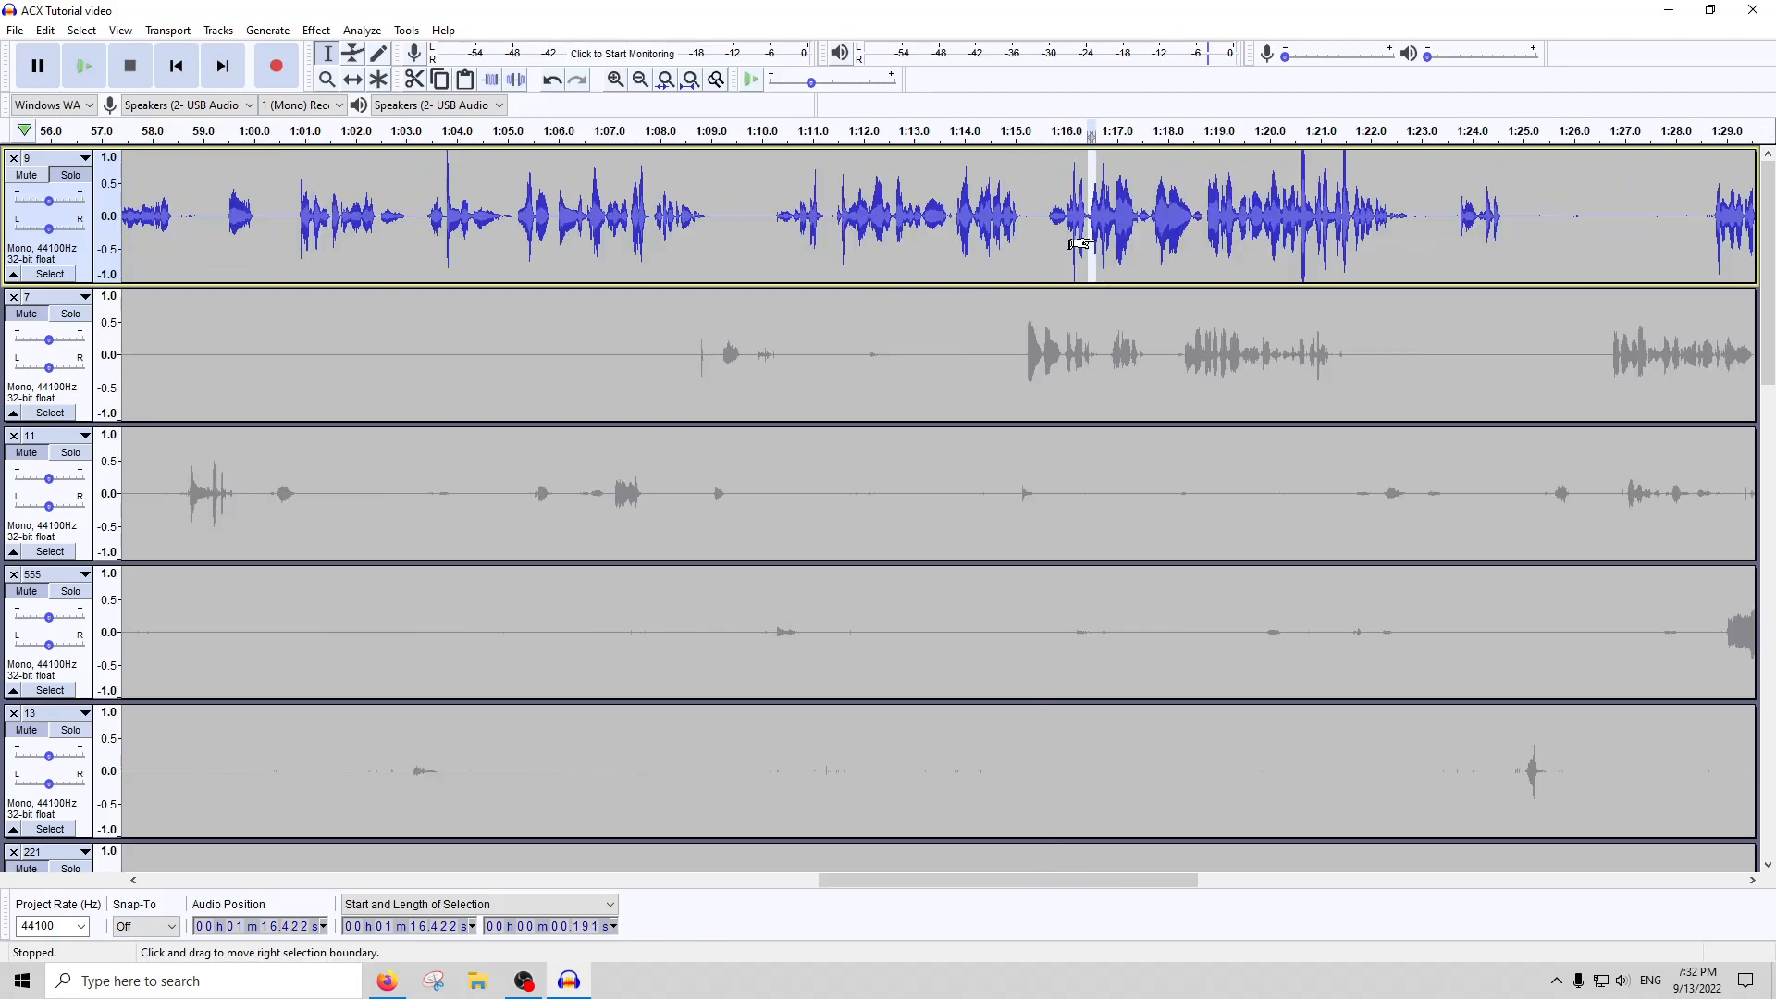
Repair the clipped peak on track 9 at about 1:20.64, lasting about 0.09 seconds, with Clip Fix
{"action": "left_click", "coordinate": [1290, 219]}
{"action": "scroll", "coordinate": [1301, 220], "scroll_direction": "up", "scroll_amount": 4}
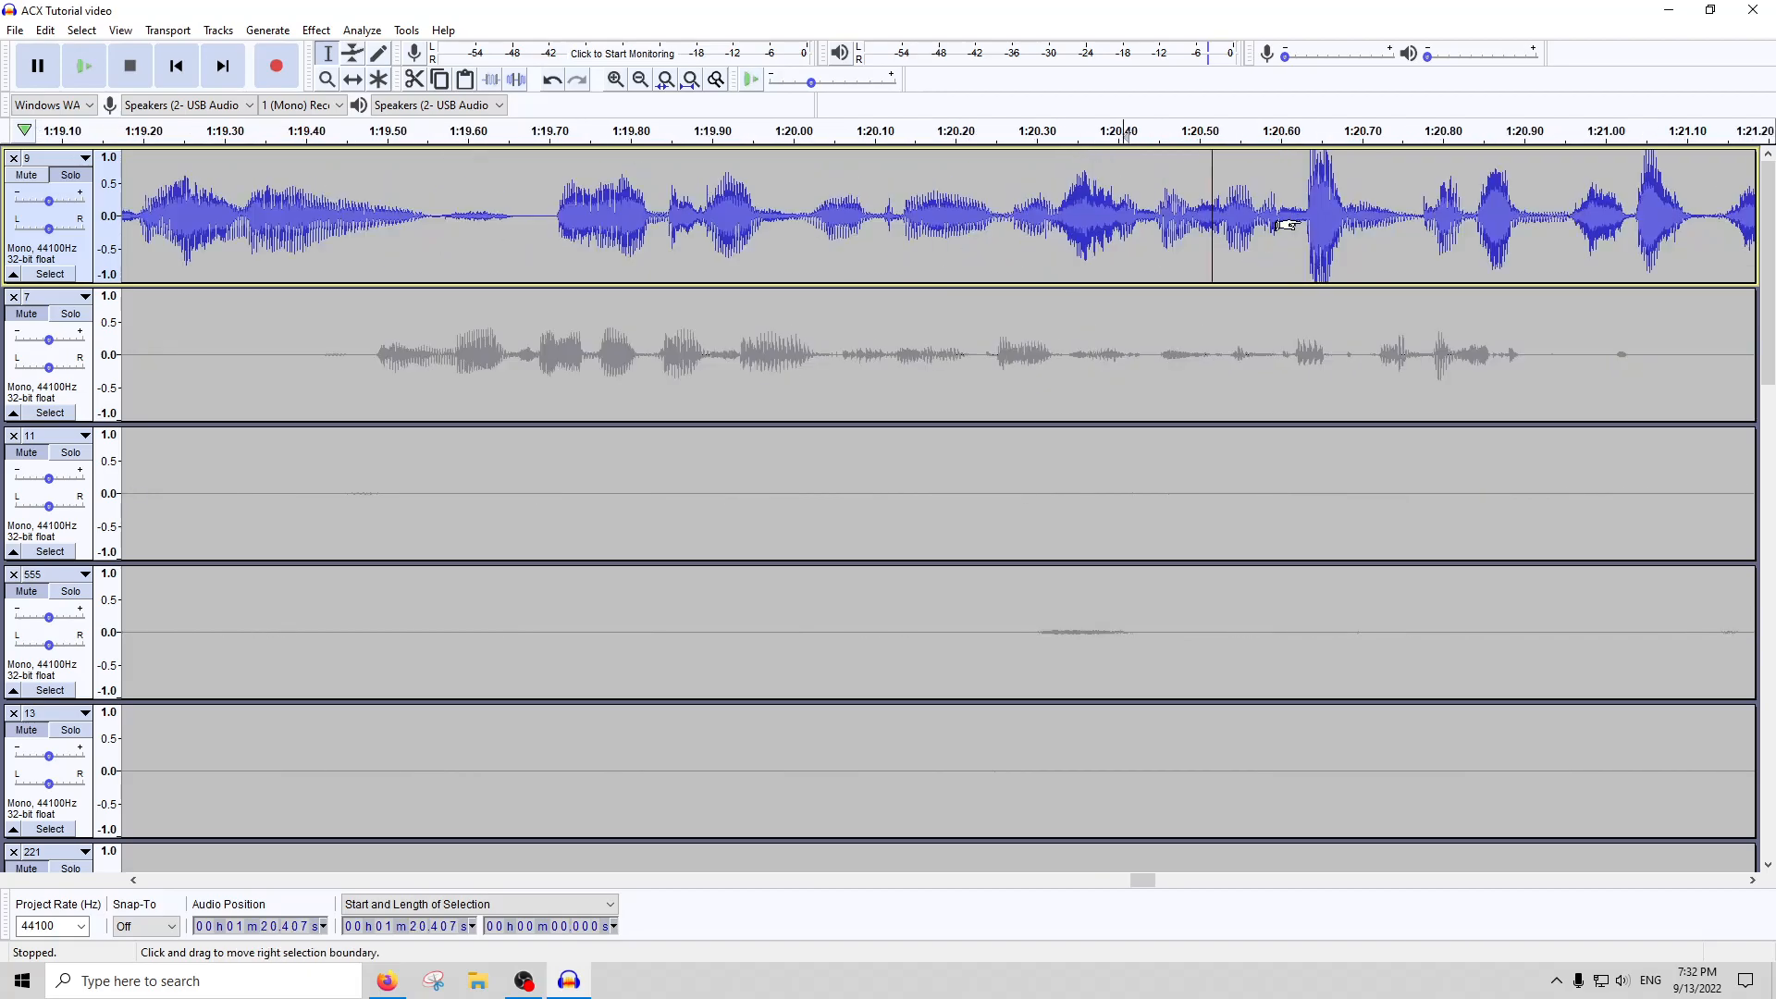
{"action": "left_click_drag", "start_coordinate": [1382, 210], "coordinate": [1306, 220]}
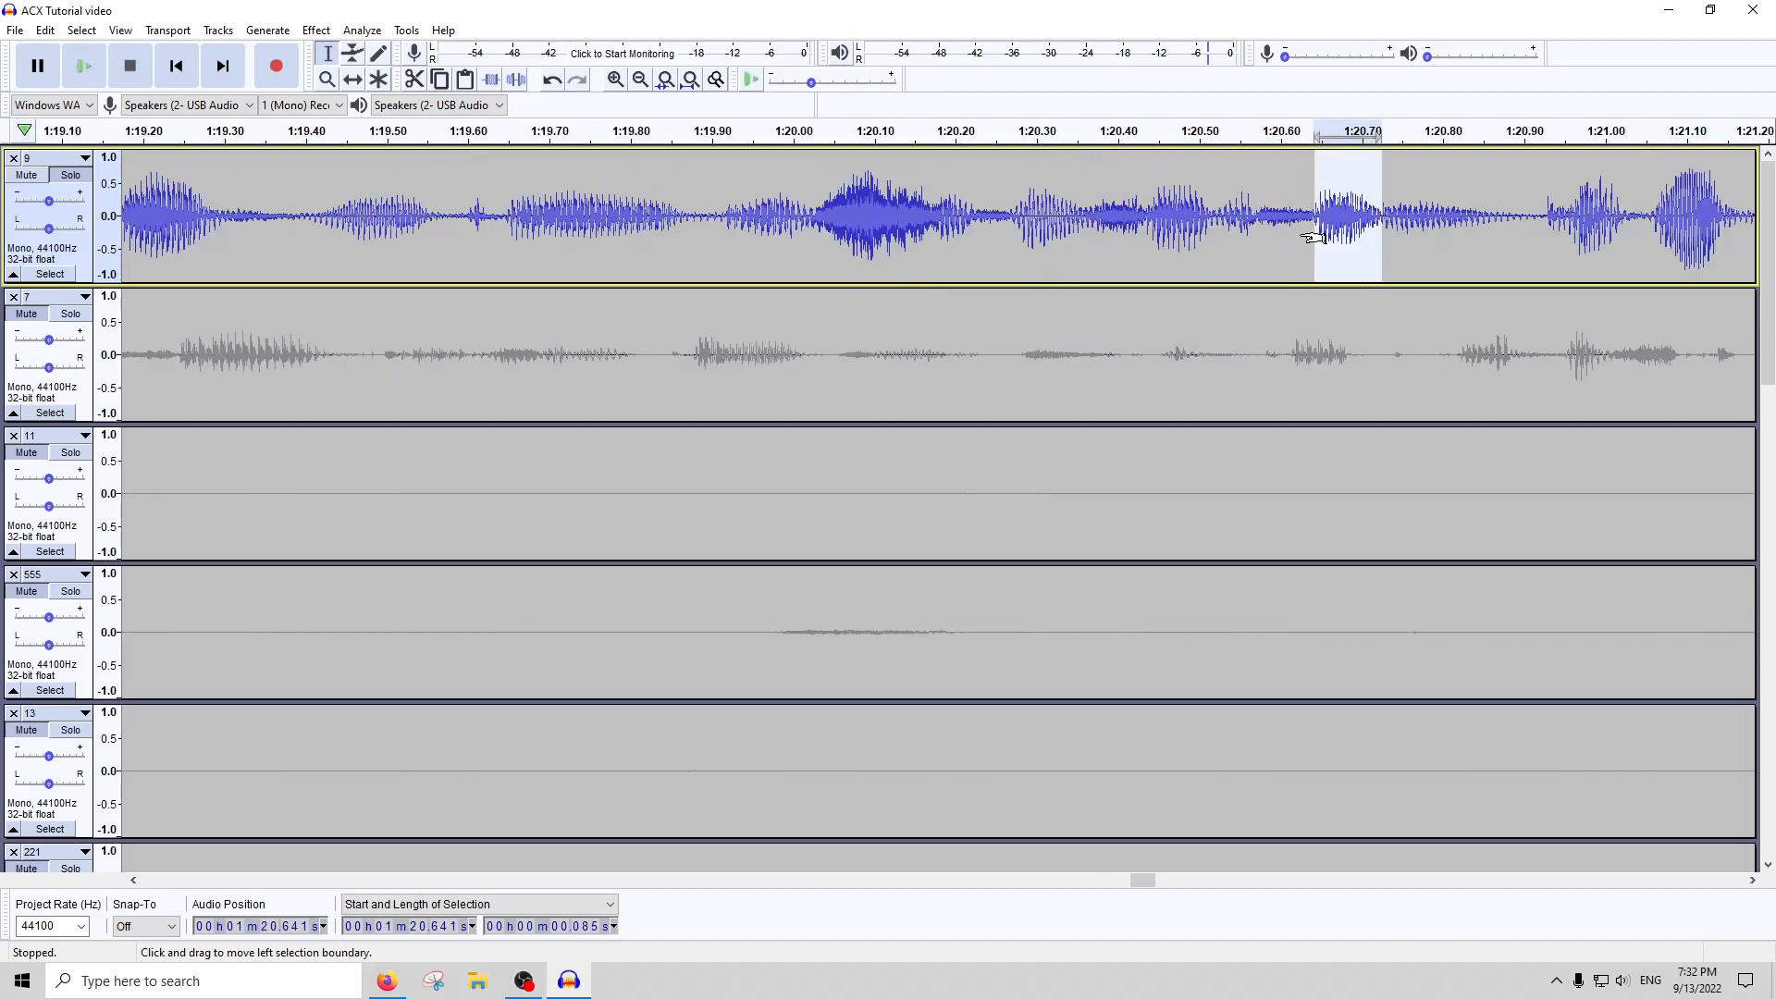
{"action": "scroll", "coordinate": [1286, 231], "scroll_direction": "down", "scroll_amount": 4}
{"action": "scroll", "coordinate": [1285, 236], "scroll_direction": "down", "scroll_amount": 1}
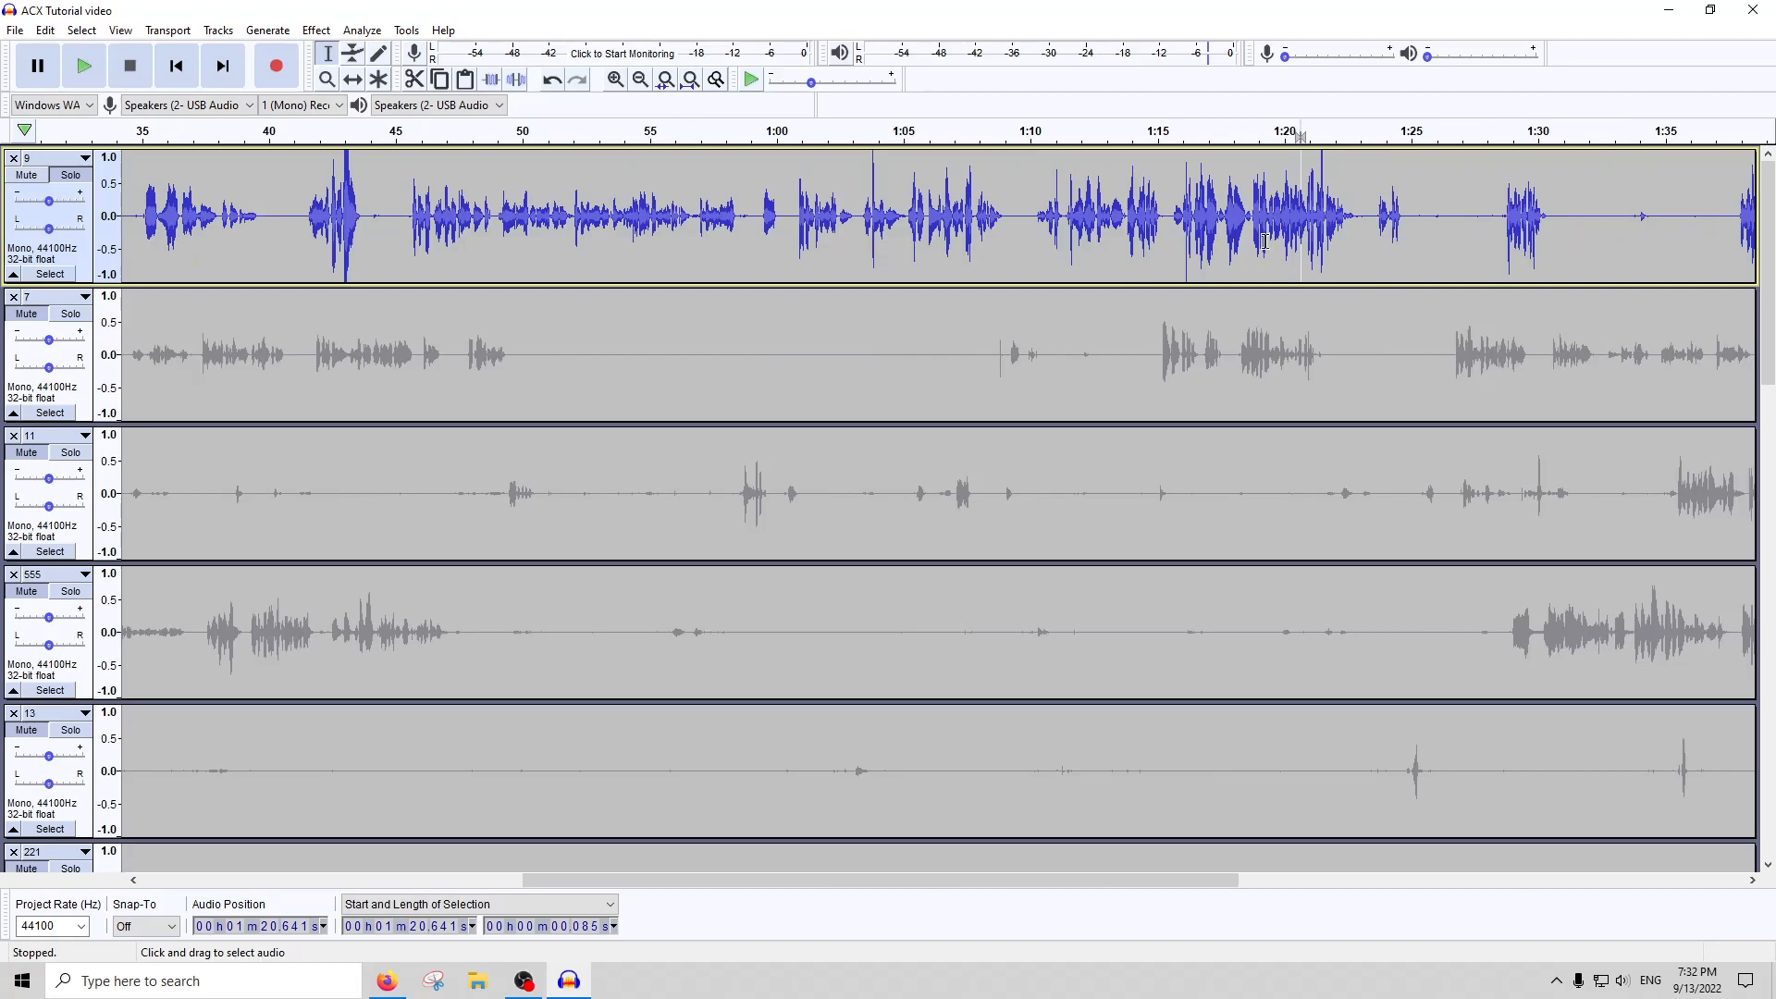
Apply Clip Fix to the loud passage on track 9 starting at about 42.66 seconds and lasting about 0.94 seconds
{"action": "left_click", "coordinate": [349, 239]}
{"action": "scroll", "coordinate": [342, 231], "scroll_direction": "up", "scroll_amount": 3}
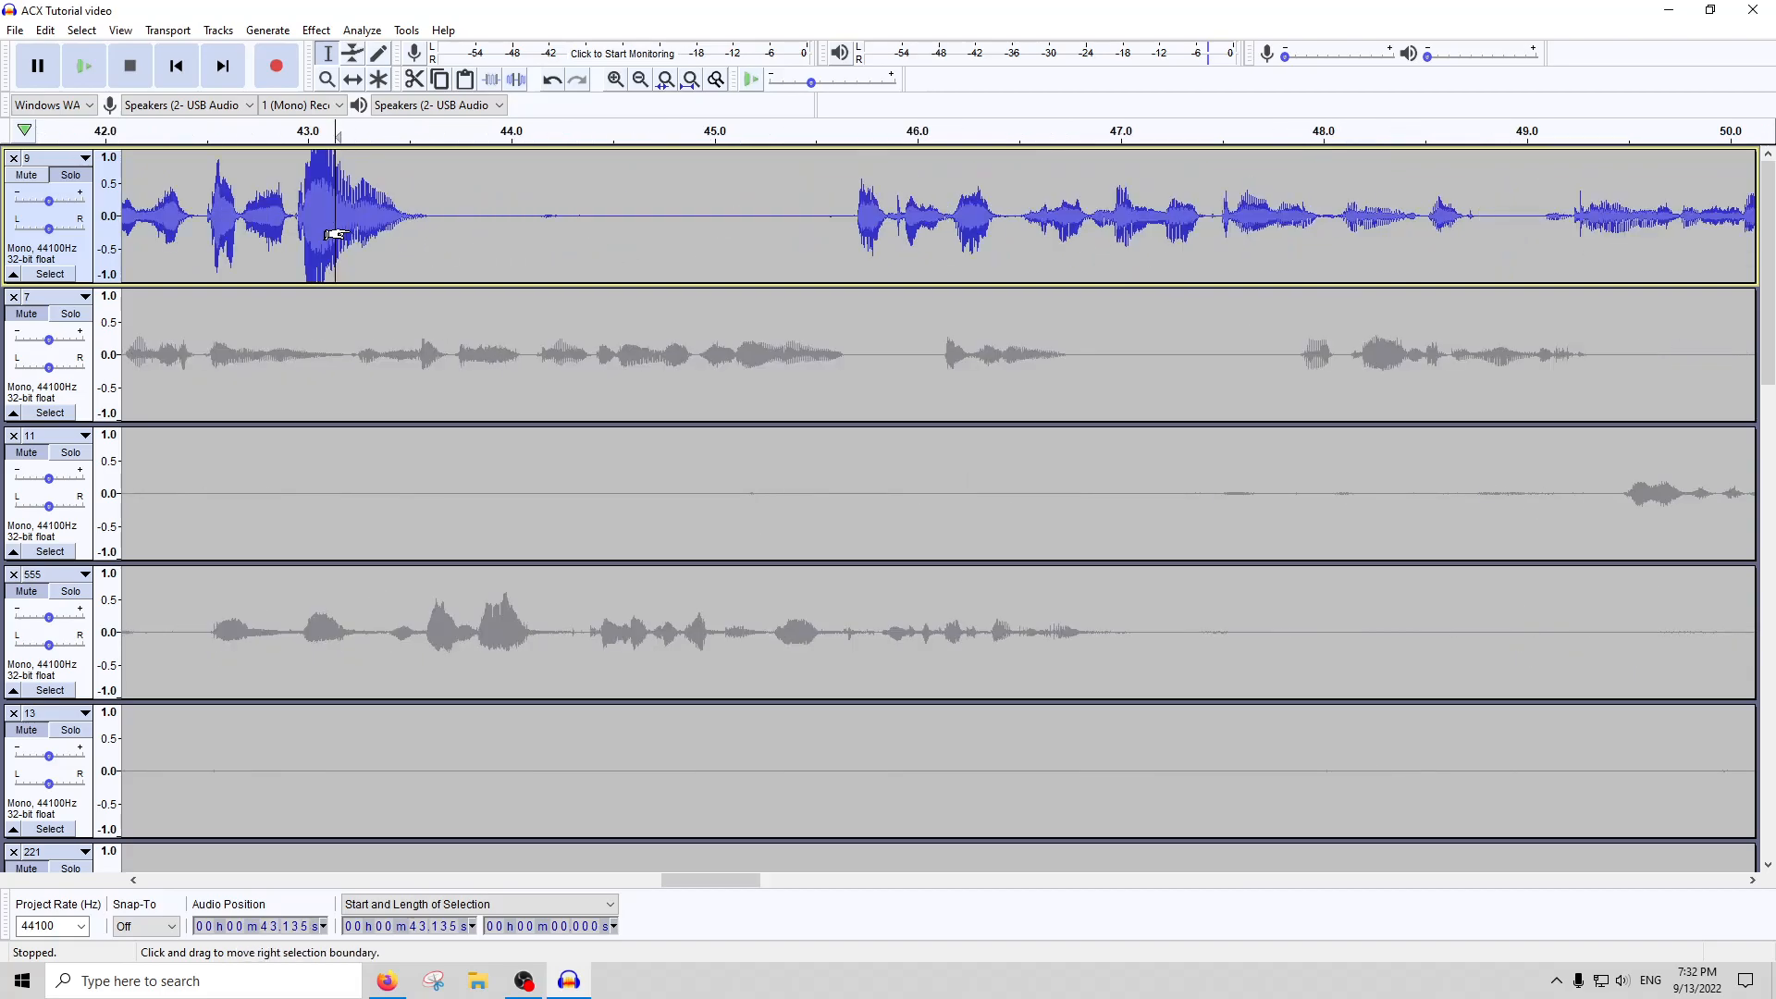
{"action": "left_click_drag", "start_coordinate": [239, 222], "coordinate": [427, 219]}
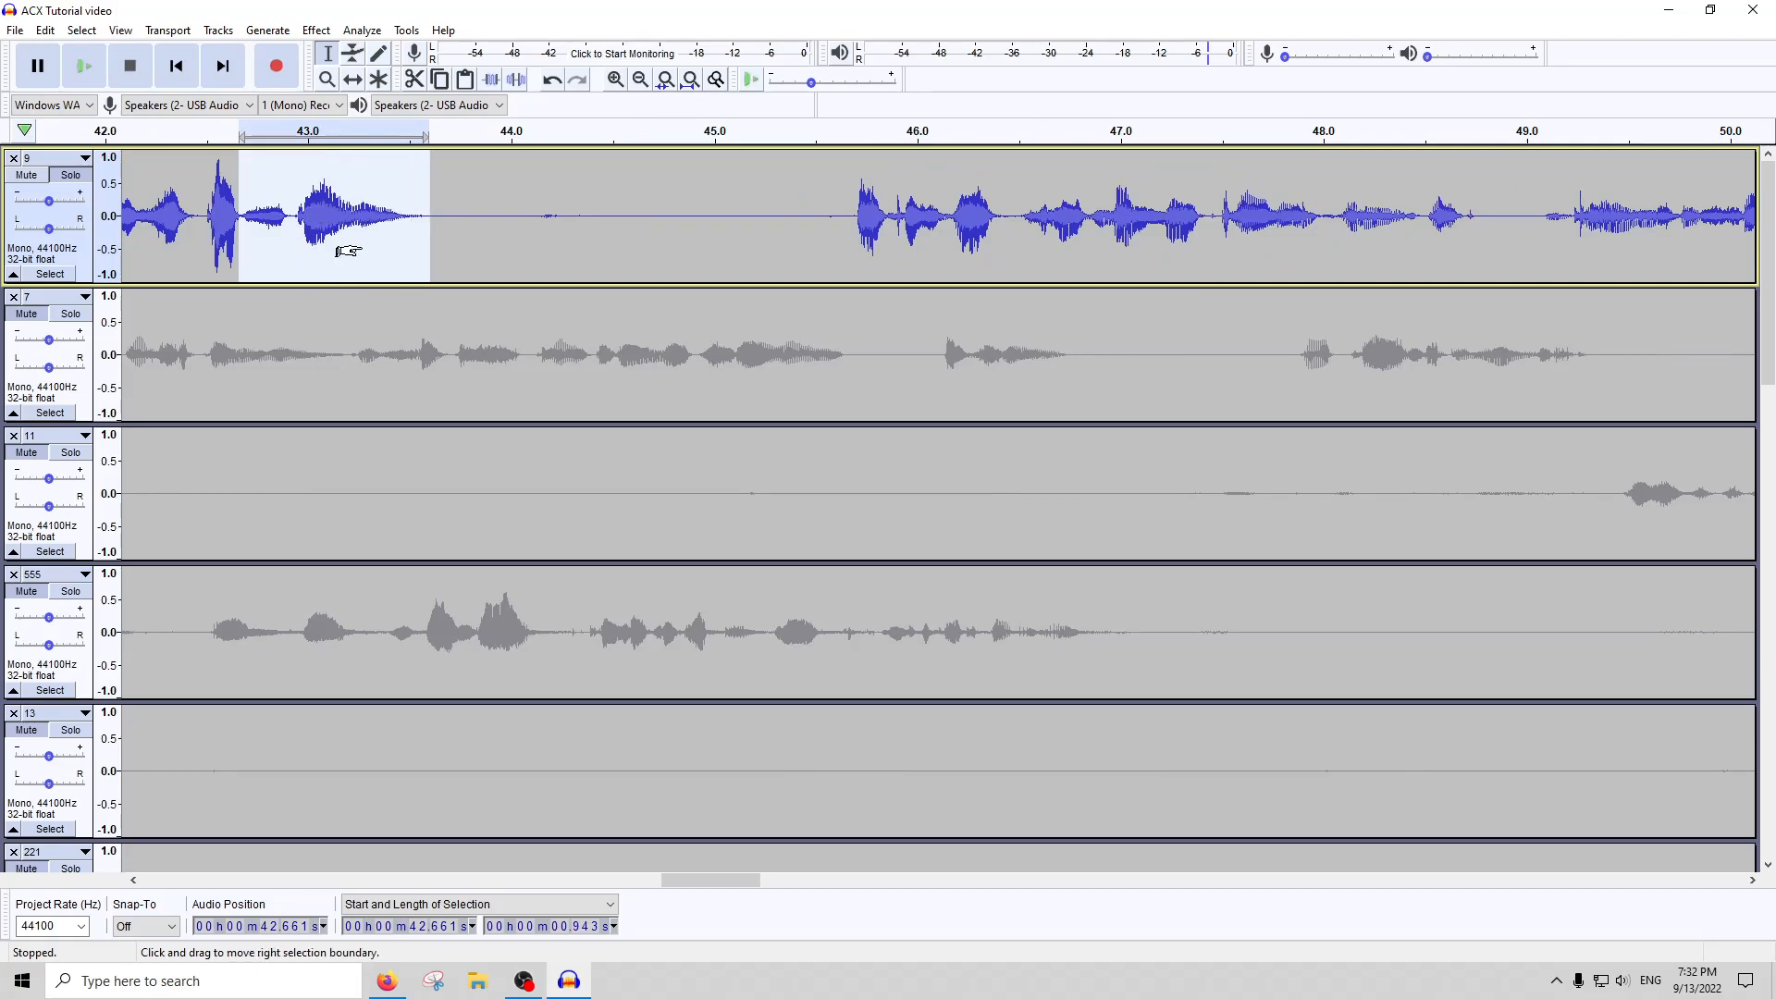
{"action": "scroll", "coordinate": [801, 250], "scroll_direction": "down", "scroll_amount": 5}
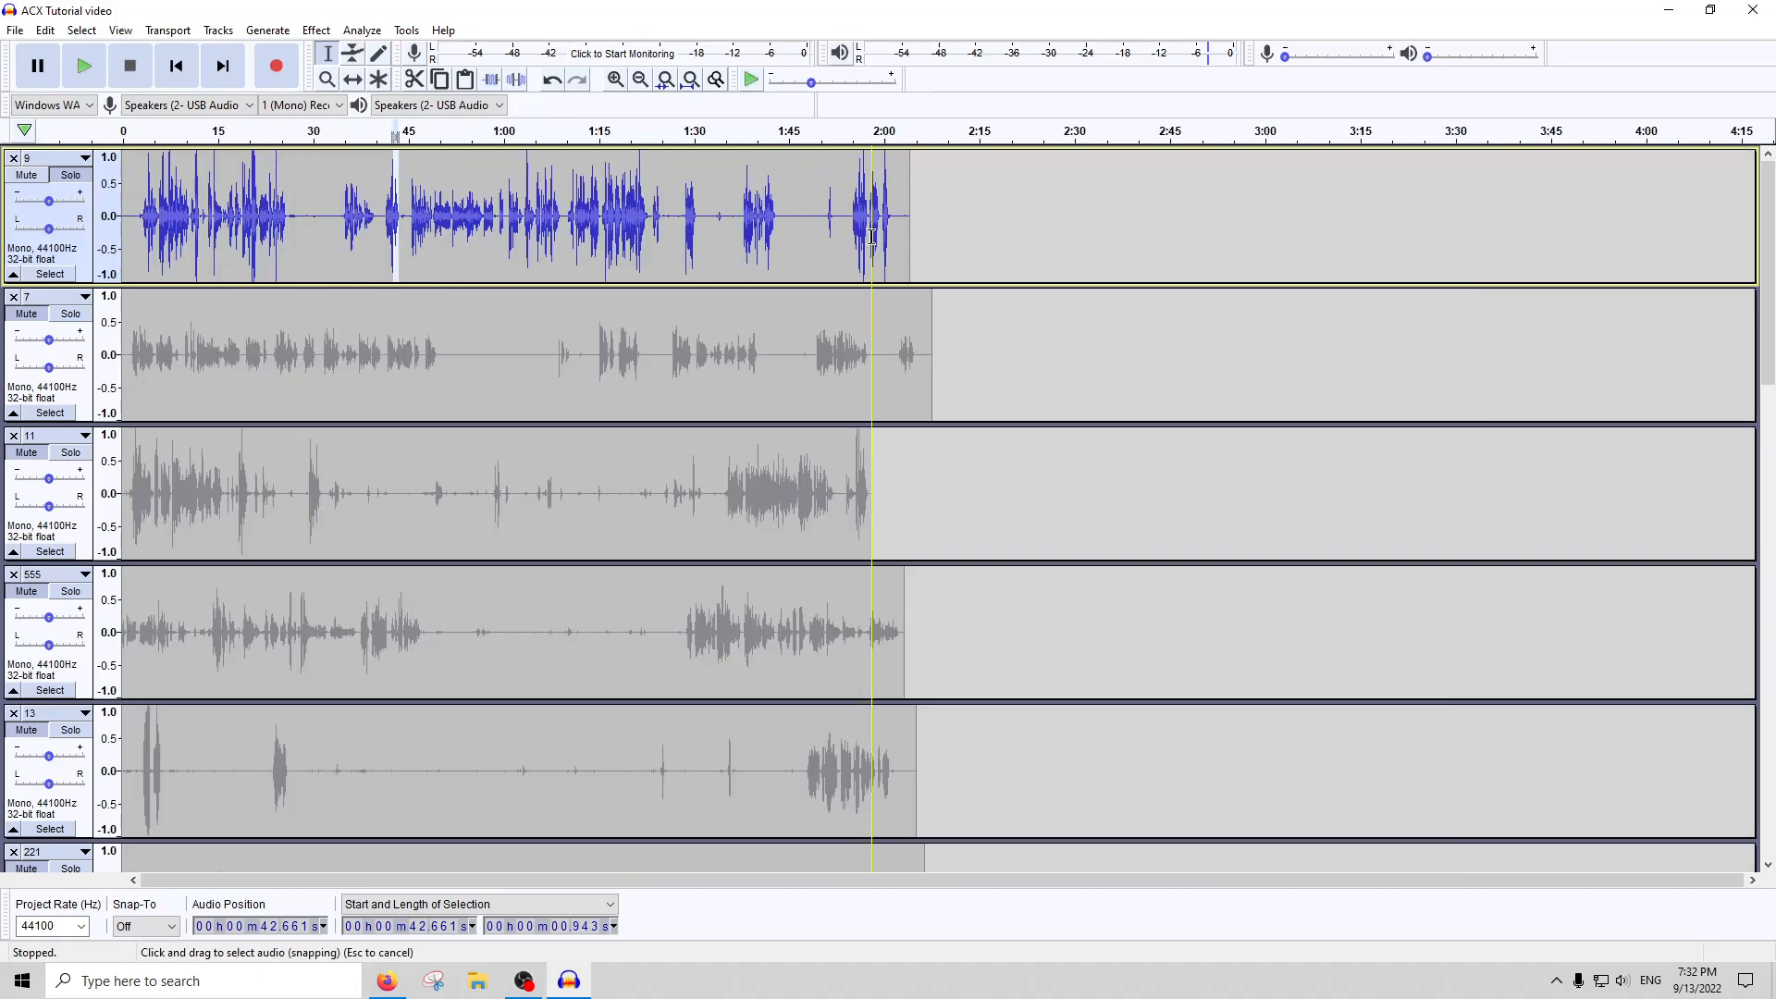
Locate the clipped passage on track 9 at about 20.45 seconds, lasting about 0.61 seconds, and apply Clip Fix to it
{"action": "left_click", "coordinate": [235, 222]}
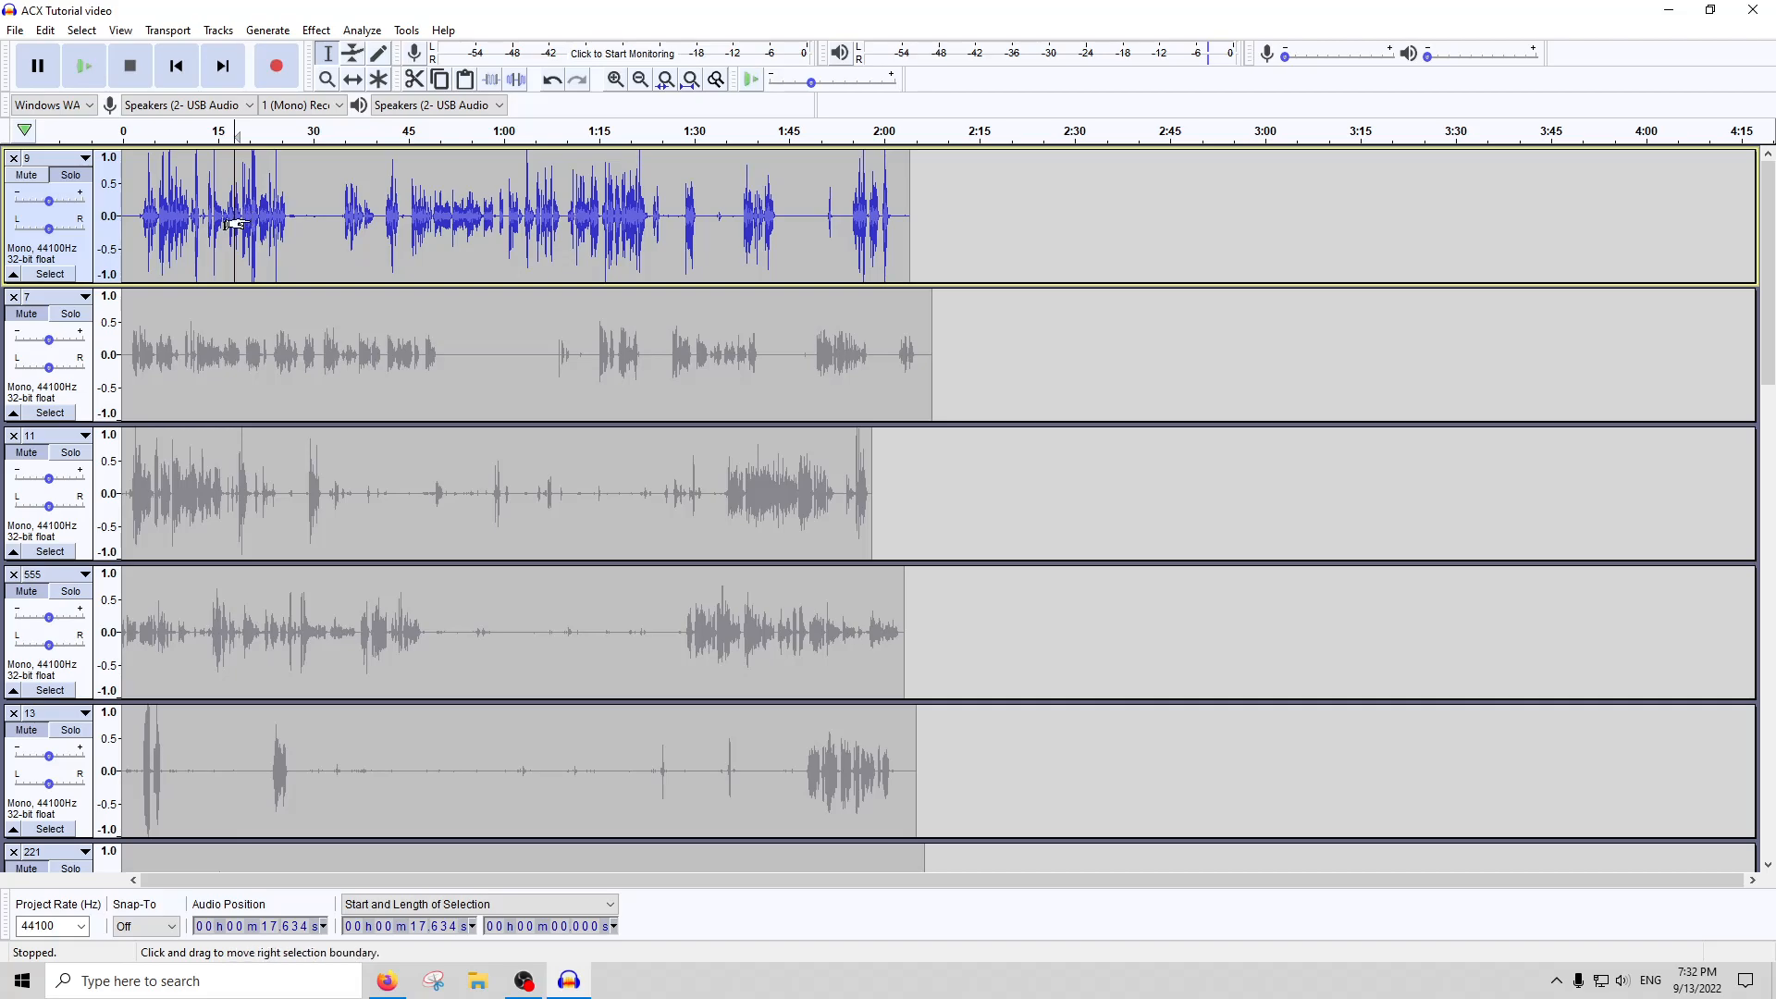
{"action": "scroll", "coordinate": [233, 223], "scroll_direction": "up", "scroll_amount": 3}
{"action": "scroll", "coordinate": [194, 225], "scroll_direction": "up", "scroll_amount": 2}
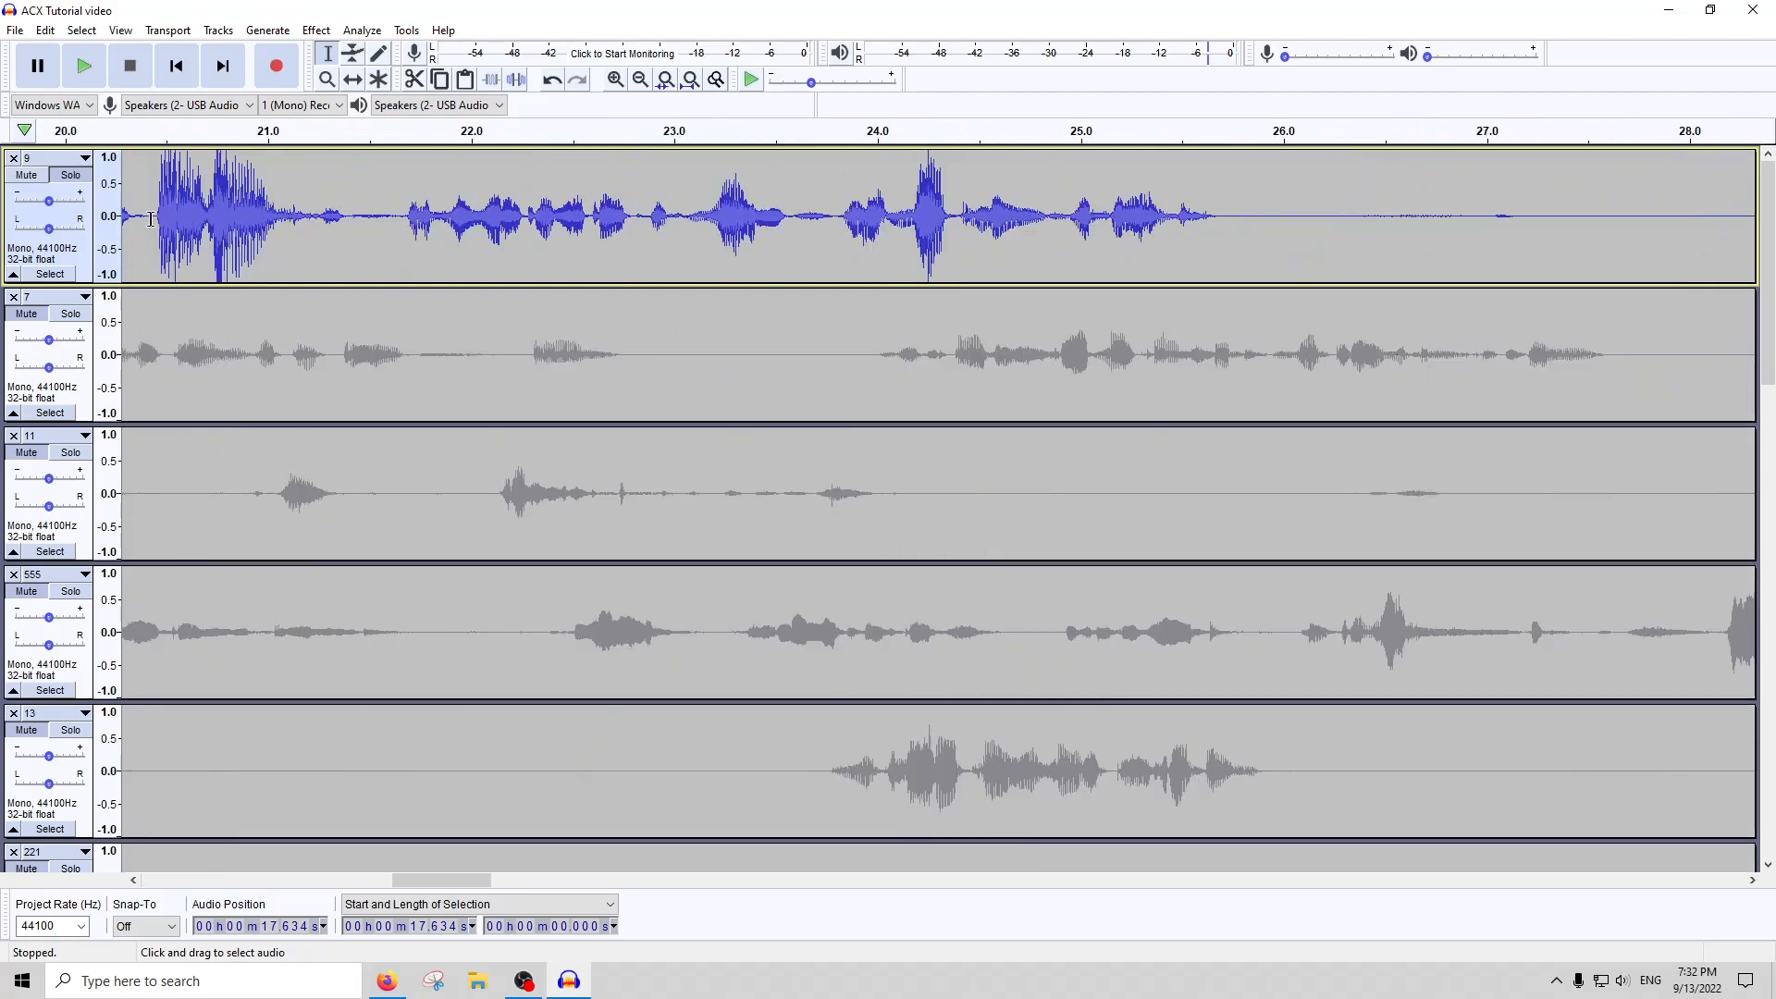
{"action": "scroll", "coordinate": [150, 220], "scroll_direction": "up", "scroll_amount": 2}
{"action": "left_click_drag", "start_coordinate": [170, 213], "coordinate": [669, 213]}
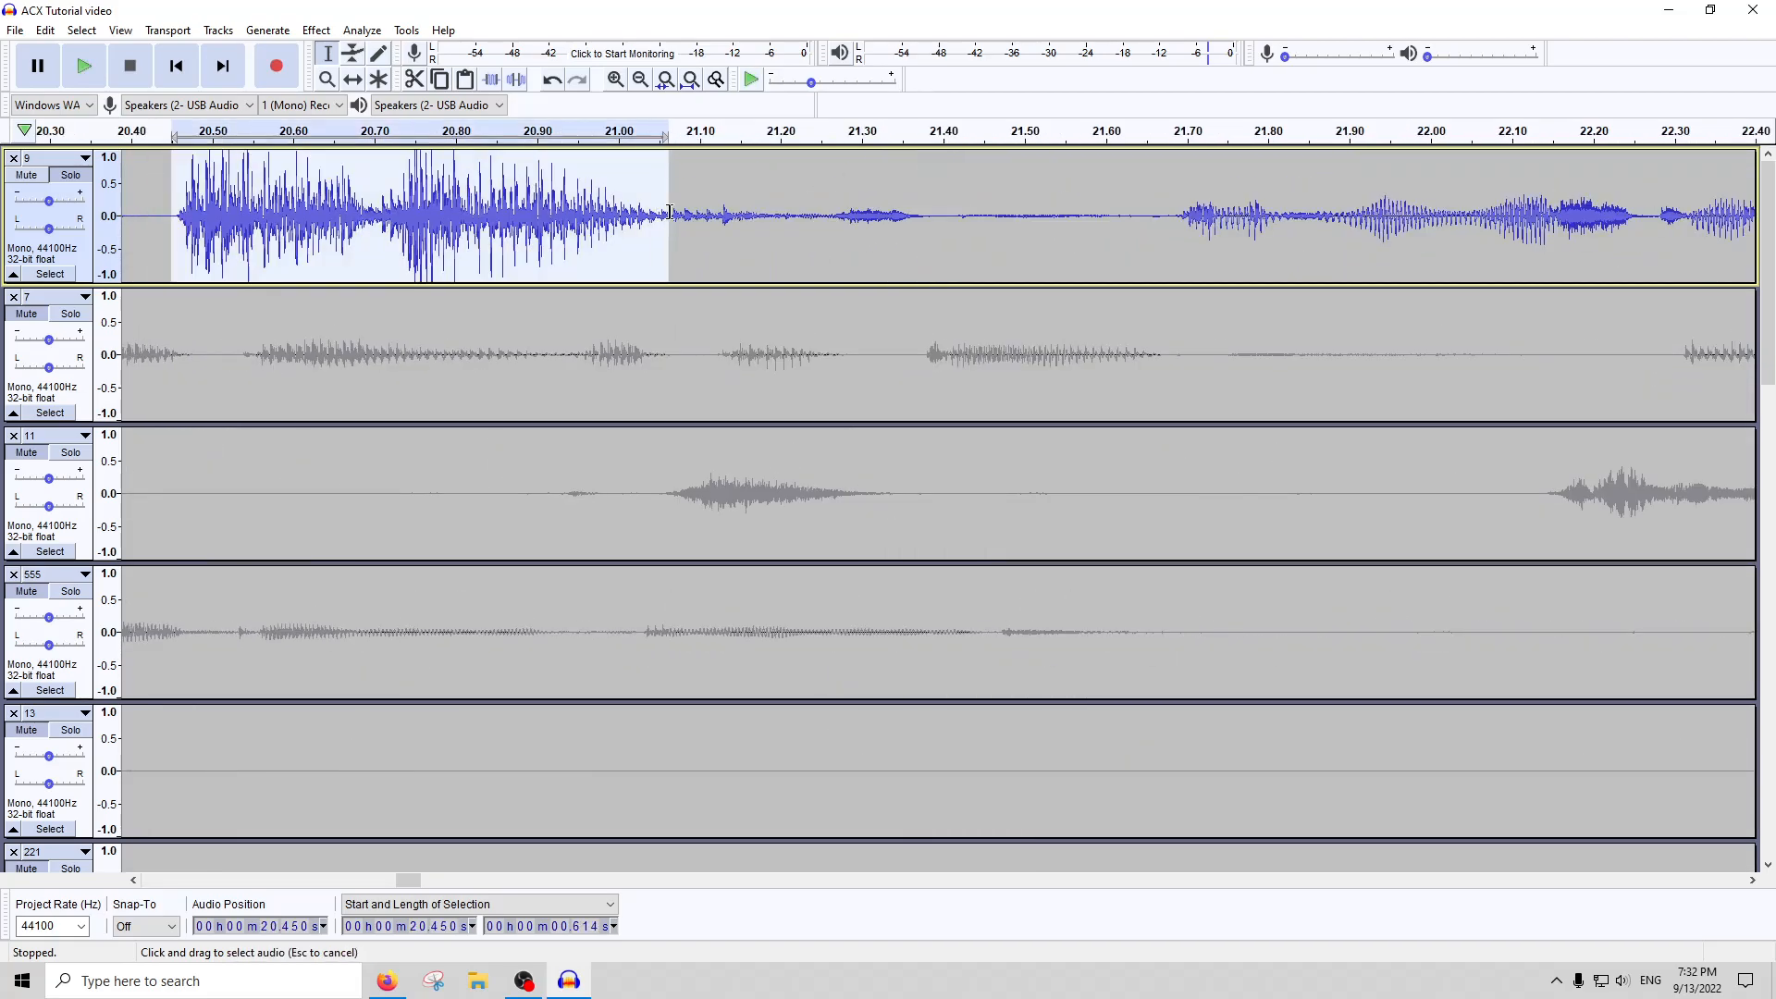
{"action": "scroll", "coordinate": [418, 231], "scroll_direction": "down", "scroll_amount": 7}
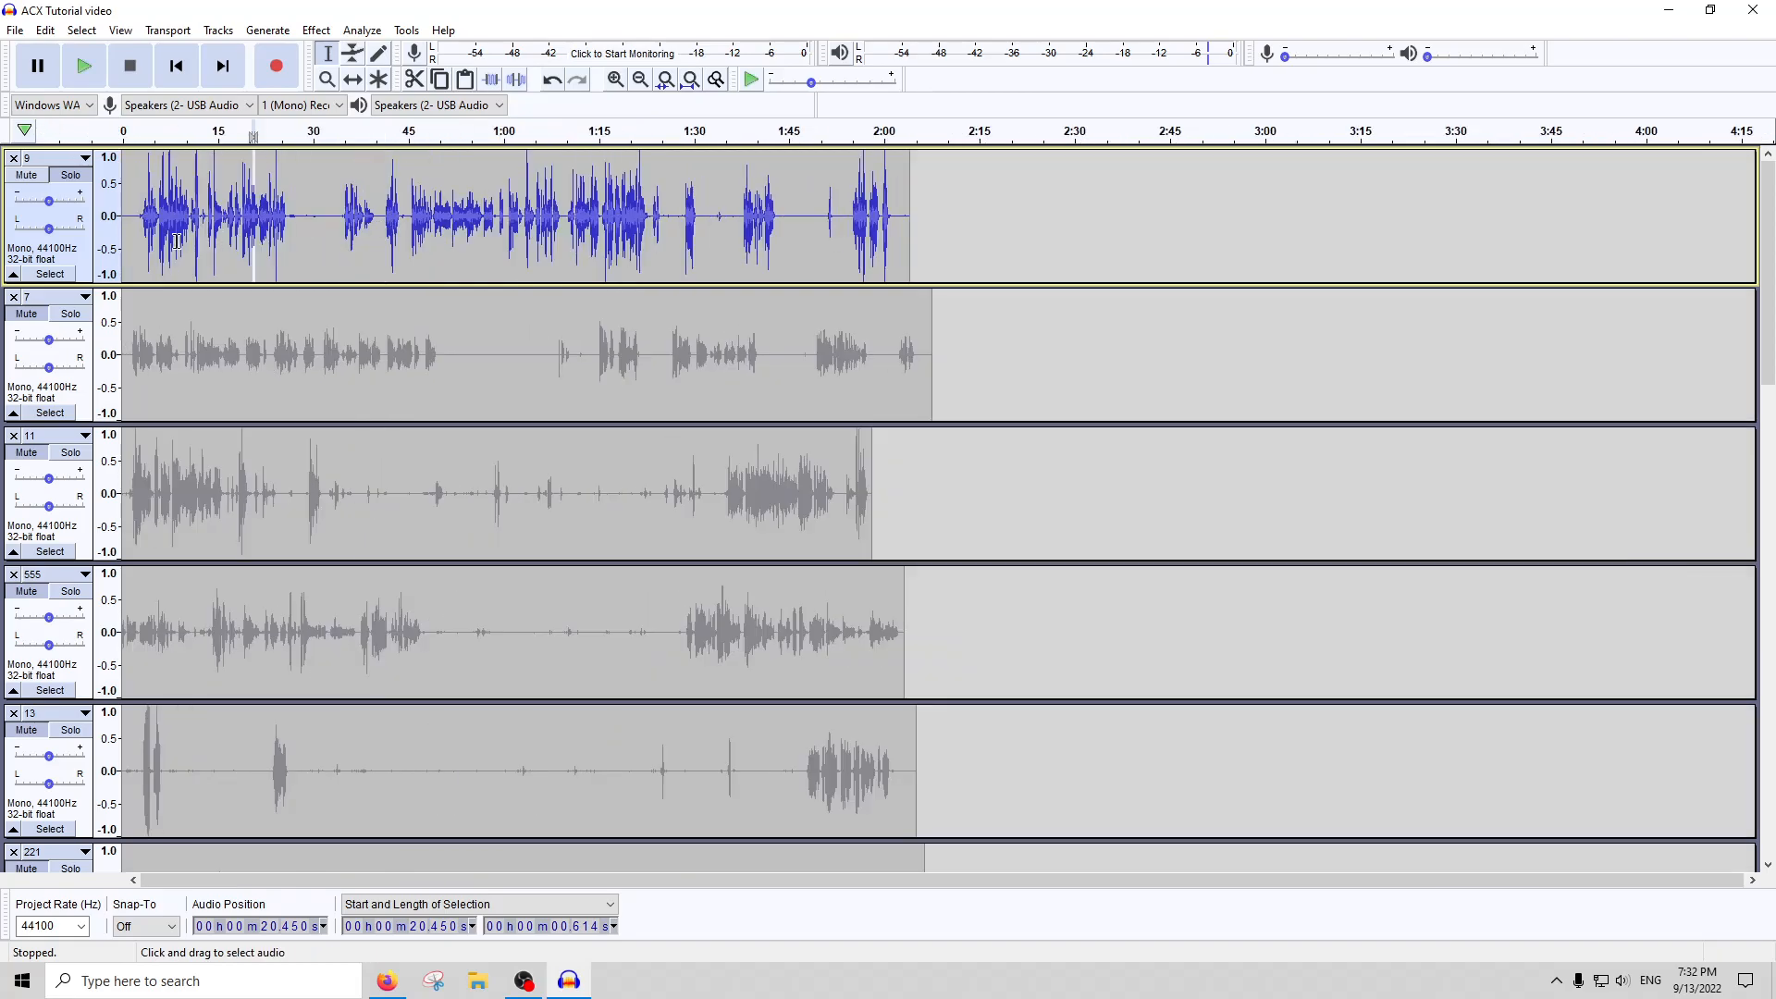
Apply Clip Fix to the clipped passage on track 9 at about 11.7 seconds, and select about 1.38 seconds from about 14.87 seconds
{"action": "left_click", "coordinate": [177, 241]}
{"action": "scroll", "coordinate": [377, 233], "scroll_direction": "up", "scroll_amount": 5}
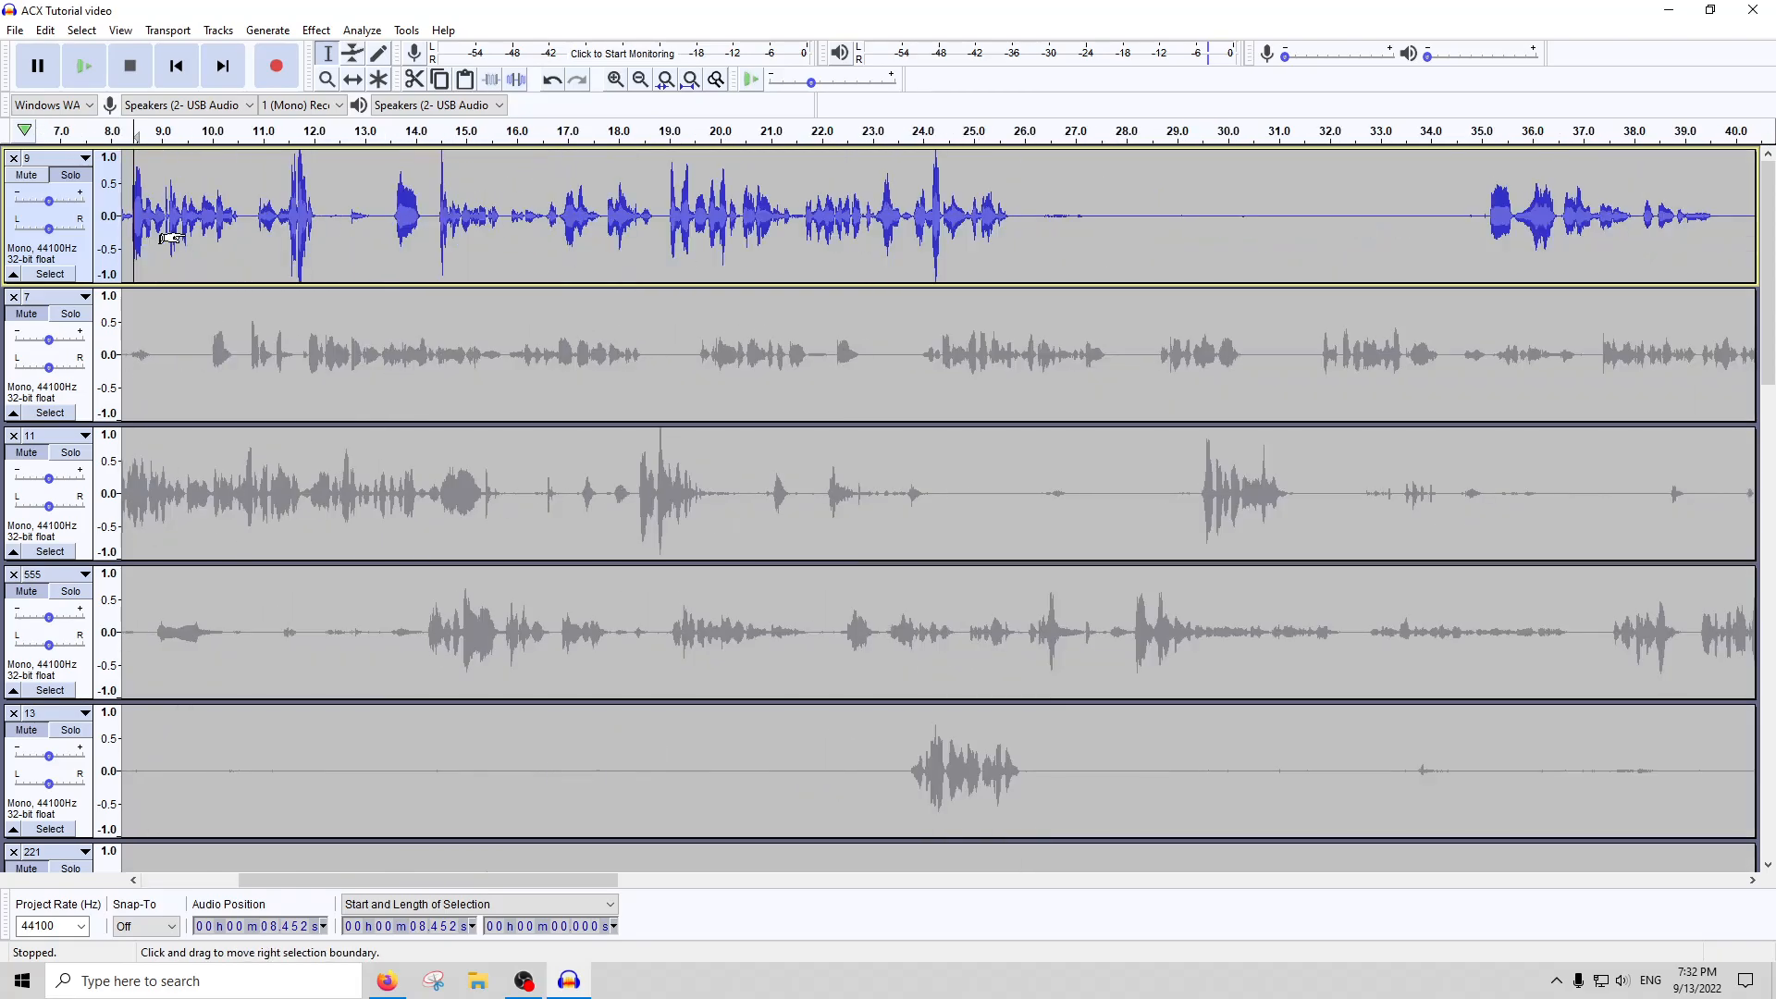
{"action": "scroll", "coordinate": [377, 234], "scroll_direction": "up", "scroll_amount": 1}
{"action": "left_click_drag", "start_coordinate": [442, 194], "coordinate": [521, 194]}
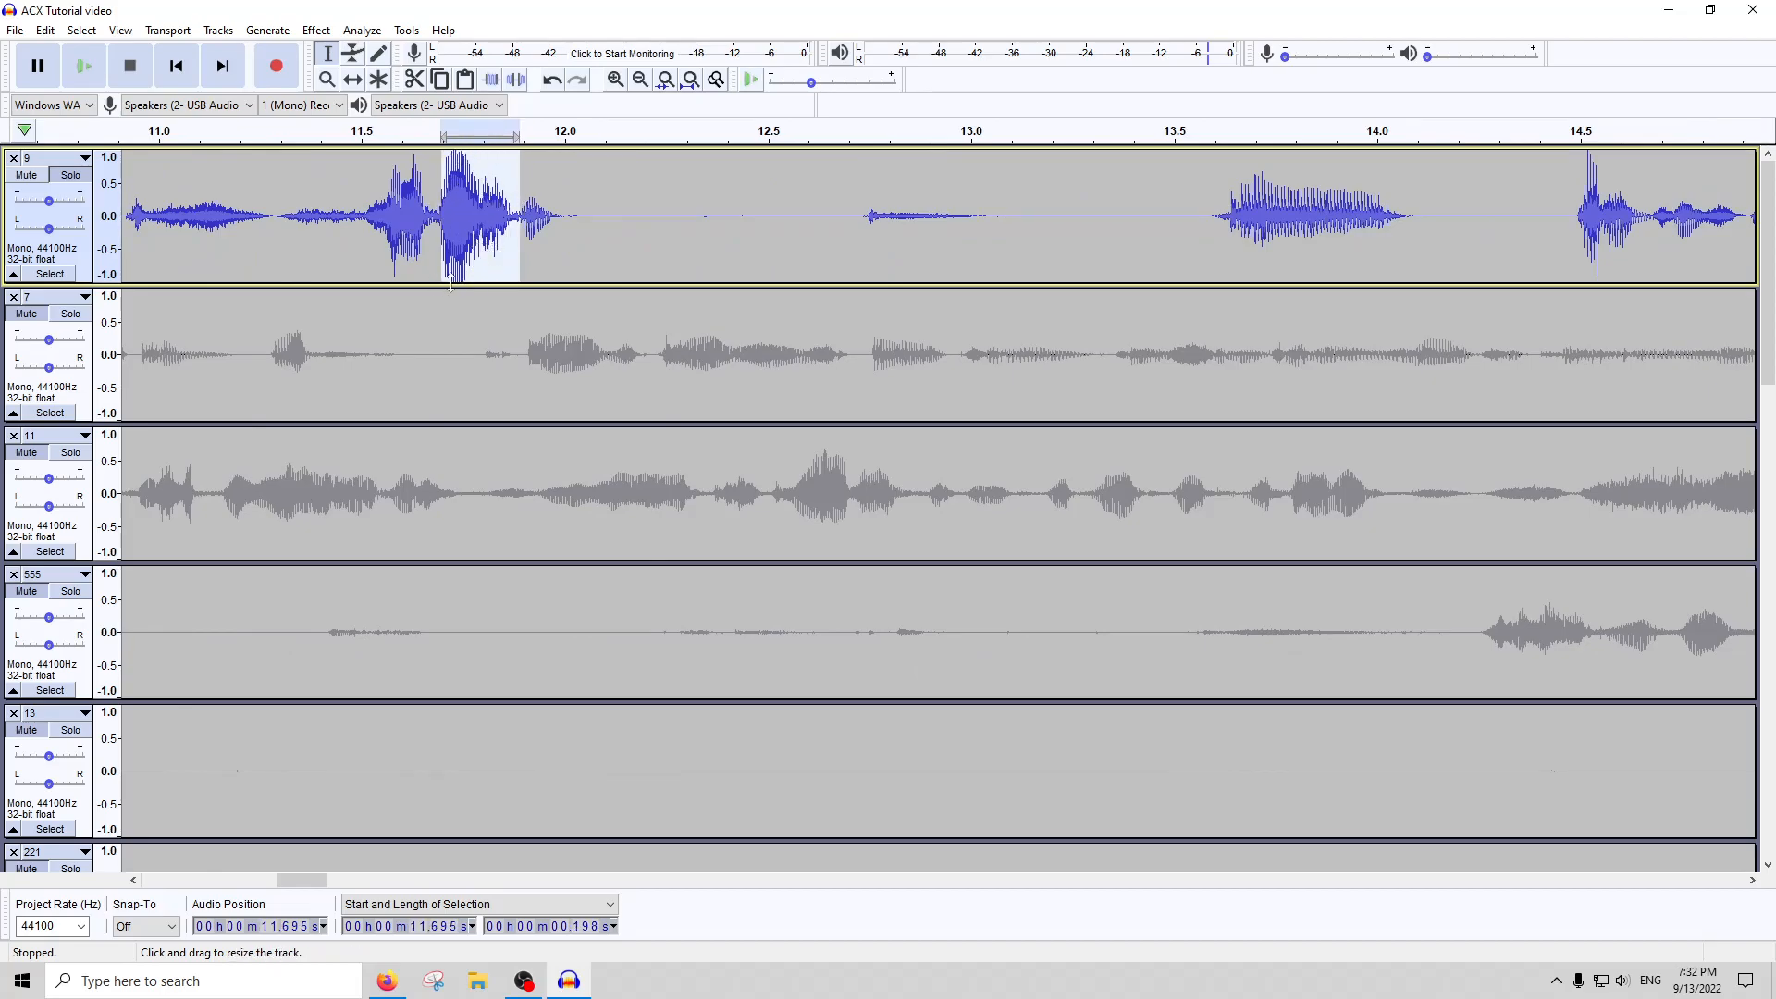
{"action": "key", "text": "ctrl+r"}
{"action": "left_click", "coordinate": [636, 231], "text": "shift"}
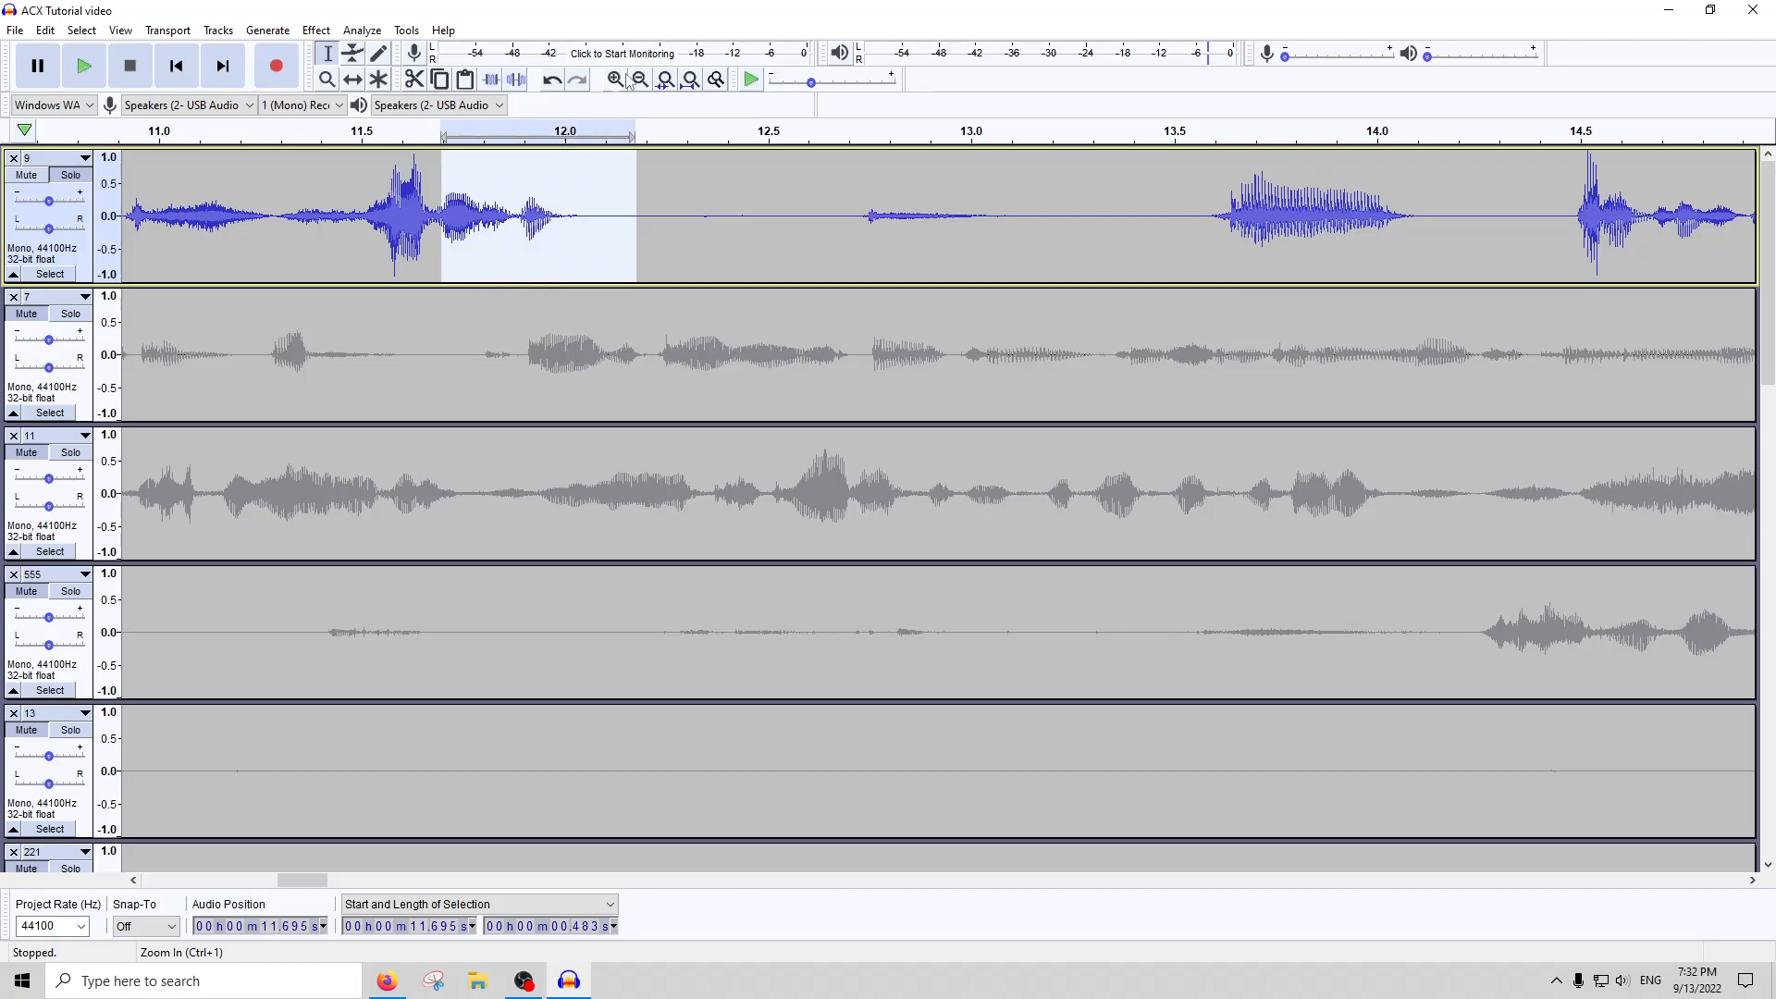
{"action": "left_click", "coordinate": [691, 81]}
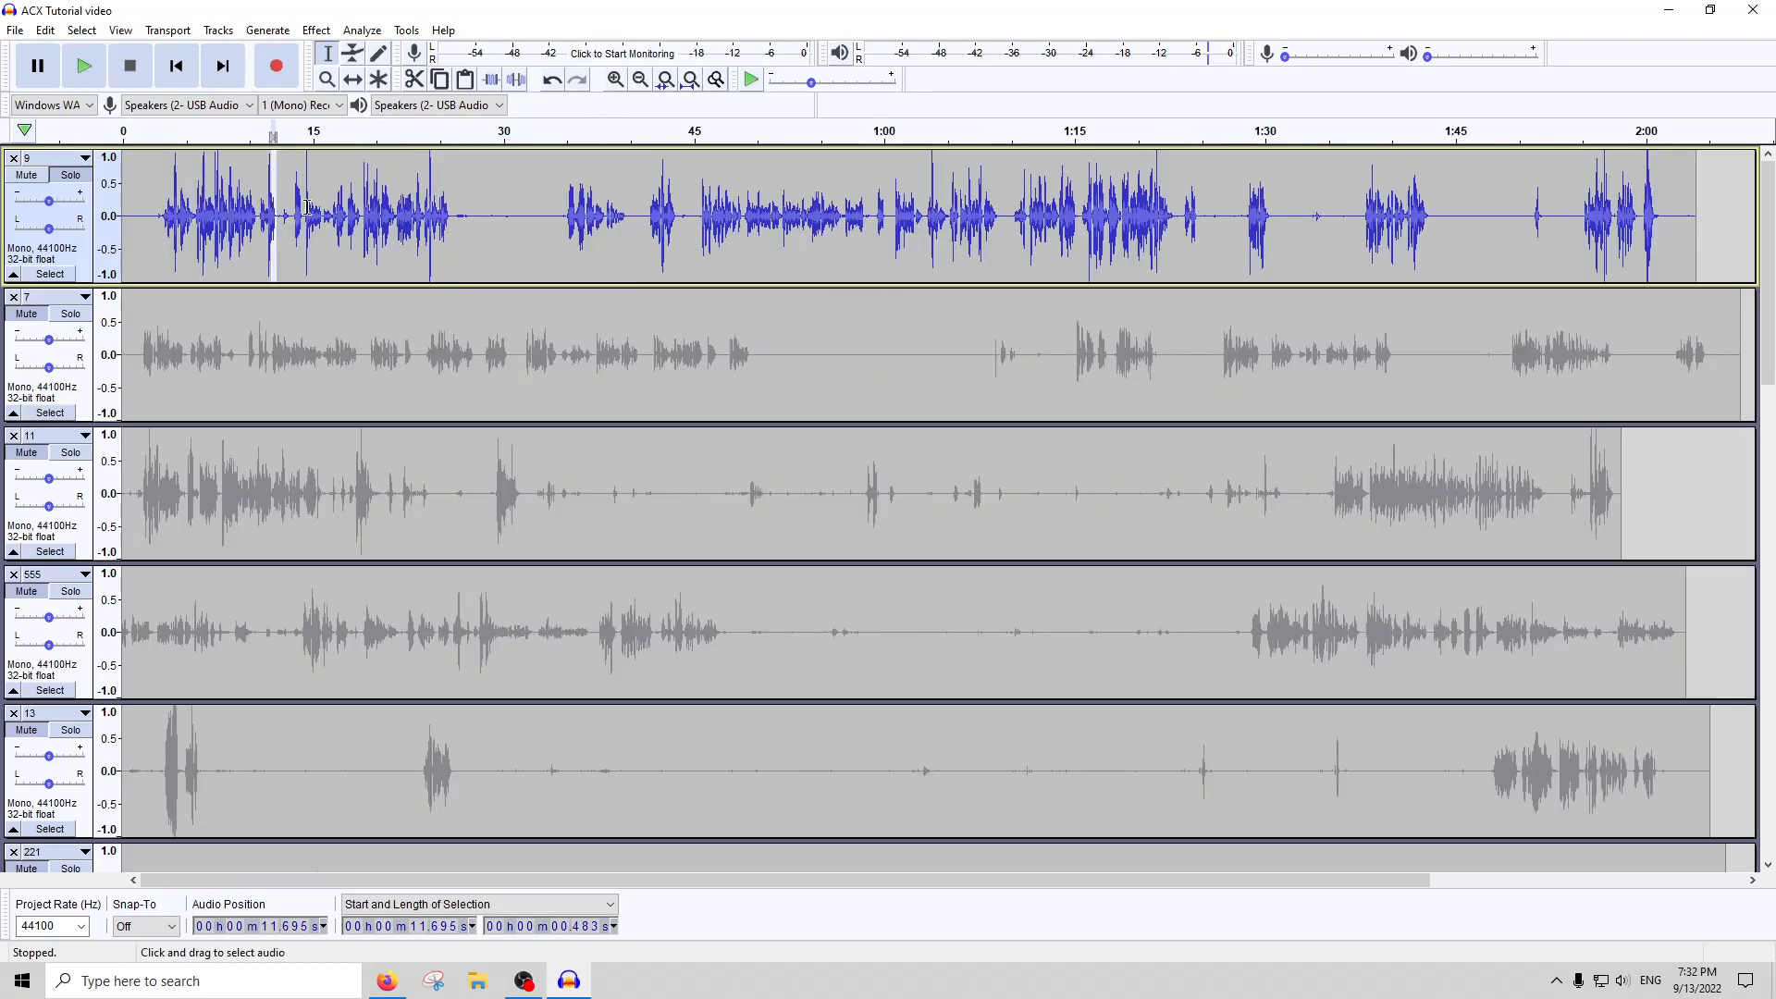
{"action": "left_click_drag", "start_coordinate": [329, 205], "coordinate": [311, 218]}
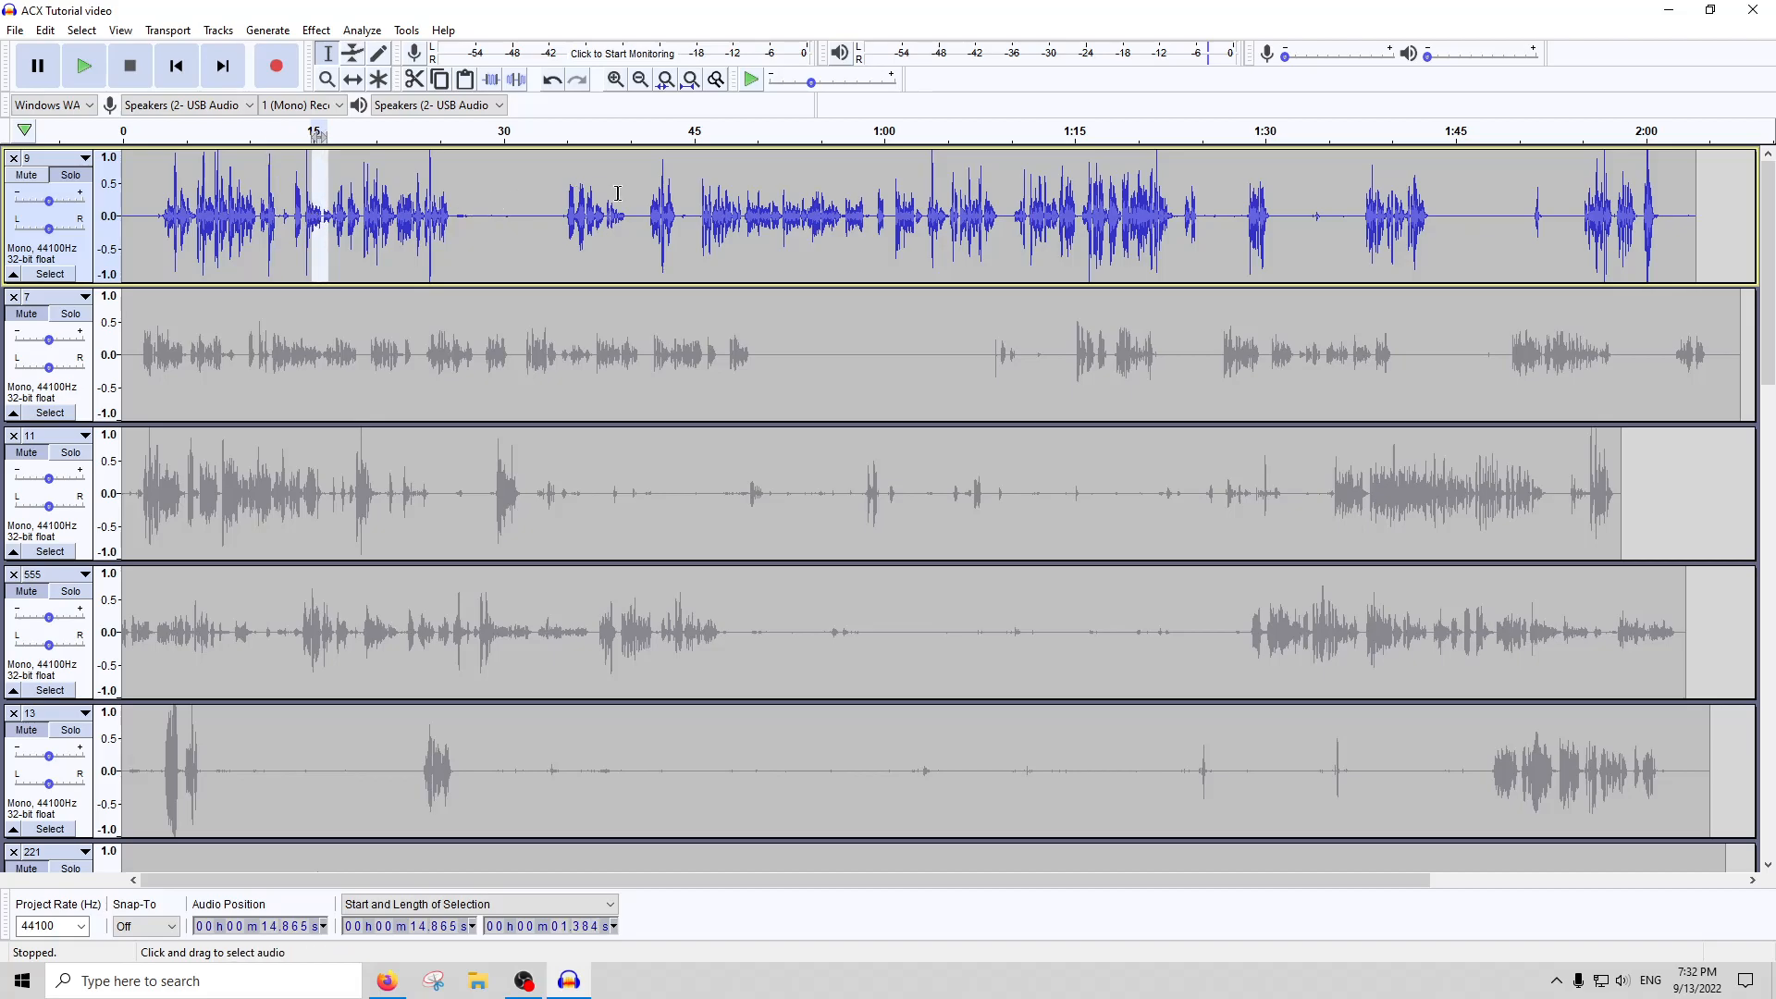
Apply the Compressor with its current settings to the whole of track 9, and amplify it by the suggested gain
{"action": "double_click", "coordinate": [695, 202]}
{"action": "left_click", "coordinate": [315, 29]}
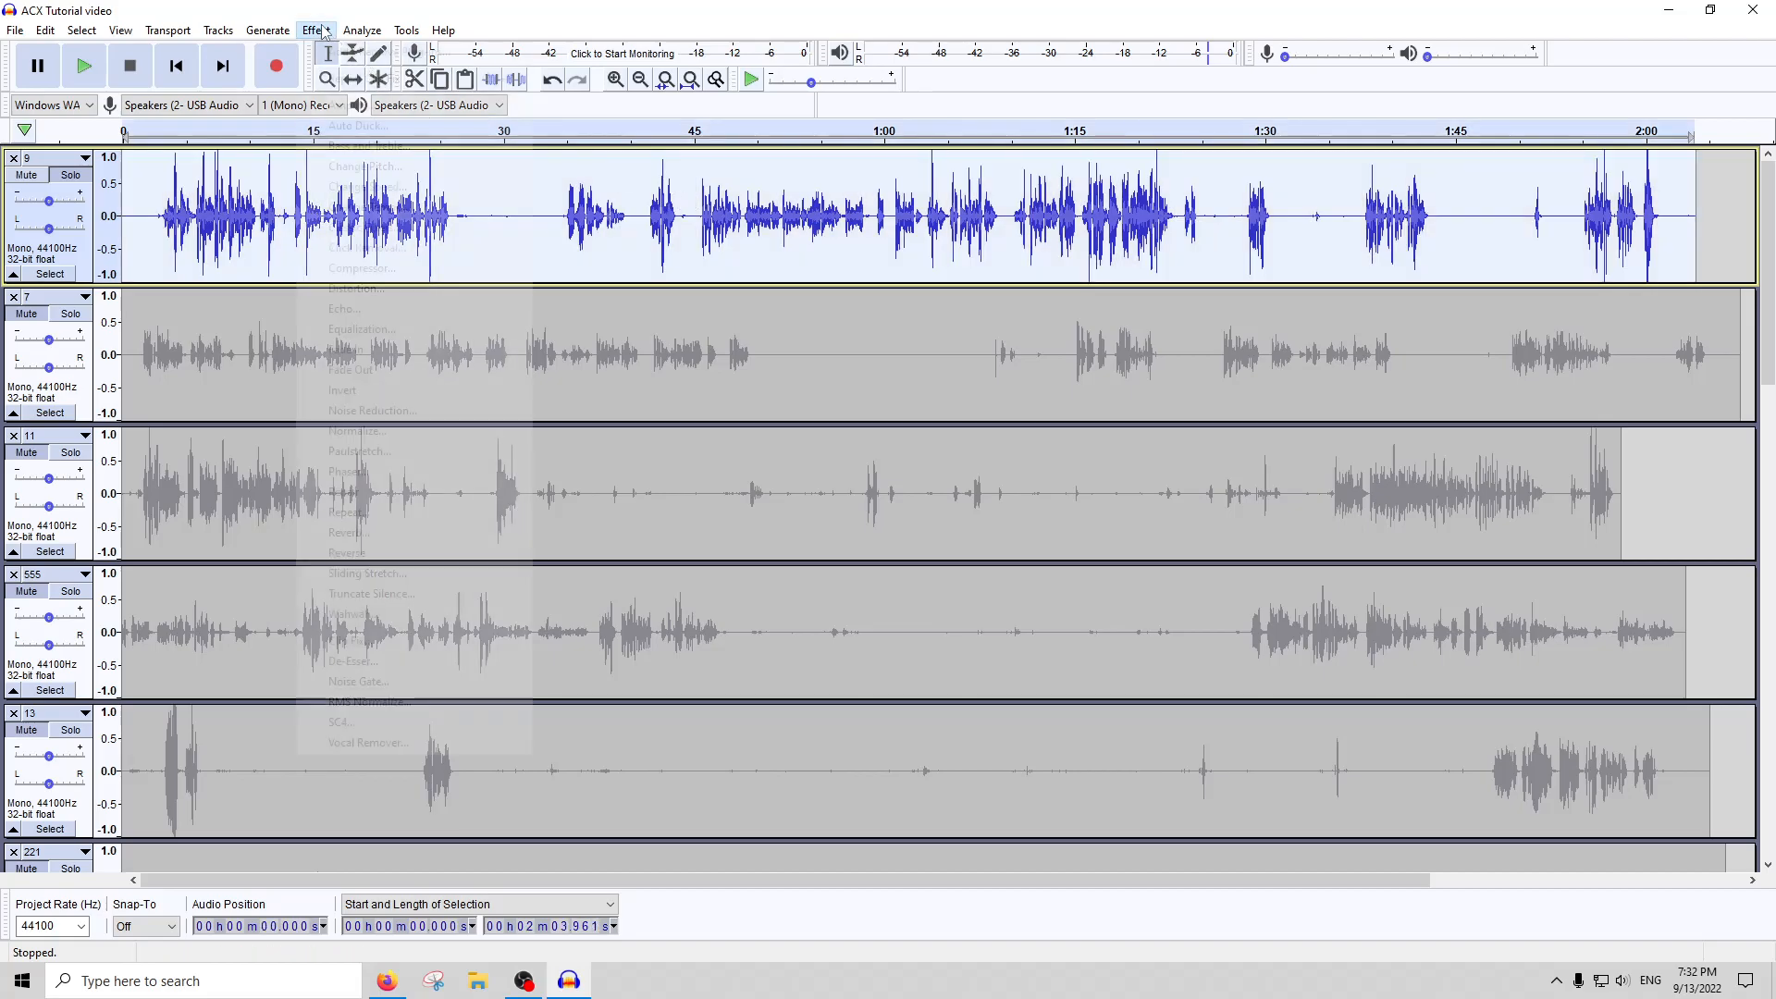
{"action": "left_click", "coordinate": [358, 268]}
{"action": "key", "text": "Return"}
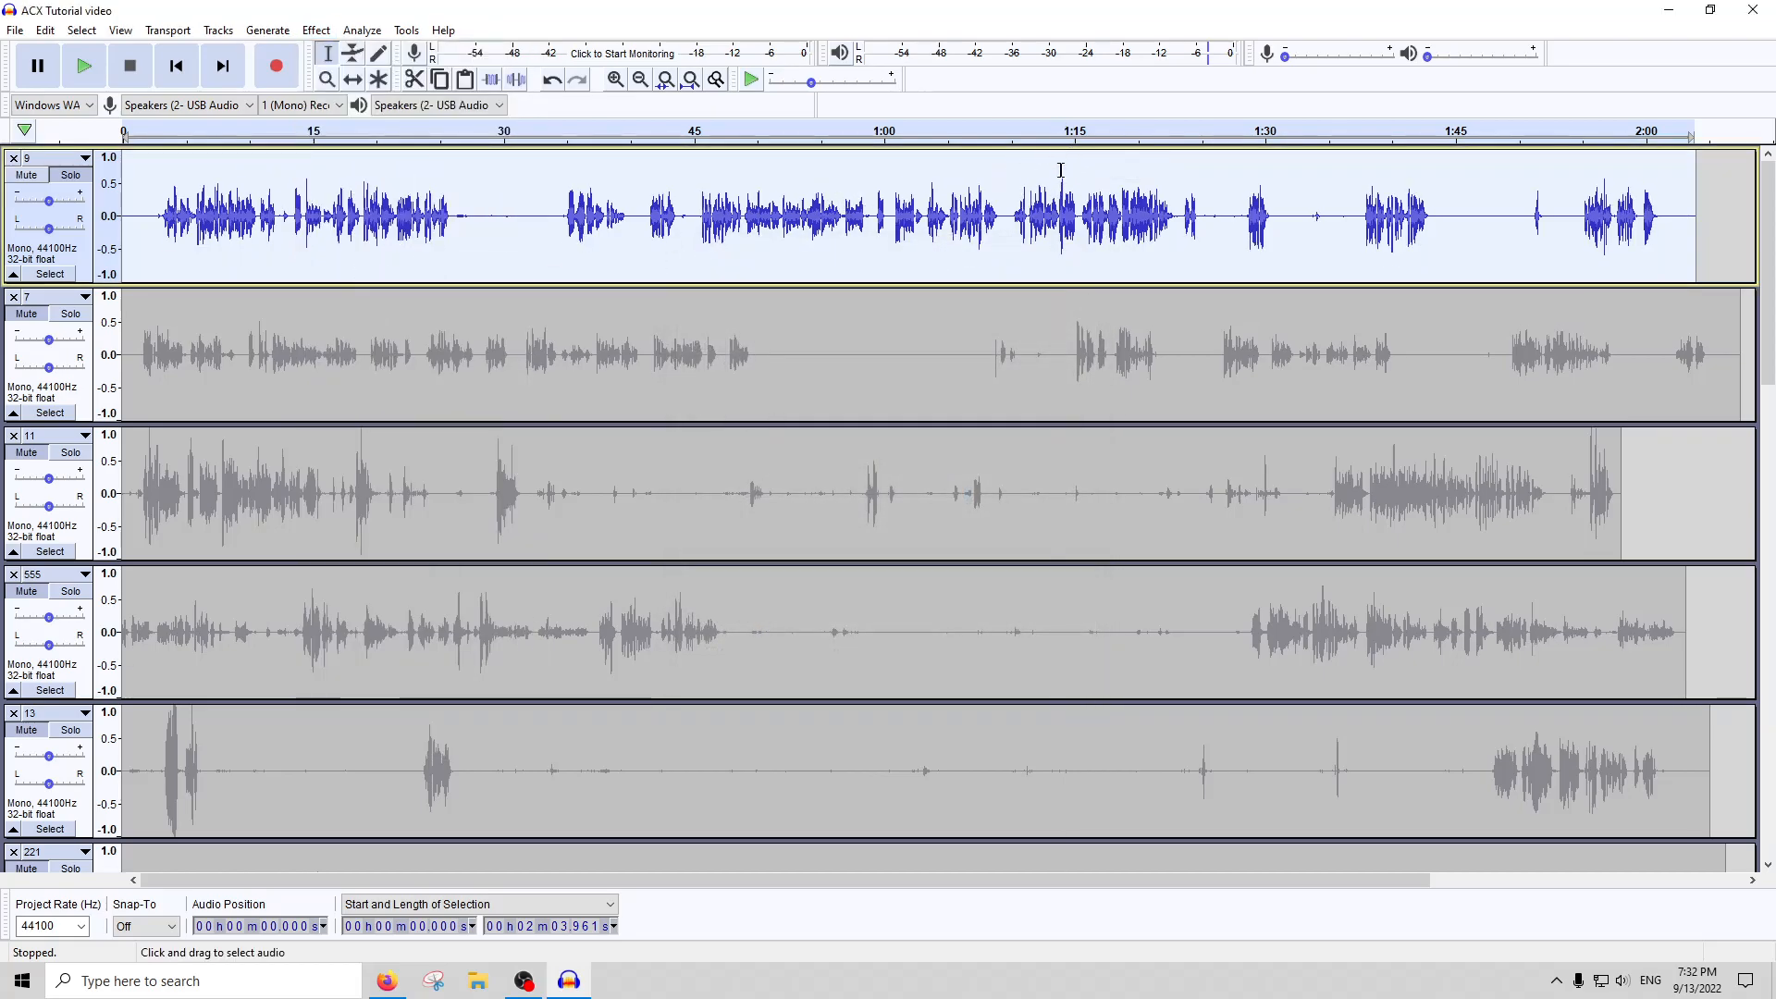
{"action": "left_click", "coordinate": [316, 30]}
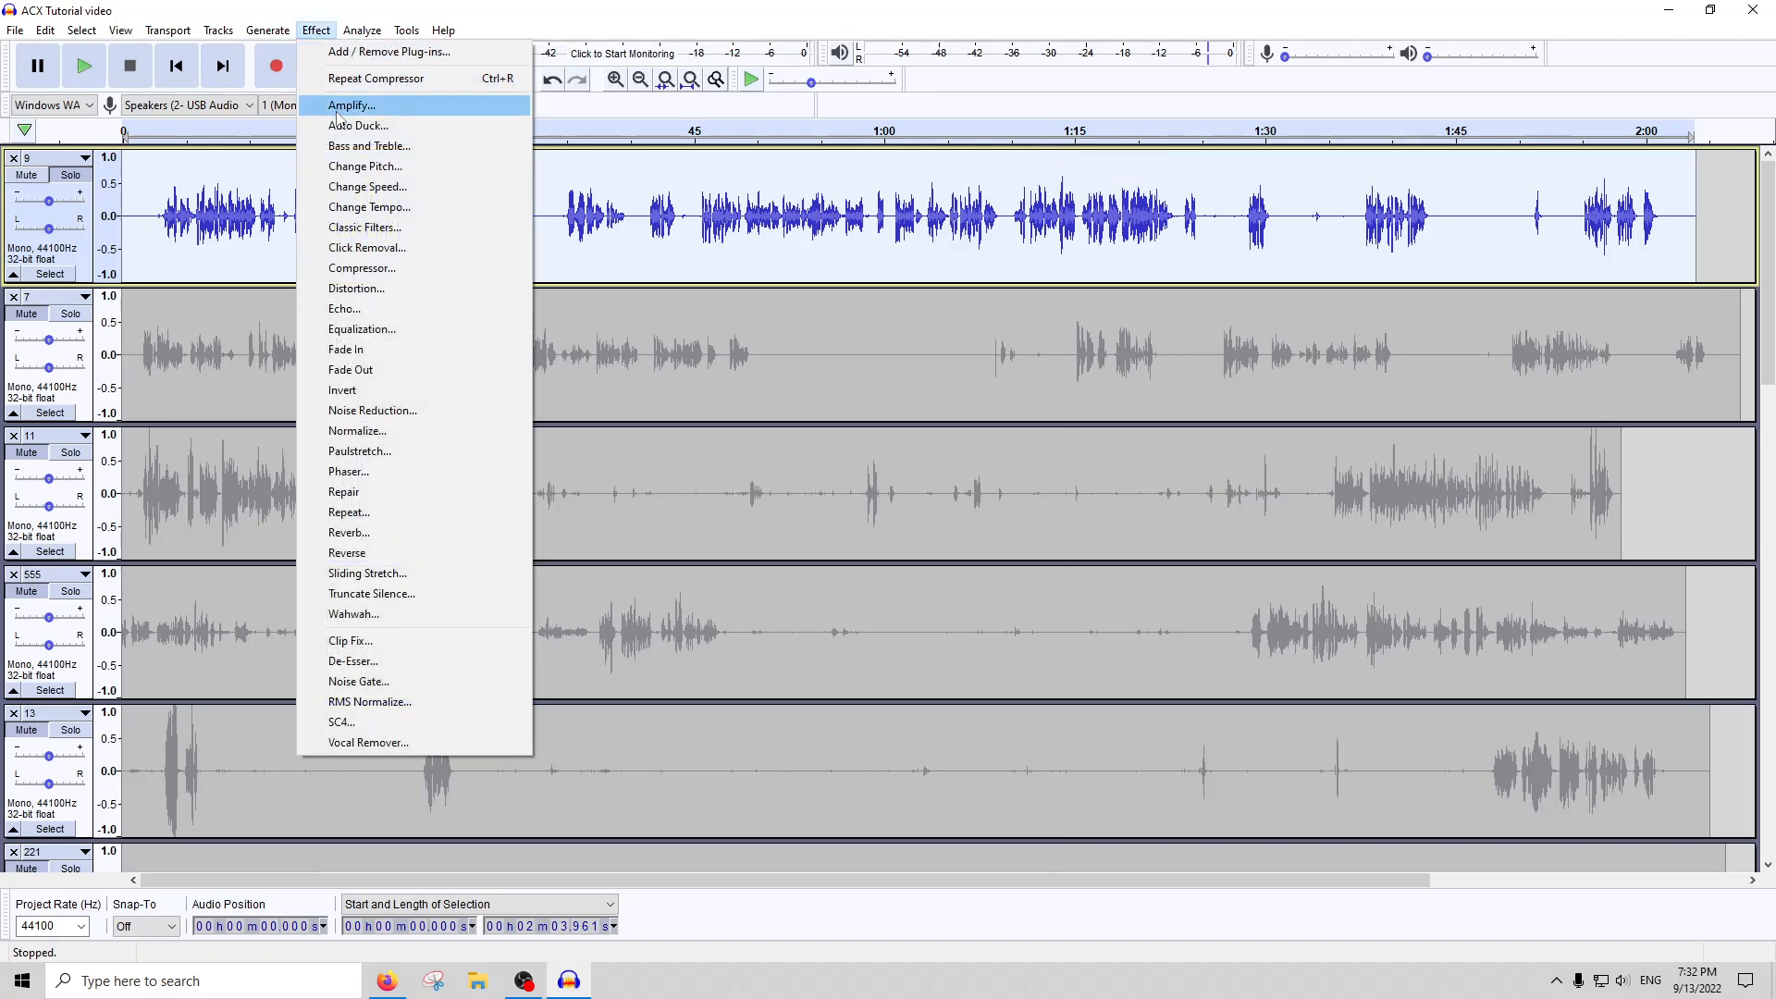
{"action": "left_click", "coordinate": [356, 105]}
{"action": "key", "text": "Return"}
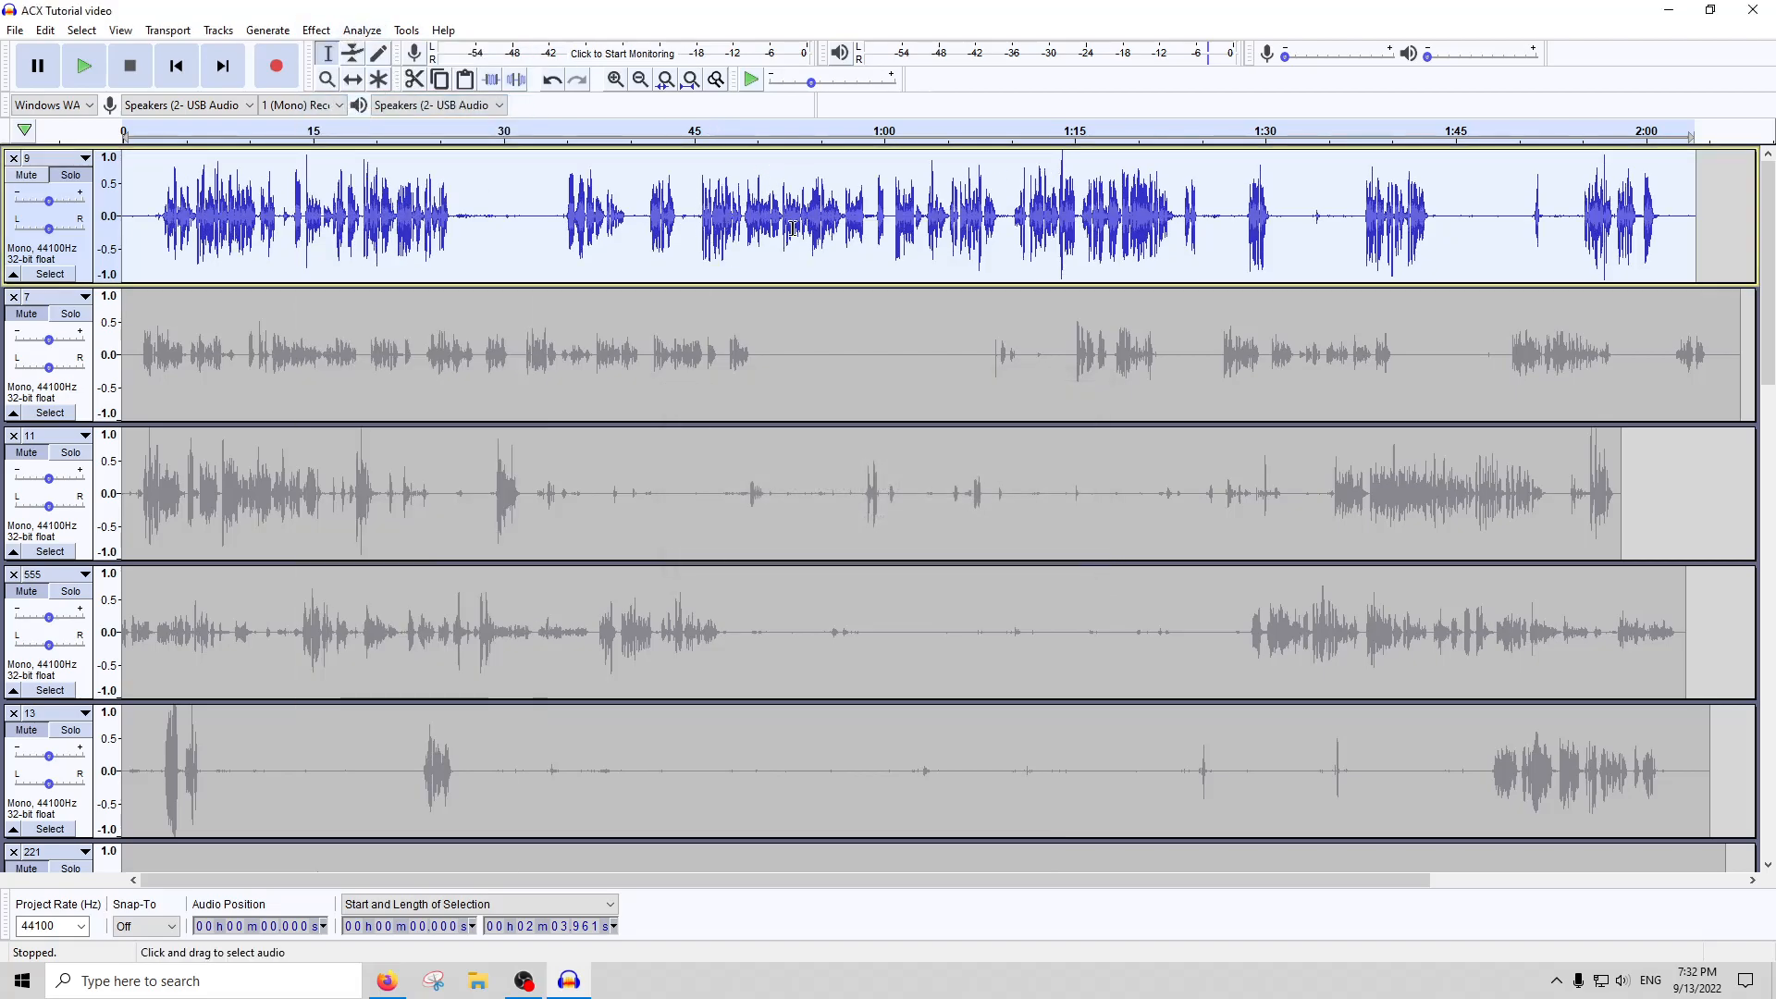
Compress track 9 a second time, and apply Noise Gate with -50 dB level reduction, -27 dB threshold and 250 ms attack/decay
{"action": "left_click", "coordinate": [315, 30]}
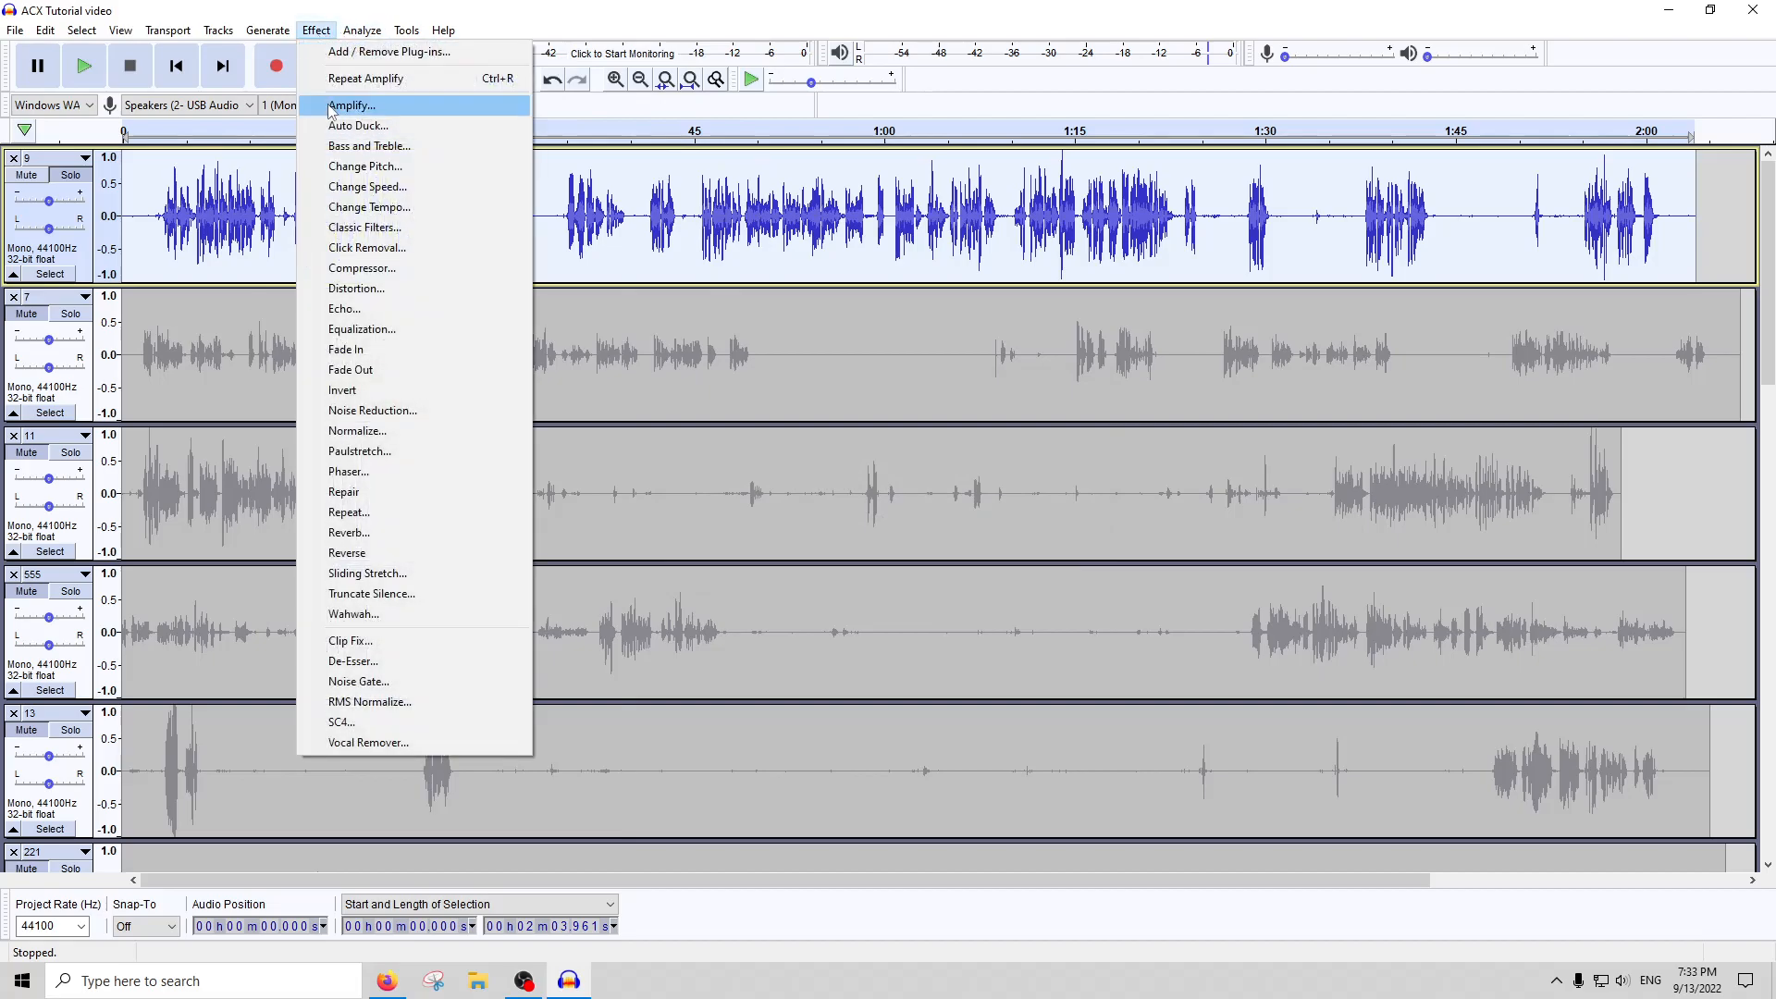
{"action": "left_click", "coordinate": [415, 272]}
{"action": "key", "text": "Return"}
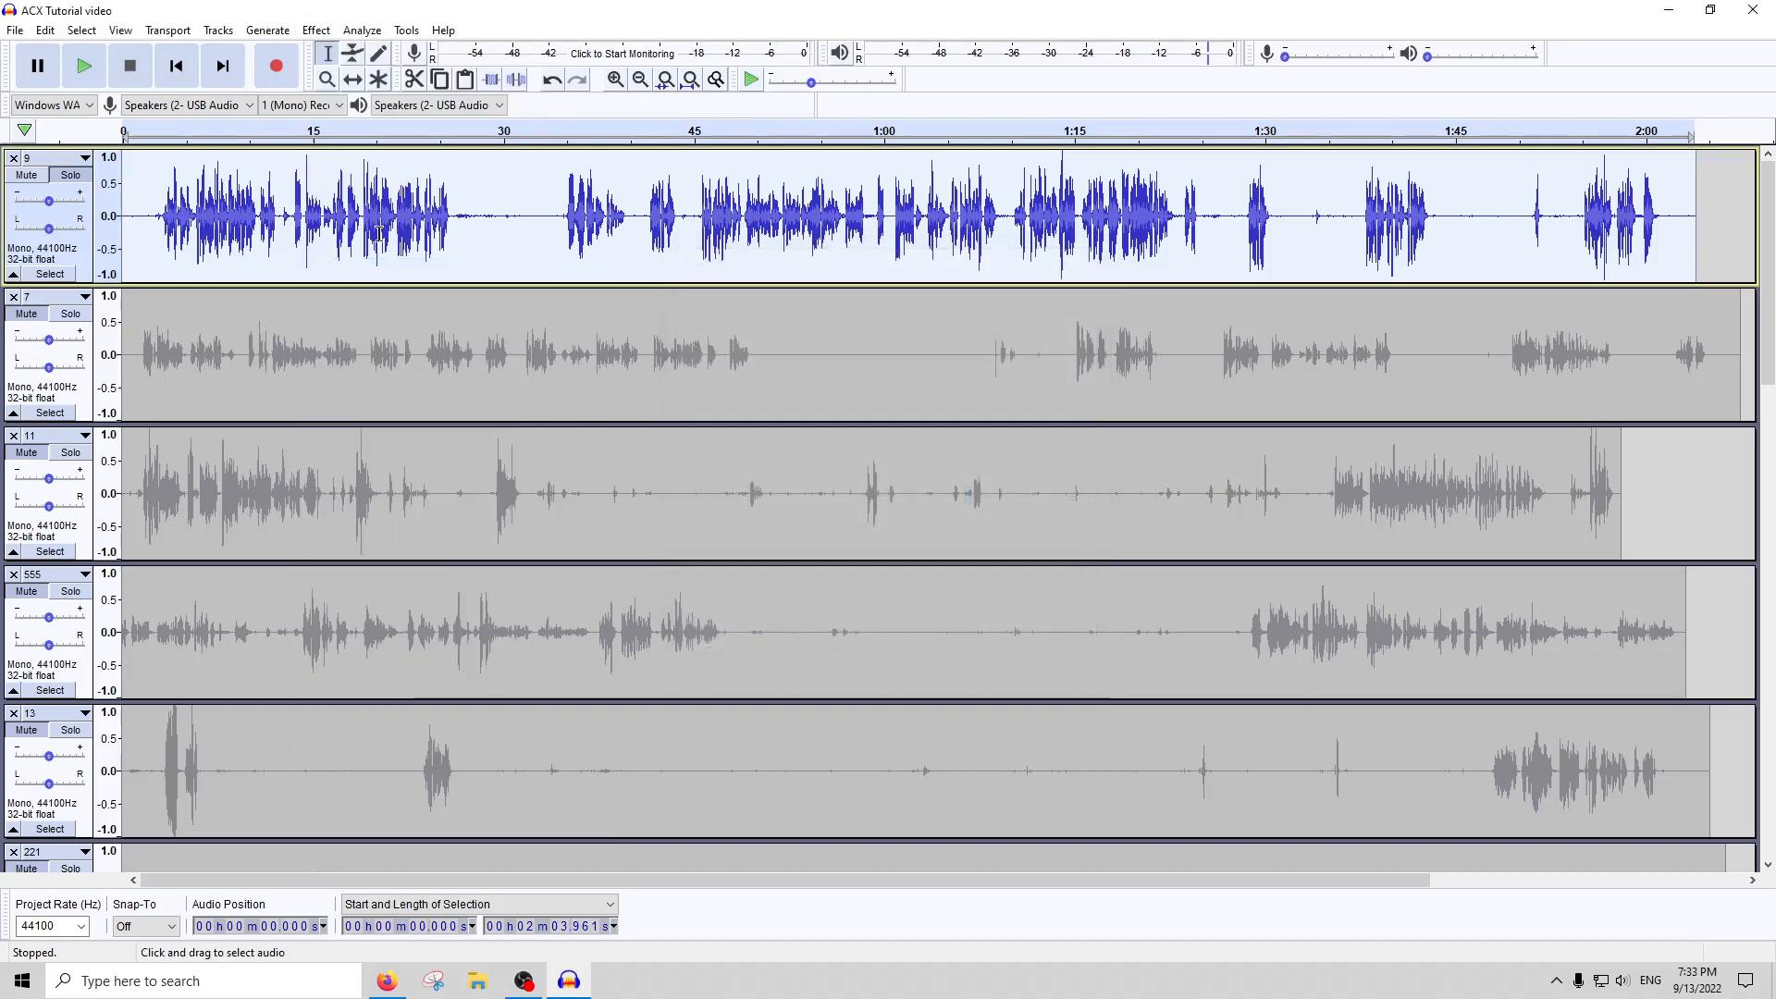
{"action": "left_click", "coordinate": [315, 31]}
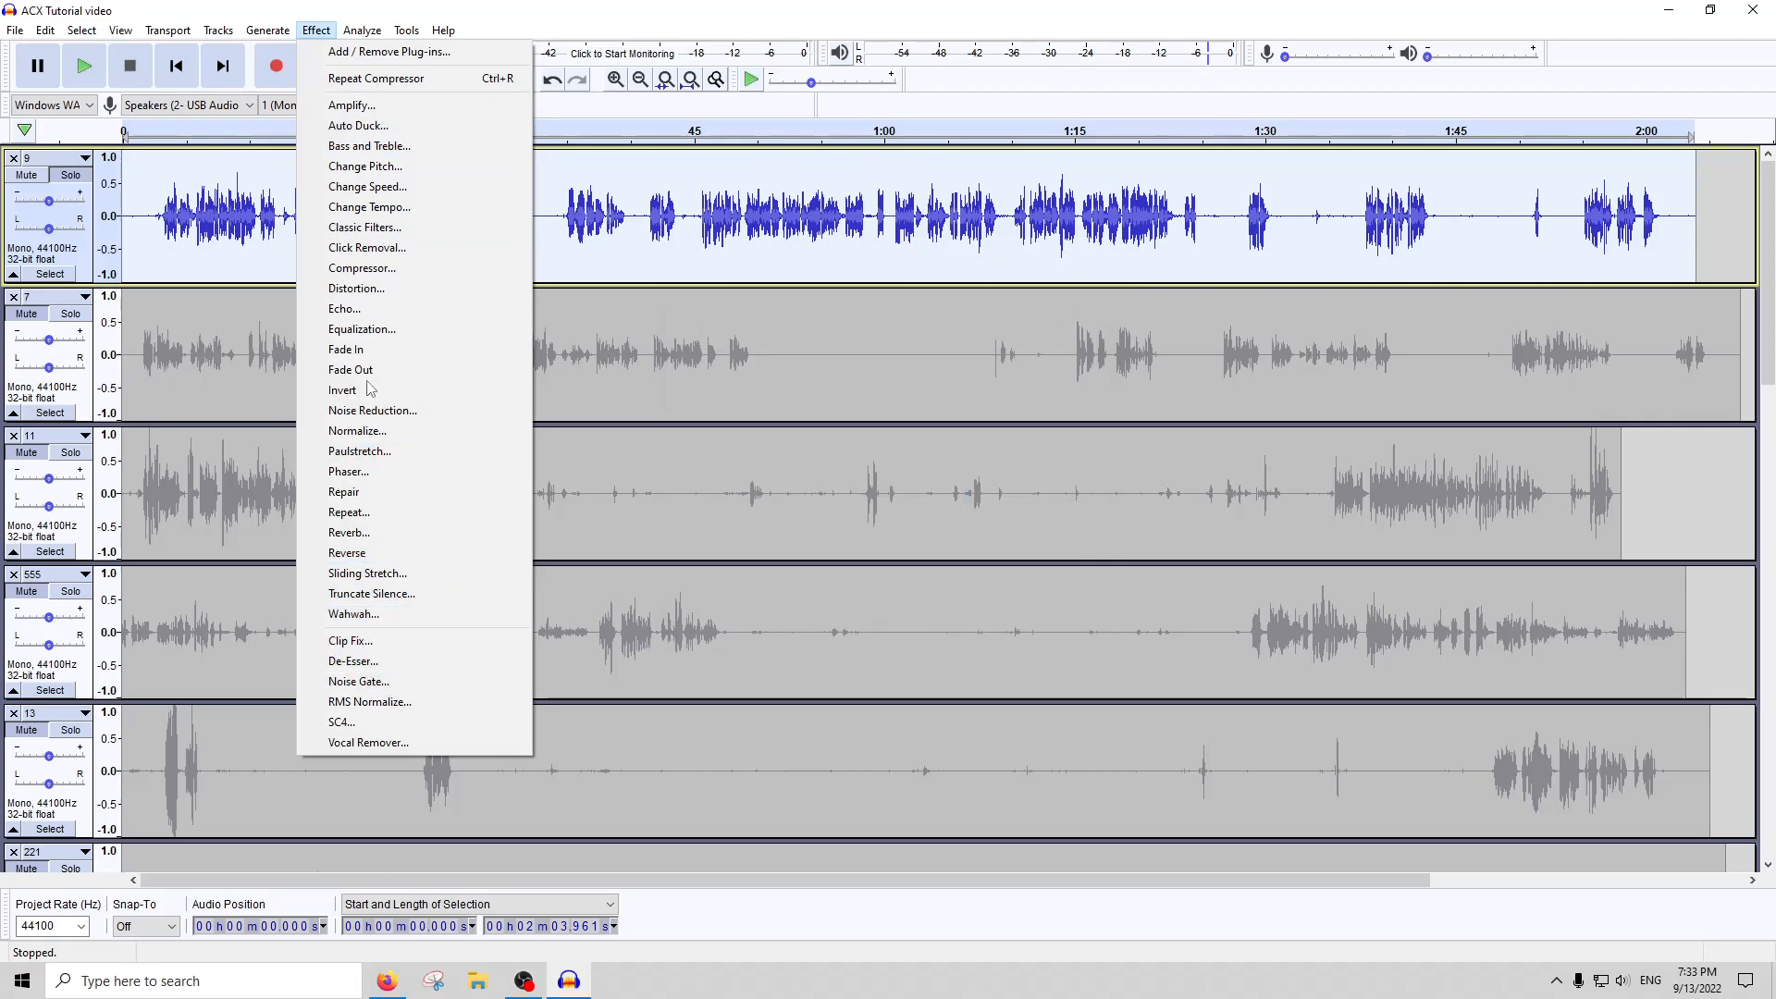
{"action": "left_click", "coordinate": [363, 682]}
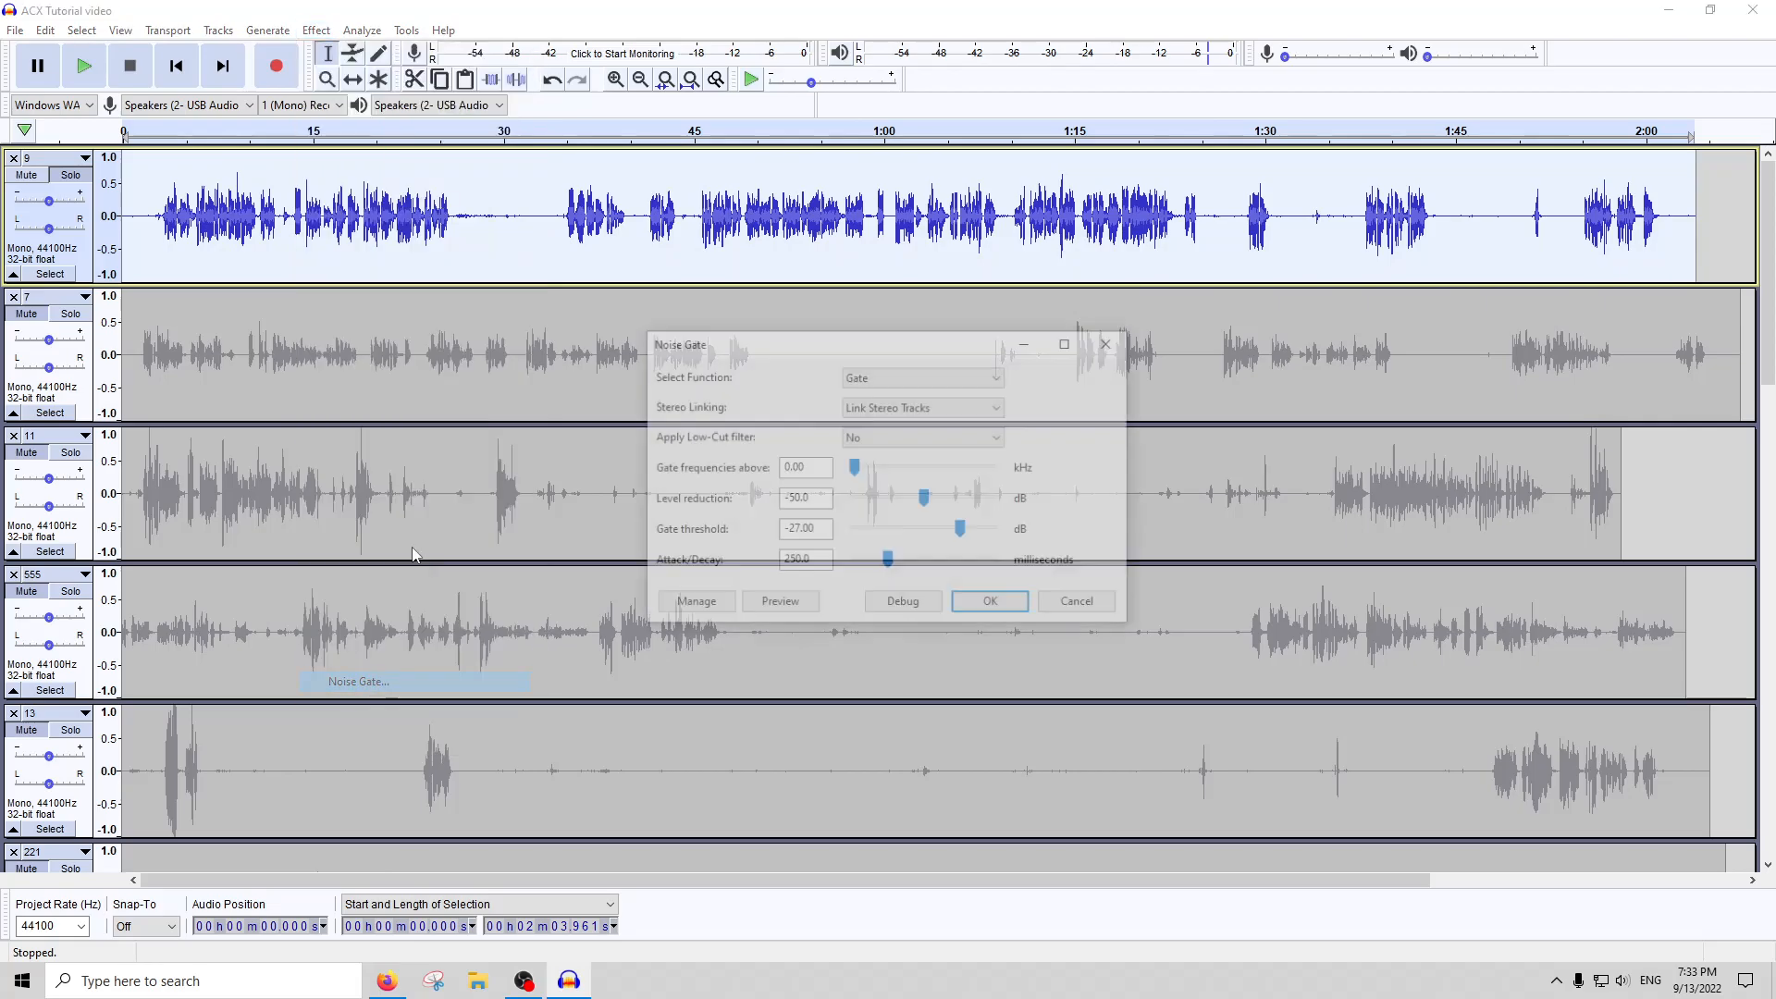
{"action": "left_click", "coordinate": [988, 602]}
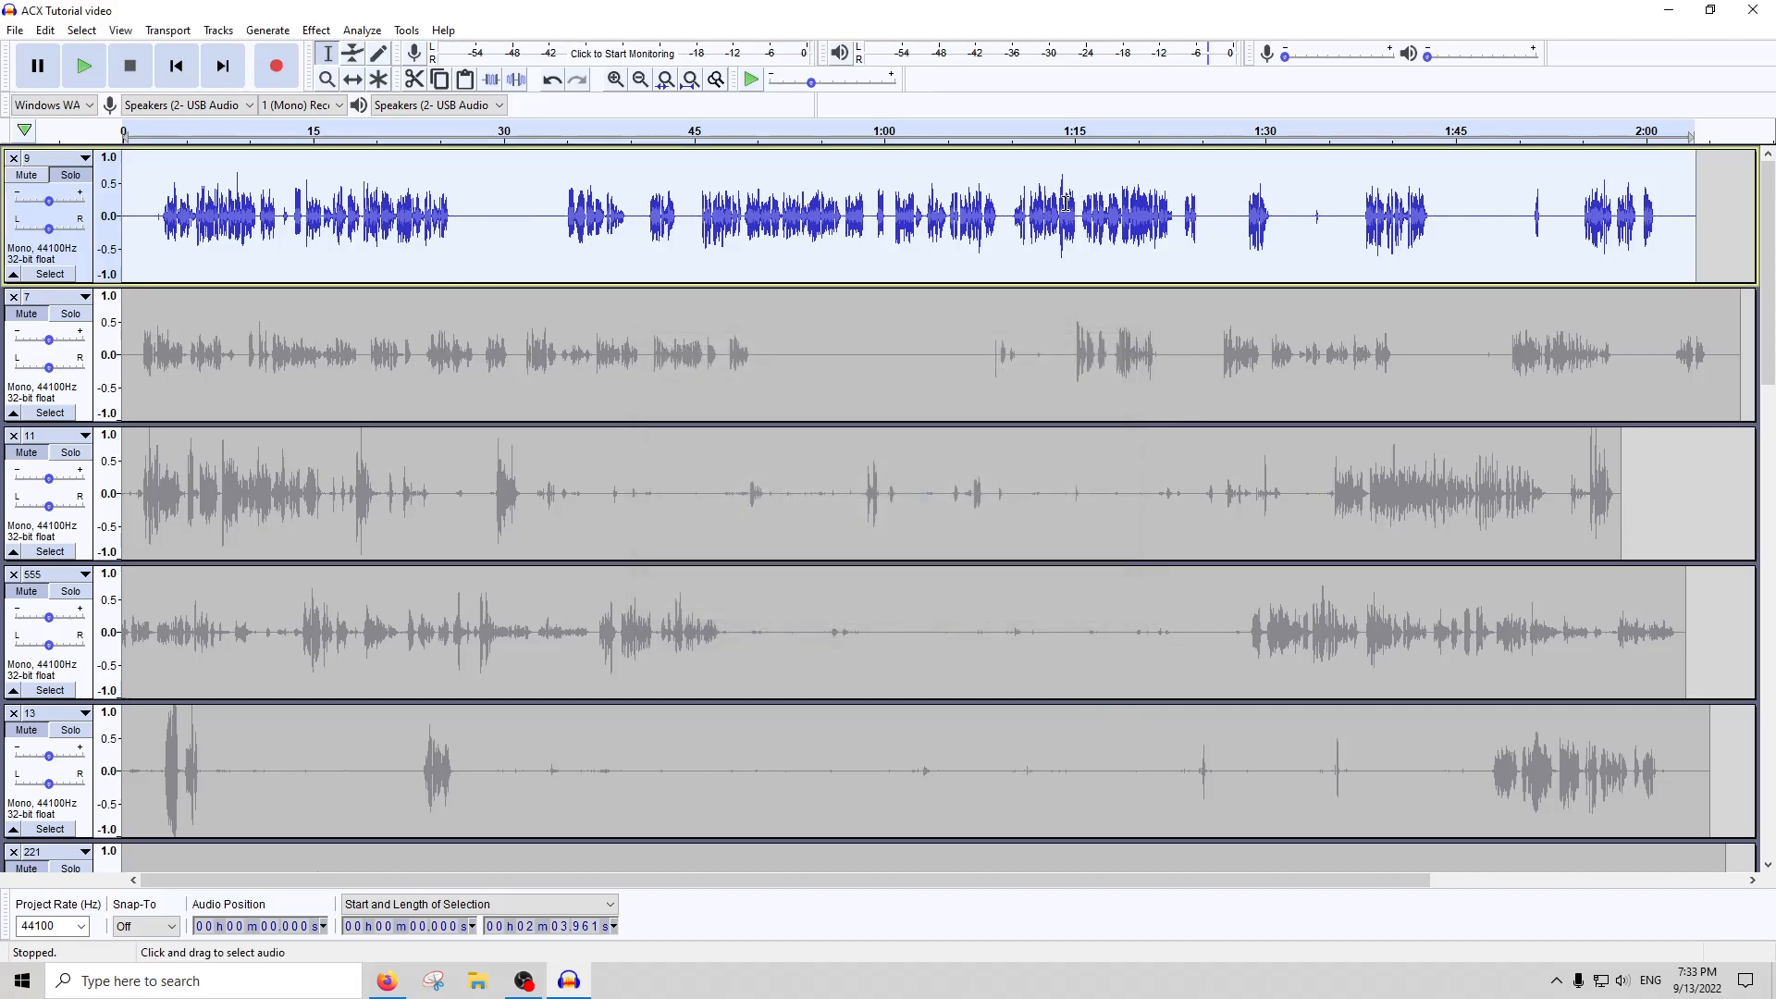
Amplify track 9 by the suggested gain, and apply Click Removal with threshold 200 and maximum spike width 20
{"action": "left_click", "coordinate": [316, 29]}
{"action": "left_click", "coordinate": [367, 104]}
{"action": "key", "text": "Return"}
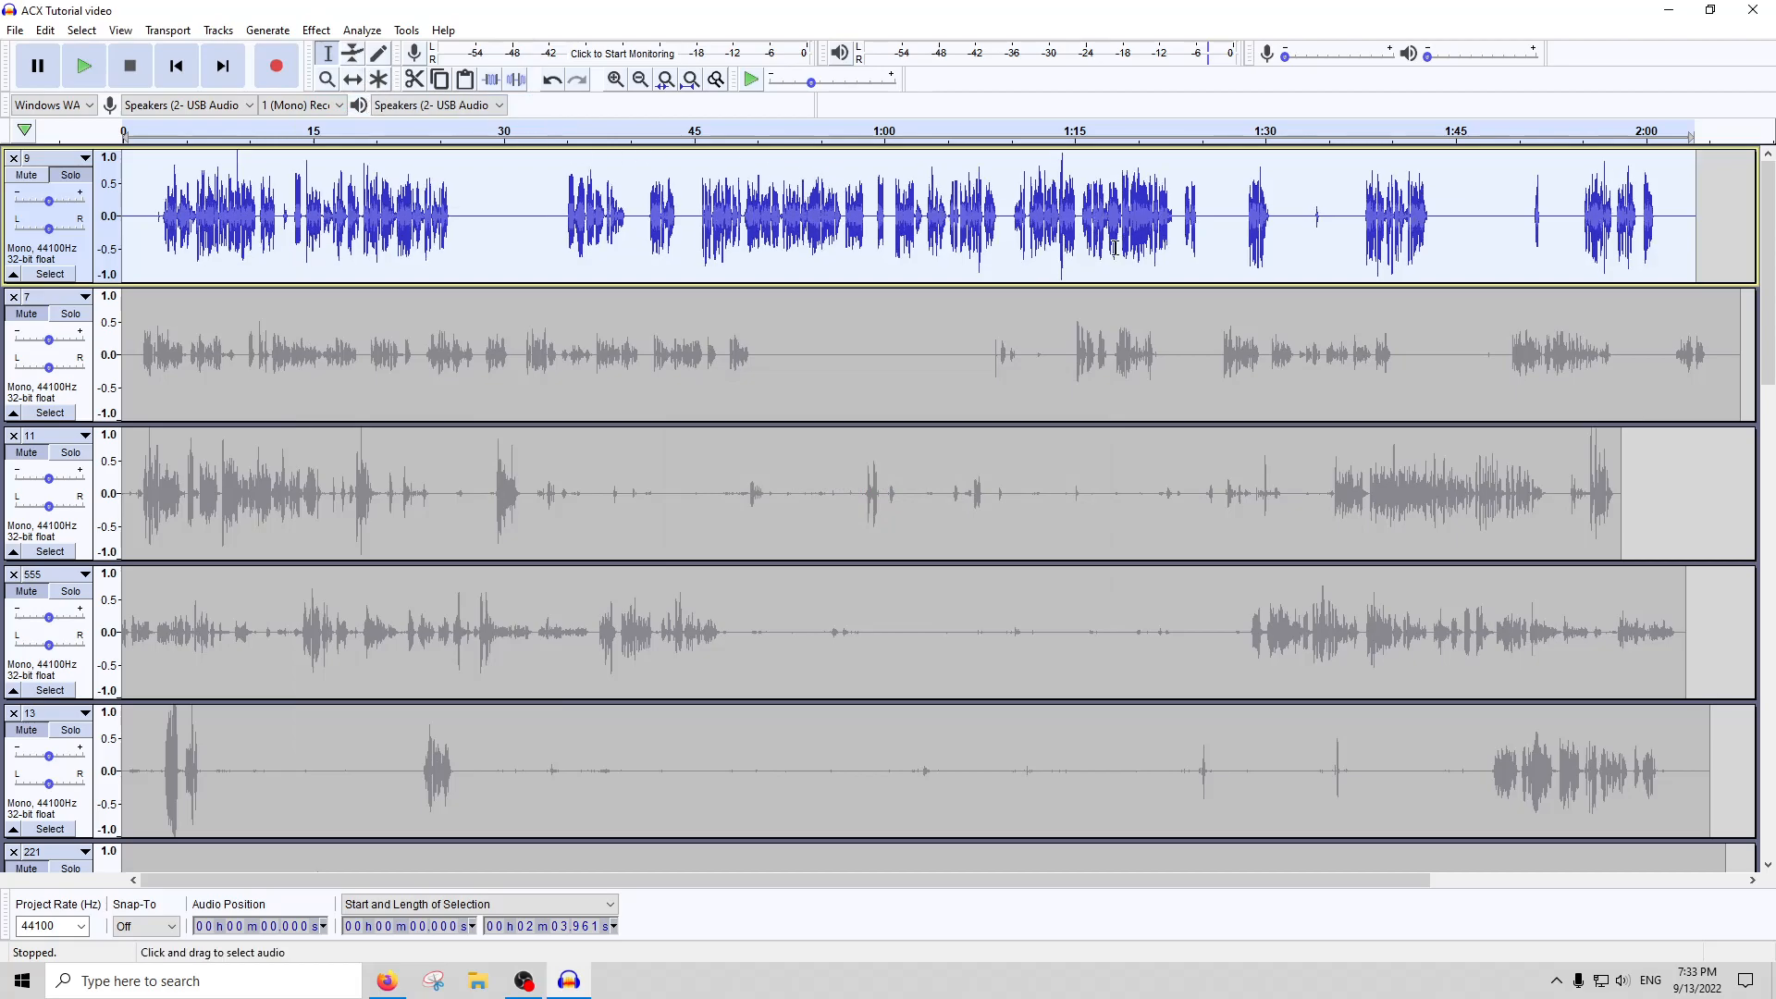
{"action": "left_click", "coordinate": [316, 30]}
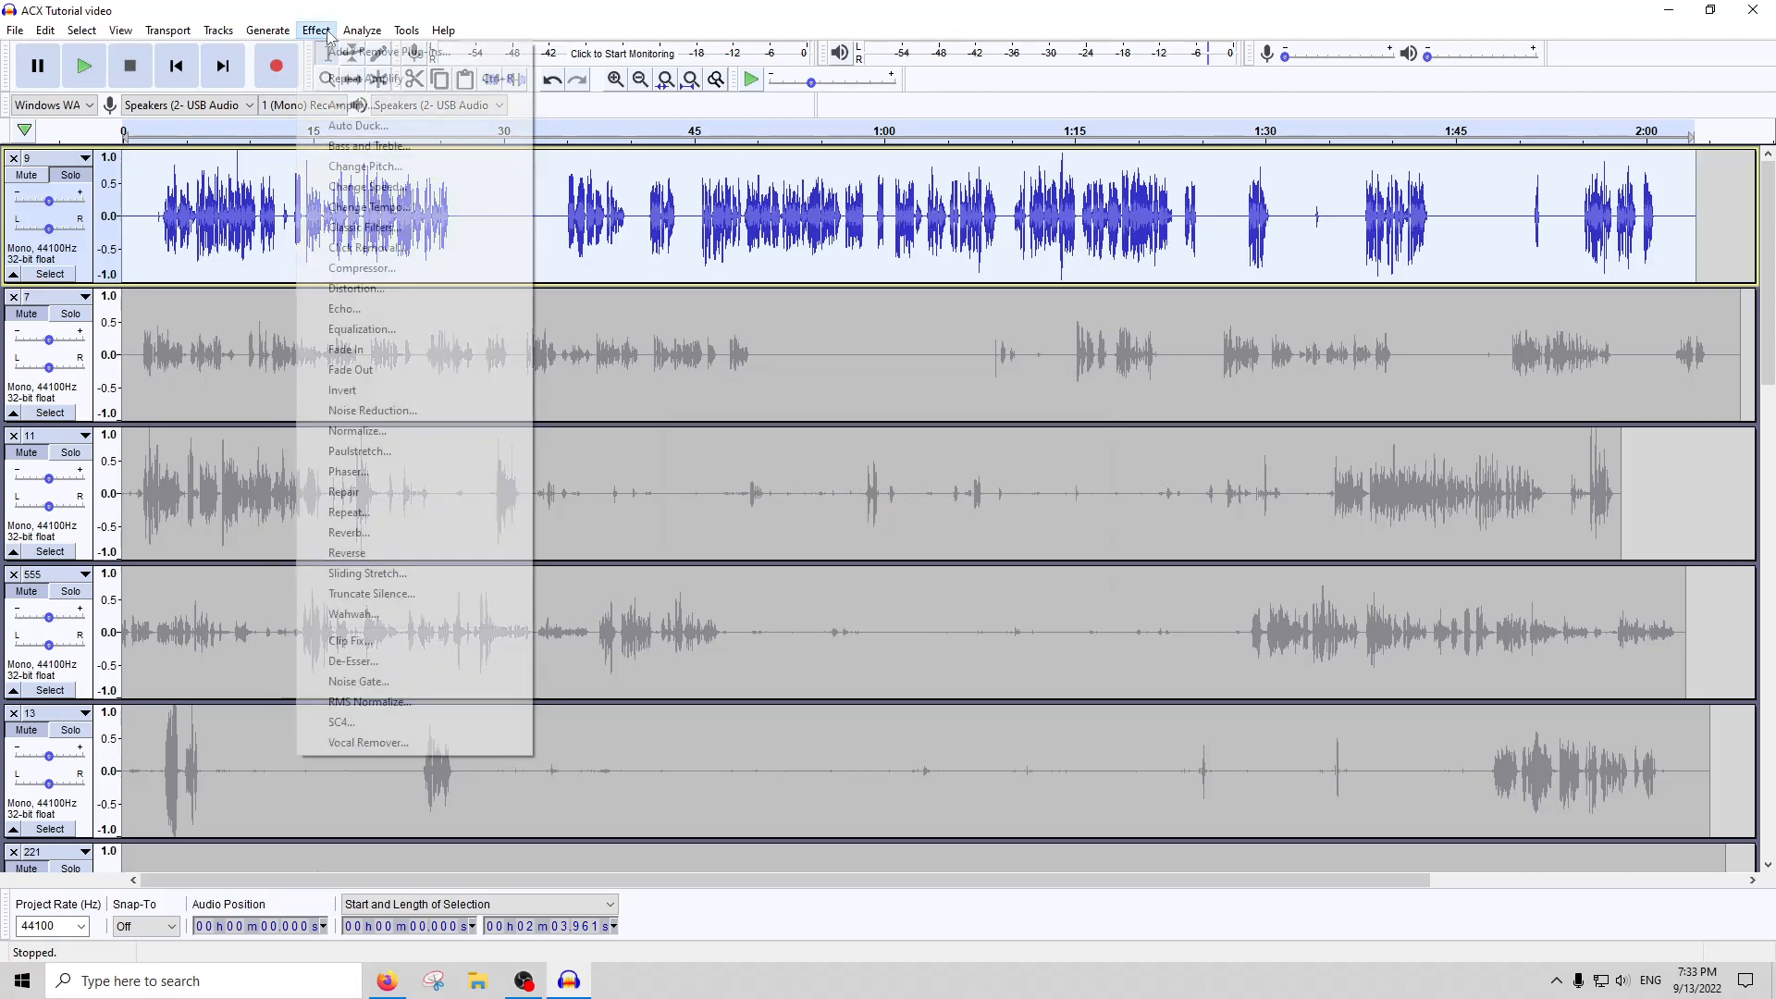
{"action": "left_click", "coordinate": [368, 247]}
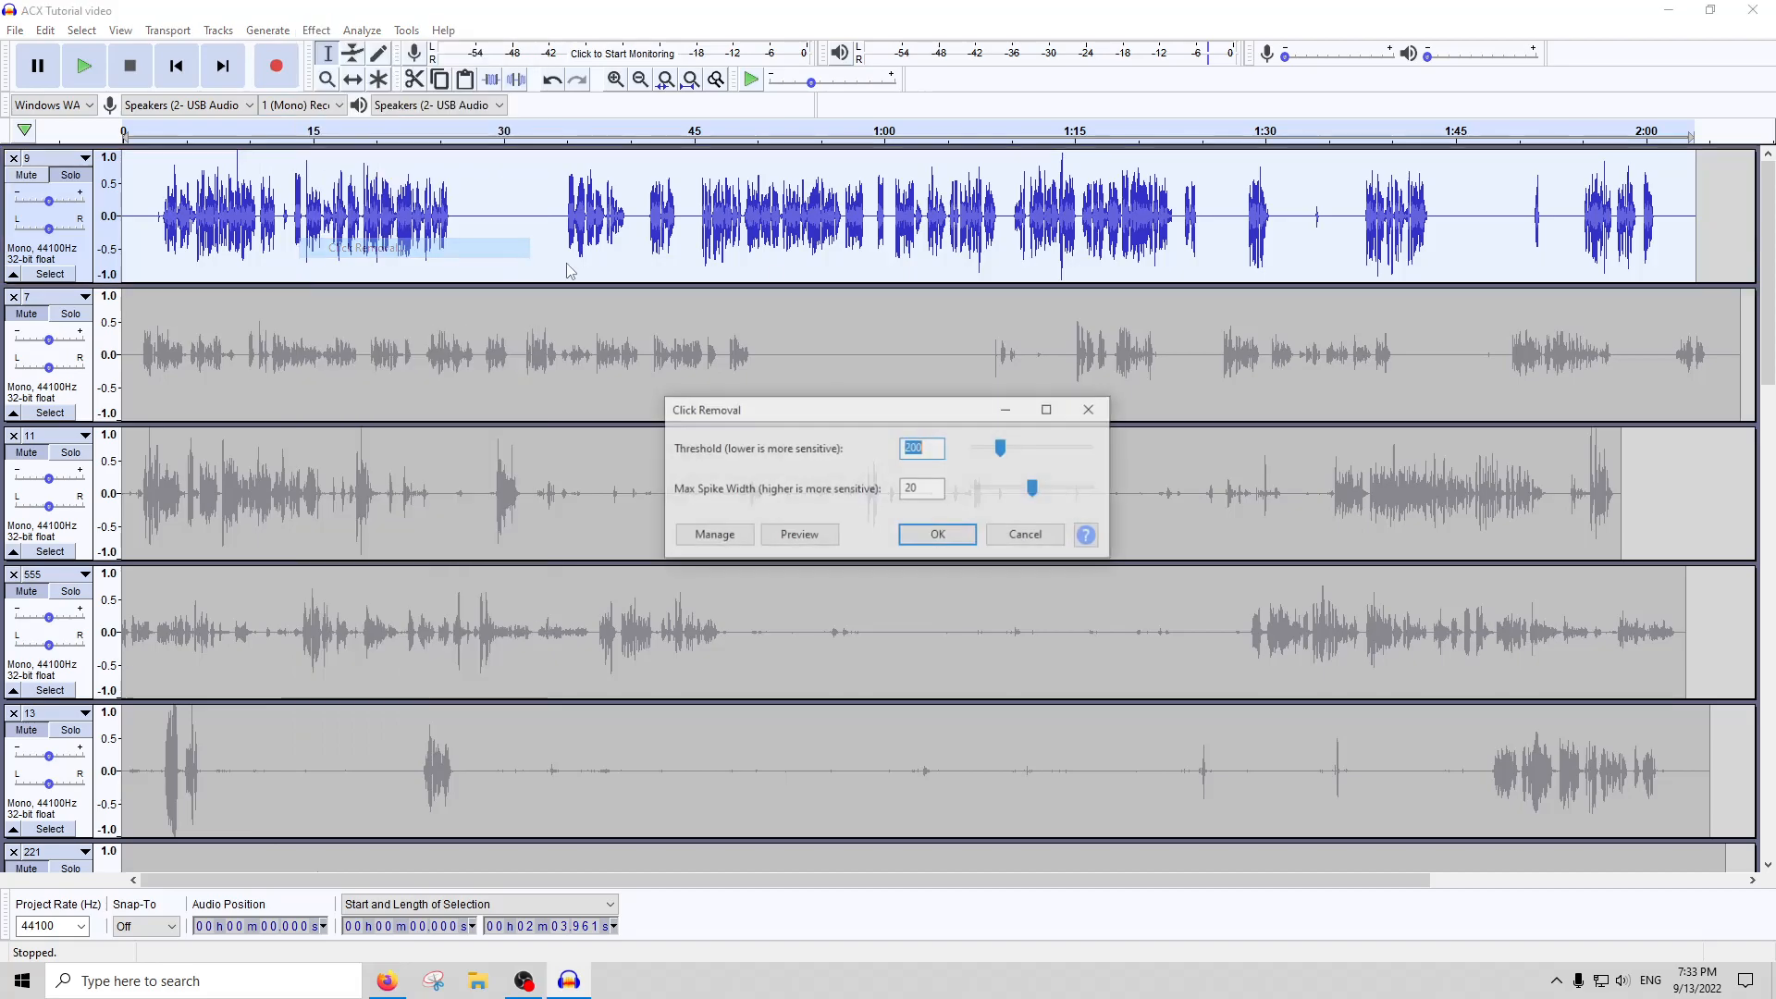
{"action": "left_click", "coordinate": [936, 528]}
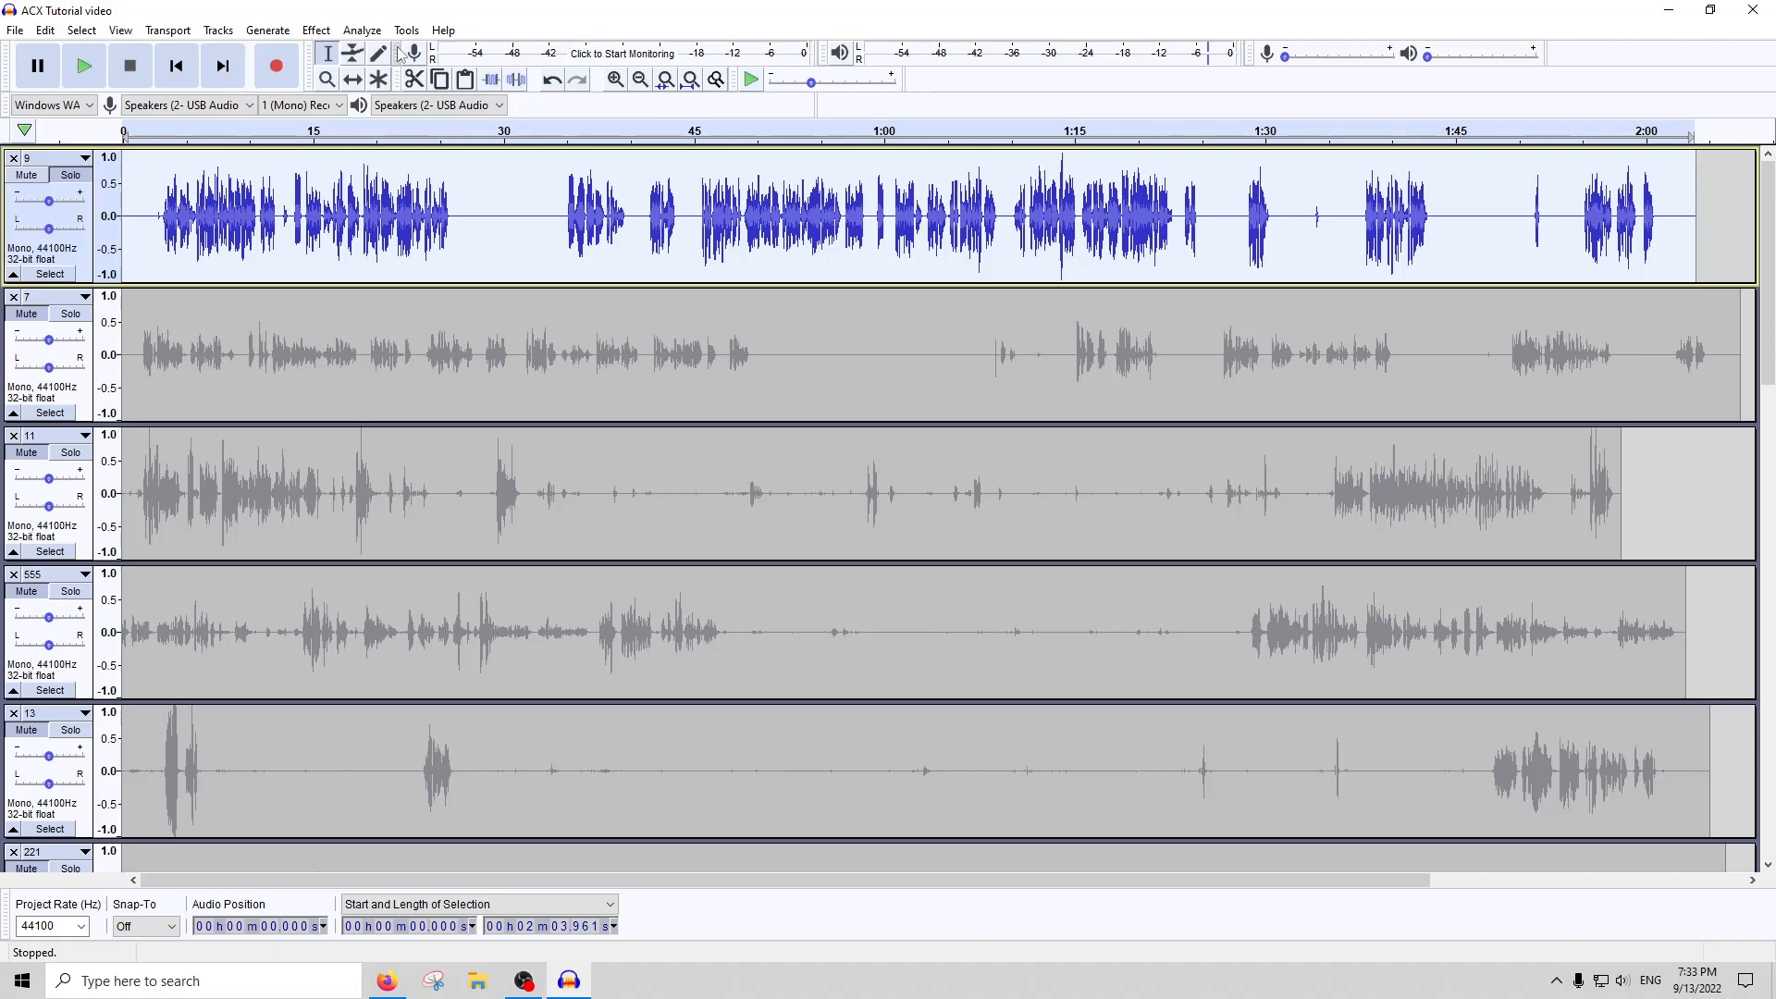
Apply De-Esser to the whole of track 9, and magnify its first passages
{"action": "left_click", "coordinate": [316, 30]}
{"action": "left_click", "coordinate": [375, 663]}
{"action": "key", "text": "Escape"}
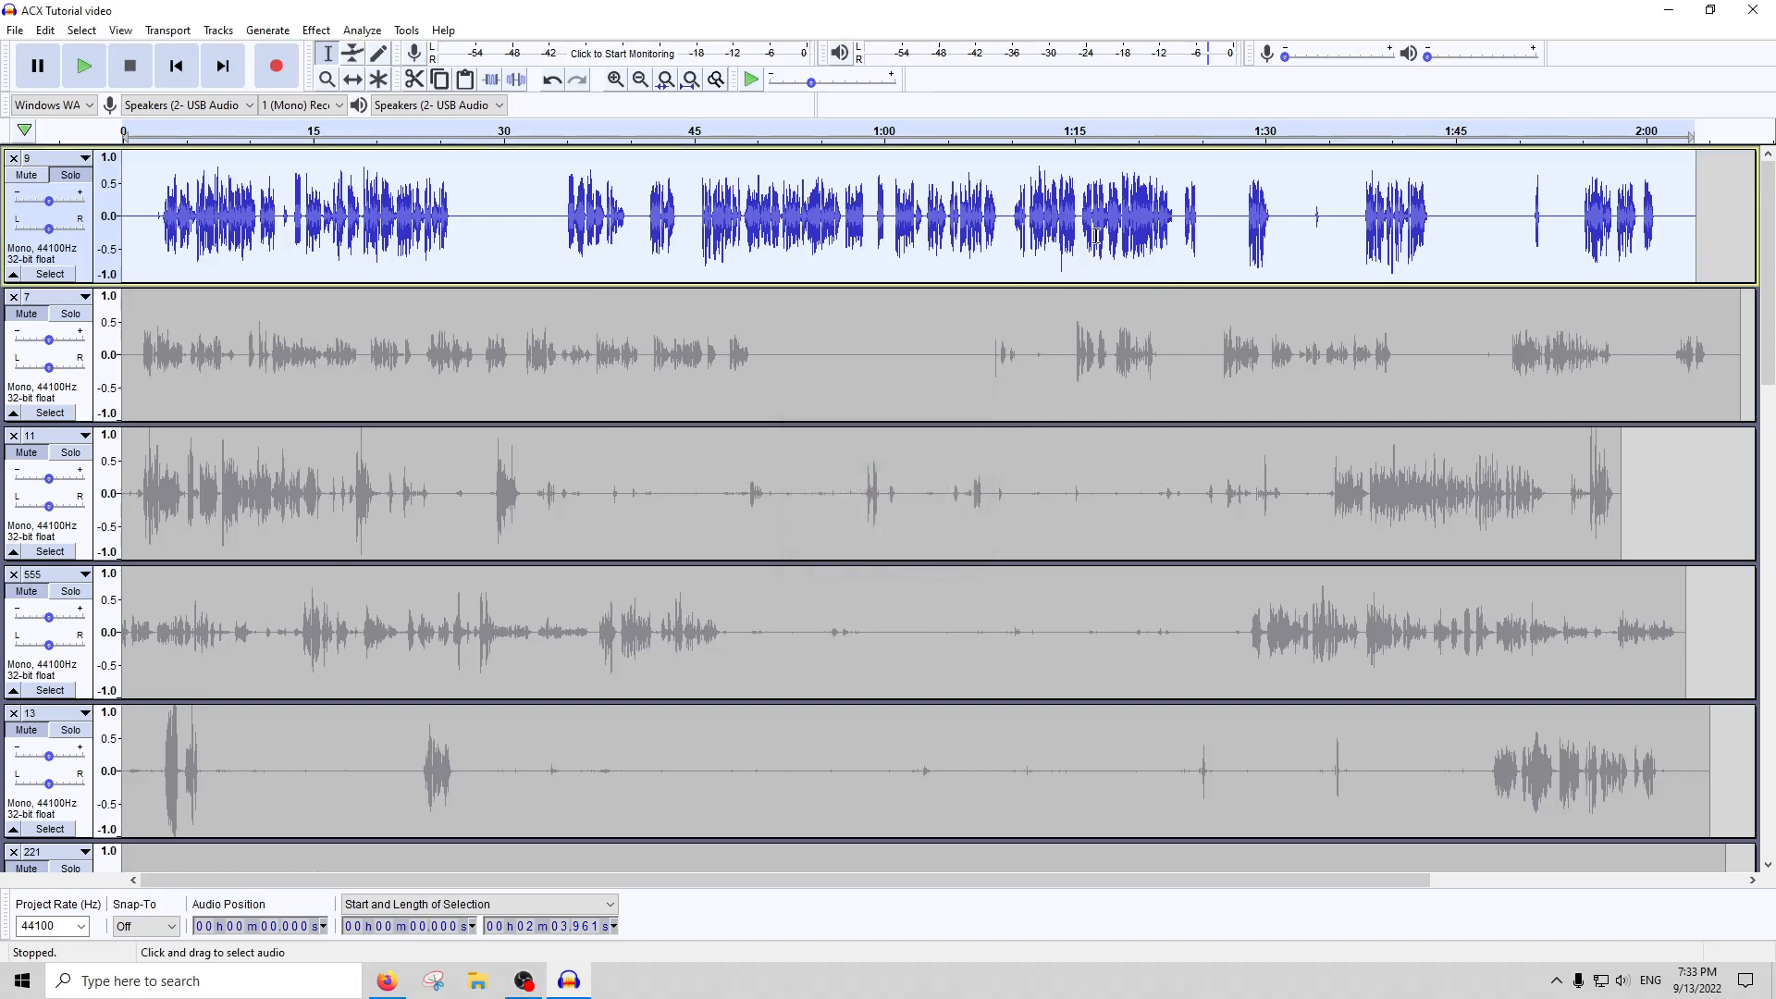
{"action": "left_click", "coordinate": [461, 201]}
{"action": "key", "text": "ctrl+1"}
{"action": "key", "text": "ctrl+1"}
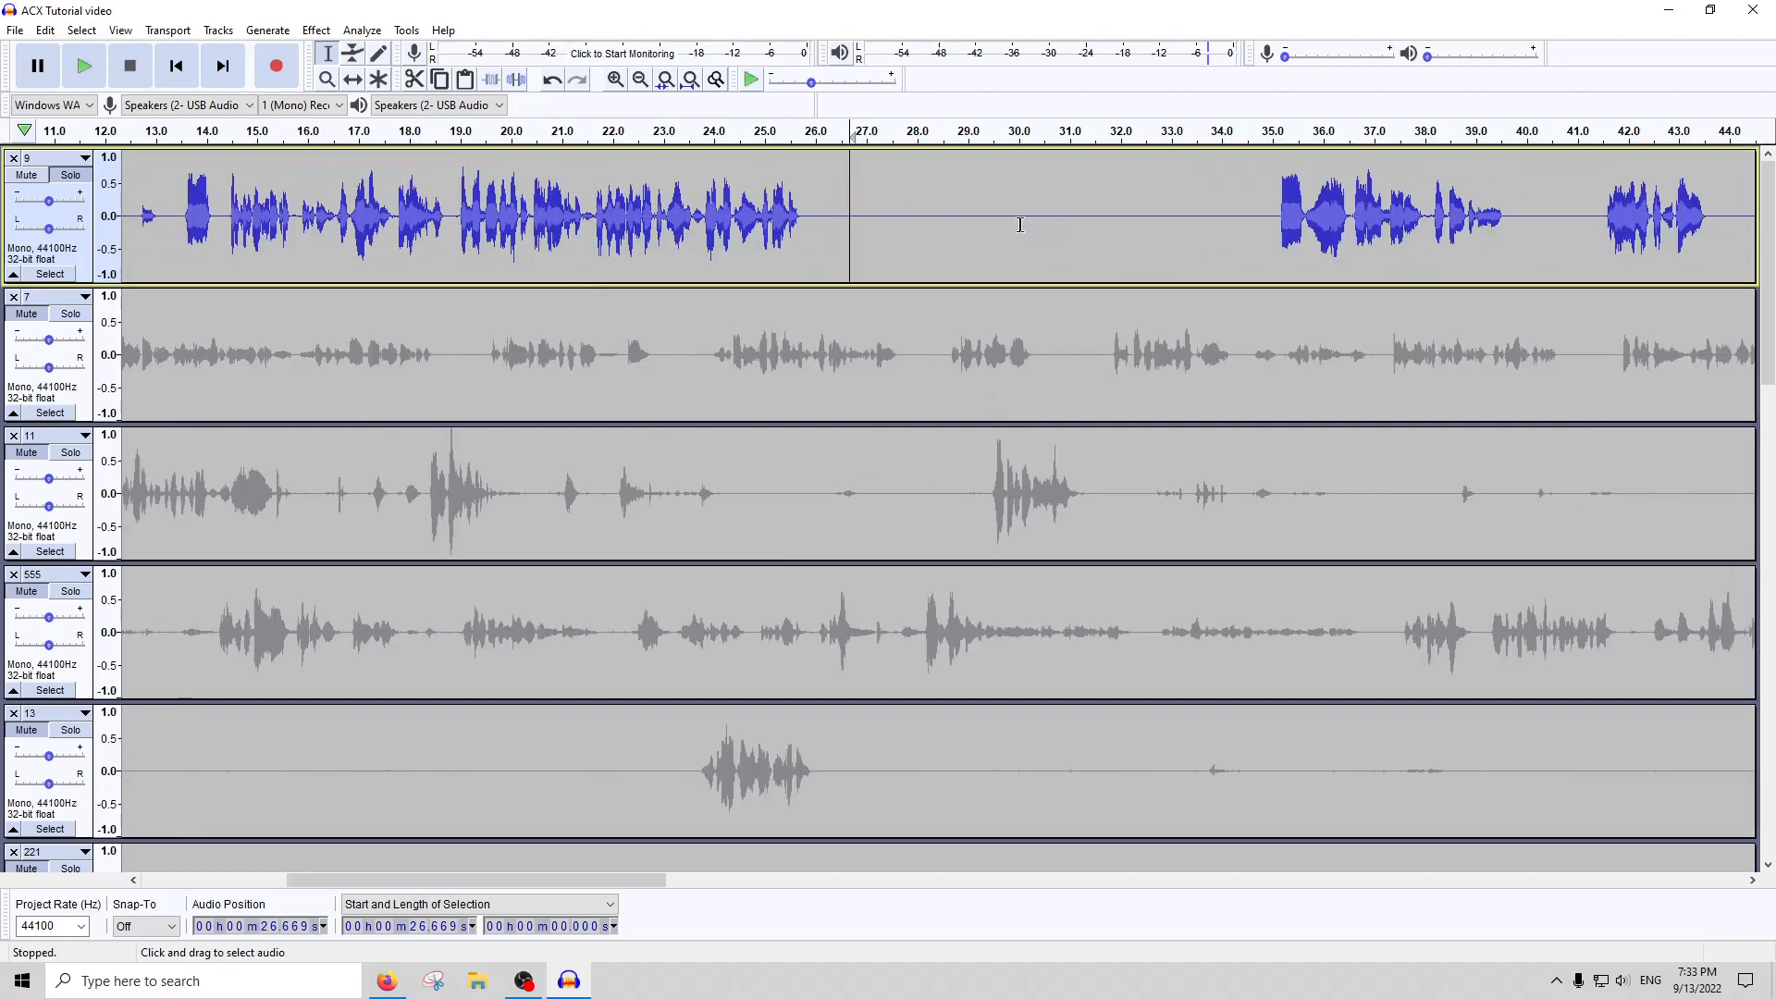
{"action": "scroll", "coordinate": [682, 225], "scroll_direction": "left", "scroll_amount": 12}
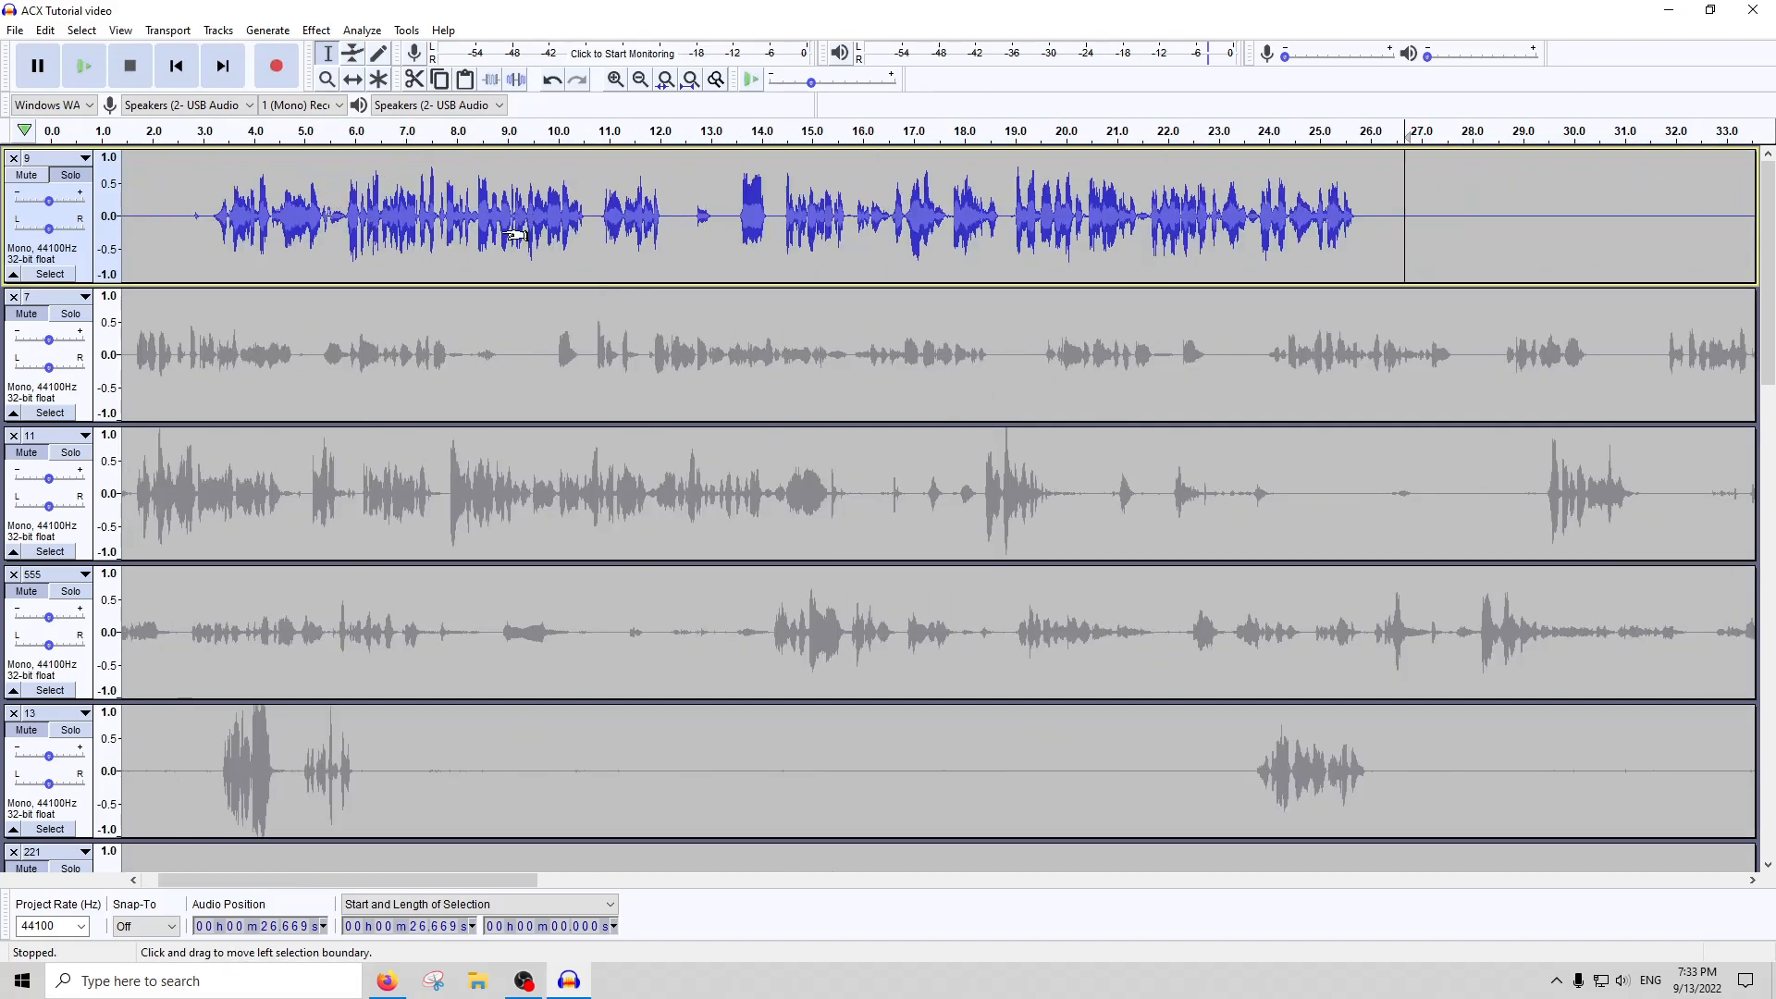
Undo, redo and again undo the De-Esser on track 9 to compare the waveform with and without it
{"action": "key", "text": "ctrl+z"}
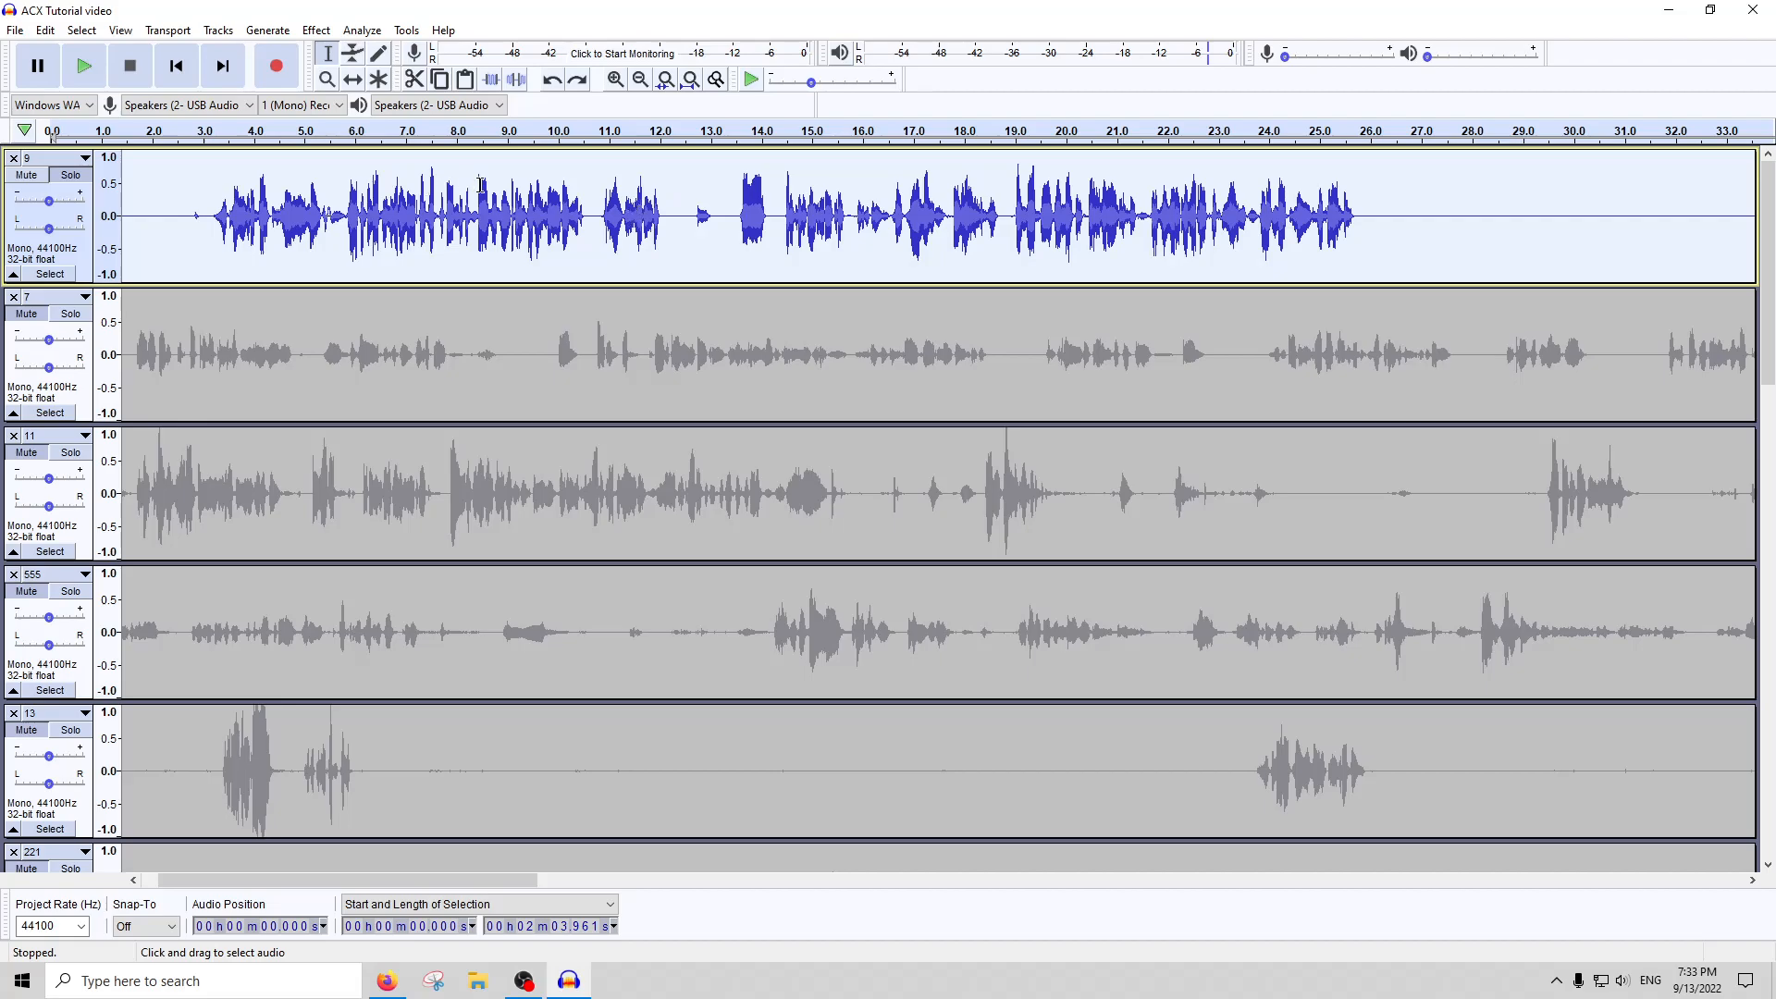
{"action": "key", "text": "ctrl+y"}
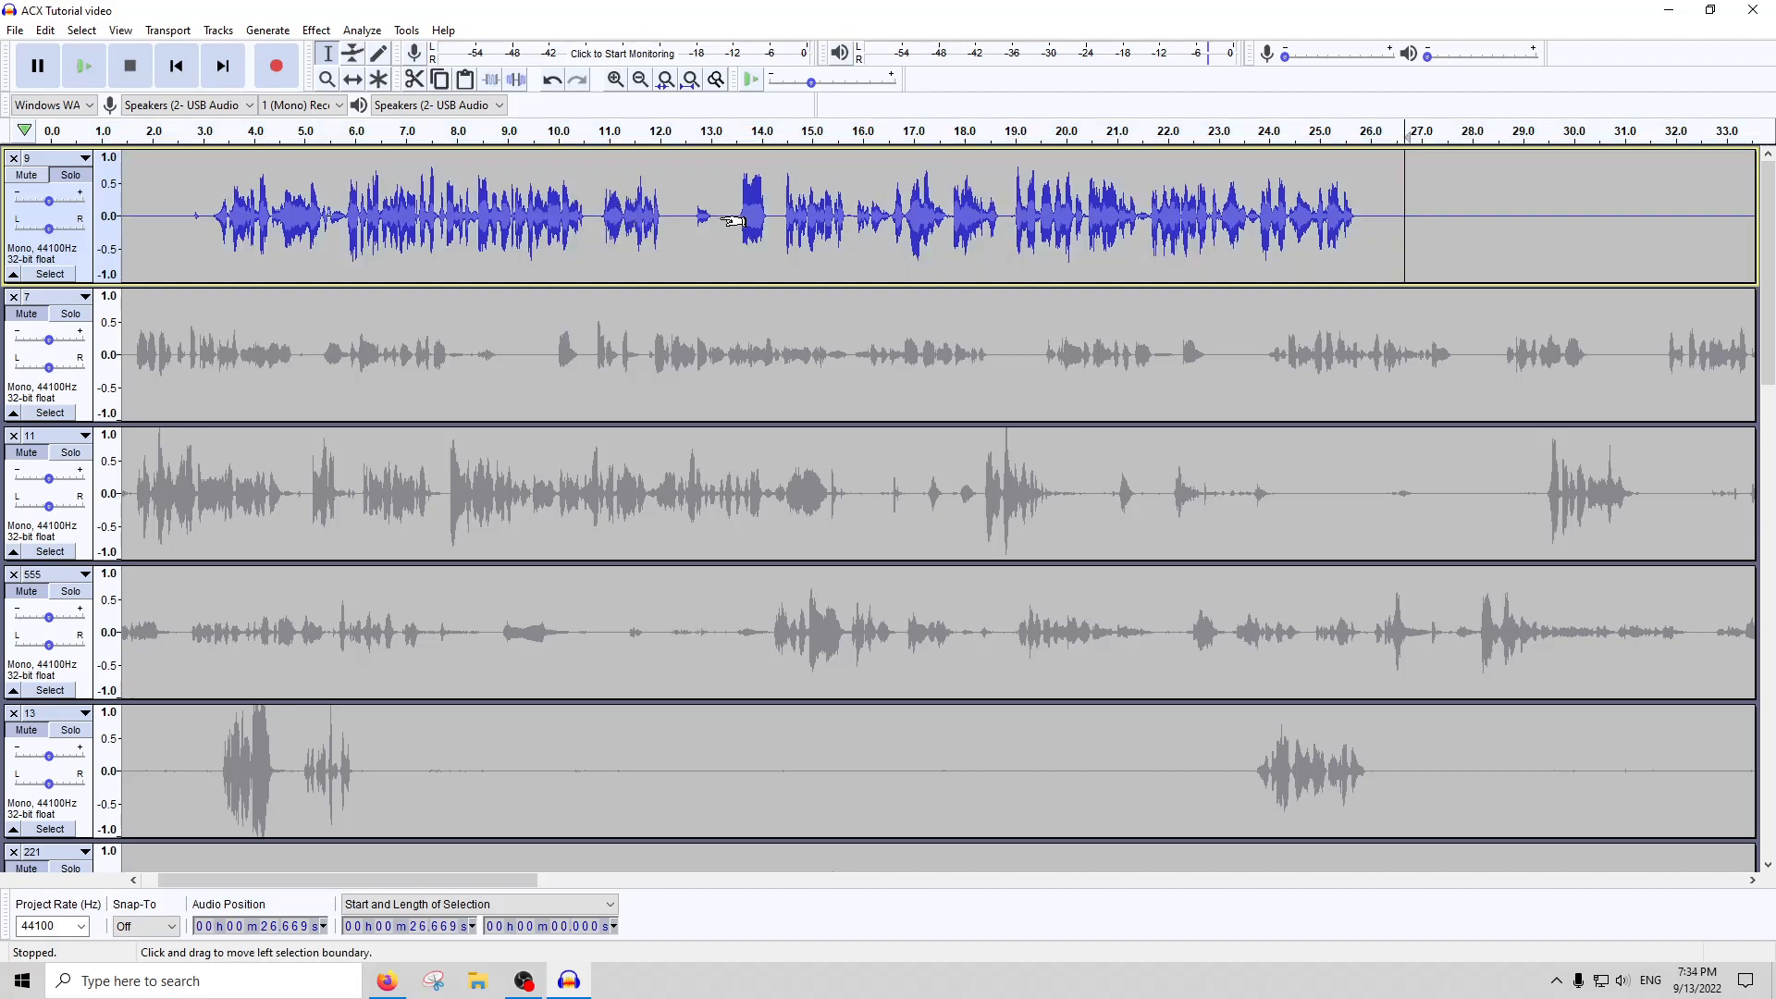
{"action": "key", "text": "ctrl+z"}
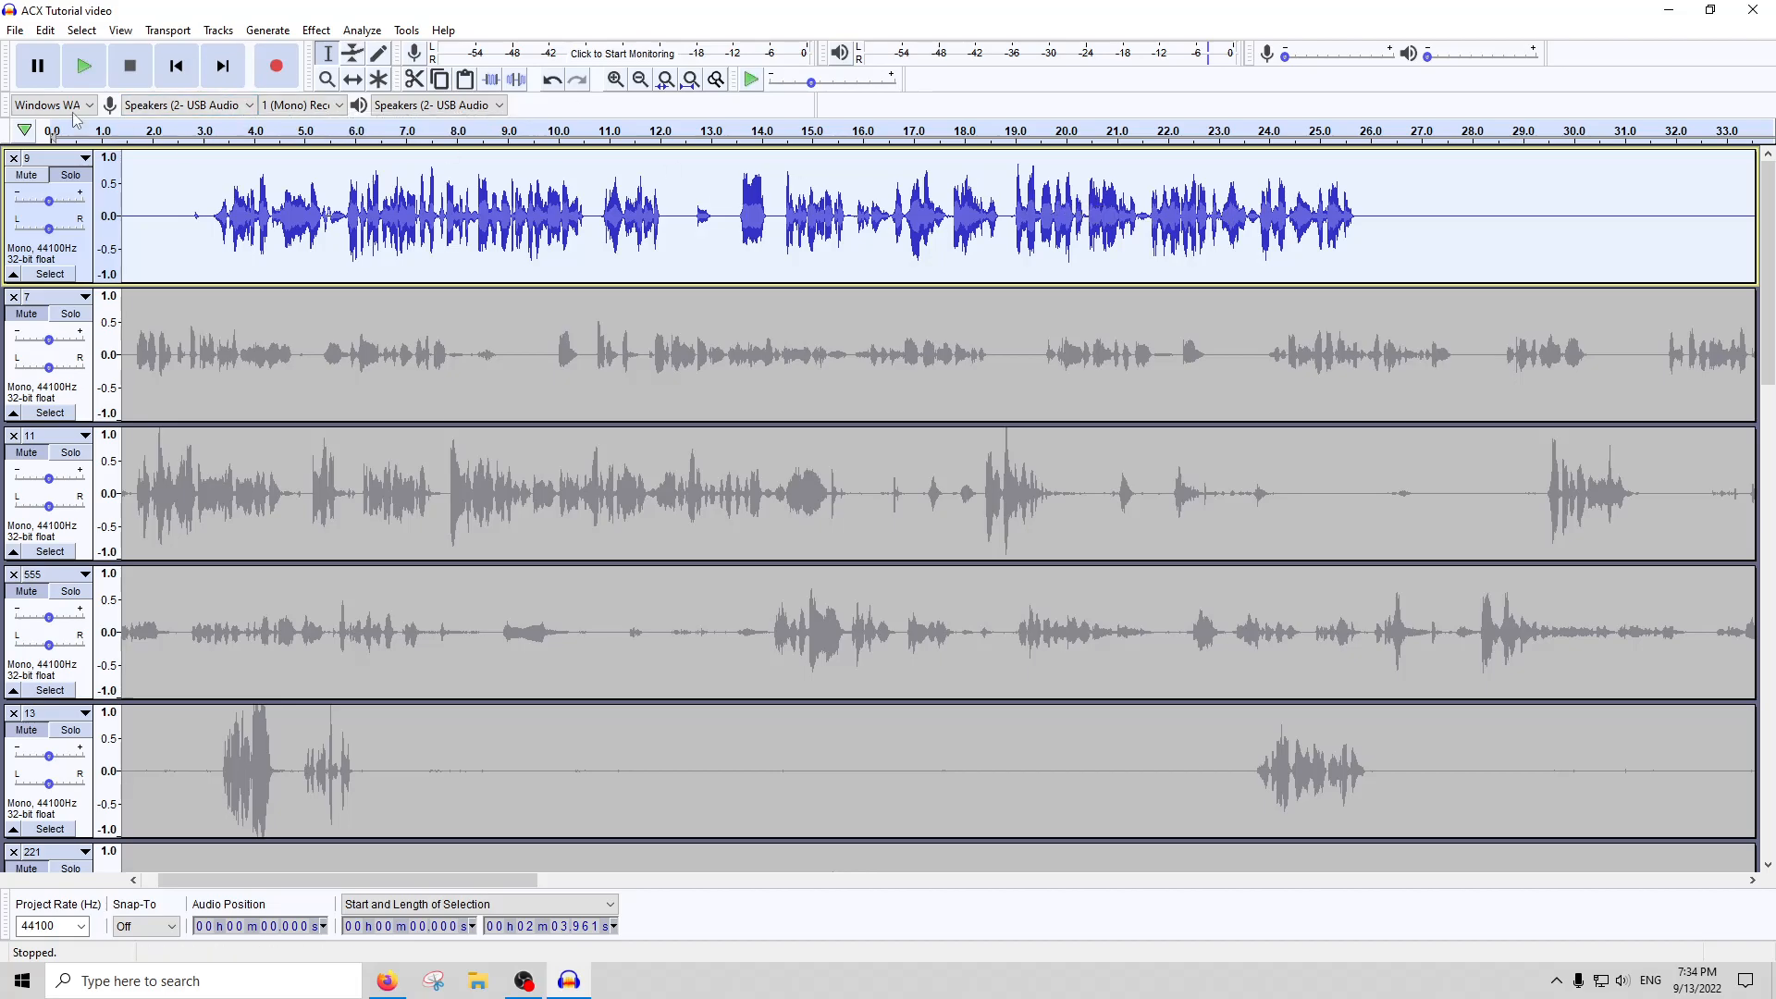
{"action": "left_click", "coordinate": [84, 66]}
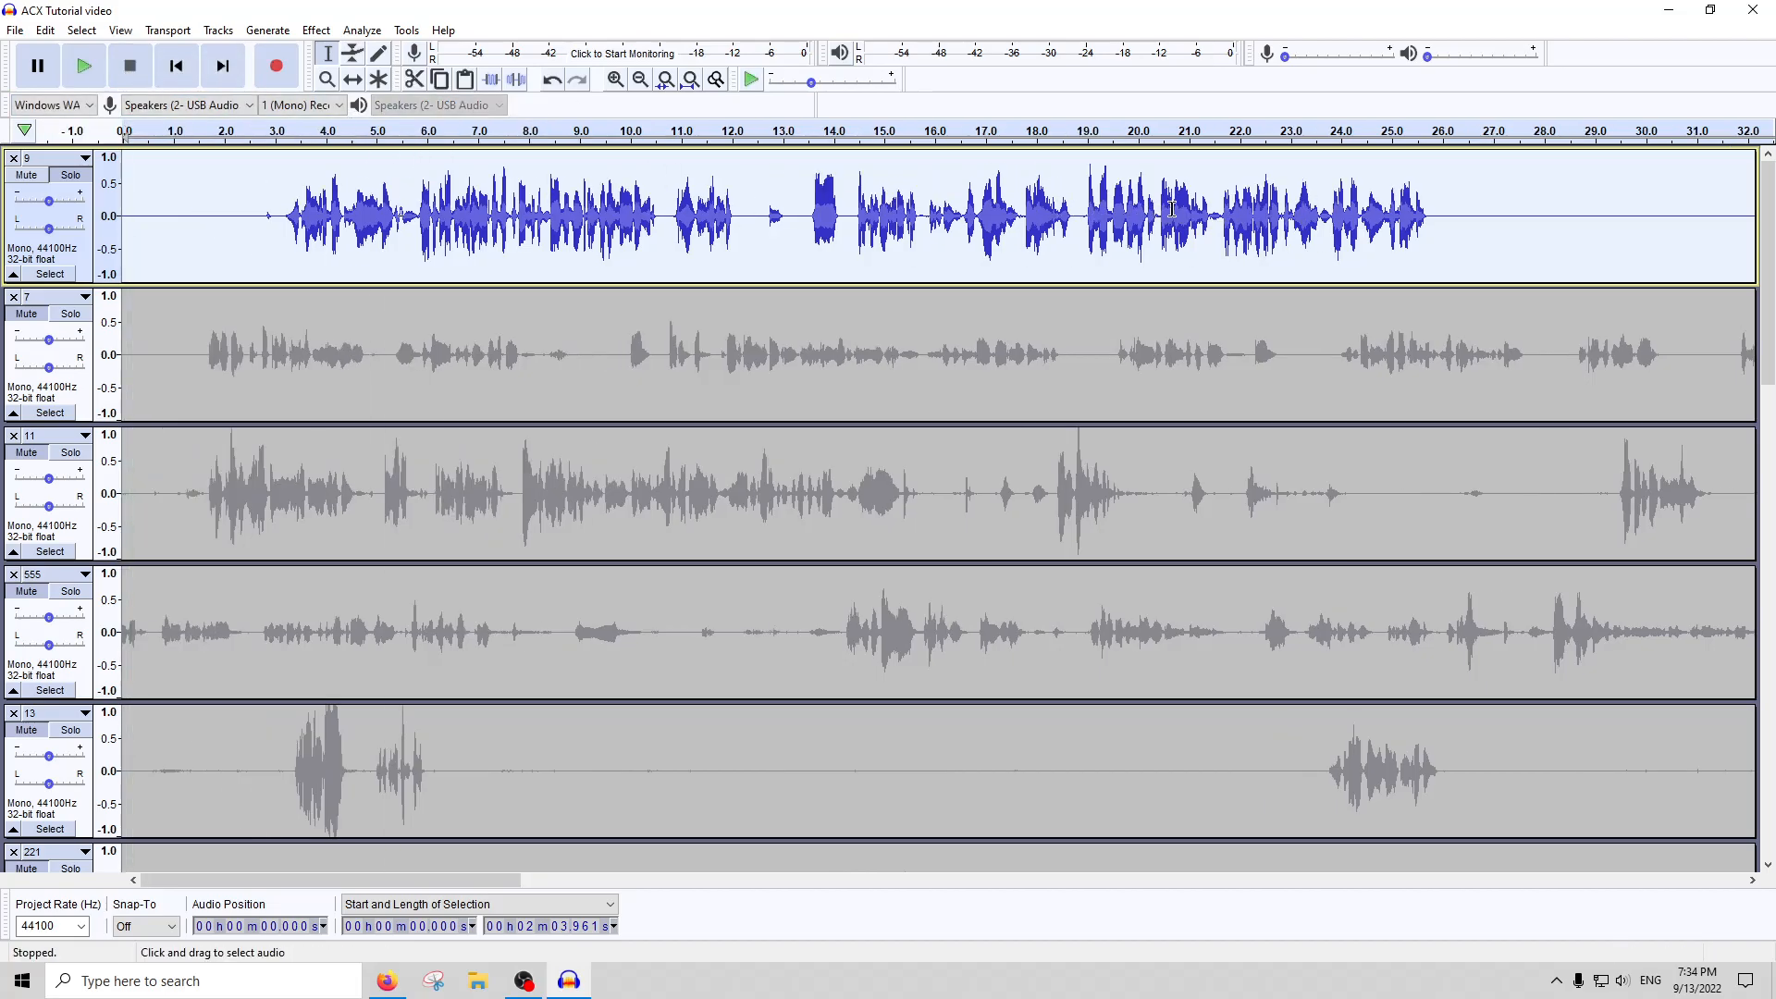
Apply De-Esser to the opening passage of track 9, about 26.4 seconds long from about 0.55 seconds
{"action": "left_click", "coordinate": [1172, 208]}
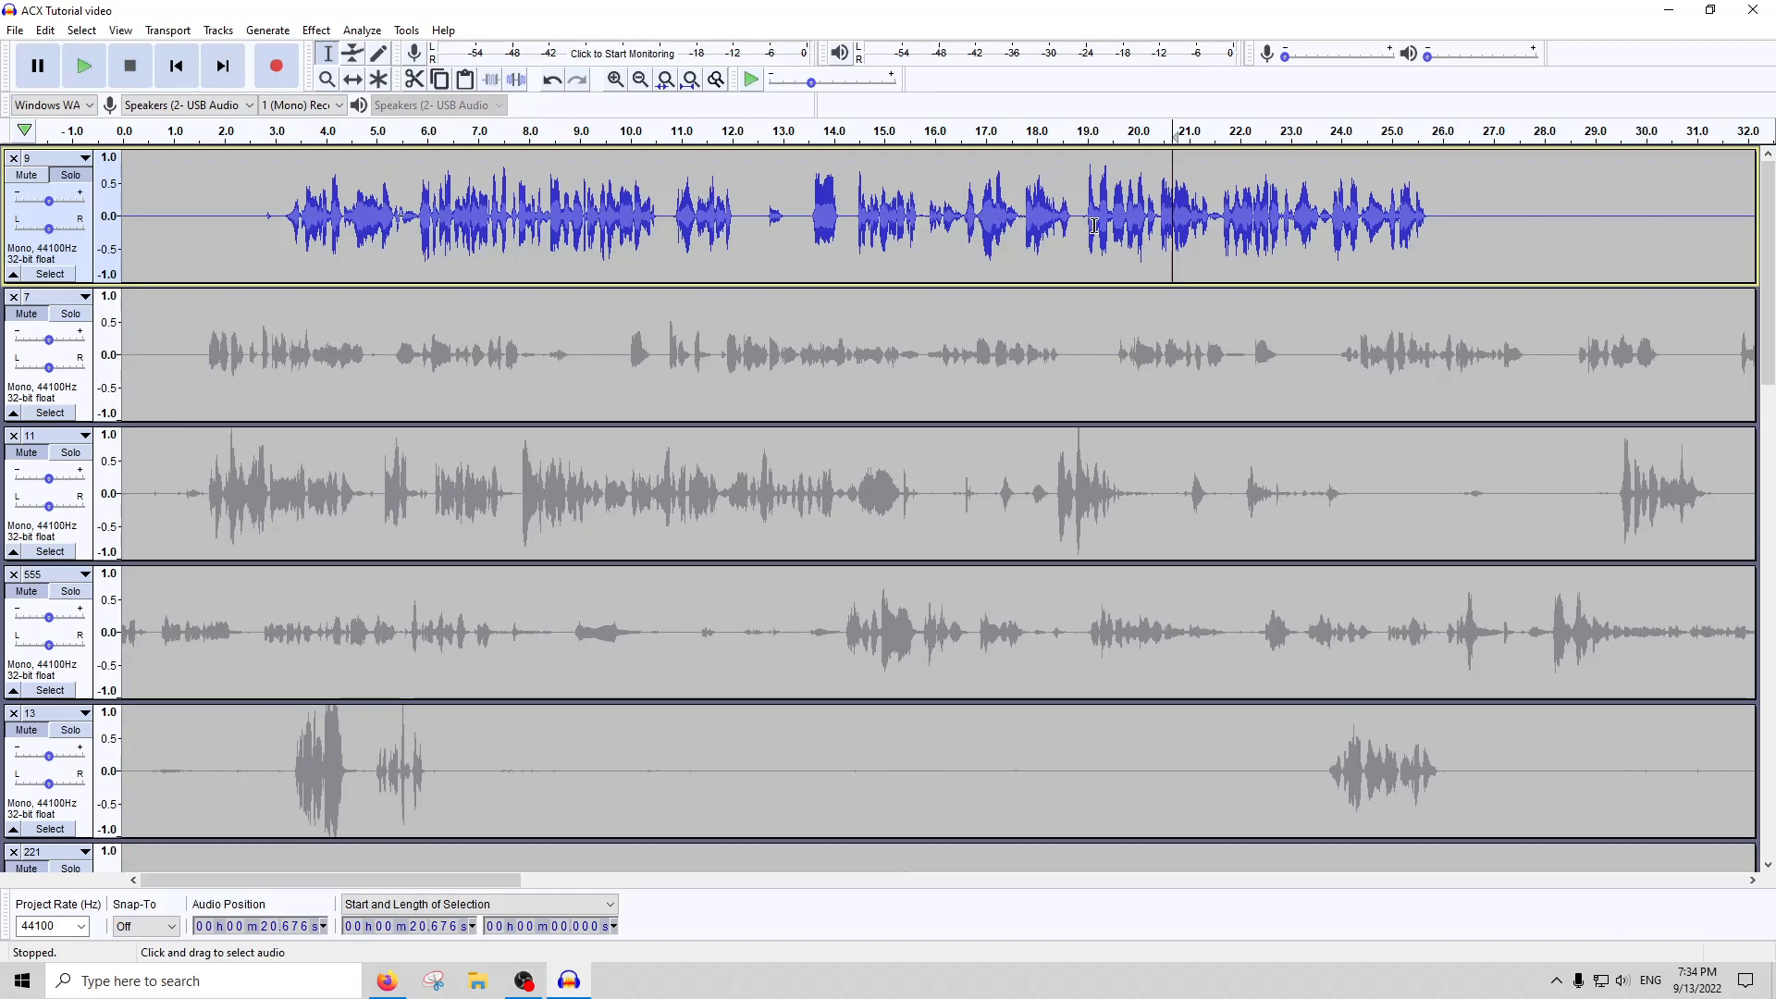
{"action": "double_click", "coordinate": [1144, 230]}
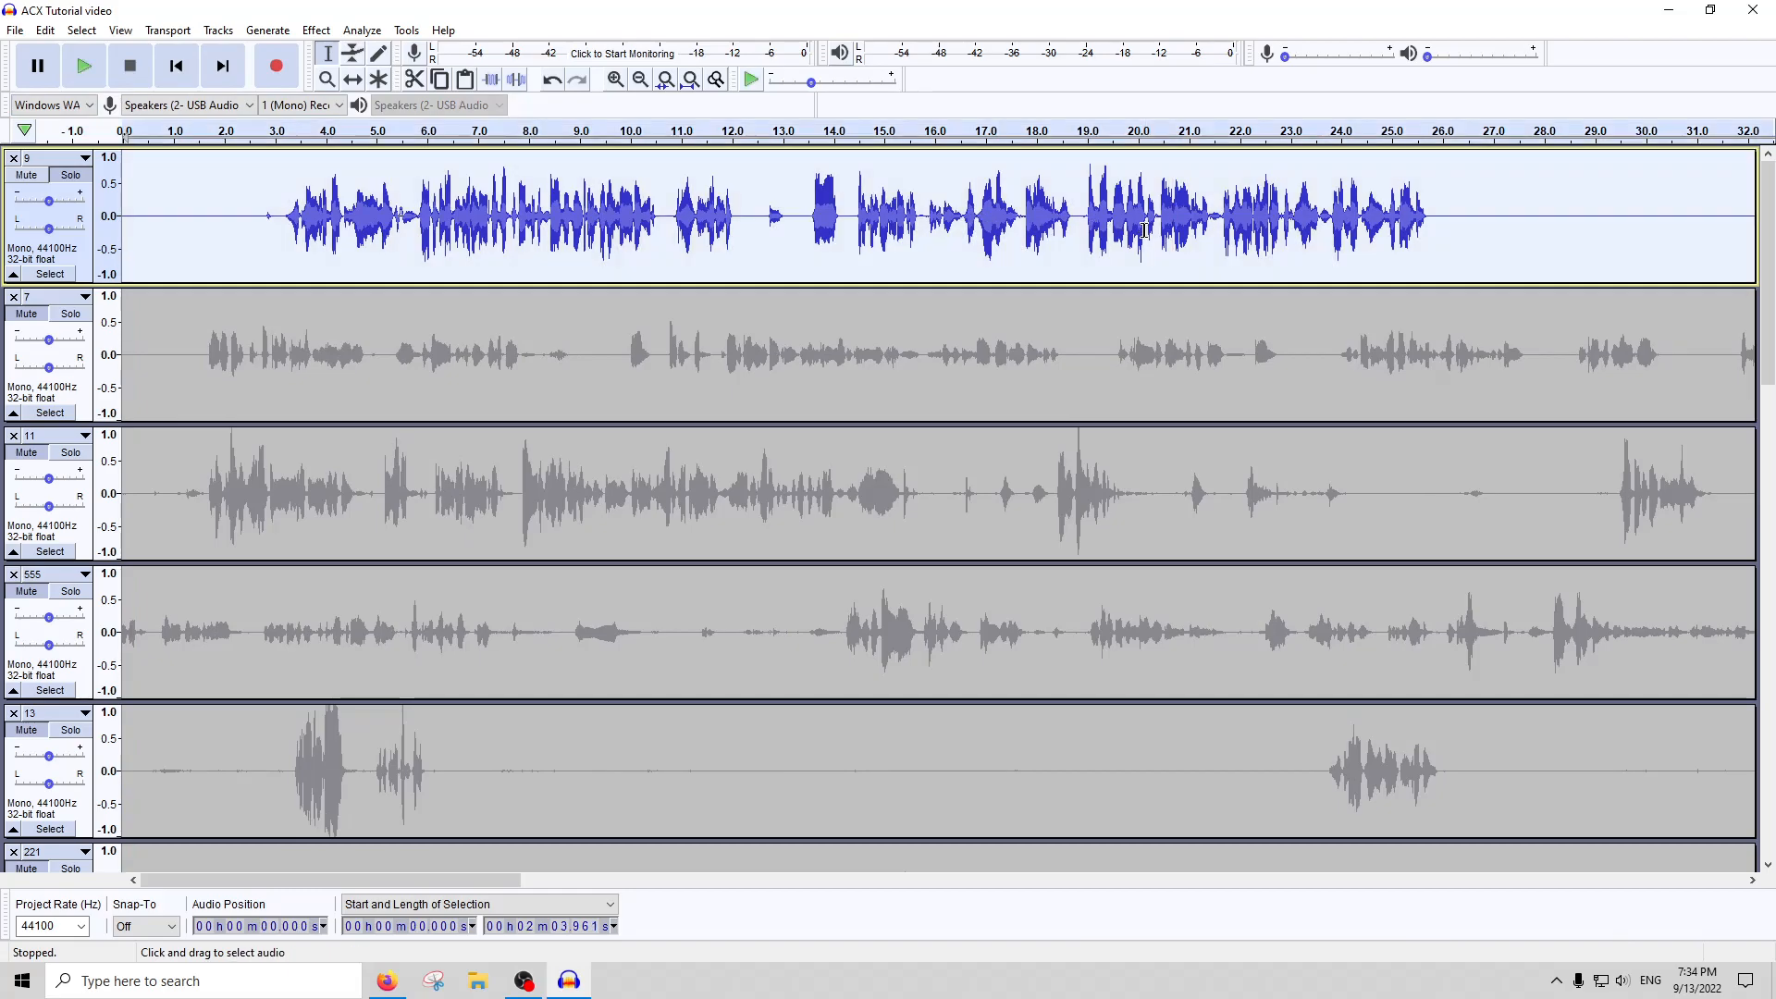
{"action": "left_click_drag", "start_coordinate": [1489, 211], "coordinate": [151, 222]}
{"action": "left_click", "coordinate": [316, 30]}
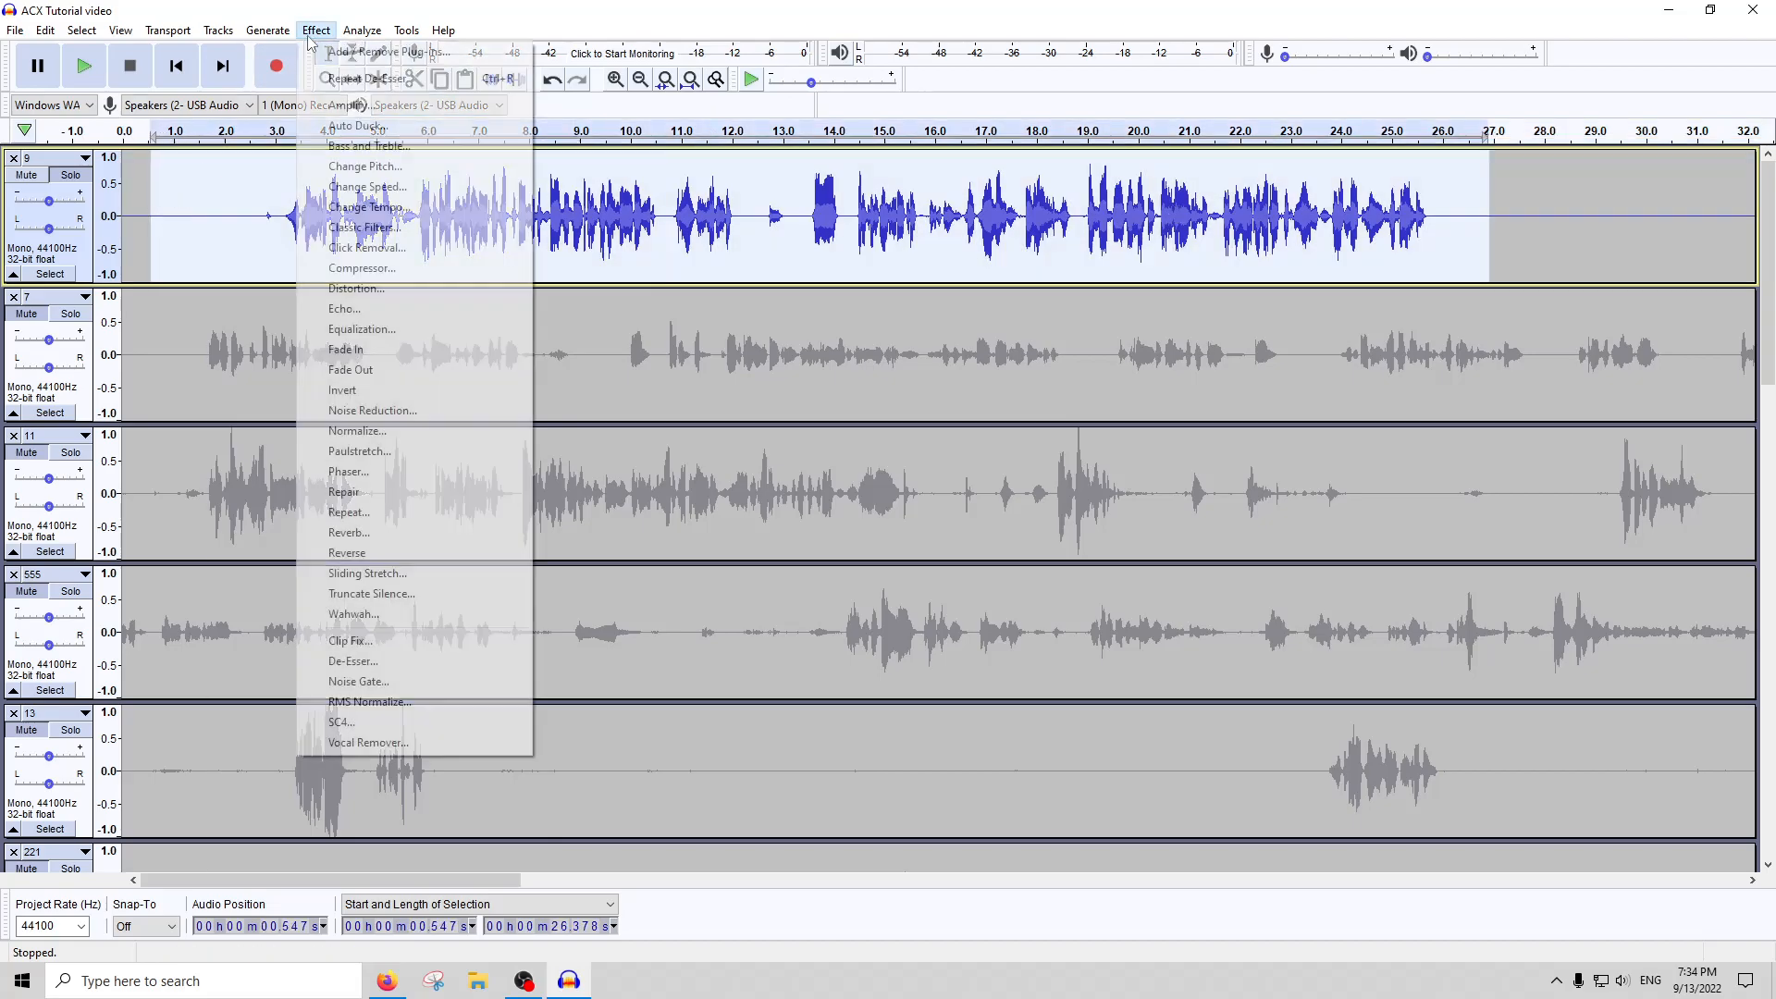
{"action": "left_click", "coordinate": [419, 663]}
{"action": "key", "text": "Return"}
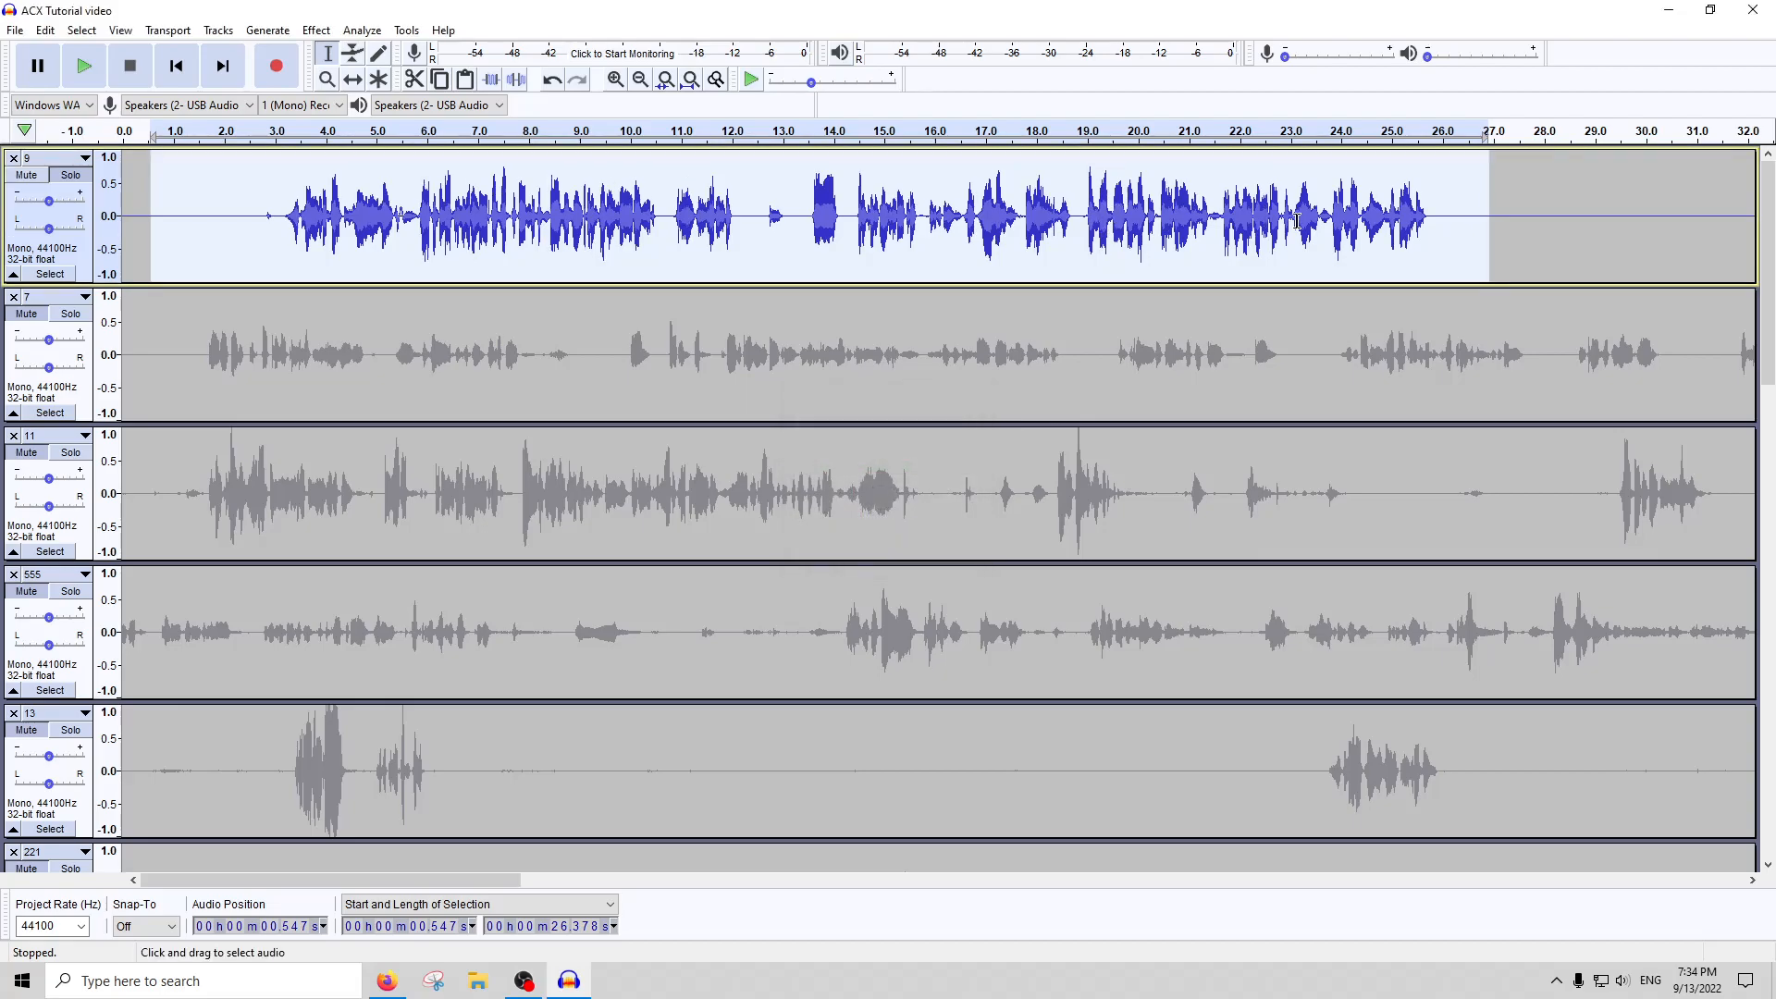
Examine track 9 around 49 to 56 seconds, and apply De-Esser to the whole track
{"action": "left_click", "coordinate": [690, 79]}
{"action": "left_click", "coordinate": [839, 222]}
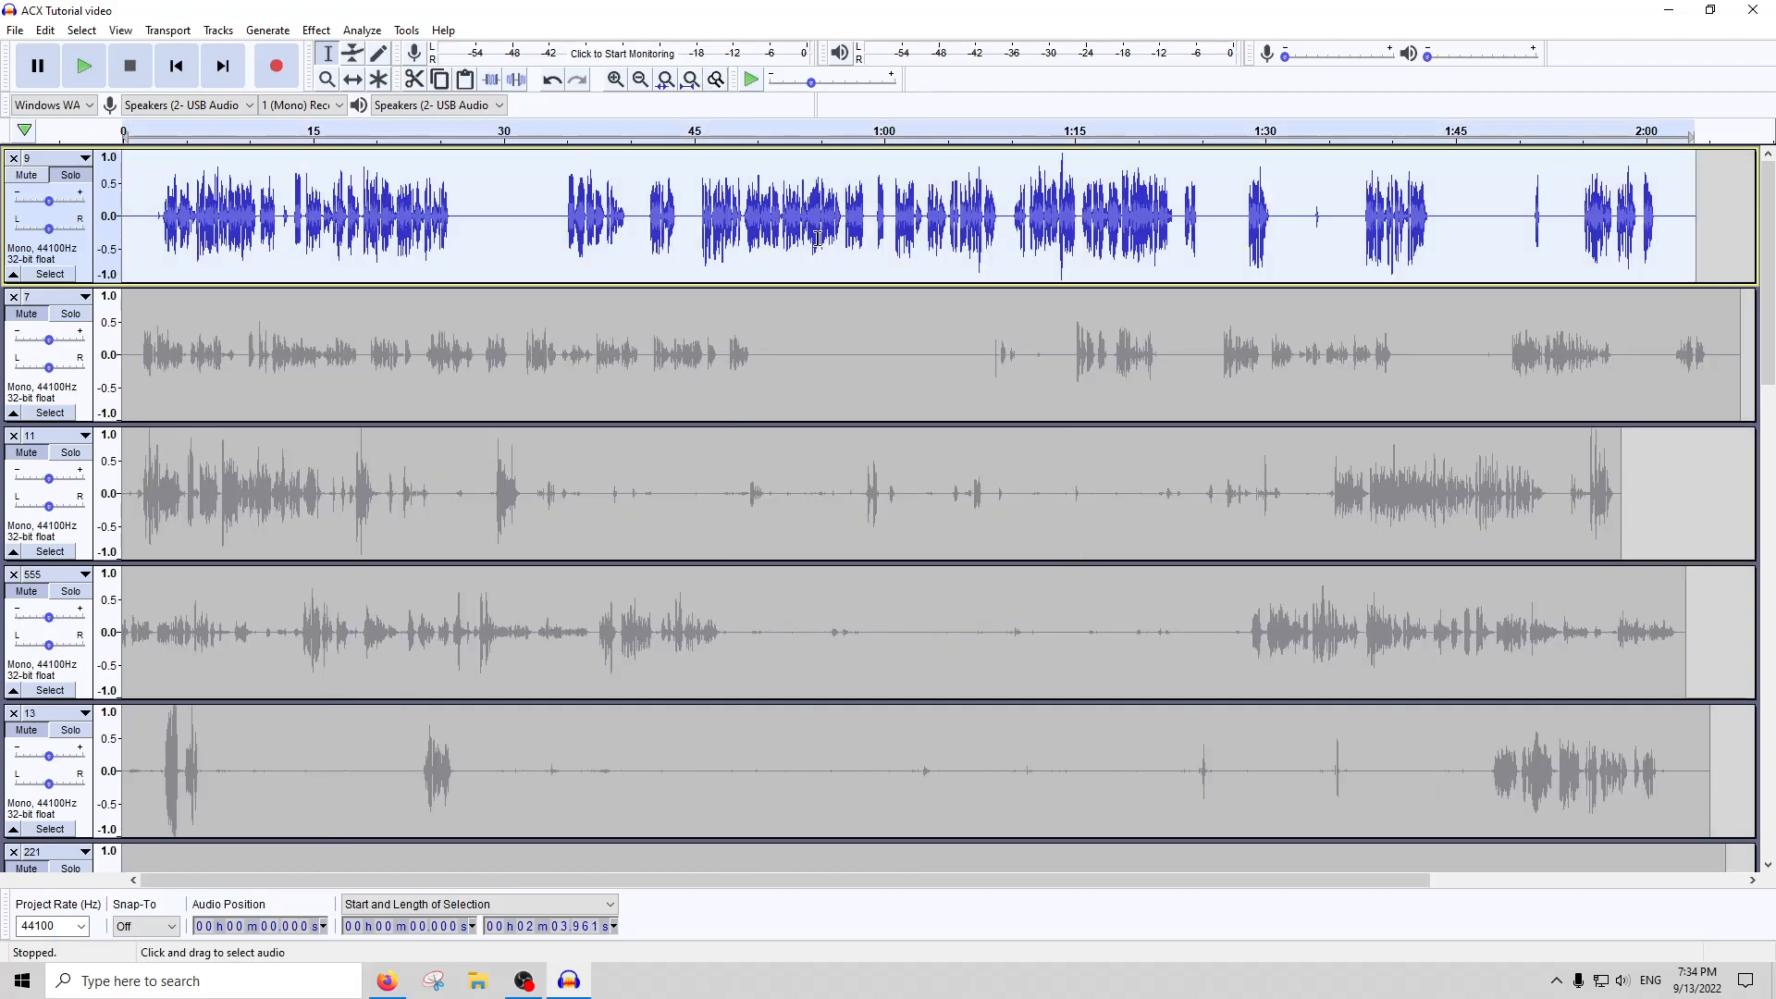
{"action": "scroll", "coordinate": [831, 231], "scroll_direction": "up", "scroll_amount": 3, "text": "ctrl"}
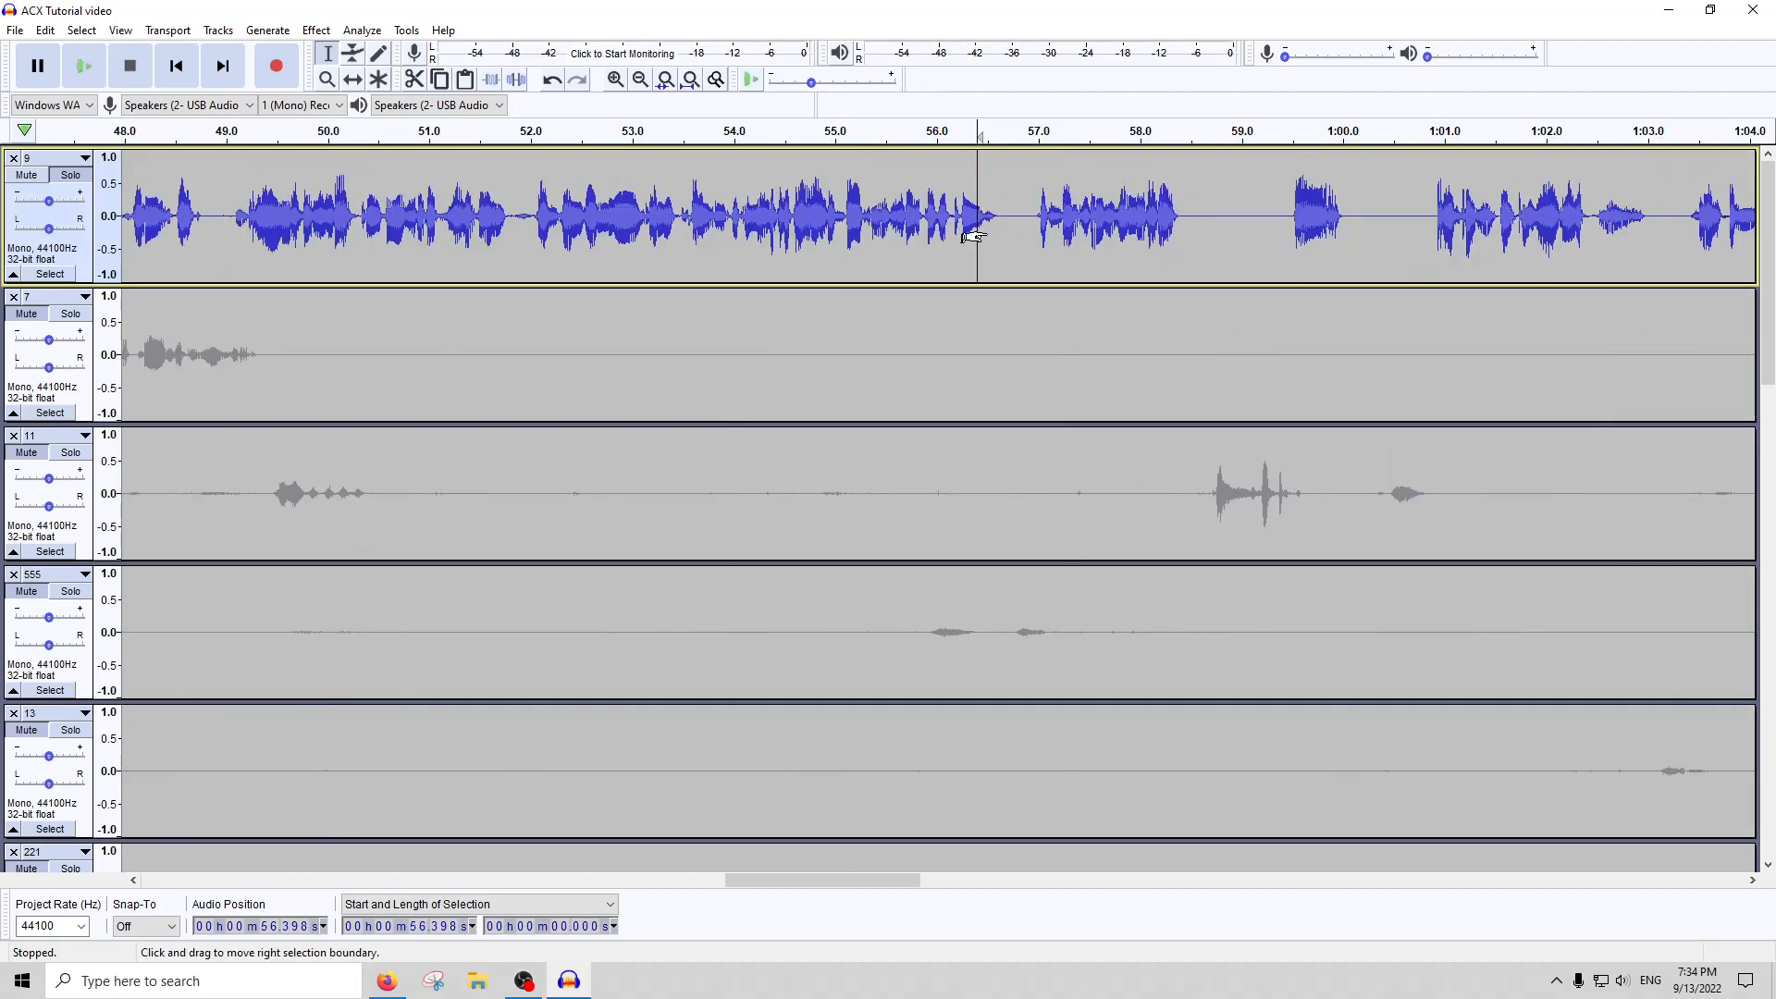
{"action": "scroll", "coordinate": [314, 232], "scroll_direction": "up", "scroll_amount": 2, "text": "ctrl"}
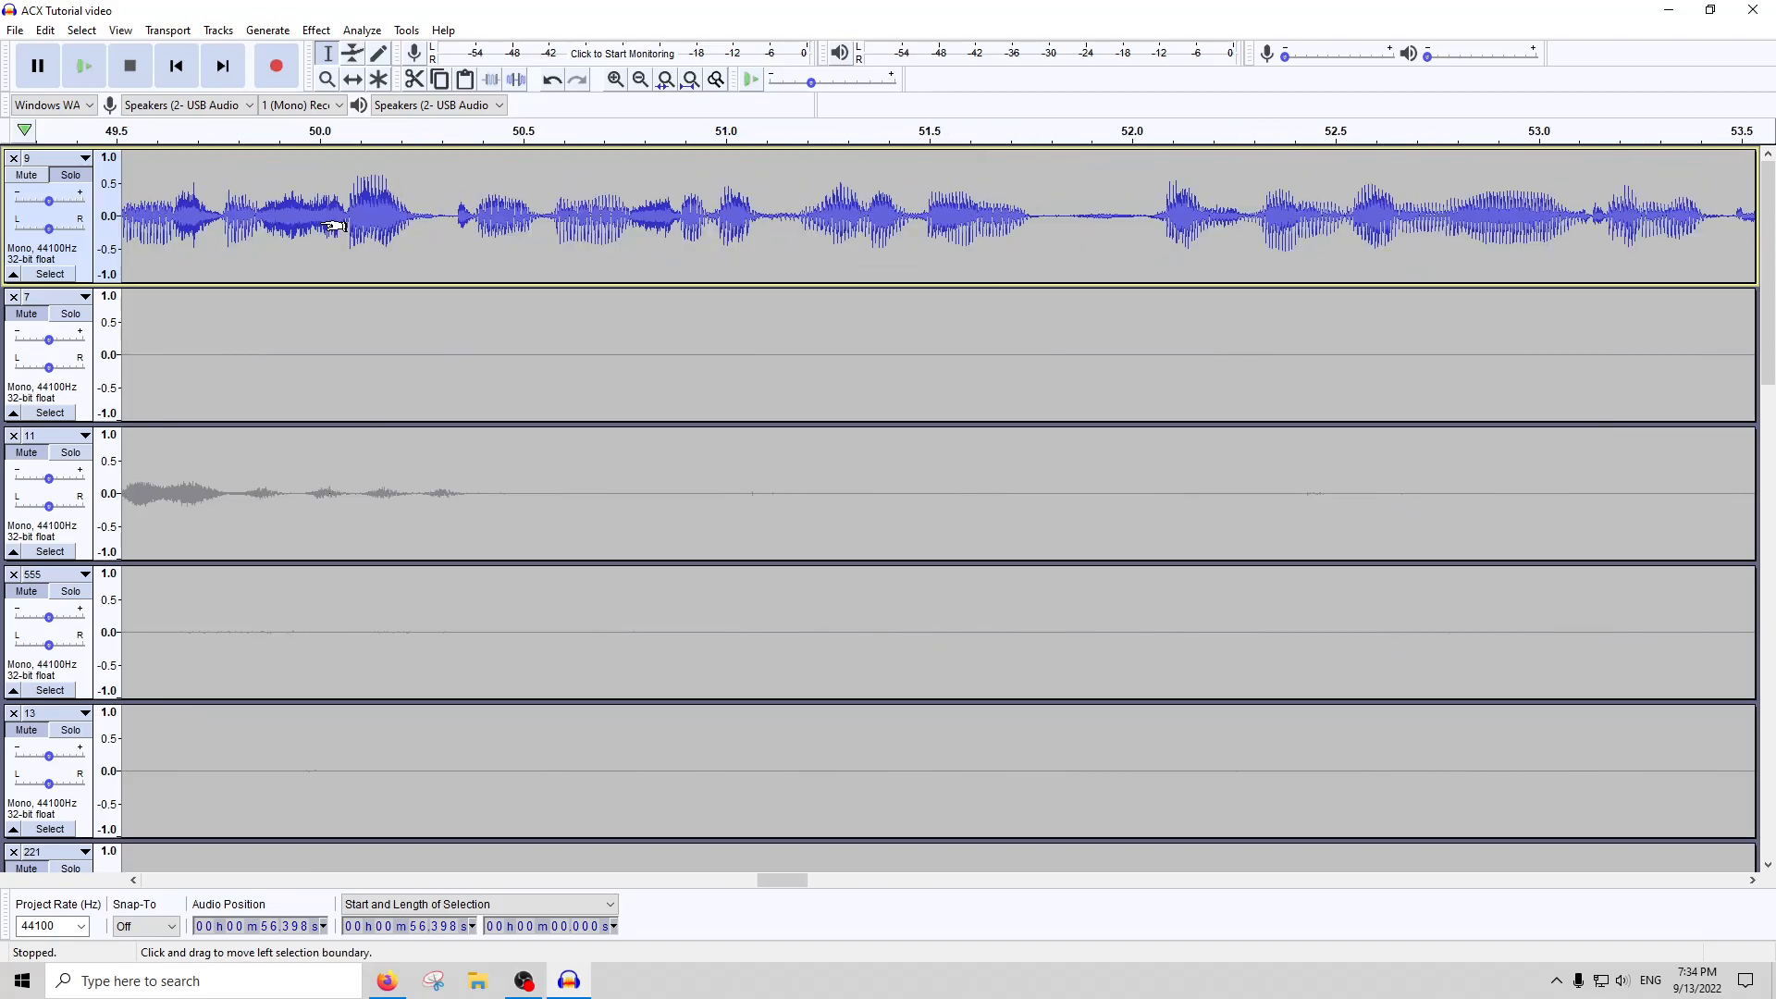
{"action": "scroll", "coordinate": [314, 231], "scroll_direction": "down", "scroll_amount": 1, "text": "ctrl"}
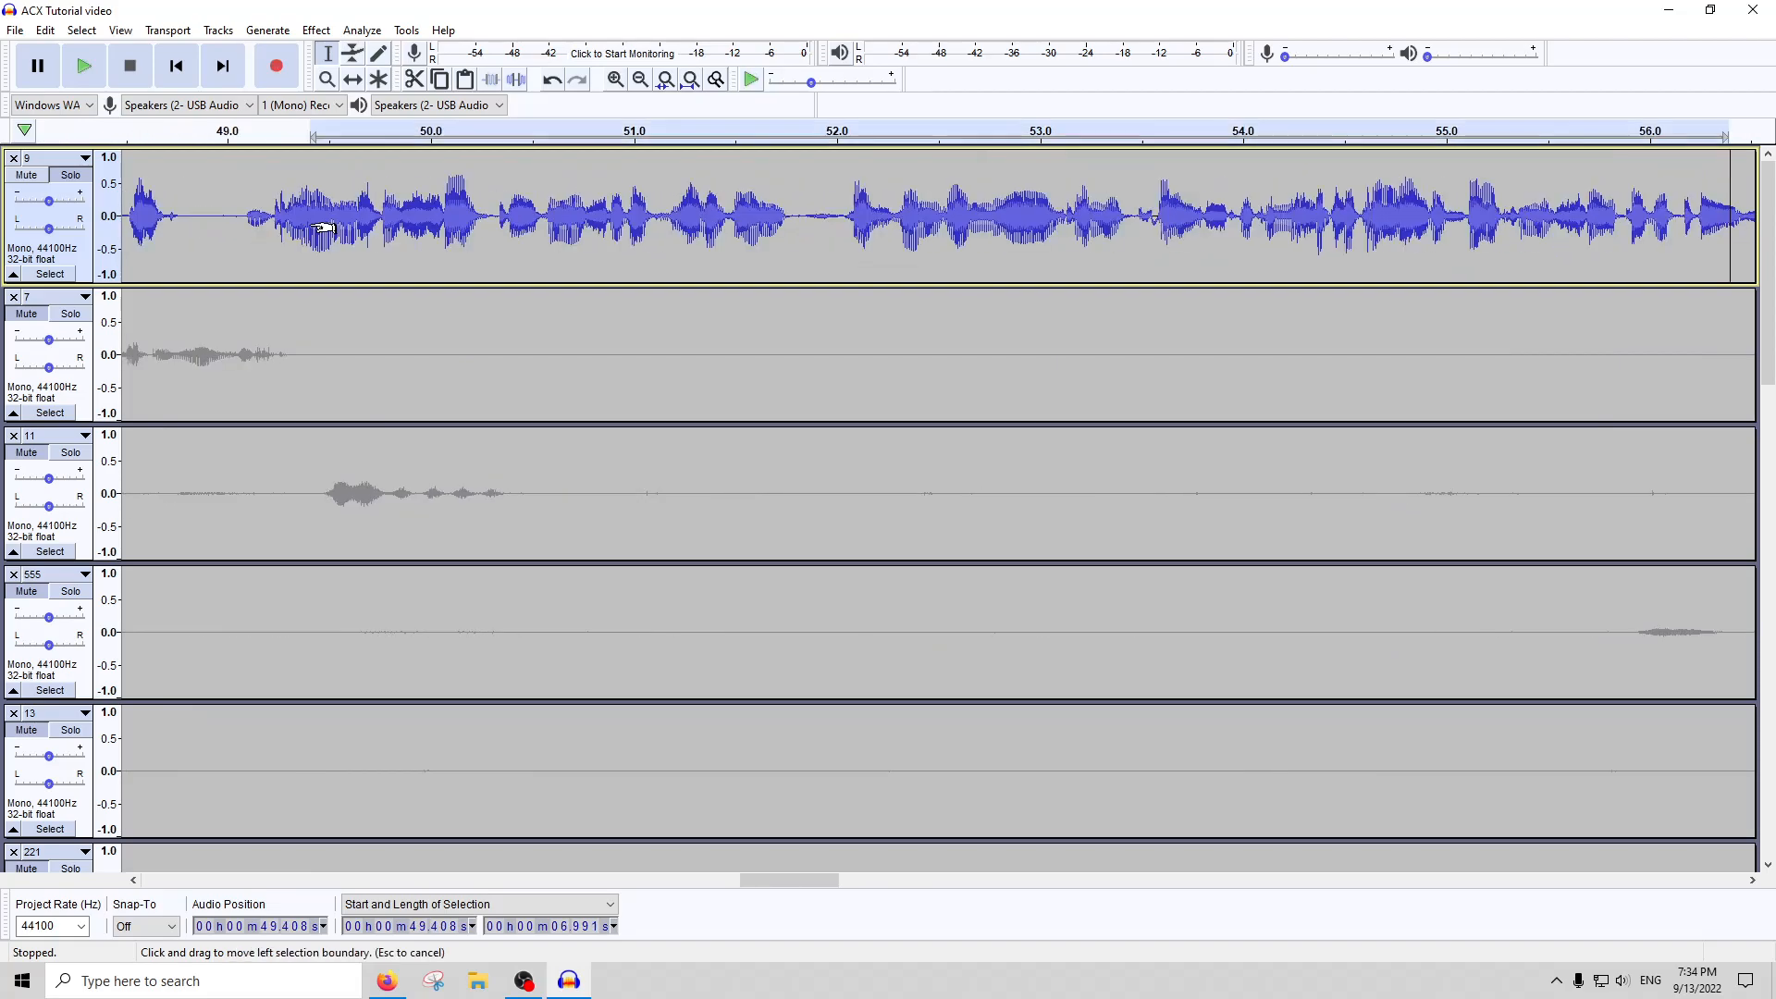
{"action": "double_click", "coordinate": [314, 231]}
{"action": "left_click", "coordinate": [316, 30]}
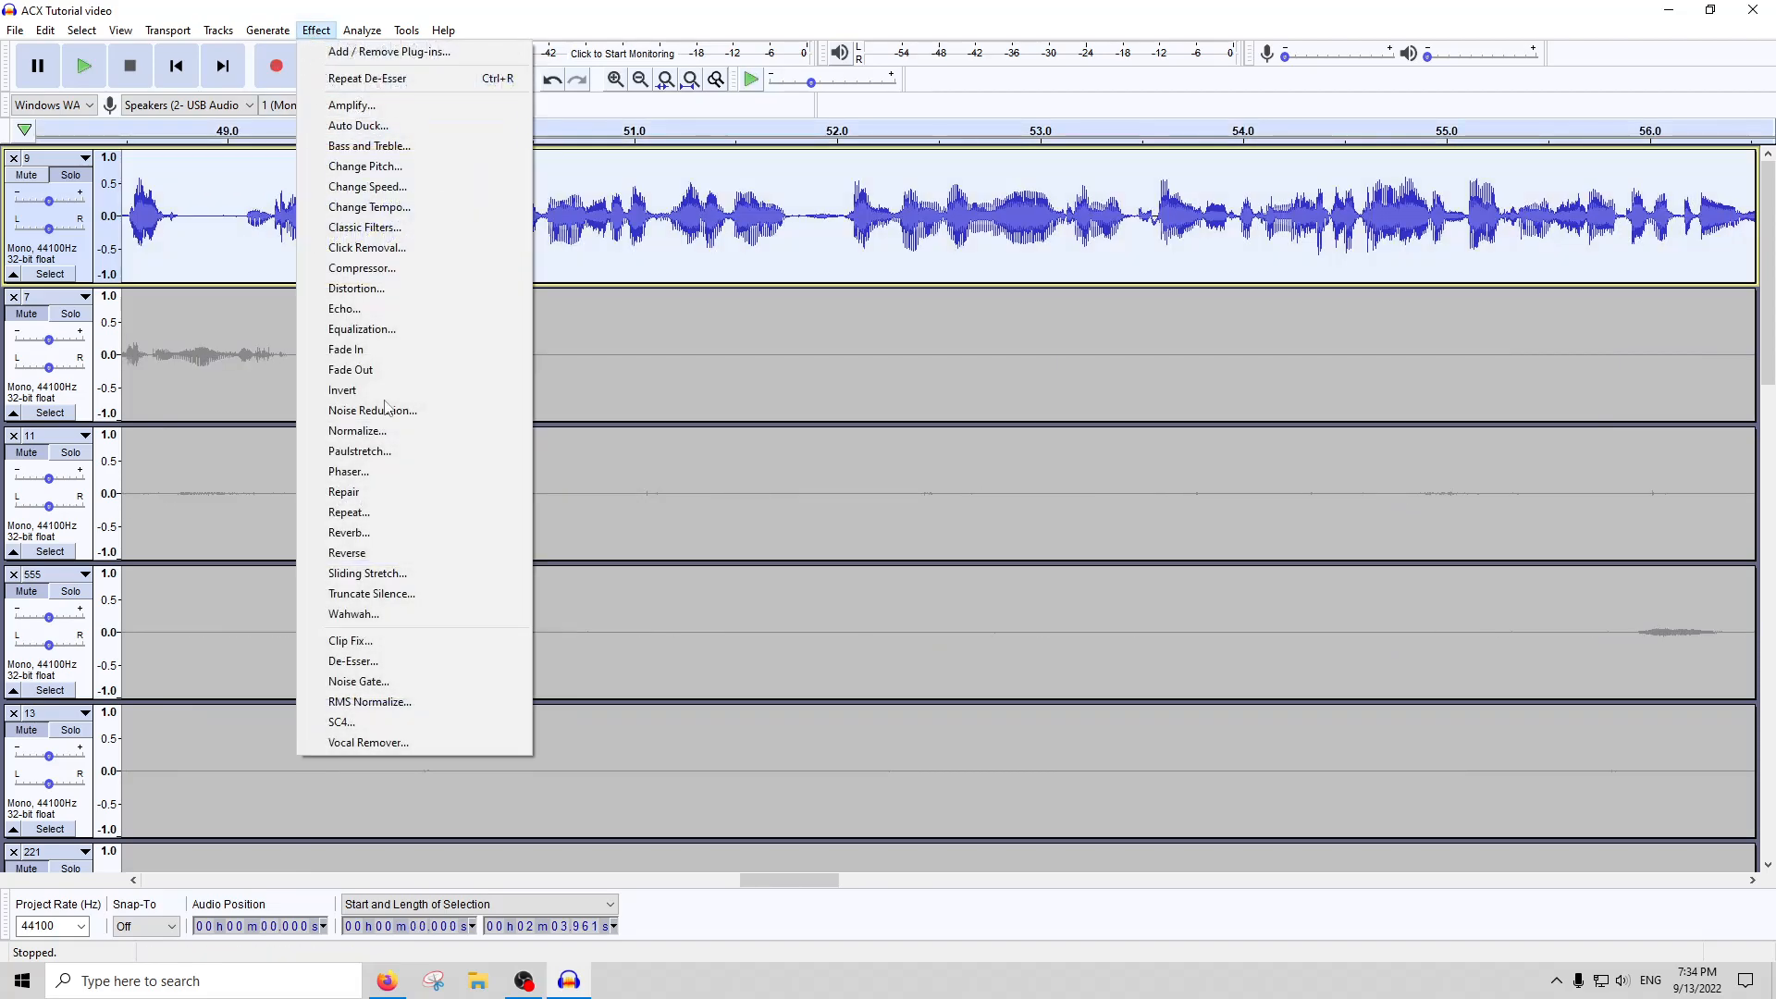
{"action": "left_click", "coordinate": [347, 664]}
{"action": "key", "text": "Escape"}
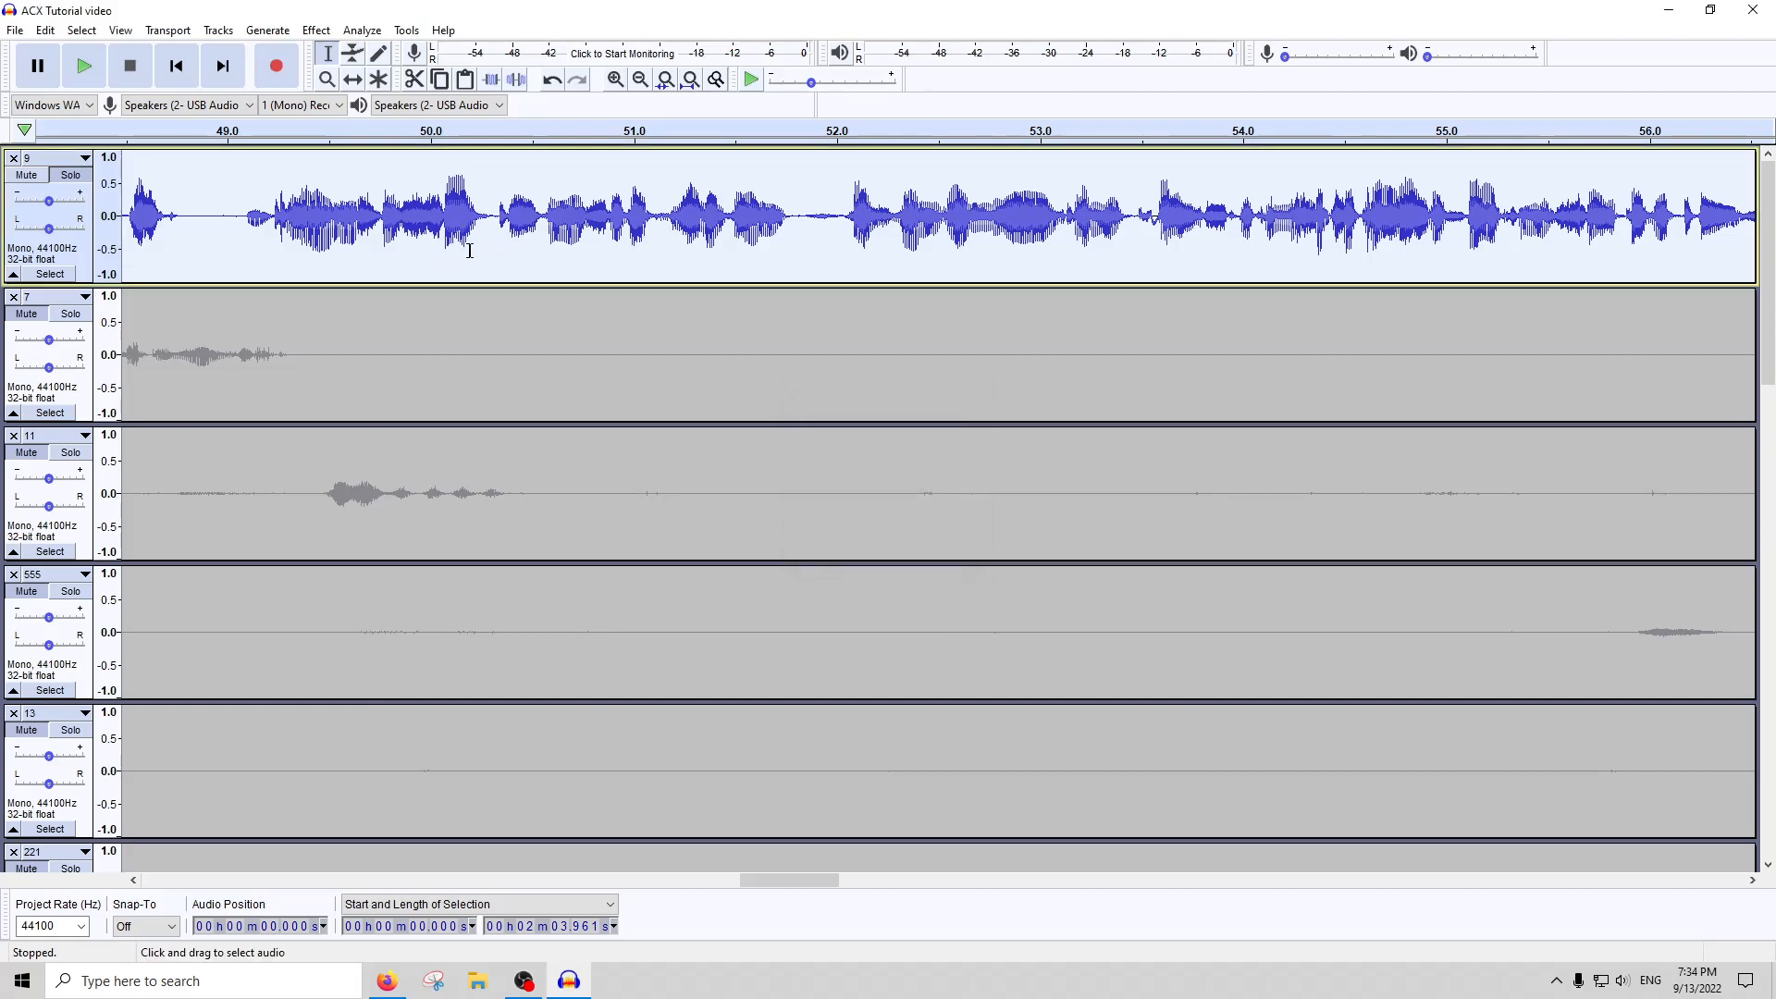
Amplify the whole of track 9 by -3 dB
{"action": "scroll", "coordinate": [398, 231], "scroll_direction": "down", "scroll_amount": 4}
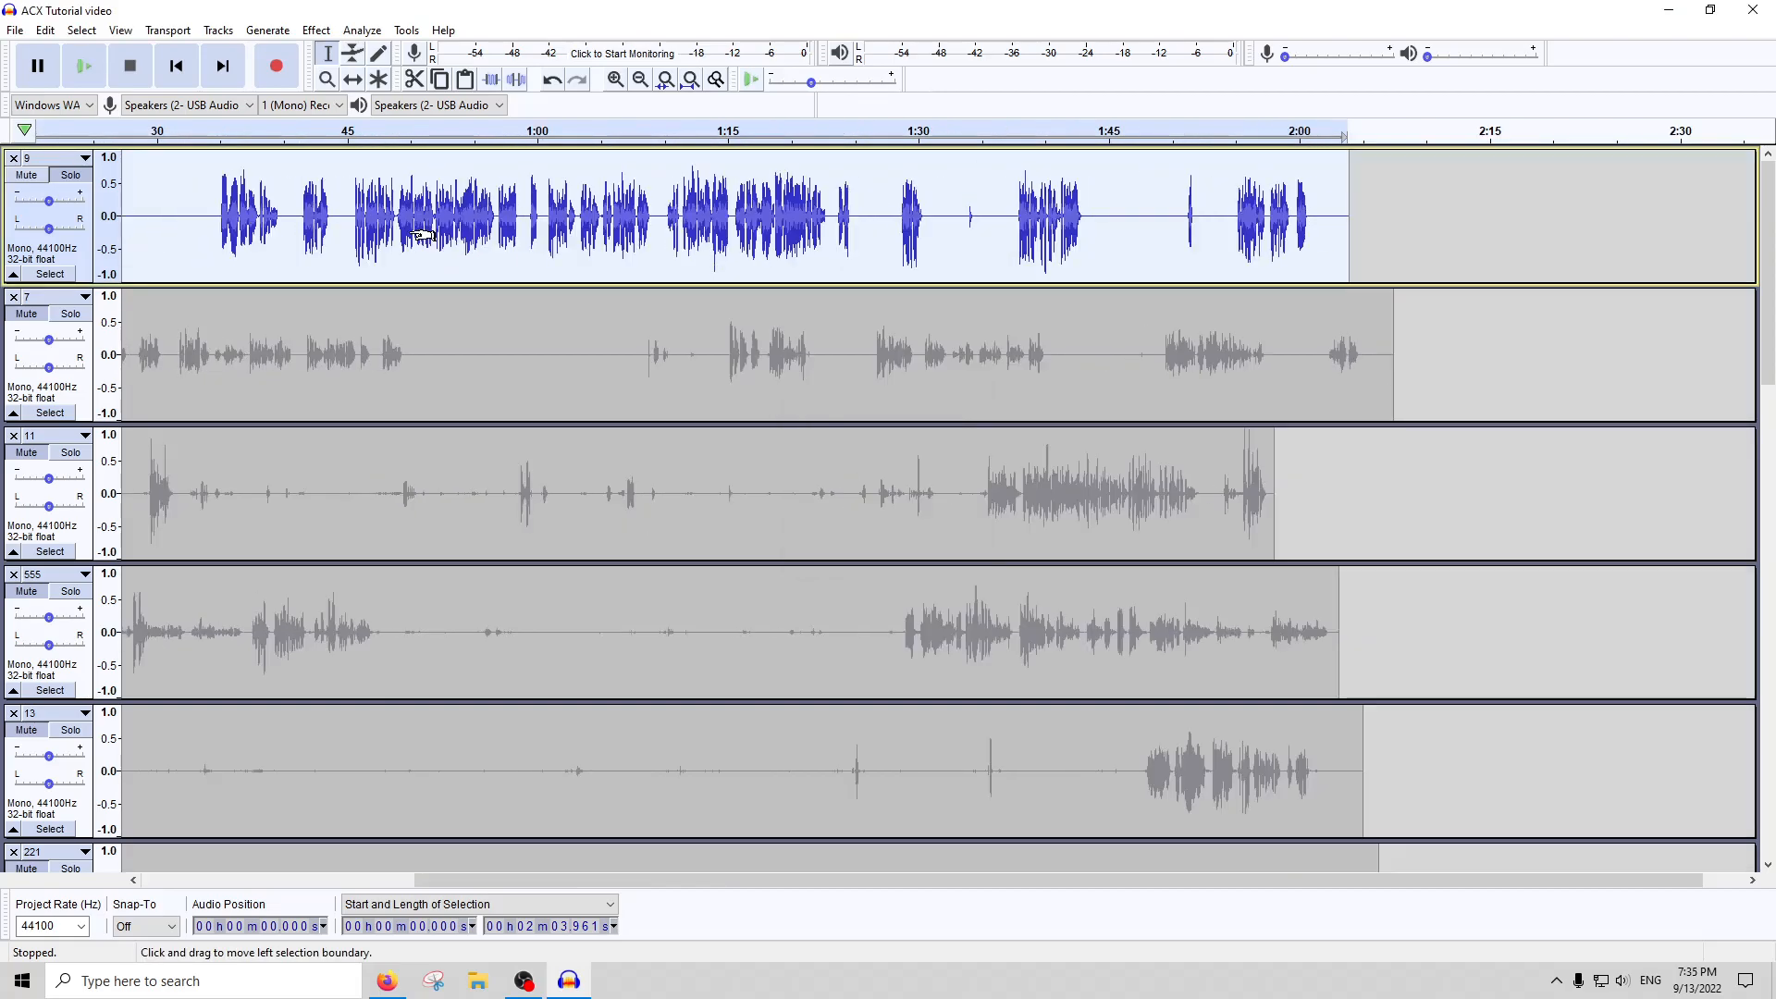
{"action": "scroll", "coordinate": [601, 227], "scroll_direction": "left", "scroll_amount": 5}
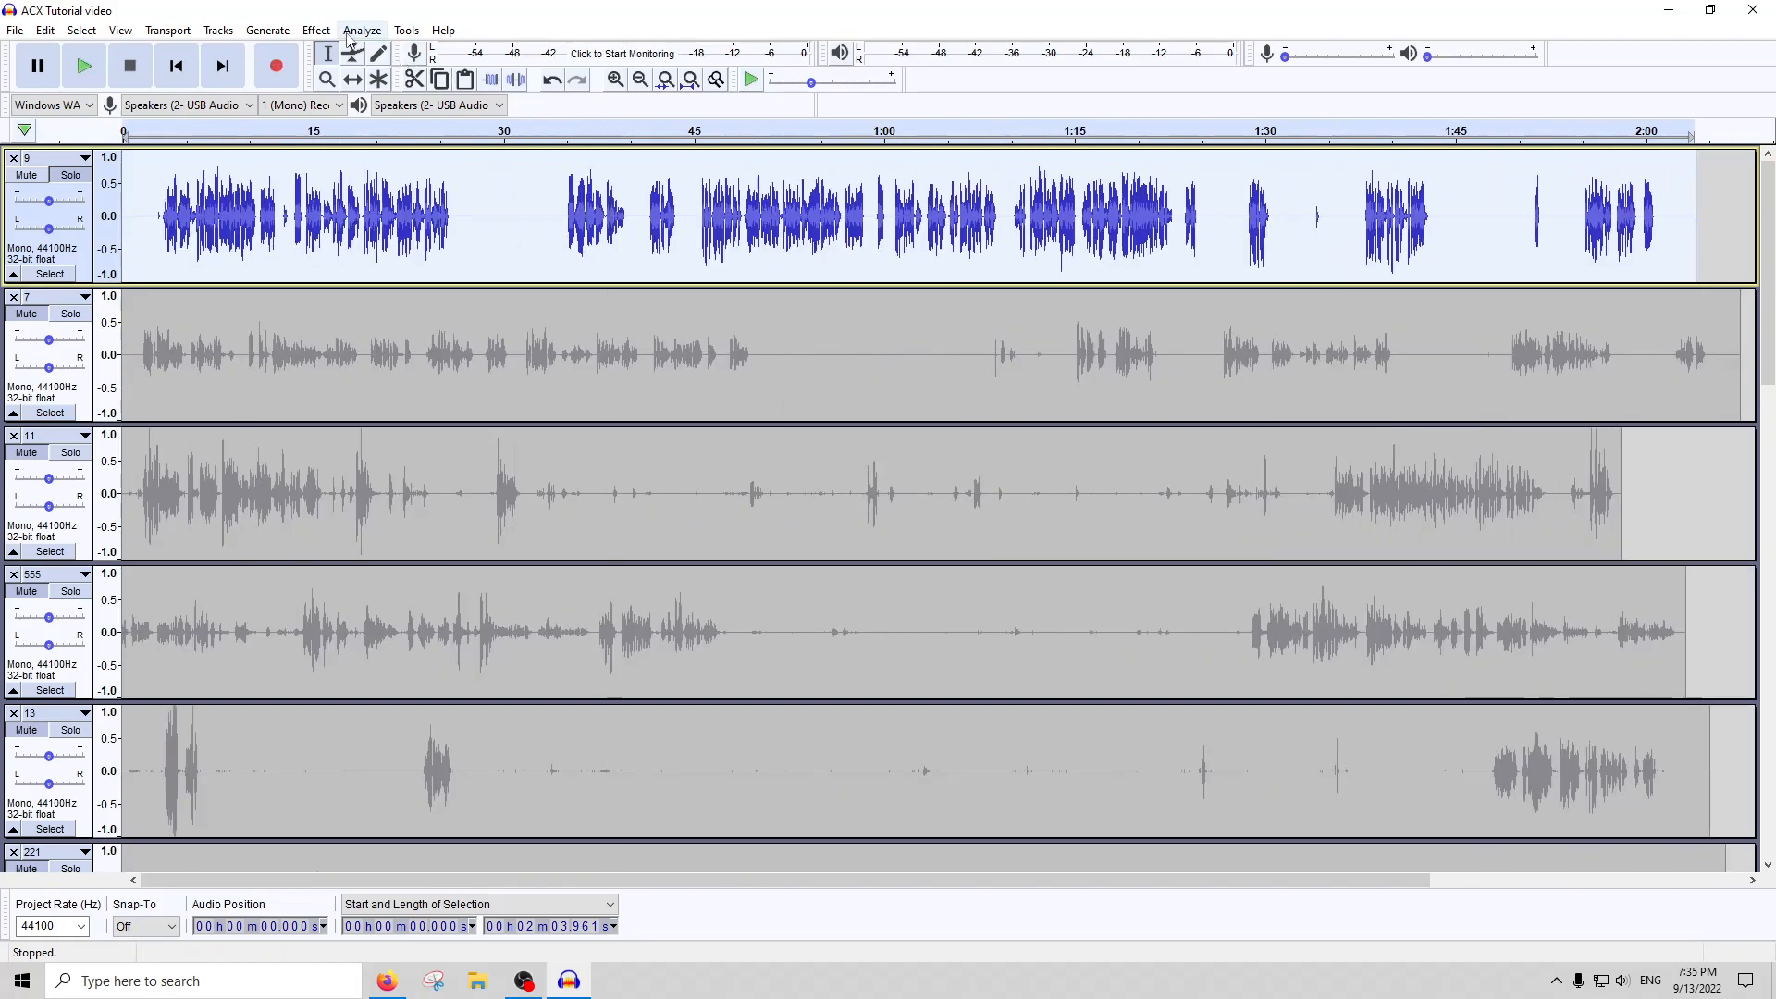
{"action": "left_click", "coordinate": [361, 29]}
{"action": "mouse_move", "coordinate": [316, 30]}
{"action": "left_click", "coordinate": [350, 105]}
{"action": "type", "text": "-"}
{"action": "type", "text": "1"}
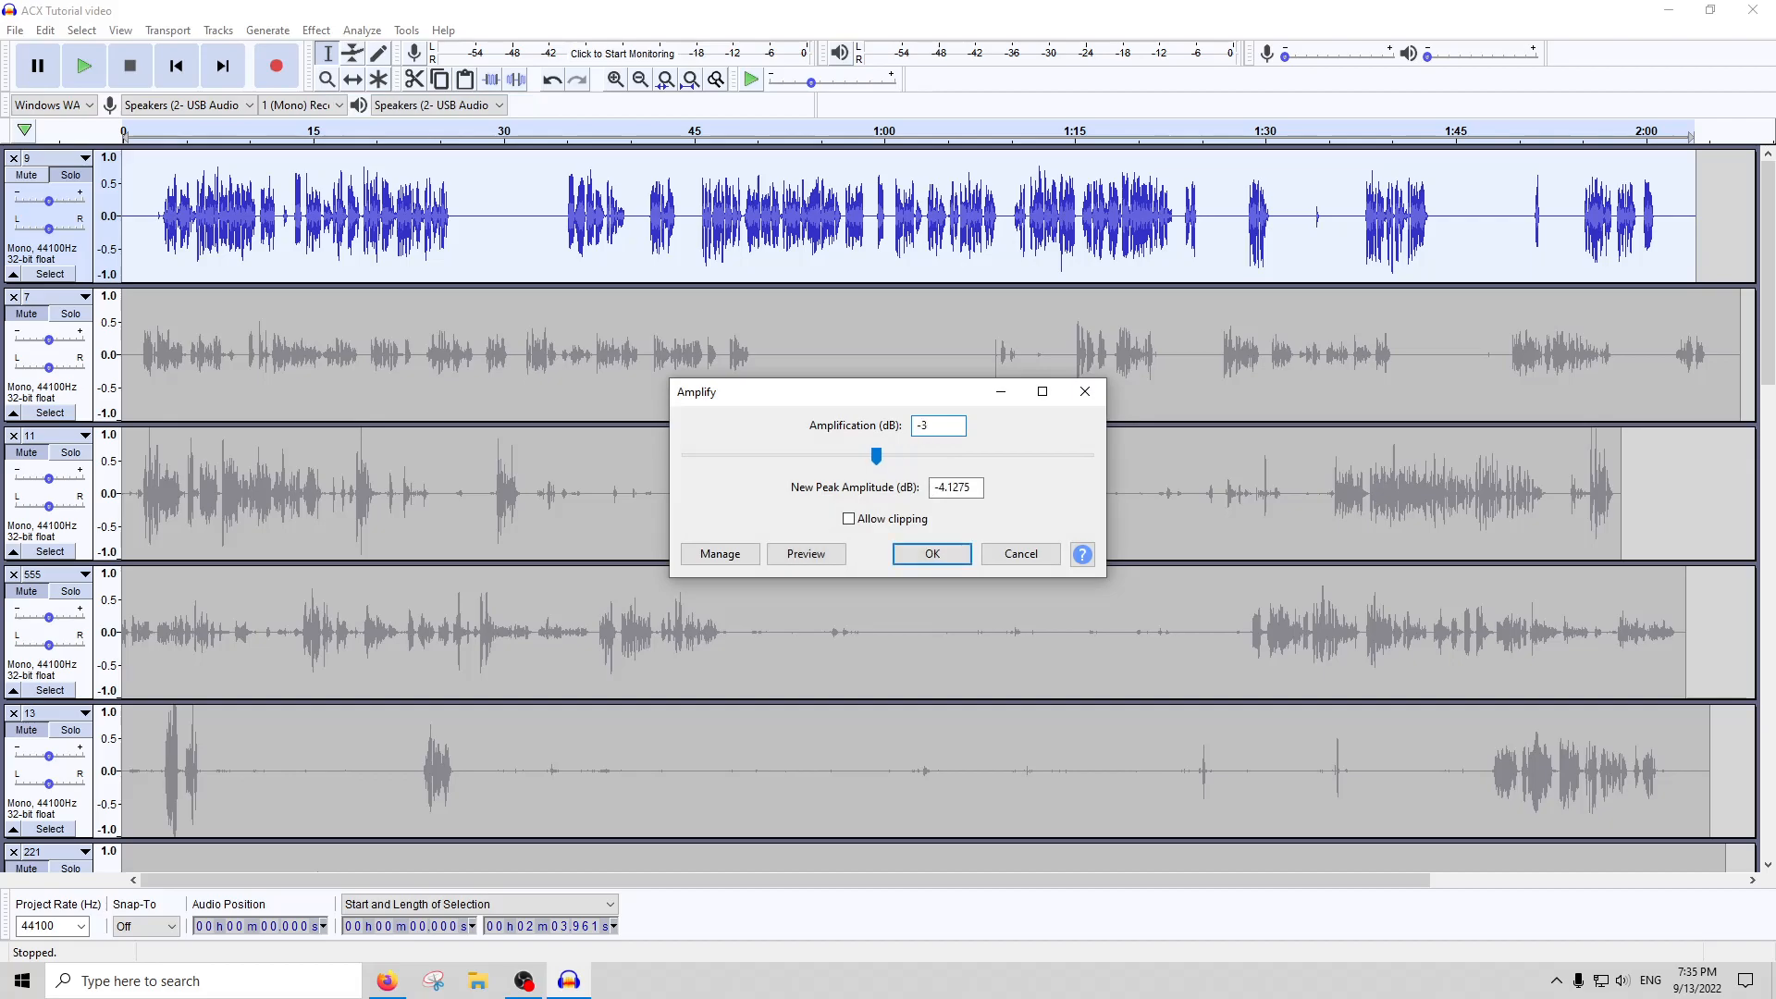
{"action": "key", "text": "Return"}
Run ACX Check on track 9, and close the report
{"action": "left_click", "coordinate": [362, 30]}
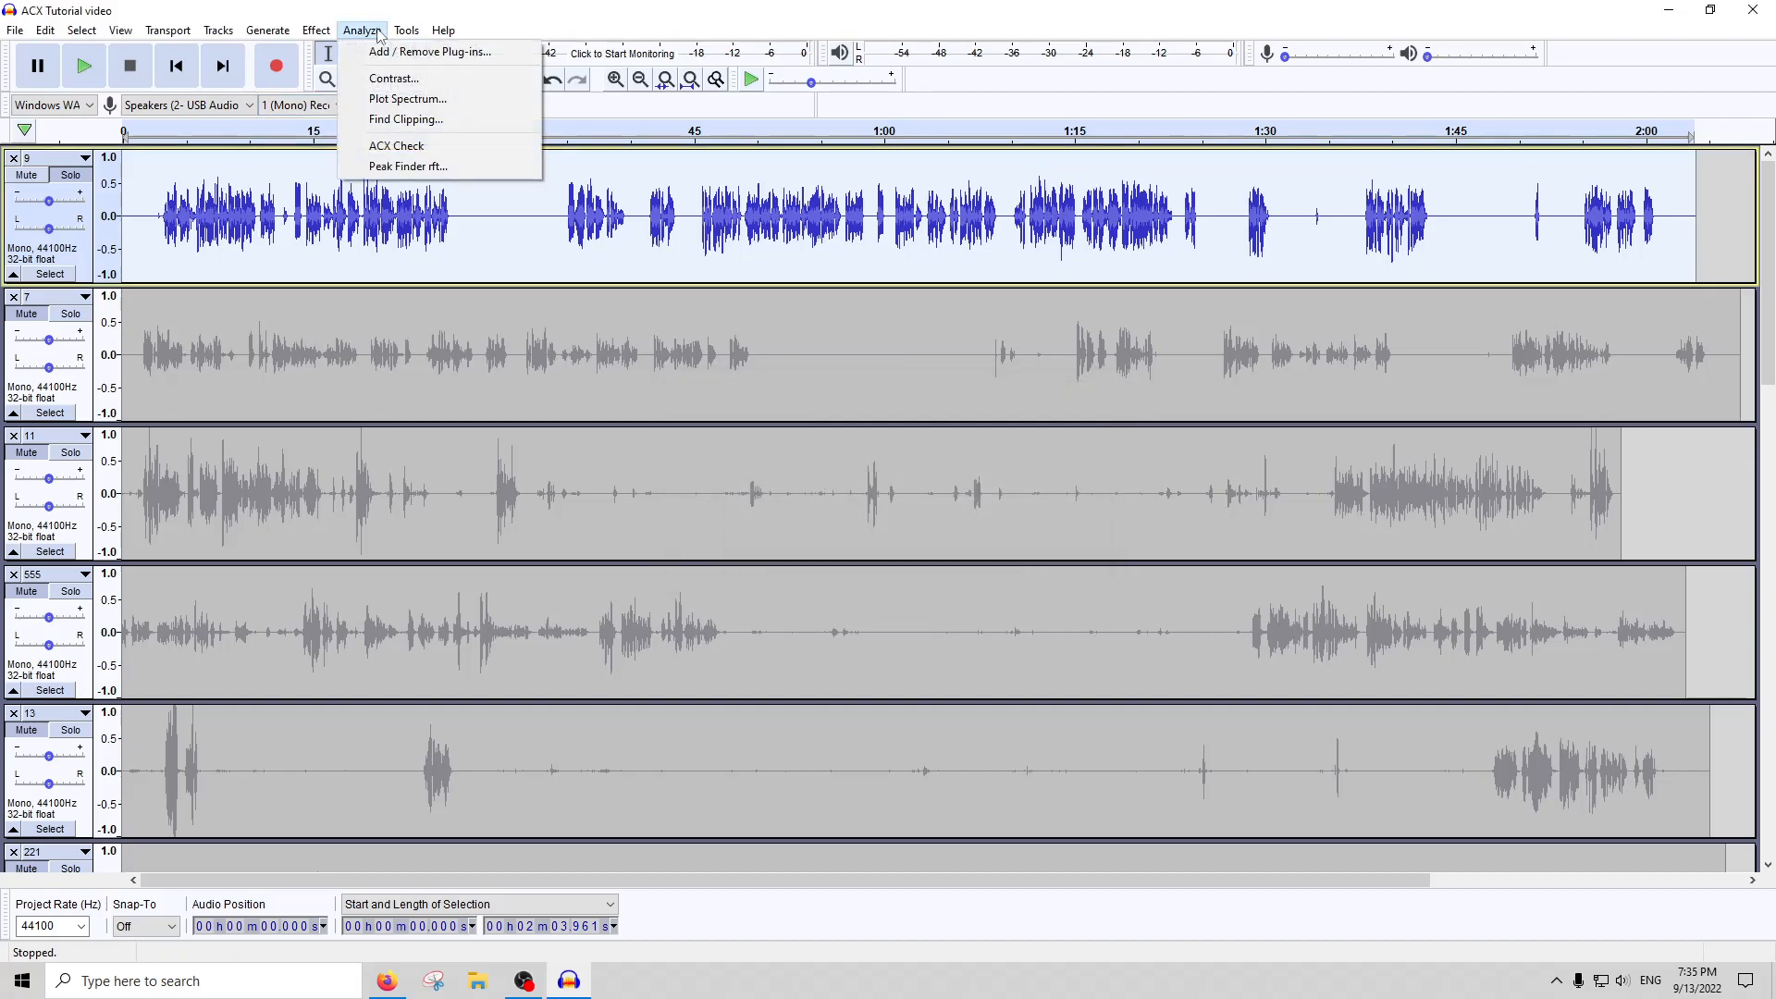
{"action": "left_click", "coordinate": [391, 146]}
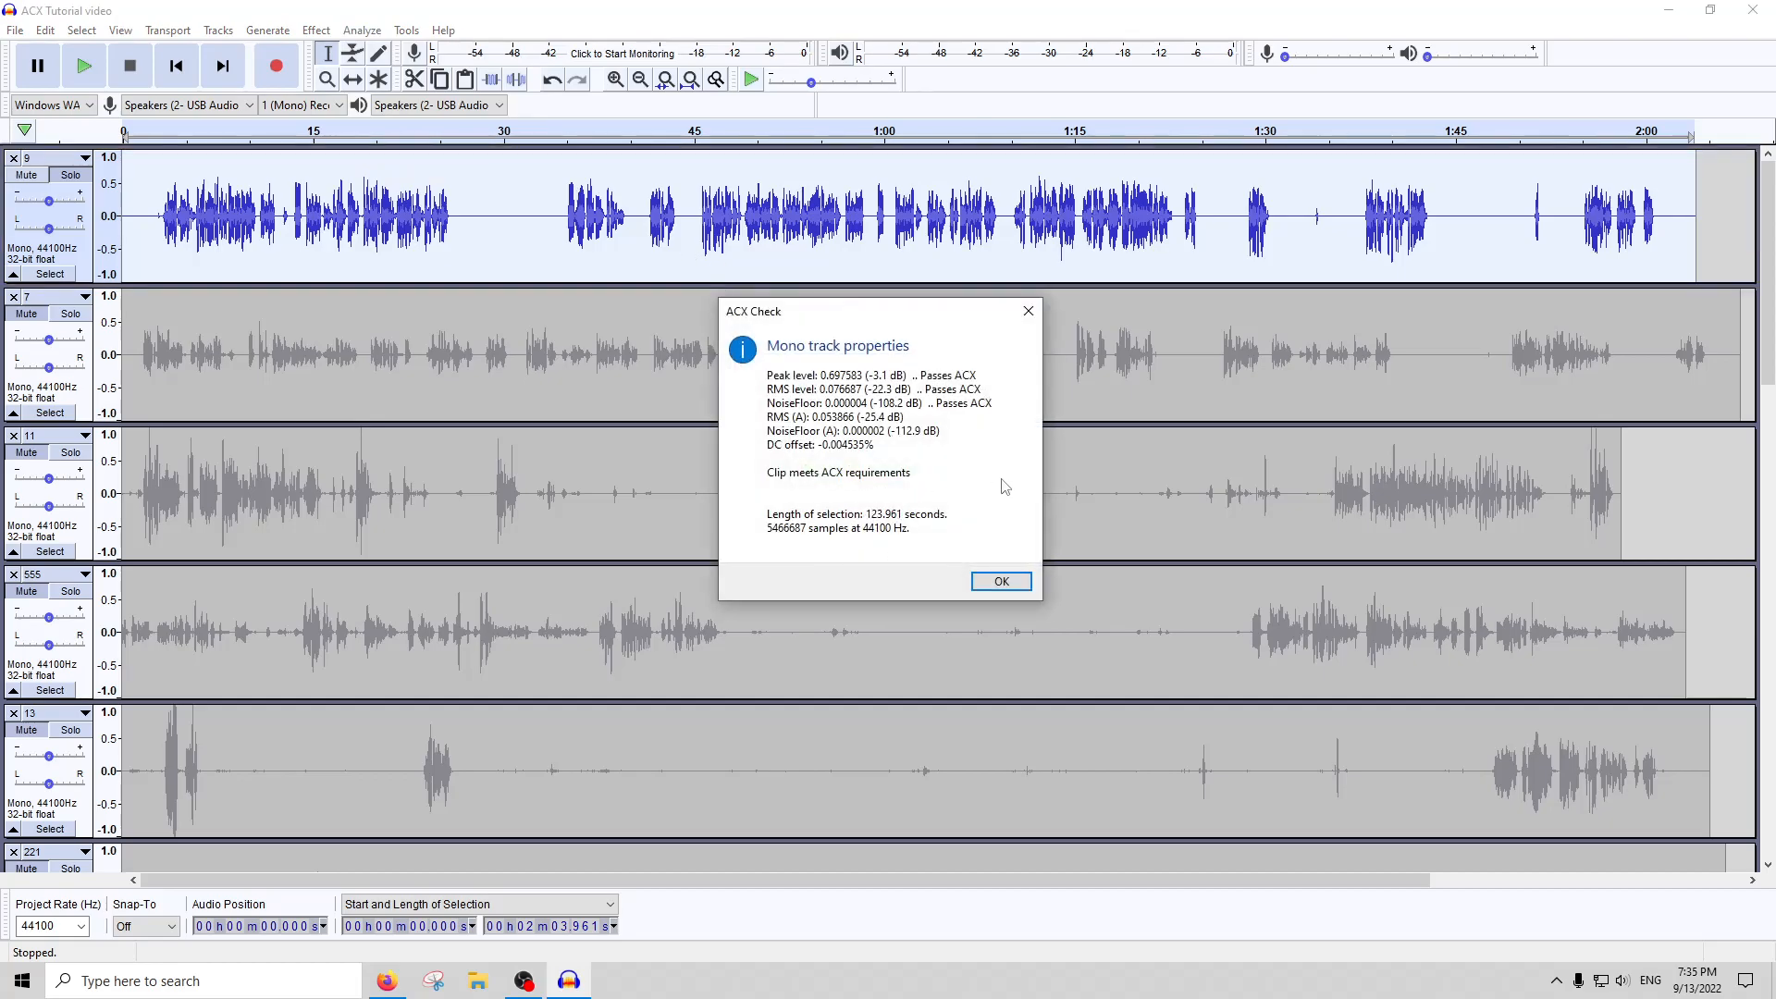
{"action": "left_click", "coordinate": [1027, 311]}
Solo track 7, switch the solo to track 555, and play it from about 35.5 seconds
{"action": "double_click", "coordinate": [912, 376]}
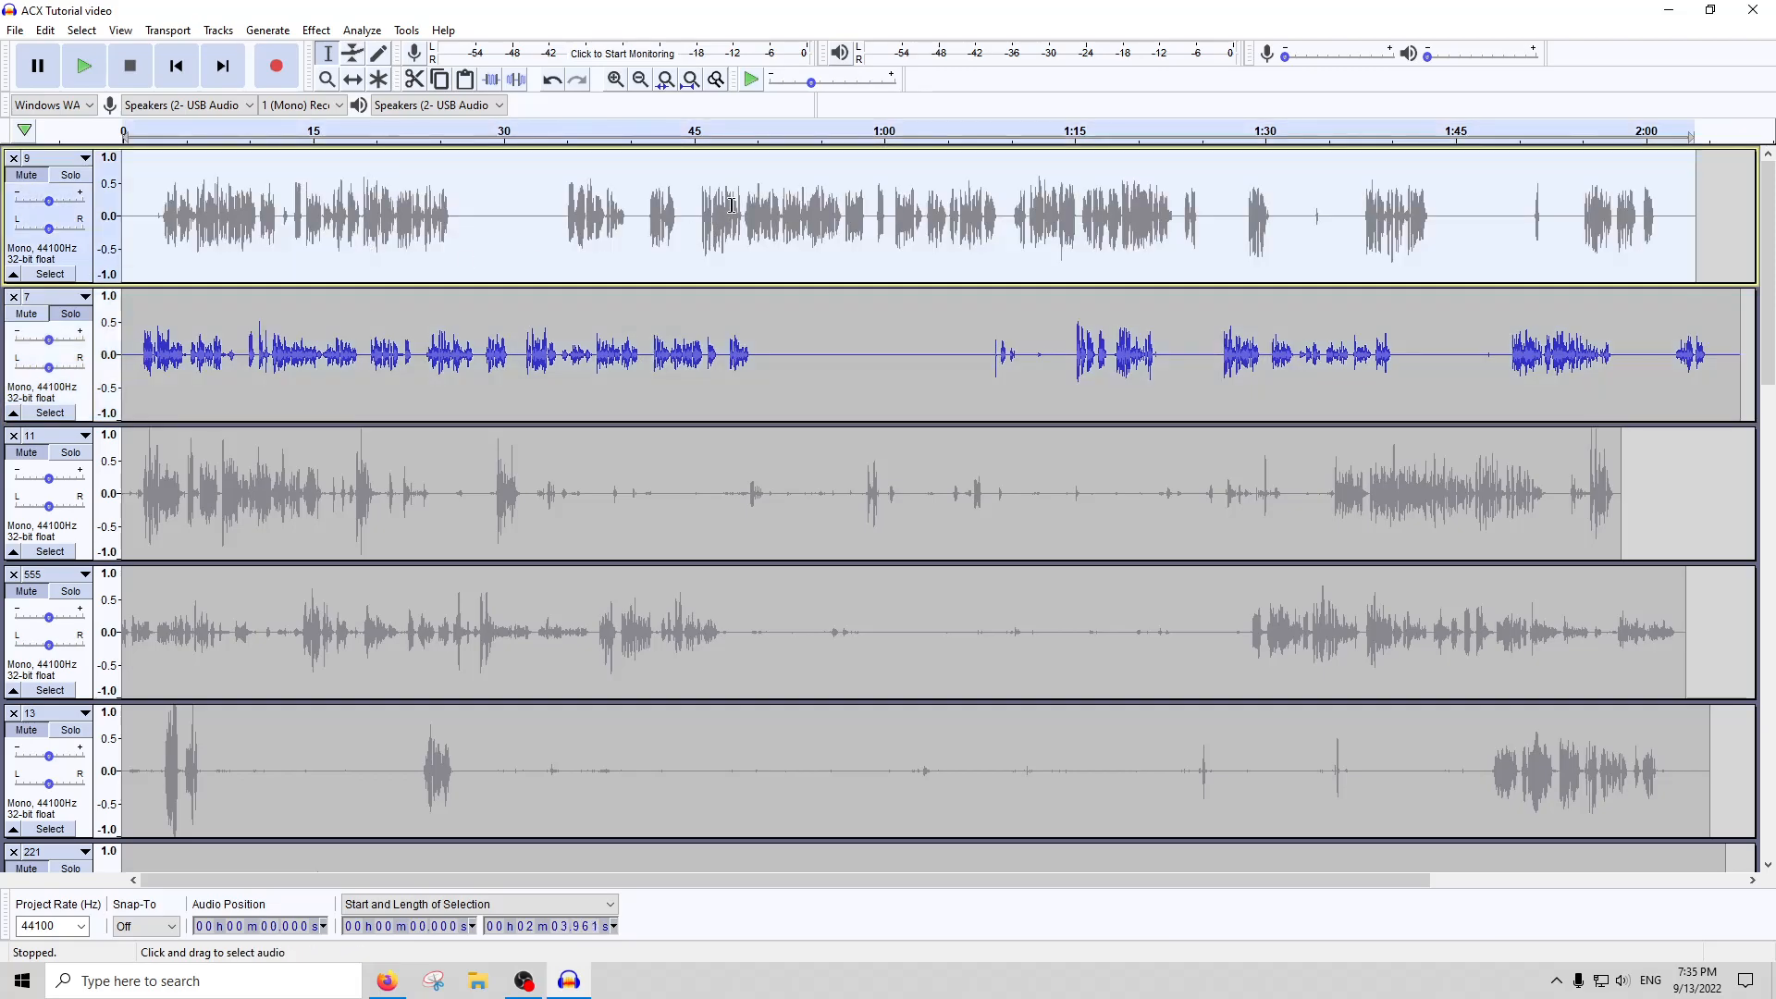
{"action": "left_click", "coordinate": [979, 396]}
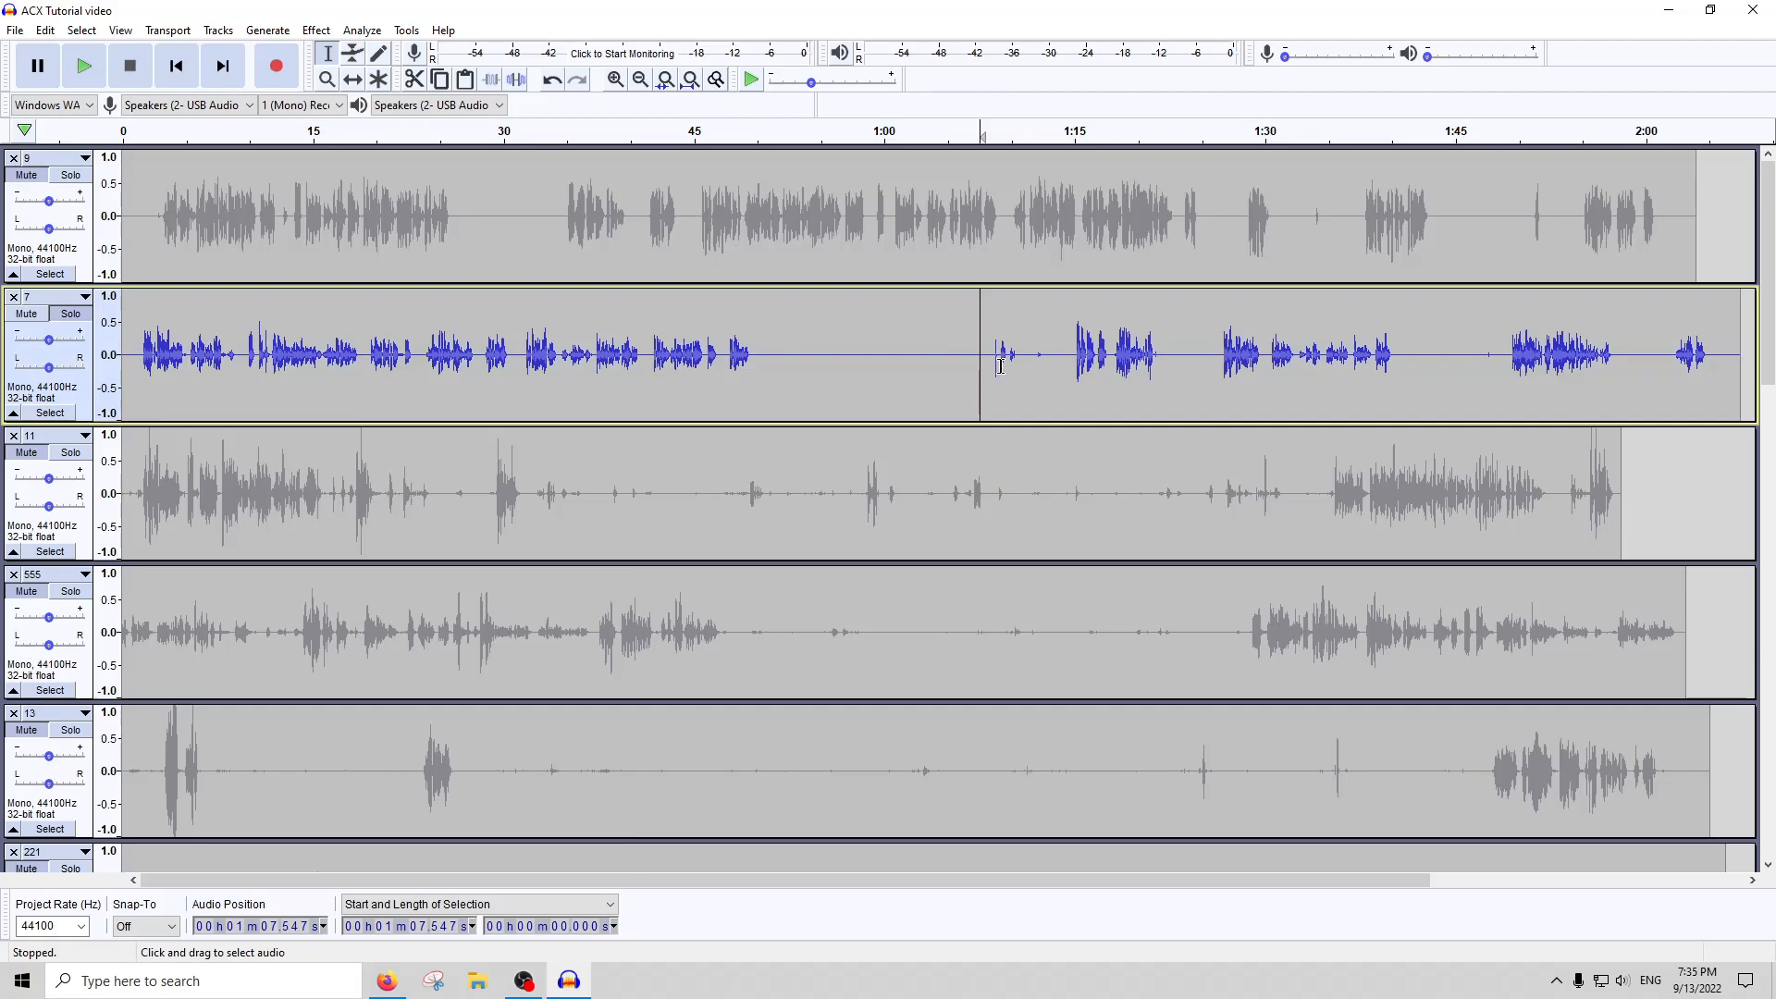
{"action": "scroll", "coordinate": [607, 478], "scroll_direction": "down", "scroll_amount": 2}
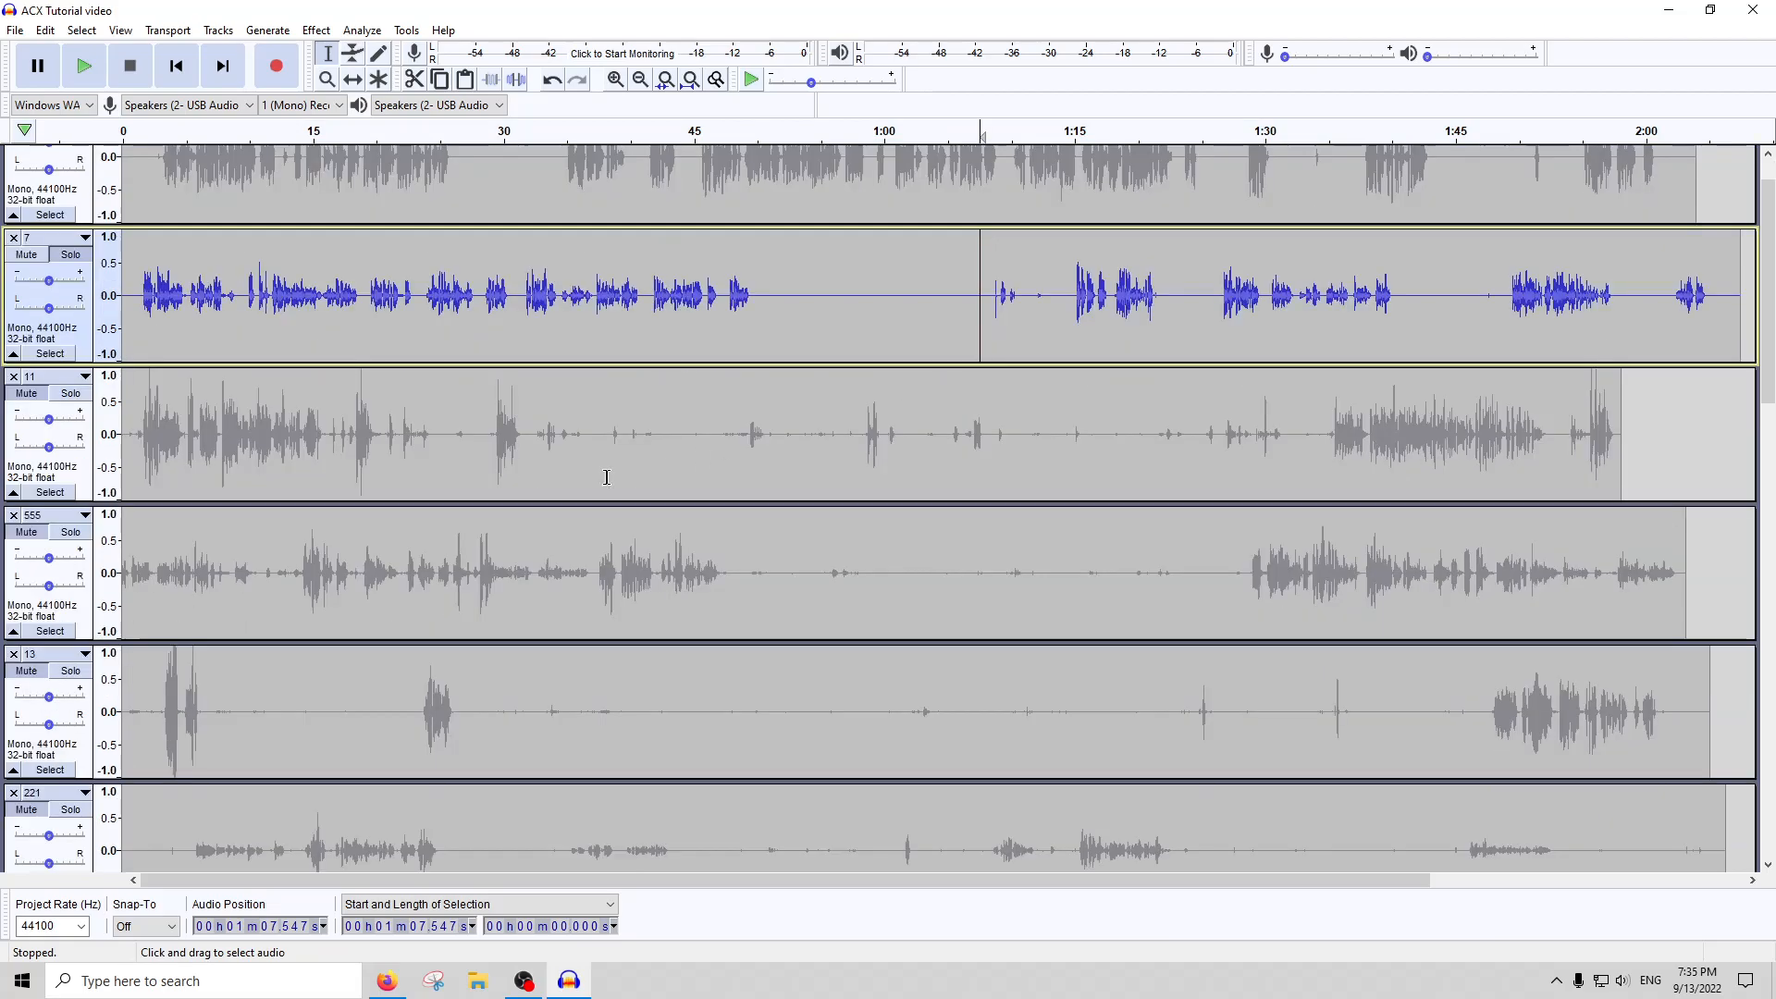
{"action": "double_click", "coordinate": [288, 528]}
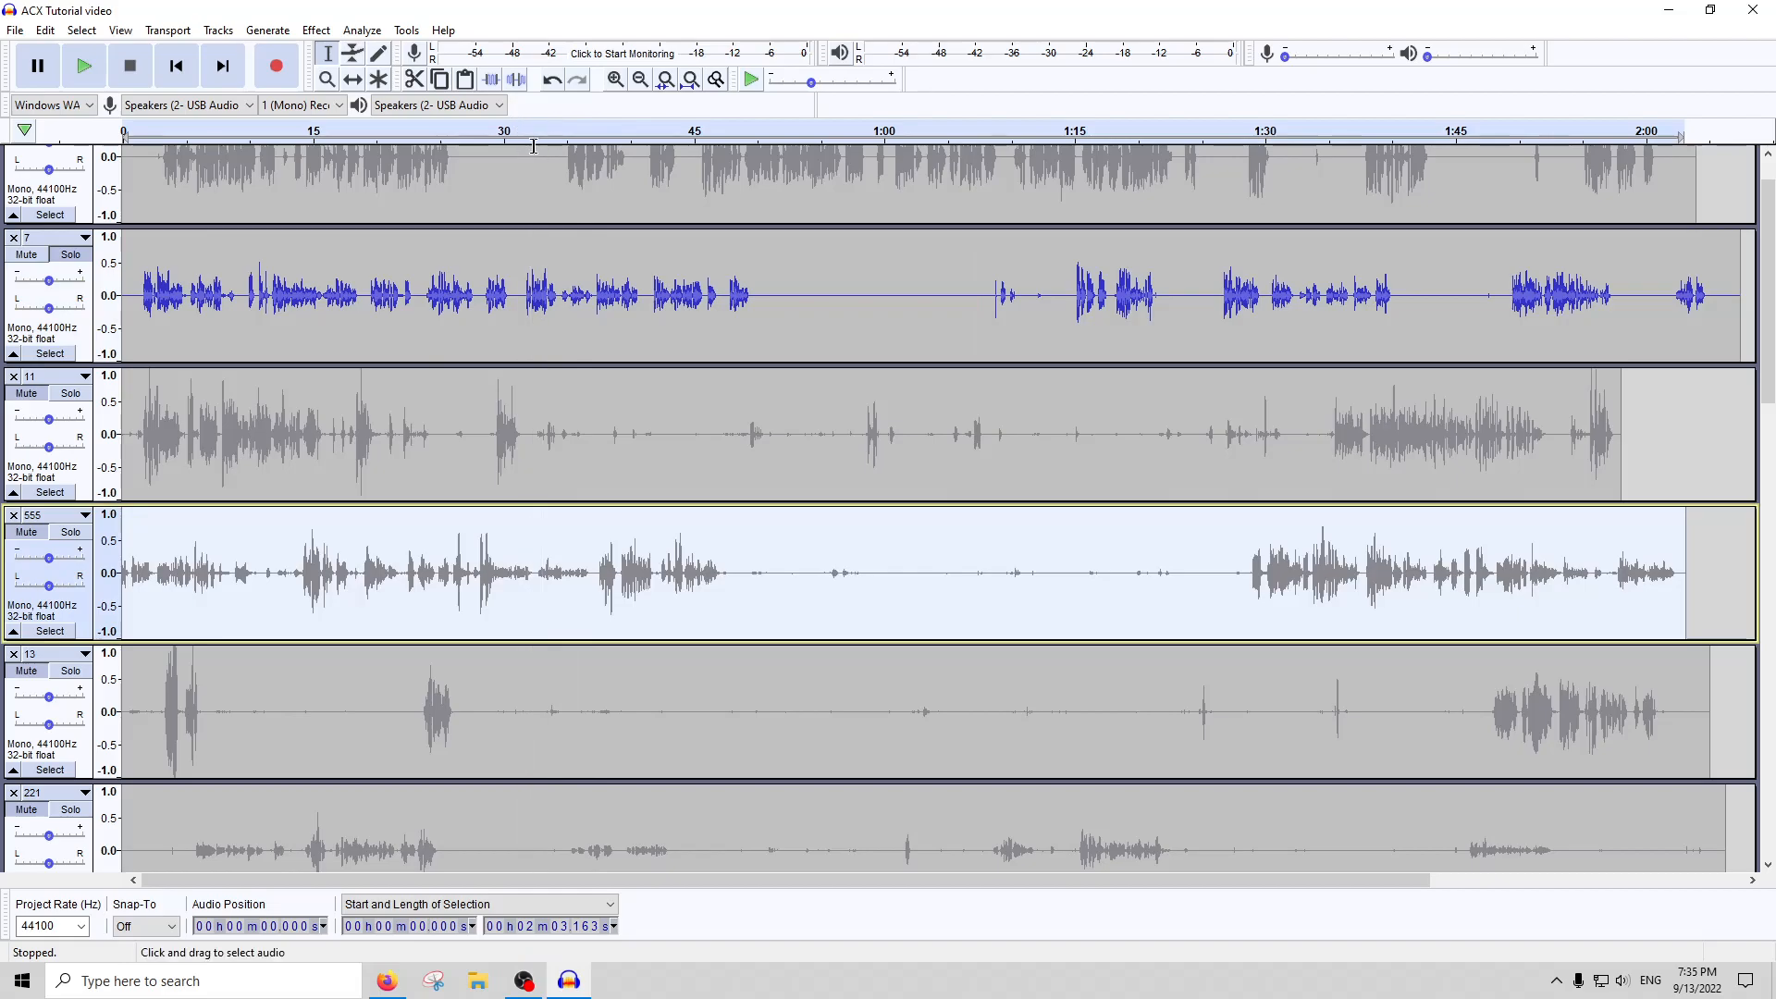
{"action": "left_click", "coordinate": [70, 531]}
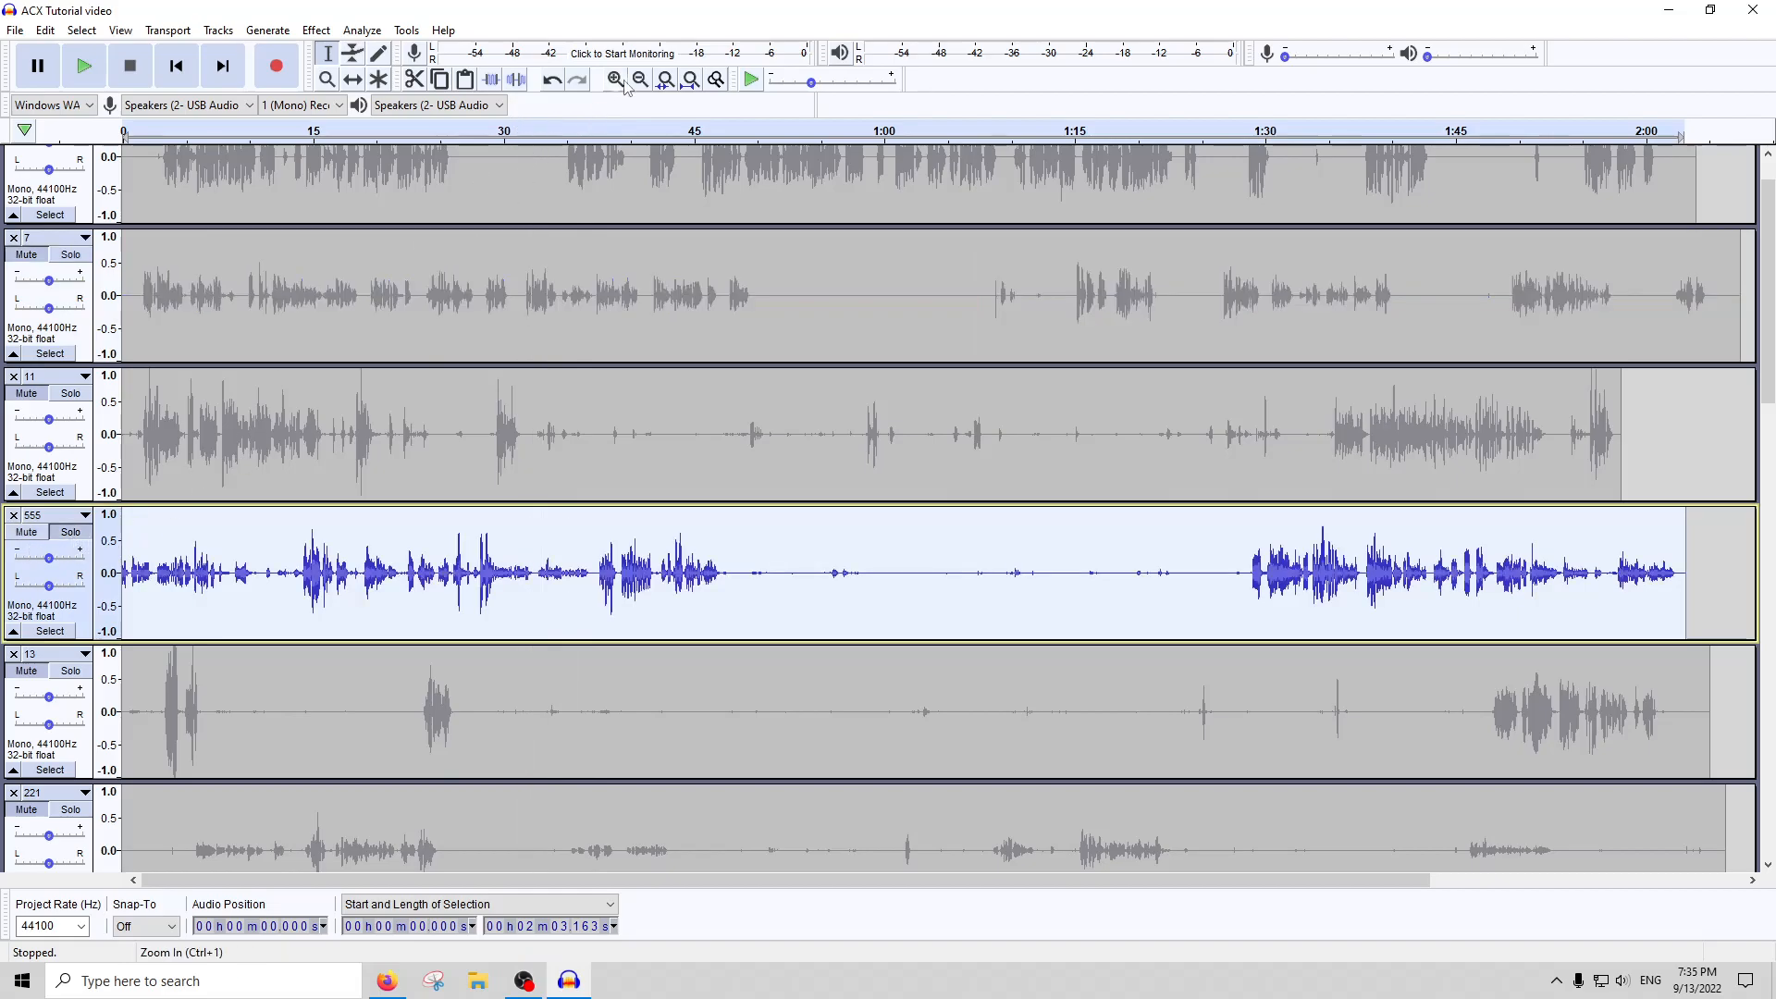
{"action": "left_click", "coordinate": [573, 136]}
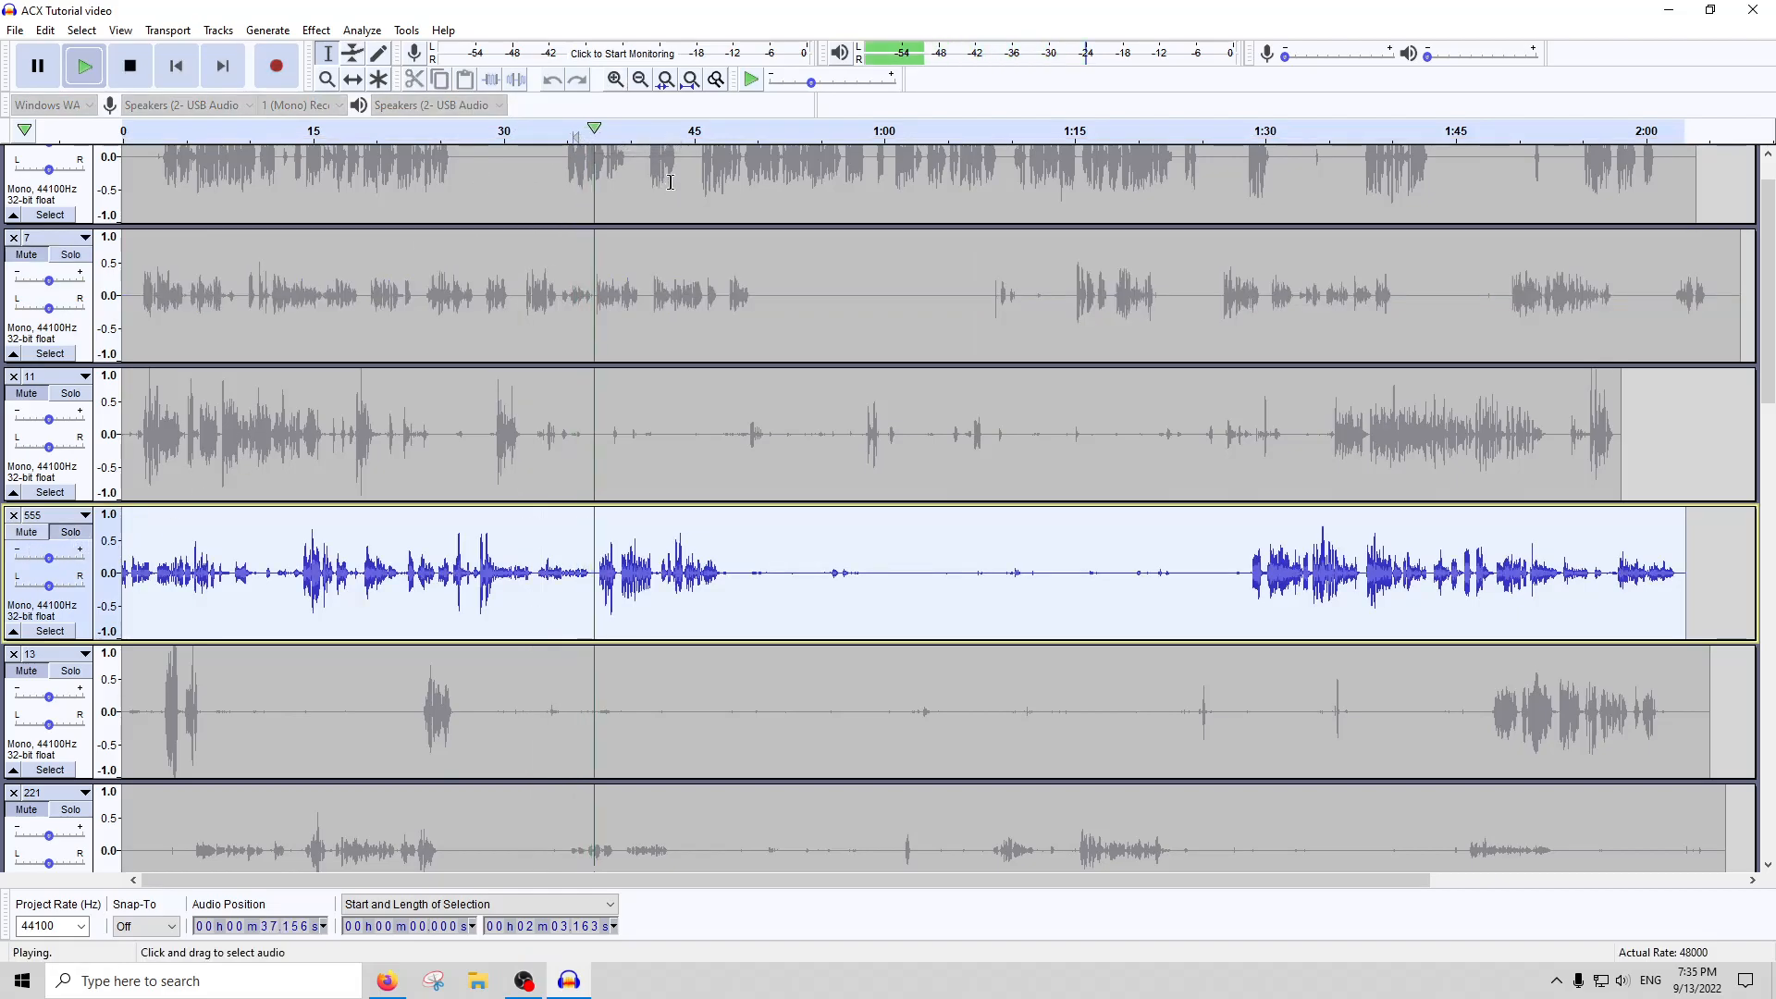
{"action": "left_click", "coordinate": [130, 65]}
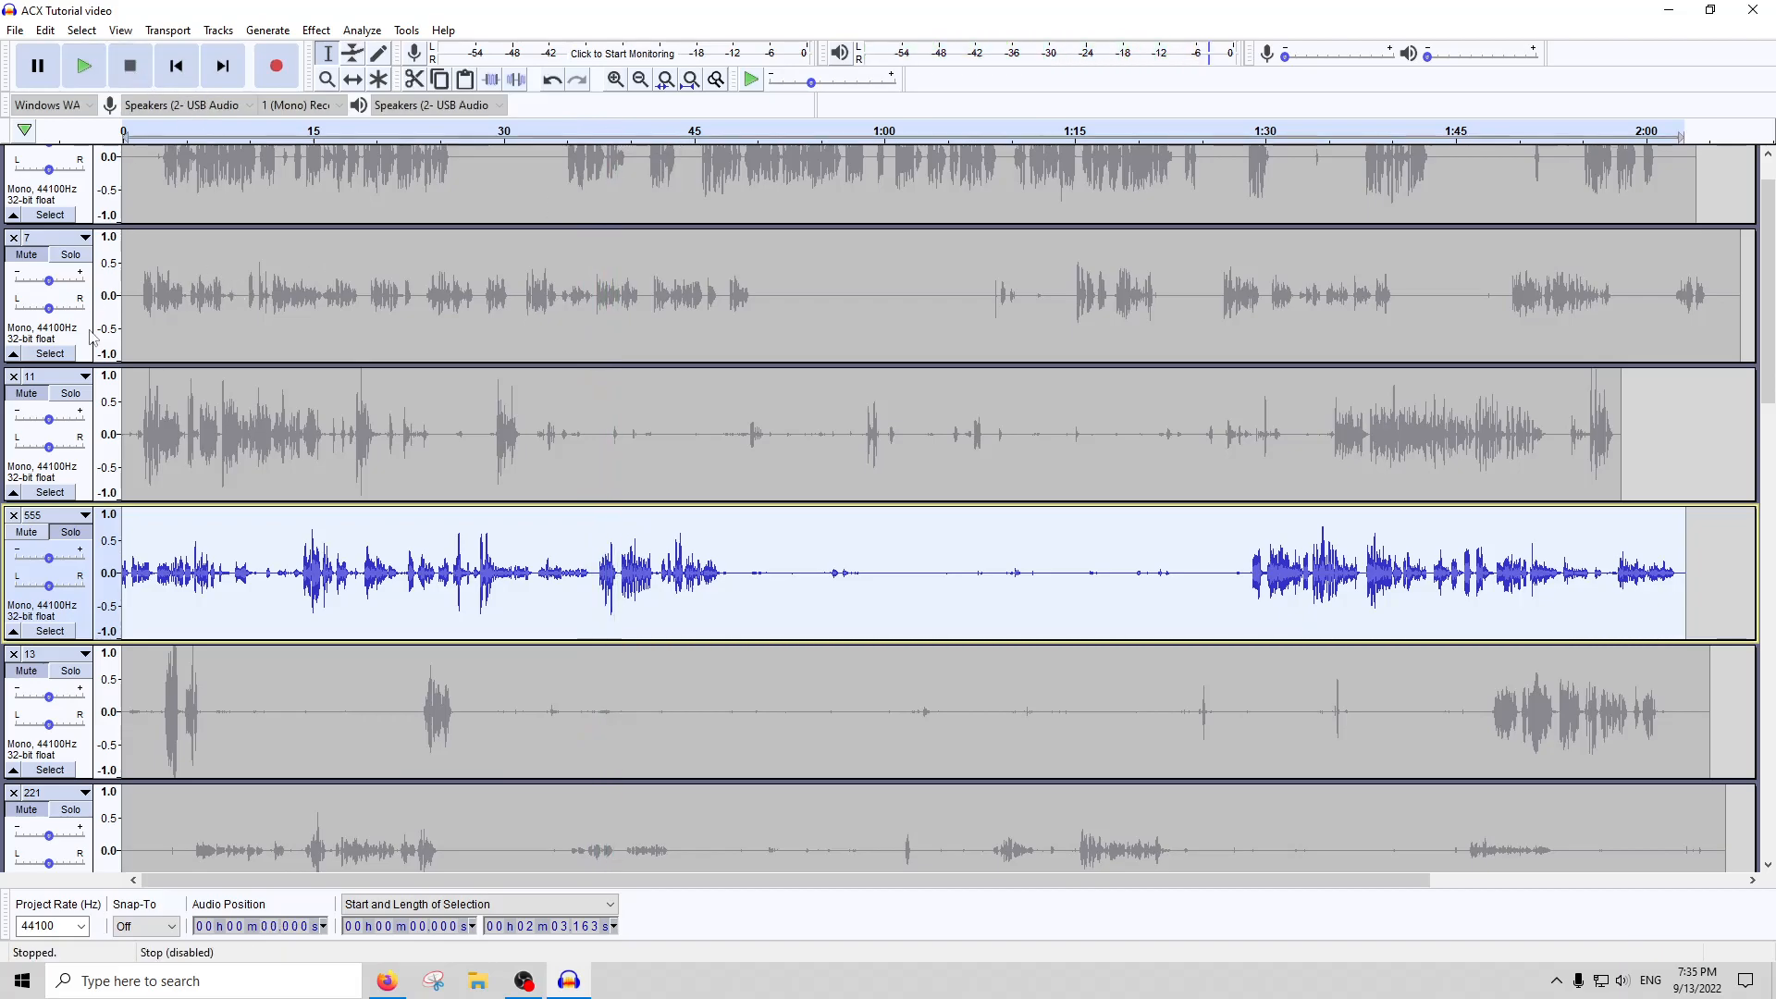
Move track 555 up two positions so that it sits directly below track 9
{"action": "left_click", "coordinate": [51, 515]}
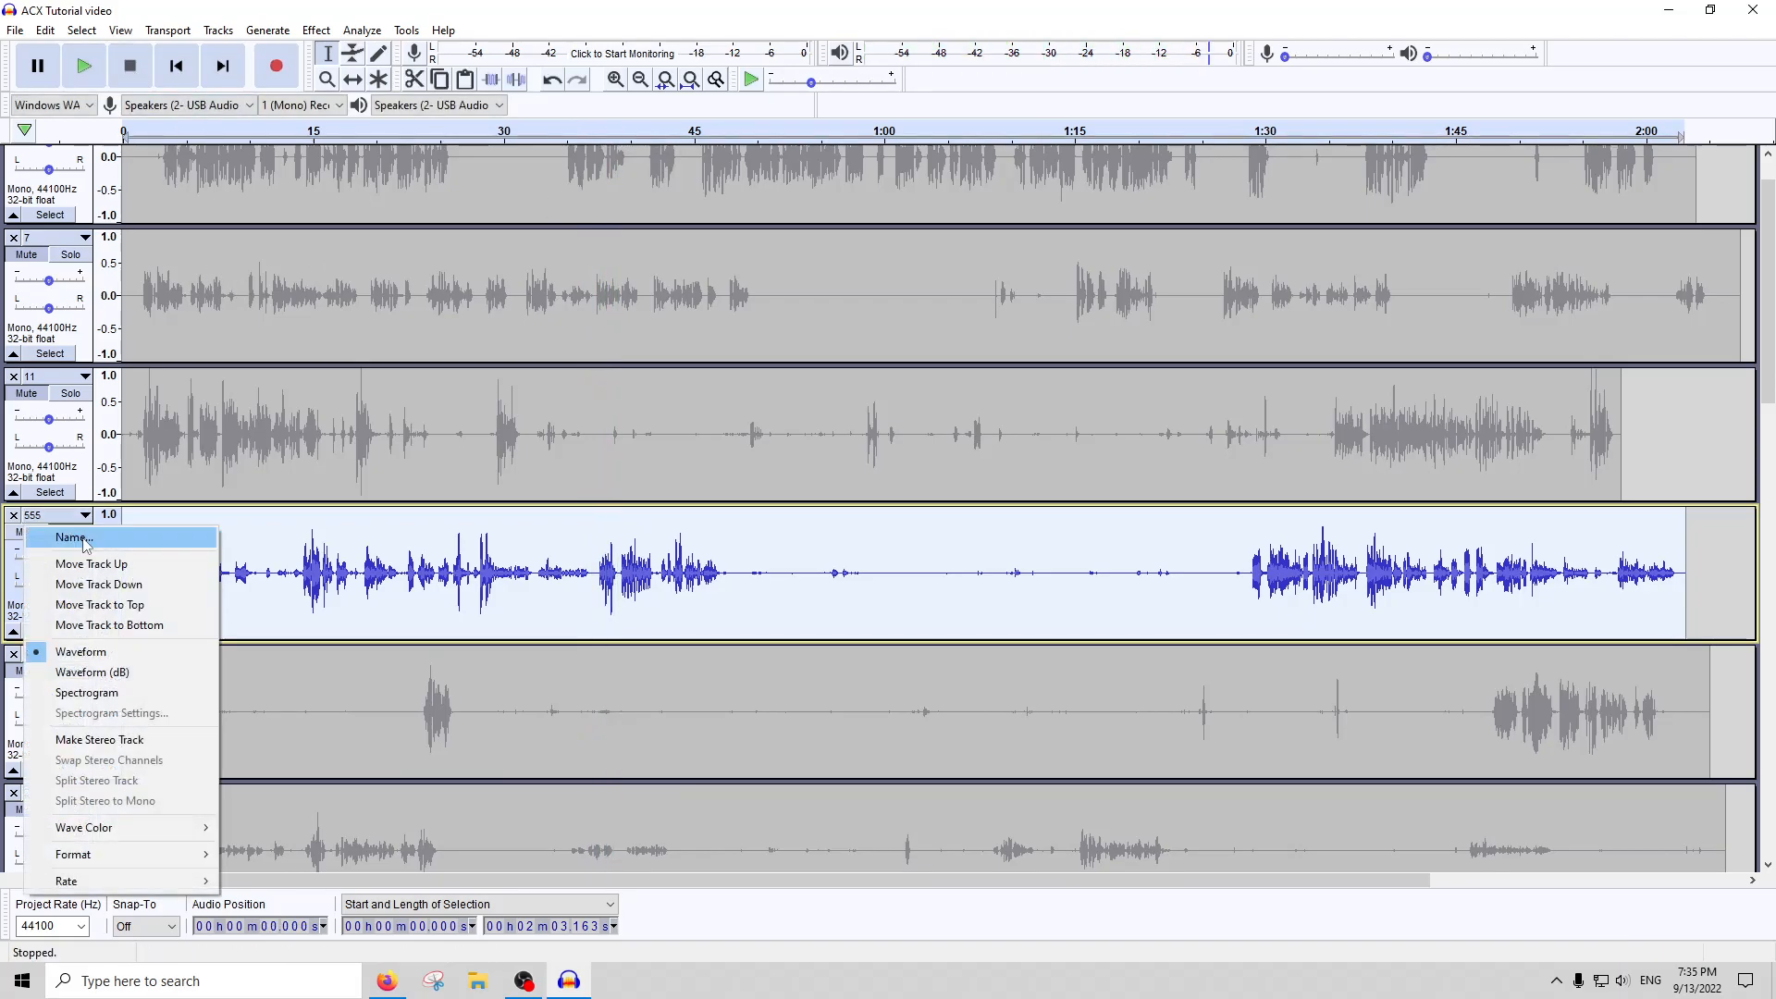
{"action": "left_click", "coordinate": [114, 573]}
{"action": "left_click", "coordinate": [74, 378]}
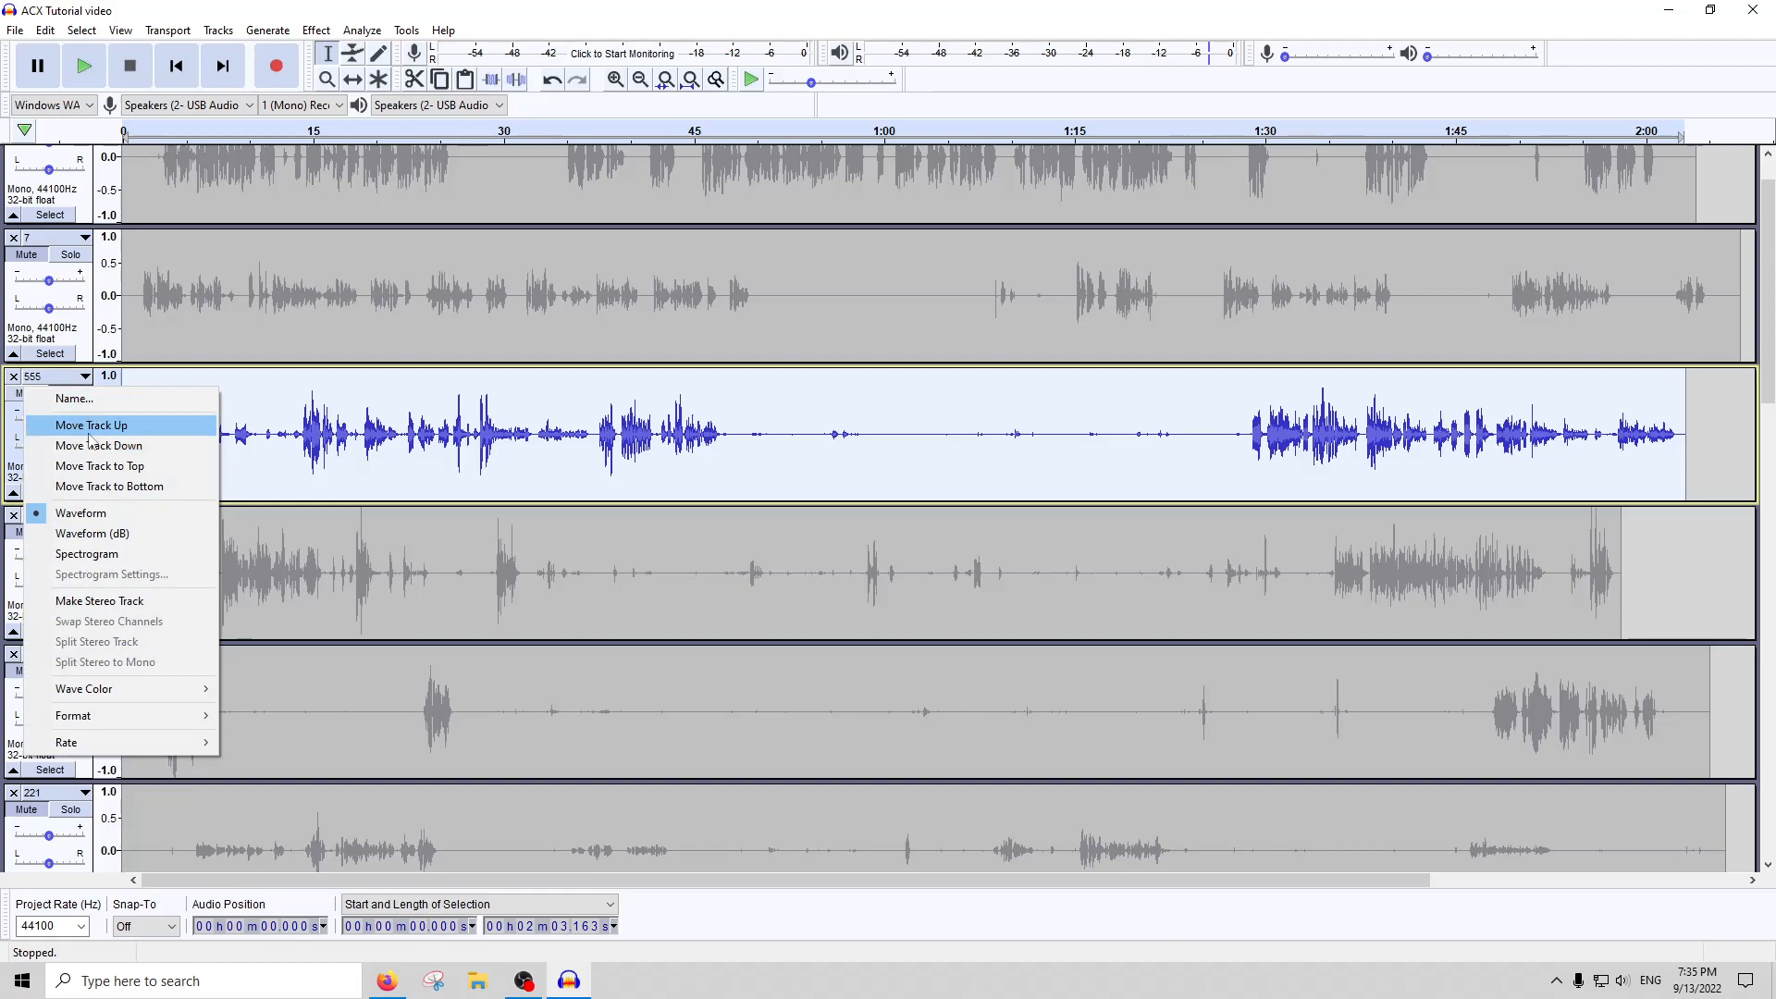
{"action": "left_click", "coordinate": [90, 431]}
{"action": "scroll", "coordinate": [349, 401], "scroll_direction": "up", "scroll_amount": 1}
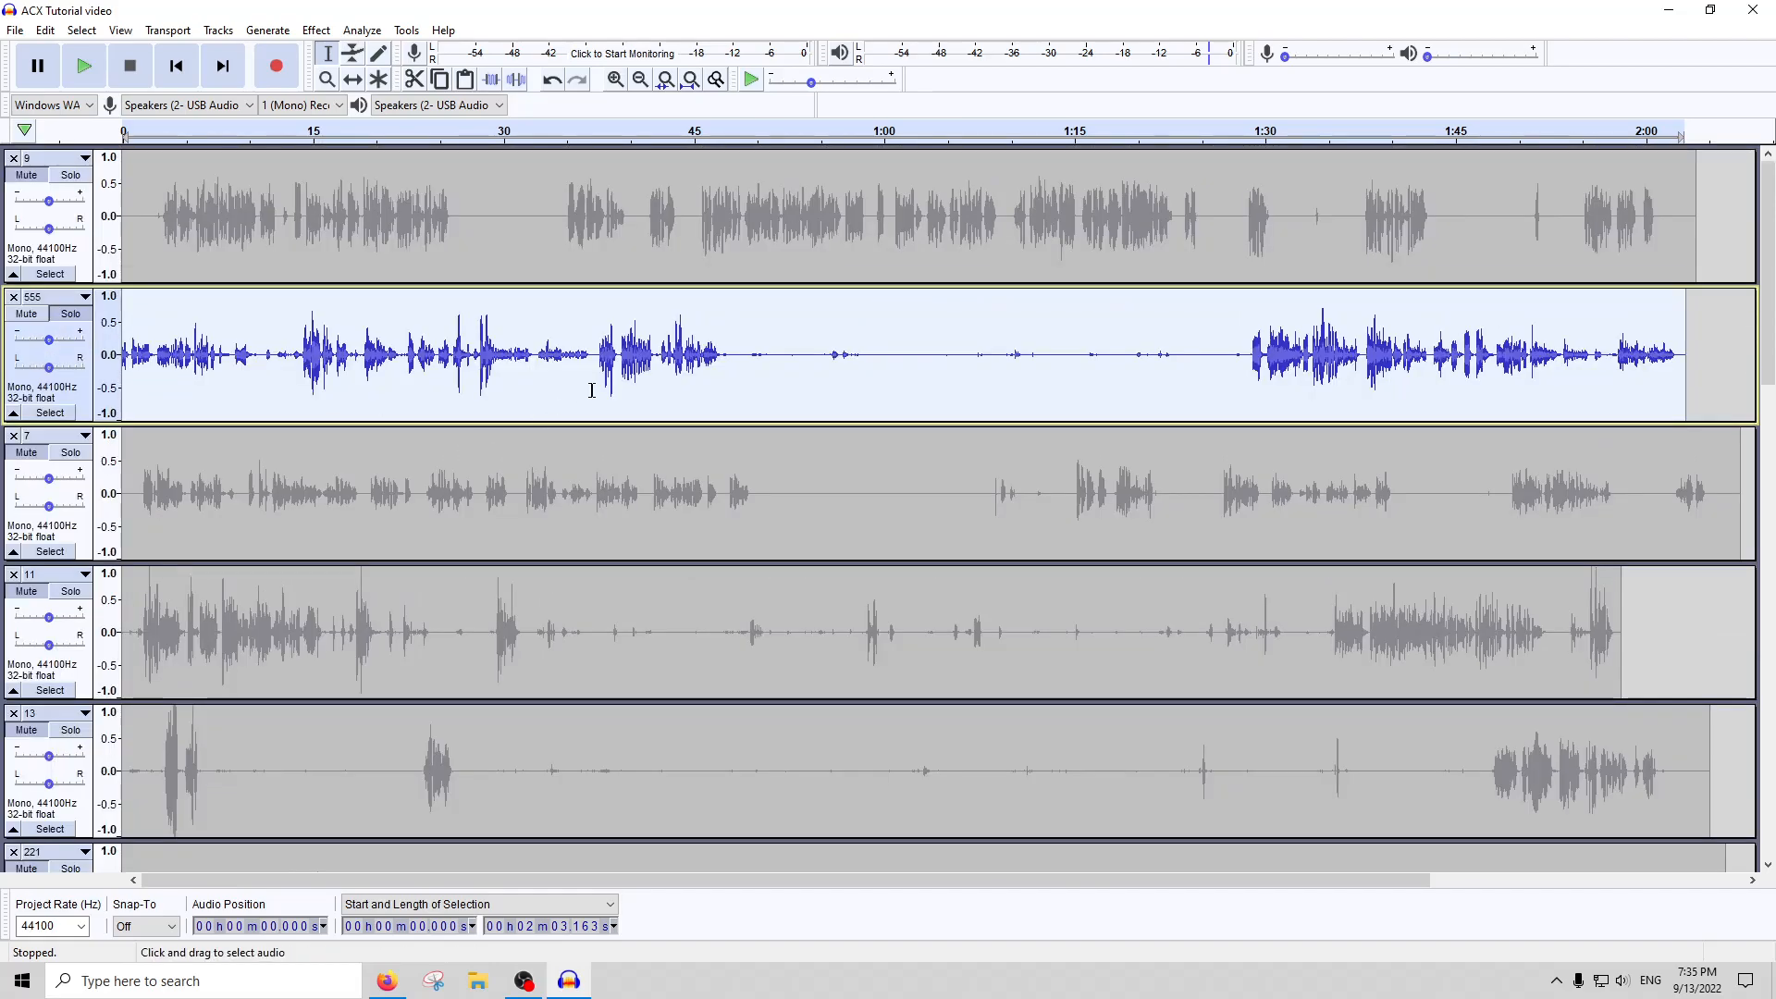
Mark the quiet passage of track 555 about 7.8 seconds long from about 29.07 seconds, and select the whole track
{"action": "left_click", "coordinate": [854, 328]}
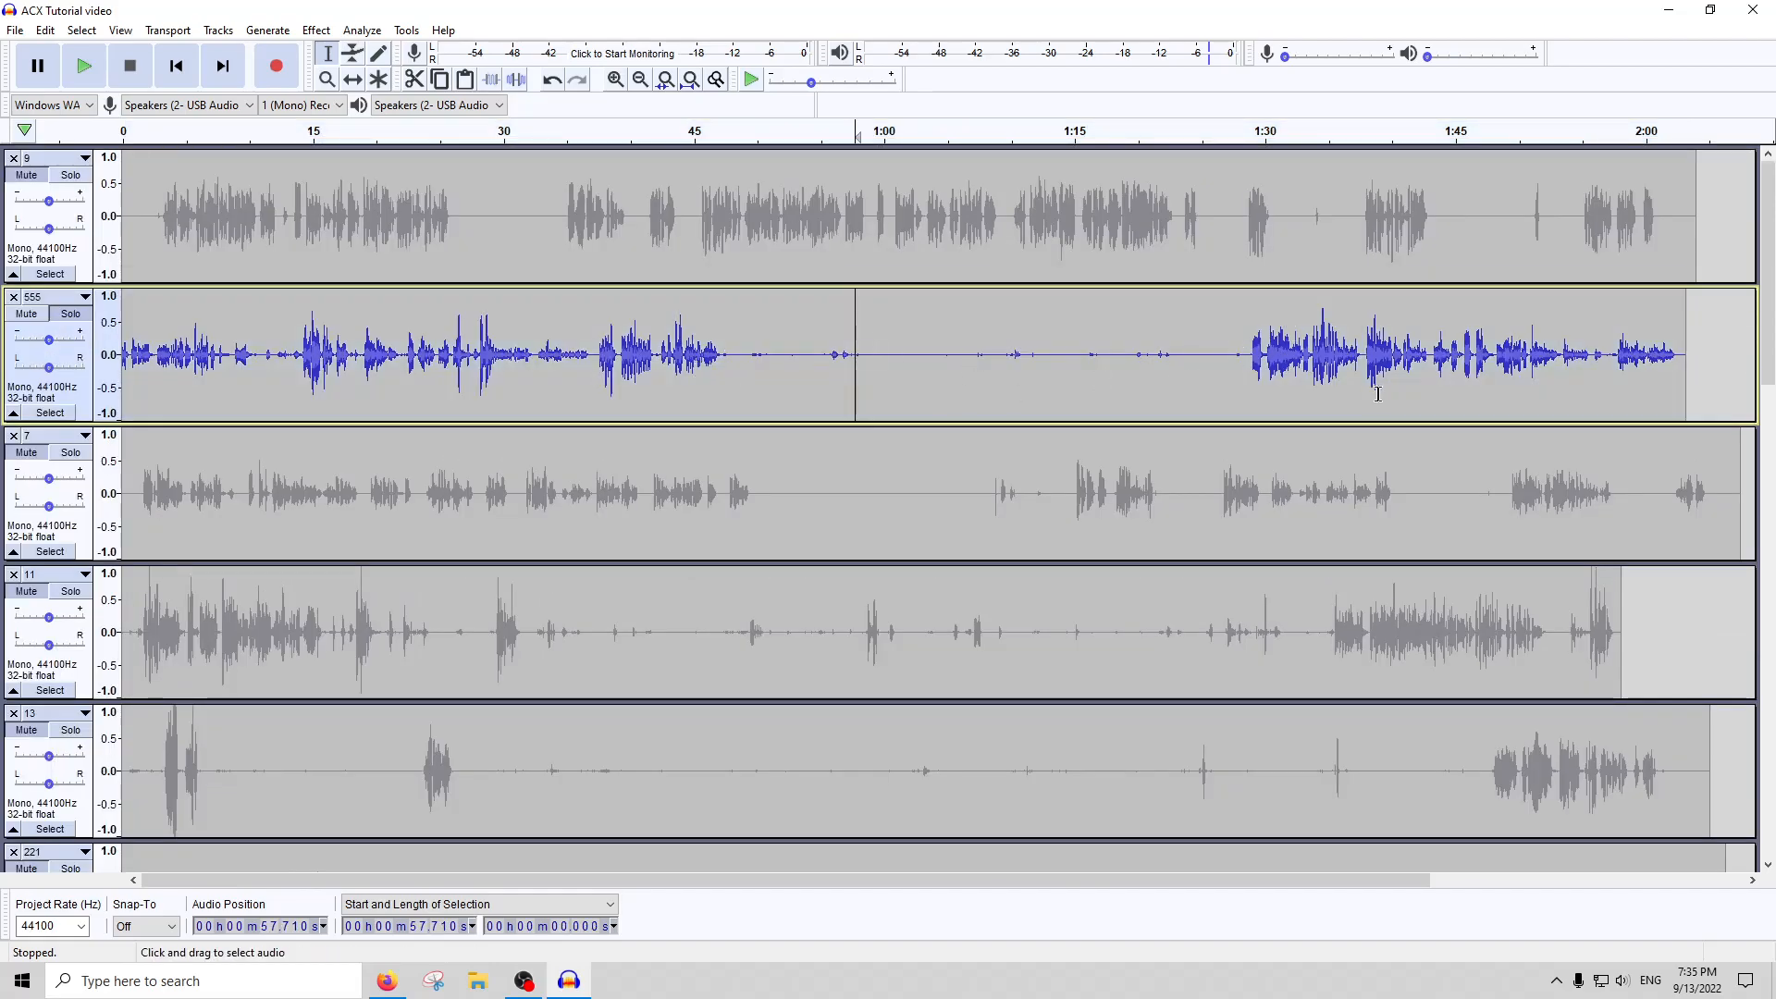
{"action": "left_click_drag", "start_coordinate": [589, 375], "coordinate": [490, 377]}
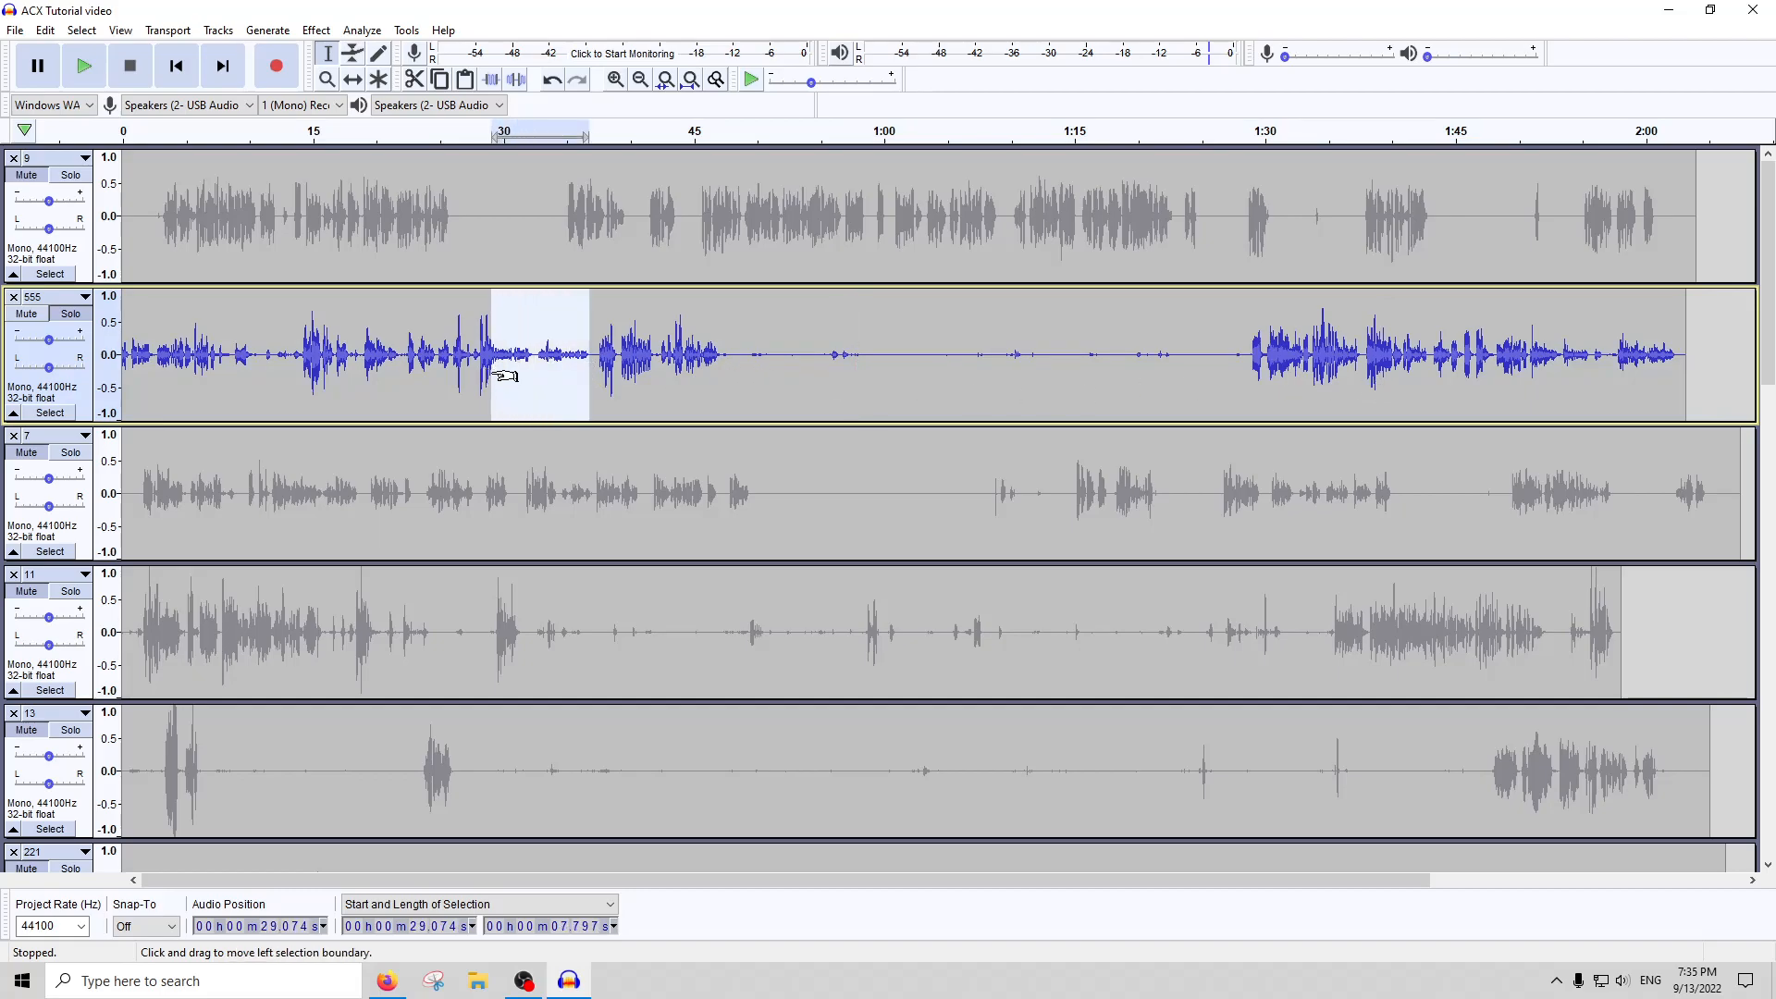
{"action": "left_click_drag", "start_coordinate": [687, 351], "coordinate": [493, 359]}
{"action": "double_click", "coordinate": [767, 380]}
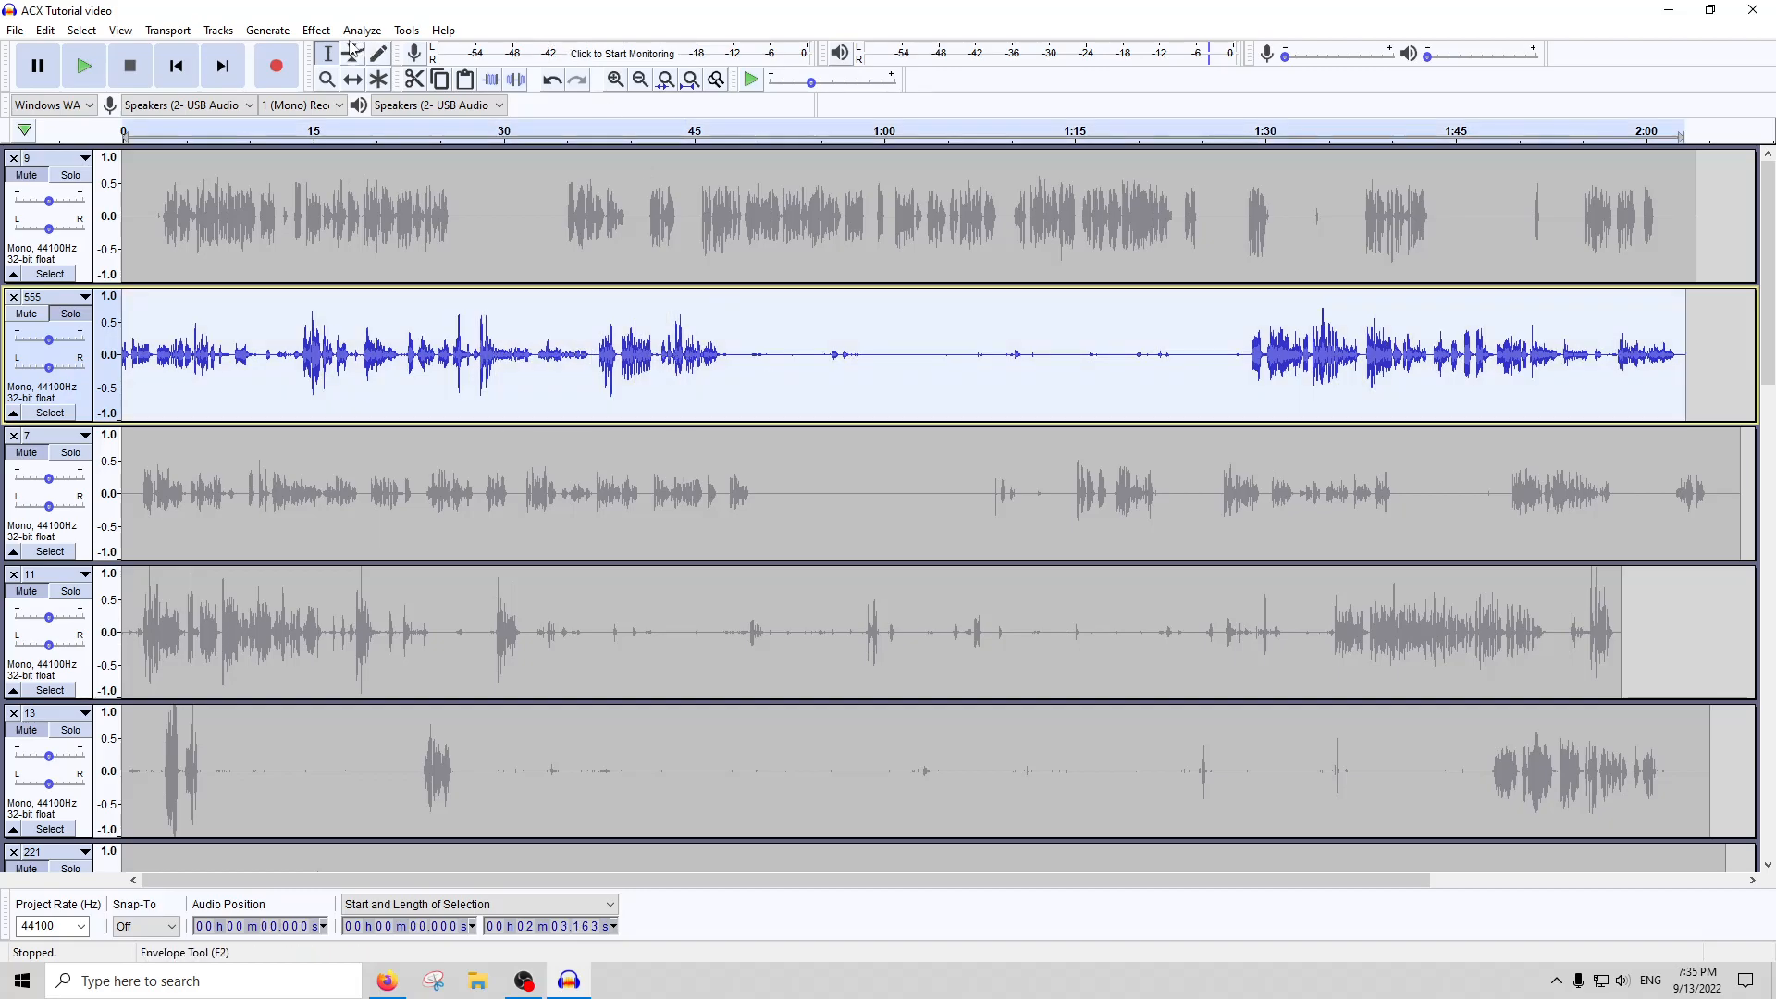
Amplify the whole of track 555 using the Amplify effect's existing settings
{"action": "left_click", "coordinate": [317, 29]}
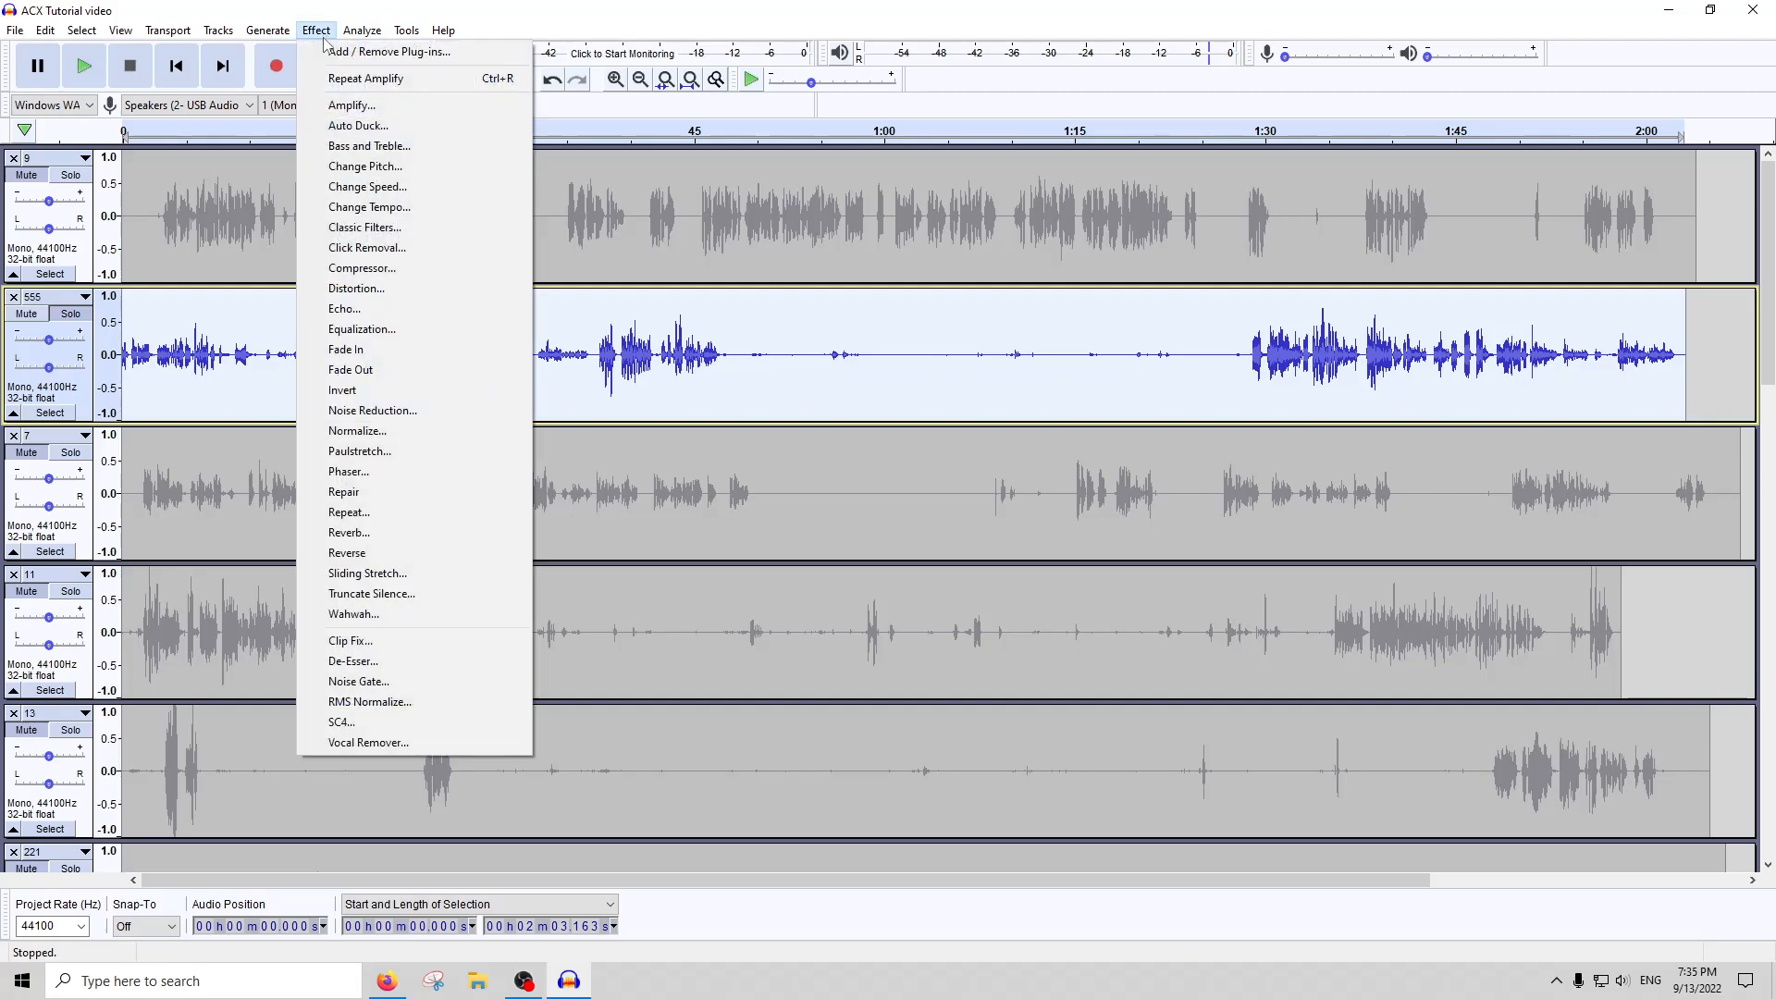
{"action": "left_click", "coordinate": [351, 105]}
{"action": "key", "text": "Return"}
{"action": "scroll", "coordinate": [526, 341], "scroll_direction": "up", "scroll_amount": 3}
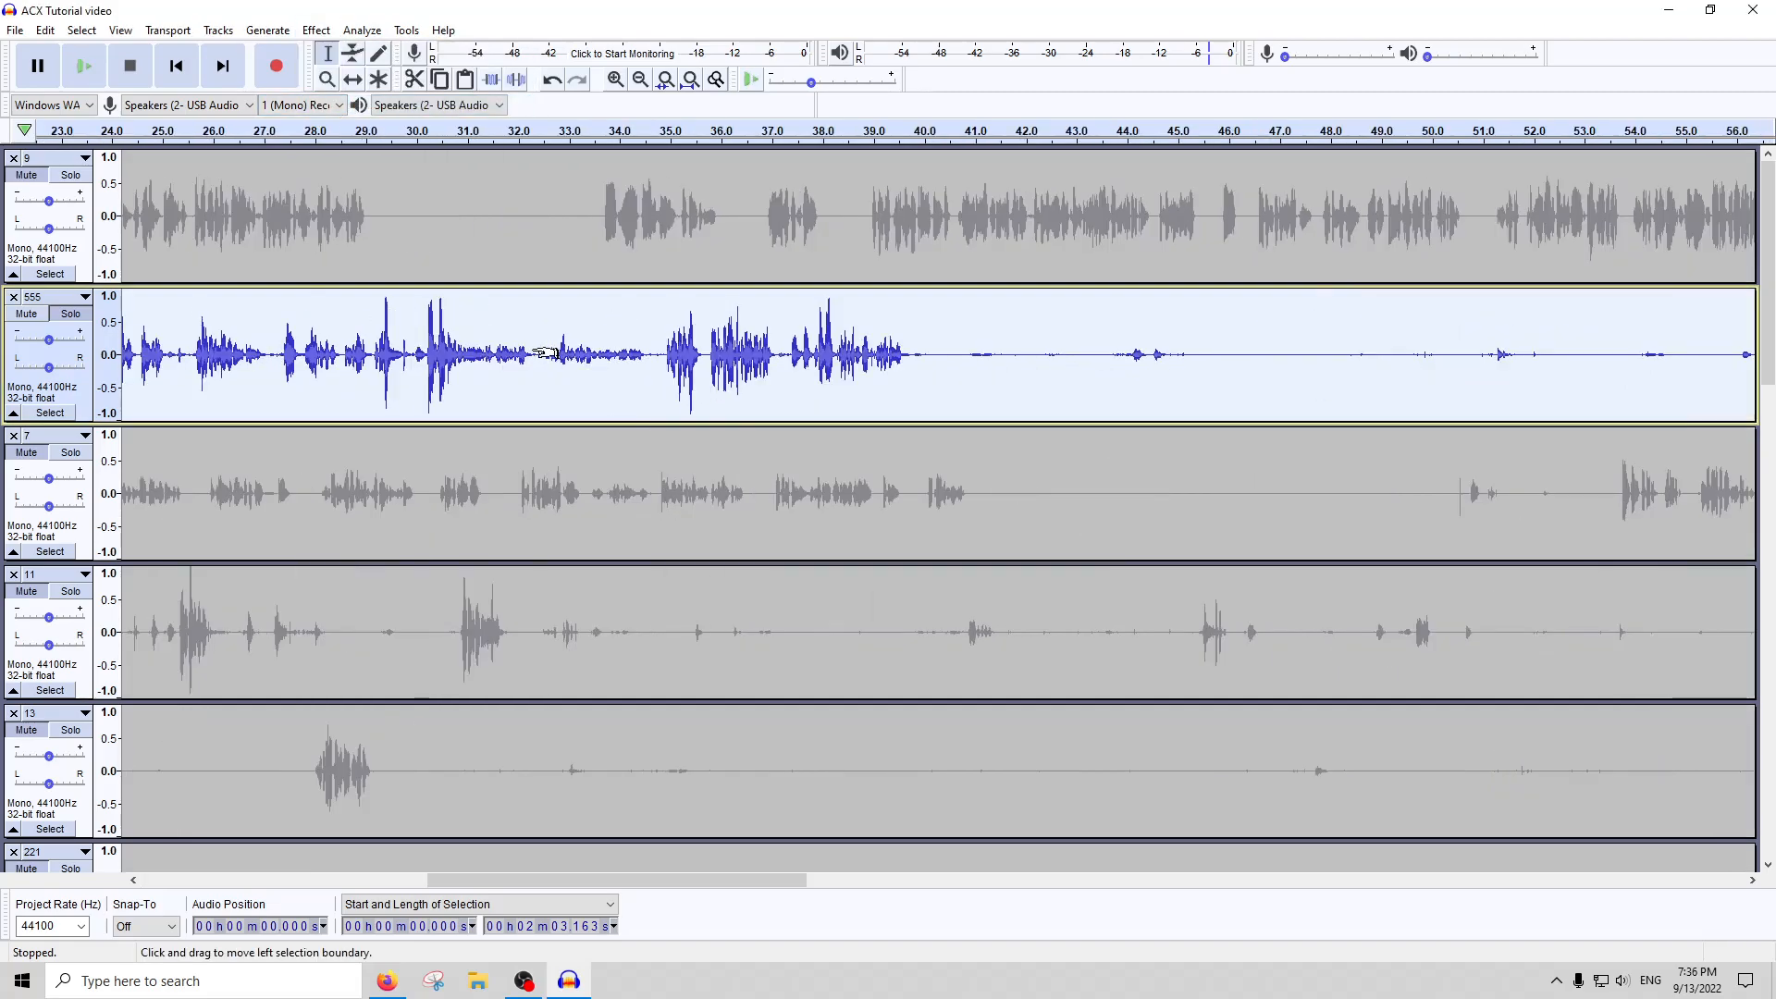
{"action": "left_click", "coordinate": [695, 81]}
Run Noise Gate on the whole of track 555 with its existing settings
{"action": "left_click", "coordinate": [362, 33]}
{"action": "mouse_move", "coordinate": [316, 30]}
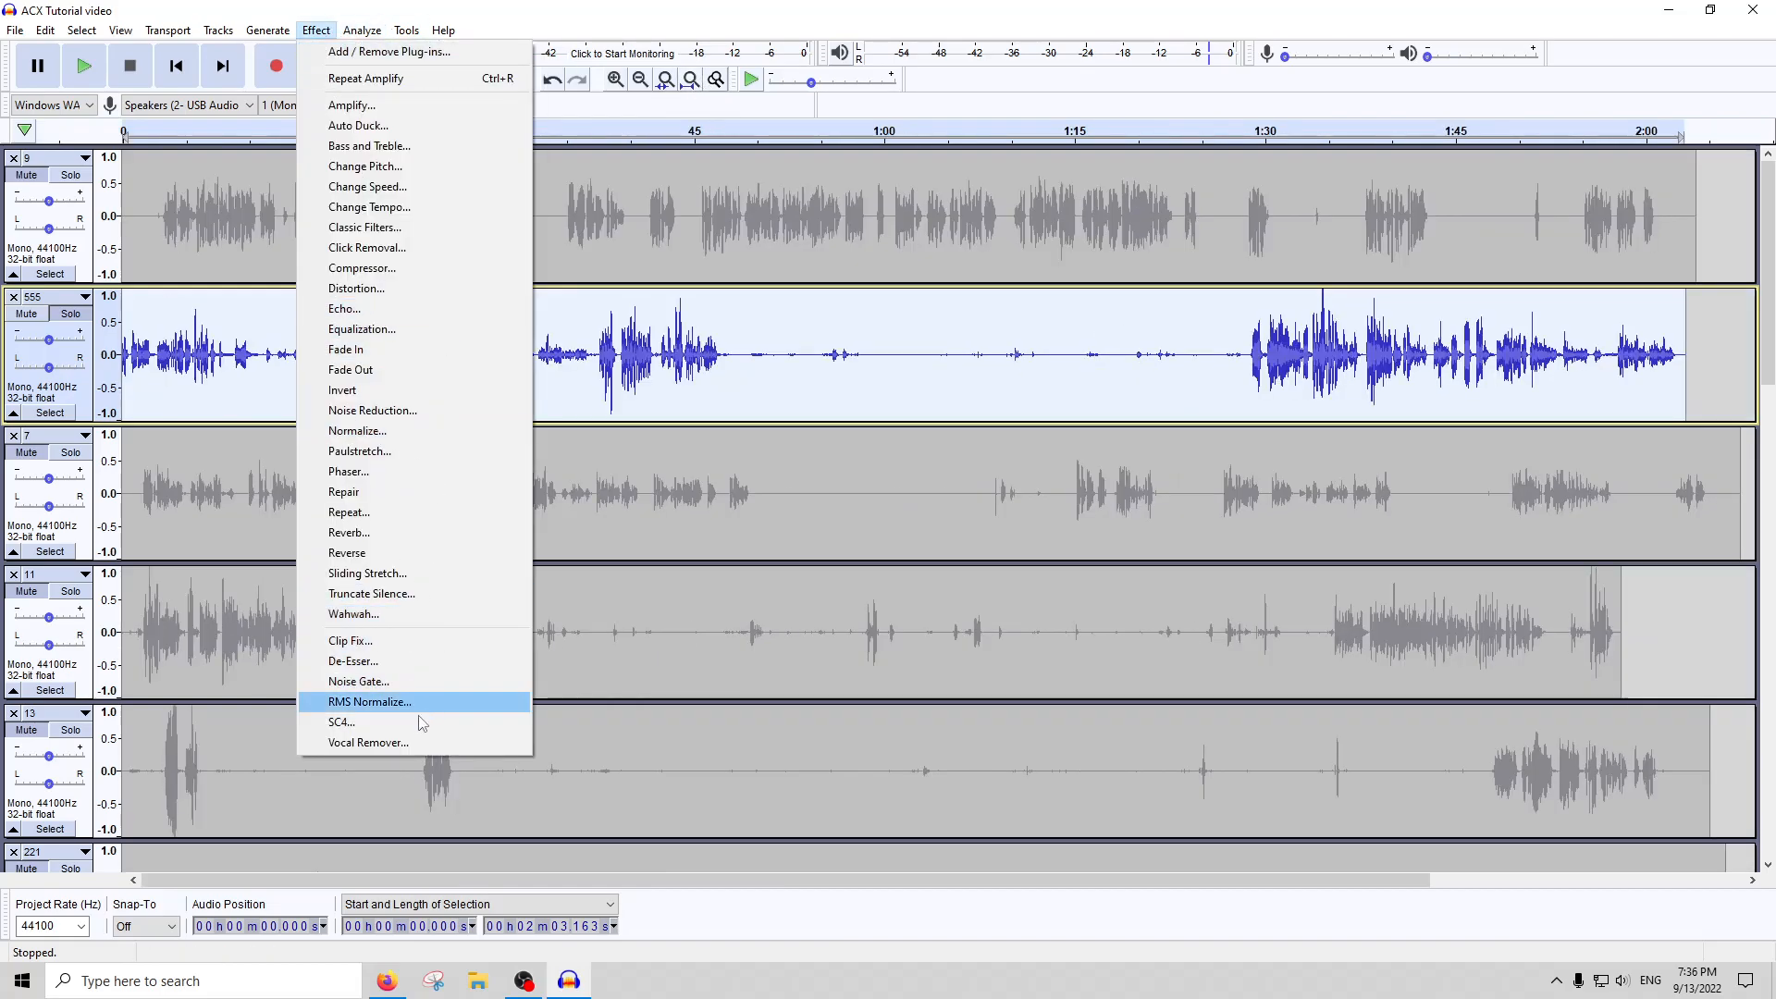
{"action": "left_click", "coordinate": [398, 681]}
{"action": "key", "text": "Return"}
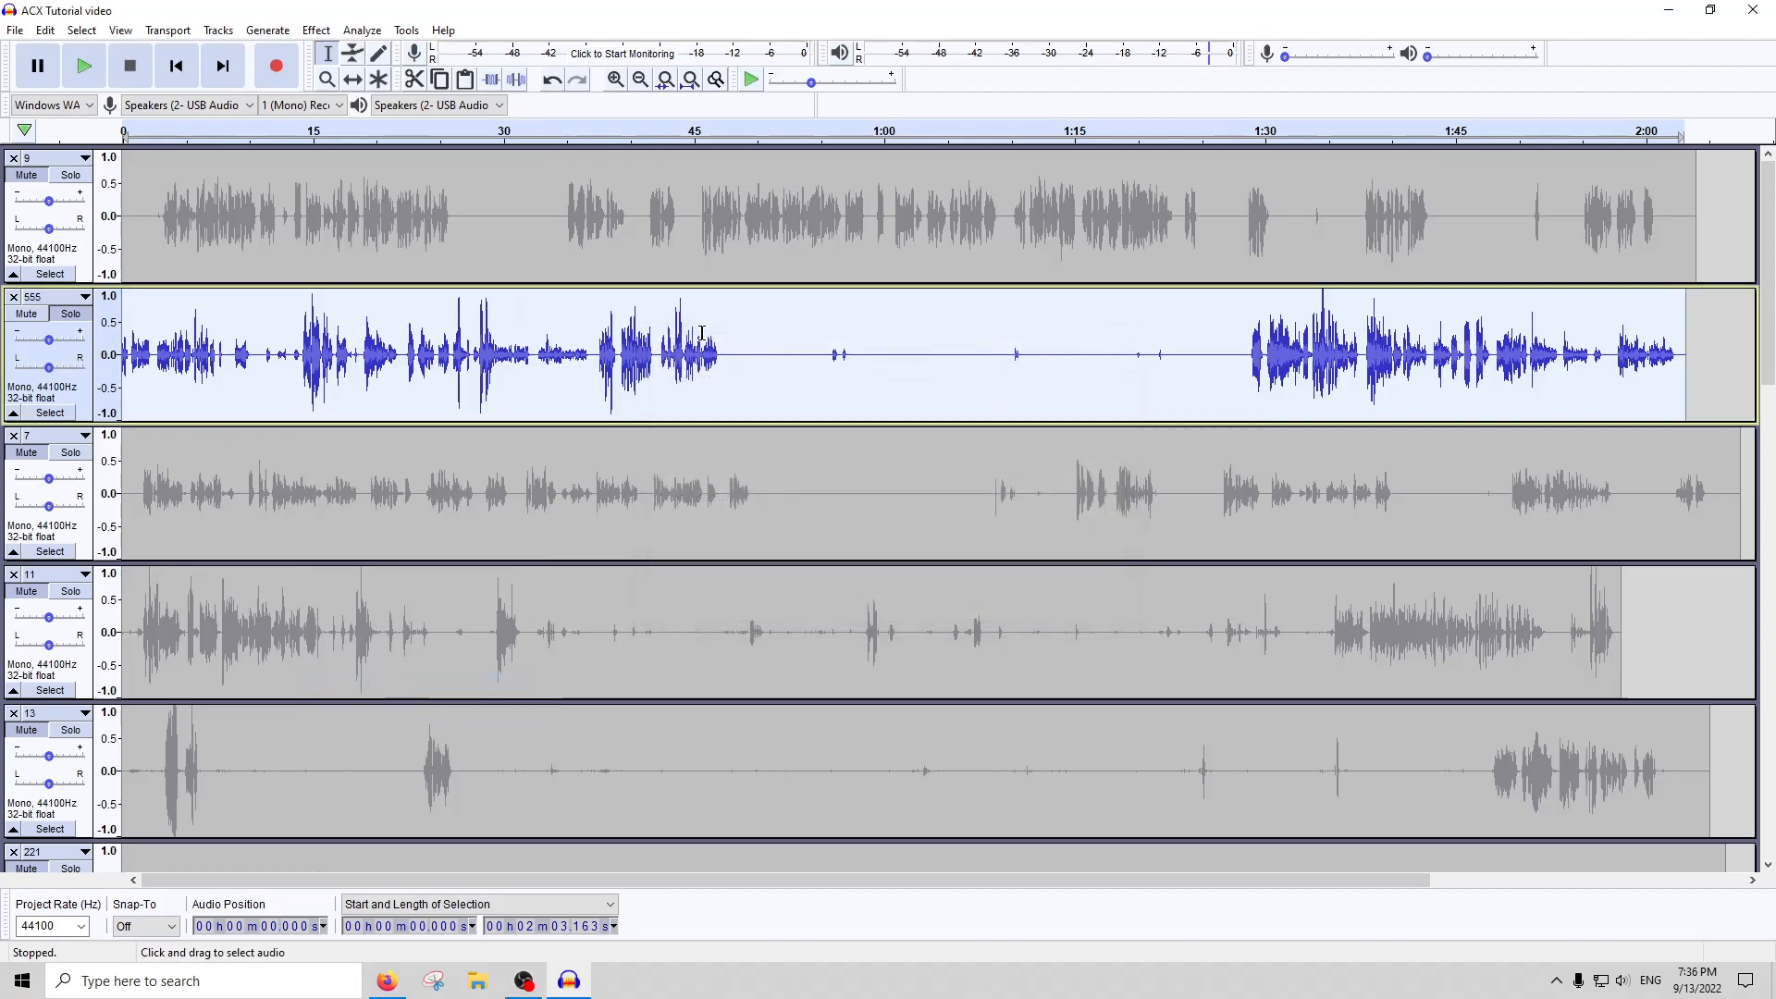
Apply the Compressor effect to the whole of track 555
{"action": "left_click", "coordinate": [315, 30]}
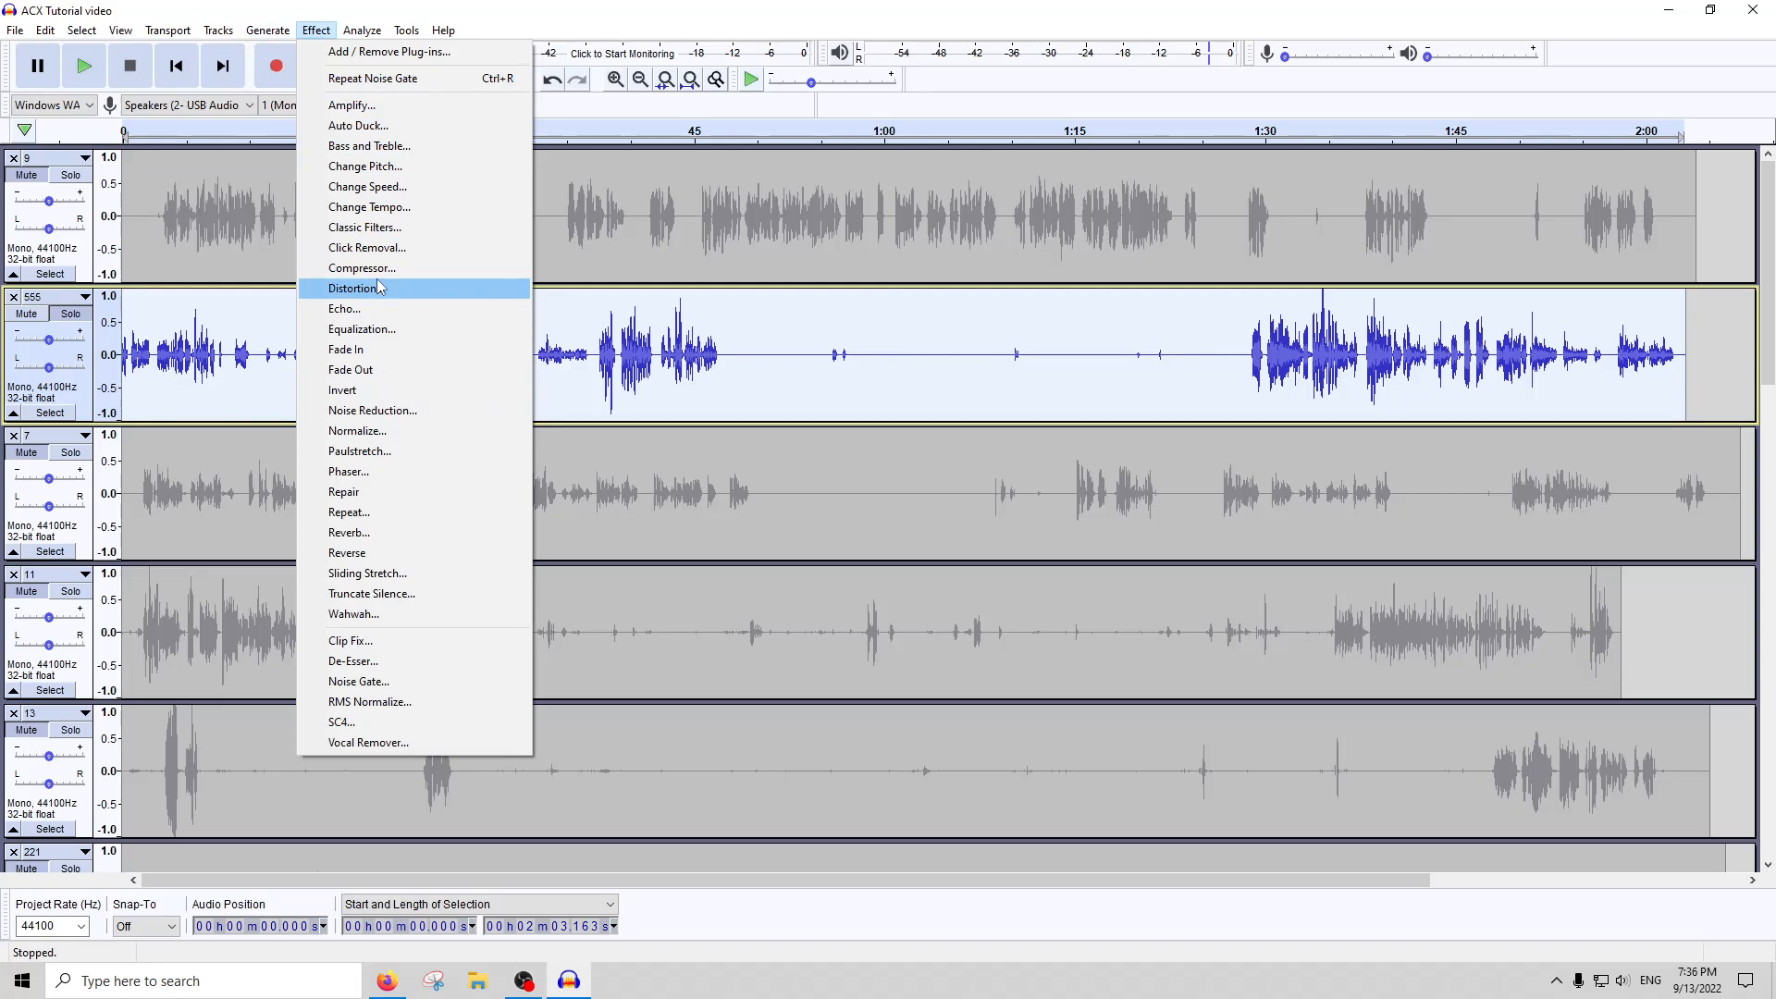
{"action": "left_click", "coordinate": [379, 288]}
{"action": "left_click", "coordinate": [1098, 619]}
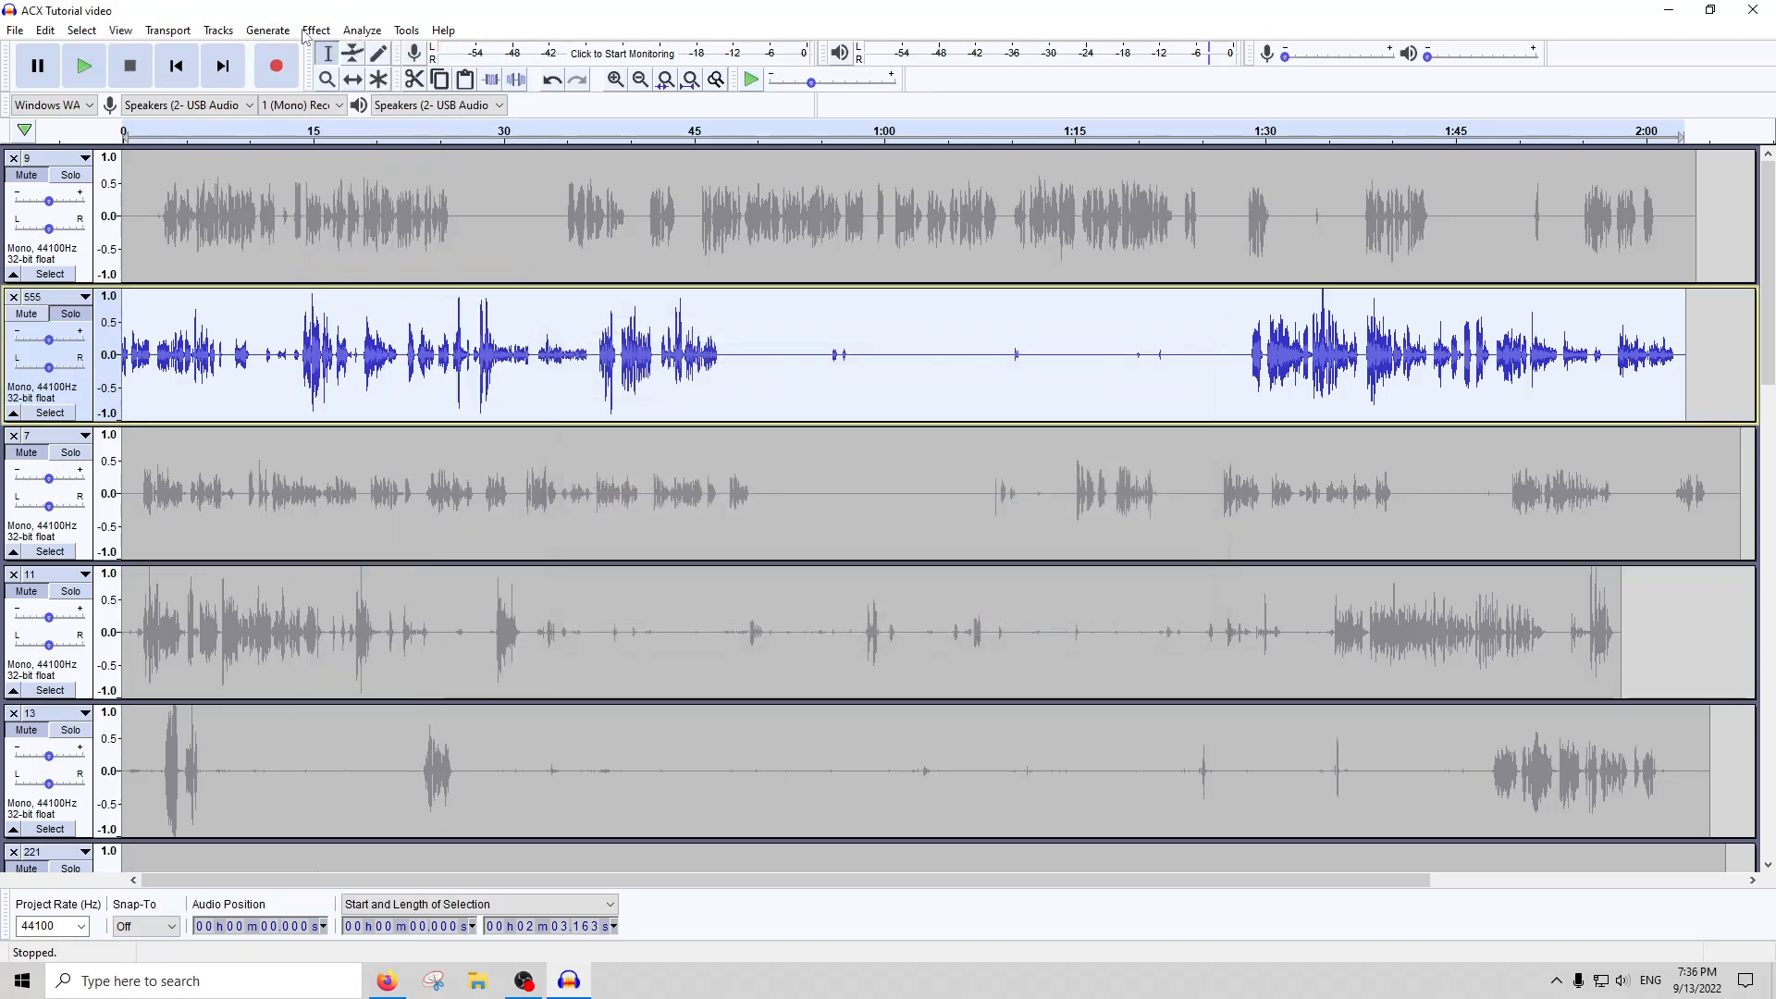
{"action": "left_click", "coordinate": [316, 29]}
{"action": "left_click", "coordinate": [361, 267]}
{"action": "left_click", "coordinate": [915, 579]}
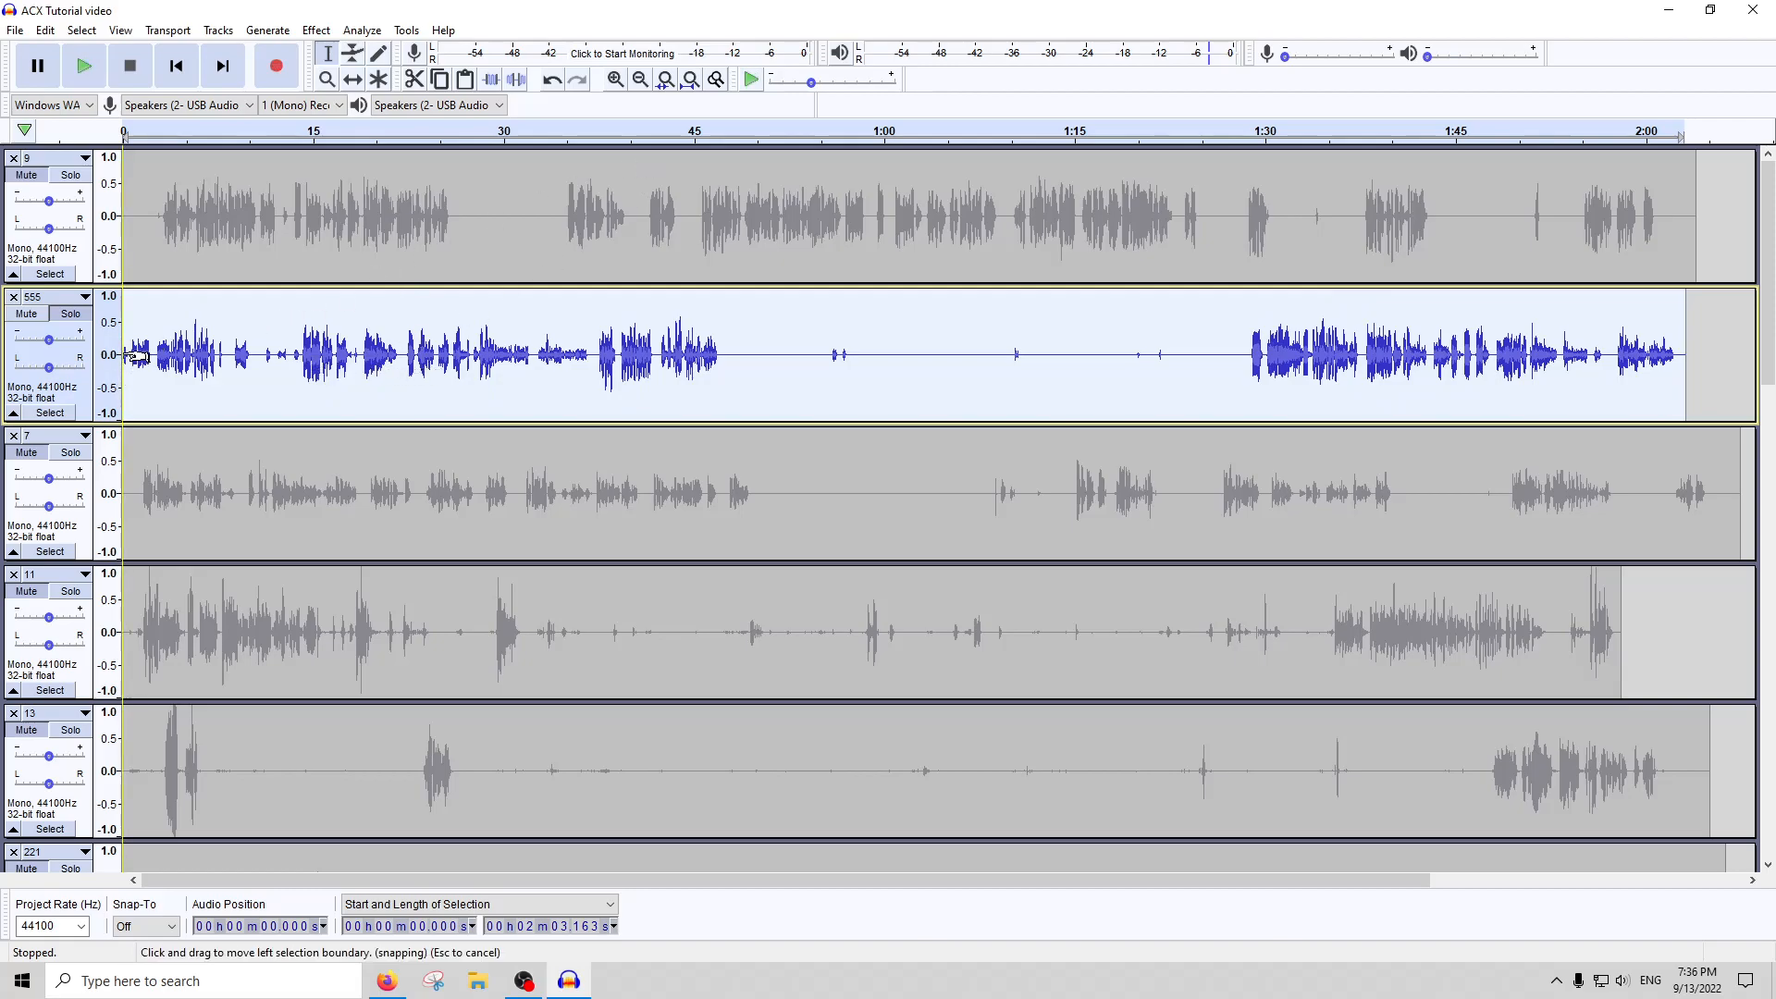
Silence the first 47.582 seconds of track 555, and put that speech back so it starts at about 1.603 seconds
{"action": "left_click_drag", "start_coordinate": [129, 361], "coordinate": [103, 361]}
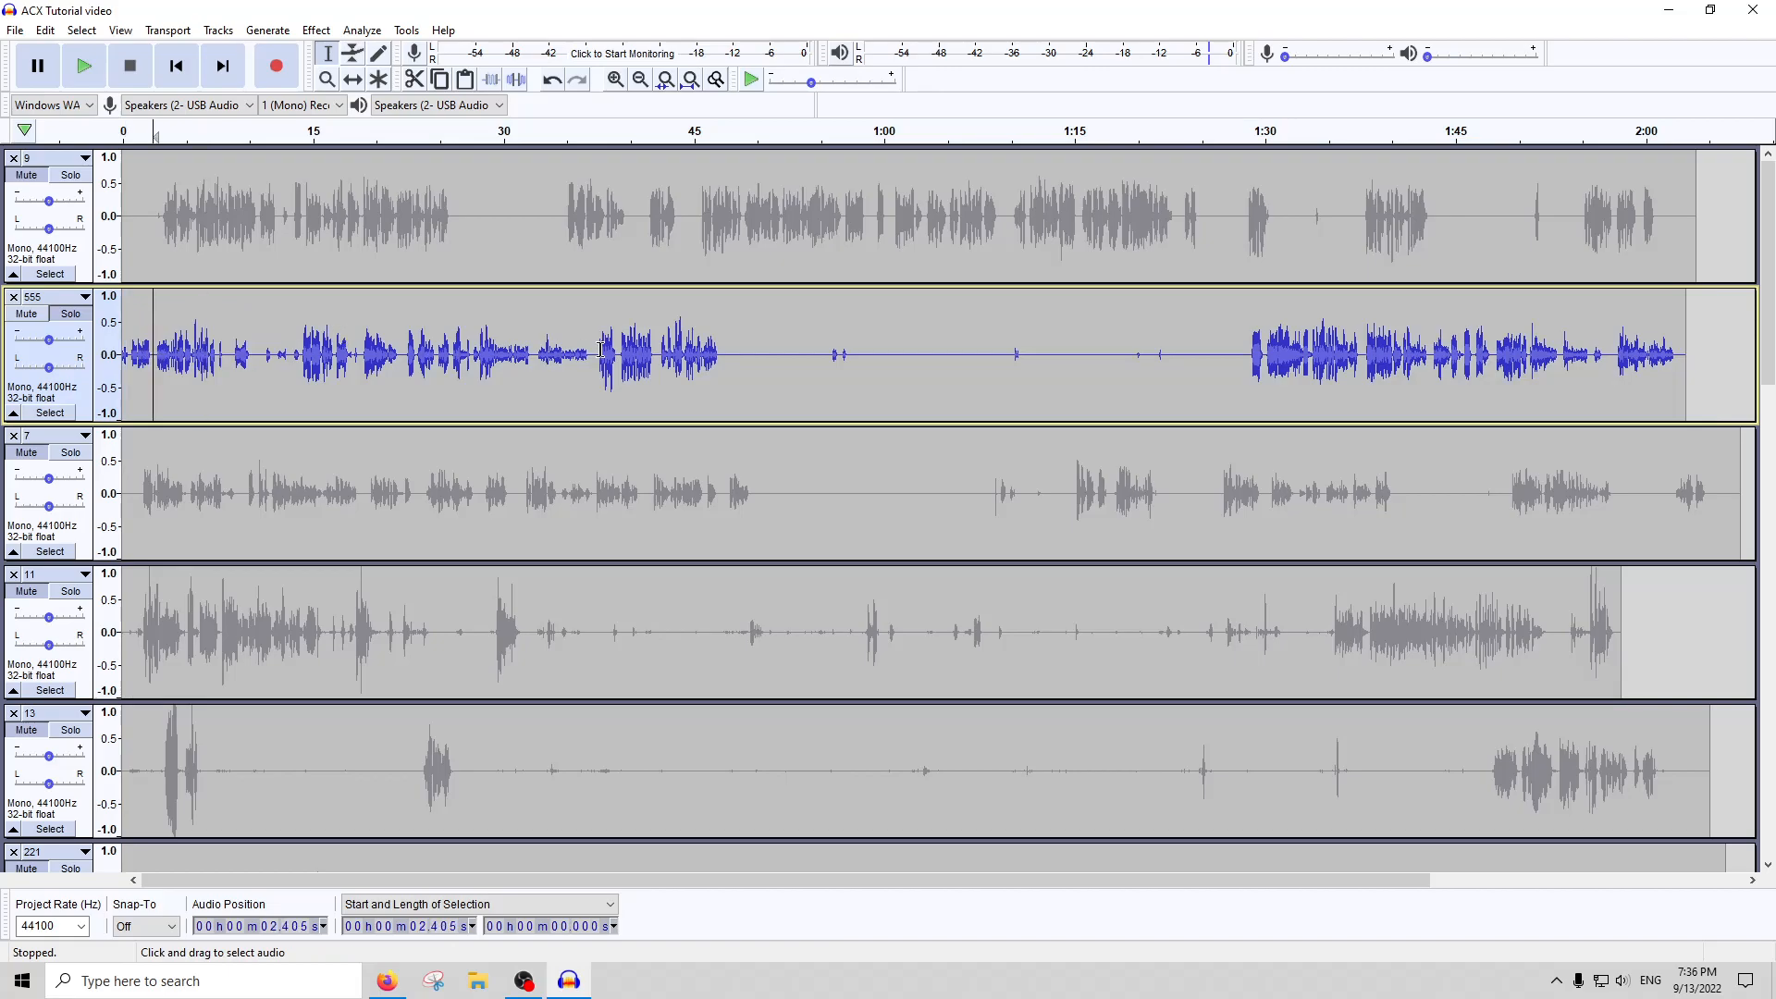
{"action": "left_click_drag", "start_coordinate": [721, 344], "coordinate": [5, 352]}
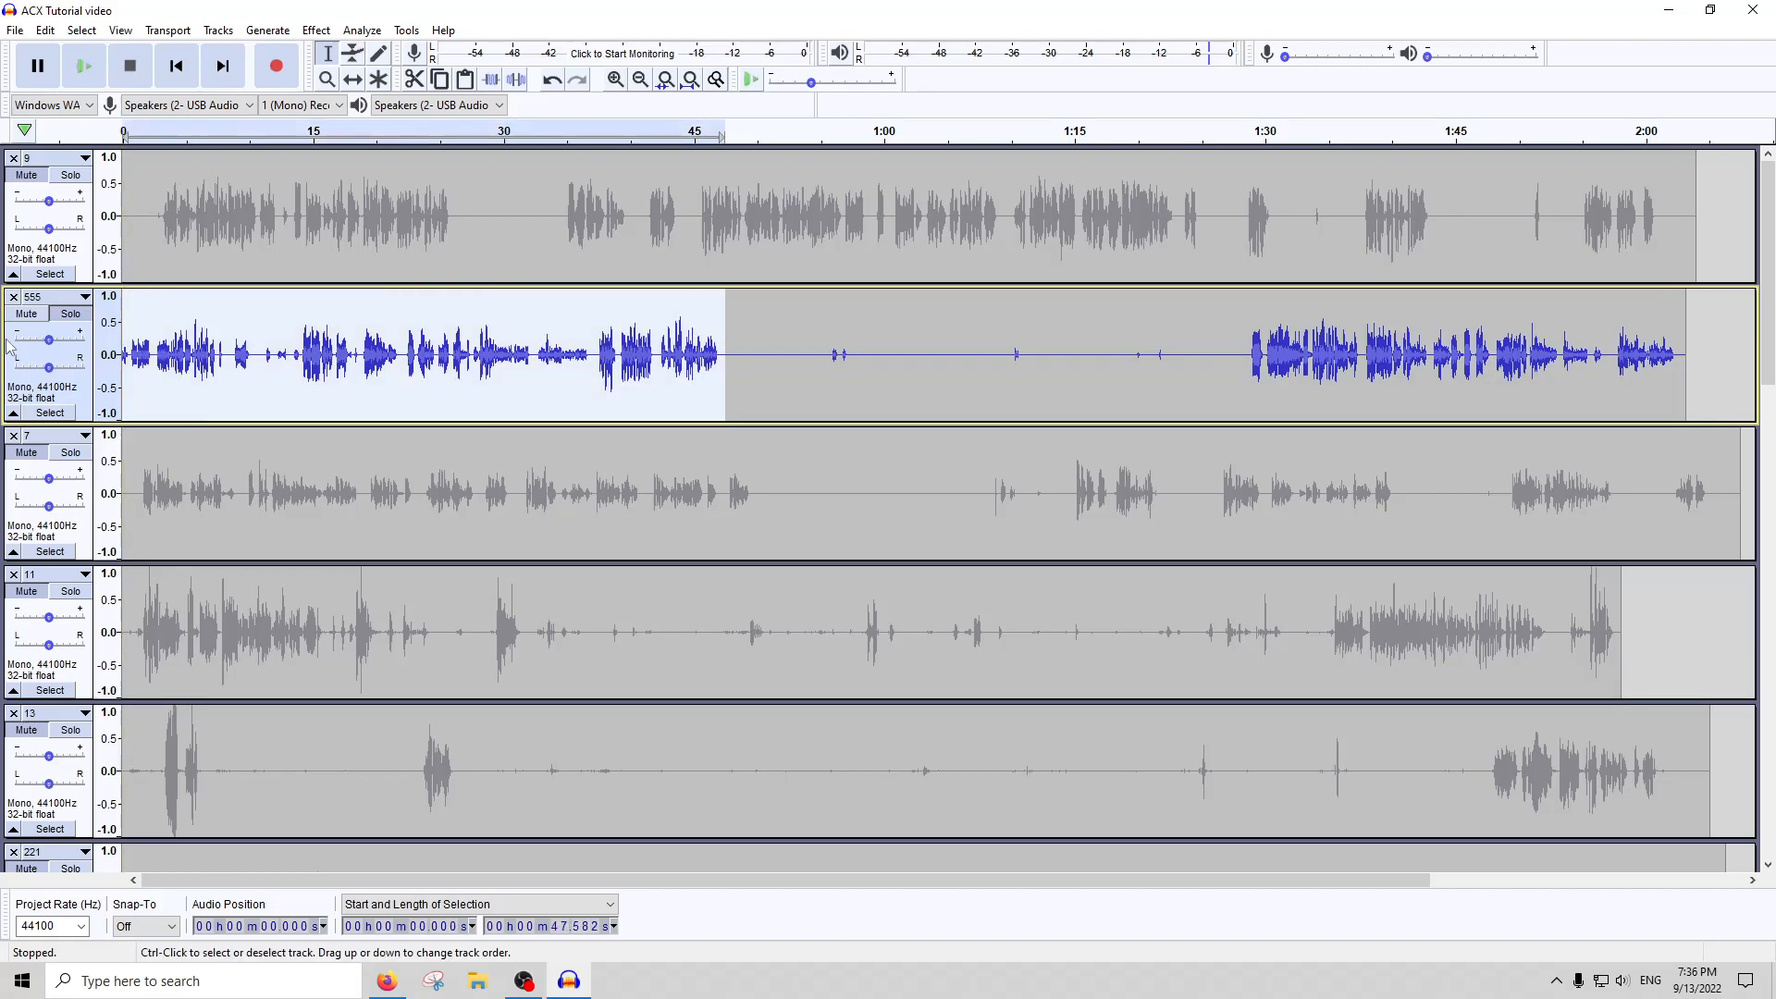
{"action": "key", "text": "ctrl+l"}
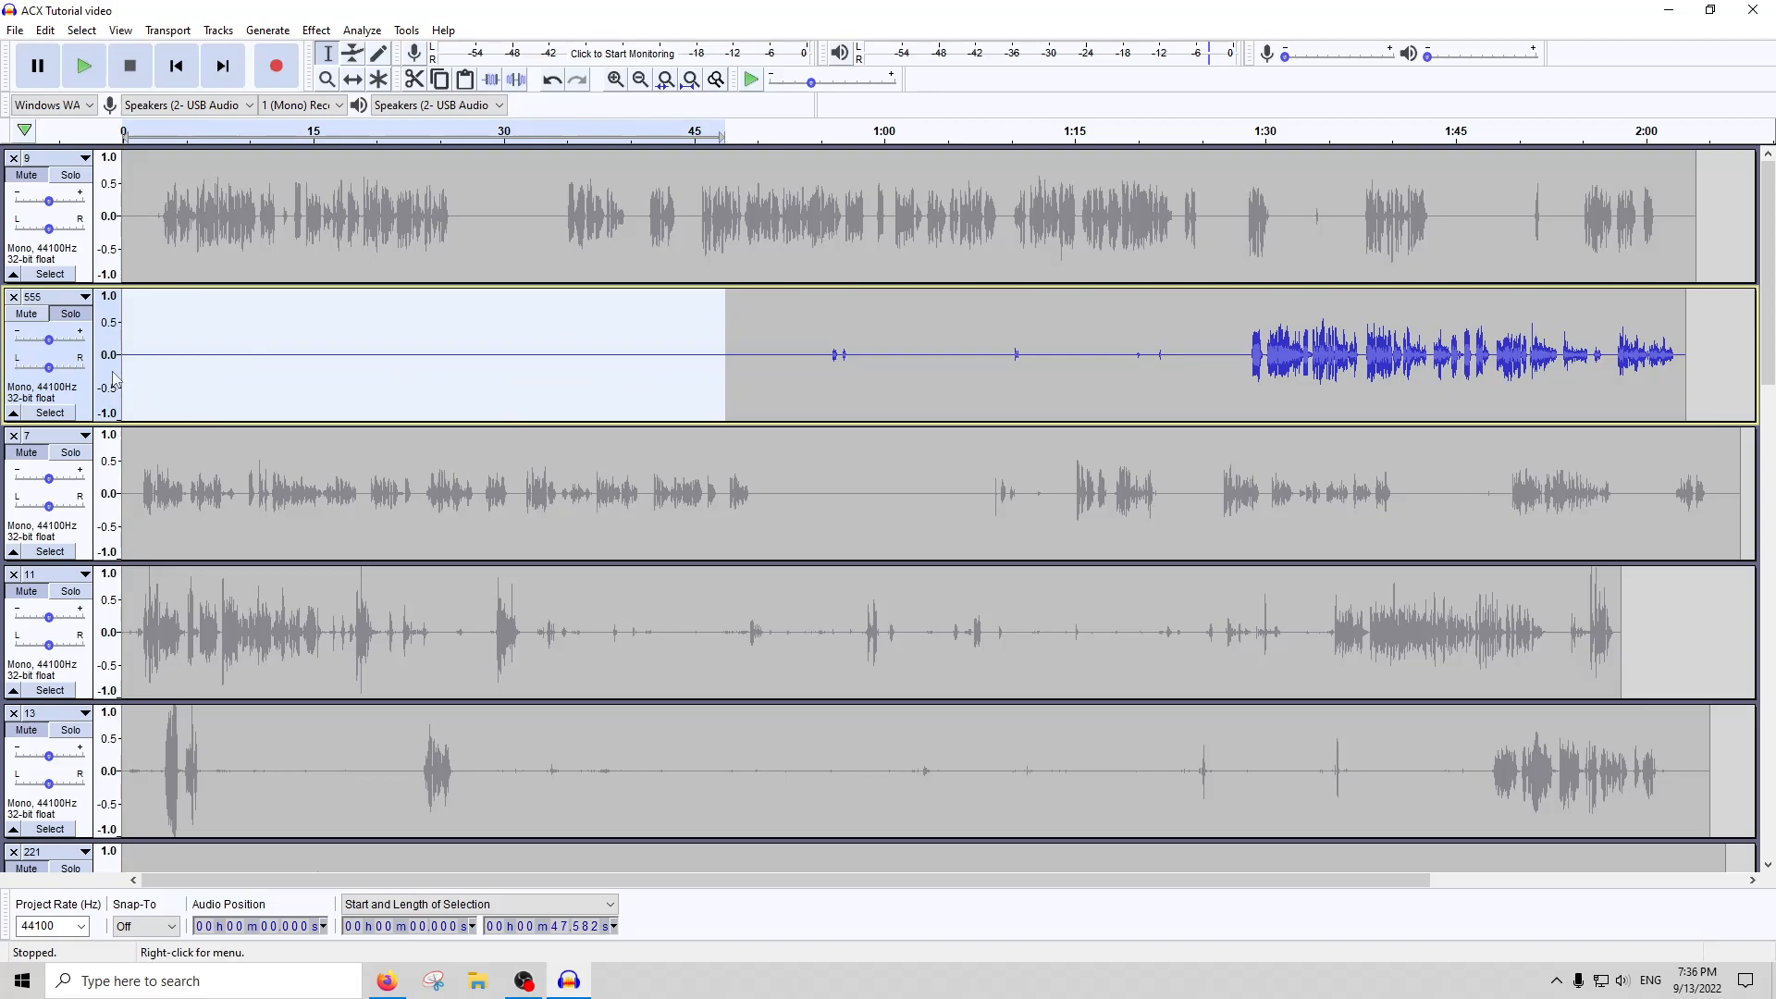
{"action": "left_click_drag", "start_coordinate": [127, 356], "coordinate": [786, 364]}
{"action": "left_click_drag", "start_coordinate": [785, 365], "coordinate": [266, 372]}
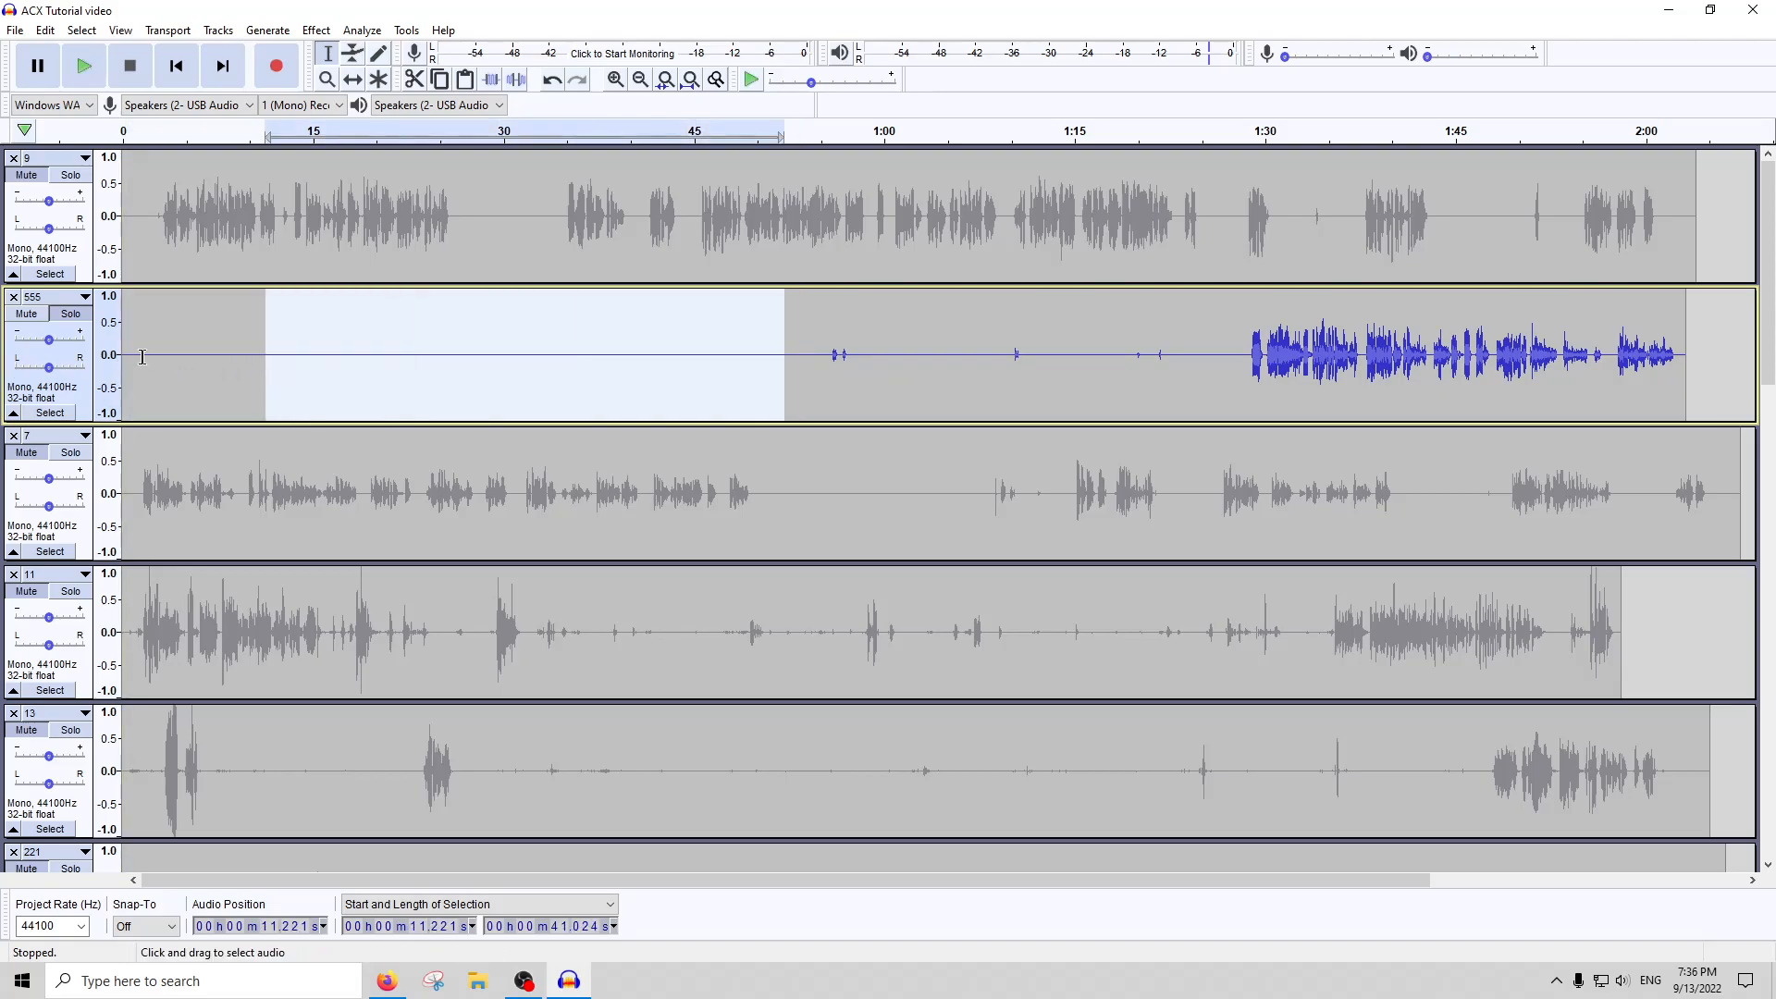
{"action": "key", "text": "ctrl+z"}
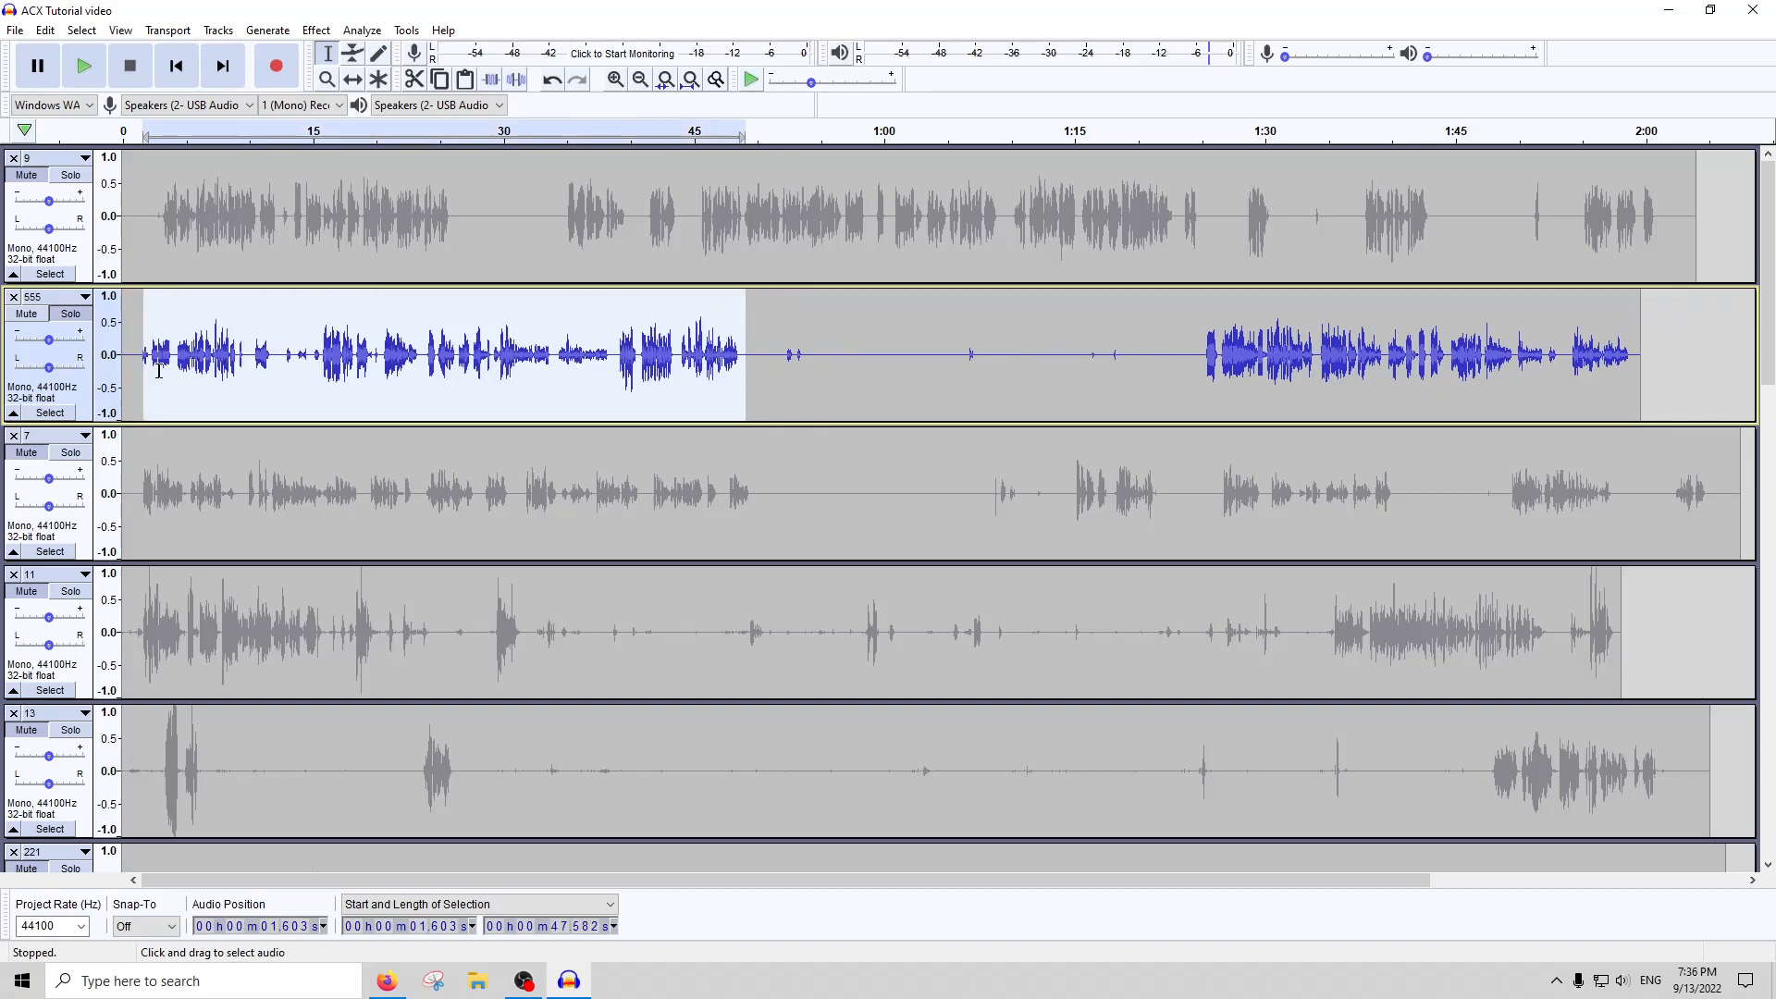
Copy the 0.802-second opening sound of track 555 from 1.312 seconds, and paste it at 0.729 seconds
{"action": "left_click_drag", "start_coordinate": [173, 368], "coordinate": [134, 372]}
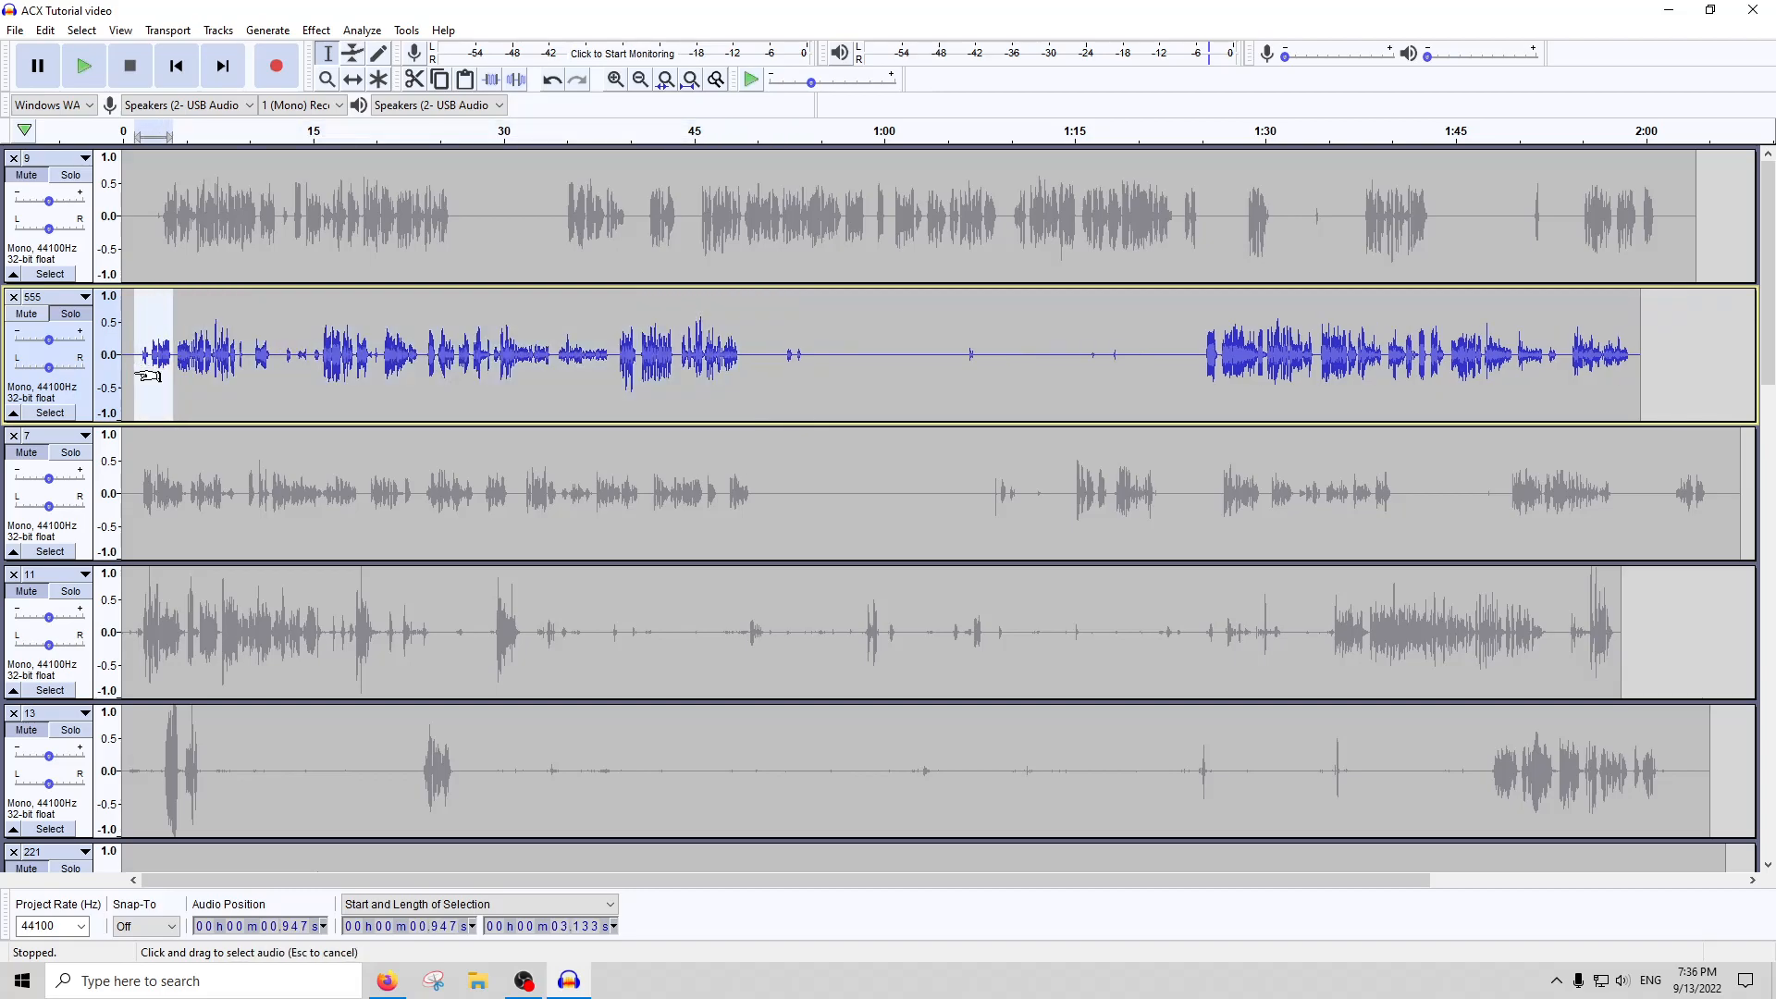
{"action": "left_click", "coordinate": [148, 367]}
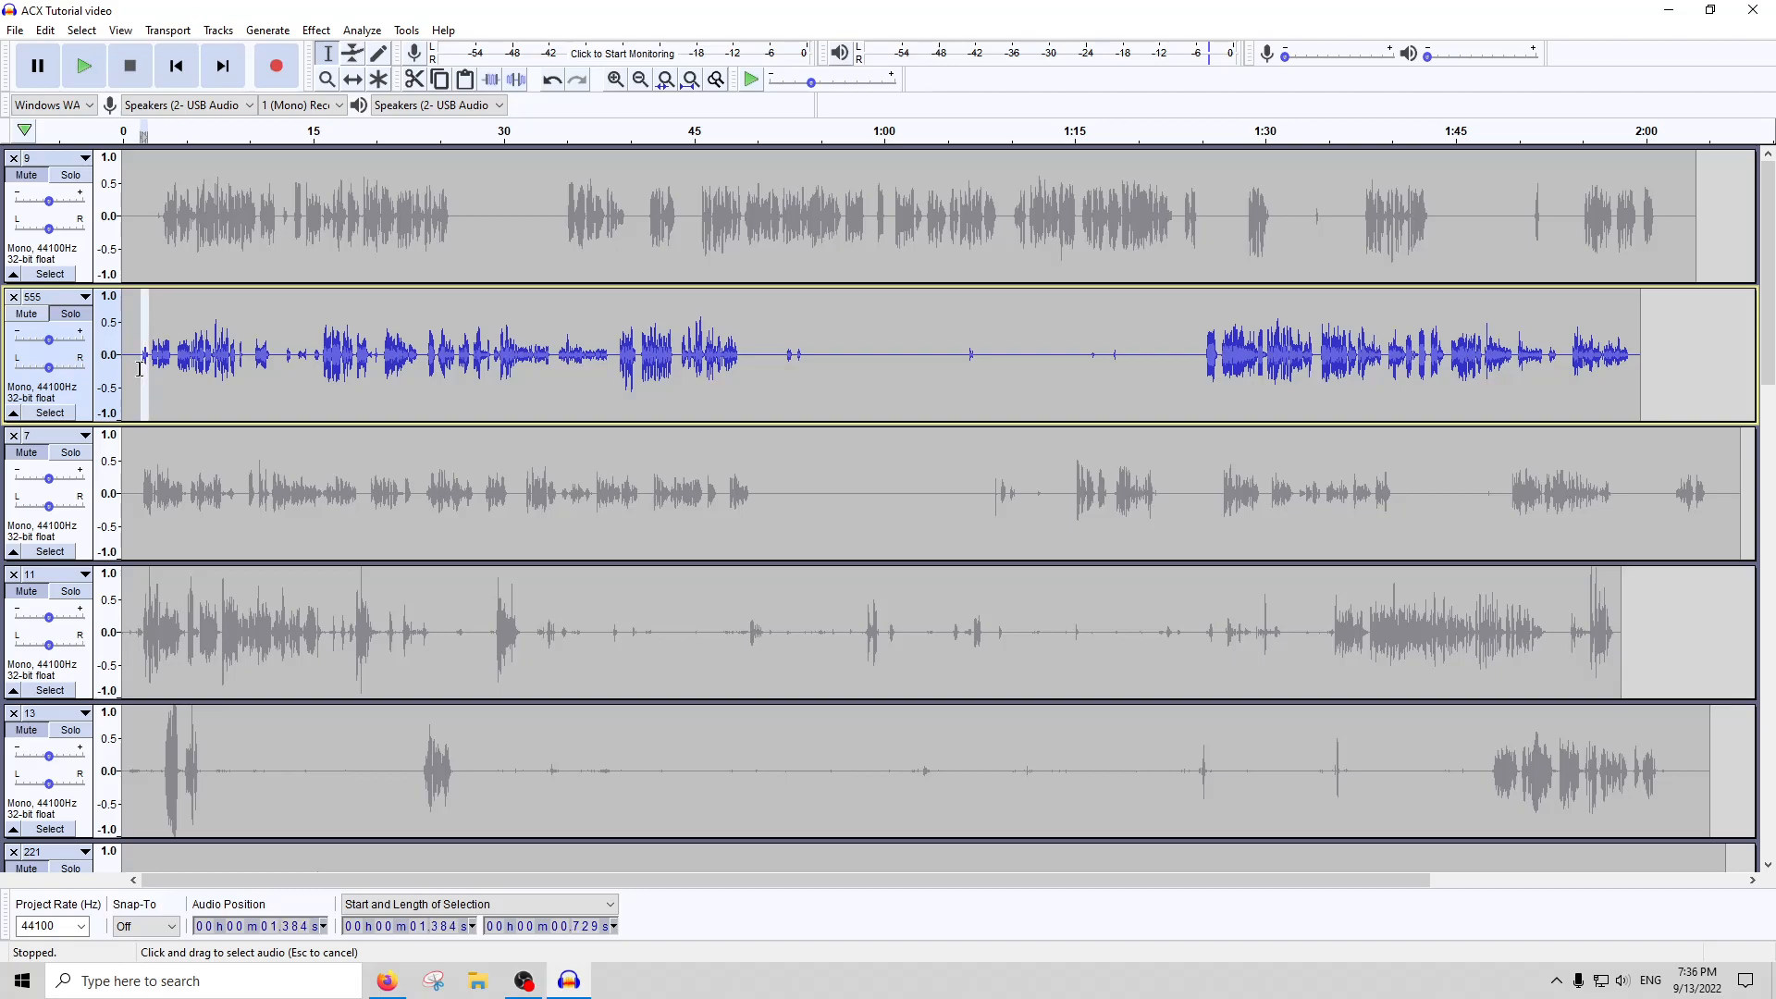
{"action": "key", "text": "ctrl+z"}
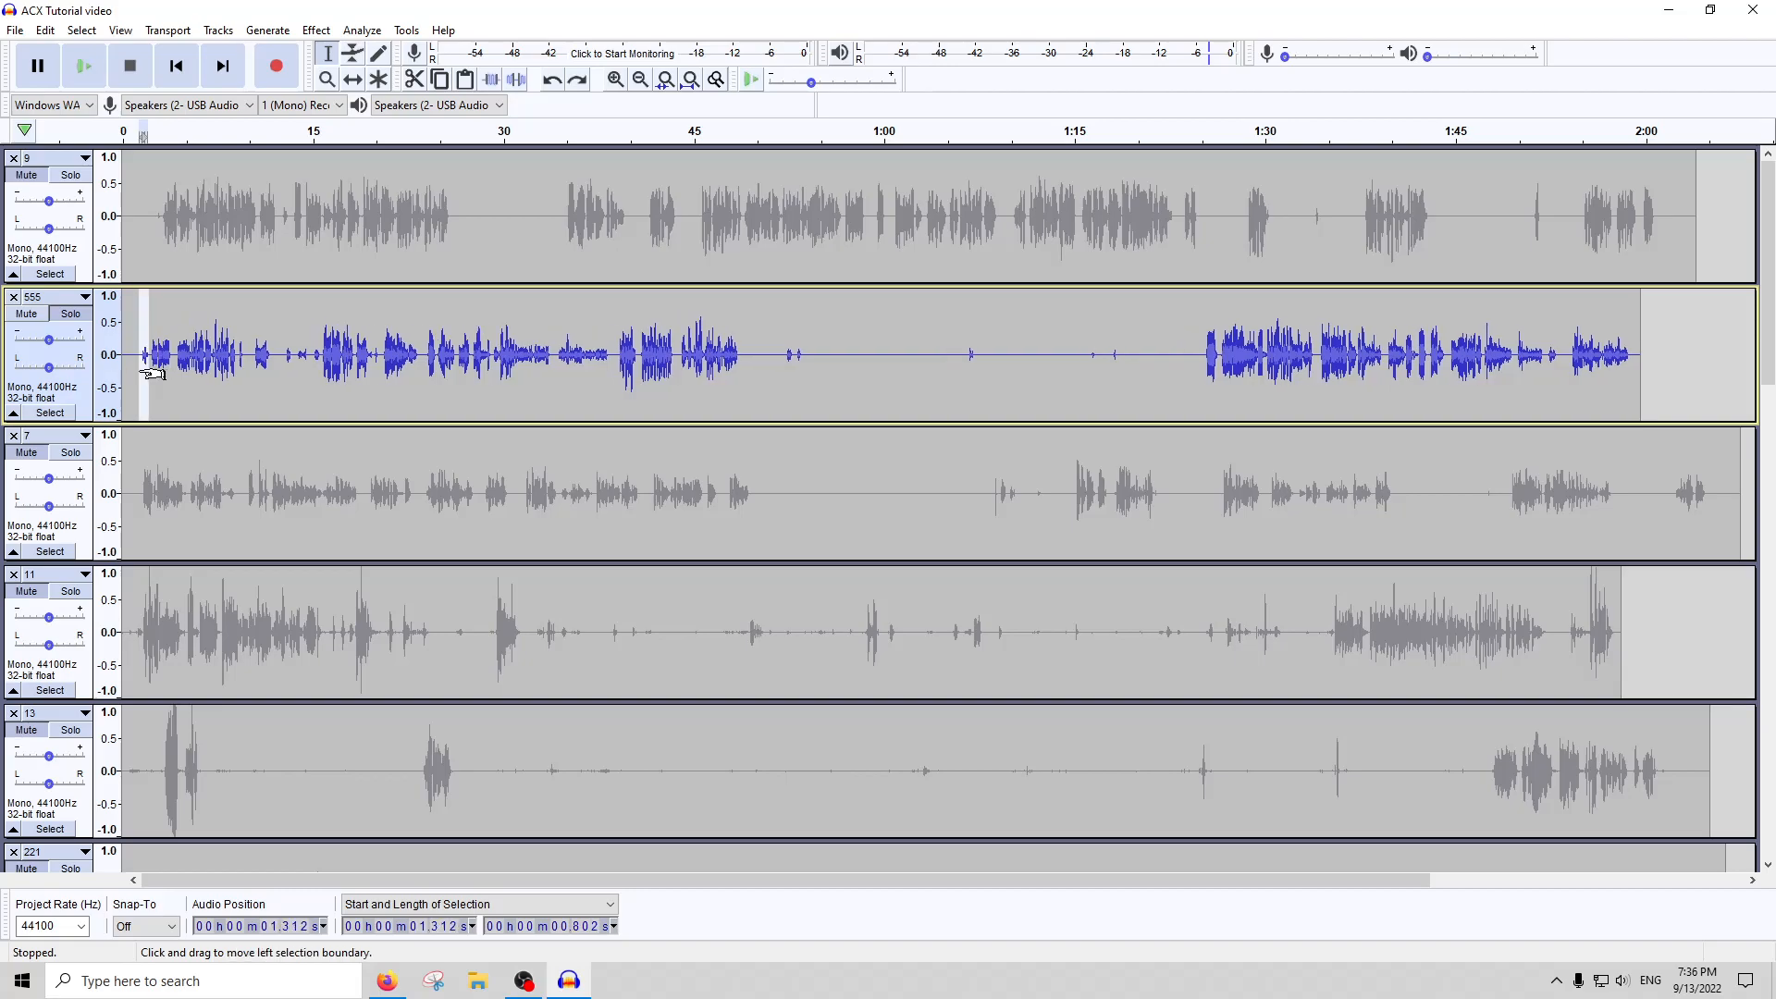
{"action": "left_click", "coordinate": [132, 368]}
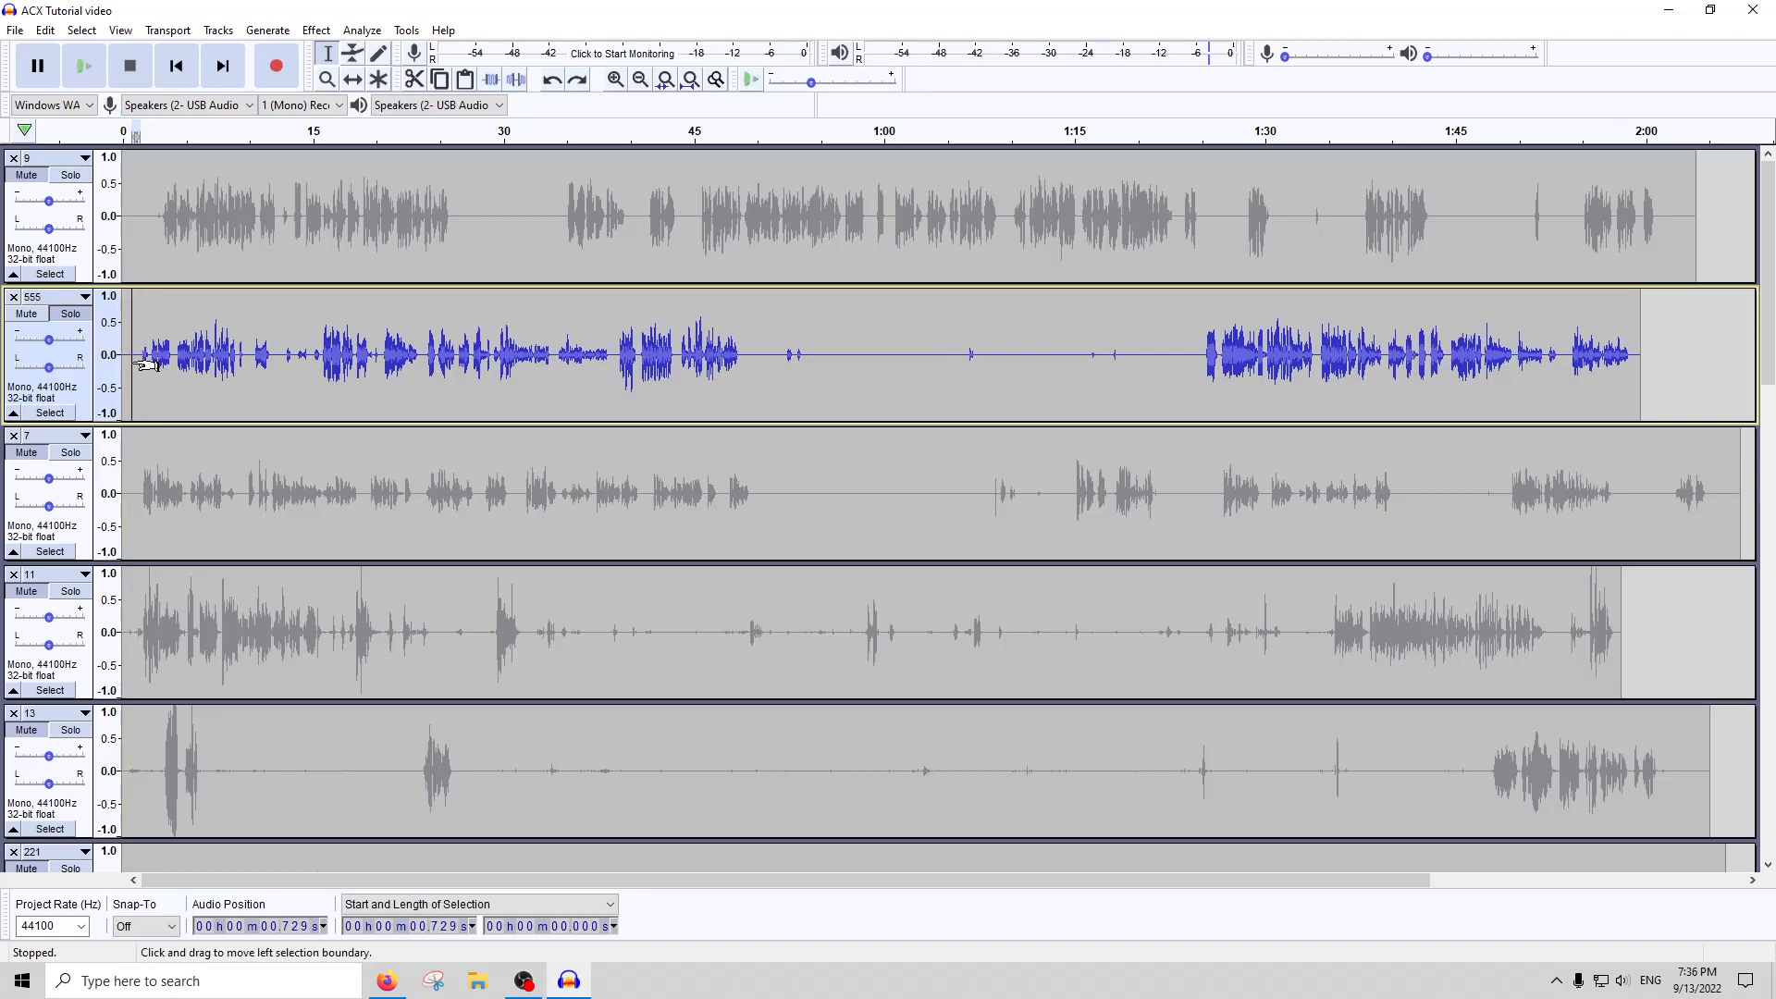
{"action": "key", "text": "ctrl+v"}
Select the whole of track 555, amplify it, and compress it with the existing effect settings
{"action": "double_click", "coordinate": [190, 363]}
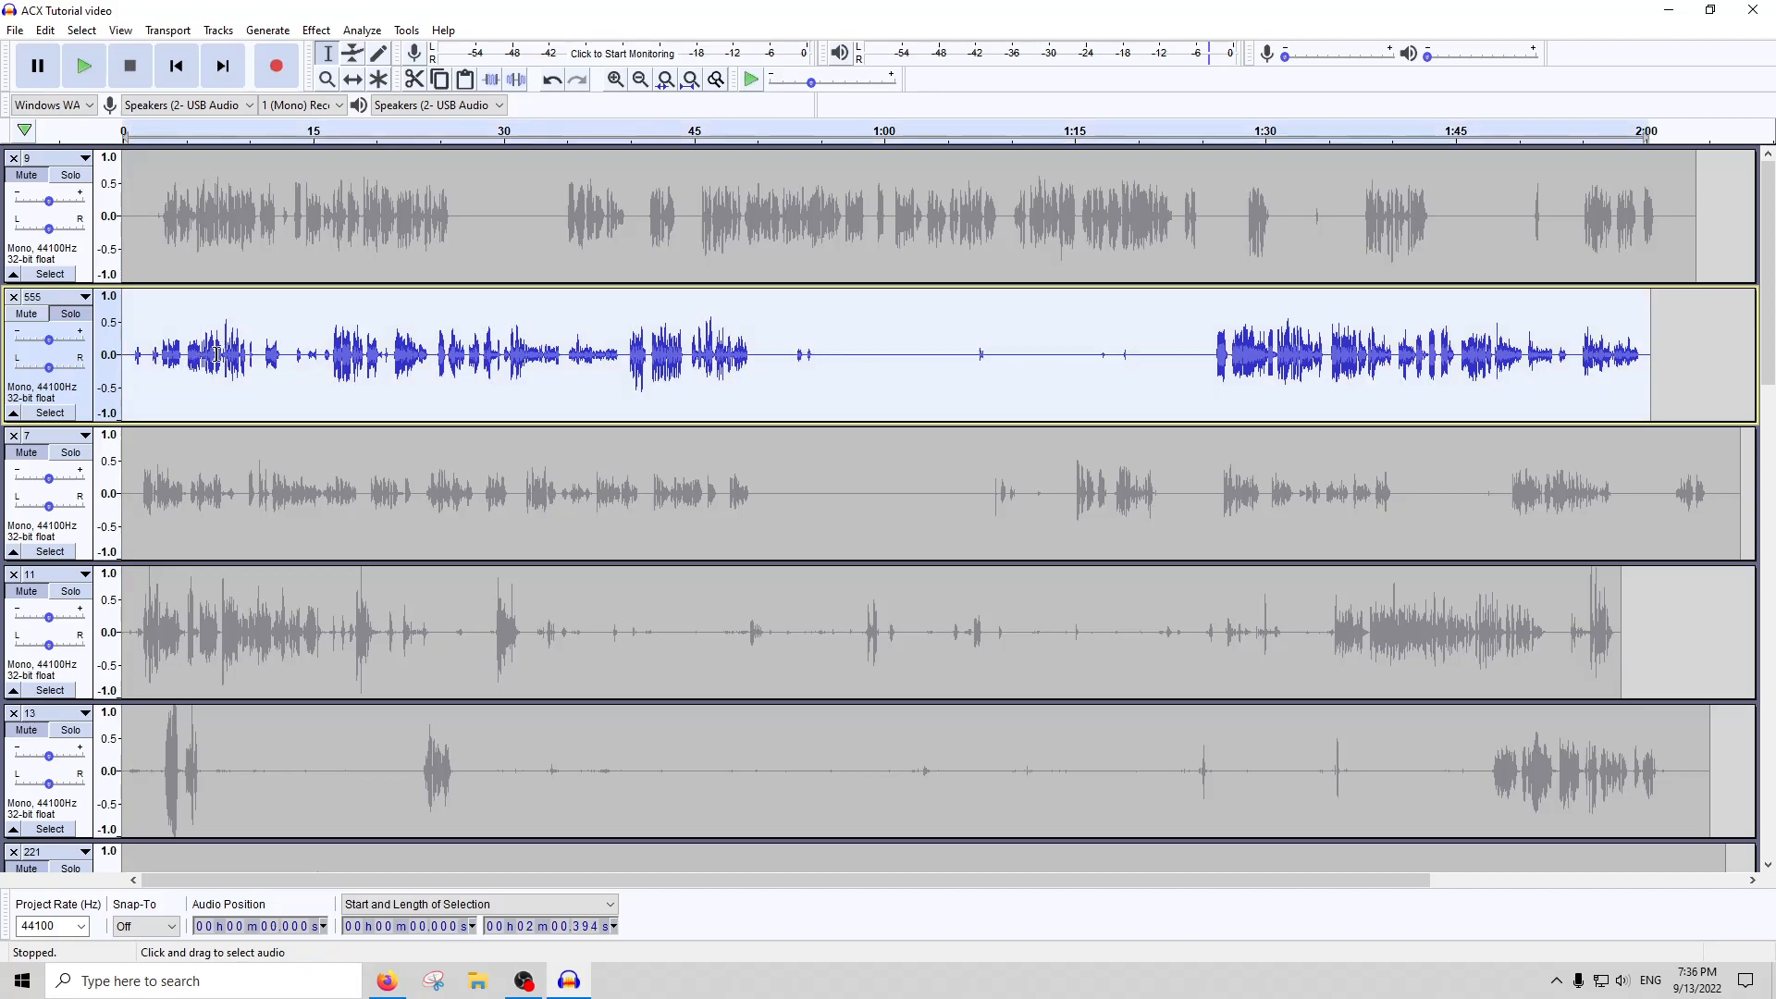
{"action": "left_click", "coordinate": [317, 30]}
{"action": "left_click", "coordinate": [352, 102]}
{"action": "key", "text": "Escape"}
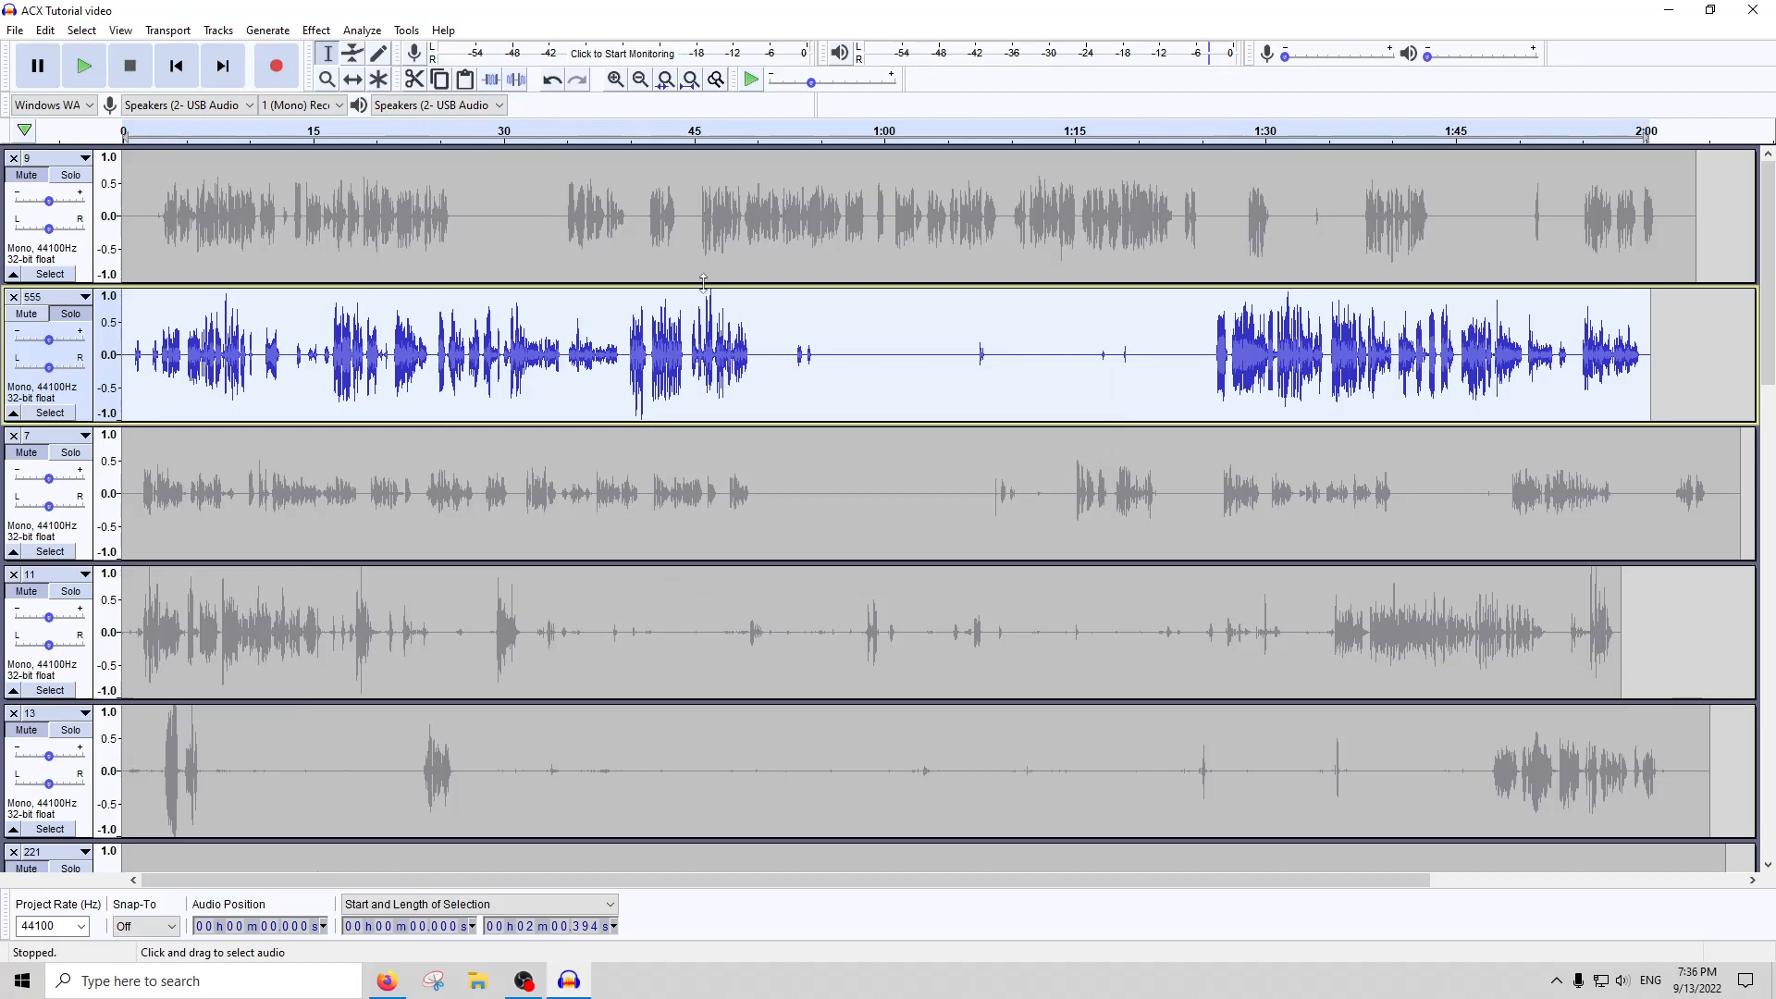
{"action": "left_click", "coordinate": [316, 30]}
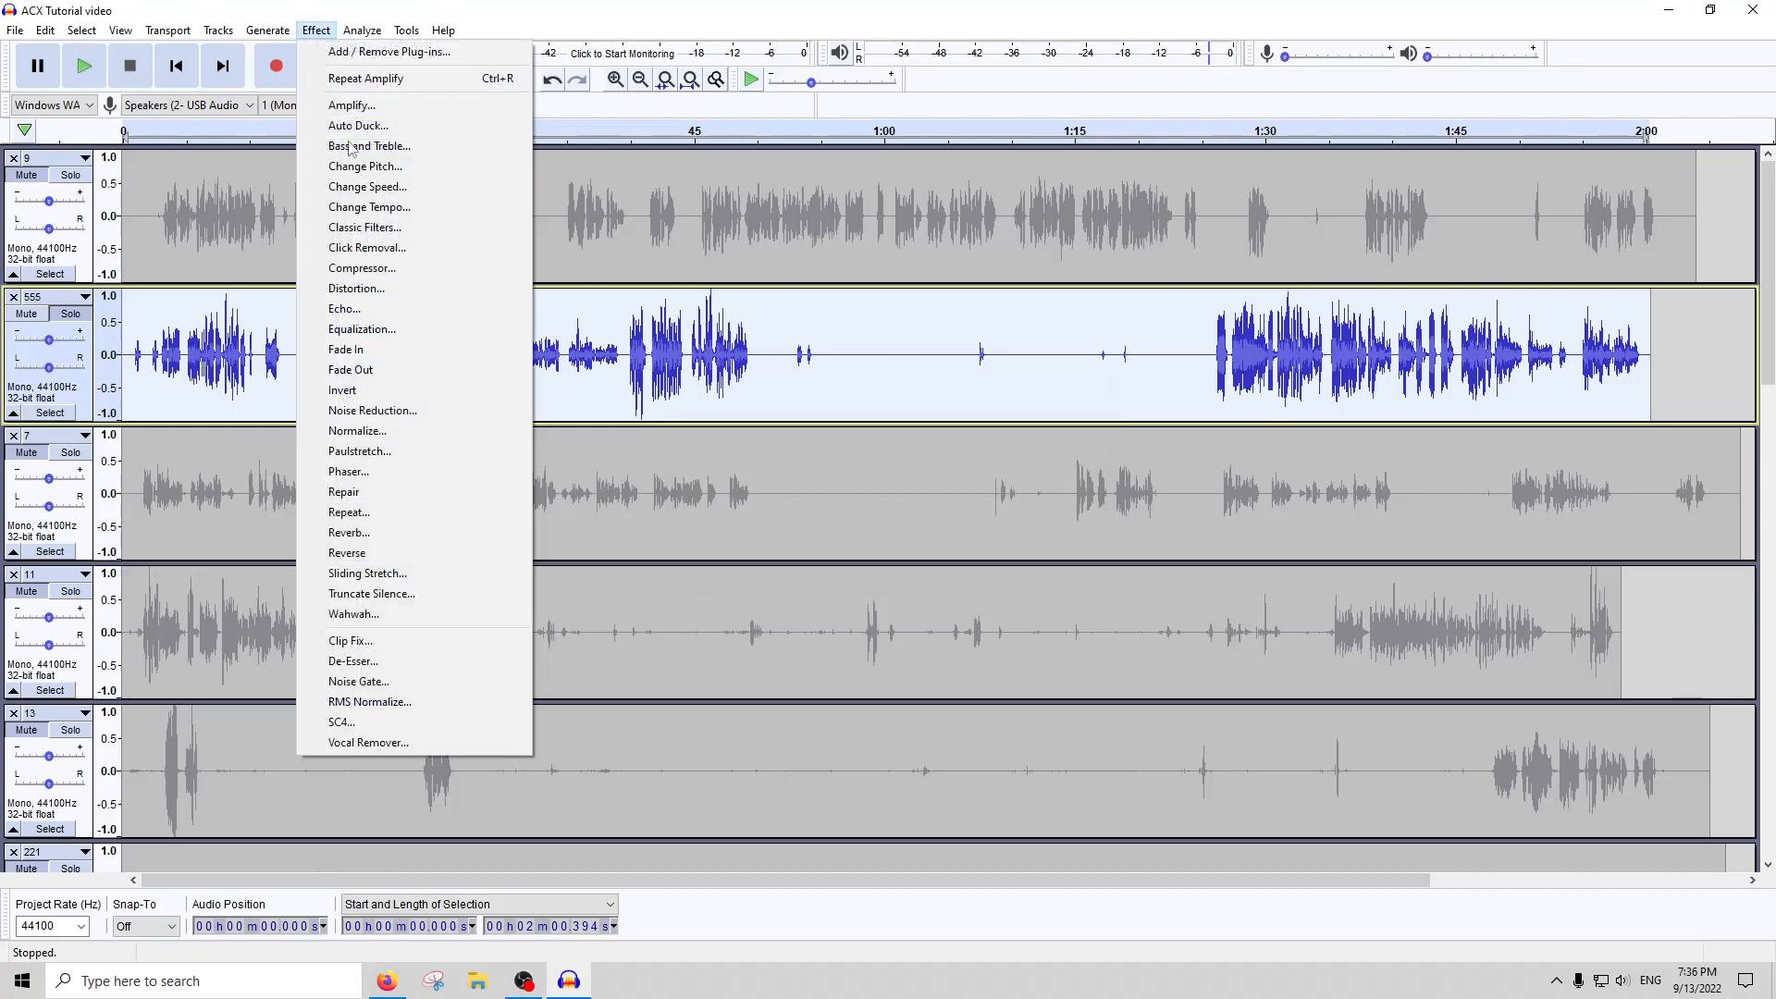
{"action": "left_click", "coordinate": [344, 265]}
{"action": "key", "text": "Escape"}
Amplify and compress the whole of track 555 a second time
{"action": "left_click", "coordinate": [270, 30]}
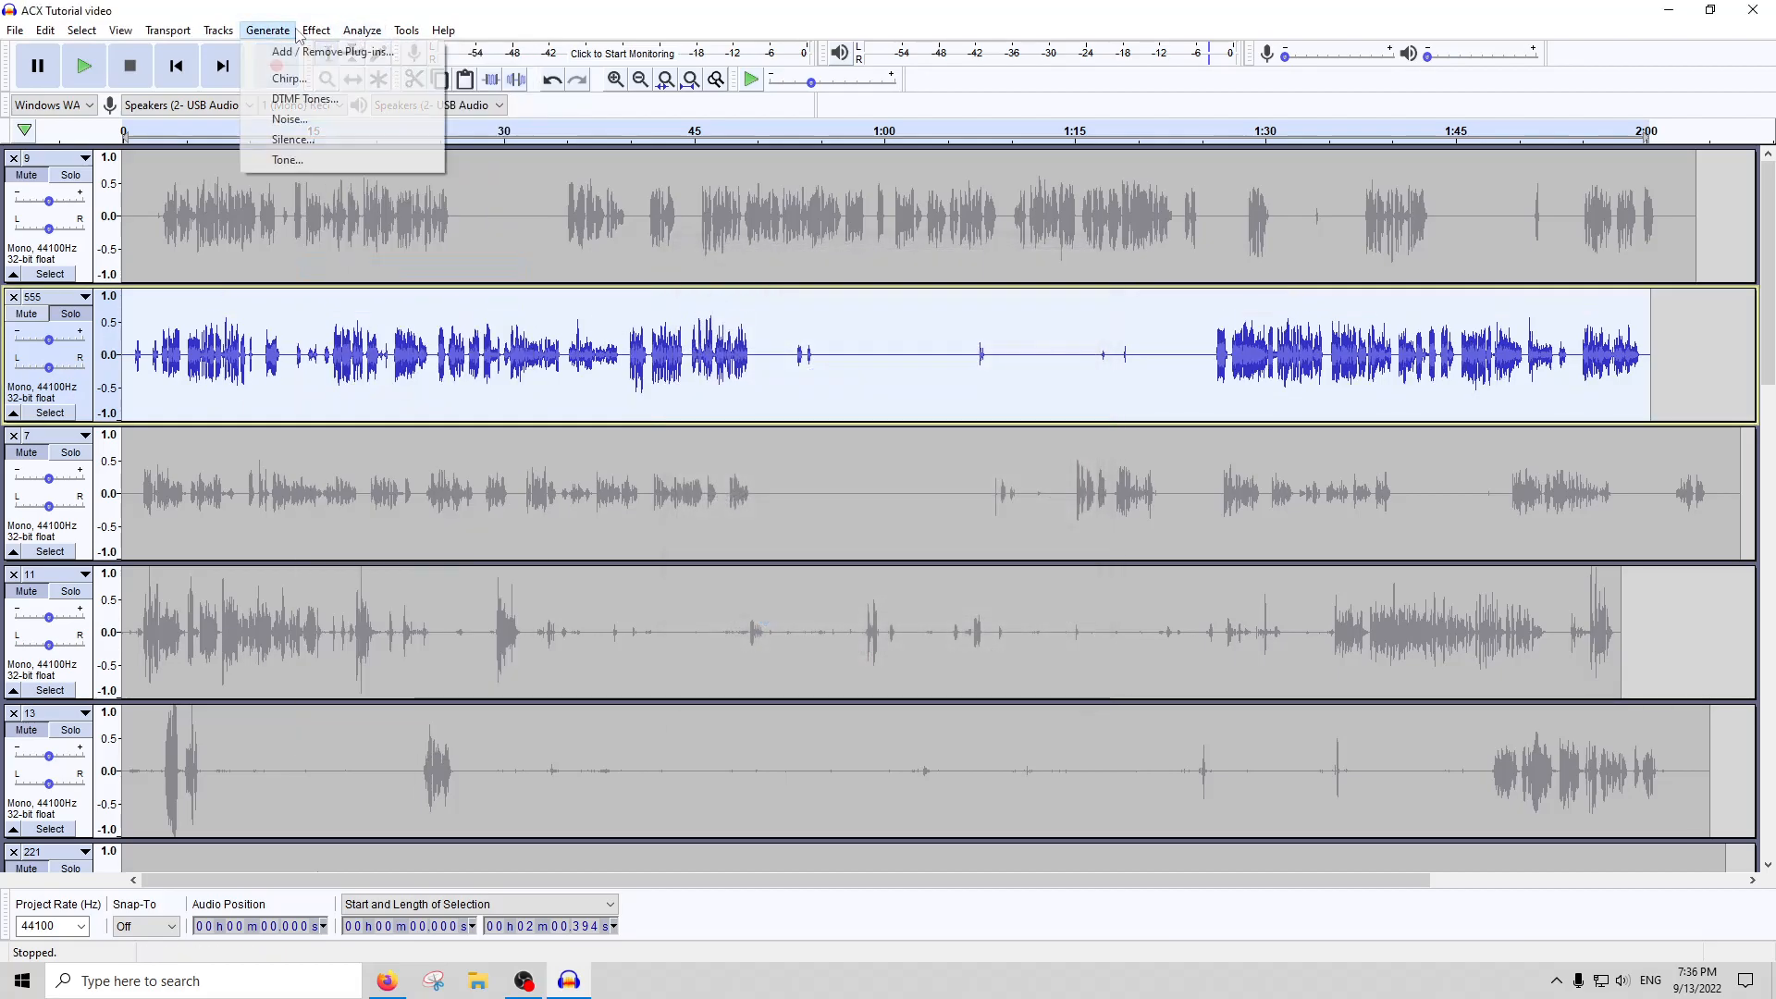
{"action": "mouse_move", "coordinate": [314, 31]}
{"action": "left_click", "coordinate": [332, 114]}
{"action": "key", "text": "Return"}
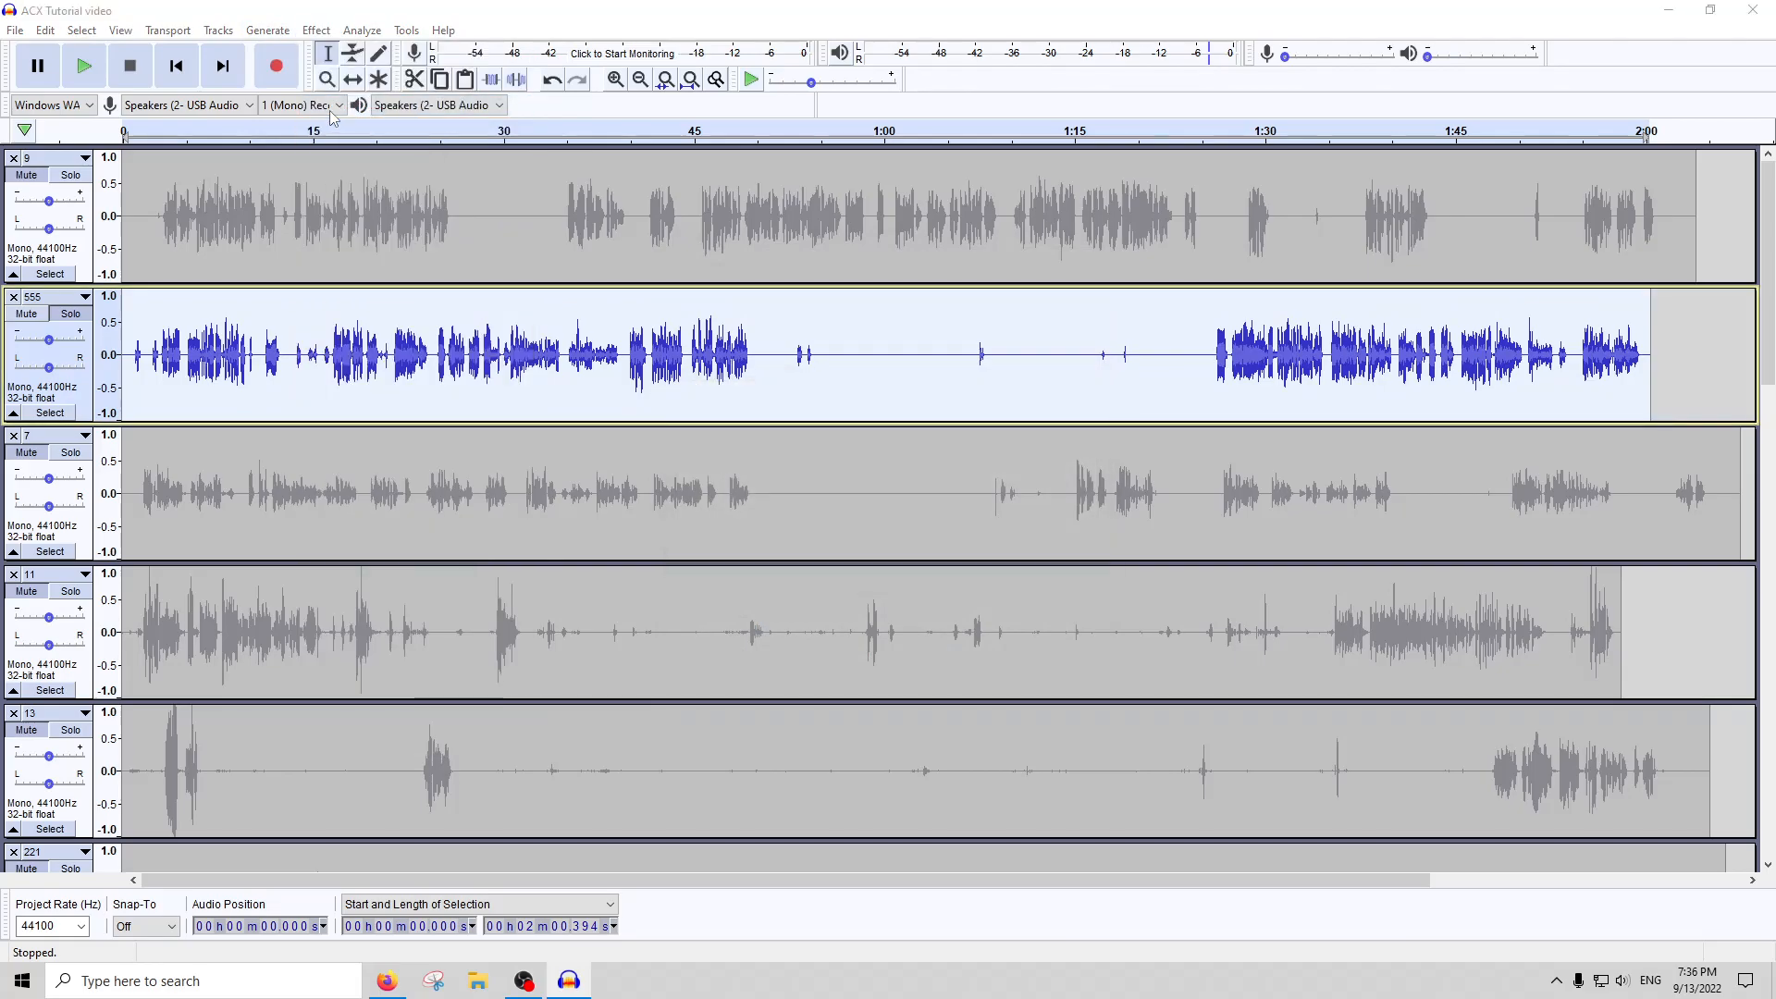
{"action": "left_click", "coordinate": [329, 31]}
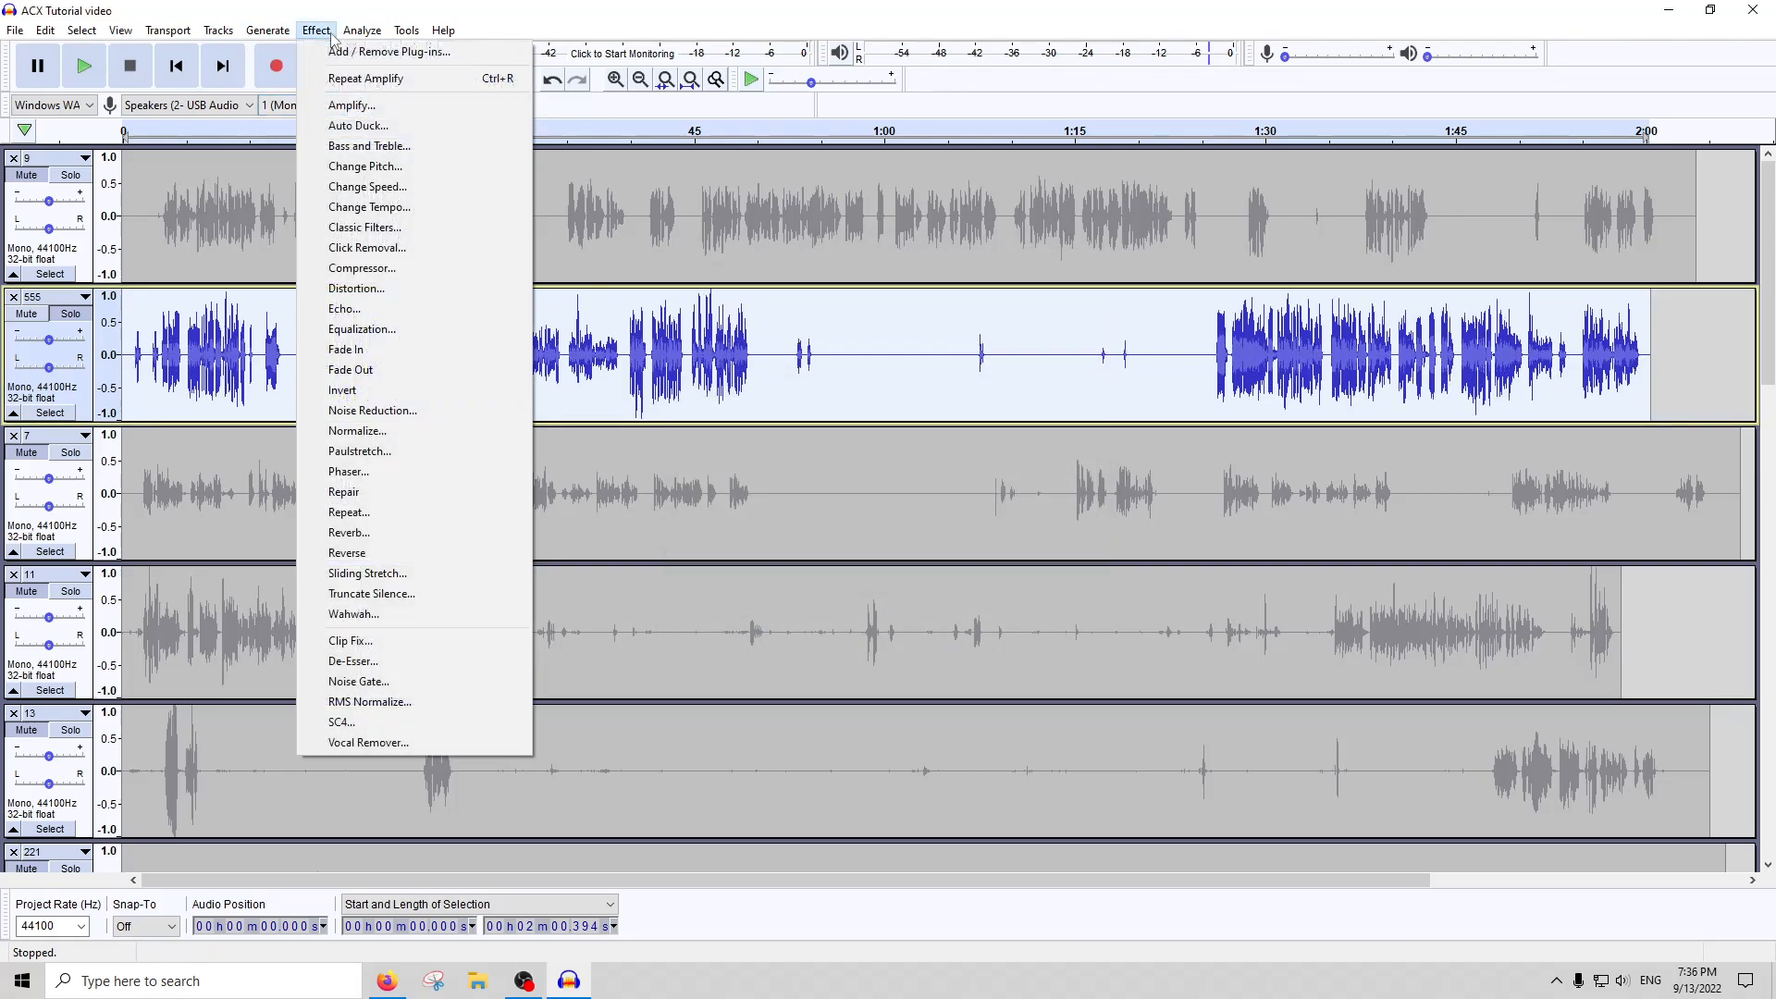
{"action": "left_click", "coordinate": [363, 268]}
{"action": "key", "text": "Return"}
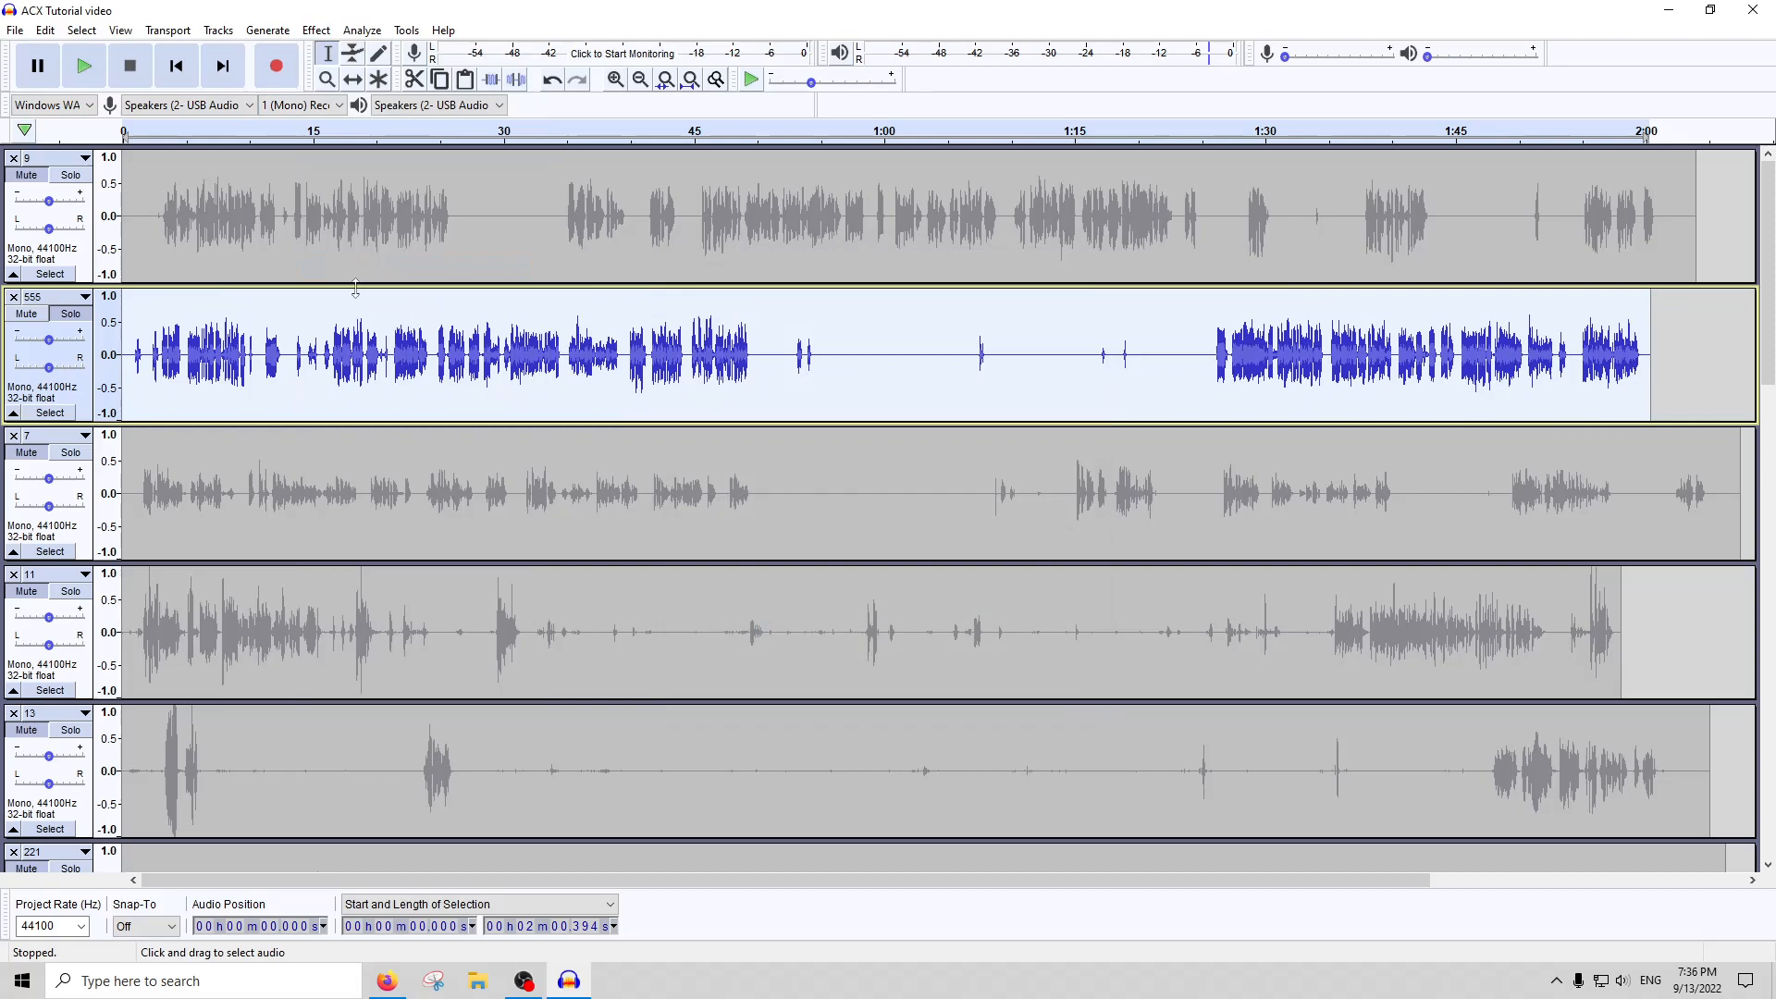
Reselect all of track 555, and run one more round of Amplify and Compressor on it
{"action": "left_click_drag", "start_coordinate": [389, 450], "coordinate": [505, 419]}
{"action": "double_click", "coordinate": [737, 366]}
{"action": "left_click", "coordinate": [317, 30]}
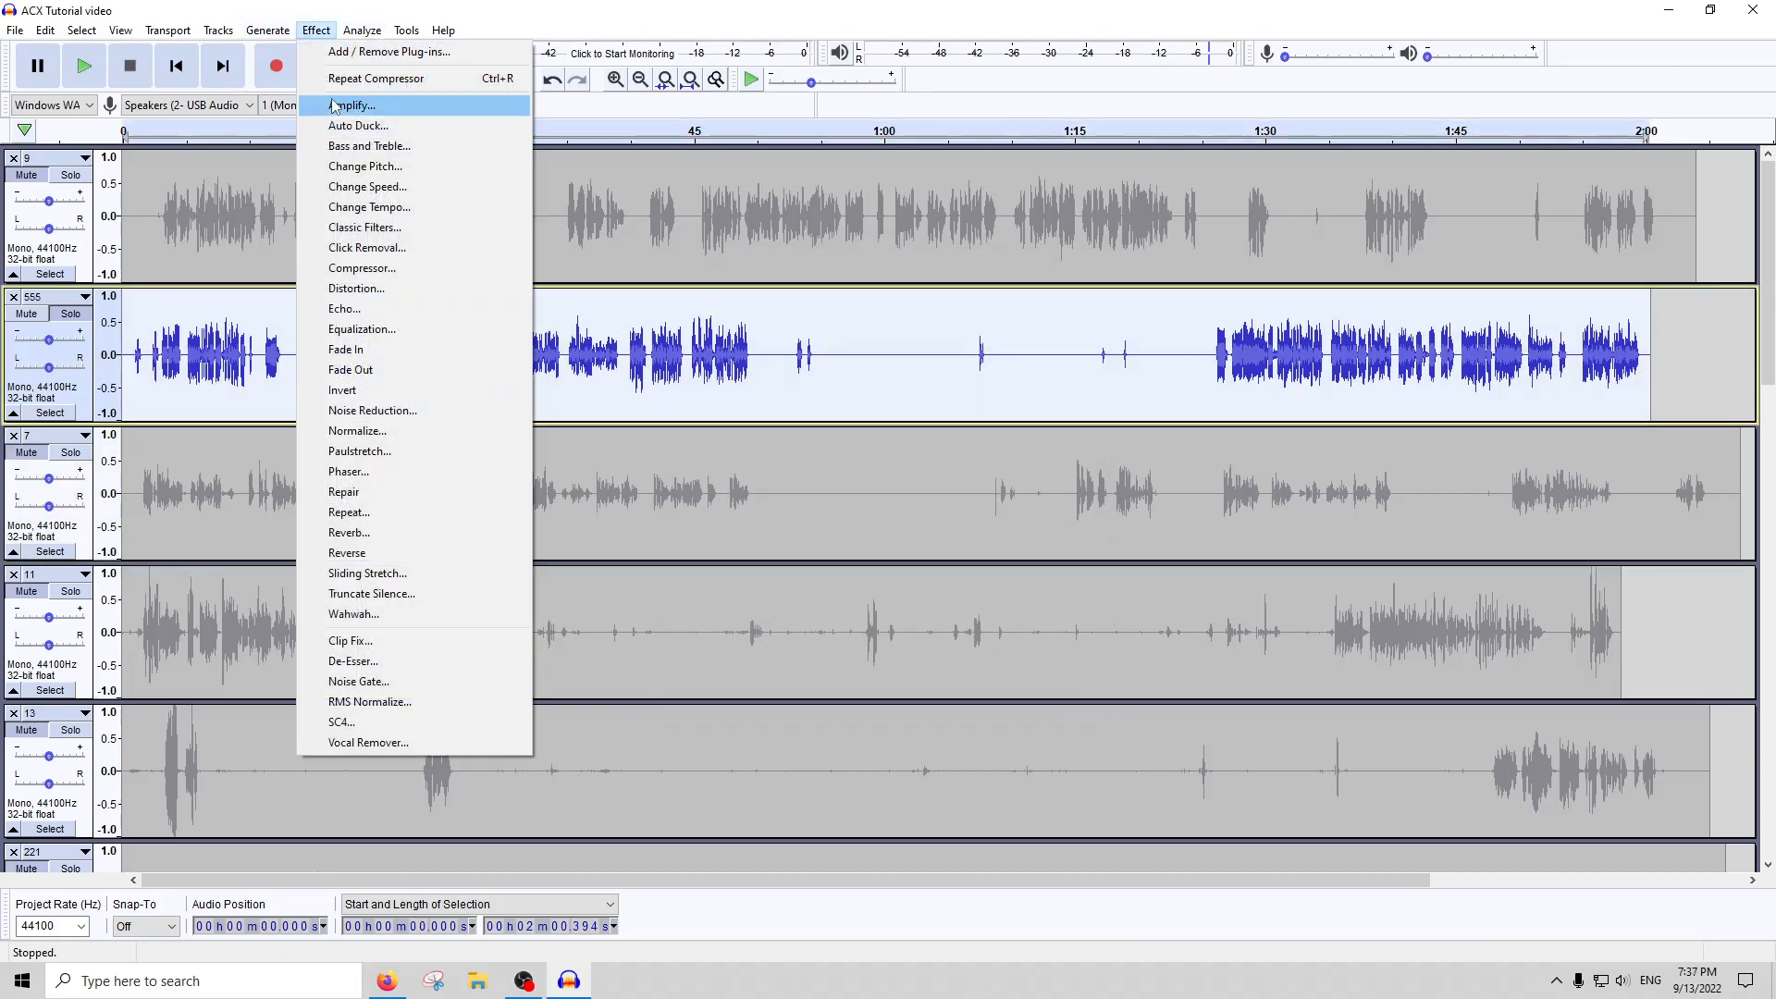
{"action": "left_click", "coordinate": [336, 109]}
{"action": "key", "text": "Return"}
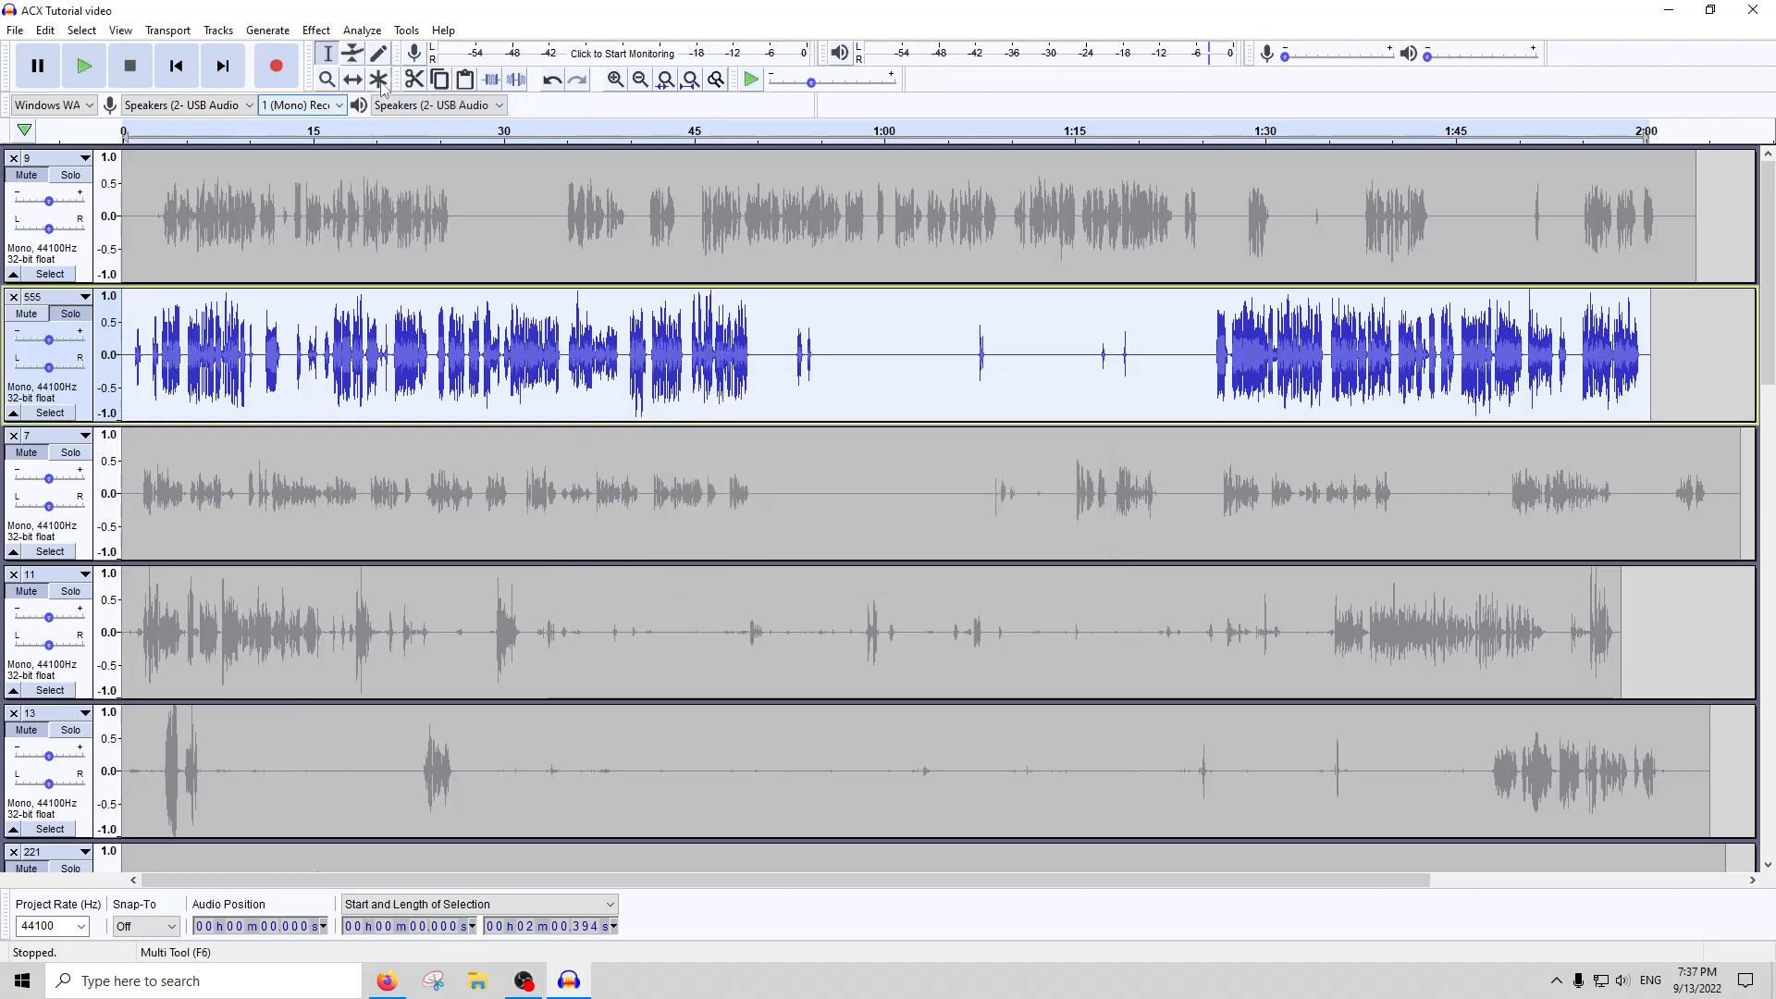
{"action": "left_click", "coordinate": [319, 30]}
{"action": "left_click", "coordinate": [397, 279]}
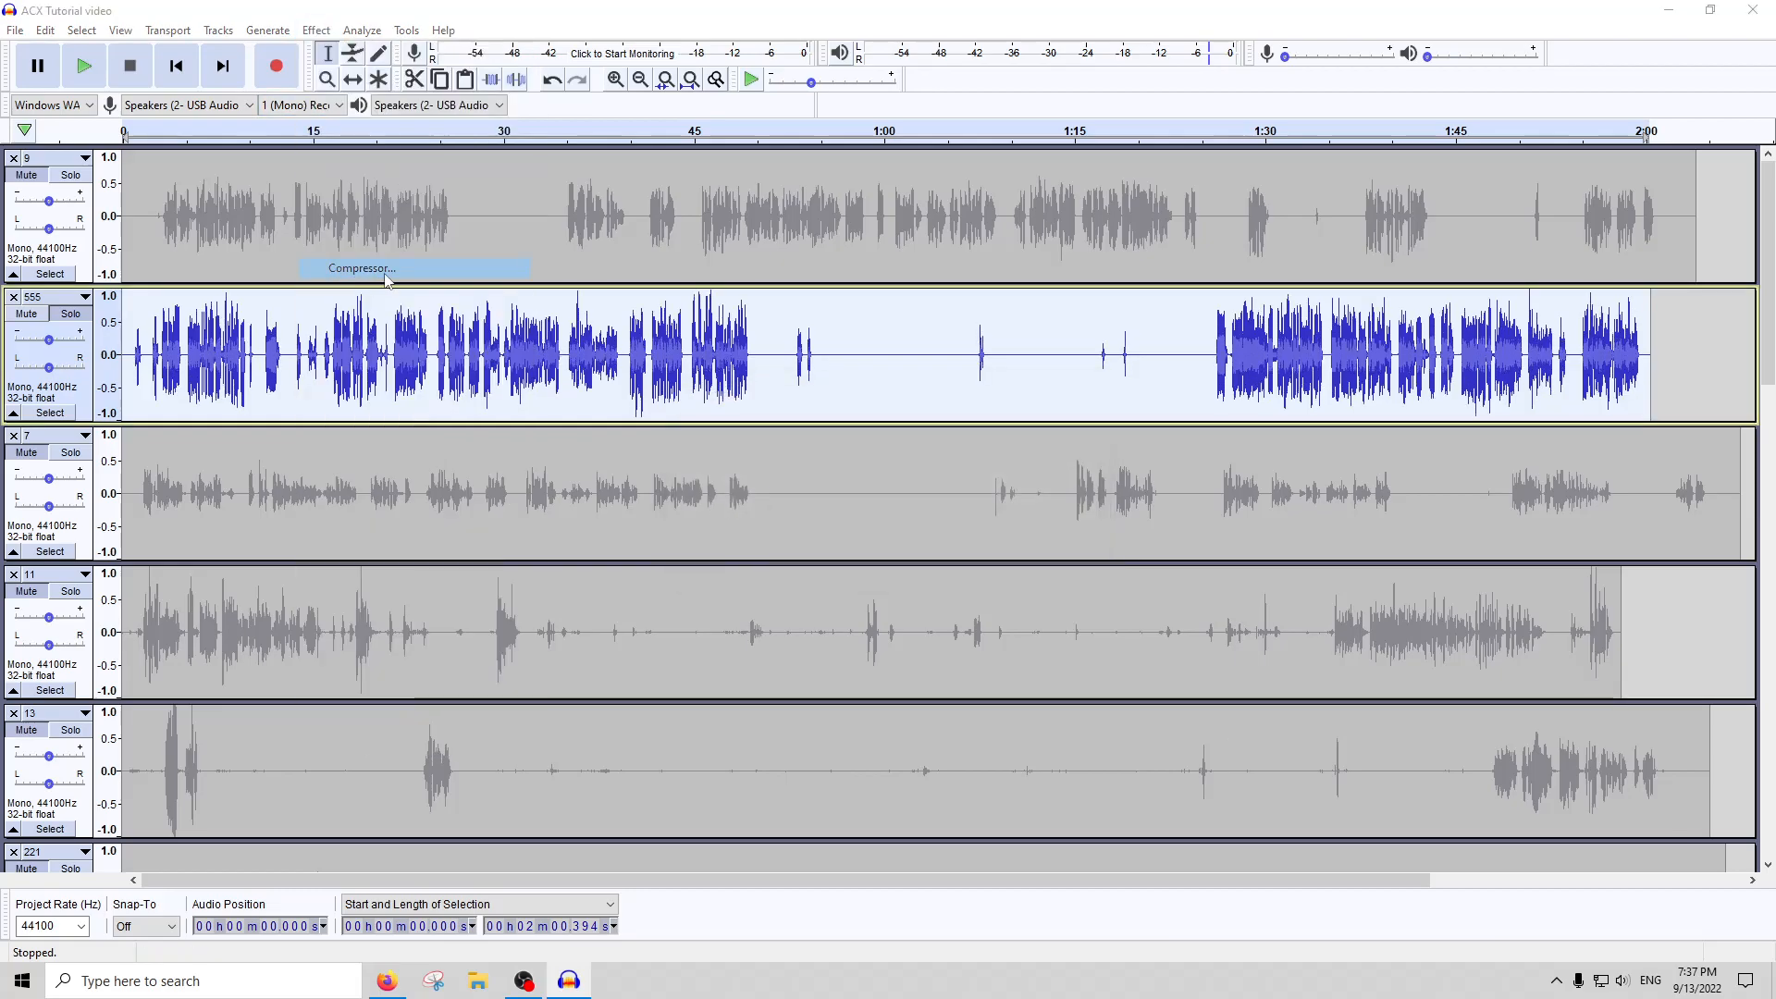
{"action": "key", "text": "Return"}
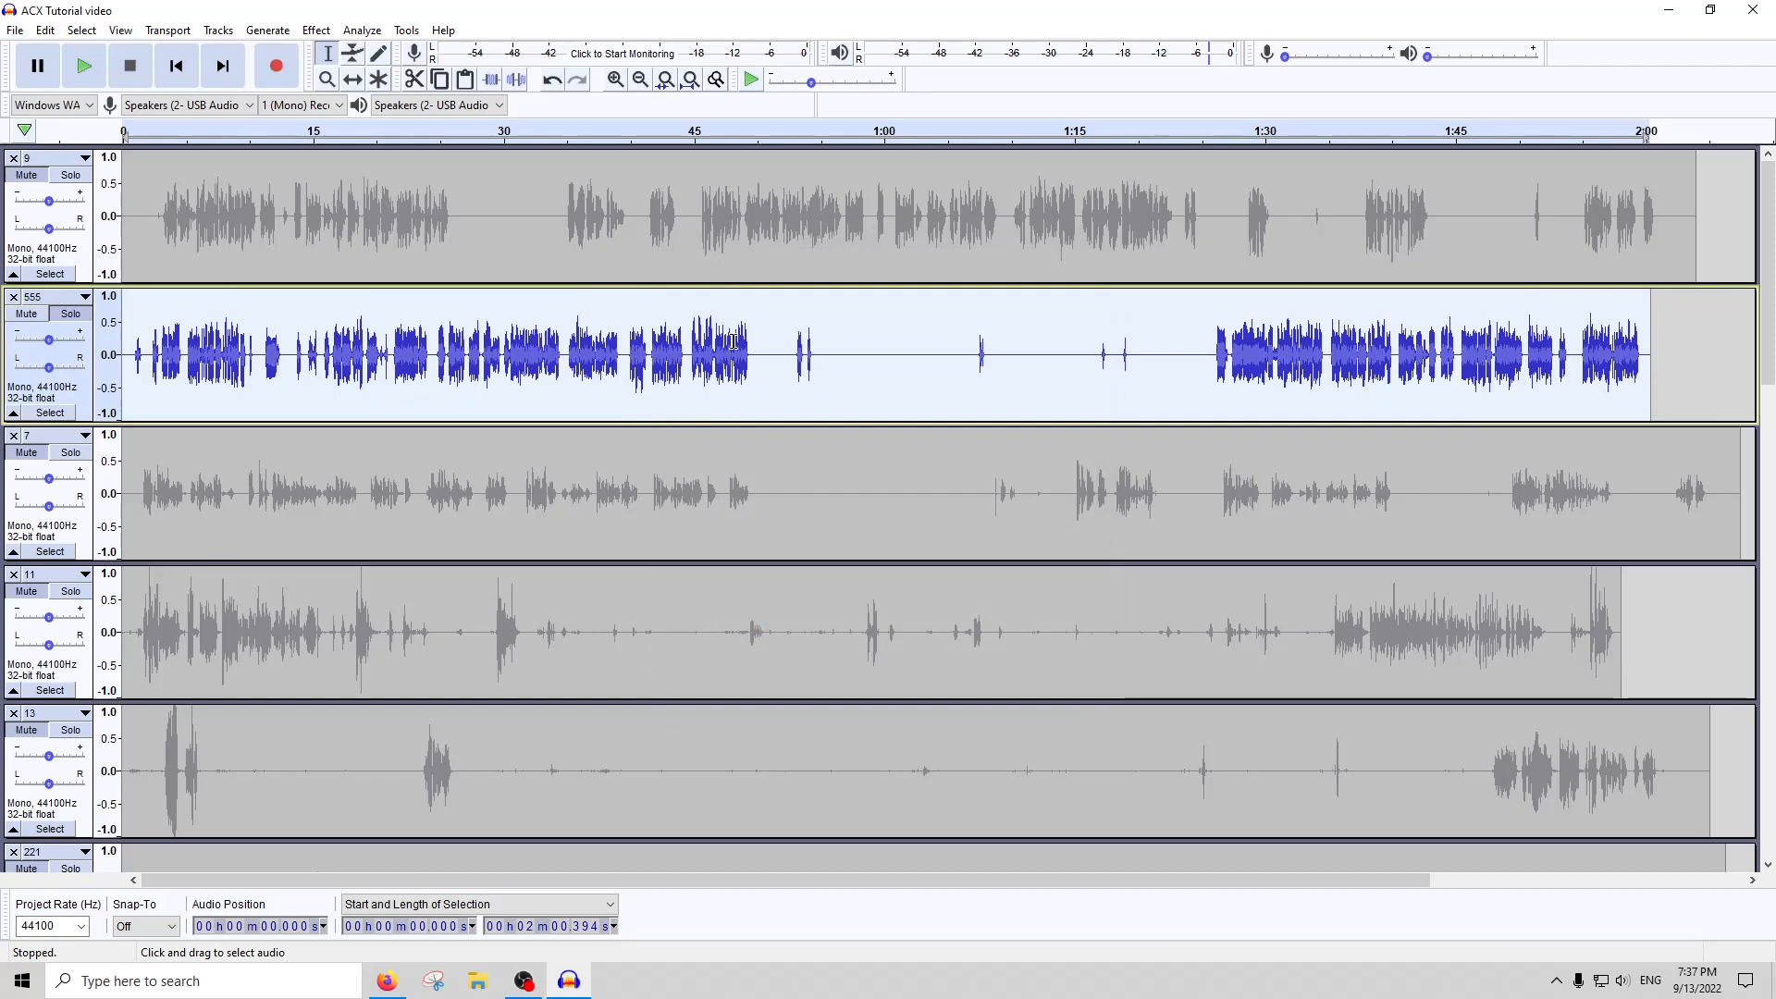
Play the opening of track 555 from about 0.95 seconds, and stop the playback
{"action": "left_click", "coordinate": [137, 361]}
{"action": "scroll", "coordinate": [148, 363], "scroll_direction": "up", "scroll_amount": 5, "text": "ctrl"}
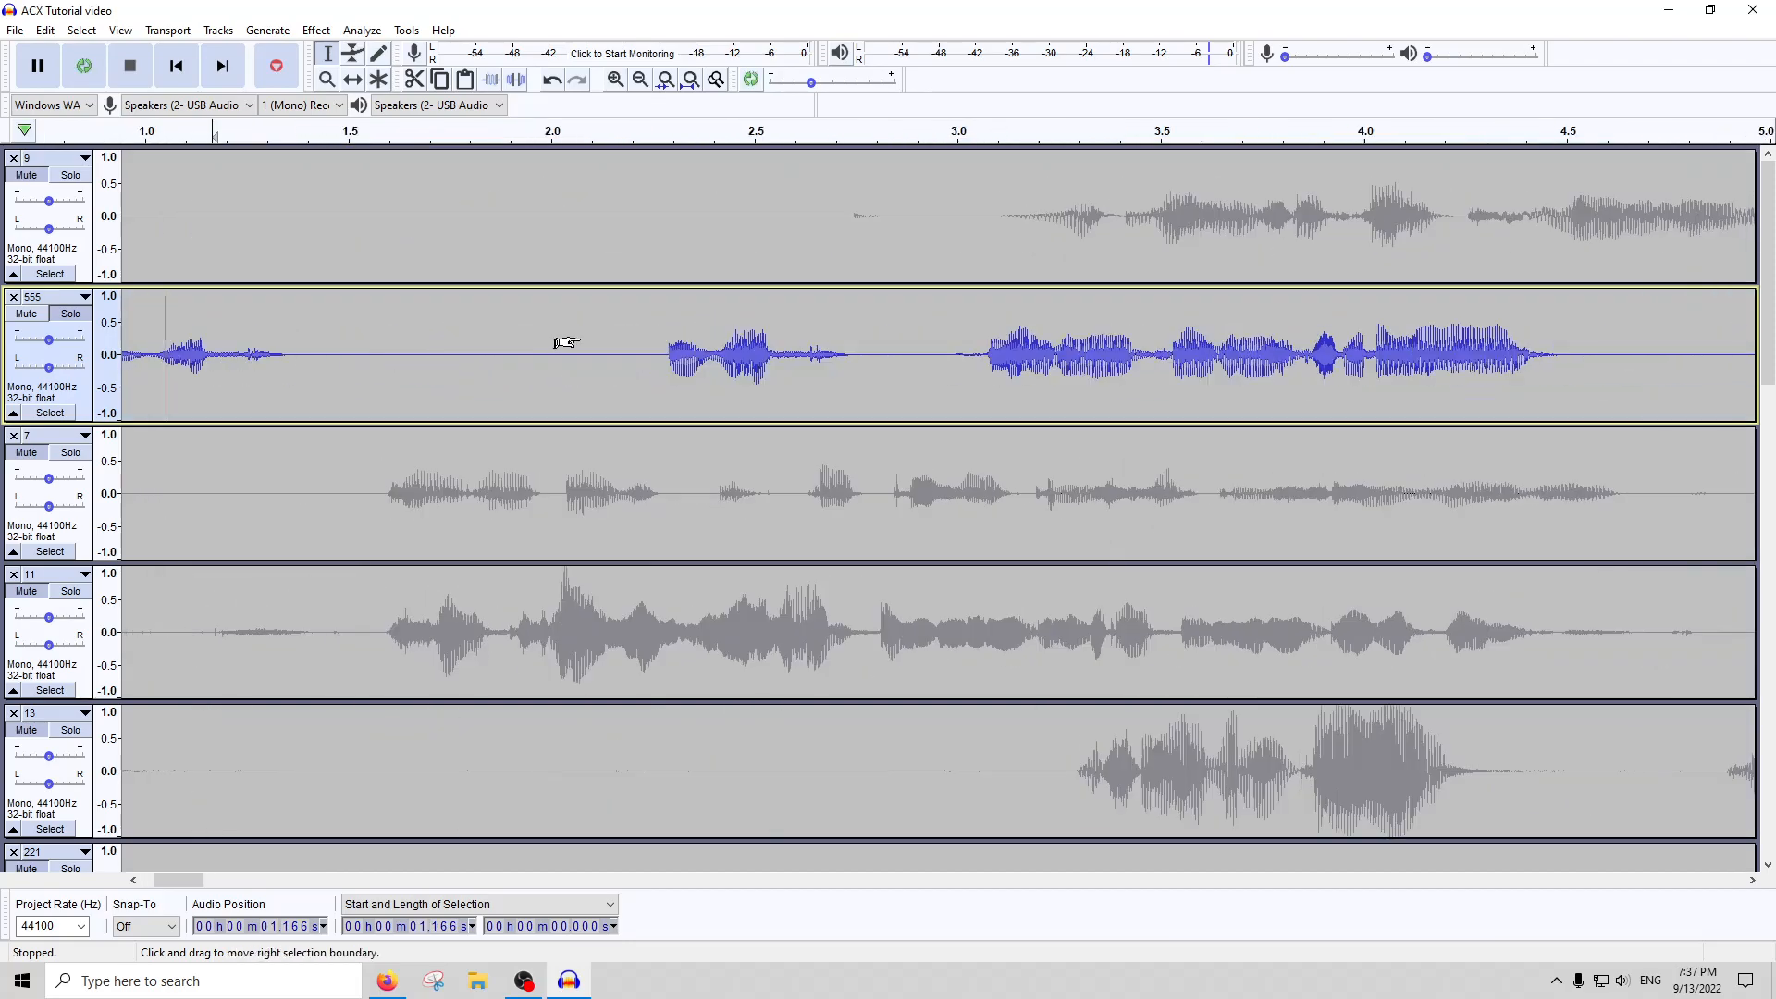
{"action": "scroll", "coordinate": [566, 343], "scroll_direction": "left", "scroll_amount": 3}
{"action": "left_click", "coordinate": [265, 129]}
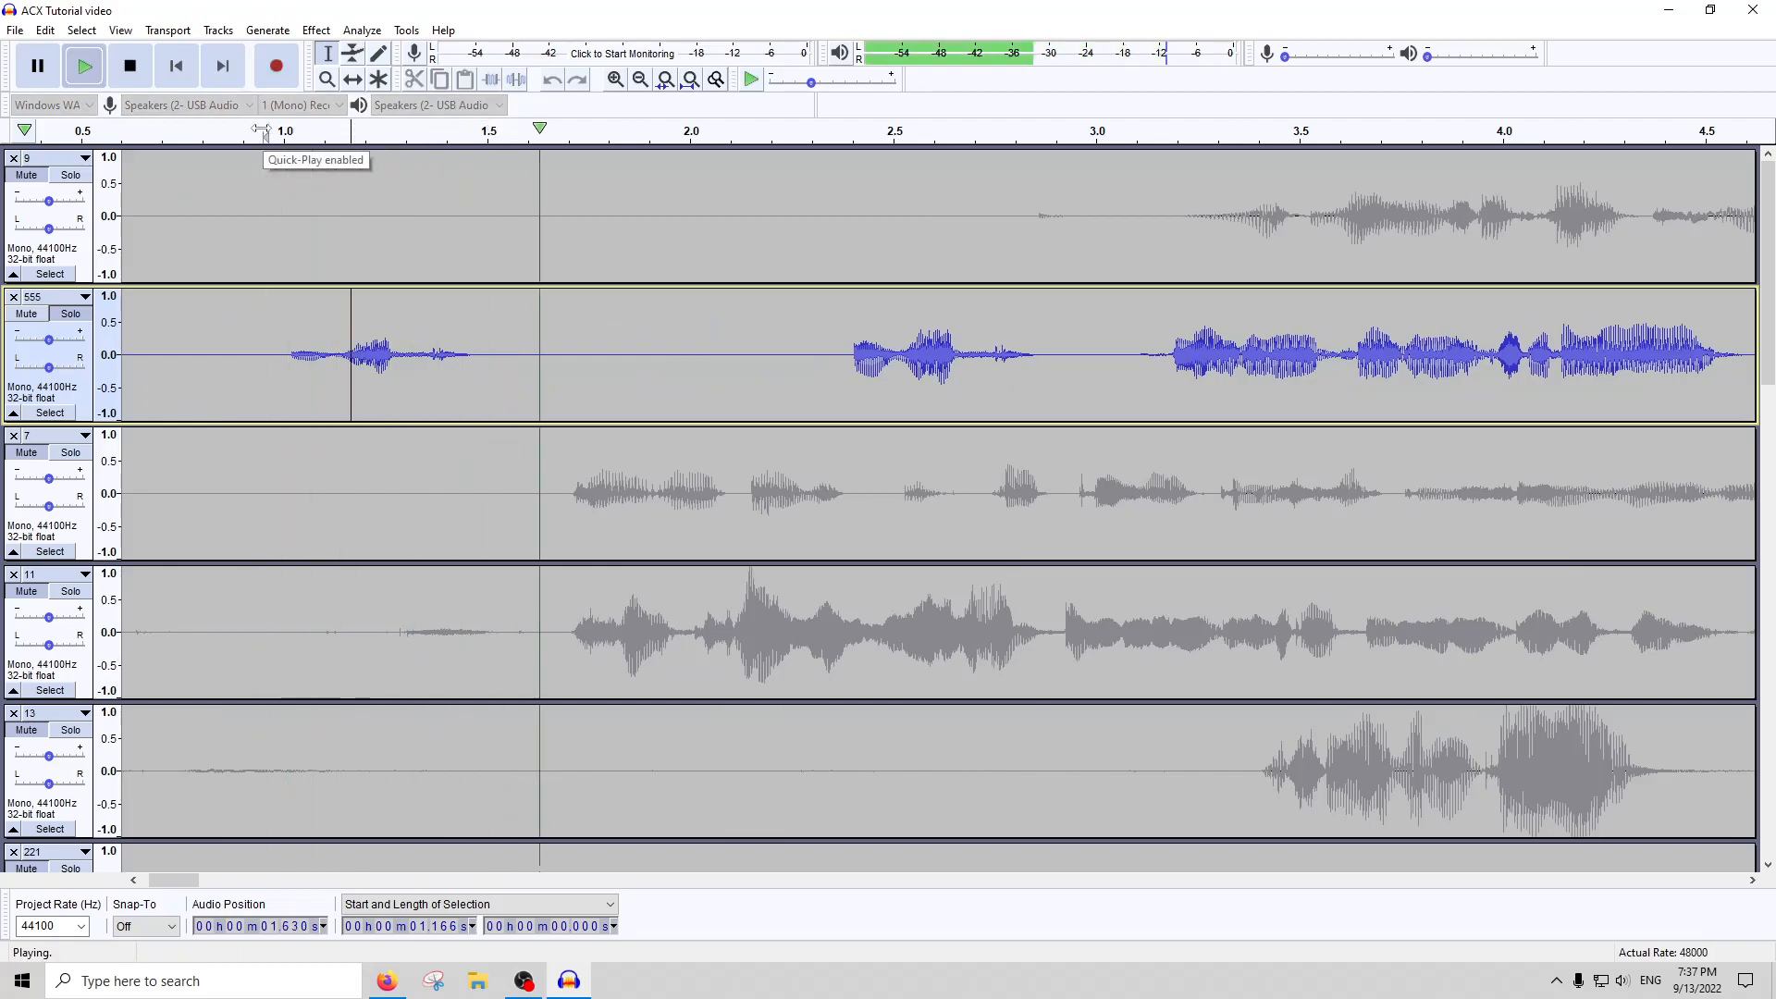
{"action": "key", "text": "space"}
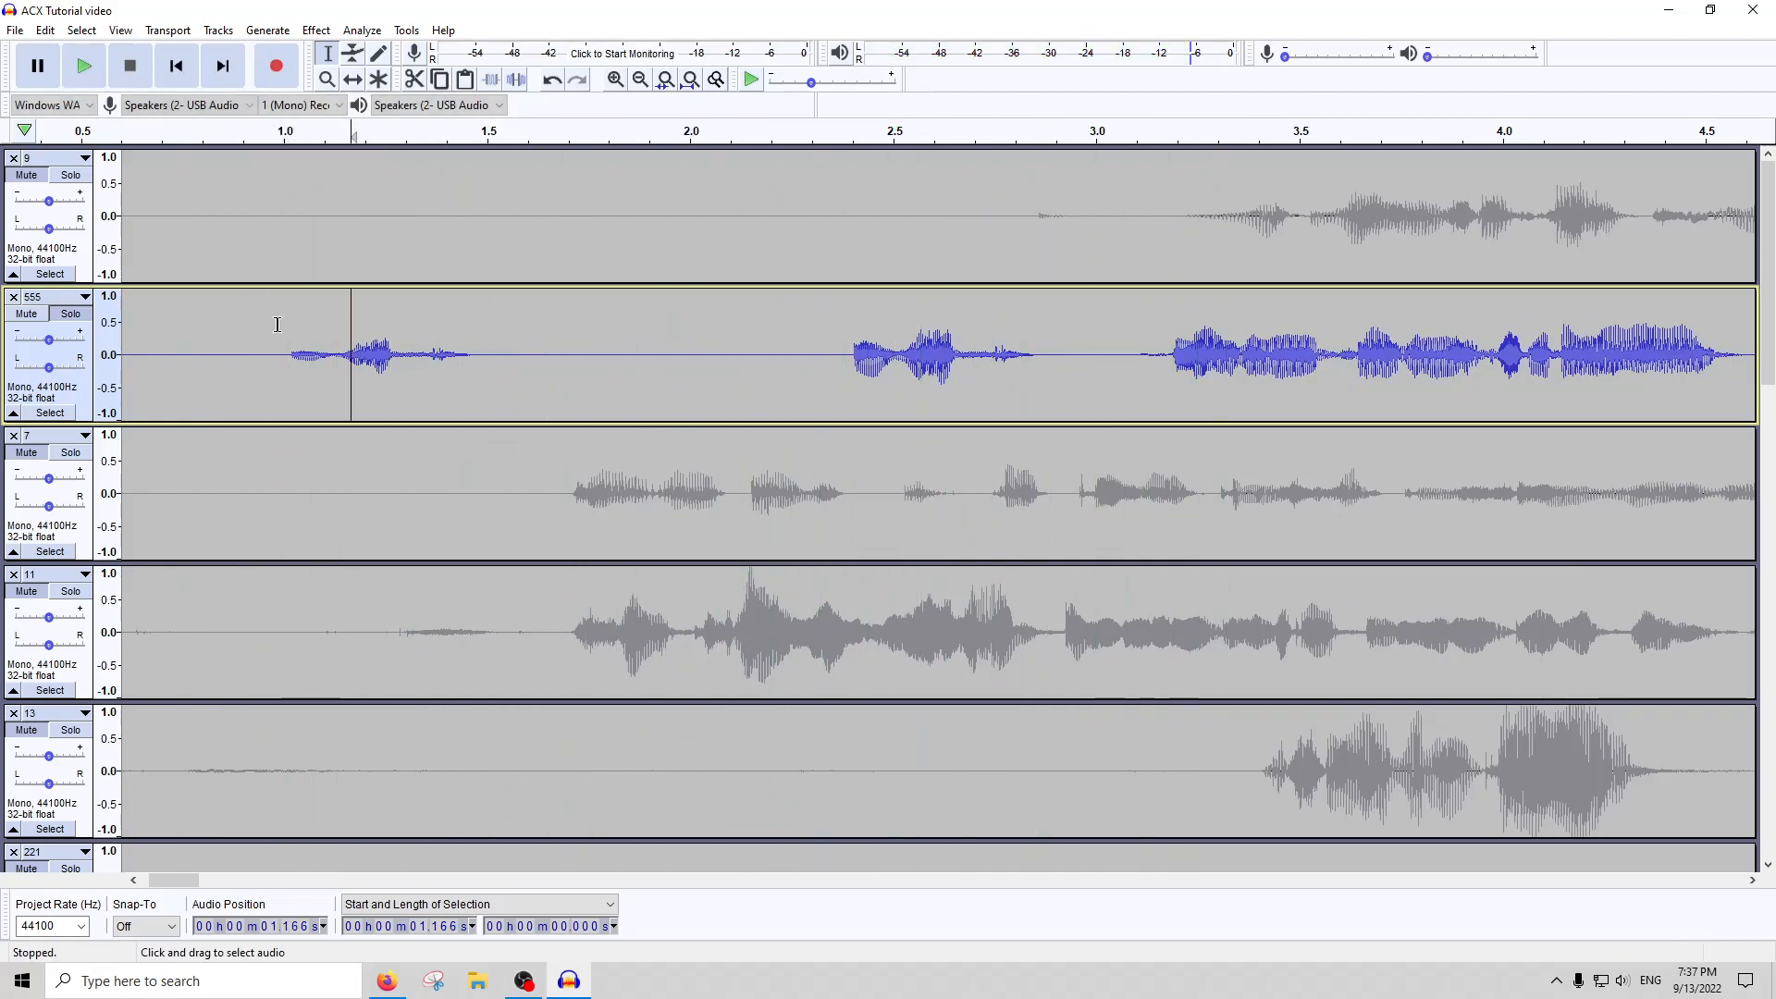
Amplify only the quiet 0.212-second passage of track 555 that starts at 0.922 seconds
{"action": "left_click_drag", "start_coordinate": [337, 344], "coordinate": [252, 344]}
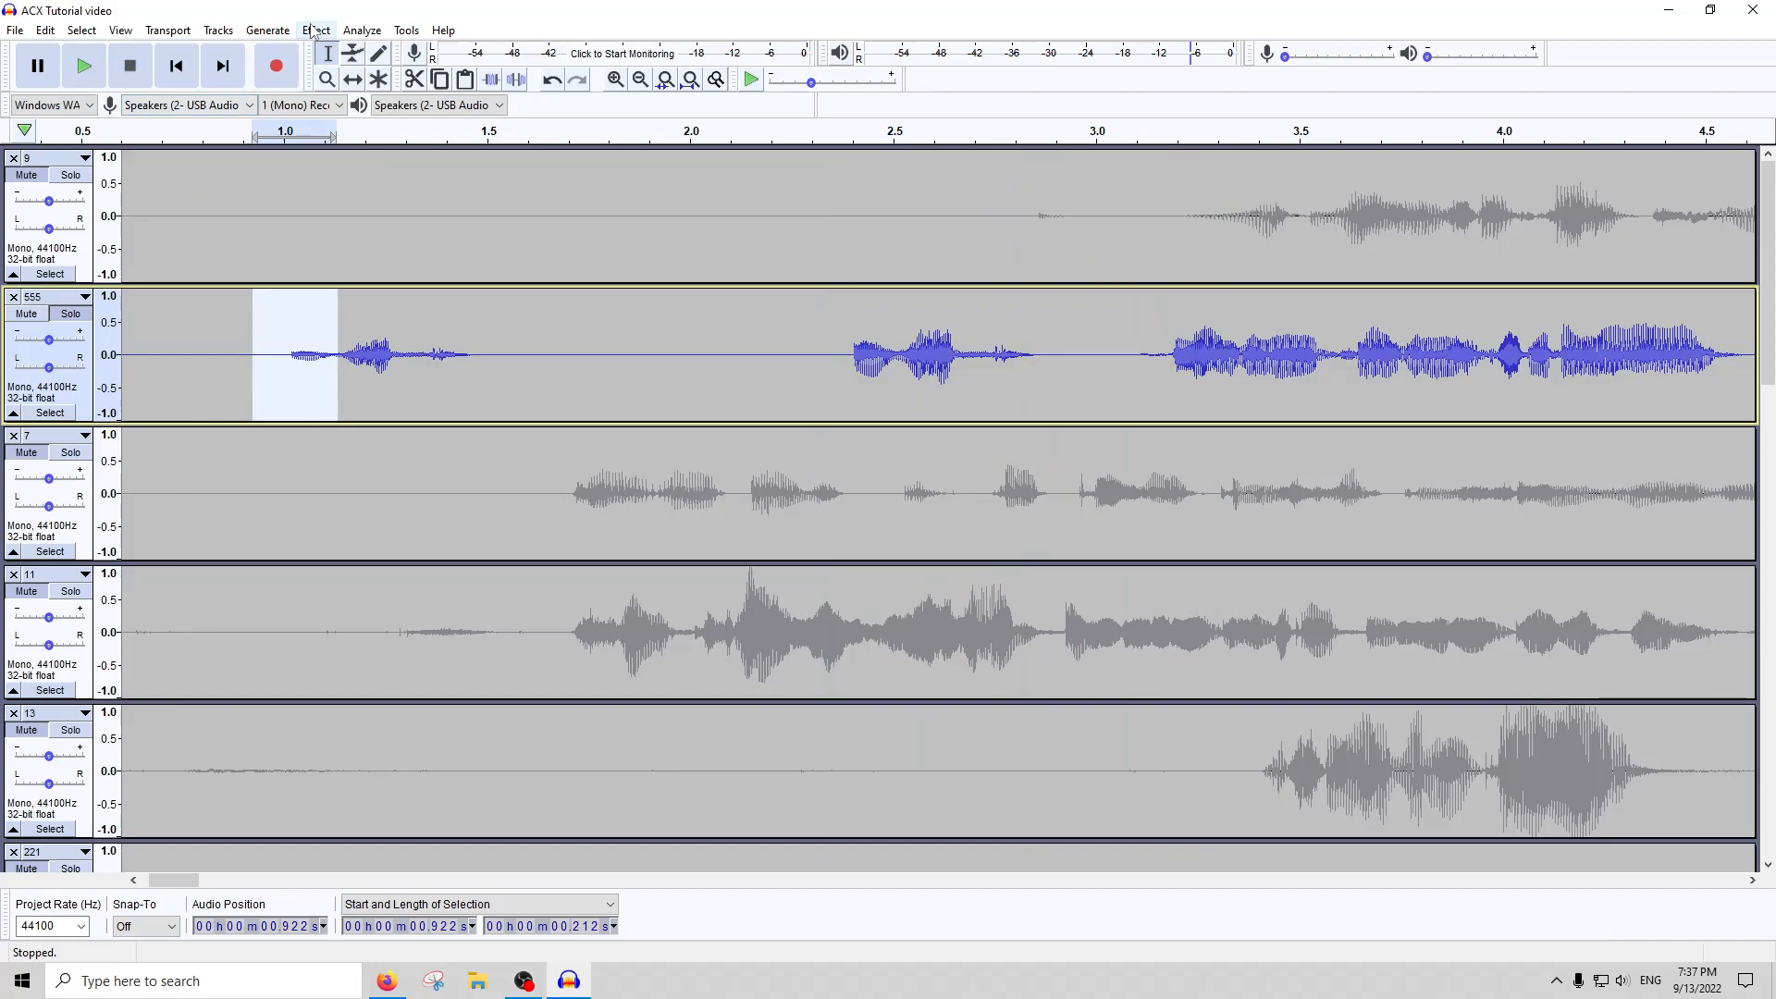
{"action": "left_click", "coordinate": [315, 30]}
{"action": "left_click", "coordinate": [353, 108]}
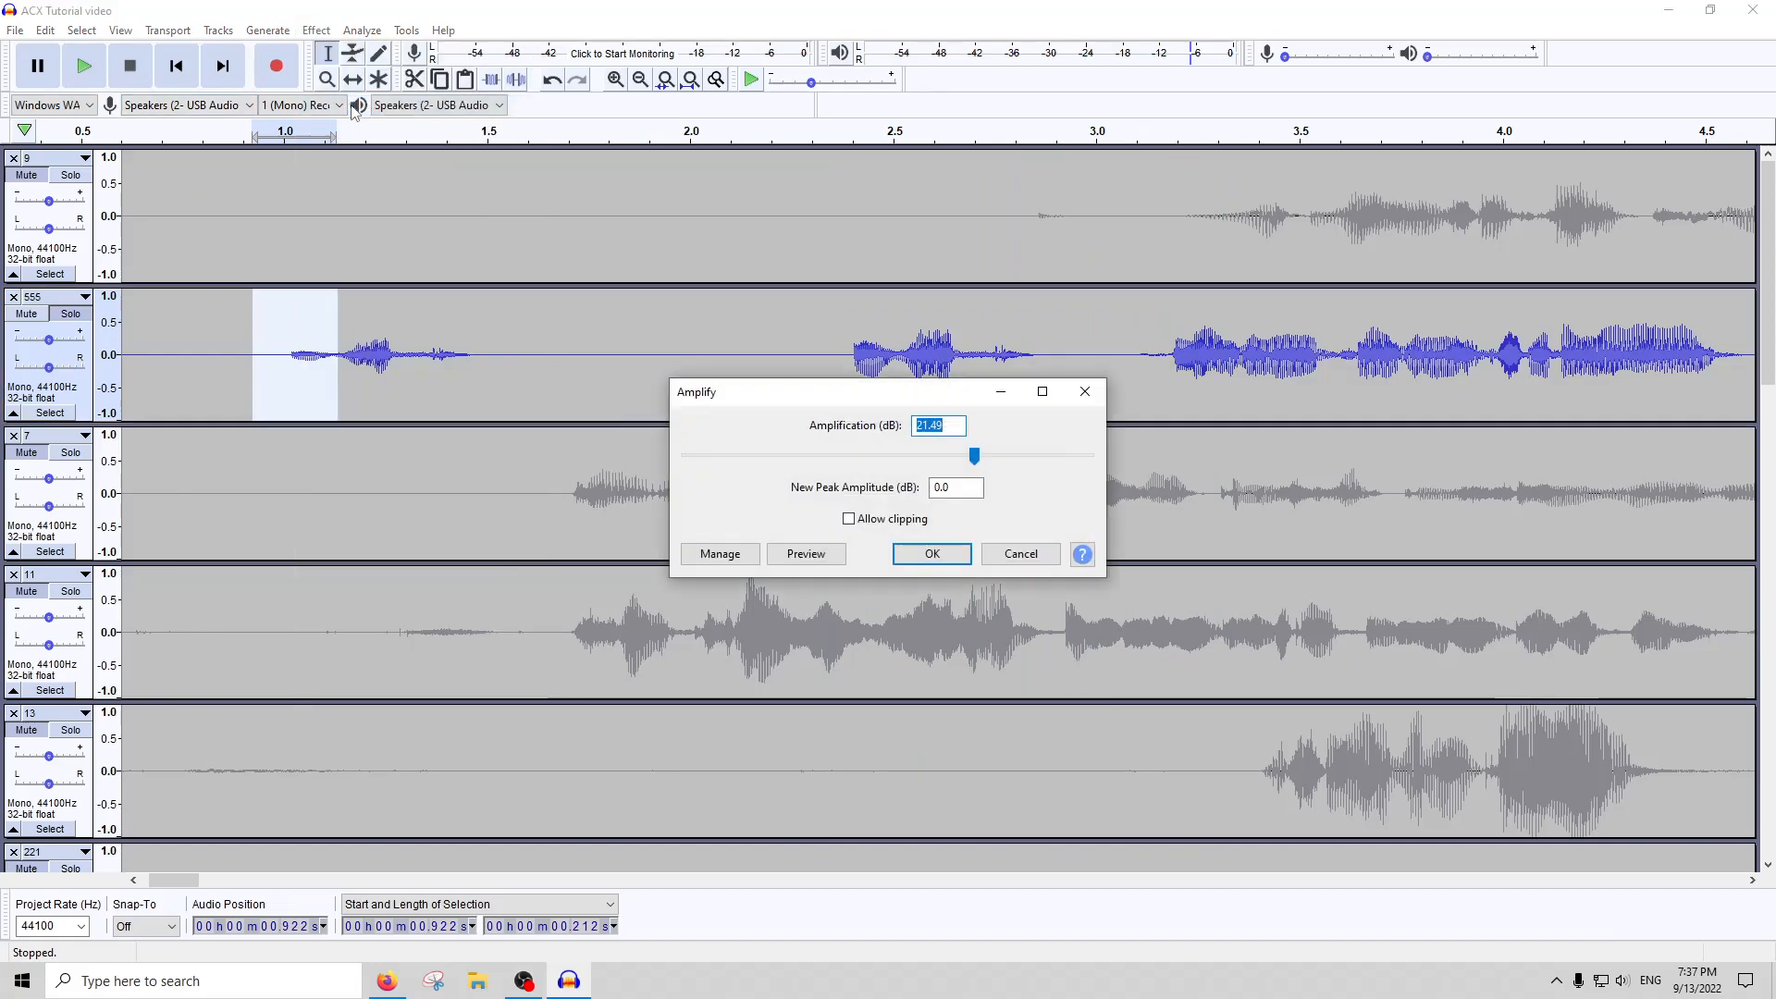
{"action": "key", "text": "Return"}
{"action": "key", "text": "ctrl+3"}
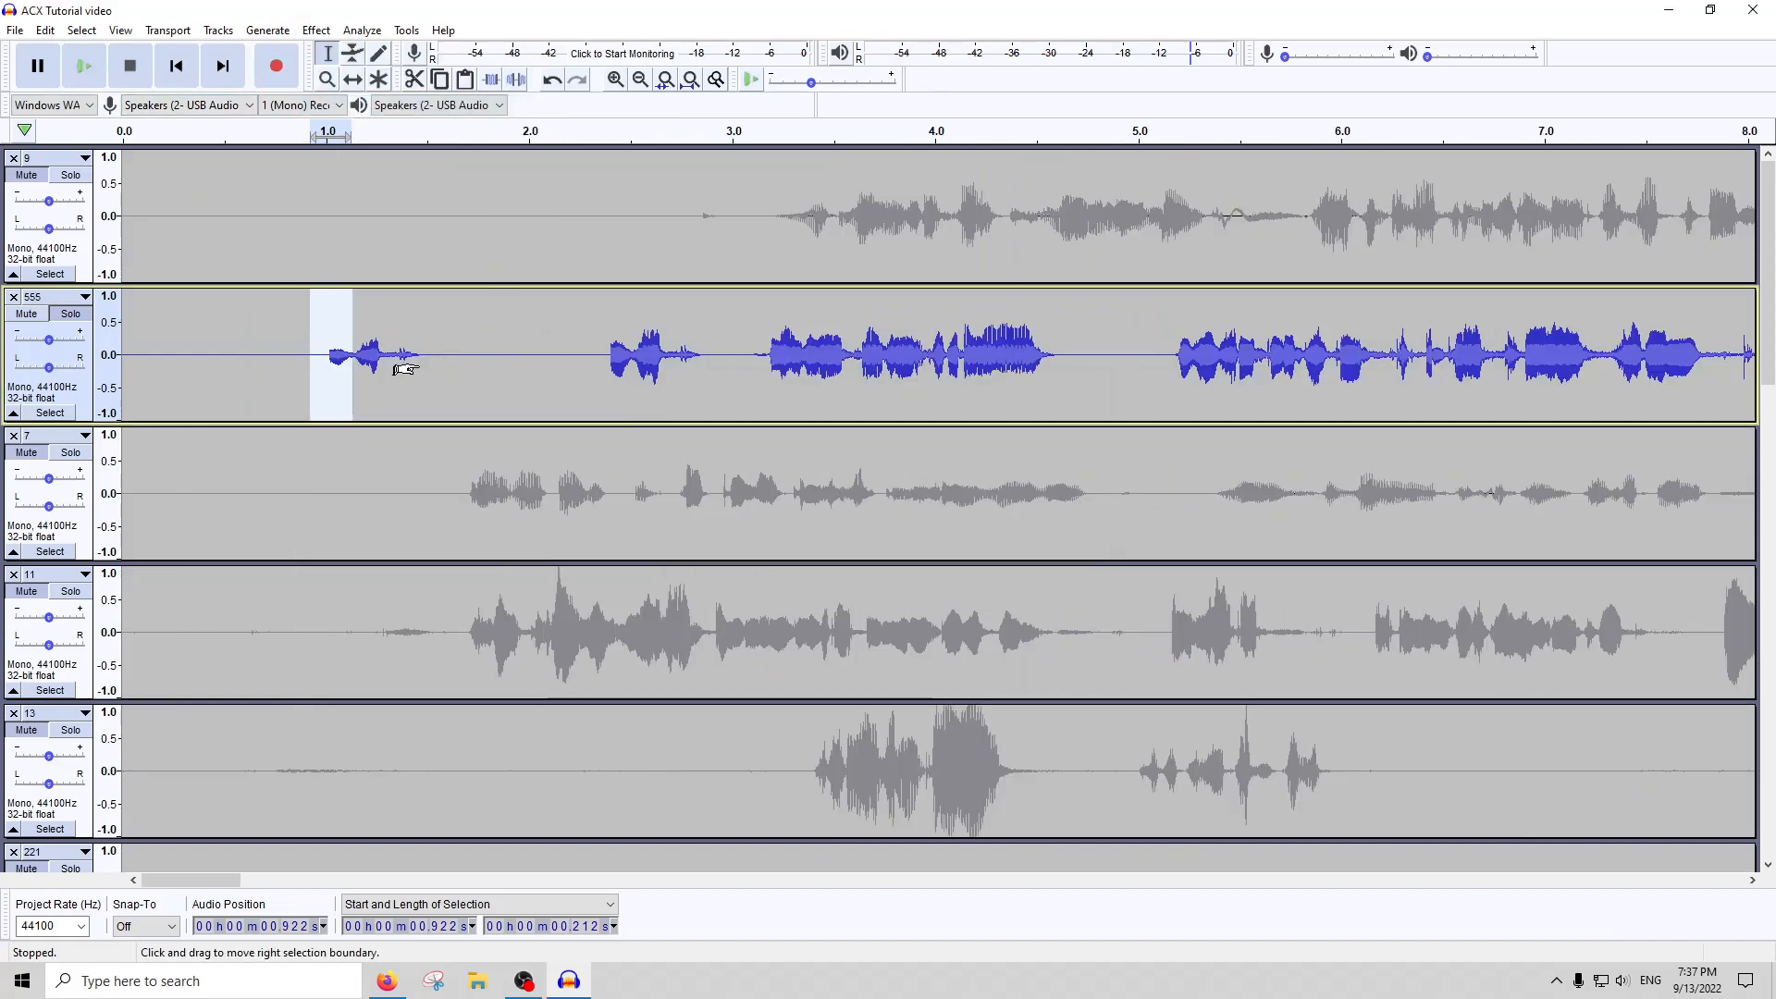
{"action": "key", "text": "ctrl+3"}
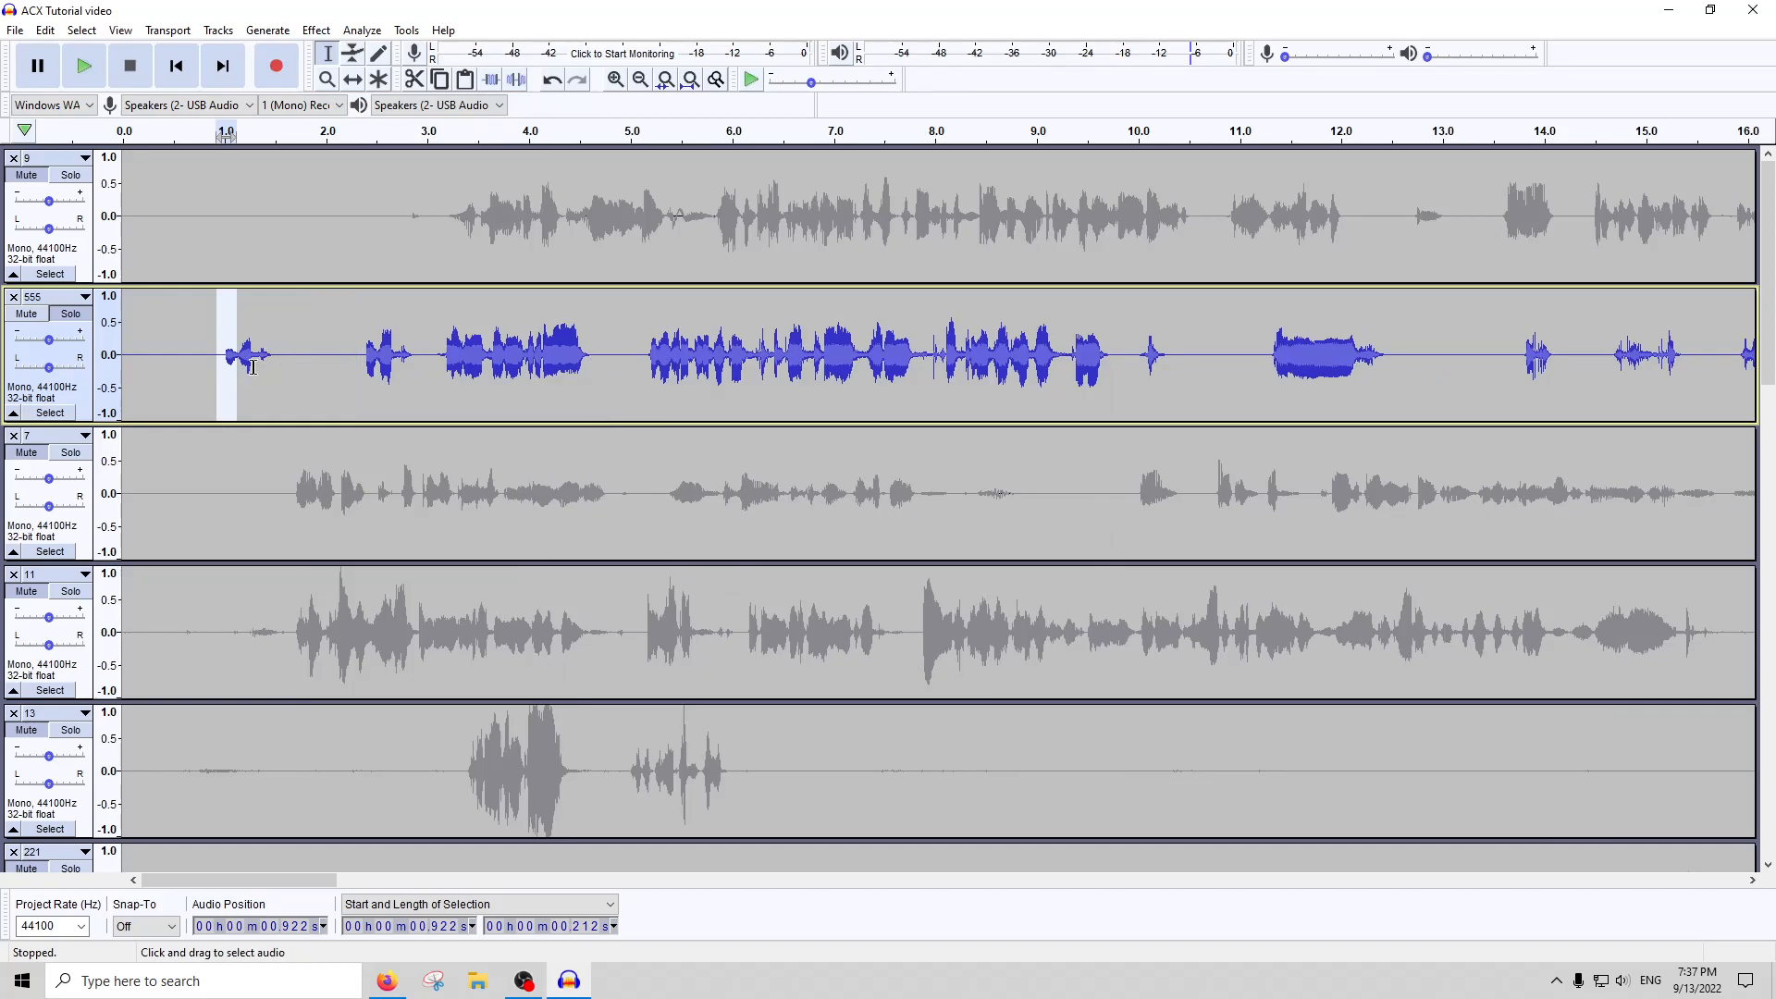
{"action": "scroll", "coordinate": [231, 365], "scroll_direction": "up", "scroll_amount": 2}
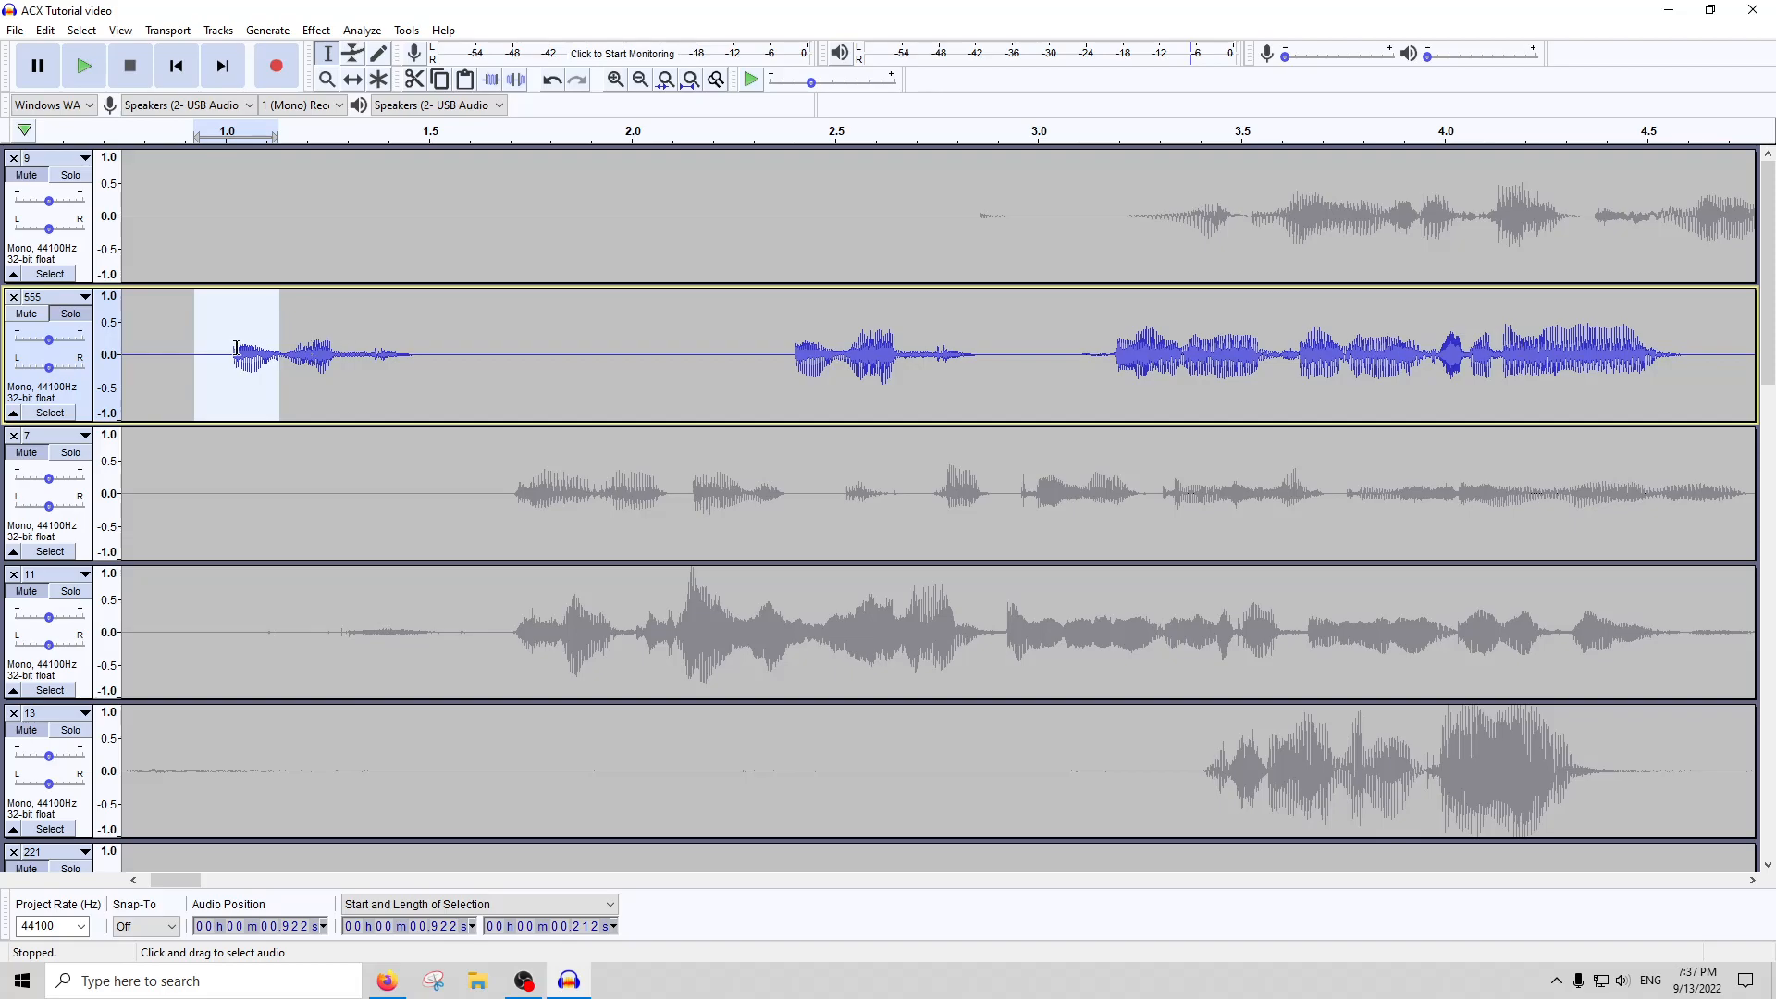
Silence the opening word of track 555, a 0.722-second passage that starts at 0.852 seconds
{"action": "left_click", "coordinate": [204, 137]}
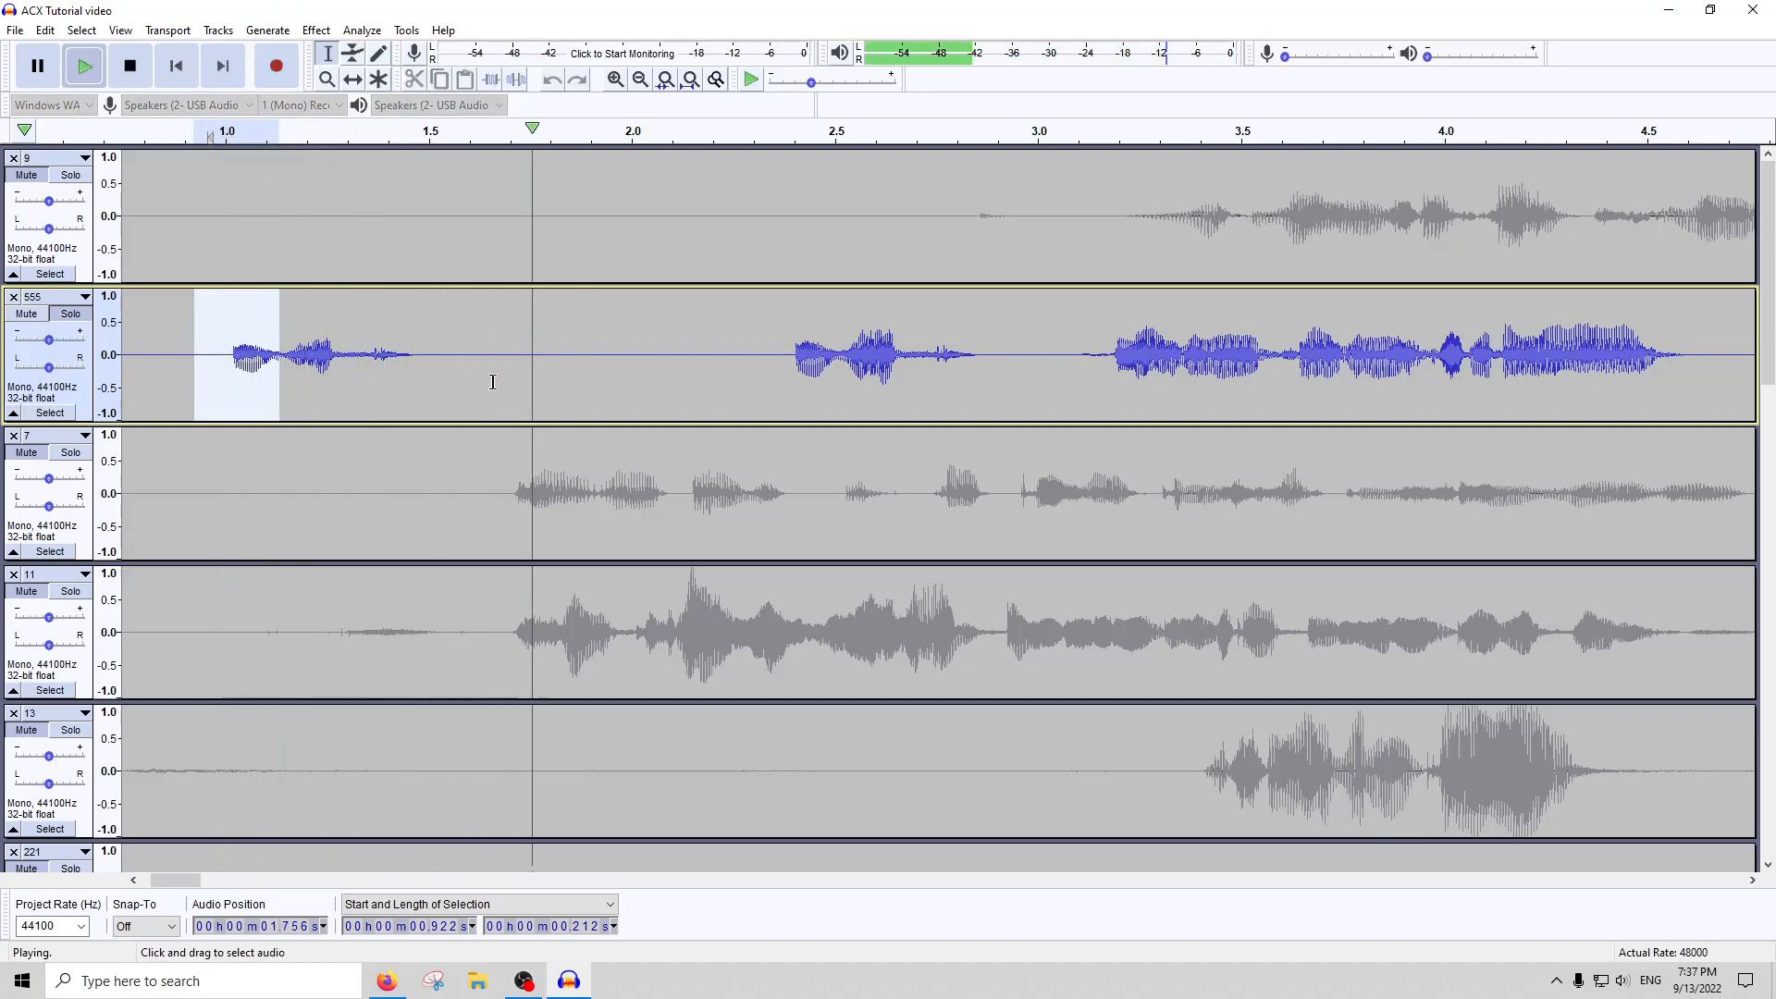
{"action": "left_click_drag", "start_coordinate": [456, 364], "coordinate": [159, 387]}
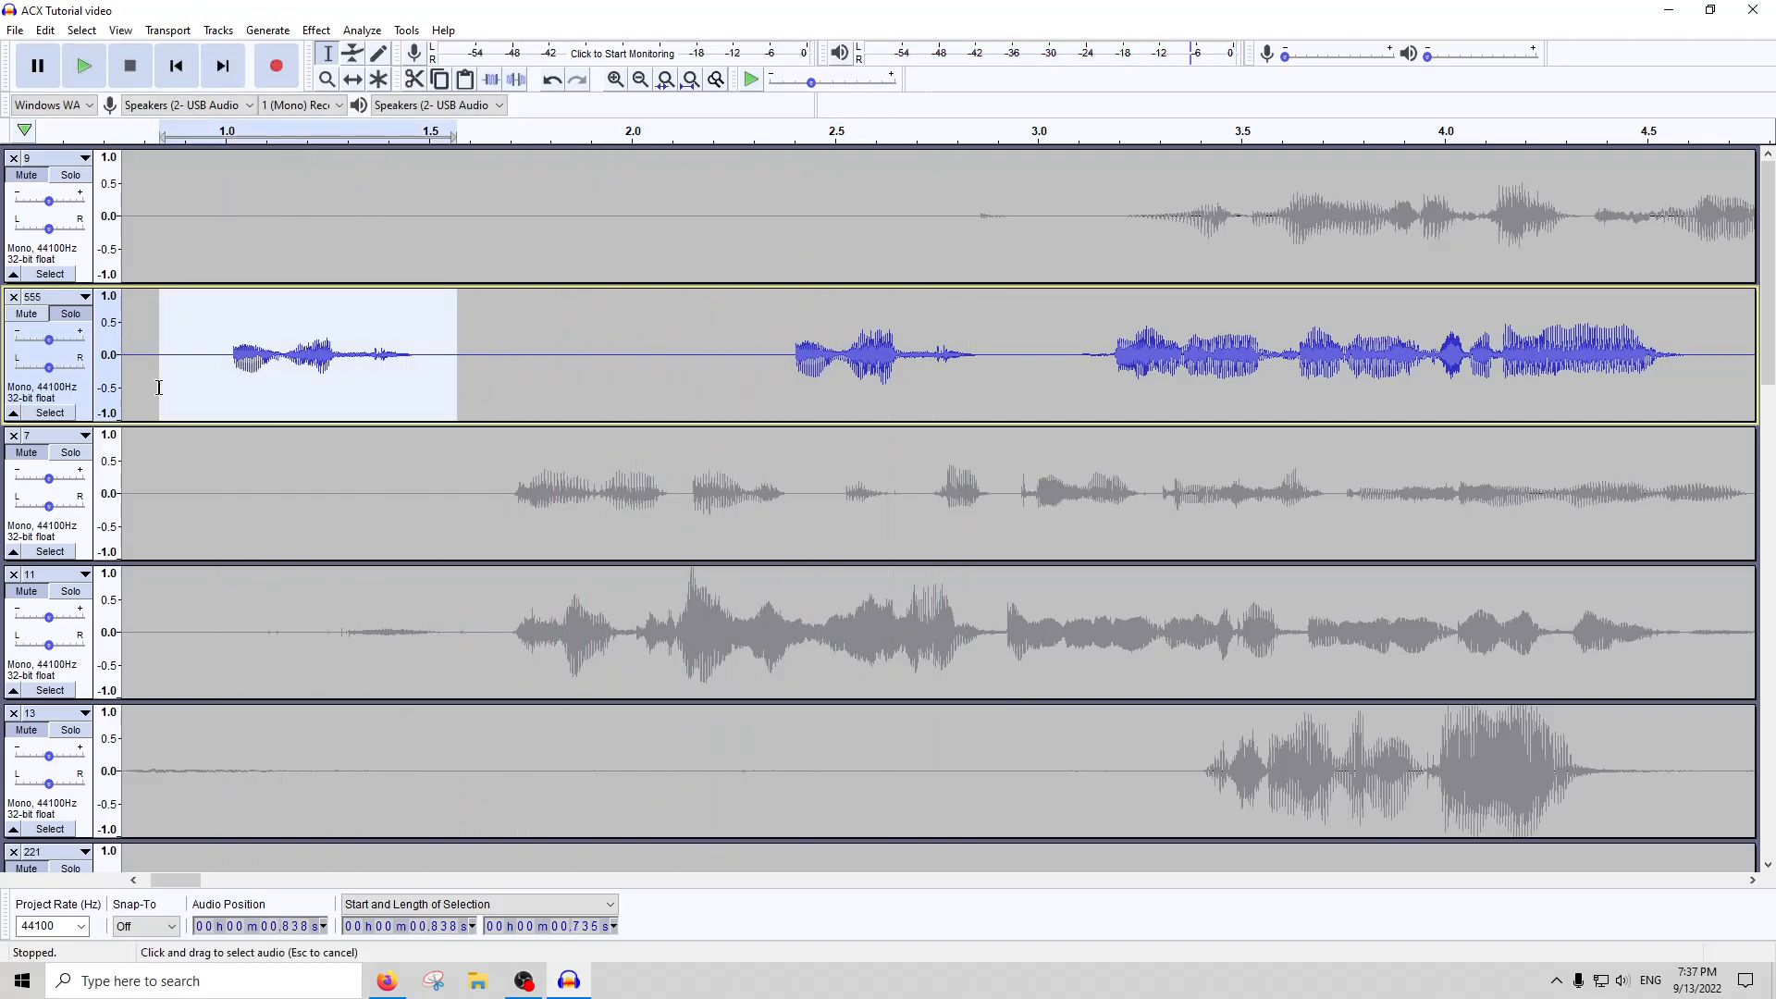
{"action": "key", "text": "ctrl+l"}
{"action": "scroll", "coordinate": [418, 341], "scroll_direction": "down", "scroll_amount": 5}
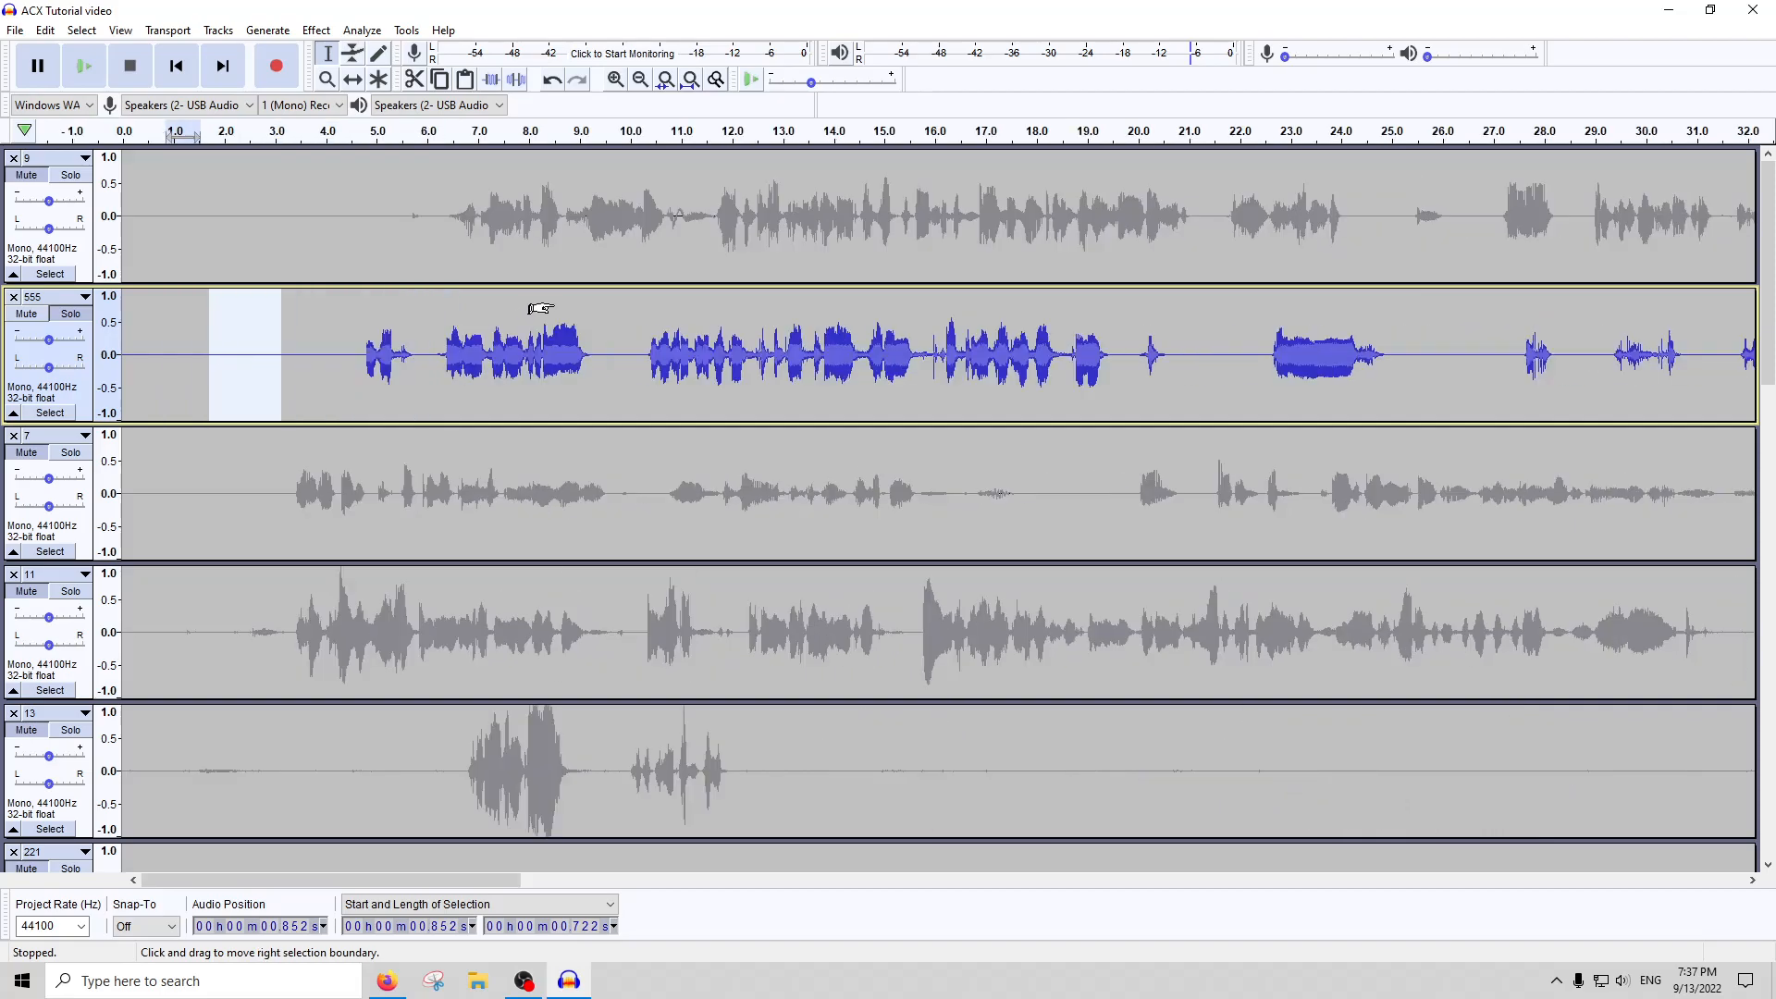
Select the whole of track 555, run ACX Check on it, and close the report
{"action": "double_click", "coordinate": [740, 340]}
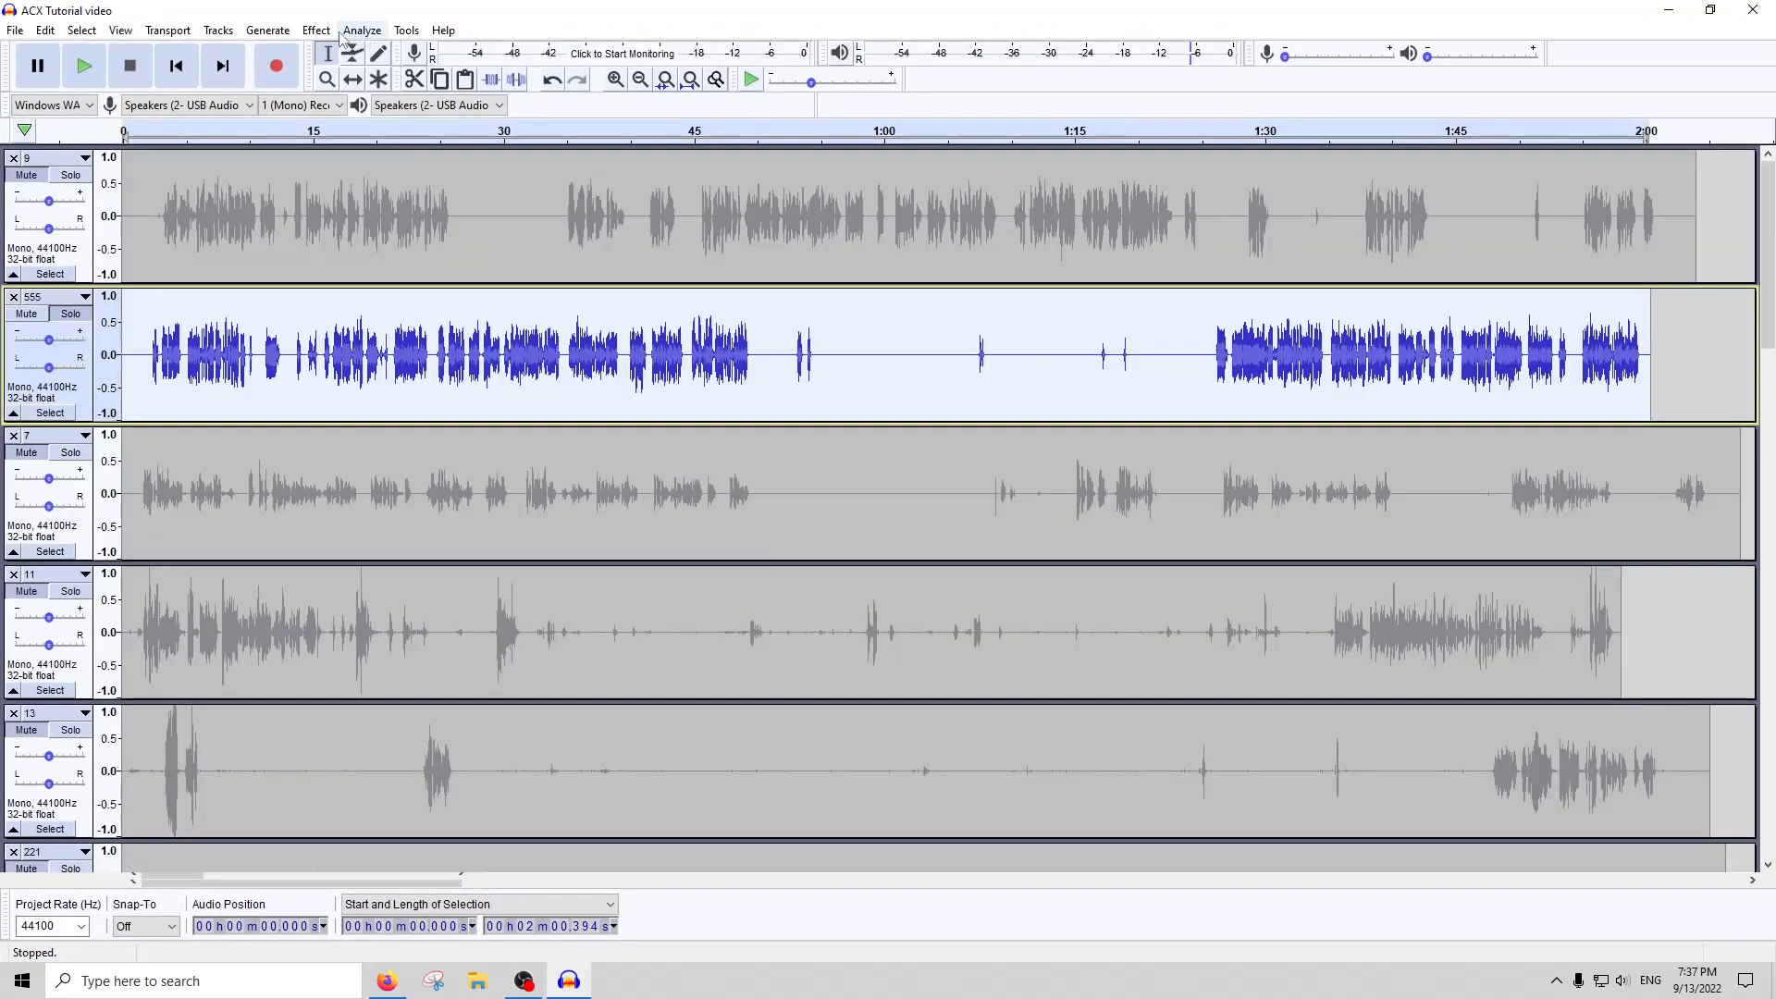
{"action": "left_click", "coordinate": [324, 30]}
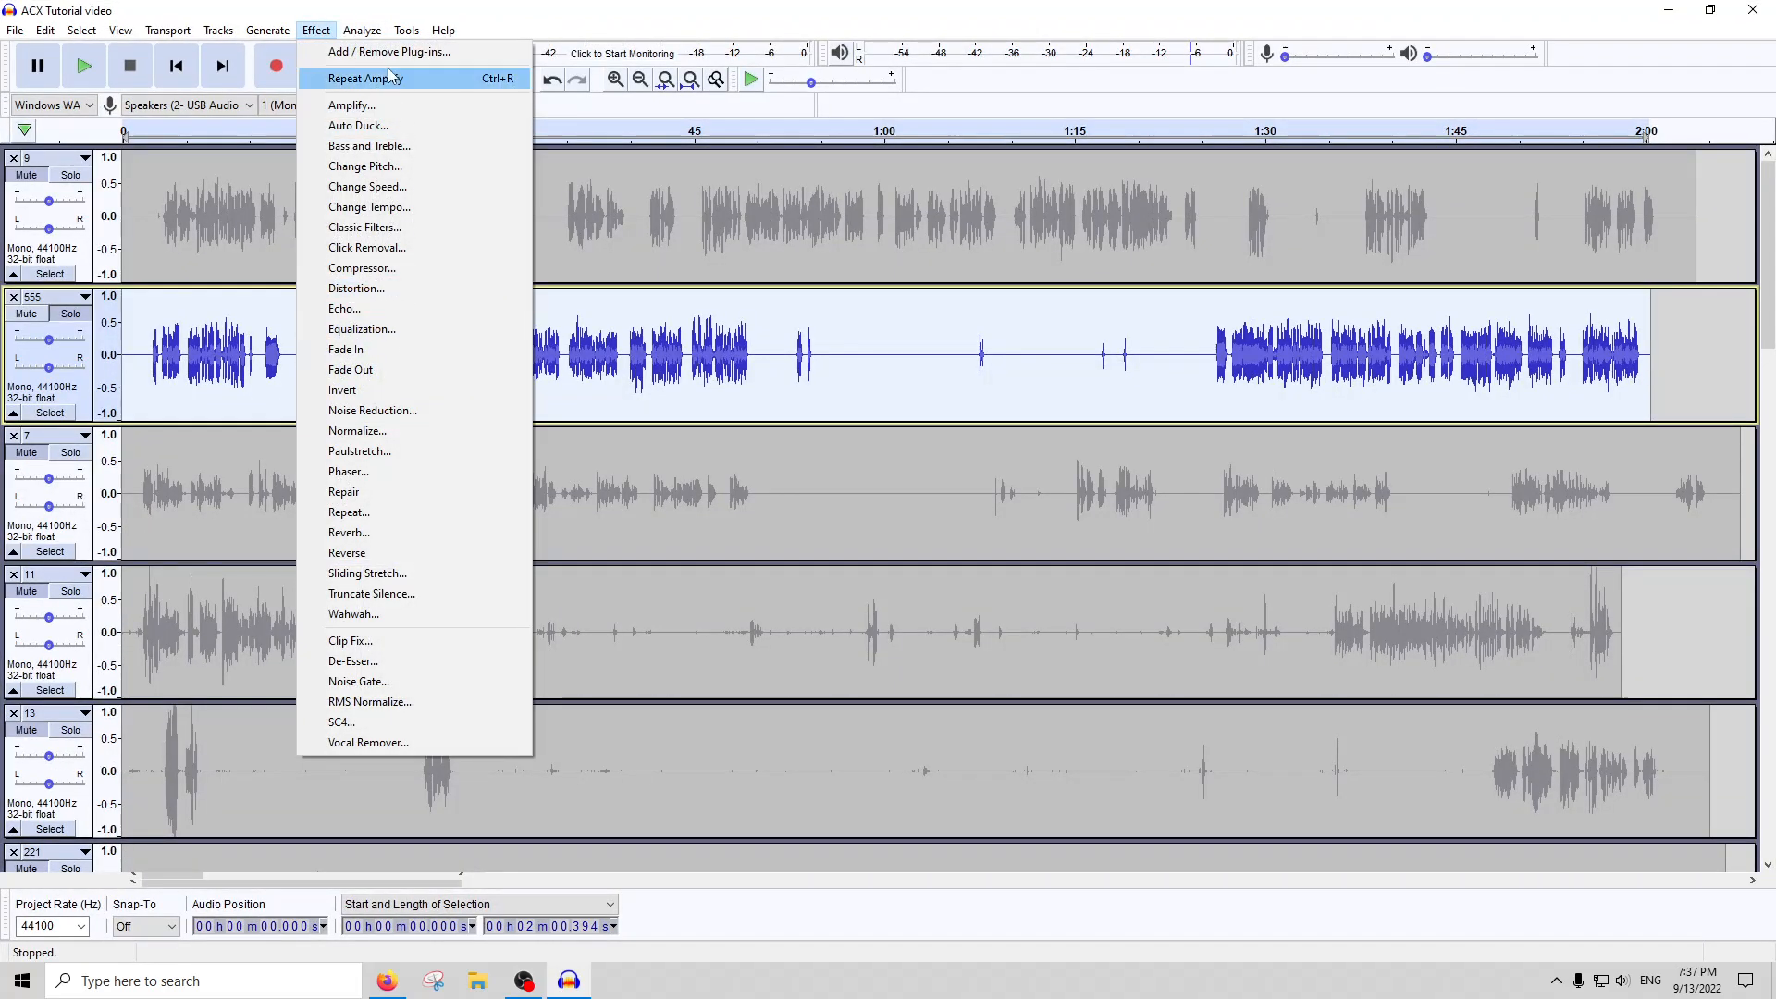
{"action": "mouse_move", "coordinate": [361, 30]}
{"action": "left_click", "coordinate": [395, 146]}
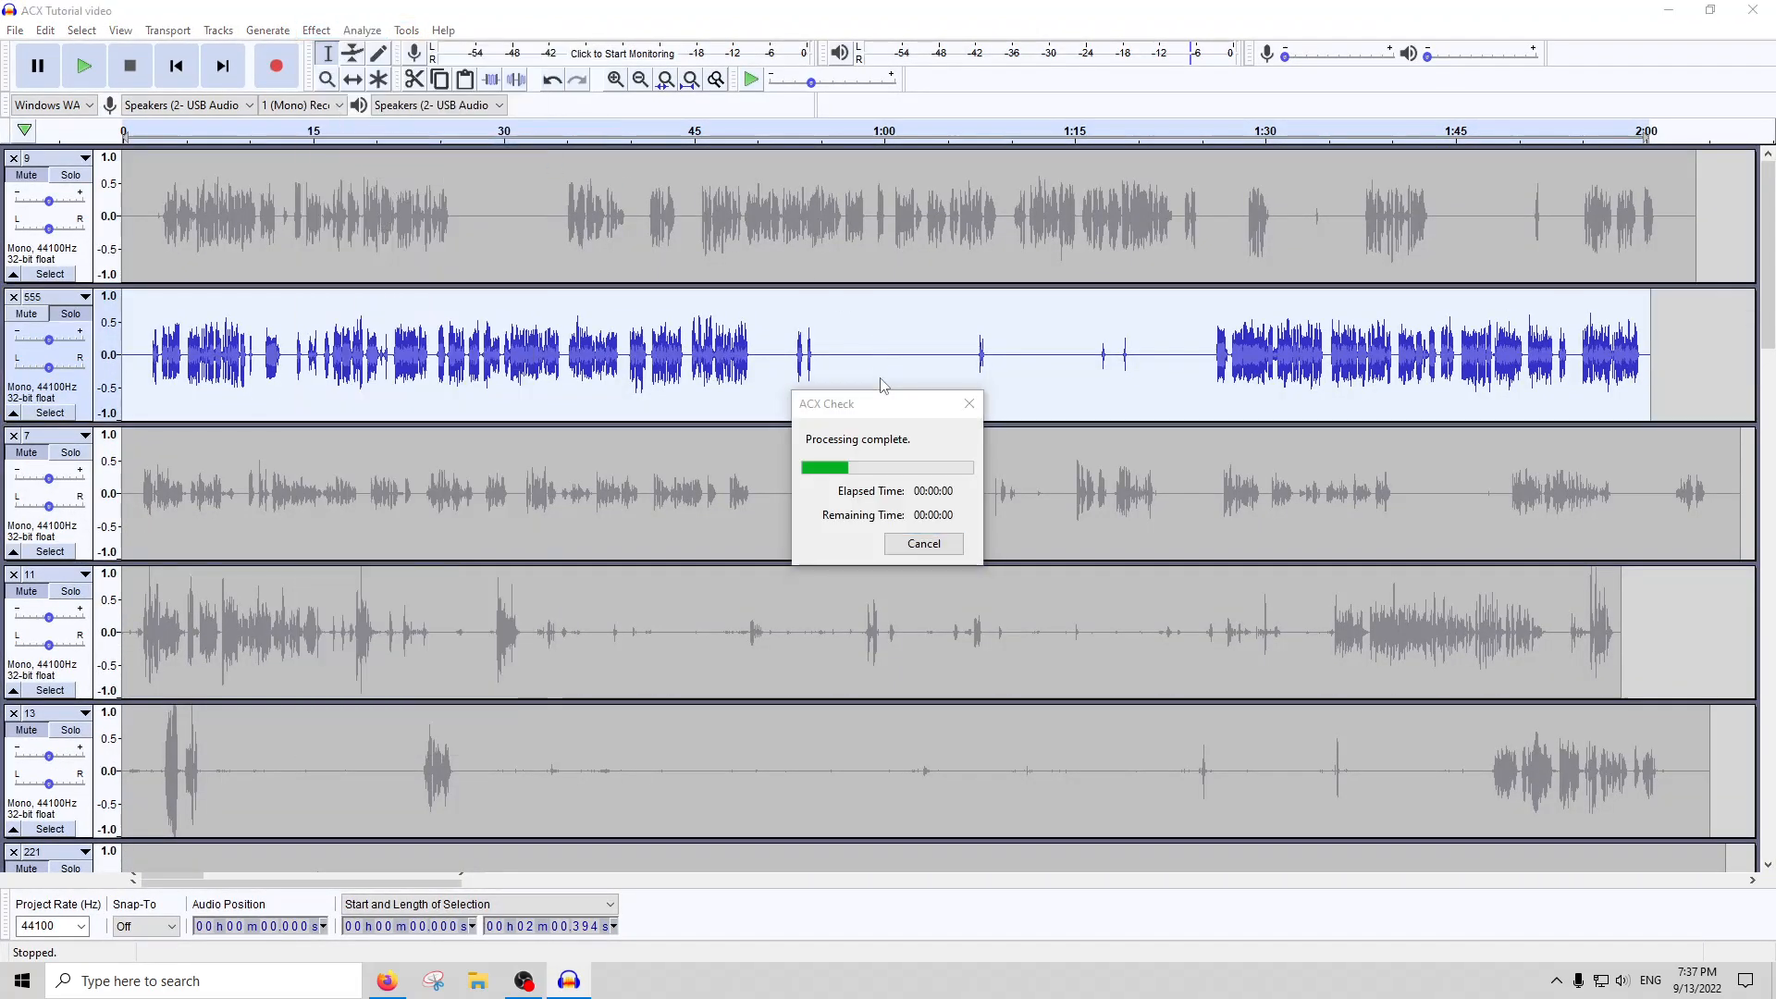
{"action": "left_click", "coordinate": [1032, 315]}
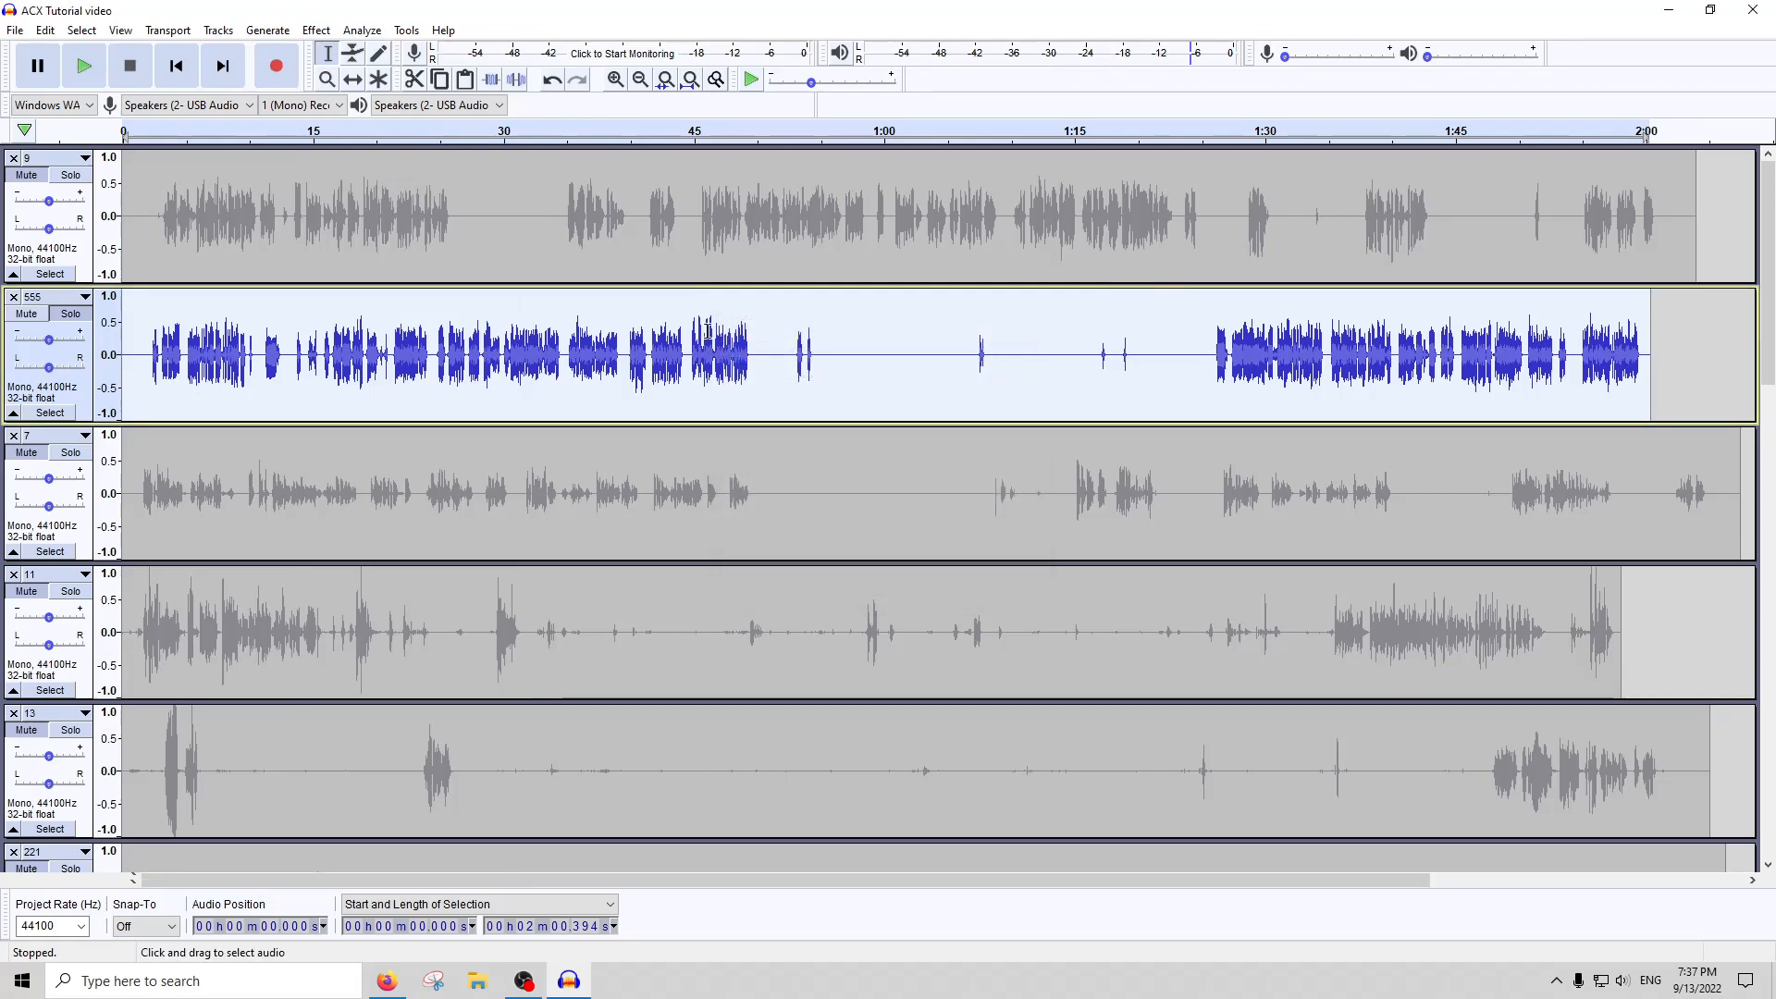
Play track 555 from about 33 seconds, 1:28 and 1:27.5, and stop the playback
{"action": "left_click", "coordinate": [542, 131]}
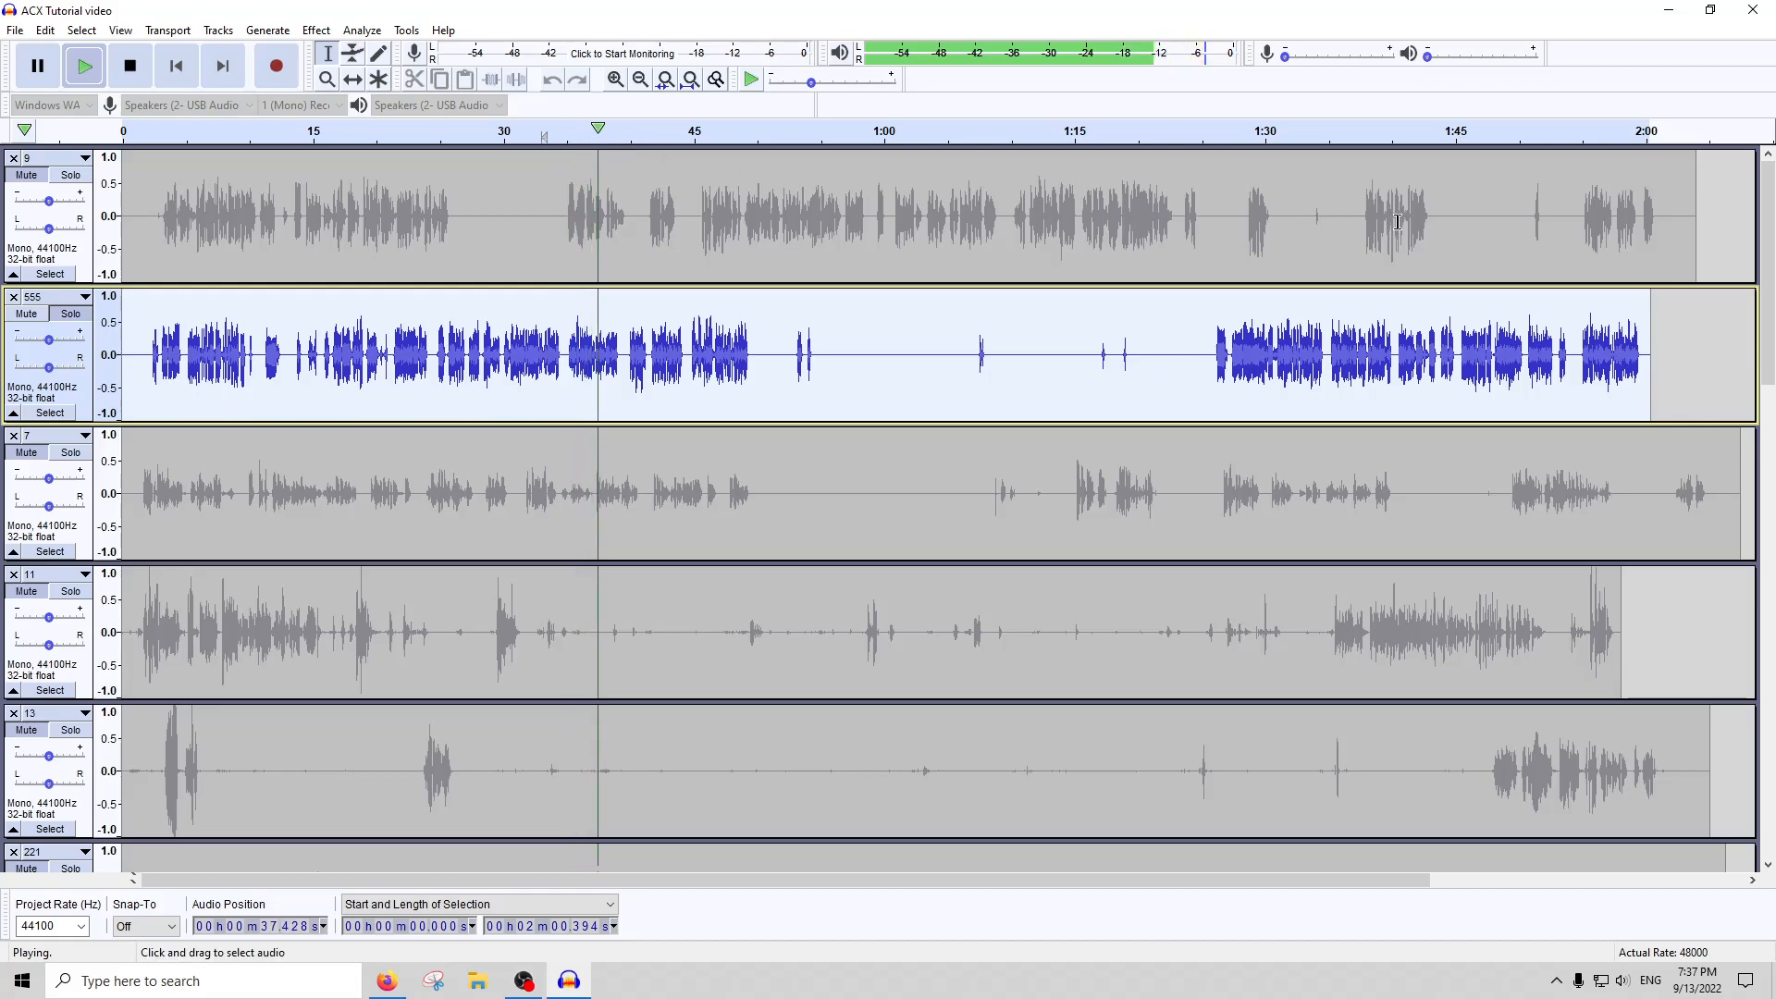
{"action": "left_click", "coordinate": [1238, 136]}
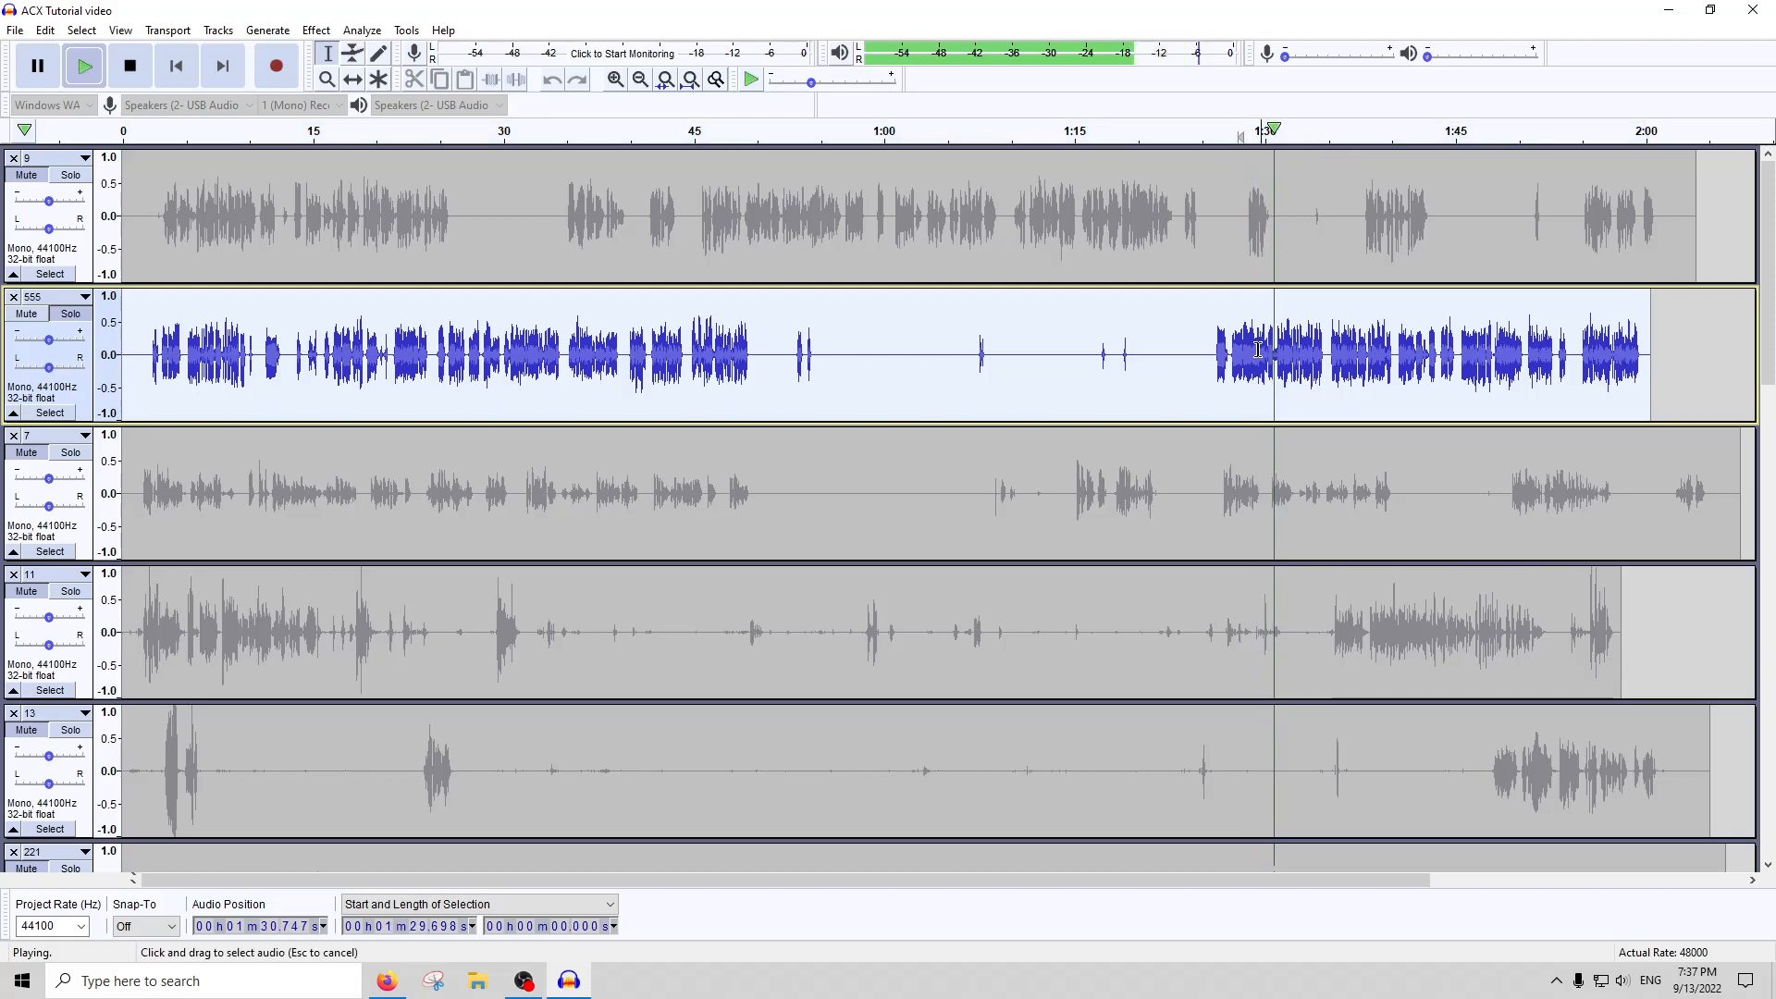
{"action": "left_click", "coordinate": [130, 66]}
{"action": "left_click", "coordinate": [1280, 332]}
{"action": "scroll", "coordinate": [1280, 332], "scroll_direction": "up", "scroll_amount": 4}
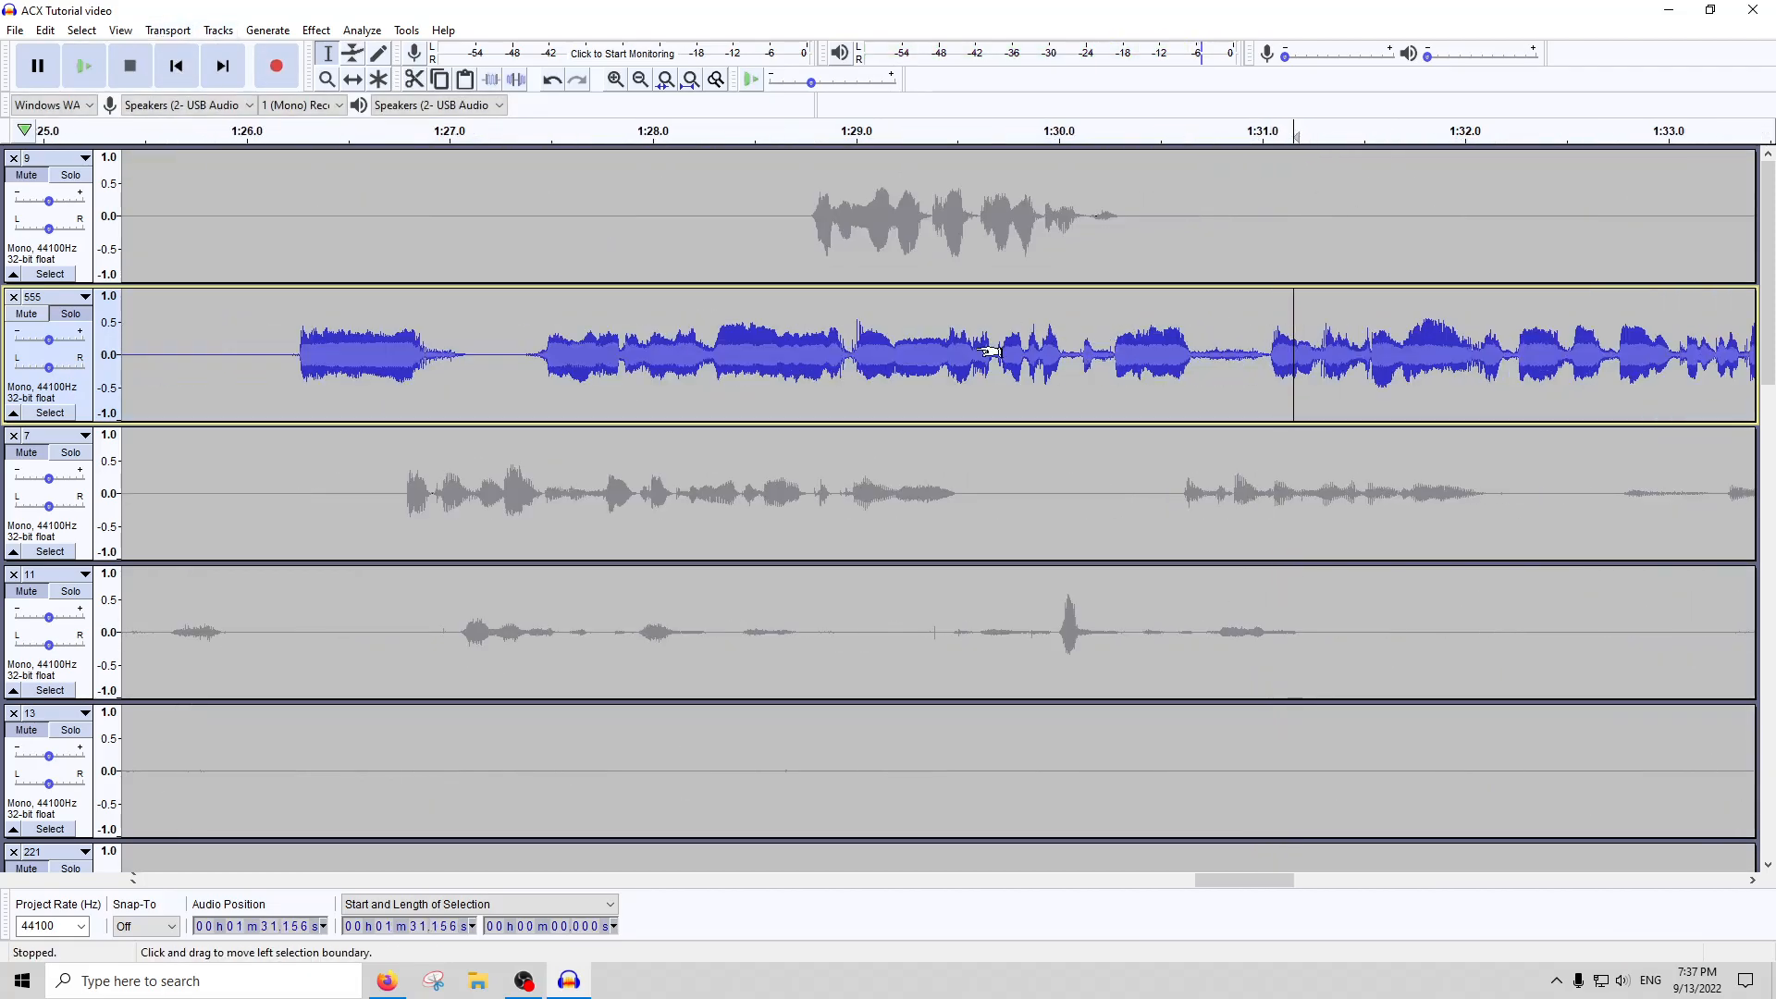
{"action": "left_click", "coordinate": [546, 131]}
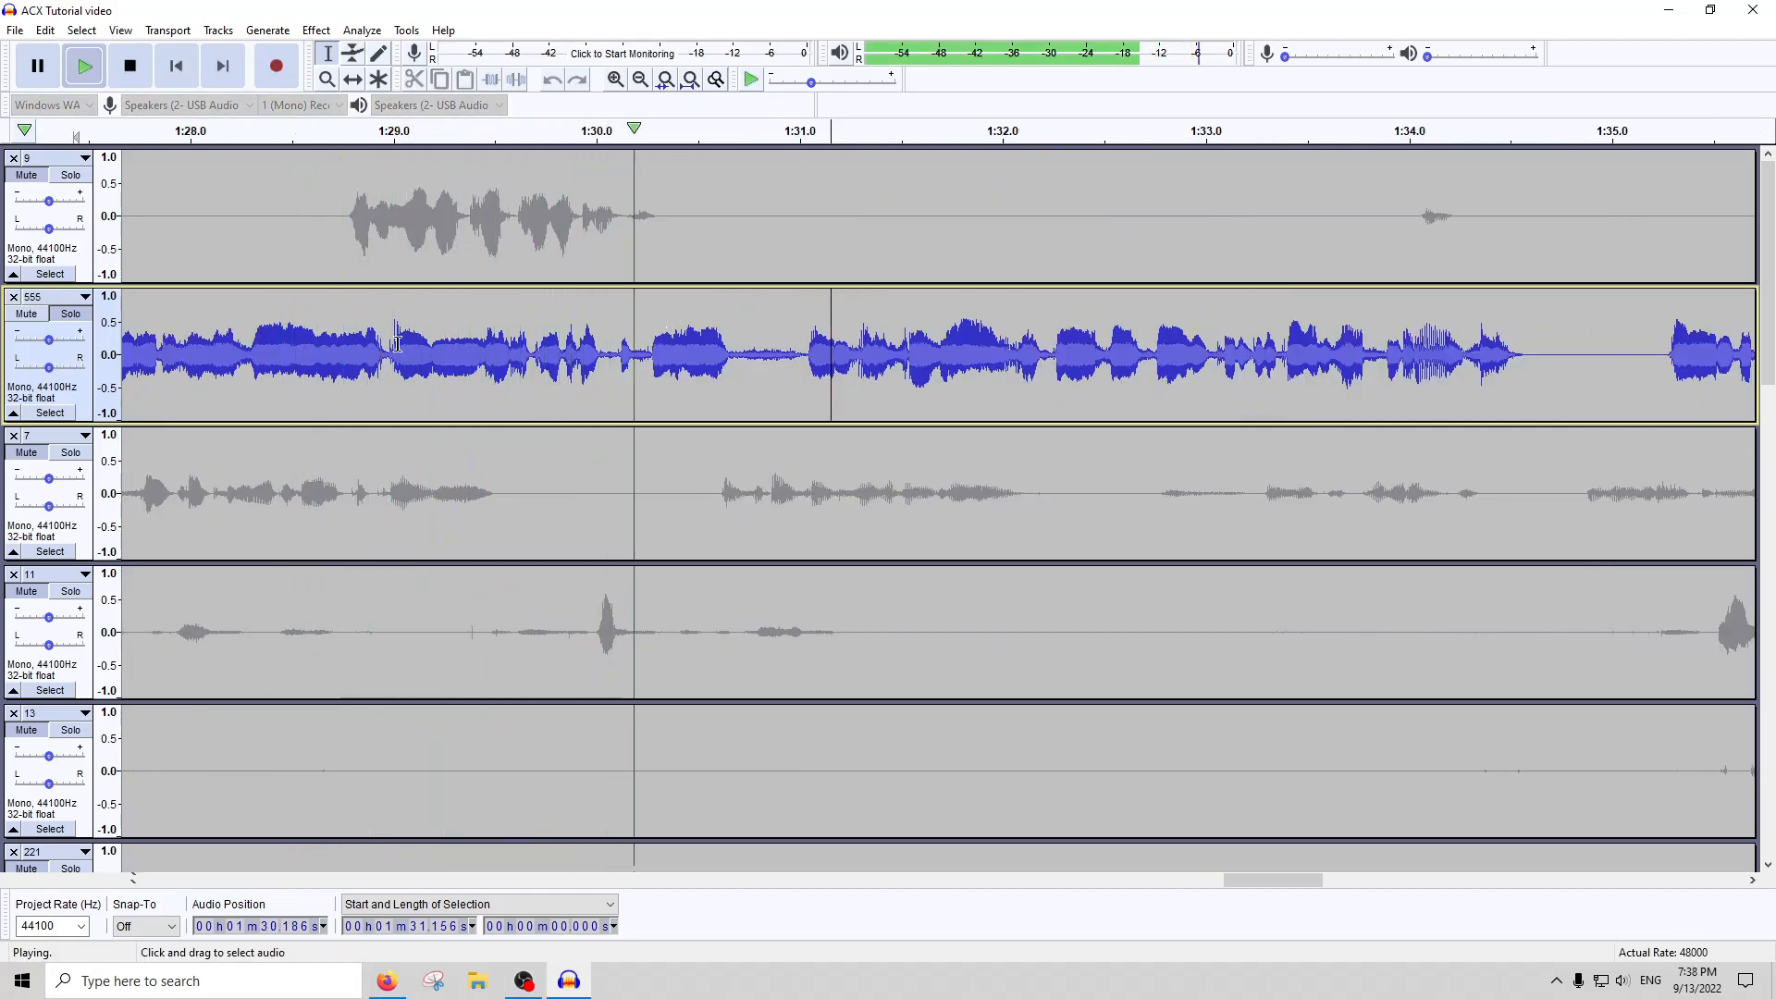
{"action": "left_click", "coordinate": [131, 65]}
Apply the De-Esser to the 0.906-second passage of track 555 that starts at 1:29.368
{"action": "left_click", "coordinate": [514, 356]}
{"action": "scroll", "coordinate": [680, 368], "scroll_direction": "up", "scroll_amount": 2}
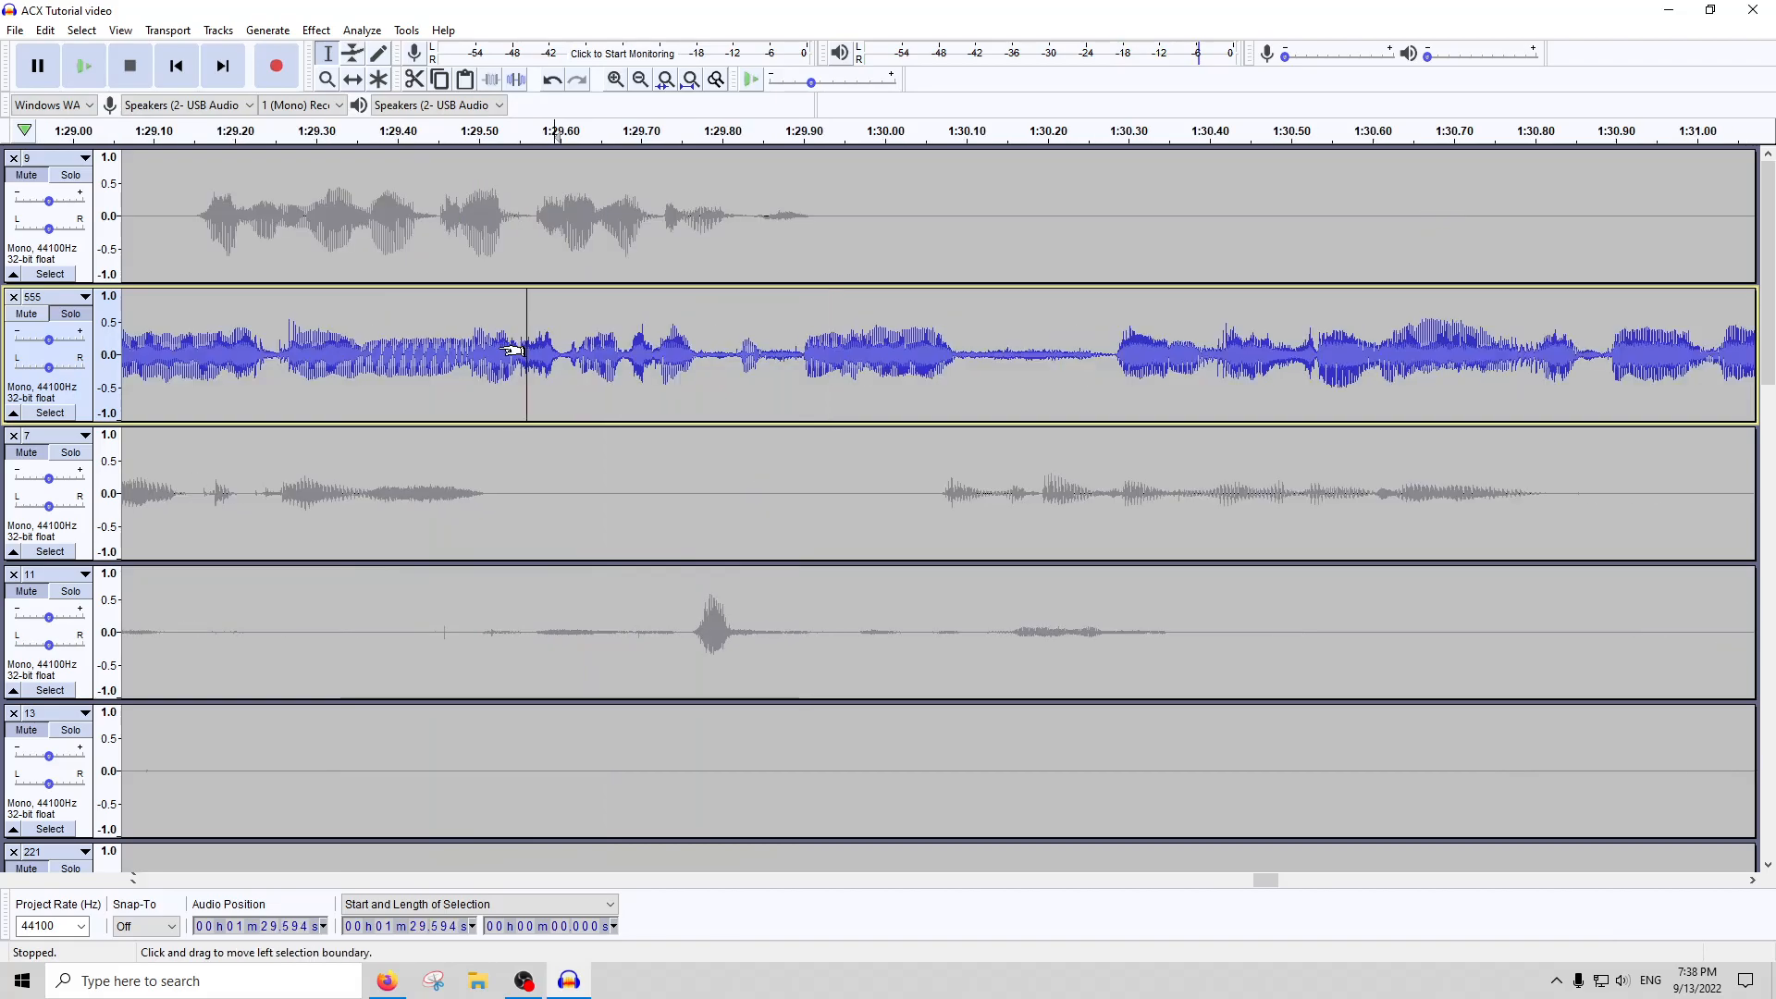
{"action": "double_click", "coordinate": [601, 366]}
{"action": "scroll", "coordinate": [558, 371], "scroll_direction": "down", "scroll_amount": 2}
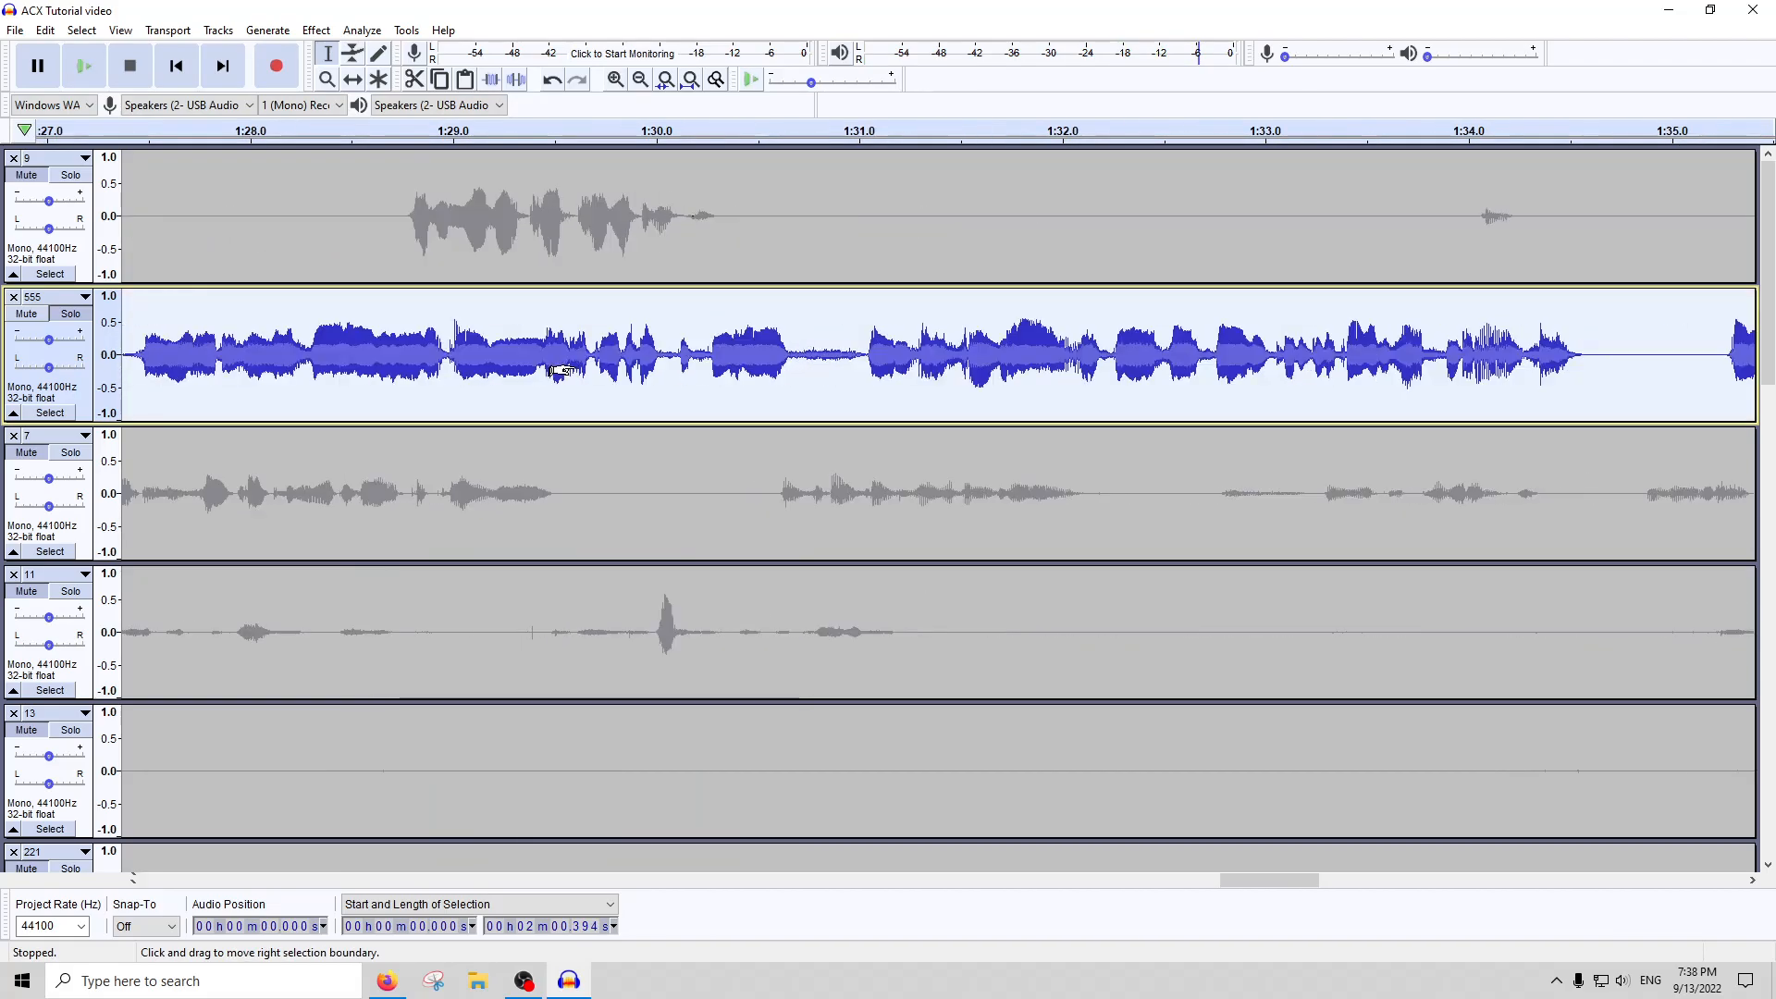
{"action": "left_click_drag", "start_coordinate": [527, 361], "coordinate": [711, 358]}
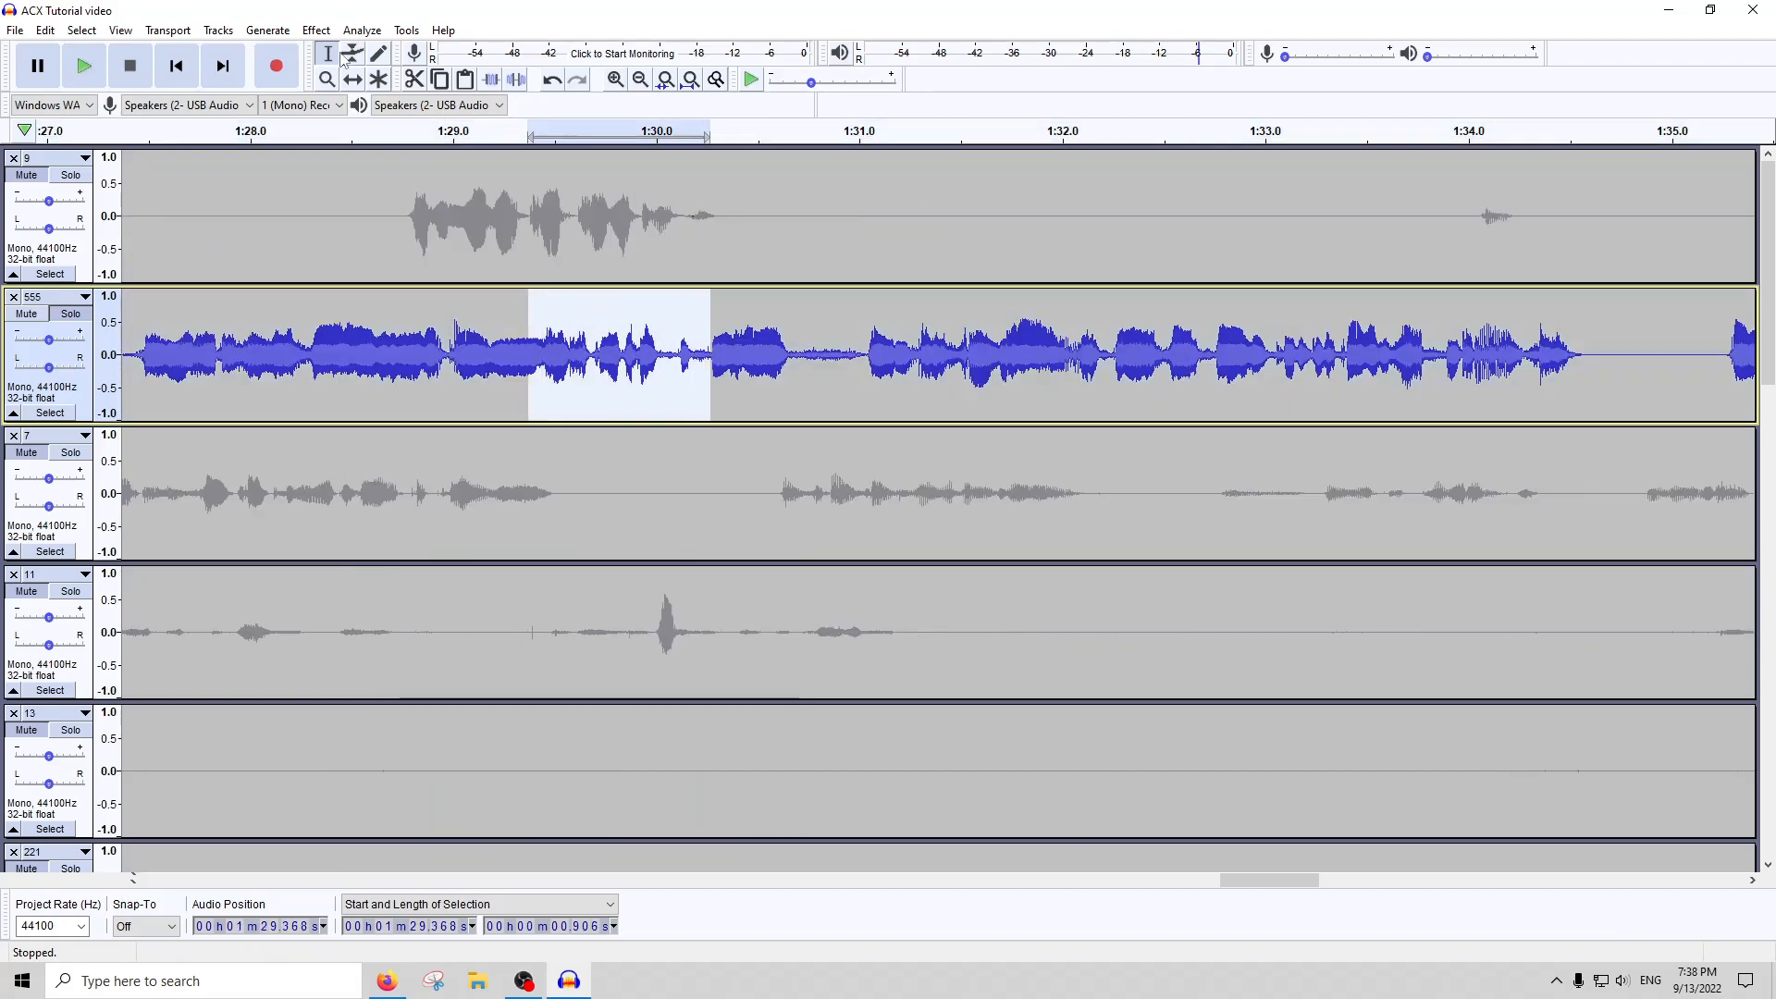
{"action": "left_click", "coordinate": [317, 30]}
{"action": "left_click", "coordinate": [407, 664]}
{"action": "key", "text": "Escape"}
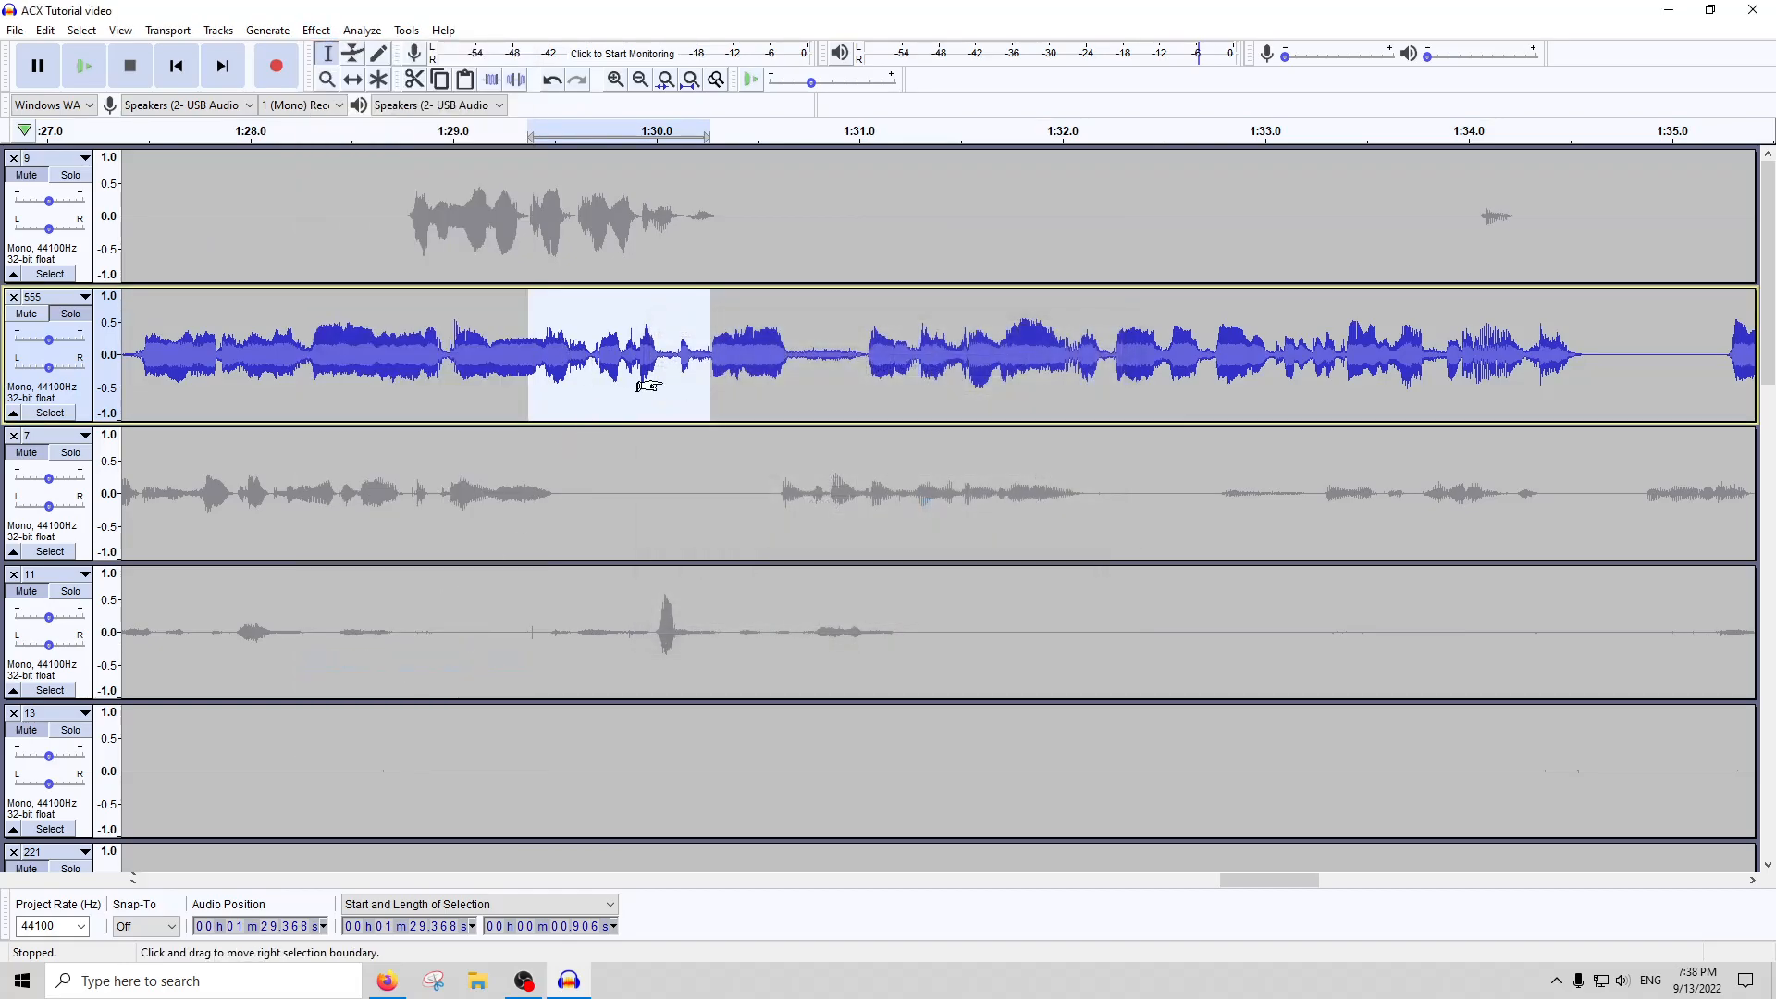
Select the 3.652-second passage of track 555 that starts at 1:27.396, and lower its level with Amplify
{"action": "left_click_drag", "start_coordinate": [131, 356], "coordinate": [867, 284]}
{"action": "left_click_drag", "start_coordinate": [866, 356], "coordinate": [527, 356]}
{"action": "left_click_drag", "start_coordinate": [358, 359], "coordinate": [124, 357]}
{"action": "left_click", "coordinate": [315, 31]}
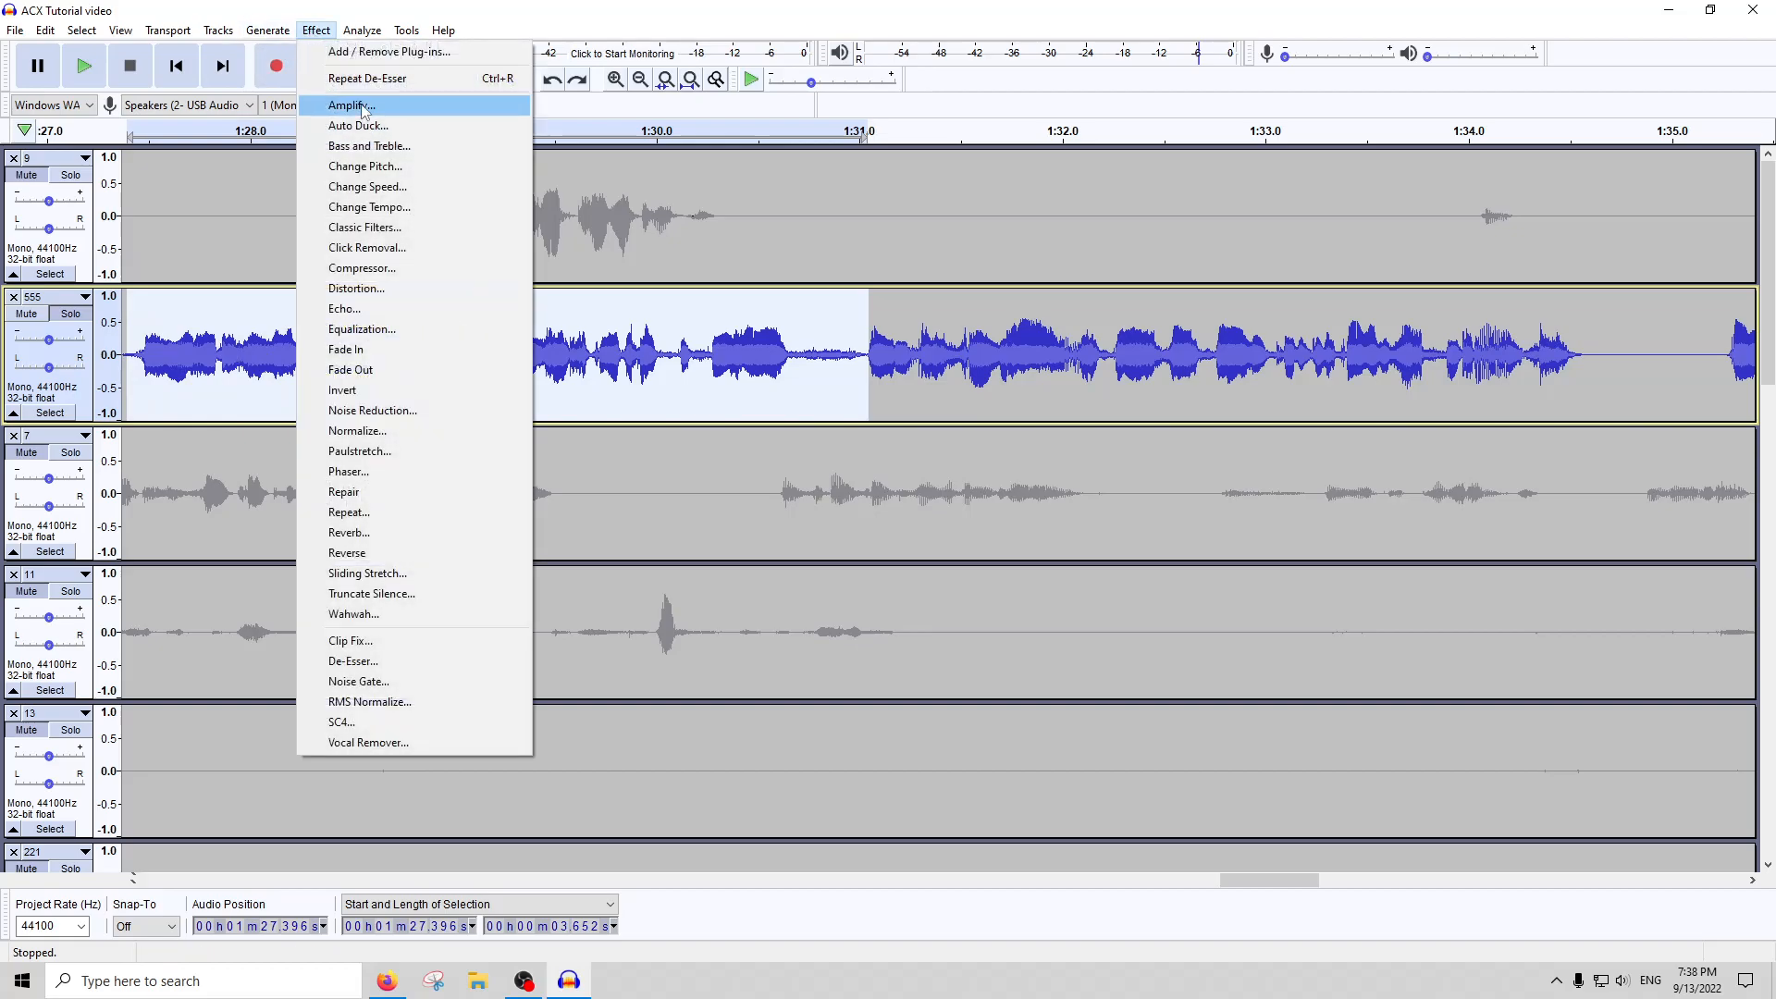
{"action": "left_click", "coordinate": [361, 106]}
{"action": "key", "text": "Return"}
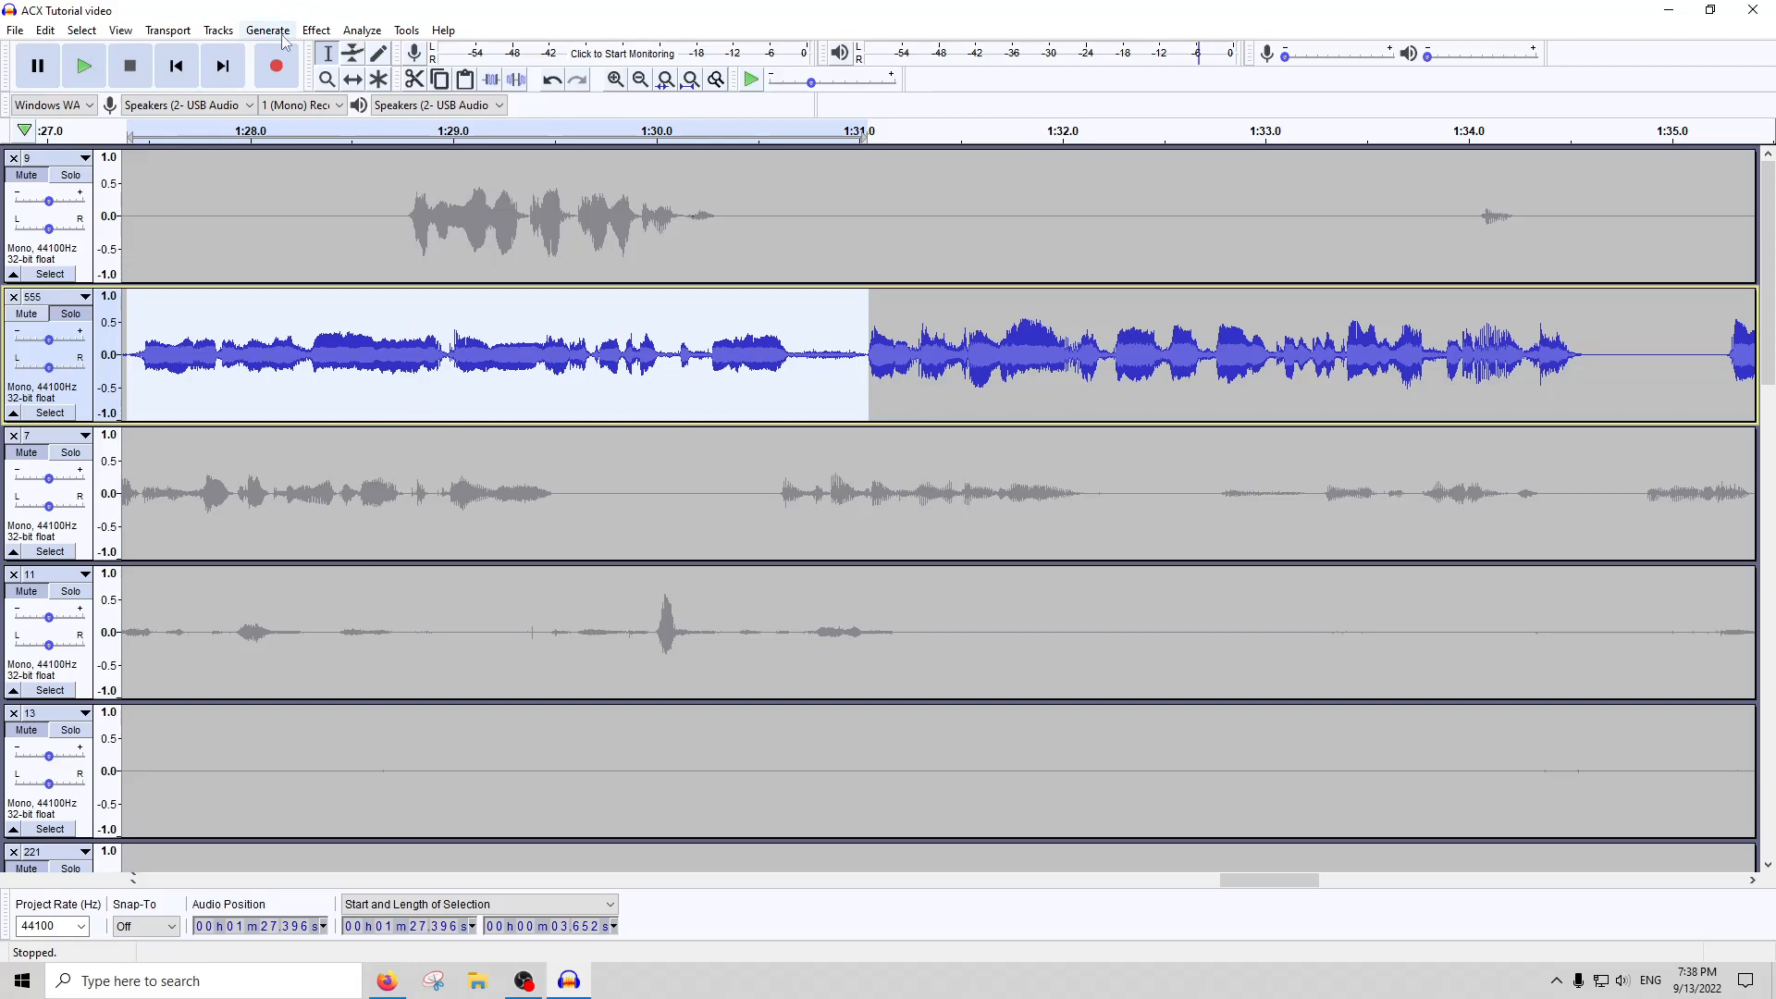
Run the De-Esser on the selected 3.652-second passage, and Amplify it by -2 dB
{"action": "left_click", "coordinate": [315, 31]}
{"action": "left_click", "coordinate": [340, 665]}
{"action": "key", "text": "Return"}
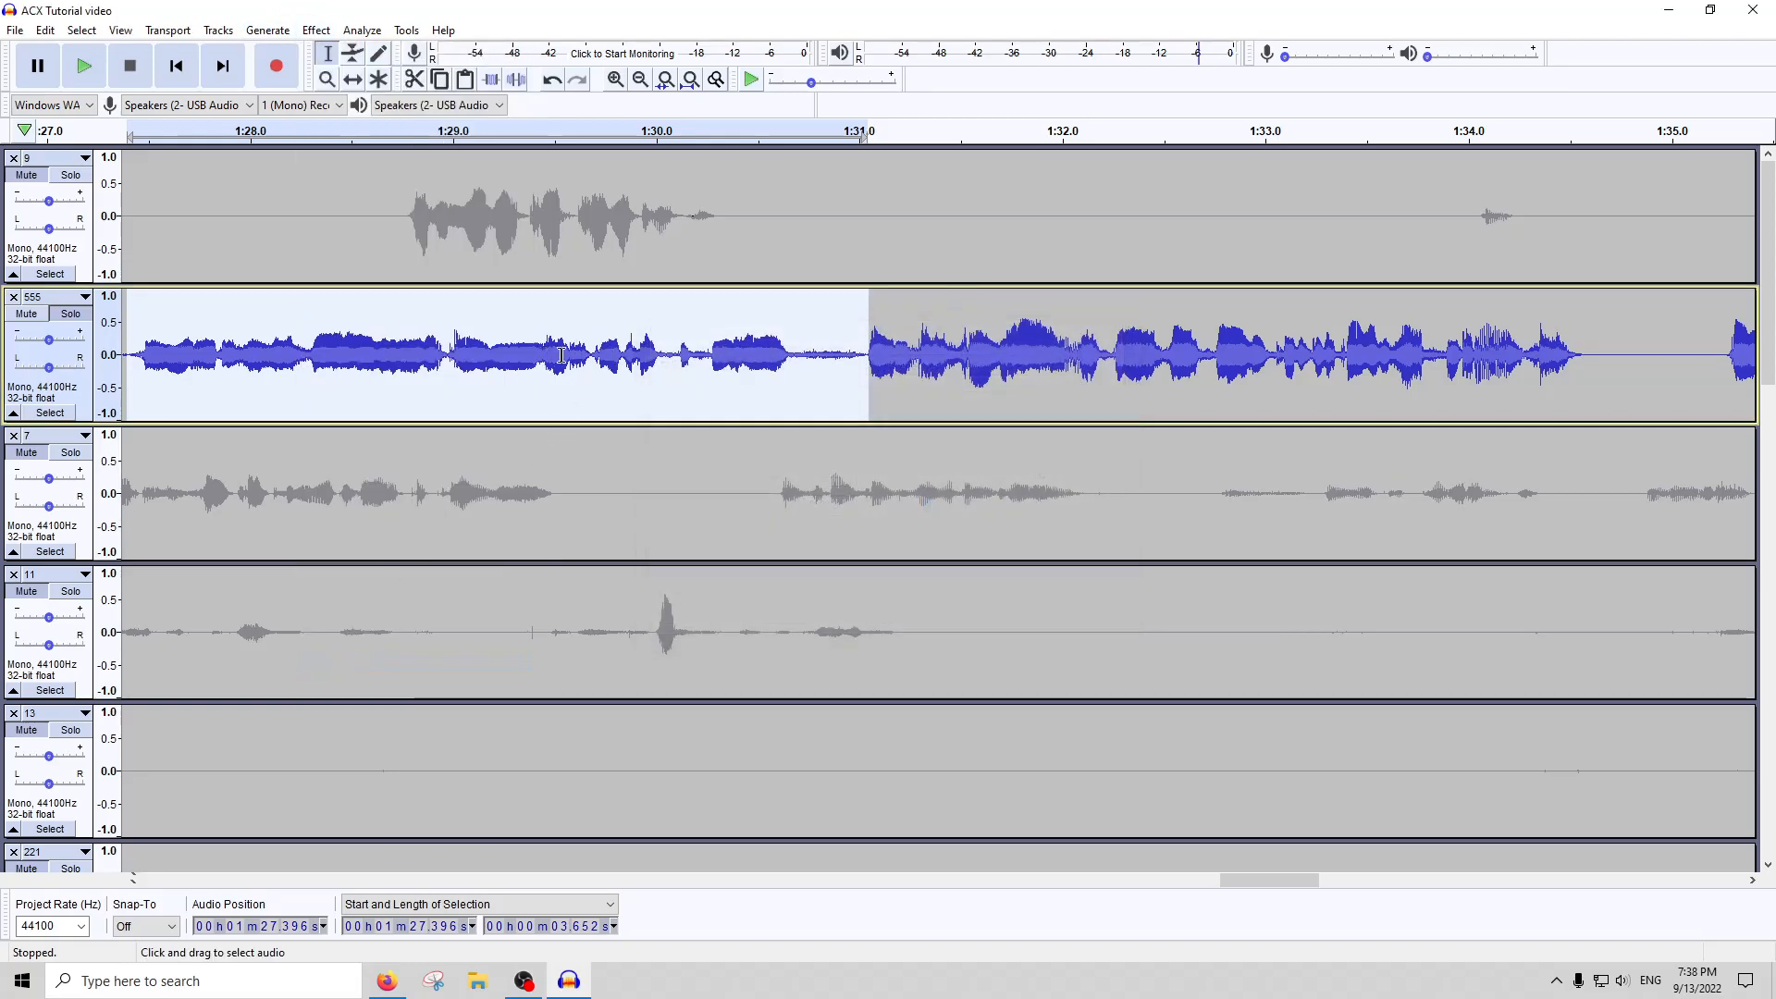
{"action": "left_click", "coordinate": [315, 31]}
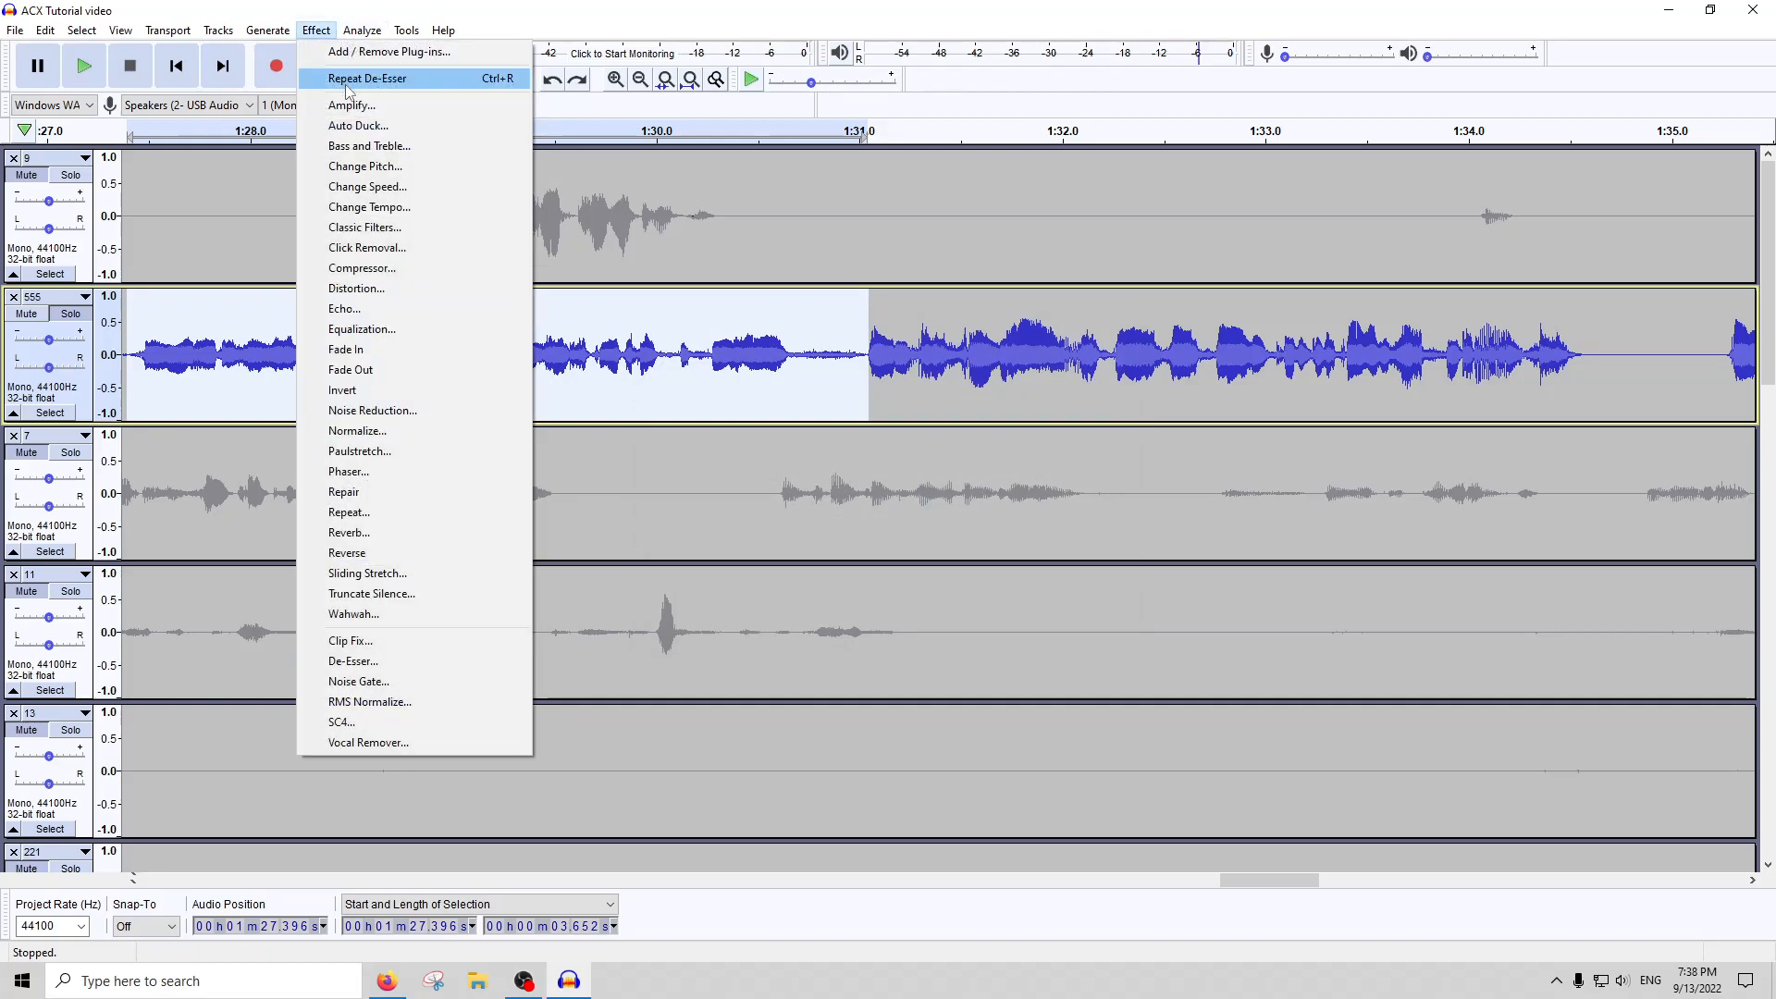
{"action": "left_click", "coordinate": [346, 106]}
{"action": "type", "text": "-2"}
{"action": "key", "text": "Return"}
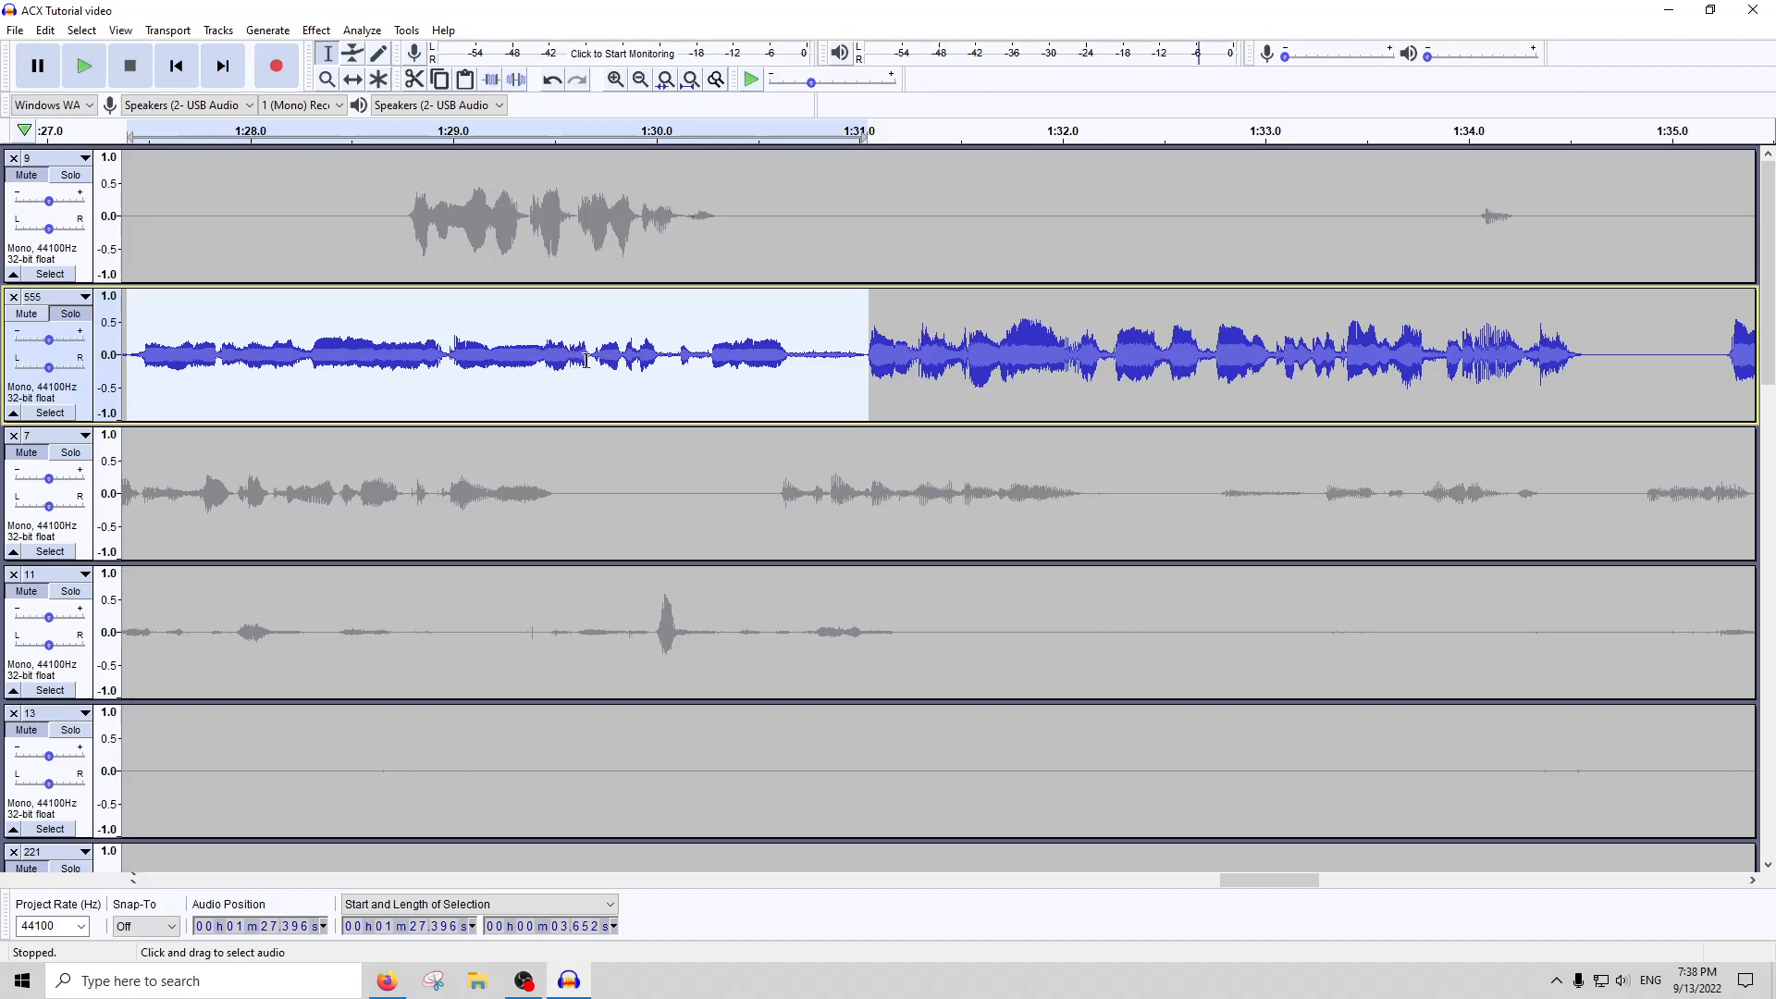
Run the De-Esser on the selected passage once more, and raise it with Amplify's proposed gain
{"action": "left_click", "coordinate": [317, 30]}
{"action": "left_click", "coordinate": [379, 659]}
{"action": "left_click", "coordinate": [317, 31]}
{"action": "left_click", "coordinate": [313, 105]}
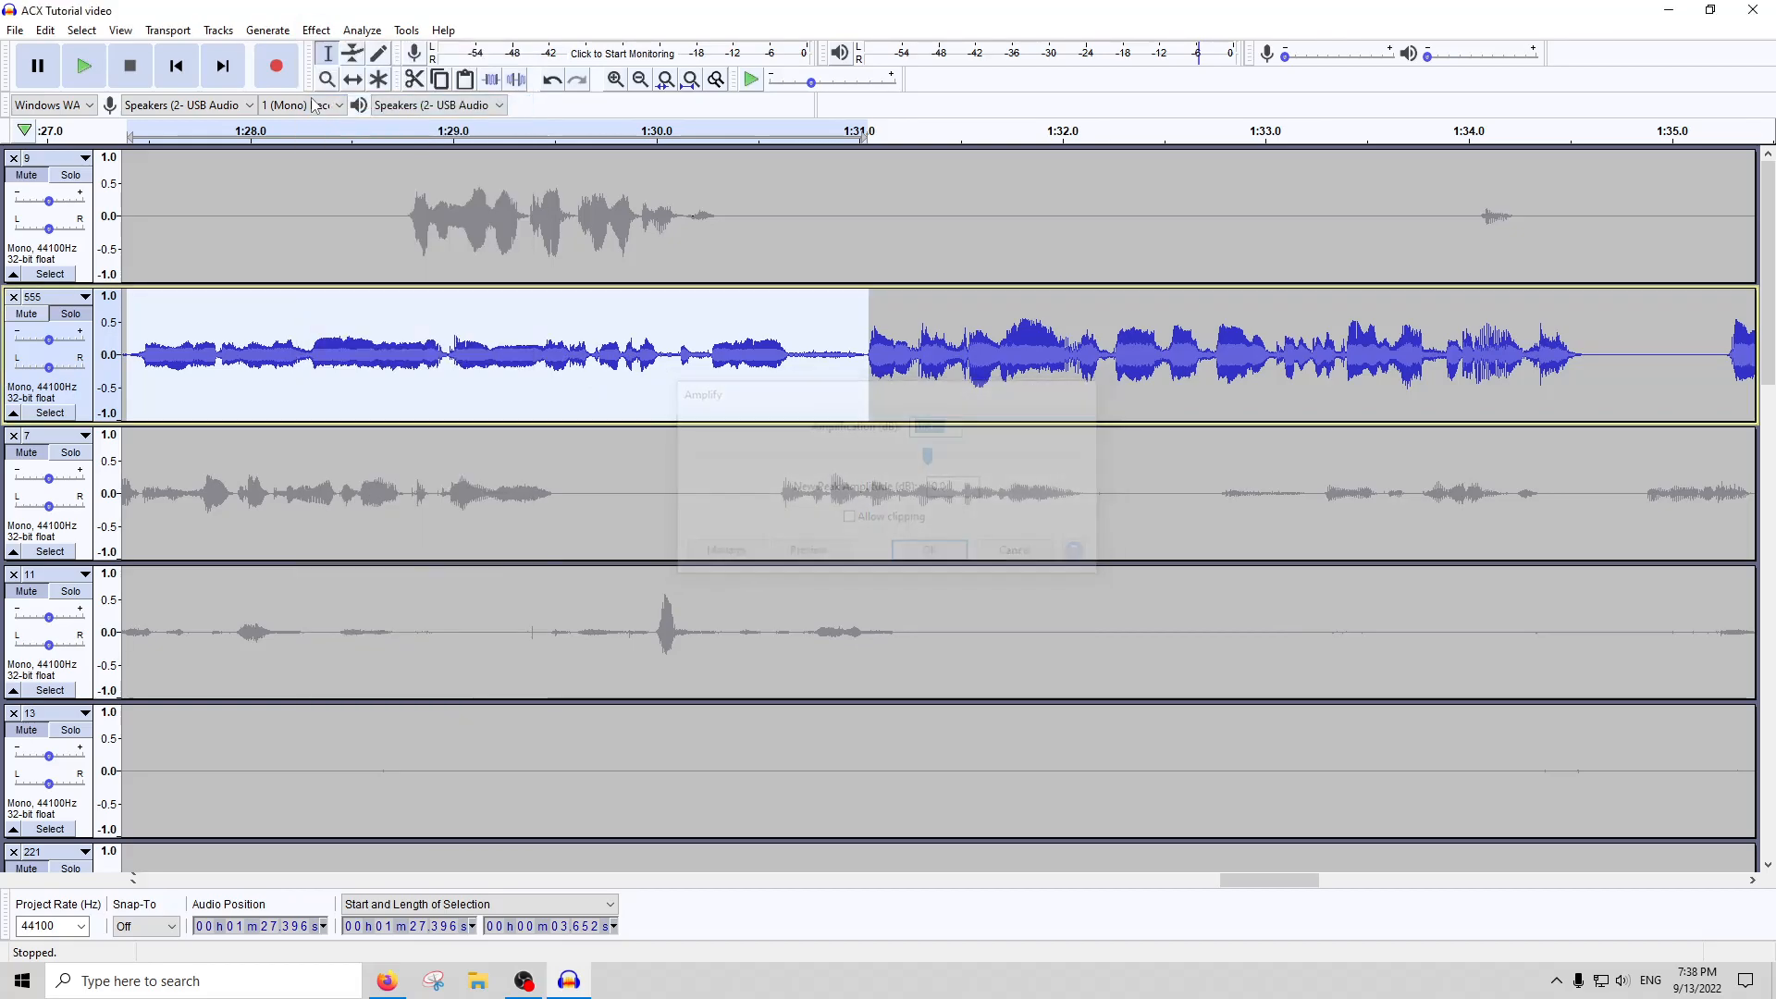
{"action": "key", "text": "Return"}
Inspect the amplified passage's waveform, play it from about 1:29.37, and stop the playback
{"action": "scroll", "coordinate": [659, 353], "scroll_direction": "up", "scroll_amount": 2}
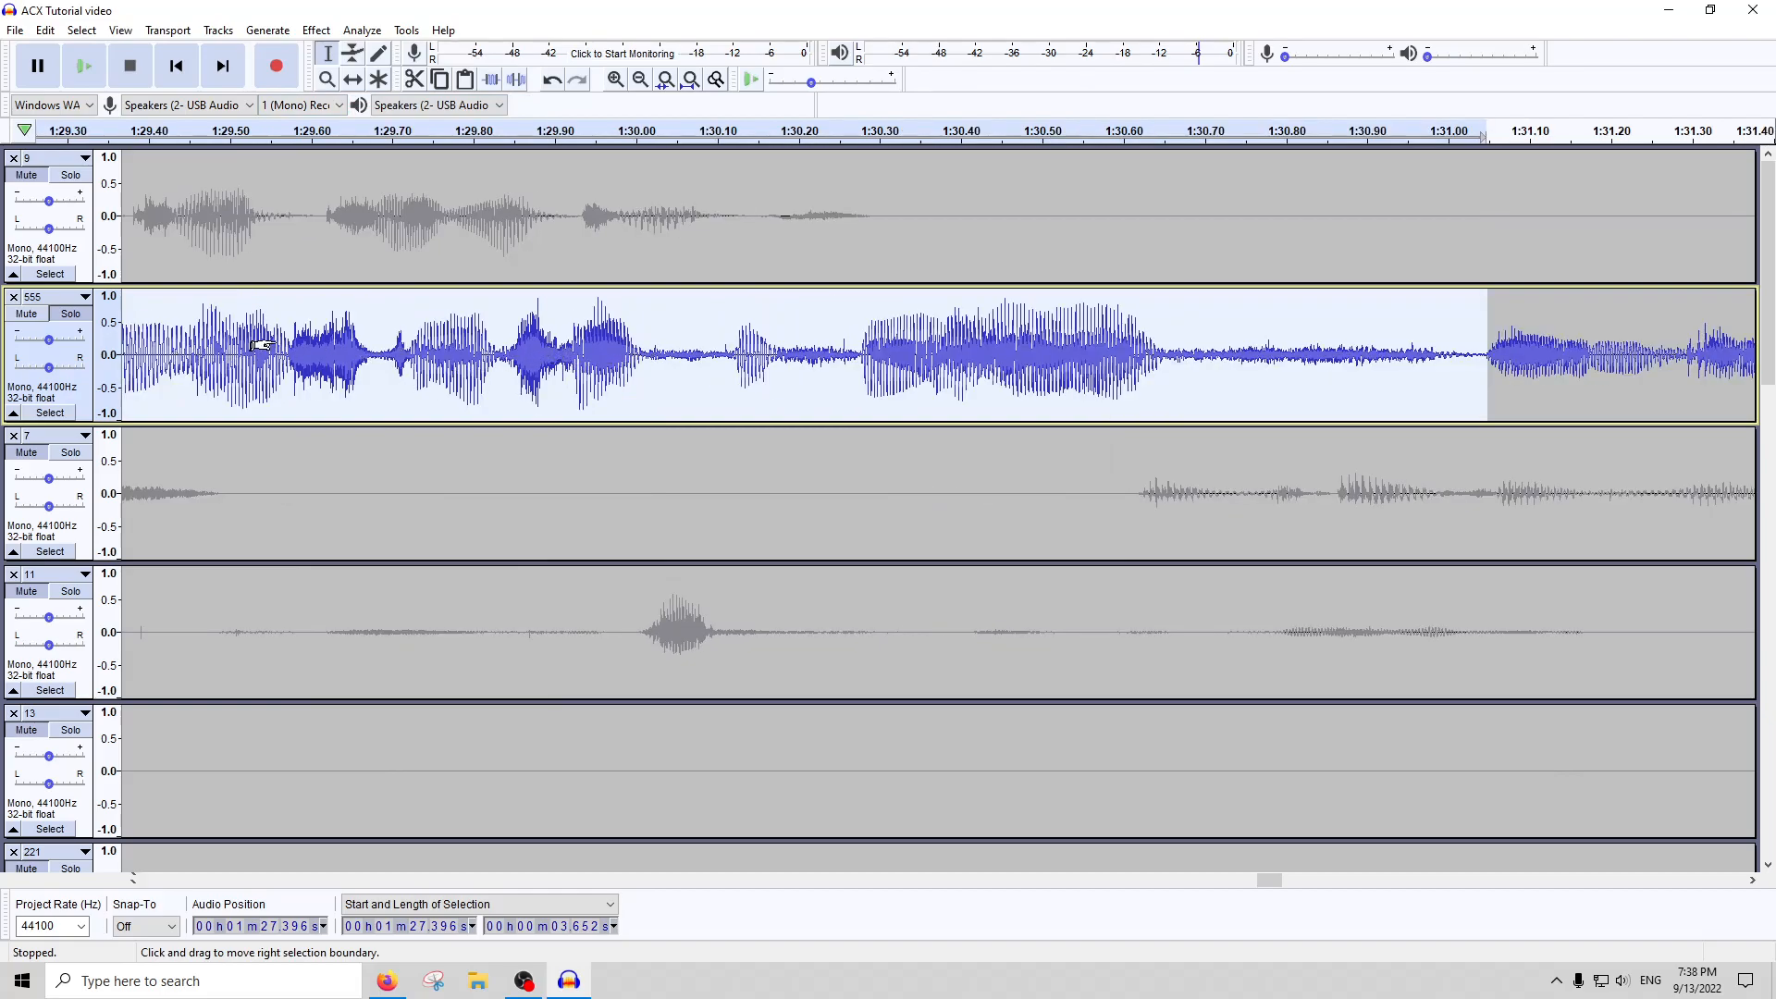
{"action": "scroll", "coordinate": [251, 348], "scroll_direction": "down", "scroll_amount": 1}
{"action": "scroll", "coordinate": [301, 349], "scroll_direction": "up", "scroll_amount": 2}
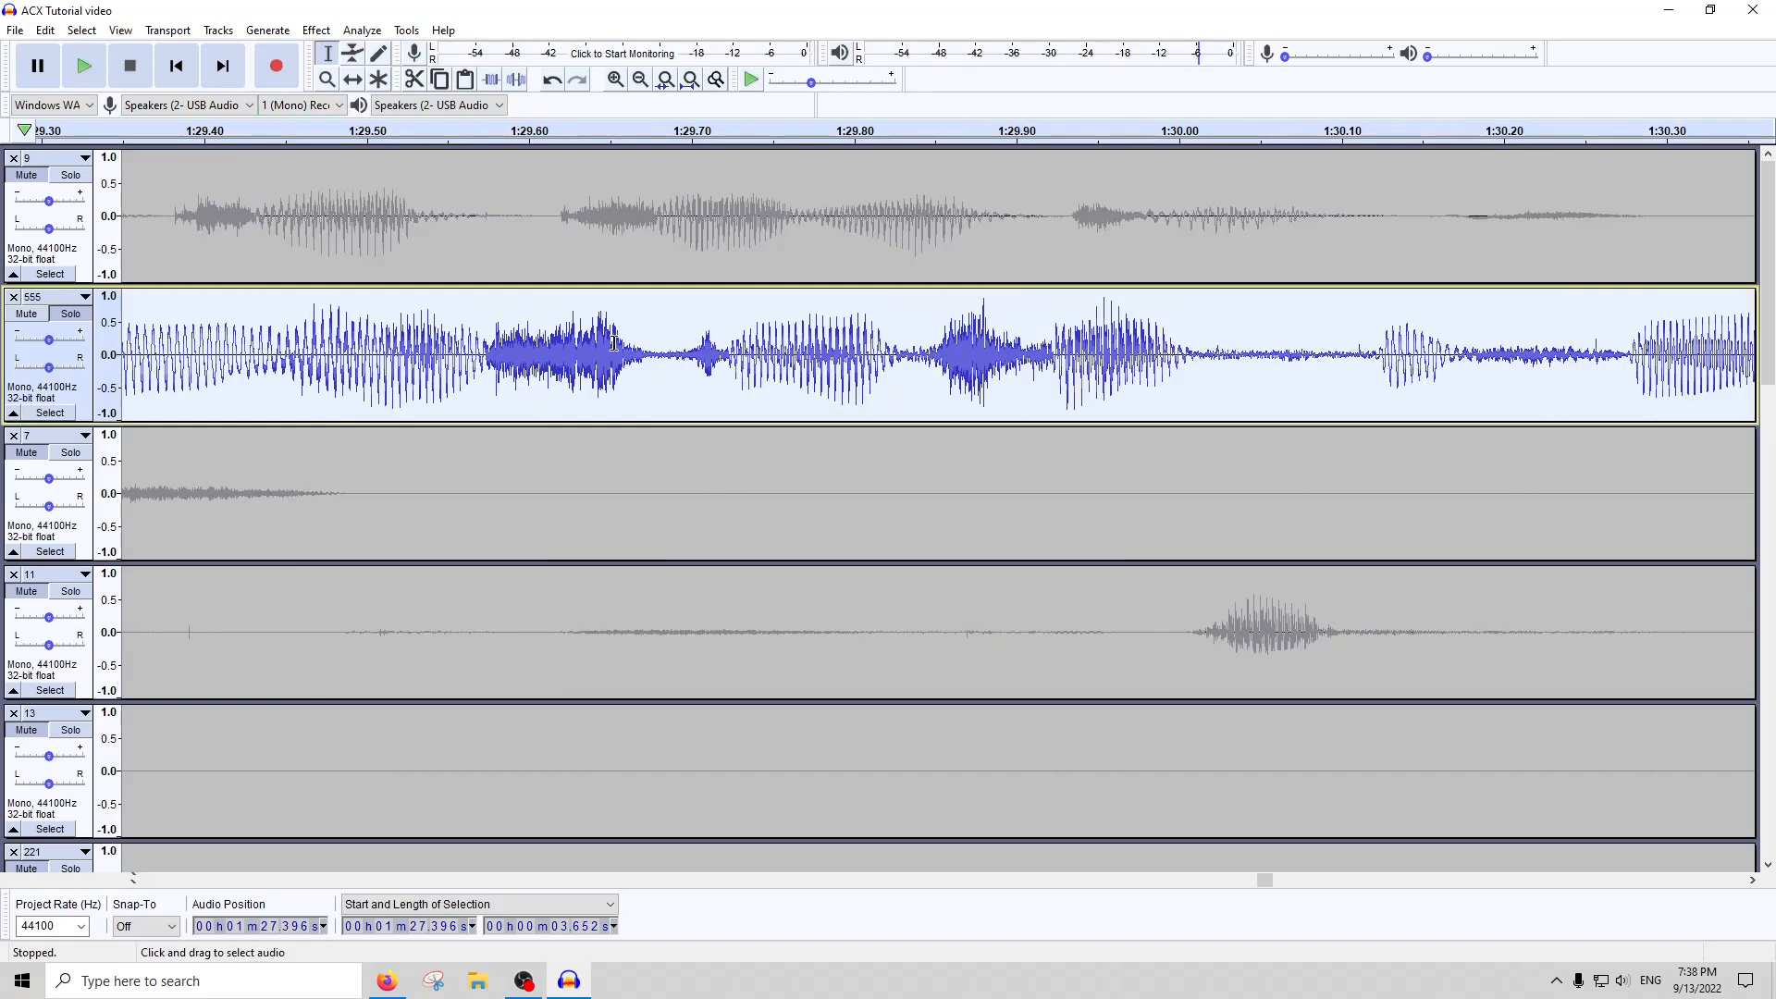
{"action": "left_click", "coordinate": [151, 136]}
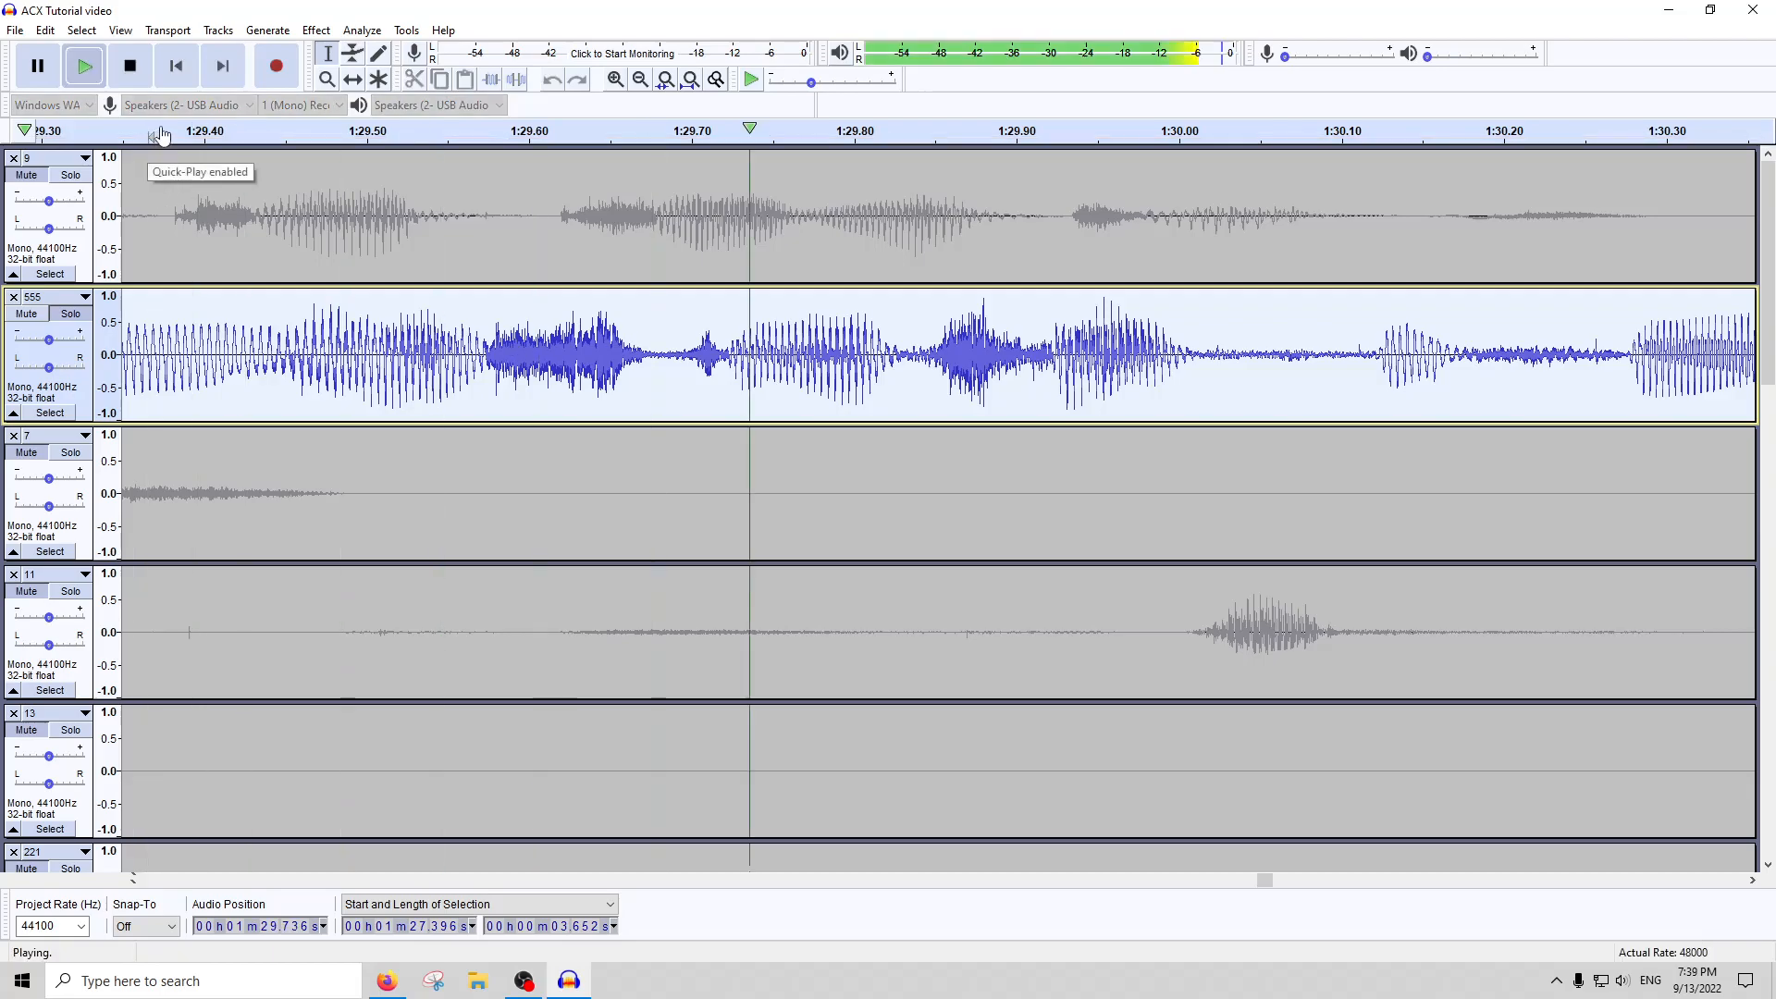
{"action": "left_click", "coordinate": [129, 66]}
Apply the De-Esser to the amplified passage with a -20 dB threshold, testing between 2500 and 8000 Hz
{"action": "scroll", "coordinate": [319, 361], "scroll_direction": "down", "scroll_amount": 3}
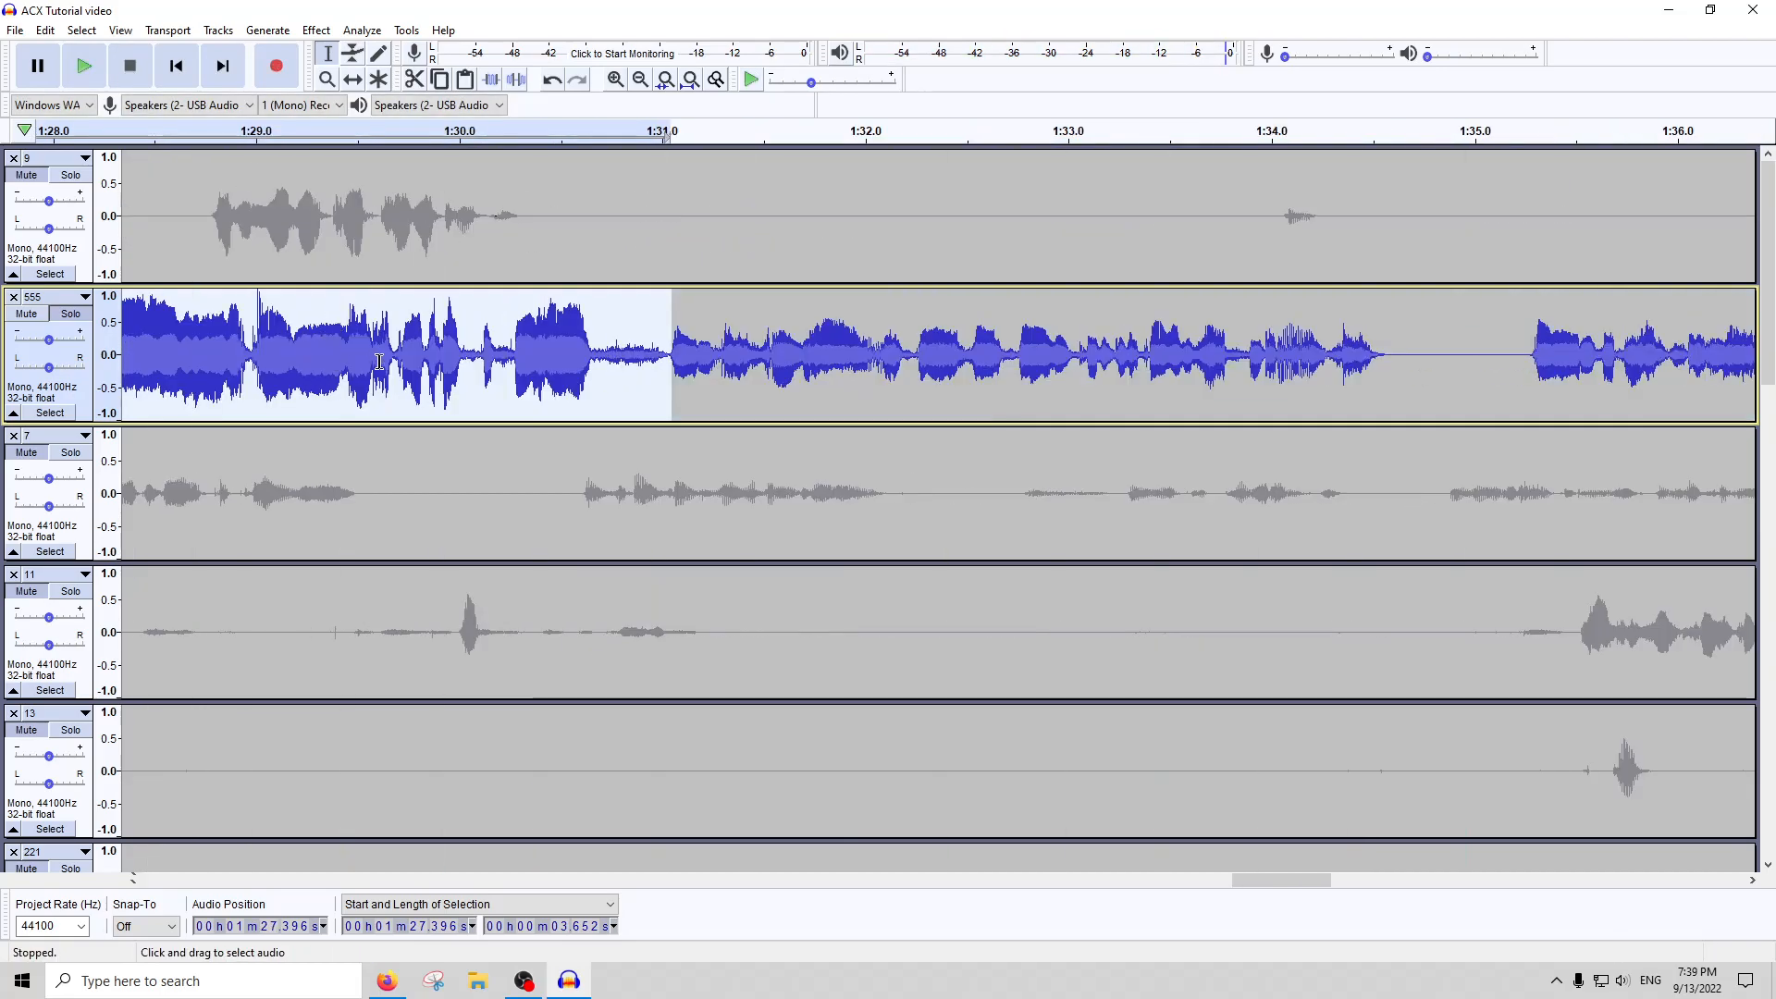
{"action": "scroll", "coordinate": [479, 356], "scroll_direction": "left", "scroll_amount": 2}
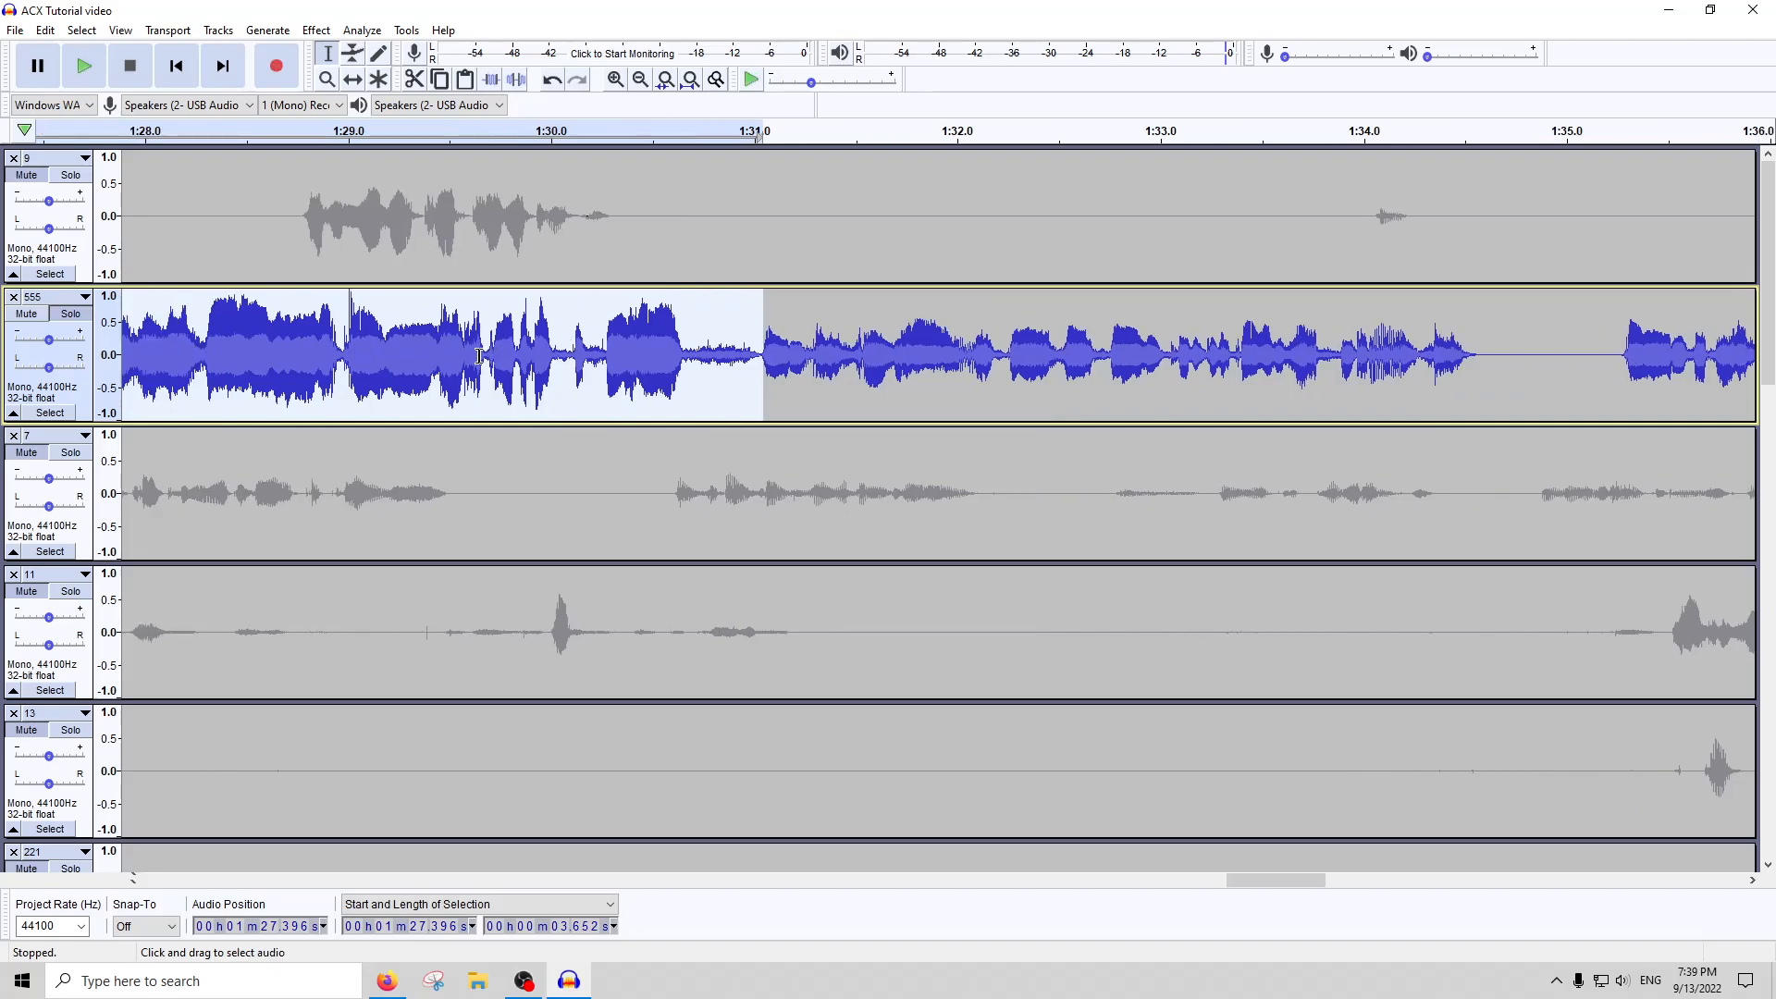
{"action": "left_click", "coordinate": [316, 29]}
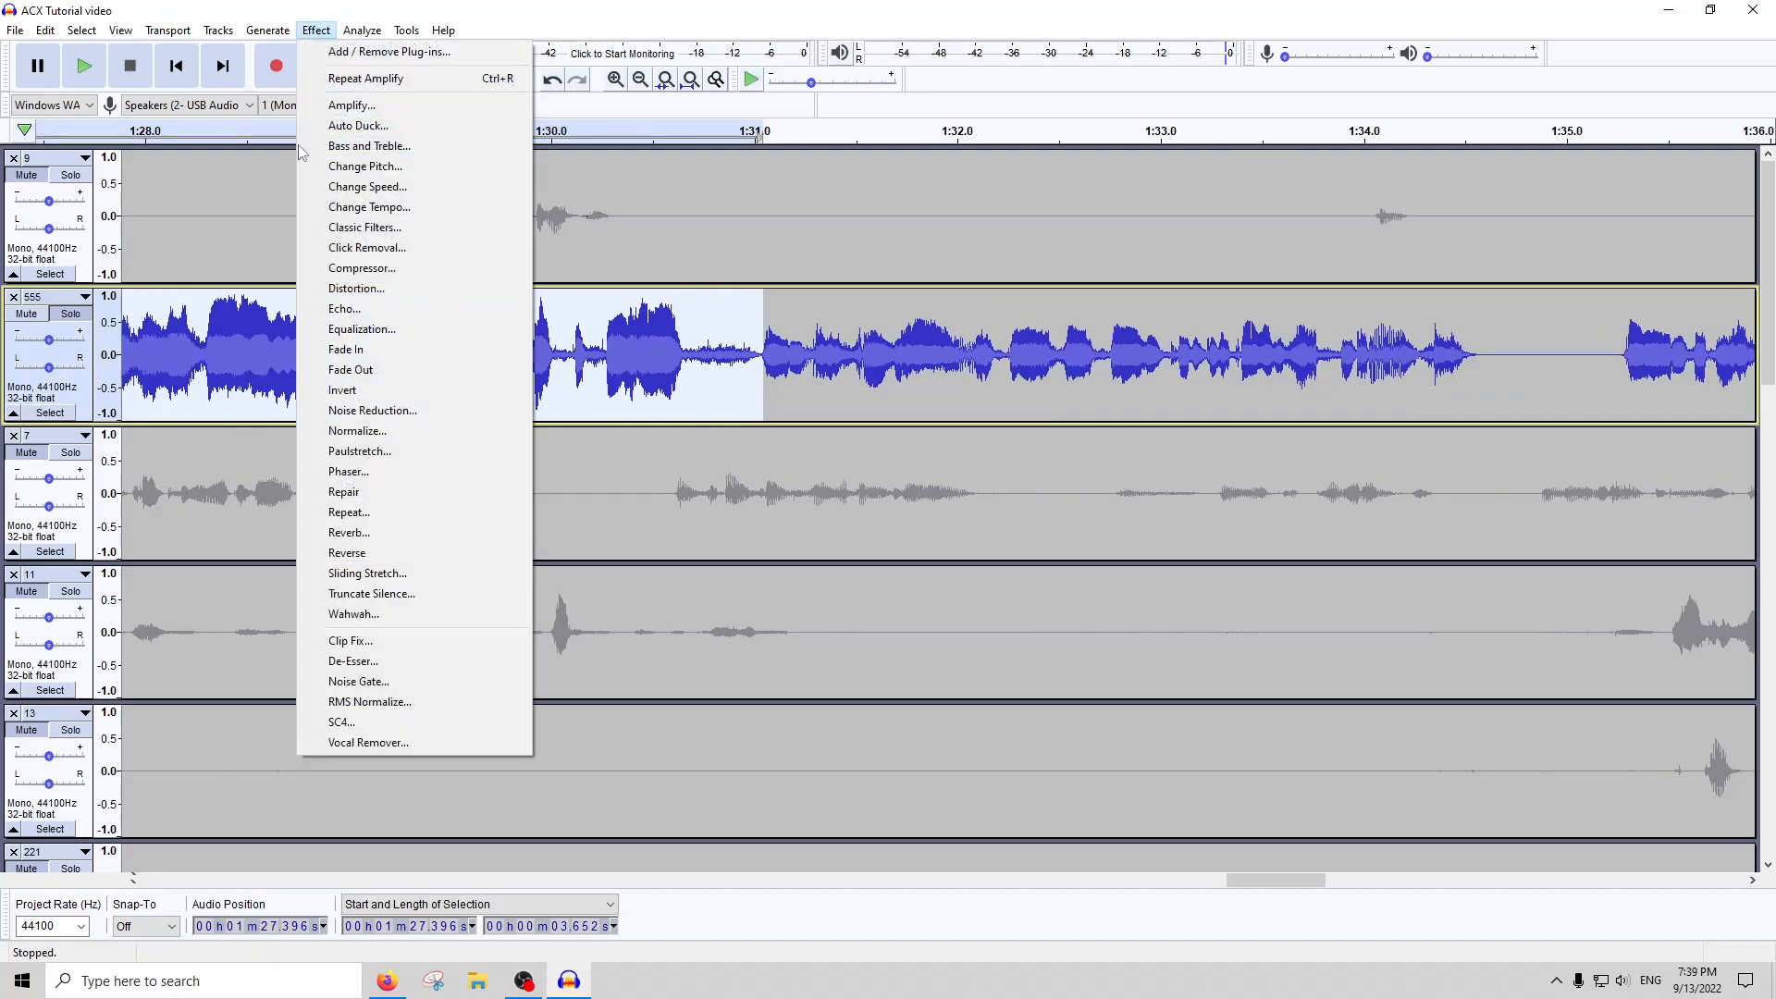
{"action": "left_click", "coordinate": [407, 642]}
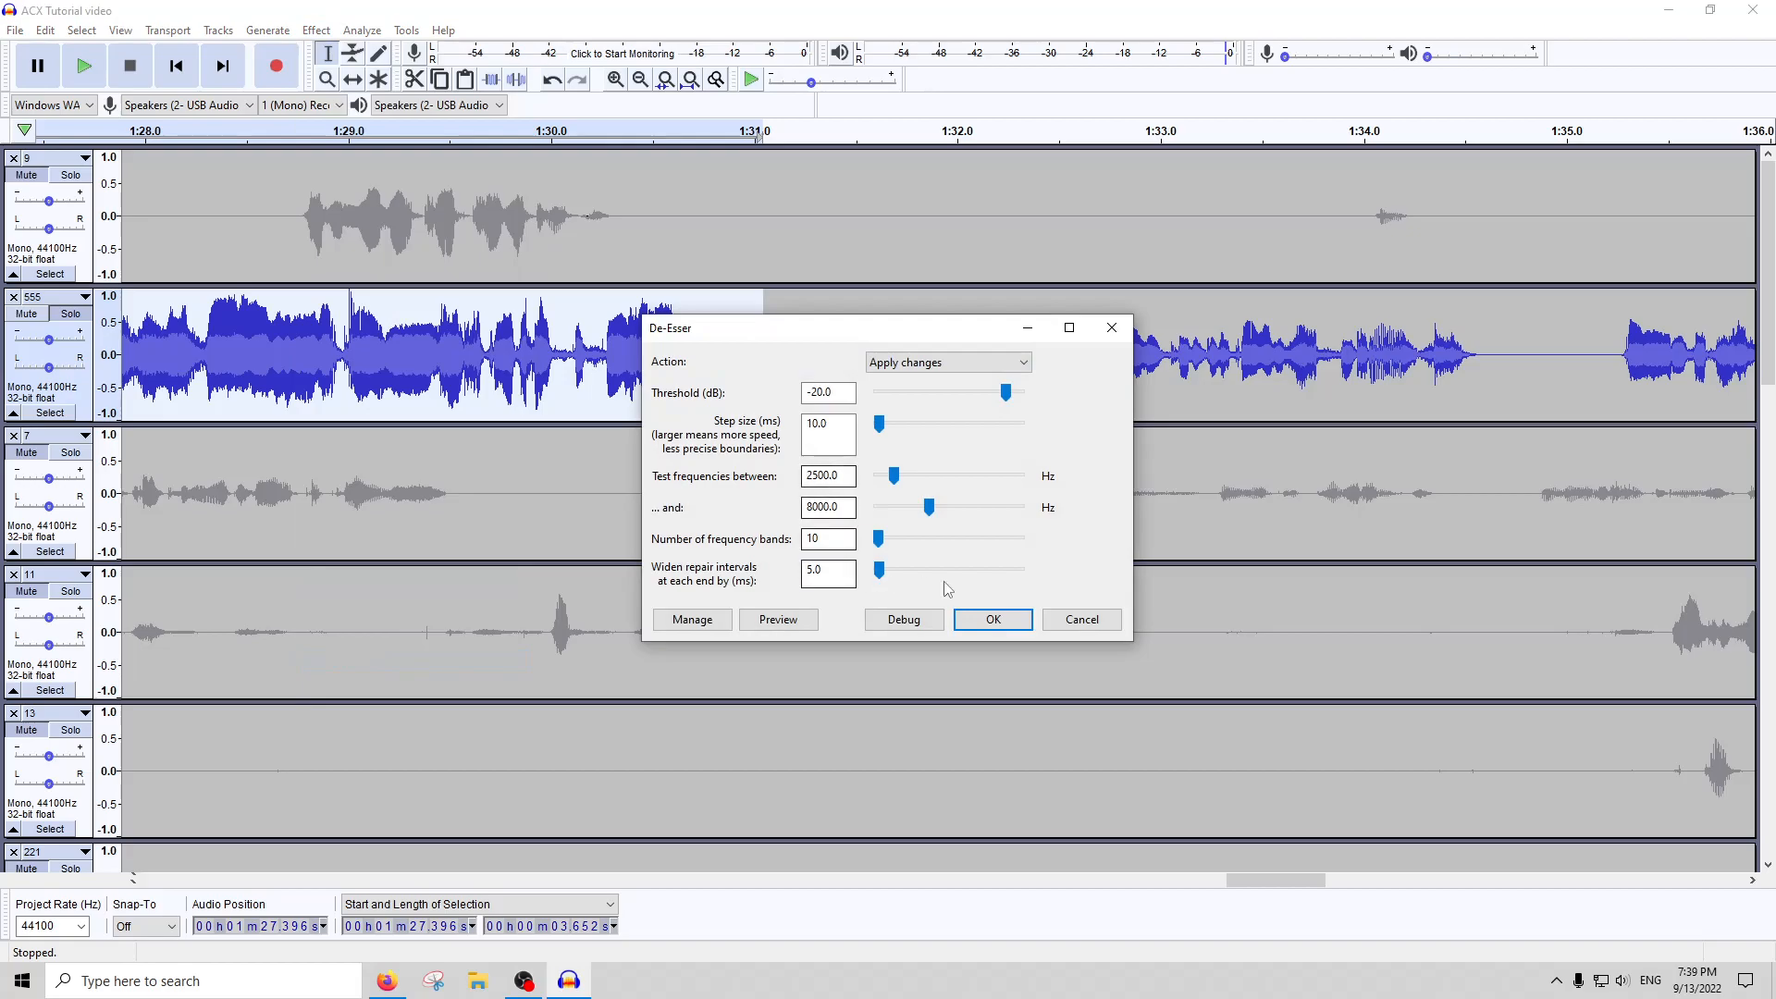
{"action": "left_click", "coordinate": [992, 618]}
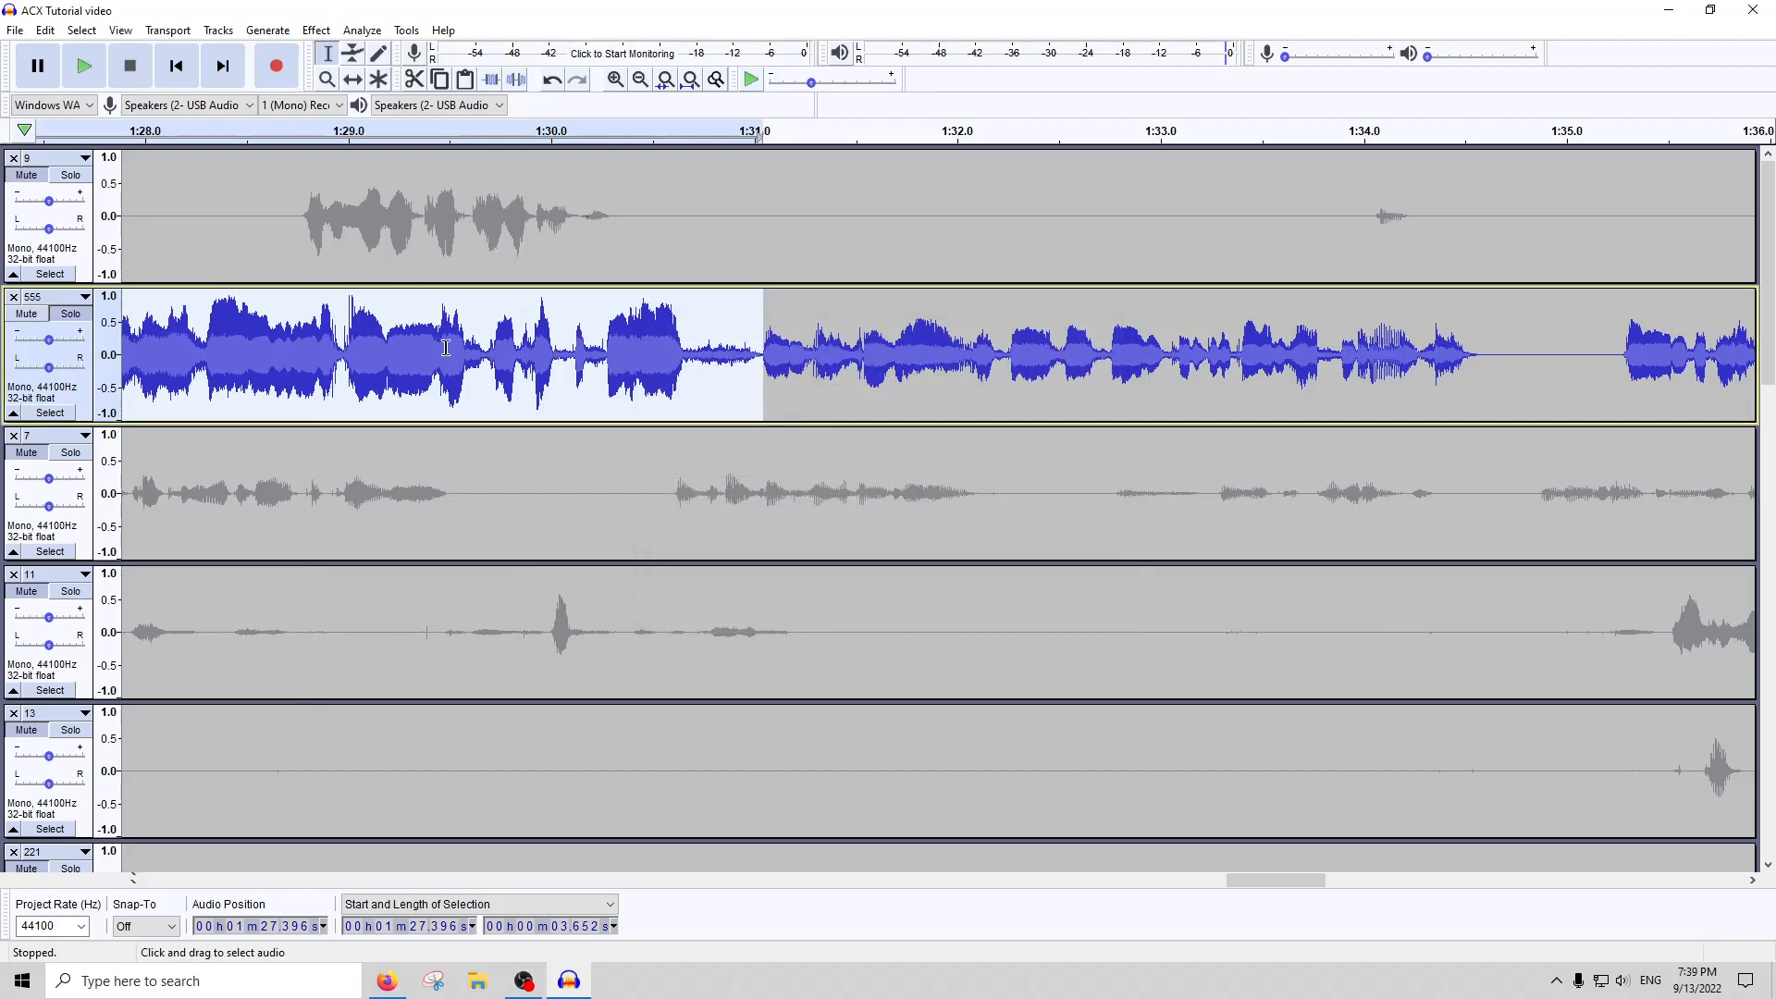
Try a further De-Esser pass on the selected passage of track 555, and undo it
{"action": "scroll", "coordinate": [434, 358], "scroll_direction": "up", "scroll_amount": 2}
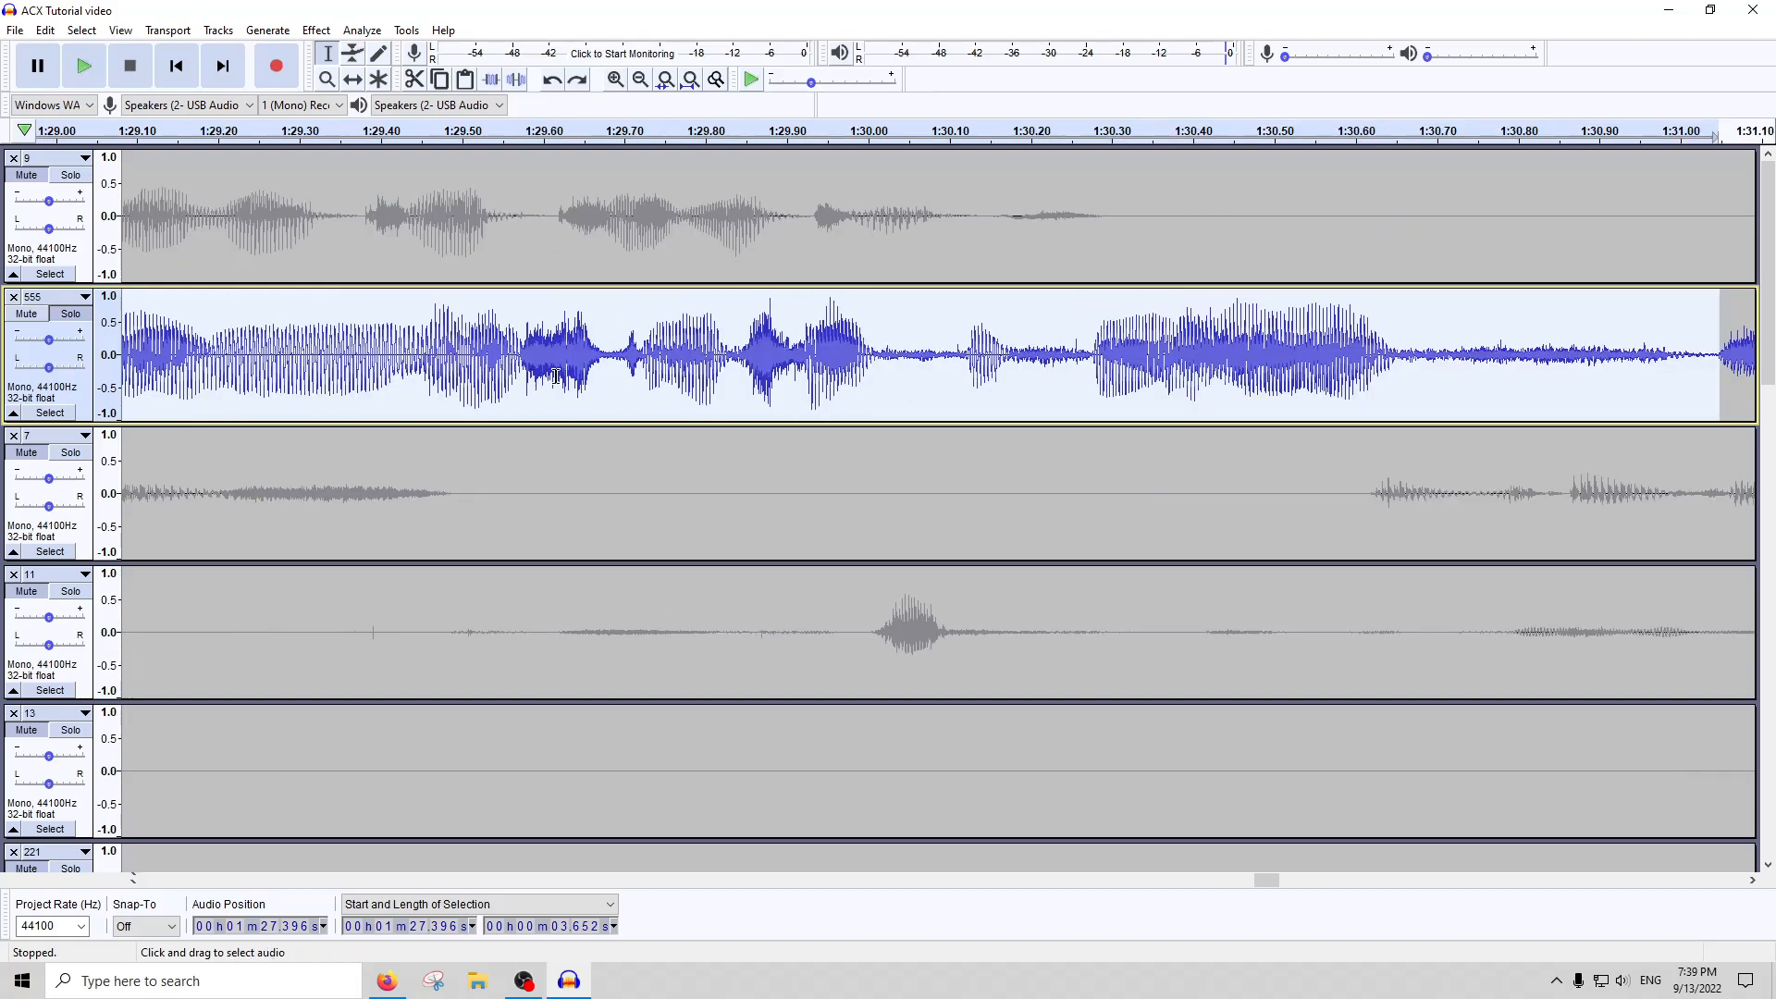
{"action": "left_click", "coordinate": [311, 32]}
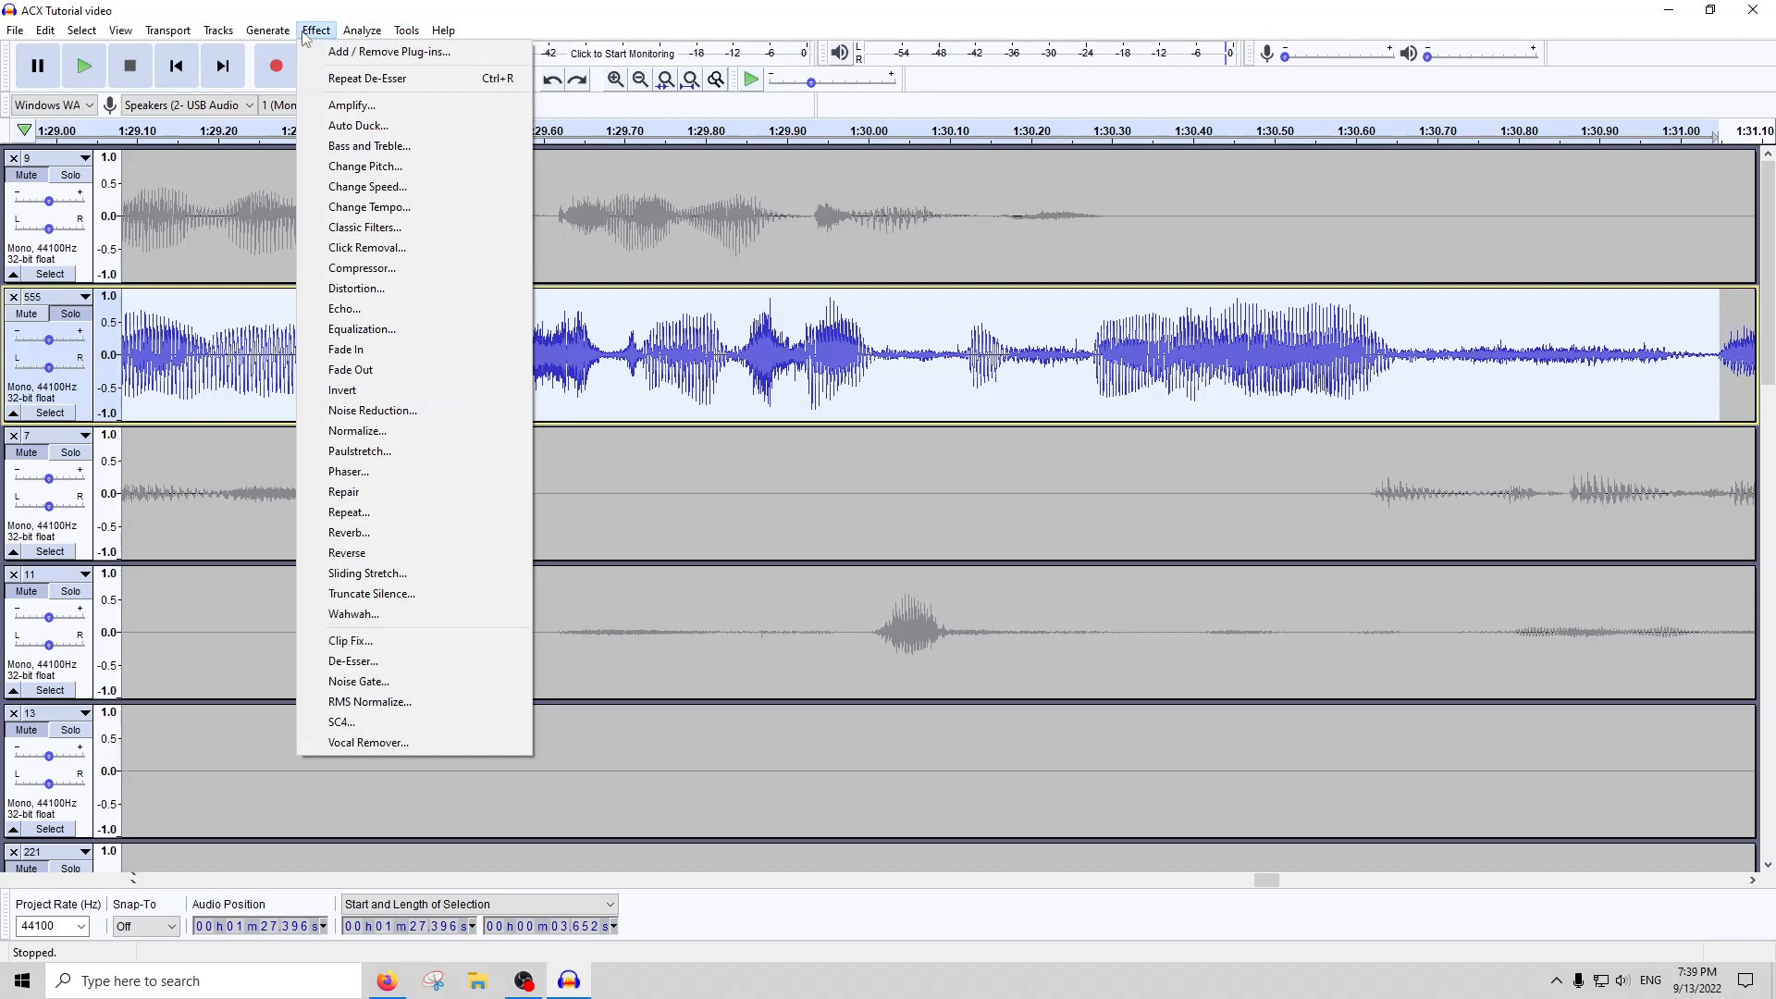
{"action": "left_click", "coordinate": [527, 8]}
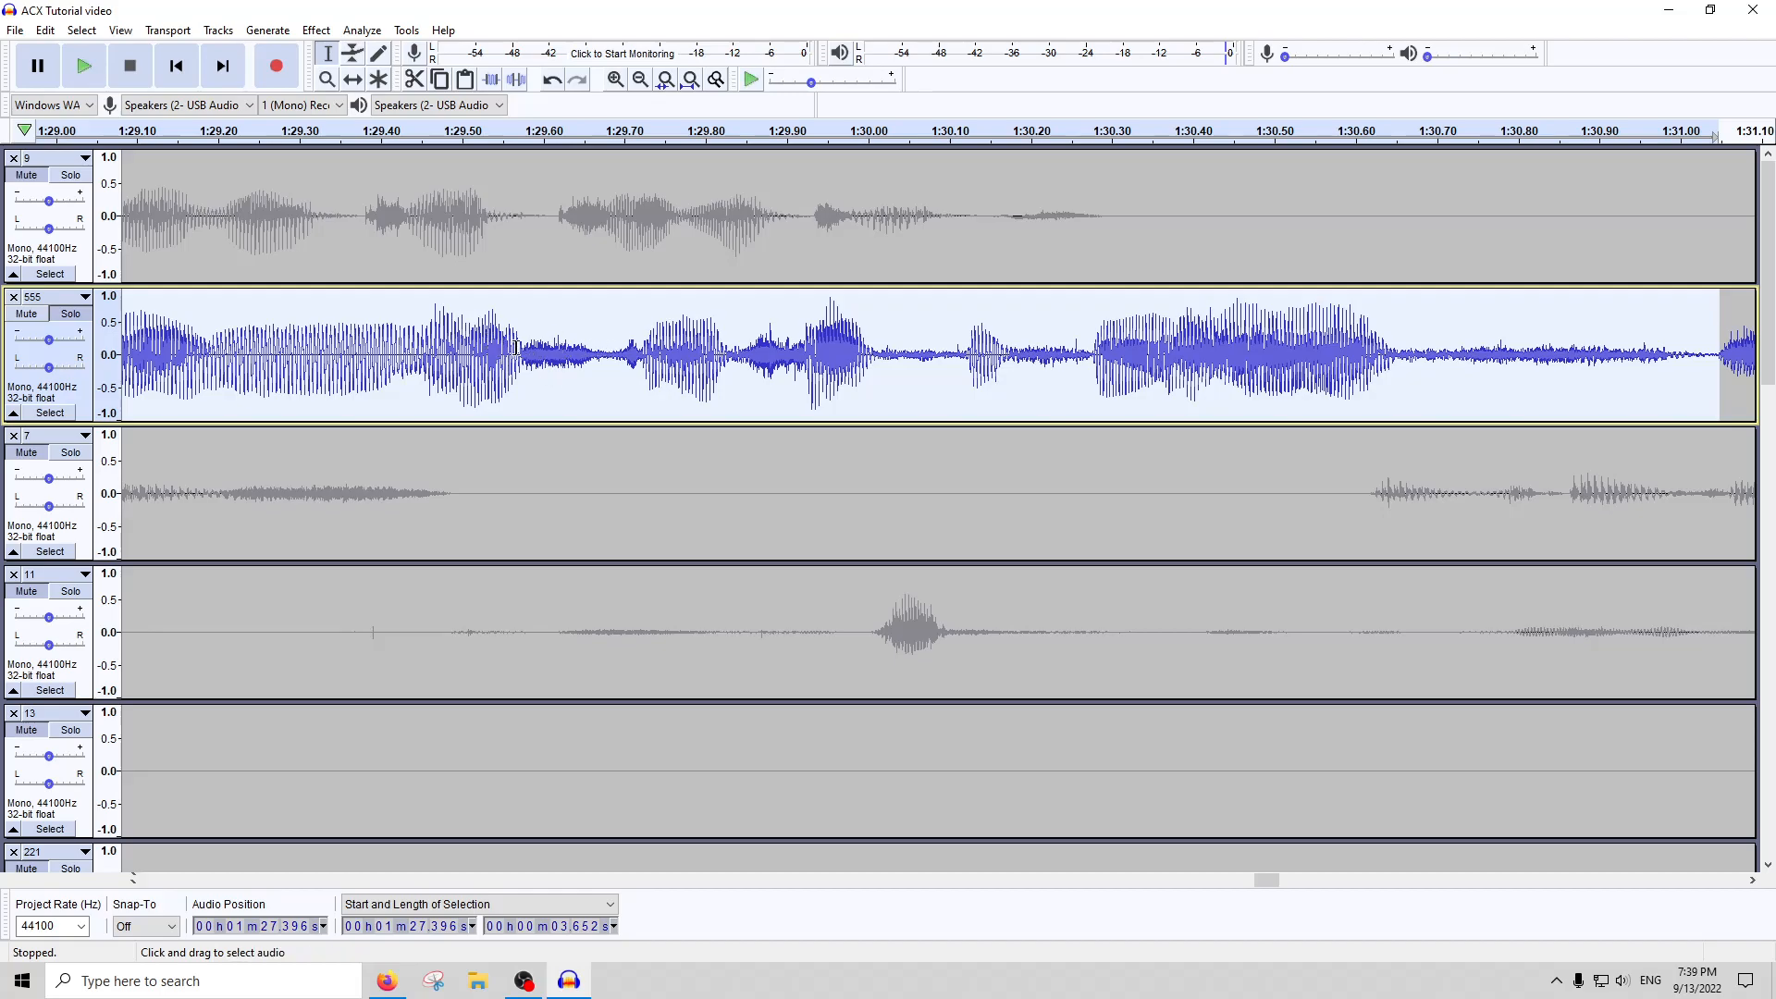
{"action": "key", "text": "ctrl+z"}
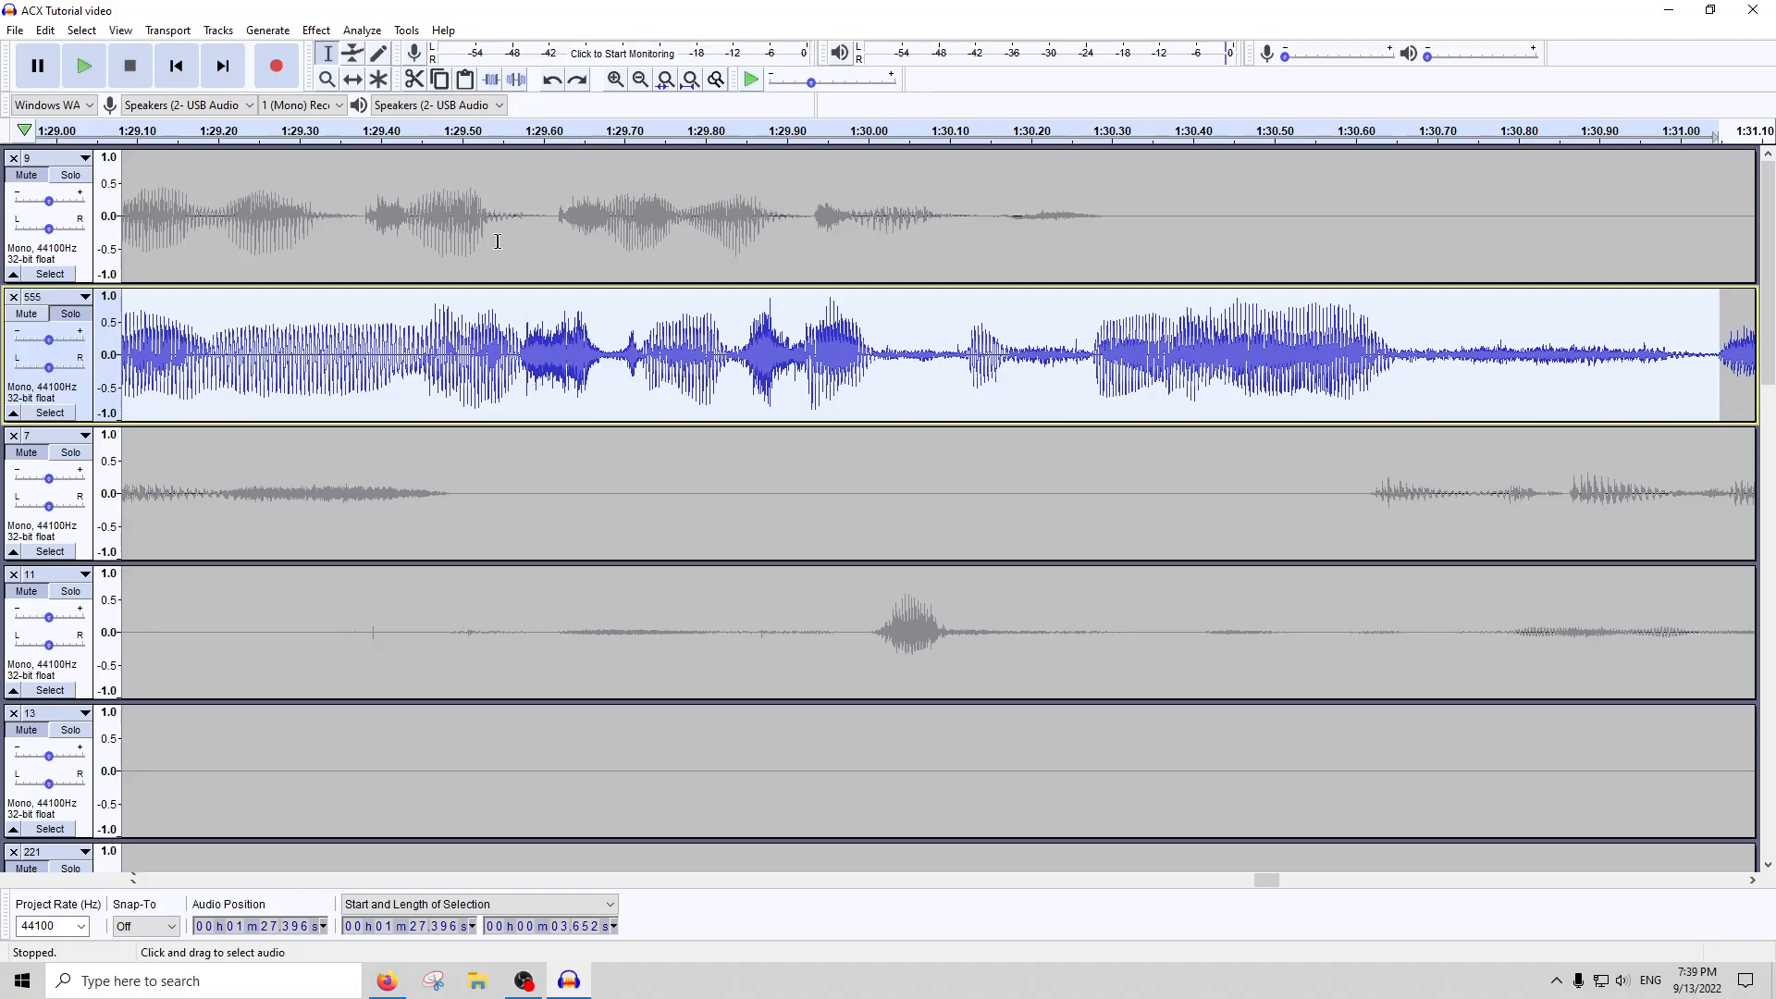
Try lowering the selected passage of track 555 by 8 dB and running the De-Esser on it, and undo both effects
{"action": "left_click", "coordinate": [316, 30]}
{"action": "left_click", "coordinate": [454, 108]}
{"action": "type", "text": "-8"}
{"action": "key", "text": "Return"}
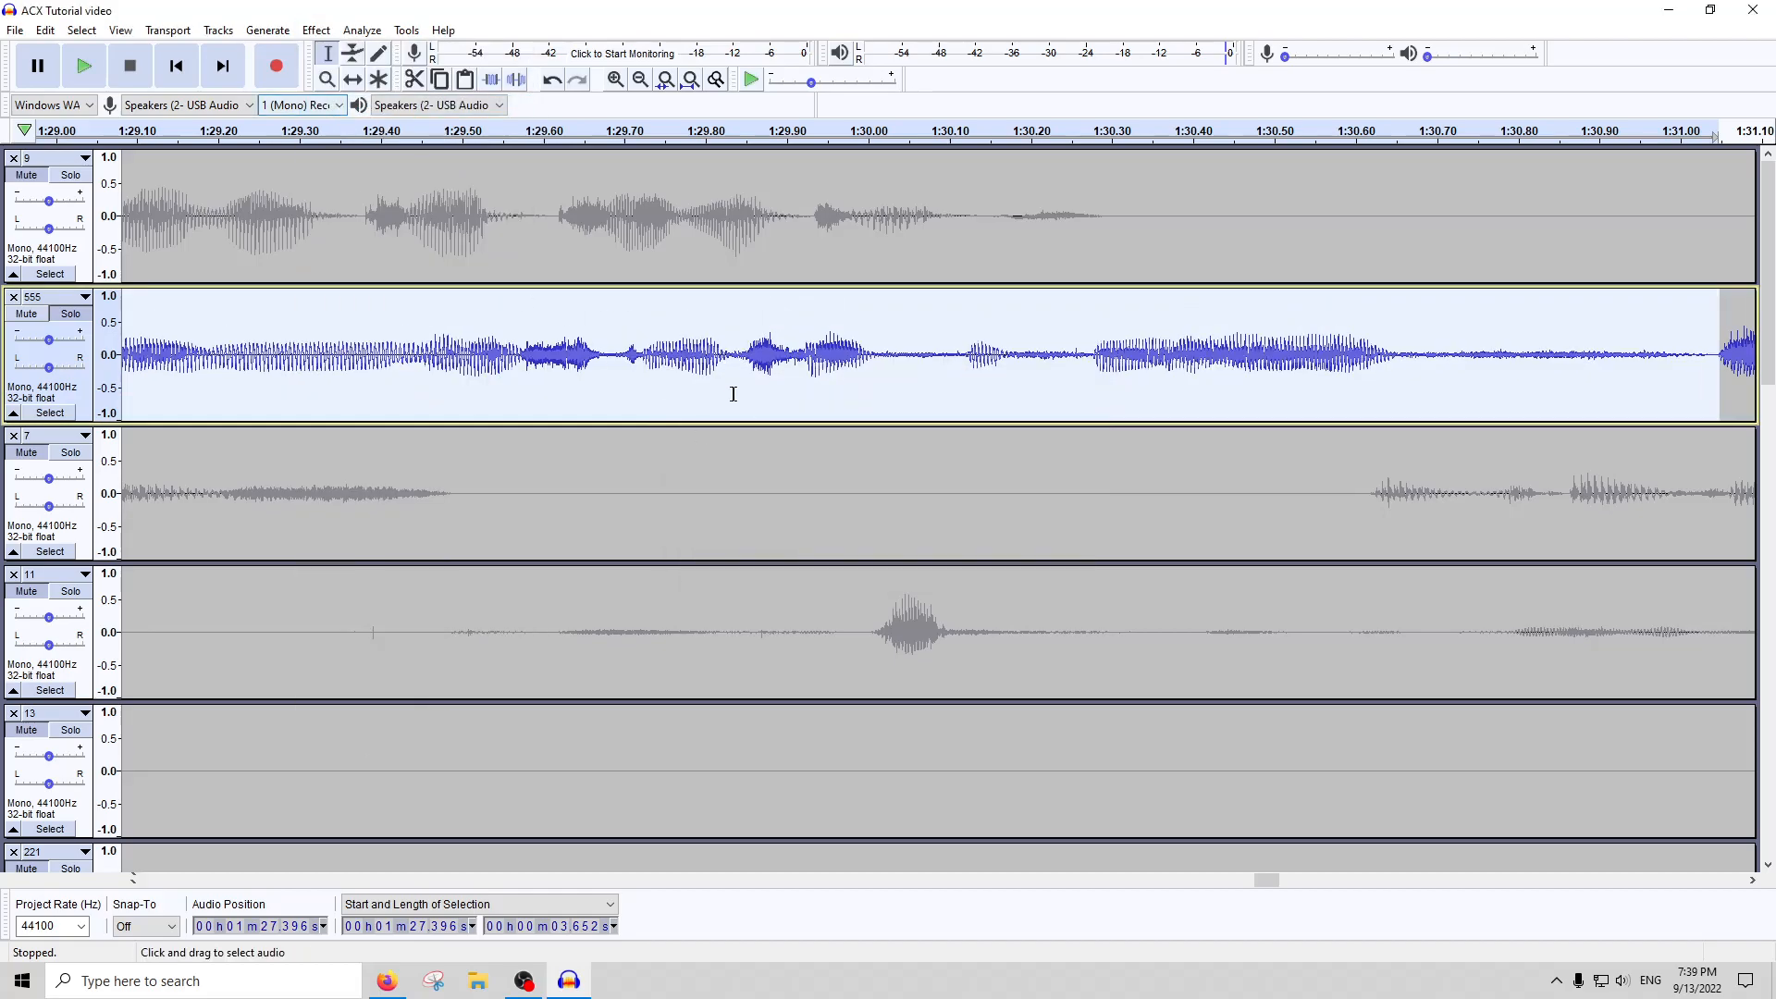
{"action": "left_click", "coordinate": [316, 29]}
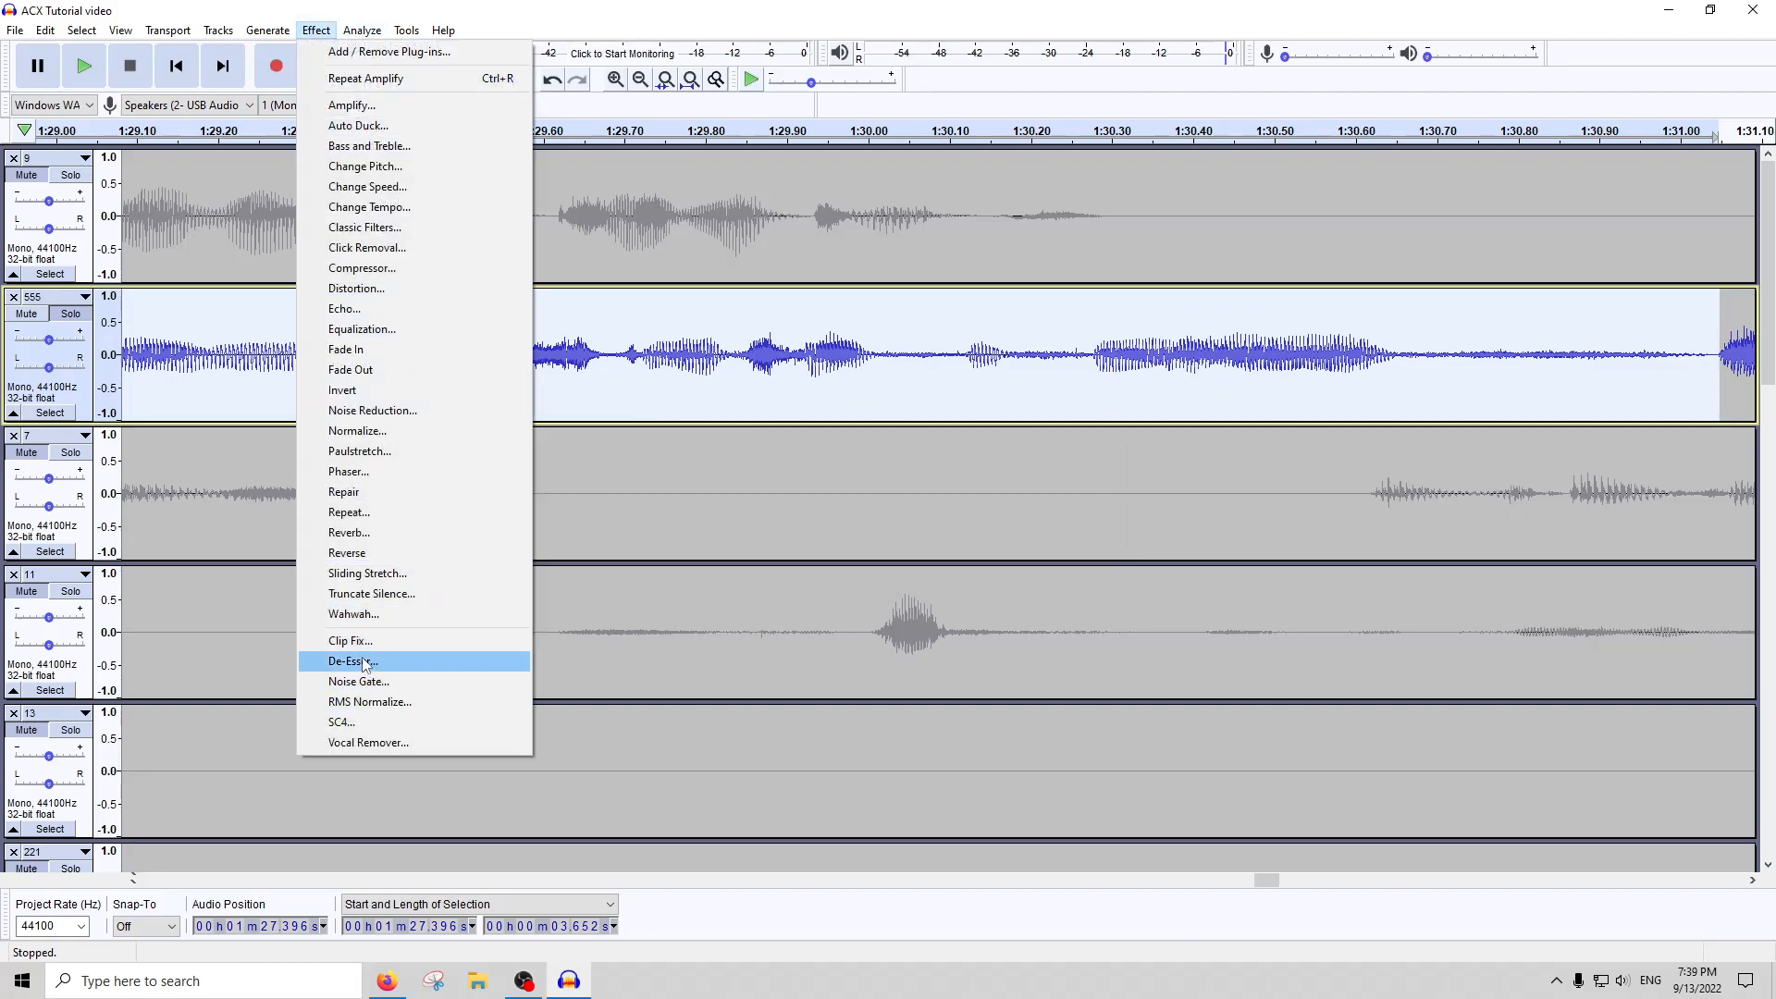
{"action": "left_click", "coordinate": [389, 658]}
{"action": "left_click", "coordinate": [993, 618]}
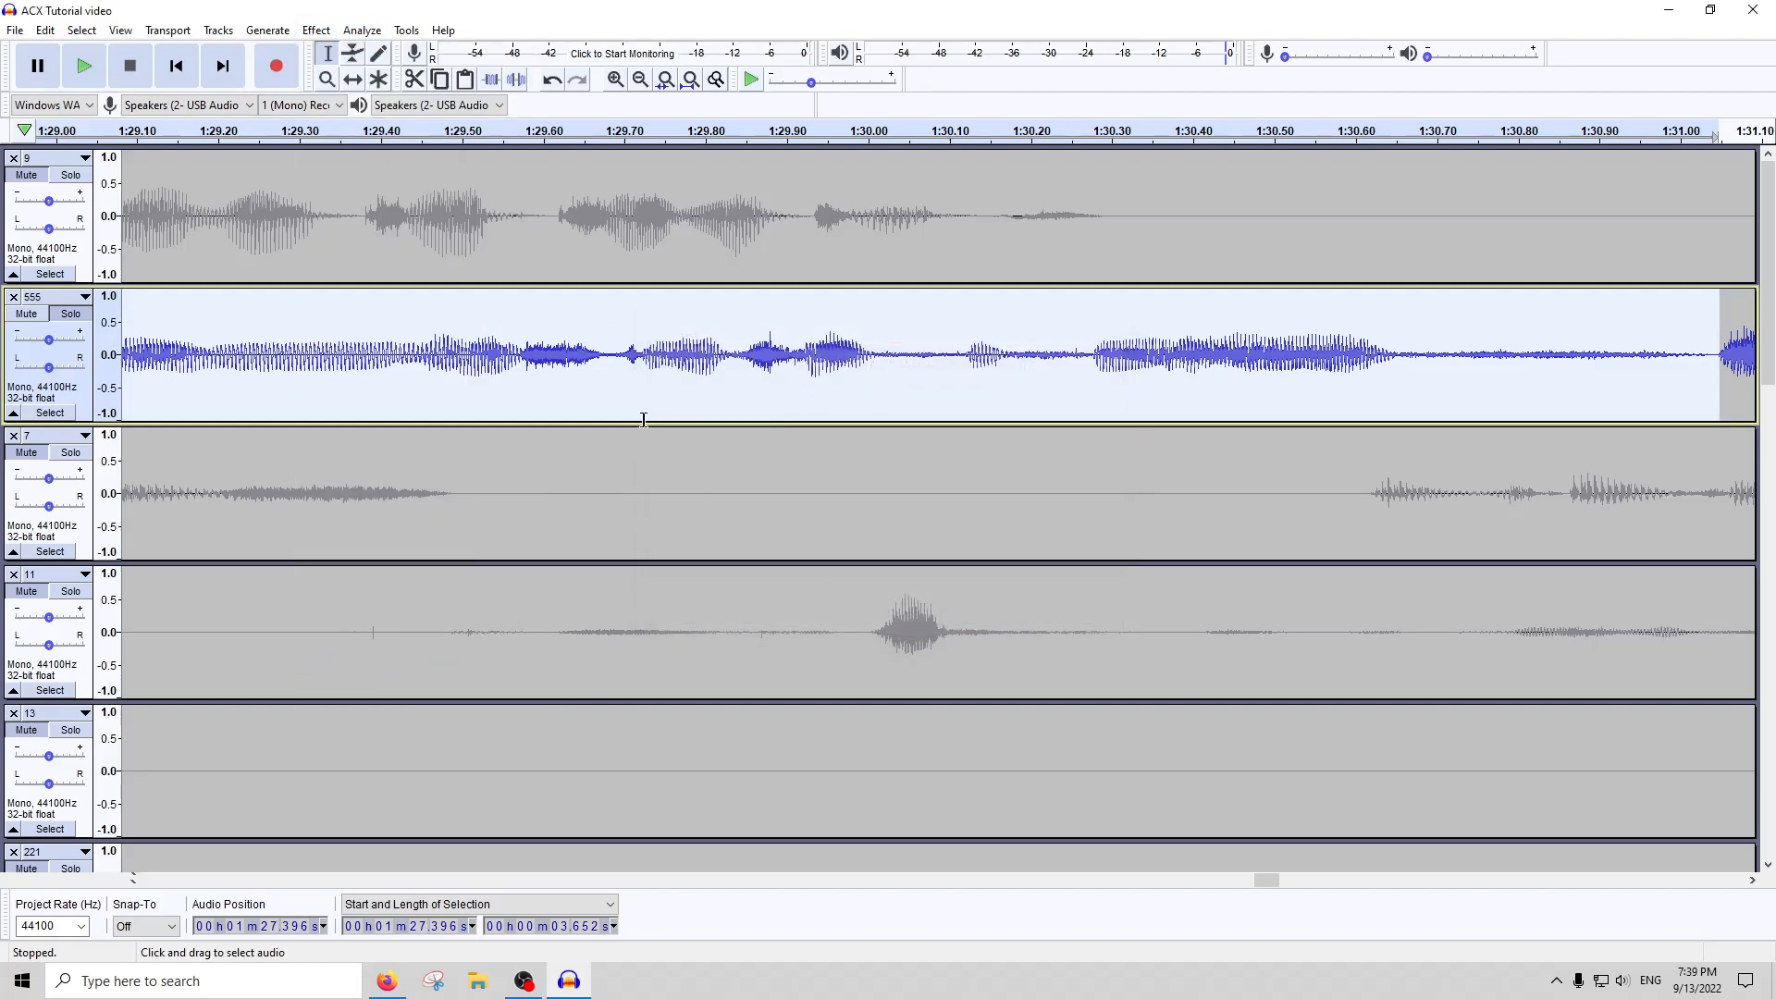
{"action": "key", "text": "ctrl+z"}
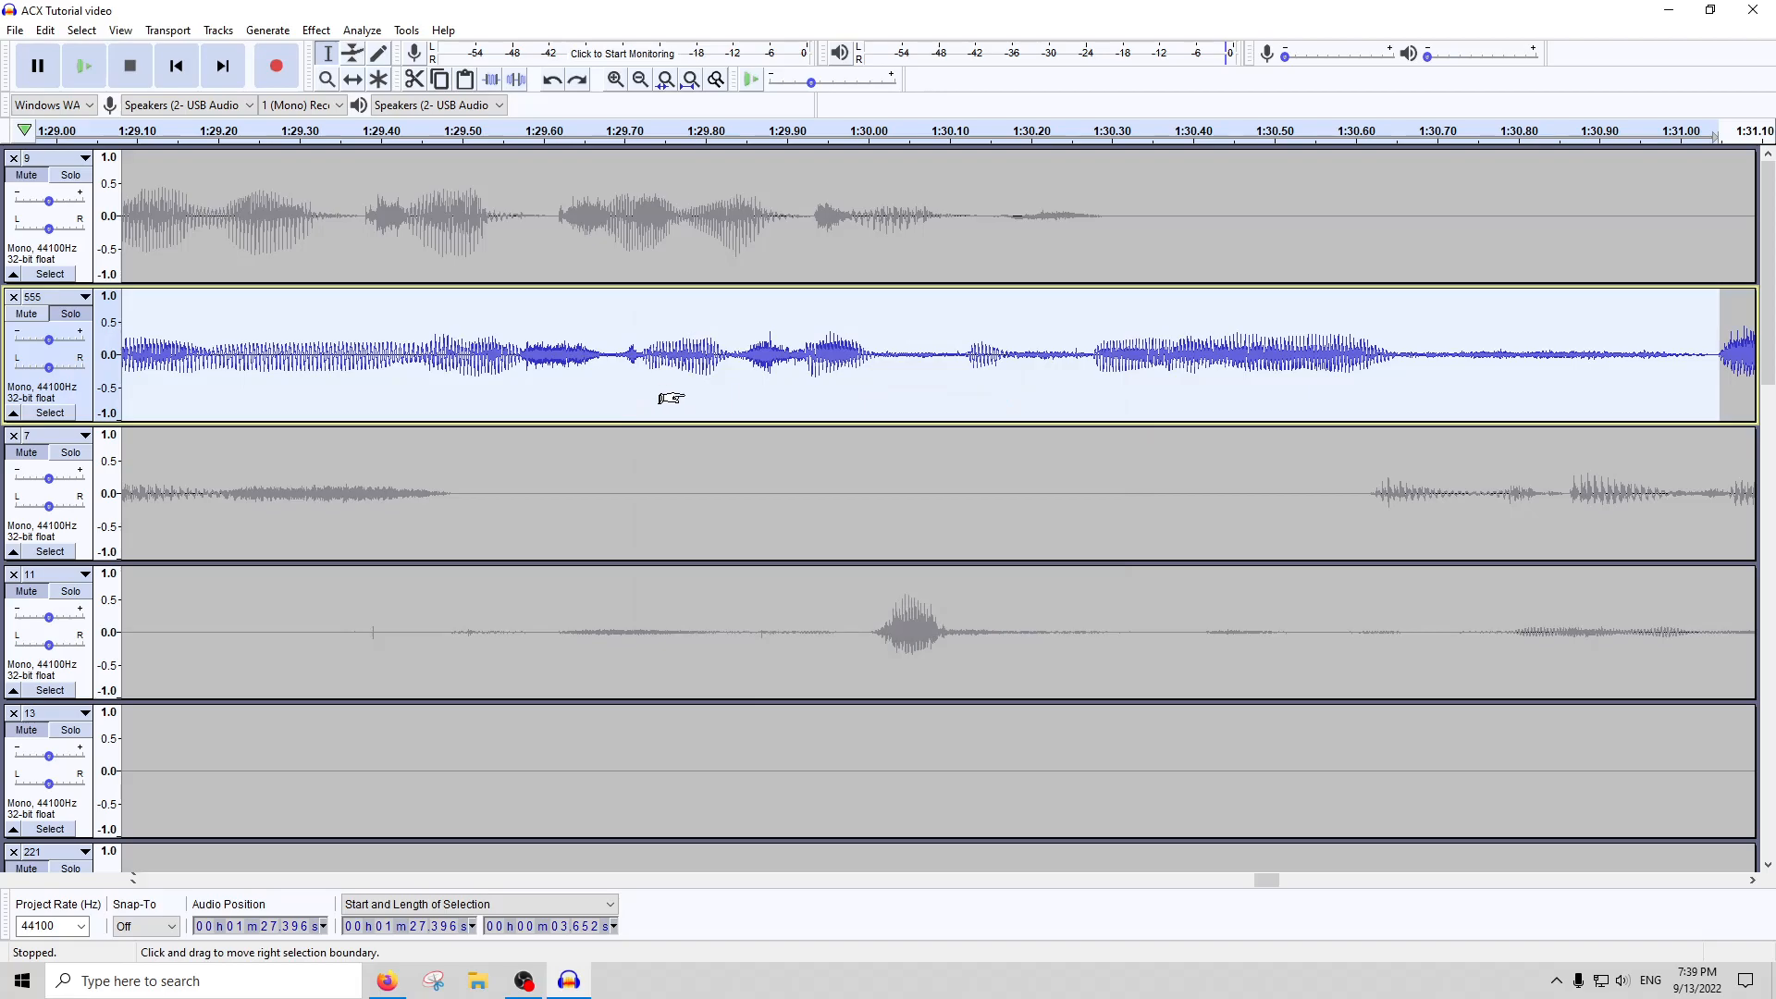
{"action": "key", "text": "ctrl+z"}
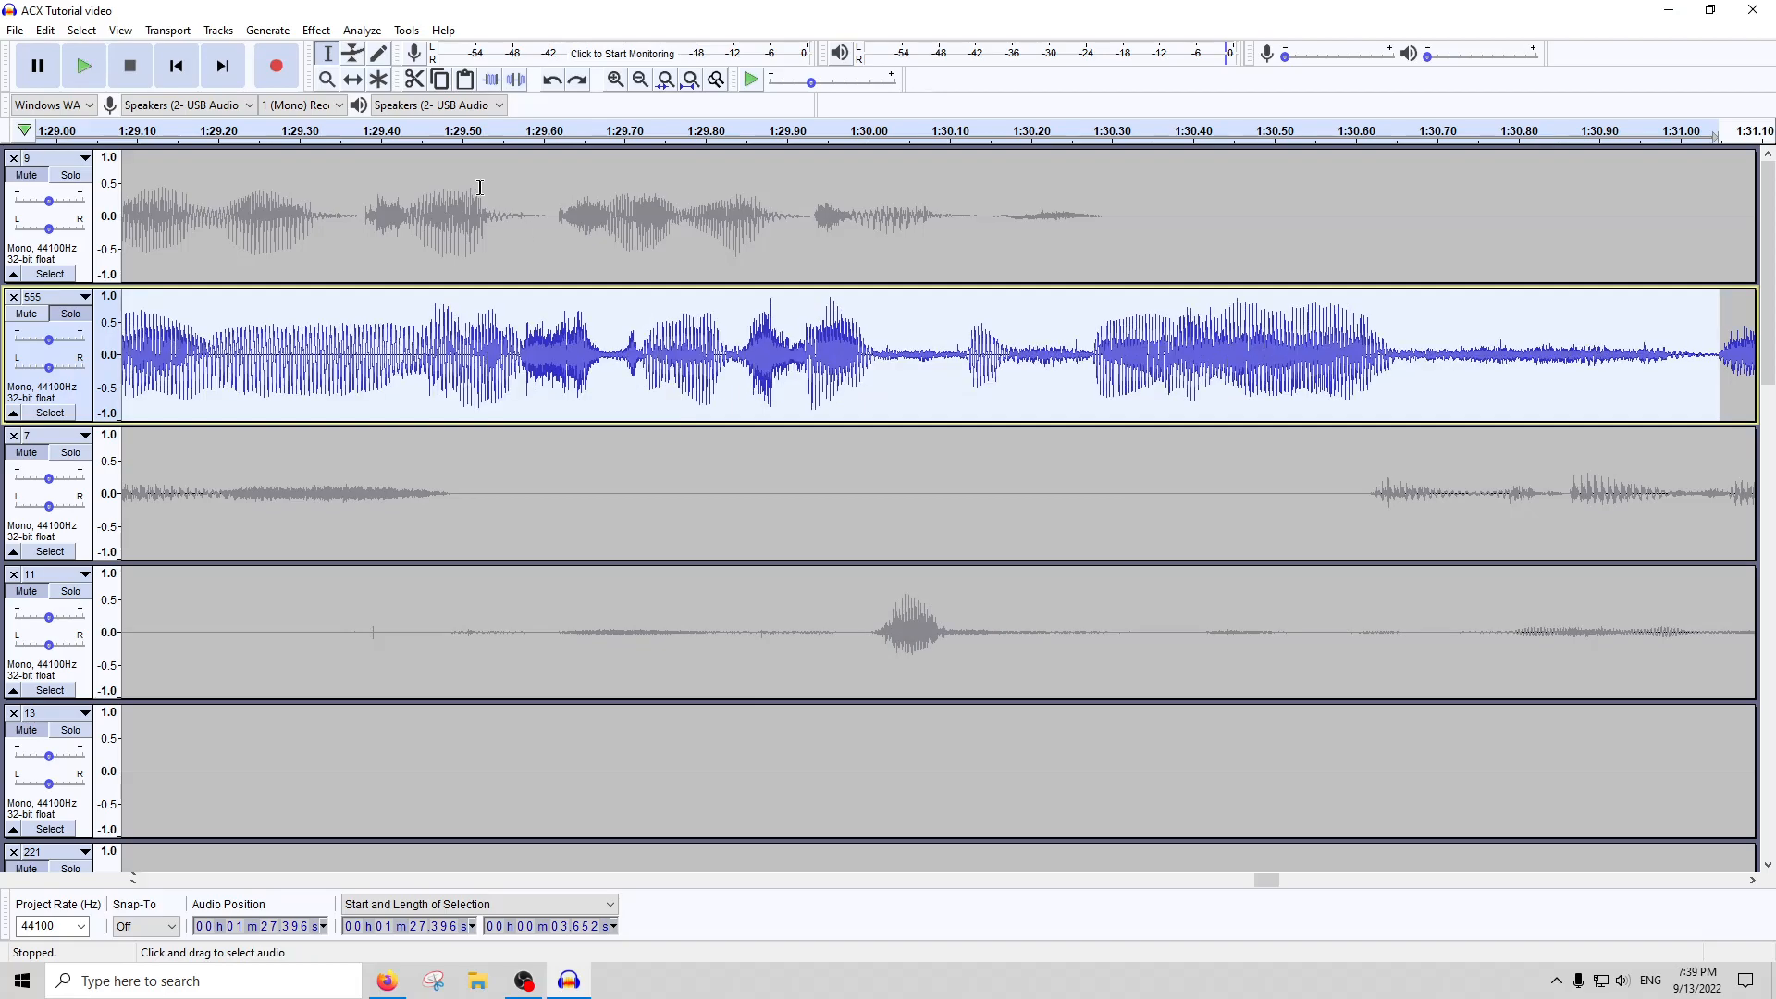
Run the De-Esser on the selected passage of track 555 at its existing level
{"action": "left_click", "coordinate": [316, 30]}
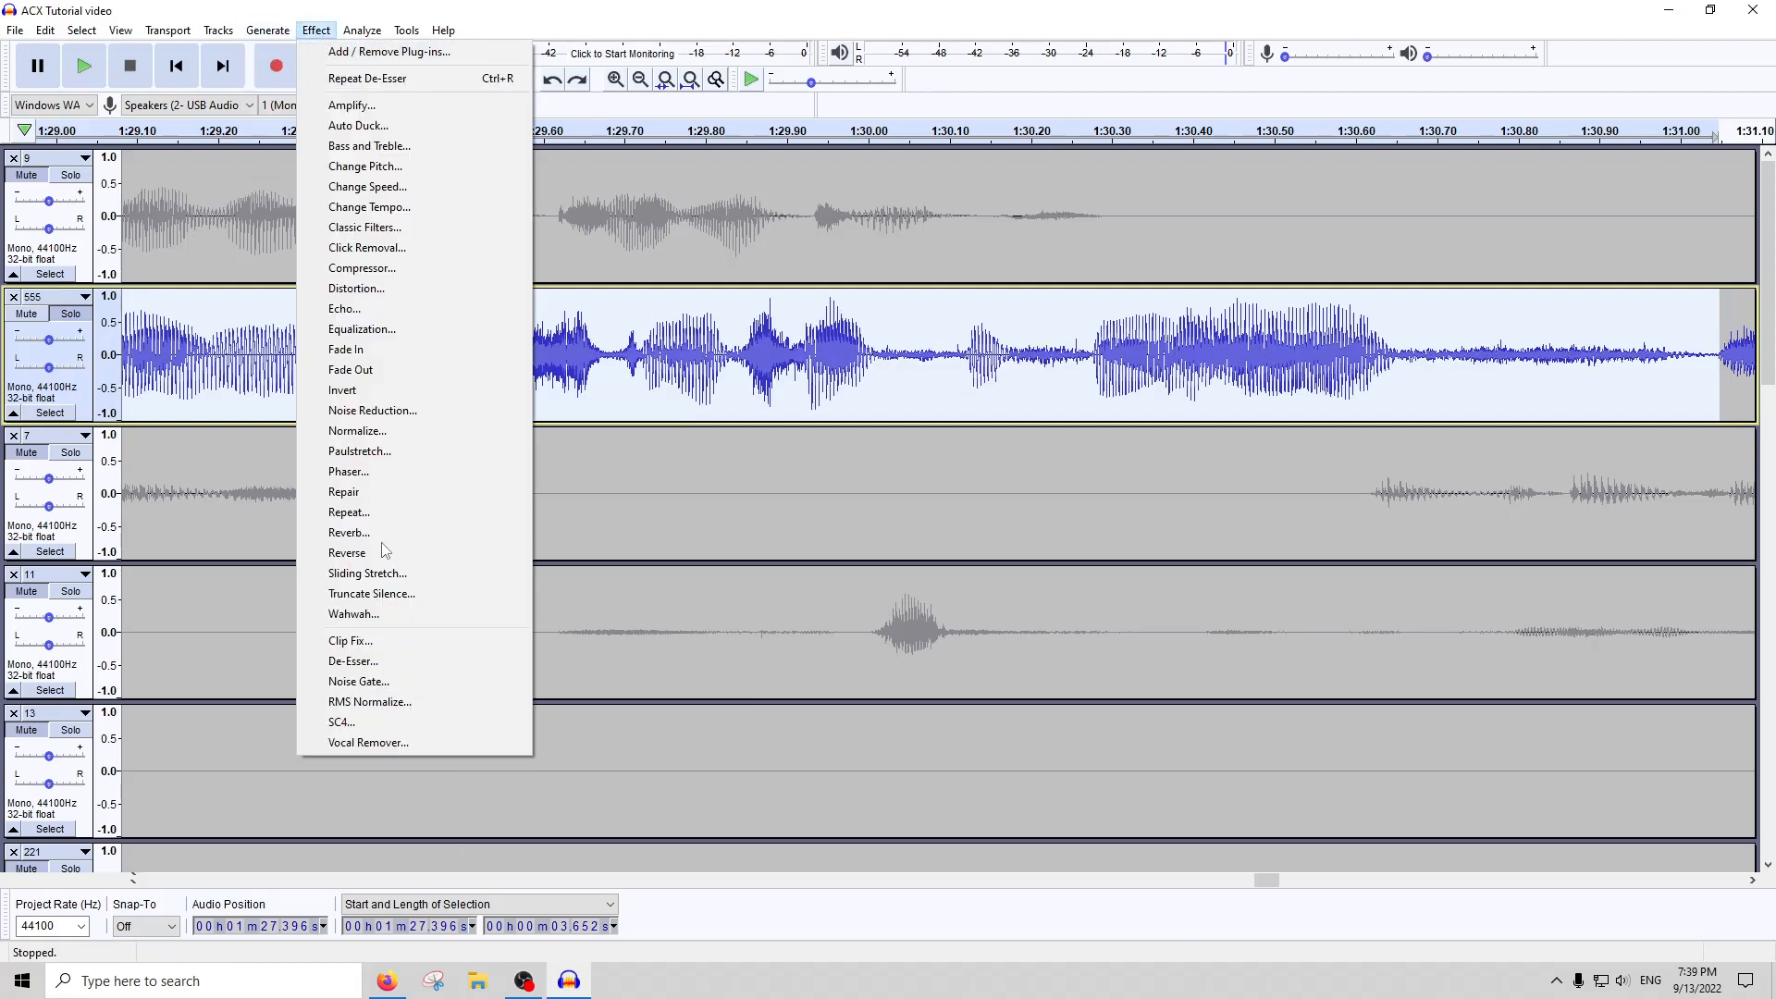
{"action": "left_click", "coordinate": [388, 660]}
{"action": "left_click", "coordinate": [993, 620]}
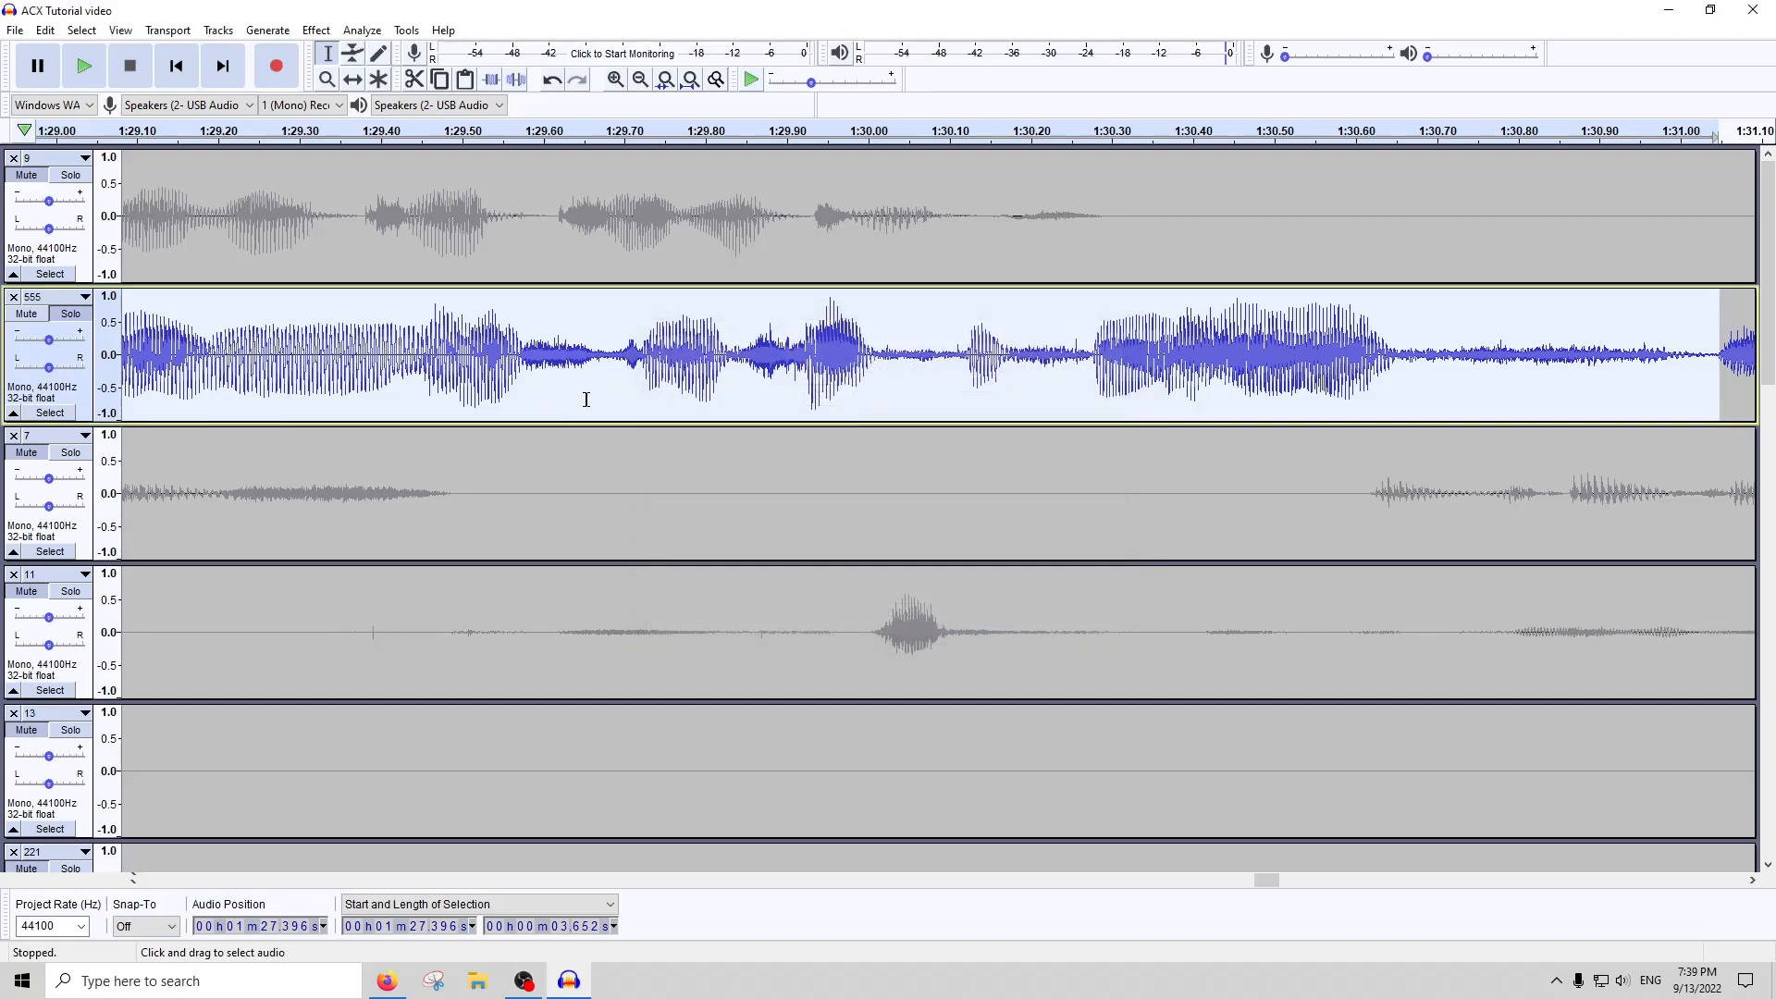
{"action": "scroll", "coordinate": [532, 361], "scroll_direction": "down", "scroll_amount": 2, "text": "ctrl"}
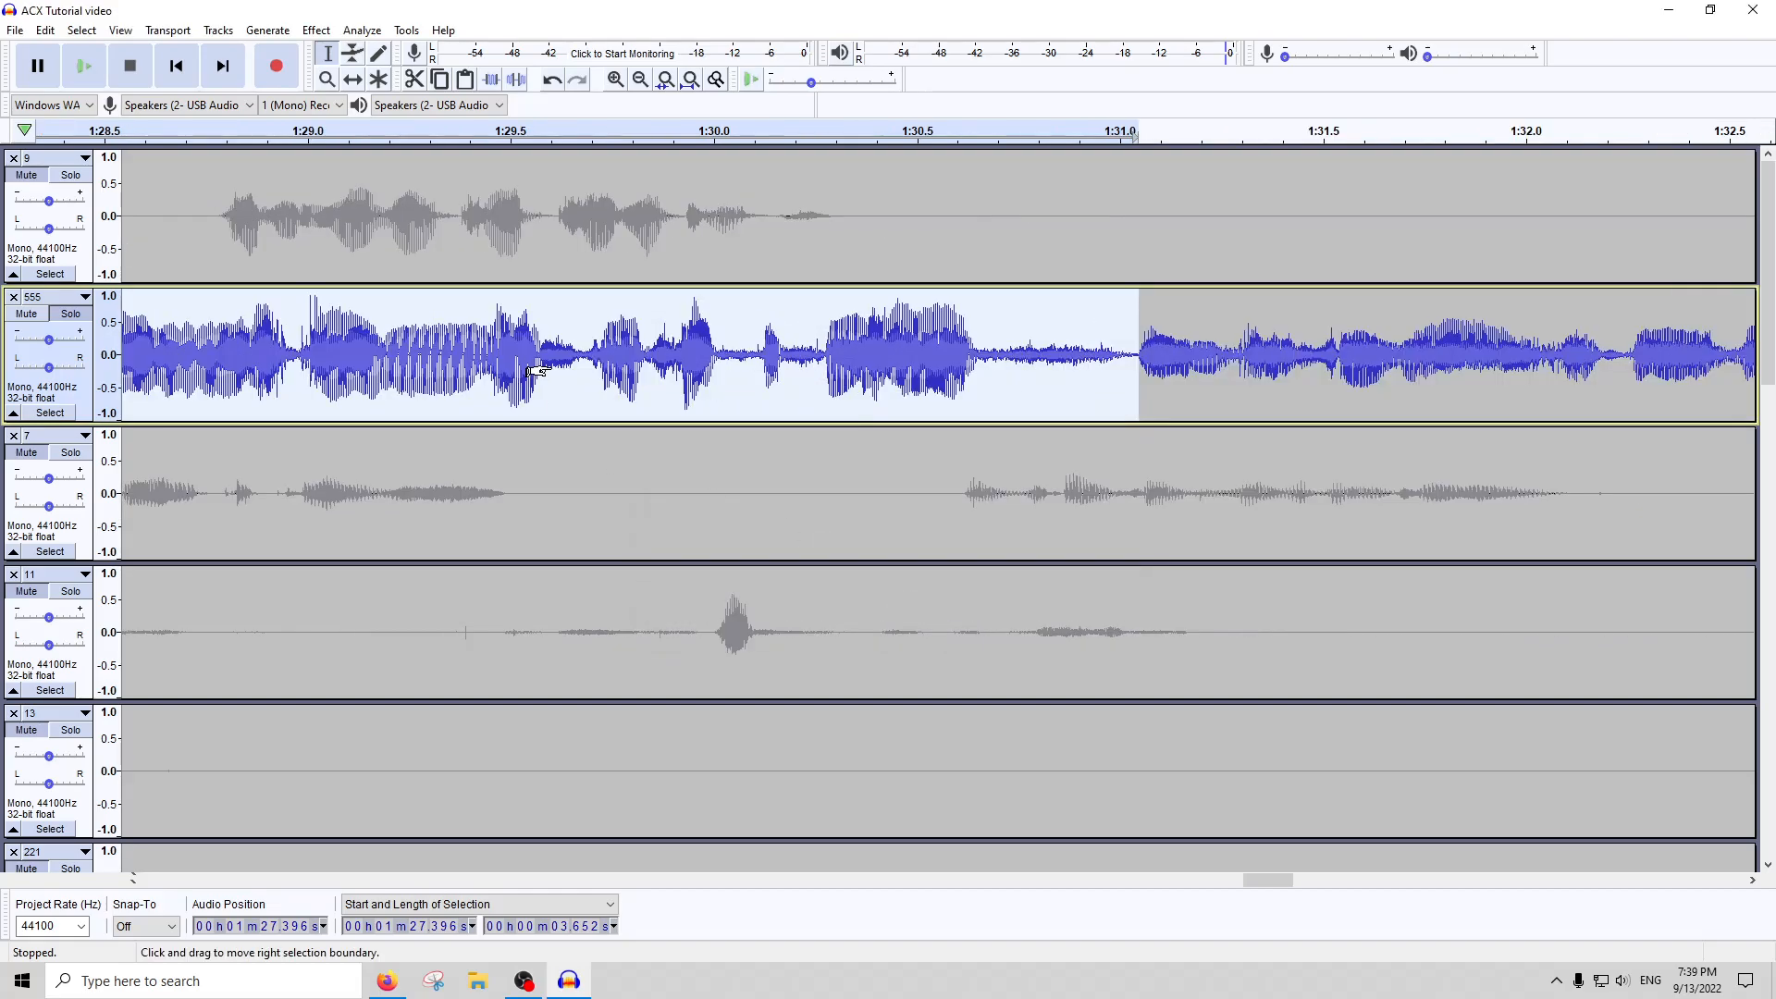
{"action": "scroll", "coordinate": [552, 360], "scroll_direction": "down", "scroll_amount": 1, "text": "ctrl"}
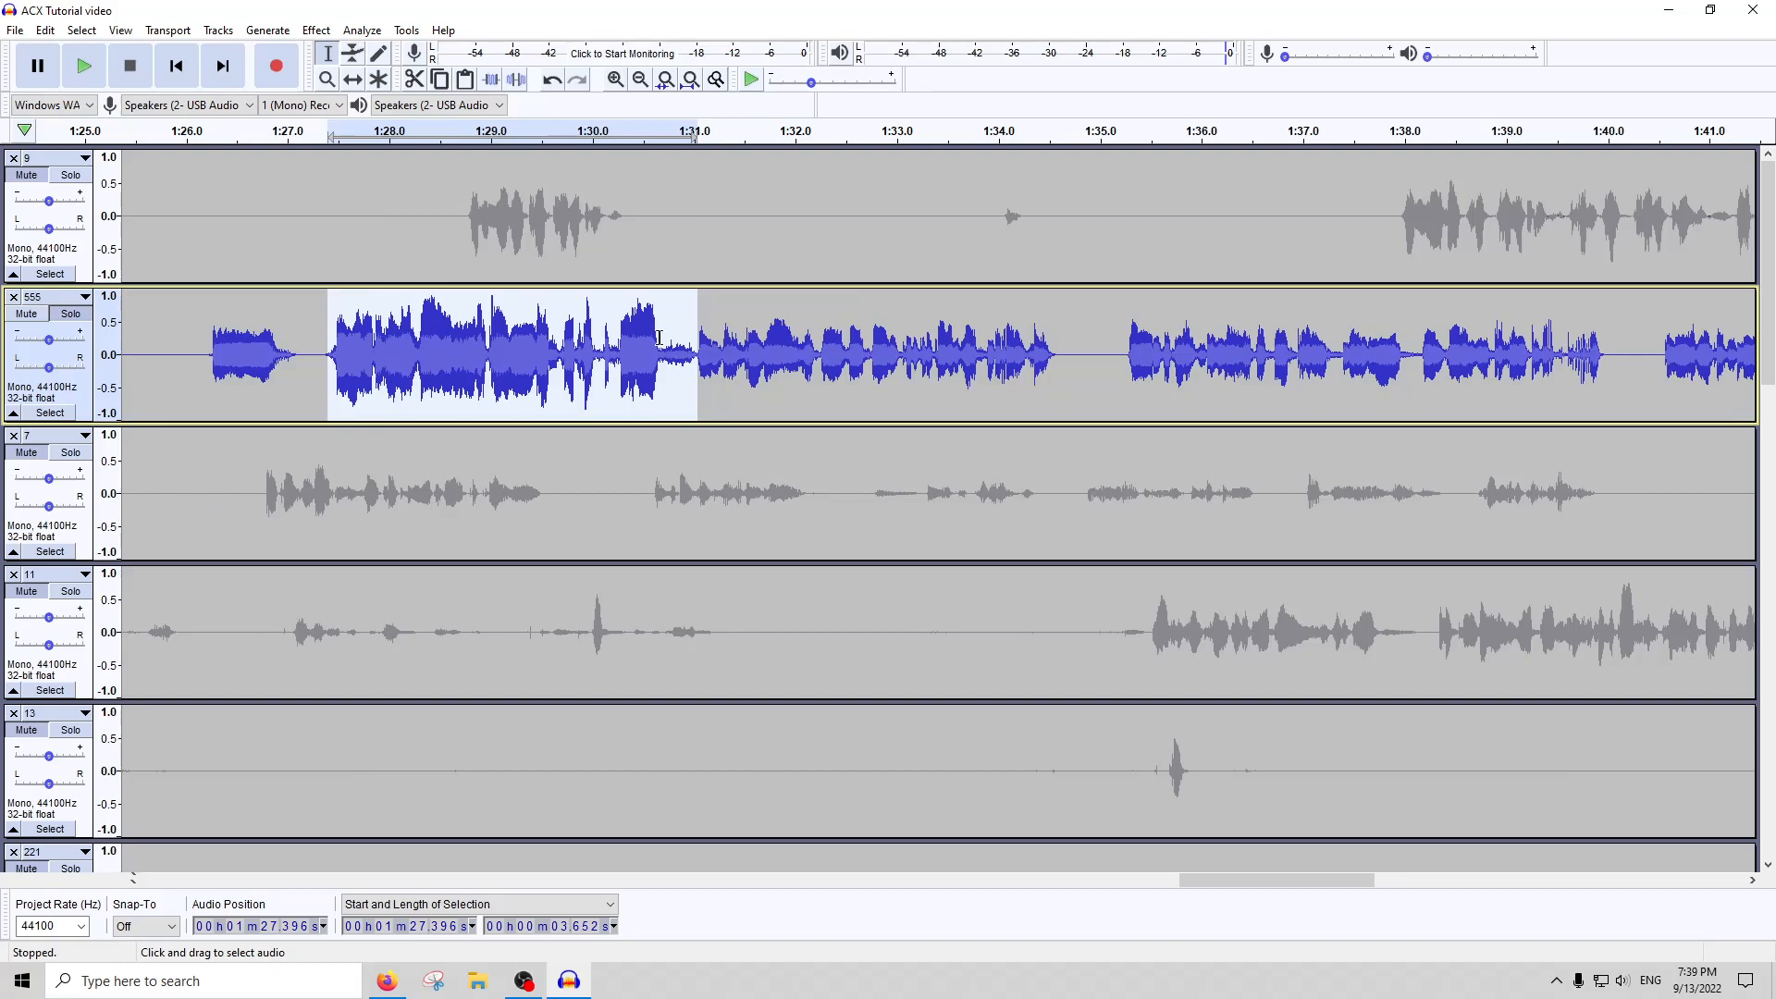
Try lowering the whole of track 555 by 4 dB with Amplify, and undo it
{"action": "double_click", "coordinate": [552, 334]}
{"action": "left_click", "coordinate": [316, 29]}
{"action": "left_click", "coordinate": [351, 108]}
{"action": "type", "text": "-4"}
{"action": "key", "text": "Return"}
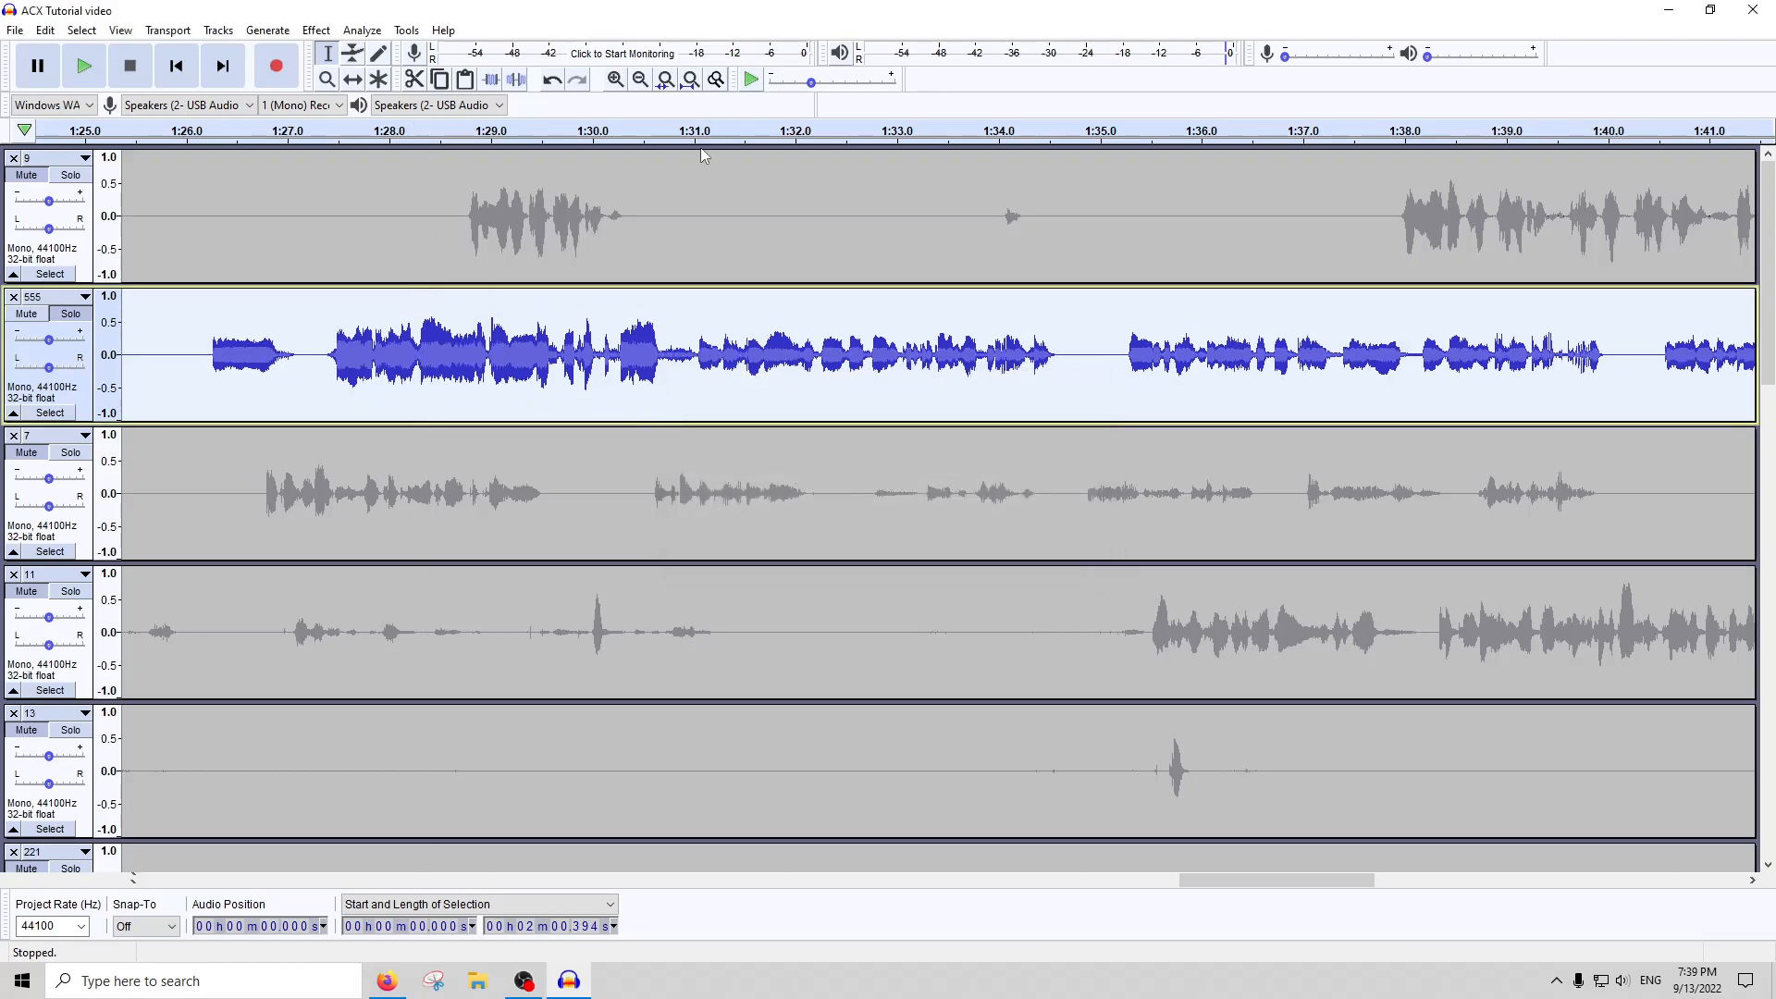
{"action": "left_click", "coordinate": [692, 81]}
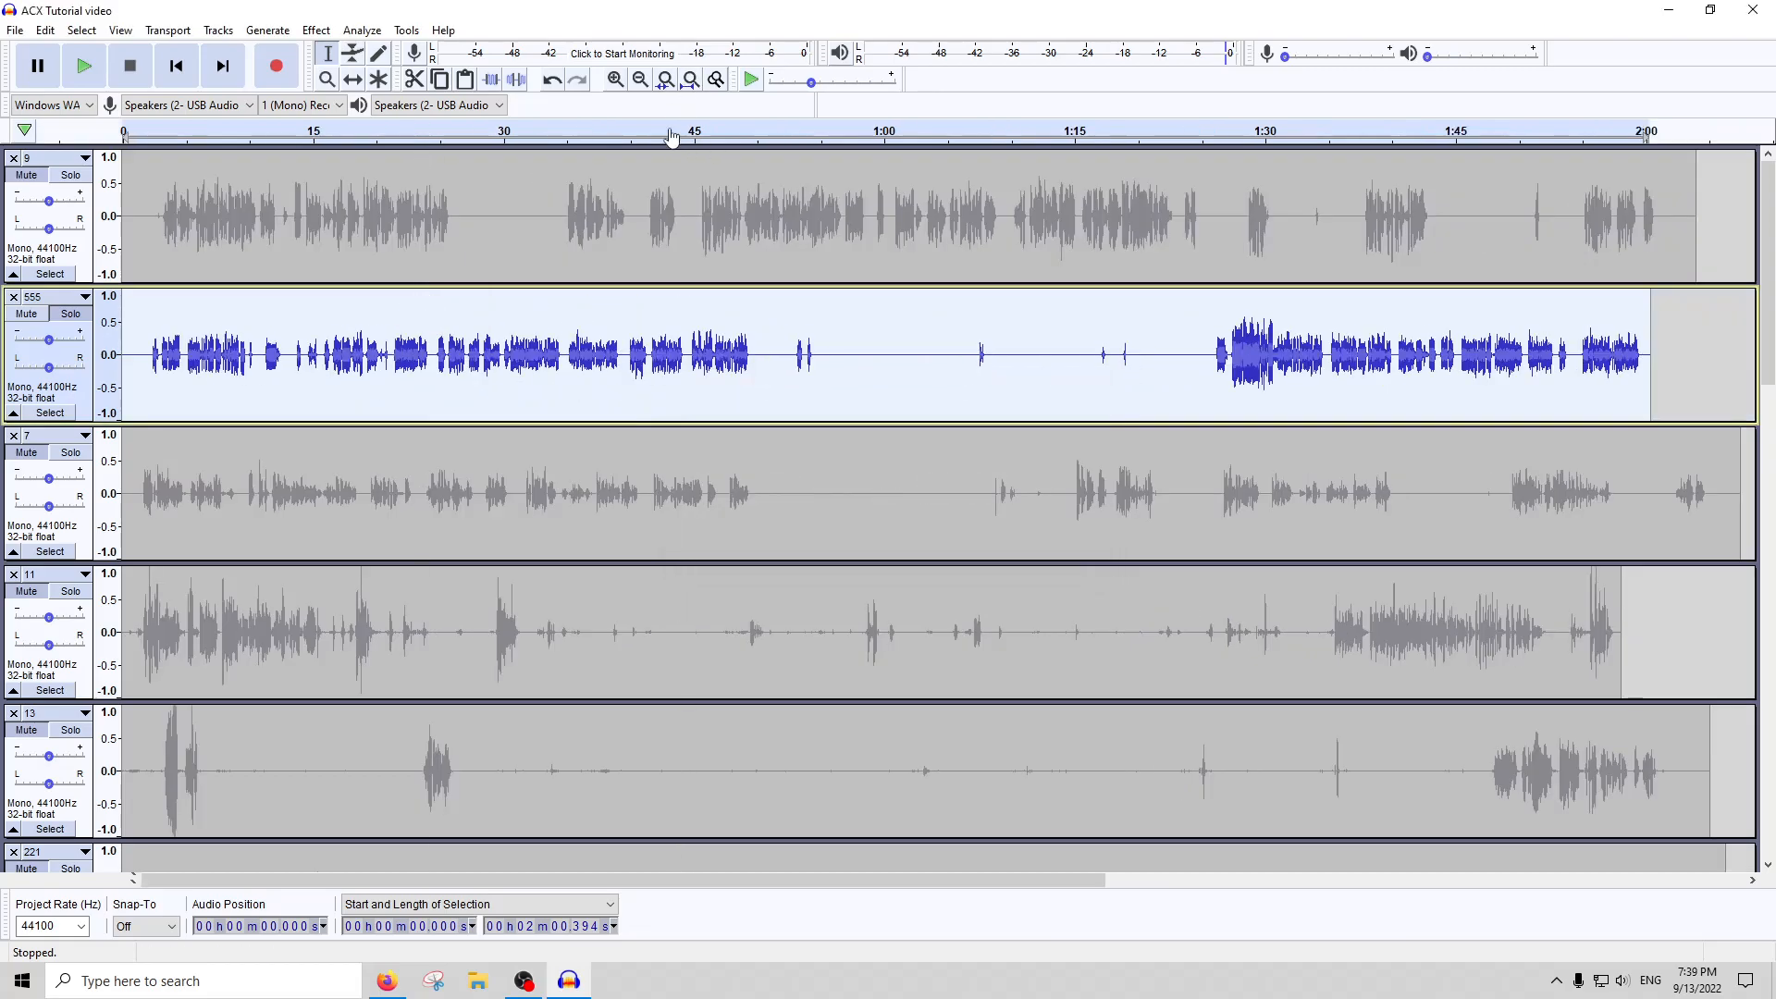
{"action": "left_click", "coordinate": [326, 30]}
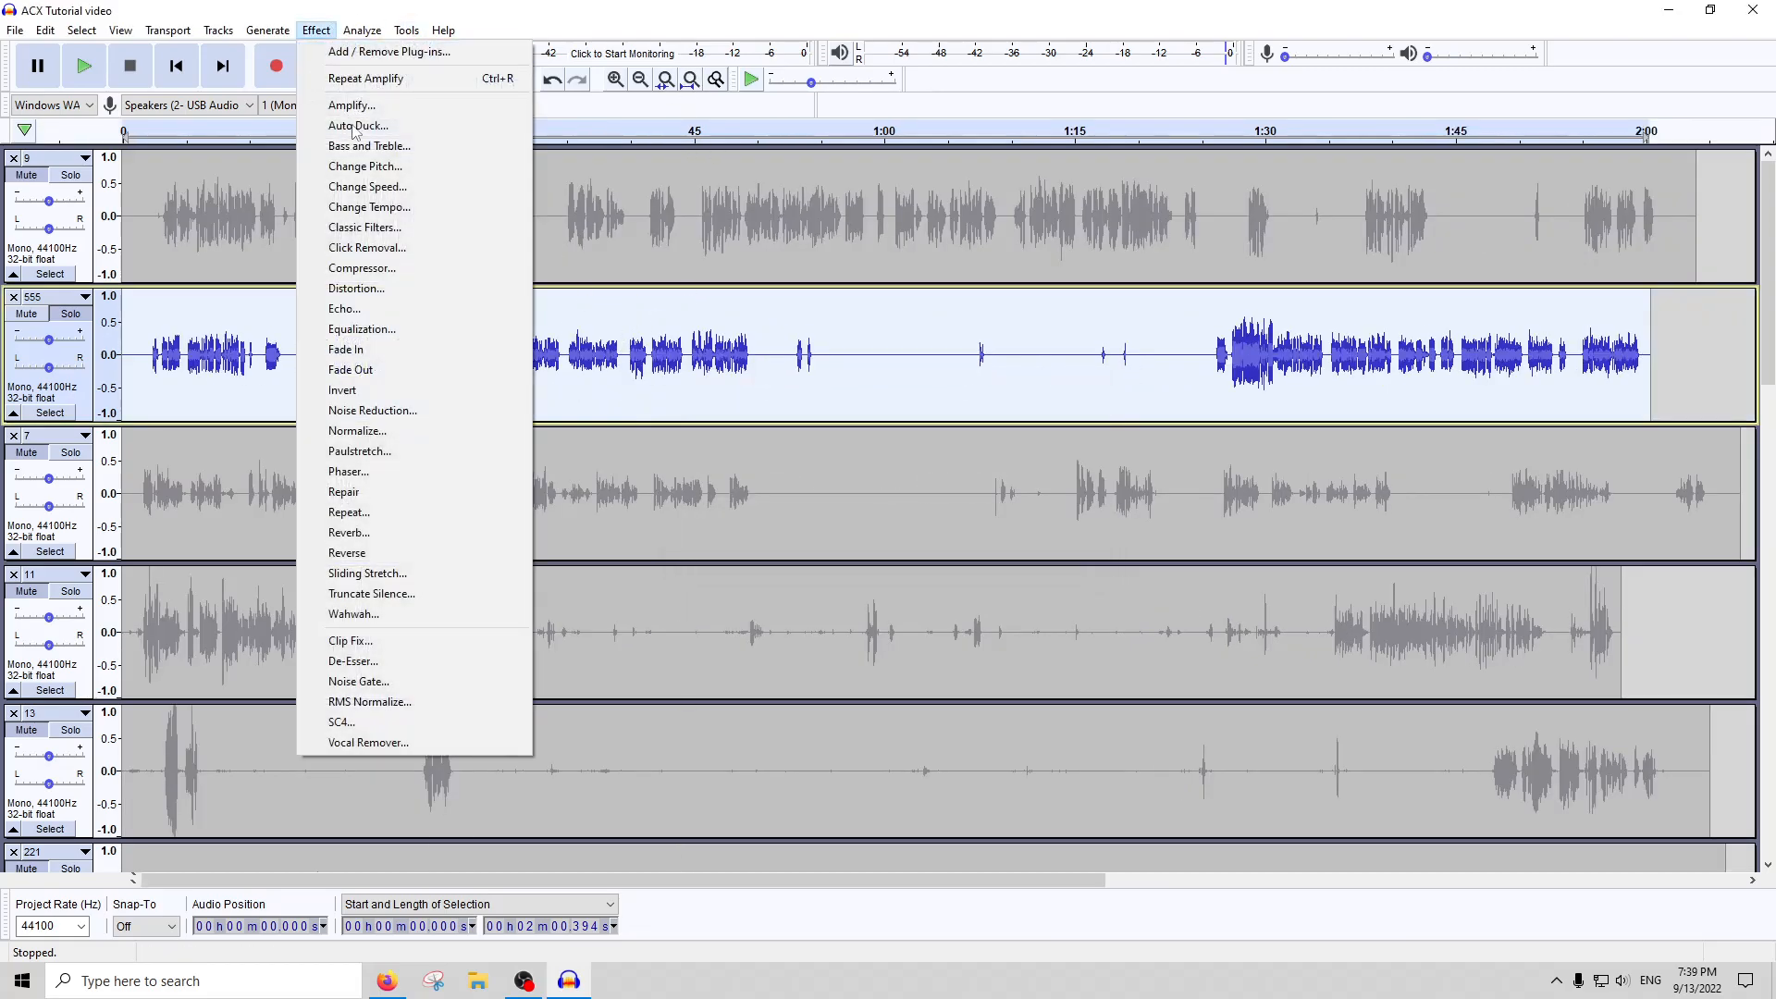
{"action": "left_click", "coordinate": [1285, 365]}
{"action": "key", "text": "ctrl+z"}
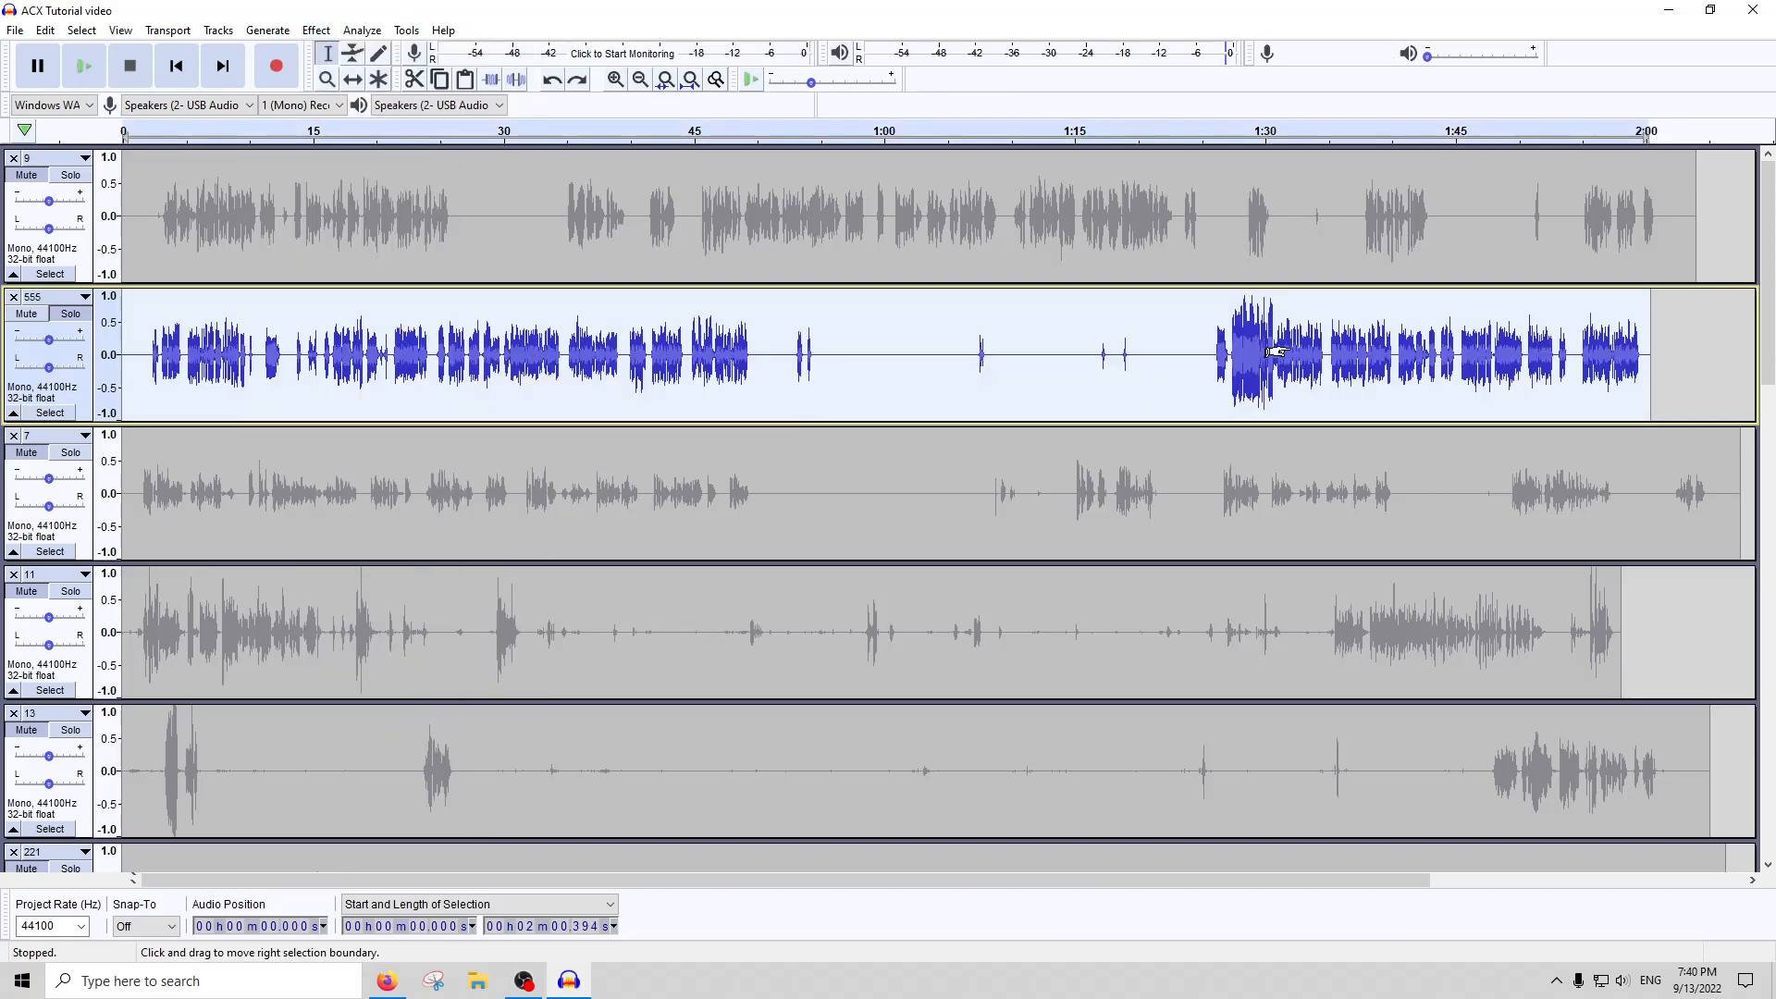
Lower only the loud passage of track 555 from about 1:27.4 to 1:31 with Amplify to match the speech around it
{"action": "left_click_drag", "start_coordinate": [1232, 354], "coordinate": [1274, 355]}
{"action": "scroll", "coordinate": [1269, 355], "scroll_direction": "up", "scroll_amount": 1, "text": "ctrl"}
{"action": "left_click", "coordinate": [316, 31]}
{"action": "left_click", "coordinate": [363, 107]}
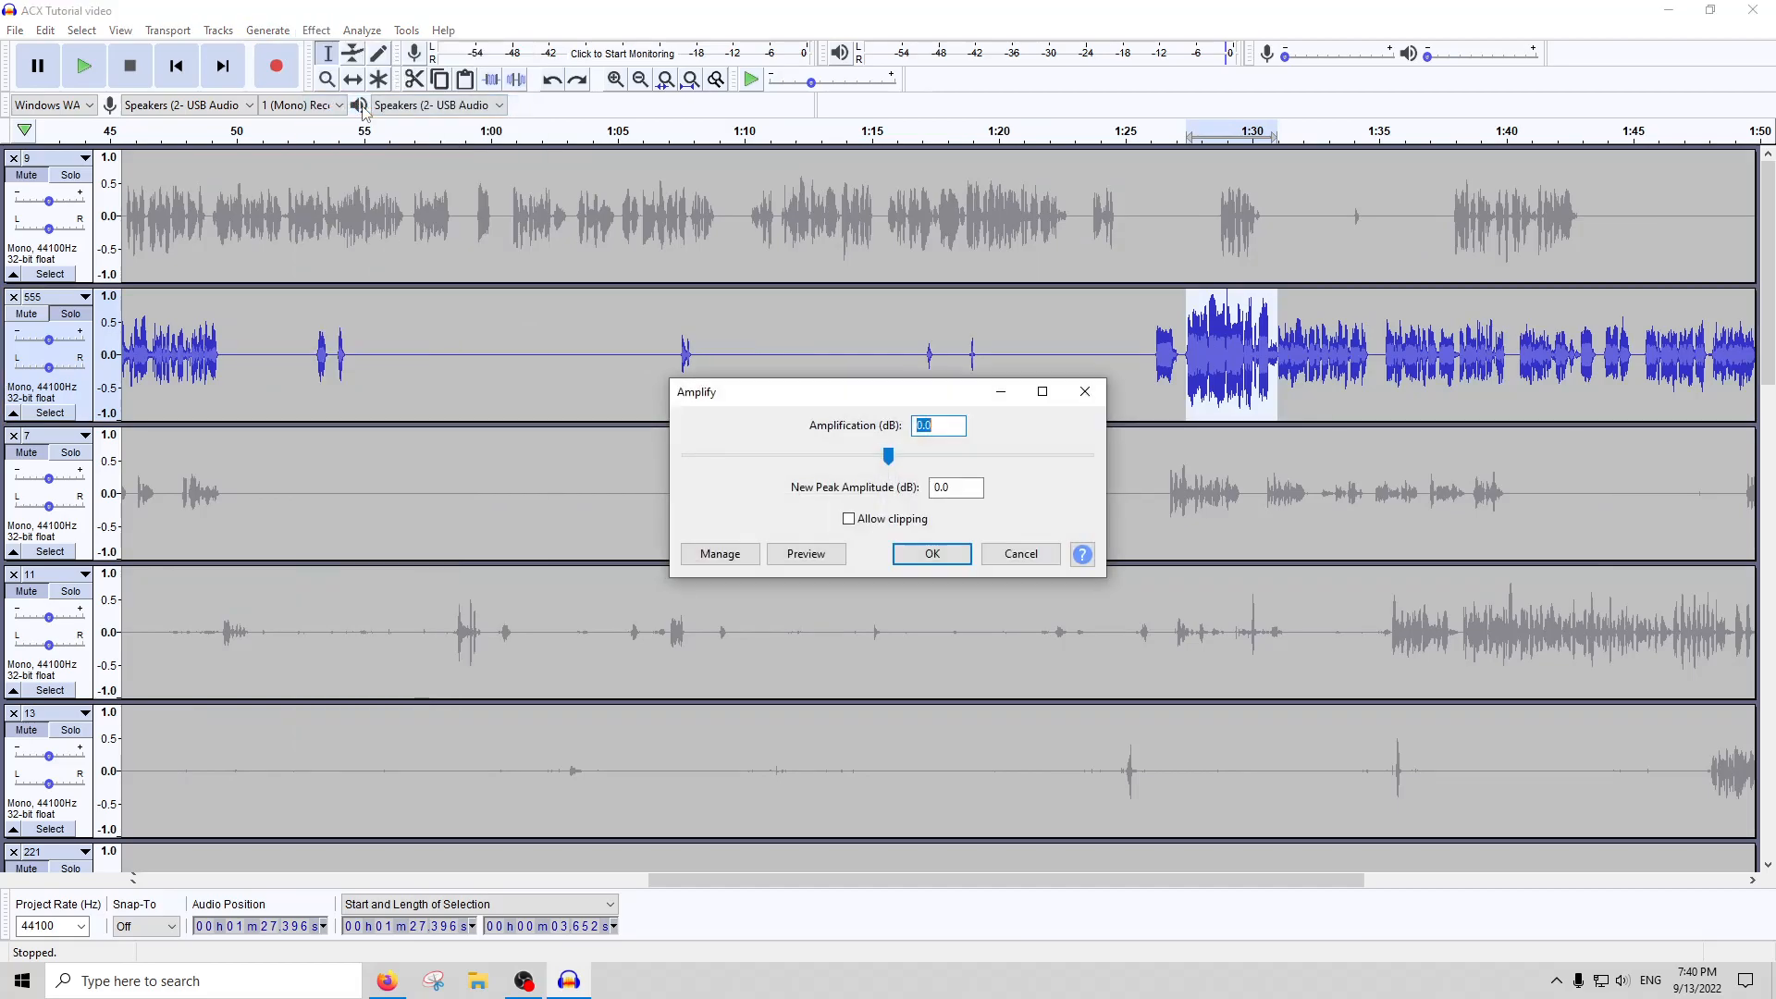
{"action": "key", "text": "Escape"}
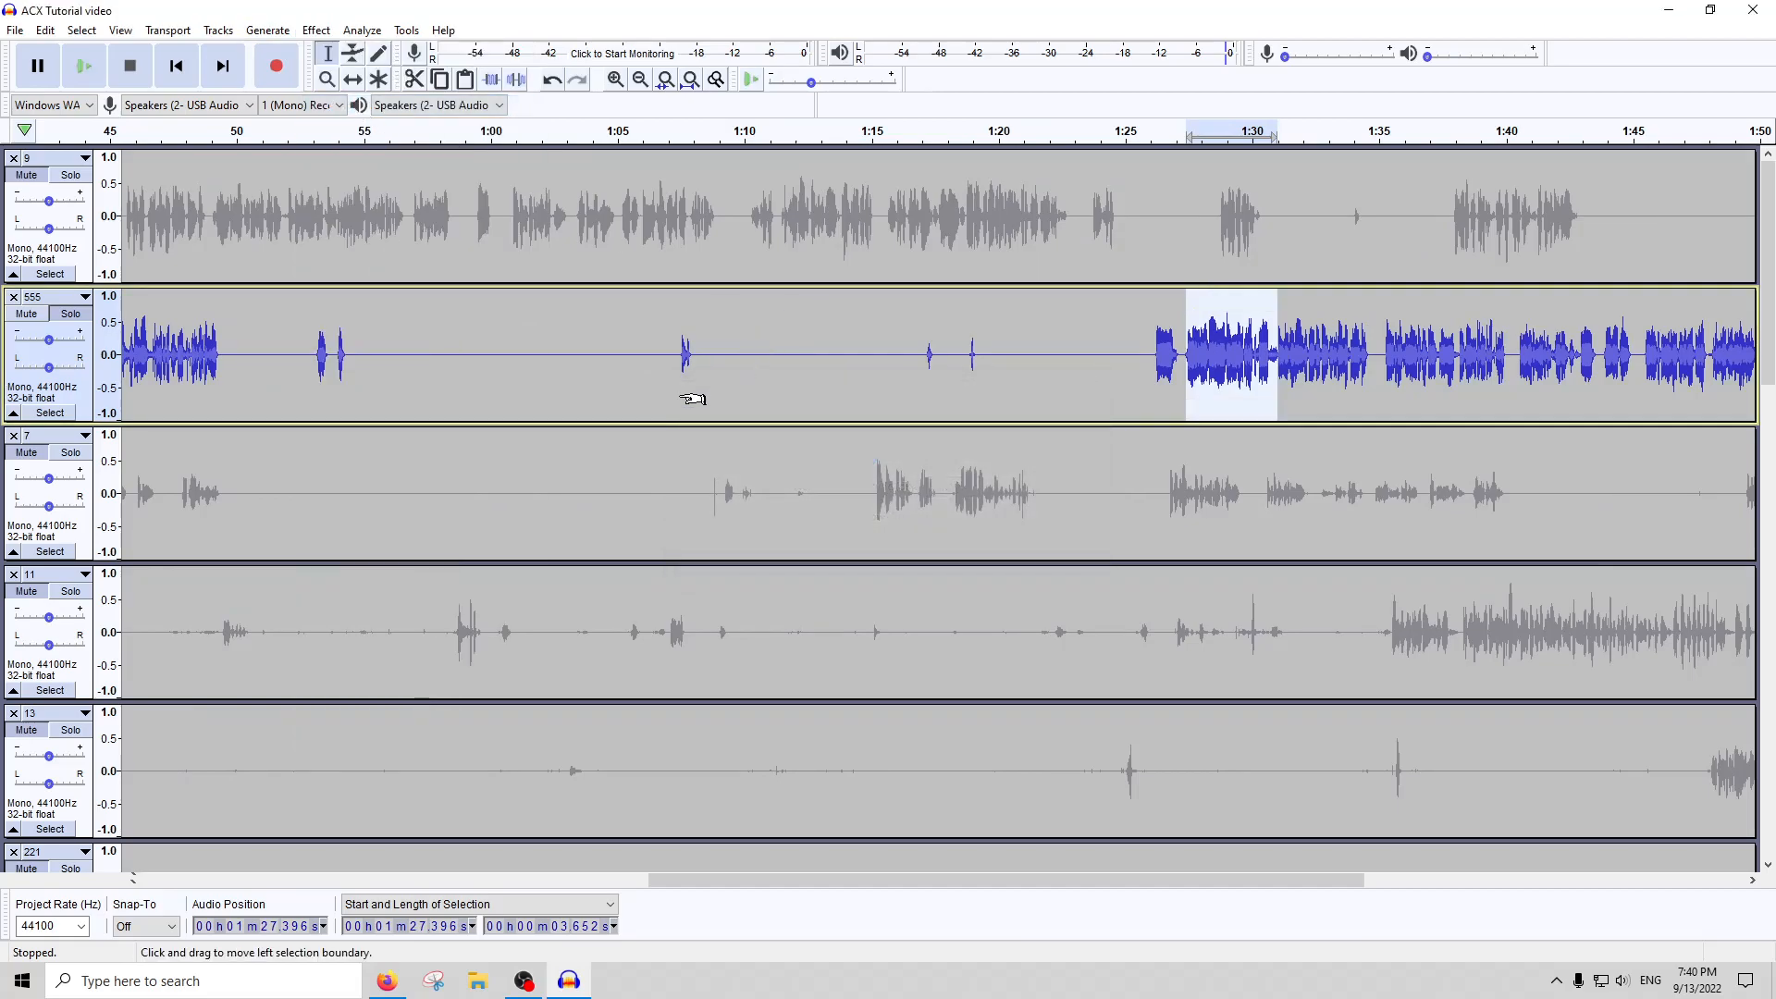
Select the whole of track 555 and raise it by Amplify's proposed 3.871 dB
{"action": "scroll", "coordinate": [694, 396], "scroll_direction": "down", "scroll_amount": 1, "text": "ctrl"}
{"action": "double_click", "coordinate": [628, 368]}
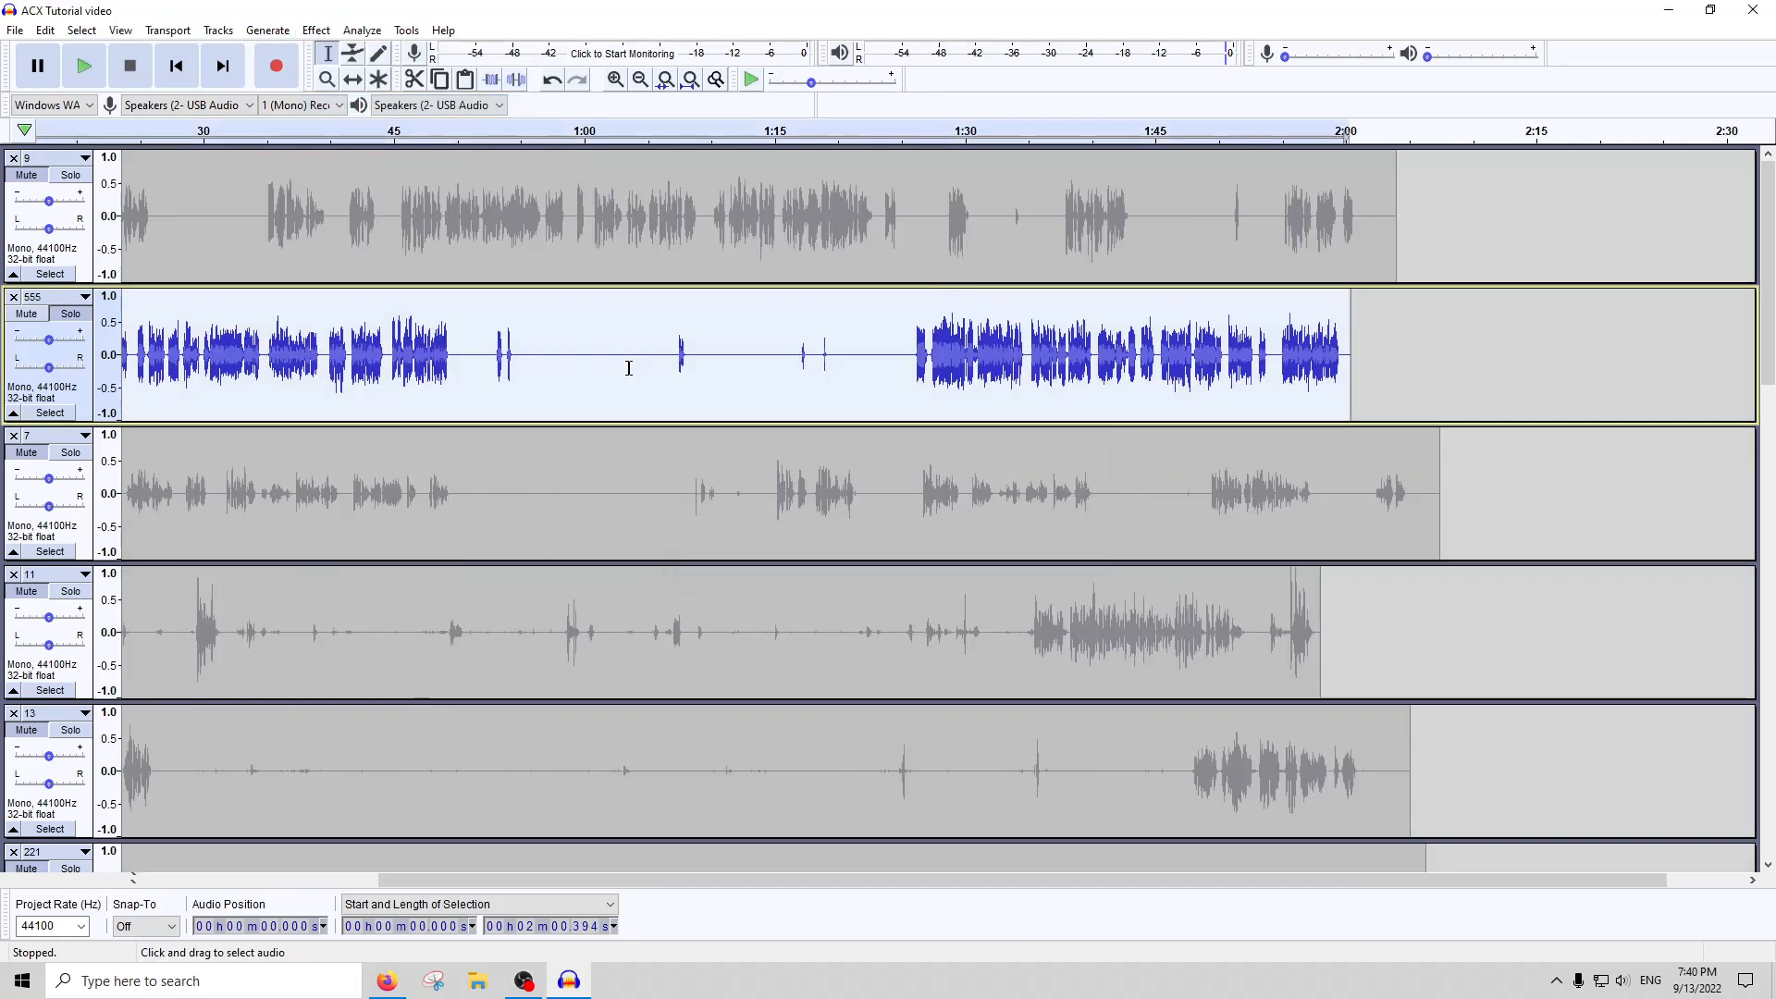
{"action": "left_click", "coordinate": [316, 30]}
{"action": "left_click", "coordinate": [338, 107]}
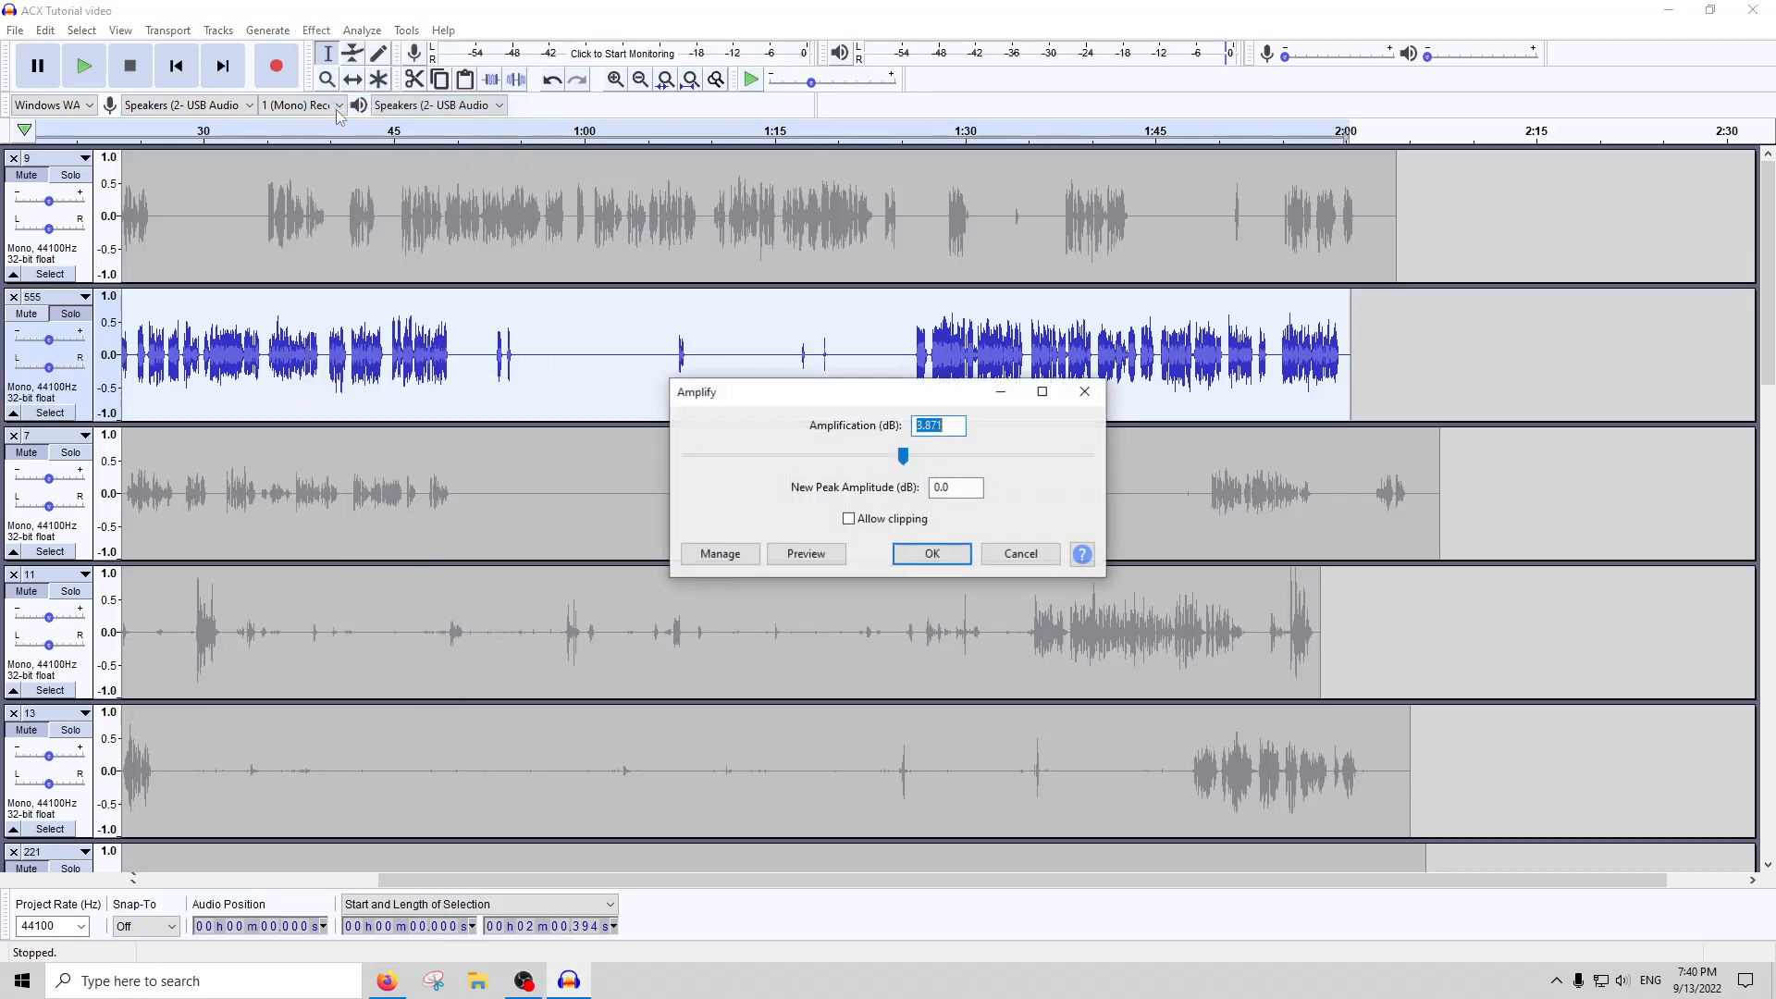
{"action": "key", "text": "Return"}
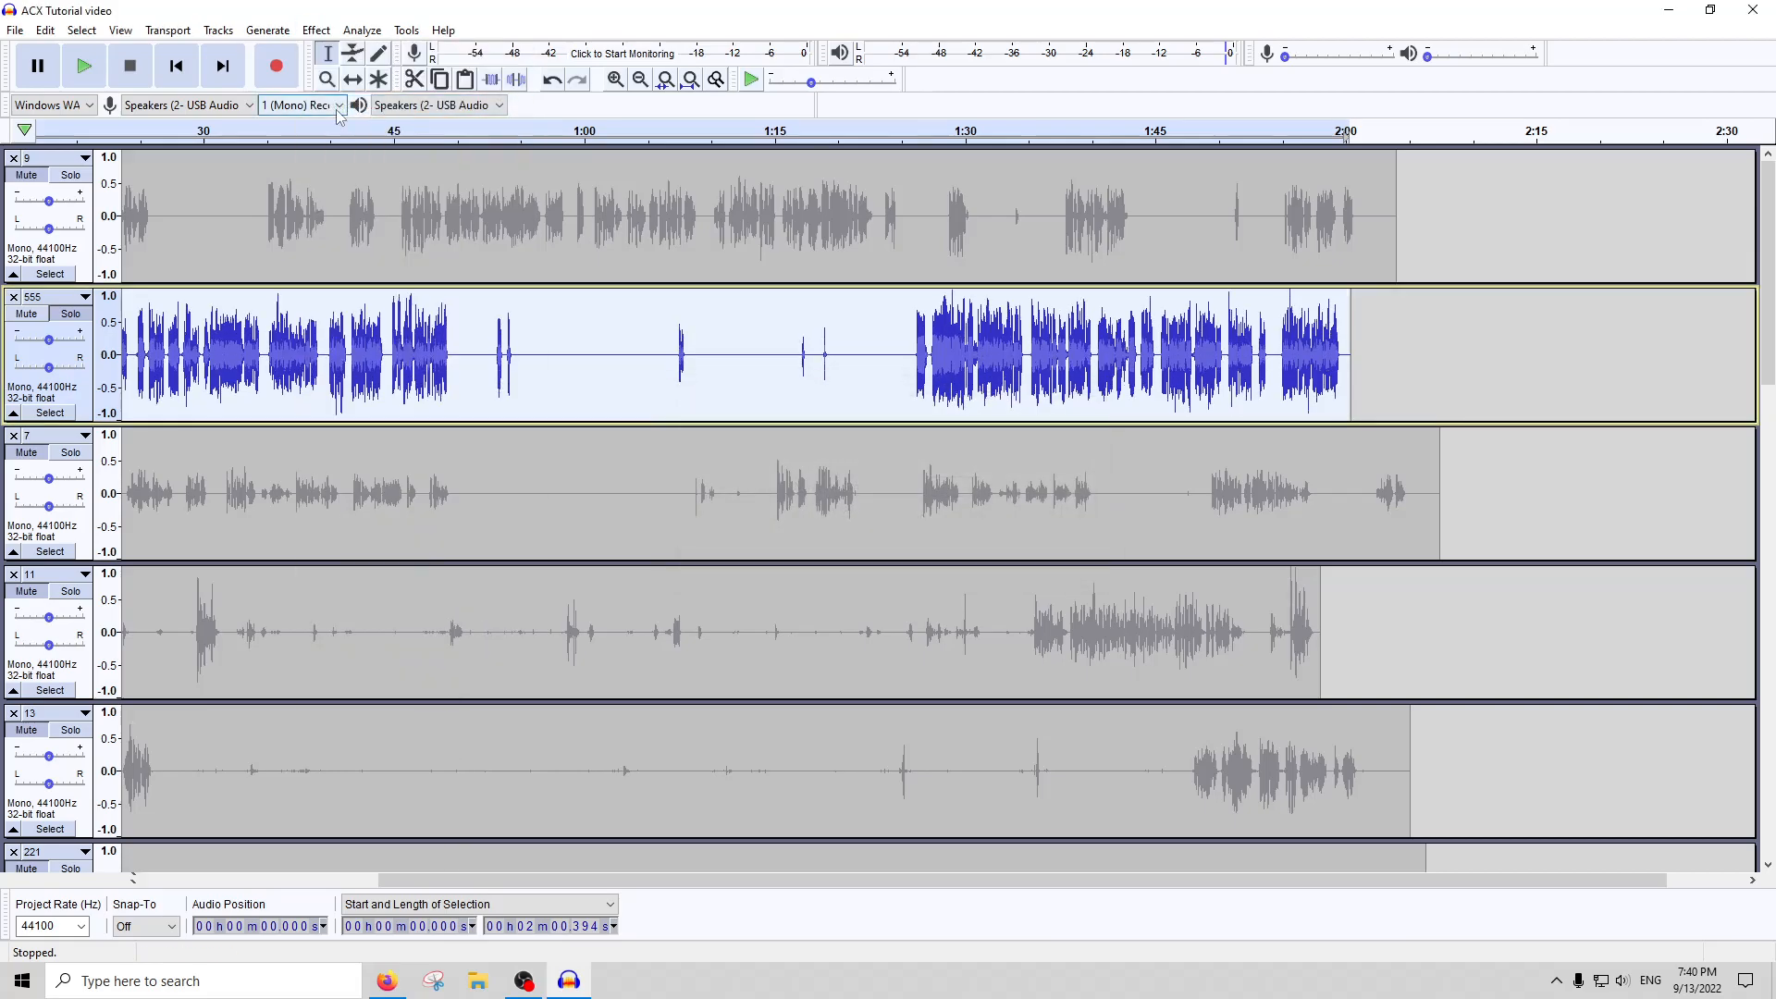
Lower the whole of track 555 by 3.8 dB with Amplify
{"action": "left_click", "coordinate": [317, 30]}
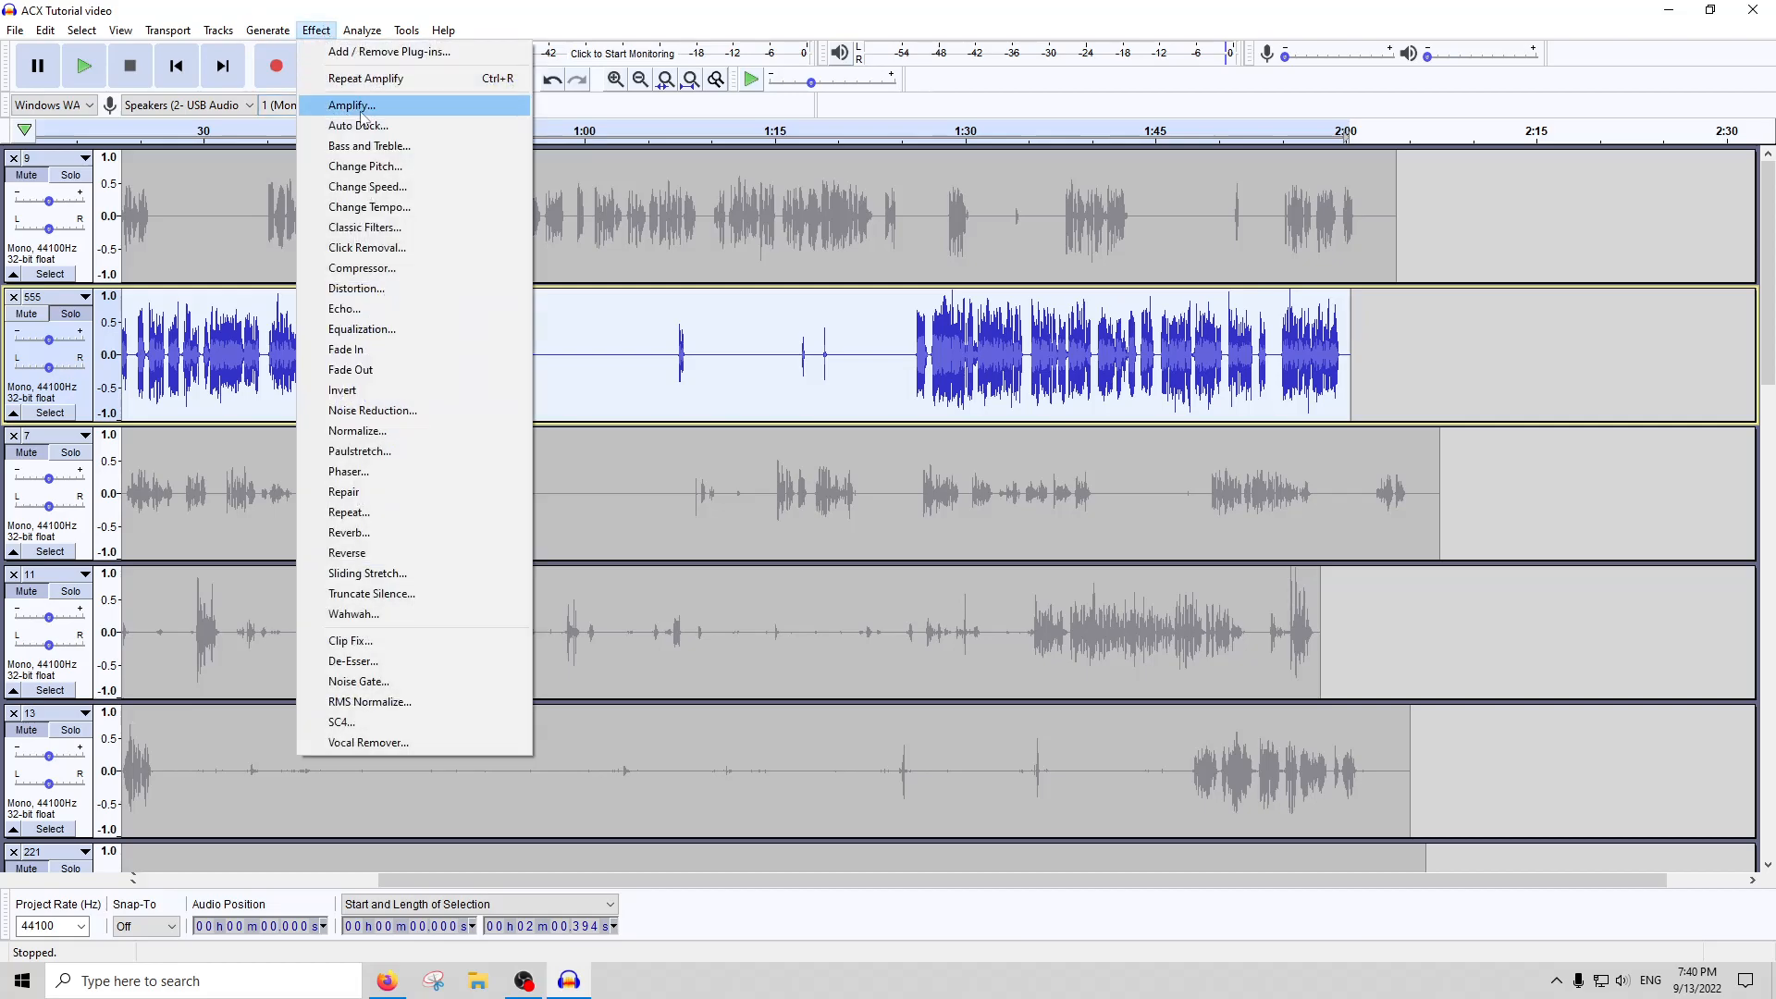
{"action": "left_click", "coordinate": [339, 107]}
{"action": "type", "text": "-3.871"}
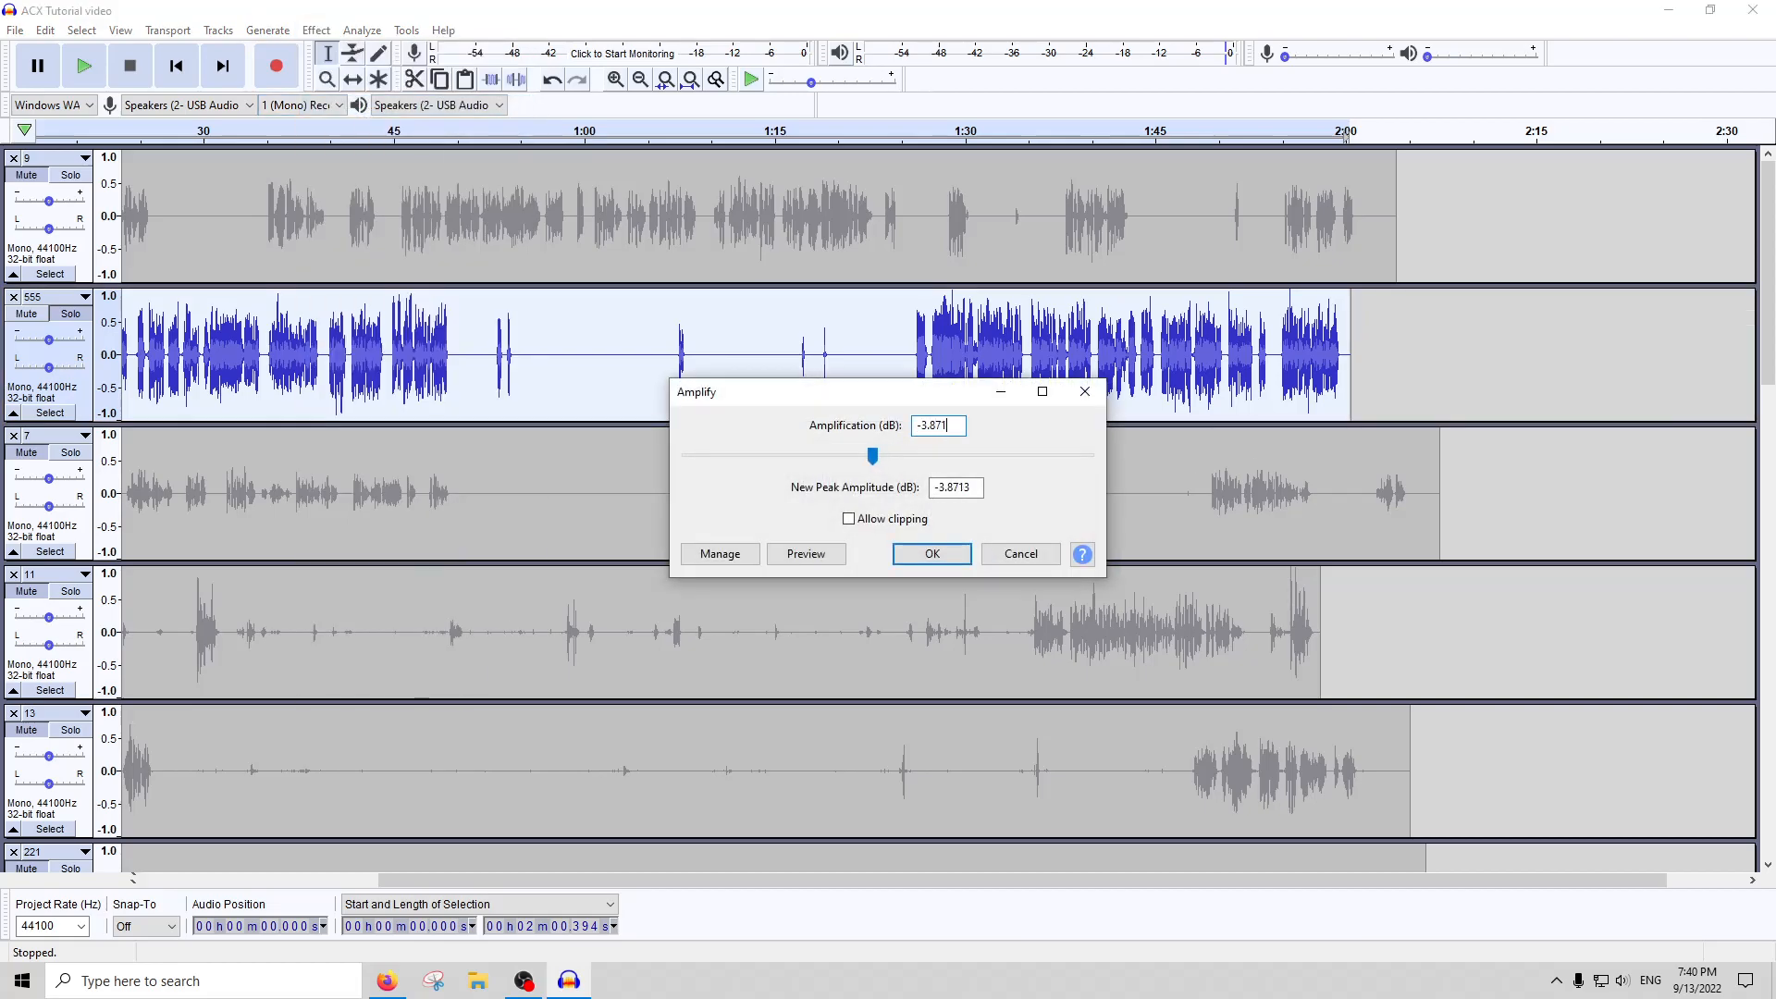
{"action": "key", "text": "Return"}
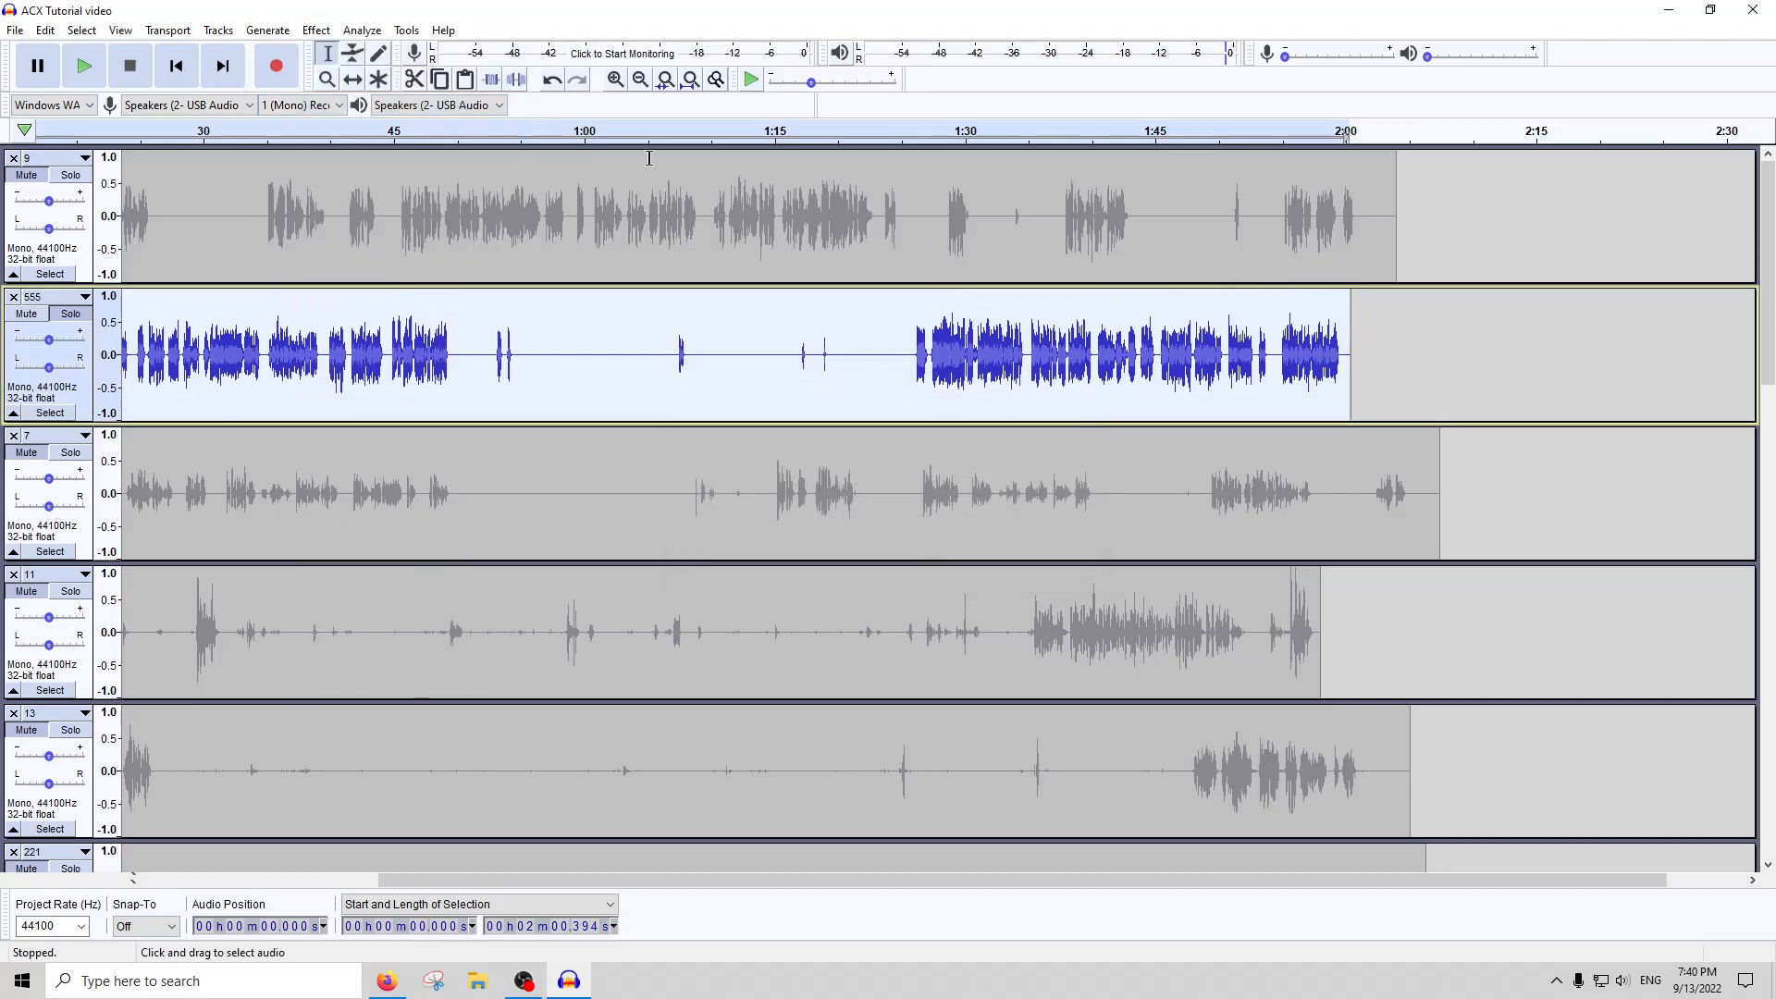
Run ACX Check on the whole of track 555, and close its report
{"action": "left_click", "coordinate": [362, 30]}
{"action": "left_click", "coordinate": [374, 159]}
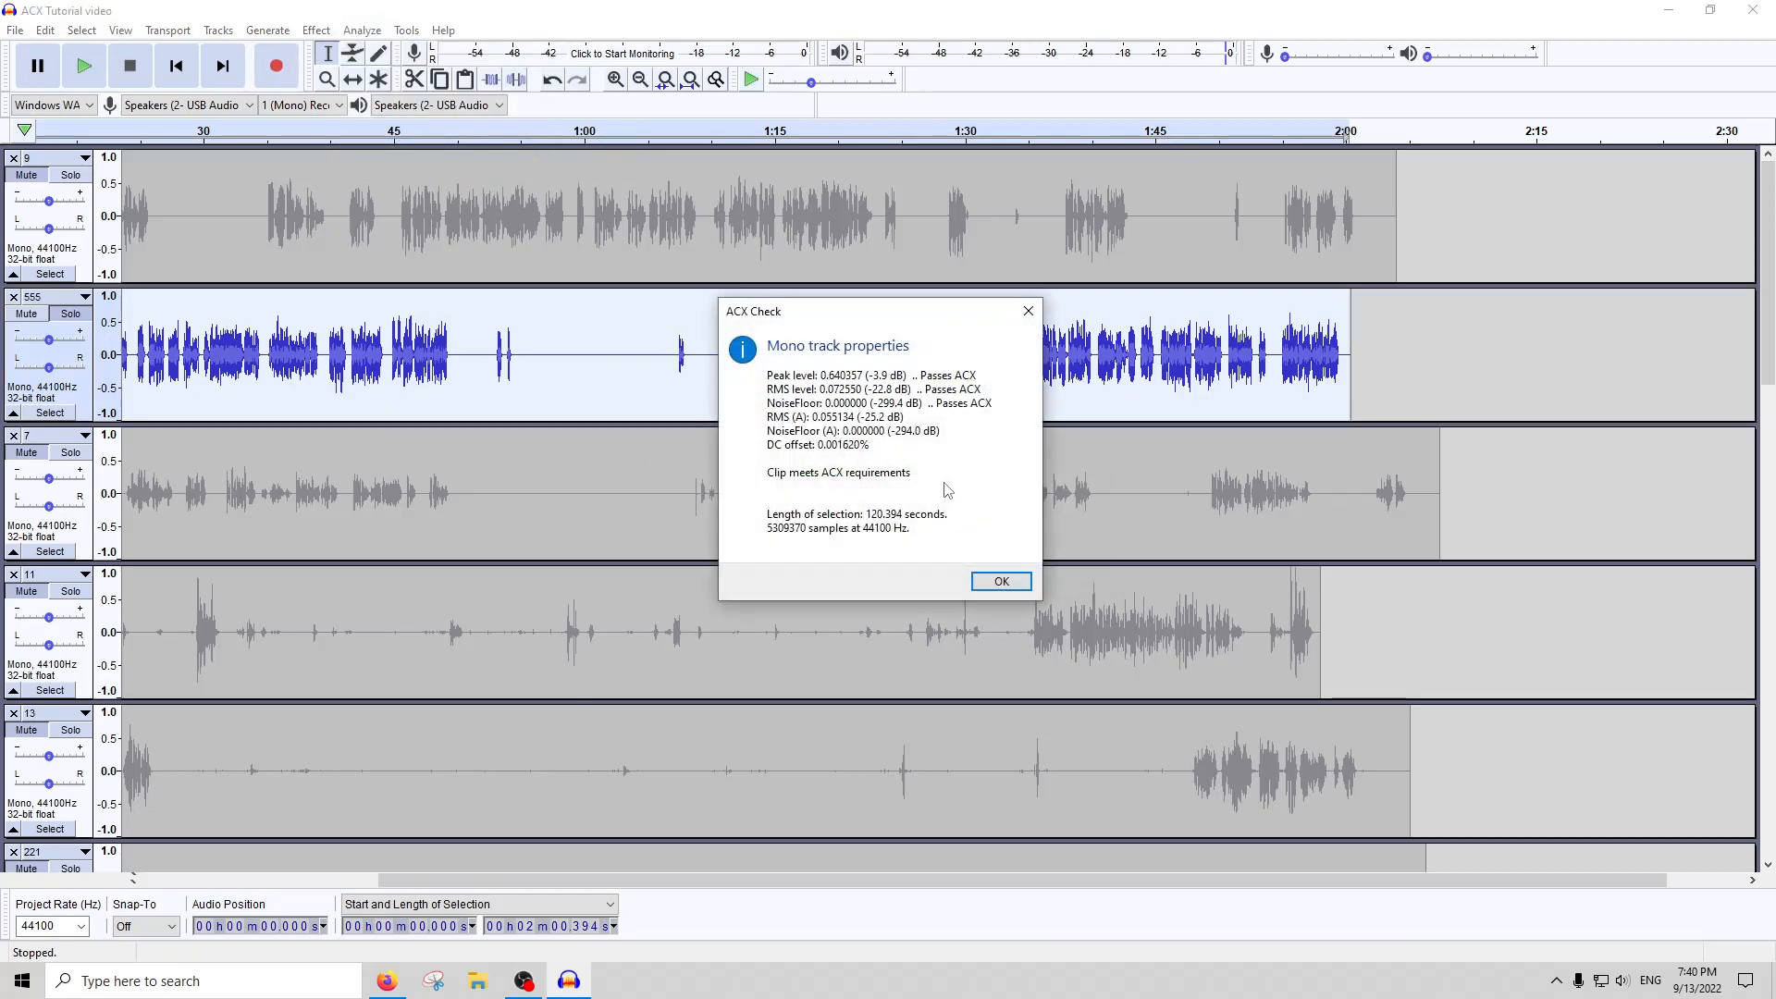
{"action": "left_click", "coordinate": [1028, 310]}
{"action": "left_click", "coordinate": [683, 398]}
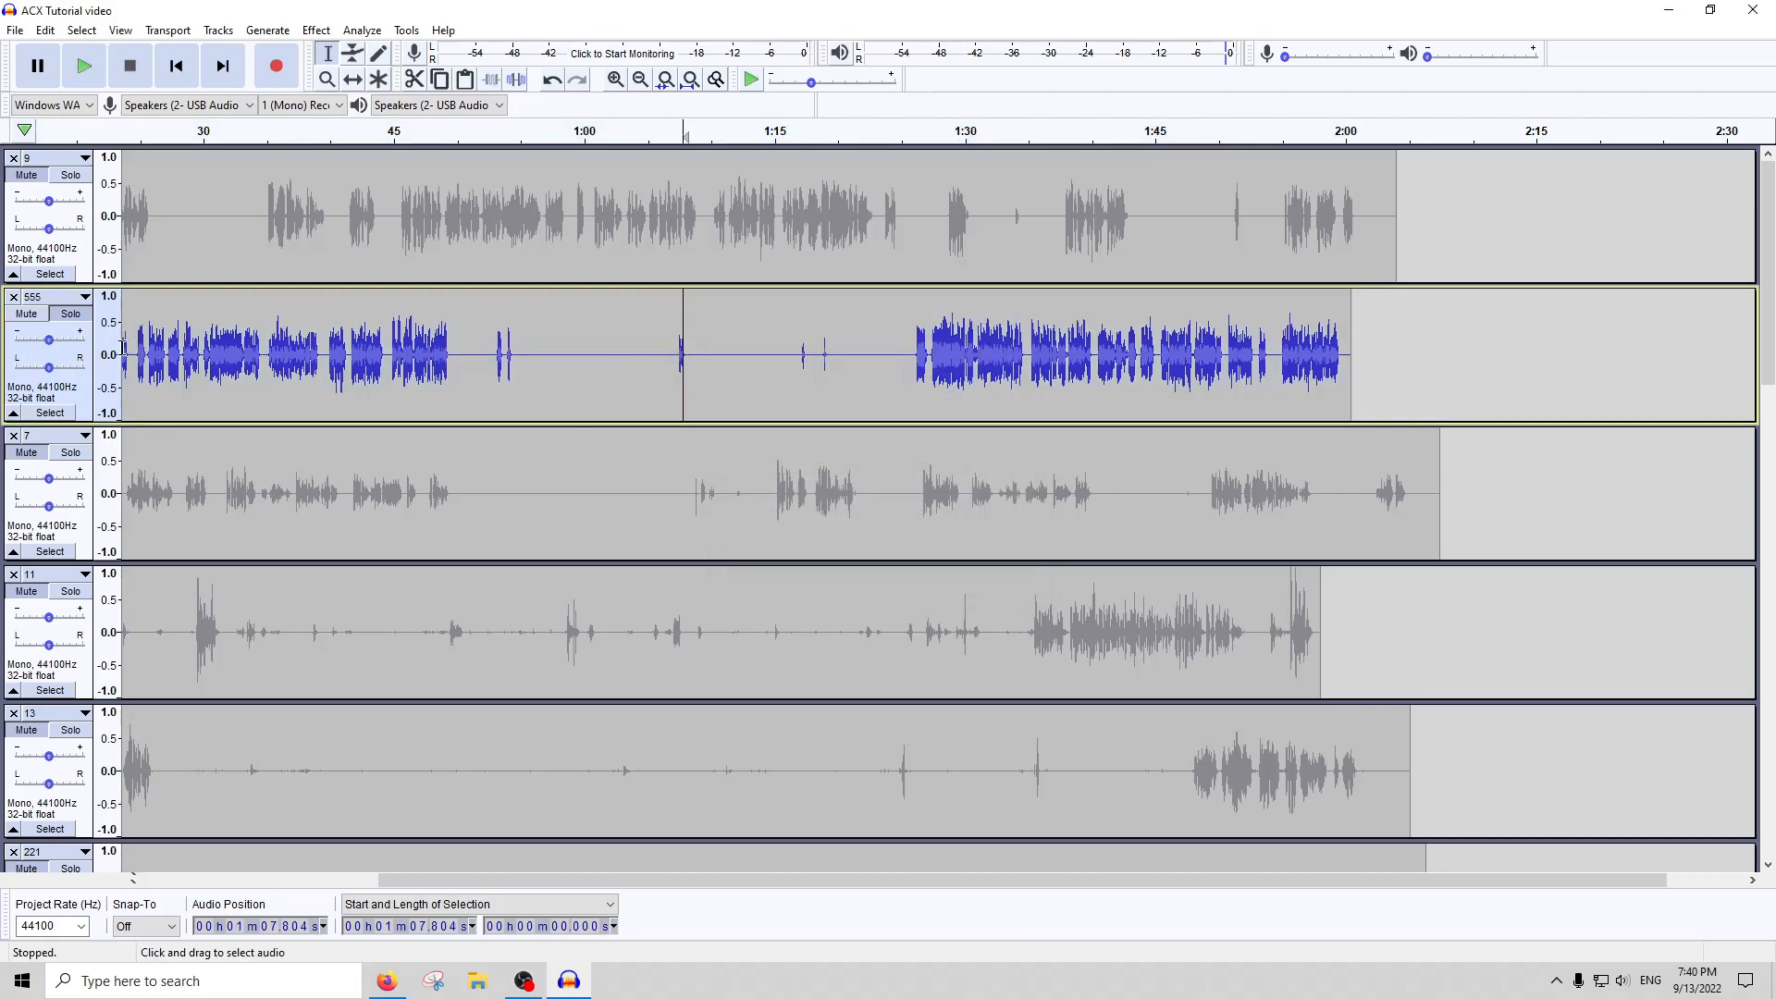
Solo track 7, copy about 0.87 seconds of speech starting at about 1.75 seconds, and paste it at about 0.58 seconds
{"action": "left_click", "coordinate": [450, 455]}
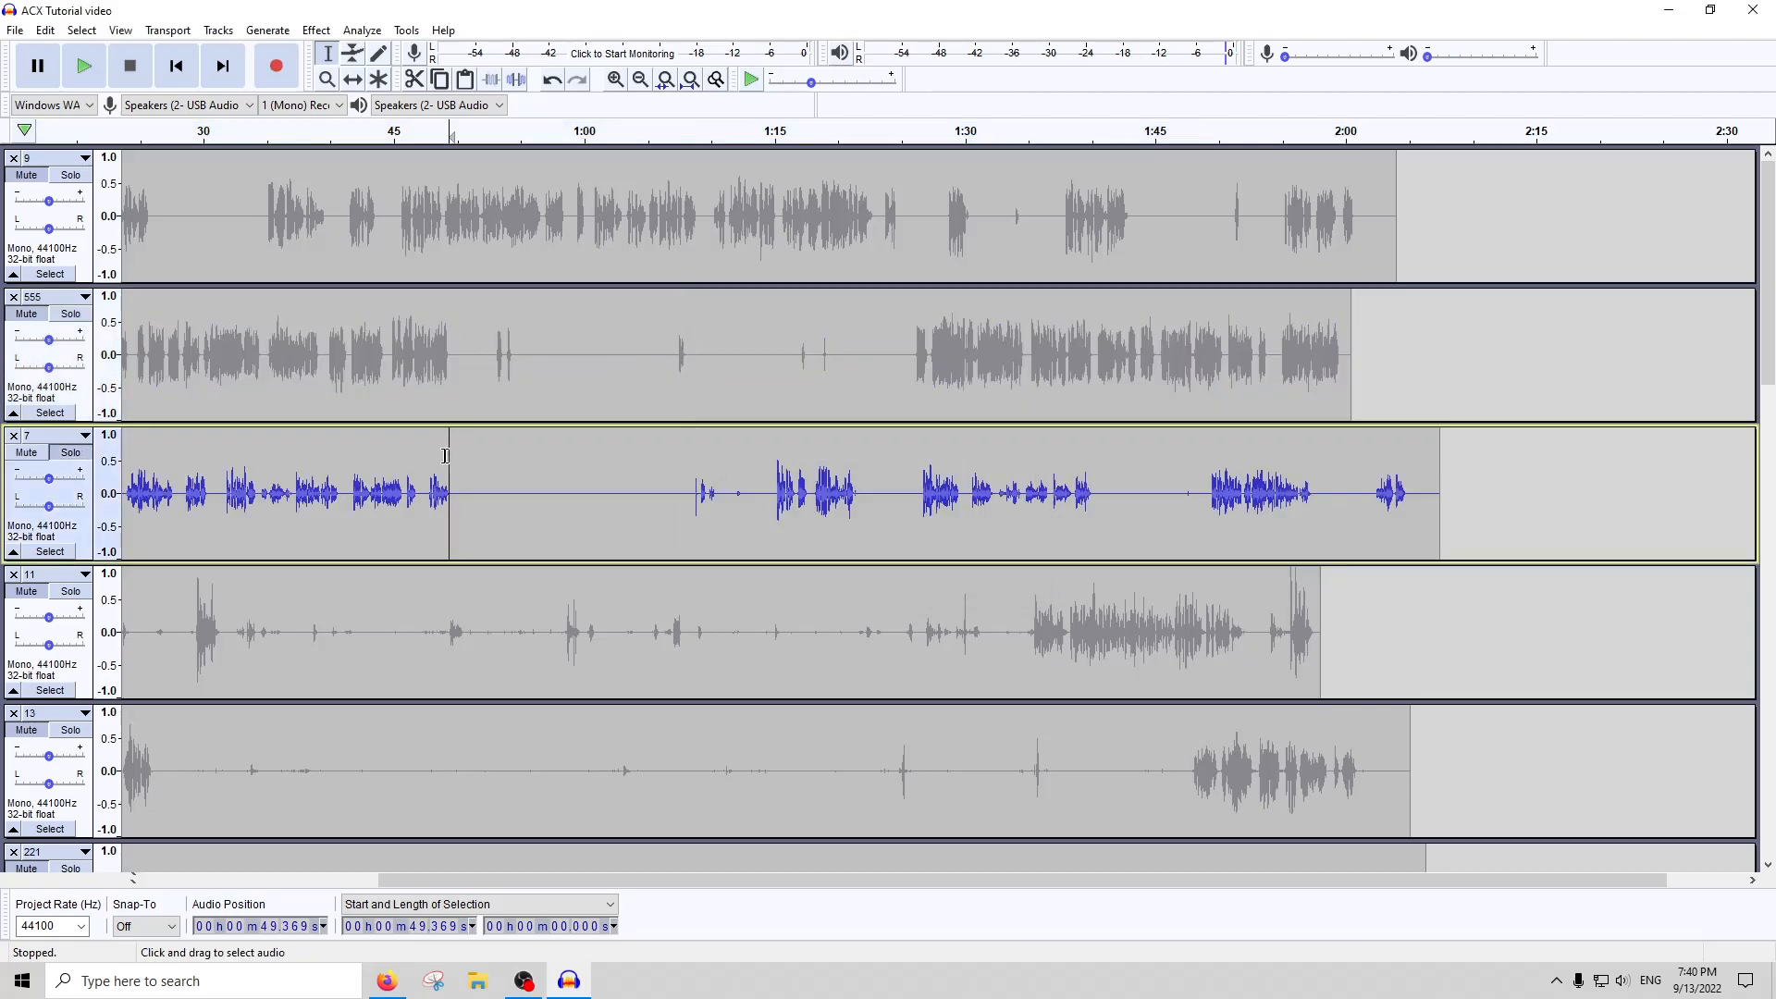
{"action": "scroll", "coordinate": [592, 474], "scroll_direction": "left", "scroll_amount": 5}
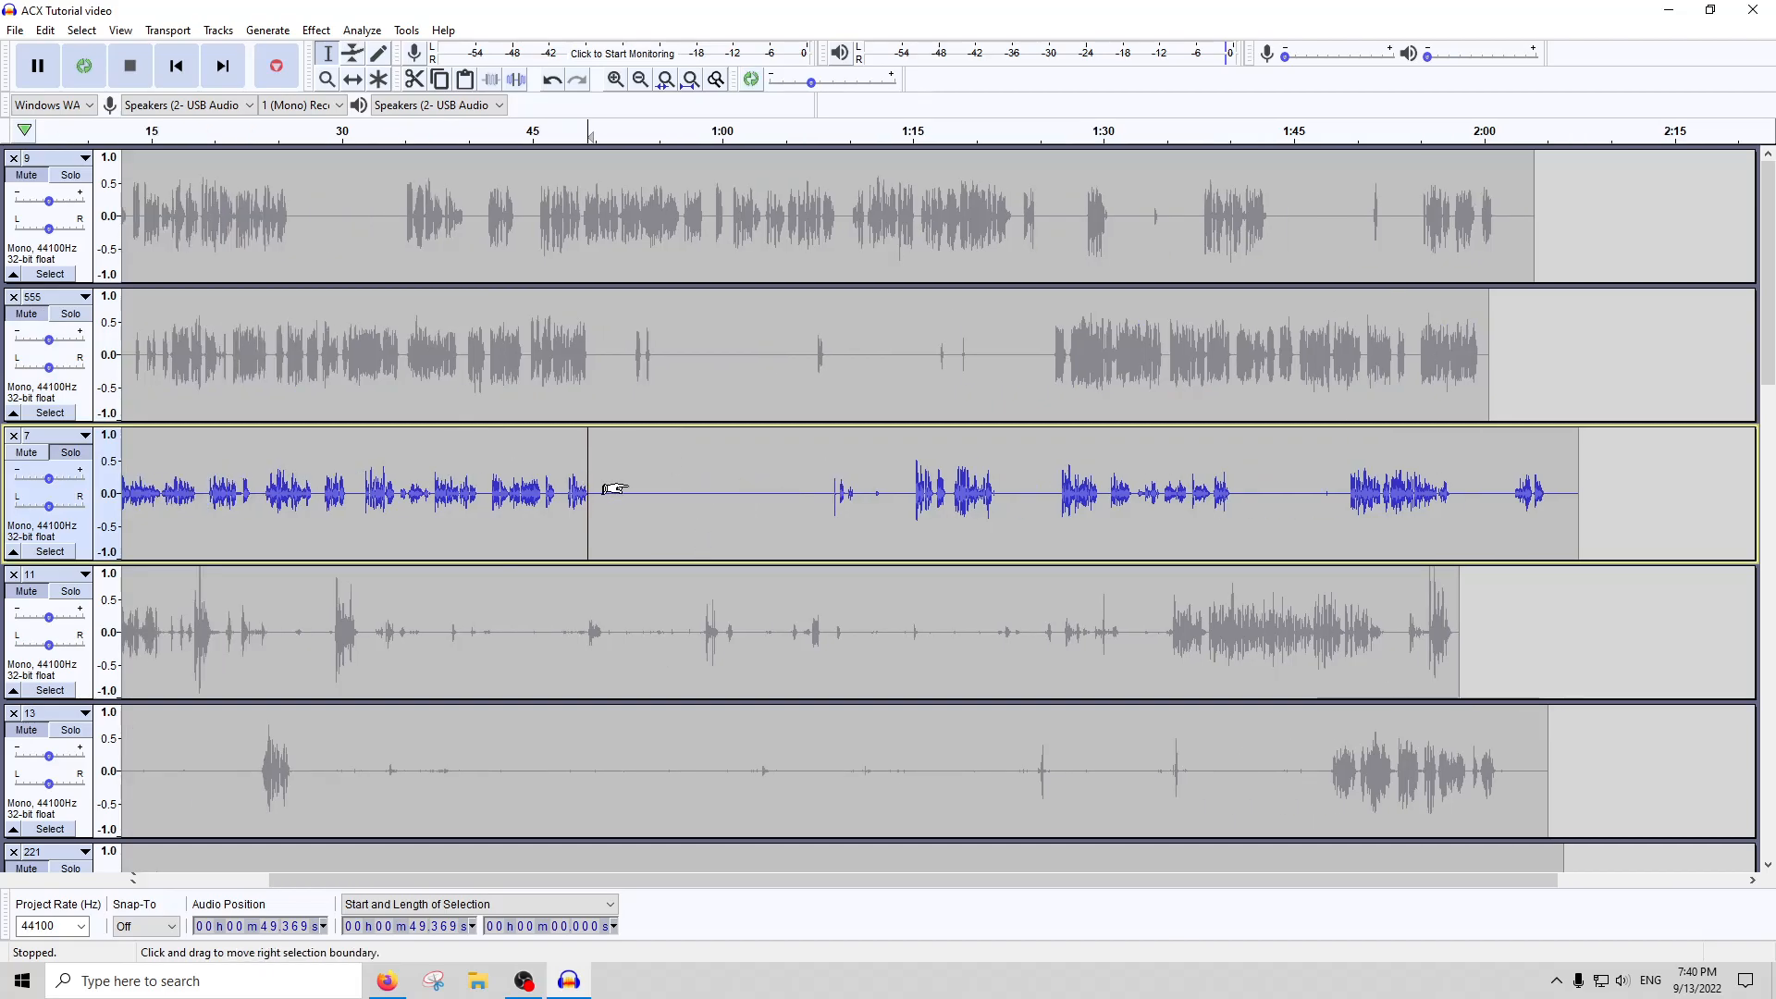
{"action": "left_click", "coordinate": [993, 508]}
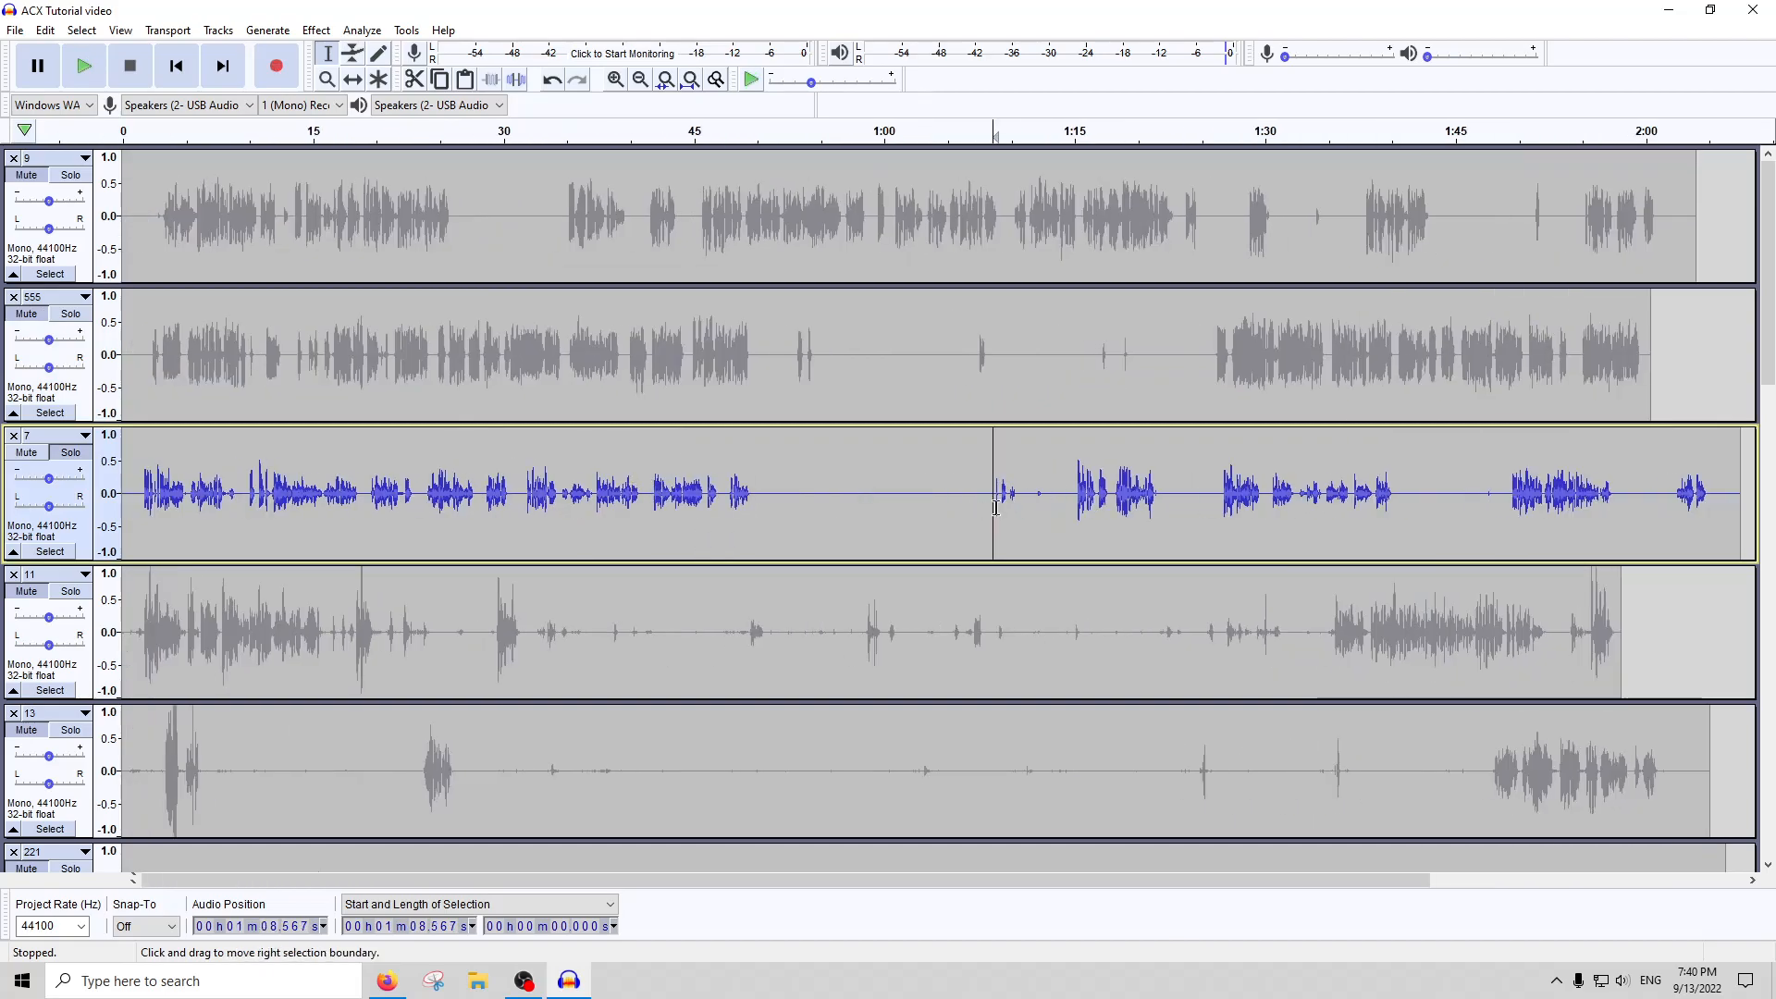
{"action": "left_click_drag", "start_coordinate": [146, 509], "coordinate": [157, 523]}
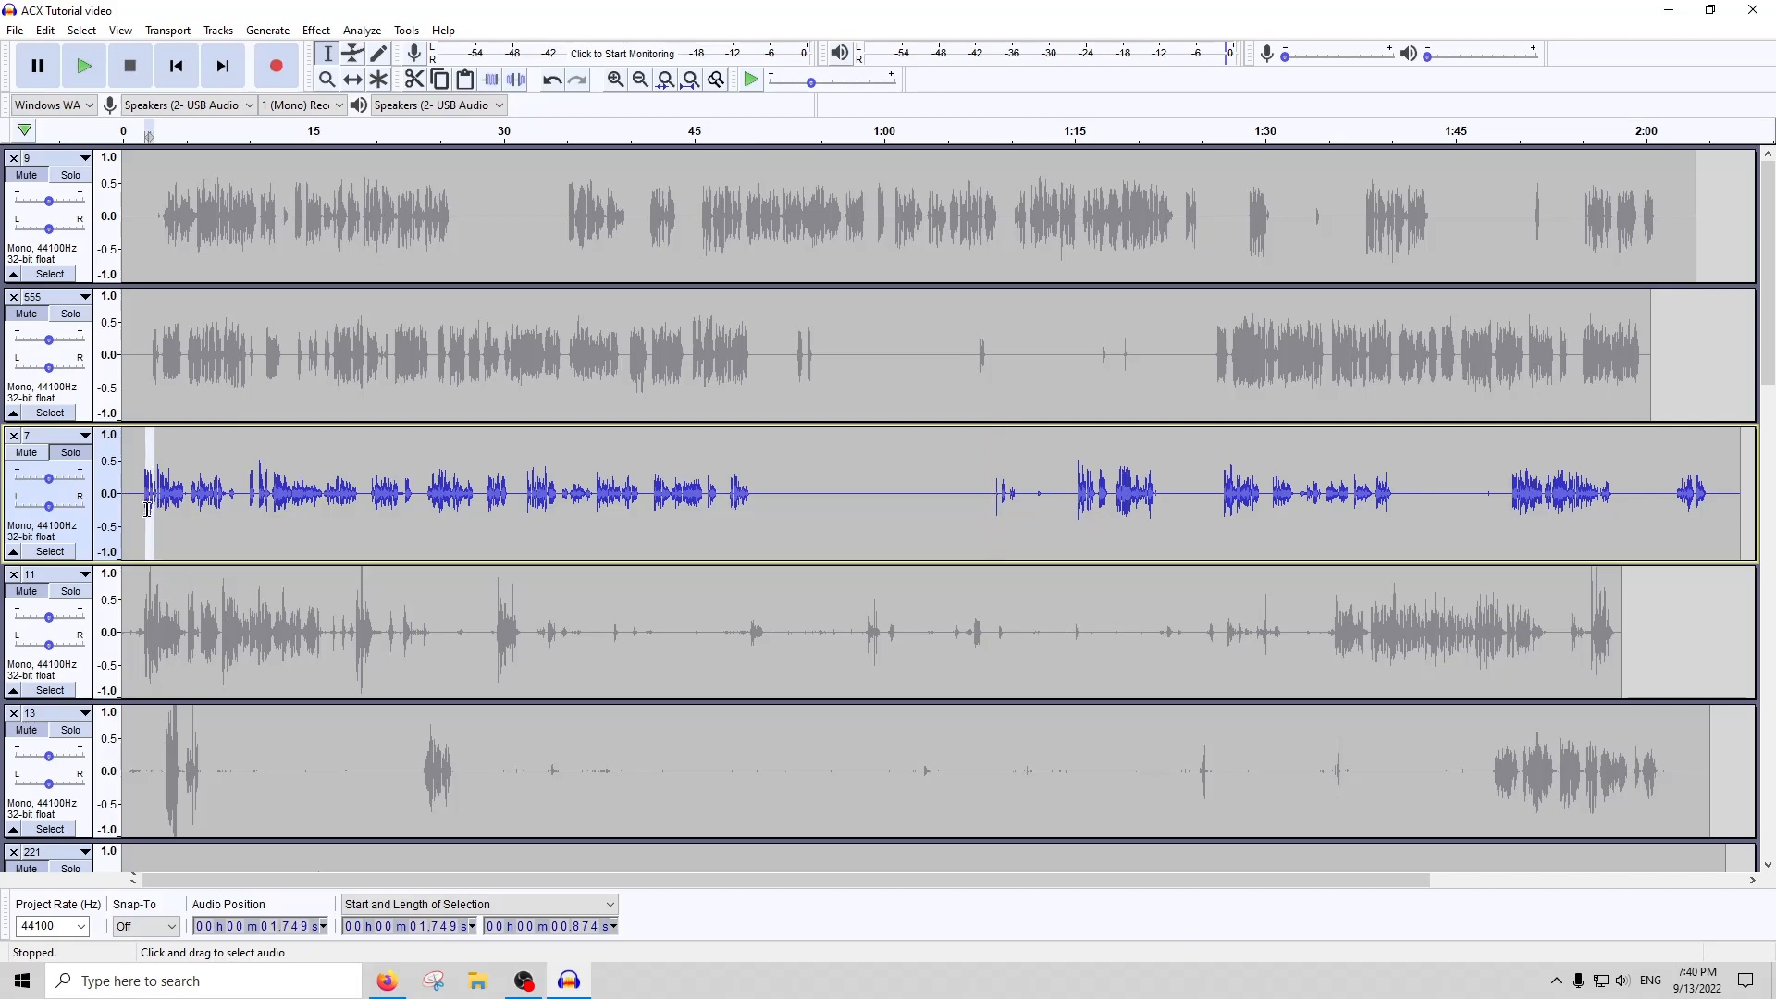
{"action": "key", "text": "ctrl+c"}
{"action": "left_click", "coordinate": [130, 507]}
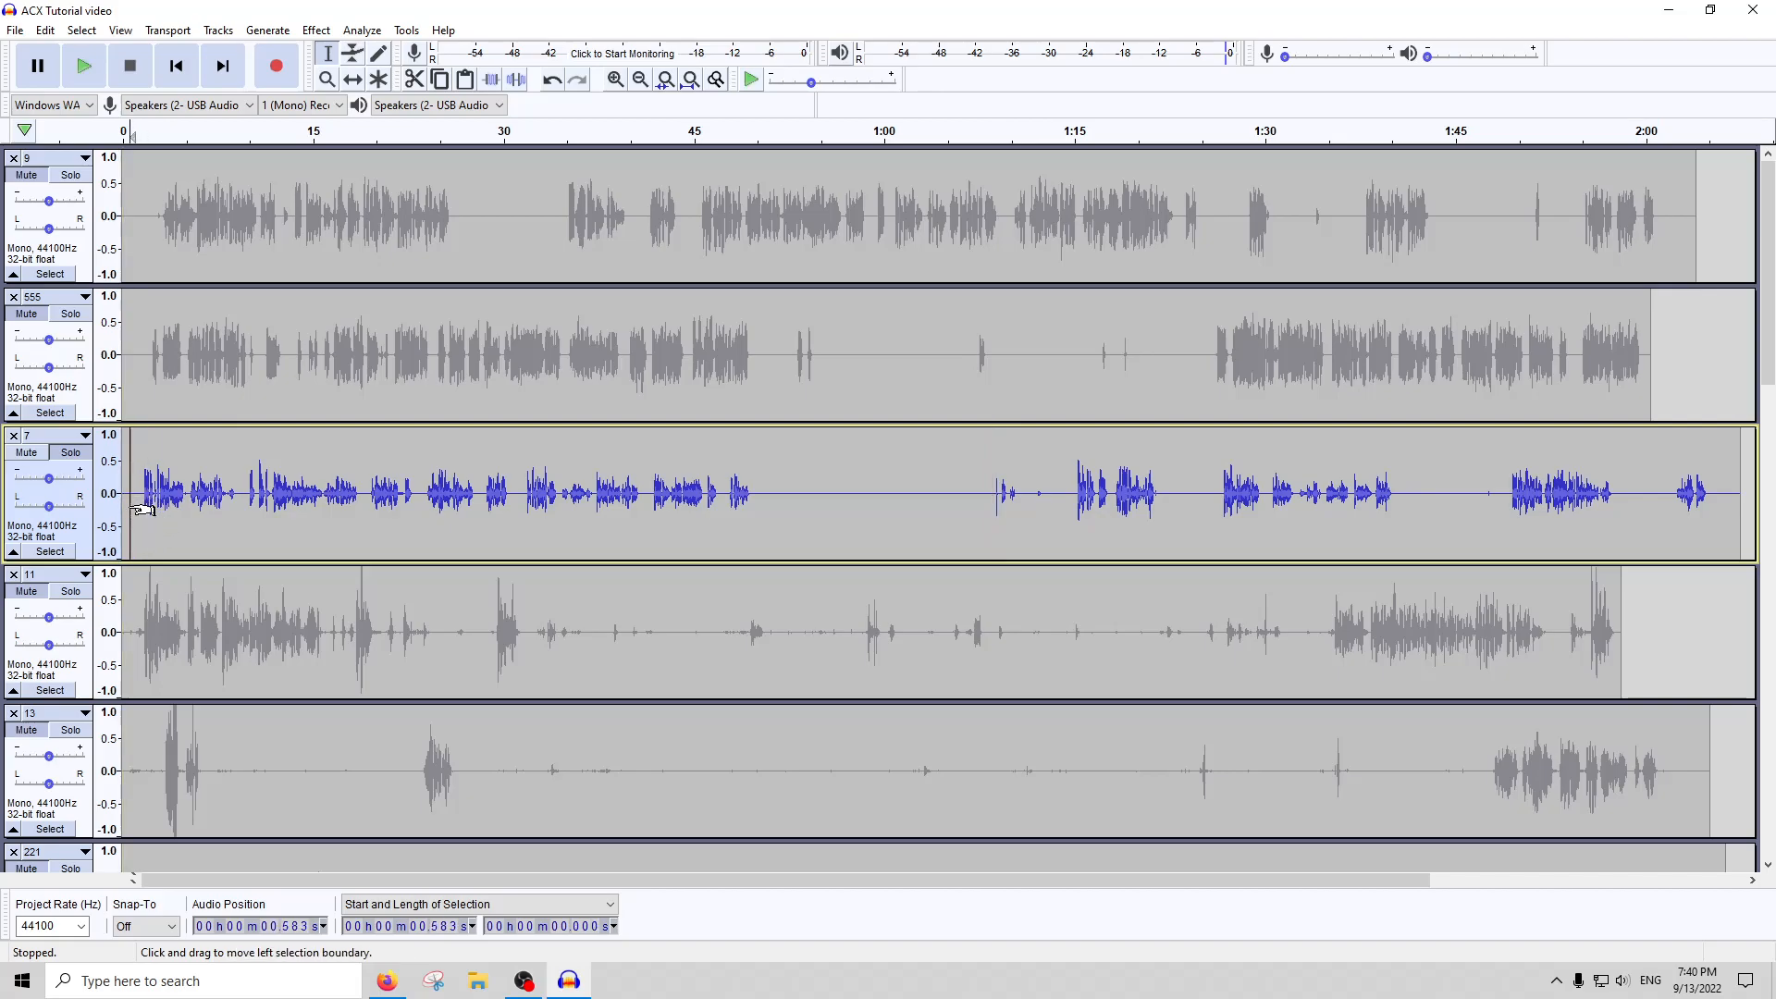
{"action": "key", "text": "ctrl+v"}
{"action": "left_click", "coordinate": [208, 516]}
{"action": "left_click", "coordinate": [152, 497]}
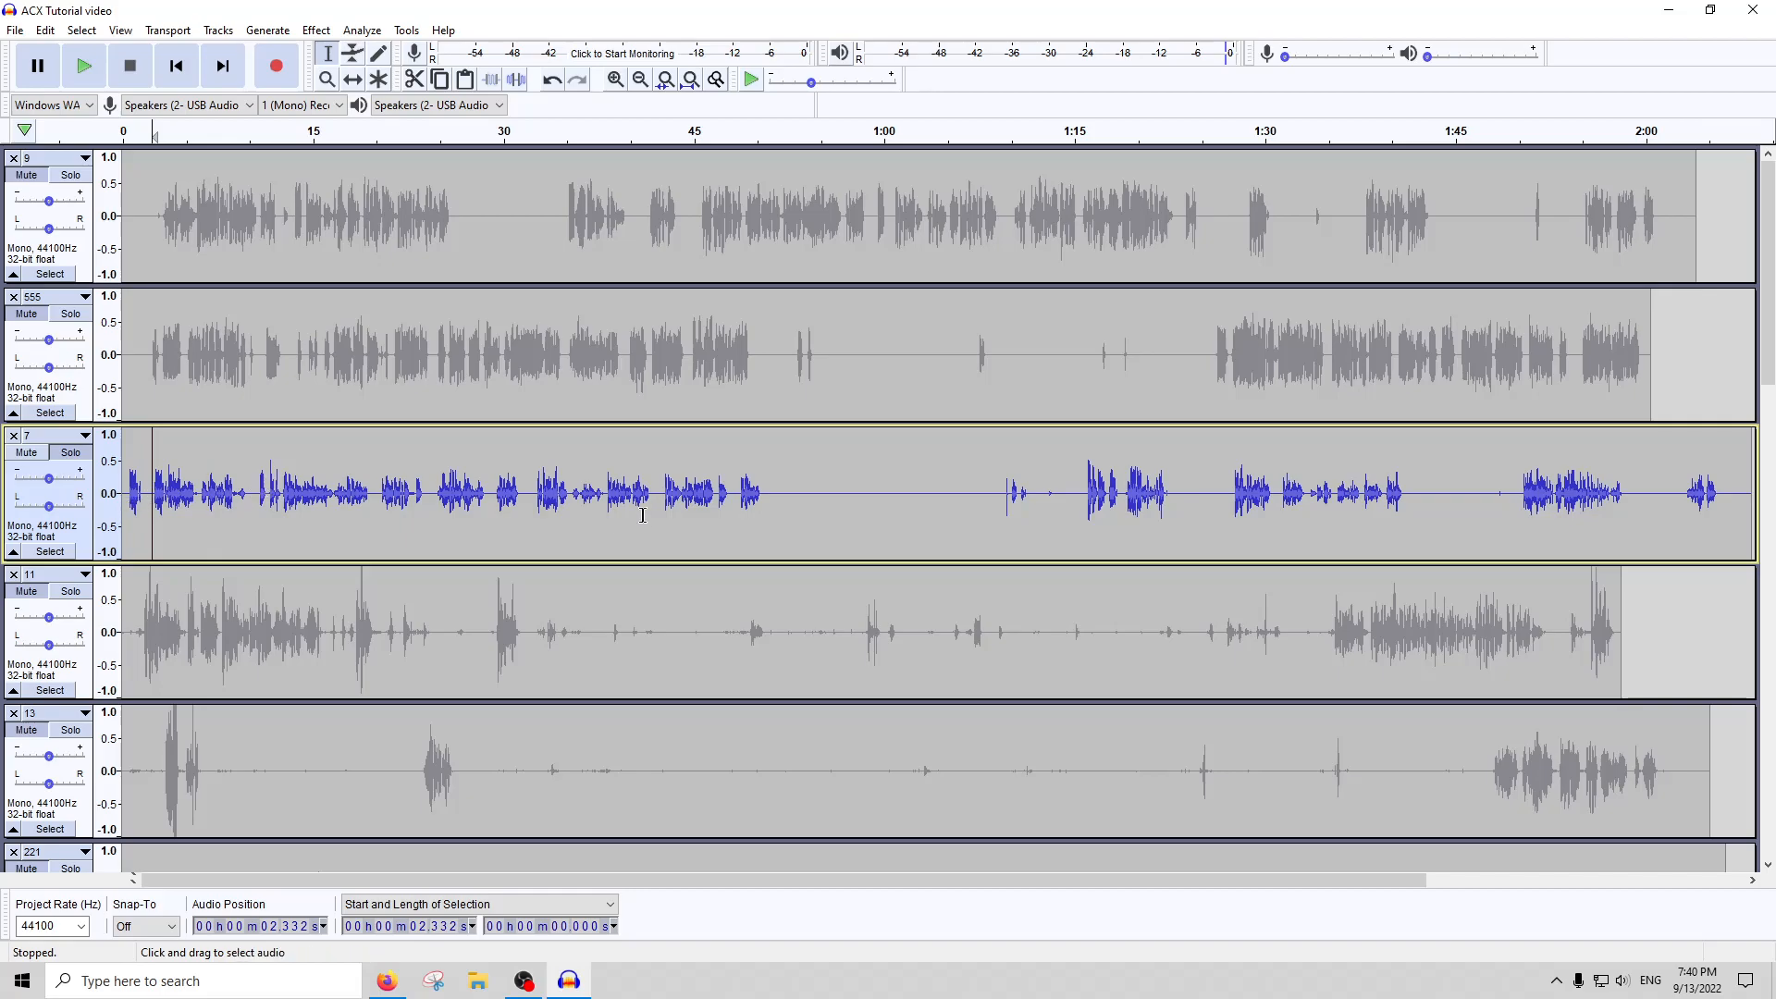
Inspect the short sounds in track 7 around 1:10, play them from about 1:09, and stop the playback
{"action": "left_click_drag", "start_coordinate": [998, 503], "coordinate": [1011, 509]}
{"action": "left_click", "coordinate": [1027, 488]}
{"action": "scroll", "coordinate": [1022, 484], "scroll_direction": "up", "scroll_amount": 1}
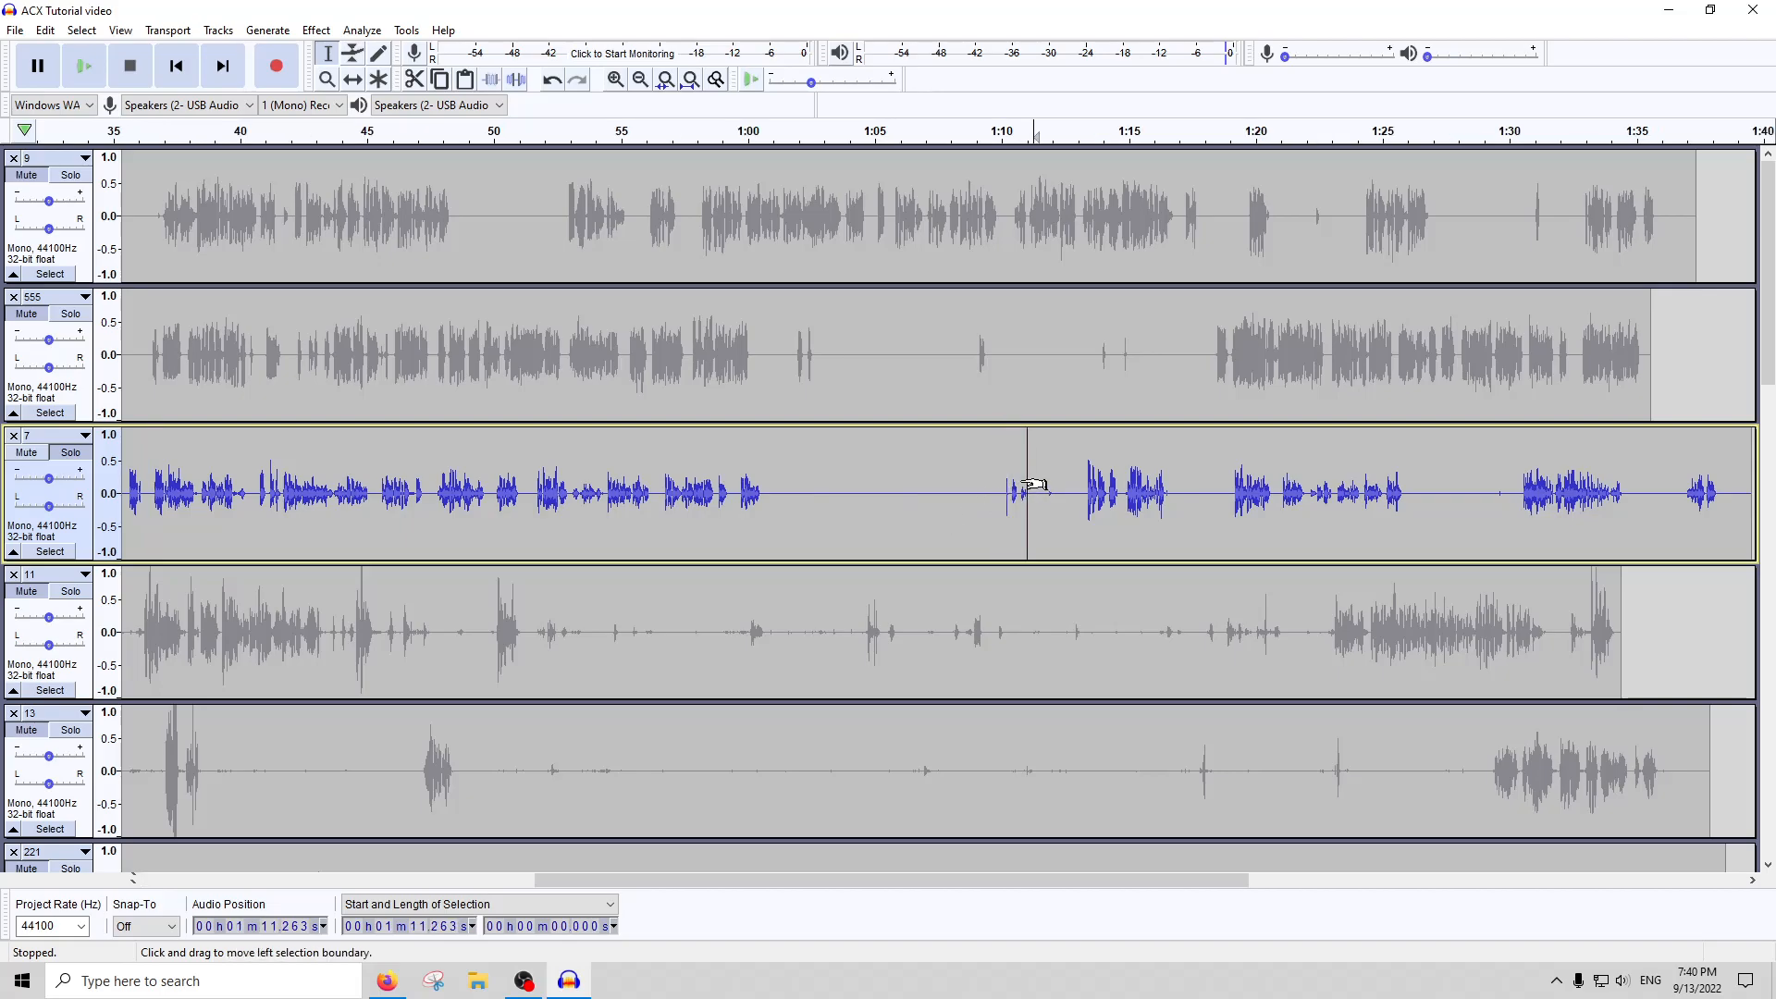
{"action": "scroll", "coordinate": [1033, 484], "scroll_direction": "up", "scroll_amount": 3}
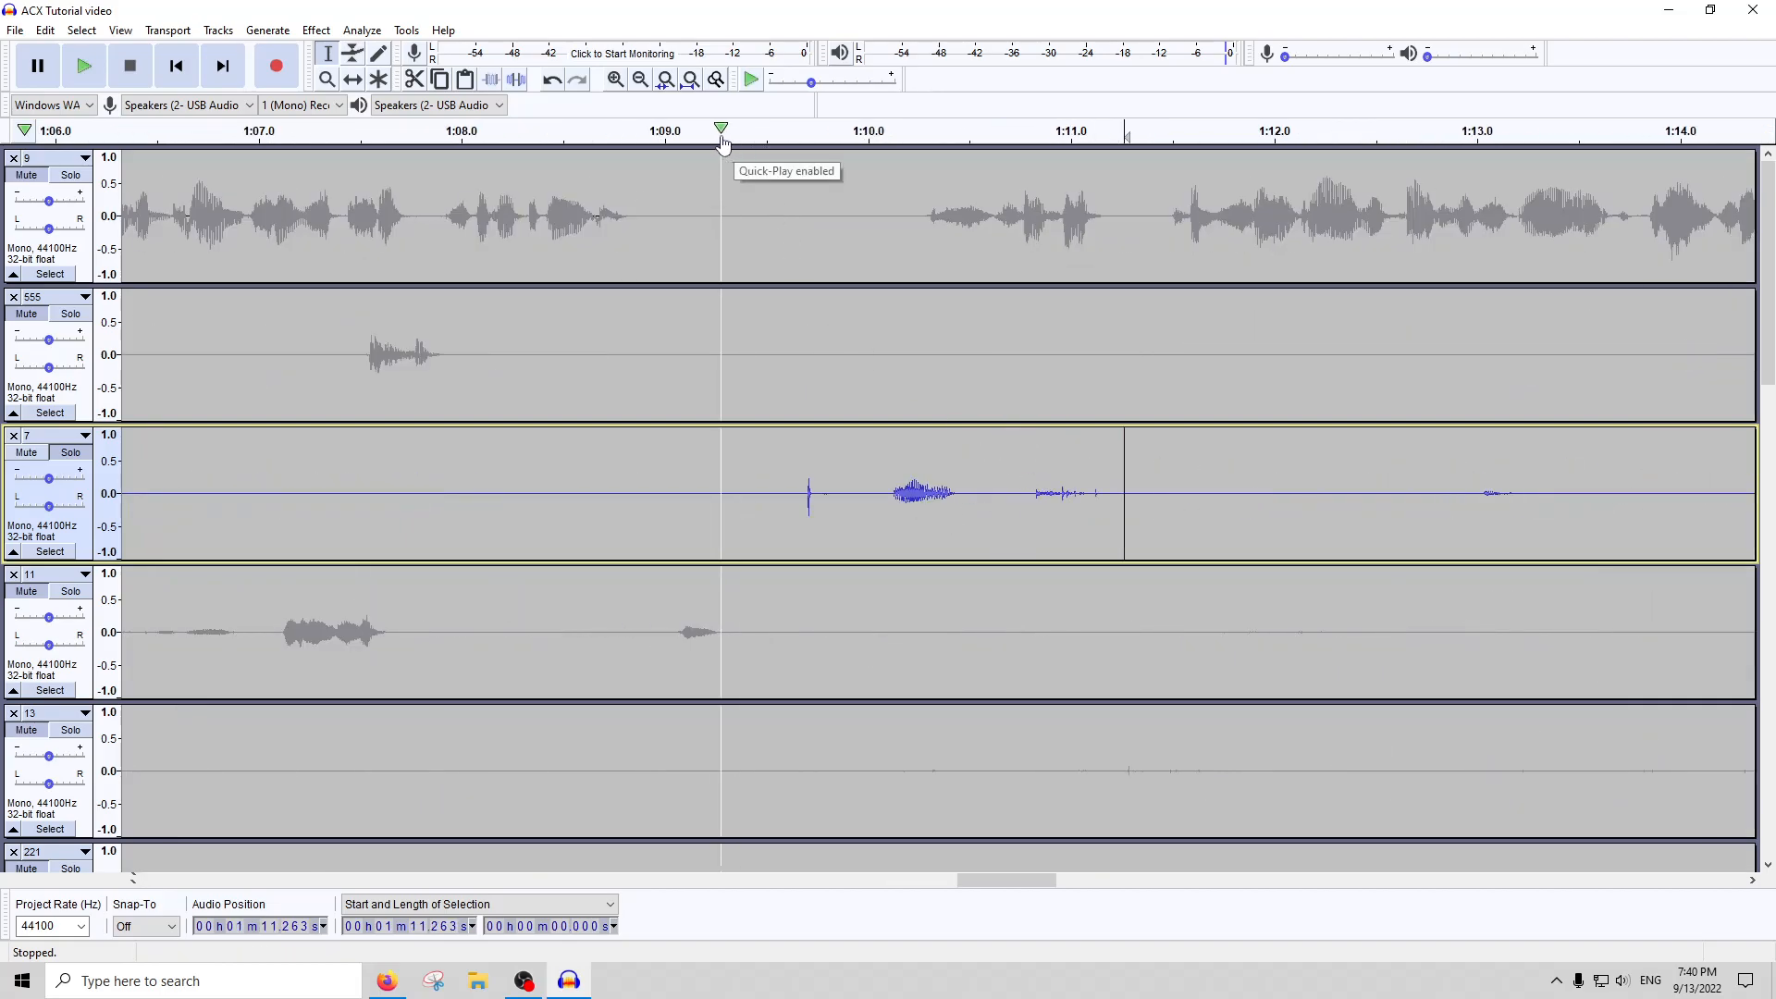
{"action": "left_click", "coordinate": [693, 136]}
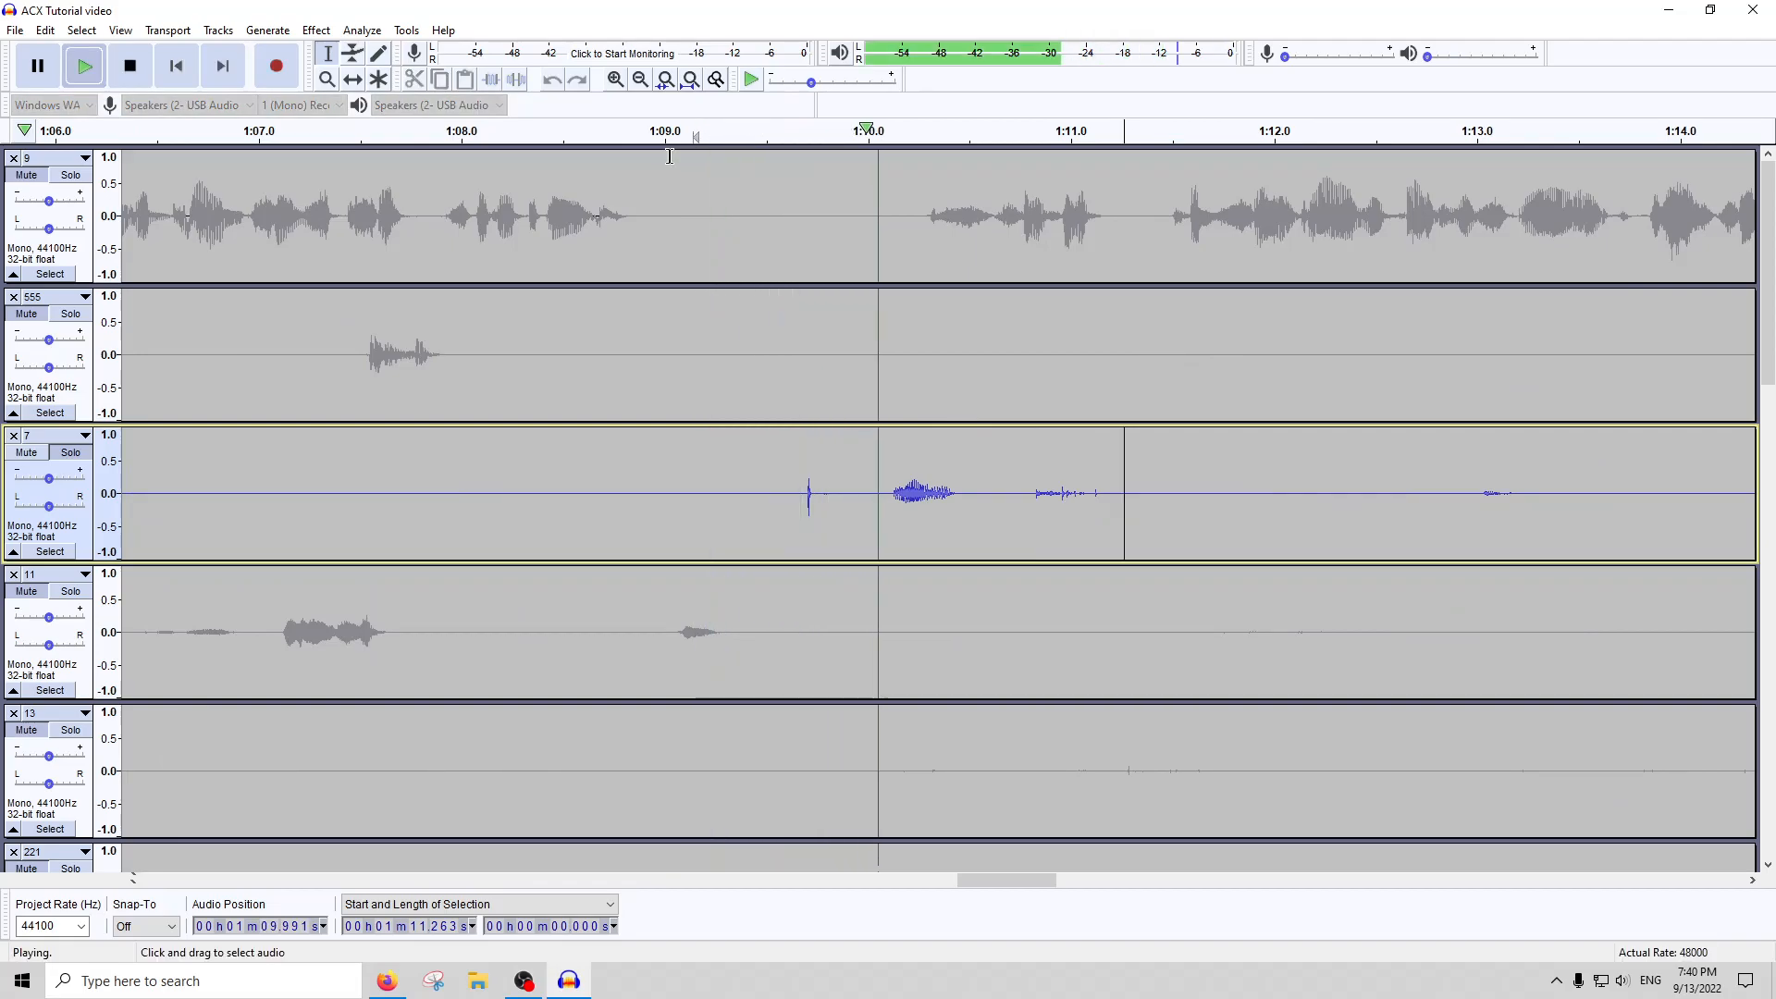
{"action": "key", "text": "space"}
Select the whole of track 7 and raise its level with Amplify at the suggested amount
{"action": "scroll", "coordinate": [718, 508], "scroll_direction": "down", "scroll_amount": 3}
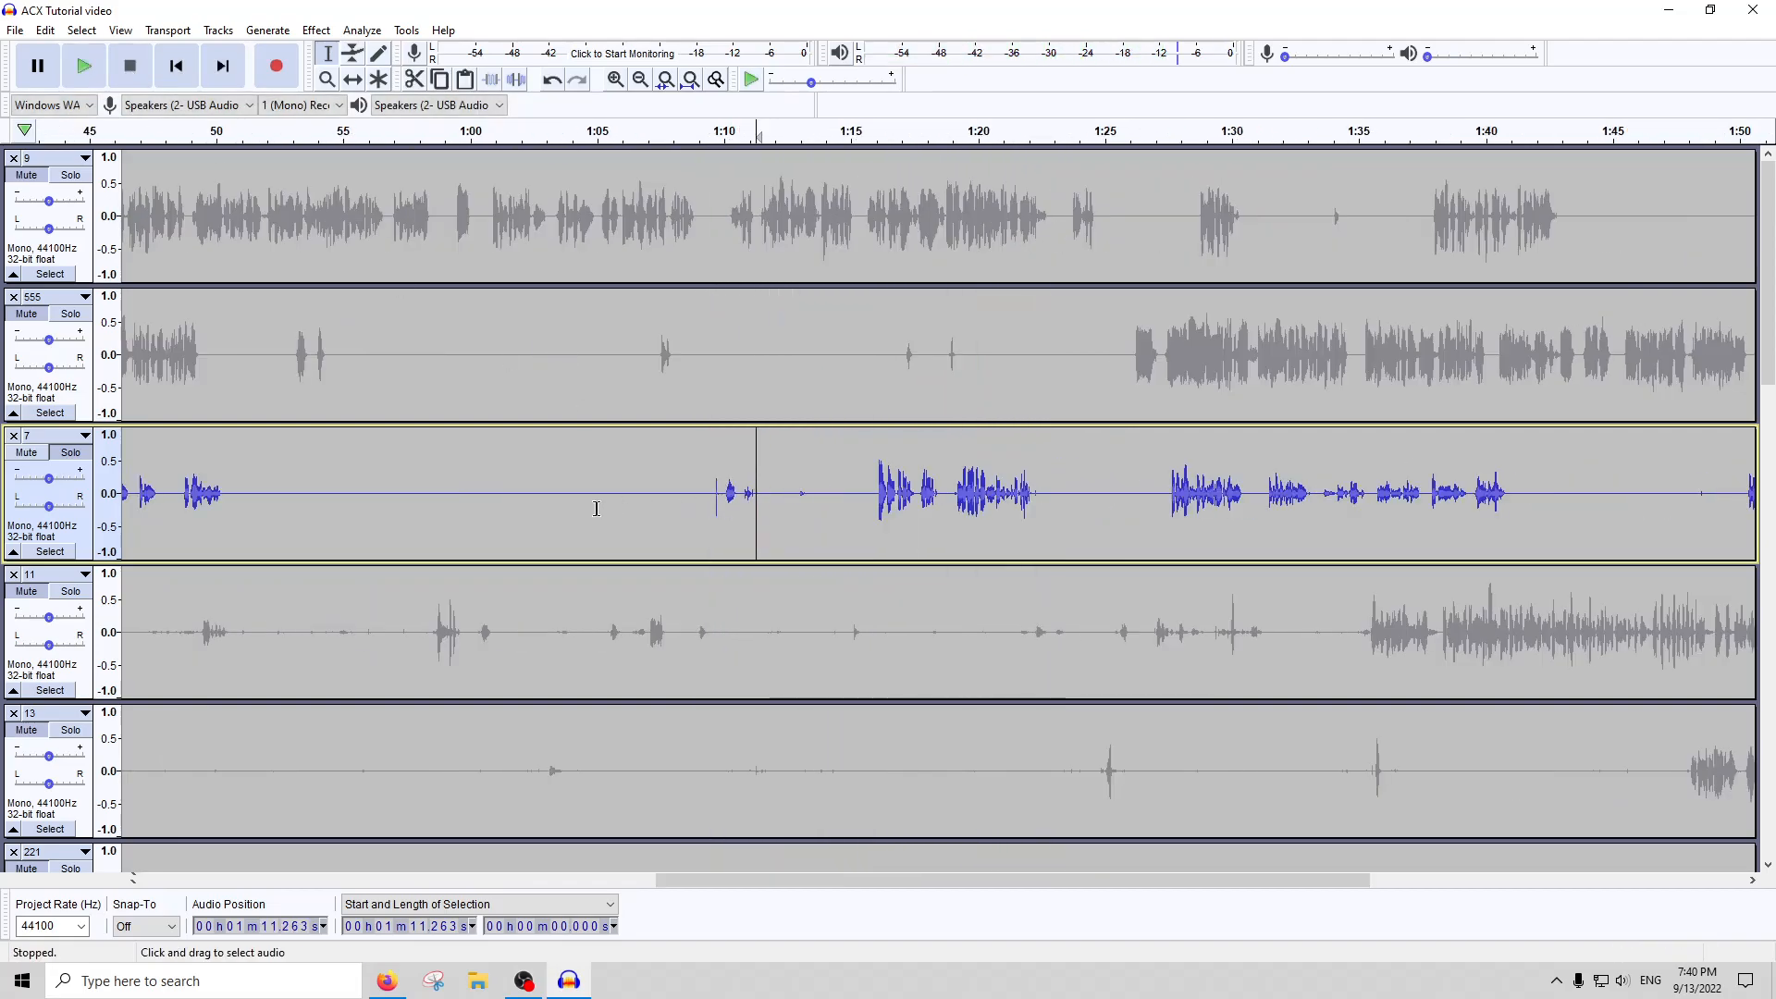
{"action": "scroll", "coordinate": [586, 519], "scroll_direction": "left", "scroll_amount": 3}
{"action": "scroll", "coordinate": [655, 517], "scroll_direction": "down", "scroll_amount": 2}
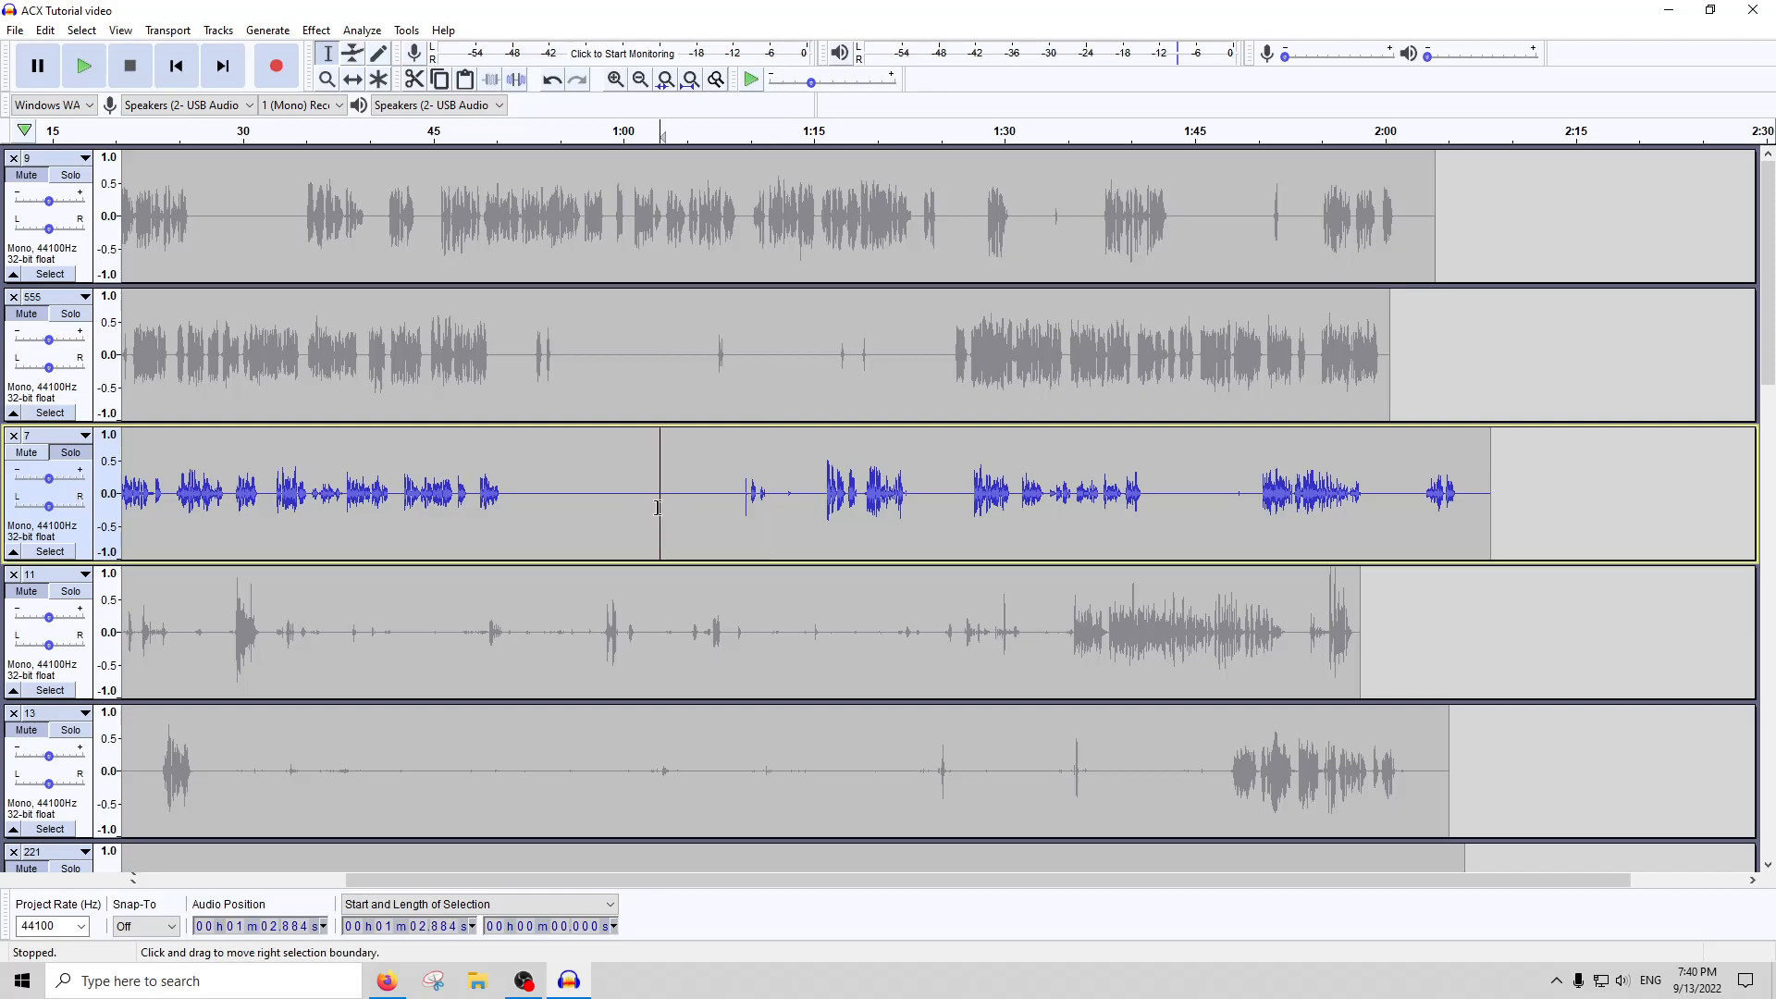
{"action": "double_click", "coordinate": [639, 504]}
{"action": "left_click", "coordinate": [691, 80]}
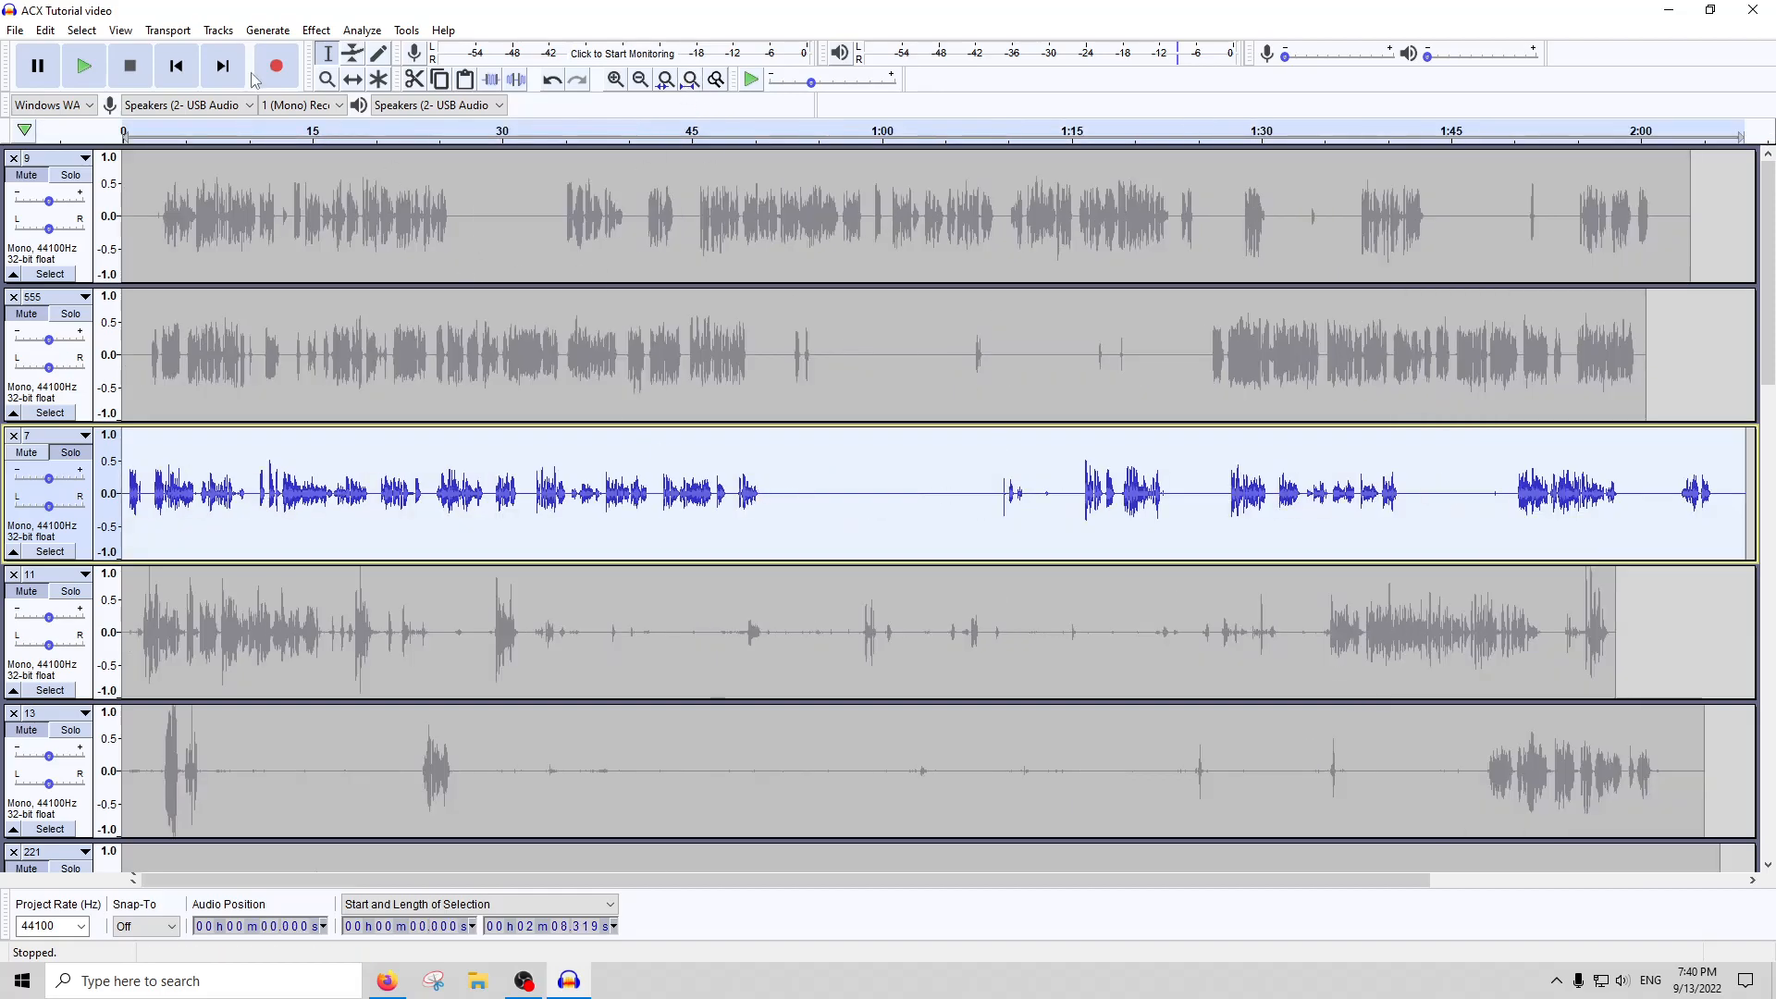
{"action": "left_click", "coordinate": [319, 30]}
{"action": "left_click", "coordinate": [381, 108]}
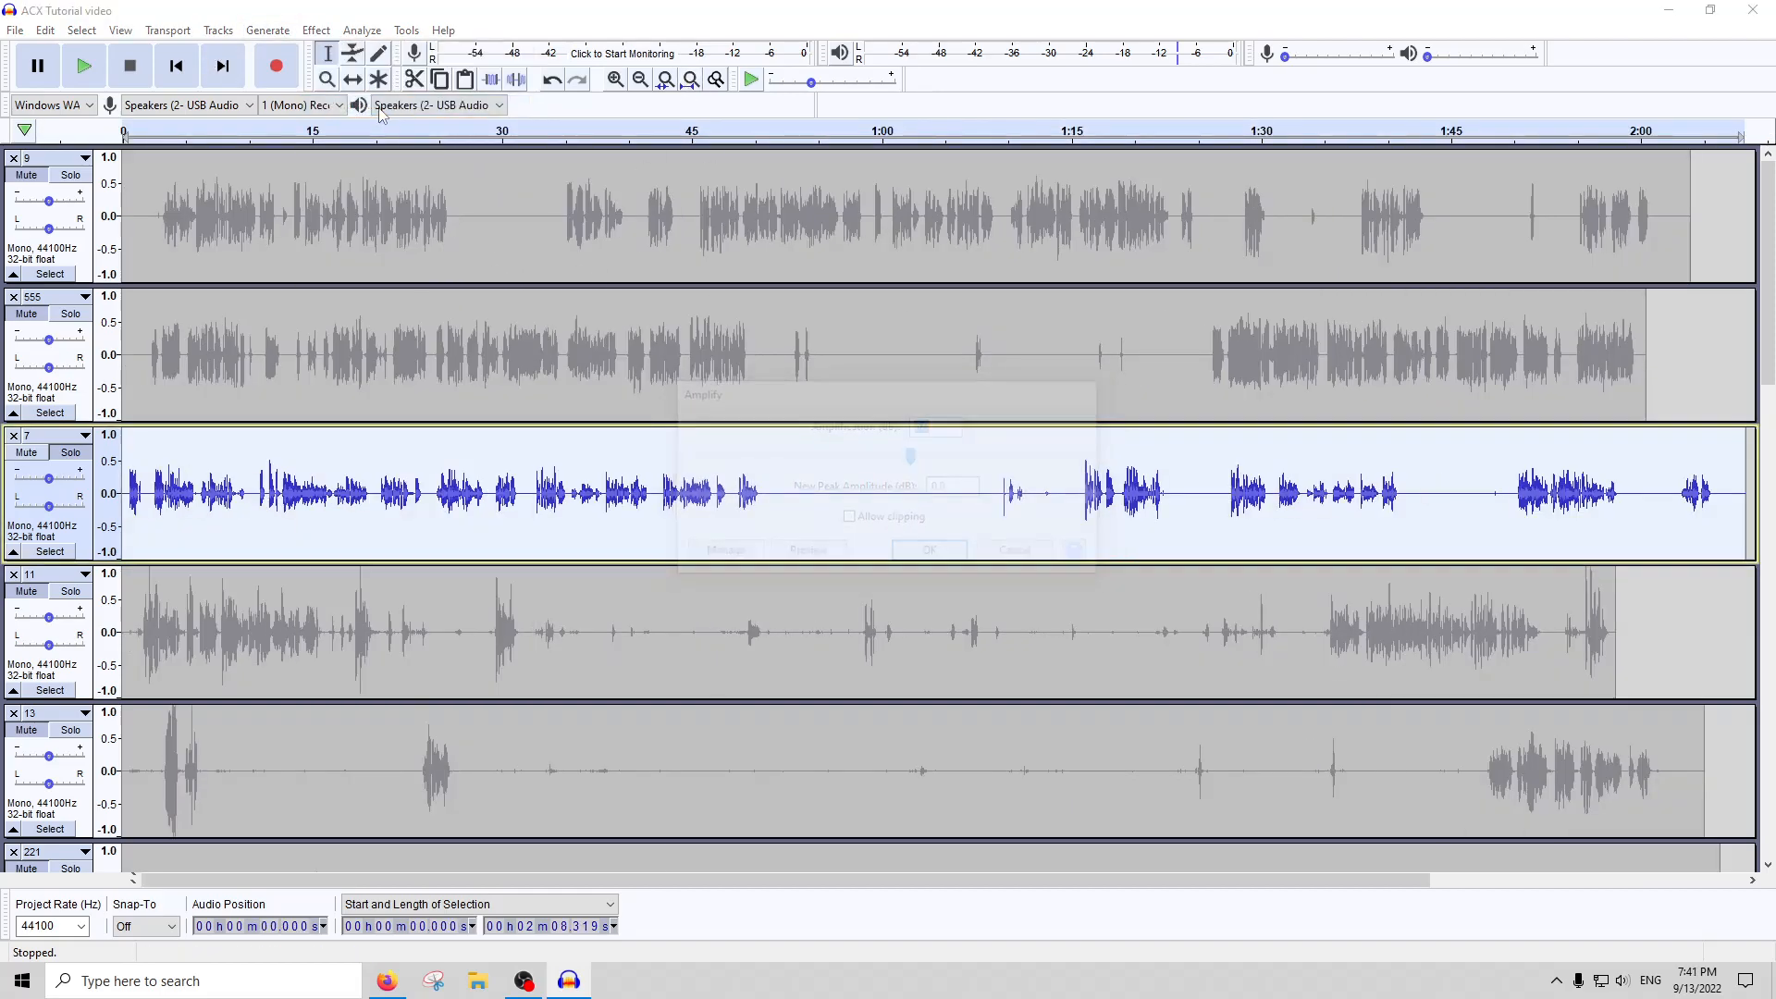
{"action": "key", "text": "Return"}
Apply the Compressor with its current settings to the whole of track 7, and play a moment from about 1:10
{"action": "left_click", "coordinate": [317, 31]}
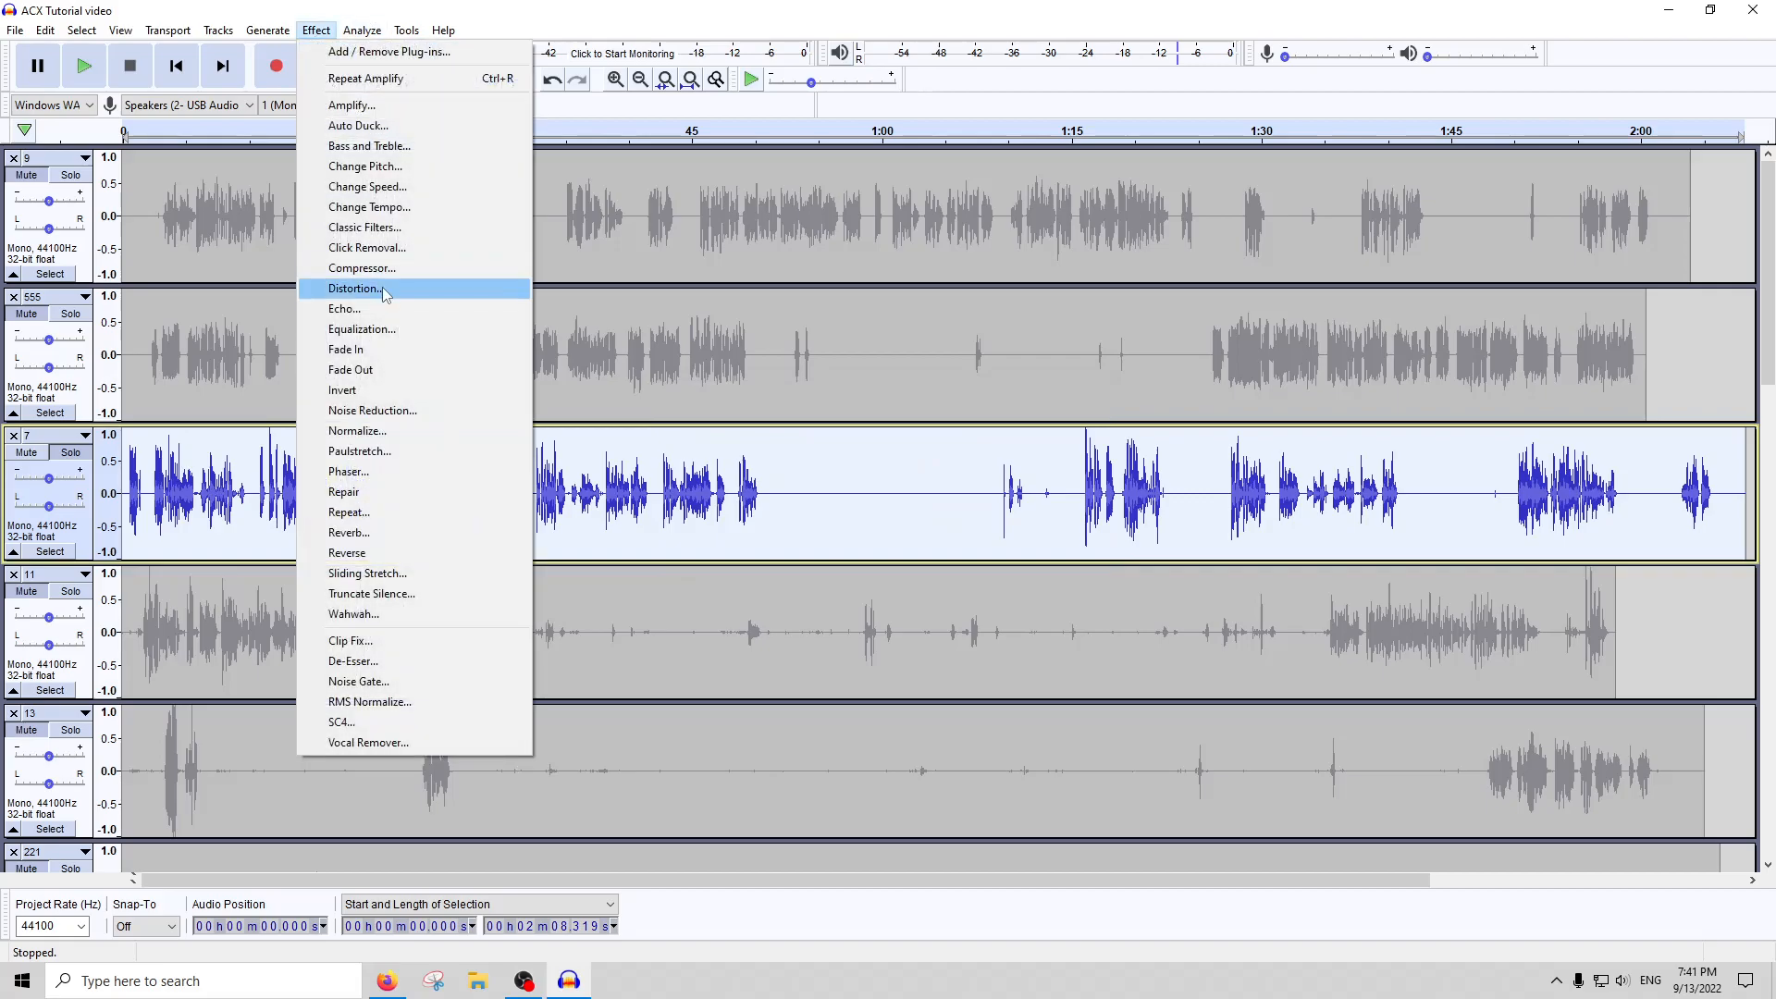
{"action": "left_click", "coordinate": [382, 265]}
{"action": "key", "text": "Return"}
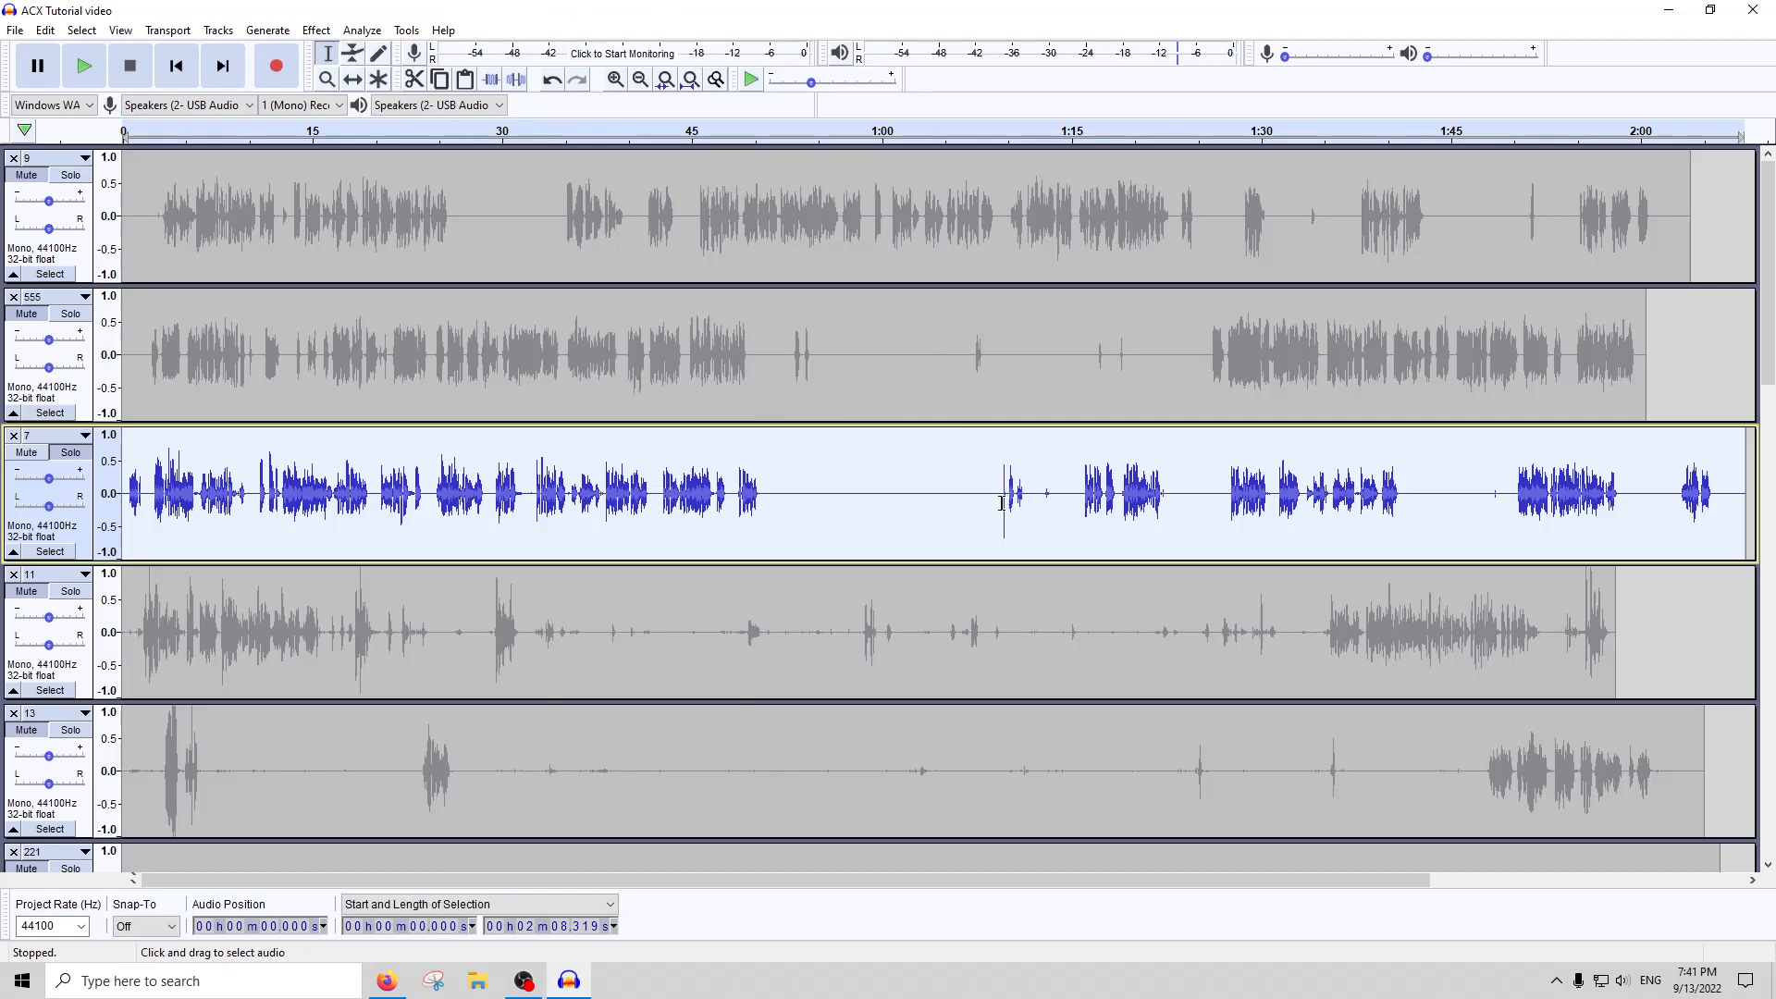
{"action": "left_click", "coordinate": [1003, 136]}
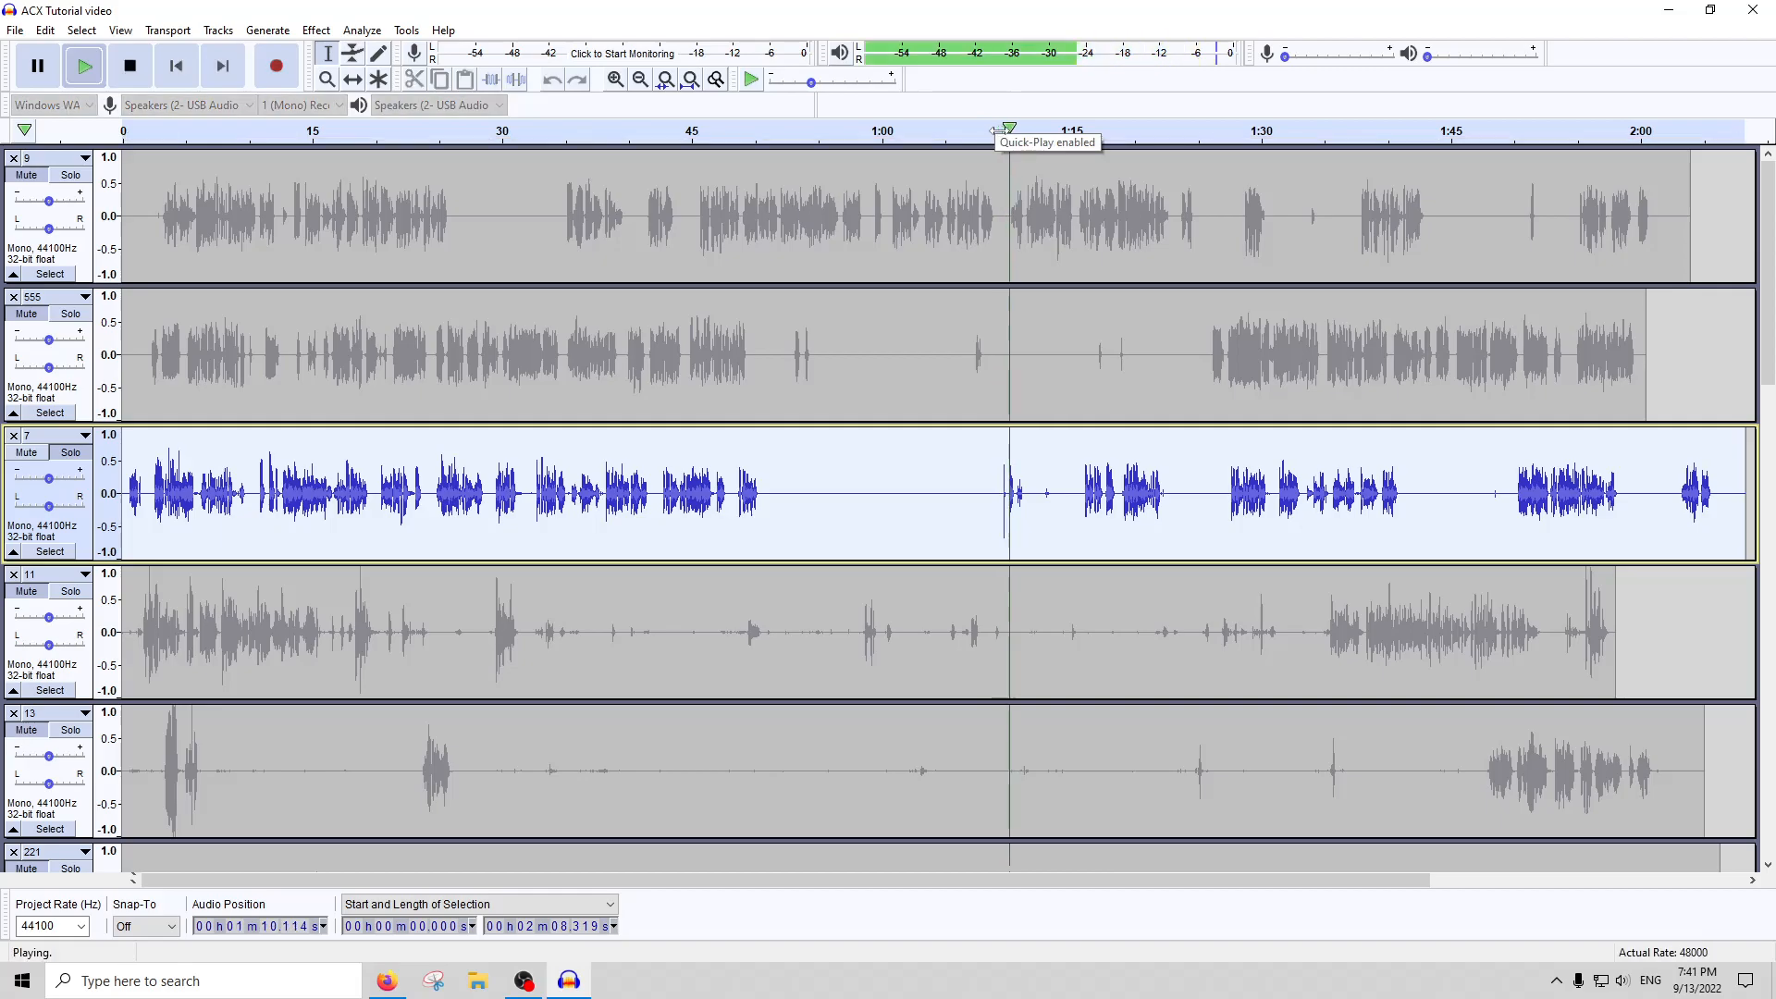
{"action": "left_click", "coordinate": [146, 65]}
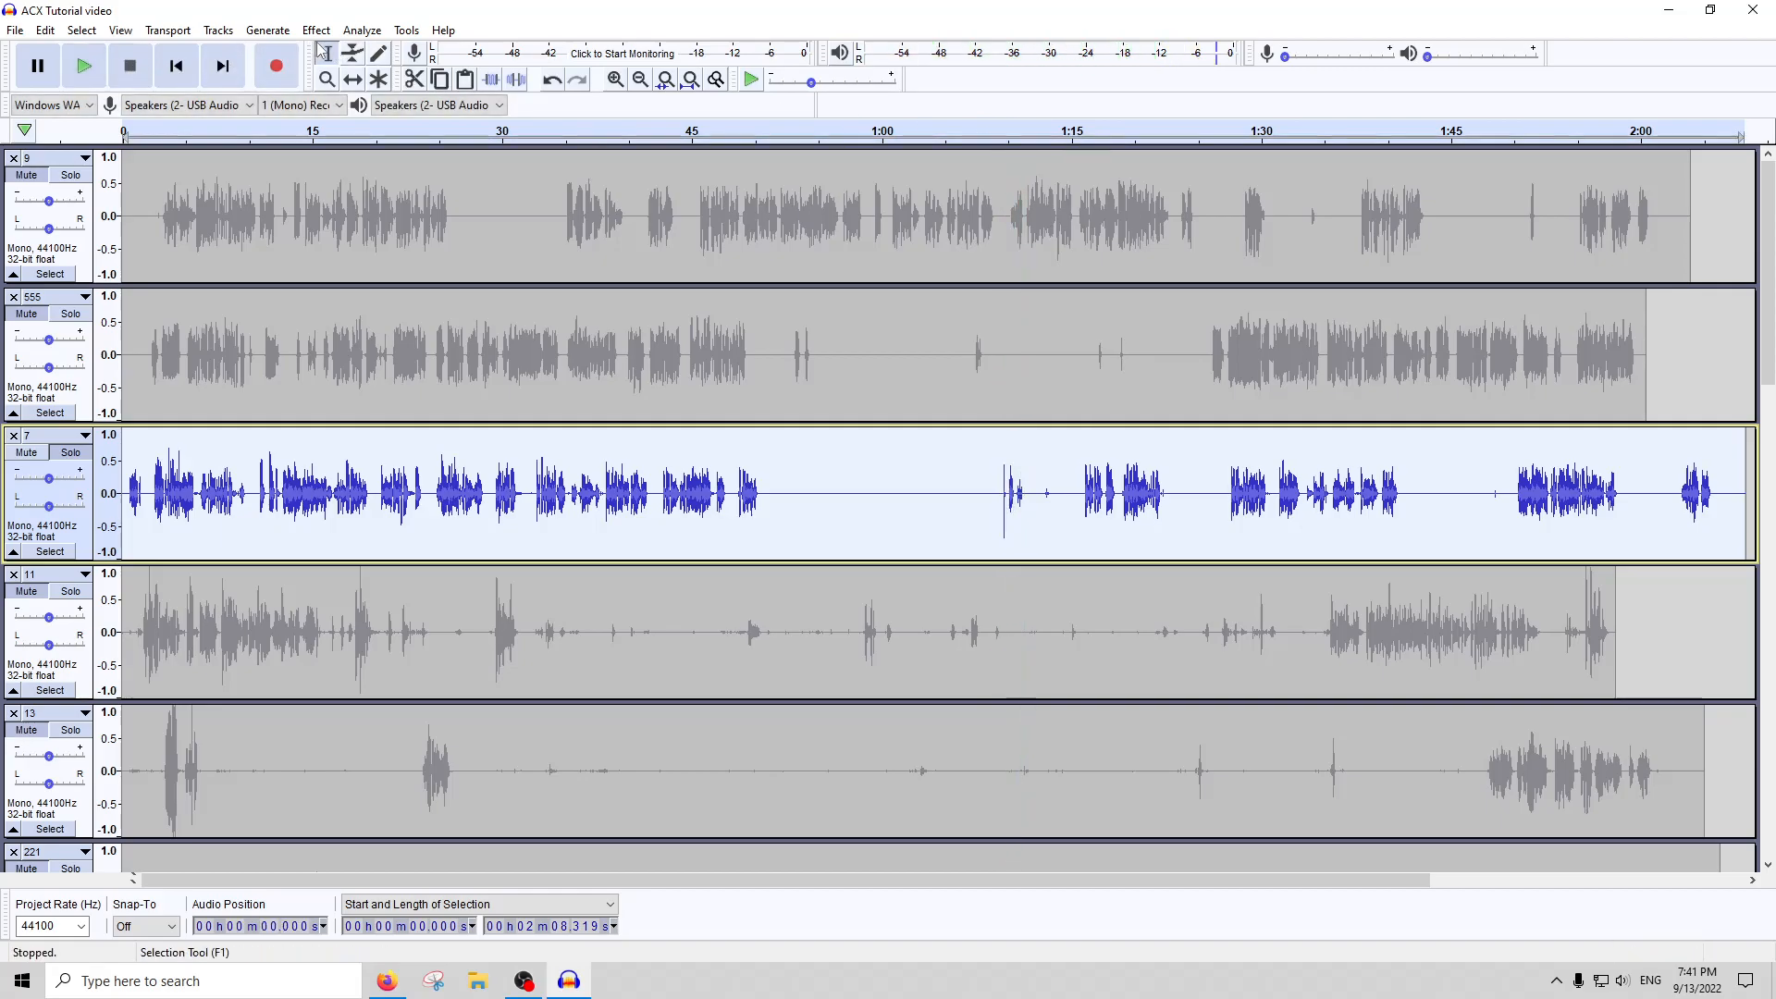
Amplify the whole of track 7 once more by the suggested amount
{"action": "left_click", "coordinate": [316, 29]}
{"action": "left_click", "coordinate": [358, 125]}
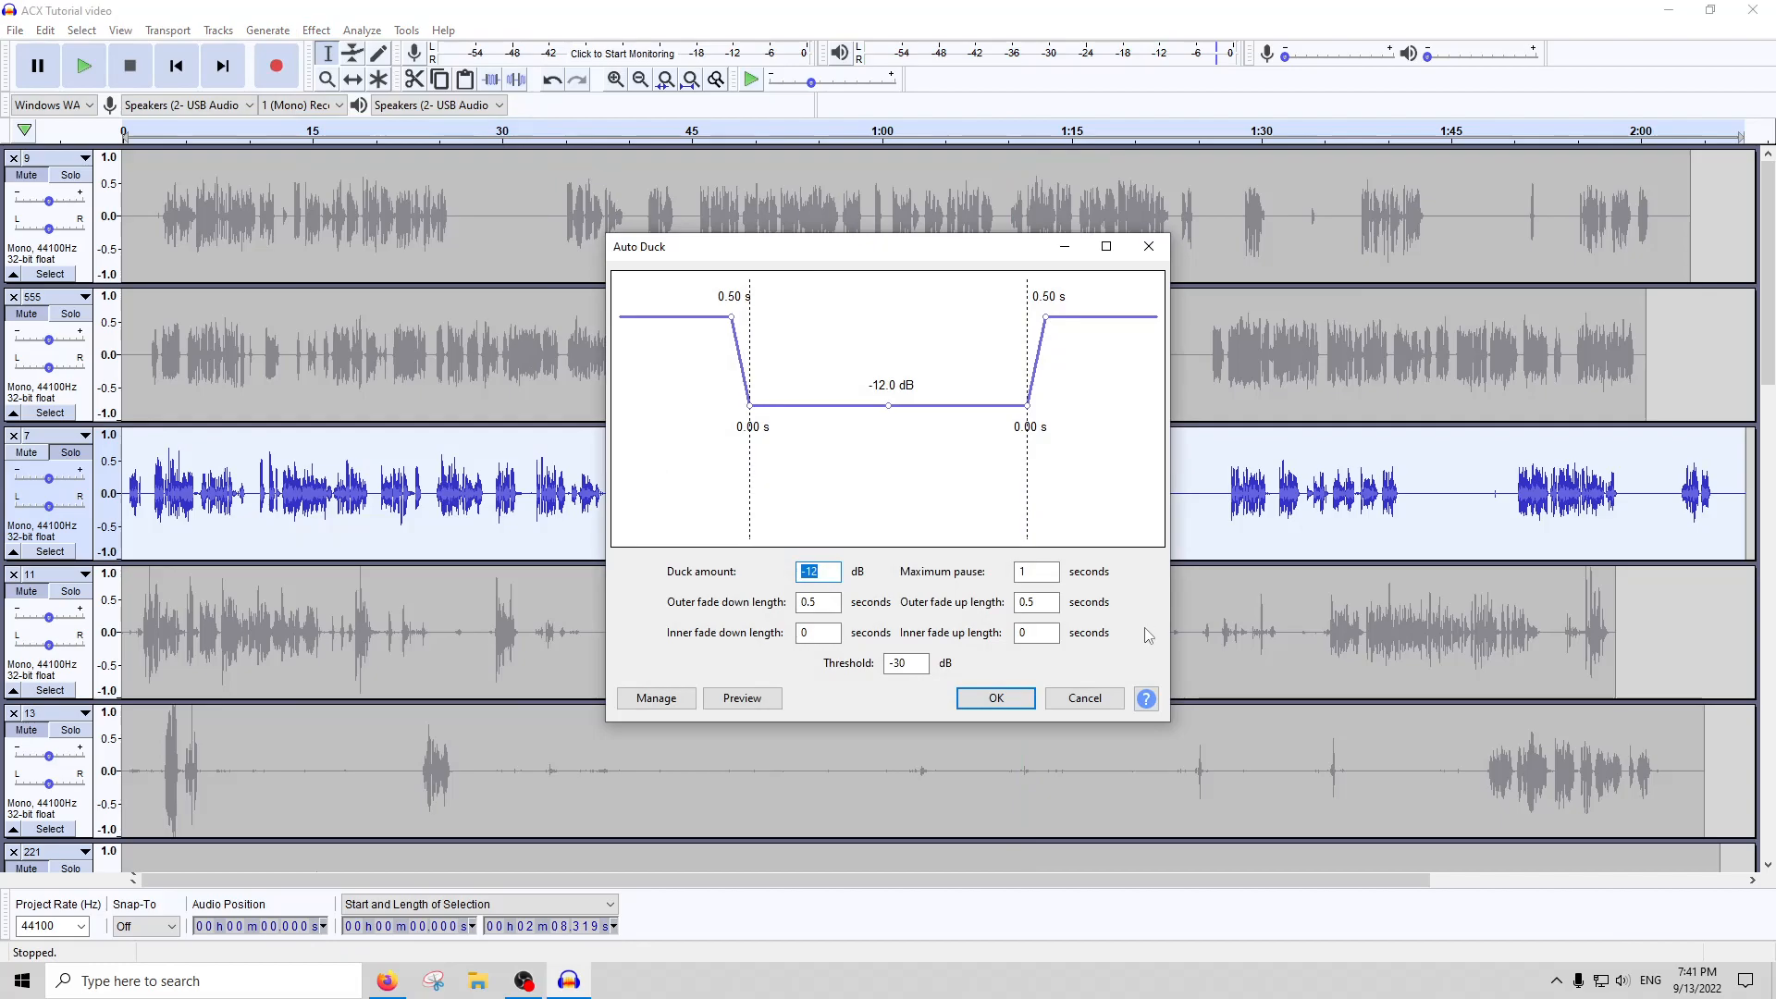
{"action": "left_click", "coordinate": [1085, 697]}
{"action": "left_click", "coordinate": [317, 31]}
{"action": "left_click", "coordinate": [368, 108]}
{"action": "key", "text": "Return"}
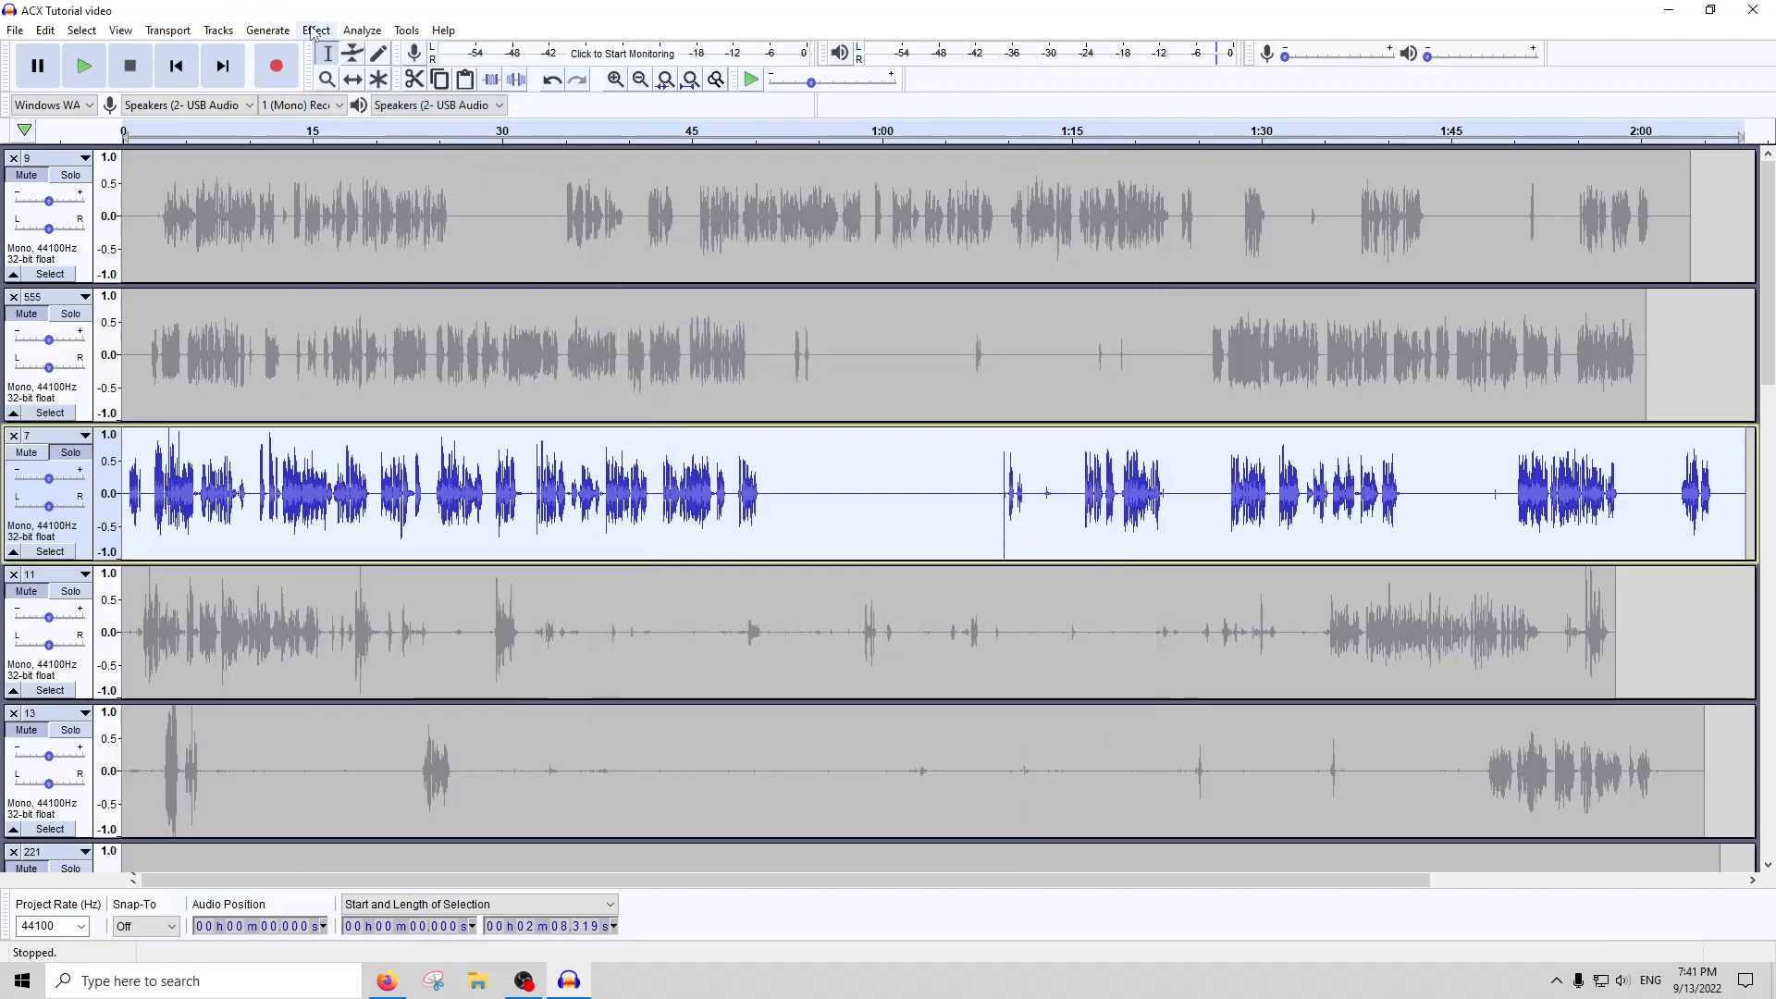
Compress the whole of track 7 a second time, and play the short click at about 1:09
{"action": "left_click", "coordinate": [316, 30]}
{"action": "left_click", "coordinate": [379, 265]}
{"action": "key", "text": "Escape"}
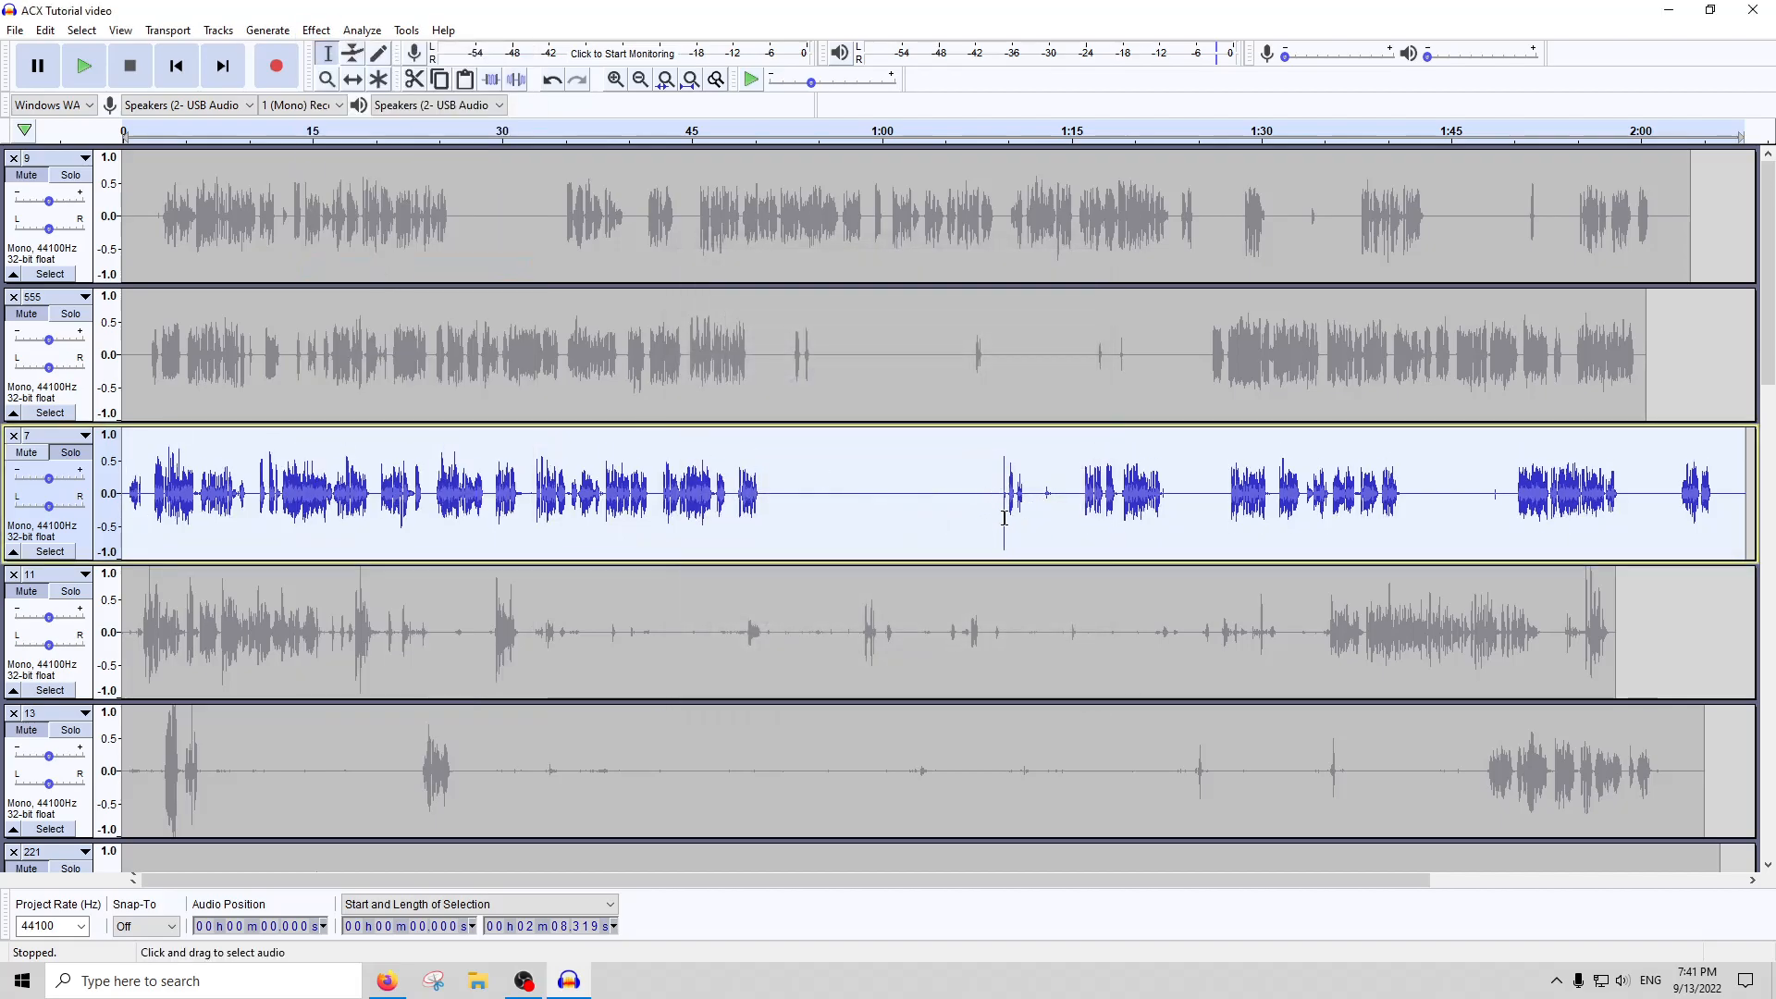
{"action": "left_click", "coordinate": [1004, 129]}
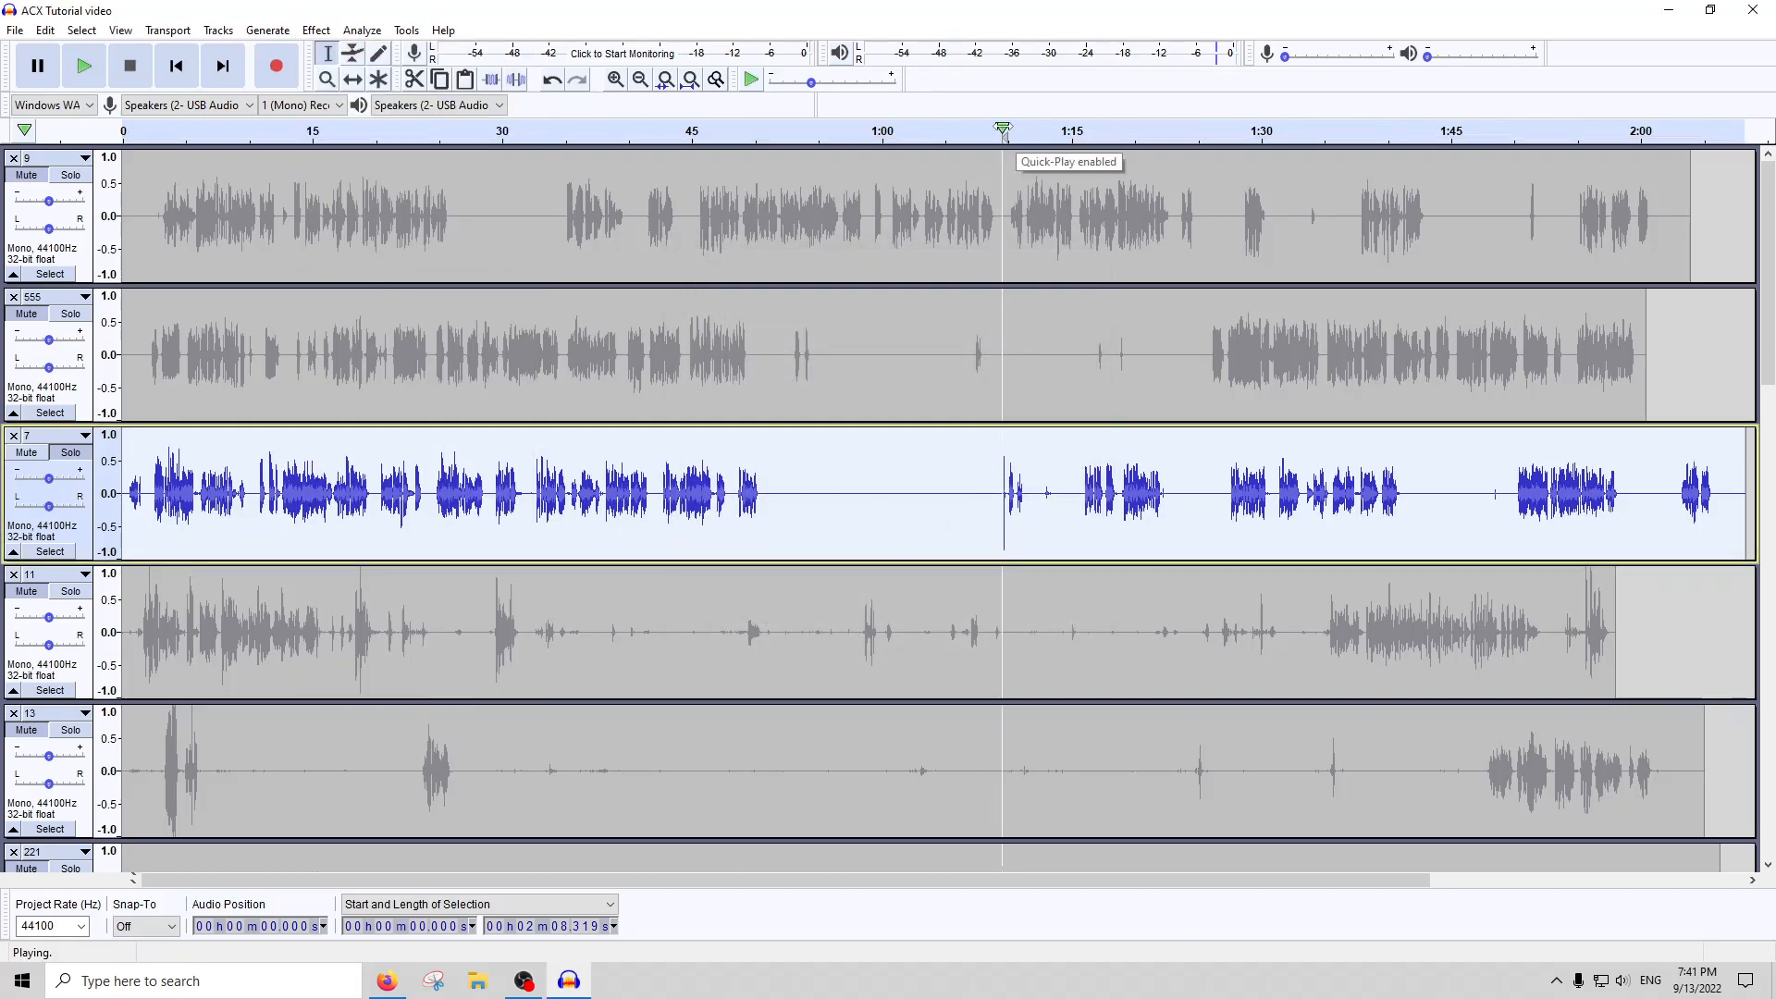
{"action": "left_click", "coordinate": [137, 63]}
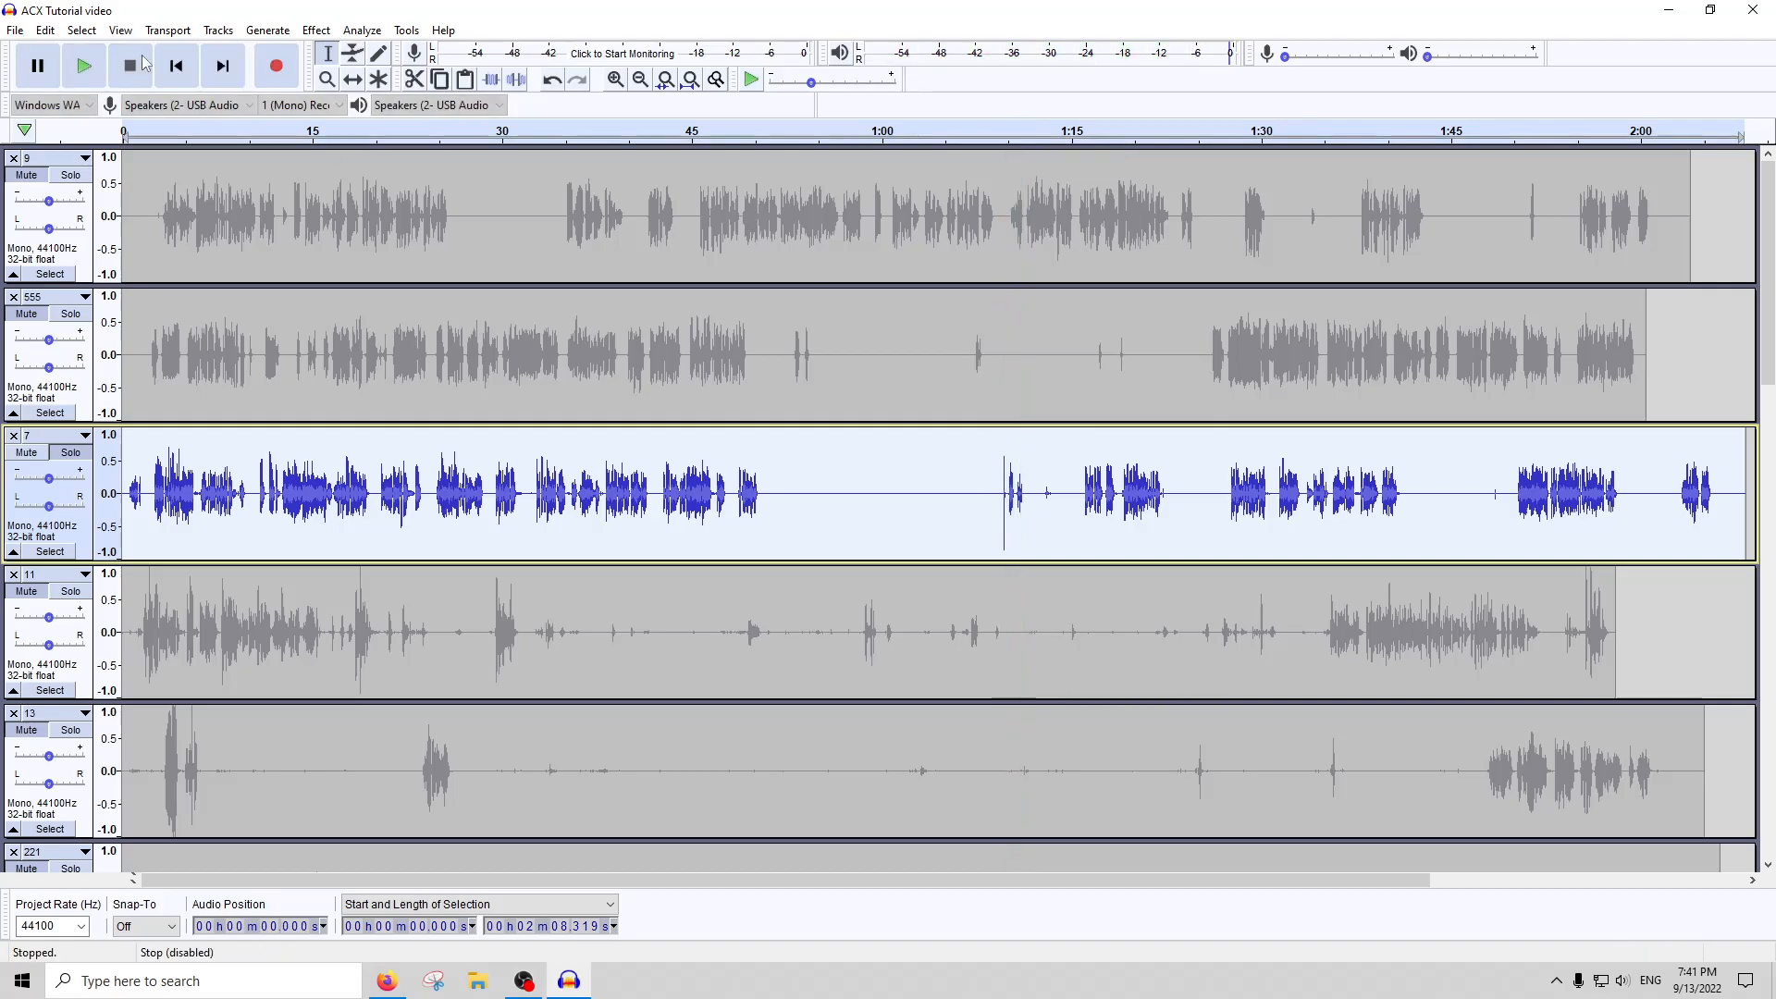
Apply Click Removal to the whole of track 7, and silence its first 1.9 seconds or so
{"action": "left_click", "coordinate": [316, 30]}
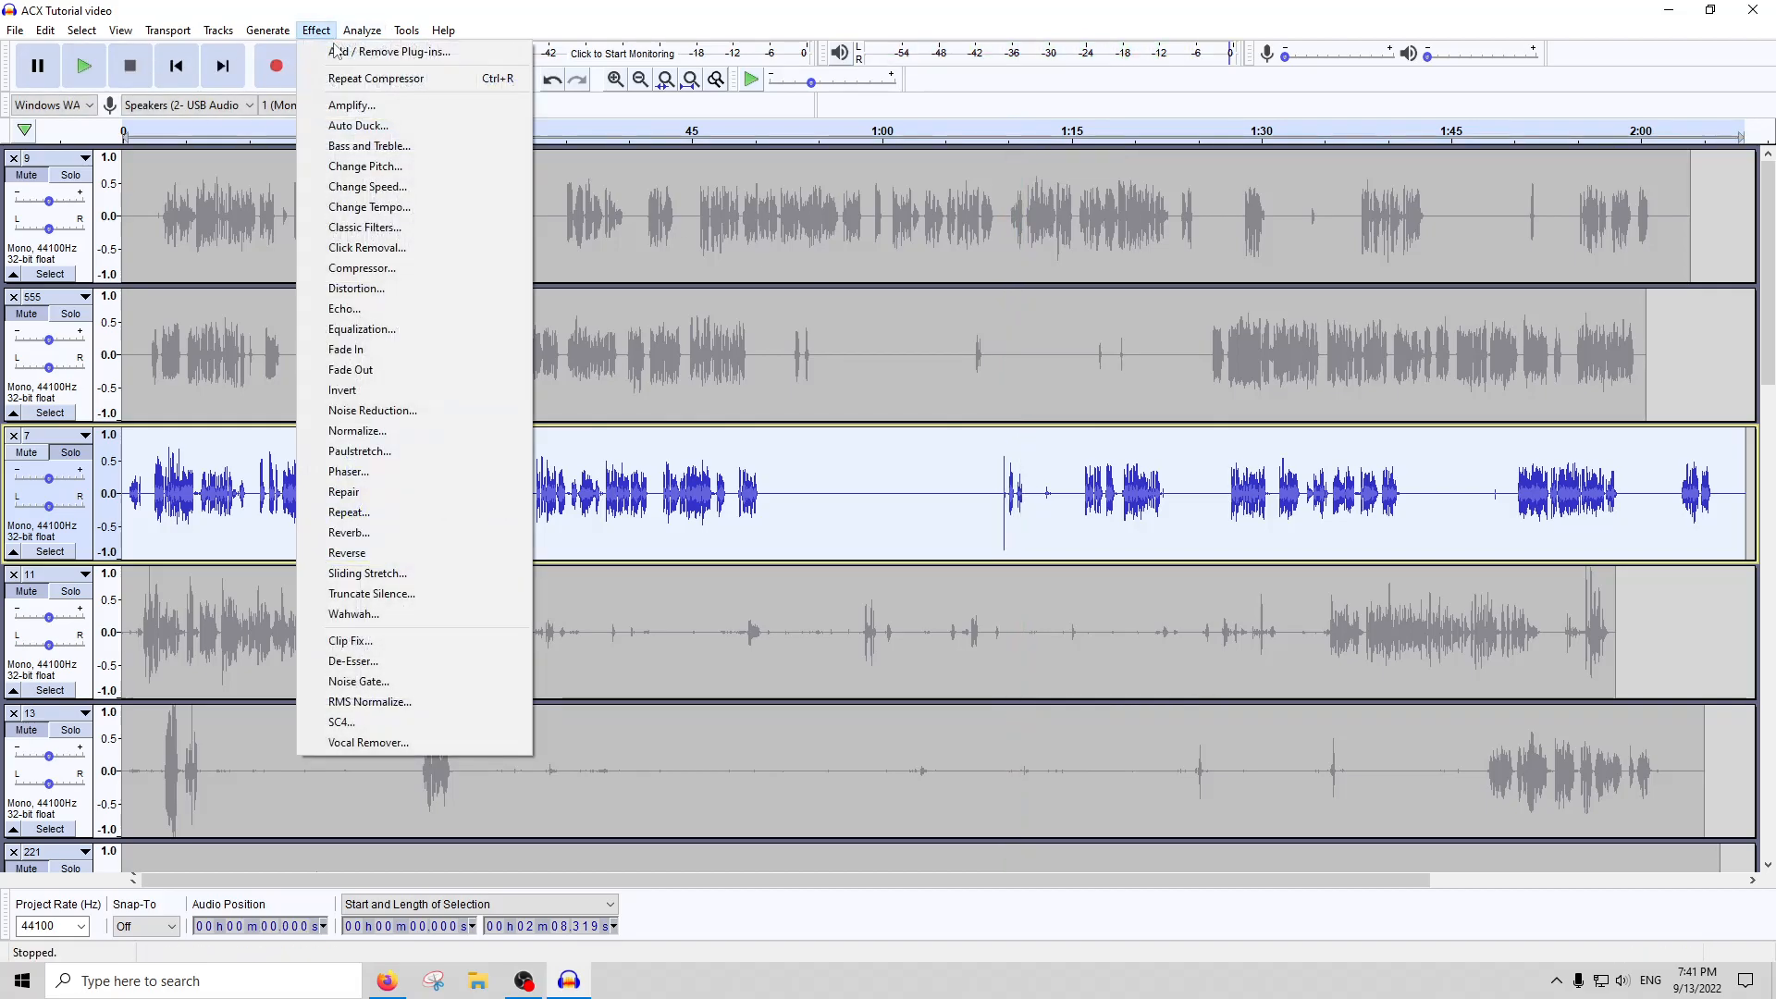
{"action": "left_click", "coordinate": [370, 245]}
{"action": "key", "text": "Escape"}
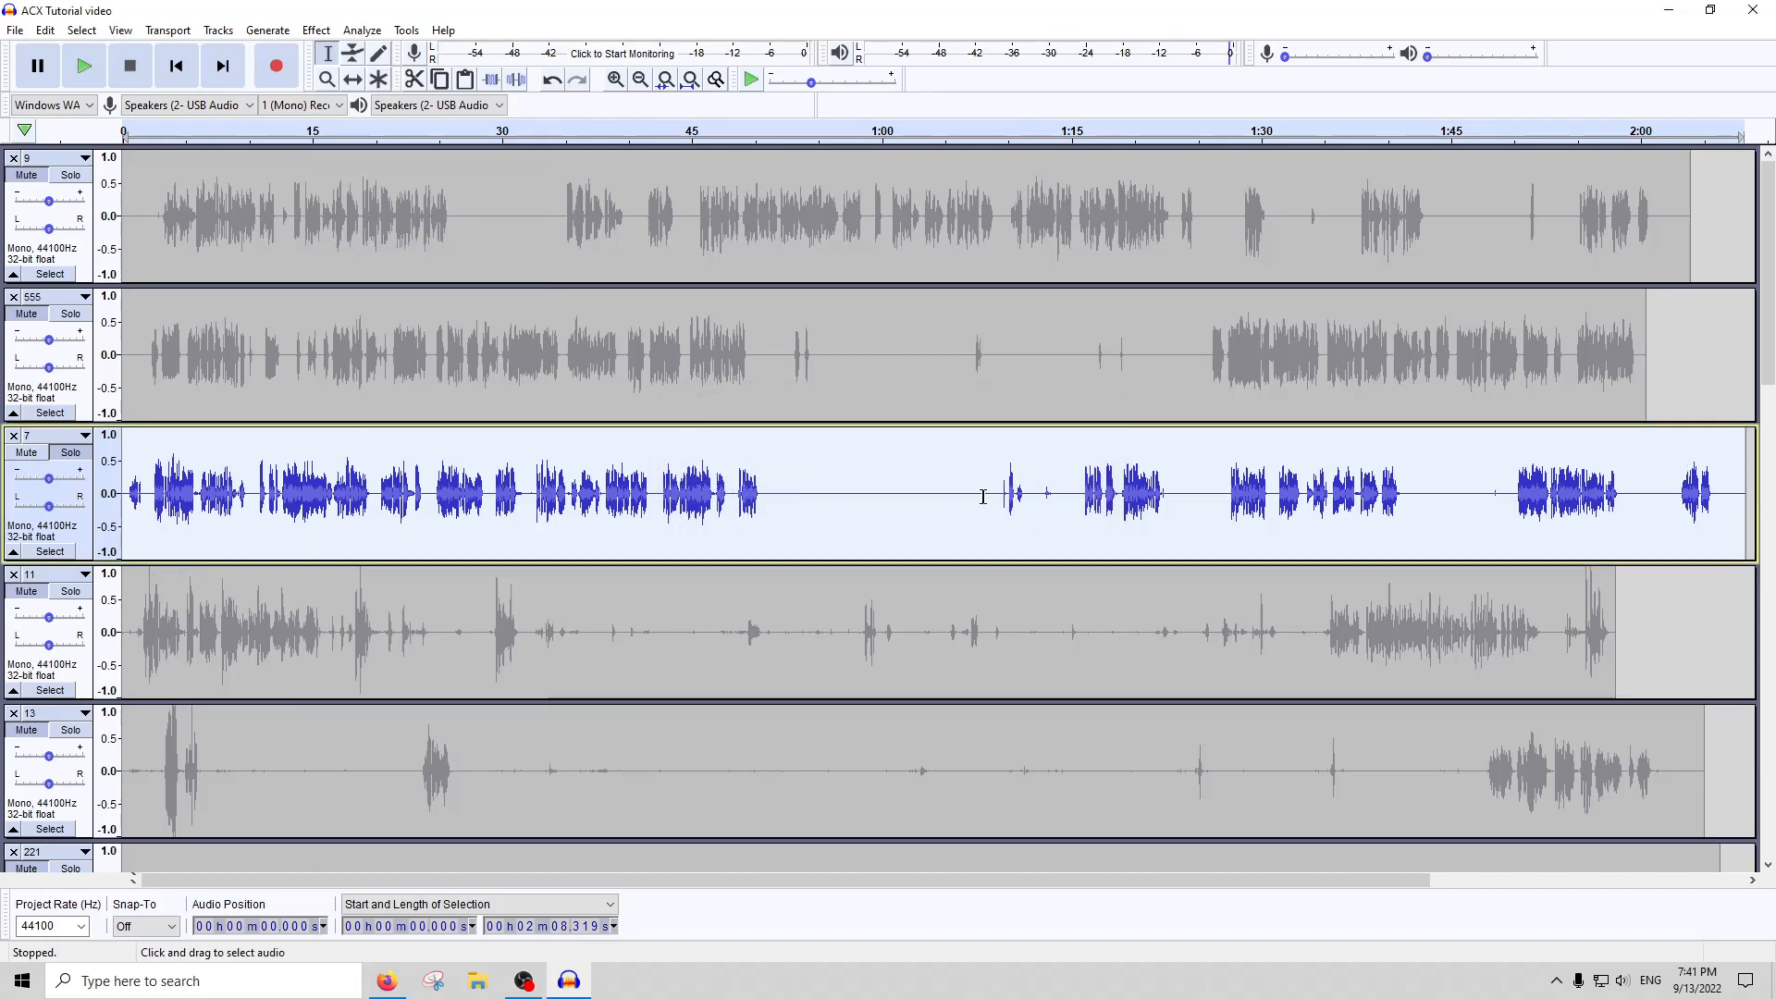
{"action": "left_click_drag", "start_coordinate": [147, 493], "coordinate": [121, 493]}
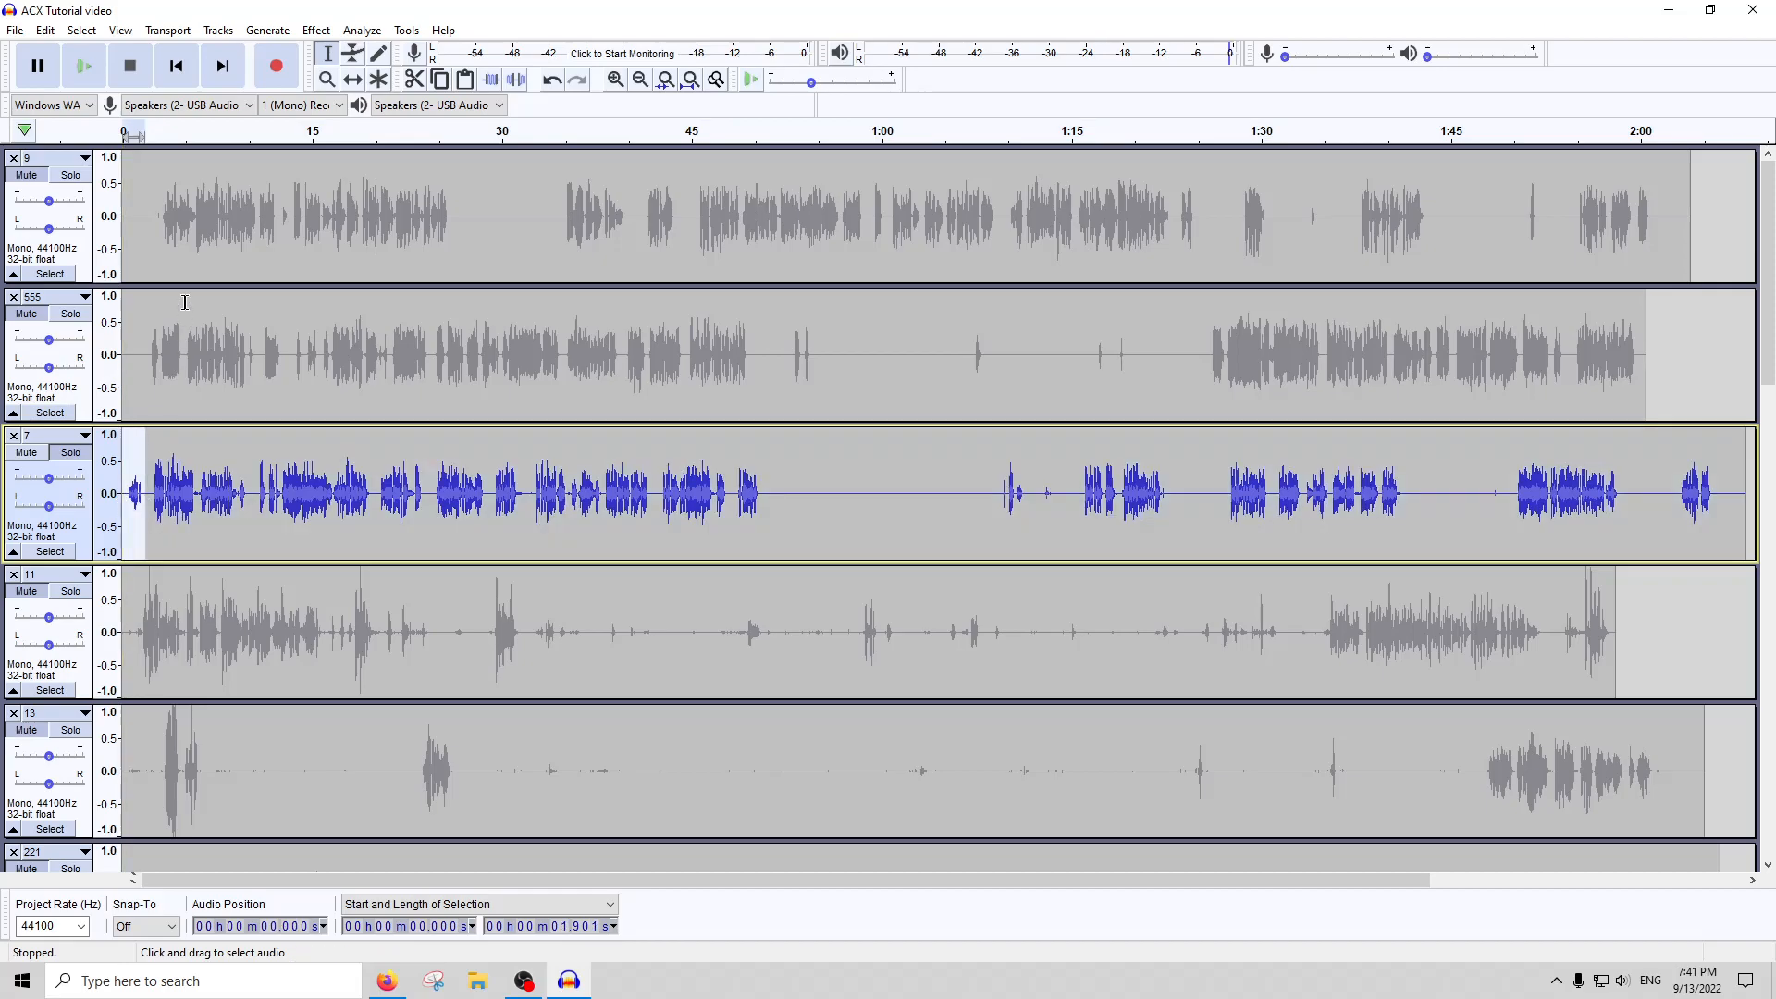
{"action": "double_click", "coordinate": [562, 496]}
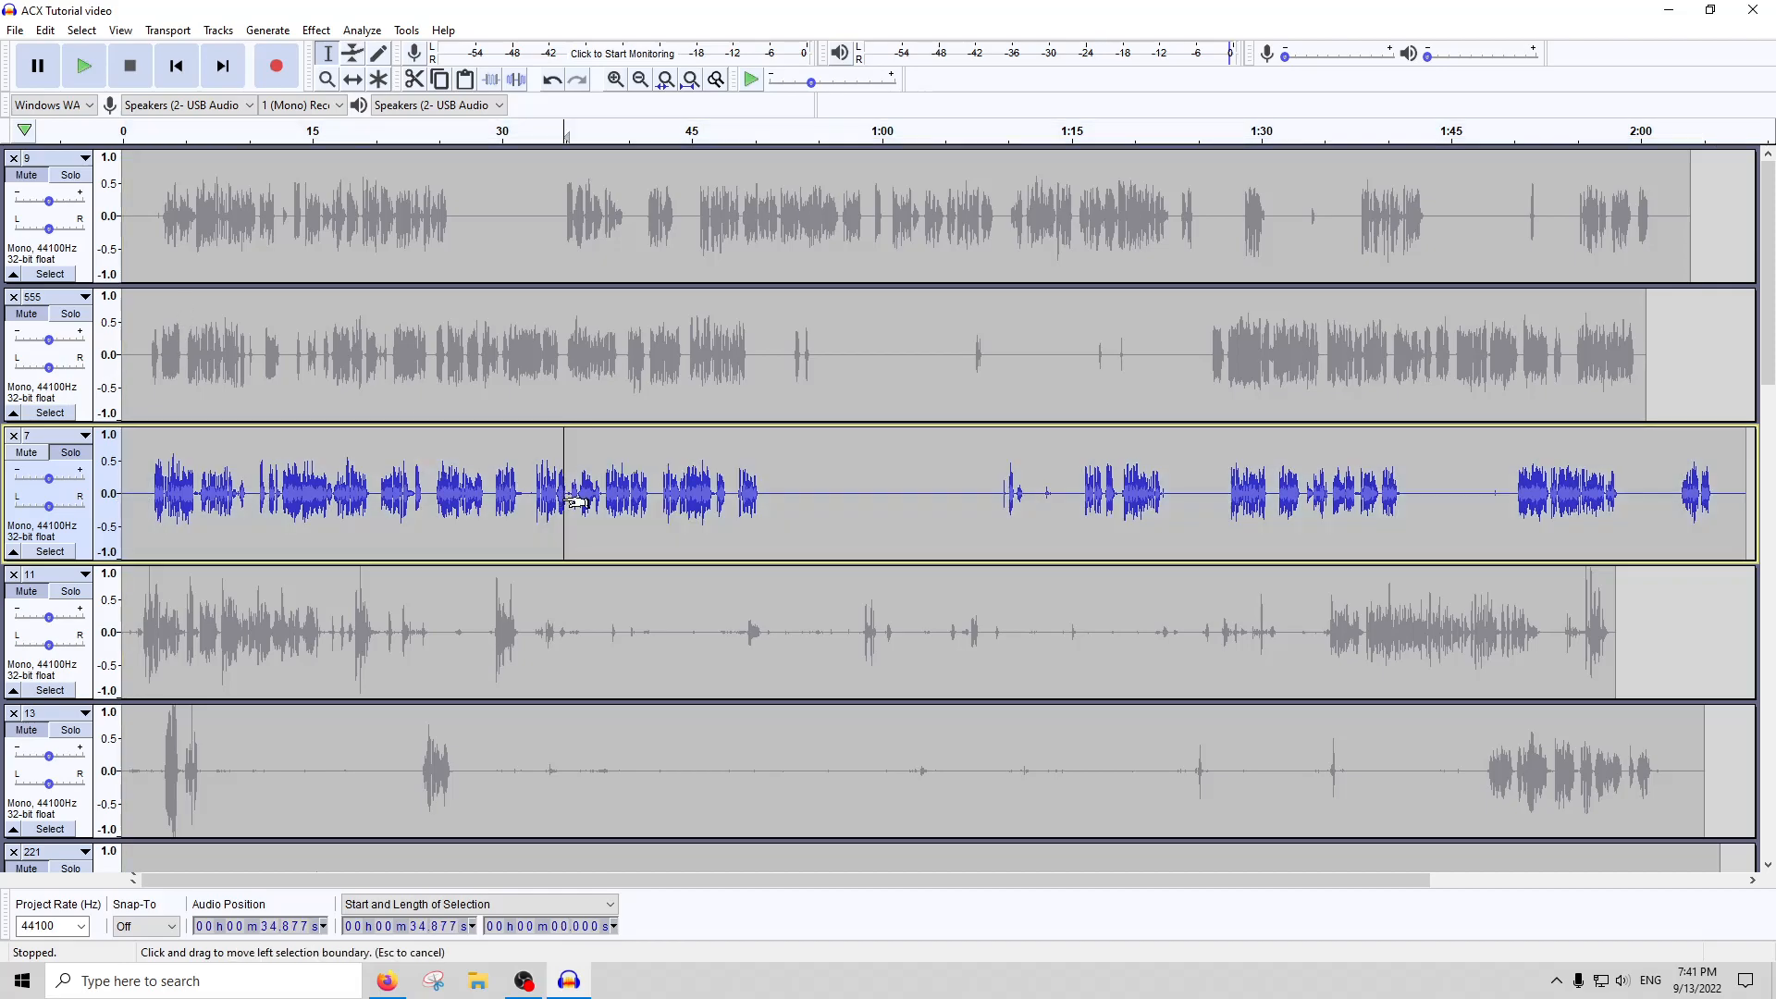
Run ACX Check on the whole of track 7, and close its report
{"action": "double_click", "coordinate": [561, 499]}
{"action": "left_click", "coordinate": [362, 30]}
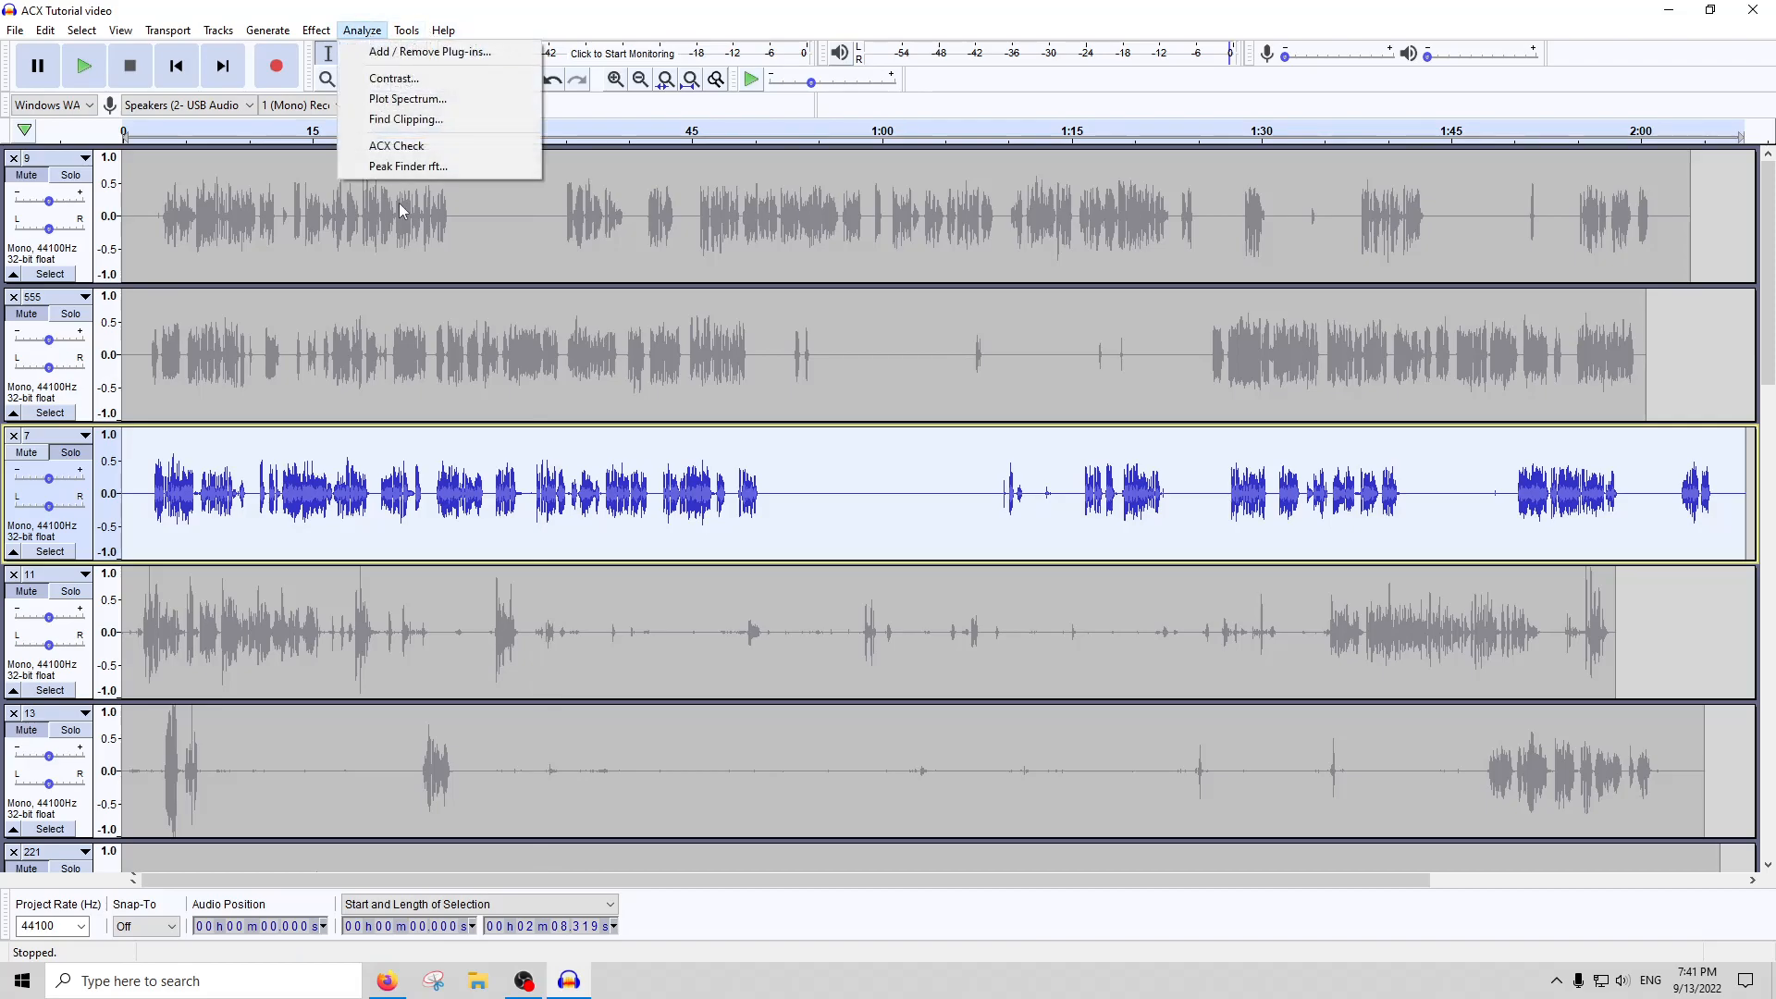
{"action": "left_click", "coordinate": [398, 146]}
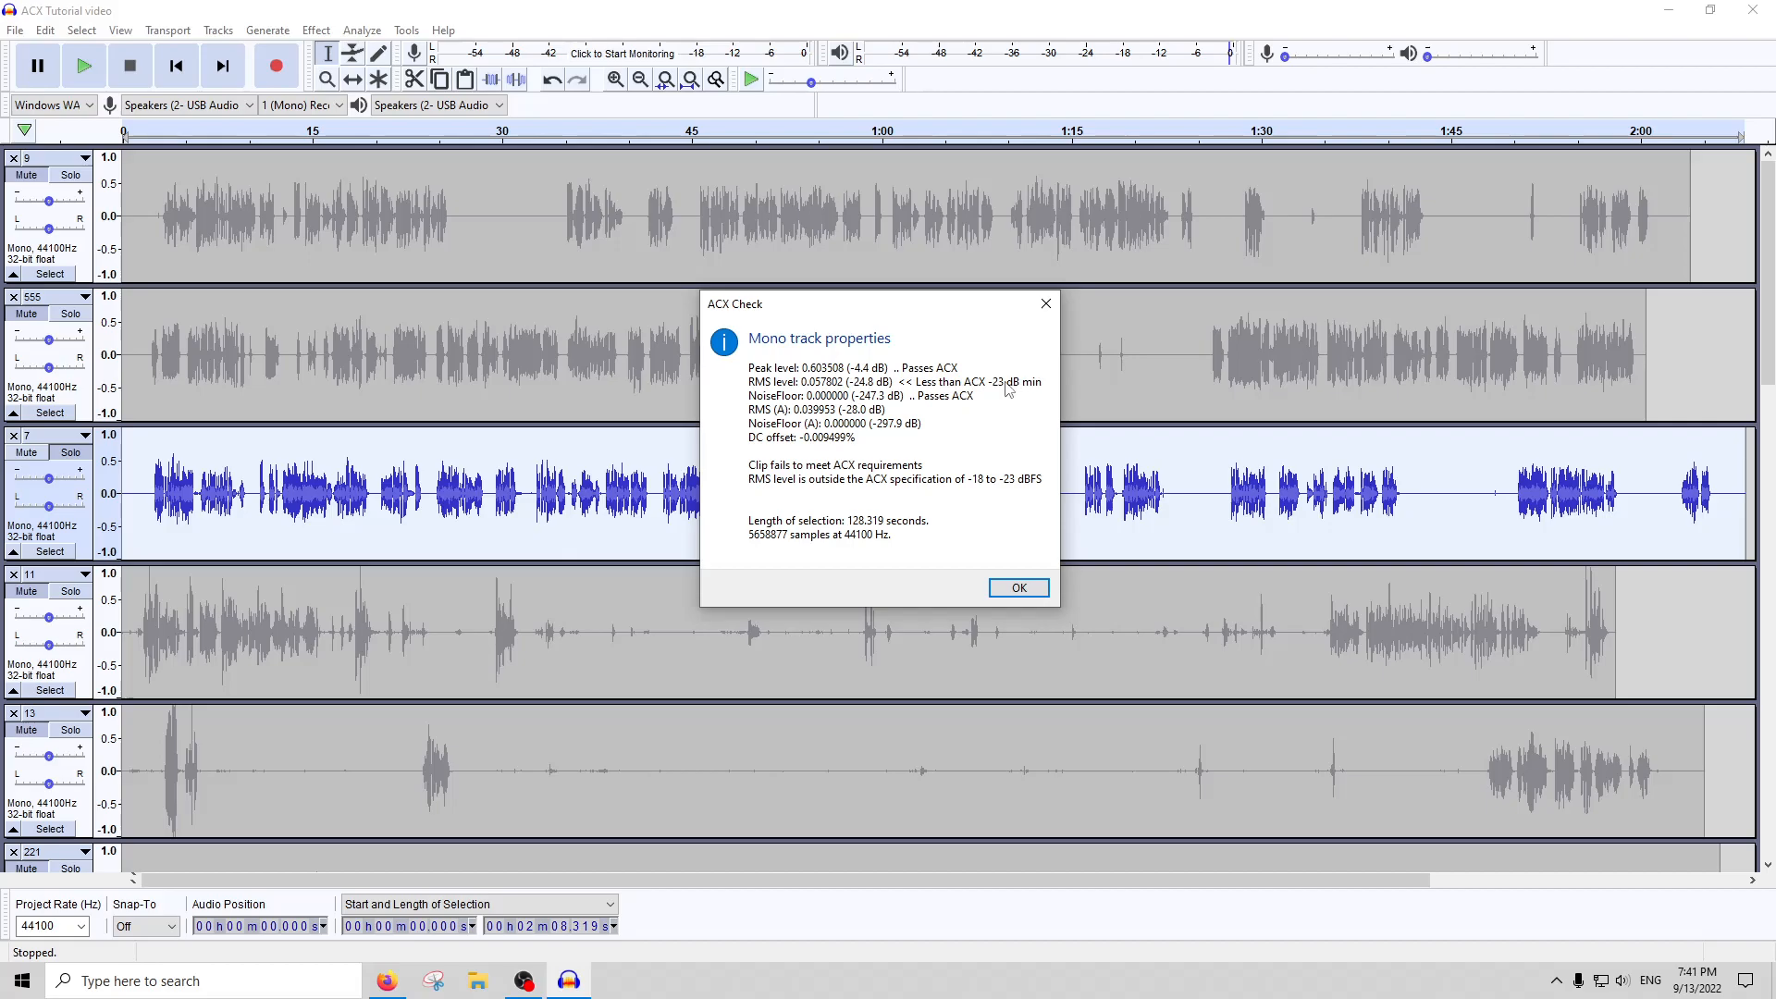
{"action": "left_click", "coordinate": [1045, 303]}
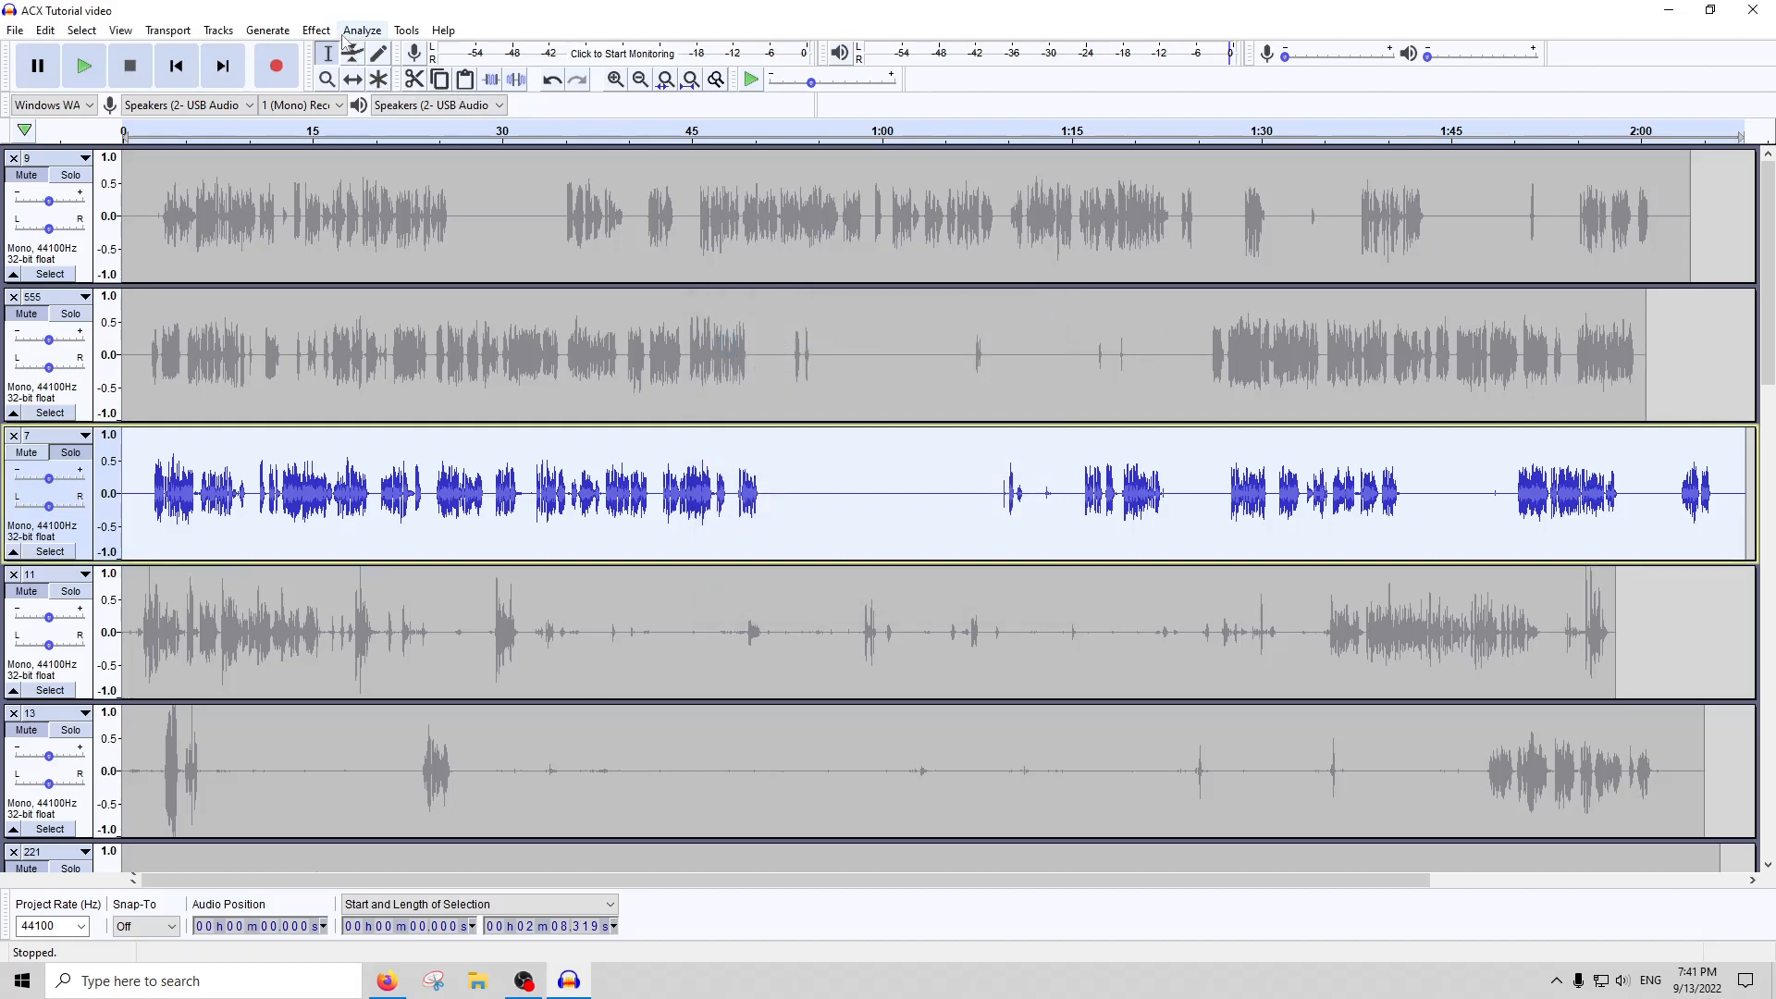
Raise the whole of track 7 by 1 dB with Amplify, and check it against the ACX requirements
{"action": "left_click", "coordinate": [315, 29]}
{"action": "left_click", "coordinate": [351, 104]}
{"action": "type", "text": "1"}
{"action": "key", "text": "Return"}
{"action": "left_click", "coordinate": [366, 31]}
{"action": "left_click", "coordinate": [390, 147]}
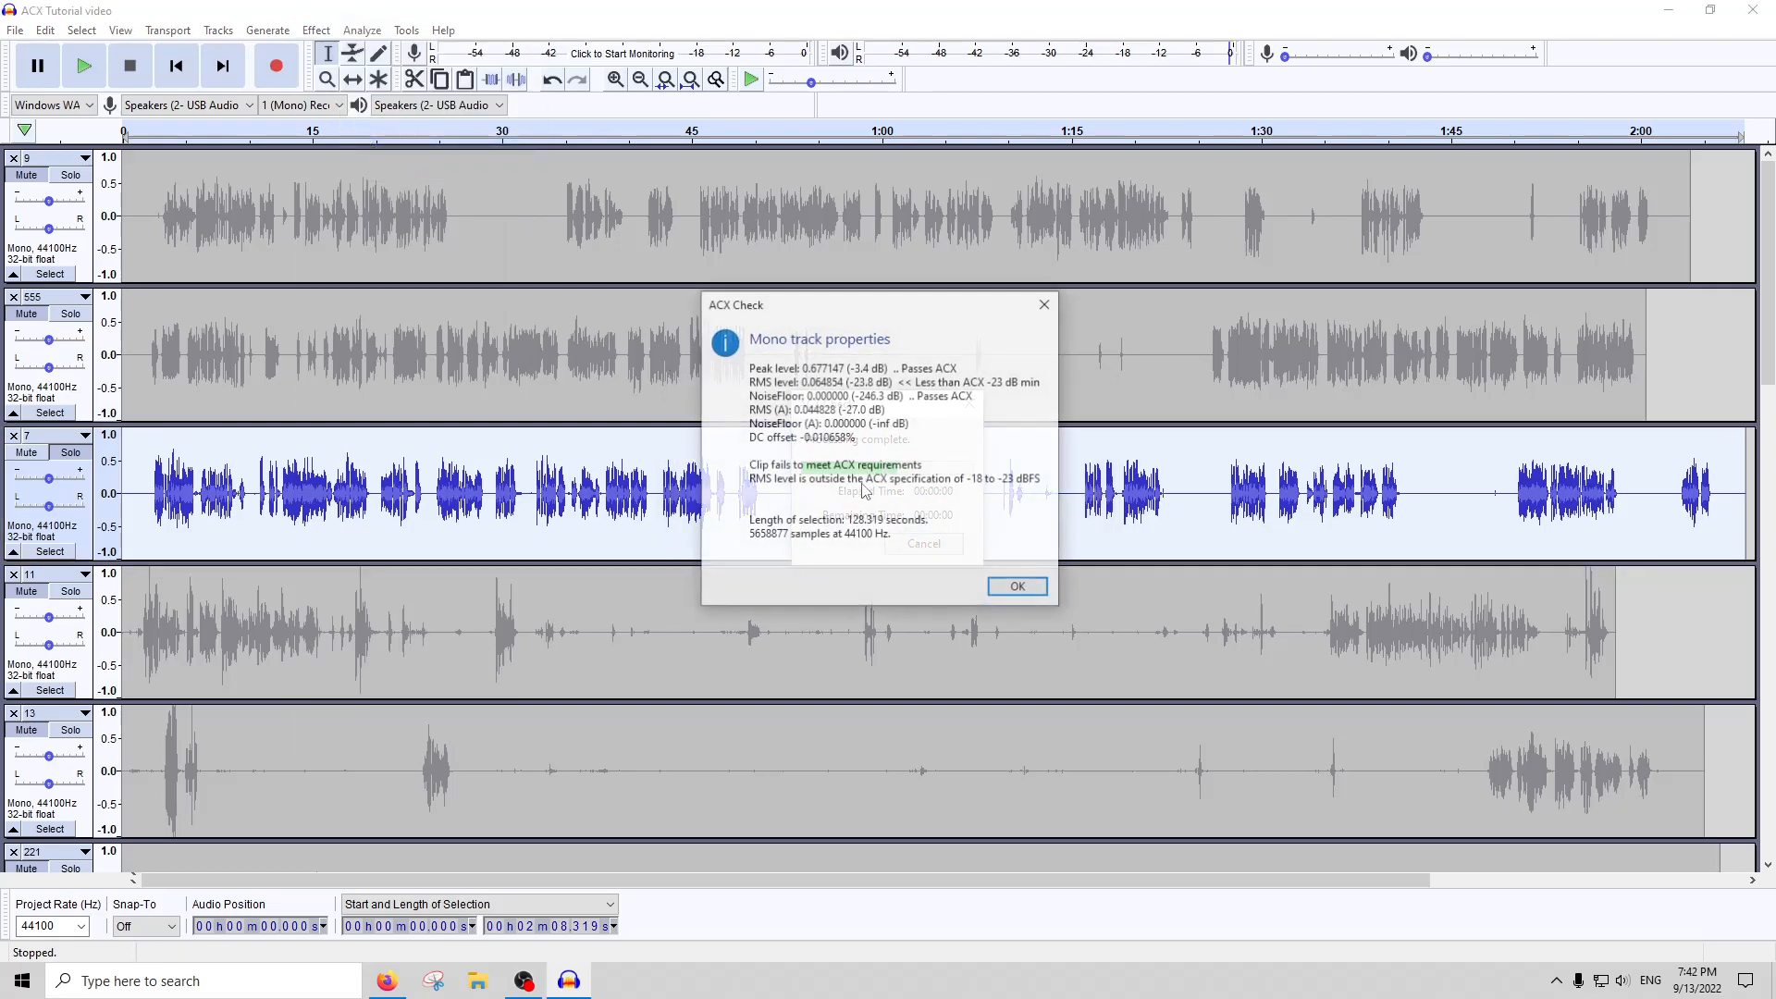
{"action": "left_click", "coordinate": [1045, 303]}
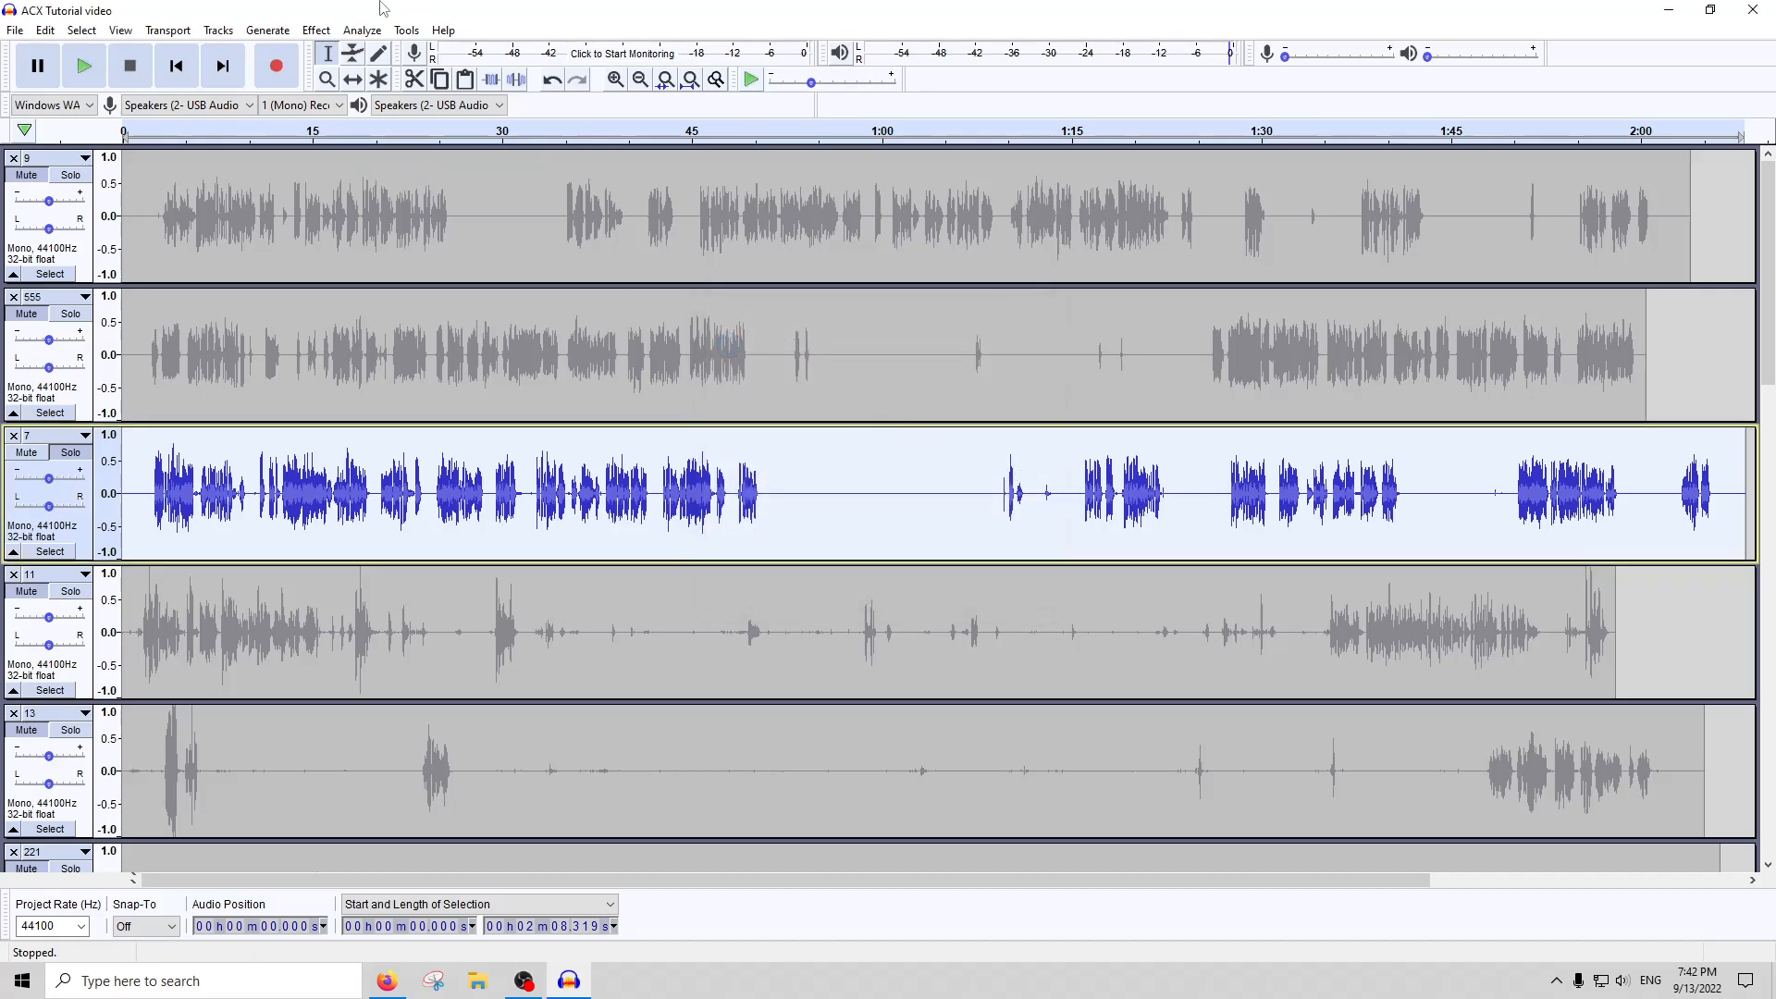
Repeat the 1 dB amplification on track 7, and run ACX Check again
{"action": "left_click", "coordinate": [362, 30]}
{"action": "left_click", "coordinate": [400, 148]}
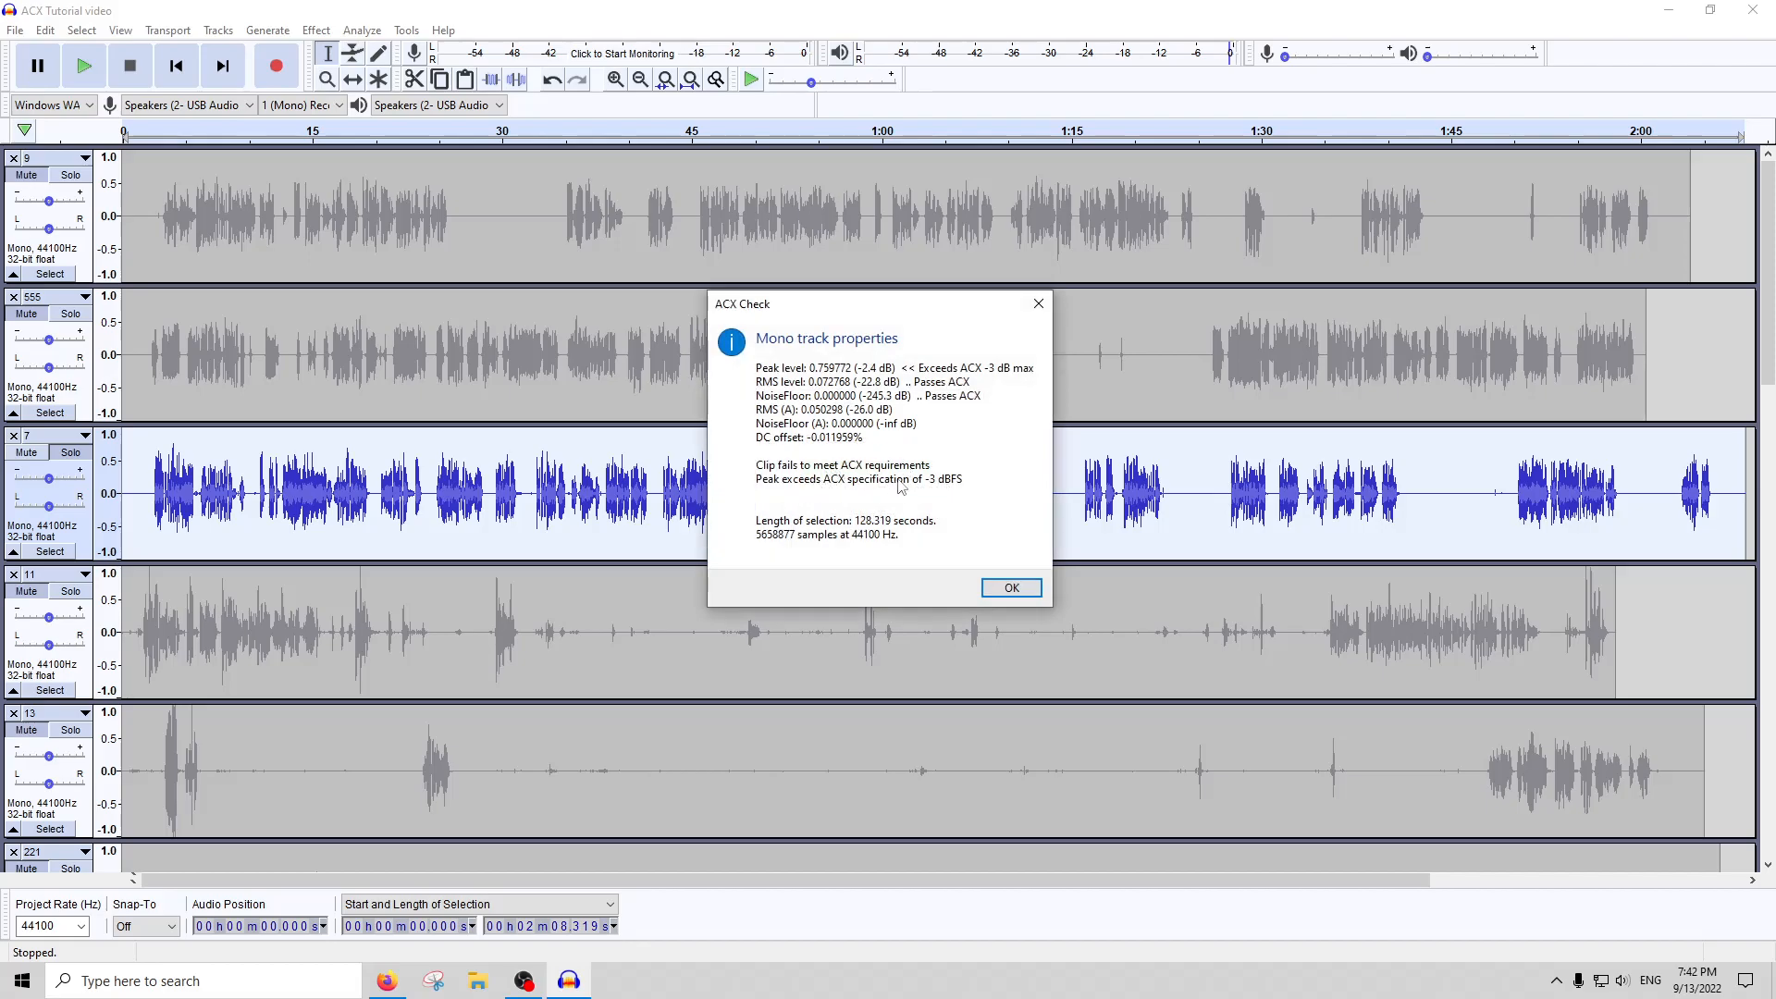
{"action": "left_click", "coordinate": [1034, 306]}
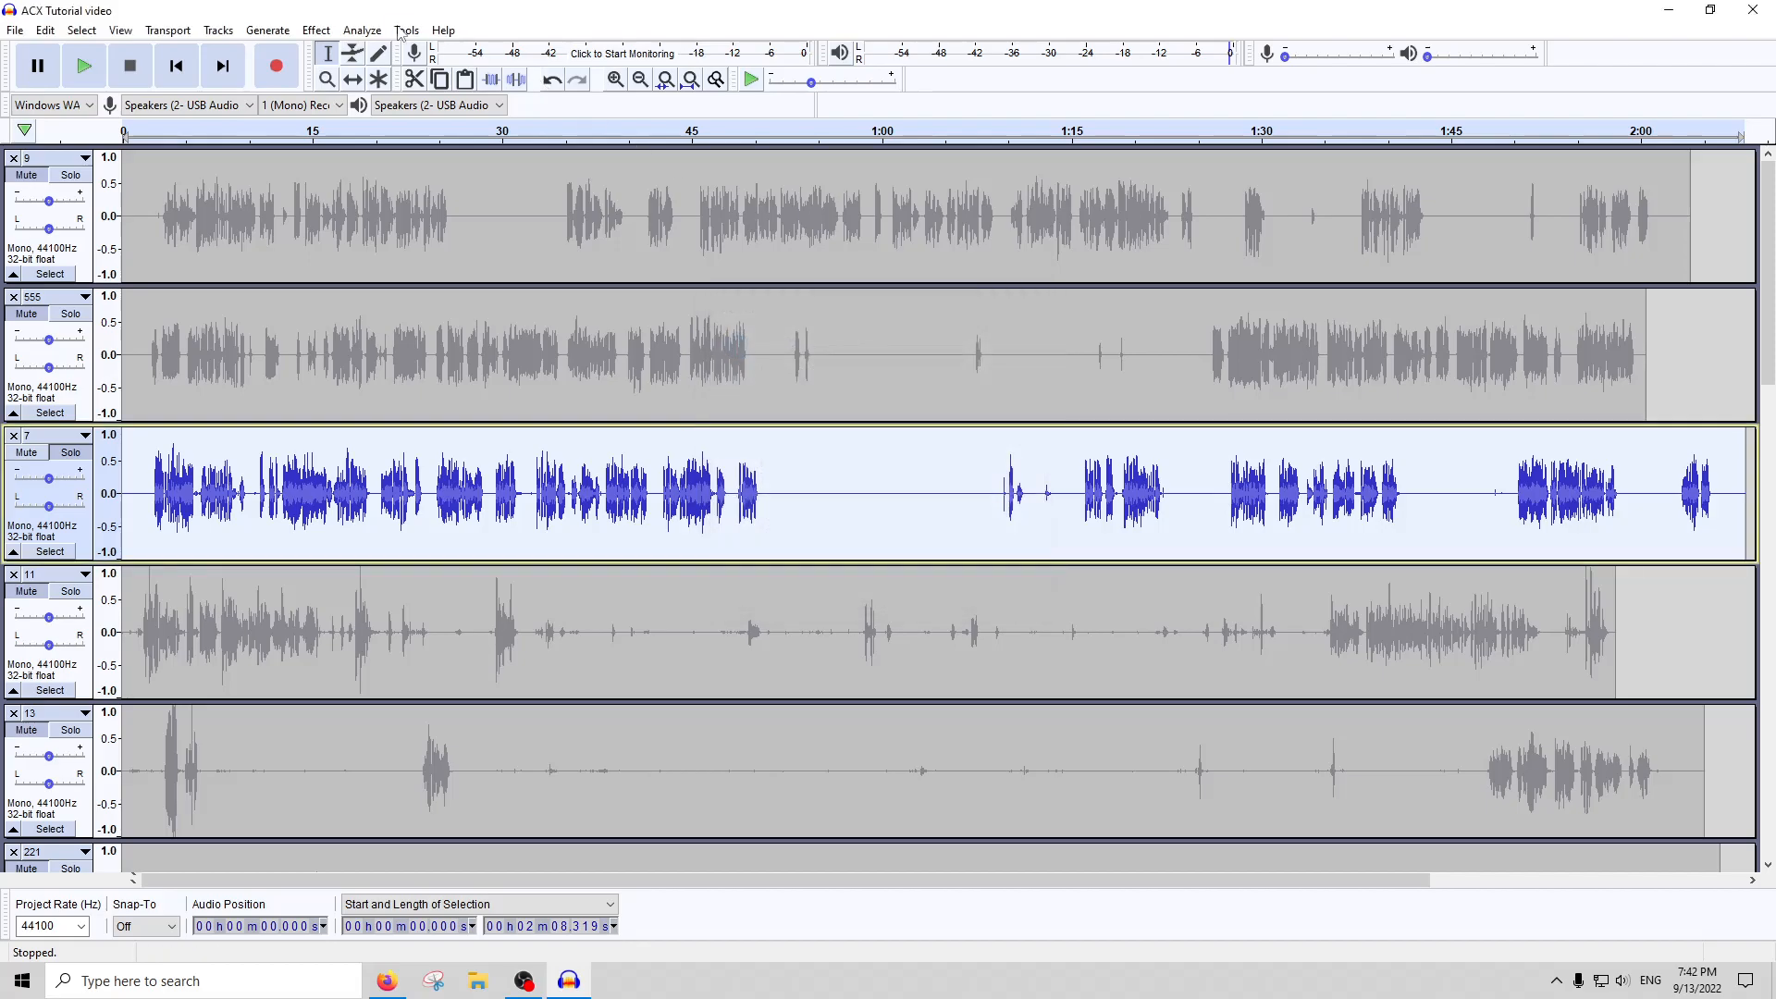
Lower the whole of track 7 by 0.5 dB with Amplify, and rerun ACX Check
{"action": "left_click", "coordinate": [316, 30]}
{"action": "left_click", "coordinate": [347, 103]}
{"action": "type", "text": "-"}
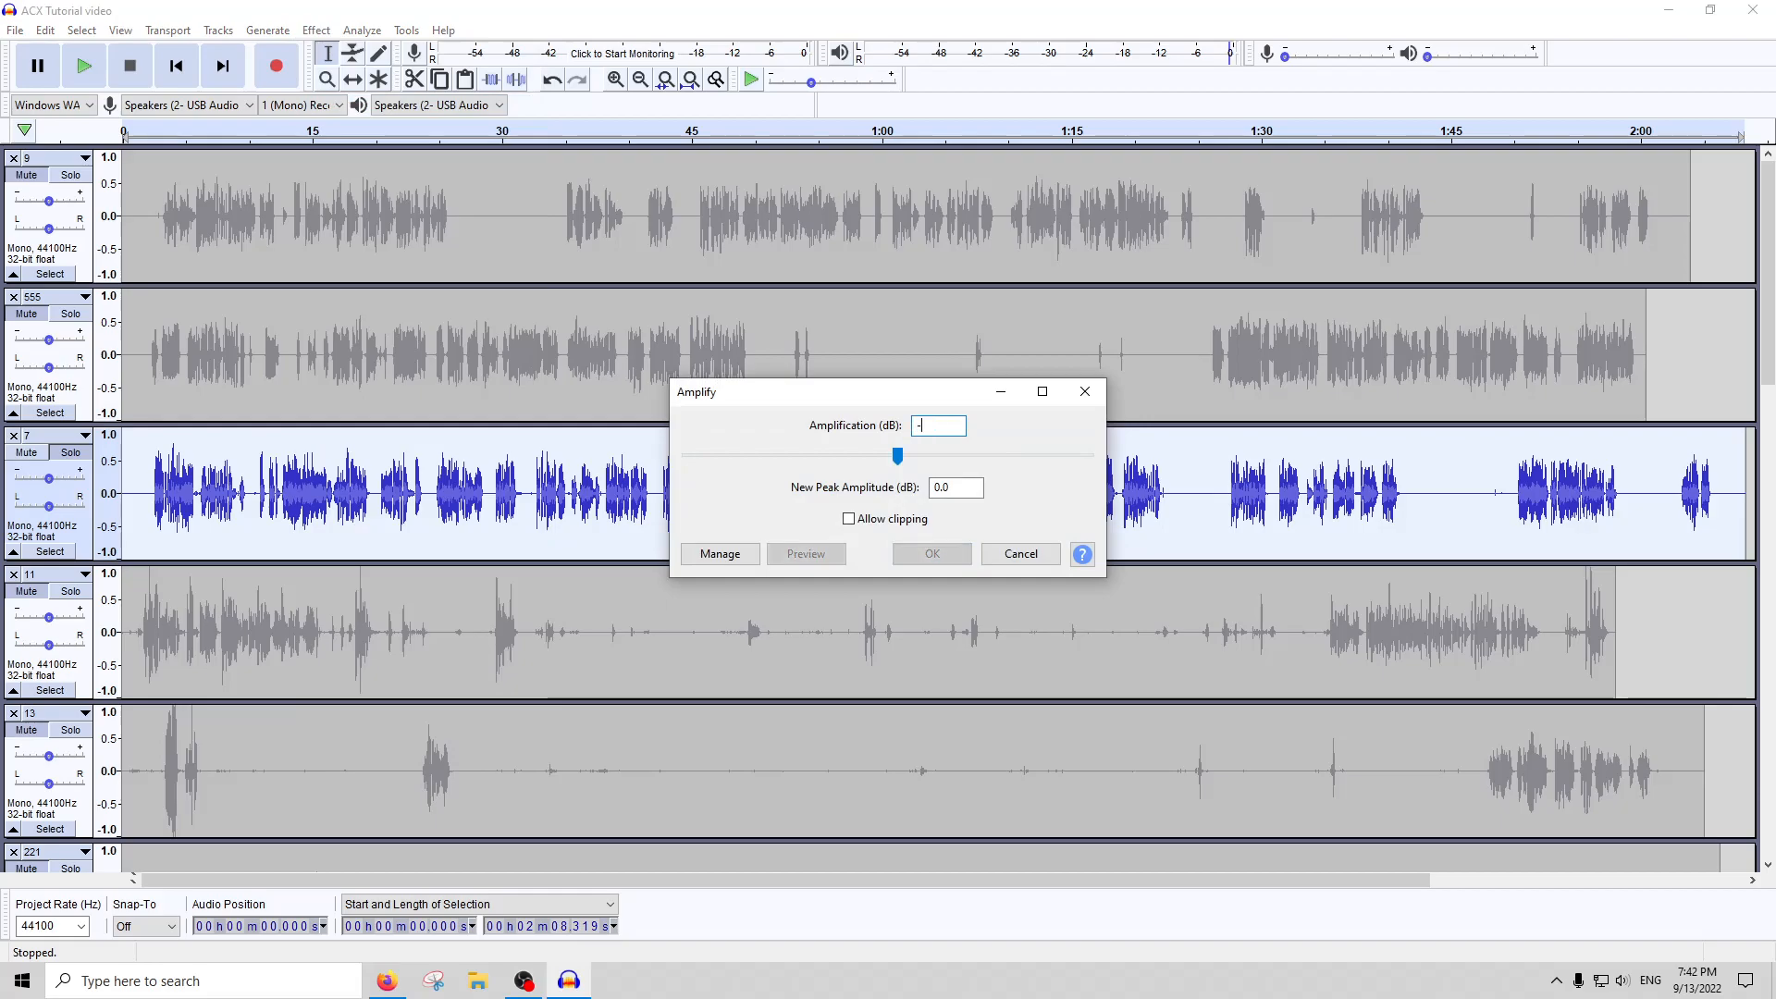
{"action": "key", "text": "Return"}
{"action": "left_click", "coordinate": [362, 30]}
{"action": "left_click", "coordinate": [421, 165]}
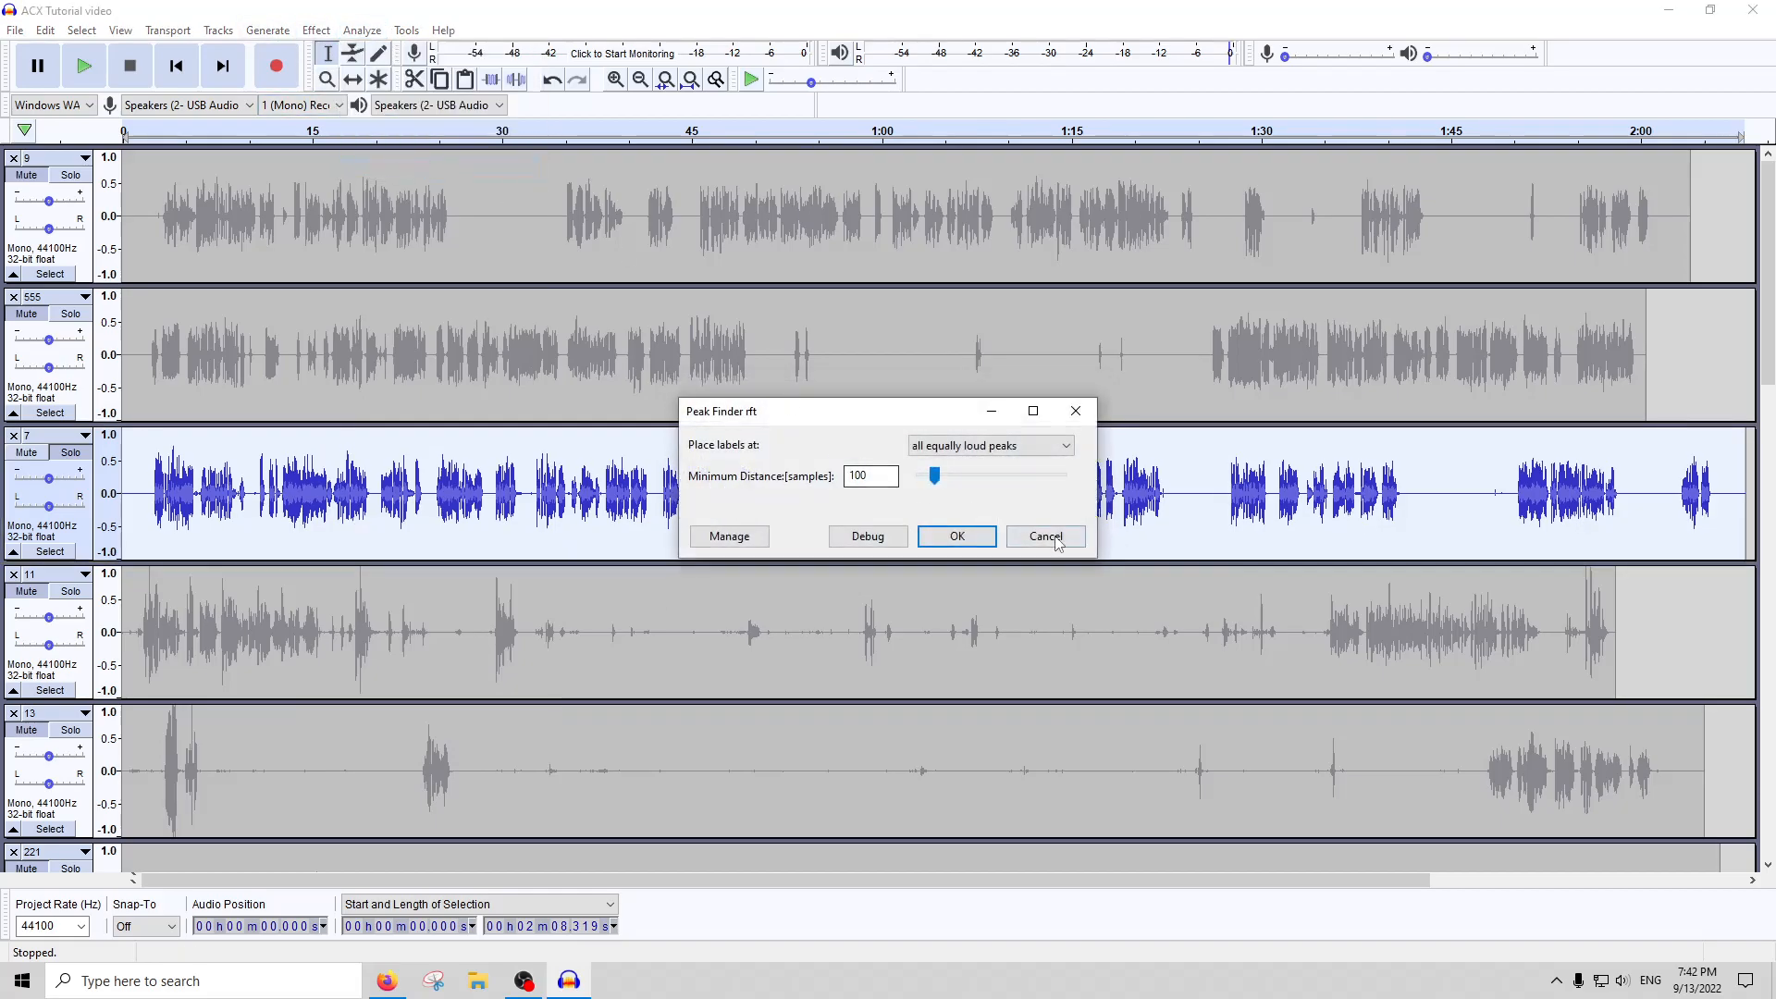
{"action": "left_click", "coordinate": [1045, 536]}
{"action": "left_click", "coordinate": [362, 30]}
{"action": "left_click", "coordinate": [389, 146]}
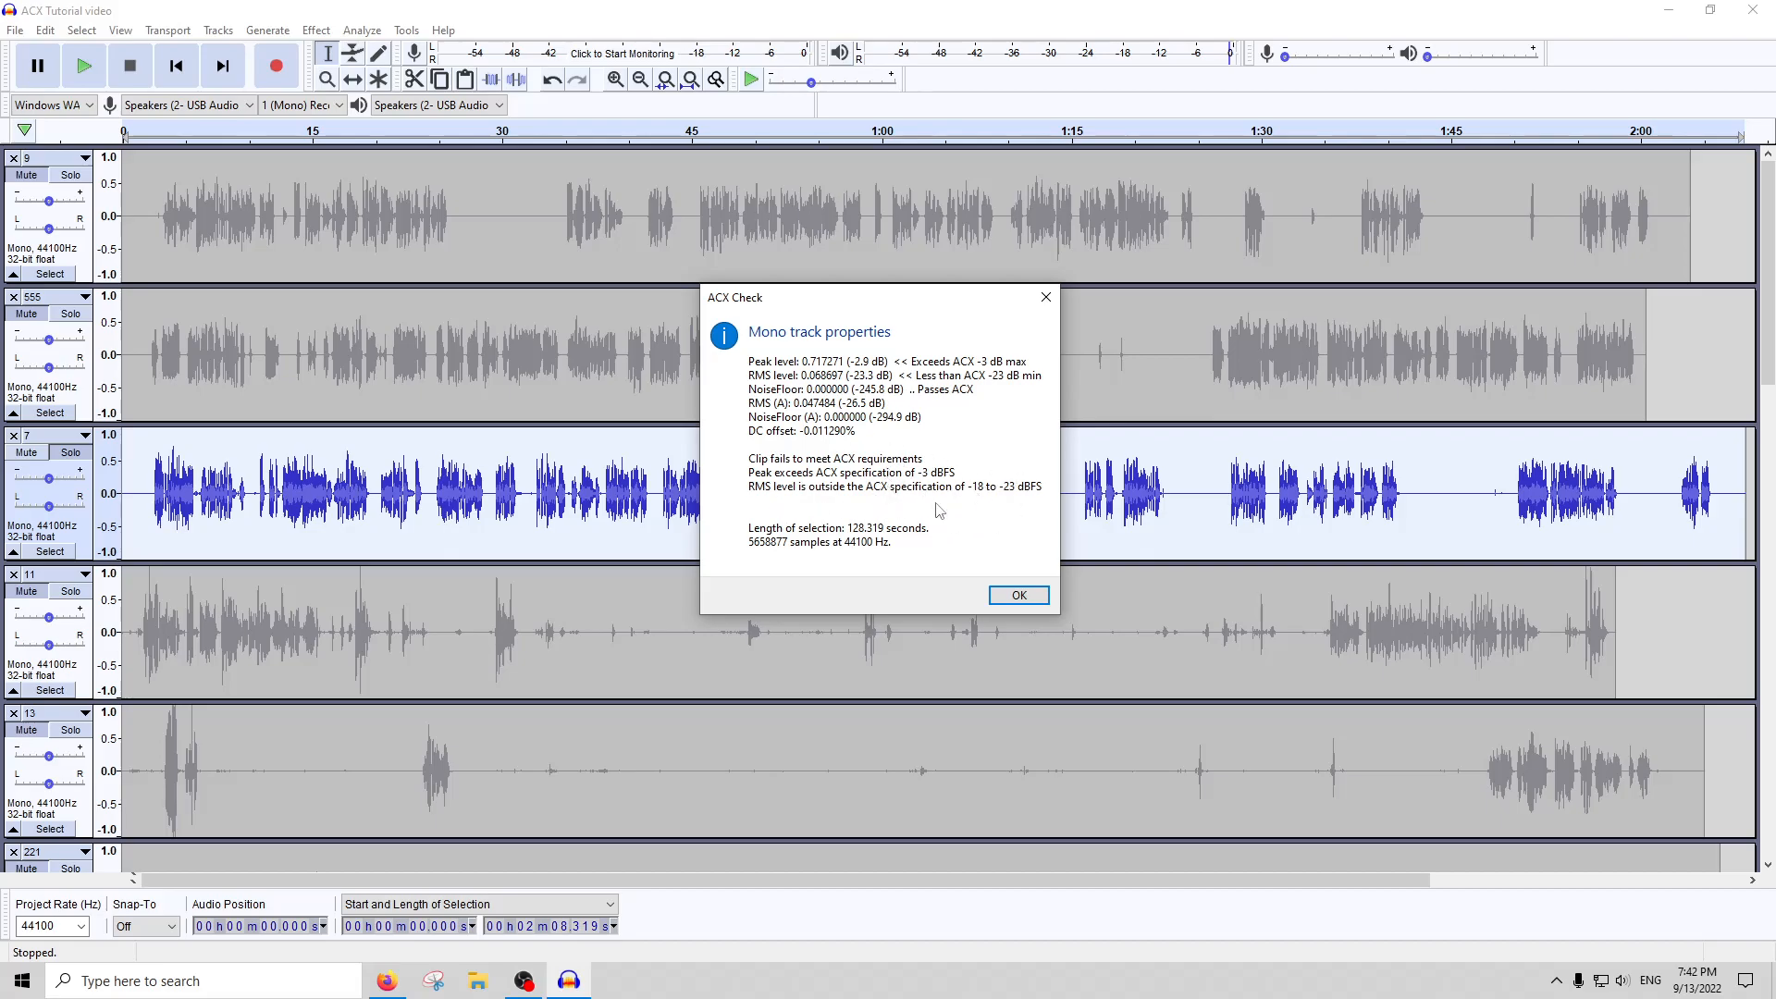
{"action": "left_click", "coordinate": [1045, 294]}
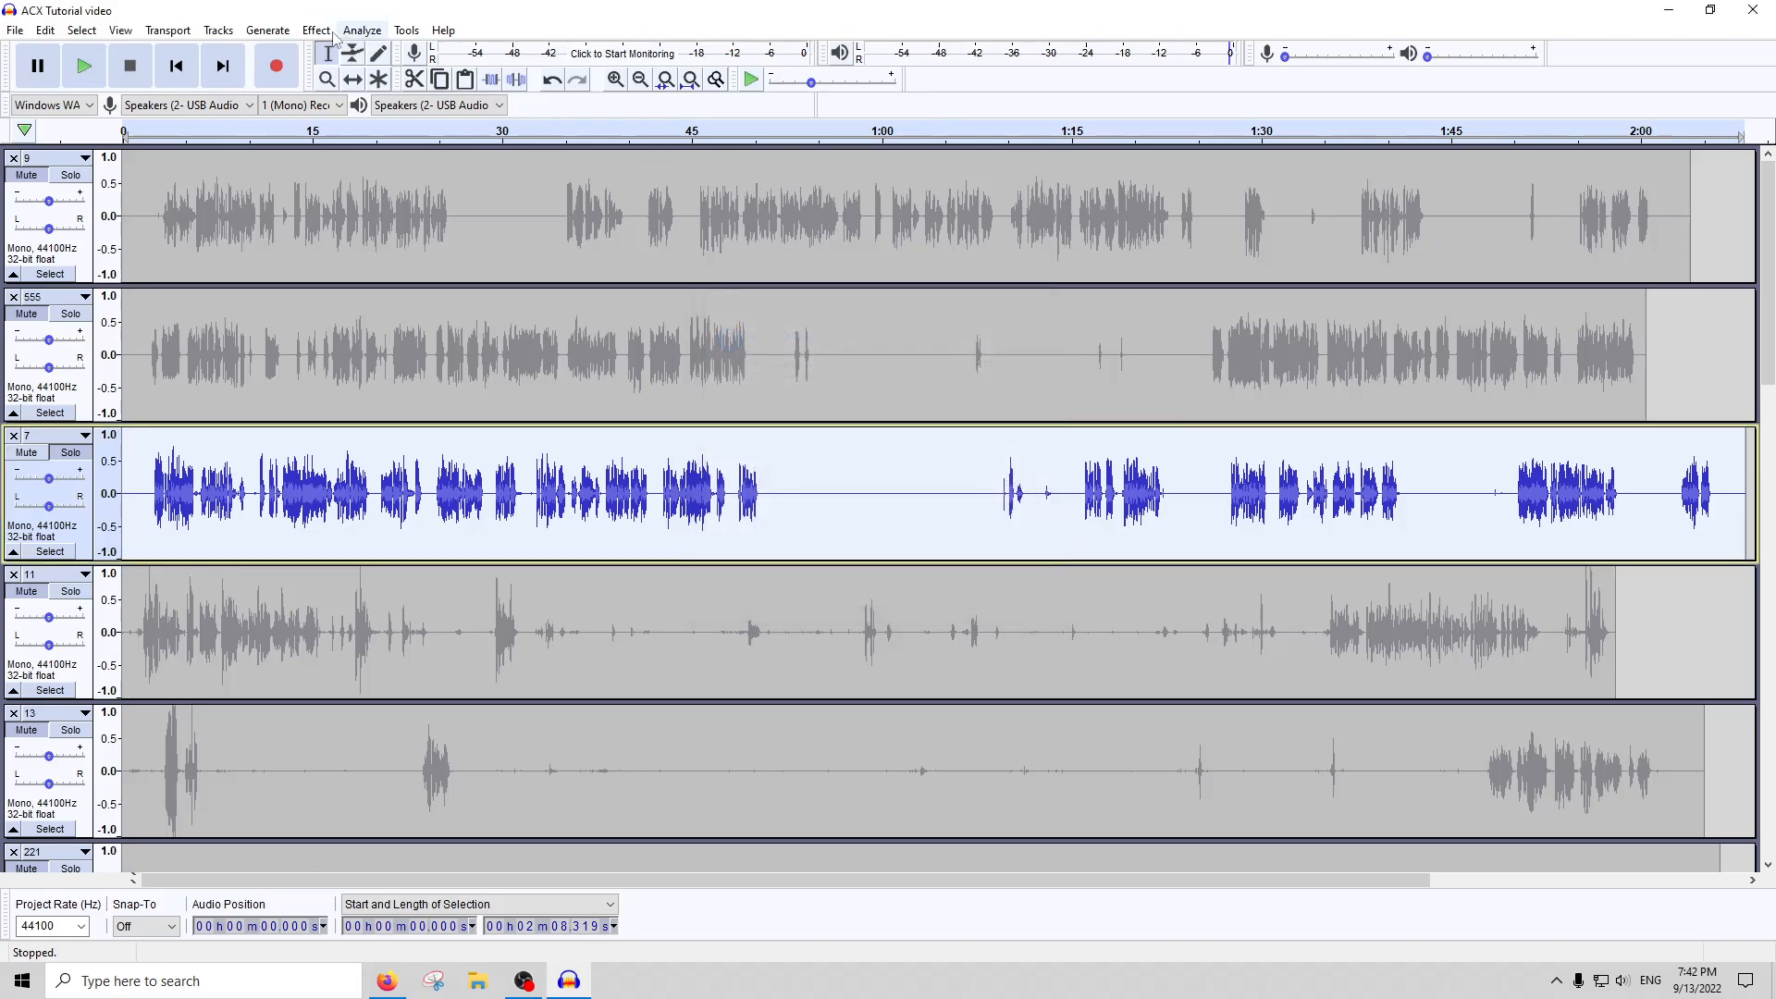
Apply RMS Normalize to track 7 with a target RMS level of -23 dB, and run ACX Check on the result
{"action": "left_click", "coordinate": [362, 30]}
{"action": "mouse_move", "coordinate": [316, 32]}
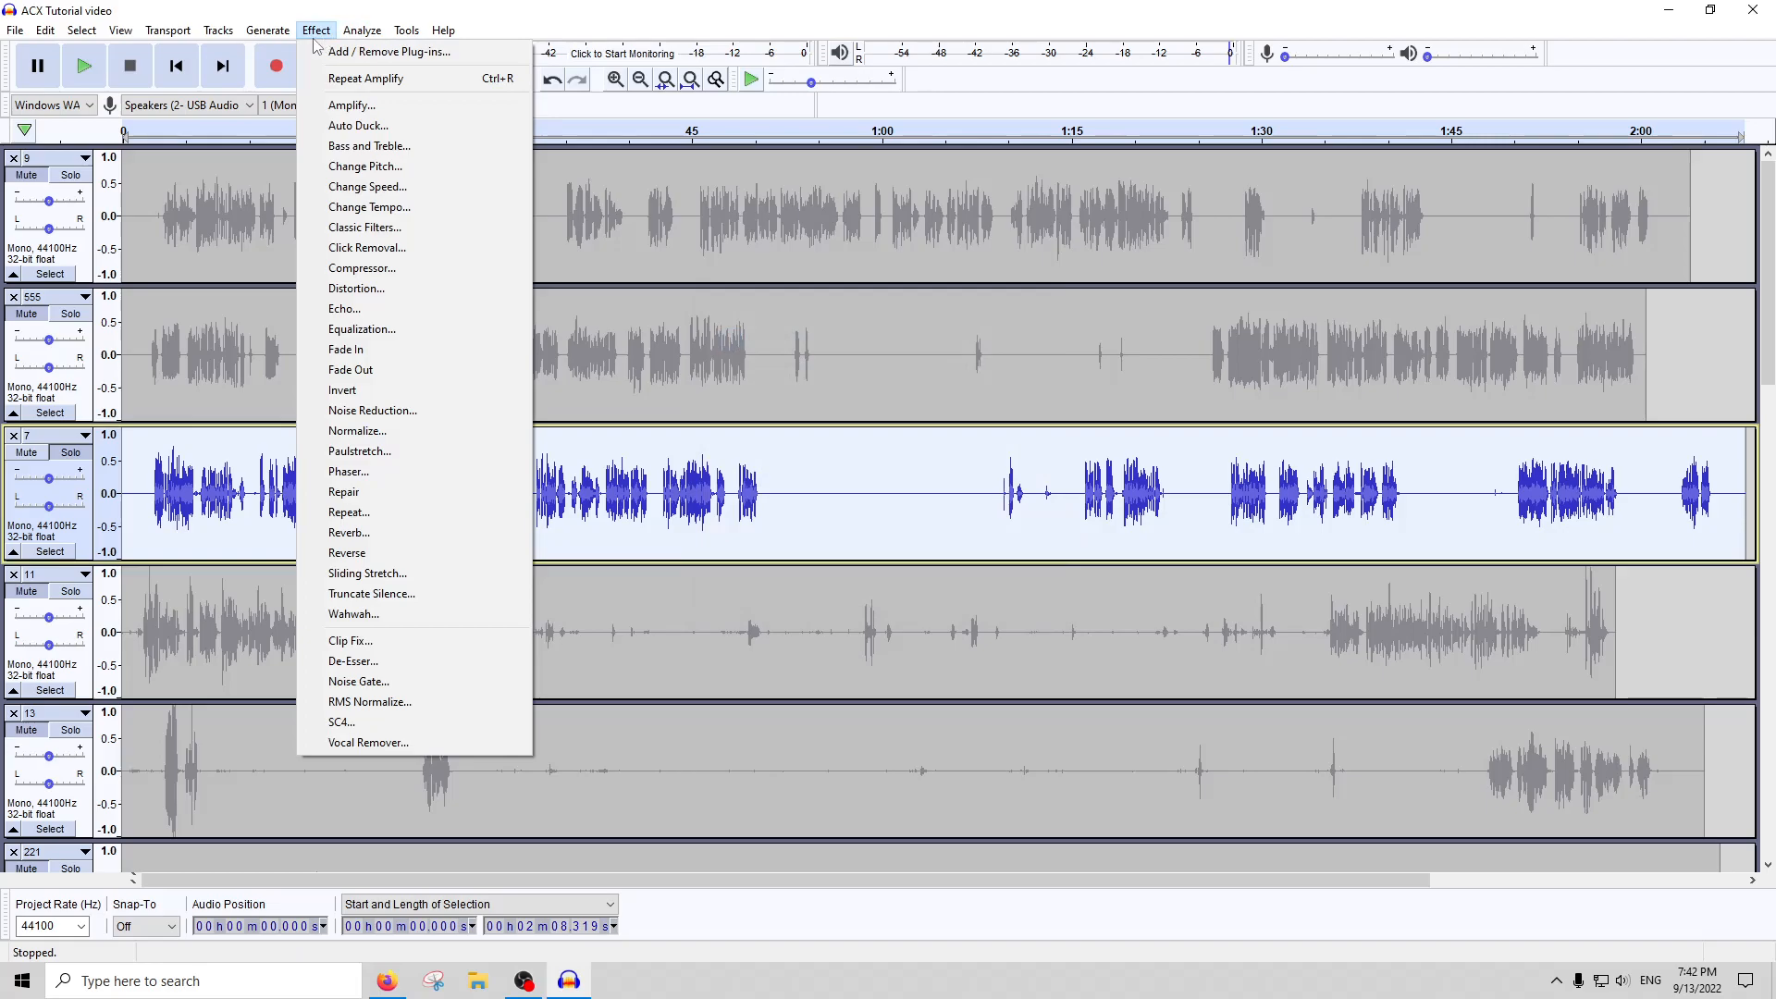
{"action": "left_click", "coordinate": [368, 702]}
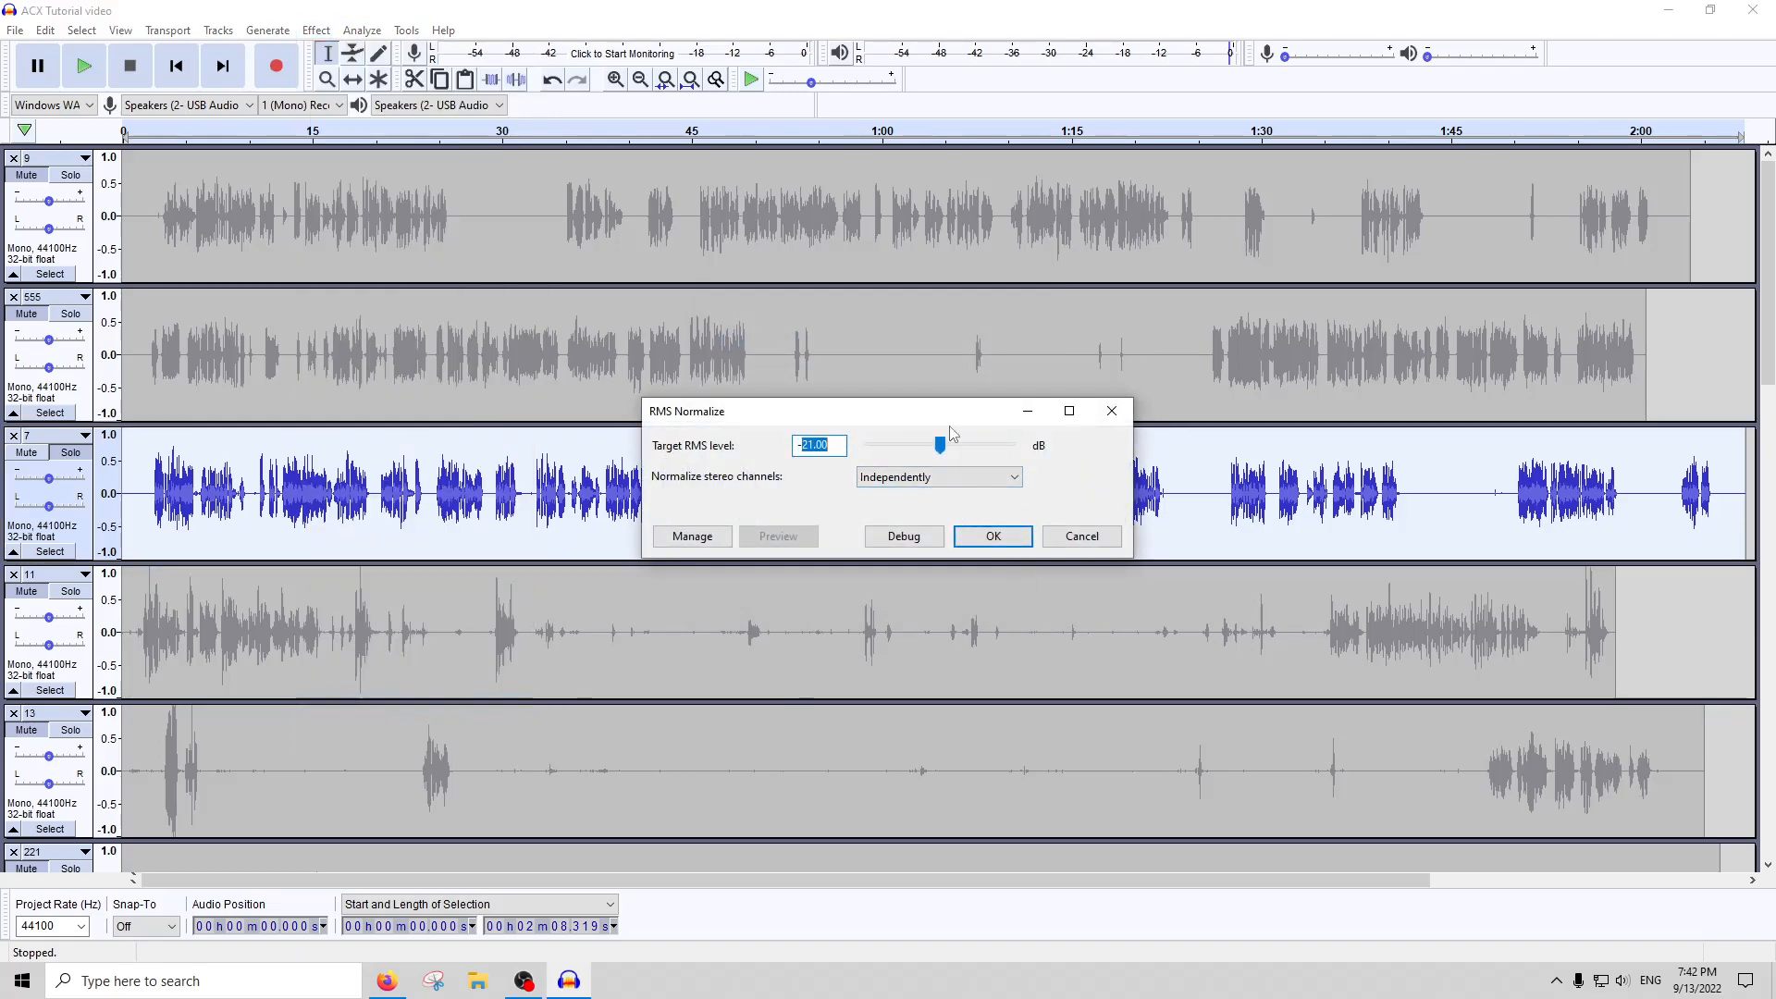
{"action": "type", "text": "20"}
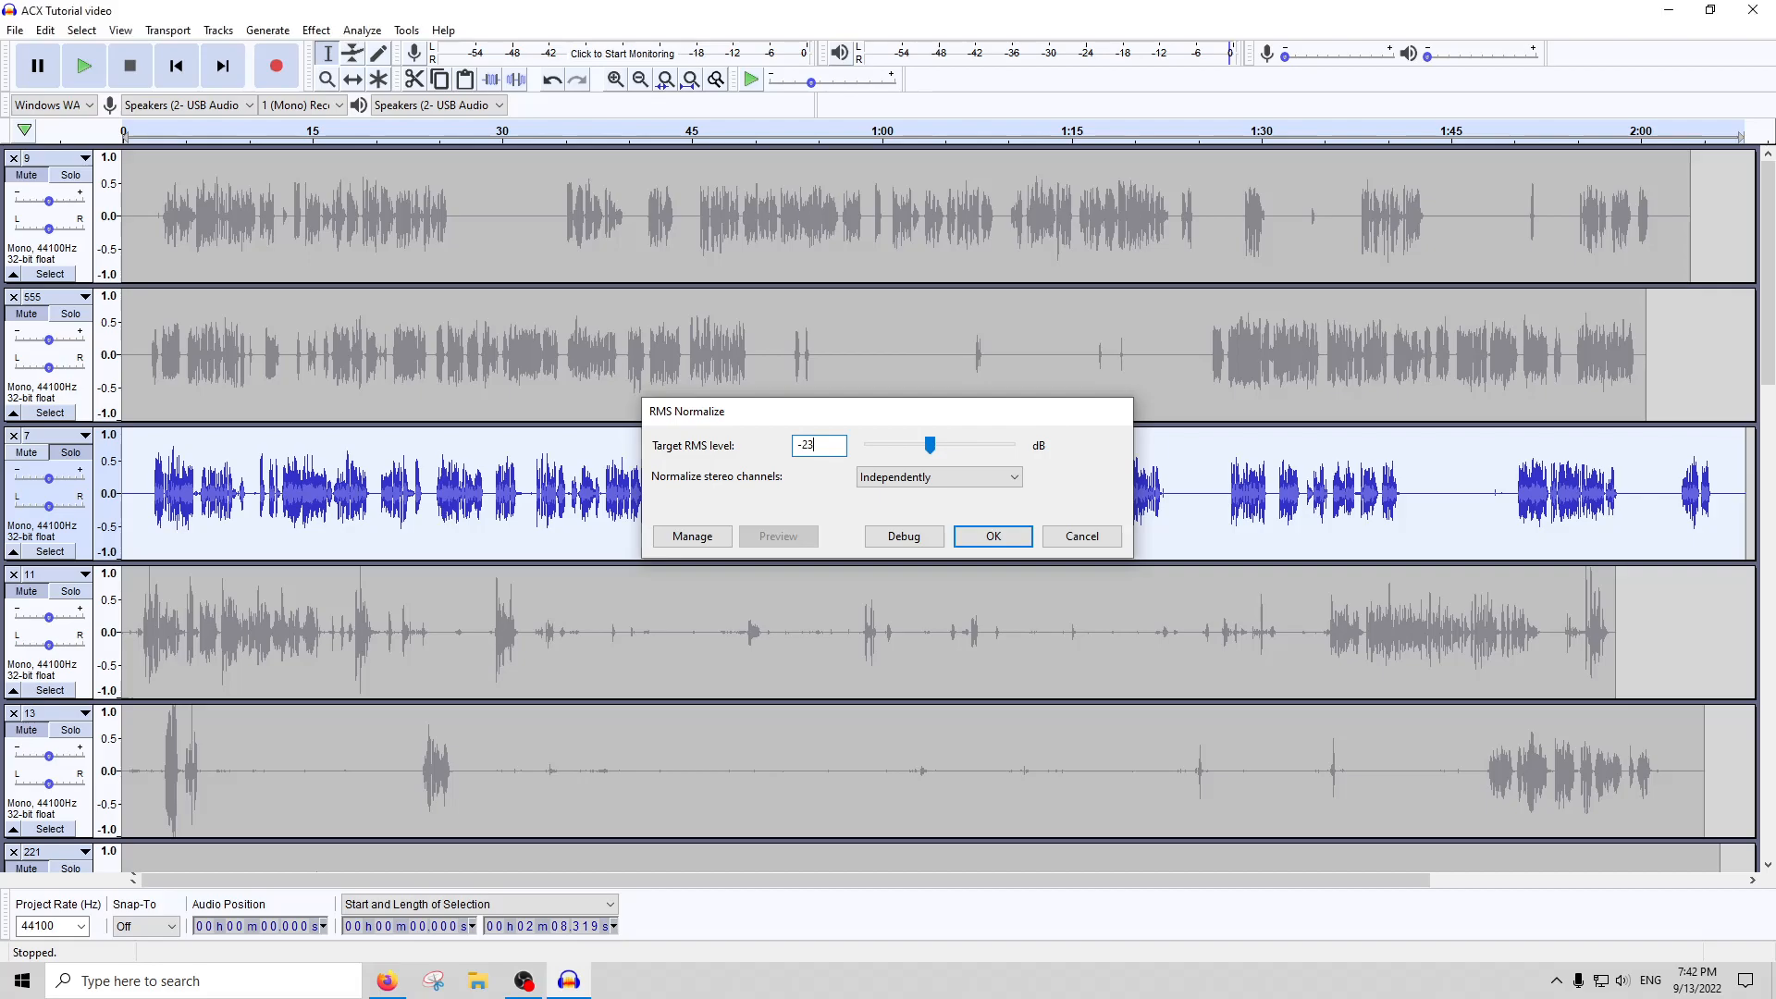
{"action": "key", "text": "Return"}
{"action": "left_click", "coordinate": [362, 31]}
{"action": "left_click", "coordinate": [396, 146]}
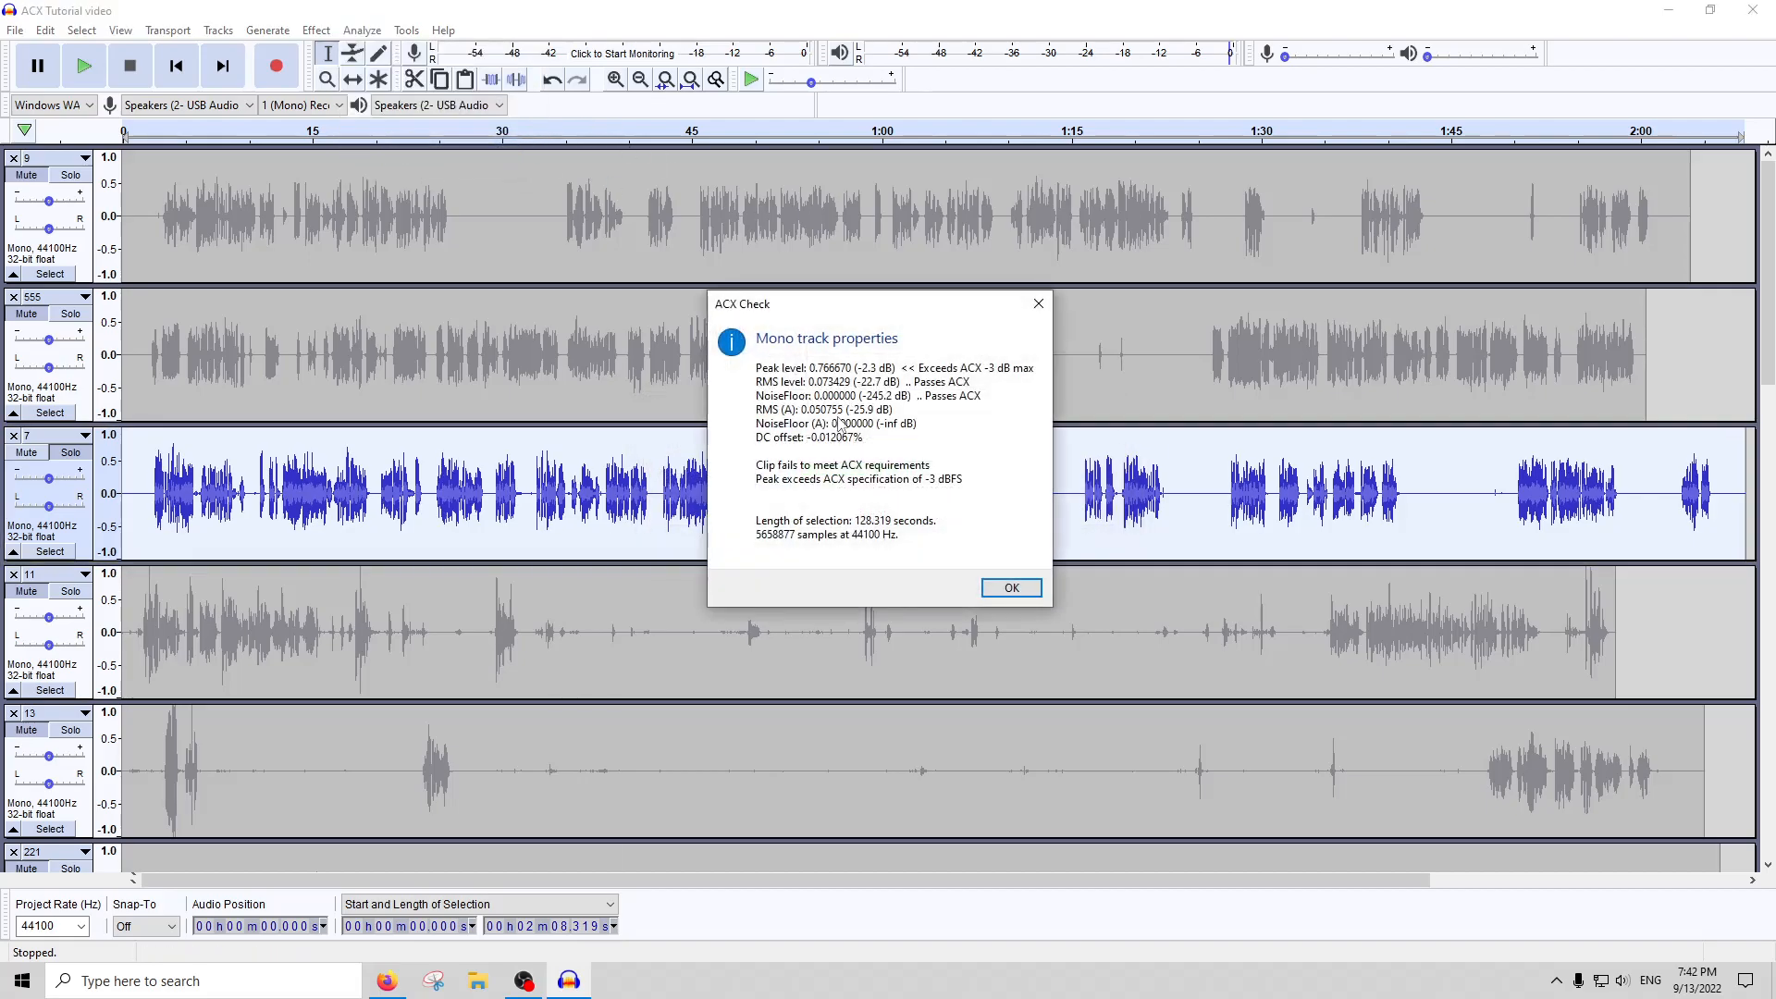
{"action": "left_click", "coordinate": [1038, 303]}
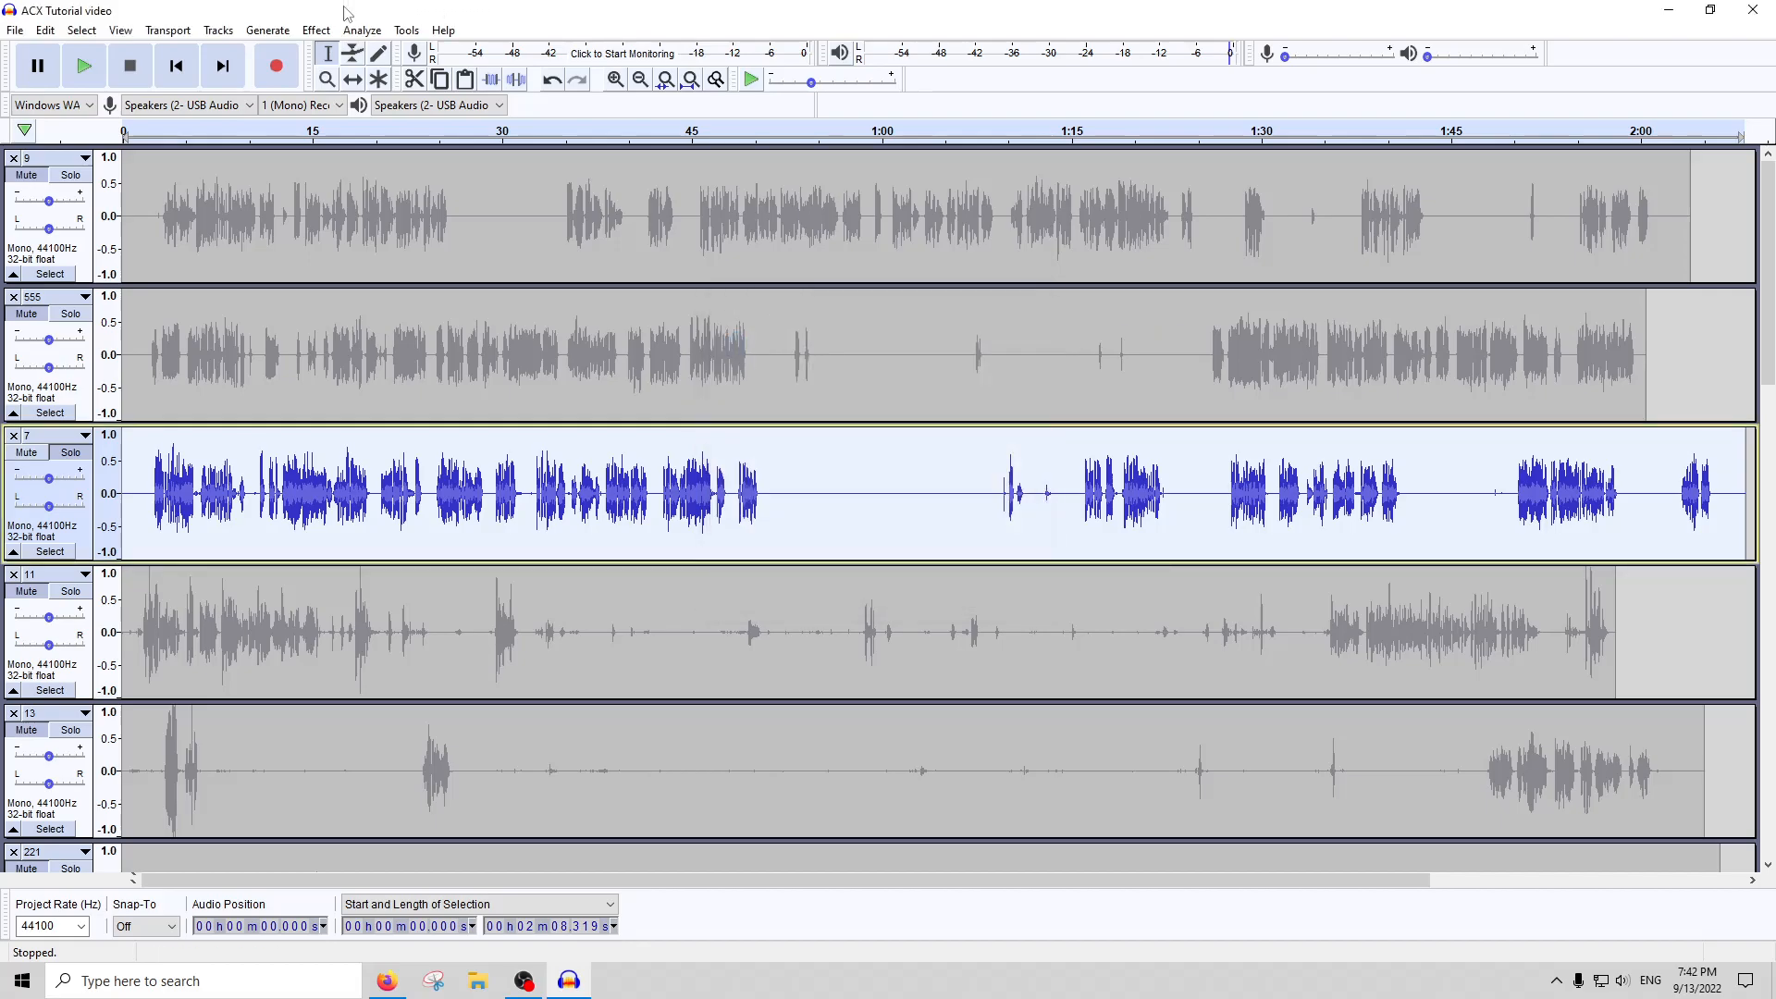
Reduce the normalized track 7 by 0.5 dB with Amplify, and check its ACX levels again
{"action": "left_click", "coordinate": [316, 31]}
{"action": "left_click", "coordinate": [349, 105]}
{"action": "type", "text": "-1"}
{"action": "key", "text": "Return"}
{"action": "left_click", "coordinate": [361, 30]}
{"action": "left_click", "coordinate": [361, 30]}
{"action": "left_click", "coordinate": [362, 30]}
{"action": "left_click", "coordinate": [399, 146]}
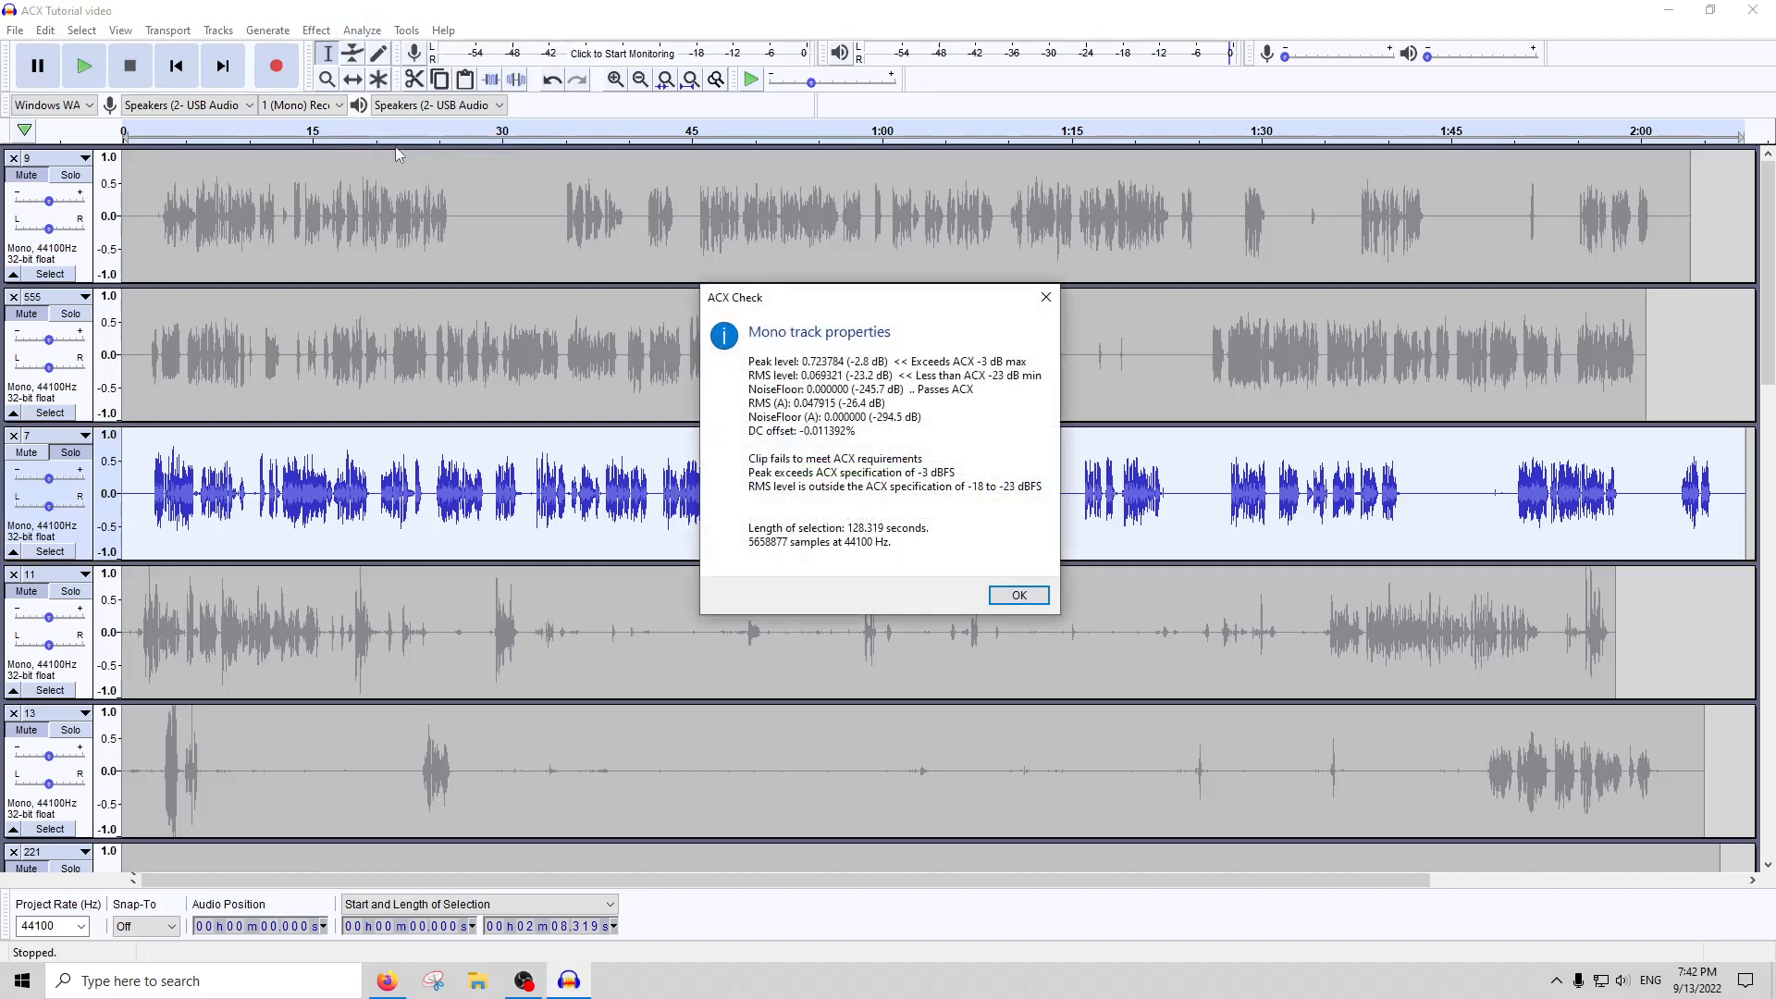
{"action": "key", "text": "Return"}
{"action": "left_click", "coordinate": [316, 30]}
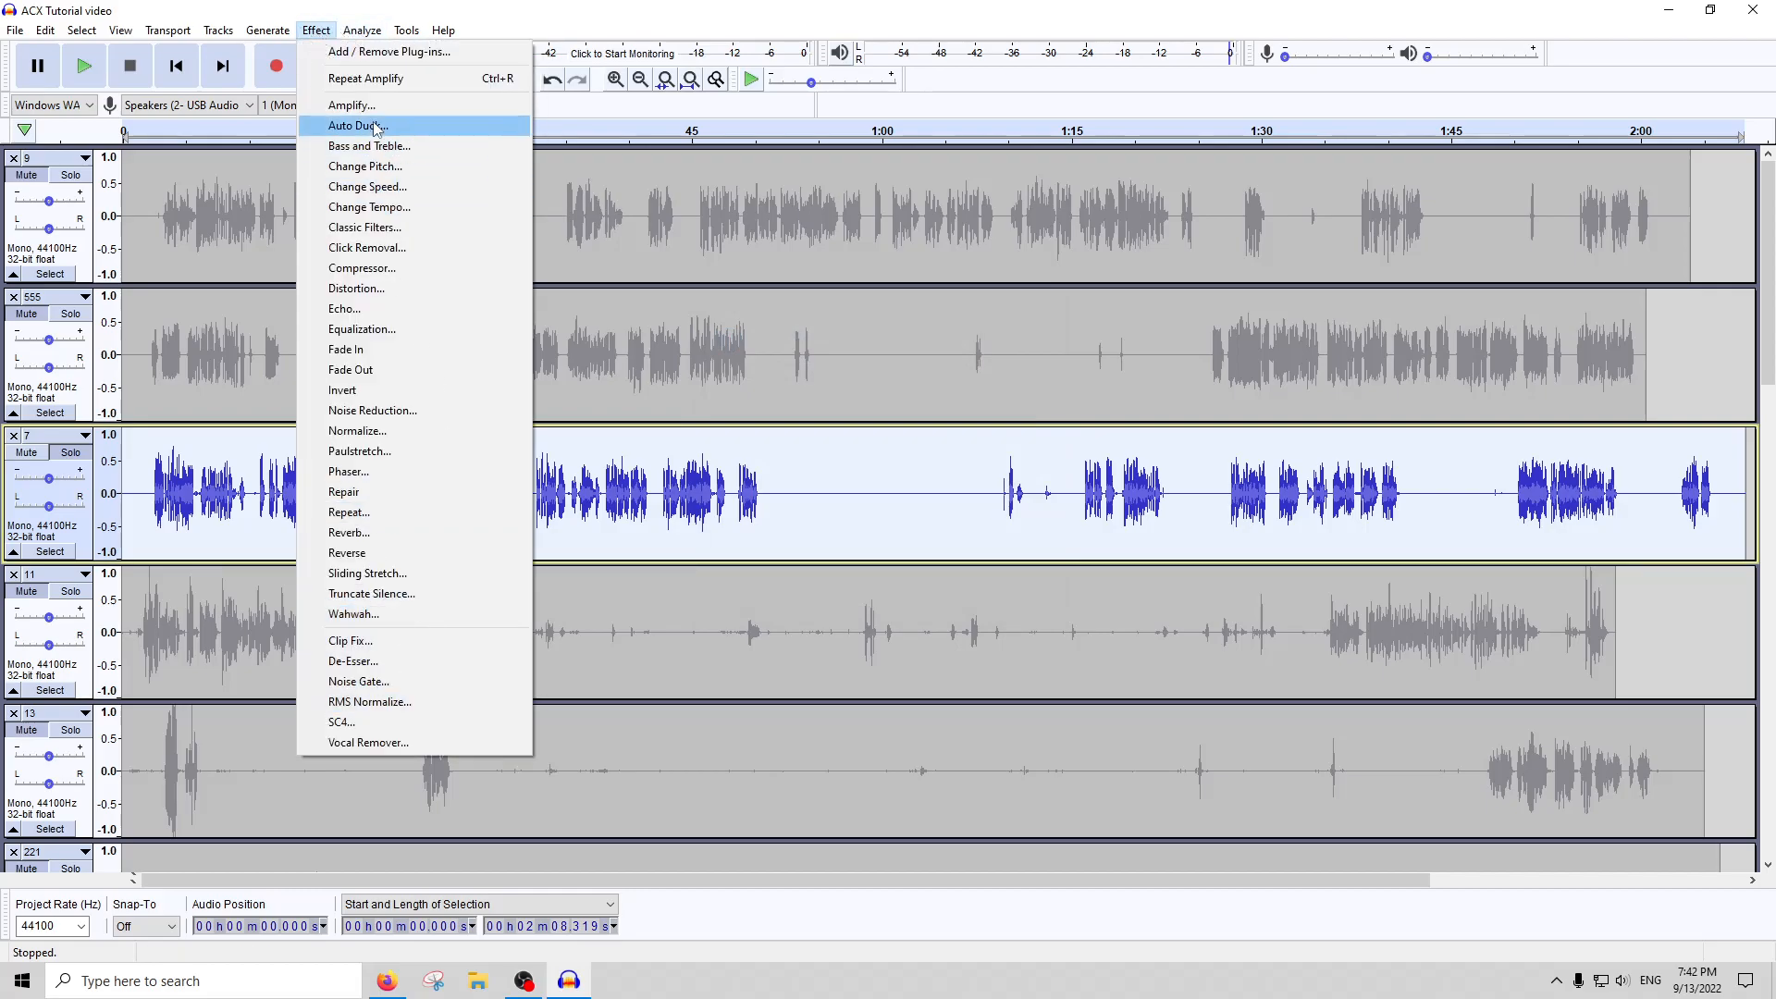
{"action": "left_click", "coordinate": [376, 247]}
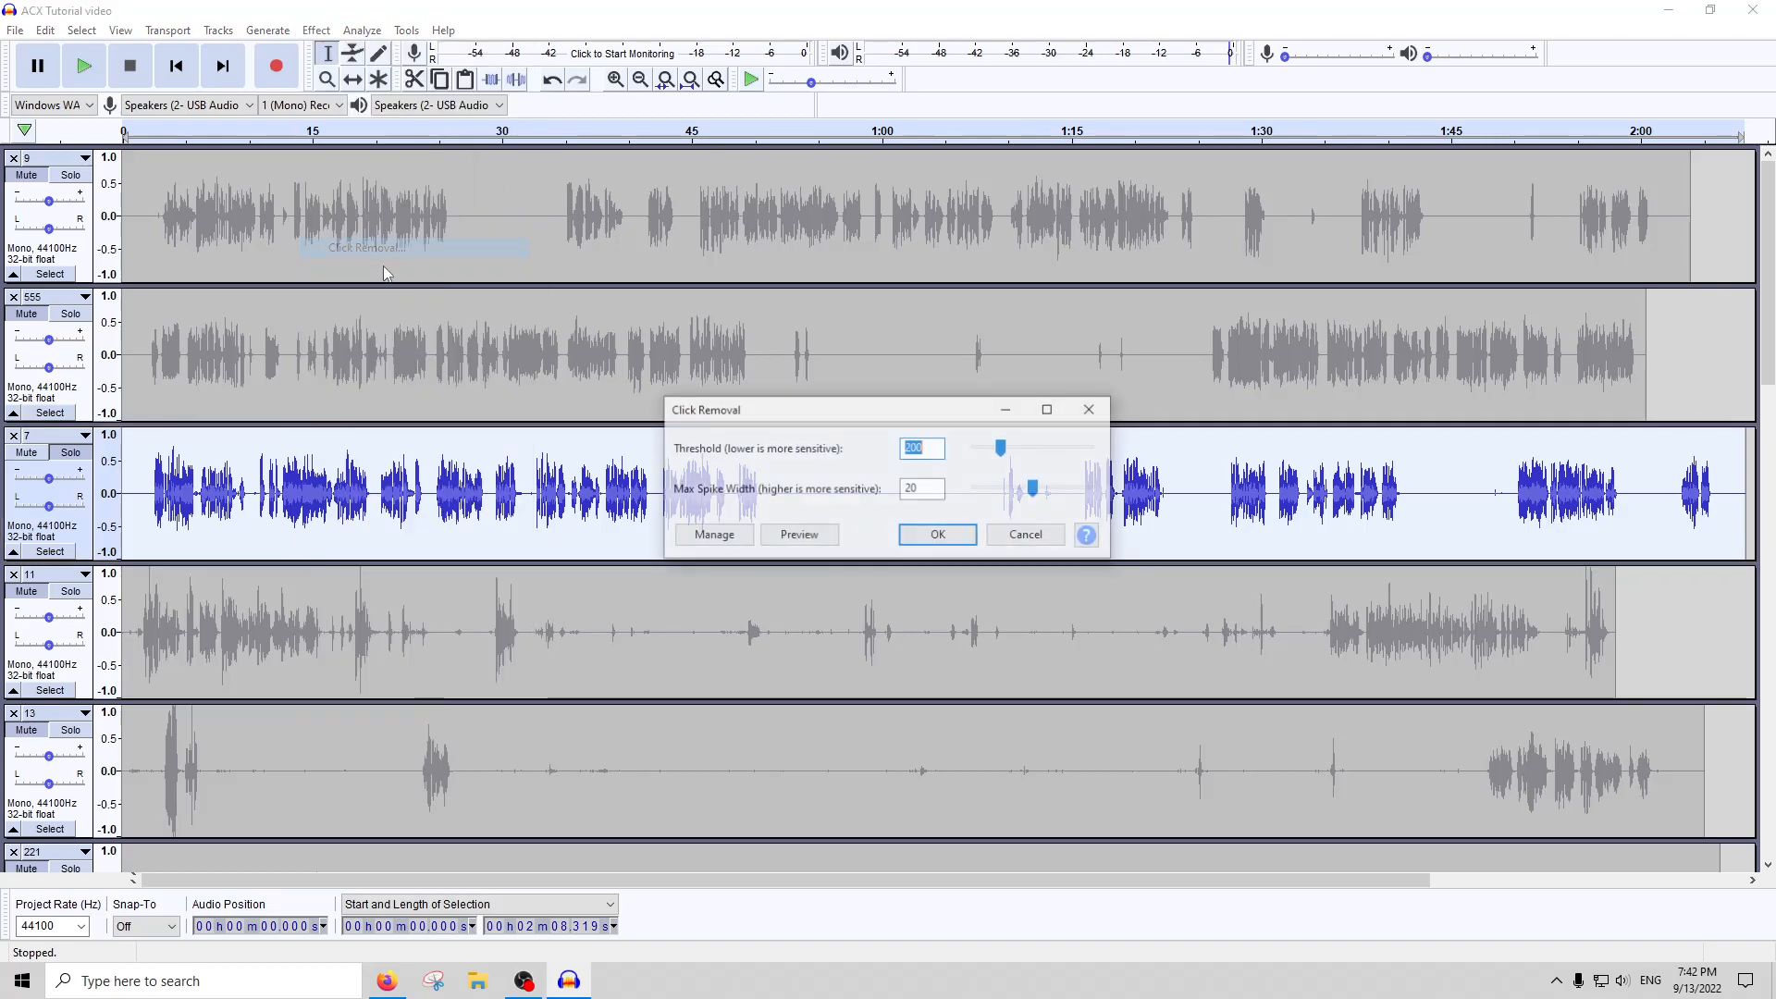
{"action": "left_click", "coordinate": [1045, 536]}
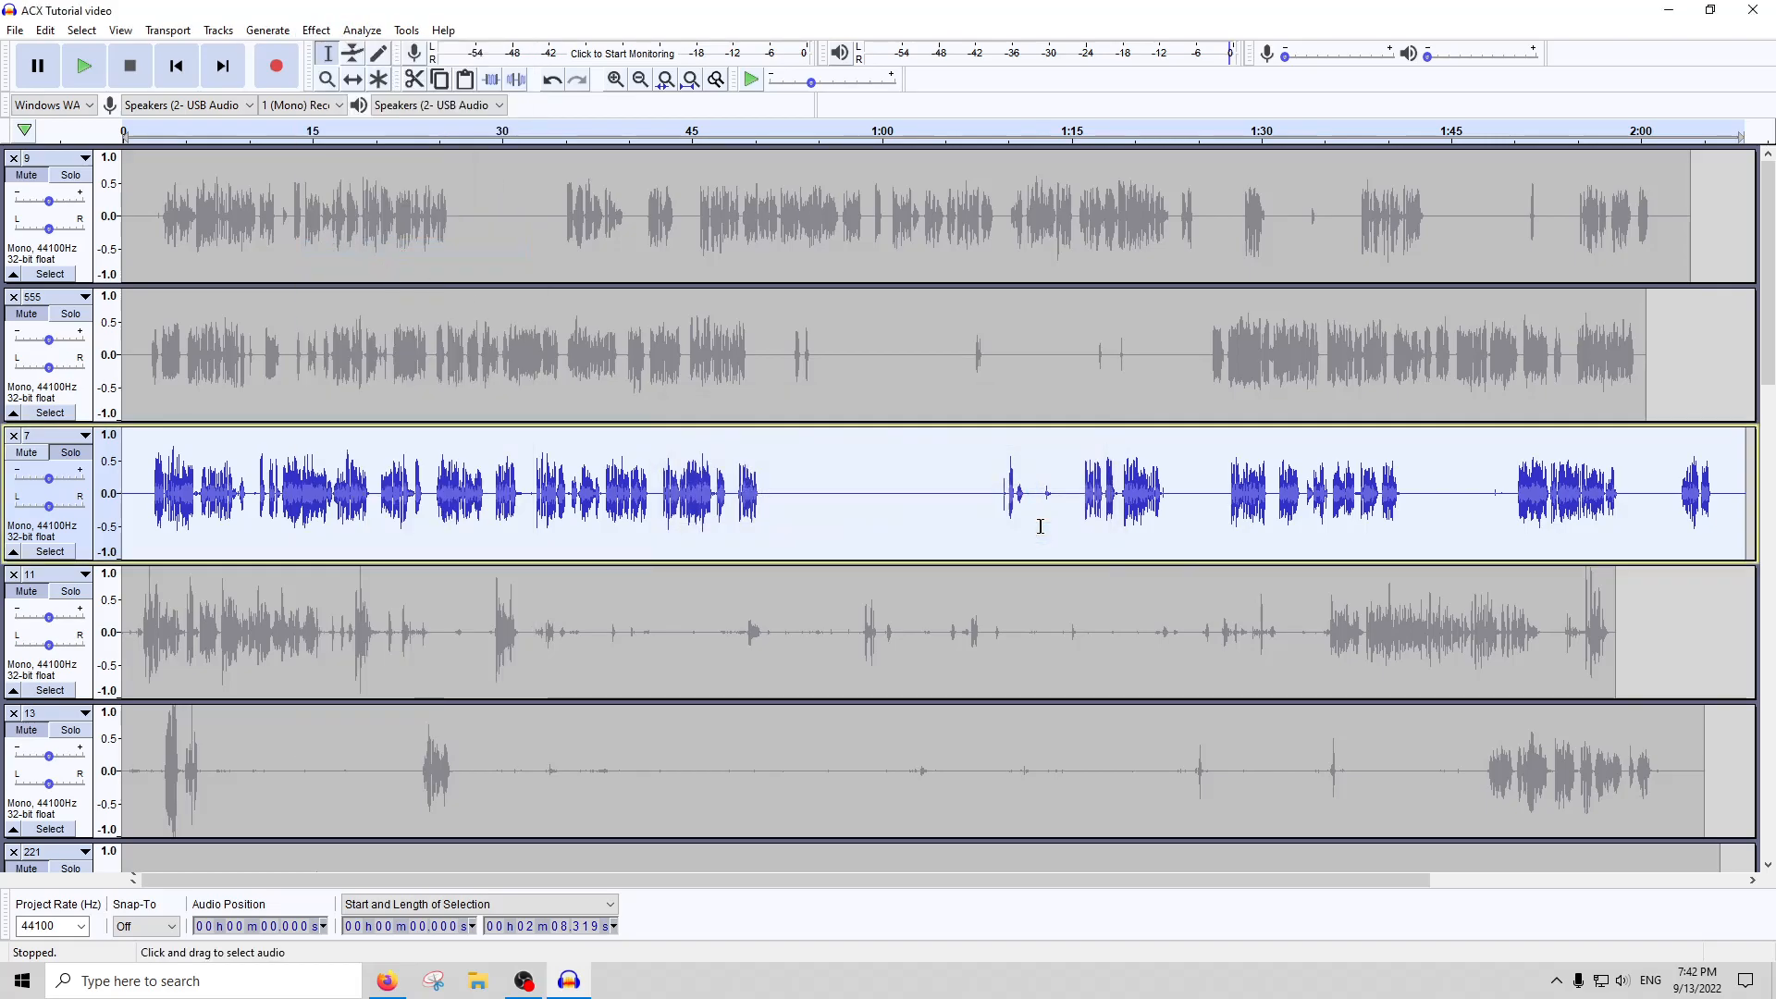
Run the Compressor and Amplify effects over the whole of track 7
{"action": "left_click", "coordinate": [315, 30]}
{"action": "left_click", "coordinate": [360, 268]}
{"action": "key", "text": "Escape"}
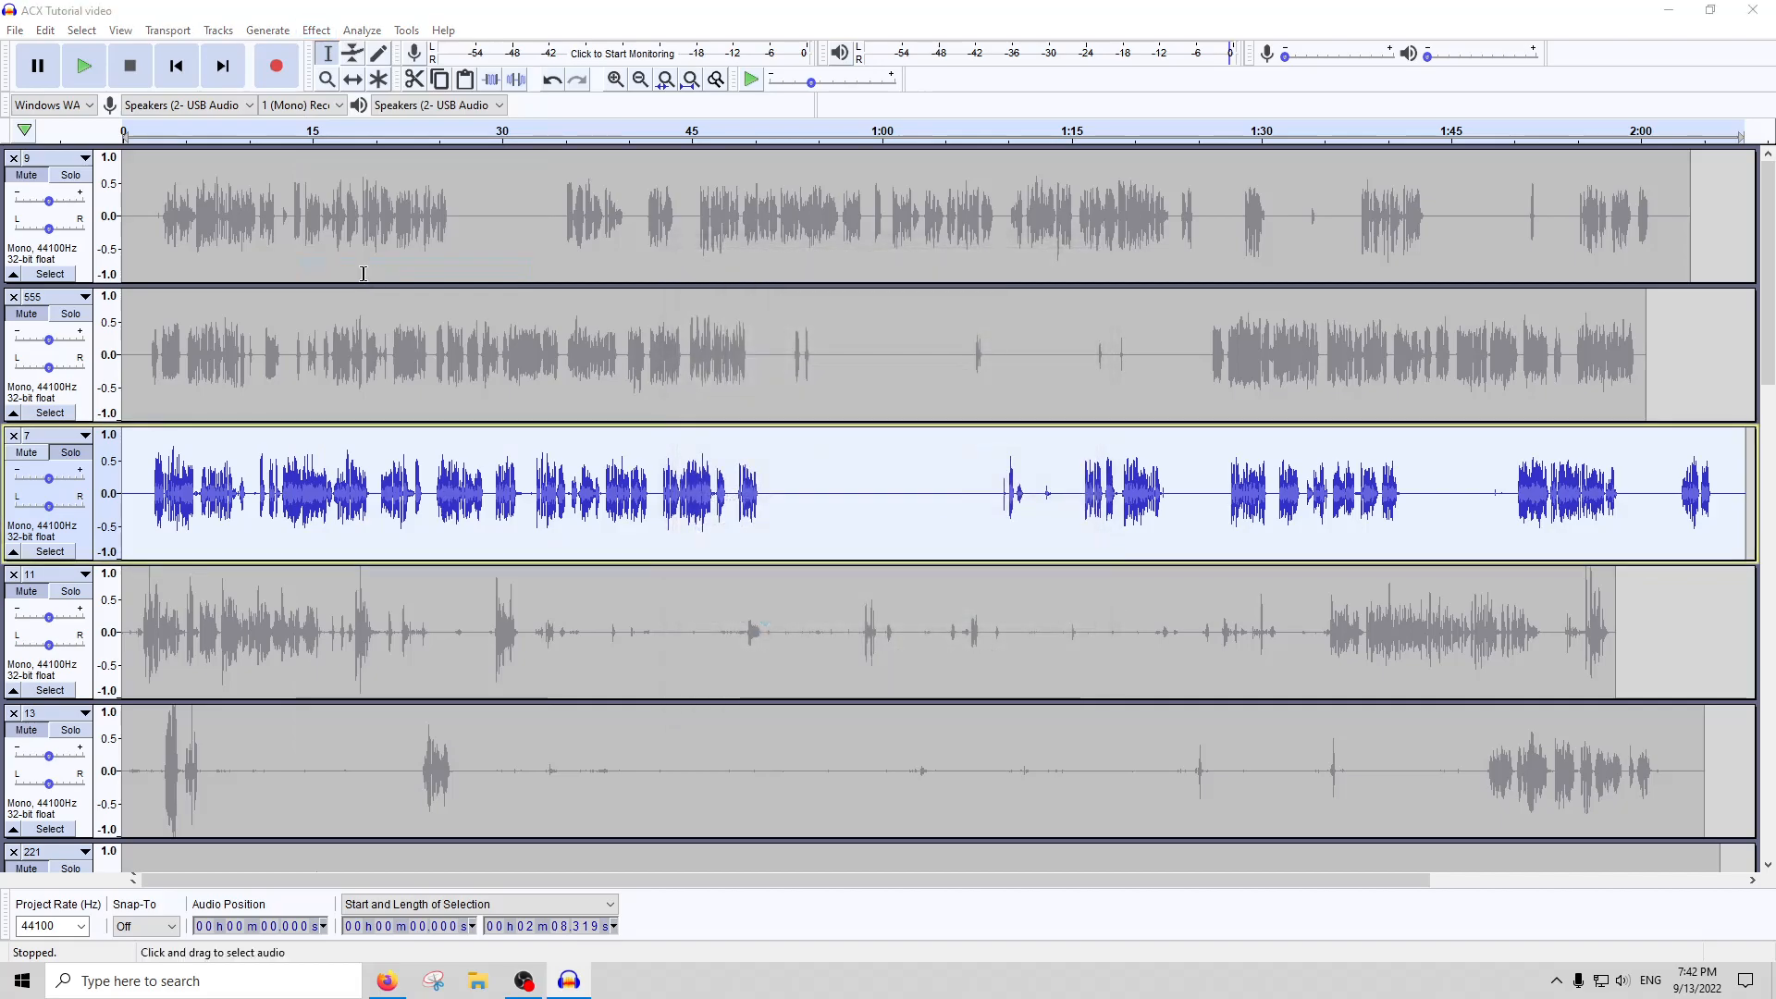
{"action": "left_click", "coordinate": [315, 30]}
{"action": "left_click", "coordinate": [361, 107]}
{"action": "key", "text": "Escape"}
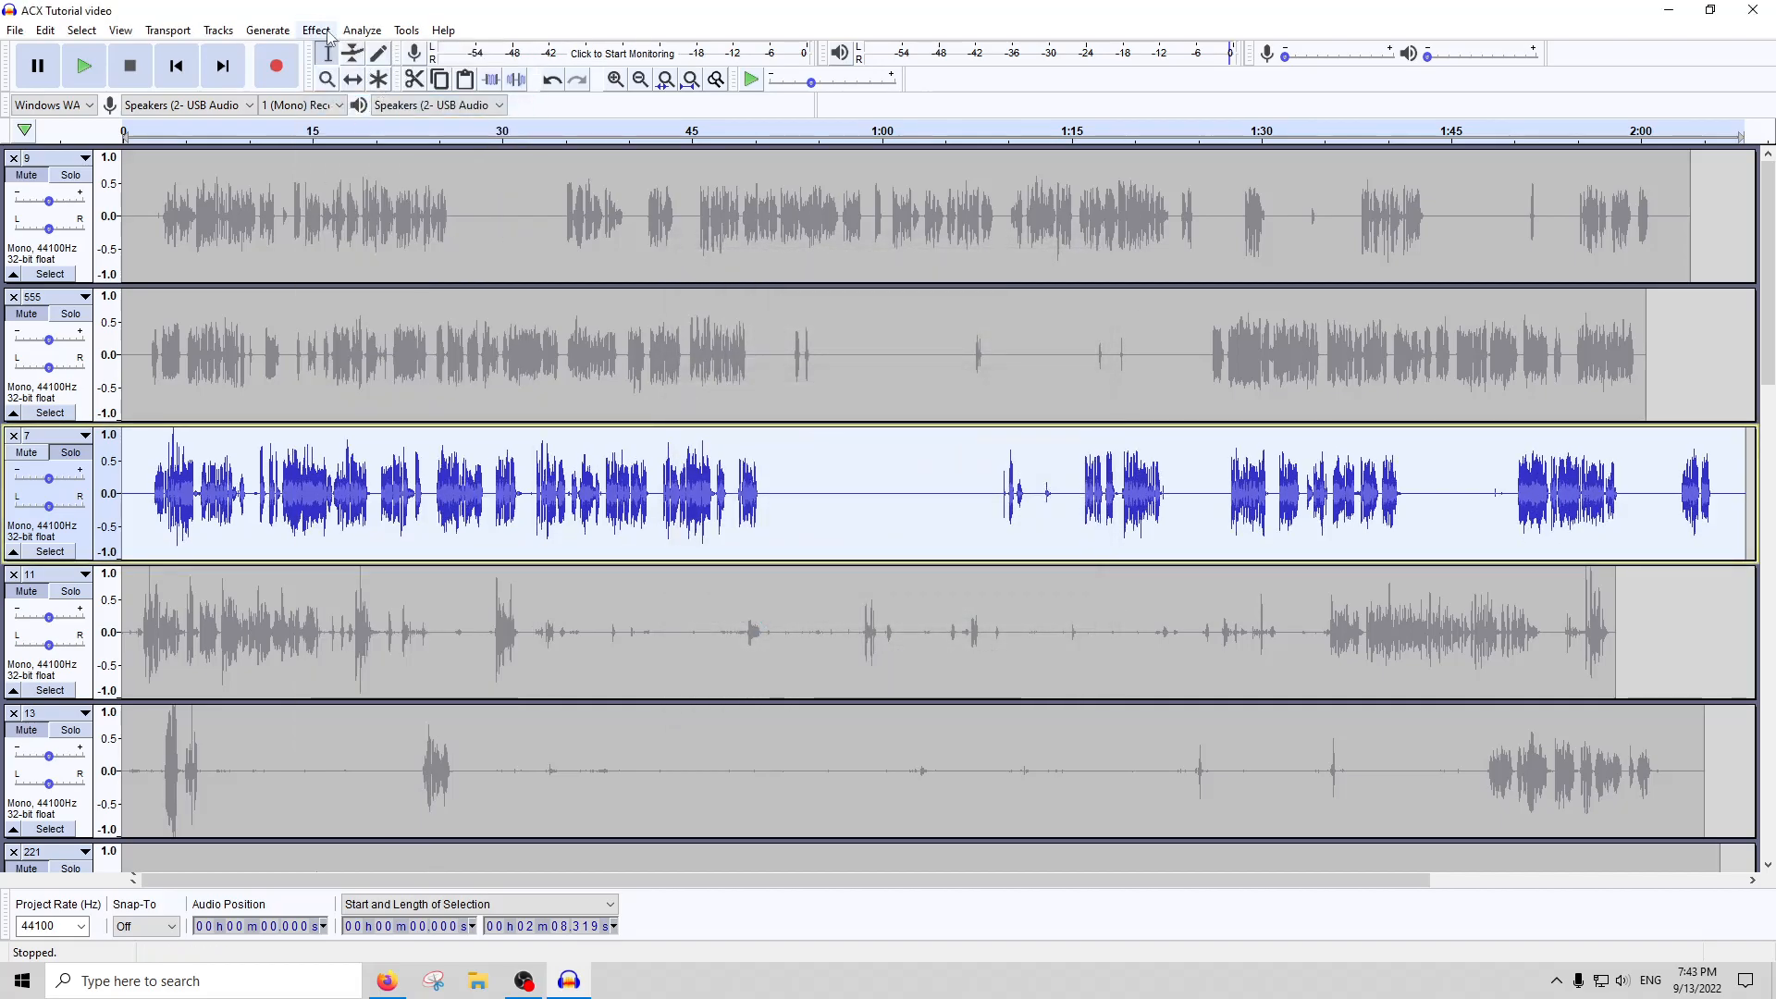
Apply Click Removal to the whole of track 7, followed by the De-Esser effect
{"action": "left_click", "coordinate": [316, 29]}
{"action": "left_click", "coordinate": [402, 248]}
{"action": "key", "text": "Escape"}
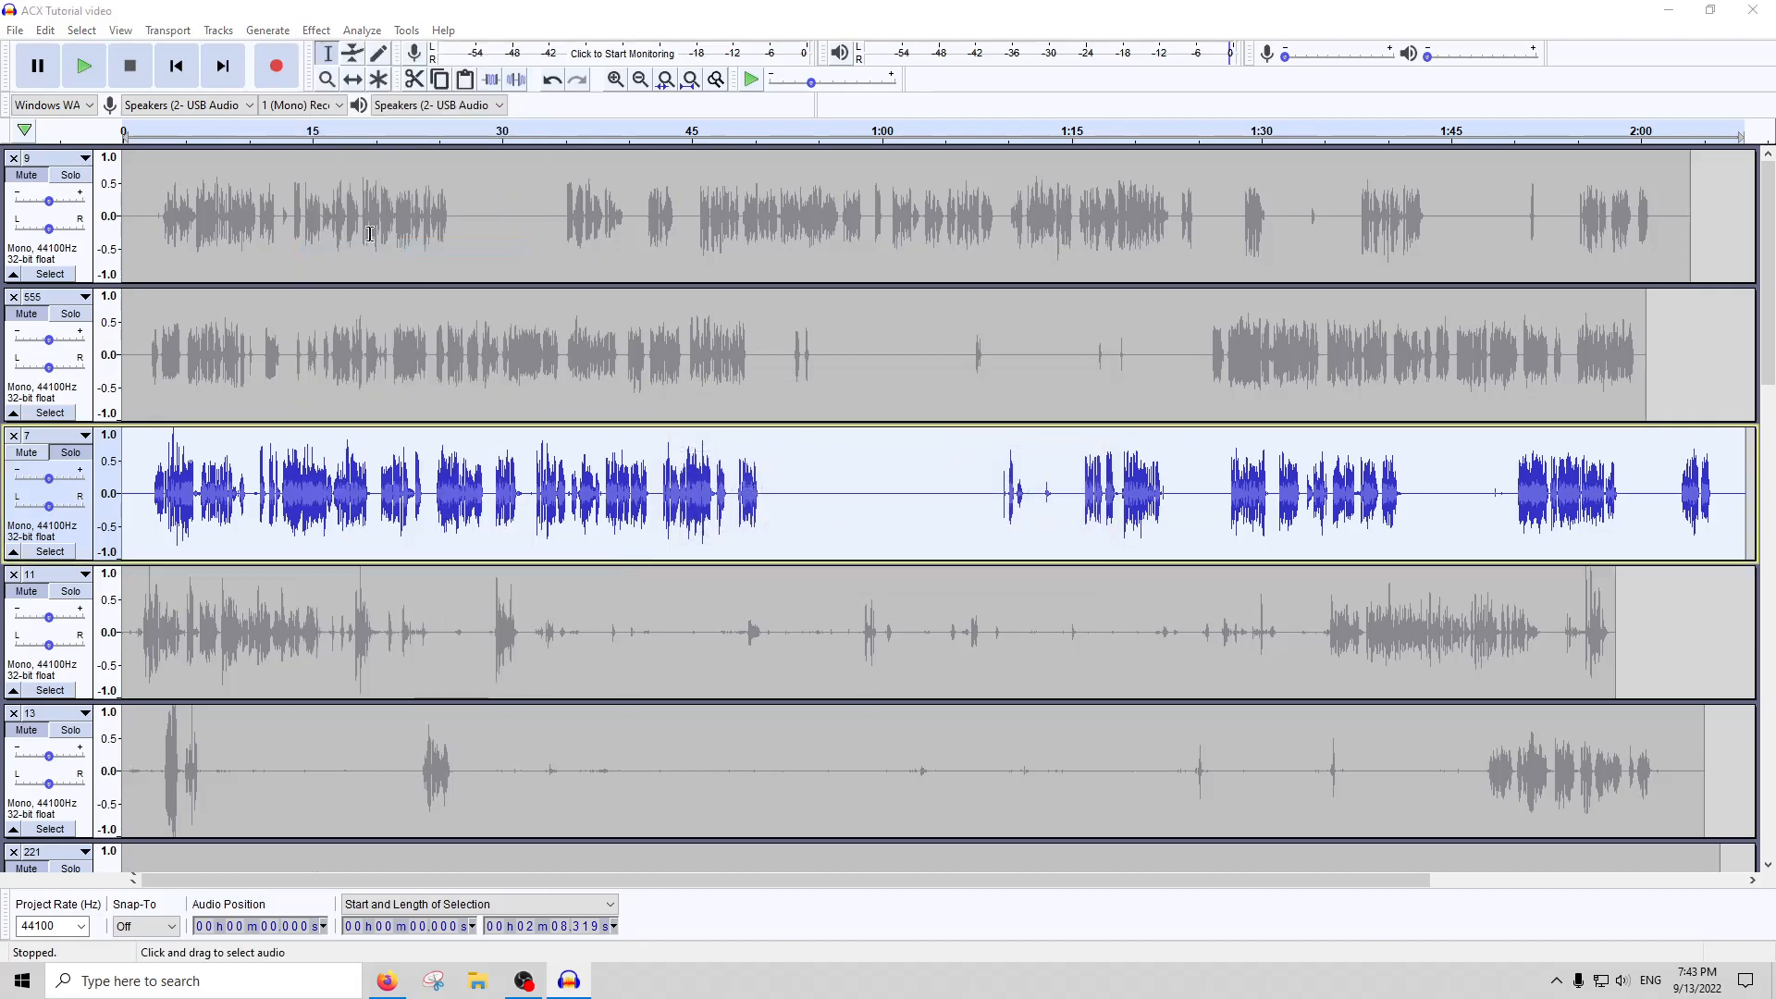
{"action": "left_click", "coordinate": [316, 29]}
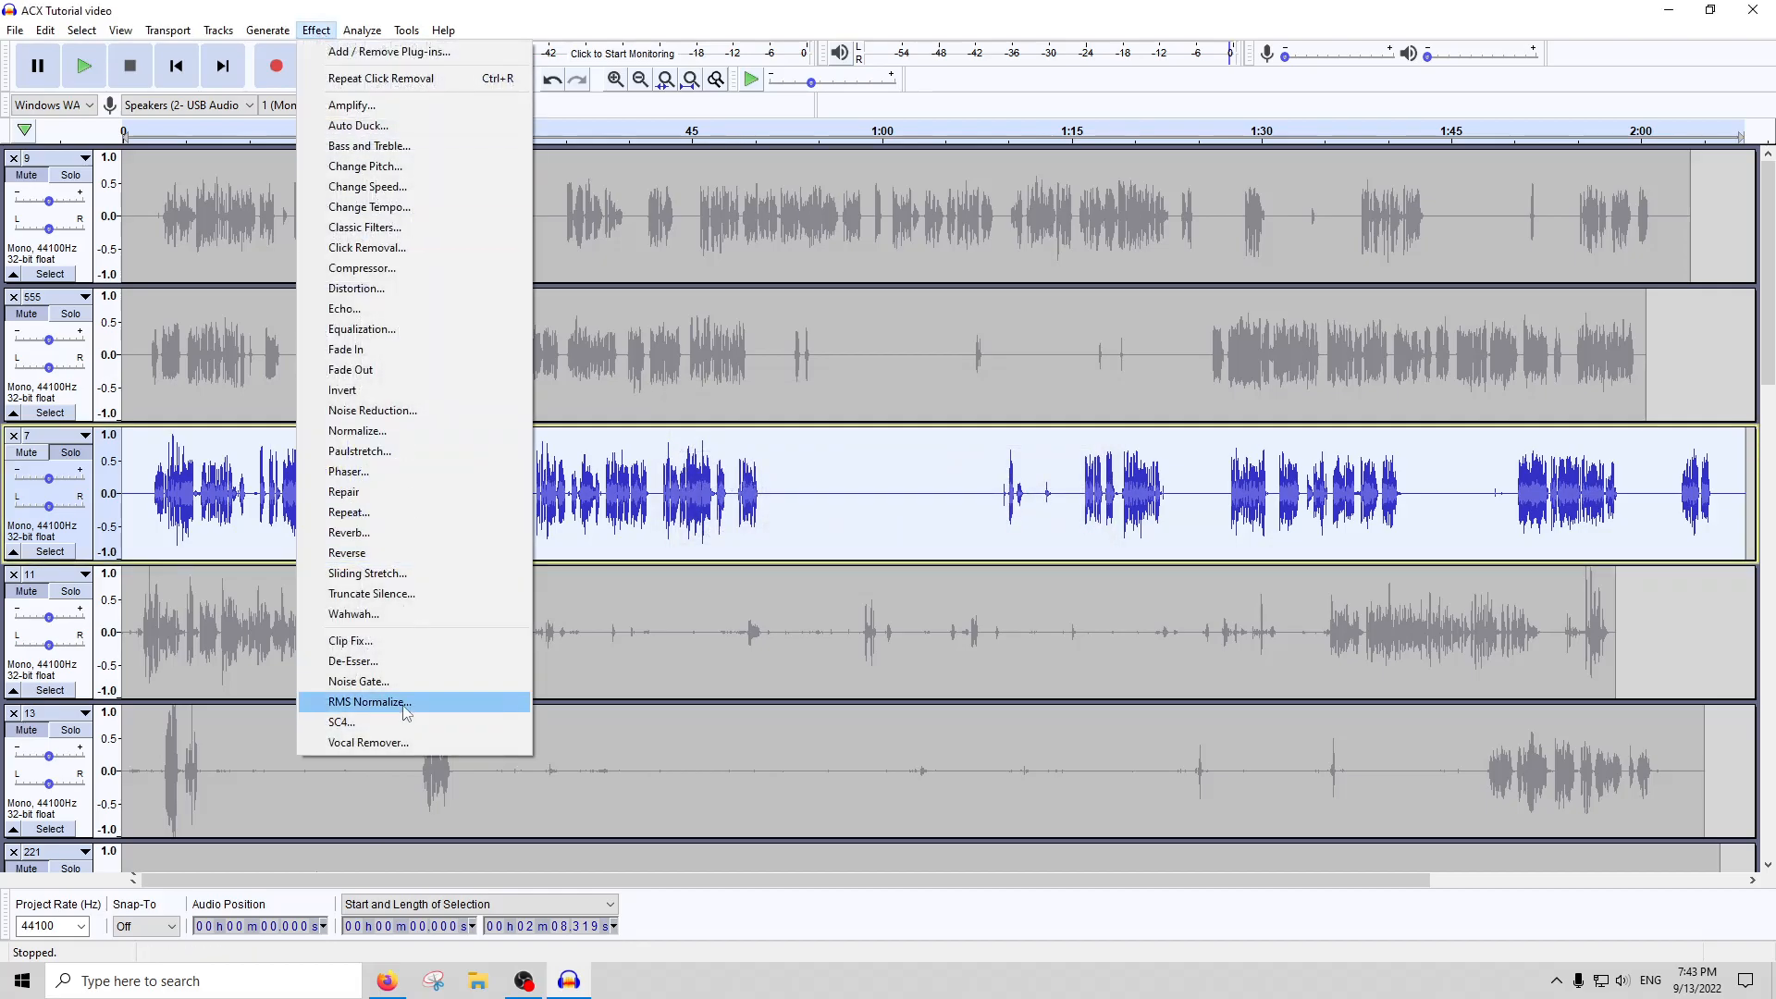
{"action": "left_click", "coordinate": [386, 661]}
{"action": "key", "text": "Escape"}
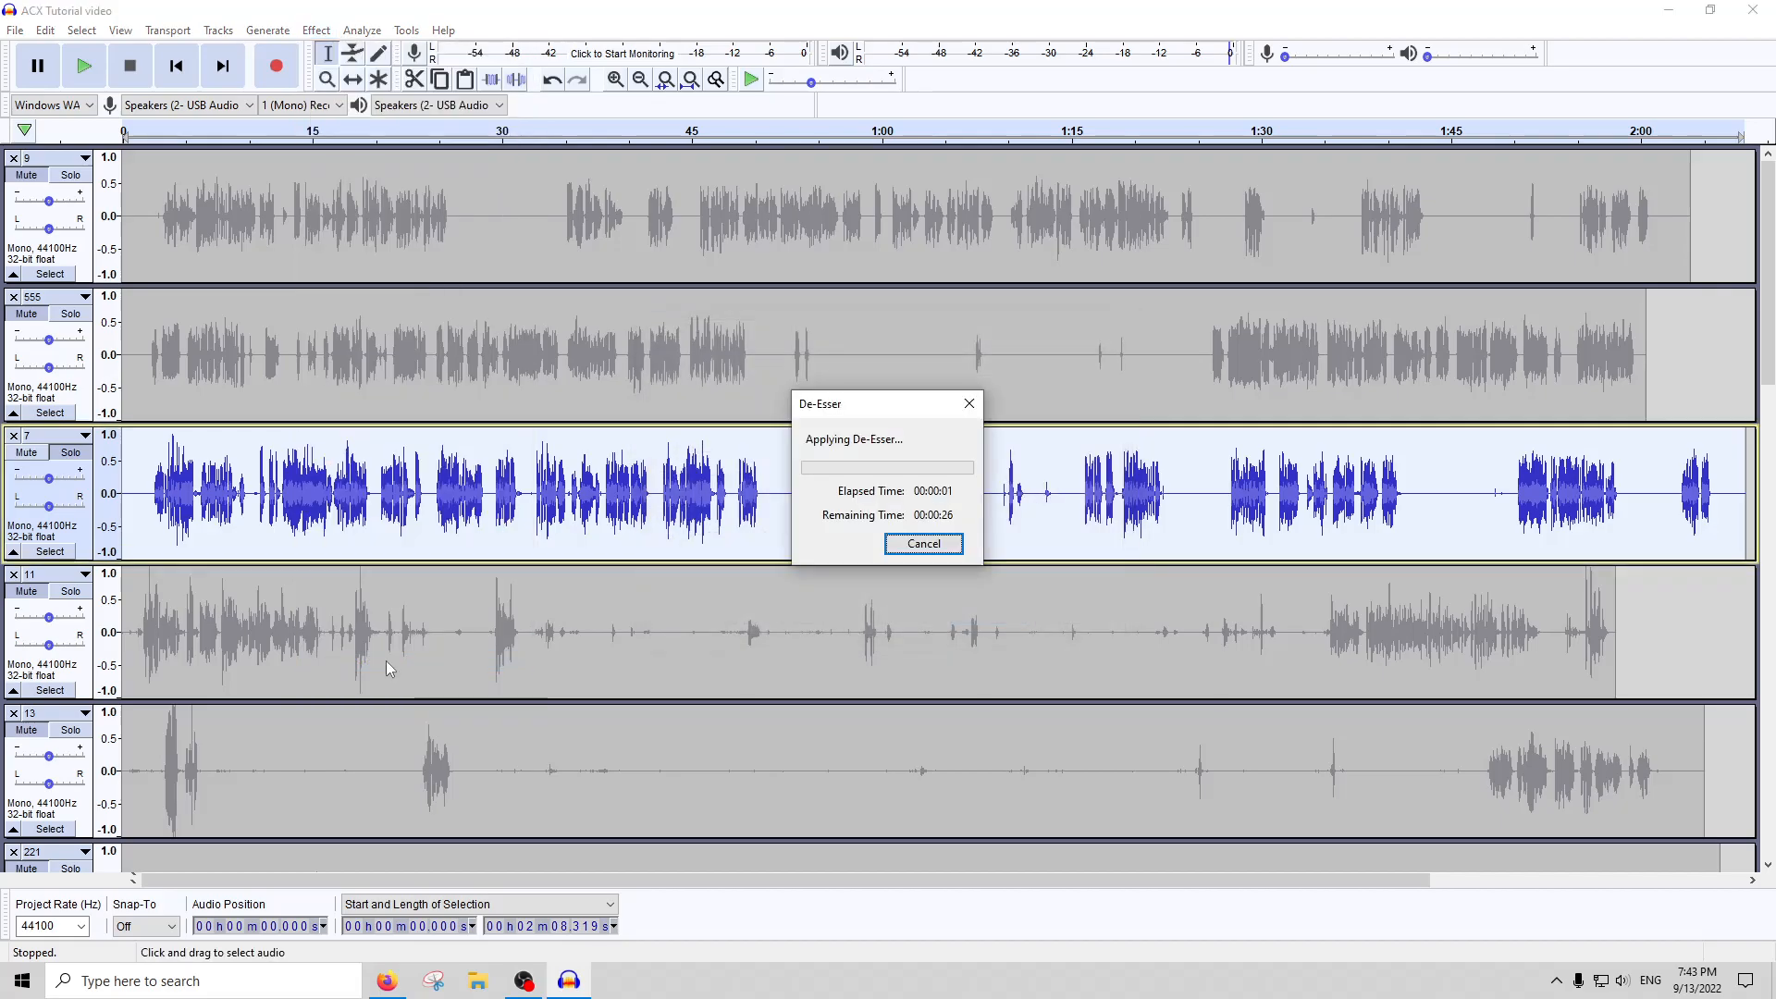
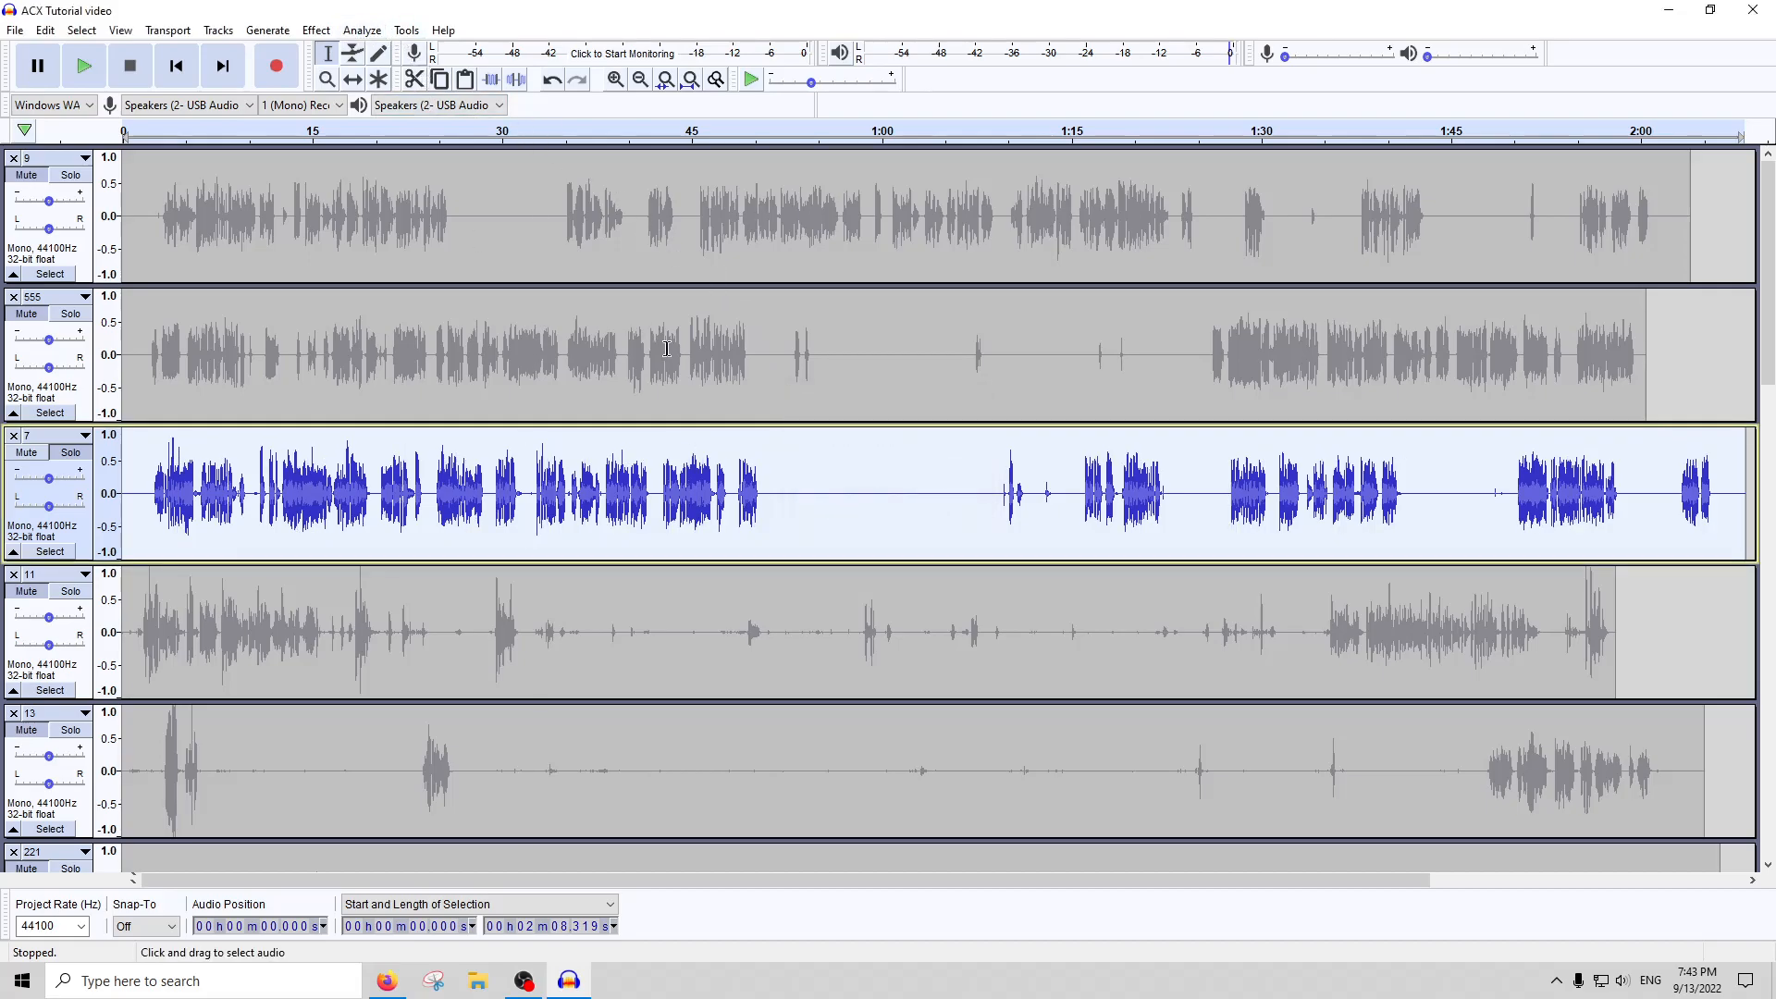
Run ACX Check on the de-essed track 7 to see whether its levels meet the requirements
{"action": "left_click", "coordinate": [361, 29]}
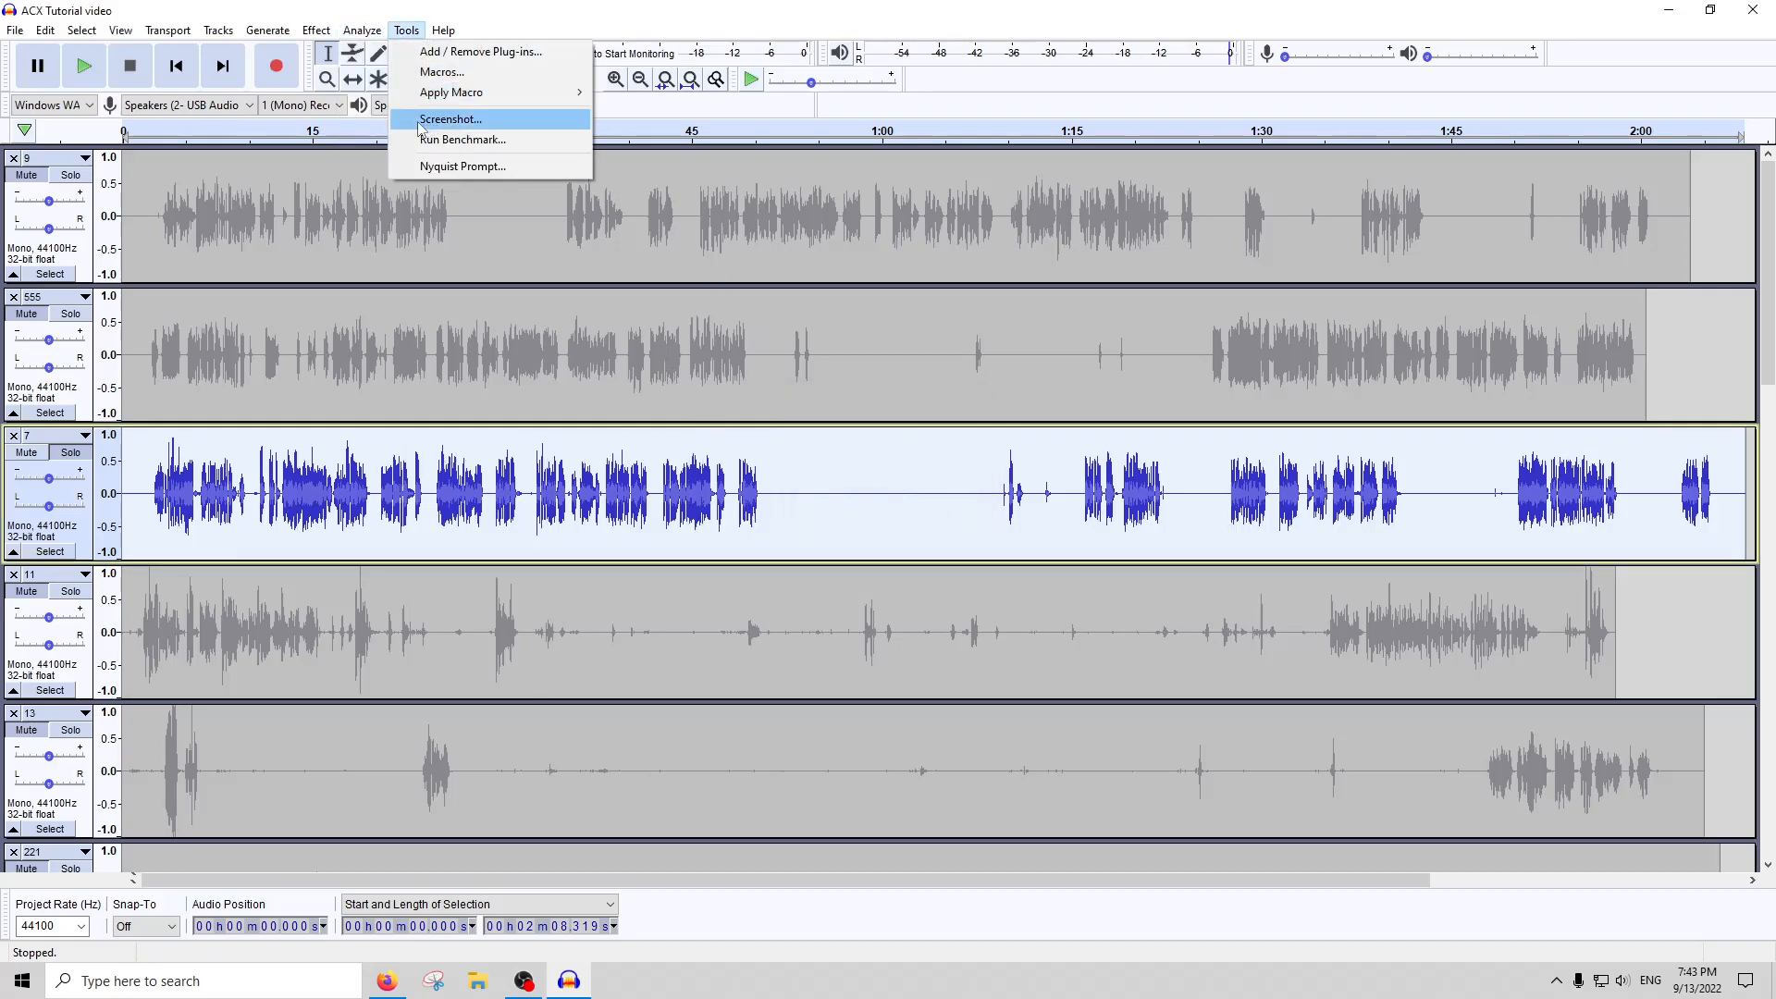
{"action": "left_click", "coordinate": [382, 150]}
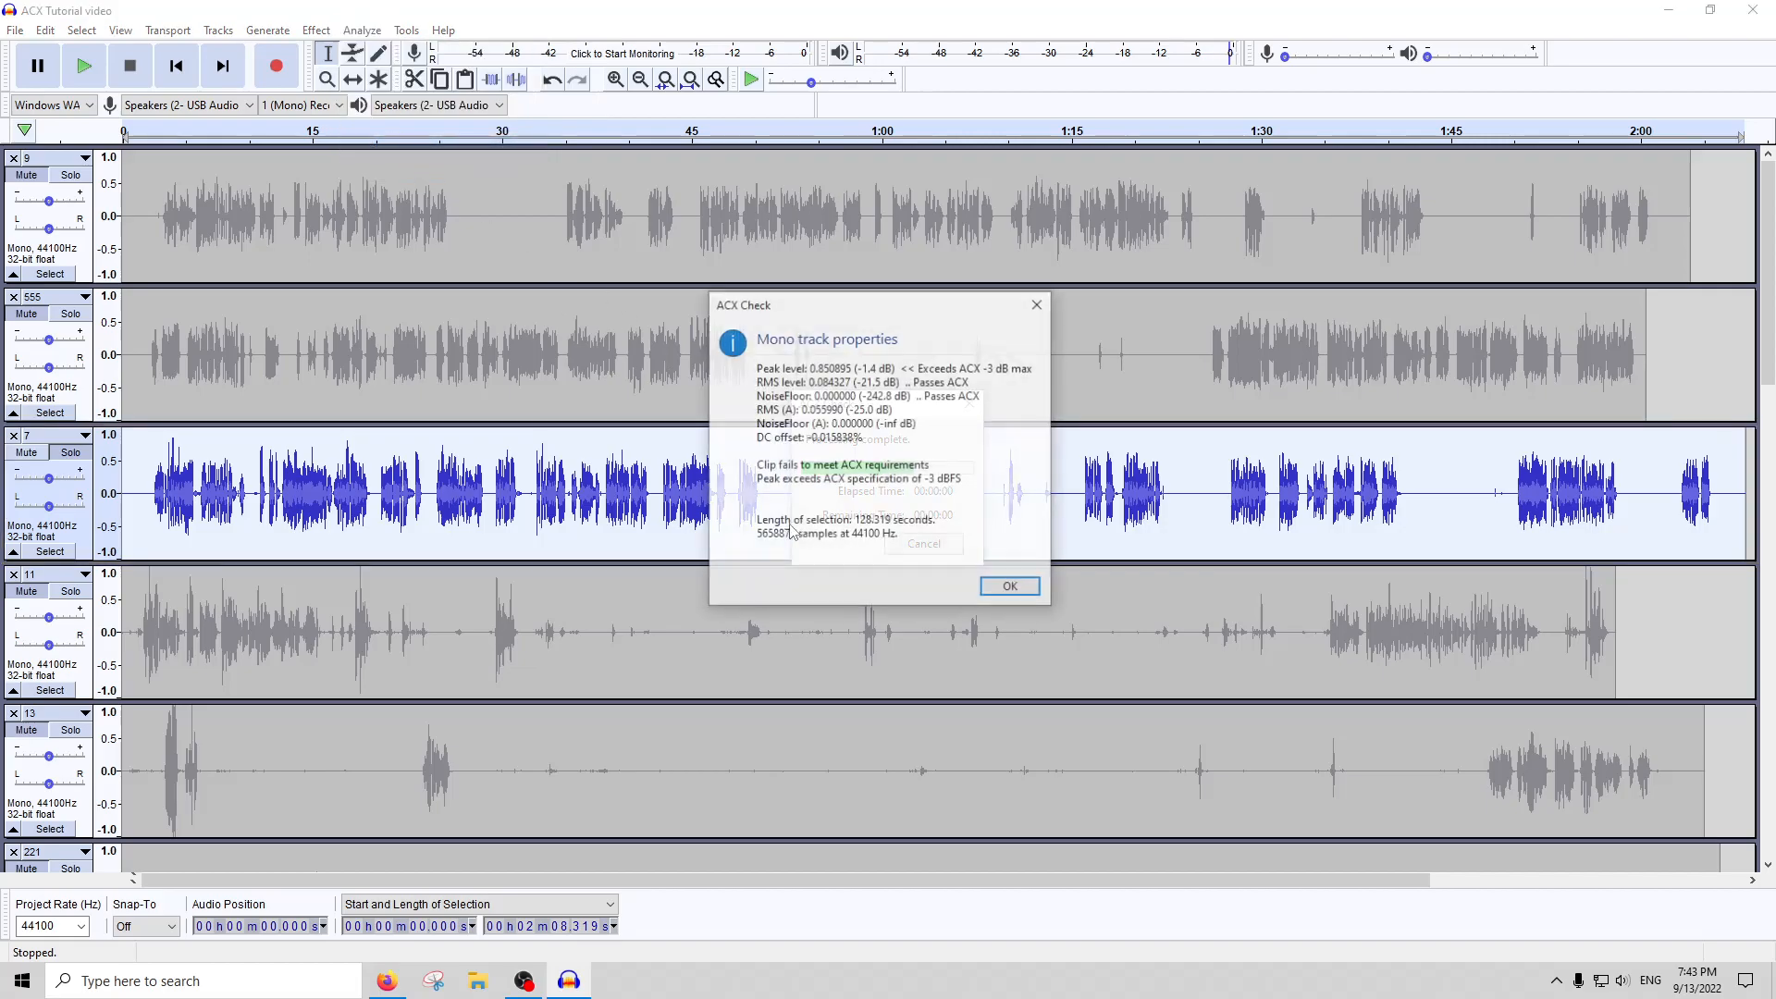
{"action": "left_click", "coordinate": [1038, 304]}
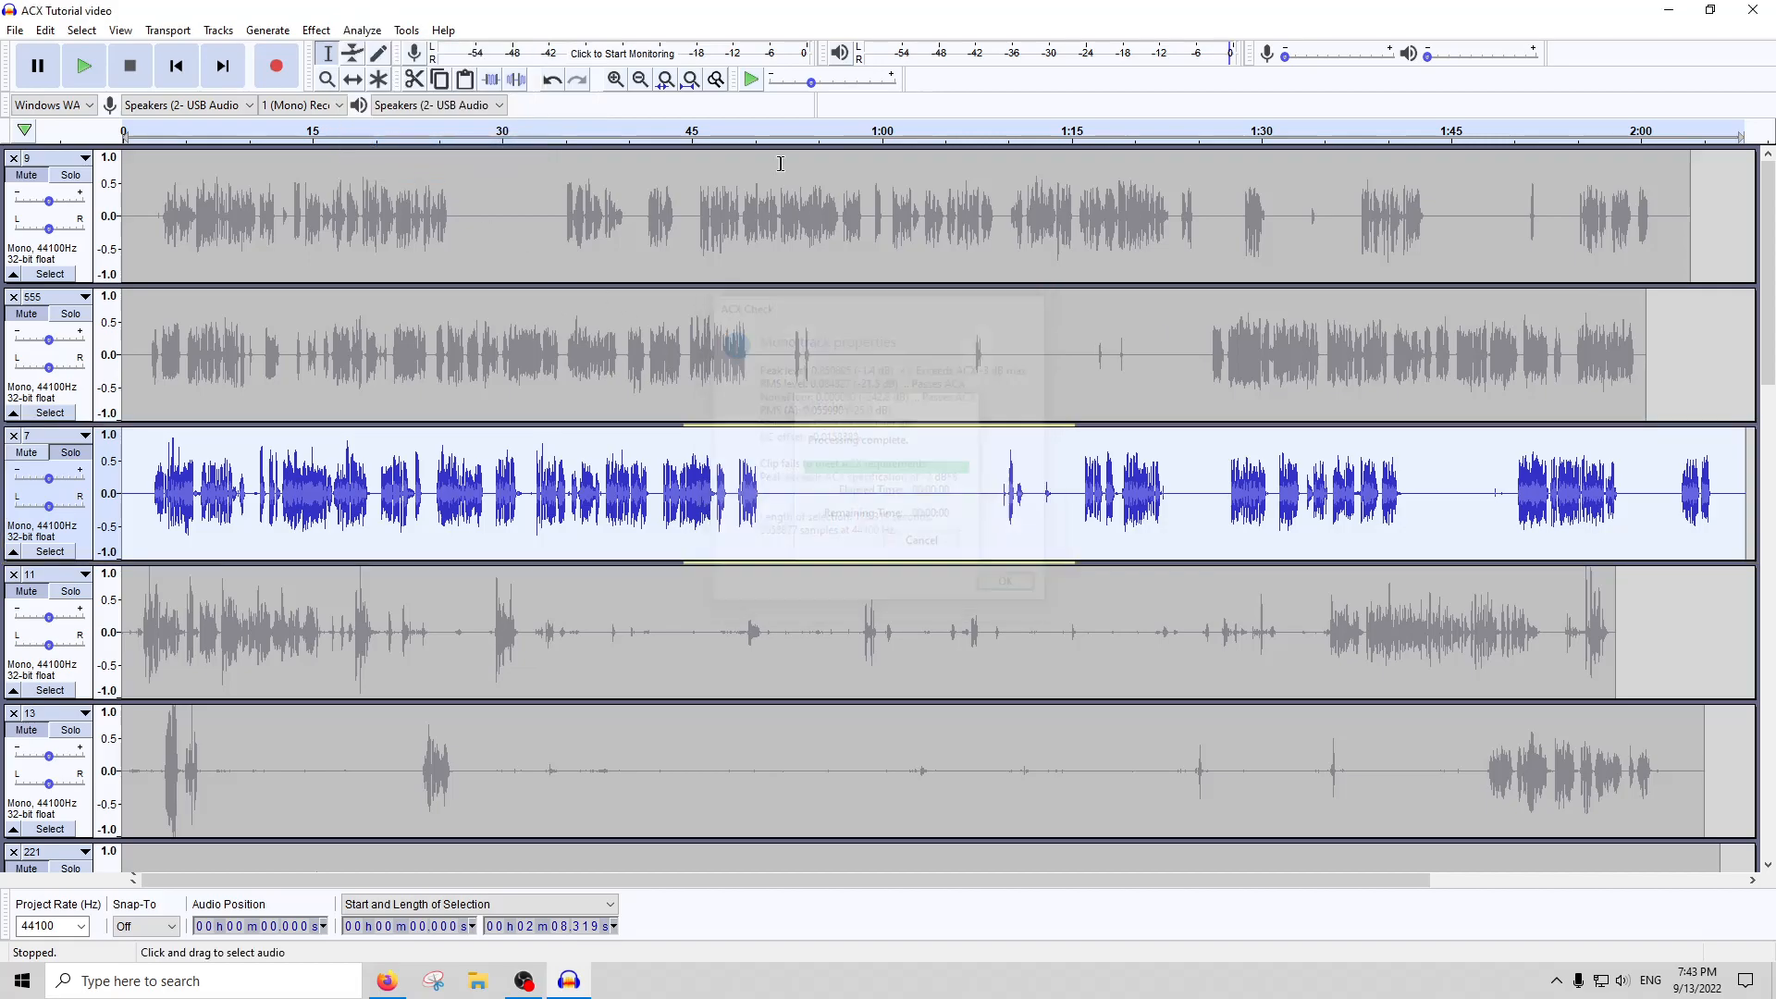
Reduce the whole of track 7 by 1 dB with Amplify, and run ACX Check on the result
{"action": "left_click", "coordinate": [362, 29]}
{"action": "mouse_move", "coordinate": [315, 29]}
{"action": "left_click", "coordinate": [333, 104]}
{"action": "type", "text": "-1"}
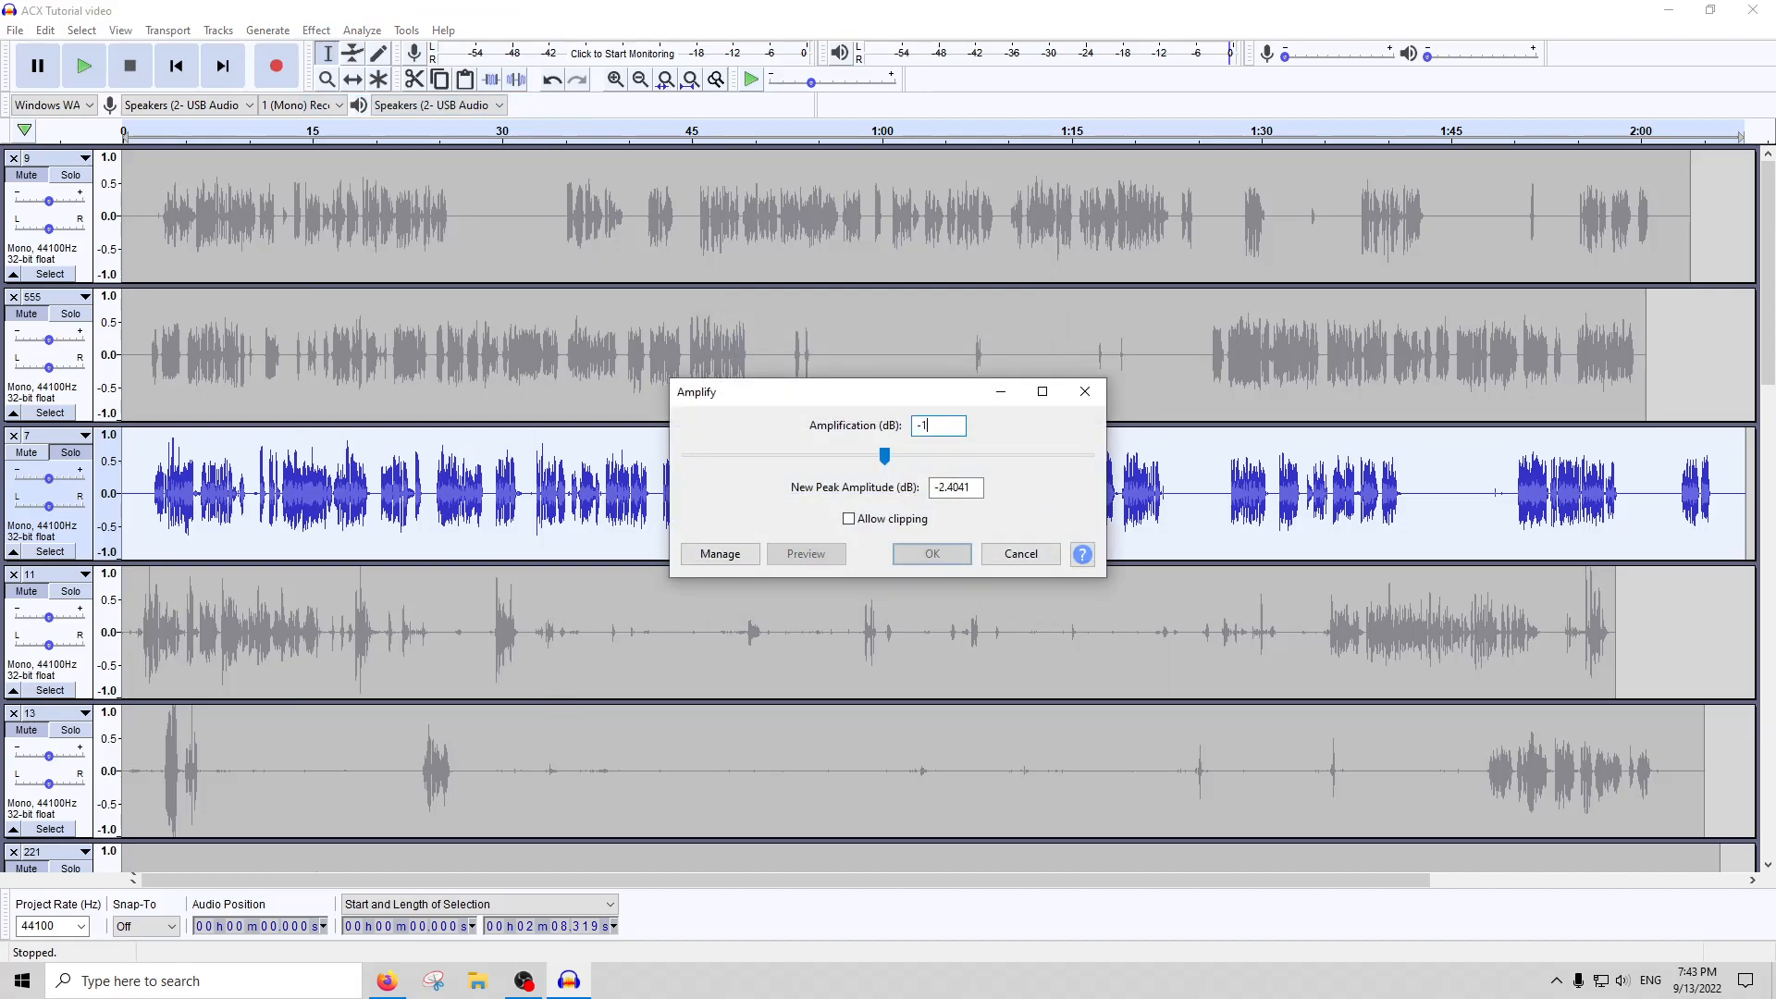
{"action": "key", "text": "Return"}
{"action": "left_click", "coordinate": [374, 33]}
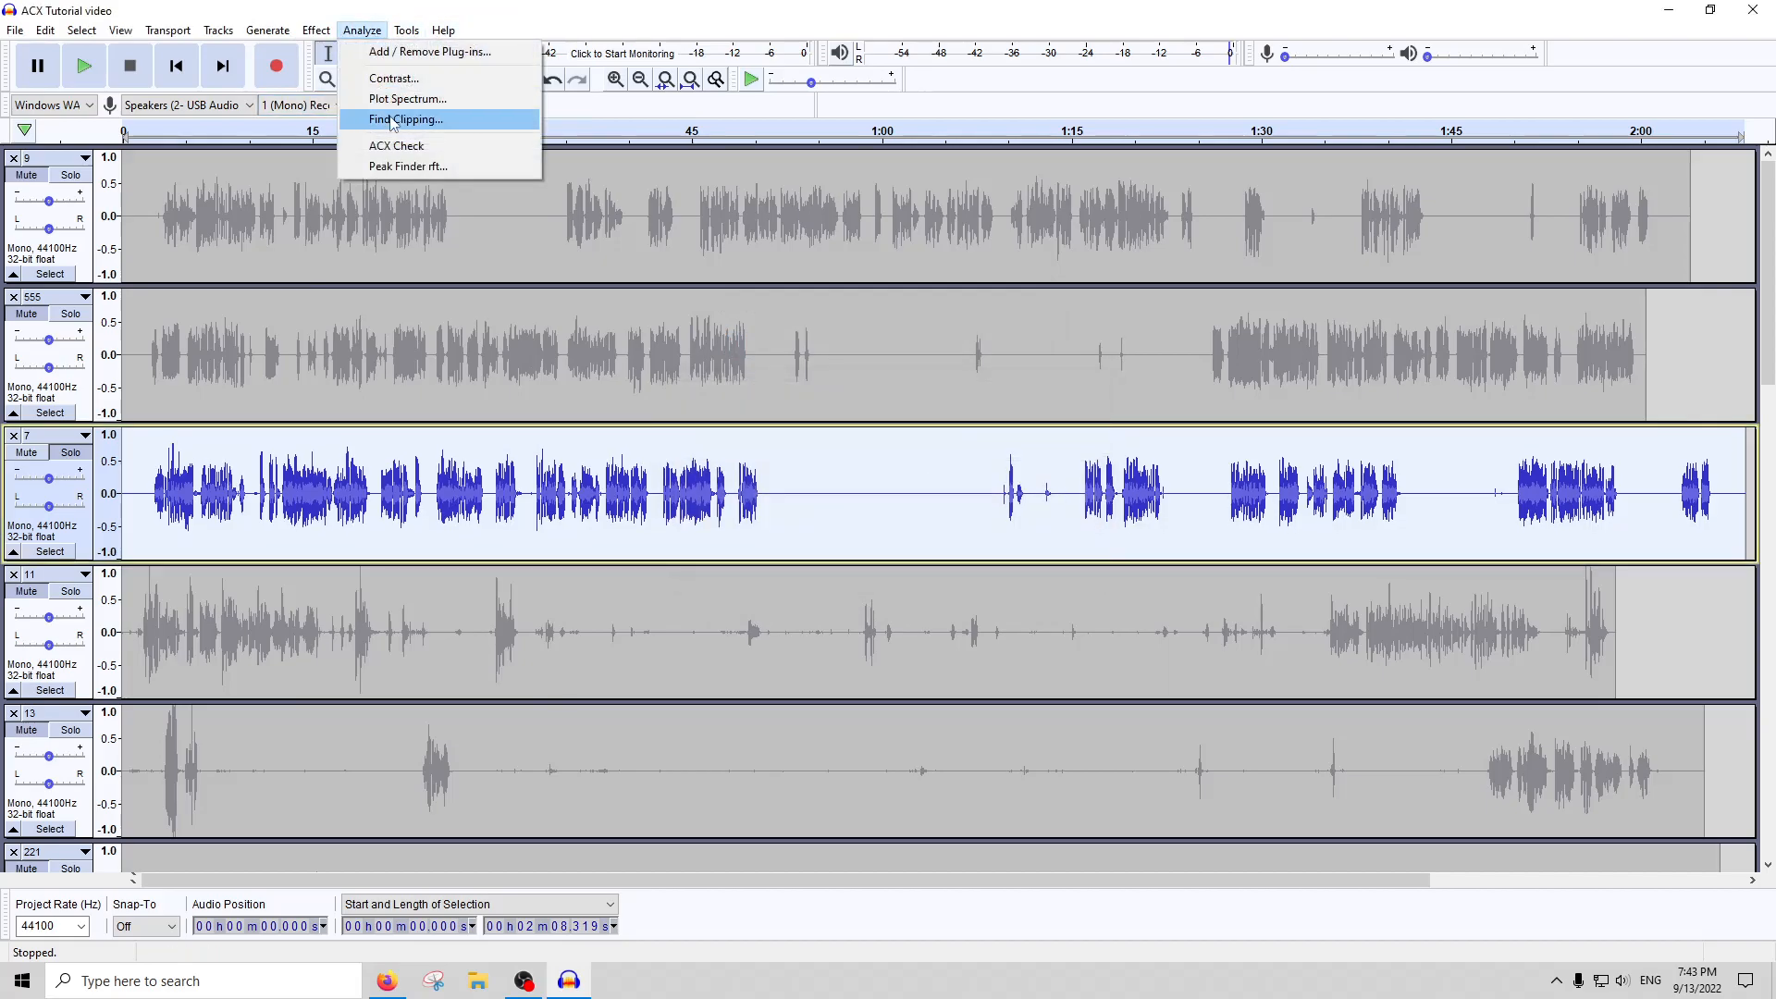
{"action": "left_click", "coordinate": [390, 140]}
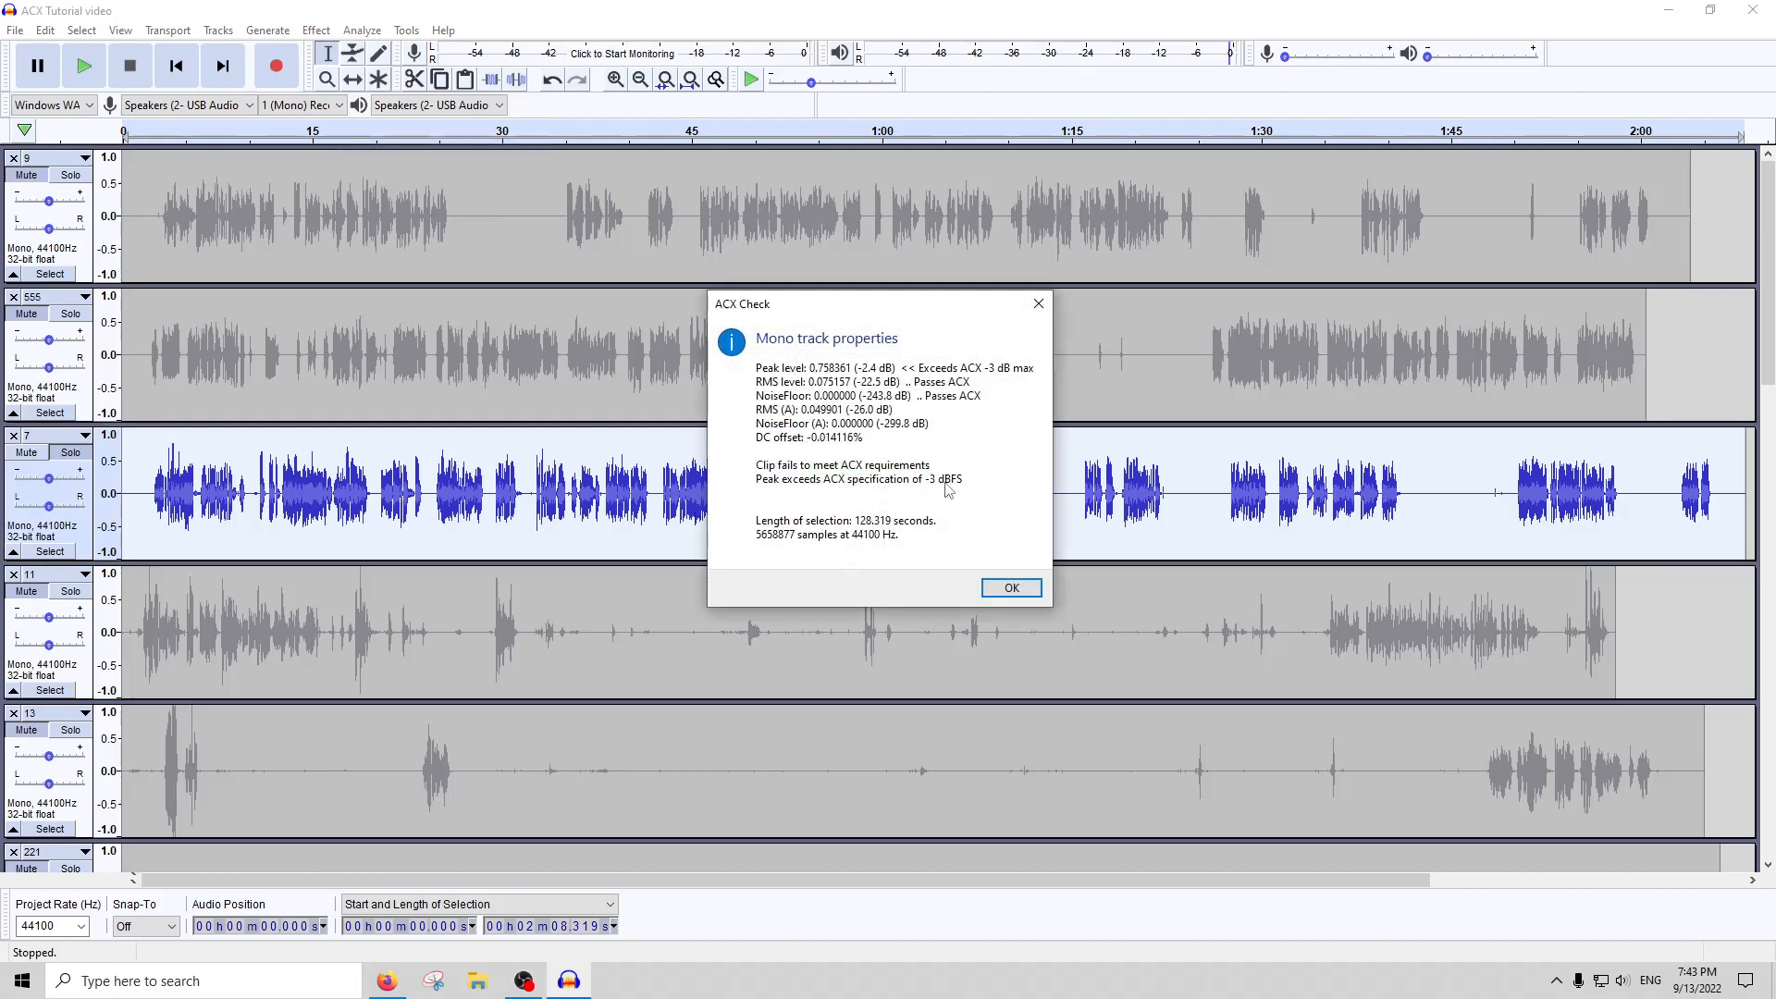
{"action": "left_click", "coordinate": [1010, 587]}
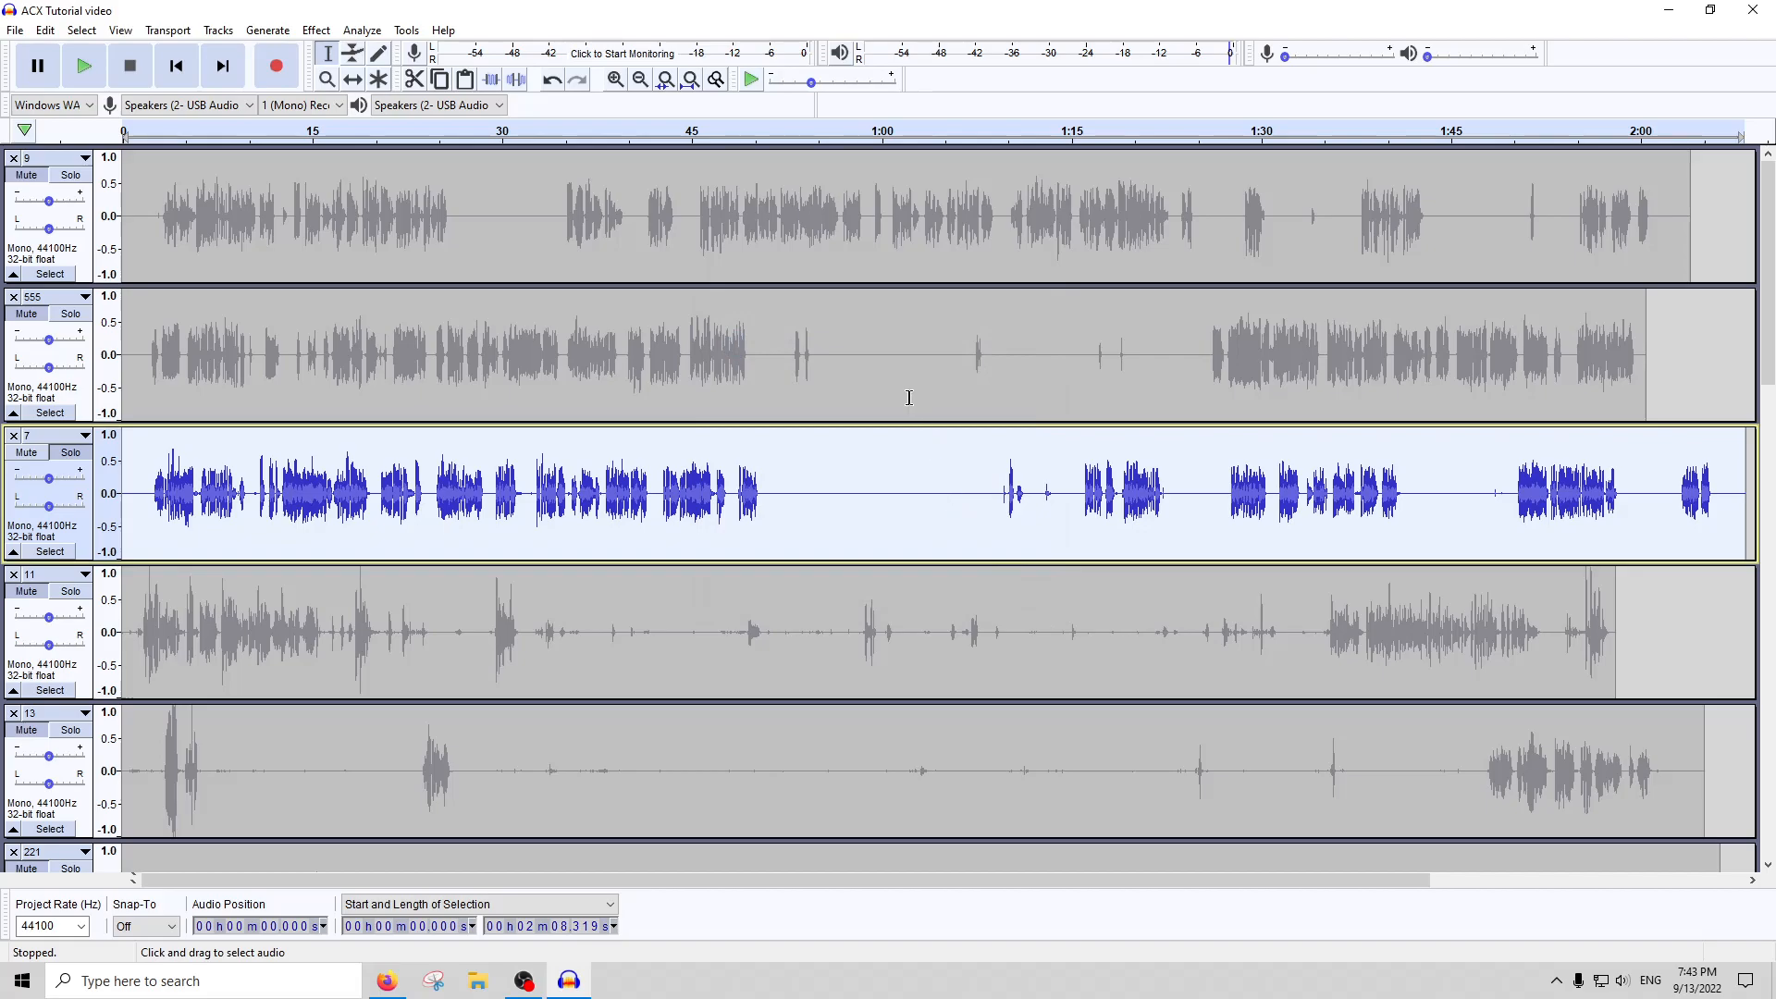
Check the peak, RMS and noise floor levels of the reduced track 7 once more with ACX Check
{"action": "left_click", "coordinate": [361, 31]}
{"action": "left_click", "coordinate": [396, 146]}
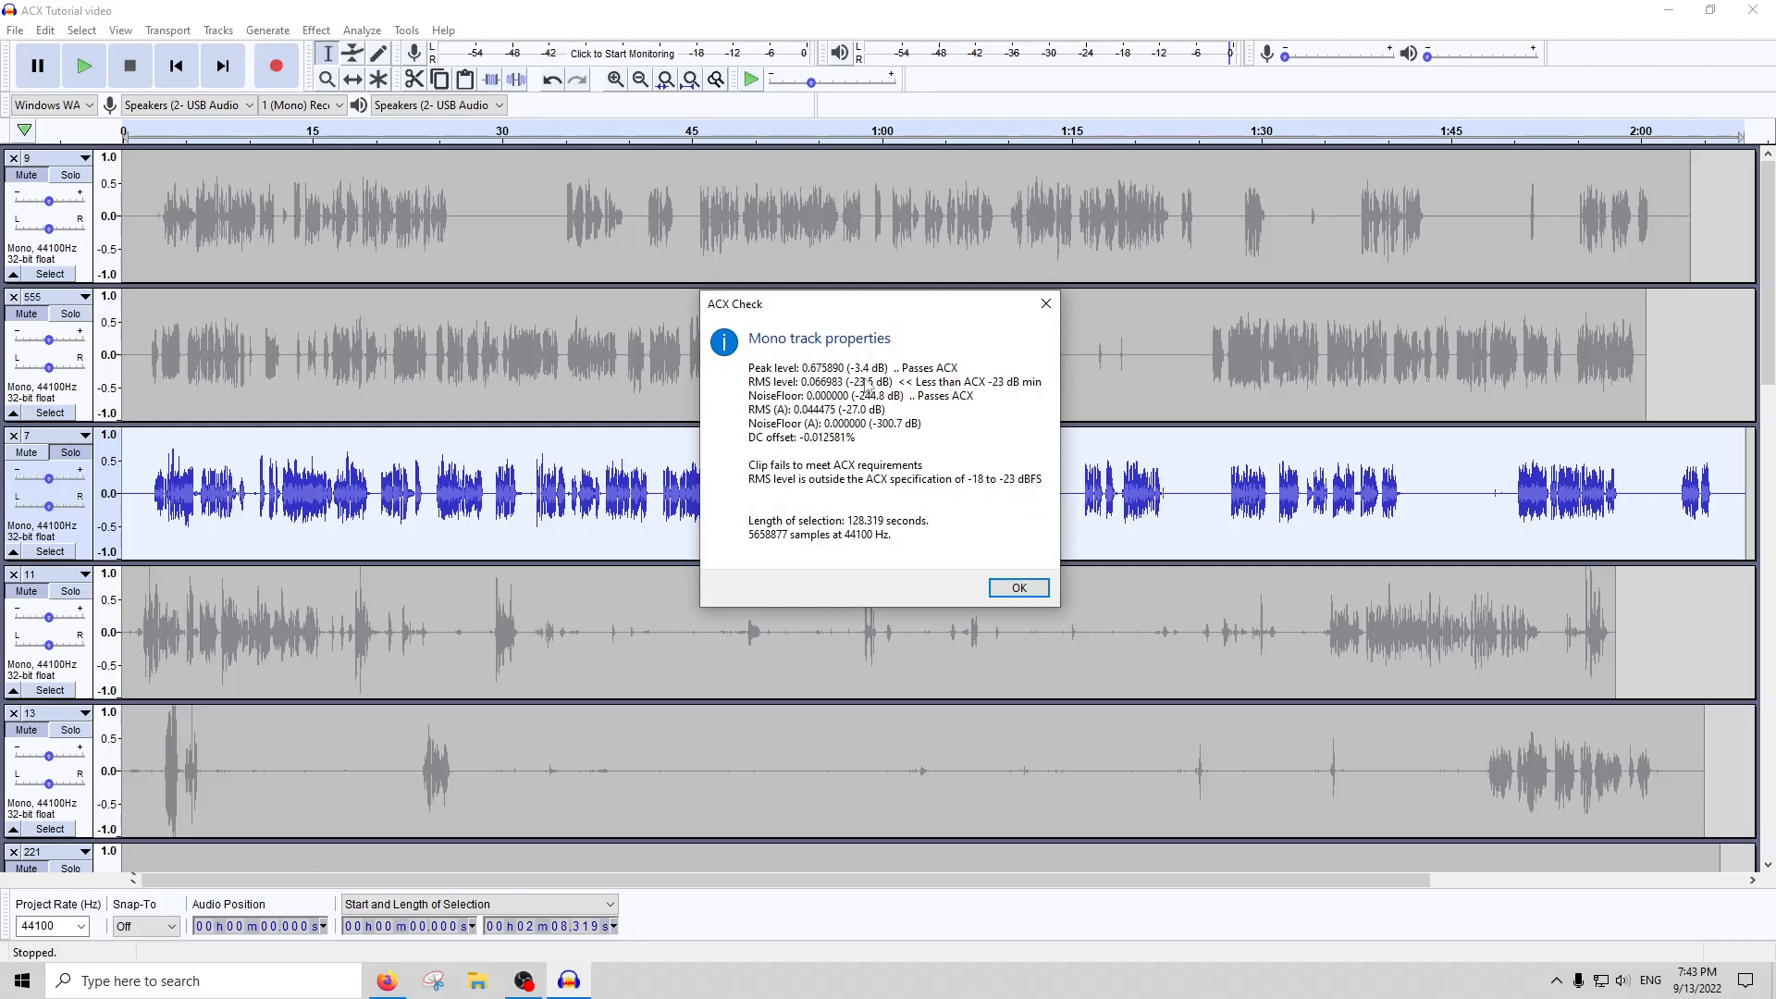
{"action": "left_click", "coordinate": [1045, 303]}
Apply RMS Normalize with its existing settings to the whole of track 7, and run ACX Check on the result
{"action": "left_click", "coordinate": [315, 31]}
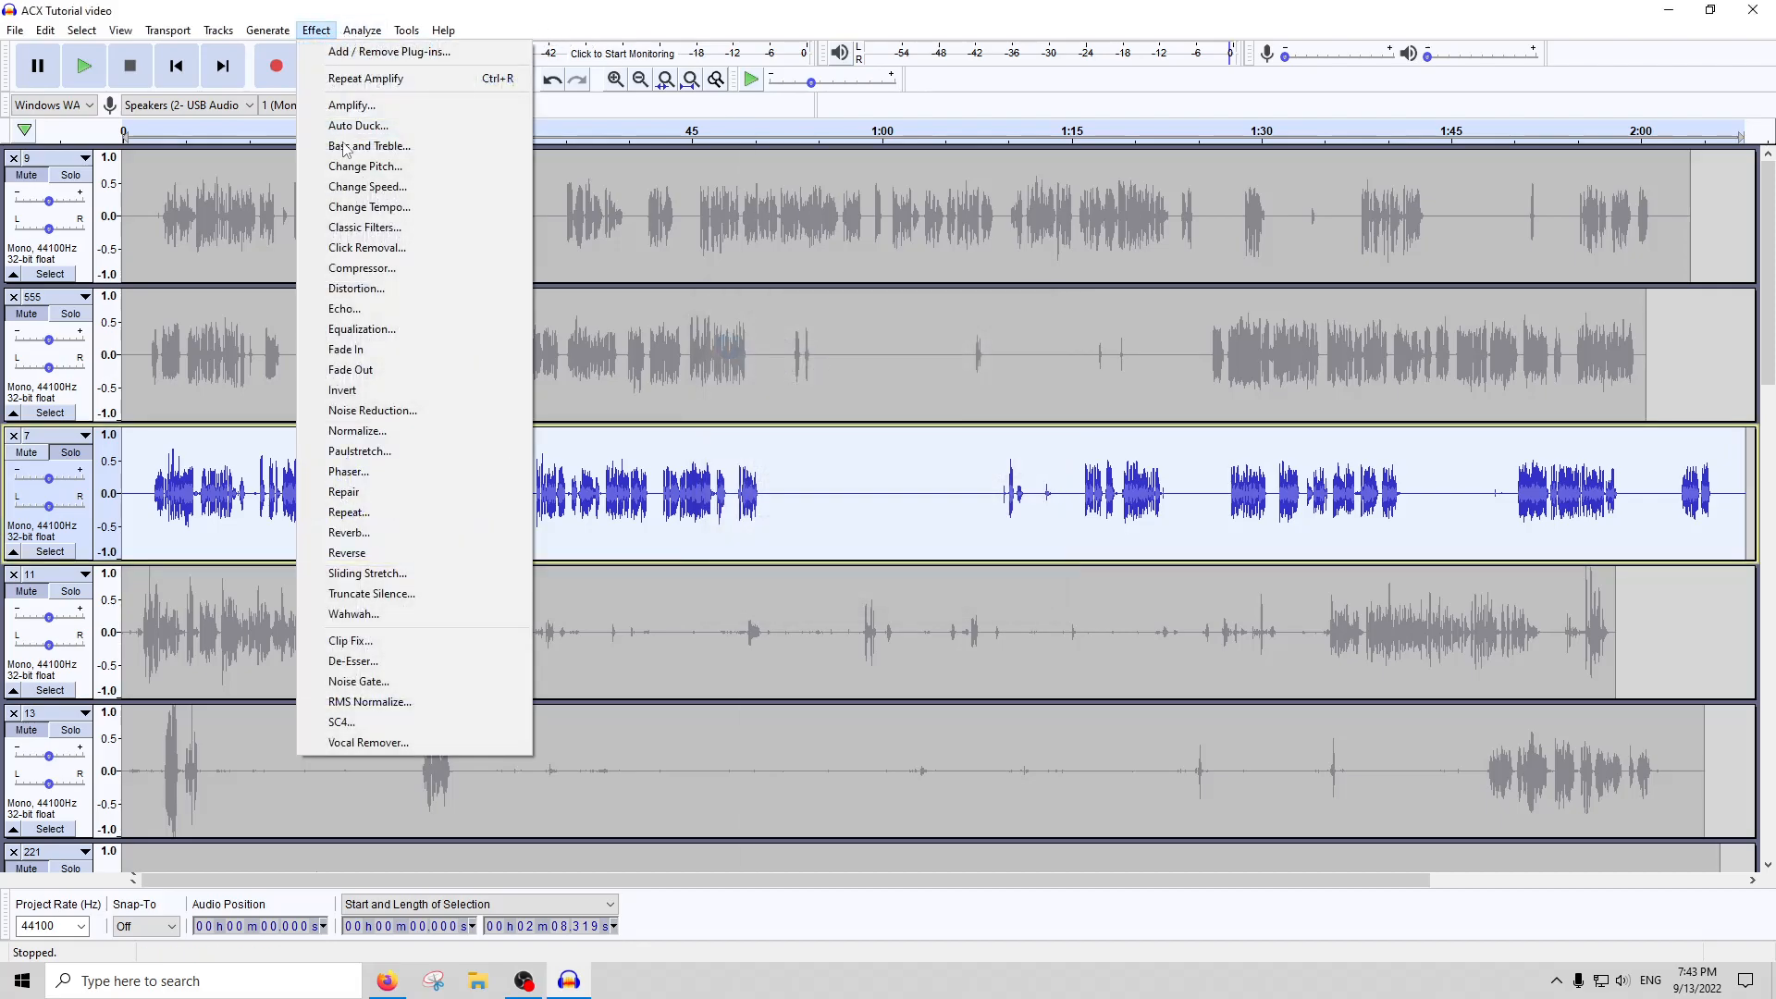
{"action": "left_click", "coordinate": [368, 702]}
{"action": "left_click", "coordinate": [969, 539]}
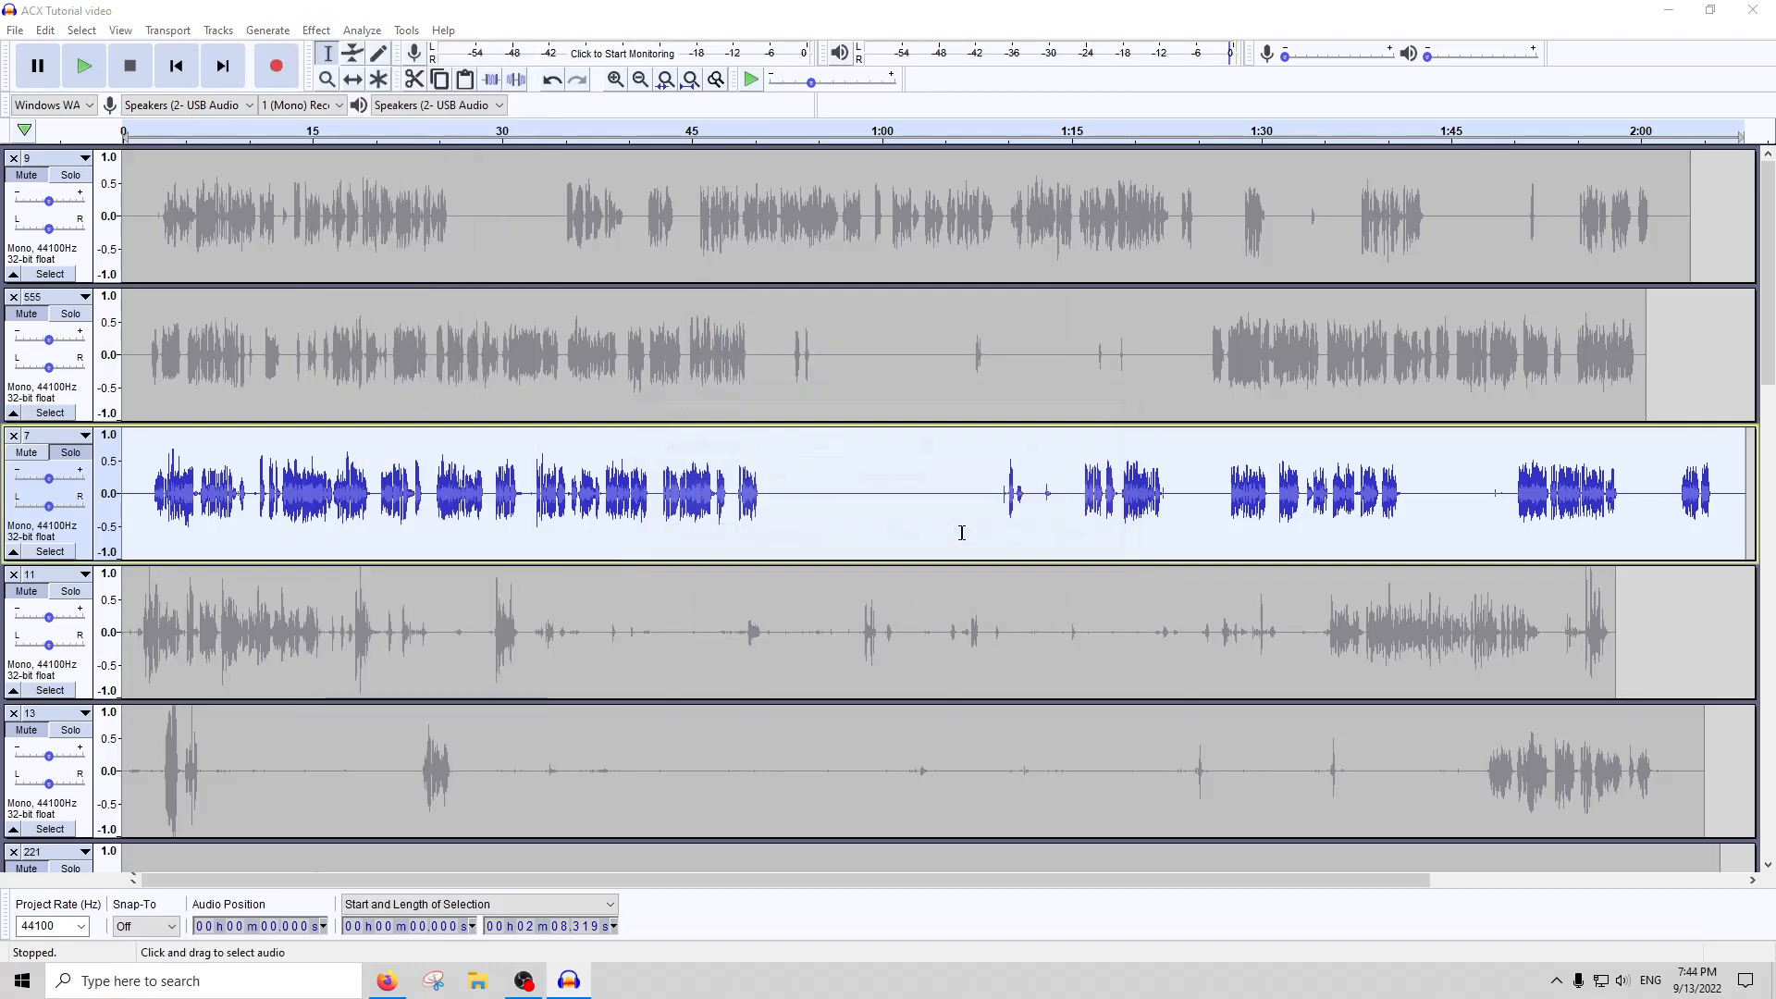
{"action": "left_click", "coordinate": [352, 35]}
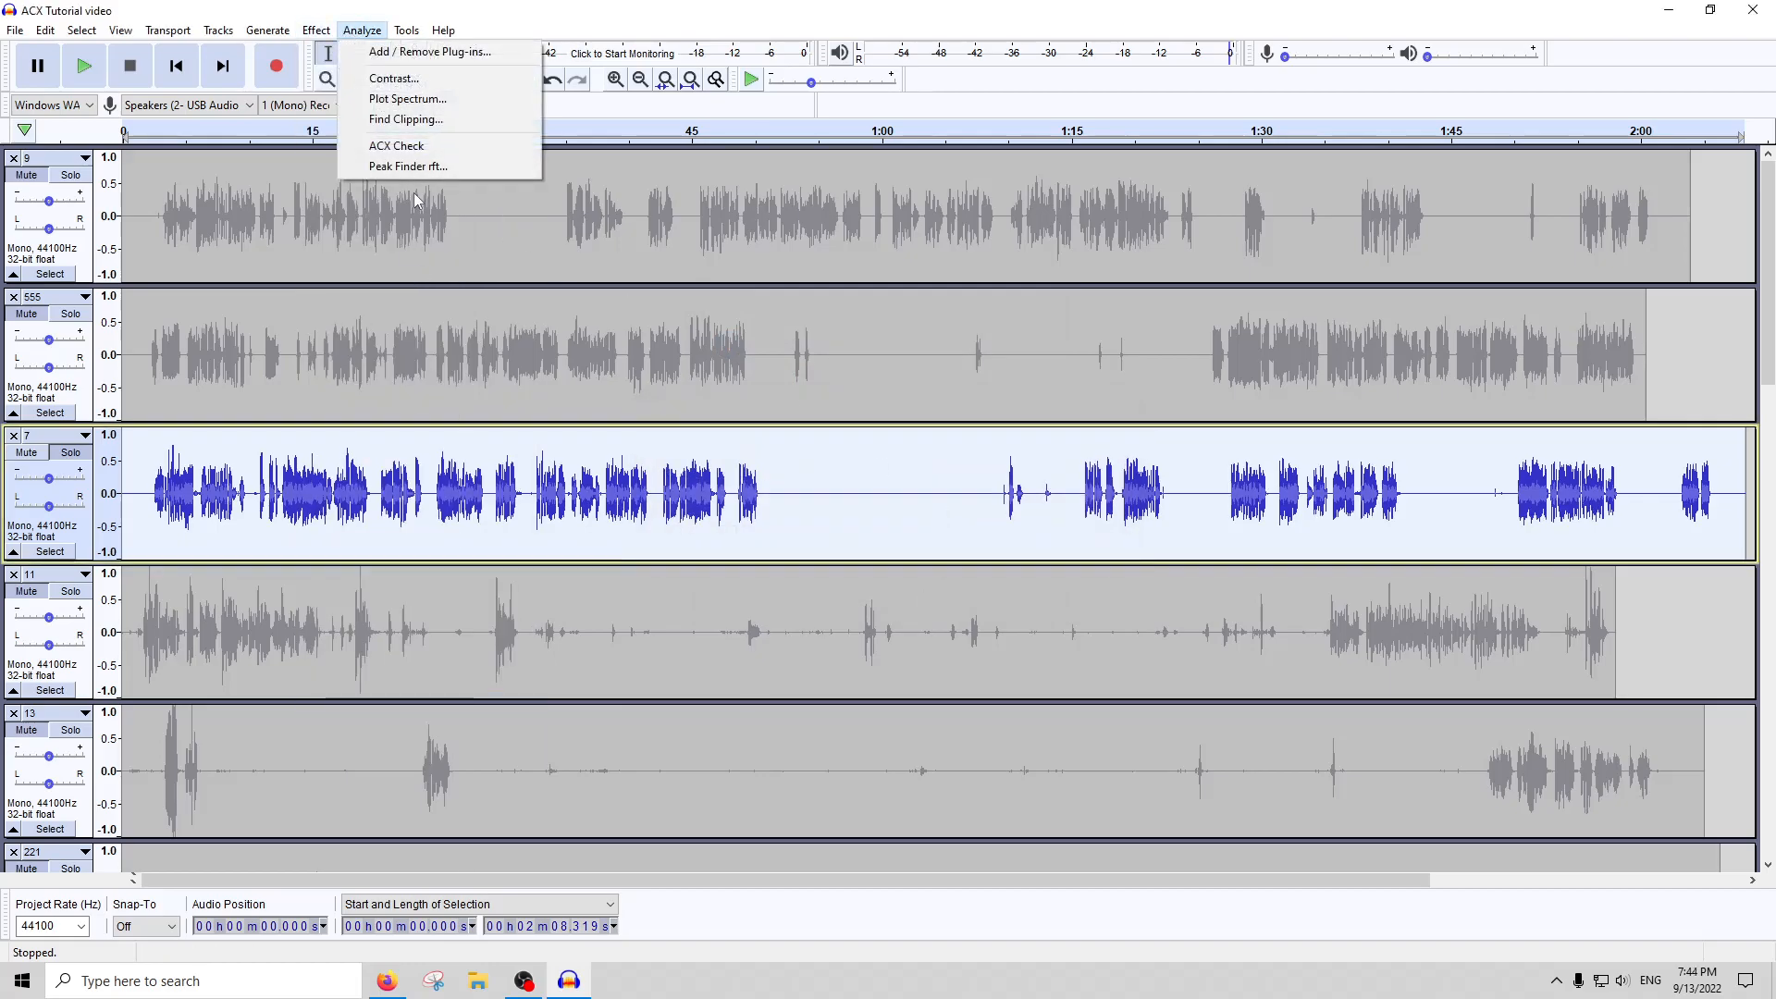
{"action": "left_click", "coordinate": [398, 146]}
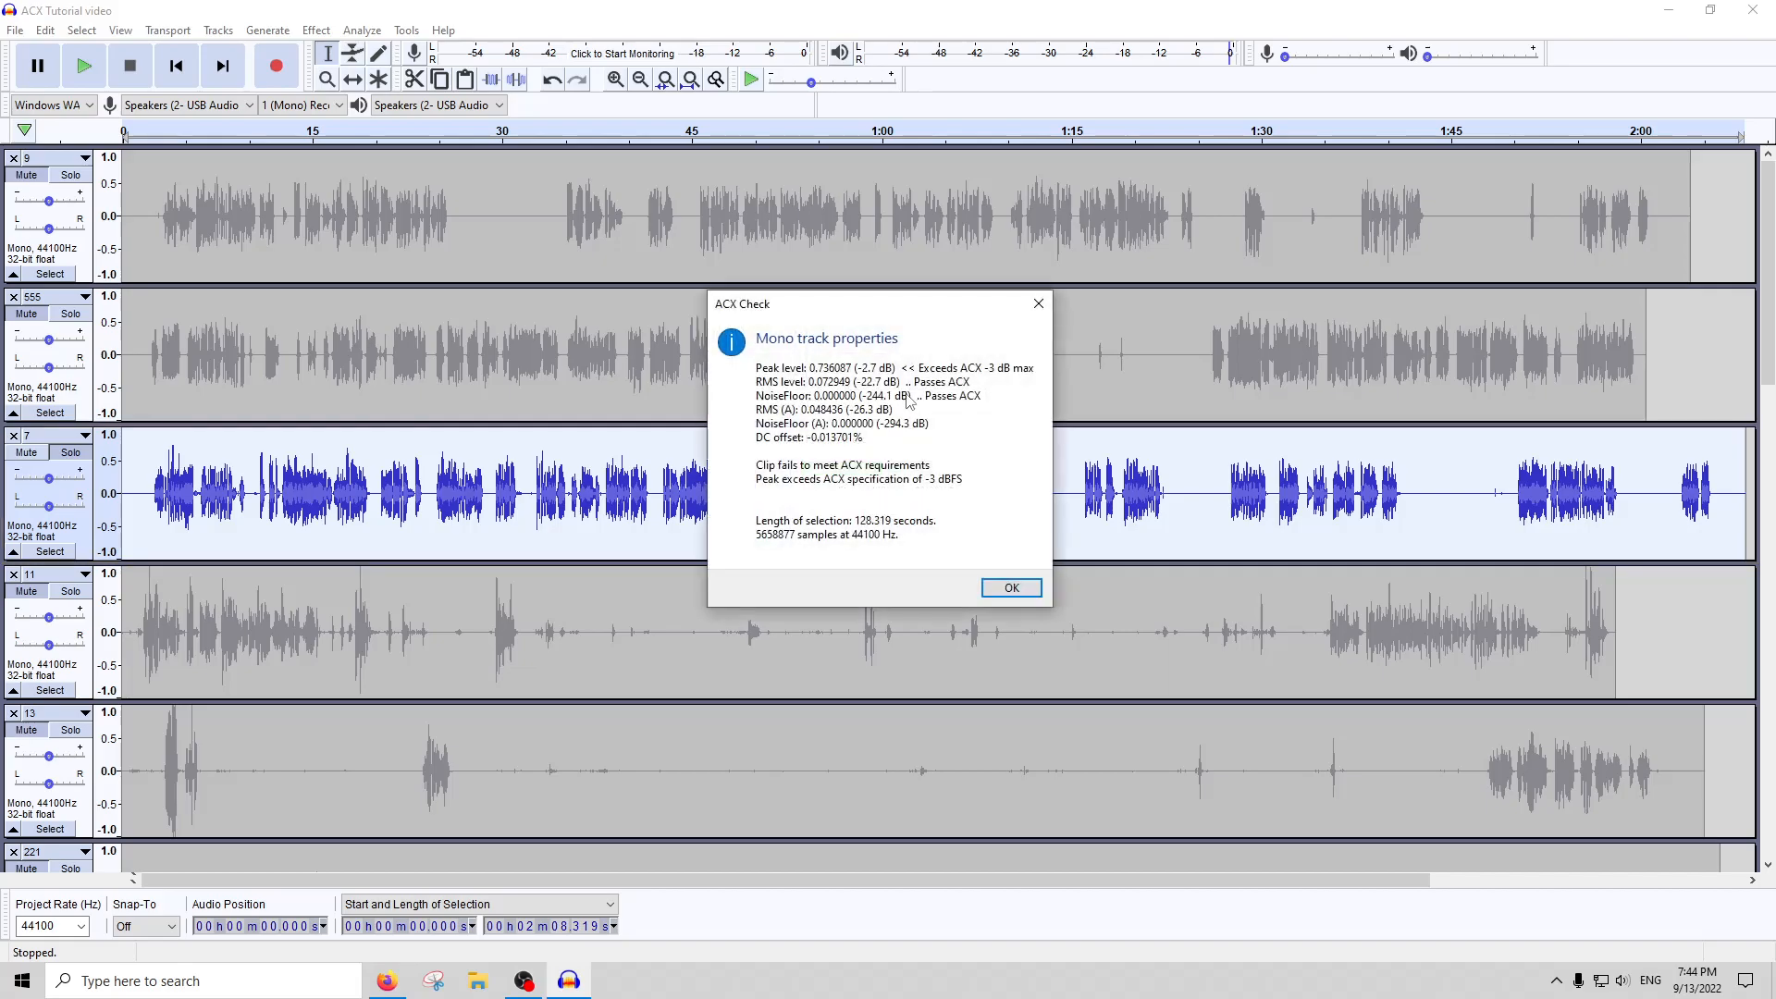
{"action": "left_click", "coordinate": [1038, 305]}
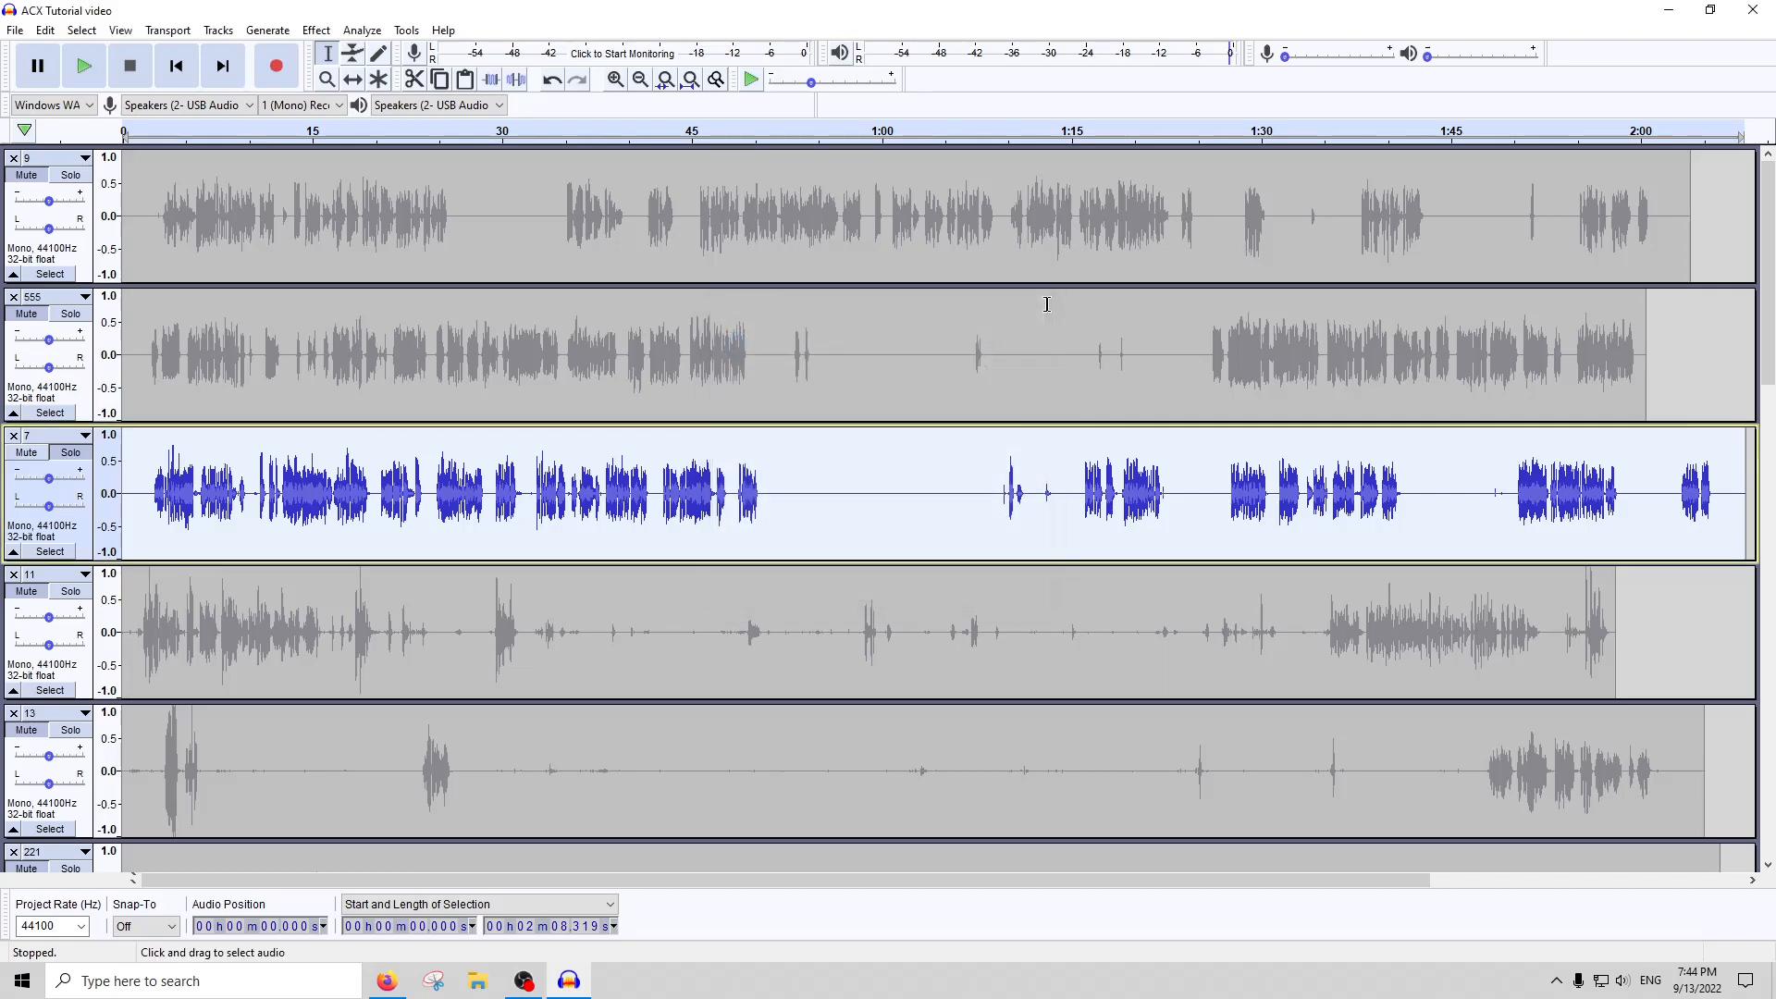
Try RMS Normalize with a different target RMS level on the whole of track 7
{"action": "left_click", "coordinate": [315, 30]}
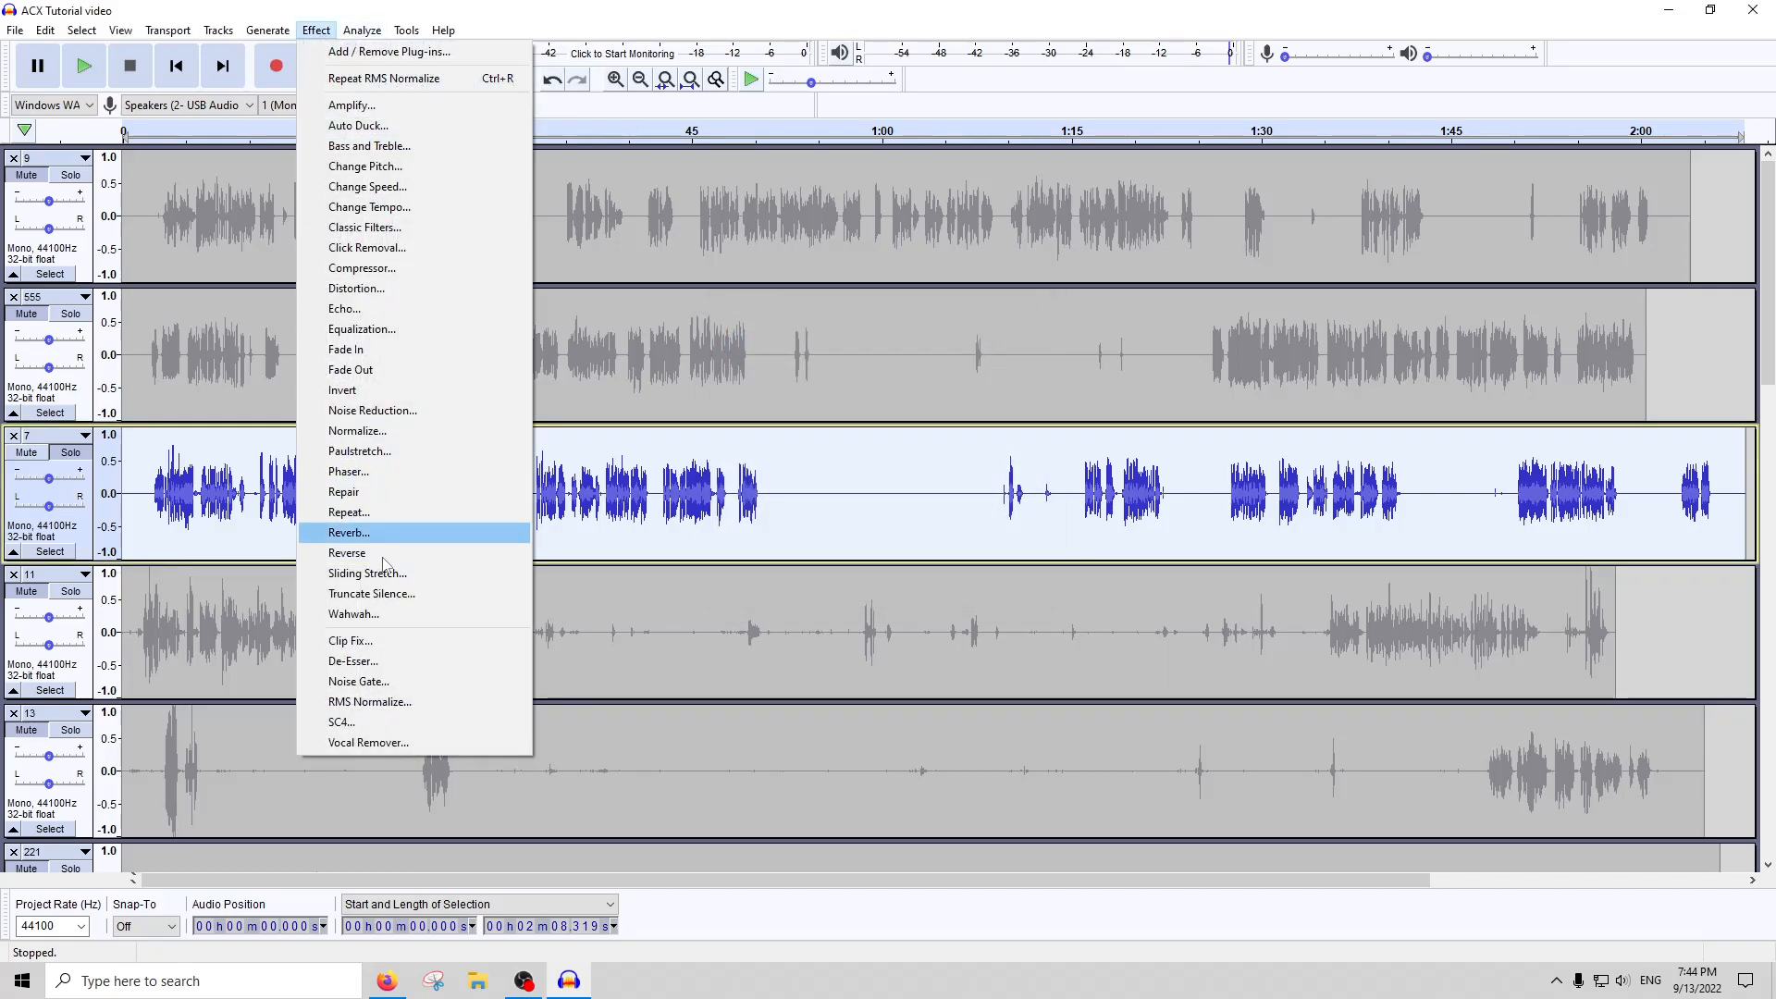
{"action": "left_click", "coordinate": [356, 703]}
{"action": "type", "text": "-20"}
{"action": "key", "text": "Return"}
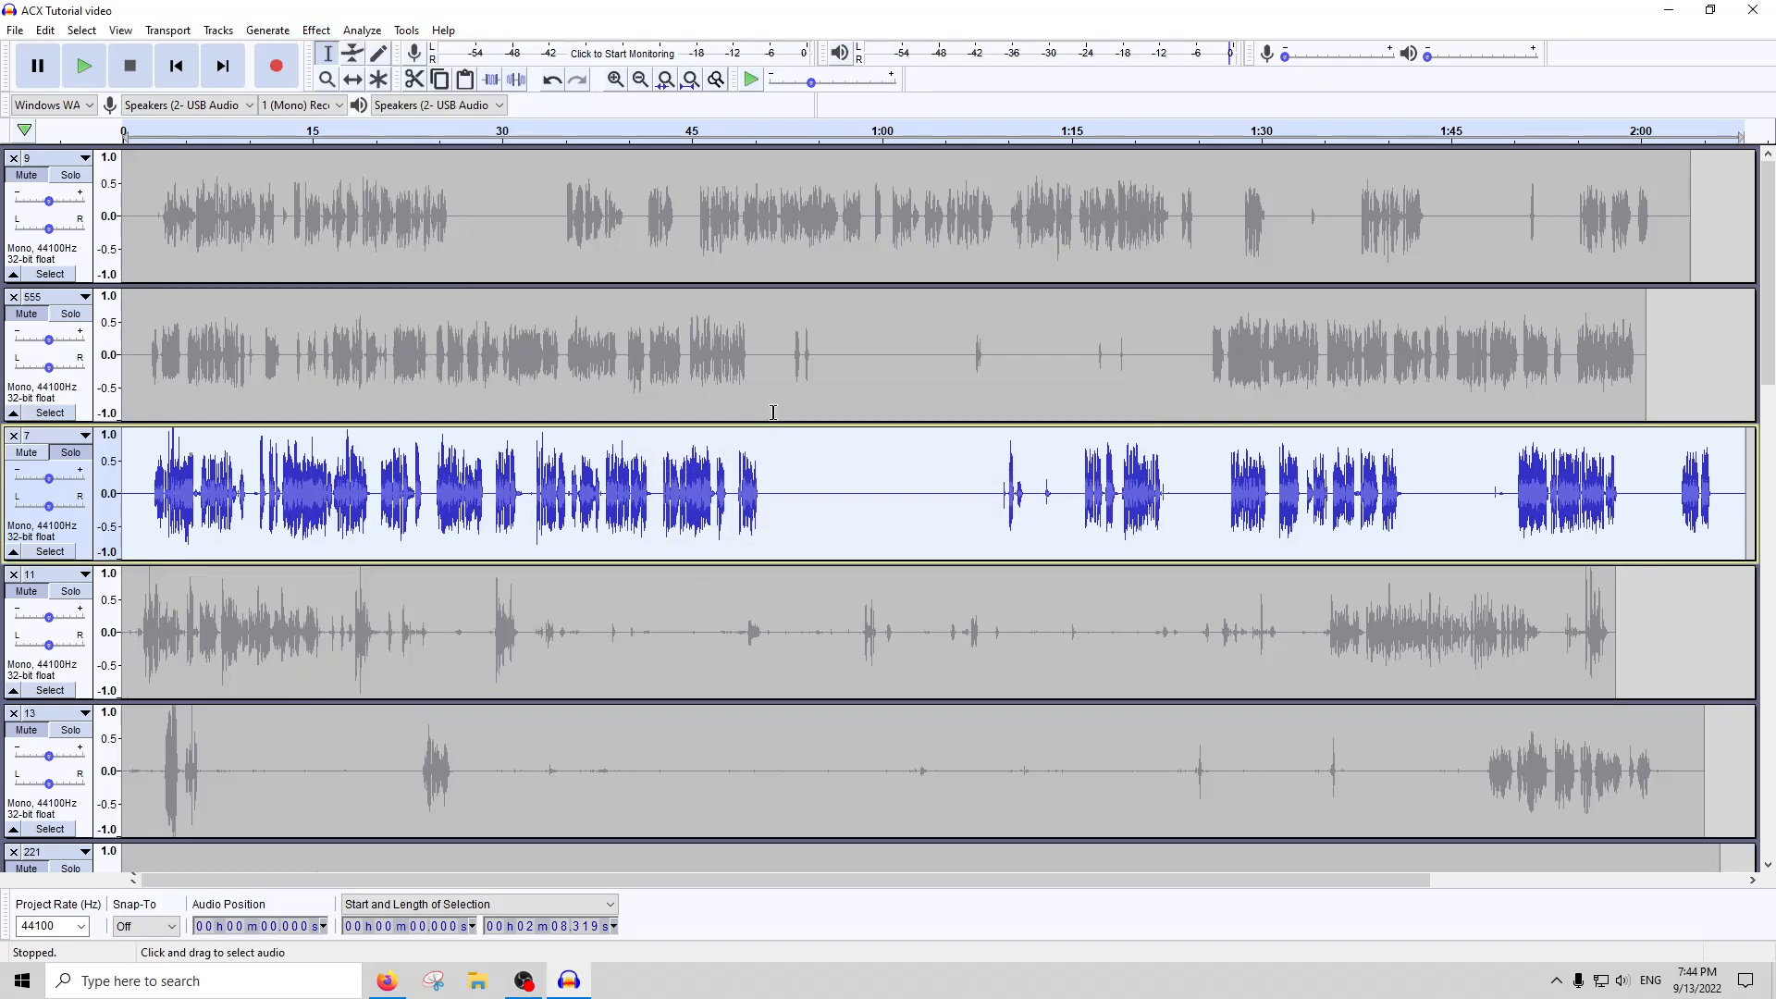
Apply RMS Normalize with a lower target RMS level to track 7, and check its ACX levels
{"action": "left_click", "coordinate": [315, 30]}
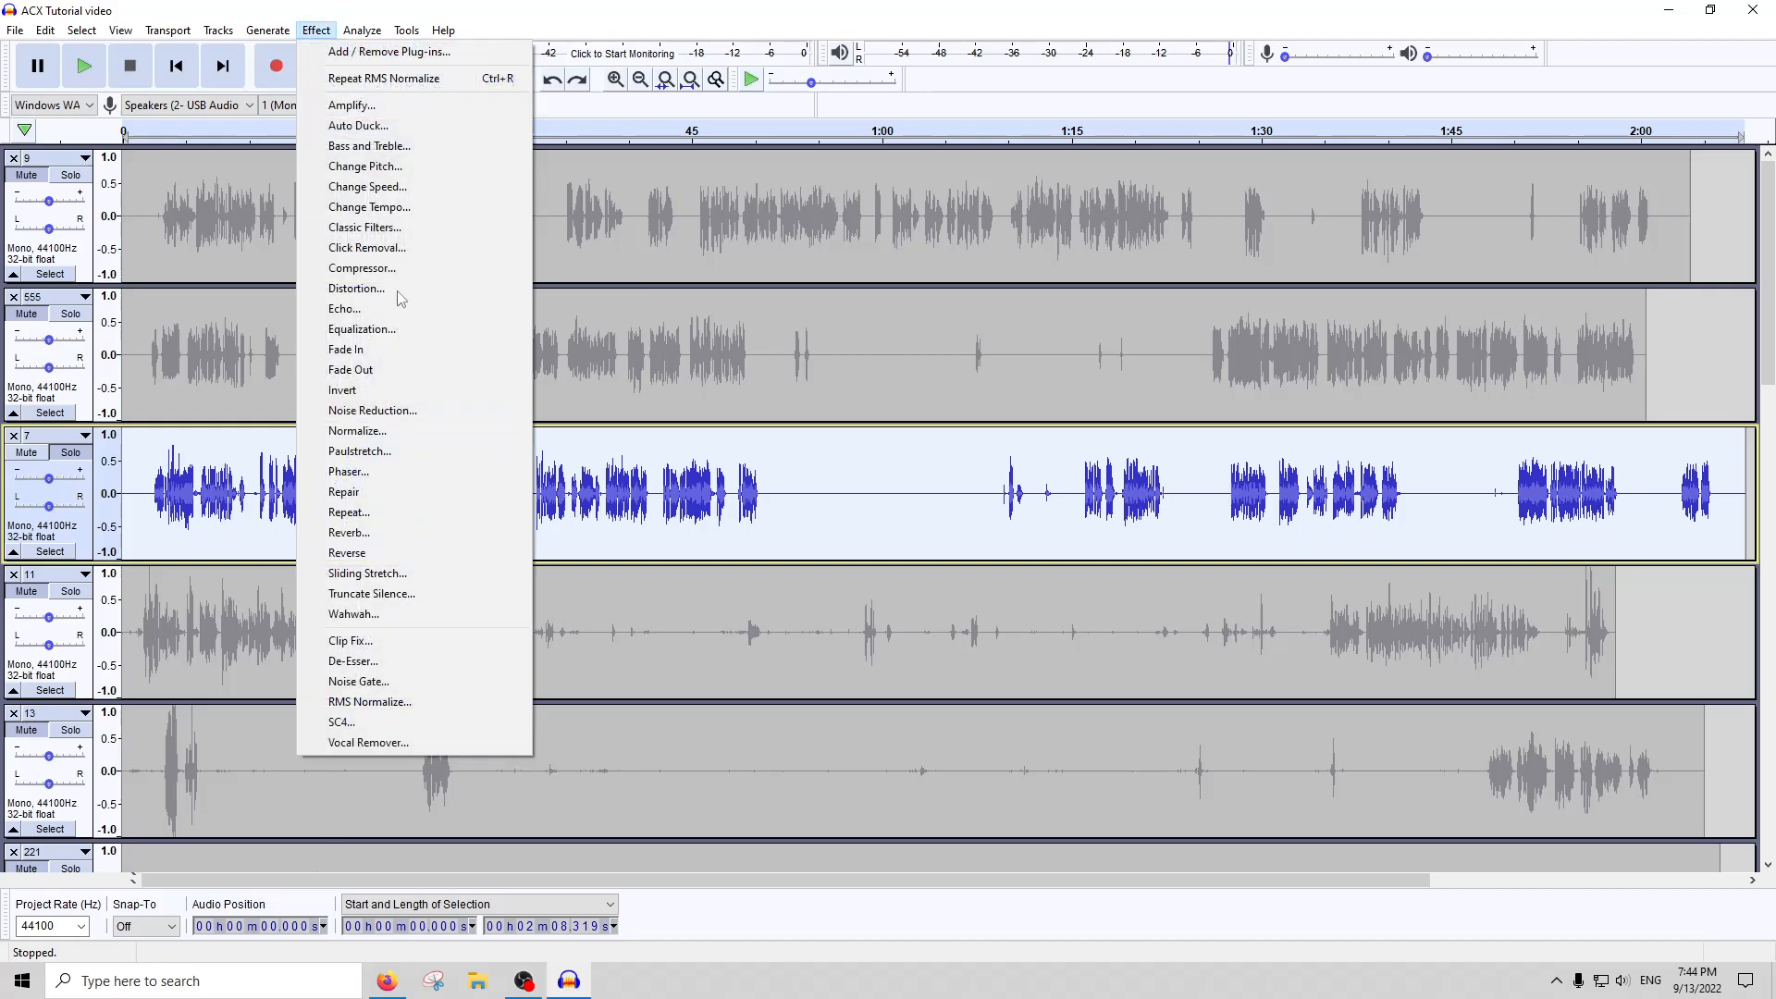
{"action": "left_click", "coordinate": [368, 701]}
{"action": "type", "text": "-"}
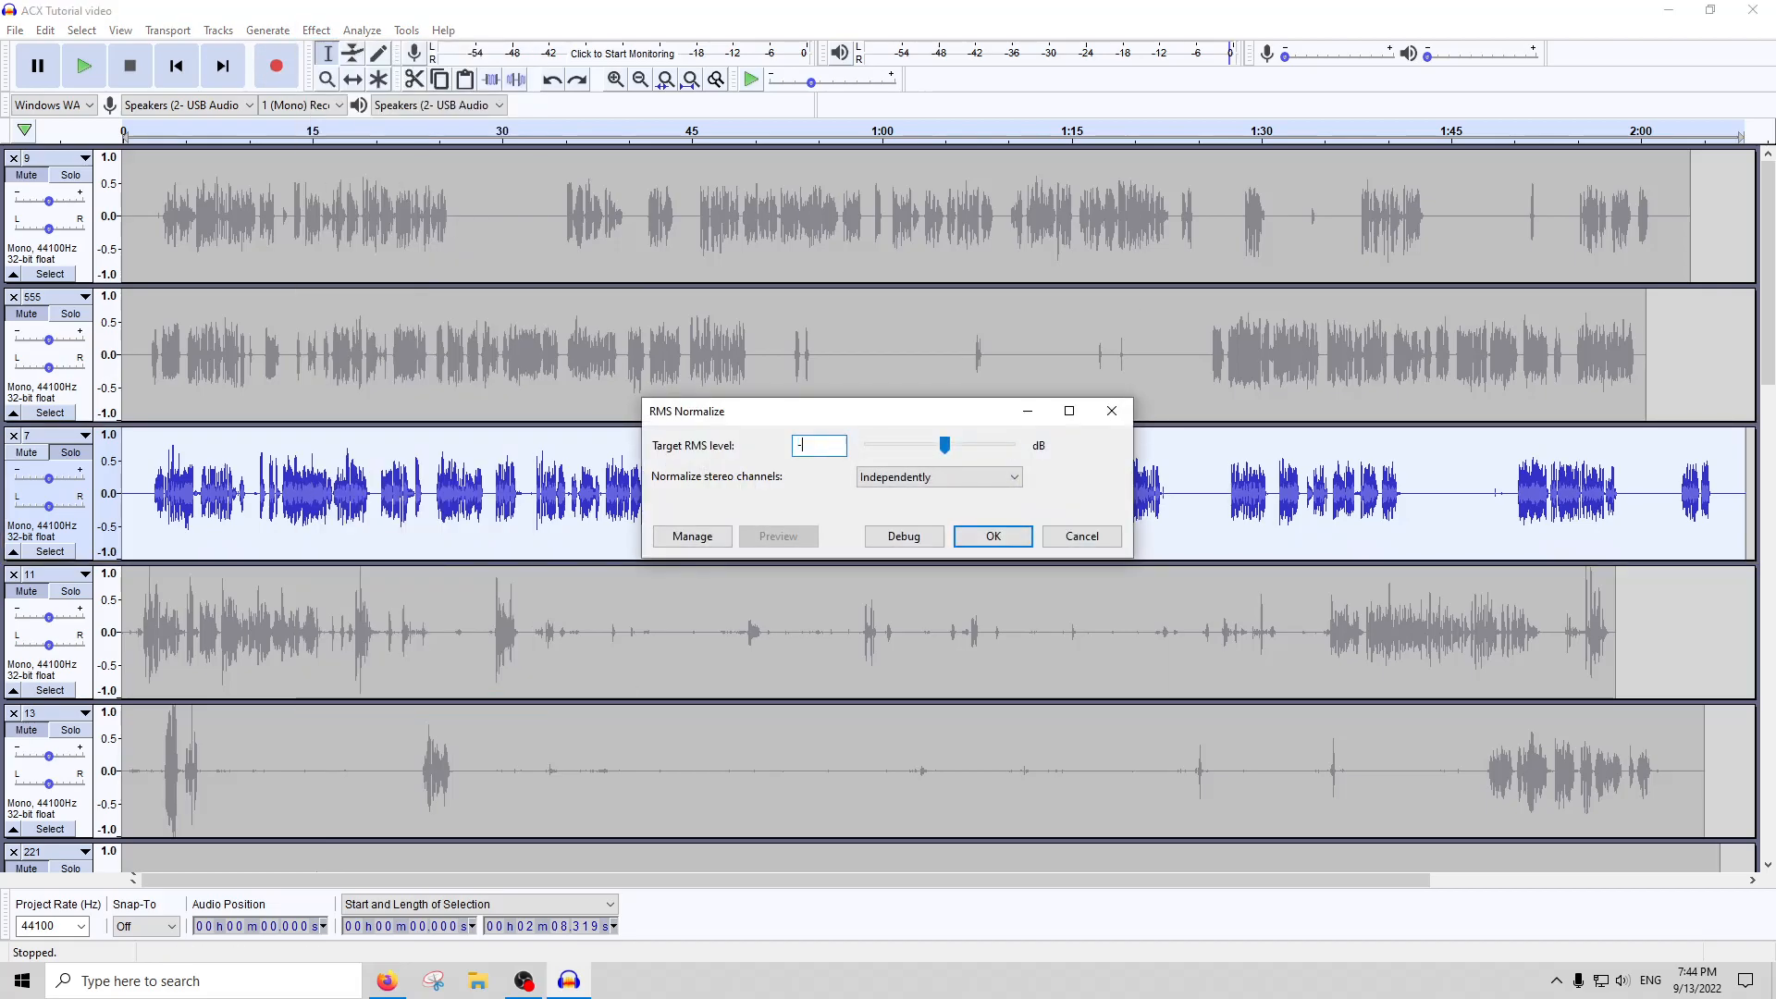
{"action": "type", "text": "20"}
{"action": "key", "text": "Return"}
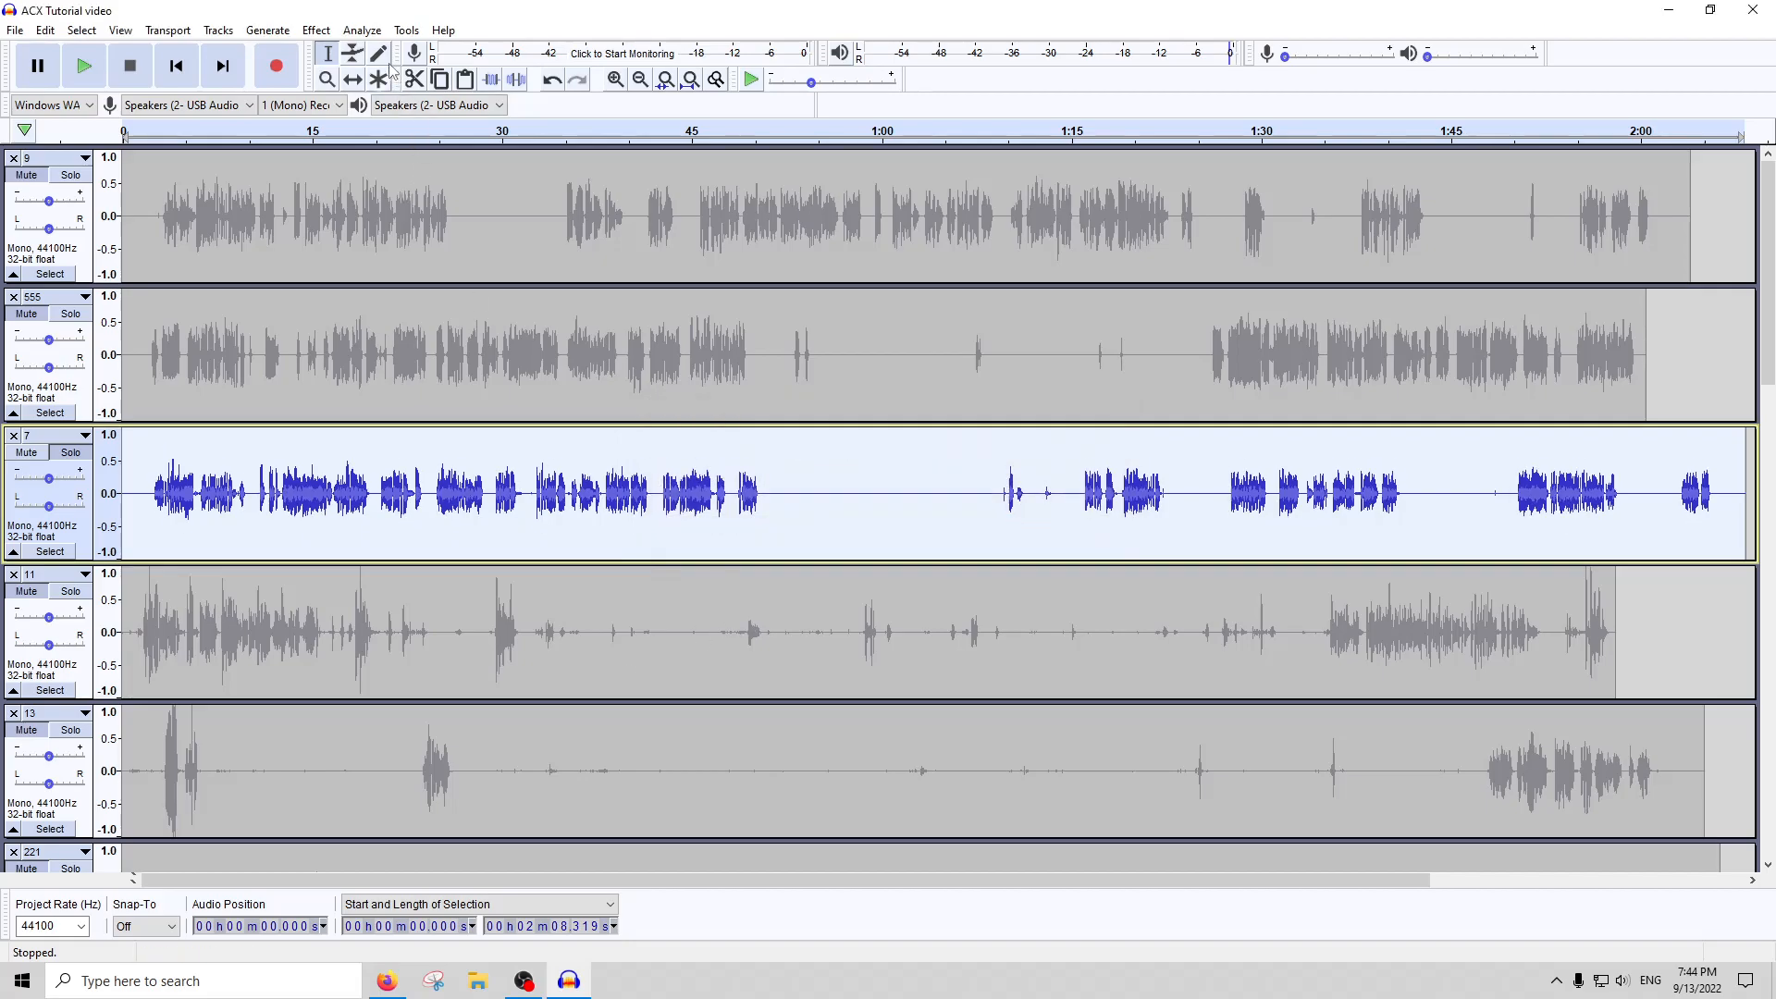
{"action": "left_click", "coordinate": [362, 30]}
{"action": "left_click", "coordinate": [442, 147]}
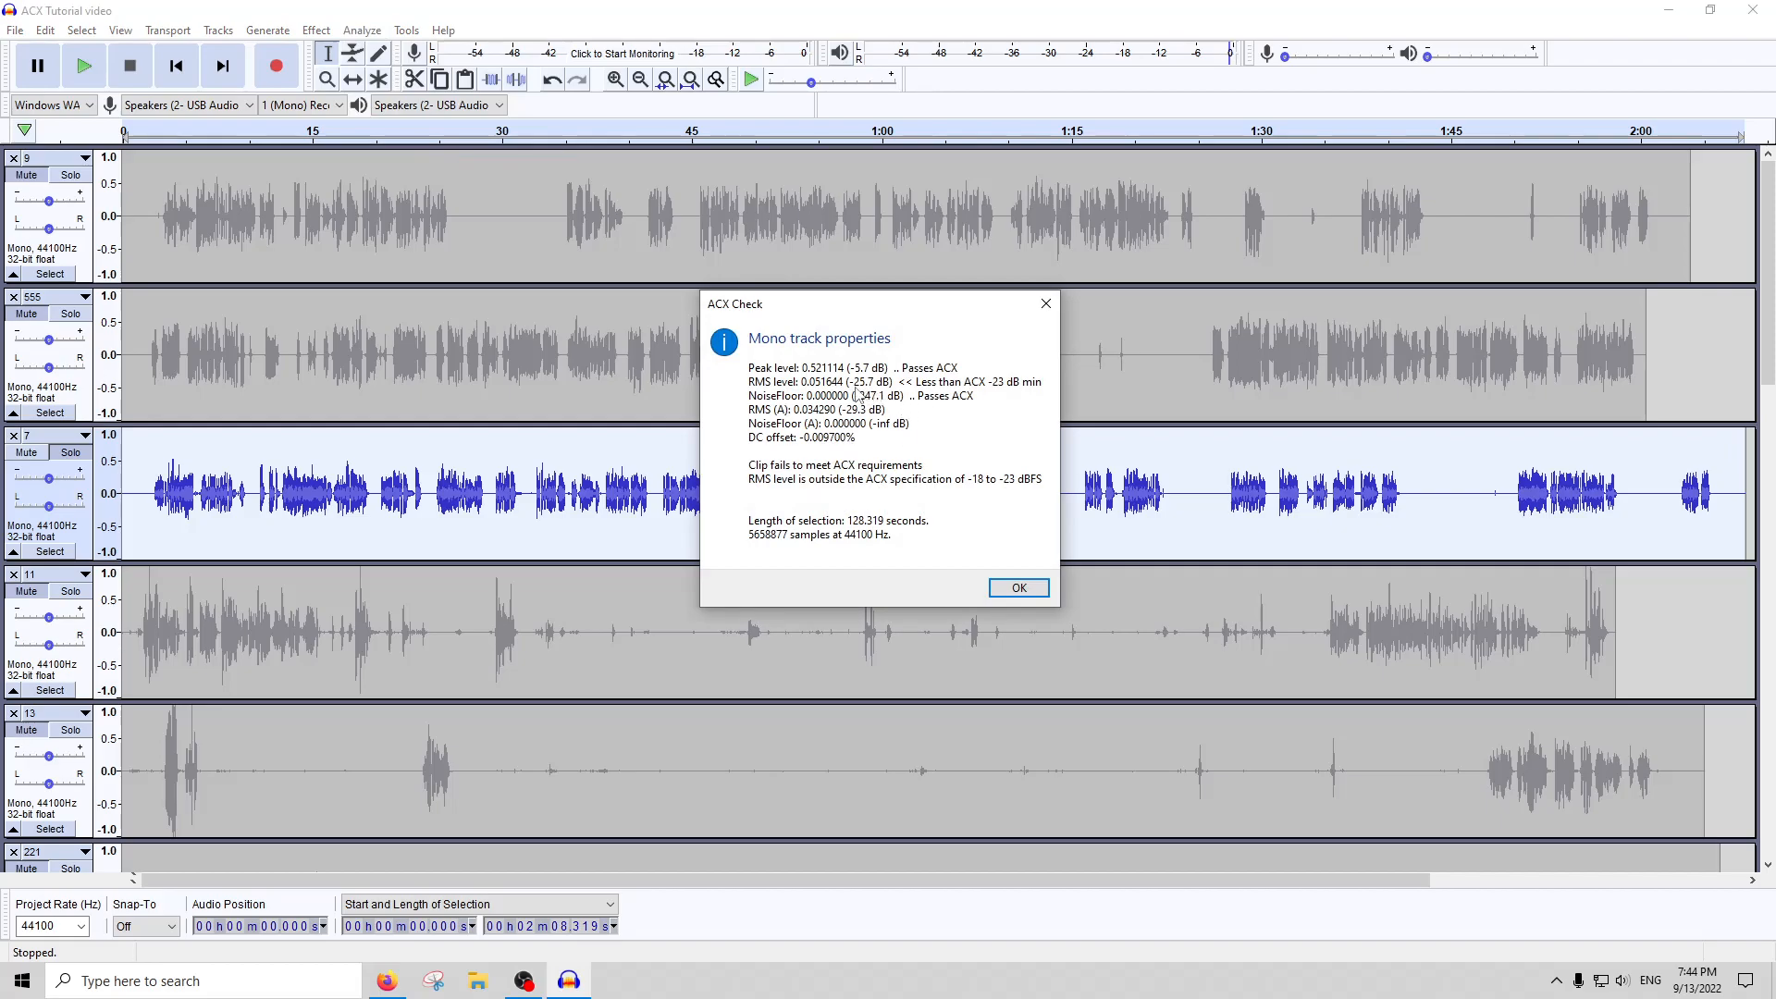
{"action": "left_click", "coordinate": [1045, 304]}
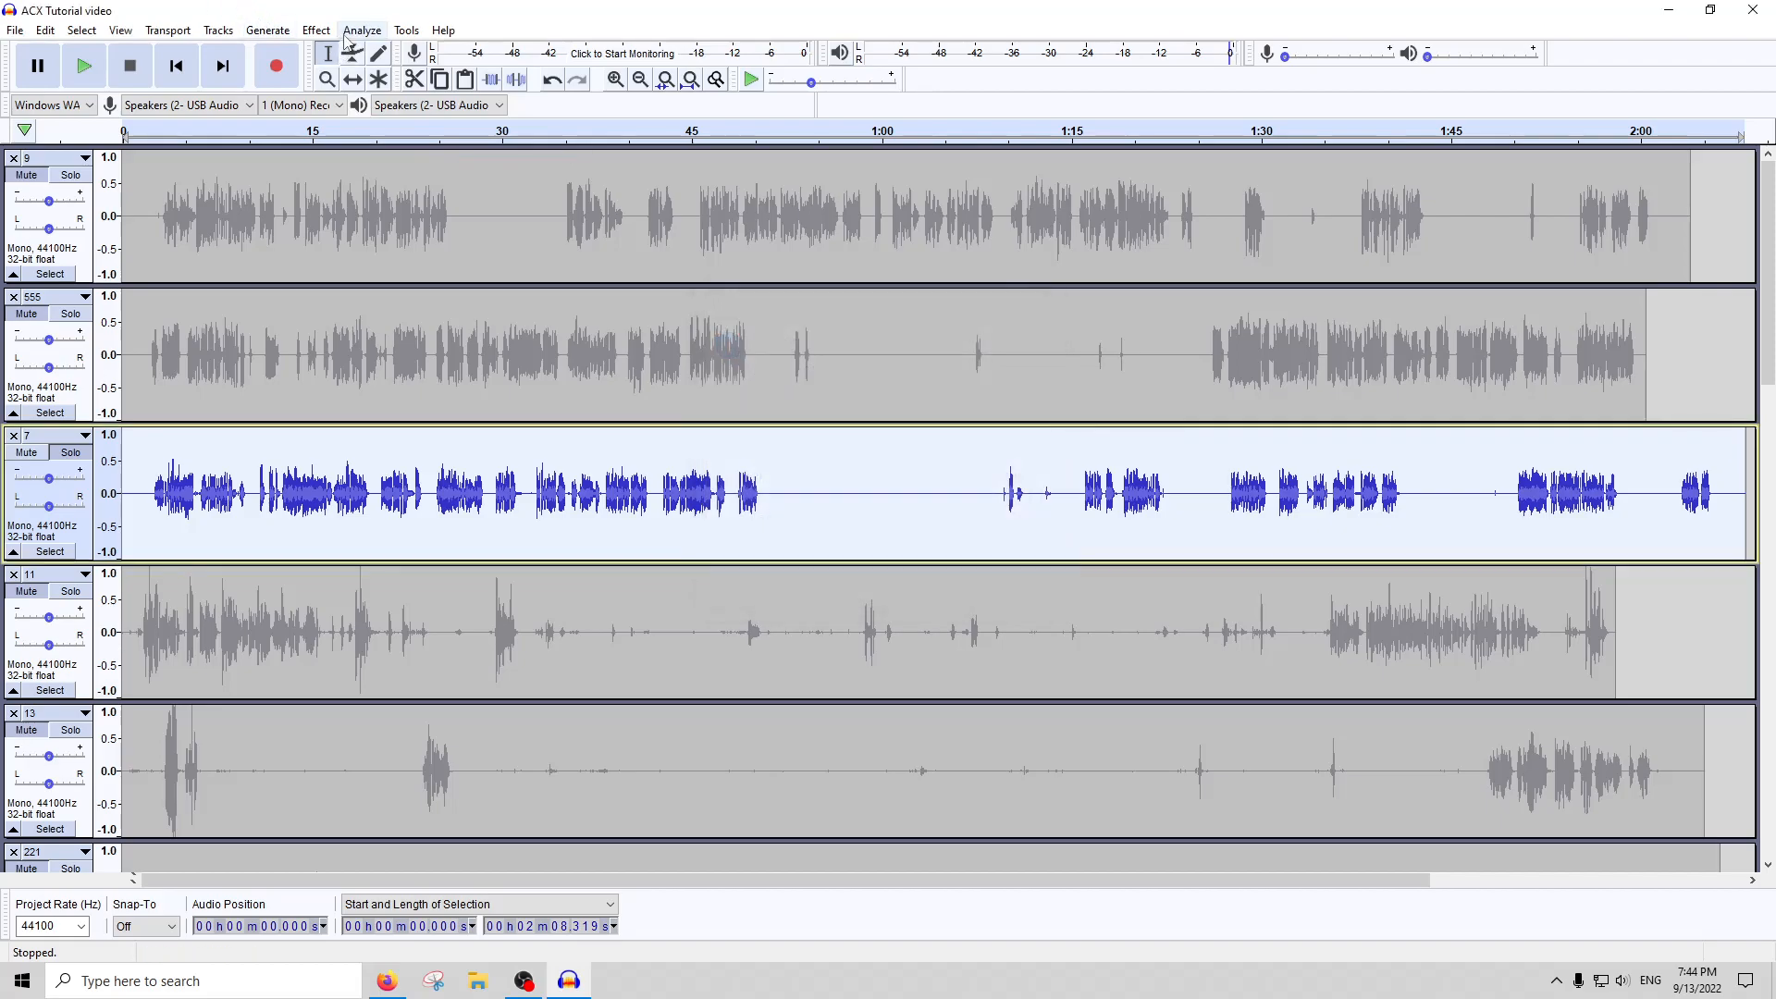
Locate the loudest peak of the whole track 7 with Peak Finder, and remove the label track it adds
{"action": "left_click", "coordinate": [165, 490]}
{"action": "key", "text": "ctrl+1"}
{"action": "key", "text": "ctrl+1"}
{"action": "key", "text": "ctrl+1"}
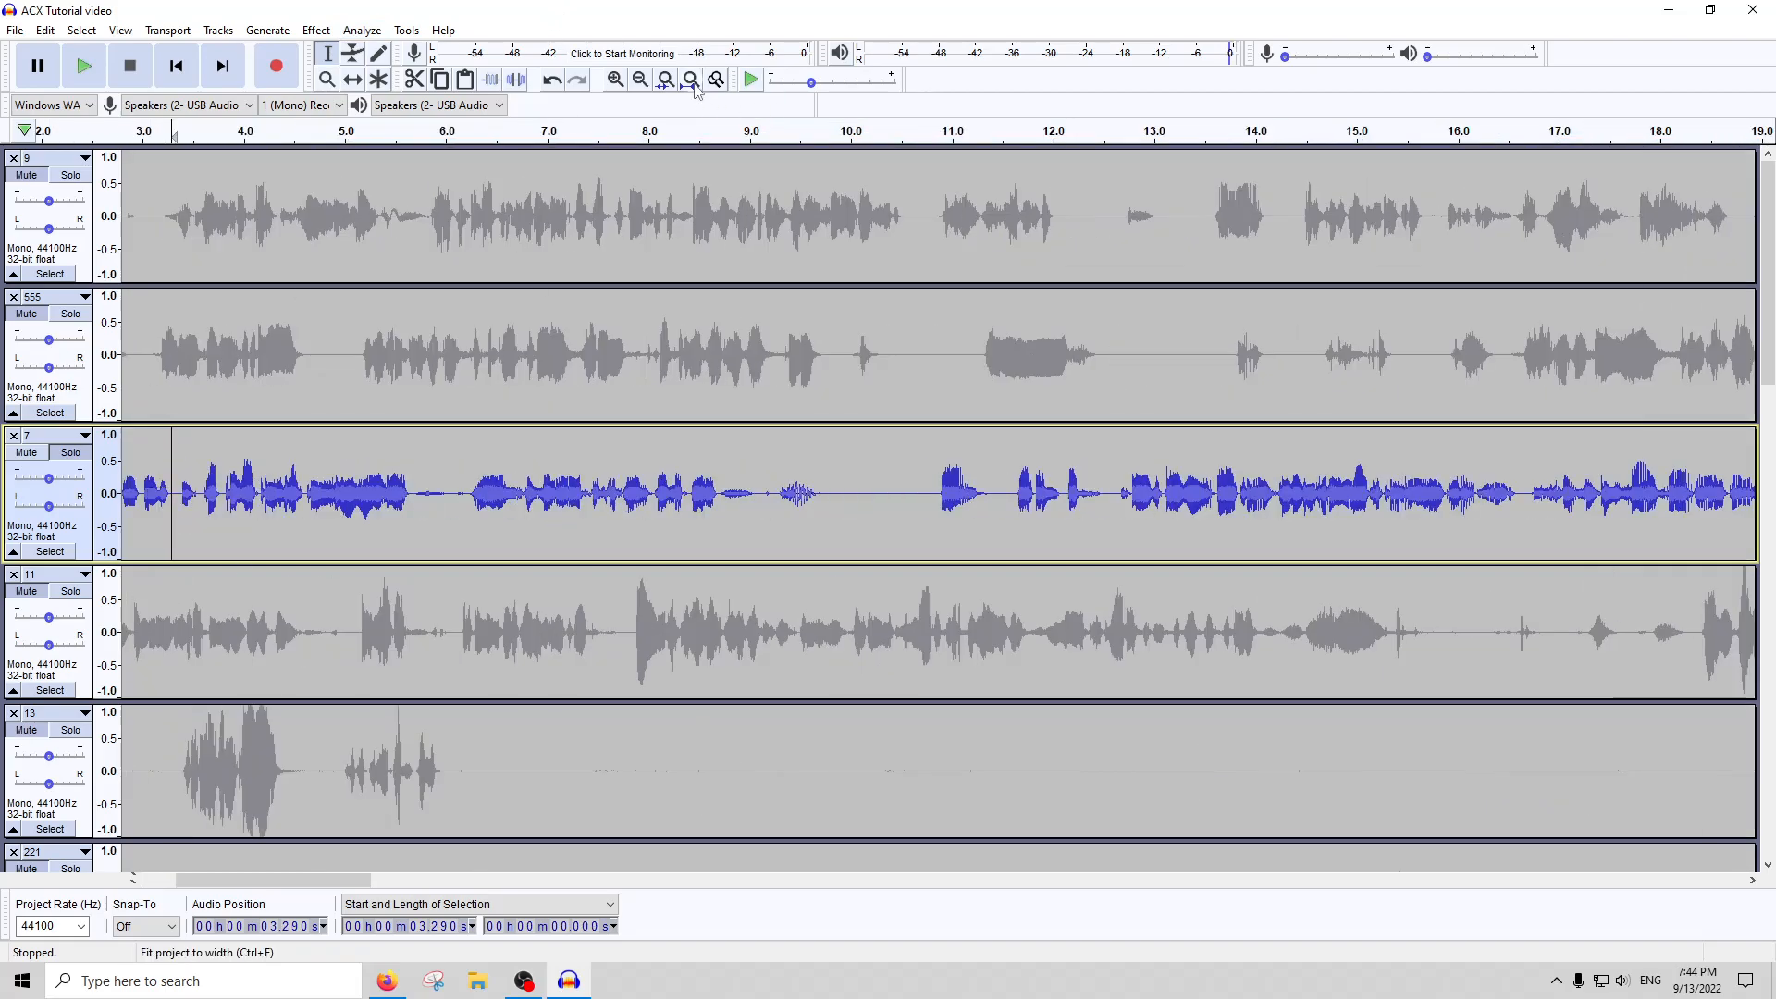
{"action": "left_click", "coordinate": [690, 79]}
{"action": "double_click", "coordinate": [685, 508]}
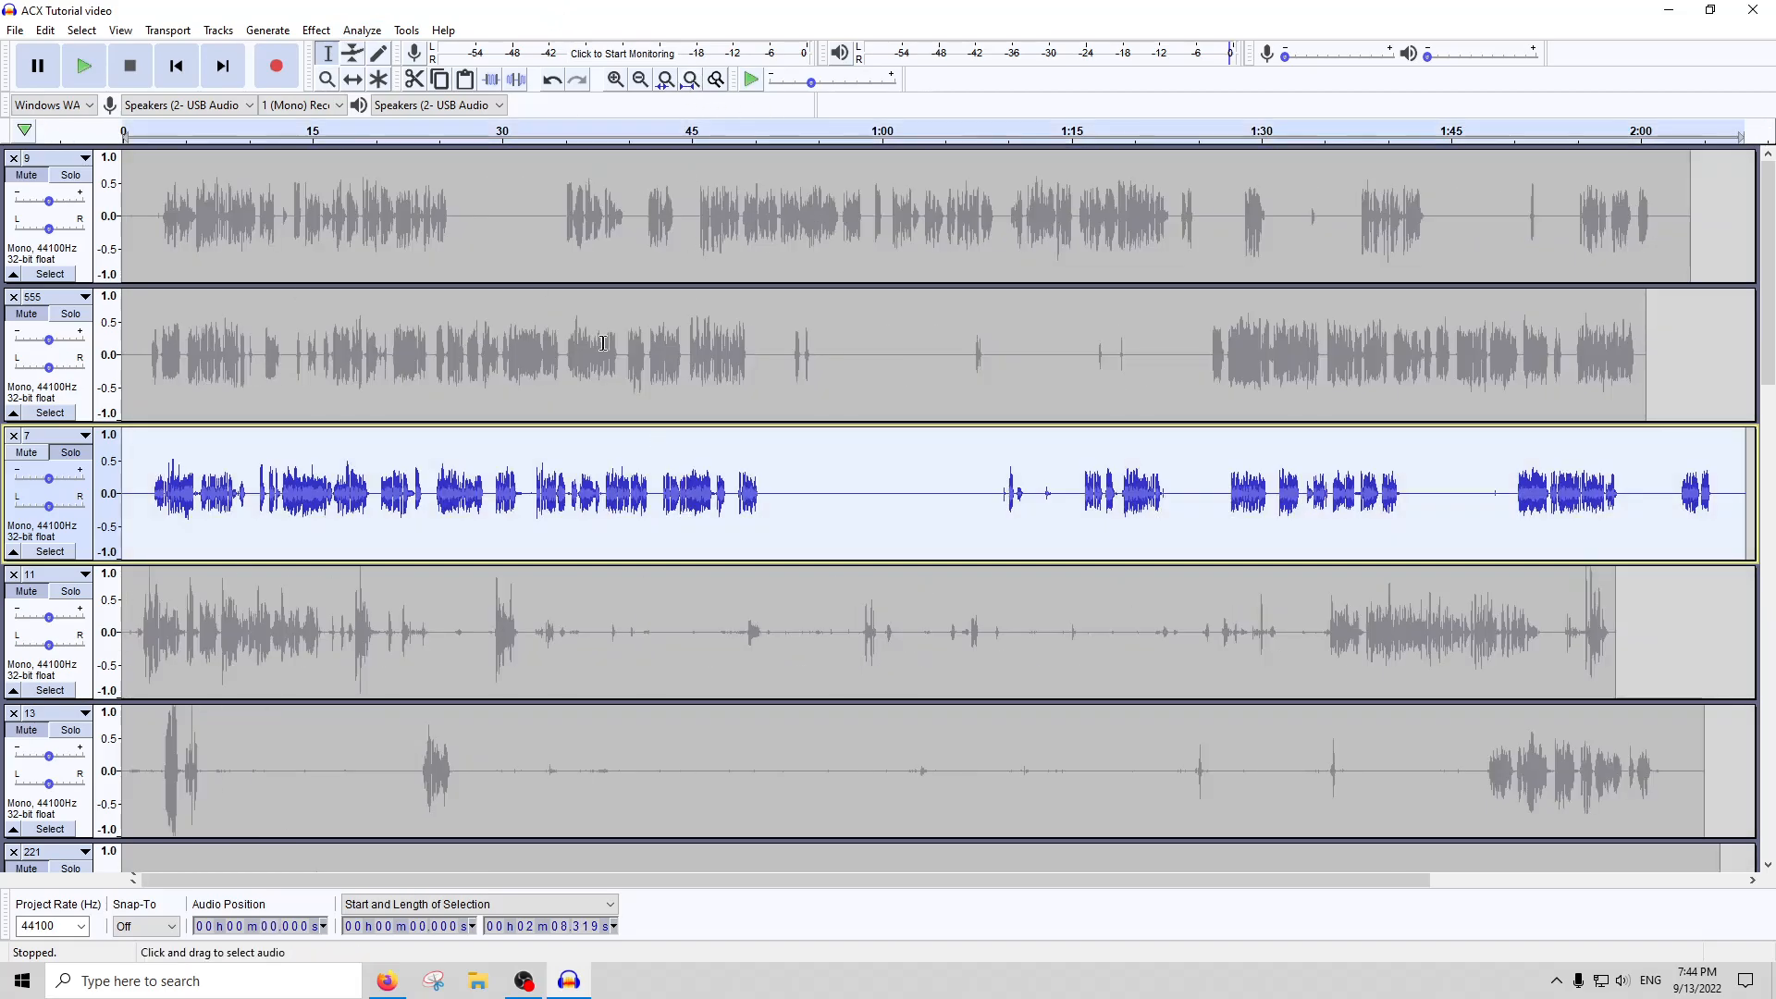
{"action": "left_click", "coordinate": [407, 30]}
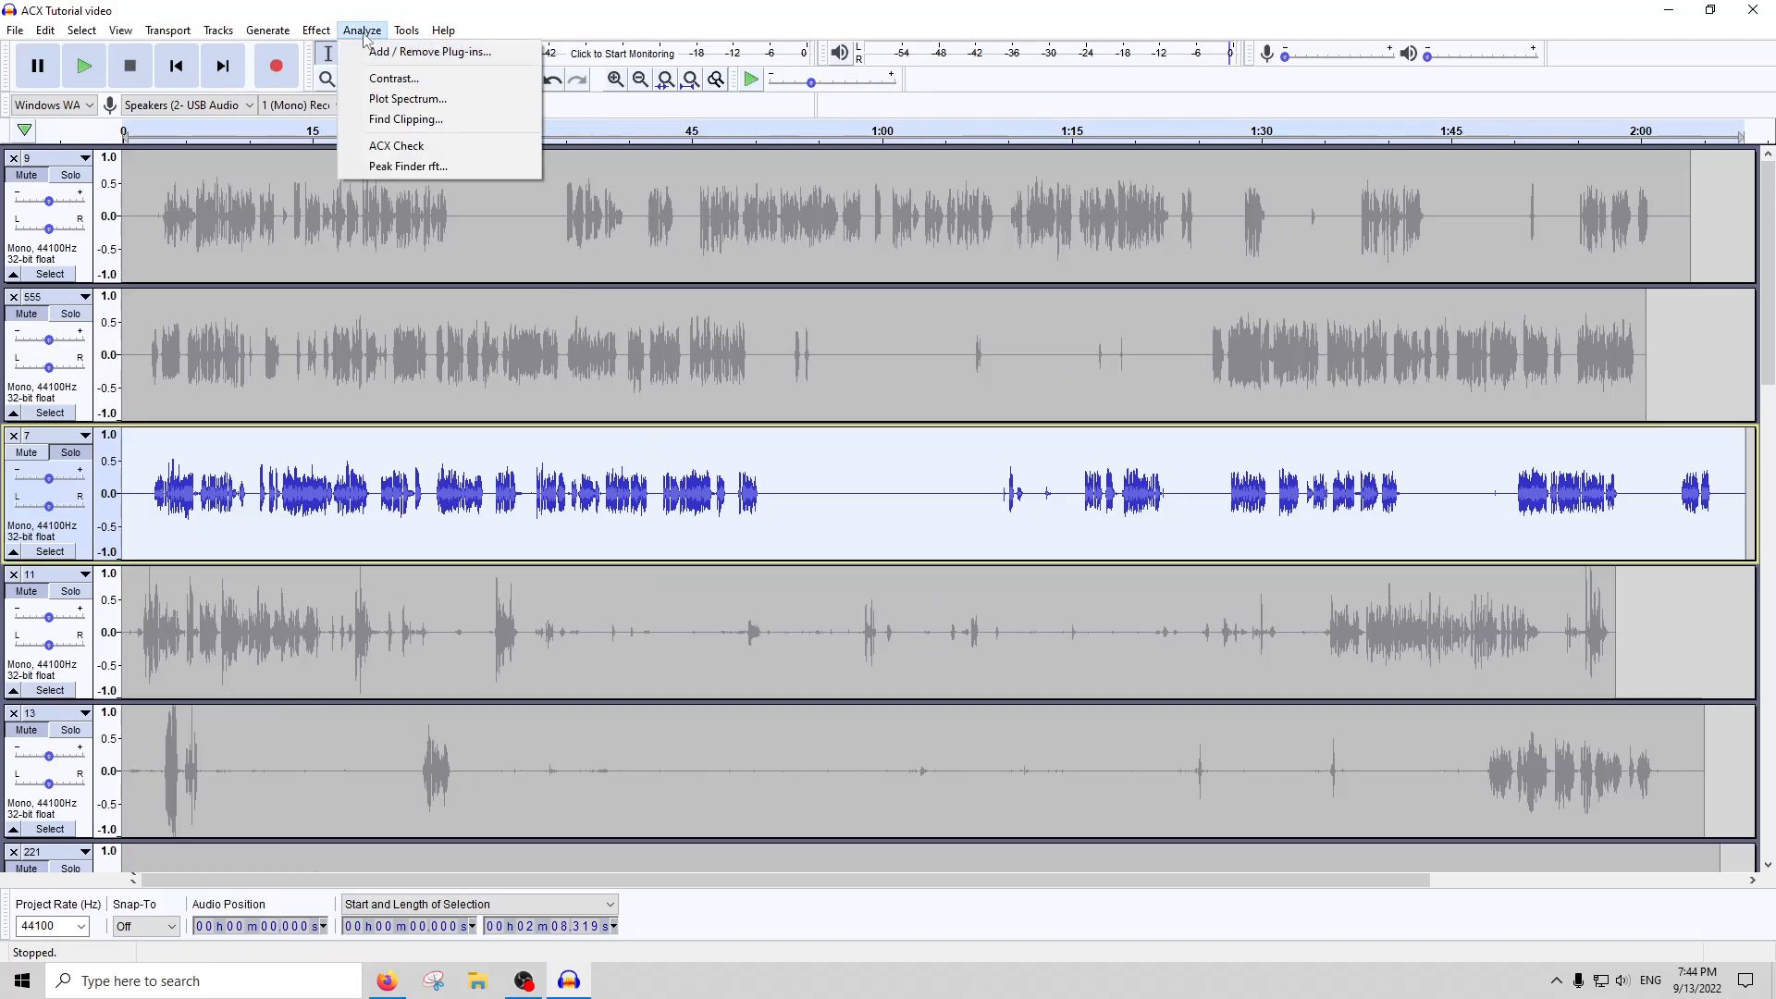
{"action": "left_click", "coordinate": [407, 167]}
{"action": "left_click", "coordinate": [944, 543]}
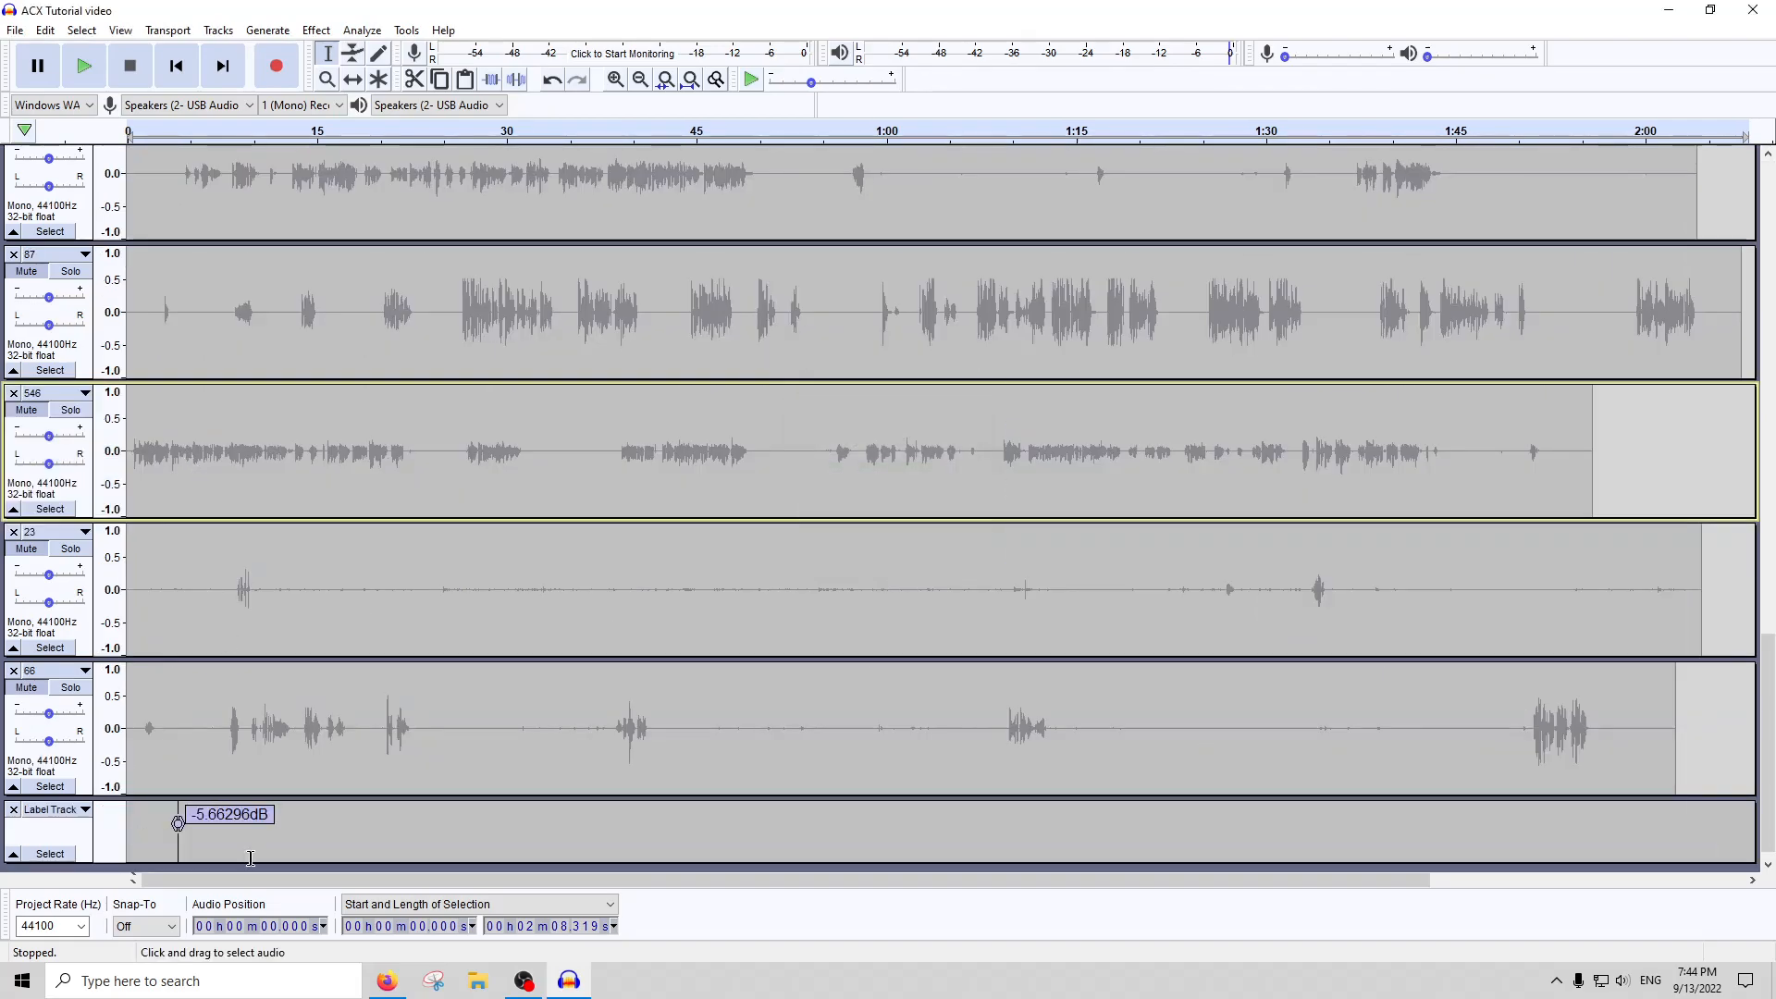
{"action": "left_click", "coordinate": [13, 811]}
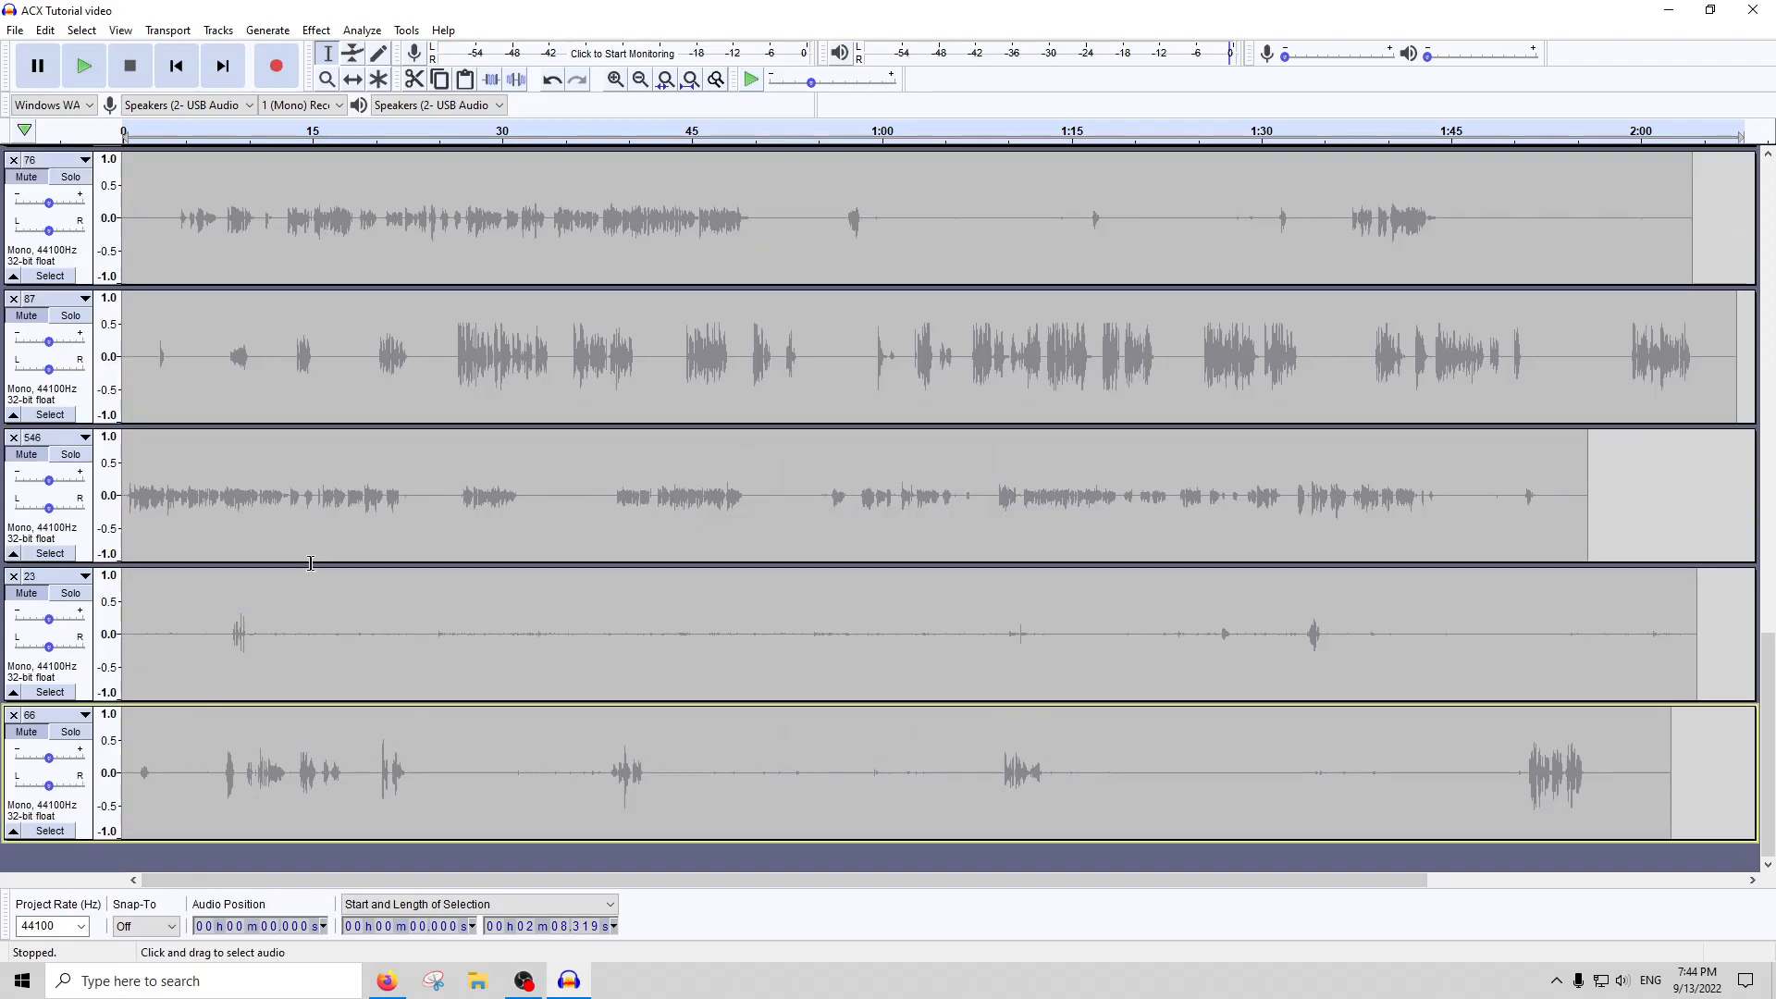
Select the section of track 7 around its loudest peak, about 3.59 to 4.16 s, and reduce it by 2 dB with Amplify
{"action": "scroll", "coordinate": [188, 467], "scroll_direction": "up", "scroll_amount": 15}
{"action": "scroll", "coordinate": [189, 467], "scroll_direction": "up", "scroll_amount": 5}
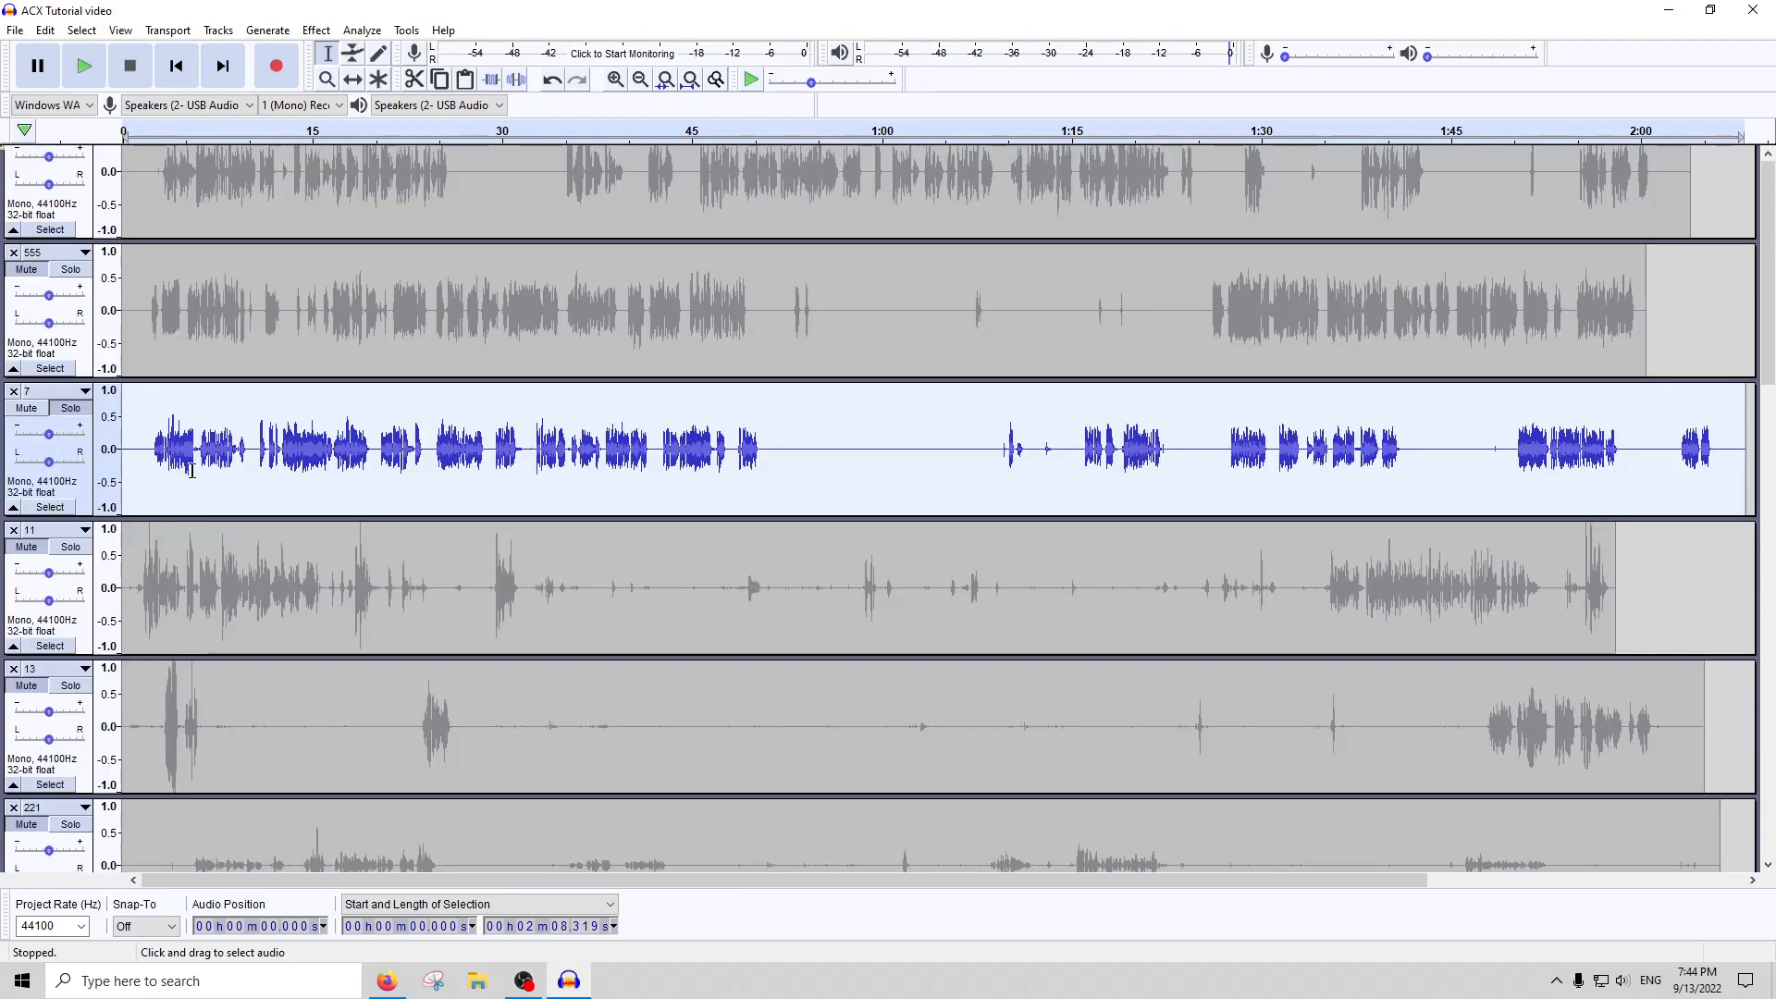
{"action": "left_click", "coordinate": [169, 495]}
{"action": "scroll", "coordinate": [169, 495], "scroll_direction": "up", "scroll_amount": 4}
{"action": "scroll", "coordinate": [181, 496], "scroll_direction": "up", "scroll_amount": 2}
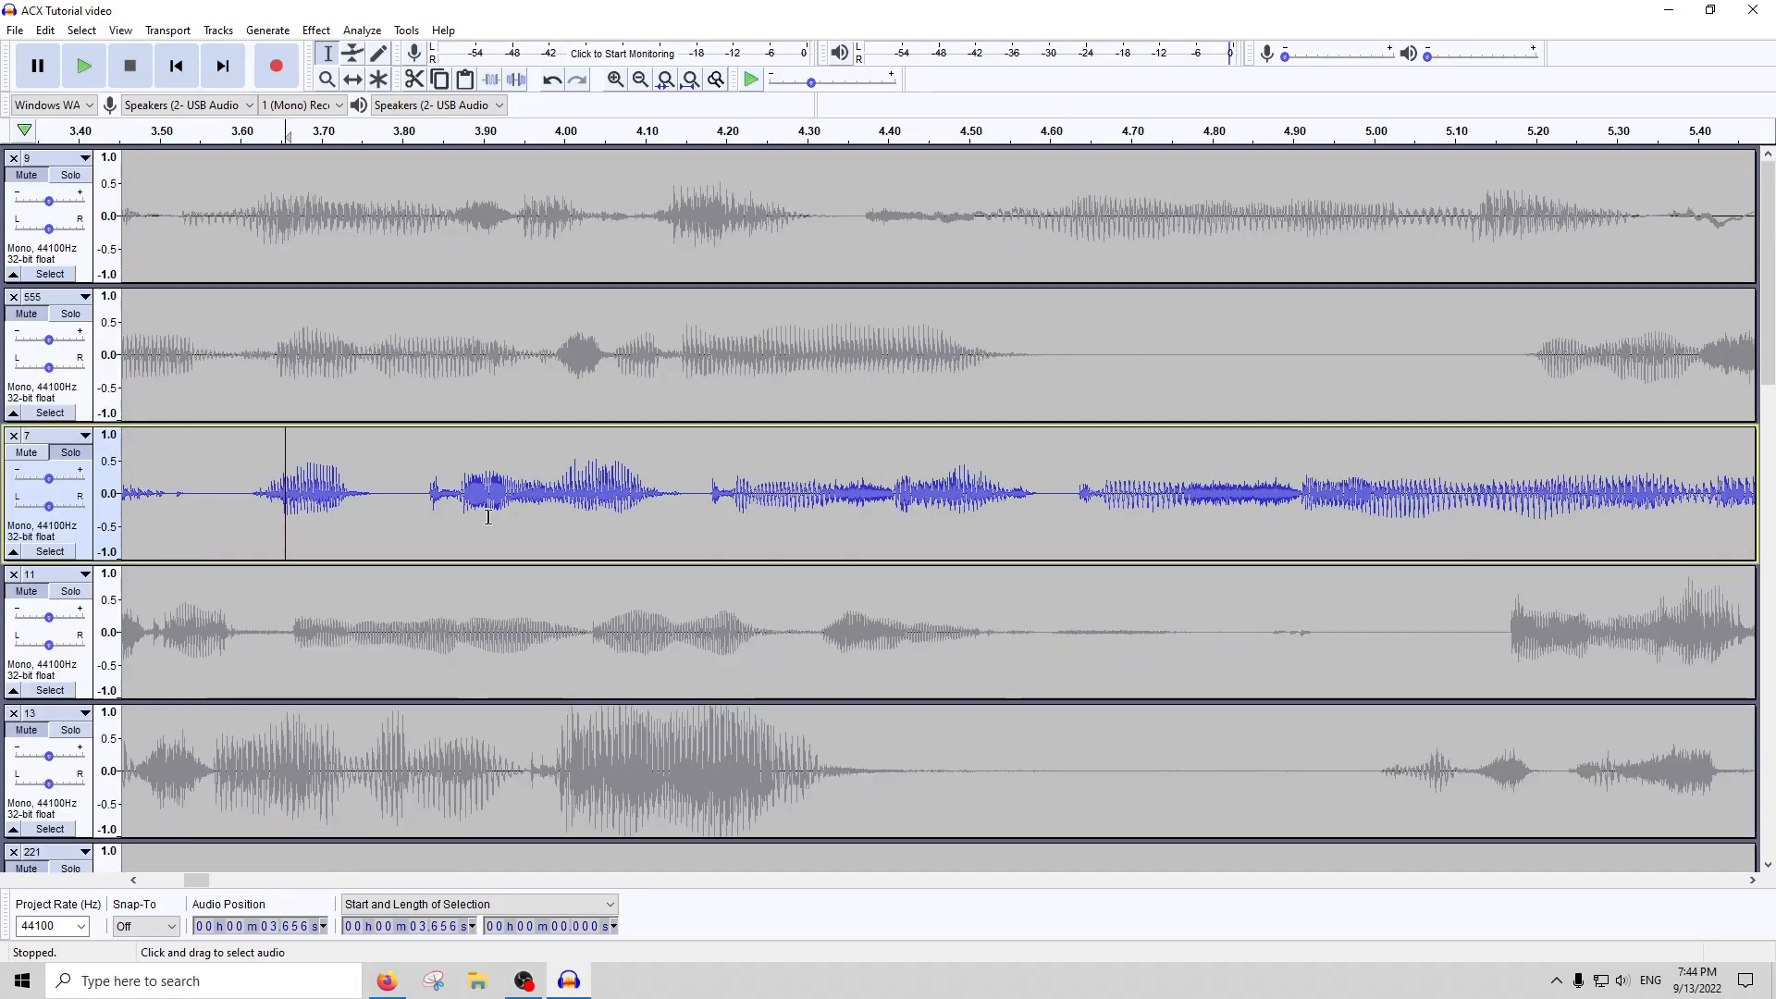
{"action": "left_click_drag", "start_coordinate": [689, 492], "coordinate": [233, 495]}
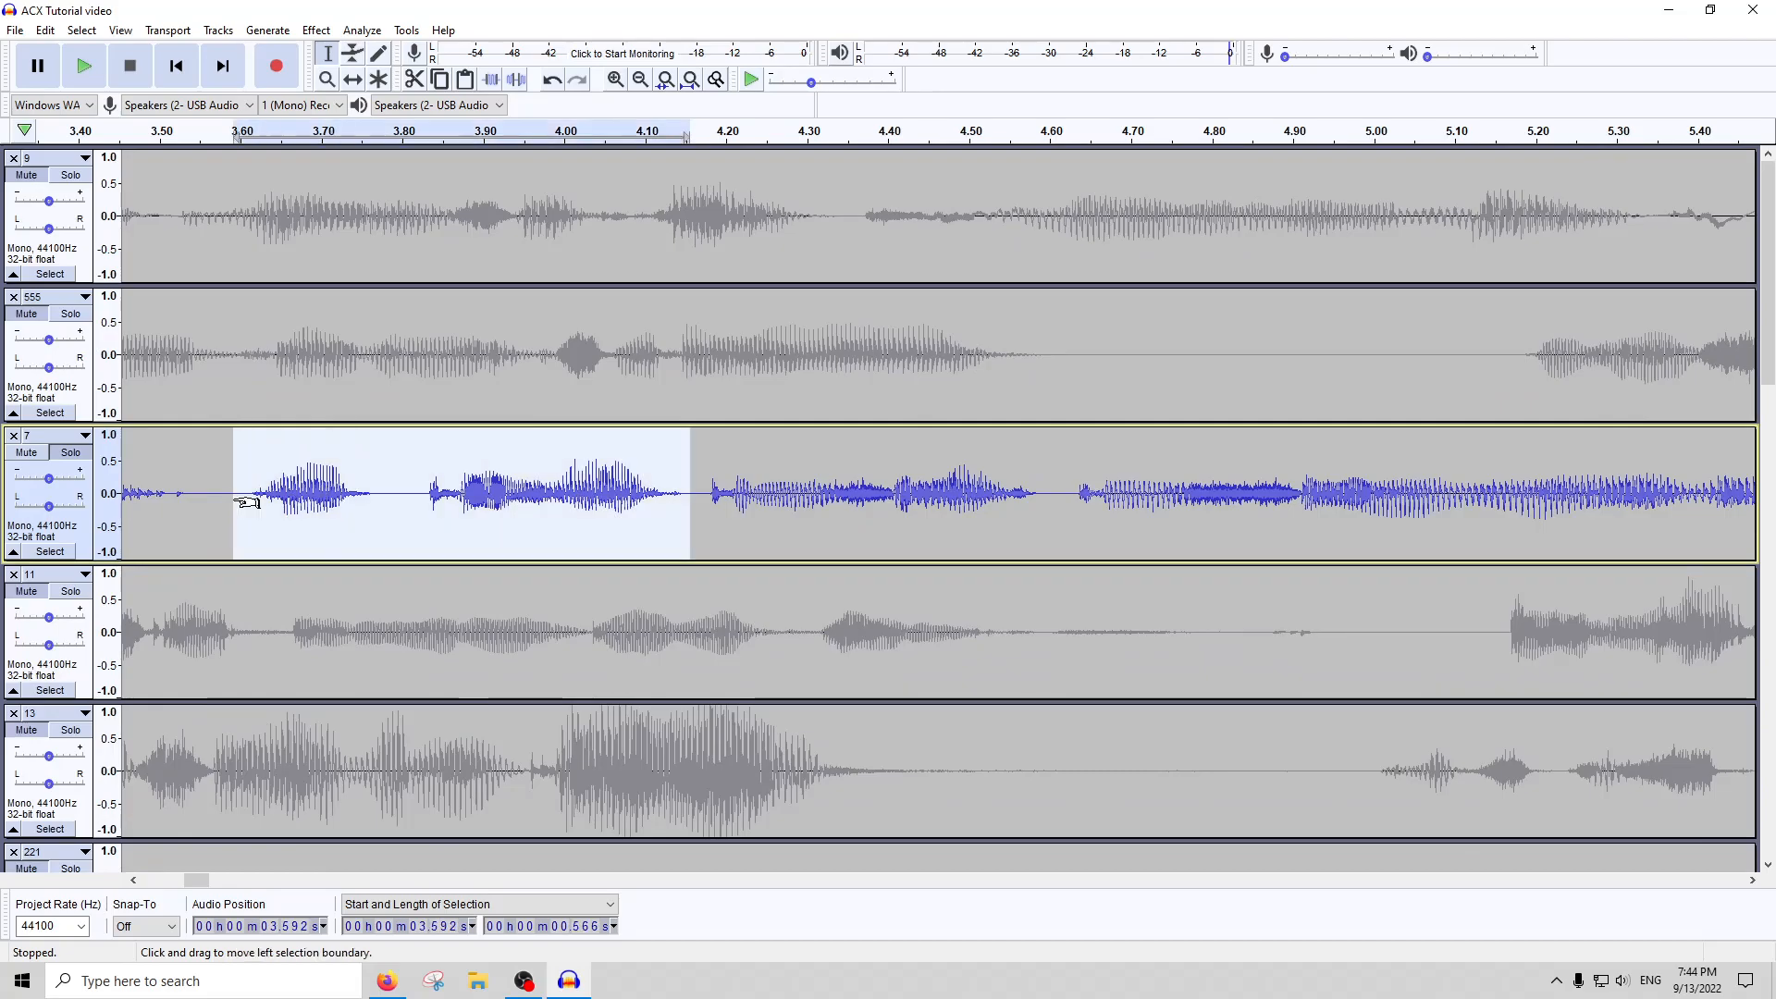
{"action": "left_click", "coordinate": [267, 31]}
{"action": "mouse_move", "coordinate": [317, 31]}
{"action": "left_click", "coordinate": [332, 107]}
{"action": "type", "text": "-2"}
{"action": "key", "text": "Return"}
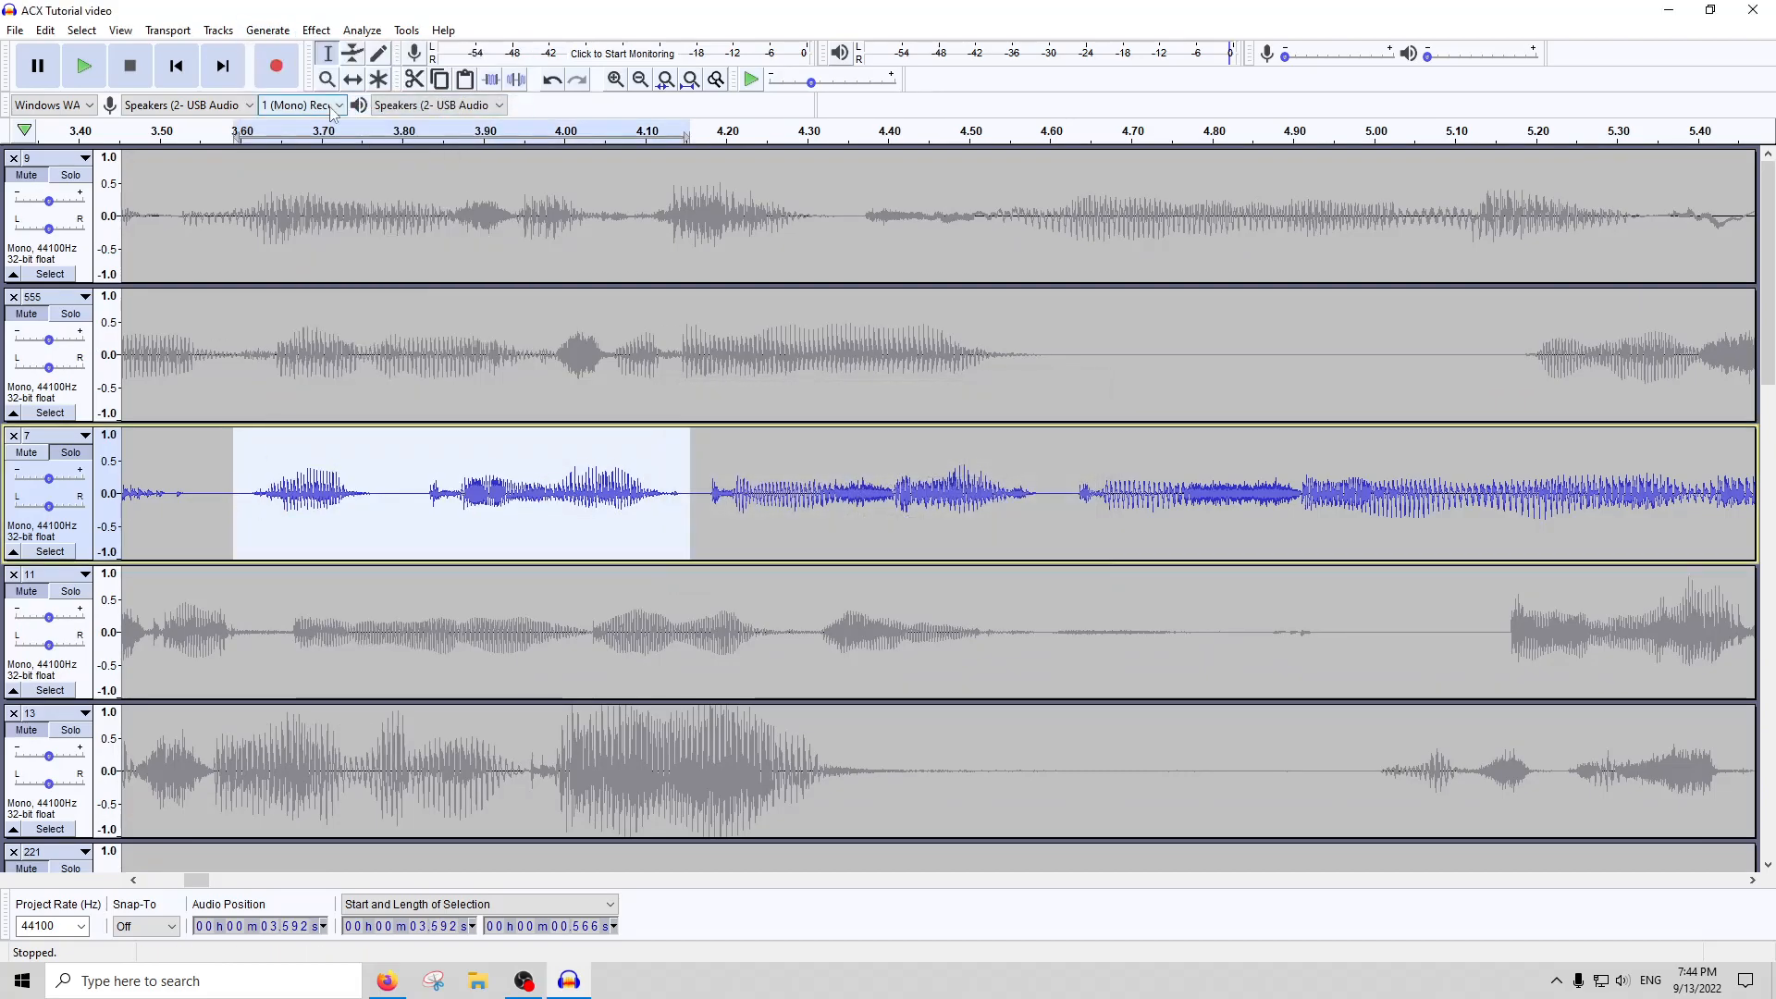
Apply RMS Normalize to the whole of track 7 with a target RMS level of -20 dB
{"action": "left_click", "coordinate": [690, 80]}
{"action": "left_click", "coordinate": [619, 475]}
{"action": "double_click", "coordinate": [619, 475]}
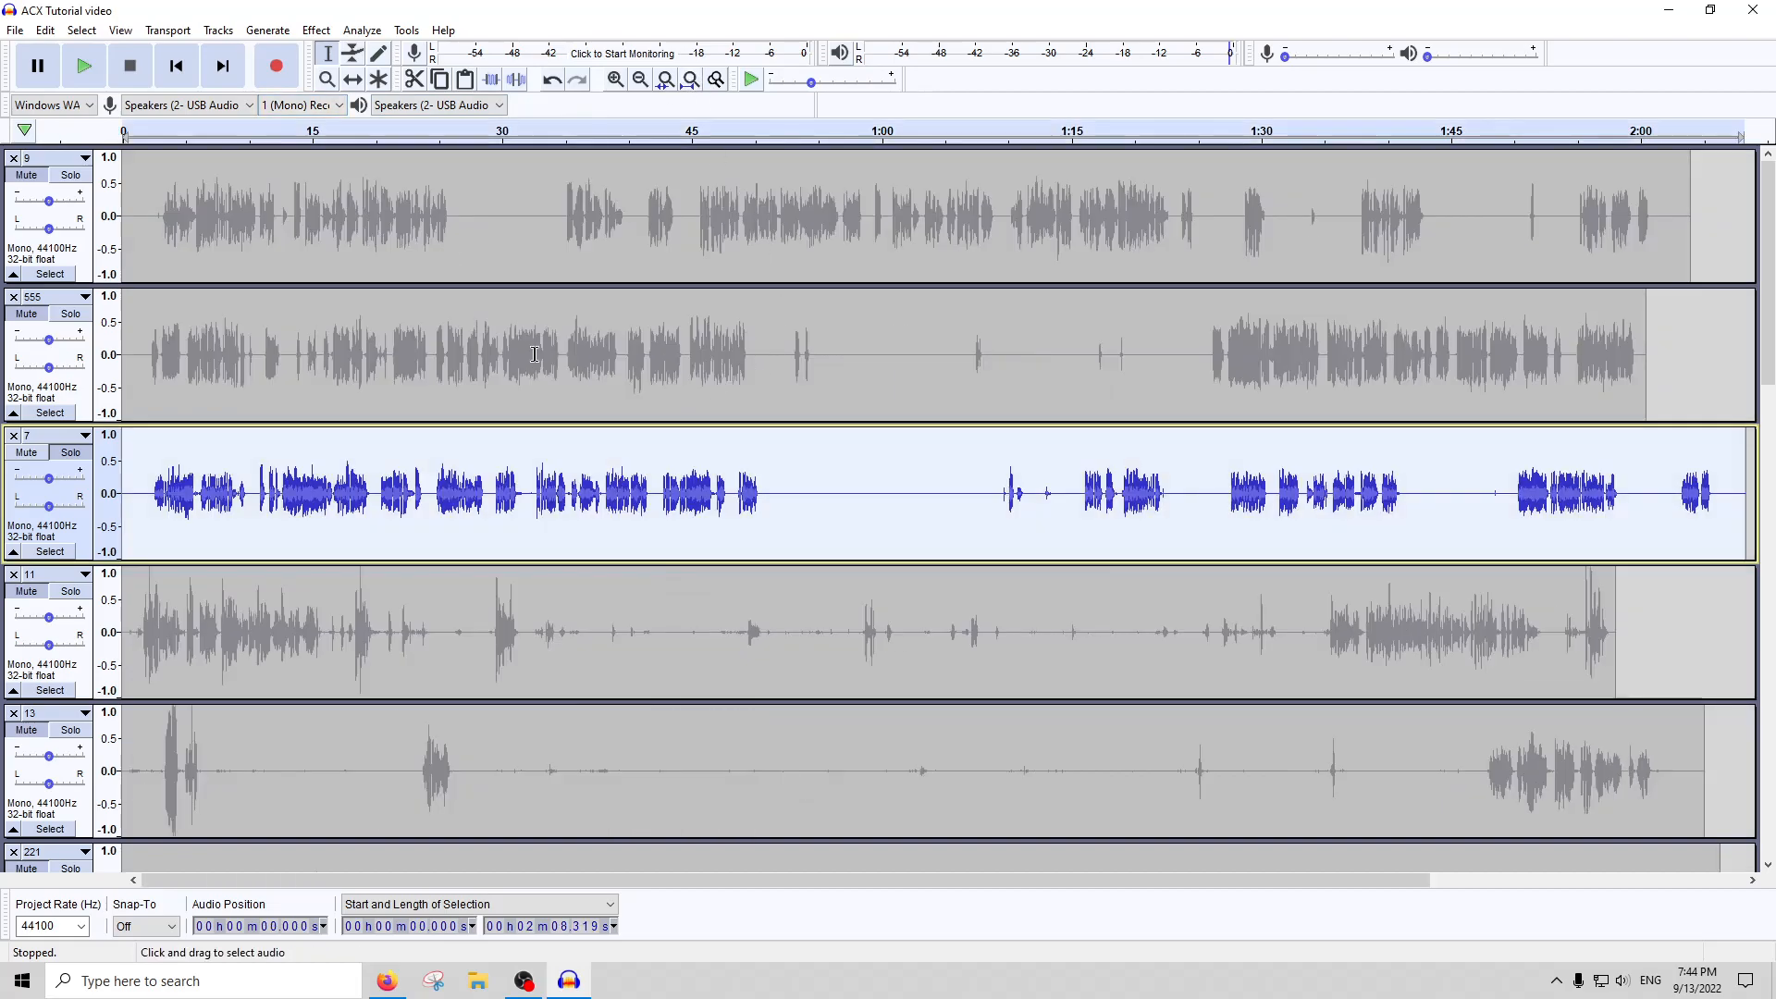
{"action": "left_click", "coordinate": [317, 30]}
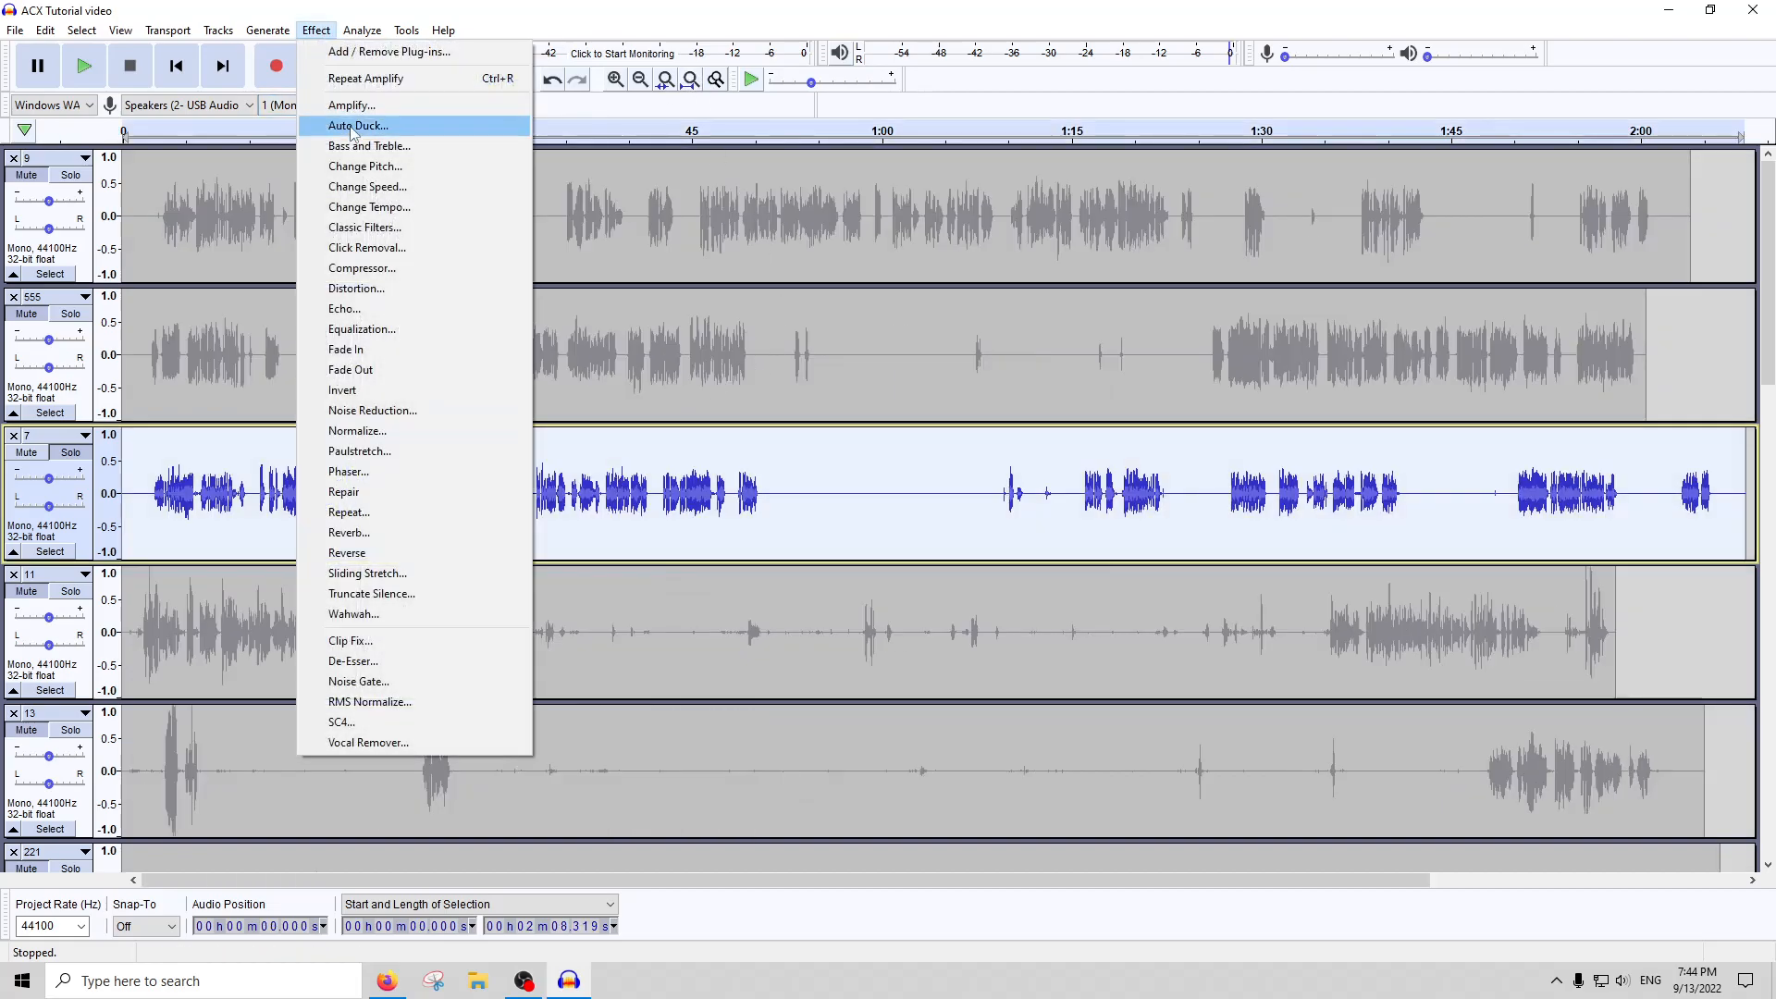
{"action": "left_click", "coordinate": [361, 702]}
{"action": "type", "text": "-20"}
{"action": "key", "text": "Return"}
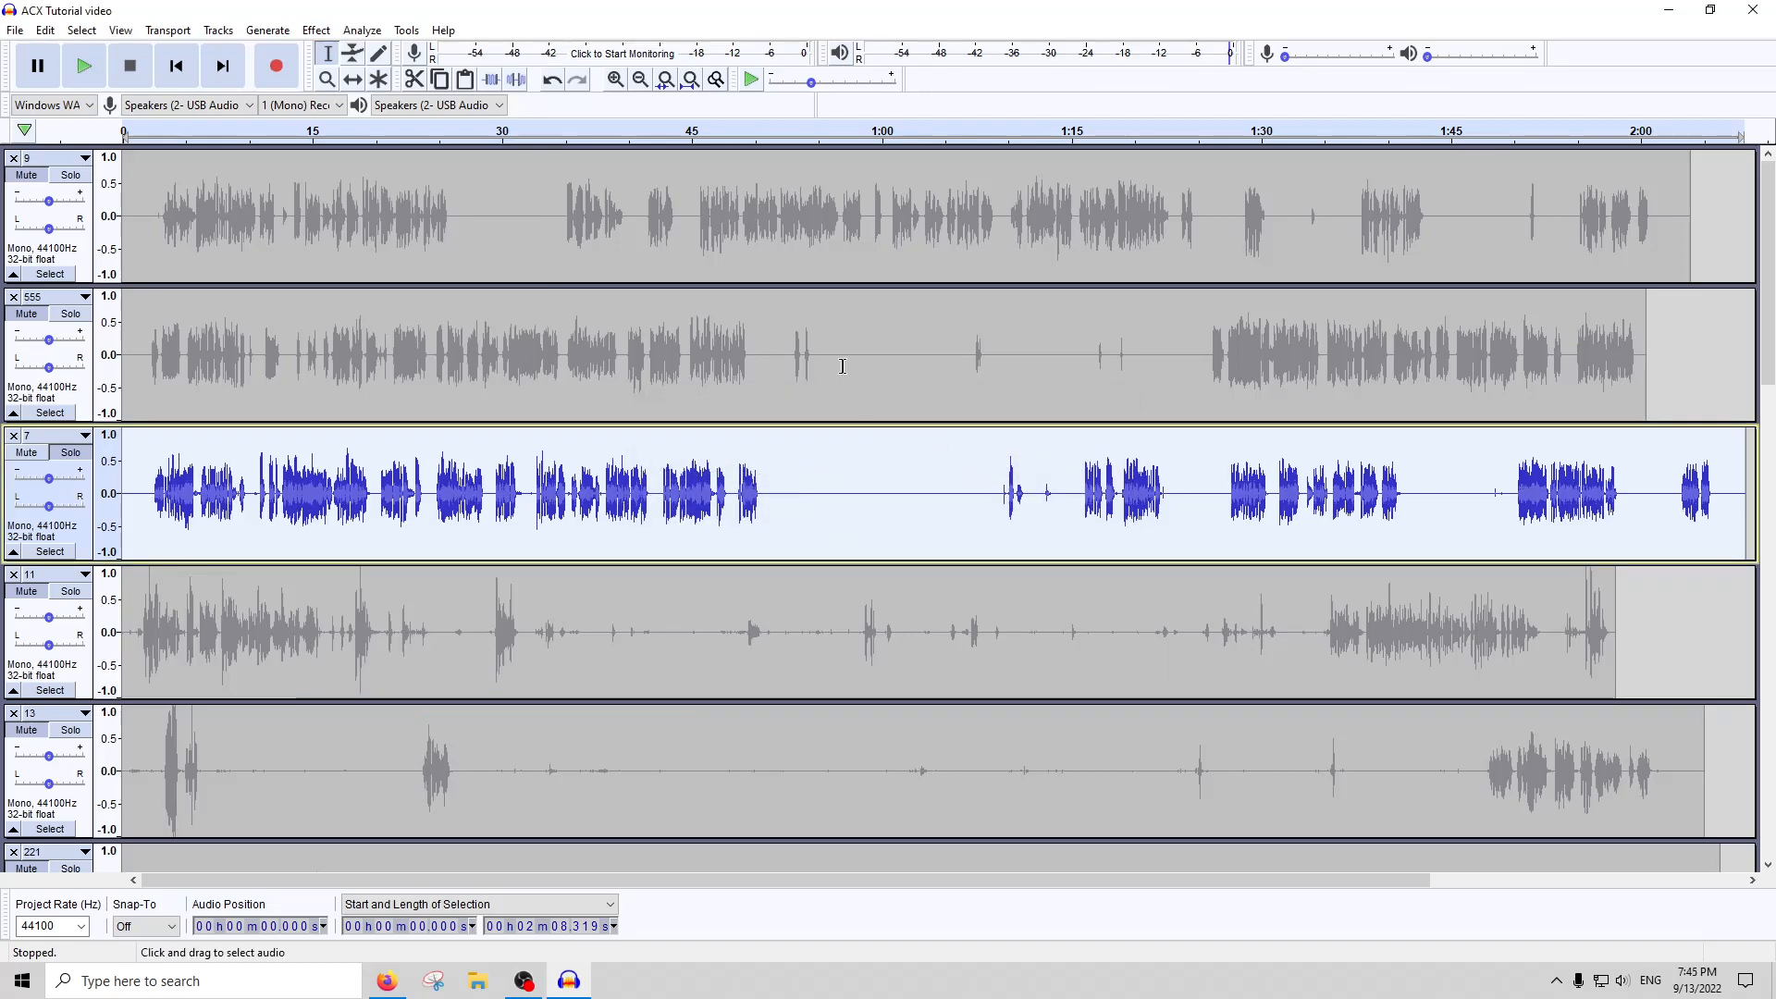
Run ACX Check on track 7 after the peak reduction and renormalizing, and close the report
{"action": "left_click", "coordinate": [374, 28]}
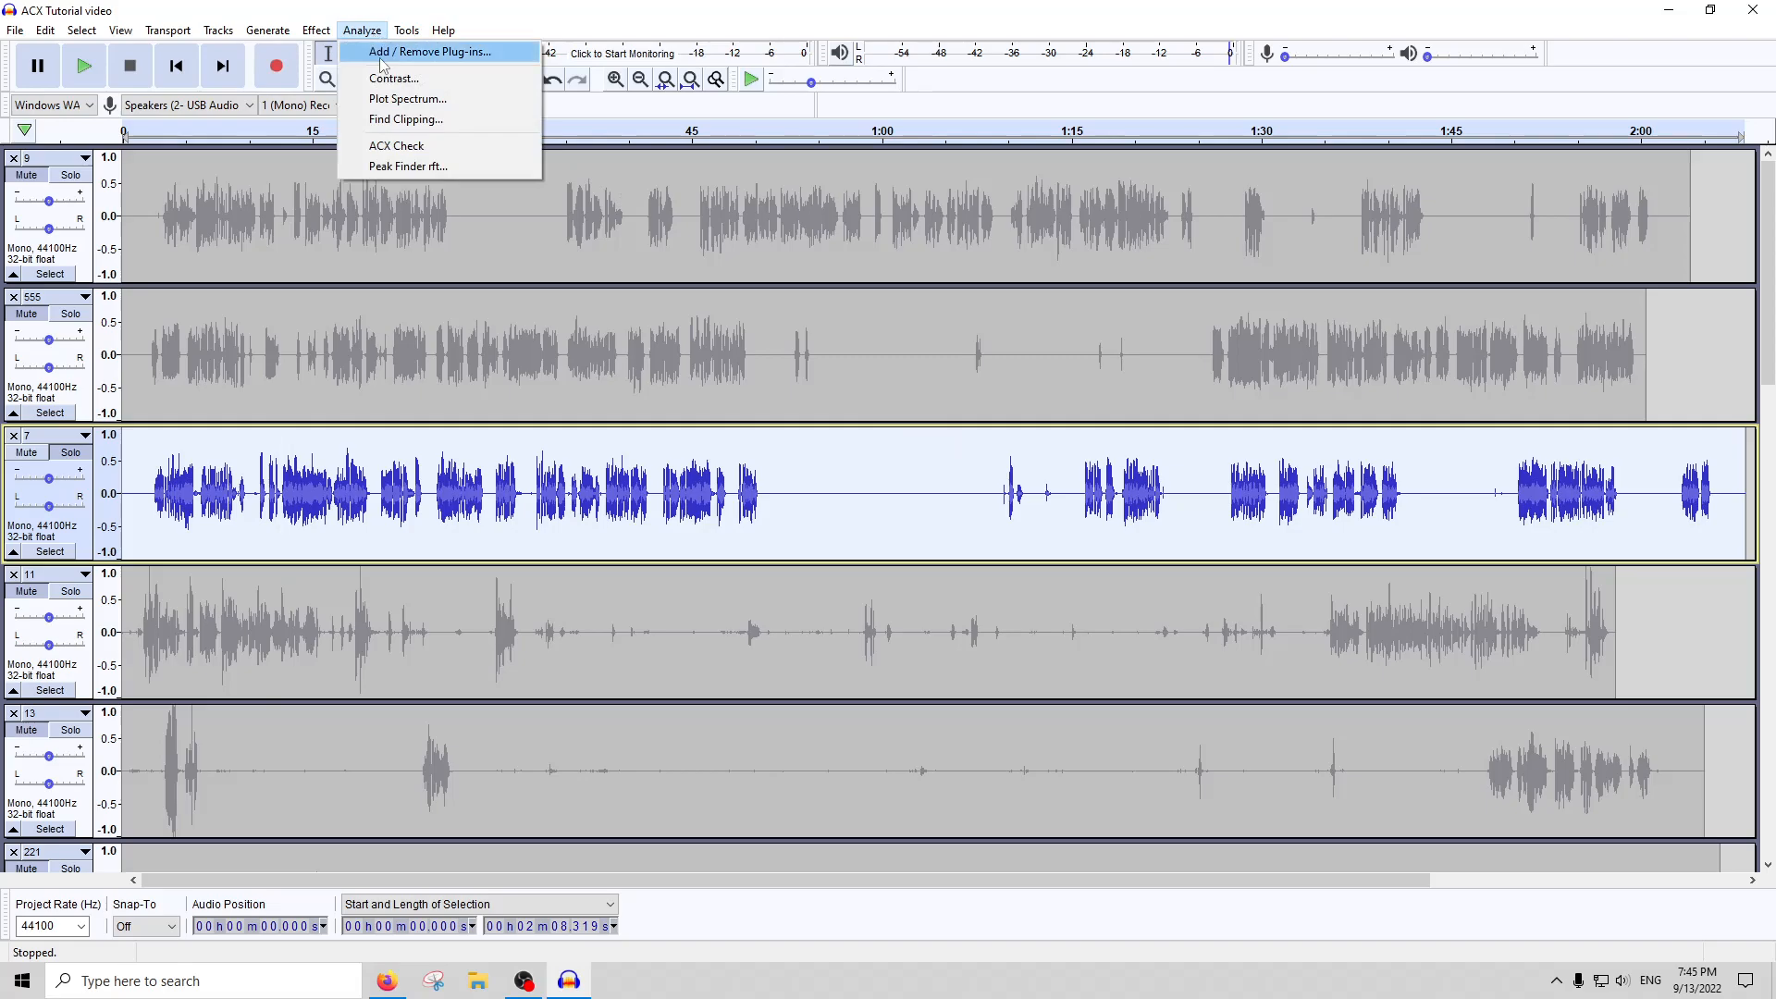
{"action": "left_click", "coordinate": [401, 144]}
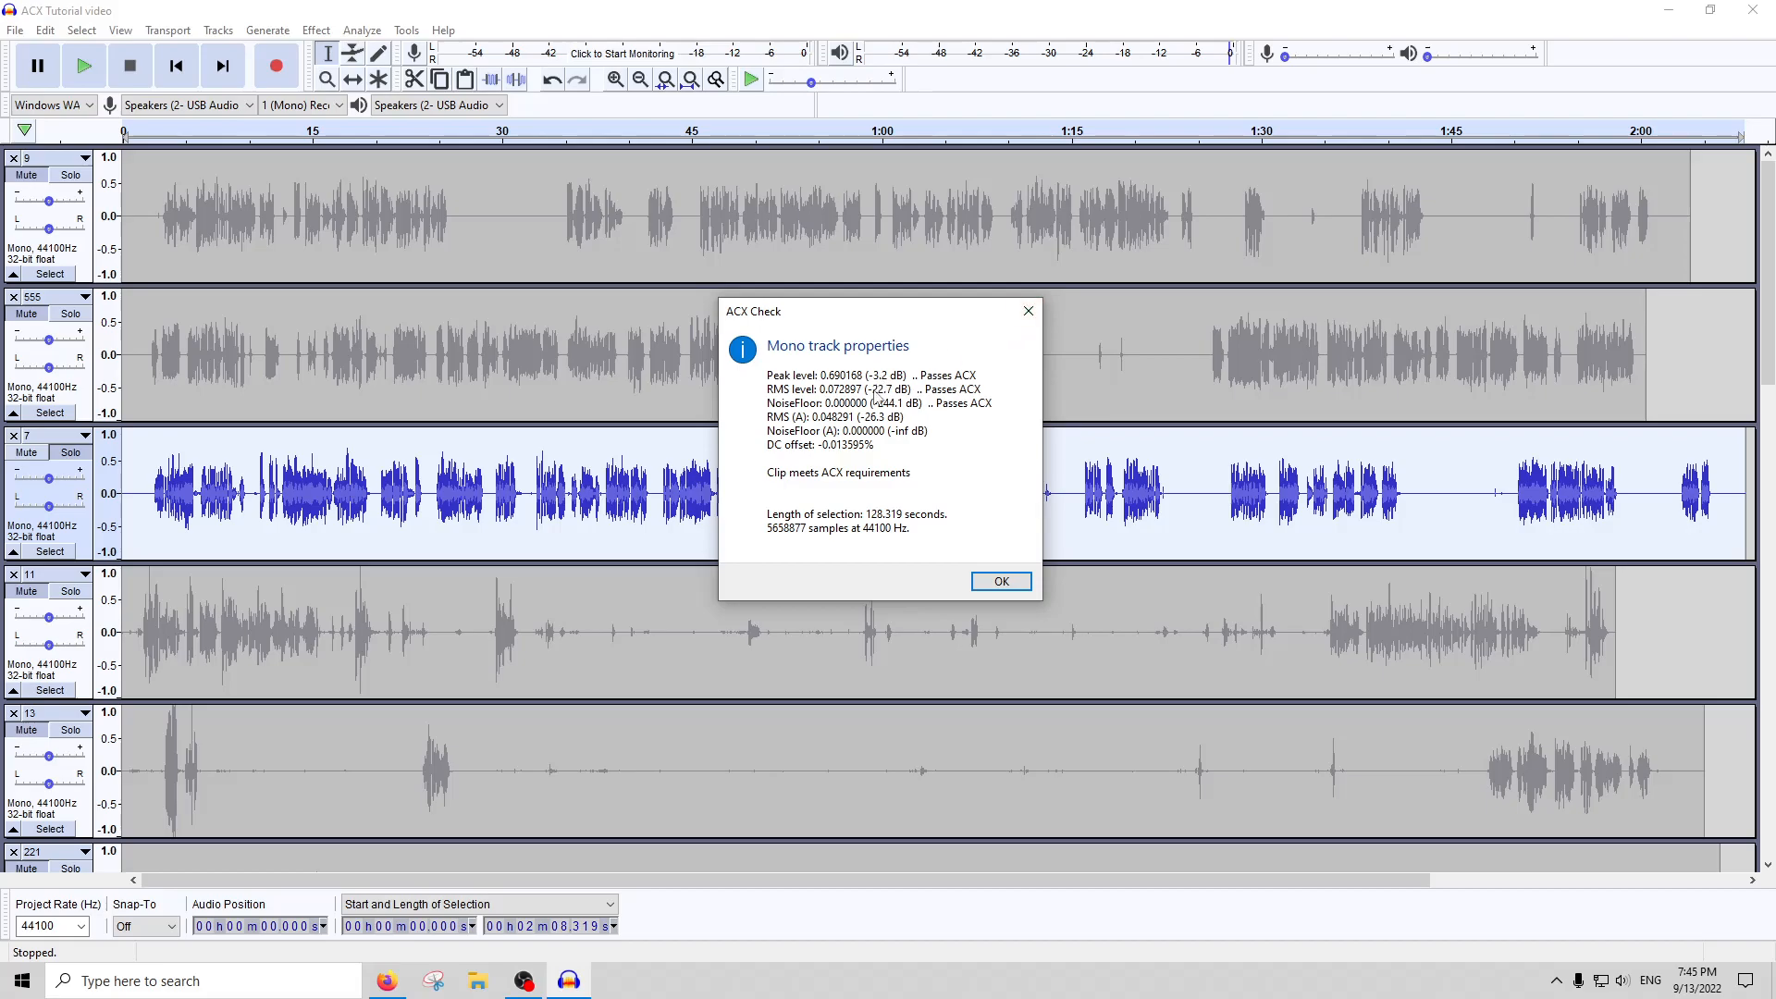
{"action": "left_click", "coordinate": [1033, 315]}
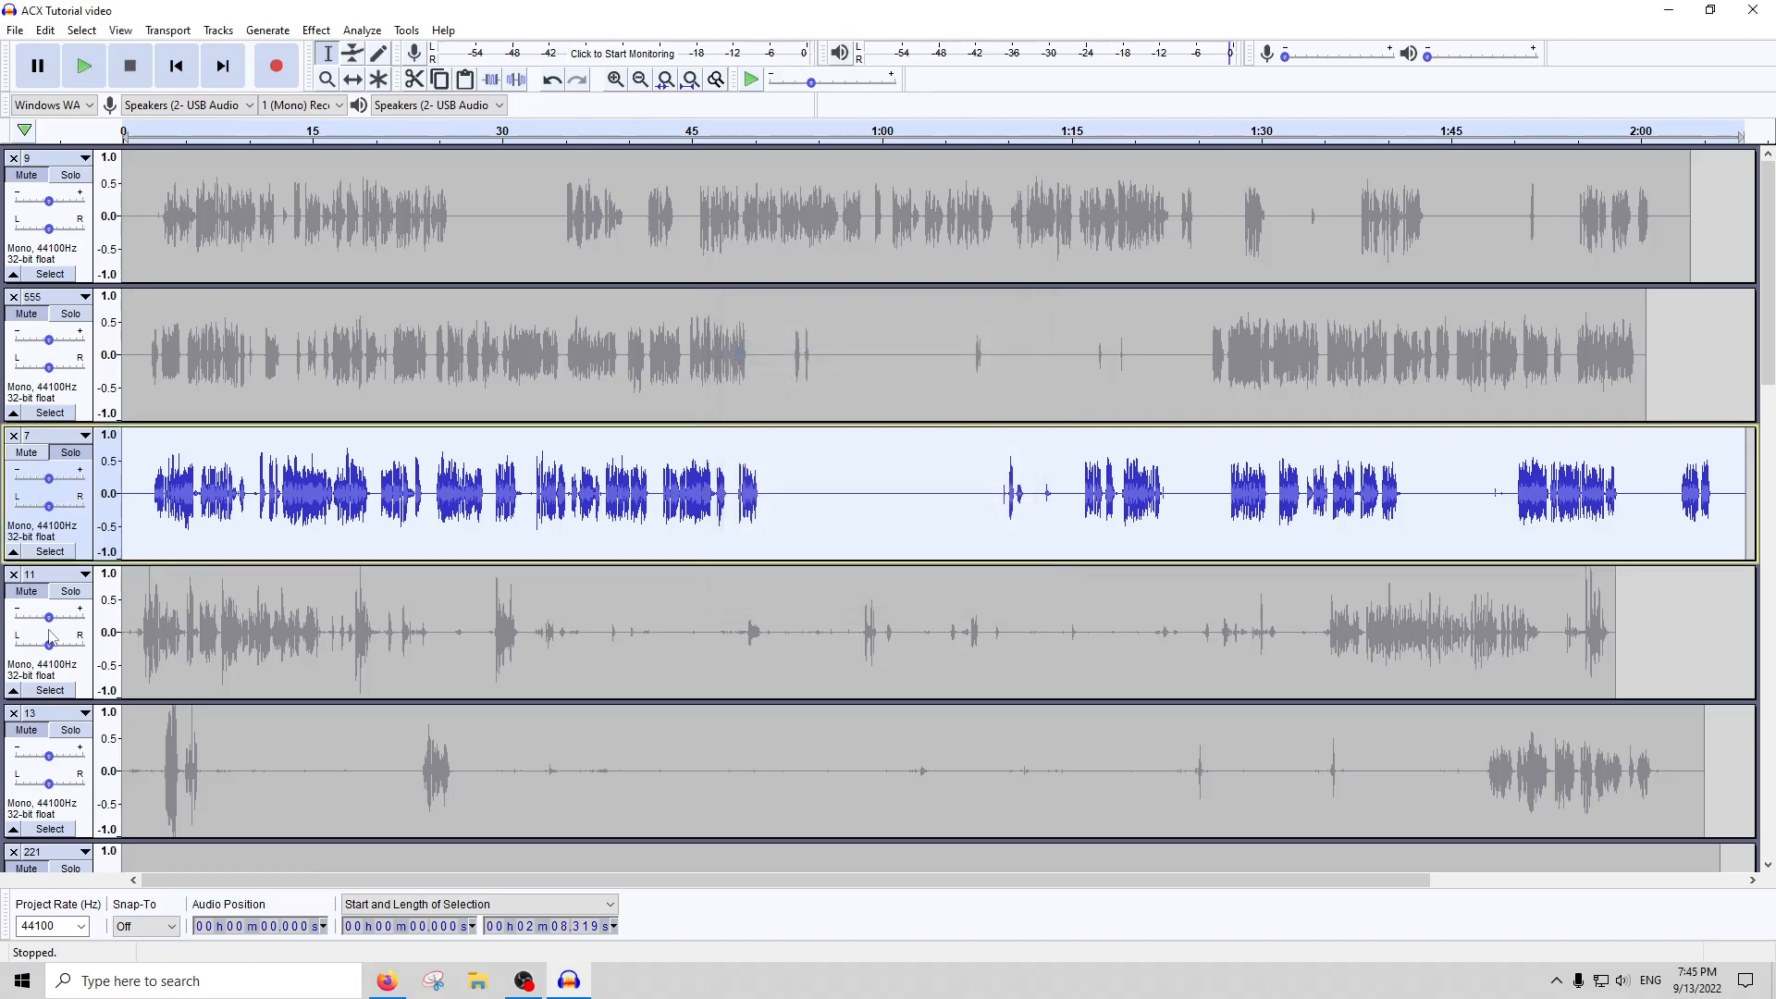
Select the quiet section of track 11 from about 32.4 to 37 s and play it to hear the background noise
{"action": "left_click", "coordinate": [83, 600]}
{"action": "left_click", "coordinate": [957, 615]}
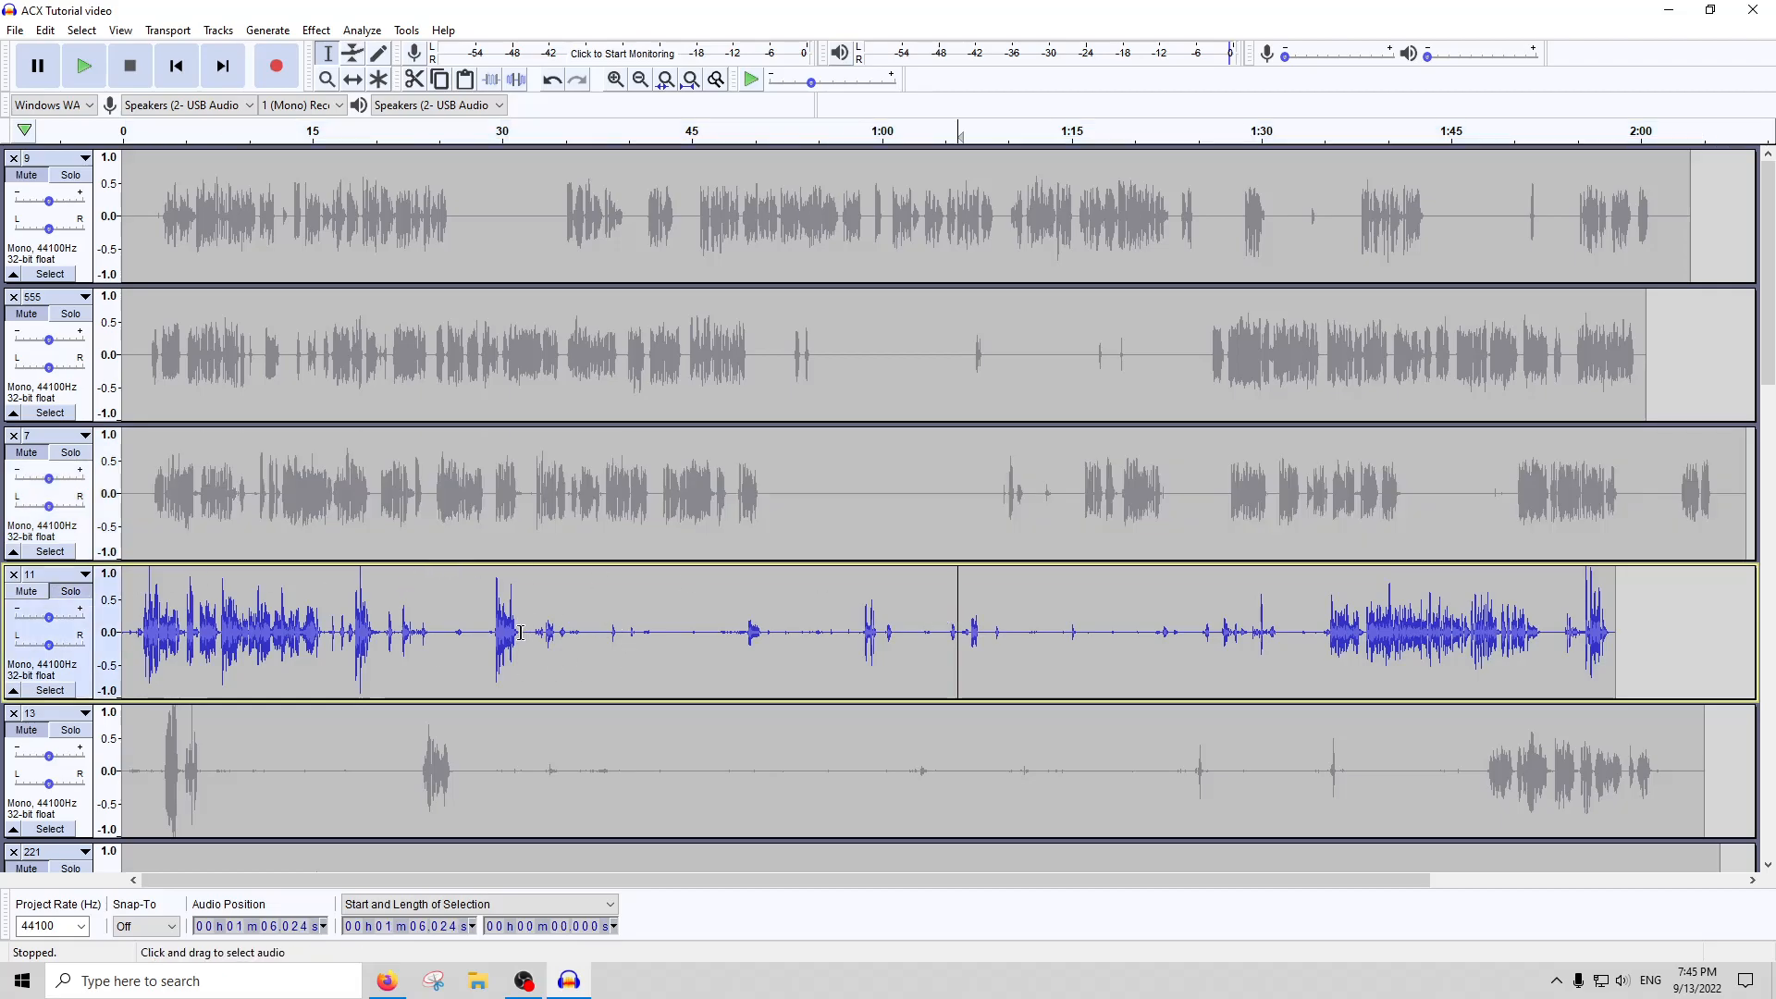
{"action": "left_click_drag", "start_coordinate": [532, 638], "coordinate": [590, 640]}
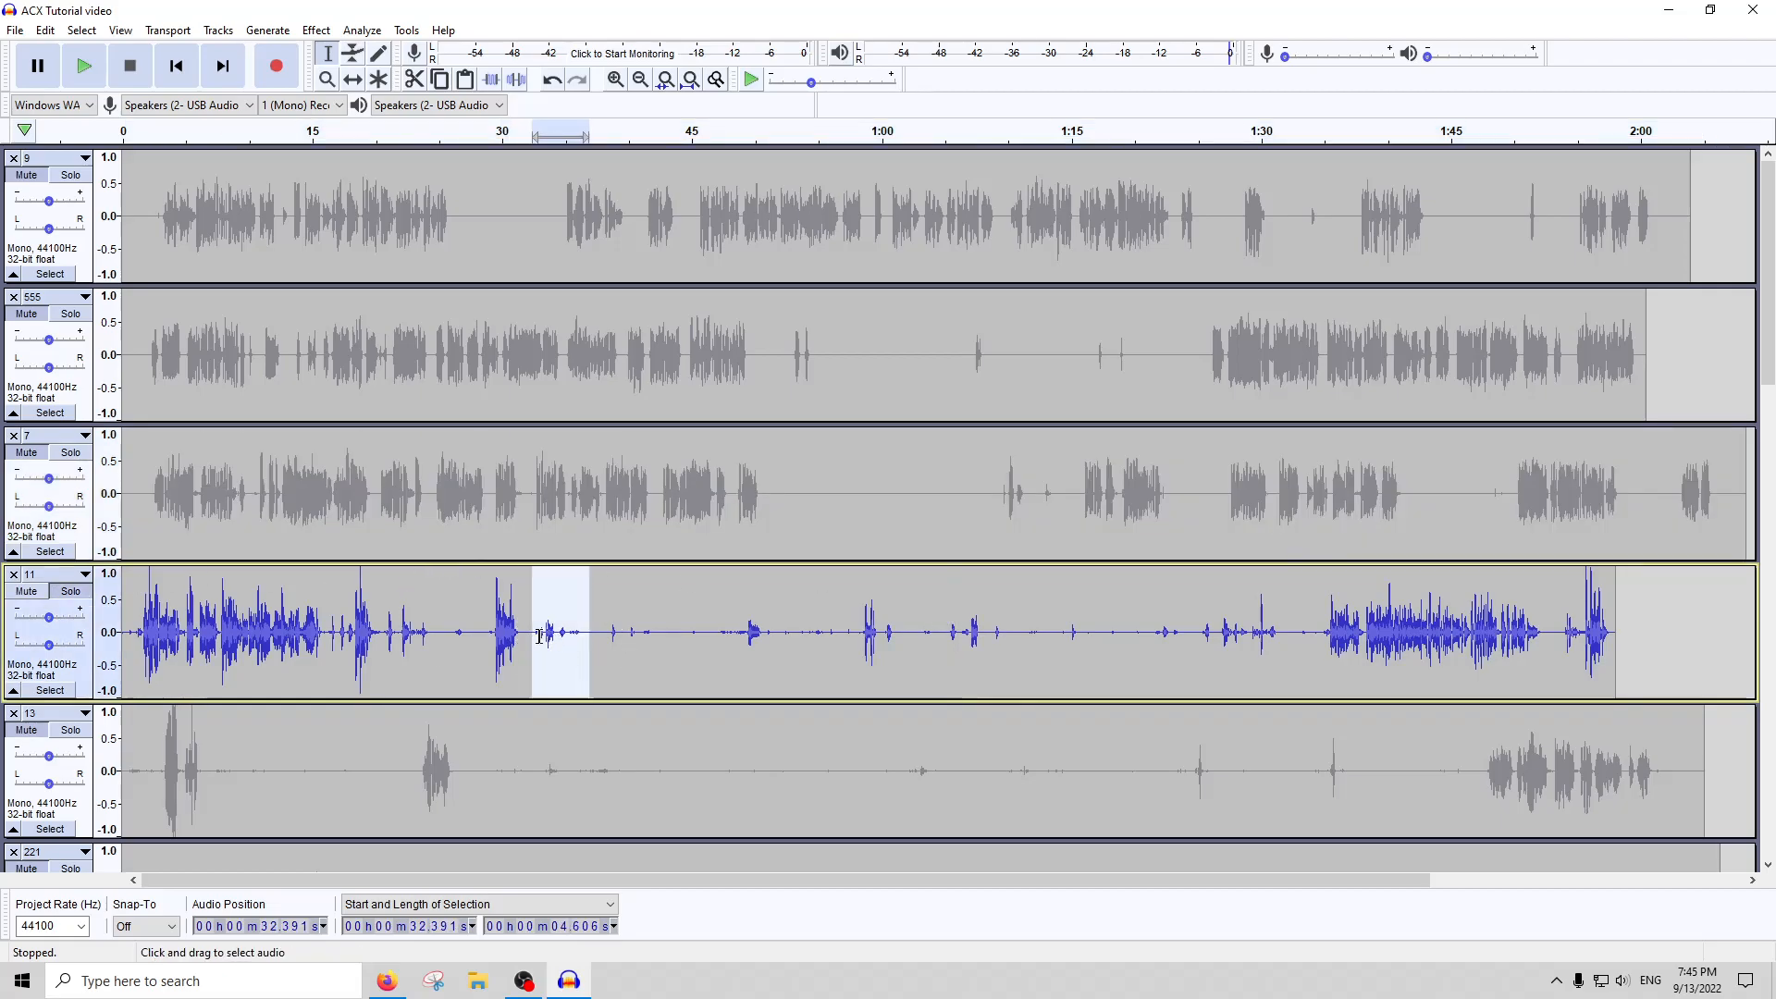
{"action": "left_click", "coordinate": [529, 131]}
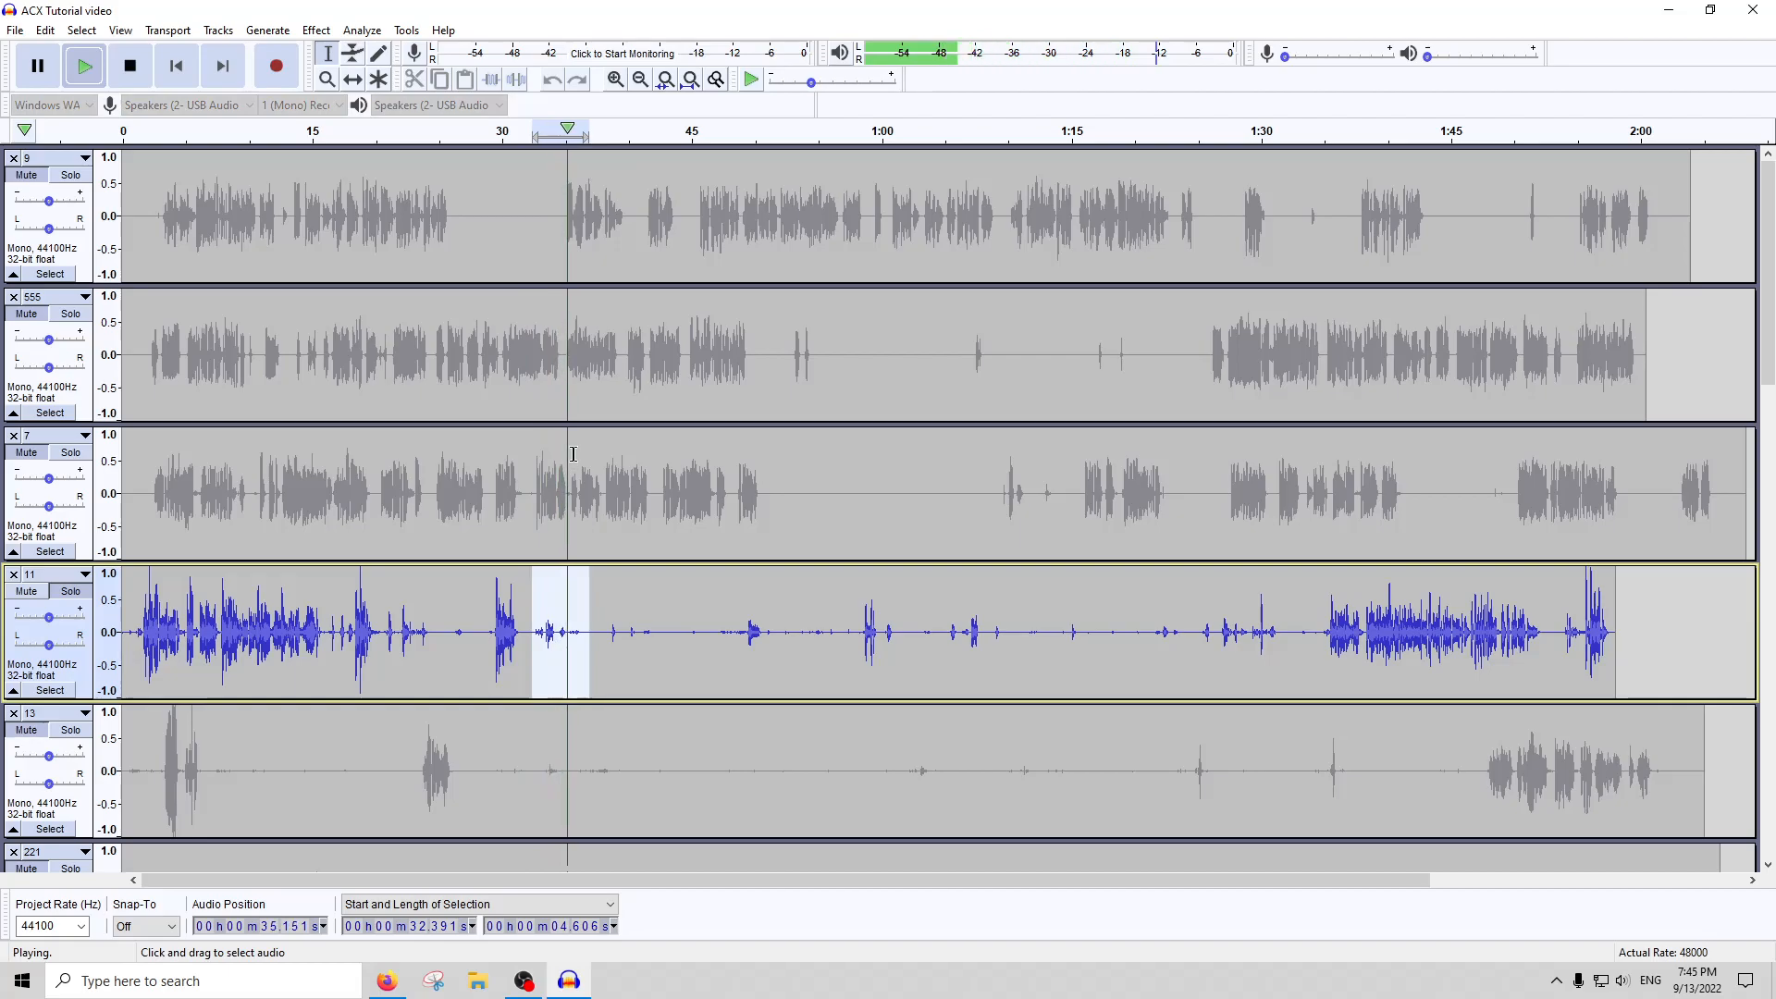
{"action": "left_click", "coordinate": [84, 66]}
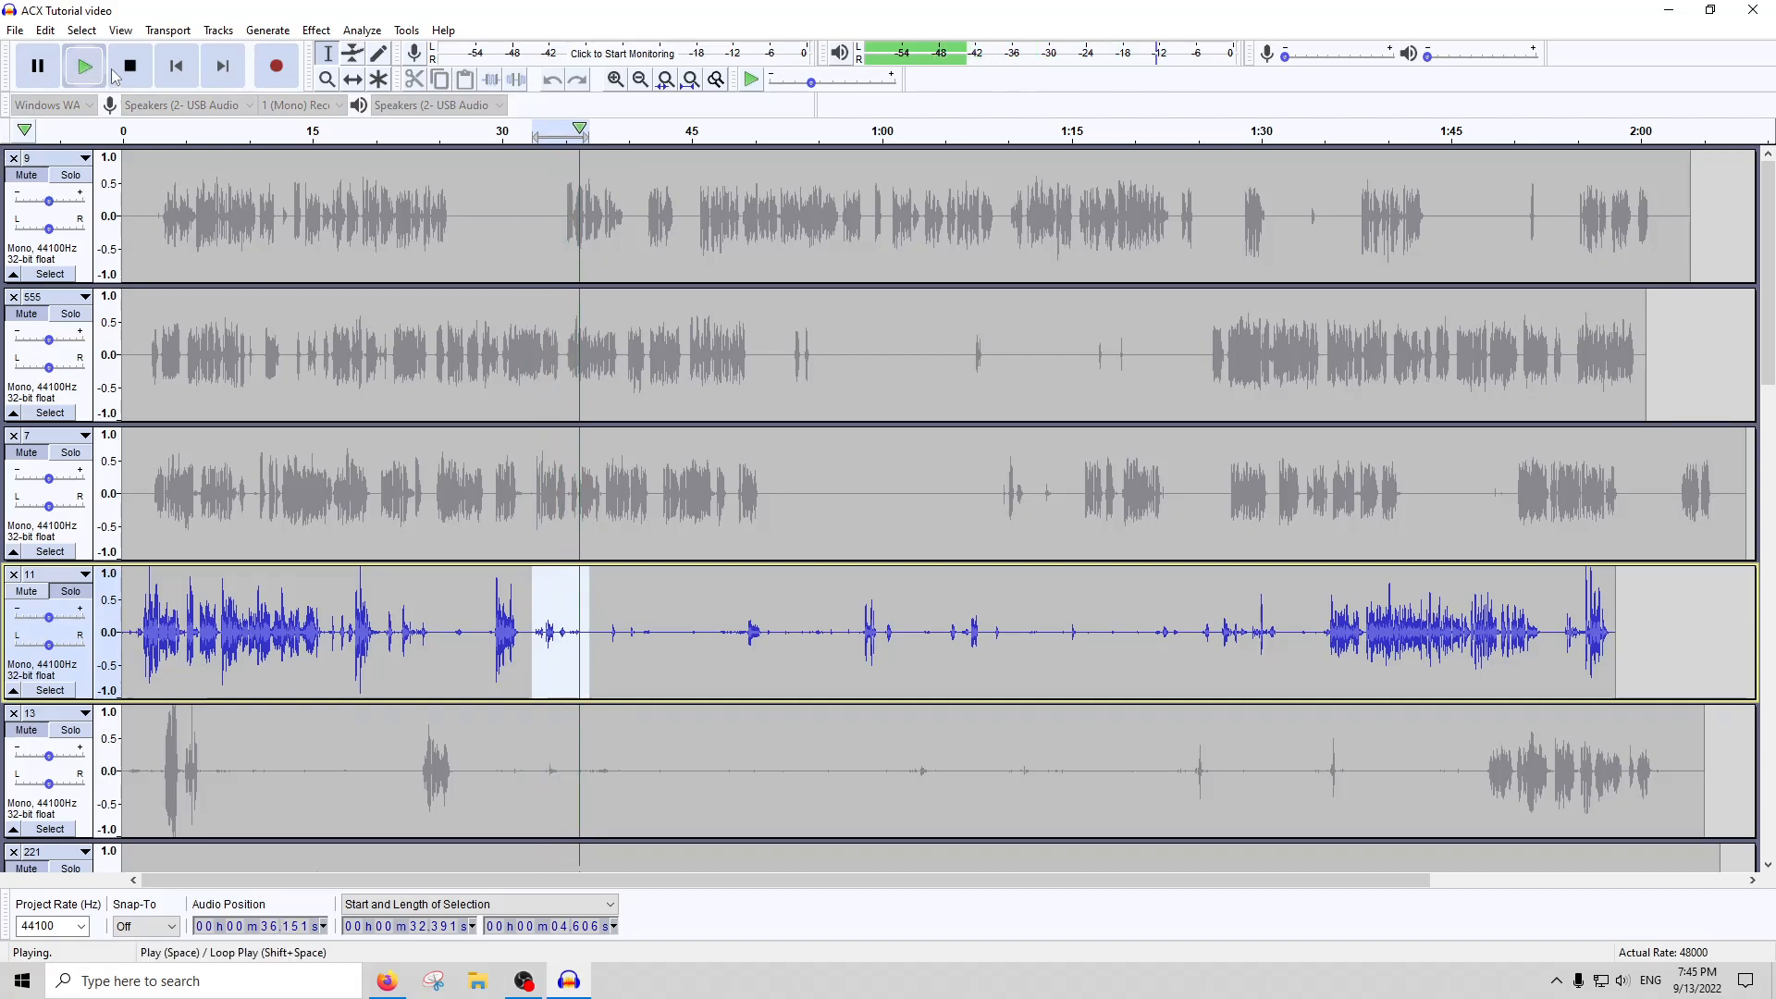
Apply Noise Gate to the whole of track 11 with -50 dB level reduction, -27 dB gate threshold and 250 ms attack/decay
{"action": "double_click", "coordinate": [836, 640]}
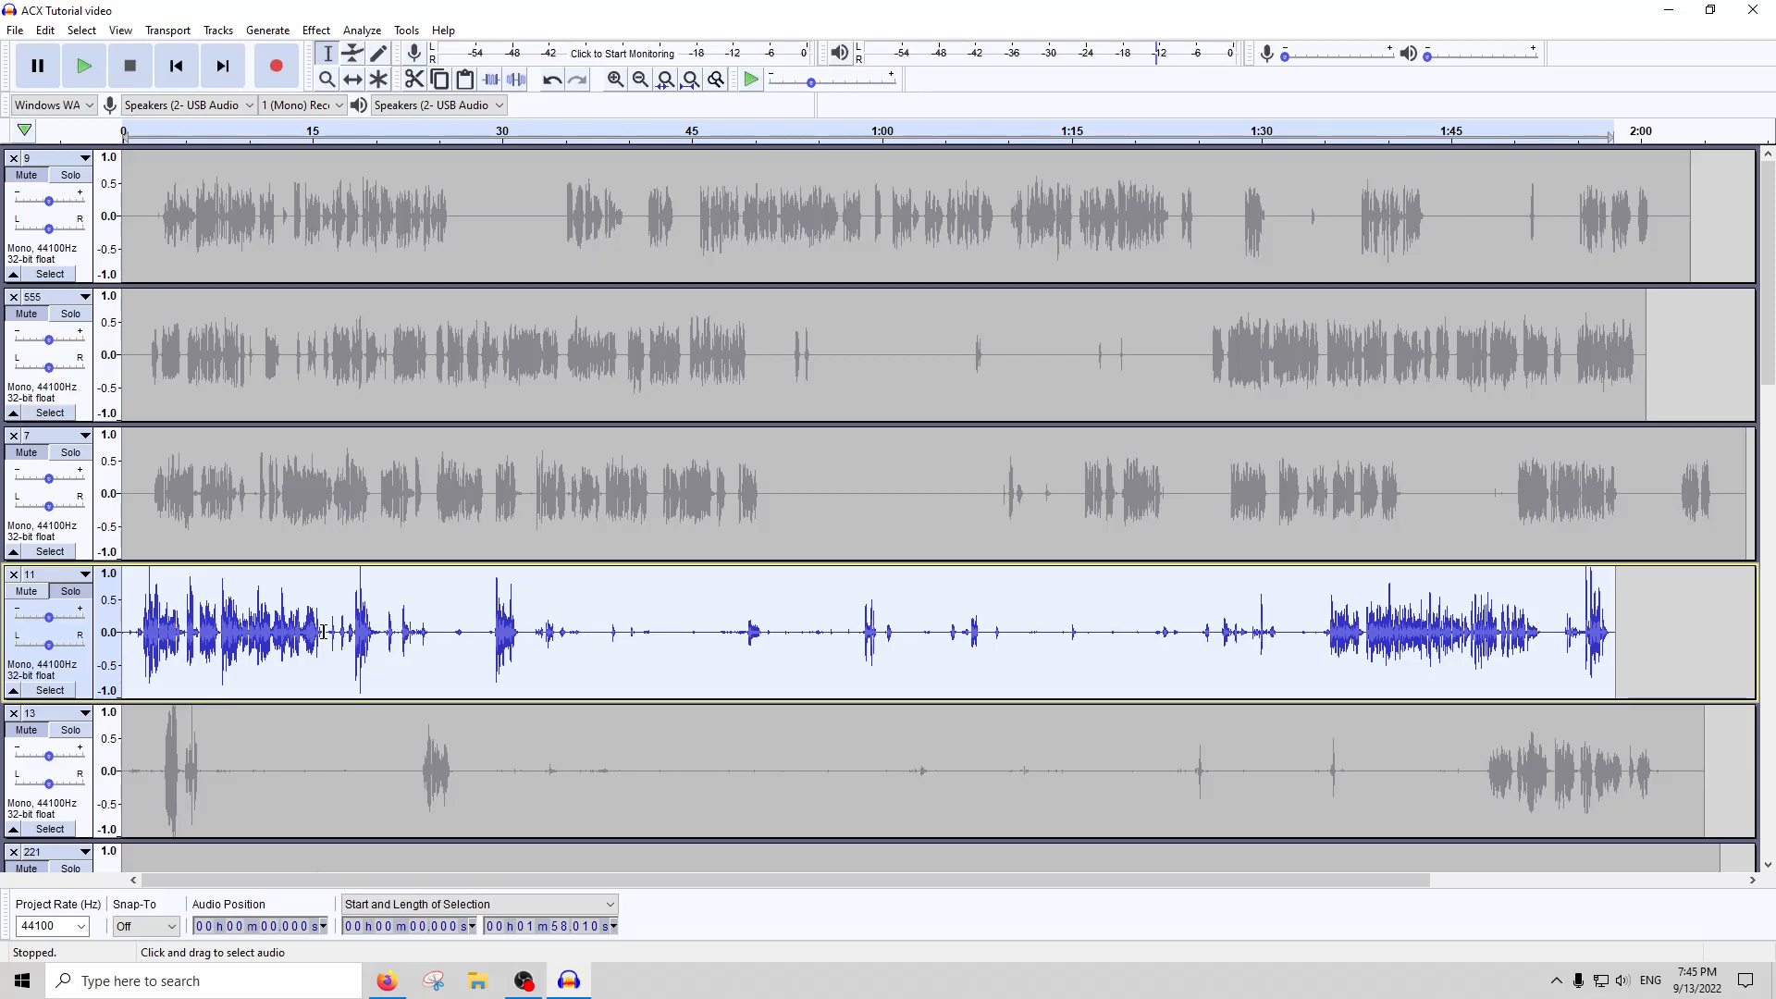
{"action": "left_click", "coordinate": [292, 648]}
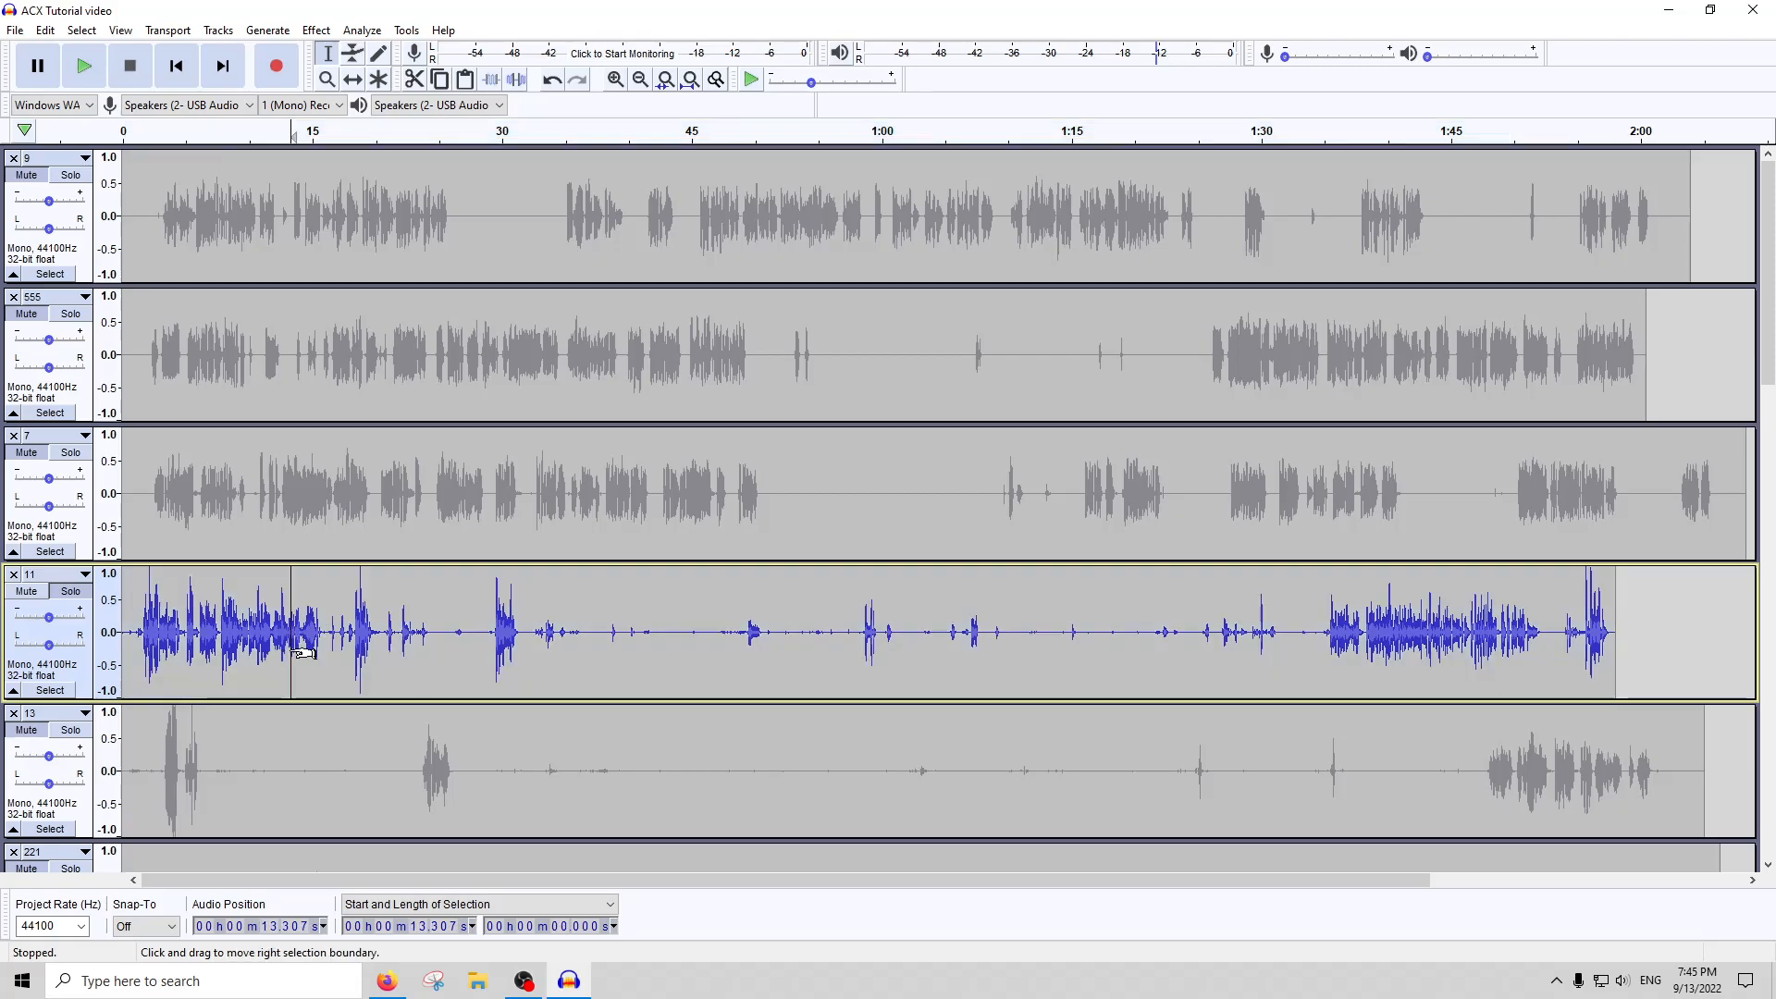
{"action": "double_click", "coordinate": [366, 655]}
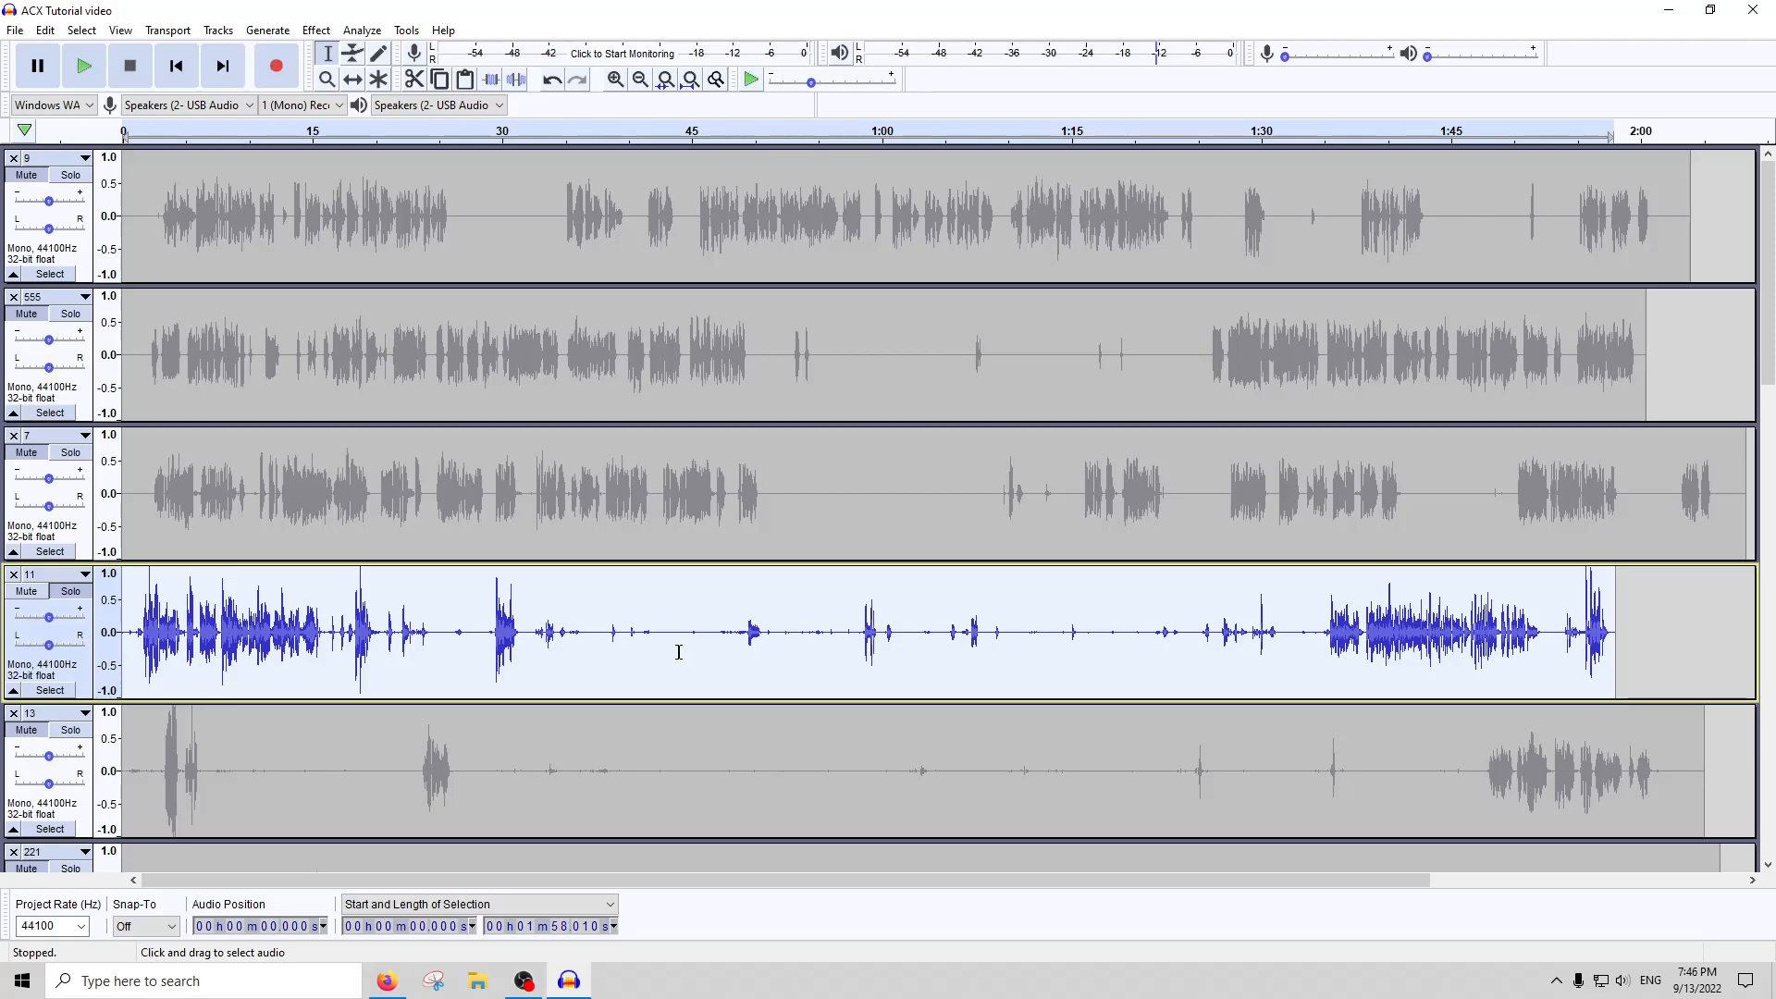
{"action": "left_click", "coordinate": [316, 30]}
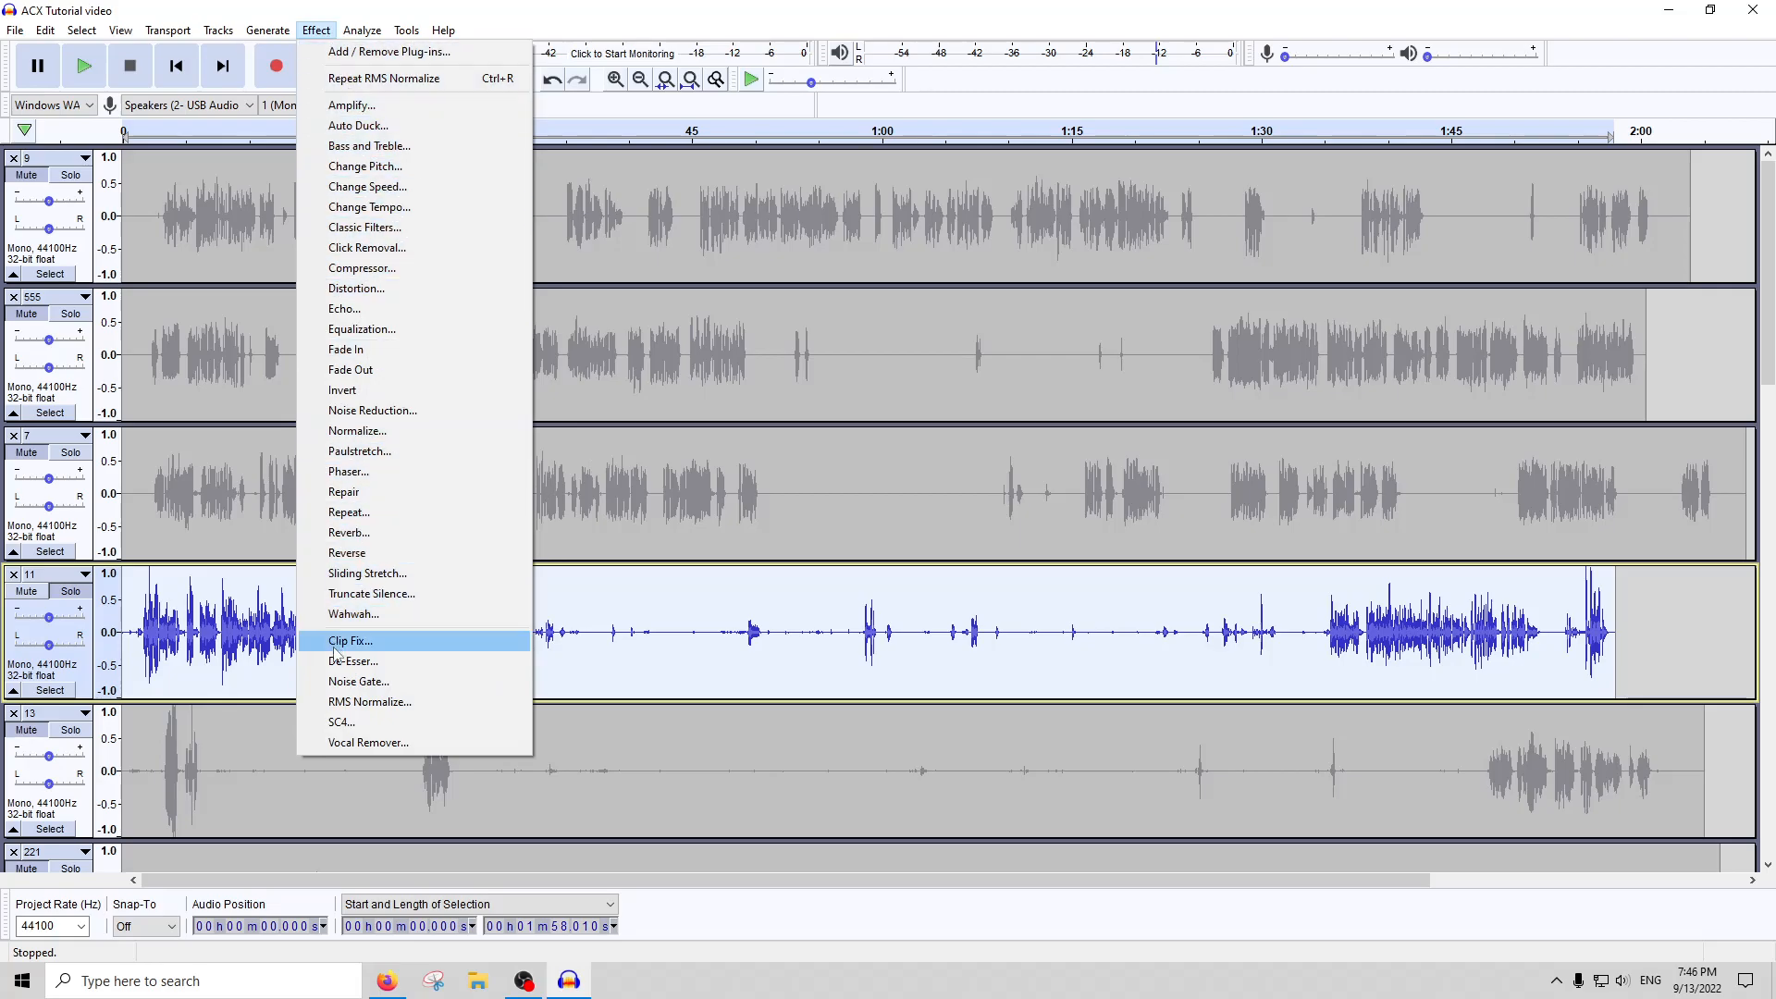
{"action": "left_click", "coordinate": [358, 682]}
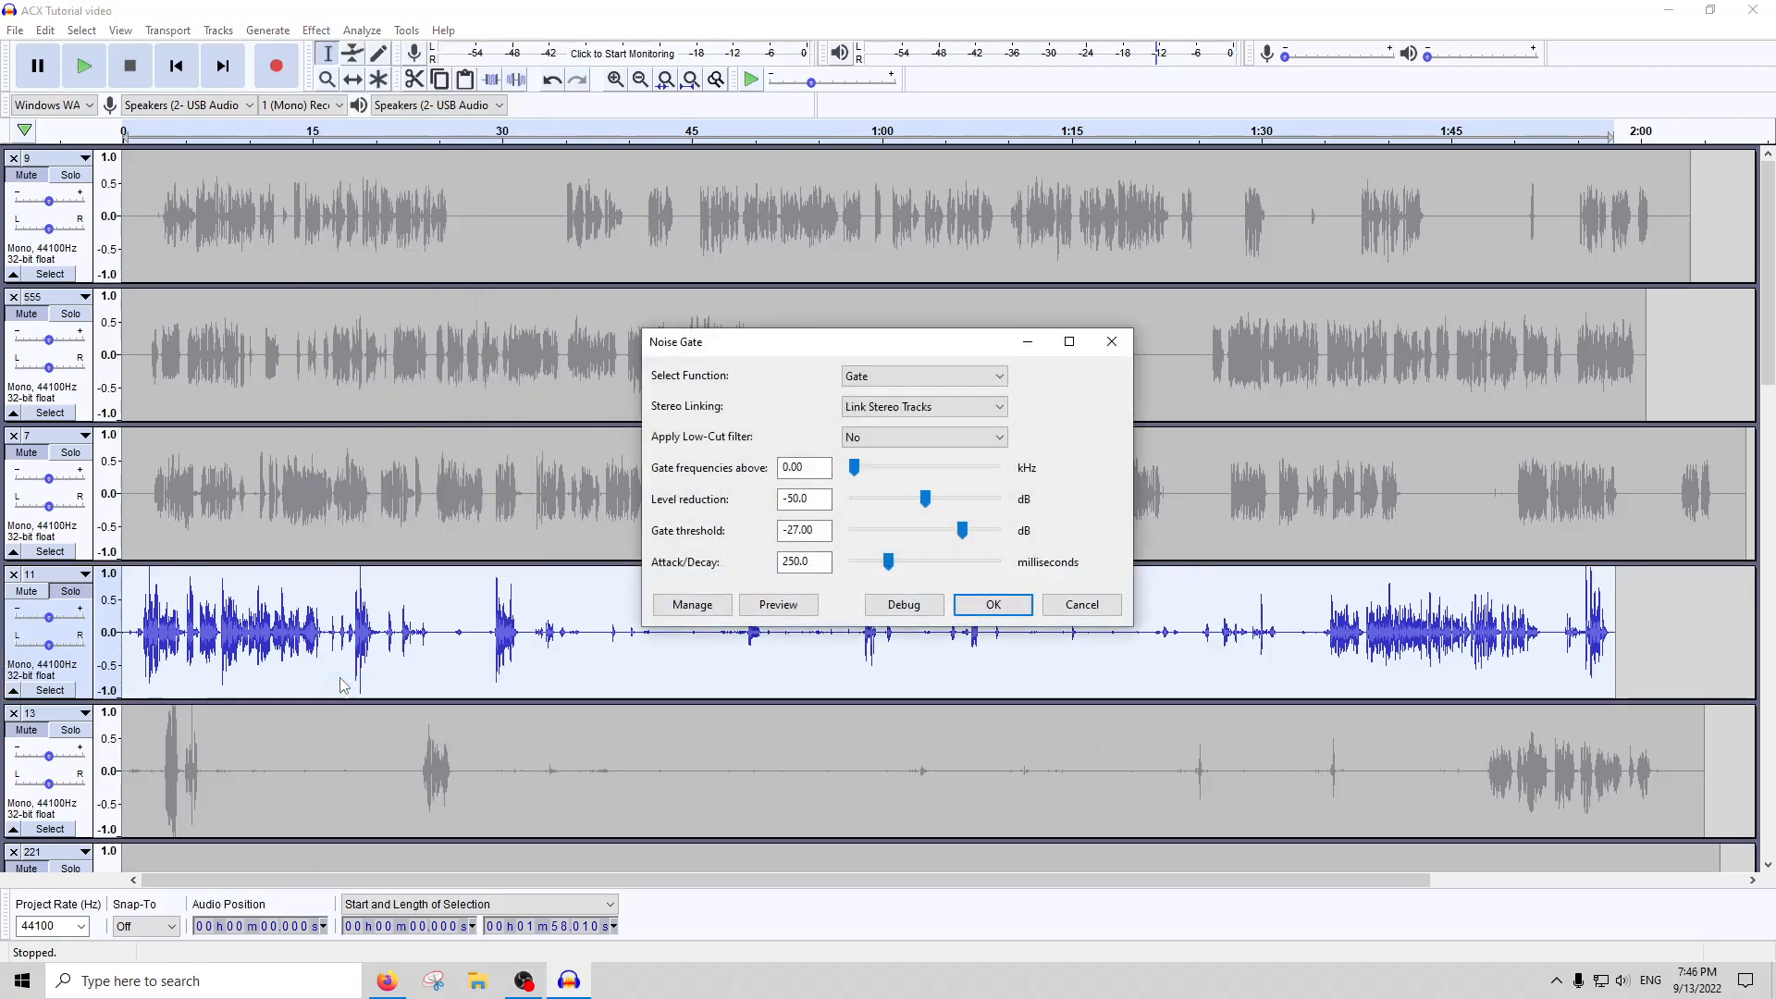
{"action": "key", "text": "Escape"}
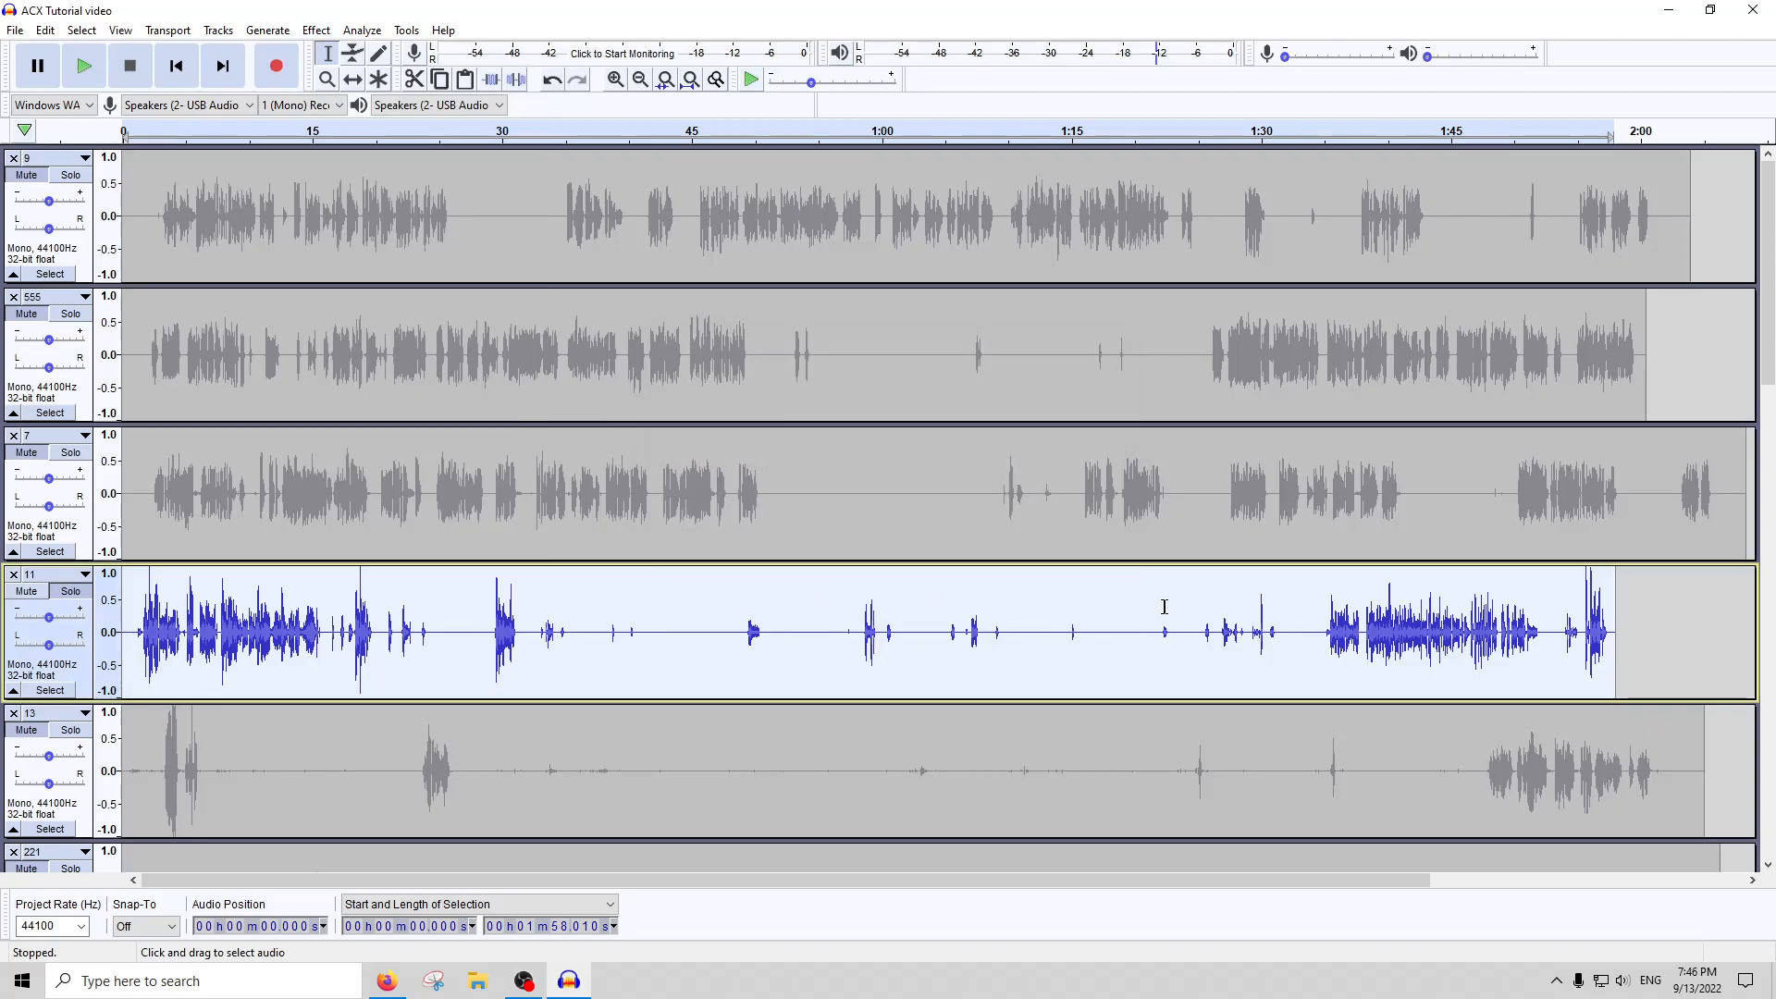
Examine the gated waveform of track 11 around 14 to 21 s and undo the noise gate for comparison
{"action": "left_click", "coordinate": [316, 31]}
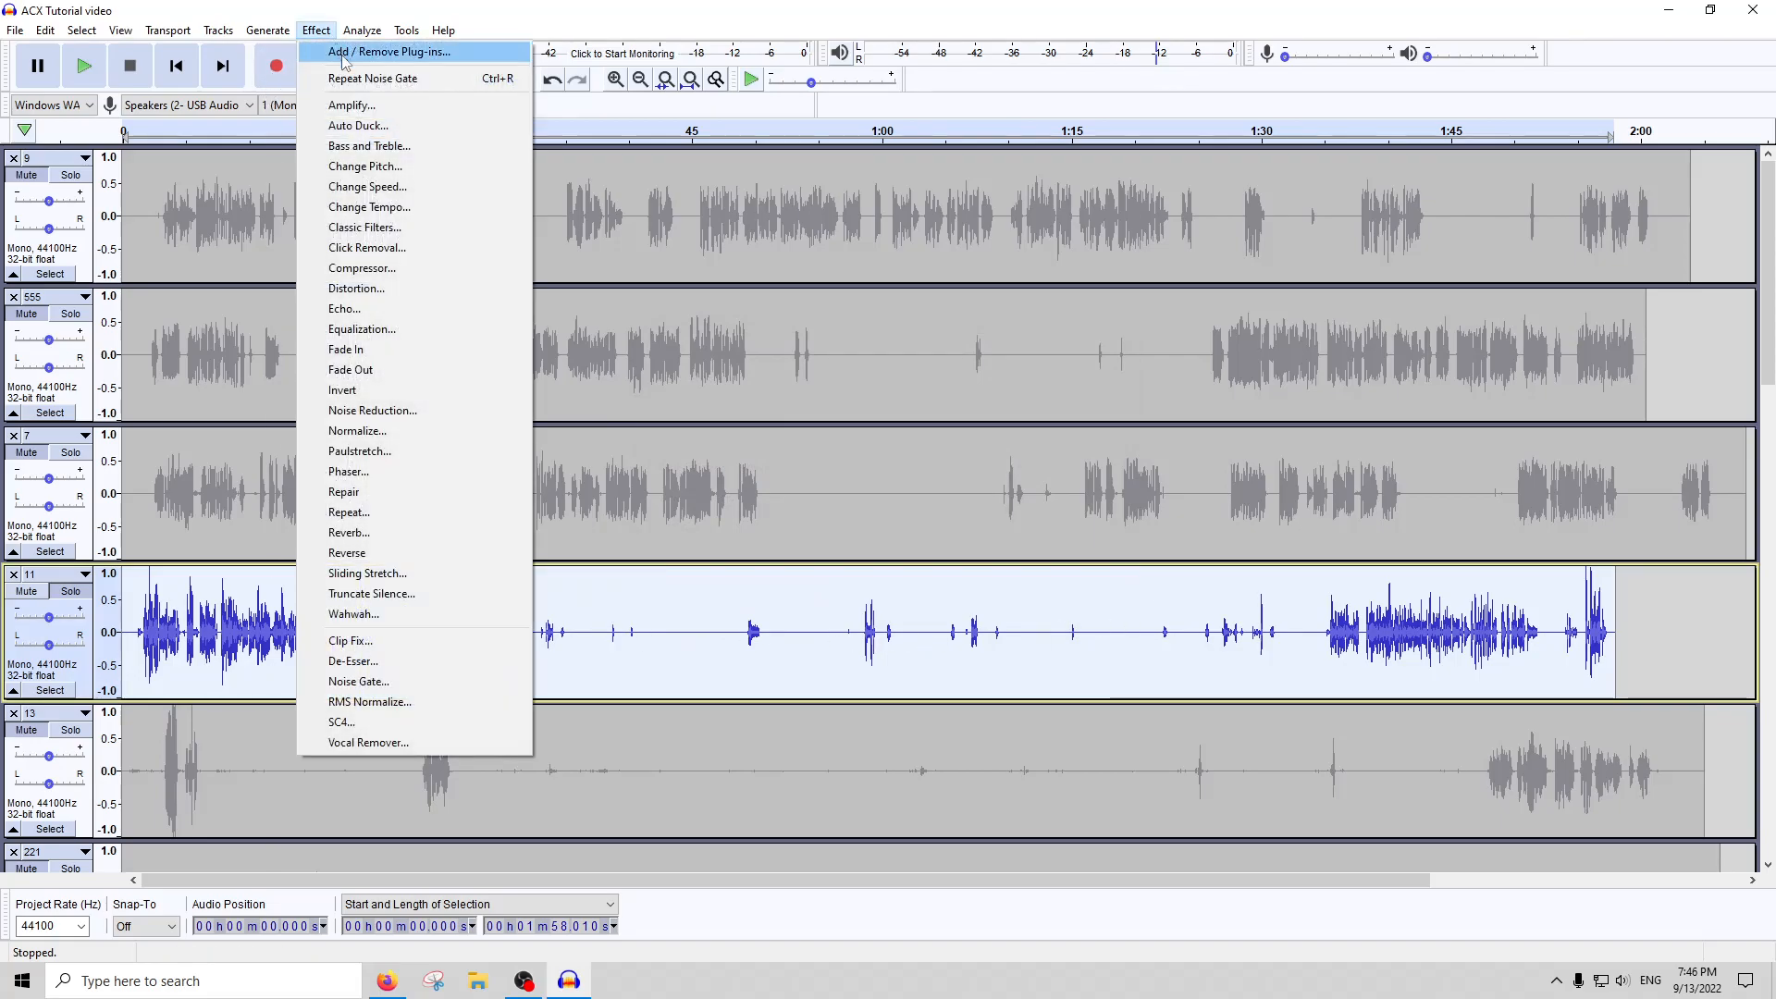
{"action": "left_click", "coordinate": [764, 654]}
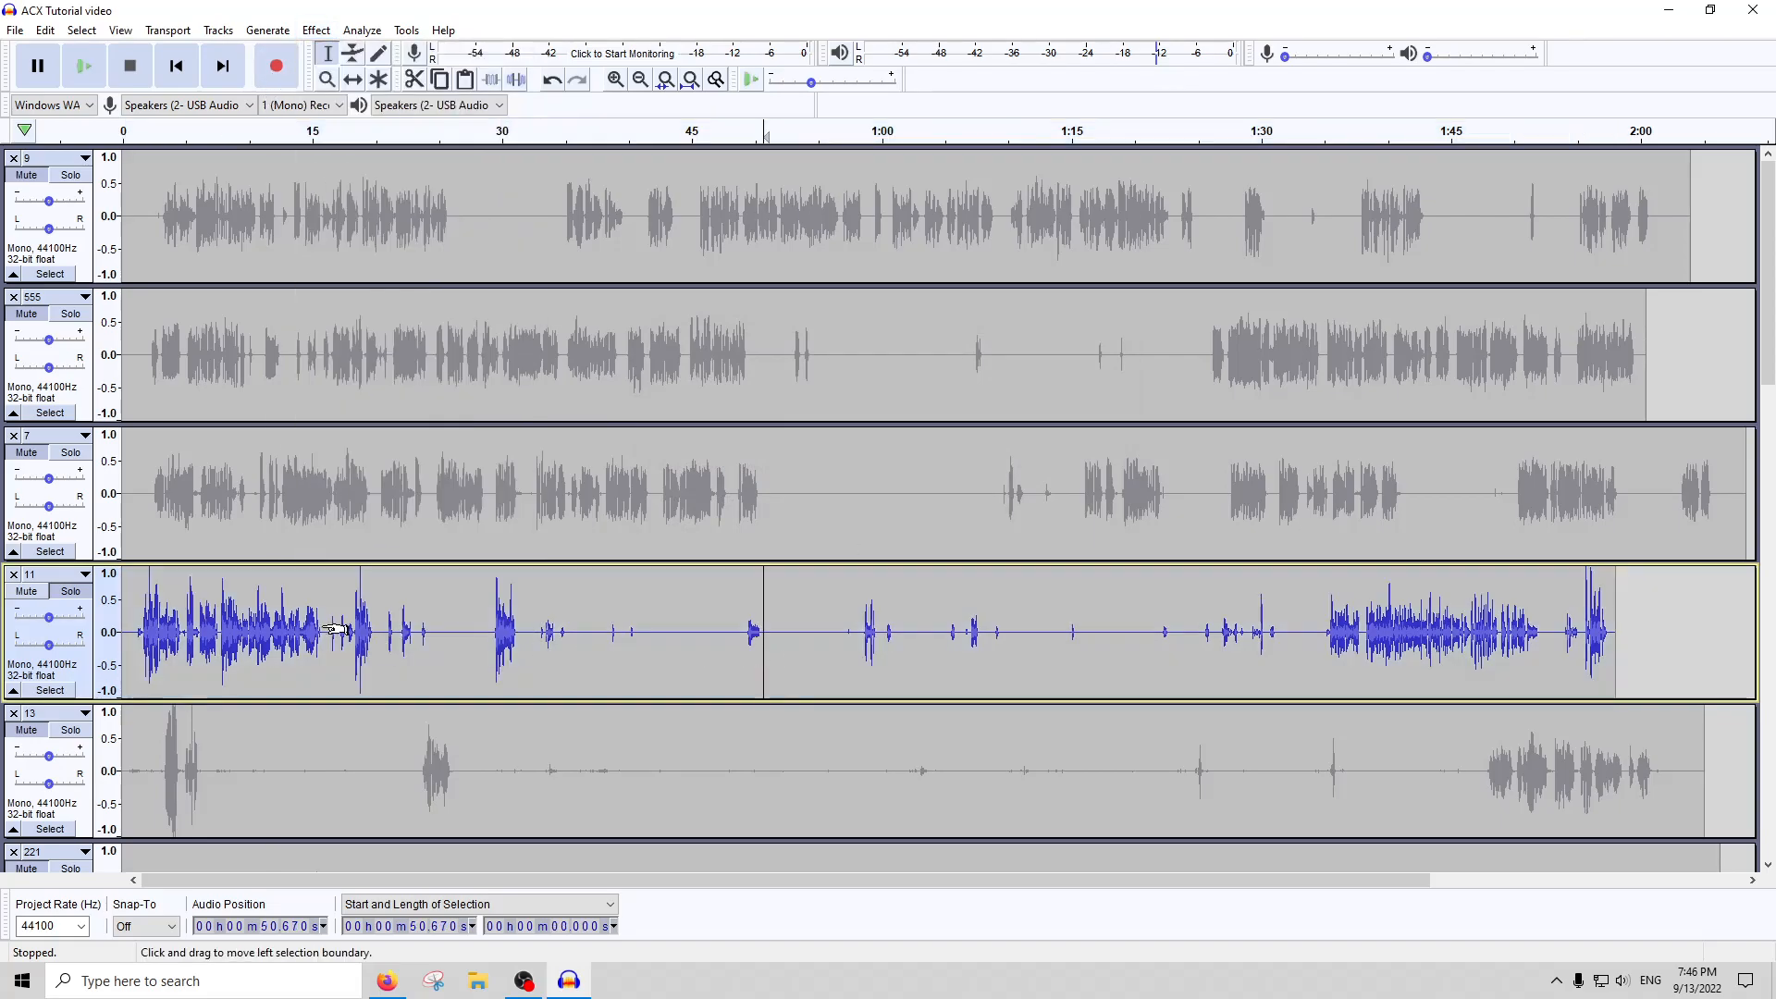
{"action": "scroll", "coordinate": [318, 635], "scroll_direction": "up", "scroll_amount": 3}
{"action": "scroll", "coordinate": [317, 635], "scroll_direction": "up", "scroll_amount": 2}
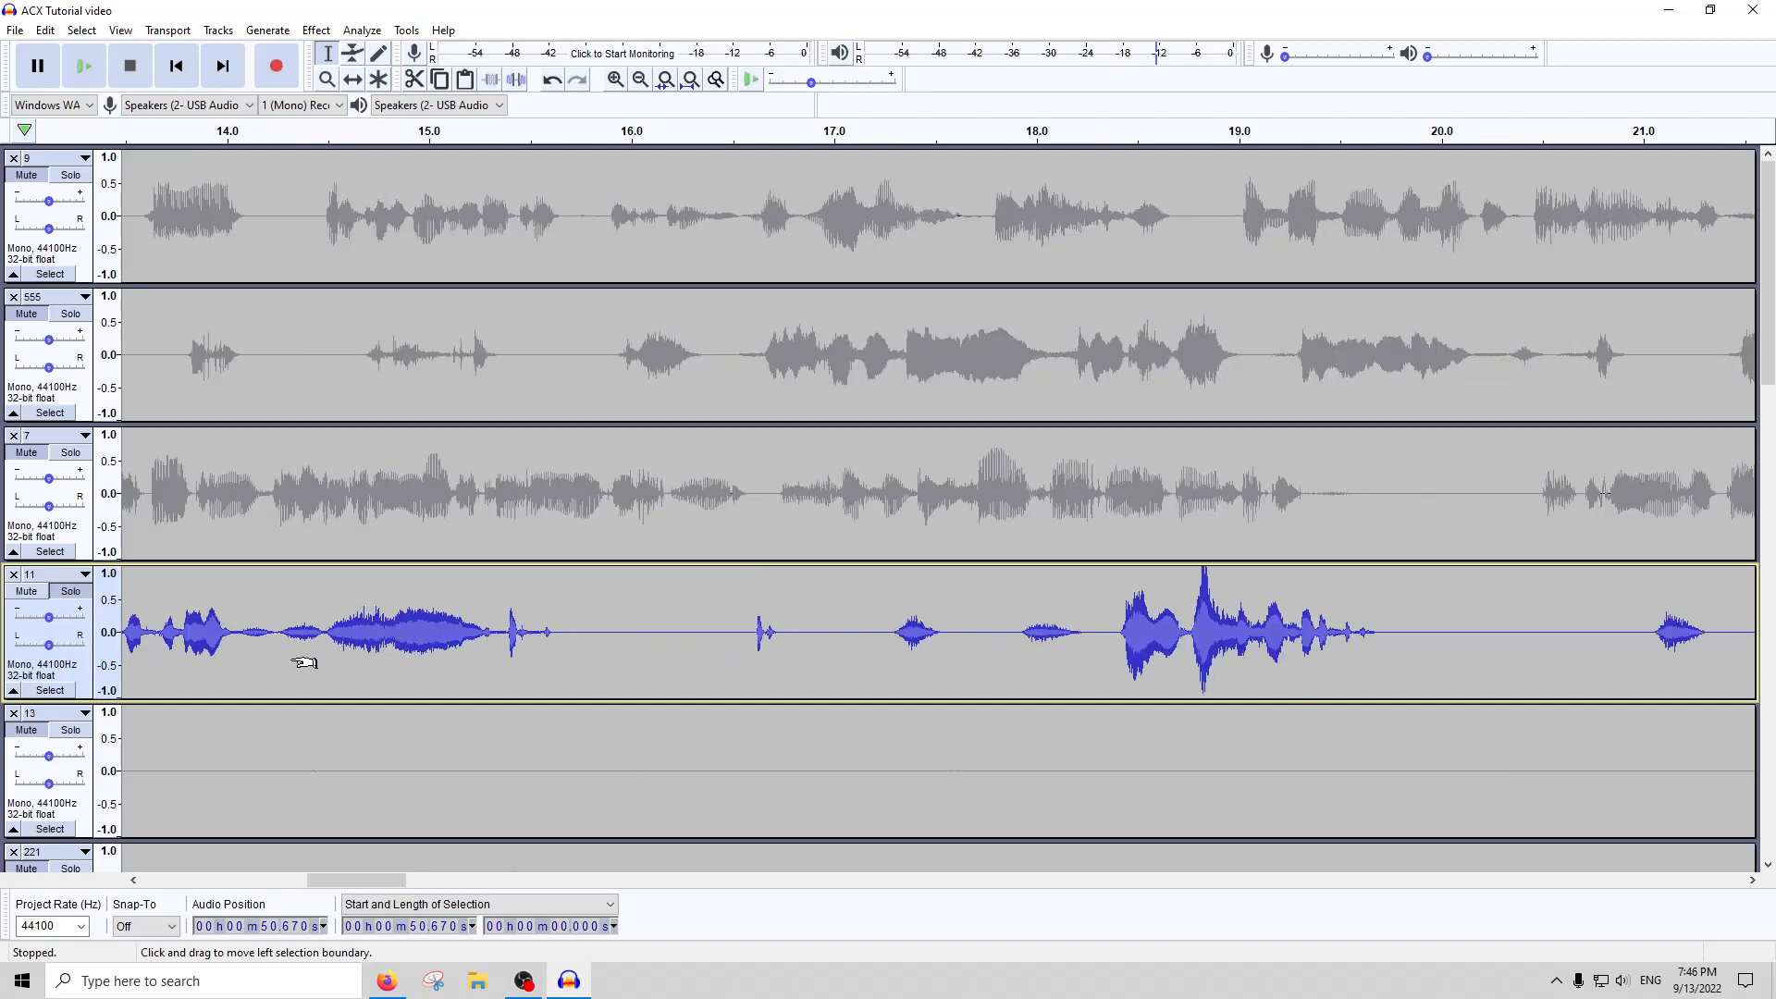
{"action": "key", "text": "ctrl+z"}
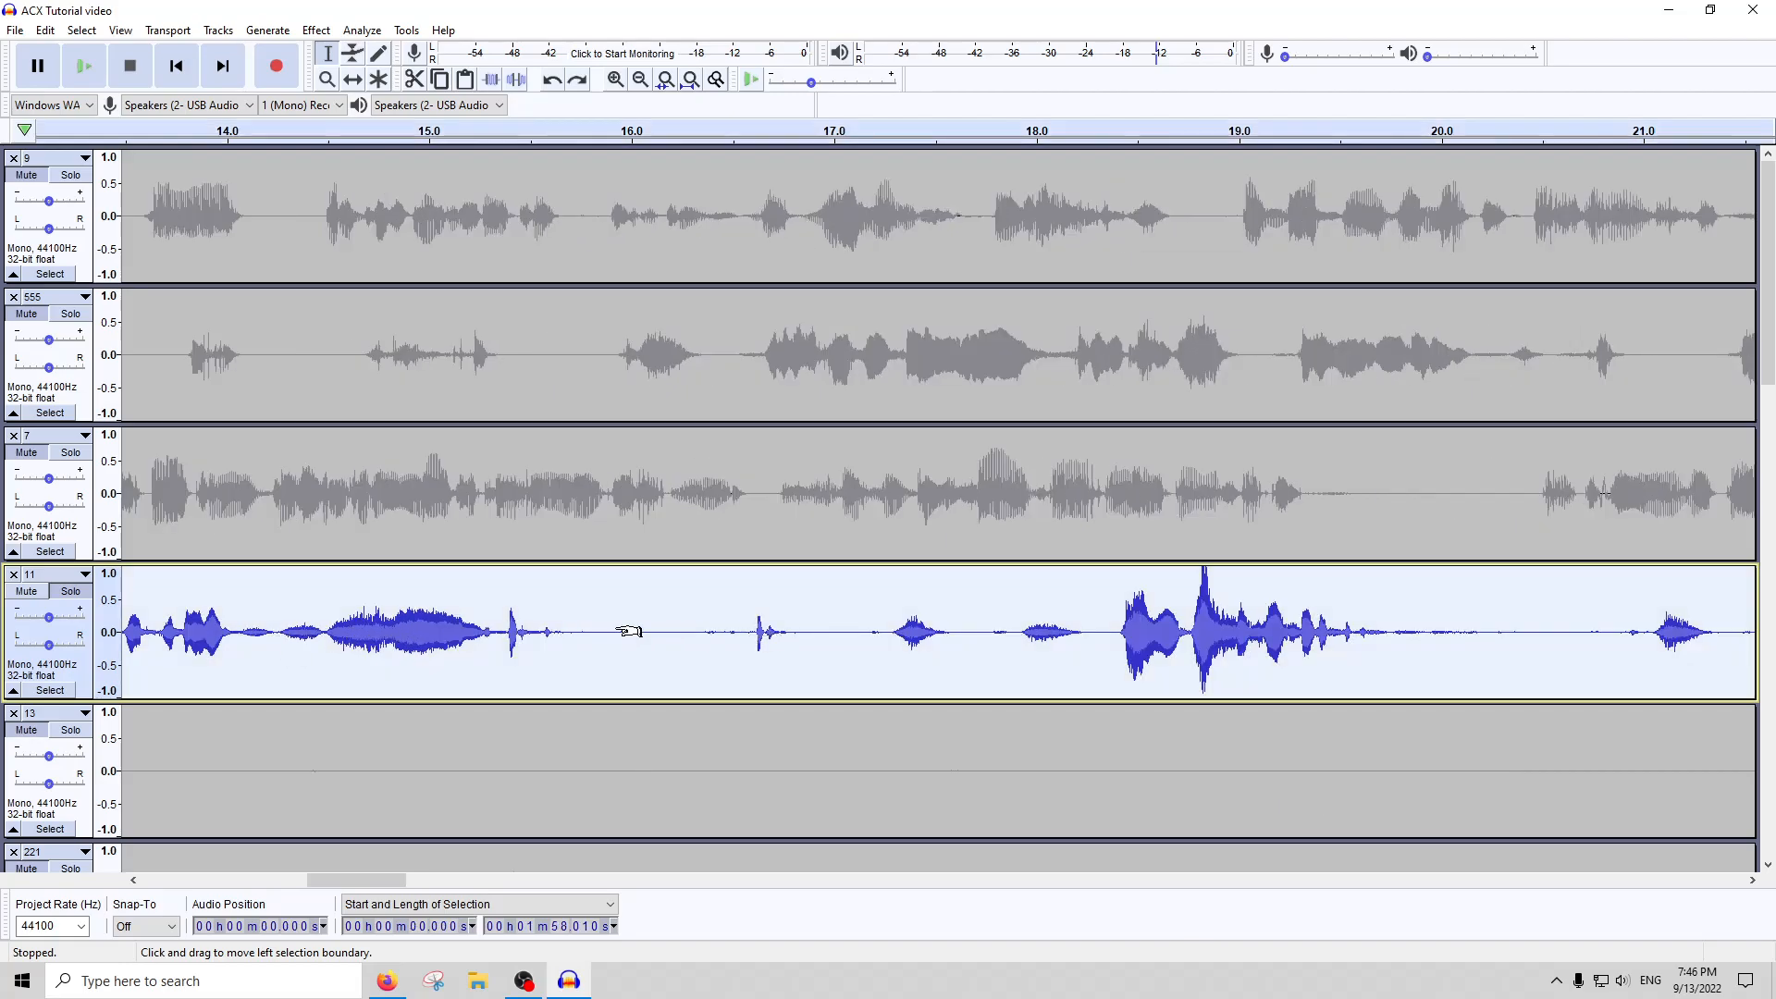
{"action": "scroll", "coordinate": [629, 632], "scroll_direction": "down", "scroll_amount": 2}
{"action": "scroll", "coordinate": [321, 639], "scroll_direction": "down", "scroll_amount": 5}
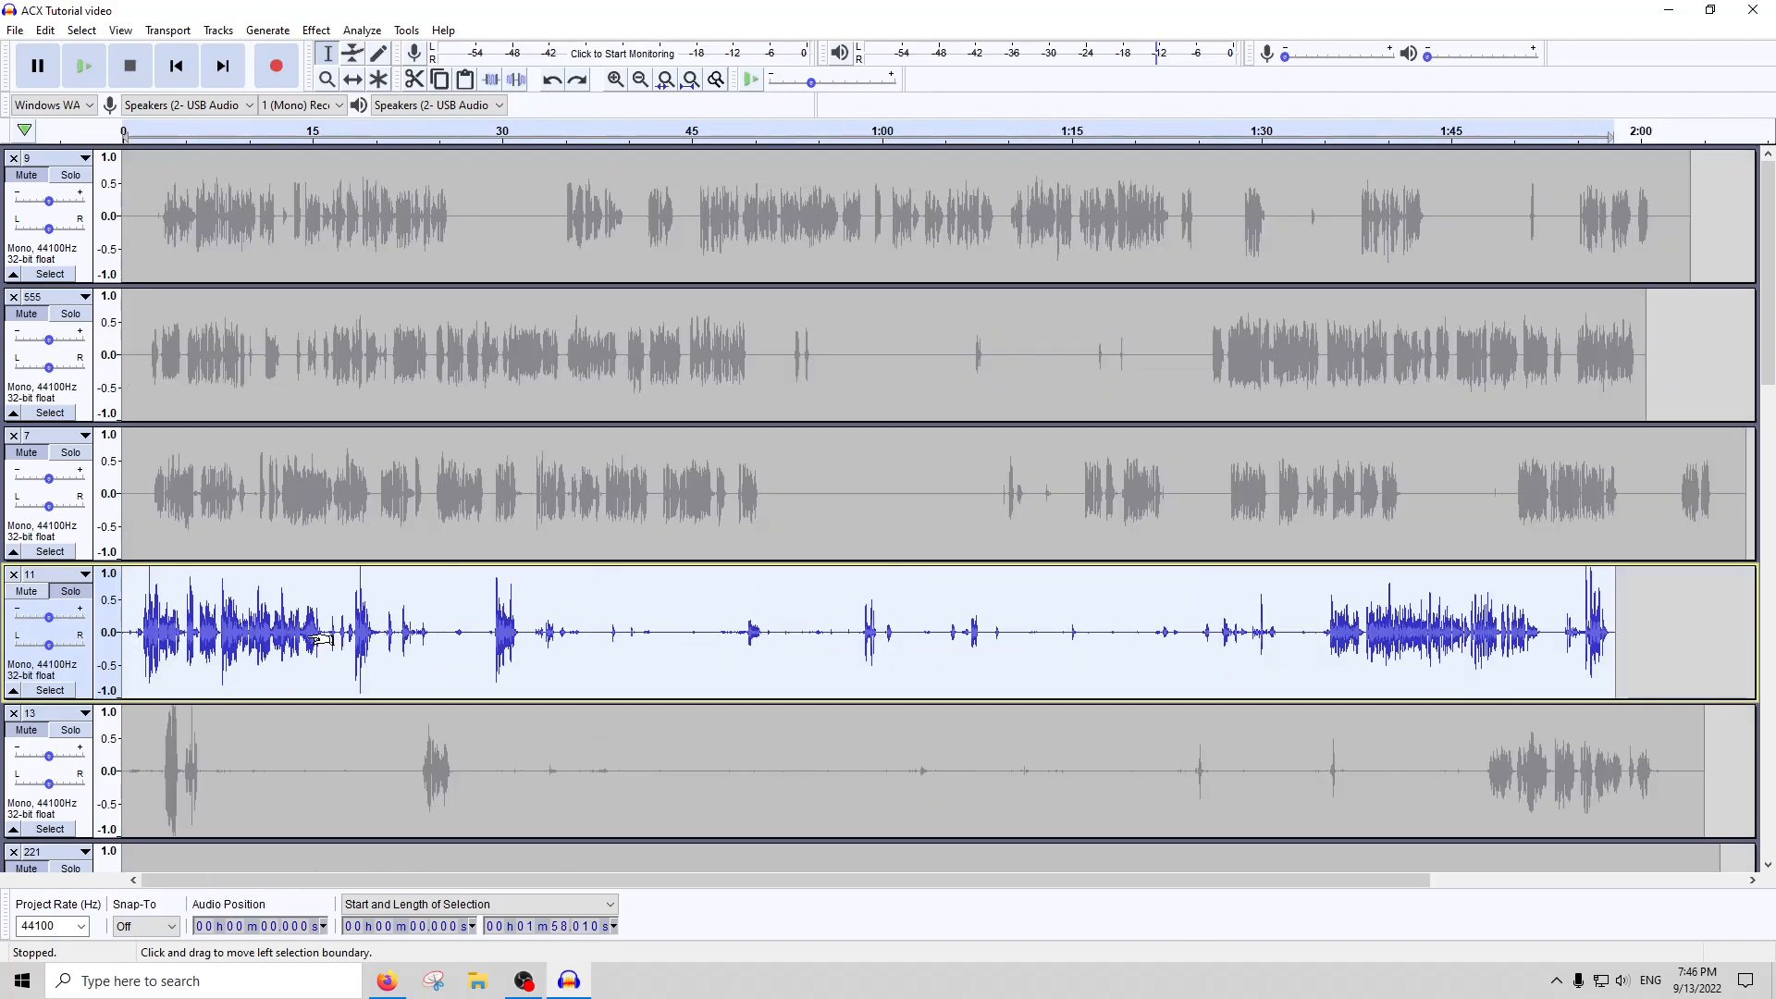
Select the section of ungated track 11 from about 1:26.5 to 1:31.7 and play it
{"action": "left_click", "coordinate": [1438, 632]}
{"action": "scroll", "coordinate": [1415, 631], "scroll_direction": "up", "scroll_amount": 4}
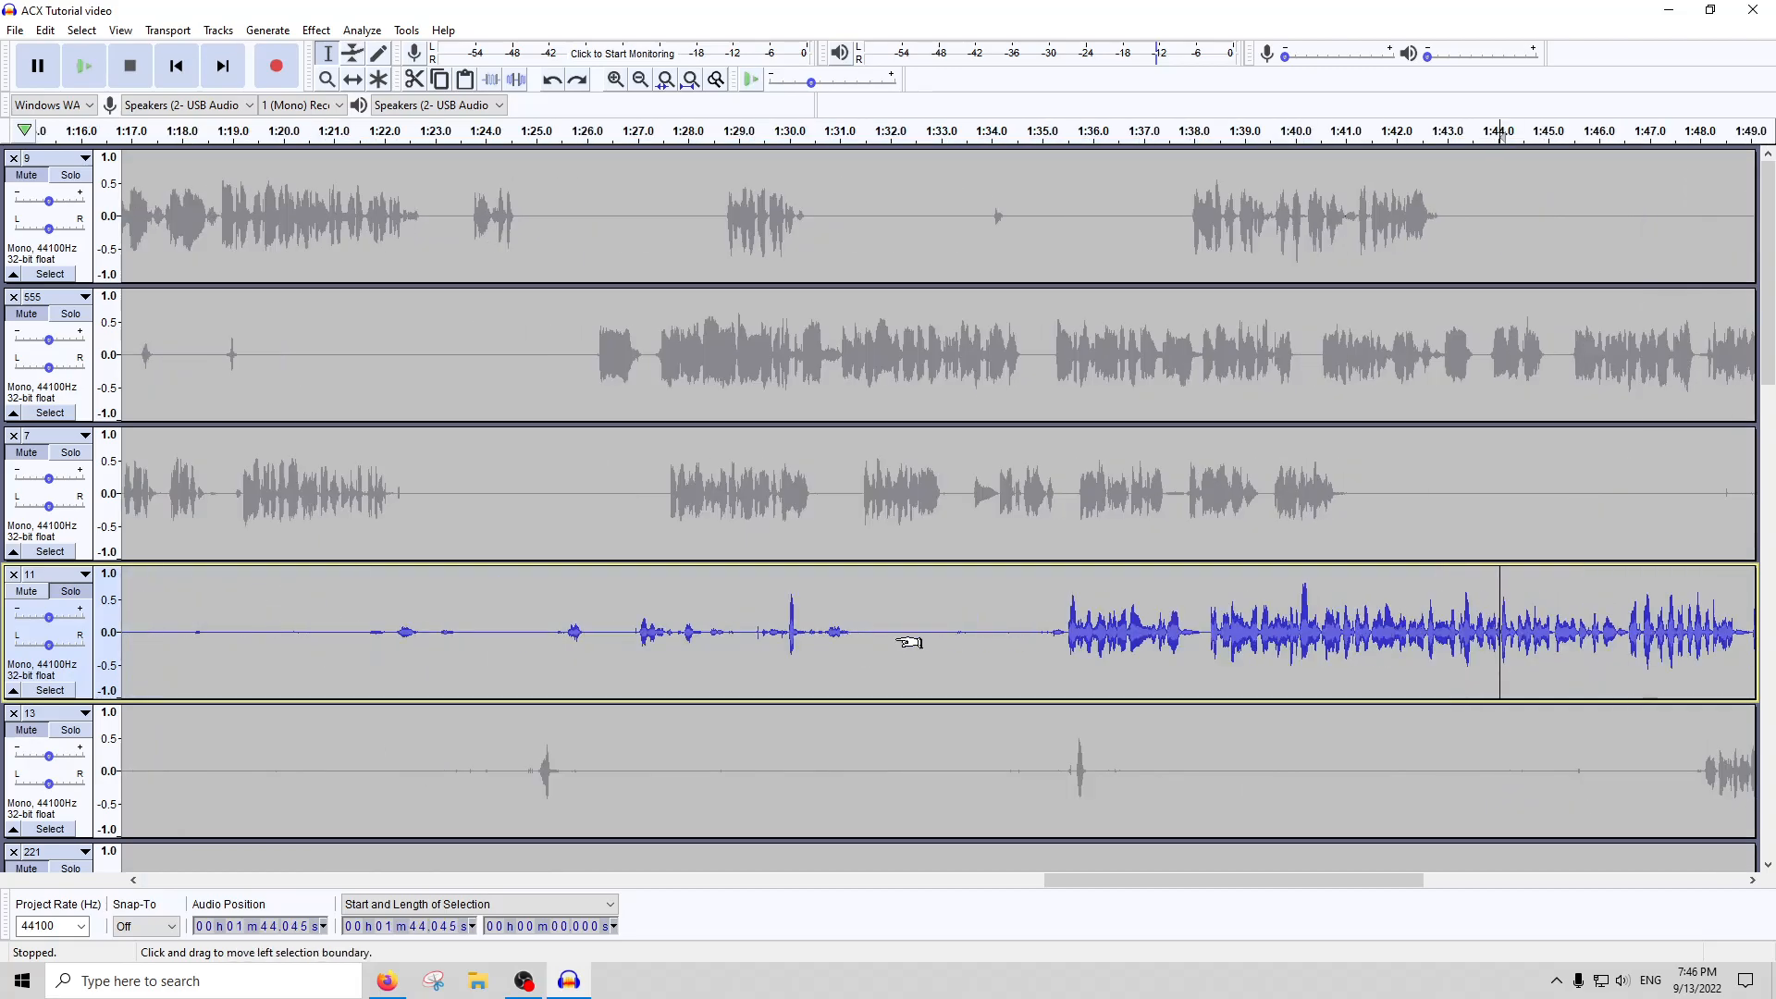
{"action": "left_click_drag", "start_coordinate": [872, 622], "coordinate": [612, 624]}
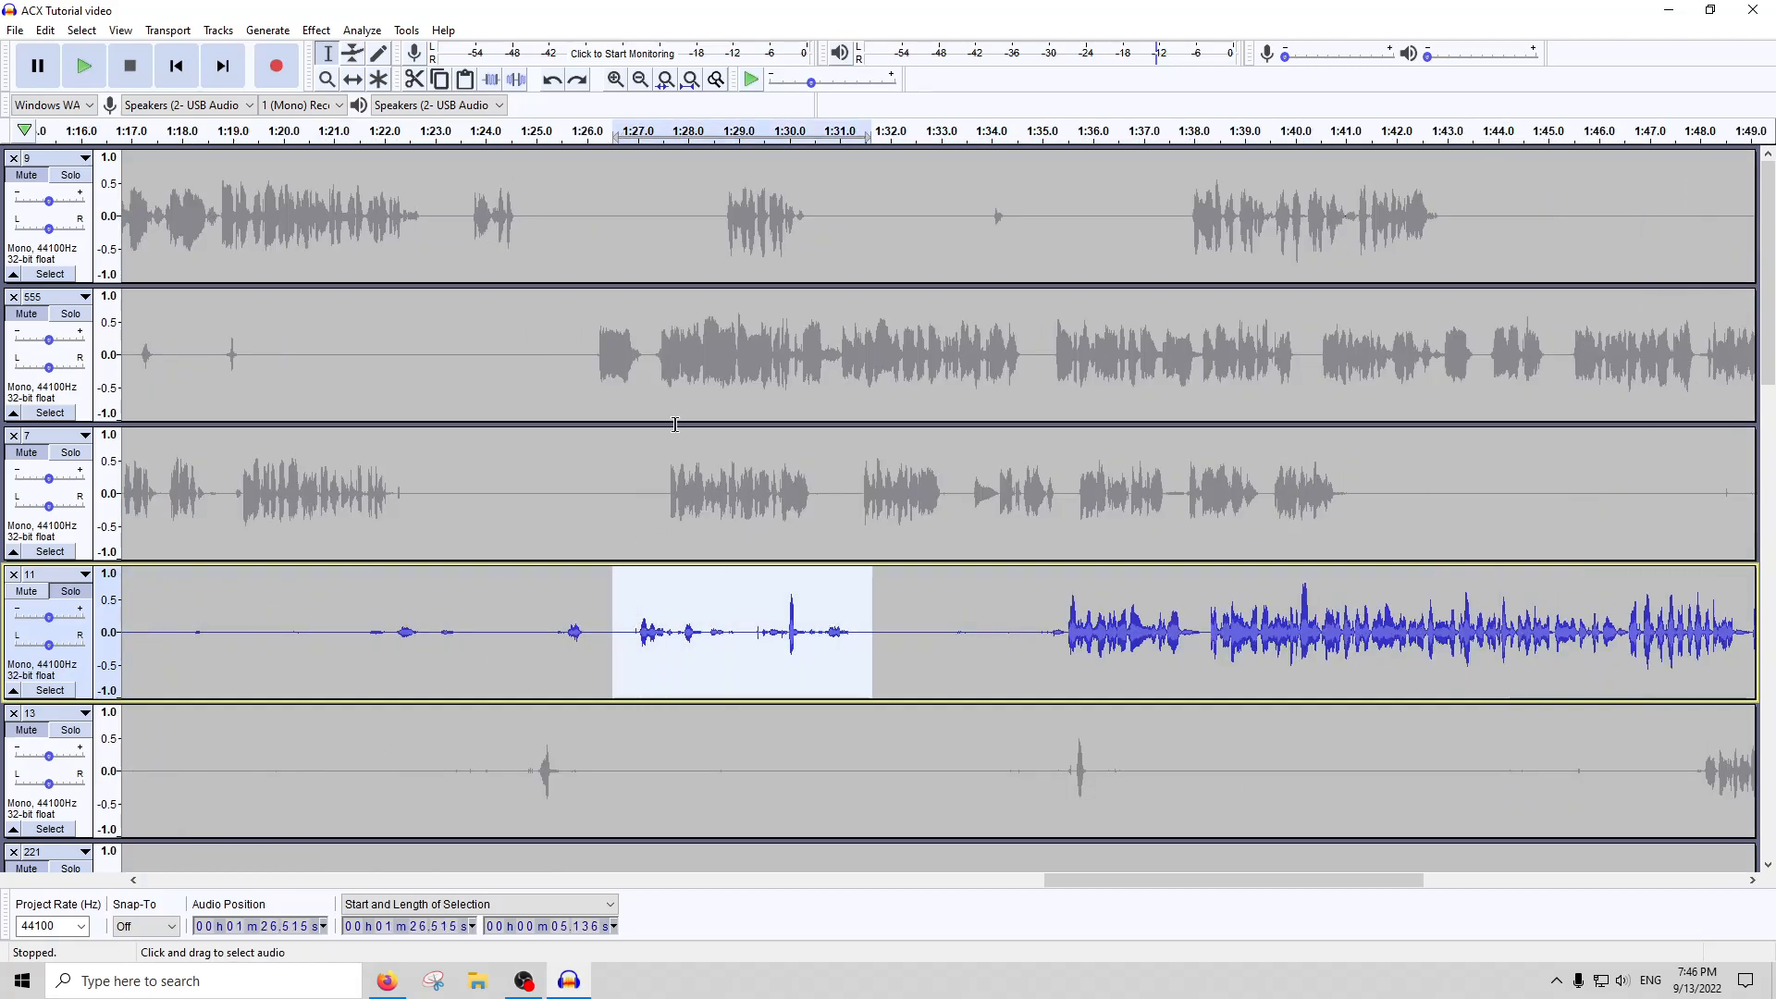
{"action": "left_click", "coordinate": [634, 137]}
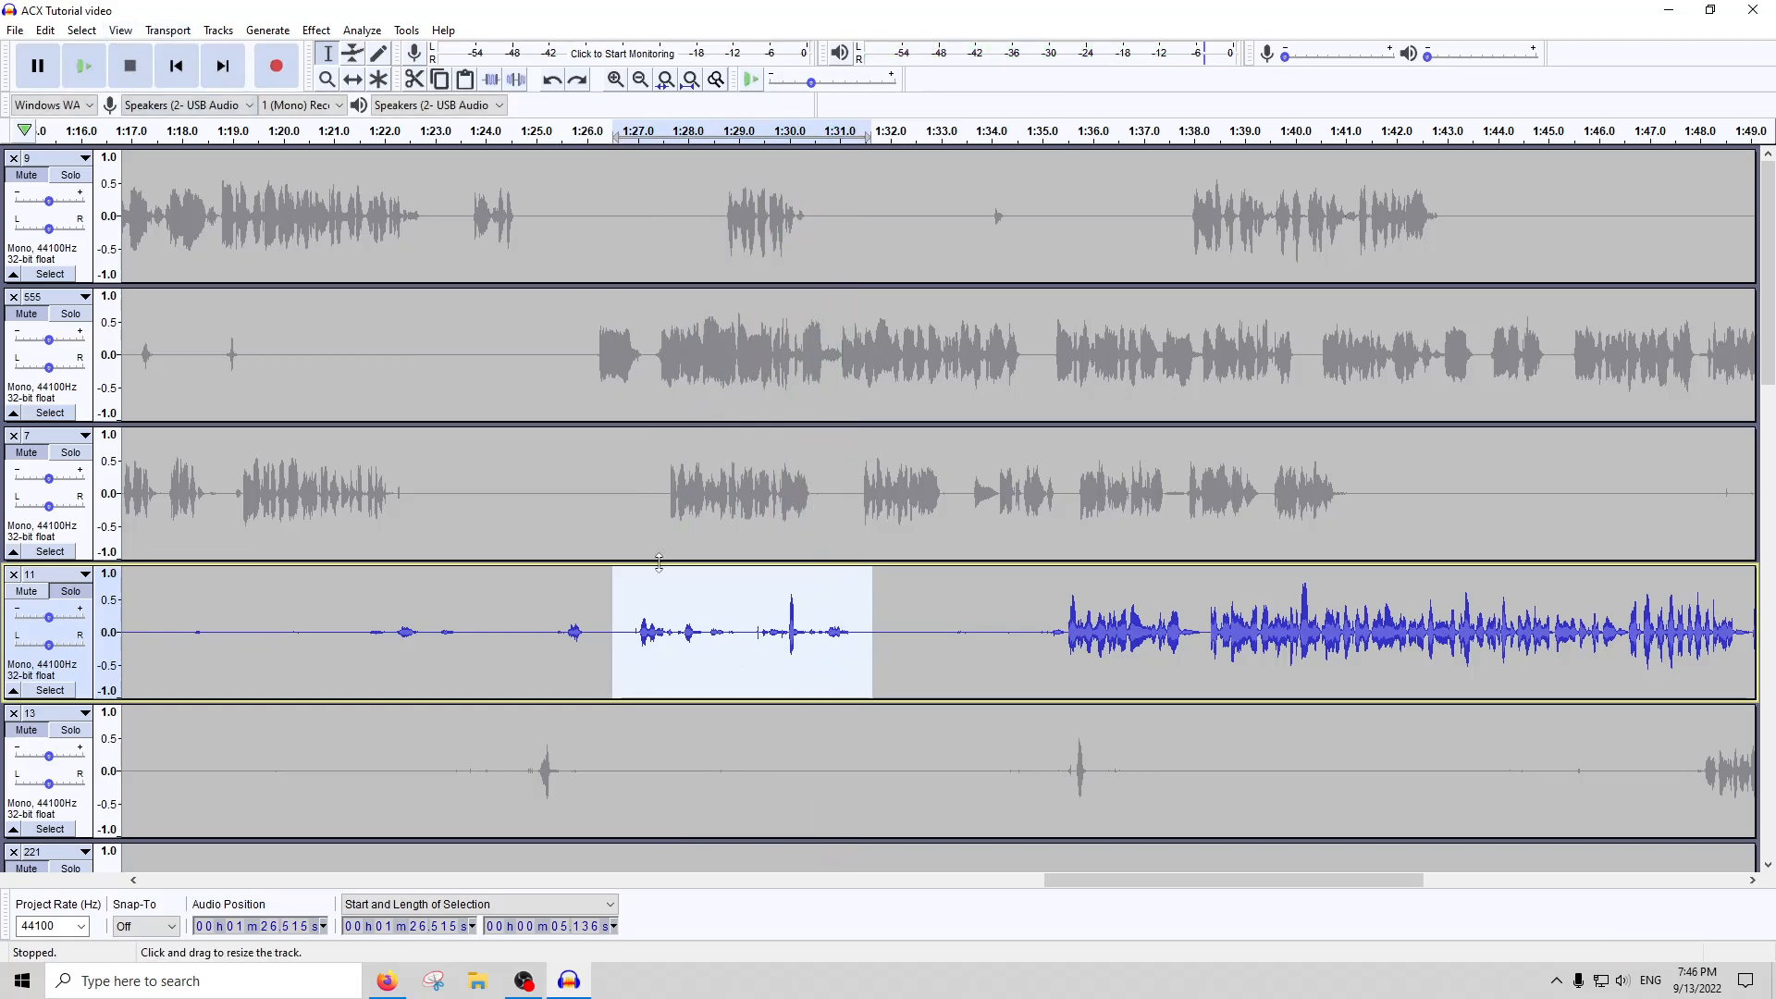
Toggle the noise gate on track 11 with undo and redo to compare, leaving it applied
{"action": "left_click", "coordinate": [1045, 673]}
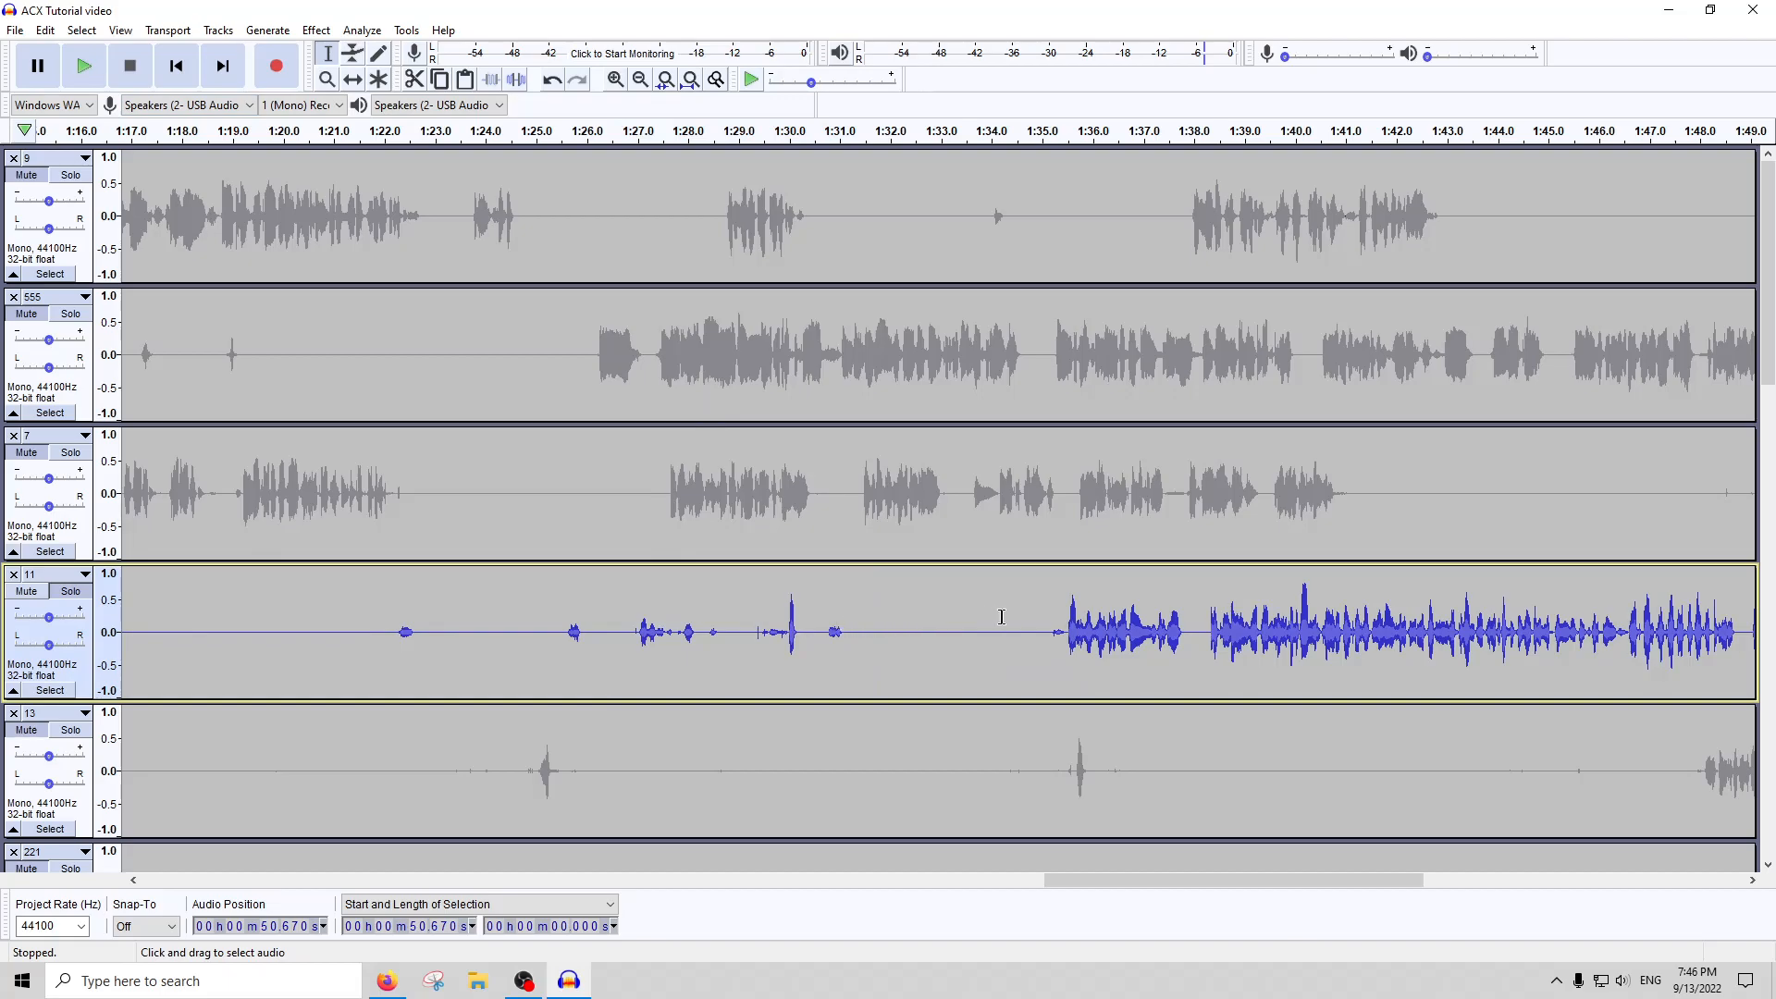
{"action": "key", "text": "ctrl+z"}
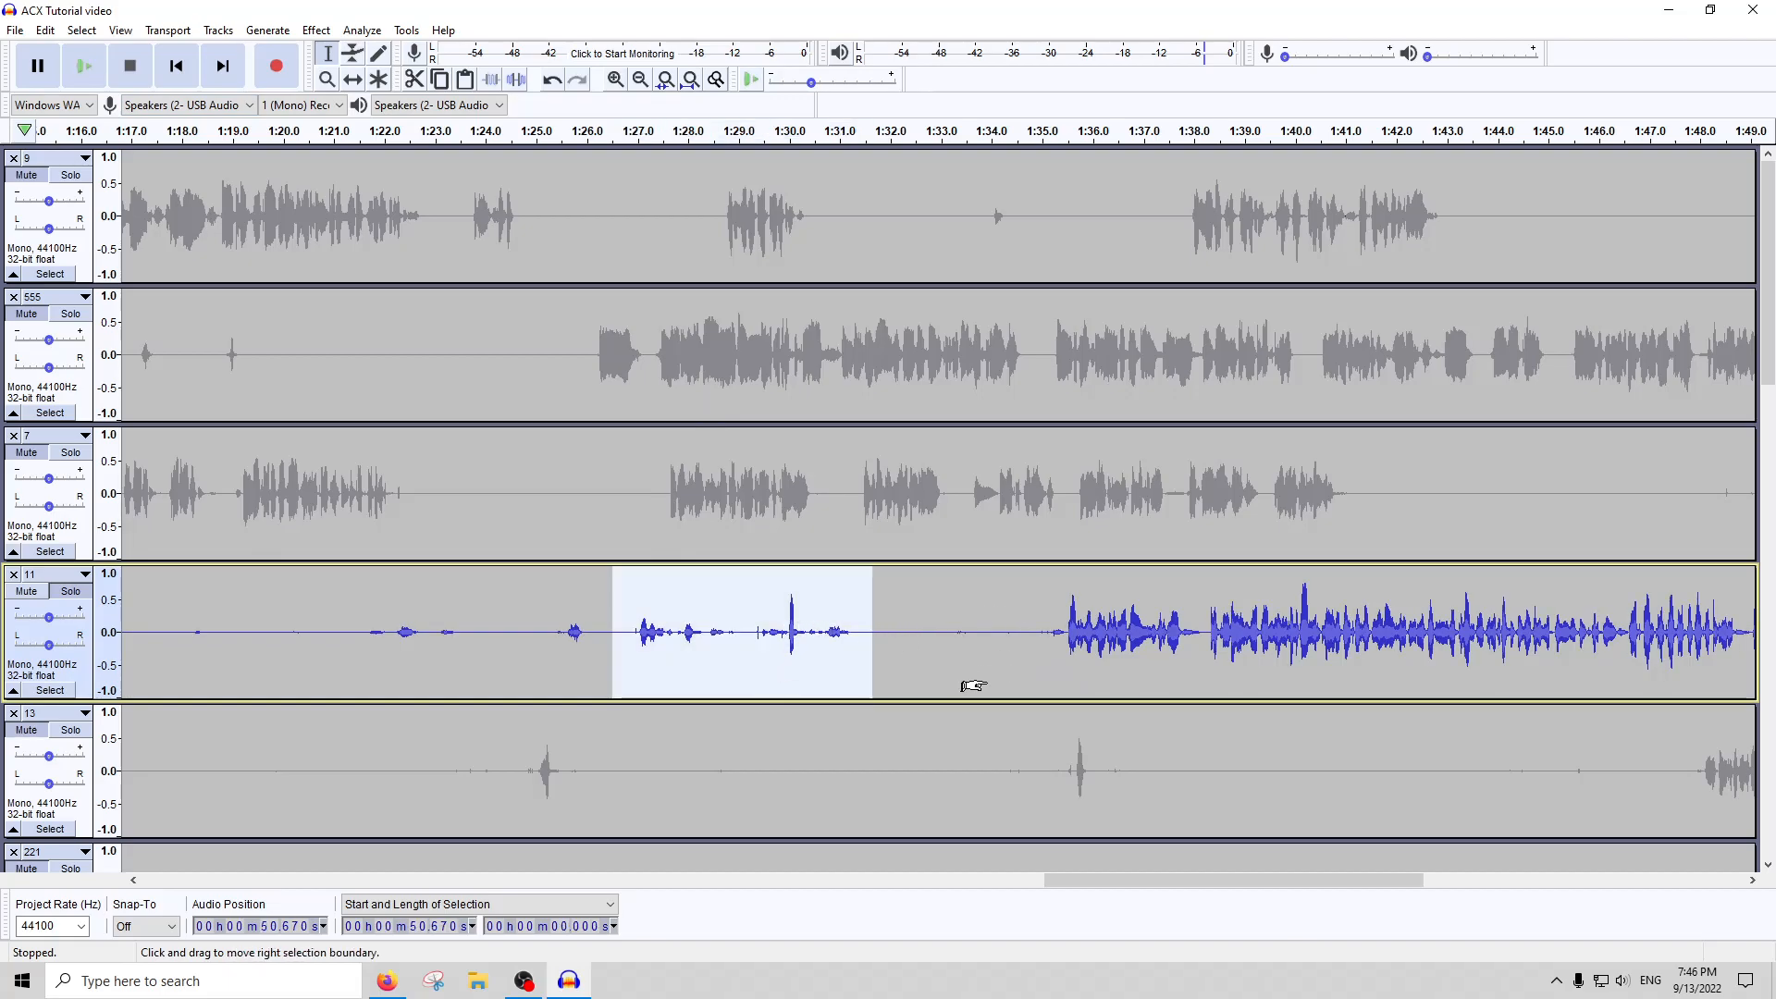
{"action": "key", "text": "ctrl+y"}
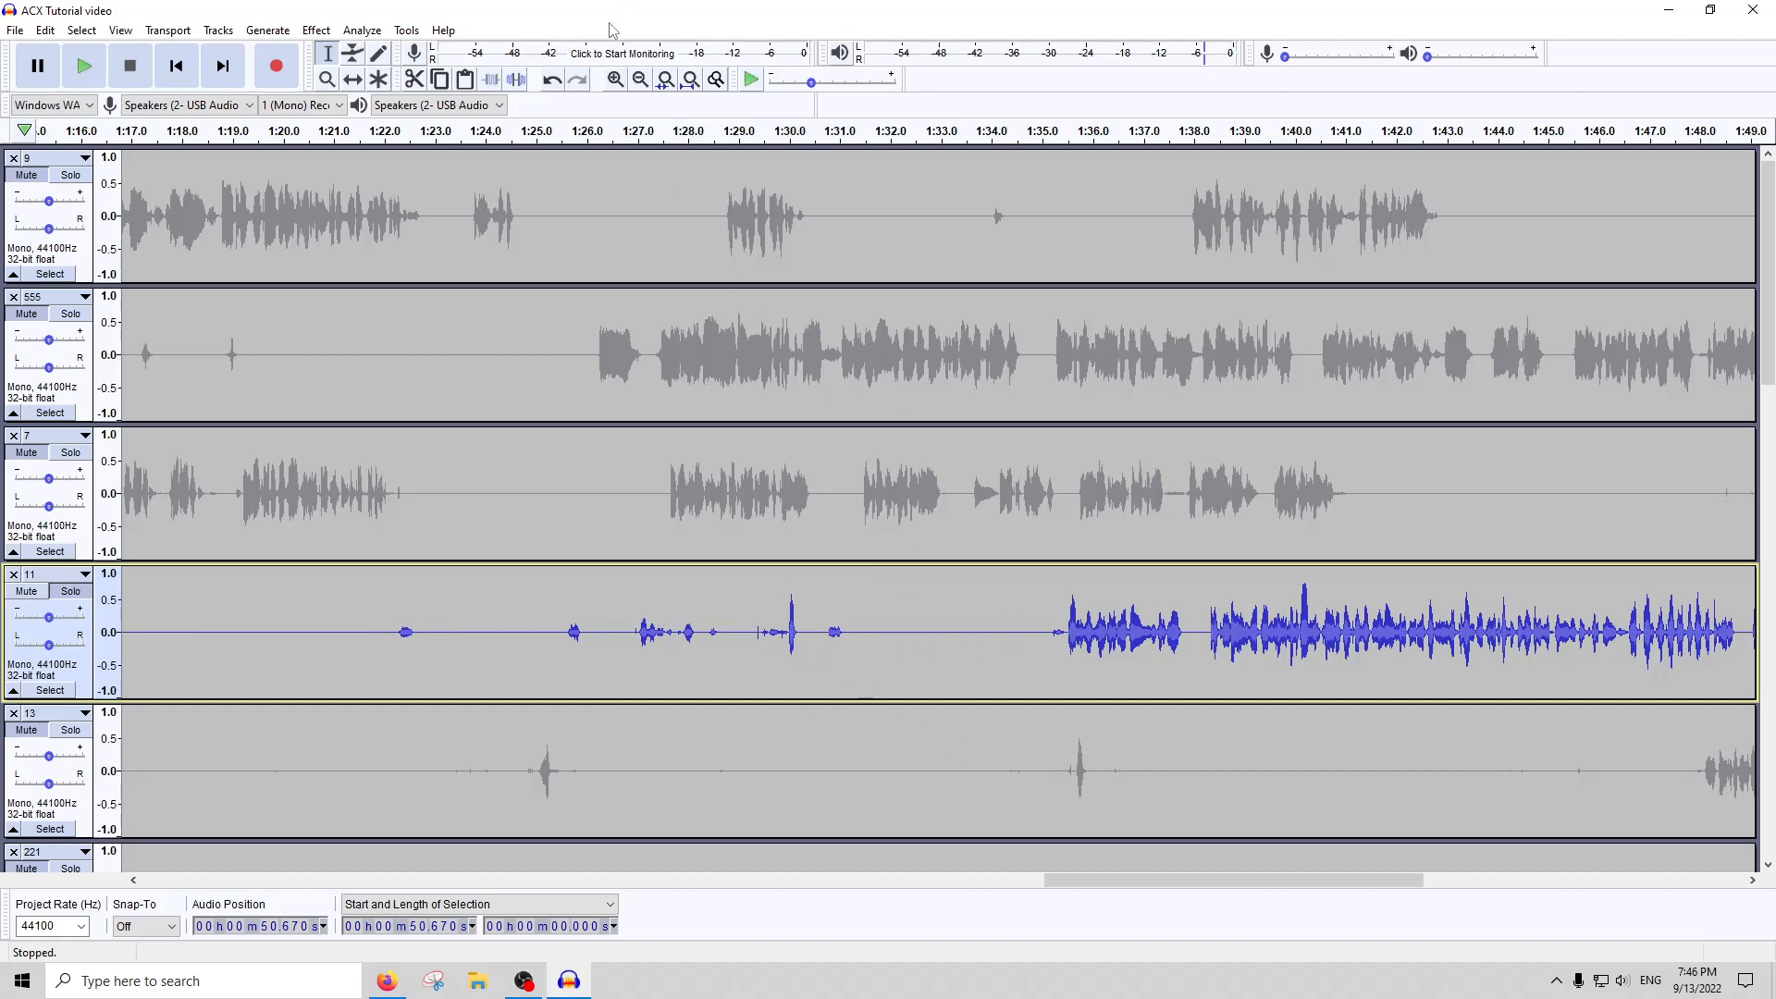
{"action": "left_click", "coordinate": [689, 81]}
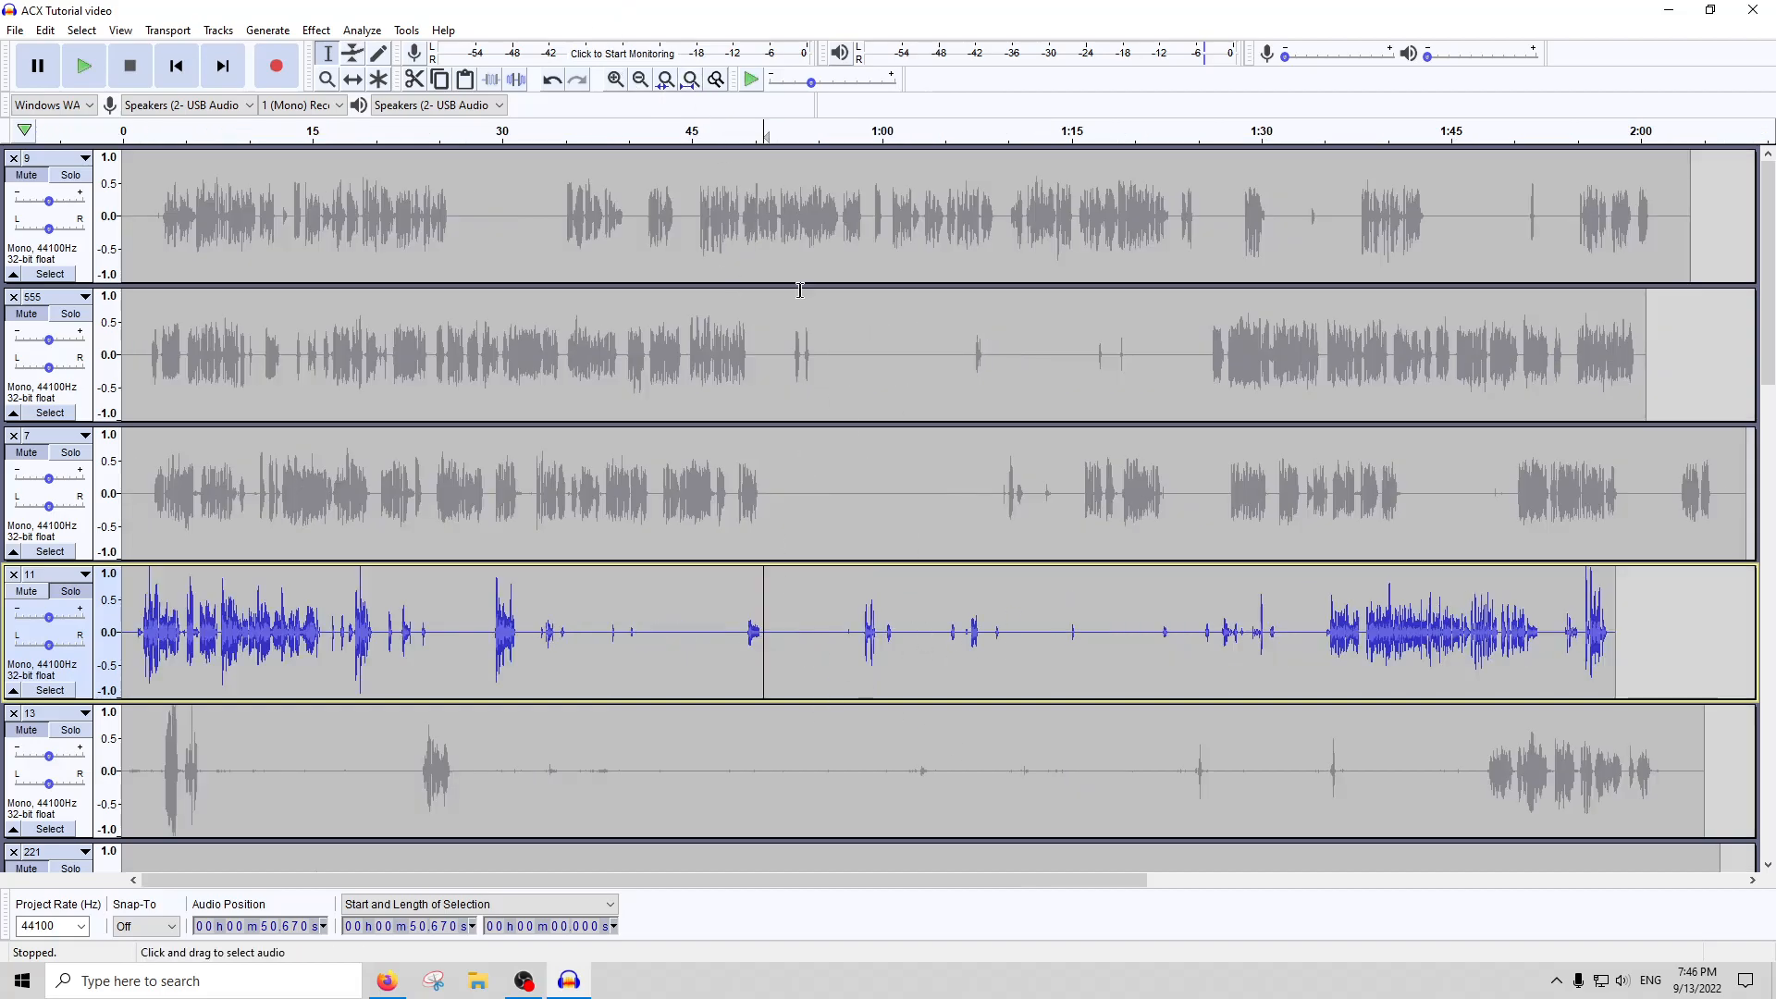
Play the continuous speech in gated track 11 from about 1:44.3 to check for noise between words
{"action": "double_click", "coordinate": [1432, 633]}
{"action": "left_click", "coordinate": [1480, 642]}
{"action": "scroll", "coordinate": [1480, 642], "scroll_direction": "up", "scroll_amount": 5}
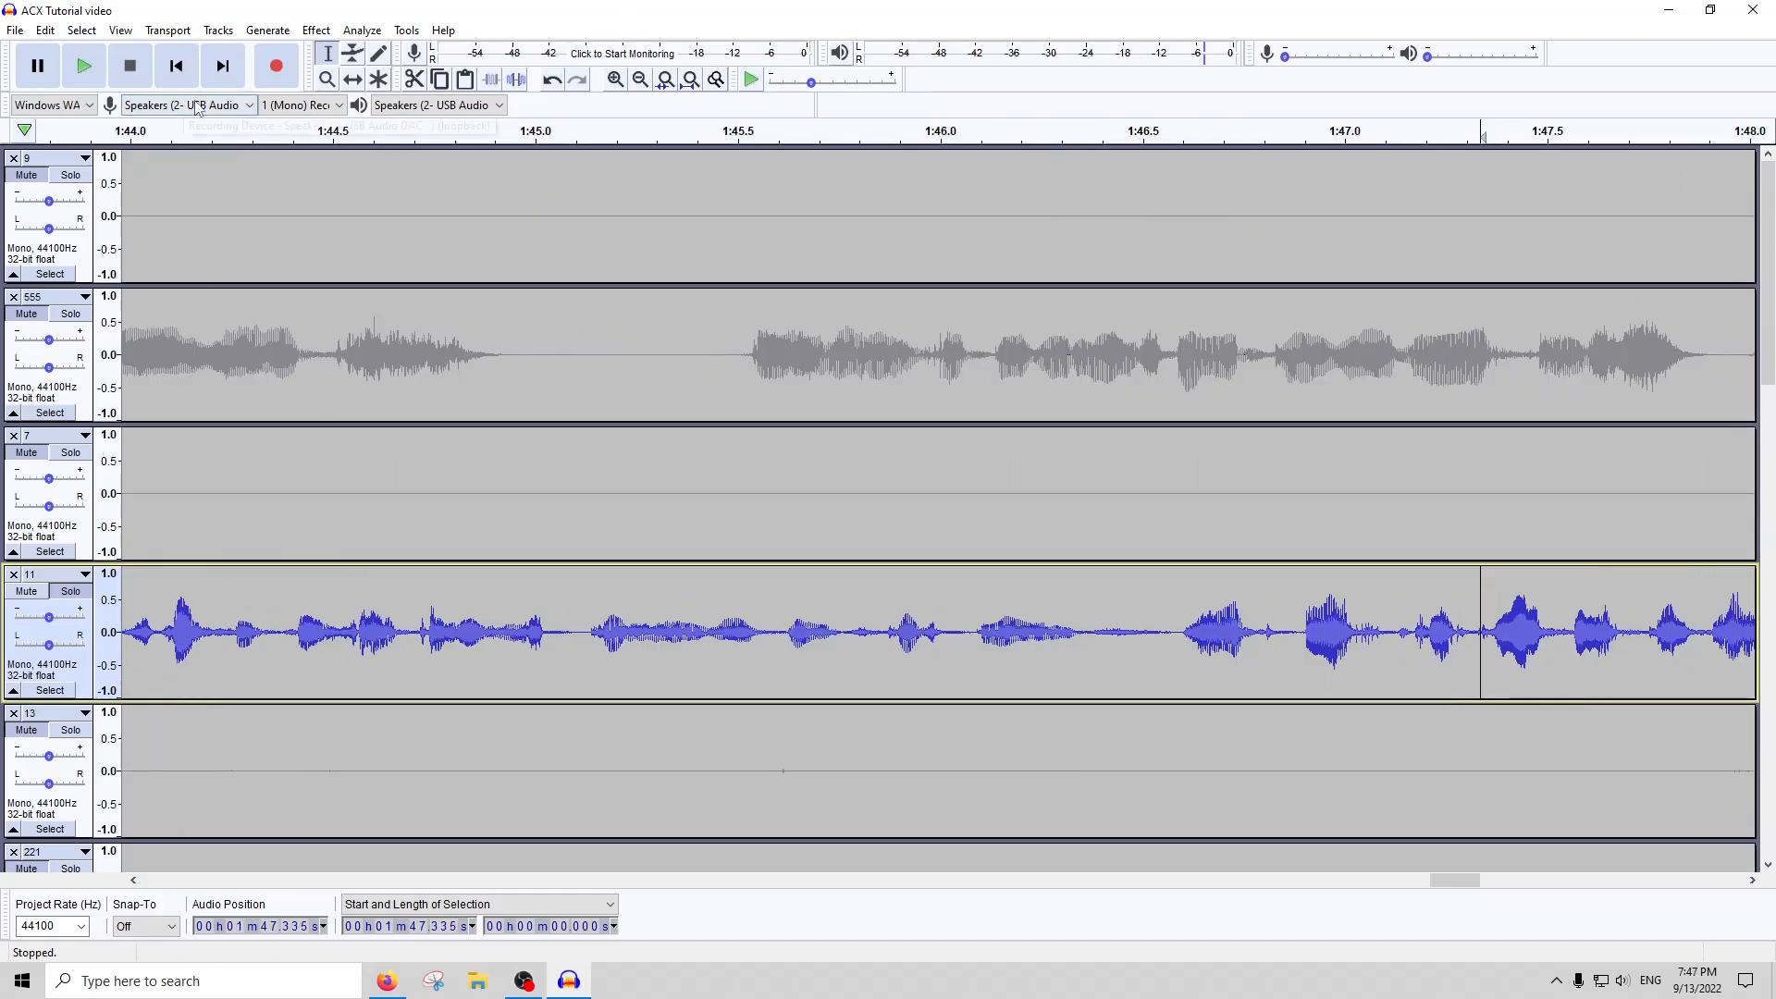
{"action": "left_click", "coordinate": [236, 137]}
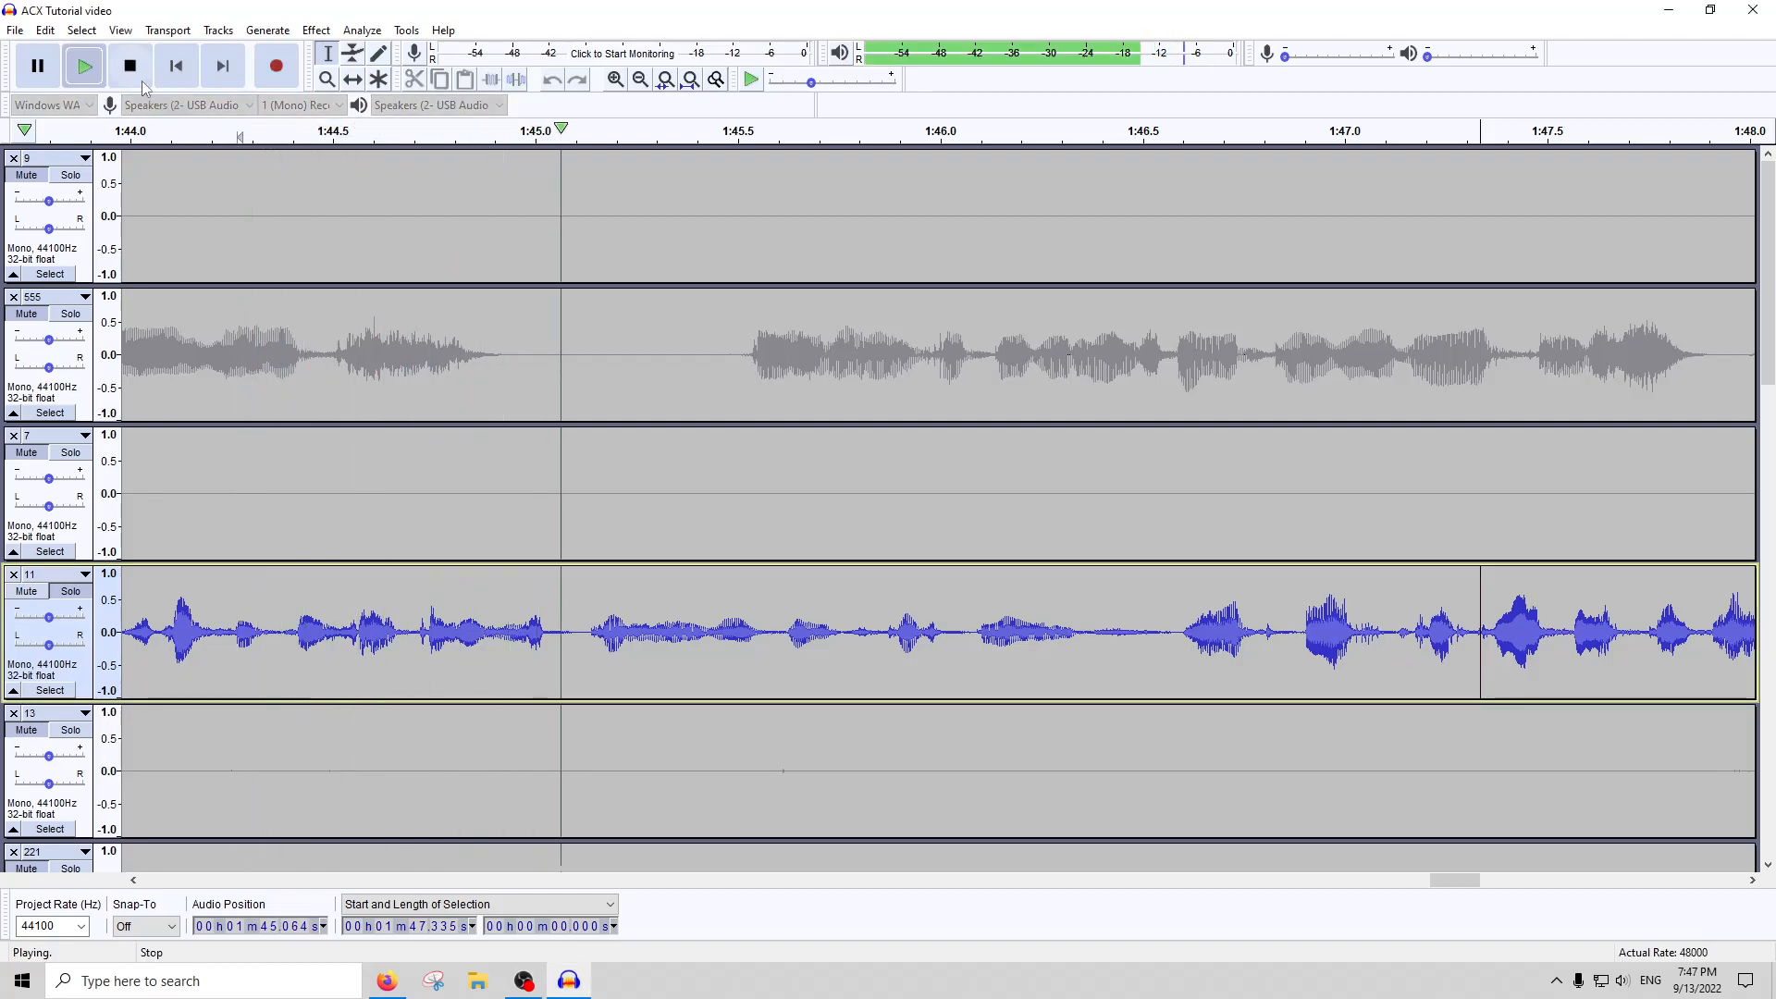
{"action": "key", "text": "space"}
{"action": "left_click", "coordinate": [690, 87]}
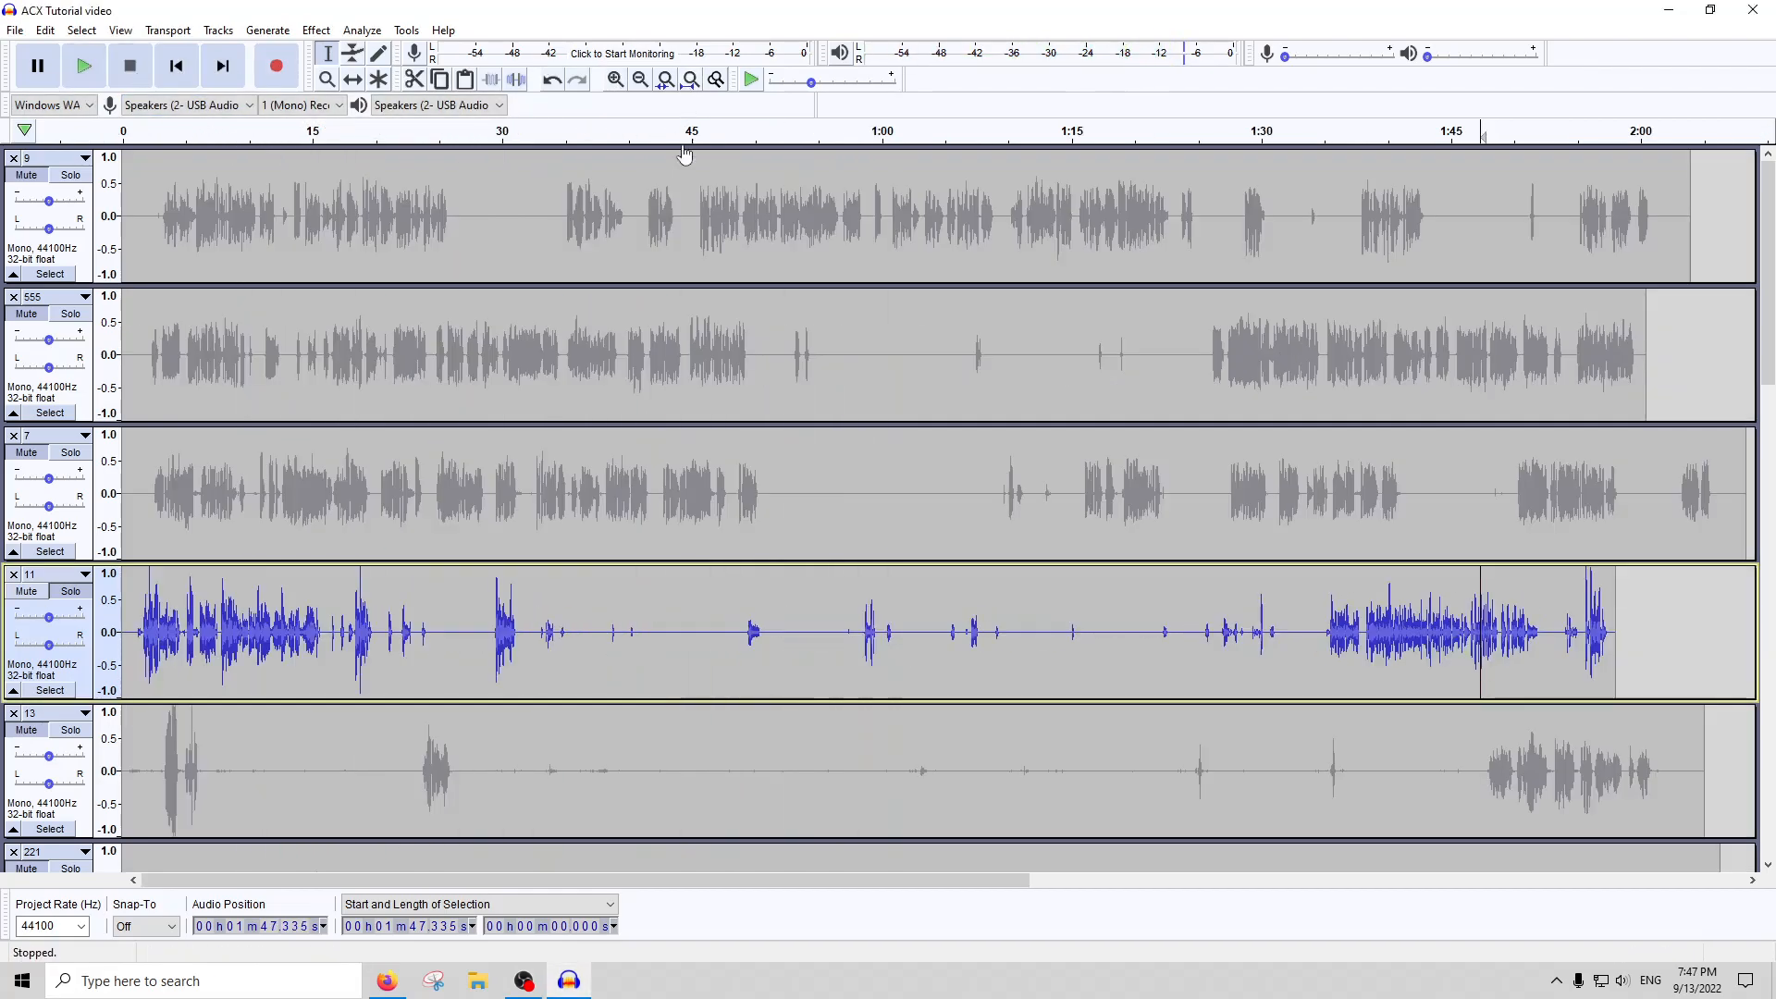
Apply Noise Gate with a -10 dB gate threshold to the speech in track 11 from about 1:39.8 to 1:44.8
{"action": "left_click_drag", "start_coordinate": [1462, 648], "coordinate": [1455, 641]}
{"action": "scroll", "coordinate": [1455, 641], "scroll_direction": "up", "scroll_amount": 4}
{"action": "scroll", "coordinate": [1454, 641], "scroll_direction": "up", "scroll_amount": 2}
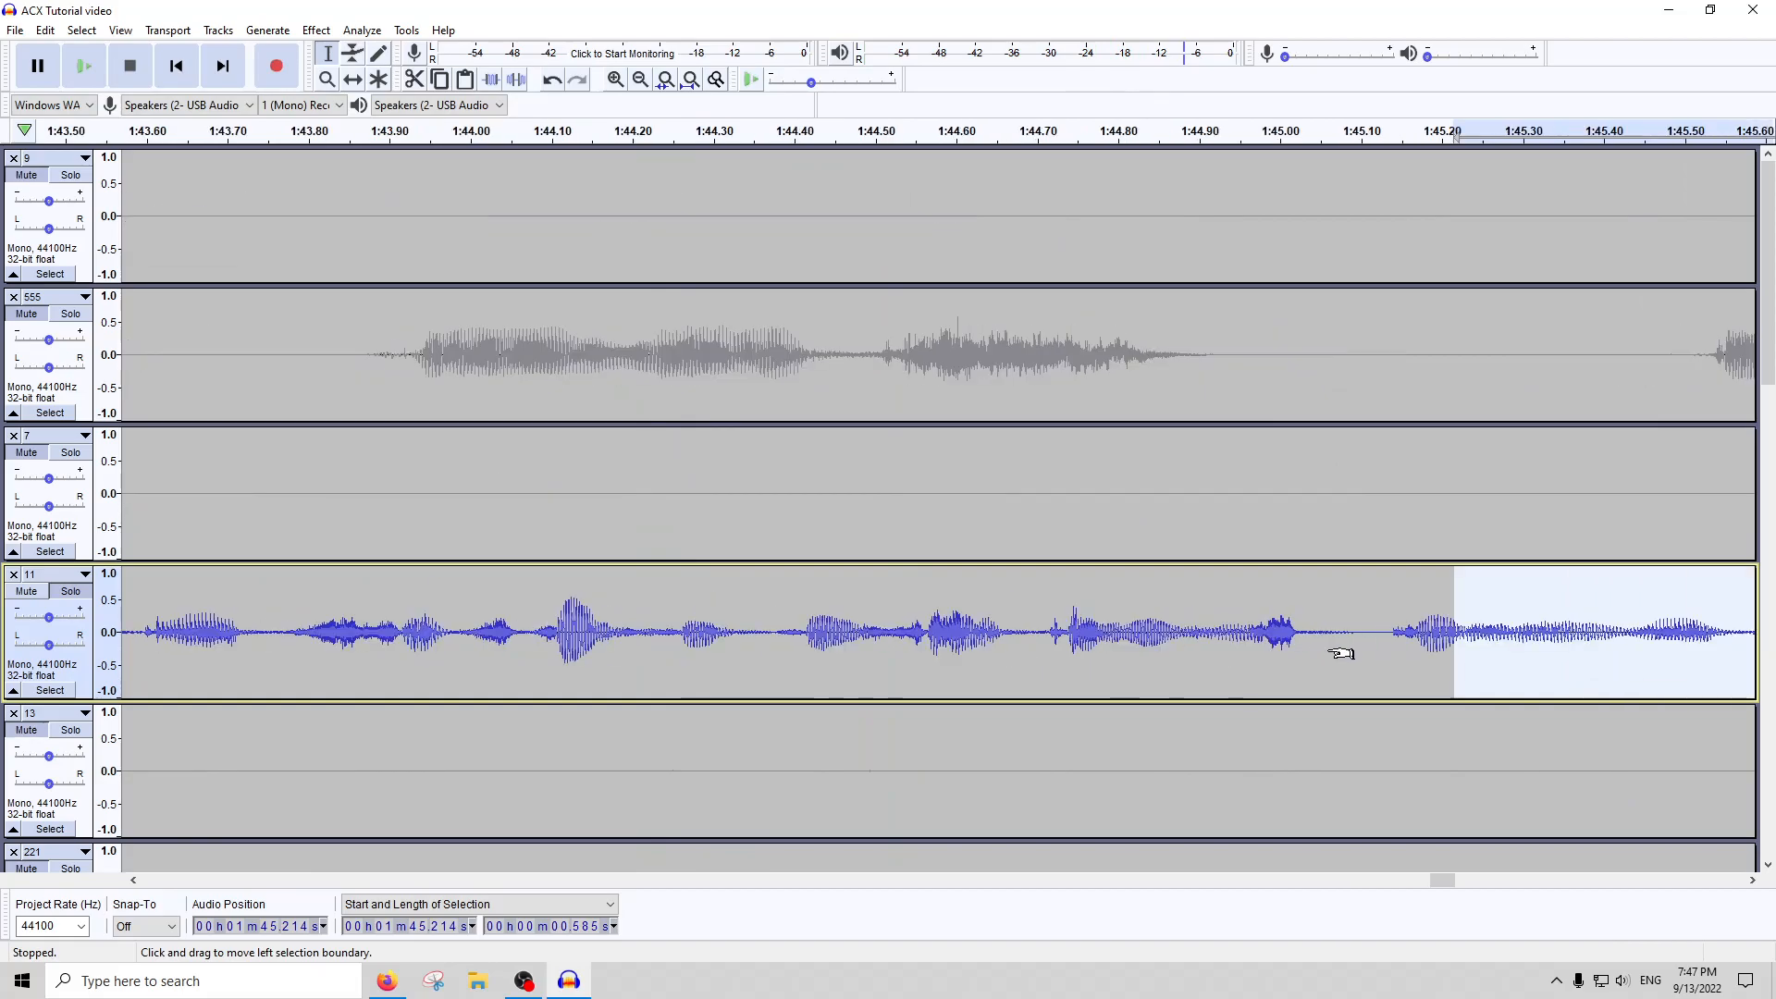
{"action": "scroll", "coordinate": [1316, 647], "scroll_direction": "down", "scroll_amount": 1}
{"action": "scroll", "coordinate": [1218, 630], "scroll_direction": "down", "scroll_amount": 1}
{"action": "left_click_drag", "start_coordinate": [1218, 629], "coordinate": [203, 638]}
{"action": "left_click", "coordinate": [316, 29]}
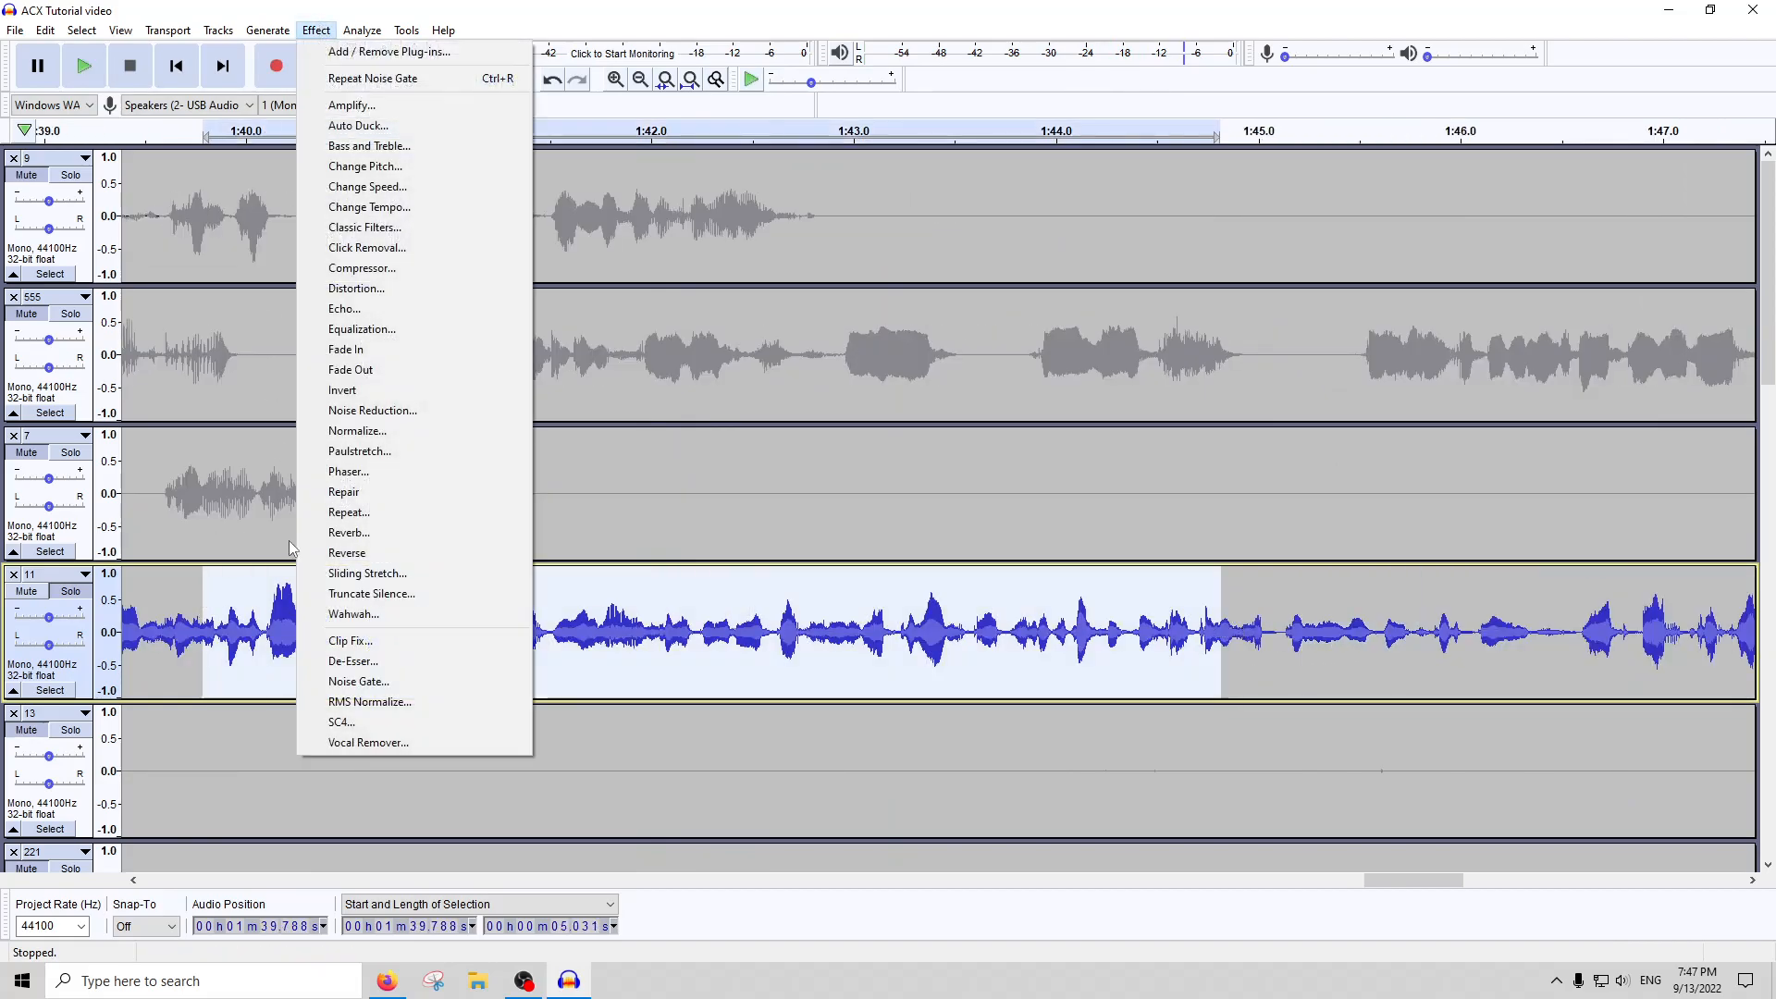
{"action": "left_click", "coordinate": [361, 682]}
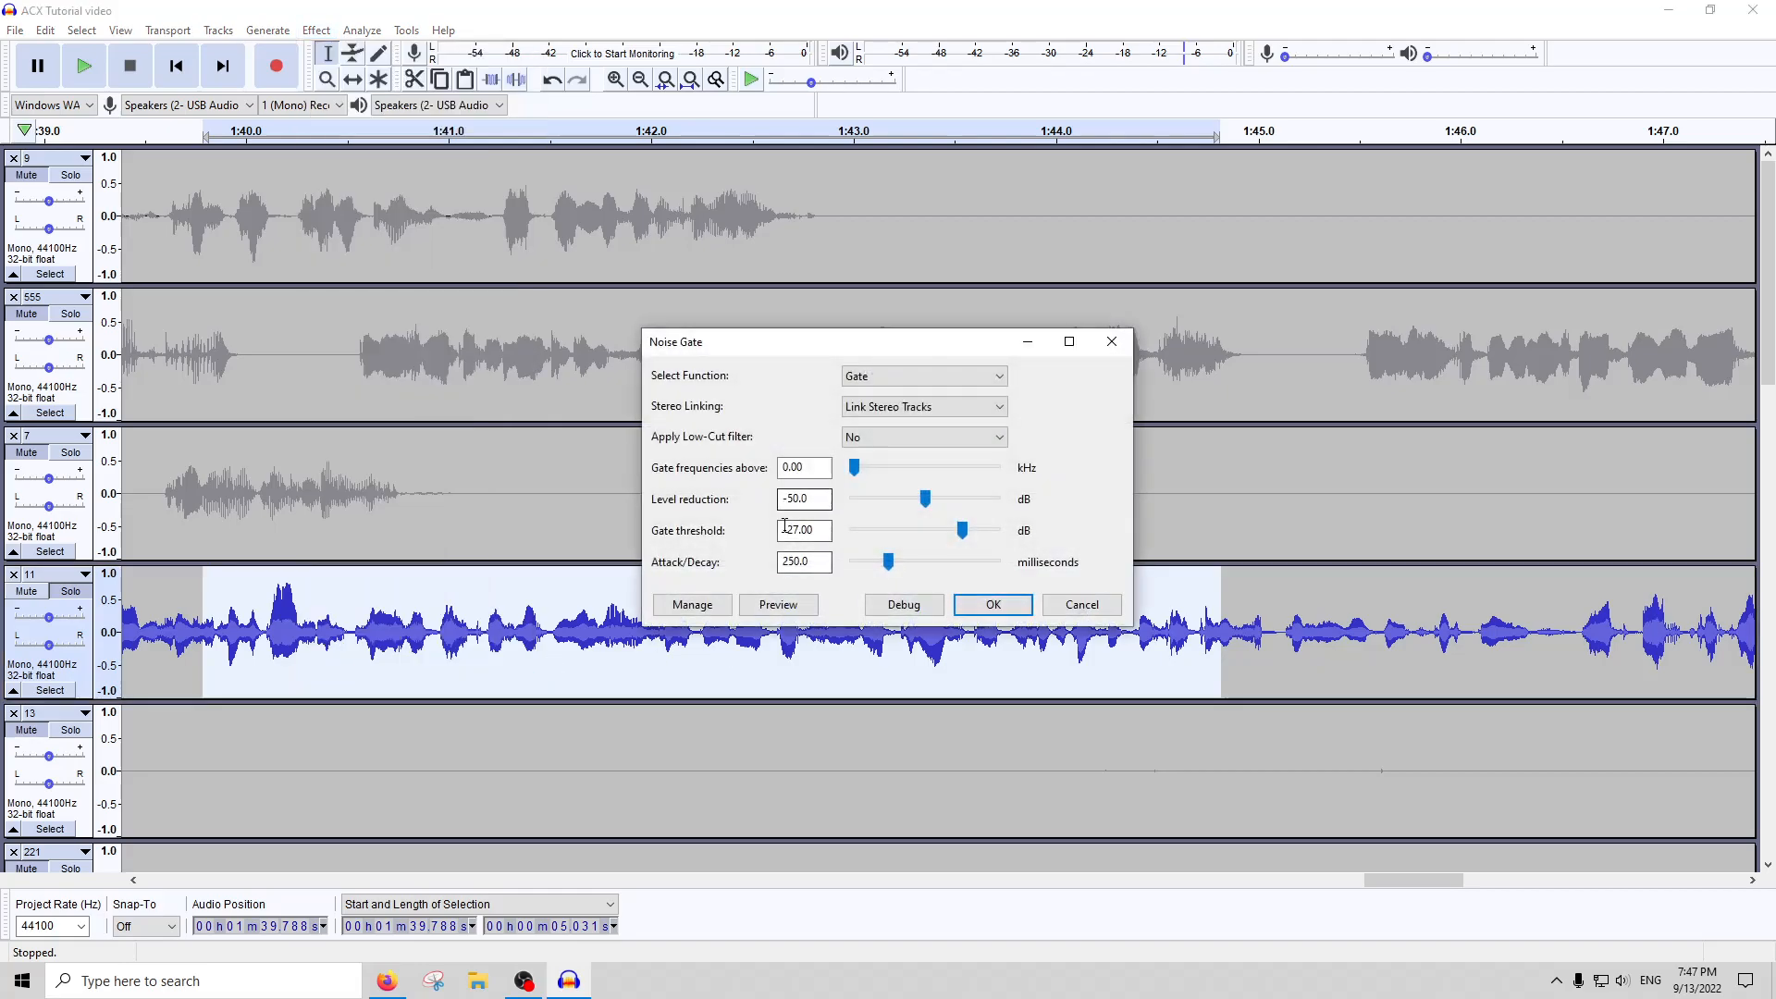
{"action": "left_click_drag", "start_coordinate": [782, 531], "coordinate": [909, 528]}
{"action": "type", "text": "-10"}
{"action": "key", "text": "Return"}
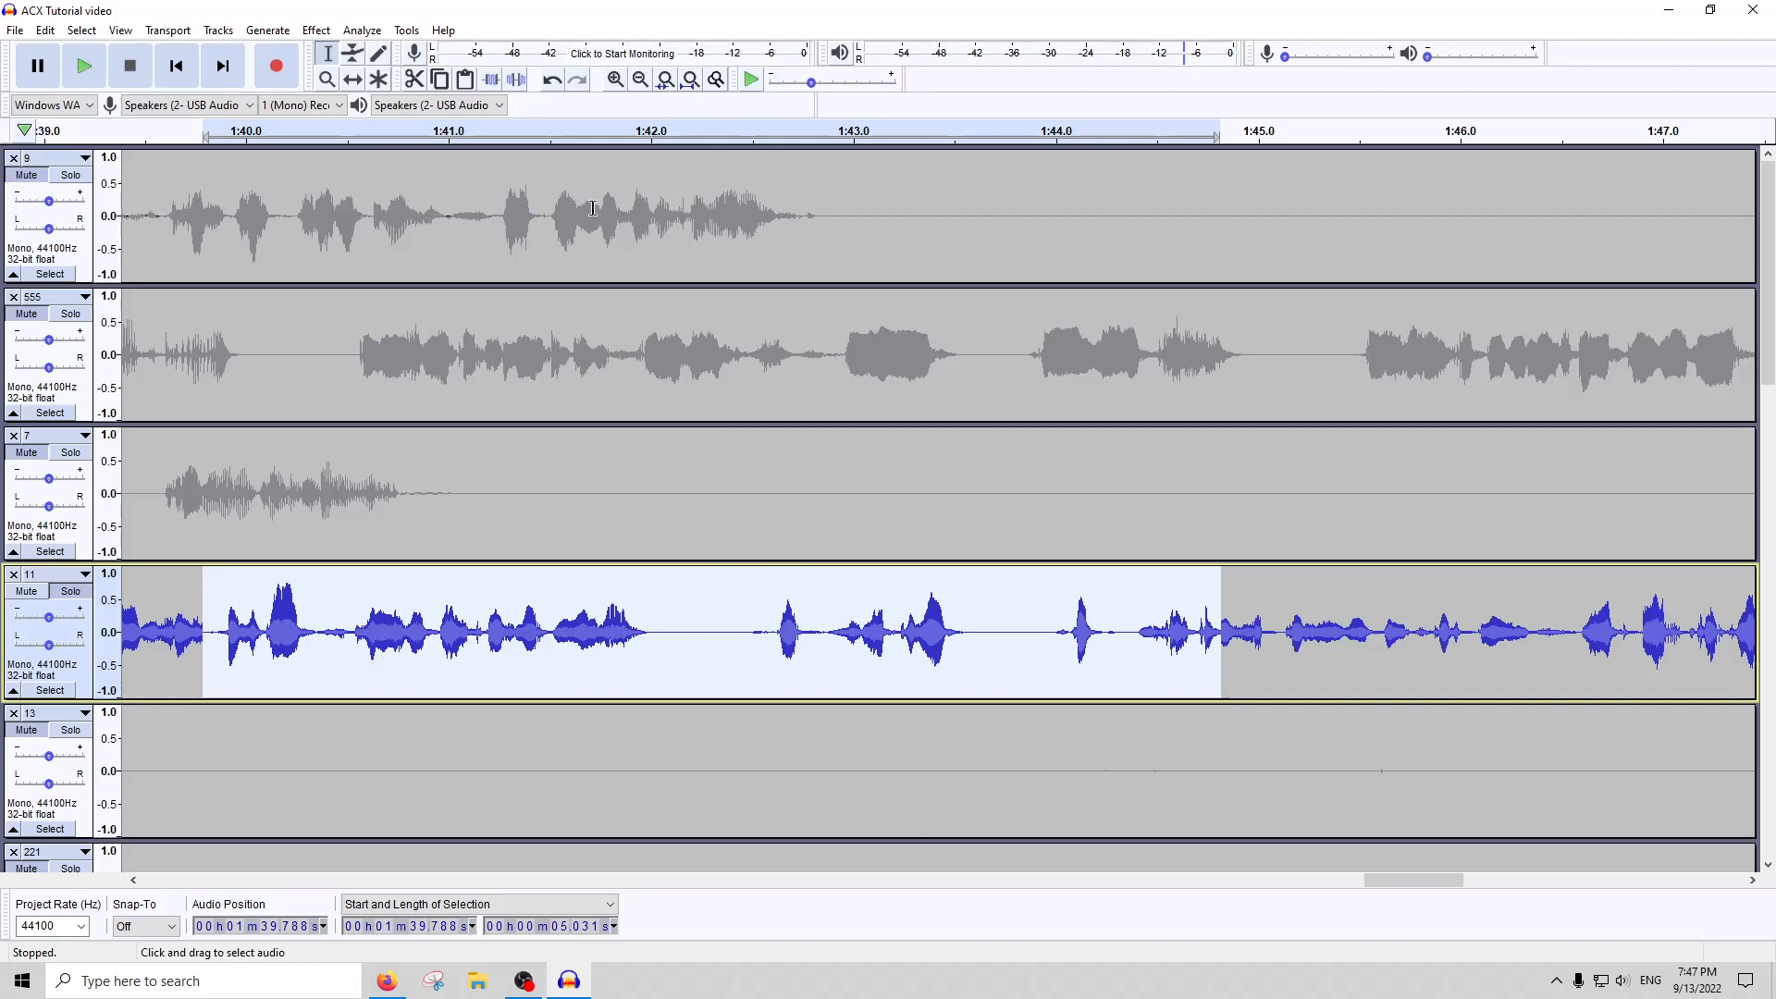
Play the heavily gated speech from about 1:41.3 and undo the -10 dB threshold noise gate
{"action": "left_click", "coordinate": [514, 136]}
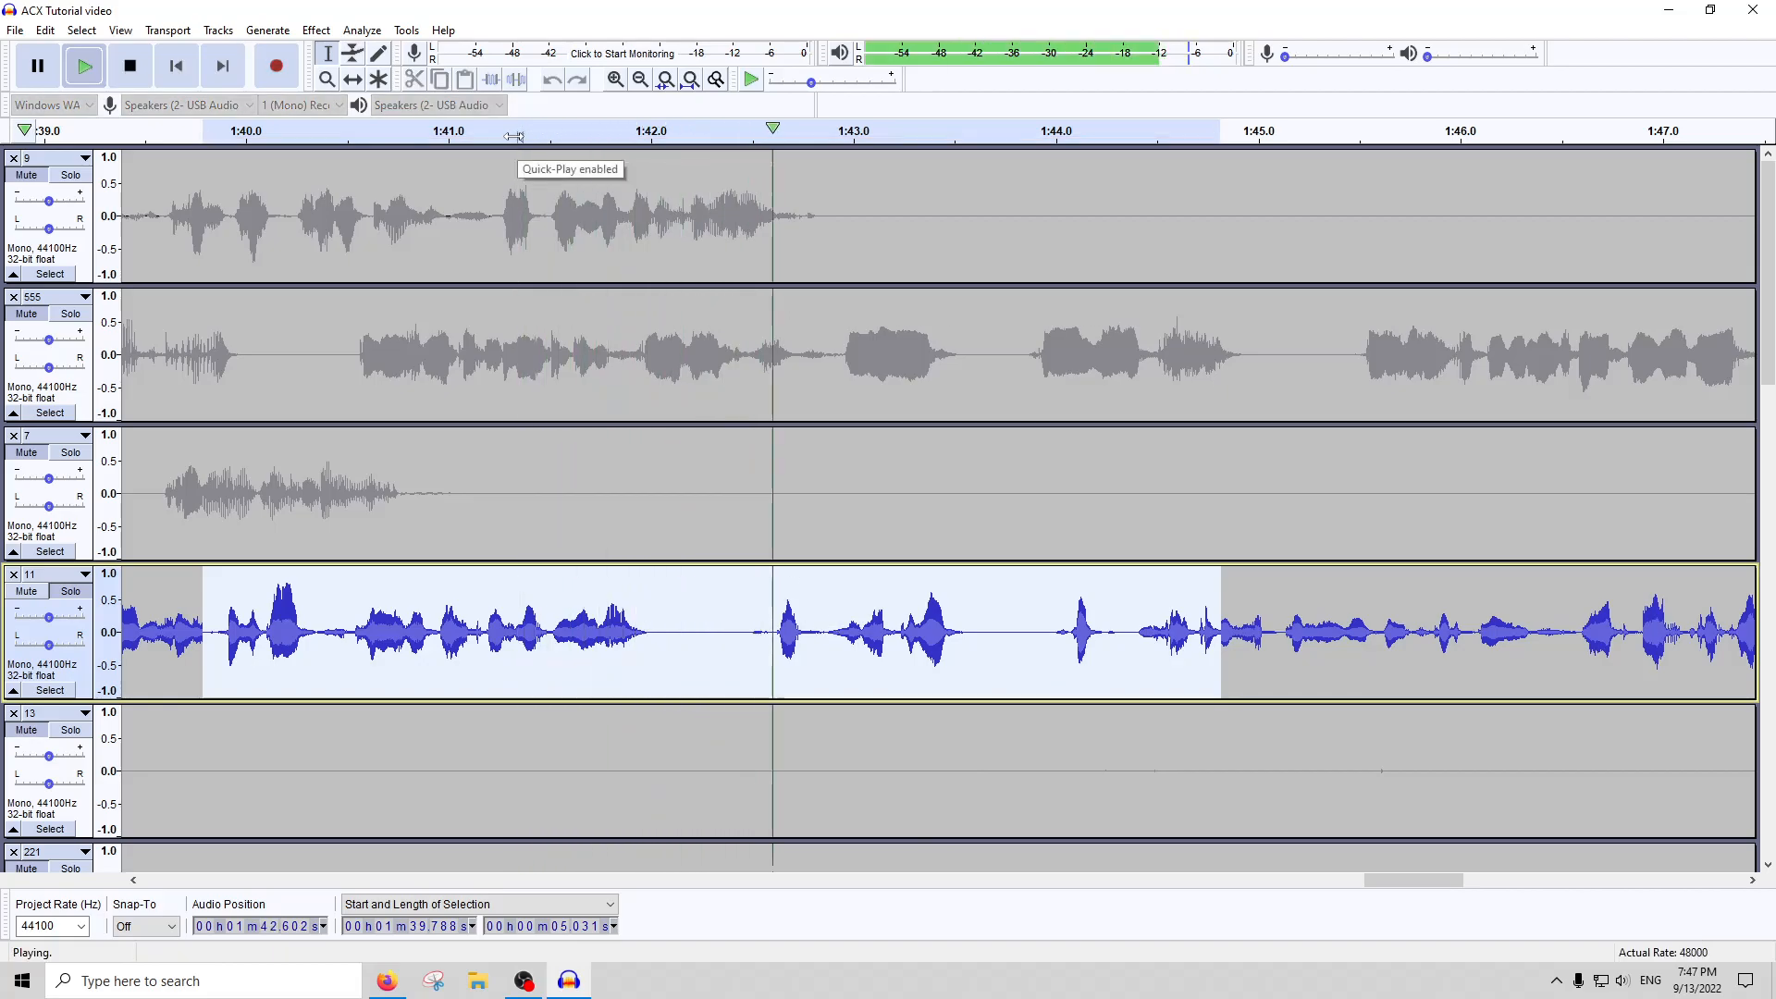
{"action": "key", "text": "space"}
{"action": "key", "text": "ctrl+z"}
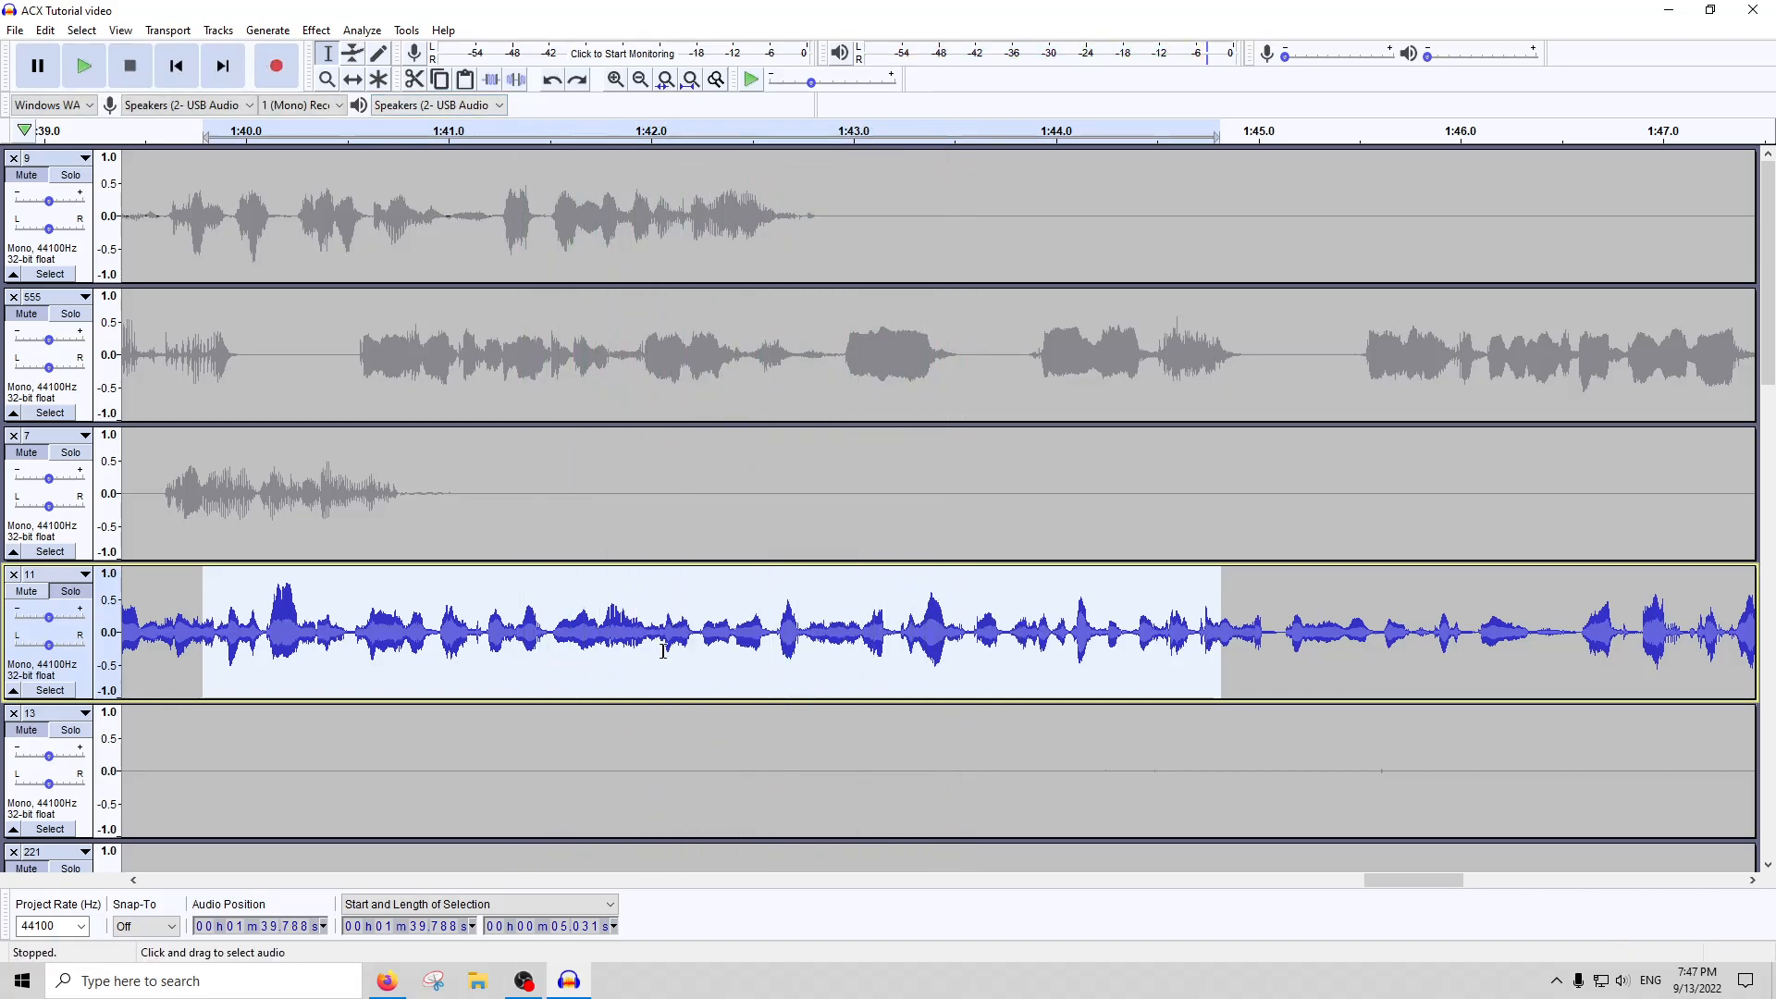
Play the same speech in track 11 from about 1:41.7 without the -10 dB threshold gate
{"action": "left_click", "coordinate": [585, 134]}
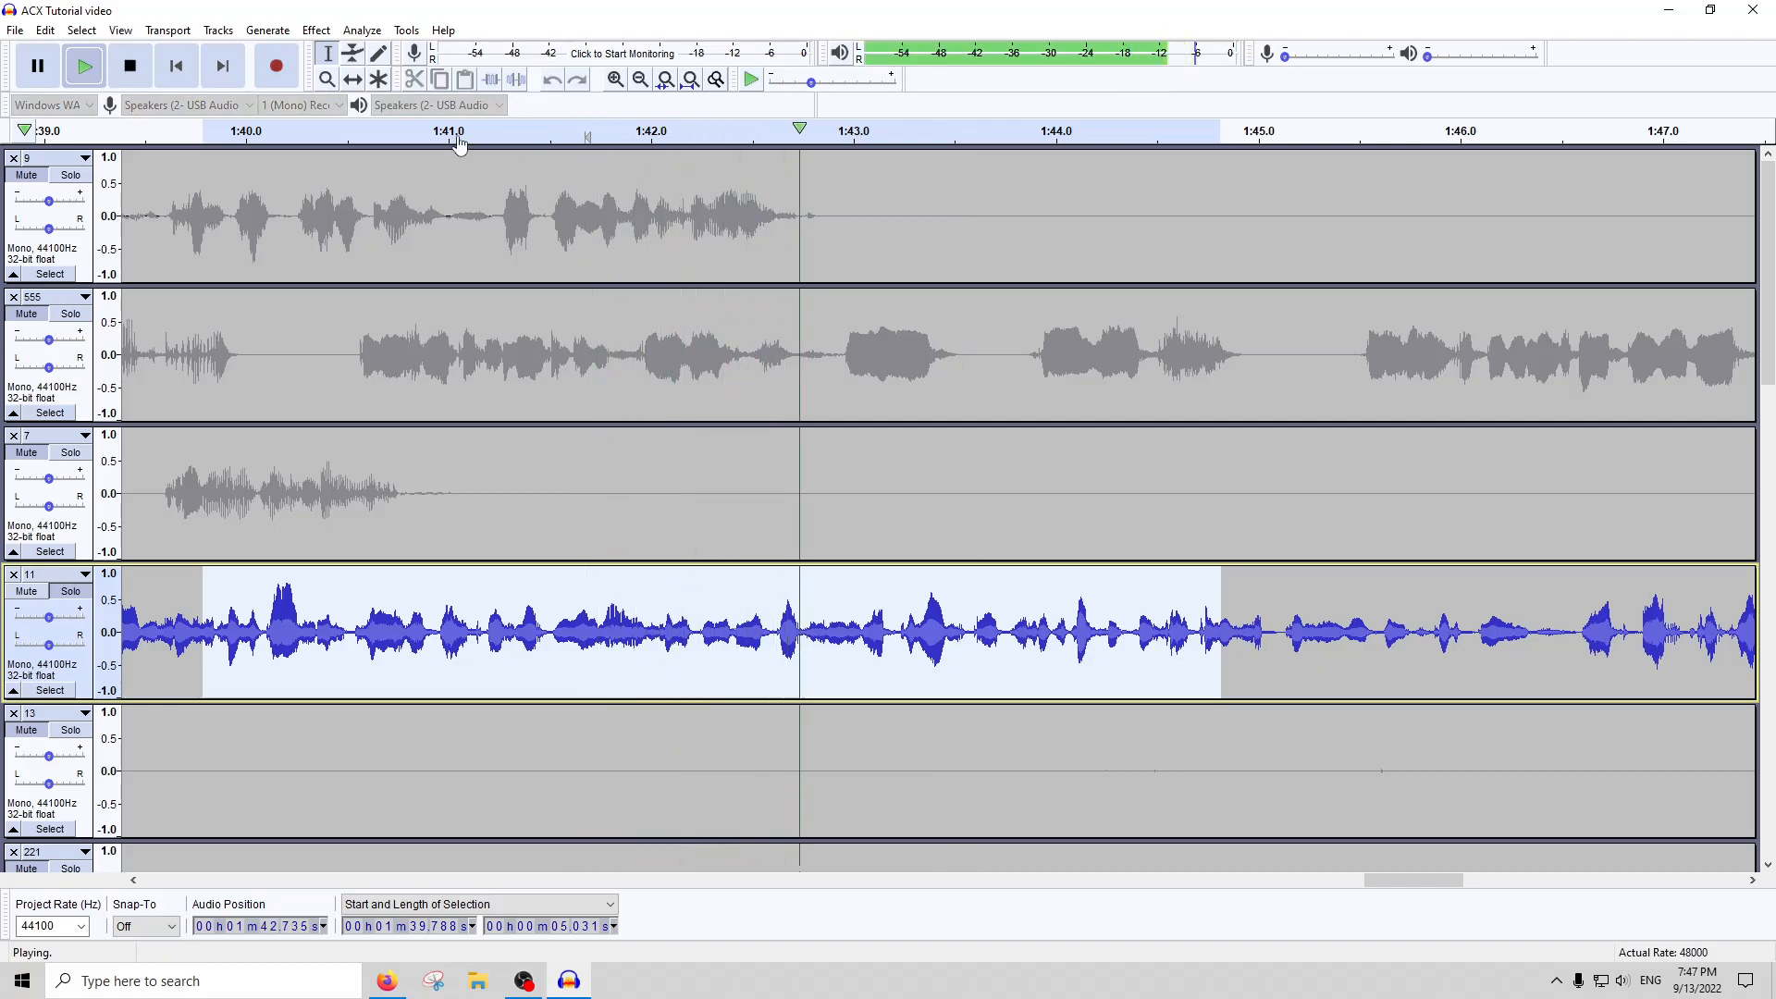
{"action": "key", "text": "space"}
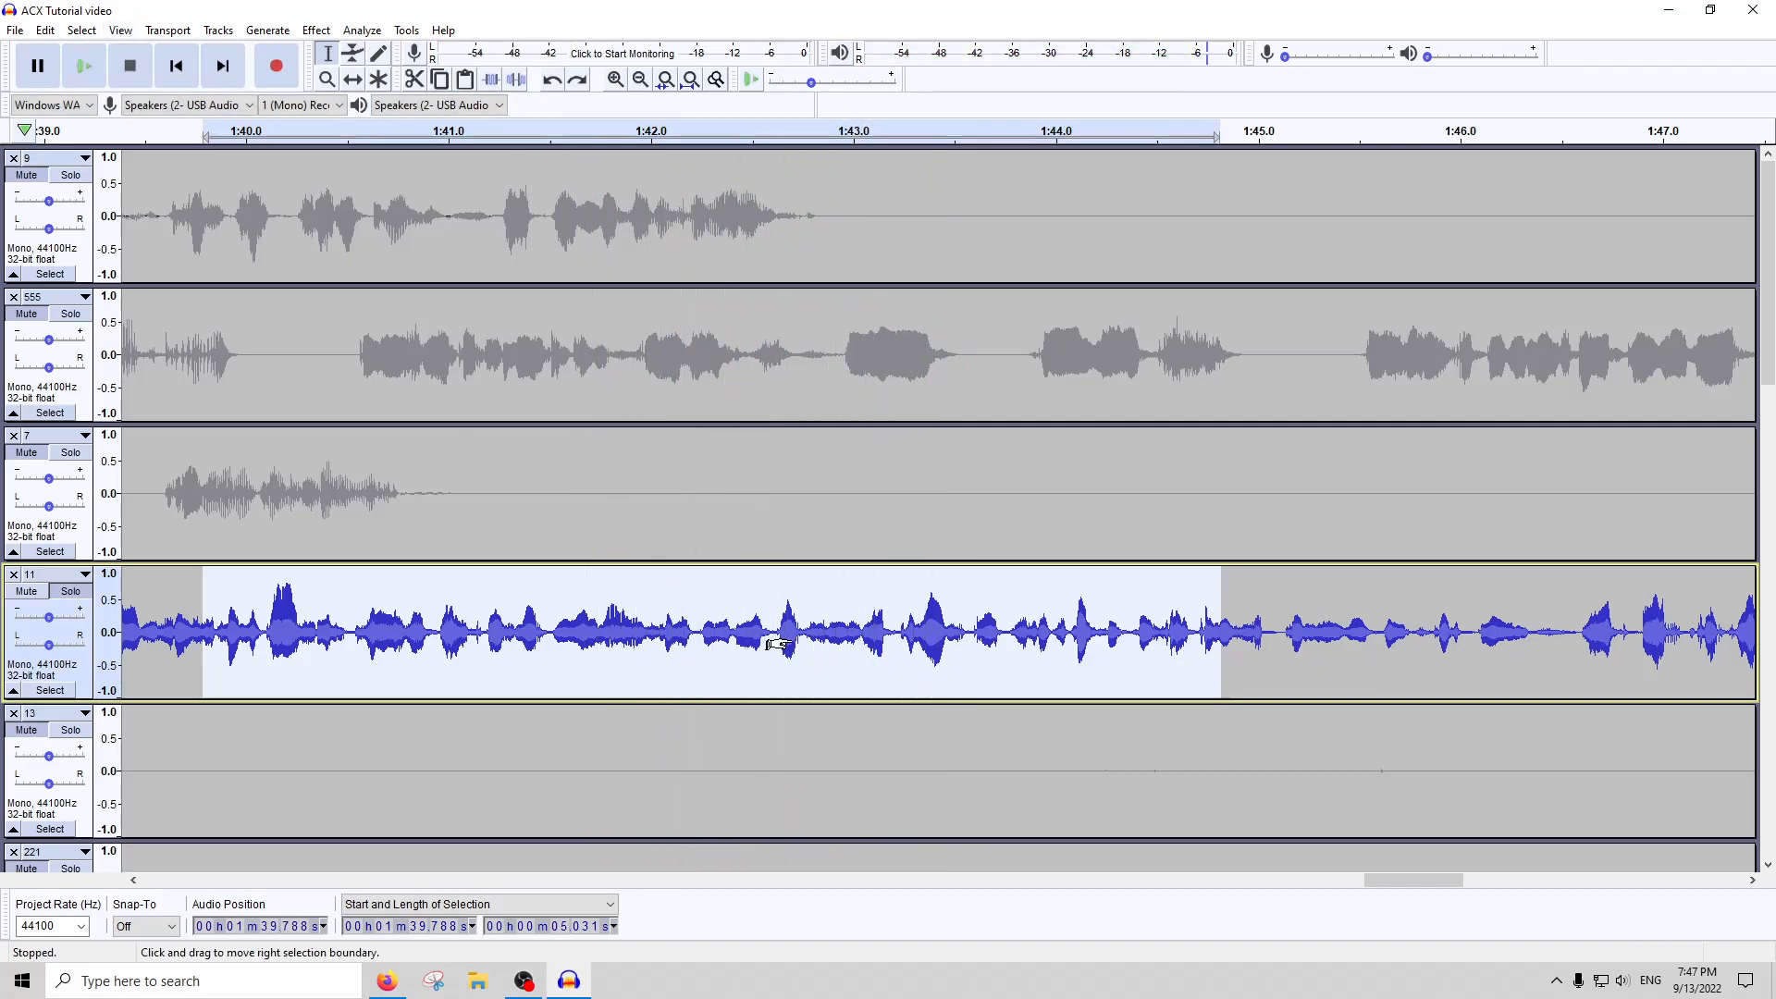
{"action": "scroll", "coordinate": [773, 643], "scroll_direction": "down", "scroll_amount": 3}
{"action": "scroll", "coordinate": [484, 630], "scroll_direction": "left", "scroll_amount": 7}
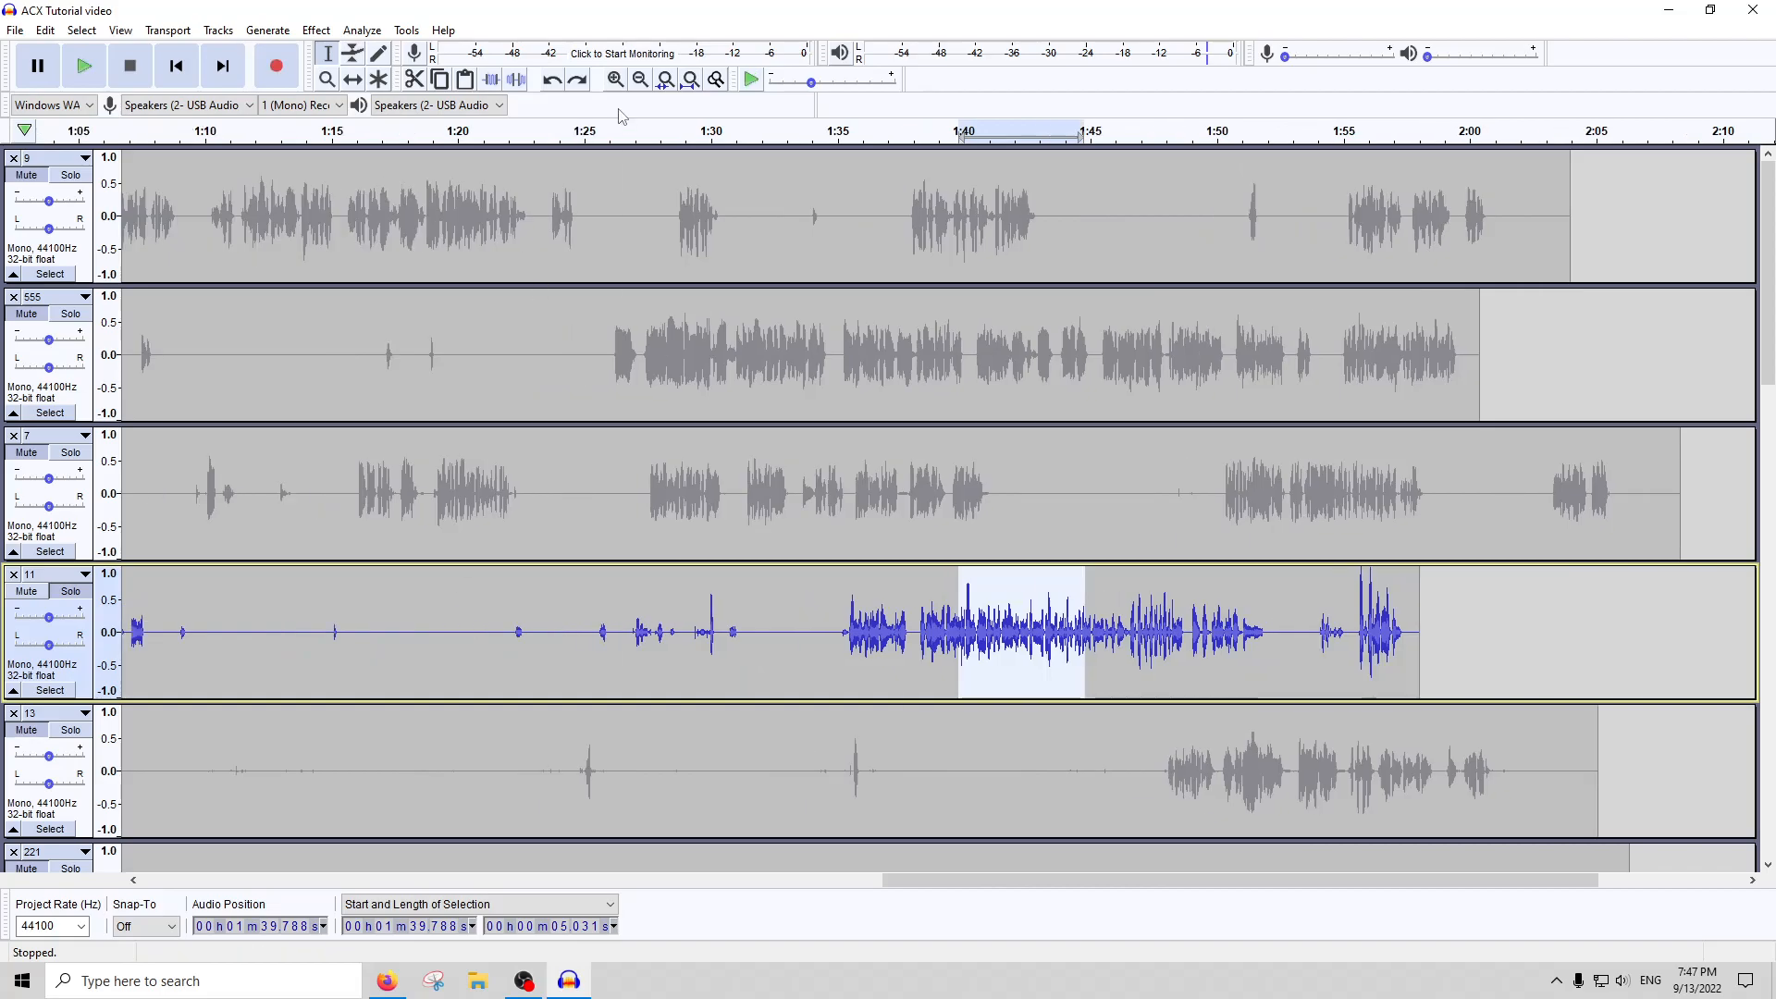
{"action": "left_click", "coordinate": [690, 79]}
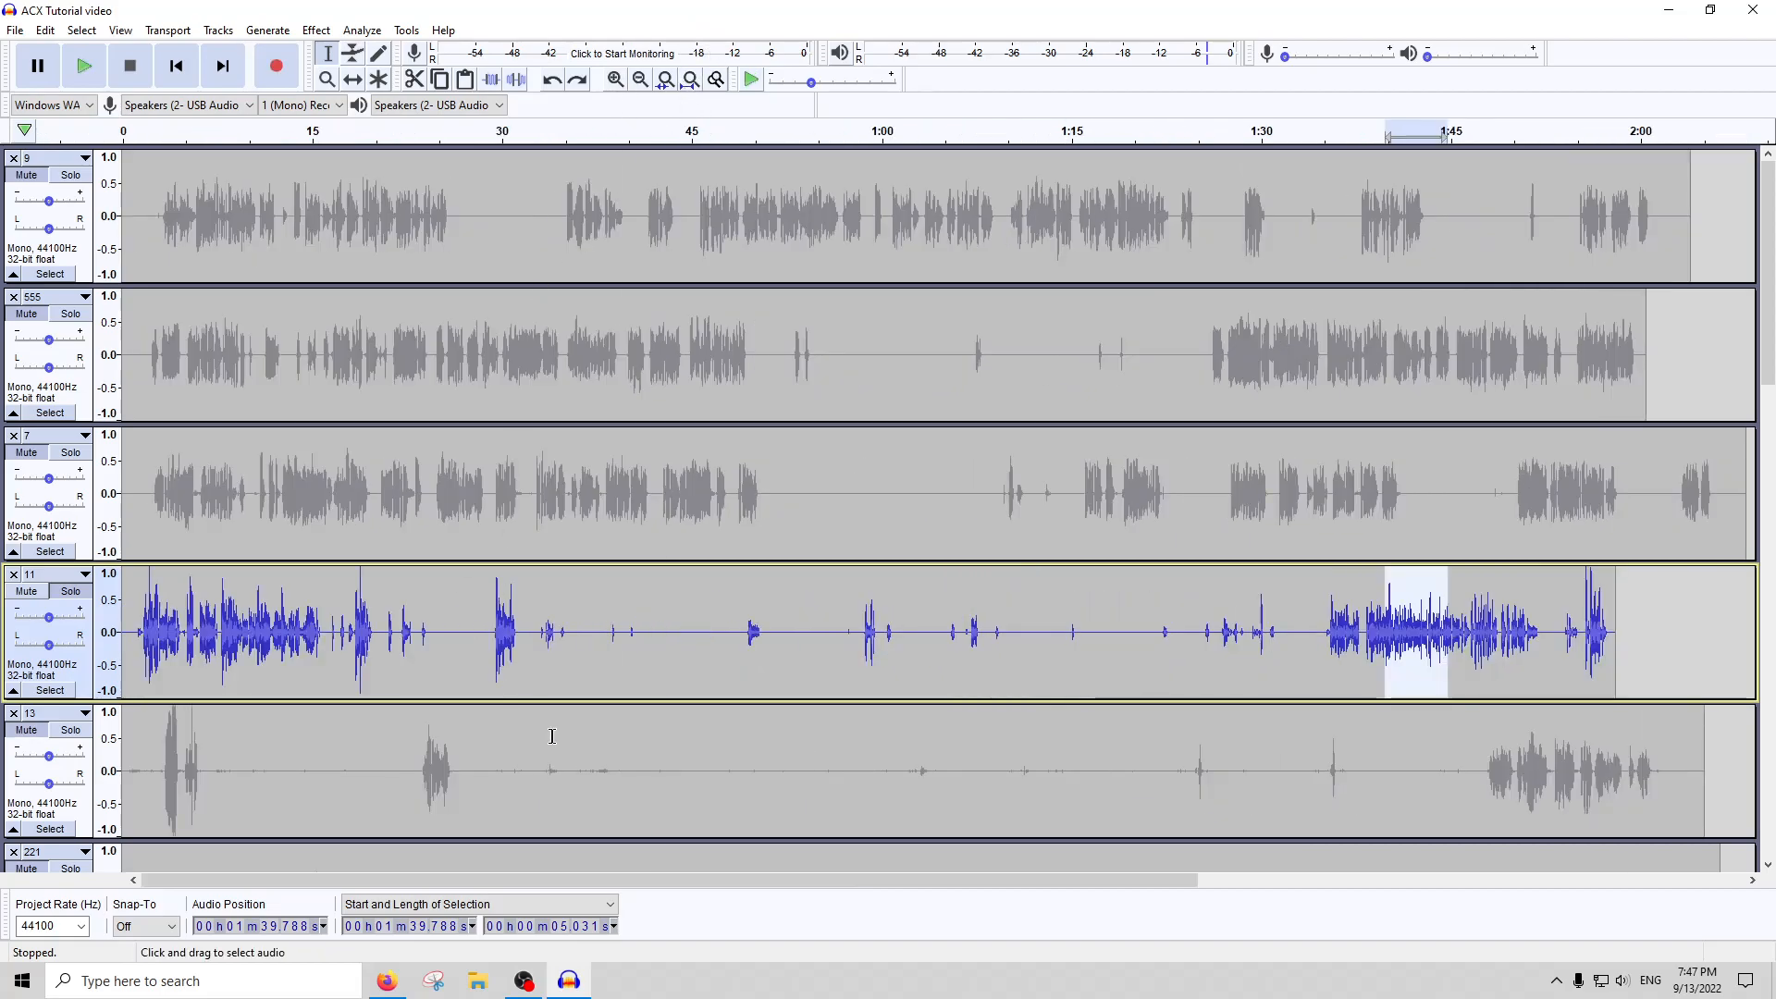
Select the whole of track 11
{"action": "double_click", "coordinate": [666, 661]}
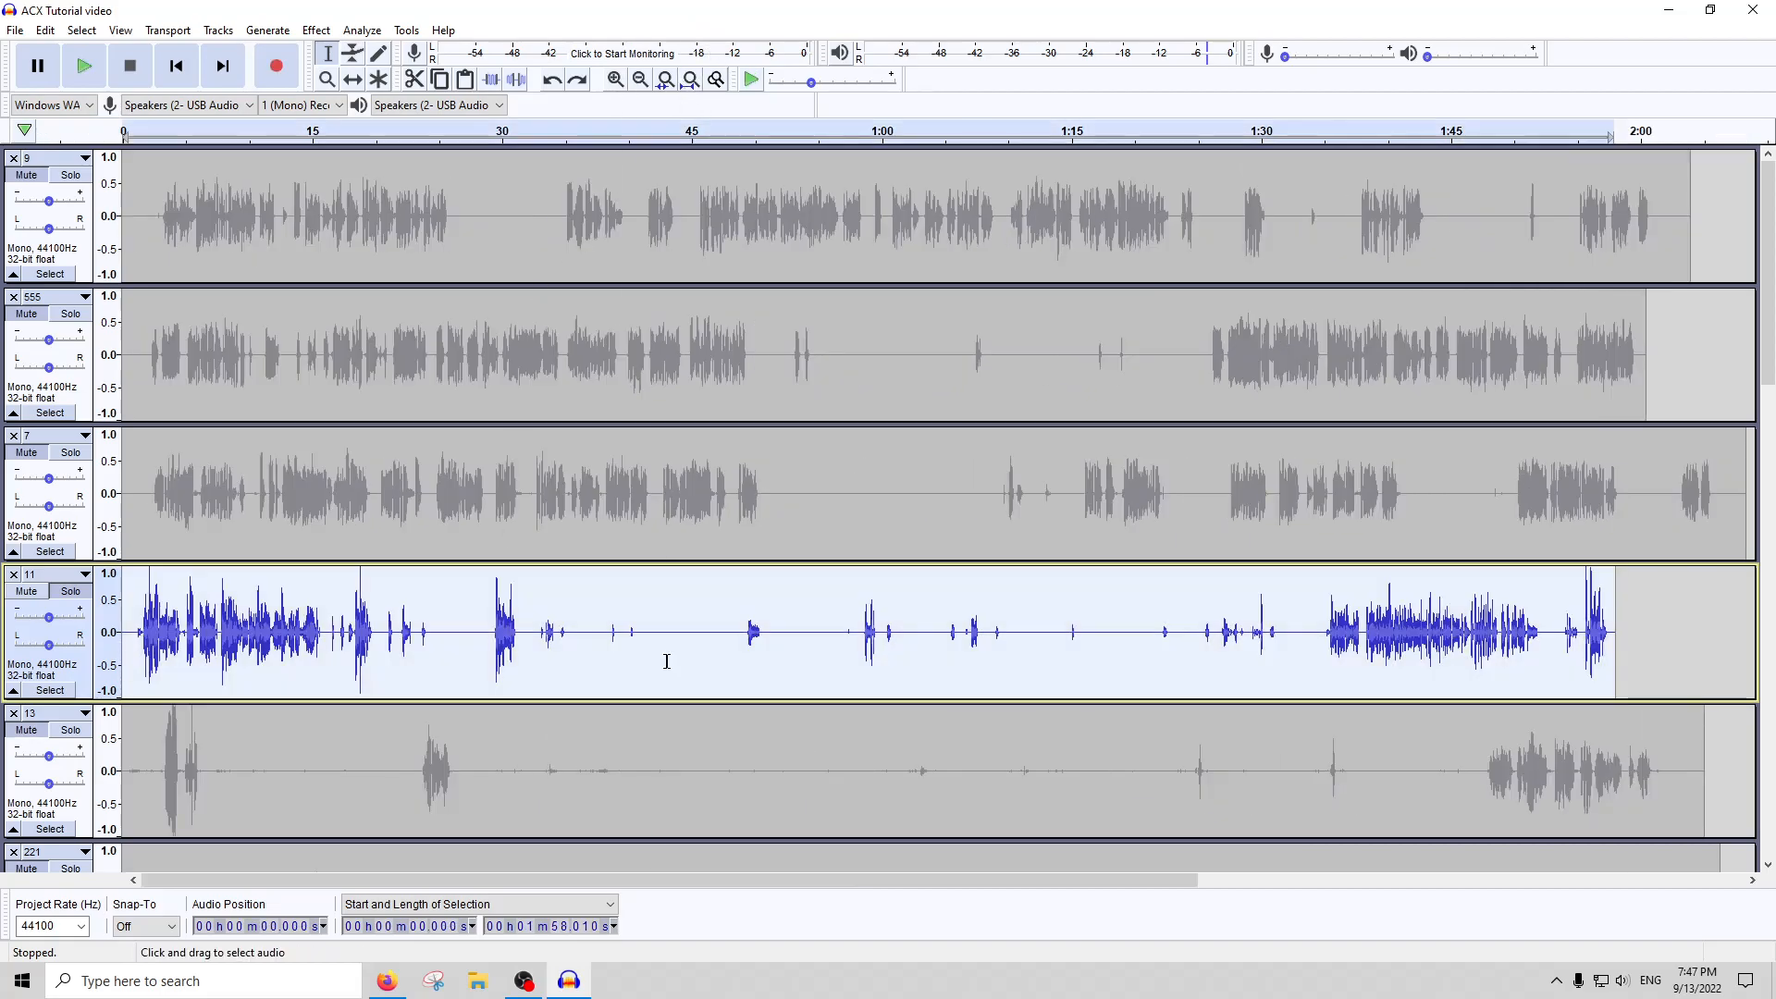
{"action": "left_click", "coordinate": [315, 29]}
{"action": "left_click", "coordinate": [349, 106]}
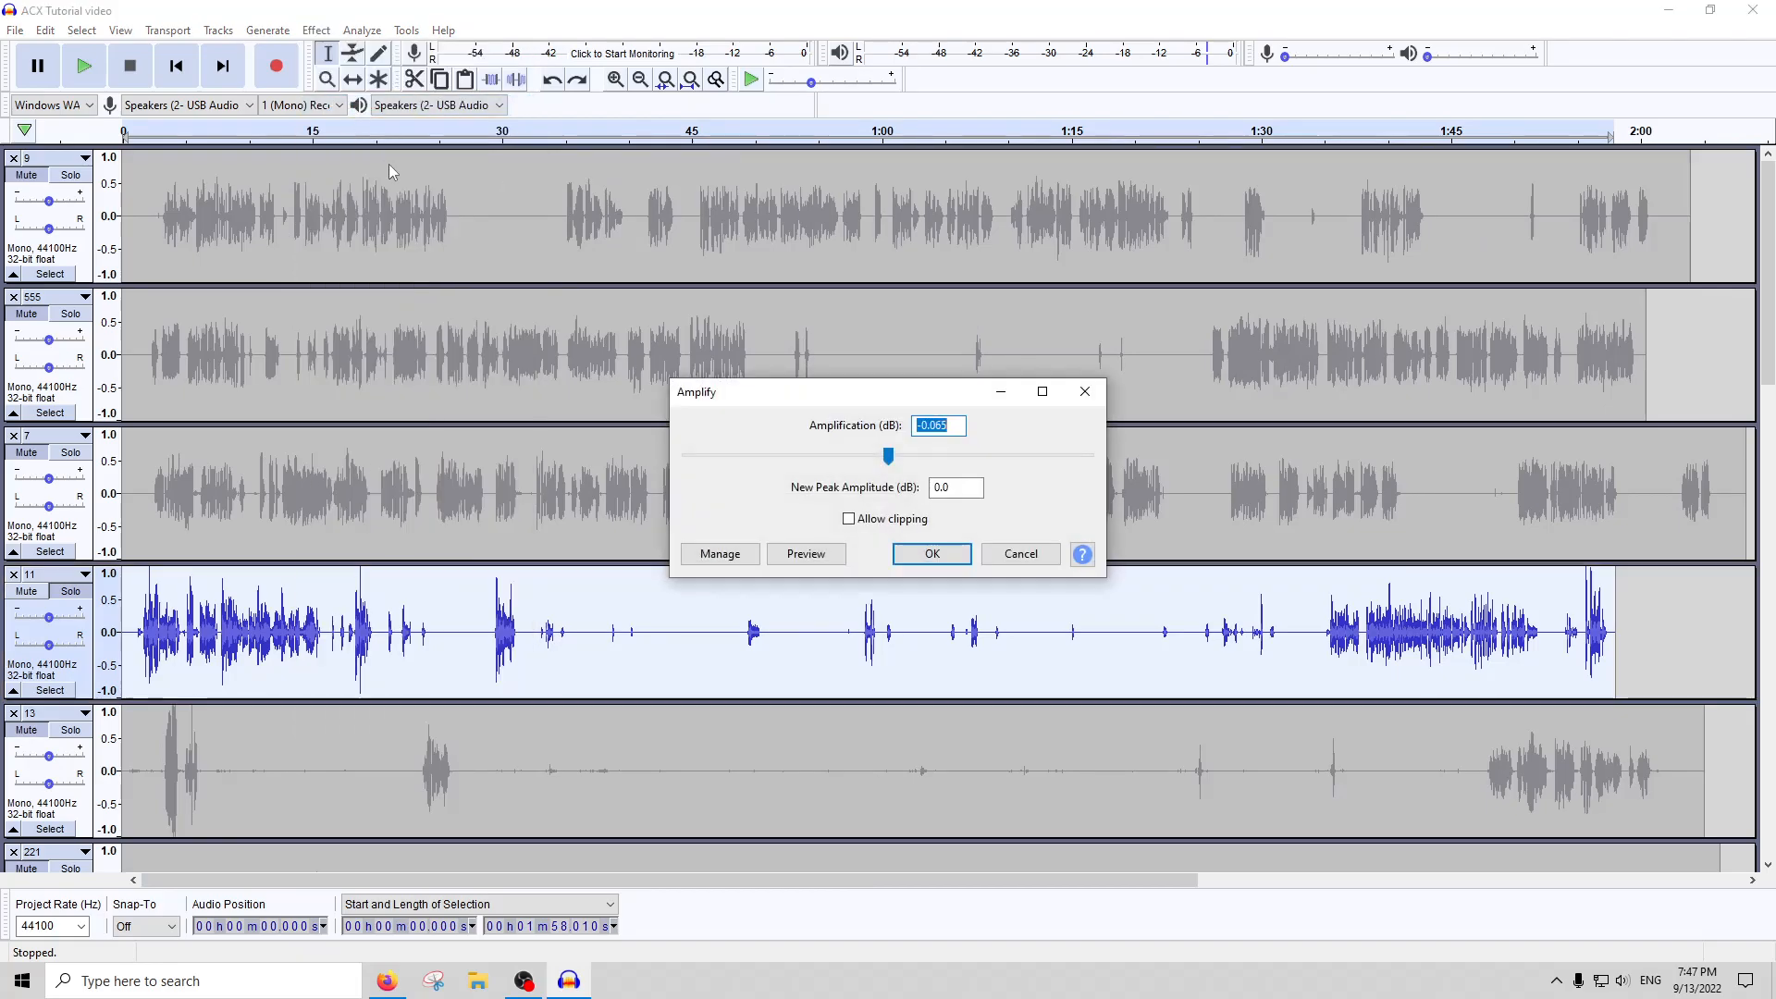
{"action": "type", "text": "-"}
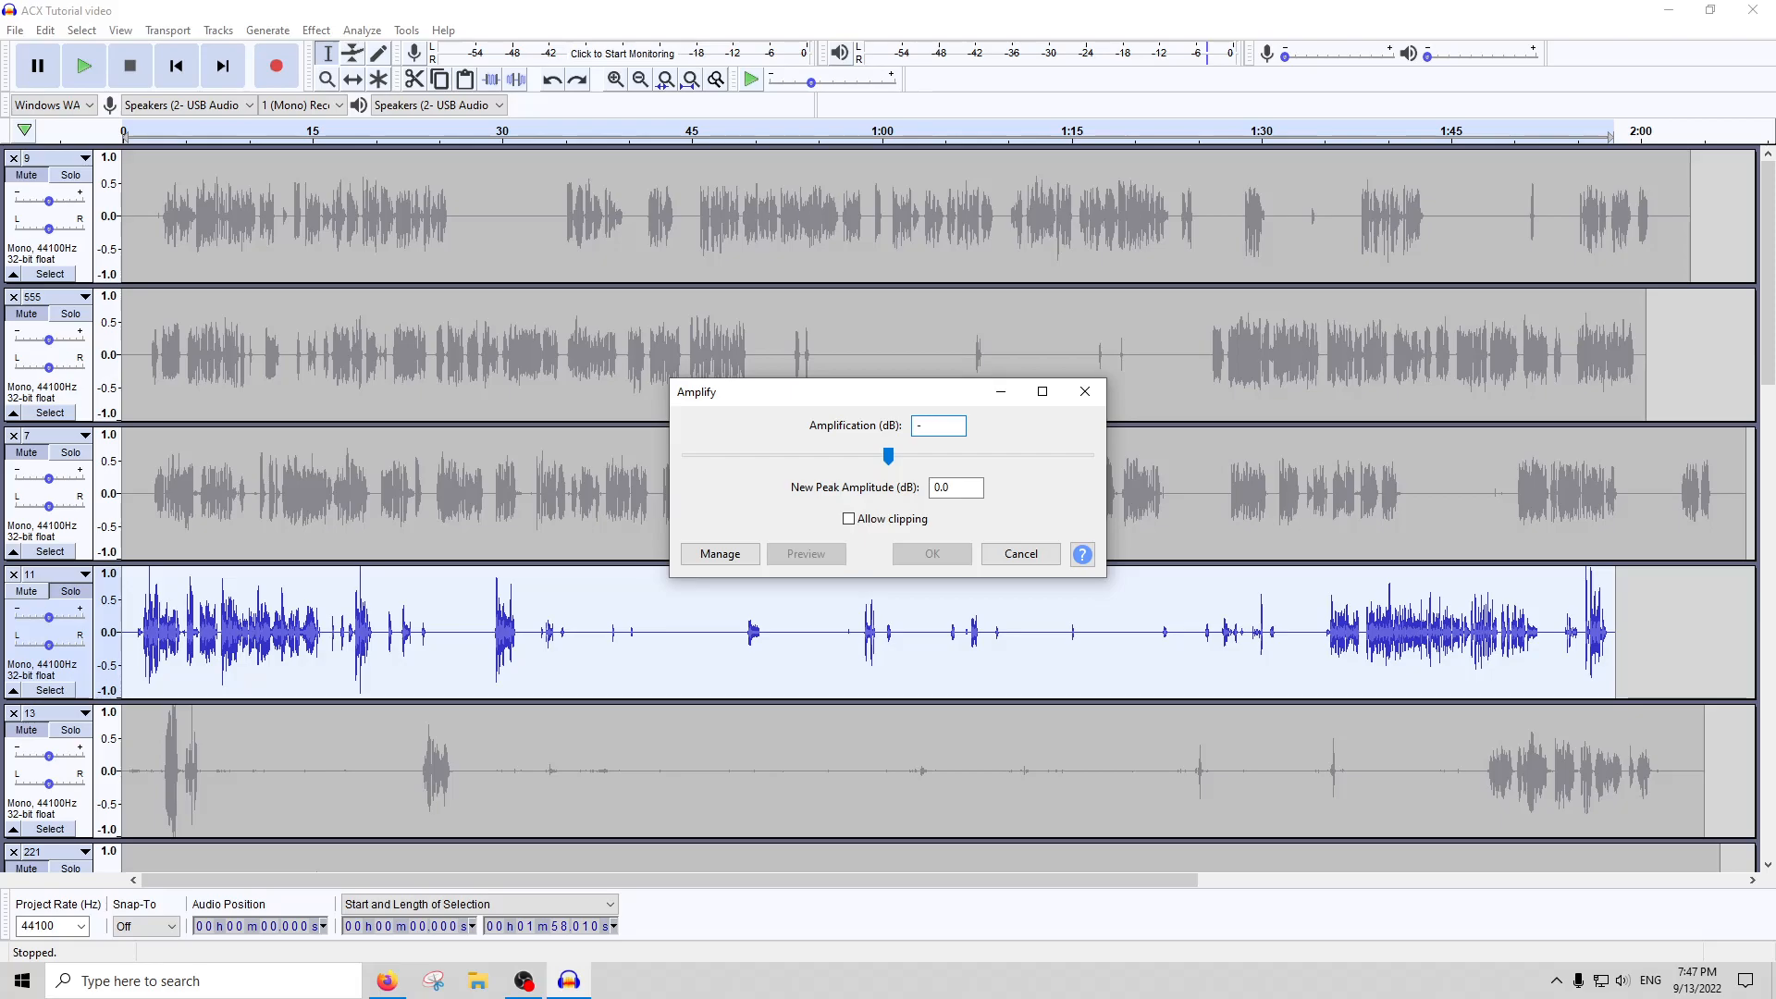
{"action": "left_click", "coordinate": [1021, 553]}
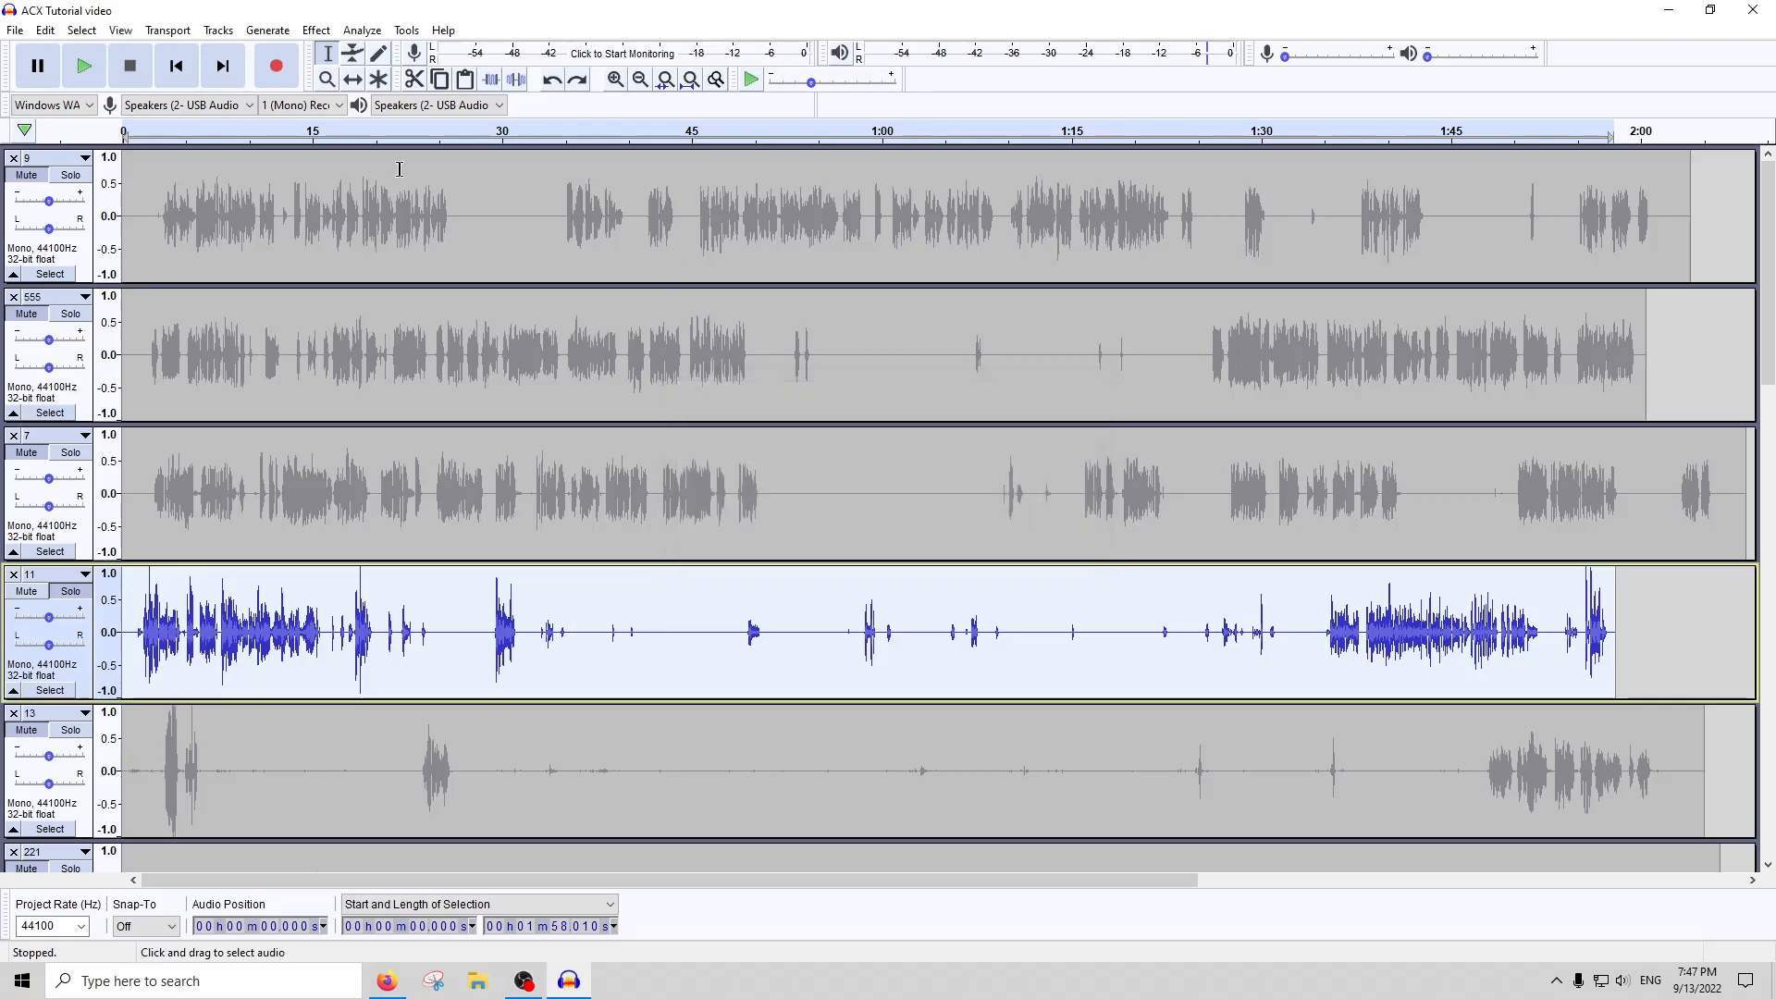
Apply Compressor to all of track 11 and play the speech from about 0:30.2 to check how it sounds
{"action": "left_click", "coordinate": [315, 29]}
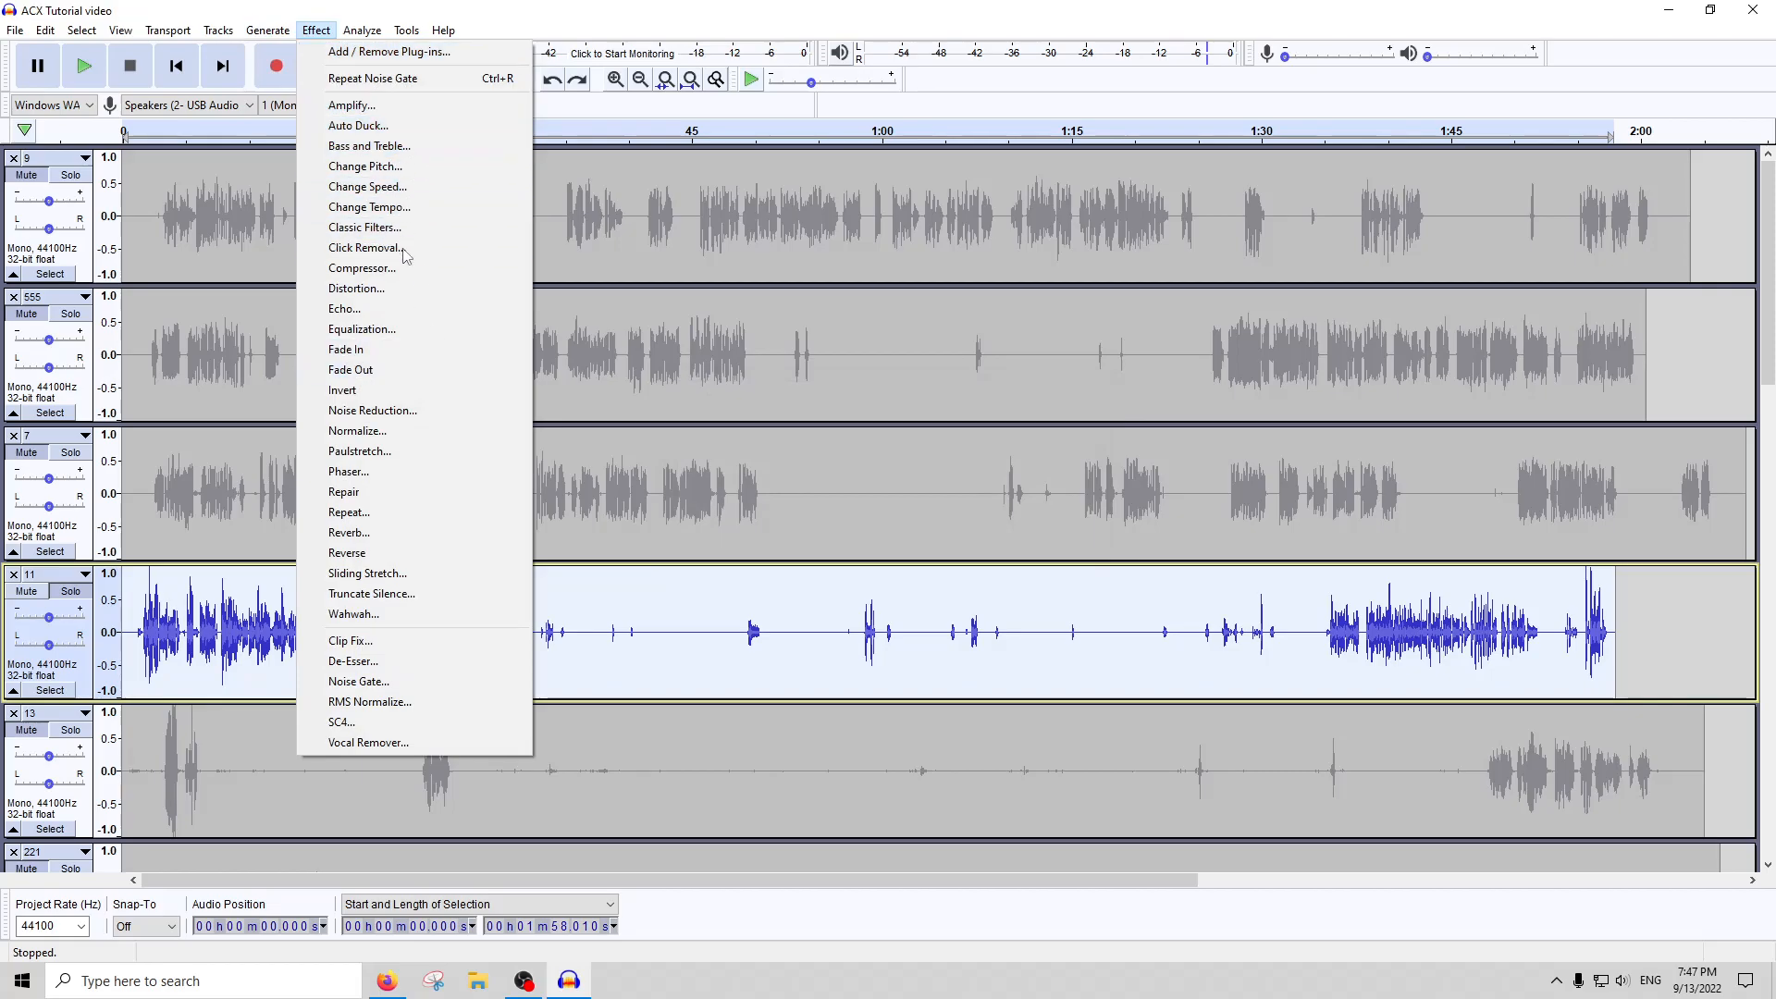
{"action": "left_click", "coordinate": [372, 265]}
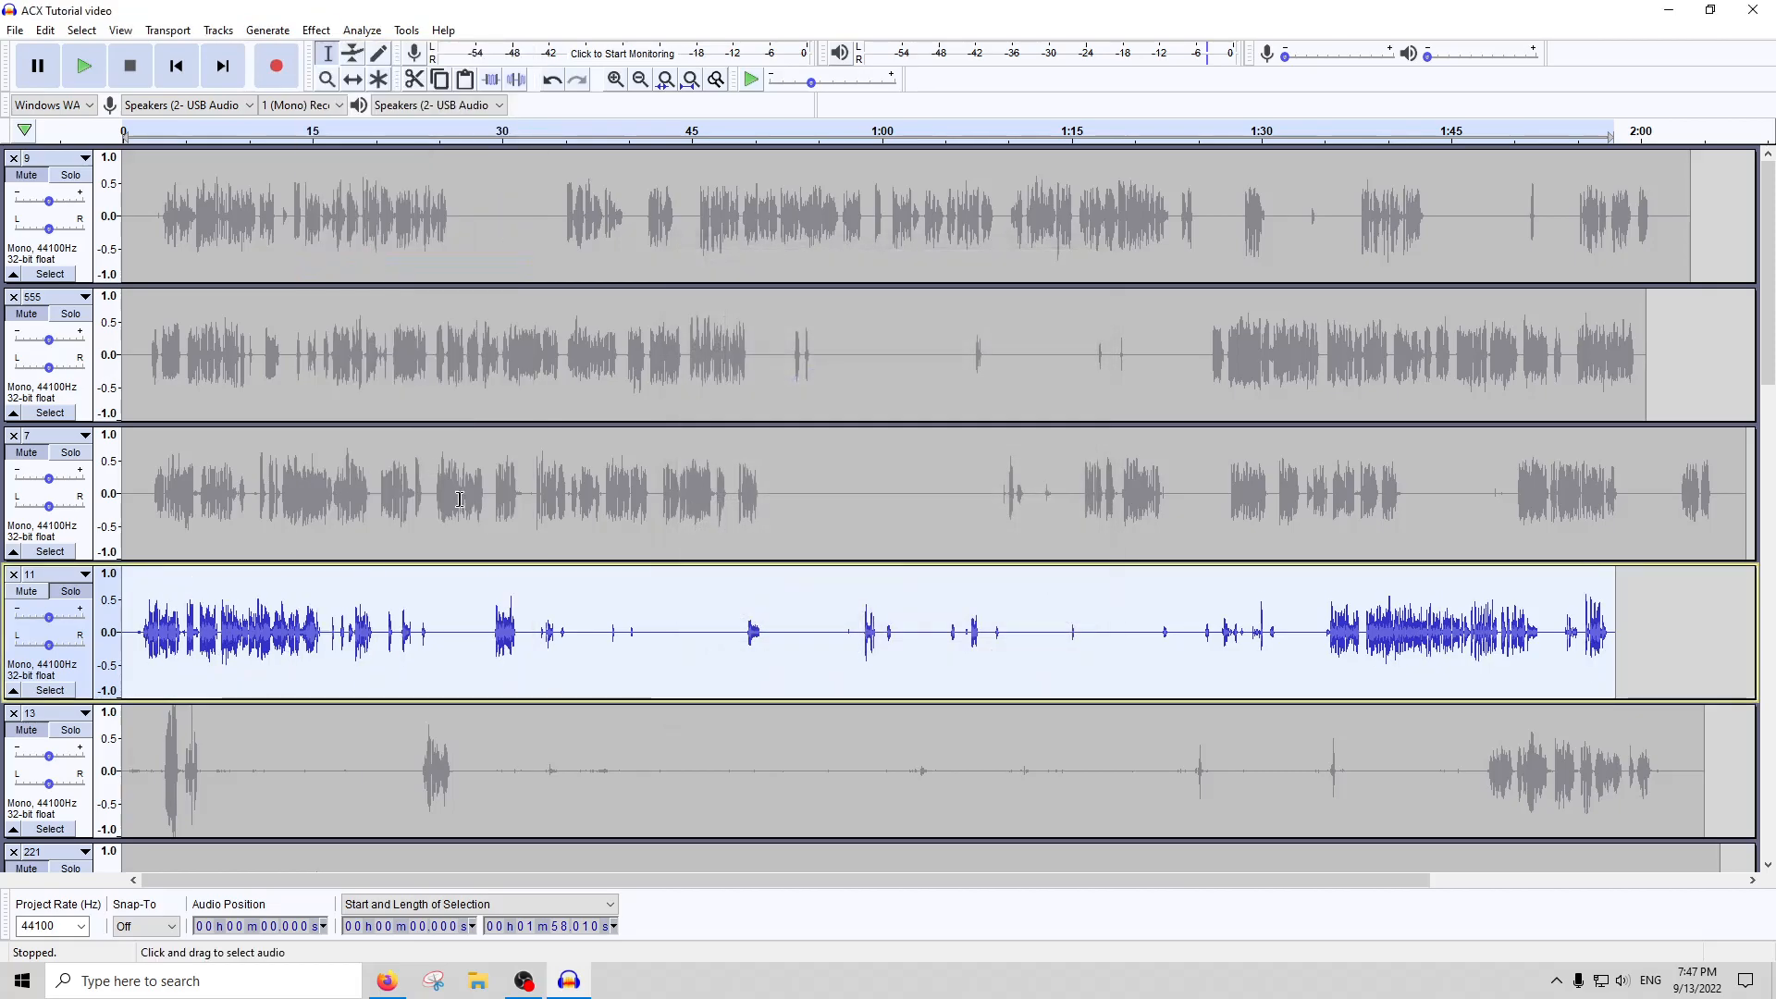
{"action": "scroll", "coordinate": [523, 615], "scroll_direction": "up", "scroll_amount": 4, "text": "ctrl"}
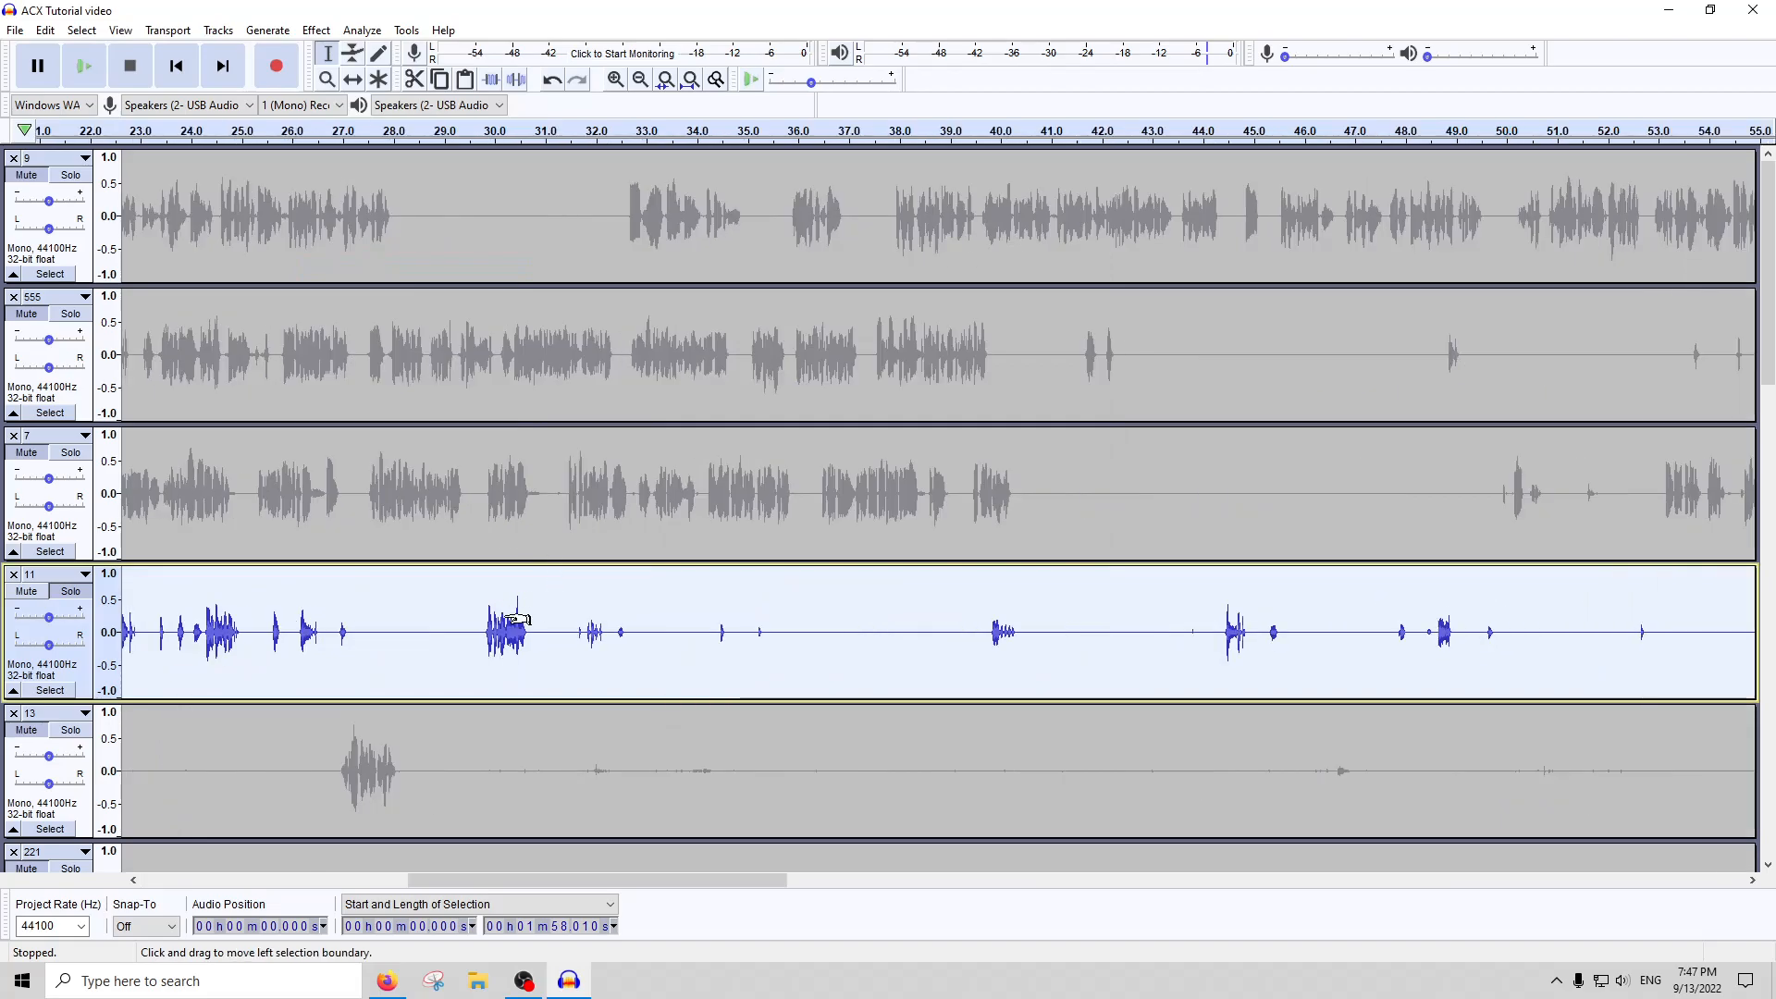
{"action": "left_click", "coordinate": [500, 130]}
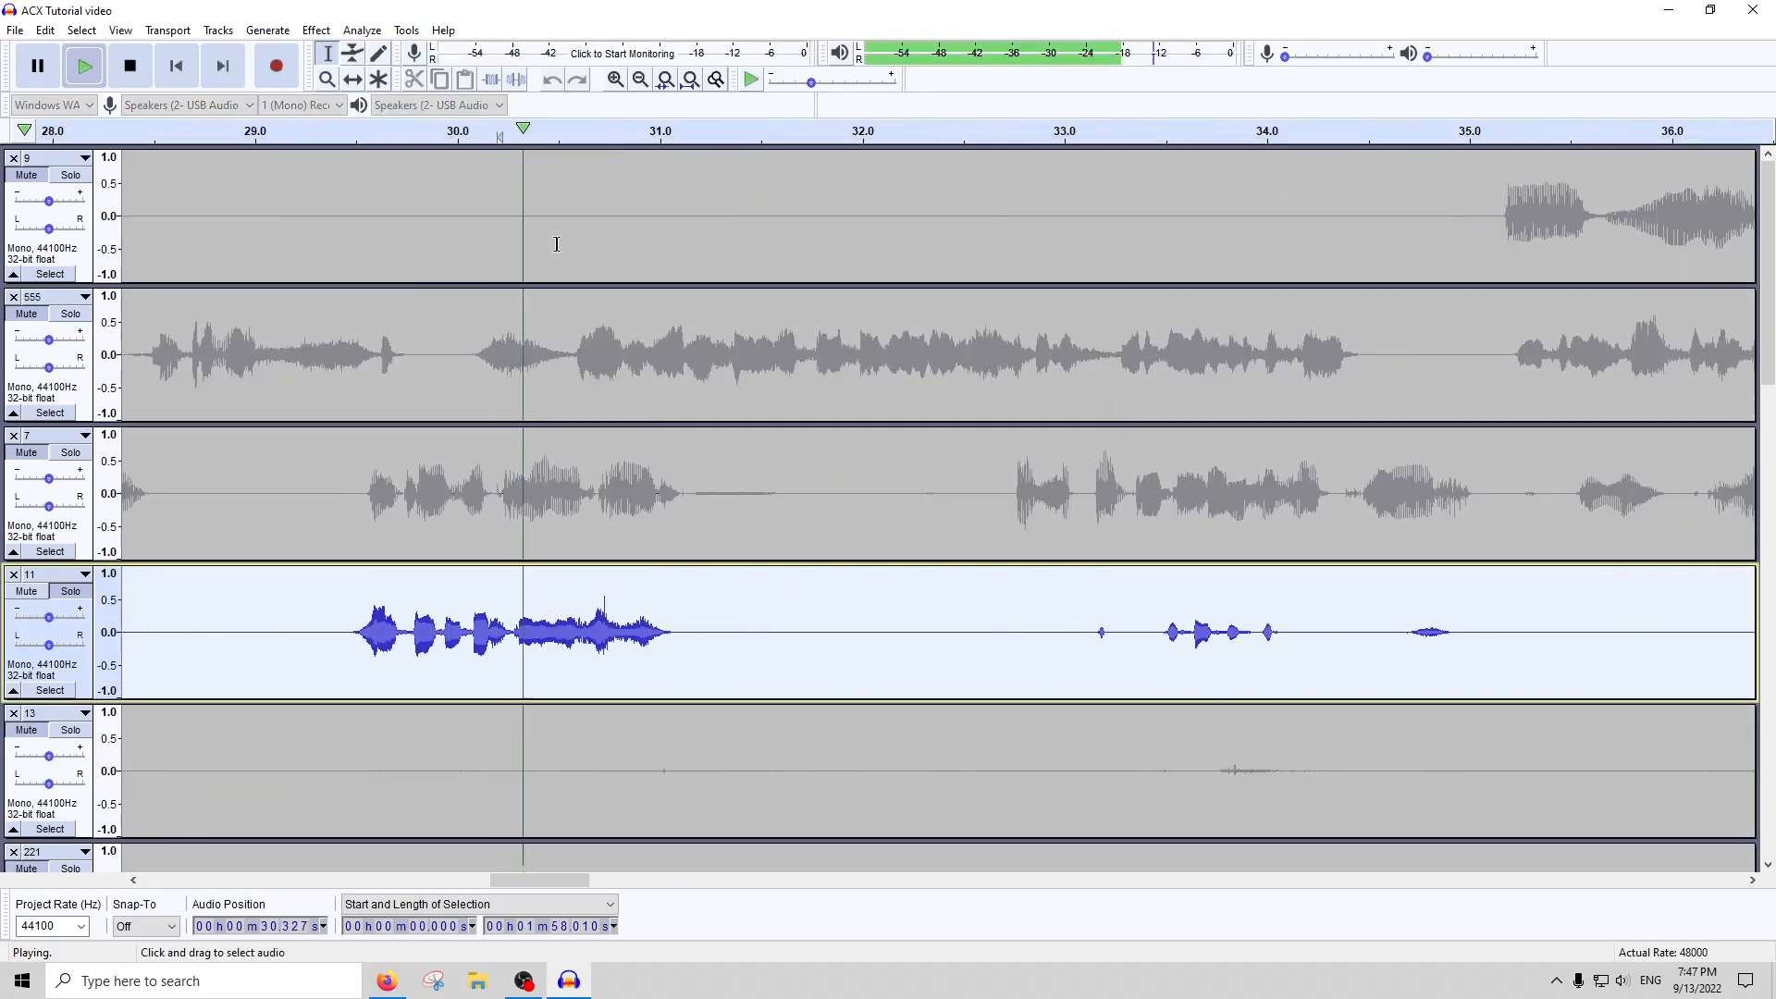
{"action": "left_click", "coordinate": [129, 66]}
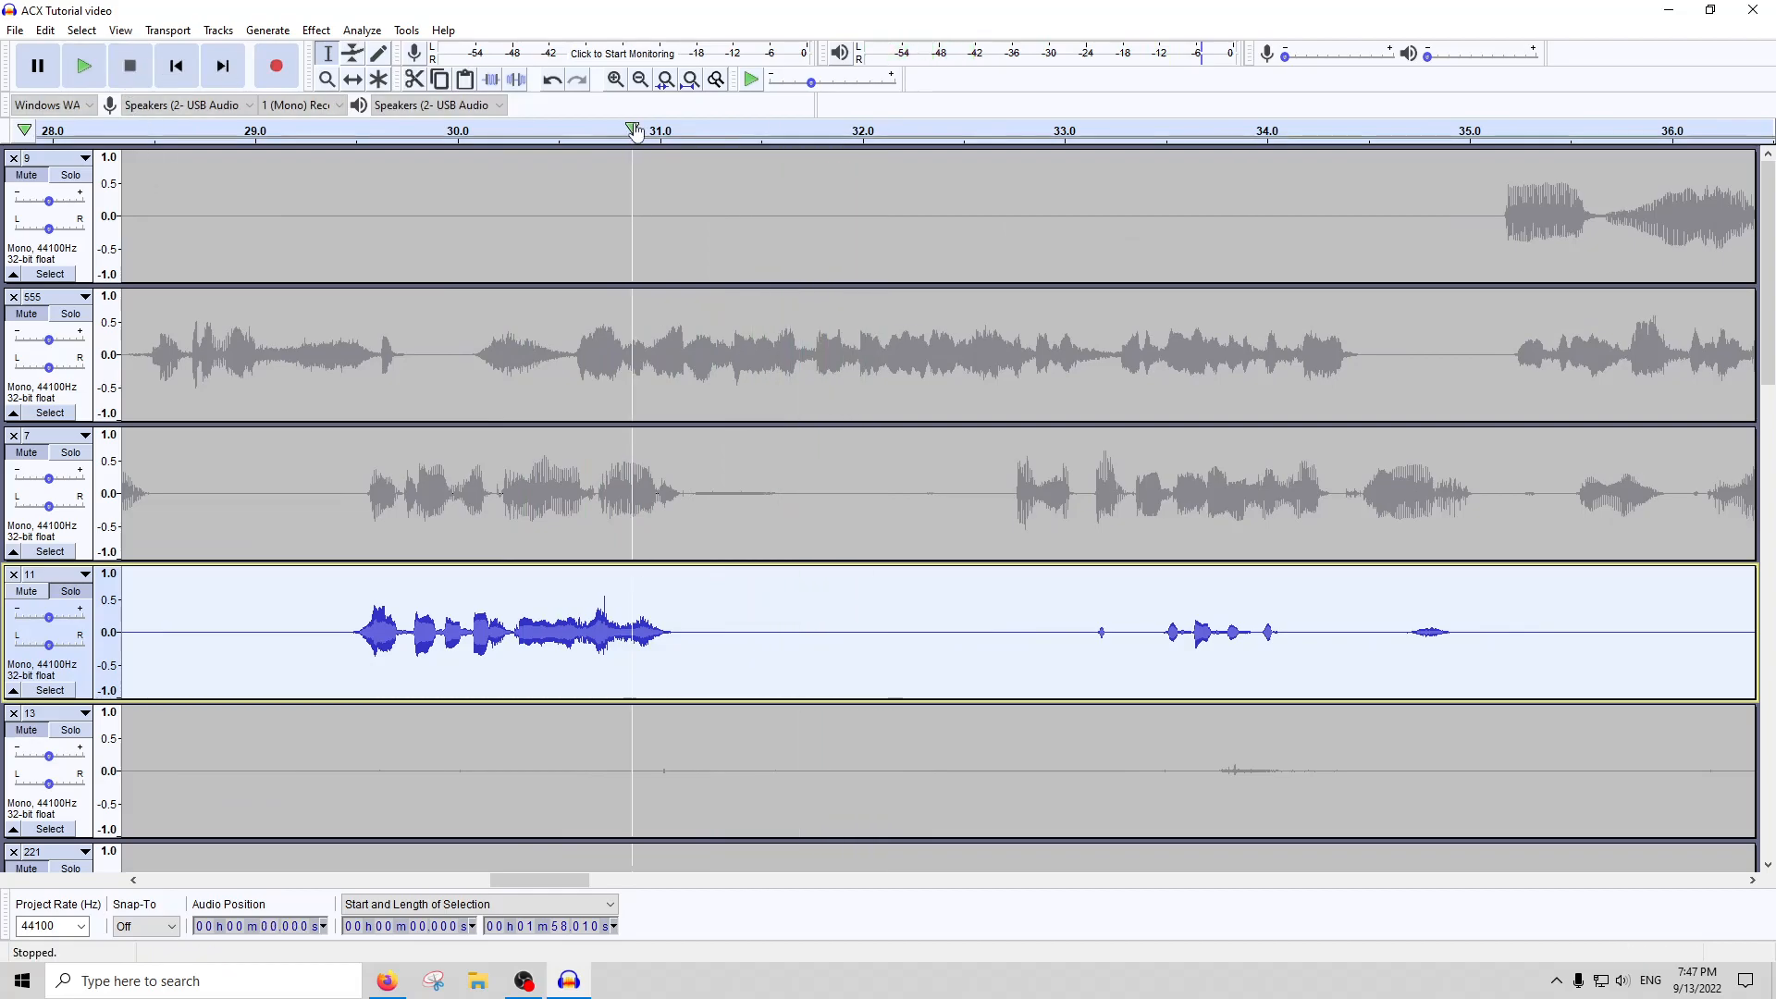
{"action": "left_click", "coordinate": [690, 79]}
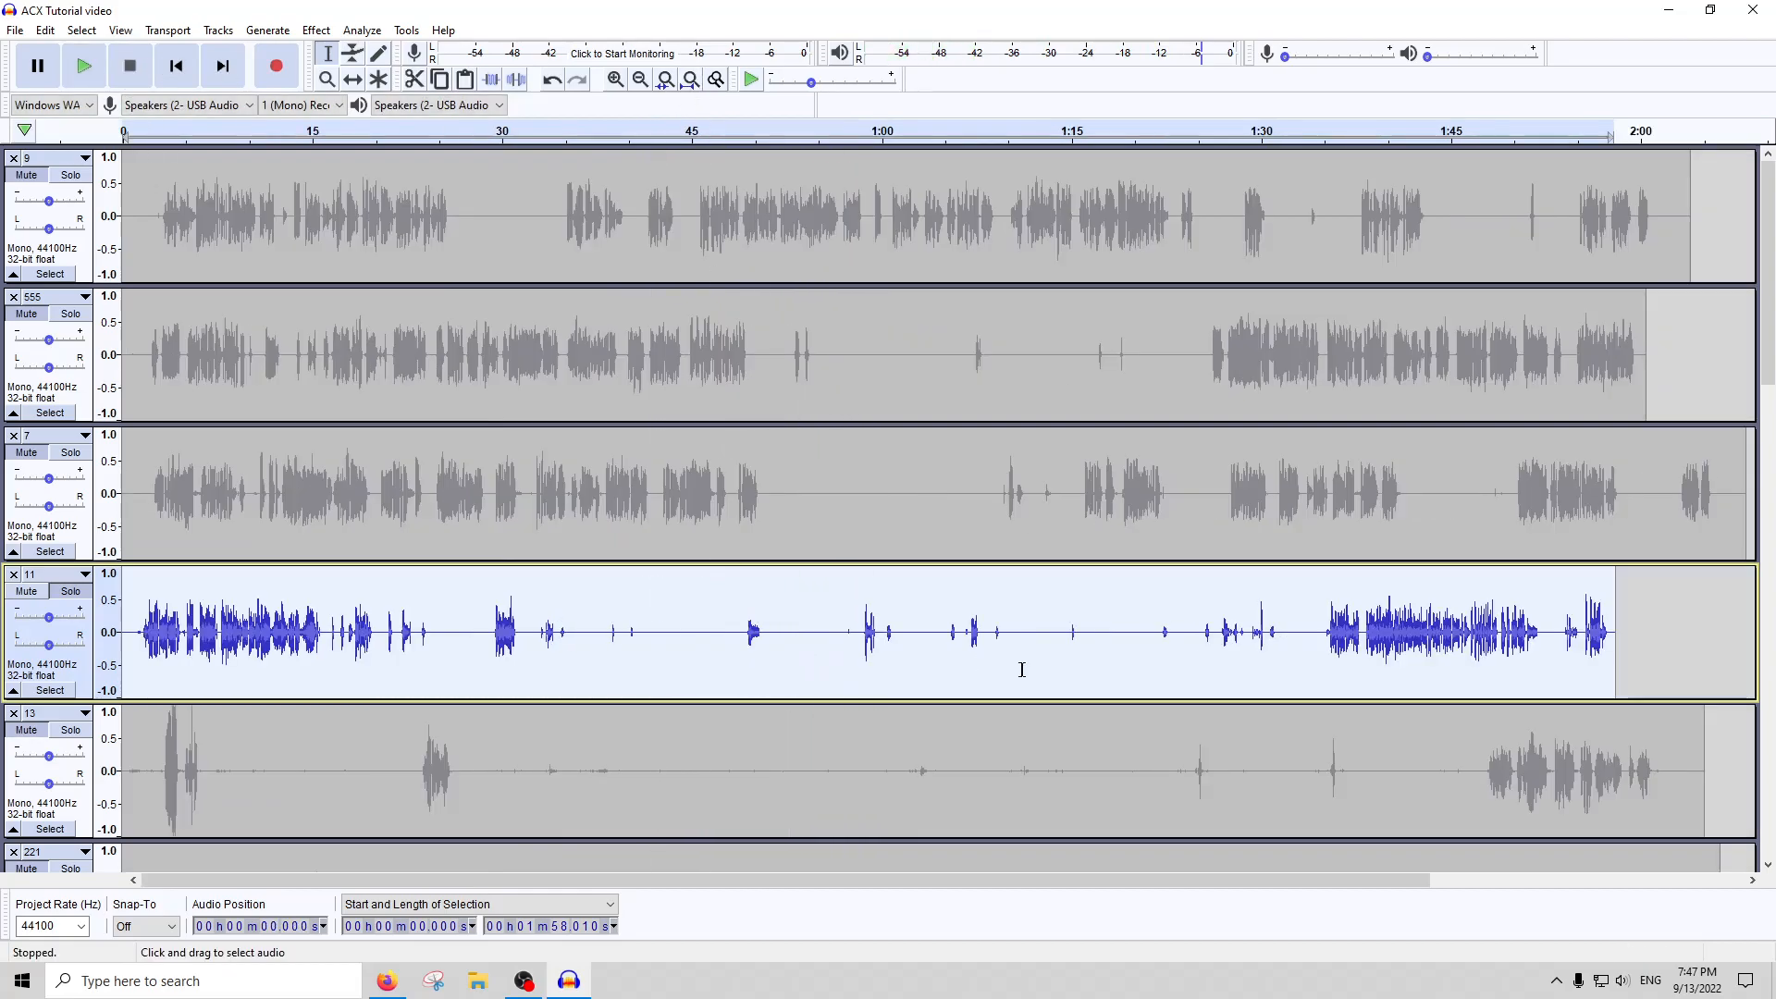
Amplify track 11 to its maximum peak level and apply Compressor to it again
{"action": "left_click", "coordinate": [316, 31]}
{"action": "key", "text": "Escape"}
{"action": "left_click", "coordinate": [316, 31]}
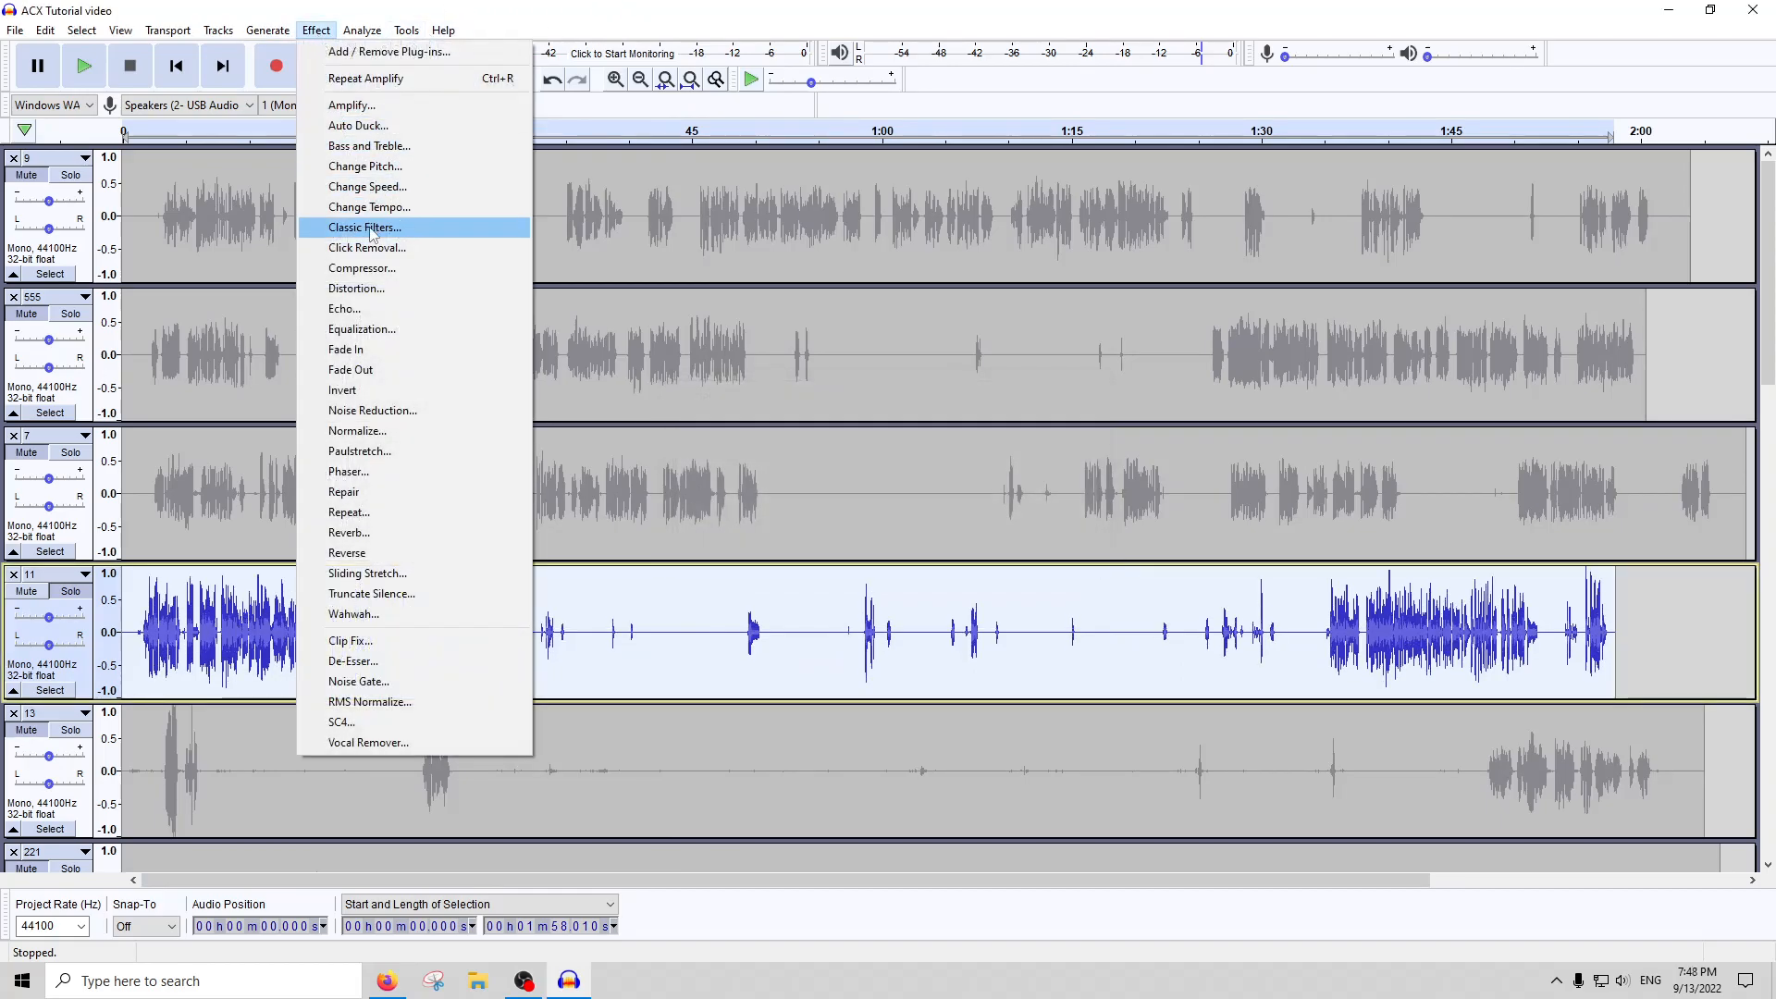
{"action": "key", "text": "Escape"}
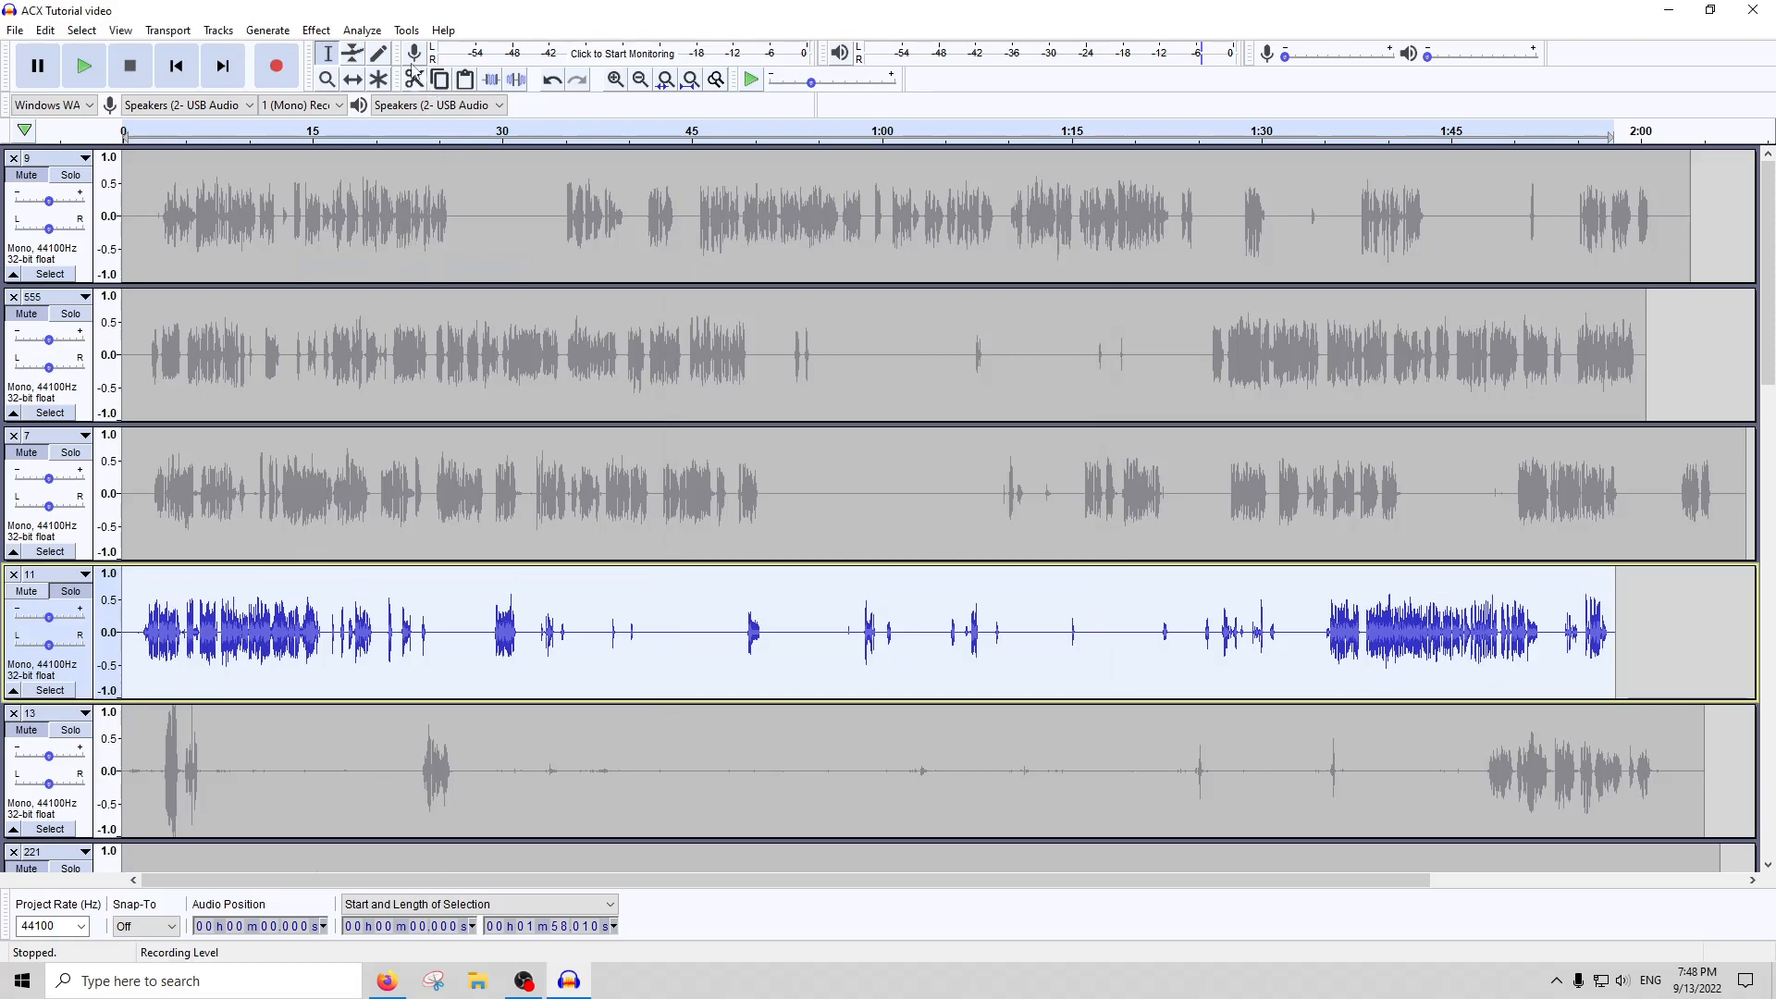
Run ACX Check on the compressed track 11 and close the report
{"action": "left_click", "coordinate": [361, 31]}
{"action": "key", "text": "Escape"}
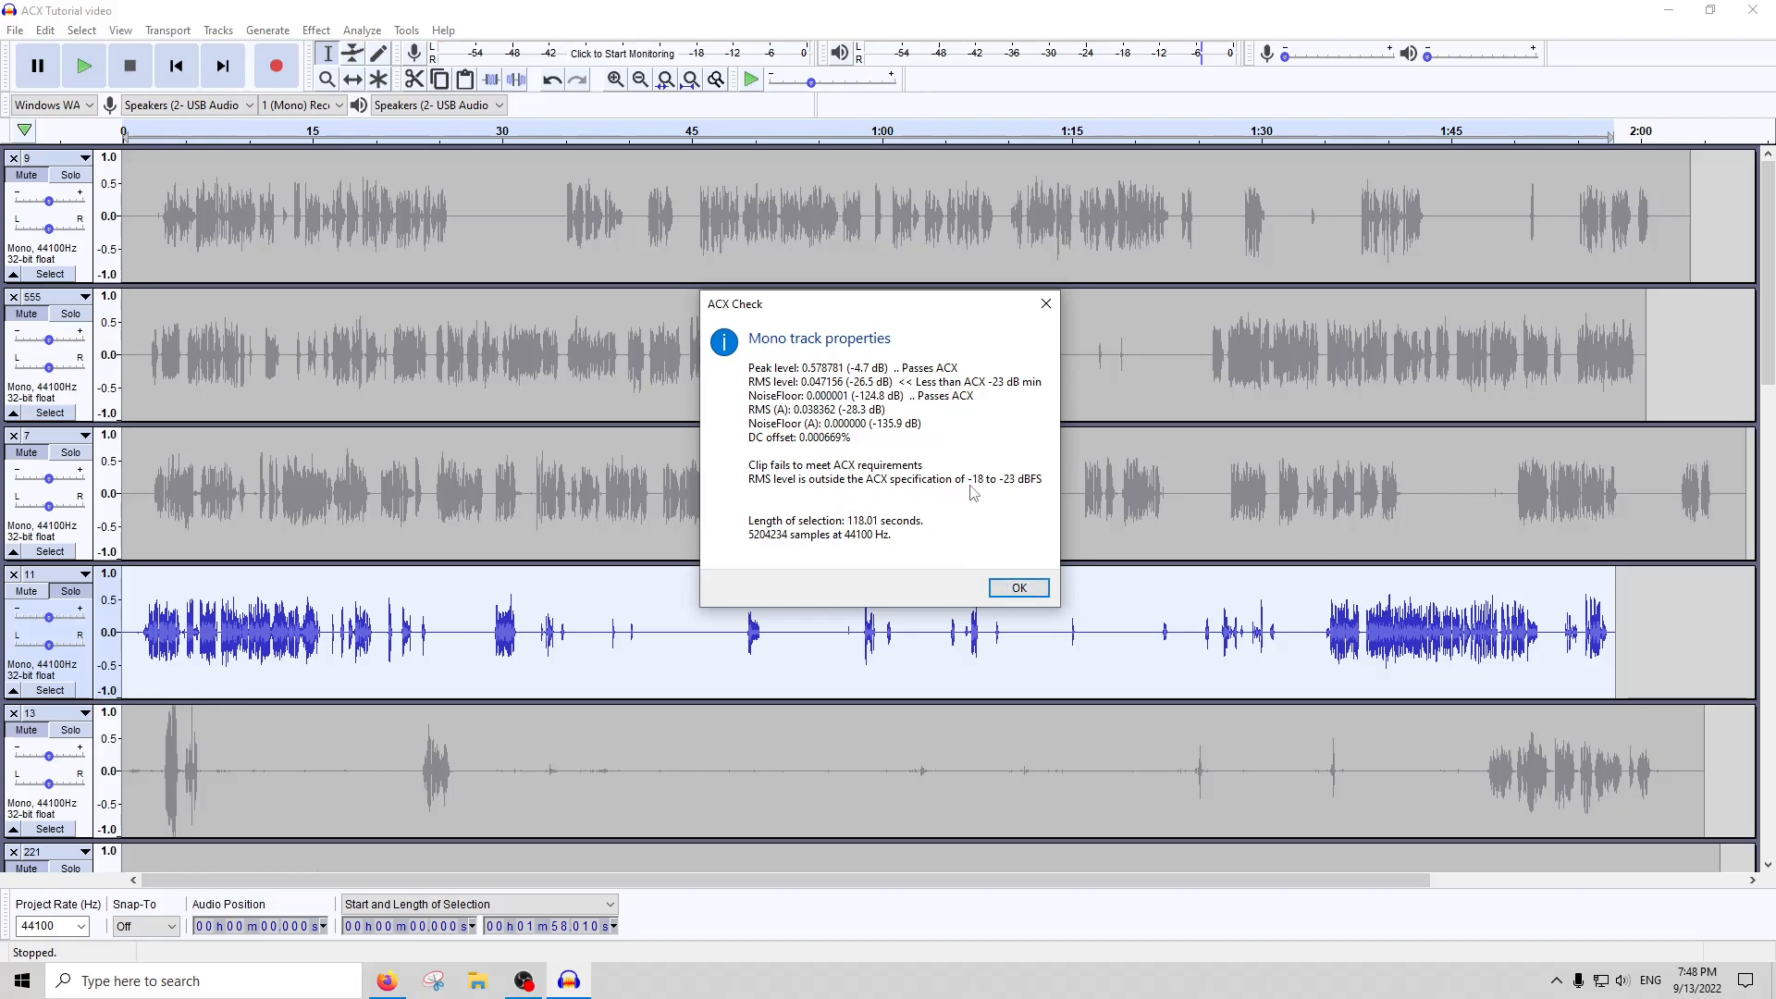
{"action": "left_click", "coordinate": [999, 595]}
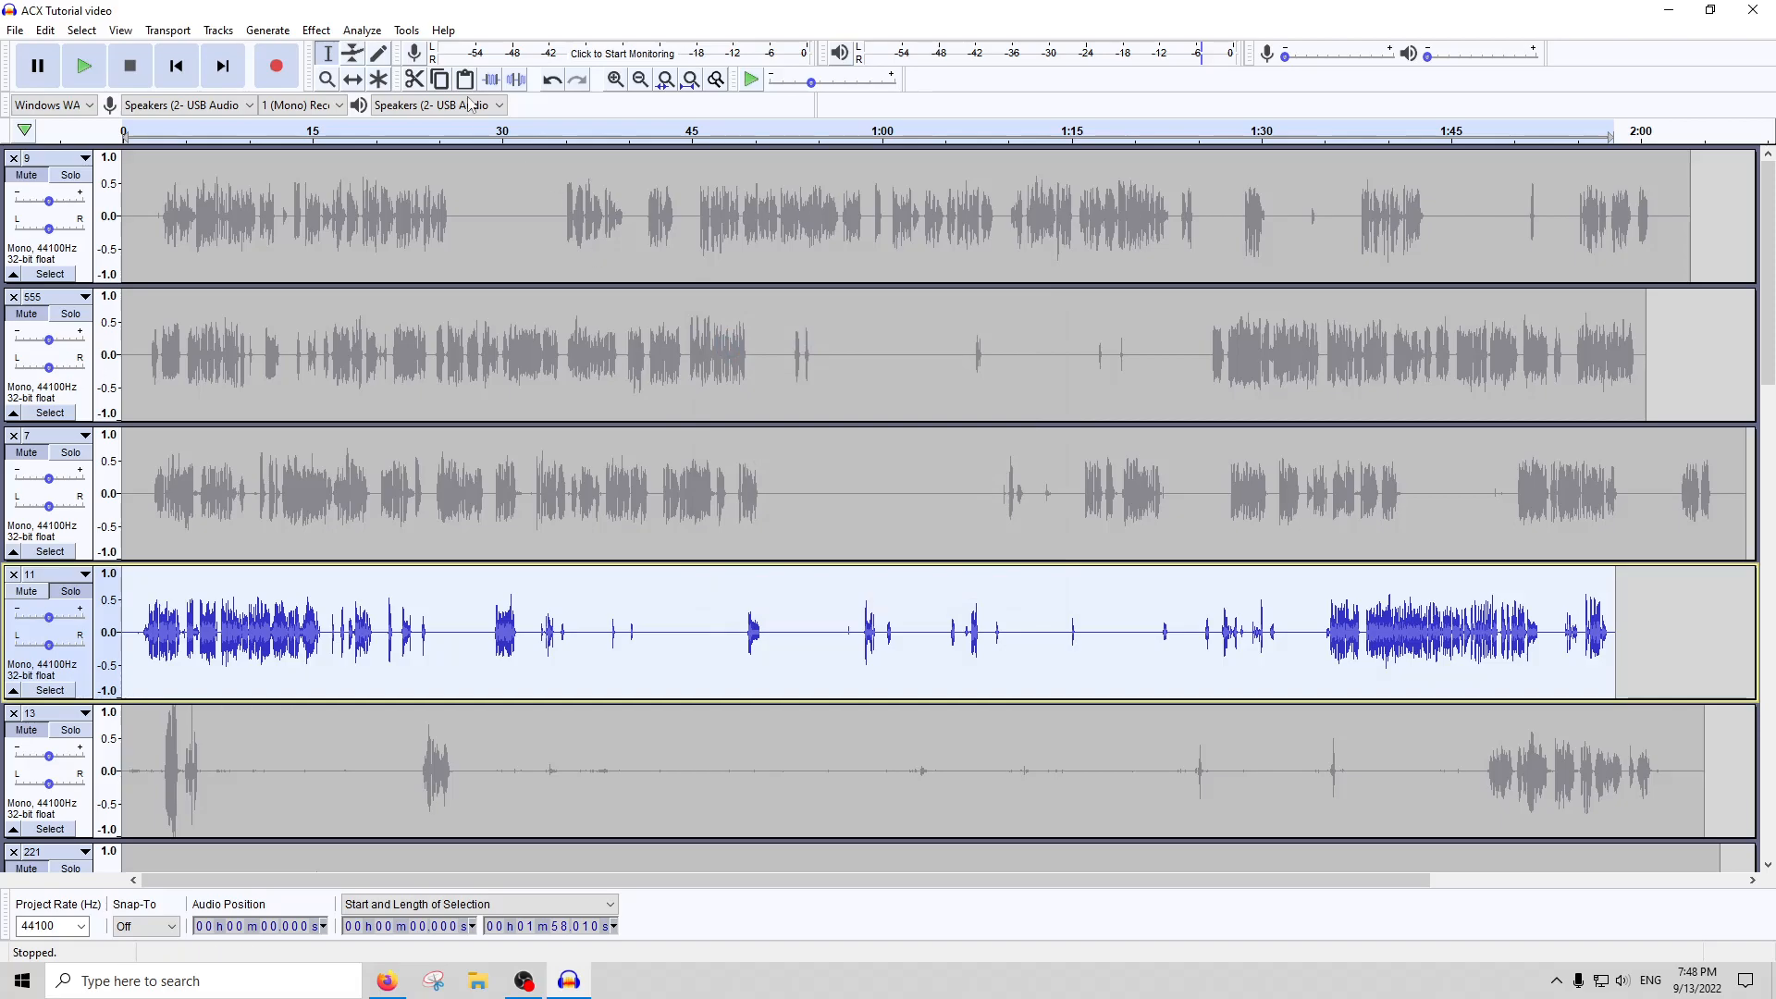
Apply RMS Normalize to the whole of track 11 and check its levels with ACX Check
{"action": "left_click", "coordinate": [316, 30]}
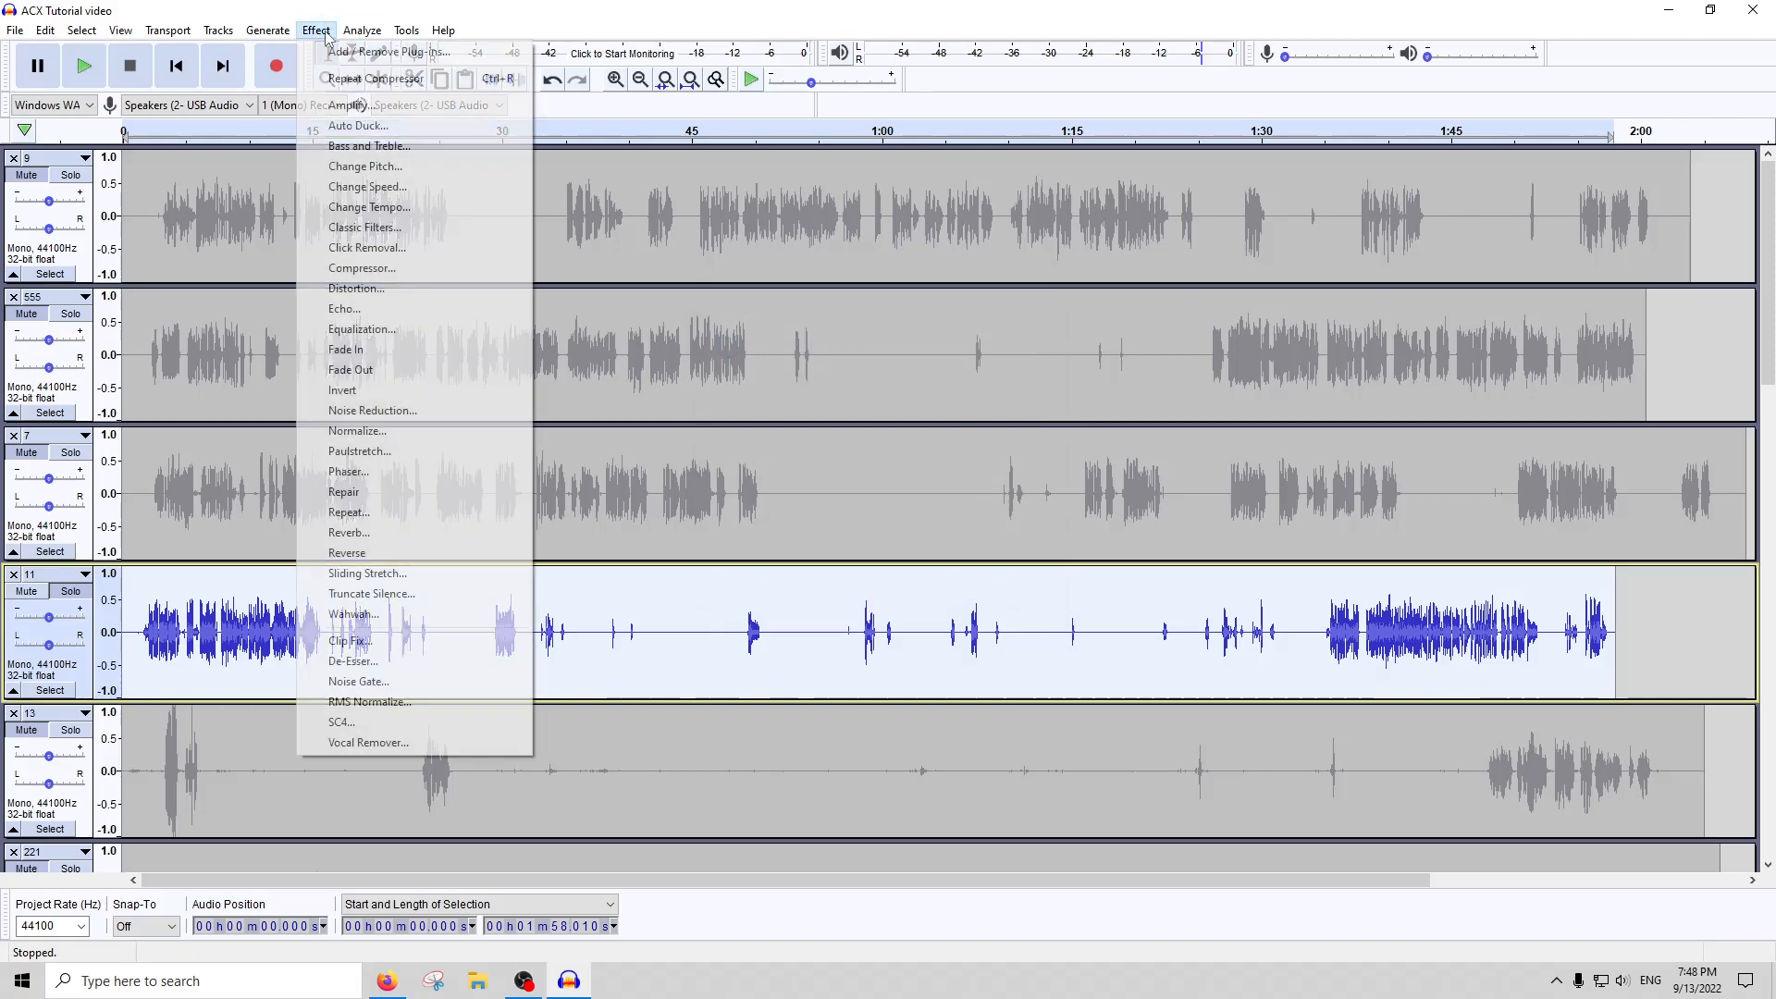
{"action": "left_click", "coordinate": [375, 701]}
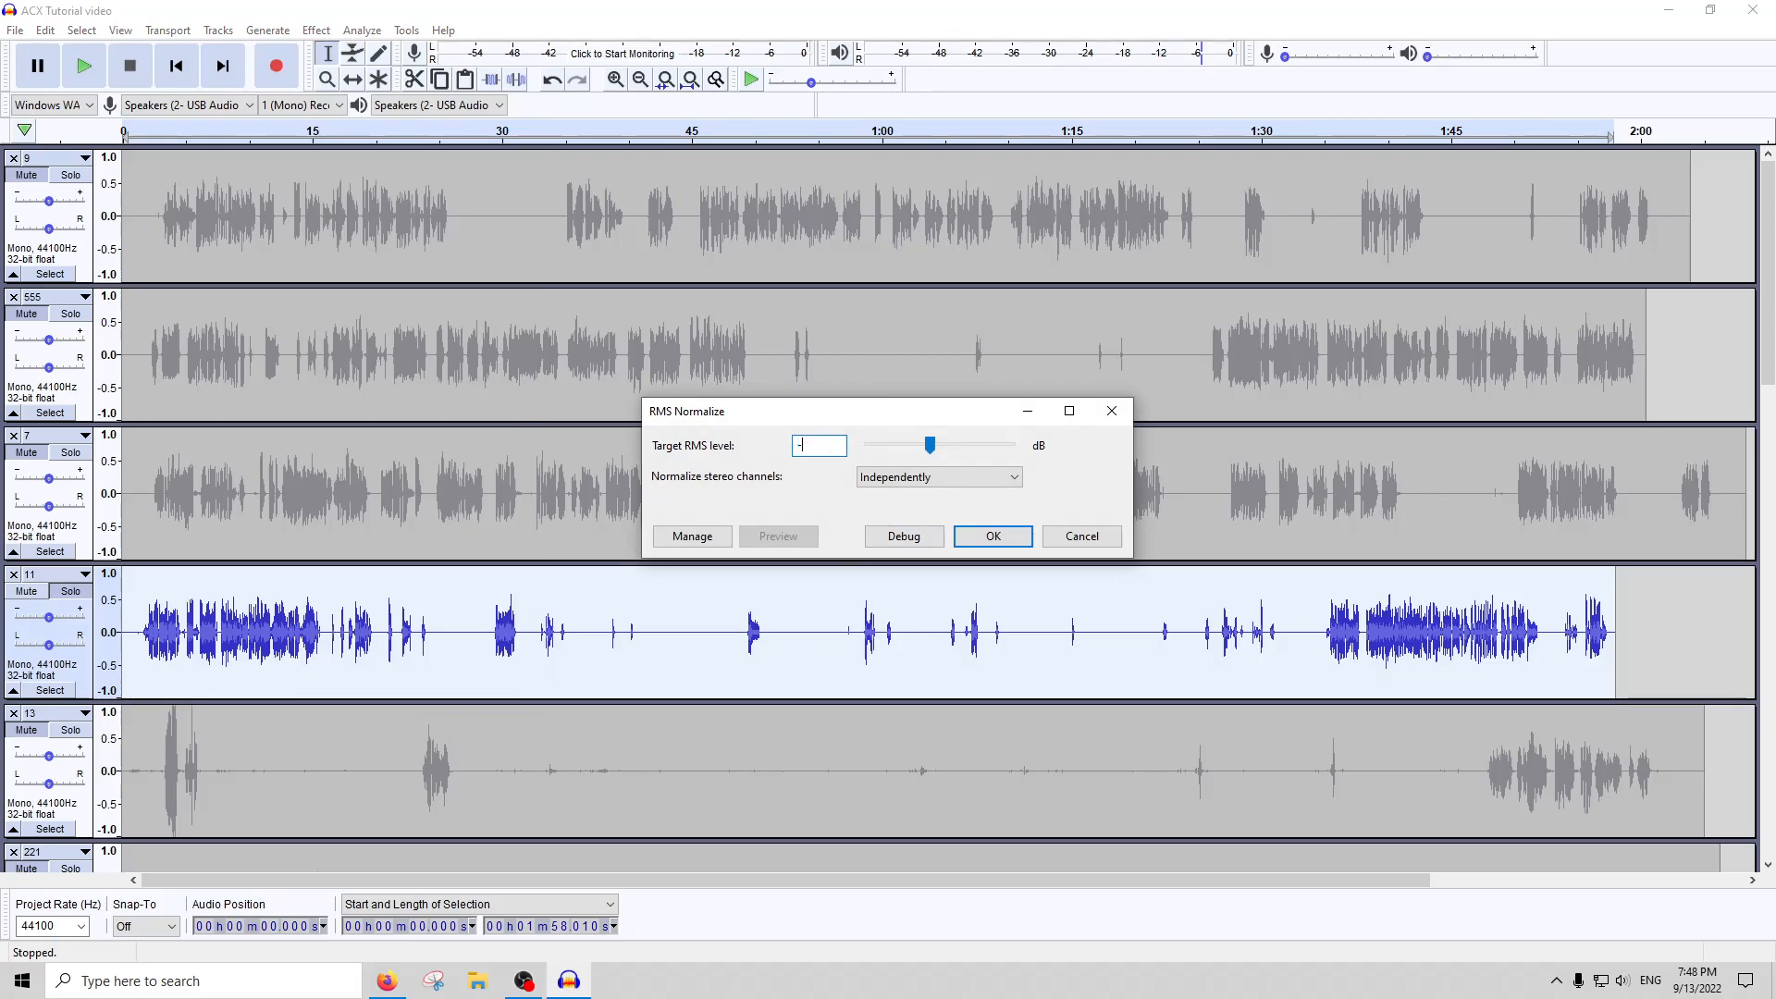
{"action": "key", "text": "Return"}
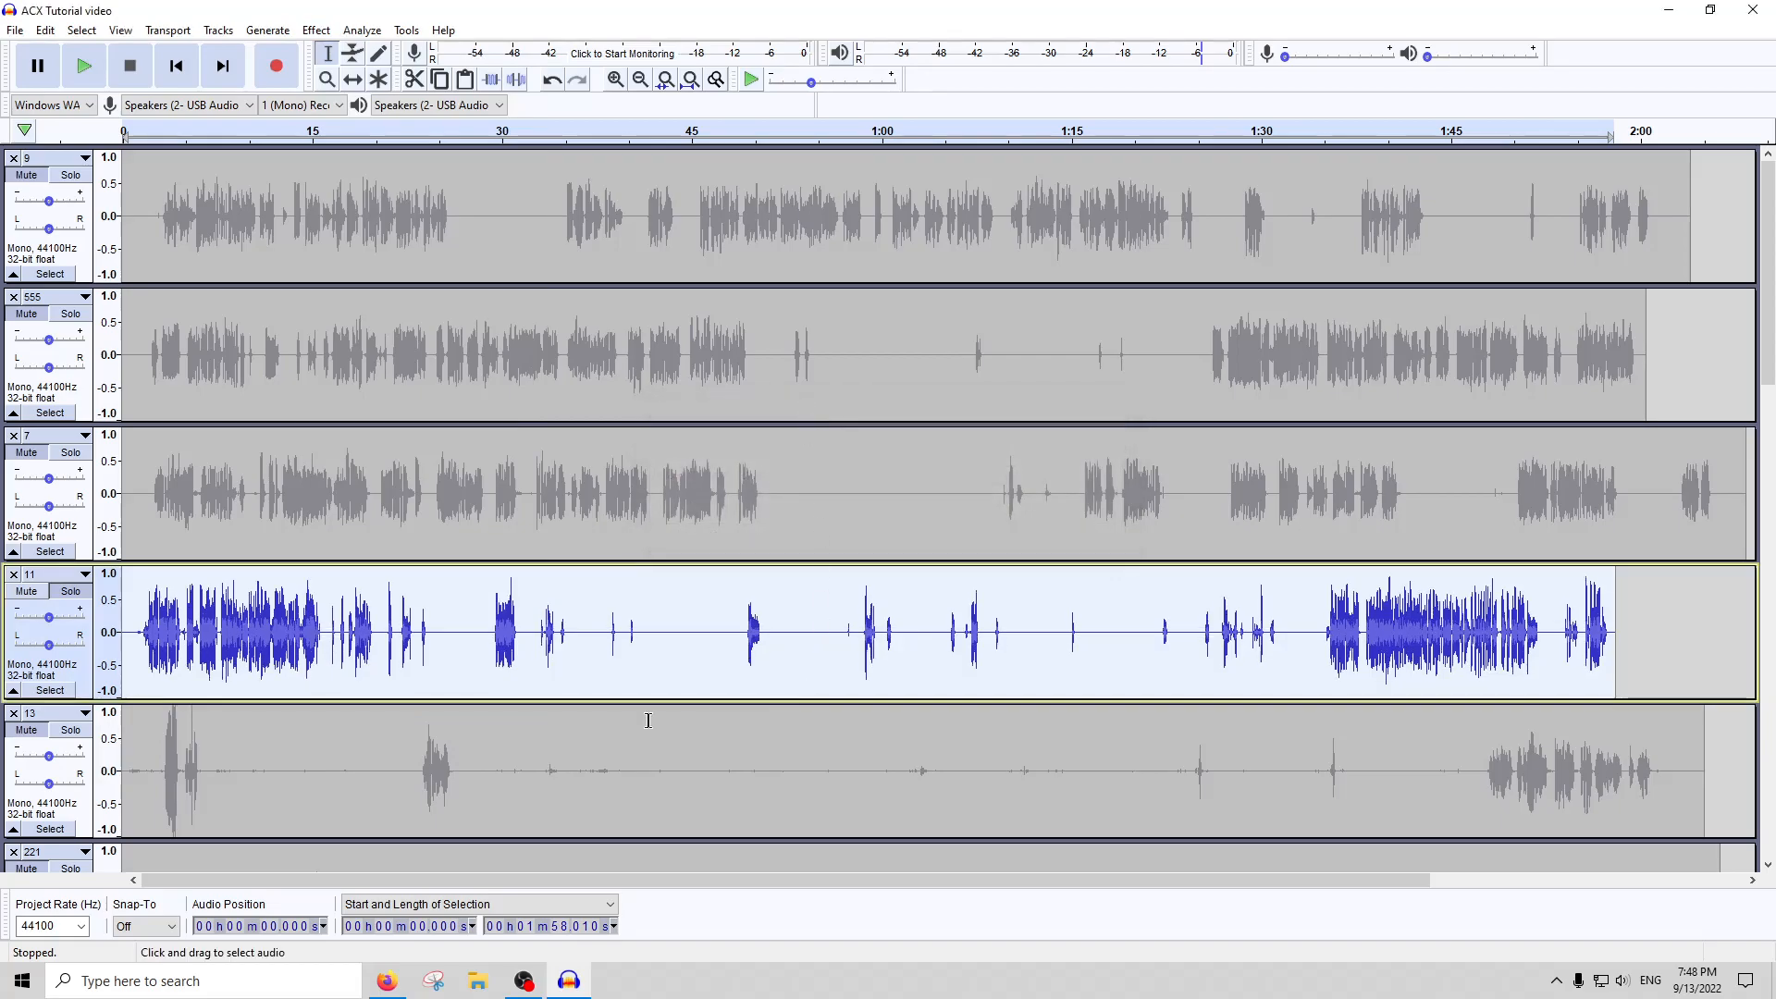
{"action": "left_click", "coordinate": [361, 30]}
{"action": "left_click", "coordinate": [435, 153]}
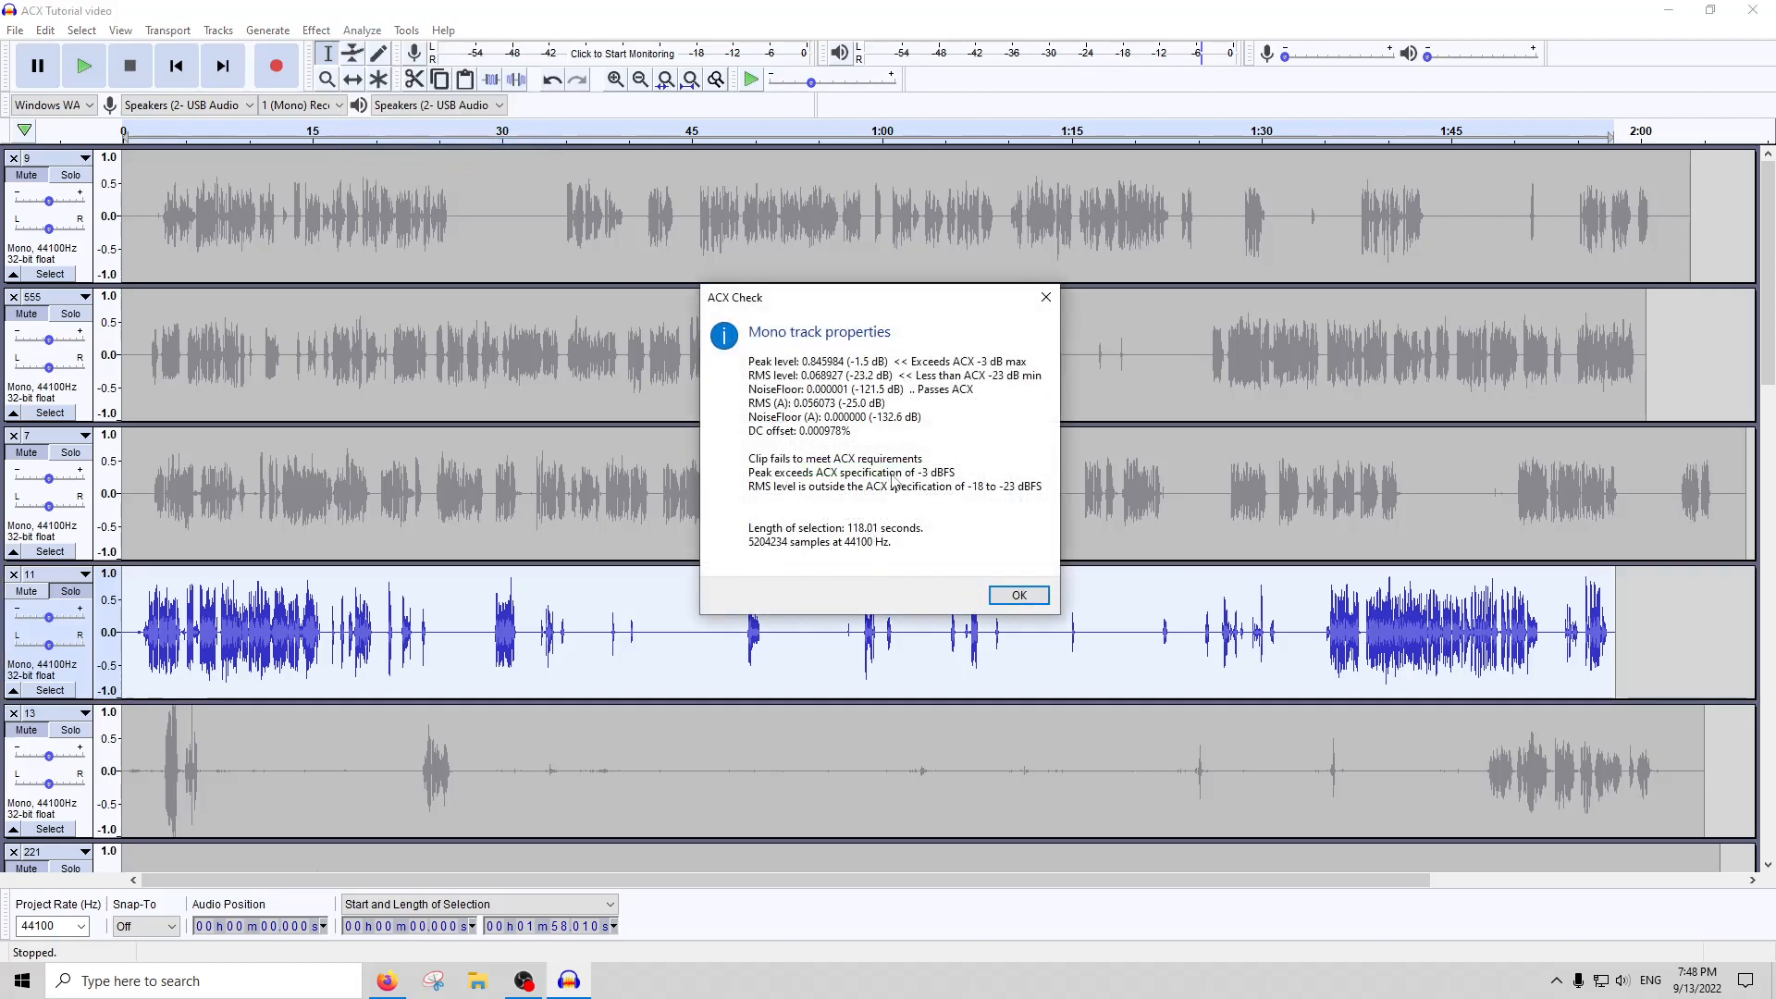
{"action": "left_click", "coordinate": [1017, 592]}
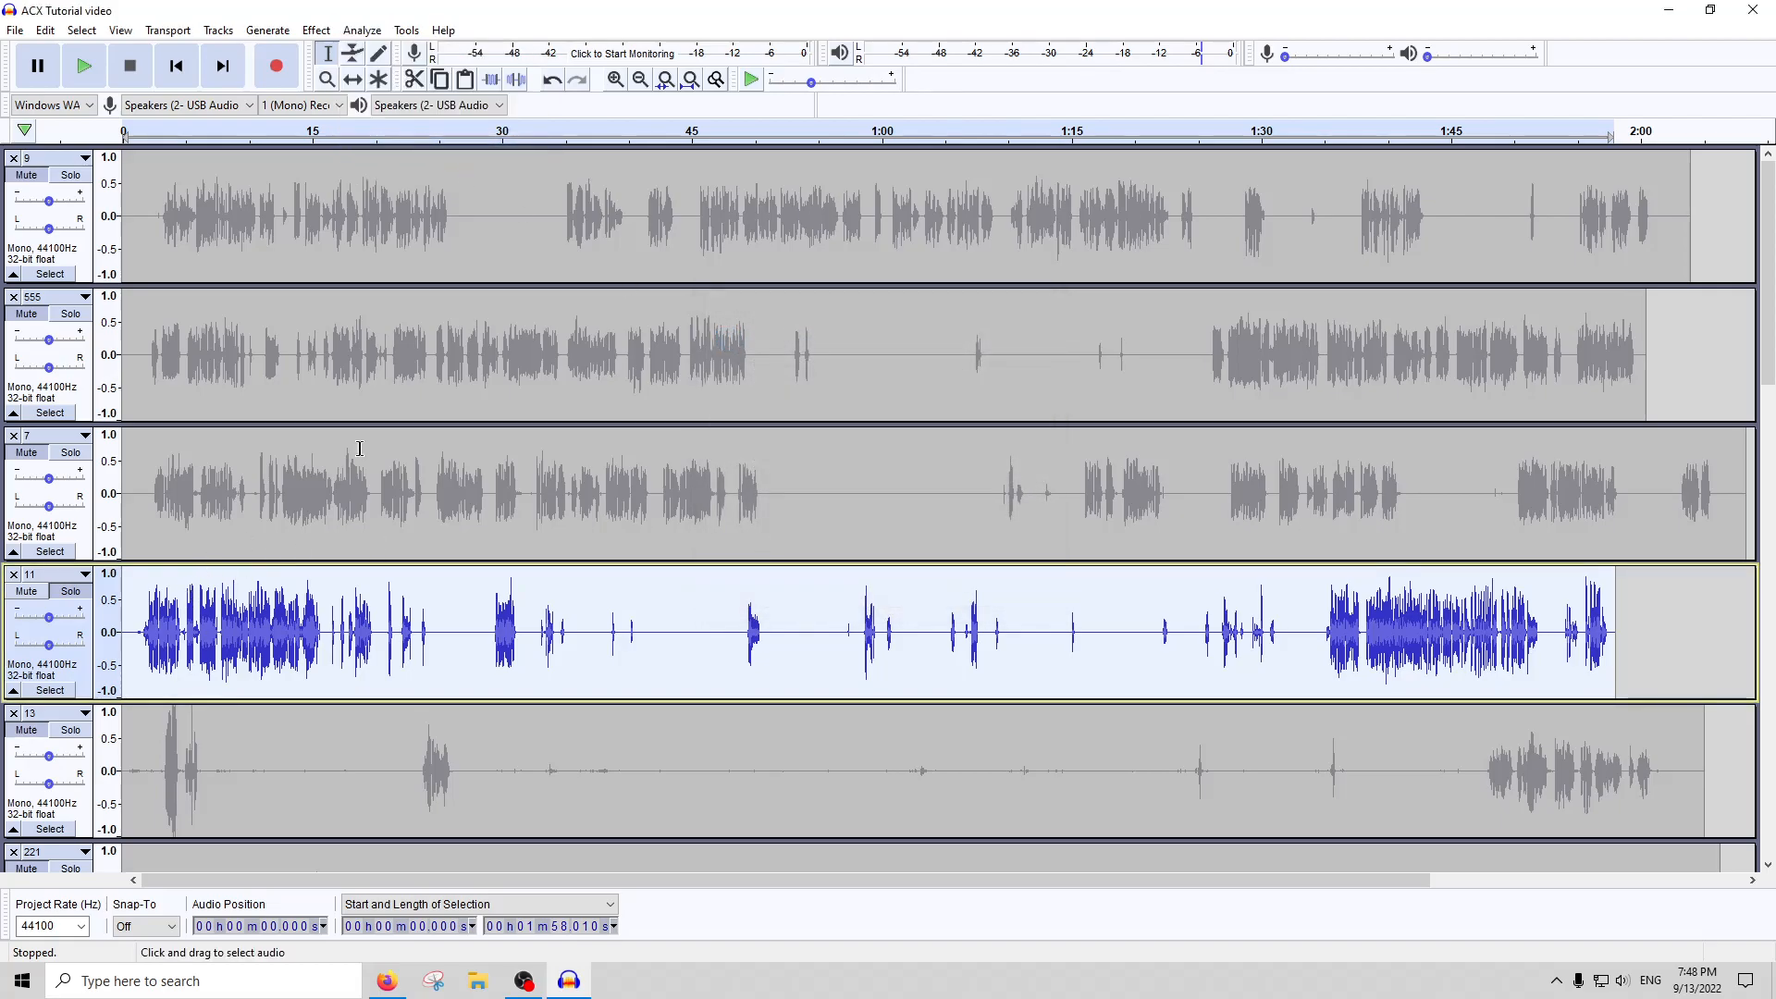
Amplify all of track 11 to its maximum peak level without clipping
{"action": "left_click", "coordinate": [316, 31]}
{"action": "left_click", "coordinate": [347, 108]}
{"action": "key", "text": "Escape"}
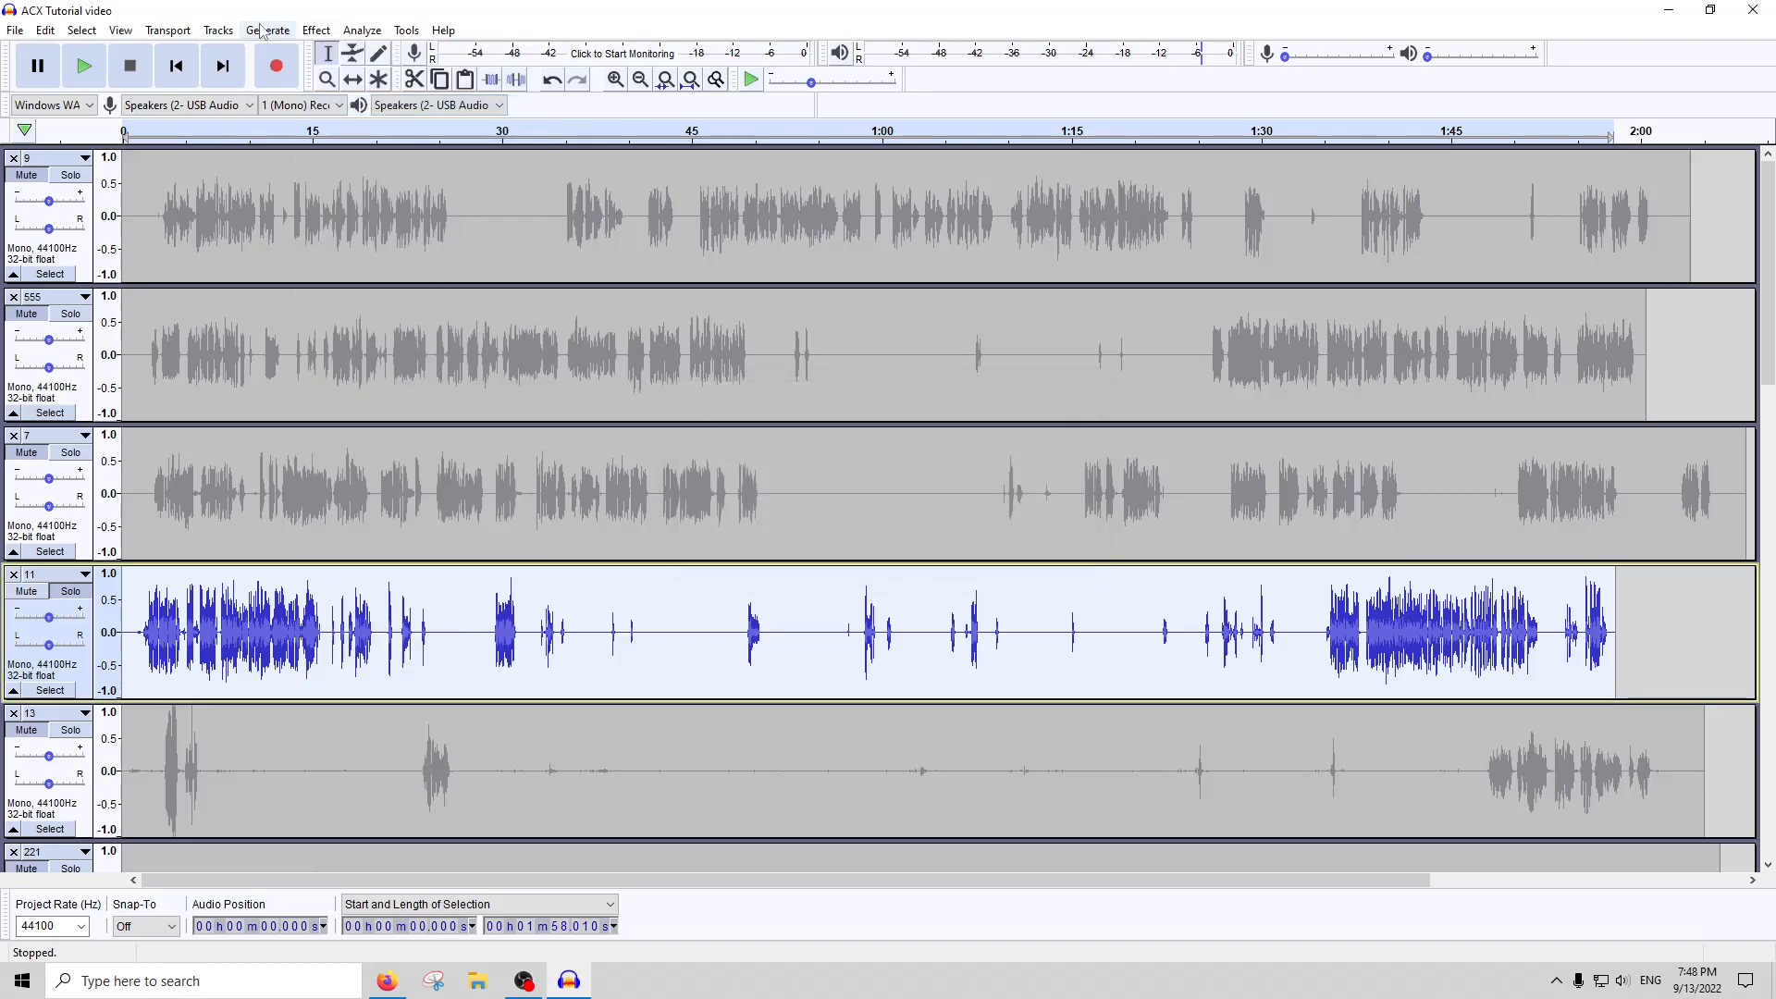
{"action": "left_click", "coordinate": [317, 30]}
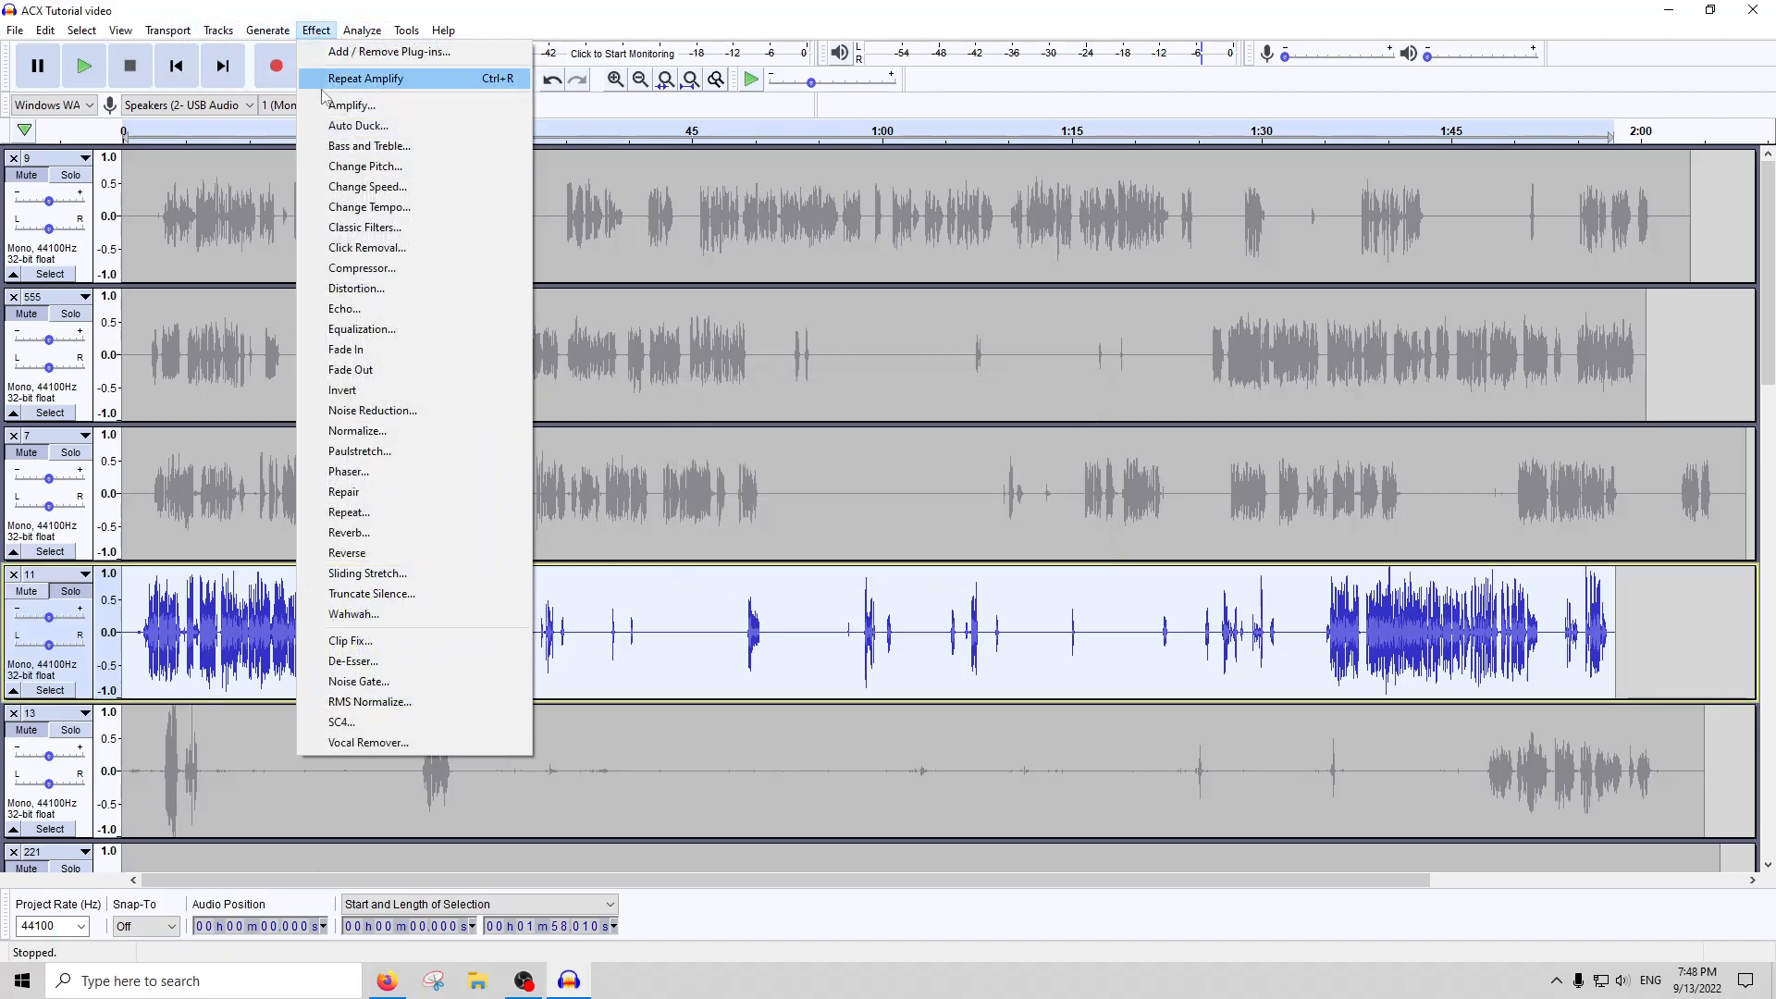
{"action": "left_click", "coordinate": [375, 249]}
{"action": "key", "text": "Escape"}
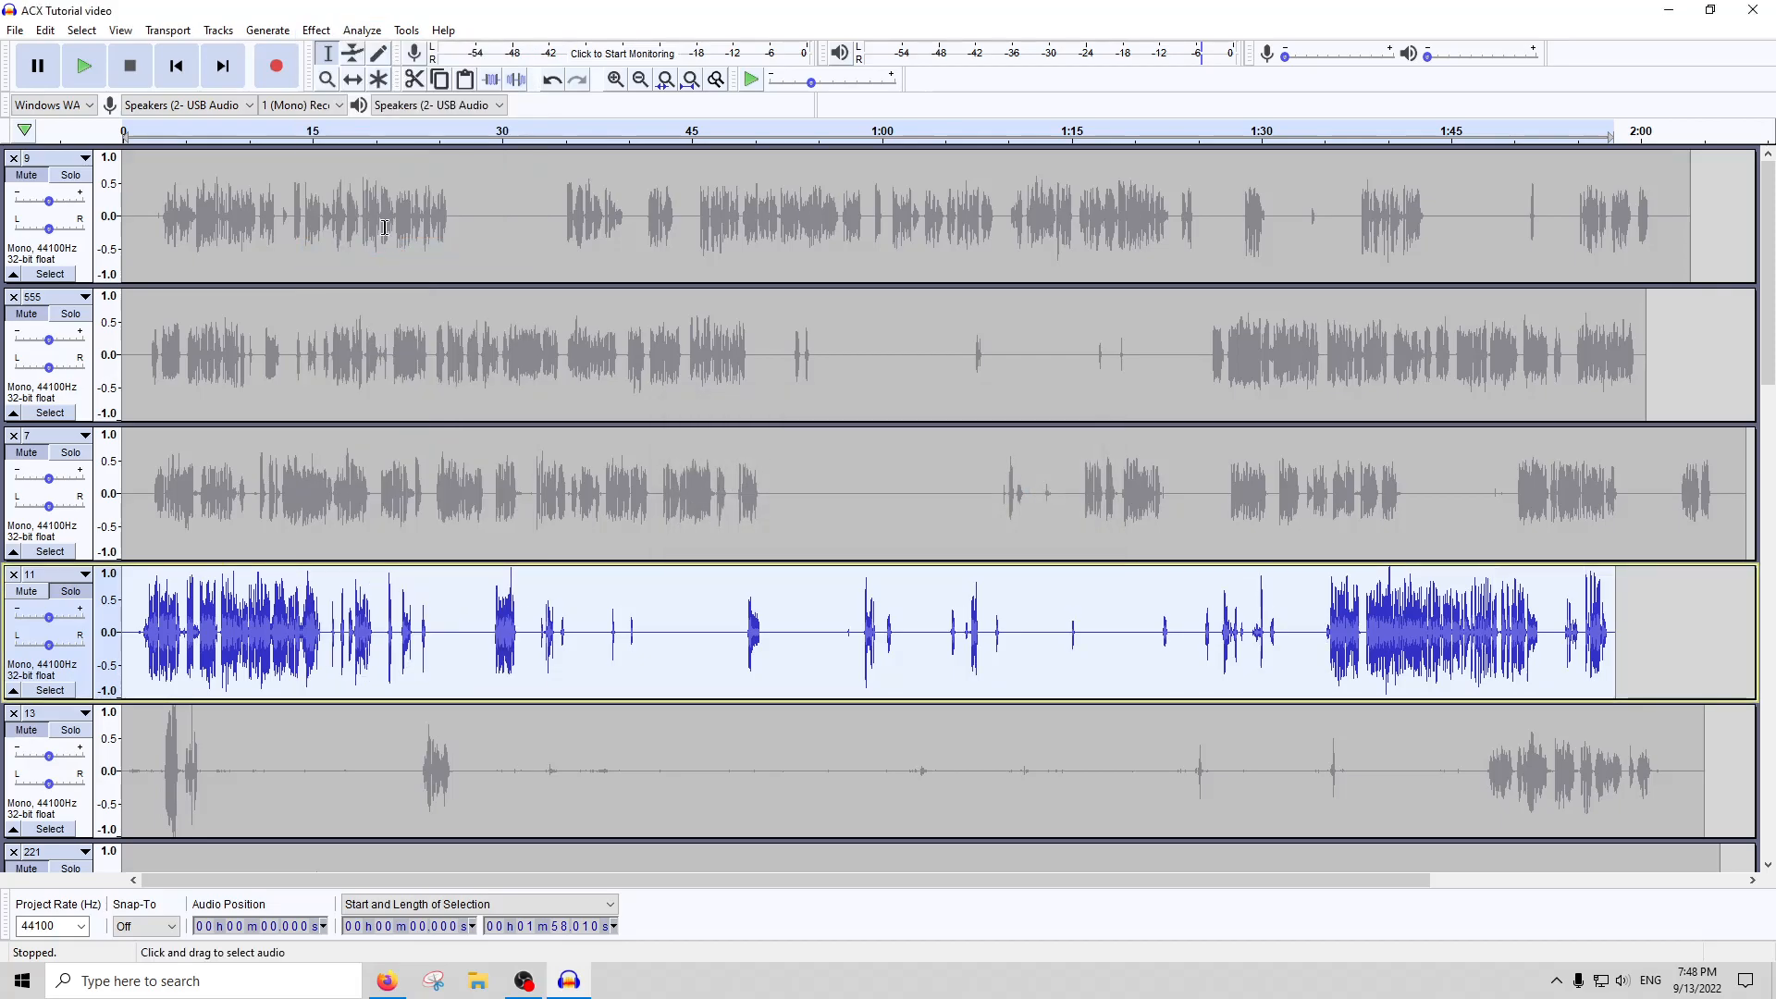
Apply De-Esser to the amplified track 11
{"action": "left_click", "coordinate": [361, 30]}
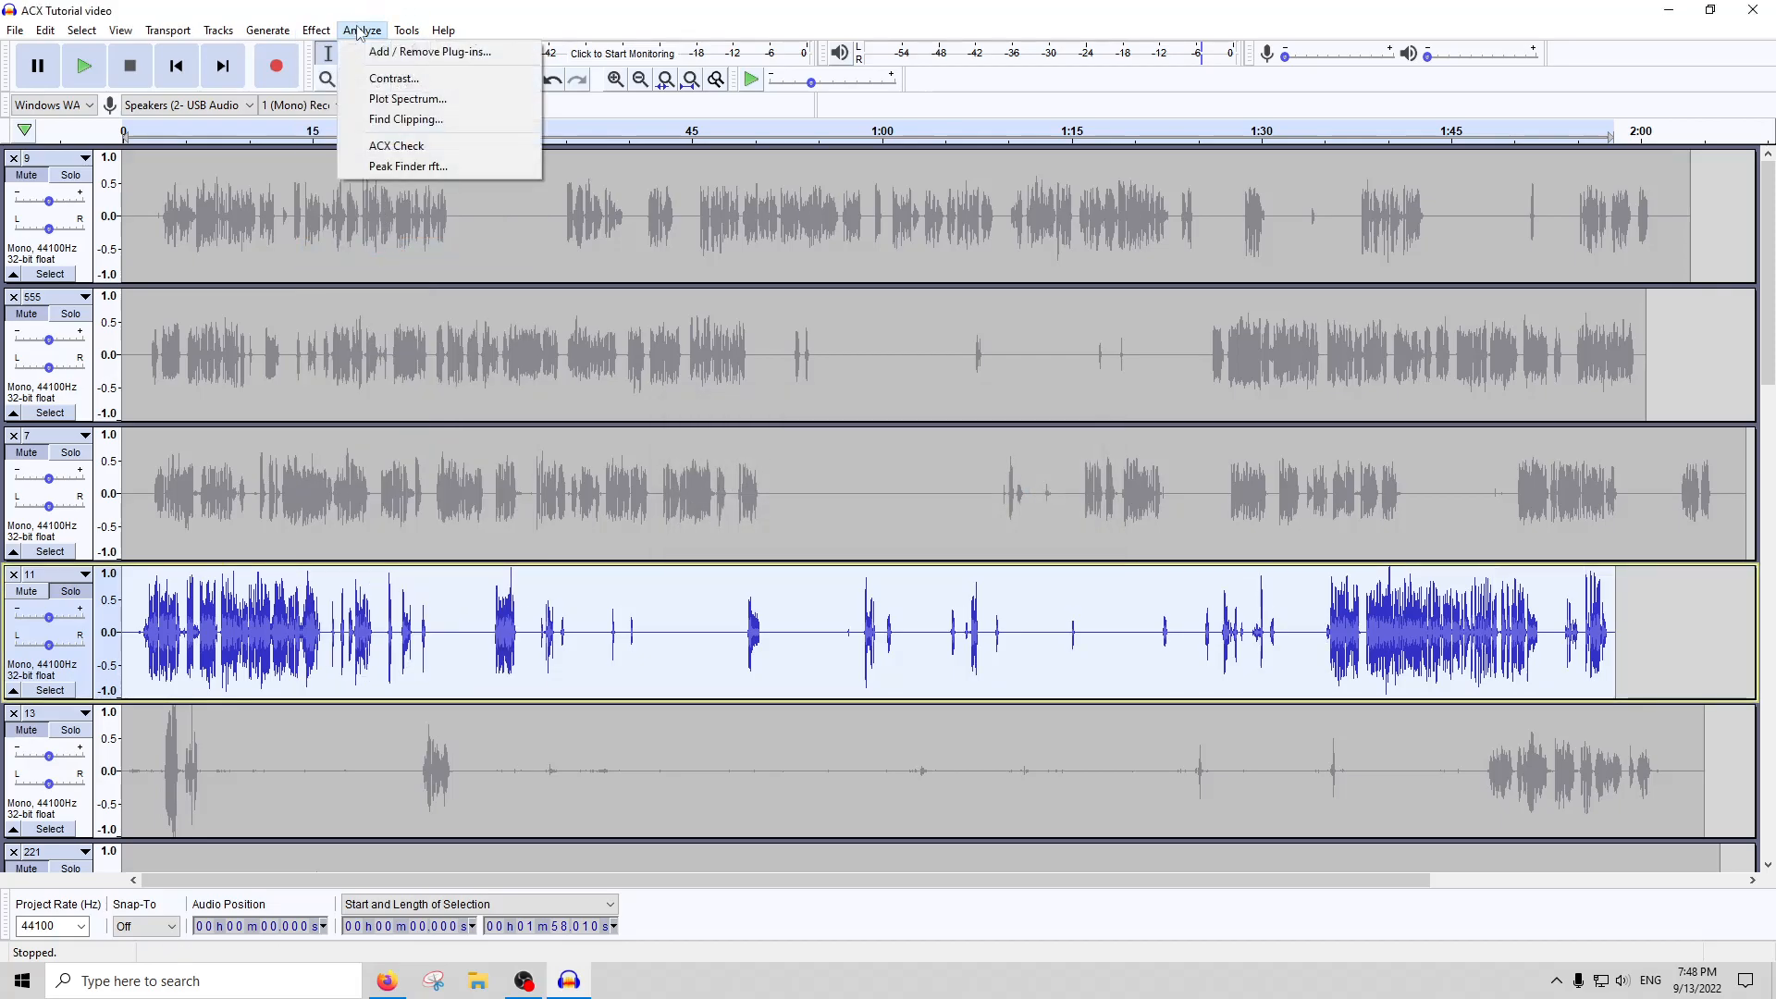
{"action": "mouse_move", "coordinate": [316, 30]}
{"action": "left_click", "coordinate": [333, 661]}
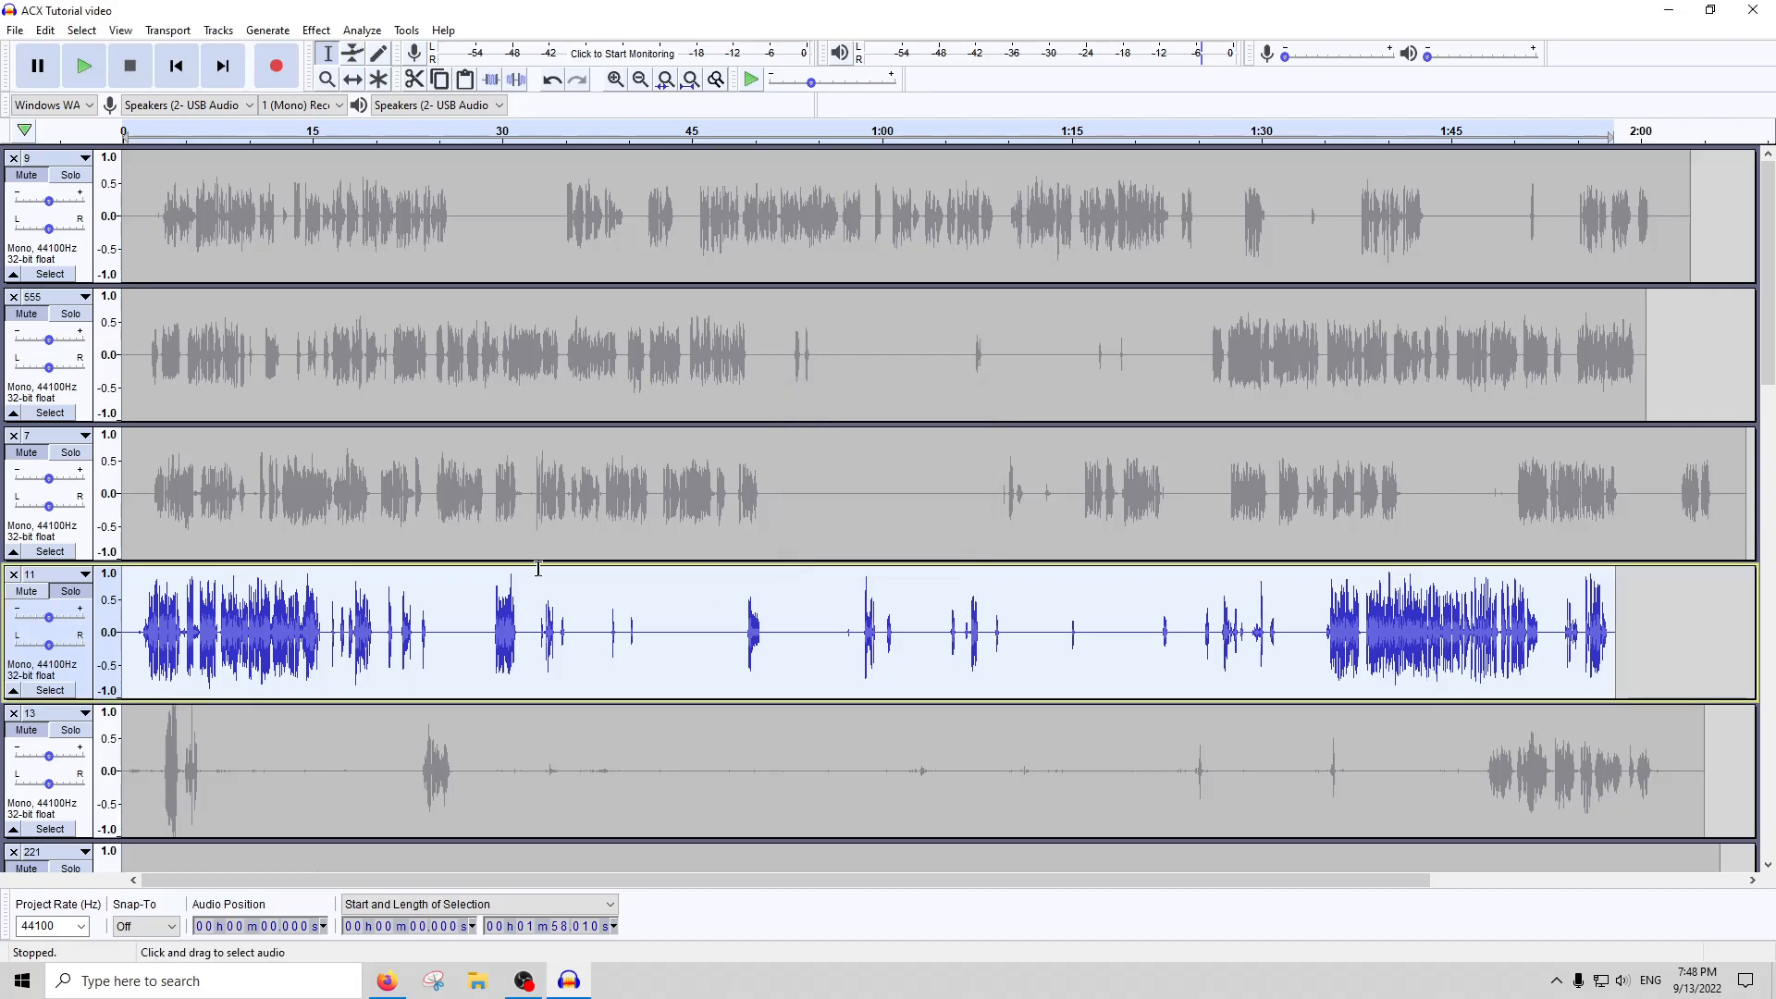
Apply RMS Normalize to the de-essed track 11 and run ACX Check on it again
{"action": "left_click", "coordinate": [378, 32]}
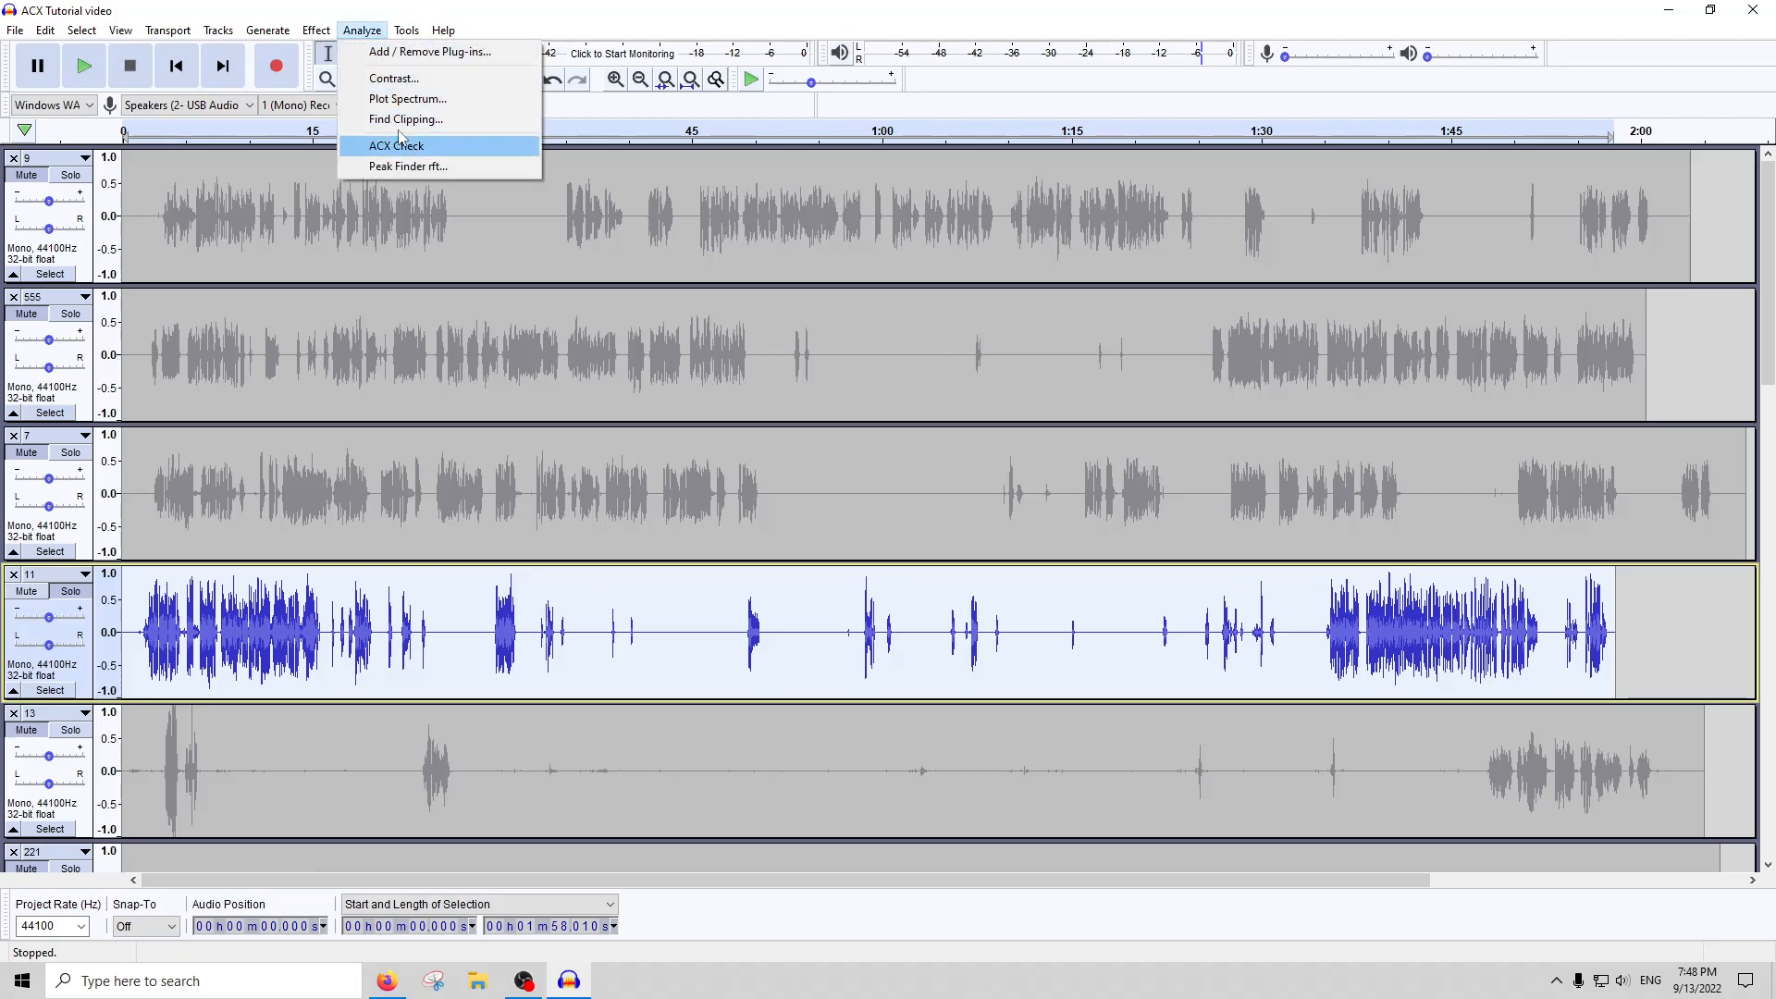
{"action": "mouse_move", "coordinate": [326, 33]}
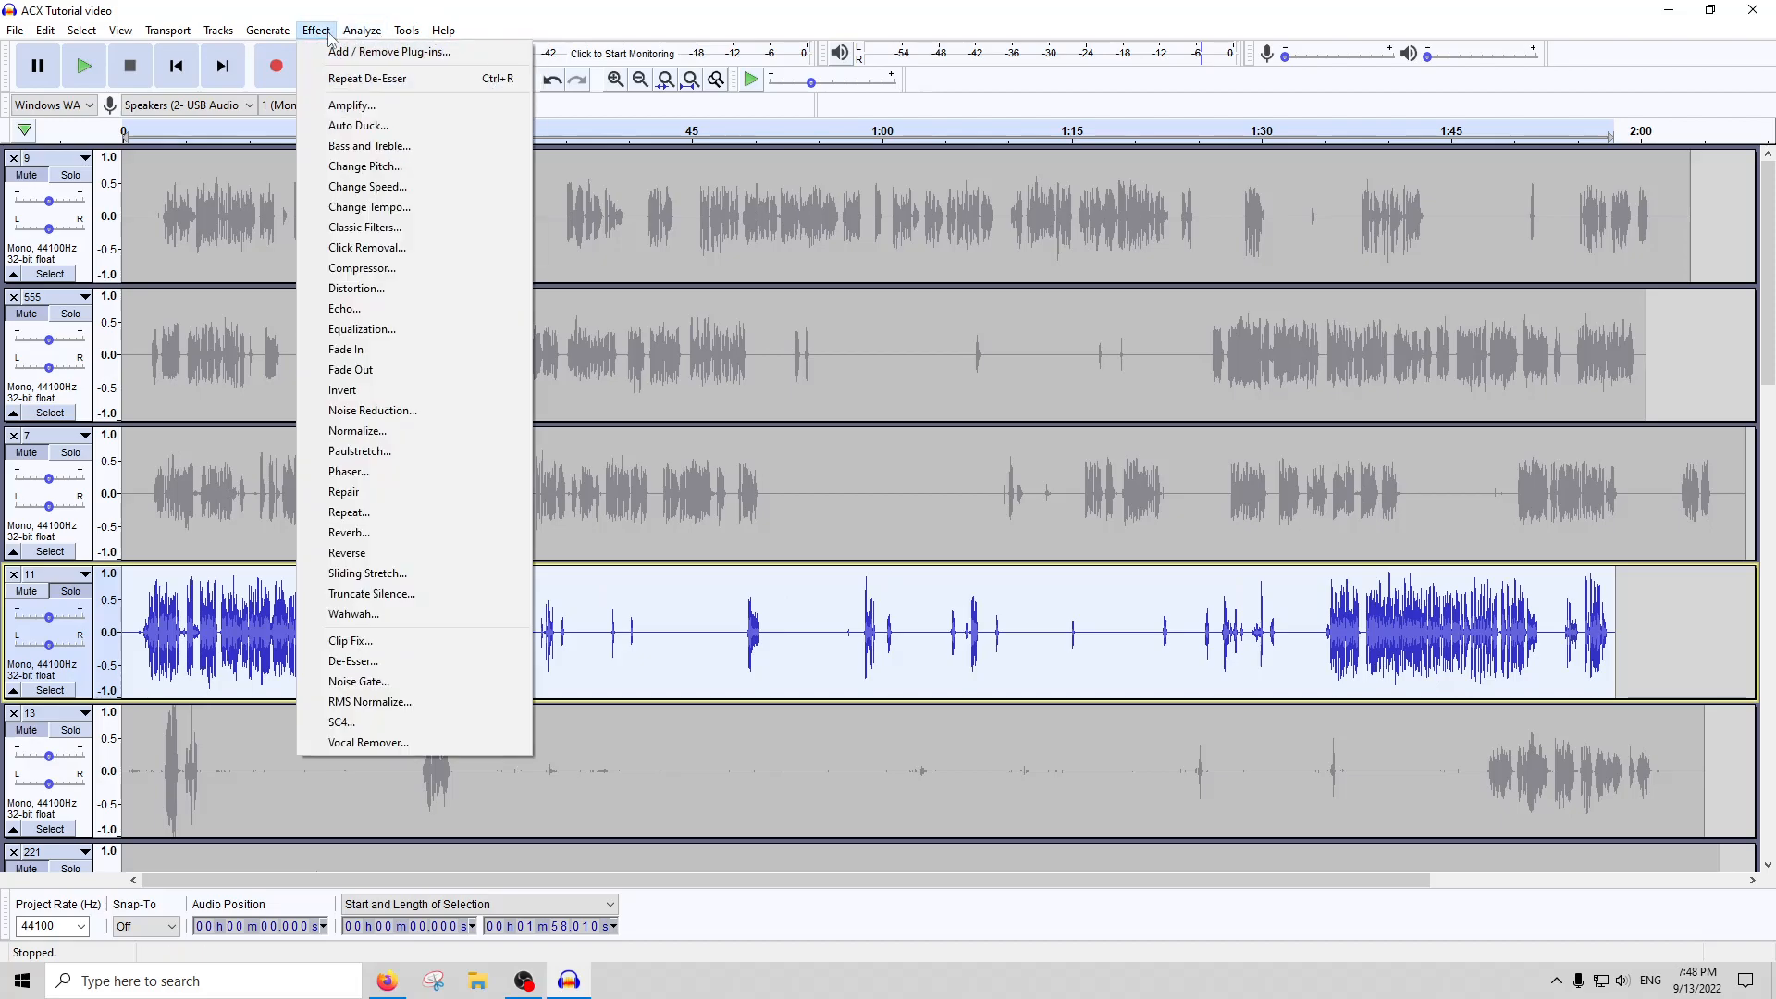
{"action": "left_click", "coordinate": [366, 702]}
{"action": "left_click", "coordinate": [983, 544]}
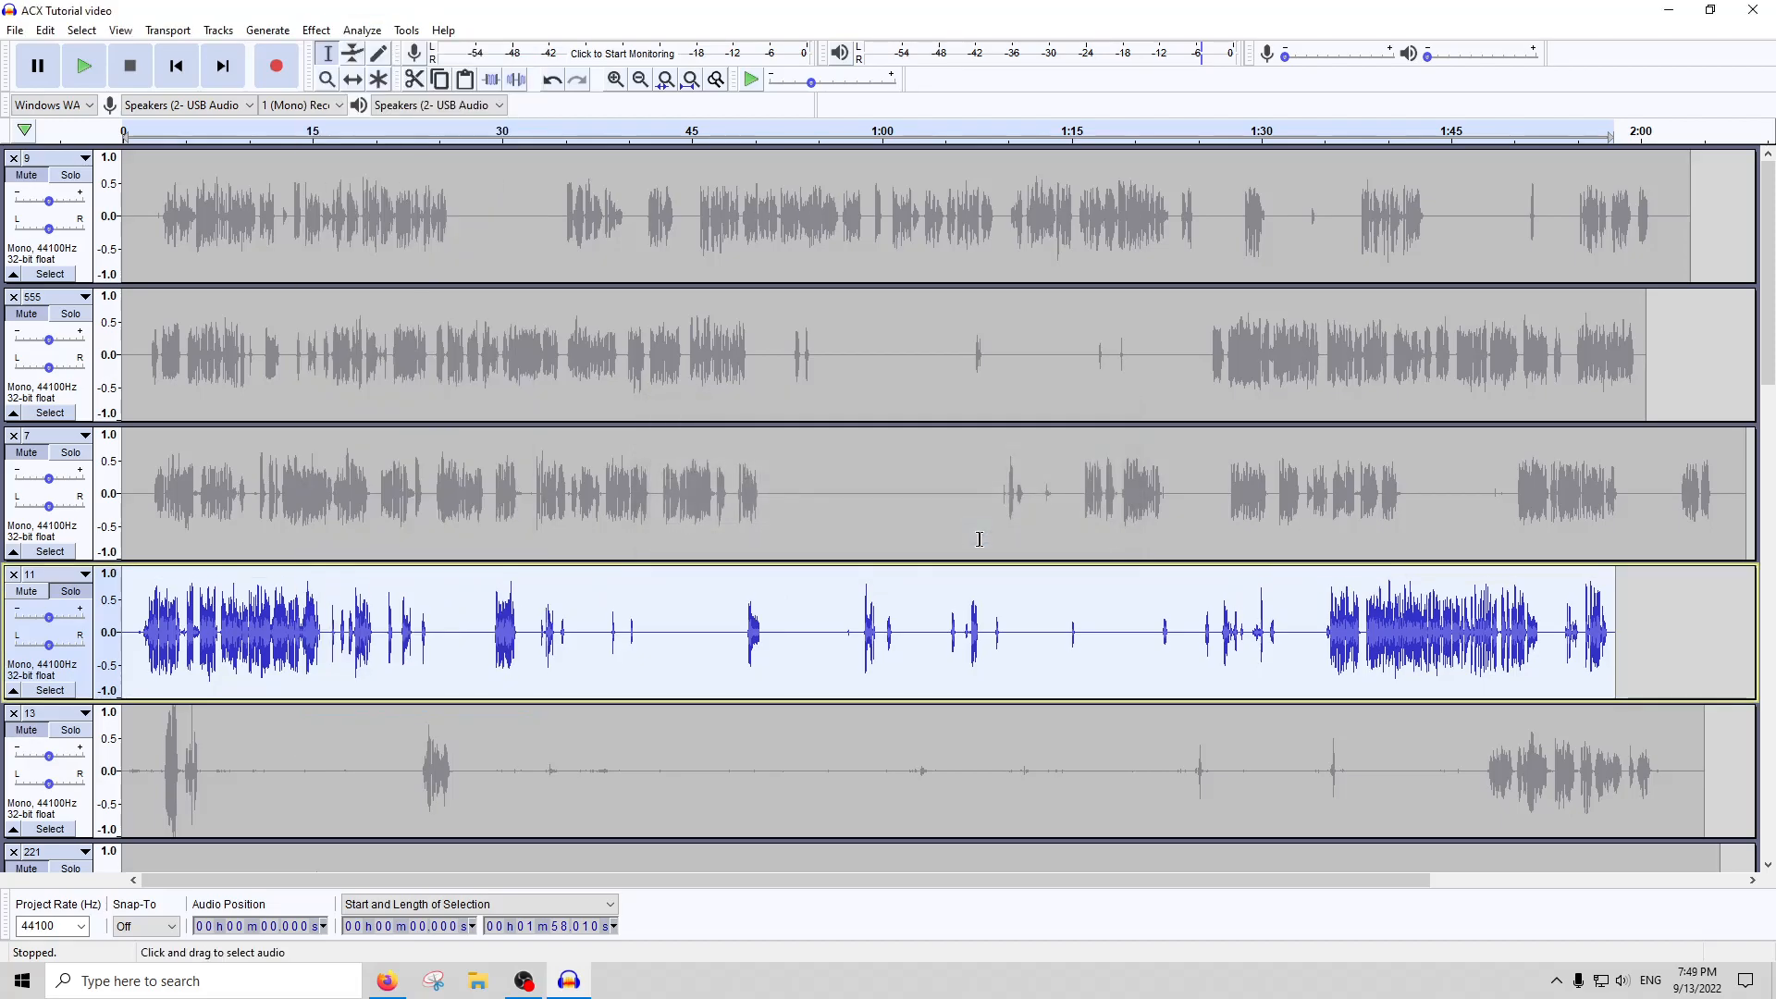
{"action": "left_click", "coordinate": [362, 30]}
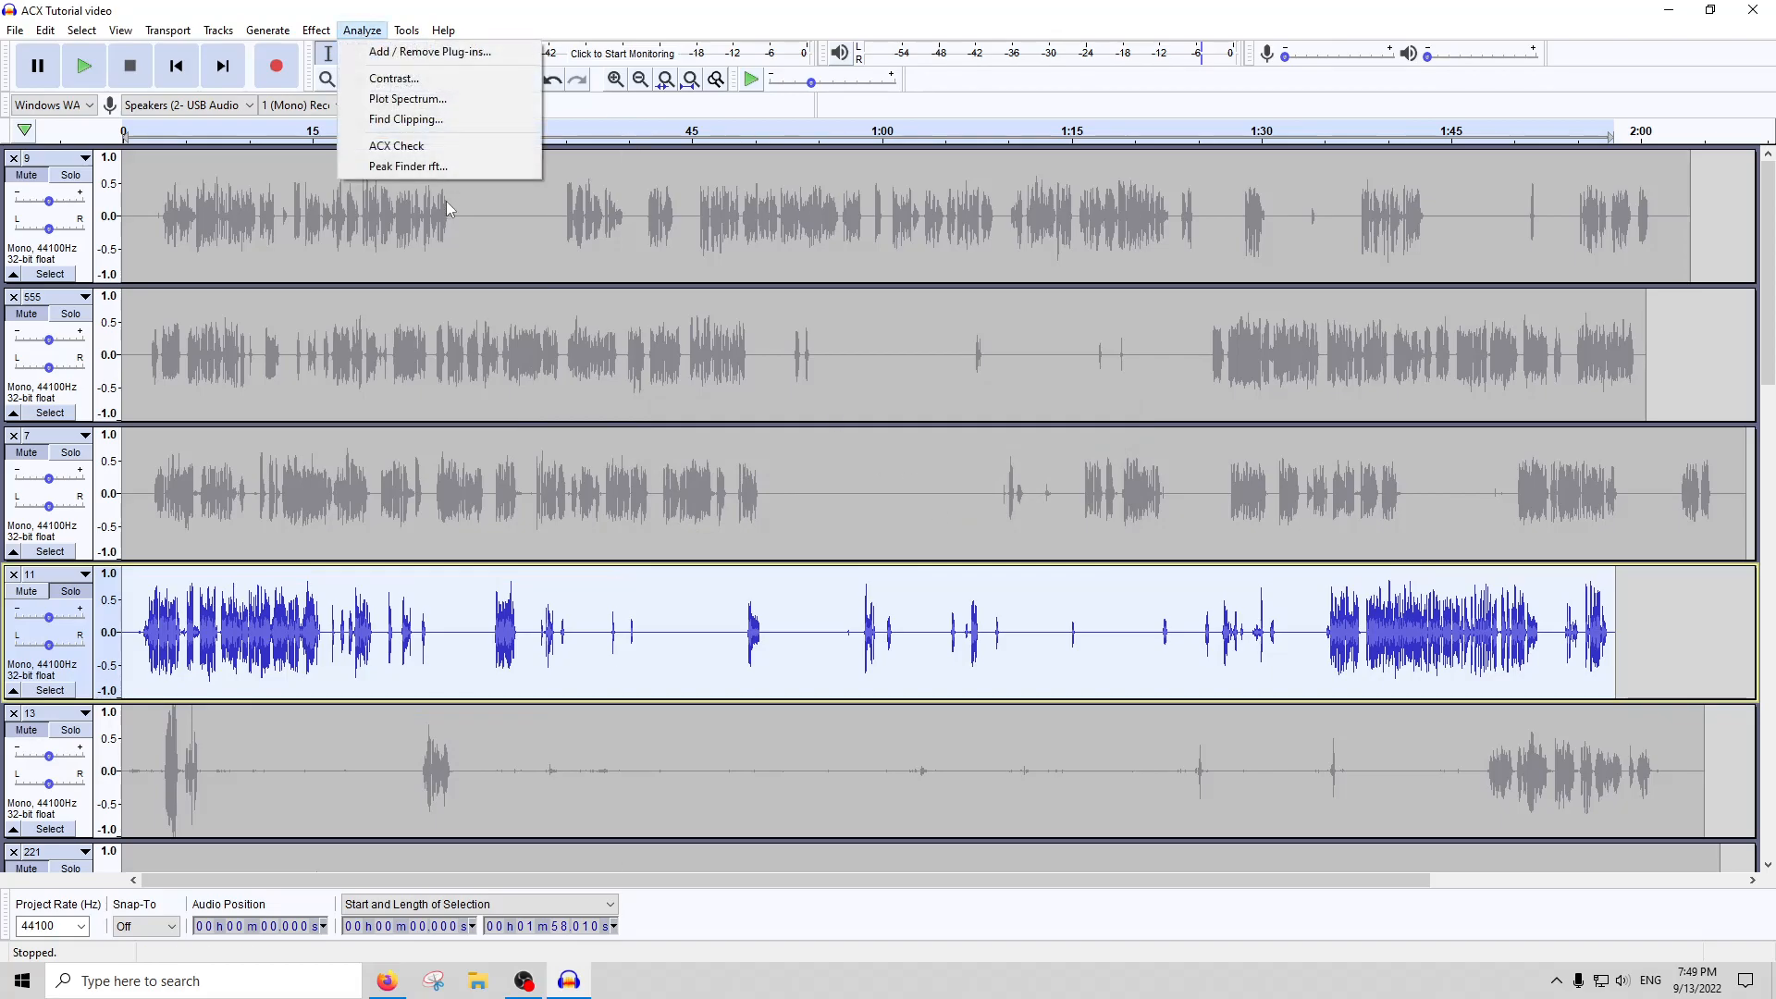
{"action": "left_click", "coordinate": [388, 146]}
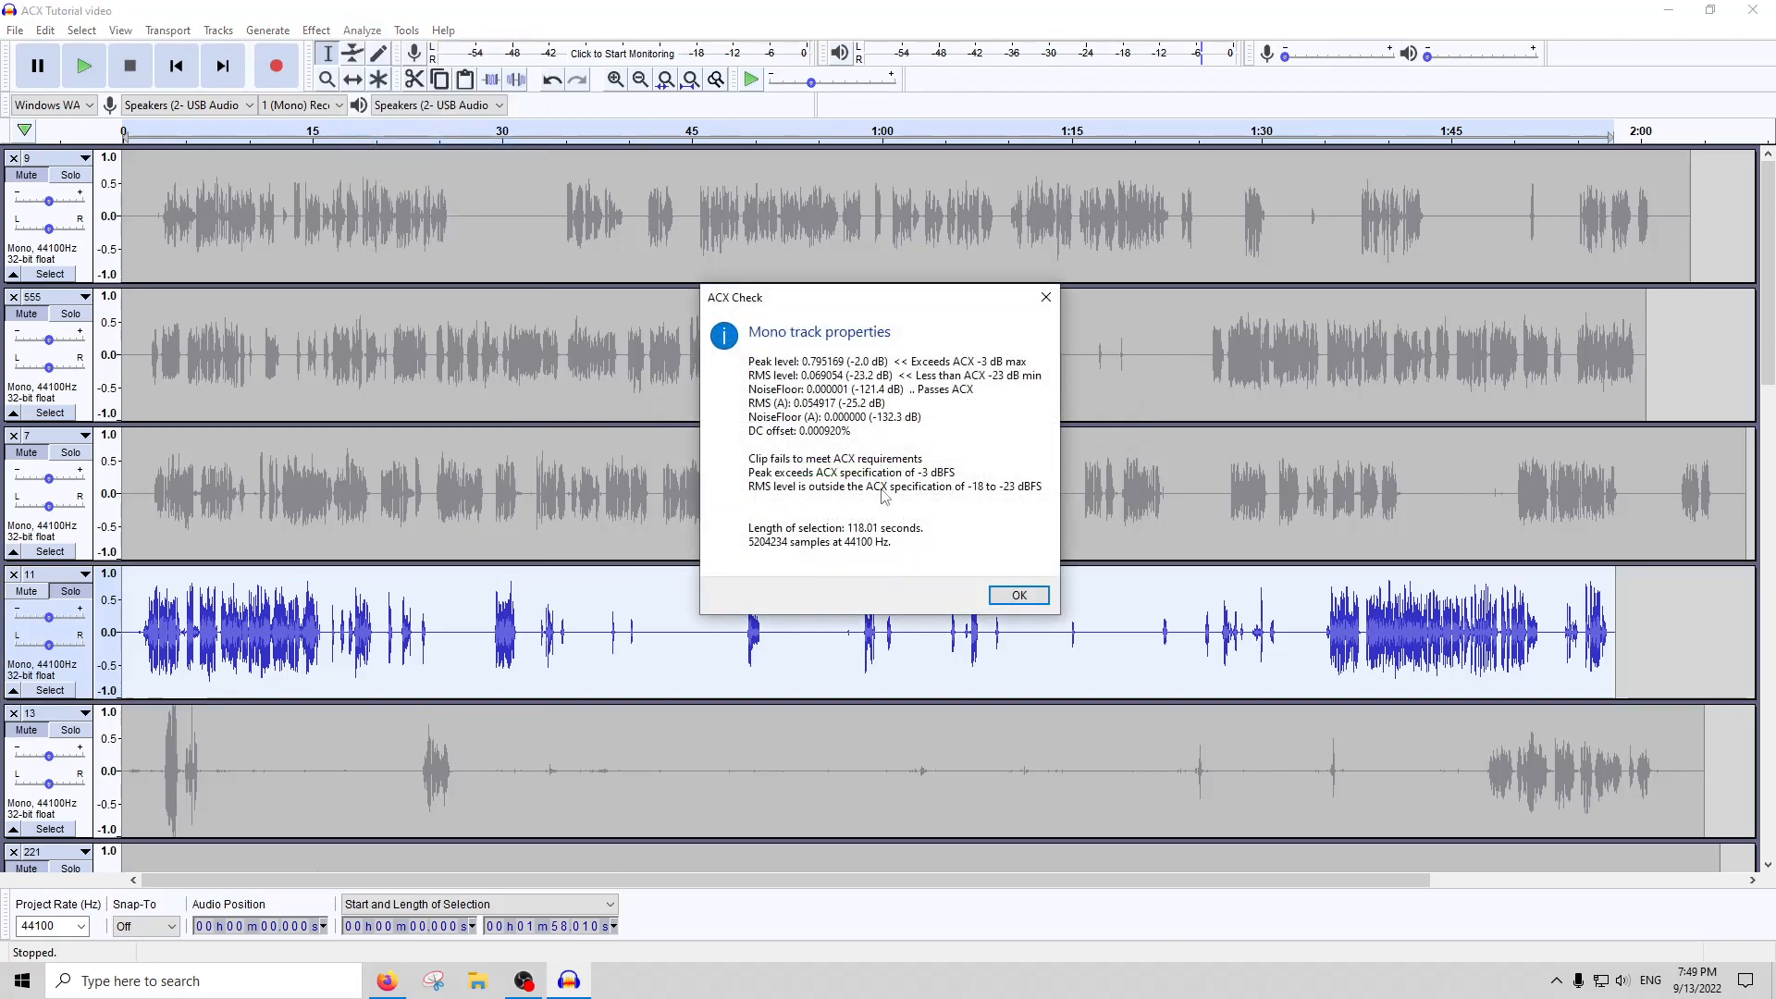
{"action": "left_click", "coordinate": [1019, 595]}
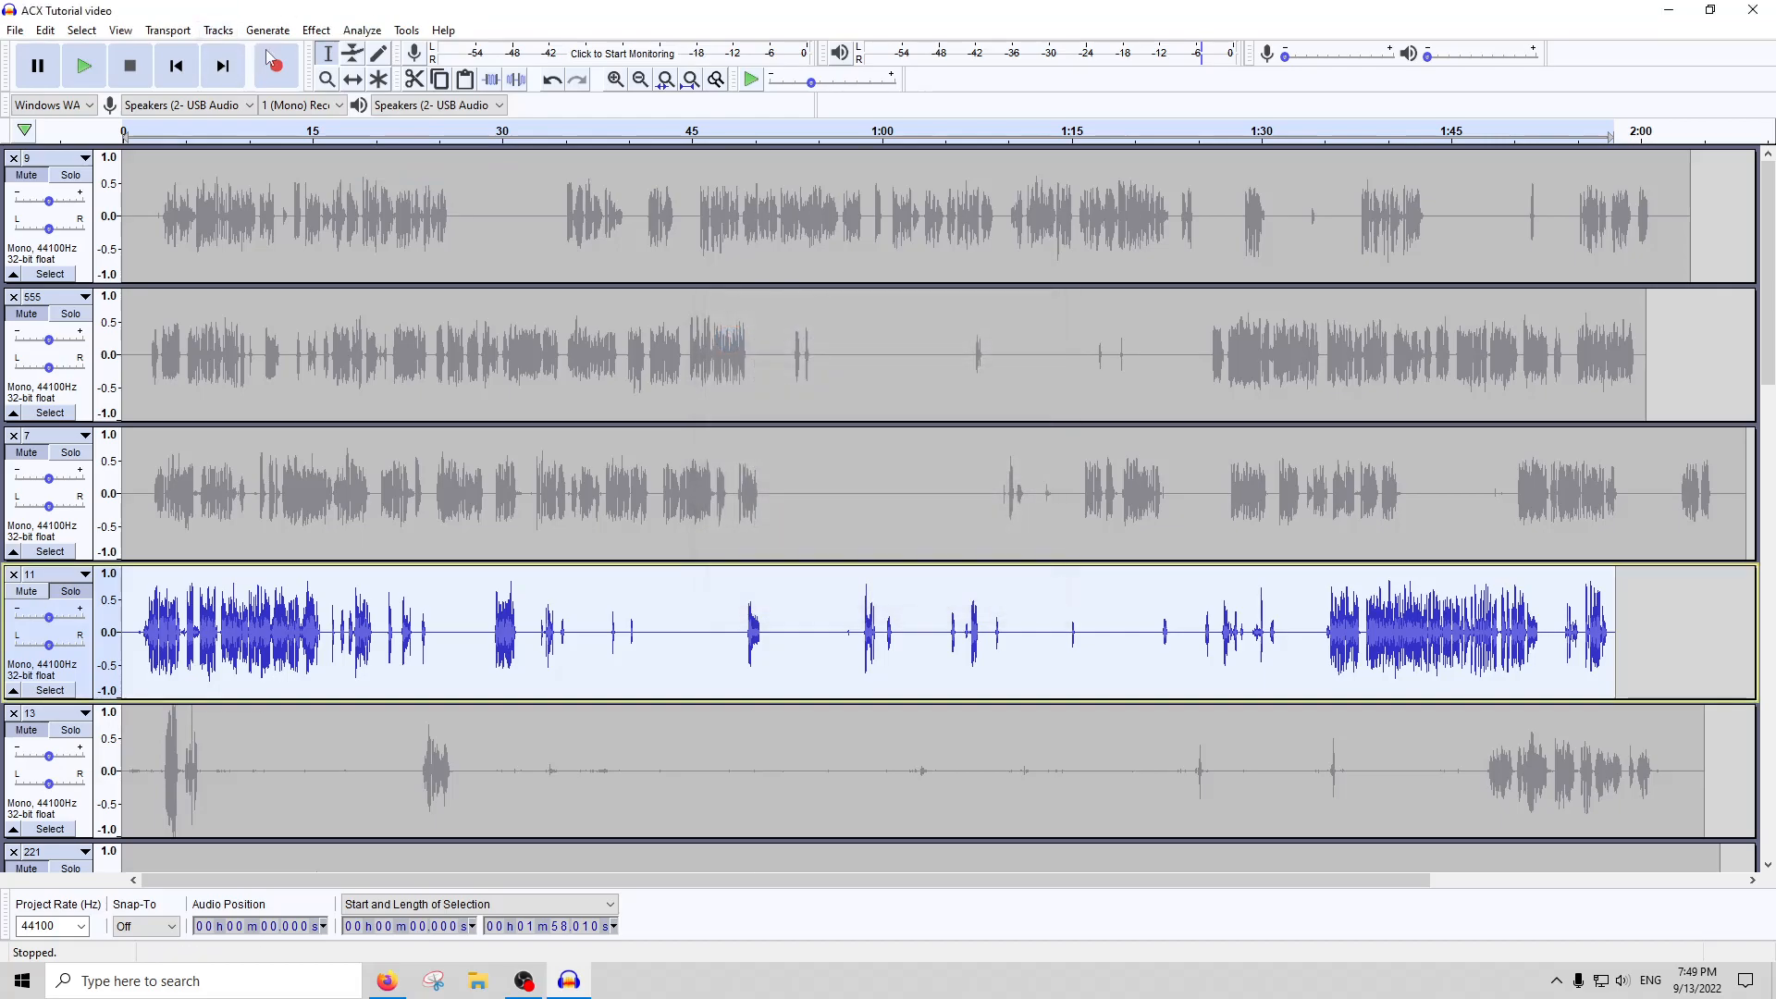
Amplify the whole of track 11 by -1 dB to lower its peaks
{"action": "left_click", "coordinate": [315, 30]}
{"action": "left_click", "coordinate": [356, 107]}
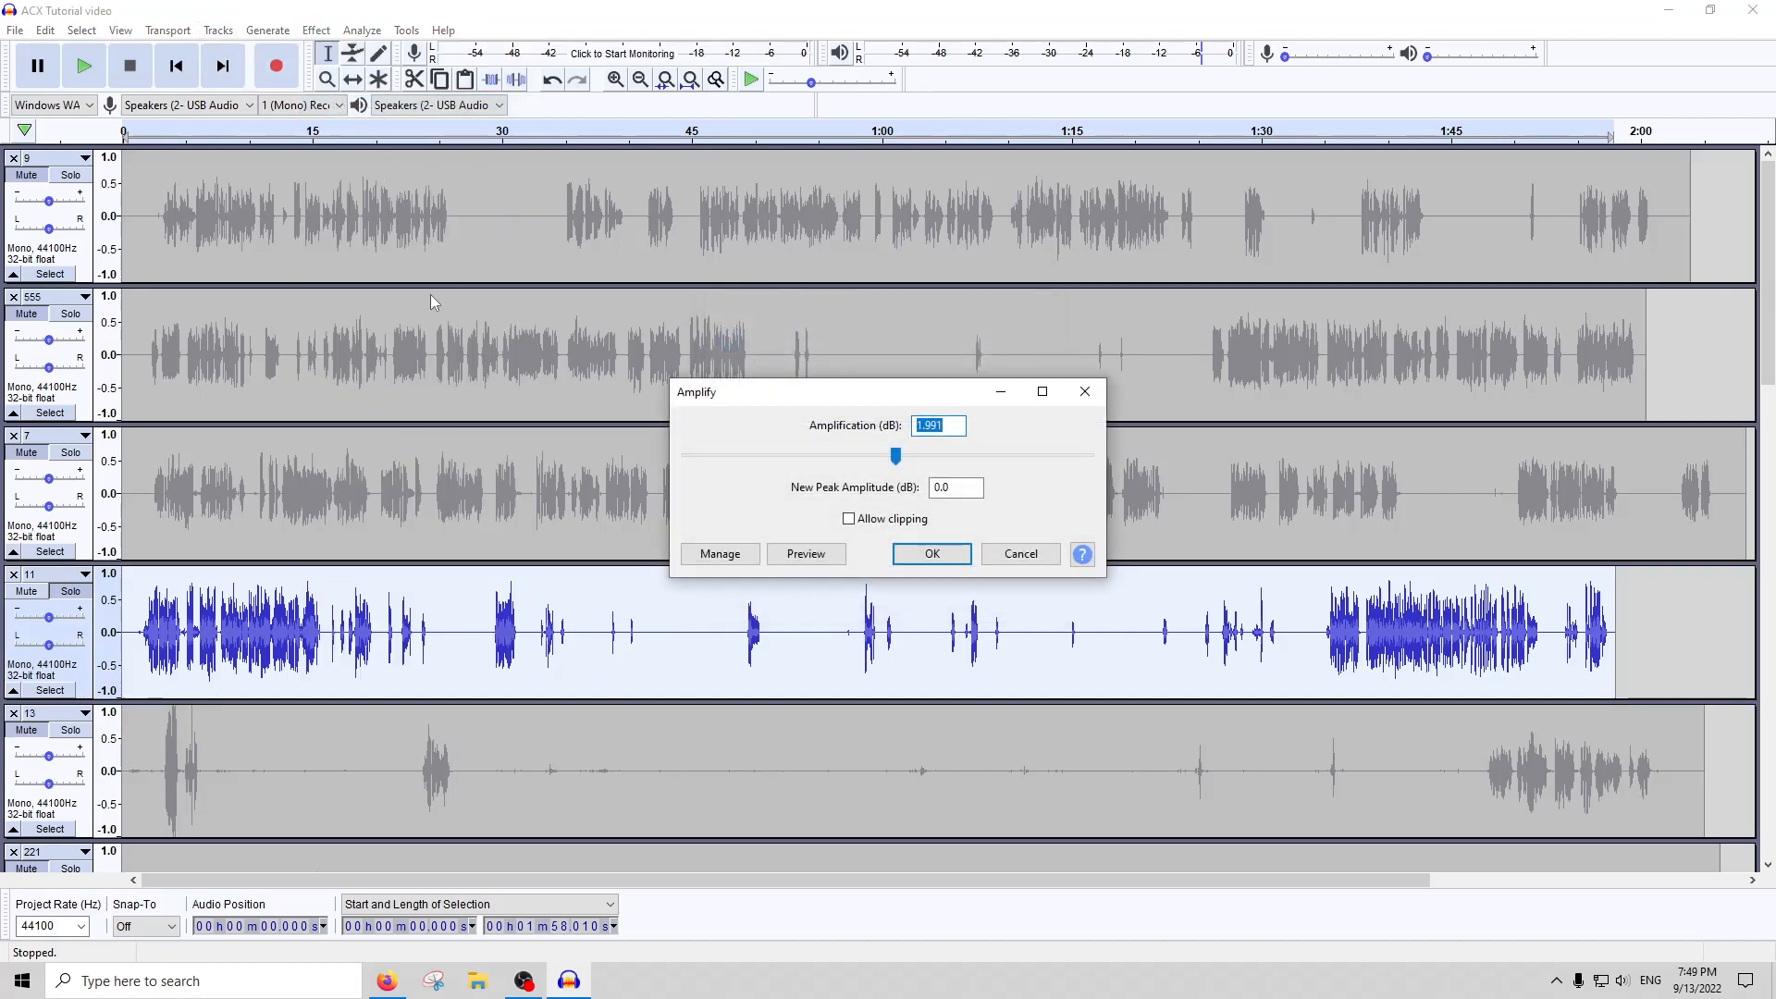
{"action": "type", "text": "-1"}
{"action": "key", "text": "Return"}
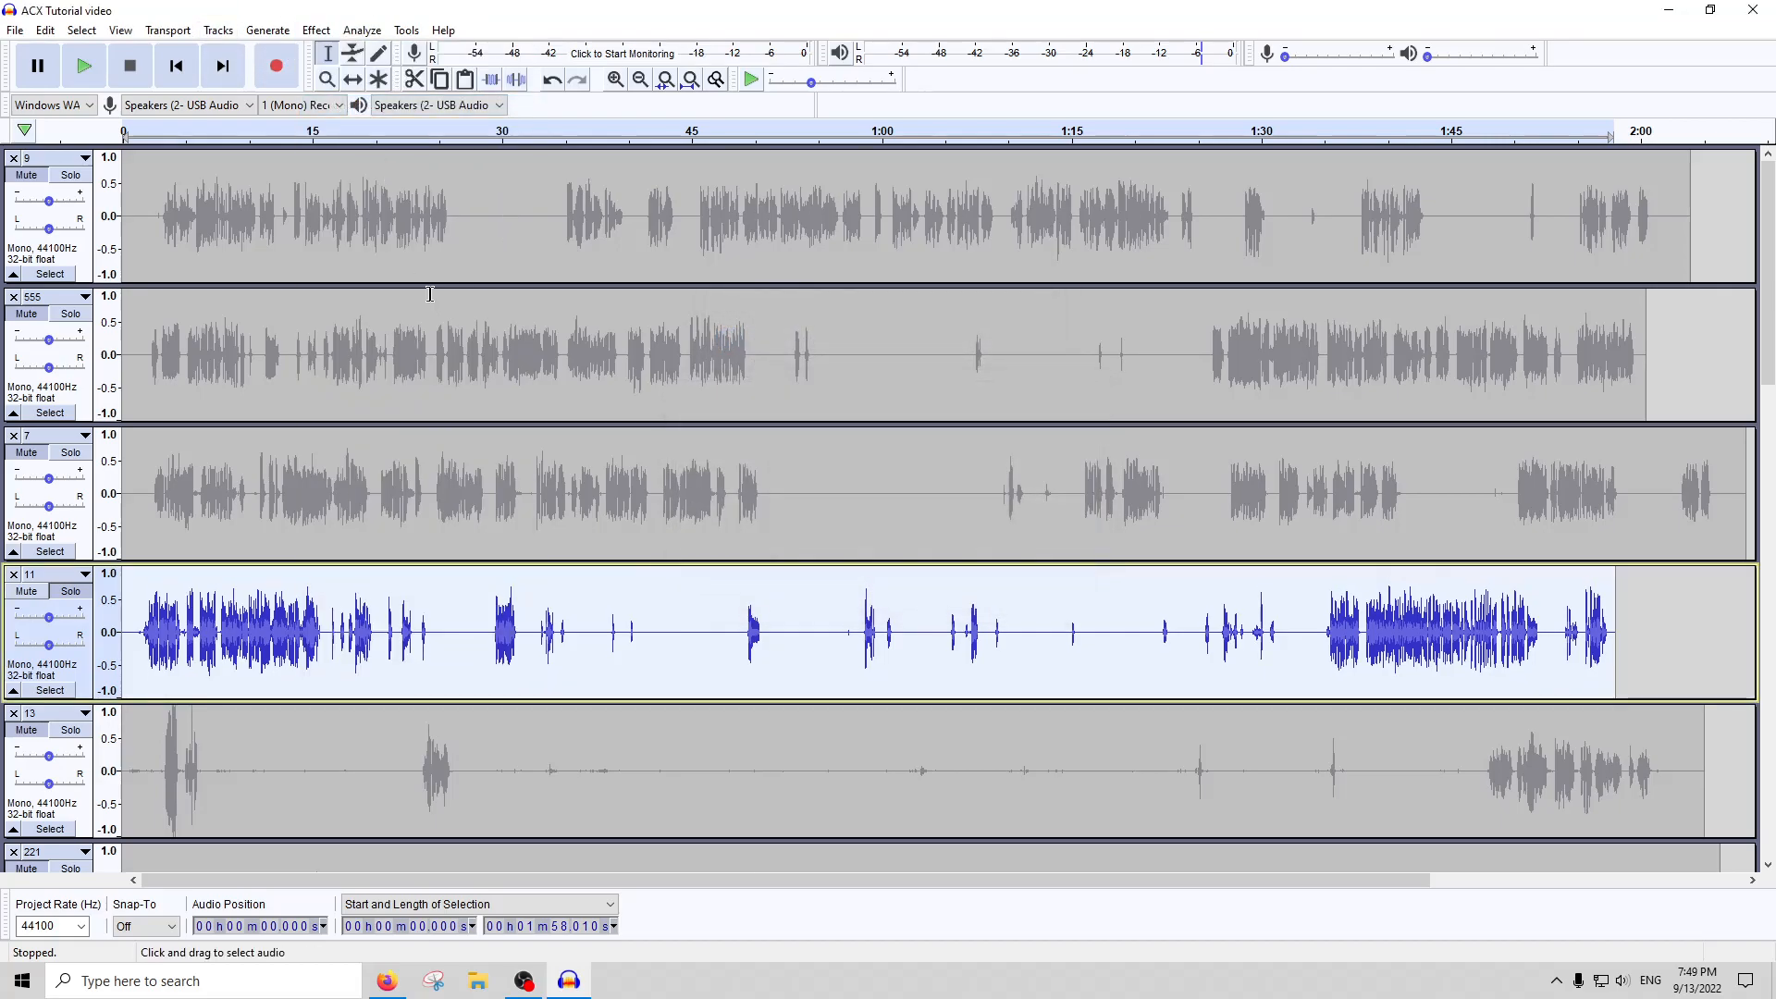
Apply Noise Gate to the whole of track 11
{"action": "left_click", "coordinate": [331, 34]}
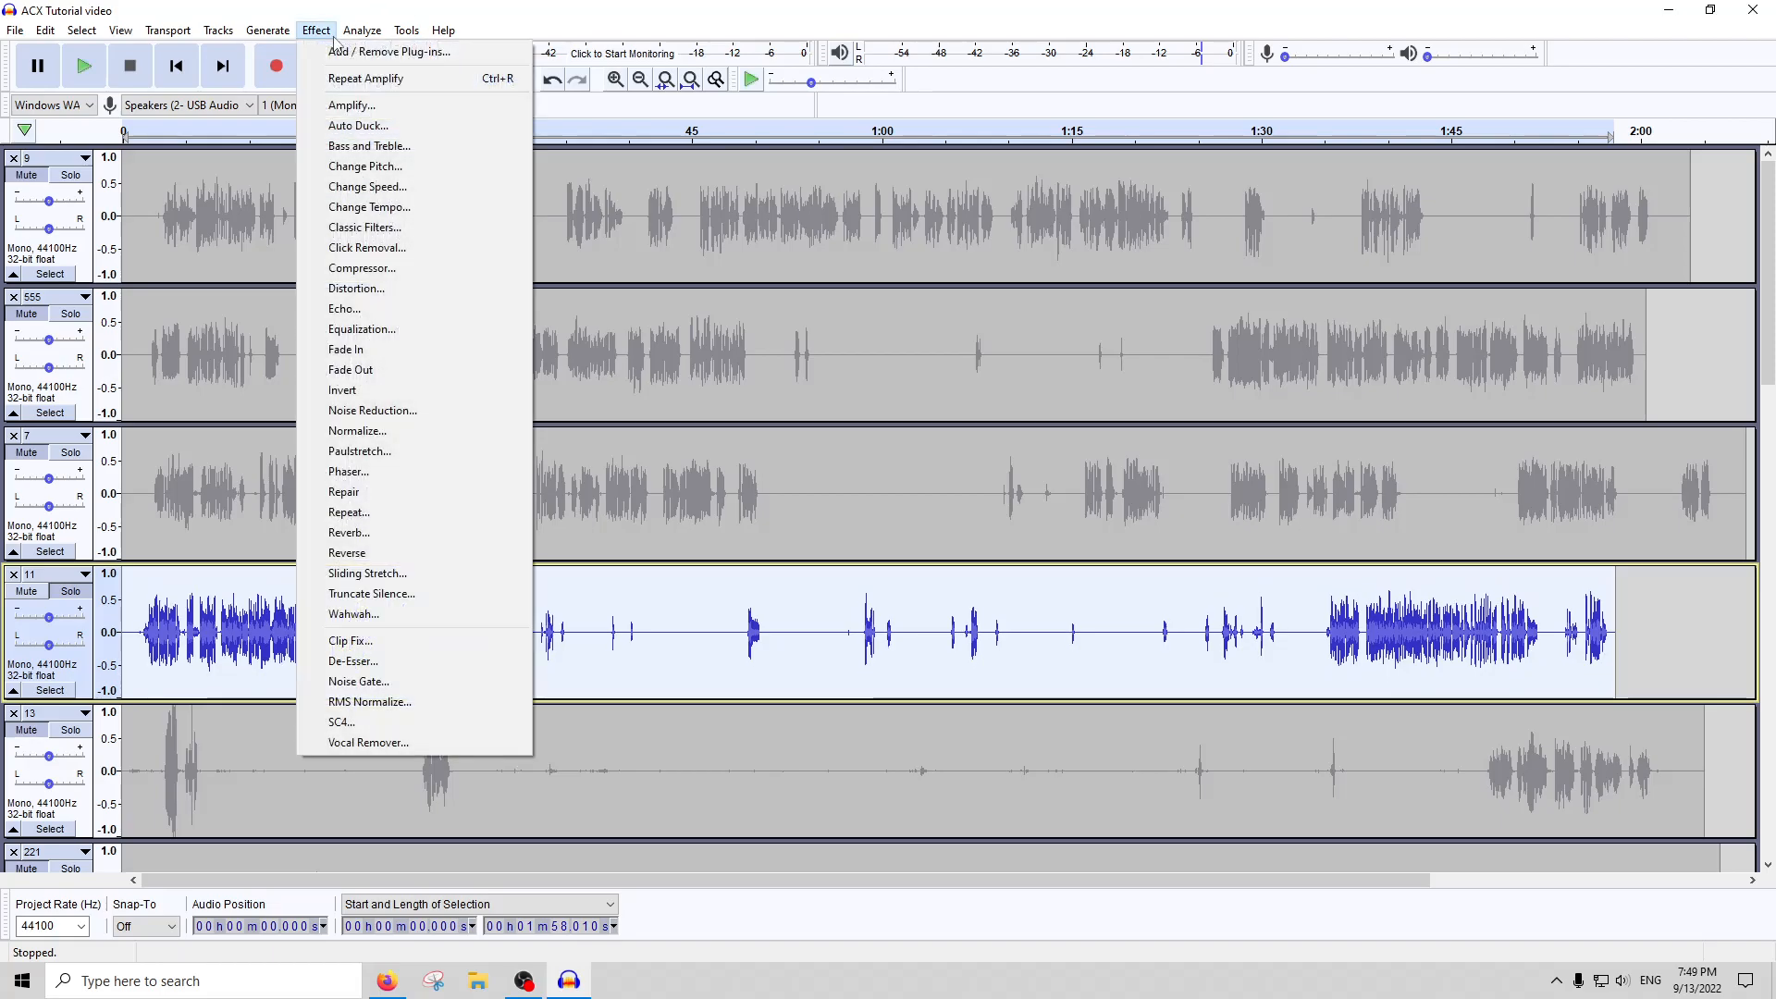
{"action": "left_click", "coordinate": [340, 680]}
{"action": "key", "text": "Return"}
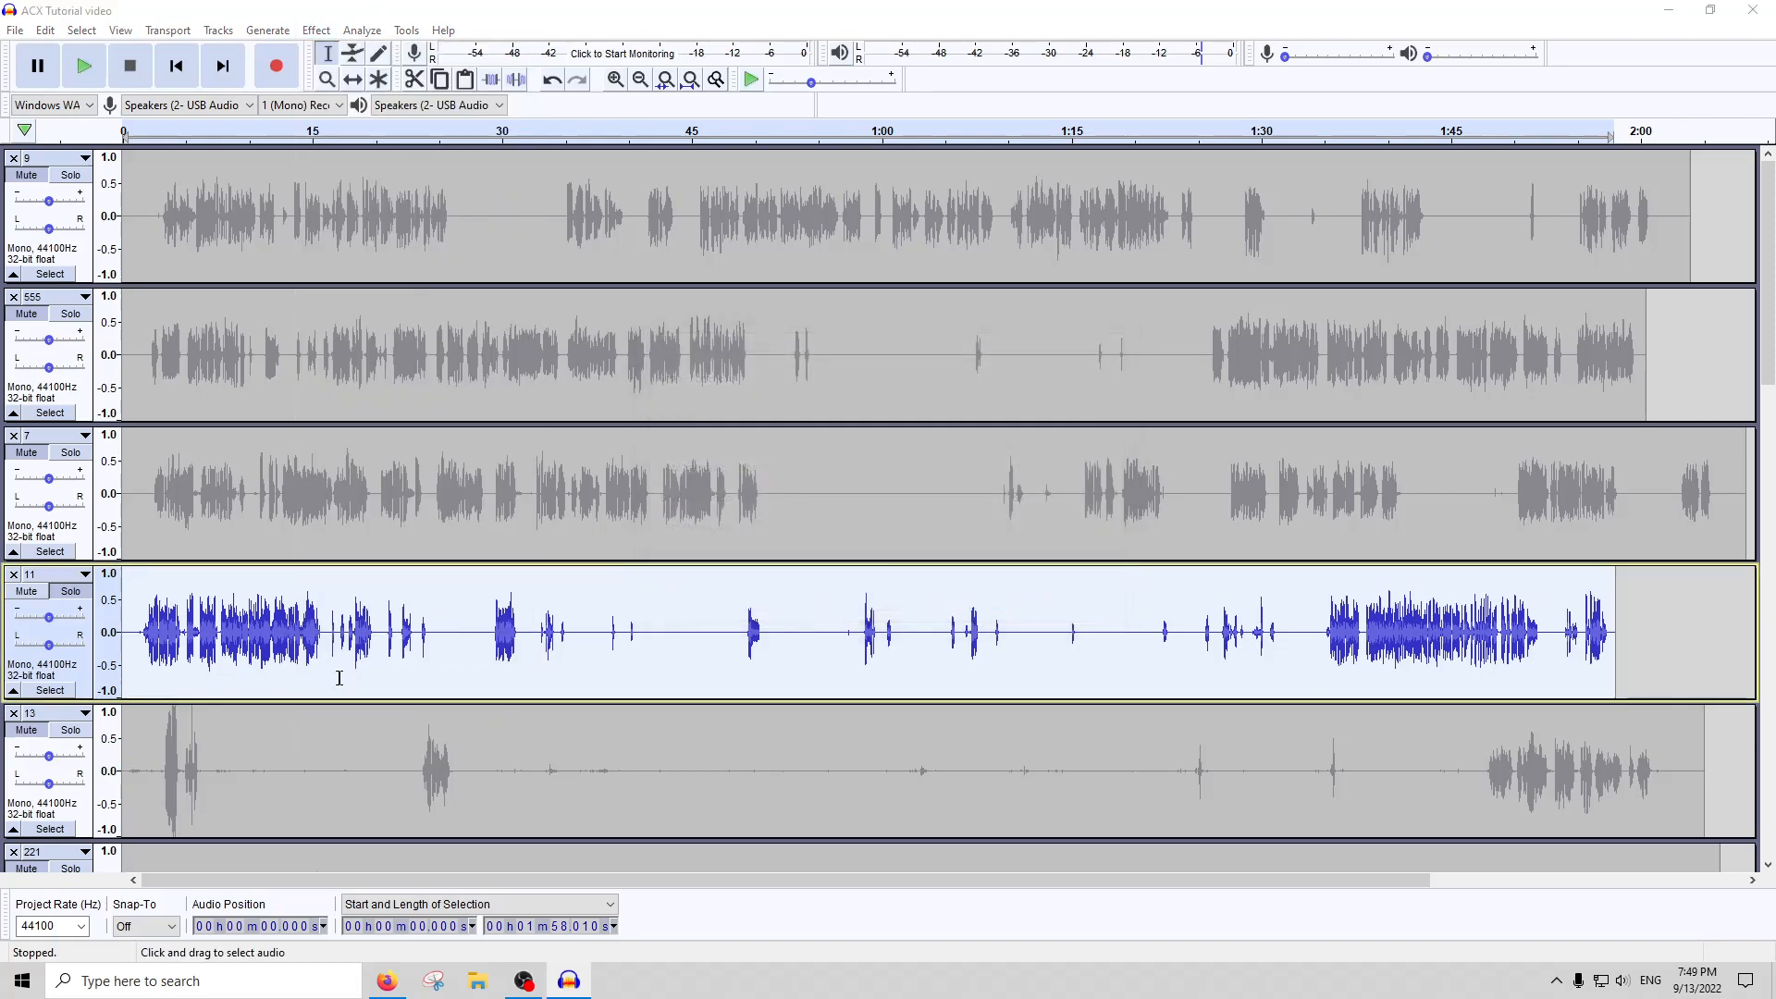
Apply Noise Gate to track 11 again with -50 dB level reduction, -10 dB gate threshold and 250 ms attack/decay
{"action": "key", "text": "Delete"}
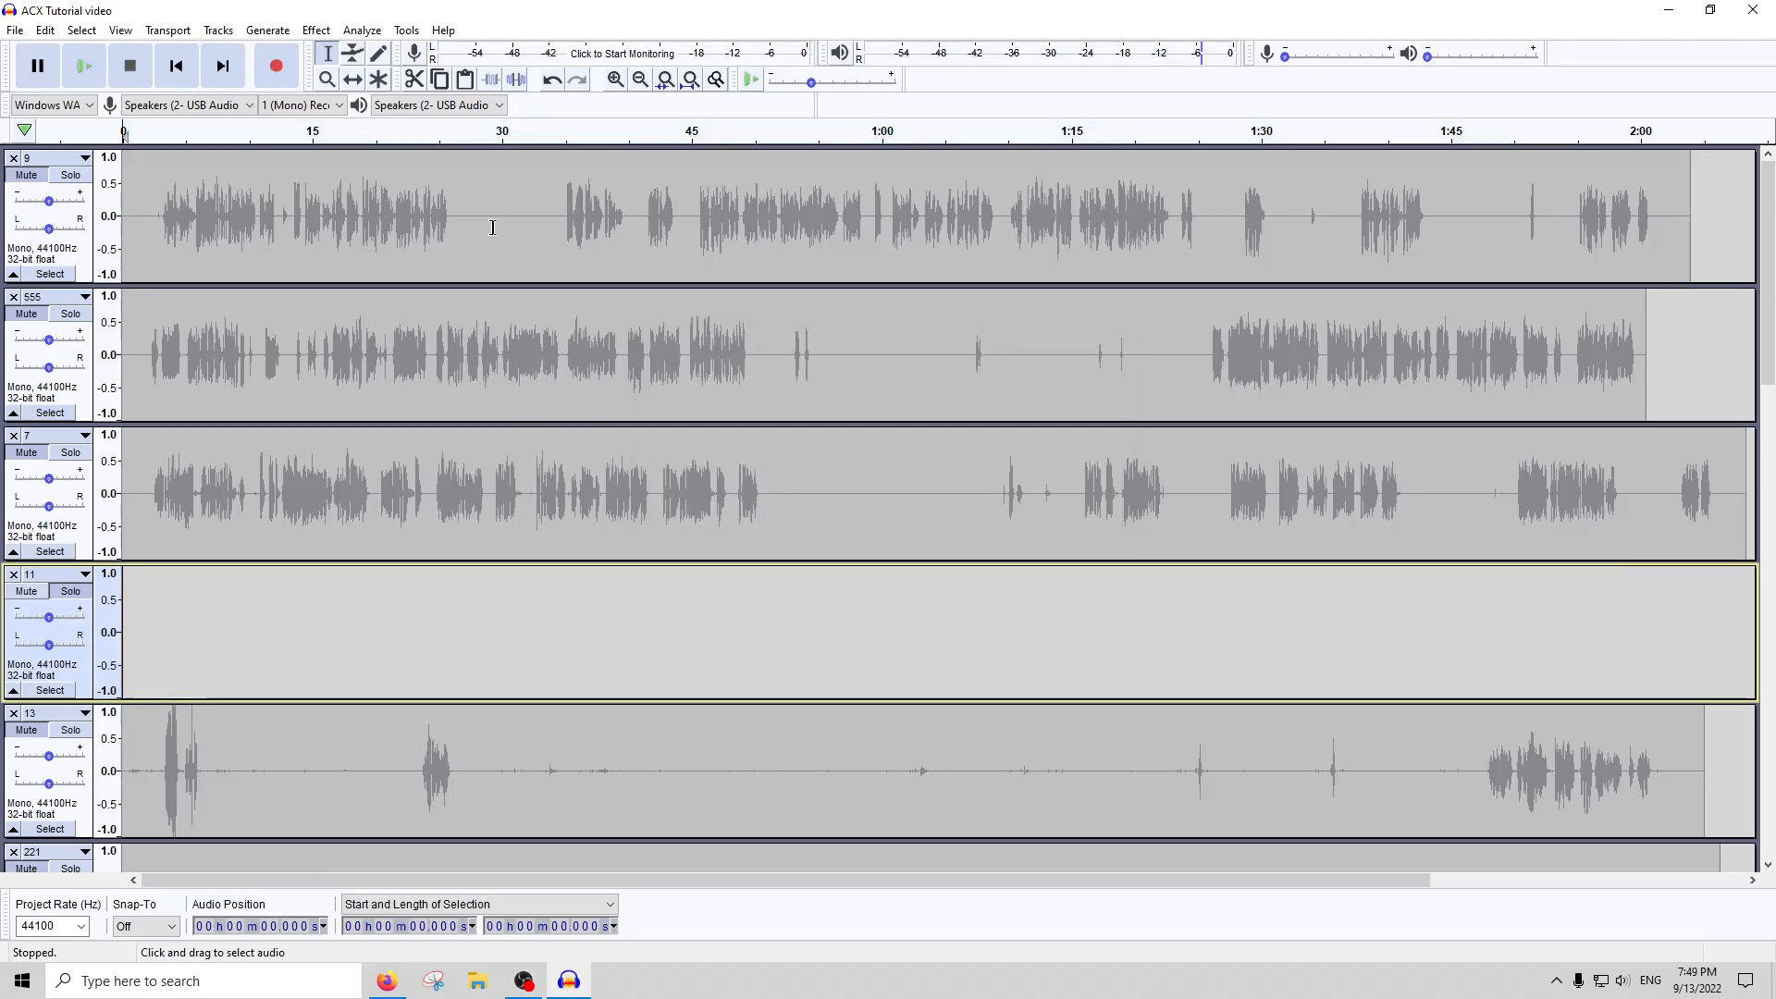
{"action": "key", "text": "ctrl+z"}
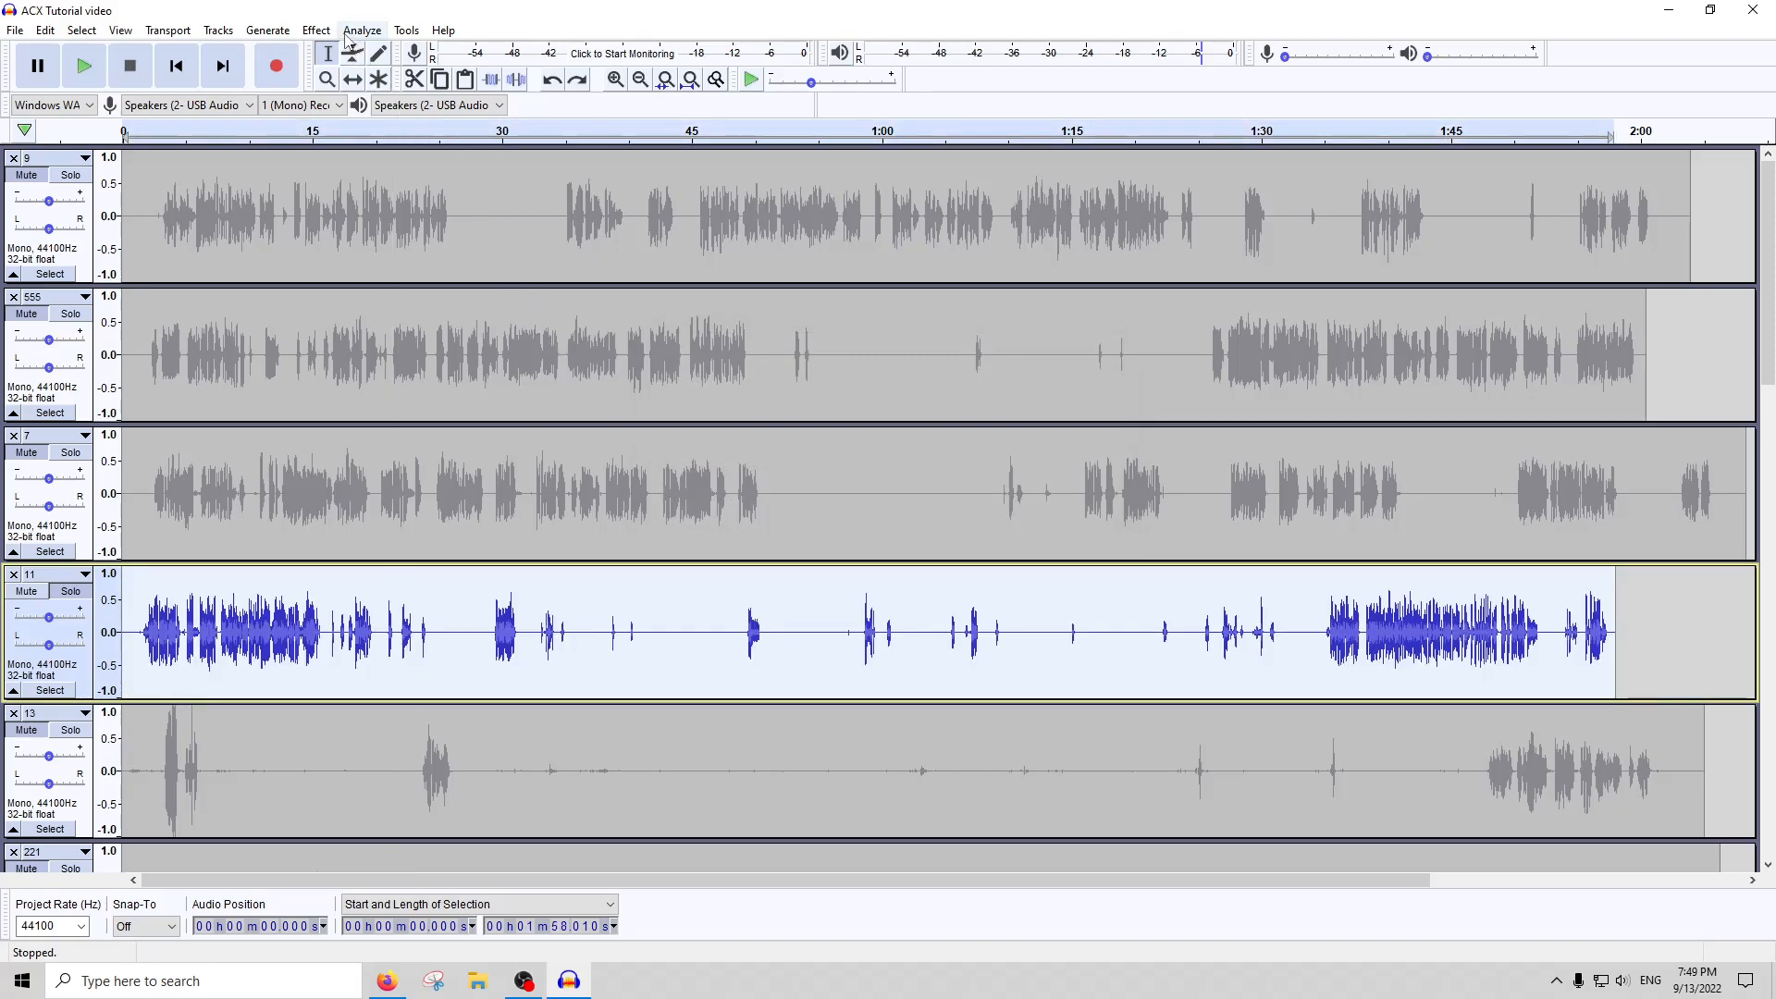
{"action": "left_click", "coordinate": [316, 30]}
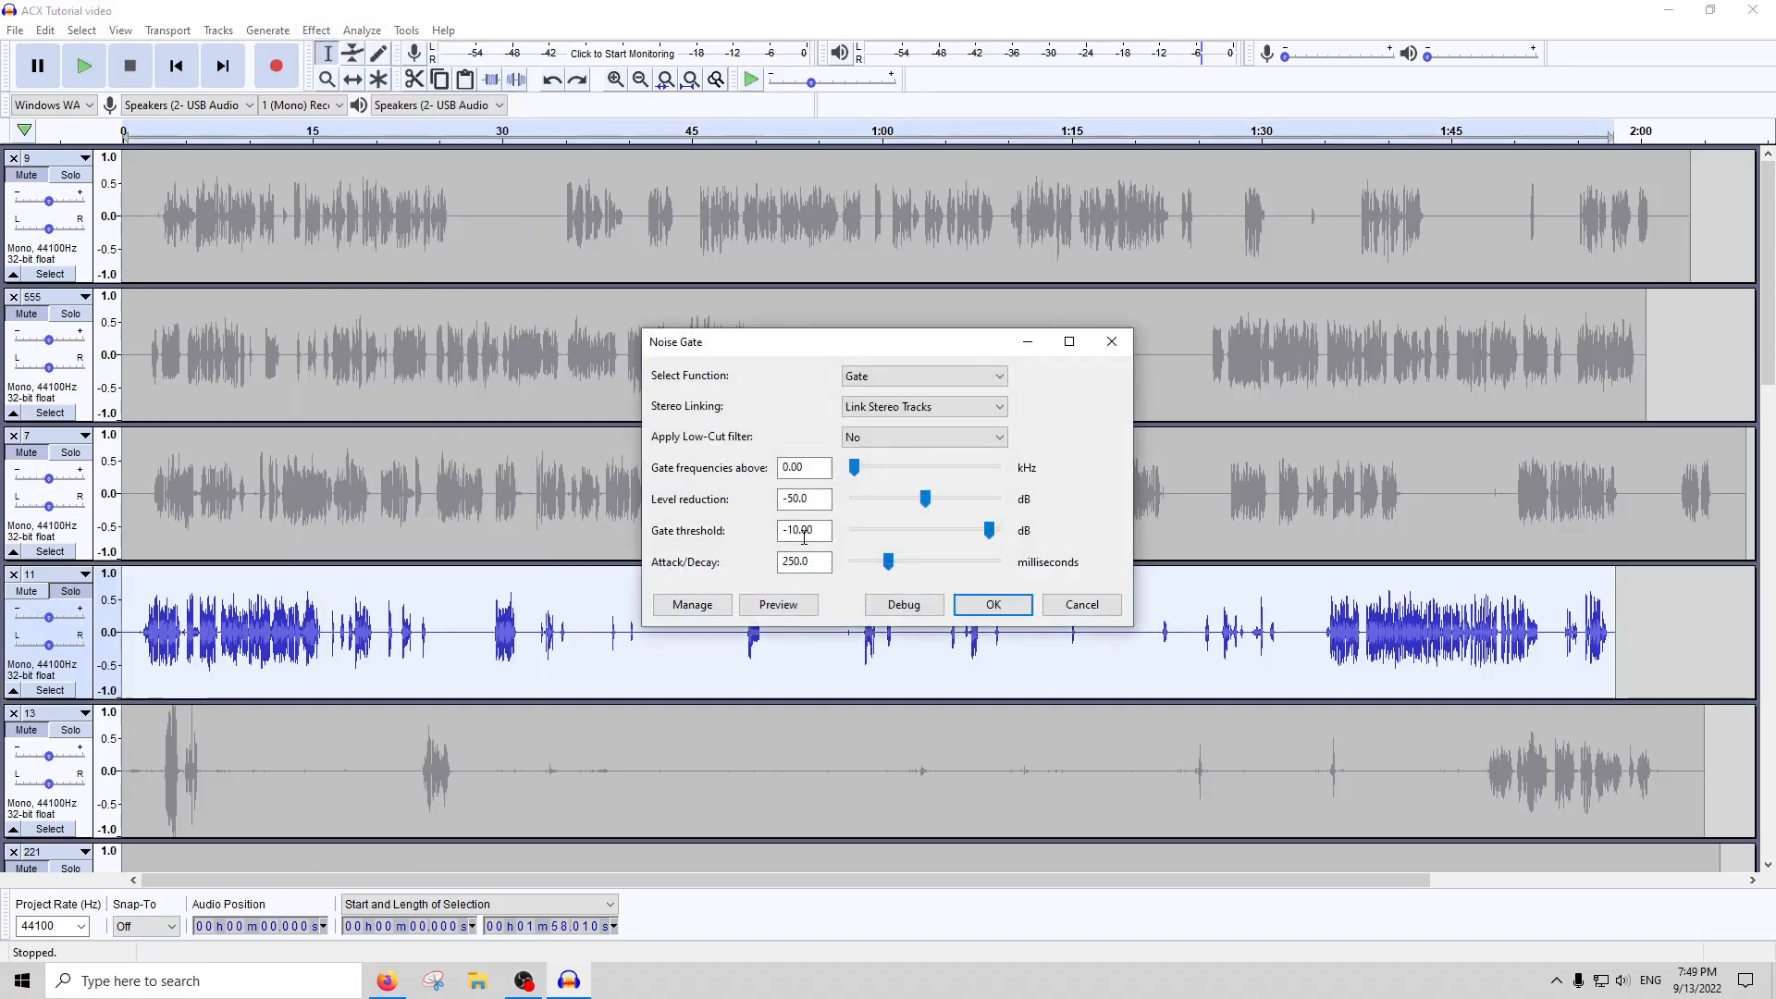
{"action": "key", "text": "Return"}
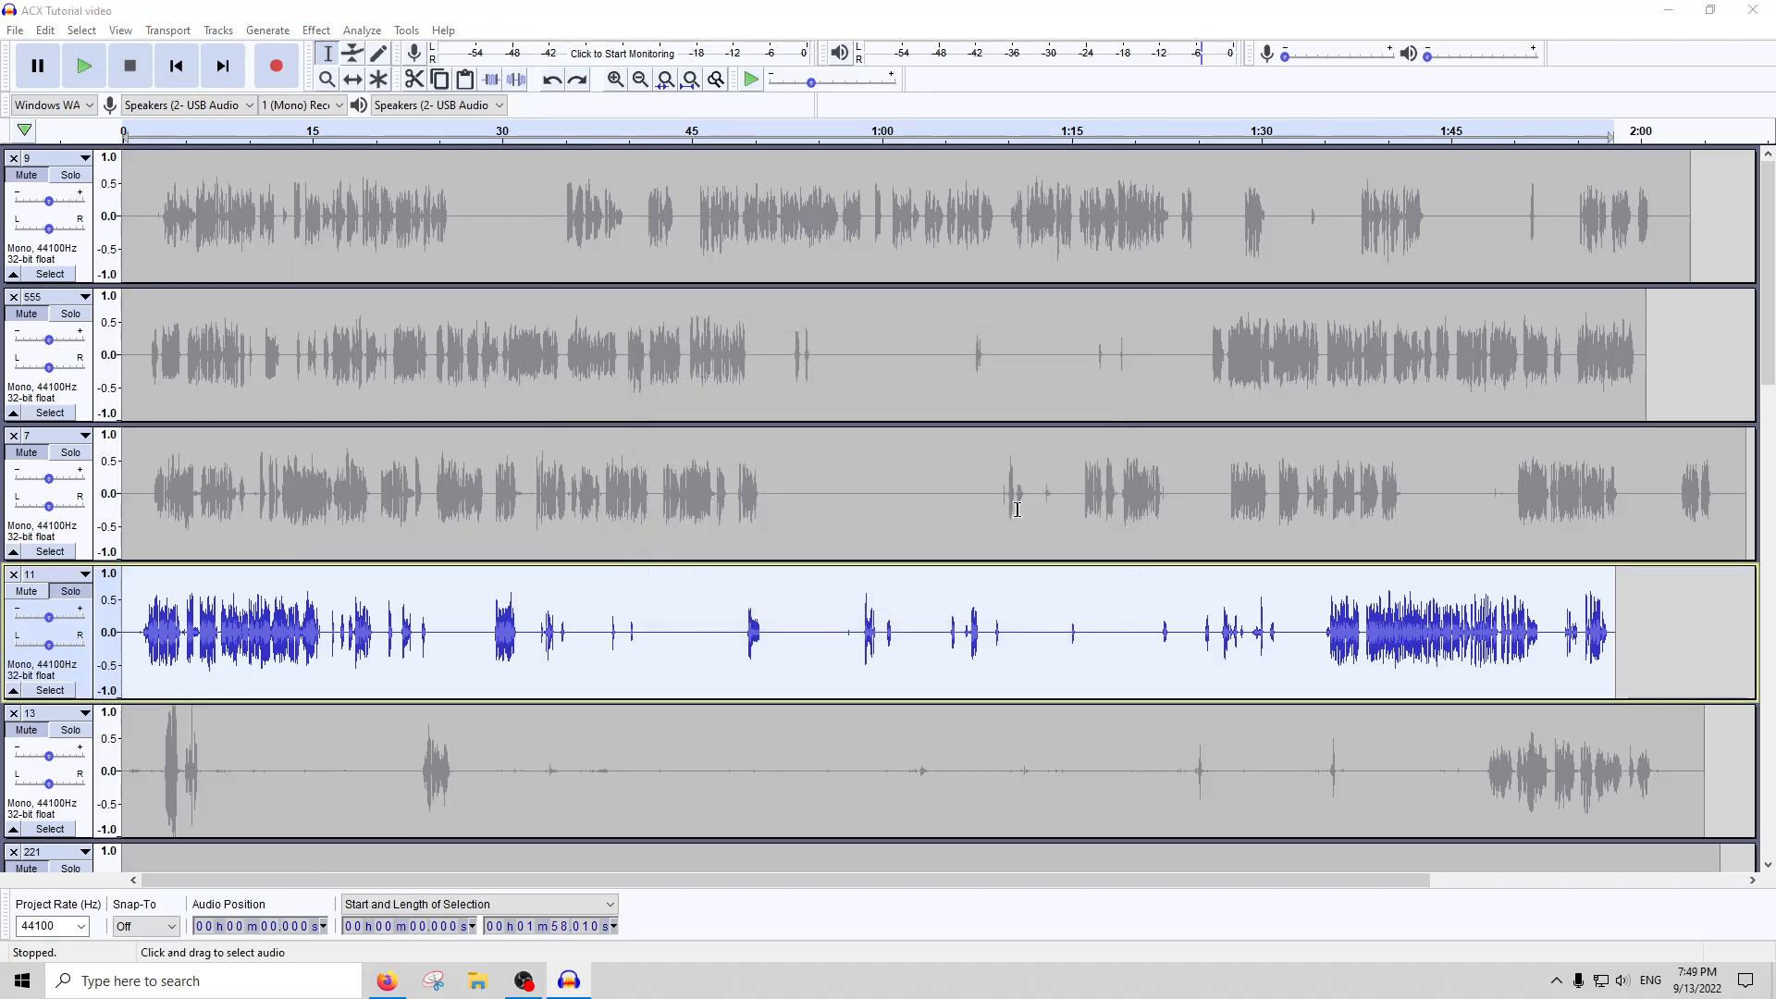
Run ACX Check on the whole of the noise-gated track 11
{"action": "left_click", "coordinate": [361, 30]}
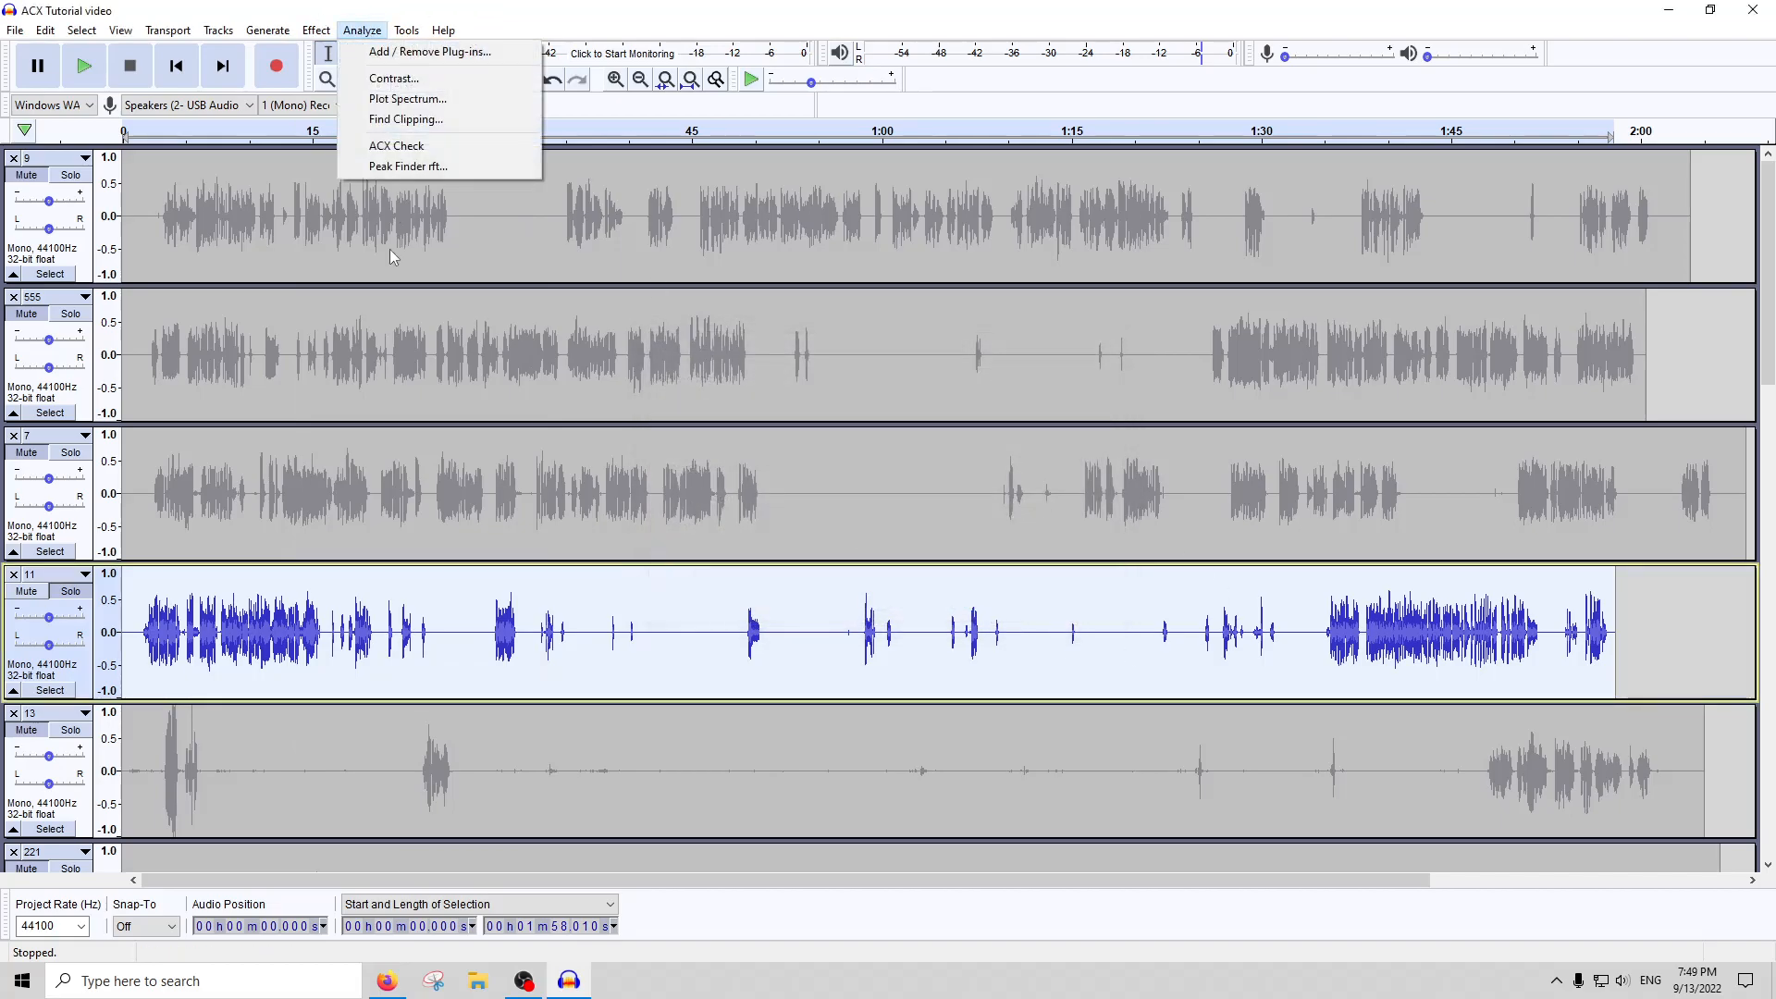
{"action": "left_click", "coordinate": [487, 186]}
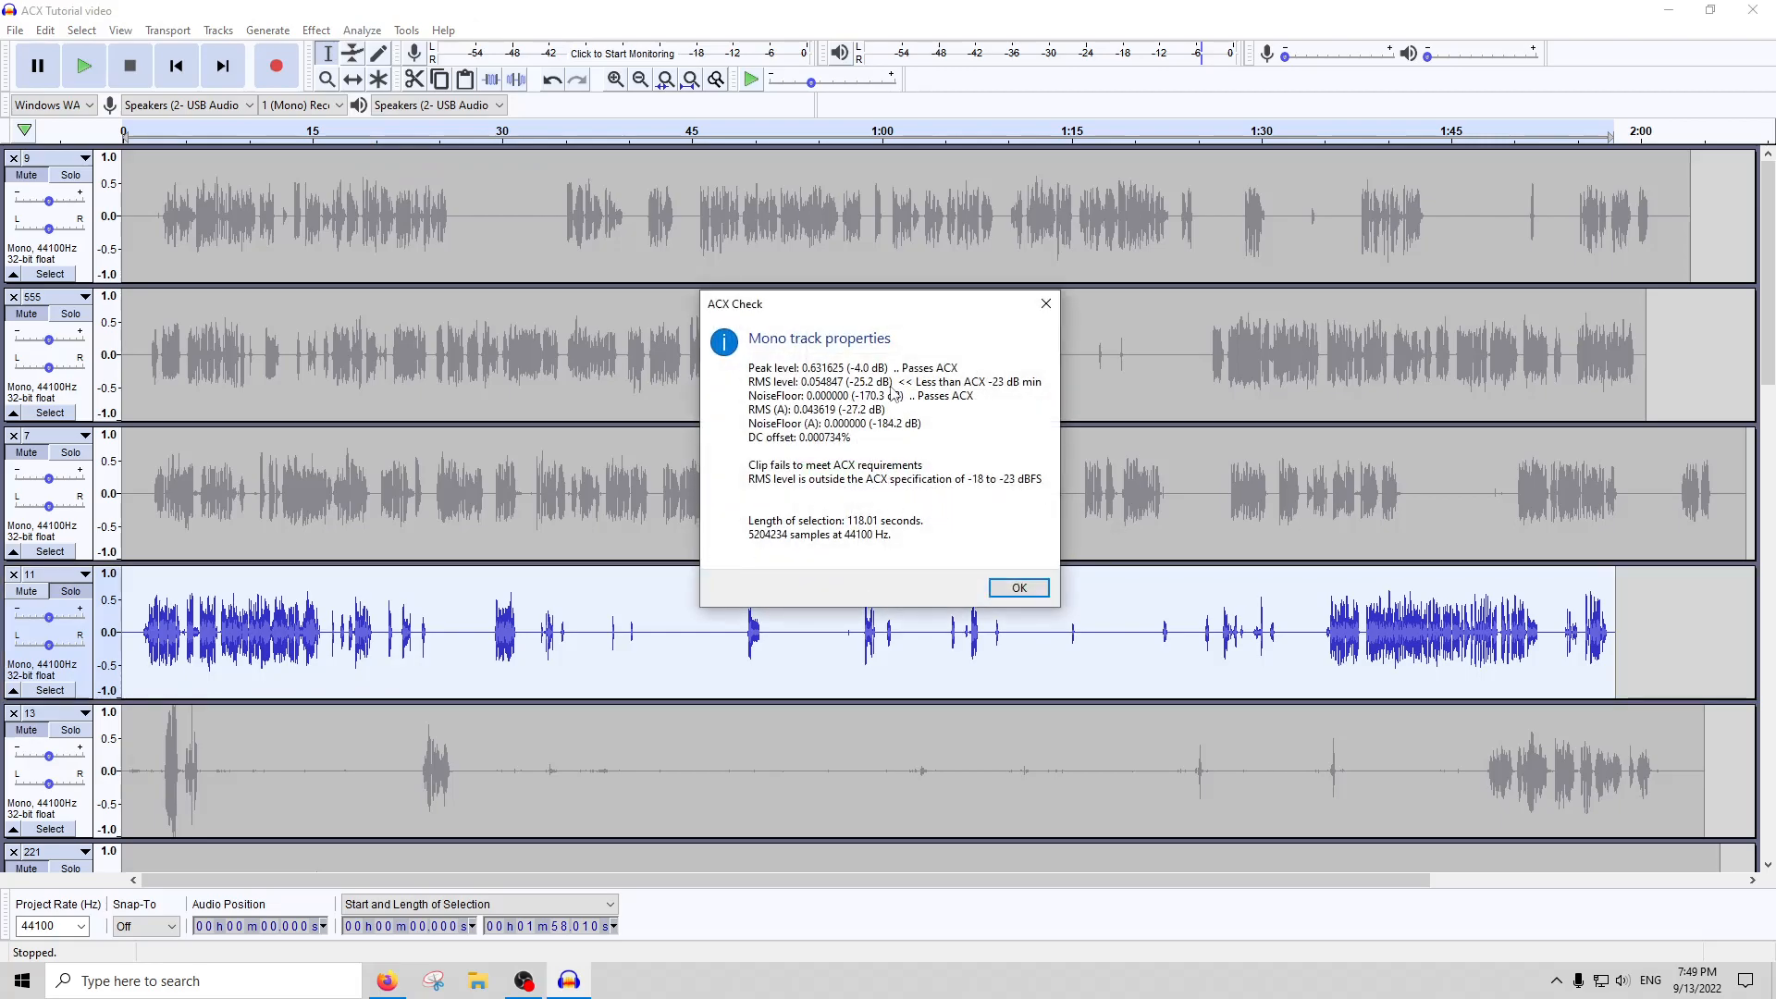
{"action": "left_click", "coordinate": [1046, 306]}
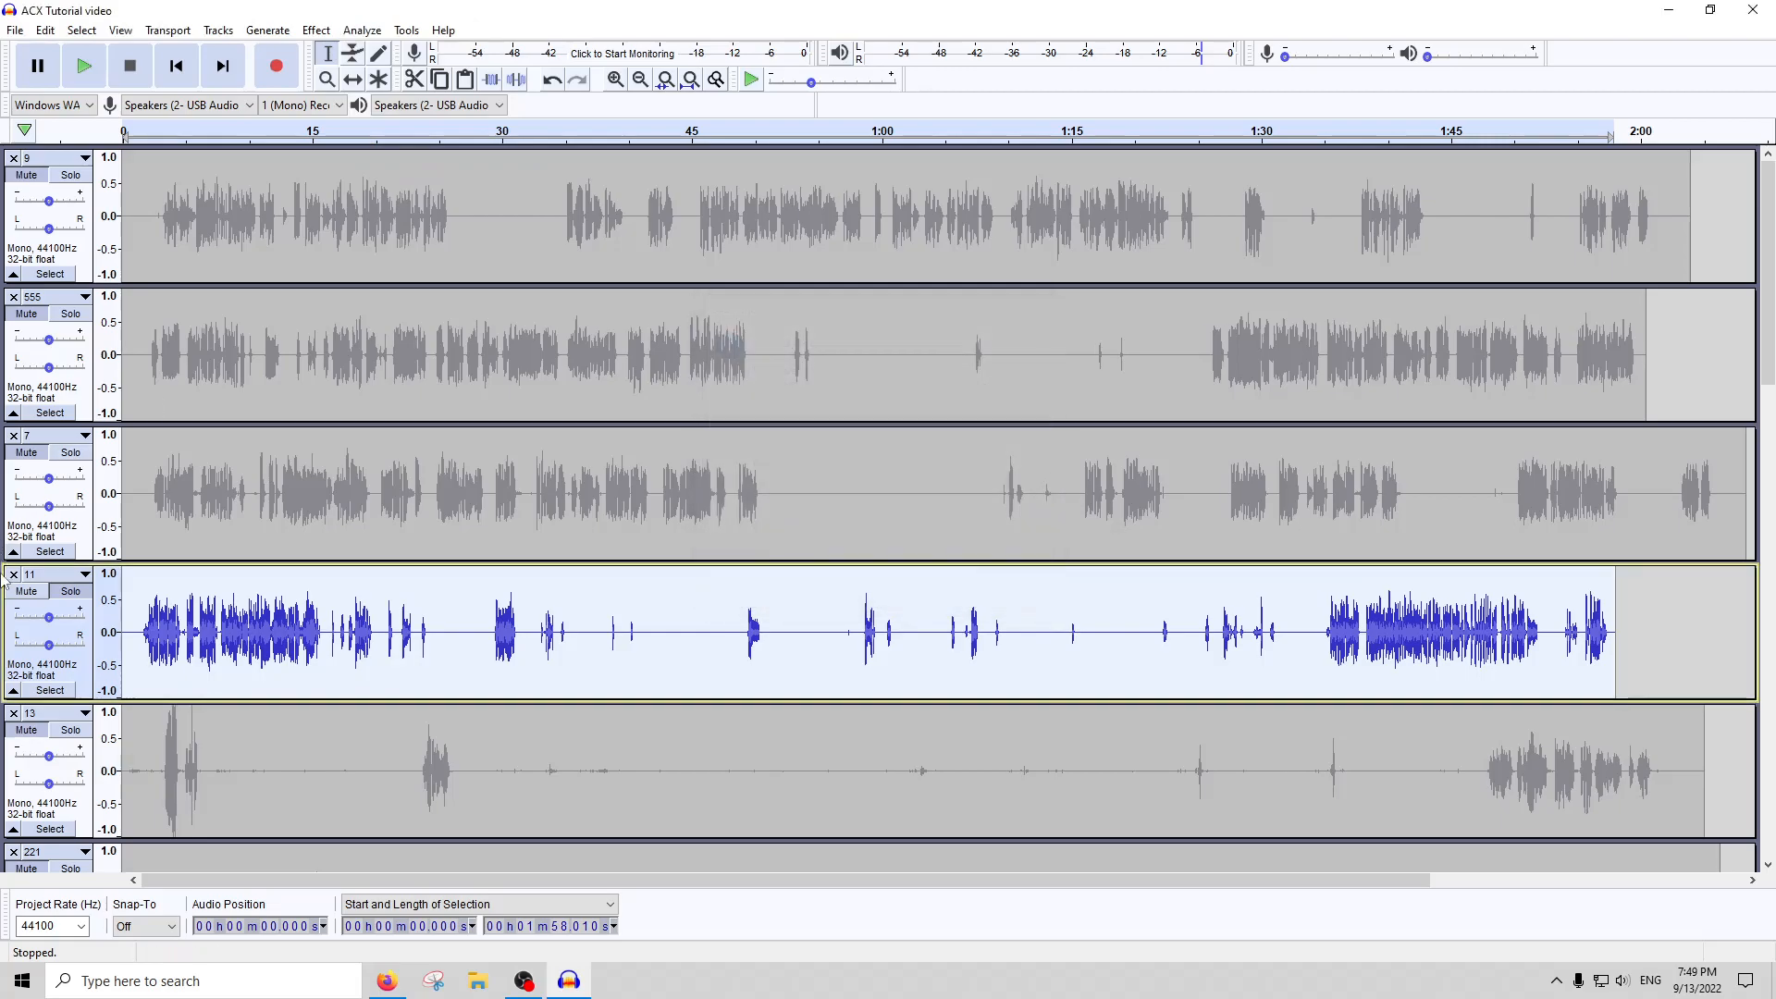
Silence the quiet noise before the first words of track 11, from about 1.4 s to 2.1 s
{"action": "left_click", "coordinate": [131, 617]}
{"action": "scroll", "coordinate": [139, 619], "scroll_direction": "up", "scroll_amount": 4}
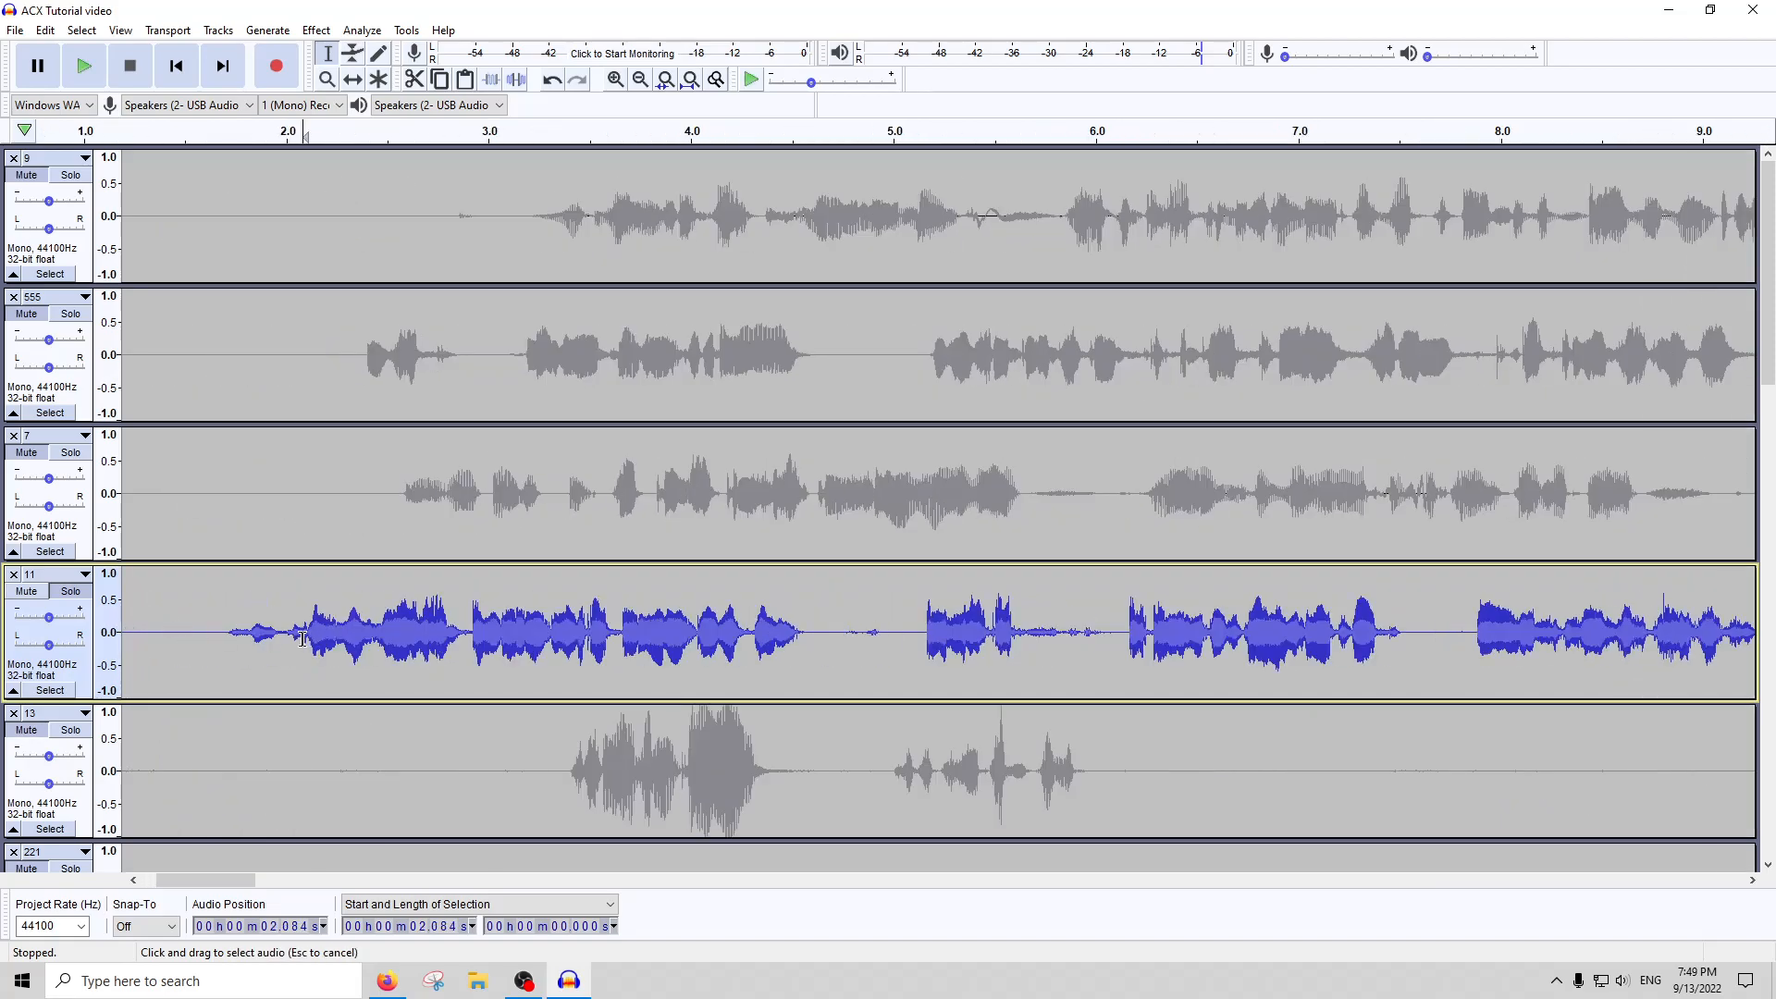
{"action": "left_click_drag", "start_coordinate": [308, 635], "coordinate": [166, 636]}
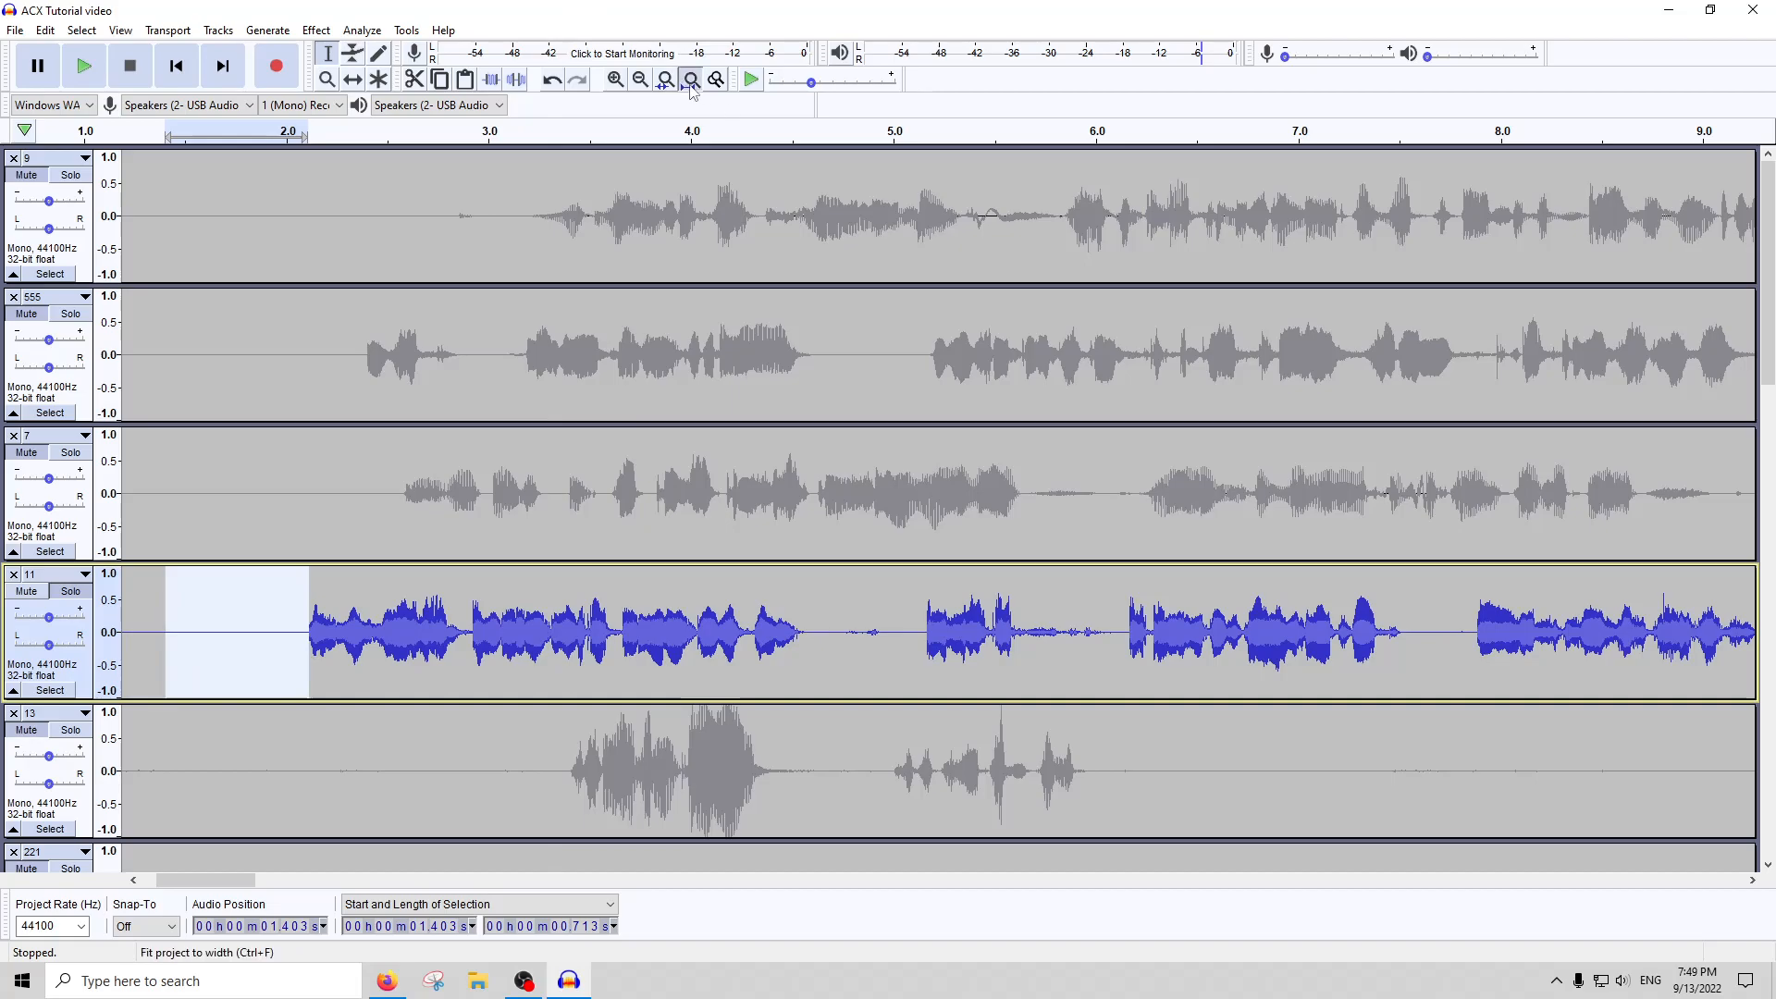
Select the whole of track 11 and run ACX Check on it with its opening noise silenced
{"action": "left_click", "coordinate": [690, 79]}
{"action": "left_click", "coordinate": [606, 640]}
{"action": "double_click", "coordinate": [595, 616]}
{"action": "double_click", "coordinate": [594, 614]}
{"action": "left_click", "coordinate": [593, 614]}
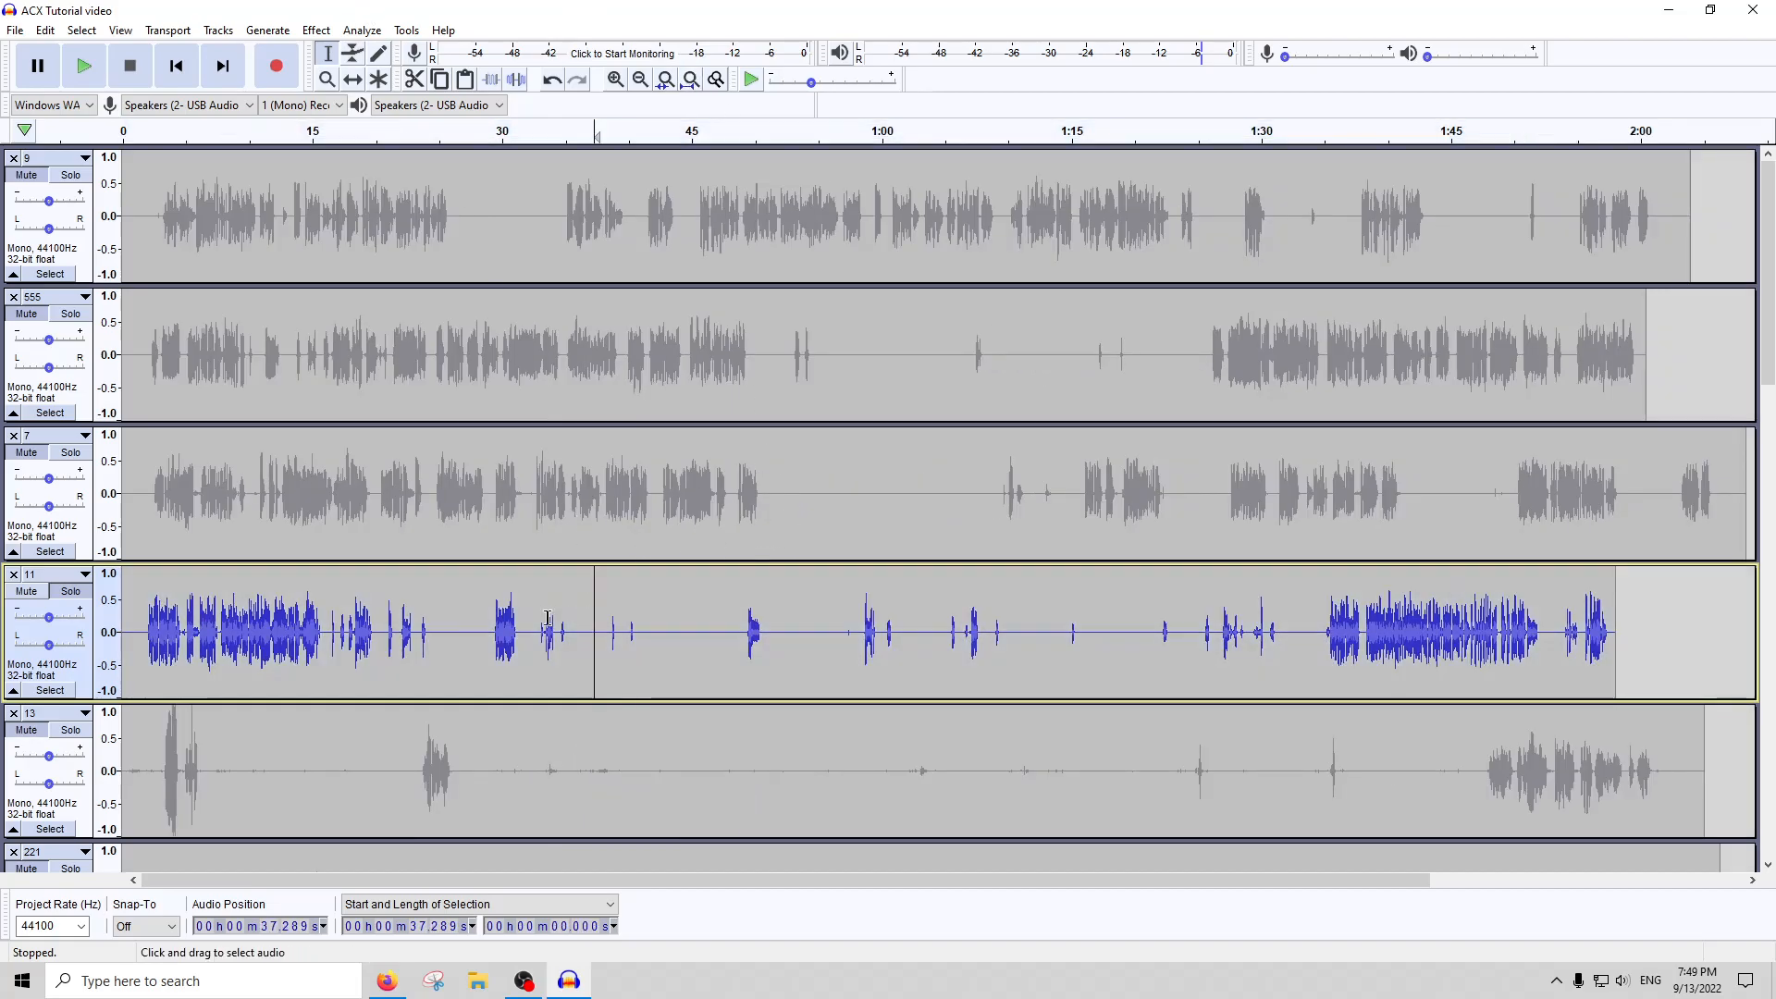
{"action": "double_click", "coordinate": [547, 617]}
{"action": "left_click", "coordinate": [358, 28]}
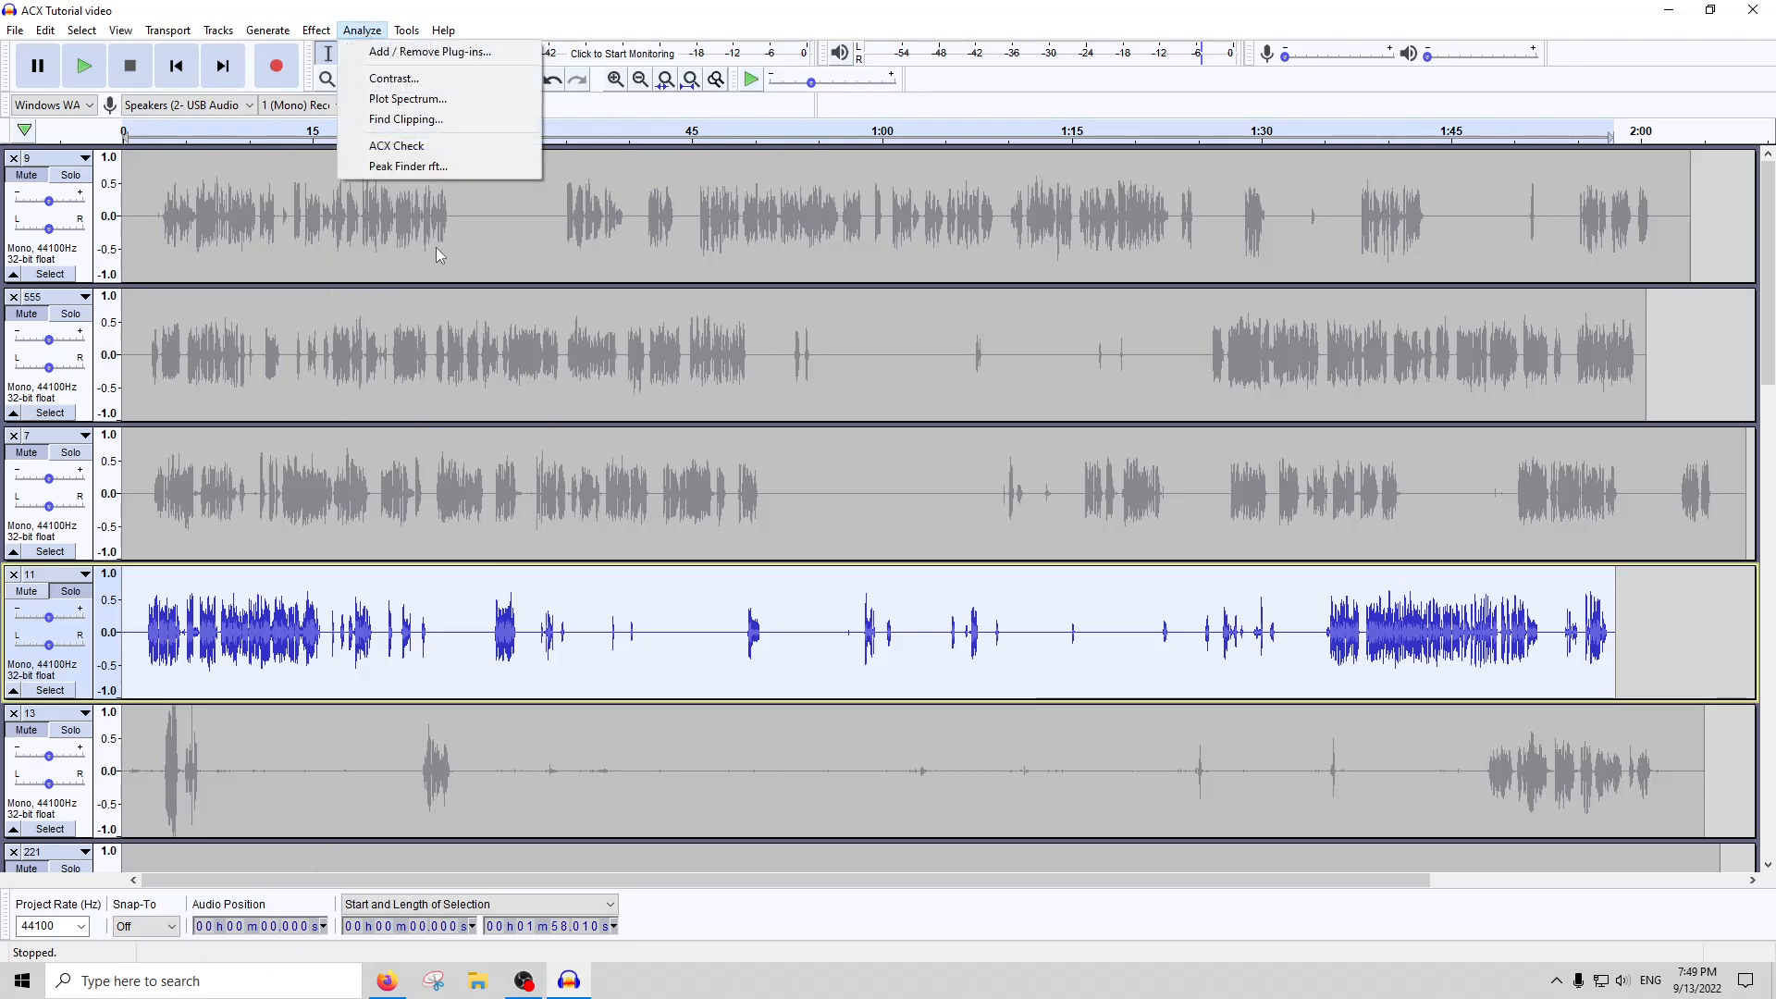
{"action": "left_click", "coordinate": [442, 147]}
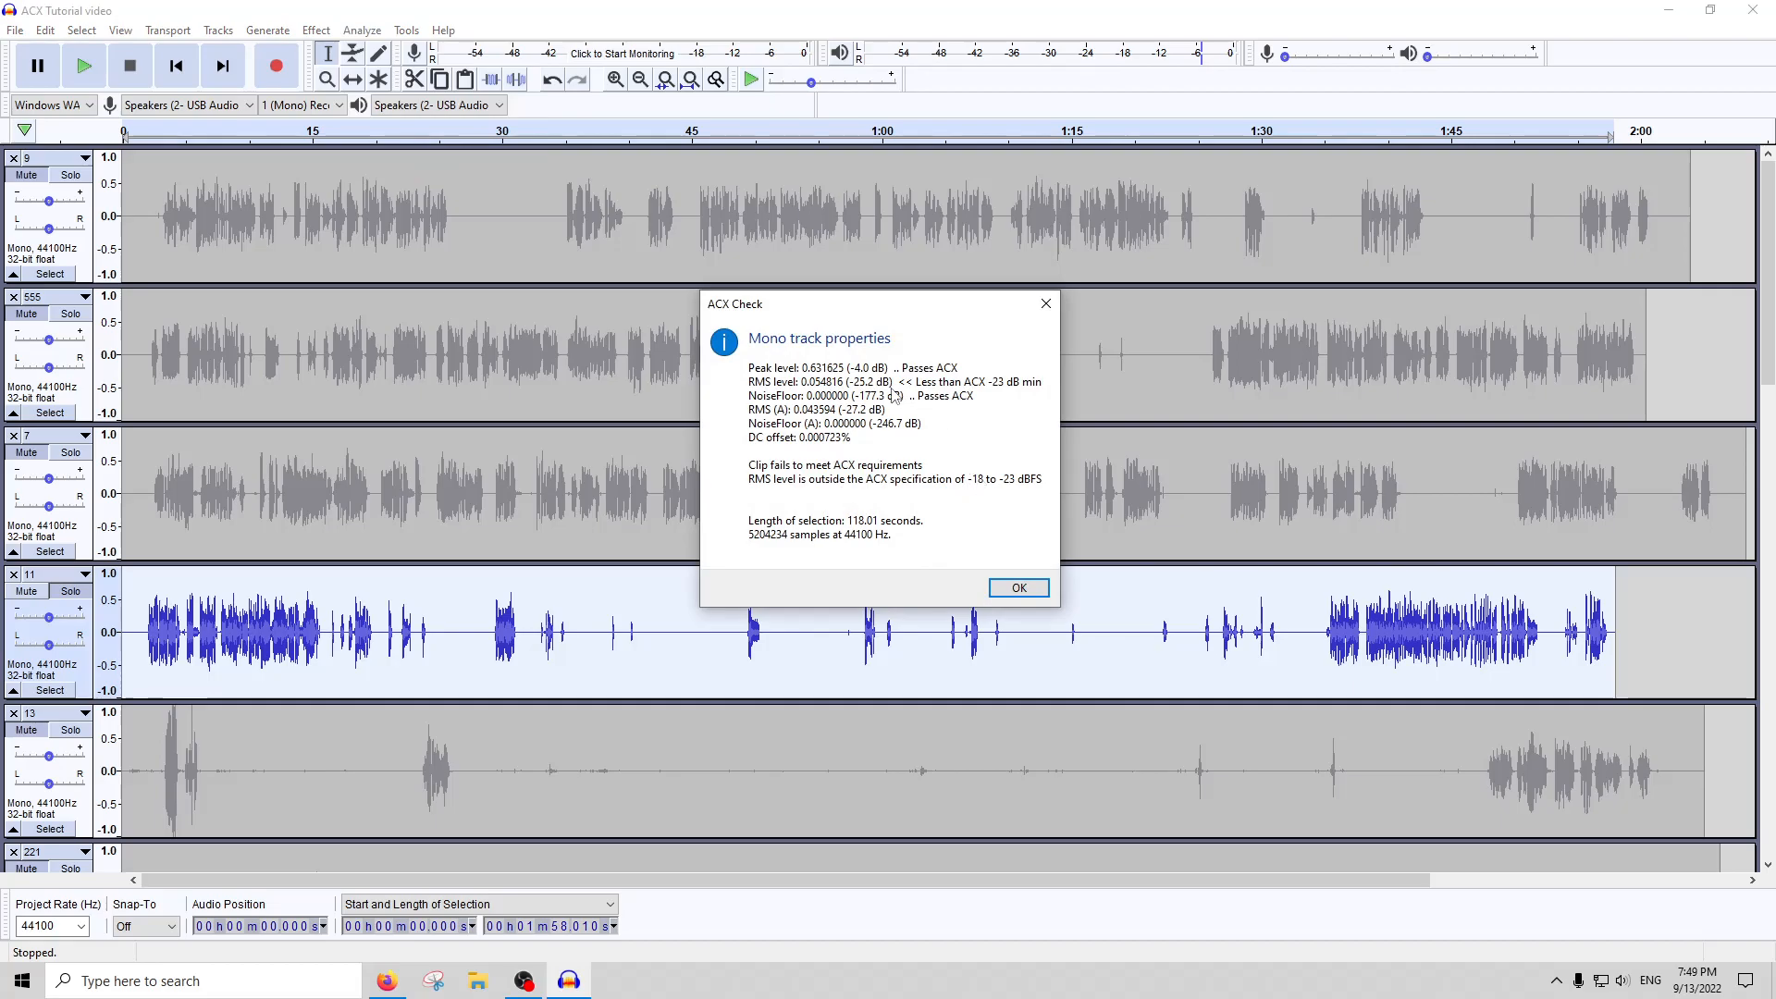
{"action": "left_click", "coordinate": [1045, 303]}
Examine the audio of track 11 around 1:35 and select the faint sound just before the dense speech
{"action": "left_click", "coordinate": [1369, 650]}
{"action": "scroll", "coordinate": [1364, 652], "scroll_direction": "up", "scroll_amount": 5}
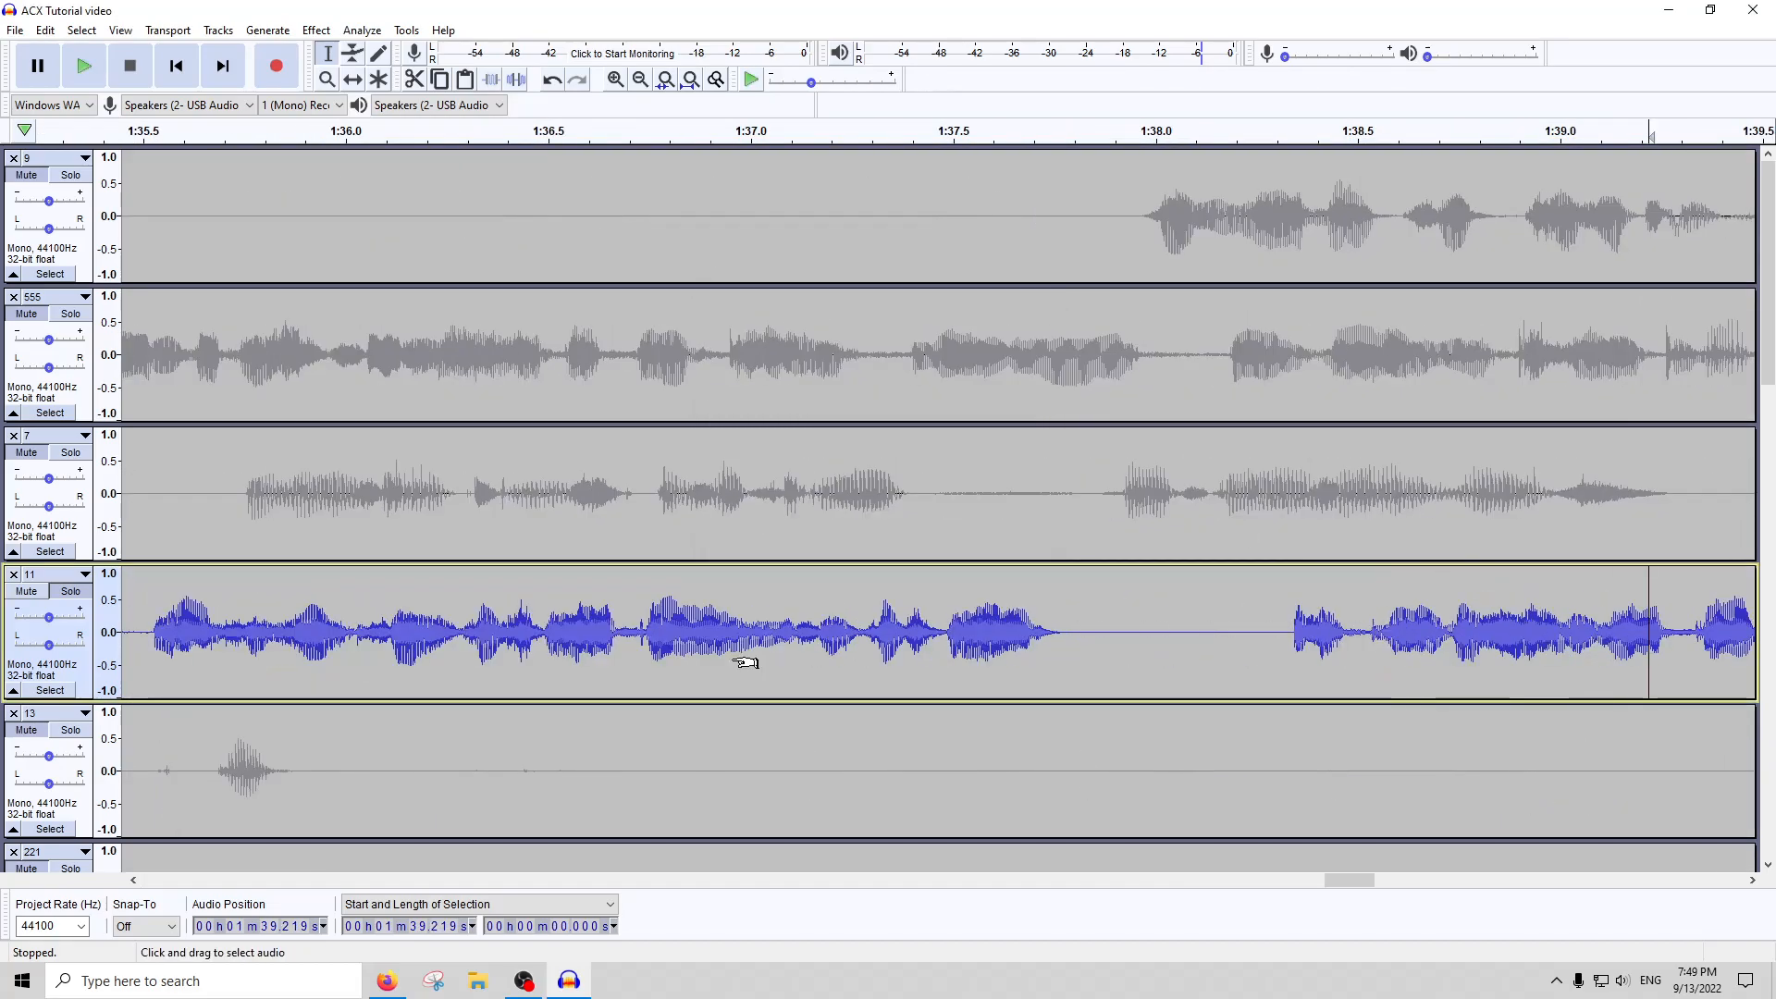
{"action": "scroll", "coordinate": [775, 663], "scroll_direction": "left", "scroll_amount": 6}
{"action": "scroll", "coordinate": [656, 657], "scroll_direction": "down", "scroll_amount": 1}
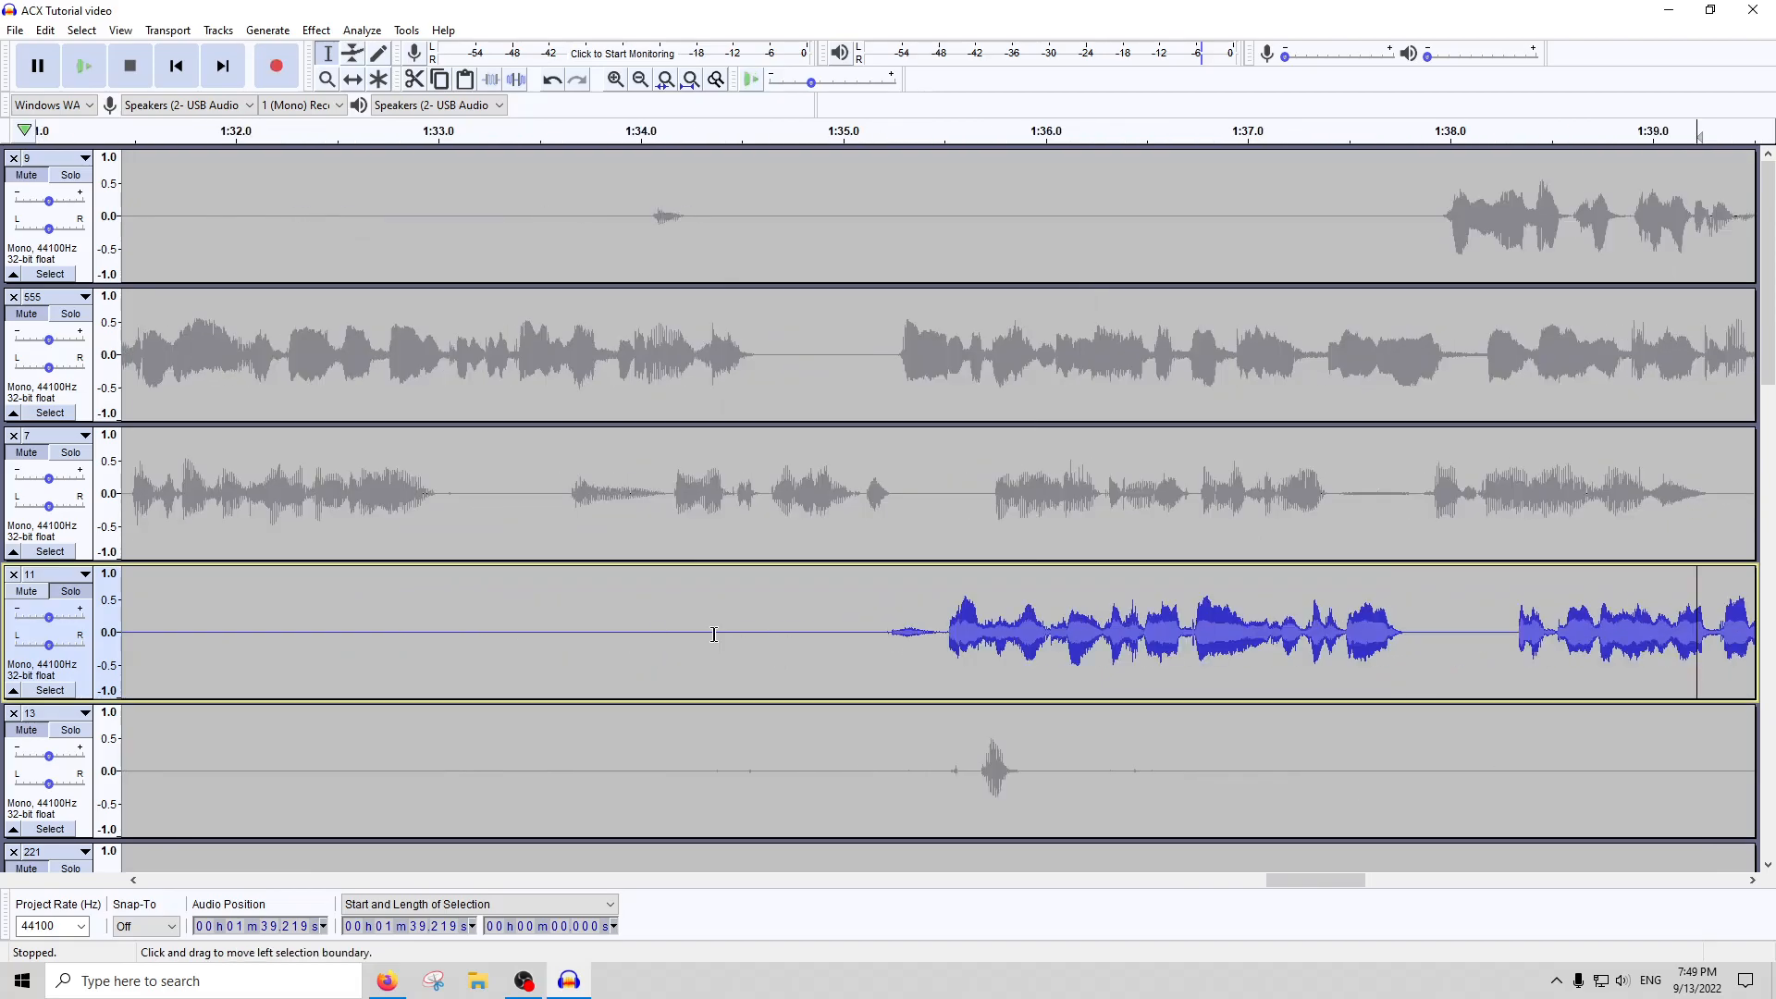
{"action": "left_click_drag", "start_coordinate": [936, 634], "coordinate": [862, 626]}
{"action": "scroll", "coordinate": [590, 587], "scroll_direction": "down", "scroll_amount": 1}
{"action": "scroll", "coordinate": [444, 603], "scroll_direction": "left", "scroll_amount": 7}
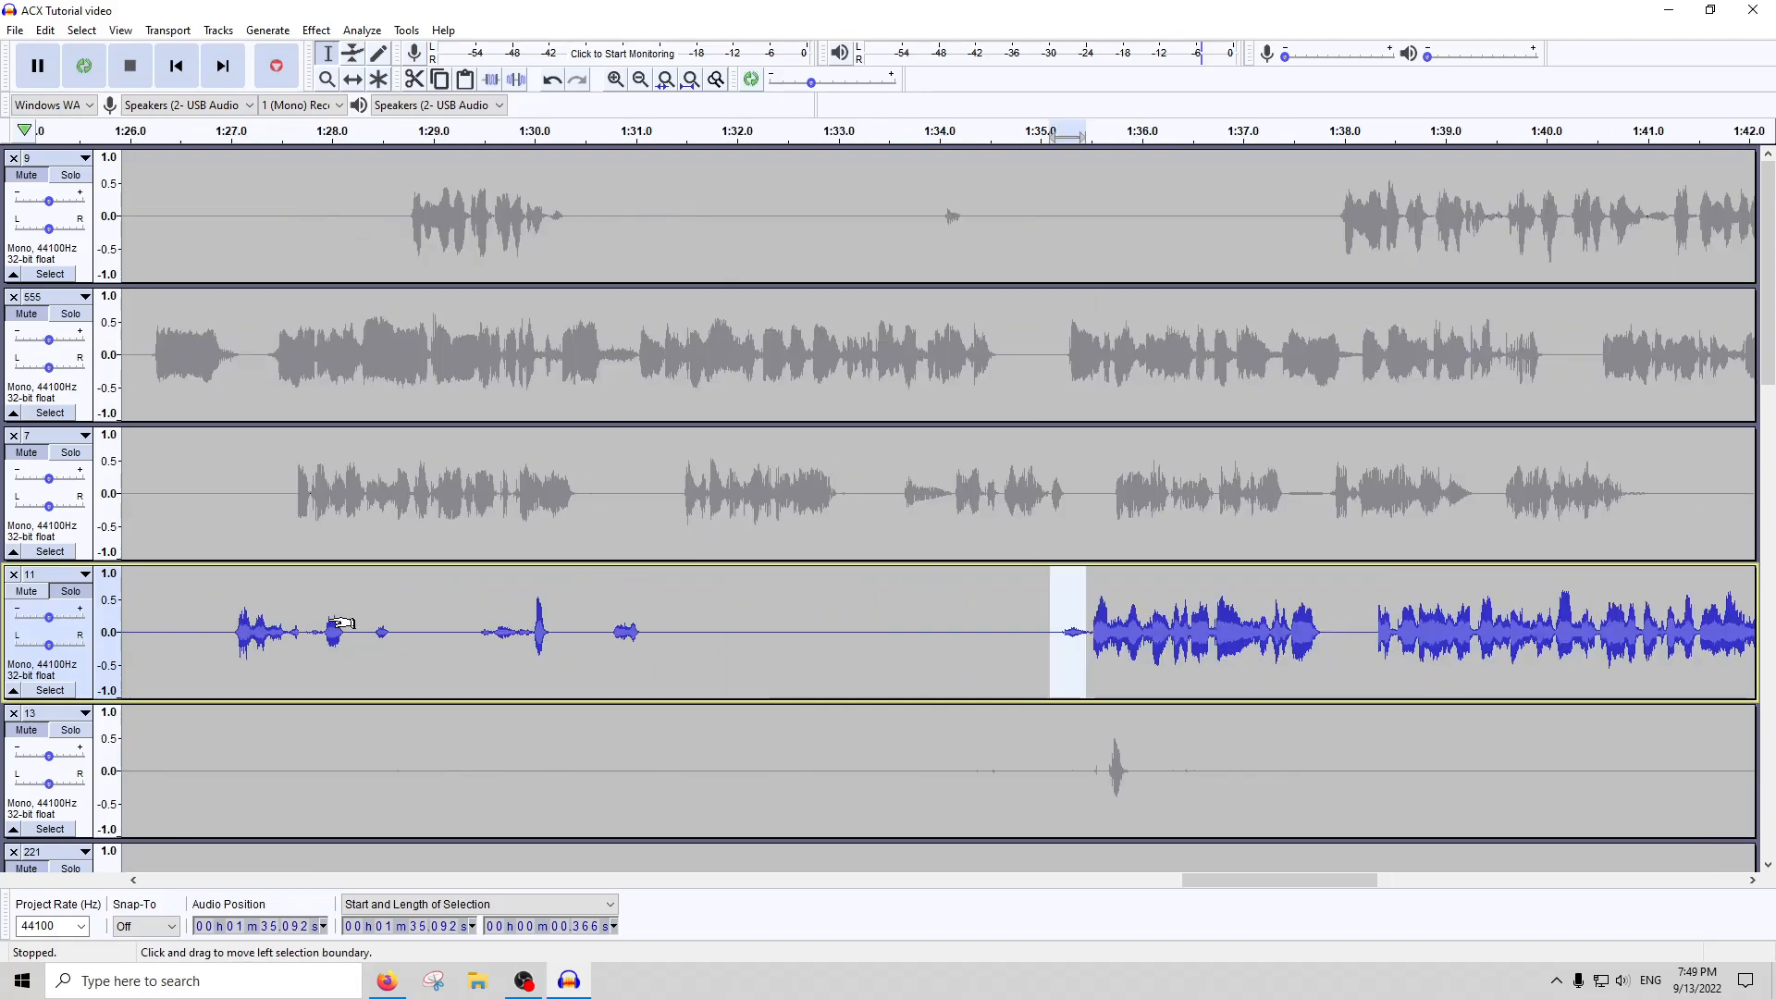
{"action": "left_click", "coordinate": [690, 78]}
Run ACX Check on only the first 46 seconds or so of track 11
{"action": "left_click_drag", "start_coordinate": [708, 130], "coordinate": [123, 130]}
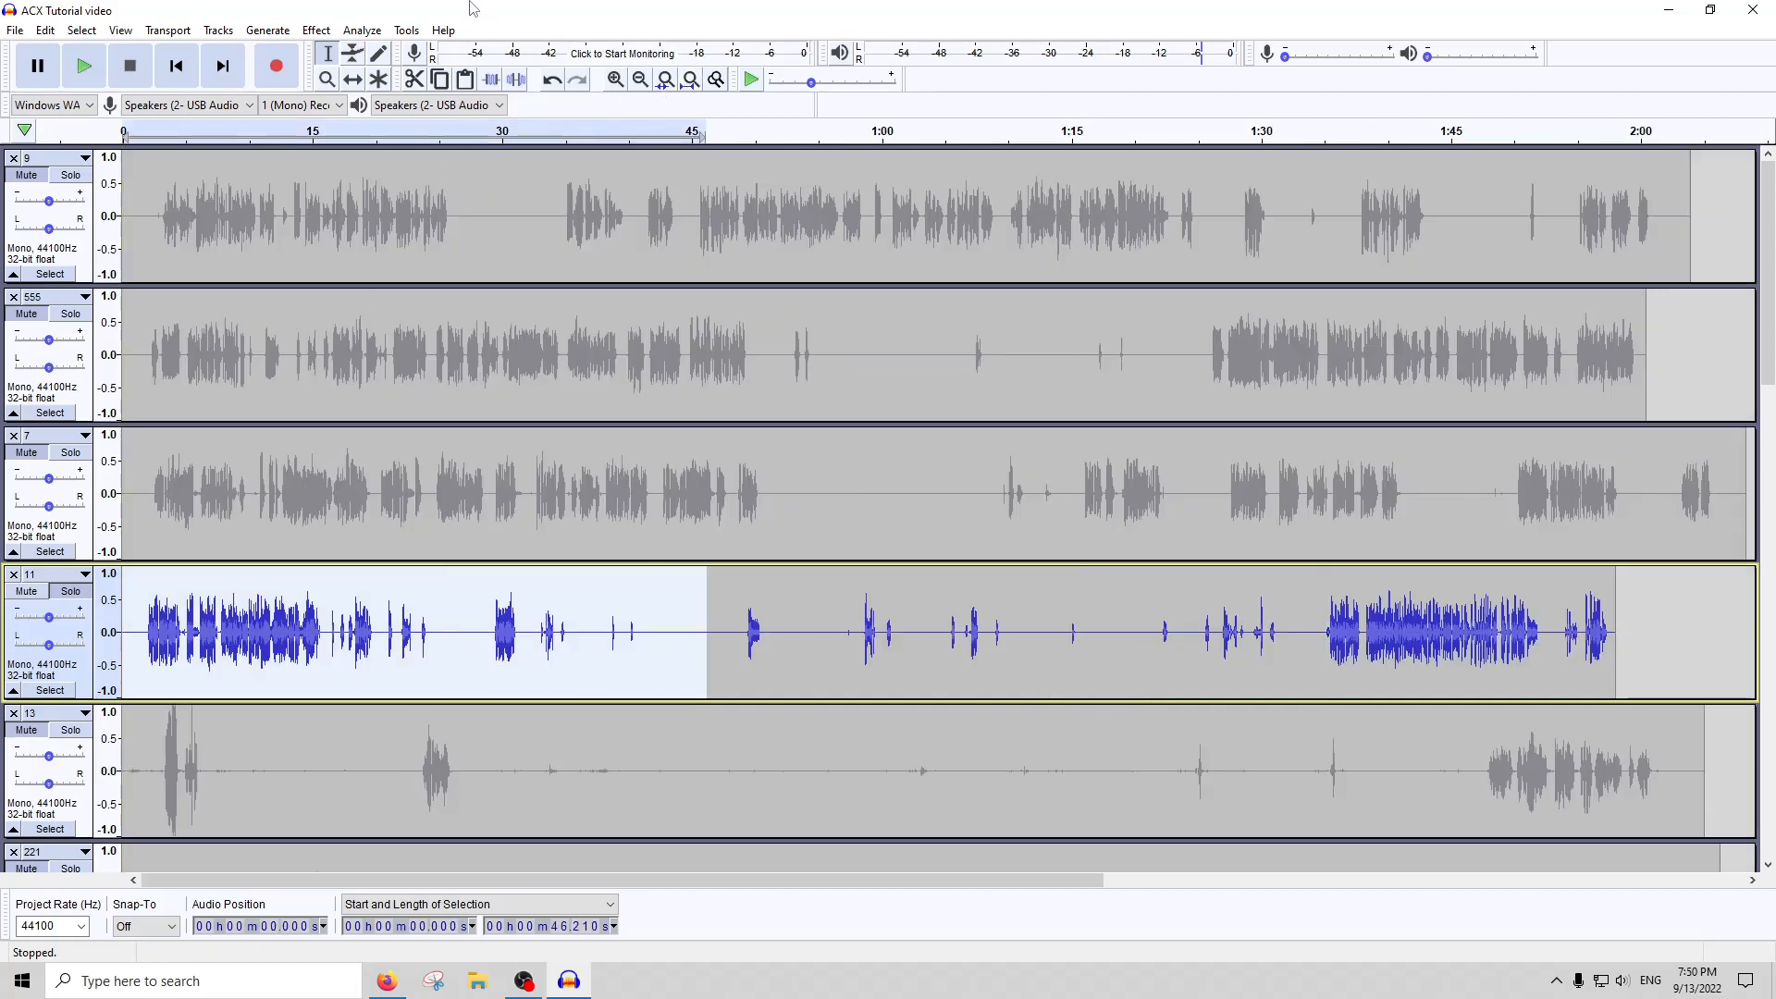
{"action": "left_click", "coordinate": [317, 30]}
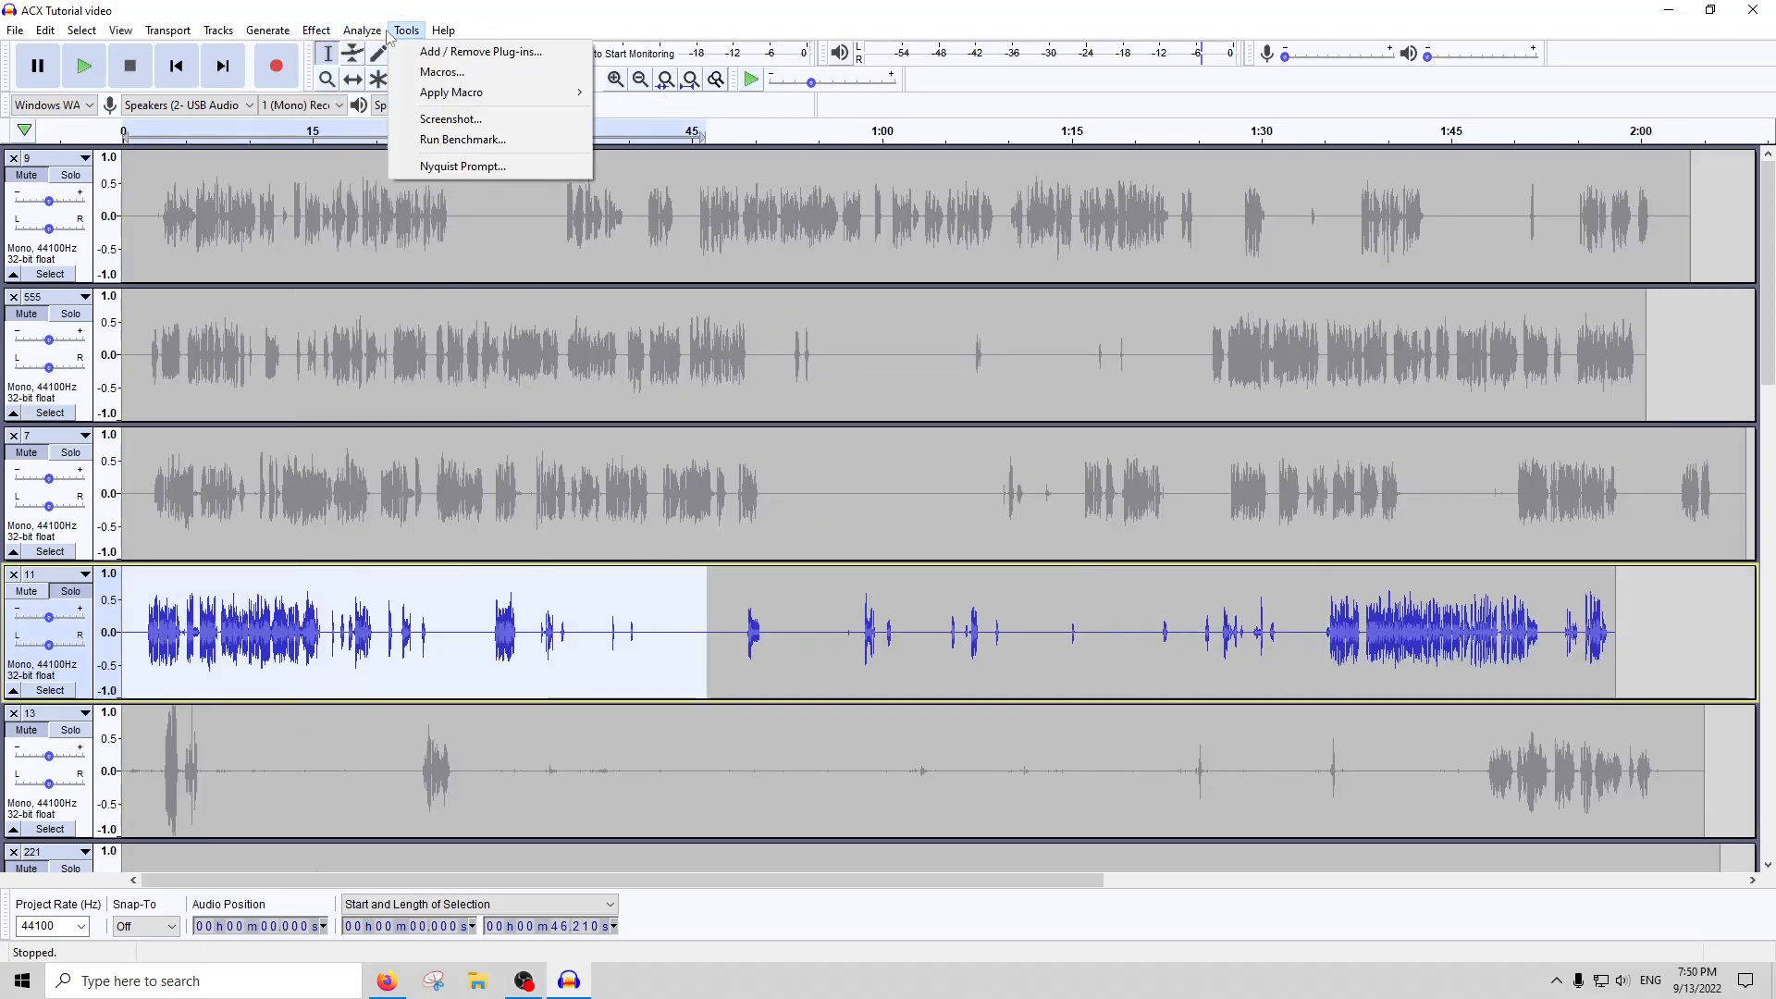
{"action": "left_click", "coordinate": [398, 145]}
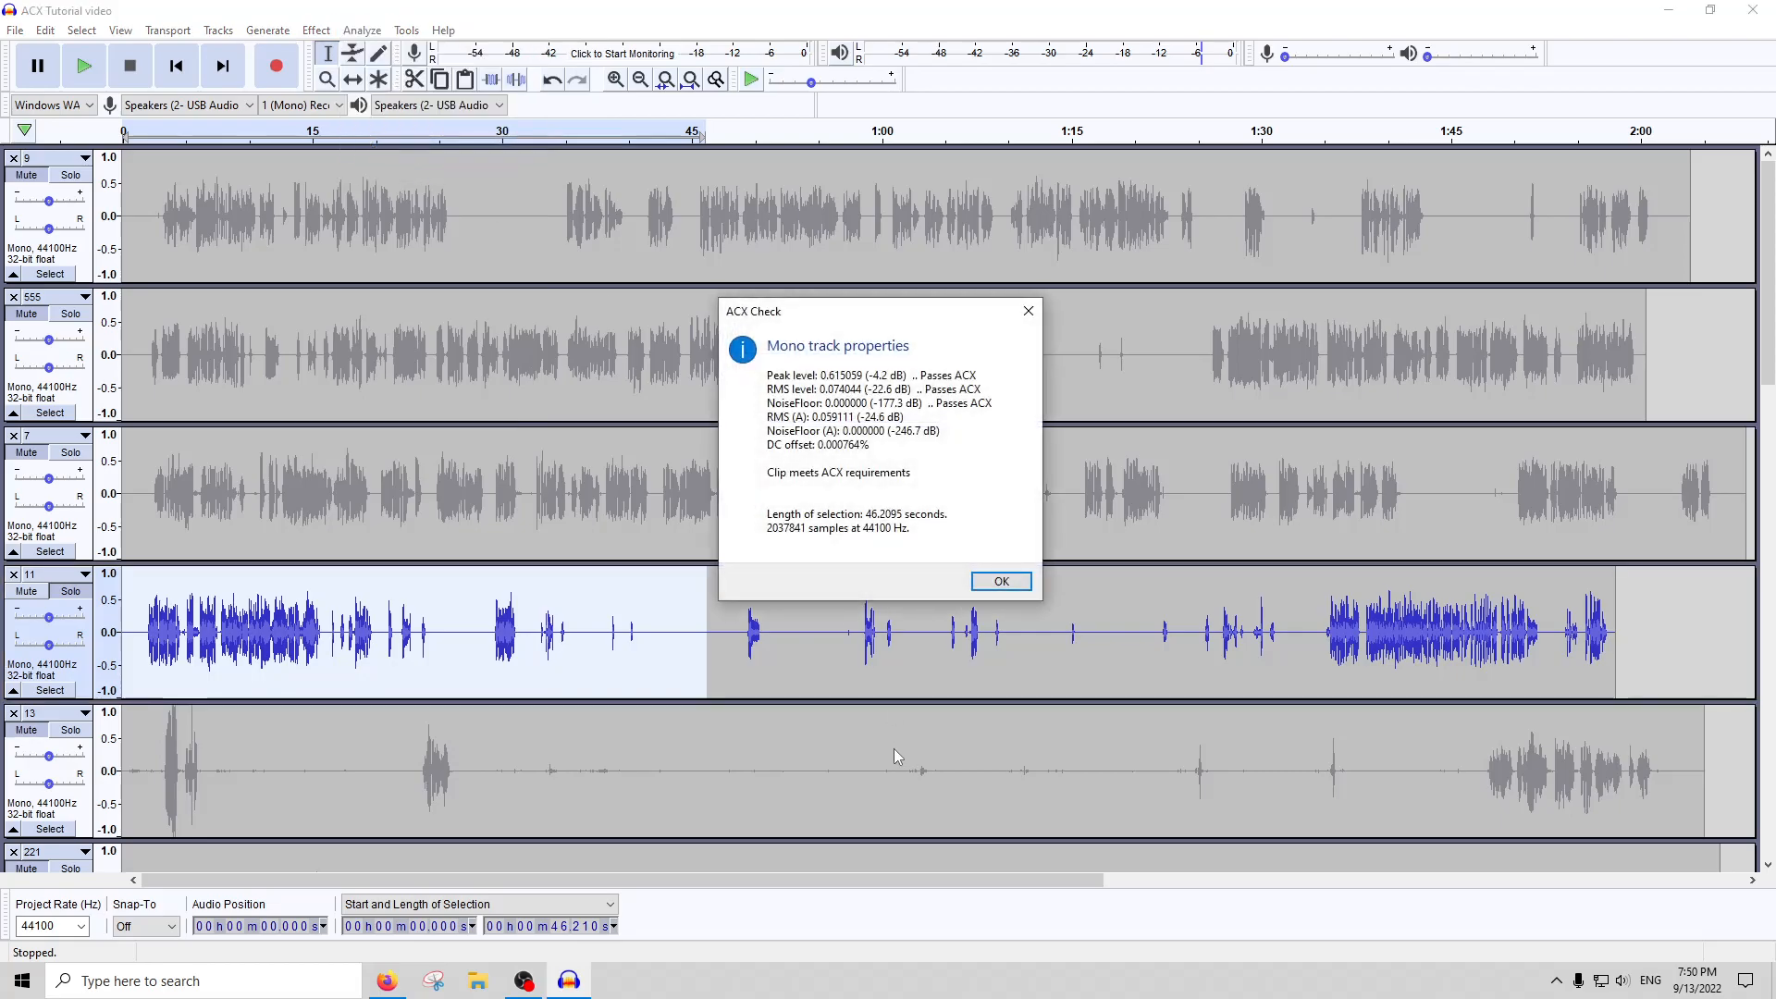
{"action": "left_click", "coordinate": [1001, 581]}
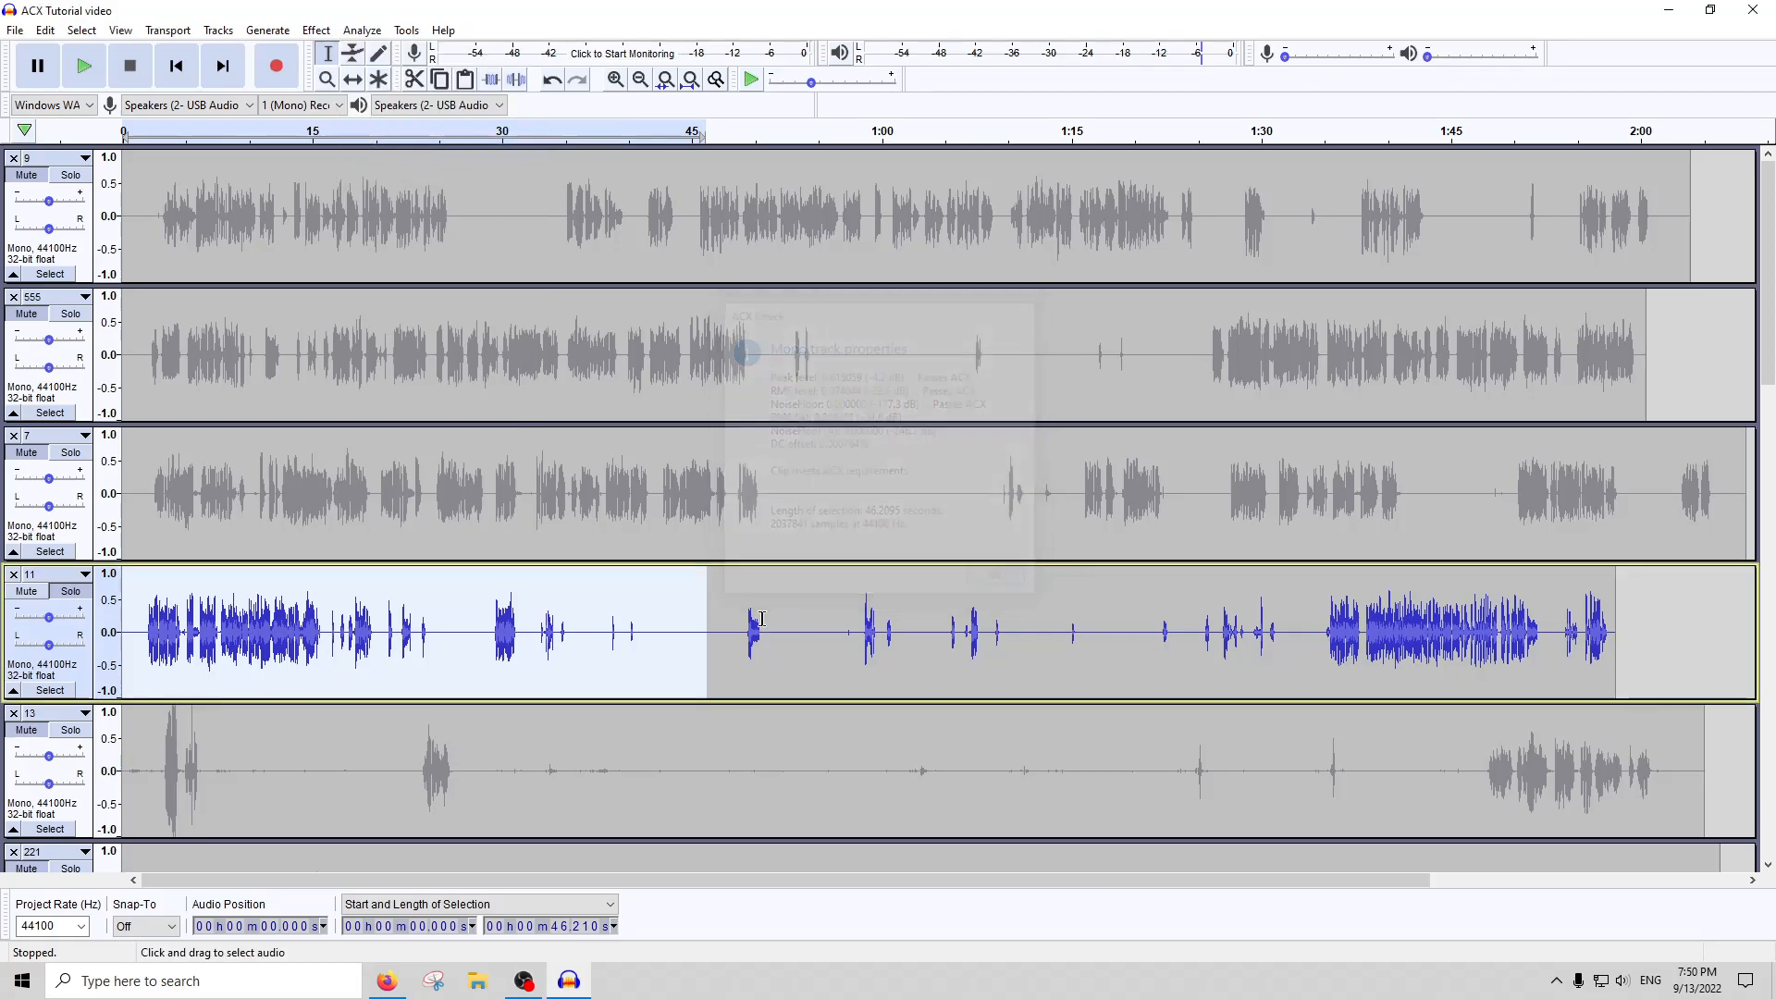
Run ACX Check on track 11 from about 0:48 to its end
{"action": "left_click_drag", "start_coordinate": [730, 592], "coordinate": [1615, 582]}
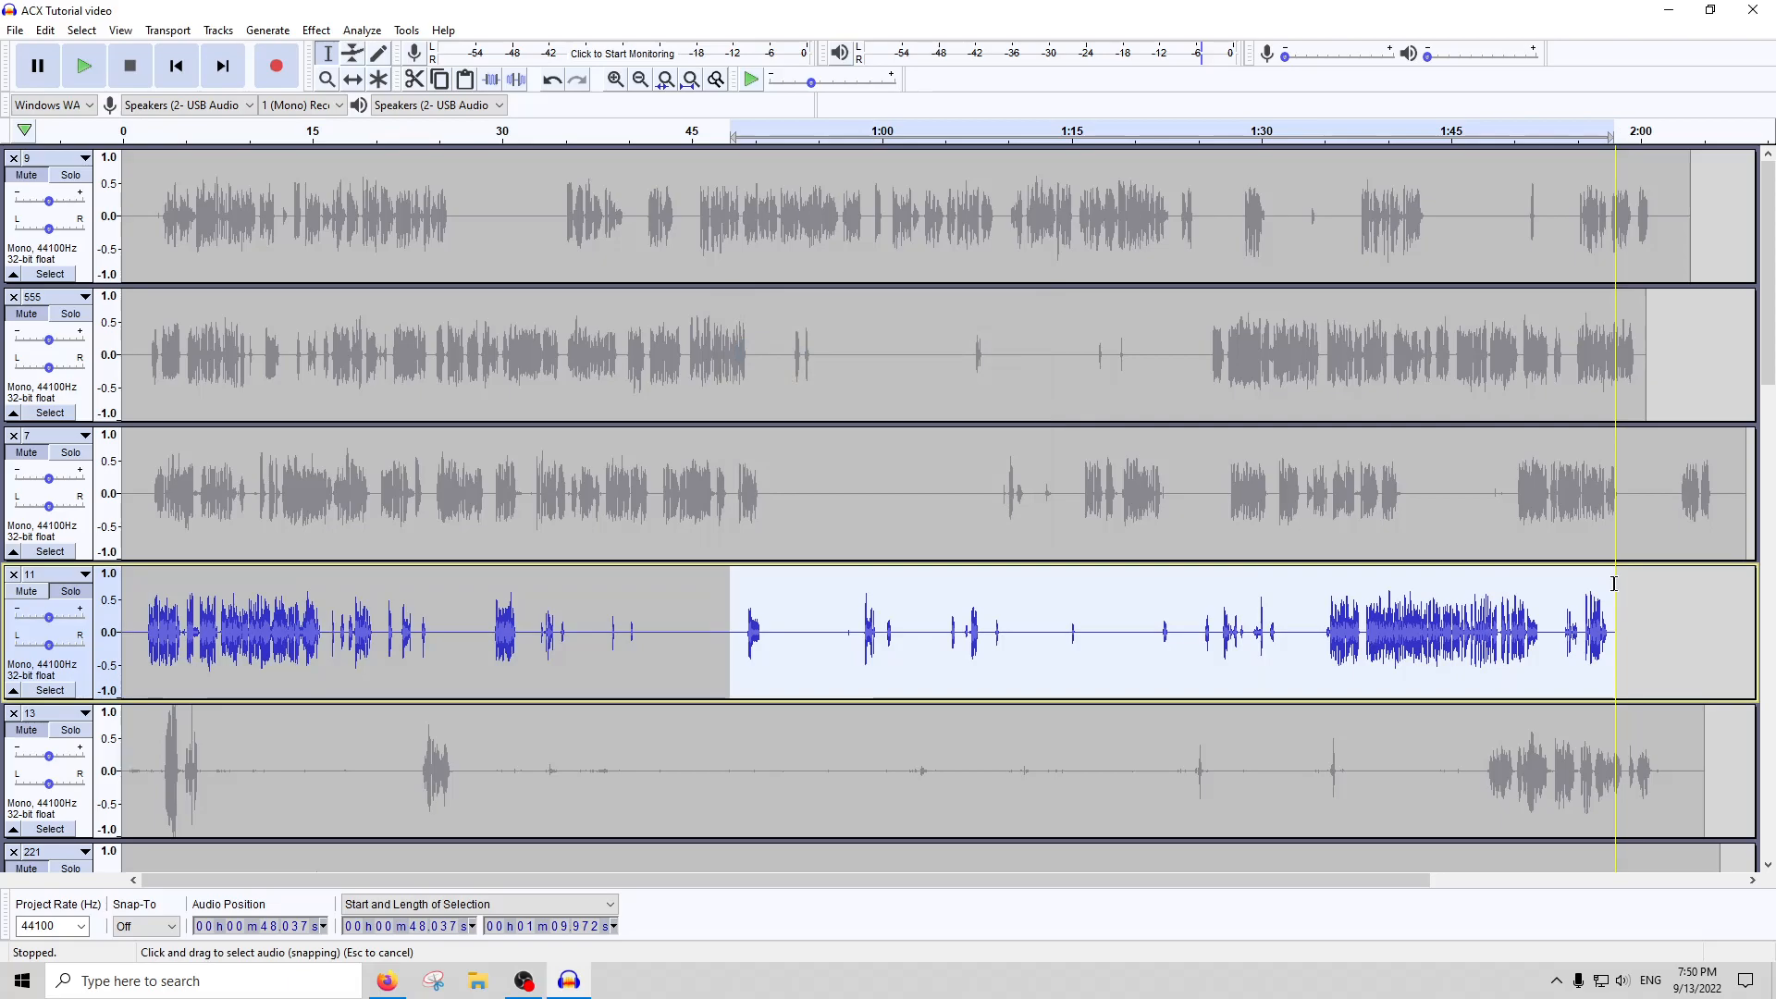
{"action": "left_click", "coordinate": [362, 30]}
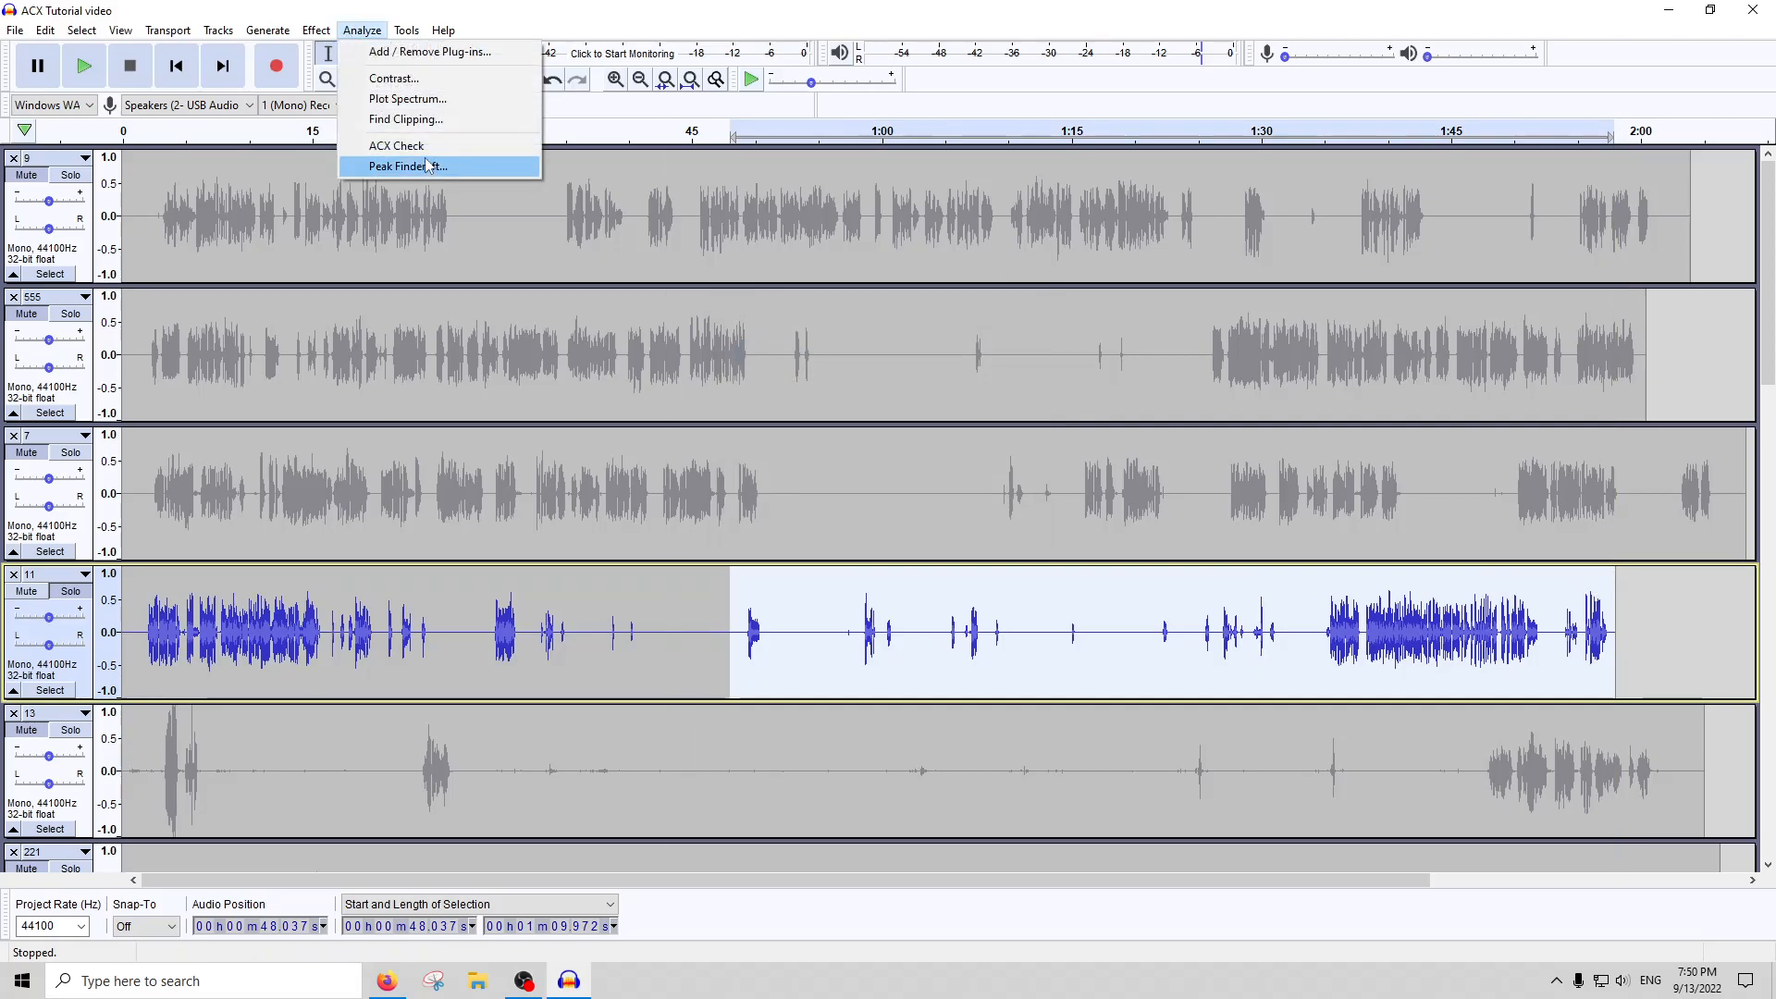
{"action": "left_click", "coordinate": [397, 146]}
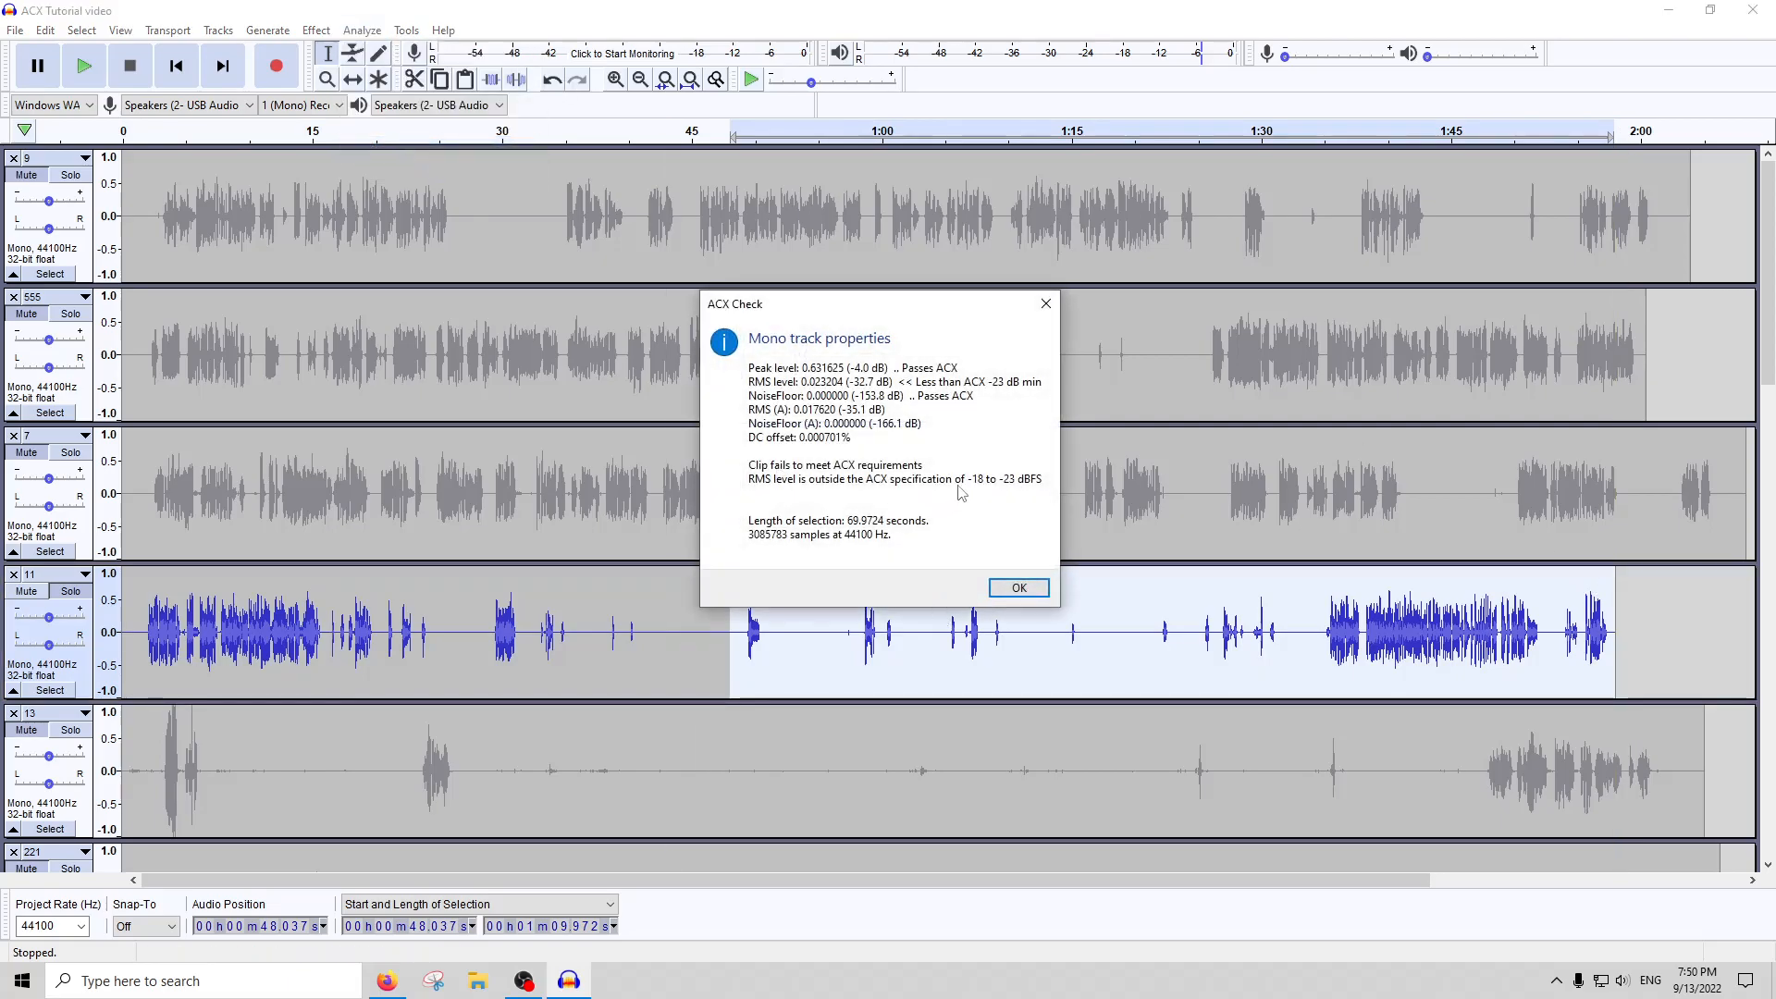
{"action": "left_click", "coordinate": [1019, 588]}
Run ACX Check on the sparse middle section of track 11, from about 0:47 to 1:24
{"action": "left_click_drag", "start_coordinate": [1186, 628], "coordinate": [712, 629]}
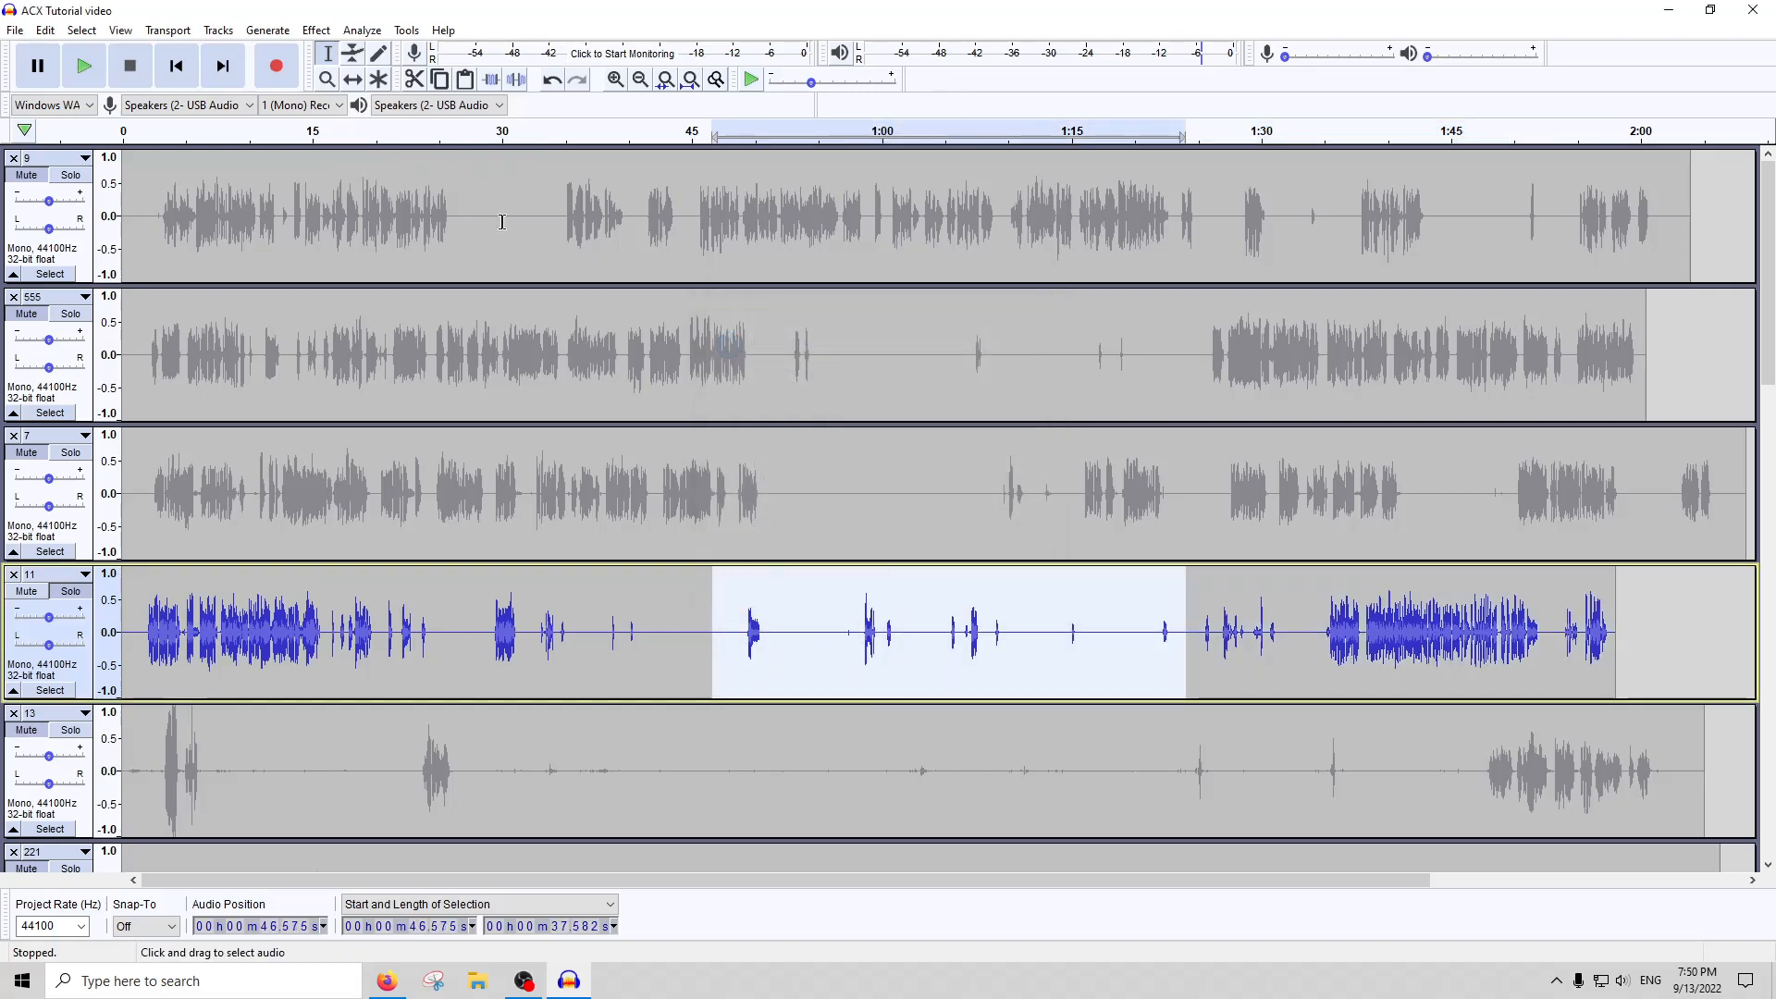
{"action": "left_click", "coordinate": [362, 30]}
{"action": "left_click", "coordinate": [398, 146]}
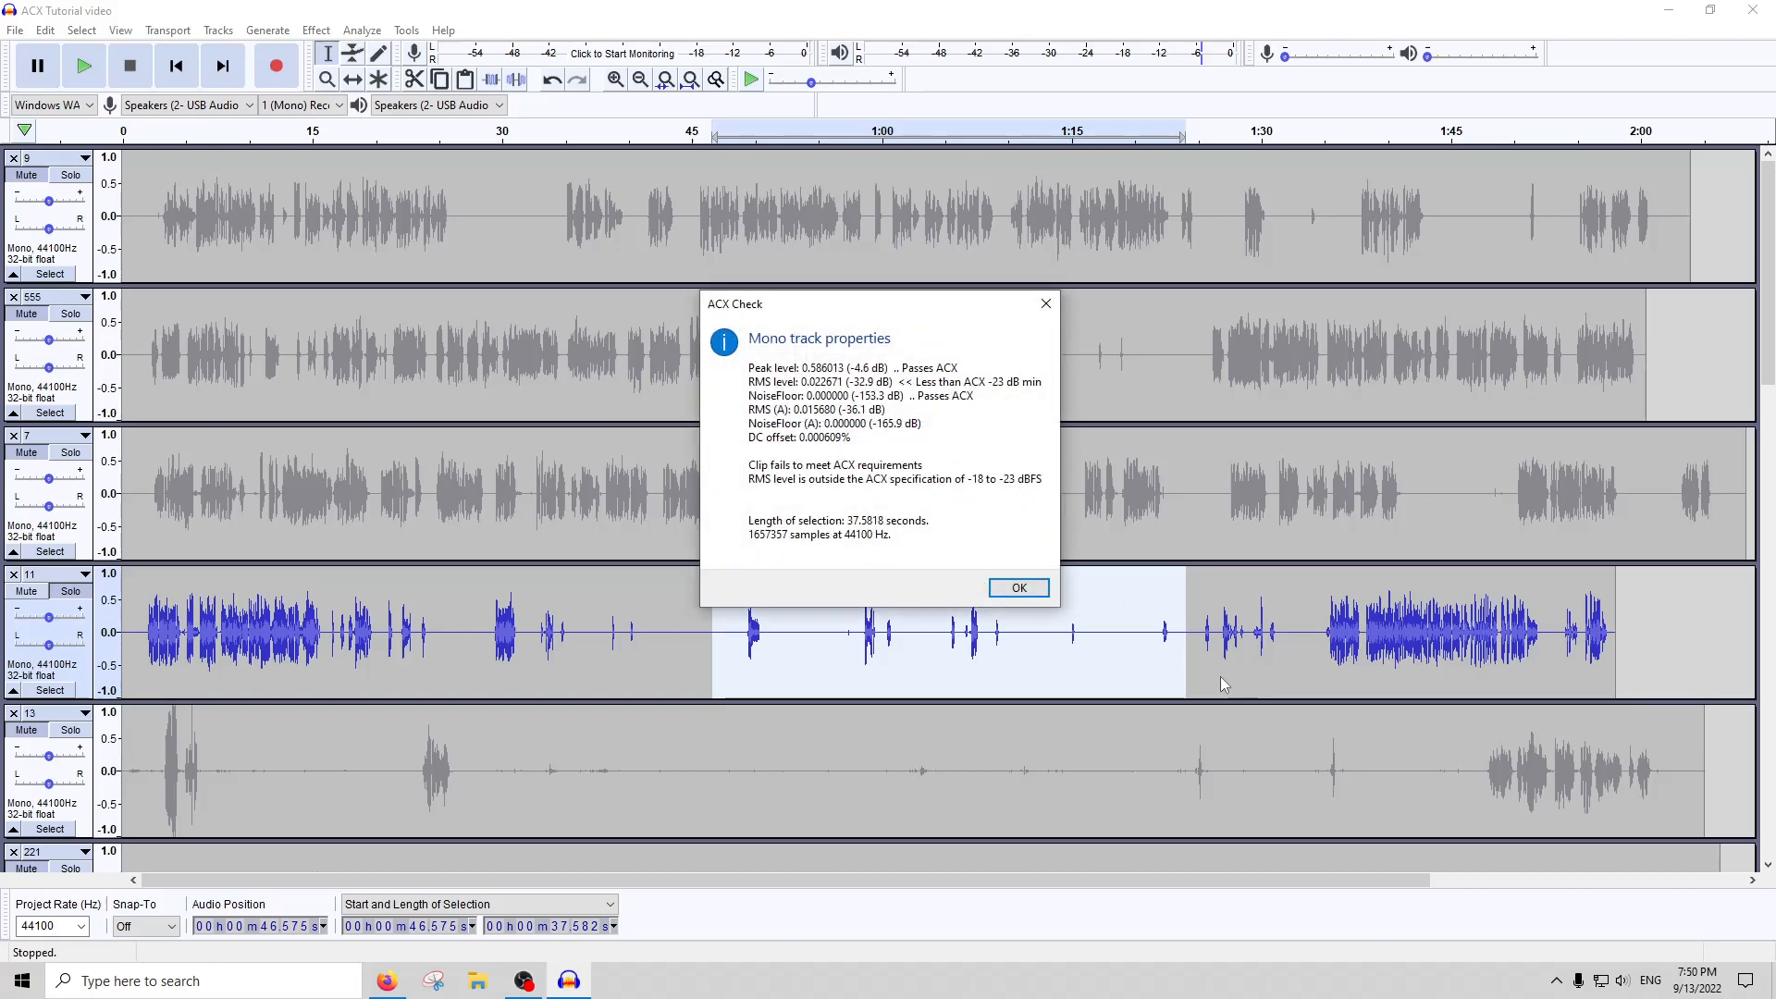
{"action": "key", "text": "Return"}
Run ACX Check on the closing section of track 11, from about 1:24 to its end
{"action": "left_click_drag", "start_coordinate": [1190, 636], "coordinate": [1615, 618]}
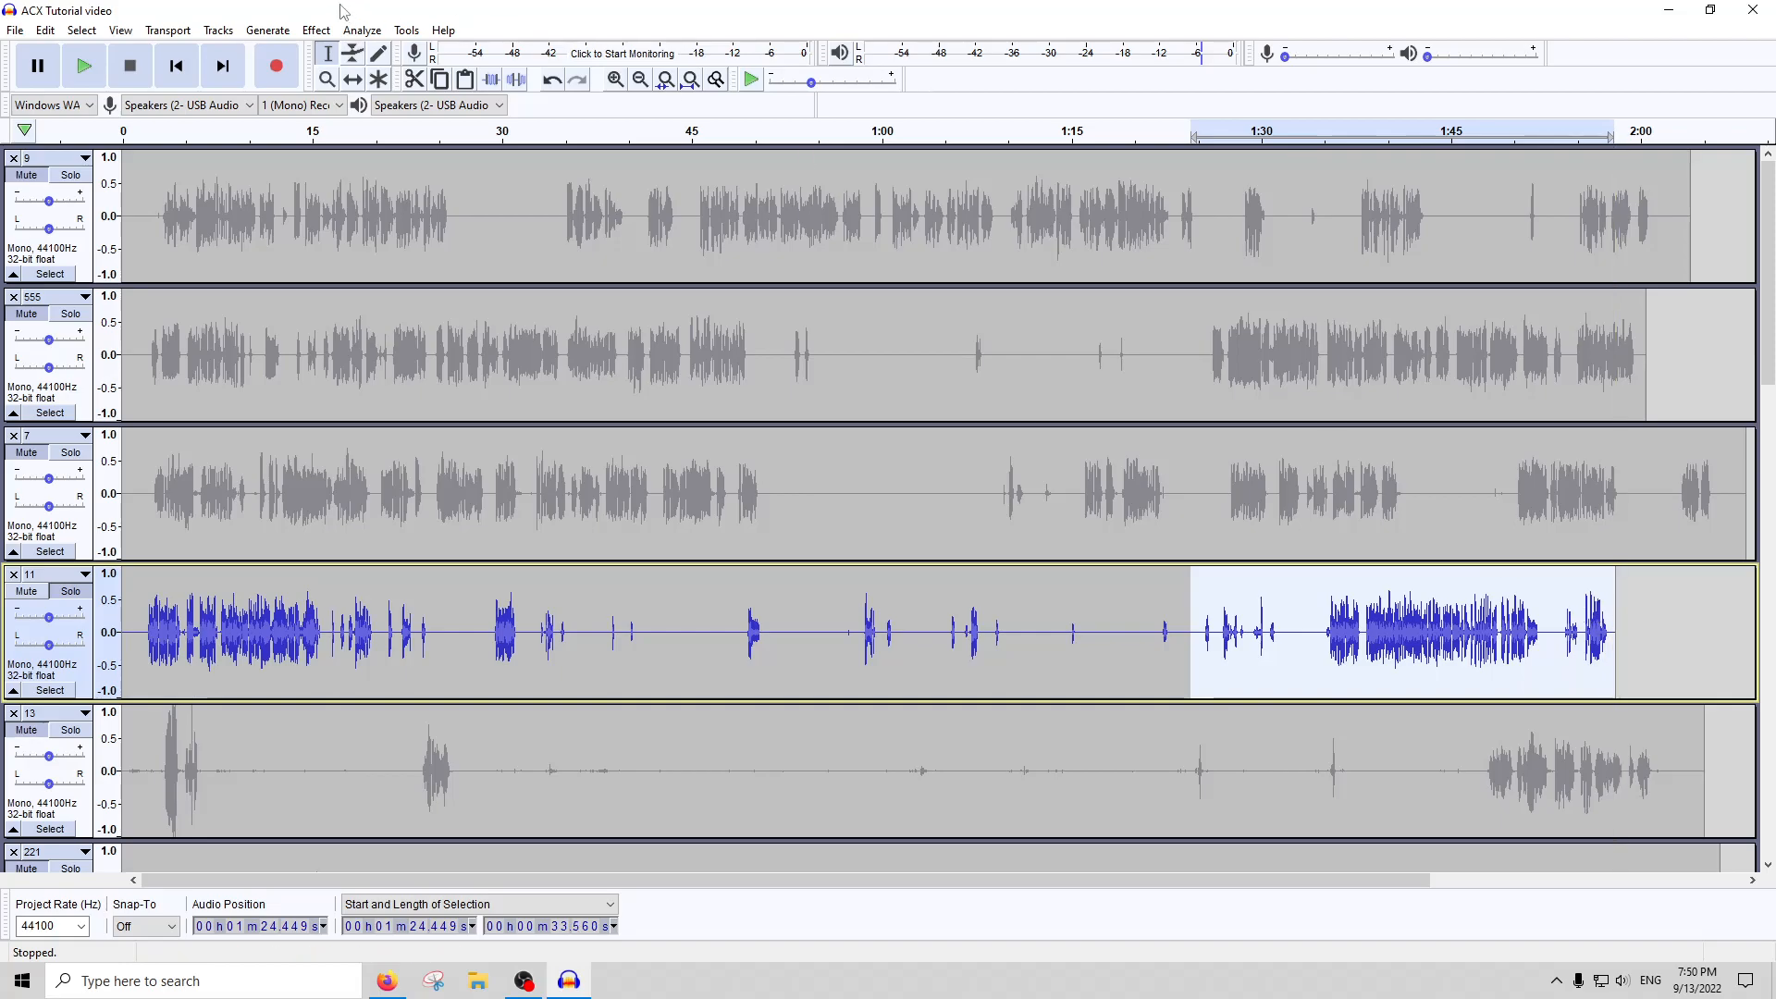
{"action": "left_click", "coordinate": [368, 34]}
{"action": "left_click", "coordinate": [383, 146]}
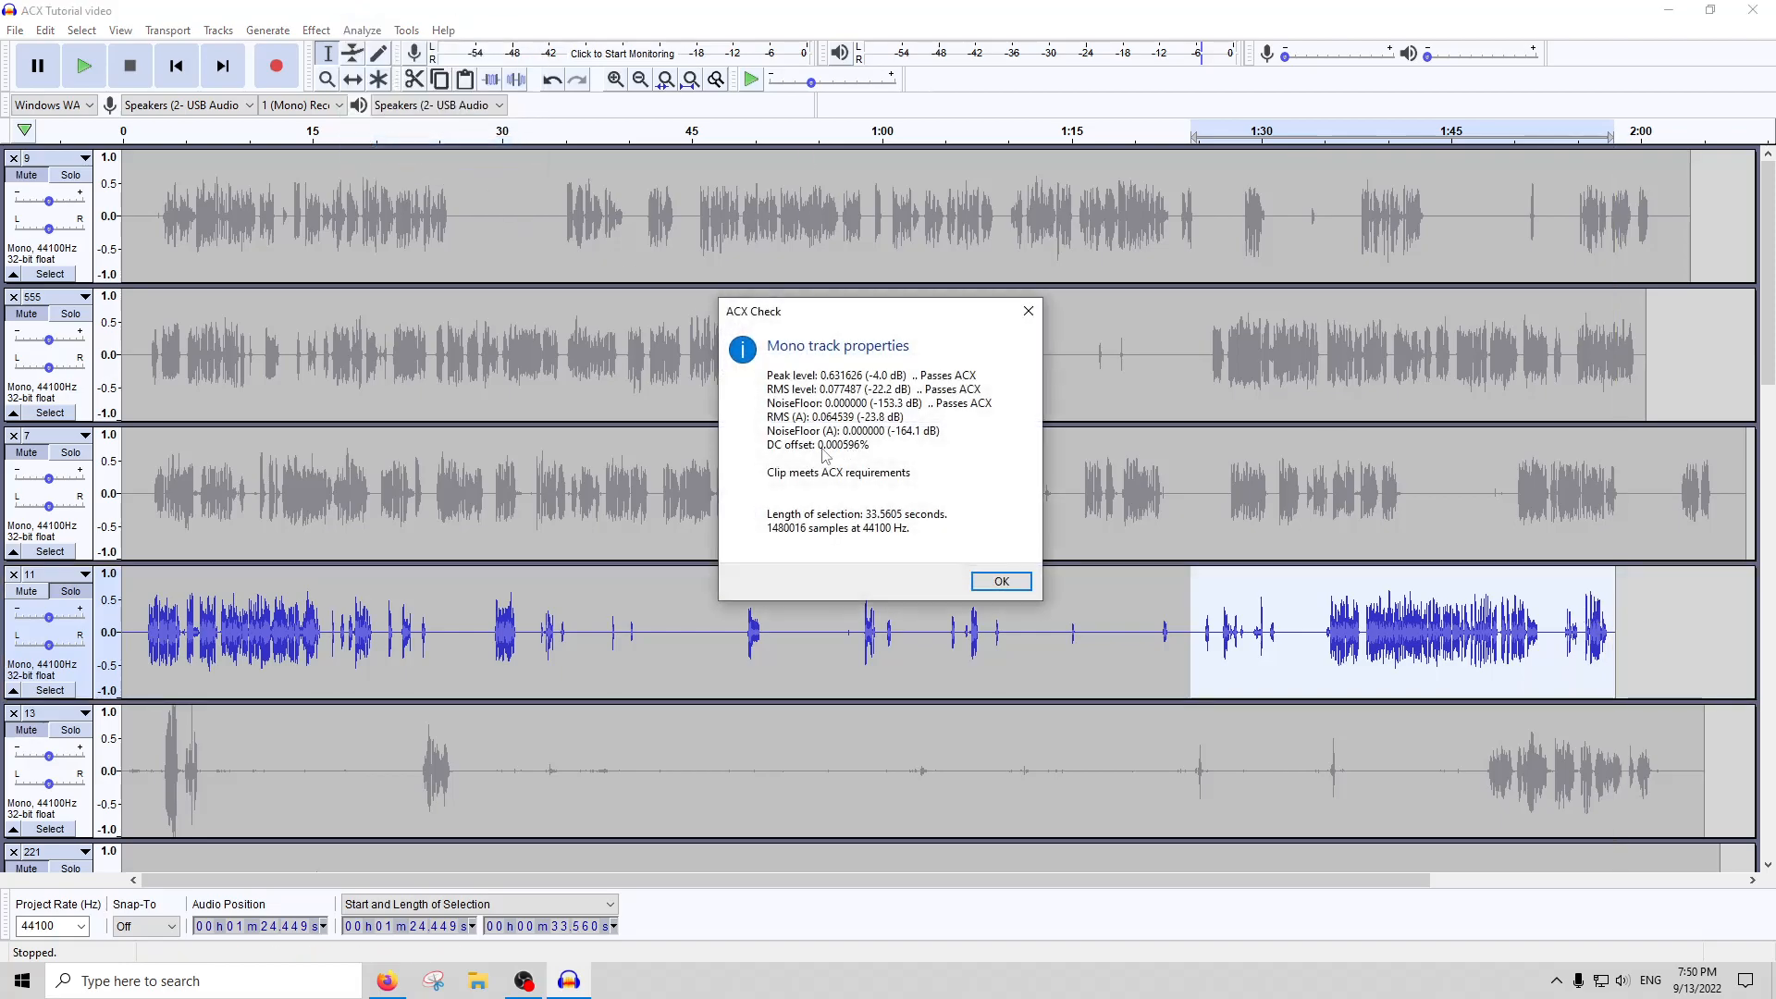
{"action": "left_click", "coordinate": [1000, 581]}
Reselect the sparse middle section of track 11, about 0:47 to 1:24, and repeat ACX Check on it
{"action": "left_click_drag", "start_coordinate": [1182, 634], "coordinate": [719, 623]}
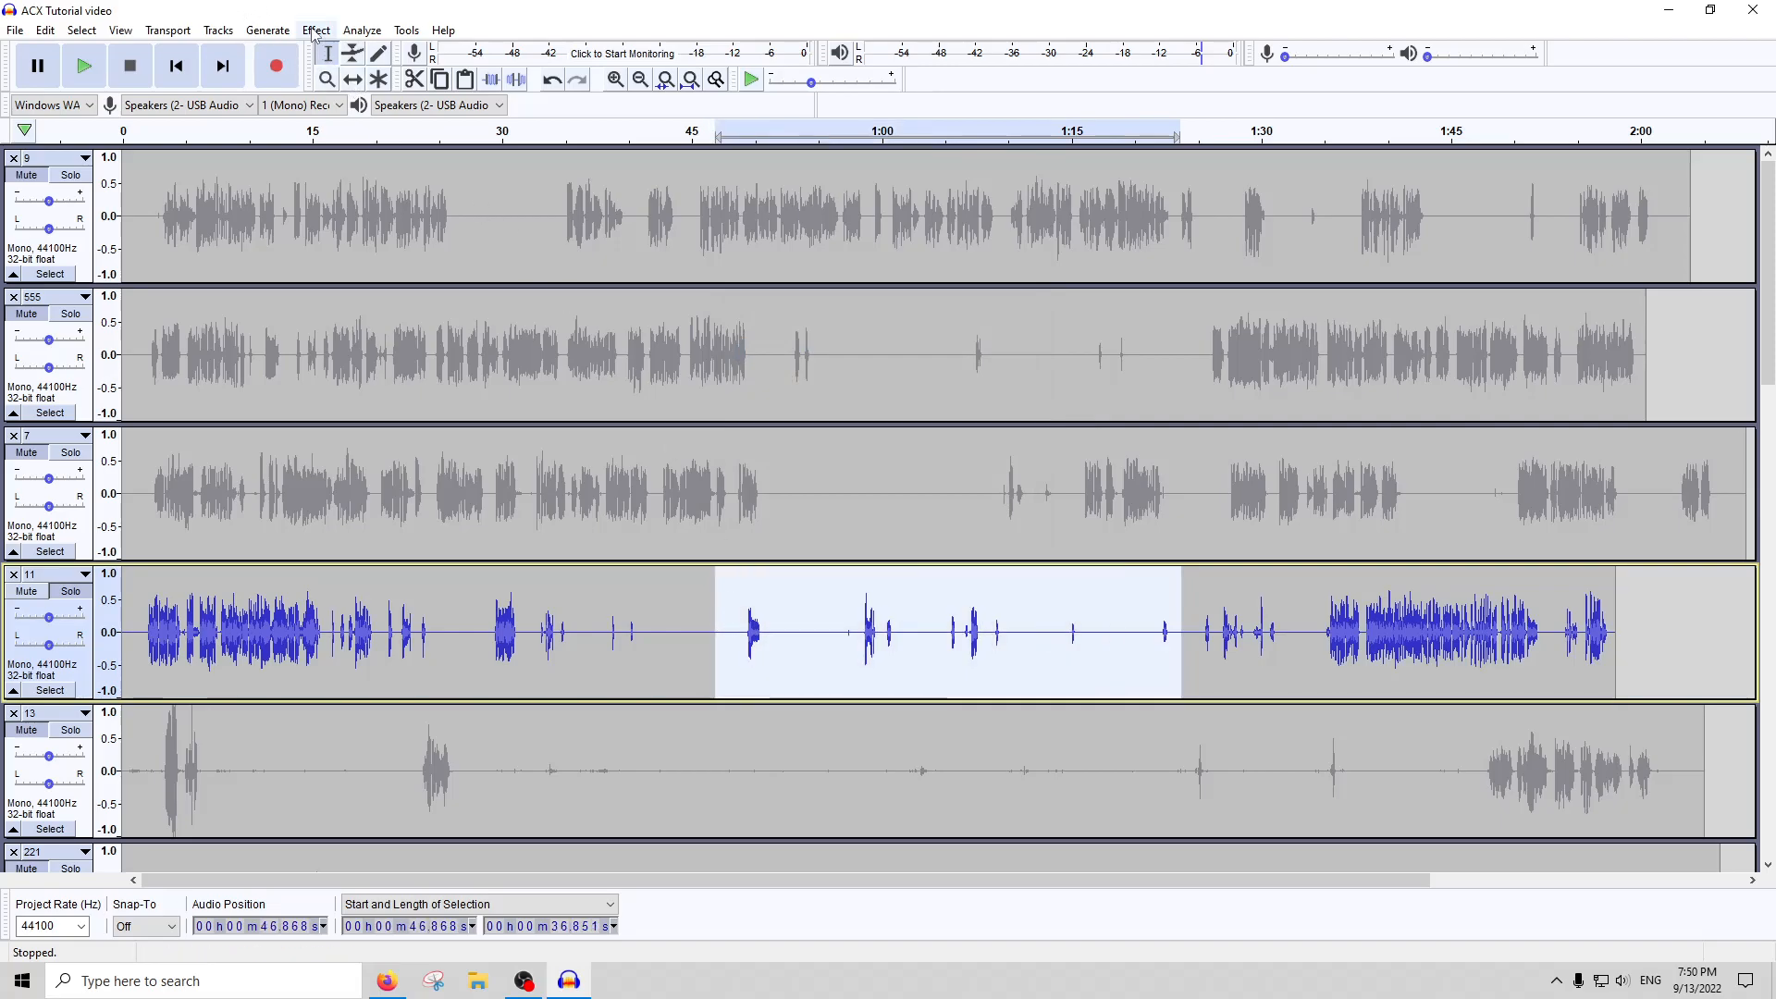
{"action": "left_click", "coordinate": [381, 32]}
{"action": "left_click", "coordinate": [396, 145]}
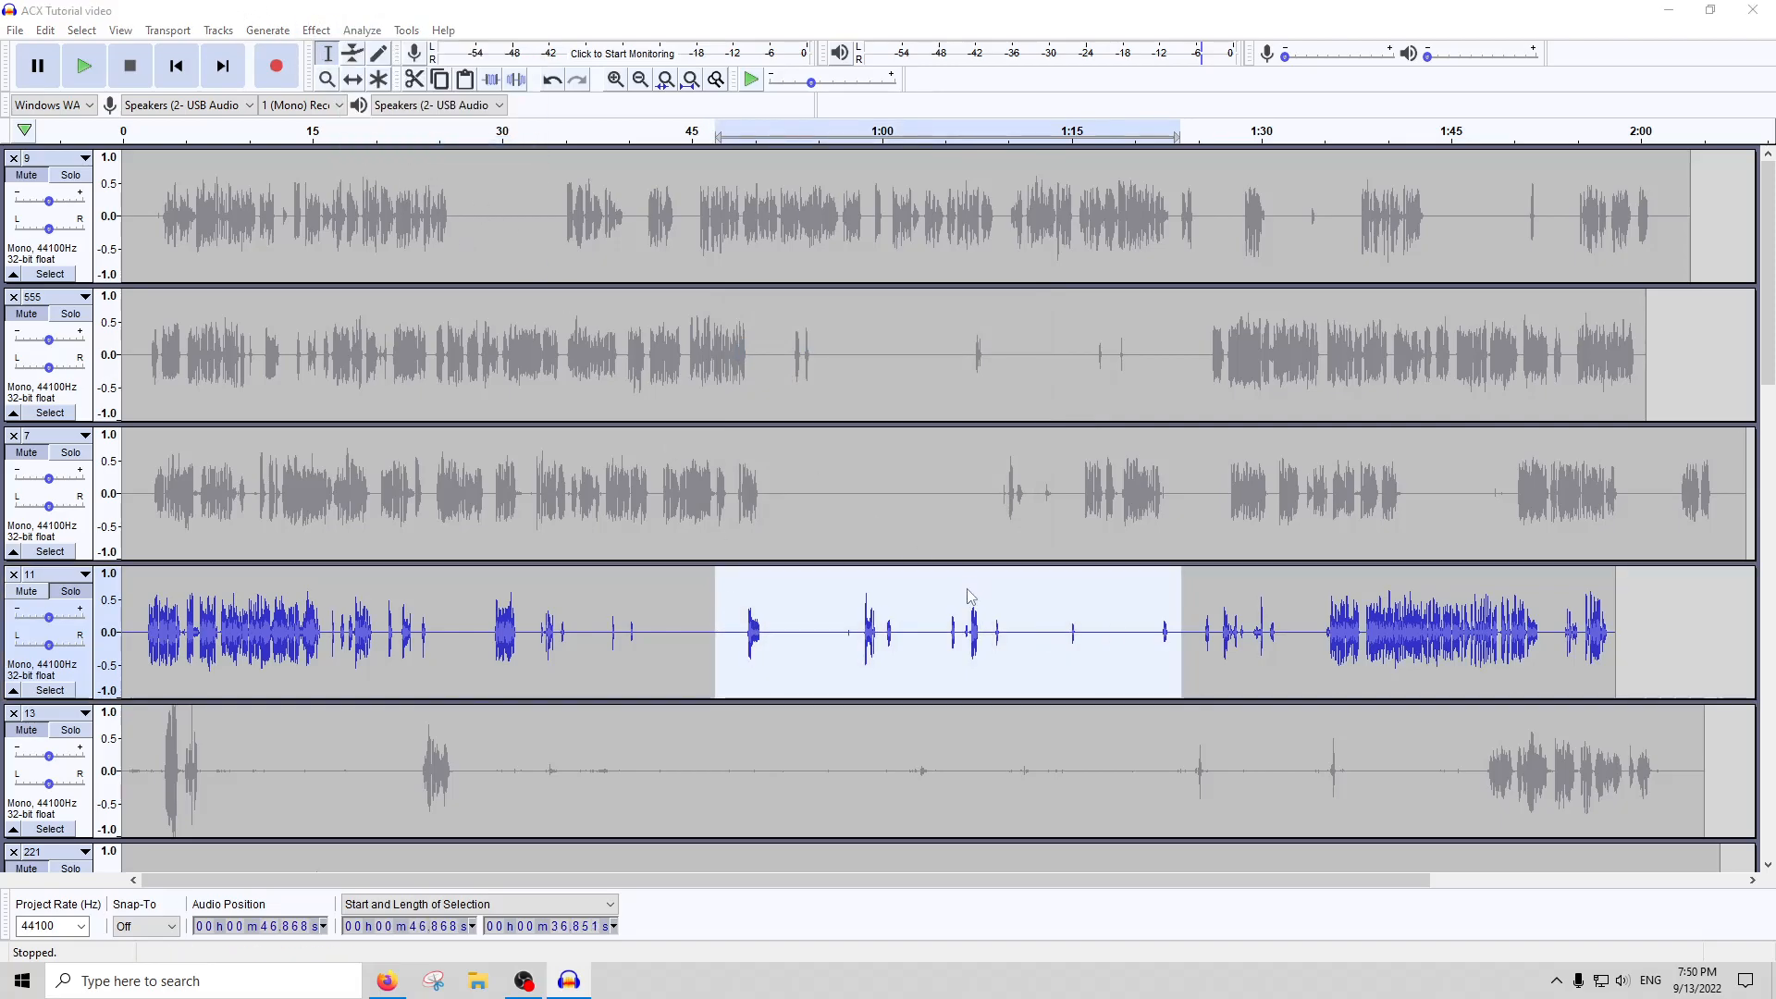
{"action": "left_click", "coordinate": [1017, 589]}
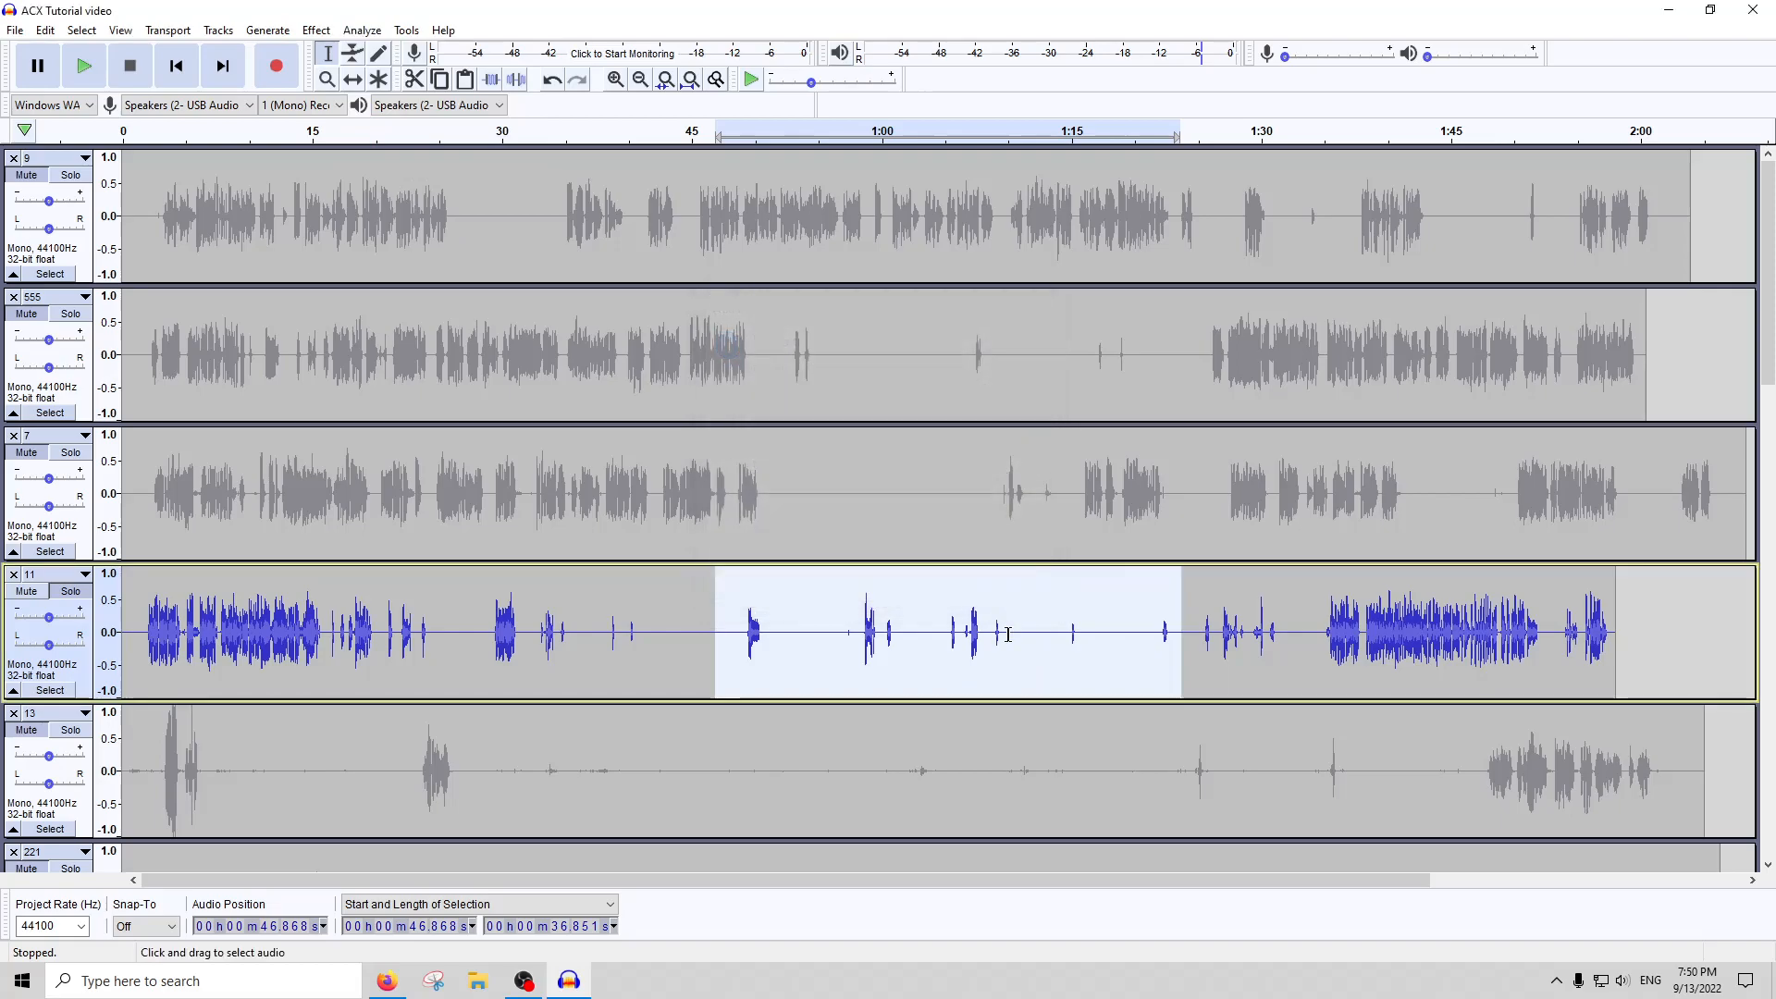
Run ACX Check on the second half of track 11's sparse middle section, from about 1:04 to 1:24
{"action": "left_click_drag", "start_coordinate": [932, 638], "coordinate": [1179, 638]}
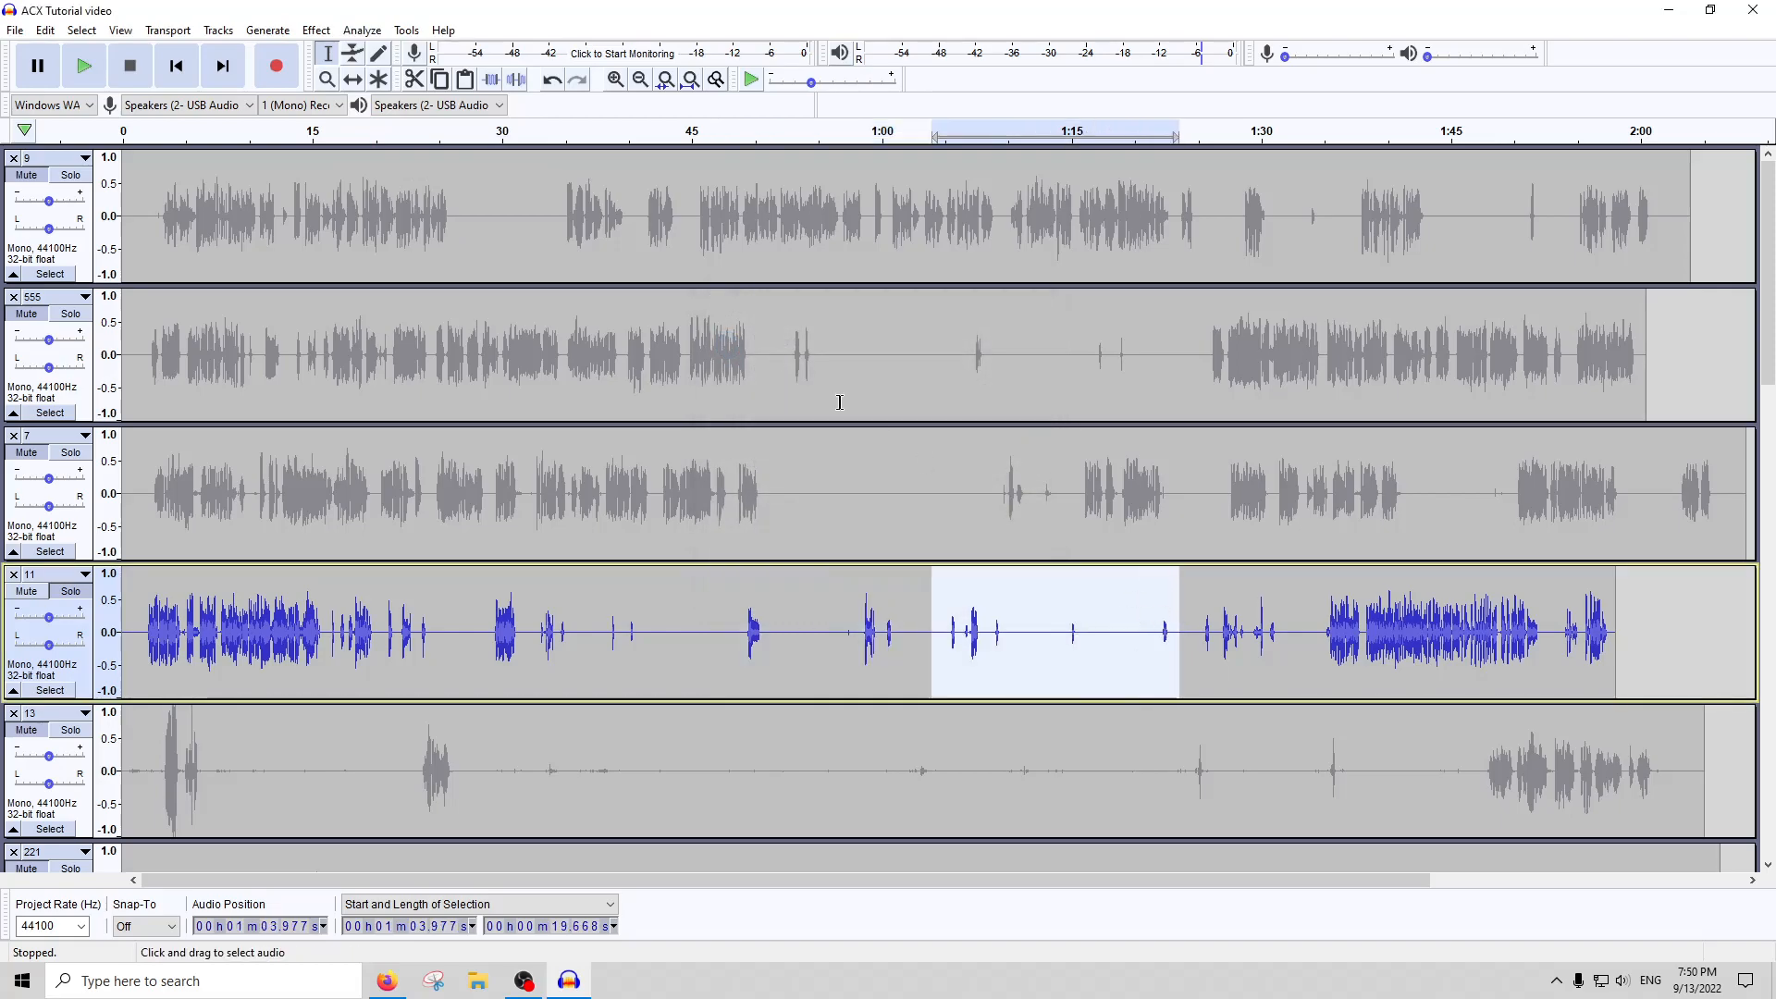
{"action": "left_click", "coordinate": [364, 37]}
{"action": "left_click", "coordinate": [398, 146]}
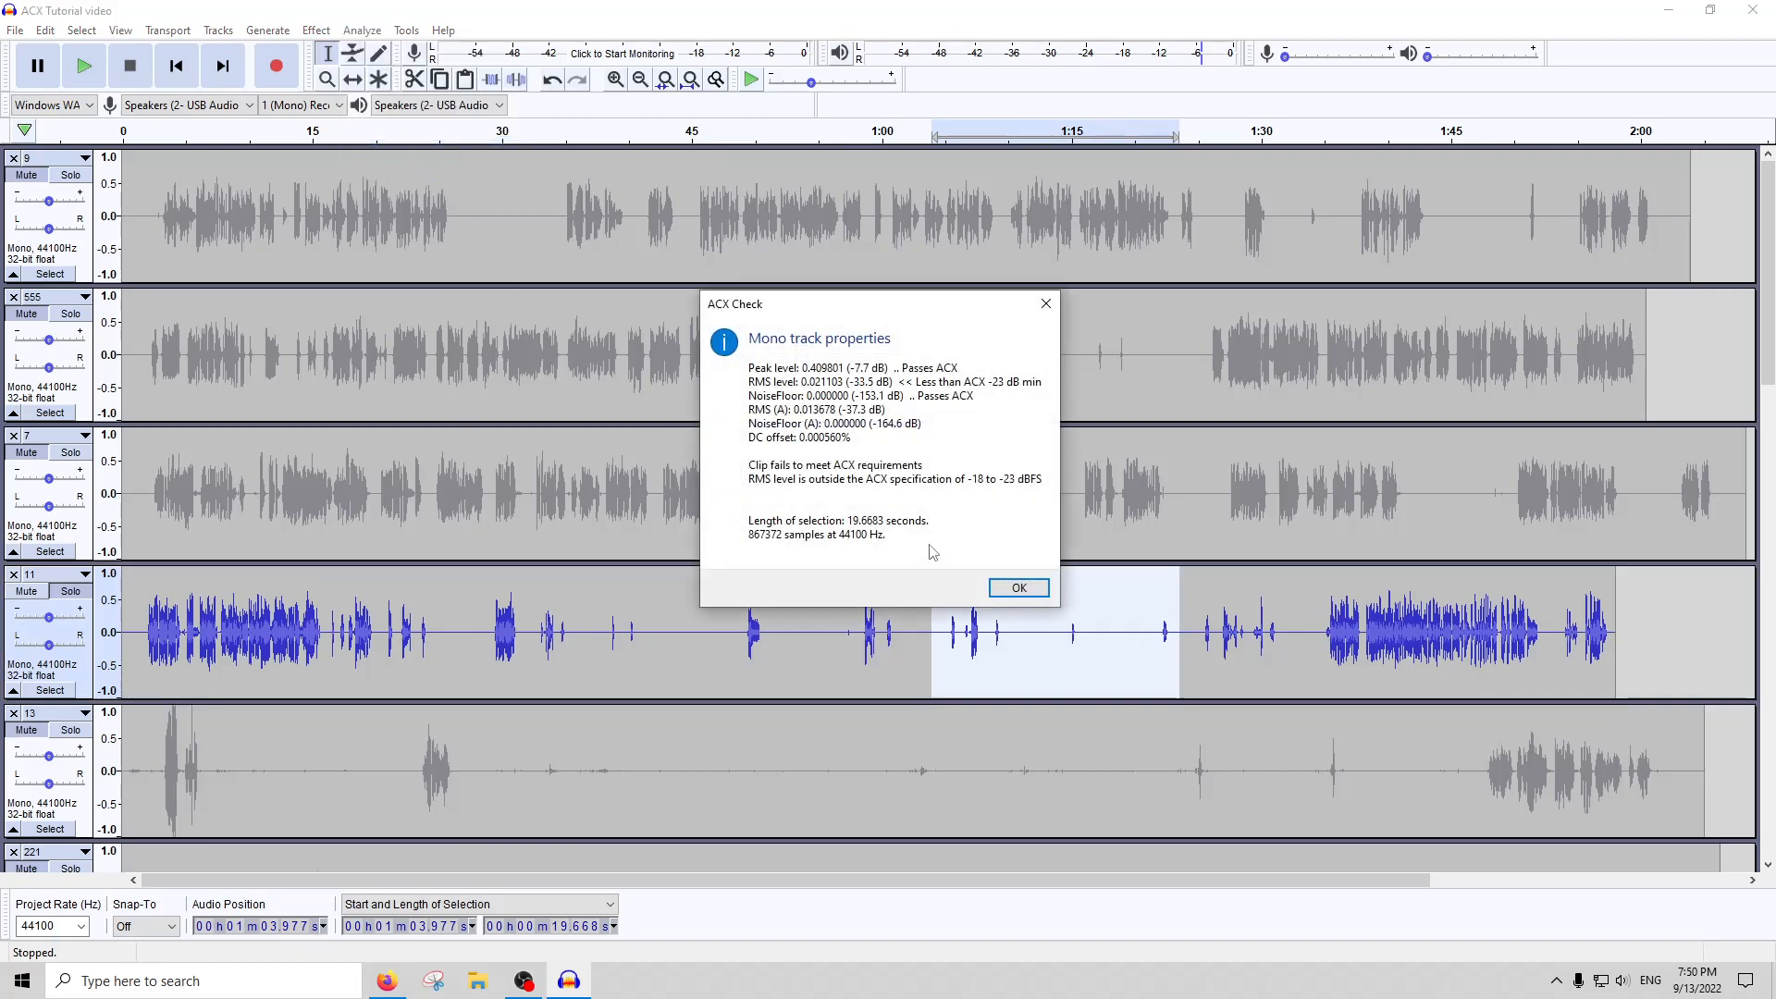
{"action": "left_click", "coordinate": [1018, 590]}
Run ACX Check on the first half of track 11's sparse middle section, from about 0:47 to 1:05
{"action": "left_click_drag", "start_coordinate": [940, 641], "coordinate": [718, 641]}
{"action": "left_click", "coordinate": [362, 30]}
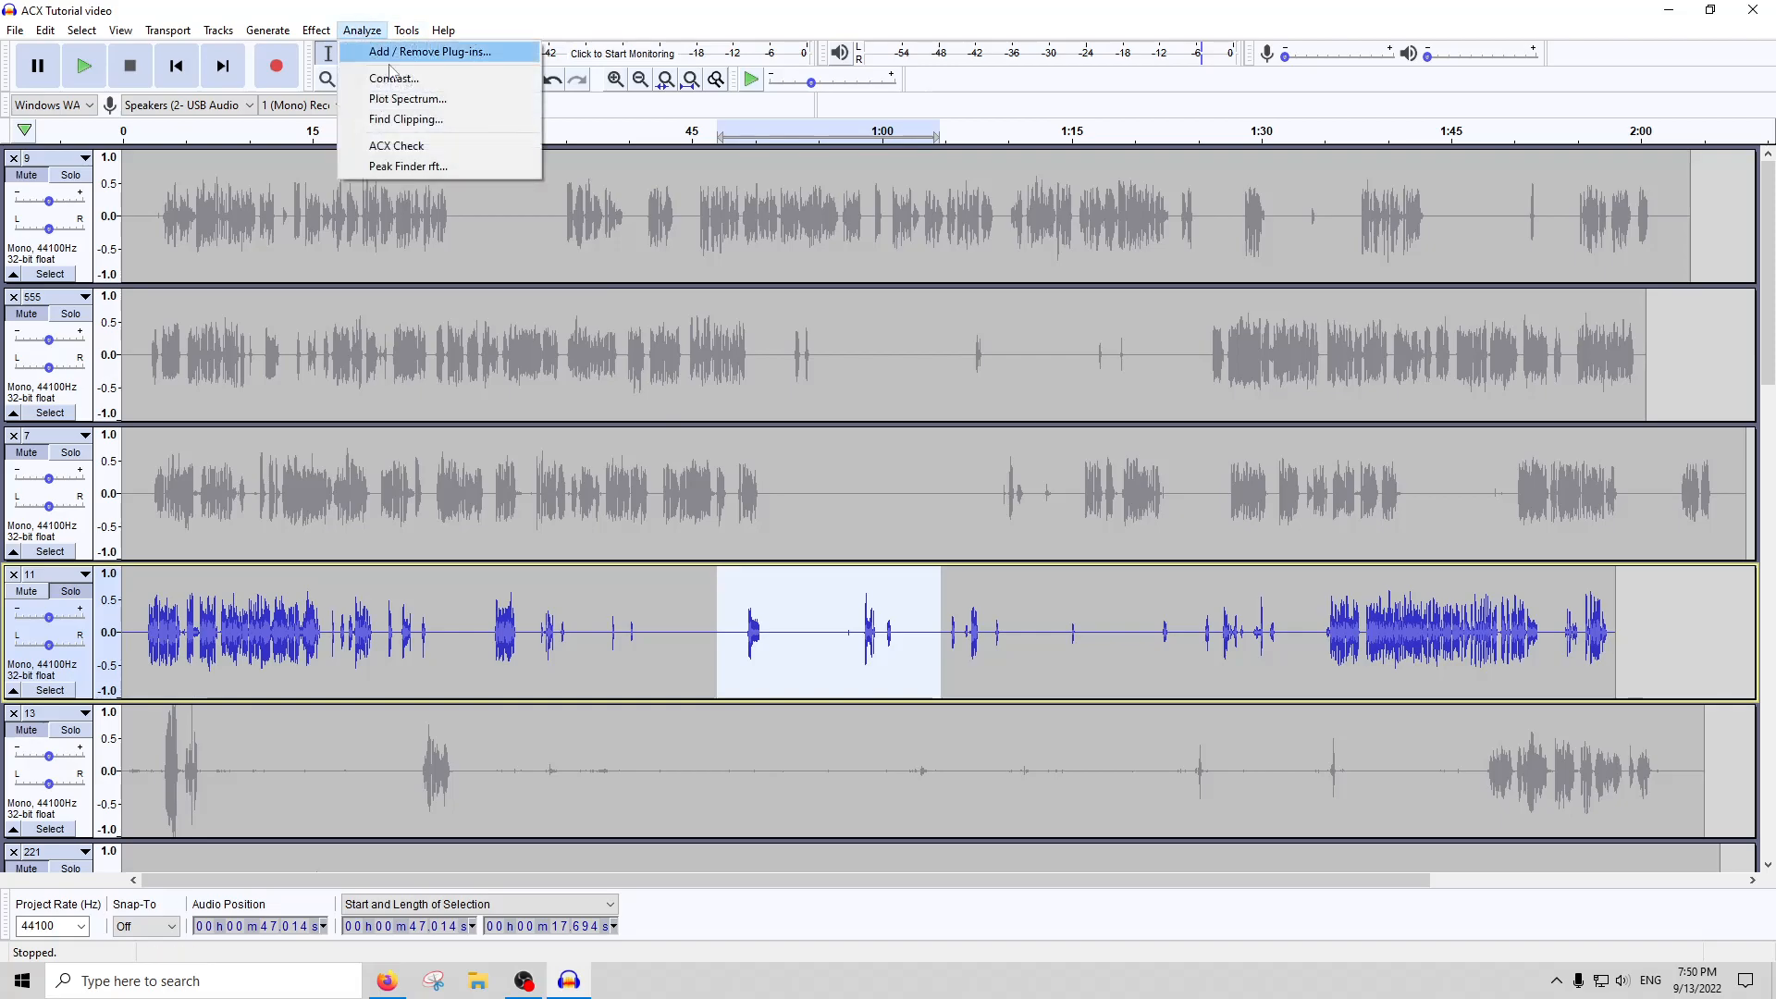
{"action": "left_click", "coordinate": [396, 145]}
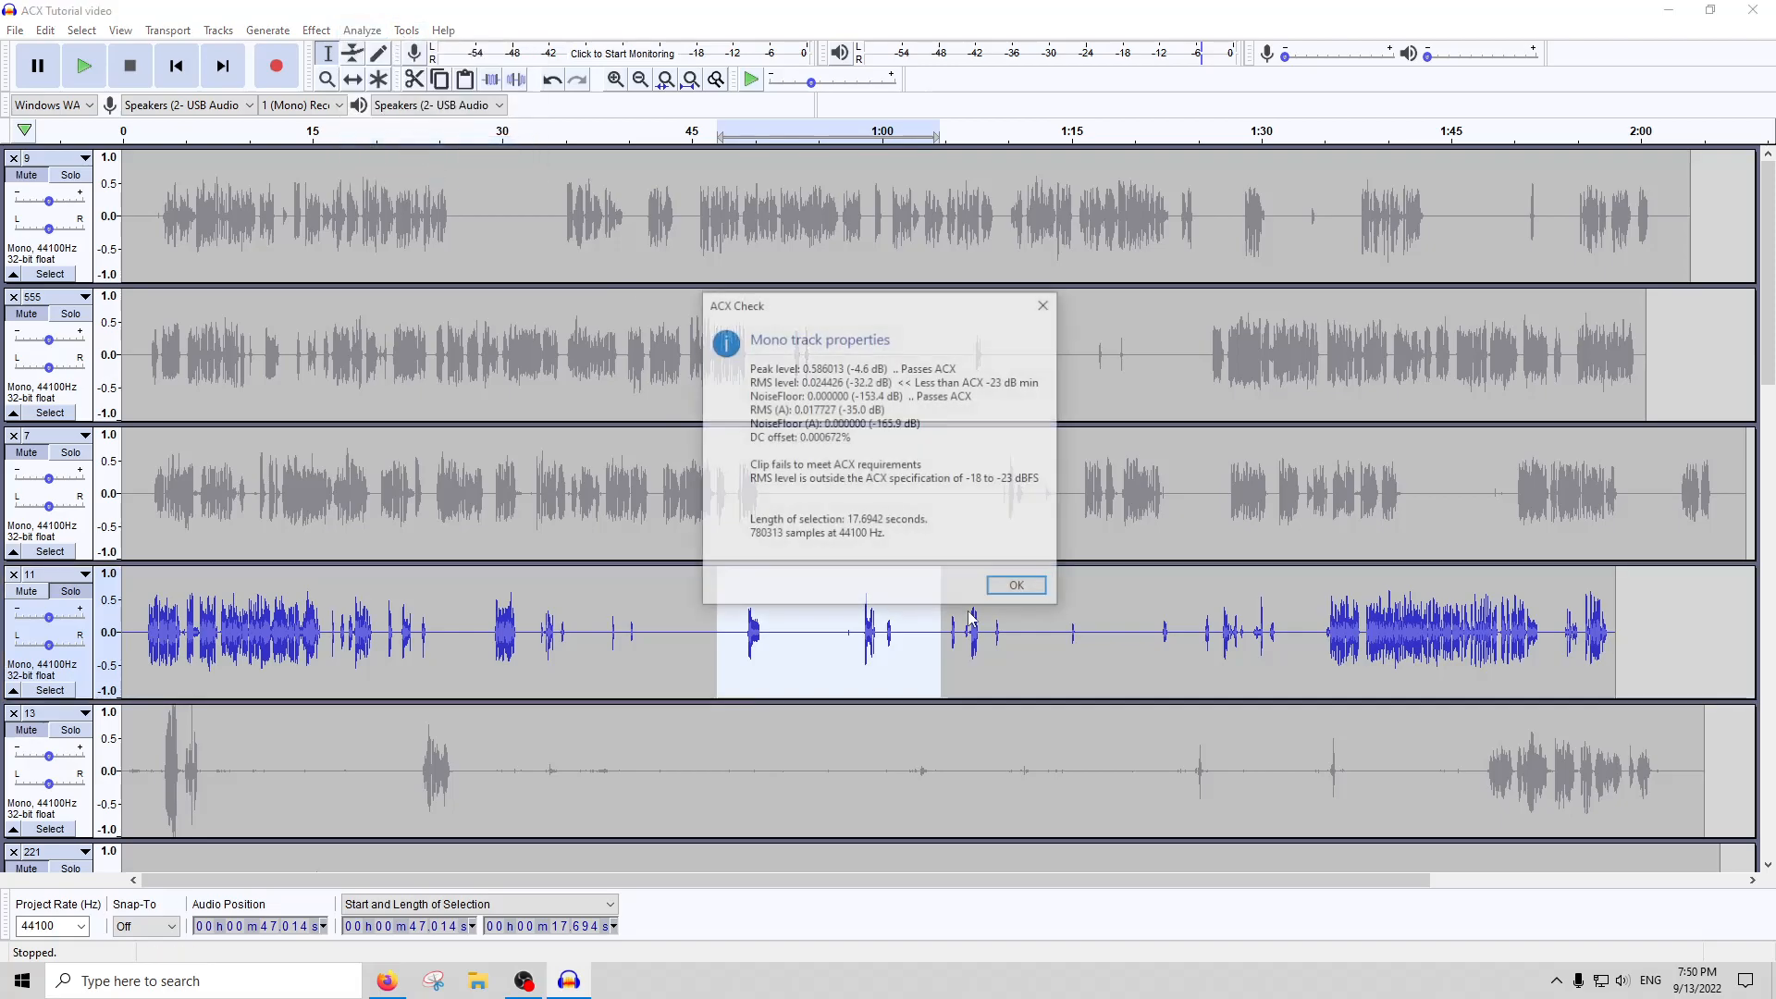
{"action": "left_click", "coordinate": [1018, 589]}
Run ACX Check on the single short sound in track 11 between about 1:20.6 and 1:23.4
{"action": "left_click_drag", "start_coordinate": [737, 639], "coordinate": [1176, 599]}
{"action": "left_click", "coordinate": [362, 31]}
{"action": "left_click", "coordinate": [379, 145]}
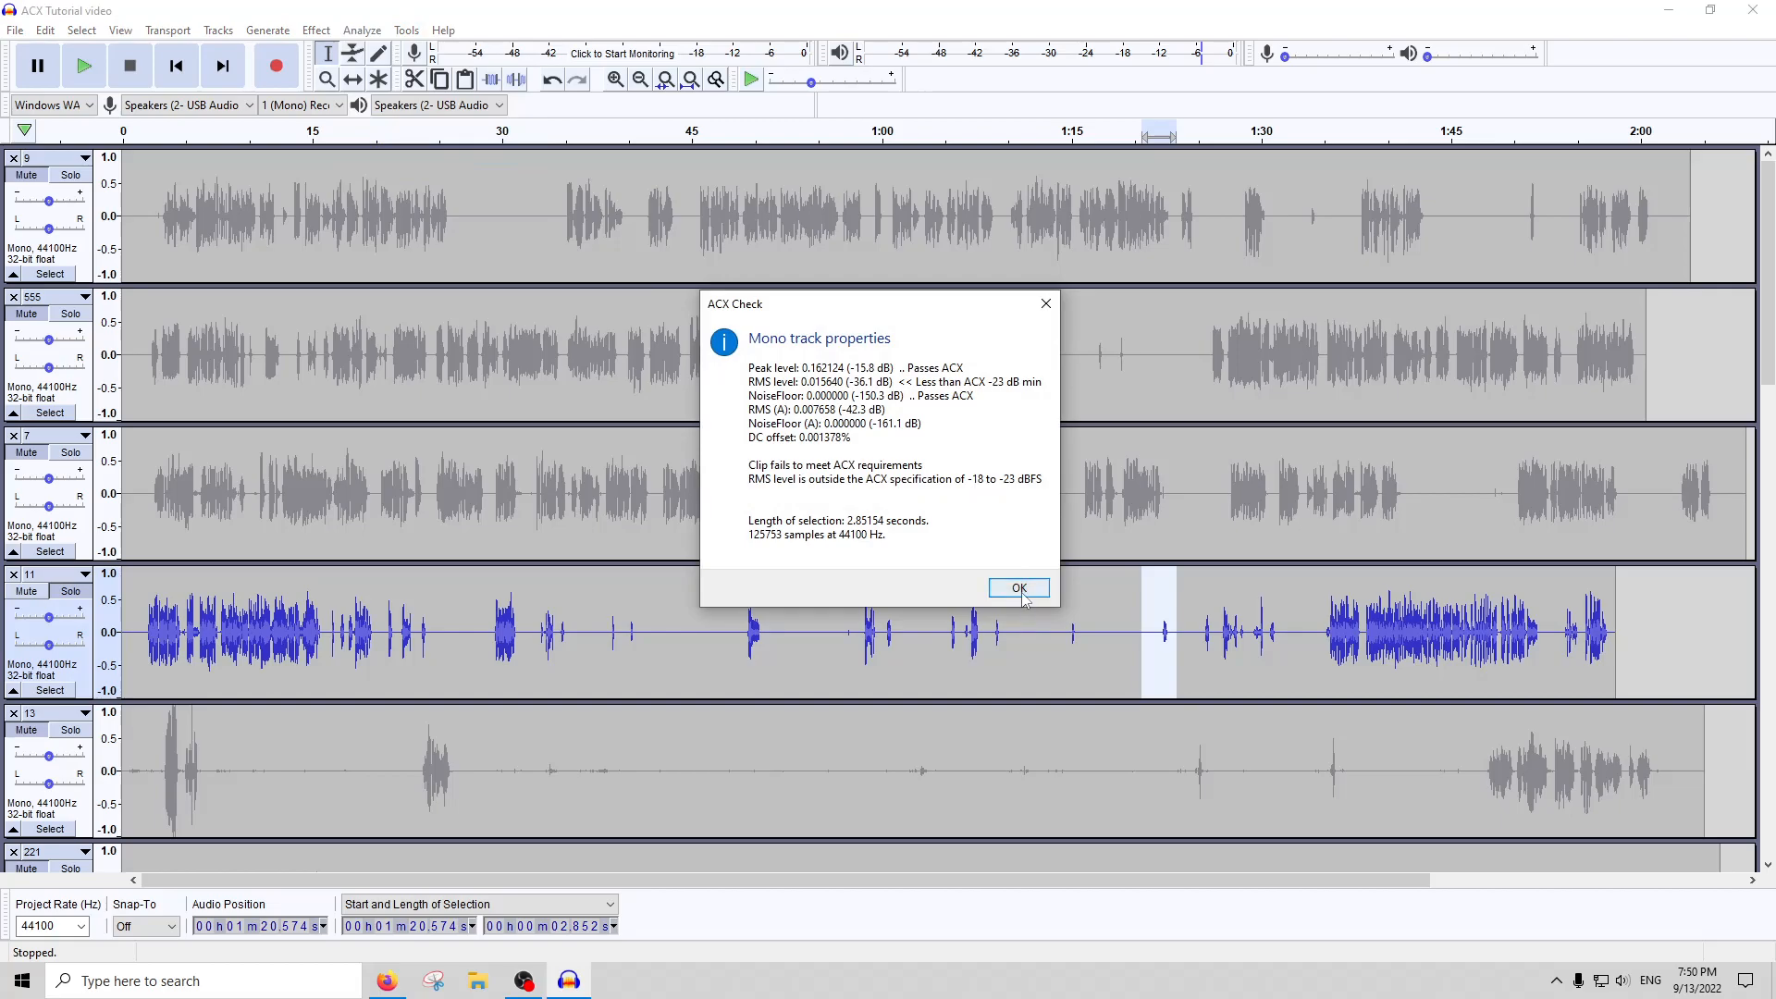
{"action": "left_click", "coordinate": [1018, 588]}
Select track 11's sparse middle section, about 0:47 to 1:24, and raise its level with Amplify
{"action": "left_click_drag", "start_coordinate": [1181, 630], "coordinate": [724, 630]}
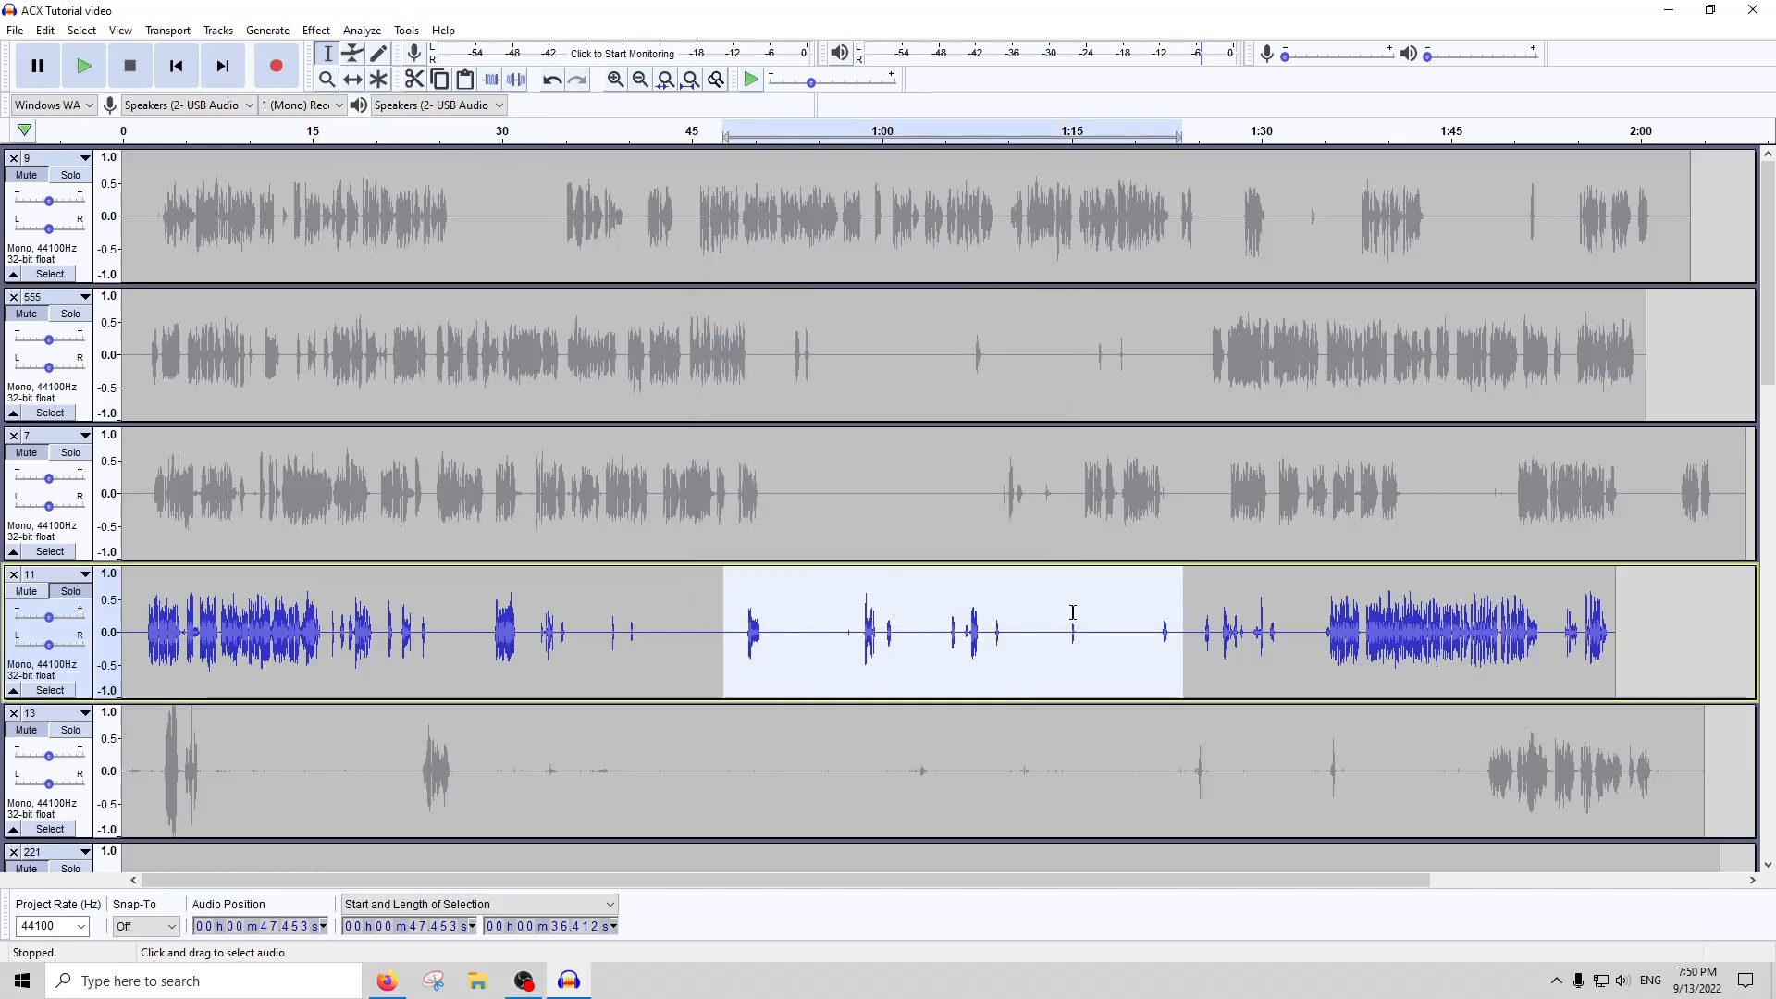
{"action": "key", "text": "ctrl+1"}
{"action": "key", "text": "ctrl+1"}
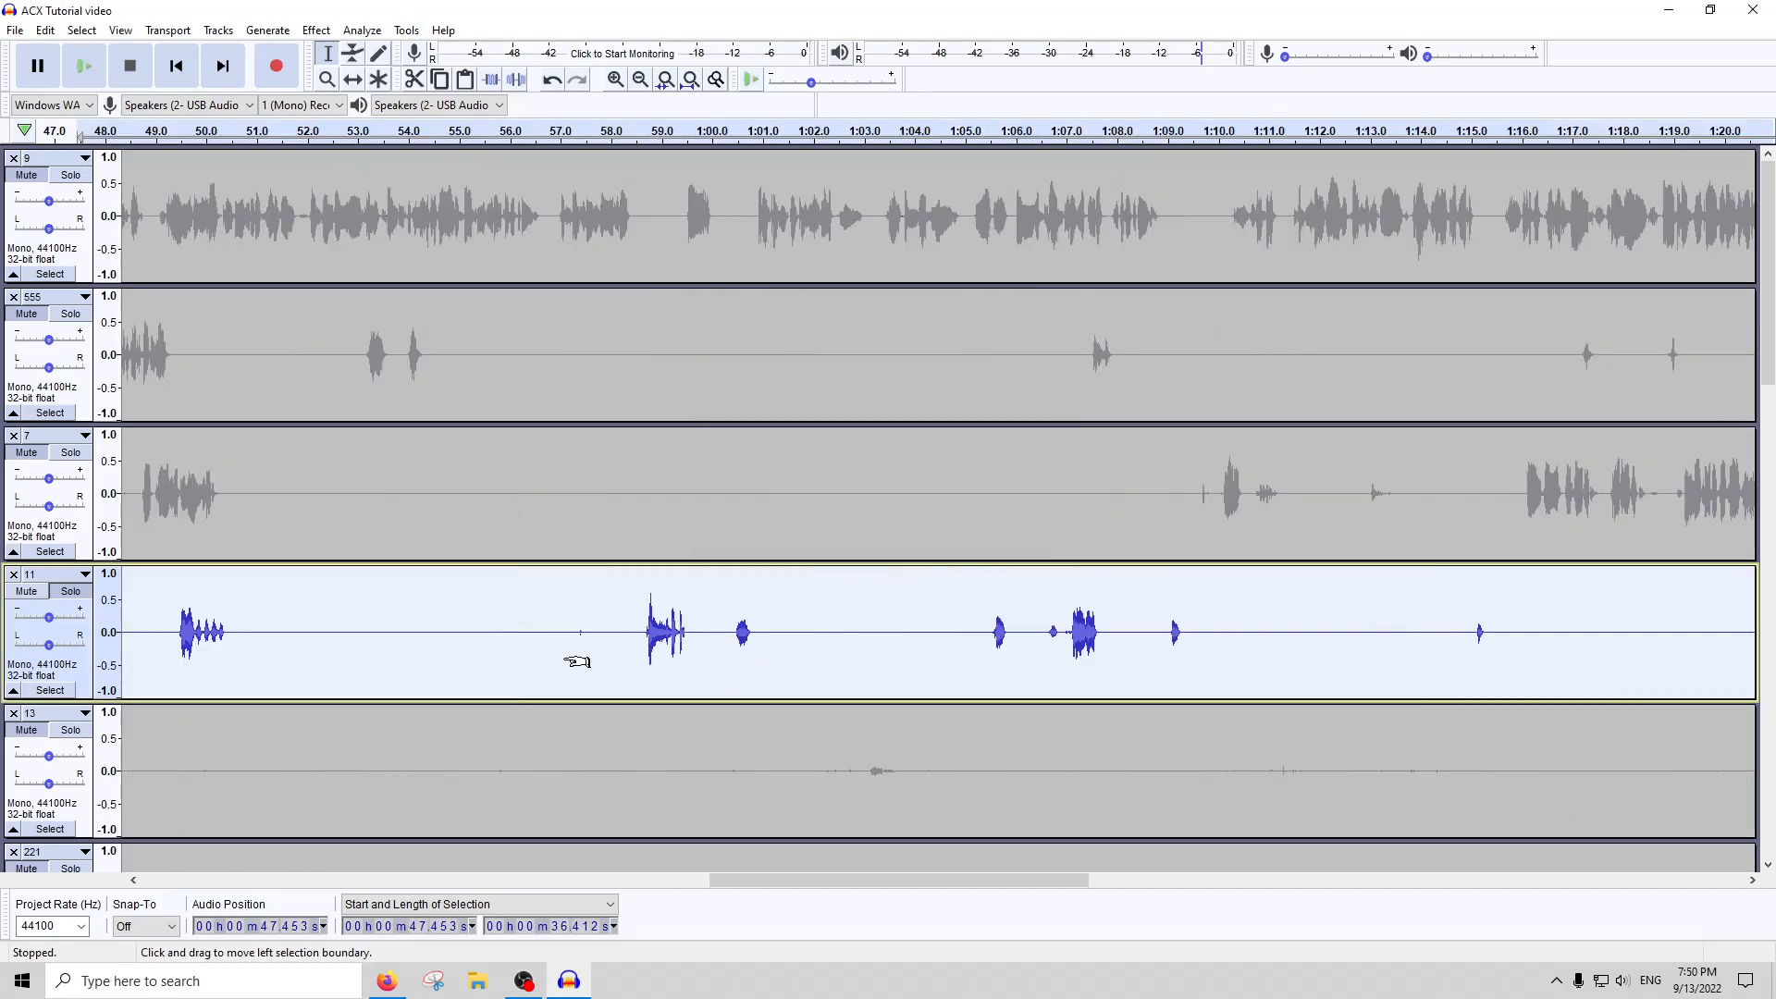
{"action": "key", "text": "ctrl+3"}
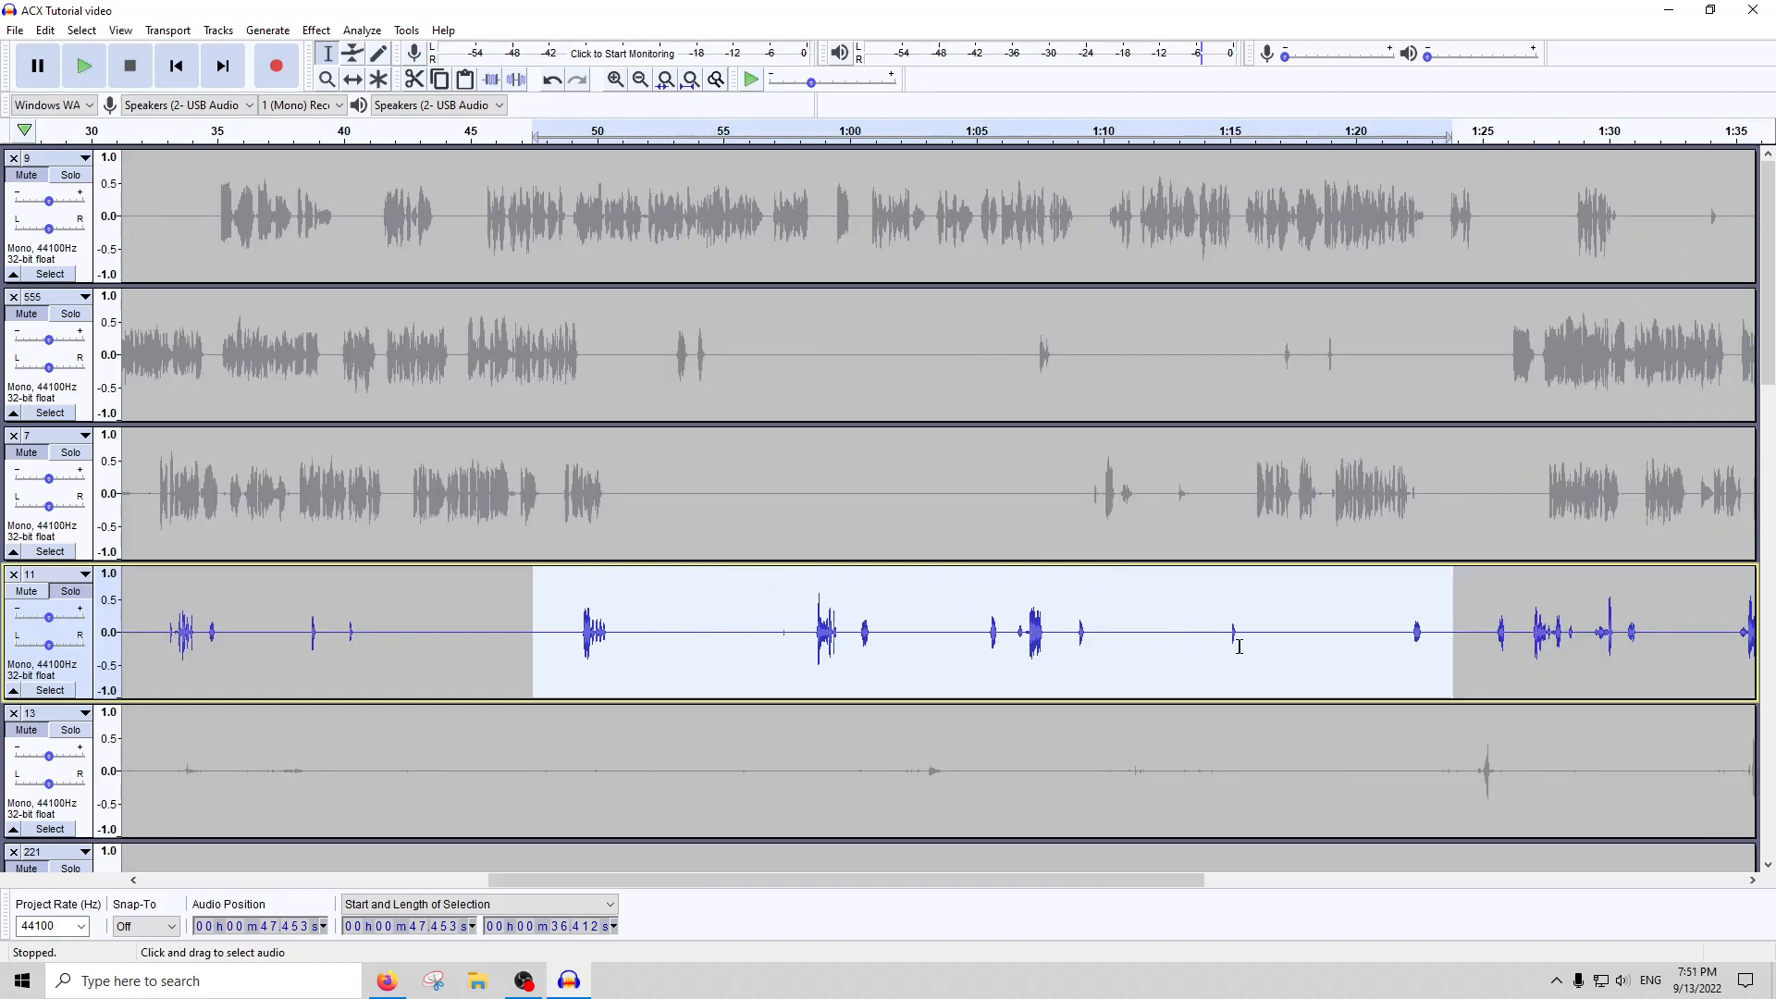
{"action": "left_click", "coordinate": [316, 30]}
{"action": "left_click", "coordinate": [345, 108]}
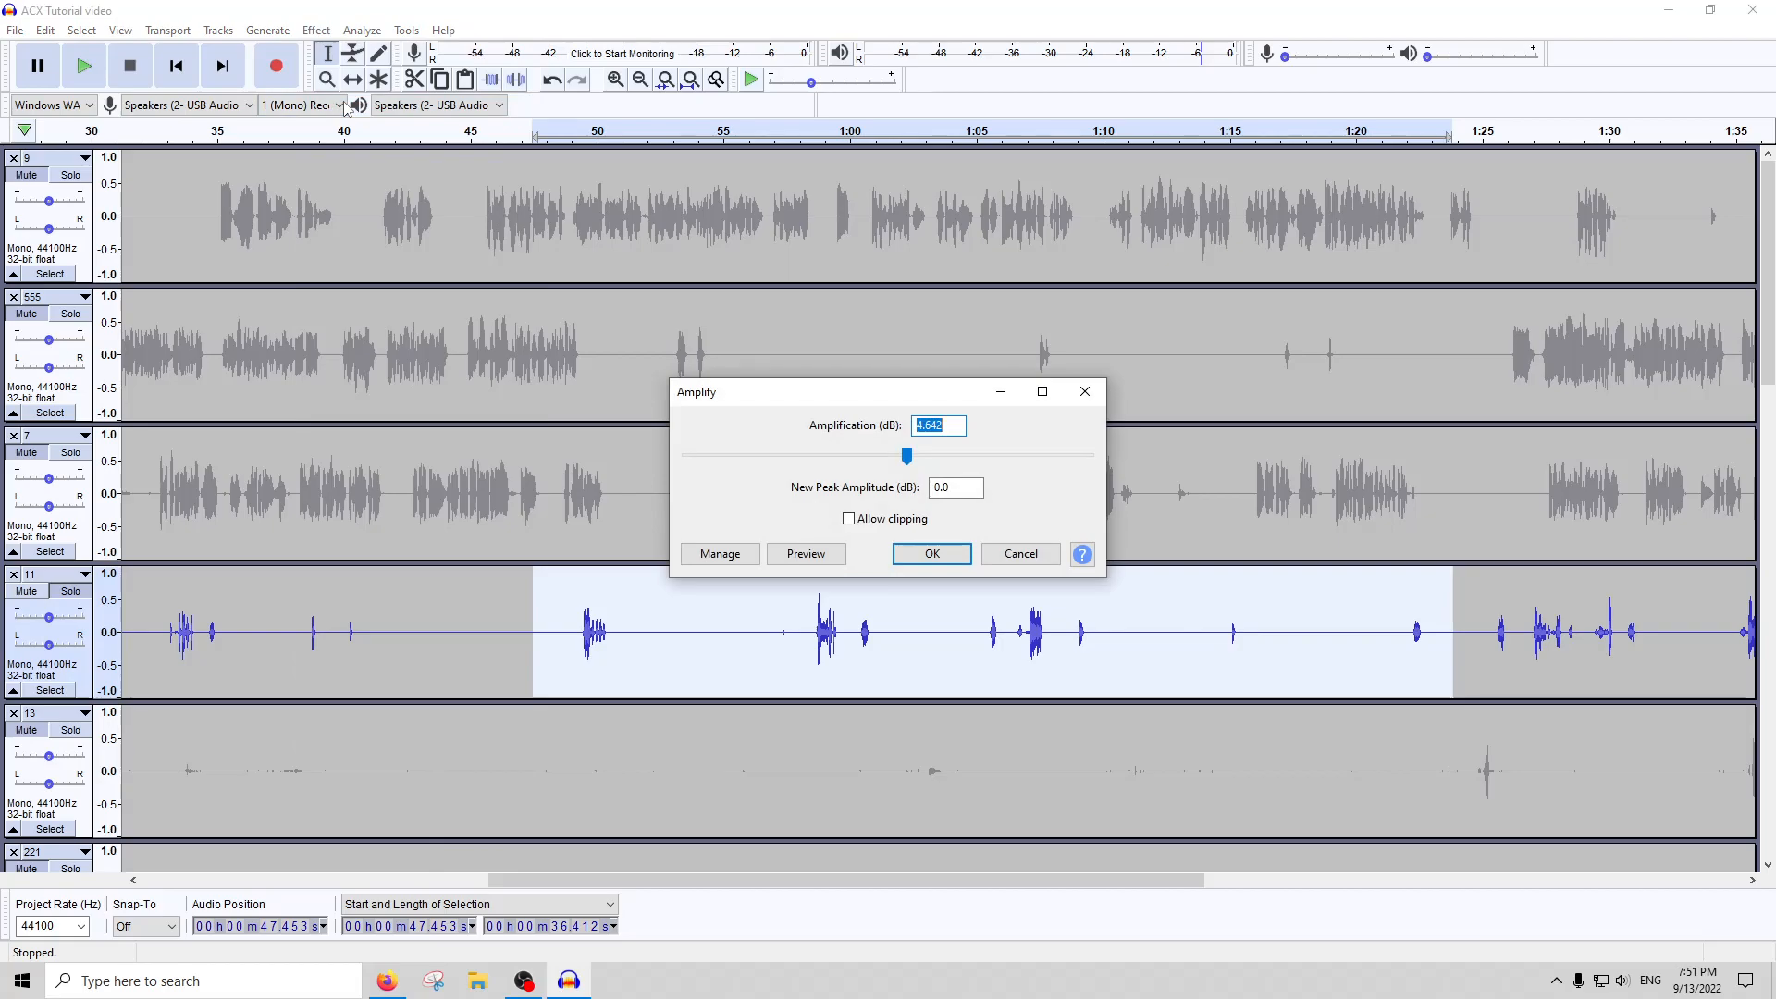
{"action": "key", "text": "Return"}
Run ACX Check on the amplified selection in track 11
{"action": "left_click", "coordinate": [375, 28]}
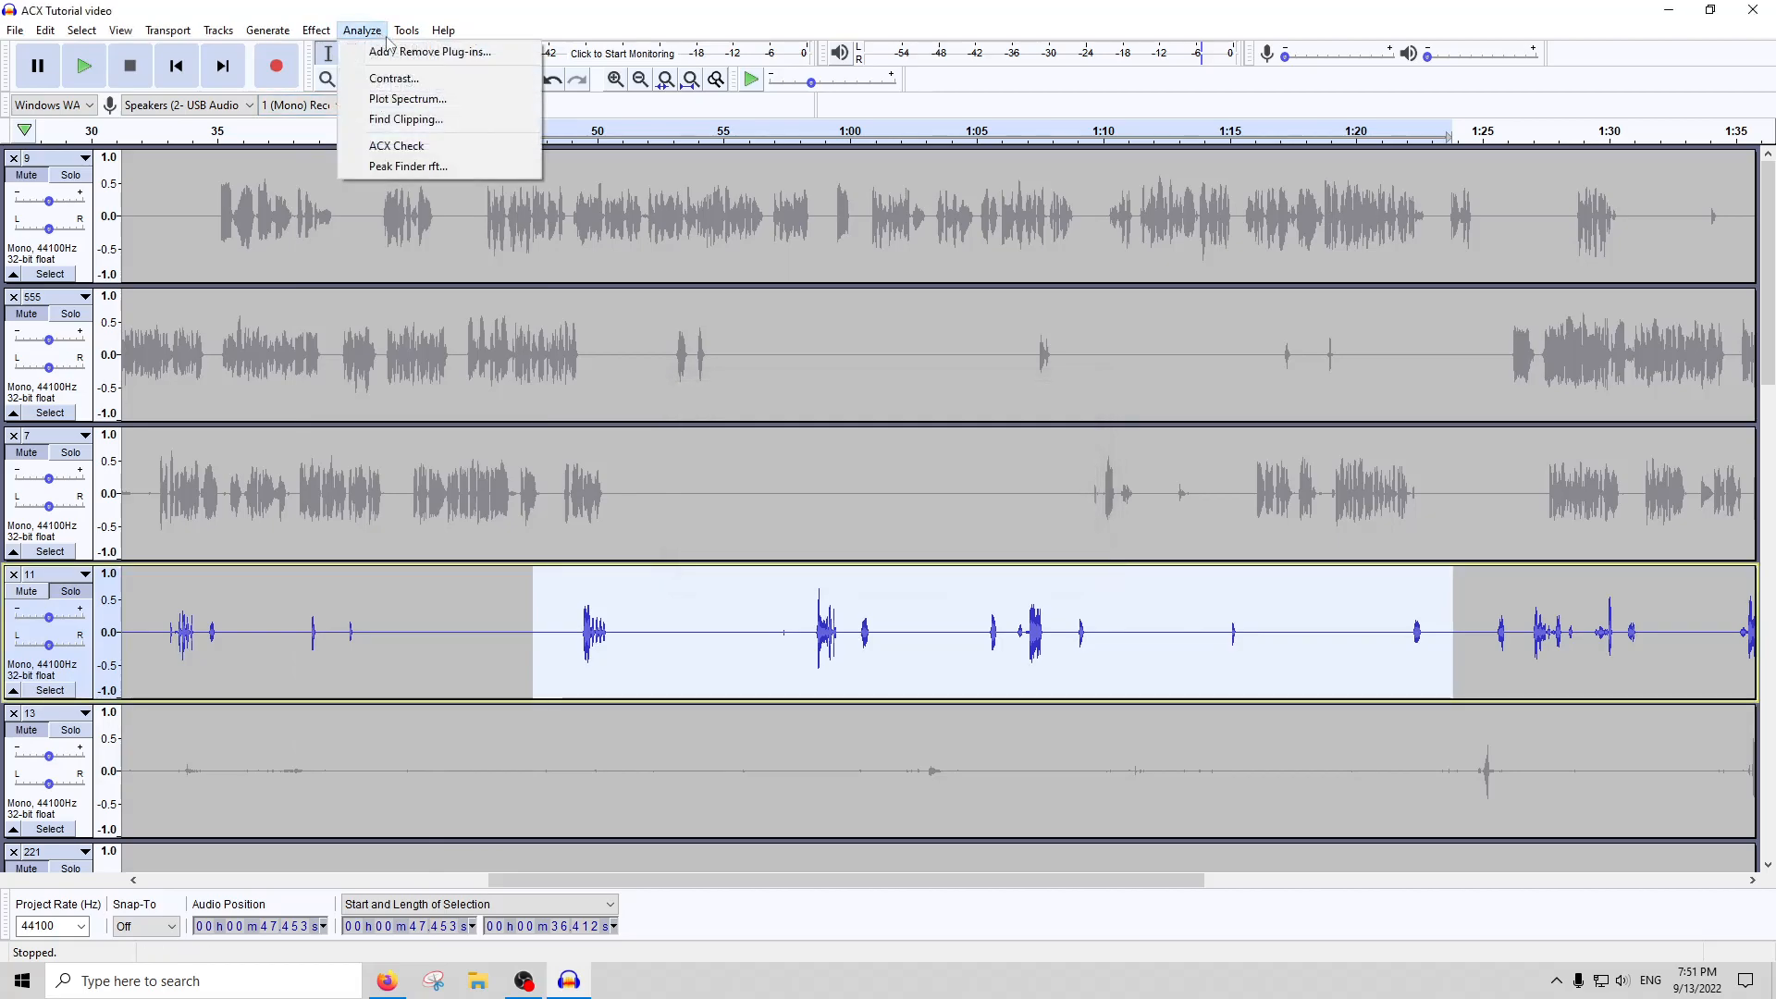
{"action": "left_click", "coordinate": [392, 147]}
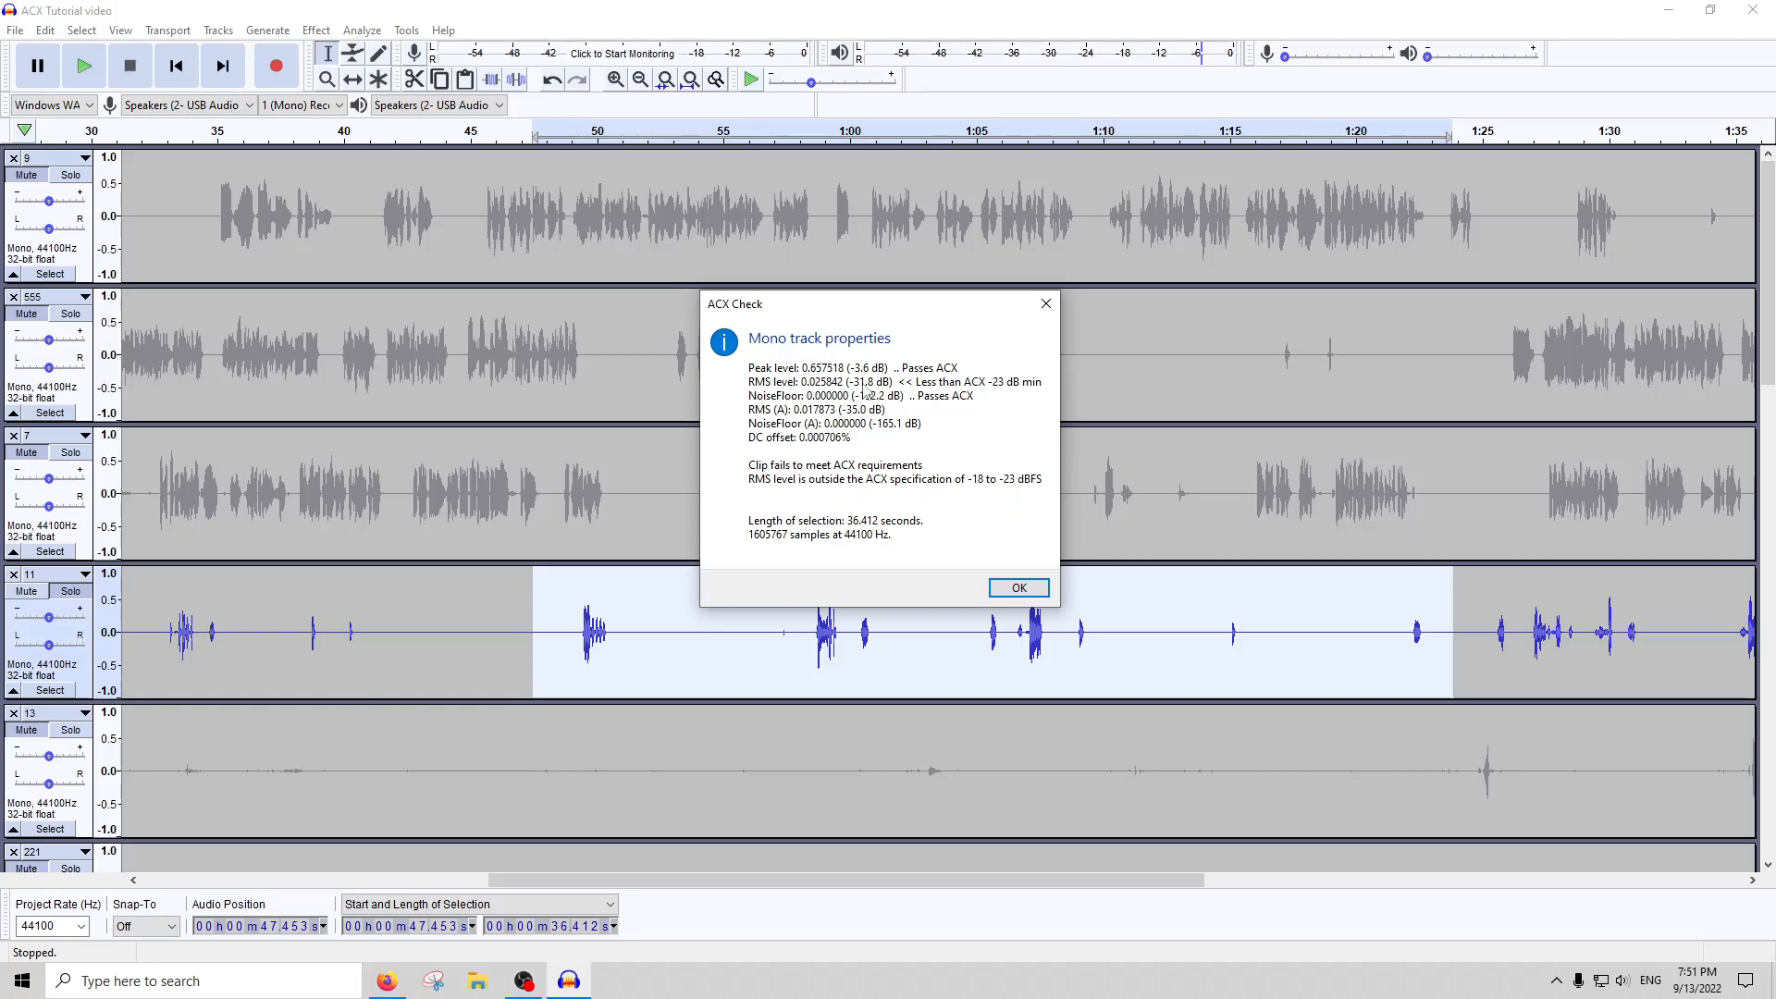
{"action": "left_click", "coordinate": [1046, 305]}
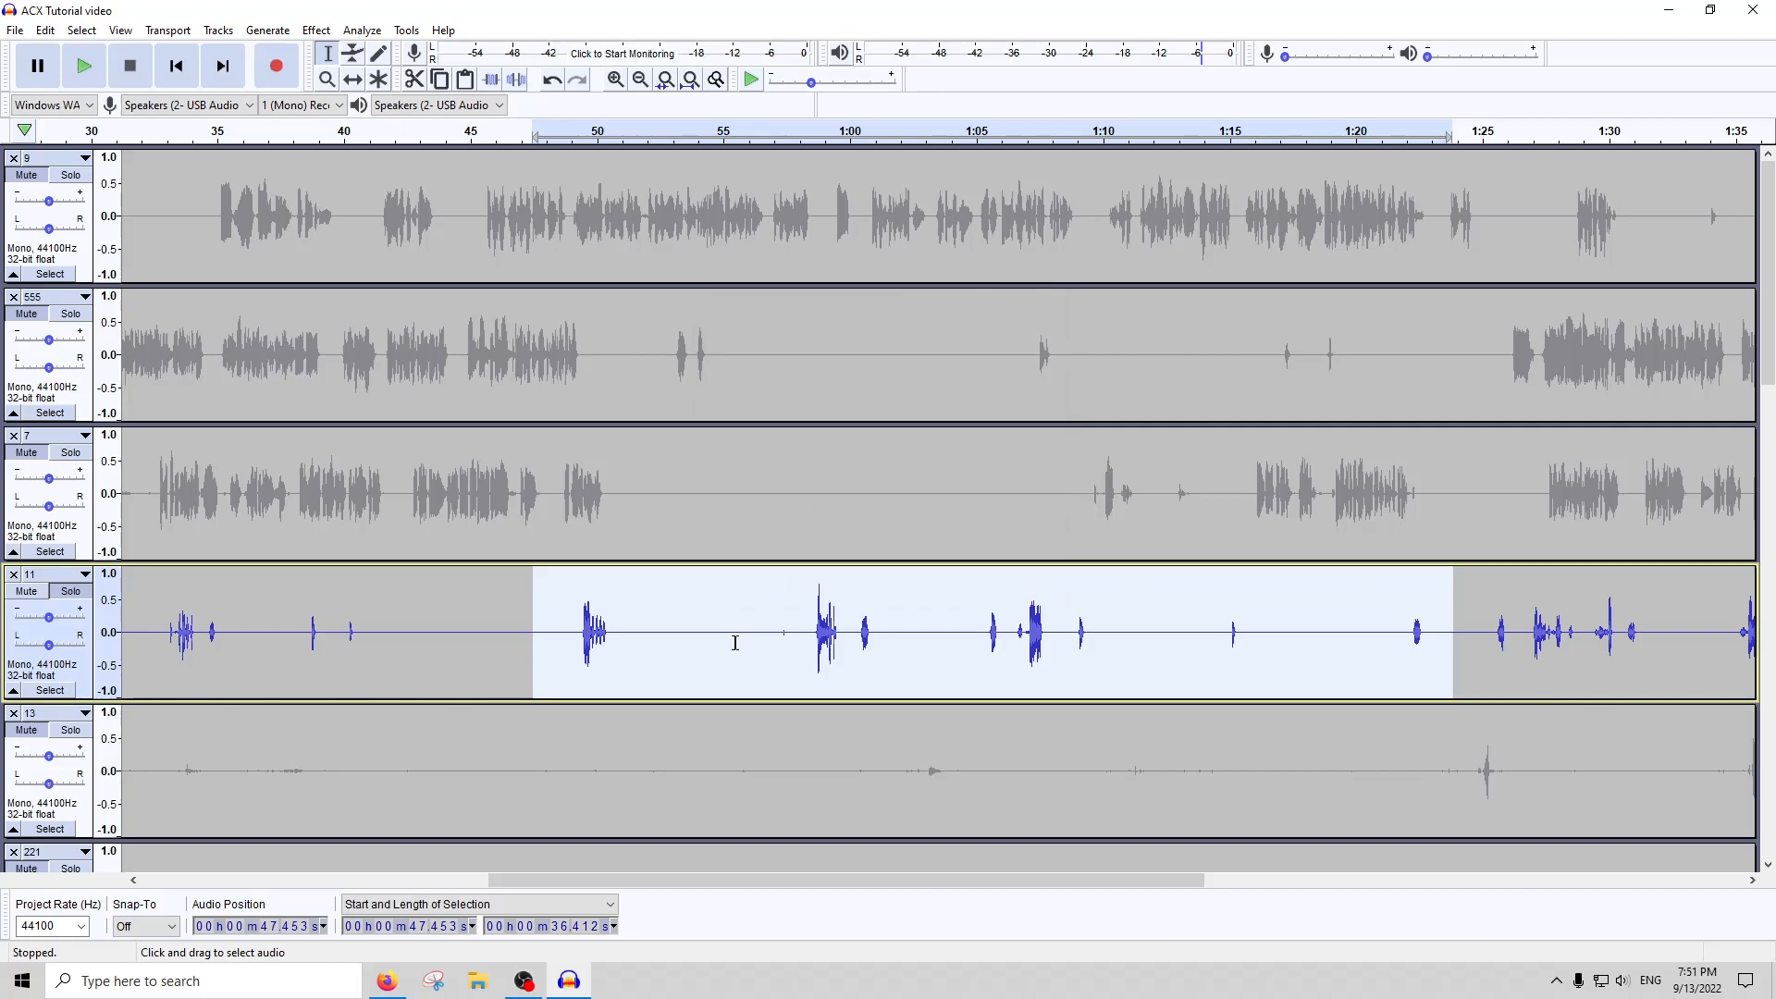
Select the peak in track 11 at about 0:58.7, roughly 0.5 seconds long, and play it back
{"action": "left_click", "coordinate": [818, 635]}
{"action": "scroll", "coordinate": [818, 635], "scroll_direction": "up", "scroll_amount": 4, "text": "ctrl"}
{"action": "left_click_drag", "start_coordinate": [818, 633], "coordinate": [1021, 632]}
{"action": "scroll", "coordinate": [917, 555], "scroll_direction": "down", "scroll_amount": 3, "text": "ctrl"}
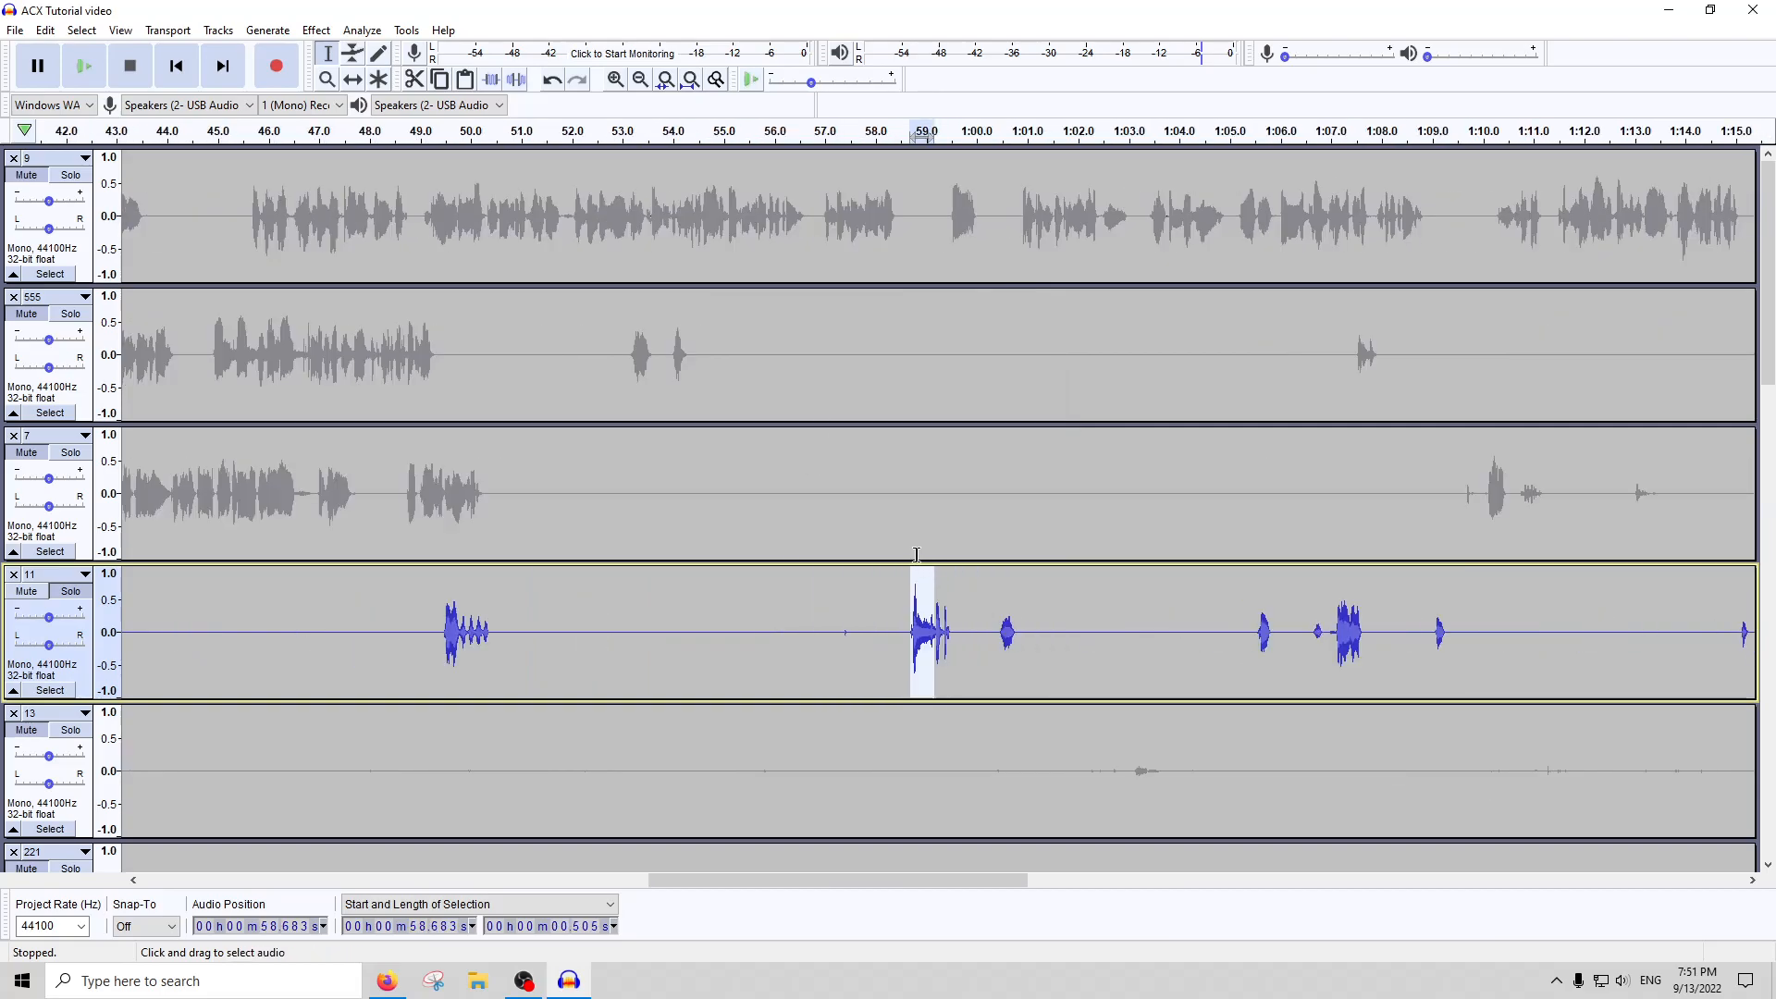
{"action": "left_click", "coordinate": [894, 134]}
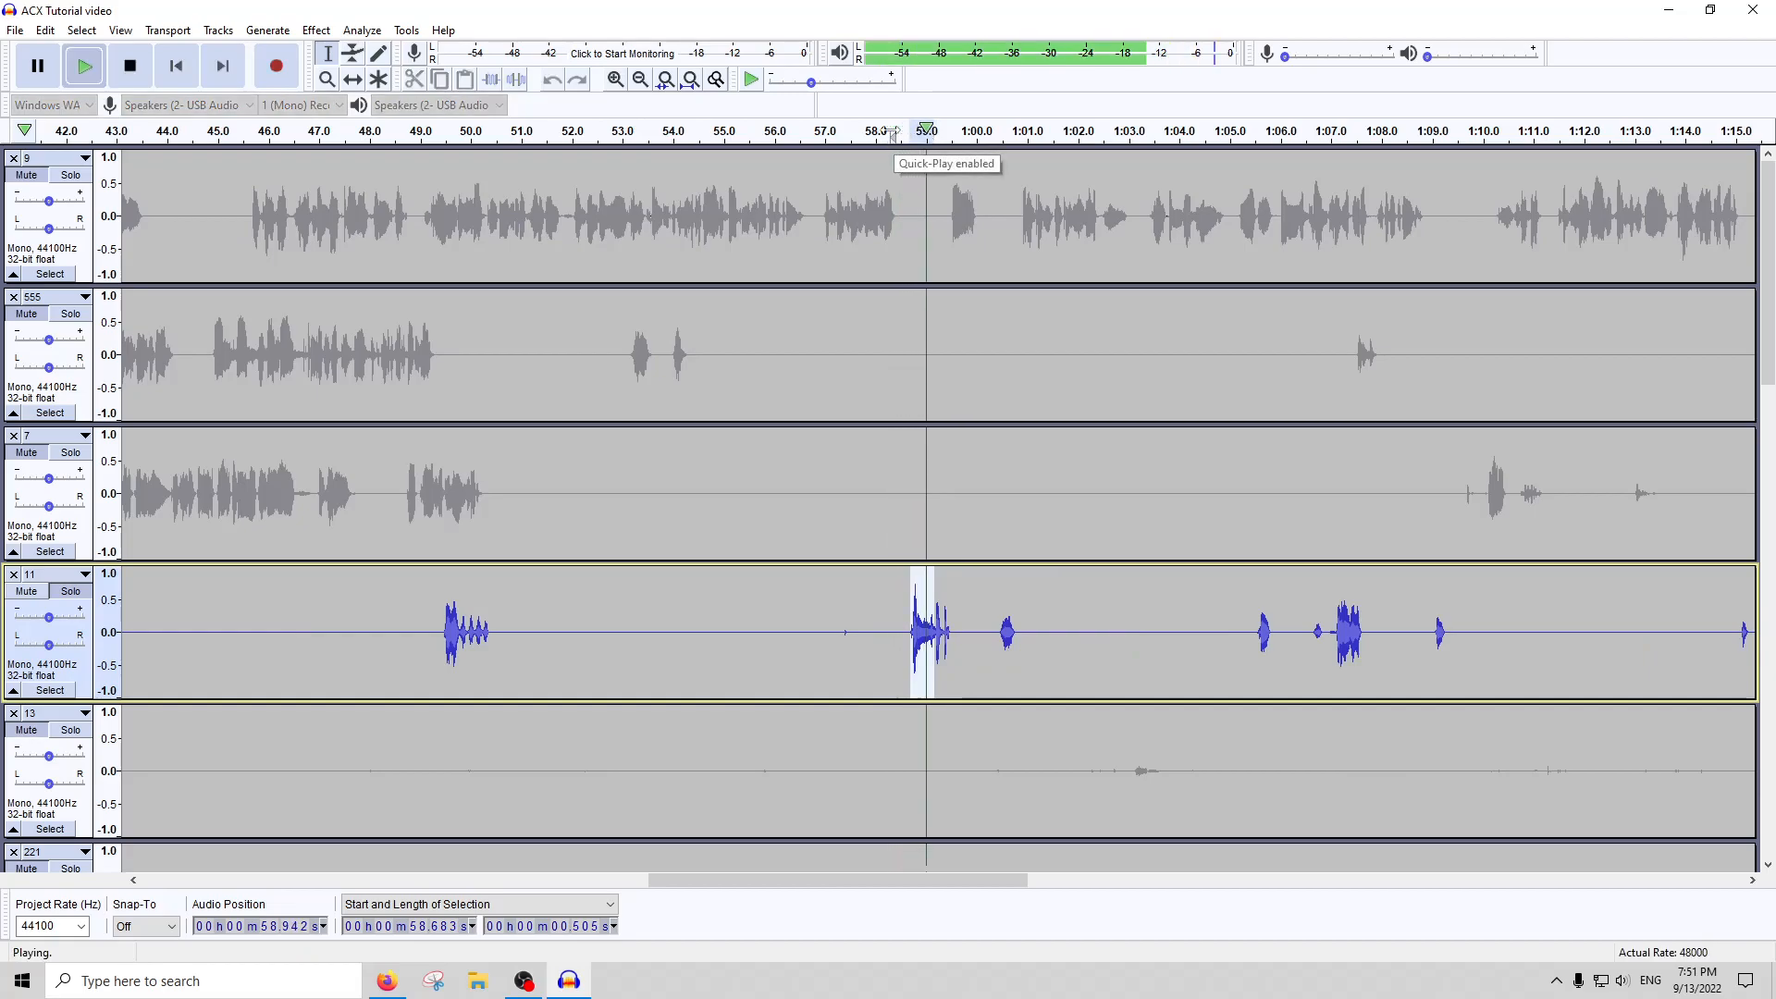
{"action": "key", "text": "space"}
Amplify the selected peak by -5 dB
{"action": "left_click", "coordinate": [316, 29]}
{"action": "left_click", "coordinate": [350, 107]}
{"action": "type", "text": "-5"}
{"action": "key", "text": "Return"}
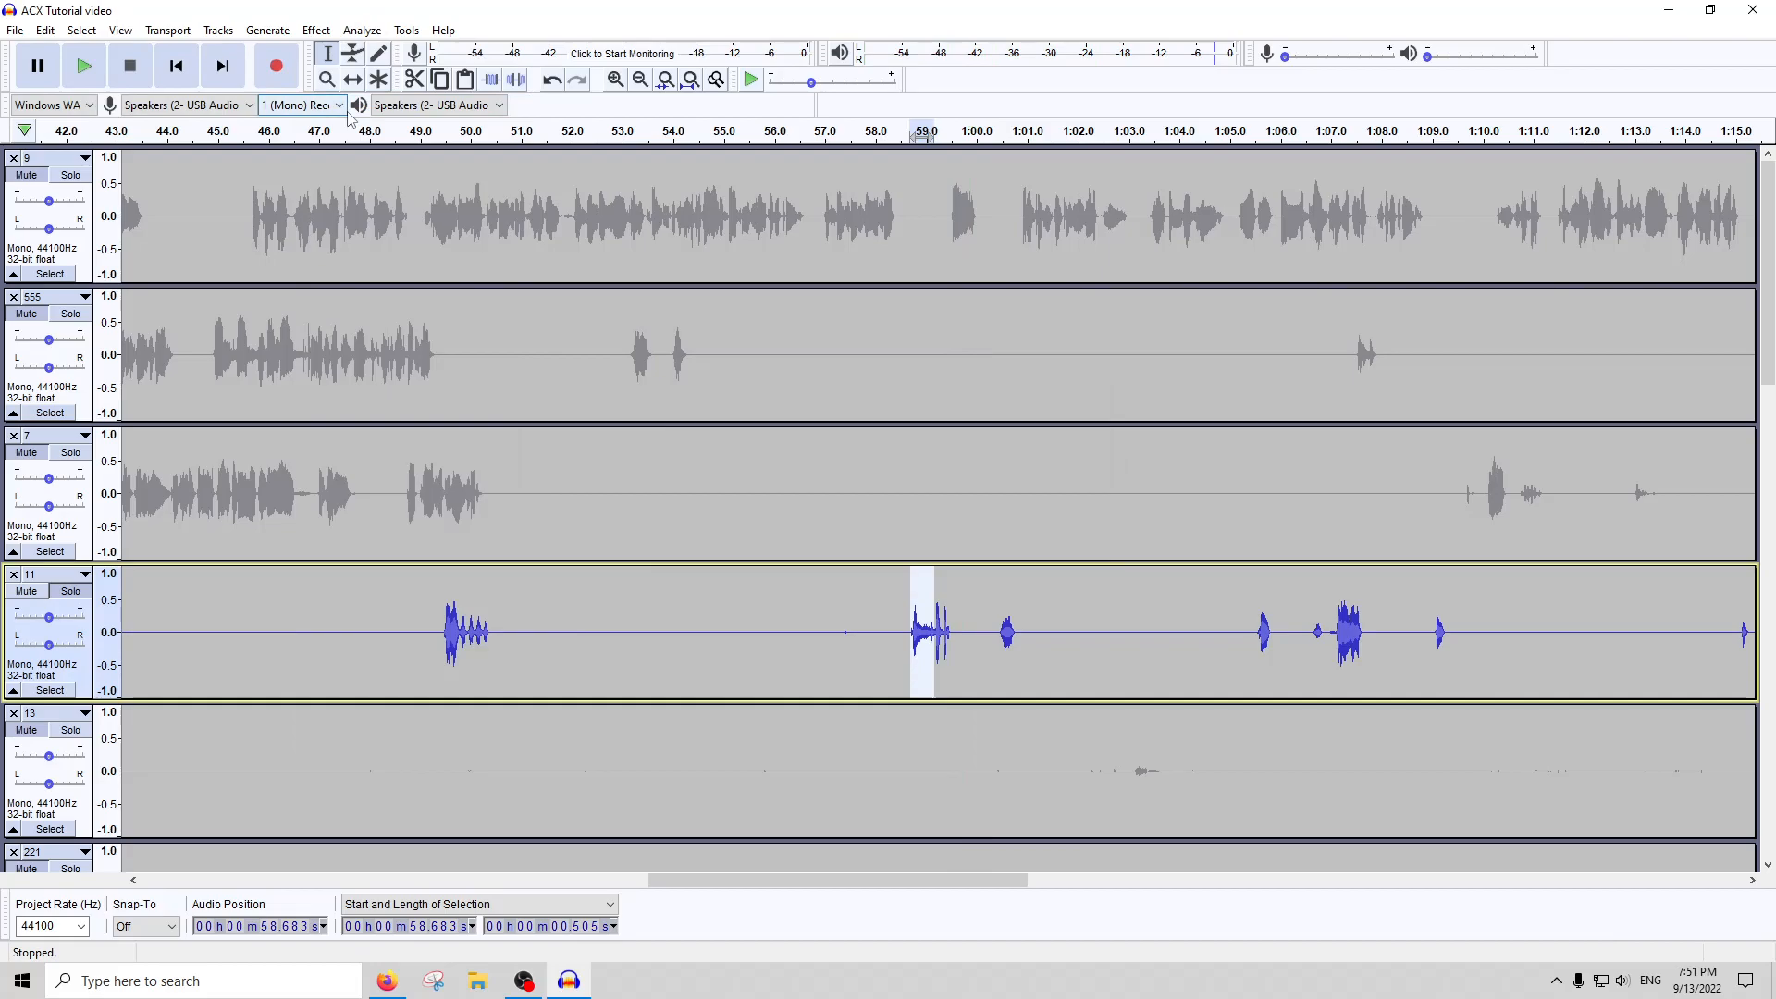
Select track 11's sparse section from about 0:46 to 1:32 and run ACX Check on it
{"action": "scroll", "coordinate": [1034, 673], "scroll_direction": "down", "scroll_amount": 1, "text": "ctrl"}
{"action": "scroll", "coordinate": [1013, 652], "scroll_direction": "right", "scroll_amount": 2}
{"action": "left_click_drag", "start_coordinate": [562, 639], "coordinate": [1231, 616]}
{"action": "scroll", "coordinate": [1697, 609], "scroll_direction": "down", "scroll_amount": 1, "text": "ctrl"}
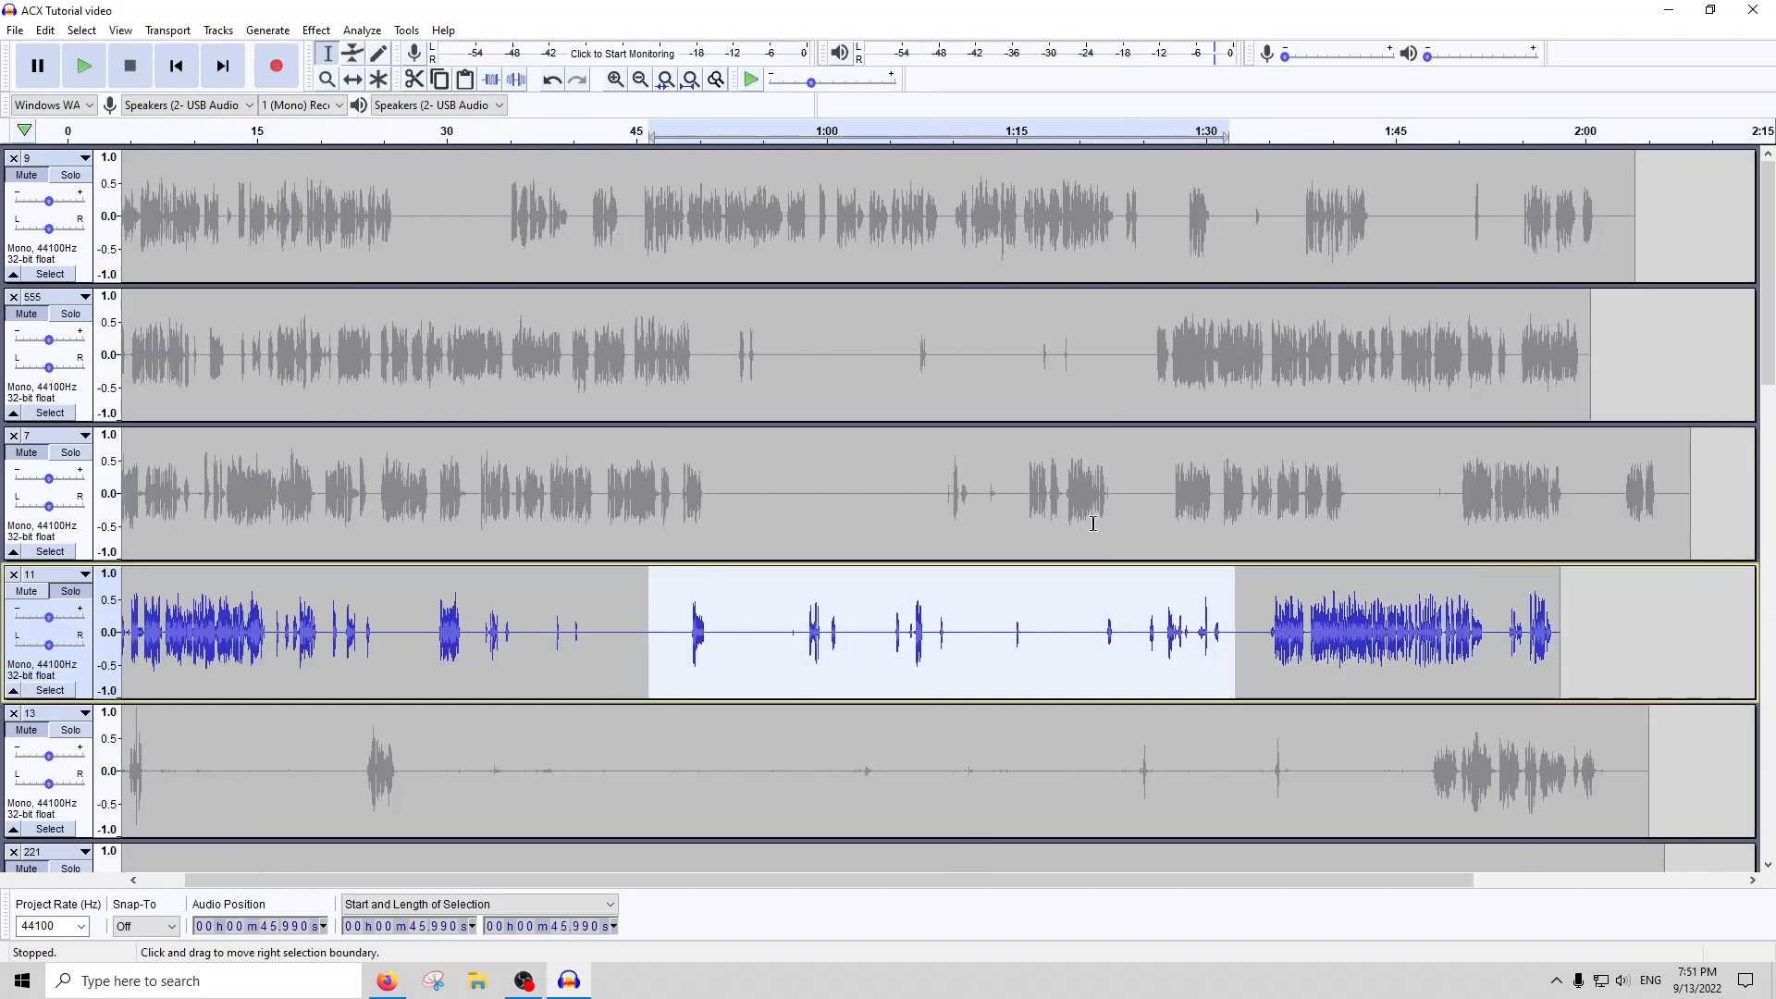
{"action": "left_click", "coordinate": [373, 31]}
{"action": "left_click", "coordinate": [393, 143]}
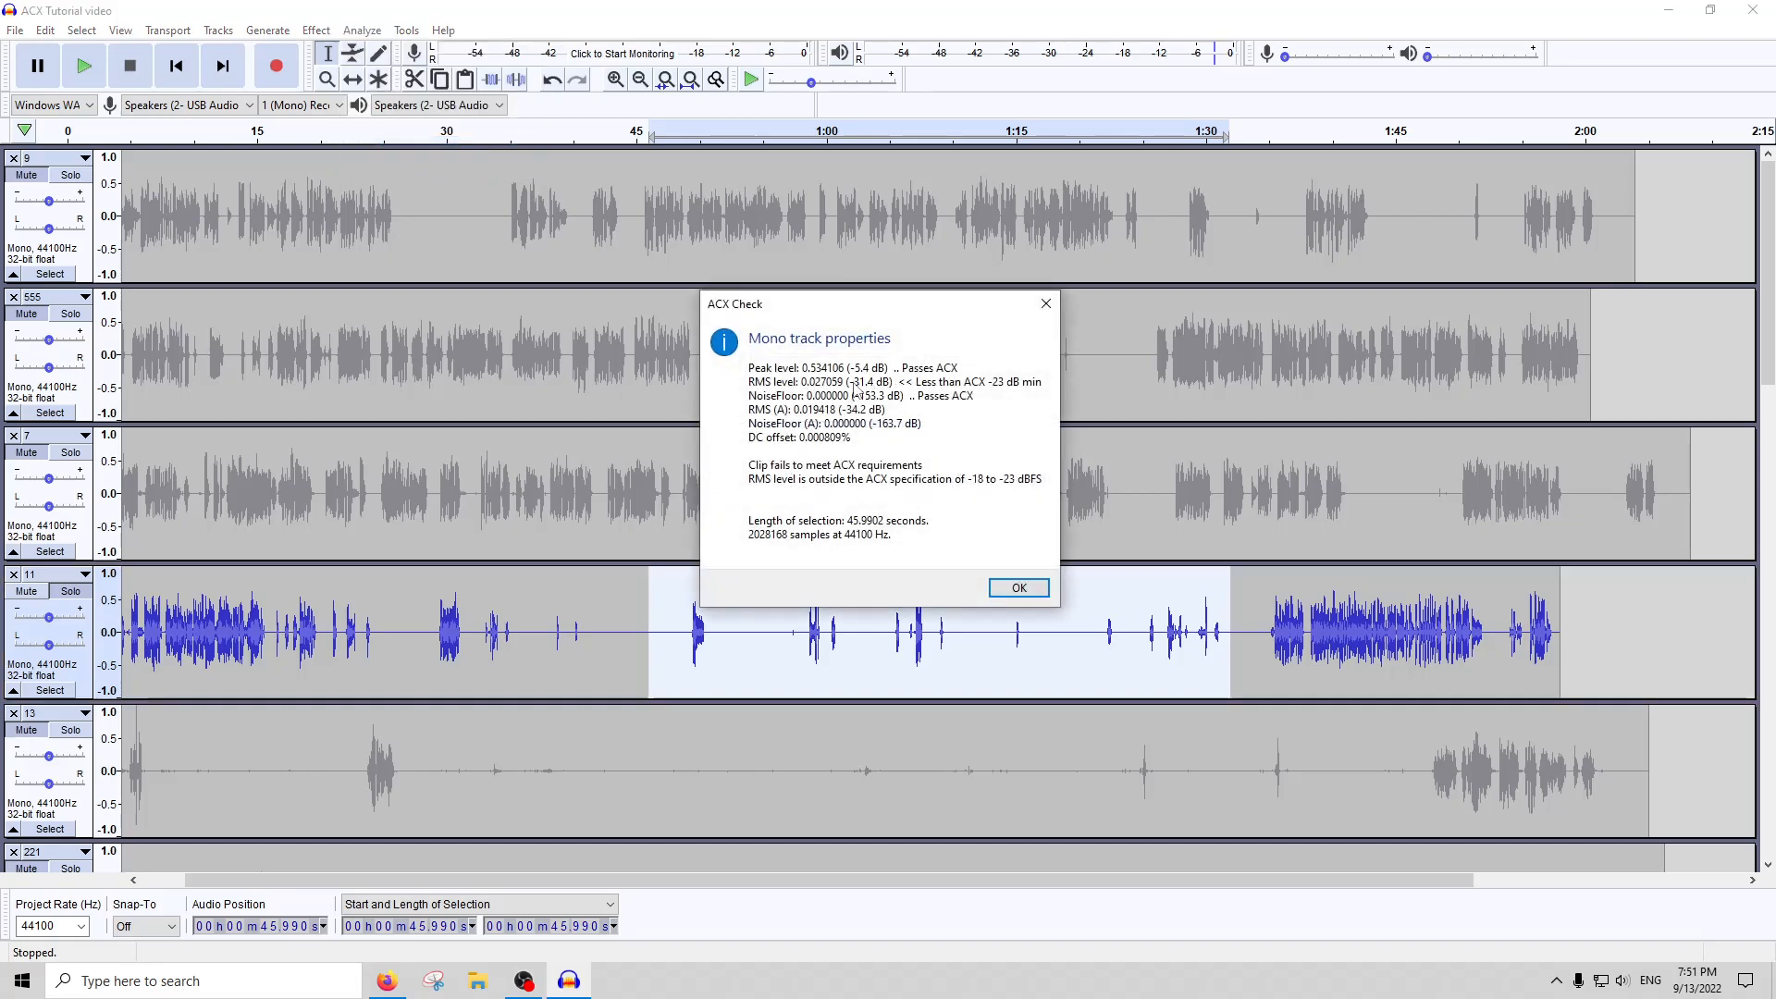
{"action": "left_click", "coordinate": [1045, 304]}
Amplify the selected sparse section of track 11 by 2 dB
{"action": "left_click", "coordinate": [317, 31]}
{"action": "left_click", "coordinate": [347, 104]}
{"action": "type", "text": "2"}
{"action": "key", "text": "Return"}
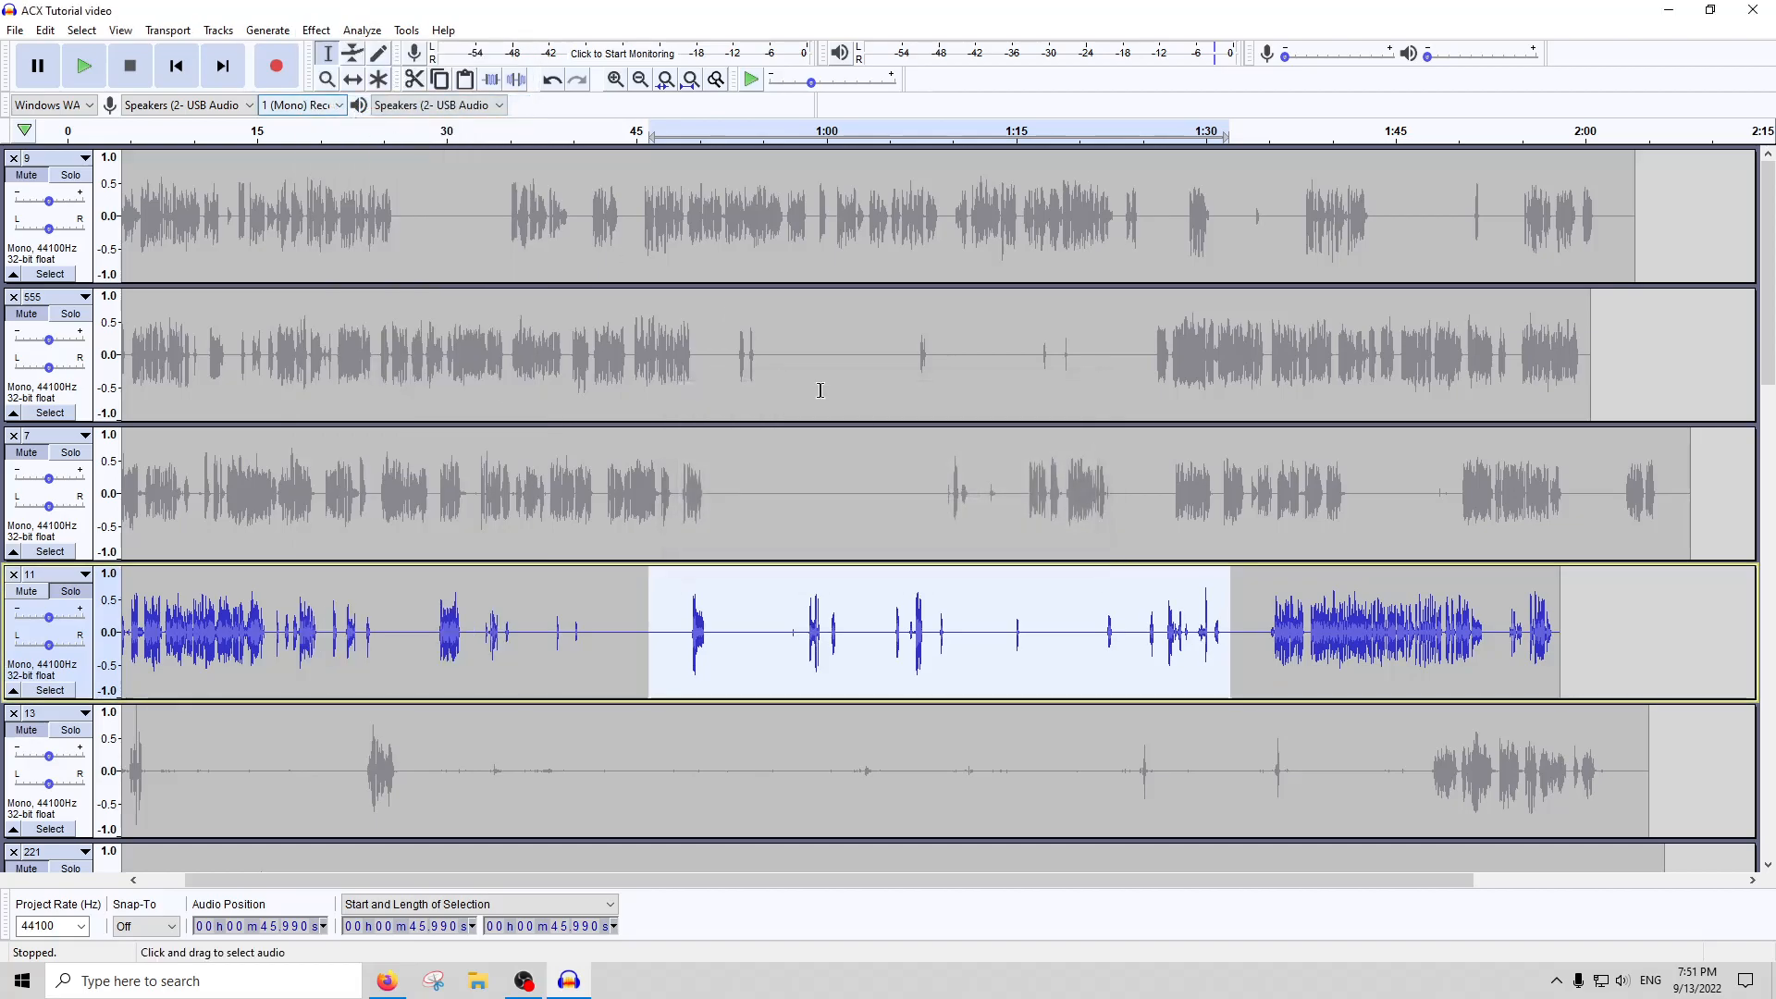
Repeat ACX Check on the 46-second selection in track 11
{"action": "left_click", "coordinate": [362, 31]}
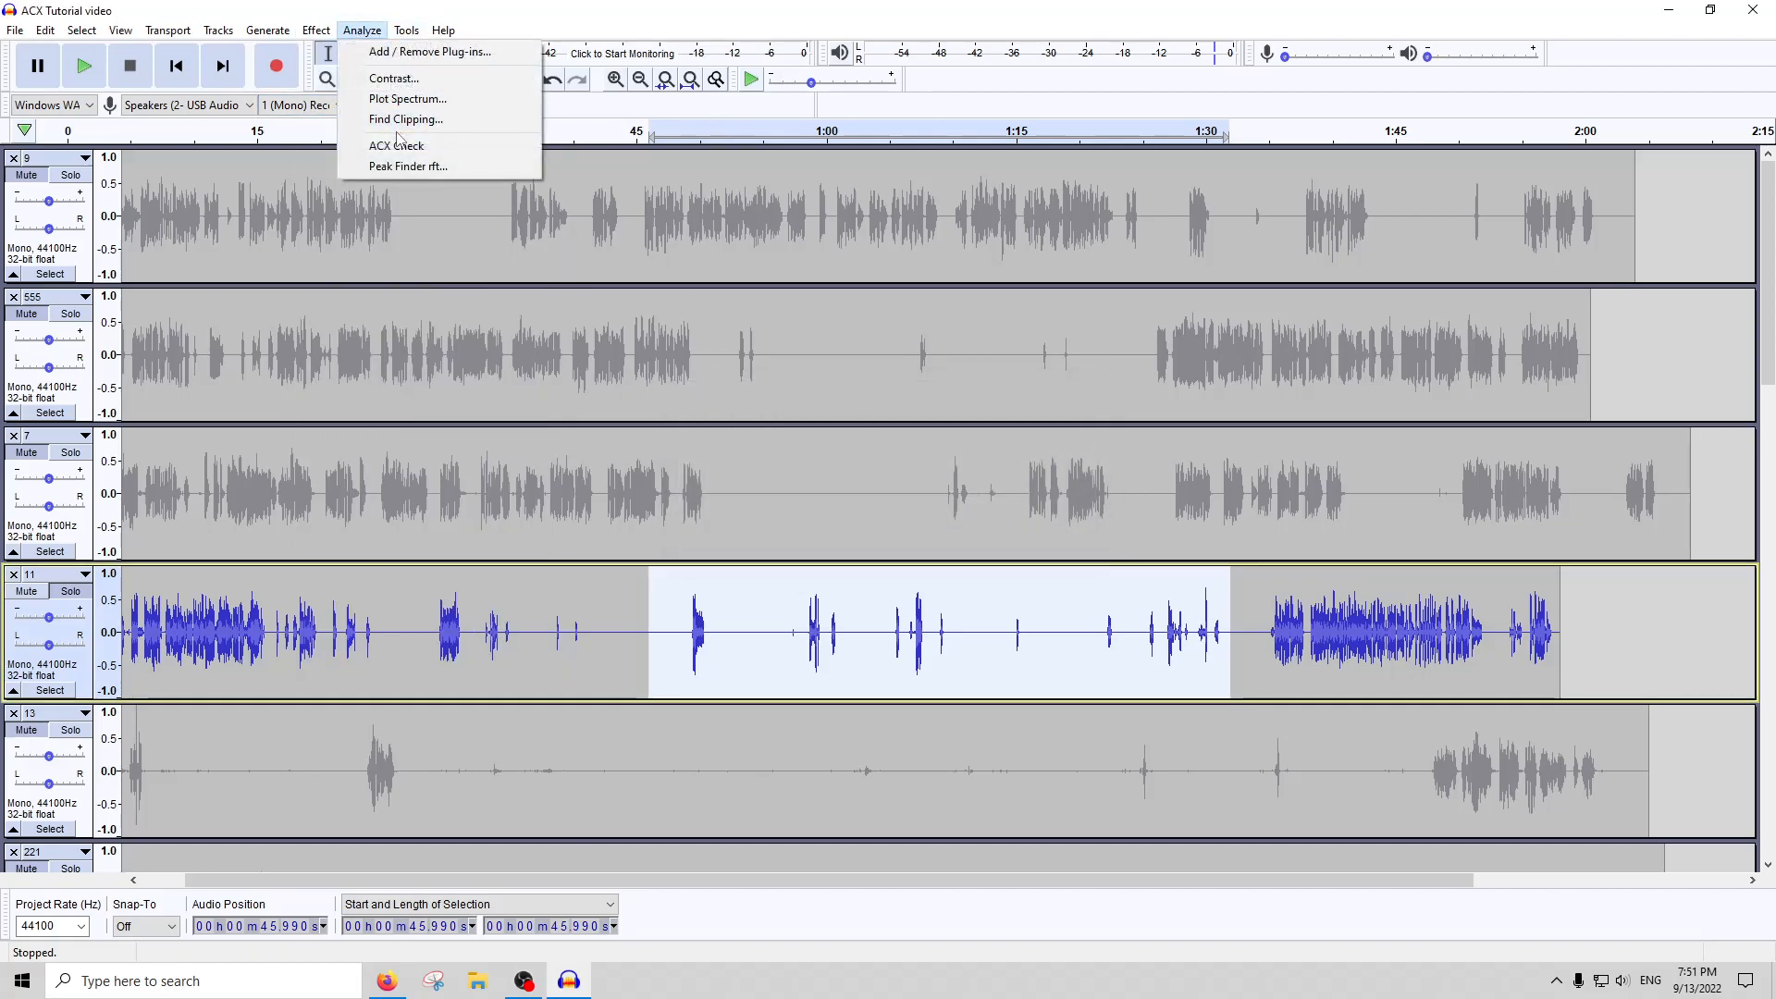
{"action": "left_click", "coordinate": [400, 145]}
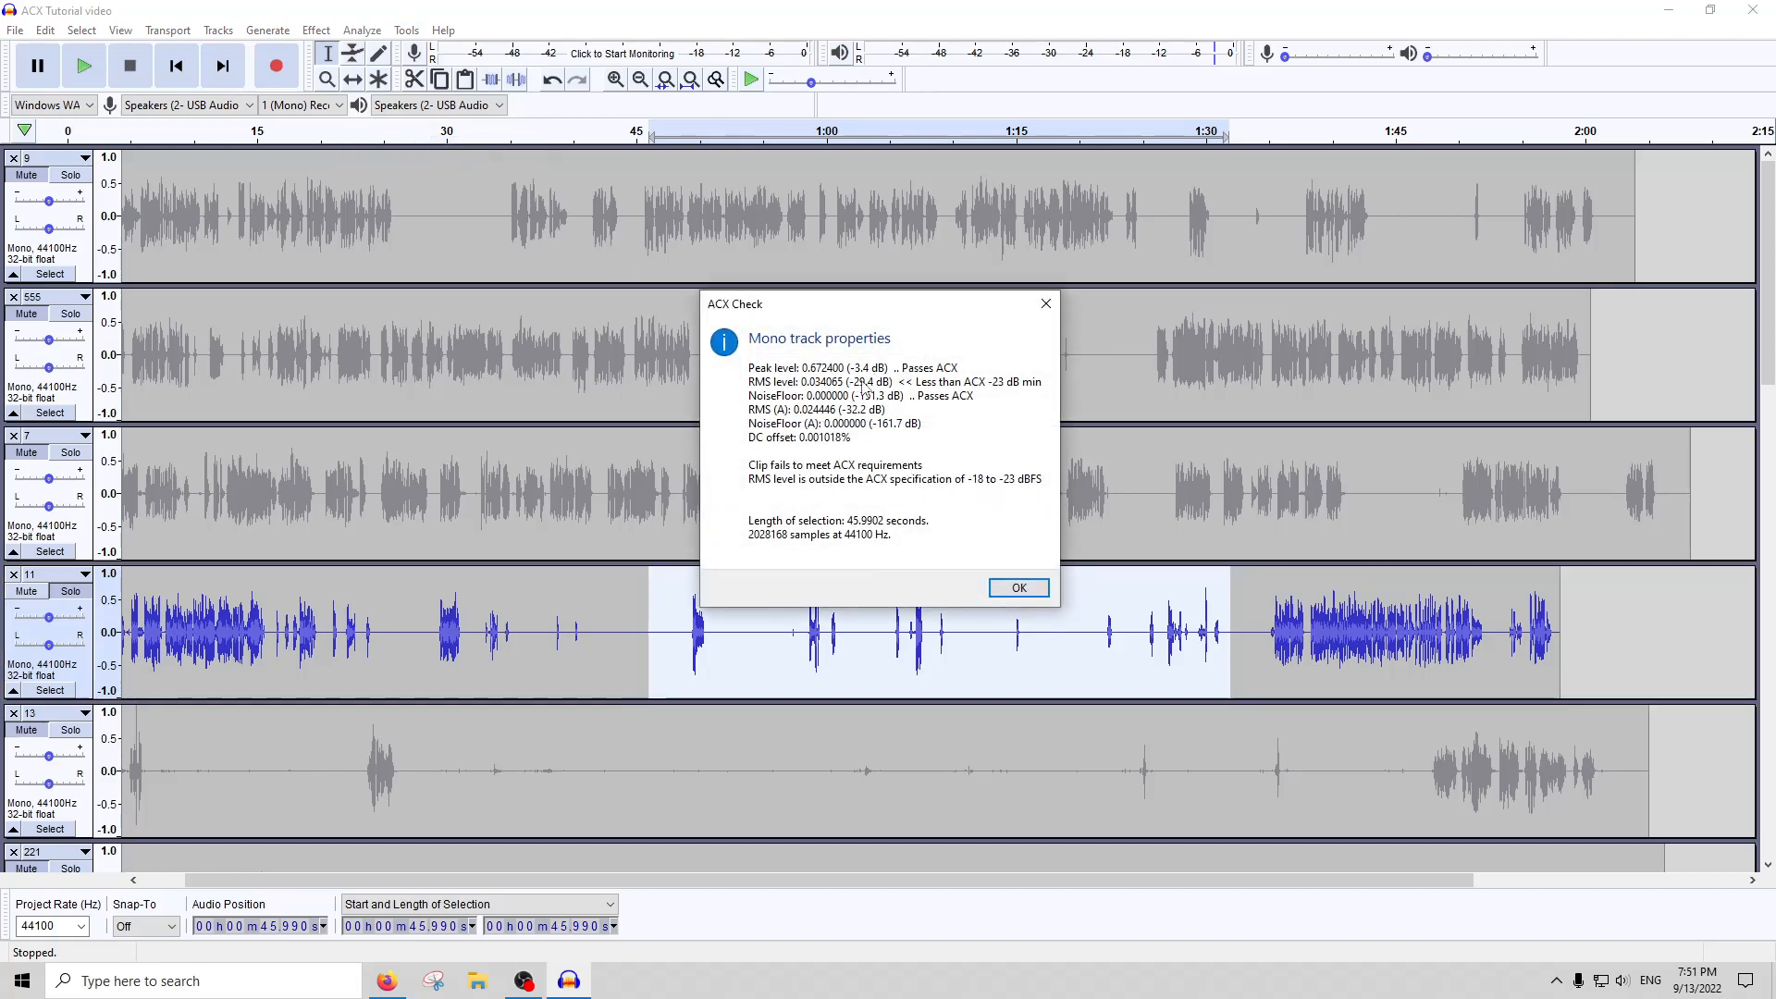
{"action": "left_click", "coordinate": [1019, 587]}
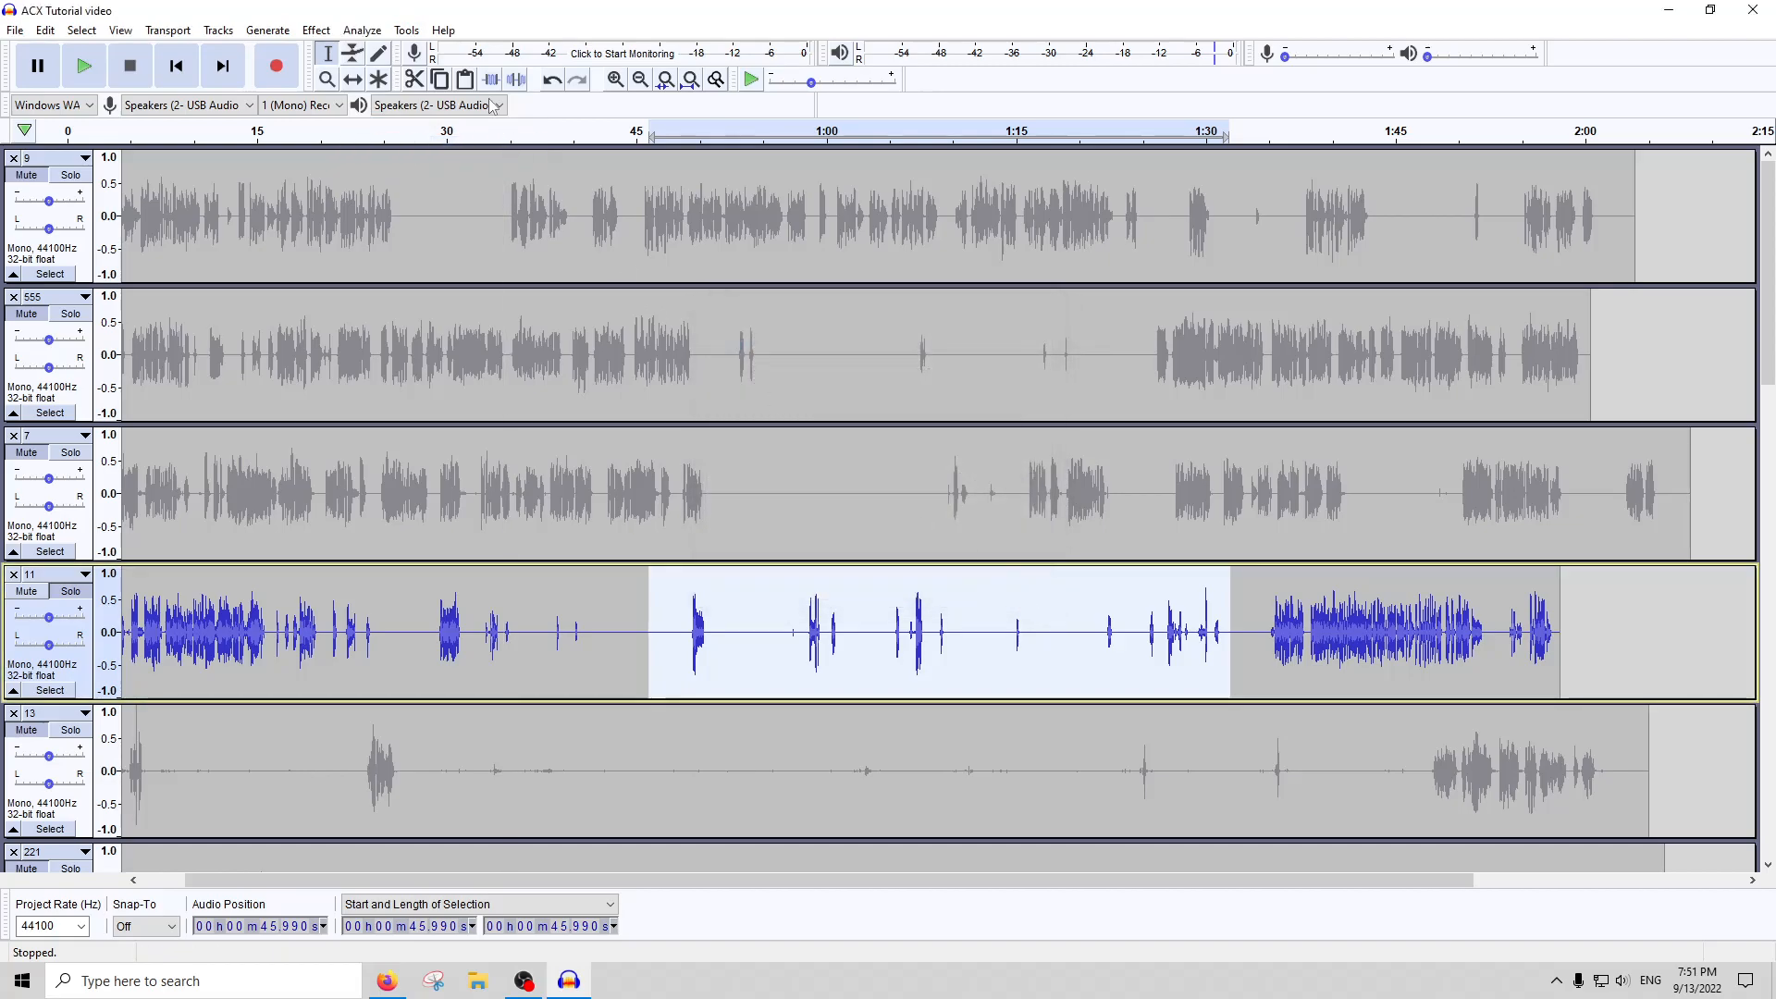
Try RMS Normalize at a target level of -22 dB on the selected section, and undo it
{"action": "left_click", "coordinate": [316, 31]}
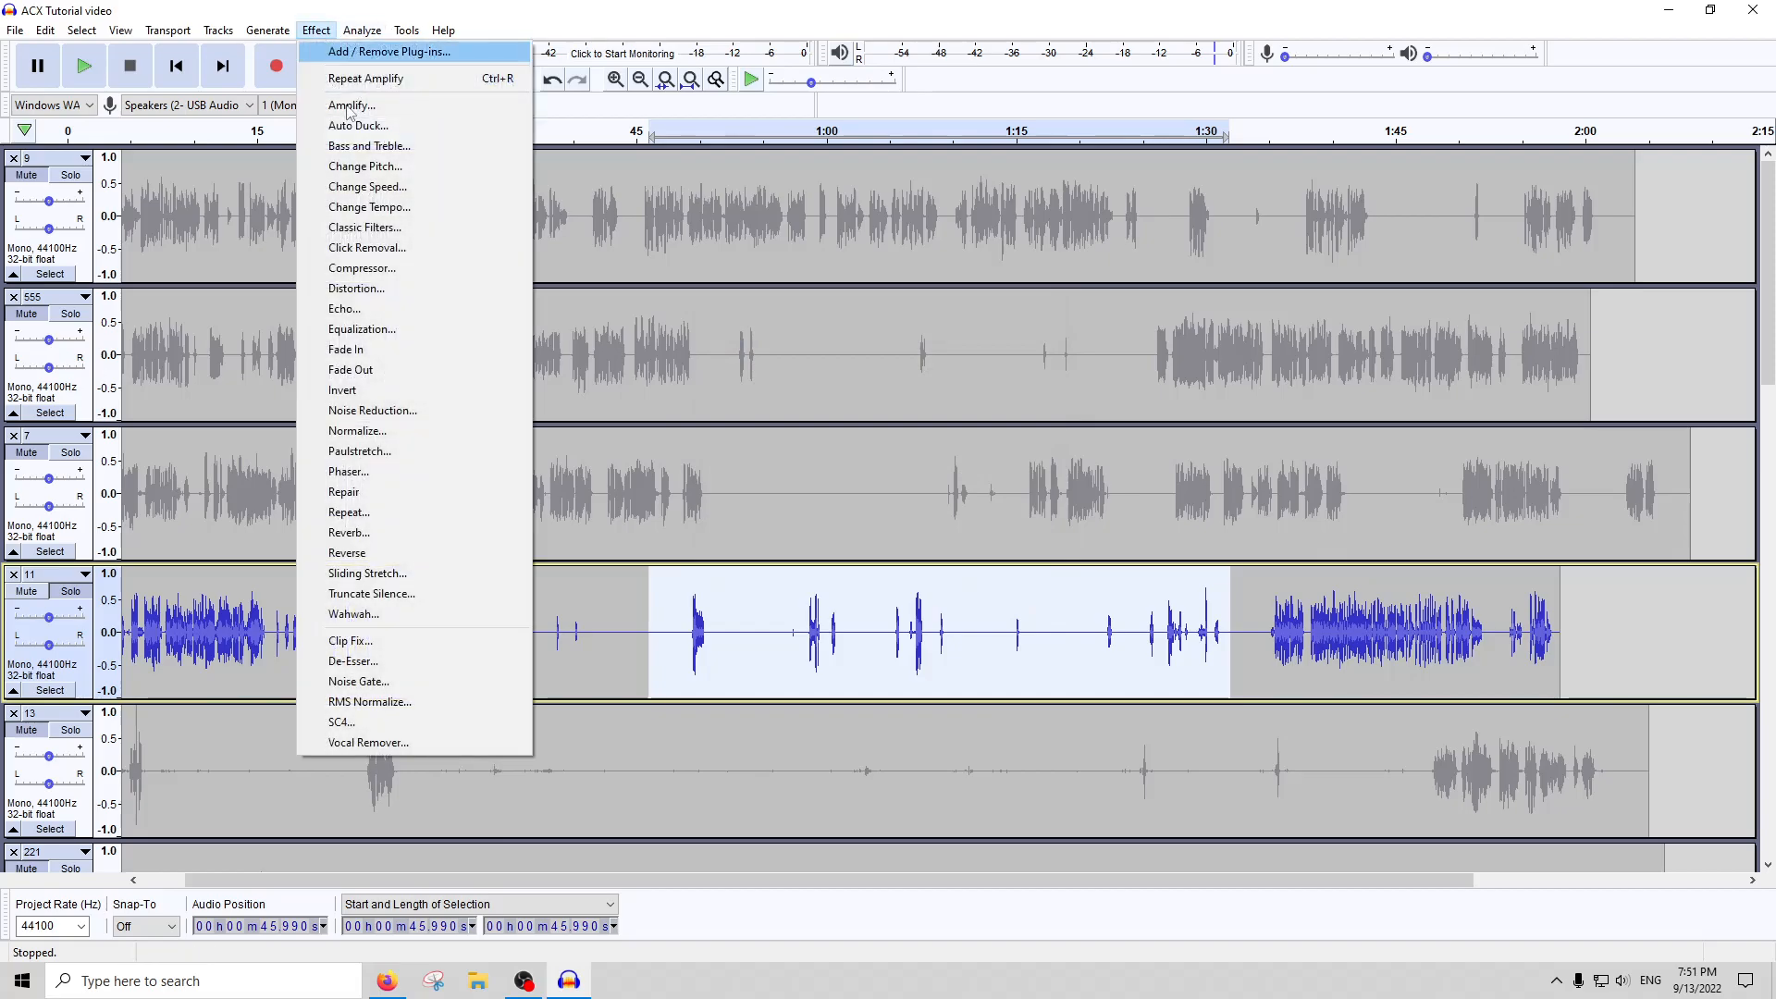
{"action": "left_click", "coordinate": [358, 701]}
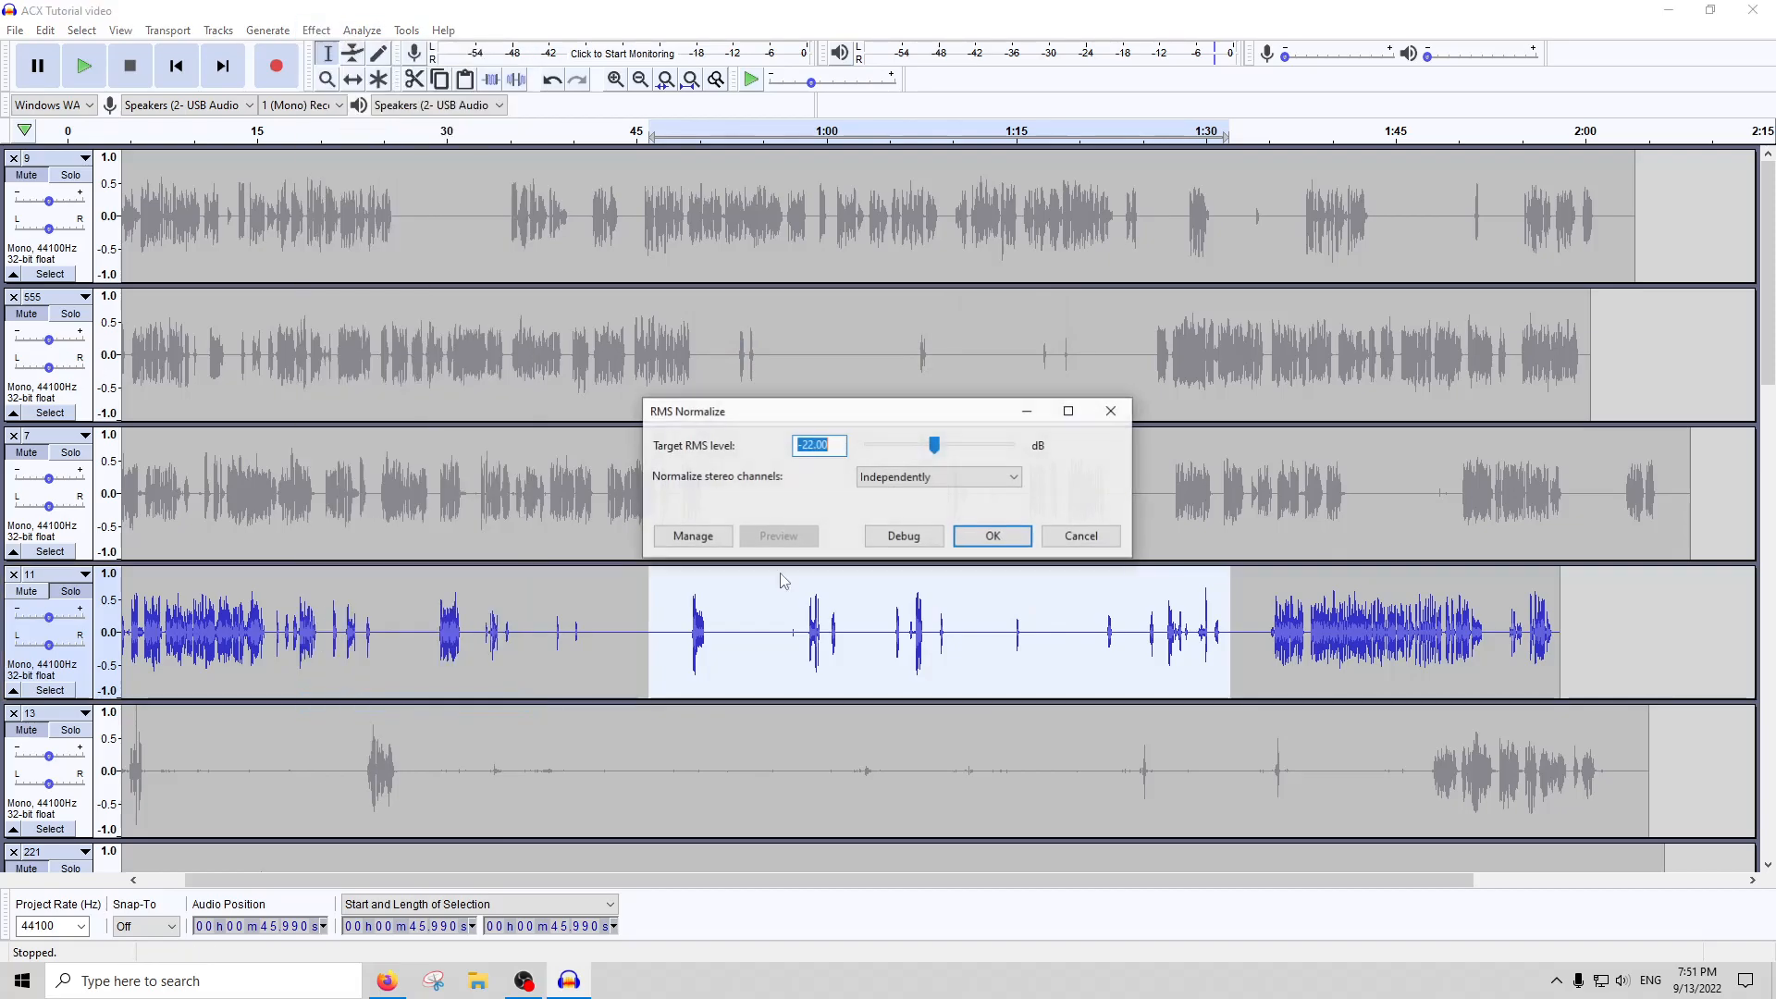
{"action": "left_click", "coordinate": [994, 537]}
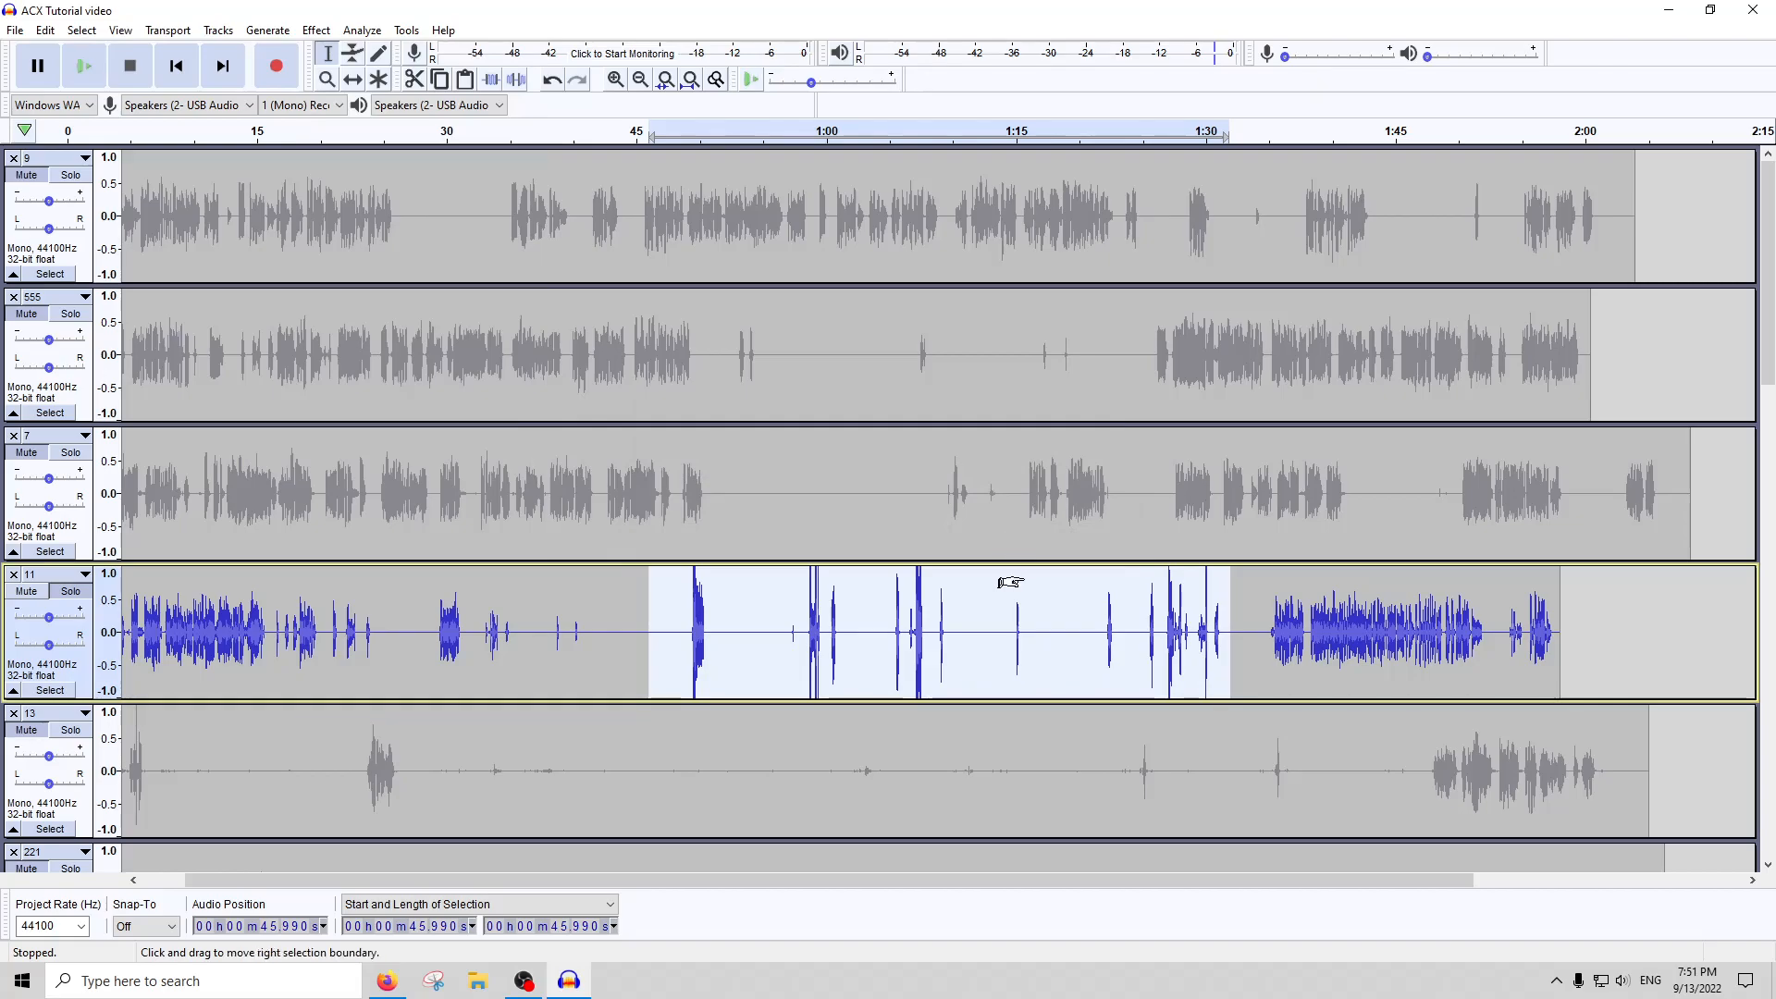
{"action": "key", "text": "ctrl+z"}
{"action": "left_click", "coordinate": [317, 30]}
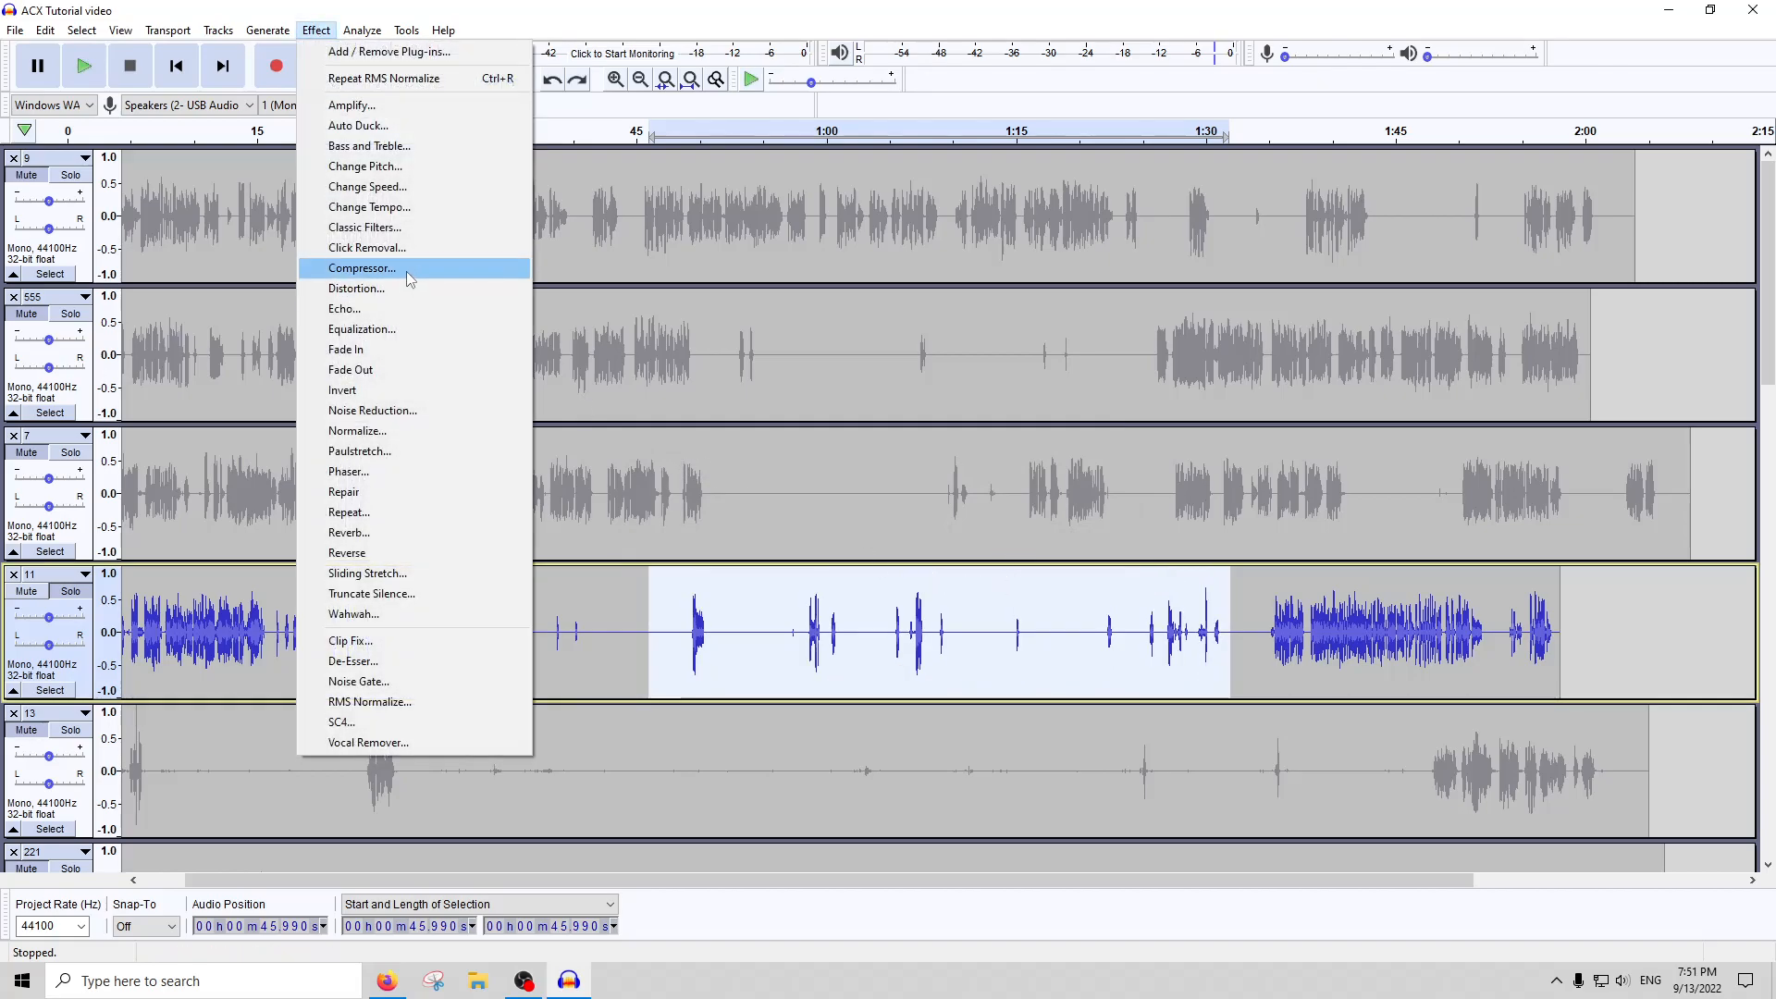
{"action": "left_click", "coordinate": [368, 574]}
{"action": "left_click", "coordinate": [1020, 583]}
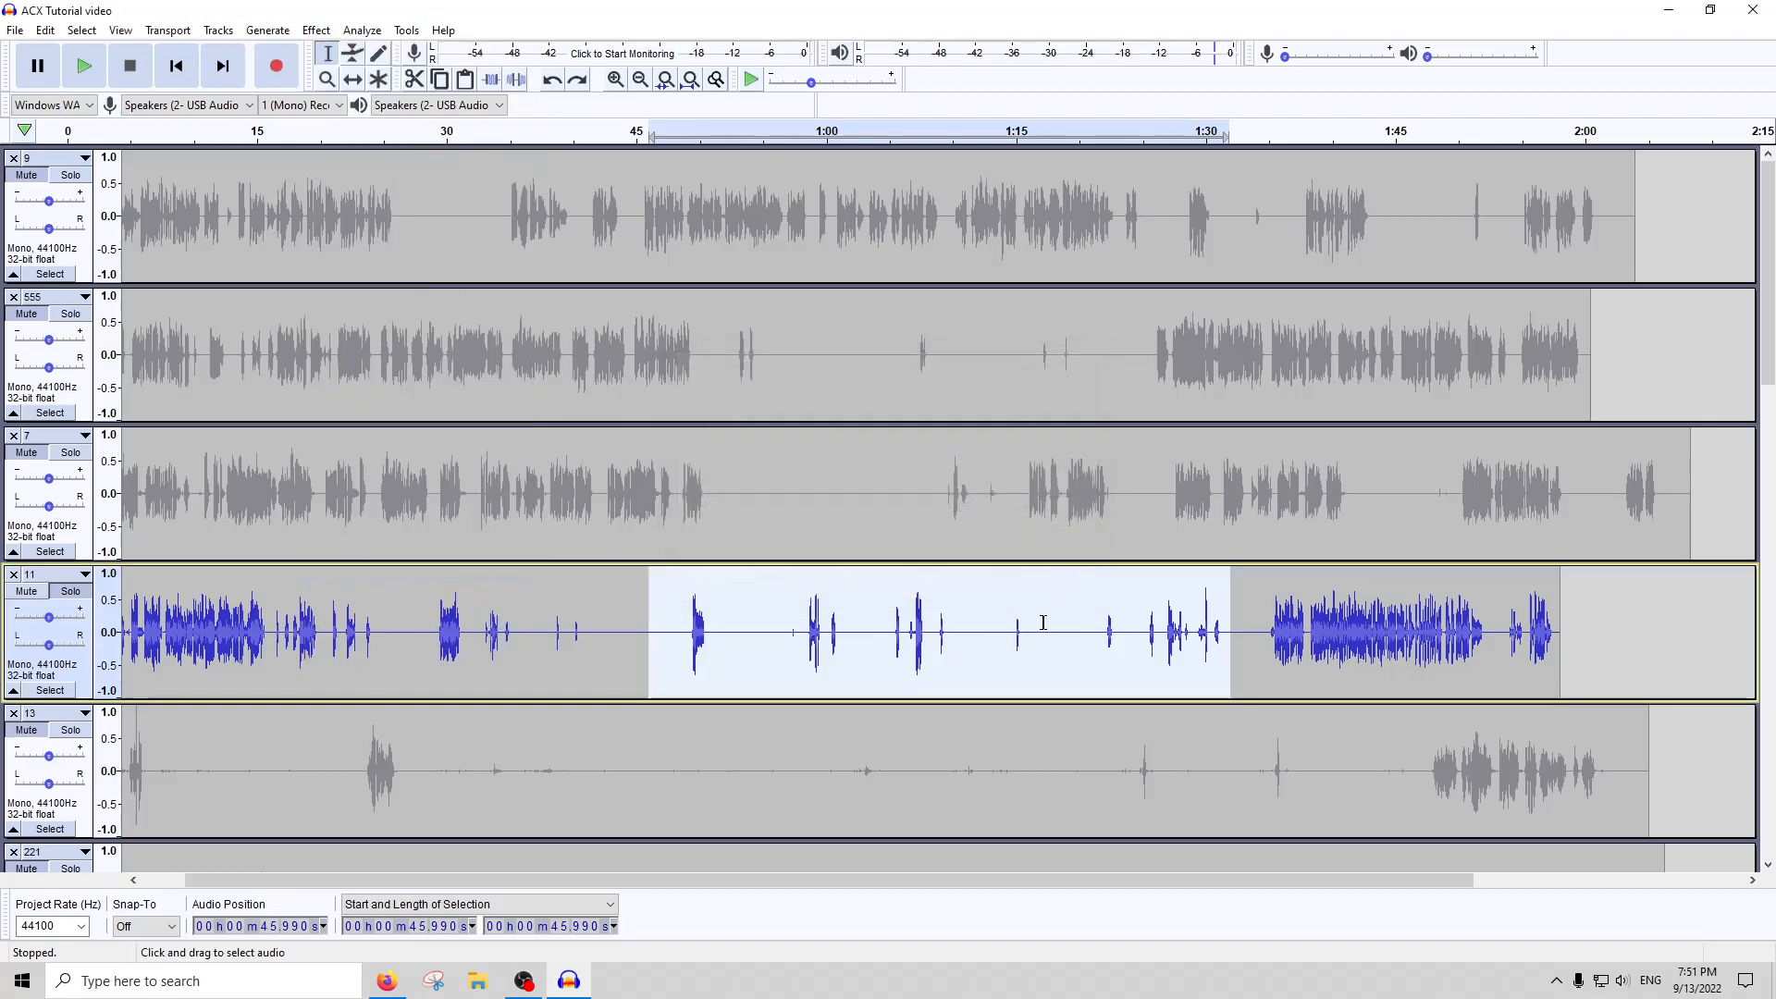
Play track 11 from about 0:58.8 to listen to the reduced peak and the sound after it
{"action": "left_click", "coordinate": [1027, 629]}
{"action": "left_click", "coordinate": [929, 639]}
{"action": "scroll", "coordinate": [821, 638], "scroll_direction": "up", "scroll_amount": 4}
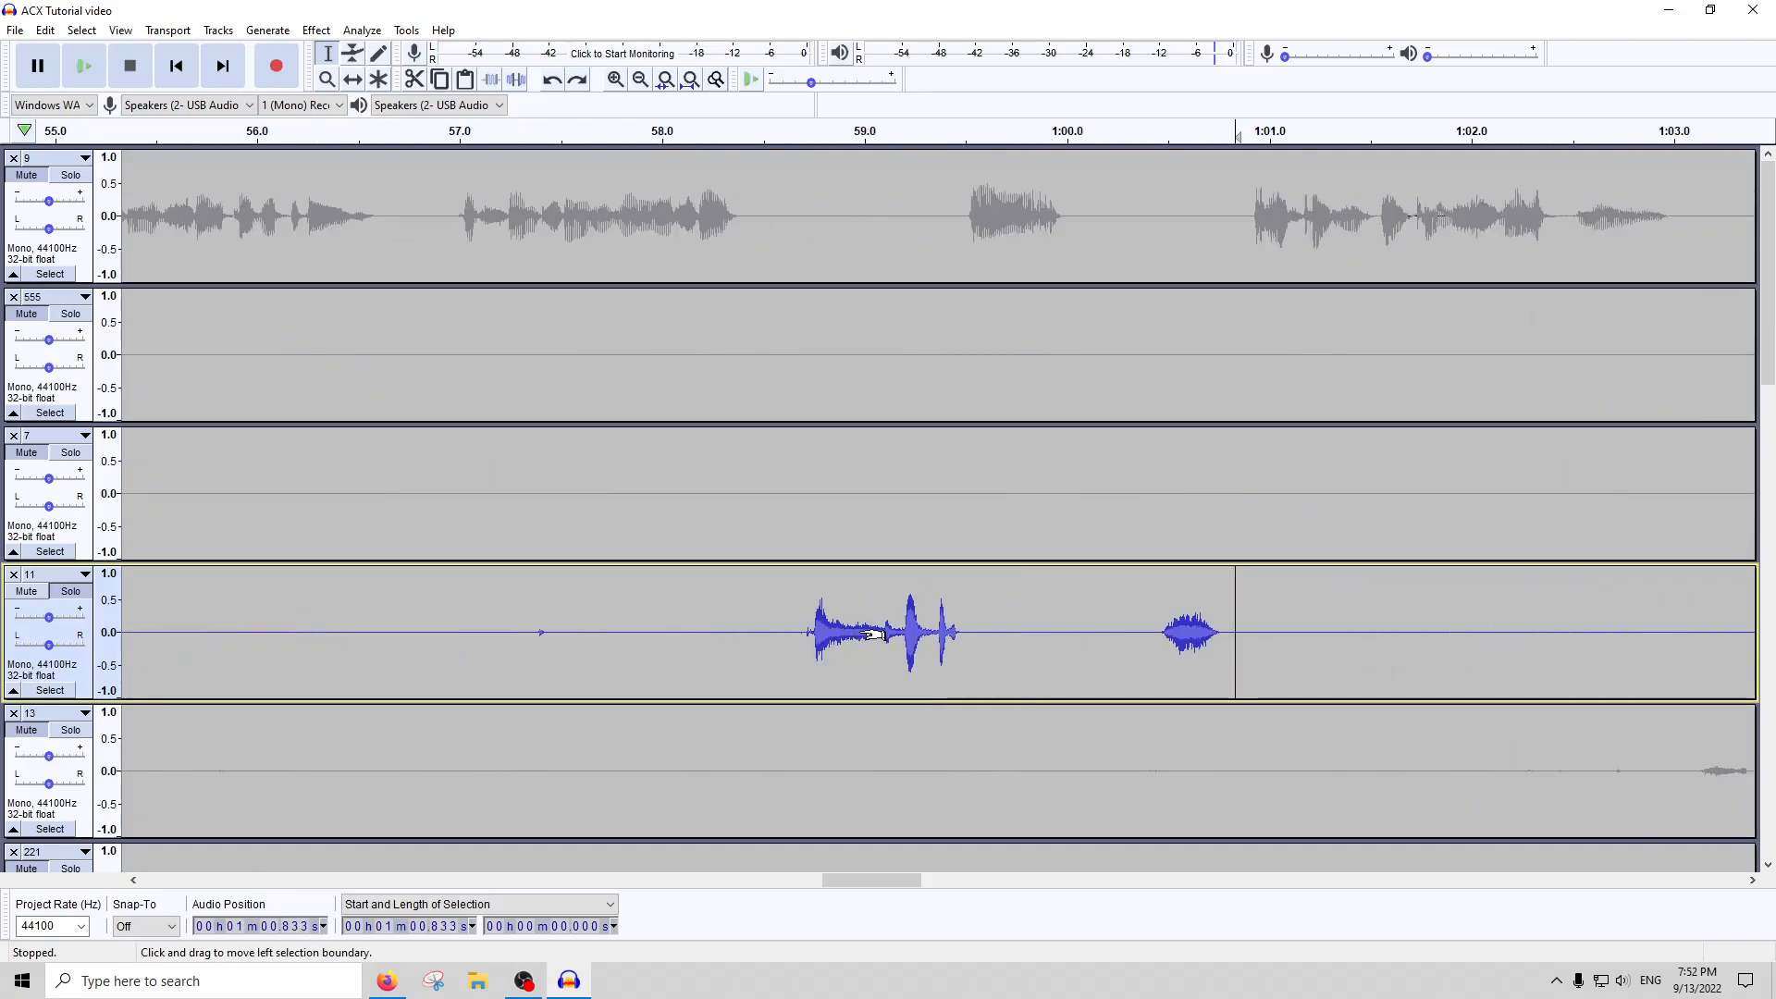
{"action": "left_click", "coordinate": [817, 130]}
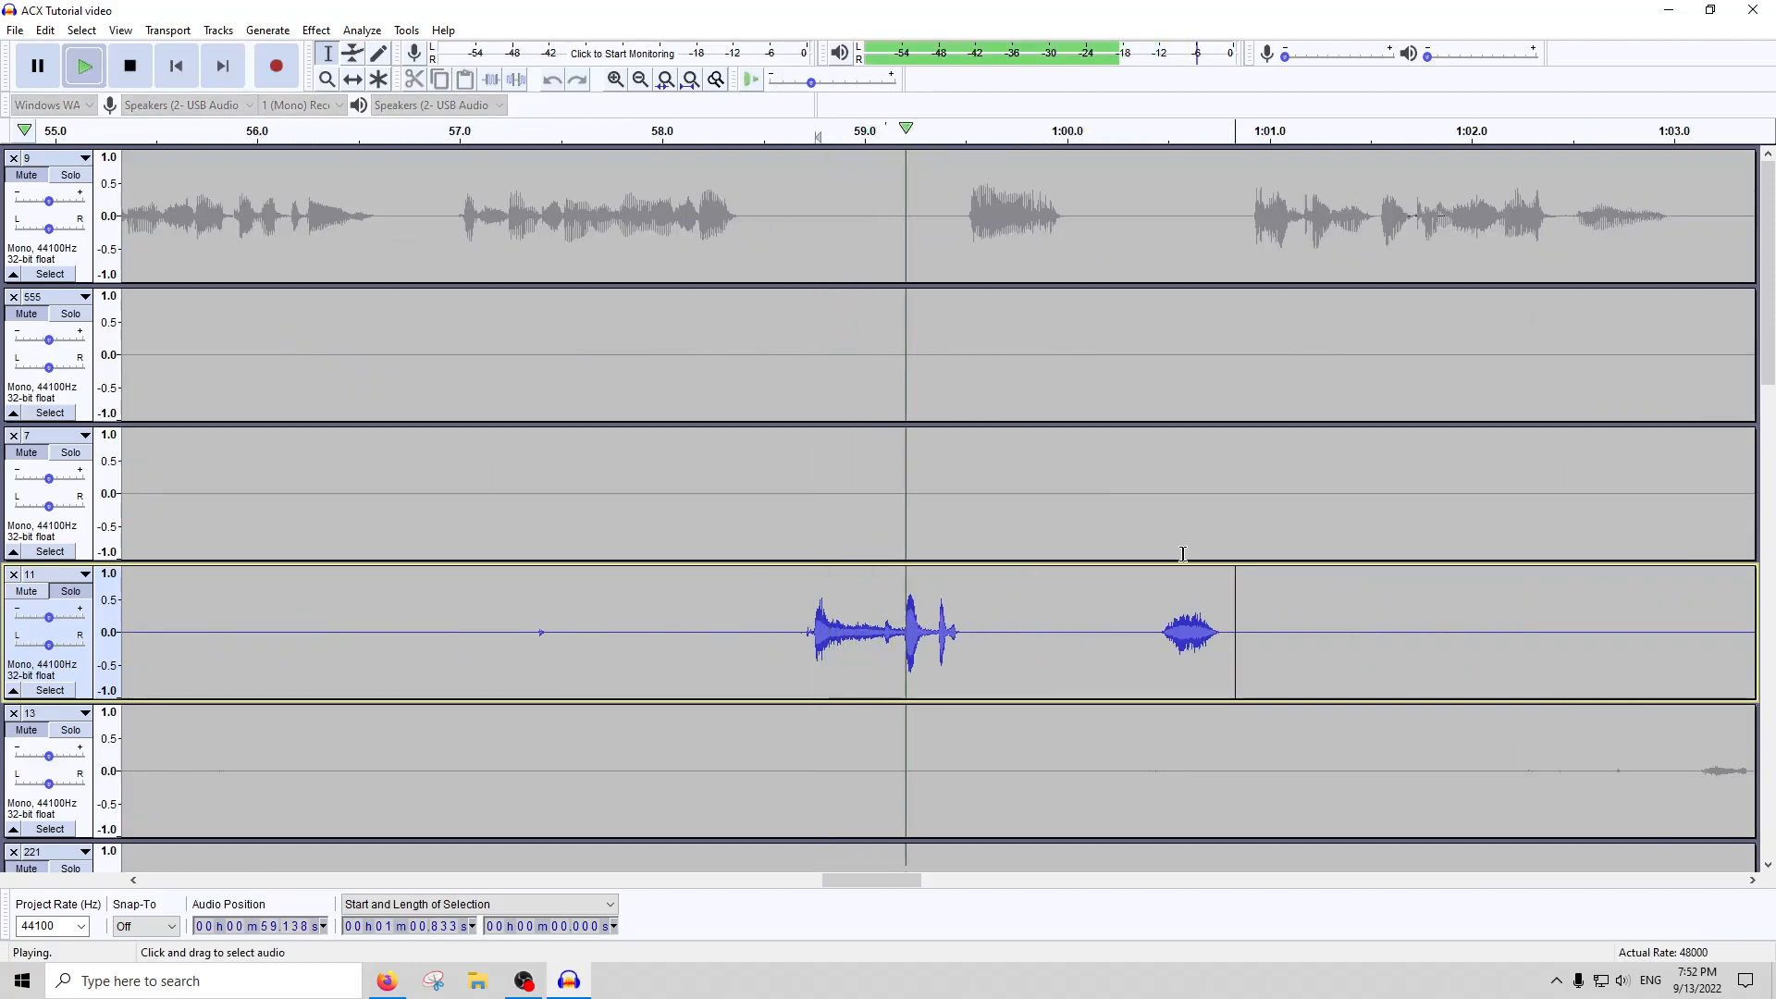
{"action": "scroll", "coordinate": [1217, 583], "scroll_direction": "down", "scroll_amount": 2}
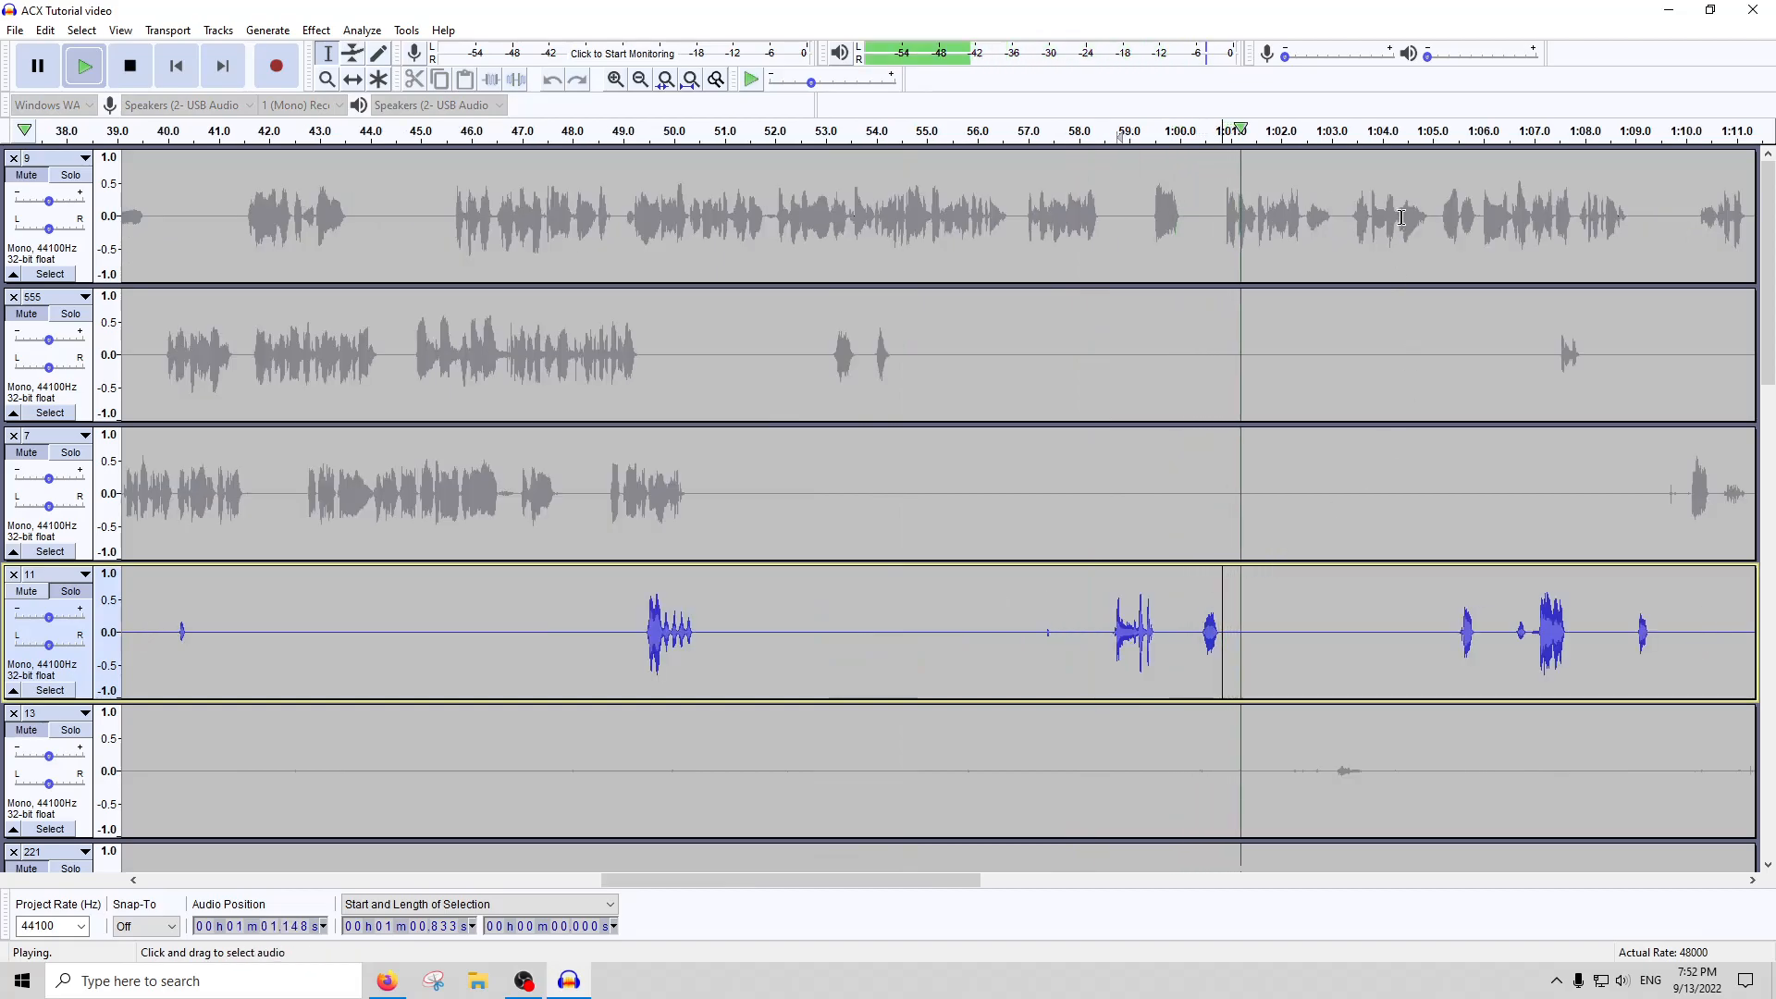
Play track 11 from about 1:05.5 to listen to its next group of short sounds
{"action": "left_click", "coordinate": [1420, 131]}
{"action": "scroll", "coordinate": [1447, 394], "scroll_direction": "right", "scroll_amount": 1}
{"action": "scroll", "coordinate": [1447, 394], "scroll_direction": "right", "scroll_amount": 5}
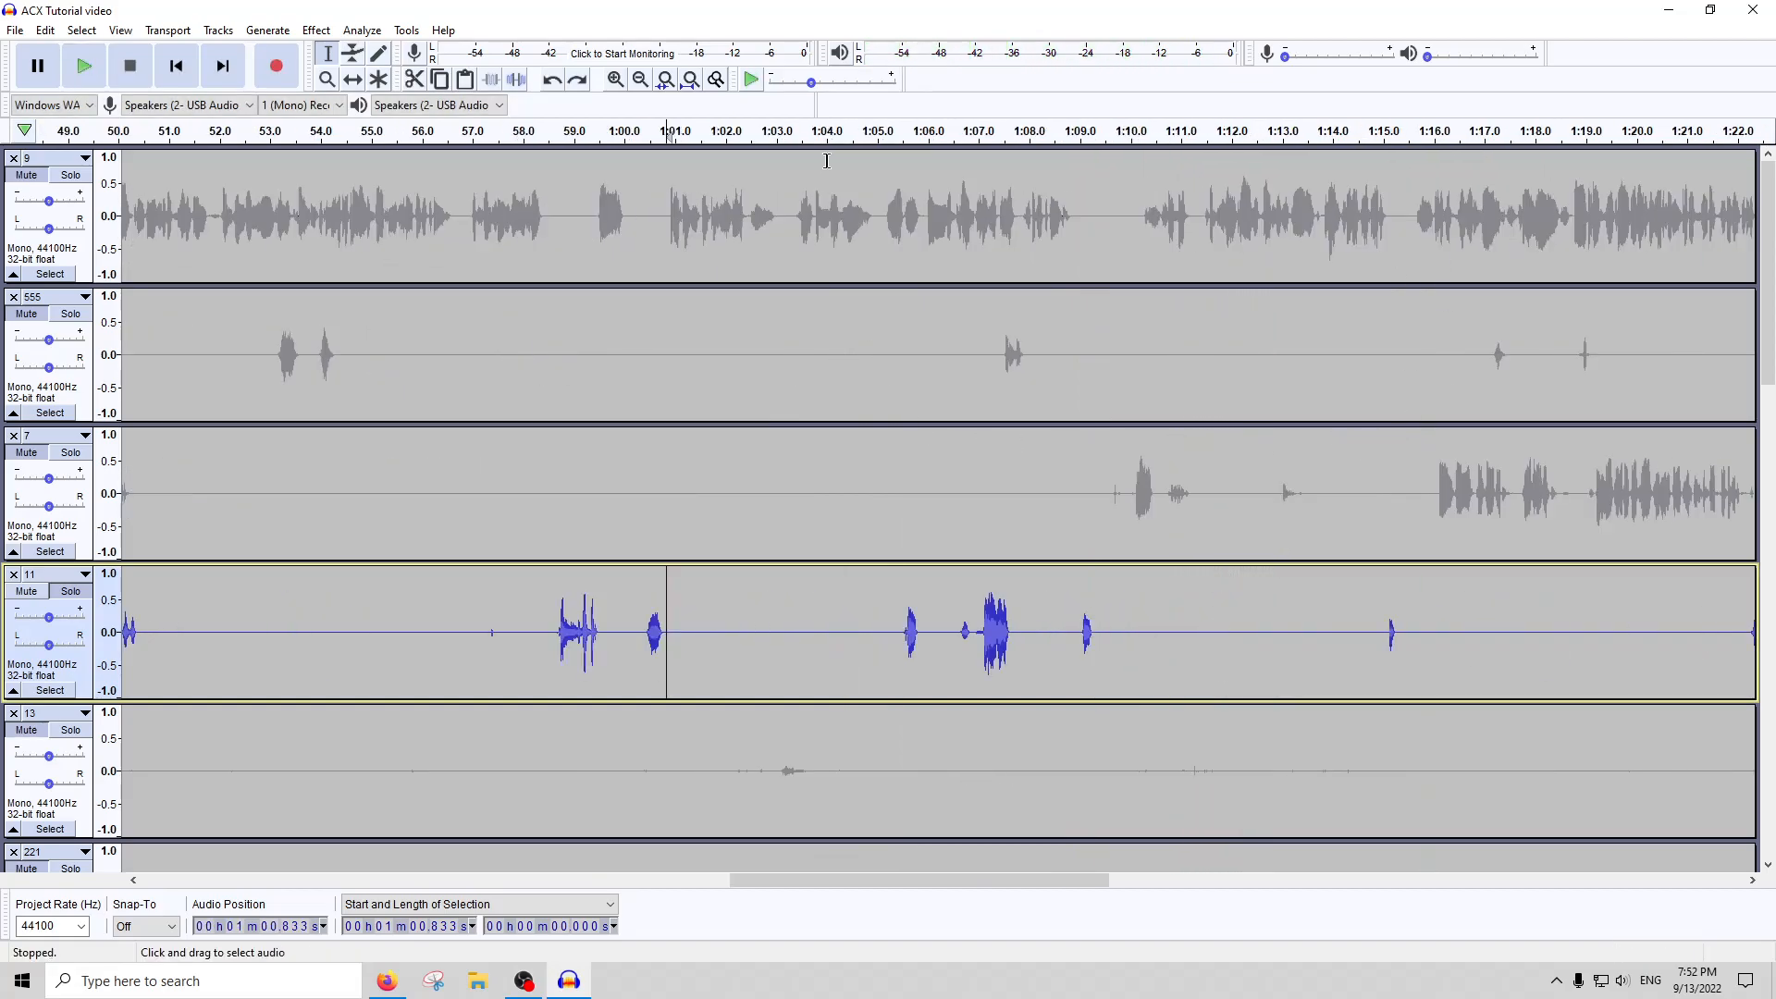
{"action": "left_click", "coordinate": [902, 130]}
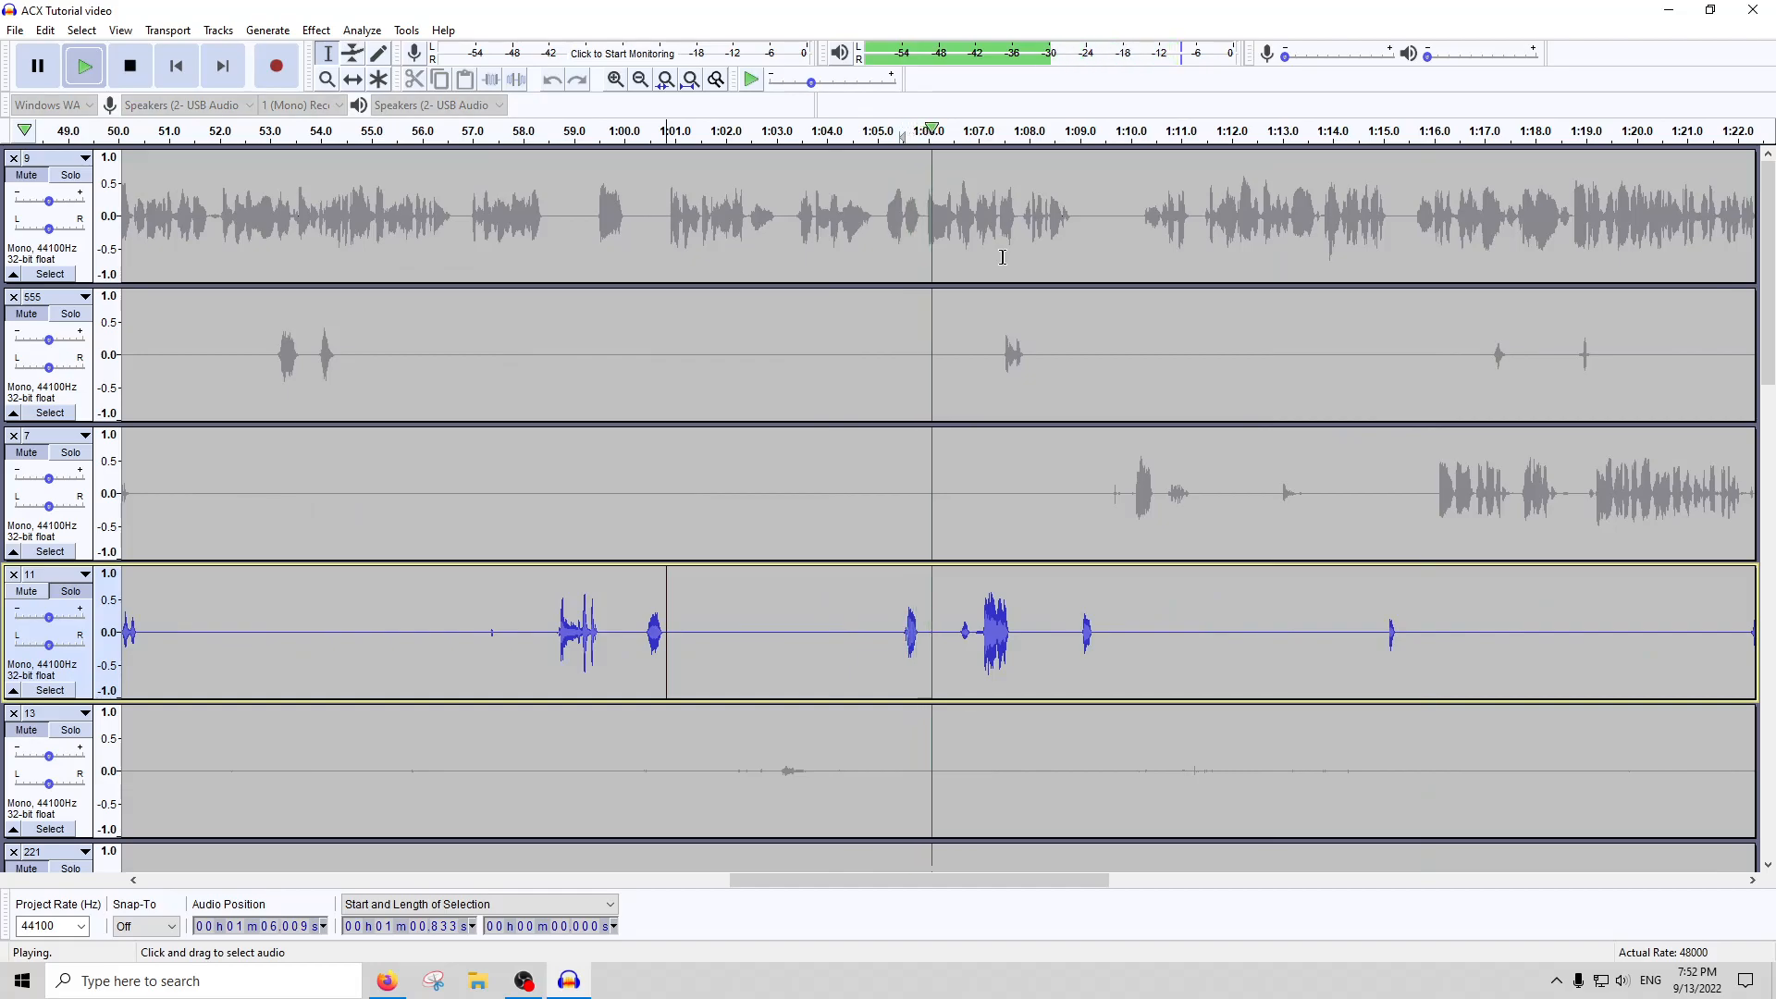
{"action": "scroll", "coordinate": [1022, 416], "scroll_direction": "down", "scroll_amount": 1}
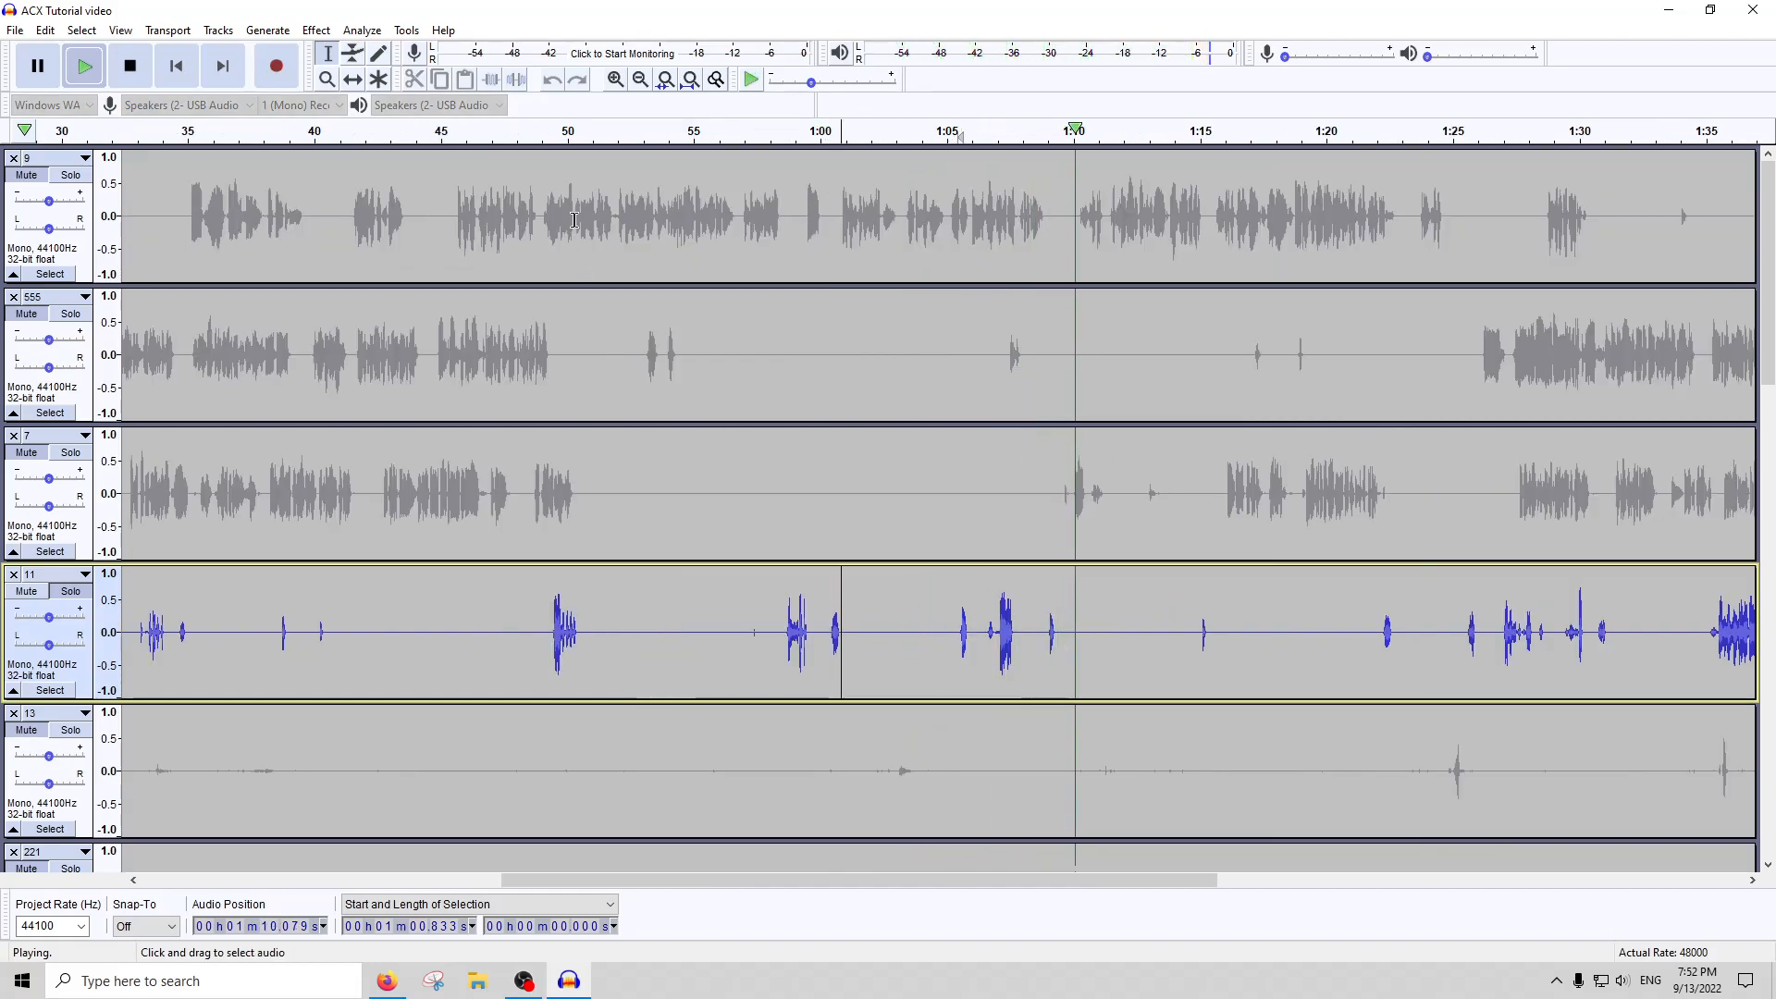
Listen to the sound in track 11 near 0:50 and select the audio from about 0:49.6 to 0:54.6
{"action": "left_click", "coordinate": [539, 141]}
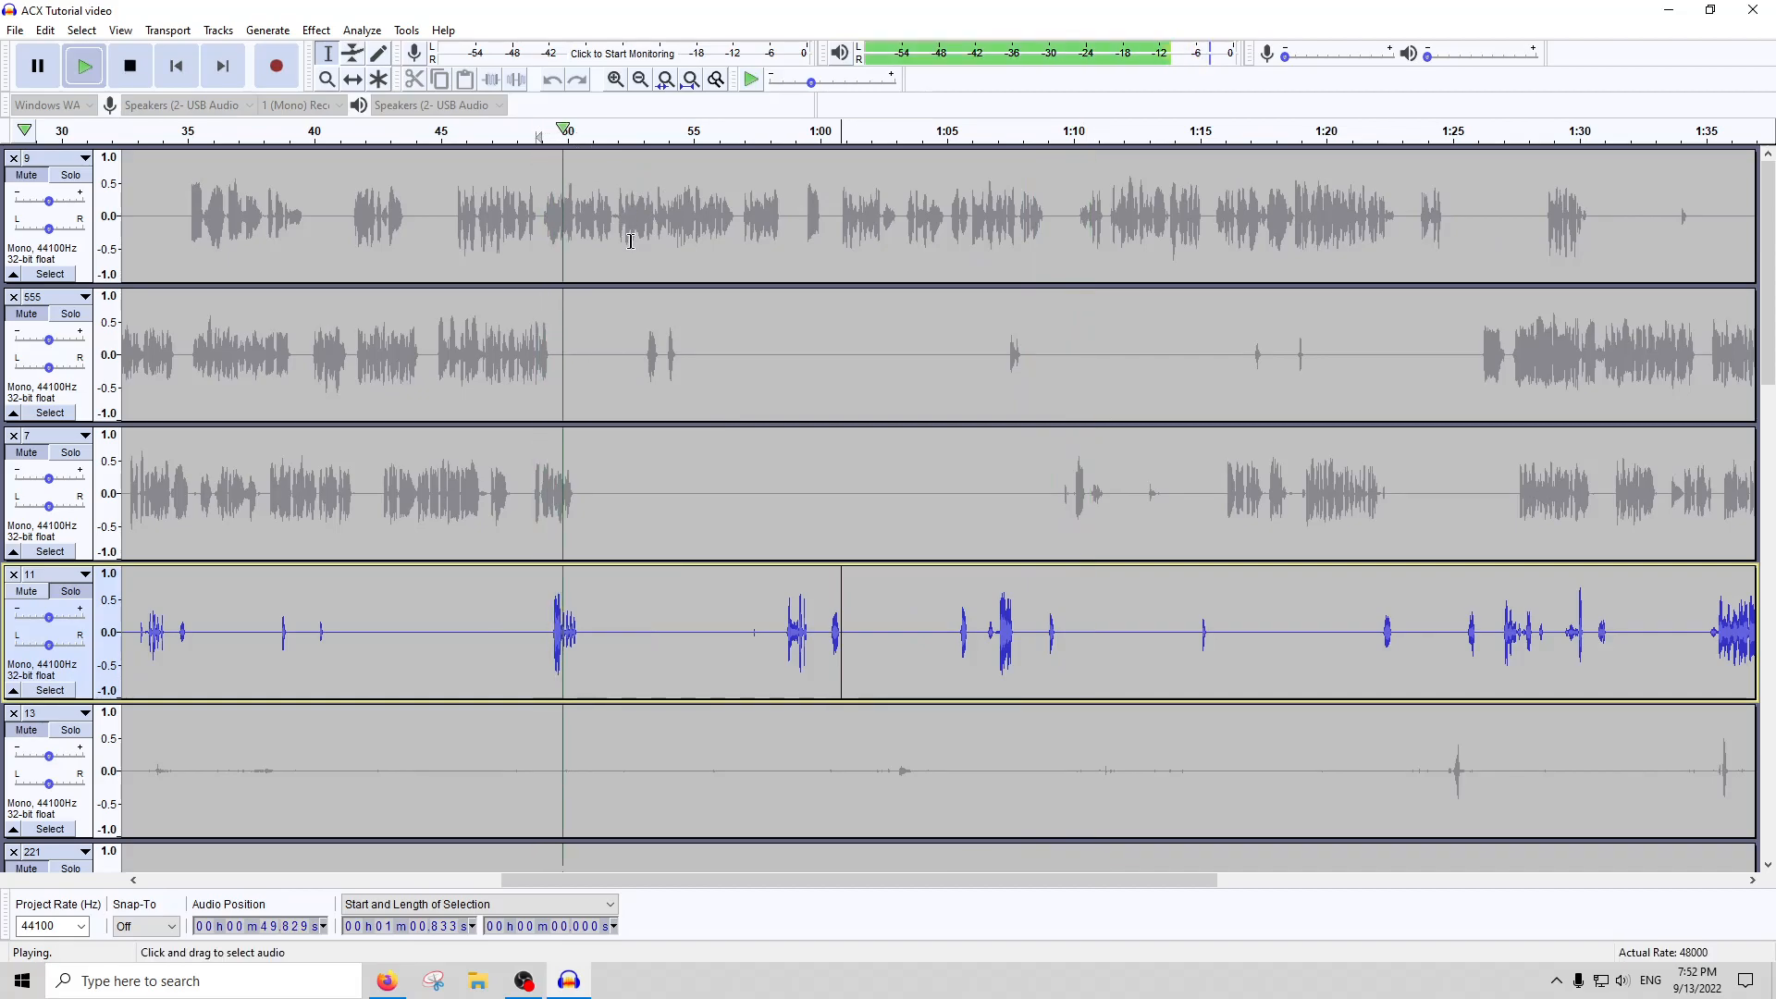
{"action": "key", "text": "space"}
{"action": "left_click_drag", "start_coordinate": [595, 632], "coordinate": [559, 630]}
{"action": "scroll", "coordinate": [559, 631], "scroll_direction": "up", "scroll_amount": 4}
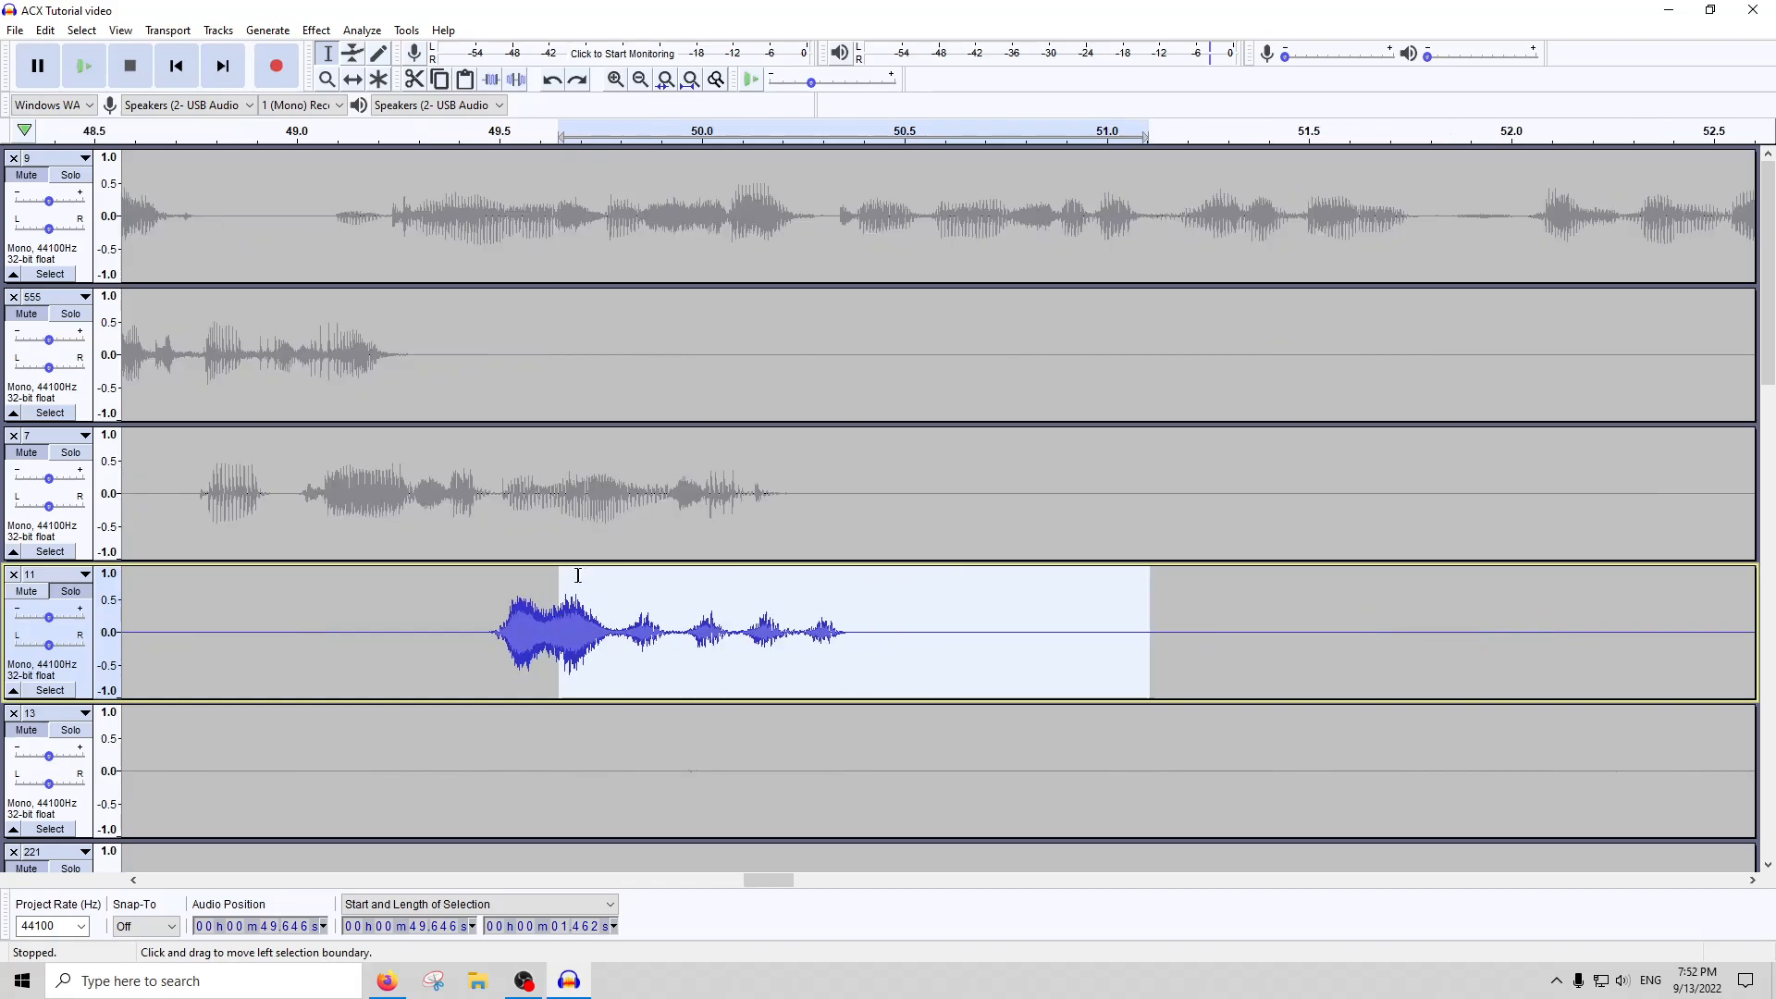
{"action": "left_click", "coordinate": [610, 134]}
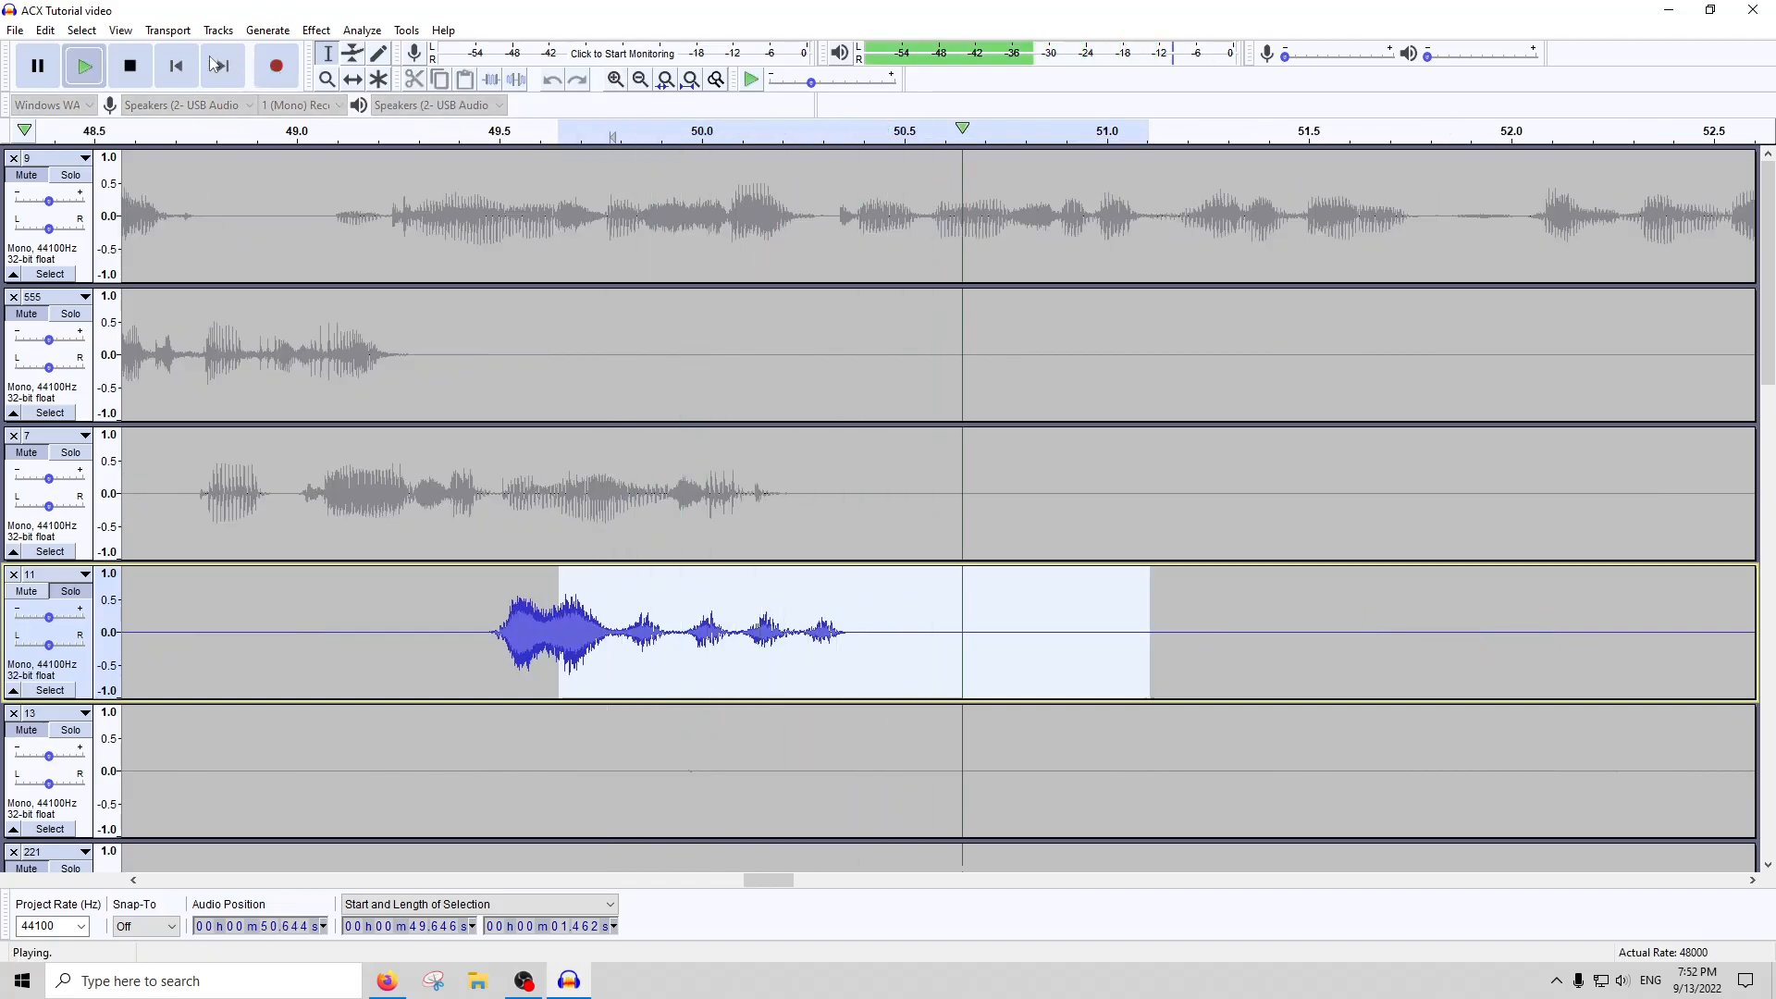
{"action": "scroll", "coordinate": [811, 549], "scroll_direction": "down", "scroll_amount": 5}
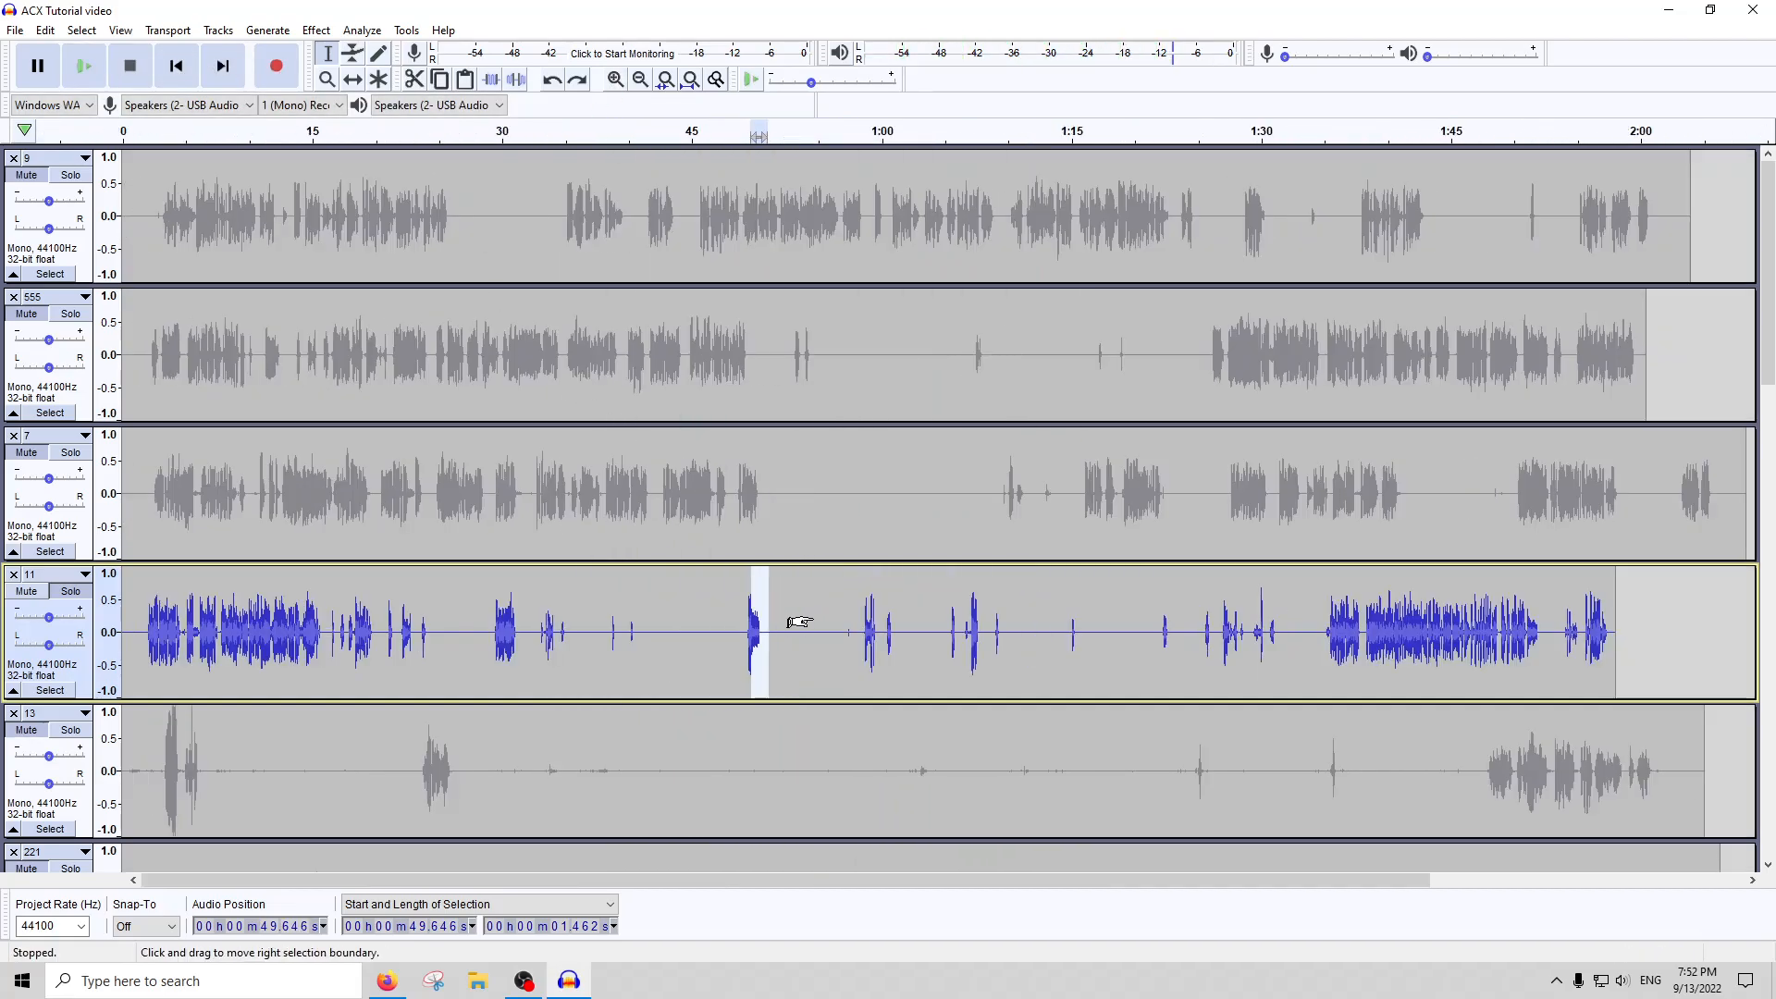
{"action": "left_click_drag", "start_coordinate": [773, 619], "coordinate": [813, 623]}
{"action": "scroll", "coordinate": [813, 623], "scroll_direction": "down", "scroll_amount": 1}
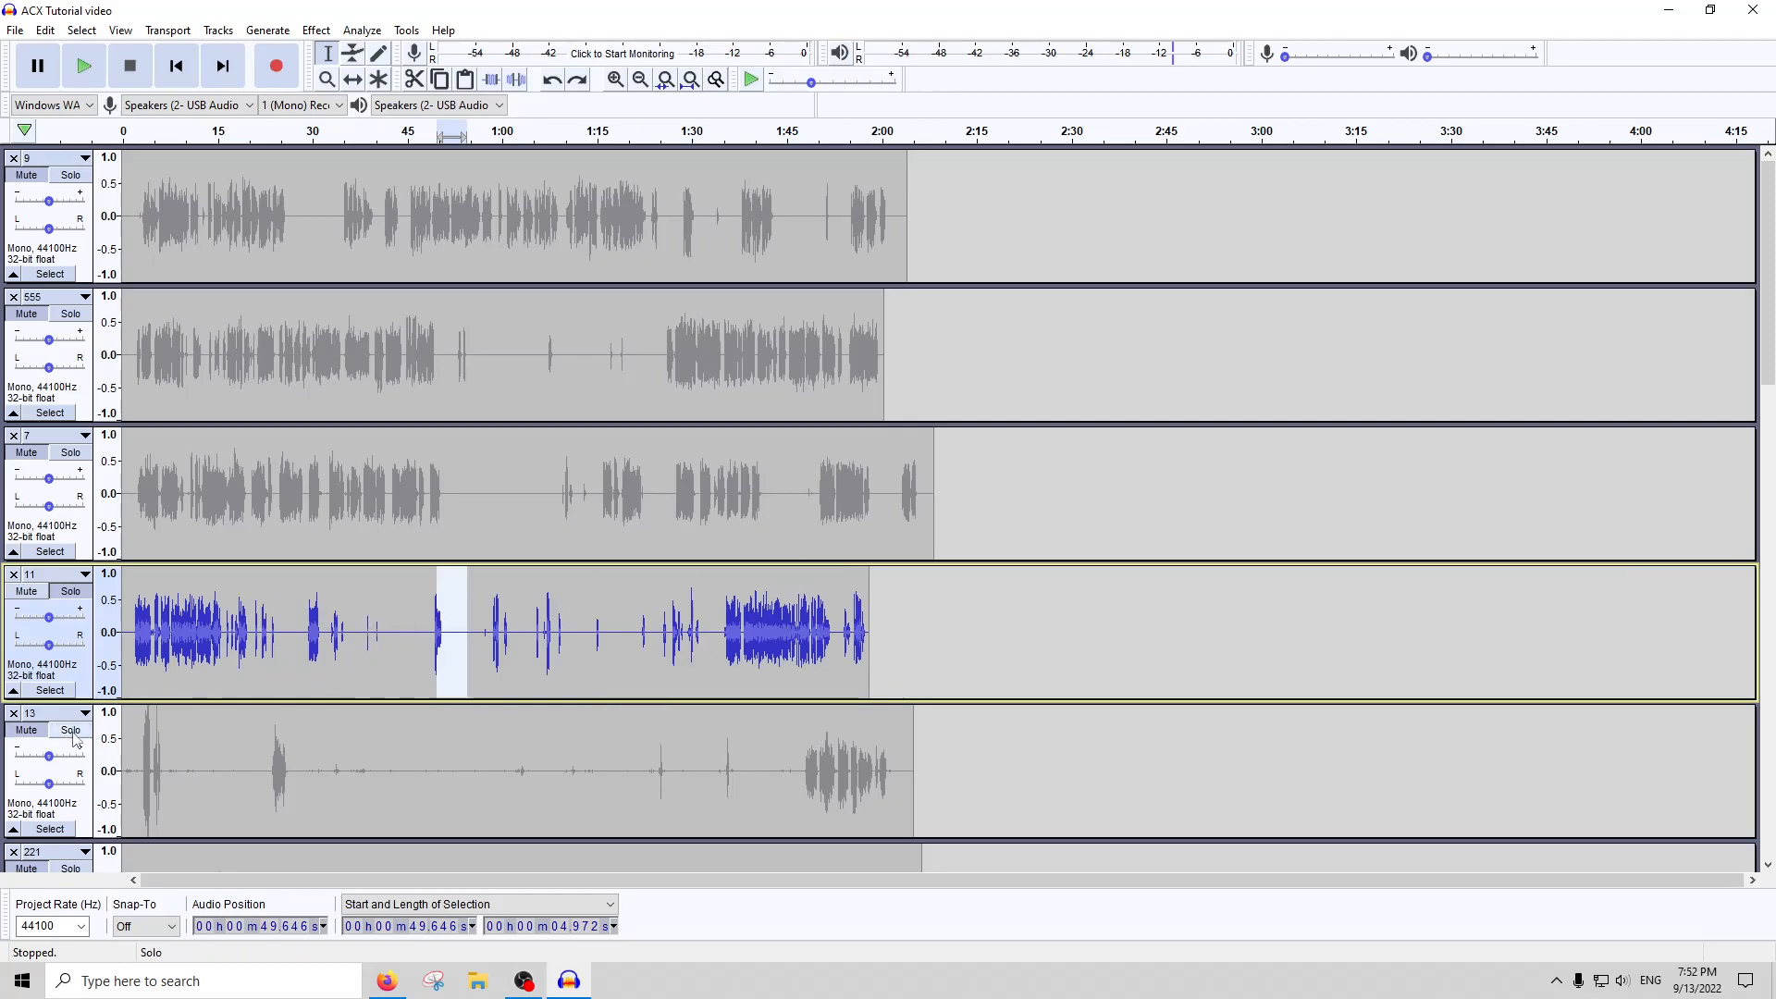
Solo track 13 and place the cursor in its quiet part at about 0:53
{"action": "left_click", "coordinate": [394, 751]}
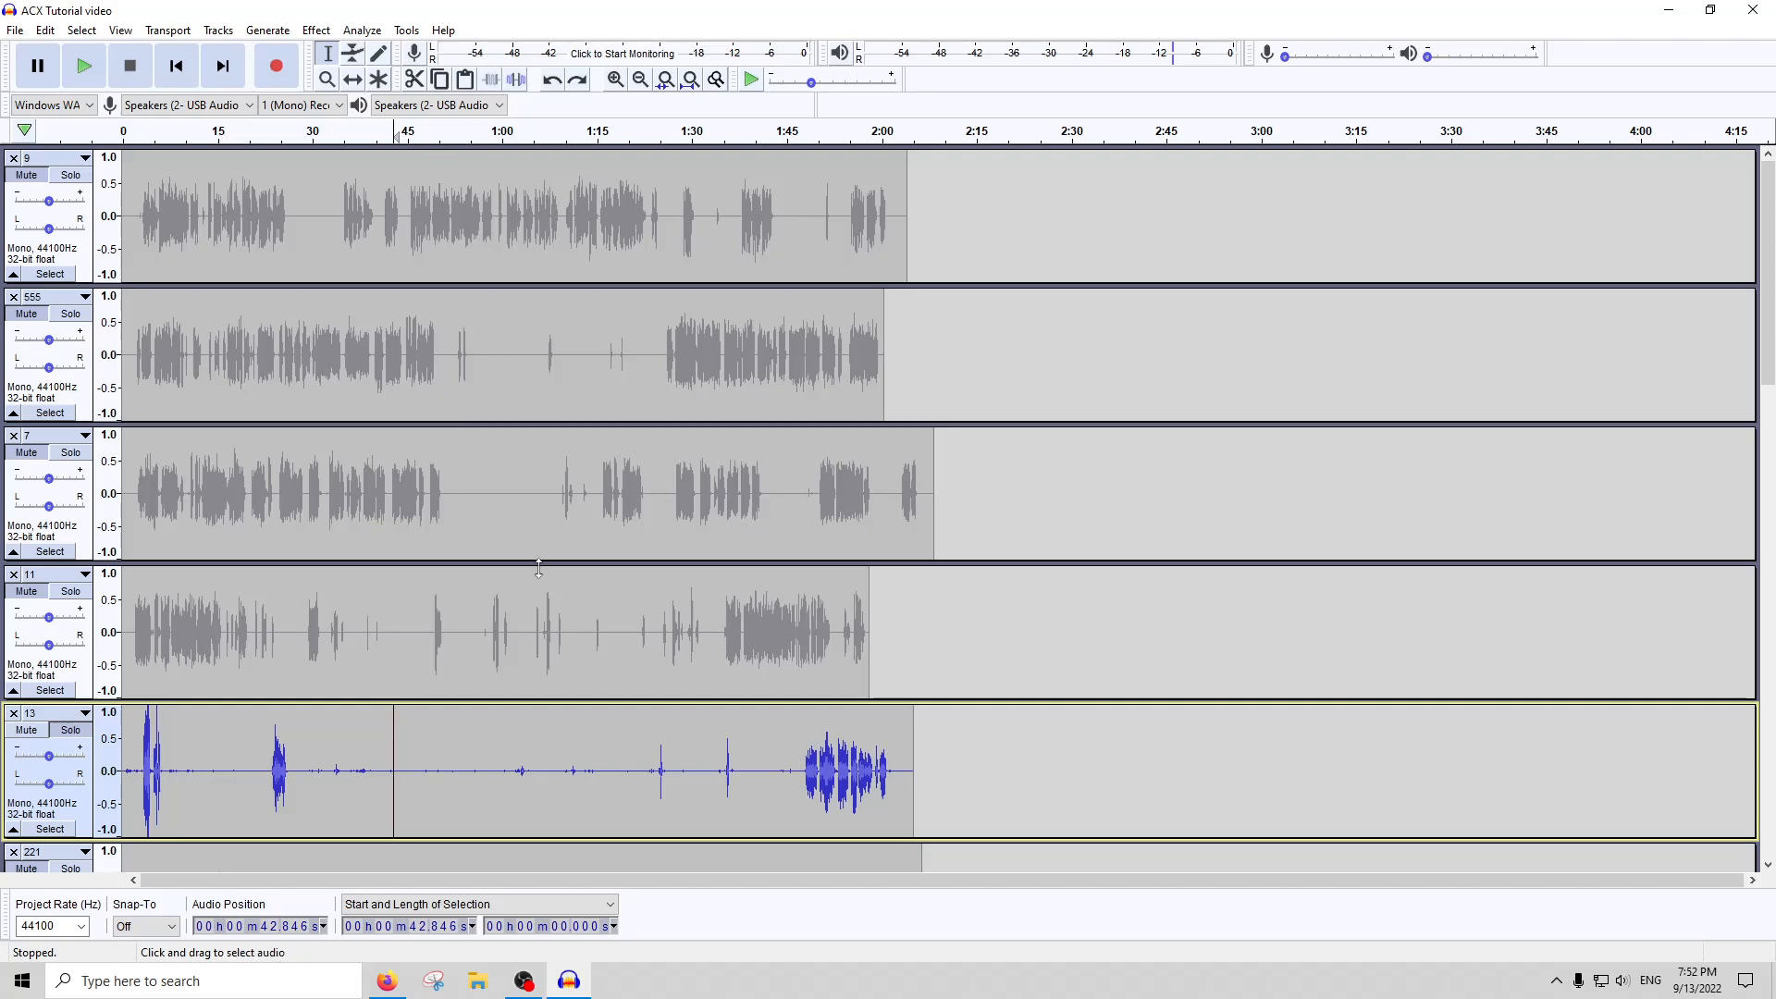
{"action": "left_click_drag", "start_coordinate": [502, 602], "coordinate": [130, 602]}
{"action": "left_click", "coordinate": [461, 782]}
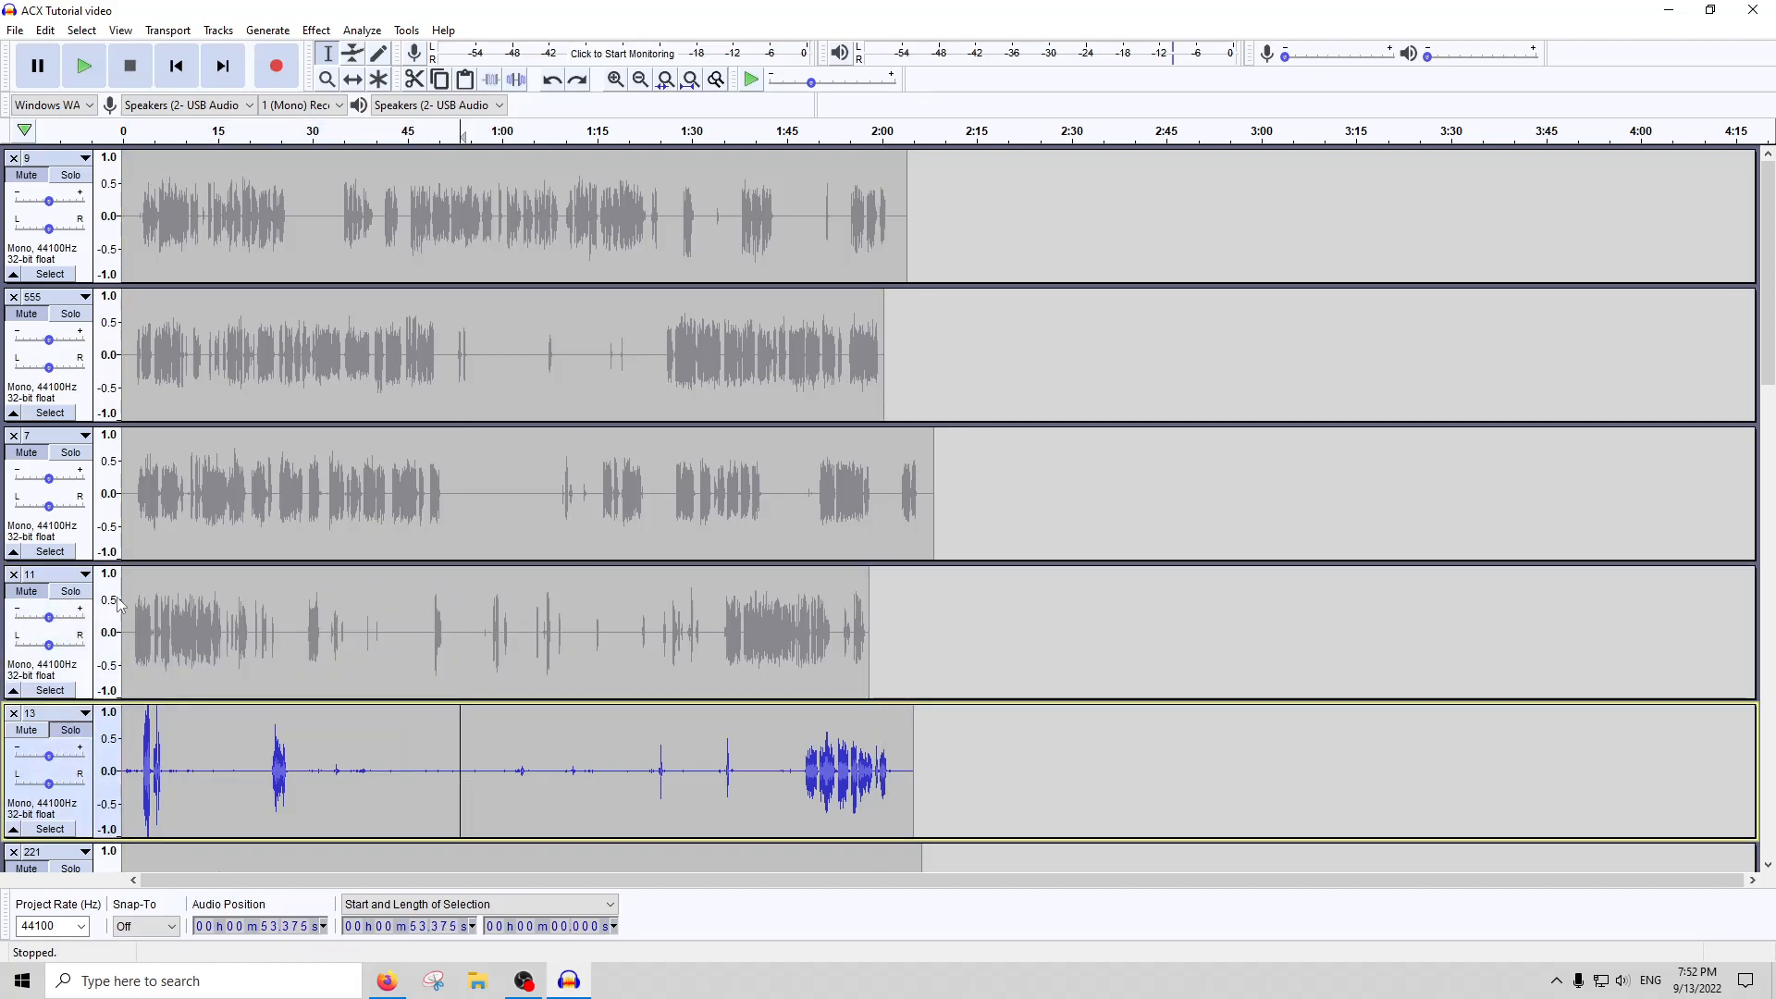
Solo track 11 and select its sparse middle section from about 0:49 to 1:24
{"action": "left_click_drag", "start_coordinate": [518, 638], "coordinate": [135, 621]}
{"action": "left_click_drag", "start_coordinate": [436, 629], "coordinate": [654, 629]}
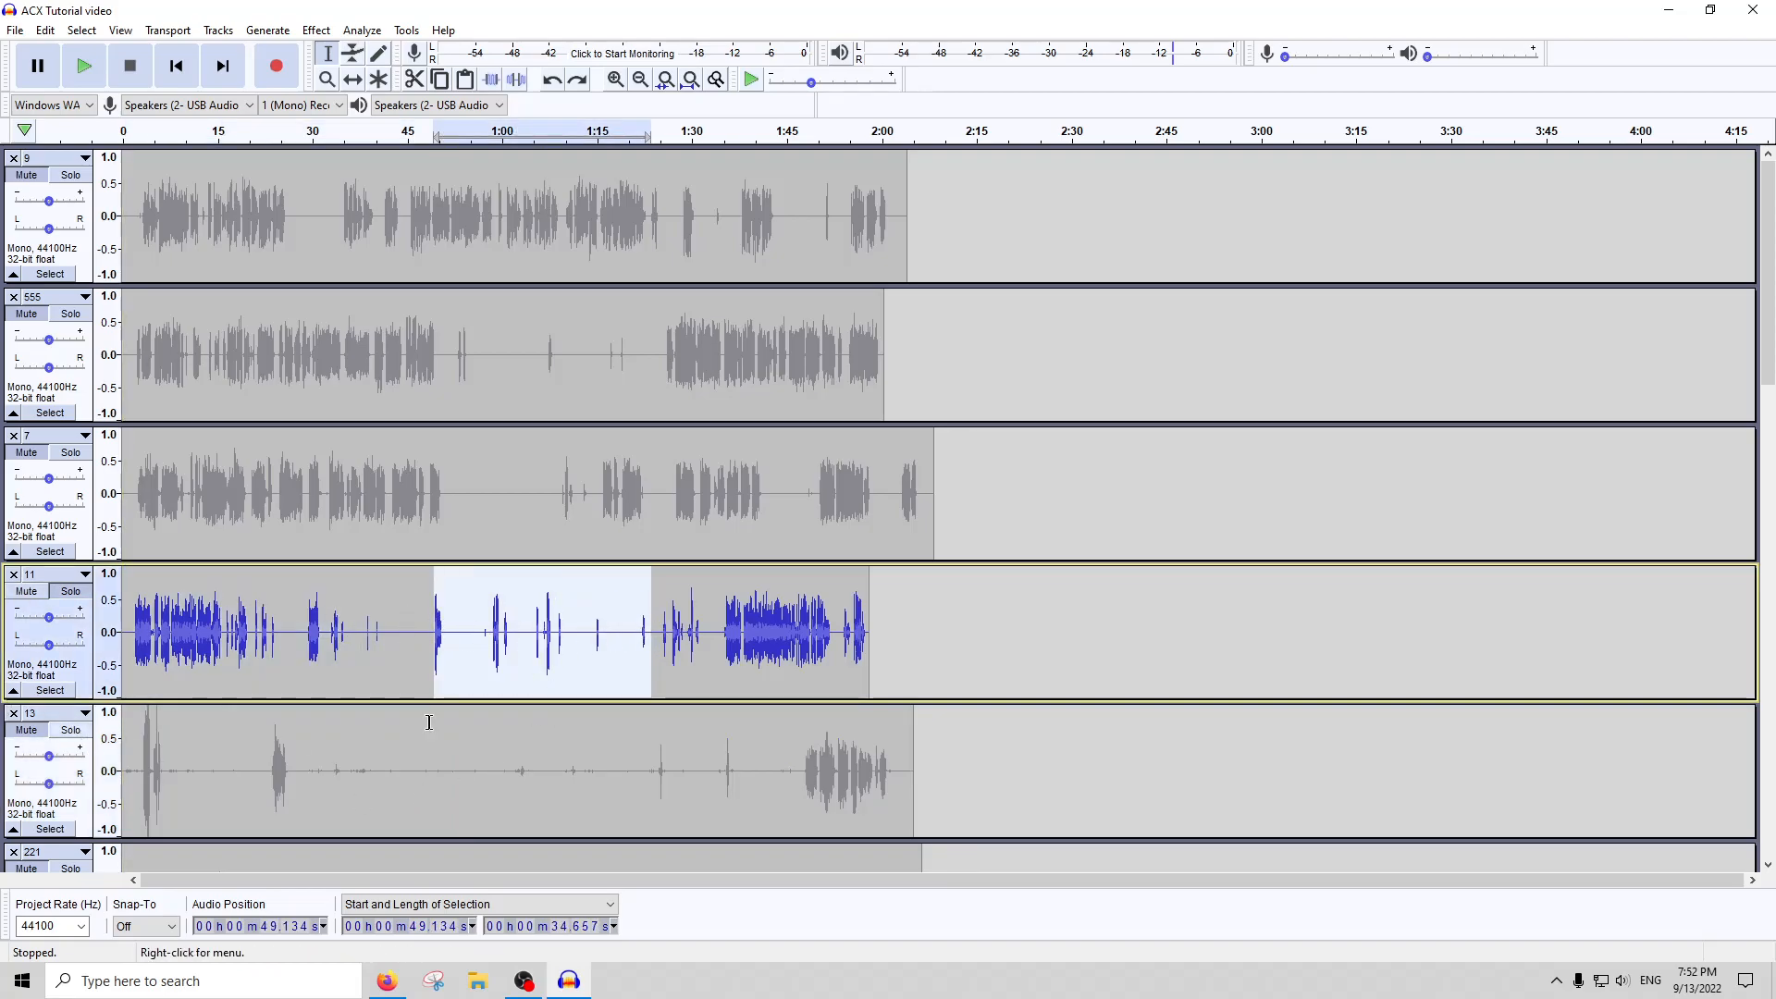
Solo track 13 in place of track 11 and select its entire audio
{"action": "left_click_drag", "start_coordinate": [458, 732], "coordinate": [668, 661]}
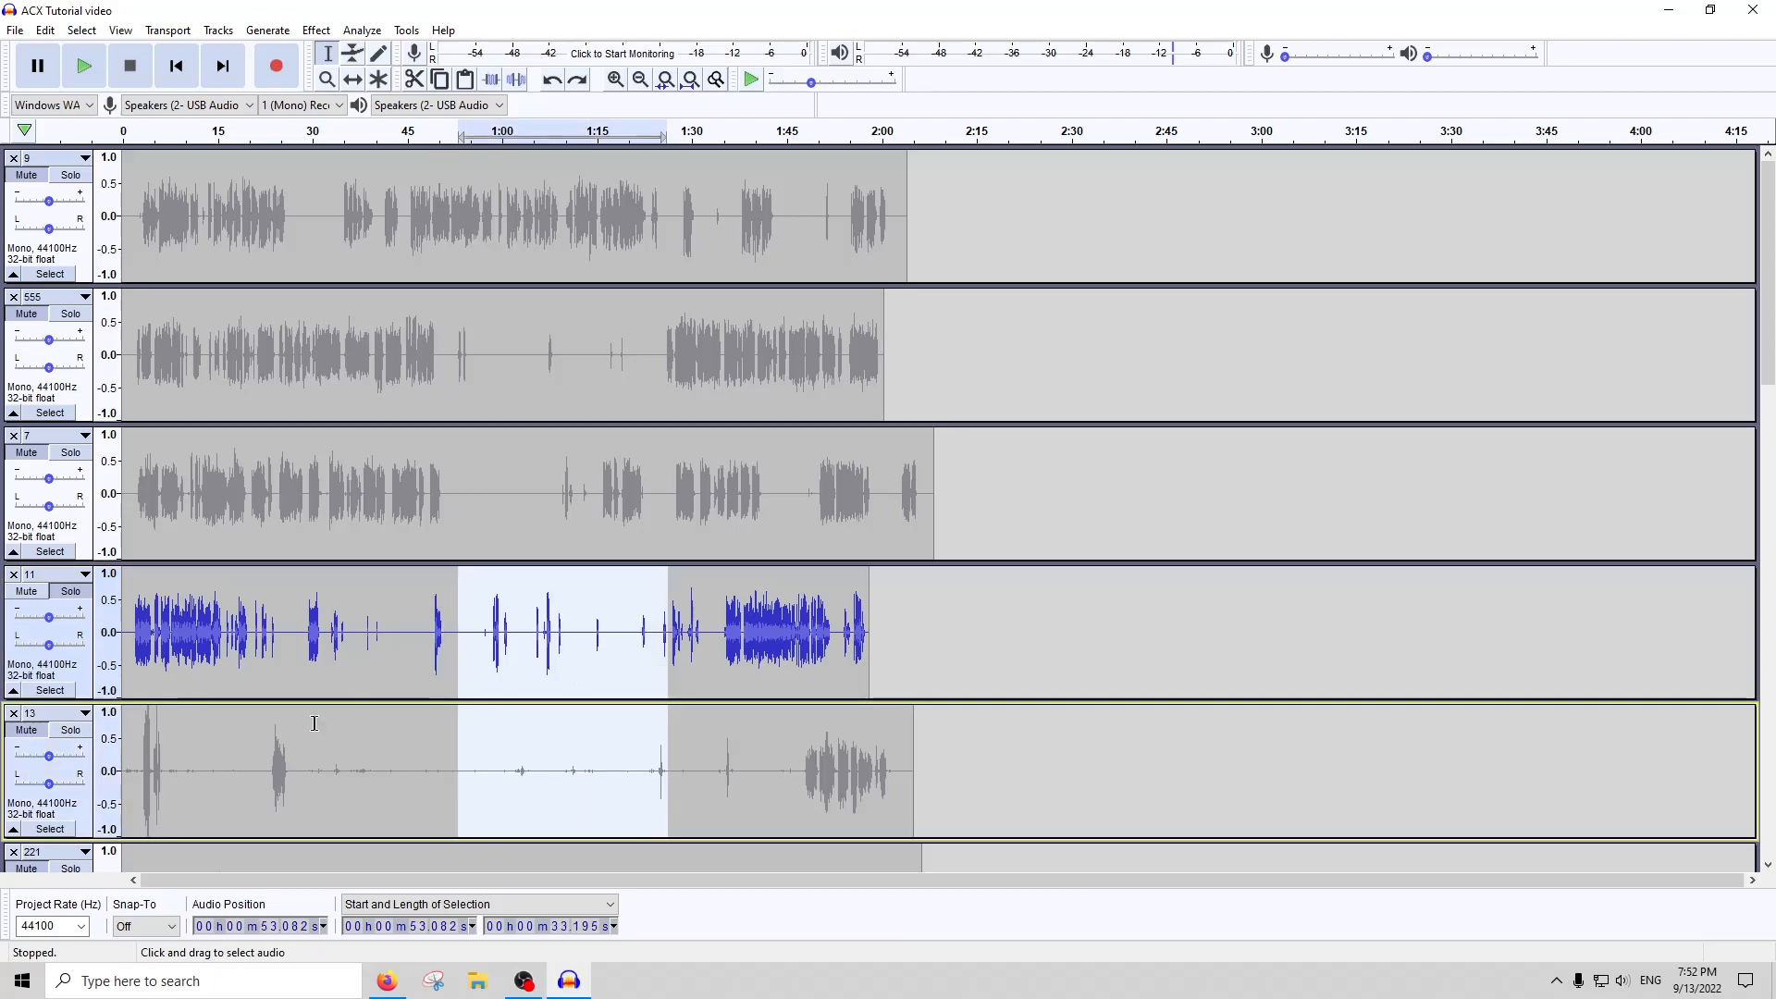
{"action": "left_click", "coordinate": [70, 730]}
{"action": "left_click", "coordinate": [360, 791]}
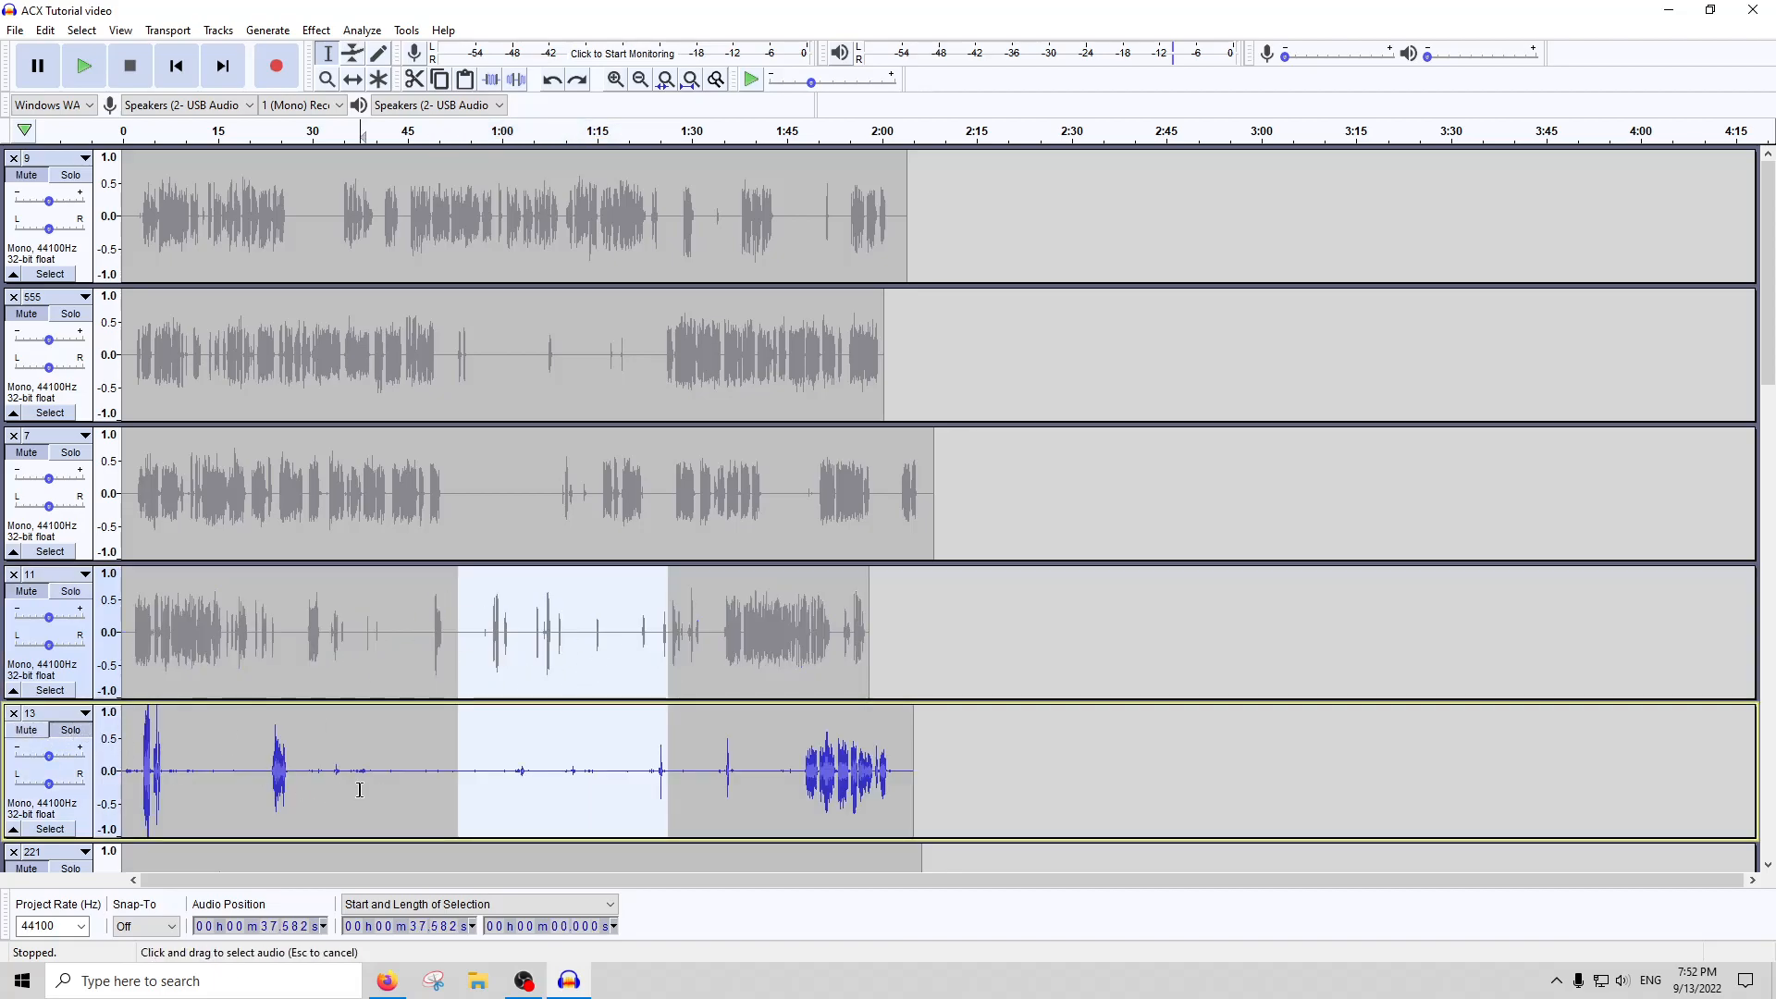
{"action": "double_click", "coordinate": [360, 790]}
{"action": "scroll", "coordinate": [417, 703], "scroll_direction": "down", "scroll_amount": 2}
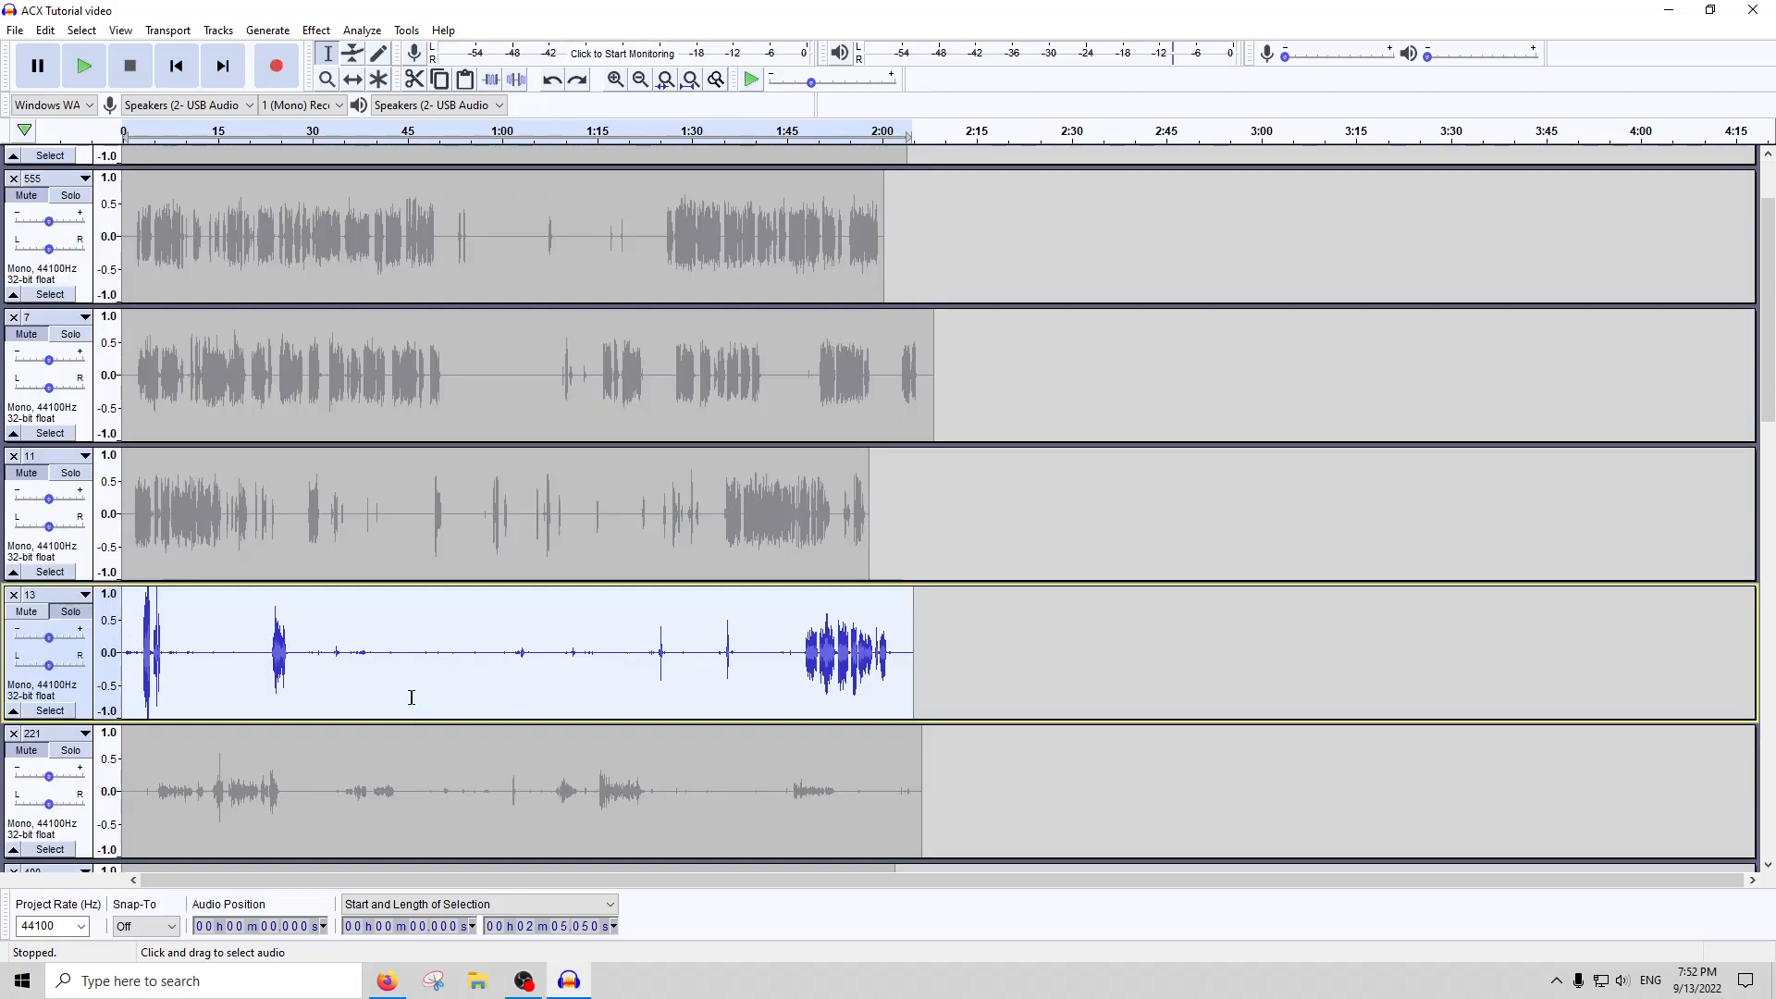
{"action": "scroll", "coordinate": [414, 698], "scroll_direction": "down", "scroll_amount": 3}
Apply Clip Fix to the clipped burst near the start of track 13, from about 3.96 to 4.6 seconds
{"action": "left_click", "coordinate": [146, 457]}
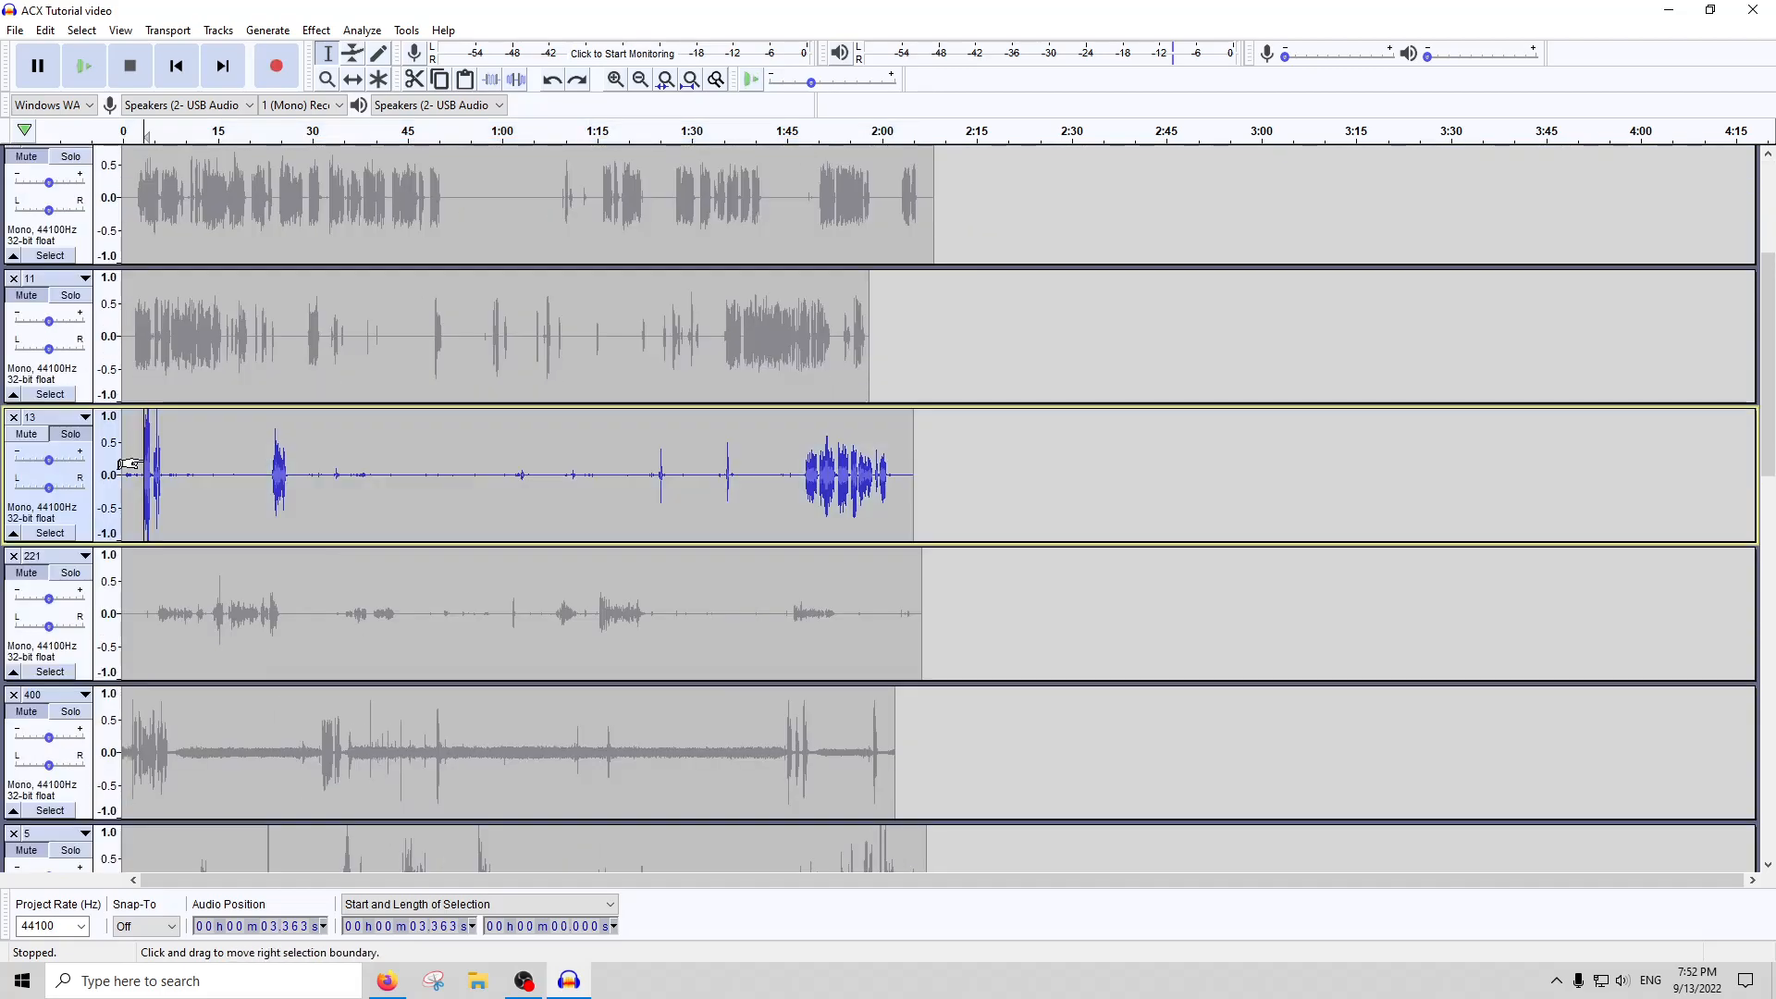
{"action": "key", "text": "ctrl+1"}
{"action": "key", "text": "ctrl+1"}
{"action": "key", "text": "ctrl+1"}
{"action": "key", "text": "ctrl+1"}
{"action": "key", "text": "ctrl+1"}
{"action": "key", "text": "ctrl+1"}
{"action": "left_click_drag", "start_coordinate": [609, 462], "coordinate": [352, 464]}
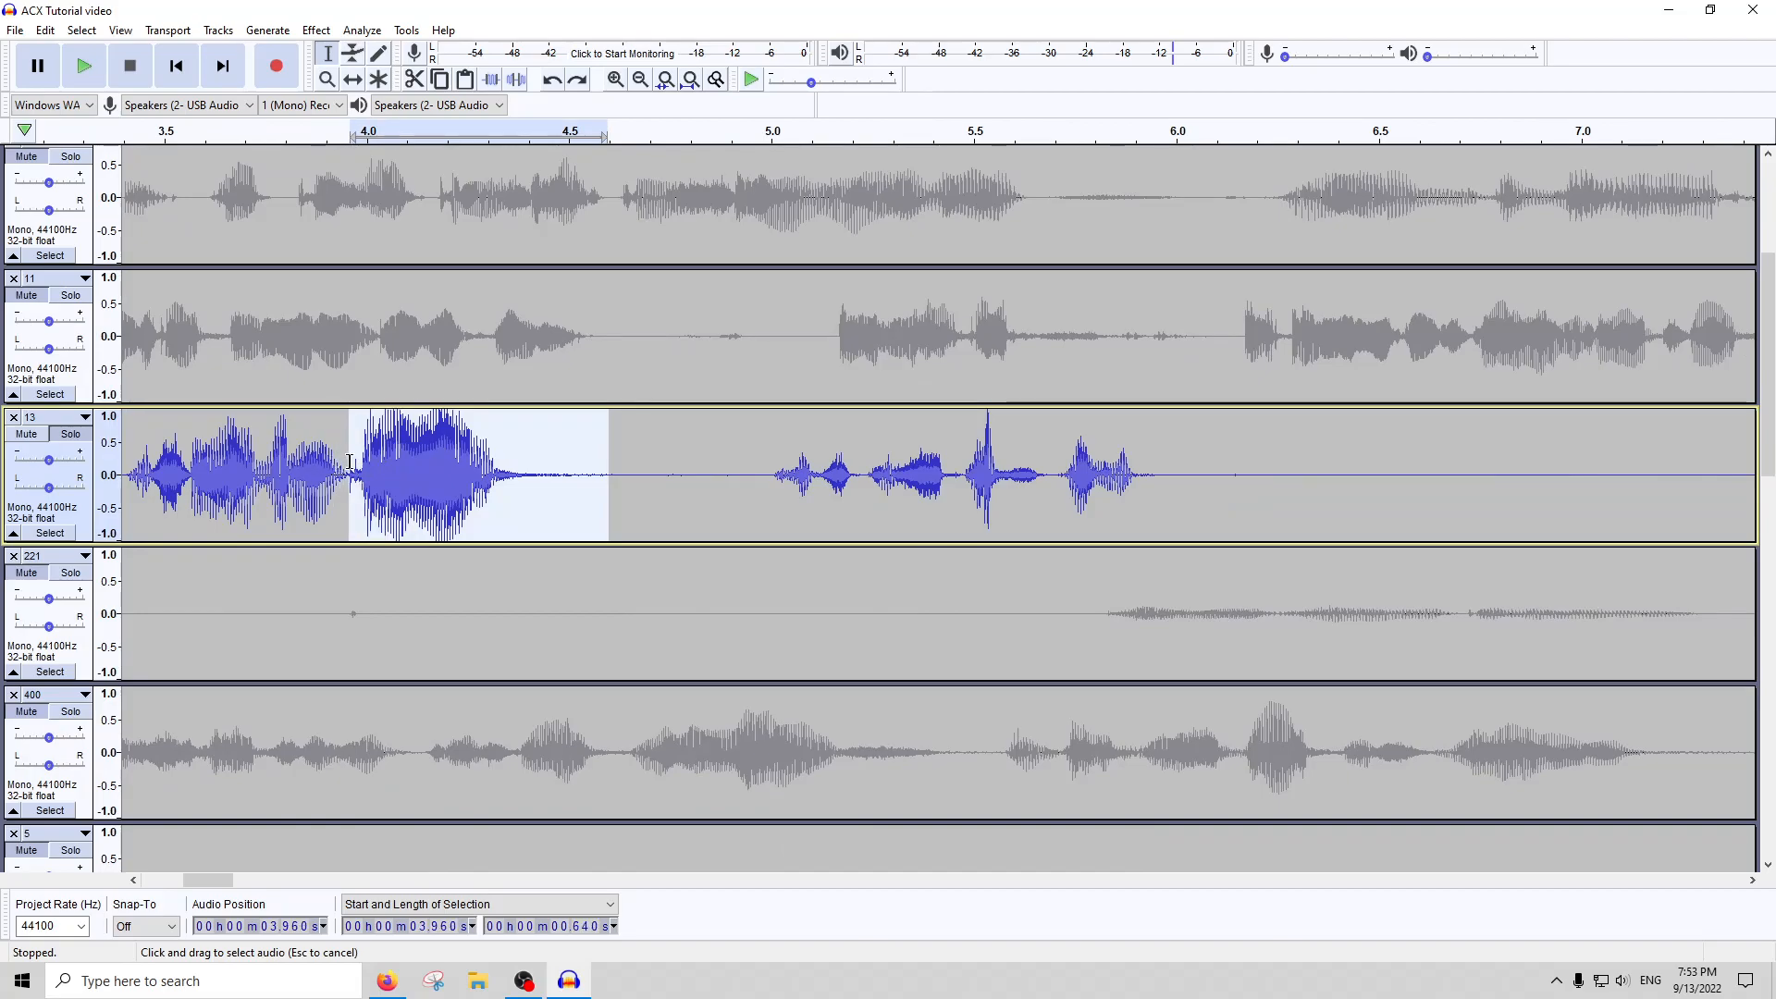
{"action": "left_click", "coordinate": [316, 30]}
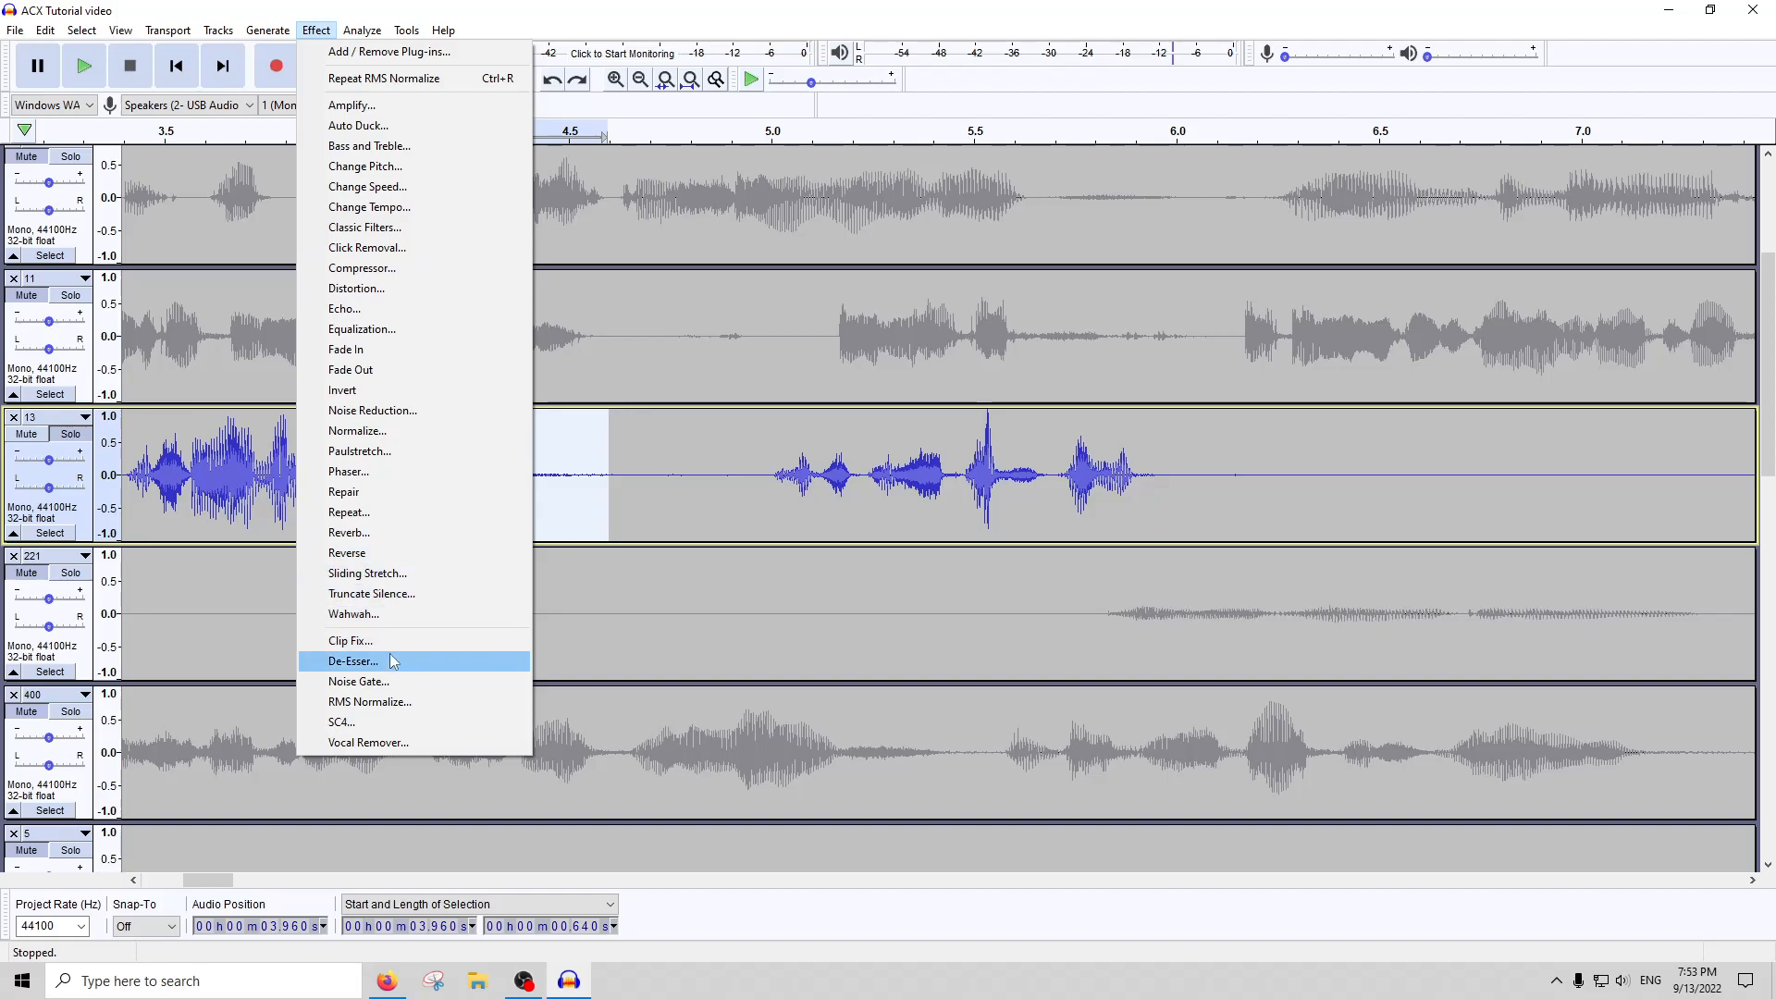
{"action": "left_click", "coordinate": [389, 642]}
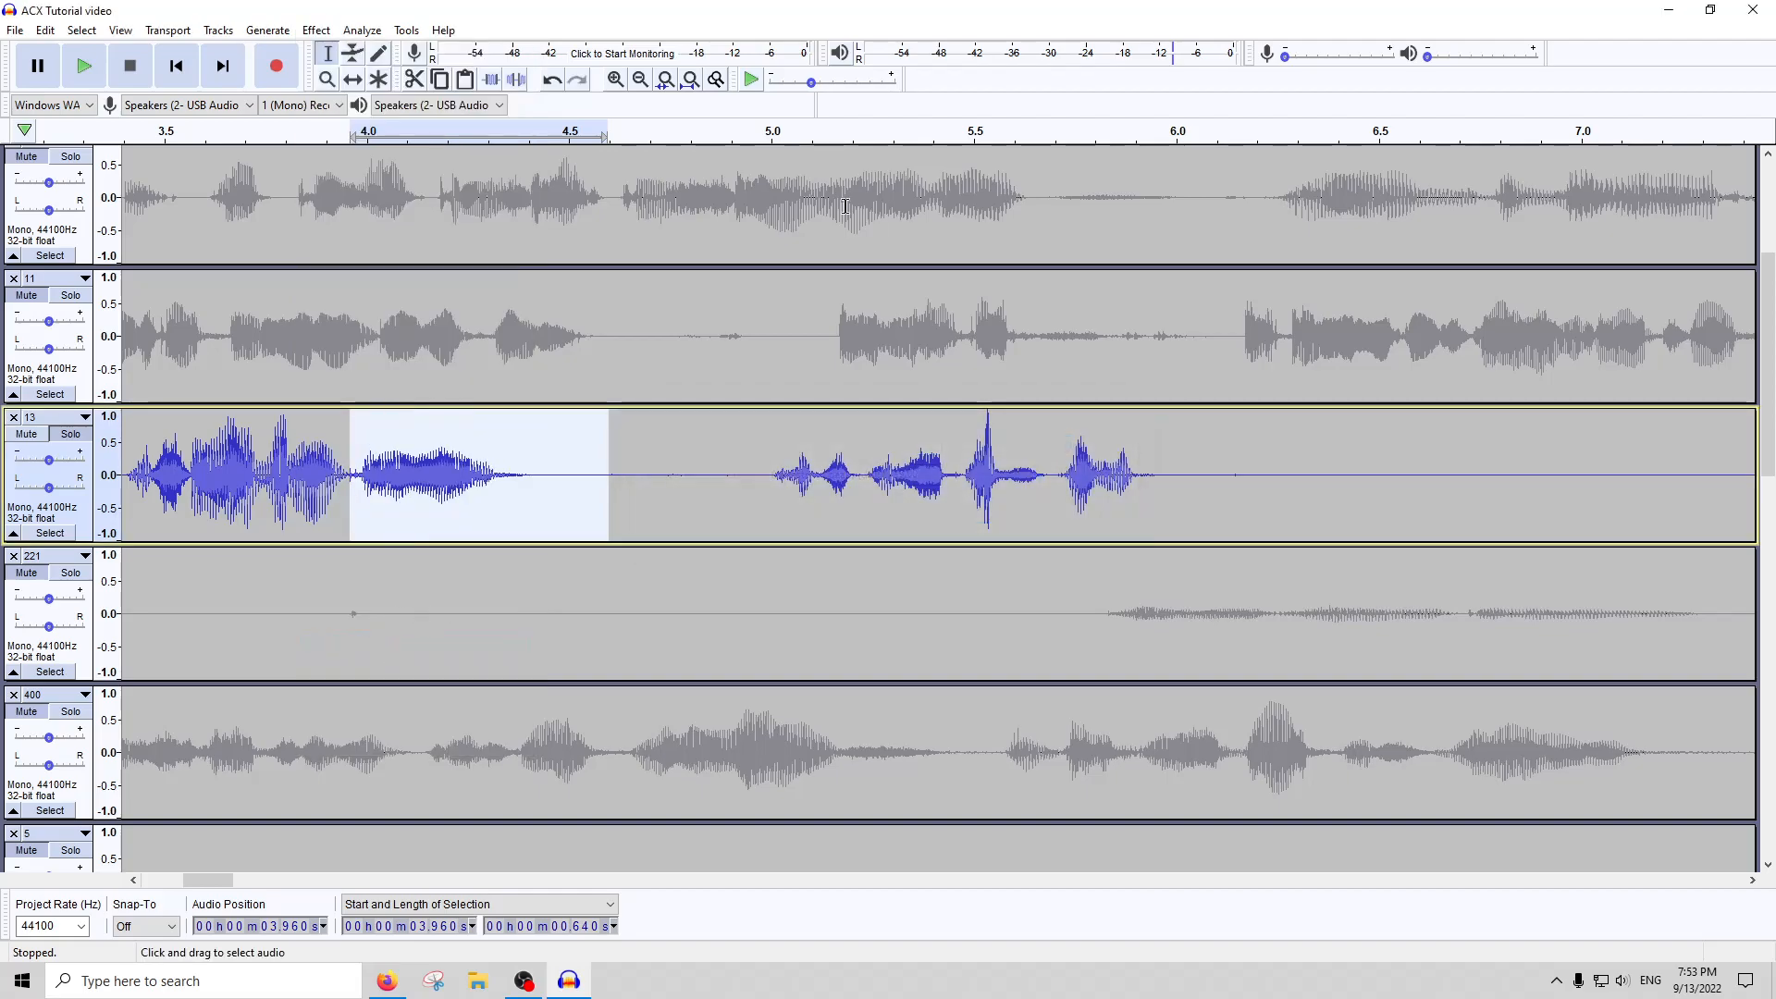
Apply the Noise Gate to the whole of track 13, and silence its quiet middle from about 0:30.3 to 1:18.5
{"action": "left_click", "coordinate": [690, 79]}
{"action": "double_click", "coordinate": [656, 445]}
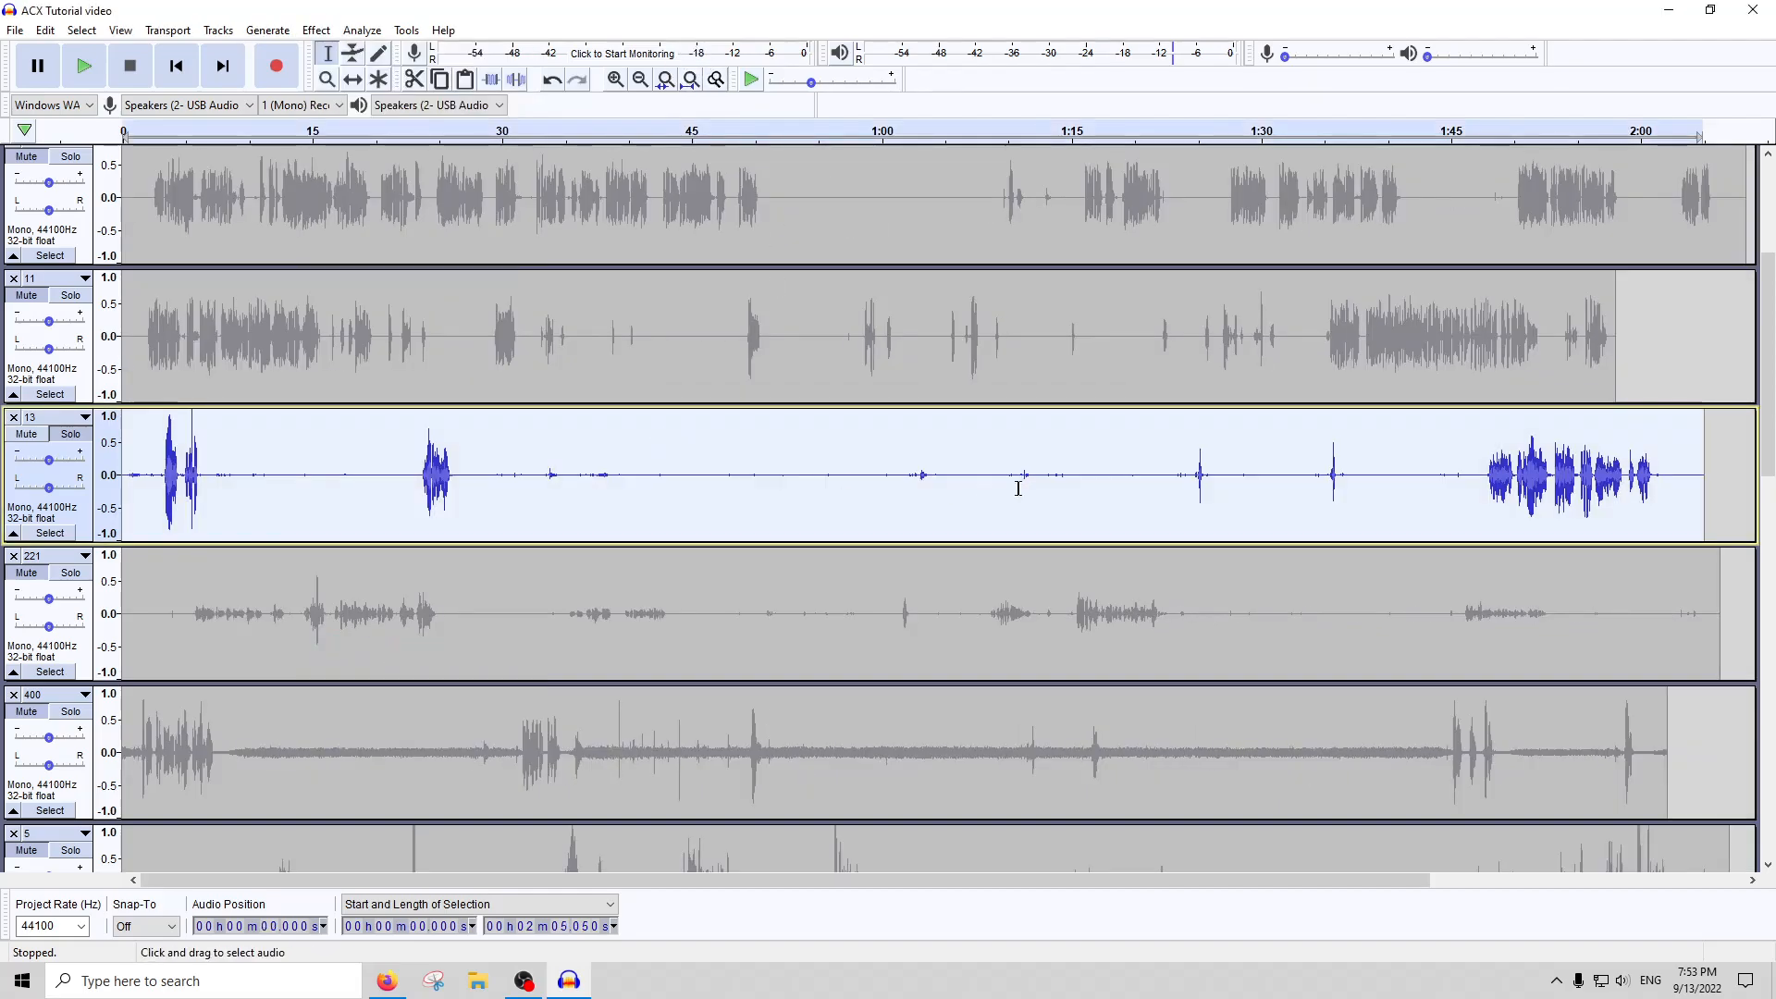
{"action": "left_click_drag", "start_coordinate": [497, 478], "coordinate": [1052, 463]}
{"action": "left_click", "coordinate": [473, 431]}
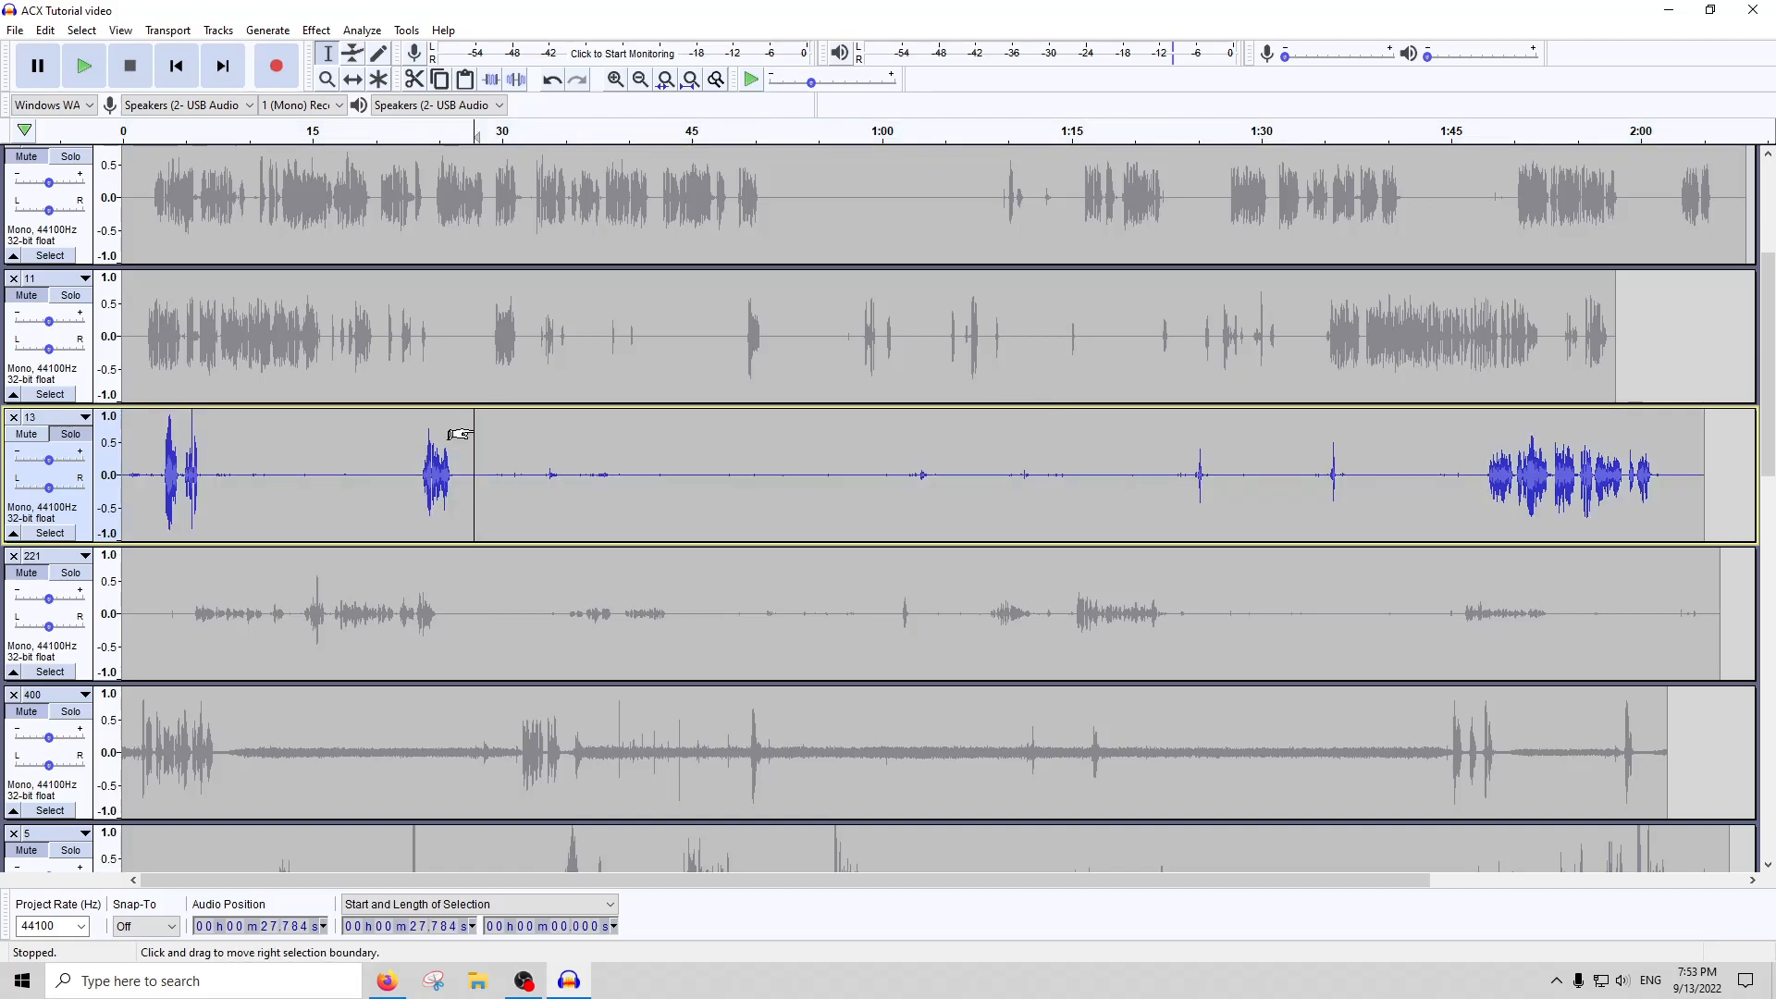
{"action": "double_click", "coordinate": [460, 434]}
{"action": "left_click", "coordinate": [316, 29]}
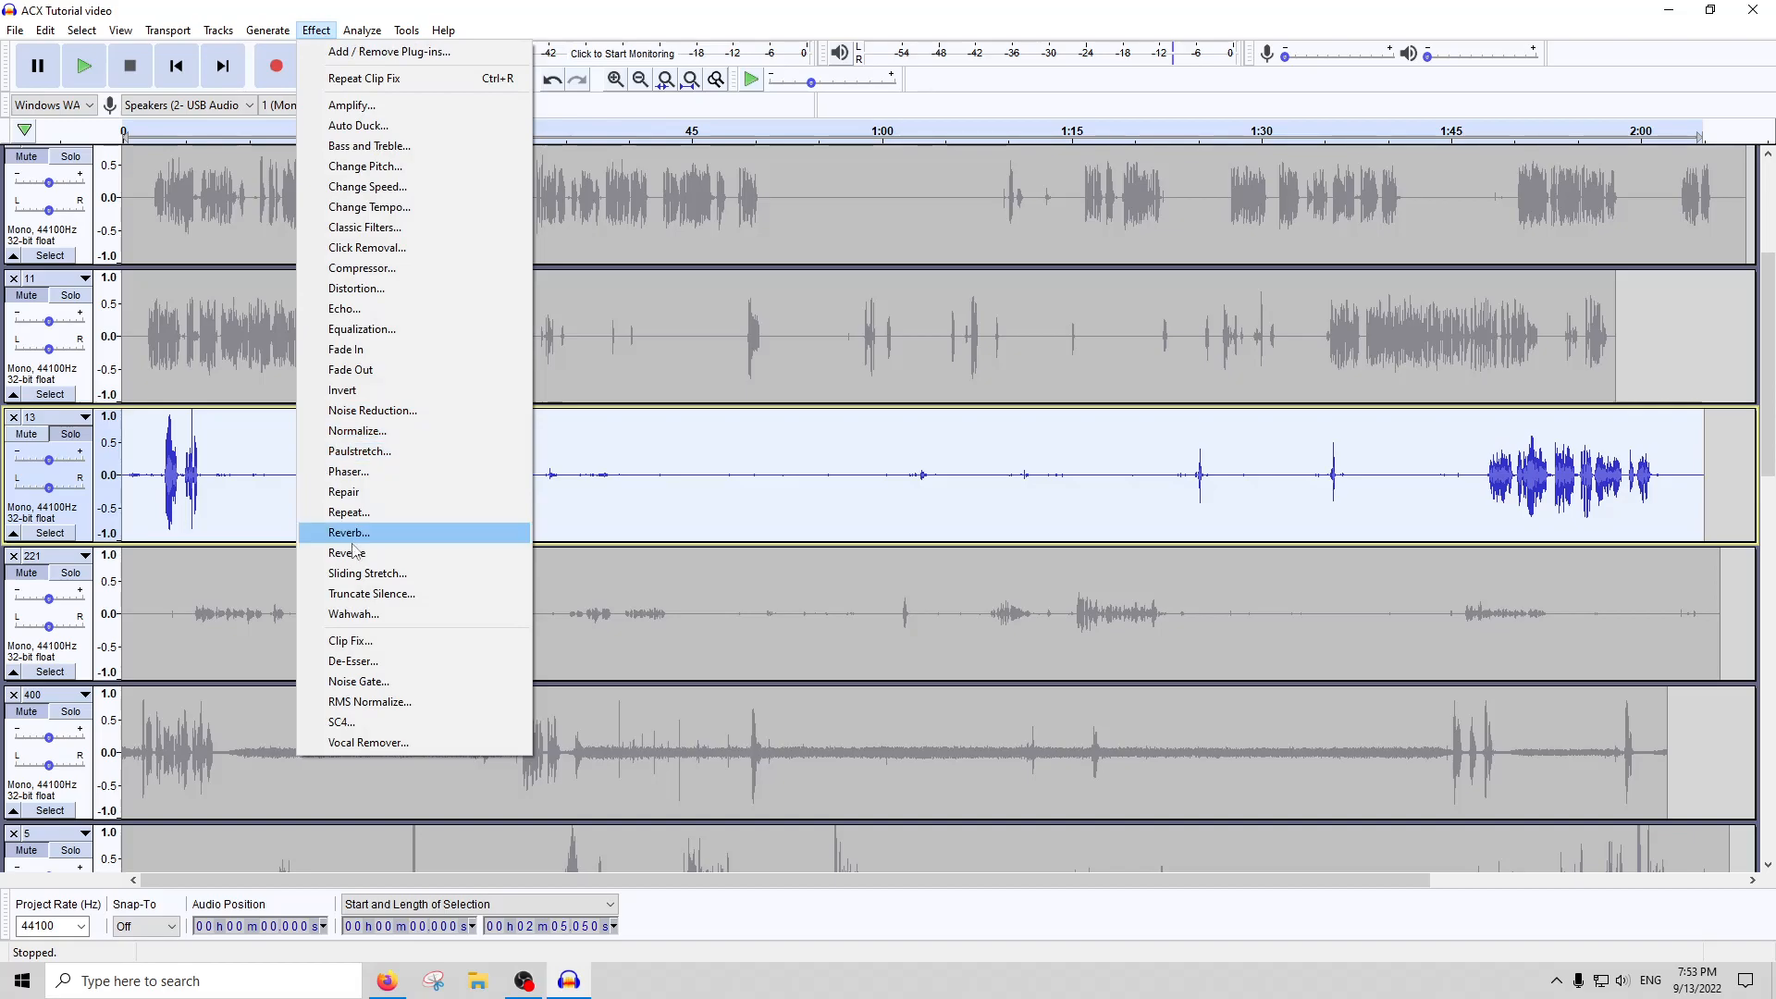
{"action": "left_click", "coordinate": [402, 681]}
{"action": "key", "text": "Return"}
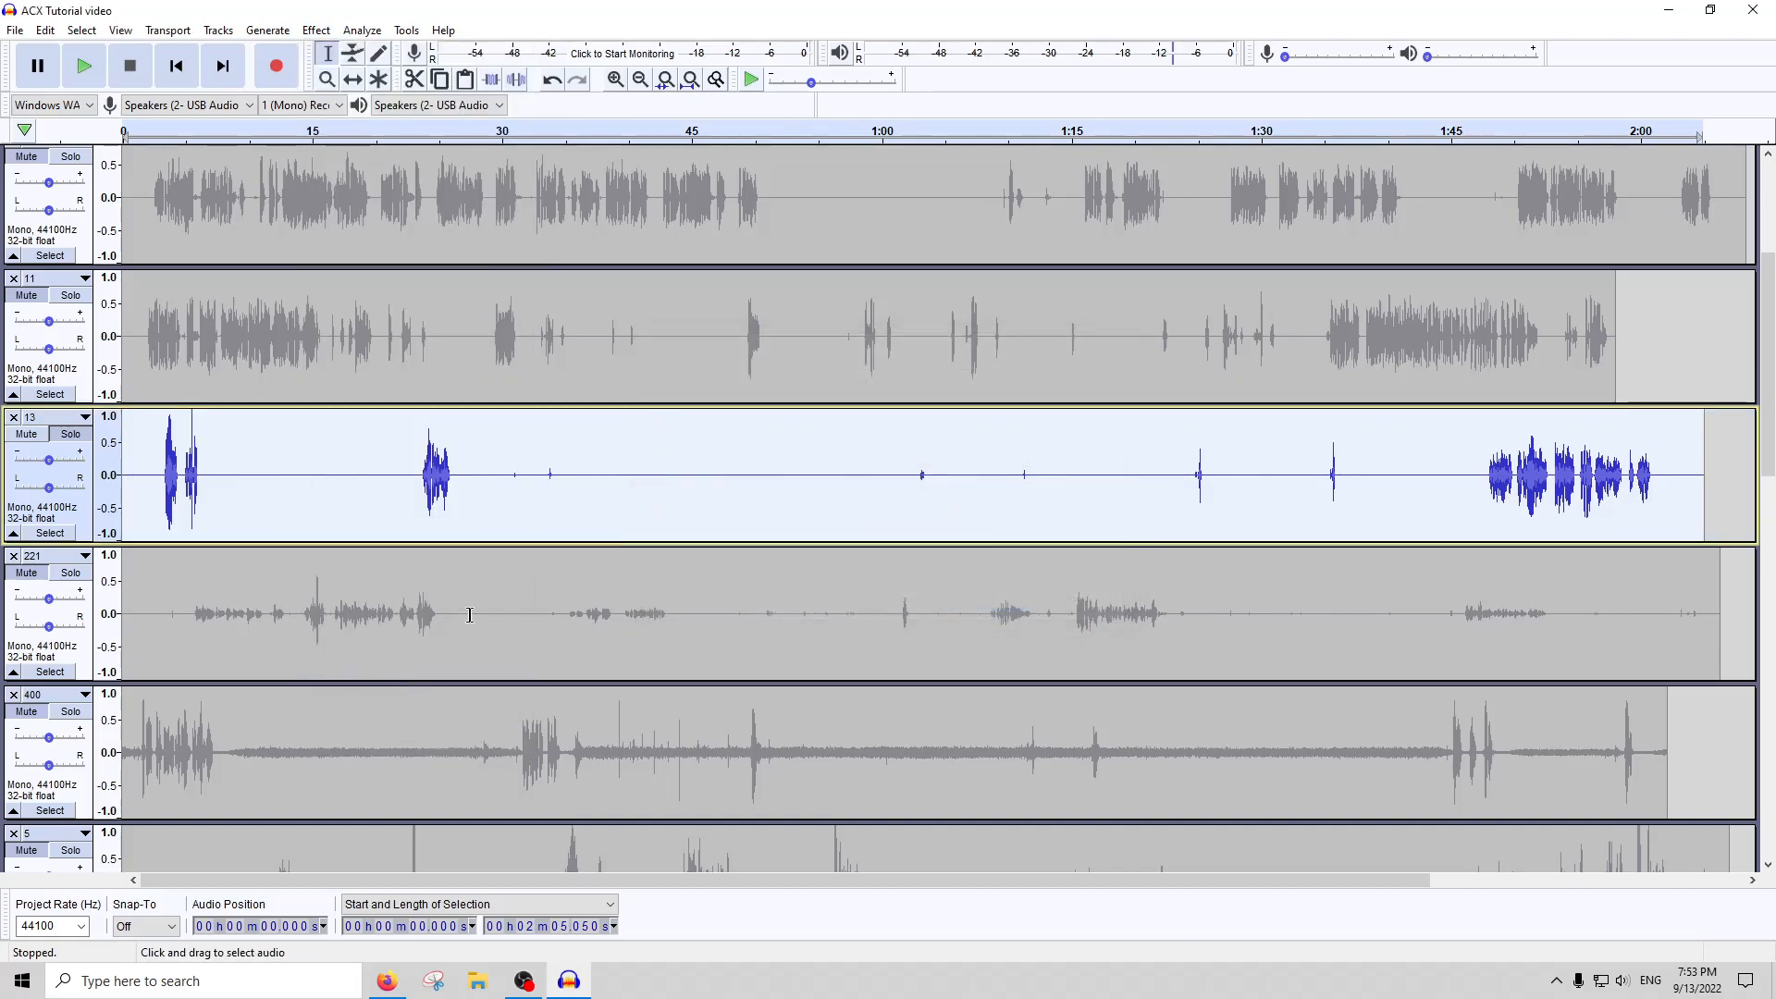
{"action": "left_click_drag", "start_coordinate": [509, 482], "coordinate": [1115, 477]}
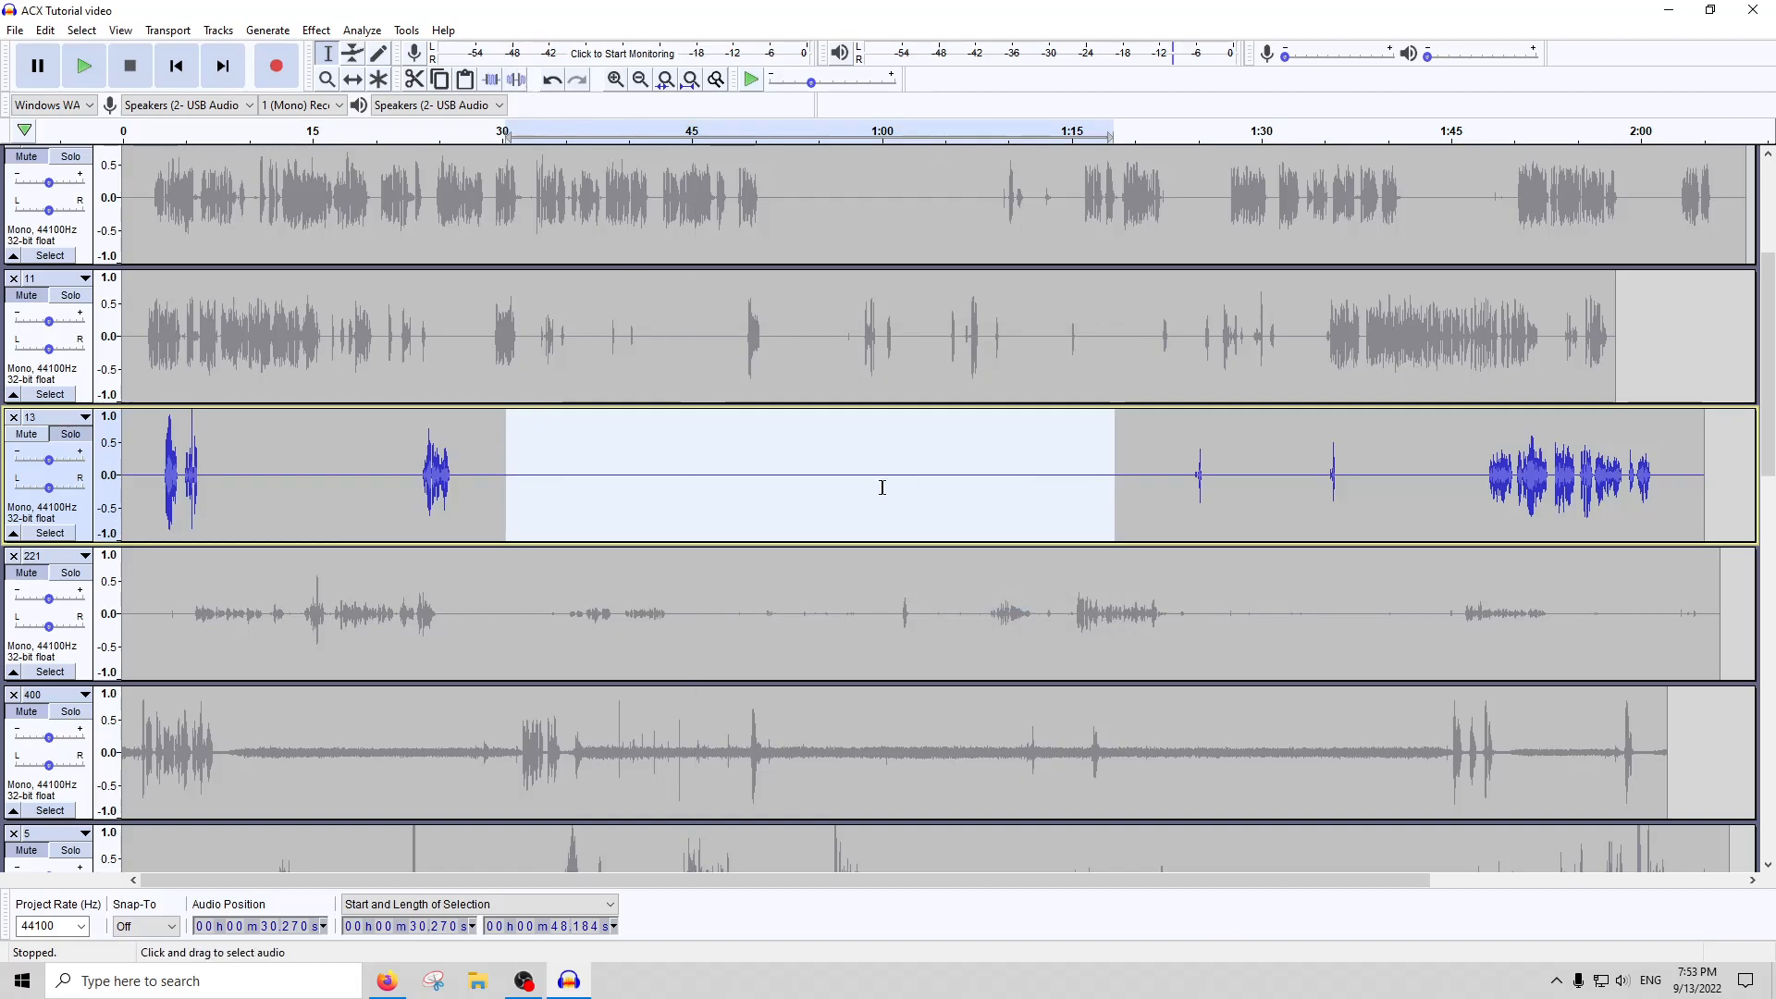
{"action": "key", "text": "ctrl+l"}
Apply the Compressor twice to the whole of track 13
{"action": "double_click", "coordinate": [883, 488]}
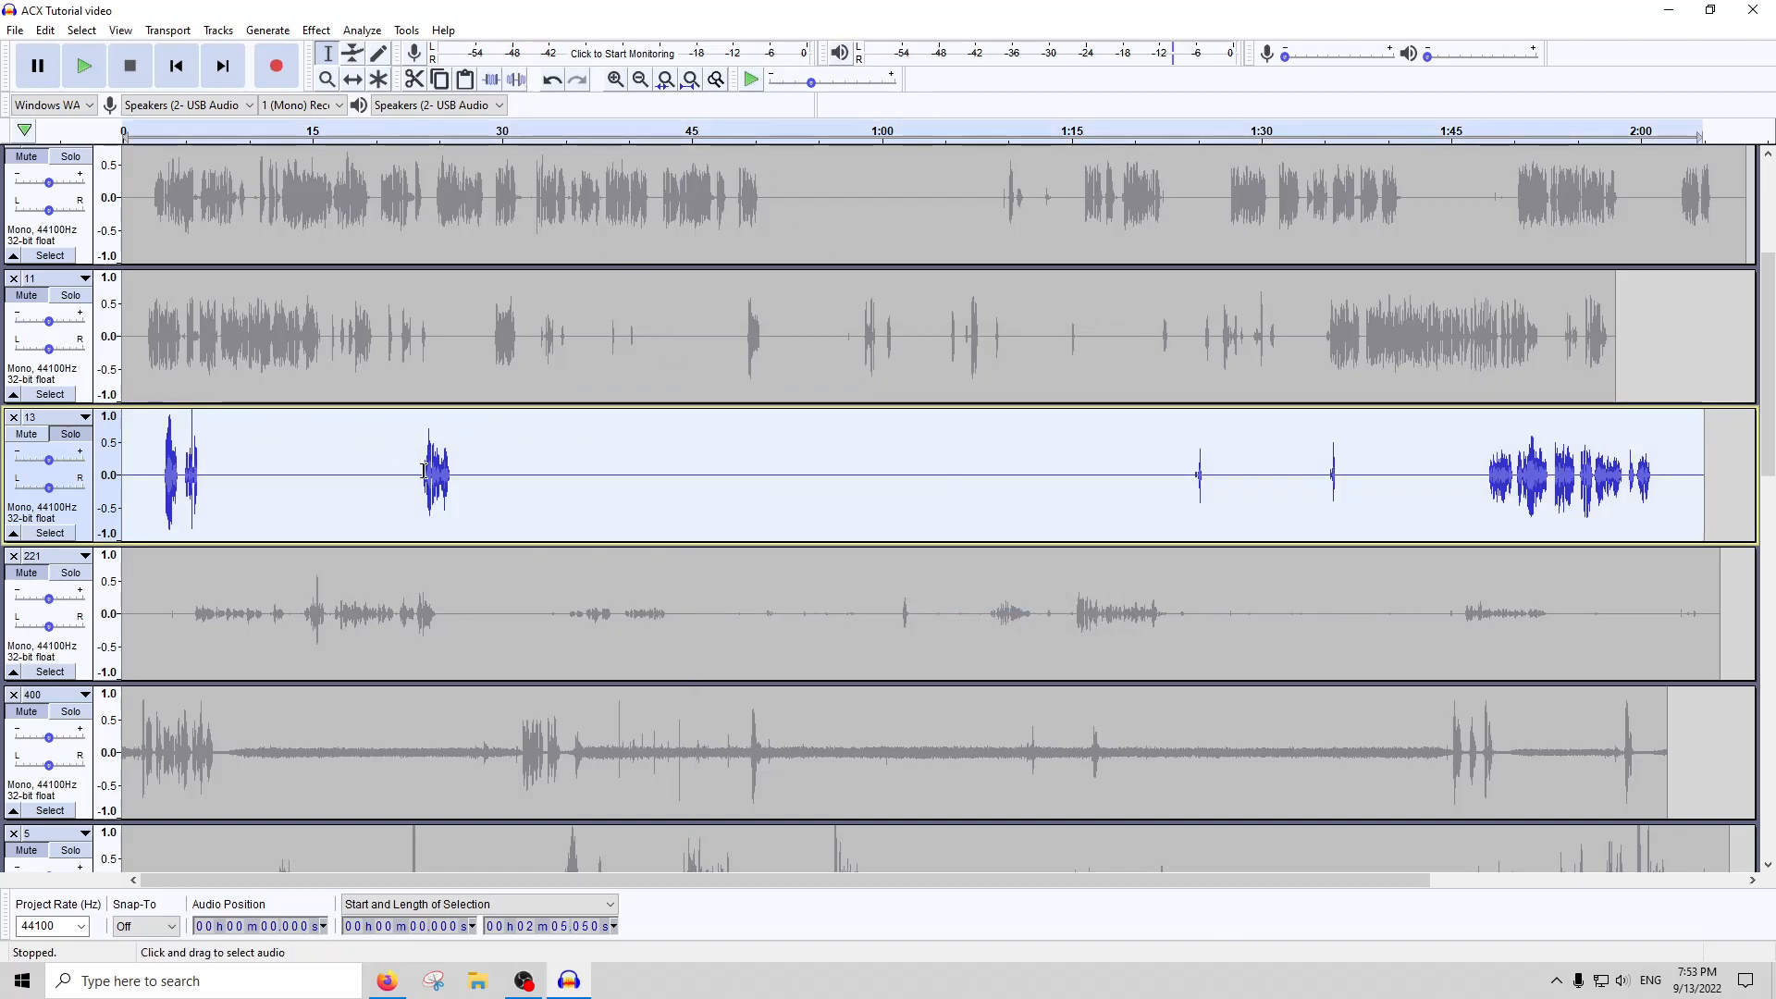
{"action": "left_click", "coordinate": [317, 30]}
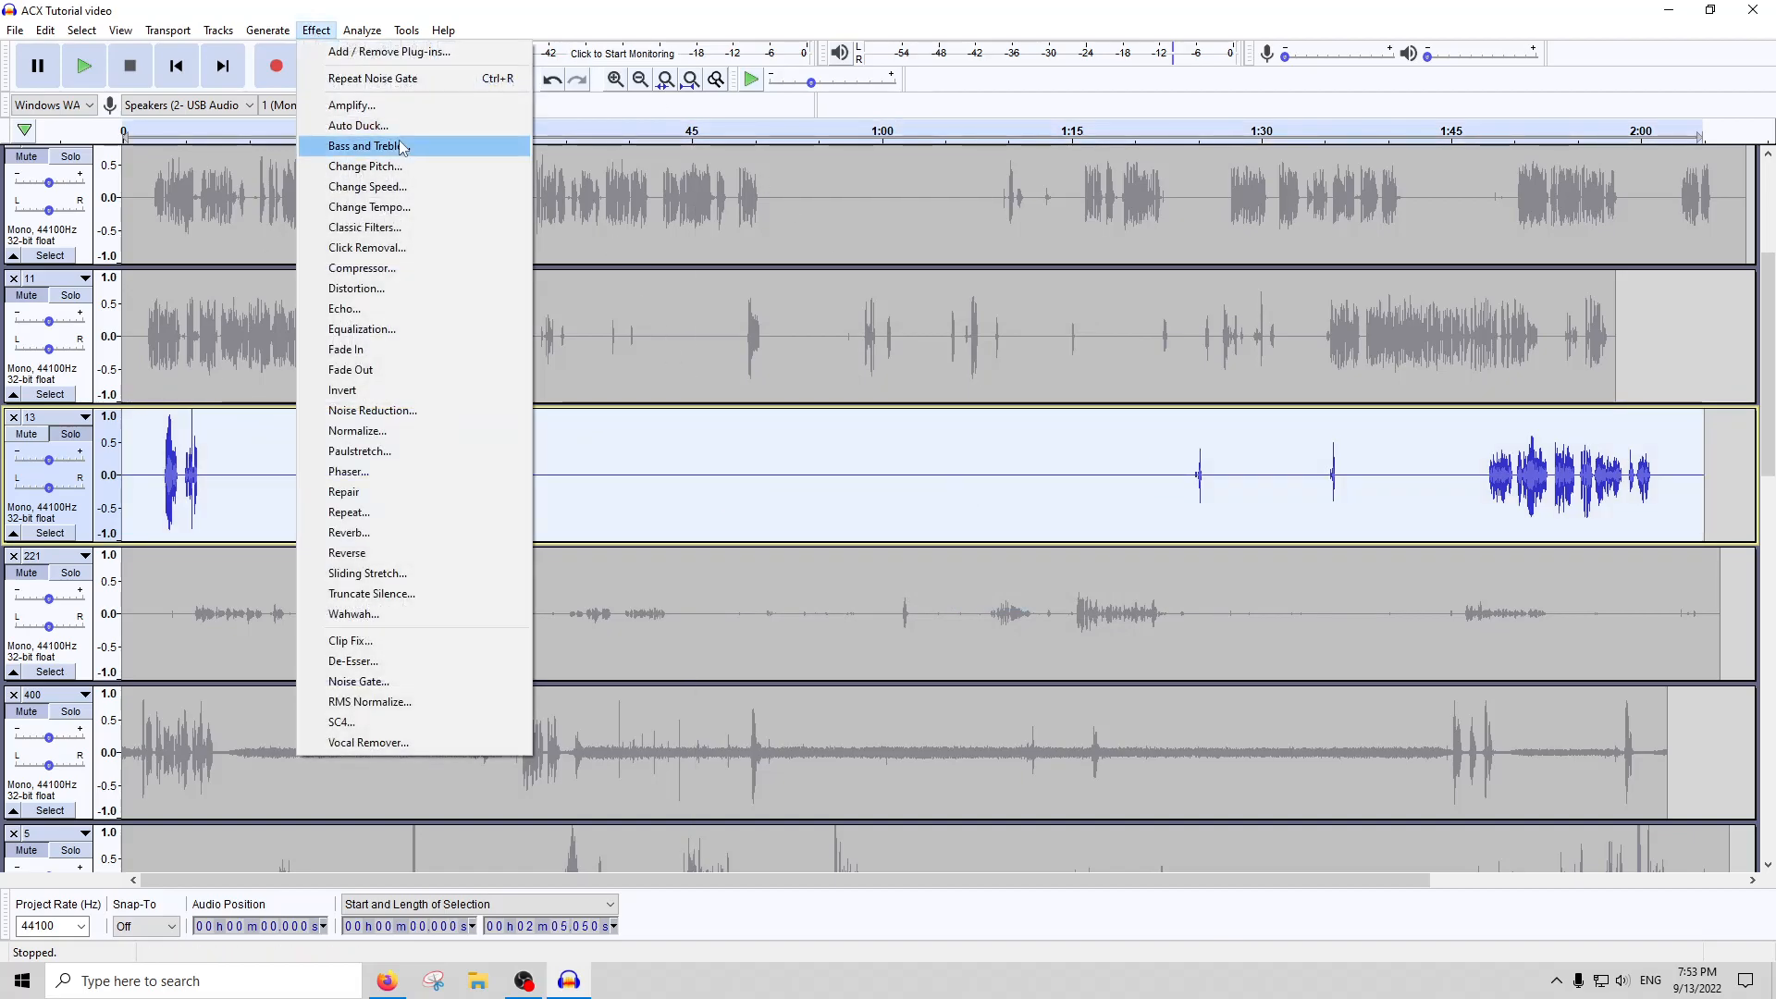
{"action": "left_click", "coordinate": [396, 274]}
{"action": "key", "text": "Escape"}
{"action": "left_click", "coordinate": [316, 31]}
{"action": "left_click", "coordinate": [352, 104]}
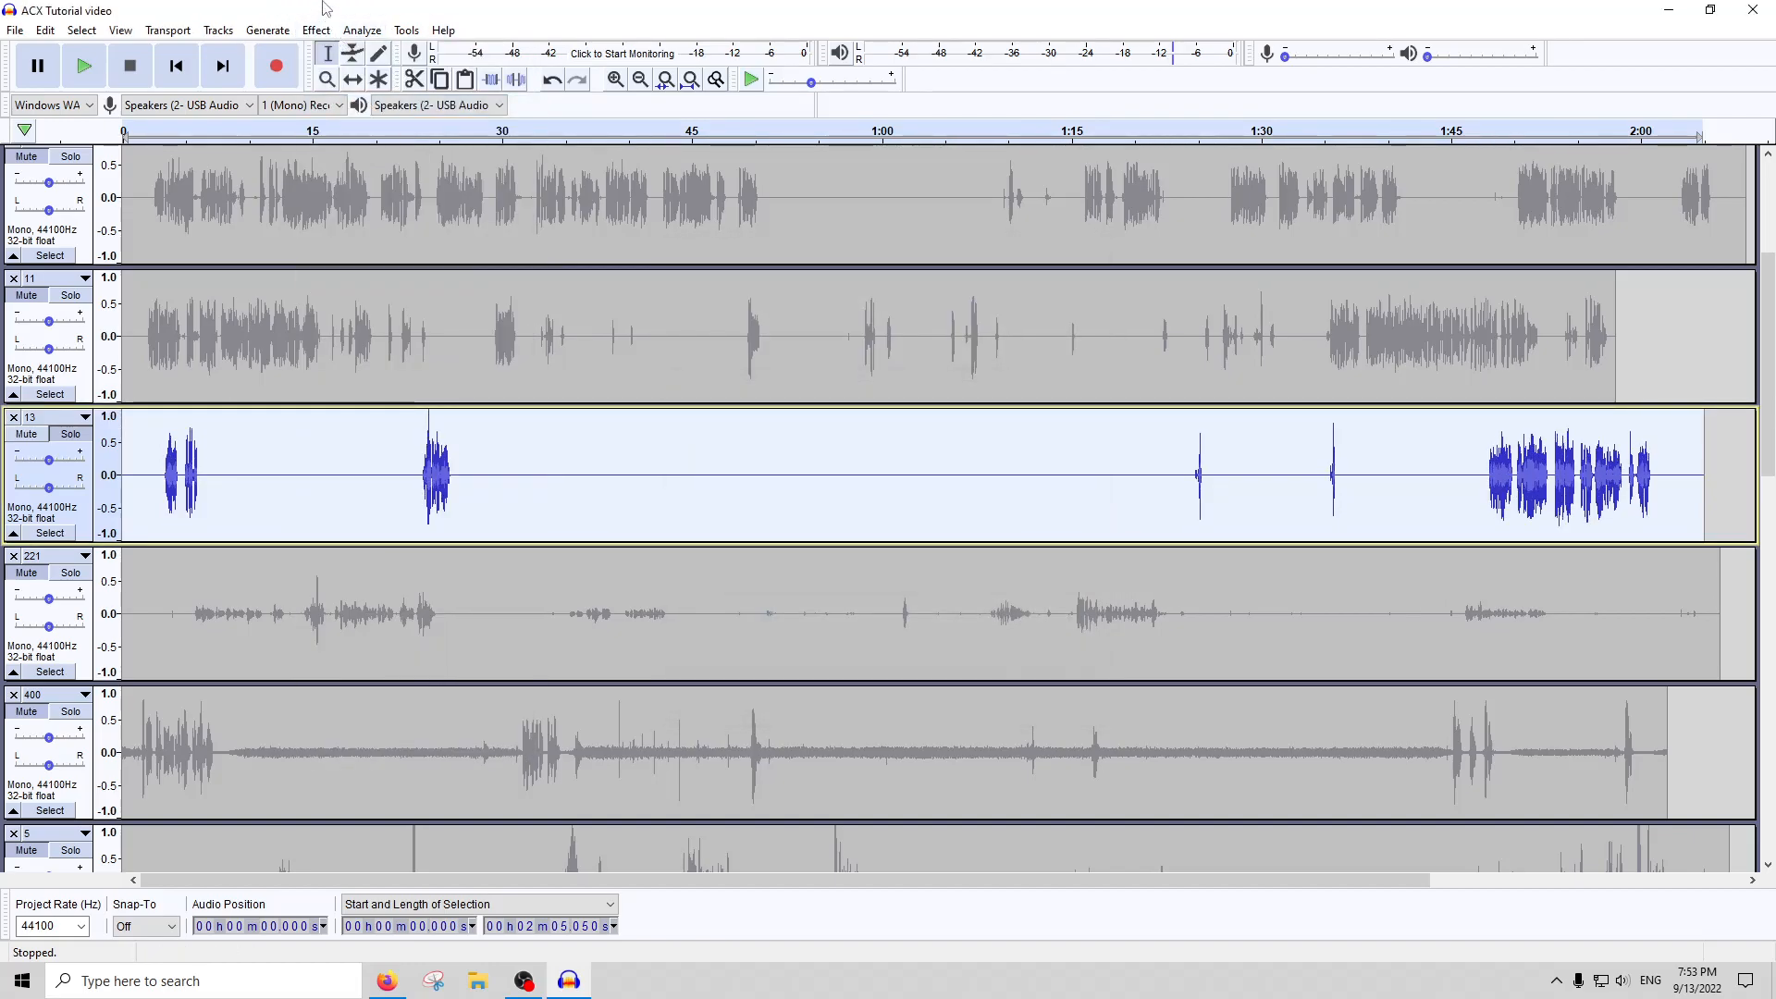
{"action": "left_click", "coordinate": [316, 31]}
{"action": "left_click", "coordinate": [379, 274]}
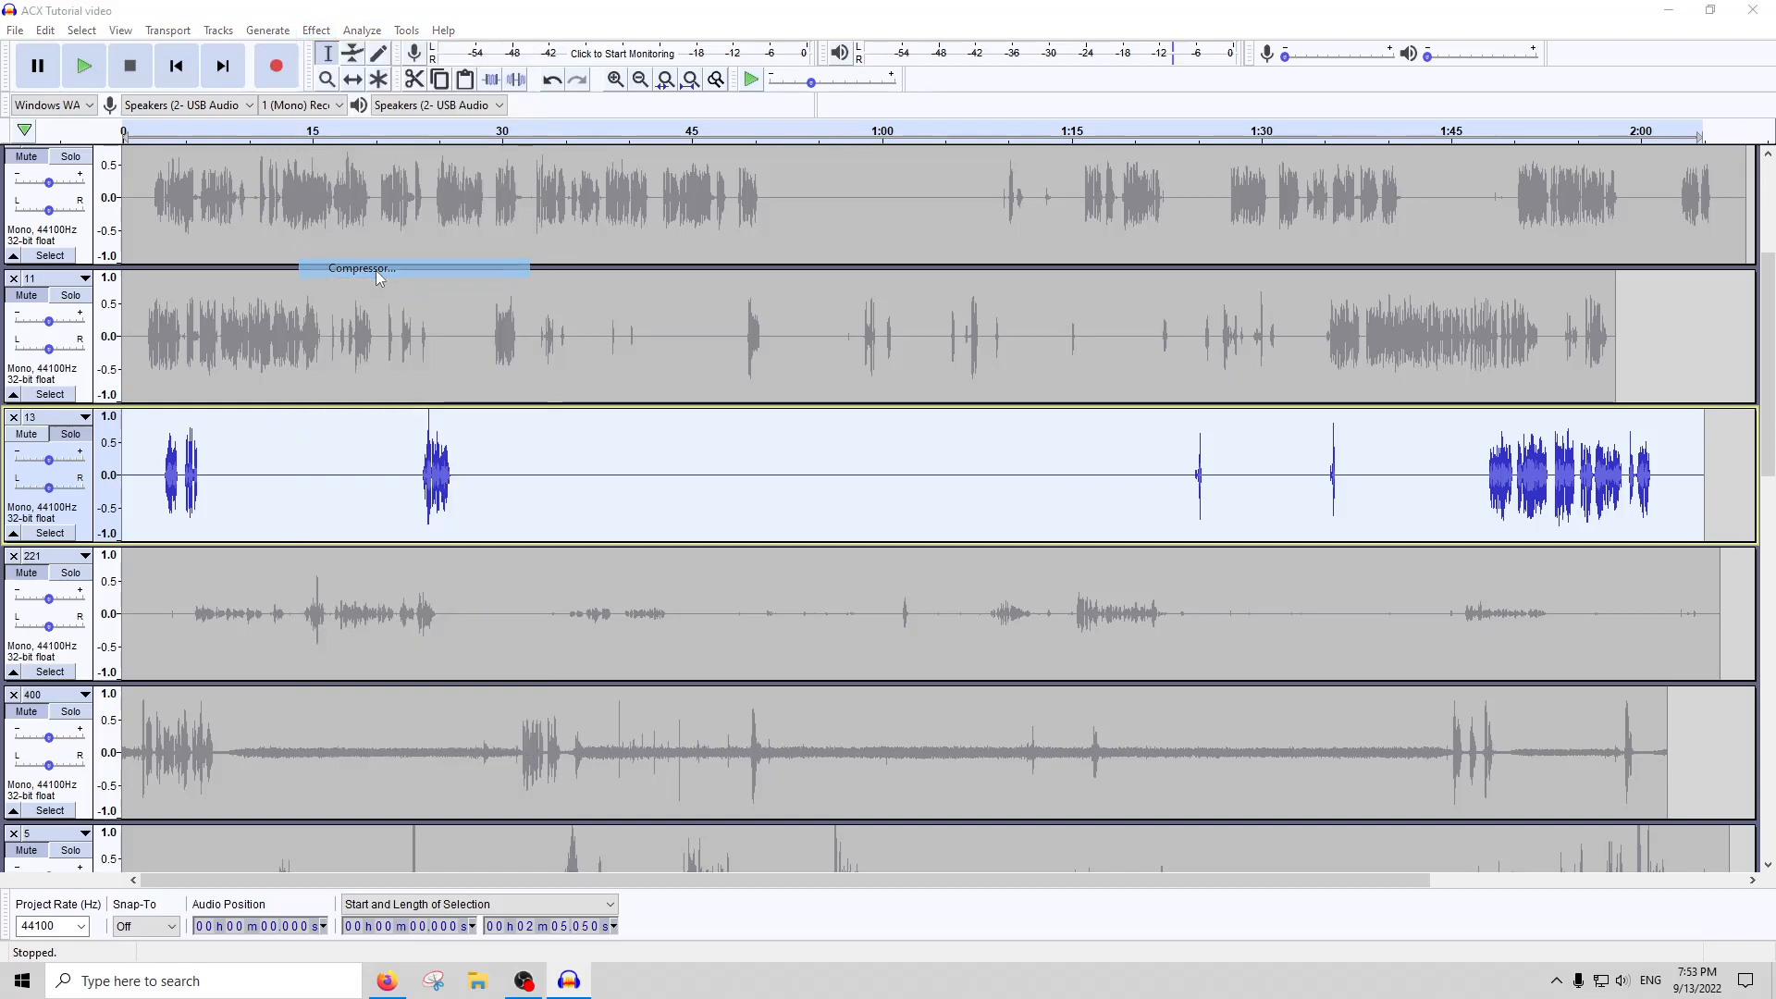
{"action": "key", "text": "Return"}
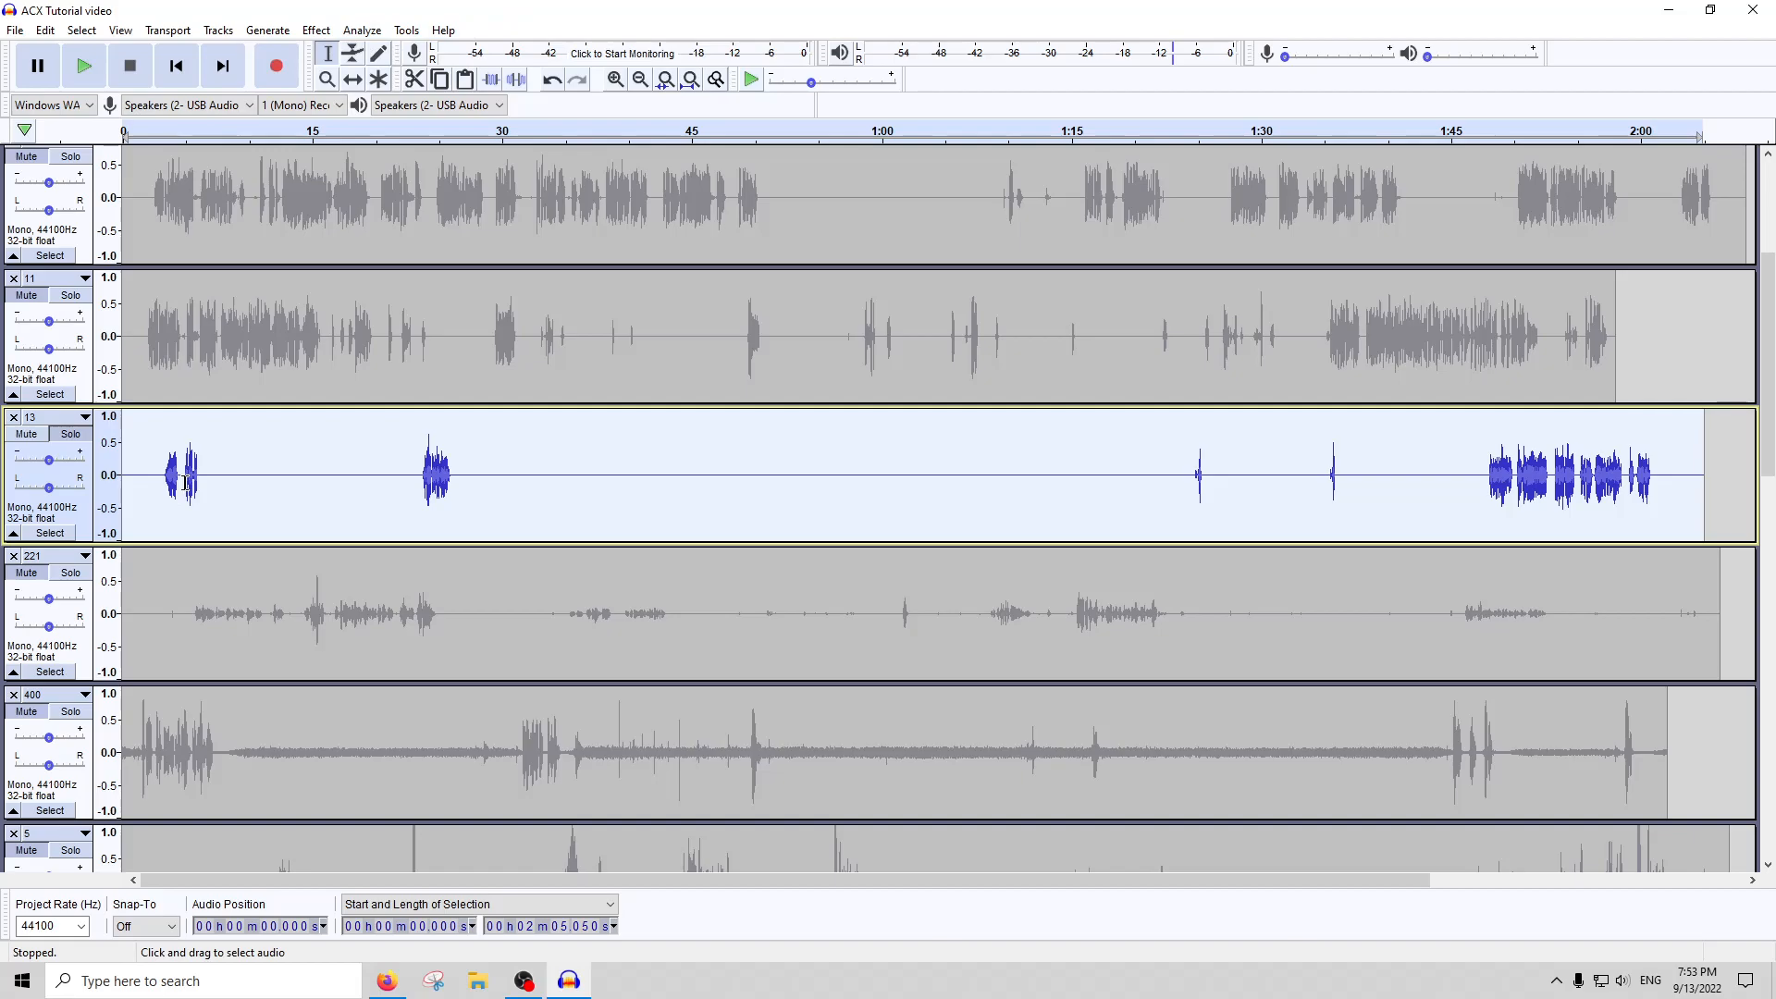
Run an ACX Check on the whole of track 13 and close the report
{"action": "left_click", "coordinate": [361, 29]}
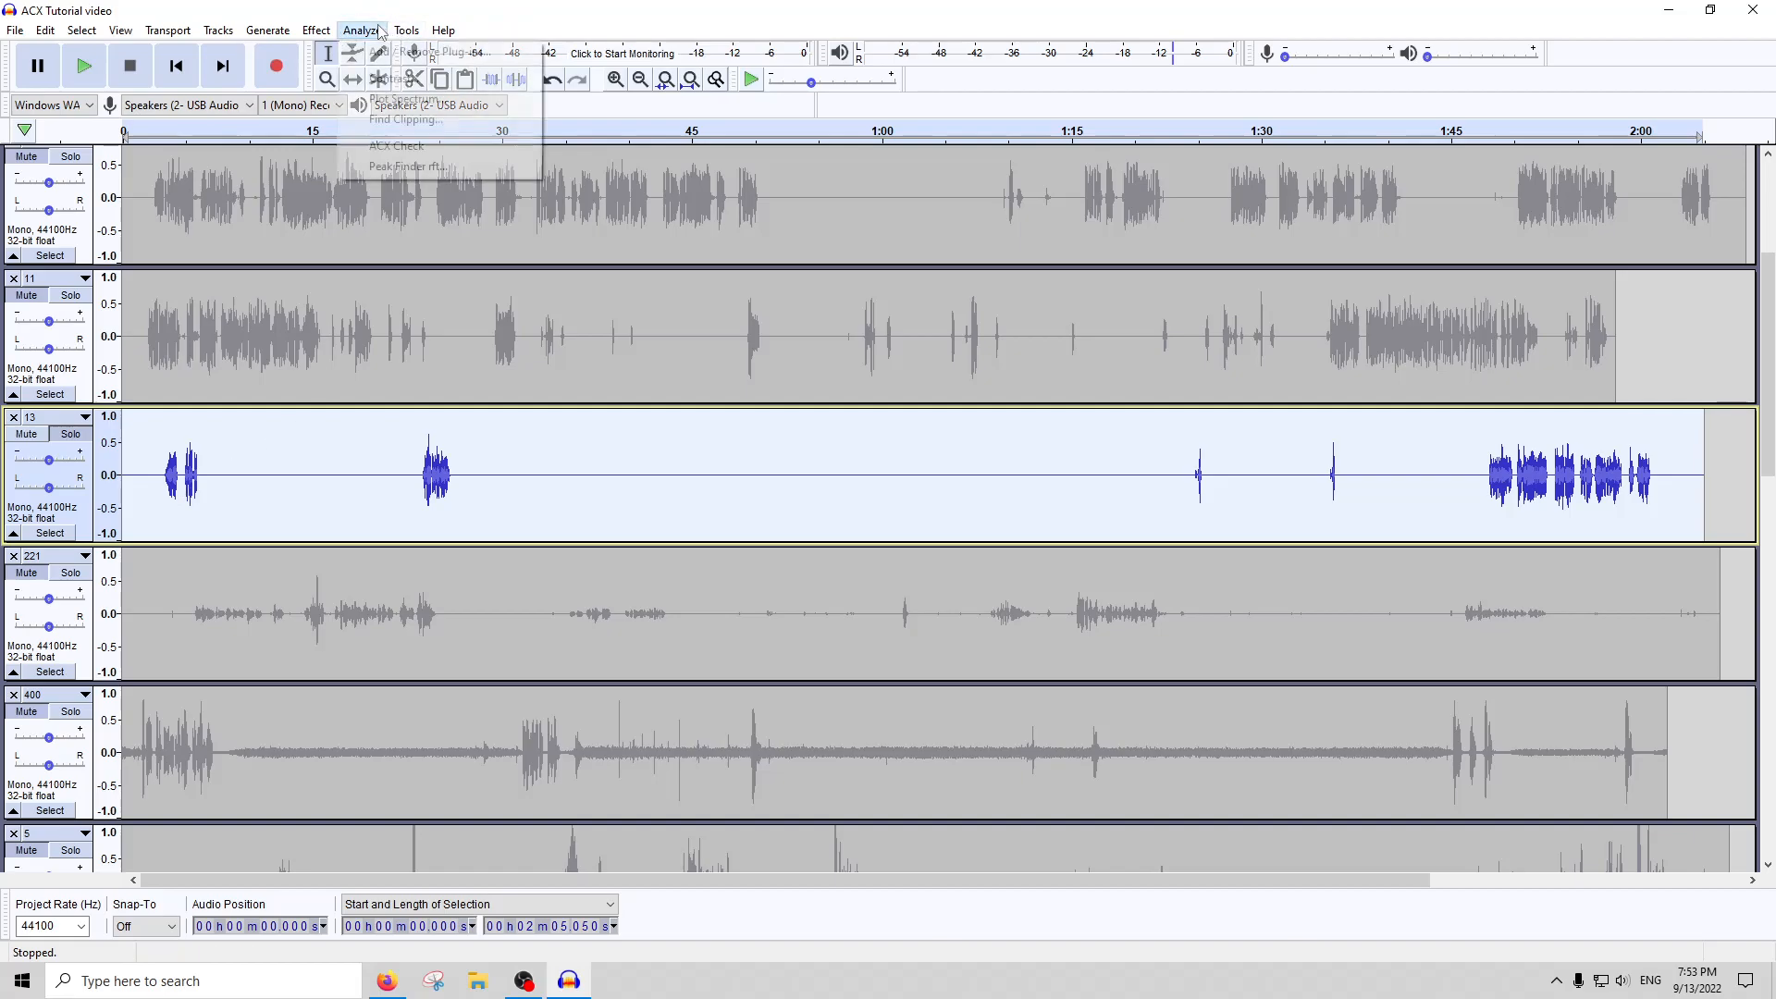
{"action": "left_click", "coordinate": [389, 146]}
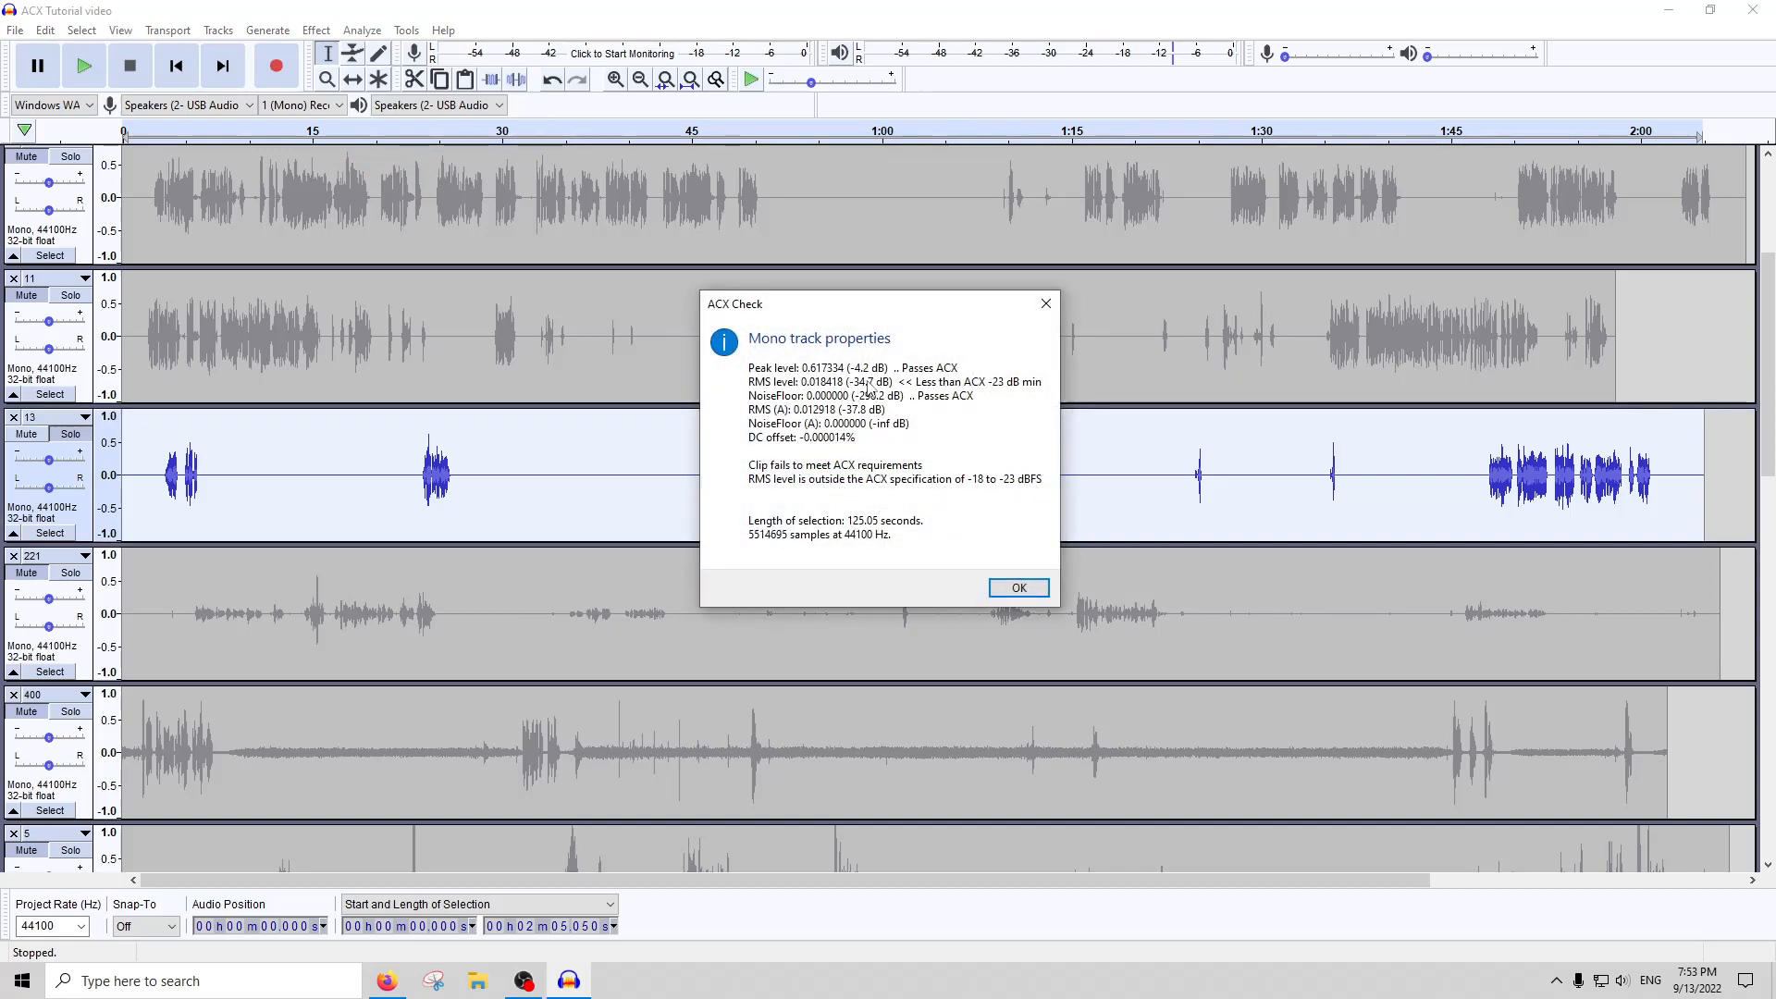
{"action": "left_click", "coordinate": [1045, 304]}
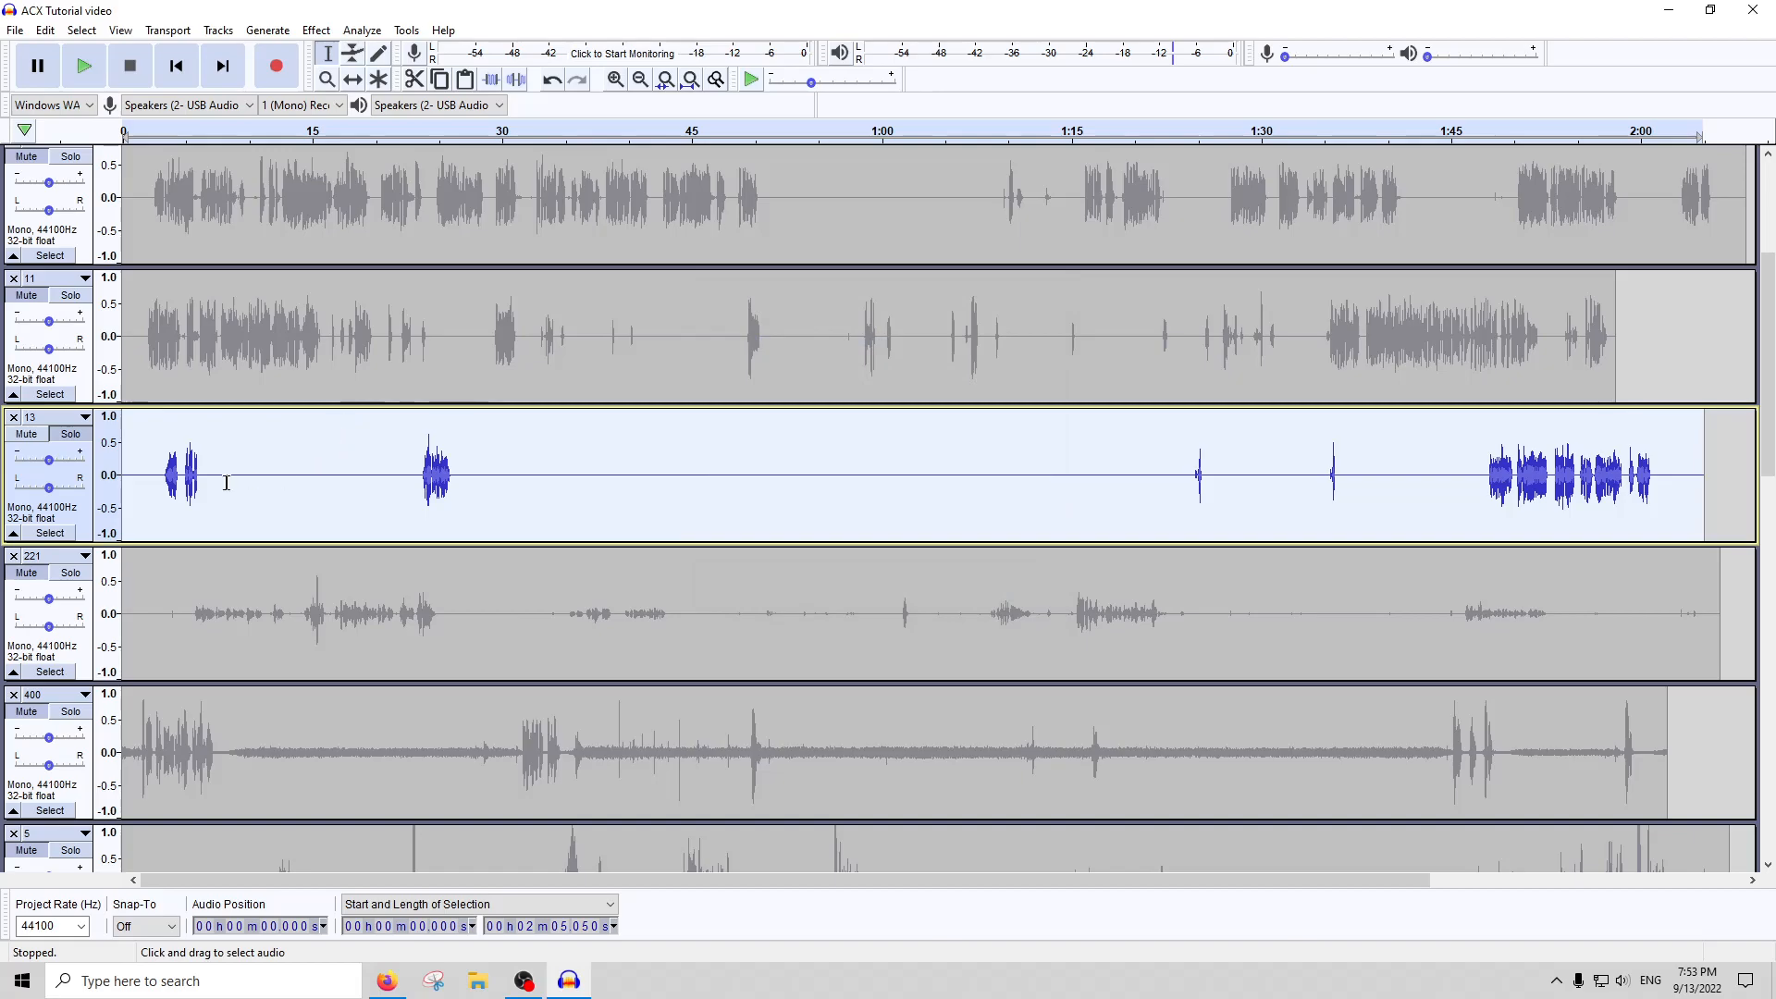
Silence the first burst of track 13 from about 2.9 to 4.7 seconds and run an ACX Check on the whole track
{"action": "left_click_drag", "start_coordinate": [181, 485], "coordinate": [159, 485]}
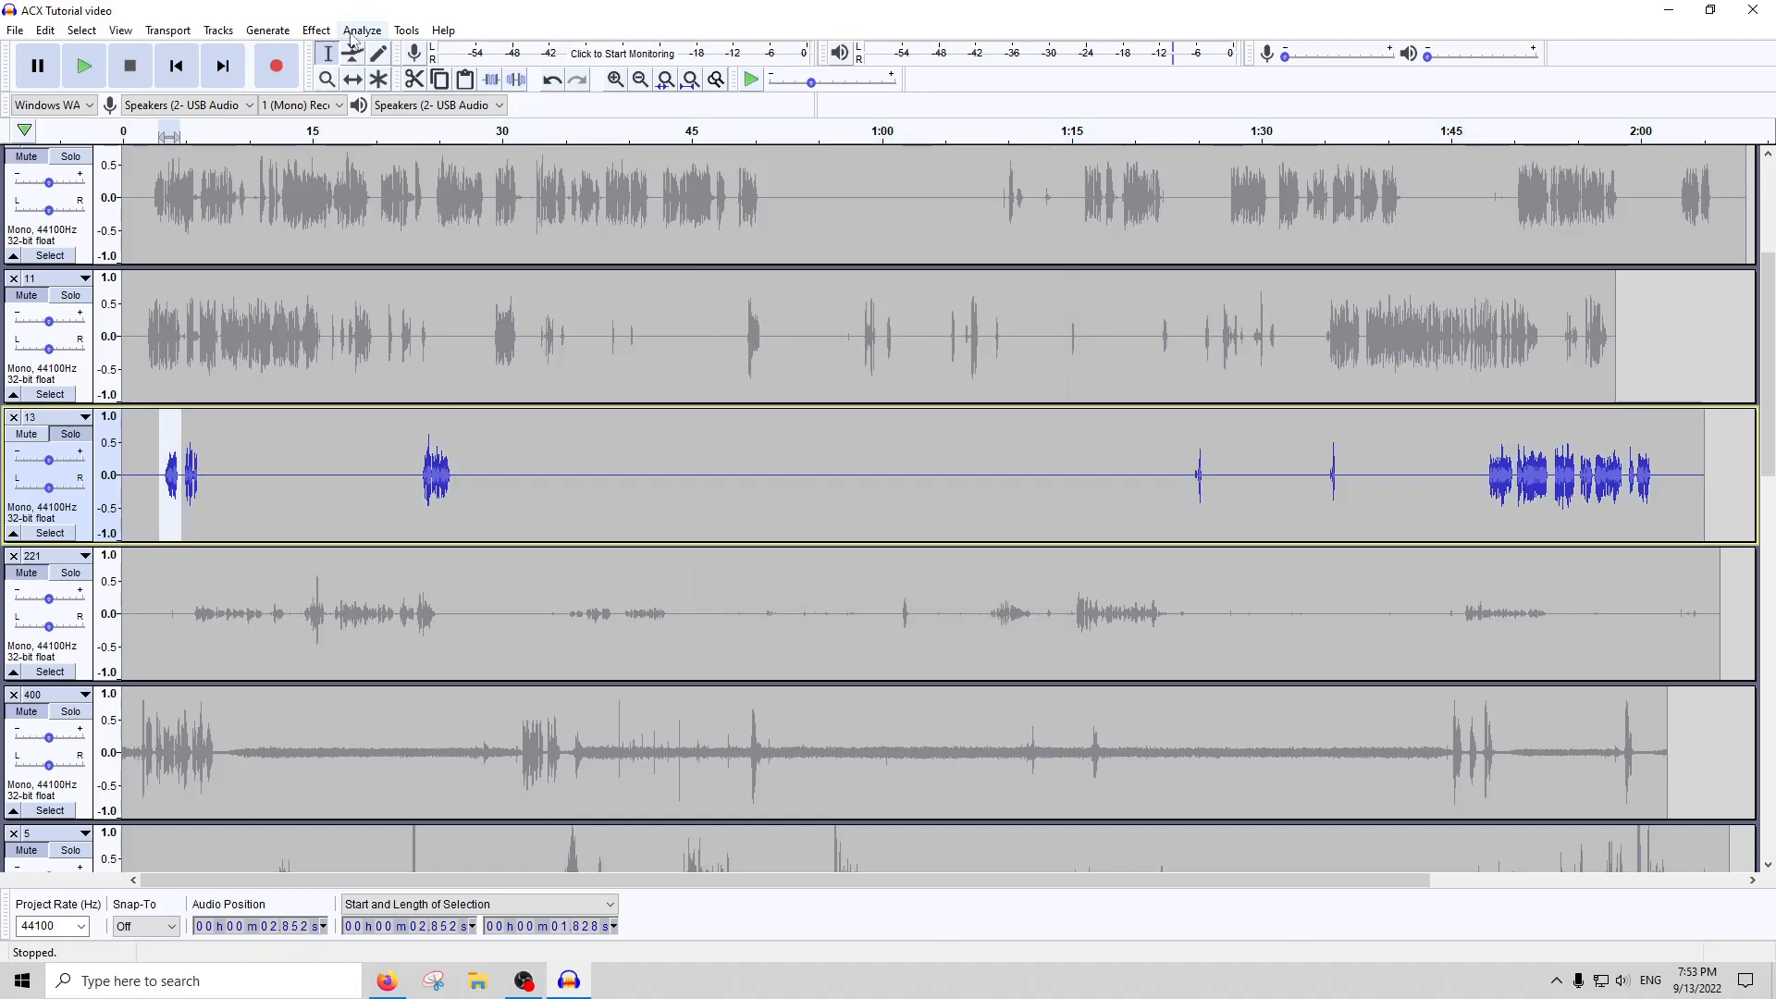
{"action": "double_click", "coordinate": [289, 472]}
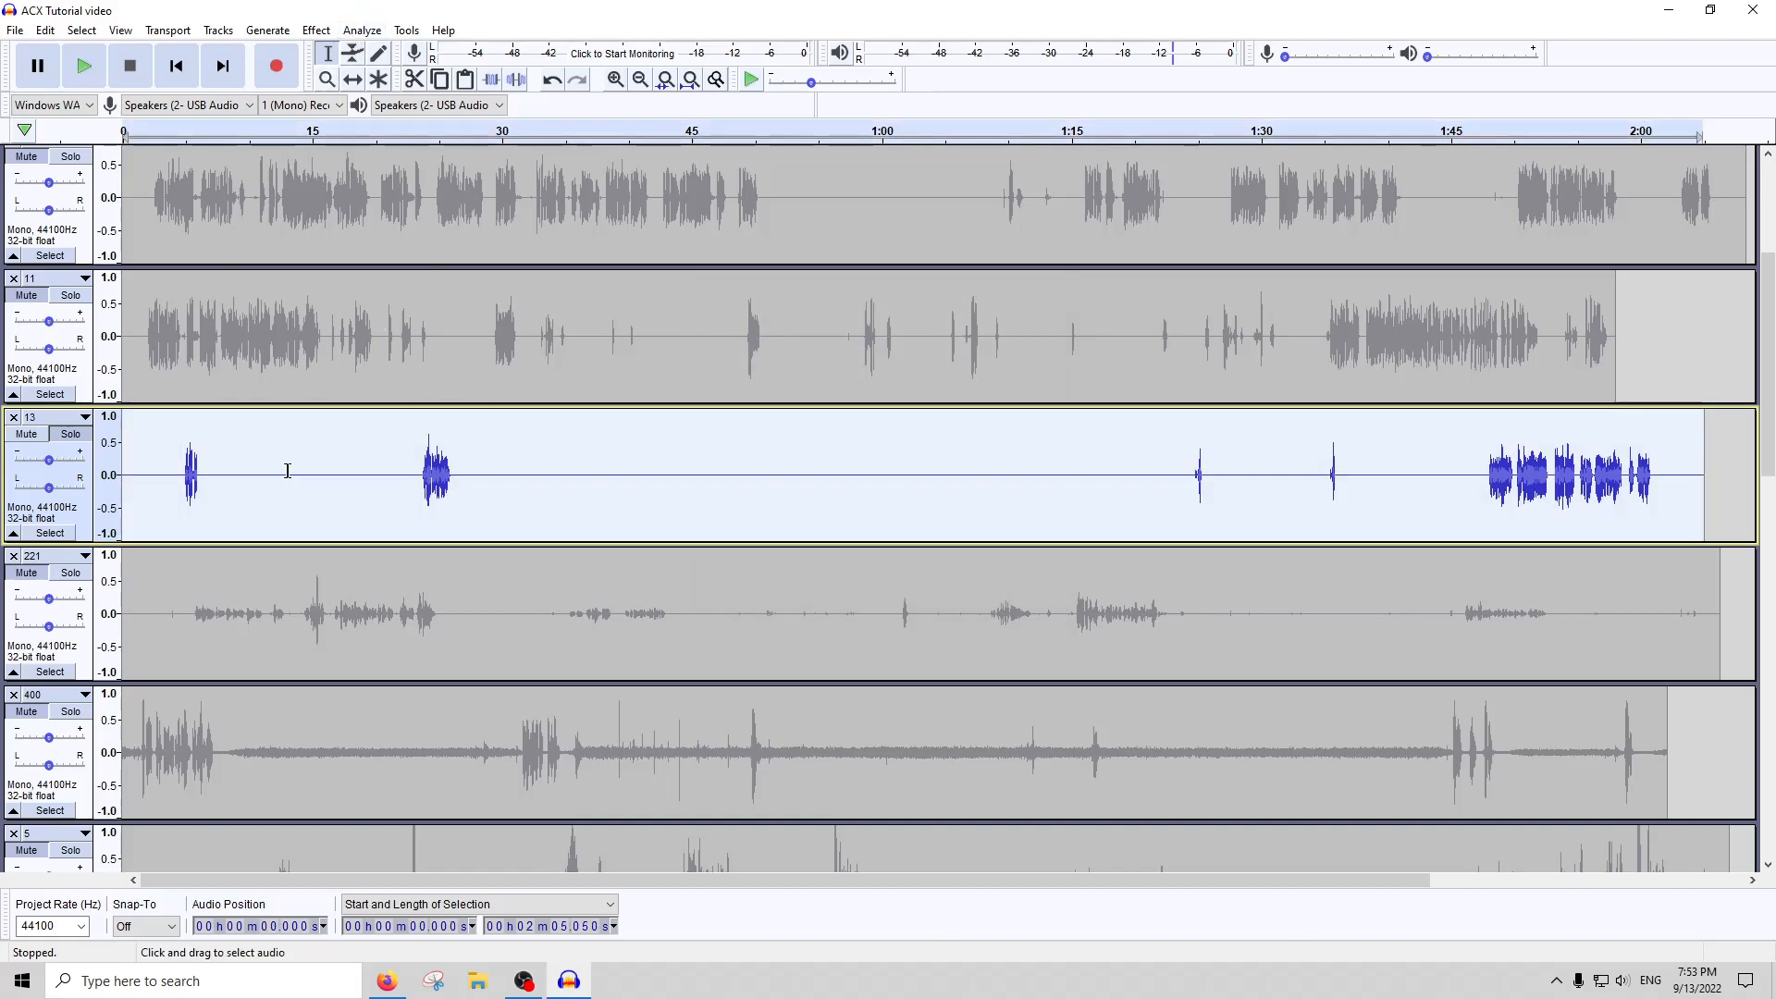
{"action": "left_click", "coordinate": [319, 32]}
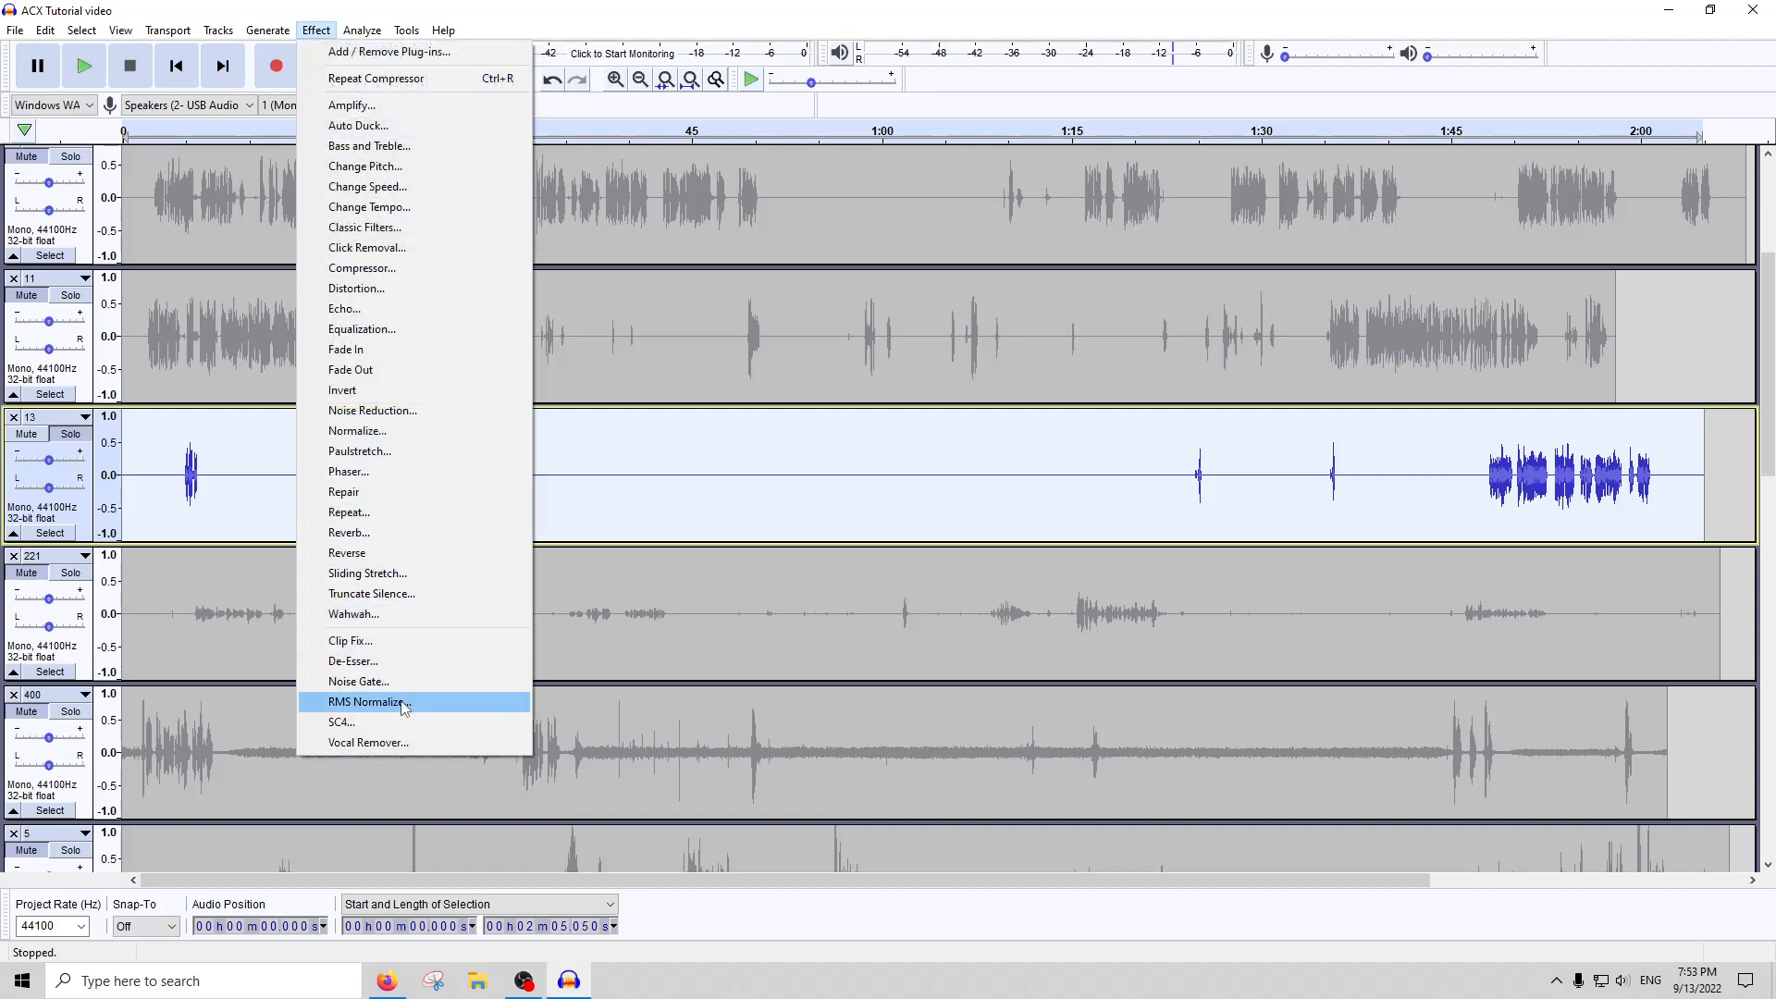
{"action": "mouse_move", "coordinate": [374, 31]}
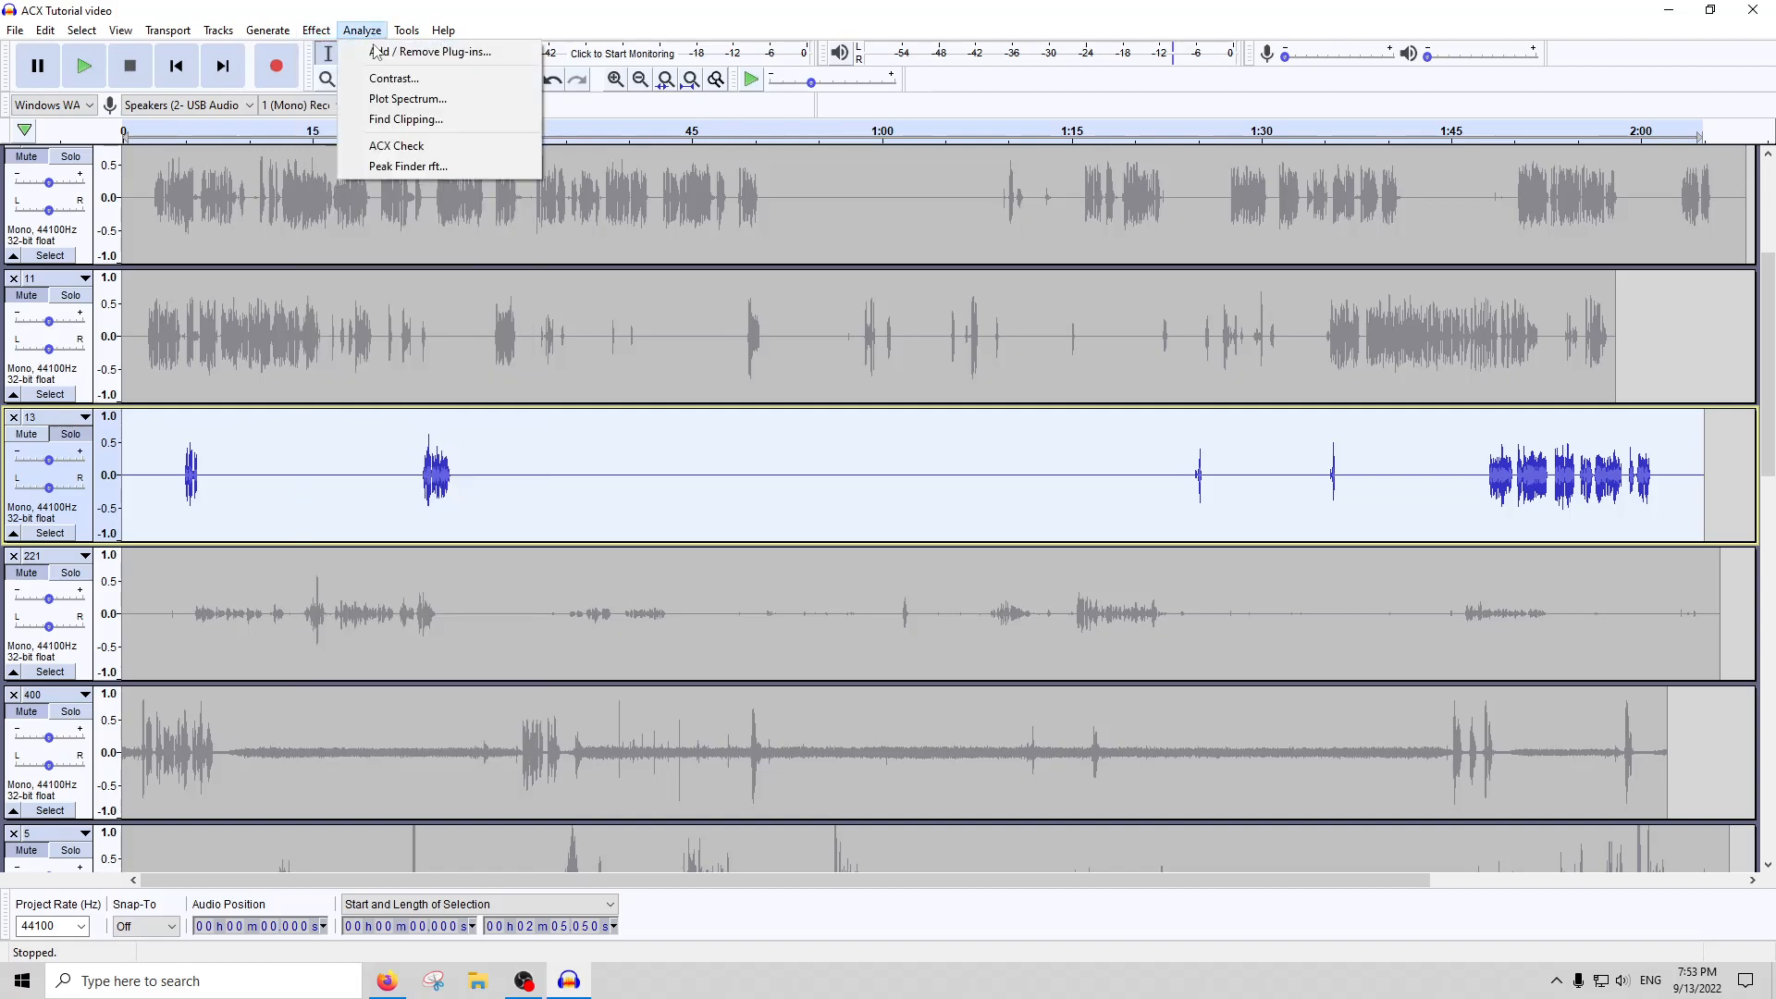
{"action": "left_click", "coordinate": [399, 146]}
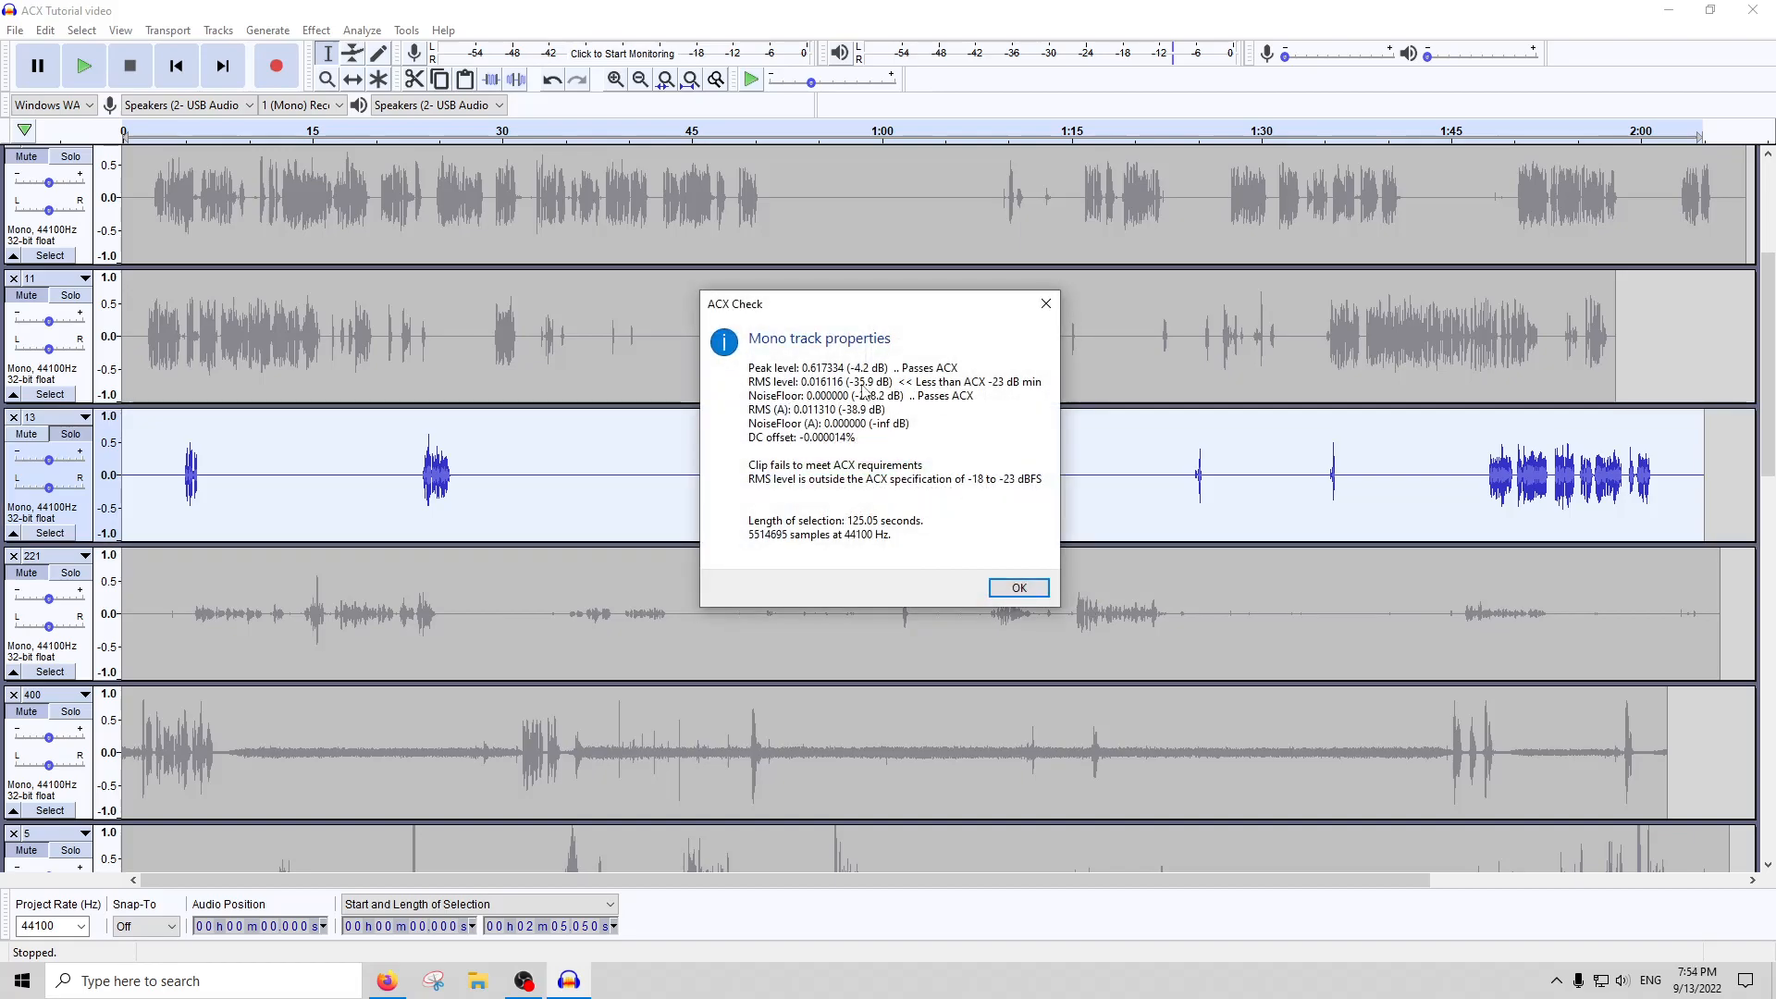
{"action": "left_click", "coordinate": [1046, 304]}
Undo the silencing of track 13's first burst and repeat the ACX Check on the whole track
{"action": "left_click_drag", "start_coordinate": [159, 471], "coordinate": [182, 472]}
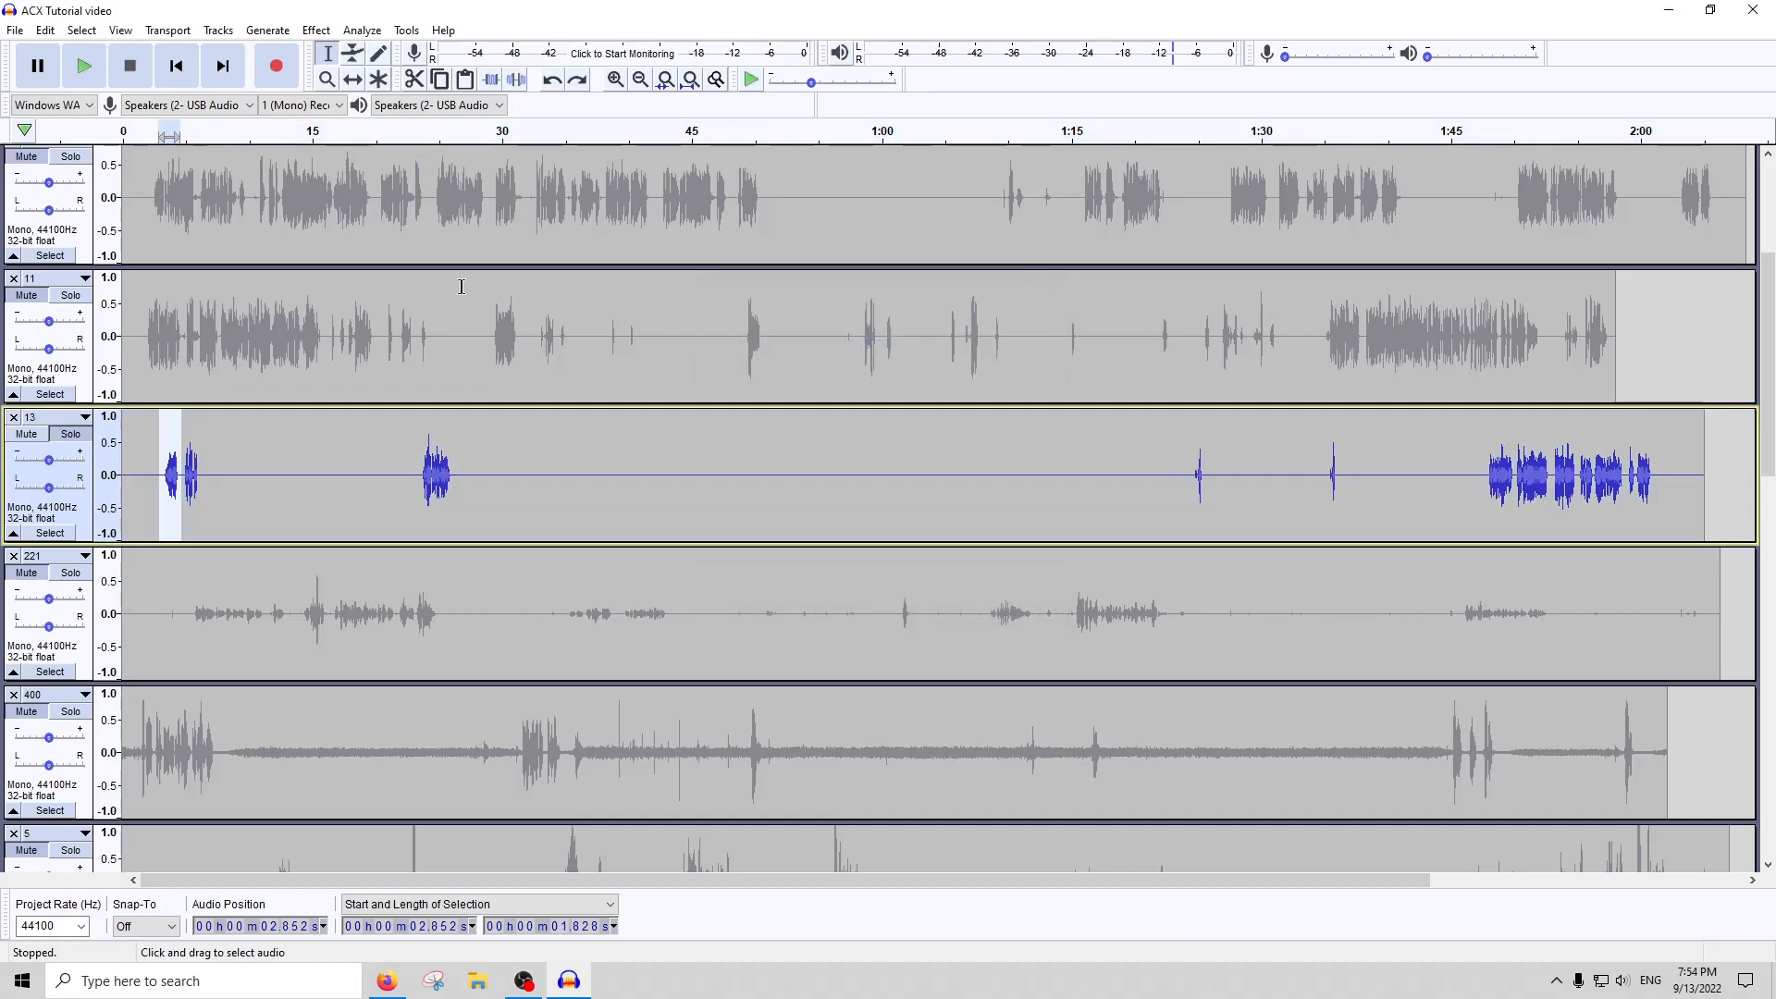
{"action": "left_click", "coordinate": [519, 453]}
{"action": "double_click", "coordinate": [519, 452]}
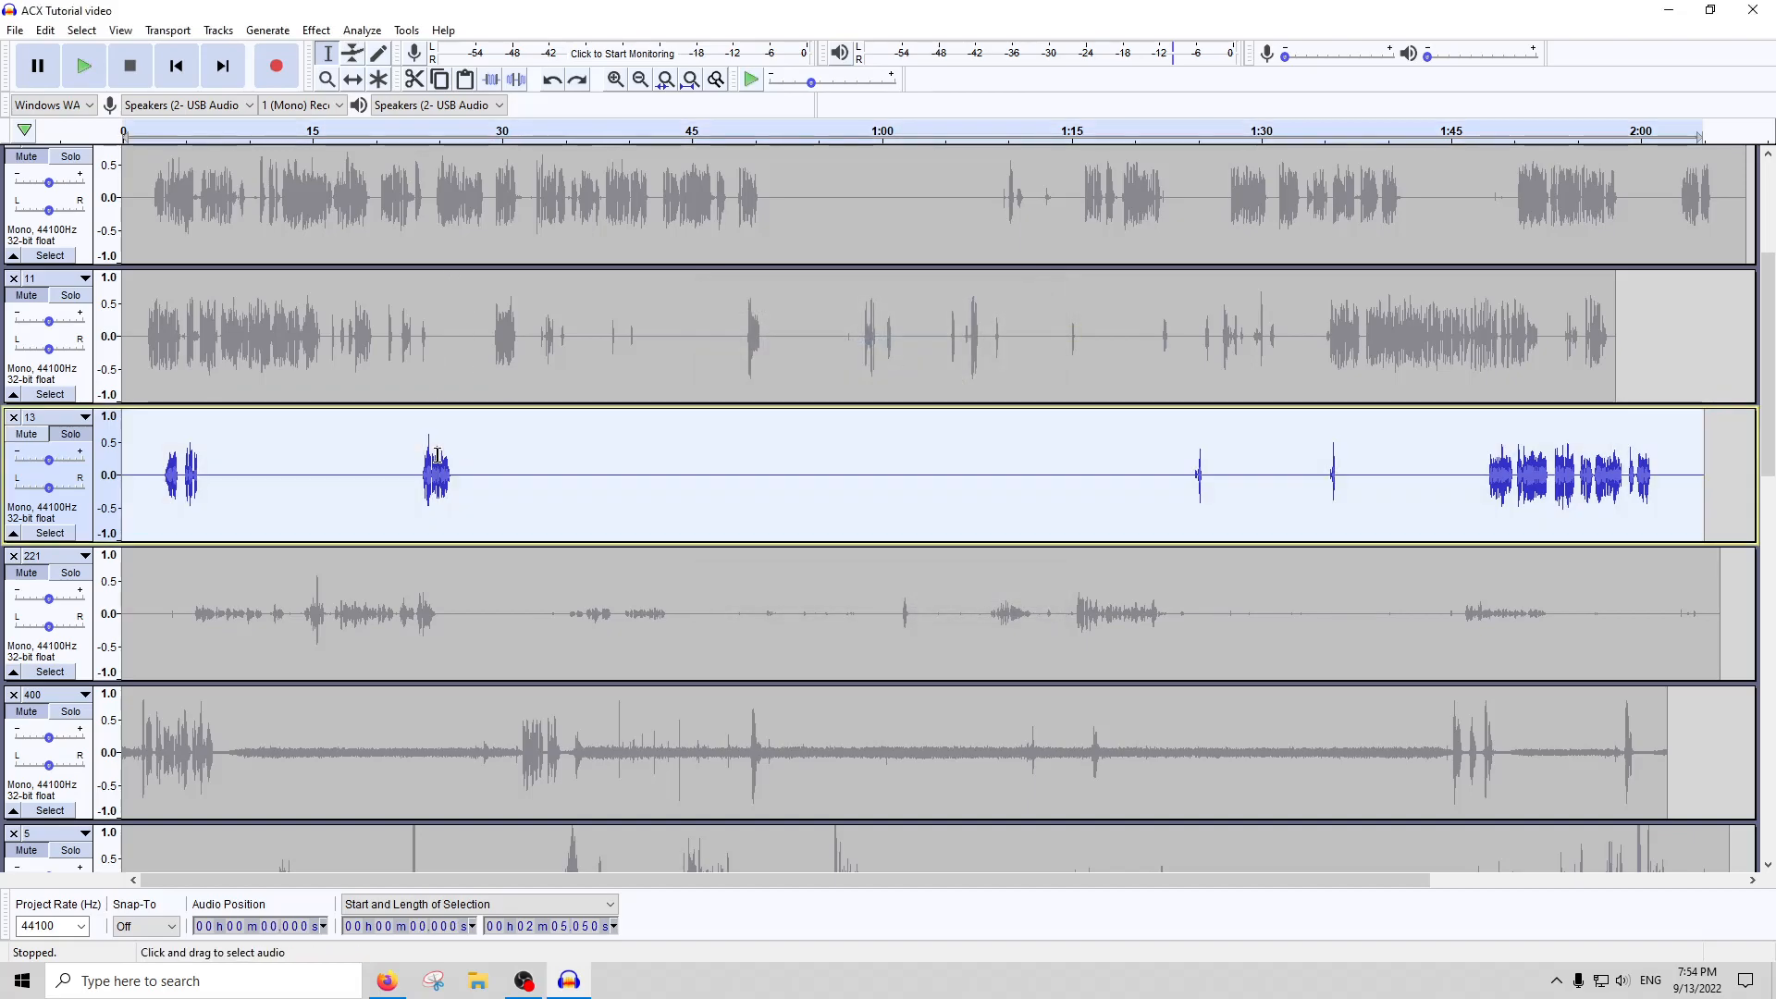
{"action": "left_click", "coordinate": [361, 30]}
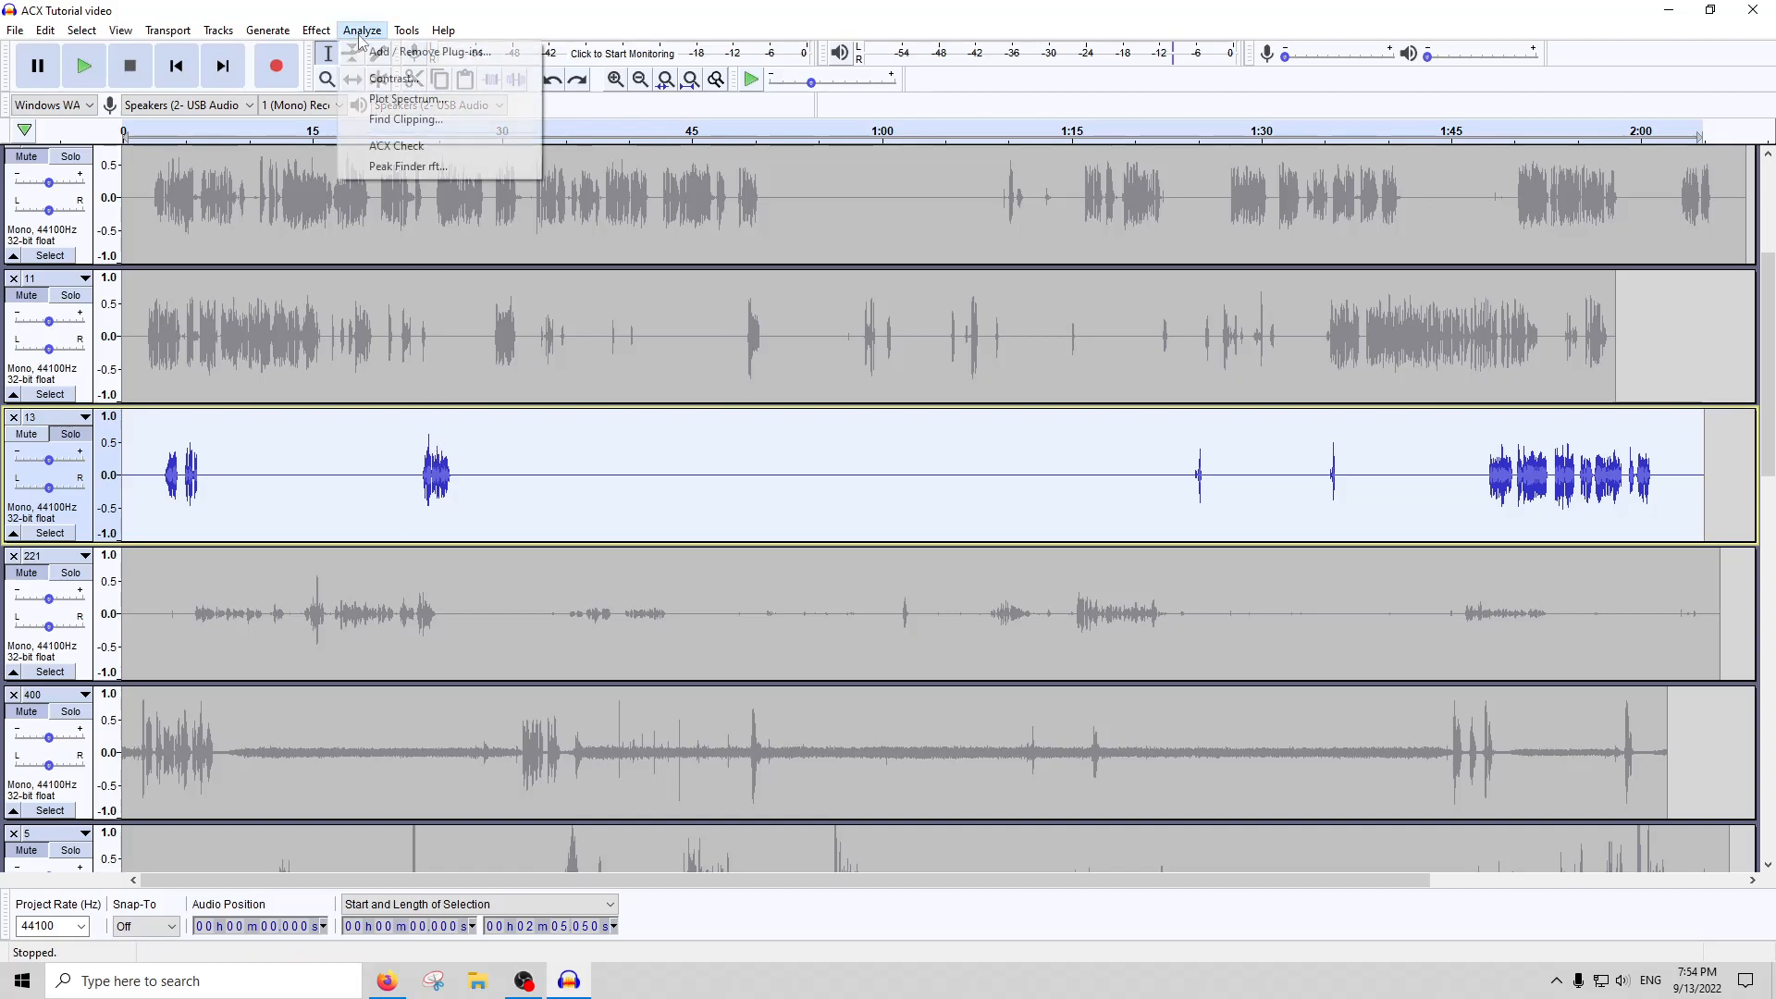
{"action": "left_click", "coordinate": [379, 146]}
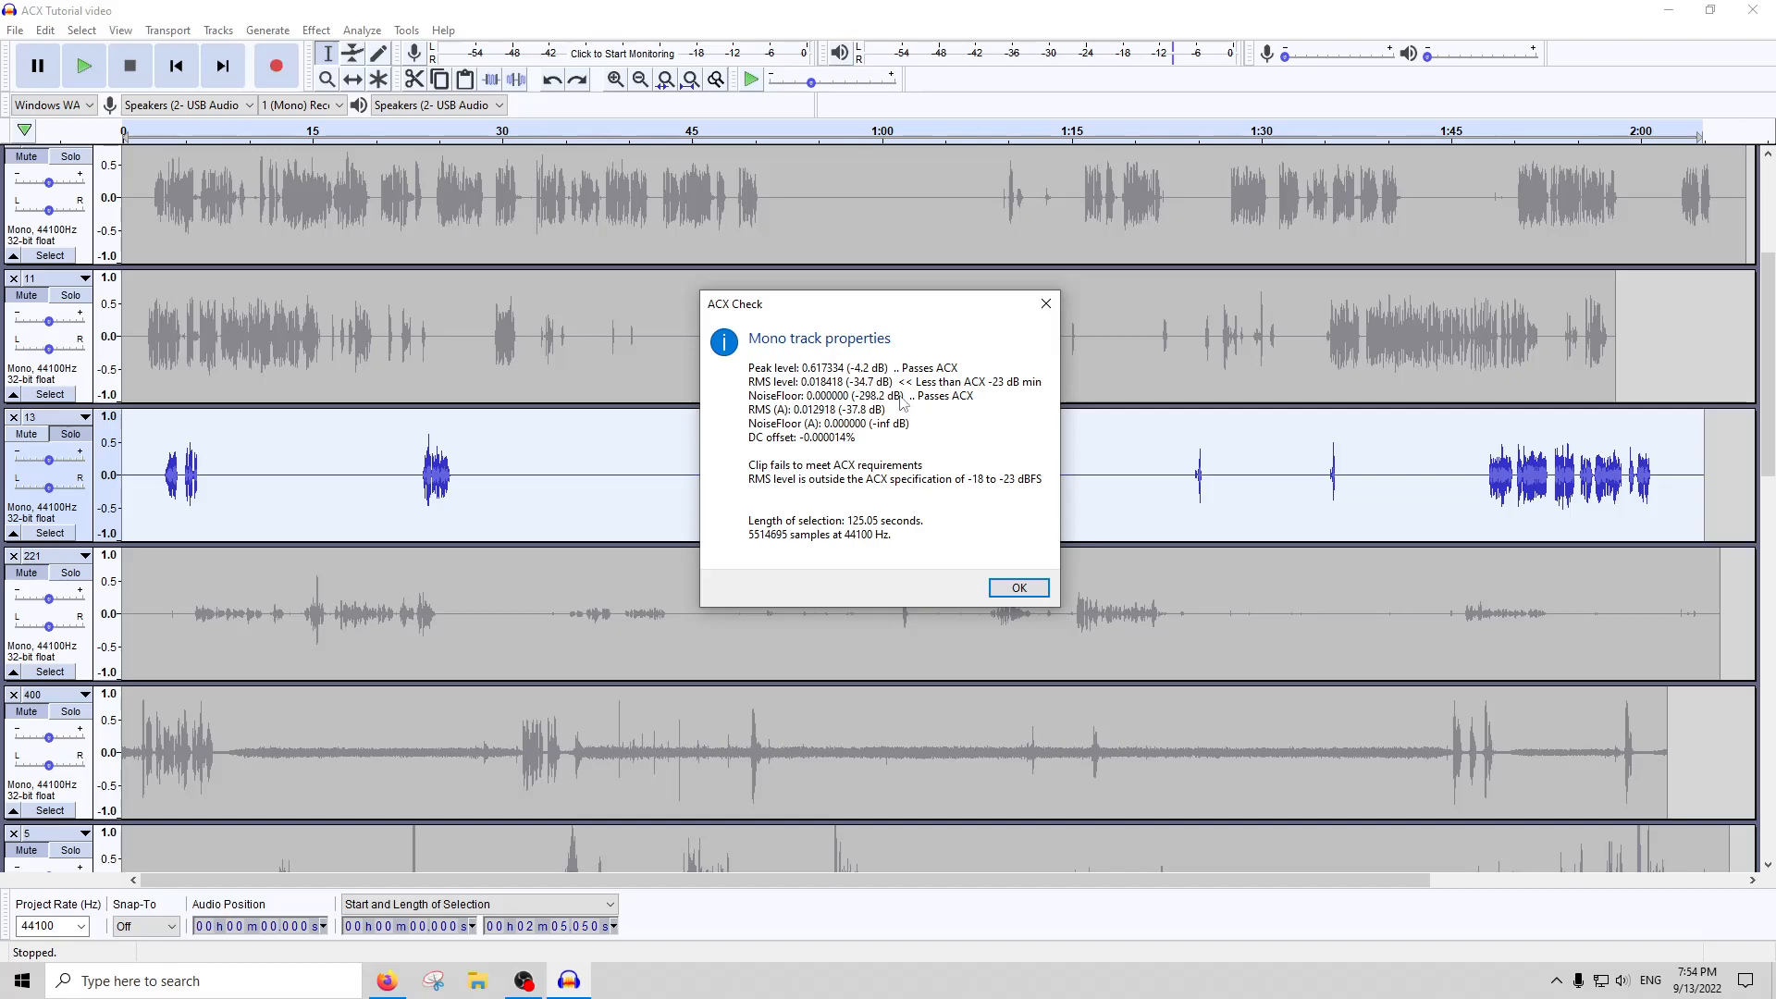
{"action": "left_click", "coordinate": [1046, 303]}
Try RMS Normalize on the whole of track 13 with a target level of -22 dB, and undo it
{"action": "left_click", "coordinate": [316, 29]}
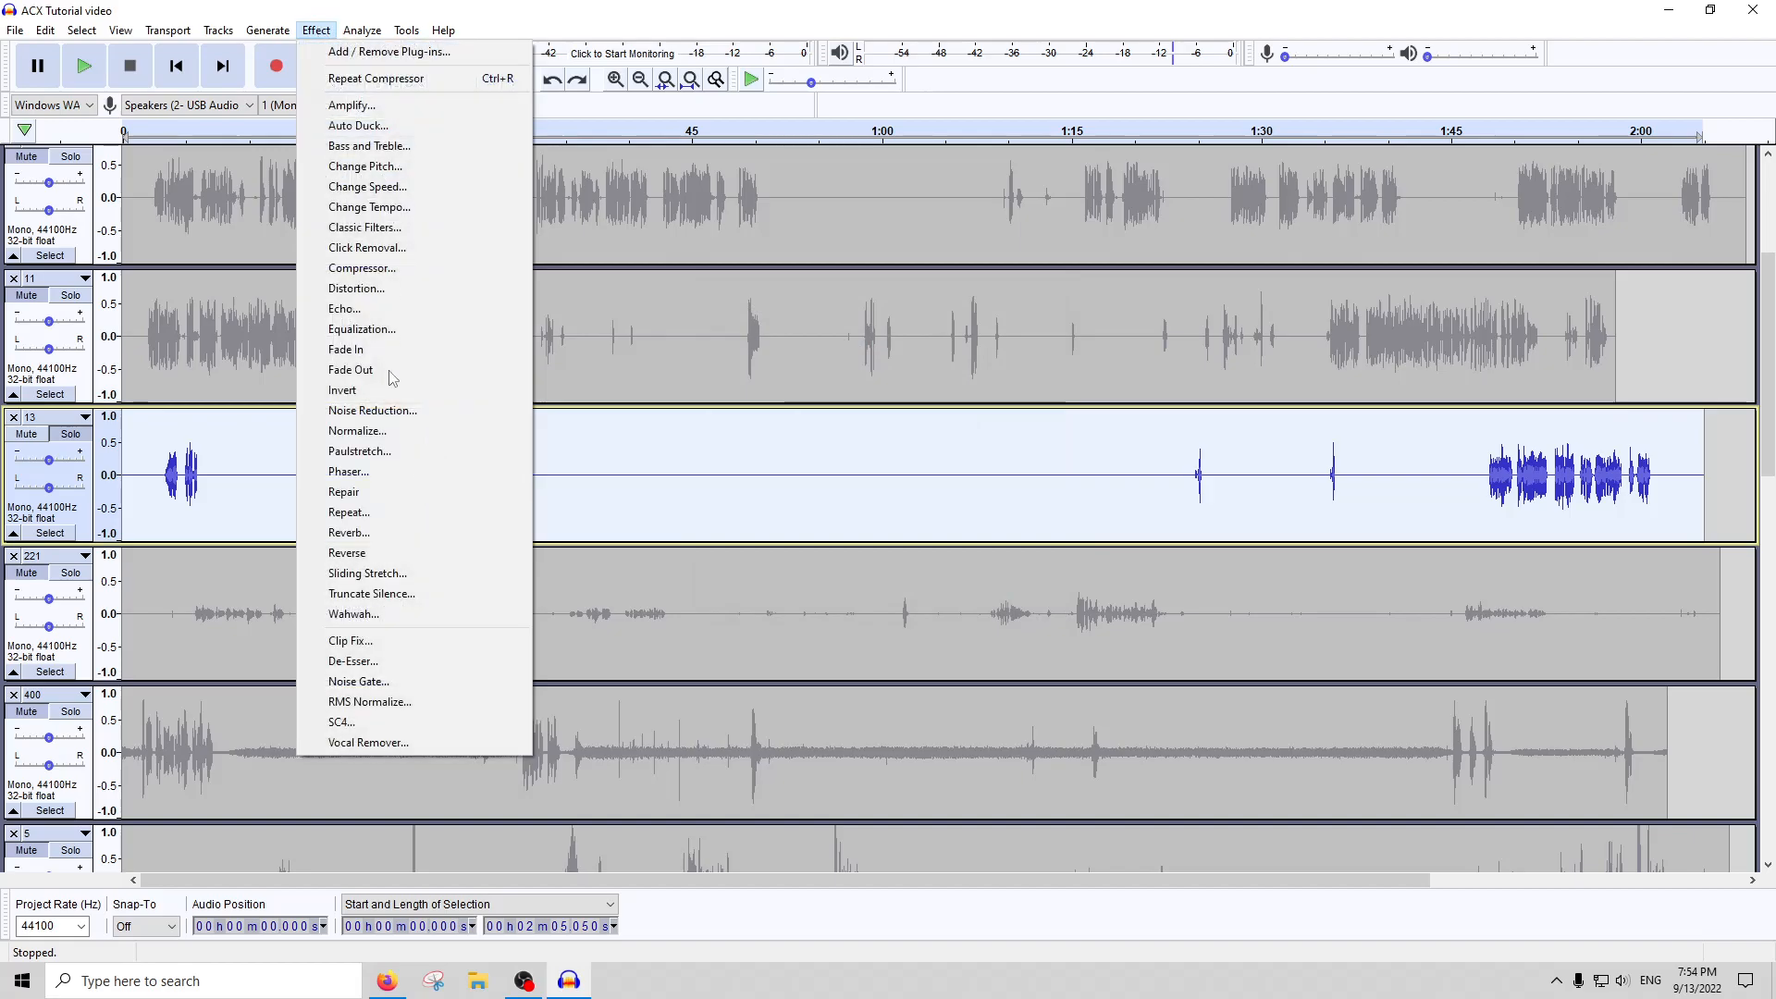
{"action": "left_click", "coordinate": [396, 702]}
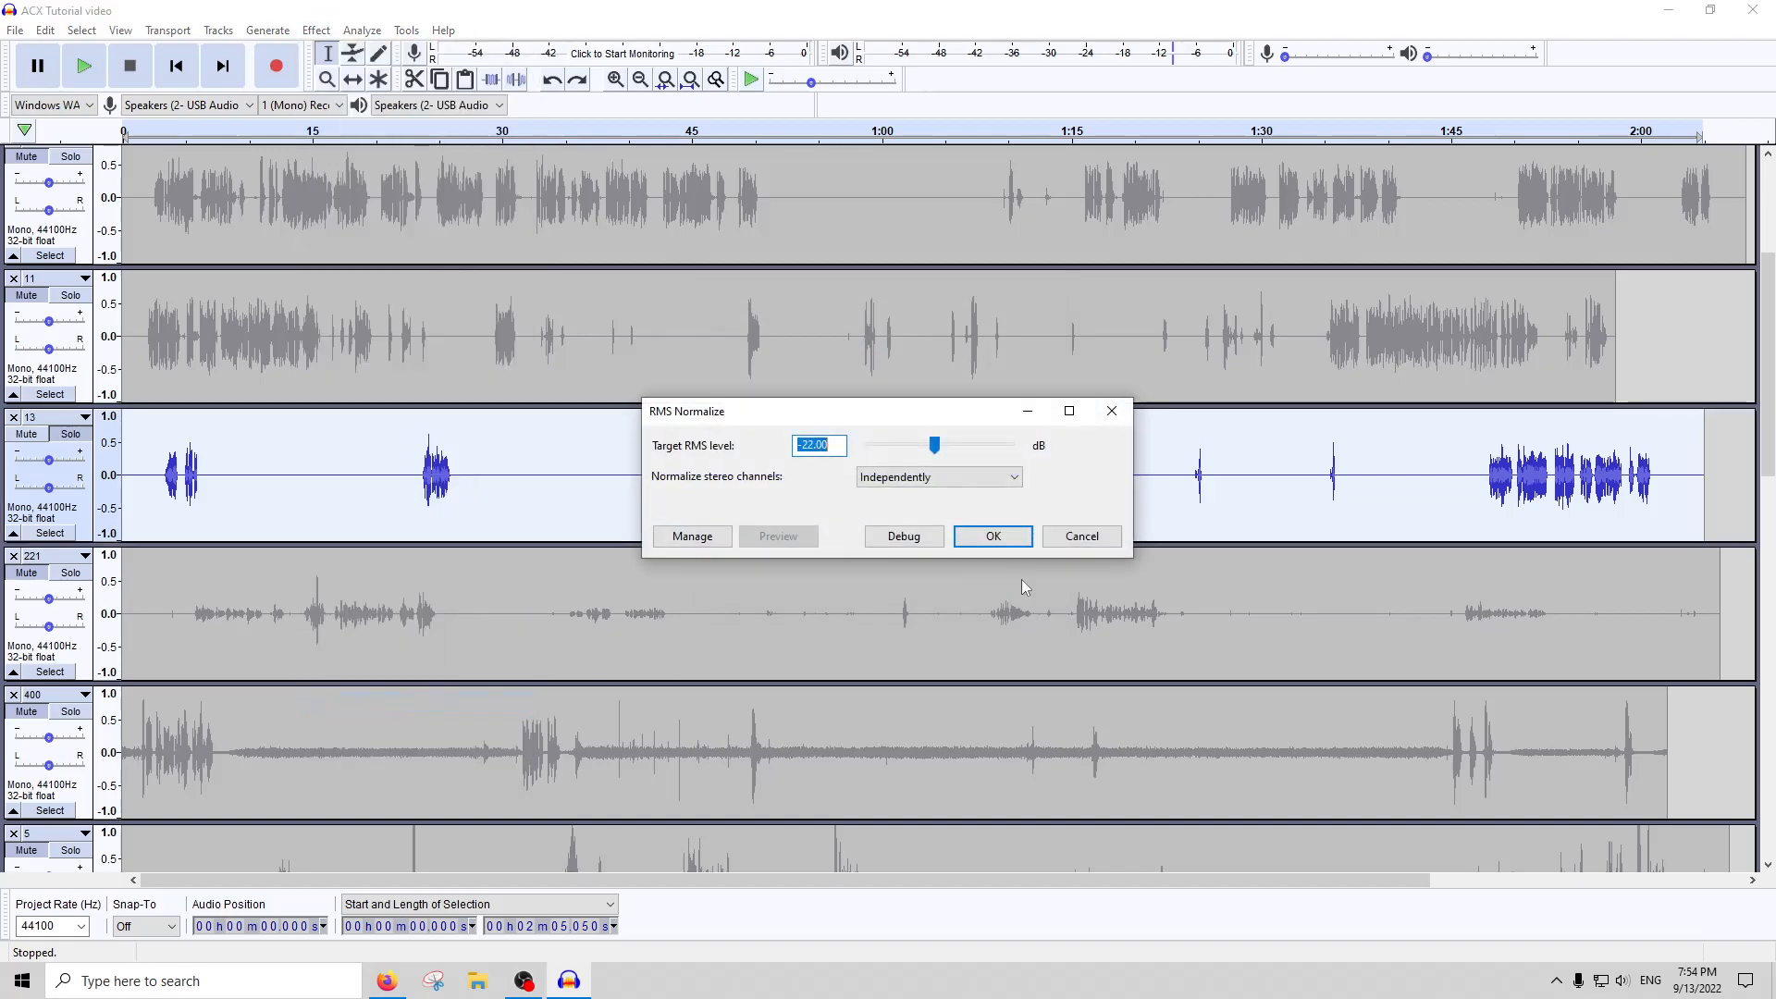
{"action": "left_click", "coordinate": [993, 536]}
{"action": "key", "text": "ctrl+z"}
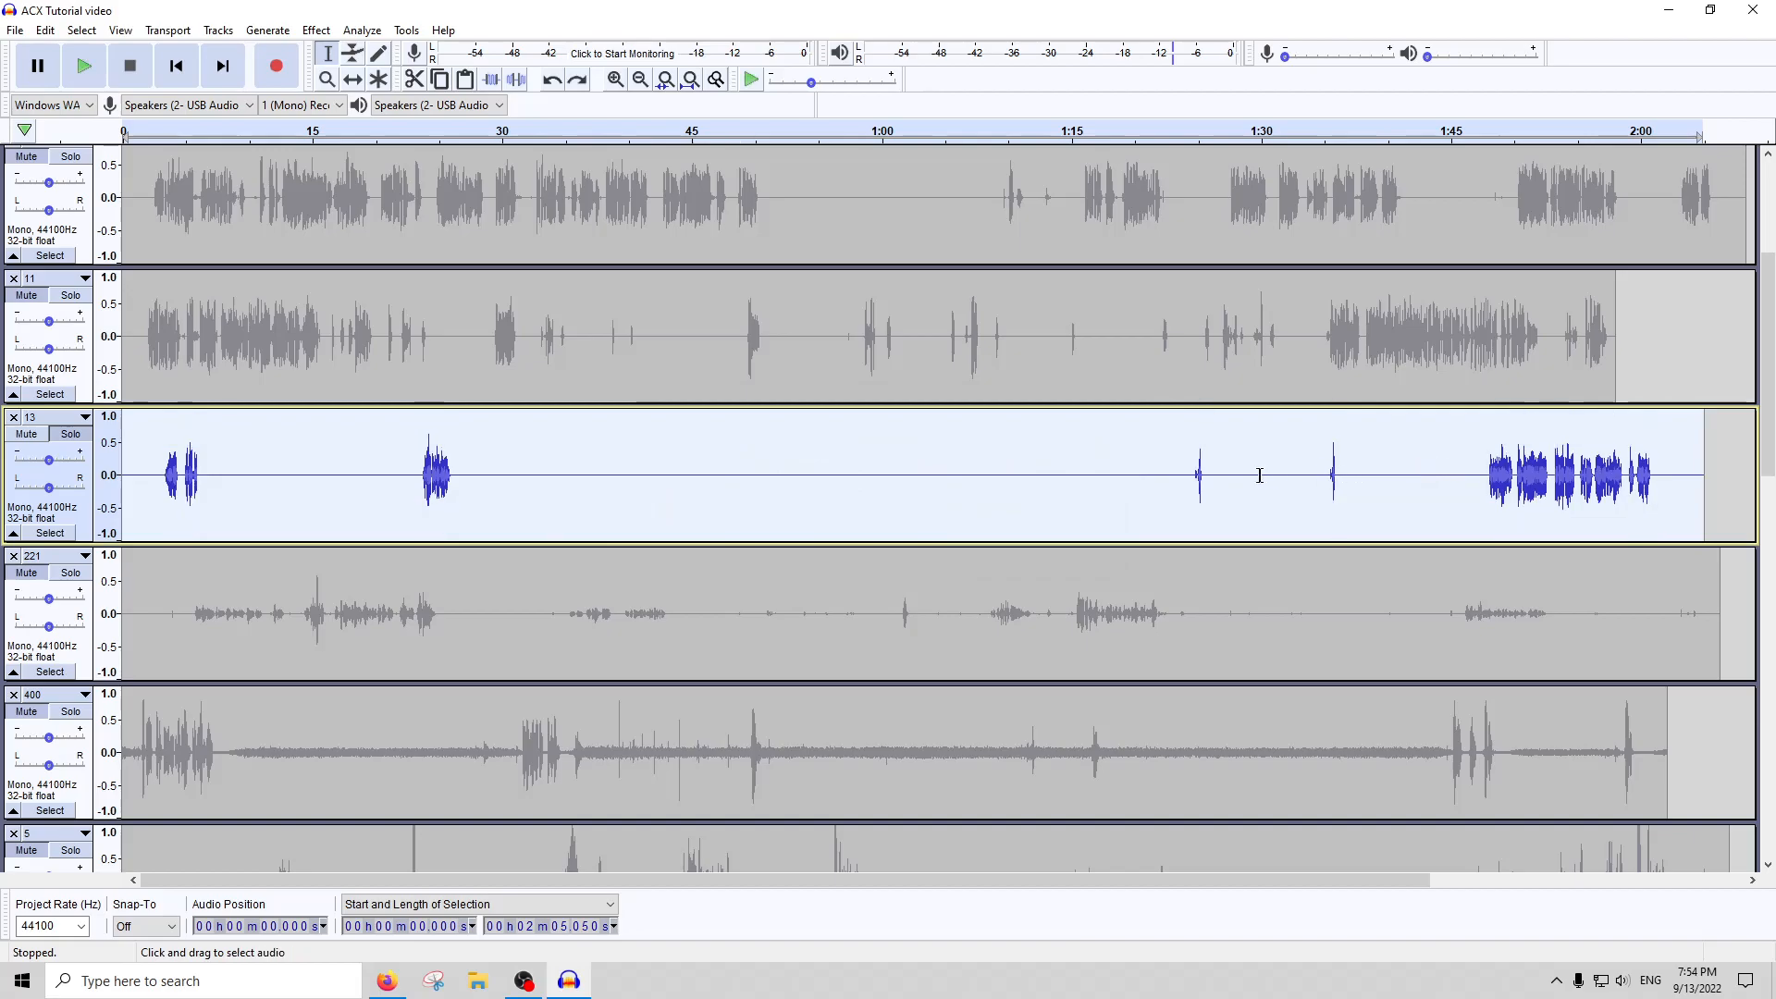
Select the faint click just before the short burst near 1:25 on track 13, and the one before the burst near 1:35
{"action": "left_click", "coordinate": [1219, 482]}
{"action": "scroll", "coordinate": [1202, 482], "scroll_direction": "up", "scroll_amount": 4}
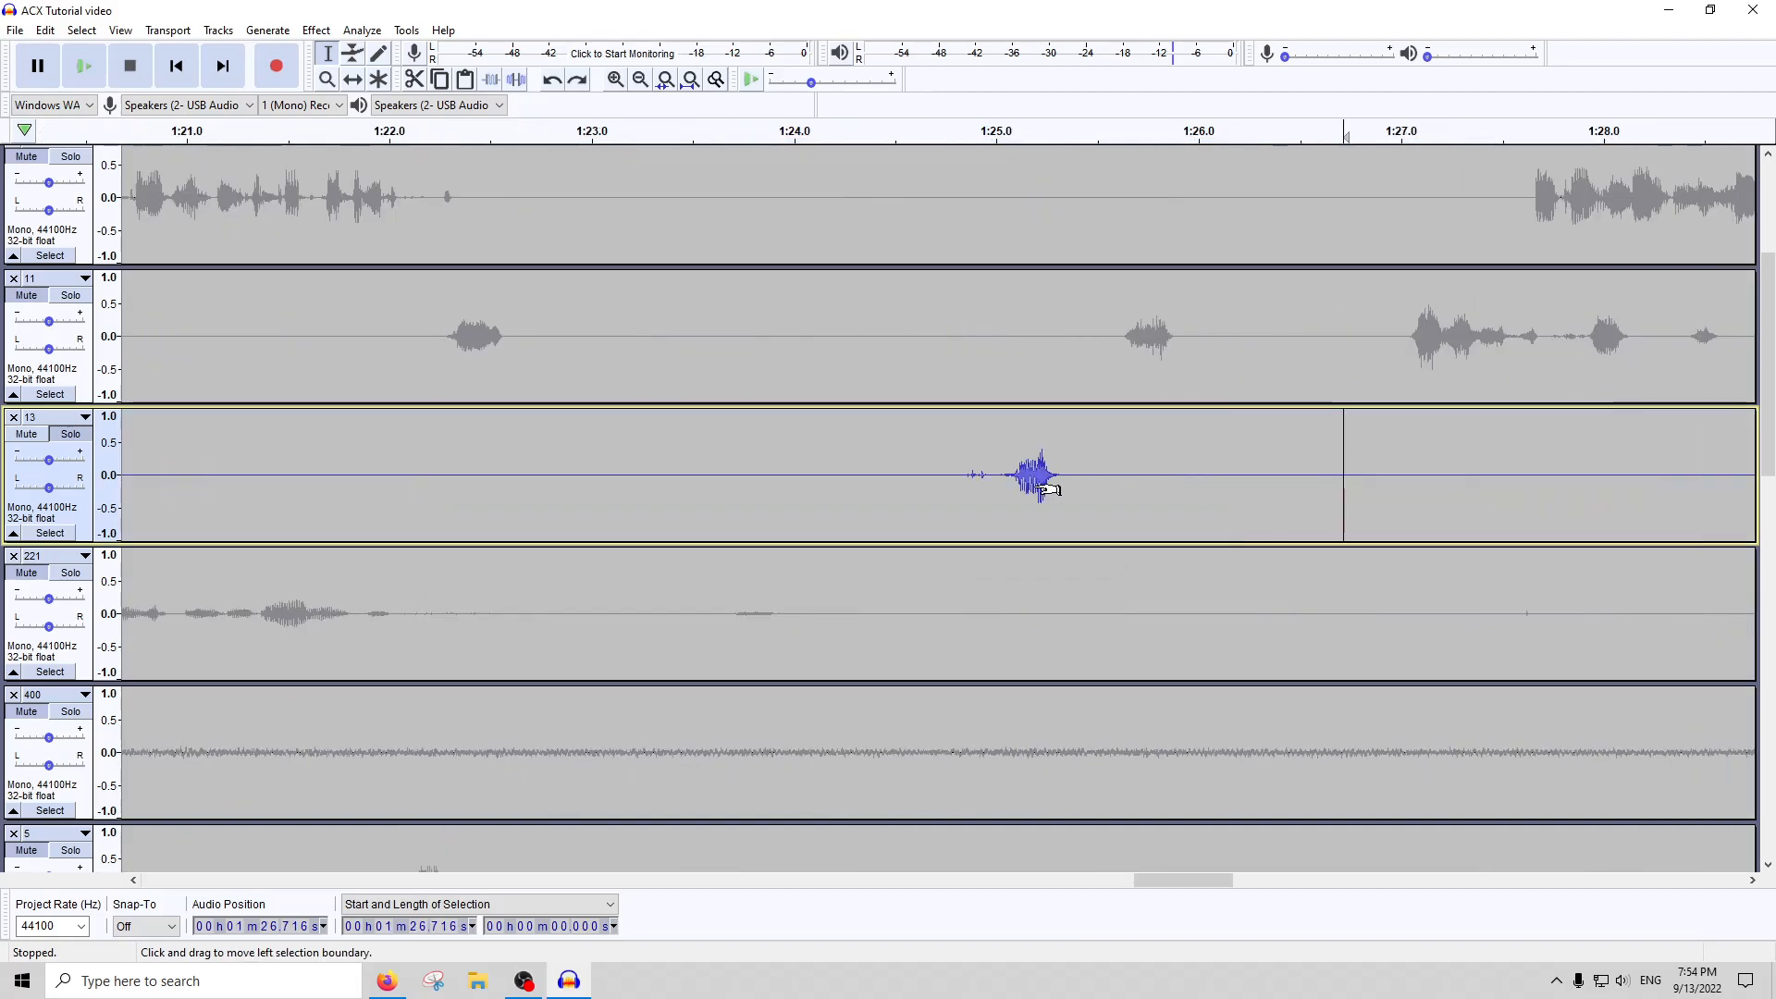
{"action": "left_click_drag", "start_coordinate": [940, 487], "coordinate": [994, 487]}
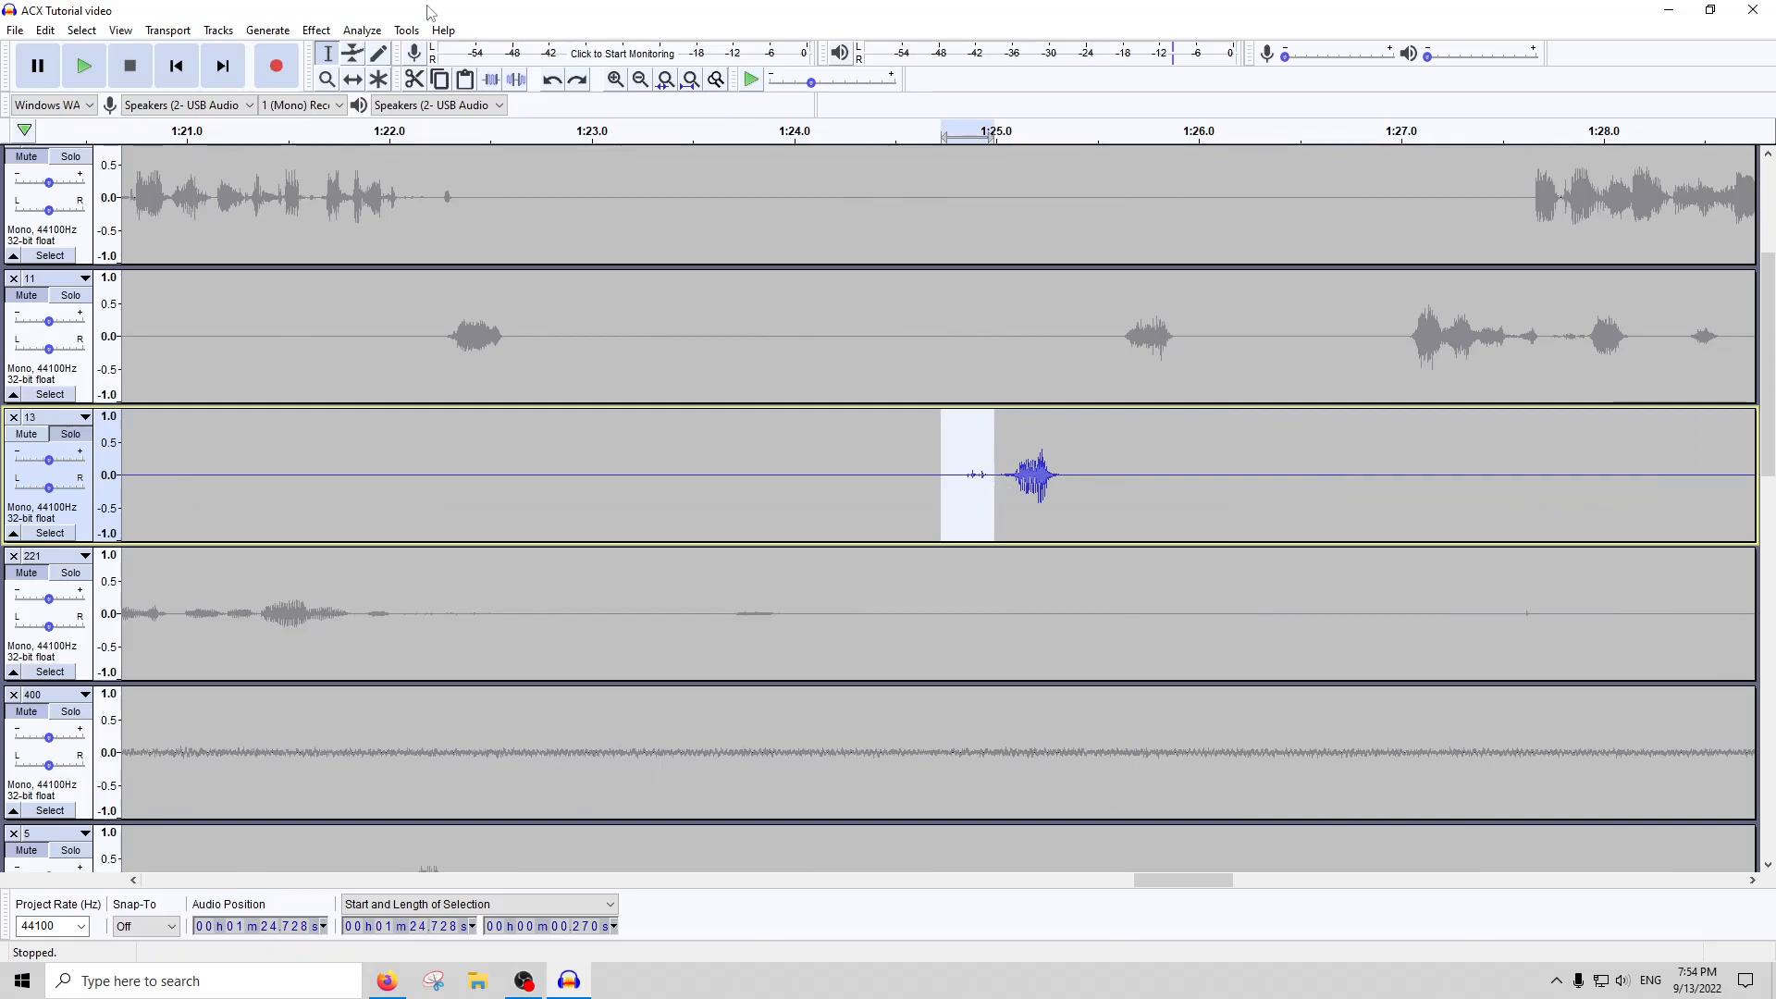
{"action": "left_click", "coordinate": [319, 32]}
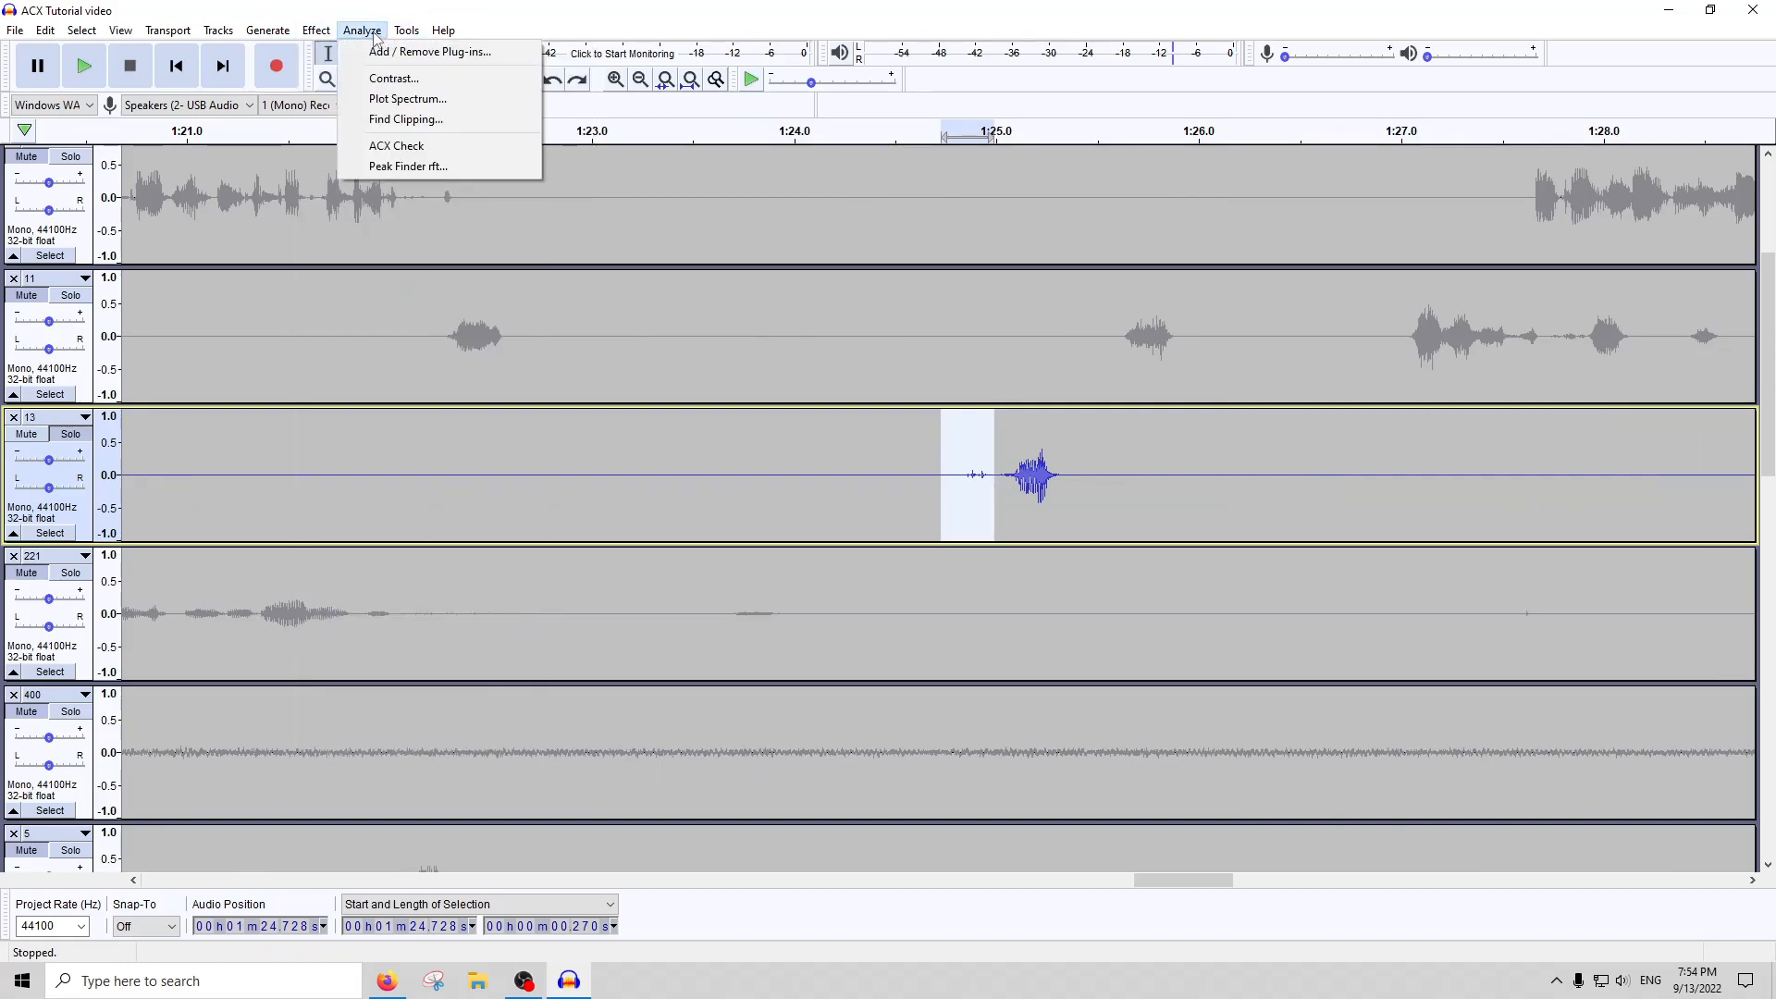
{"action": "left_click", "coordinate": [681, 19]}
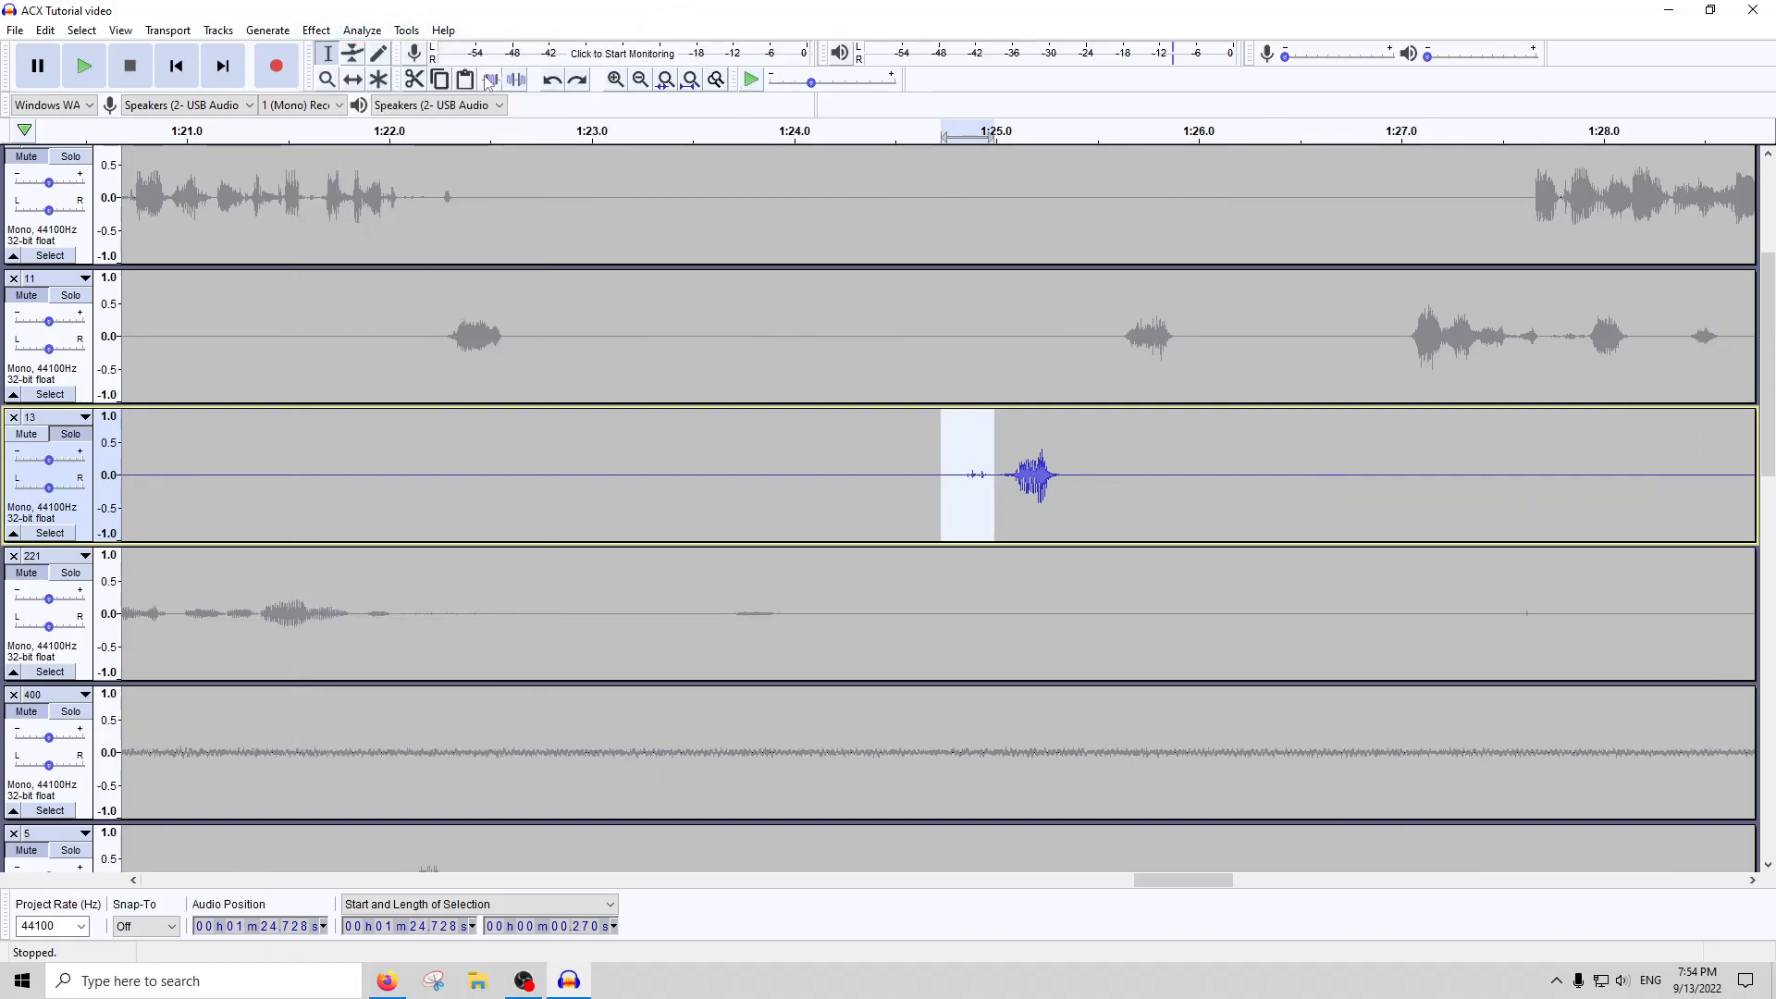
{"action": "scroll", "coordinate": [833, 418], "scroll_direction": "down", "scroll_amount": 2}
{"action": "scroll", "coordinate": [838, 418], "scroll_direction": "down", "scroll_amount": 1}
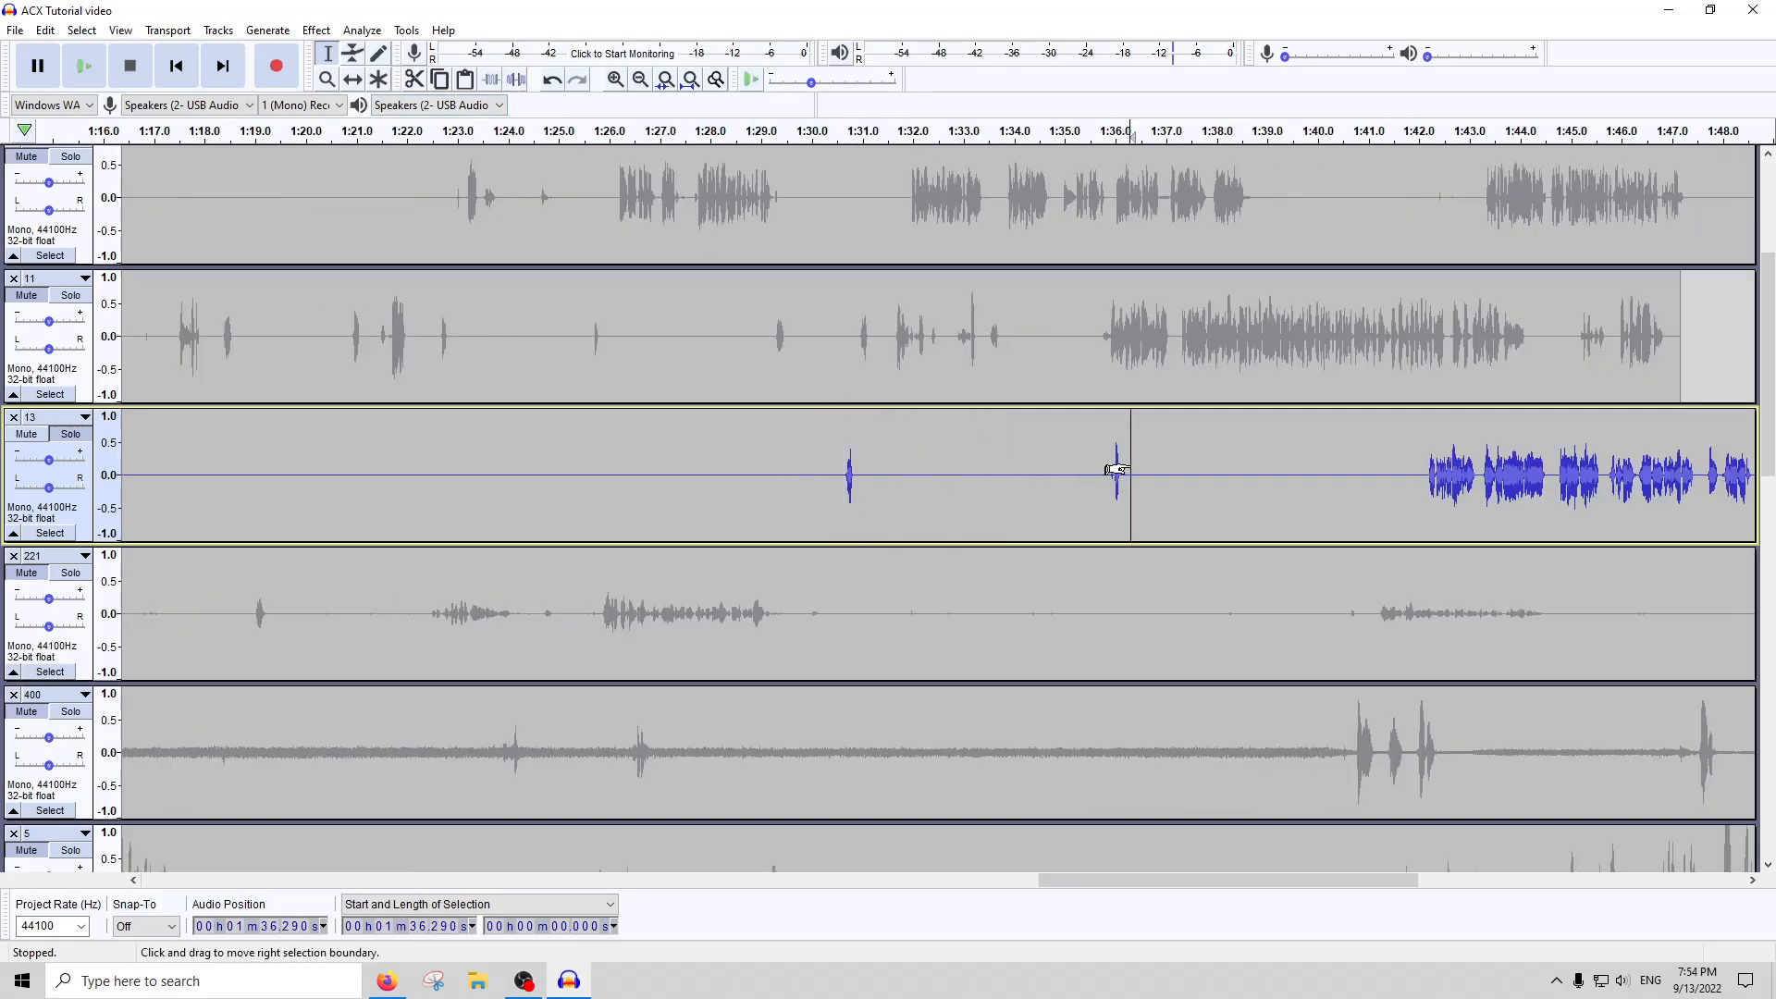
{"action": "scroll", "coordinate": [1119, 472], "scroll_direction": "up", "scroll_amount": 4}
{"action": "left_click_drag", "start_coordinate": [853, 474], "coordinate": [663, 473]}
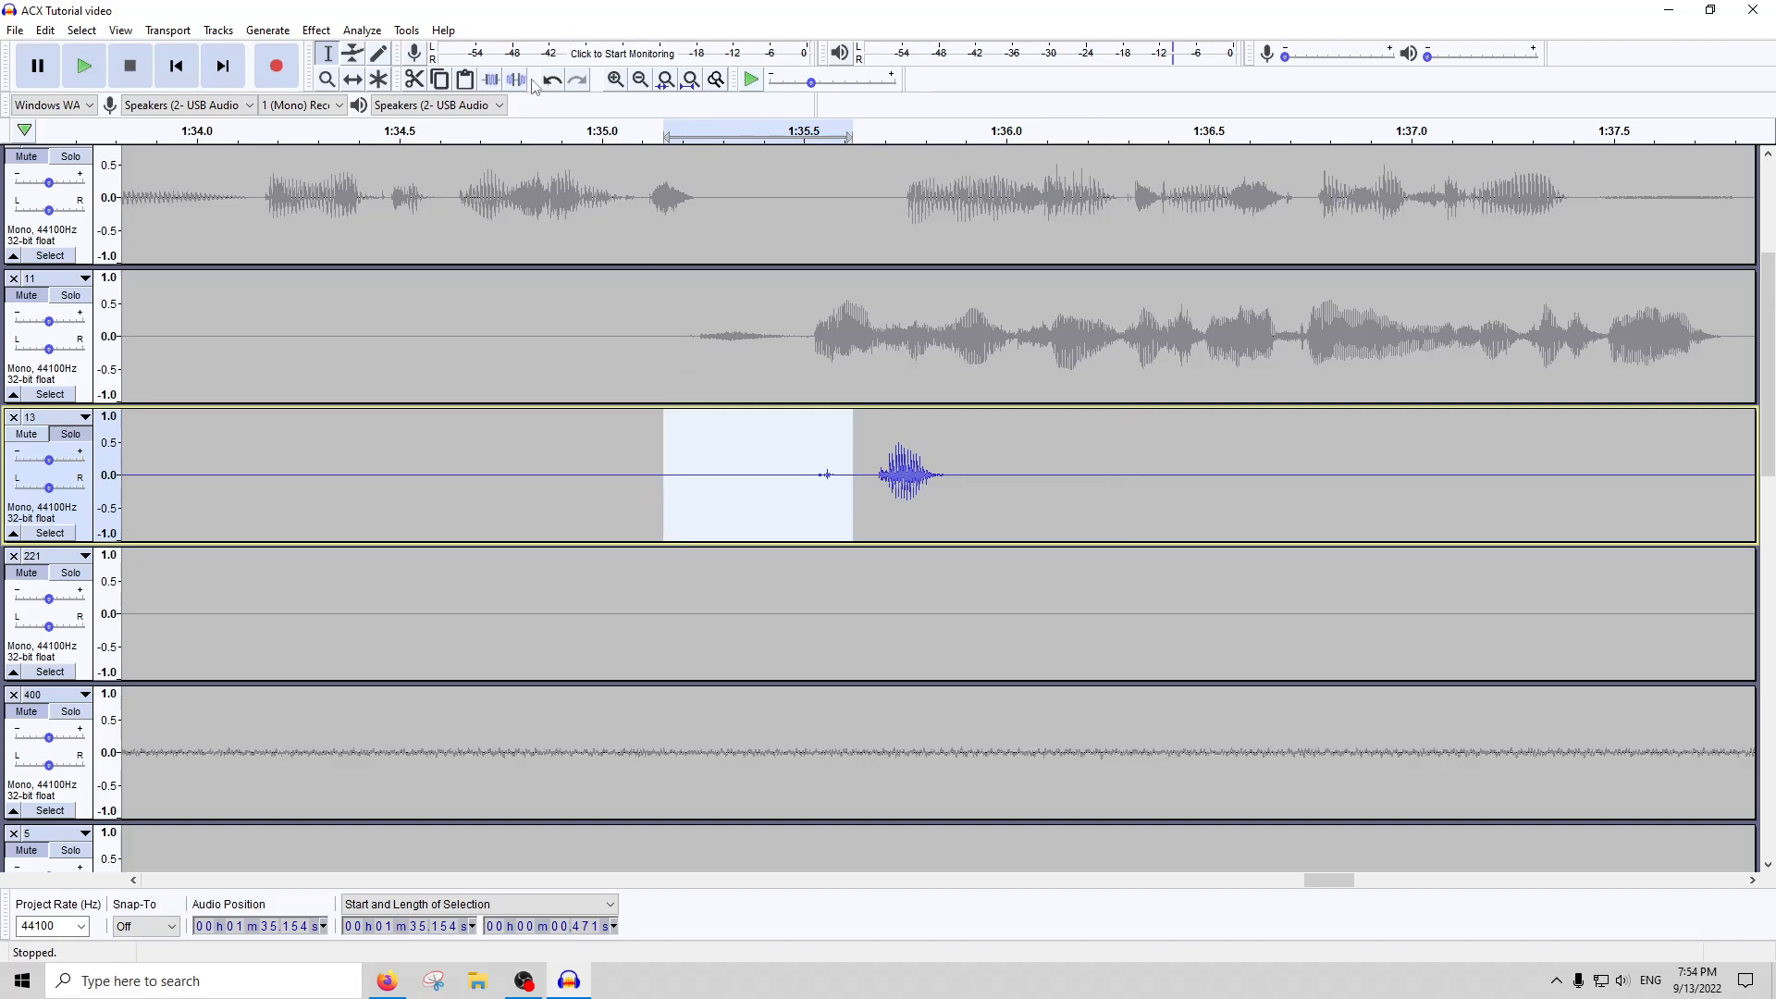
Run an ACX Check on the whole of track 13 and dismiss the report
{"action": "left_click", "coordinate": [690, 79]}
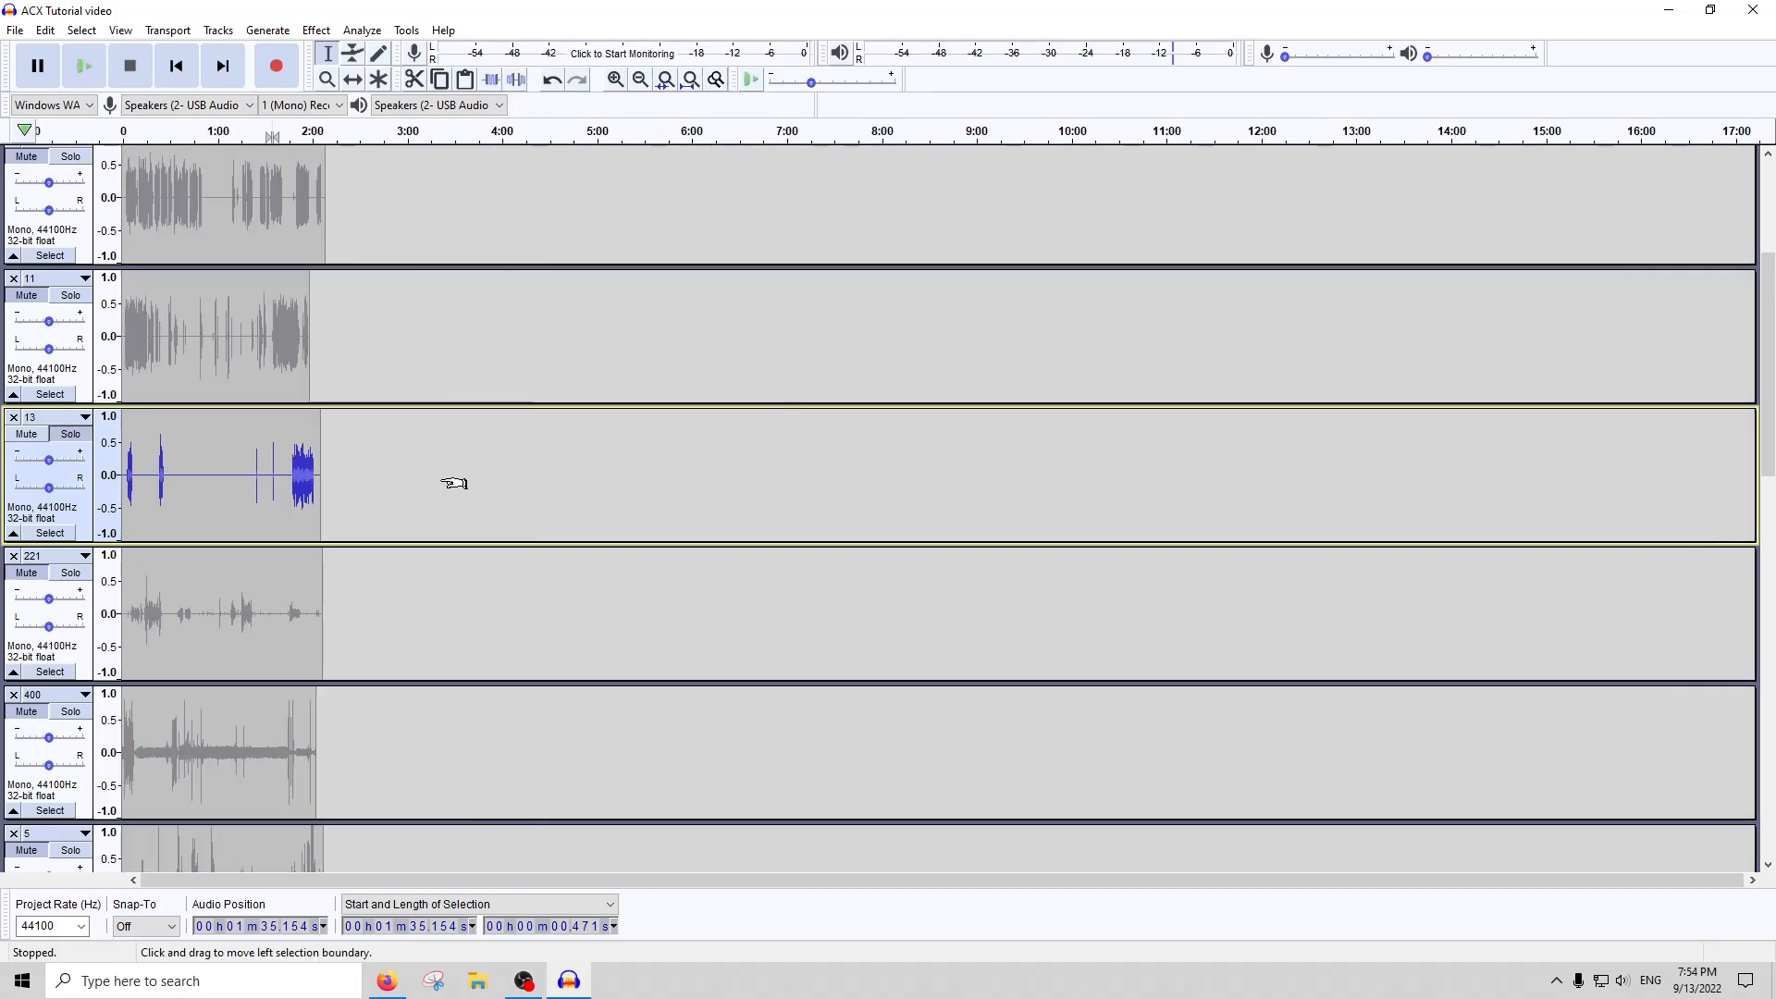
{"action": "scroll", "coordinate": [194, 501], "scroll_direction": "up", "scroll_amount": 3}
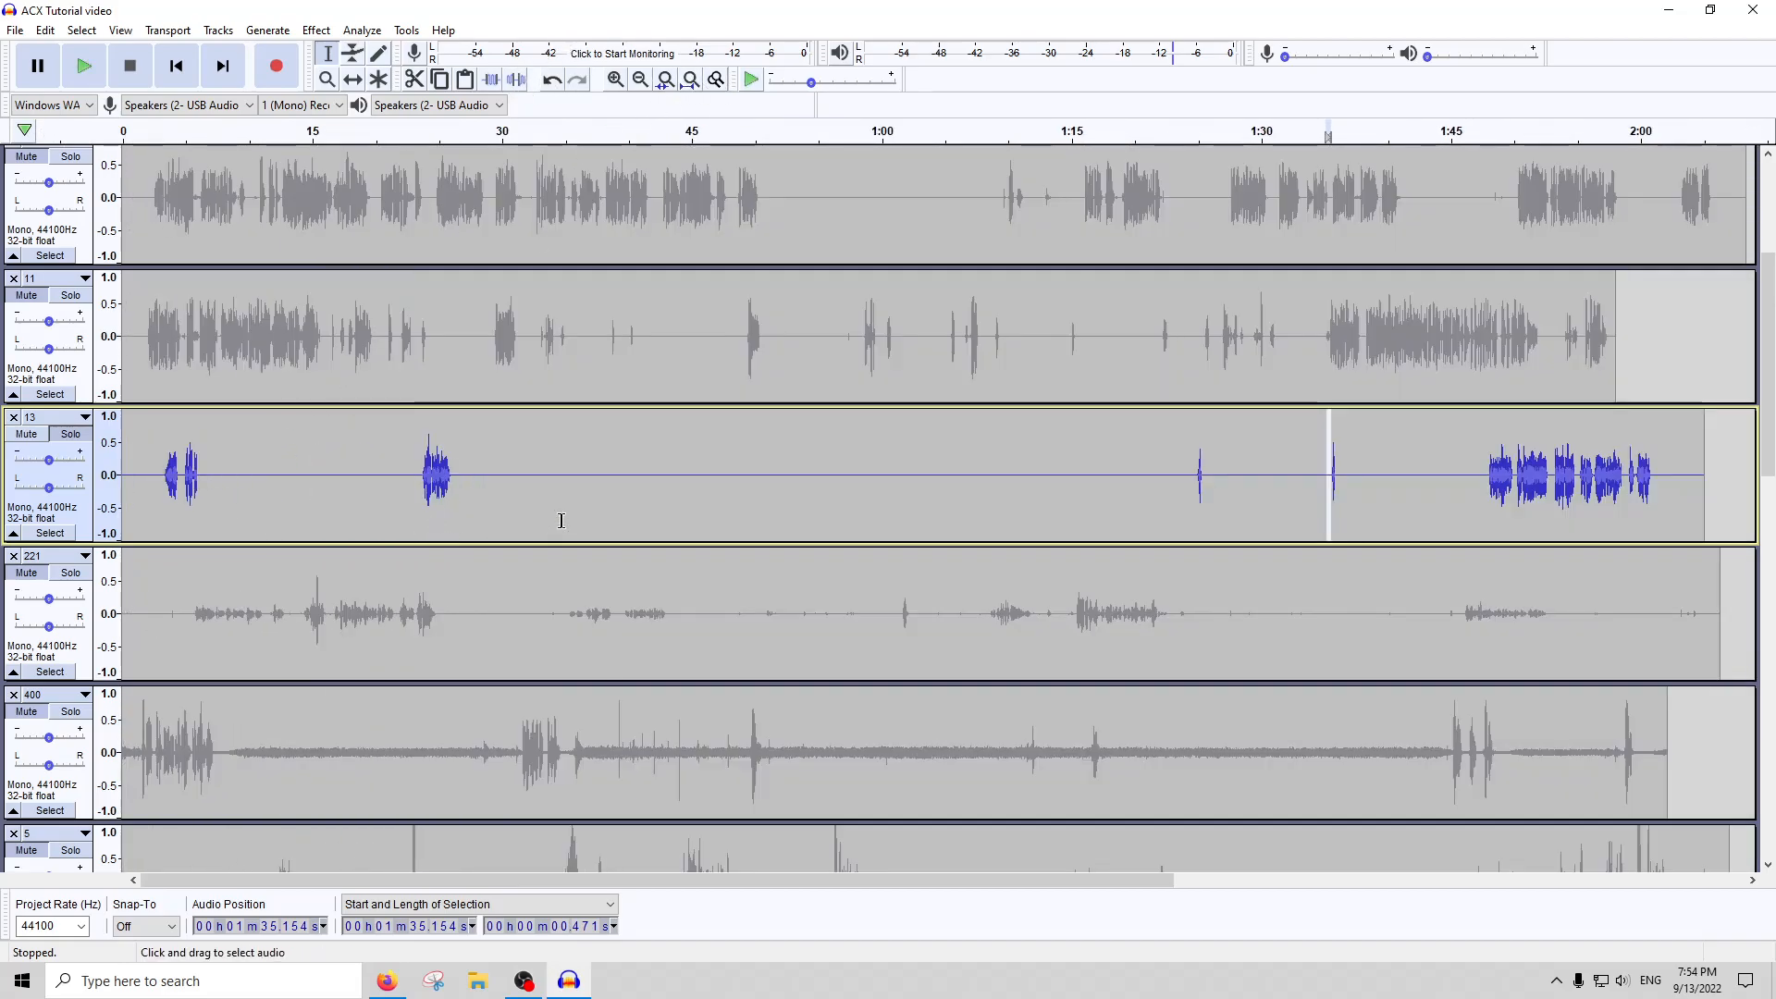
{"action": "double_click", "coordinate": [502, 495]}
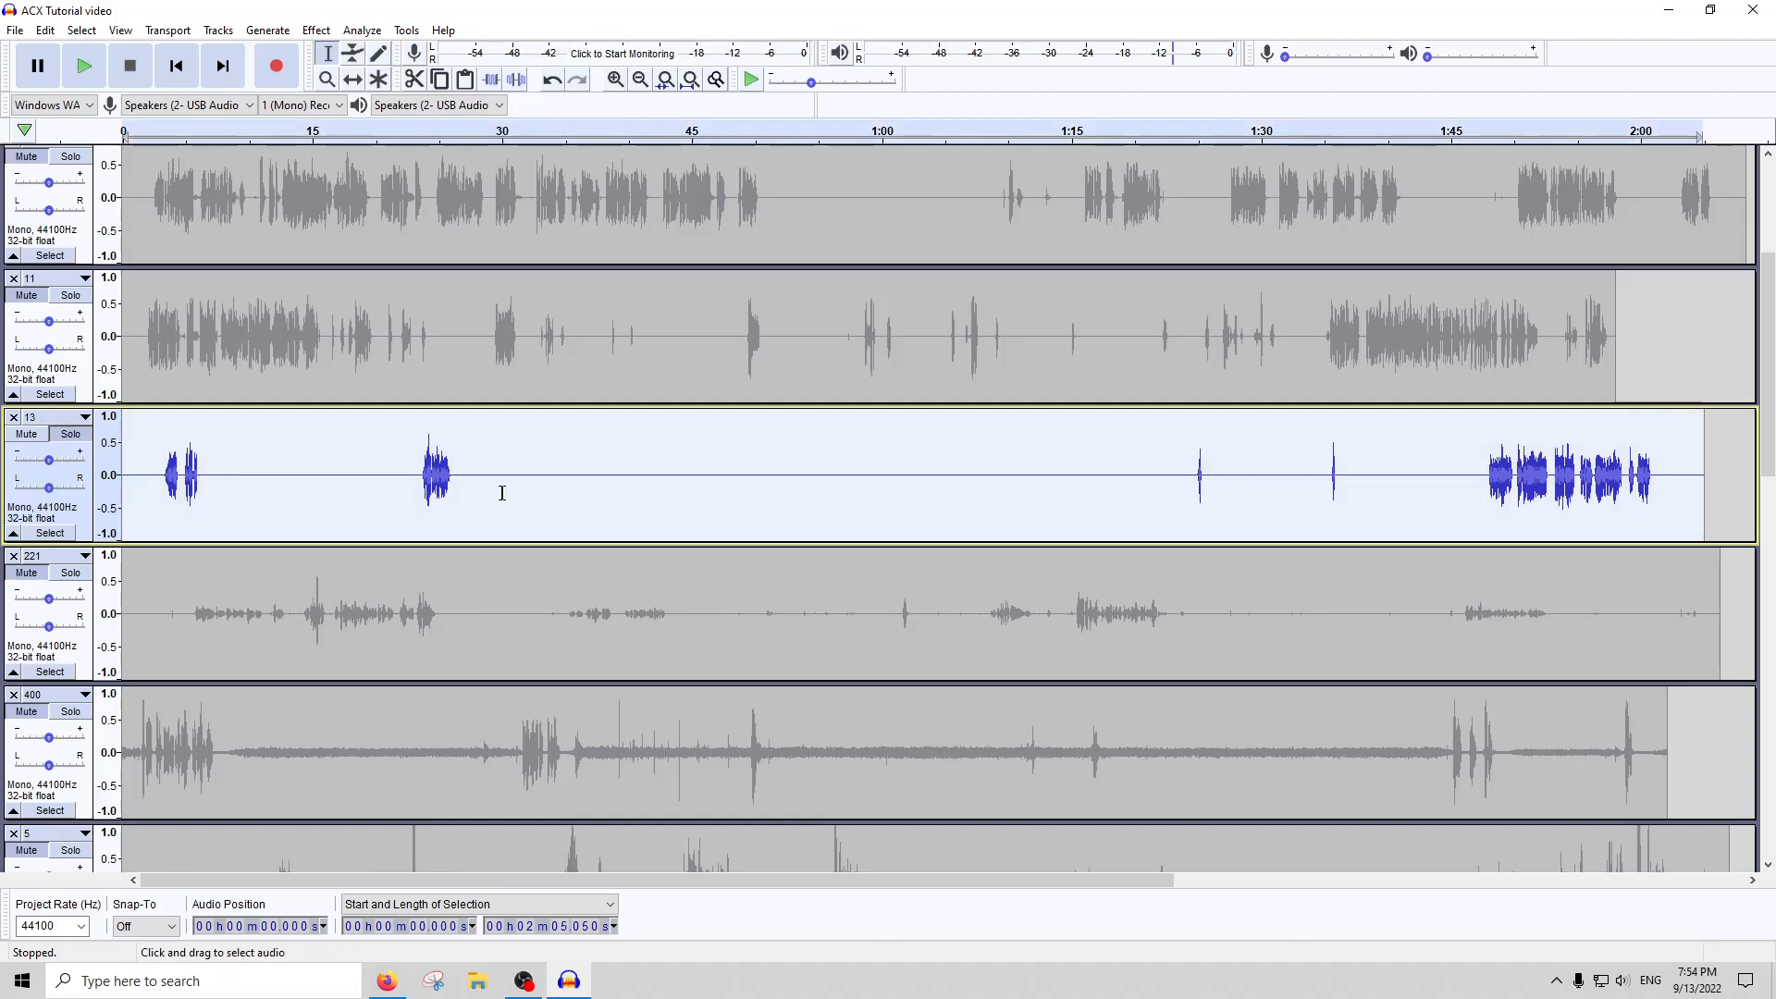
{"action": "left_click", "coordinate": [363, 32]}
{"action": "left_click", "coordinate": [396, 145]}
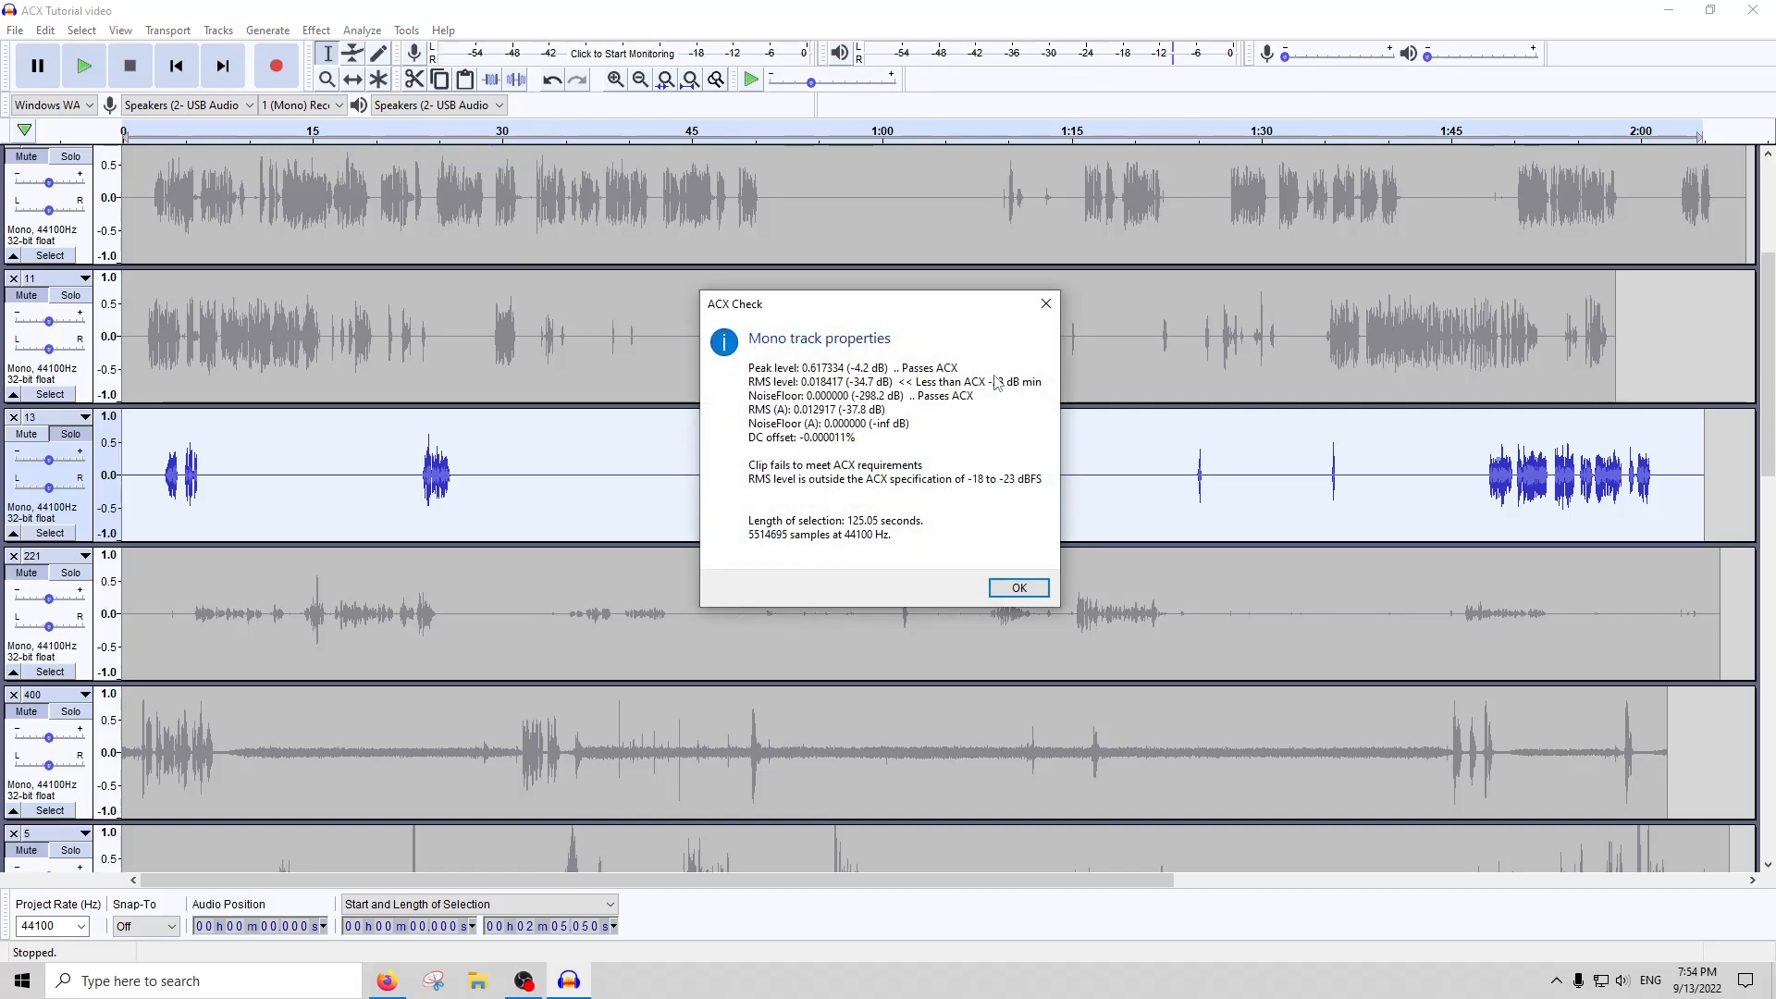
{"action": "left_click", "coordinate": [1046, 305]}
Run an ACX Check on only the burst of track 13 from about 22.6 to 26.2 seconds and close the report
{"action": "left_click", "coordinate": [443, 494]}
{"action": "key", "text": "ctrl+1"}
{"action": "key", "text": "ctrl+1"}
{"action": "key", "text": "ctrl+1"}
{"action": "key", "text": "ctrl+1"}
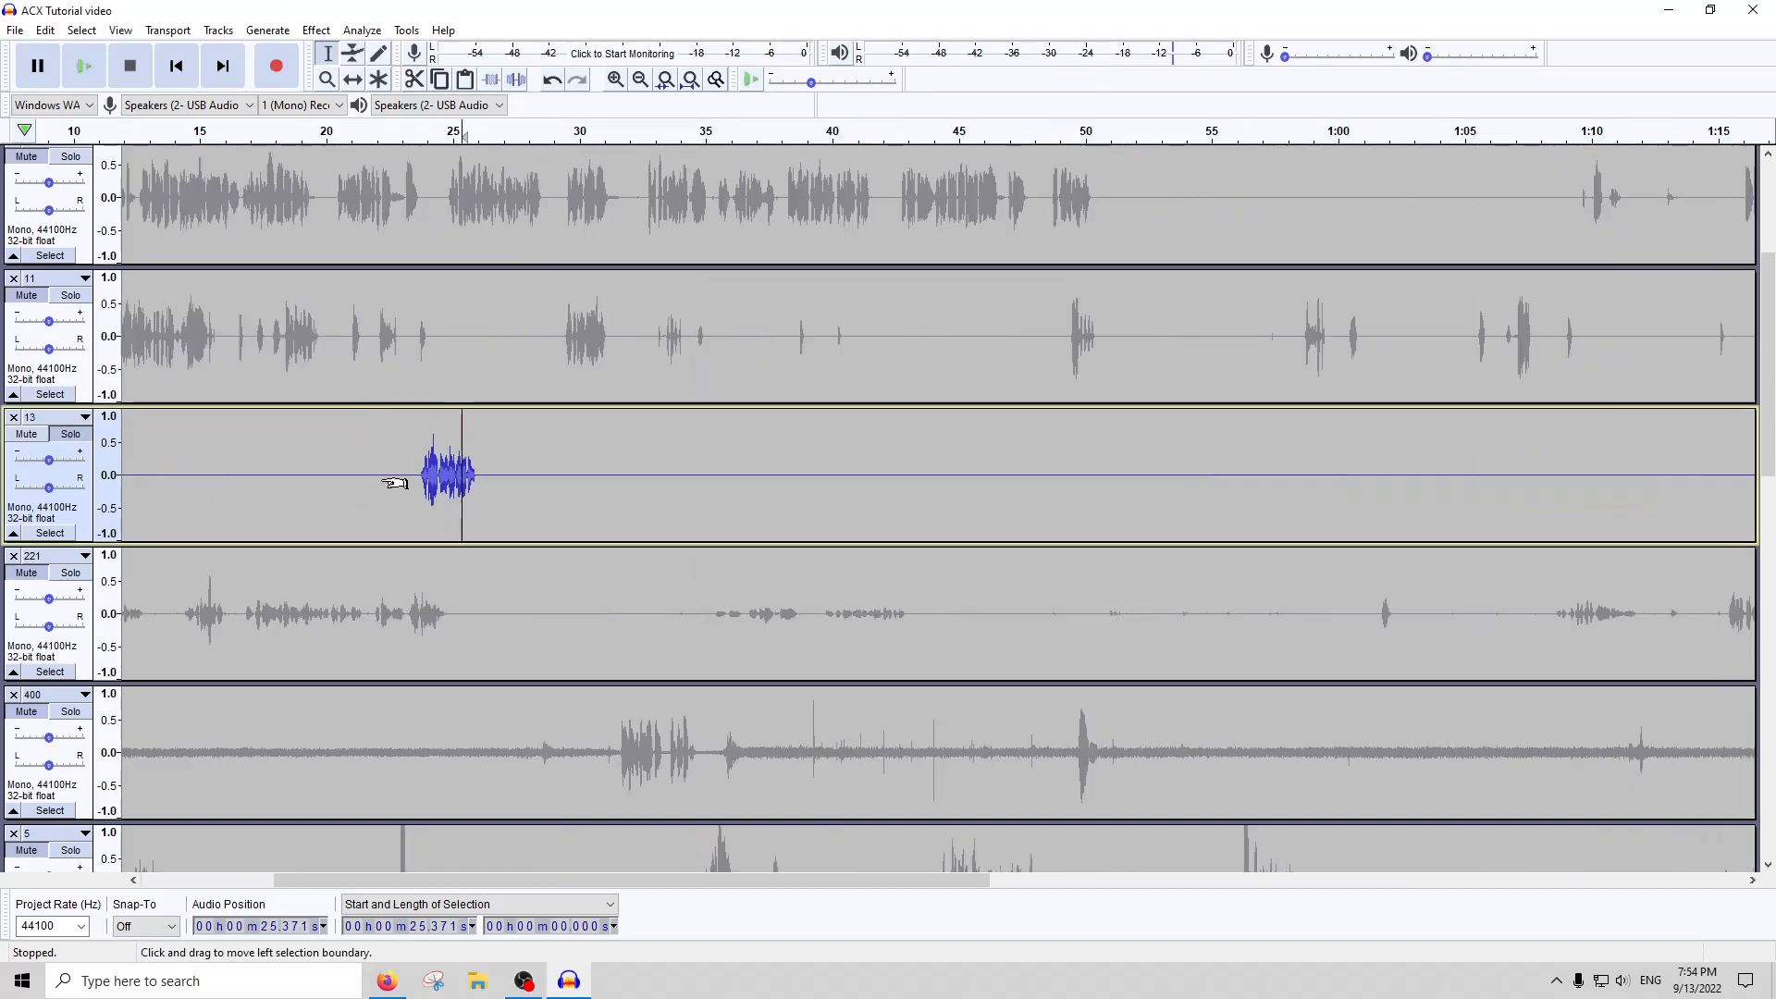
{"action": "left_click_drag", "start_coordinate": [1182, 476], "coordinate": [462, 457]}
{"action": "left_click", "coordinate": [362, 30]}
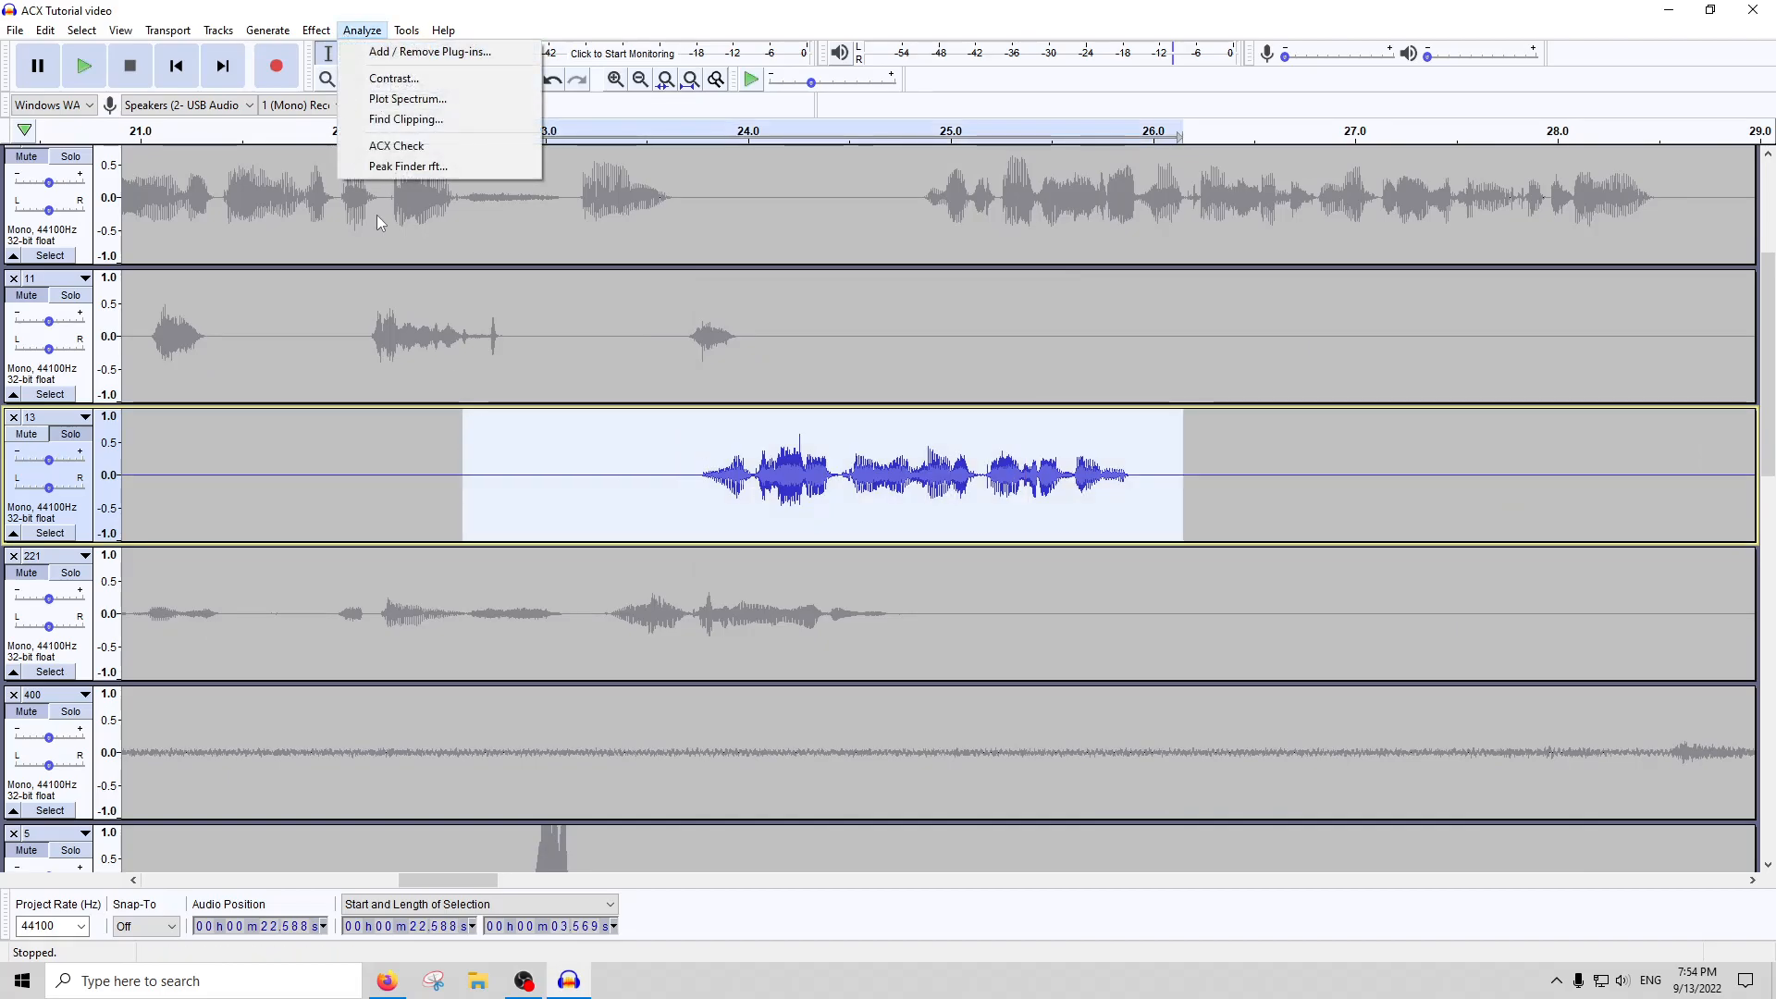
{"action": "left_click", "coordinate": [379, 151]}
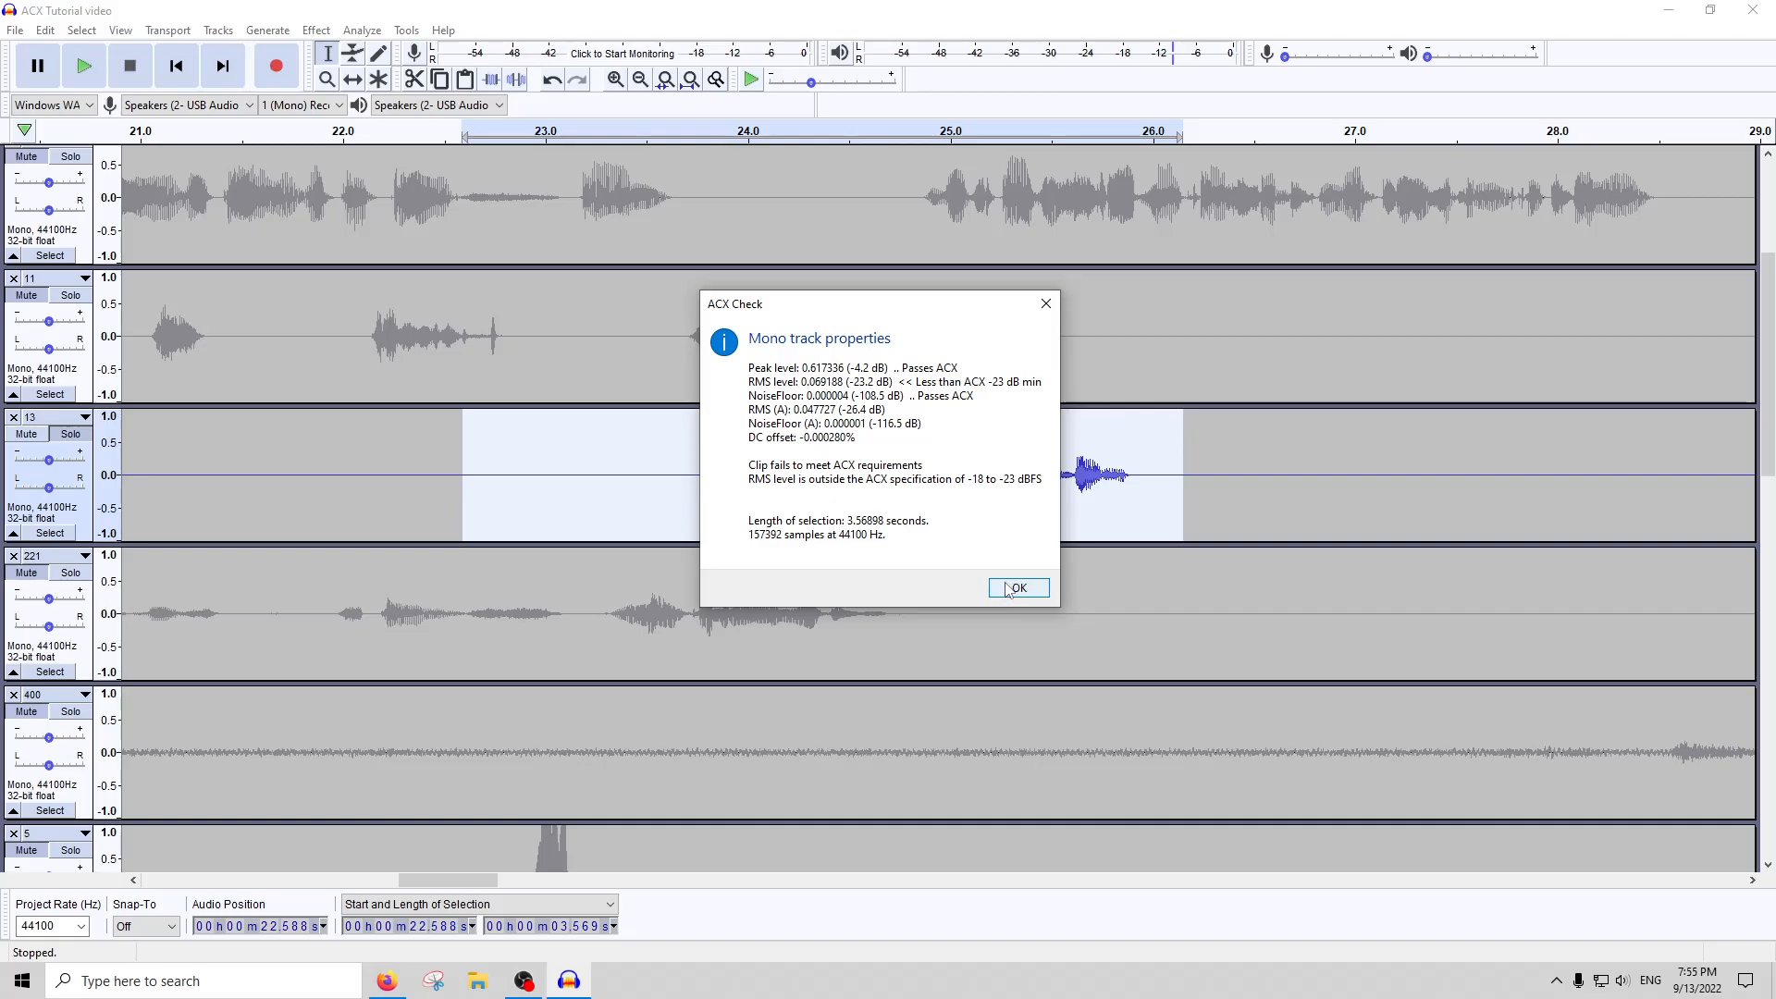
{"action": "left_click", "coordinate": [1016, 589]}
Try RMS Normalize on track 13 from about 18.1 to 27.2 seconds, inspect the burst, and undo it
{"action": "key", "text": "ctrl+f"}
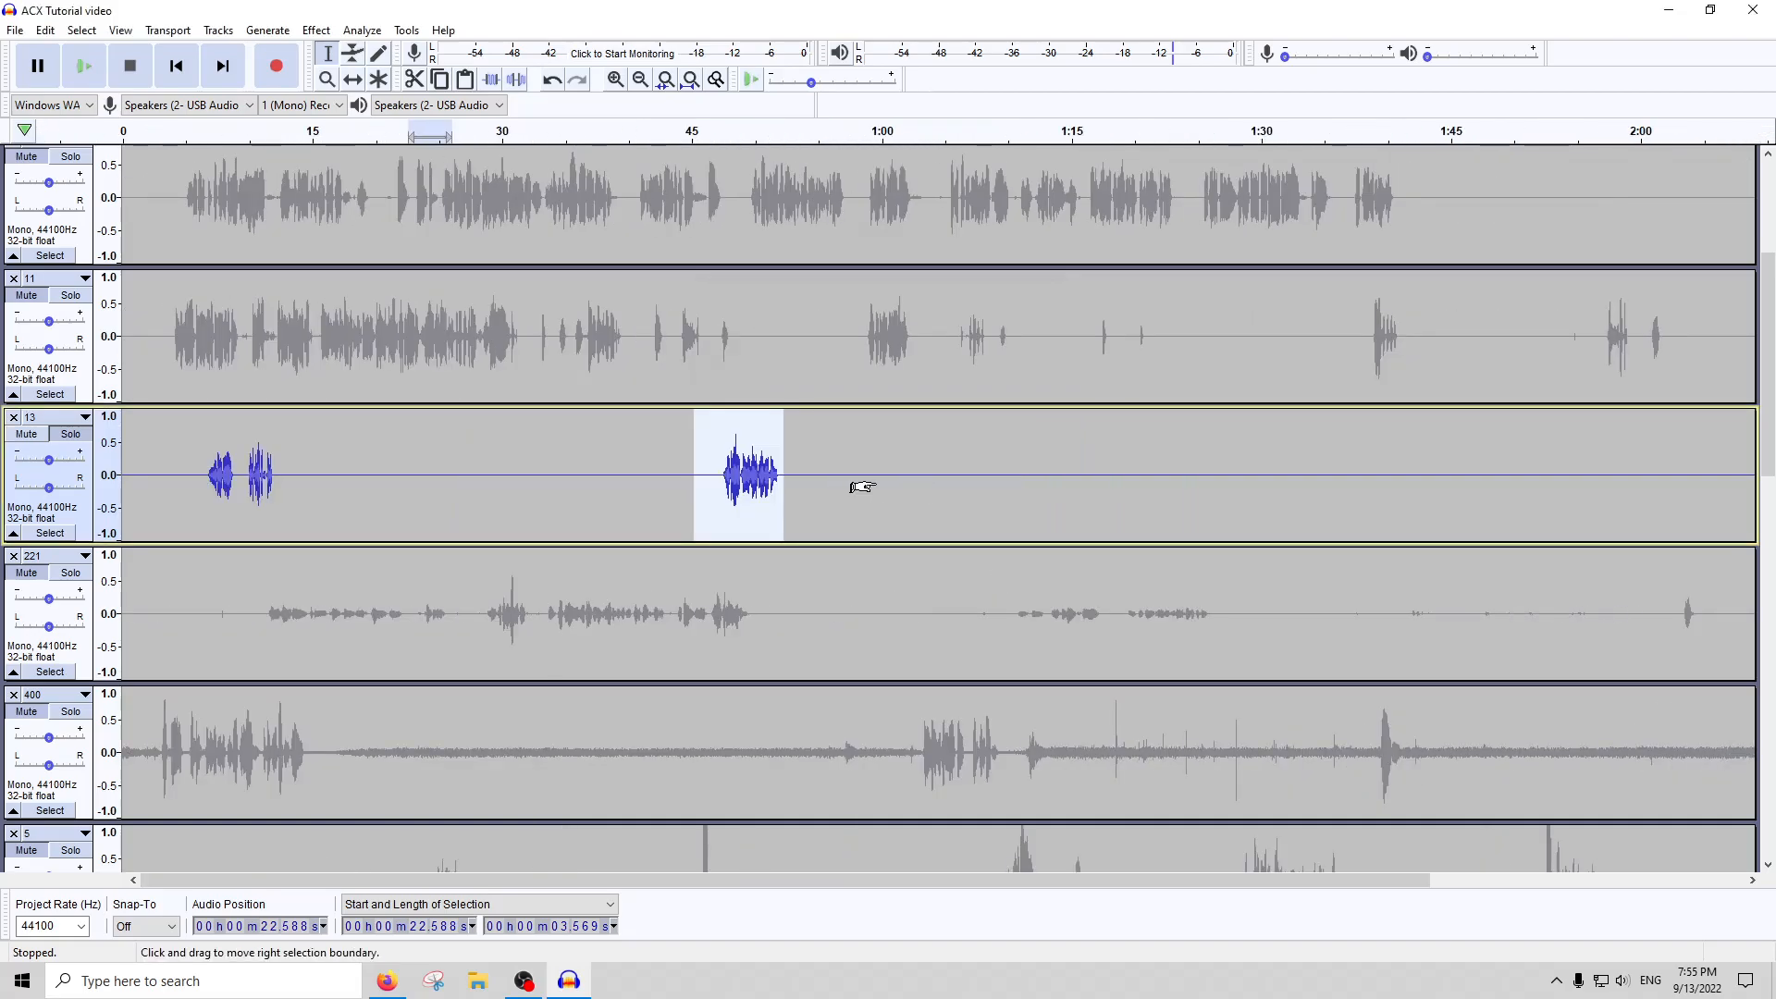
{"action": "double_click", "coordinate": [1378, 486]}
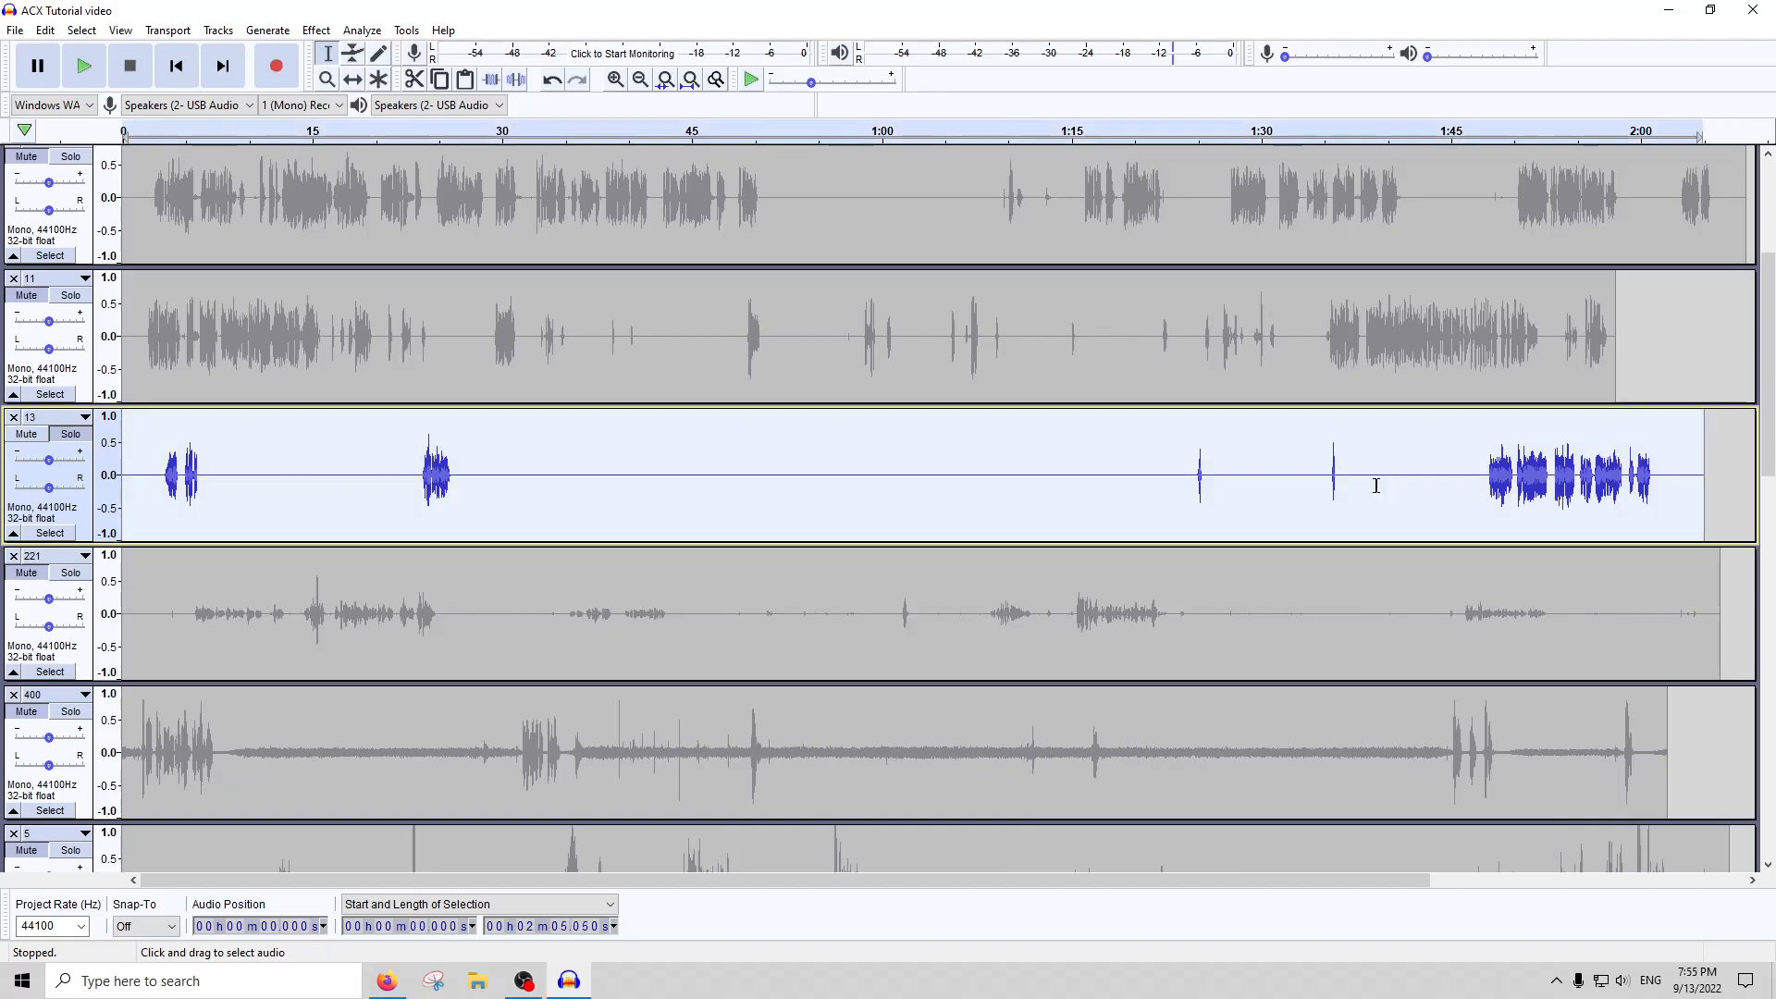
{"action": "left_click_drag", "start_coordinate": [535, 491], "coordinate": [123, 490]}
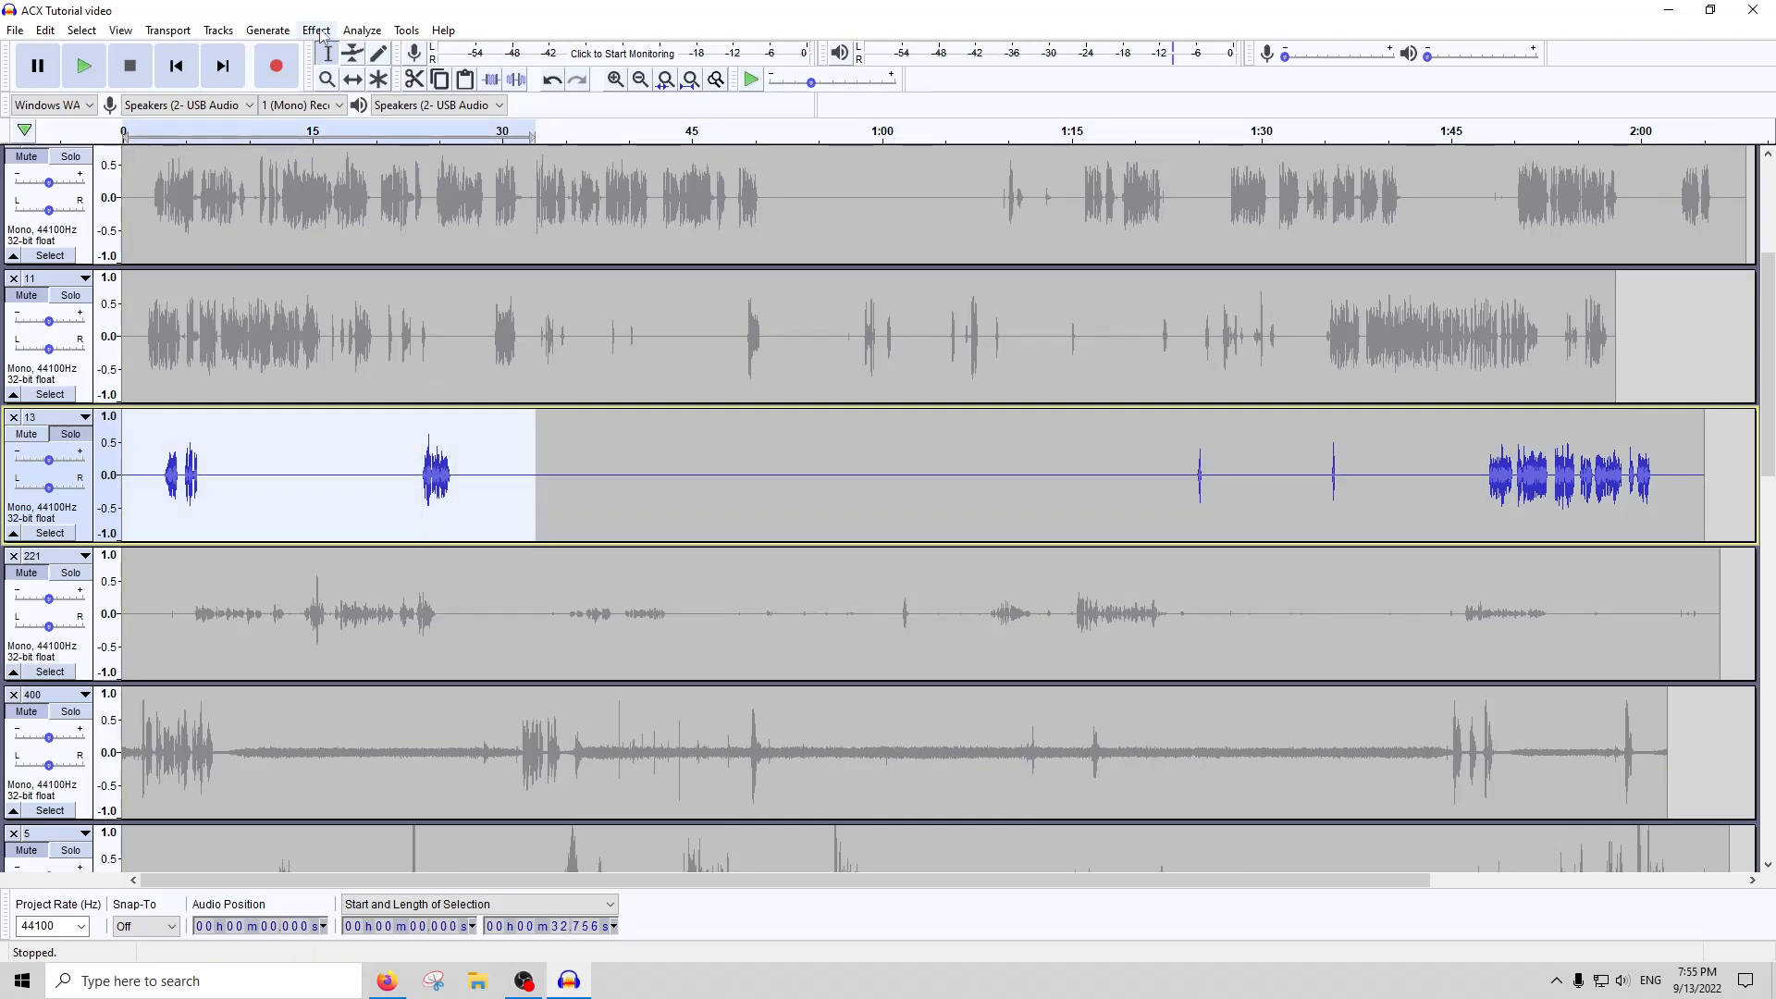
{"action": "left_click_drag", "start_coordinate": [353, 494], "coordinate": [467, 494]}
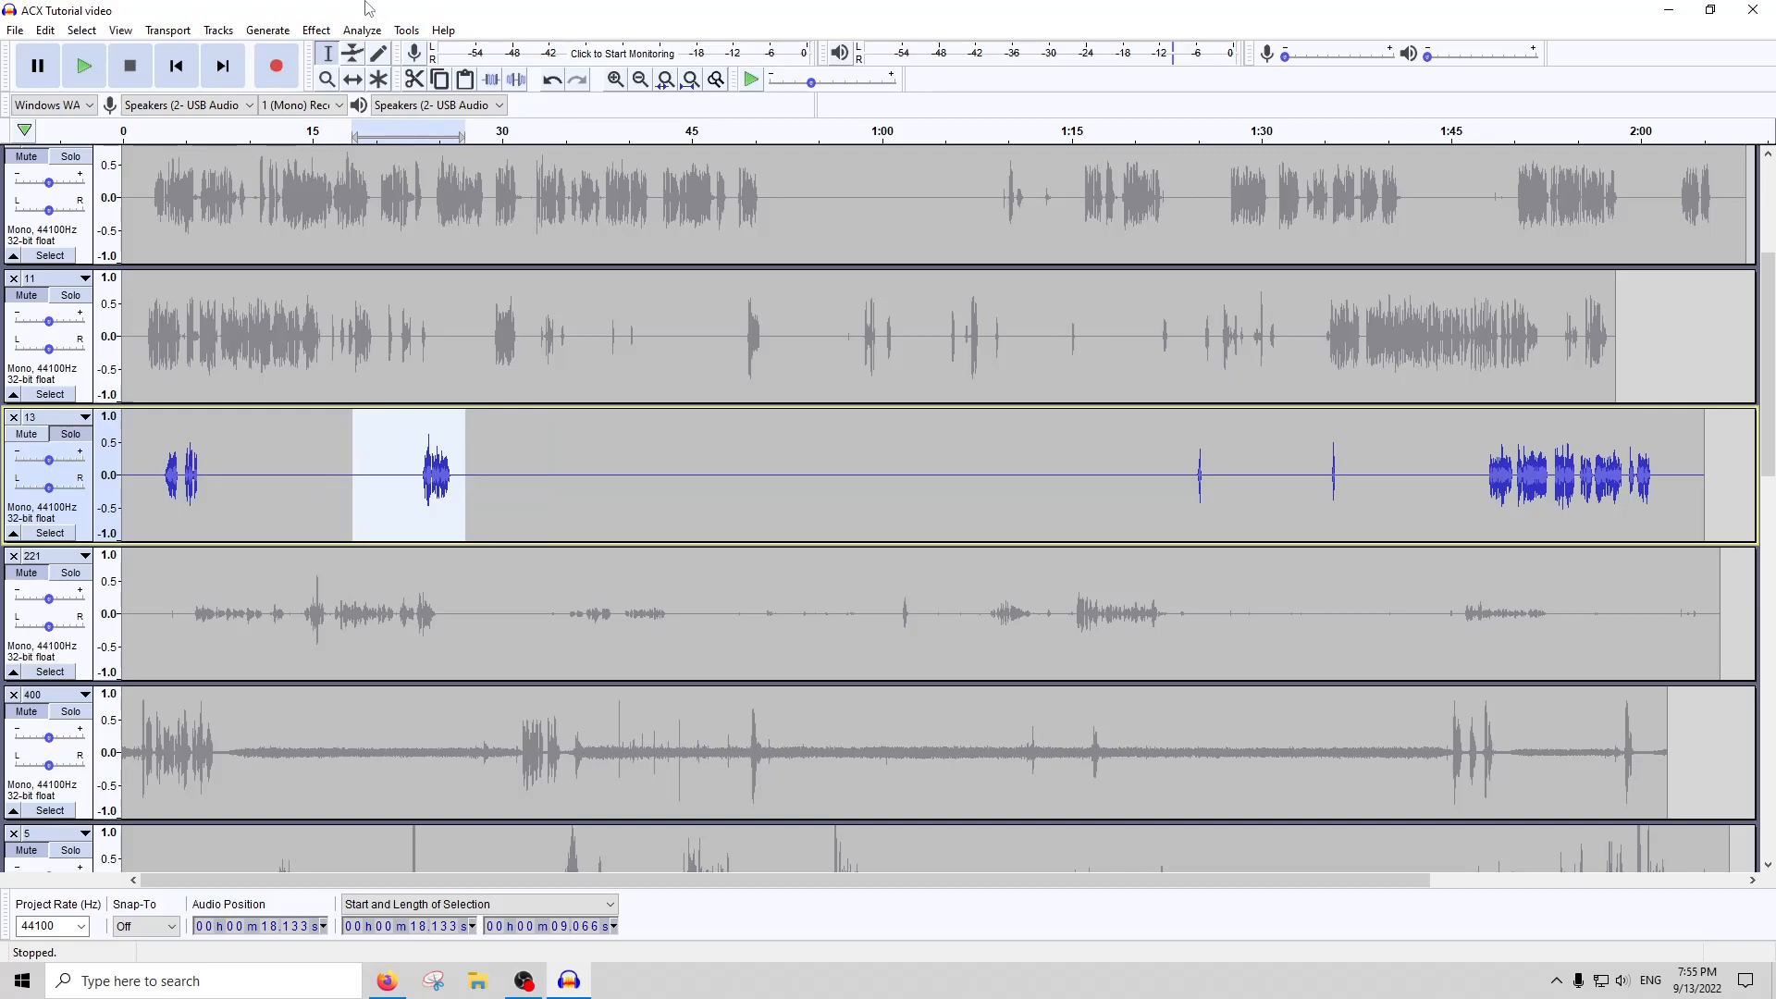
{"action": "left_click", "coordinate": [316, 30]}
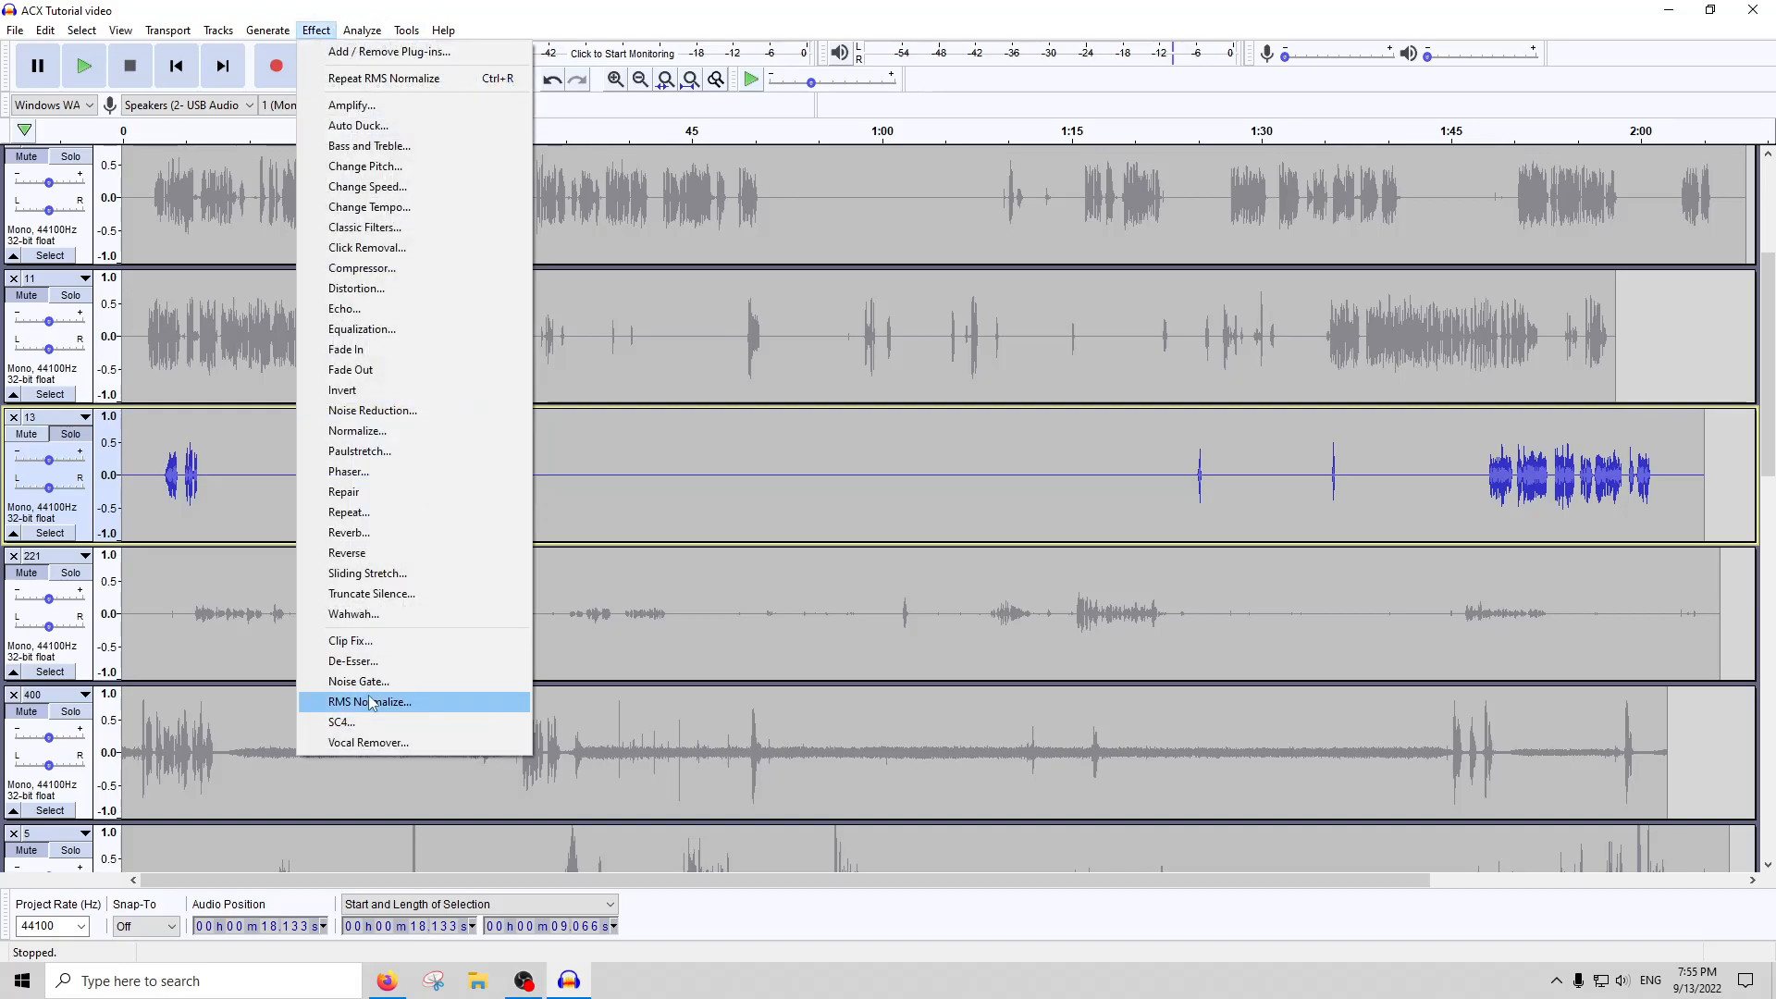
{"action": "left_click", "coordinate": [352, 702]}
{"action": "key", "text": "Return"}
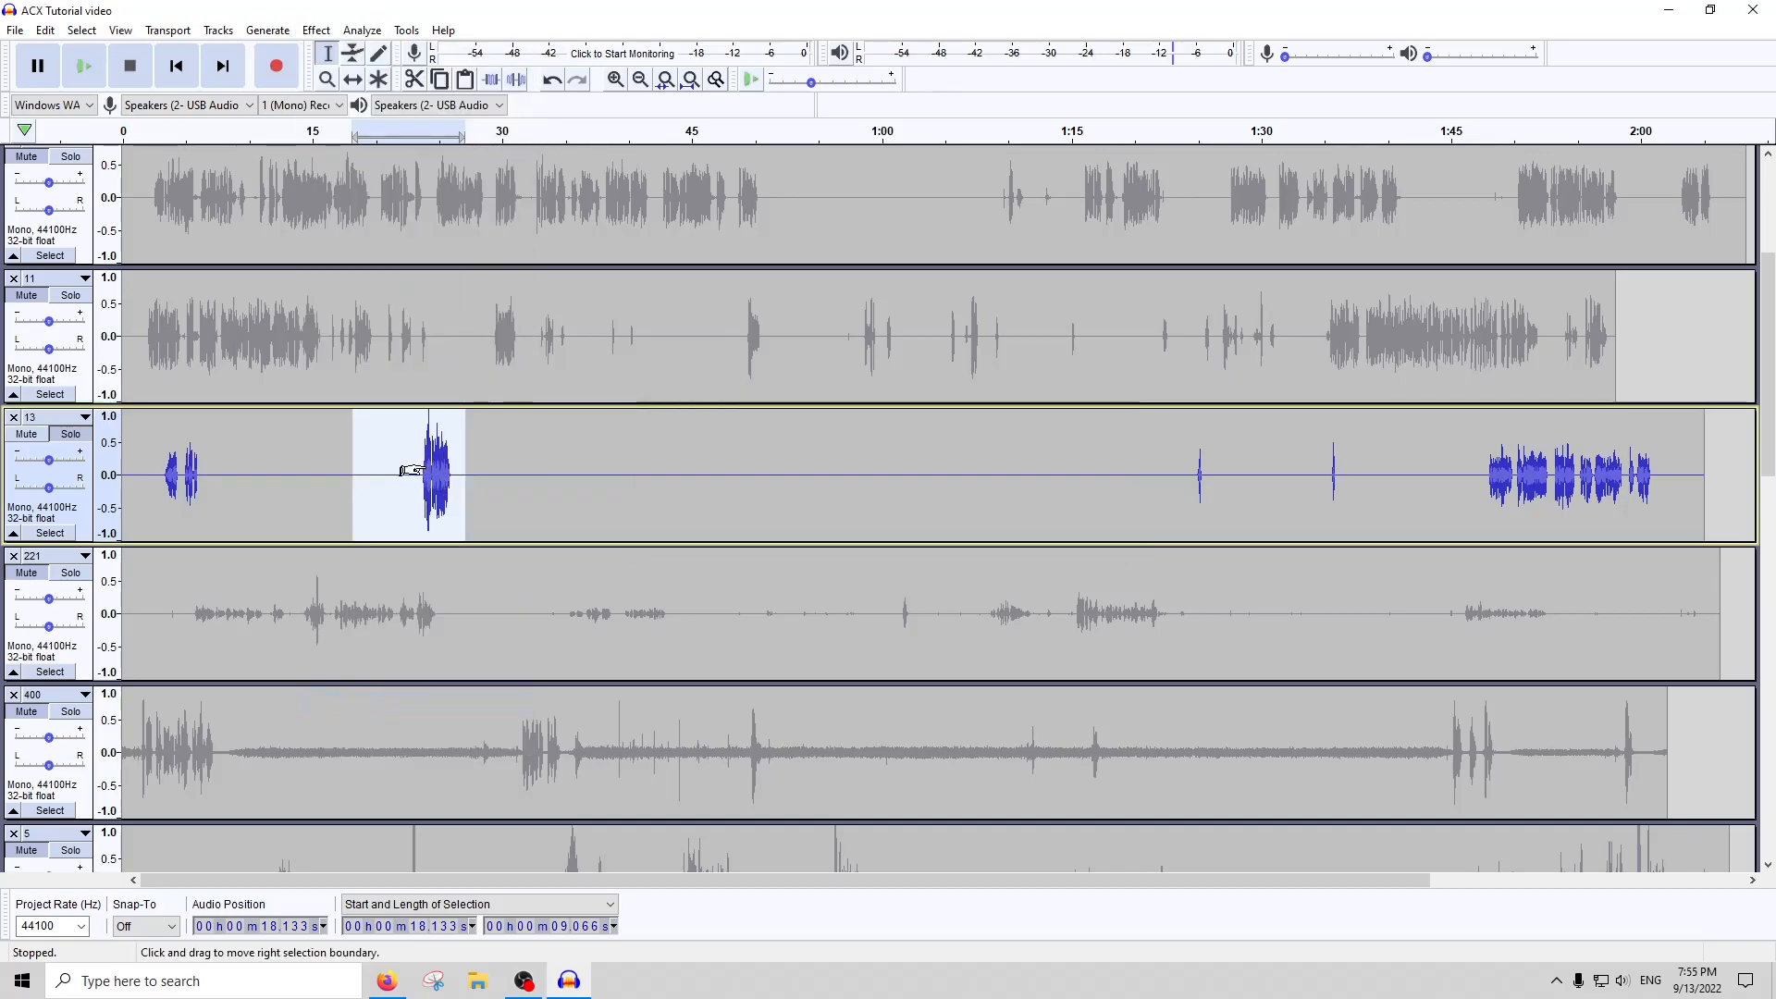
{"action": "scroll", "coordinate": [412, 470], "scroll_direction": "up", "scroll_amount": 3}
{"action": "scroll", "coordinate": [412, 470], "scroll_direction": "up", "scroll_amount": 1}
{"action": "left_click", "coordinate": [361, 30]}
{"action": "mouse_move", "coordinate": [312, 35]}
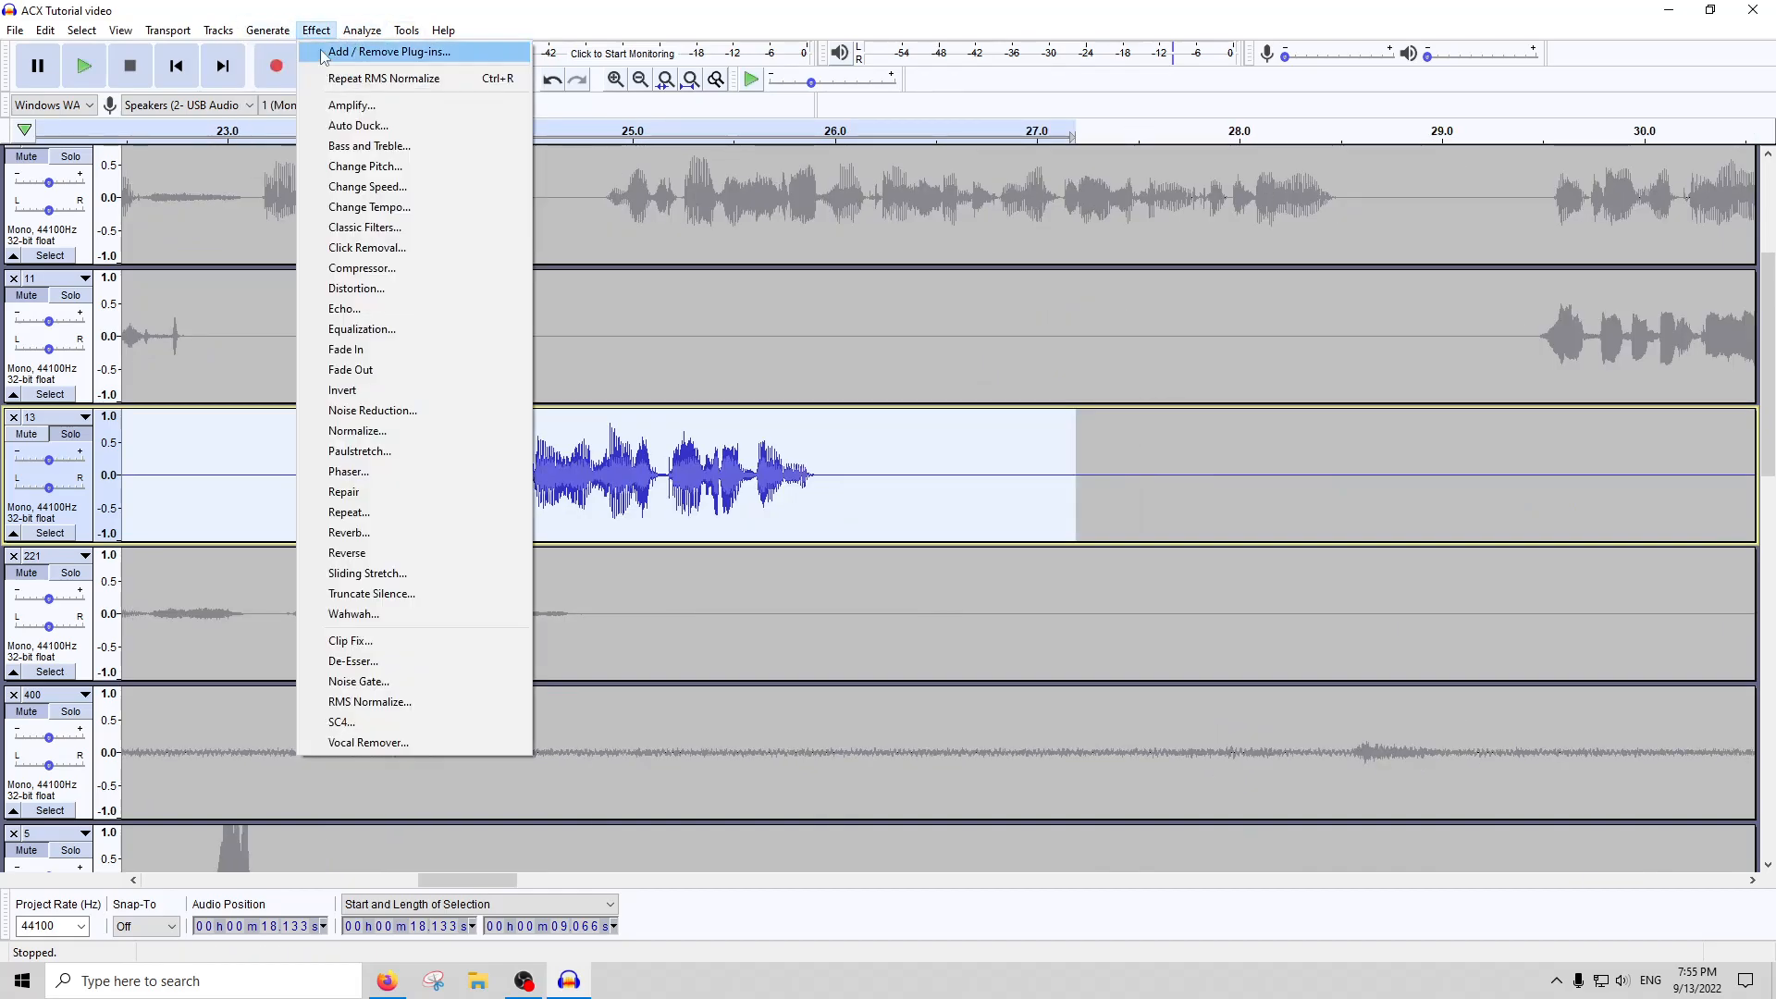
{"action": "left_click", "coordinate": [760, 467]}
{"action": "key", "text": "ctrl+z"}
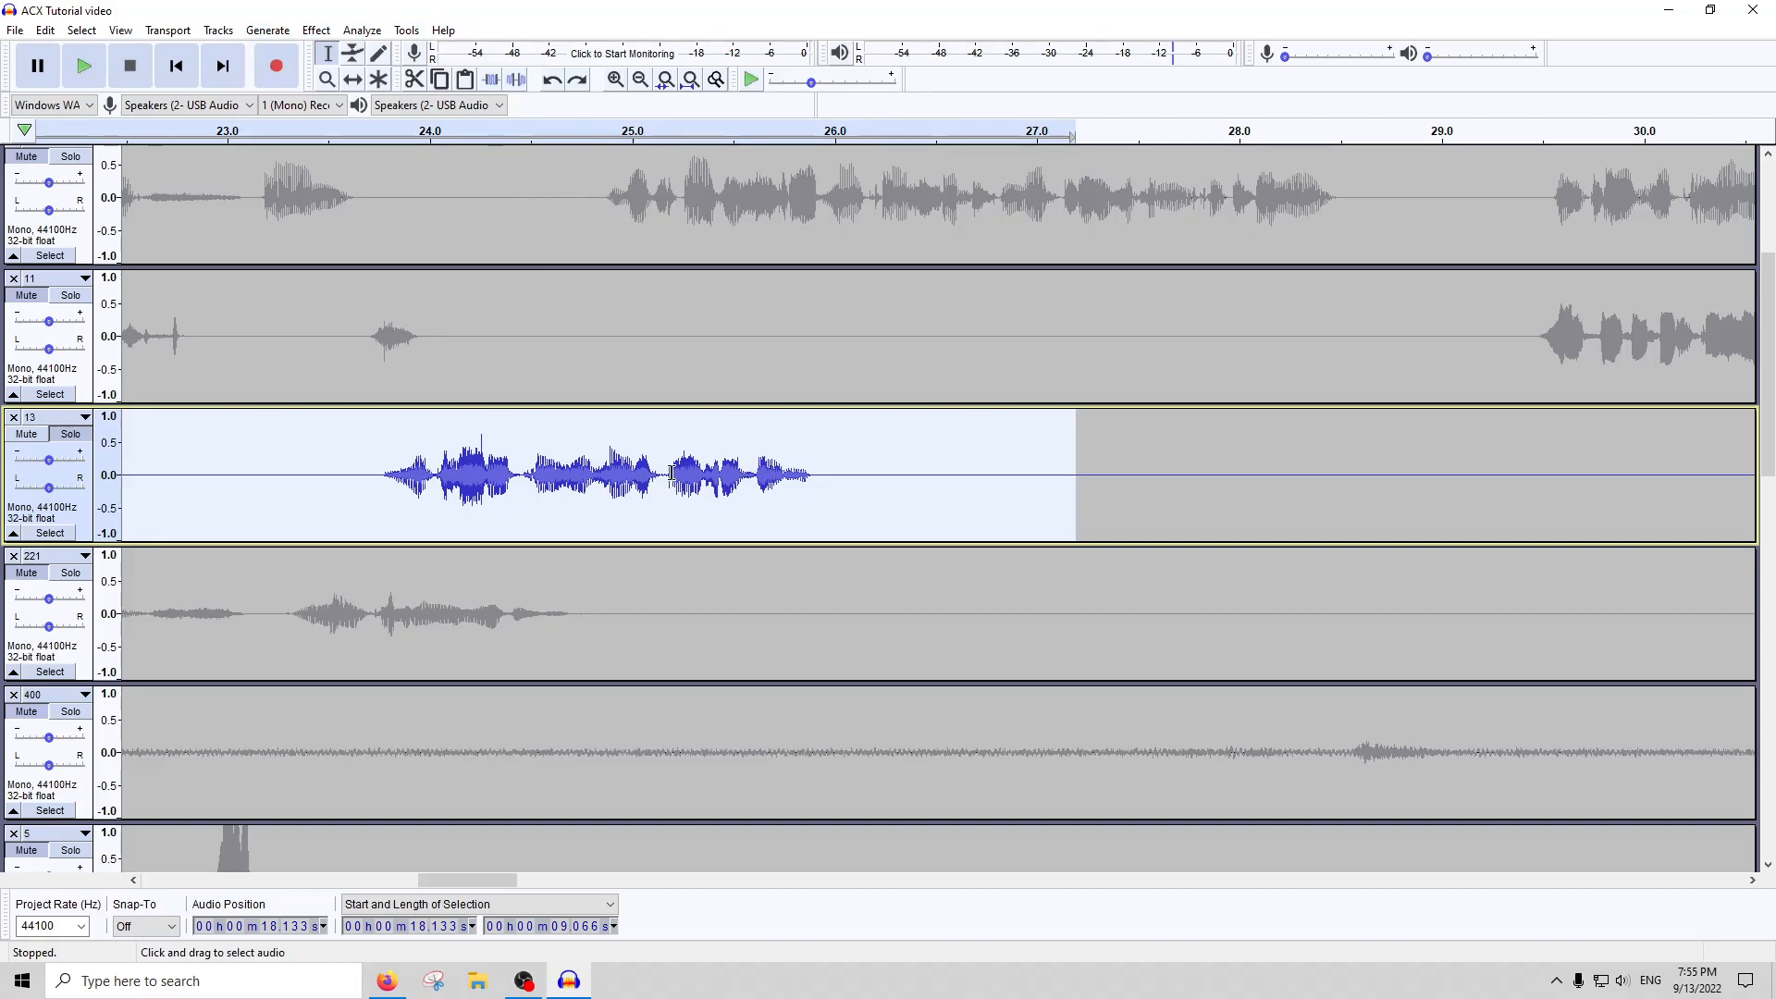
Examine the speech waveform near the end of track 13, from about 1:46 to 2:02
{"action": "scroll", "coordinate": [613, 457], "scroll_direction": "down", "scroll_amount": 5}
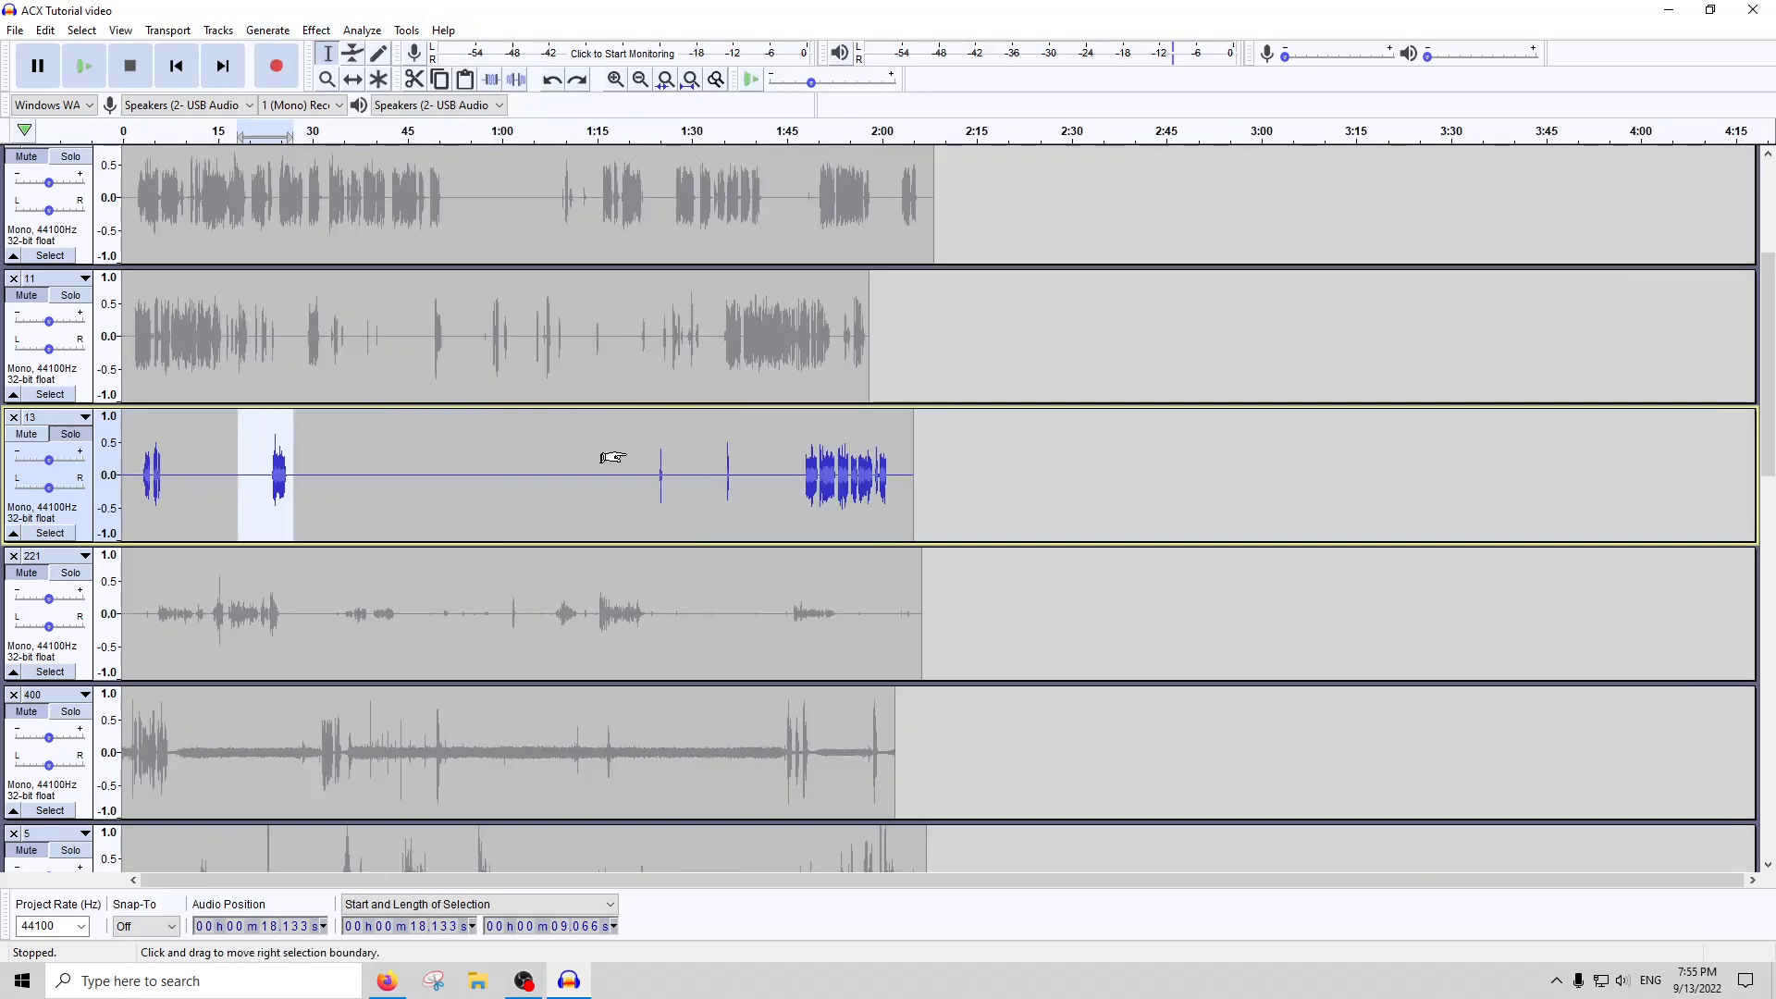
{"action": "left_click", "coordinate": [612, 457]}
{"action": "double_click", "coordinate": [244, 482]}
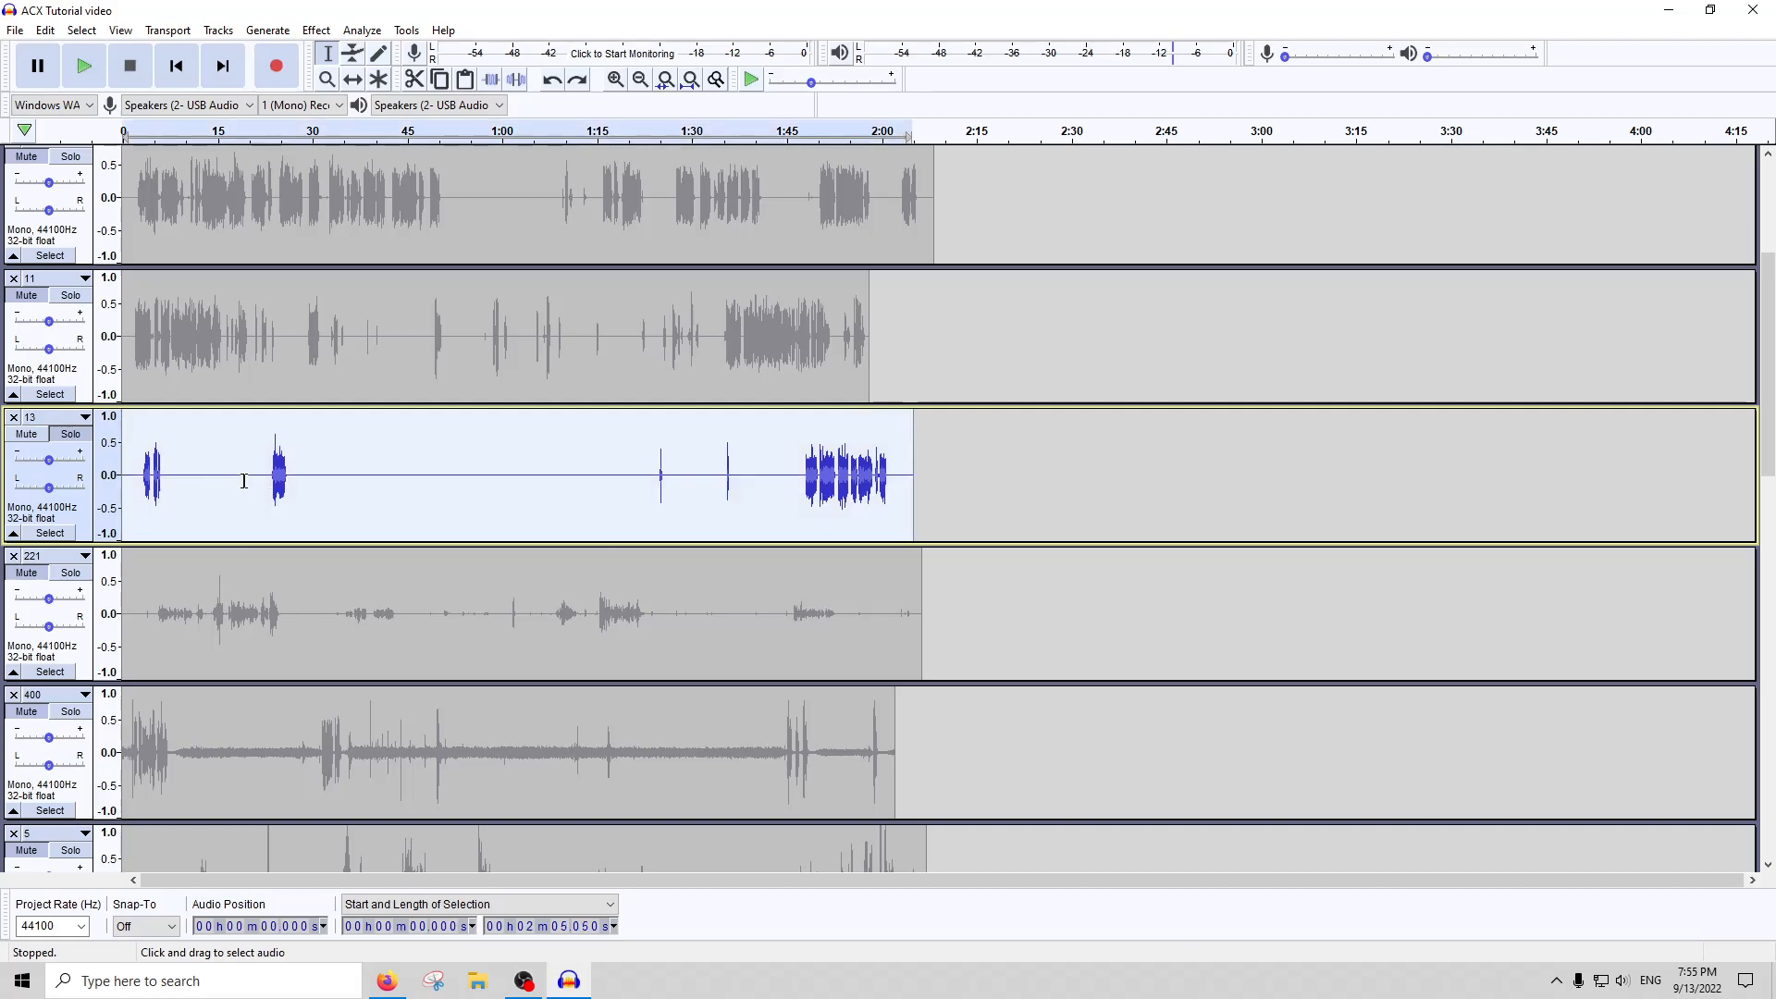
{"action": "left_click", "coordinate": [884, 481]}
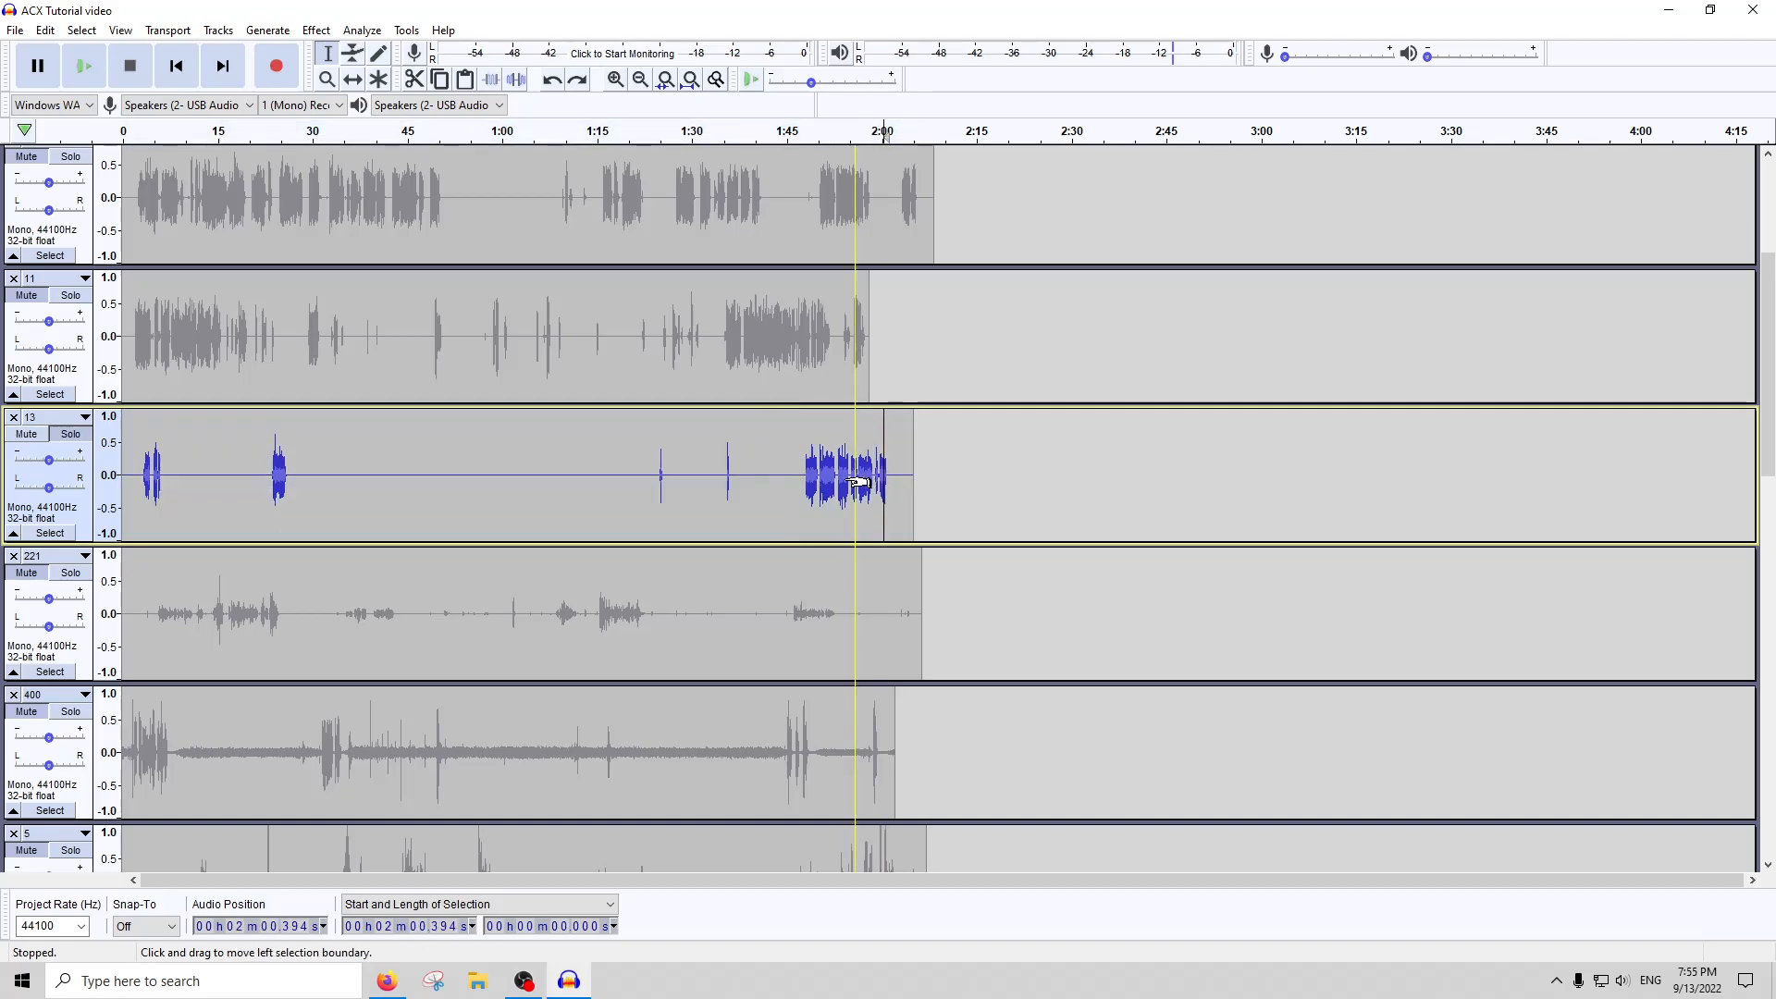
{"action": "scroll", "coordinate": [856, 481], "scroll_direction": "up", "scroll_amount": 3}
{"action": "scroll", "coordinate": [730, 507], "scroll_direction": "up", "scroll_amount": 2}
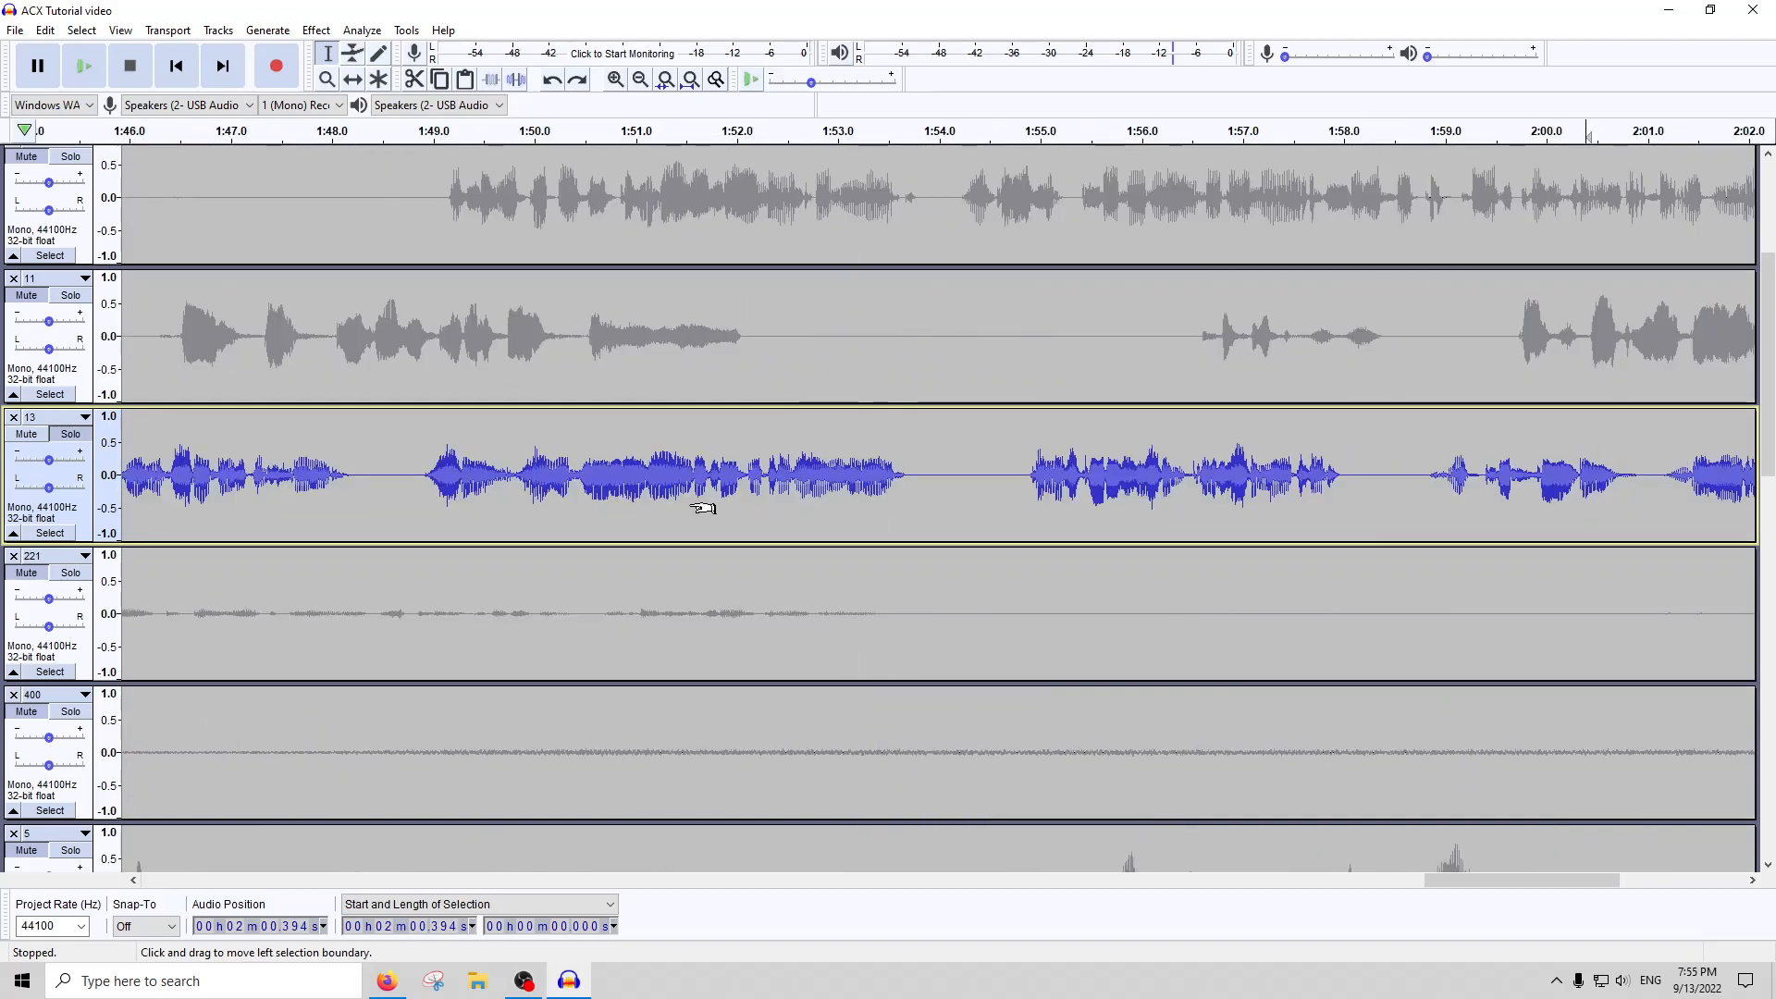
{"action": "scroll", "coordinate": [647, 505], "scroll_direction": "down", "scroll_amount": 3}
{"action": "left_click", "coordinate": [570, 503]}
{"action": "double_click", "coordinate": [557, 503]}
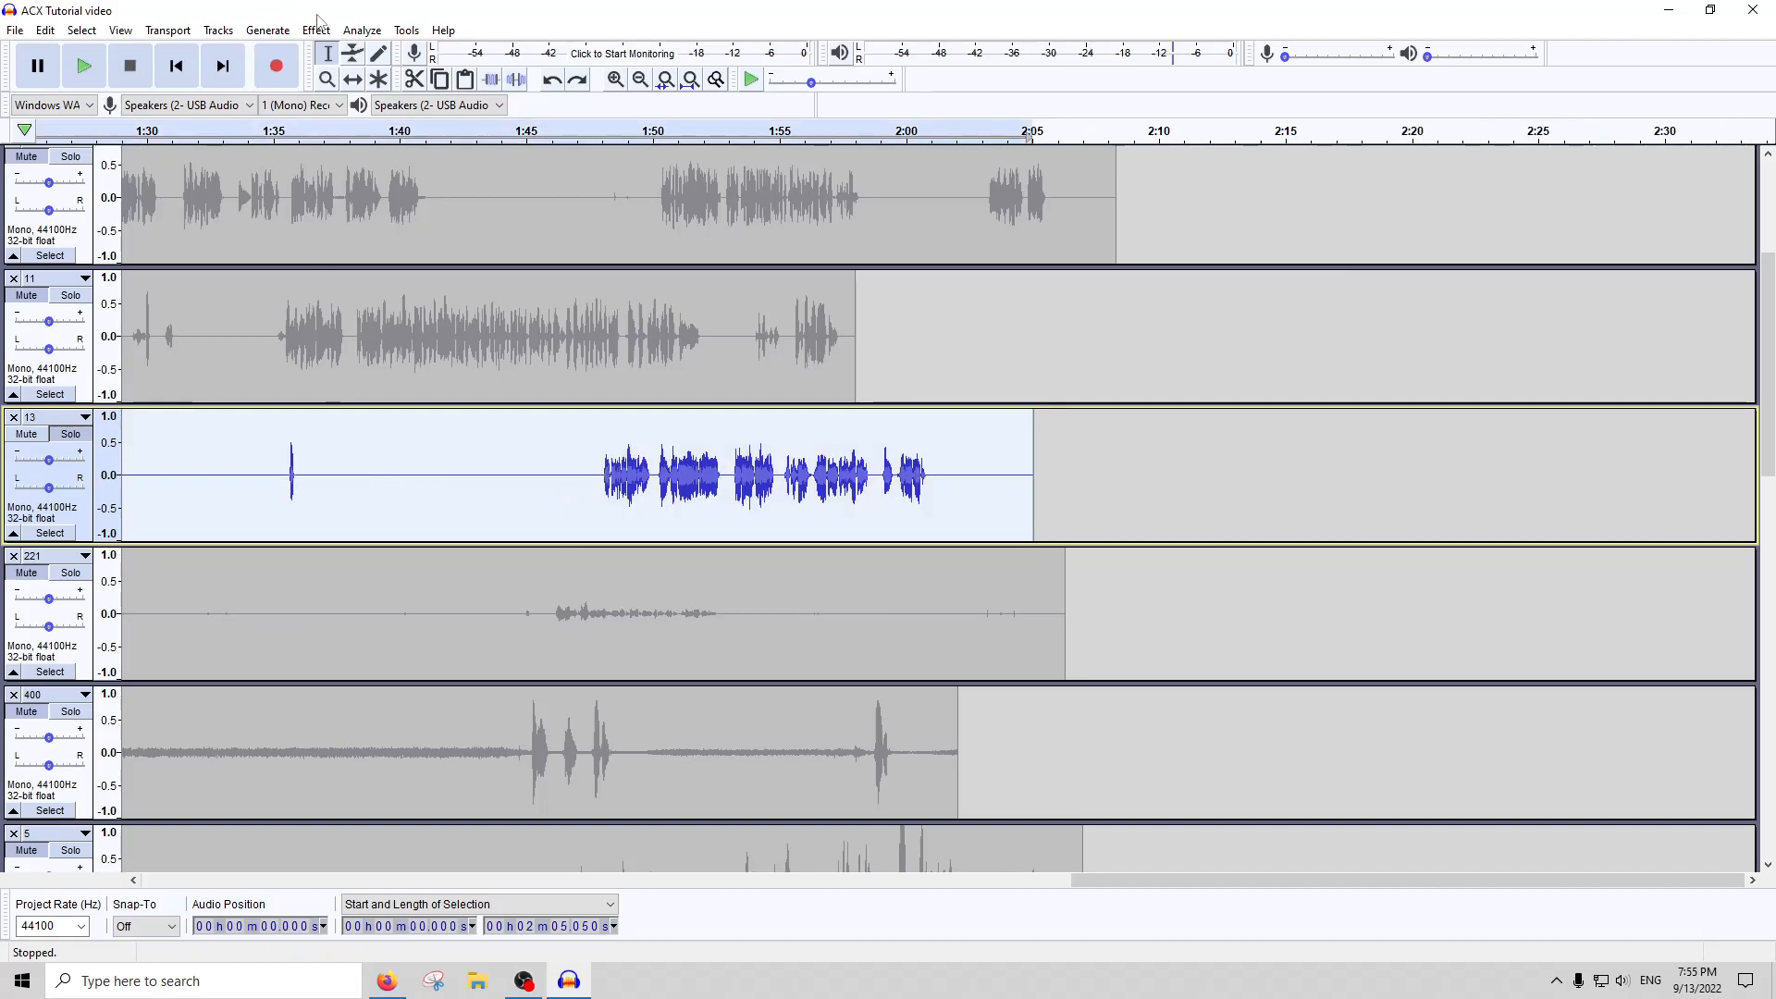
{"action": "left_click", "coordinate": [362, 30]}
{"action": "left_click", "coordinate": [316, 31]}
{"action": "left_click", "coordinate": [338, 125]}
{"action": "left_click", "coordinate": [1079, 697]}
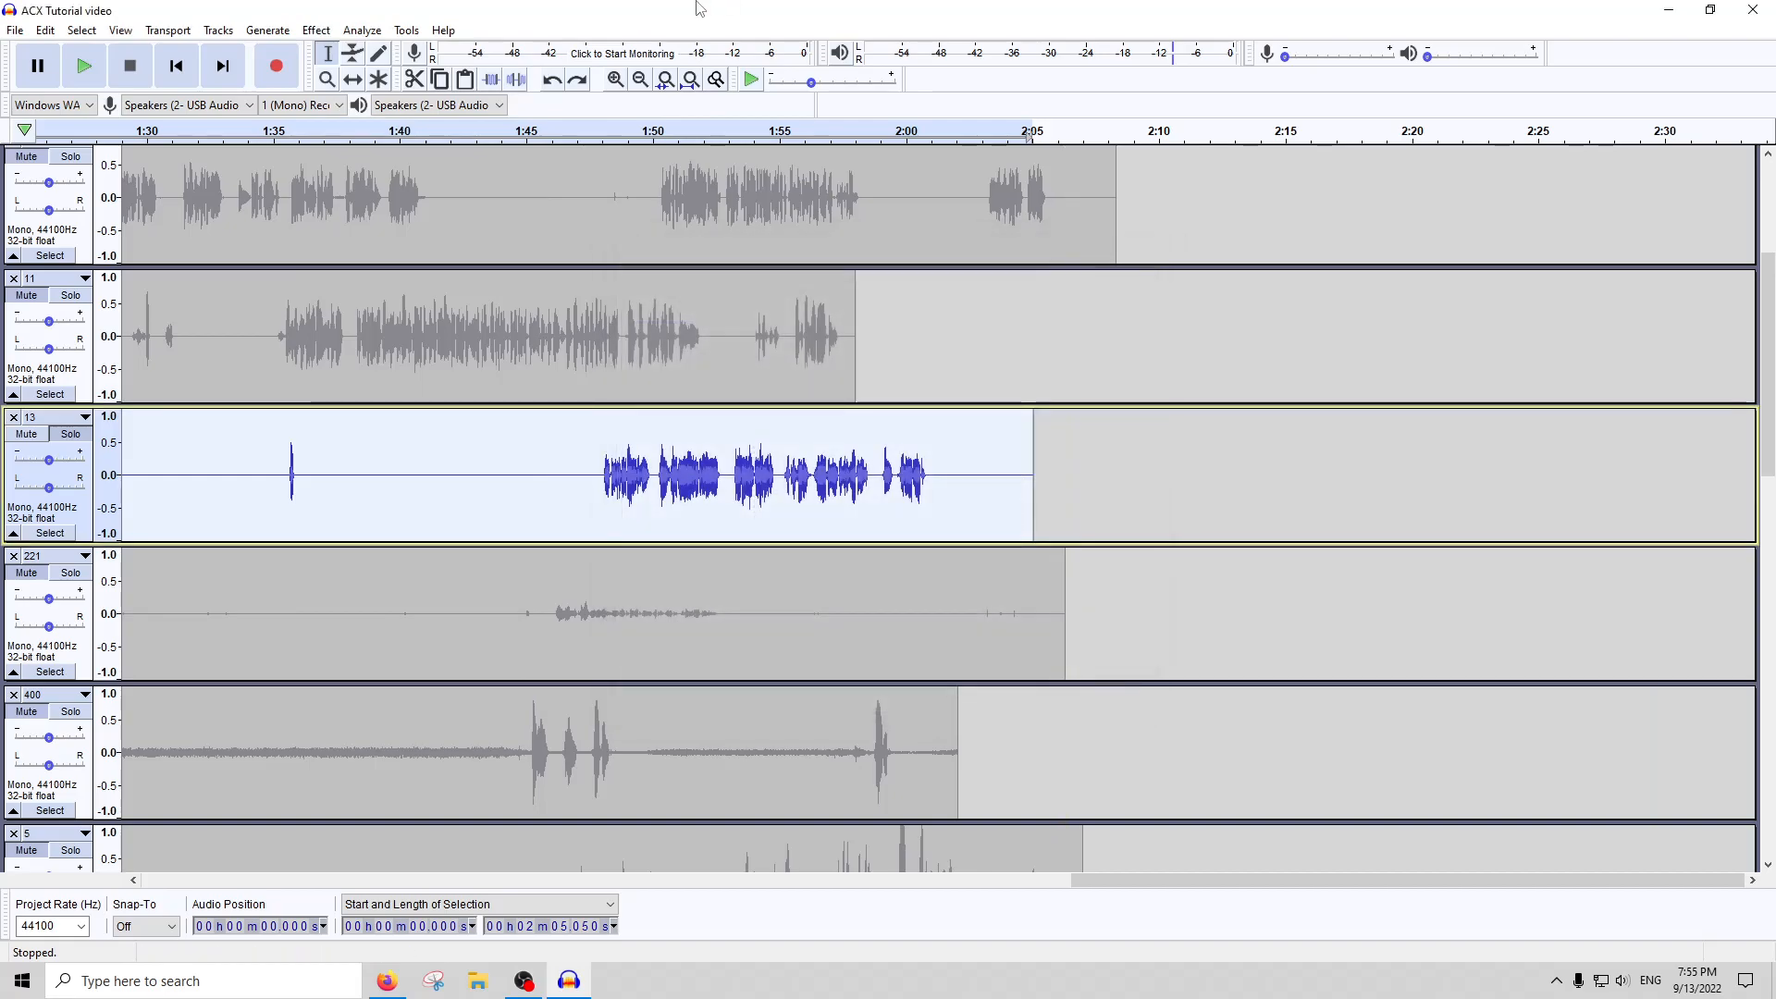
Amplify the whole of track 13 with the default amplification setting
{"action": "key", "text": "ctrl+f"}
{"action": "left_click", "coordinate": [667, 452]}
{"action": "double_click", "coordinate": [678, 453]}
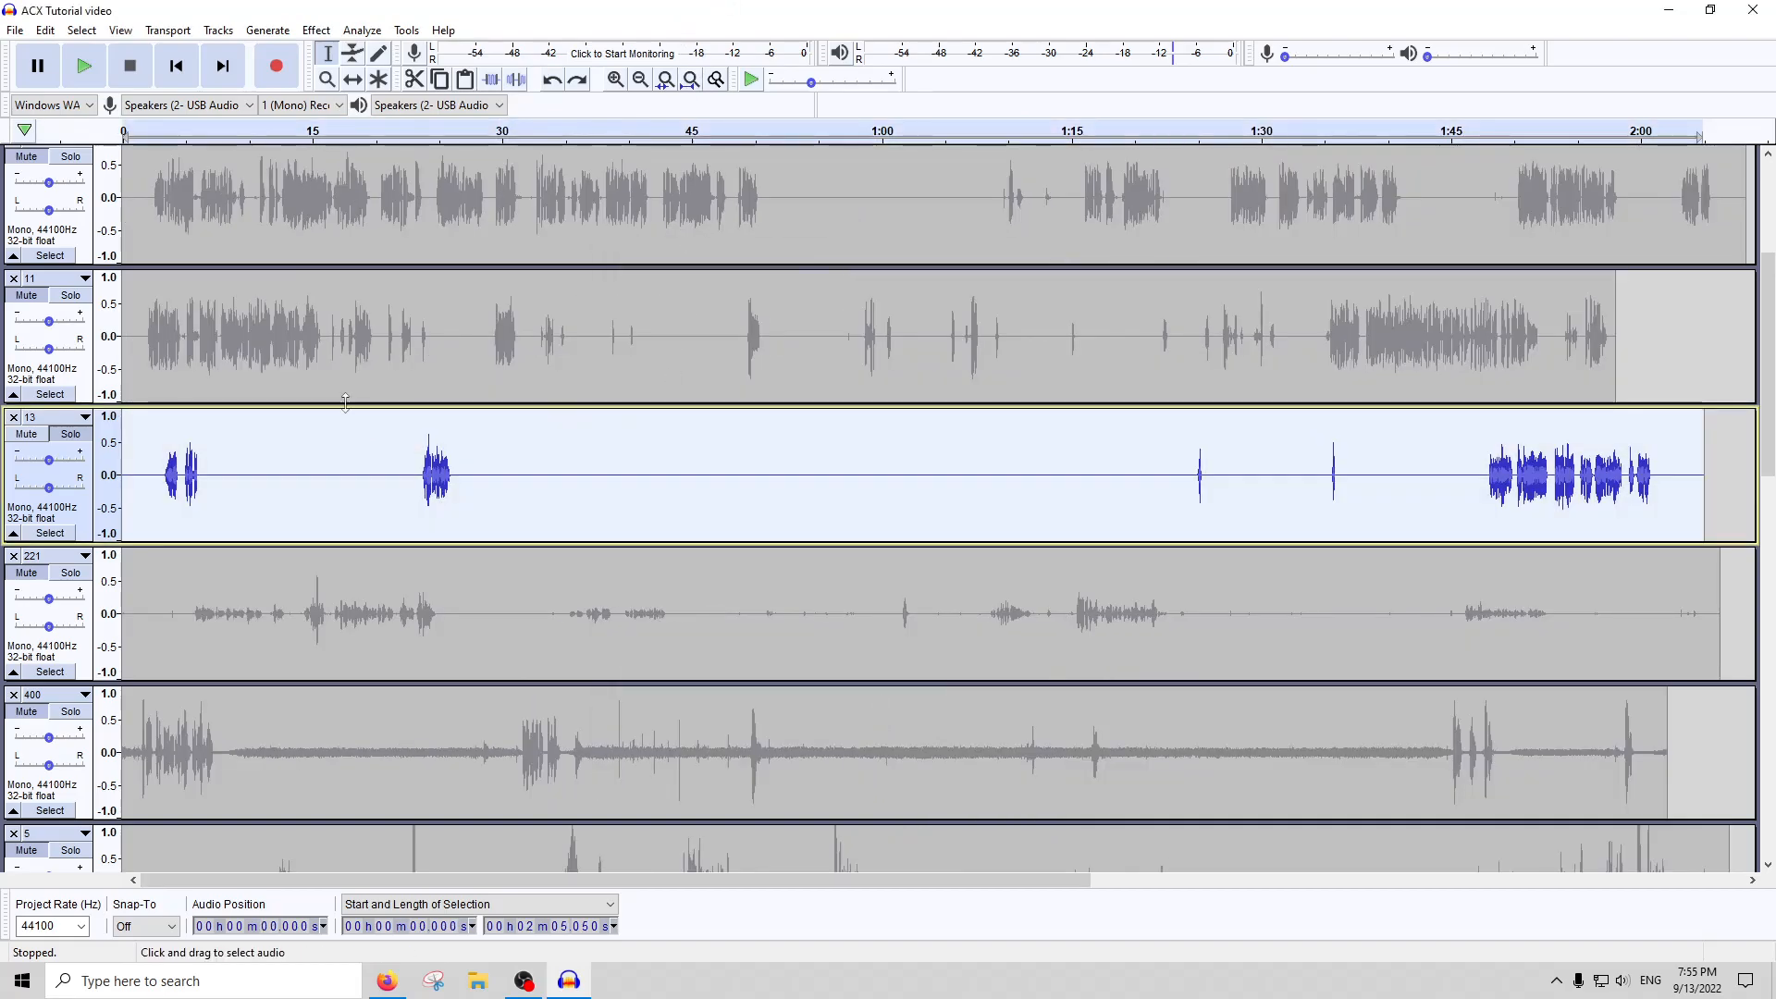
{"action": "left_click", "coordinate": [316, 29]}
{"action": "left_click", "coordinate": [376, 106]}
{"action": "key", "text": "Return"}
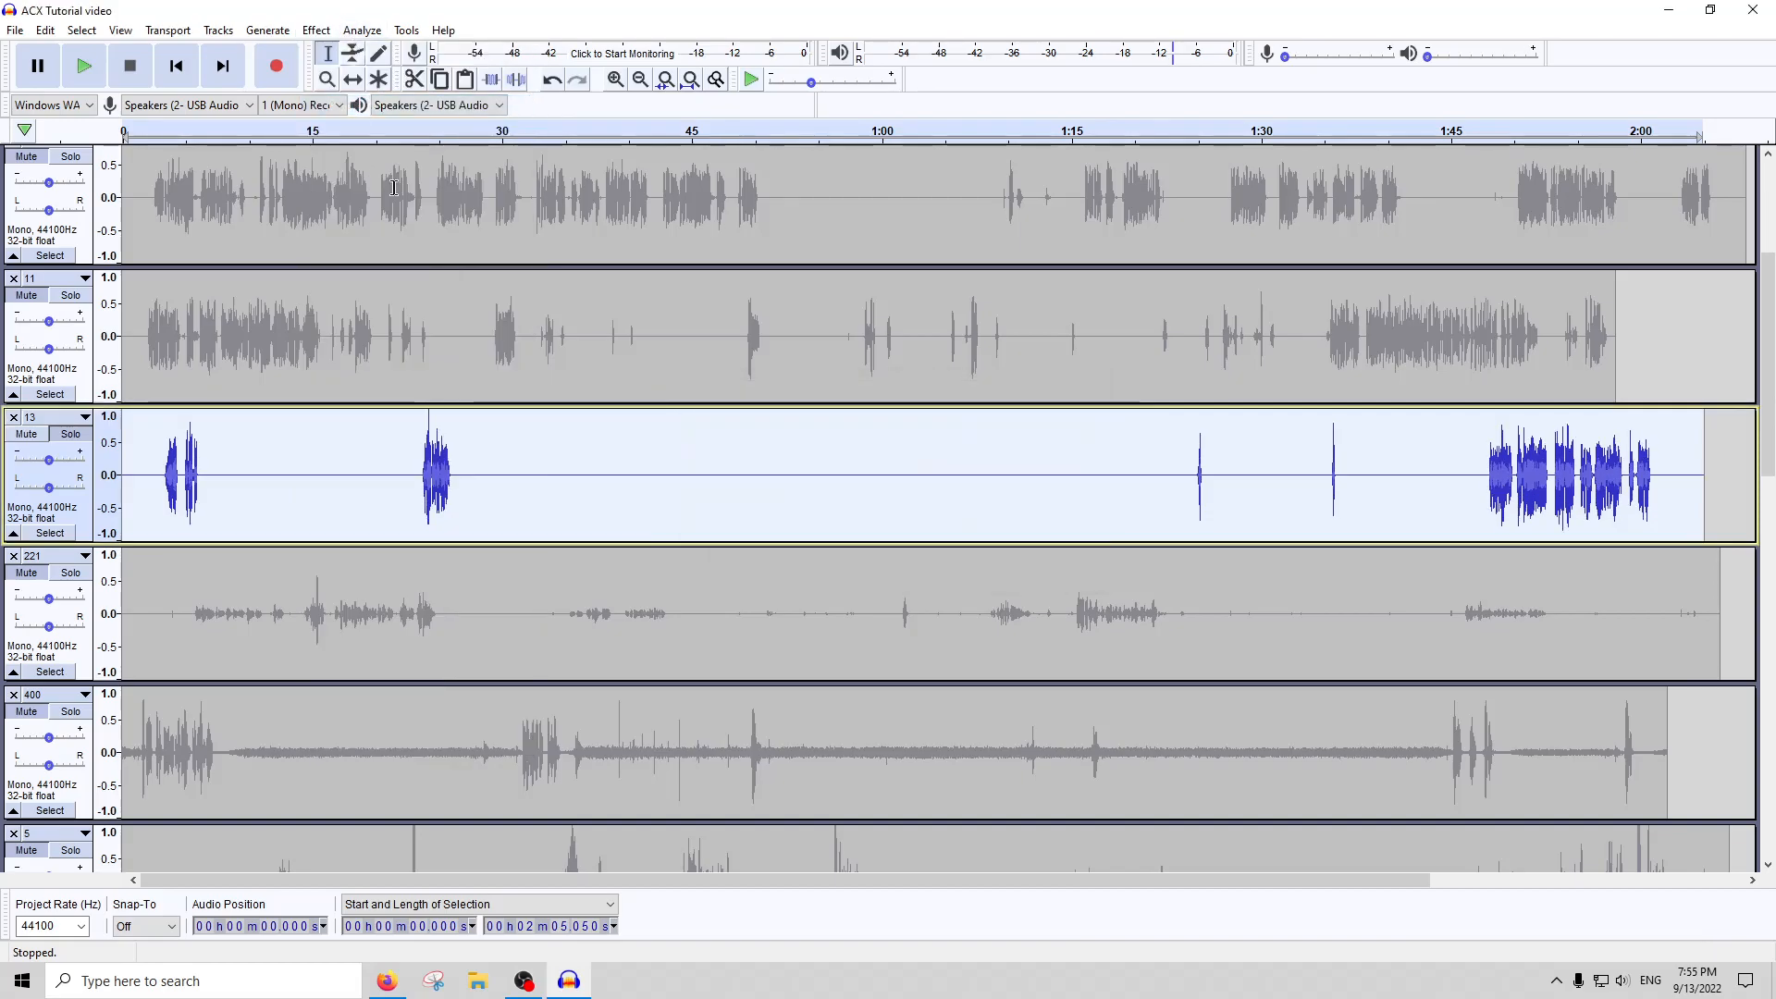
Compress the peaks of the speech bursts across the whole of track 13
{"action": "key", "text": "alt+c"}
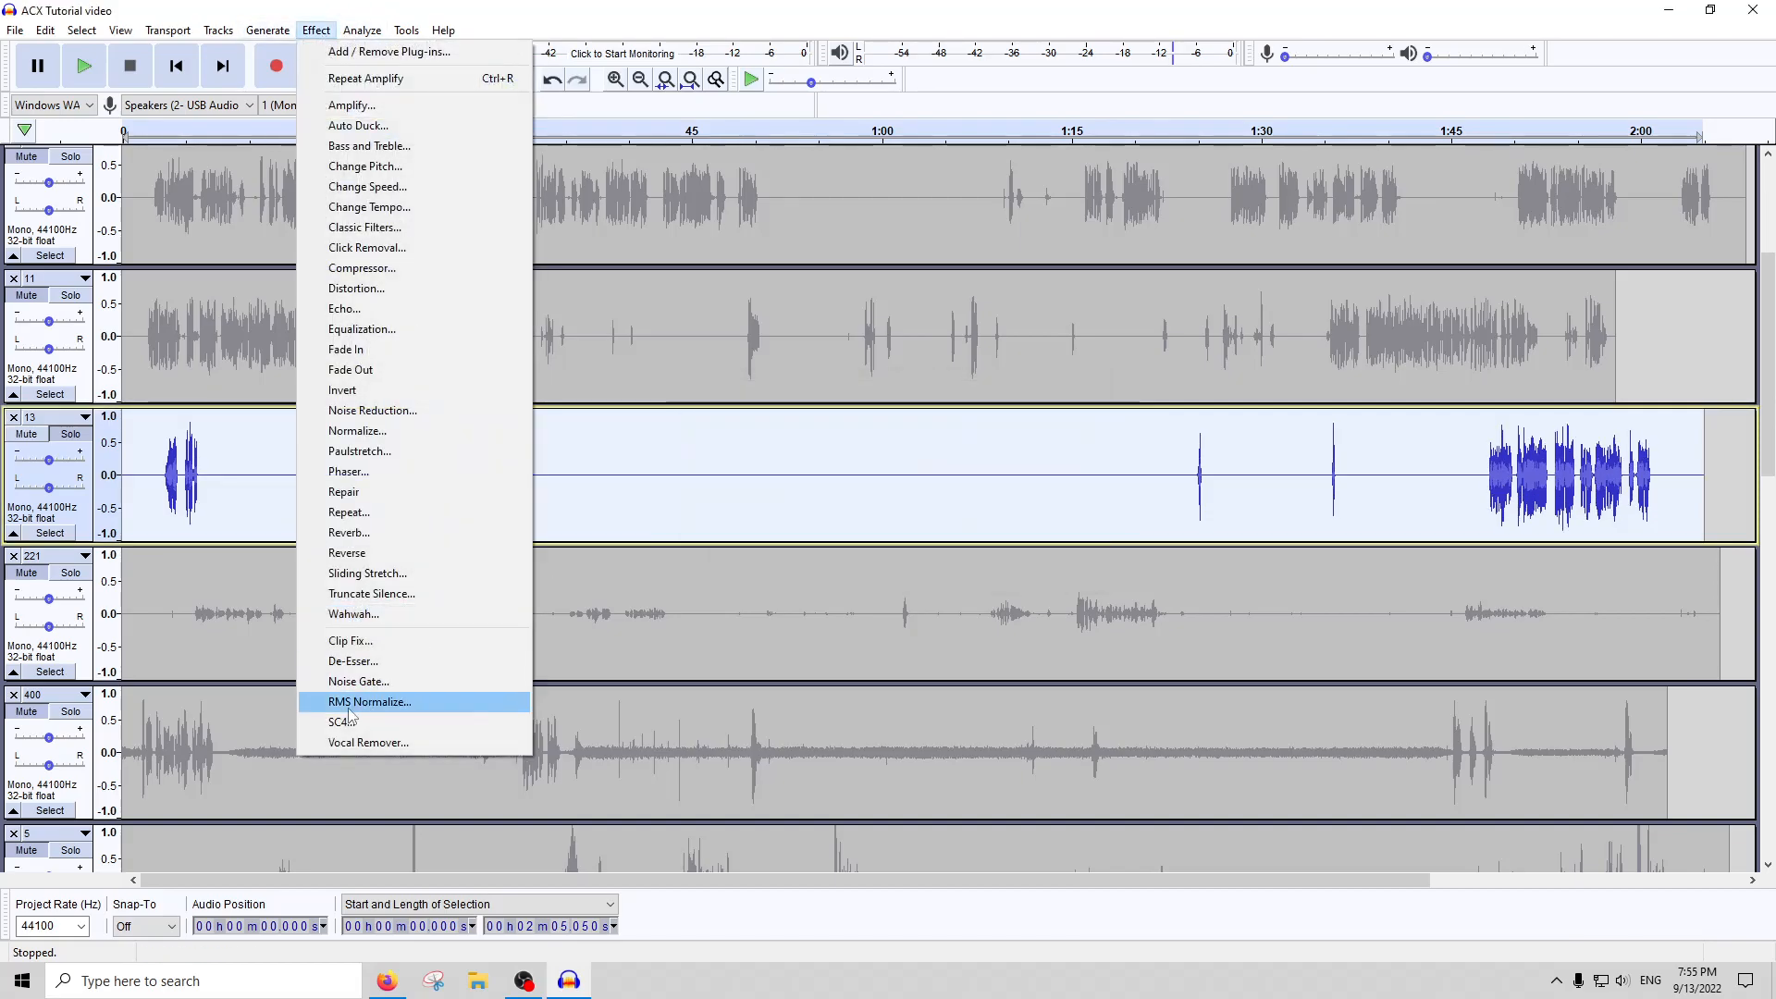
{"action": "left_click", "coordinate": [353, 661]}
{"action": "key", "text": "Return"}
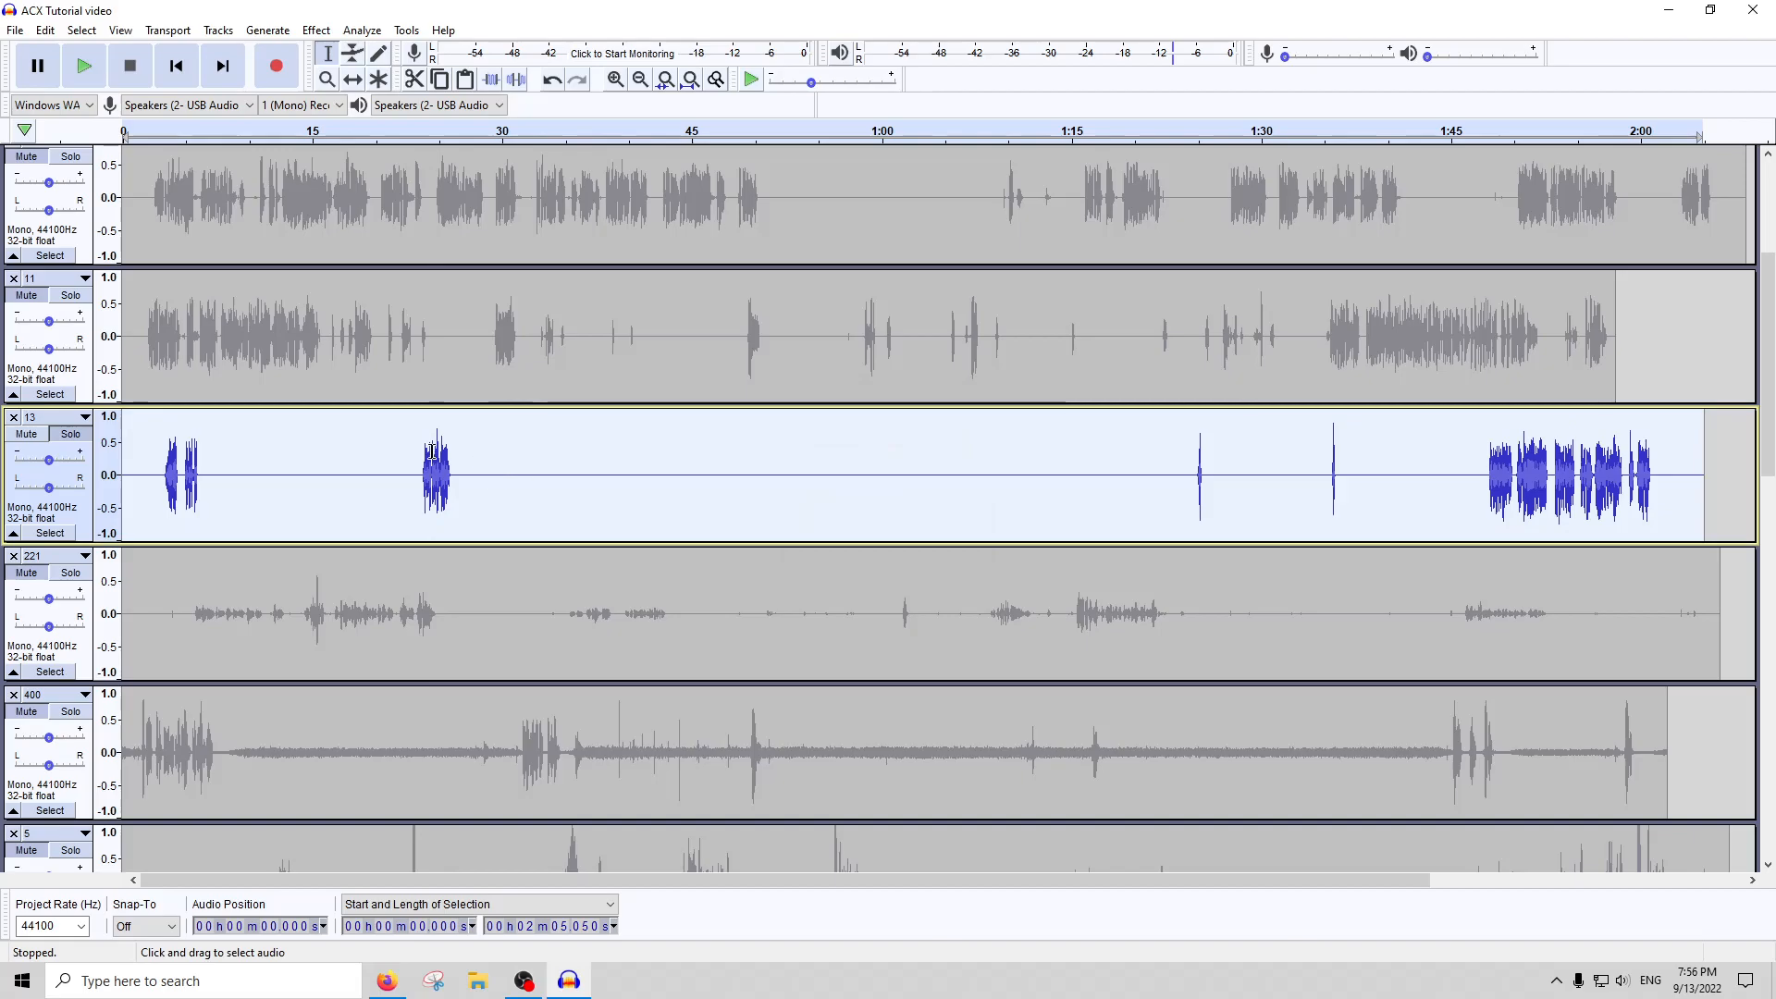
Amplify the two short bursts of track 13, from about 1:23.5 to 1:37.9, by -3 dB
{"action": "left_click_drag", "start_coordinate": [1360, 474], "coordinate": [1180, 475]}
{"action": "left_click", "coordinate": [315, 30]}
{"action": "left_click", "coordinate": [344, 112]}
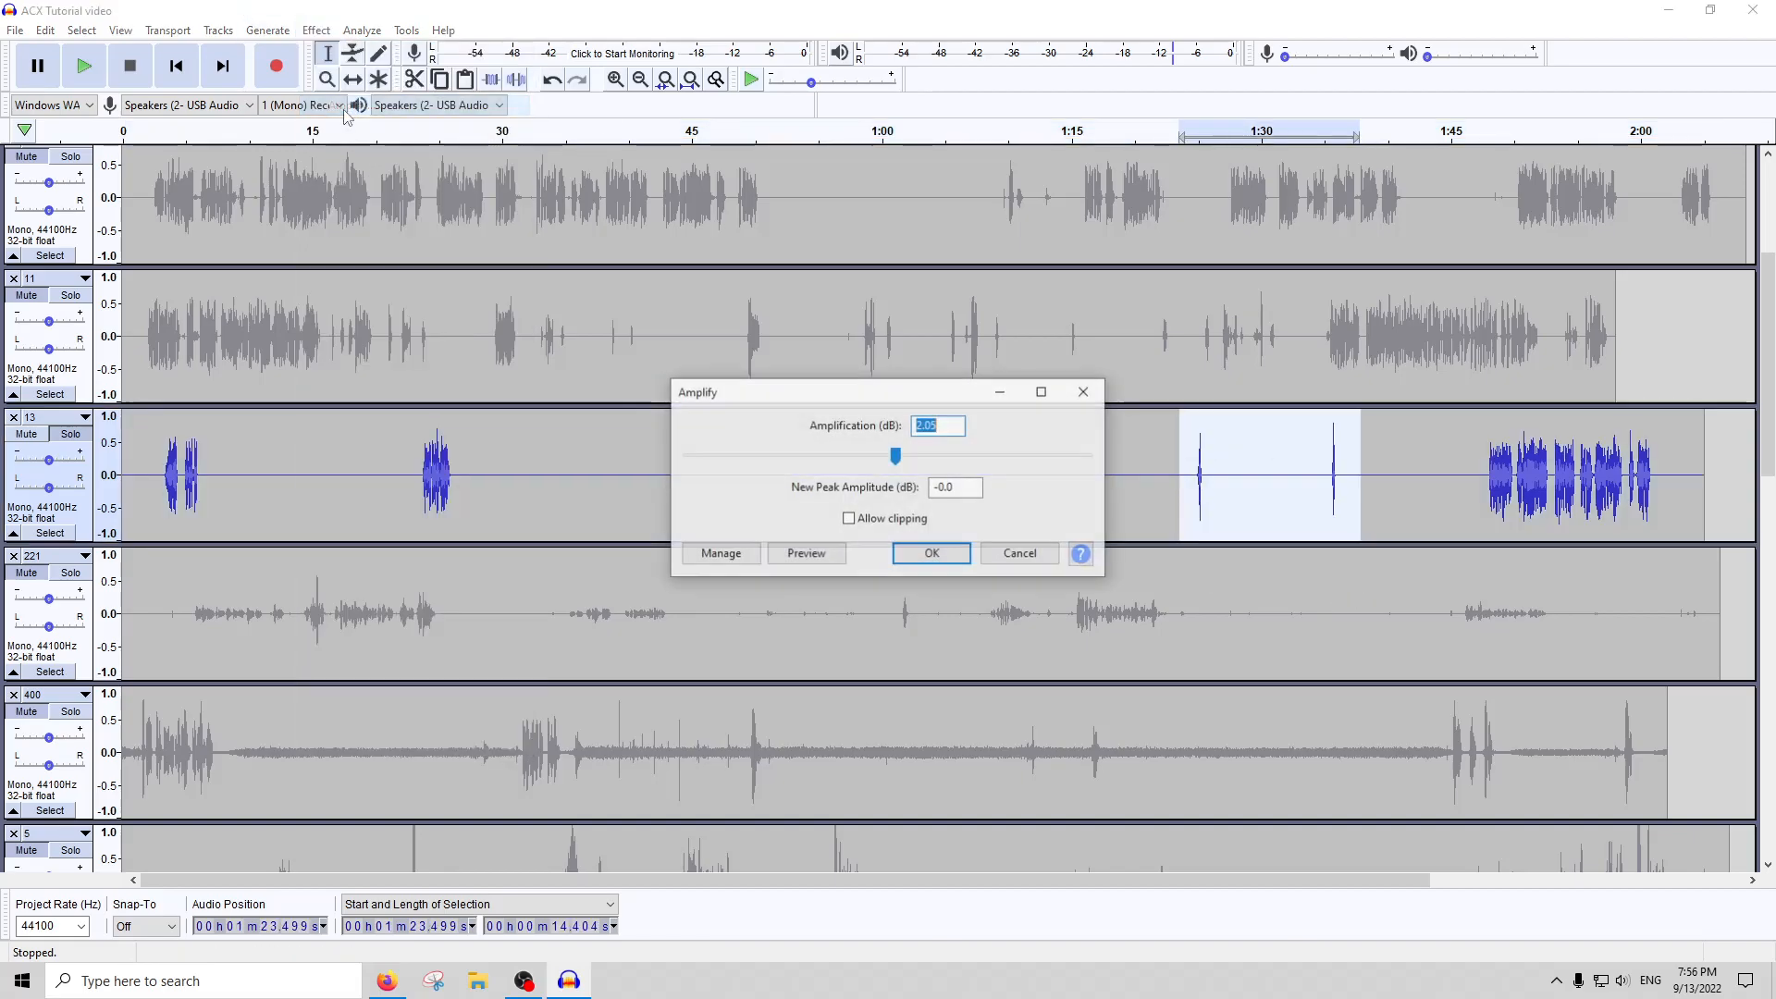
{"action": "type", "text": "-3"}
{"action": "key", "text": "Return"}
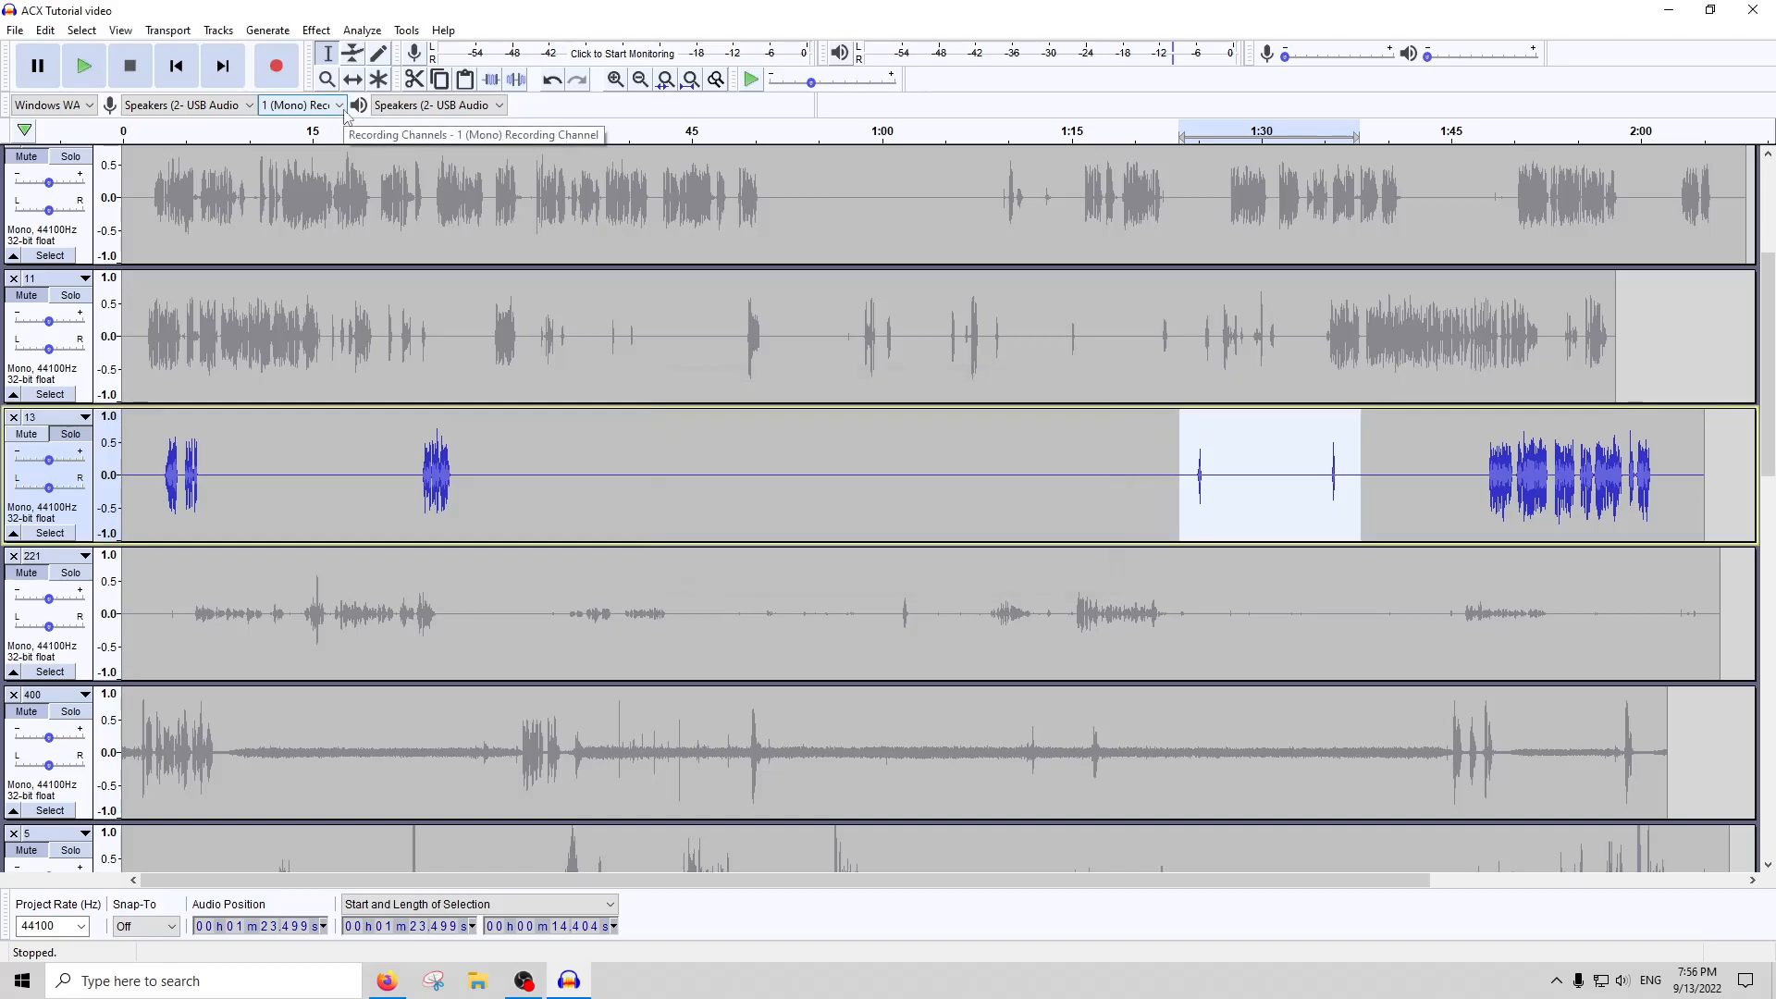
Run an ACX Check on the whole of track 13 and read its peak and RMS levels
{"action": "double_click", "coordinate": [444, 449]}
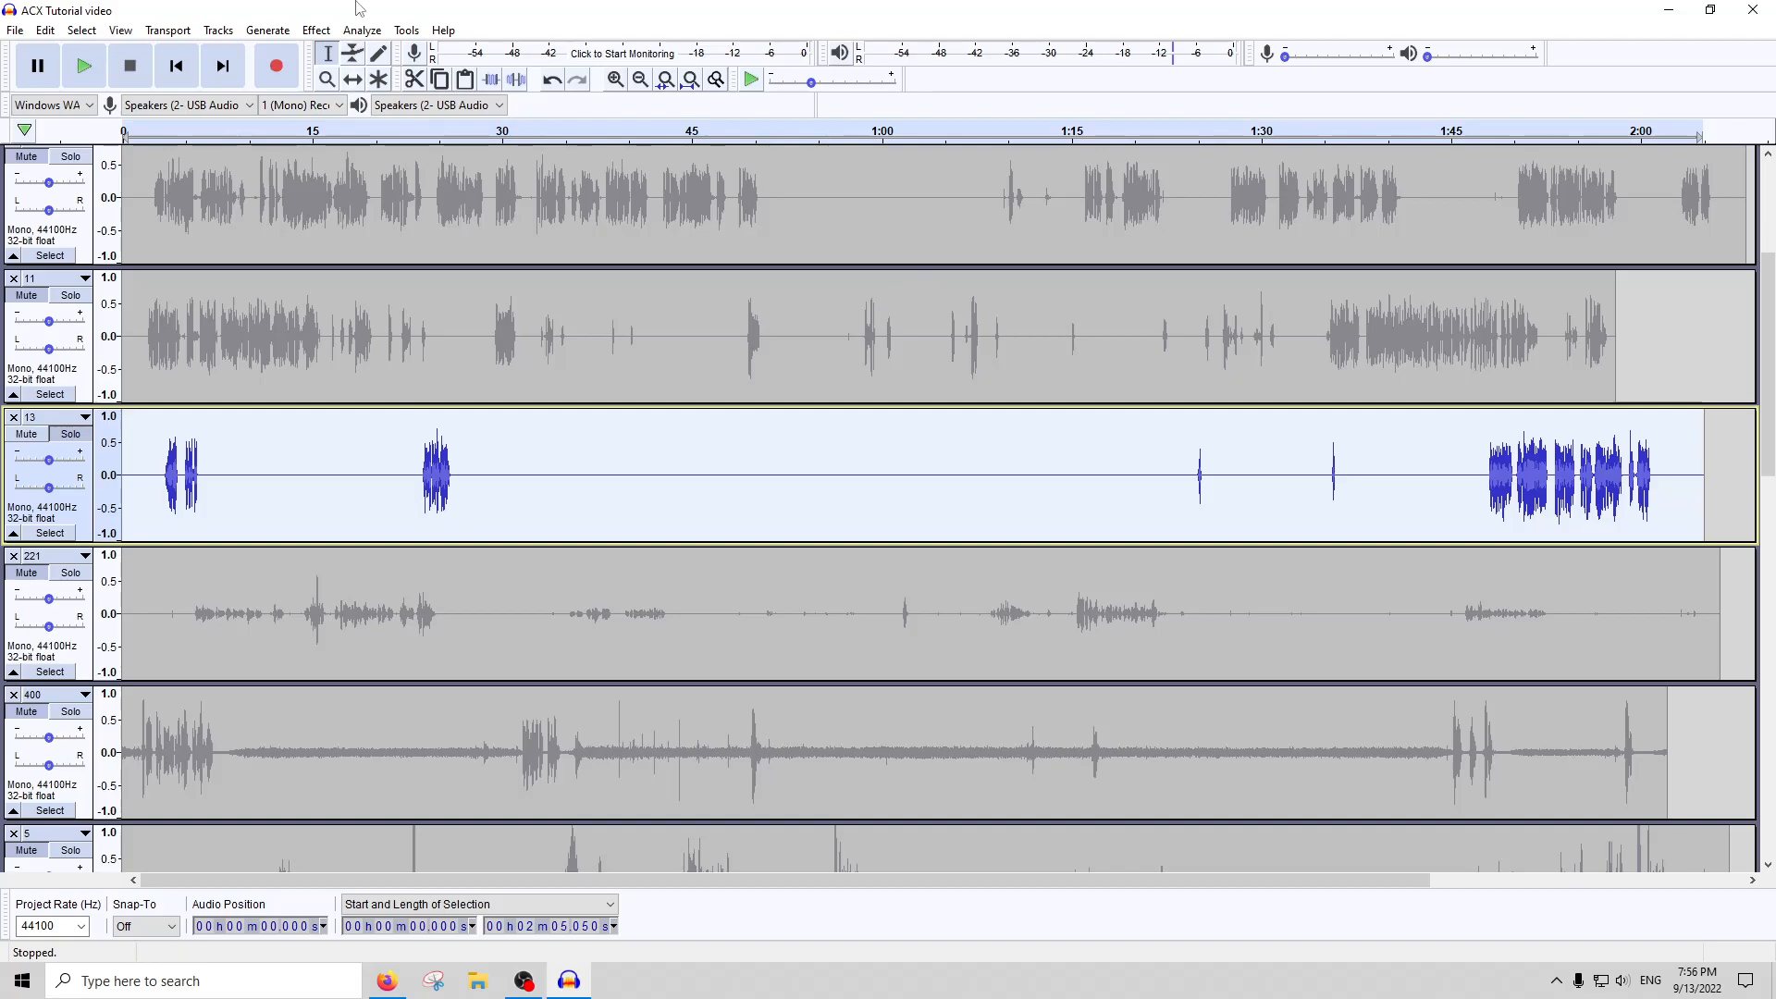
{"action": "left_click", "coordinate": [362, 29]}
{"action": "left_click", "coordinate": [389, 146]}
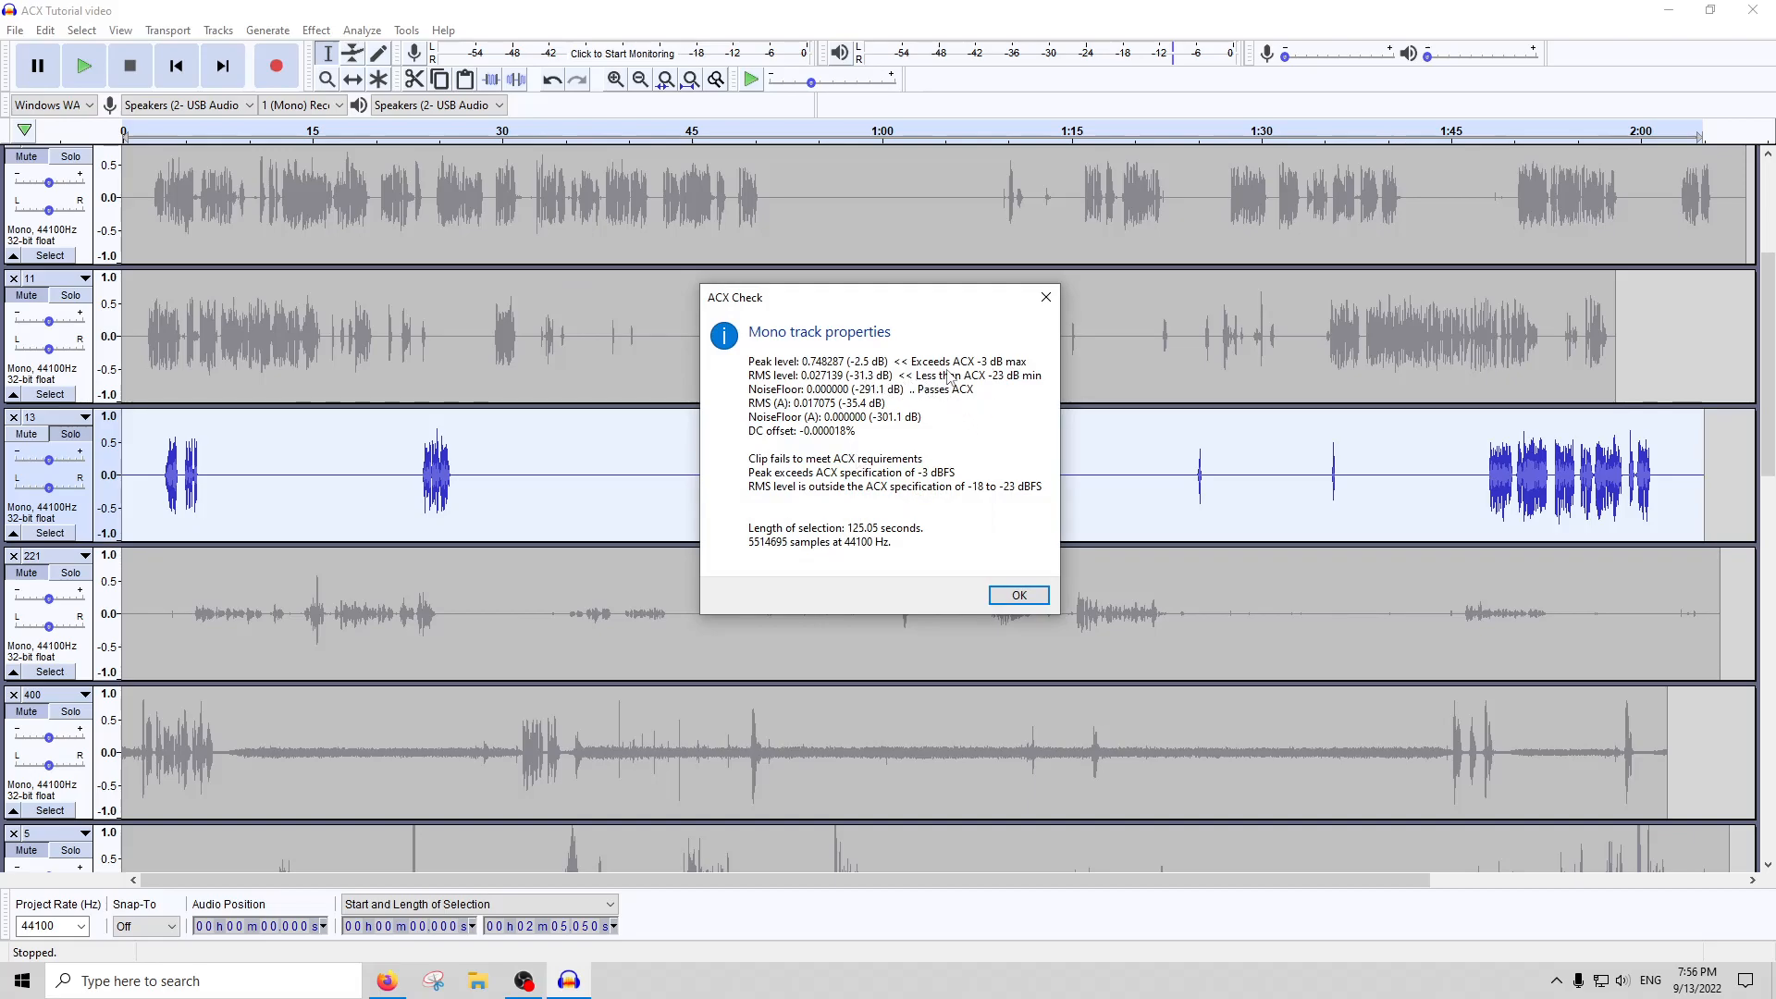
Select the whole of track 13 again and rerun ACX Check to read its levels
{"action": "left_click", "coordinate": [1046, 298]}
{"action": "left_click", "coordinate": [585, 462]}
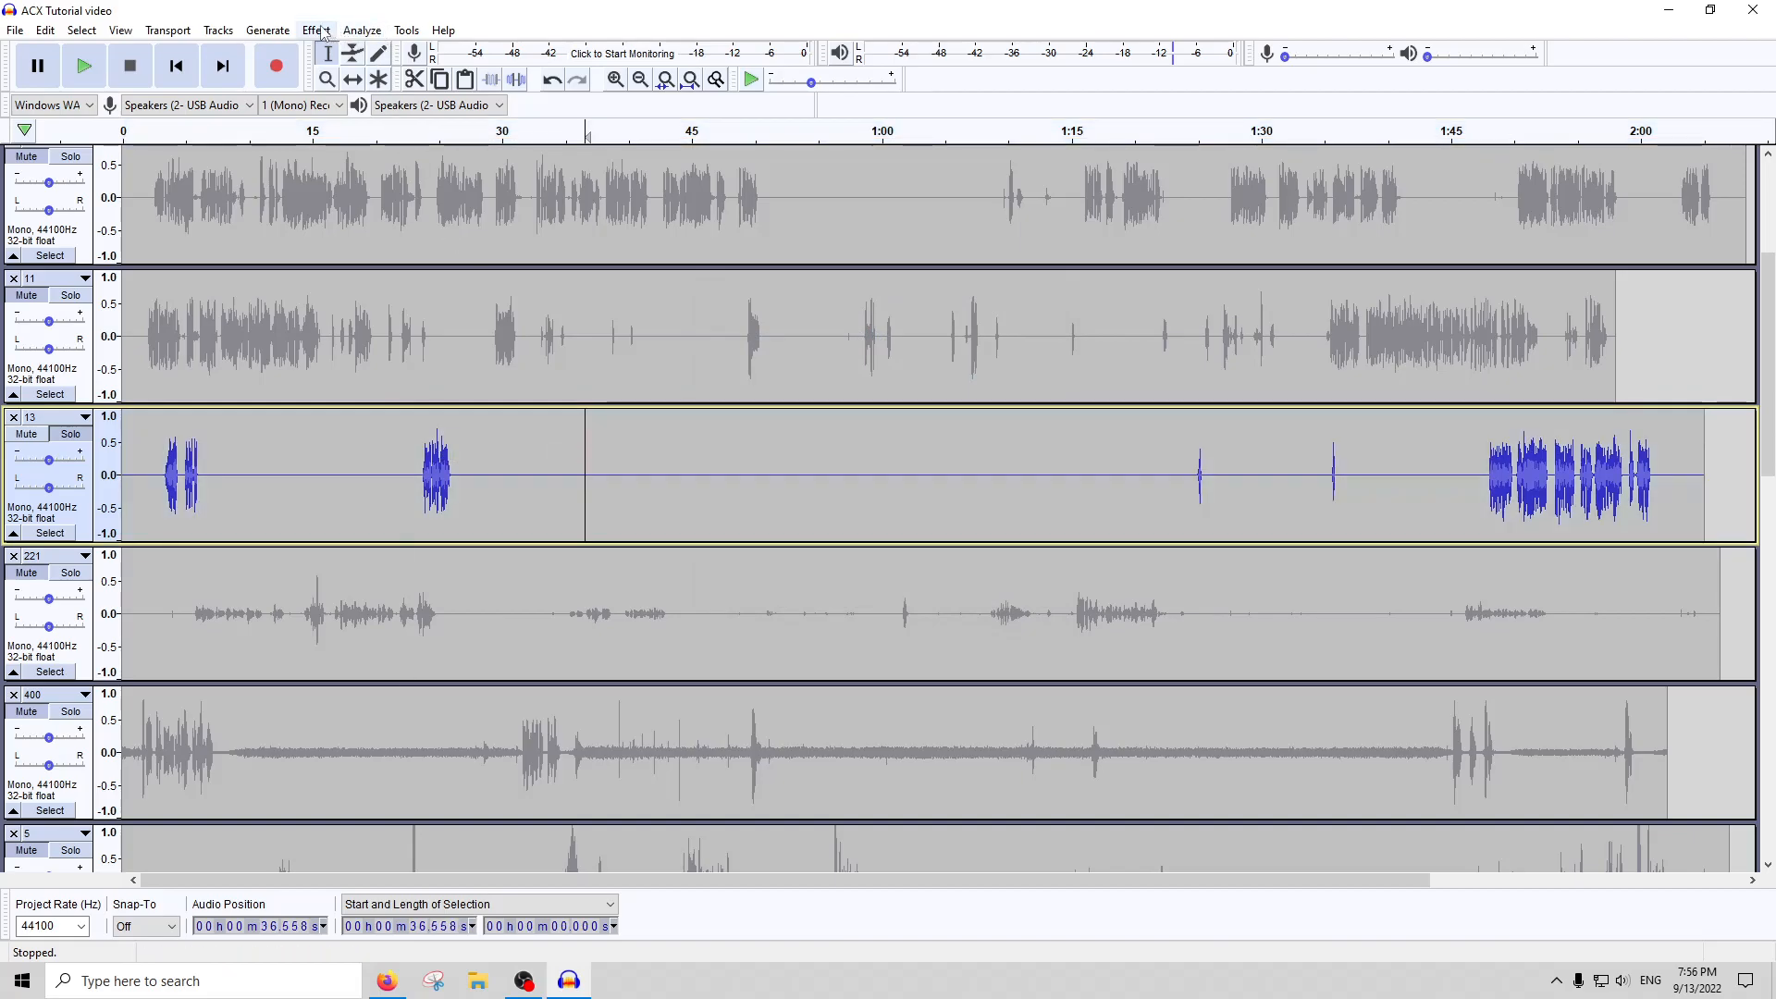
{"action": "double_click", "coordinate": [508, 473]}
{"action": "left_click", "coordinate": [398, 33]}
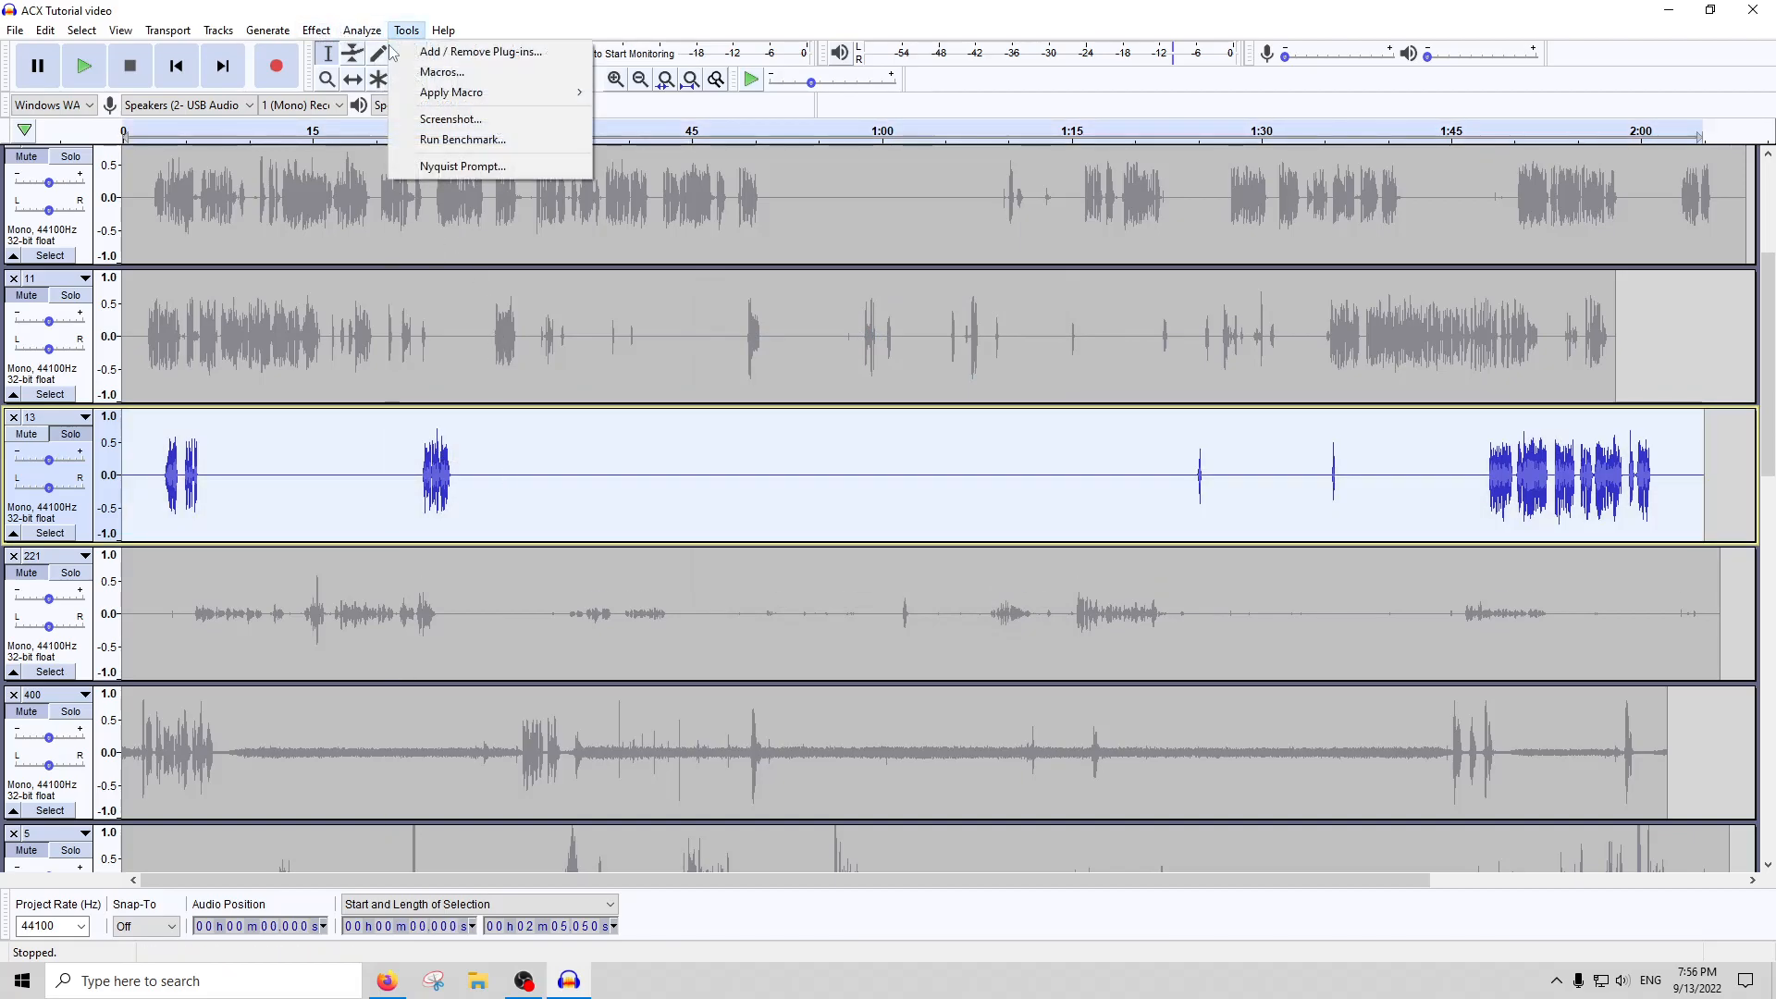
{"action": "mouse_move", "coordinate": [363, 31]}
{"action": "left_click", "coordinate": [398, 146]}
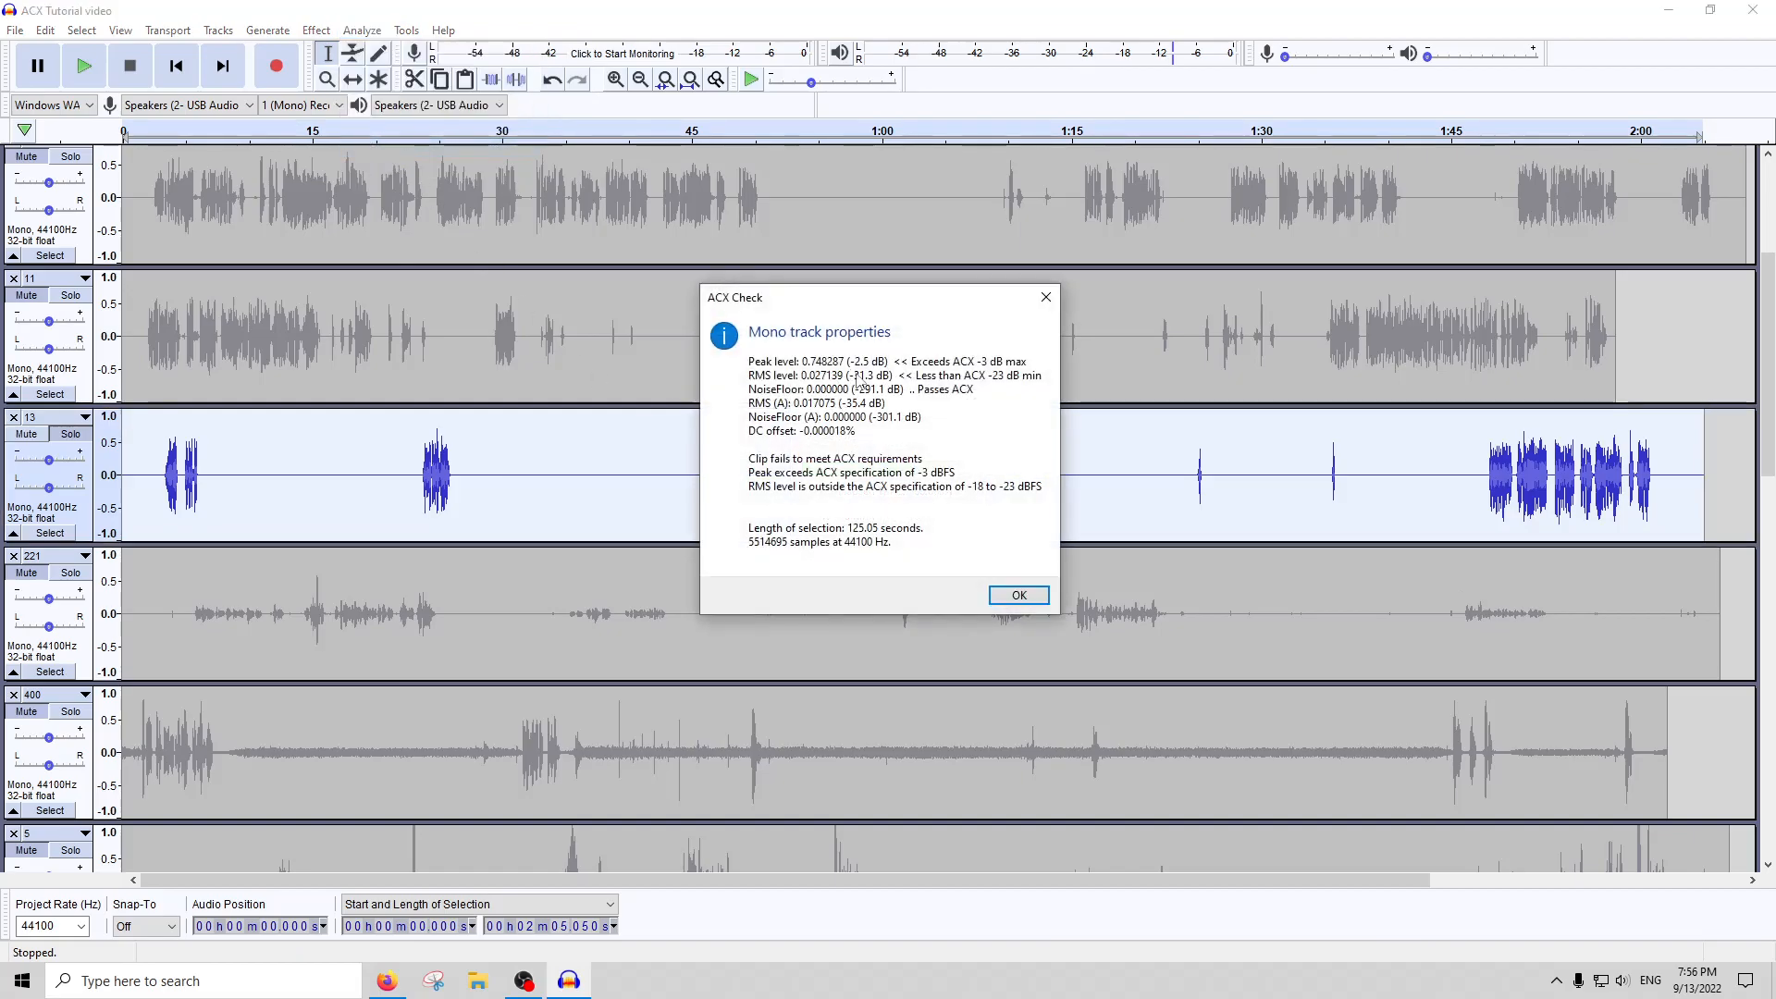
{"action": "key", "text": "Return"}
Try a Noise Gate on the whole of track 13 with 25 entered as the setting
{"action": "left_click", "coordinate": [316, 30]}
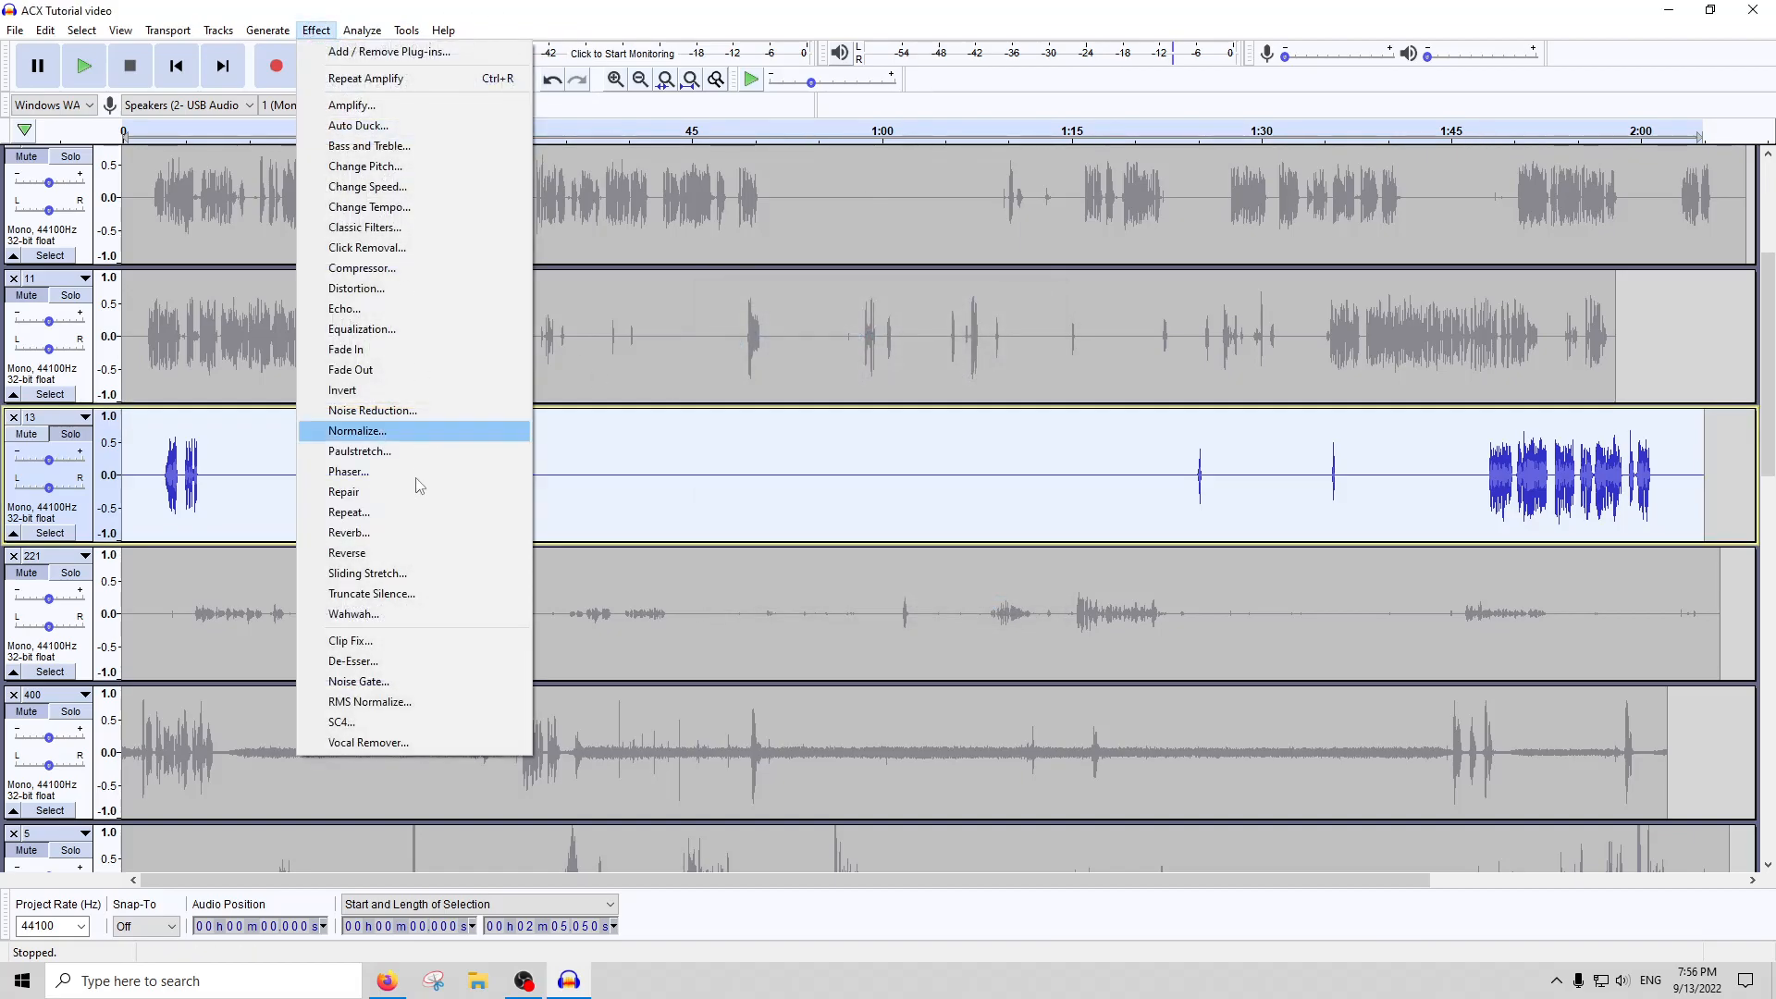
{"action": "left_click", "coordinate": [389, 682]}
{"action": "left_click", "coordinate": [789, 530]}
{"action": "type", "text": "250.0"}
{"action": "key", "text": "Return"}
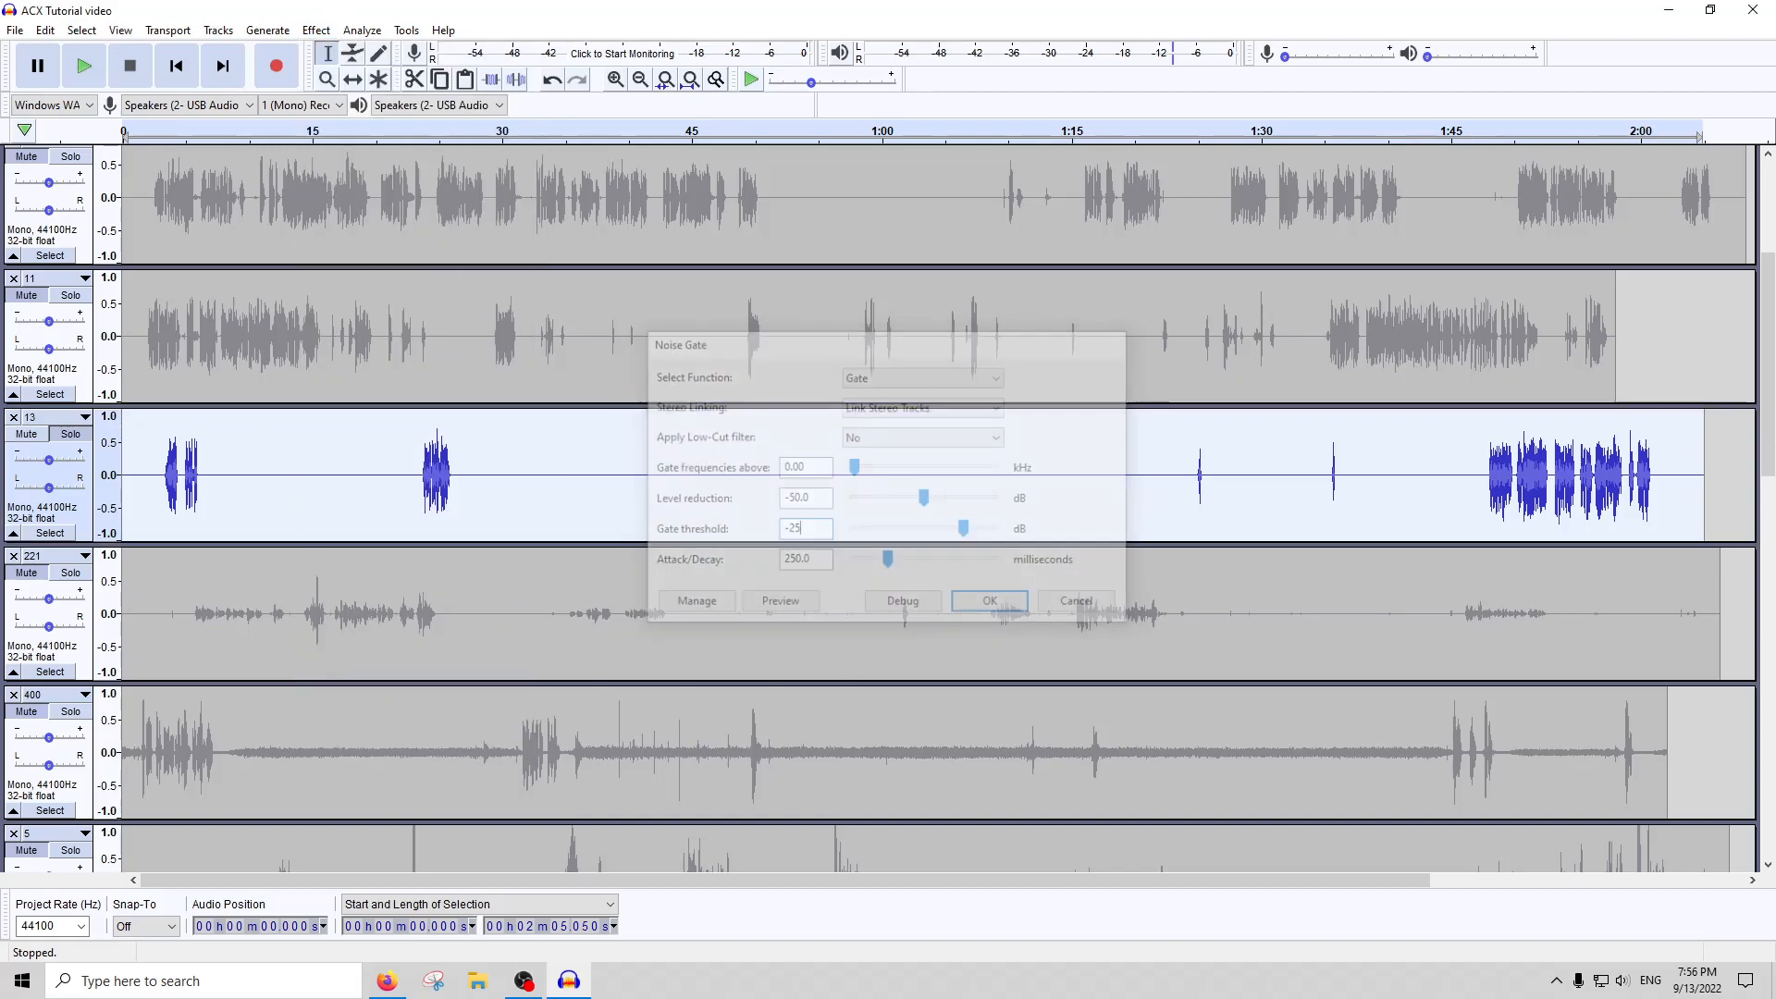
Run ACX Check twice on the whole of track 13 to compare its peak and RMS levels
{"action": "left_click", "coordinate": [361, 30]}
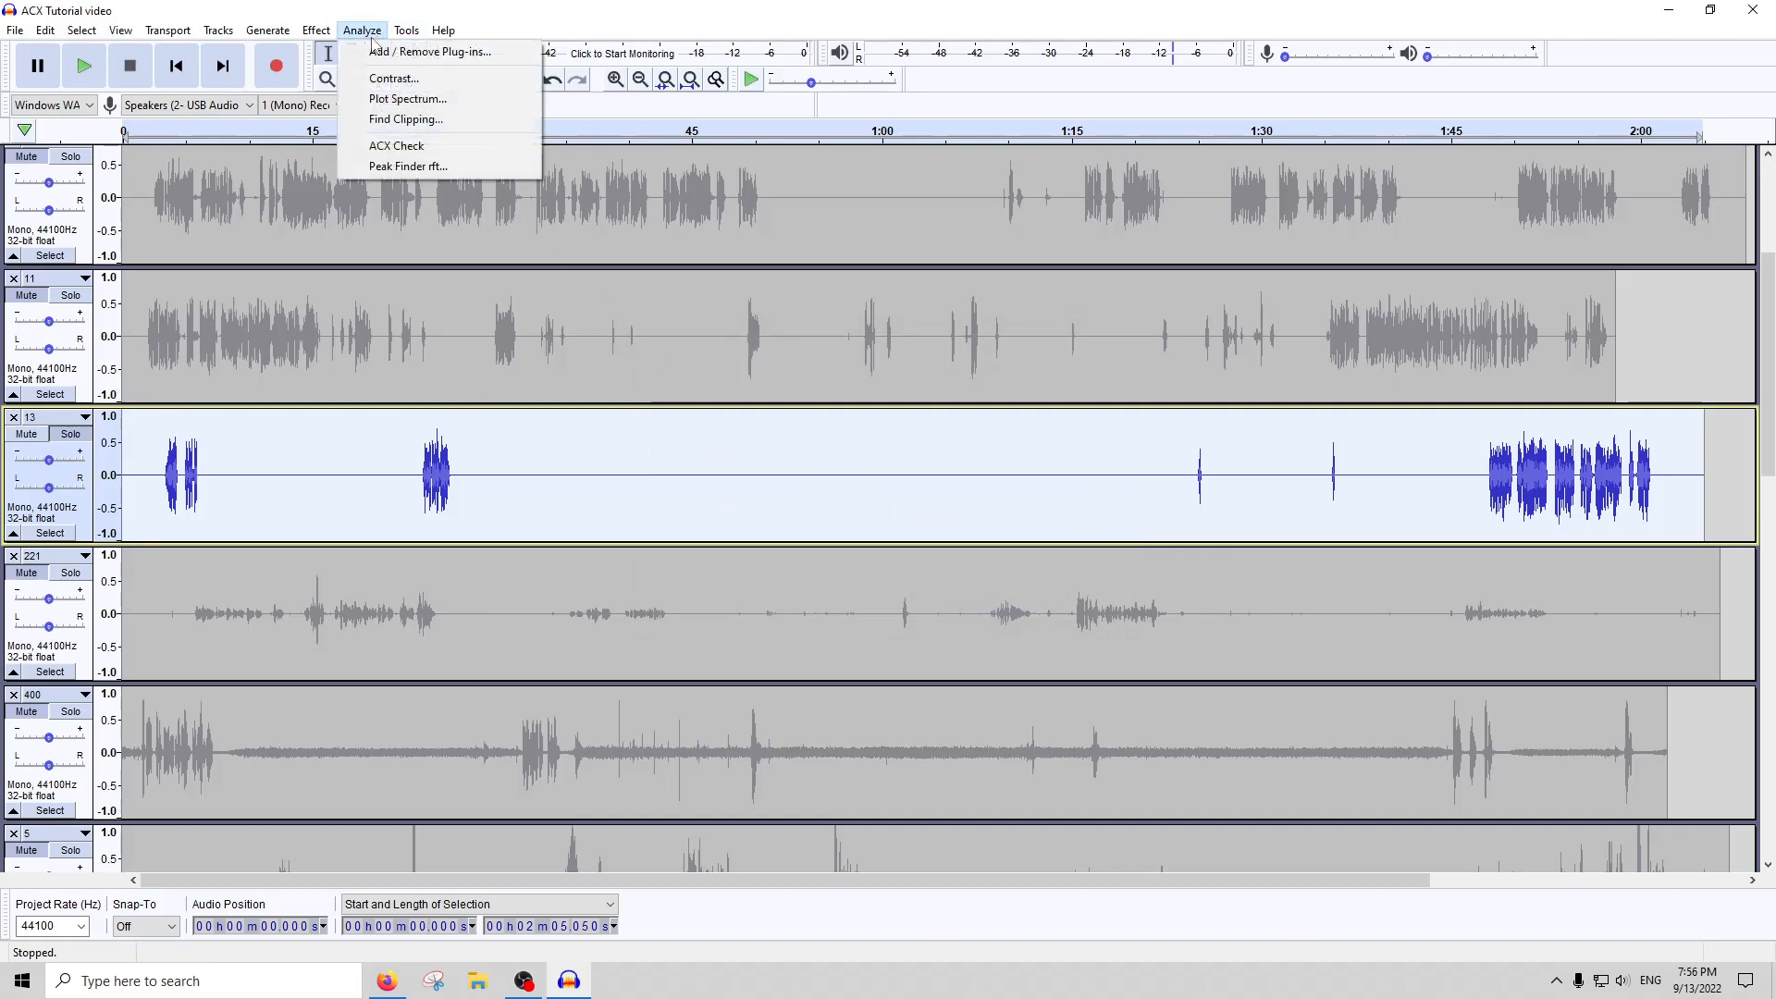
{"action": "left_click", "coordinate": [385, 148]}
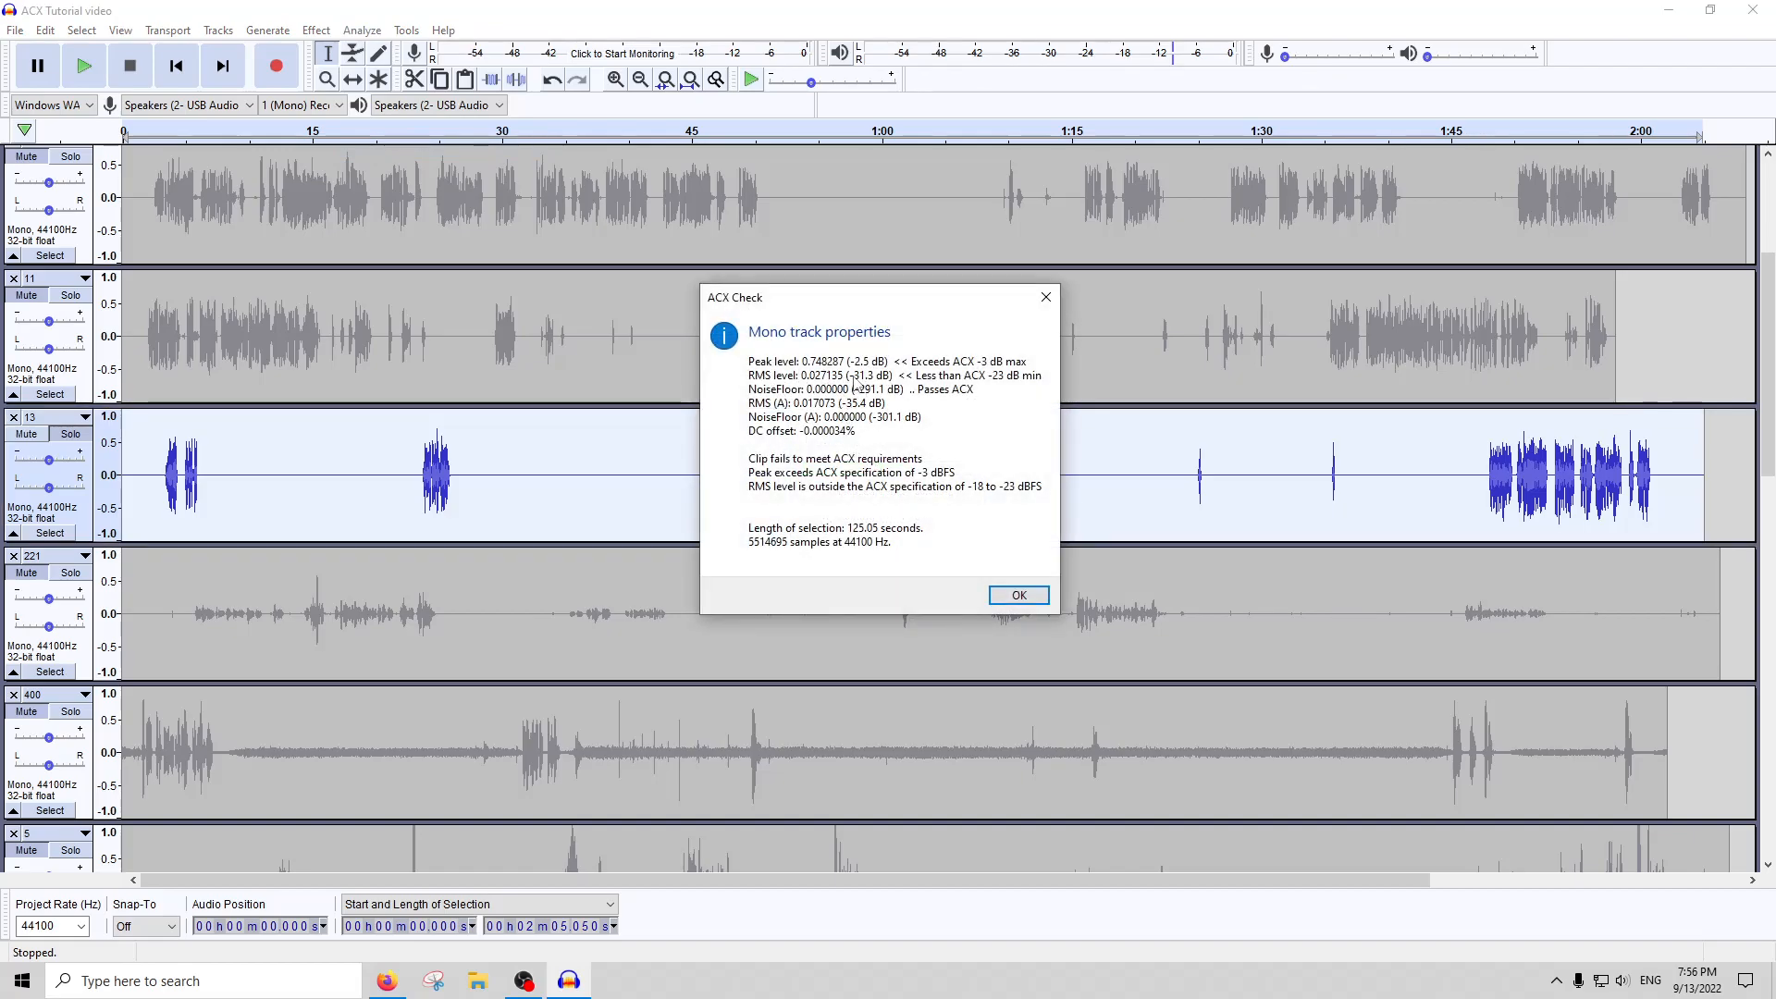
{"action": "left_click", "coordinate": [1047, 298]}
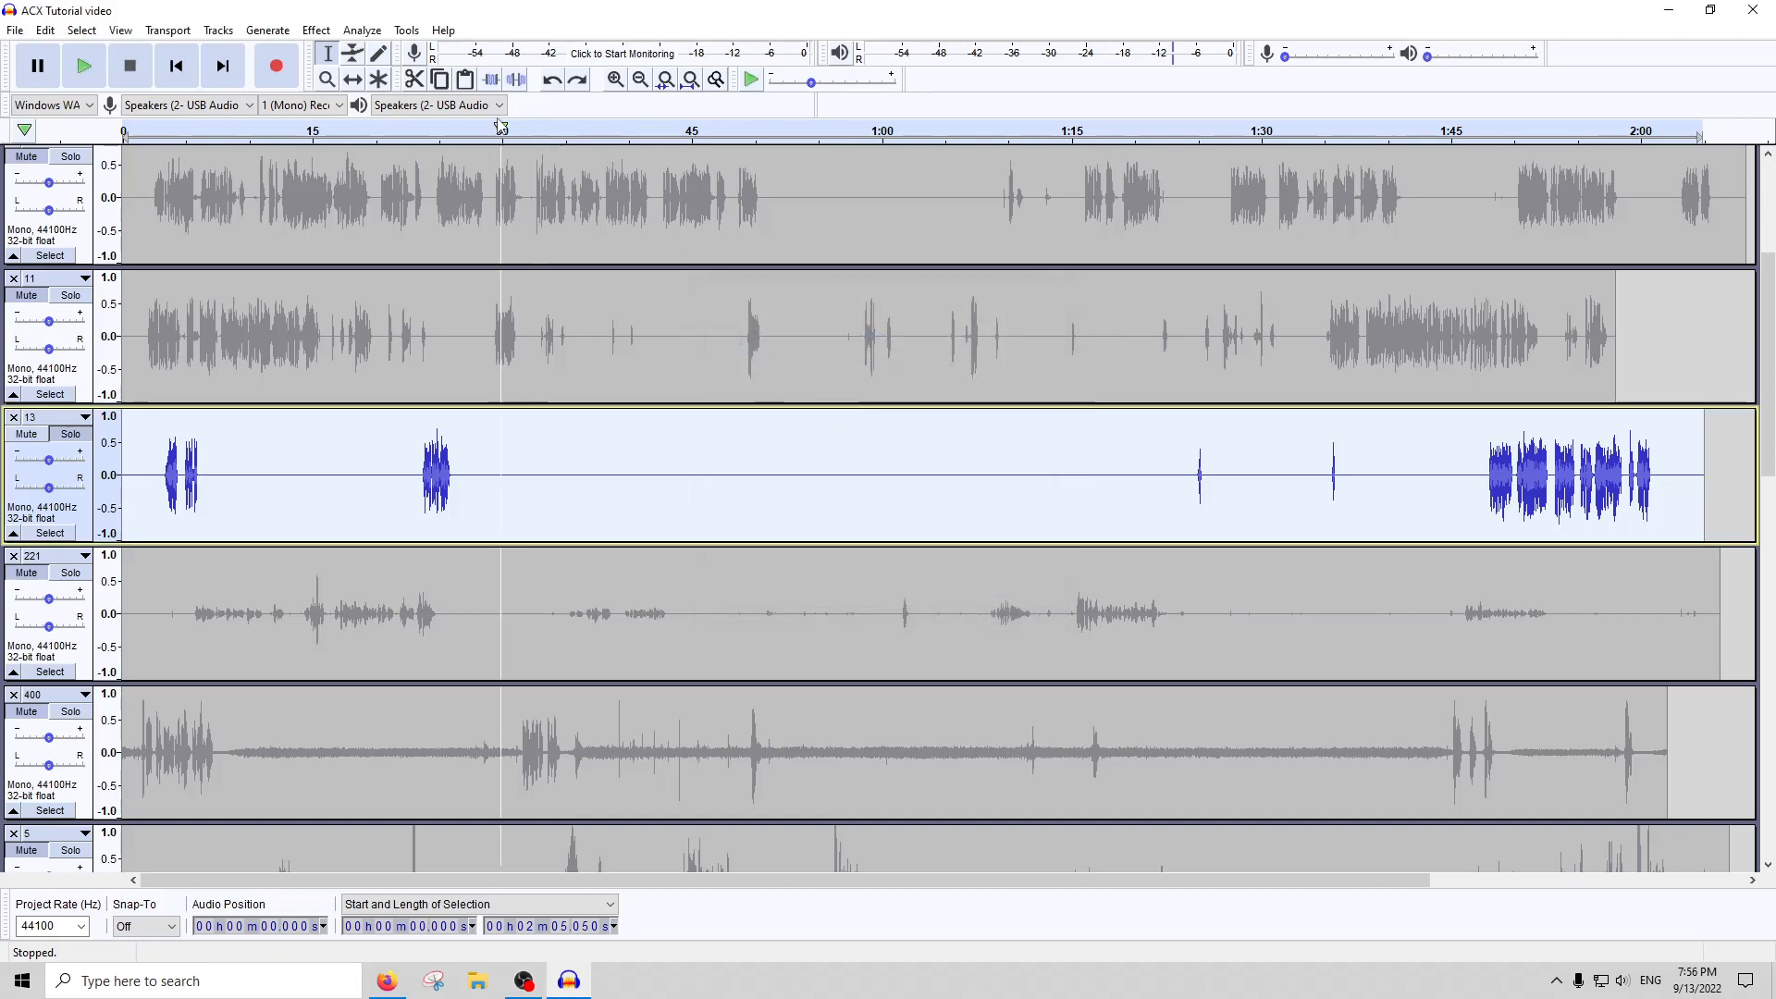
{"action": "left_click", "coordinate": [361, 29]}
{"action": "left_click", "coordinate": [407, 146]}
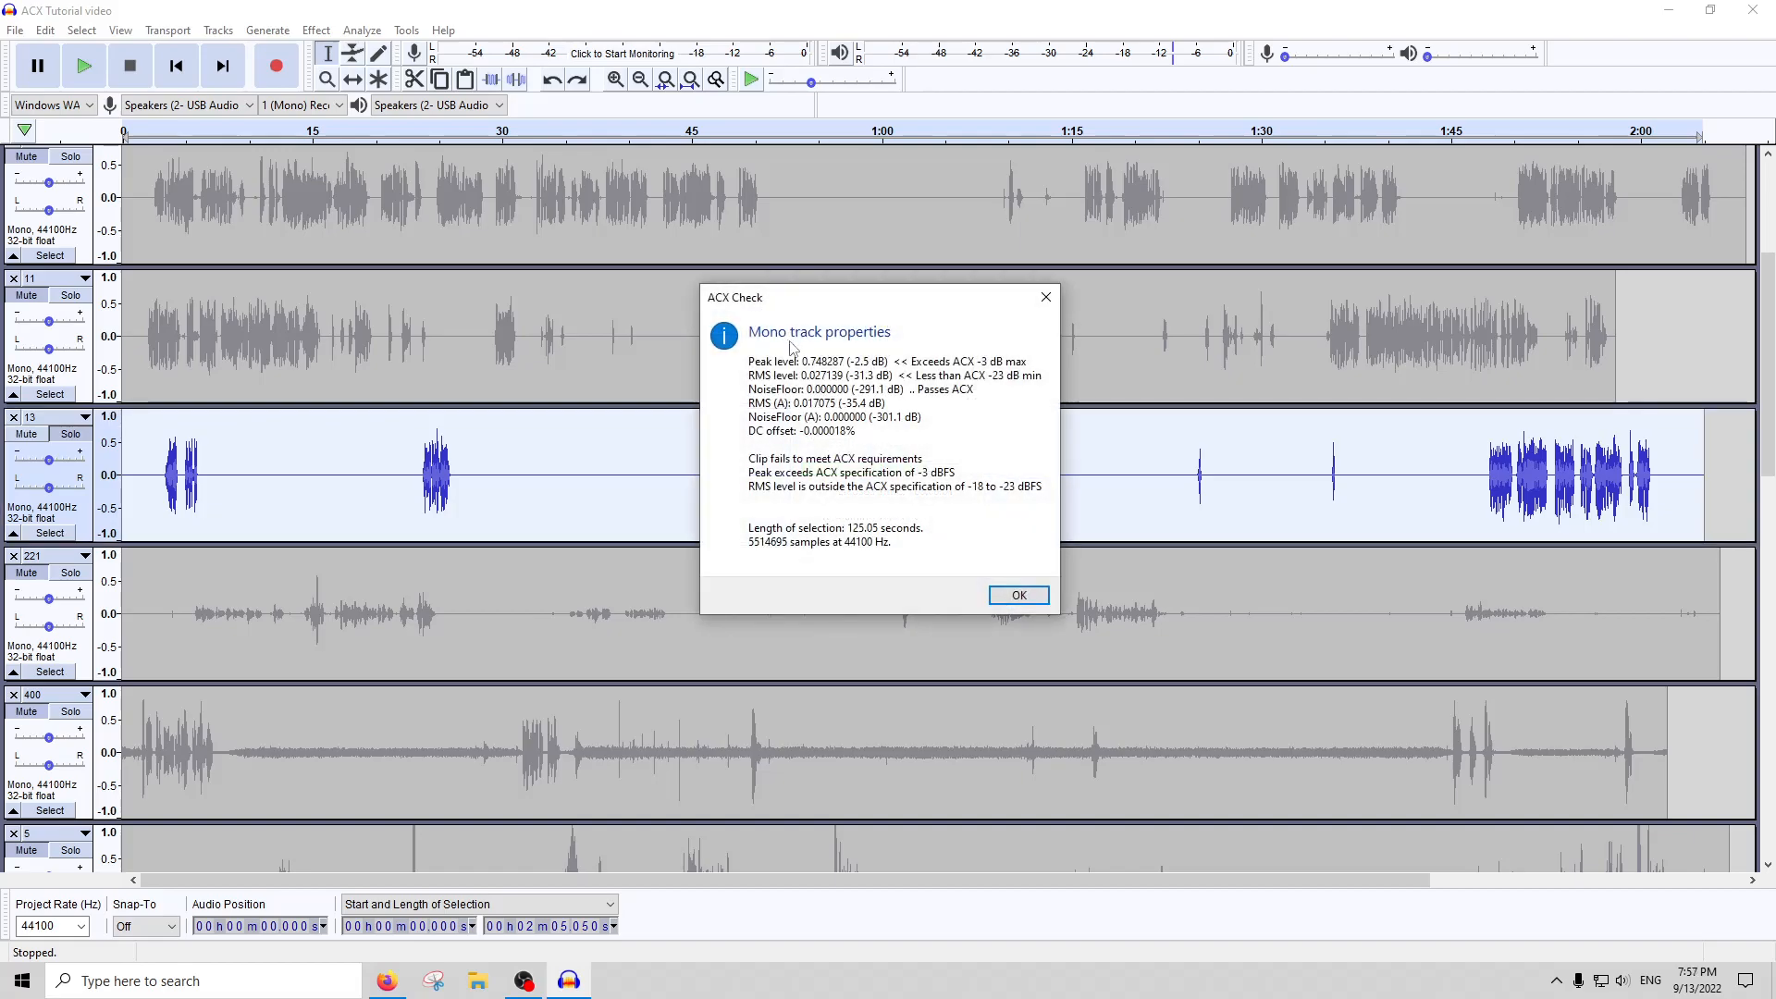
{"action": "left_click", "coordinate": [1043, 297]}
Examine the long silent stretch of track 13 and the speech burst around 0:24 to 0:26
{"action": "left_click_drag", "start_coordinate": [1130, 462], "coordinate": [522, 475]}
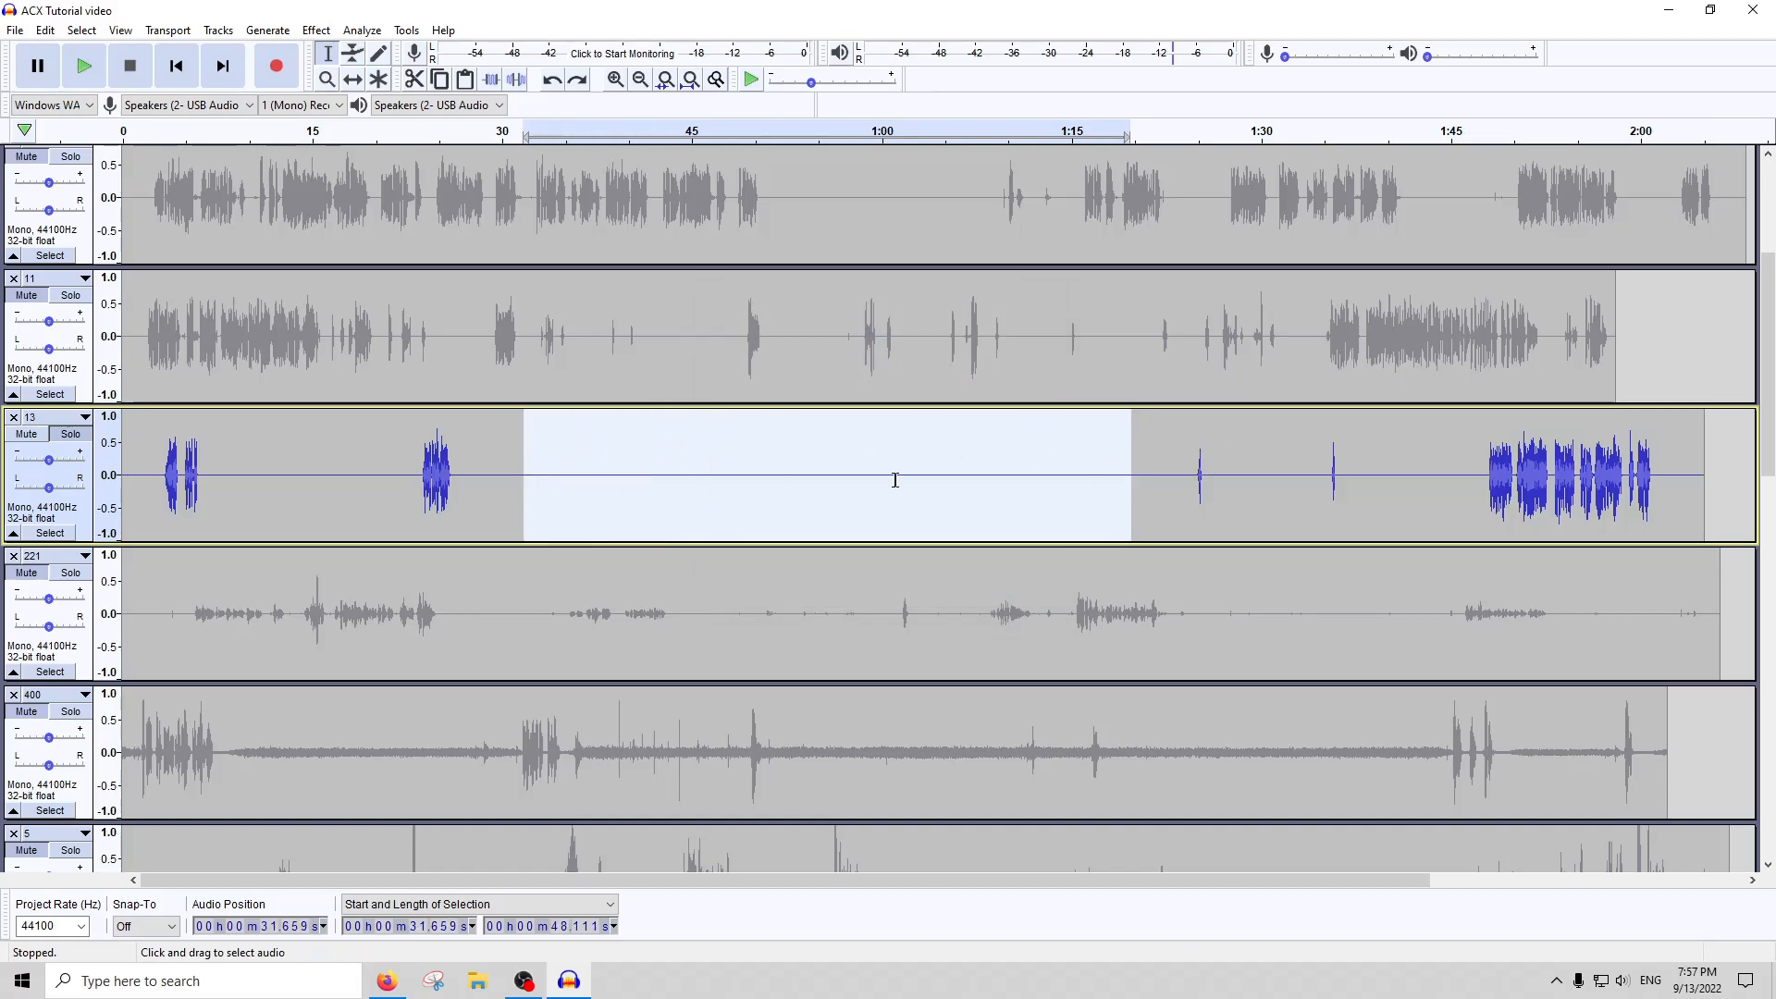
{"action": "left_click", "coordinate": [601, 470]}
{"action": "left_click", "coordinate": [425, 481]}
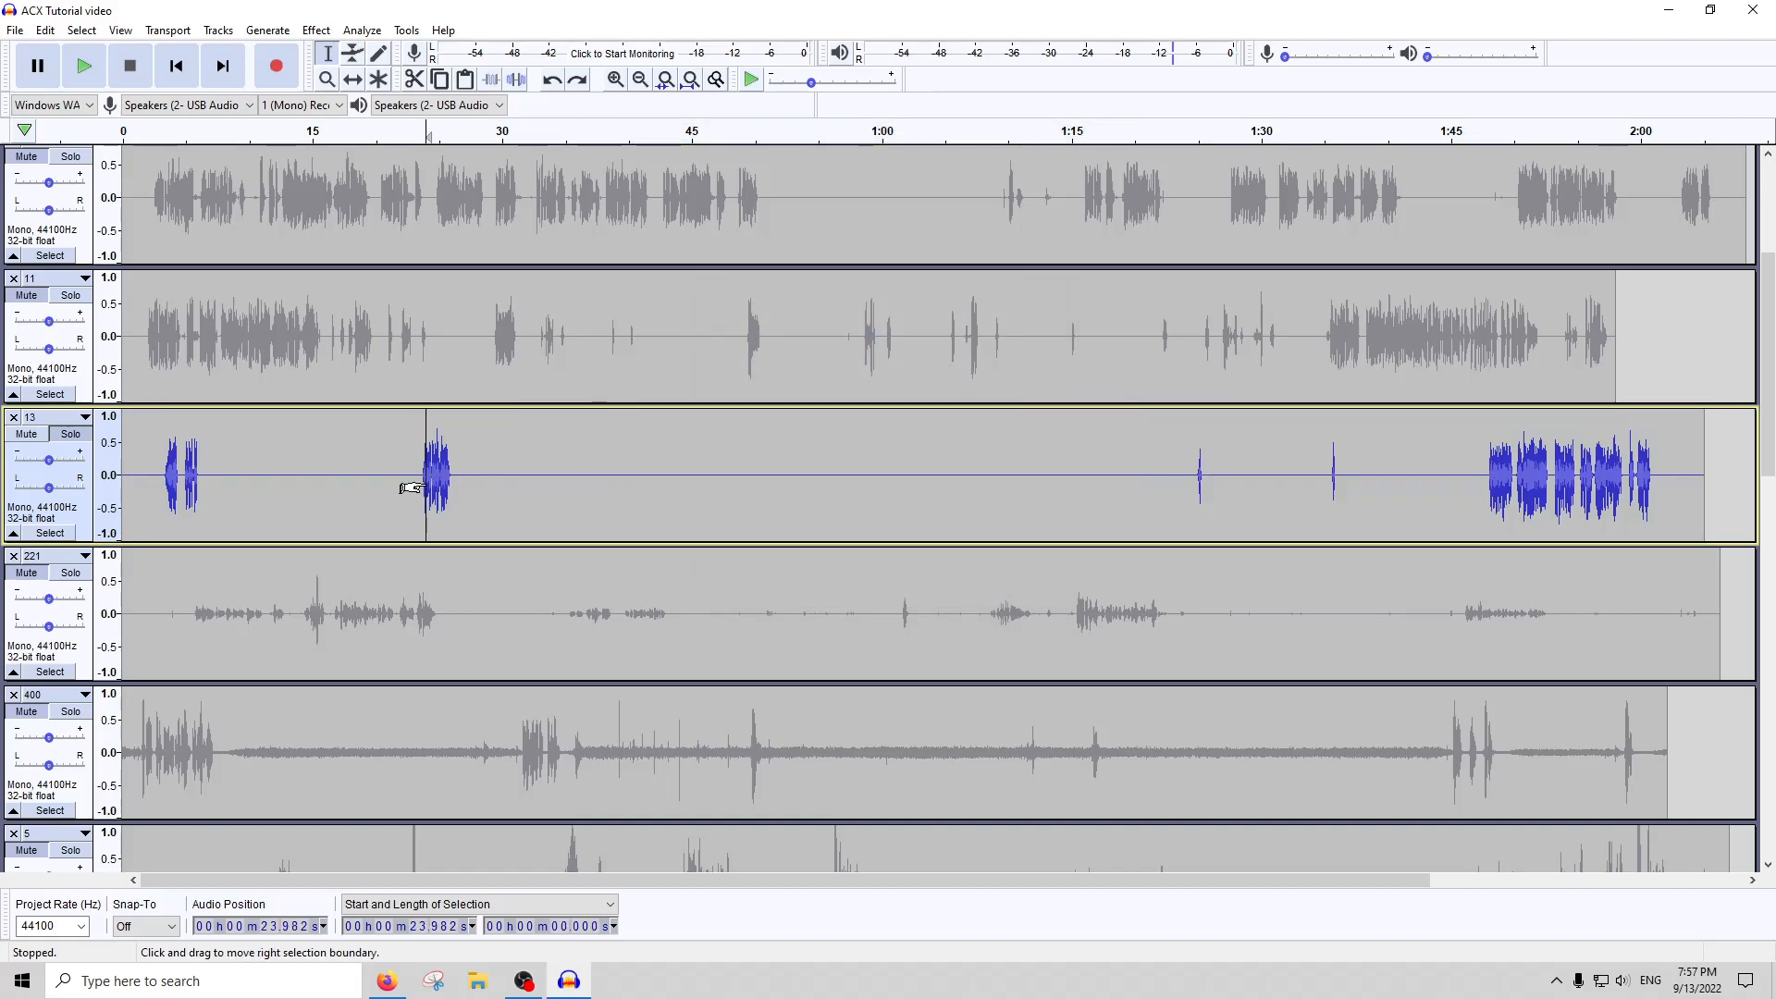
{"action": "scroll", "coordinate": [435, 483], "scroll_direction": "up", "scroll_amount": 4}
{"action": "left_click", "coordinate": [577, 486]}
{"action": "left_click_drag", "start_coordinate": [741, 471], "coordinate": [371, 469]}
{"action": "left_click_drag", "start_coordinate": [412, 471], "coordinate": [539, 472]}
{"action": "left_click", "coordinate": [725, 475]}
{"action": "scroll", "coordinate": [720, 482], "scroll_direction": "up", "scroll_amount": 2}
{"action": "left_click_drag", "start_coordinate": [681, 481], "coordinate": [722, 532]}
{"action": "scroll", "coordinate": [728, 535], "scroll_direction": "down", "scroll_amount": 8}
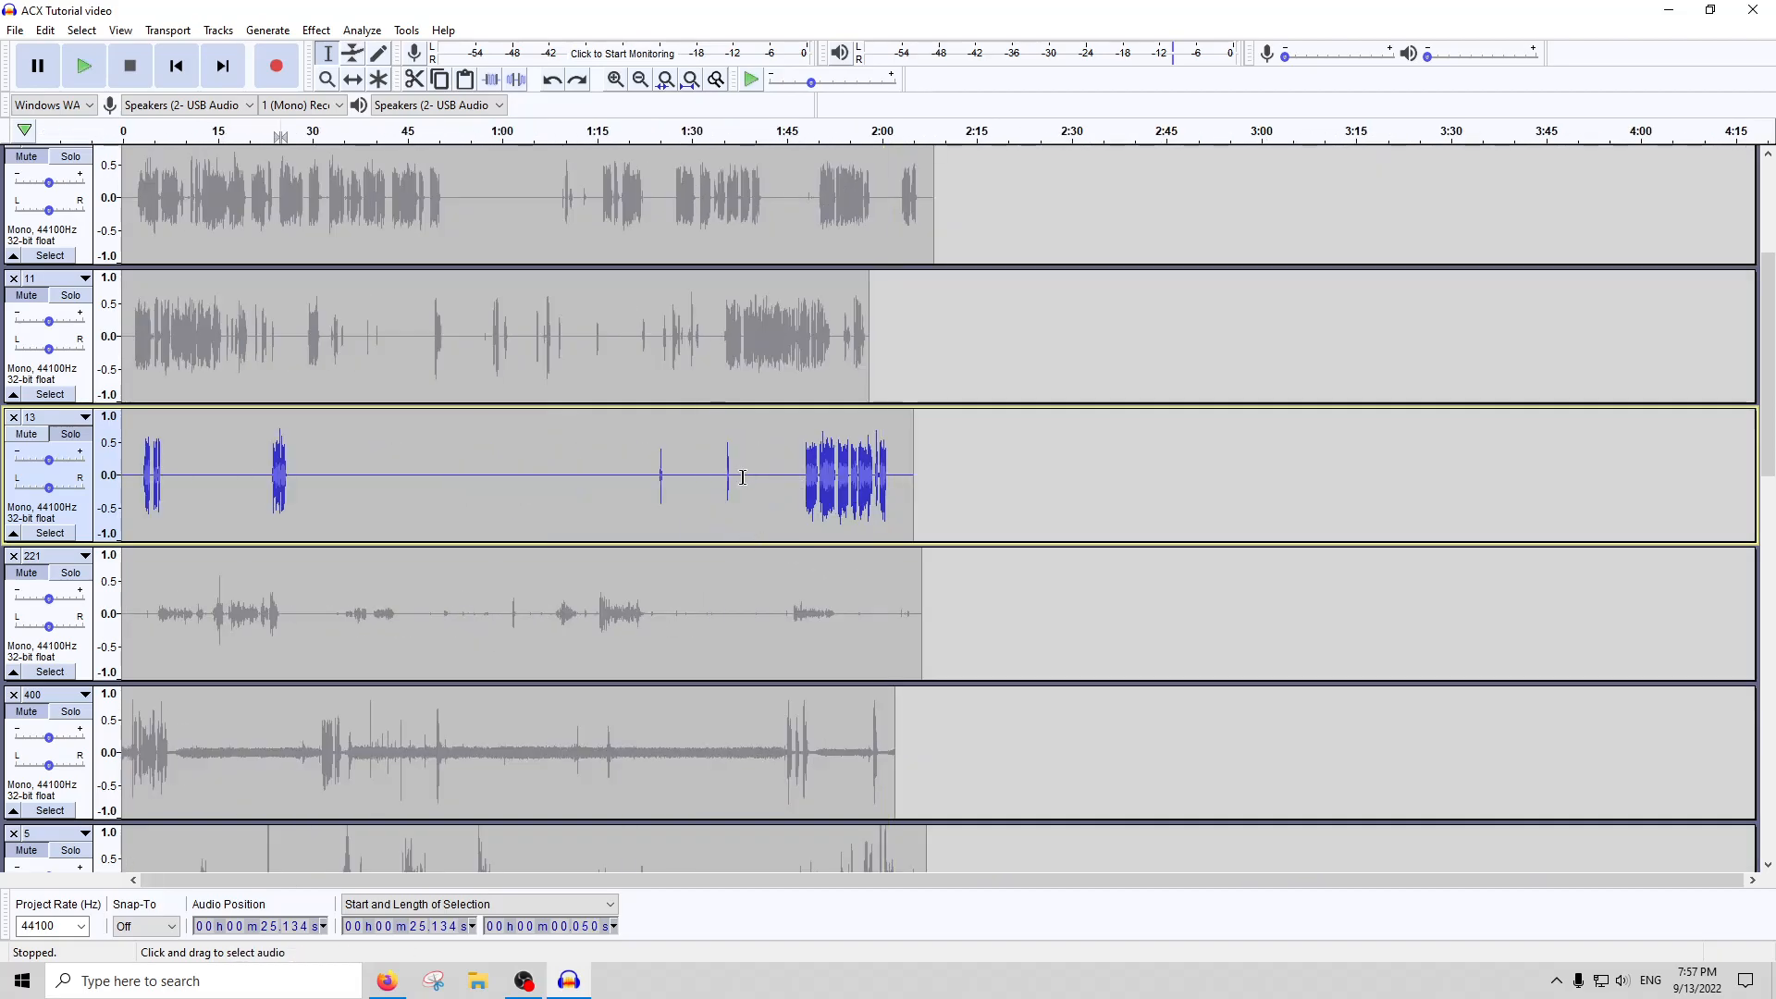
{"action": "left_click", "coordinate": [735, 477]}
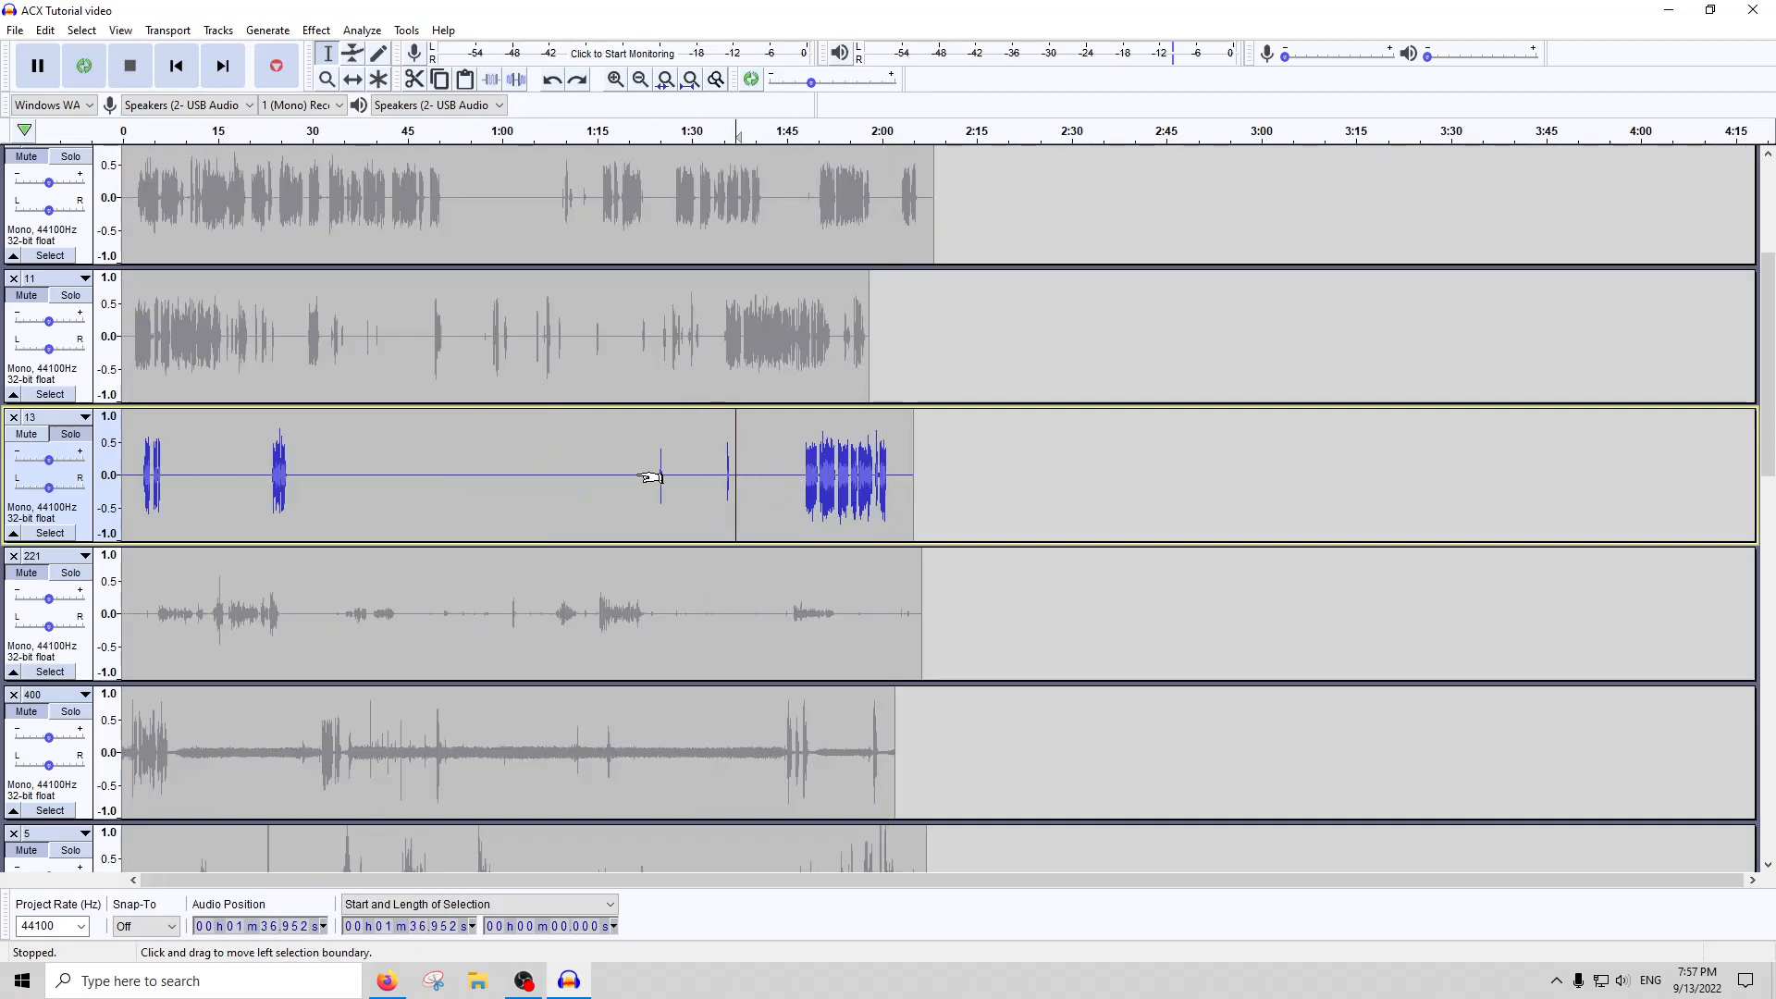
{"action": "double_click", "coordinate": [597, 471]}
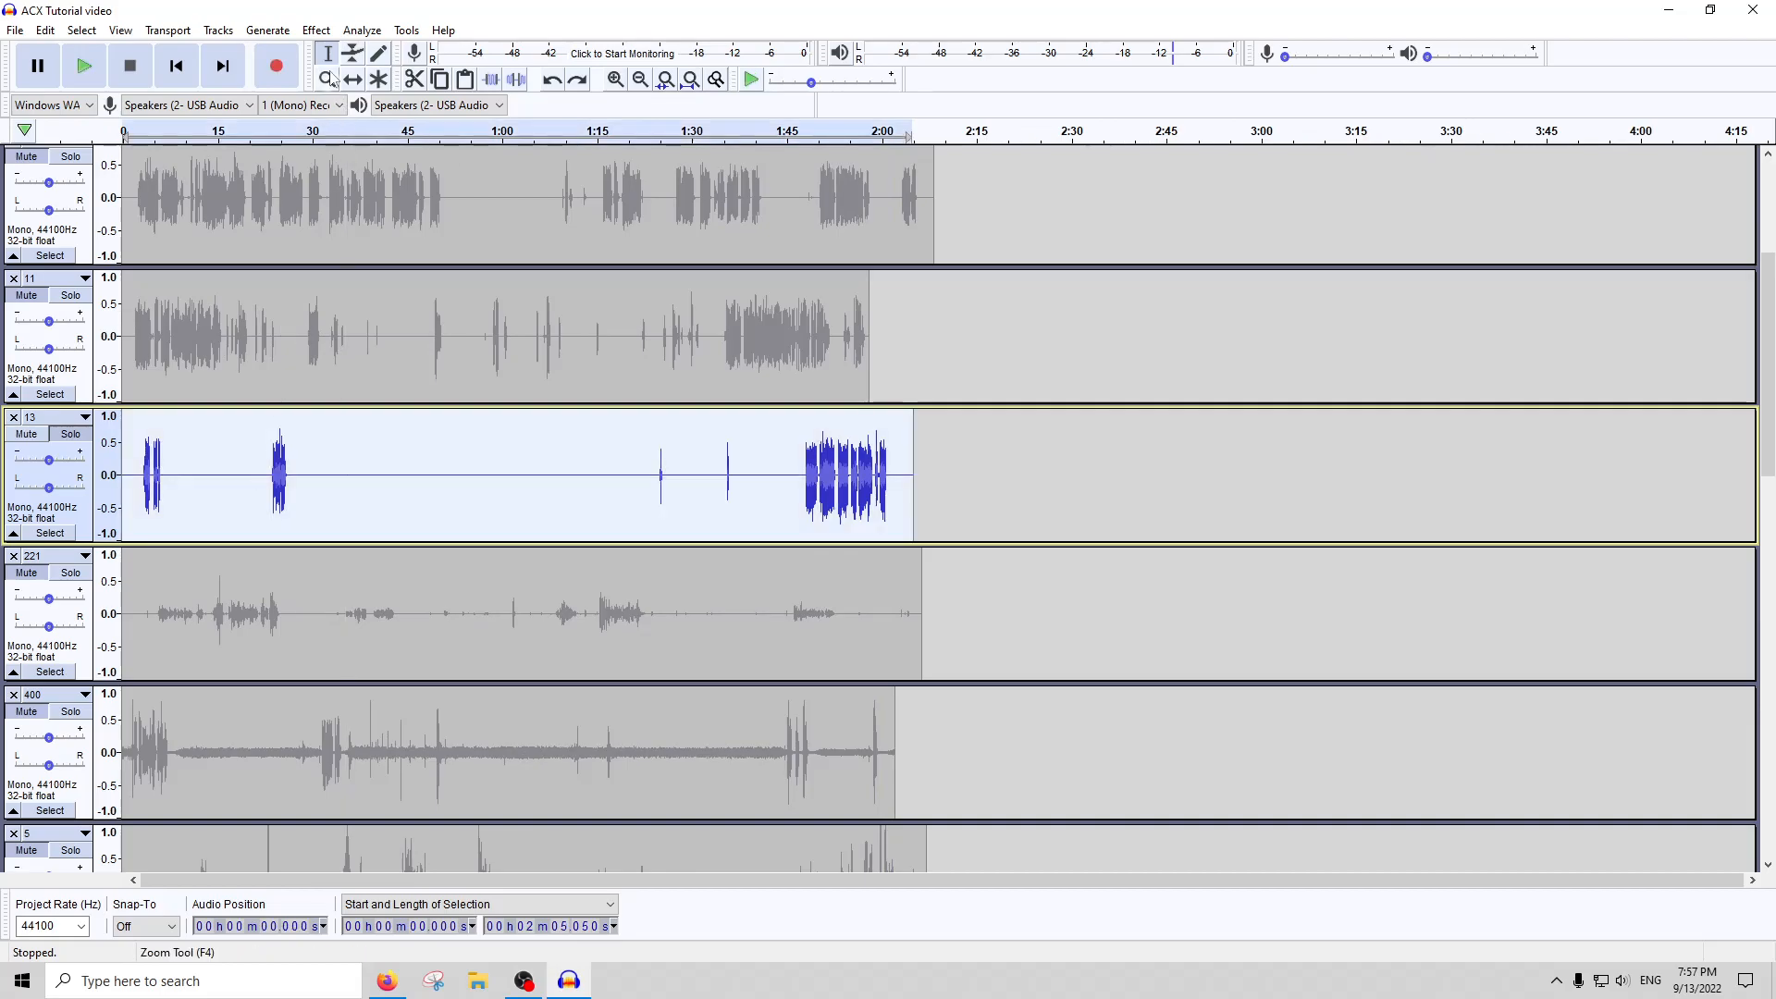
{"action": "left_click", "coordinate": [315, 30]}
{"action": "left_click", "coordinate": [354, 109]}
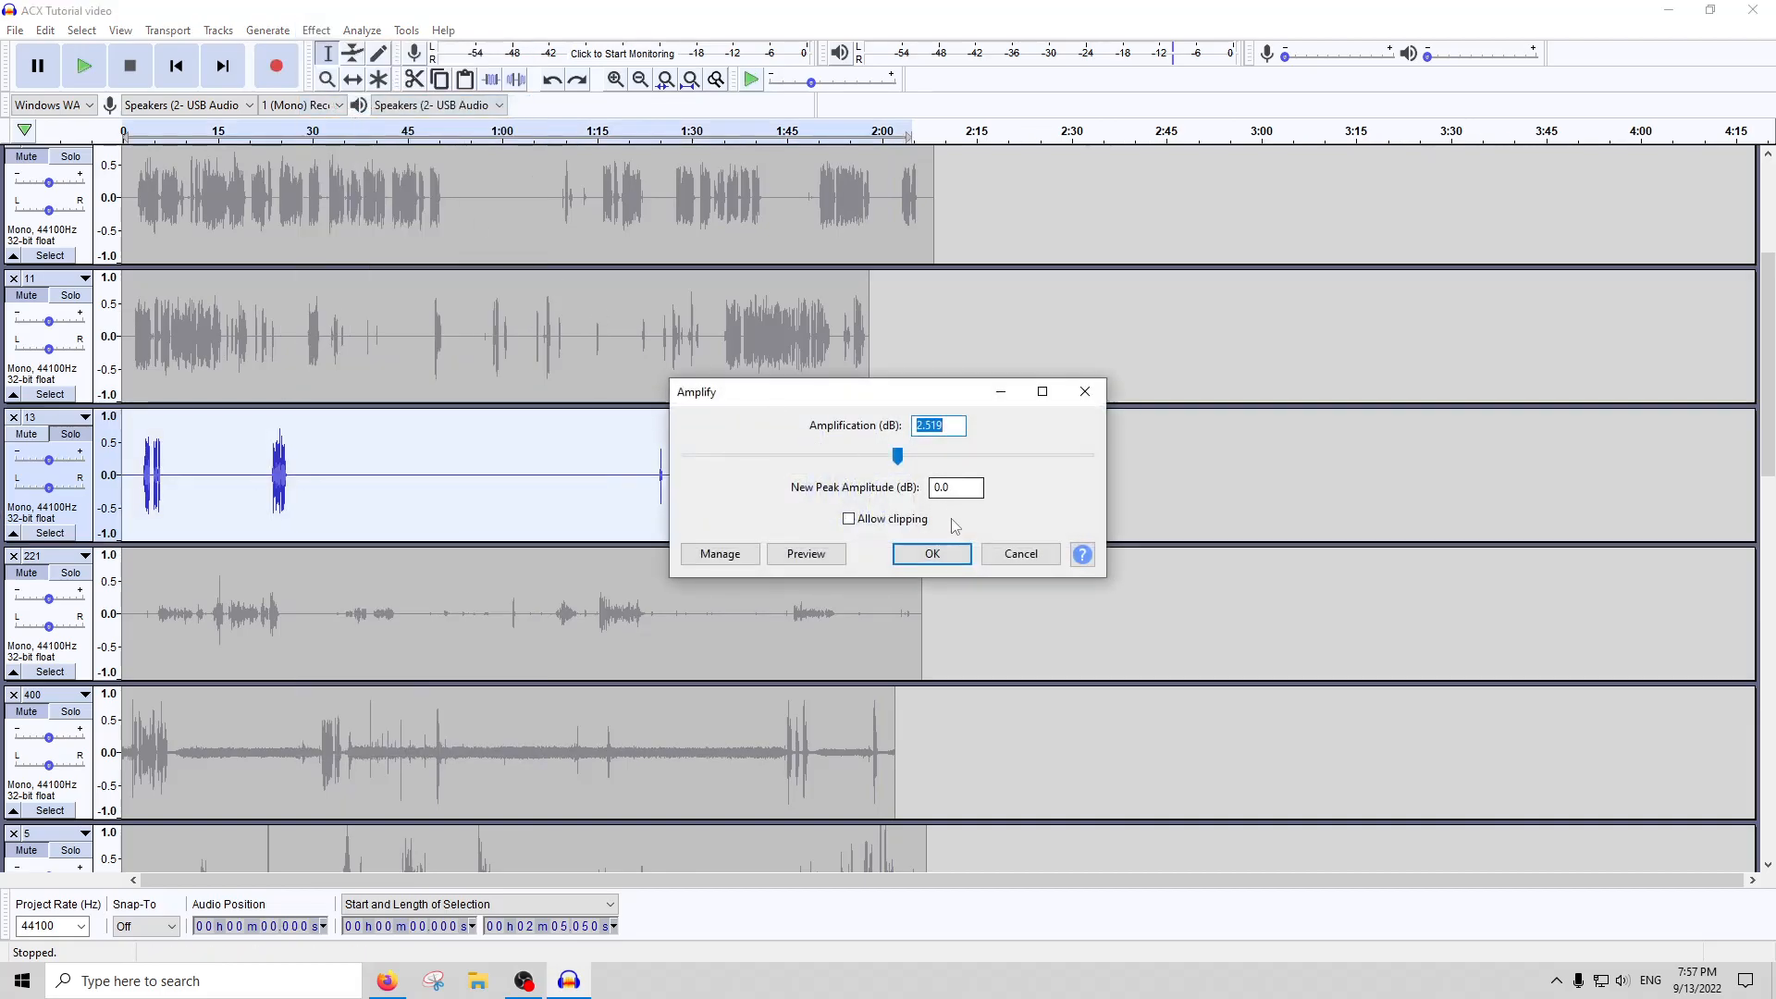
{"action": "left_click", "coordinate": [987, 551]}
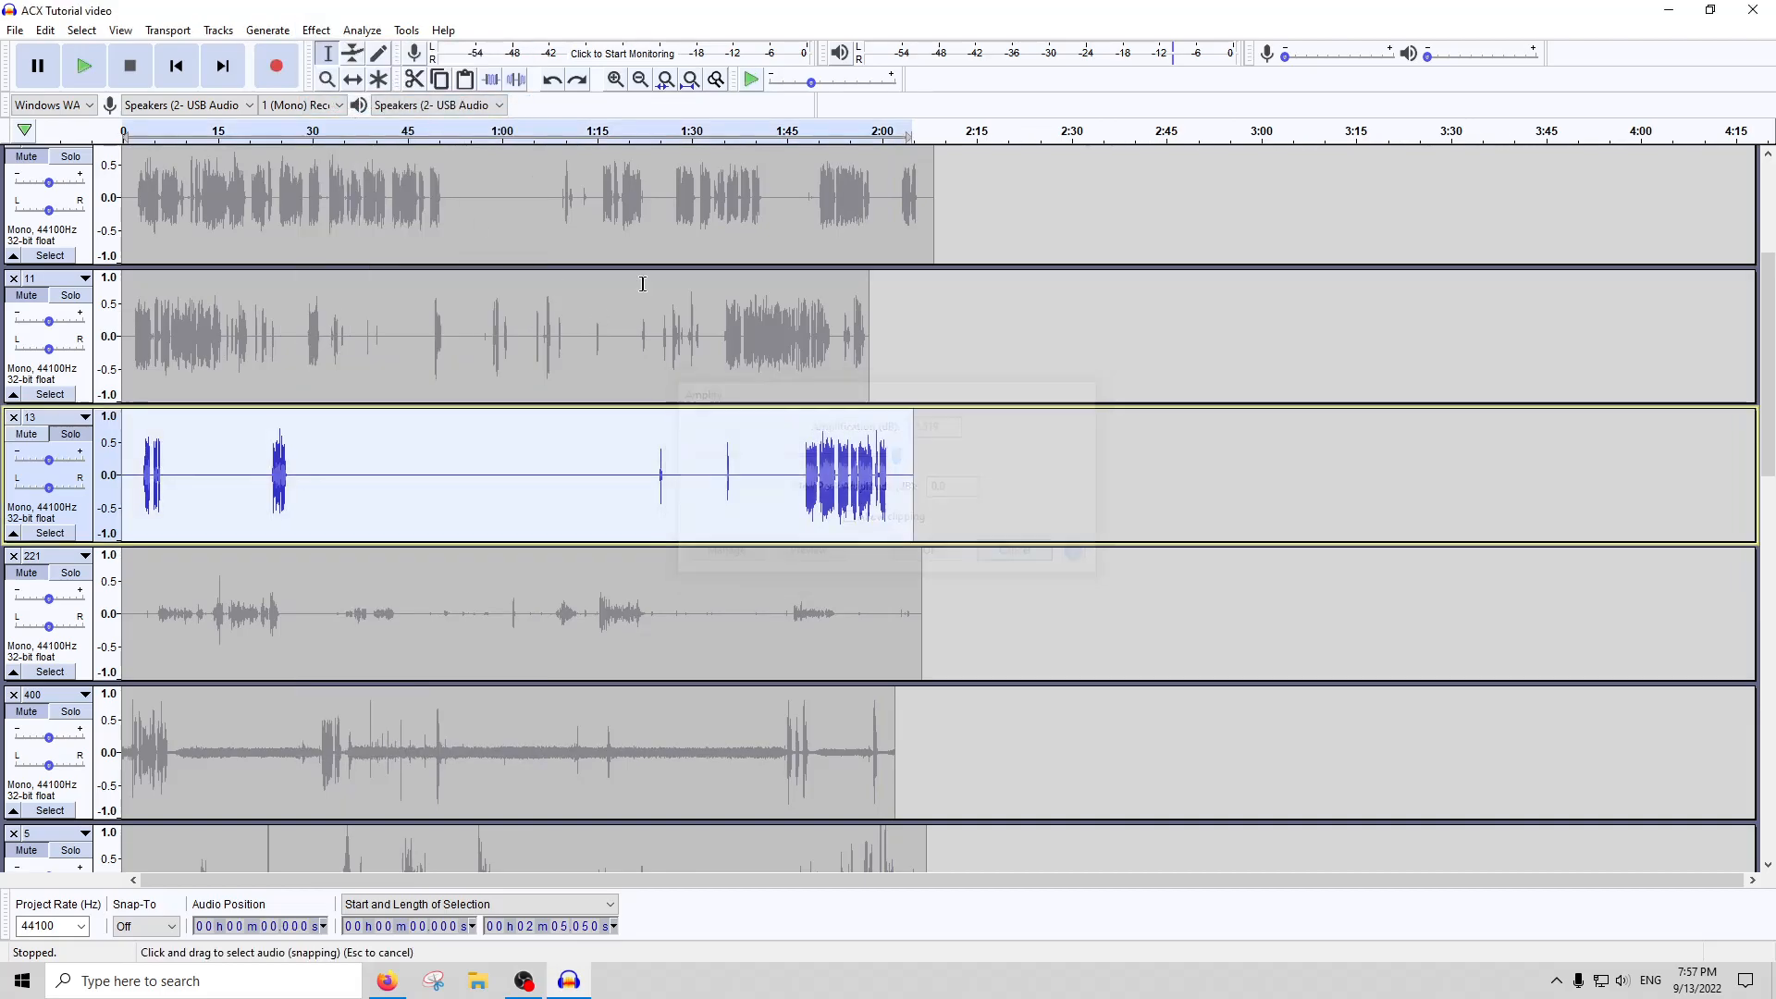
Check the peak, RMS and noise floor levels of track 13 with ACX Check
{"action": "left_click", "coordinate": [355, 33]}
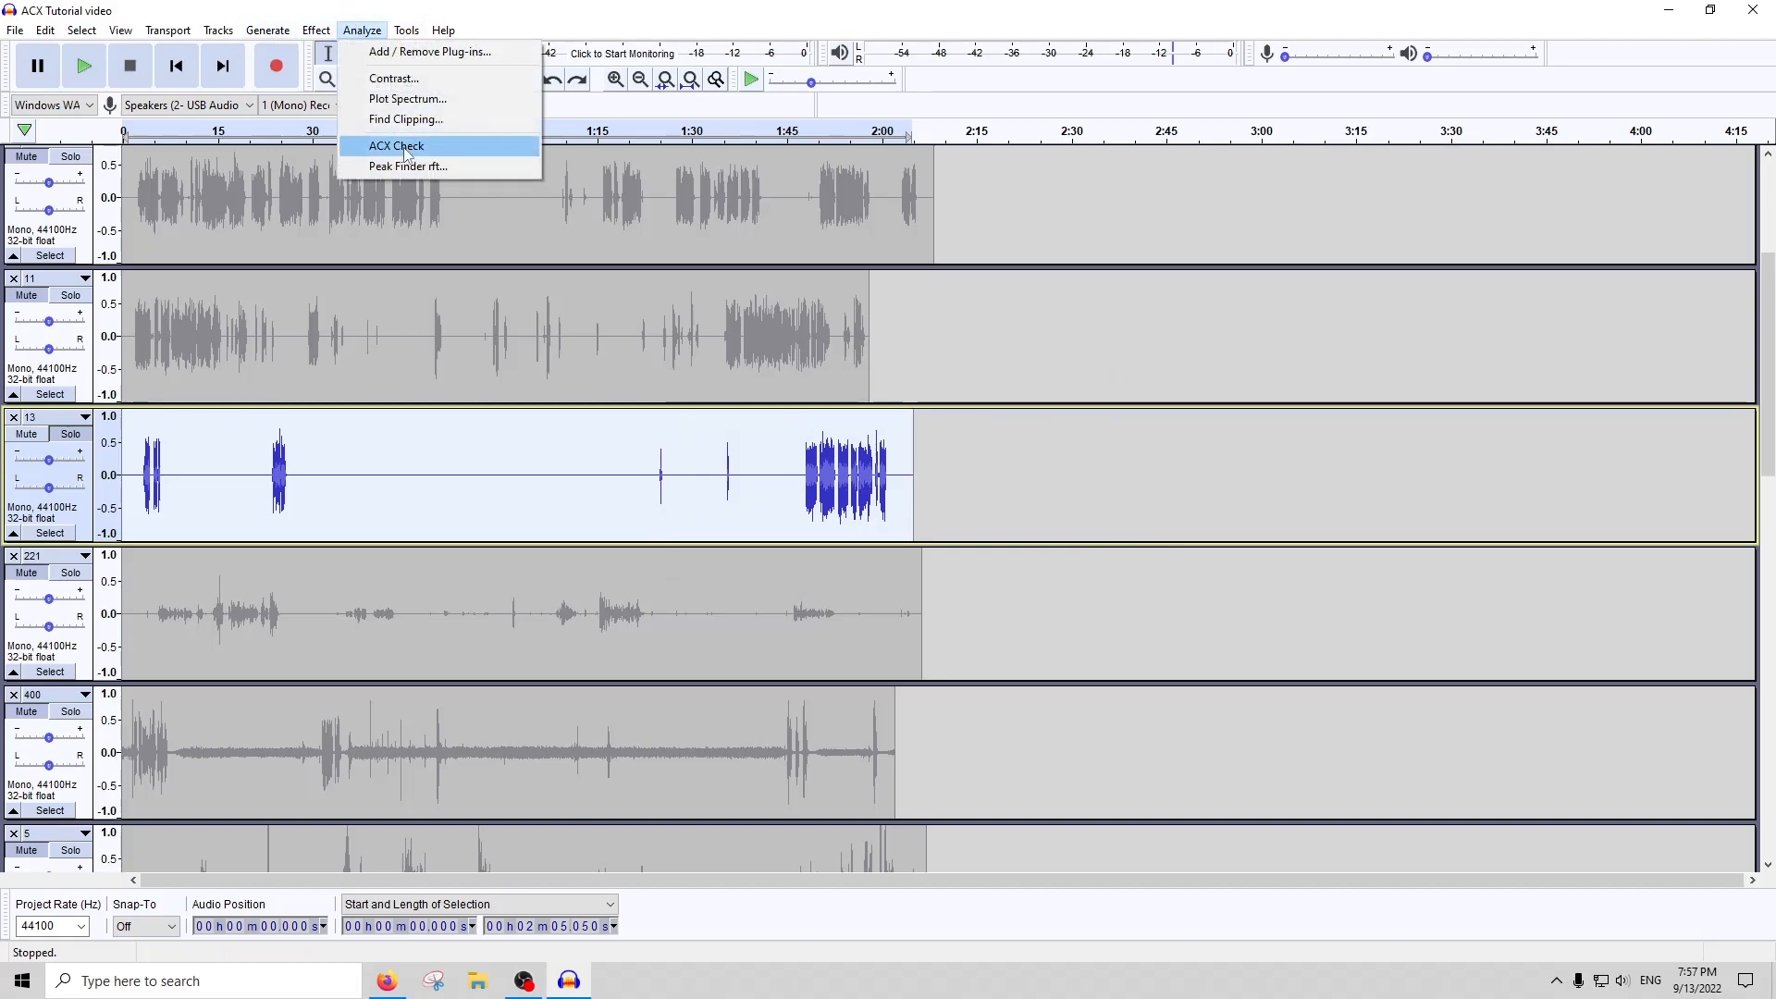
{"action": "left_click", "coordinate": [410, 148]}
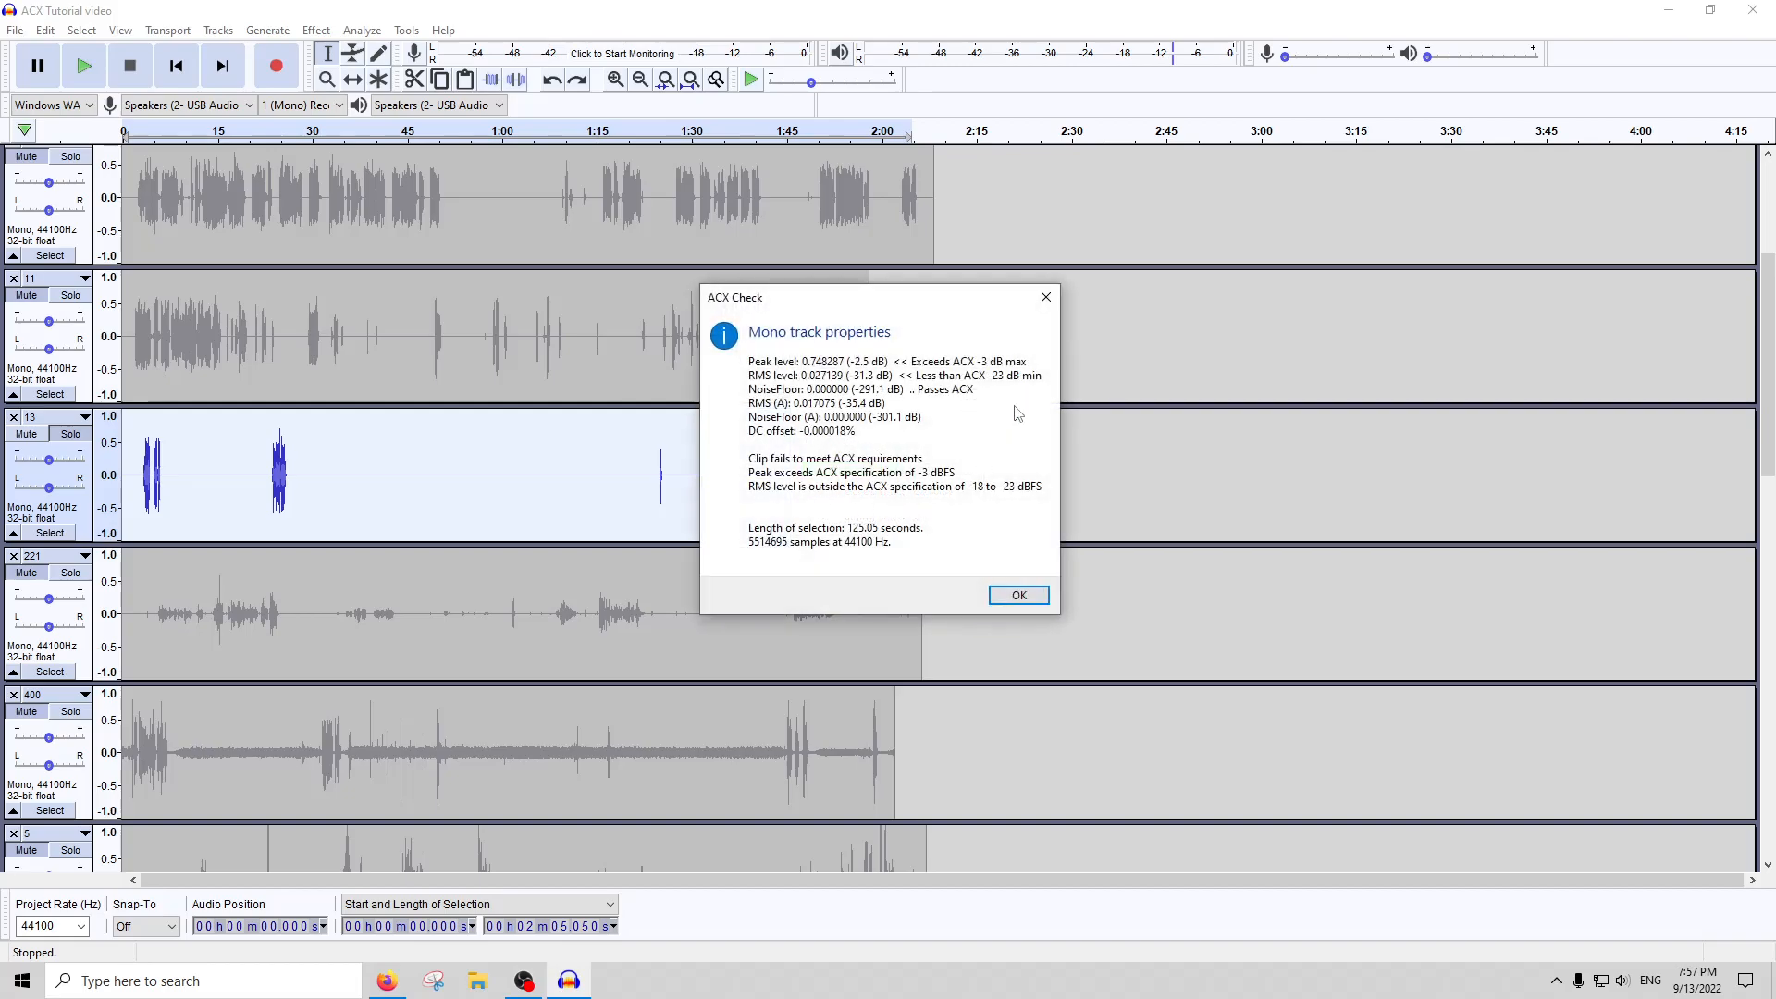
{"action": "left_click", "coordinate": [1045, 297]}
Lower the volume of the whole of track 13 in two Amplify passes, the second by -10 dB
{"action": "left_click", "coordinate": [317, 30]}
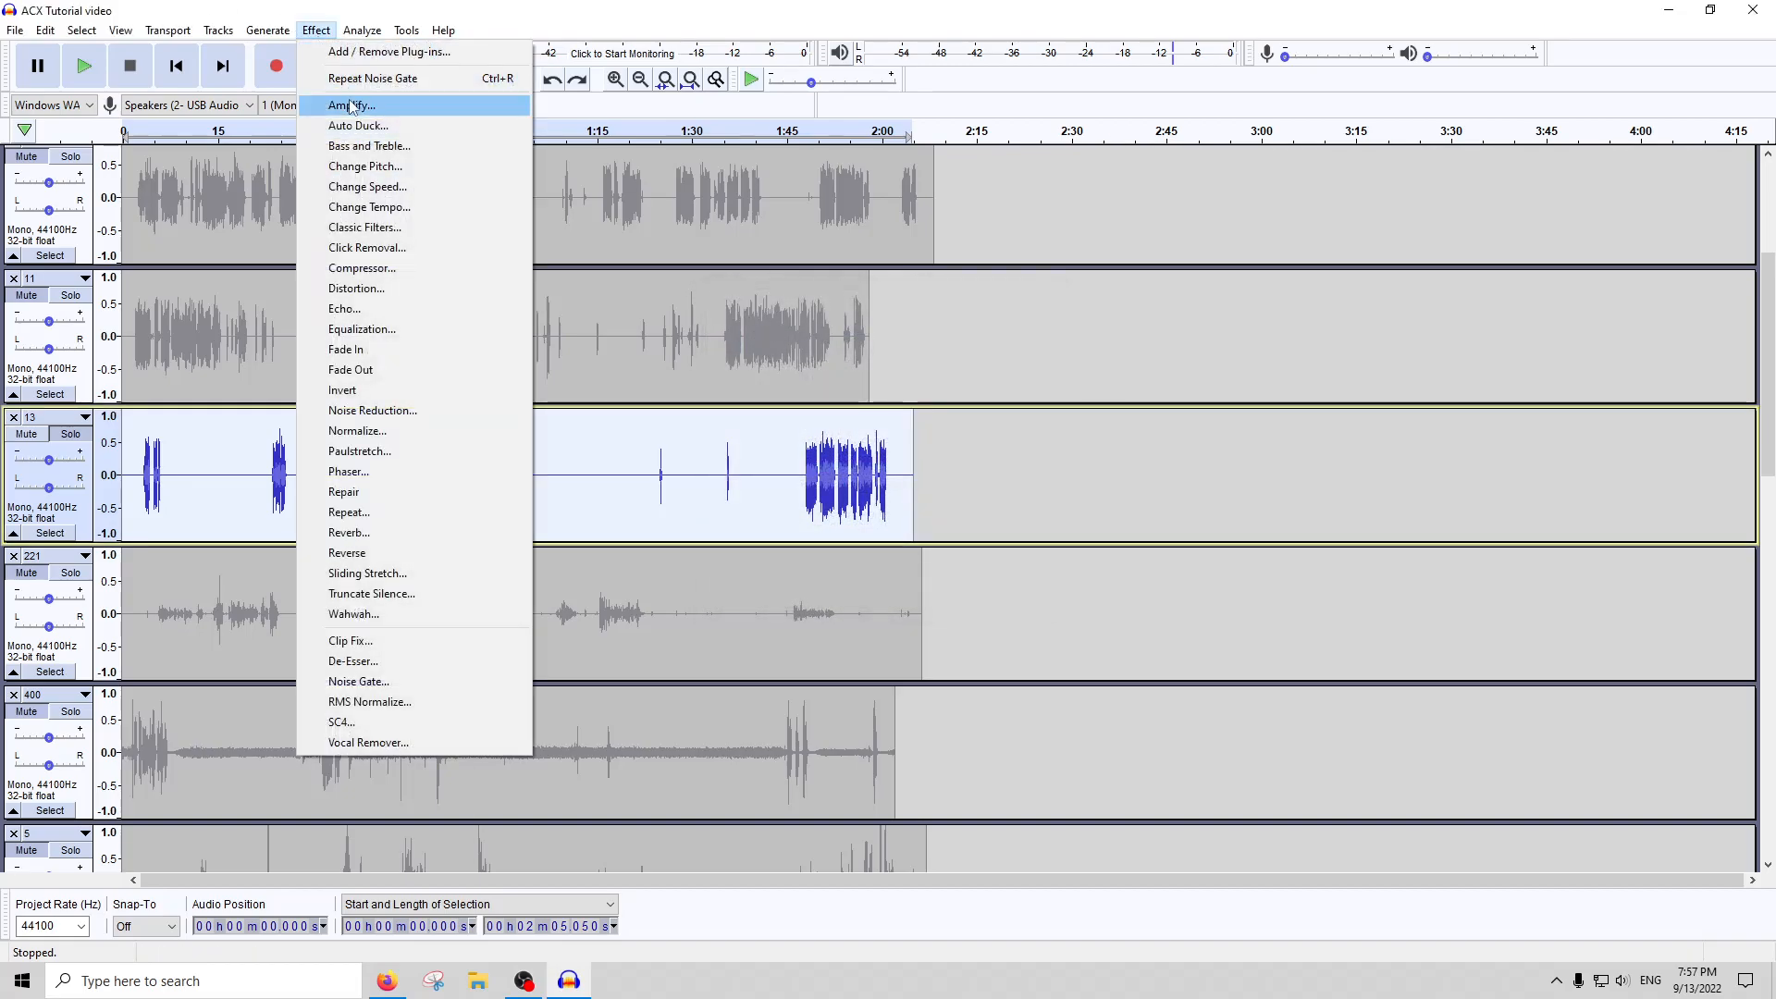
{"action": "left_click", "coordinate": [361, 108]}
{"action": "key", "text": "Return"}
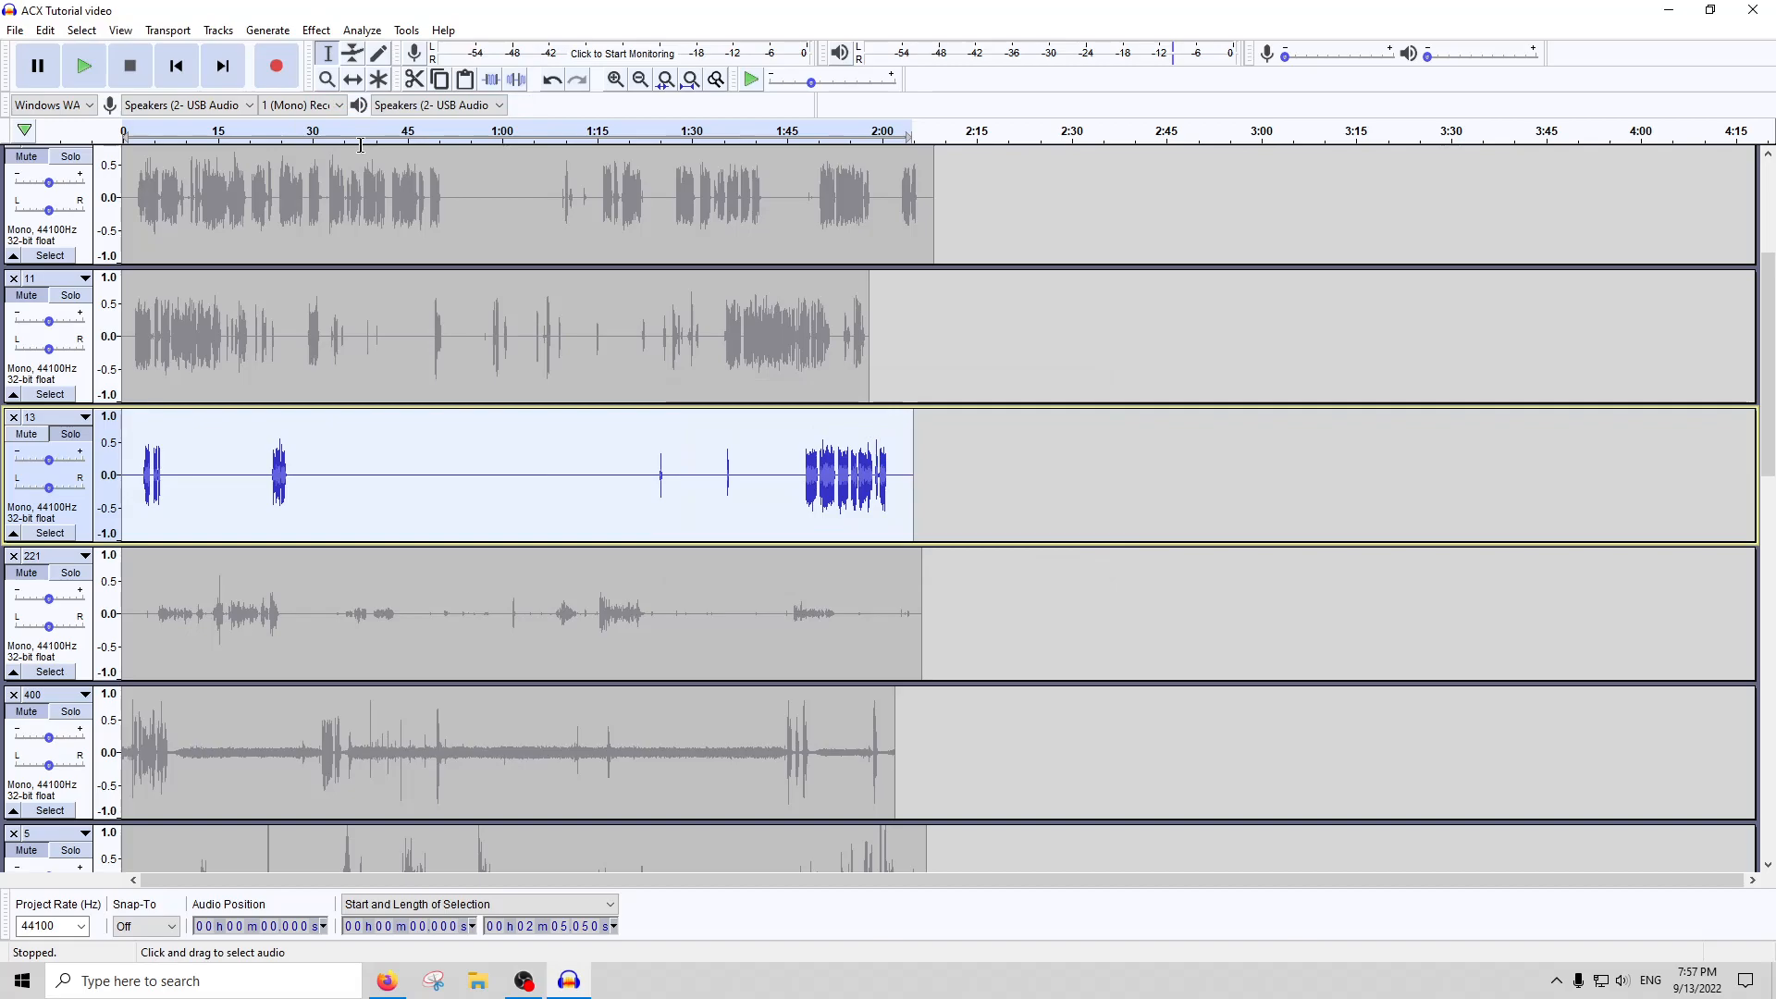
{"action": "left_click", "coordinate": [317, 29]}
{"action": "left_click", "coordinate": [361, 108]}
{"action": "type", "text": "-10"}
{"action": "key", "text": "Return"}
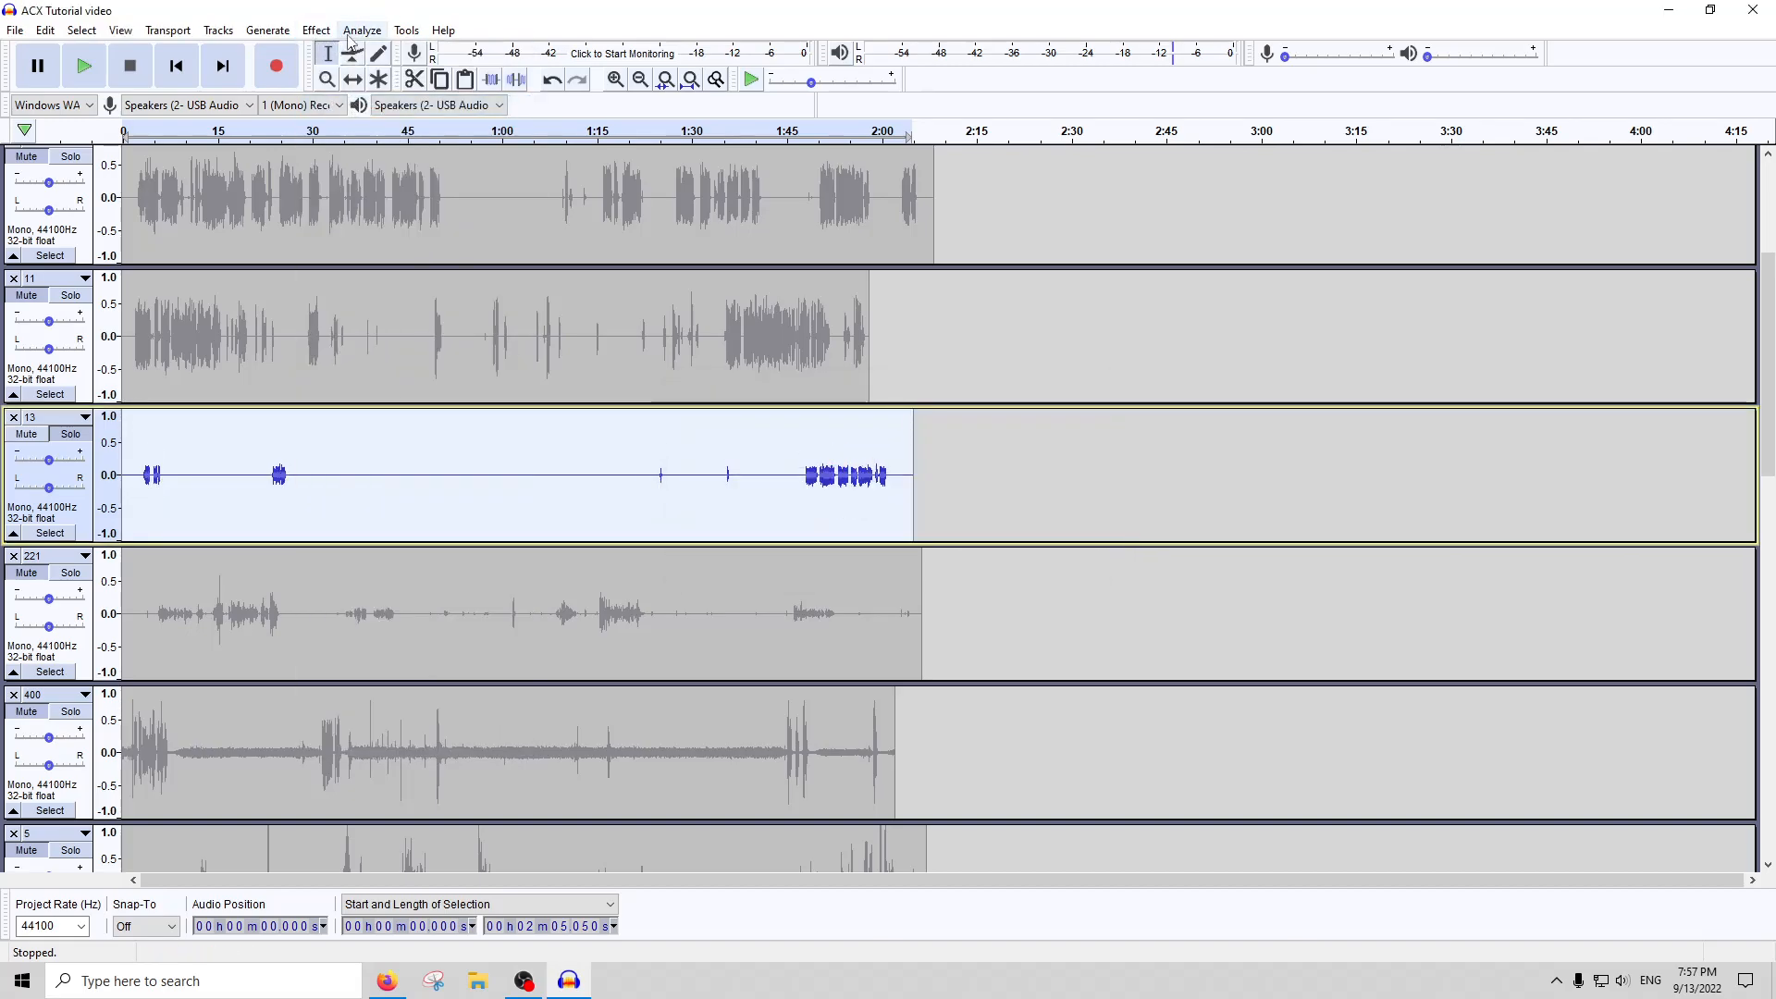
Apply RMS Normalize to the whole of track 13 with a target RMS level of -22 dB
{"action": "left_click", "coordinate": [350, 34]}
{"action": "mouse_move", "coordinate": [315, 28]}
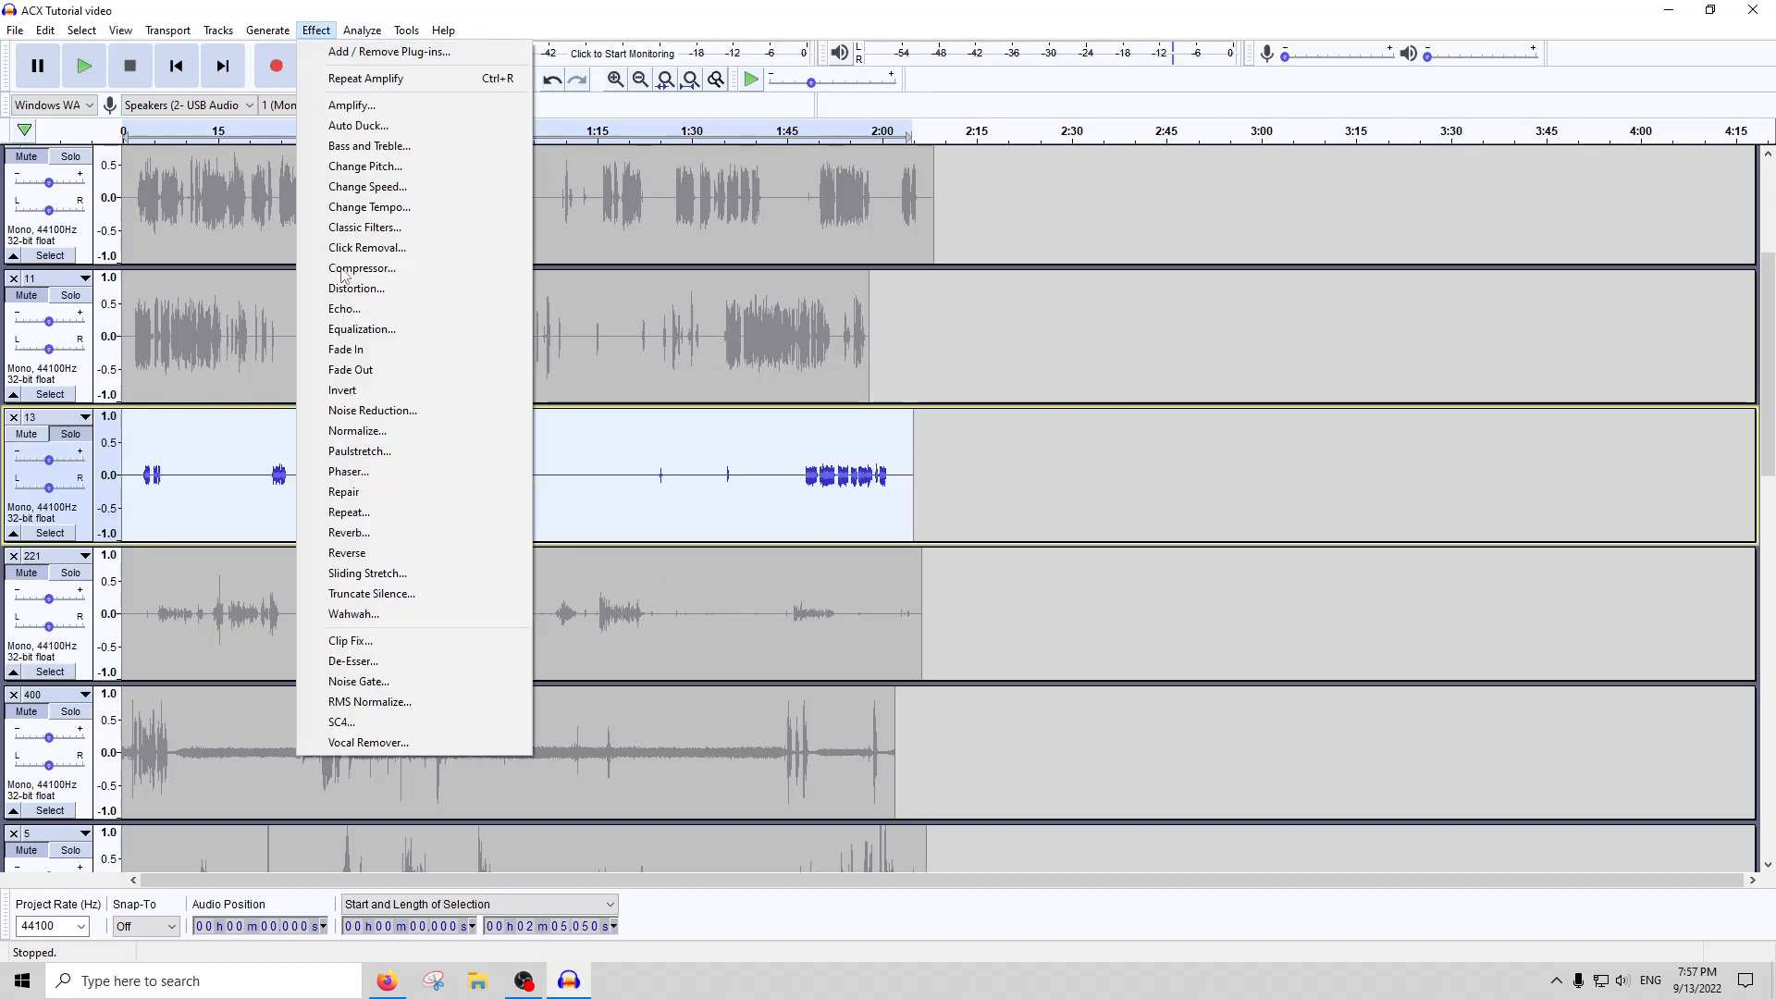
{"action": "left_click", "coordinate": [368, 701]}
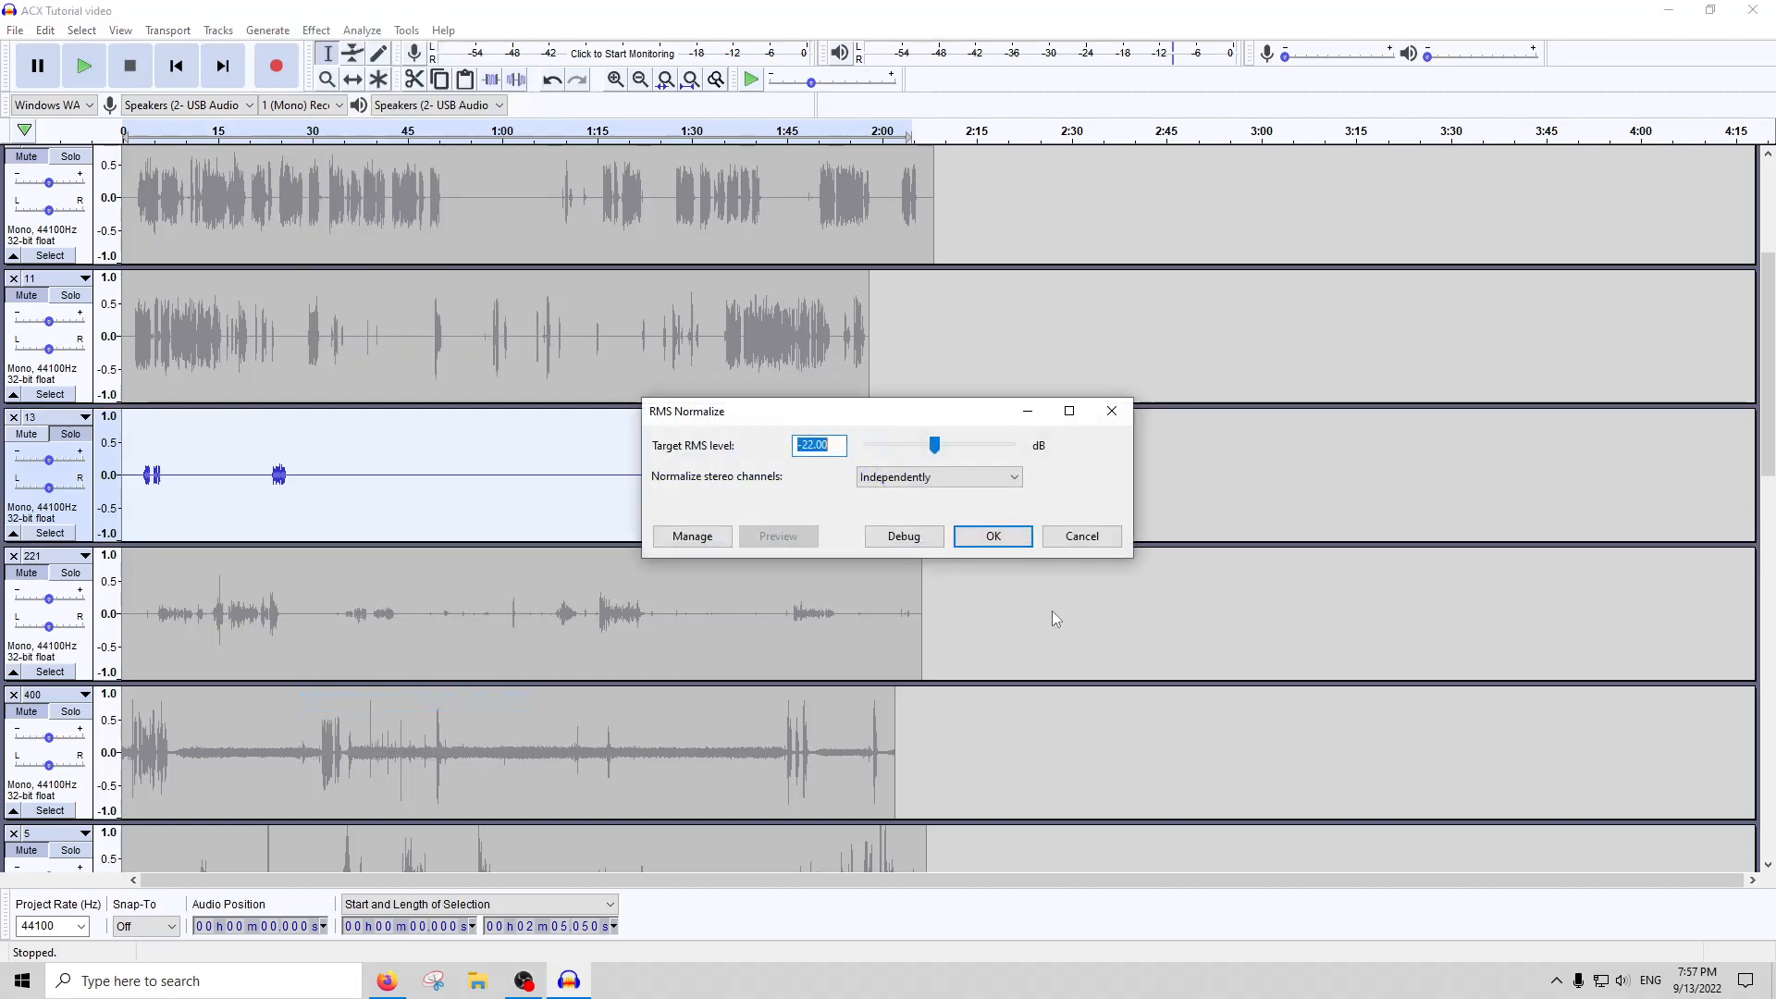
{"action": "left_click", "coordinate": [1004, 544]}
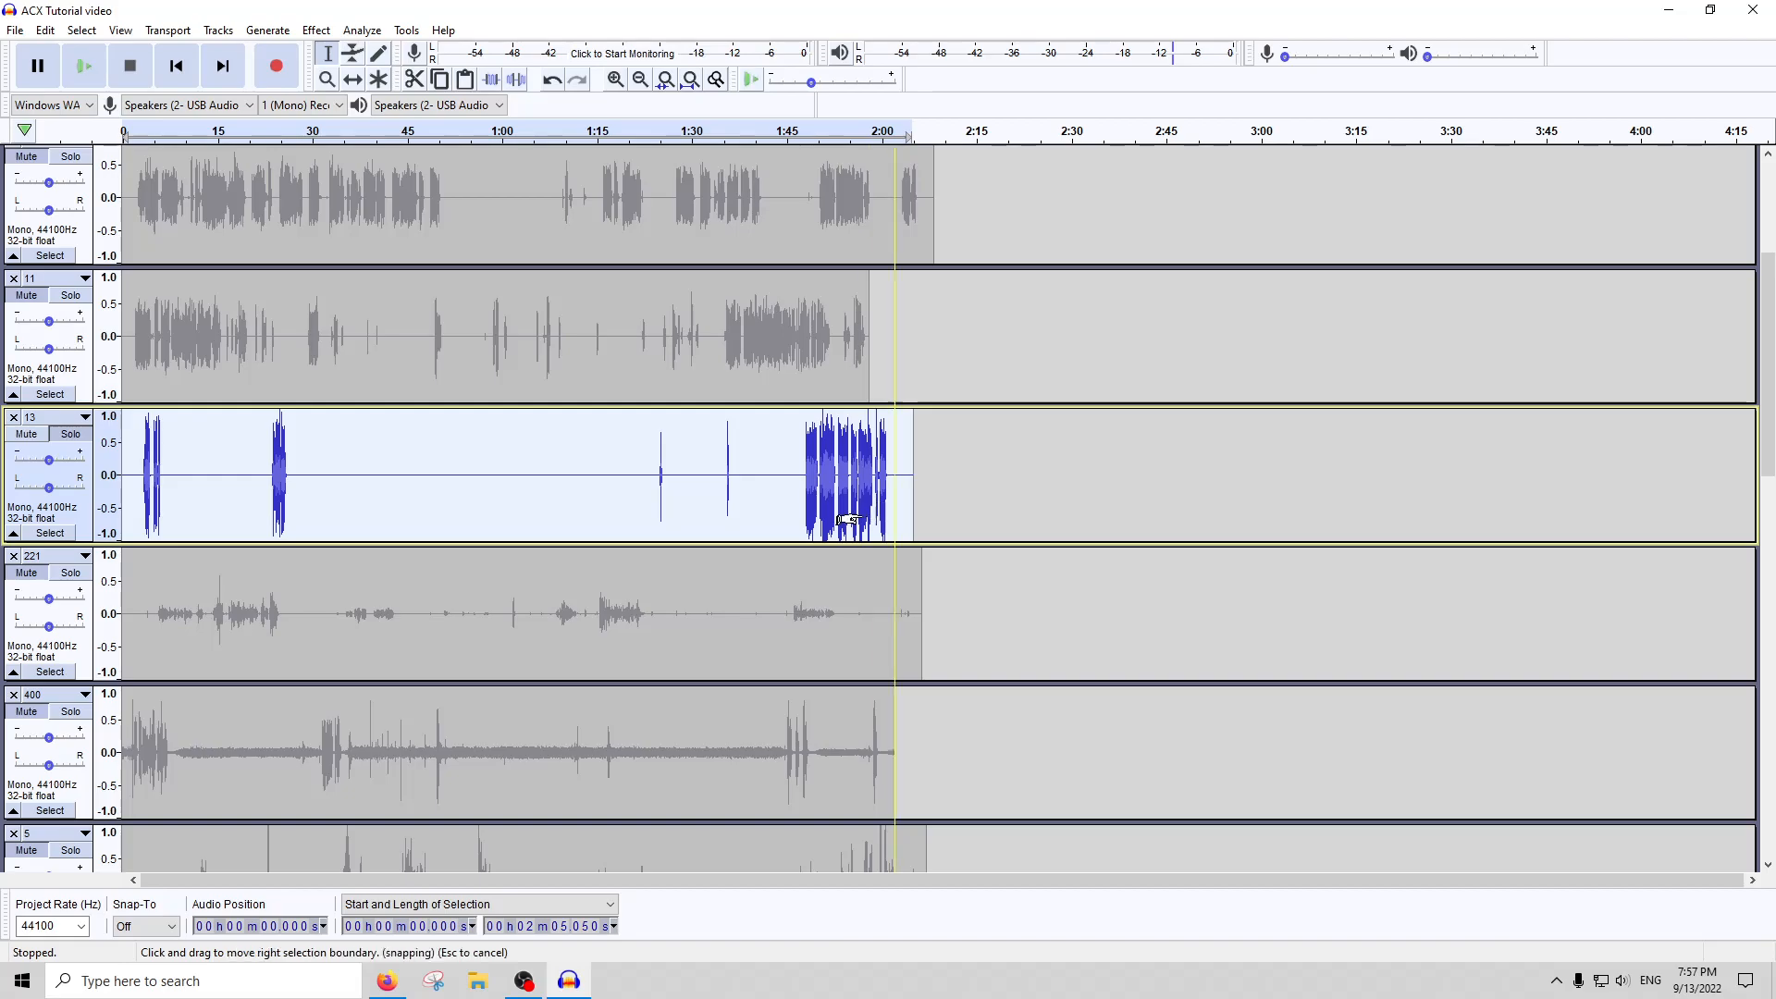
Solo track 221 in place of track 13 and select its entire waveform
{"action": "scroll", "coordinate": [861, 508], "scroll_direction": "up", "scroll_amount": 4}
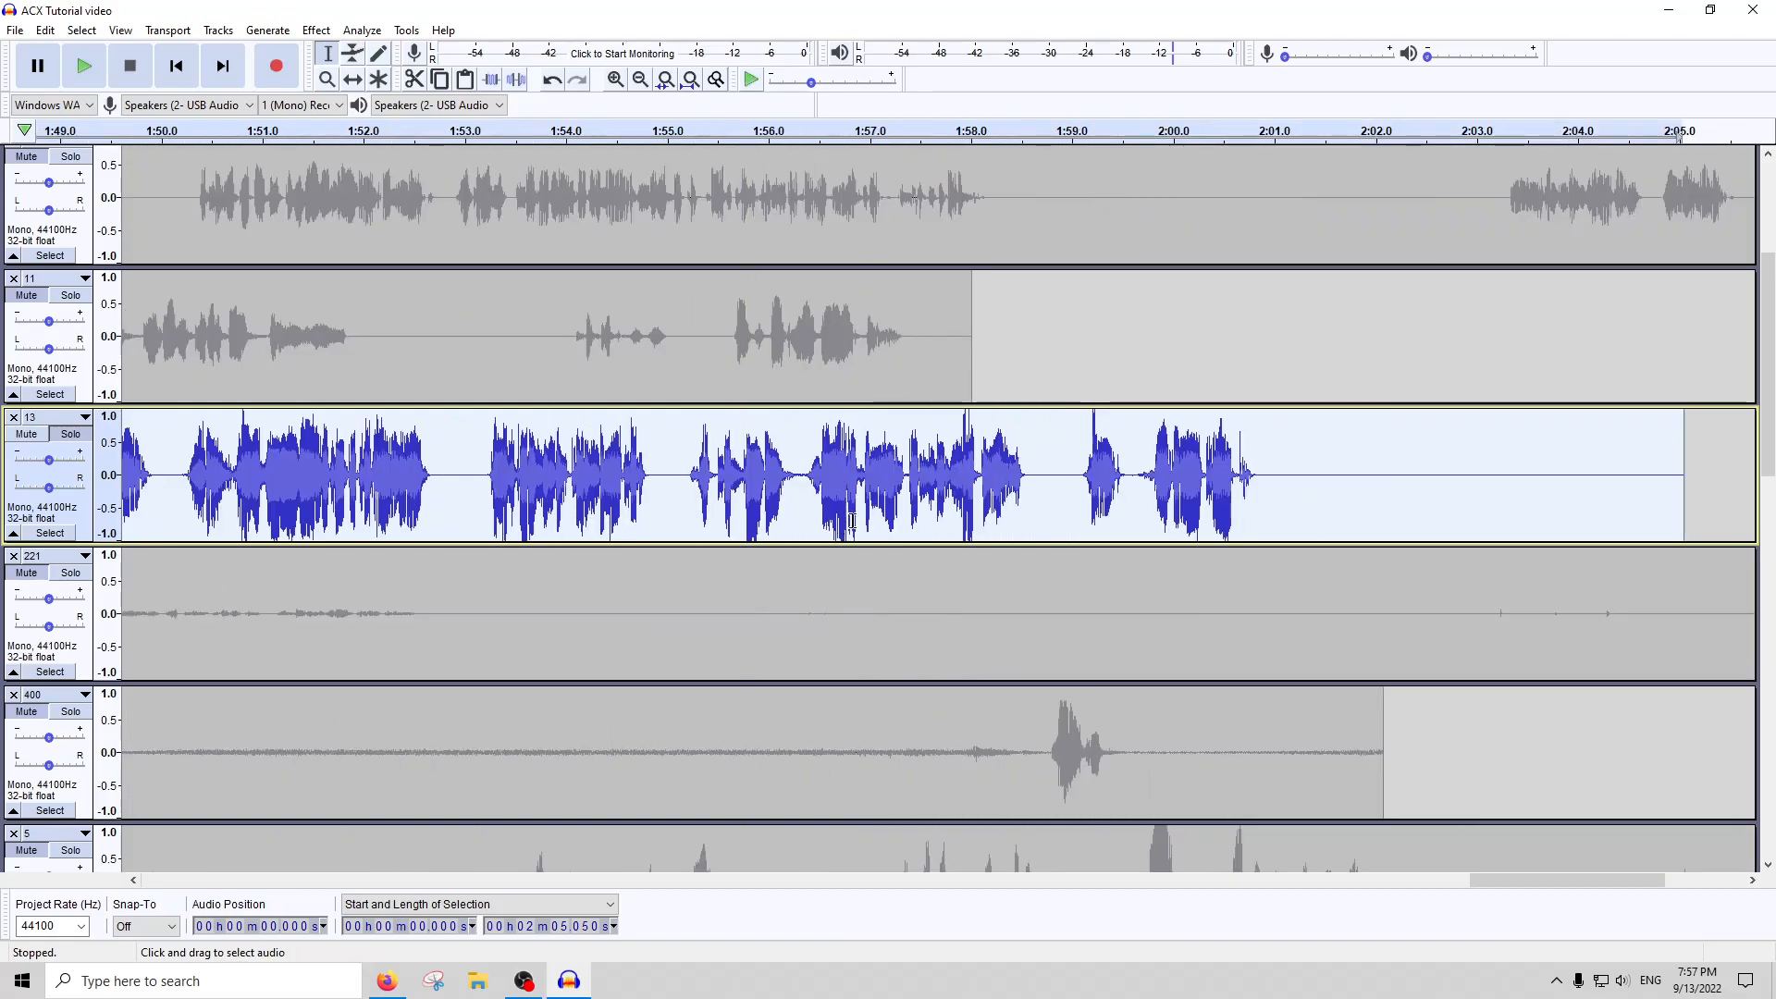
{"action": "scroll", "coordinate": [995, 525], "scroll_direction": "left", "scroll_amount": 4}
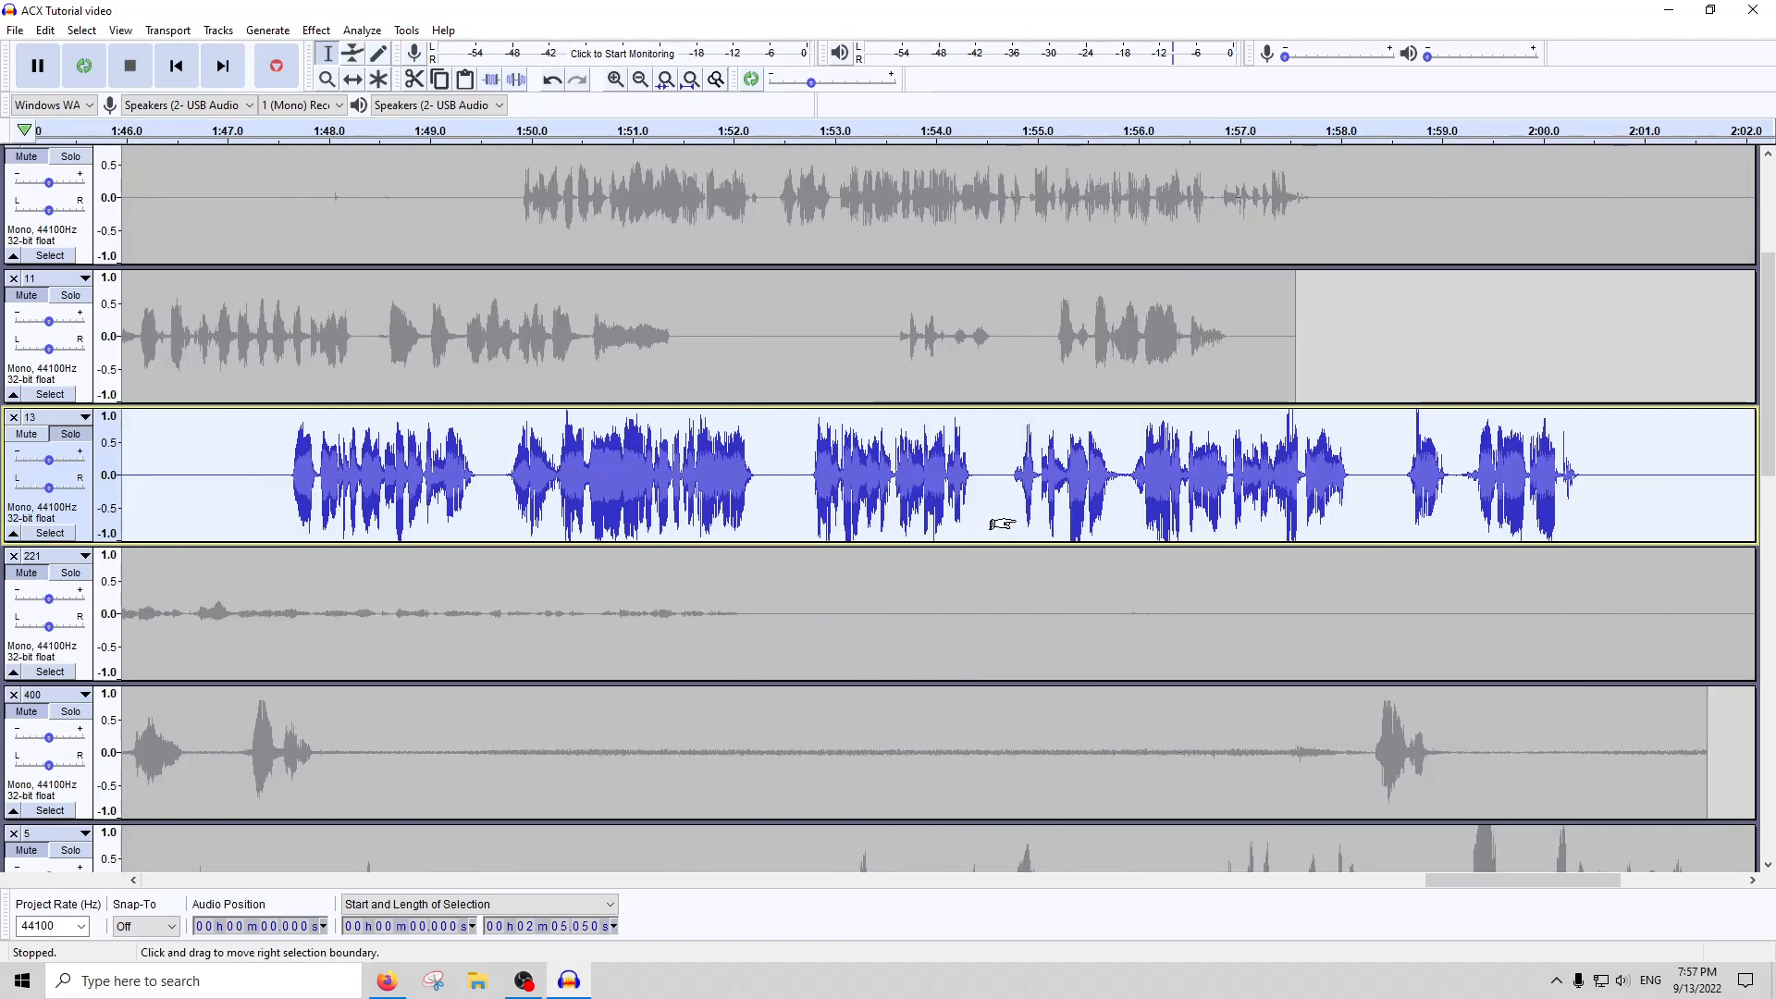
{"action": "scroll", "coordinate": [1001, 526], "scroll_direction": "left", "scroll_amount": 10}
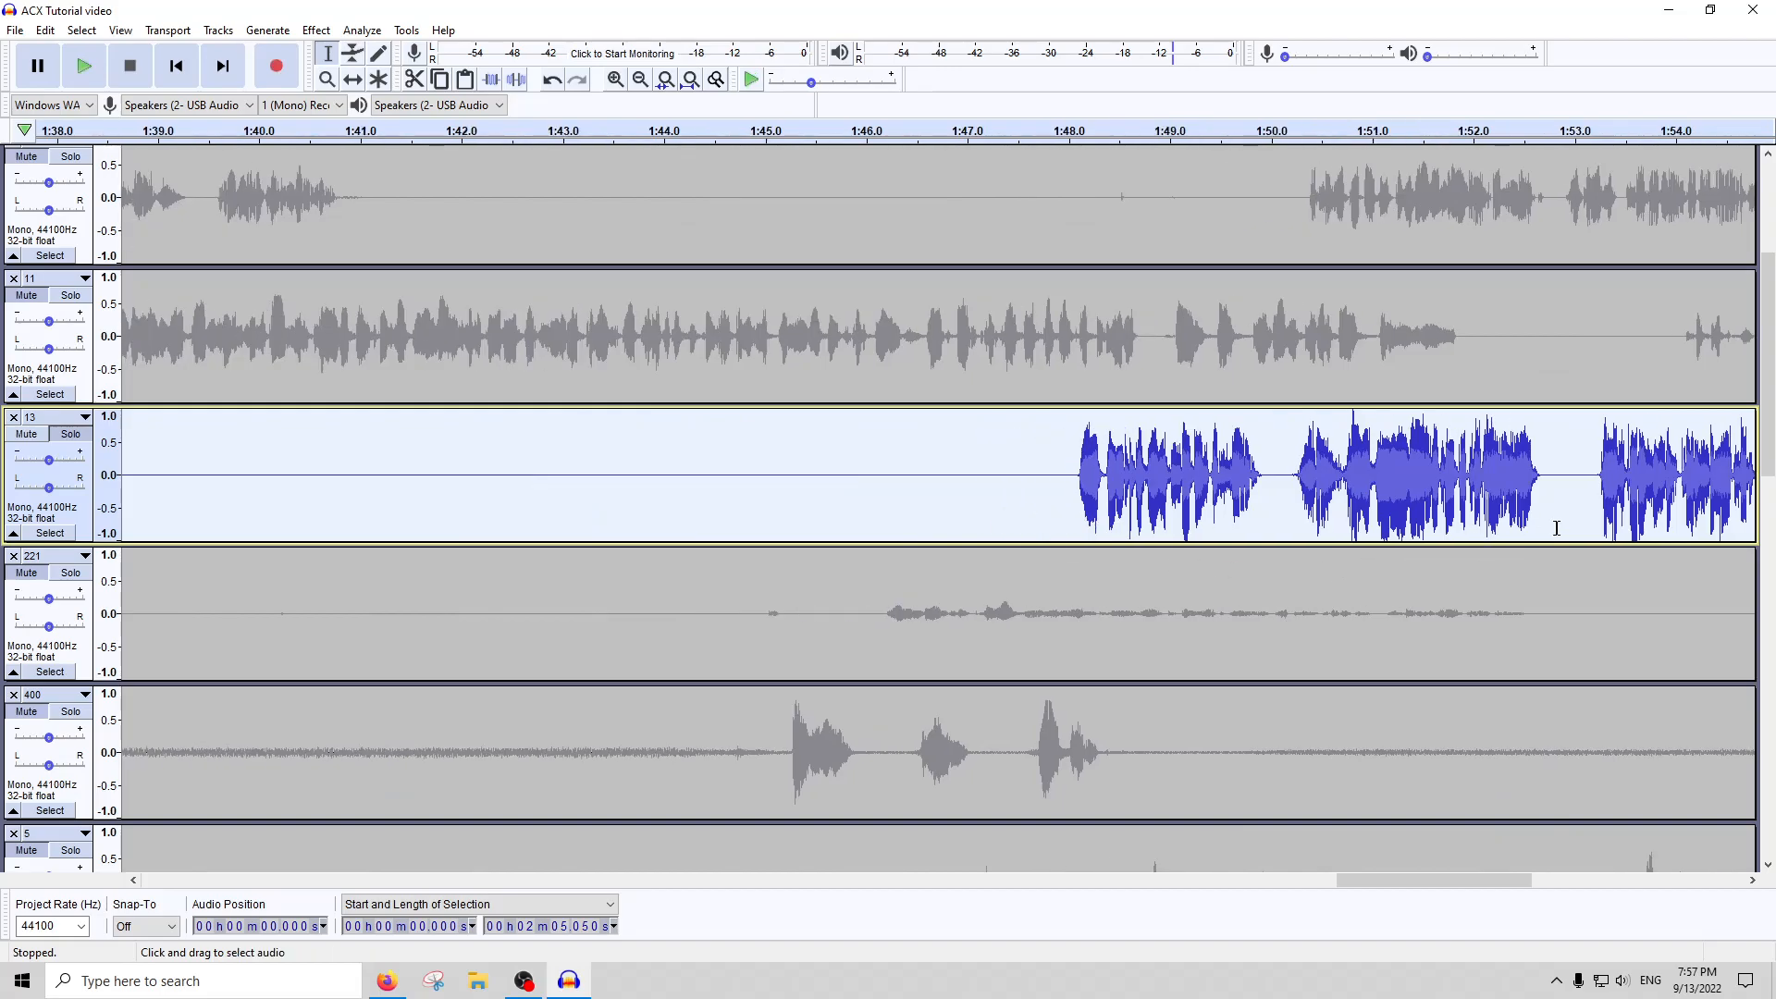
{"action": "left_click", "coordinate": [83, 435]}
{"action": "scroll", "coordinate": [508, 451], "scroll_direction": "down", "scroll_amount": 4}
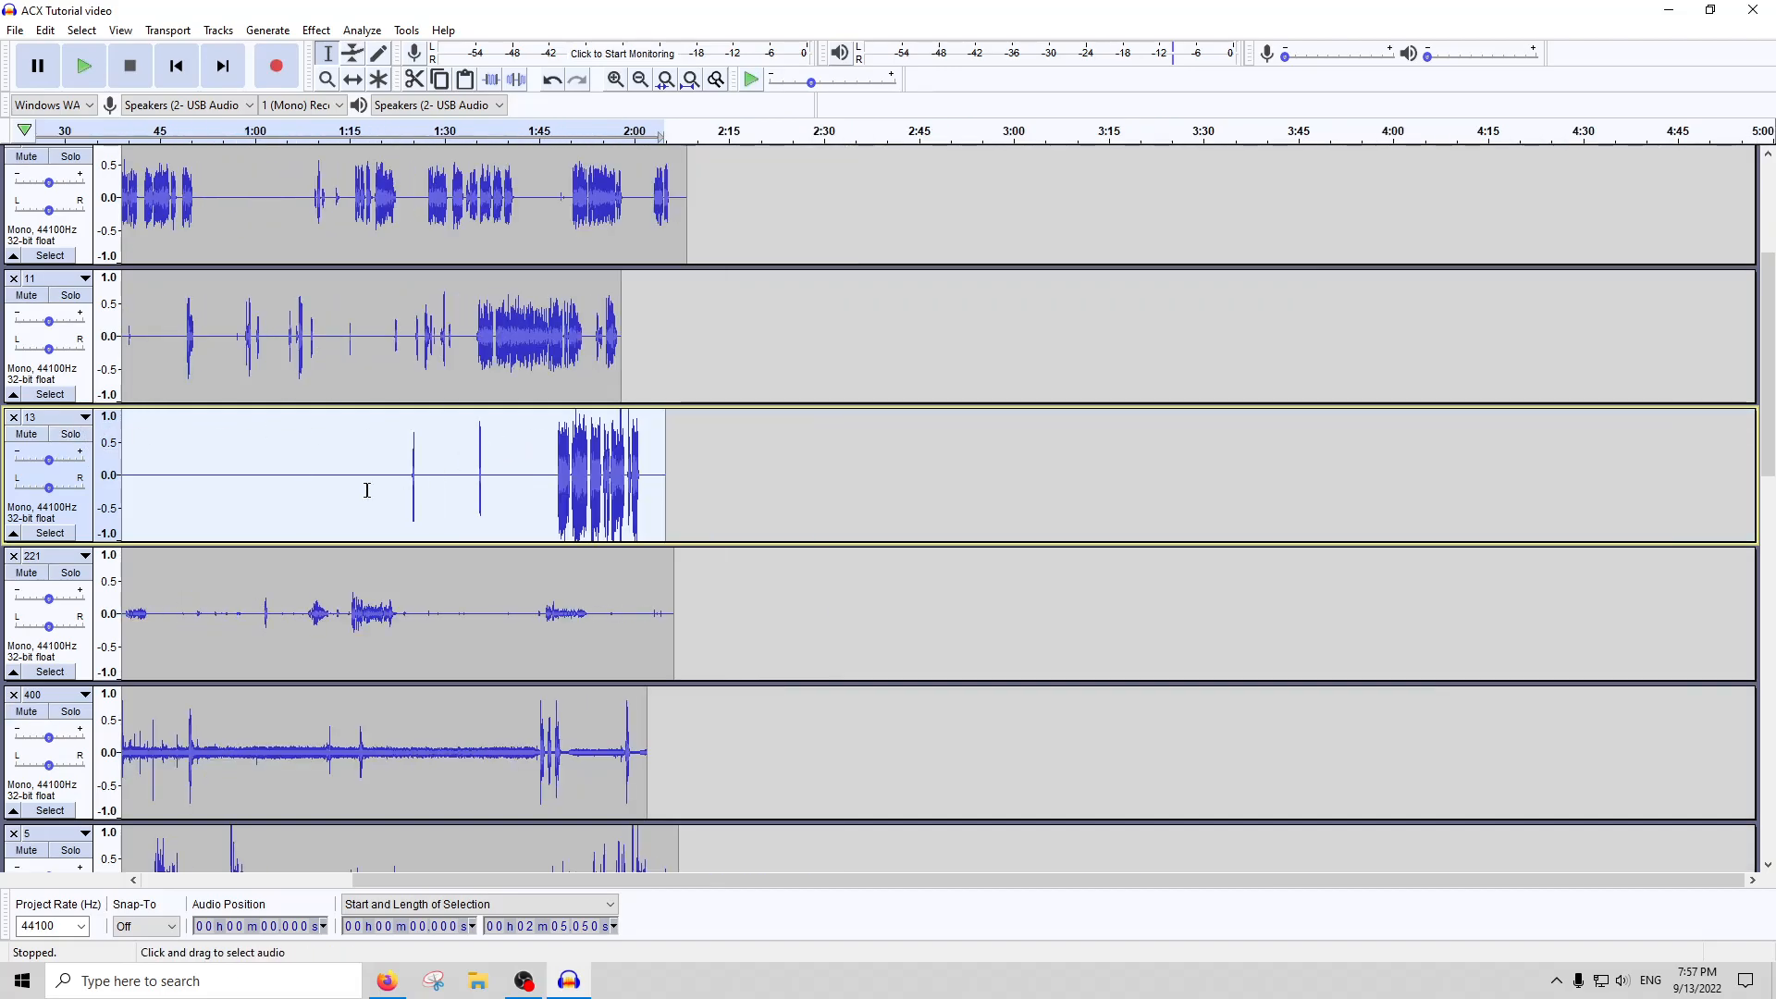
{"action": "left_click", "coordinate": [69, 573]}
{"action": "left_click", "coordinate": [171, 605]}
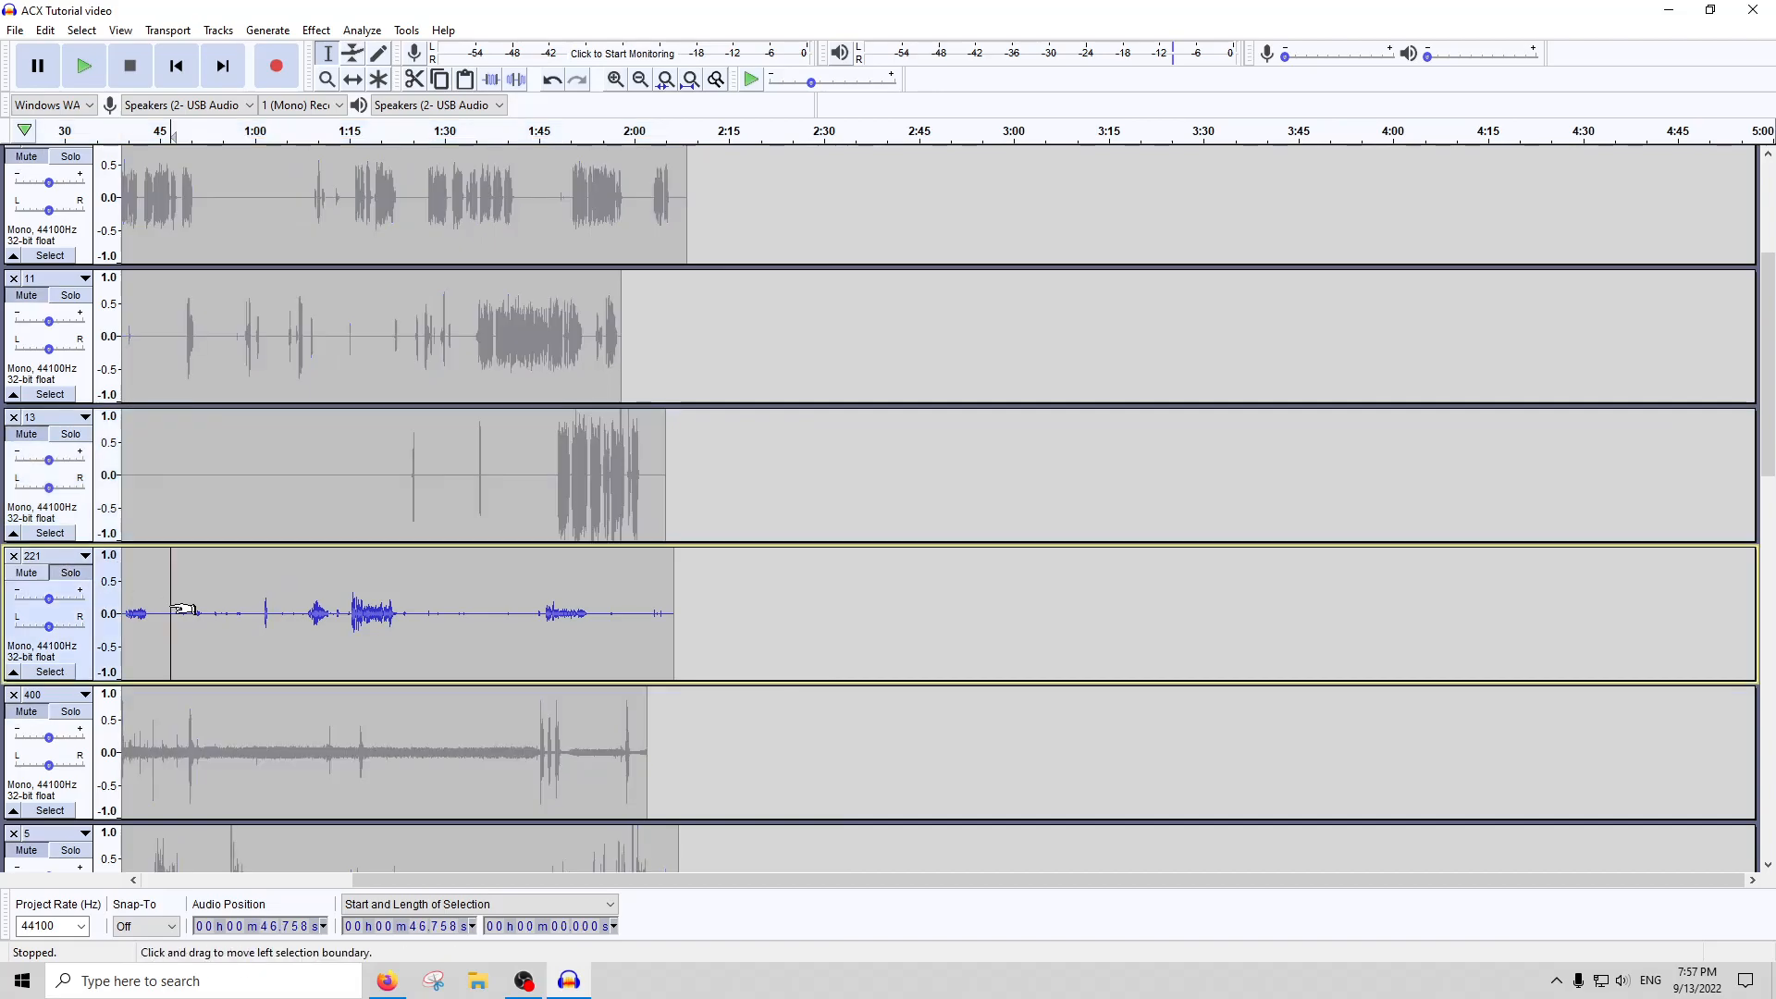
{"action": "scroll", "coordinate": [171, 606], "scroll_direction": "left", "scroll_amount": 6}
{"action": "left_click_drag", "start_coordinate": [247, 648], "coordinate": [268, 629]}
{"action": "double_click", "coordinate": [269, 627]}
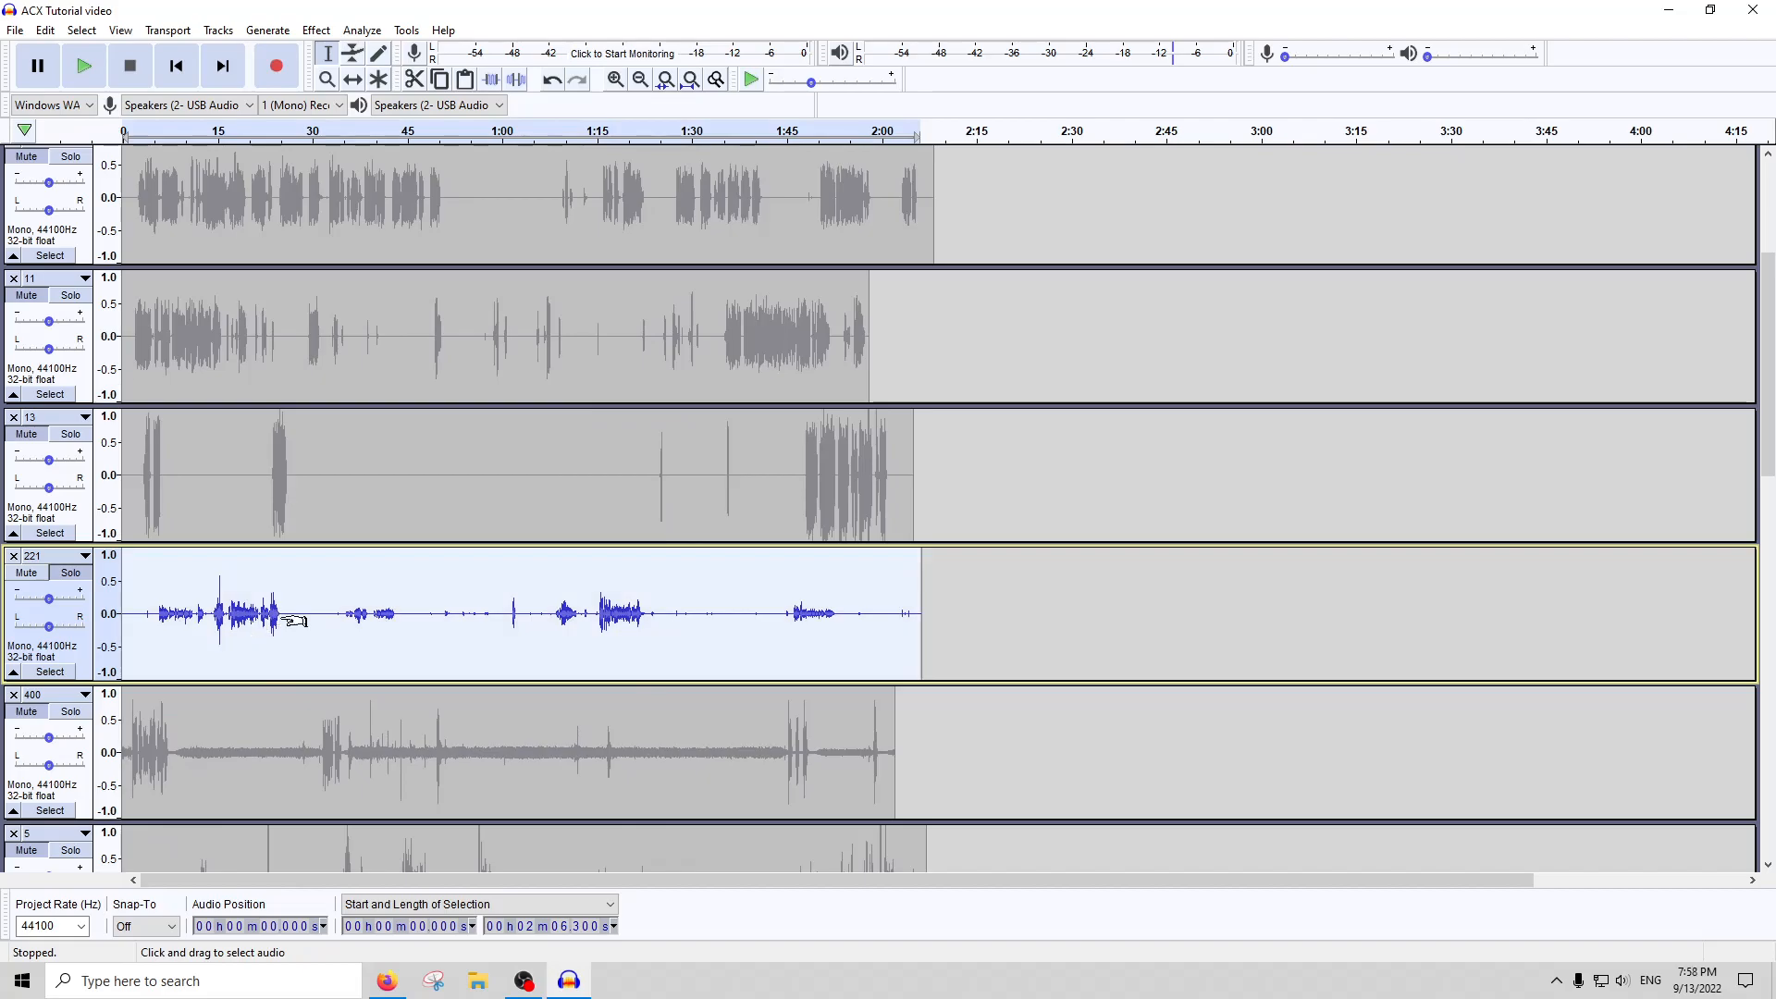
{"action": "key", "text": "ctrl+1"}
{"action": "scroll", "coordinate": [294, 620], "scroll_direction": "left", "scroll_amount": 3}
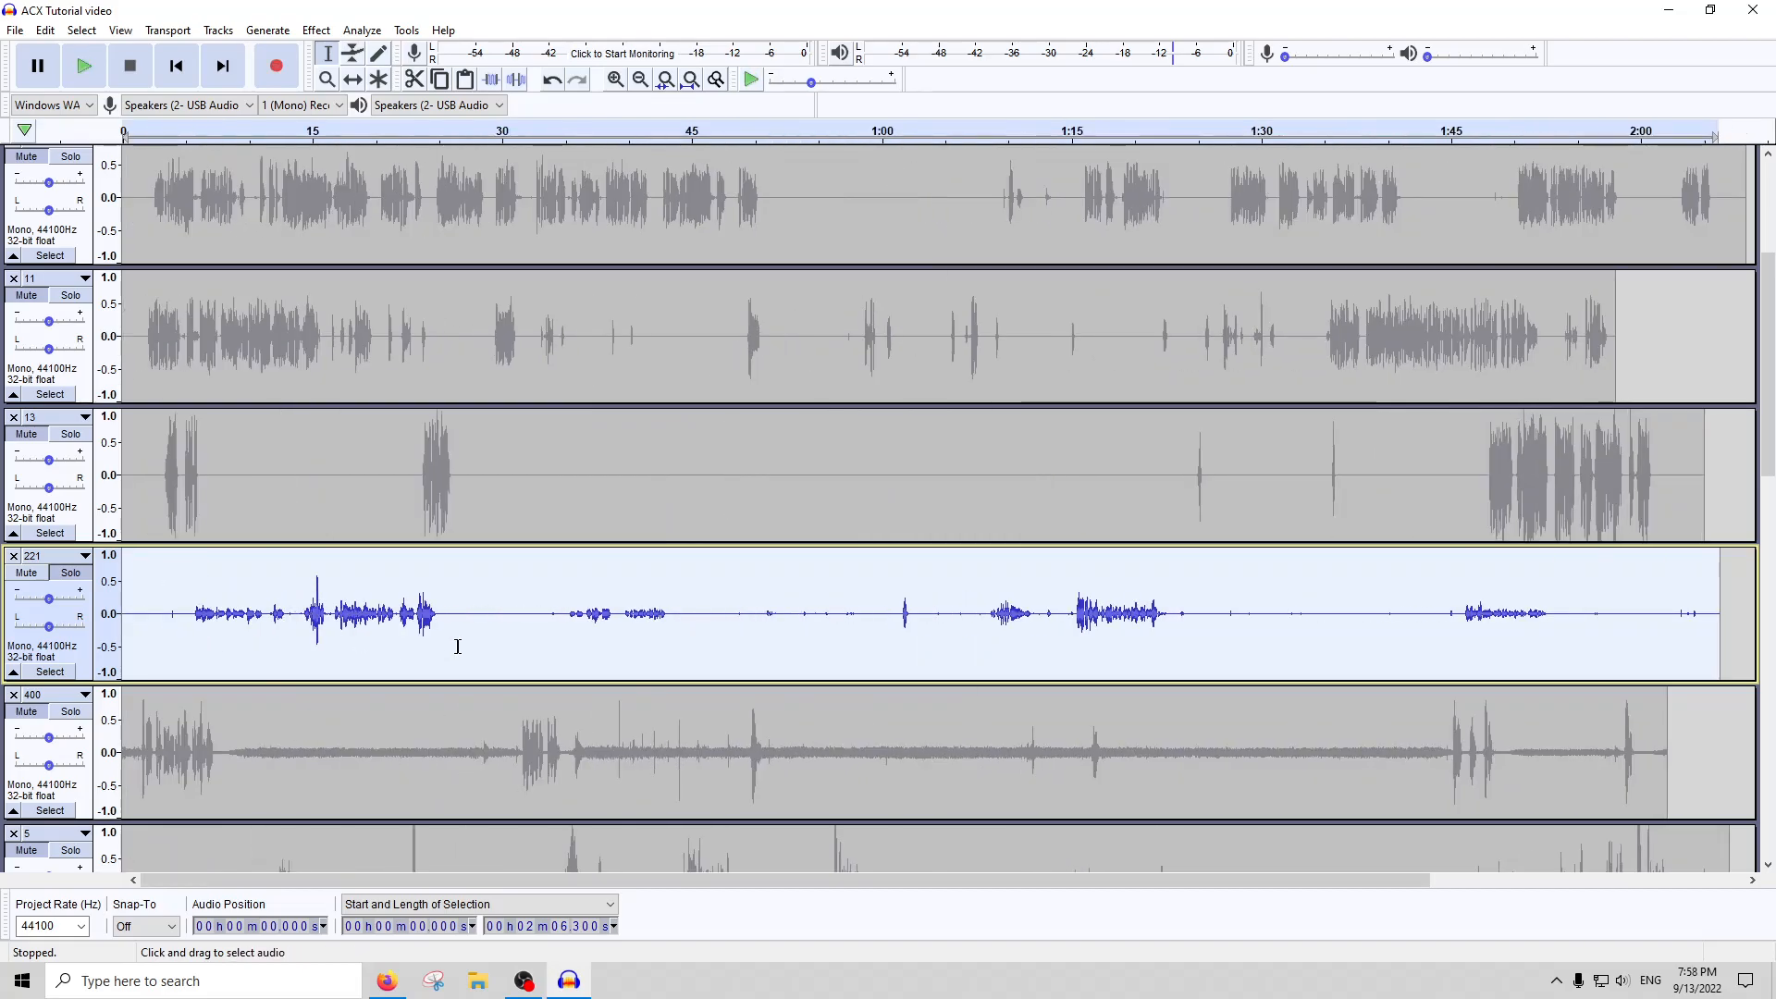
{"action": "double_click", "coordinate": [446, 490]}
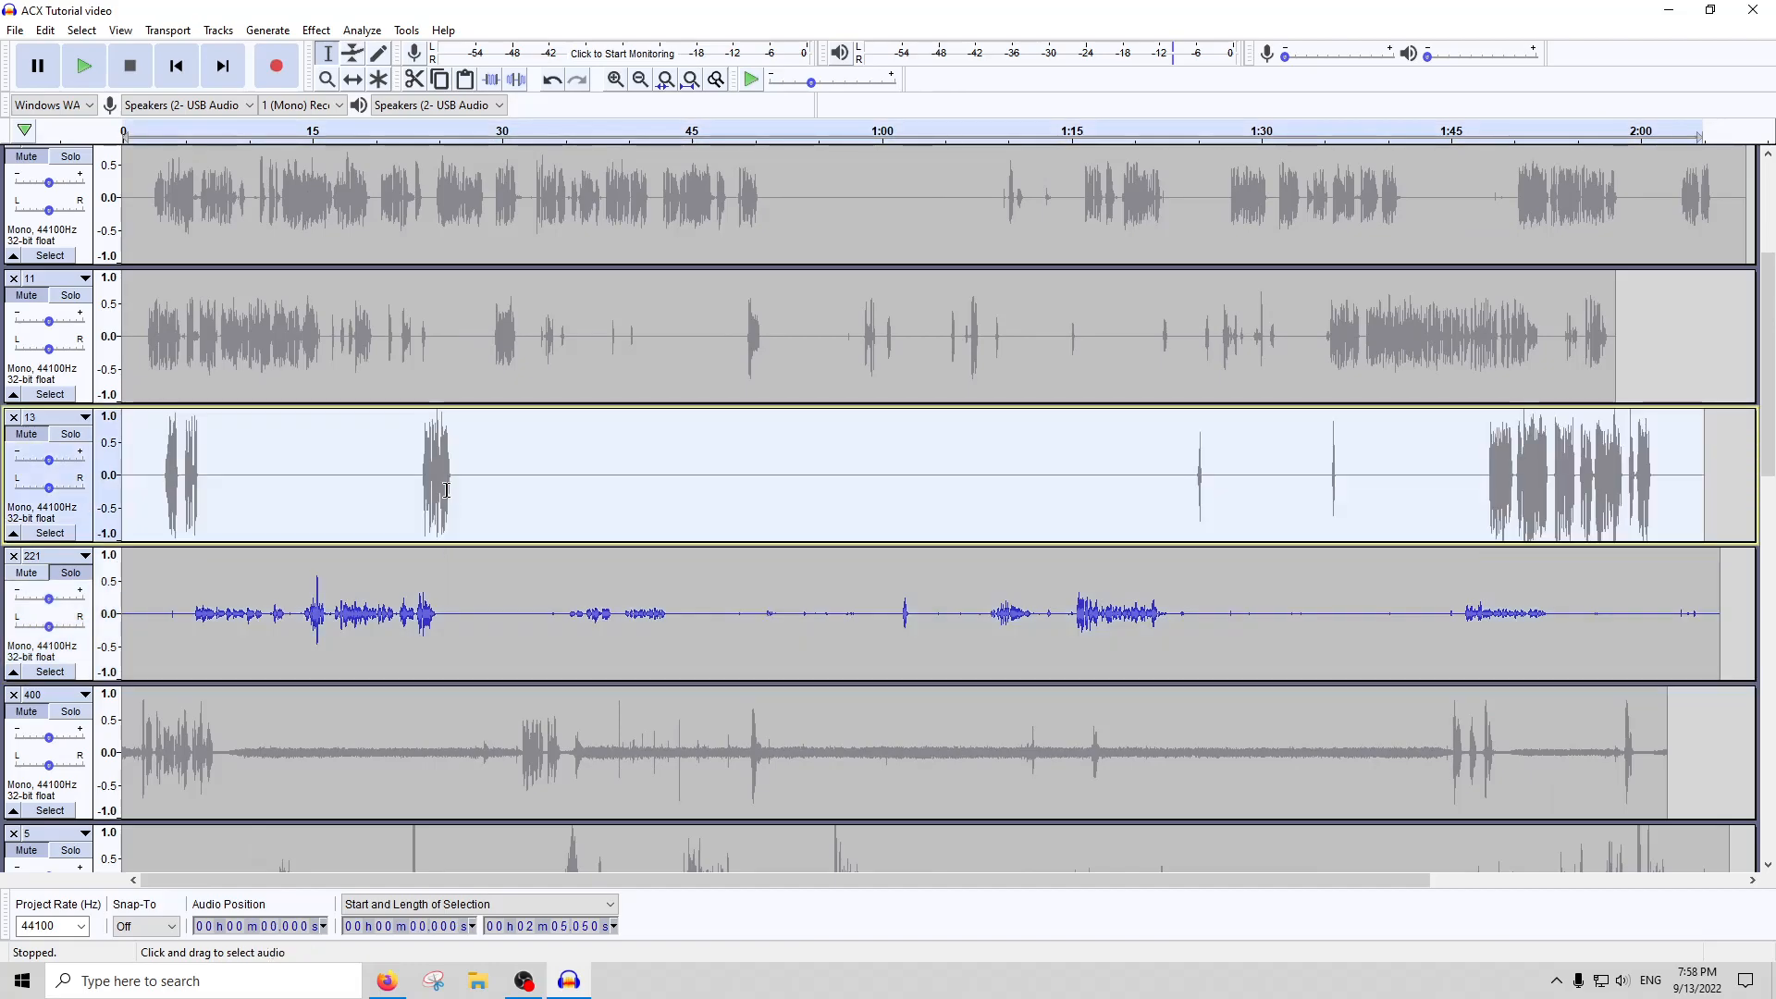
{"action": "left_click", "coordinate": [316, 31]}
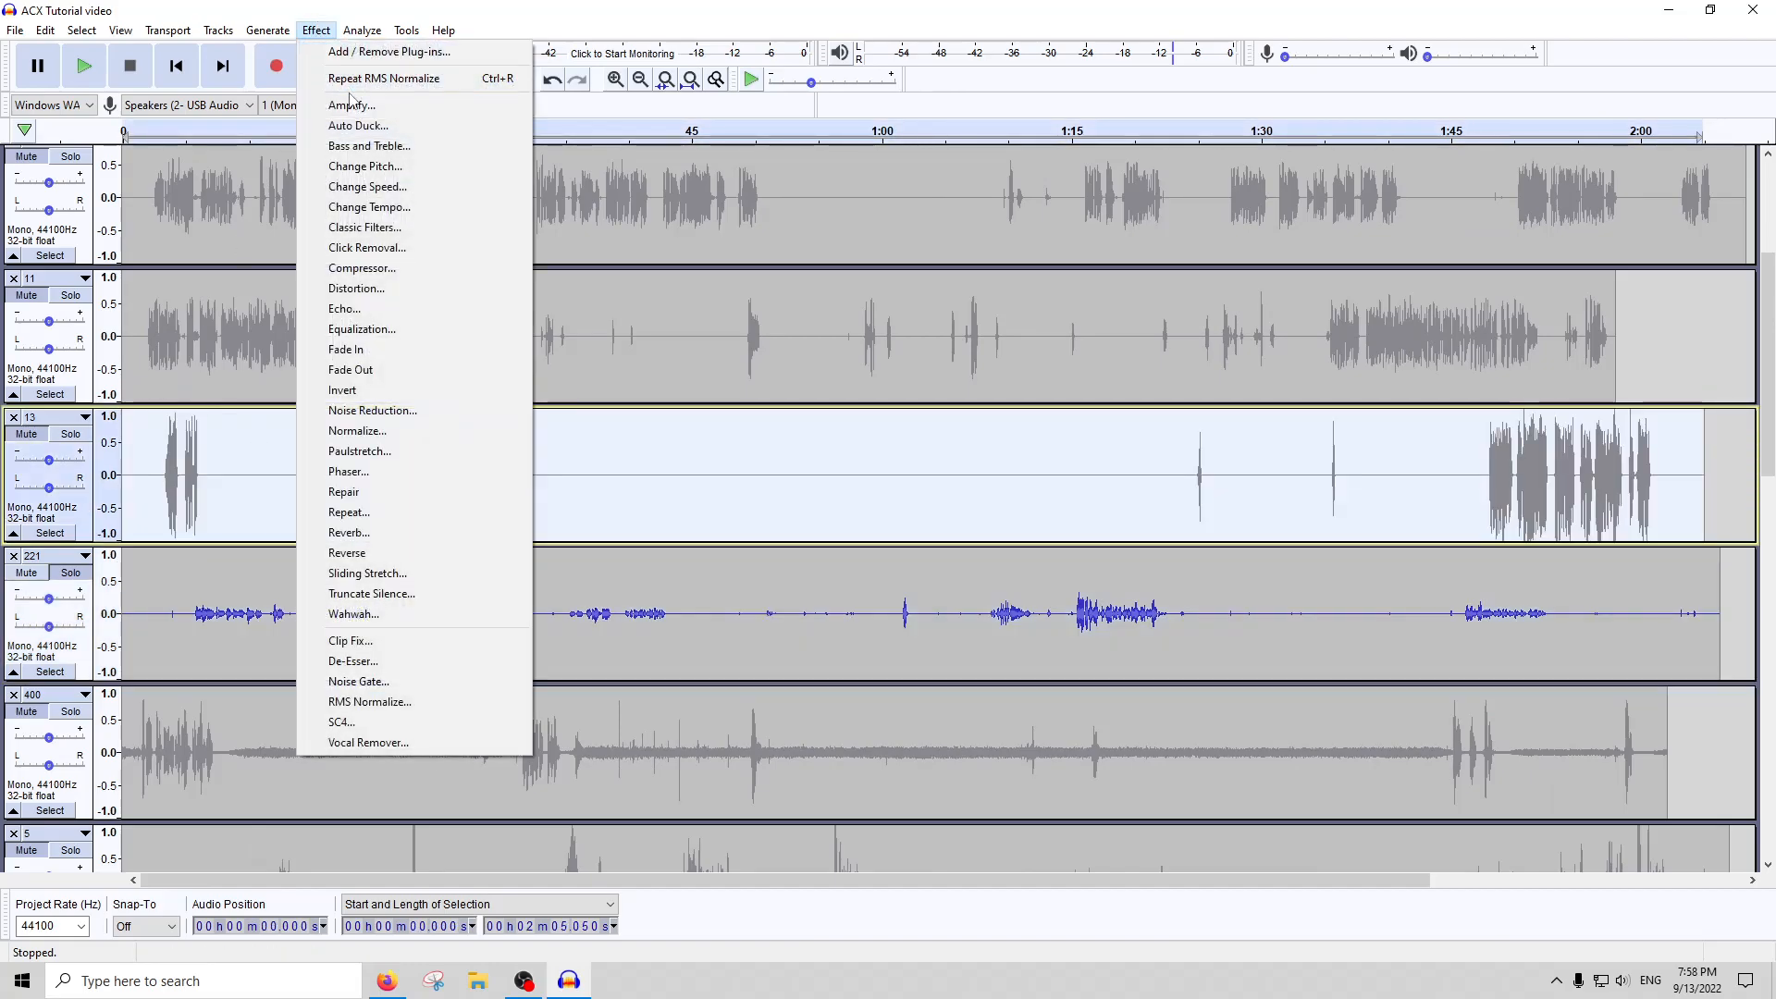
{"action": "left_click", "coordinate": [615, 606]}
Amplify the whole of track 221 with the default amplification setting
{"action": "double_click", "coordinate": [570, 598]}
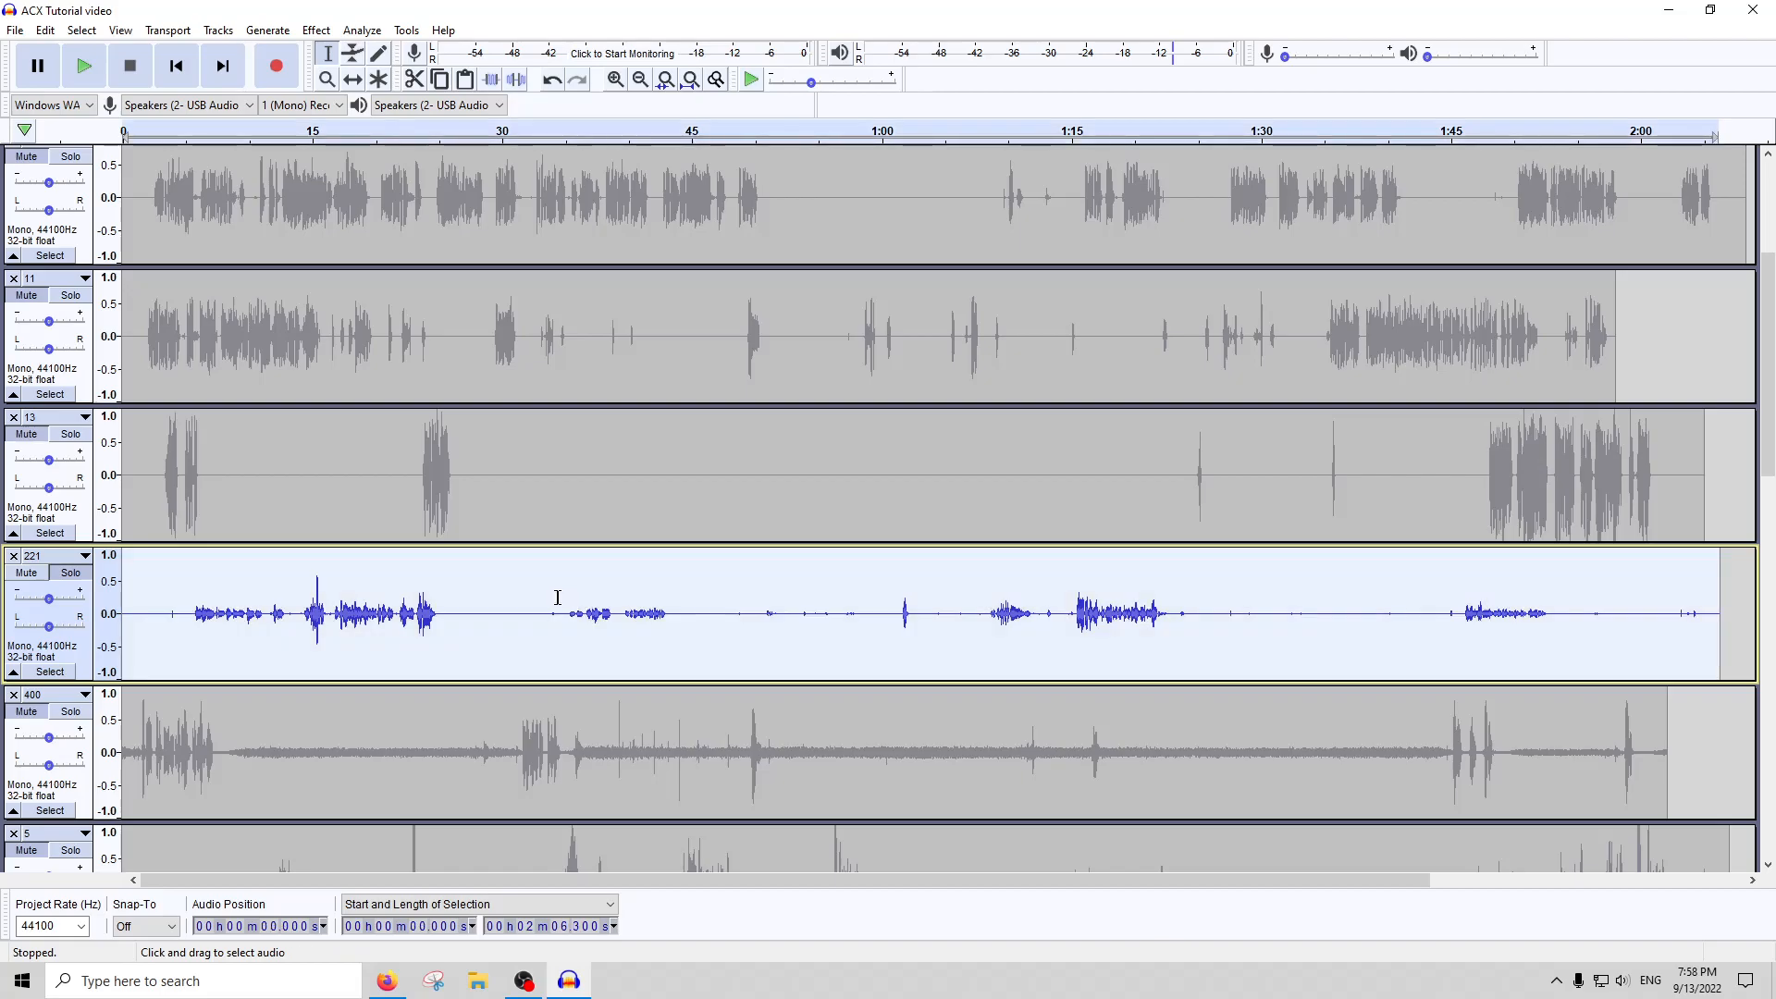
{"action": "left_click", "coordinate": [319, 31]}
{"action": "left_click", "coordinate": [374, 118]}
{"action": "key", "text": "Return"}
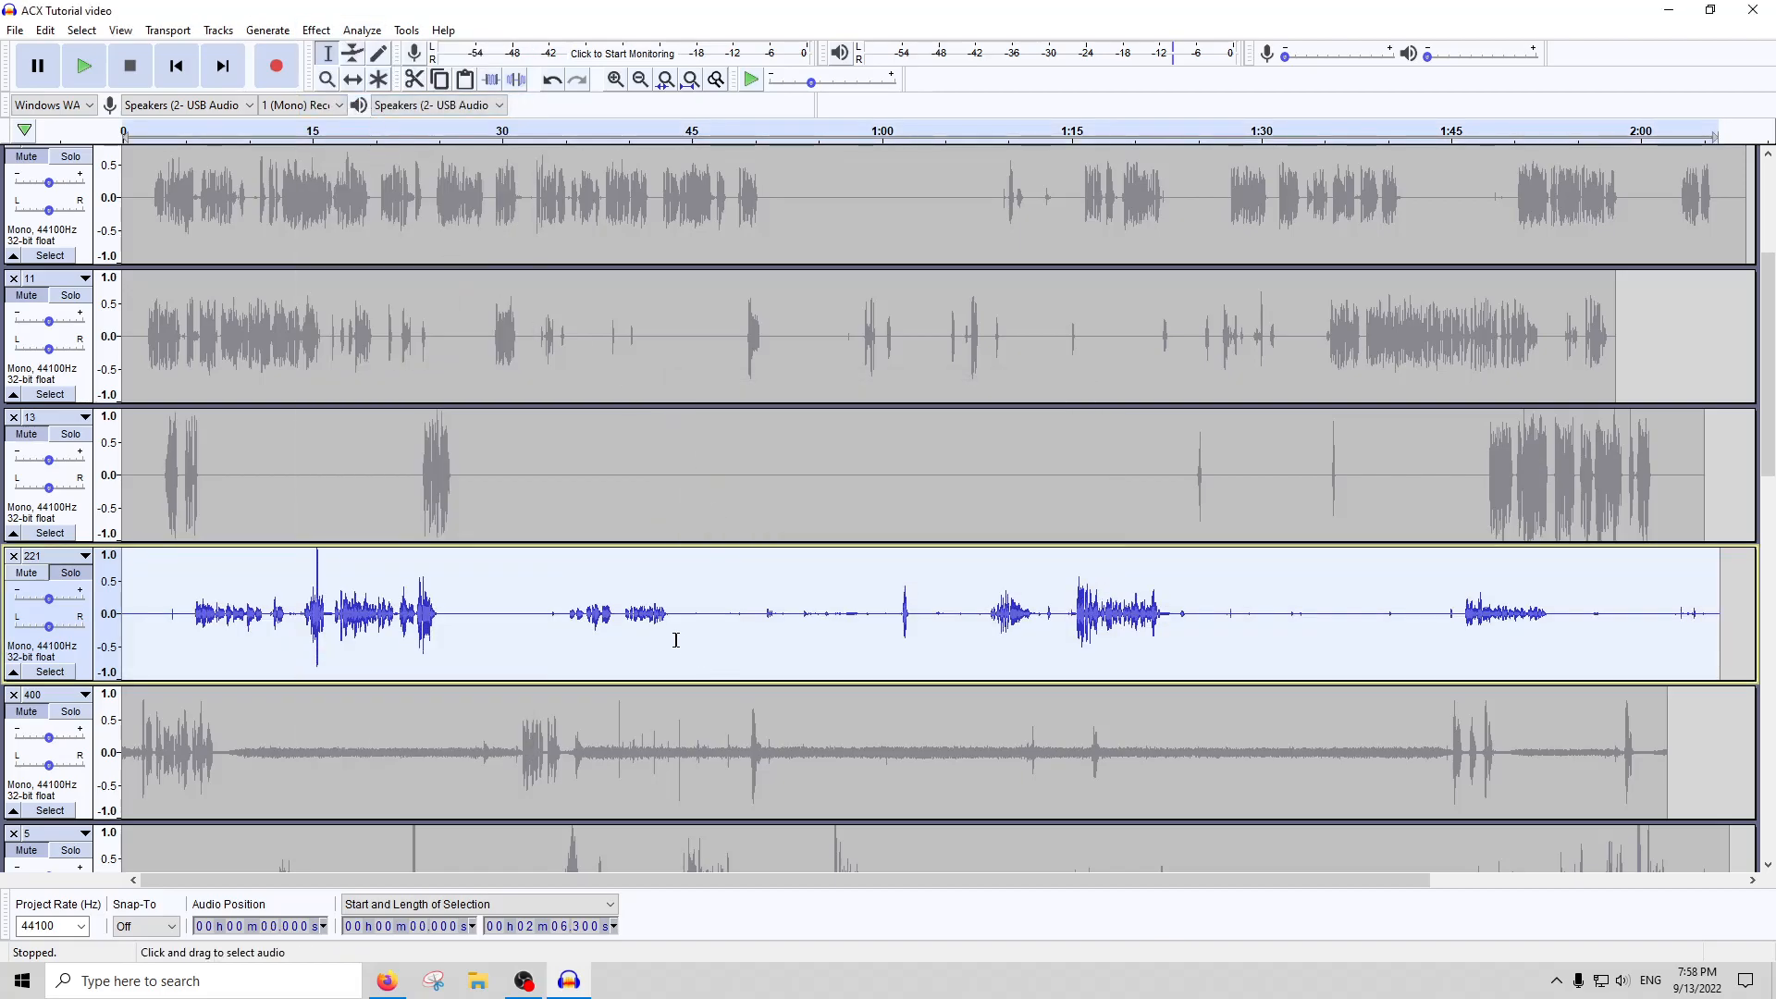
Apply the Compressor to the whole of track 221, and amplify it with the default amplification setting
{"action": "left_click", "coordinate": [319, 30]}
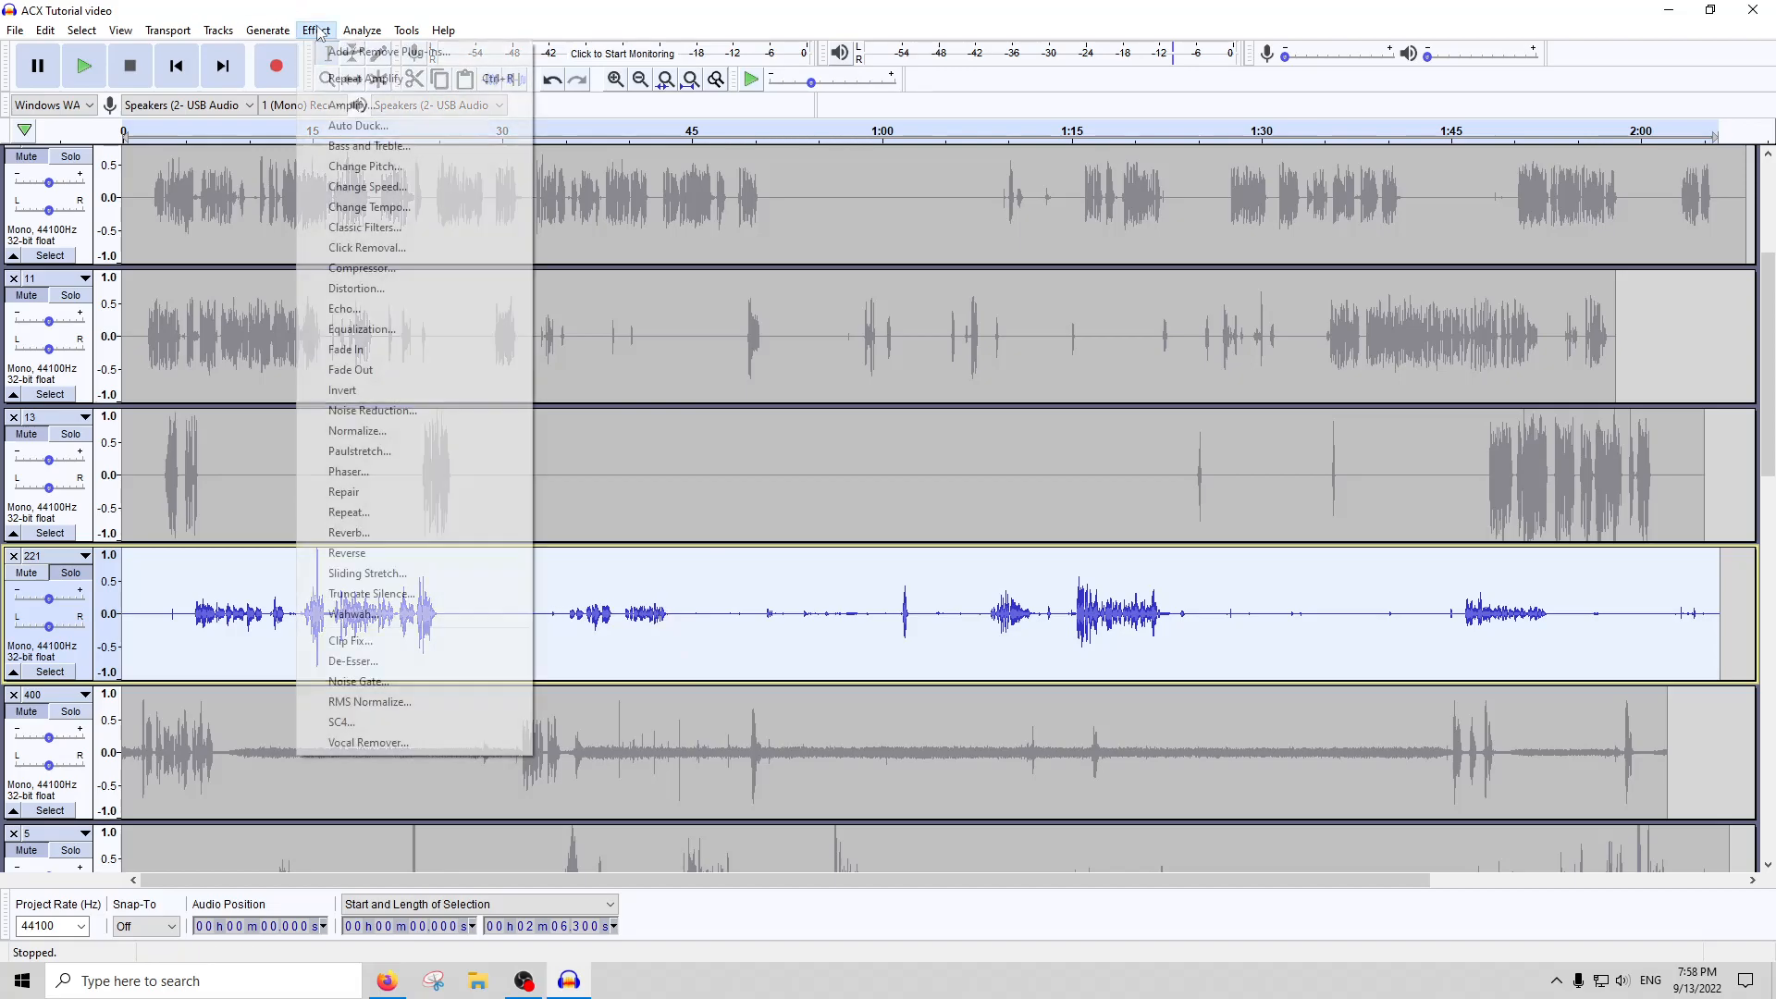
{"action": "left_click", "coordinate": [318, 225]}
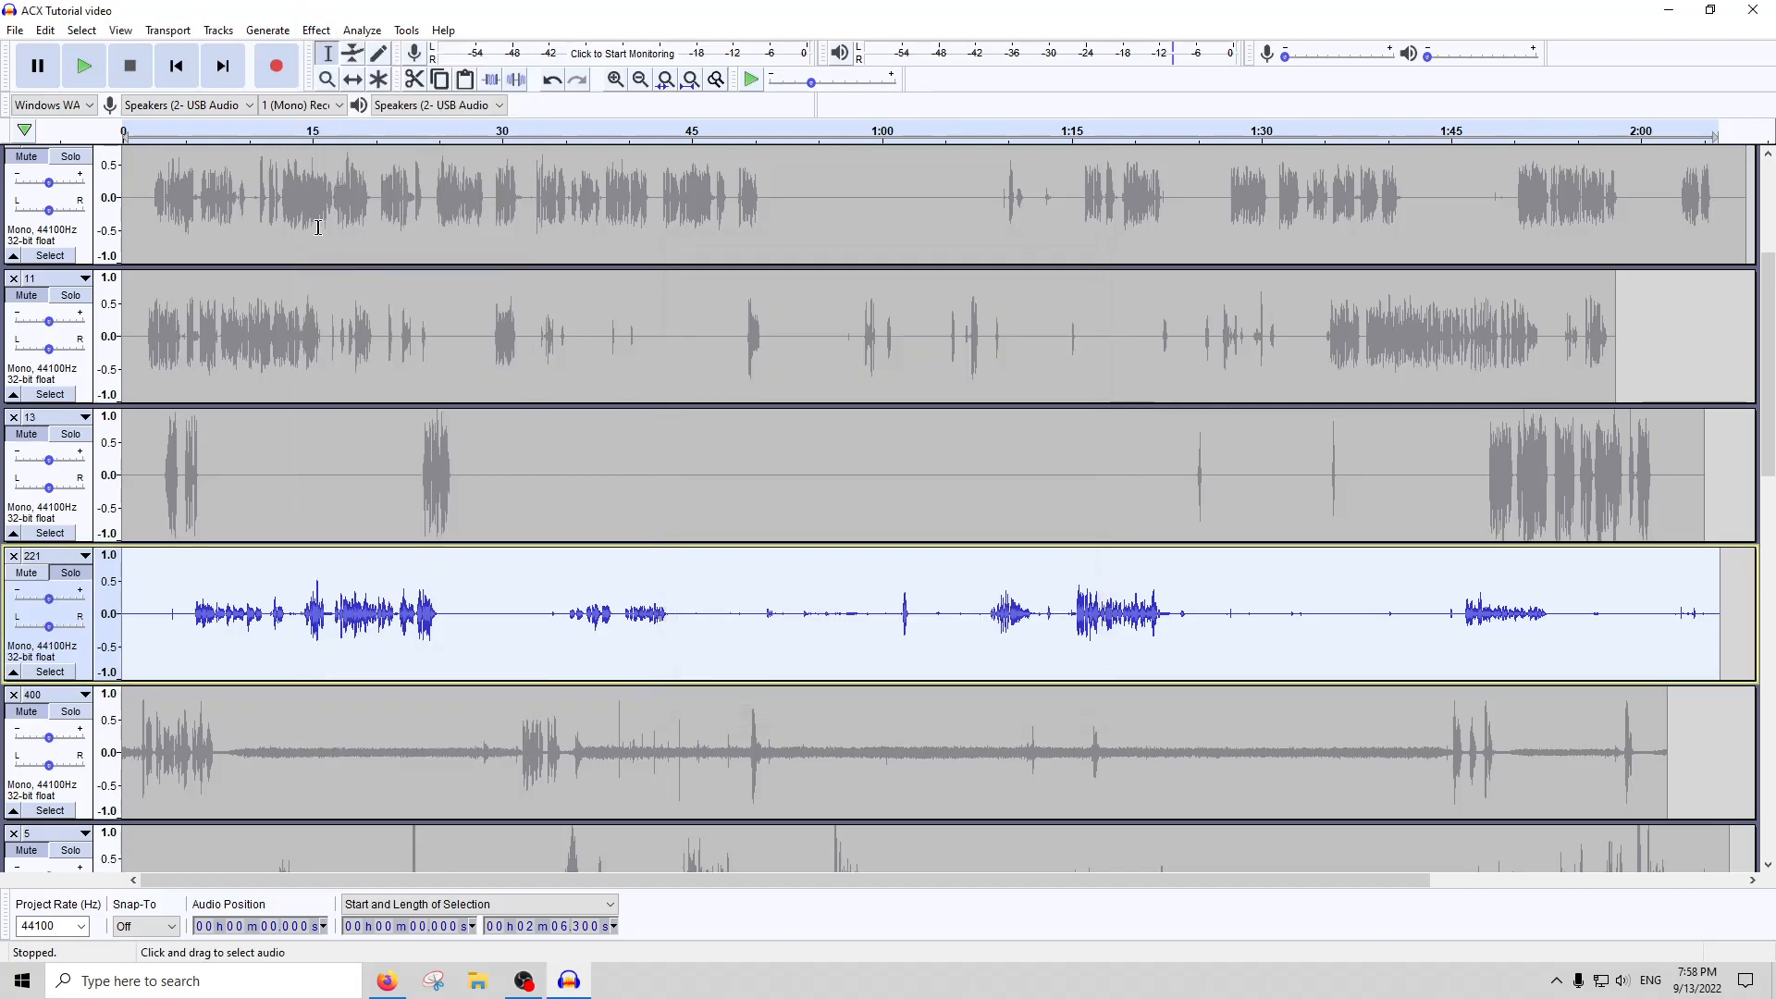
{"action": "left_click", "coordinate": [316, 30]}
{"action": "left_click", "coordinate": [341, 106]}
{"action": "key", "text": "Return"}
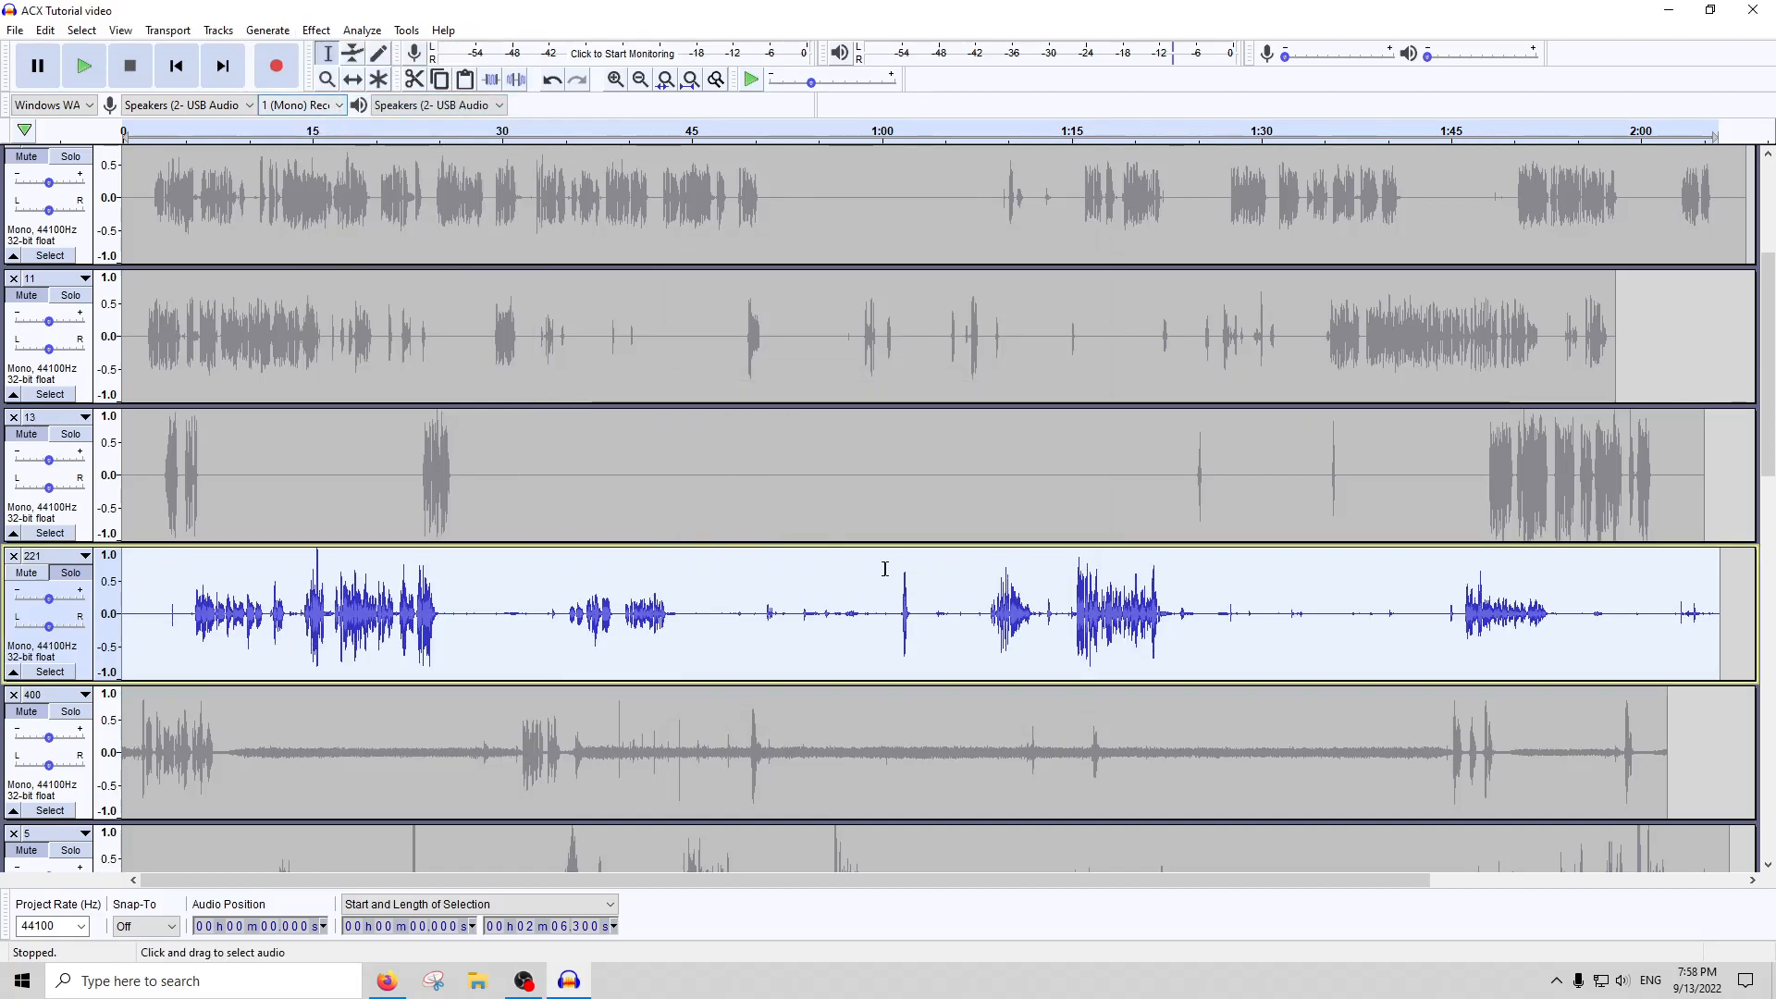
Apply the Noise Gate with its existing settings to the whole of track 221
{"action": "left_click", "coordinate": [326, 26]}
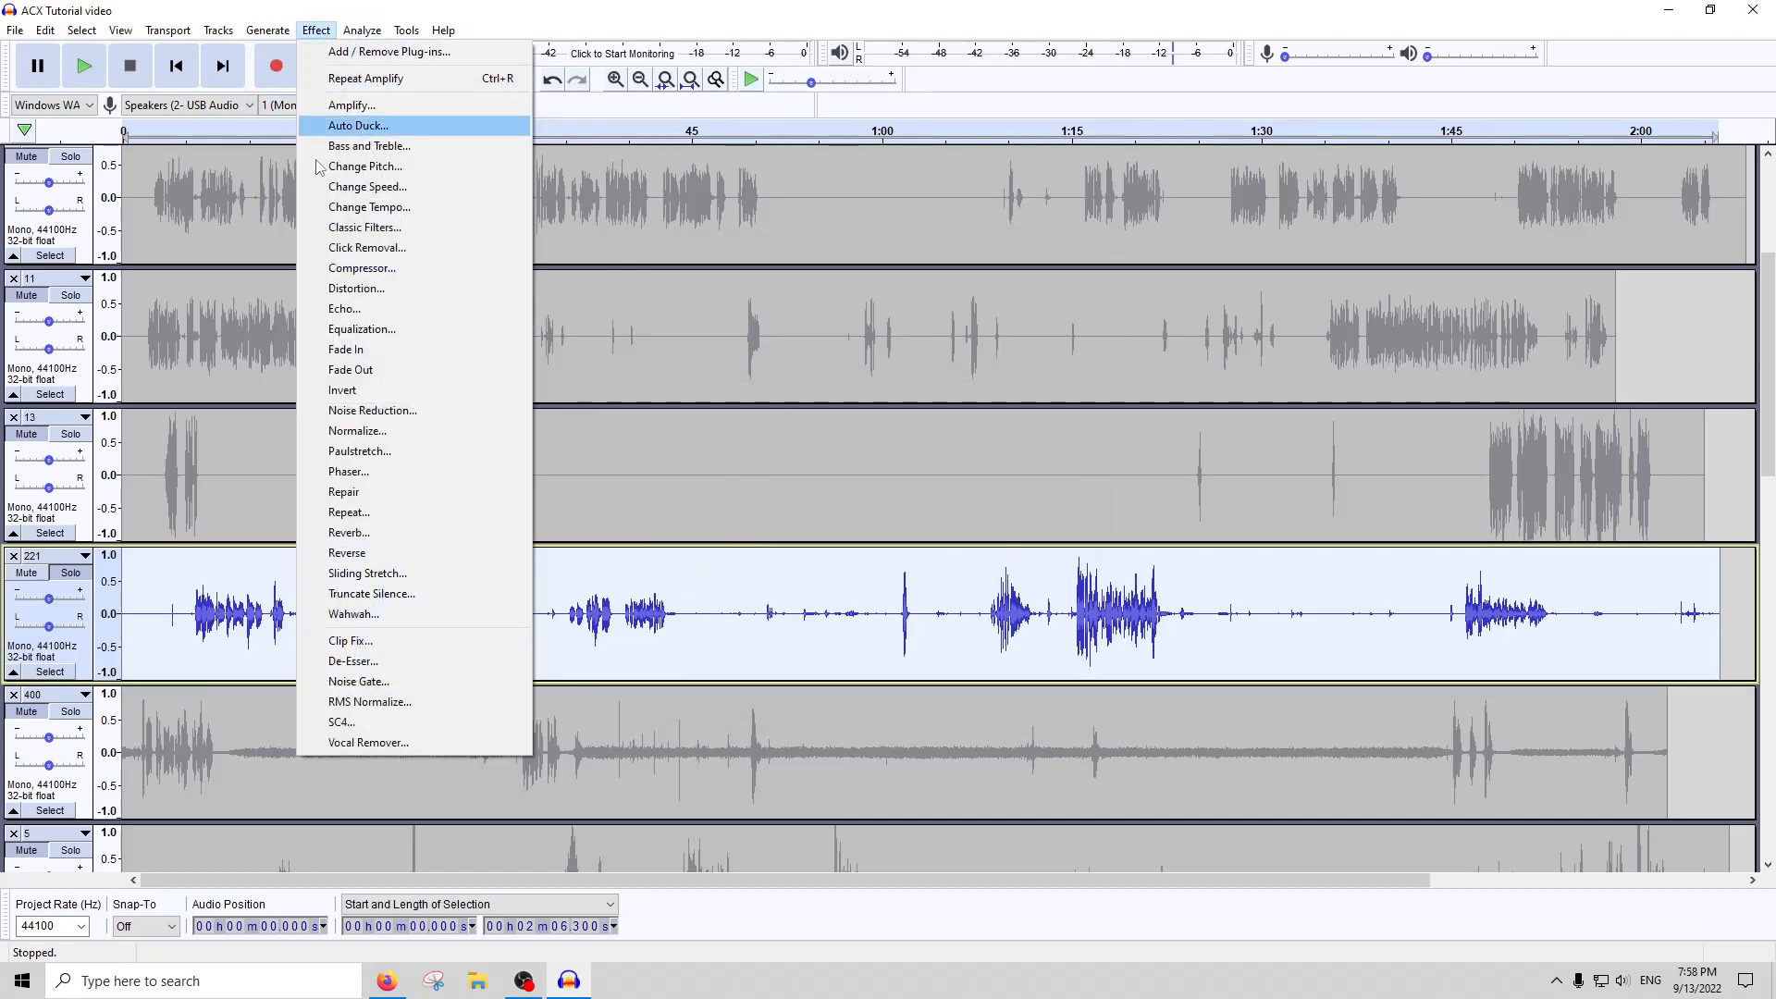
{"action": "left_click", "coordinate": [363, 683]}
{"action": "key", "text": "Return"}
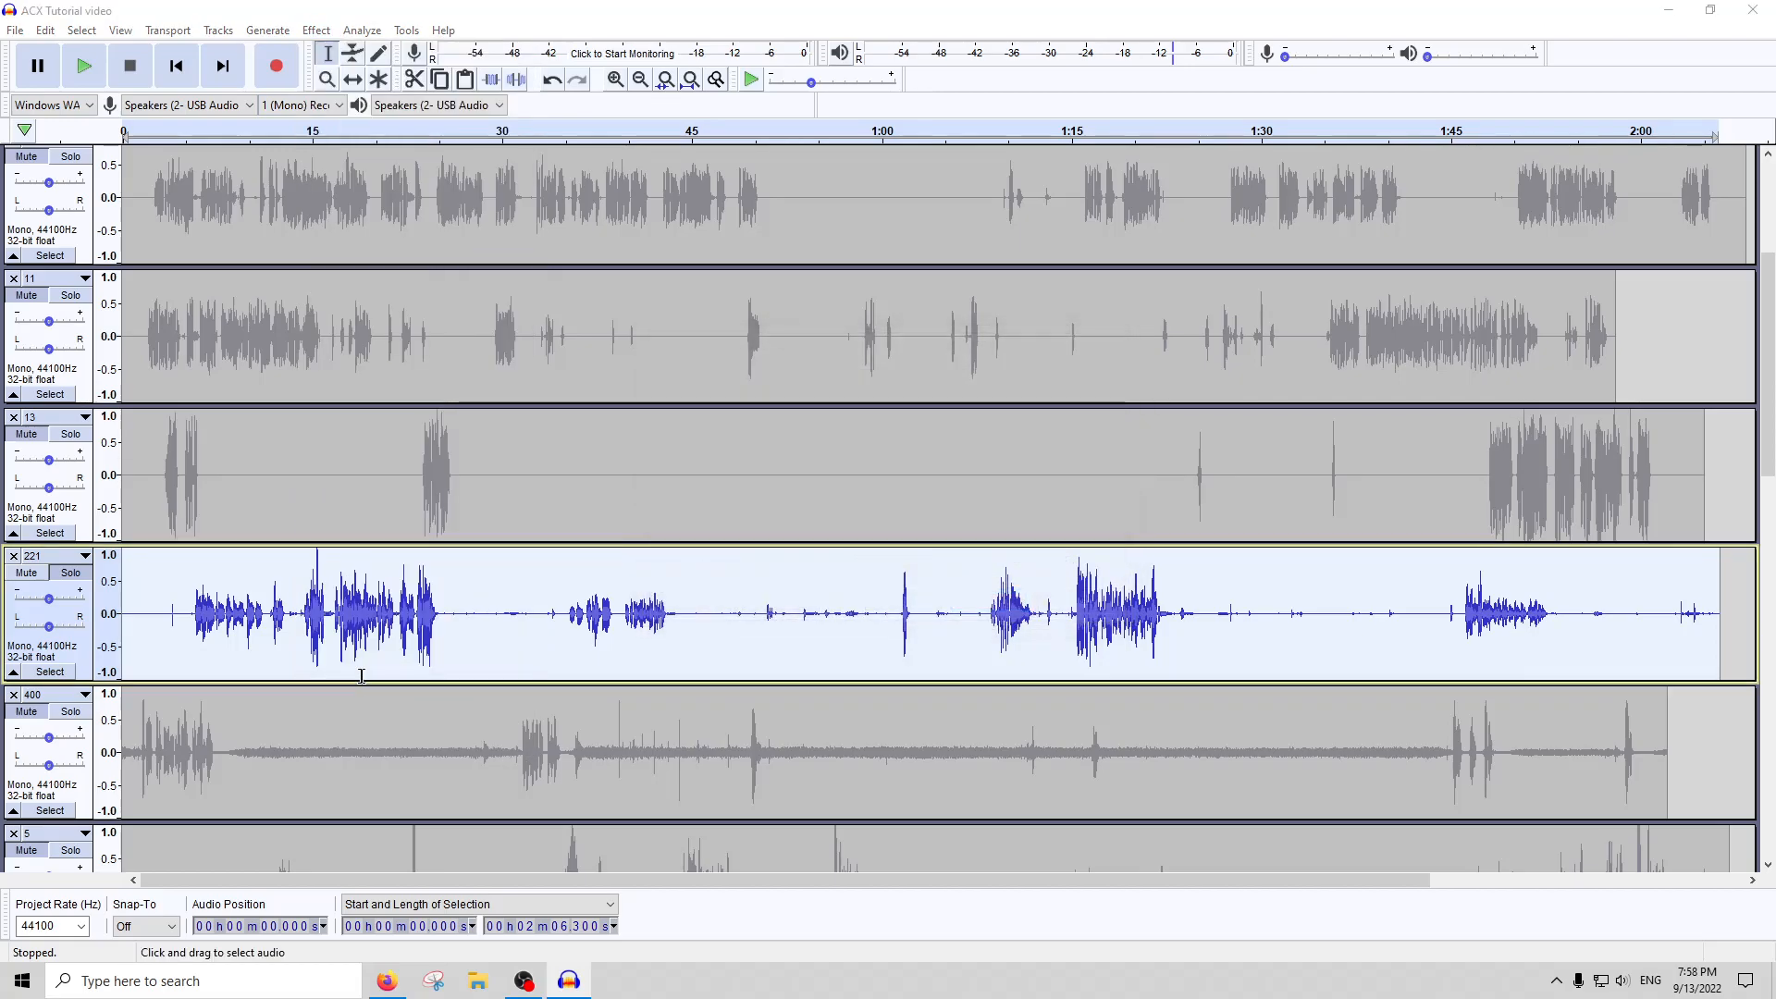
Check the stray noises near 0:53 and 1:27 in track 221 by ear, and silence both short stretches
{"action": "left_click", "coordinate": [764, 136]}
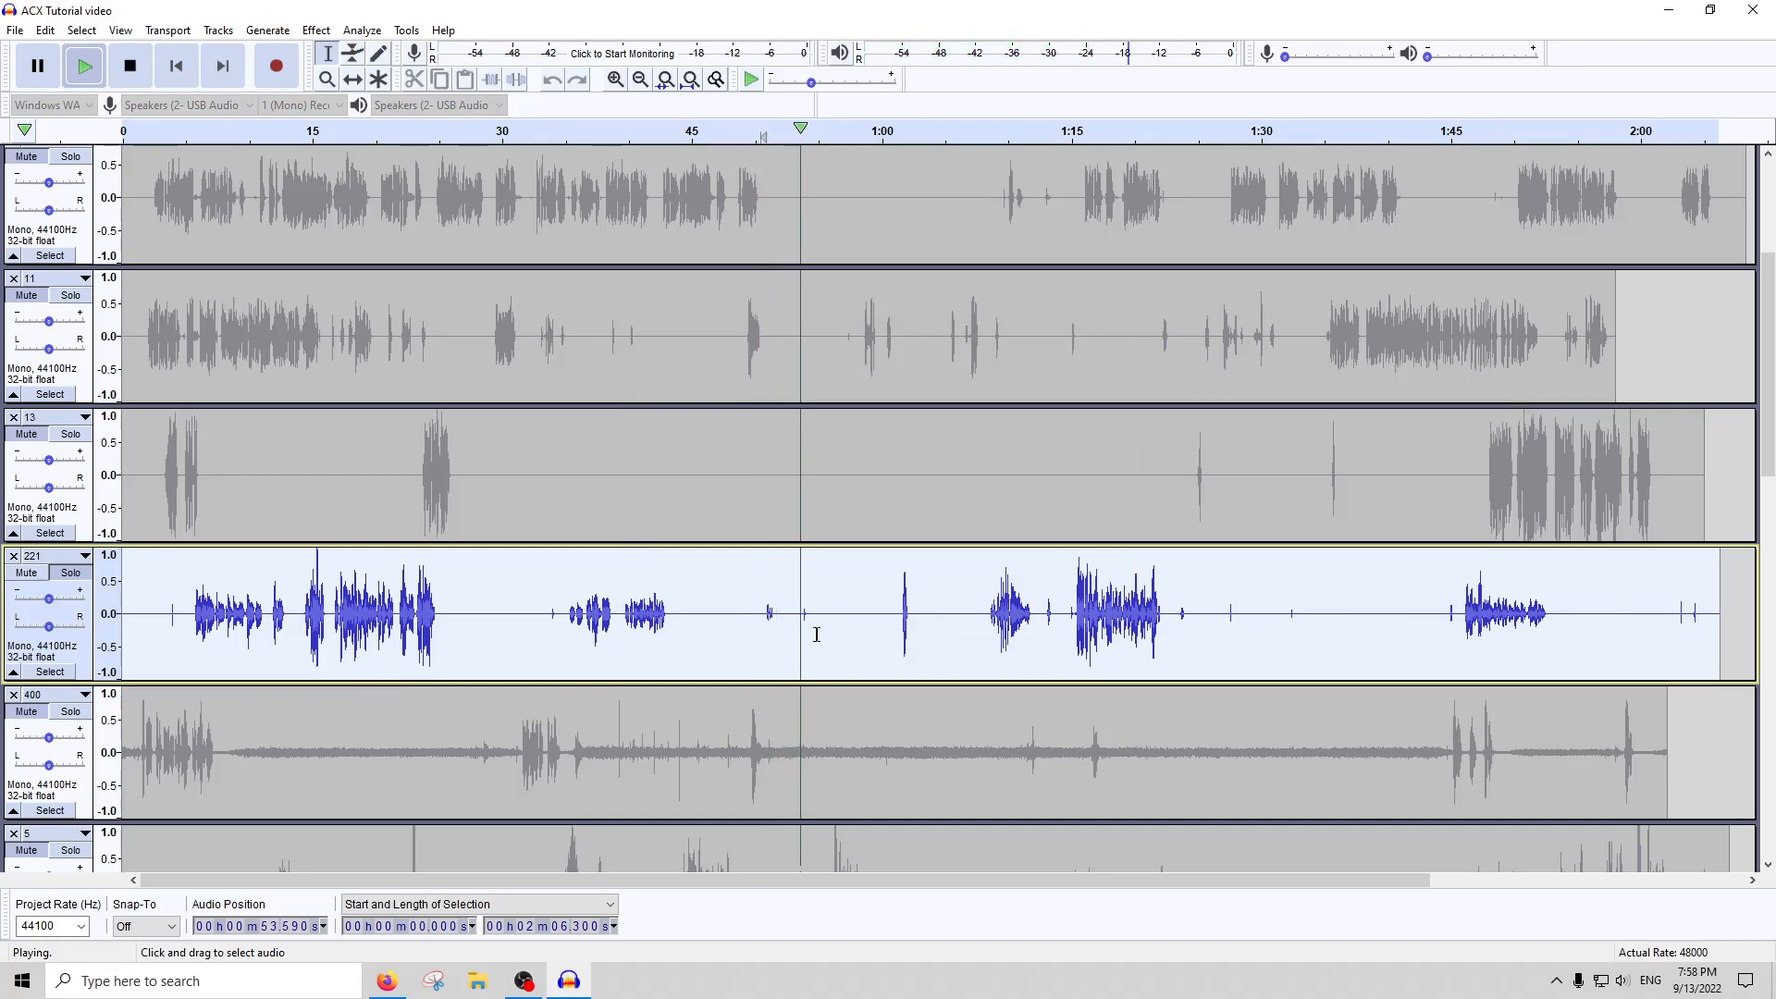
{"action": "left_click", "coordinate": [130, 66]}
{"action": "left_click_drag", "start_coordinate": [793, 602], "coordinate": [814, 563]}
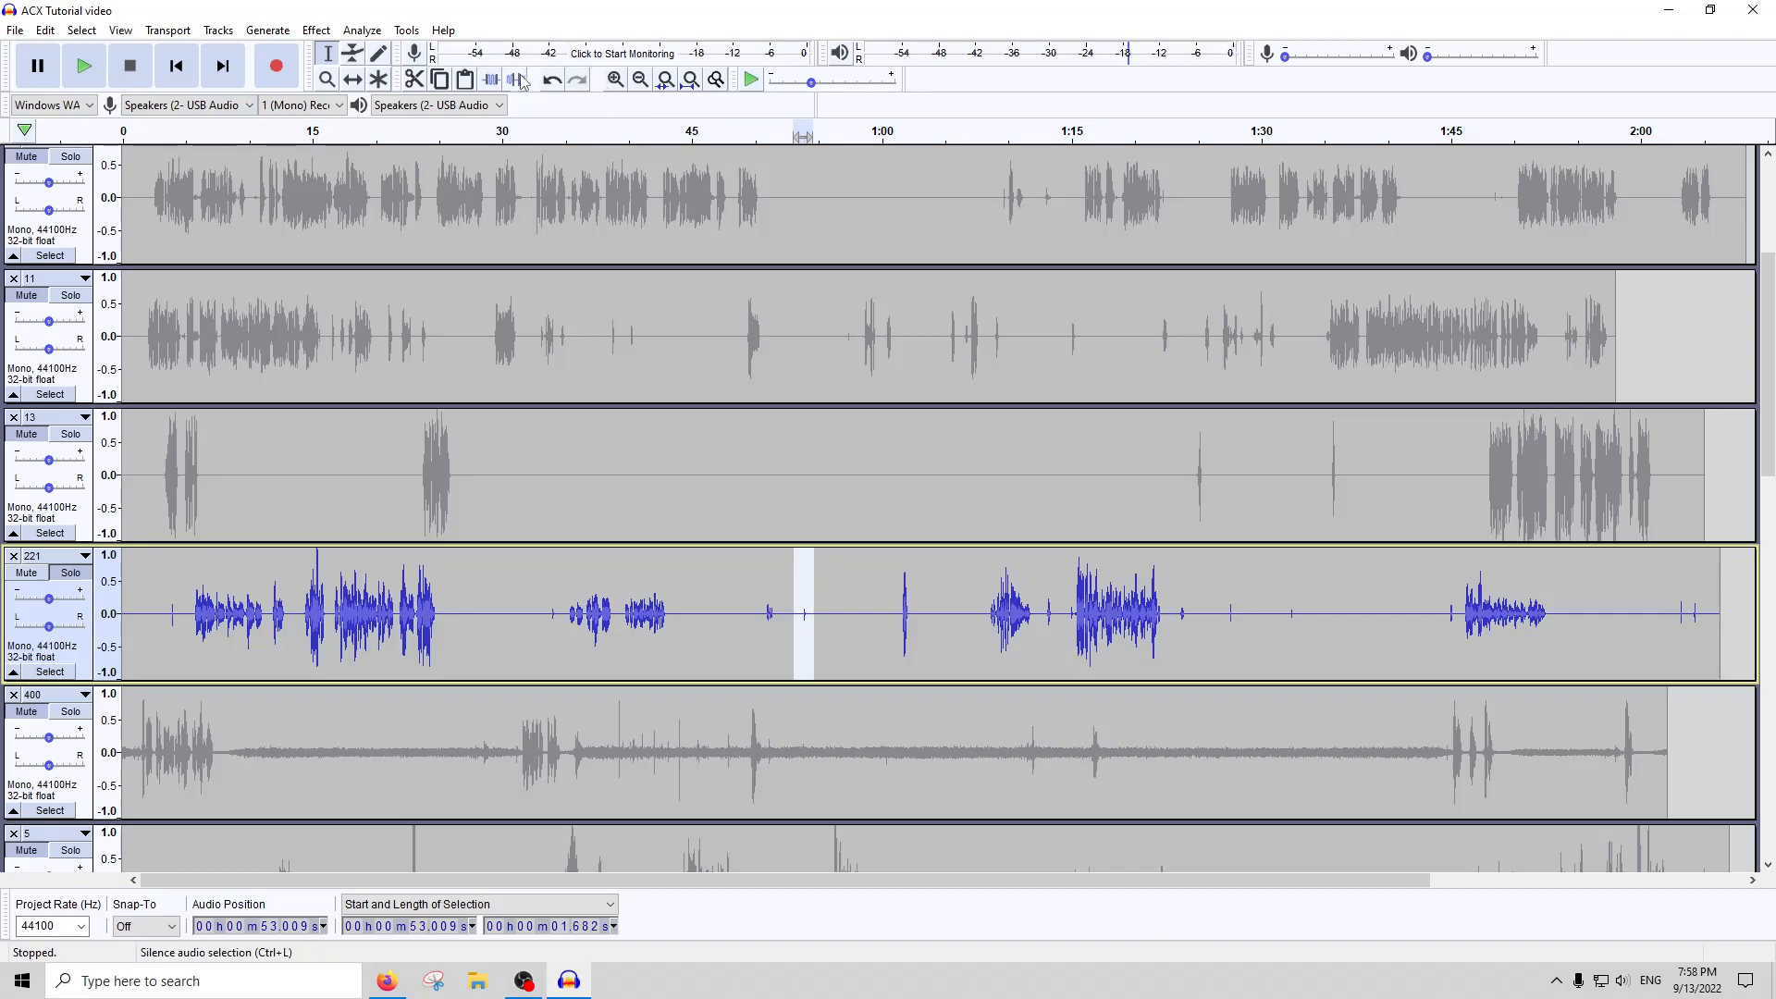
{"action": "mouse_move", "coordinate": [1231, 603]}
{"action": "left_mouse_down"}
{"action": "mouse_move", "coordinate": [1264, 612]}
{"action": "mouse_move", "coordinate": [1228, 626]}
{"action": "left_mouse_up"}
{"action": "left_click", "coordinate": [1205, 138]}
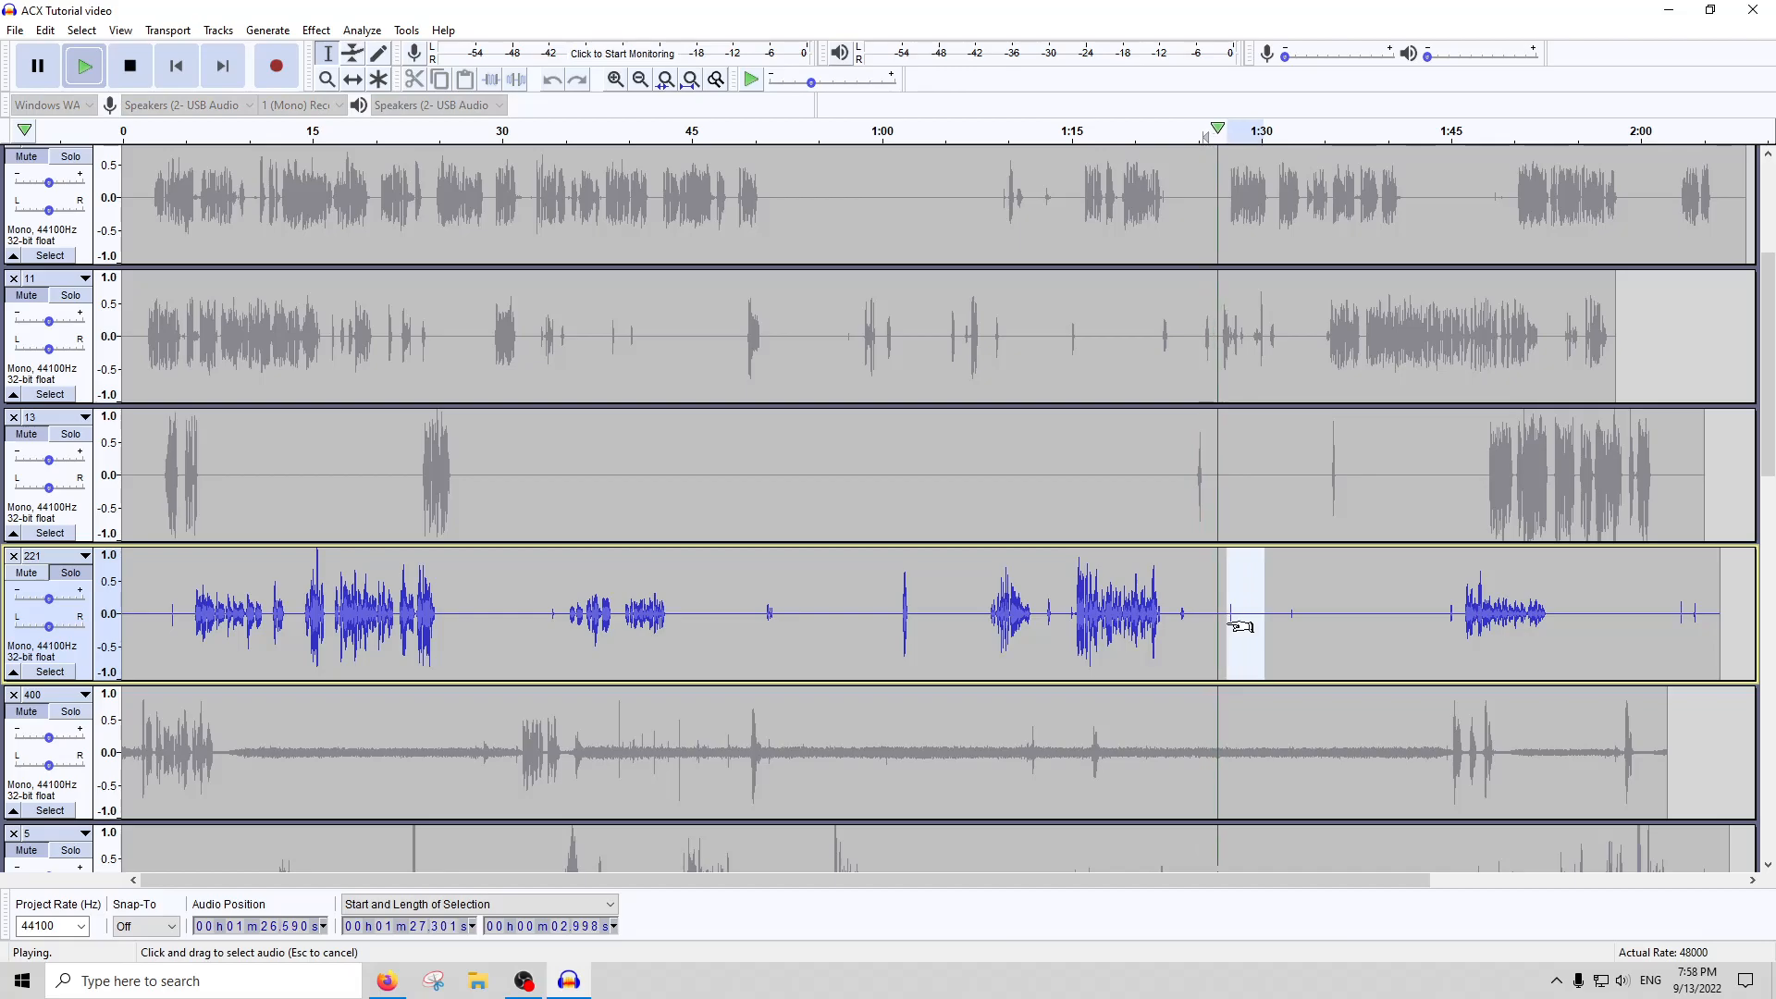
{"action": "left_click", "coordinate": [129, 66]}
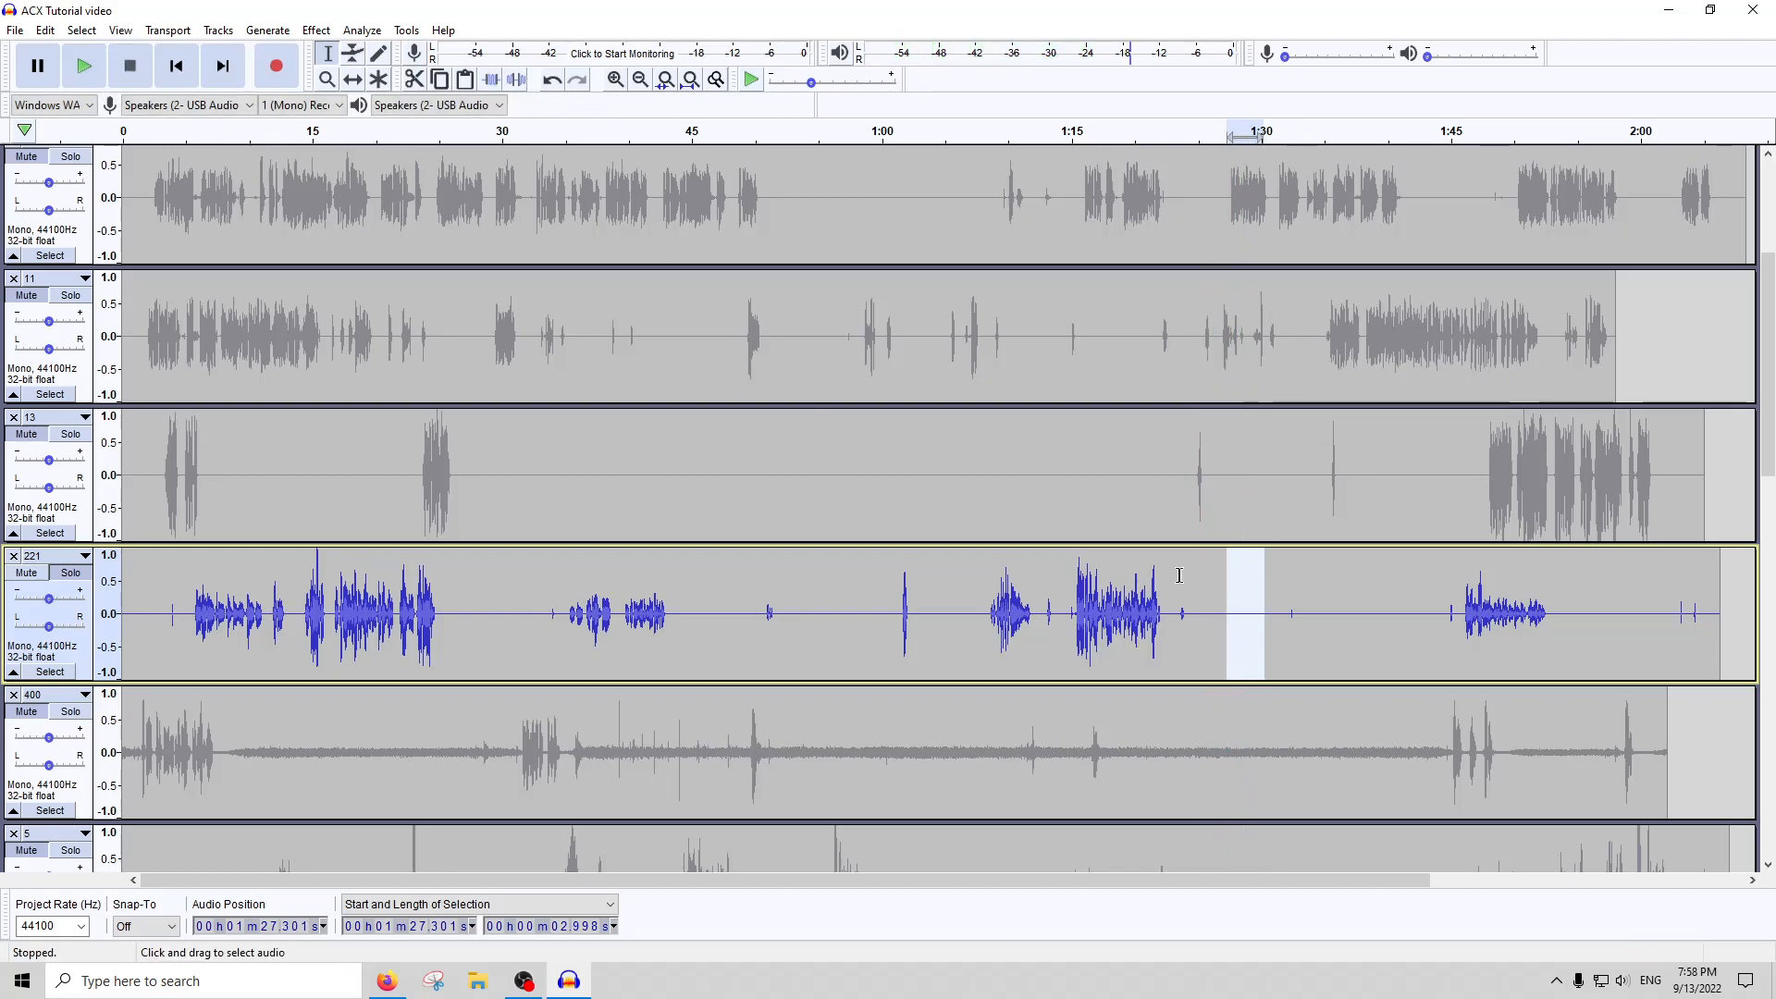
Apply Click Removal with its existing settings to the whole of track 221
{"action": "double_click", "coordinate": [1363, 628]}
{"action": "left_click", "coordinate": [315, 30]}
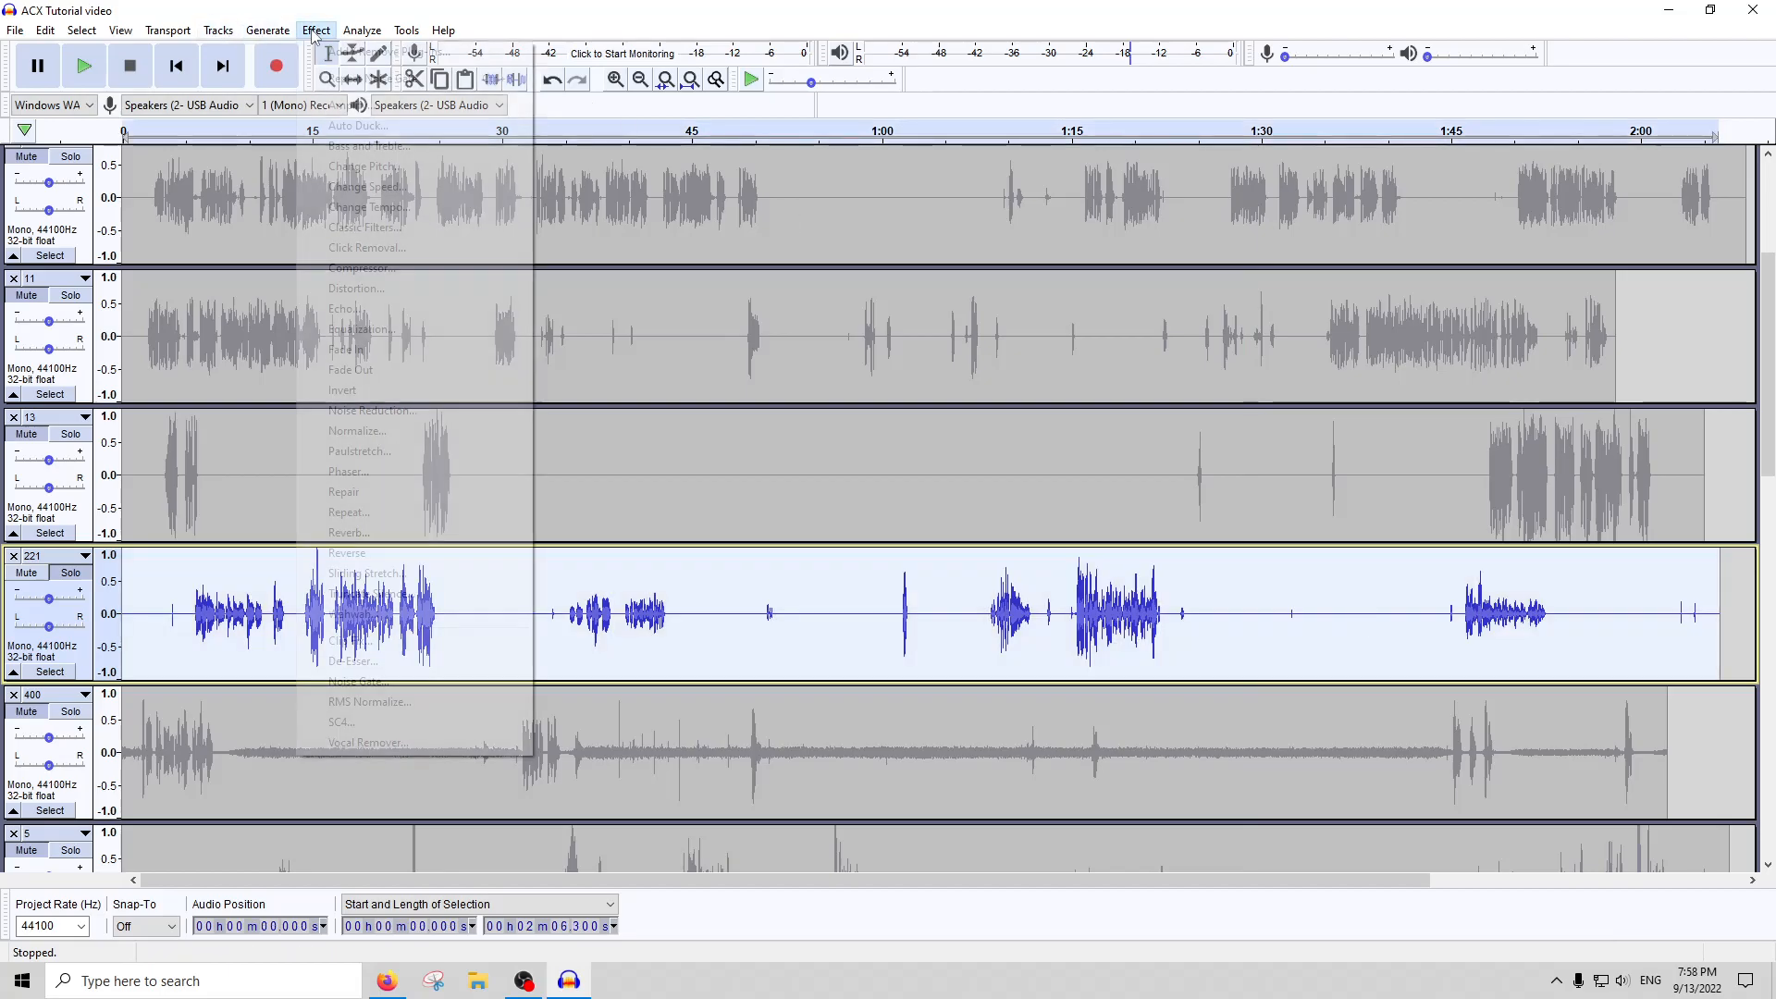
{"action": "left_click", "coordinate": [375, 249]}
{"action": "key", "text": "Return"}
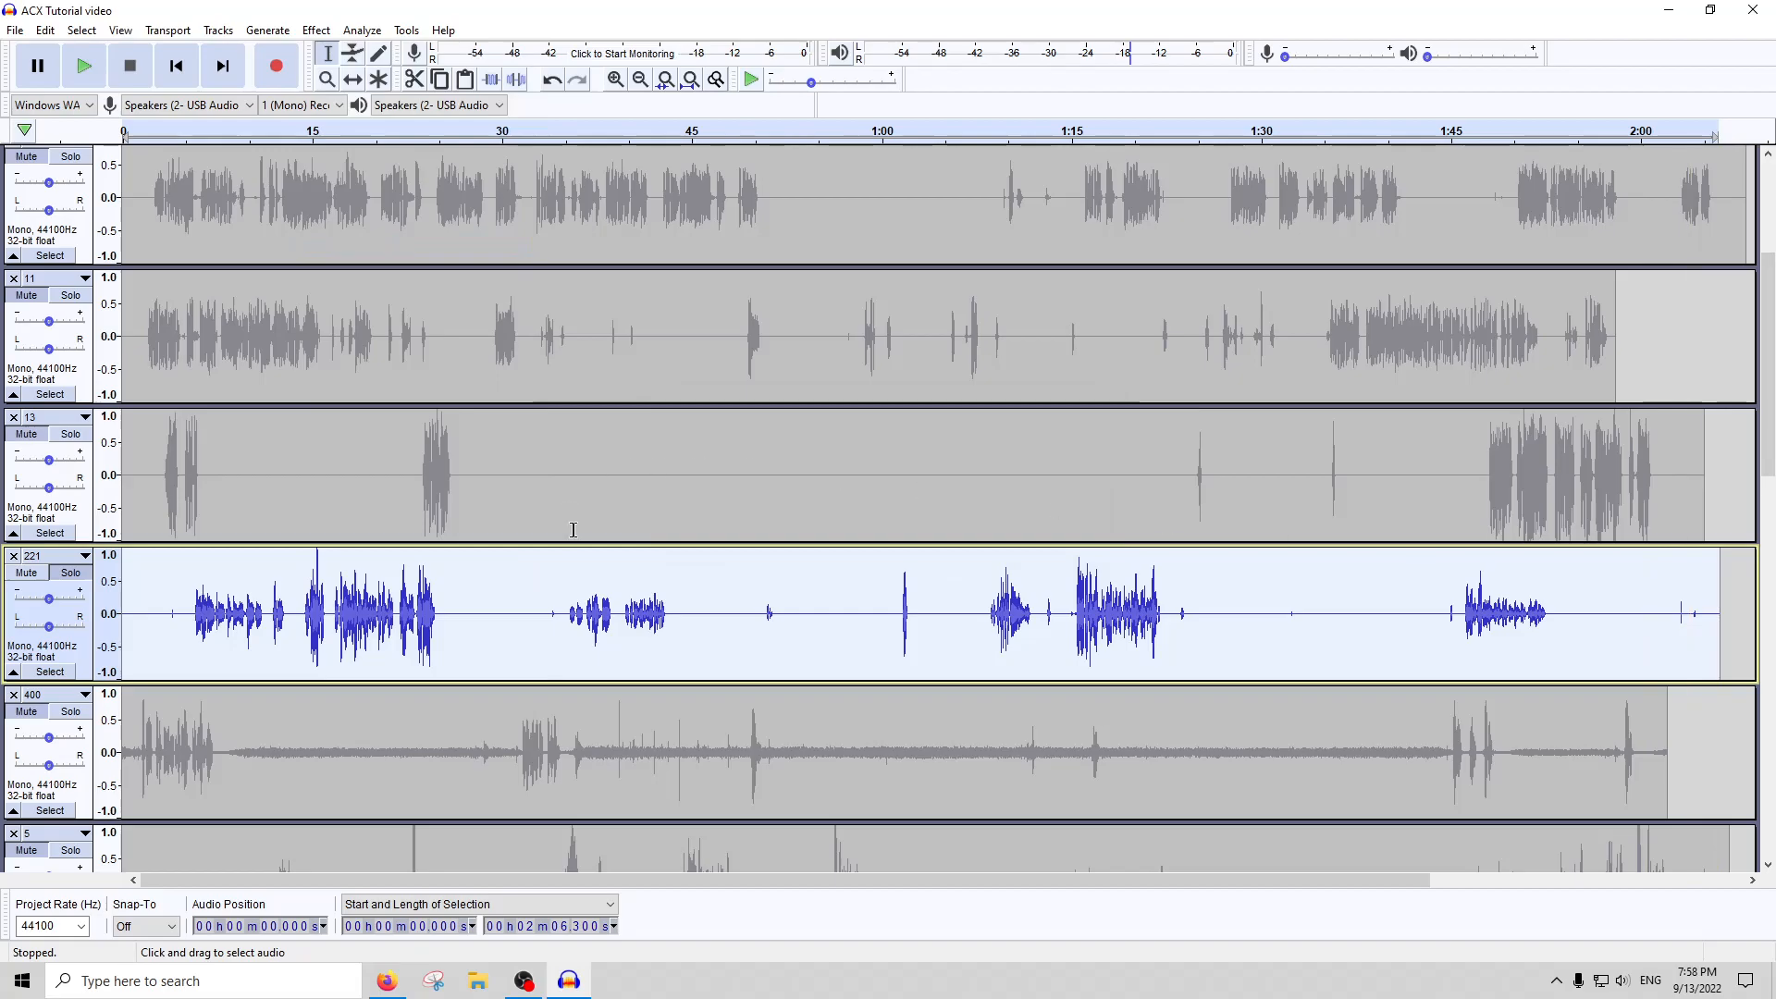
Reselect the whole of track 221 and apply the Compressor with its existing settings
{"action": "left_click", "coordinate": [729, 587]}
{"action": "double_click", "coordinate": [715, 583]}
{"action": "left_click", "coordinate": [315, 29]}
{"action": "left_click", "coordinate": [367, 248]}
{"action": "key", "text": "Return"}
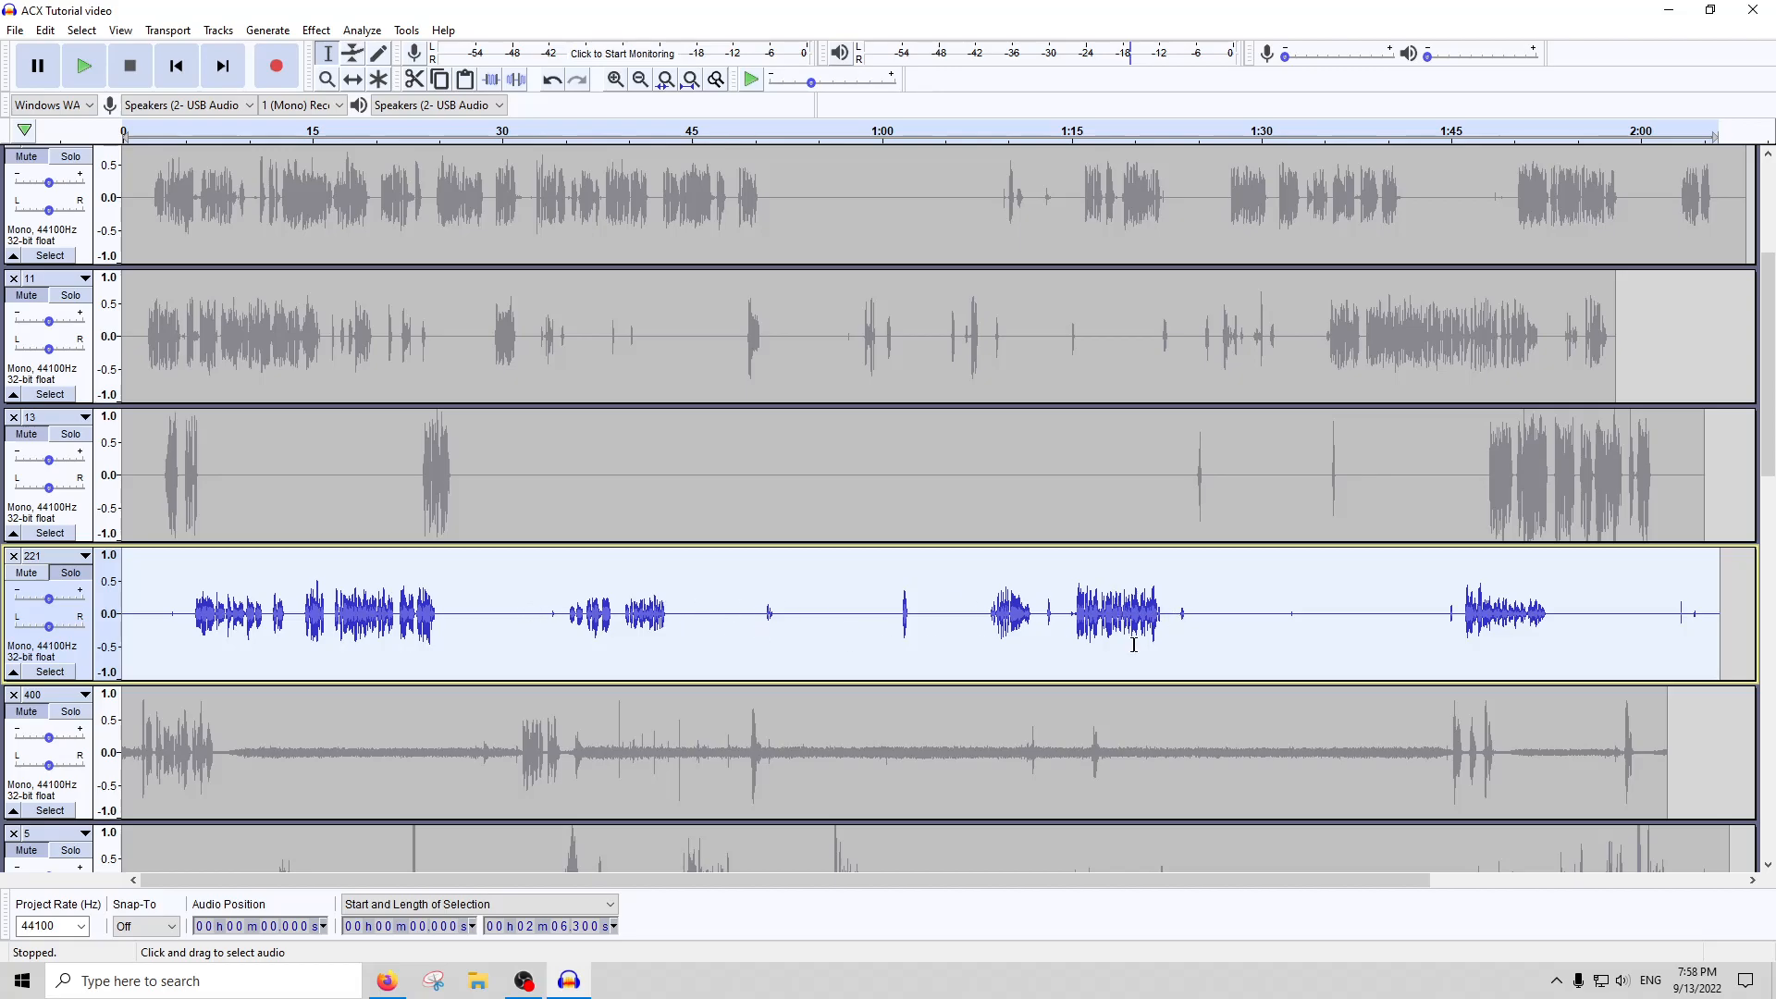
Amplify the whole of track 221 with the default amplification setting and compress it once more
{"action": "left_click", "coordinate": [315, 30]}
{"action": "left_click", "coordinate": [372, 105]}
{"action": "key", "text": "Return"}
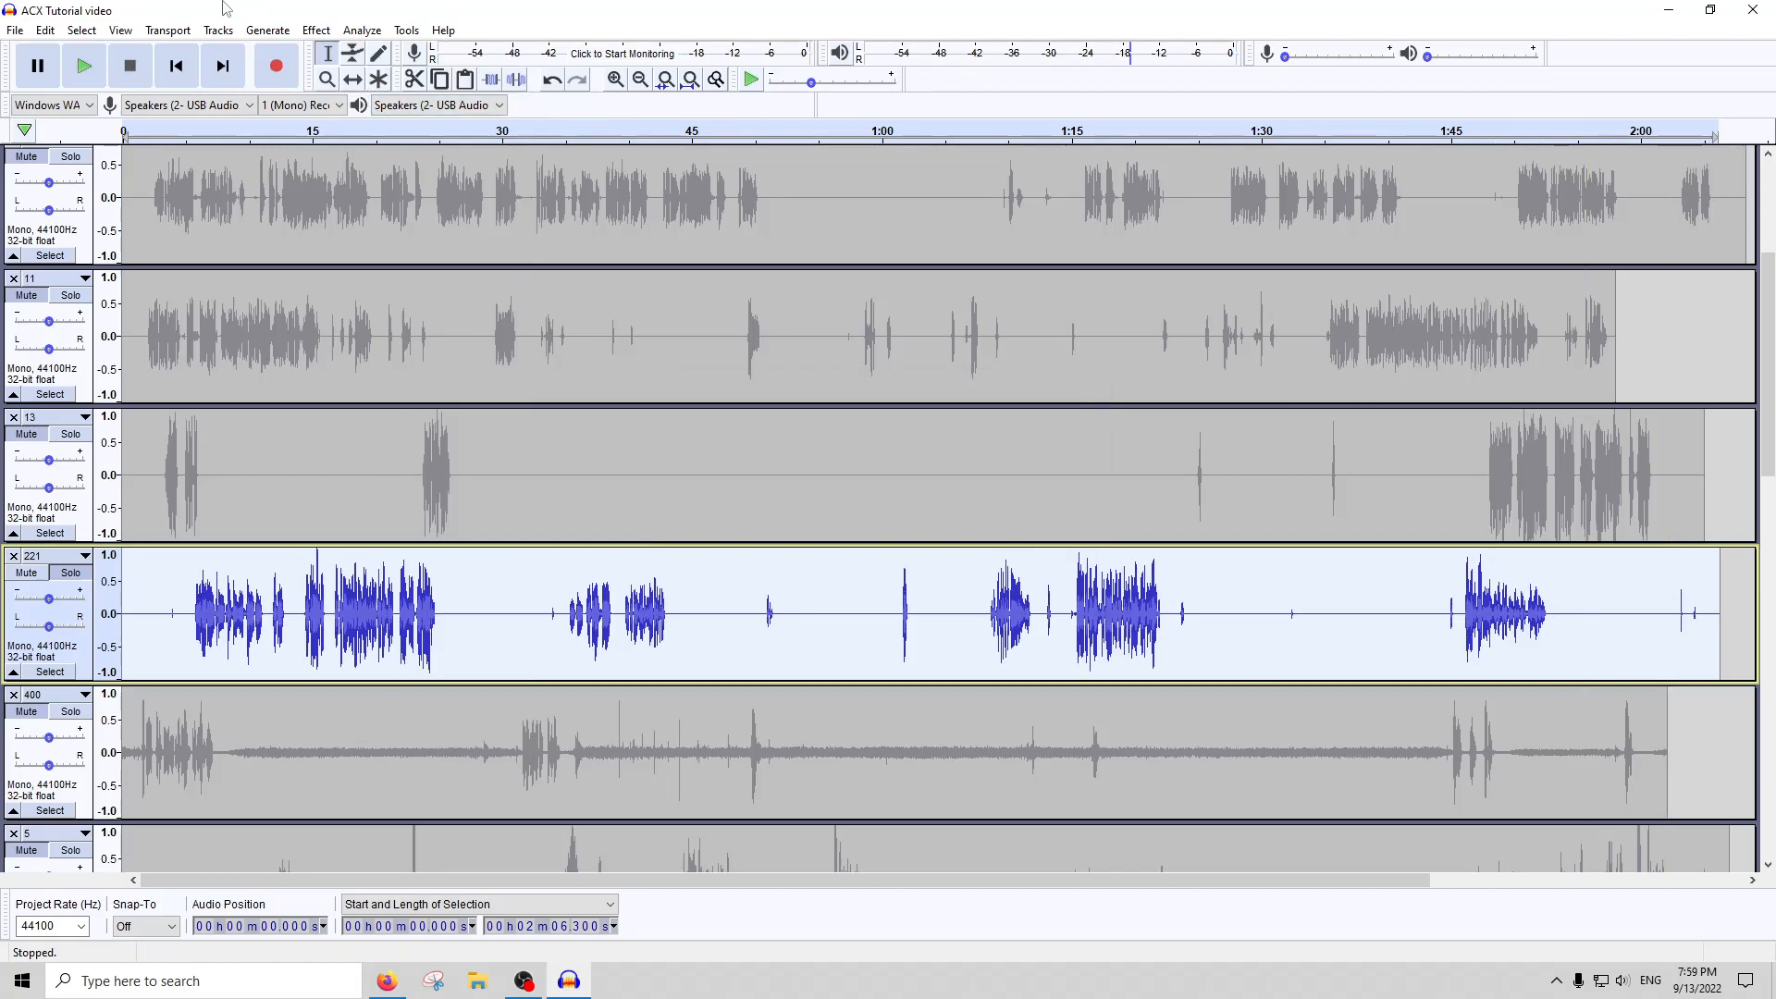
{"action": "left_click", "coordinate": [317, 31]}
{"action": "left_click", "coordinate": [342, 270]}
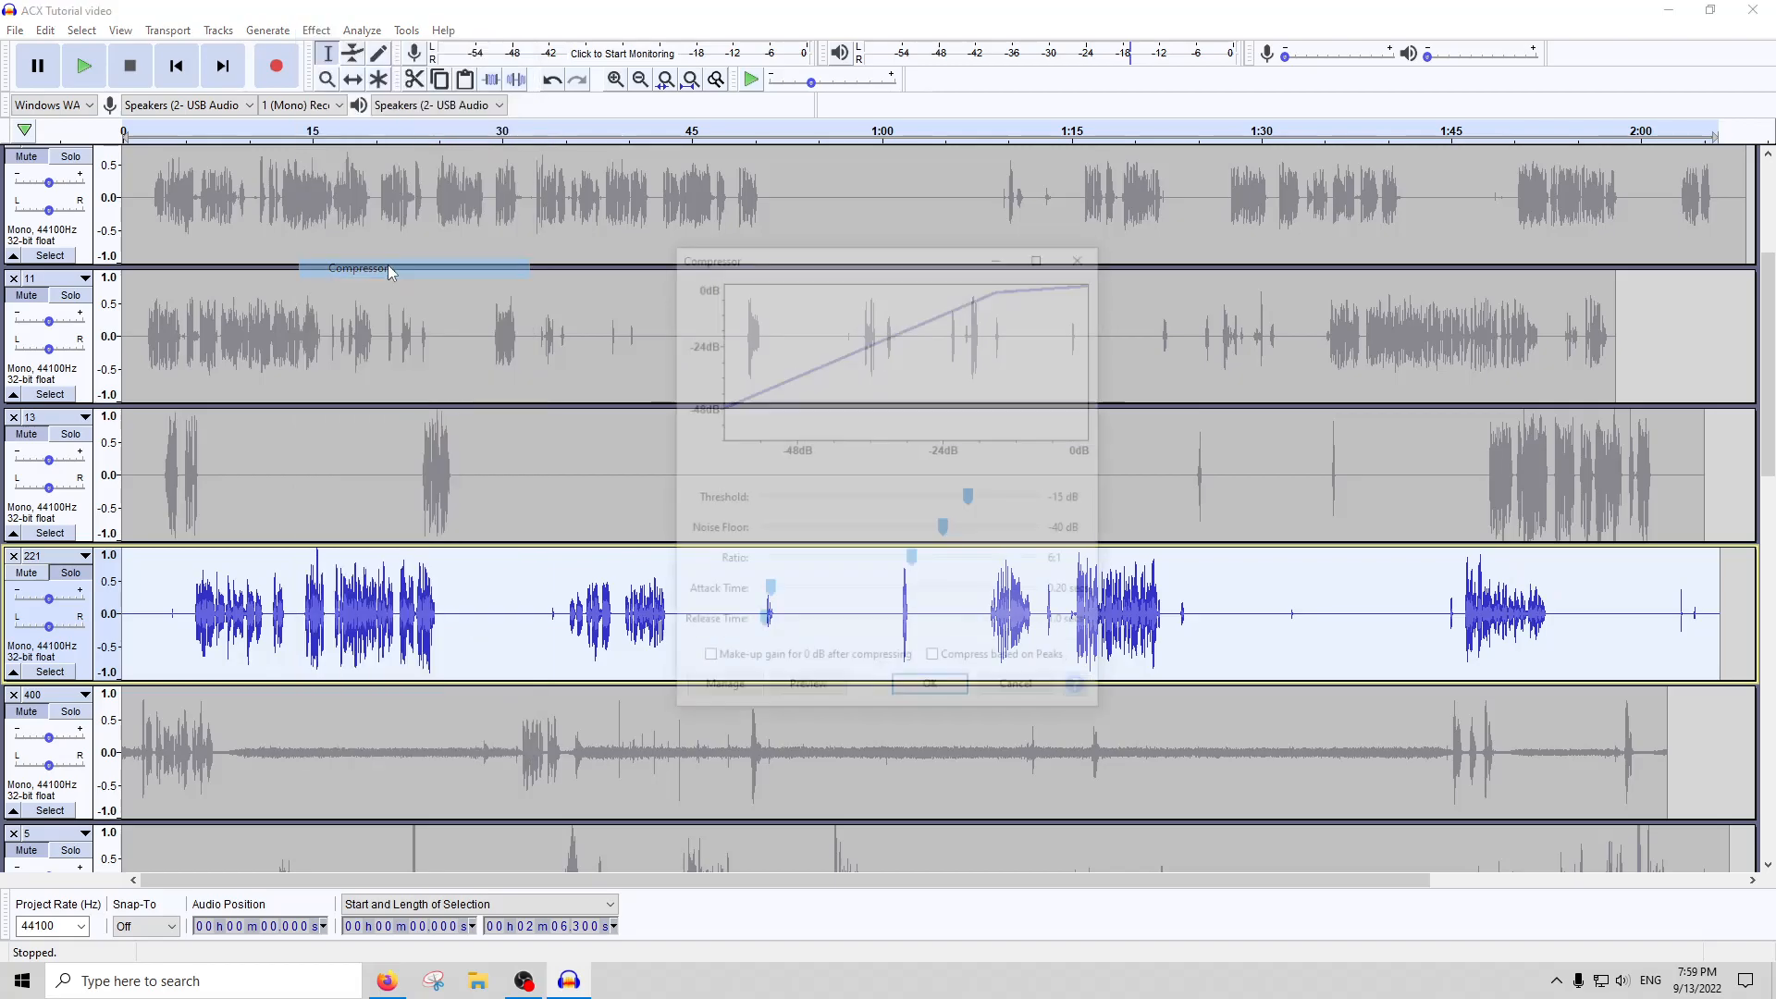
Examine the waveform of track 221 closely around 1:51.7, comparing neighbouring sounds within the speech
{"action": "left_click", "coordinate": [1576, 644]}
{"action": "scroll", "coordinate": [1575, 638], "scroll_direction": "up", "scroll_amount": 5}
{"action": "scroll", "coordinate": [555, 652], "scroll_direction": "left", "scroll_amount": 3}
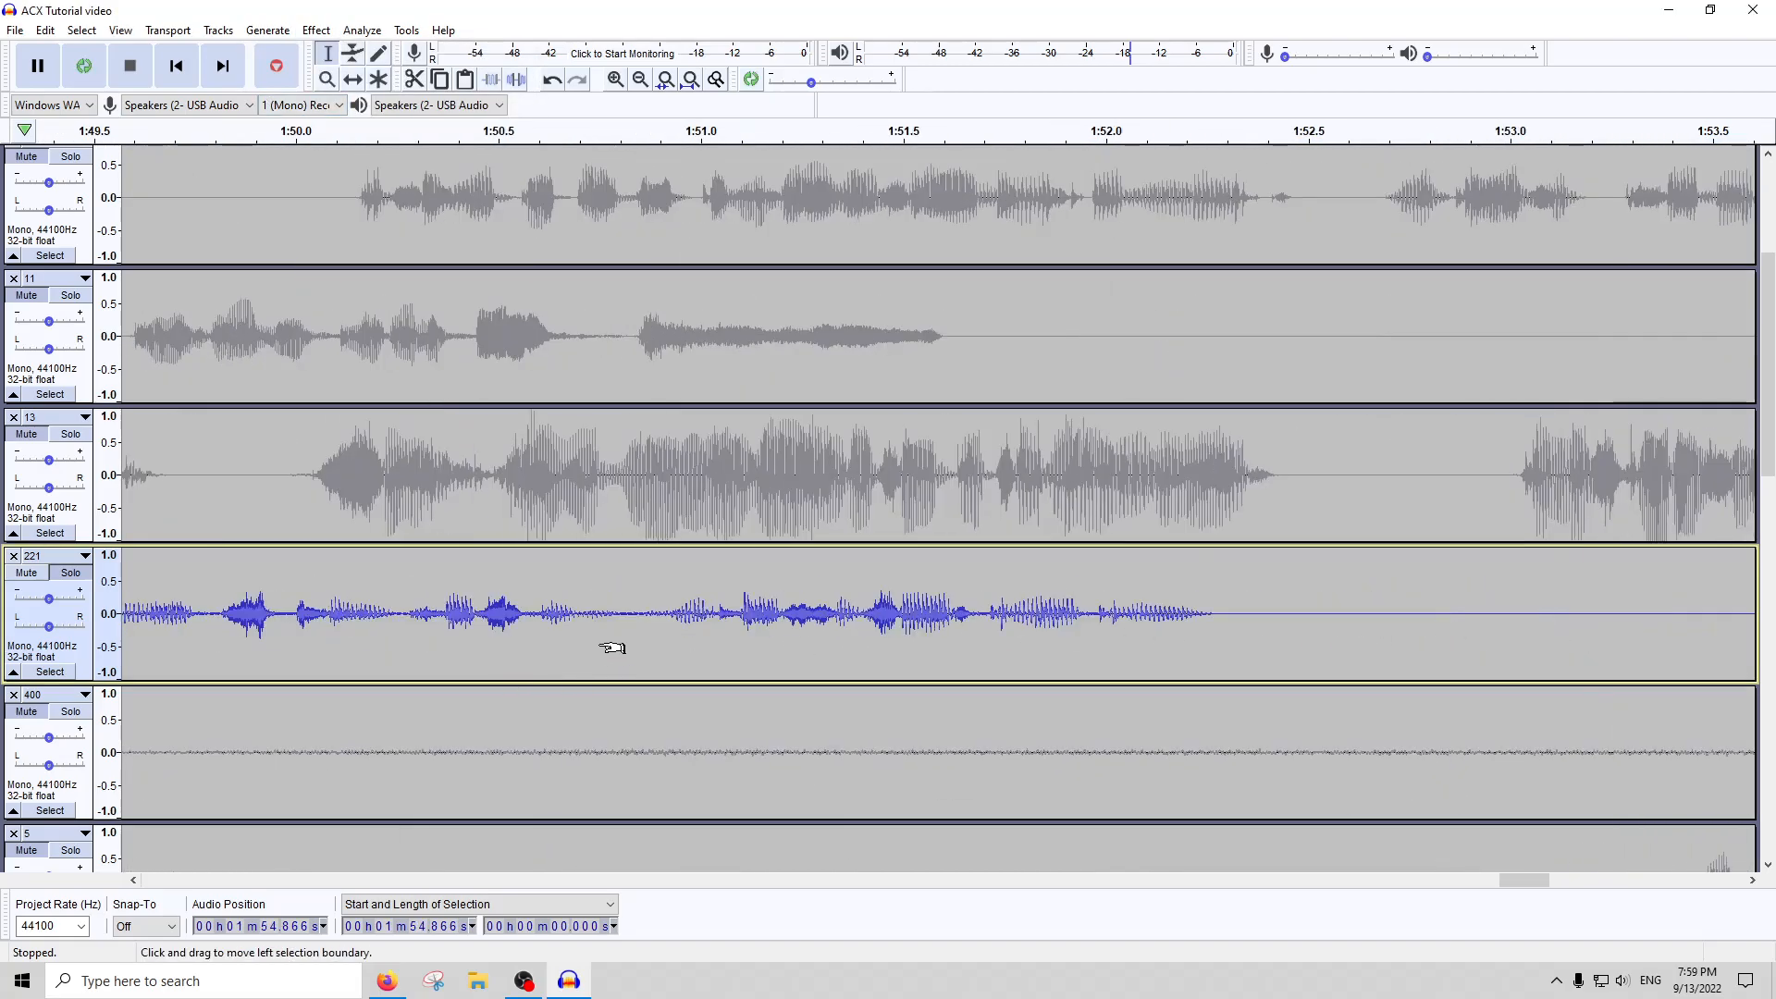
{"action": "left_click", "coordinate": [1038, 635]}
{"action": "scroll", "coordinate": [992, 619], "scroll_direction": "up", "scroll_amount": 3}
{"action": "scroll", "coordinate": [992, 619], "scroll_direction": "up", "scroll_amount": 2}
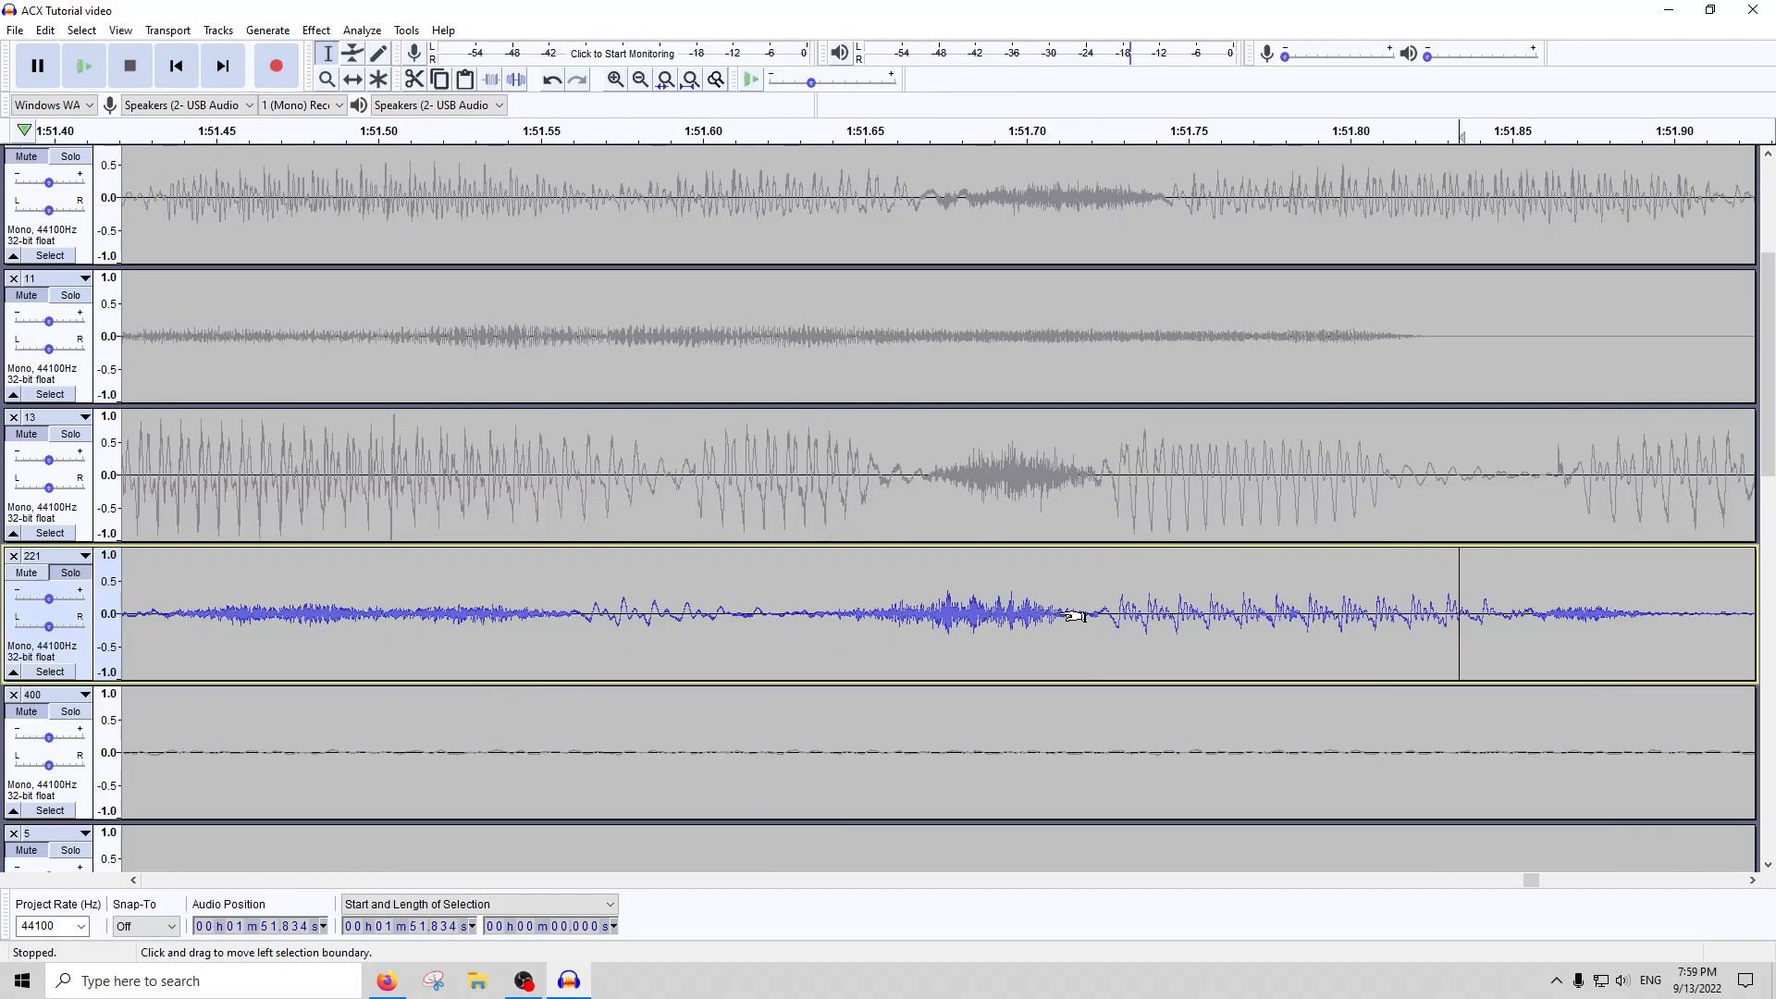
{"action": "left_click_drag", "start_coordinate": [1088, 606], "coordinate": [872, 614]}
{"action": "left_click_drag", "start_coordinate": [1465, 610], "coordinate": [1096, 611]}
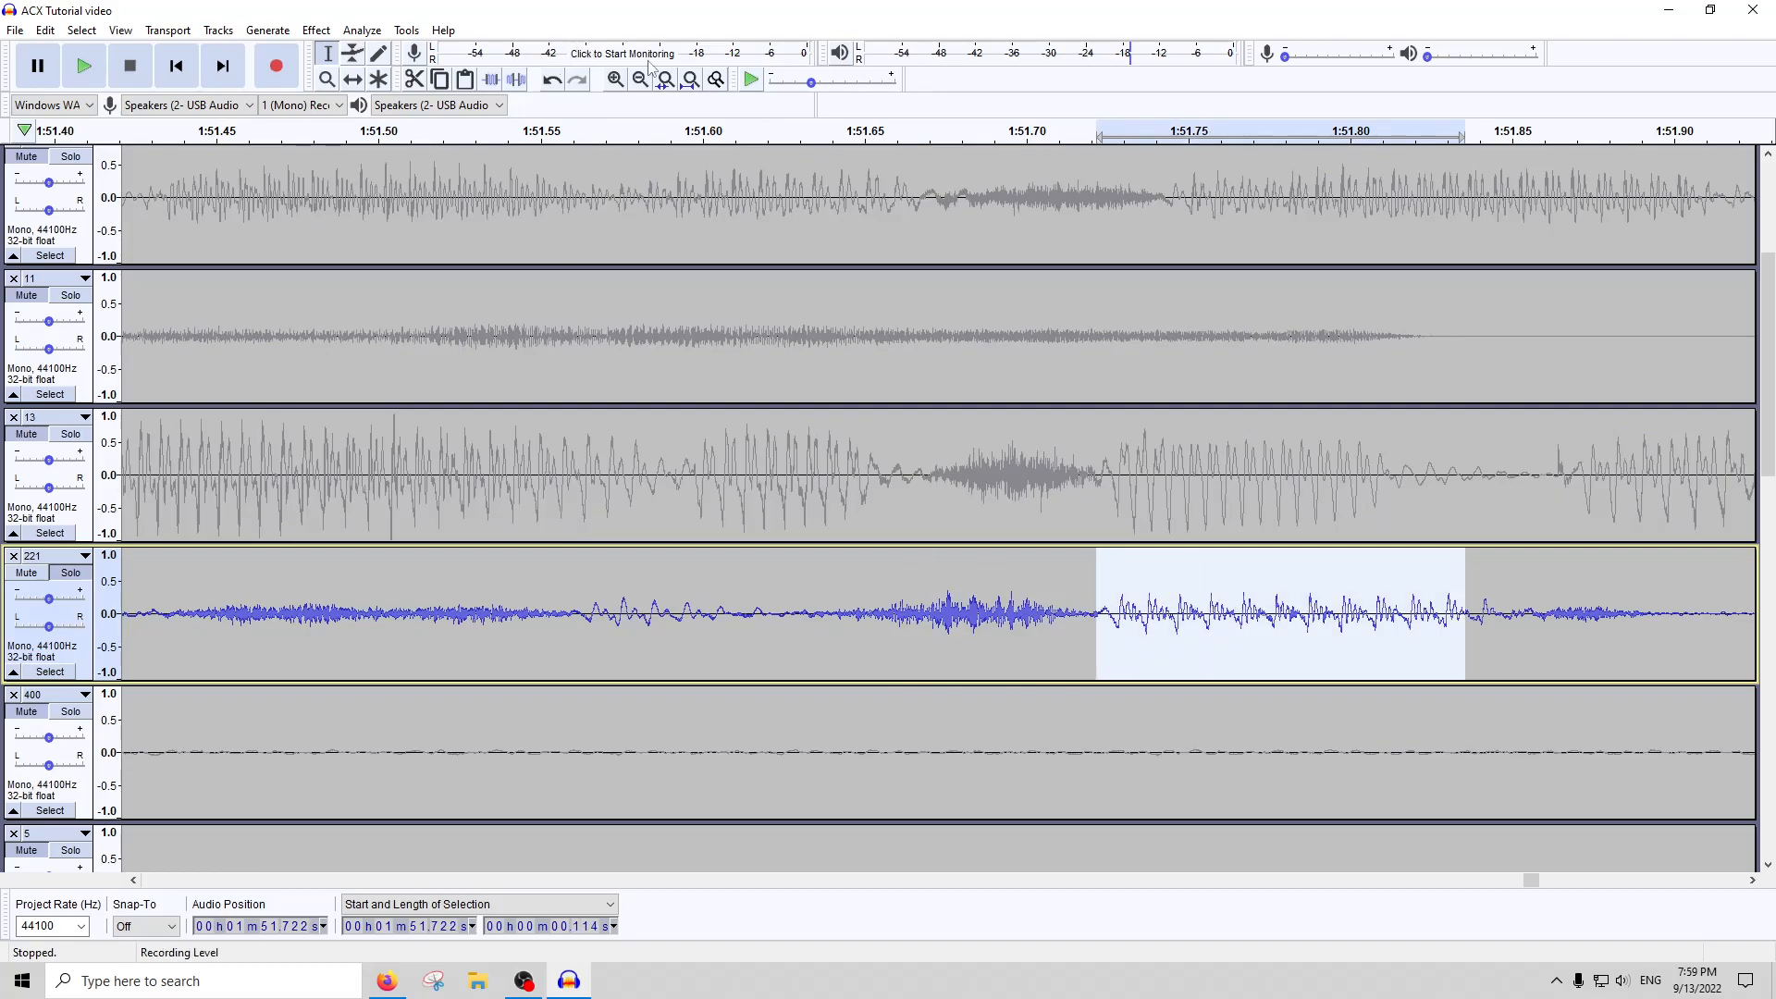
{"action": "left_click", "coordinate": [692, 80]}
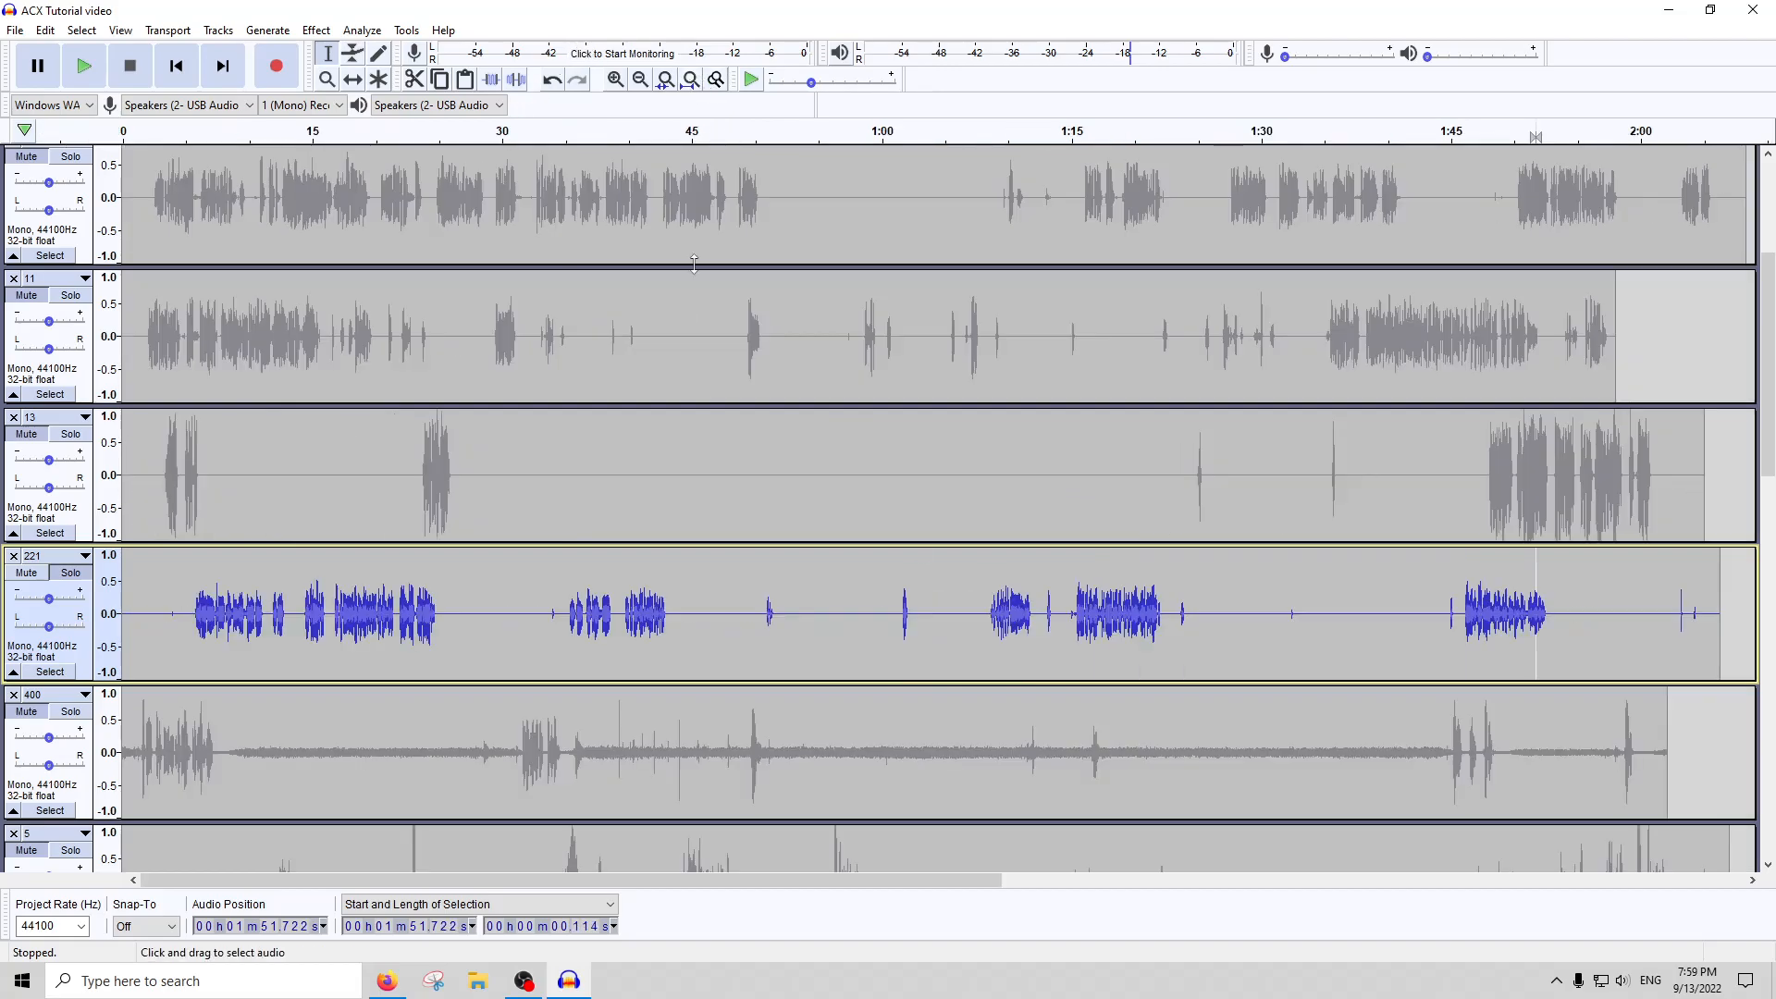
Select the whole of track 221 again and amplify it with the default amplification setting
{"action": "double_click", "coordinate": [768, 627]}
{"action": "left_click", "coordinate": [305, 31]}
{"action": "left_click", "coordinate": [361, 104]}
{"action": "key", "text": "Return"}
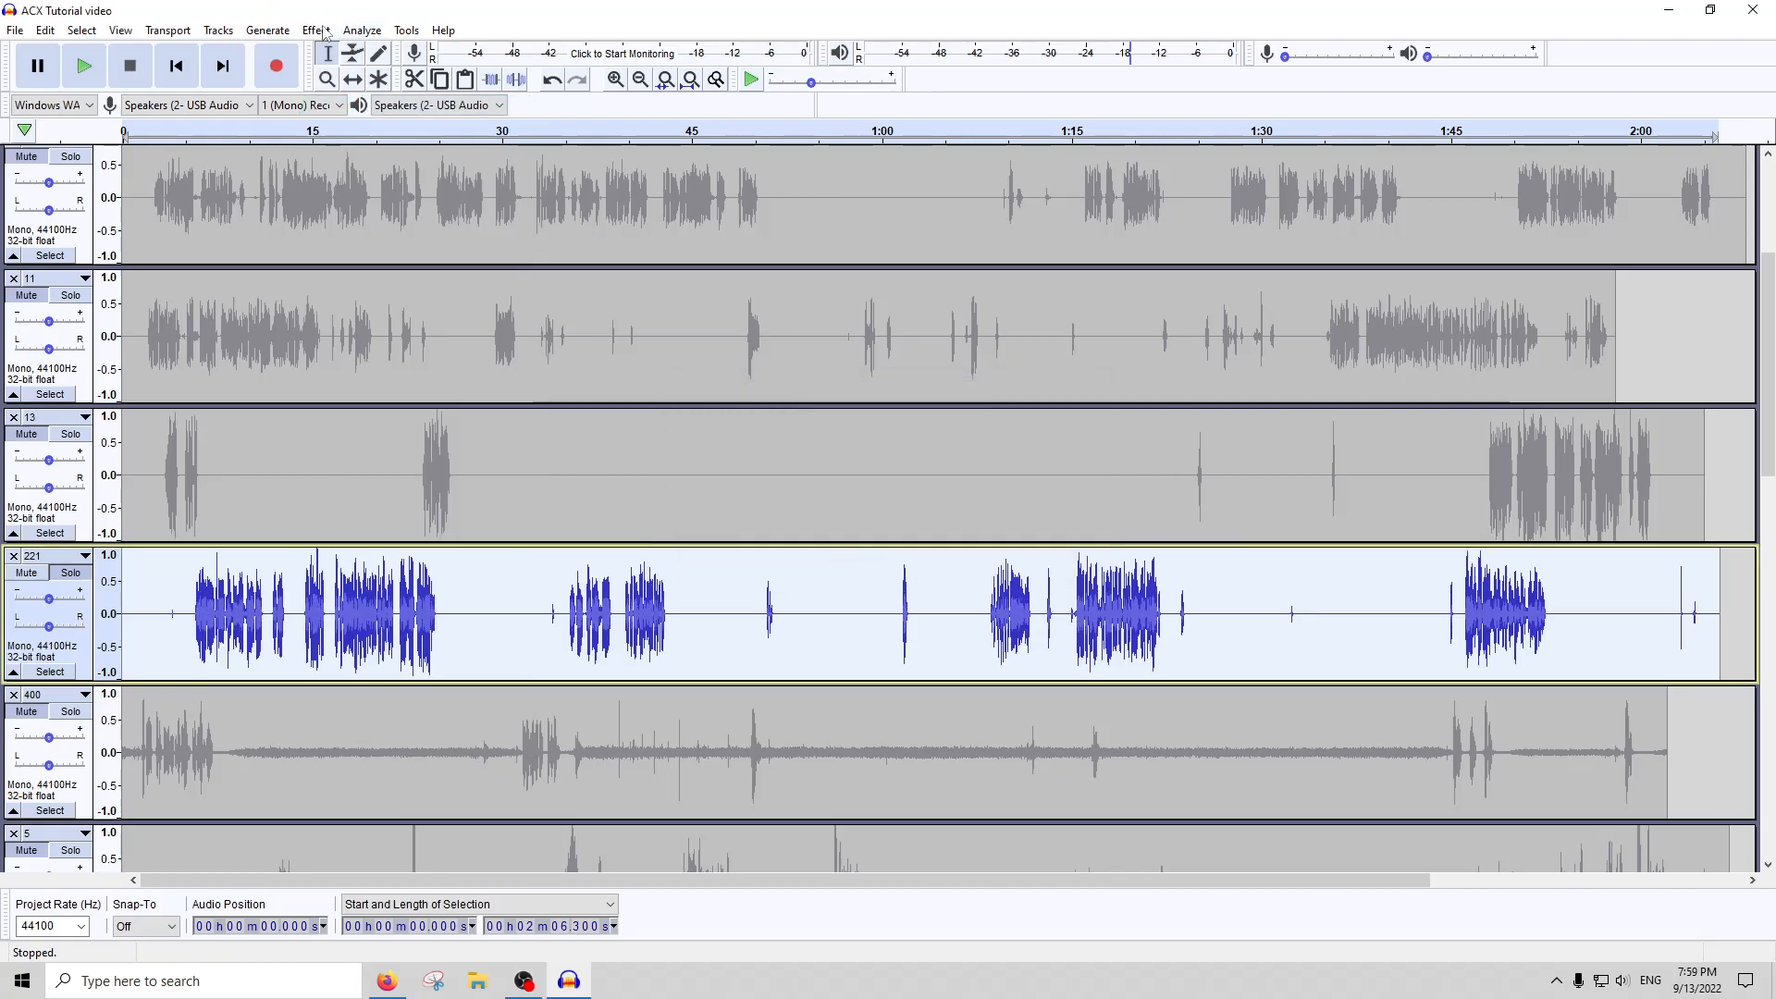
Apply the De-Esser with its existing settings to the whole of track 221
{"action": "left_click", "coordinate": [311, 28]}
{"action": "left_click", "coordinate": [351, 663]}
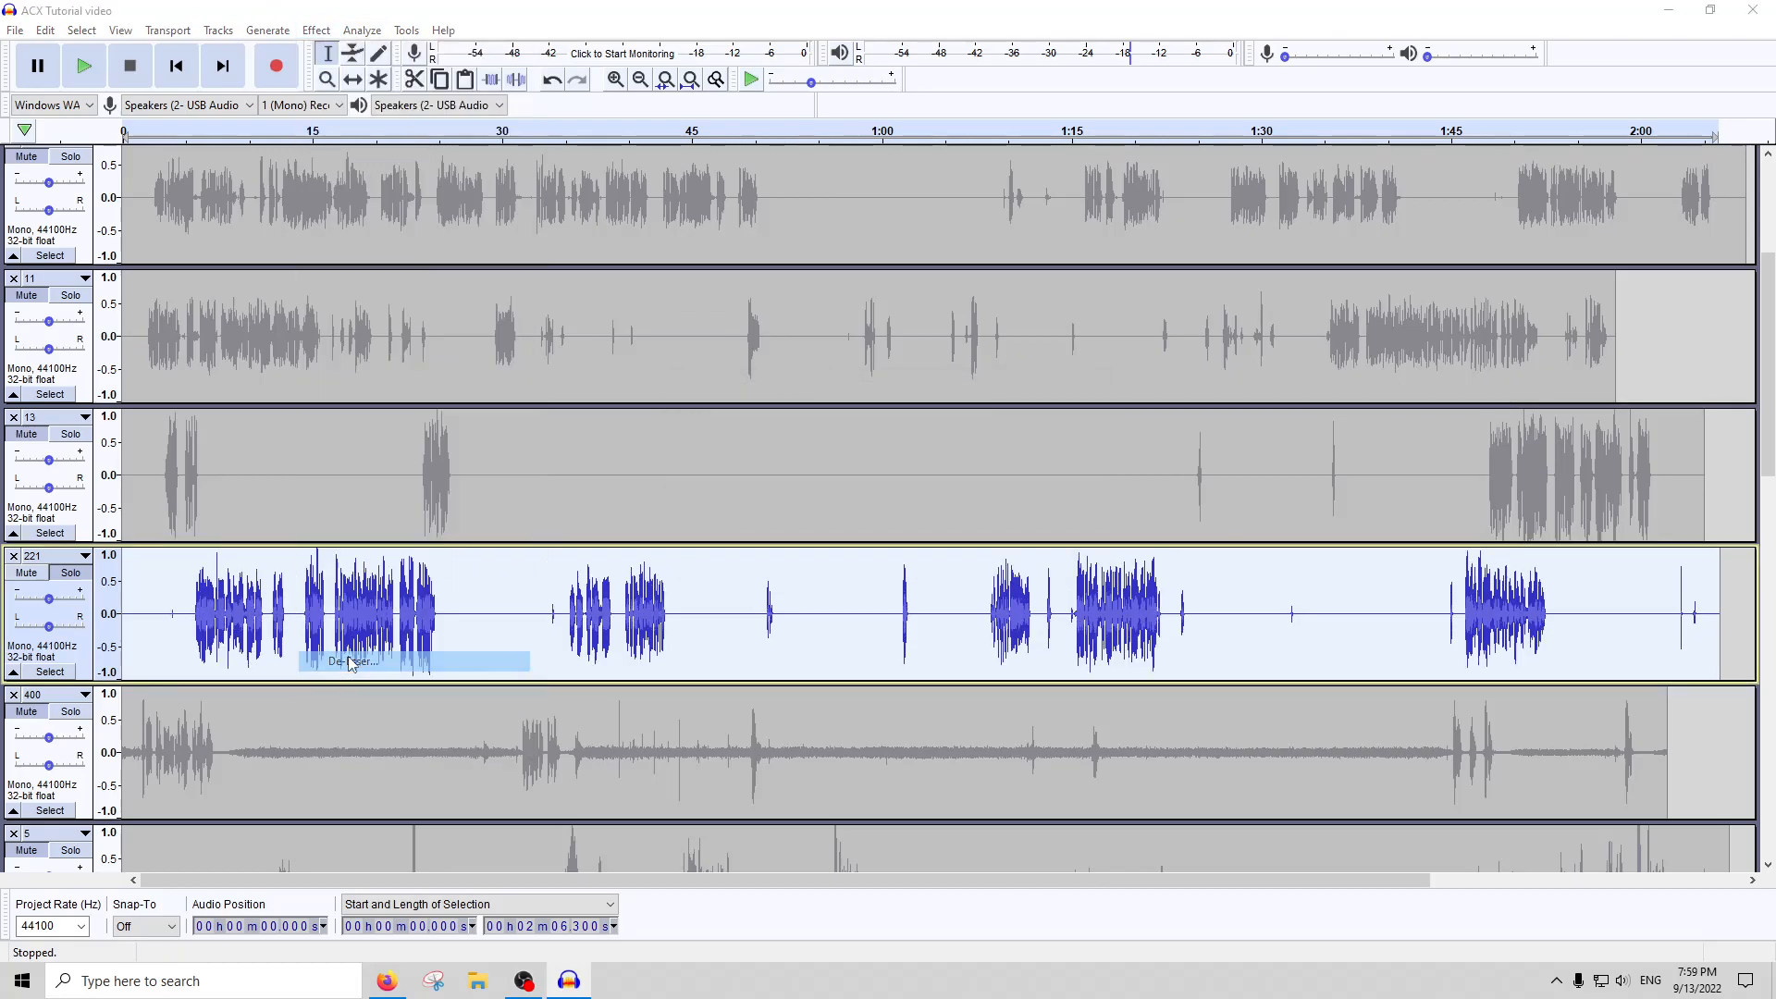
{"action": "key", "text": "Return"}
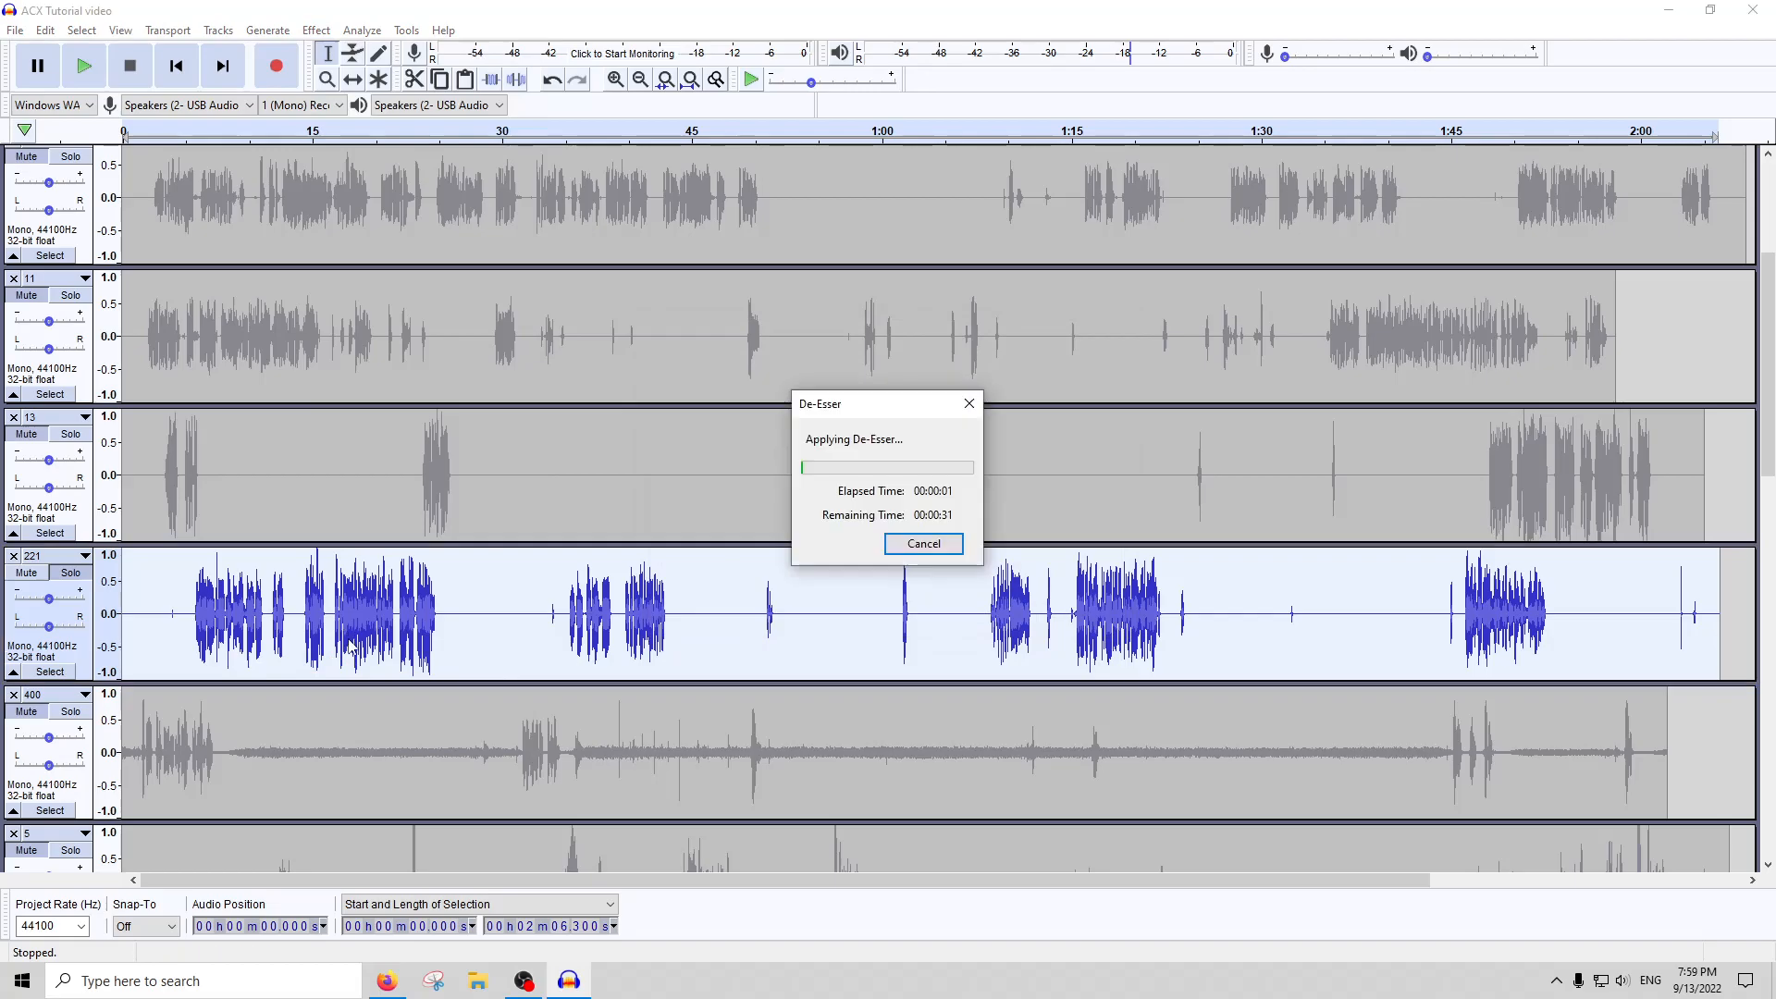
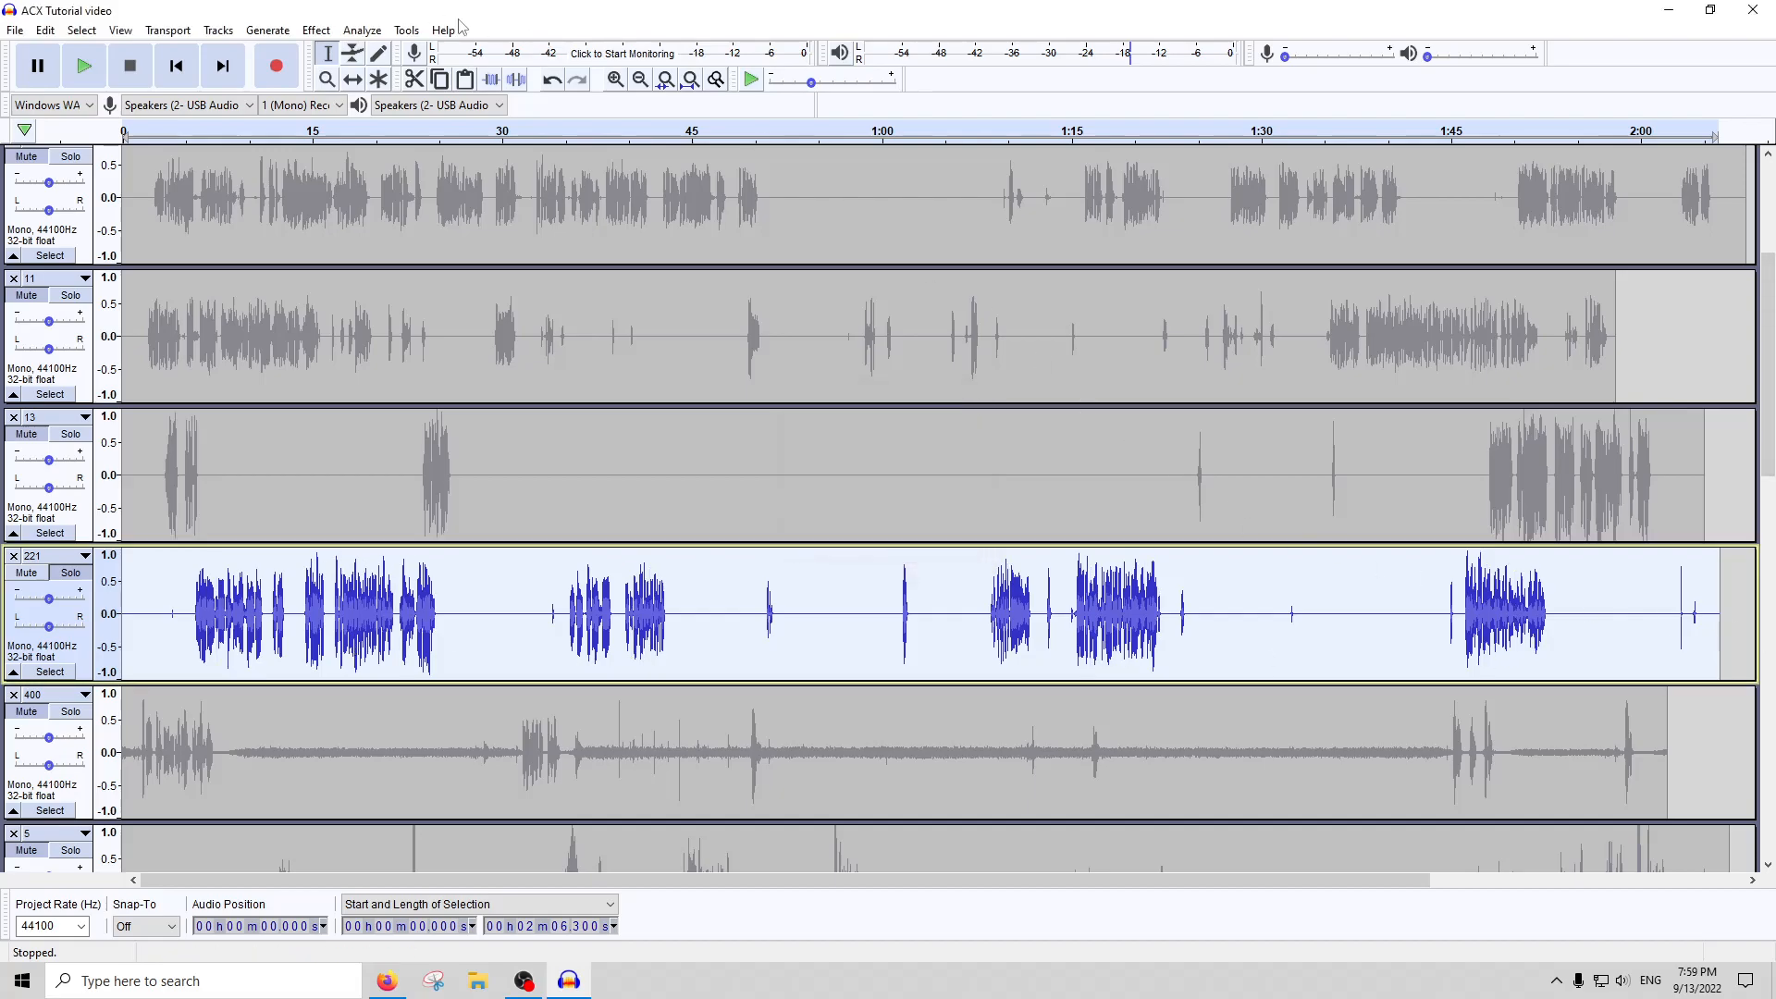
Lower the level of the whole of track 221 with a negative amplification and run ACX Check on it
{"action": "left_click", "coordinate": [331, 31]}
{"action": "left_click", "coordinate": [356, 105]}
{"action": "type", "text": "-4"}
{"action": "key", "text": "Return"}
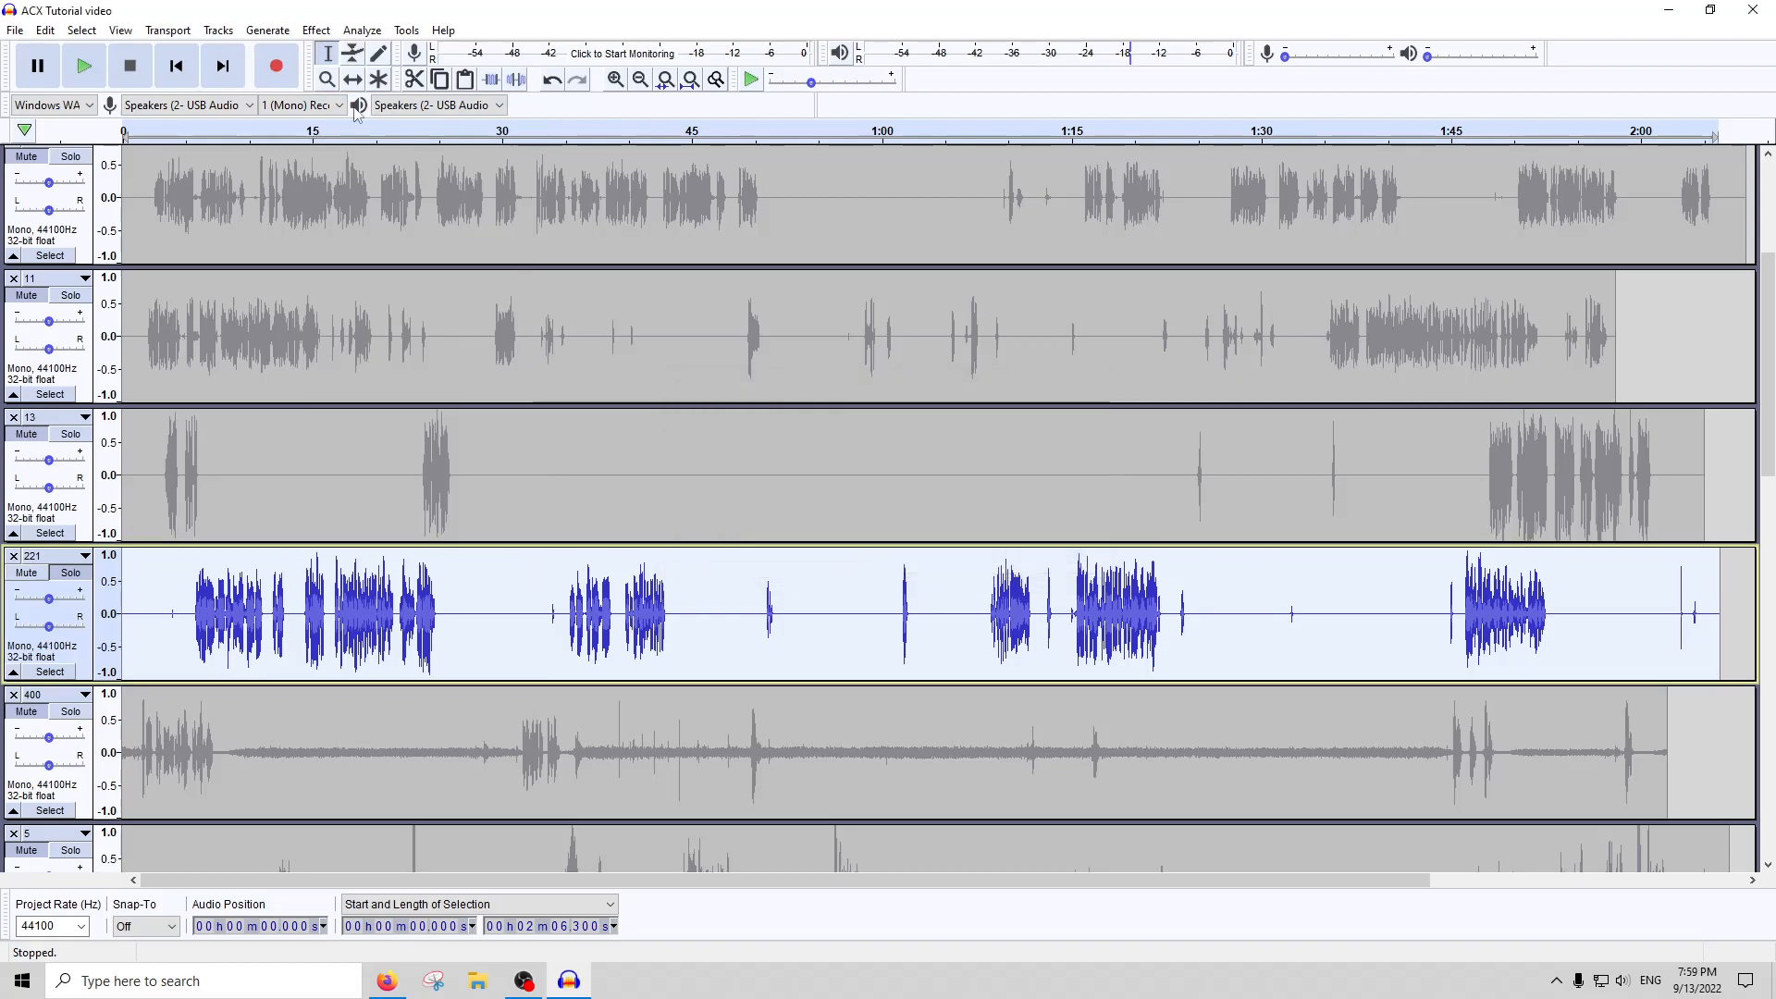
{"action": "left_click", "coordinate": [362, 31]}
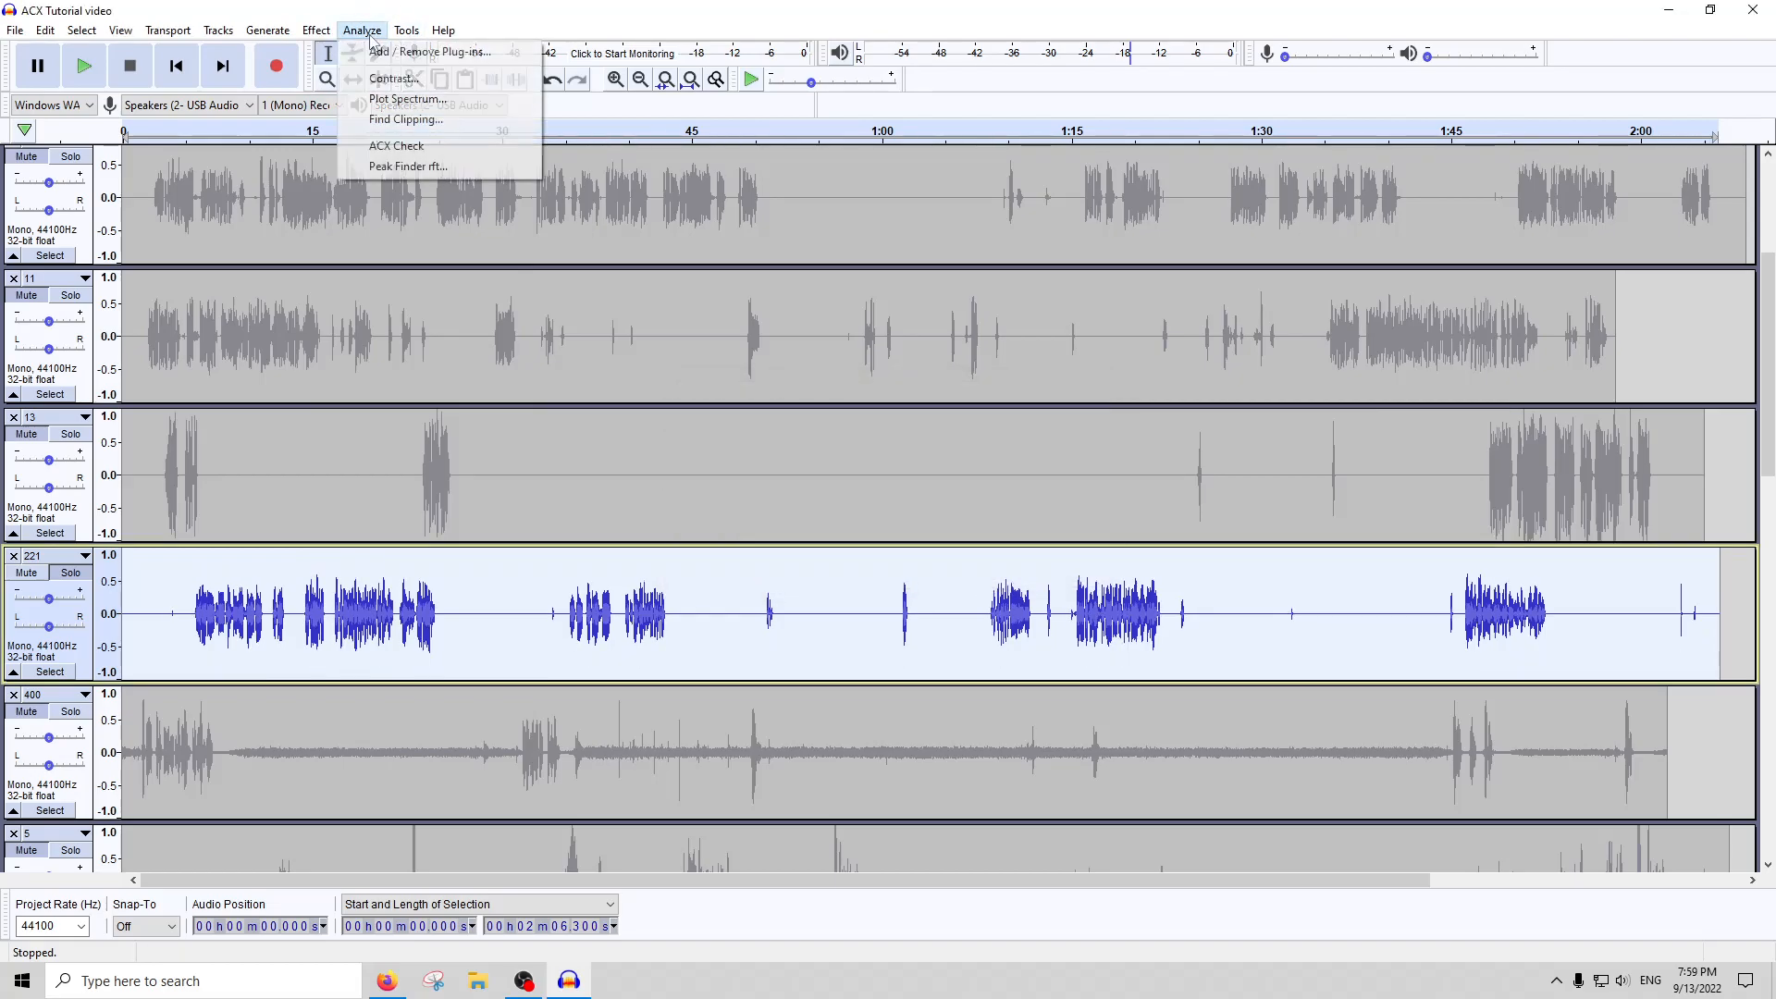
{"action": "left_click", "coordinate": [379, 144]}
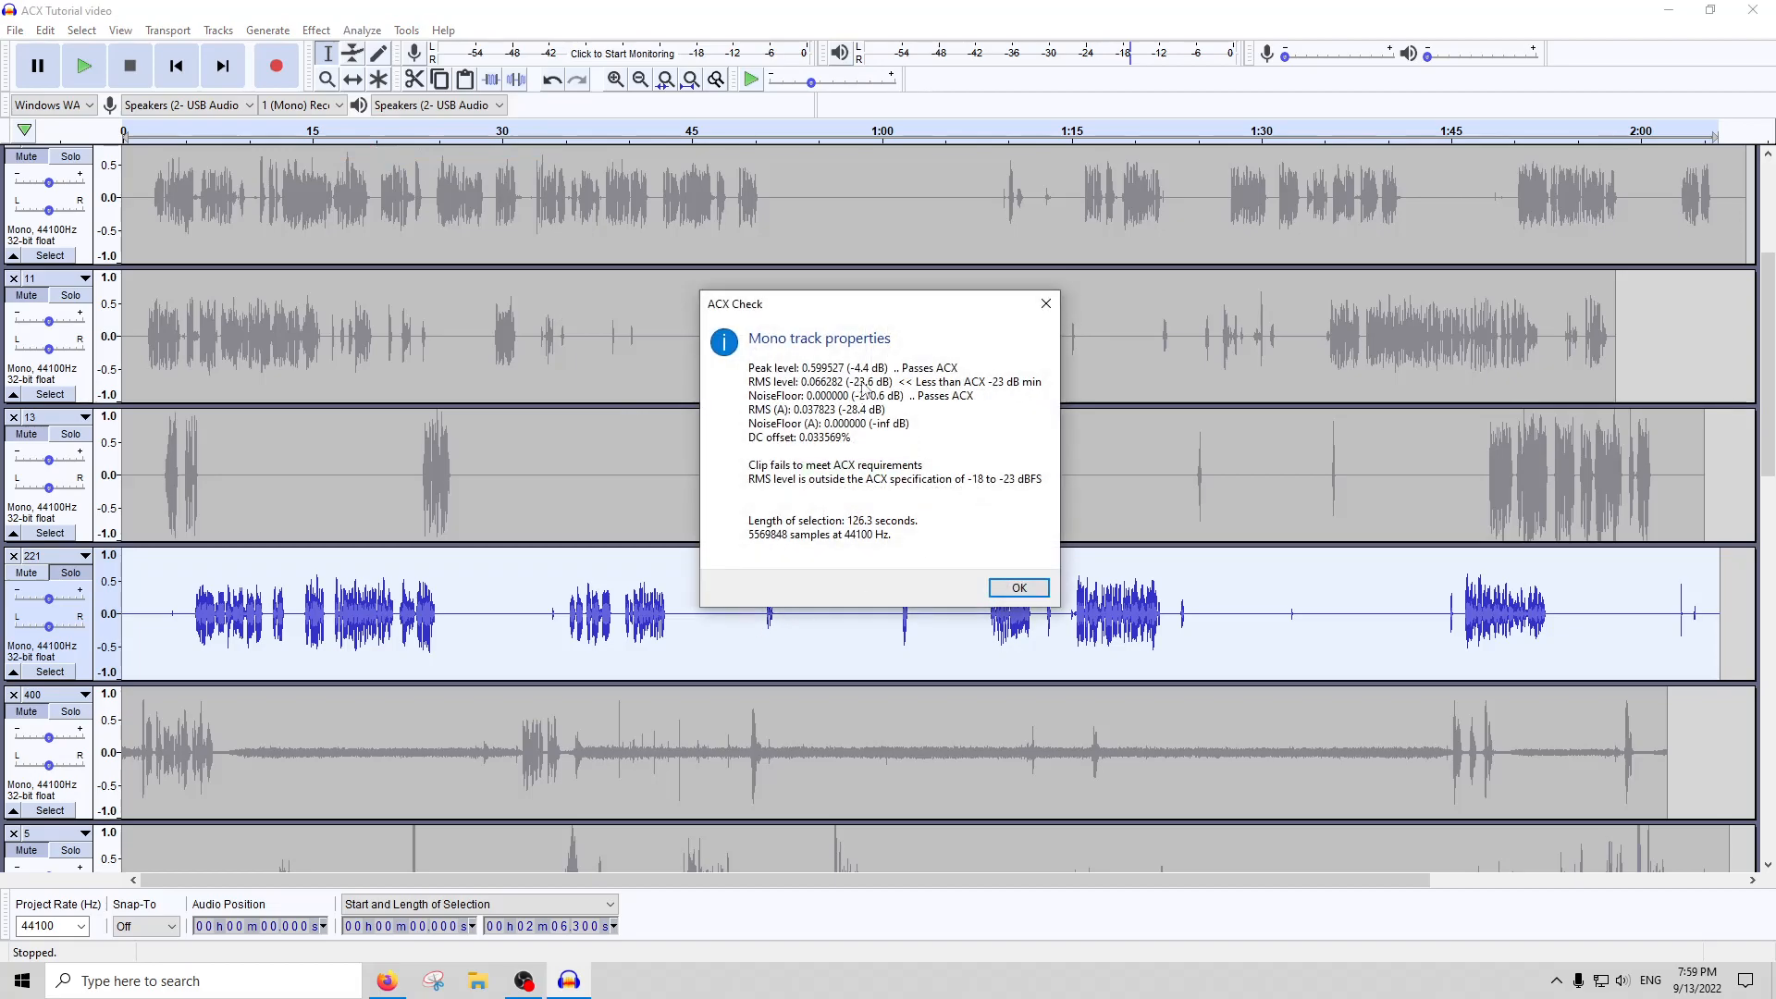
{"action": "left_click", "coordinate": [1046, 304]}
Amplify the whole of track 221 by 0.5 dB and run ACX Check again
{"action": "left_click", "coordinate": [267, 31]}
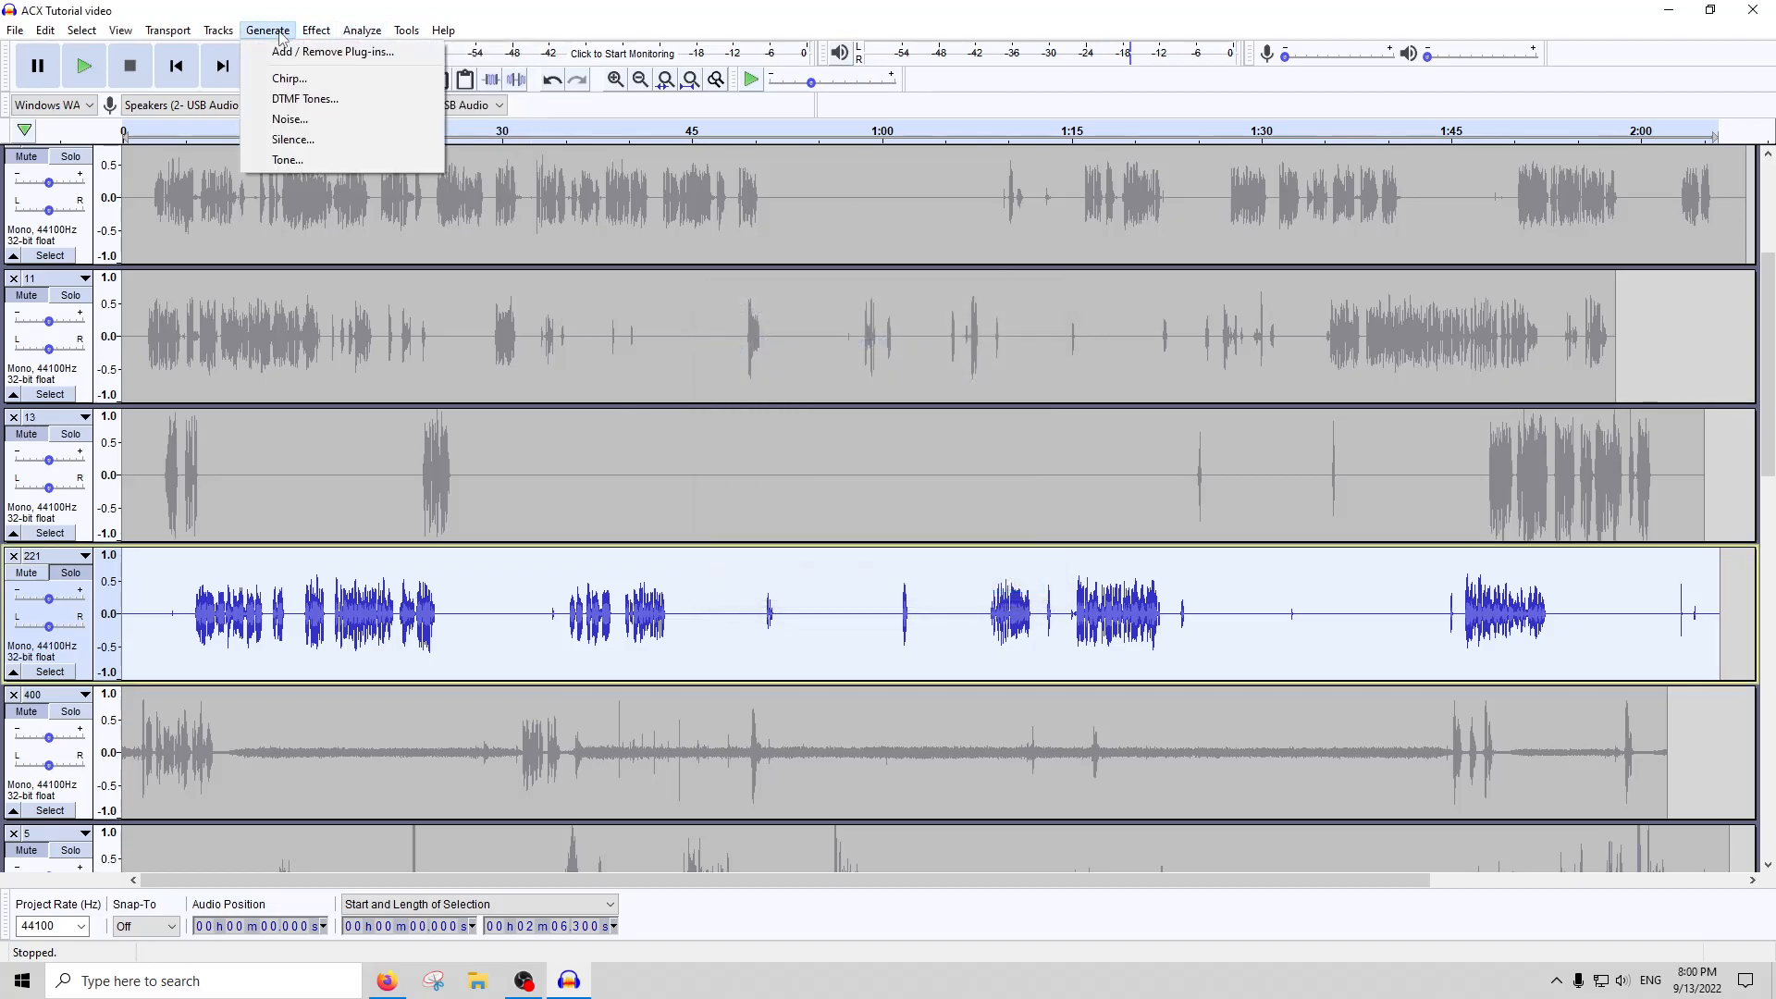
{"action": "left_click", "coordinate": [333, 105]}
{"action": "type", "text": ".5"}
{"action": "key", "text": "Return"}
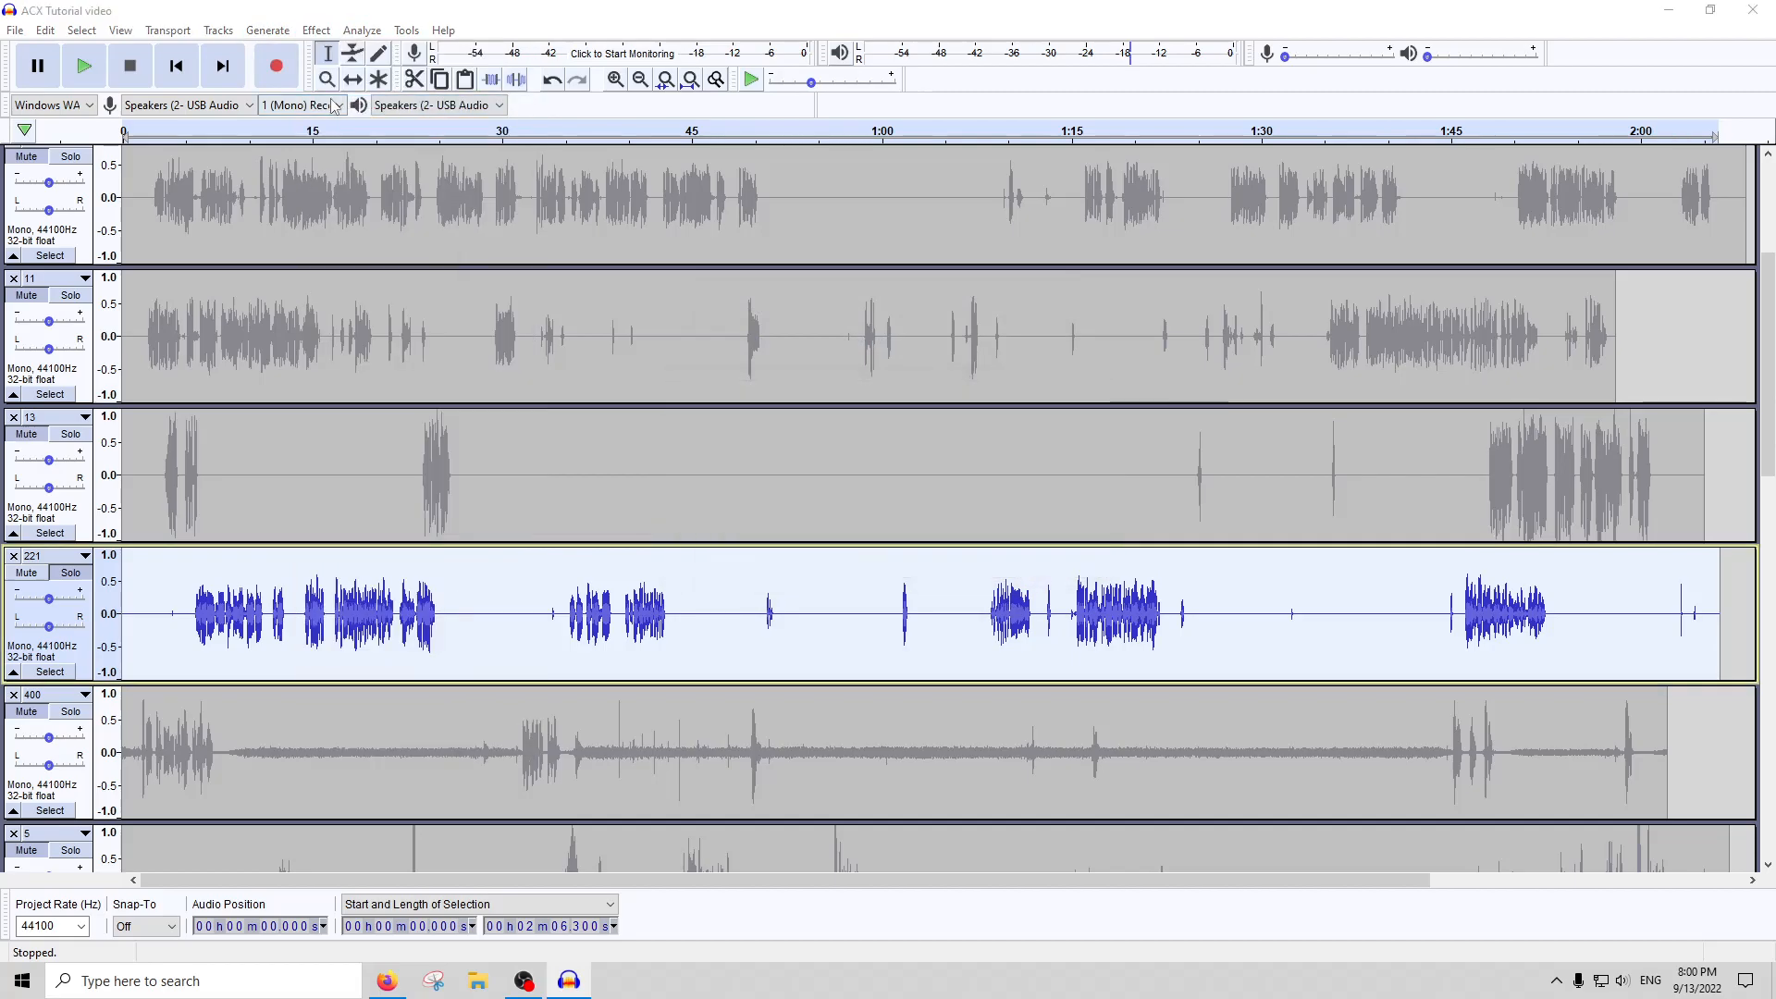
{"action": "left_click", "coordinate": [362, 31]}
{"action": "left_click", "coordinate": [407, 145]}
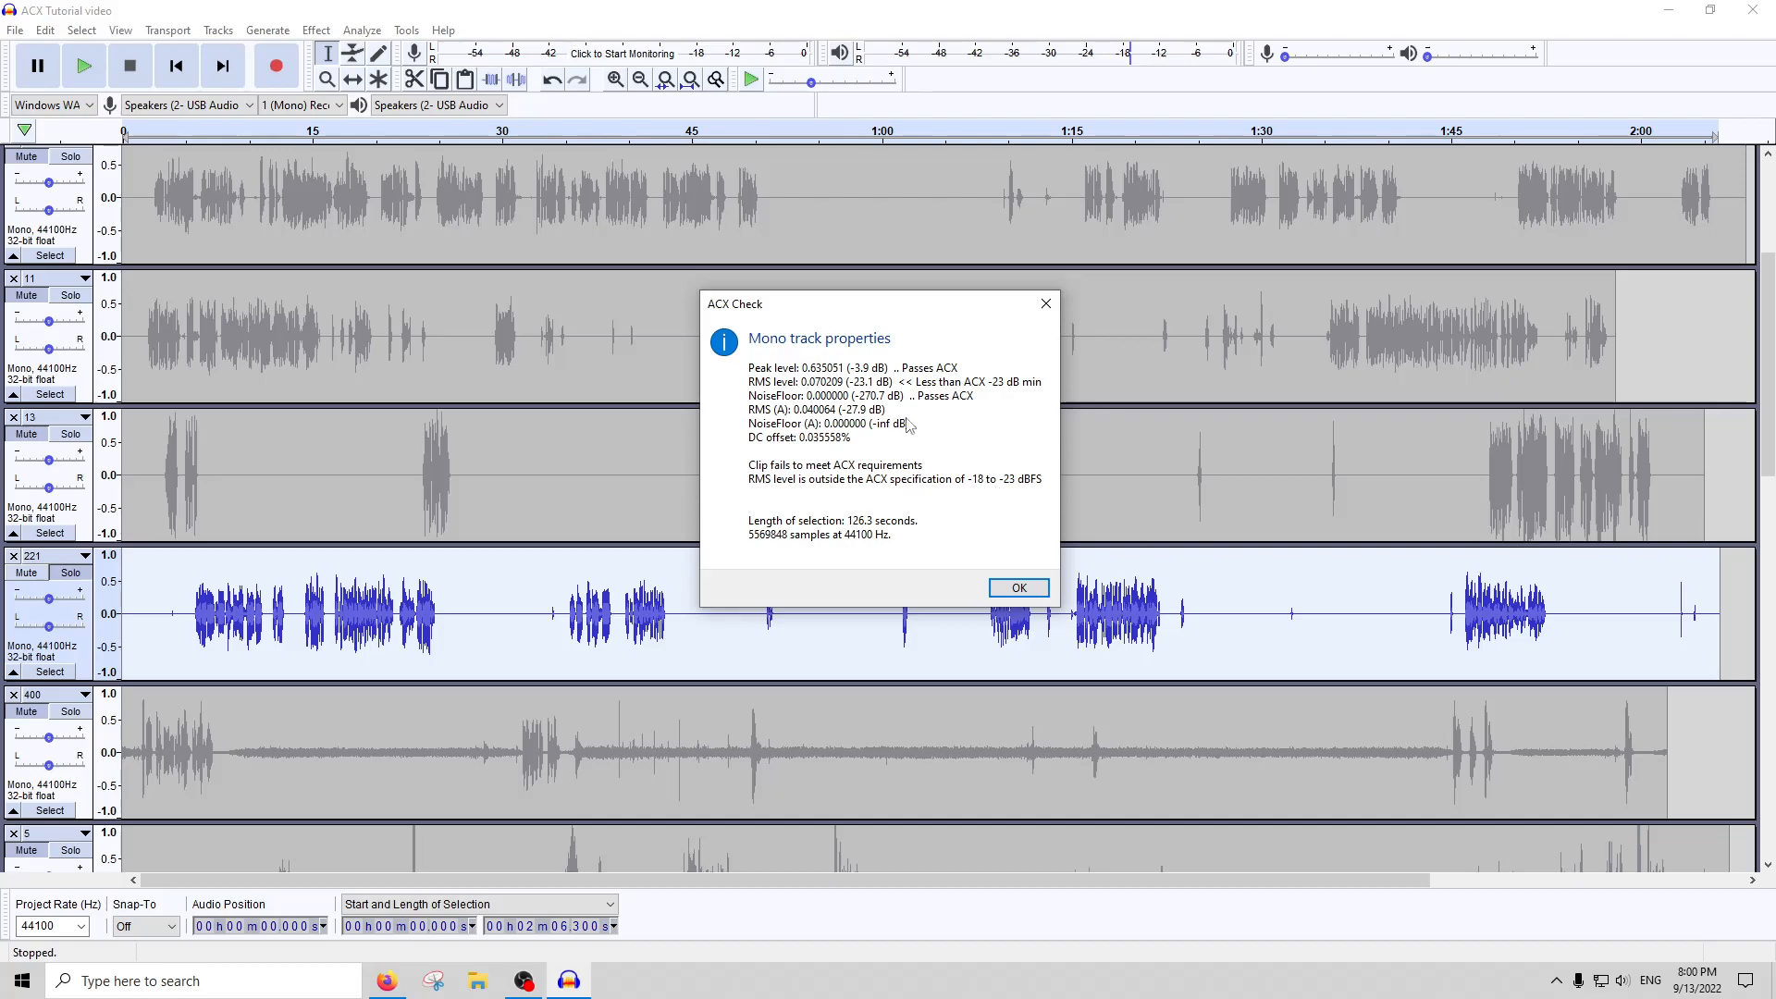
{"action": "left_click", "coordinate": [1045, 304]}
Amplify the whole of track 221 by 0.3 dB and check it once more against the ACX requirements
{"action": "left_click", "coordinate": [316, 31]}
{"action": "left_click", "coordinate": [363, 106]}
{"action": "type", "text": ".5"}
{"action": "key", "text": "Return"}
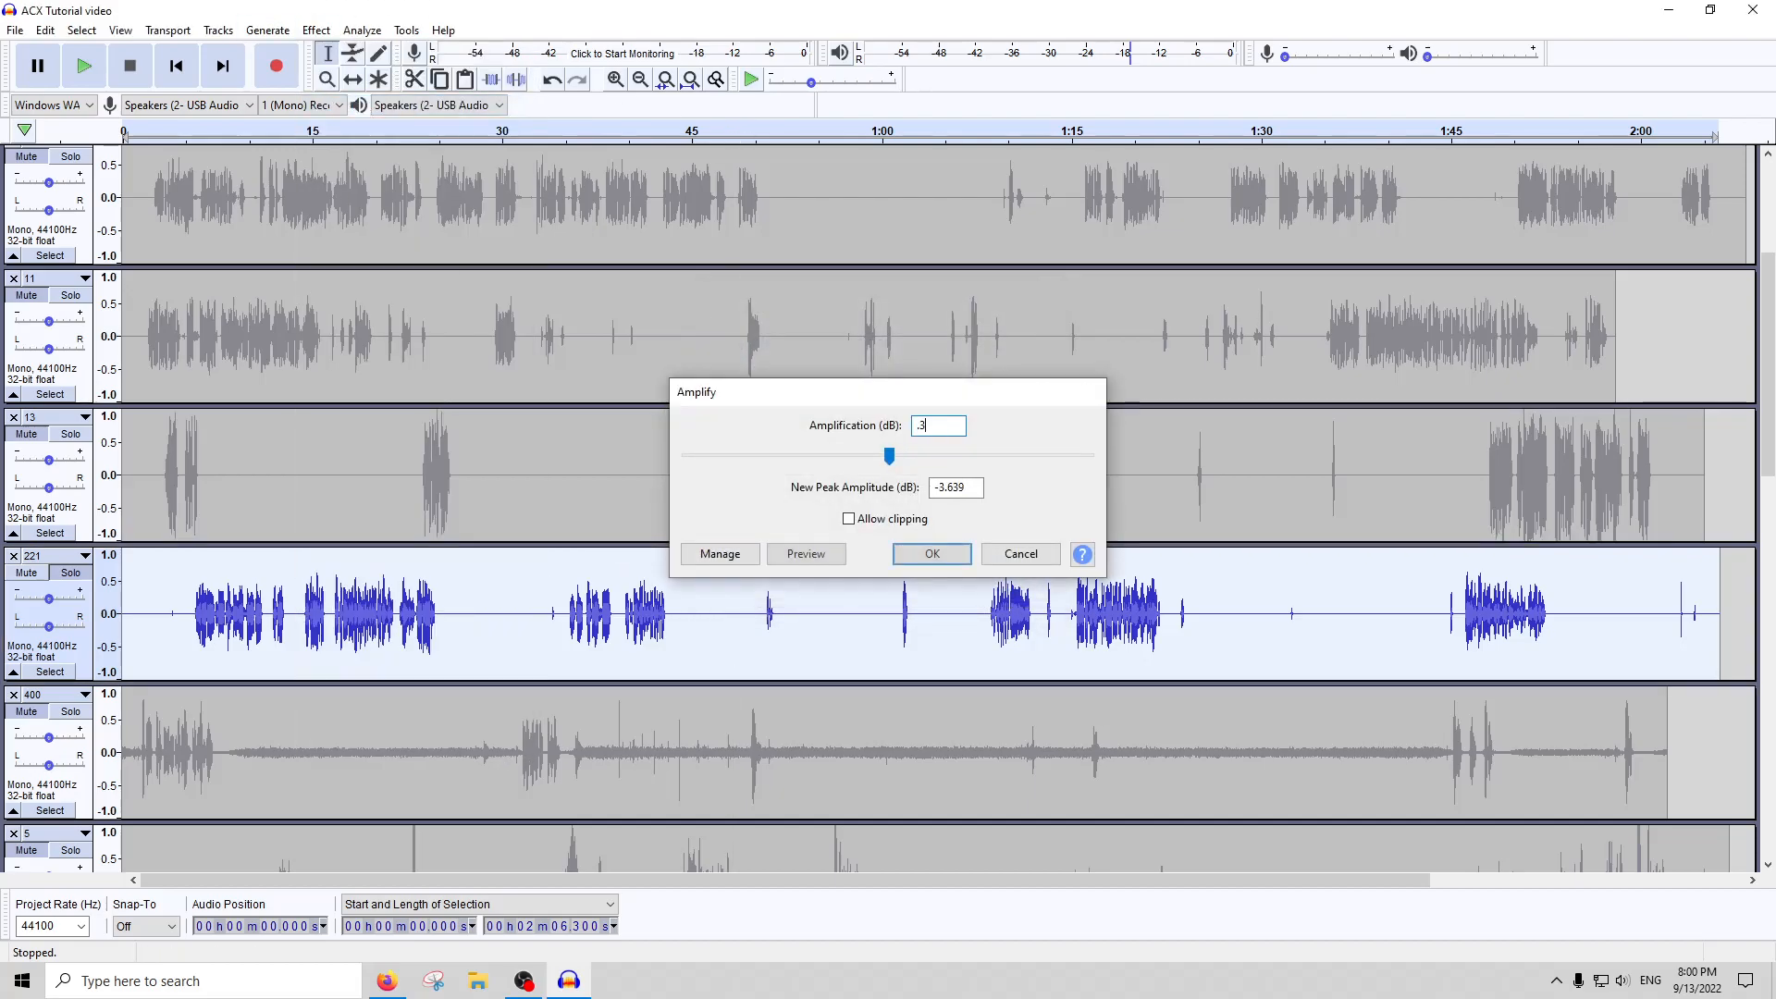
{"action": "left_click", "coordinate": [361, 30]}
{"action": "left_click", "coordinate": [388, 148]}
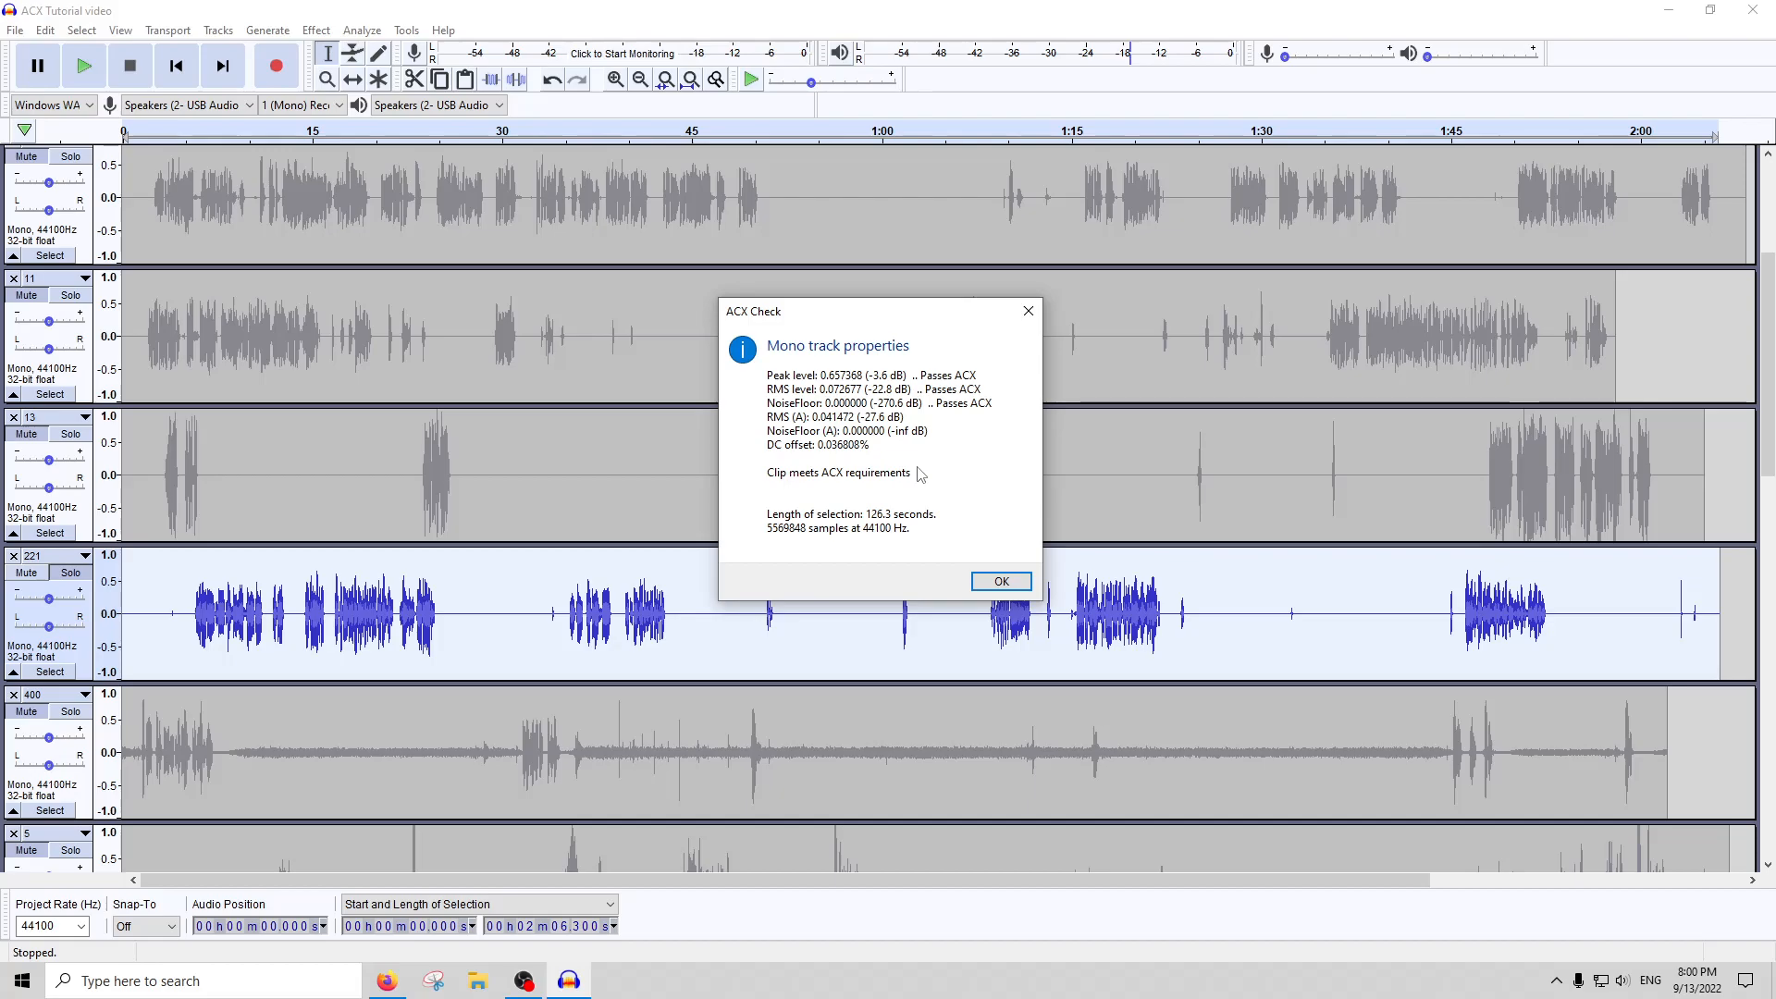
{"action": "left_click", "coordinate": [1027, 311]}
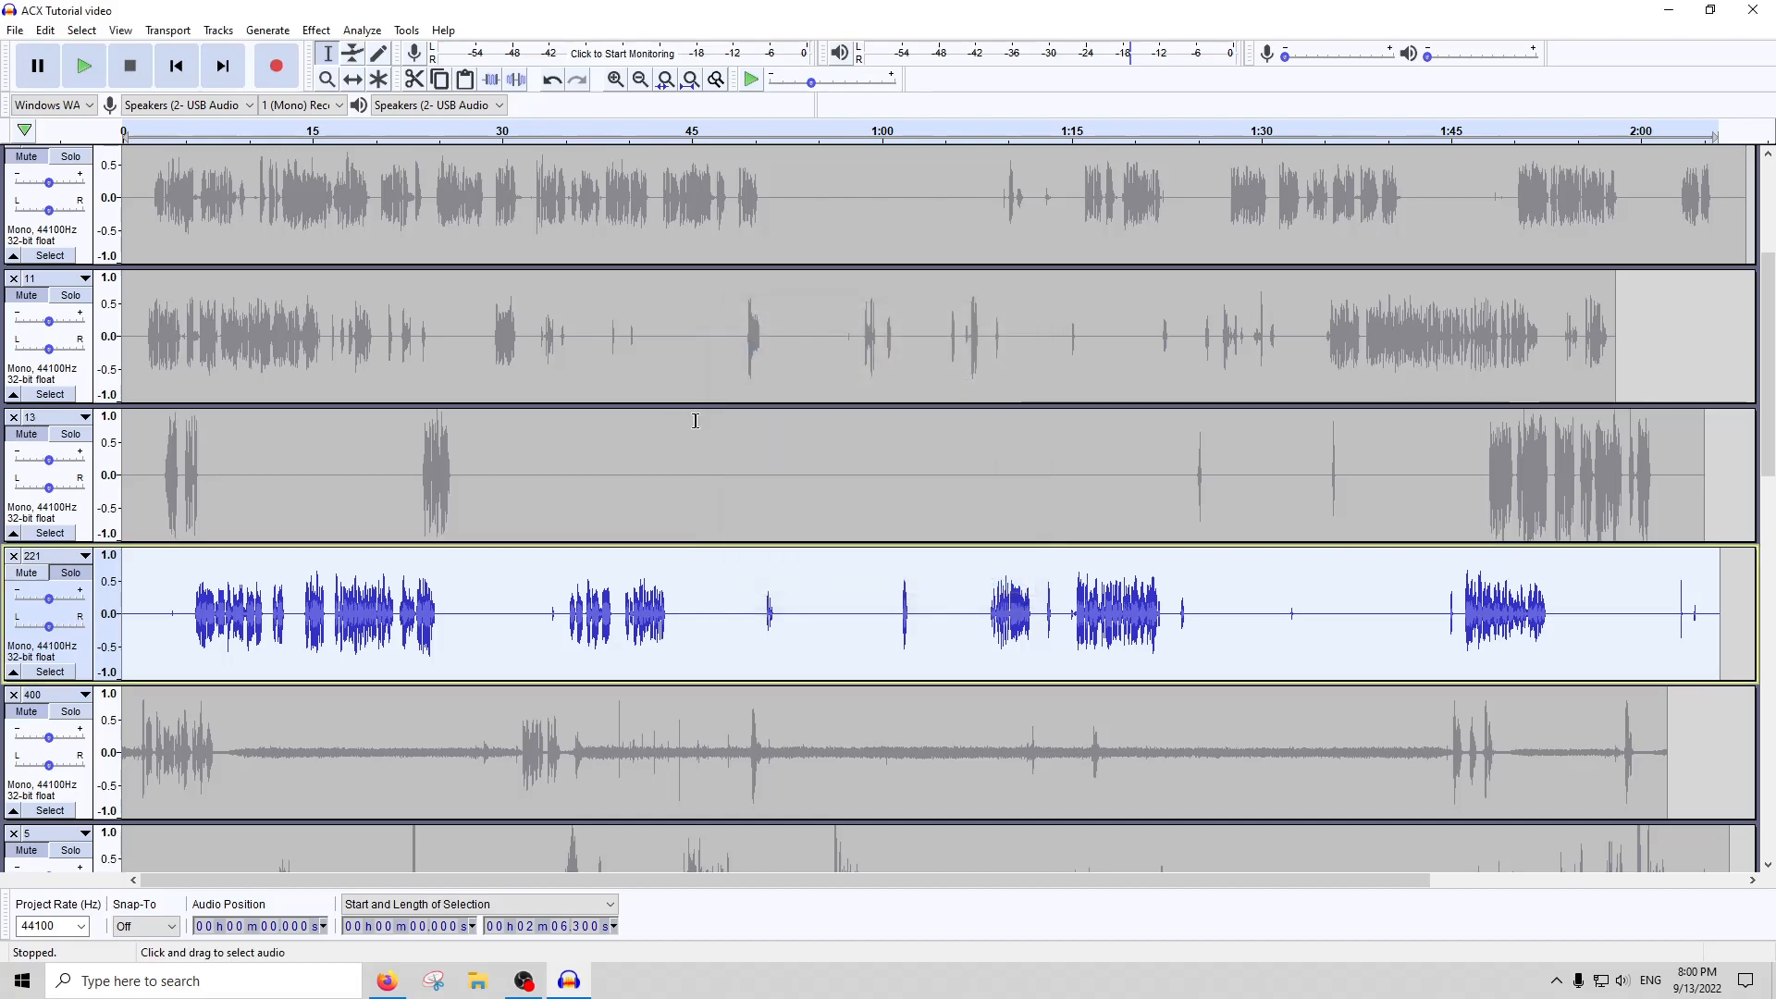
Rename track 13 with a name beginning "mystery unfi"
{"action": "left_click", "coordinate": [590, 472]}
{"action": "left_click", "coordinate": [55, 418]}
{"action": "left_click", "coordinate": [78, 442]}
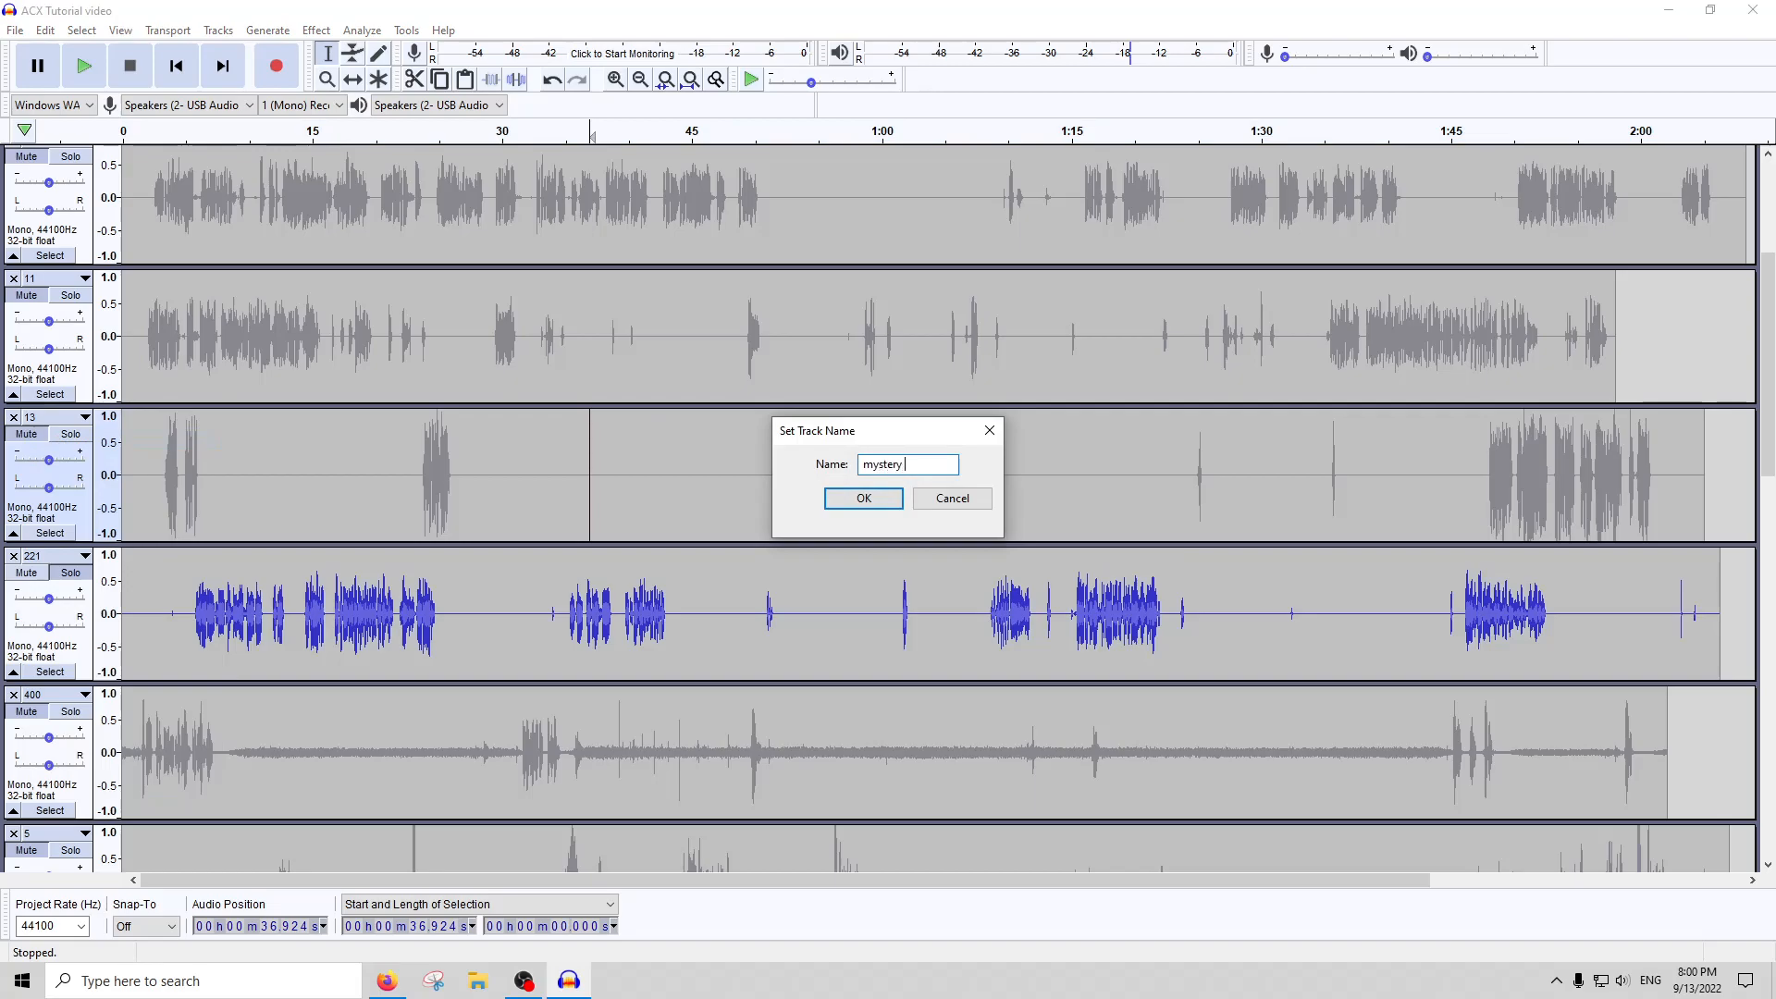
{"action": "key", "text": "Return"}
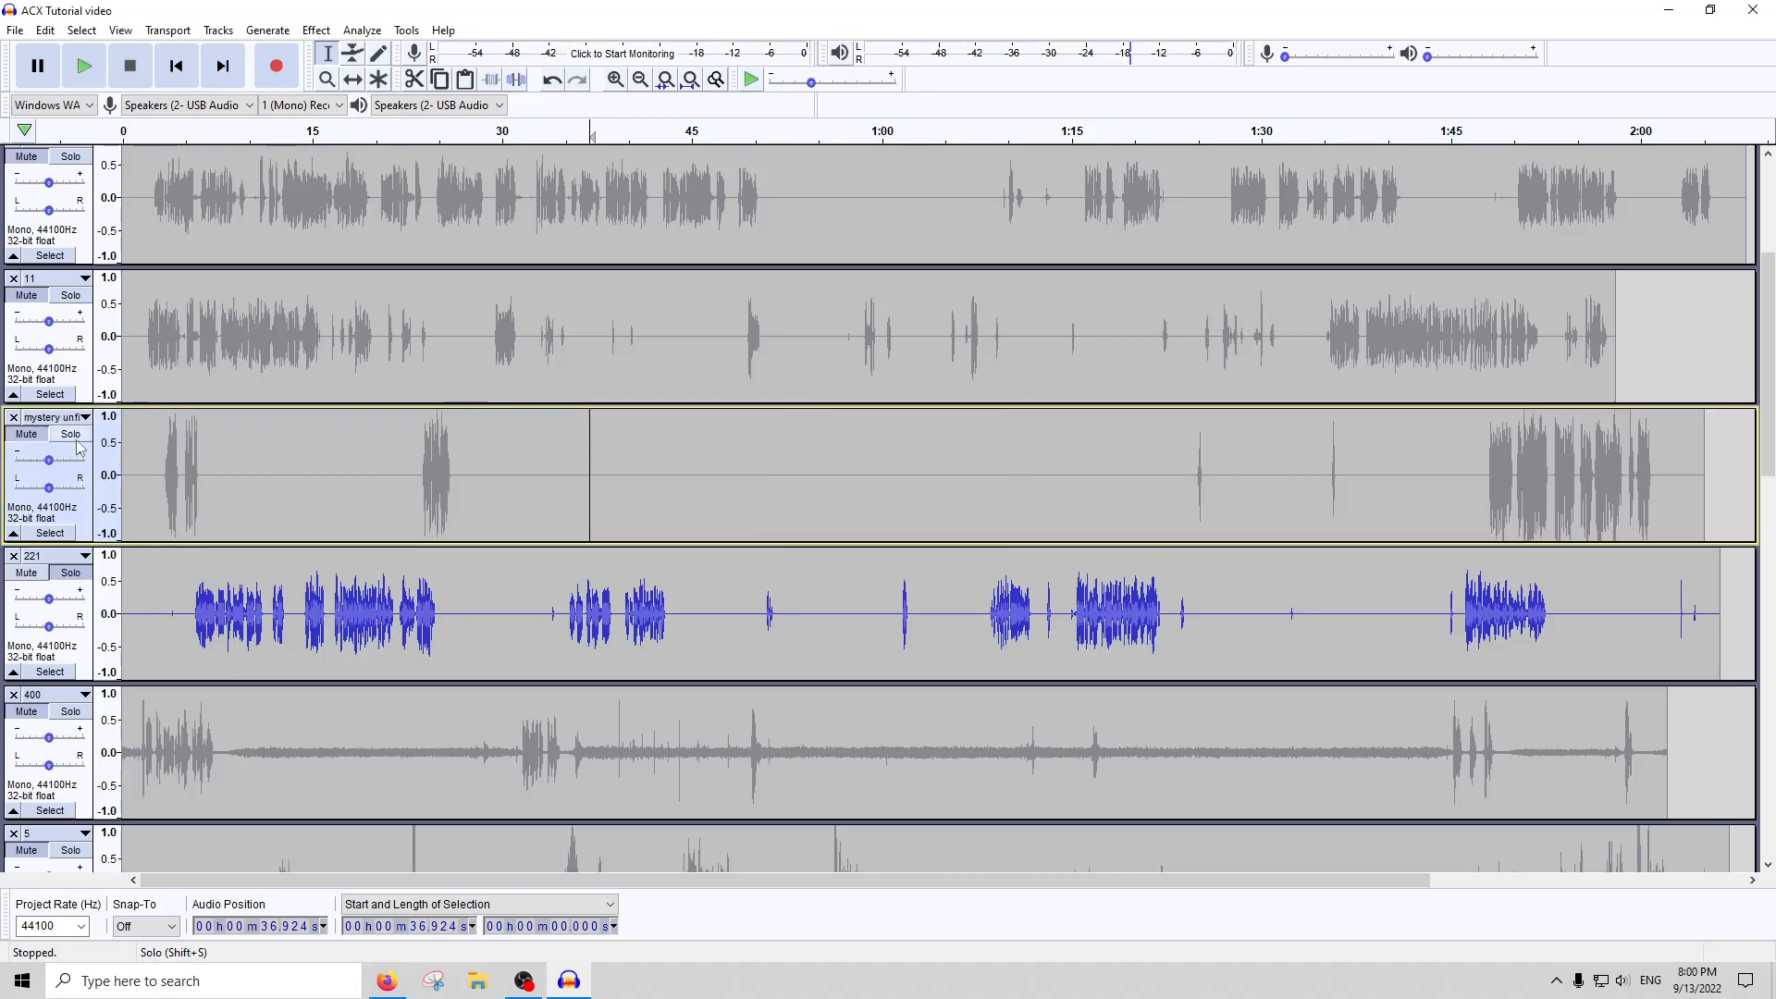
Solo track 400 instead of track 221 and listen to its noisy passage between about 0:30 and 0:38
{"action": "left_click", "coordinate": [160, 592]}
{"action": "key", "text": "ctrl+a"}
{"action": "scroll", "coordinate": [284, 607], "scroll_direction": "down", "scroll_amount": 2}
{"action": "left_click", "coordinate": [83, 599]}
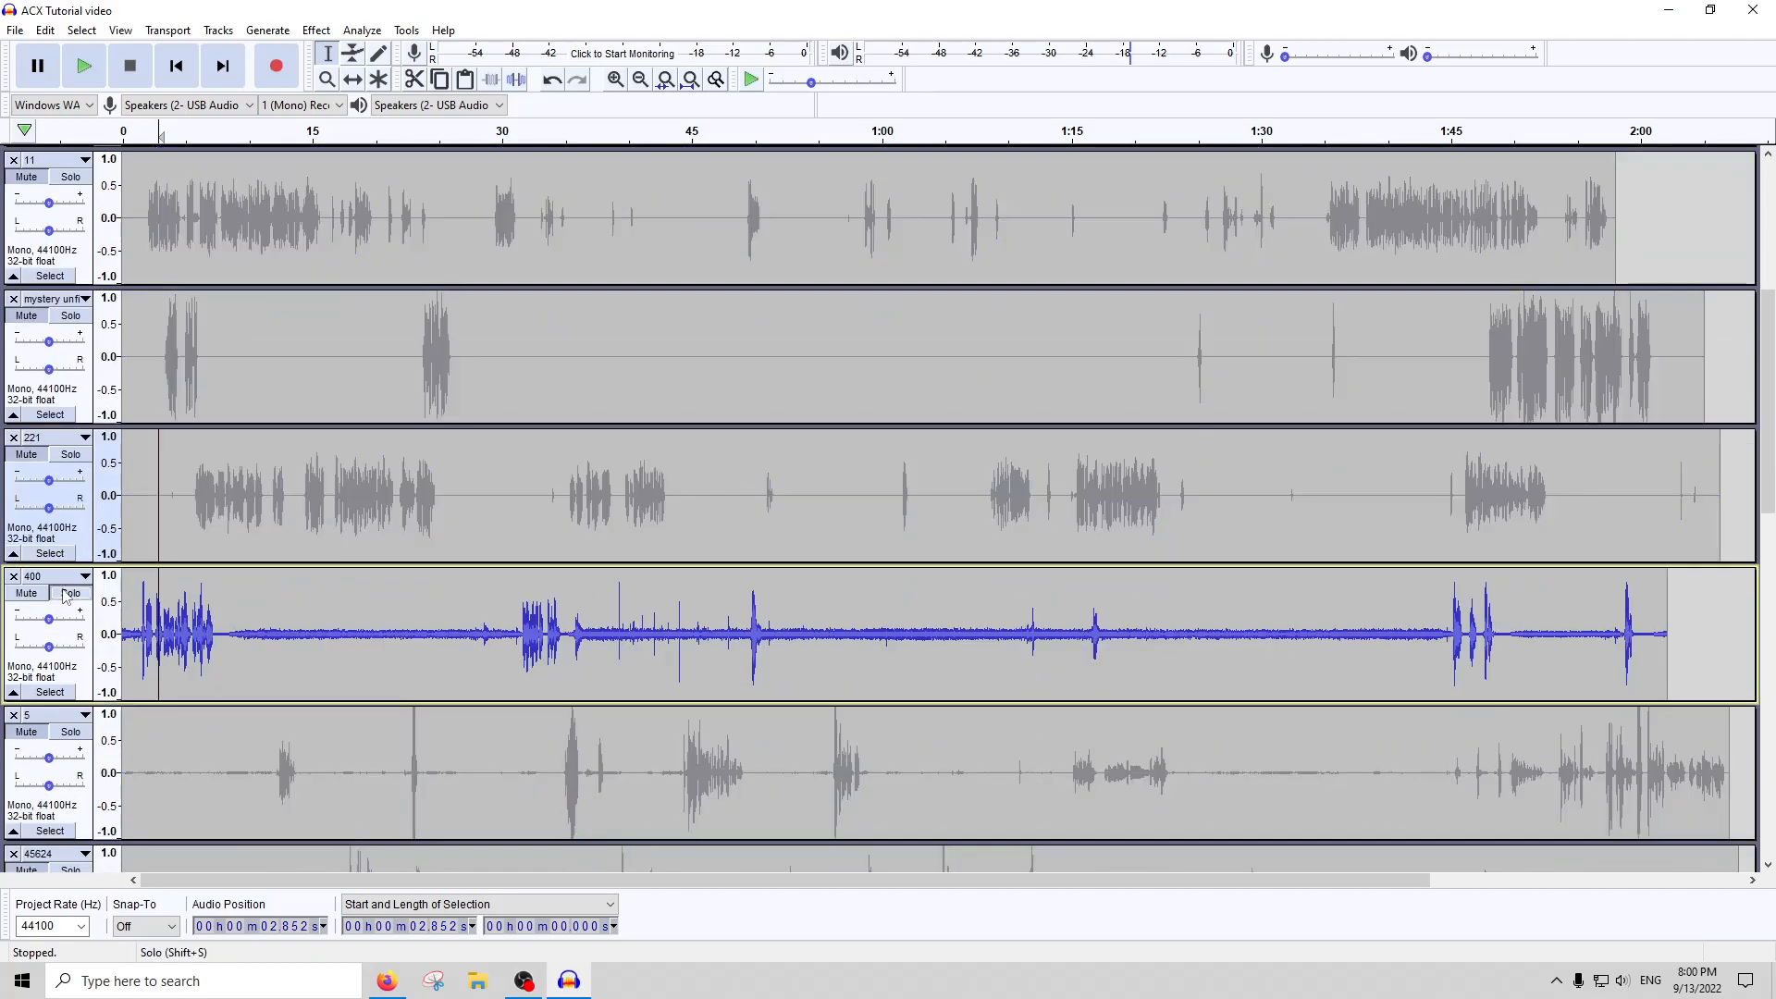
{"action": "left_click", "coordinate": [601, 625]}
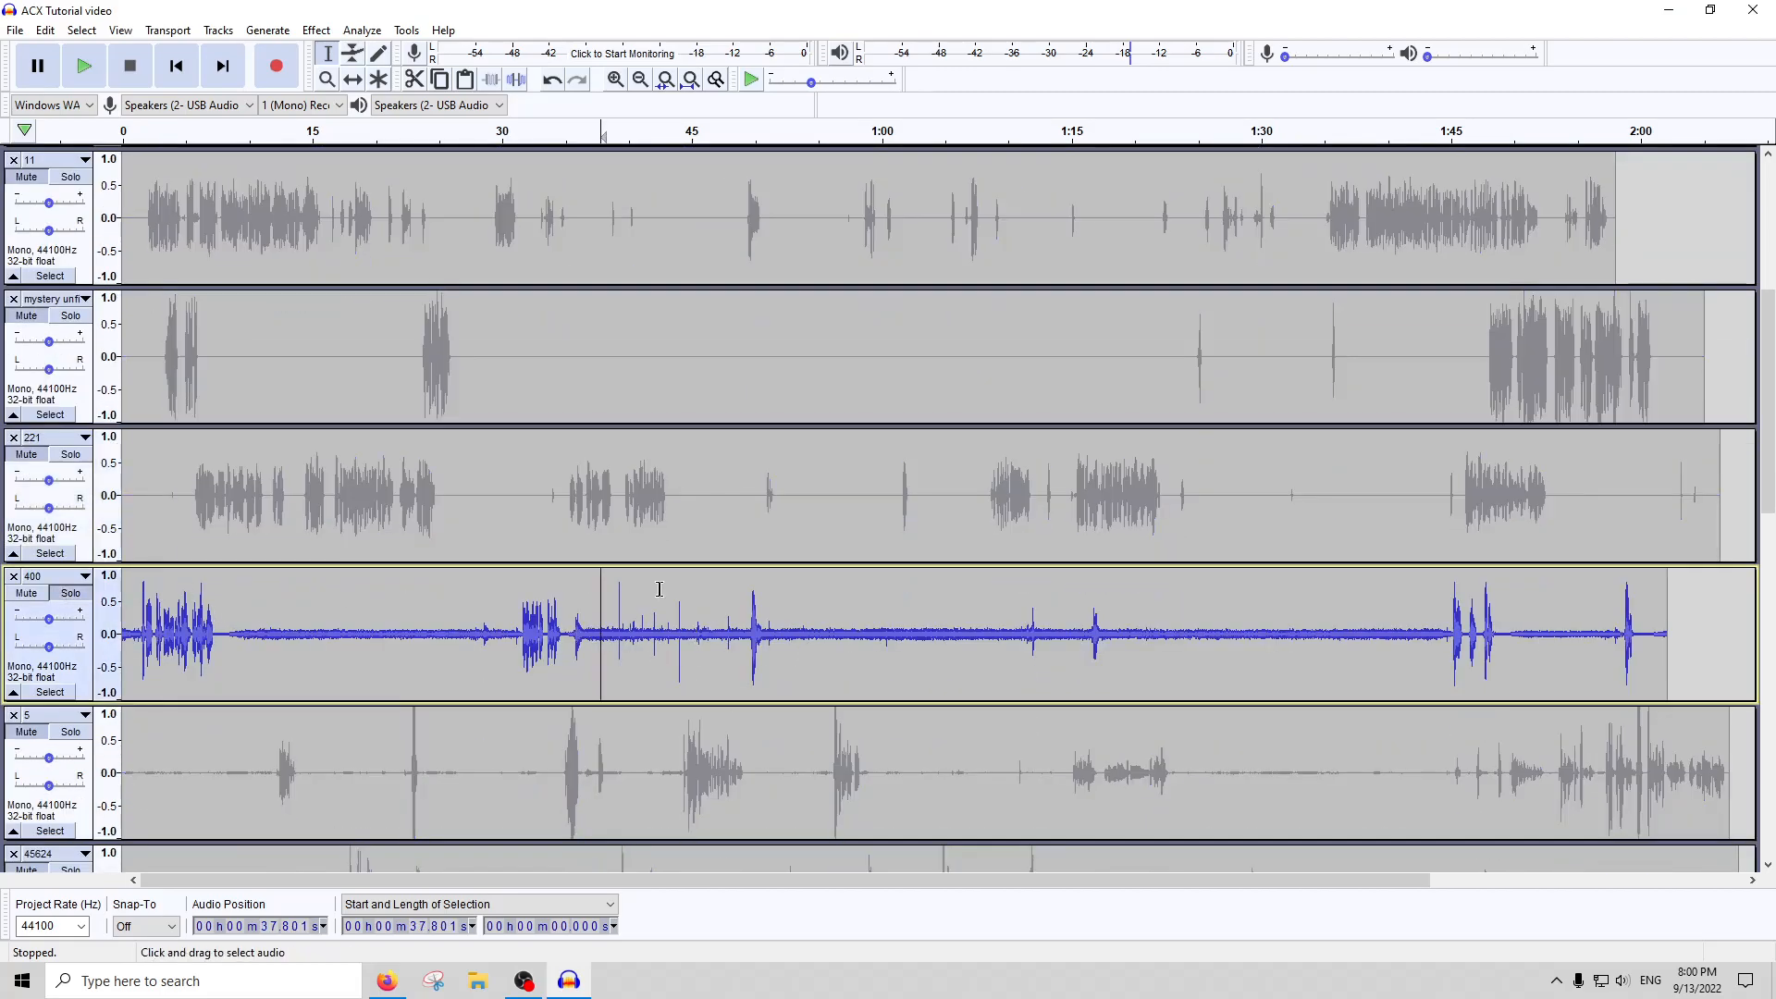
{"action": "left_click", "coordinate": [603, 131]}
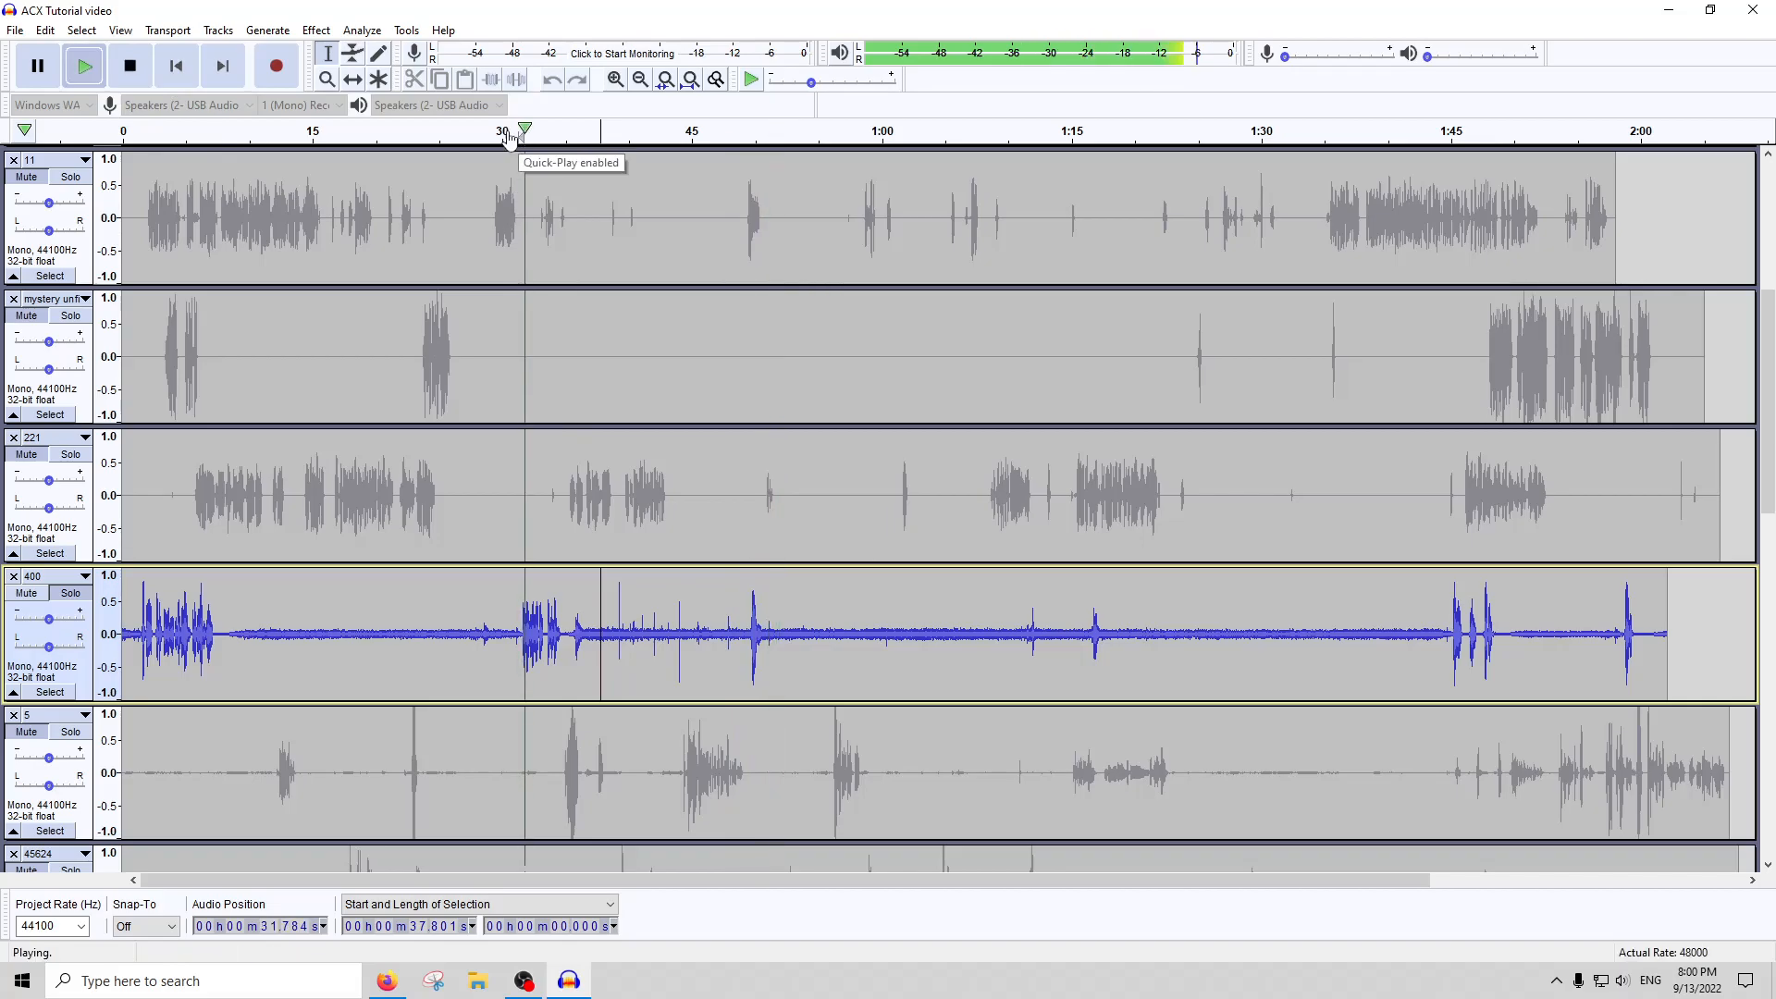
{"action": "key", "text": "space"}
{"action": "left_click", "coordinate": [644, 643]}
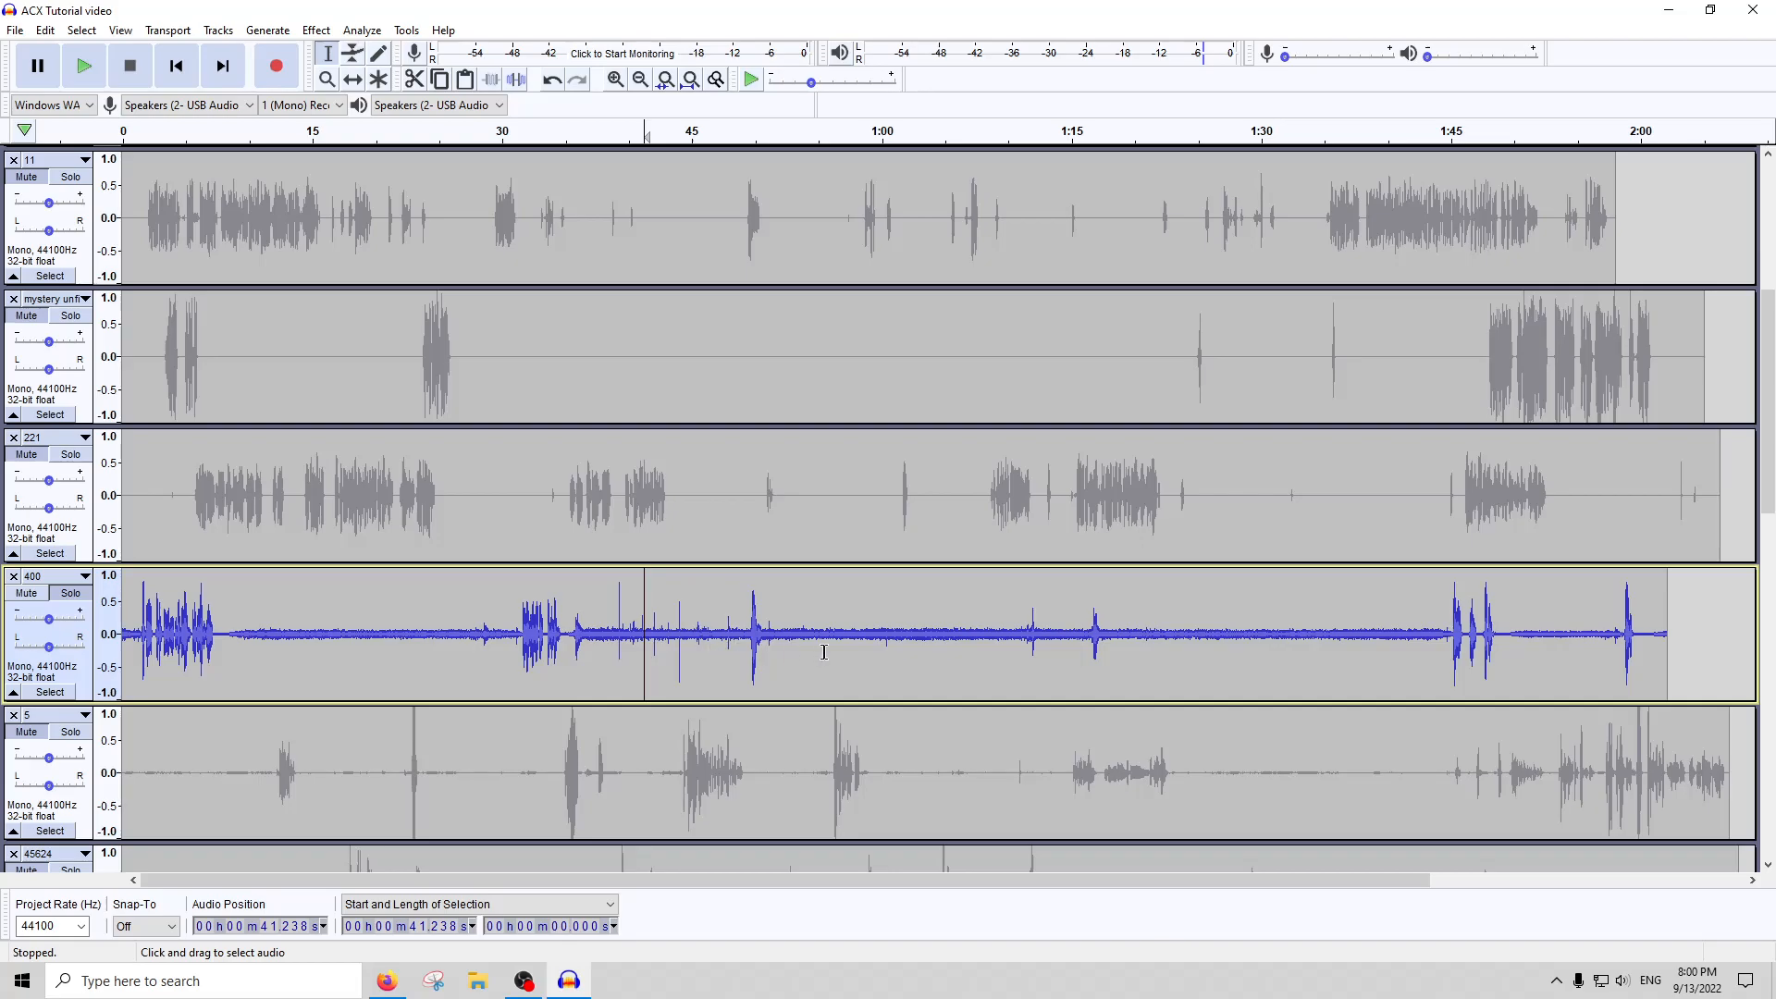
Select about 4 seconds of background noise from about 1:03 in track 400 and capture it as the noise profile
{"action": "left_click_drag", "start_coordinate": [974, 648], "coordinate": [924, 651]}
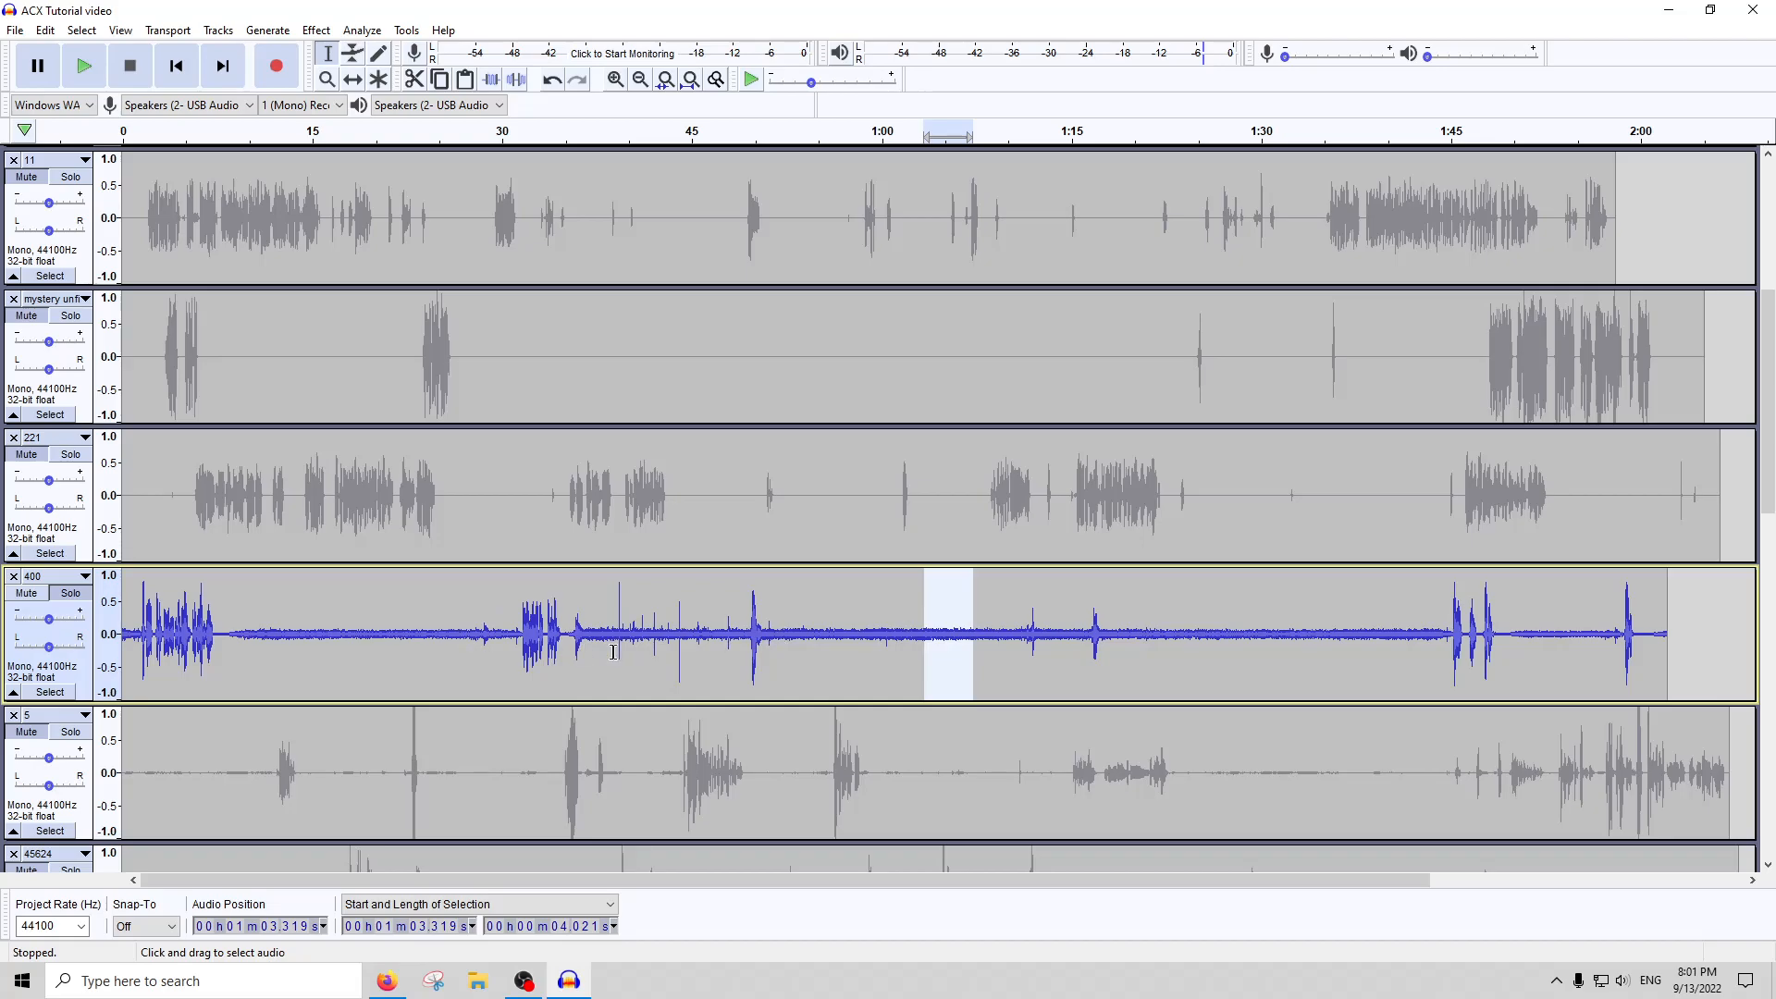
{"action": "left_click", "coordinate": [316, 30]}
{"action": "left_click", "coordinate": [413, 422]}
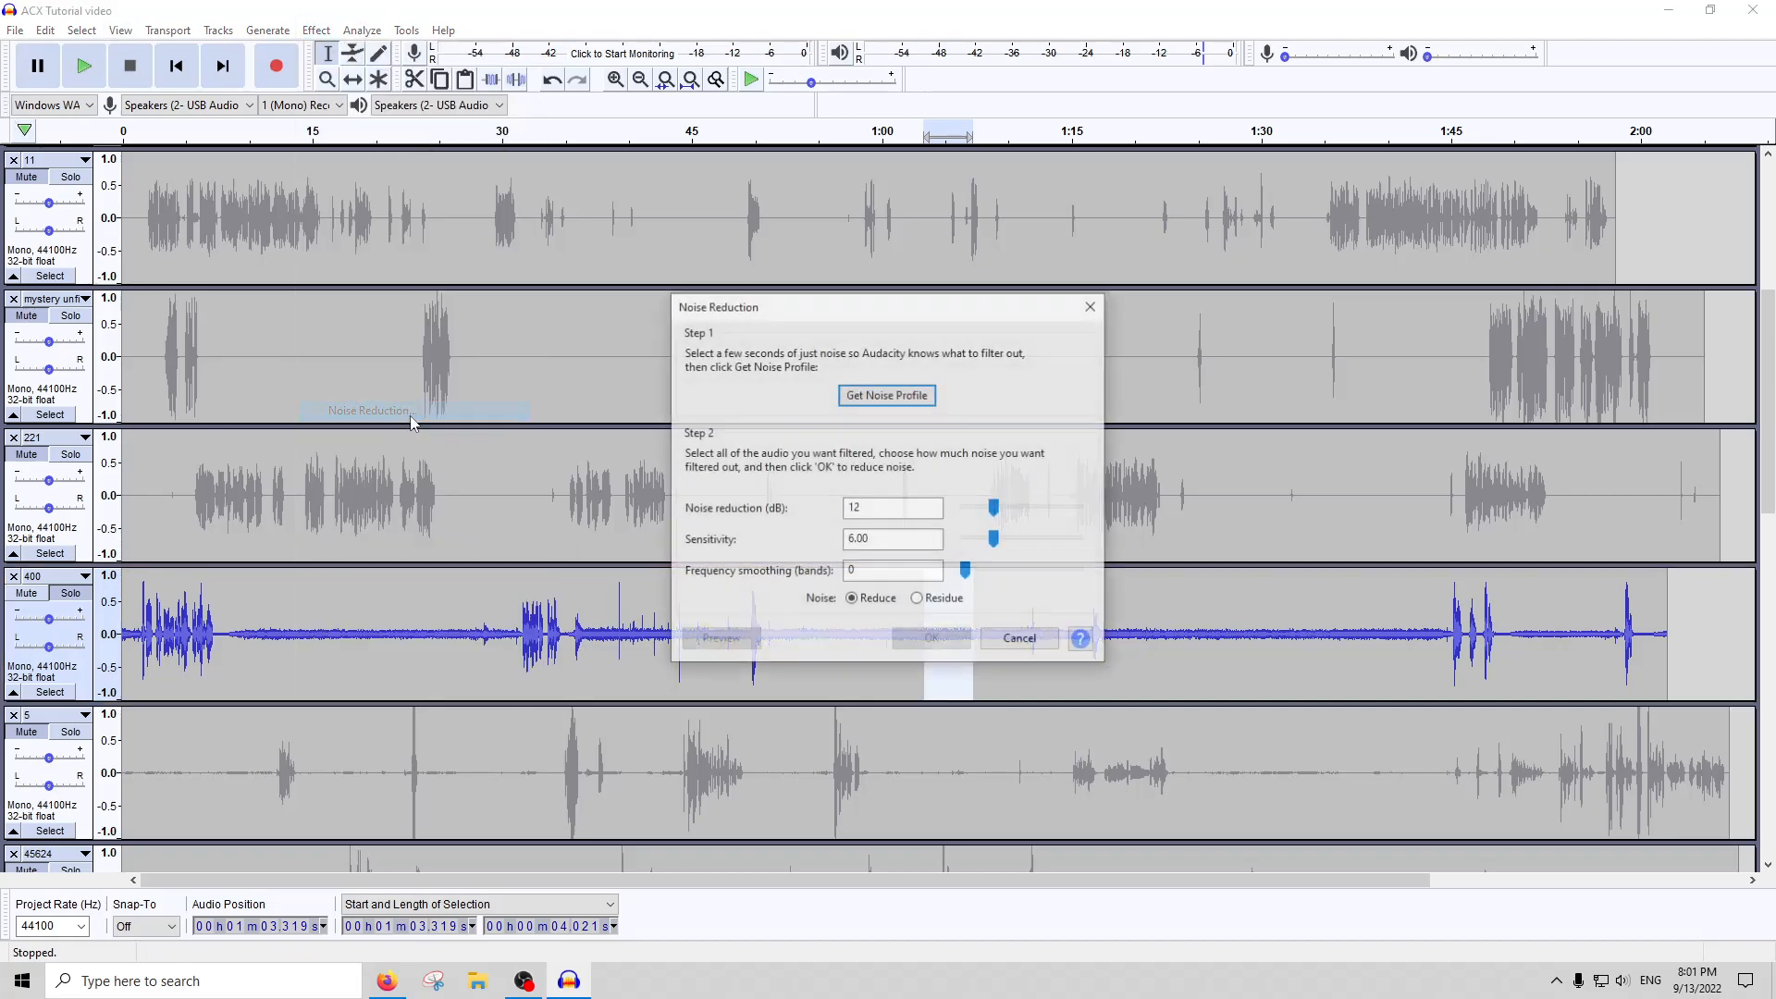
{"action": "left_click", "coordinate": [860, 399]}
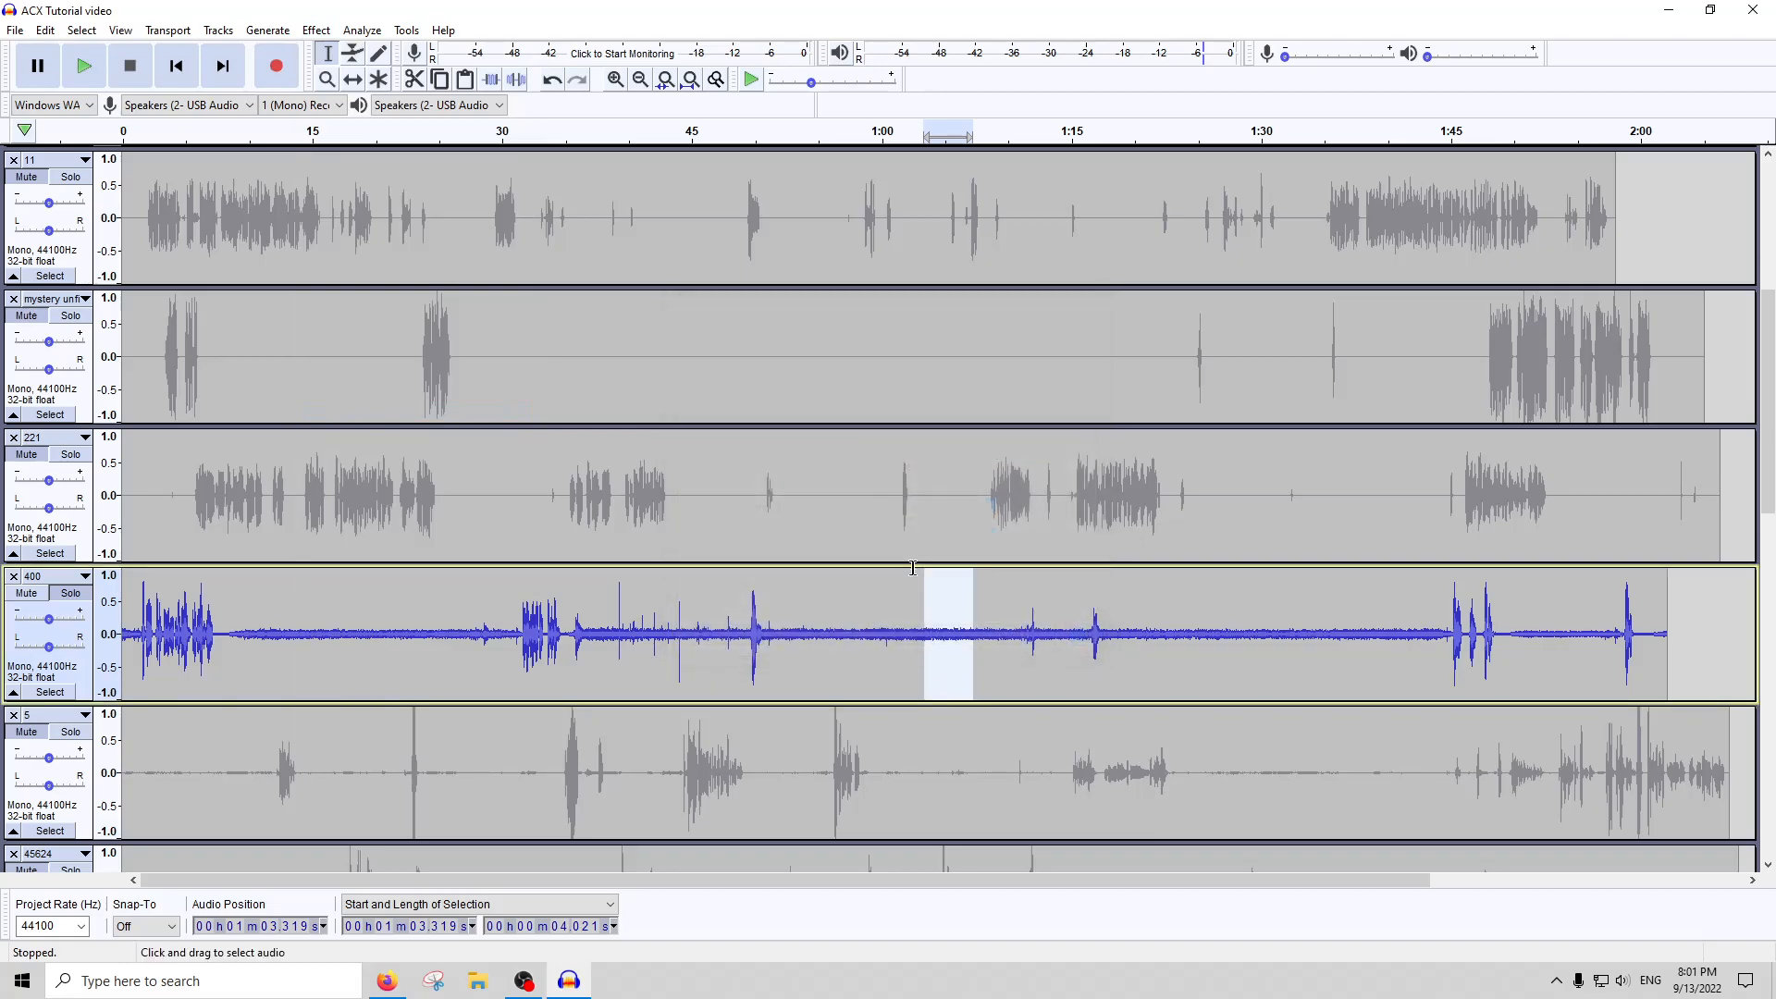
{"action": "double_click", "coordinate": [912, 651]}
{"action": "left_click", "coordinate": [319, 29]}
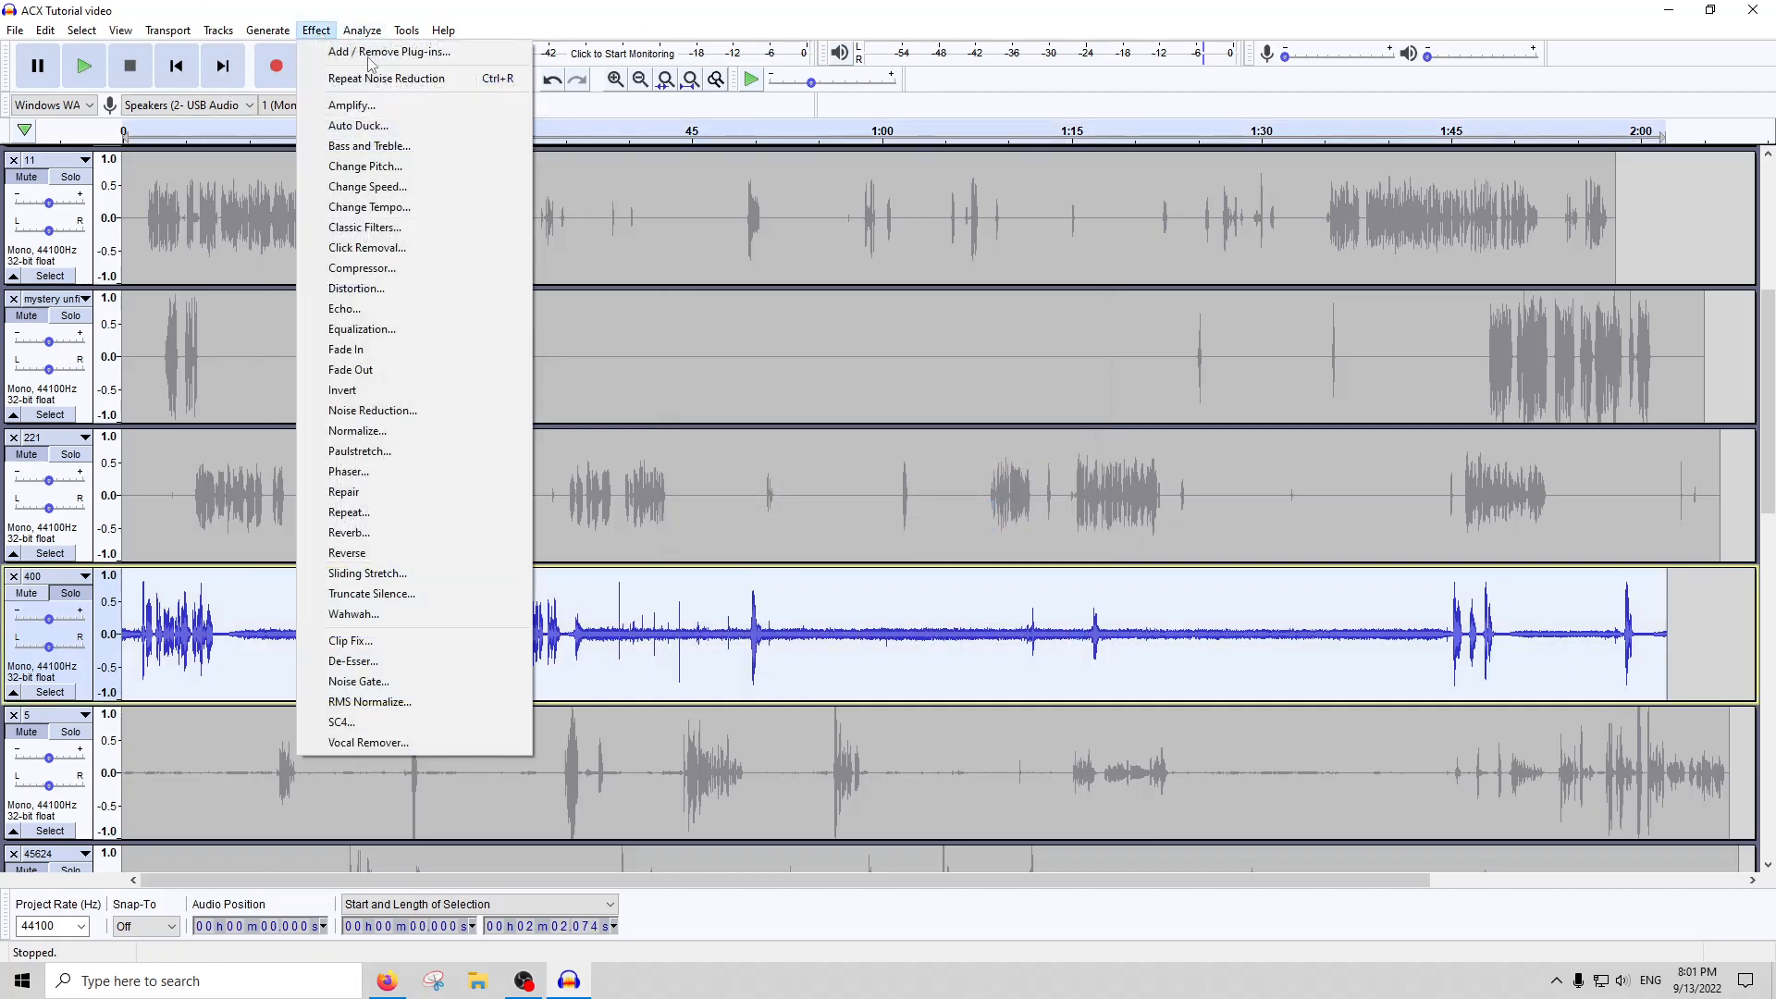
{"action": "left_click", "coordinate": [1039, 638]}
Measure the peak of about 5.6 seconds of noise from about 1:02 in track 400 with Peak Finder, then remove the label track
{"action": "left_click_drag", "start_coordinate": [975, 638], "coordinate": [911, 636]}
{"action": "left_click", "coordinate": [381, 30]}
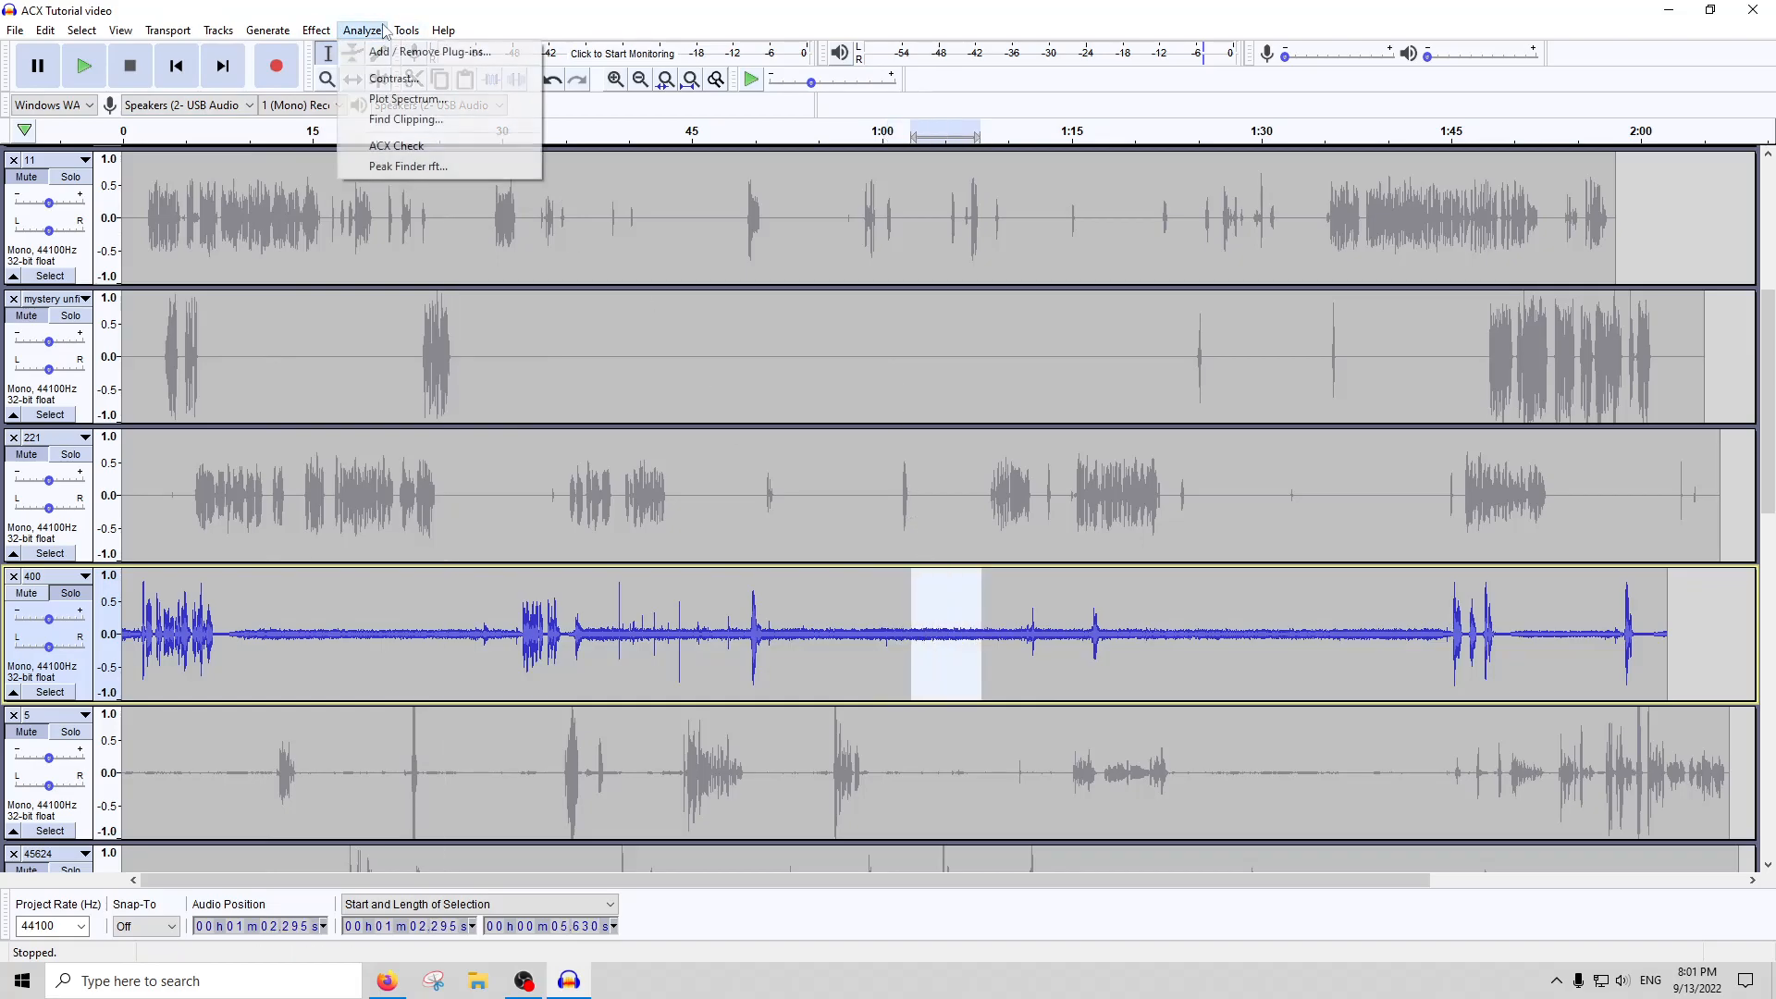
{"action": "left_click", "coordinate": [408, 165]}
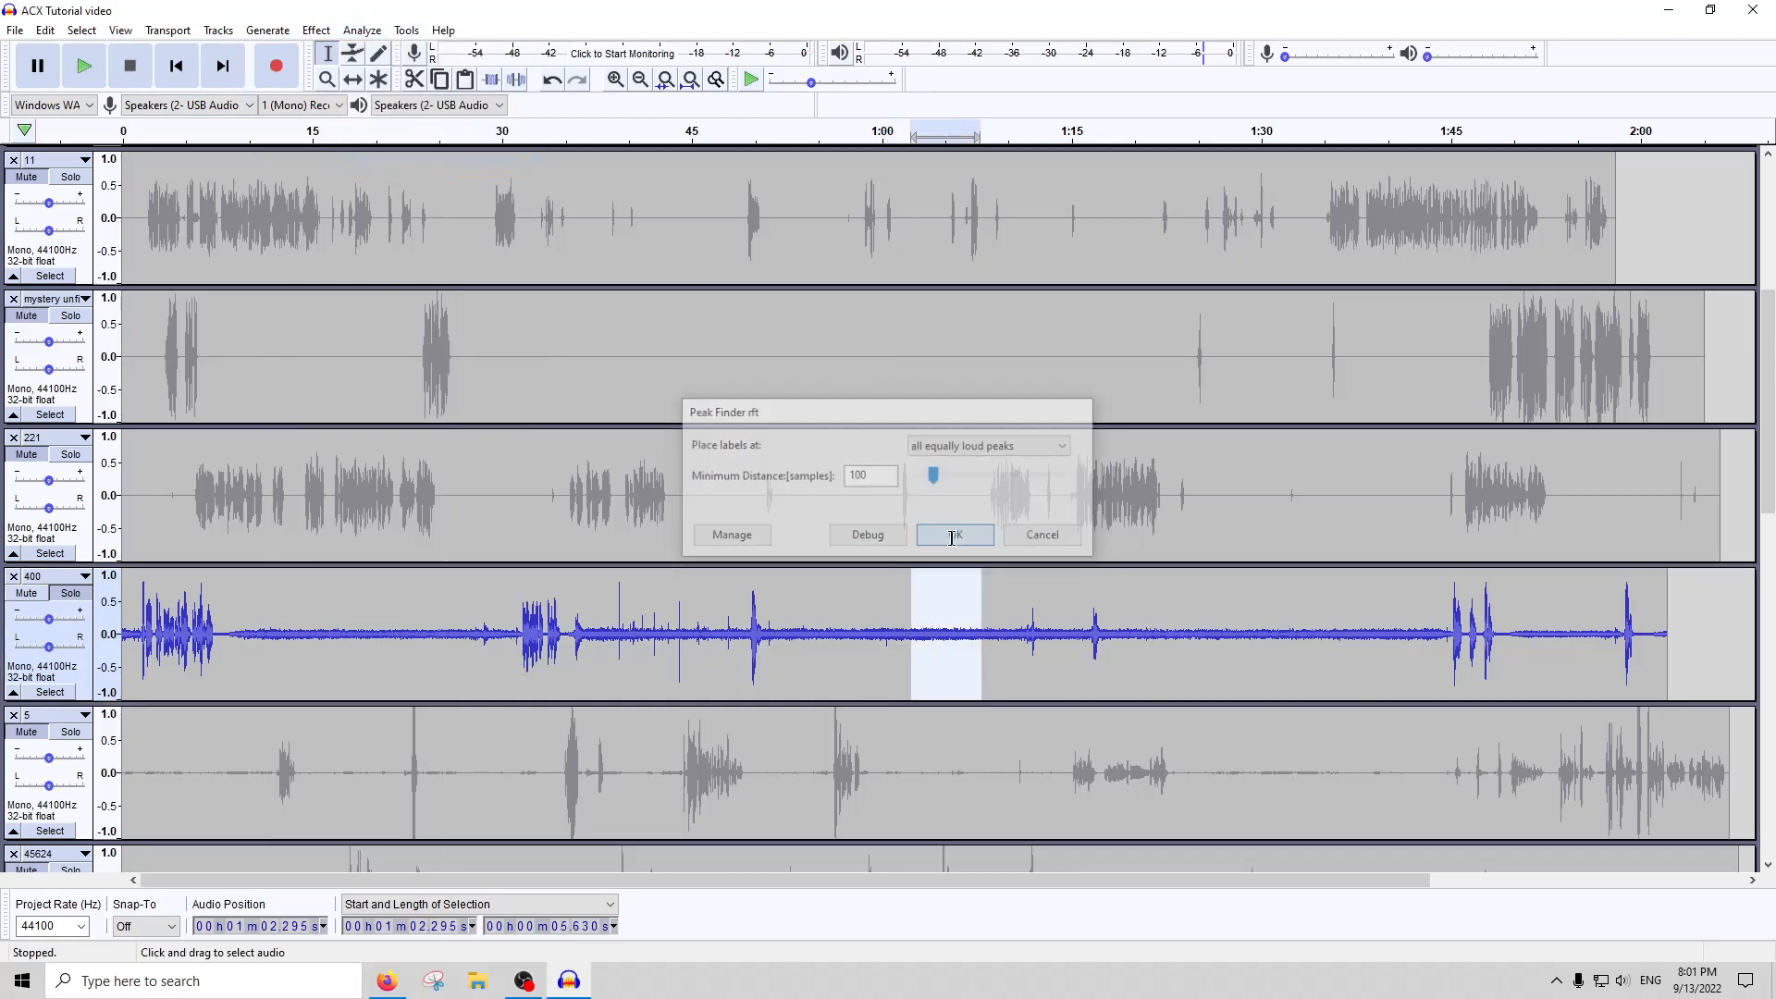
{"action": "left_click", "coordinate": [948, 535]}
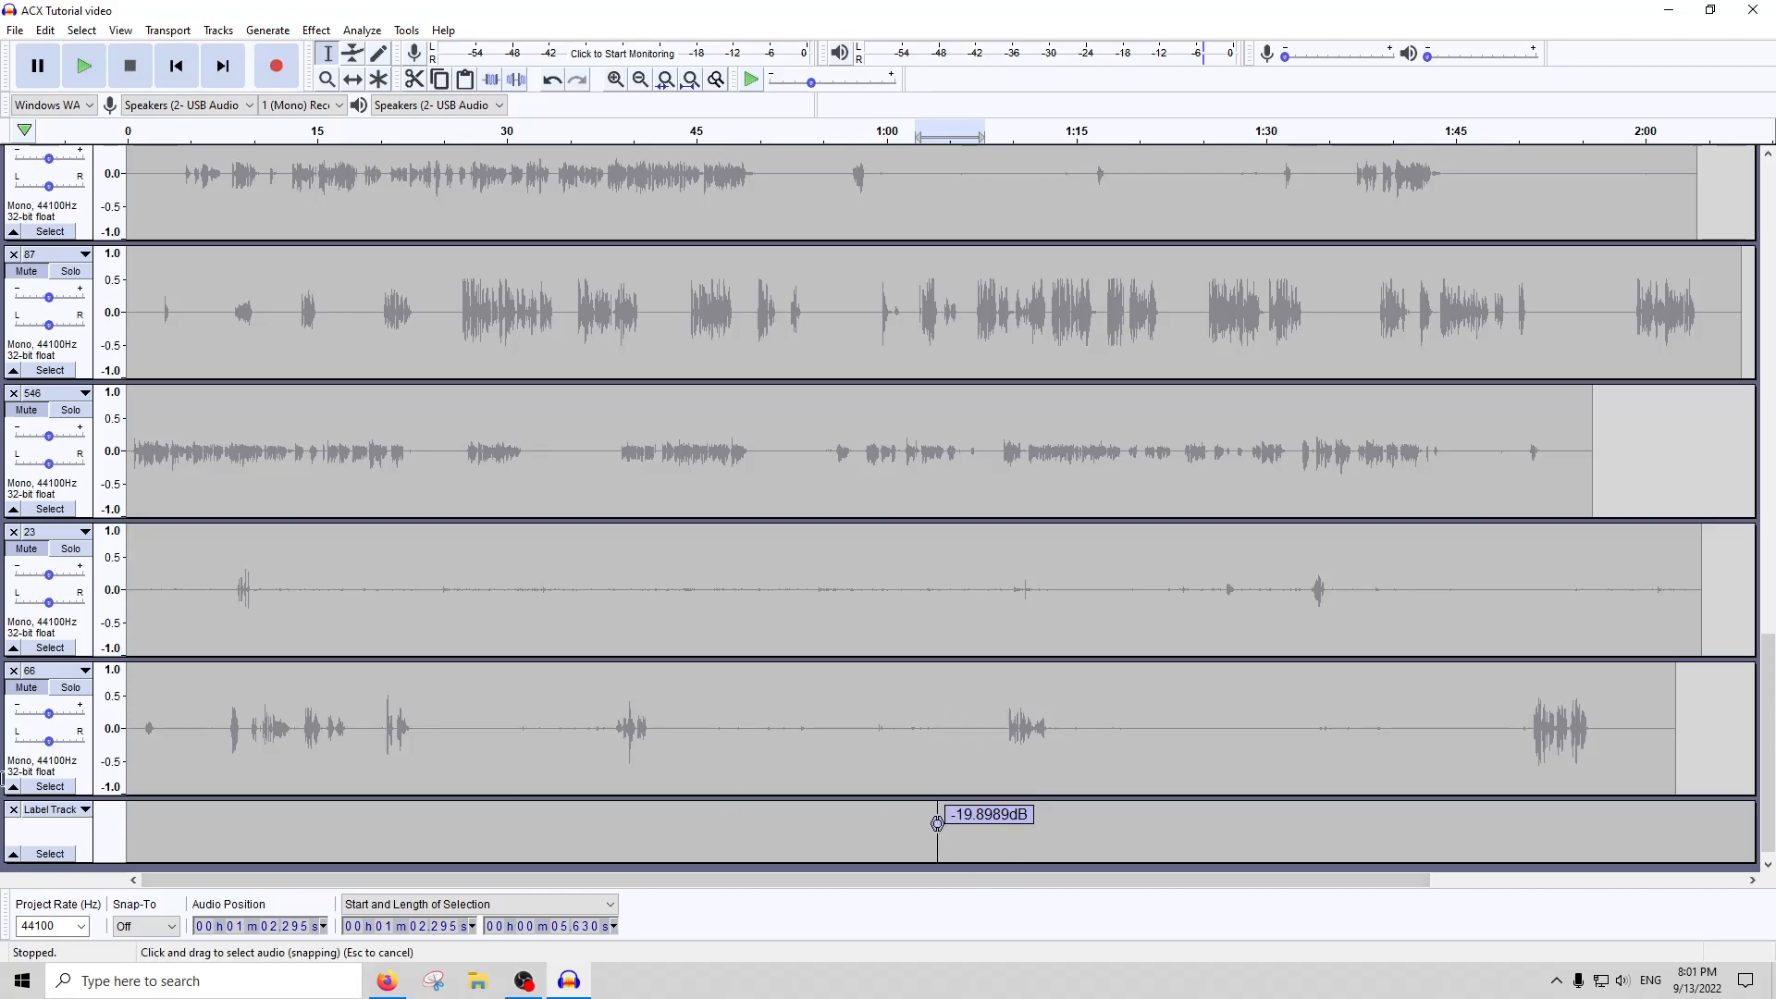
{"action": "left_click", "coordinate": [13, 810]}
Apply Noise Reduction with the captured profile to the whole of track 400
{"action": "scroll", "coordinate": [612, 716], "scroll_direction": "up", "scroll_amount": 10}
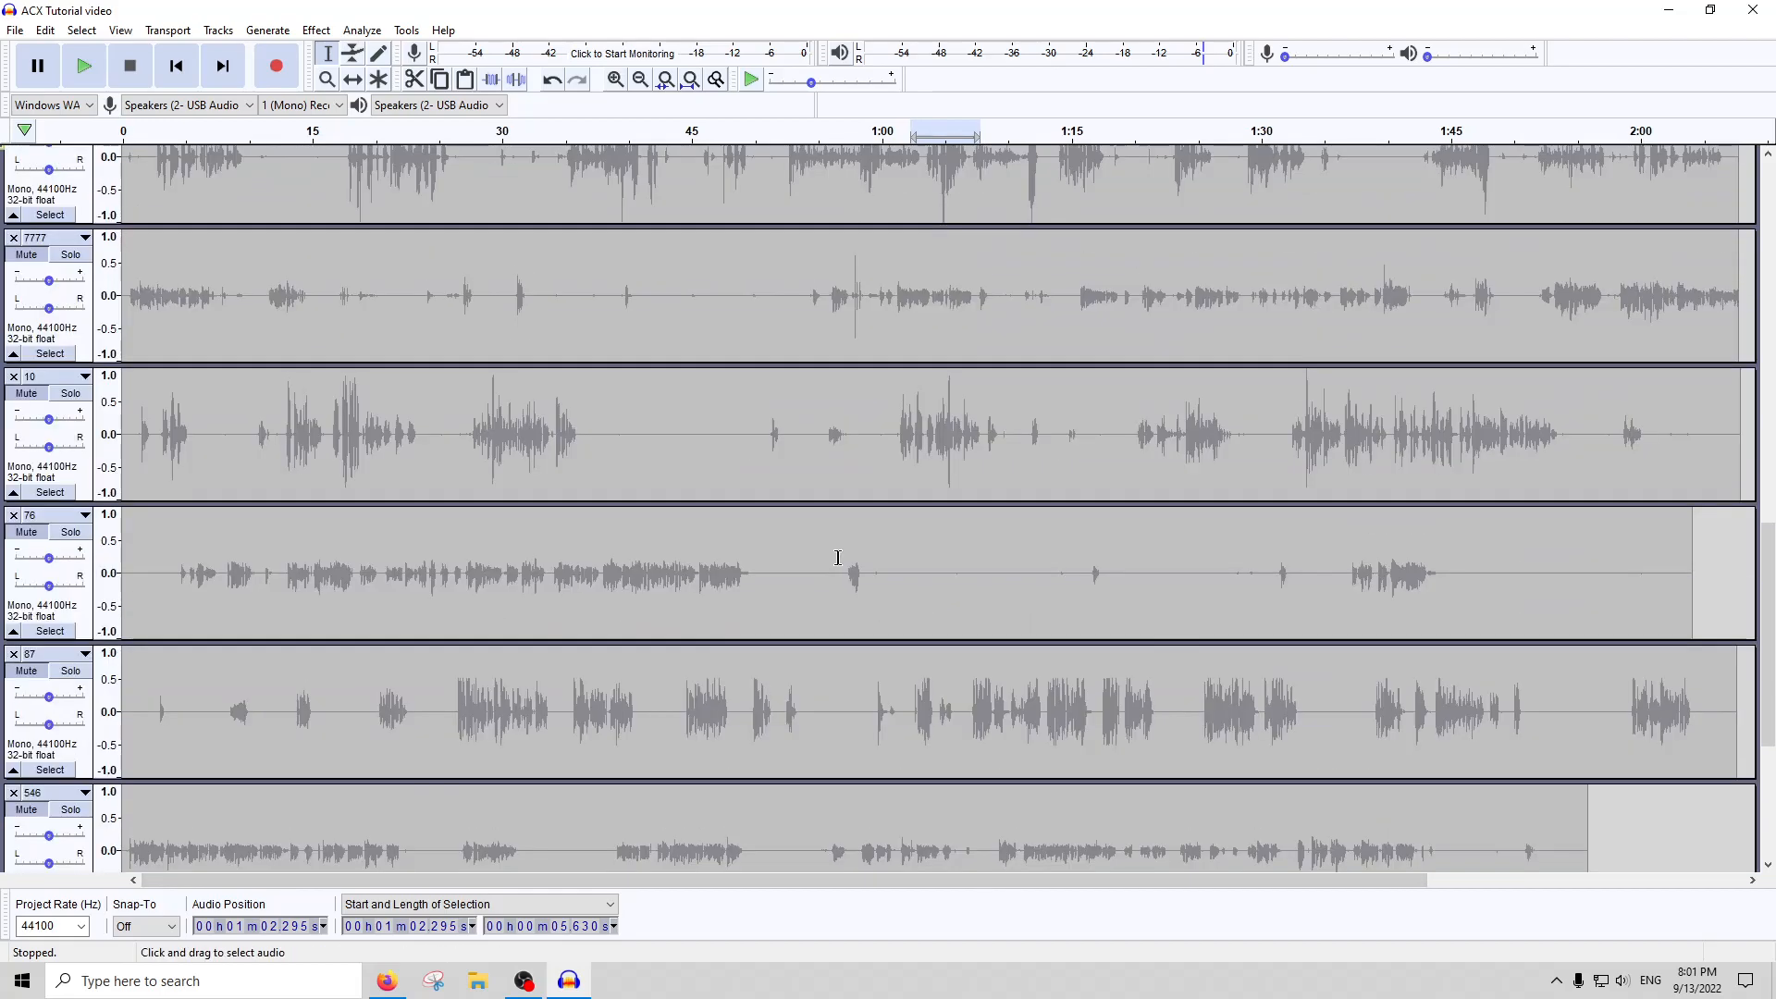
{"action": "scroll", "coordinate": [937, 552], "scroll_direction": "up", "scroll_amount": 3}
{"action": "double_click", "coordinate": [926, 337]}
{"action": "scroll", "coordinate": [527, 301], "scroll_direction": "up", "scroll_amount": 3}
{"action": "left_click", "coordinate": [316, 29]}
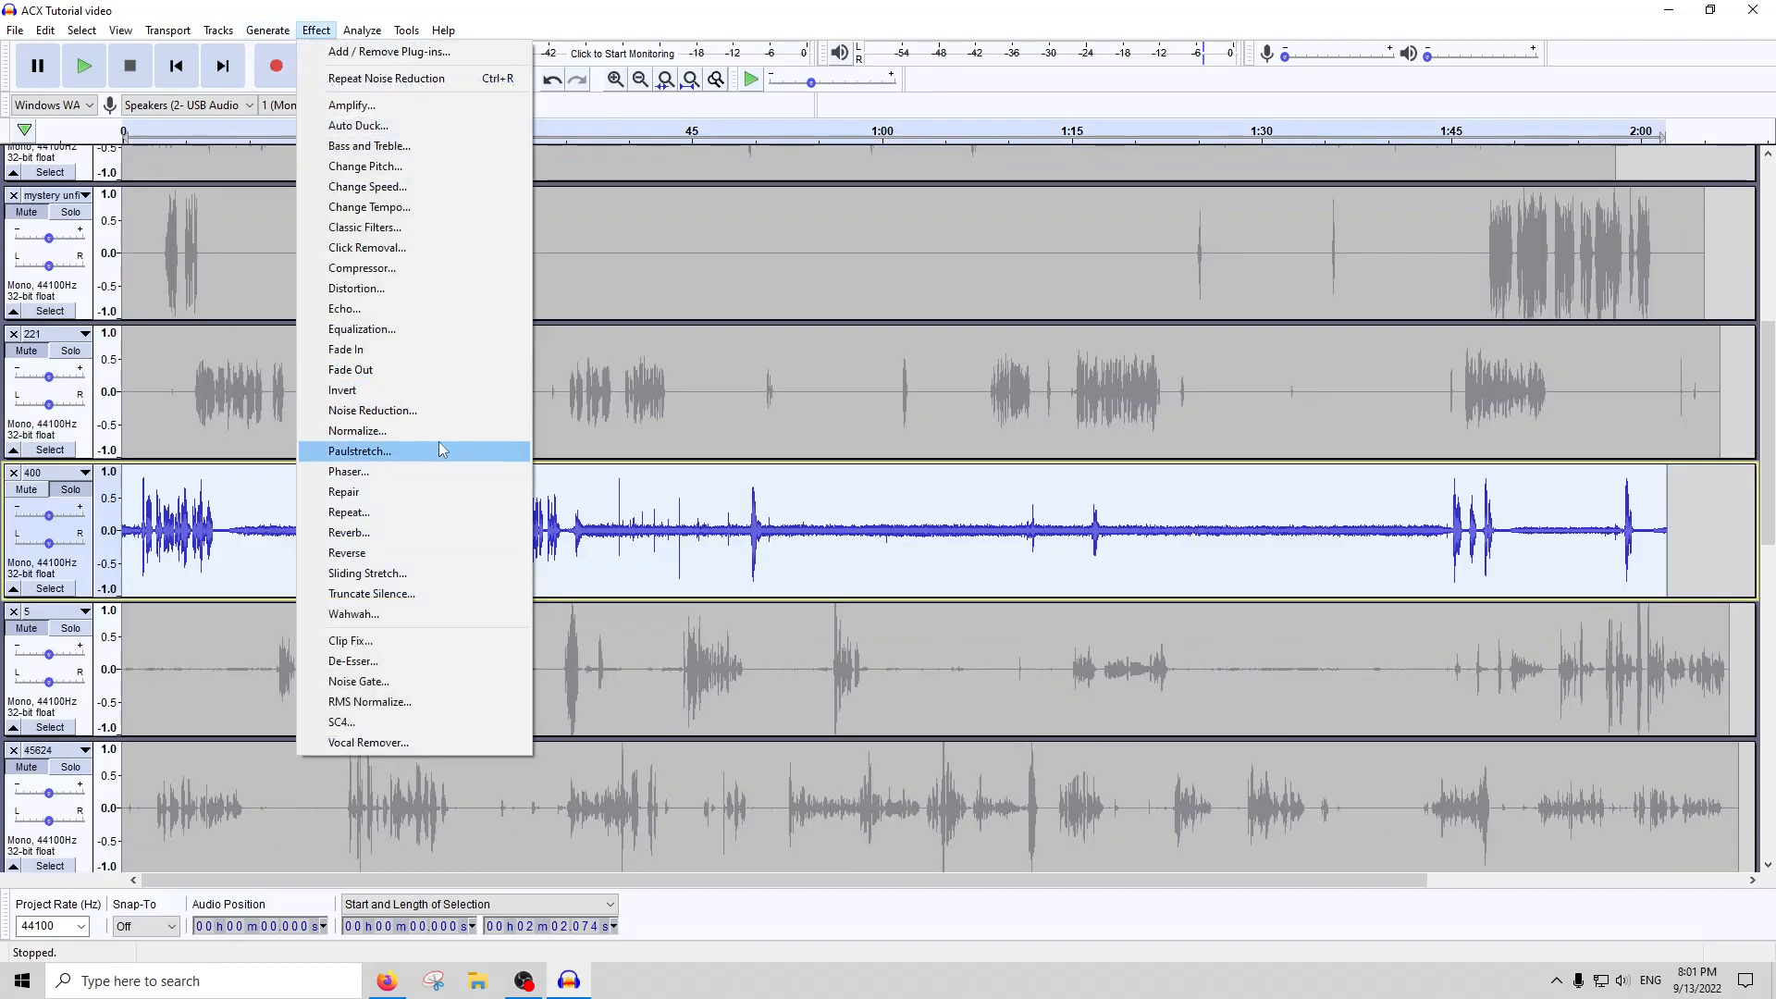
{"action": "left_click", "coordinate": [370, 452]}
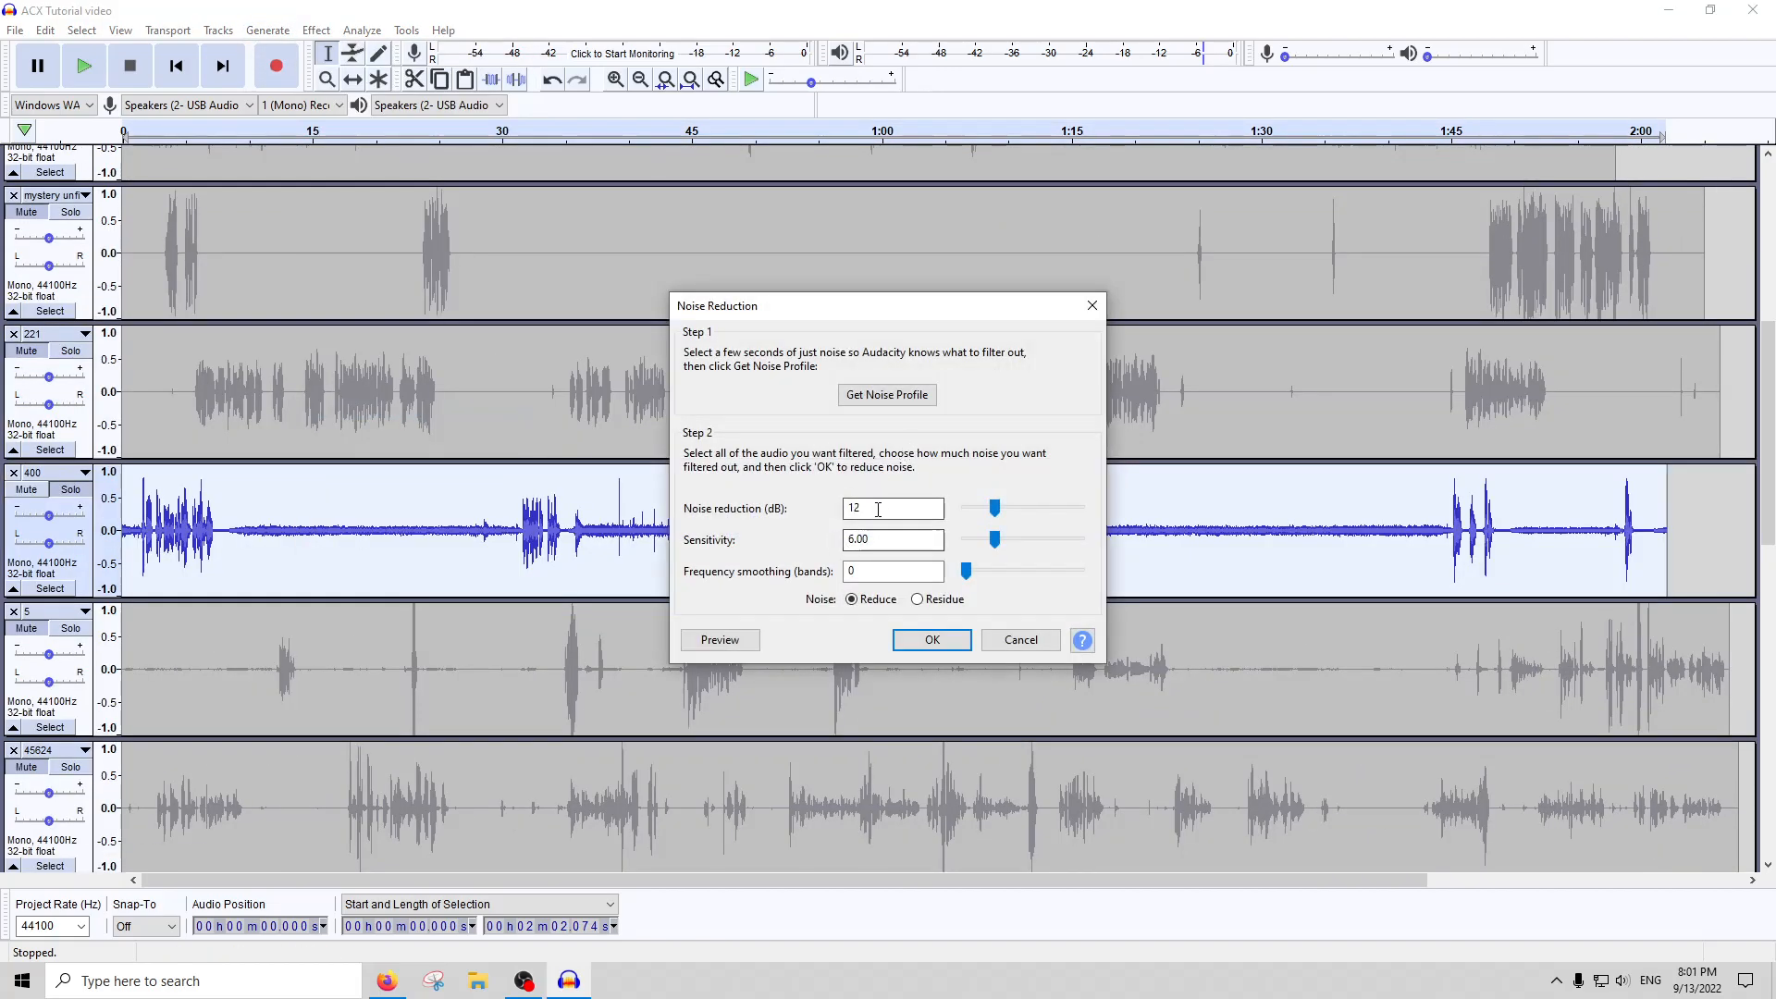
{"action": "type", "text": "0"}
{"action": "key", "text": "Return"}
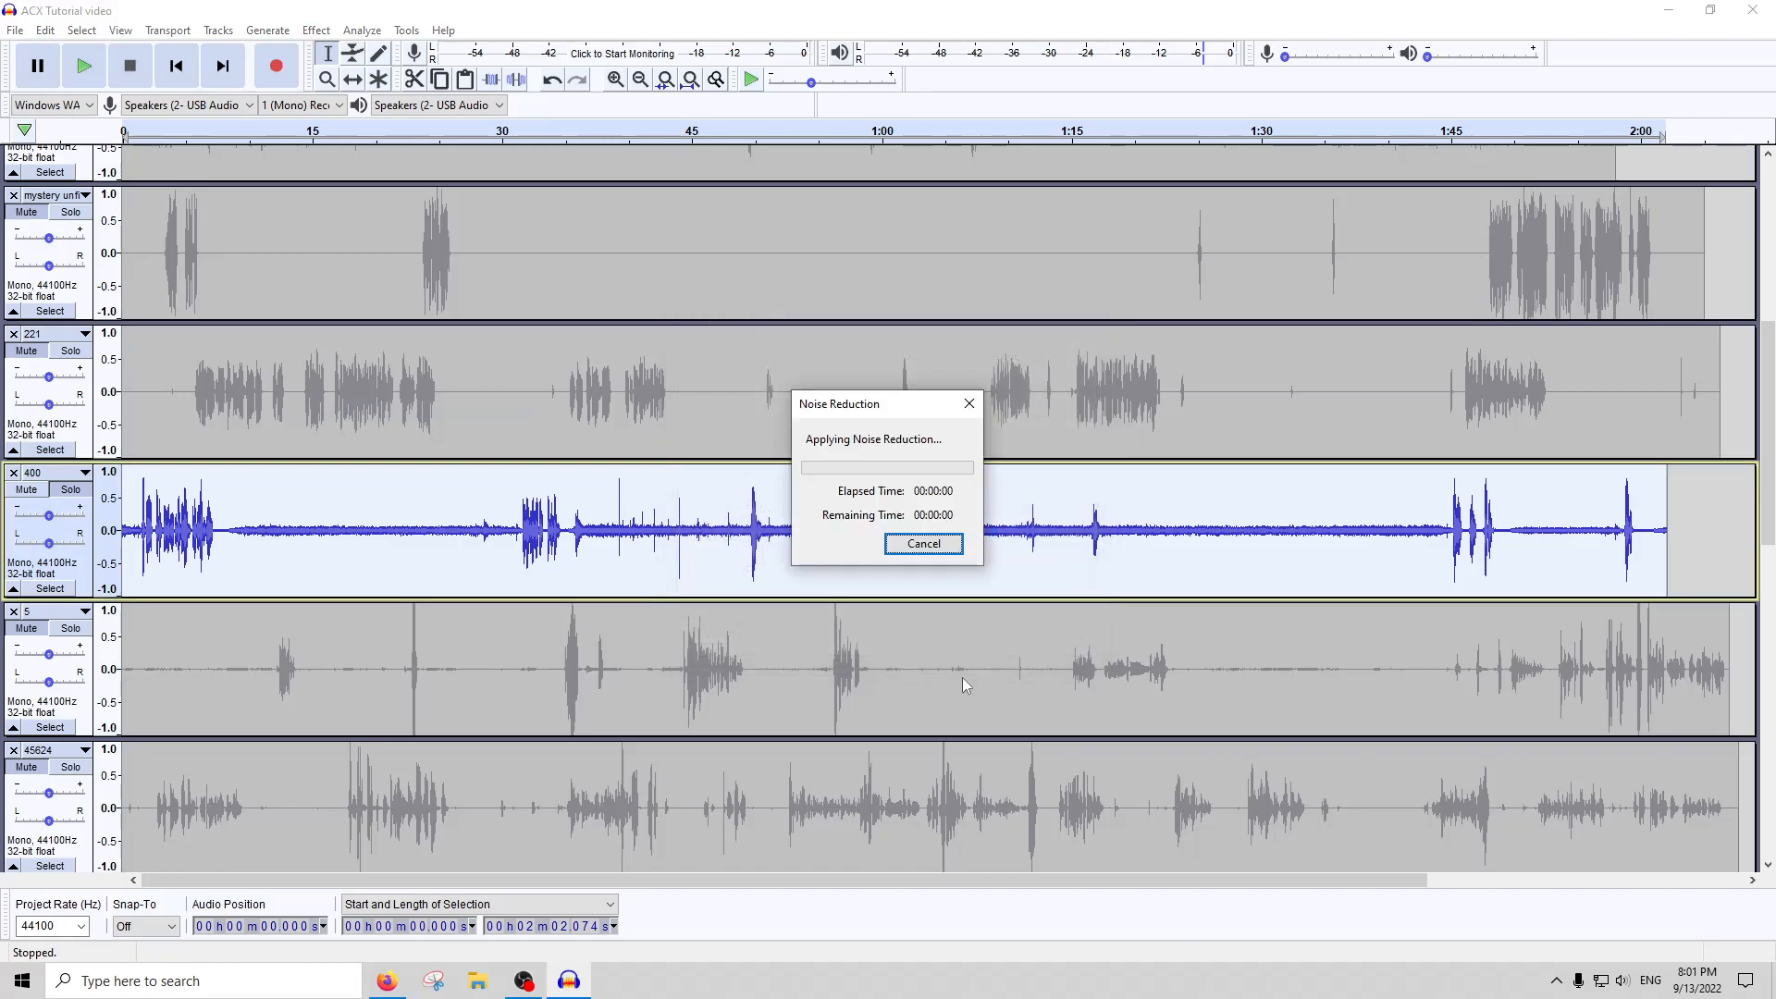
Select about 7.75 seconds of the quiet passage from about 1:02 in track 400 and run Noise Reduction at 12 dB on it
{"action": "left_click_drag", "start_coordinate": [1006, 552], "coordinate": [908, 552]}
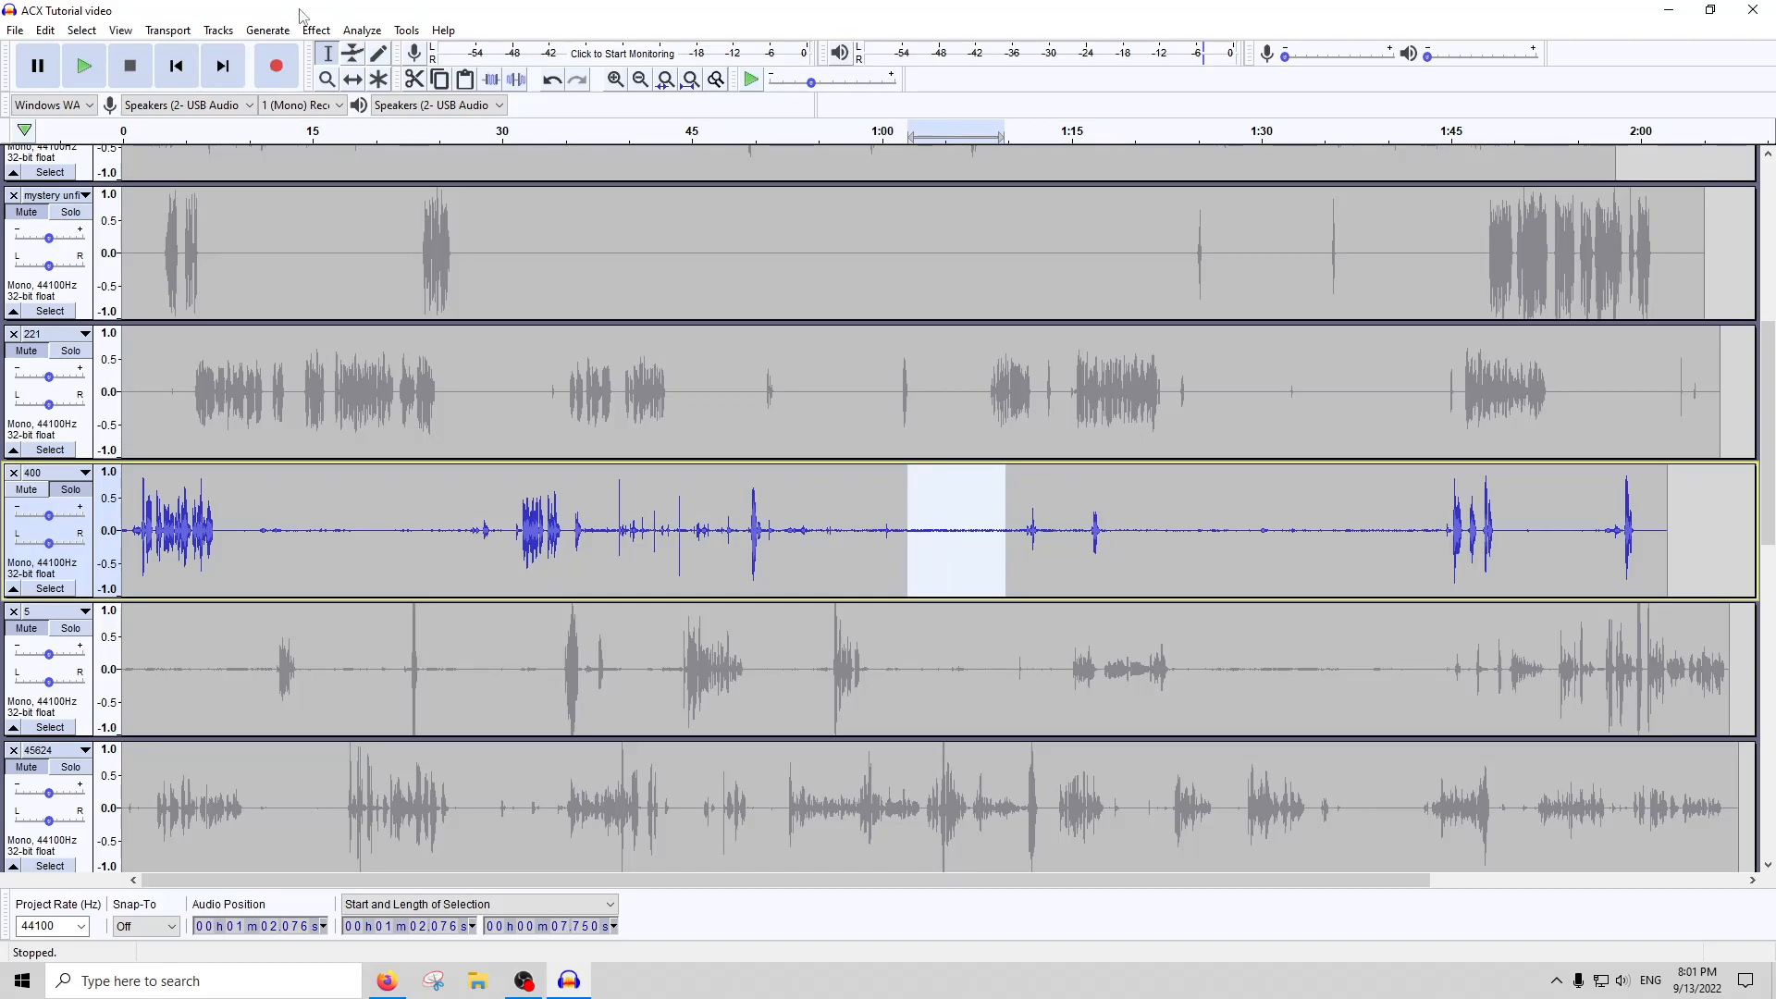
{"action": "left_click", "coordinate": [315, 29]}
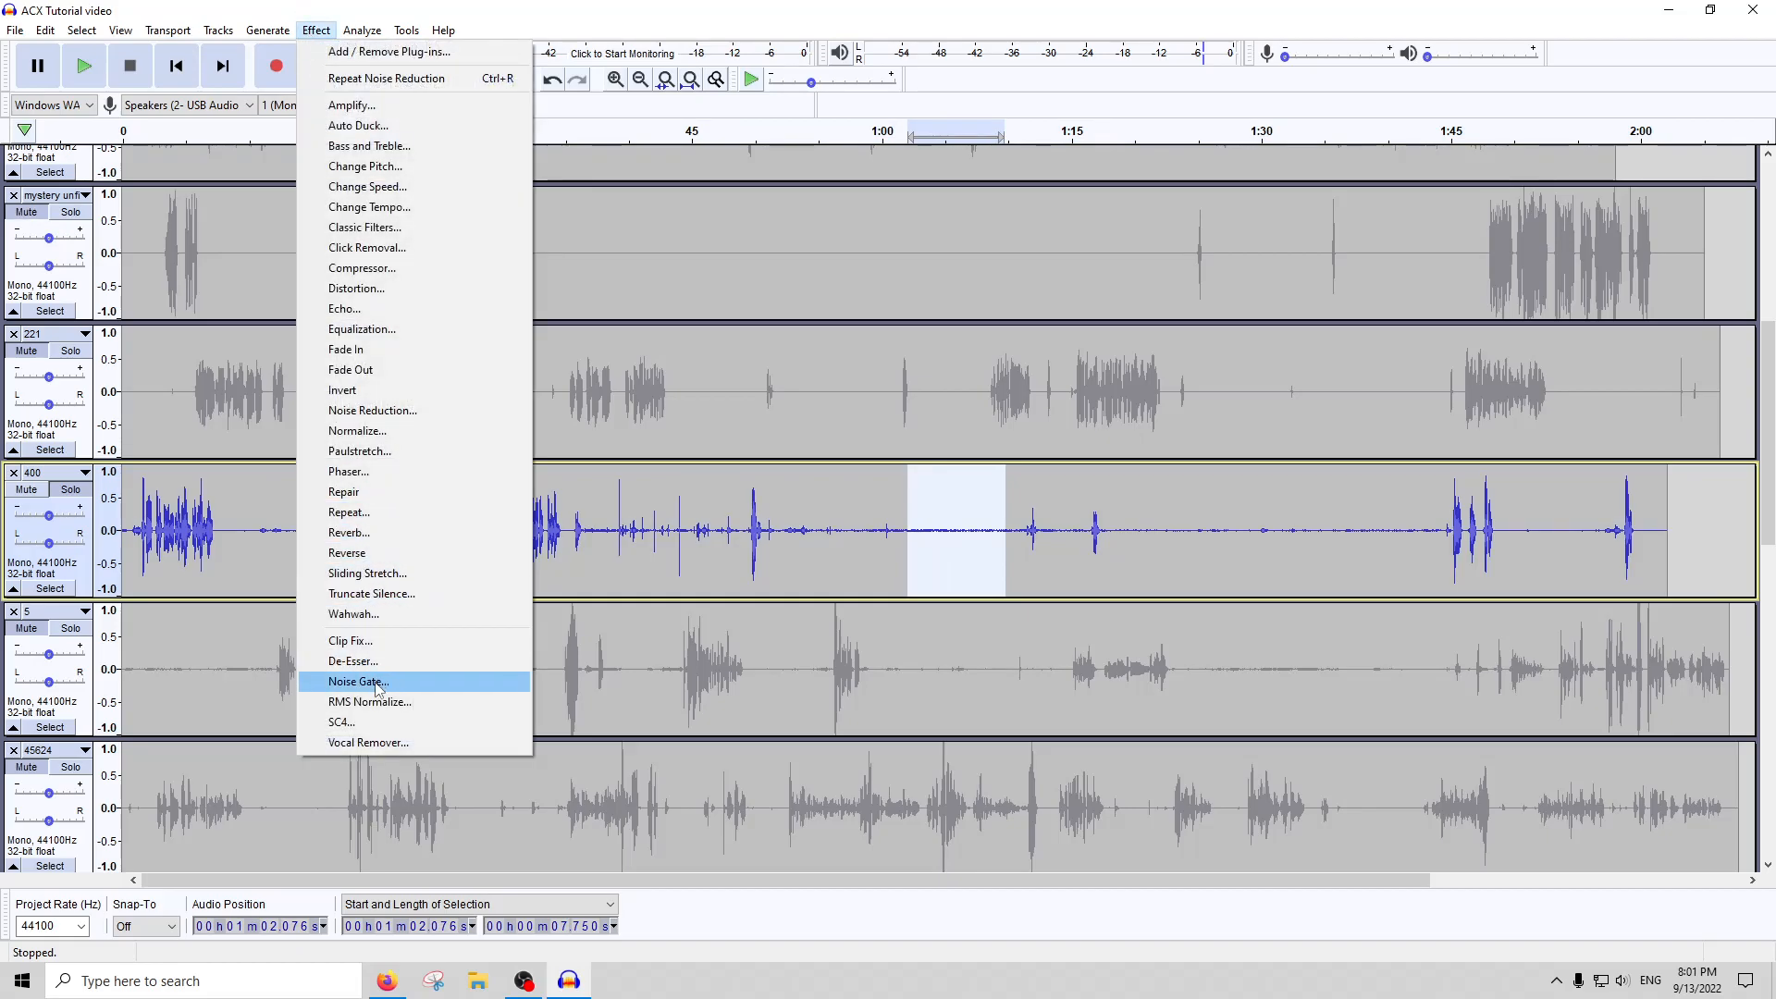
{"action": "left_click", "coordinate": [376, 683]}
{"action": "left_click", "coordinate": [1078, 603]}
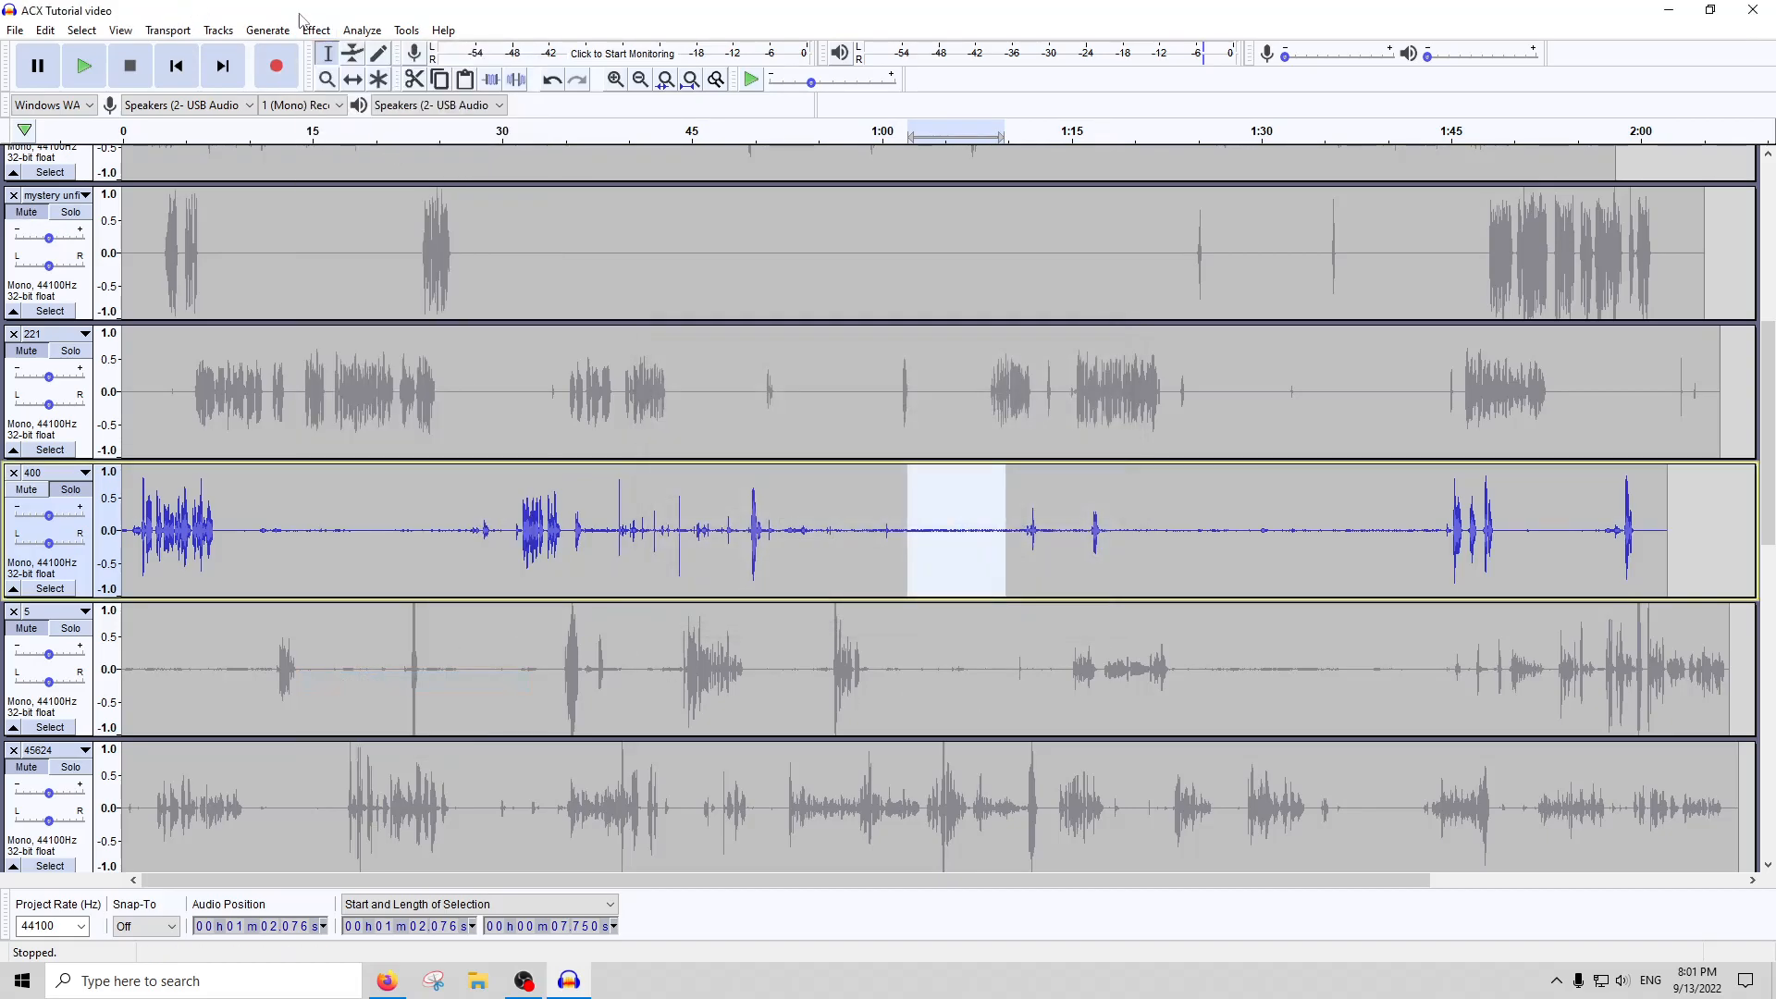
{"action": "left_click", "coordinate": [315, 30]}
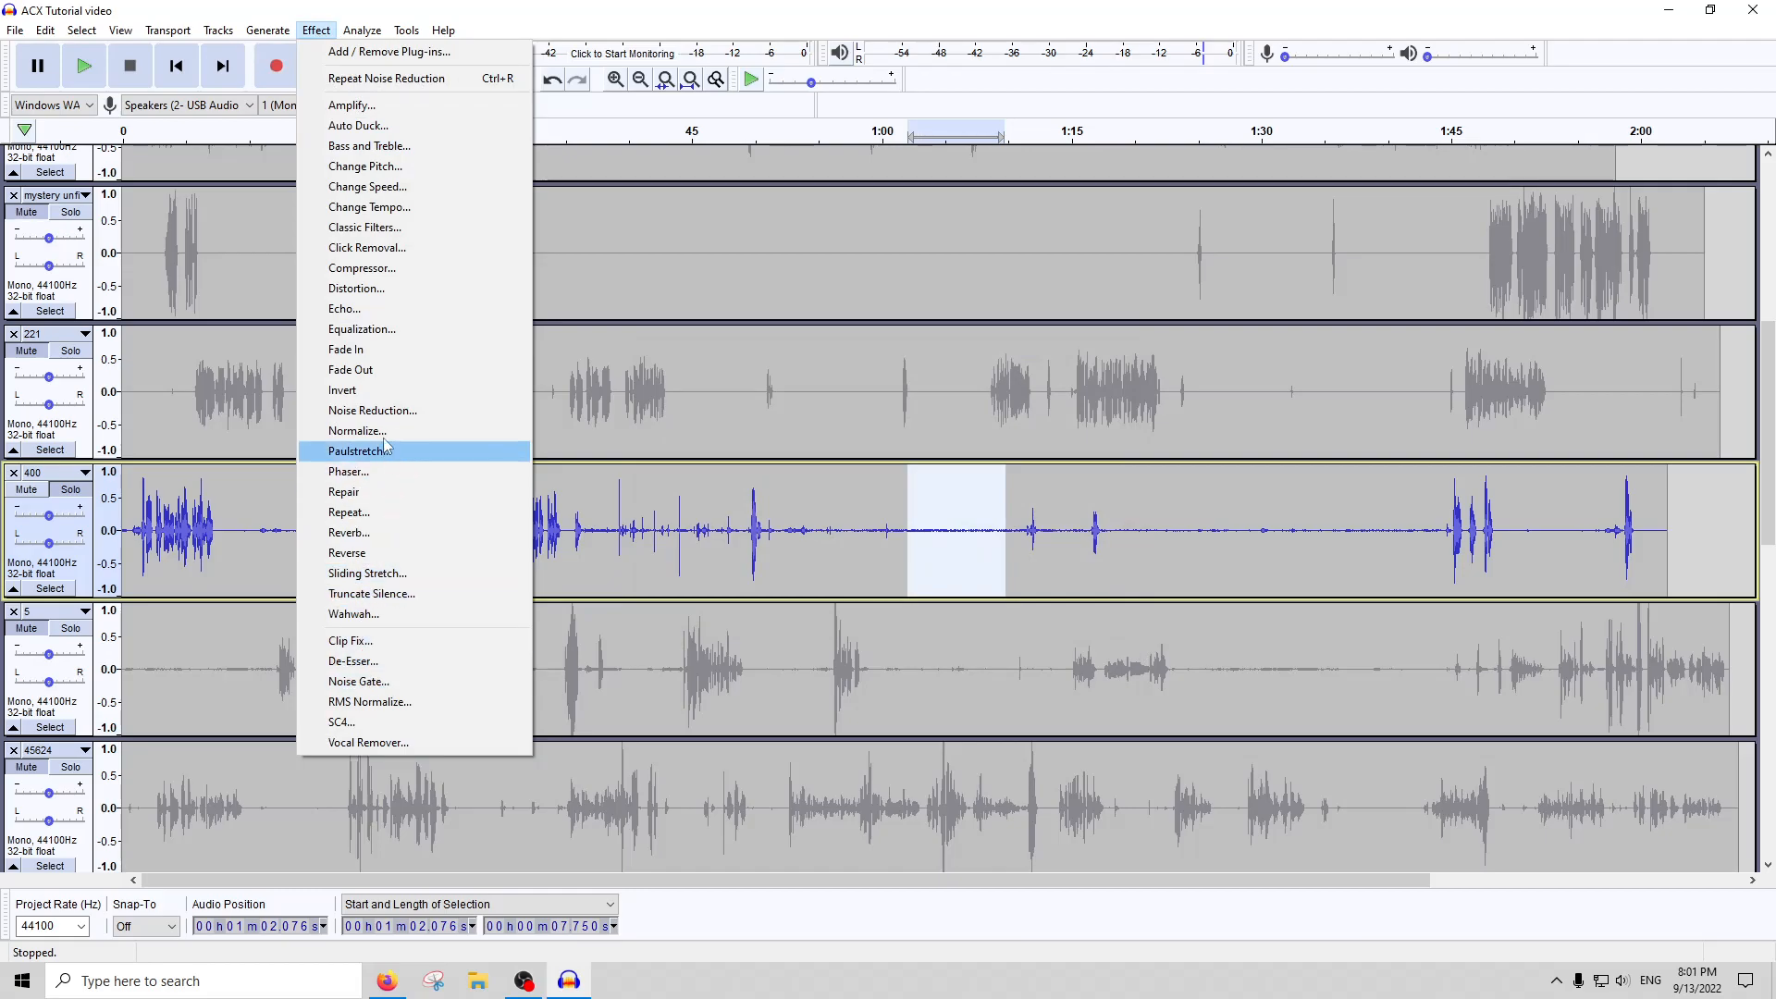
{"action": "left_click", "coordinate": [372, 411]}
{"action": "type", "text": "12"}
{"action": "key", "text": "Return"}
Try repeating the noise reduction on the whole of track 400, and undo it
{"action": "left_click", "coordinate": [917, 559]}
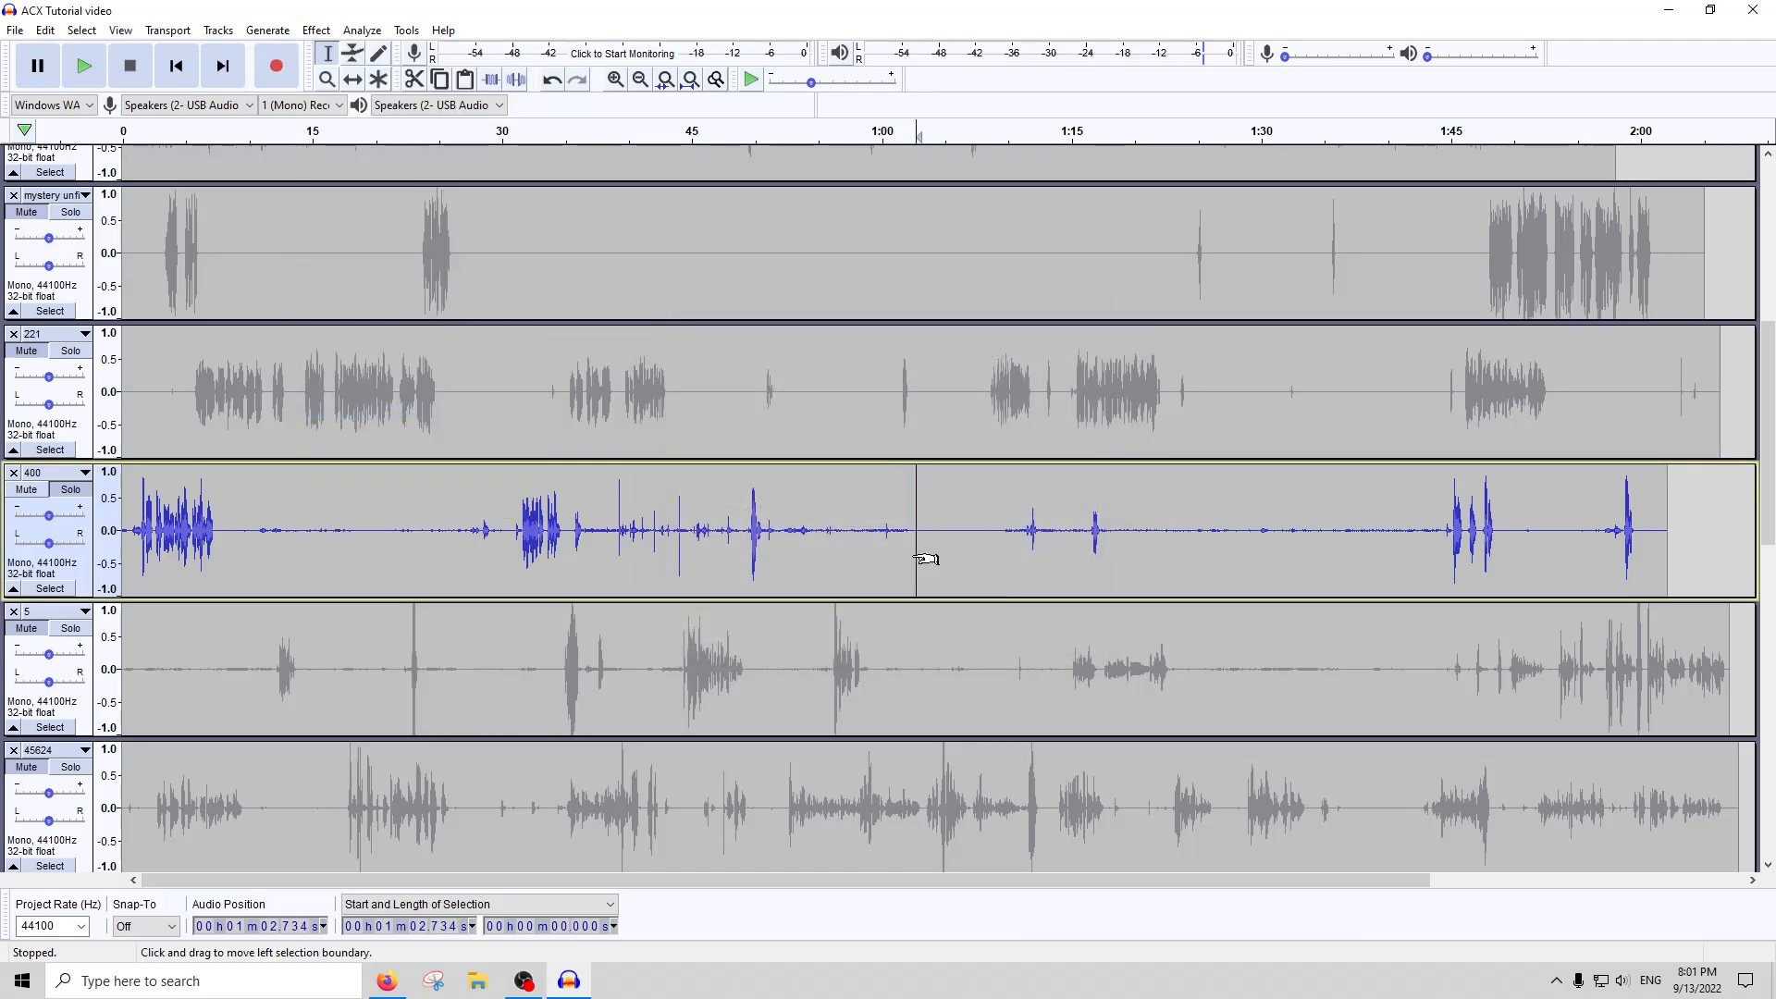
{"action": "double_click", "coordinate": [426, 536]}
{"action": "key", "text": "ctrl+r"}
{"action": "left_click", "coordinate": [873, 545]}
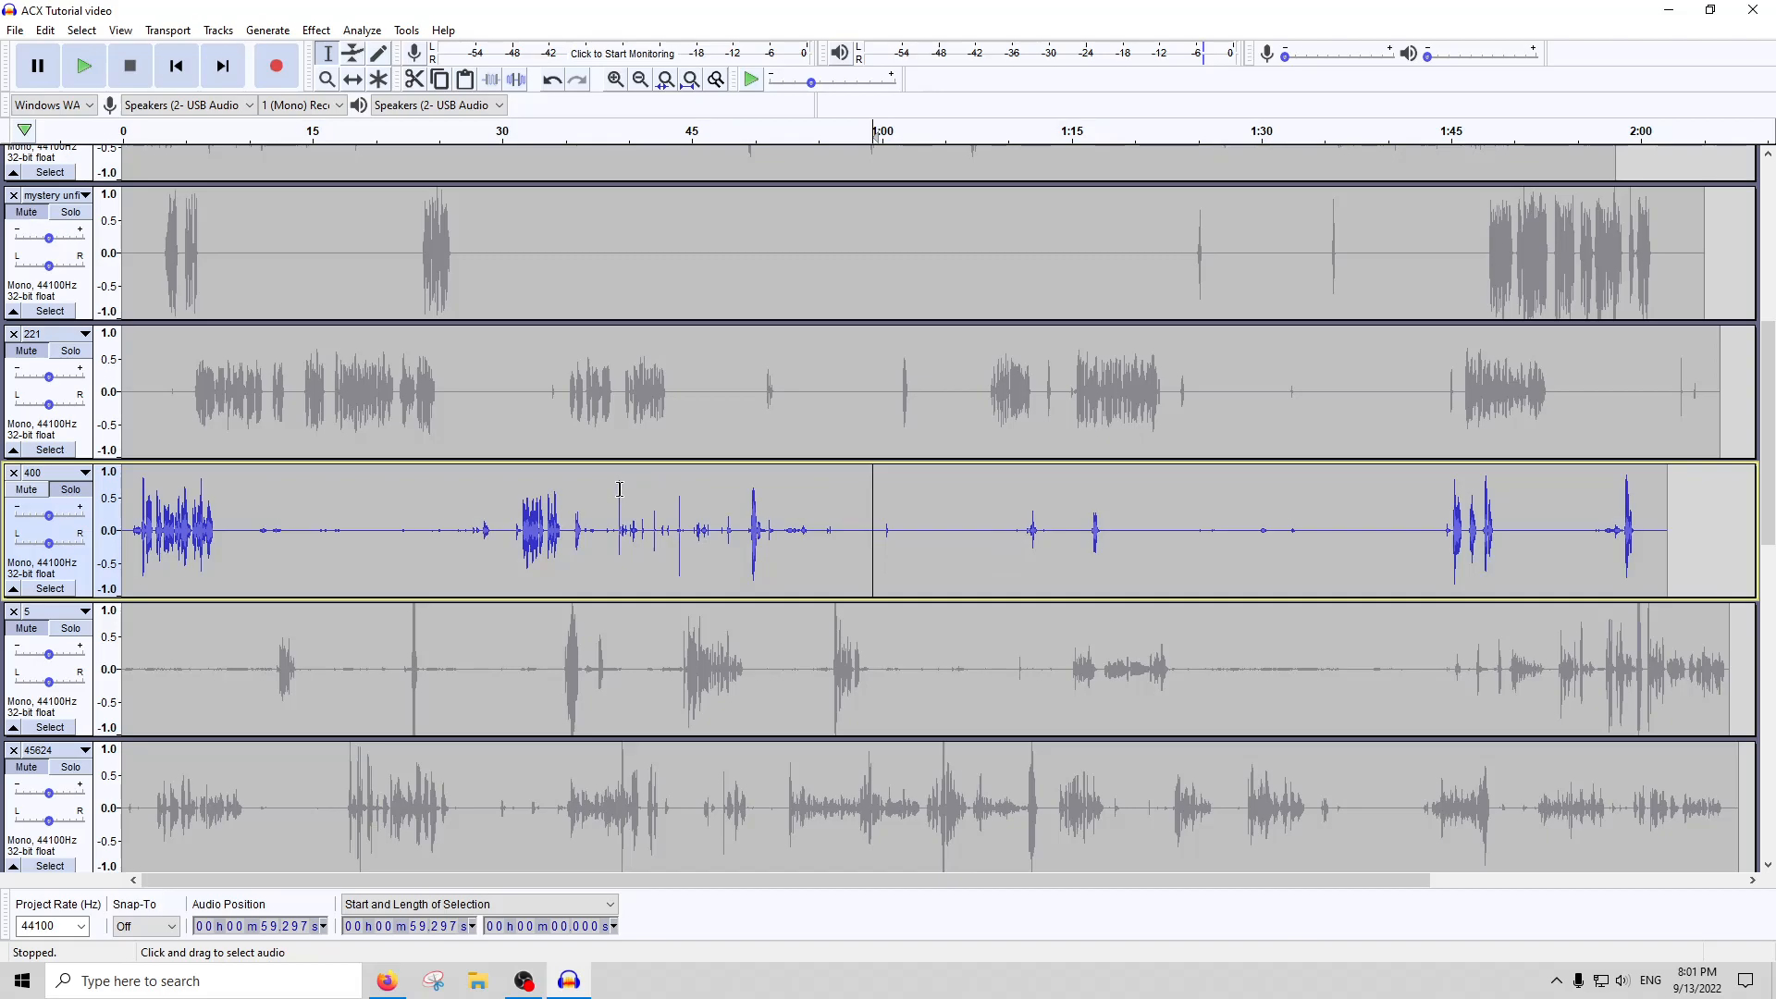
{"action": "key", "text": "ctrl+z"}
Select the whole of track 400 and briefly listen to it from about 0:38
{"action": "left_click", "coordinate": [928, 557]}
{"action": "double_click", "coordinate": [984, 547]}
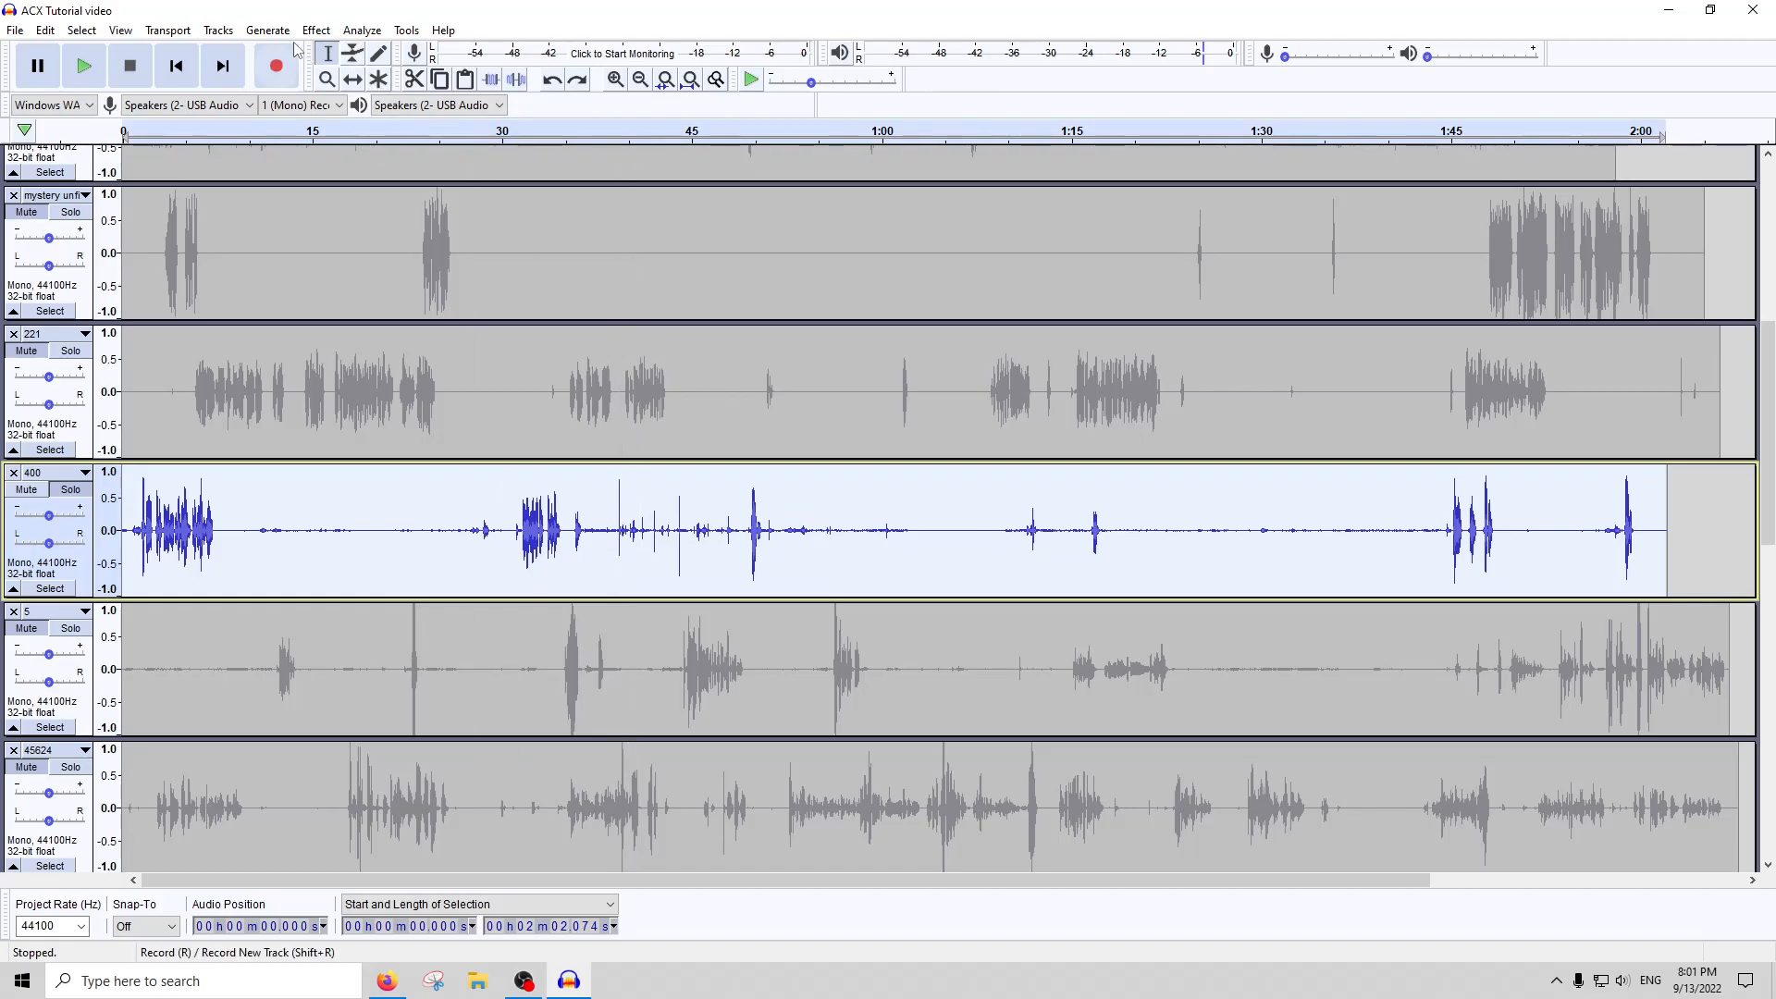
{"action": "left_click", "coordinate": [612, 132]}
{"action": "left_click", "coordinate": [130, 66]}
Run Click Removal on the whole of track 400 with a threshold of 200 and a maximum spike width of 20
{"action": "left_click", "coordinate": [319, 33]}
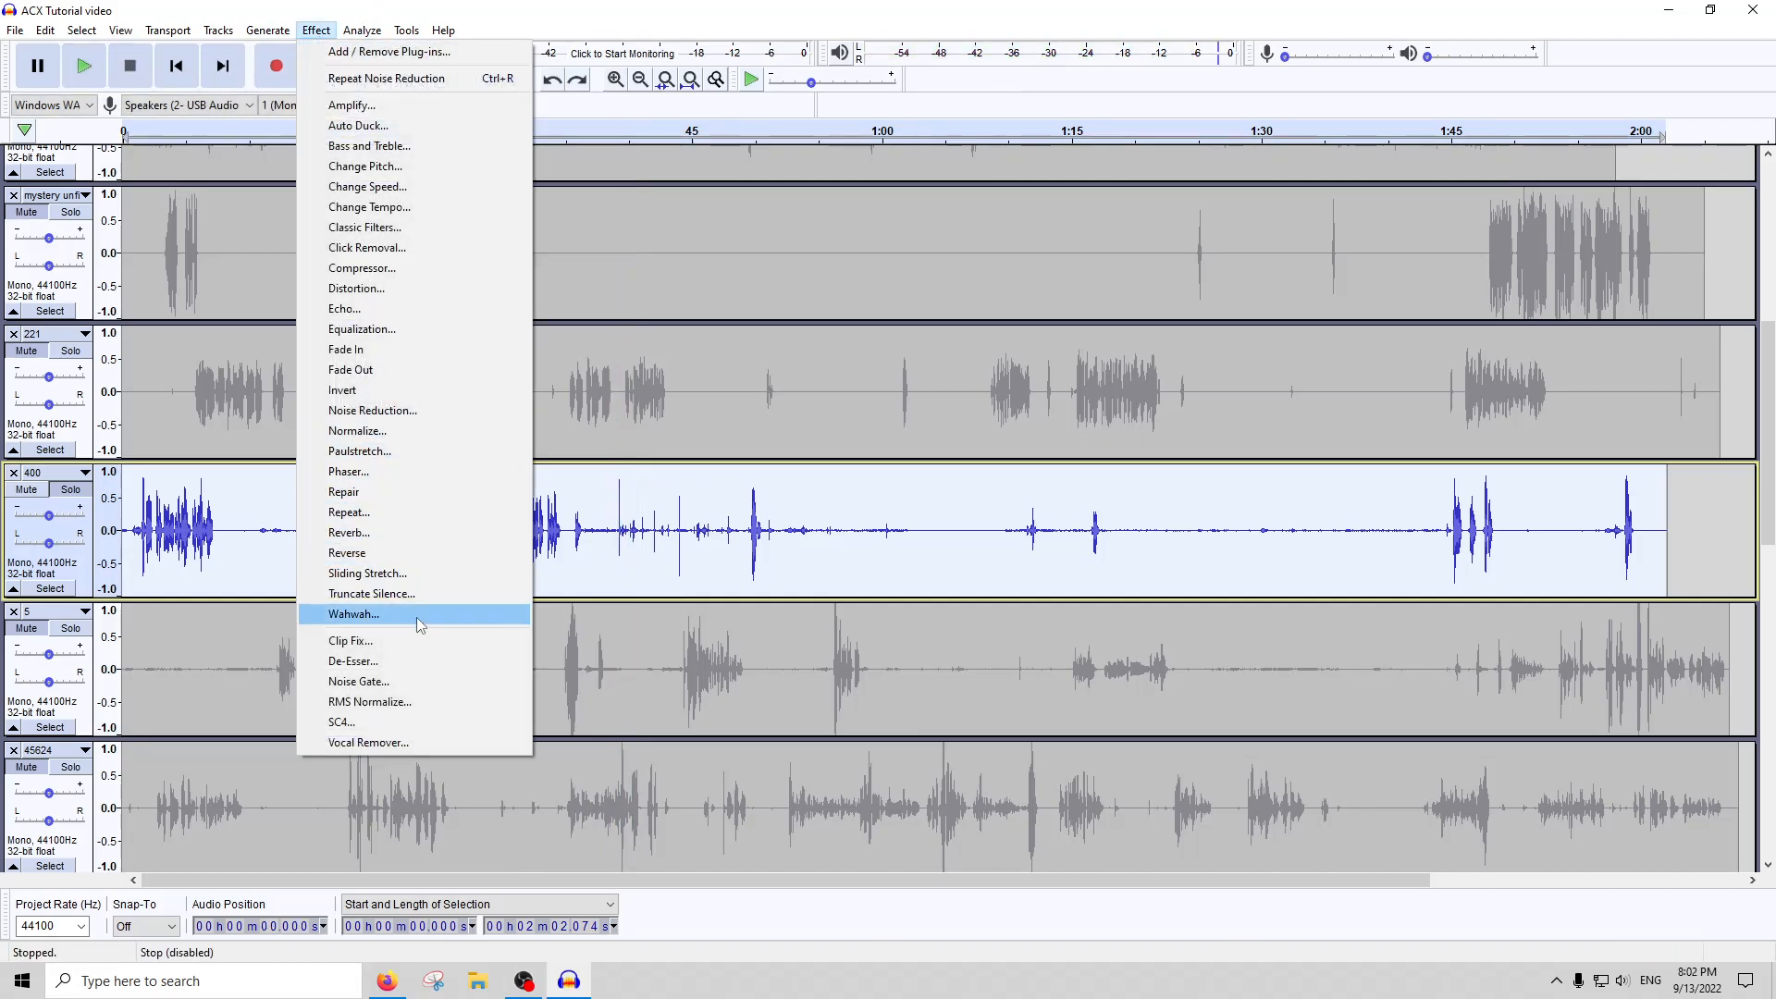
{"action": "left_click", "coordinate": [377, 248]}
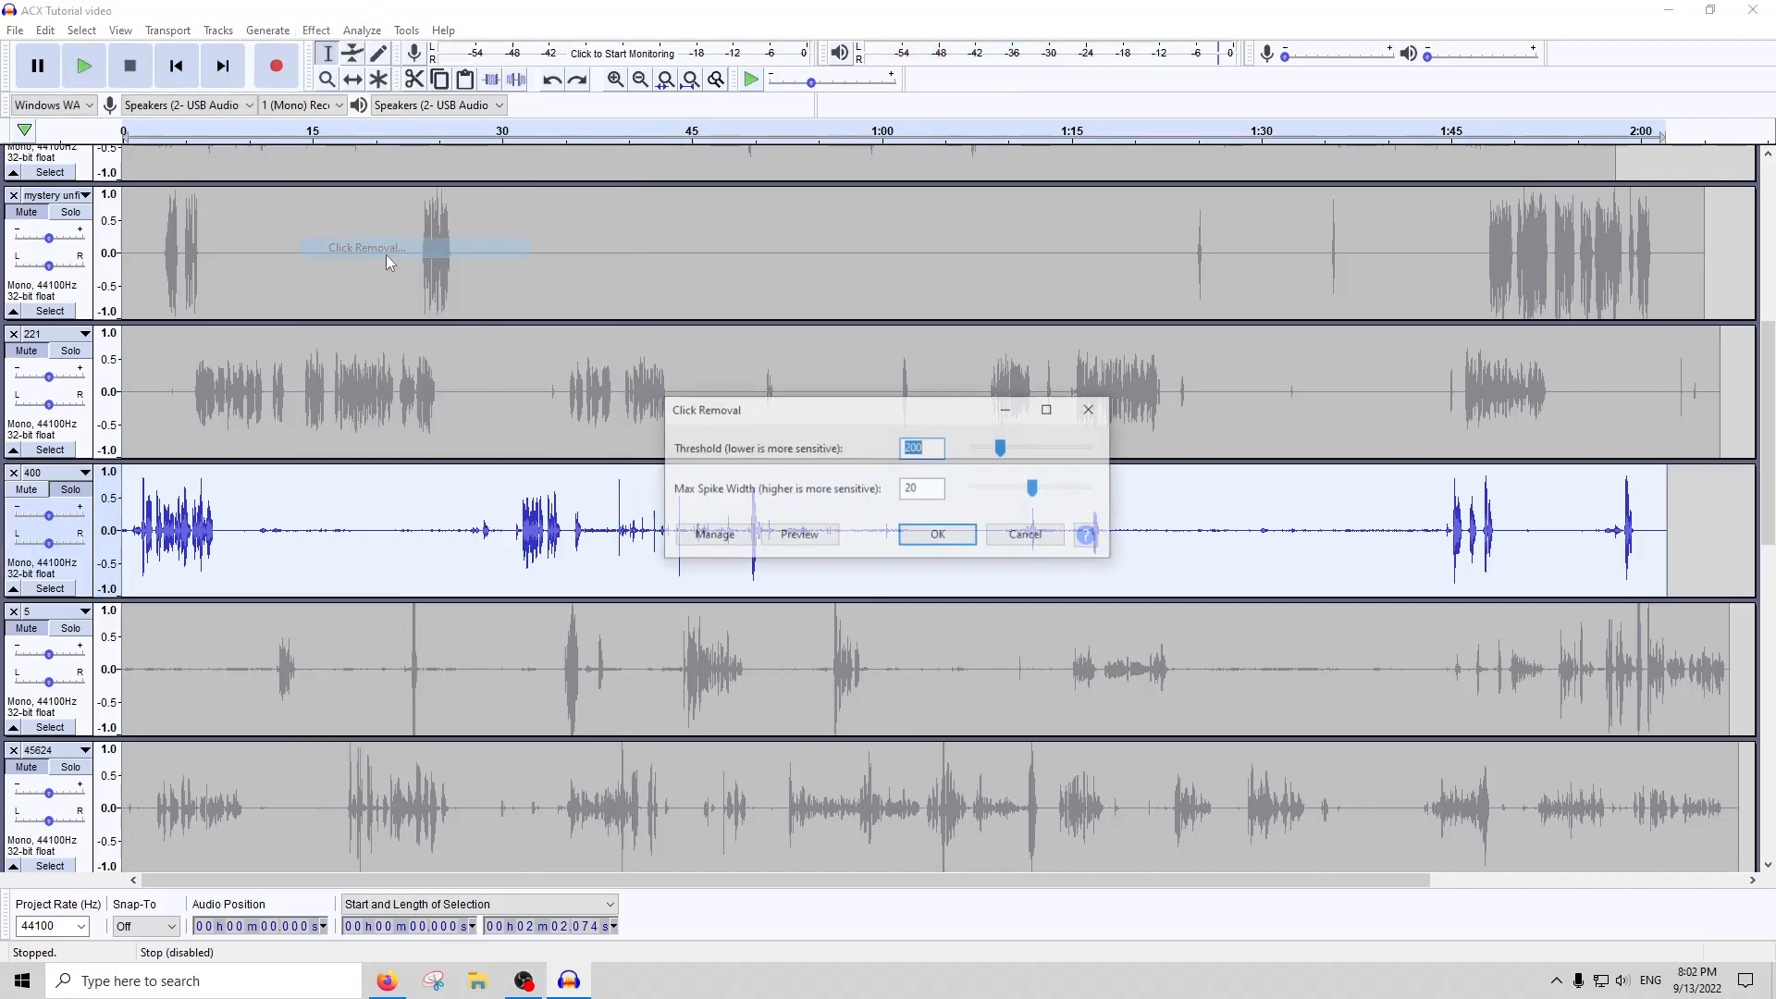
{"action": "left_click", "coordinate": [936, 533]}
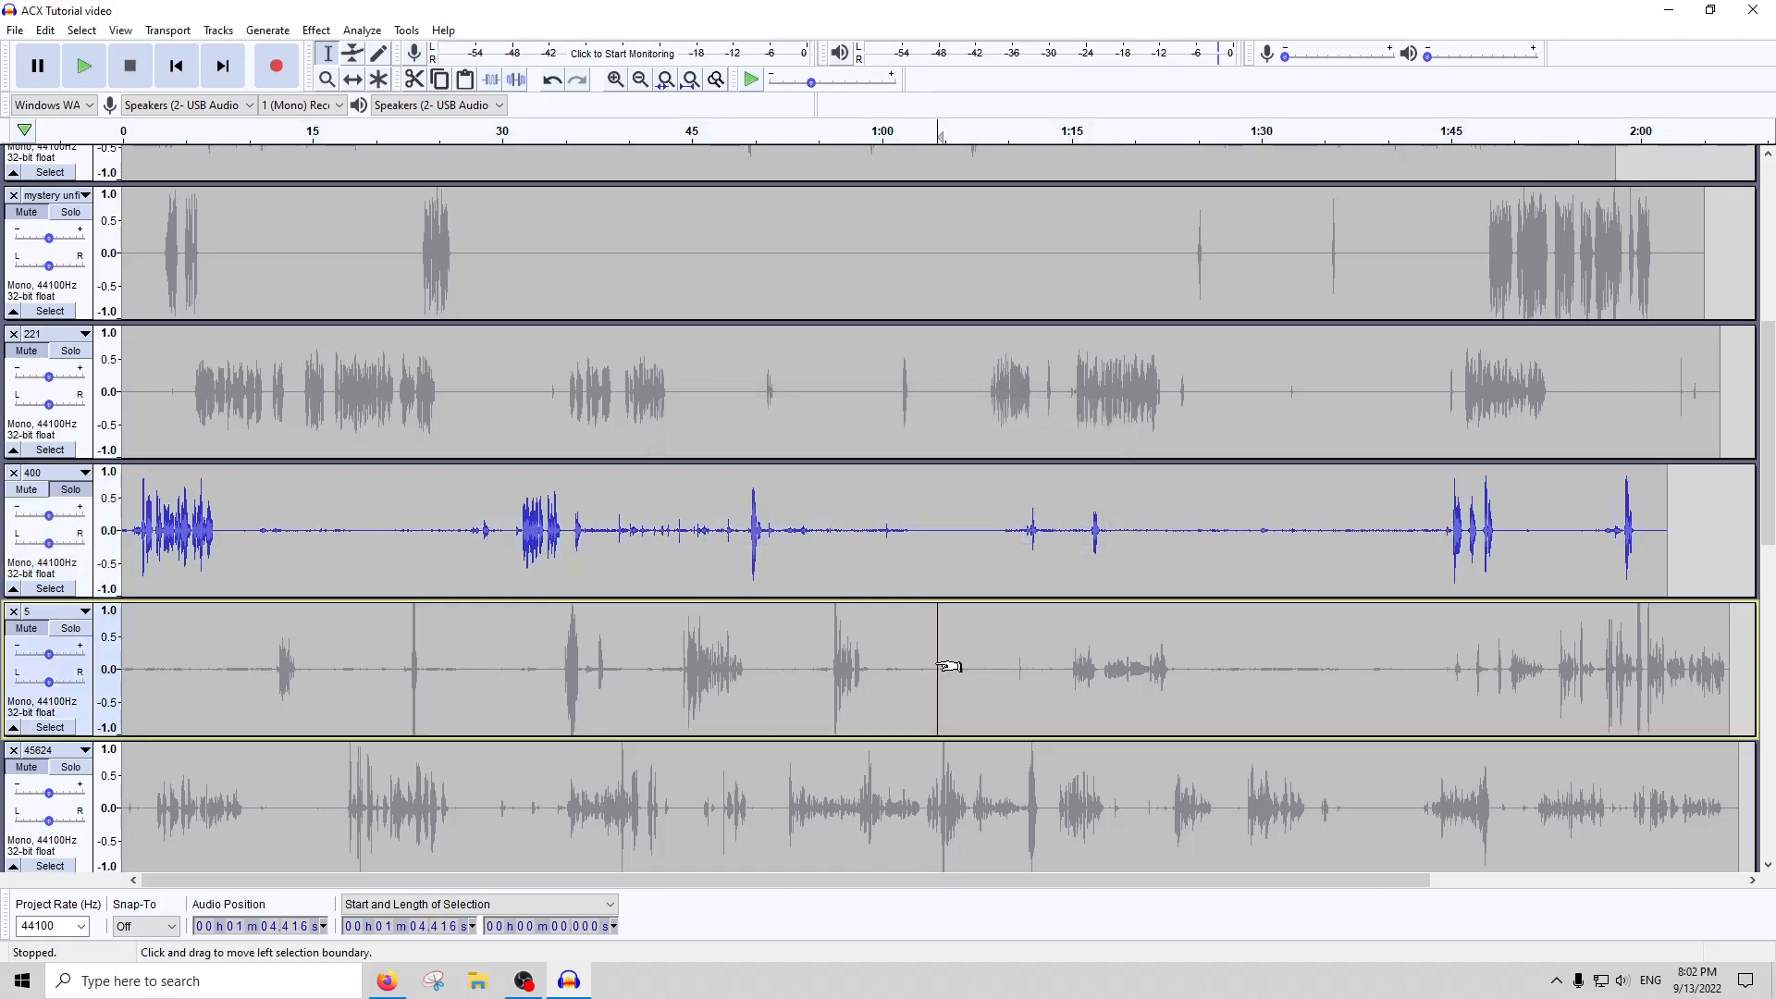
Silence two passages in track 400: about 12 seconds from about 0:36.8 and about 20.1 seconds from about 0:50.8
{"action": "left_click_drag", "start_coordinate": [589, 536], "coordinate": [736, 535]}
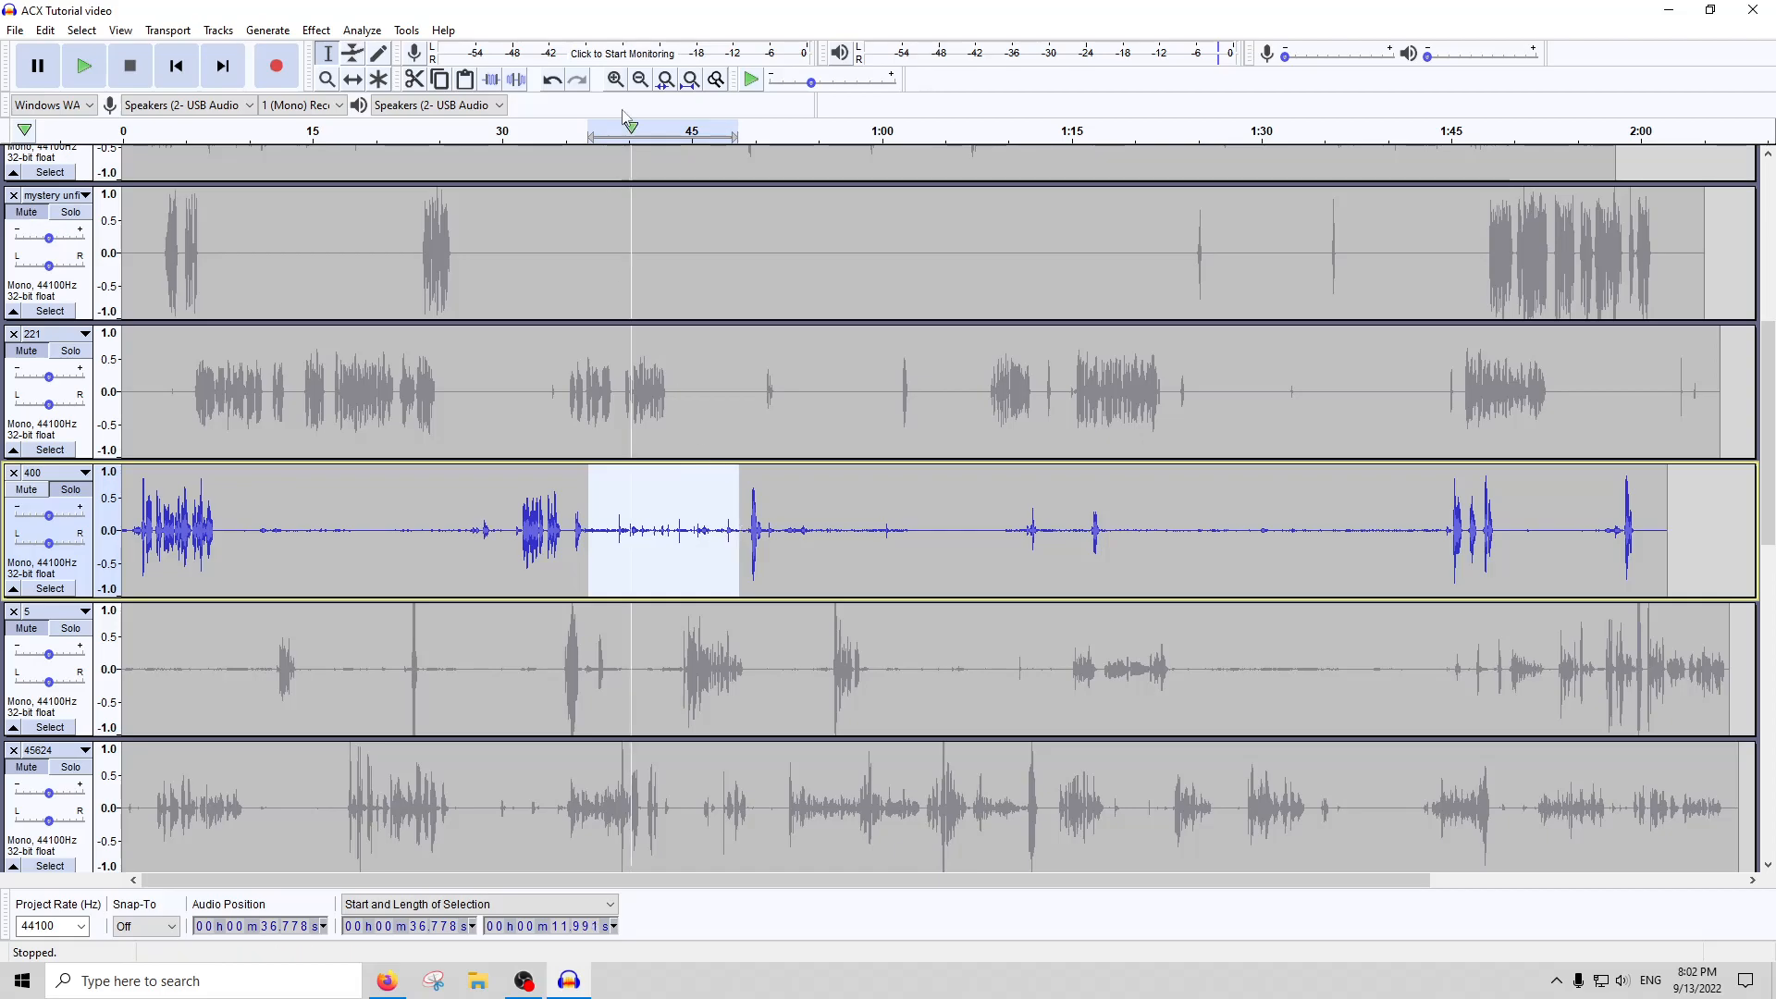
{"action": "key", "text": "ctrl+l"}
{"action": "left_click_drag", "start_coordinate": [767, 543], "coordinate": [1019, 541]}
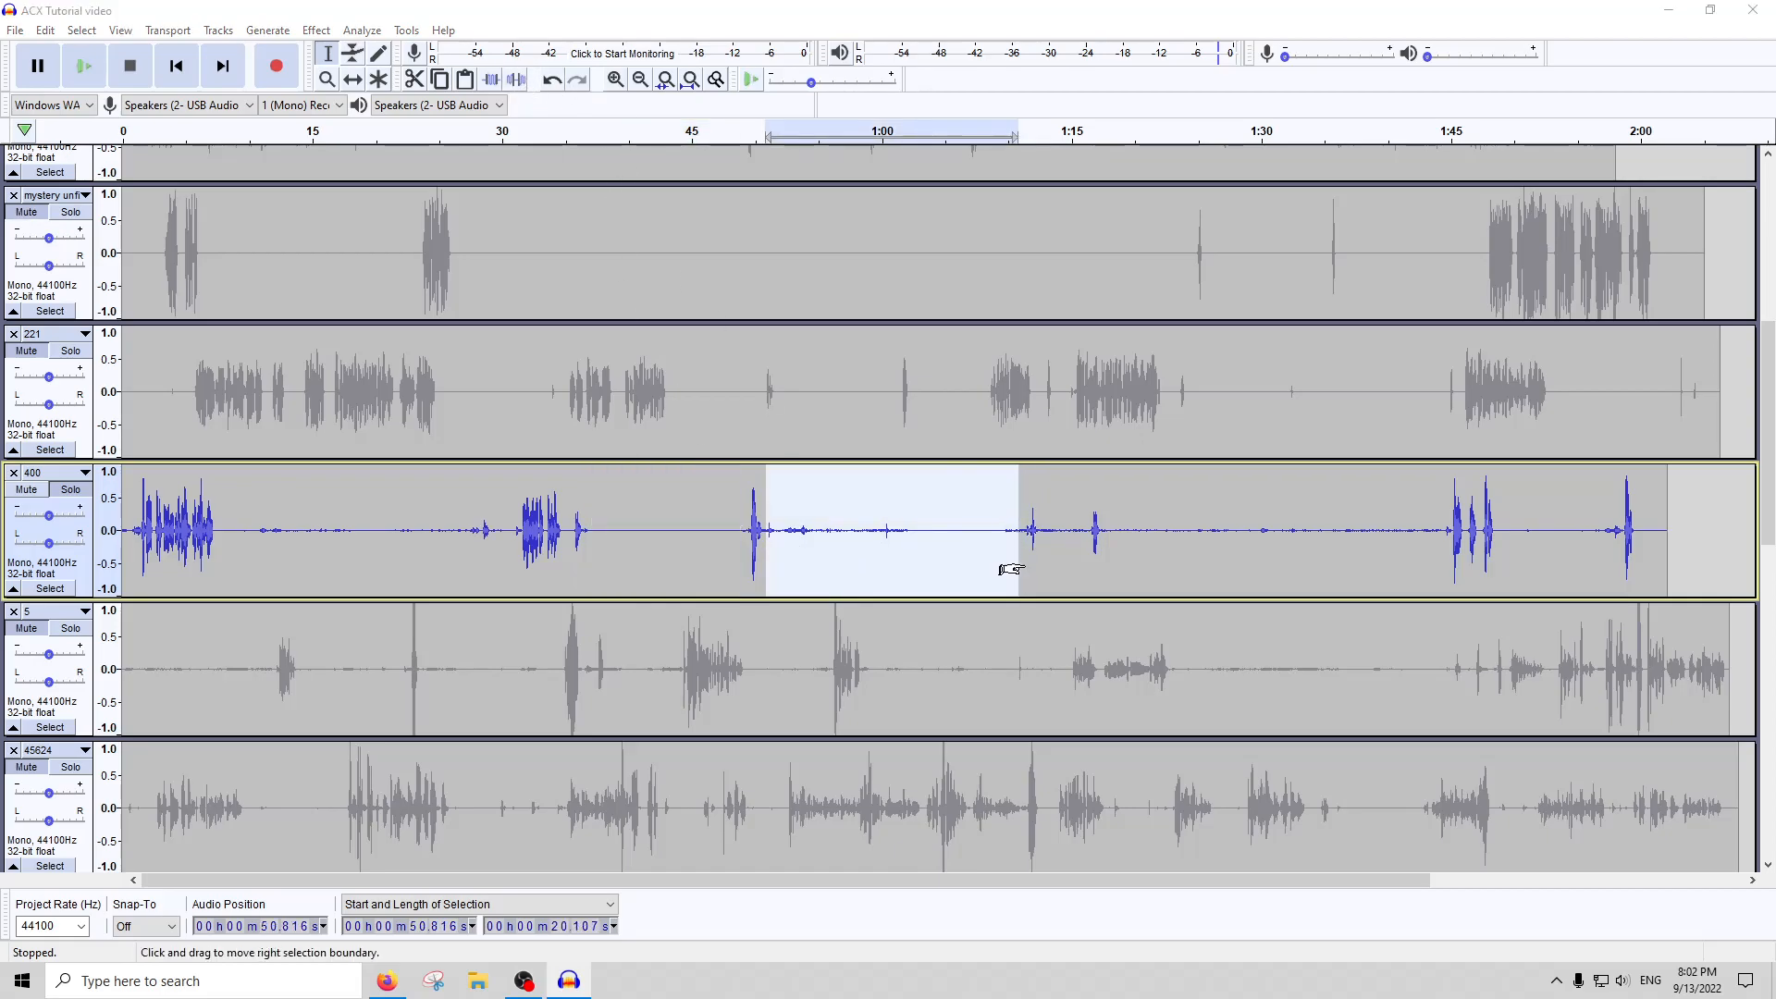
{"action": "key", "text": "ctrl+l"}
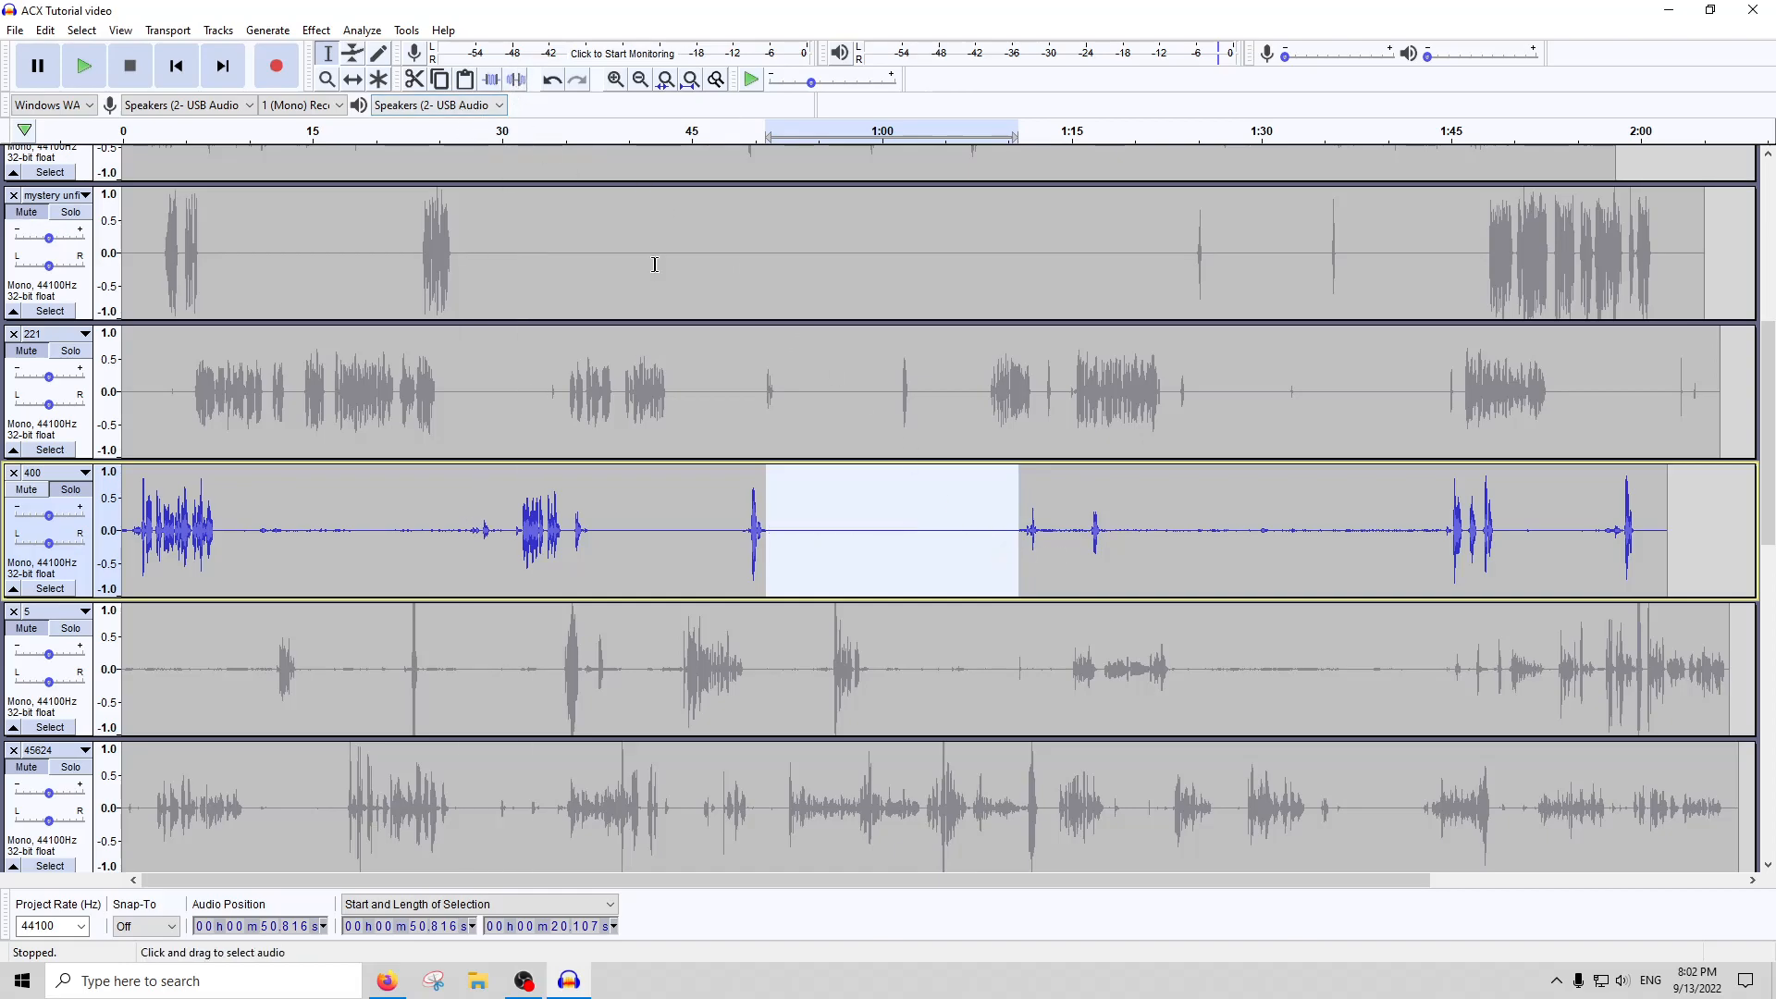
{"action": "left_click_drag", "start_coordinate": [1110, 546], "coordinate": [1393, 545]}
{"action": "left_click", "coordinate": [975, 545]}
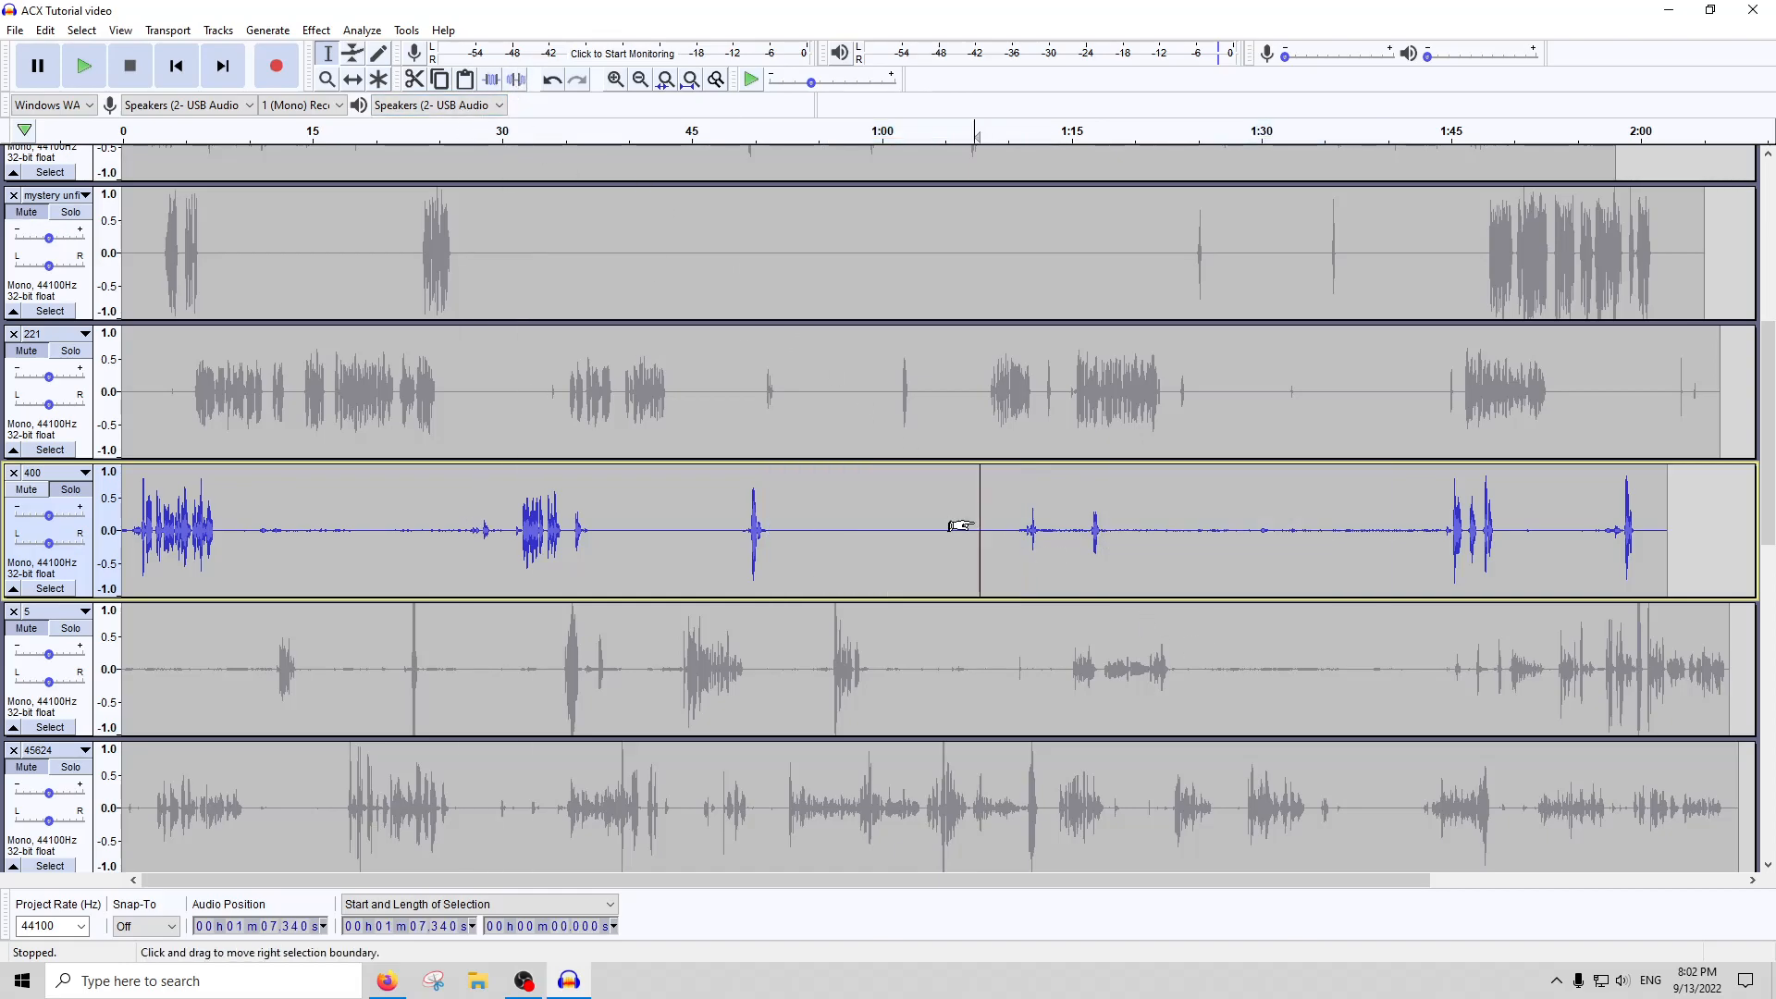
Apply Noise Gate to the whole of track 400 with a level reduction of -50 dB and a gate threshold of -25 dB
{"action": "double_click", "coordinate": [530, 529]}
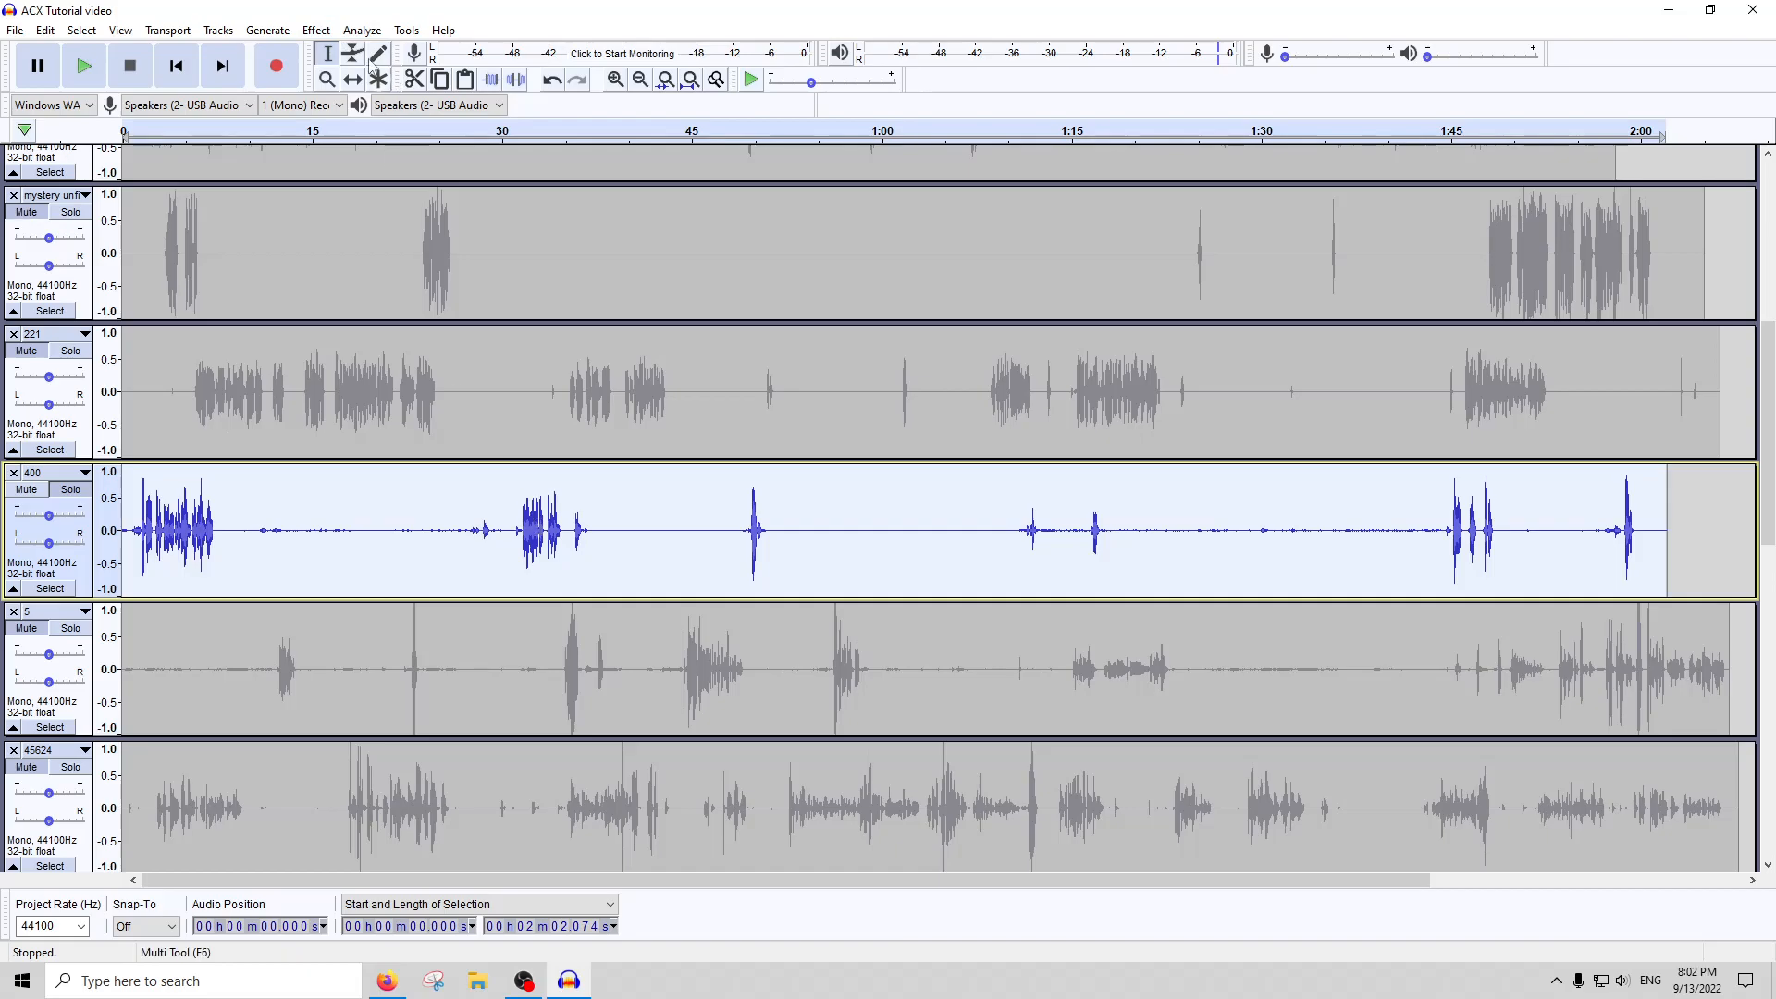
{"action": "left_click", "coordinate": [316, 30]}
{"action": "left_click", "coordinate": [416, 683]}
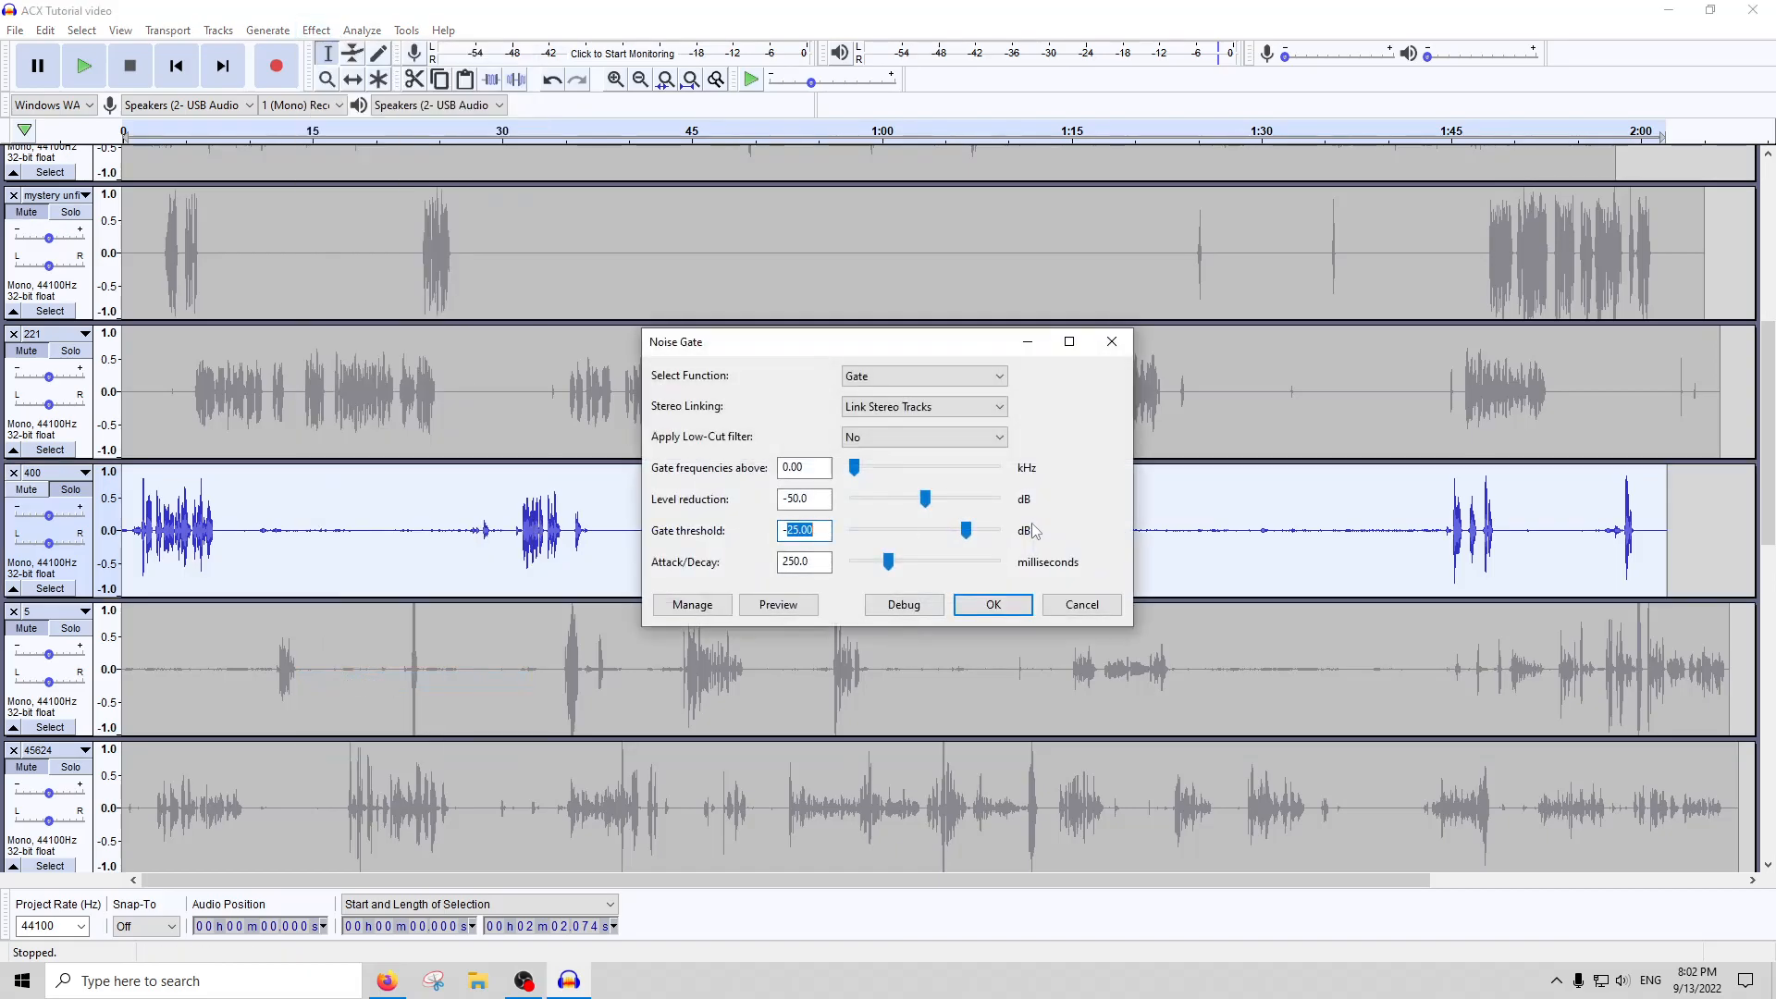
{"action": "key", "text": "Return"}
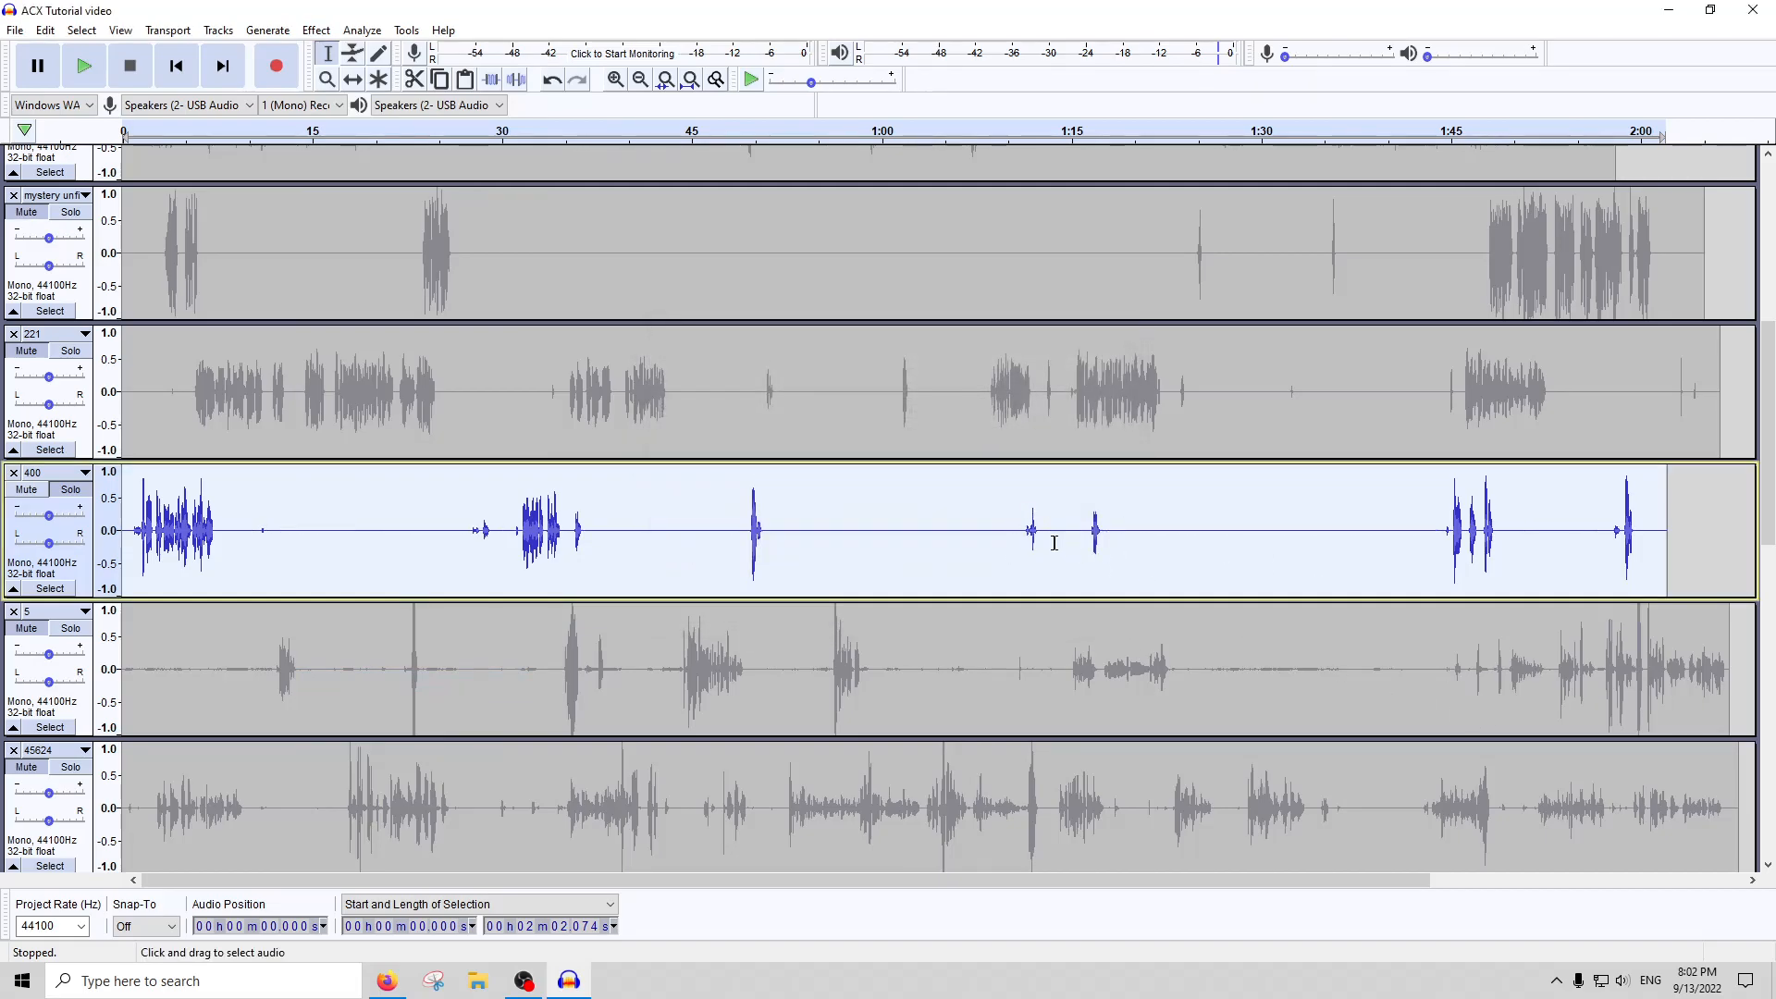
Try amplifying the whole of track 400, and undo it
{"action": "left_click", "coordinate": [316, 29]}
{"action": "left_click", "coordinate": [349, 118]}
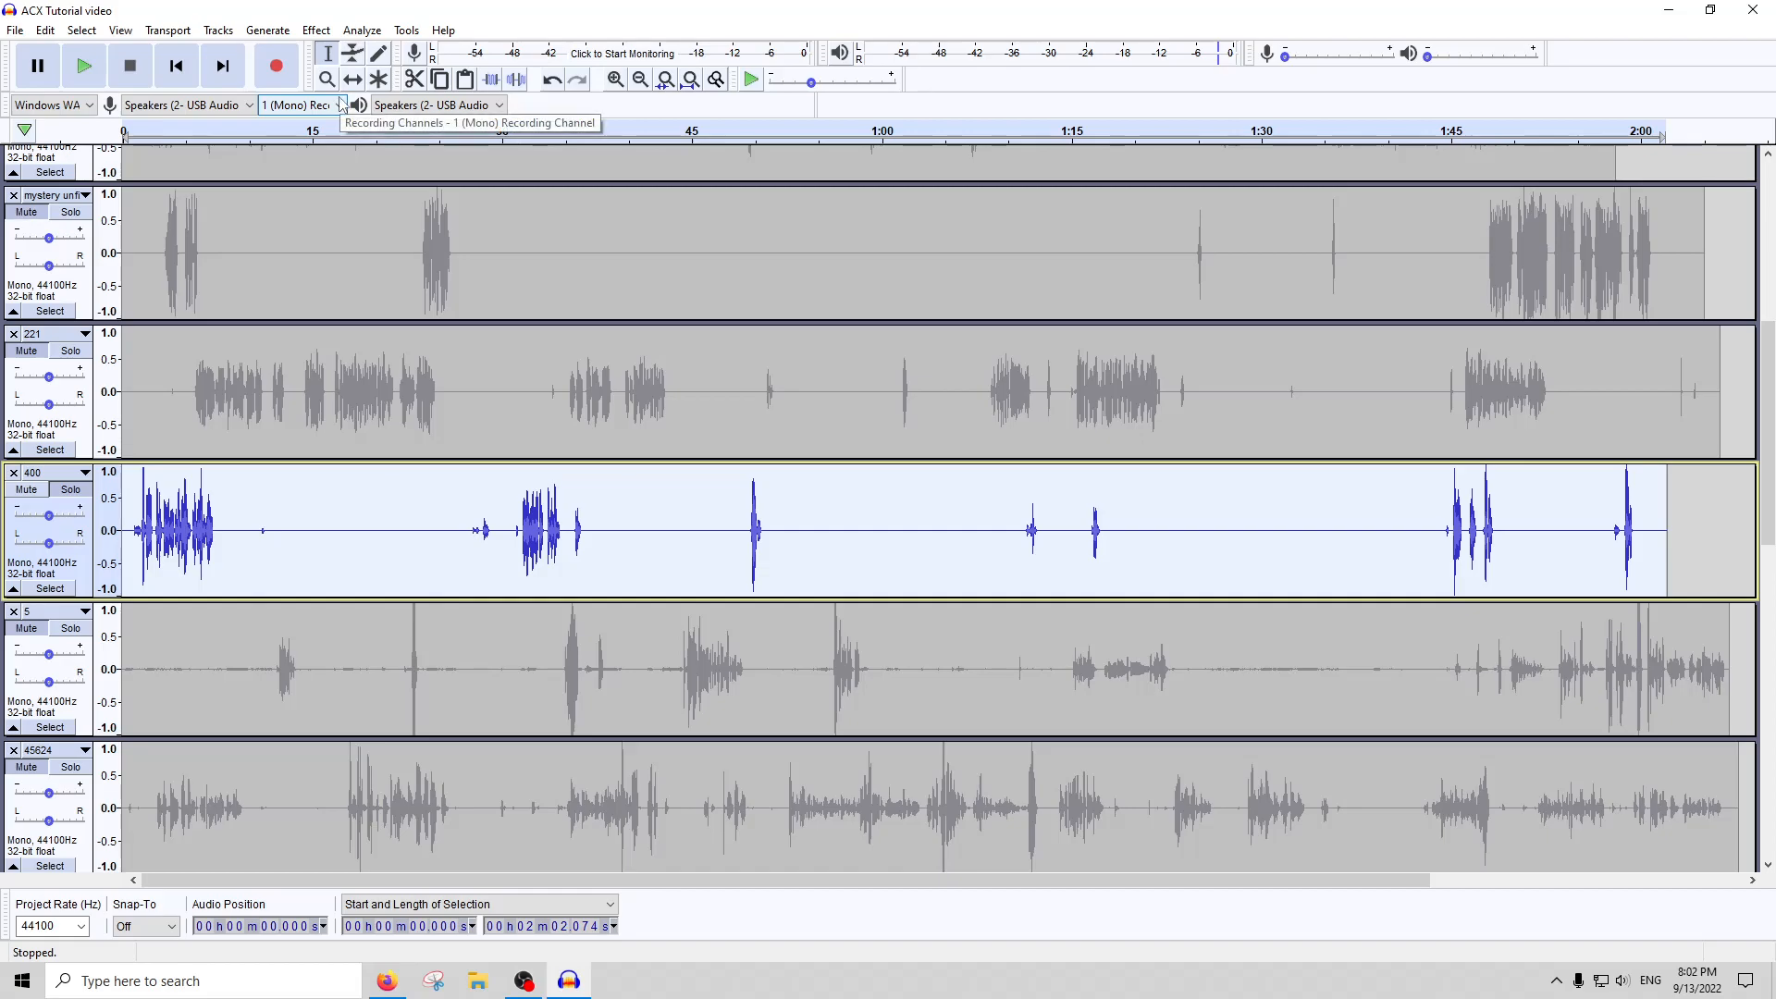
{"action": "key", "text": "ctrl+z"}
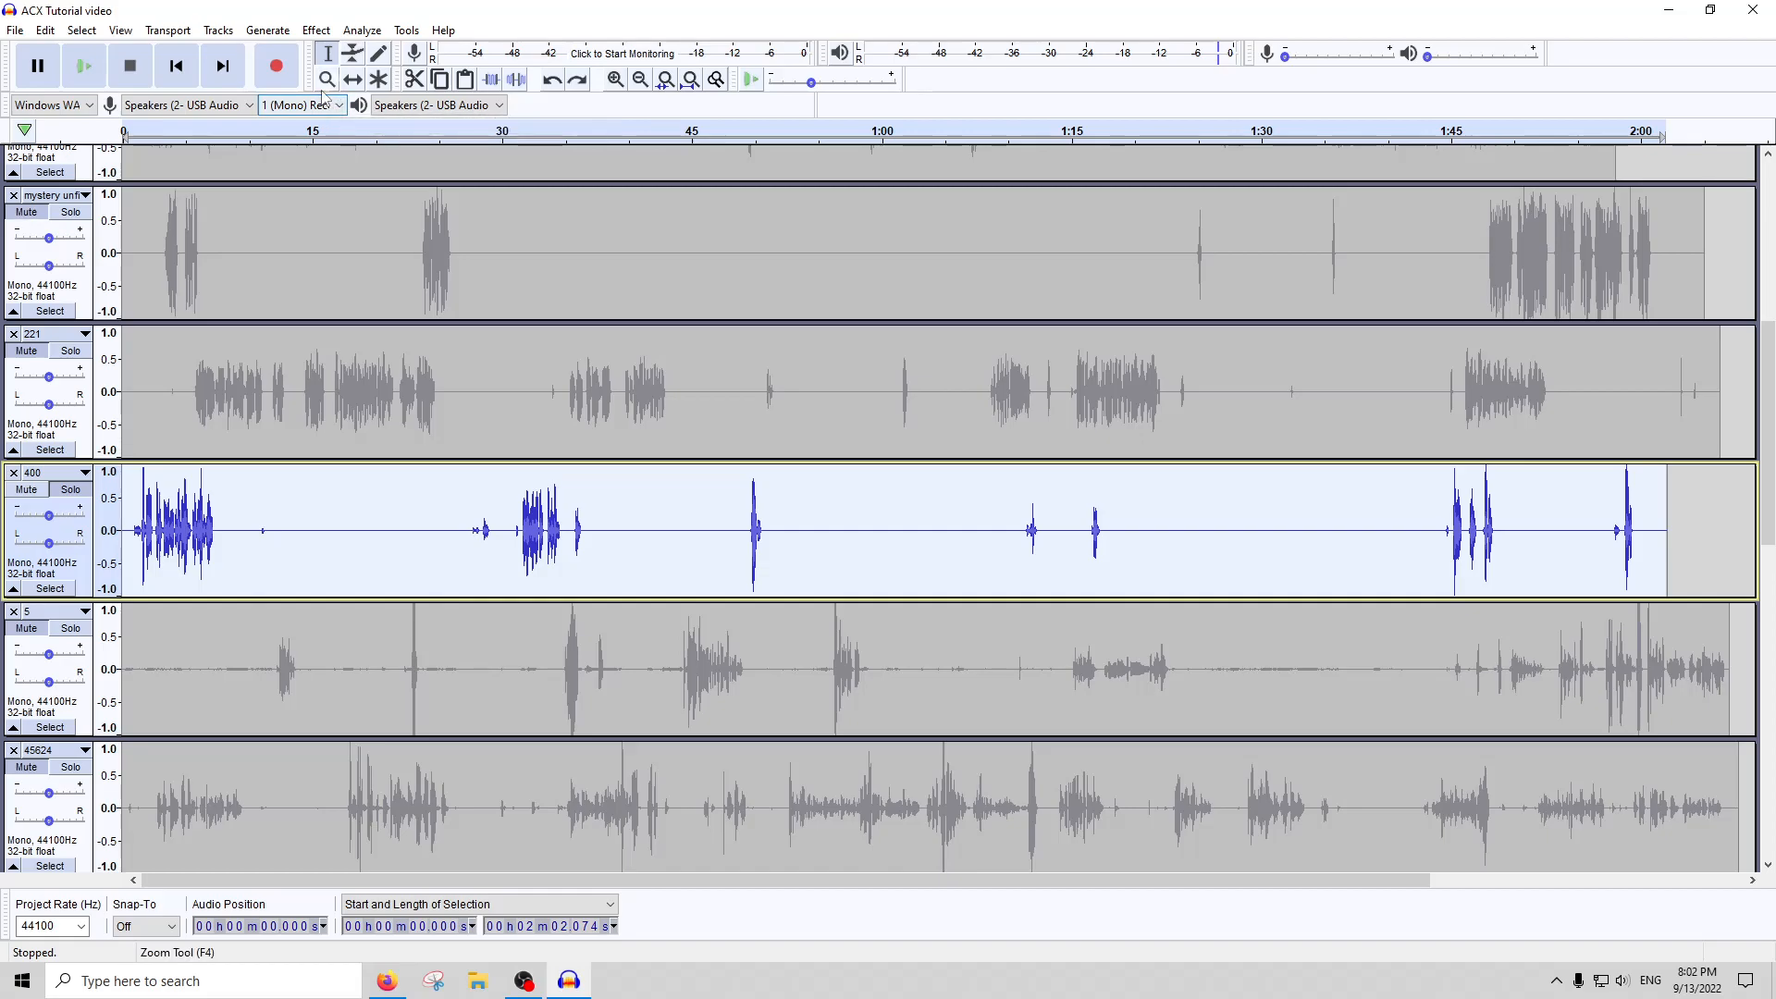
Run Click Removal again at threshold 200 and spike width 20 on track 400, and apply Compressor to the whole track
{"action": "left_click", "coordinate": [316, 29]}
{"action": "left_click", "coordinate": [389, 250]}
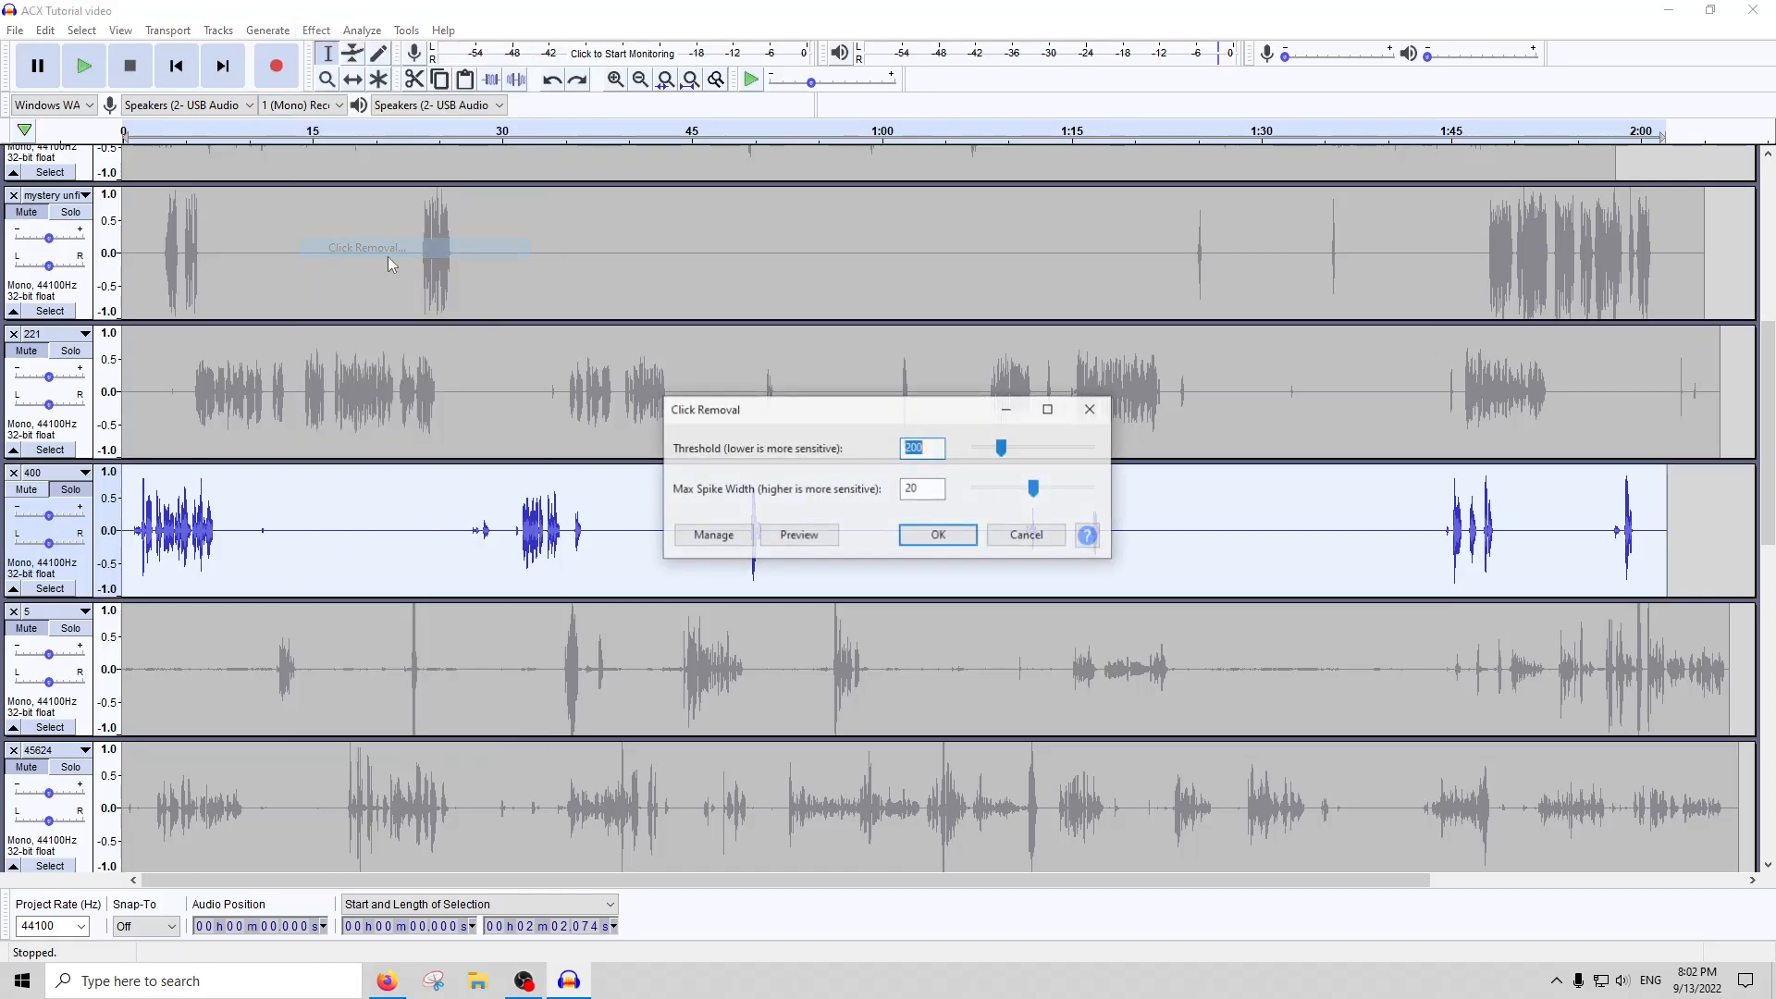
{"action": "left_click", "coordinate": [936, 535]}
{"action": "left_click", "coordinate": [306, 33]}
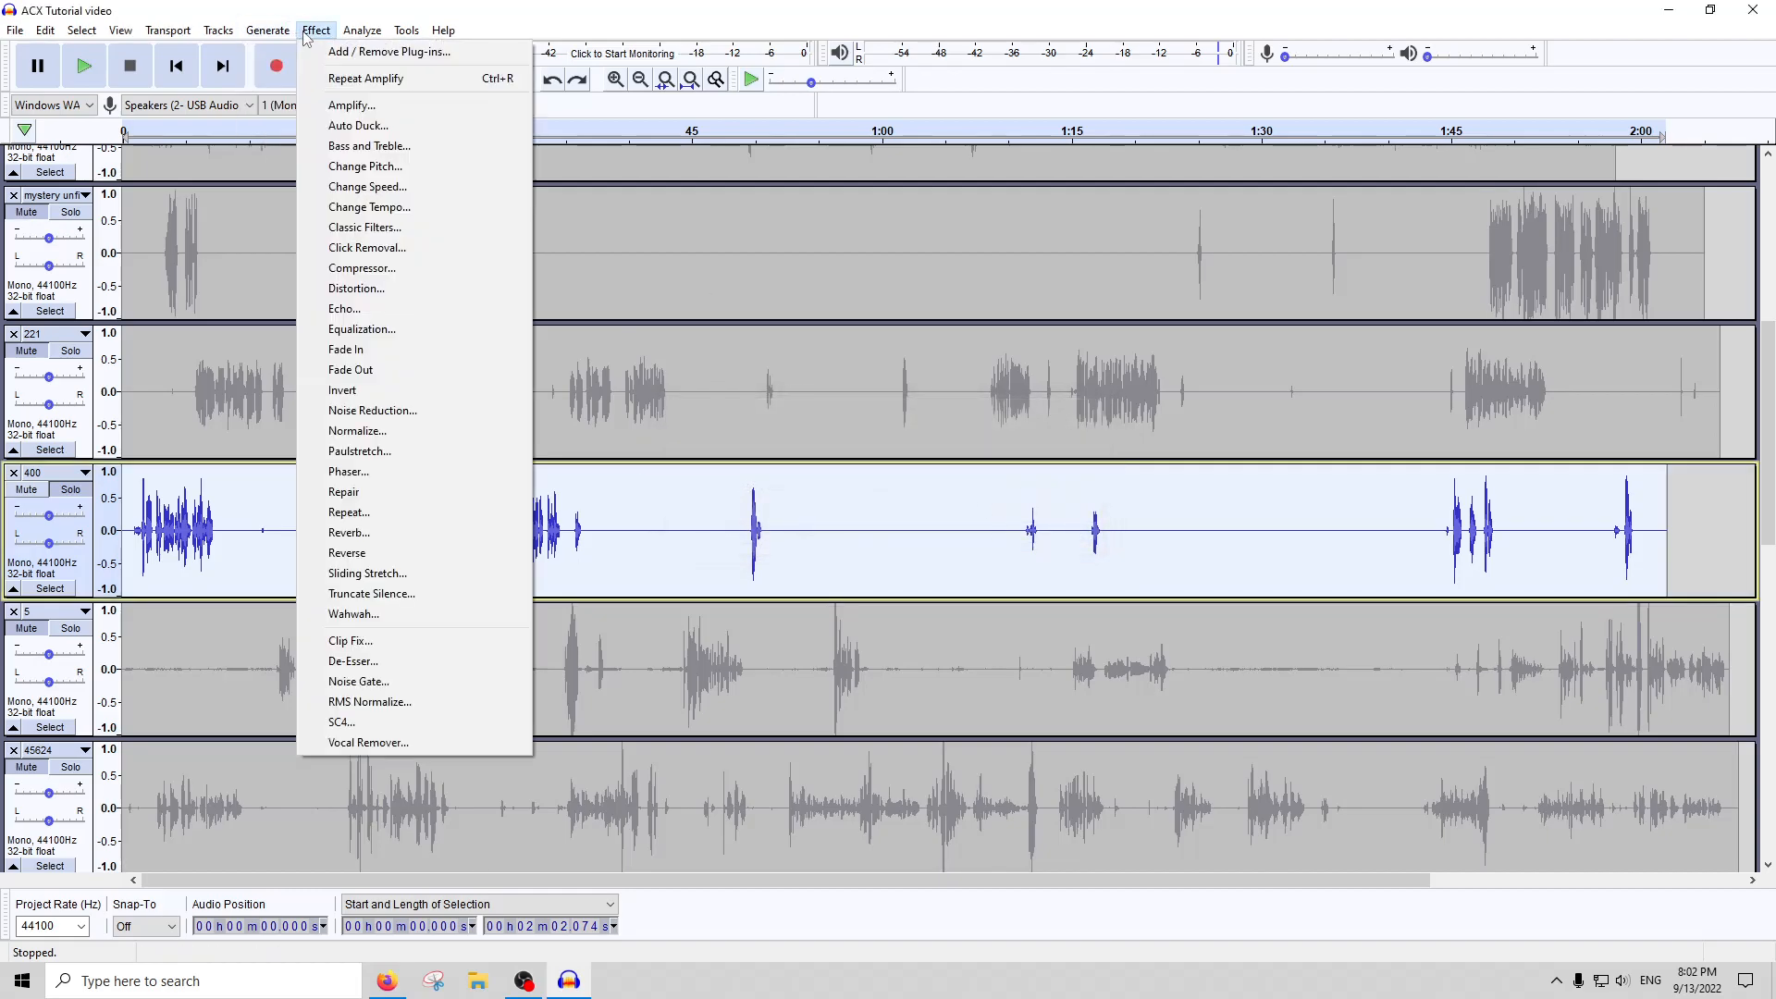
{"action": "left_click", "coordinate": [369, 270]}
{"action": "key", "text": "Escape"}
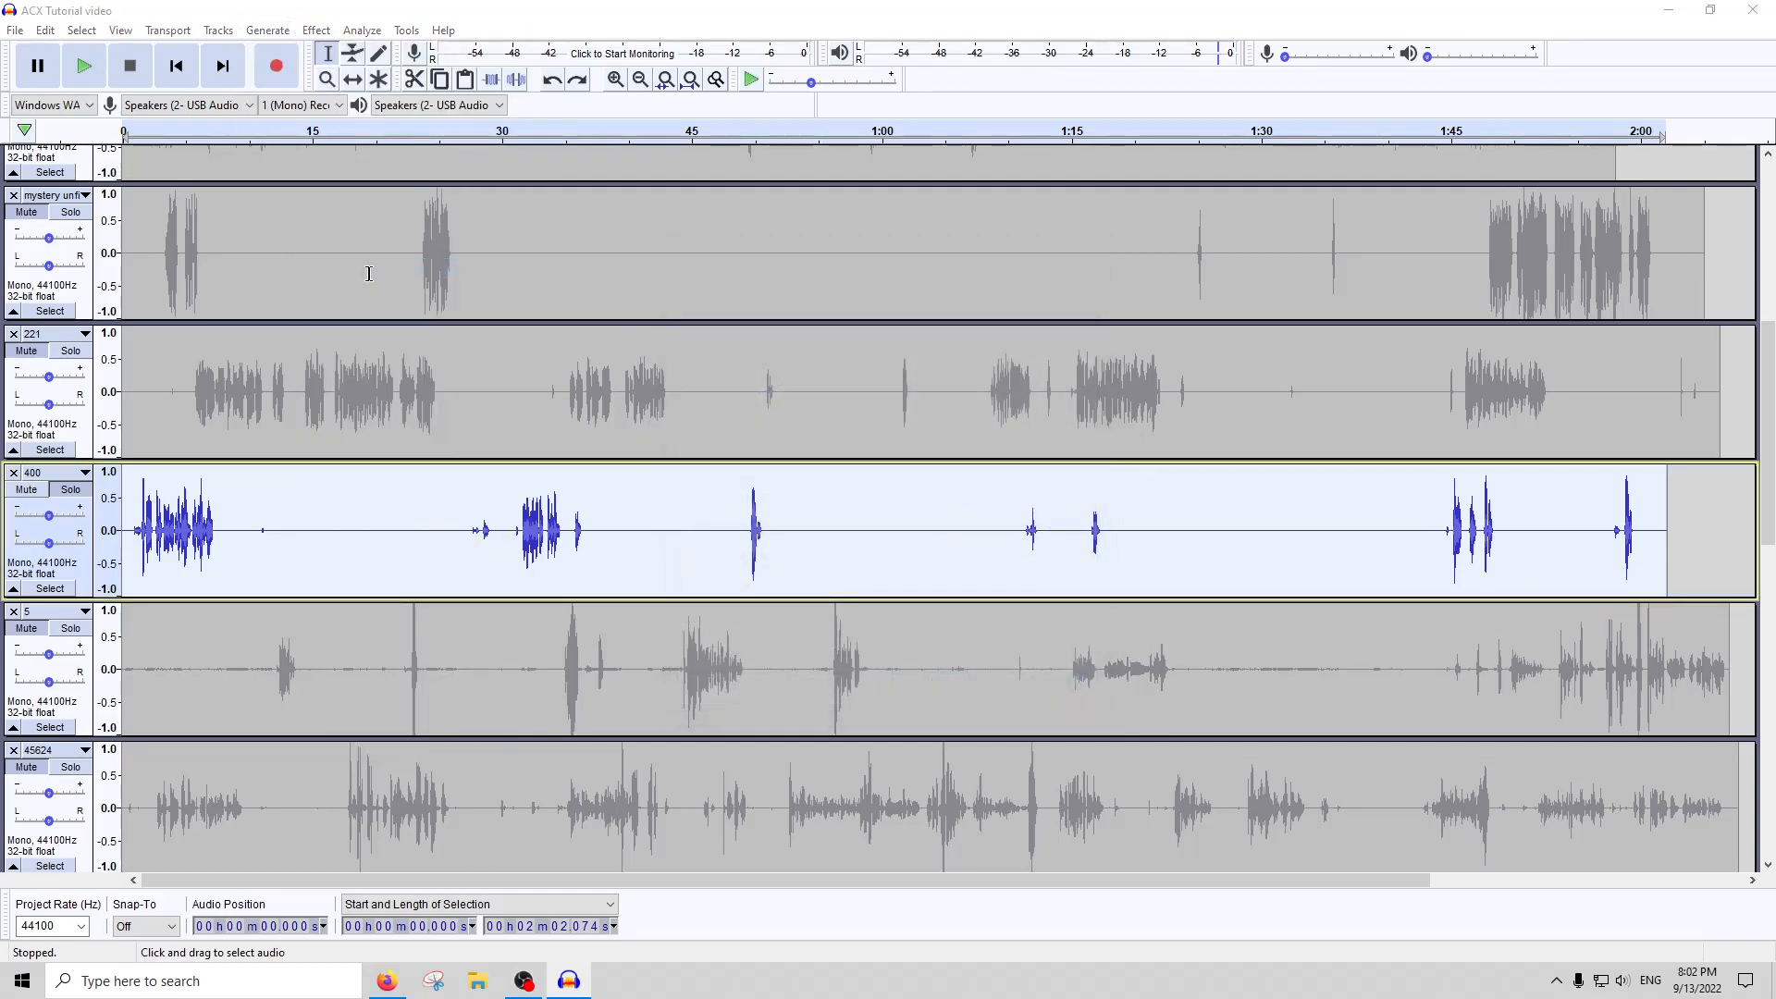
Listen to track 400 from about 0:26, and silence about 20.5 seconds from about 0:10
{"action": "left_click", "coordinate": [458, 132]}
{"action": "left_click_drag", "start_coordinate": [508, 546], "coordinate": [257, 544]}
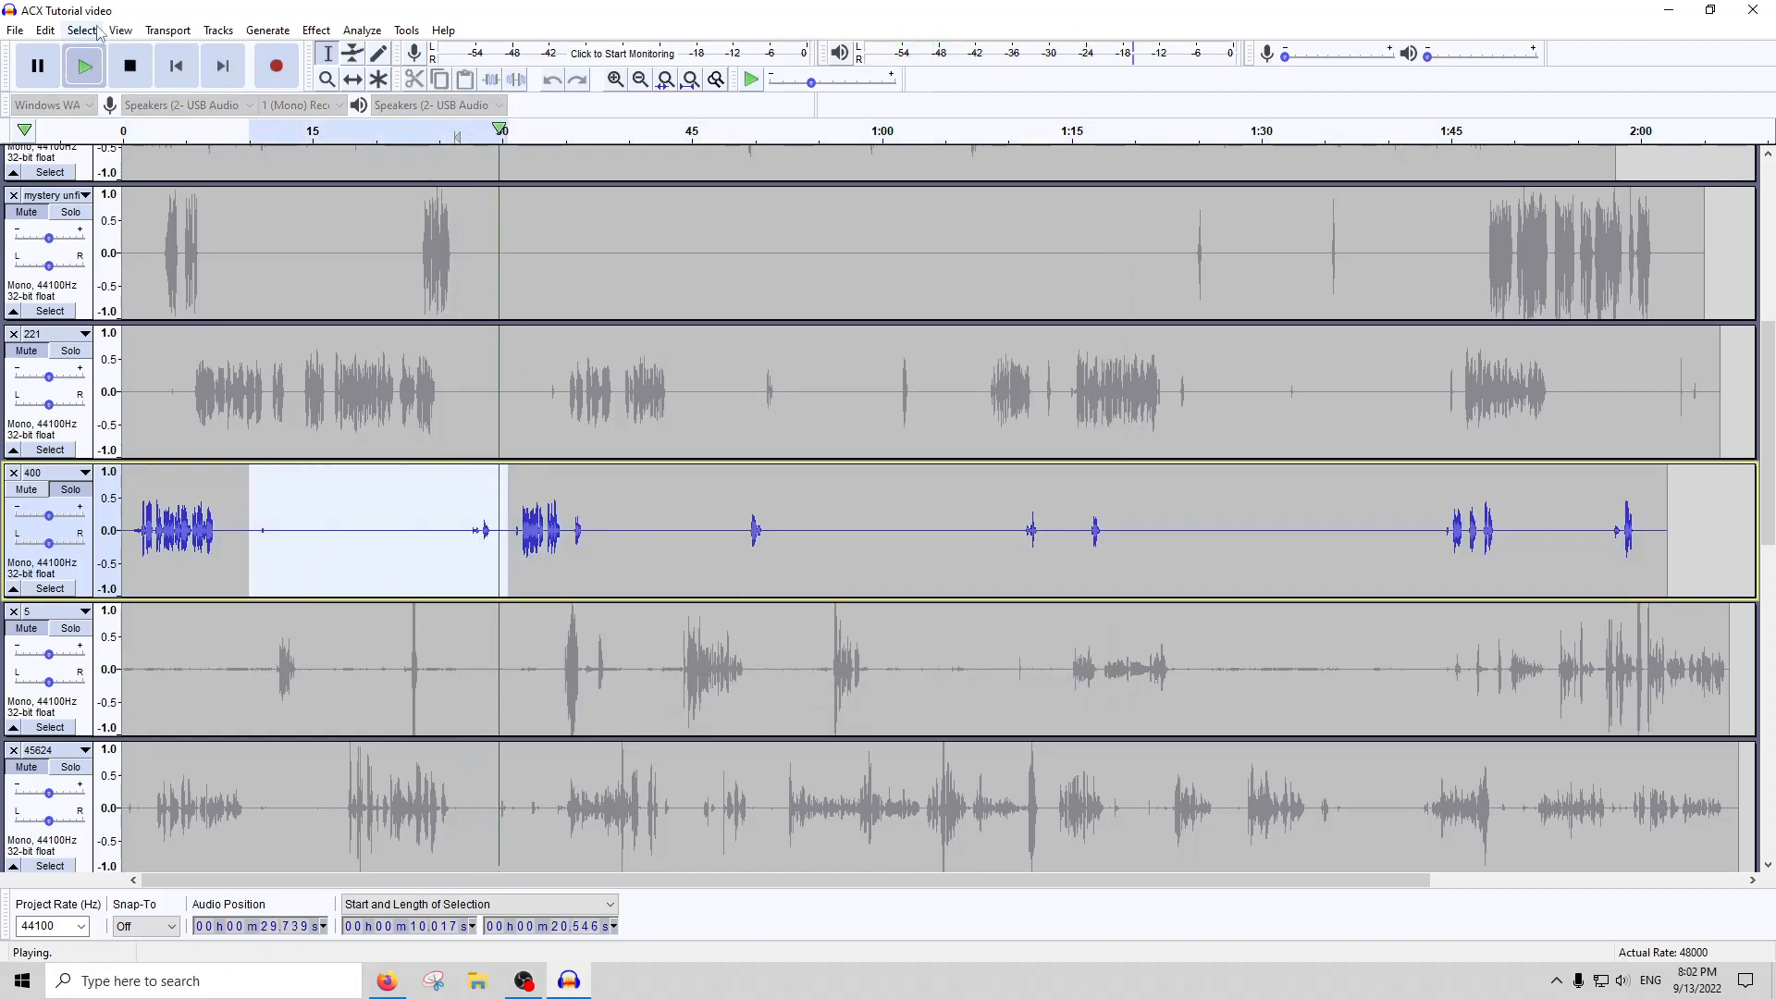
Amplify the whole of track 400 by 6.541 dB to a 0 dB peak, and run Compressor on it
{"action": "double_click", "coordinate": [680, 569]}
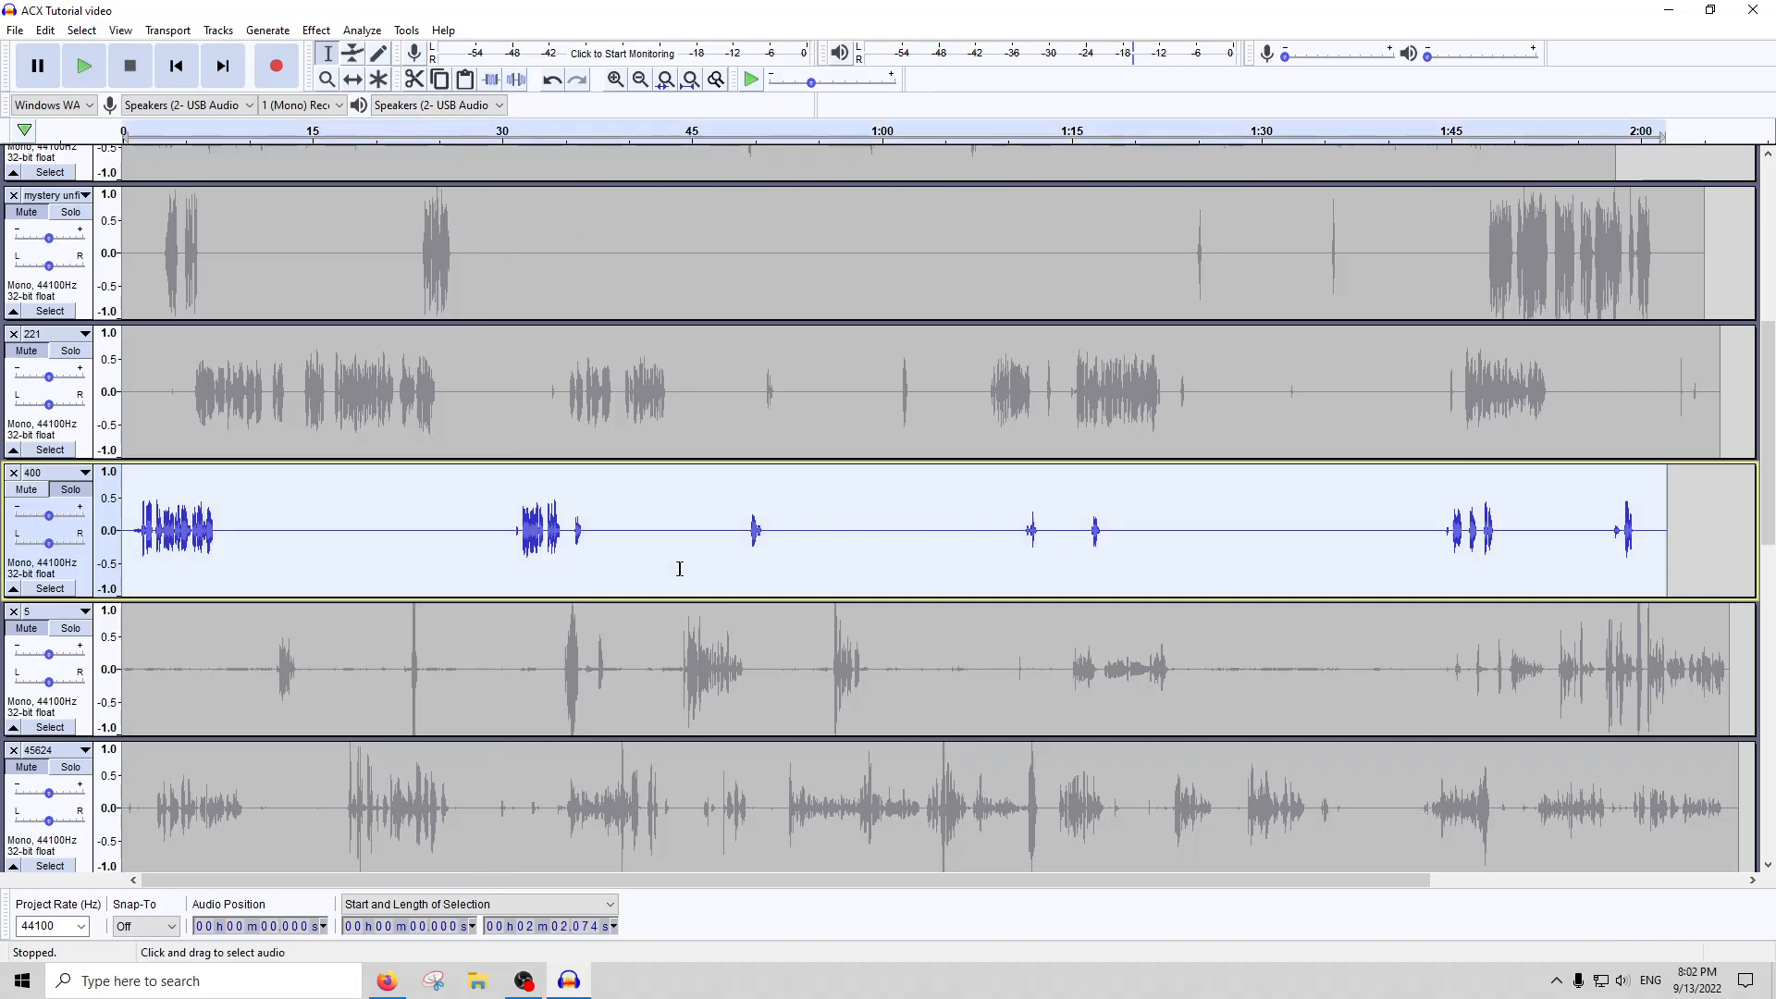
{"action": "left_click", "coordinate": [316, 31]}
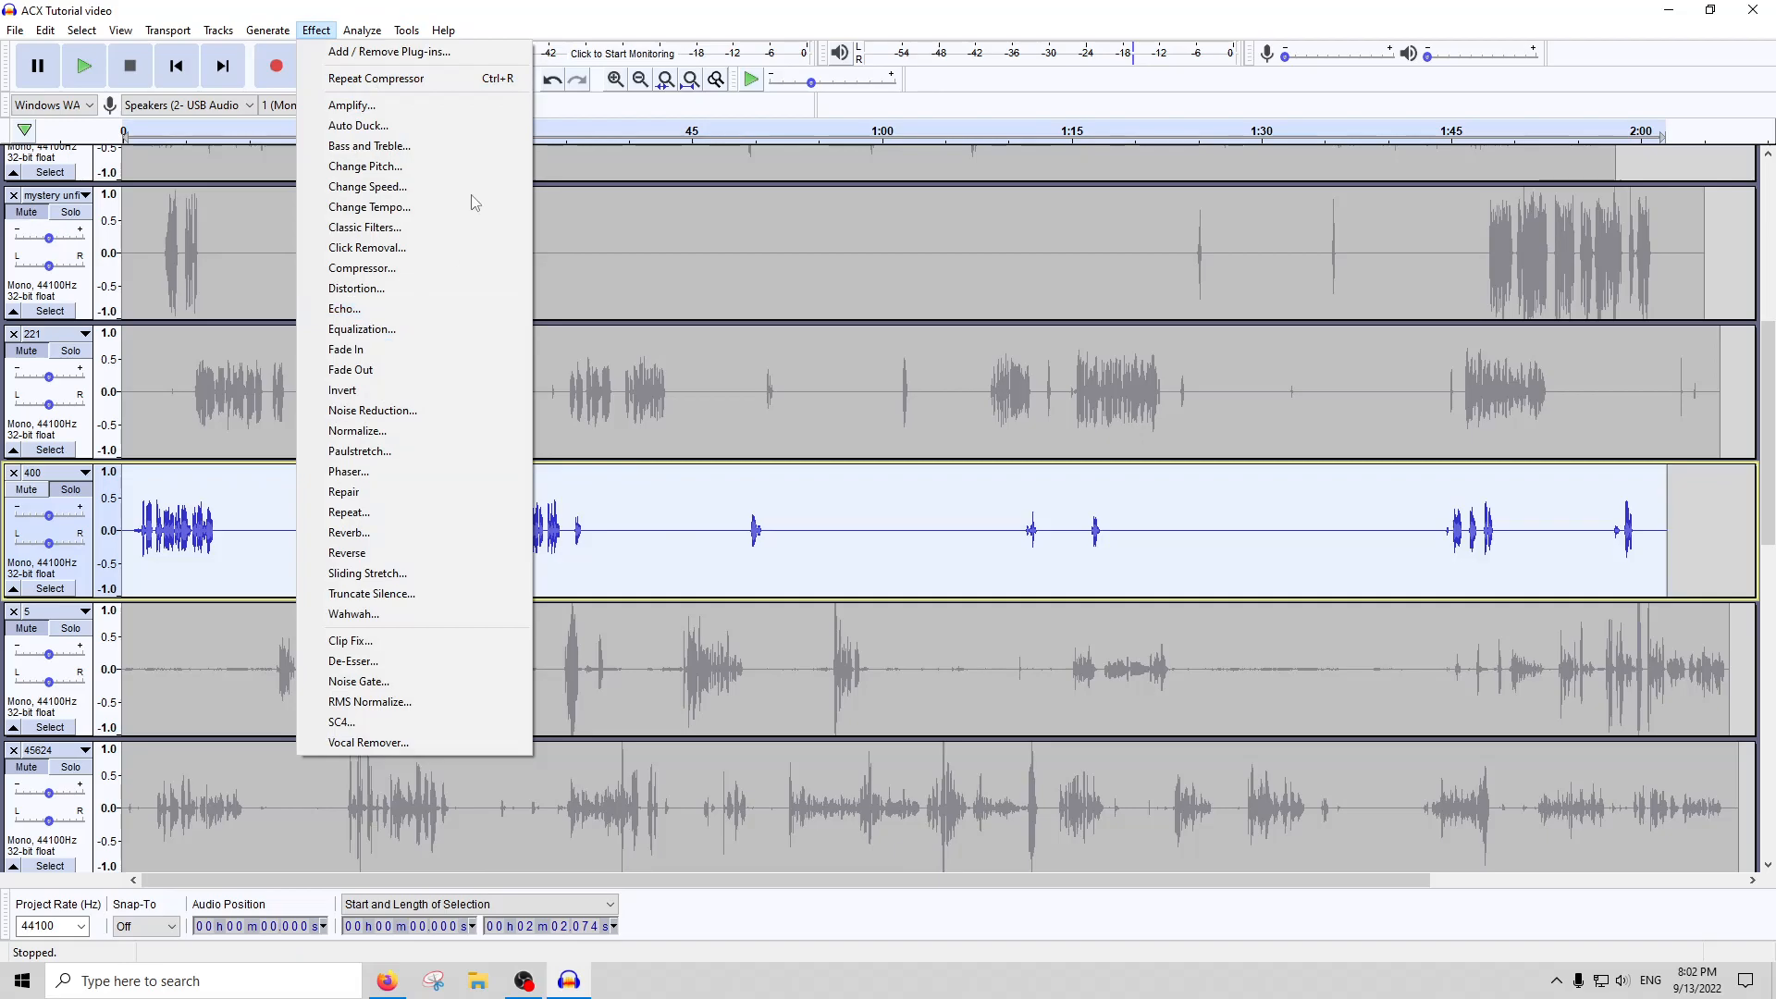
{"action": "left_click", "coordinate": [351, 107]}
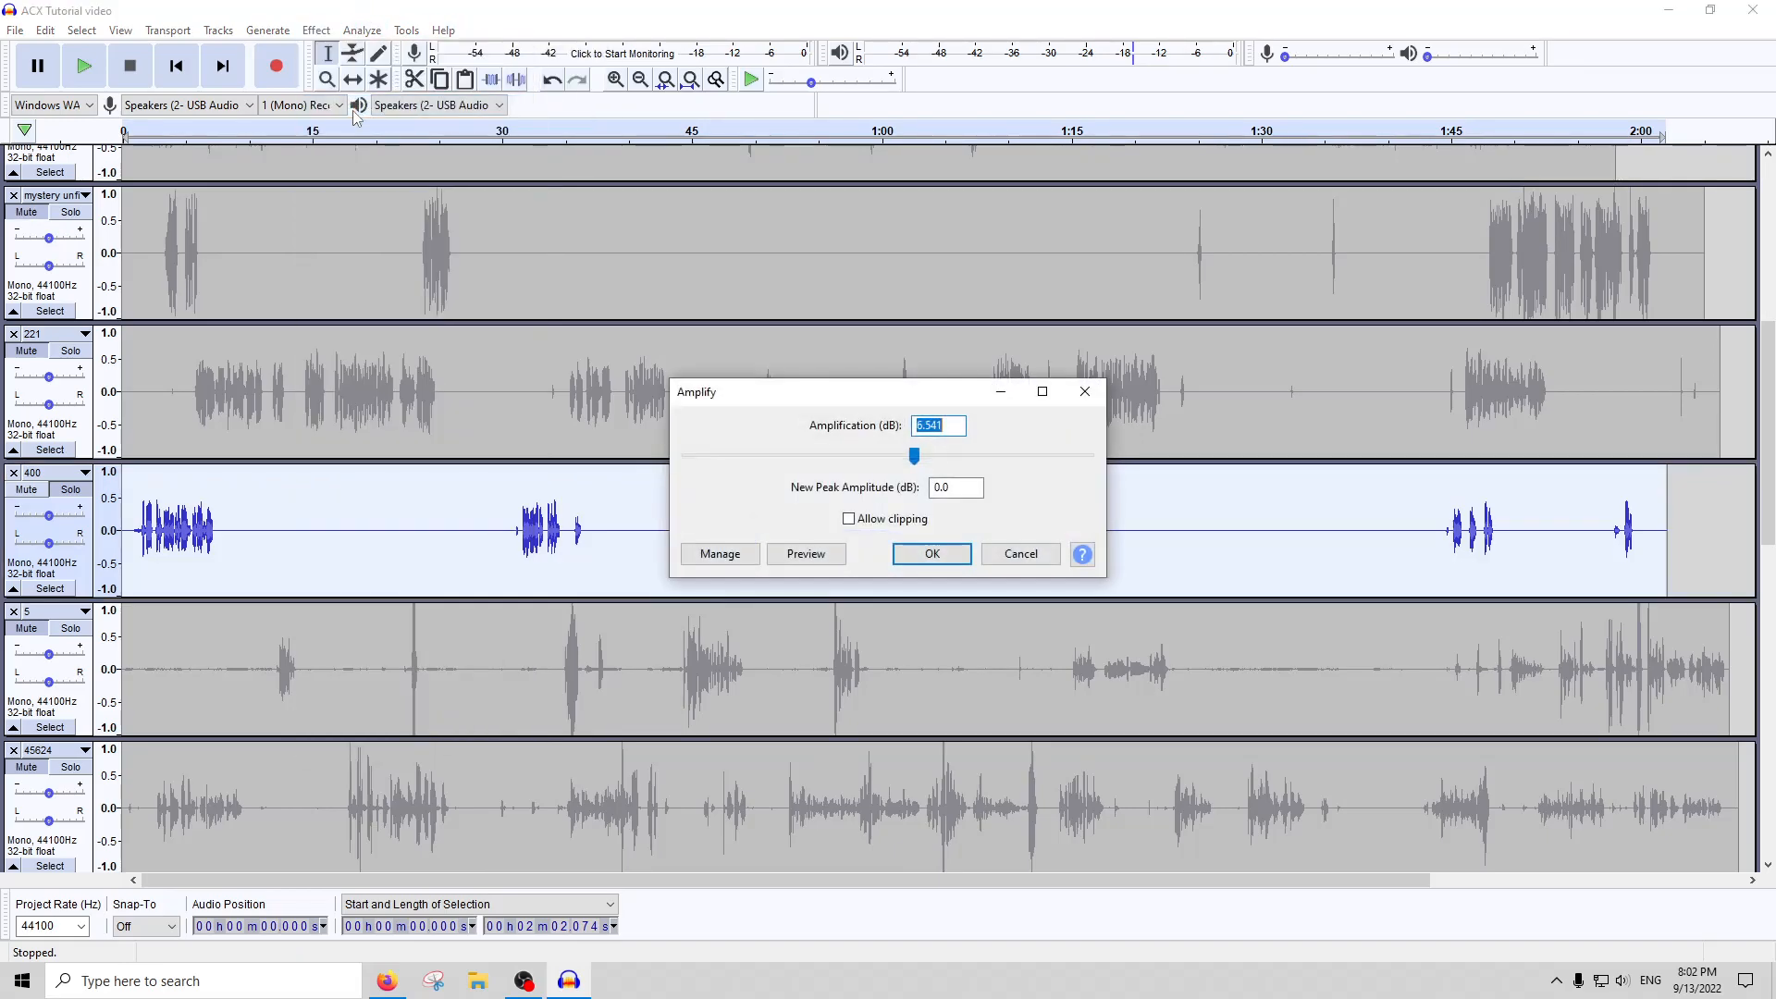
{"action": "key", "text": "Return"}
{"action": "left_click", "coordinate": [315, 31]}
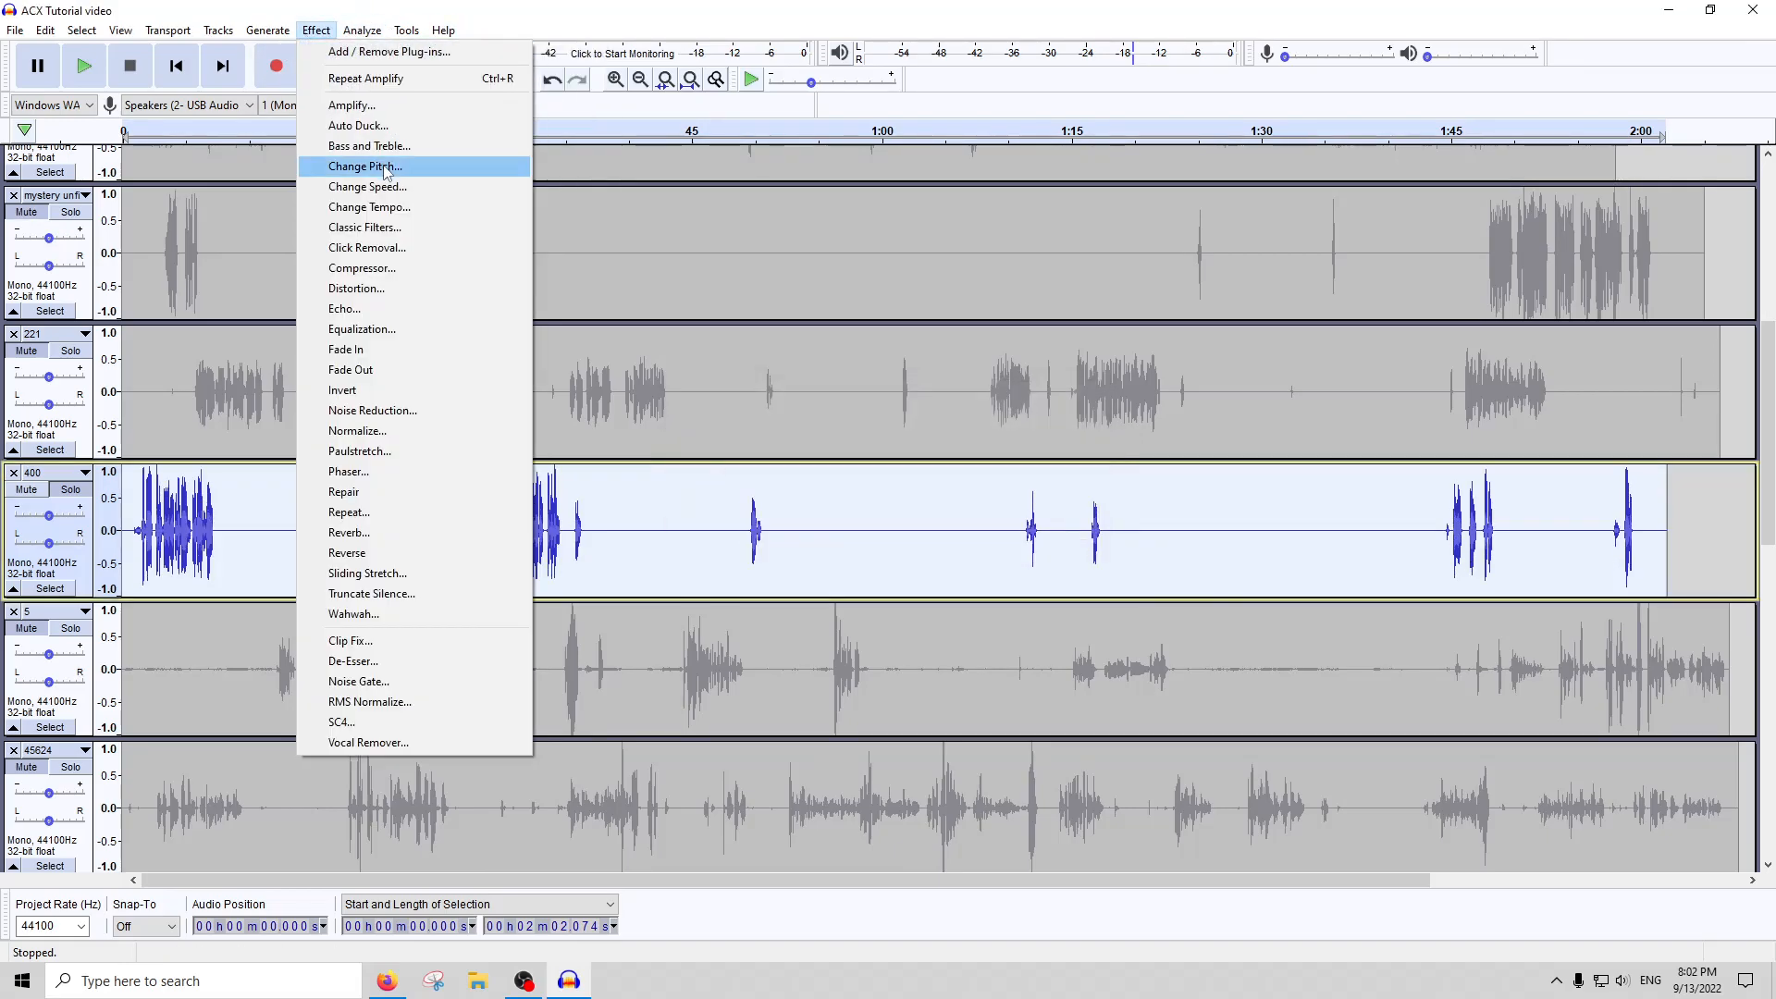
{"action": "left_click", "coordinate": [393, 275]}
{"action": "key", "text": "Return"}
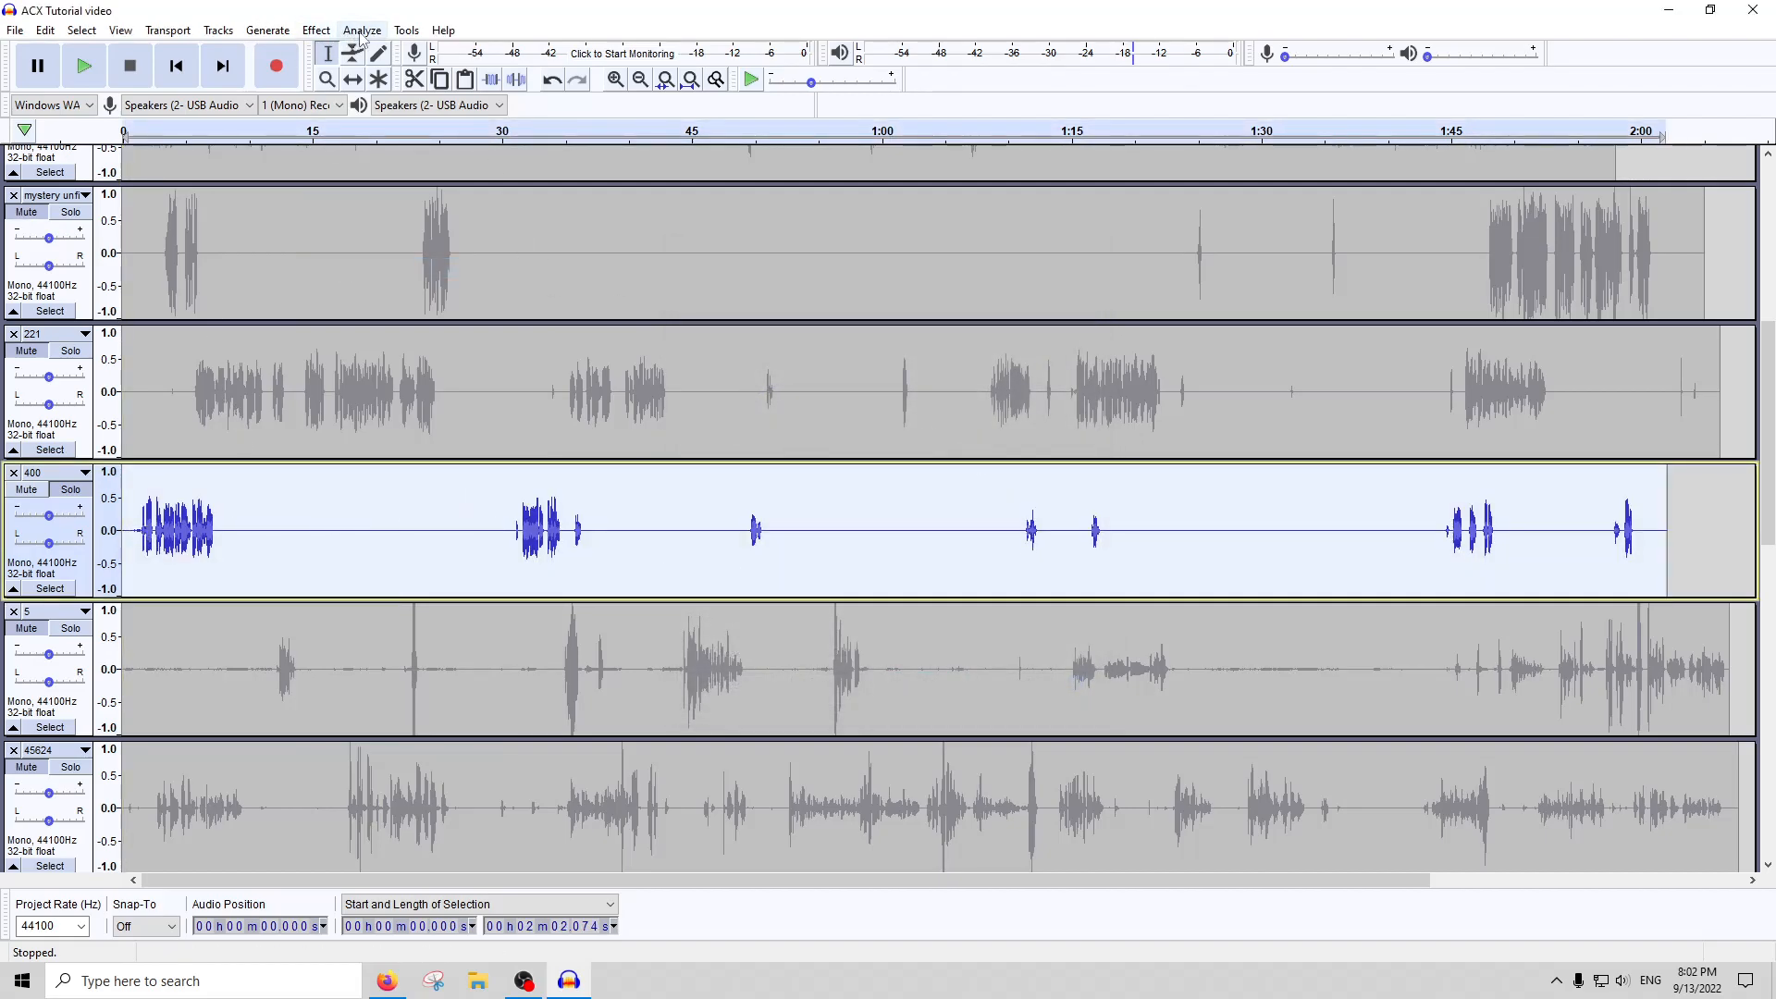
Run ACX Check on the whole of track 400 and review its peak, RMS and noise floor levels
{"action": "left_click", "coordinate": [362, 30]}
{"action": "left_click", "coordinate": [398, 151]}
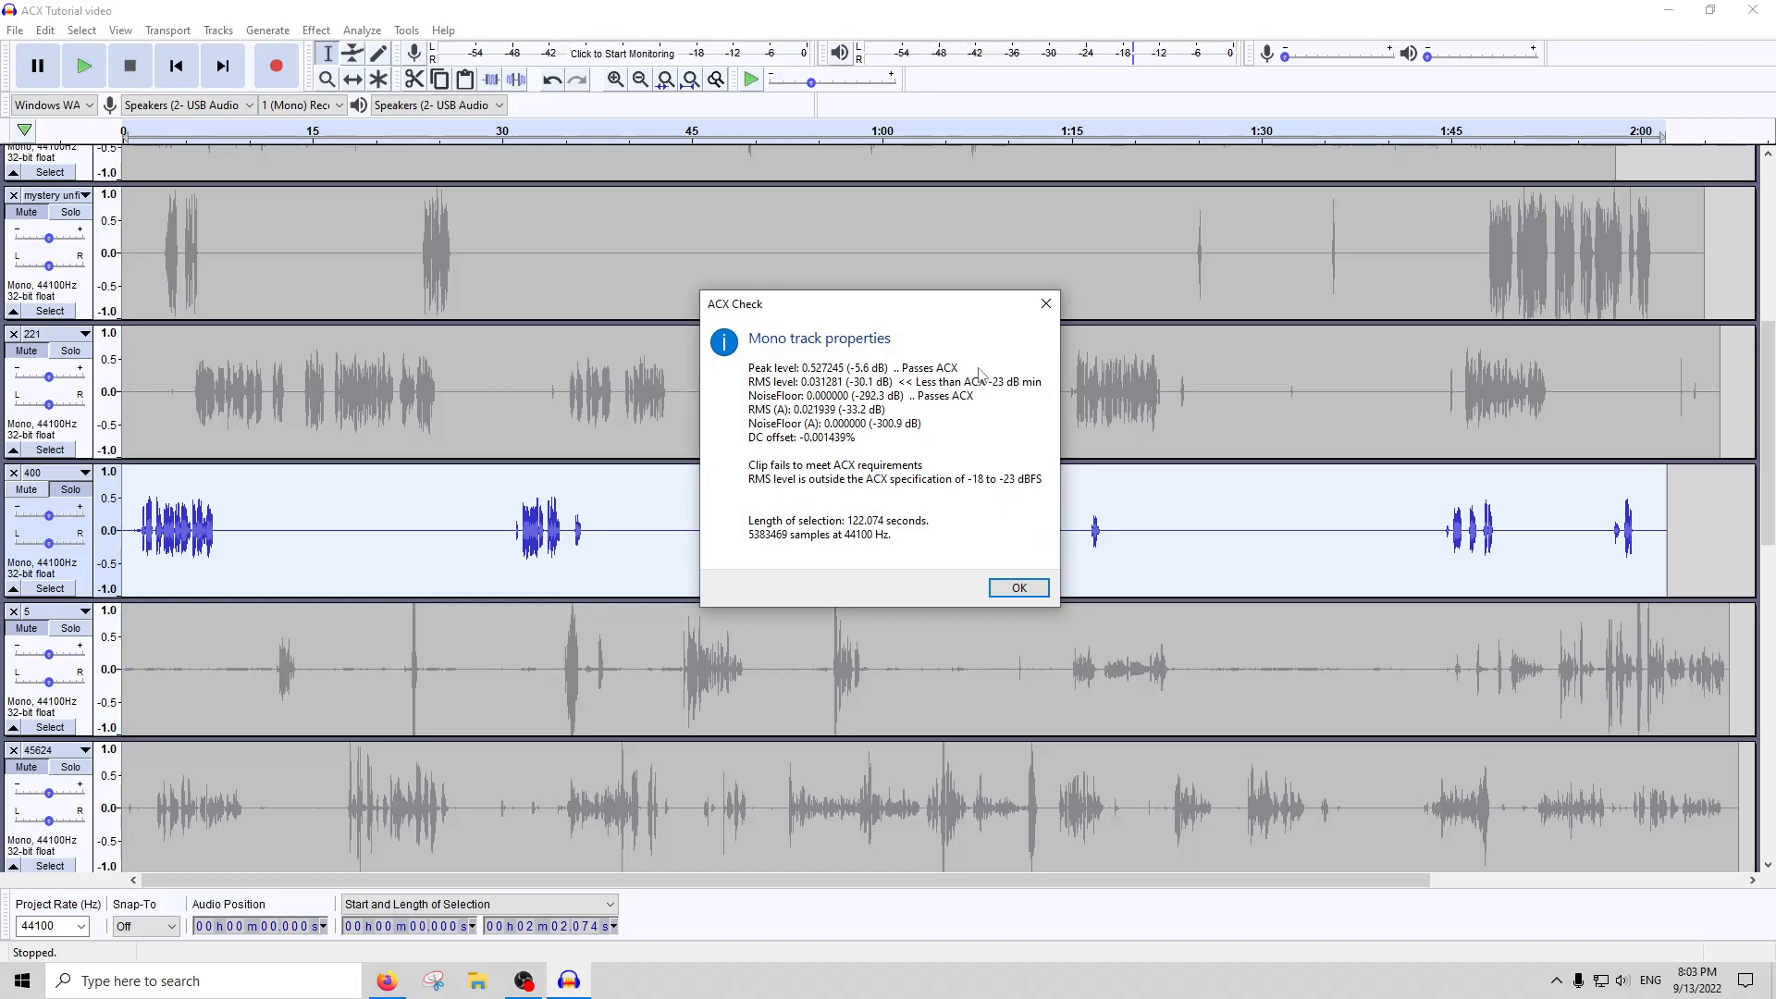
{"action": "left_click", "coordinate": [1045, 305]}
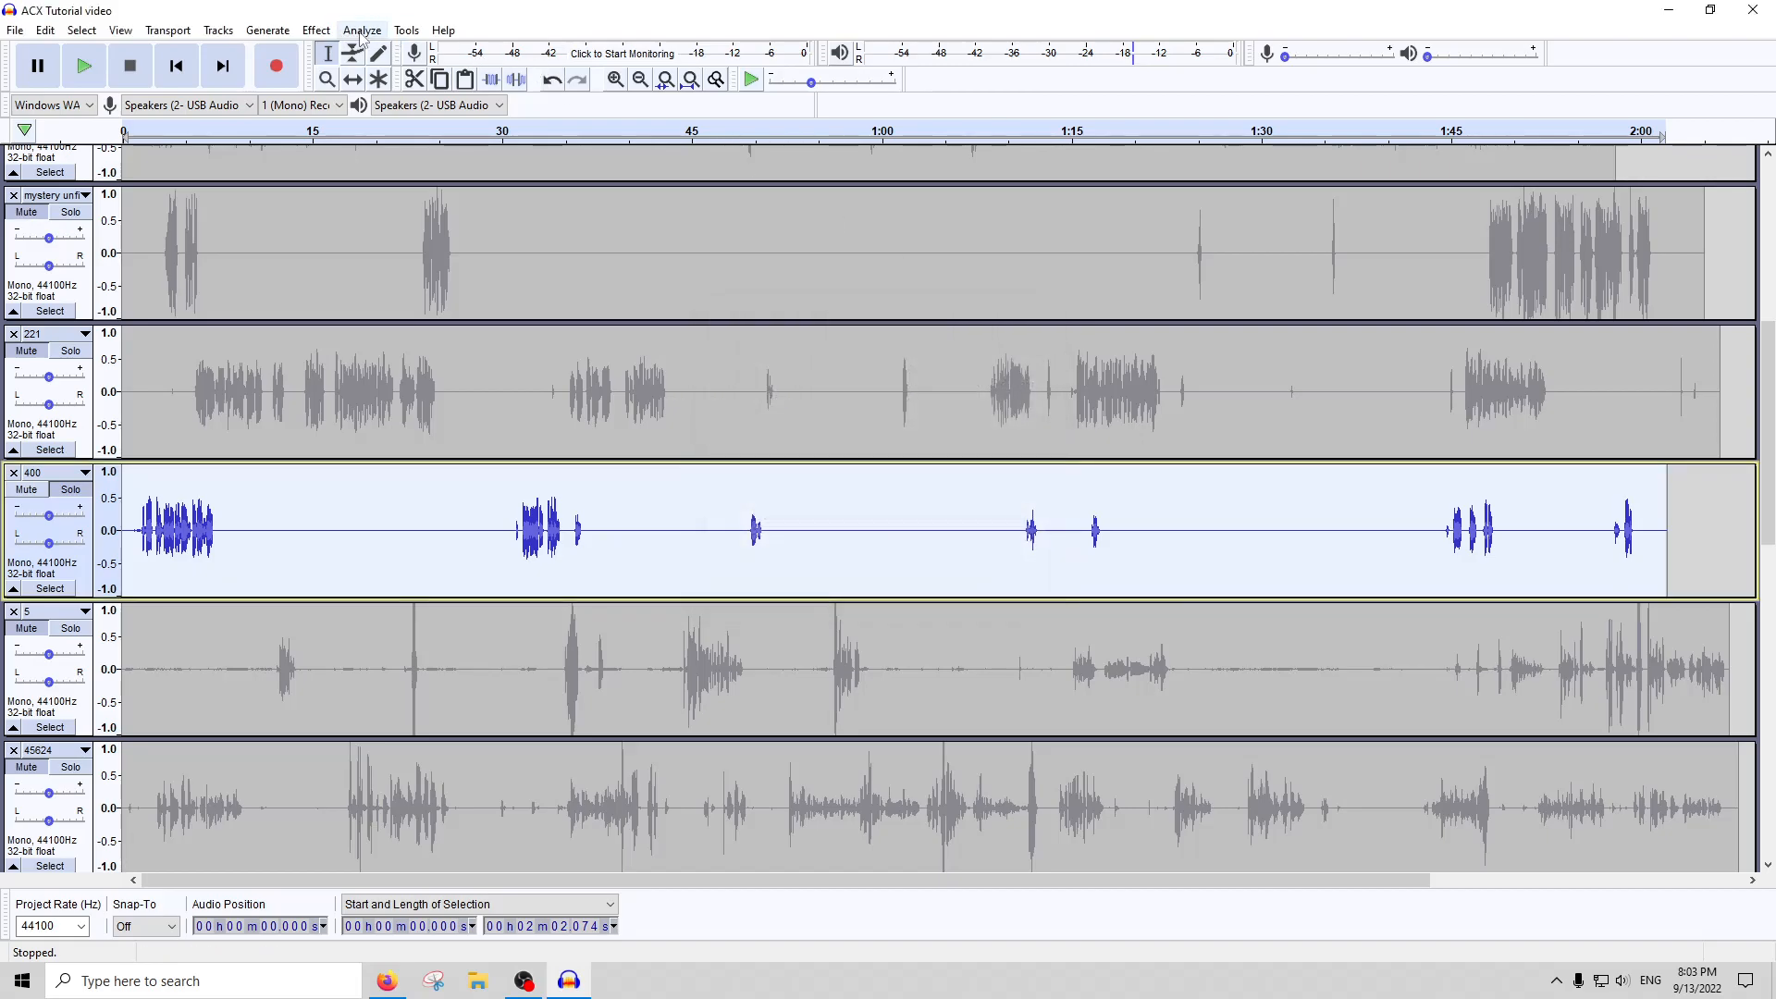
Try RMS Normalize at a target of -22 dB on track 400, and inspect the peaks of its speech sections up close
{"action": "left_click", "coordinate": [315, 31]}
{"action": "left_click", "coordinate": [368, 702]}
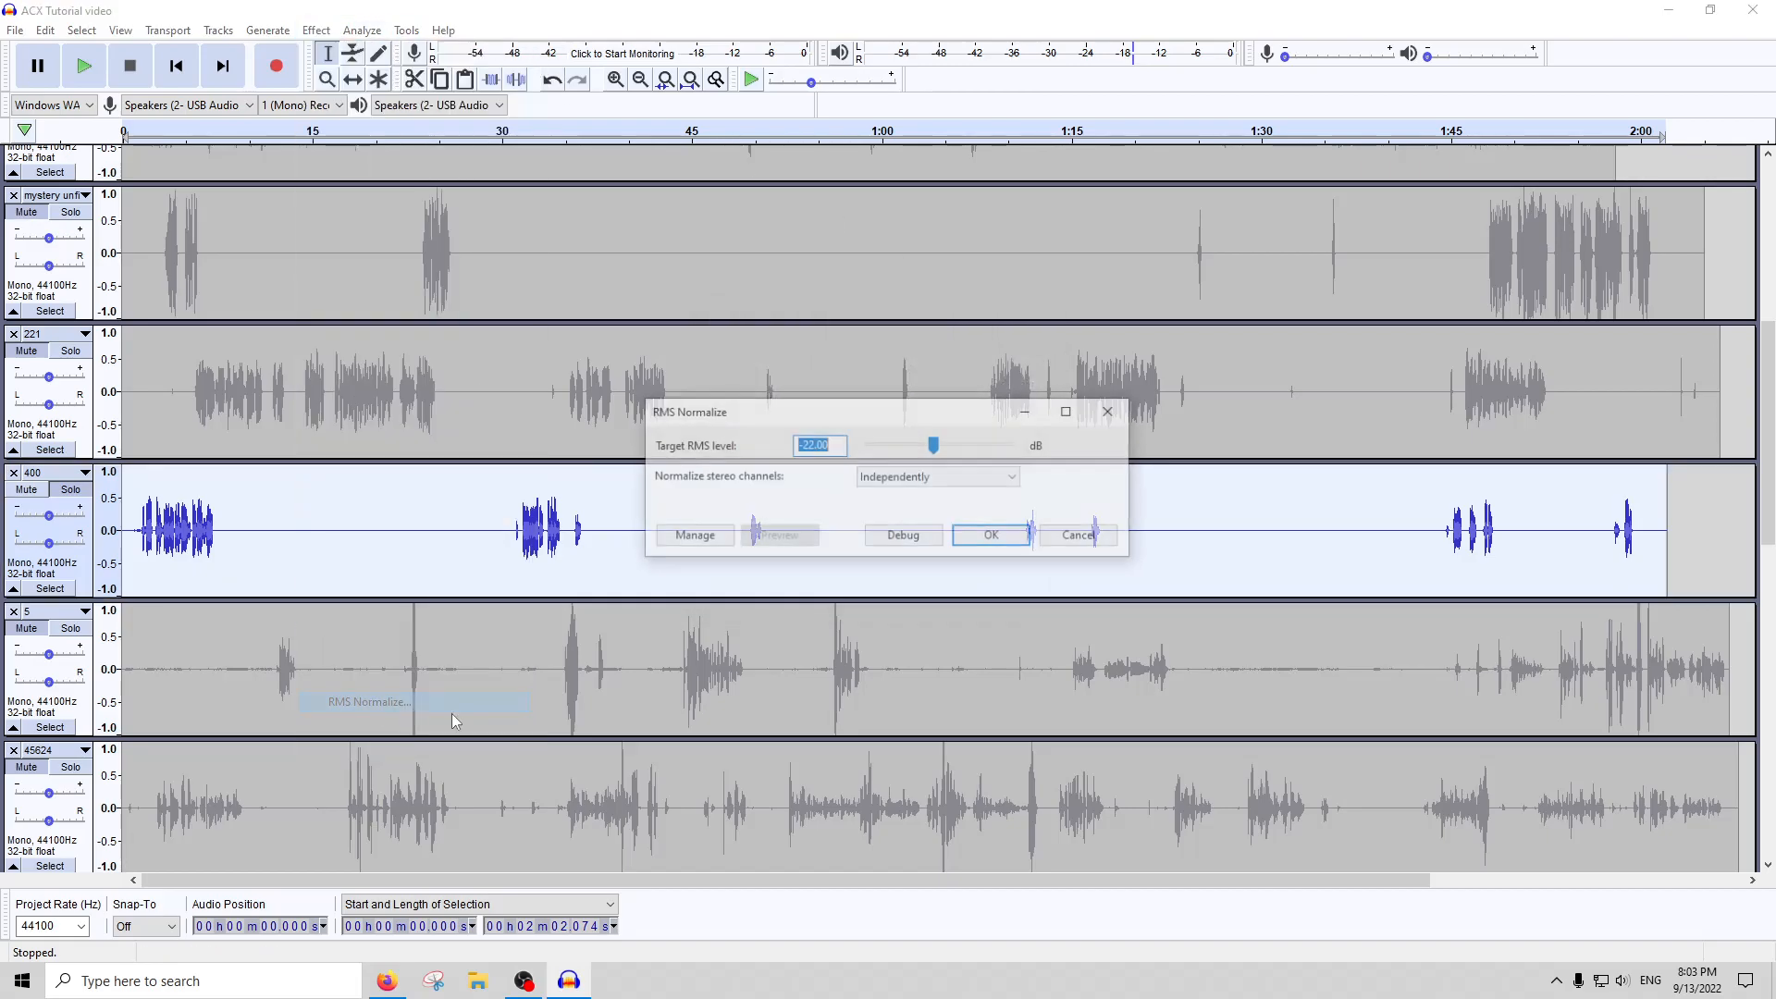
{"action": "left_click", "coordinate": [993, 536]}
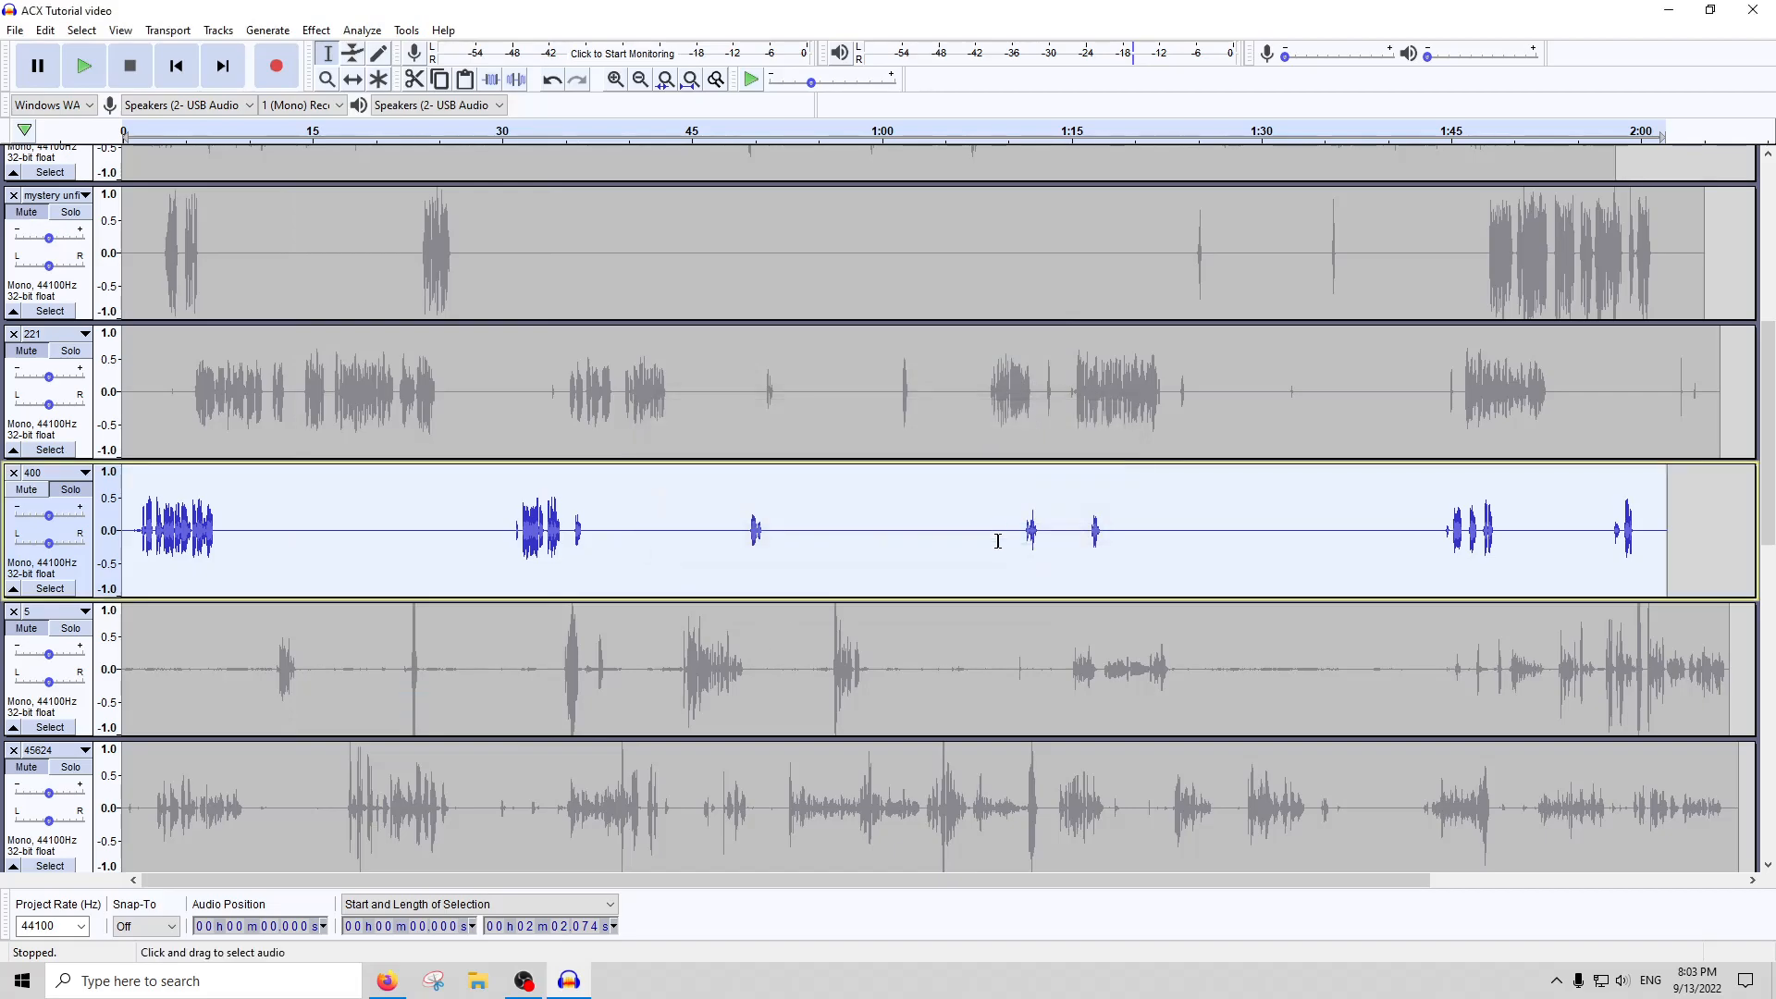
{"action": "left_click", "coordinate": [174, 521]}
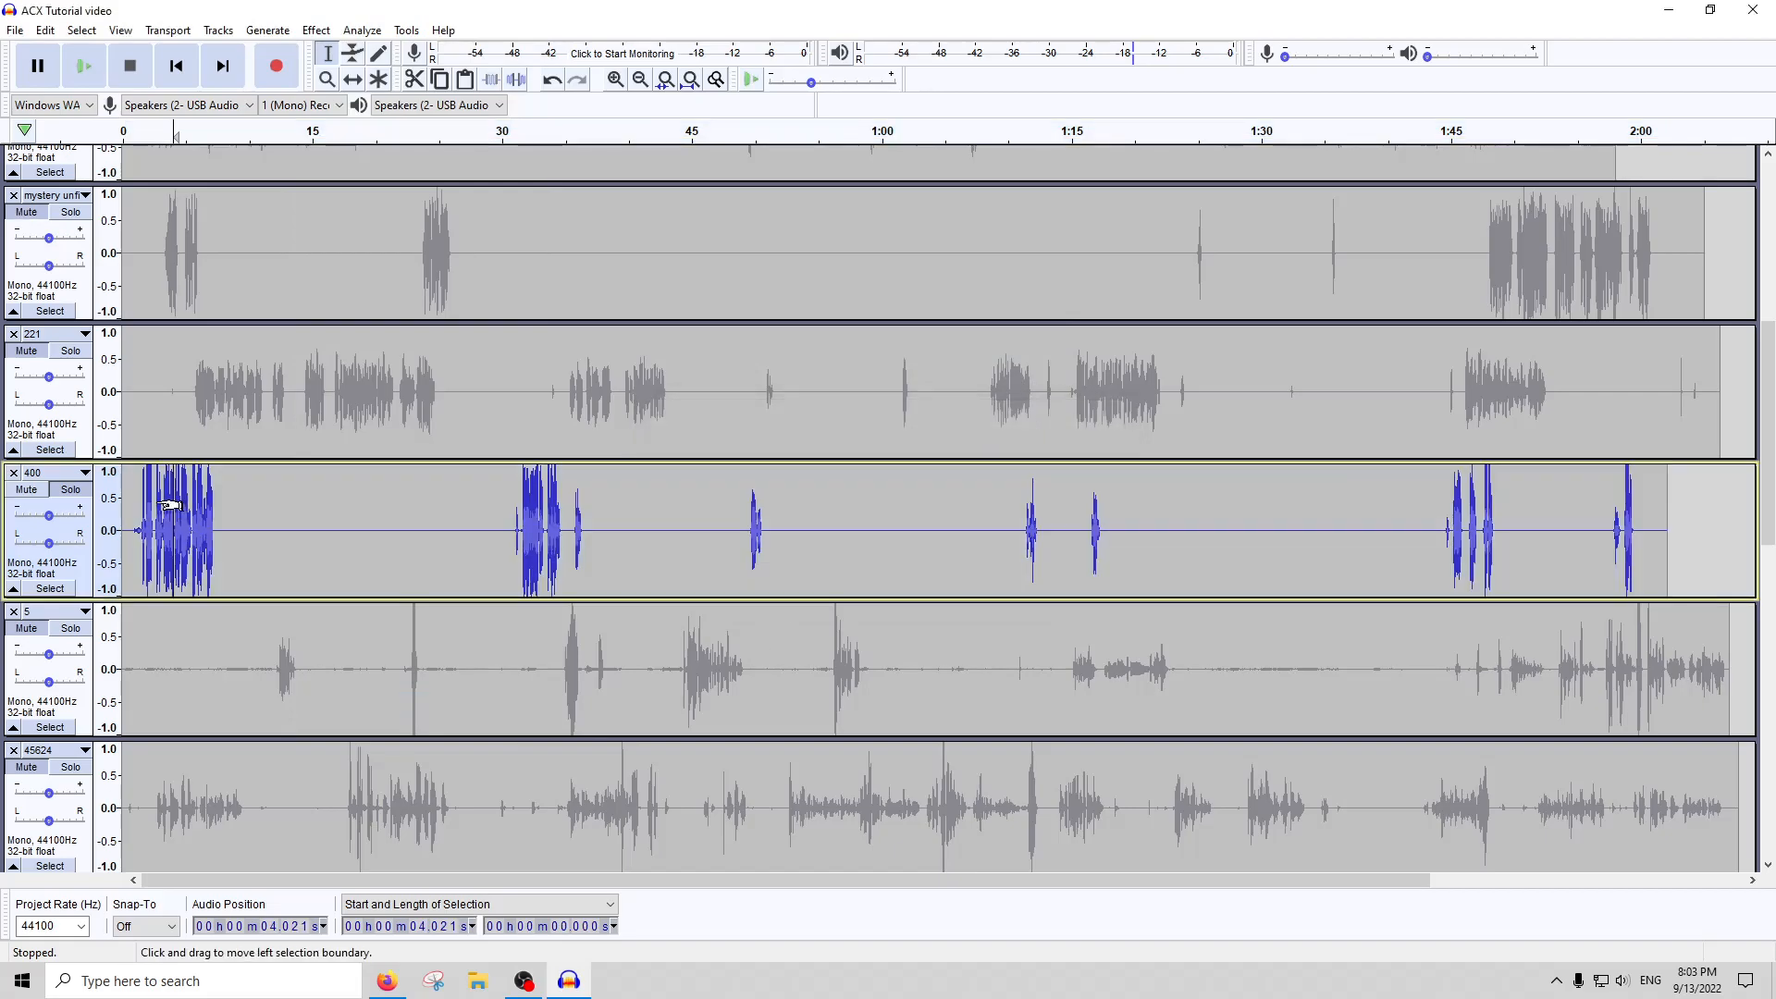
{"action": "scroll", "coordinate": [155, 493], "scroll_direction": "up", "scroll_amount": 4}
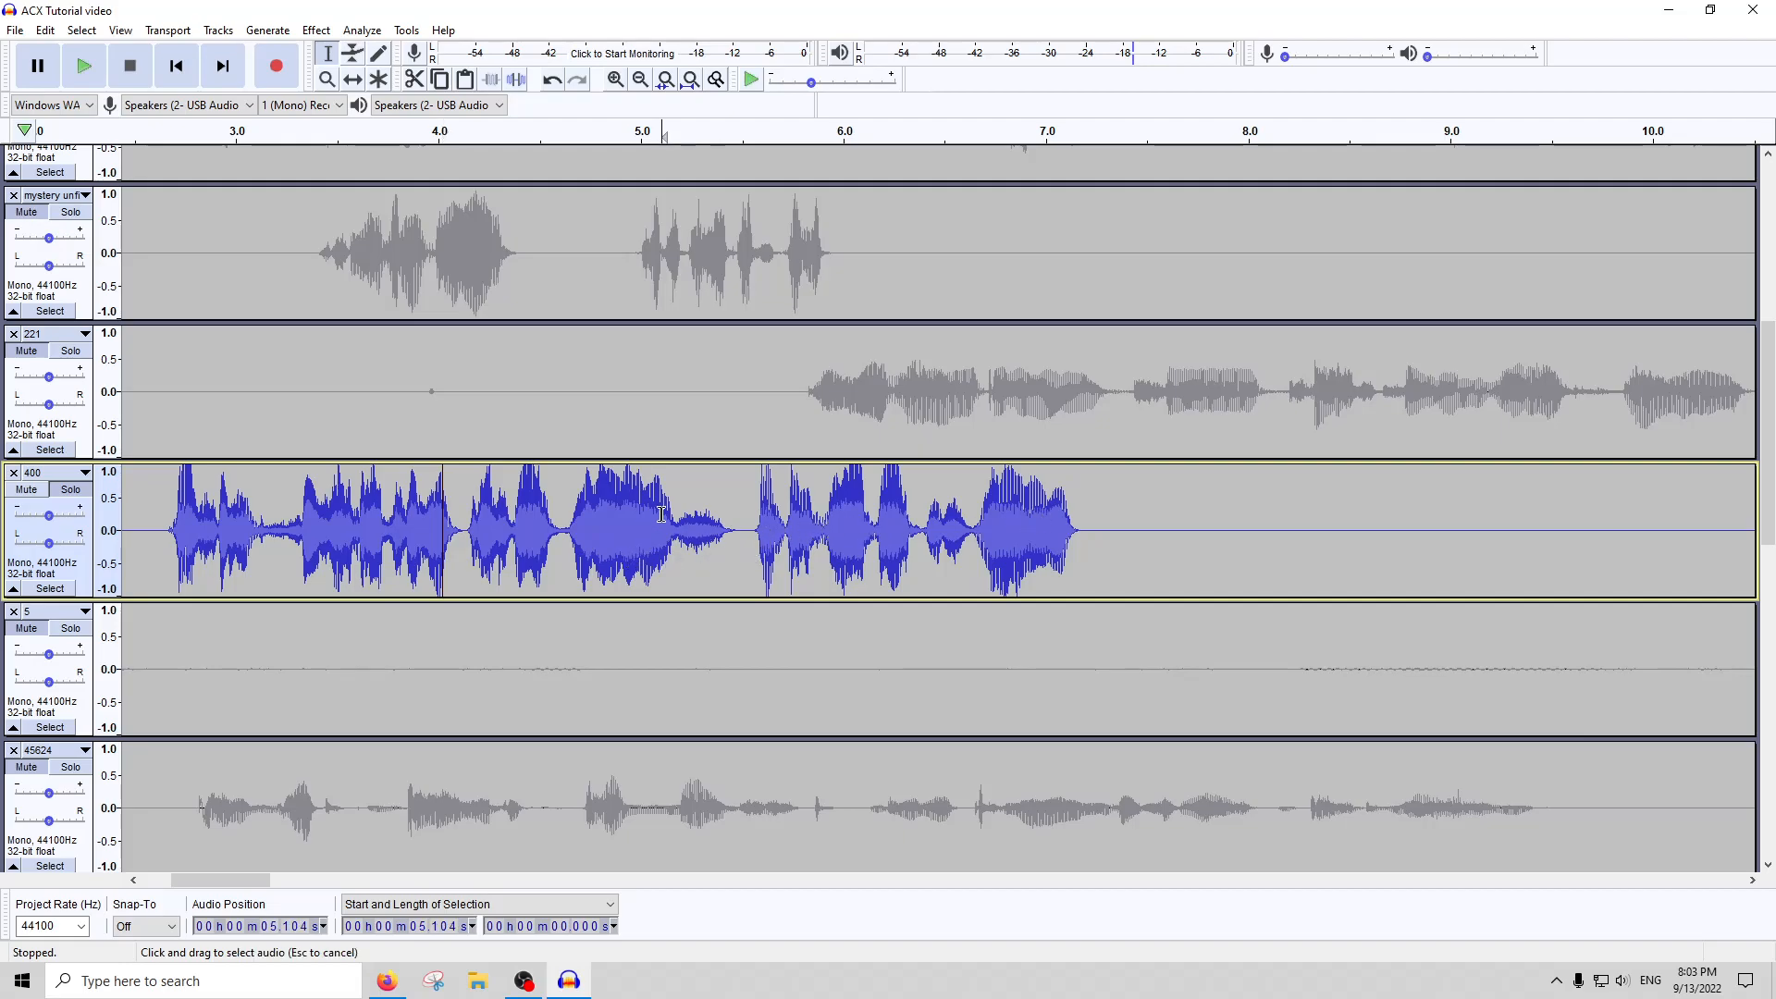
{"action": "scroll", "coordinate": [647, 523], "scroll_direction": "down", "scroll_amount": 5}
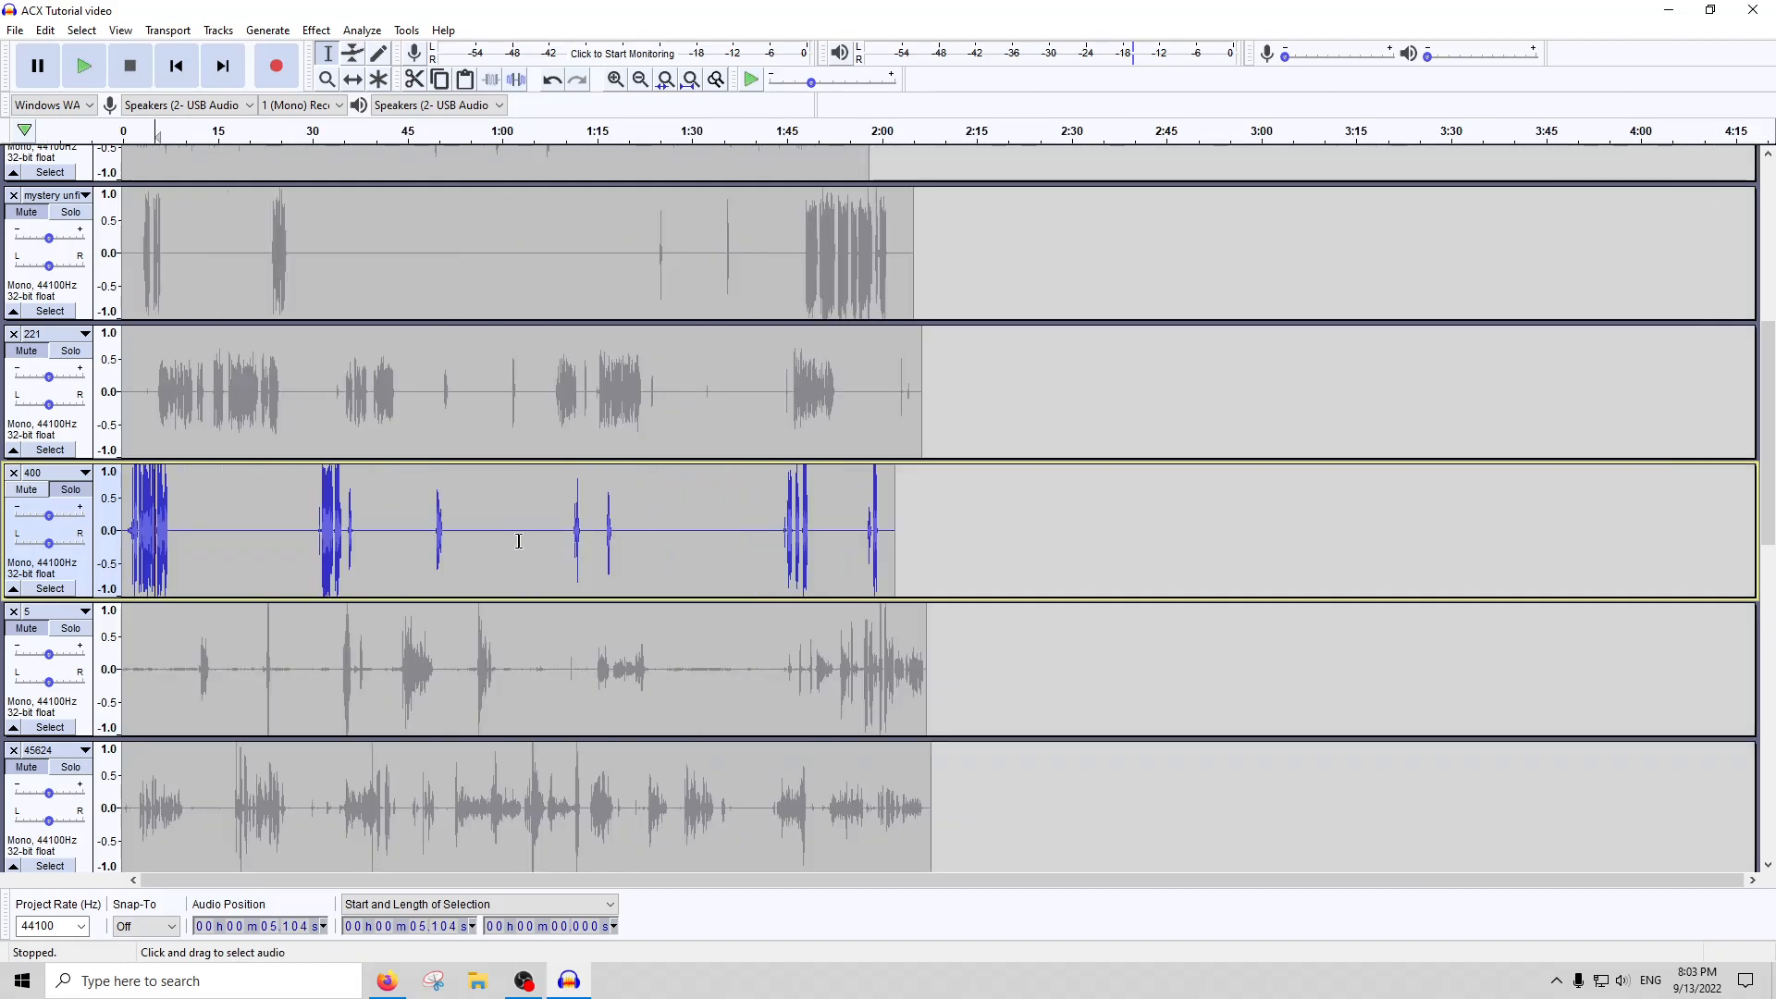
{"action": "scroll", "coordinate": [439, 532], "scroll_direction": "up", "scroll_amount": 3}
{"action": "scroll", "coordinate": [532, 536], "scroll_direction": "down", "scroll_amount": 1}
{"action": "scroll", "coordinate": [523, 533], "scroll_direction": "down", "scroll_amount": 1}
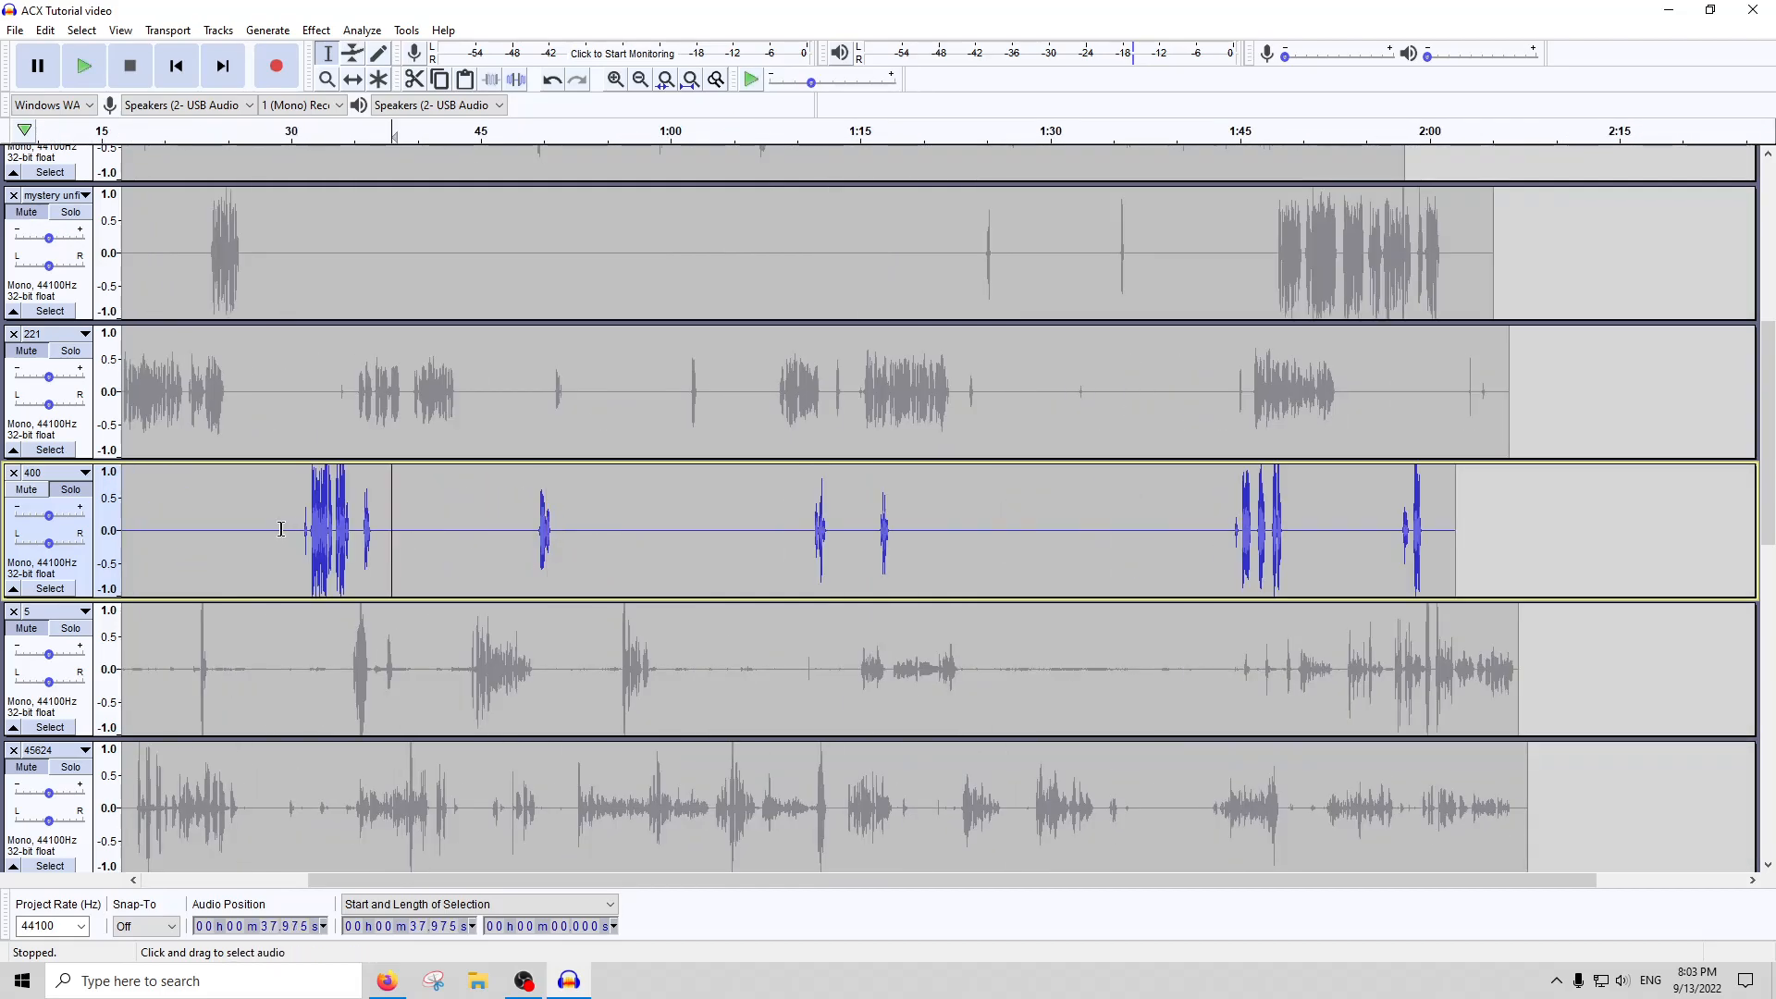
Undo the RMS normalization, and listen to and silence about 1.04 seconds of track 400 from about 0:30.3
{"action": "double_click", "coordinate": [333, 522]}
{"action": "left_click", "coordinate": [292, 525]}
{"action": "scroll", "coordinate": [292, 524], "scroll_direction": "up", "scroll_amount": 2}
{"action": "key", "text": "space"}
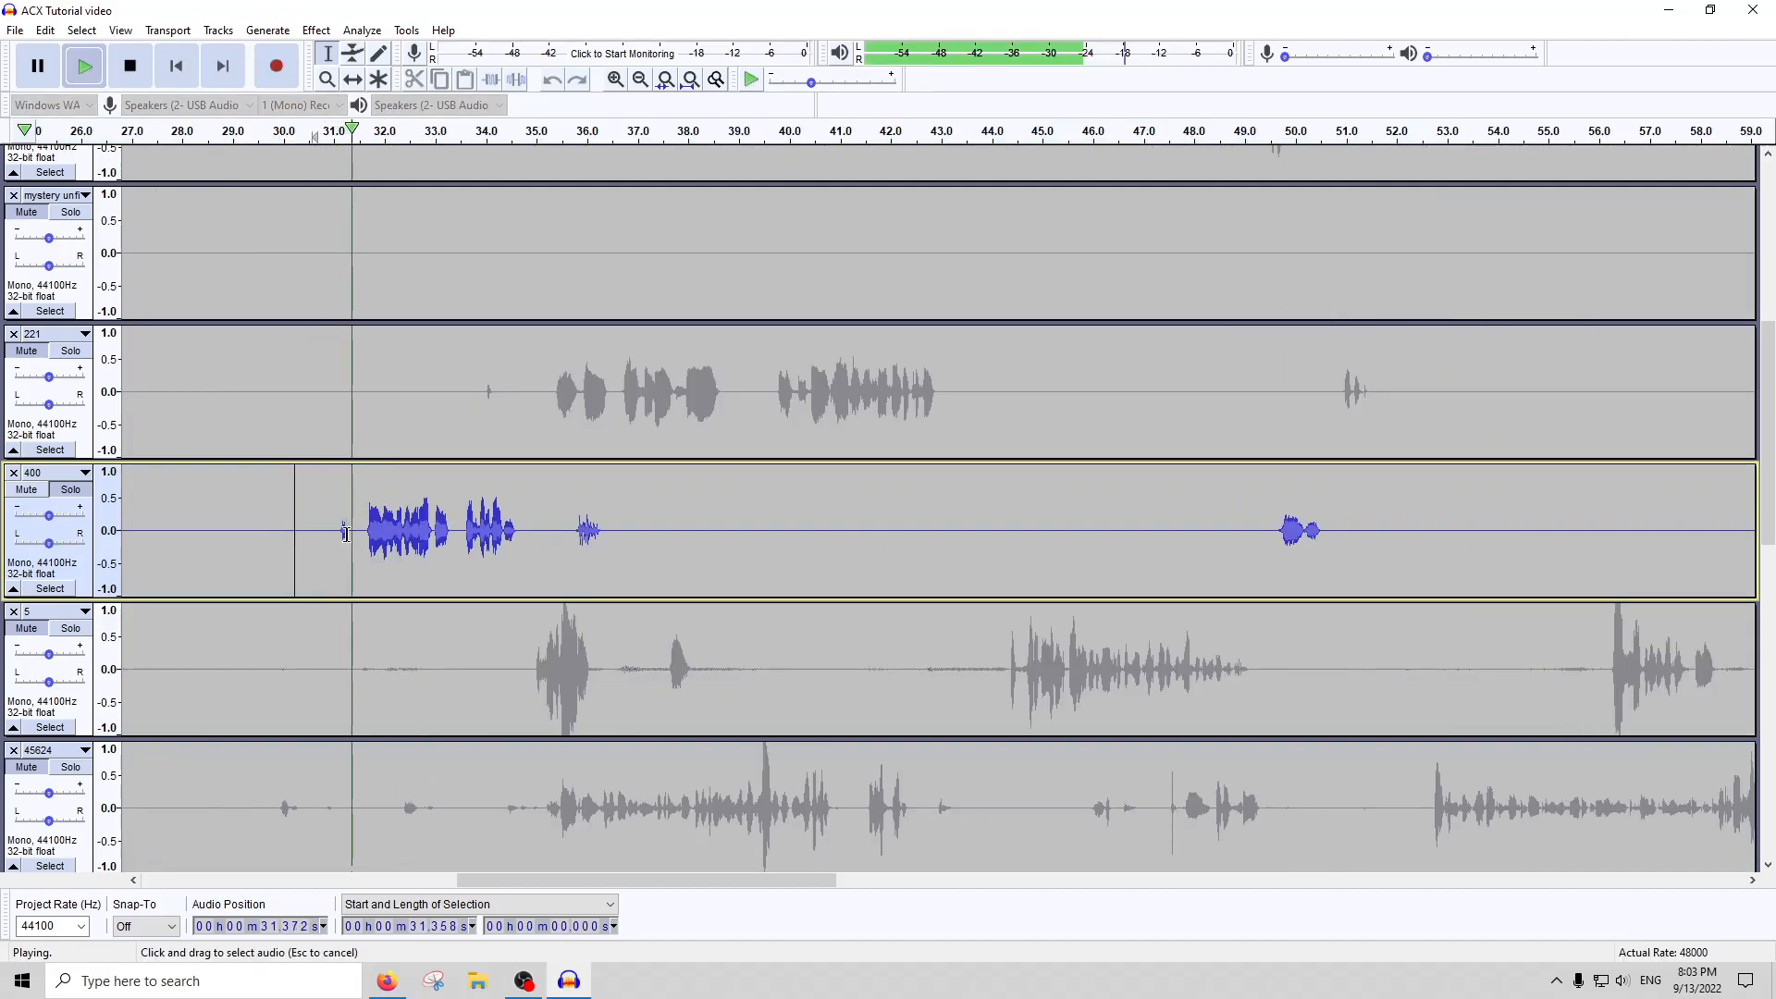
{"action": "left_click_drag", "start_coordinate": [352, 532], "coordinate": [300, 532]}
{"action": "key", "text": "space"}
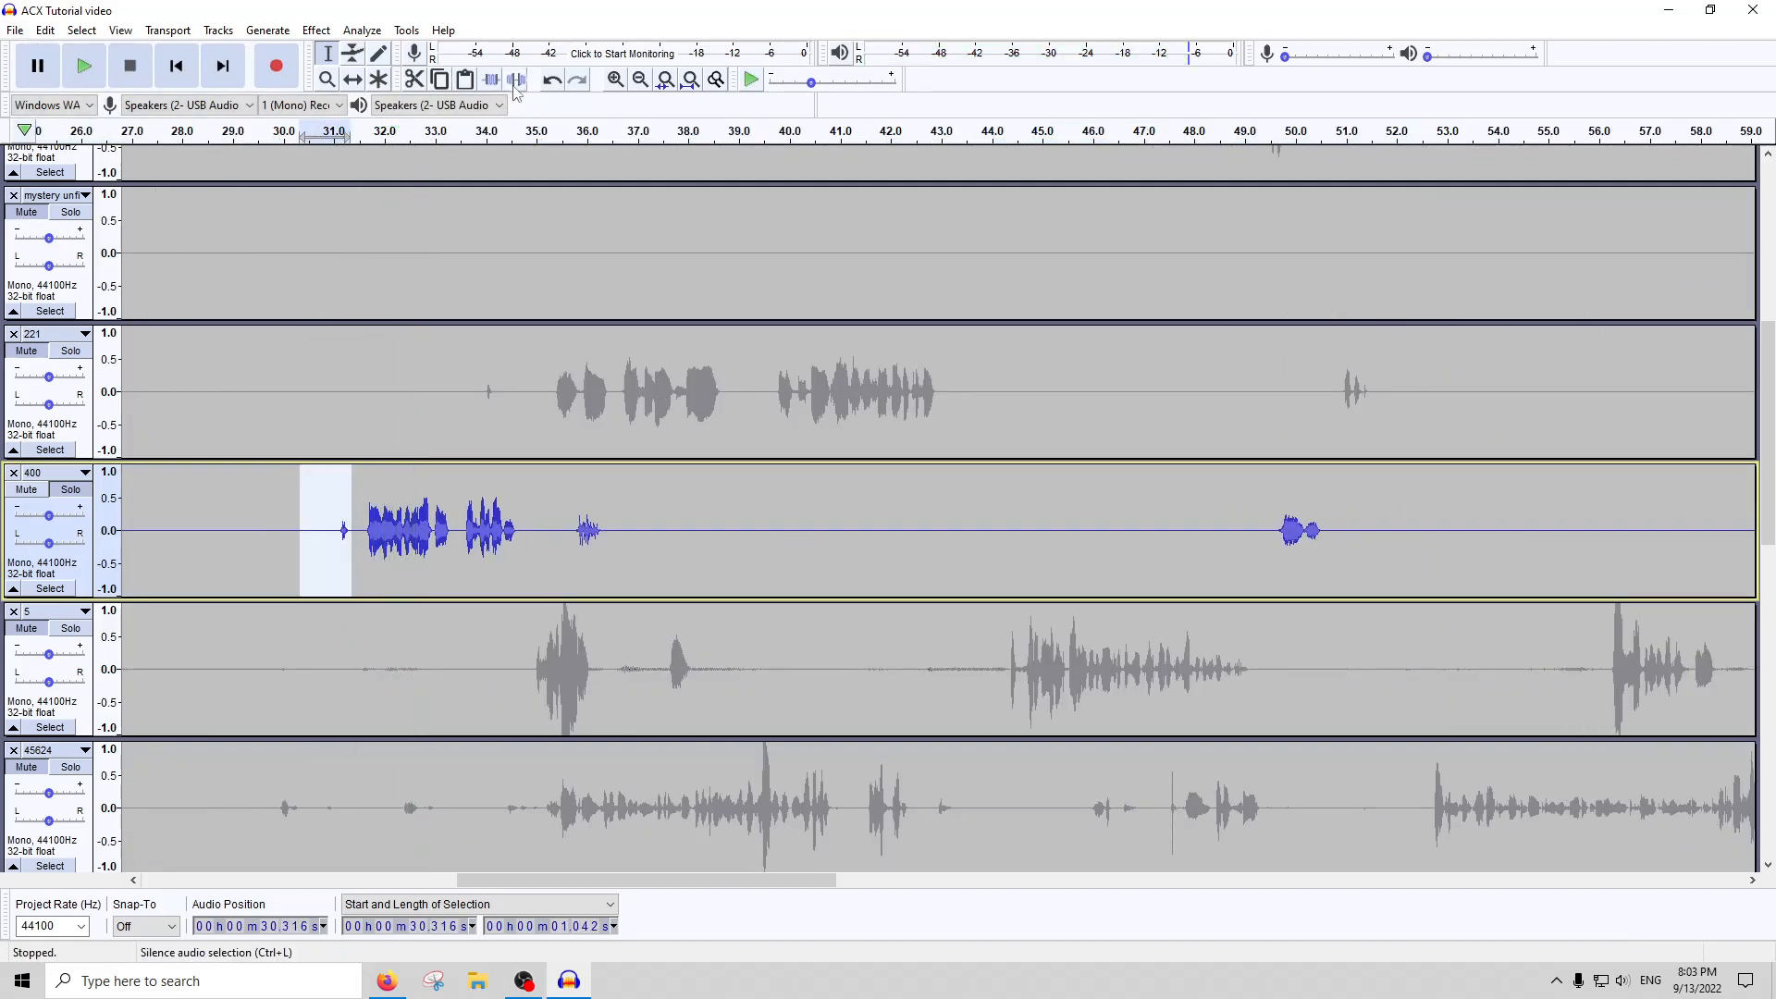
Listen to the short sound at about 0:36 in track 400, and silence about 1.72 seconds from about 0:34.9
{"action": "left_click", "coordinate": [559, 132]}
{"action": "left_click_drag", "start_coordinate": [616, 523], "coordinate": [530, 504]}
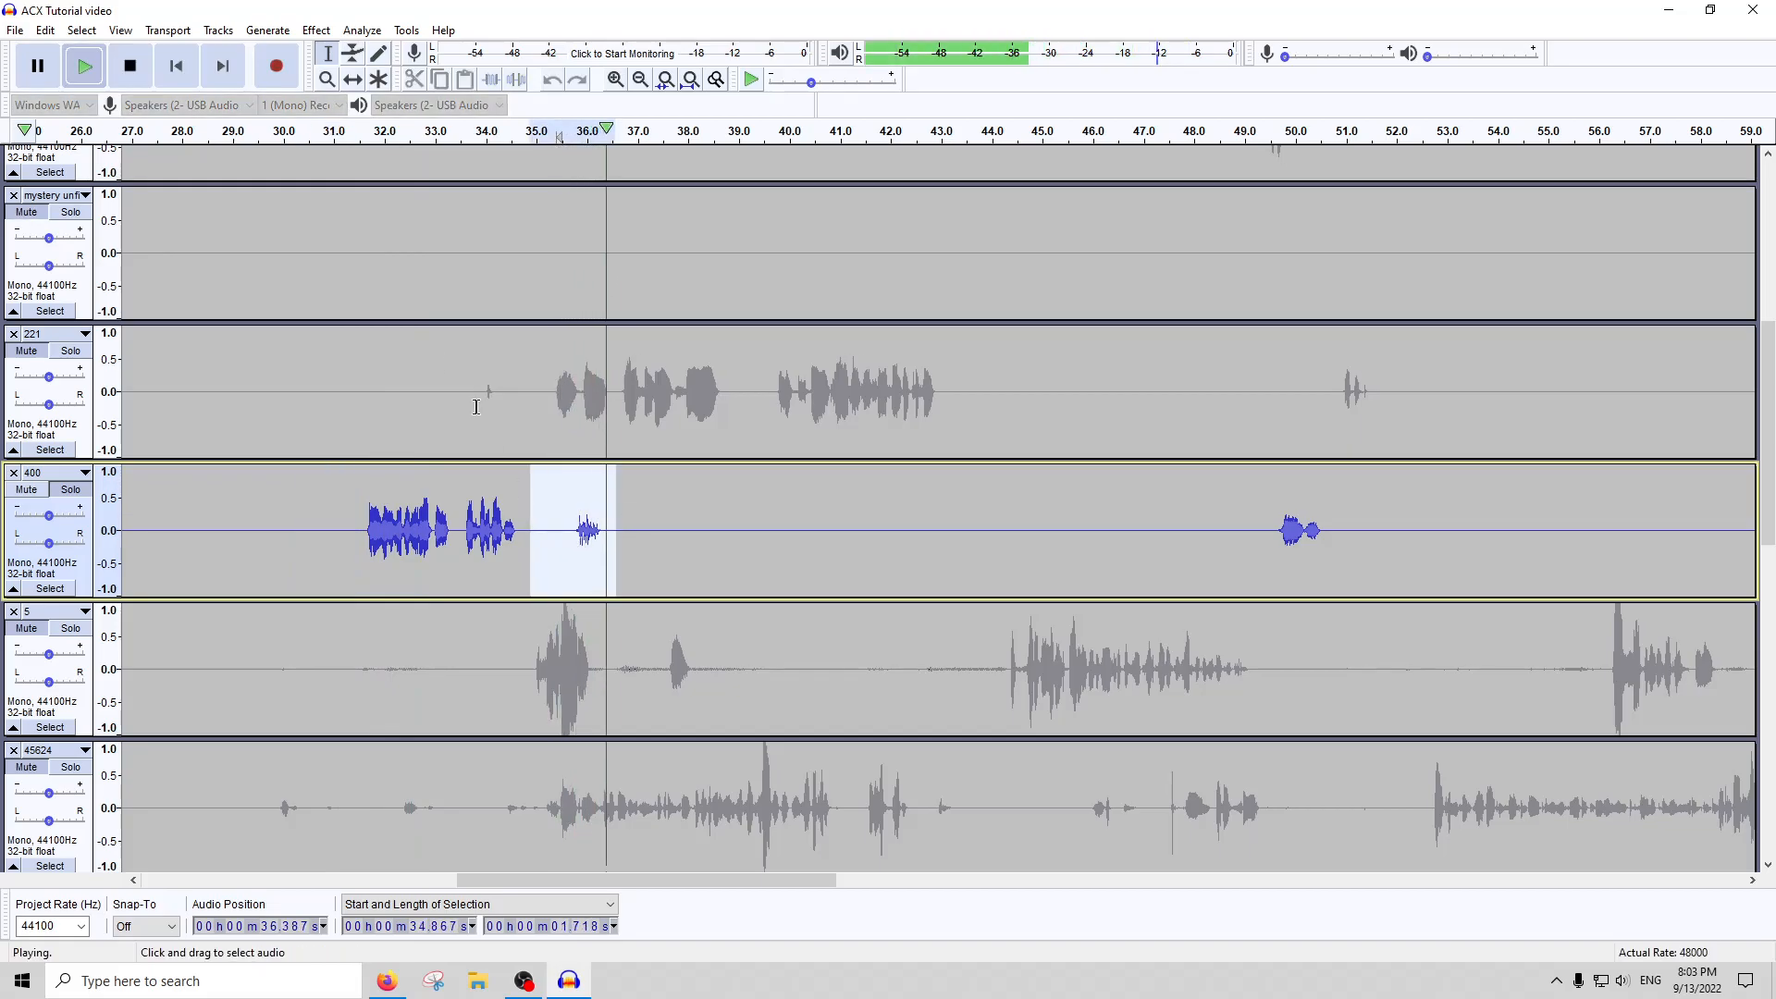
{"action": "key", "text": "space"}
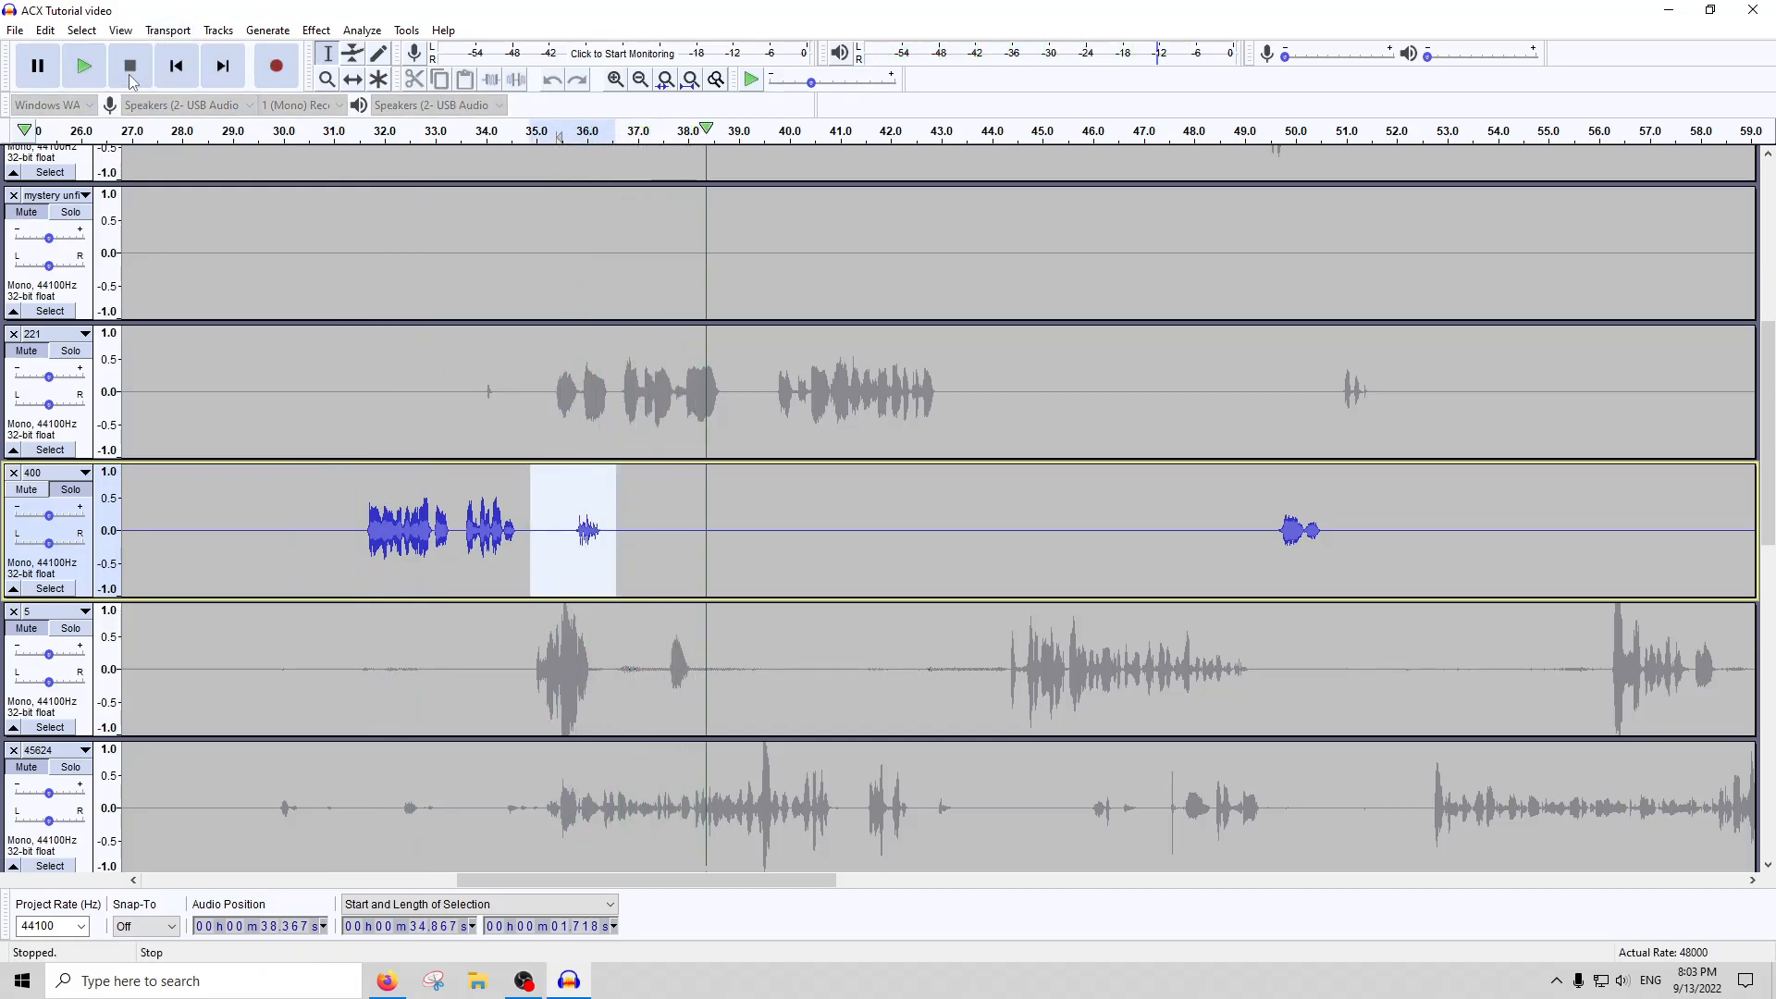
{"action": "left_click", "coordinate": [516, 79]}
Listen to track 400 from about 0:49, and silence about 2.56 seconds from about 0:48.8
{"action": "left_click", "coordinate": [1249, 130]}
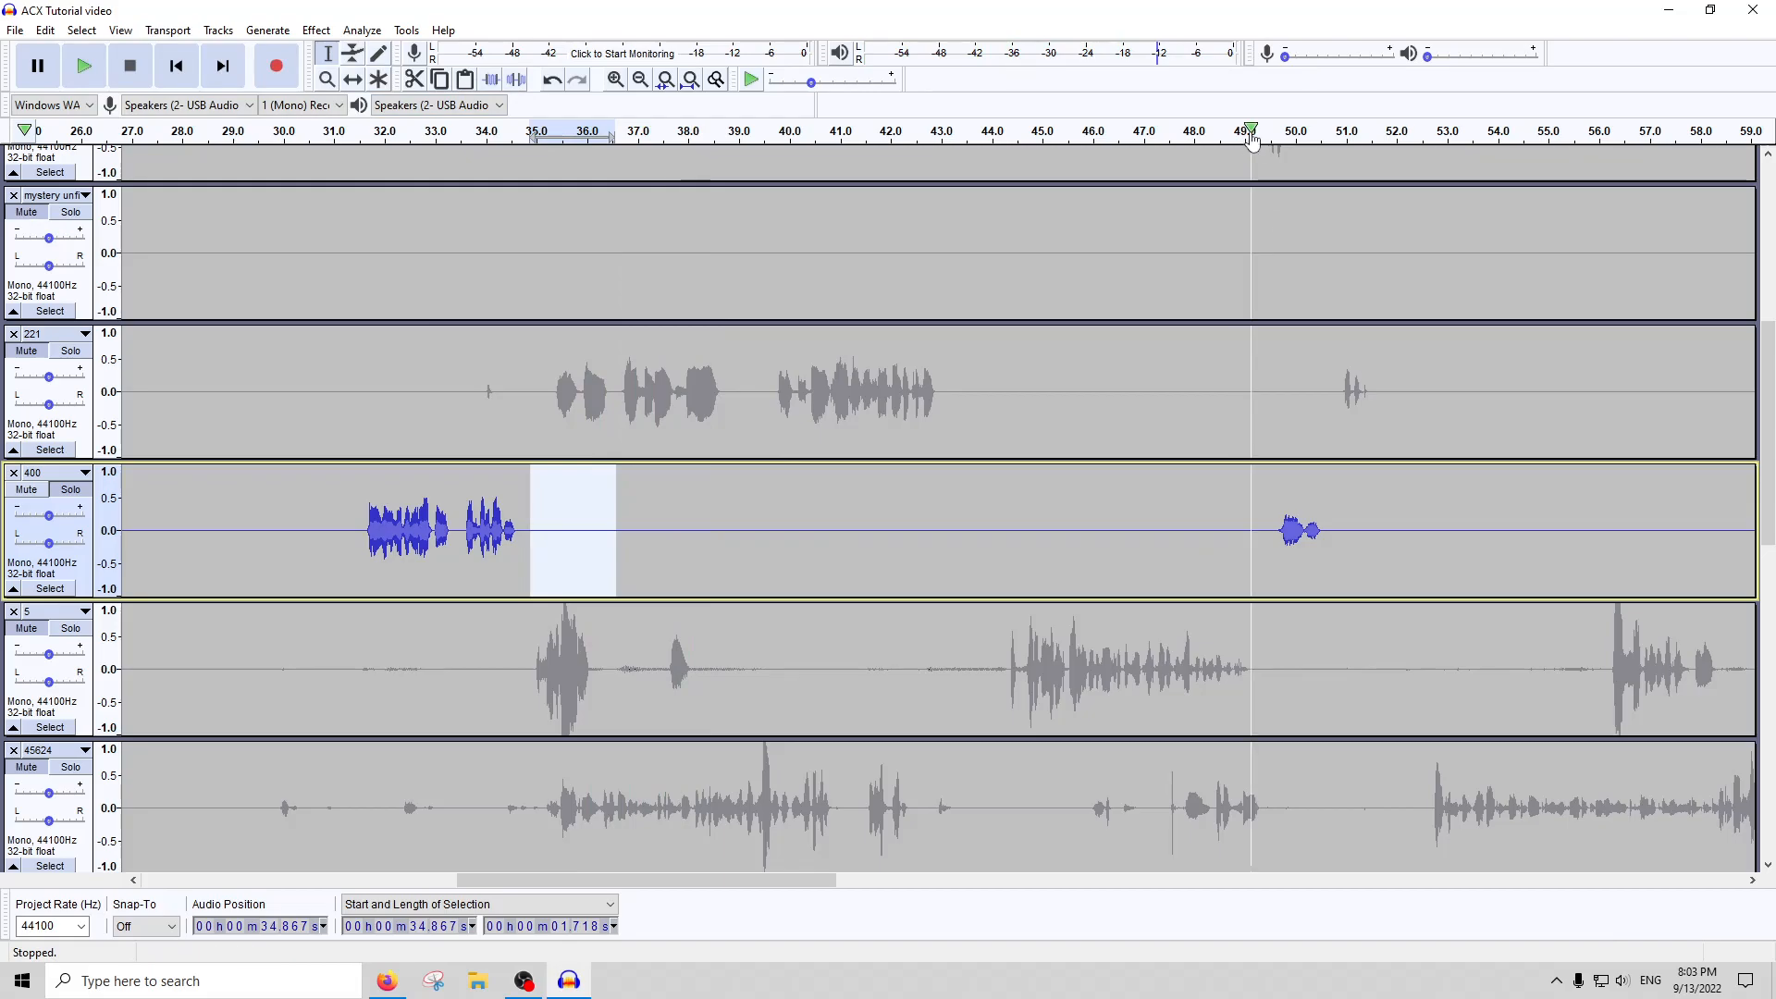
{"action": "left_click_drag", "start_coordinate": [1234, 515], "coordinate": [1364, 518]}
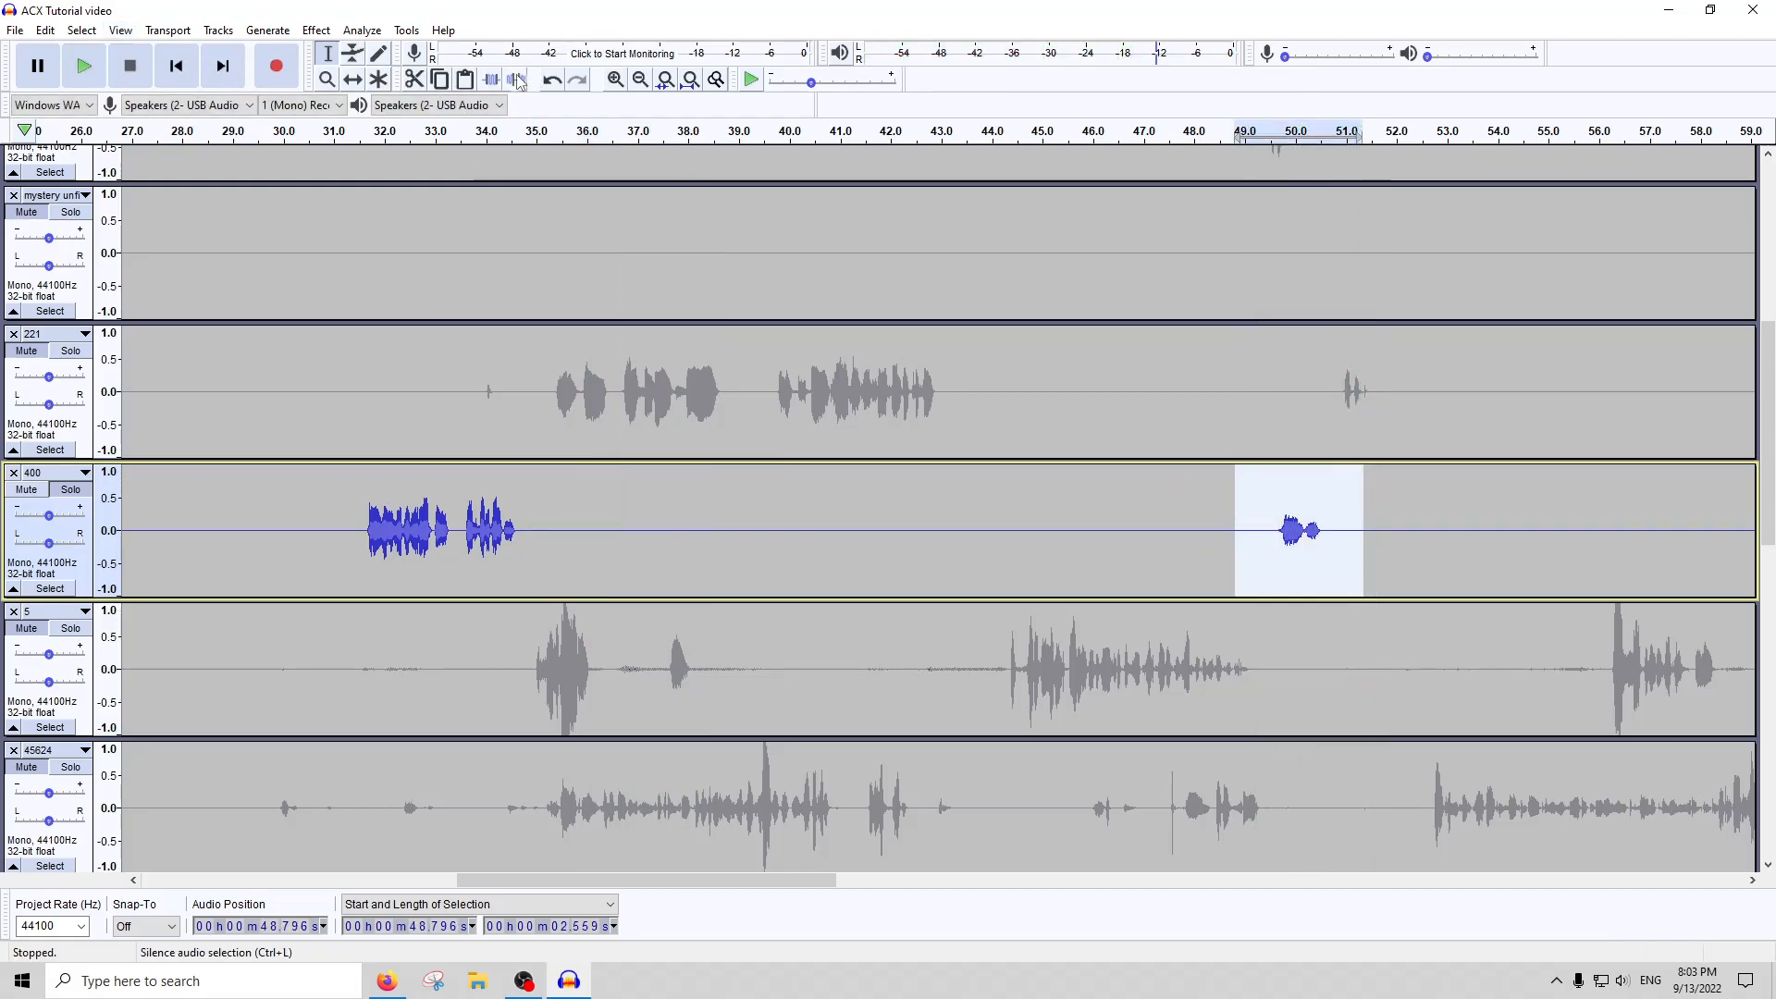
{"action": "left_click", "coordinate": [685, 82]}
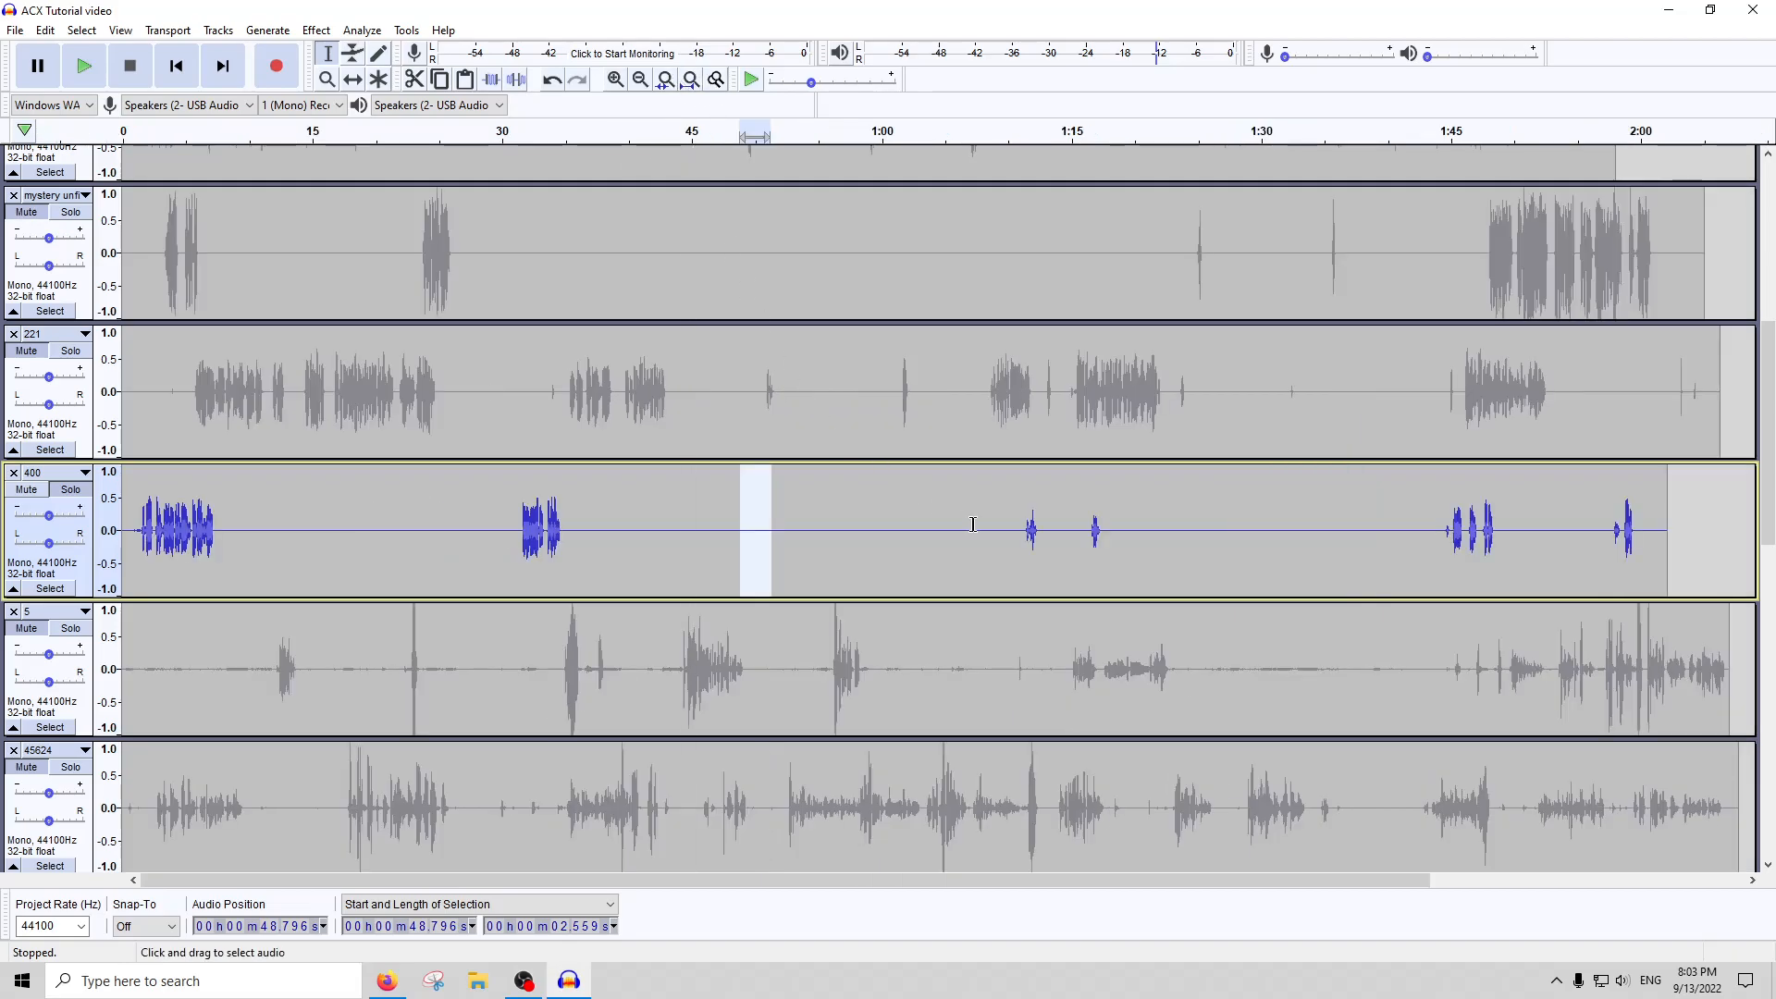
Listen to the short sound at about 1:12 in track 400 and silence it
{"action": "left_click", "coordinate": [1037, 532]}
{"action": "scroll", "coordinate": [1021, 534], "scroll_direction": "up", "scroll_amount": 4}
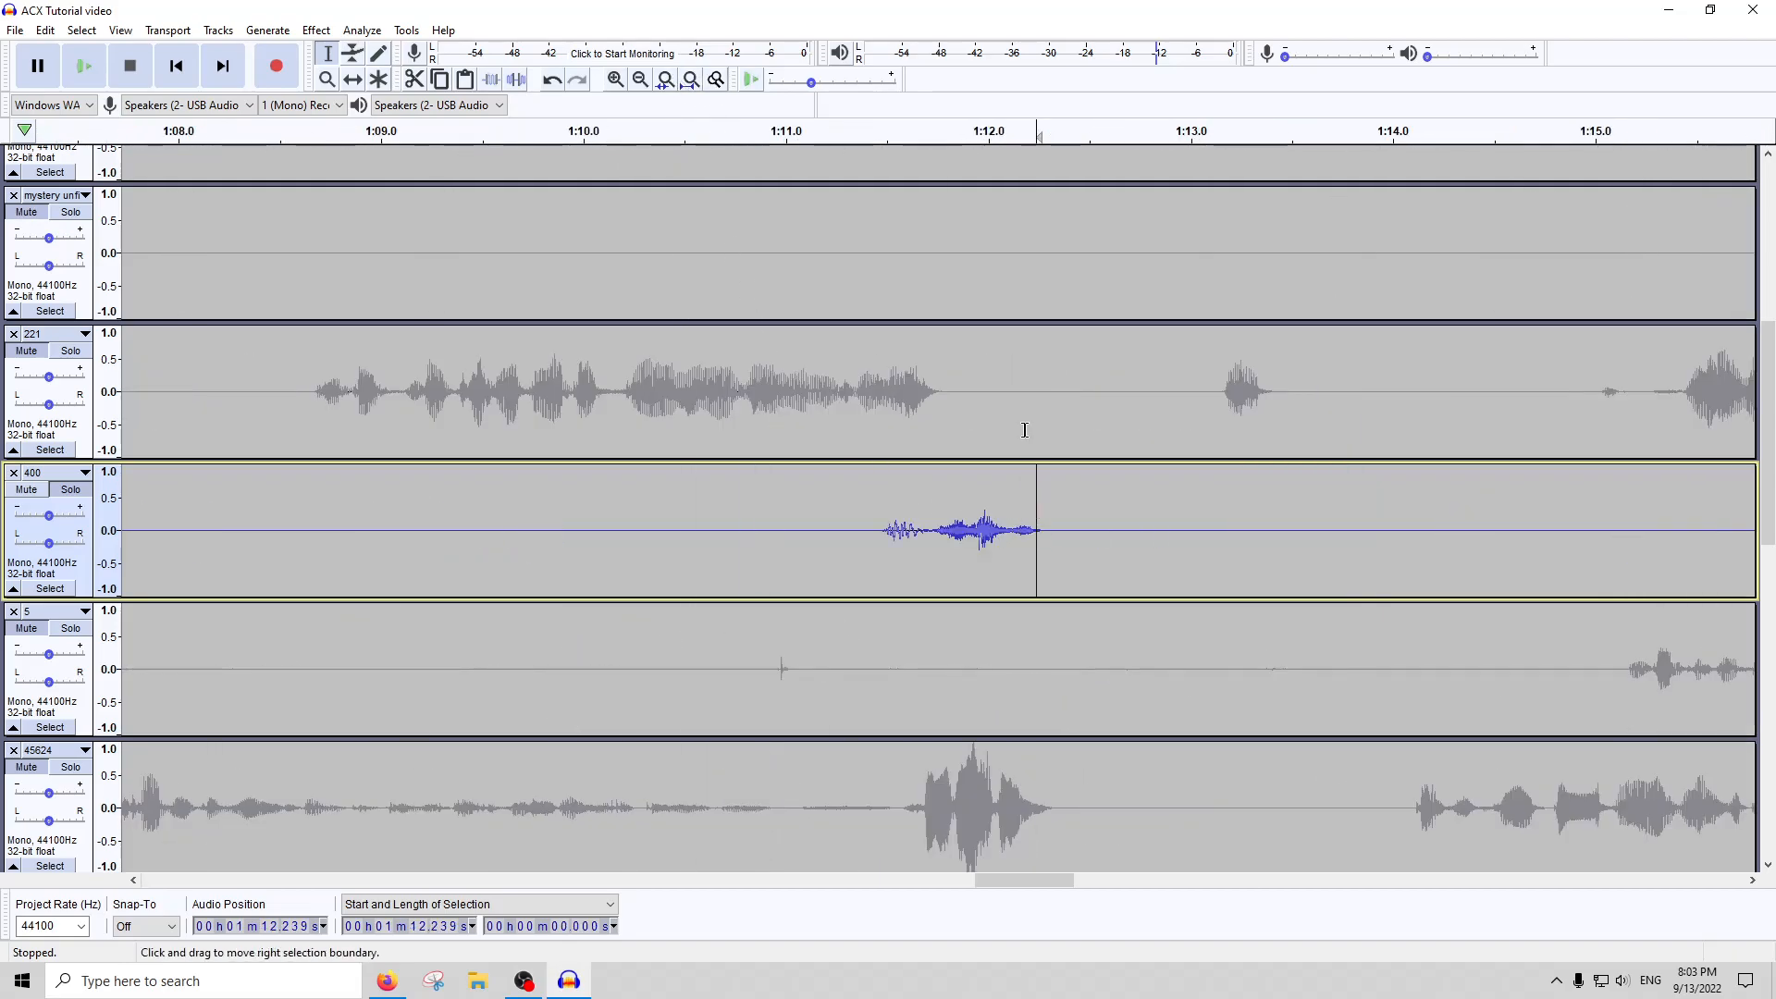
{"action": "left_click", "coordinate": [841, 137]}
{"action": "left_click_drag", "start_coordinate": [1089, 529], "coordinate": [844, 529]}
{"action": "left_click", "coordinate": [158, 74]}
{"action": "left_click", "coordinate": [516, 80]}
{"action": "key", "text": "ctrl+f"}
Listen to track 400 from about 1:16.5, and silence about 1.15 seconds from about 1:16.3
{"action": "left_click", "coordinate": [1089, 529]}
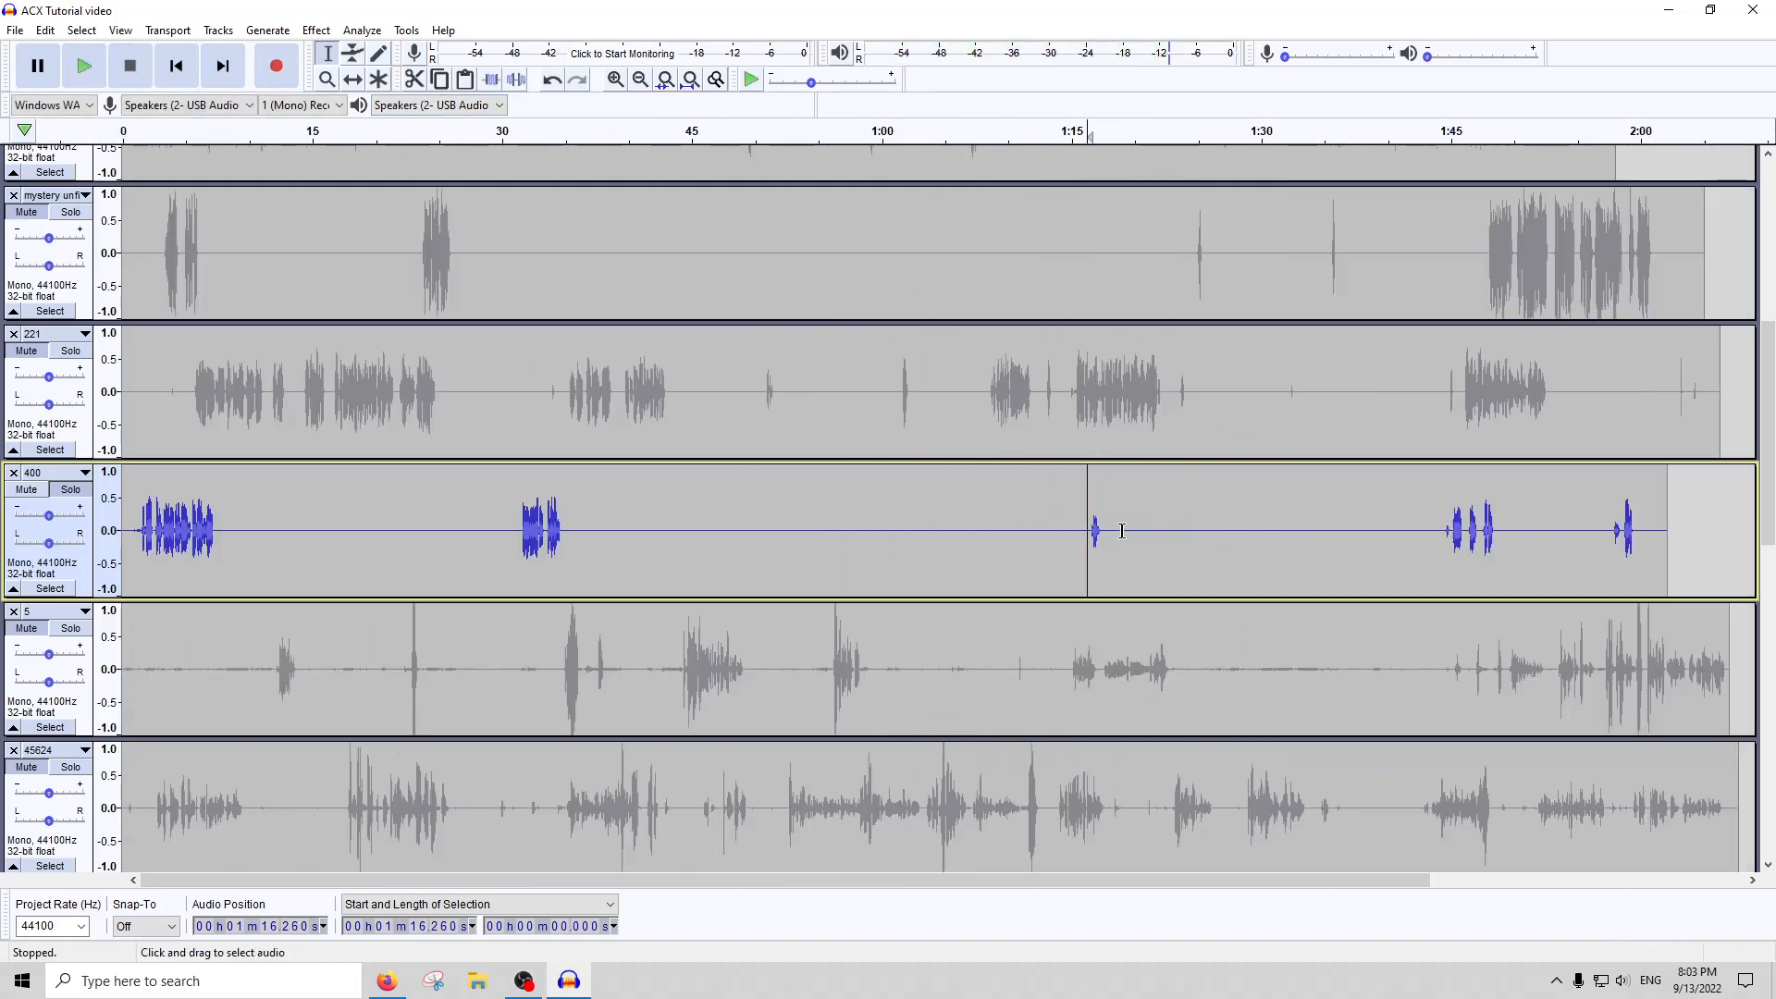
{"action": "scroll", "coordinate": [1091, 527], "scroll_direction": "up", "scroll_amount": 5}
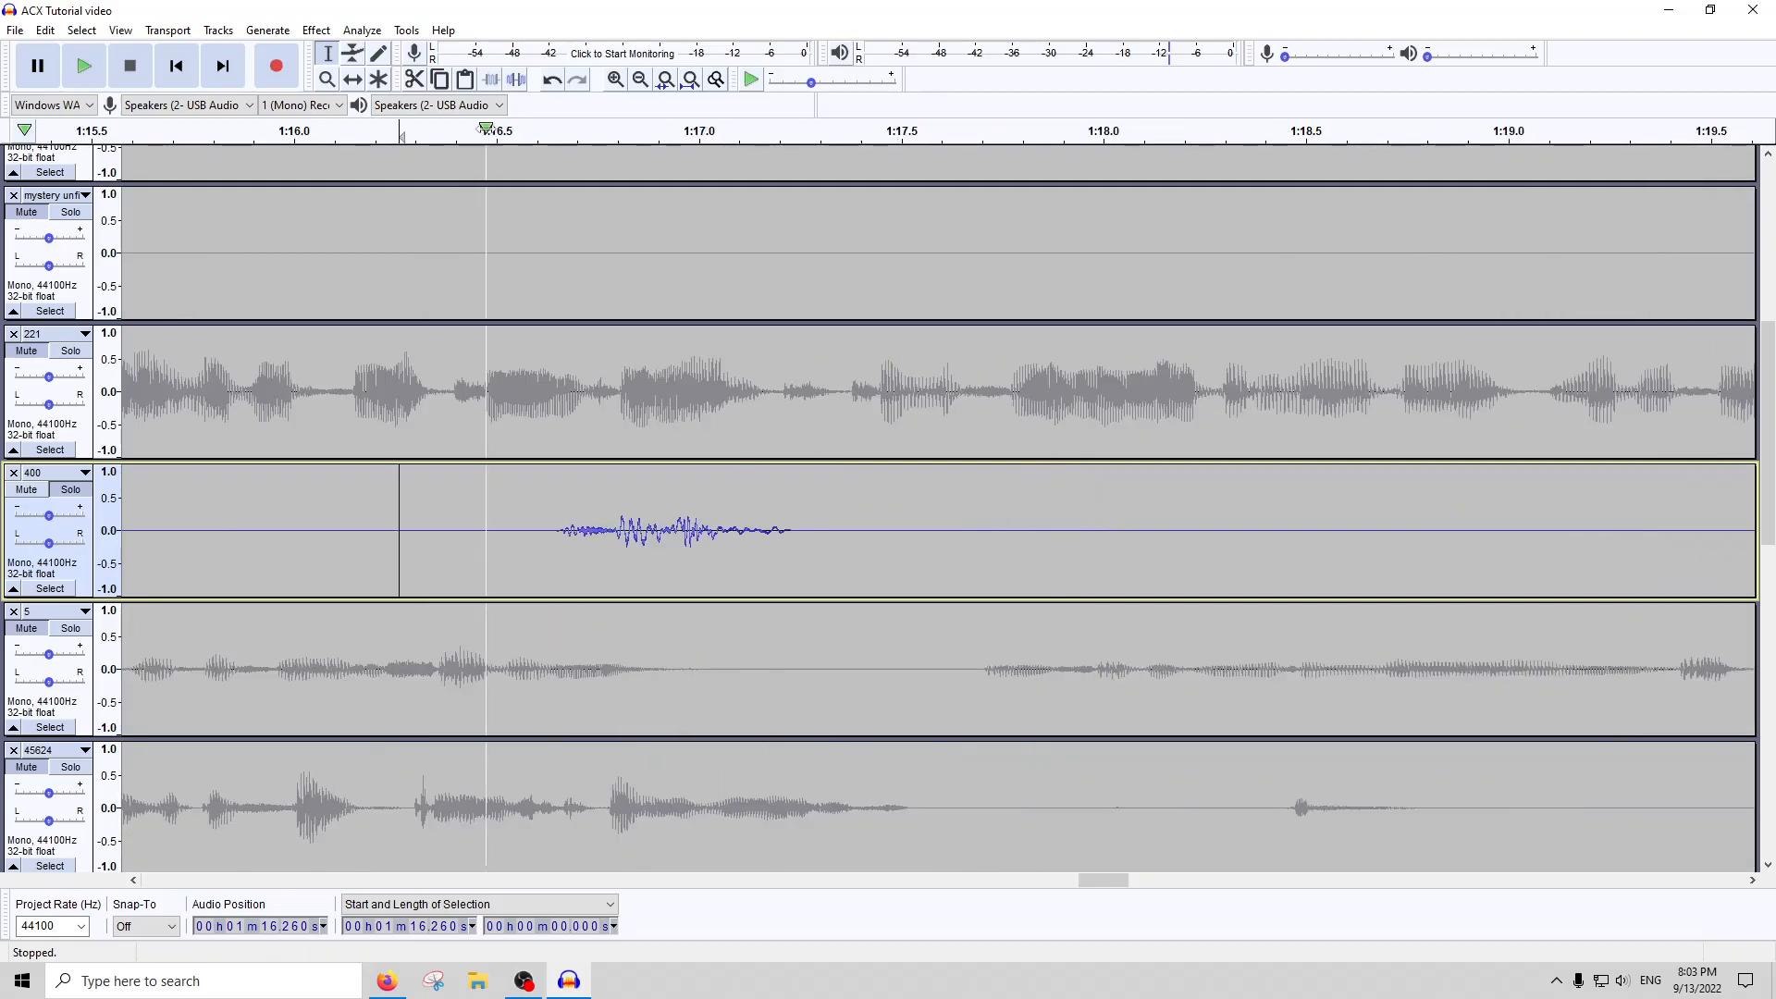
{"action": "left_click", "coordinate": [487, 135]}
{"action": "left_click_drag", "start_coordinate": [868, 531], "coordinate": [402, 529]}
{"action": "left_click", "coordinate": [129, 65]}
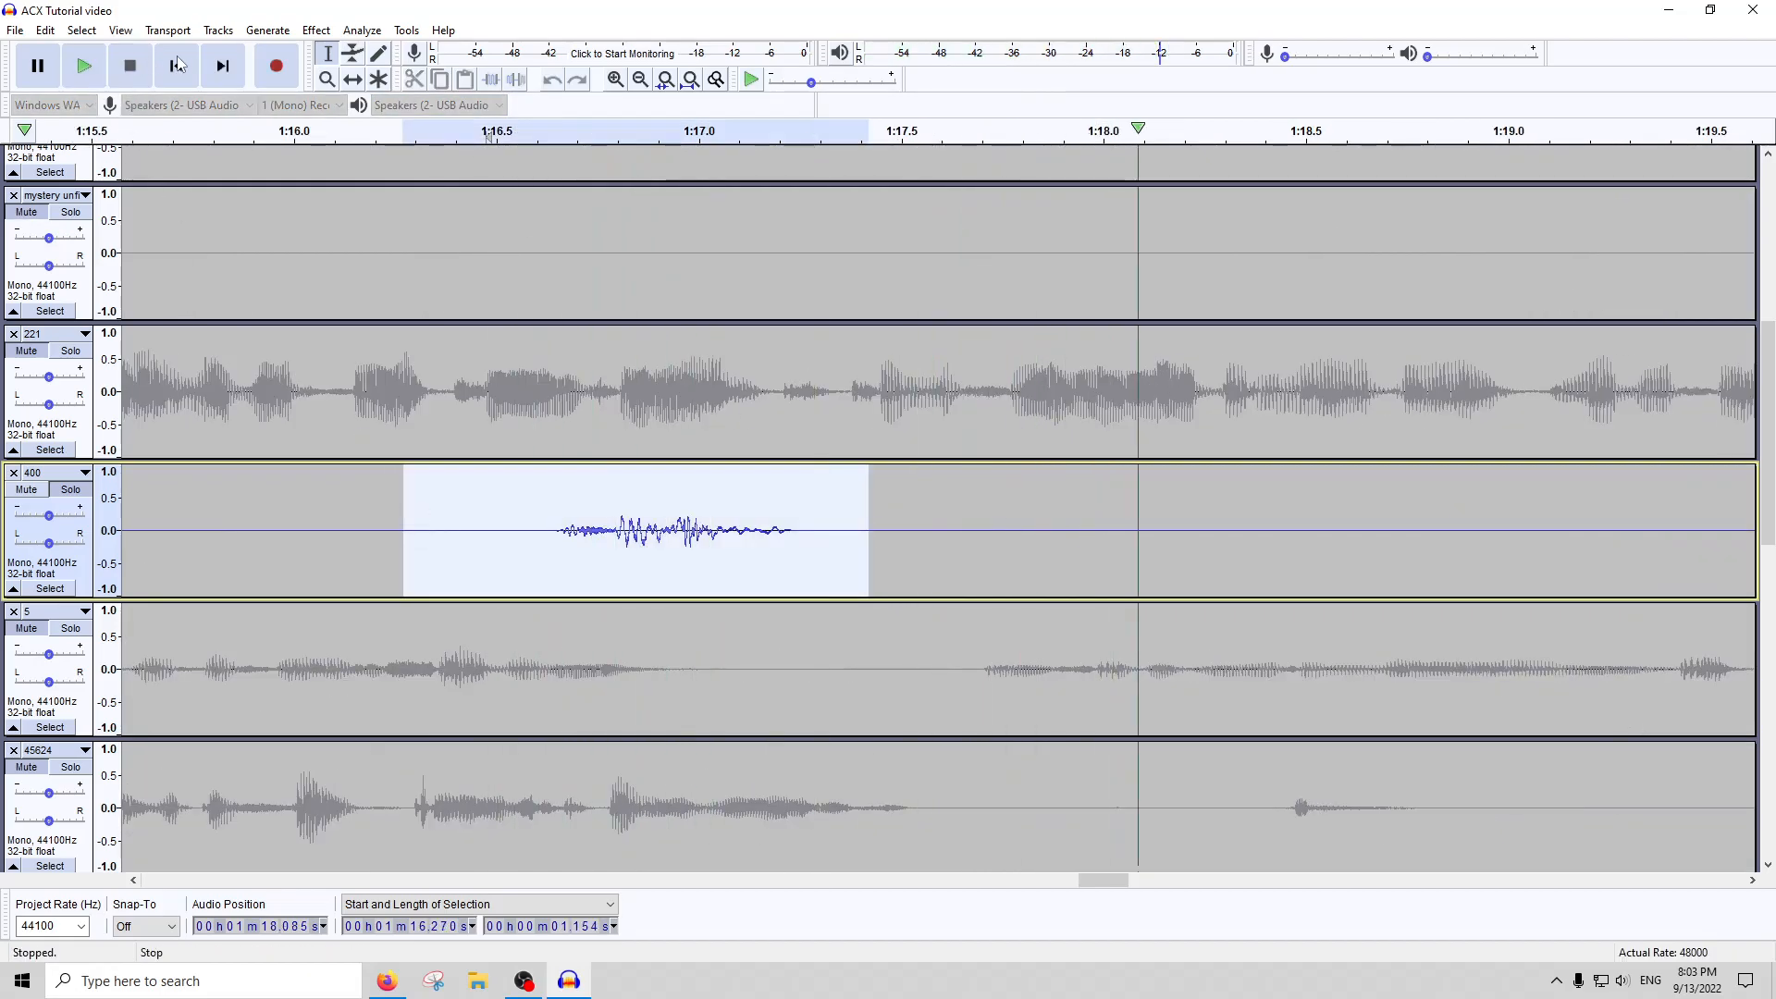
{"action": "left_click", "coordinate": [516, 80]}
{"action": "key", "text": "ctrl+f"}
Listen to the faint sound before the speech at about 1:45 in track 400, and silence about 0.54 seconds from about 1:44.4
{"action": "scroll", "coordinate": [739, 390], "scroll_direction": "down", "scroll_amount": 4}
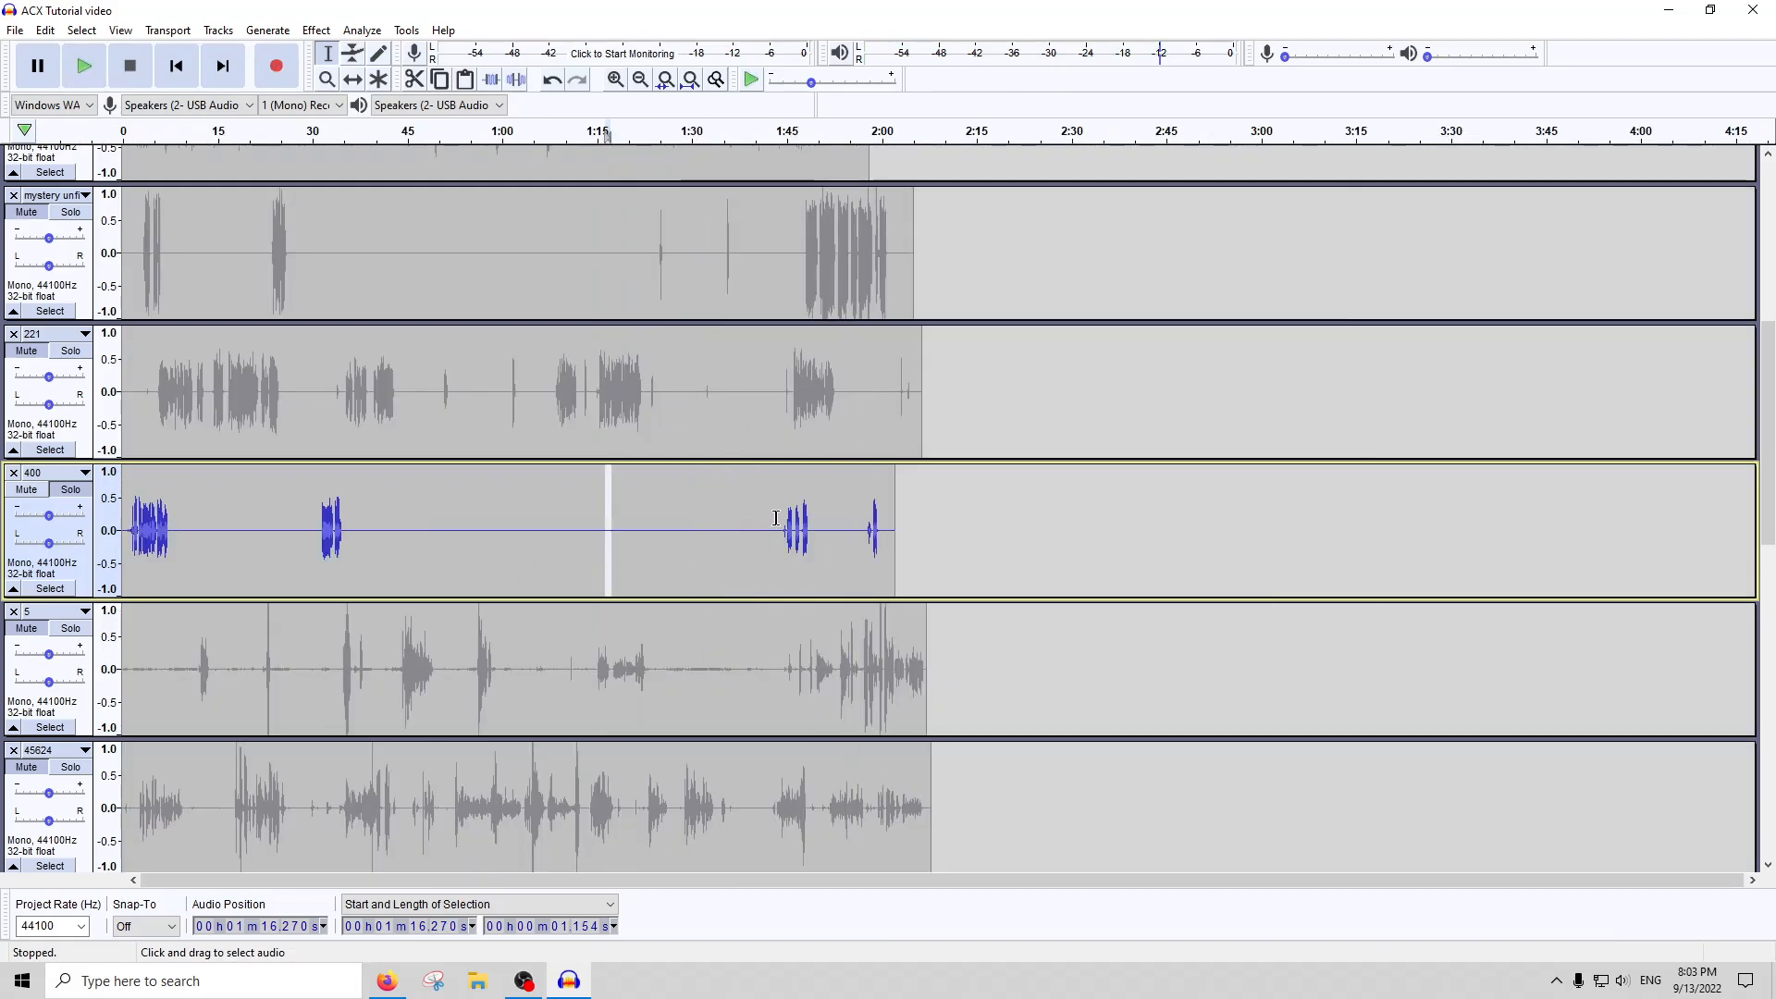
{"action": "scroll", "coordinate": [800, 525], "scroll_direction": "up", "scroll_amount": 5}
{"action": "left_click", "coordinate": [218, 132]}
{"action": "left_click_drag", "start_coordinate": [322, 527], "coordinate": [213, 518]}
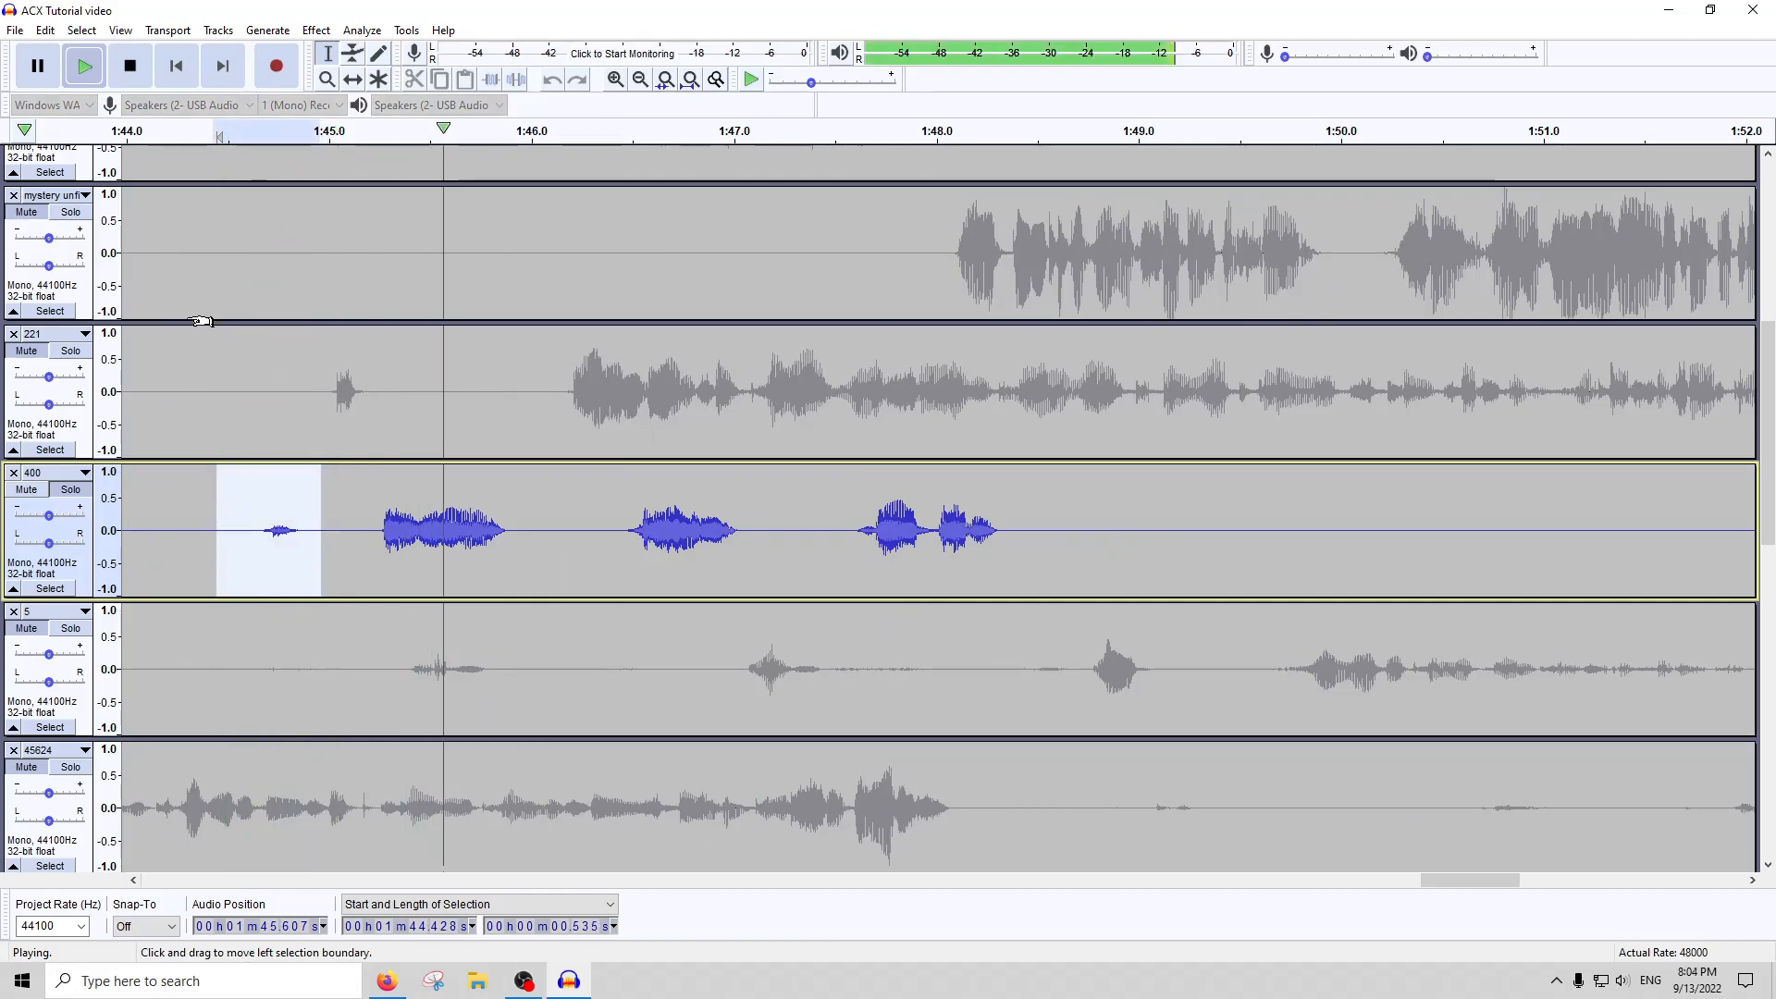
{"action": "left_click", "coordinate": [131, 66]}
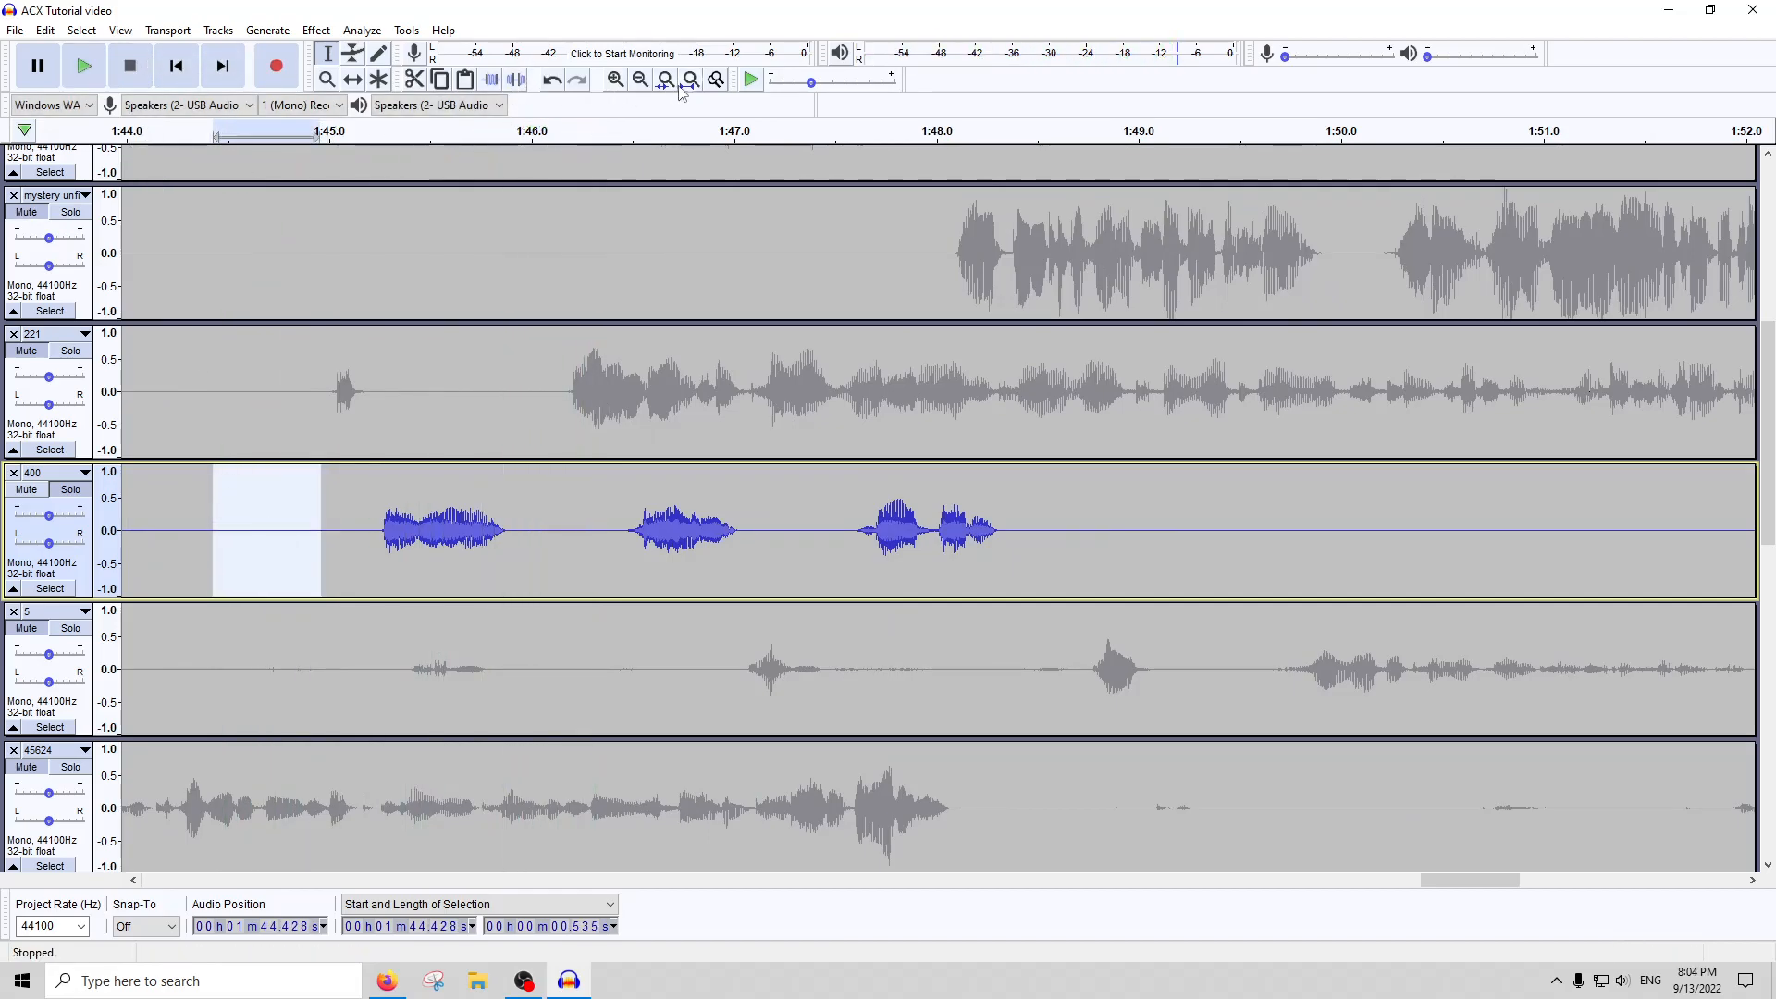
{"action": "left_click", "coordinate": [690, 79]}
Run ACX Check on the whole of track 400 and review its levels against the requirements
{"action": "double_click", "coordinate": [735, 540]}
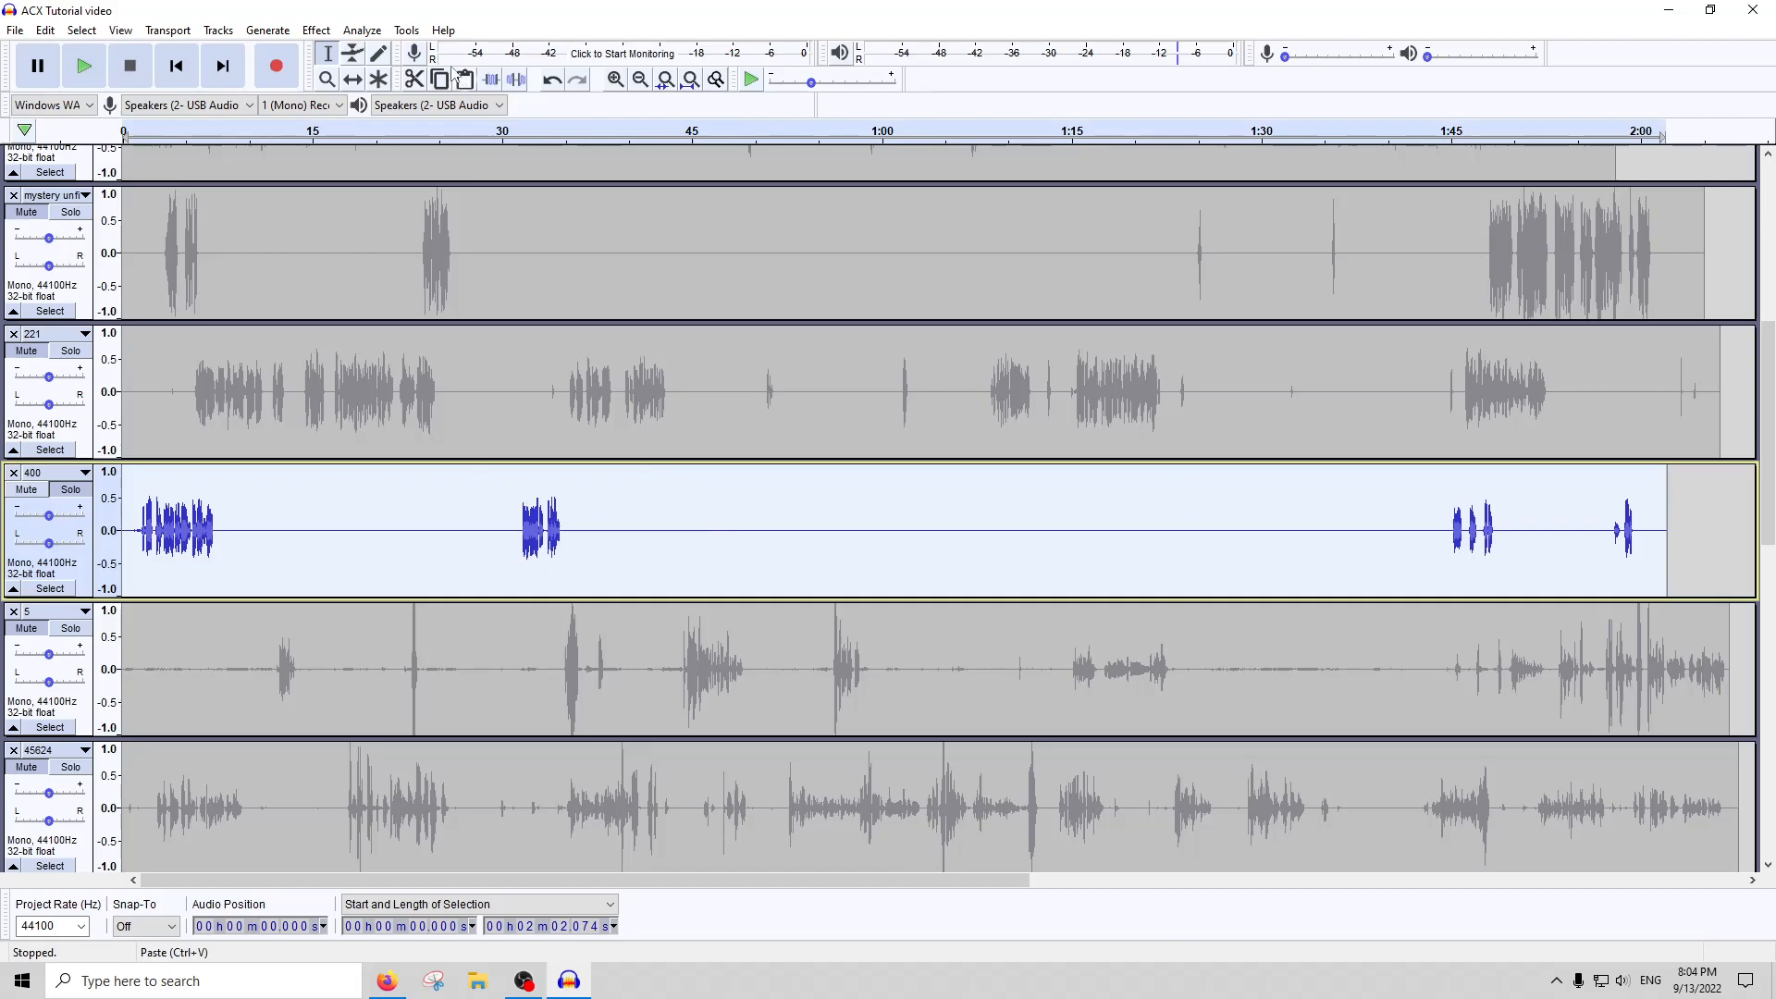
{"action": "left_click", "coordinate": [362, 30]}
{"action": "left_click", "coordinate": [397, 146]}
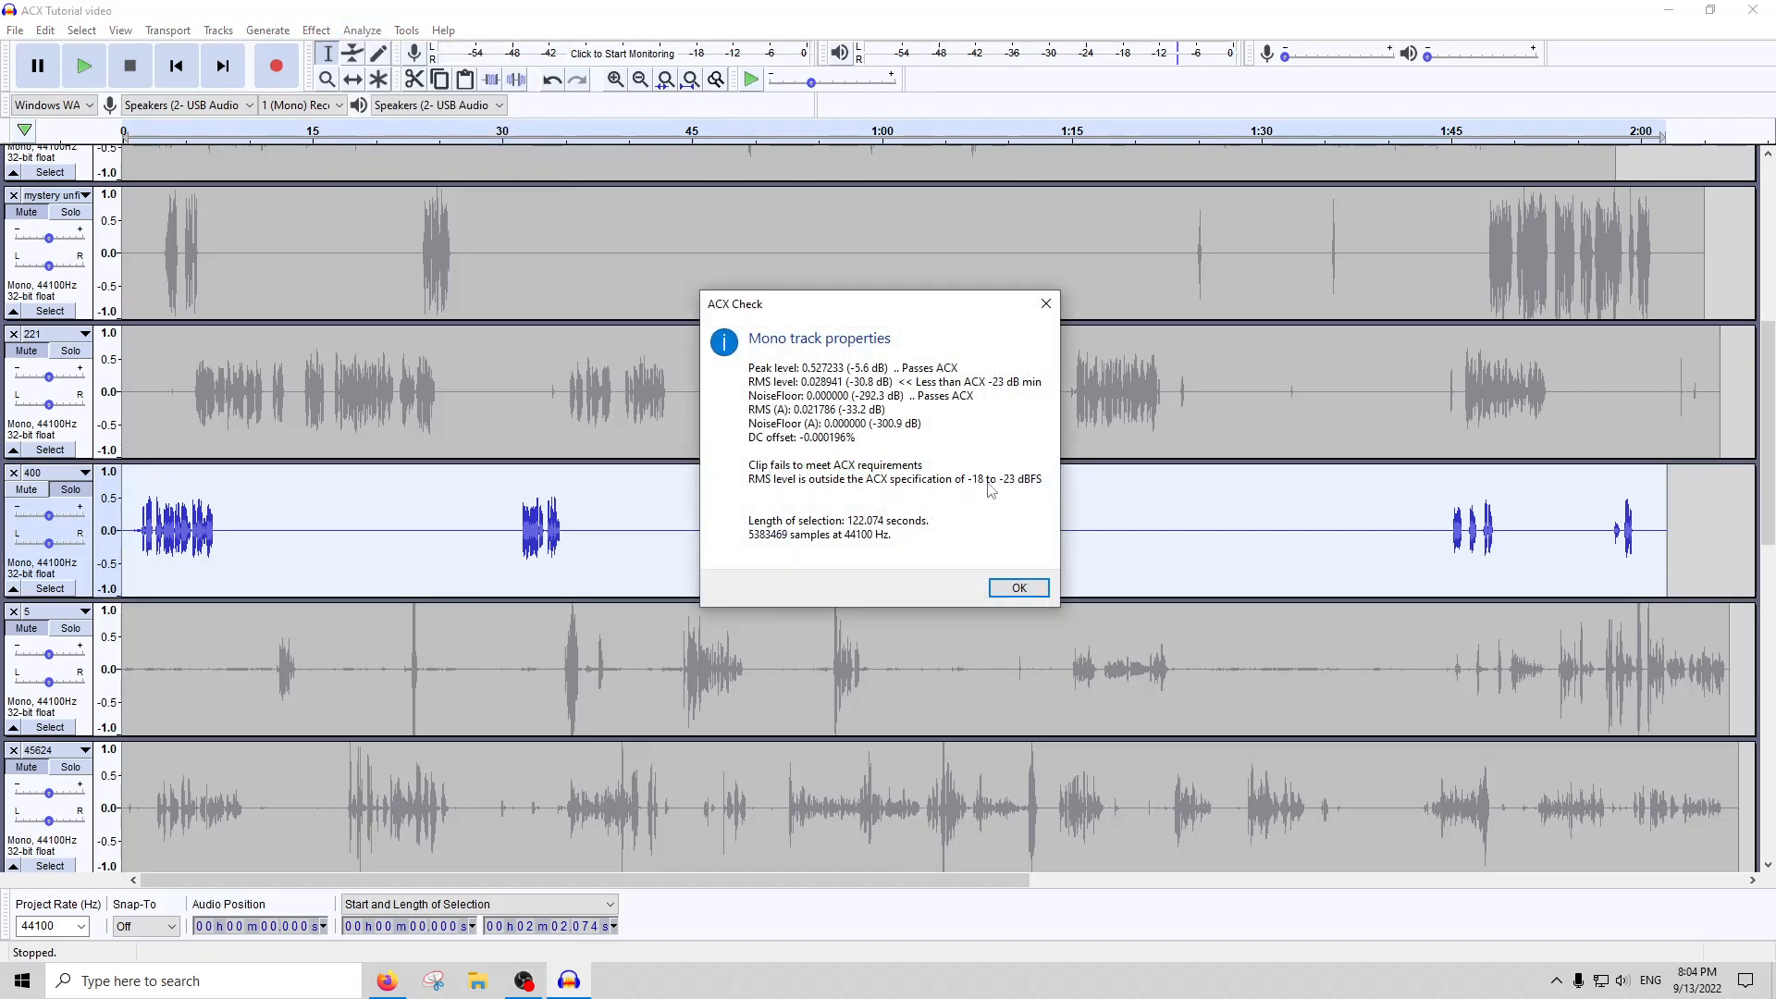
{"action": "left_click", "coordinate": [1045, 304]}
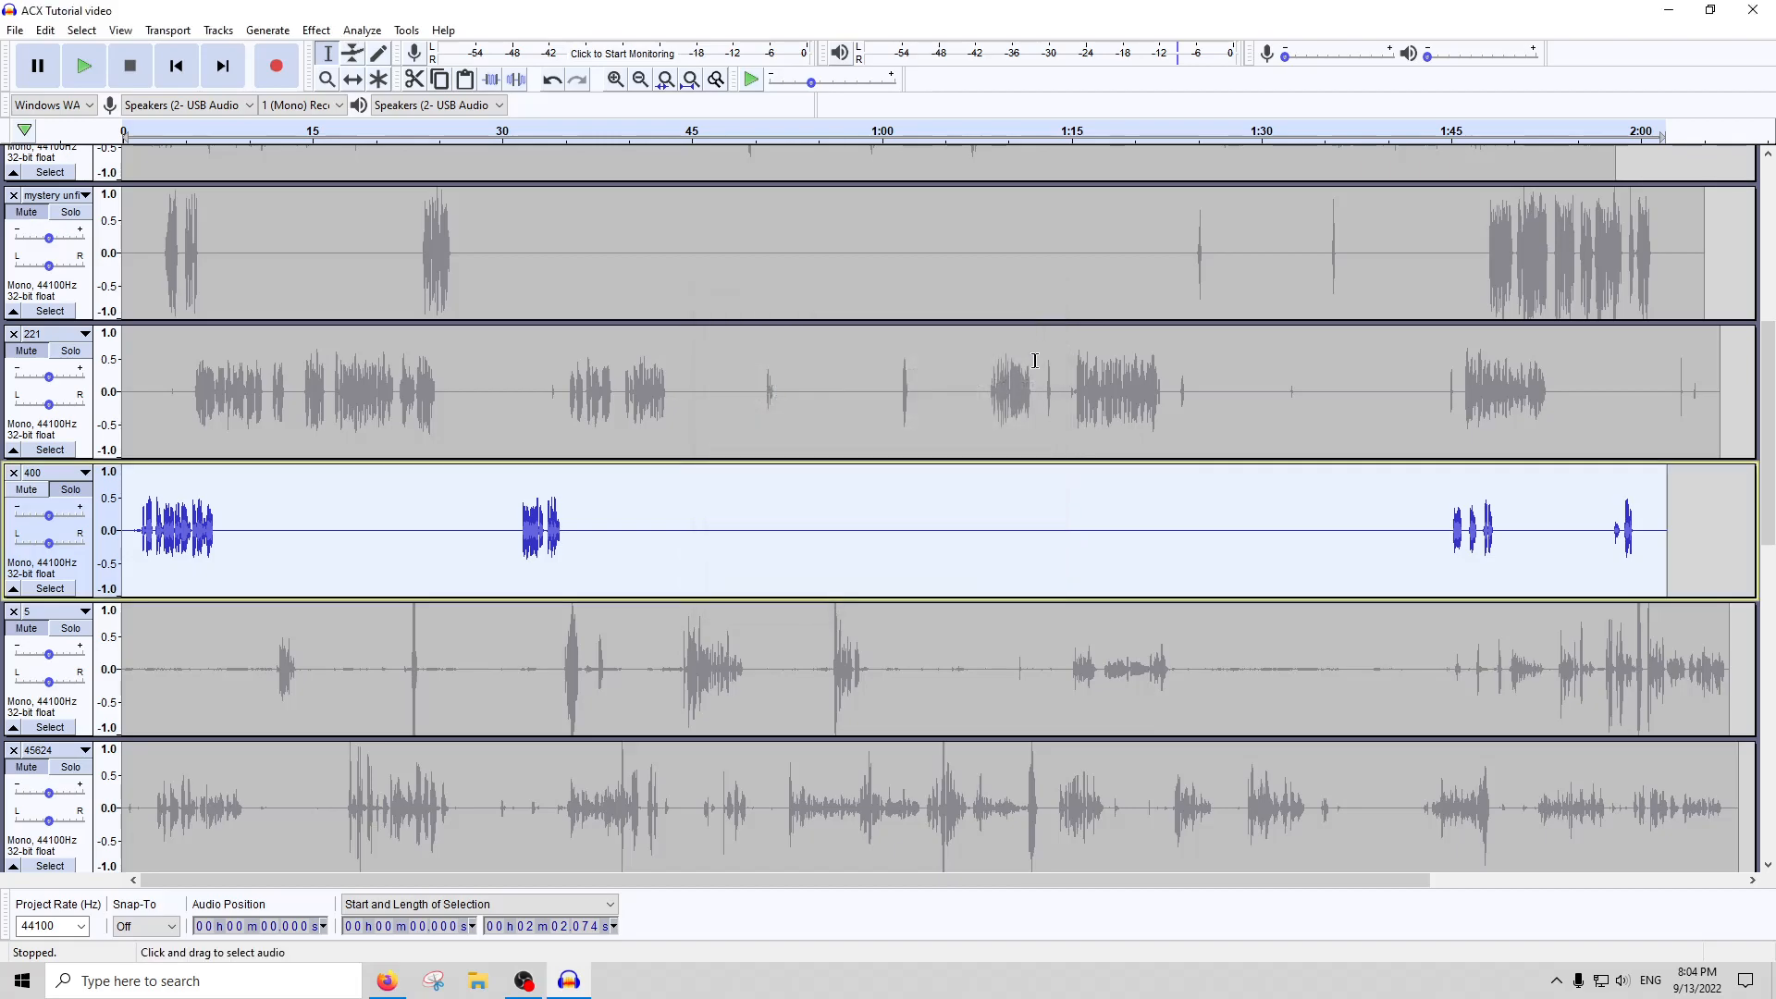
Try RMS Normalize at a target of -22 dB on track 400, and inspect the speech at about 0:32 up close
{"action": "left_click", "coordinate": [316, 30]}
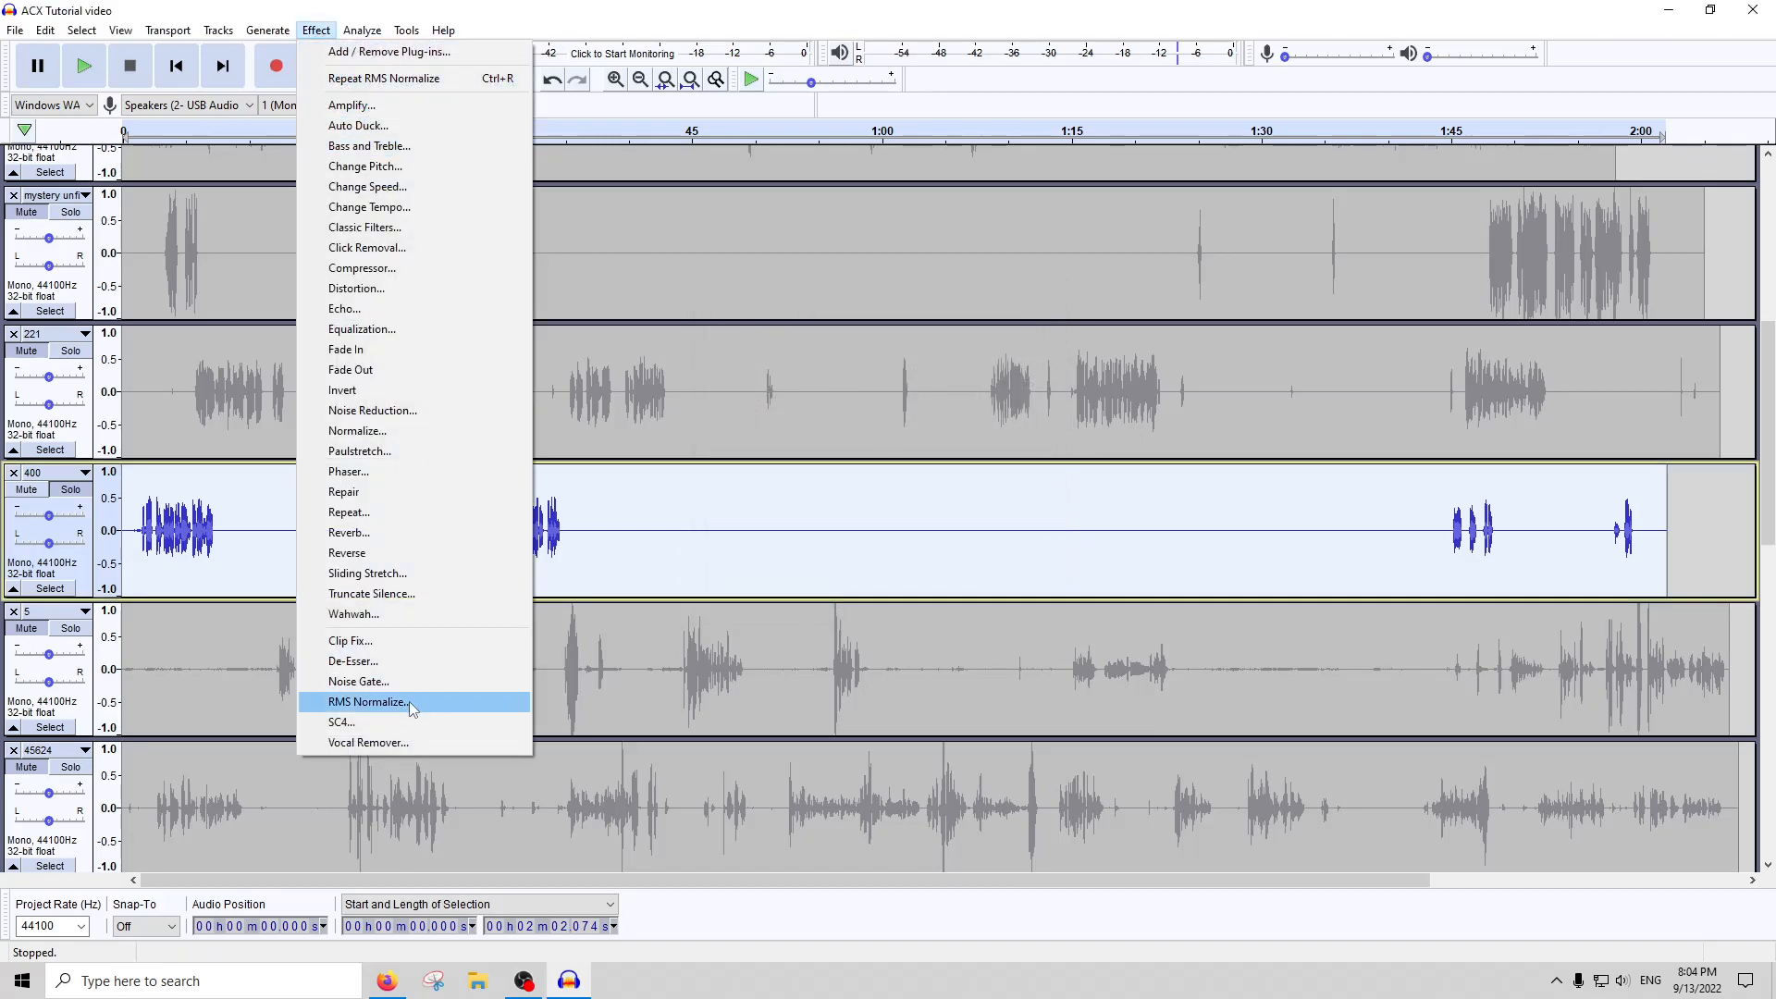
{"action": "left_click", "coordinate": [379, 703]}
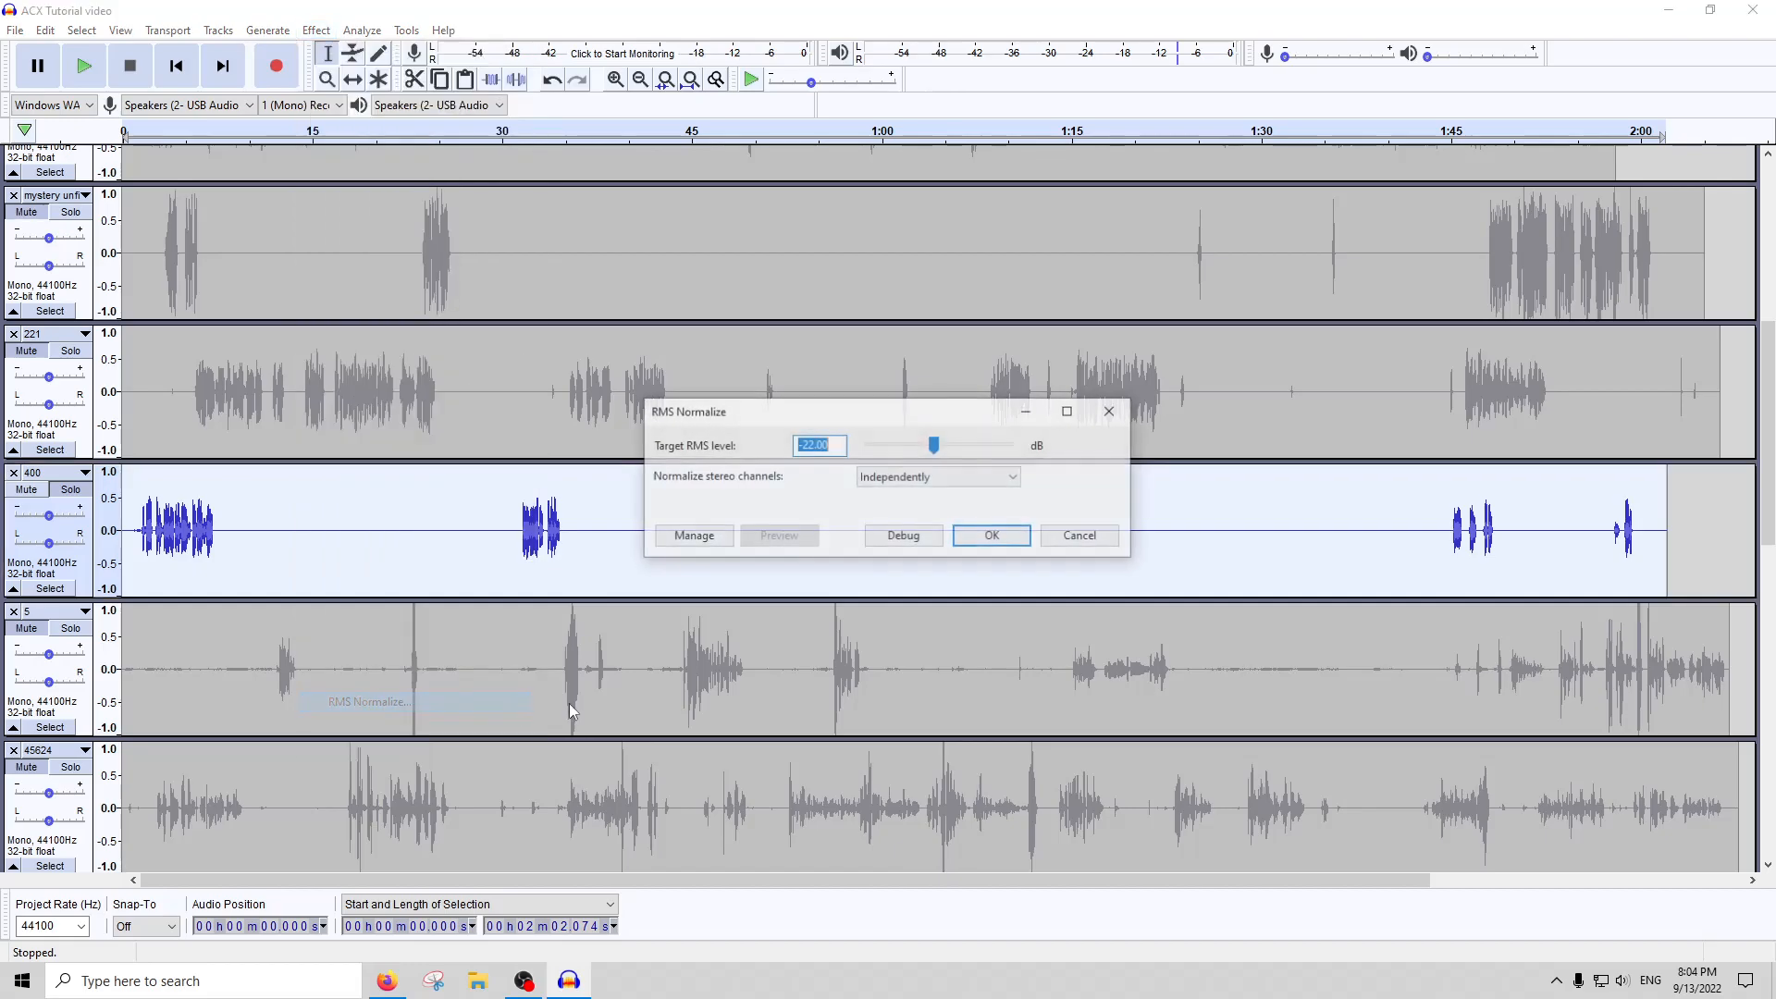
{"action": "left_click", "coordinate": [989, 535]}
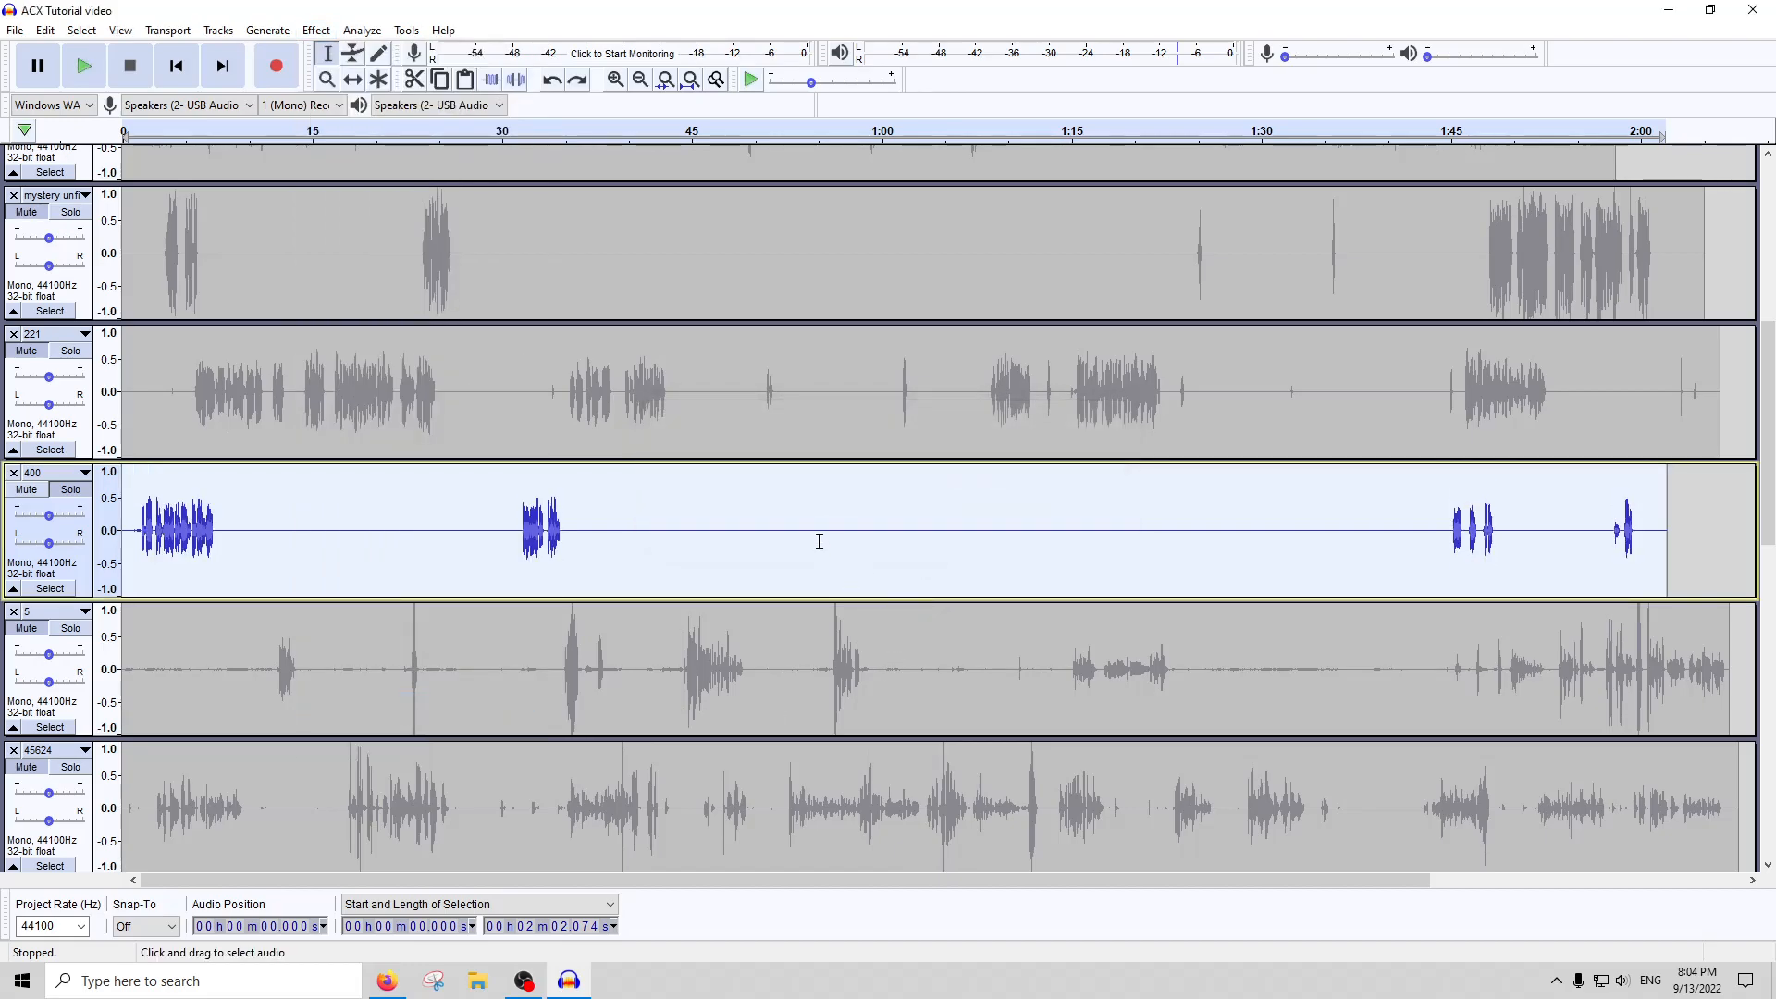
{"action": "left_click", "coordinate": [606, 540]}
{"action": "left_click", "coordinate": [550, 539]}
{"action": "left_click", "coordinate": [495, 538]}
{"action": "scroll", "coordinate": [499, 537], "scroll_direction": "up", "scroll_amount": 4, "text": "ctrl"}
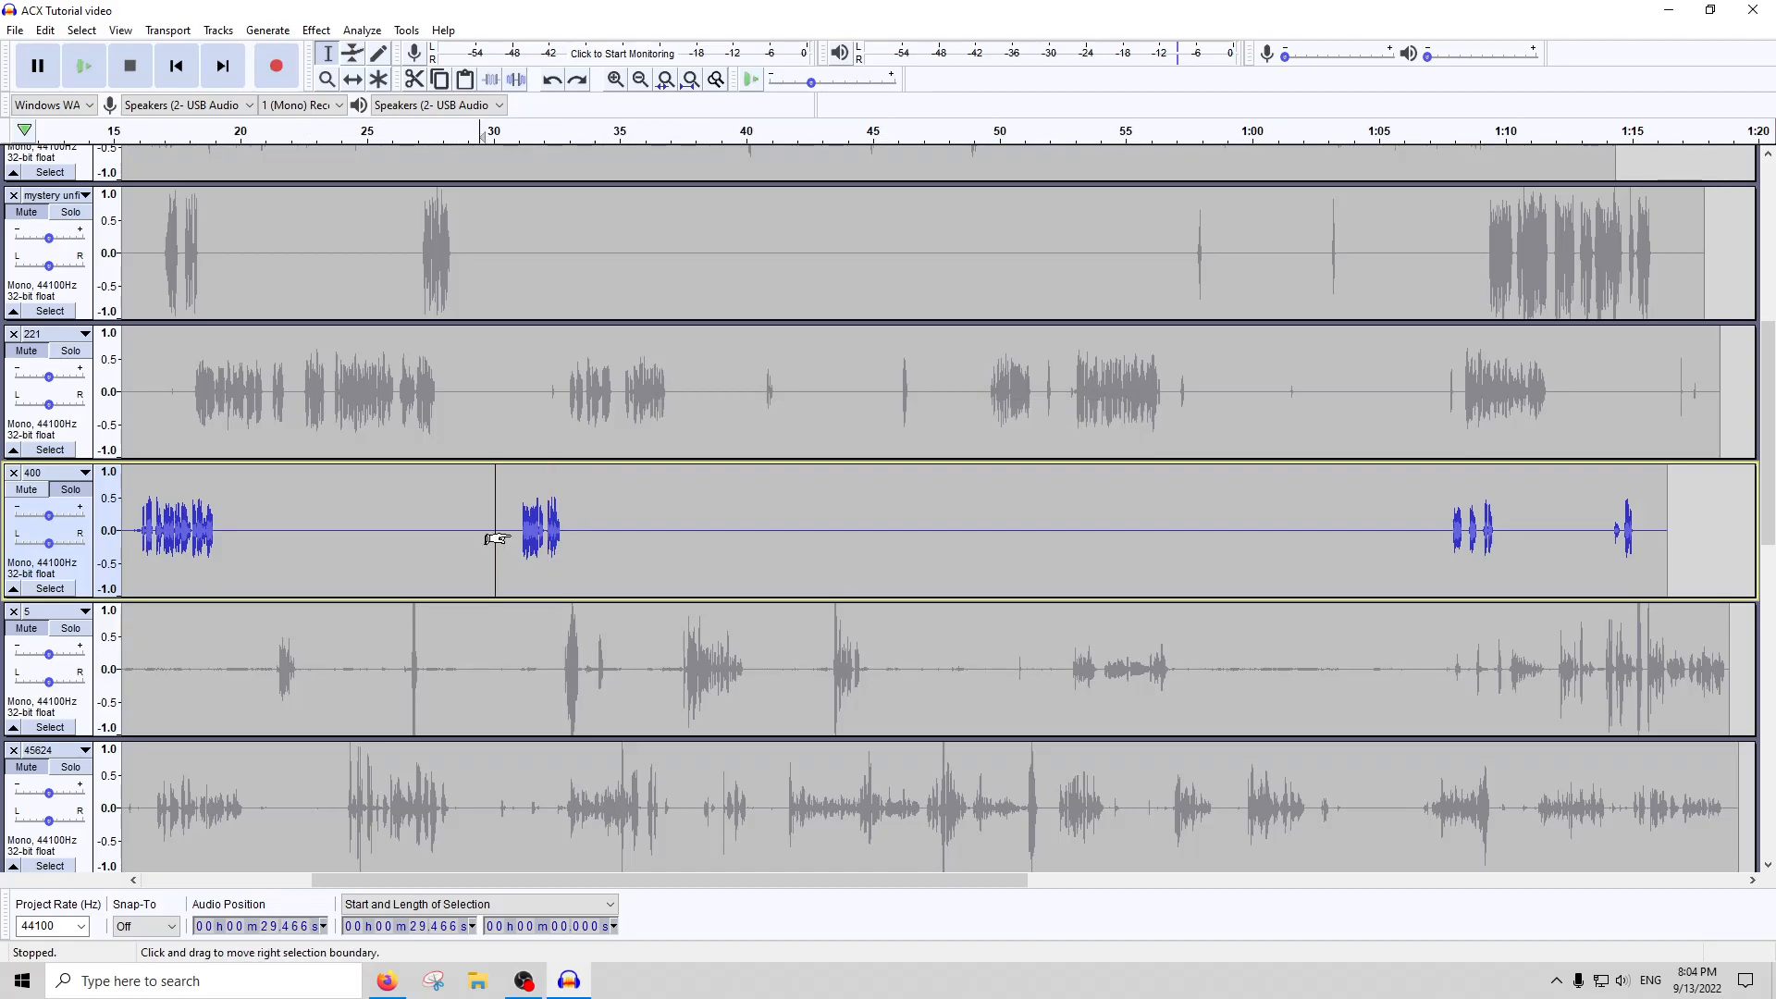
{"action": "scroll", "coordinate": [789, 544], "scroll_direction": "down", "scroll_amount": 1, "text": "ctrl"}
Amplify the whole of track 400 to a new peak amplitude of 0.0 dB
{"action": "double_click", "coordinate": [868, 542]}
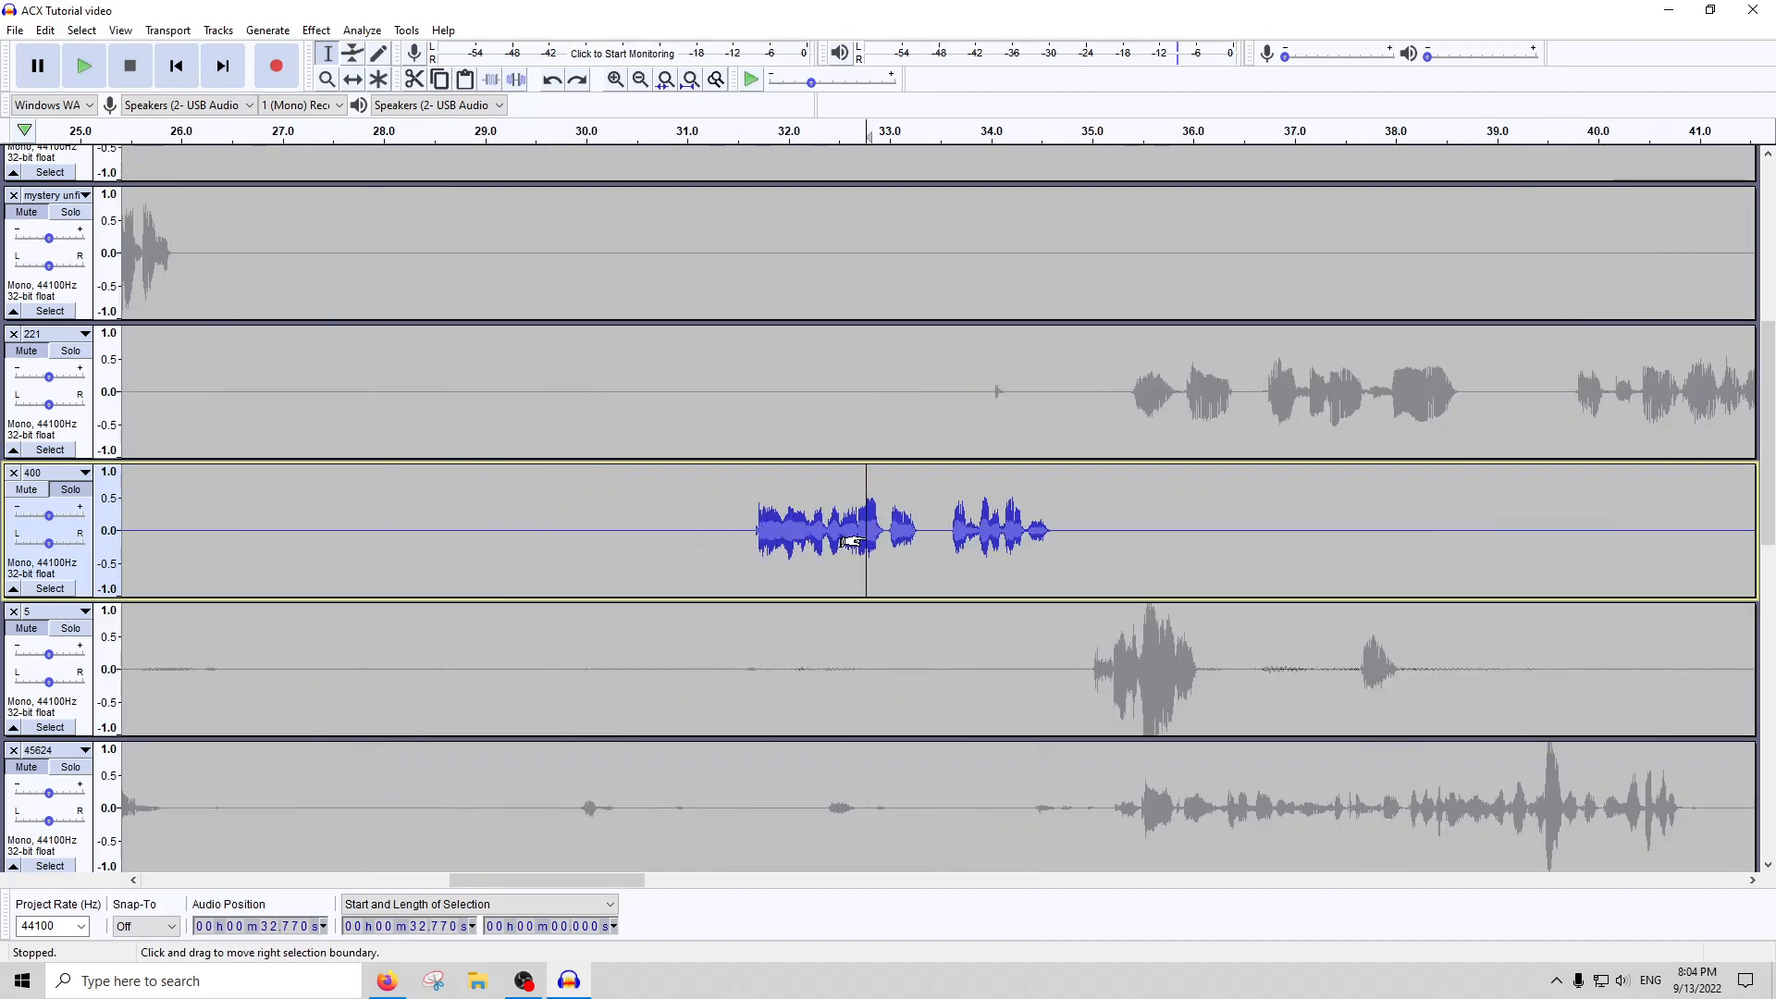
{"action": "left_click", "coordinate": [665, 80]}
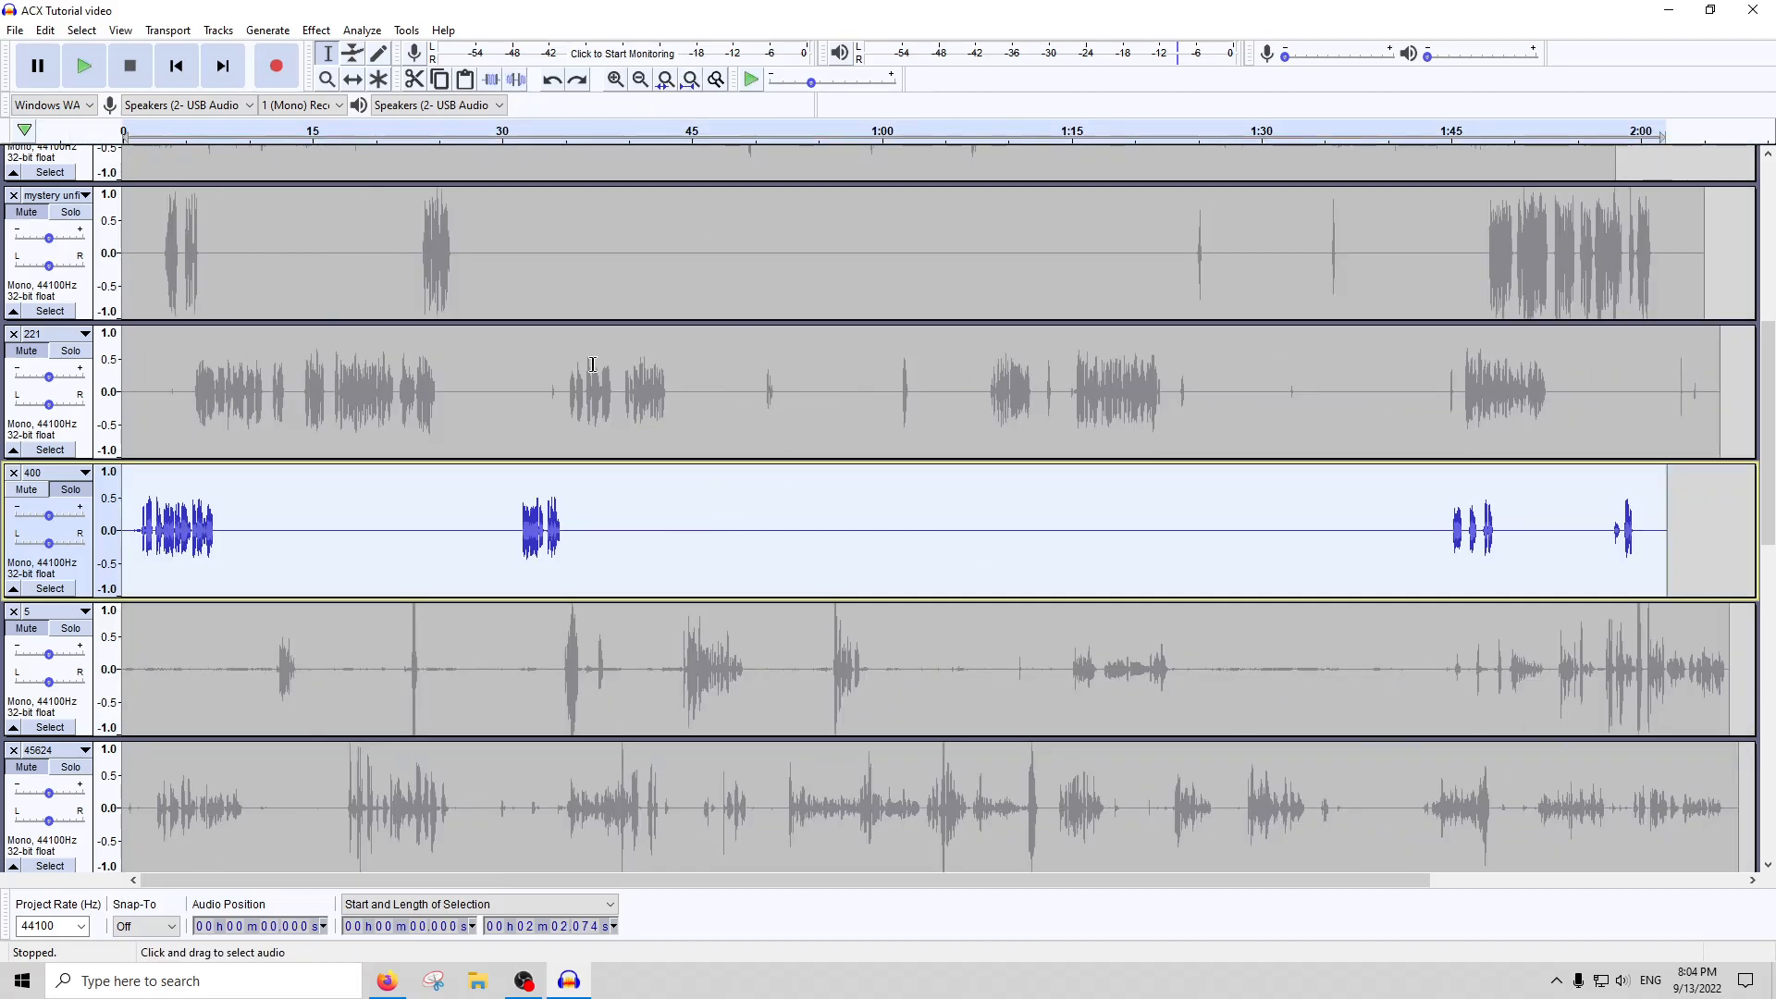
{"action": "left_click", "coordinate": [316, 30]}
{"action": "left_click", "coordinate": [362, 108]}
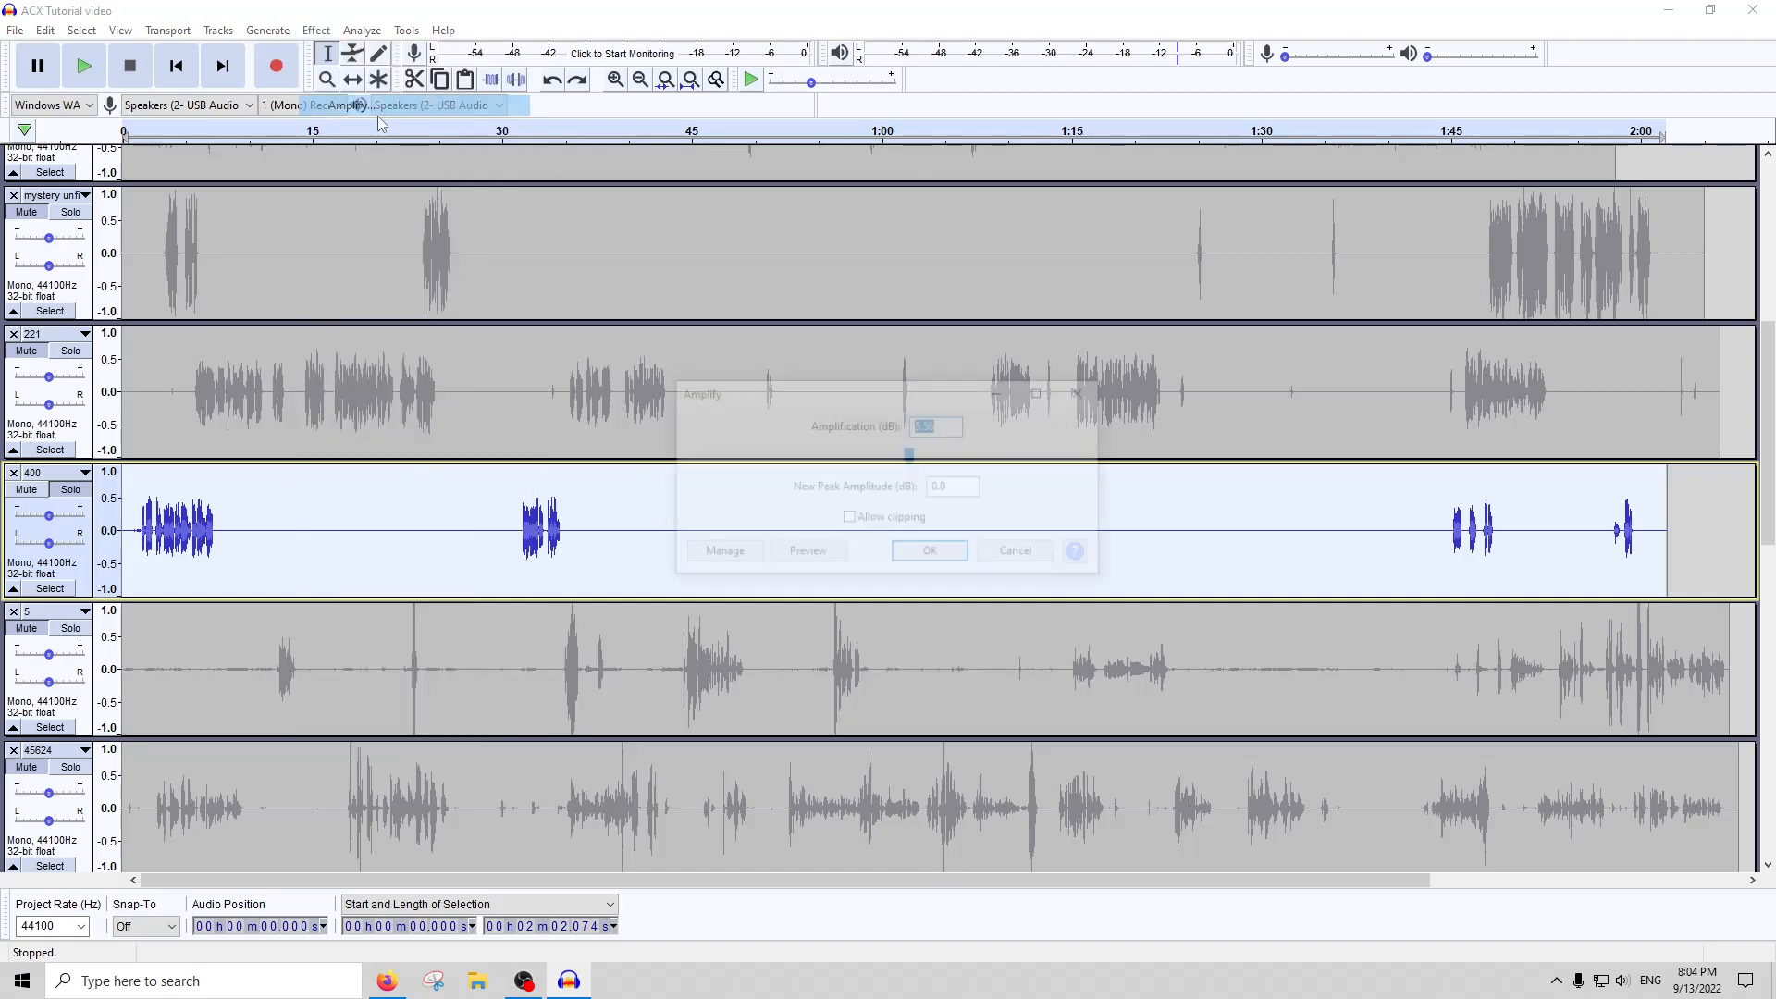
{"action": "key", "text": "Return"}
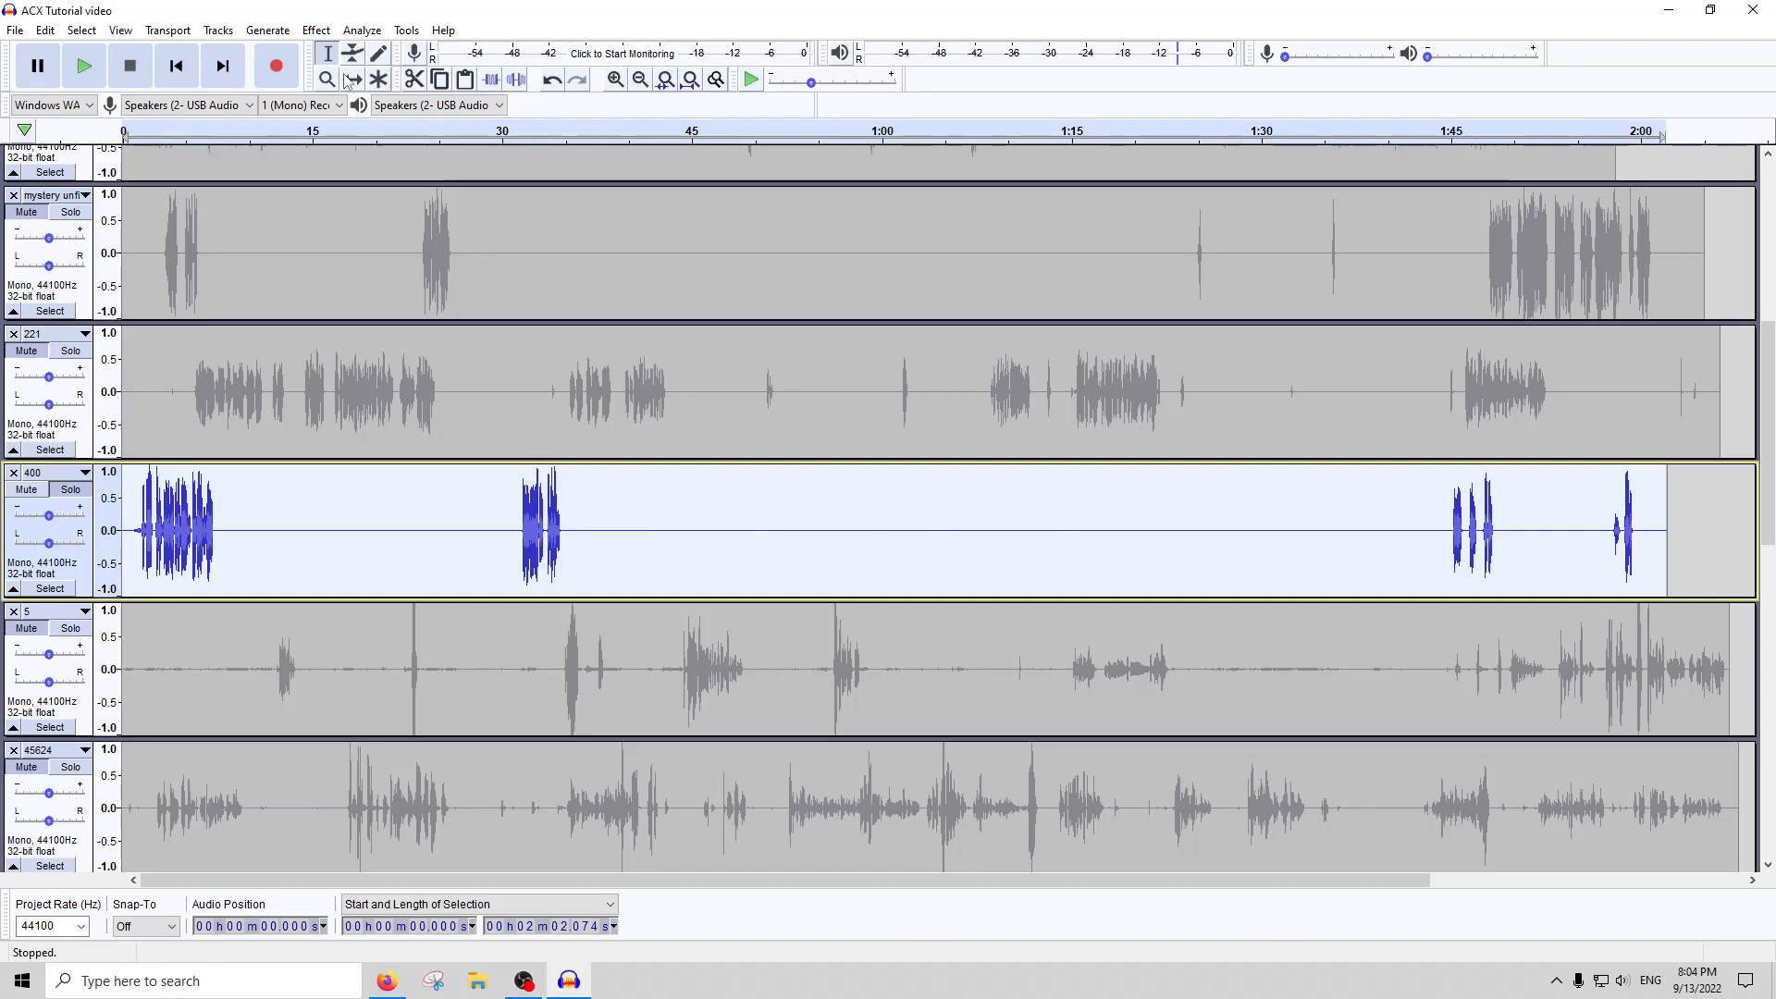
Apply the De-Esser effect to the whole of track 400
{"action": "left_click", "coordinate": [316, 29]}
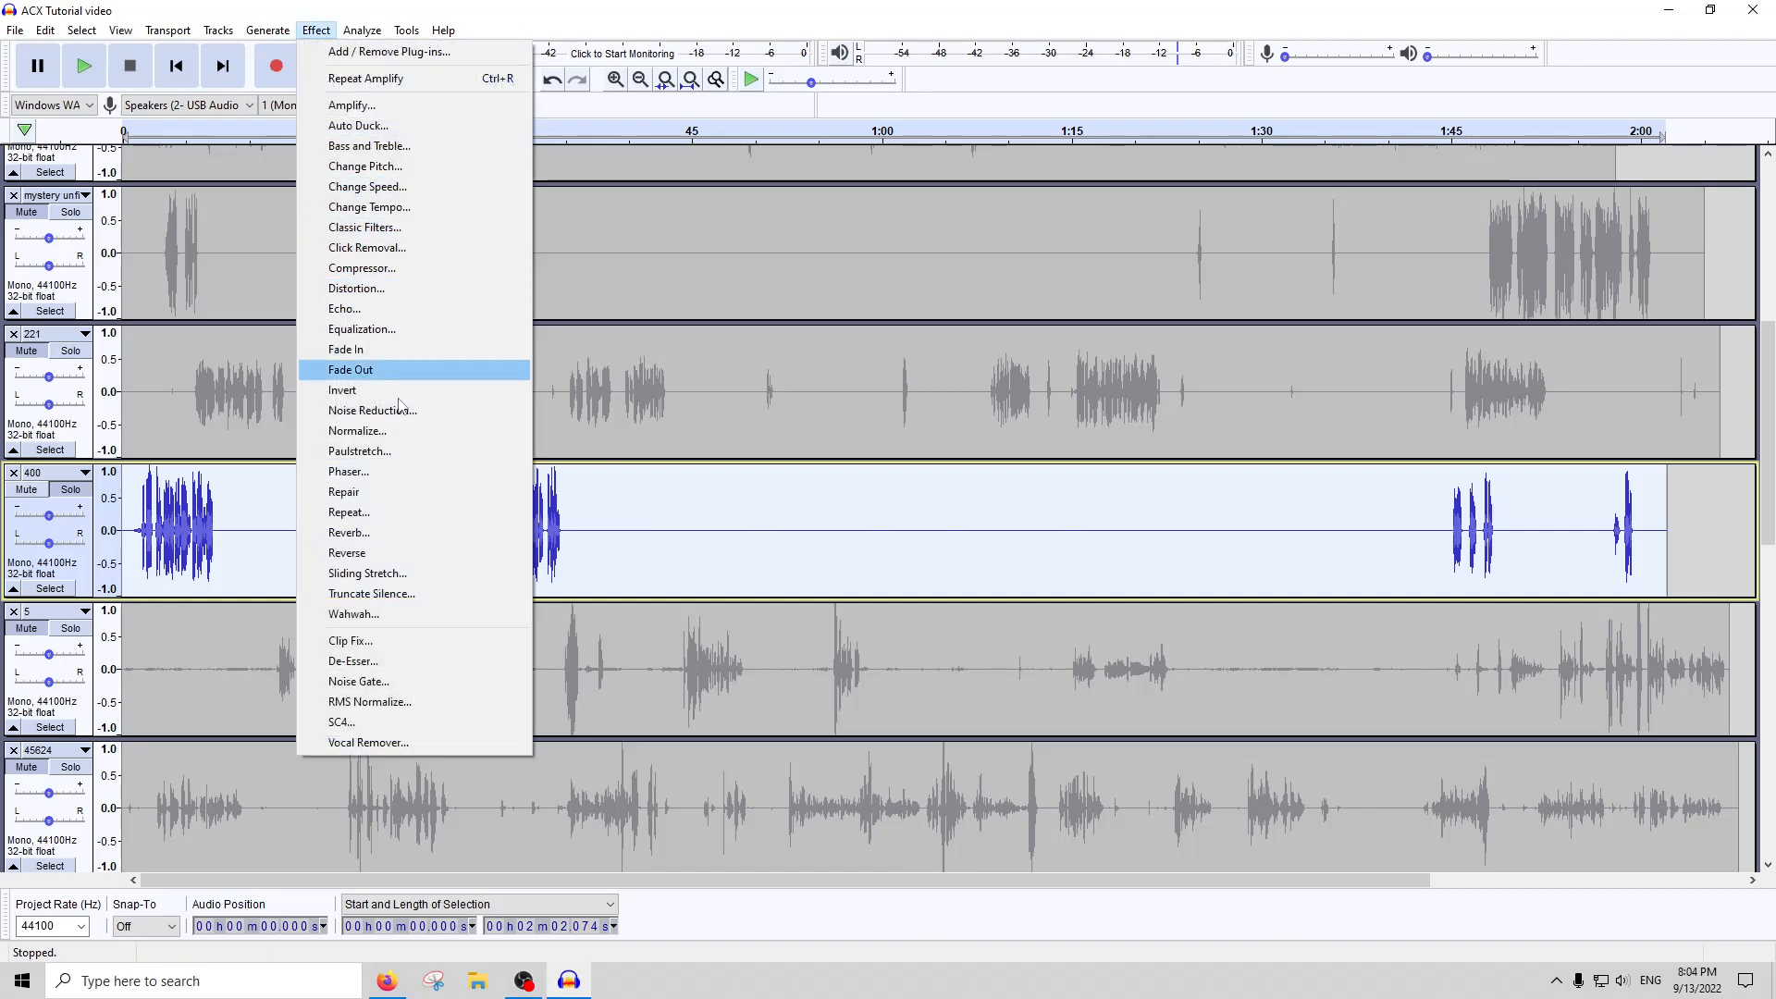
{"action": "left_click", "coordinate": [381, 662]}
{"action": "key", "text": "Return"}
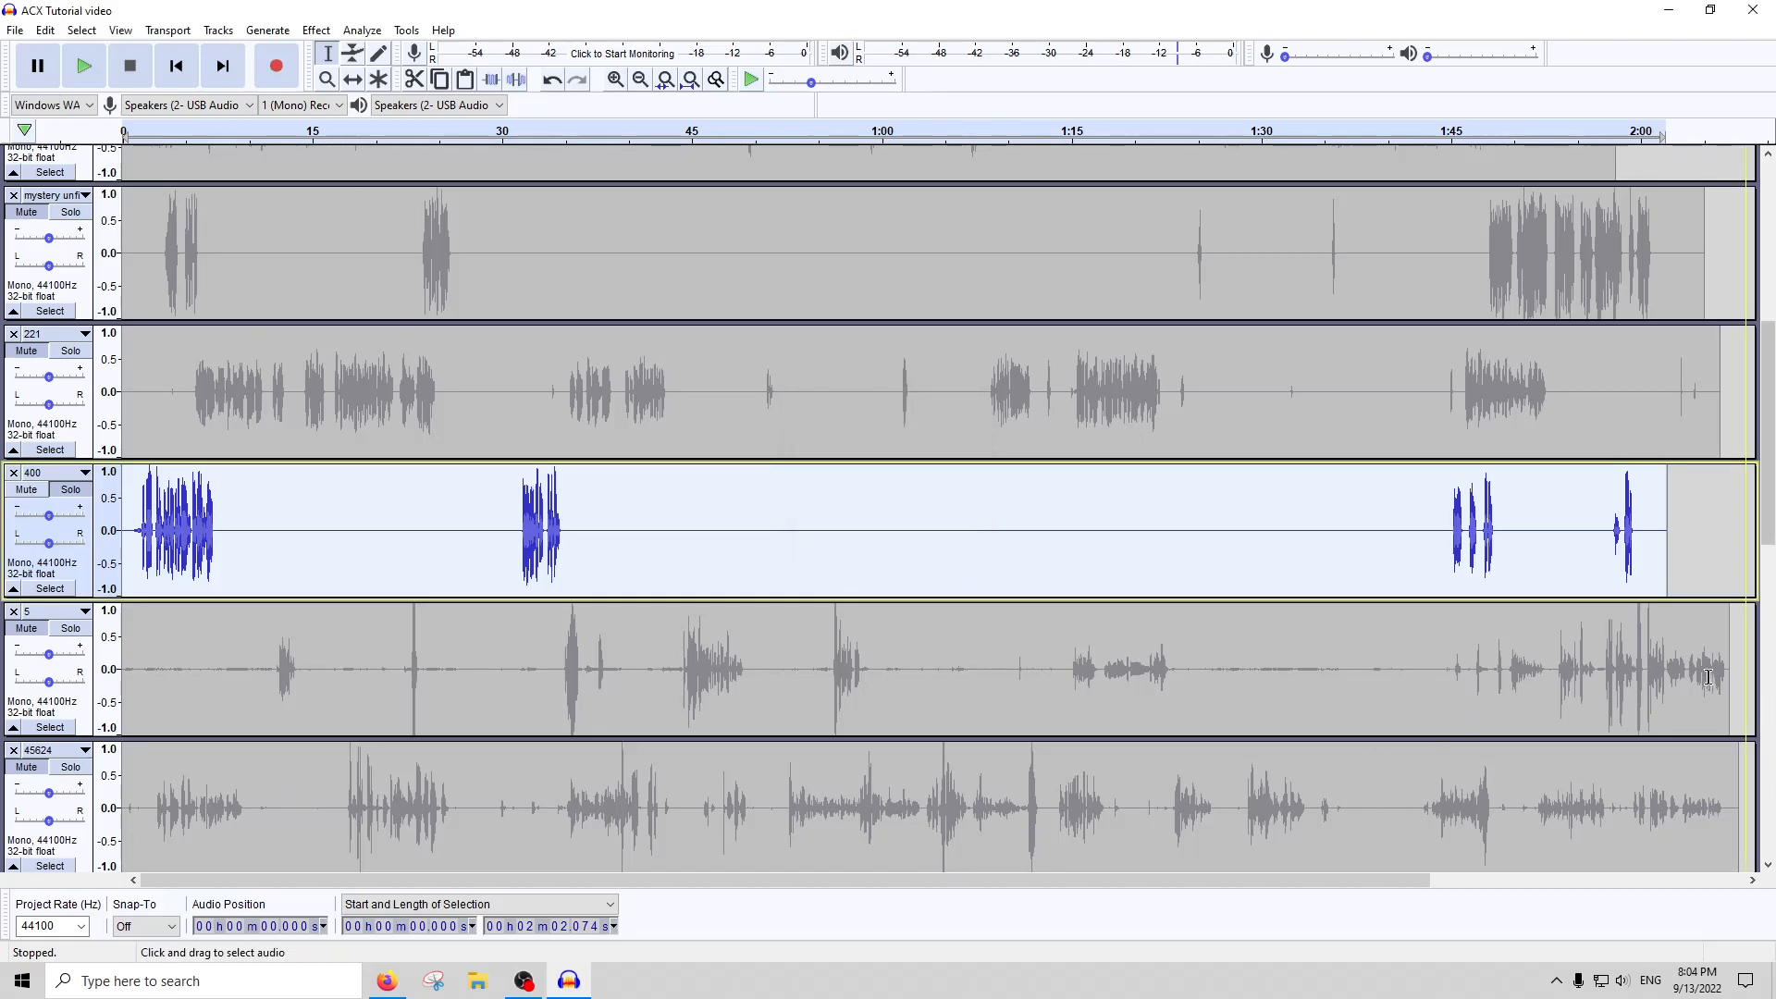
Listen to the short sound at about 1:58 in track 400, and silence about 1.04 seconds from about 1:57.4
{"action": "left_click", "coordinate": [1632, 528]}
{"action": "scroll", "coordinate": [1632, 527], "scroll_direction": "up", "scroll_amount": 2, "text": "ctrl"}
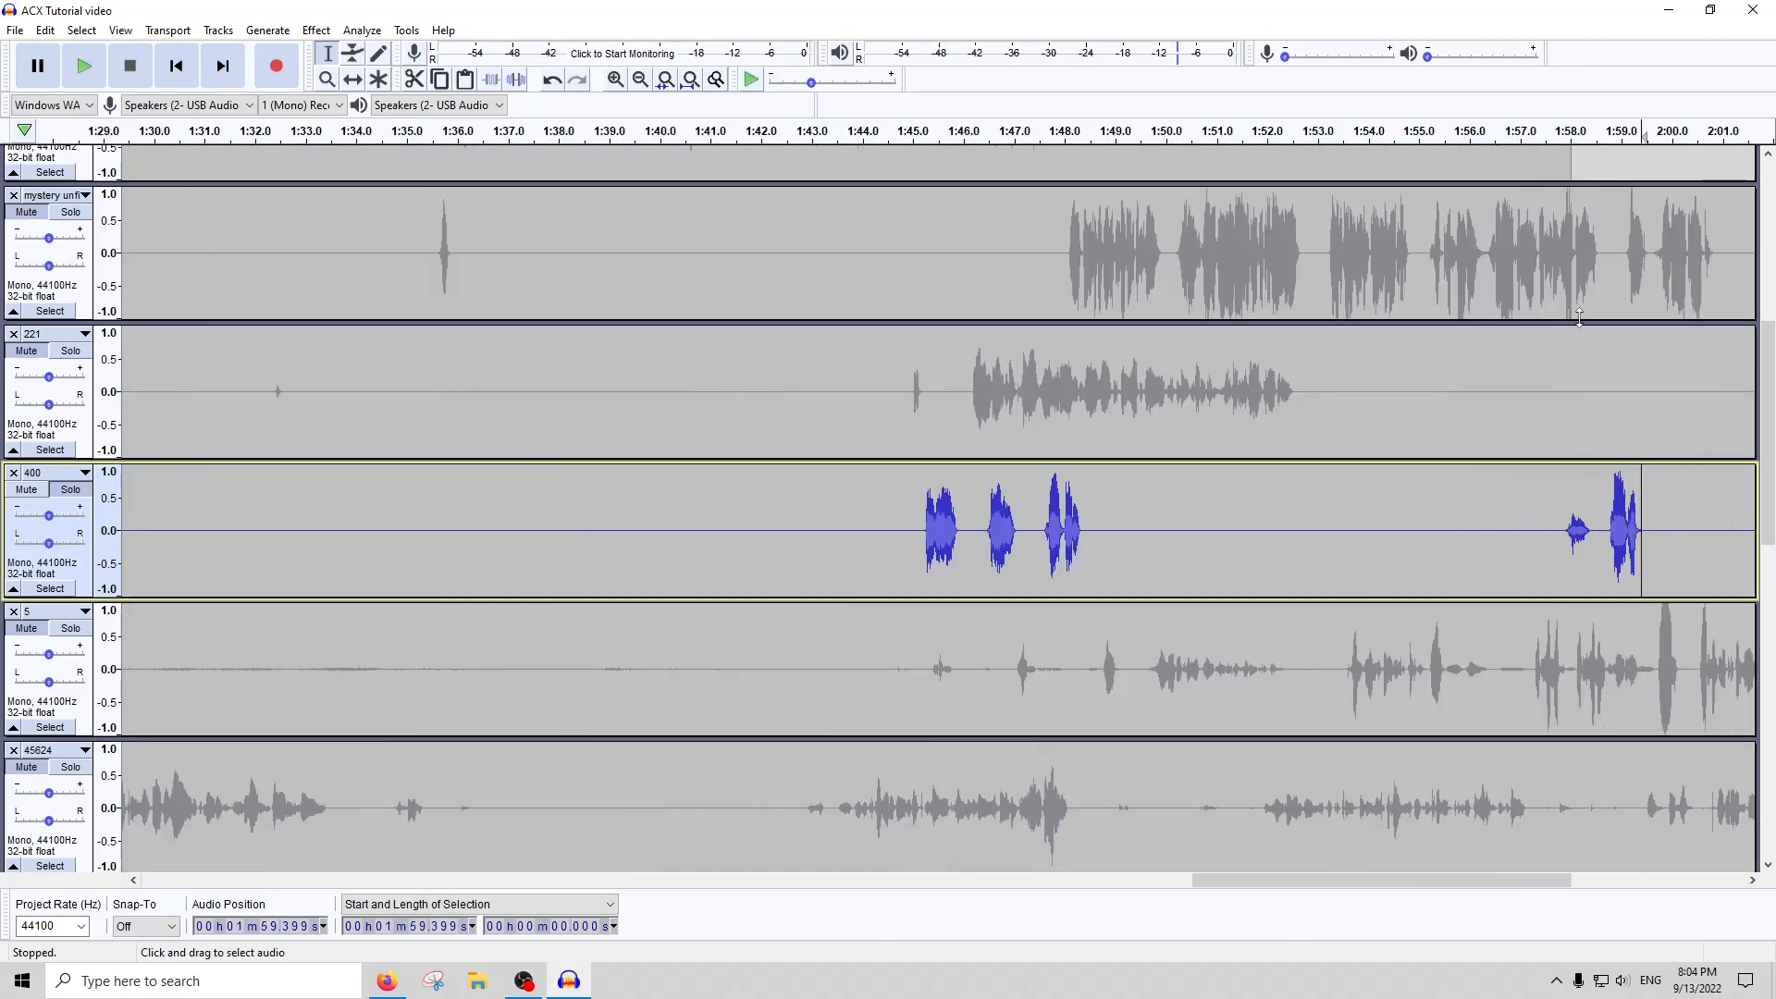
{"action": "left_click", "coordinate": [1554, 134]}
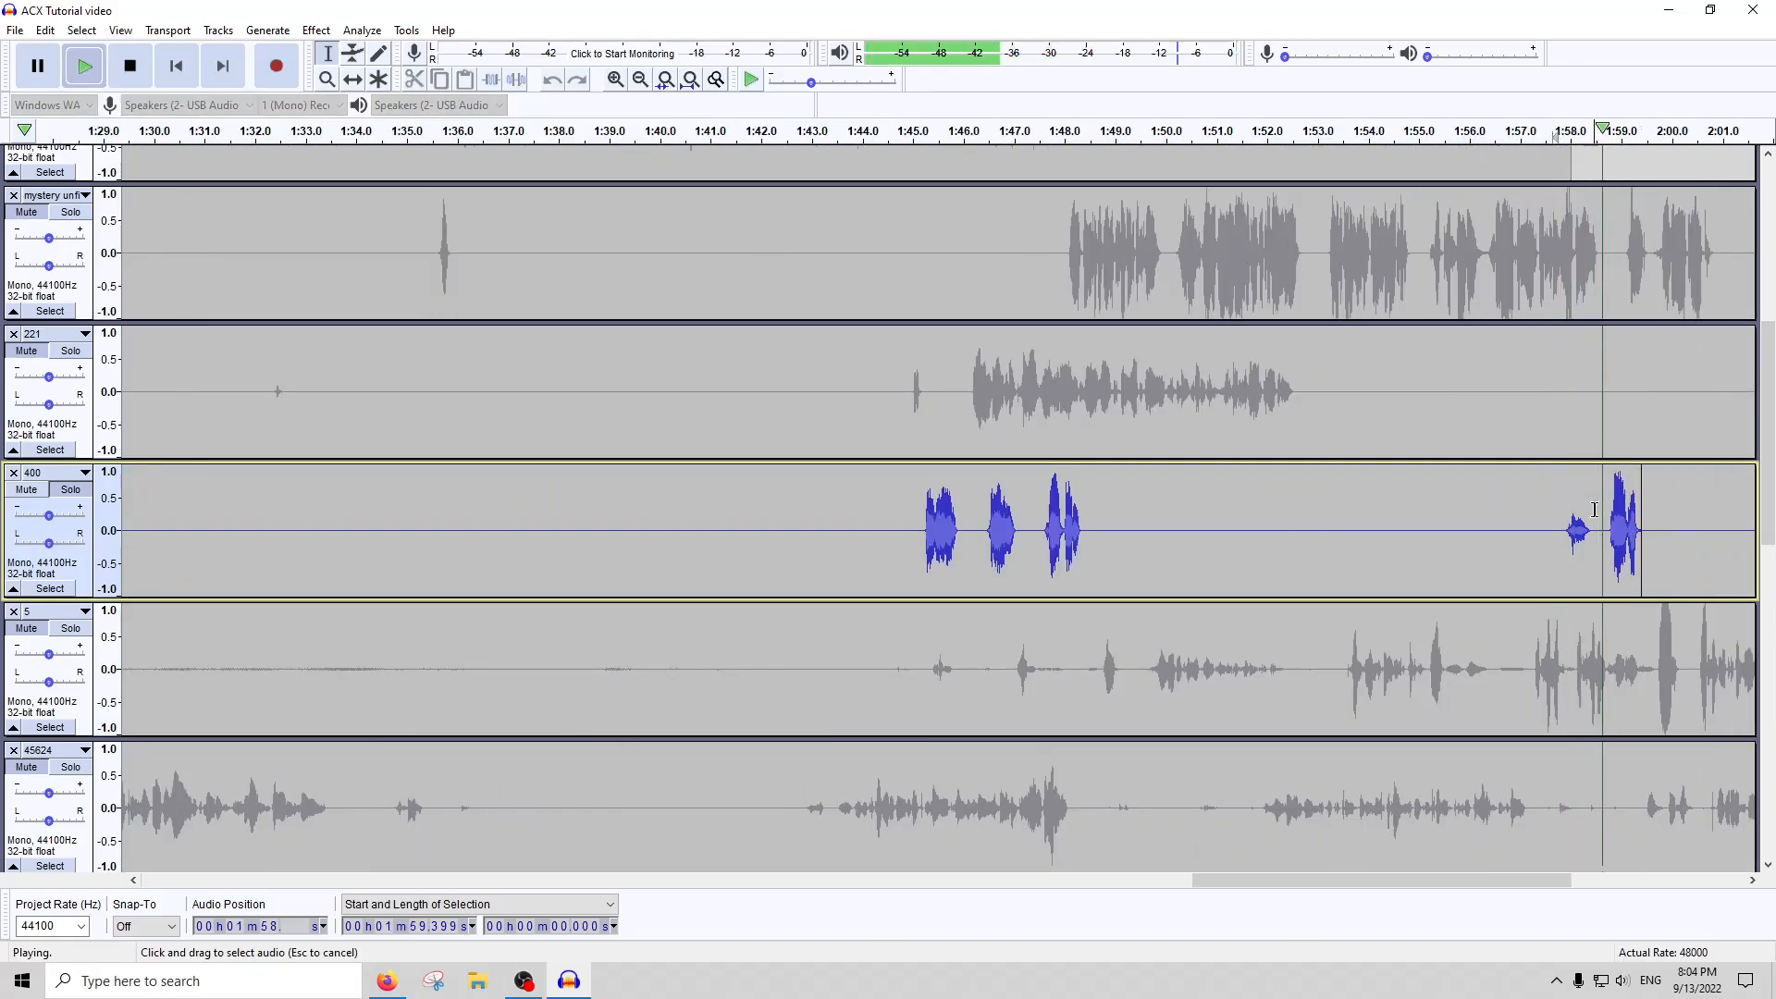
{"action": "left_click_drag", "start_coordinate": [1594, 528], "coordinate": [1540, 518]}
{"action": "left_click", "coordinate": [129, 66]}
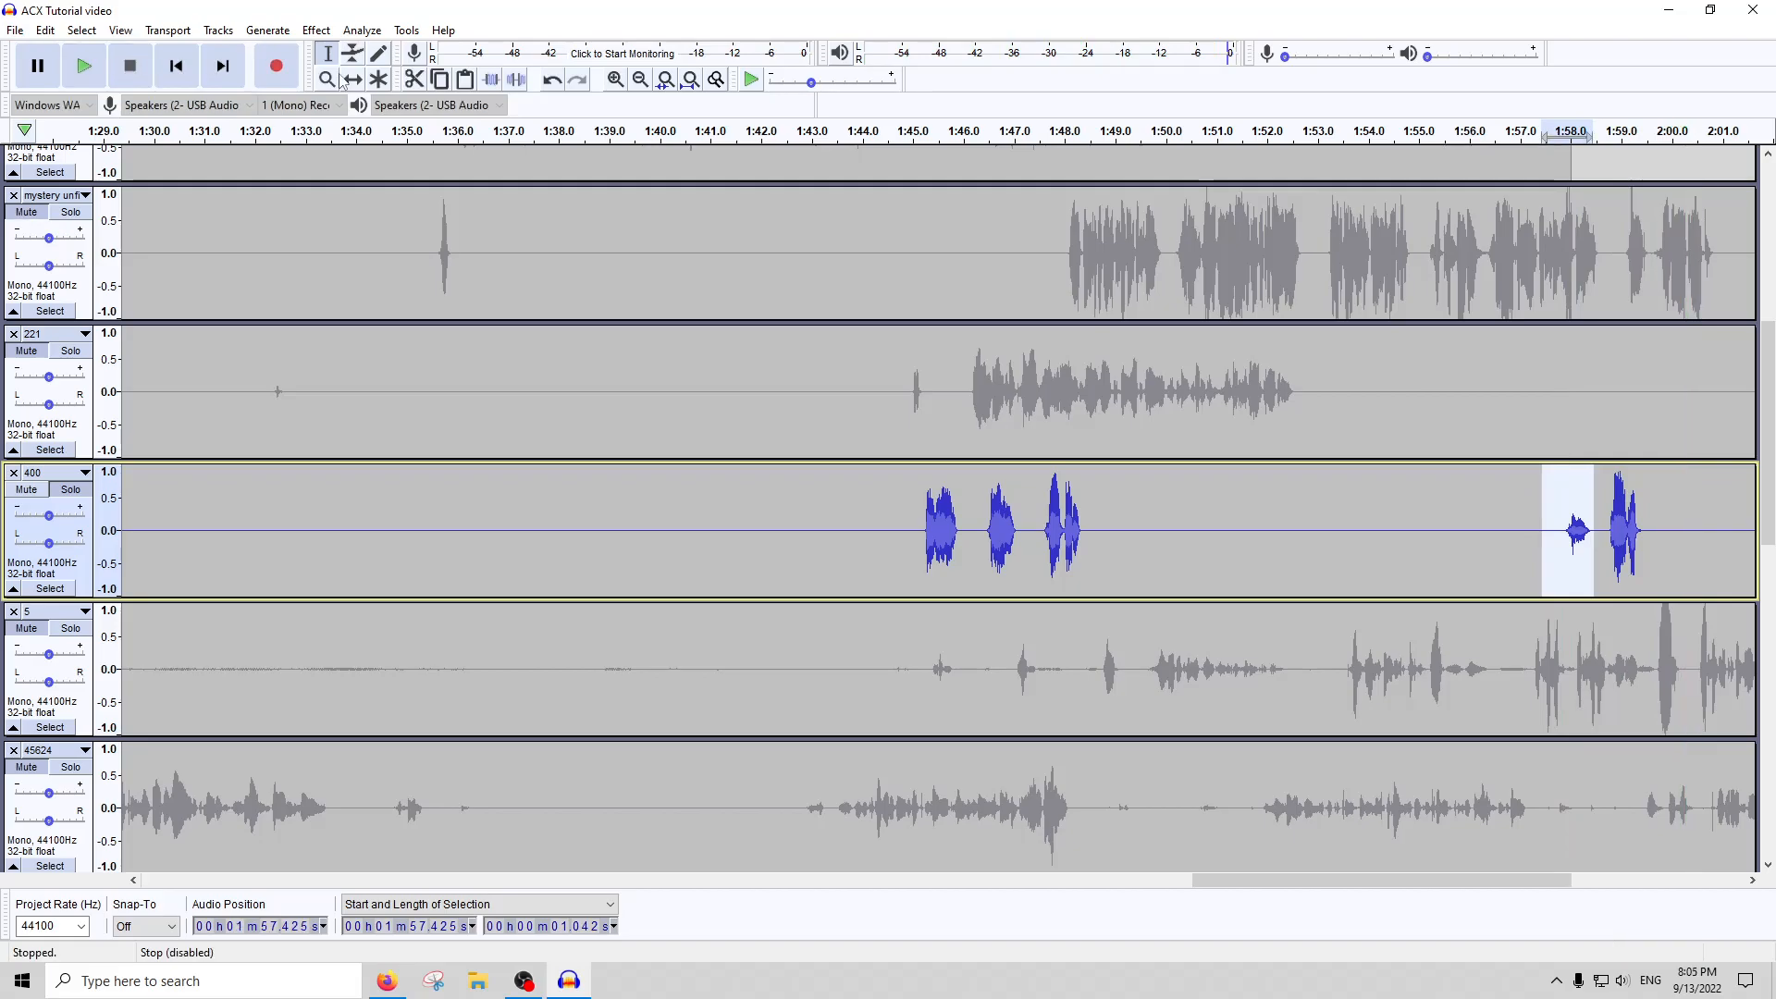
{"action": "left_click", "coordinate": [524, 84]}
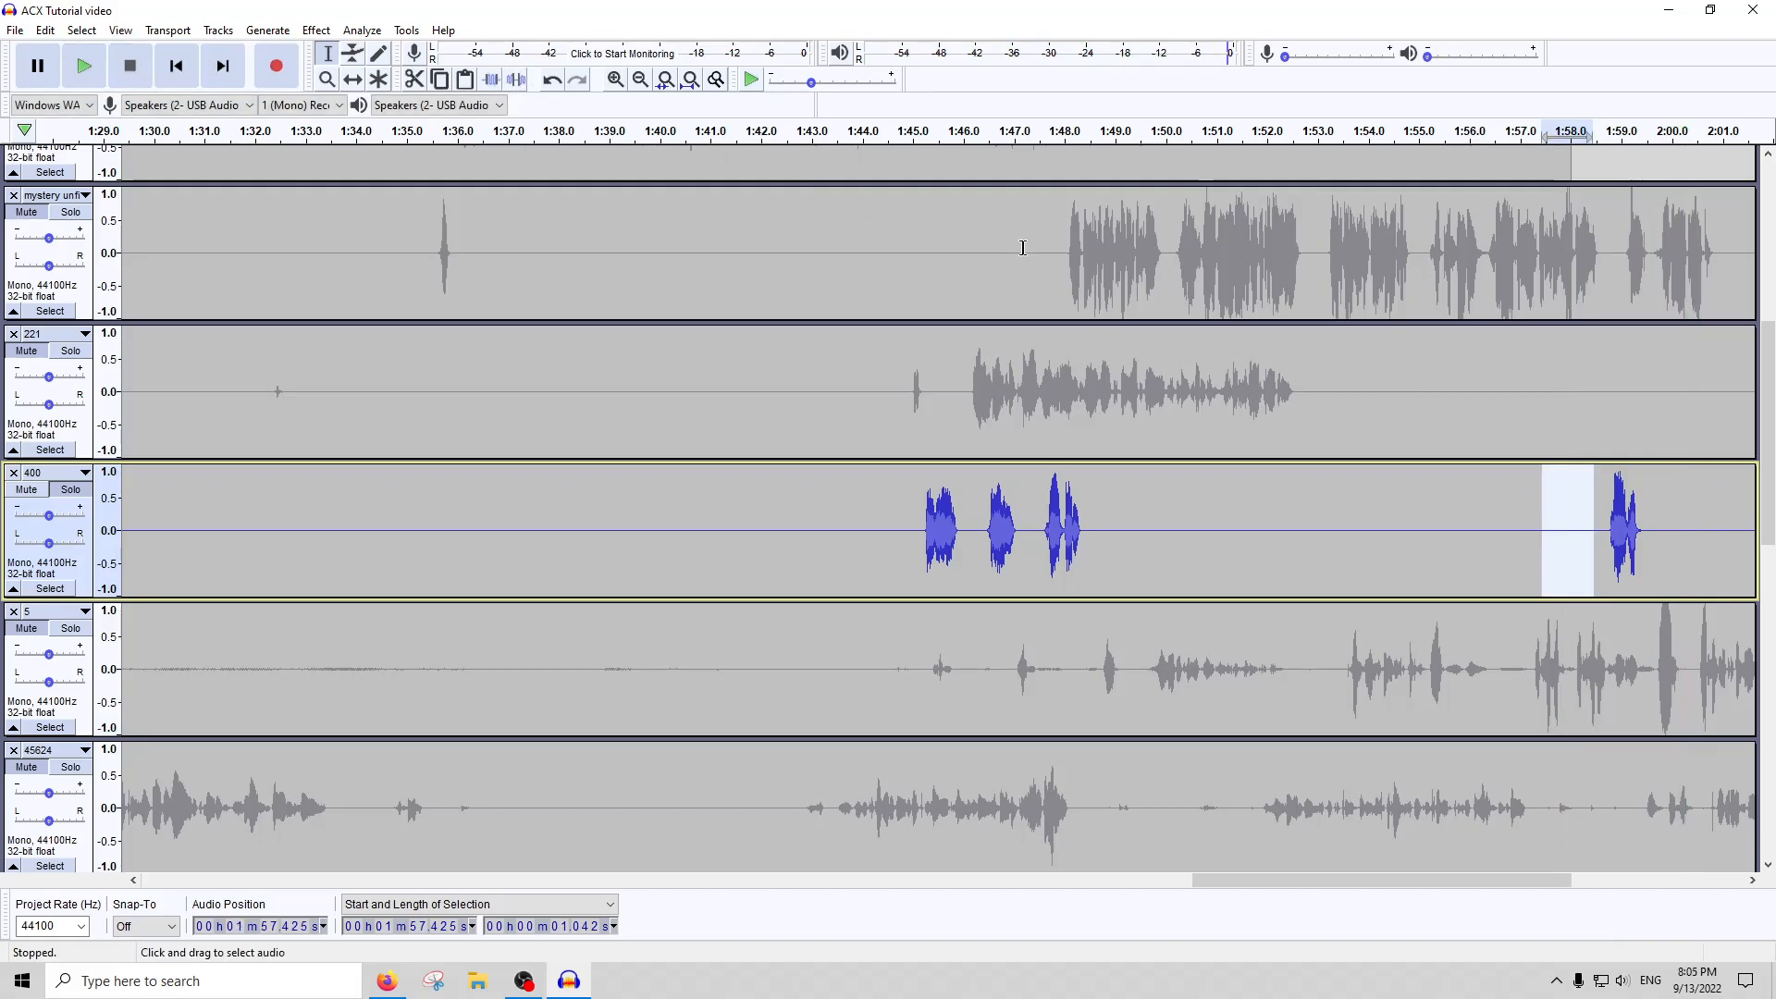
{"action": "left_click", "coordinate": [690, 80]}
Lower the whole of track 400 by 3 dB with the Amplify effect
{"action": "left_click", "coordinate": [736, 524]}
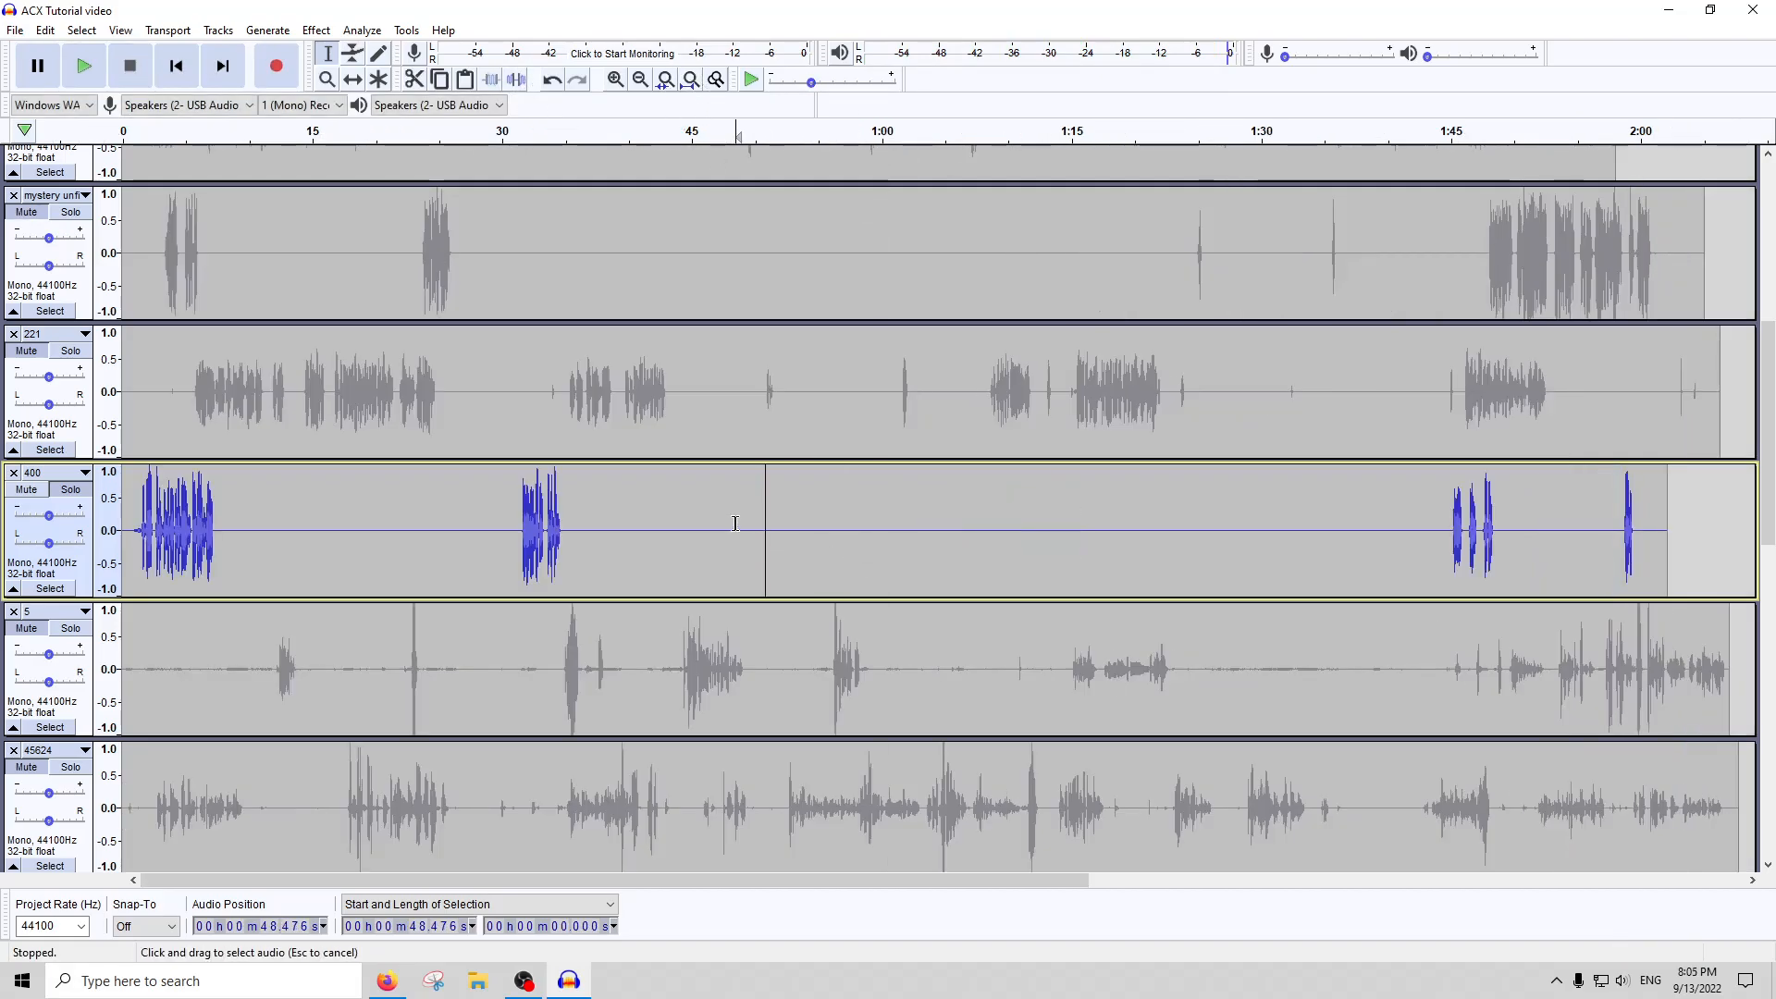
{"action": "double_click", "coordinate": [735, 523]}
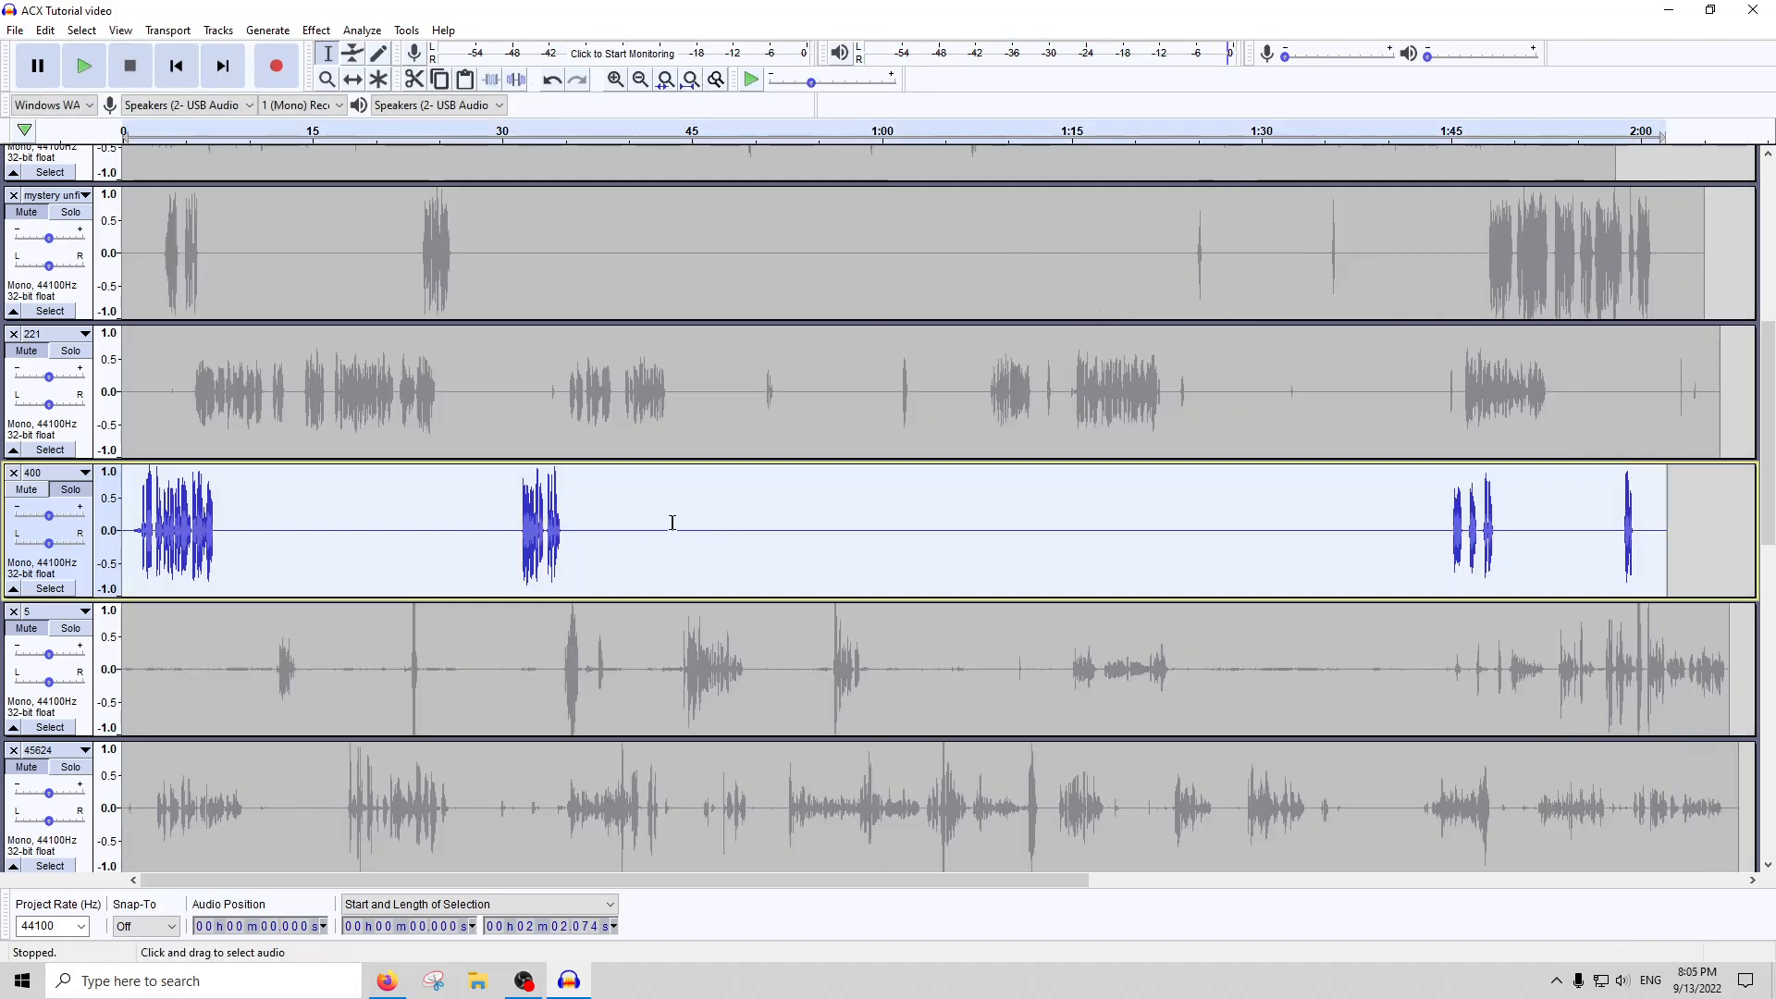
{"action": "left_click", "coordinate": [353, 31]}
{"action": "mouse_move", "coordinate": [325, 32]}
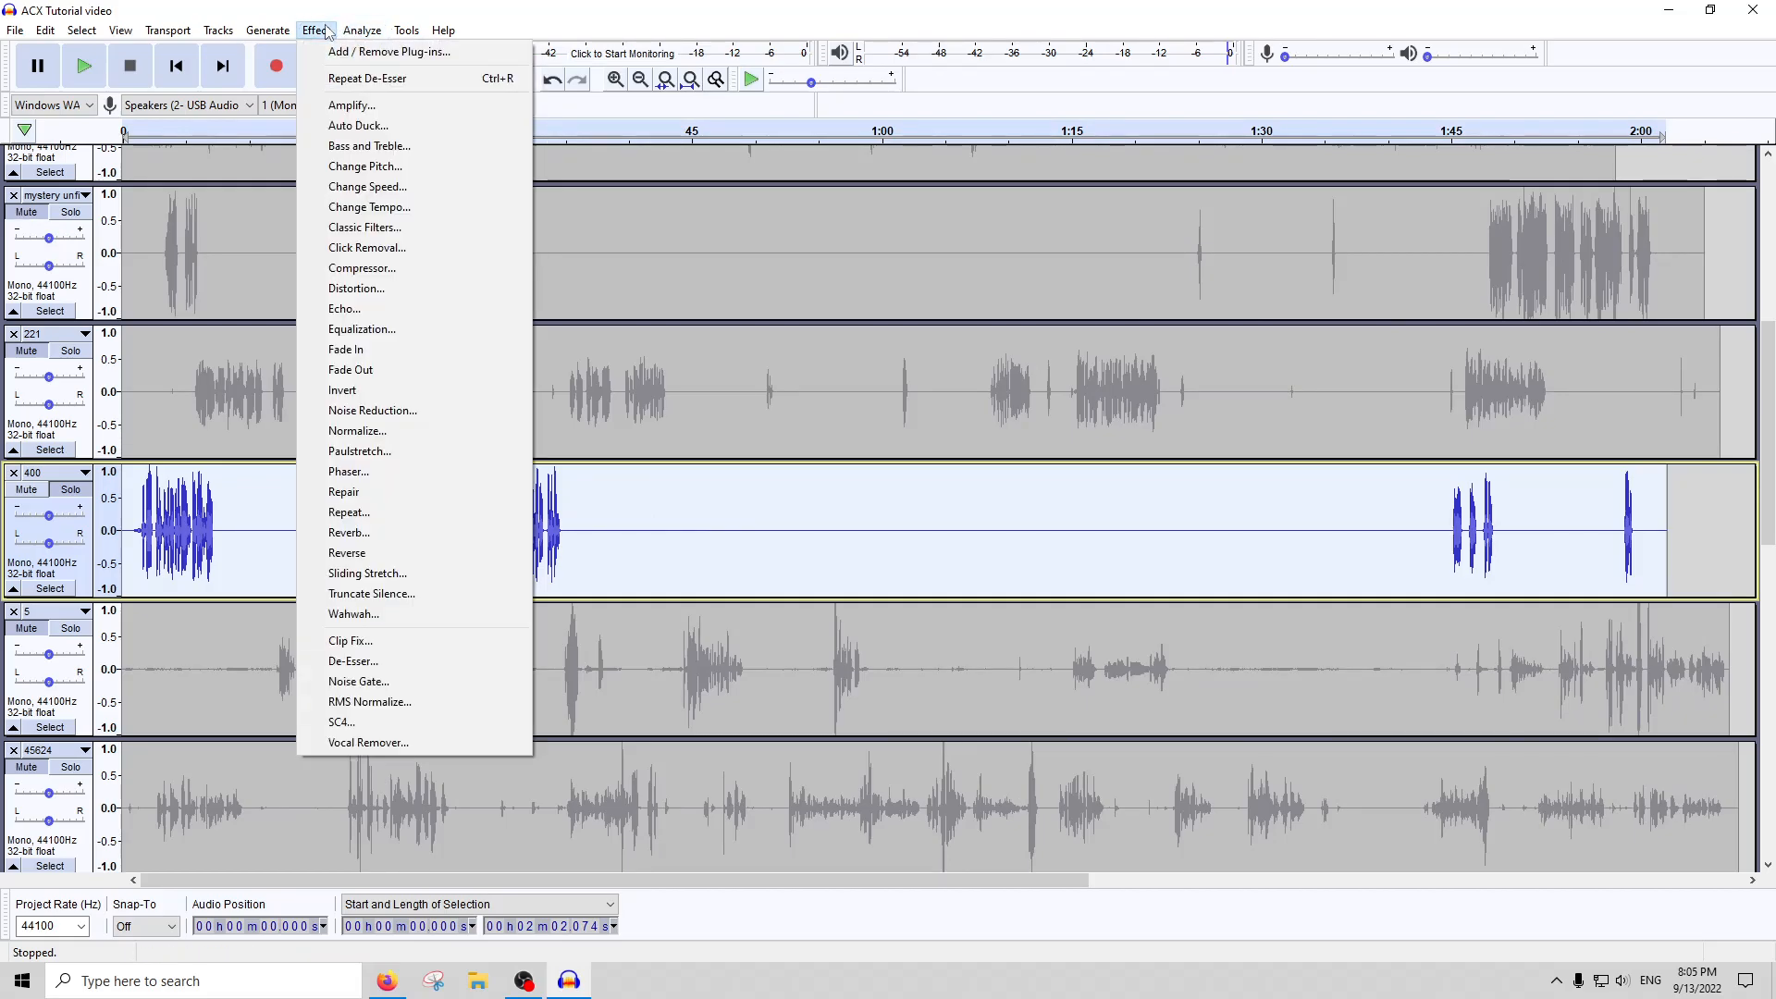
{"action": "left_click", "coordinate": [352, 106]}
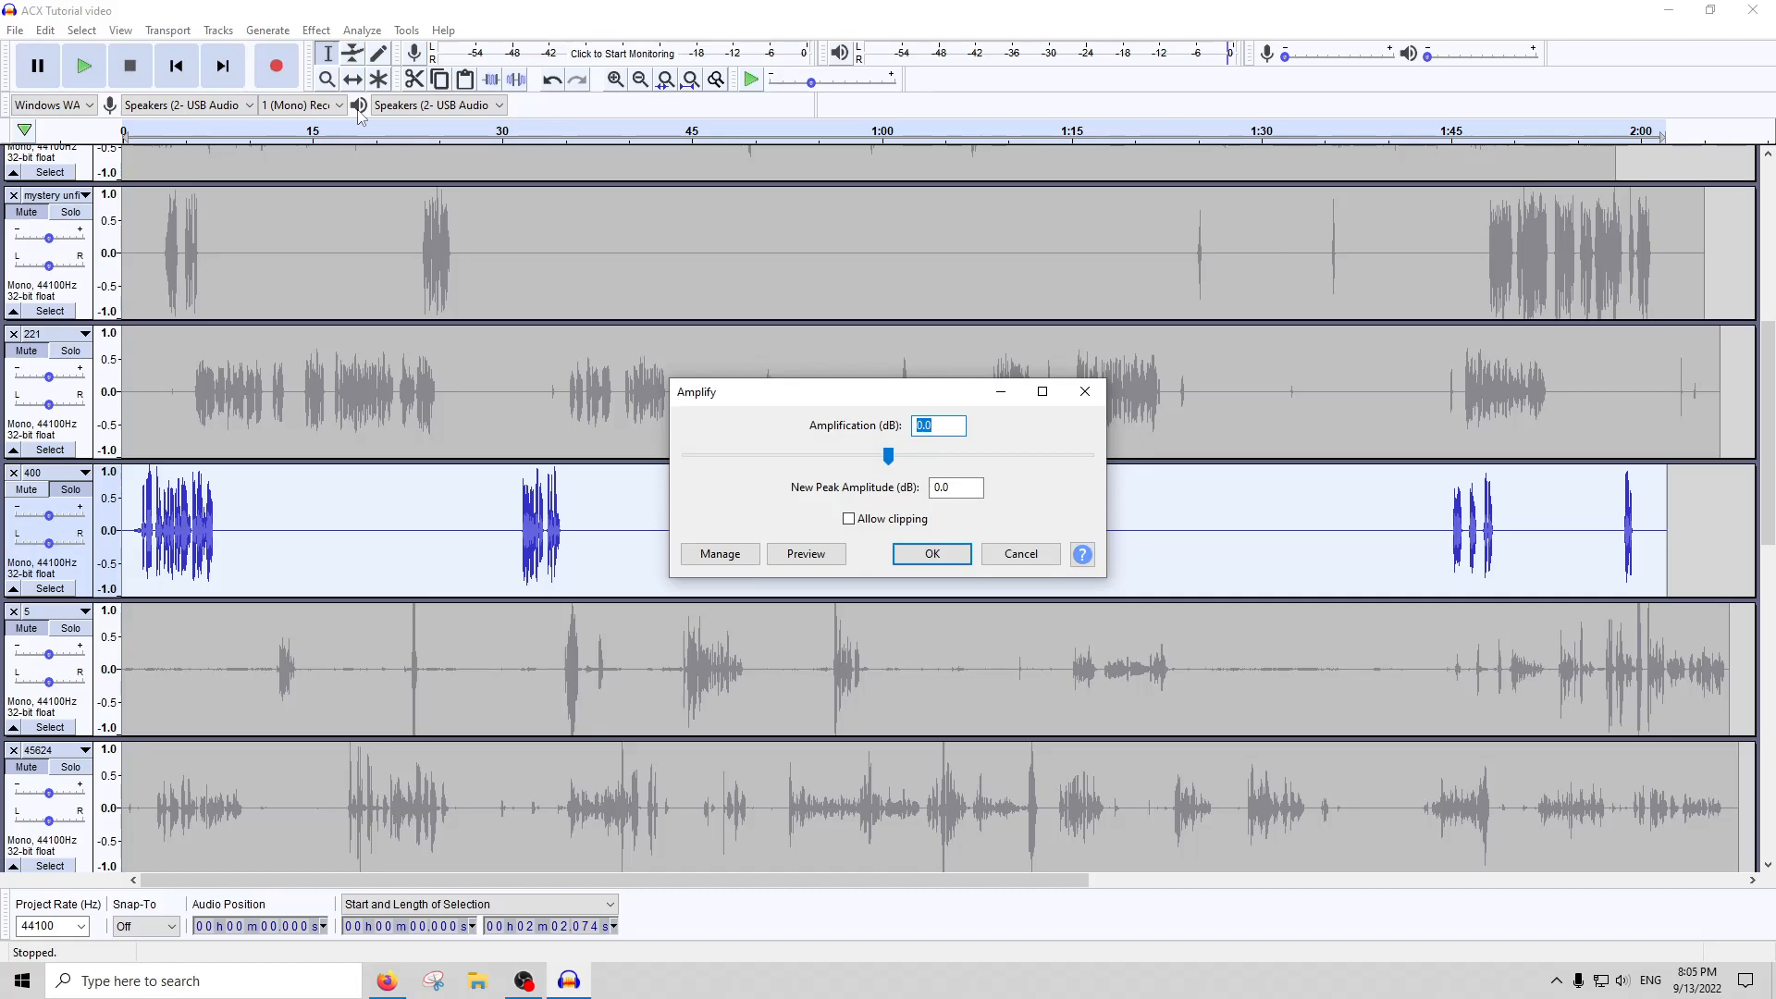
{"action": "type", "text": "-2"}
{"action": "key", "text": "Return"}
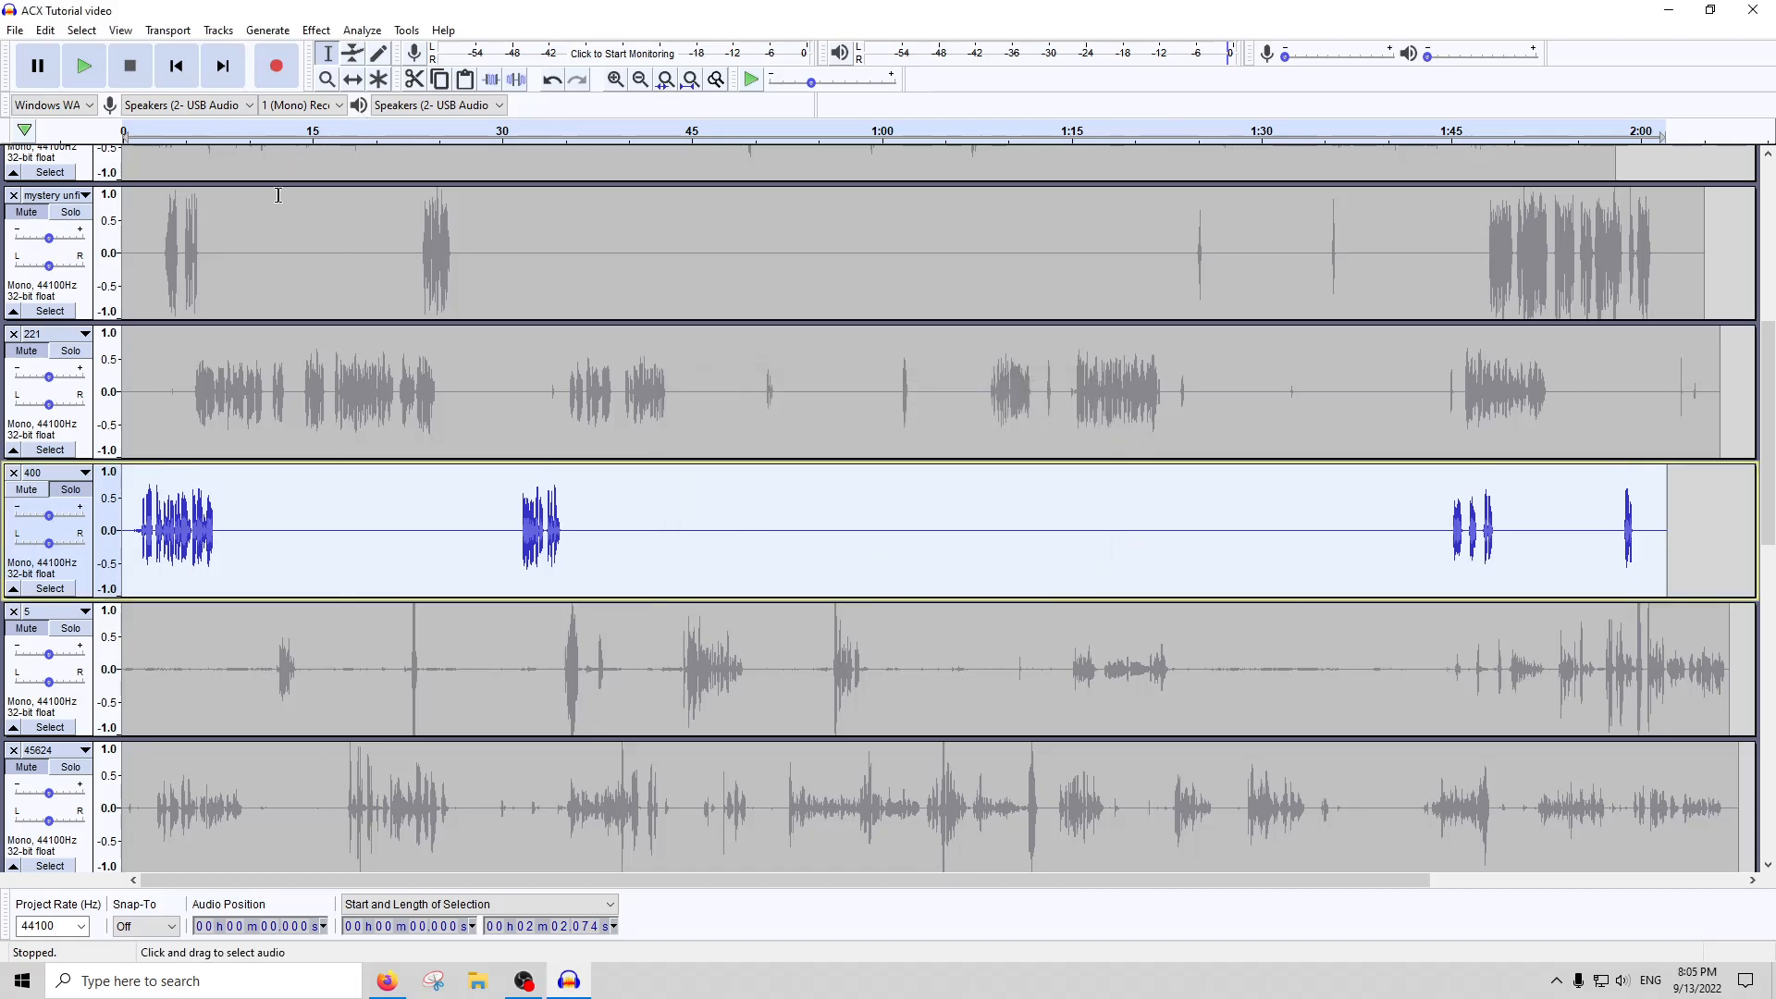
Run ACX Check again on the attenuated track 400 and review its peak, RMS and noise floor levels
{"action": "left_click", "coordinate": [361, 30]}
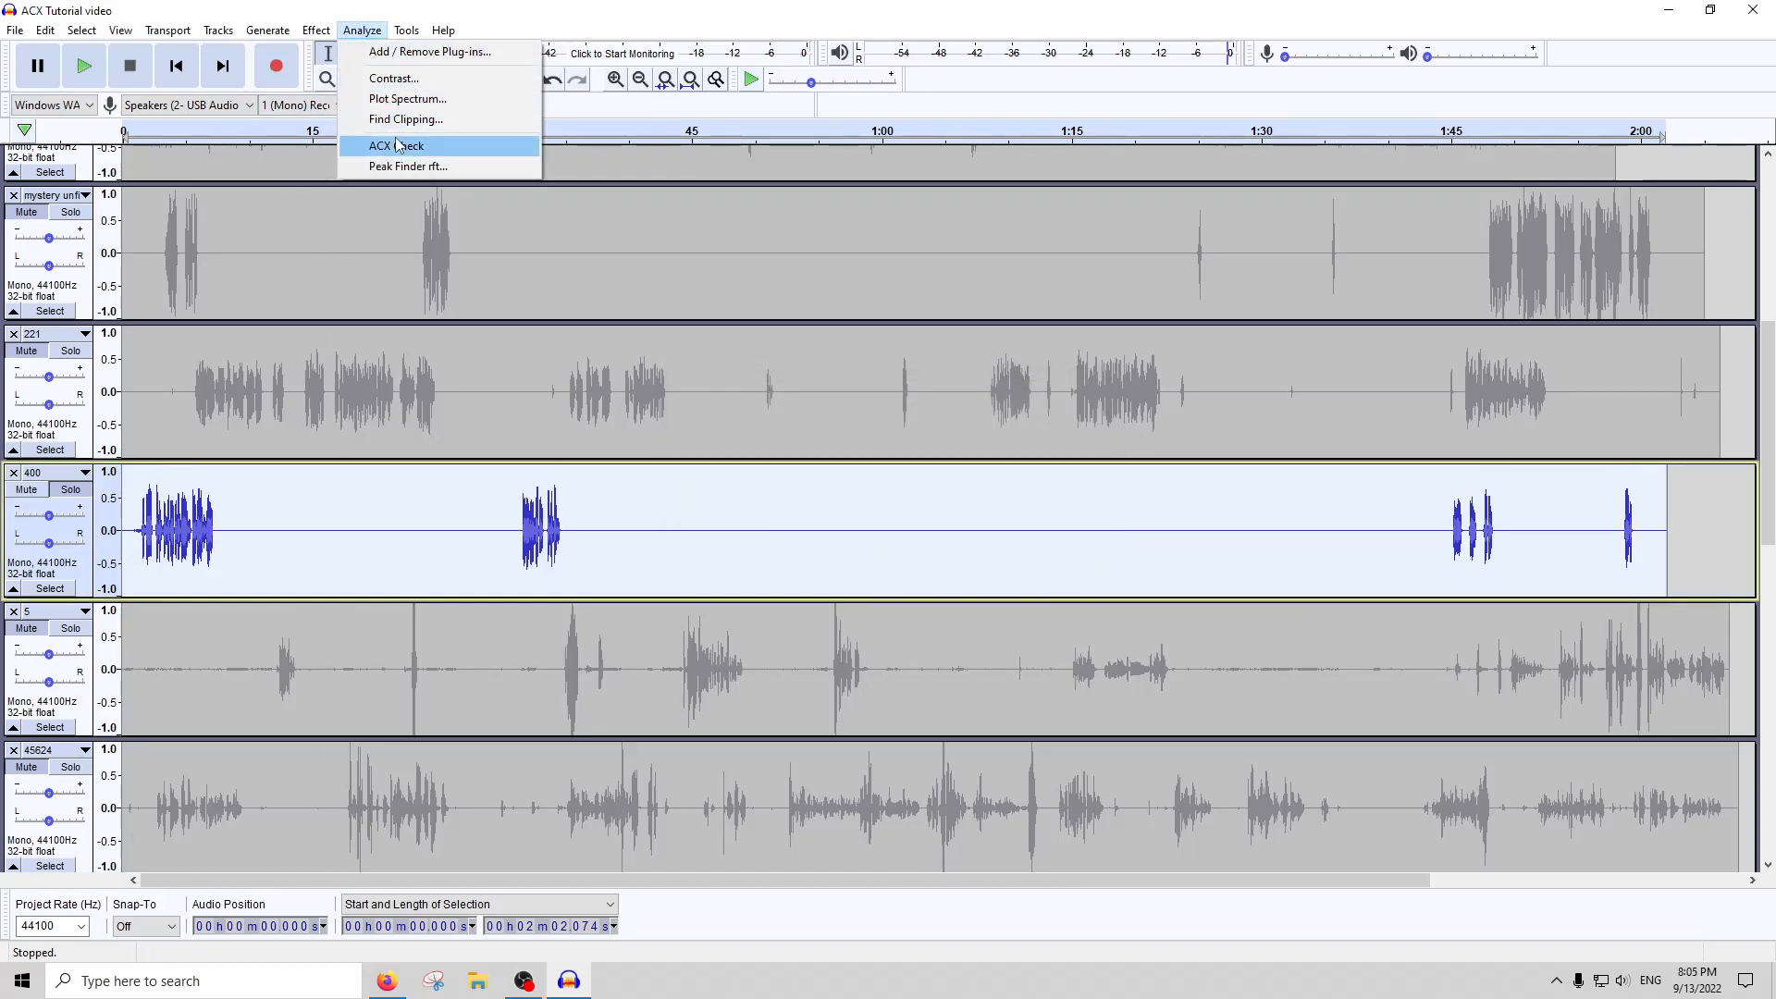
{"action": "left_click", "coordinate": [398, 143]}
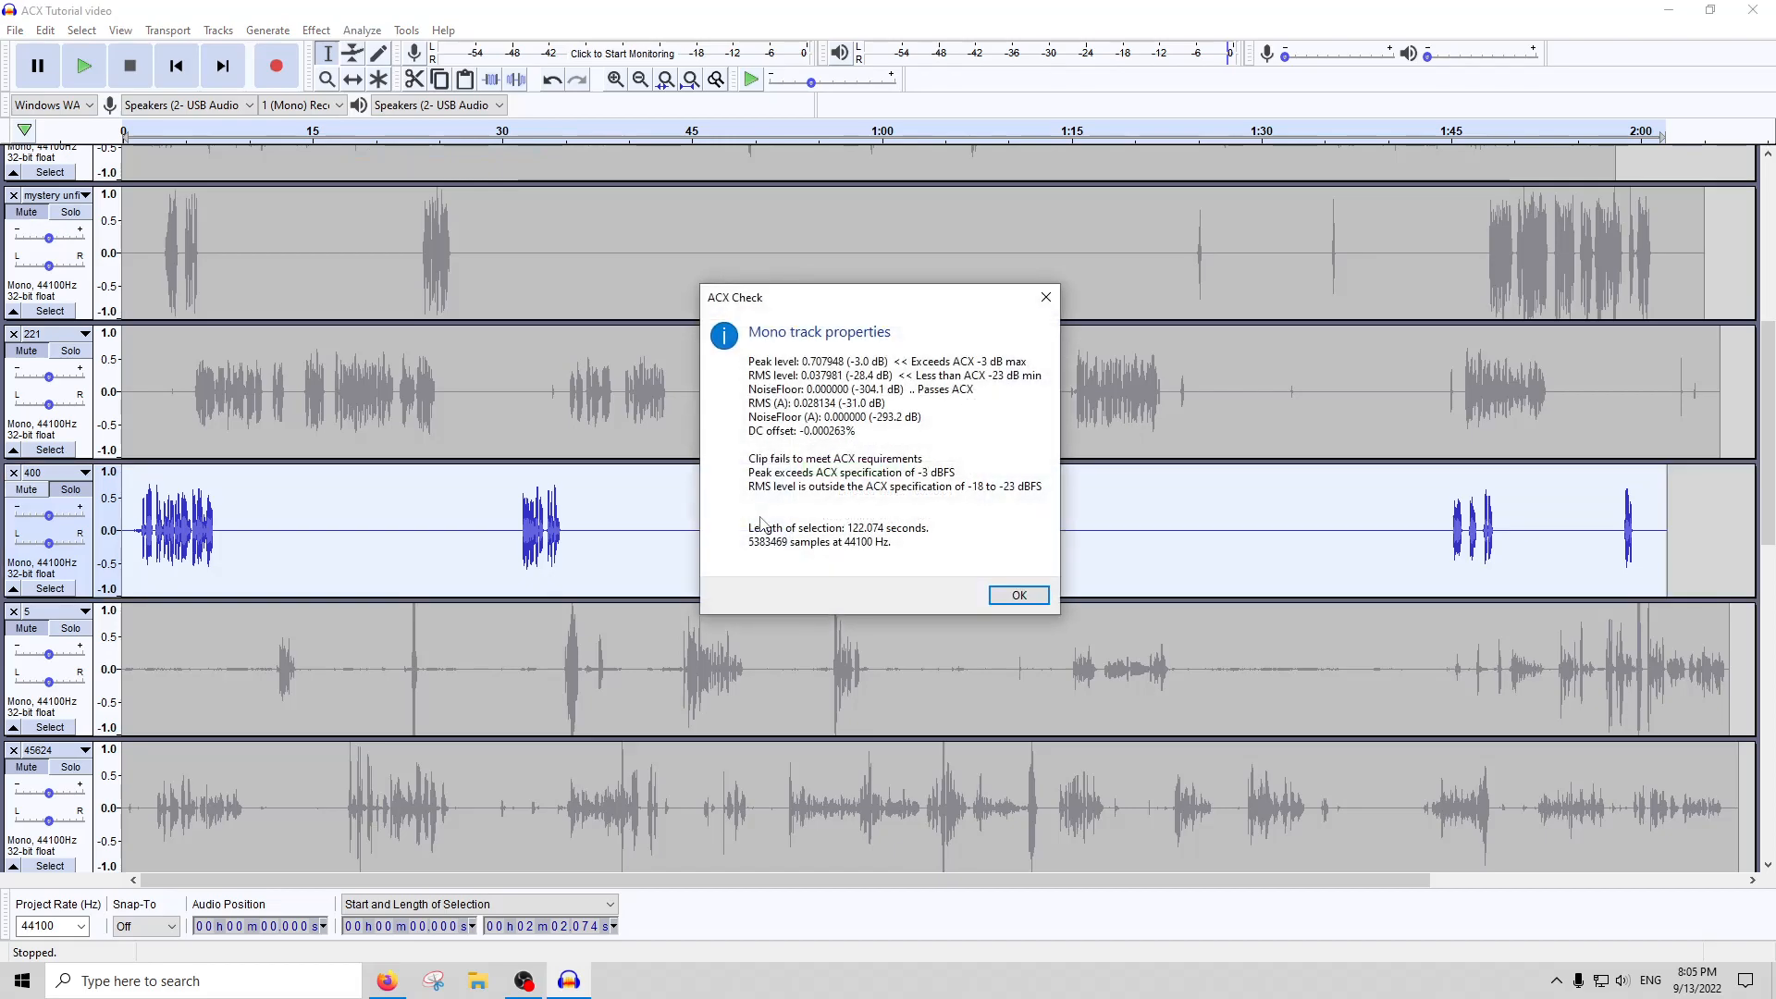
{"action": "left_click", "coordinate": [1046, 297]}
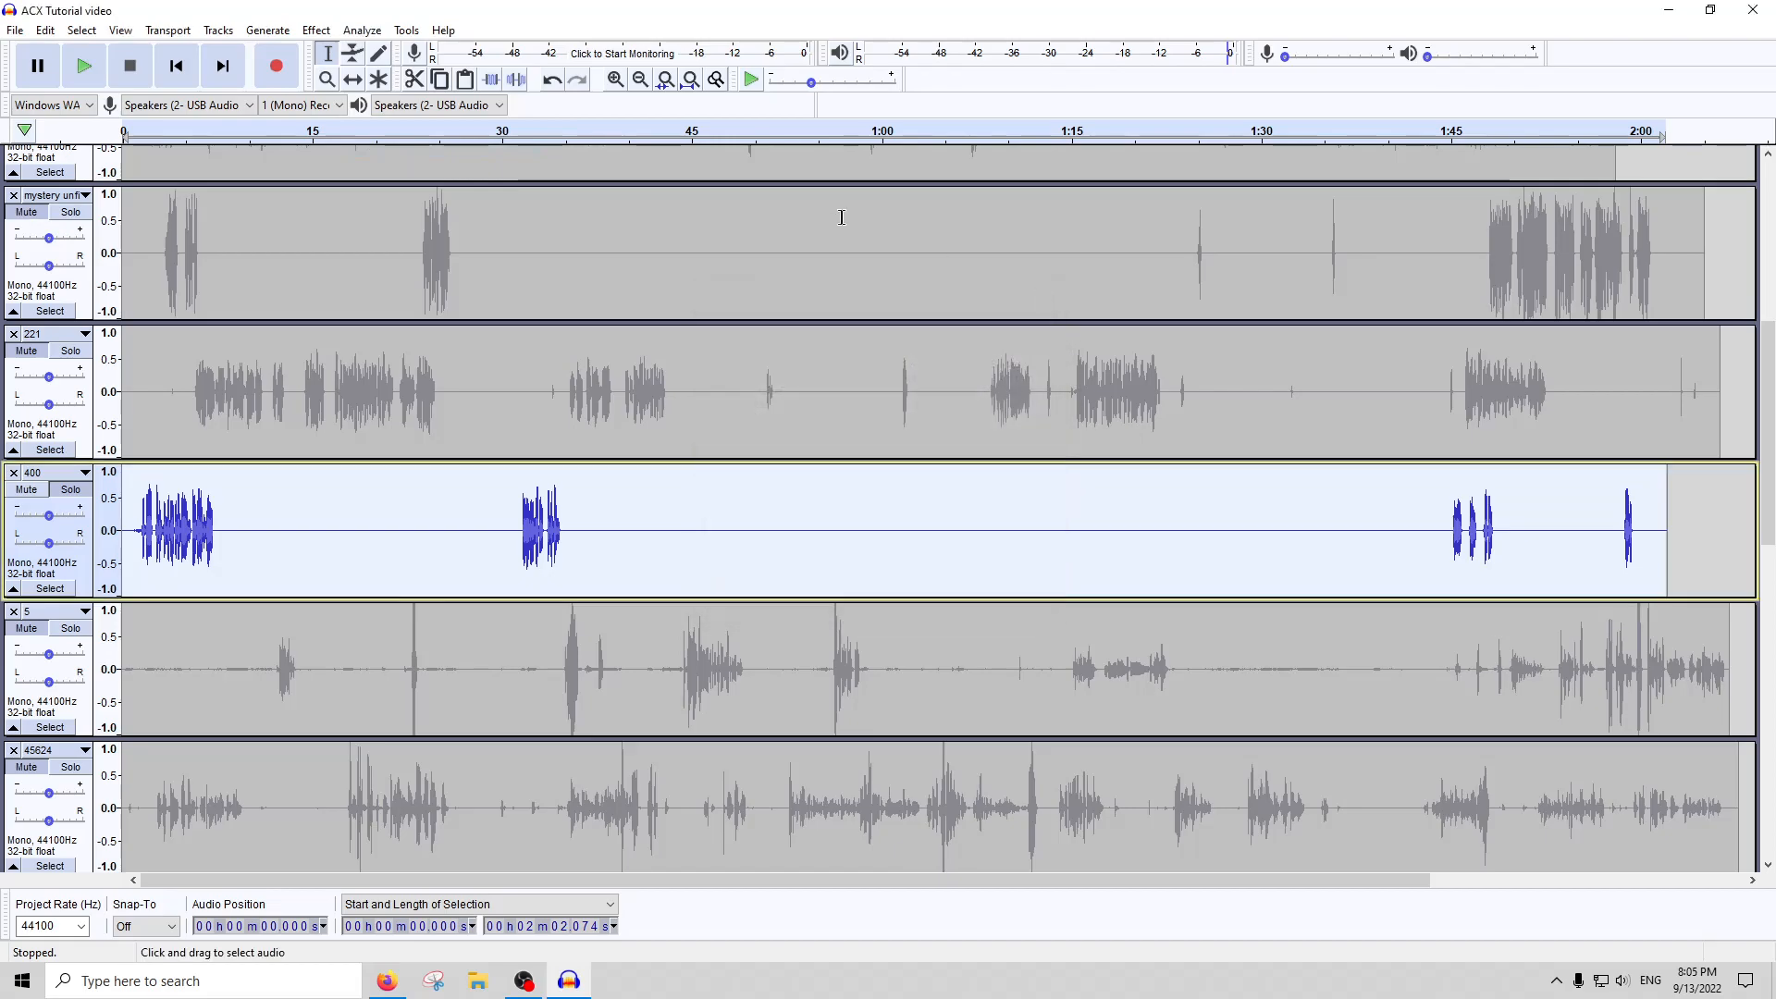
Lower the whole of track 400 by a further 1 dB with the Amplify effect
{"action": "left_click", "coordinate": [316, 31]}
{"action": "left_click", "coordinate": [355, 106]}
{"action": "type", "text": "-1"}
{"action": "key", "text": "Return"}
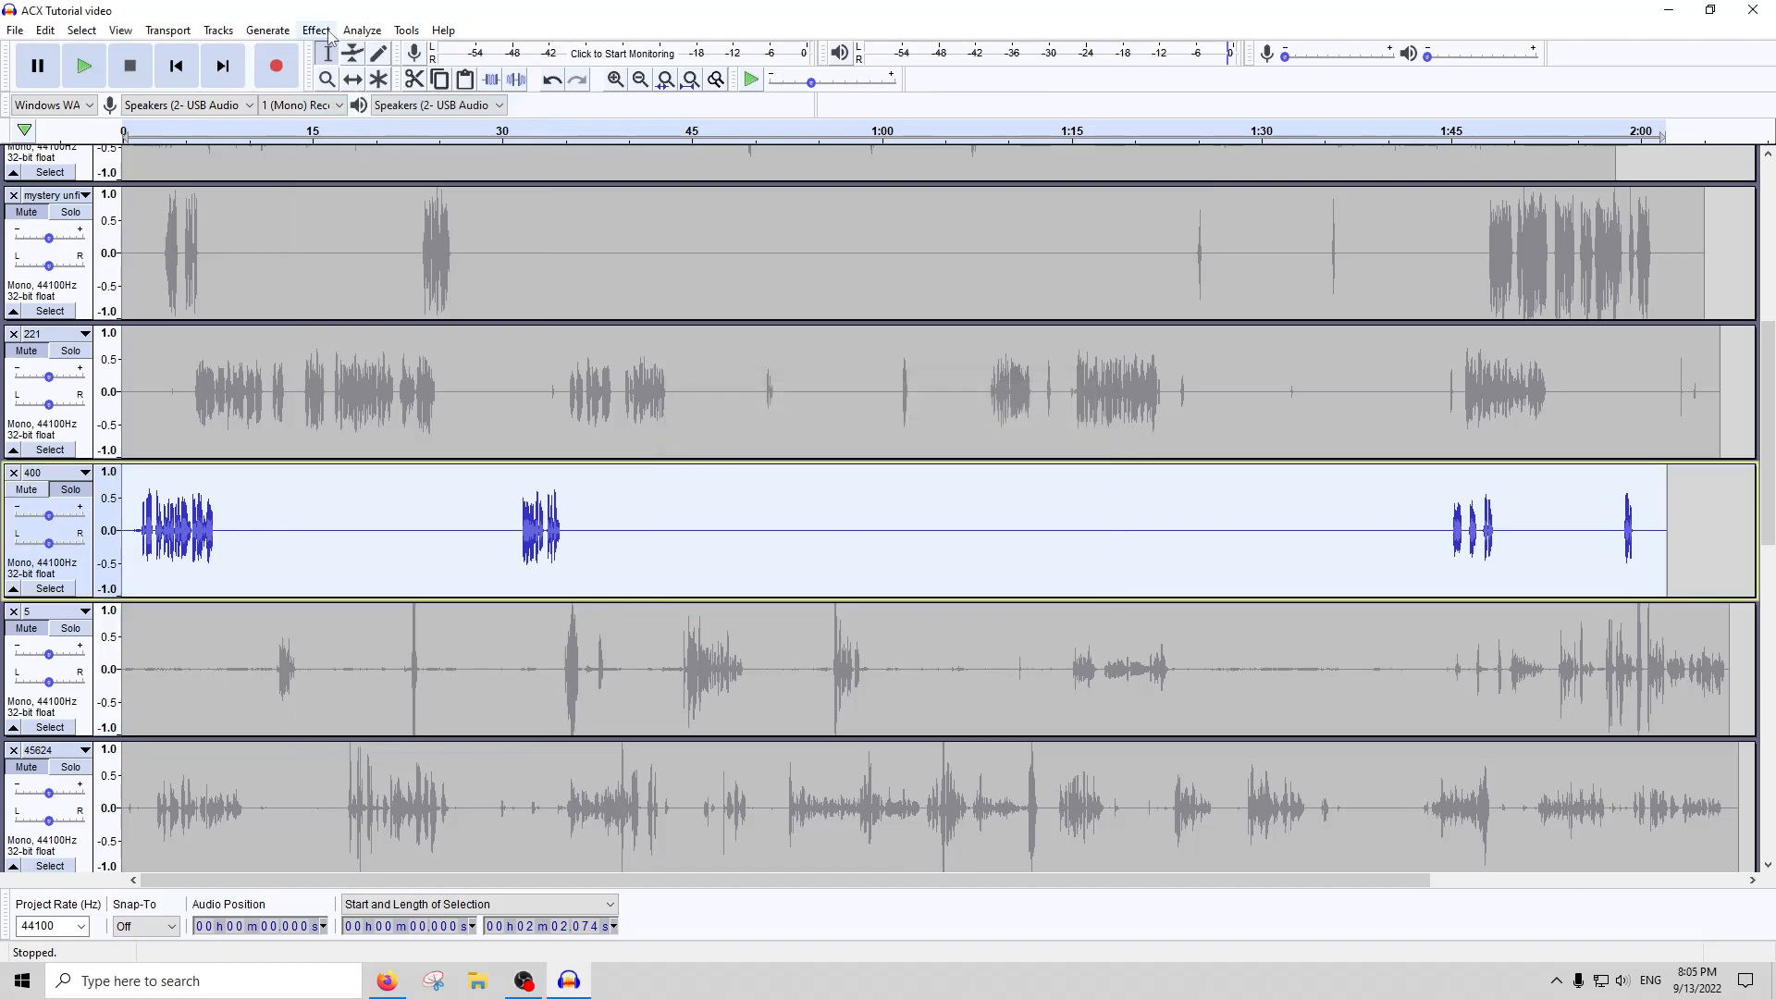
Rerun ACX Check on track 400 after the 1 dB cut and review its peak, RMS and noise floor levels
{"action": "left_click", "coordinate": [362, 30]}
{"action": "left_click", "coordinate": [388, 146]}
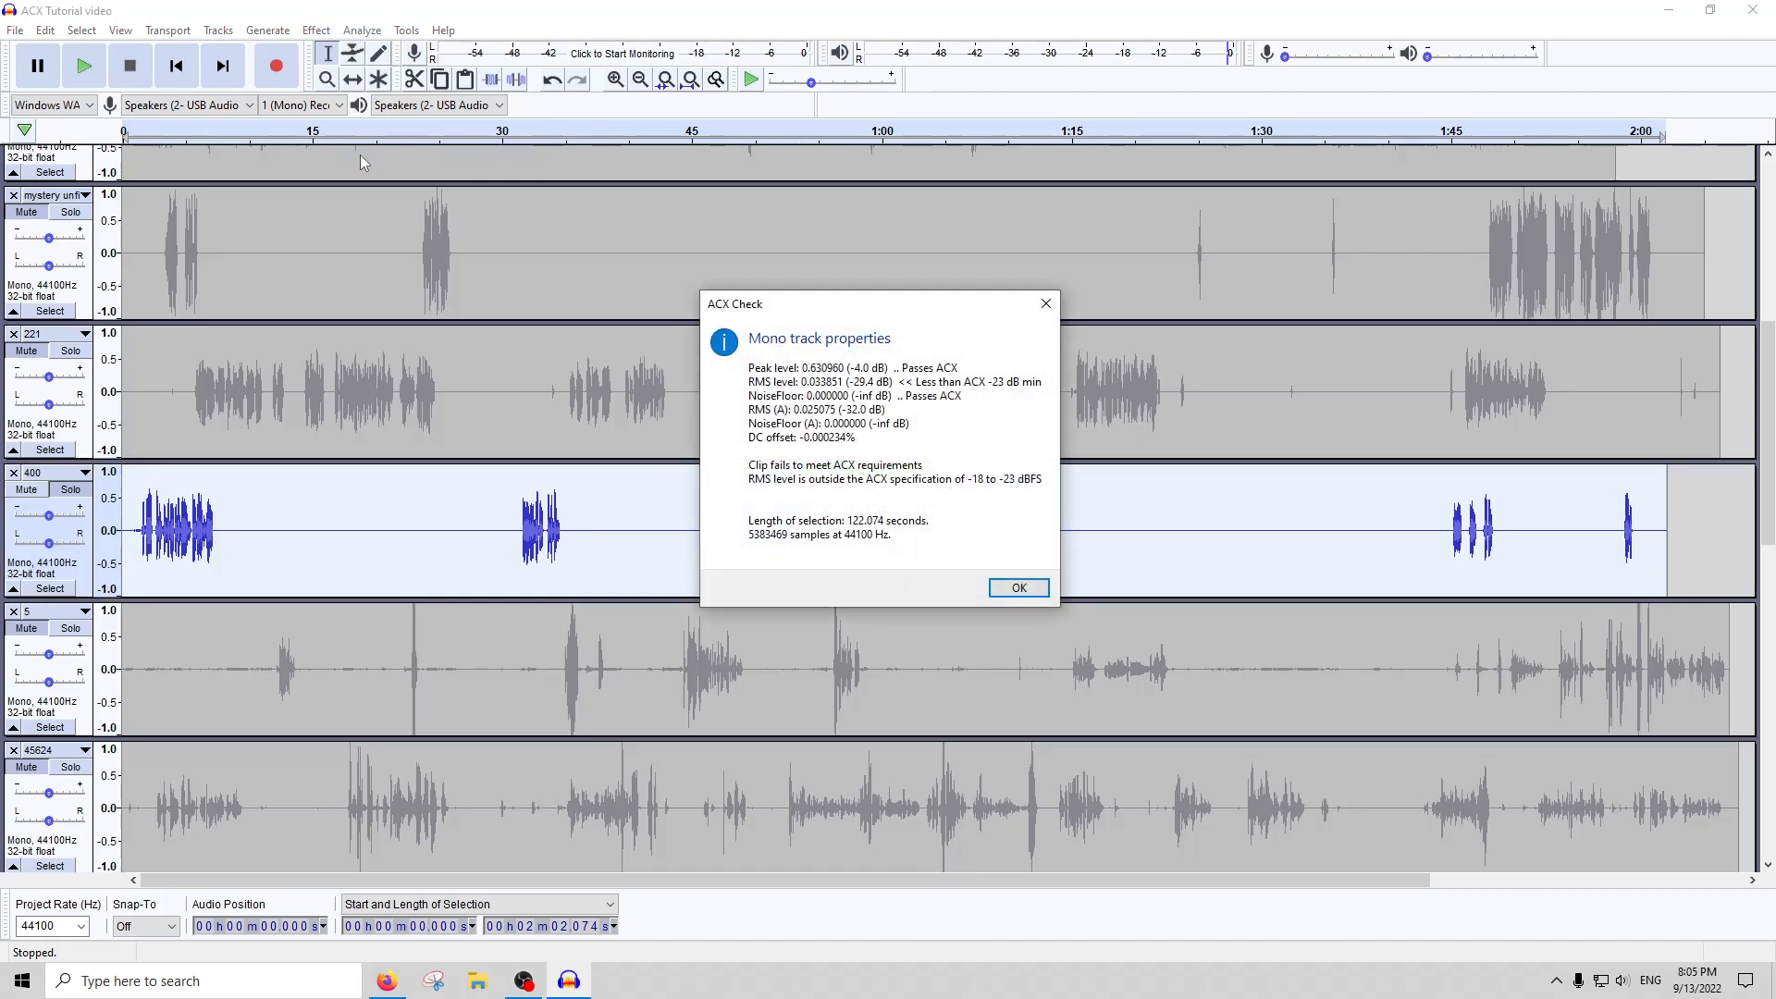
{"action": "left_click", "coordinate": [1046, 305]}
Inspect the opening speech of track 400 and listen to its passage at about 34 seconds
{"action": "left_click", "coordinate": [145, 490]}
{"action": "scroll", "coordinate": [152, 490], "scroll_direction": "up", "scroll_amount": 4}
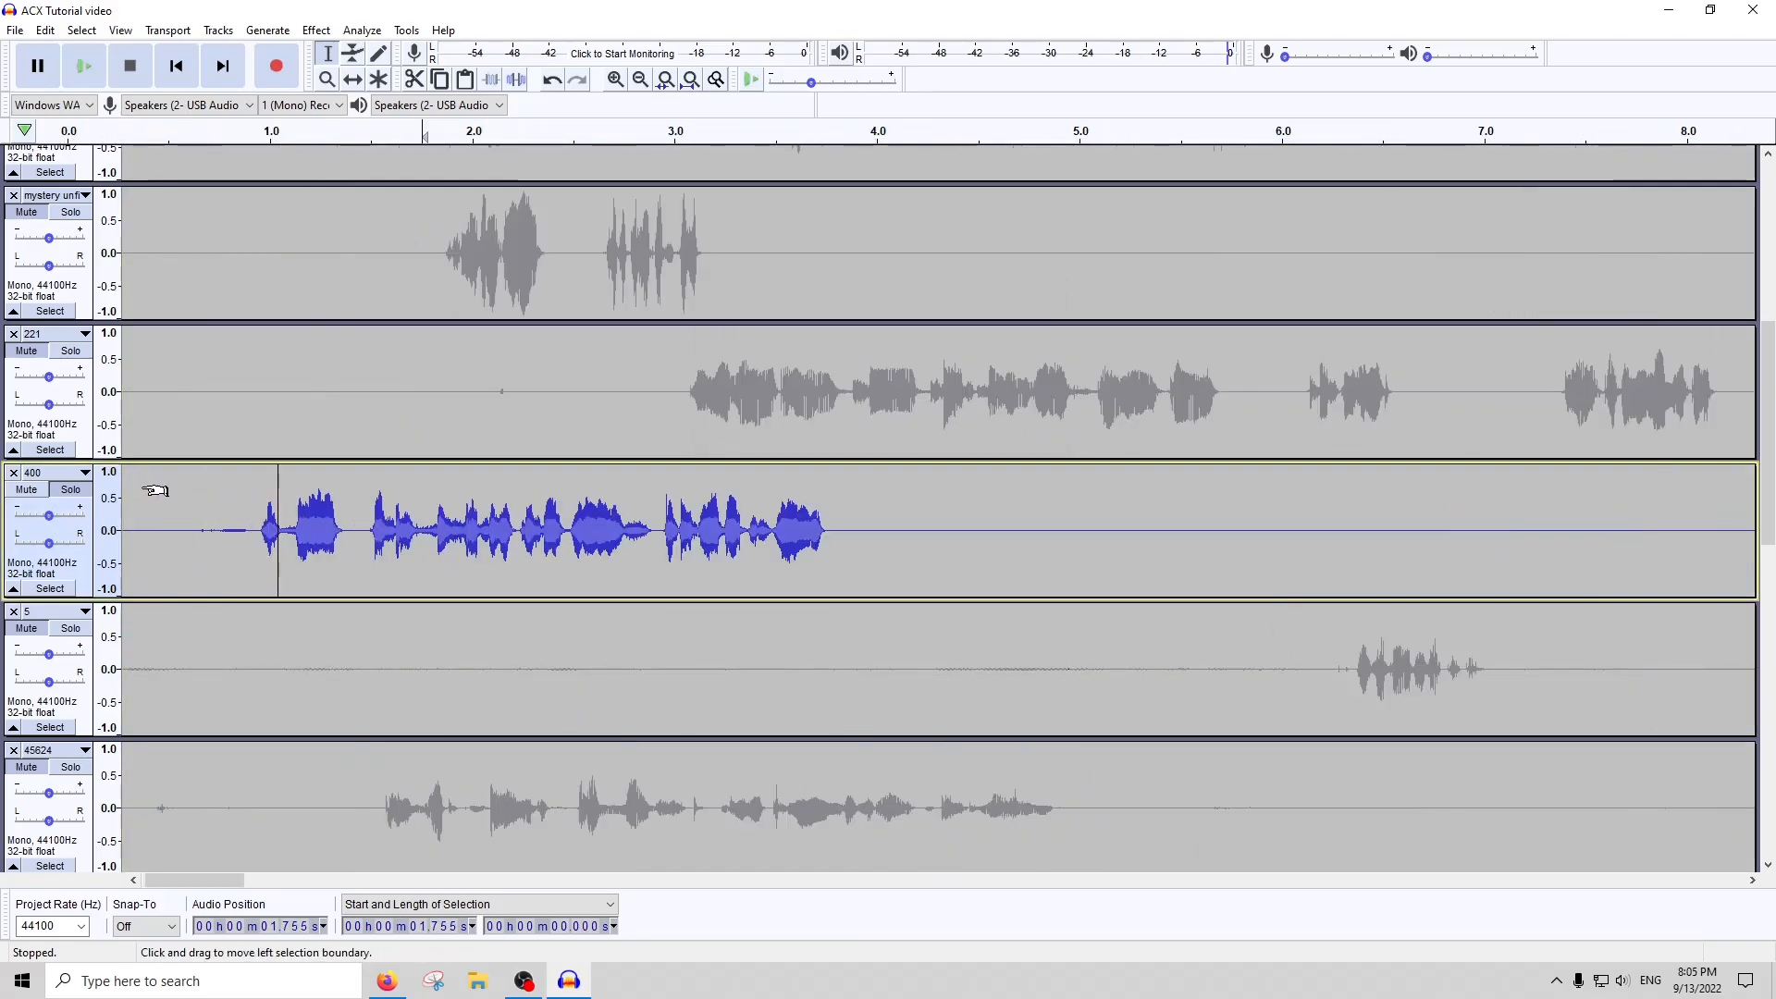
{"action": "scroll", "coordinate": [459, 521], "scroll_direction": "down", "scroll_amount": 1}
{"action": "scroll", "coordinate": [573, 529], "scroll_direction": "down", "scroll_amount": 3}
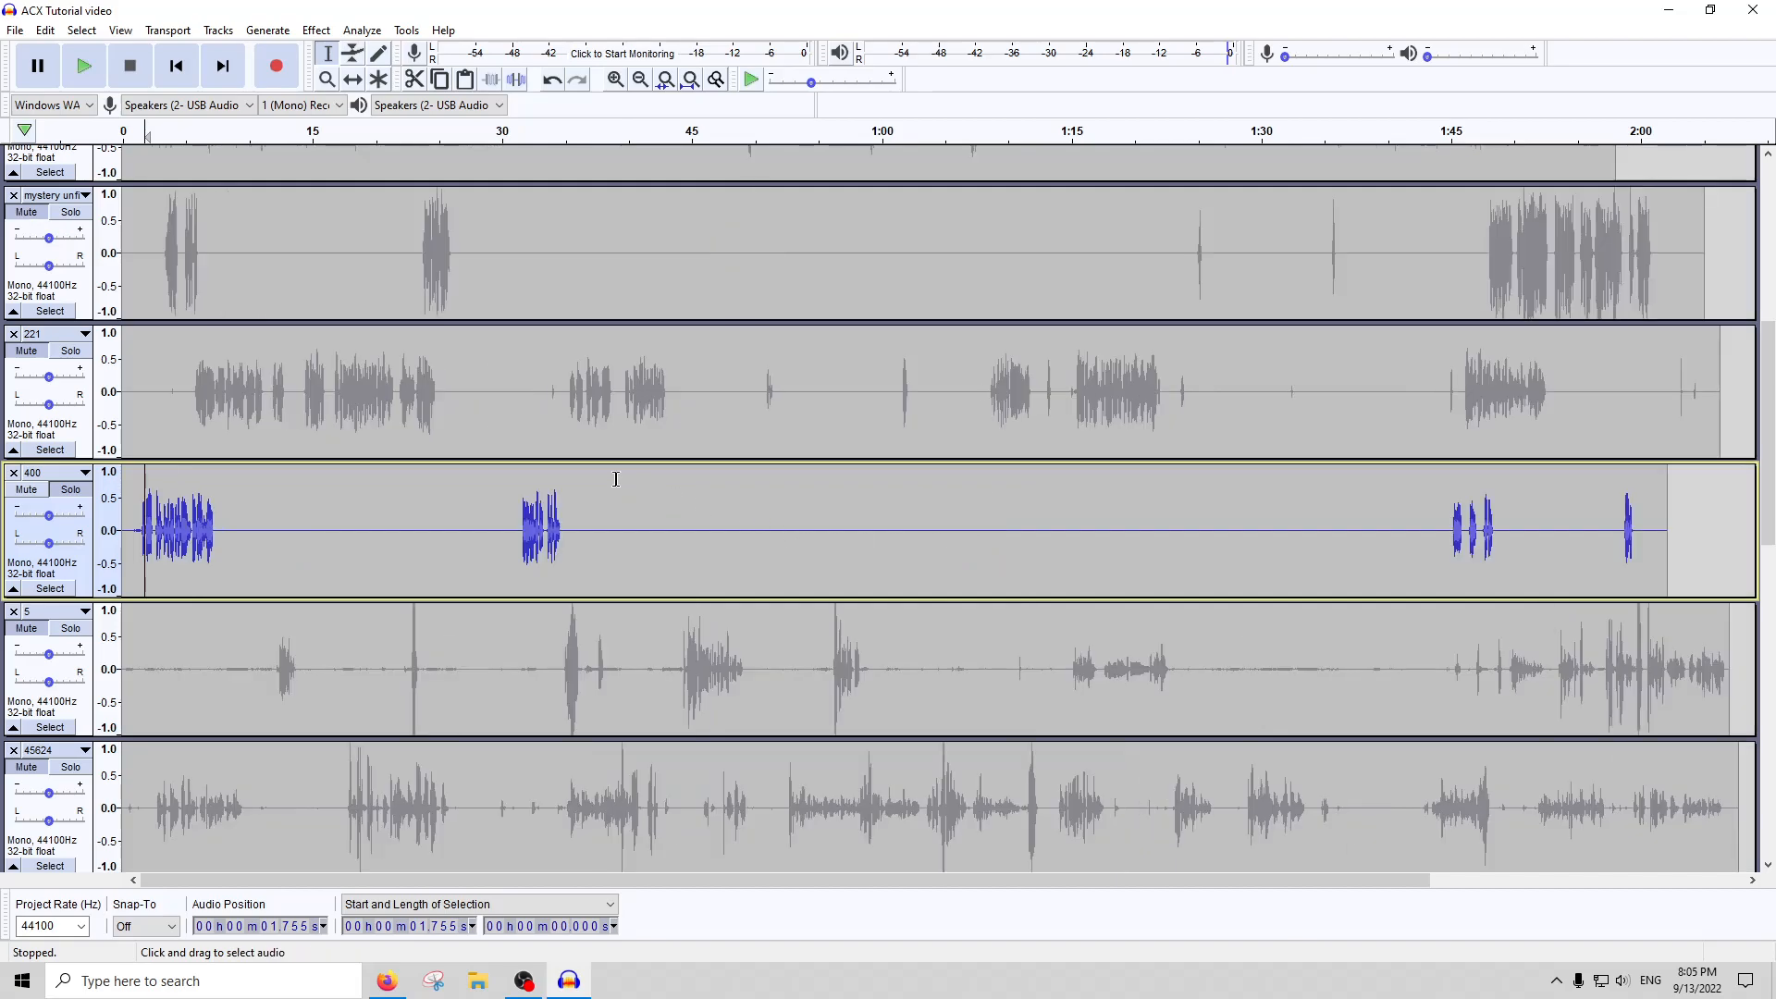
{"action": "left_click", "coordinate": [553, 135]}
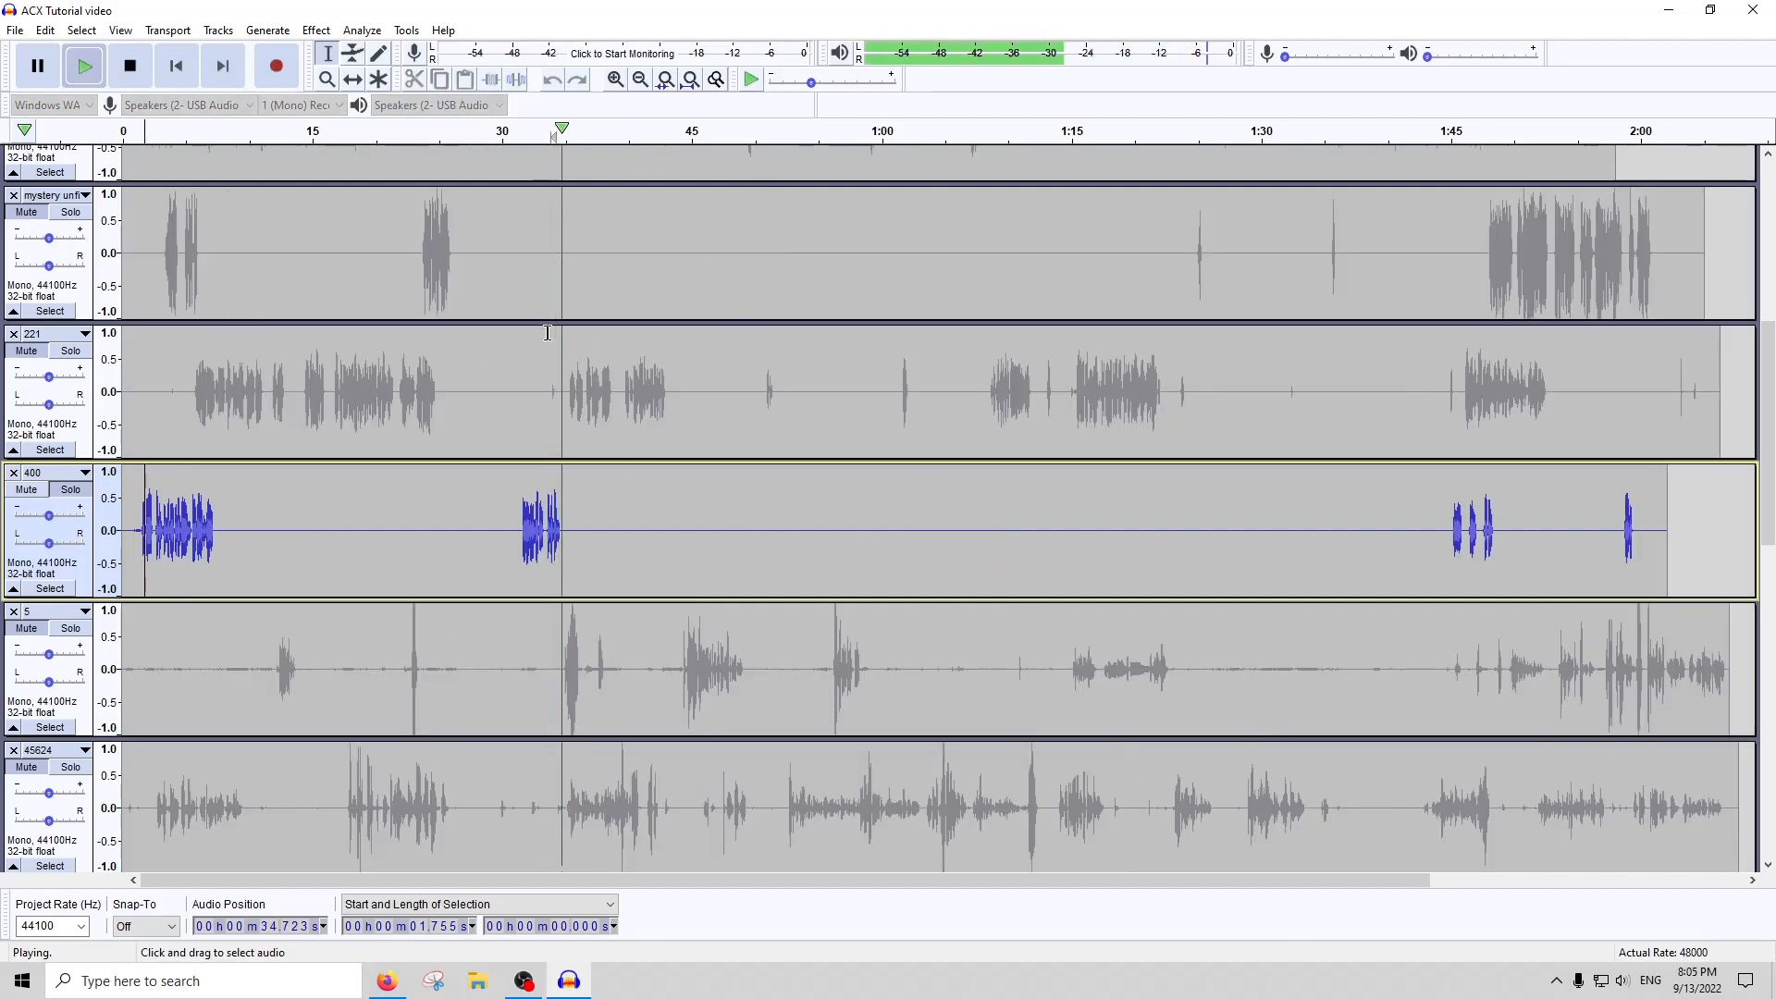
{"action": "left_click", "coordinate": [130, 66]}
{"action": "left_click_drag", "start_coordinate": [1452, 532], "coordinate": [1462, 532]}
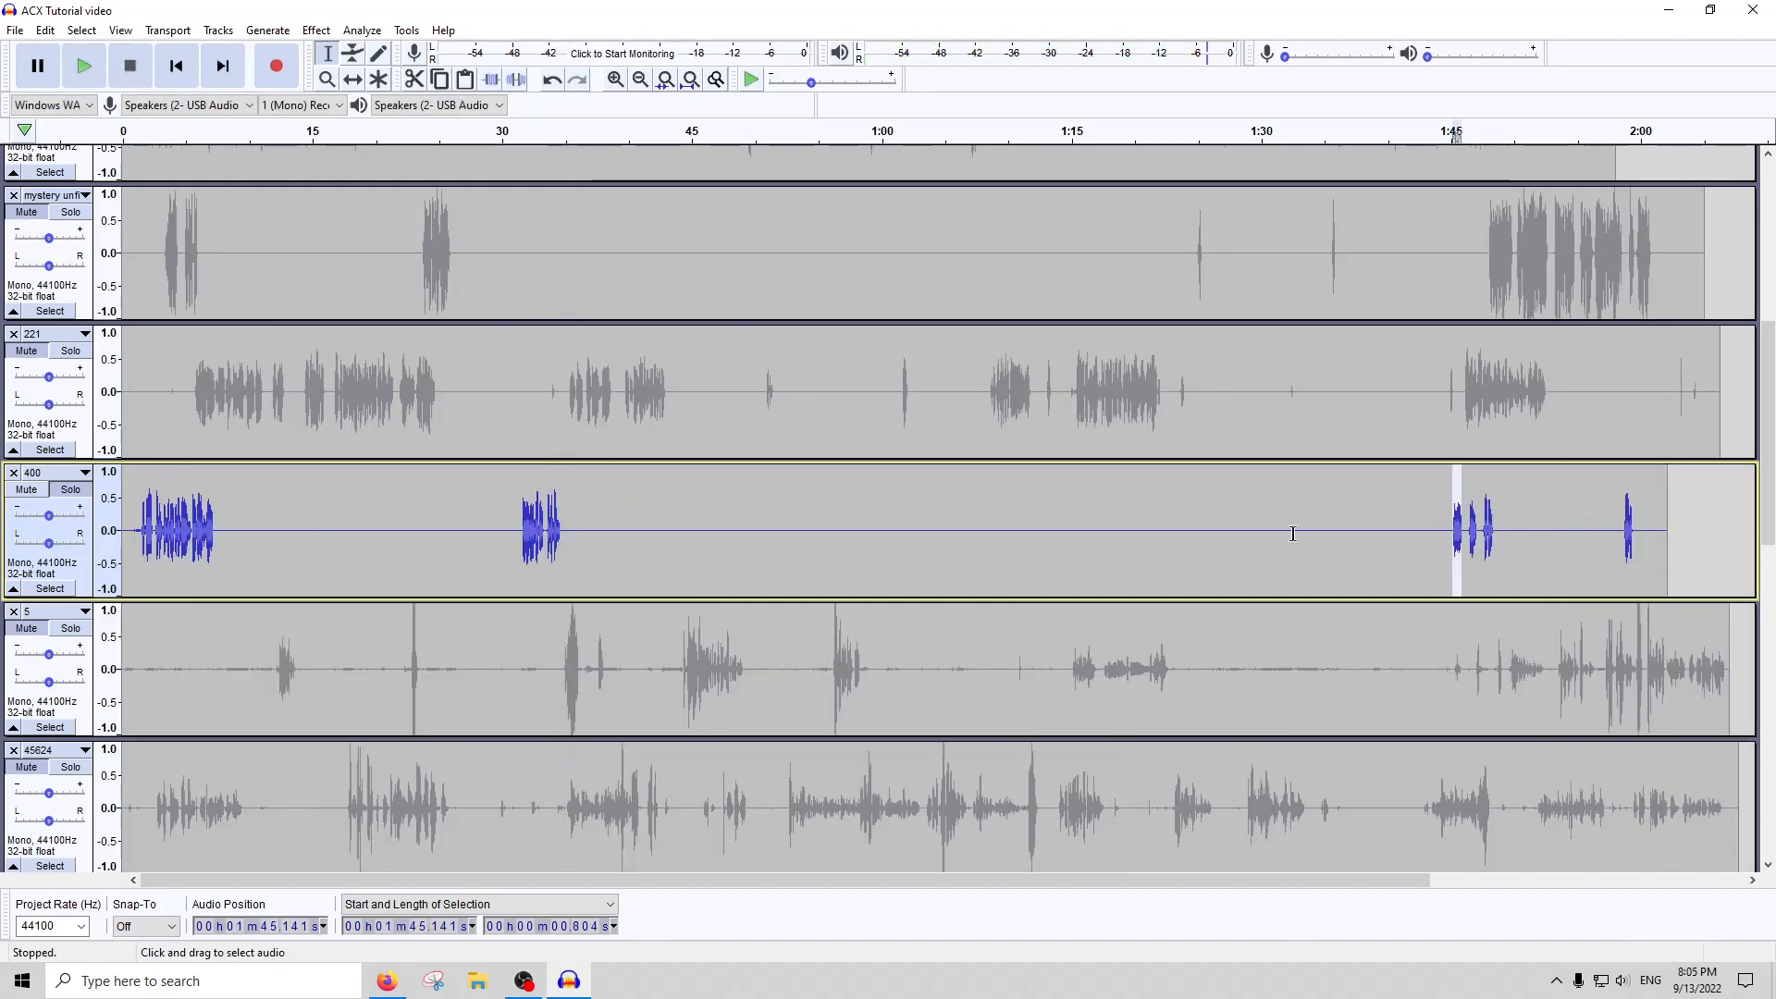
Turn off solo for track 400 and solo track 5 instead
{"action": "left_click", "coordinate": [74, 490]}
{"action": "left_click", "coordinate": [628, 684]}
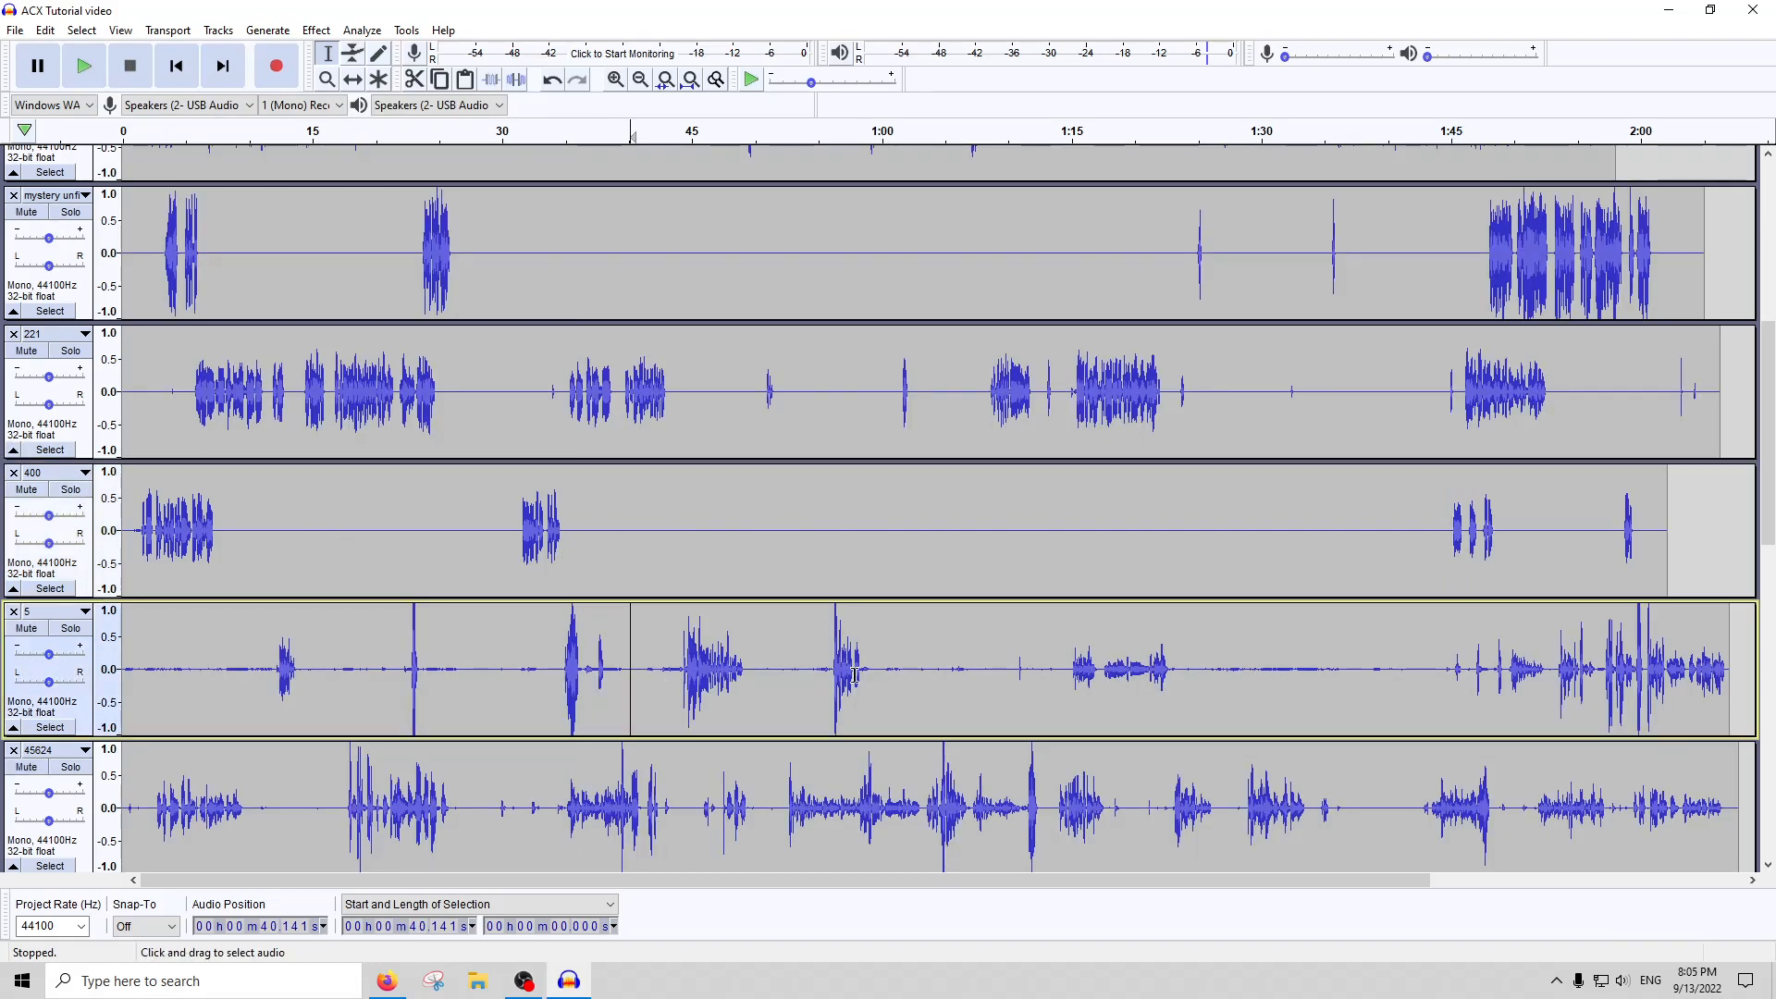
{"action": "left_click", "coordinate": [71, 628]}
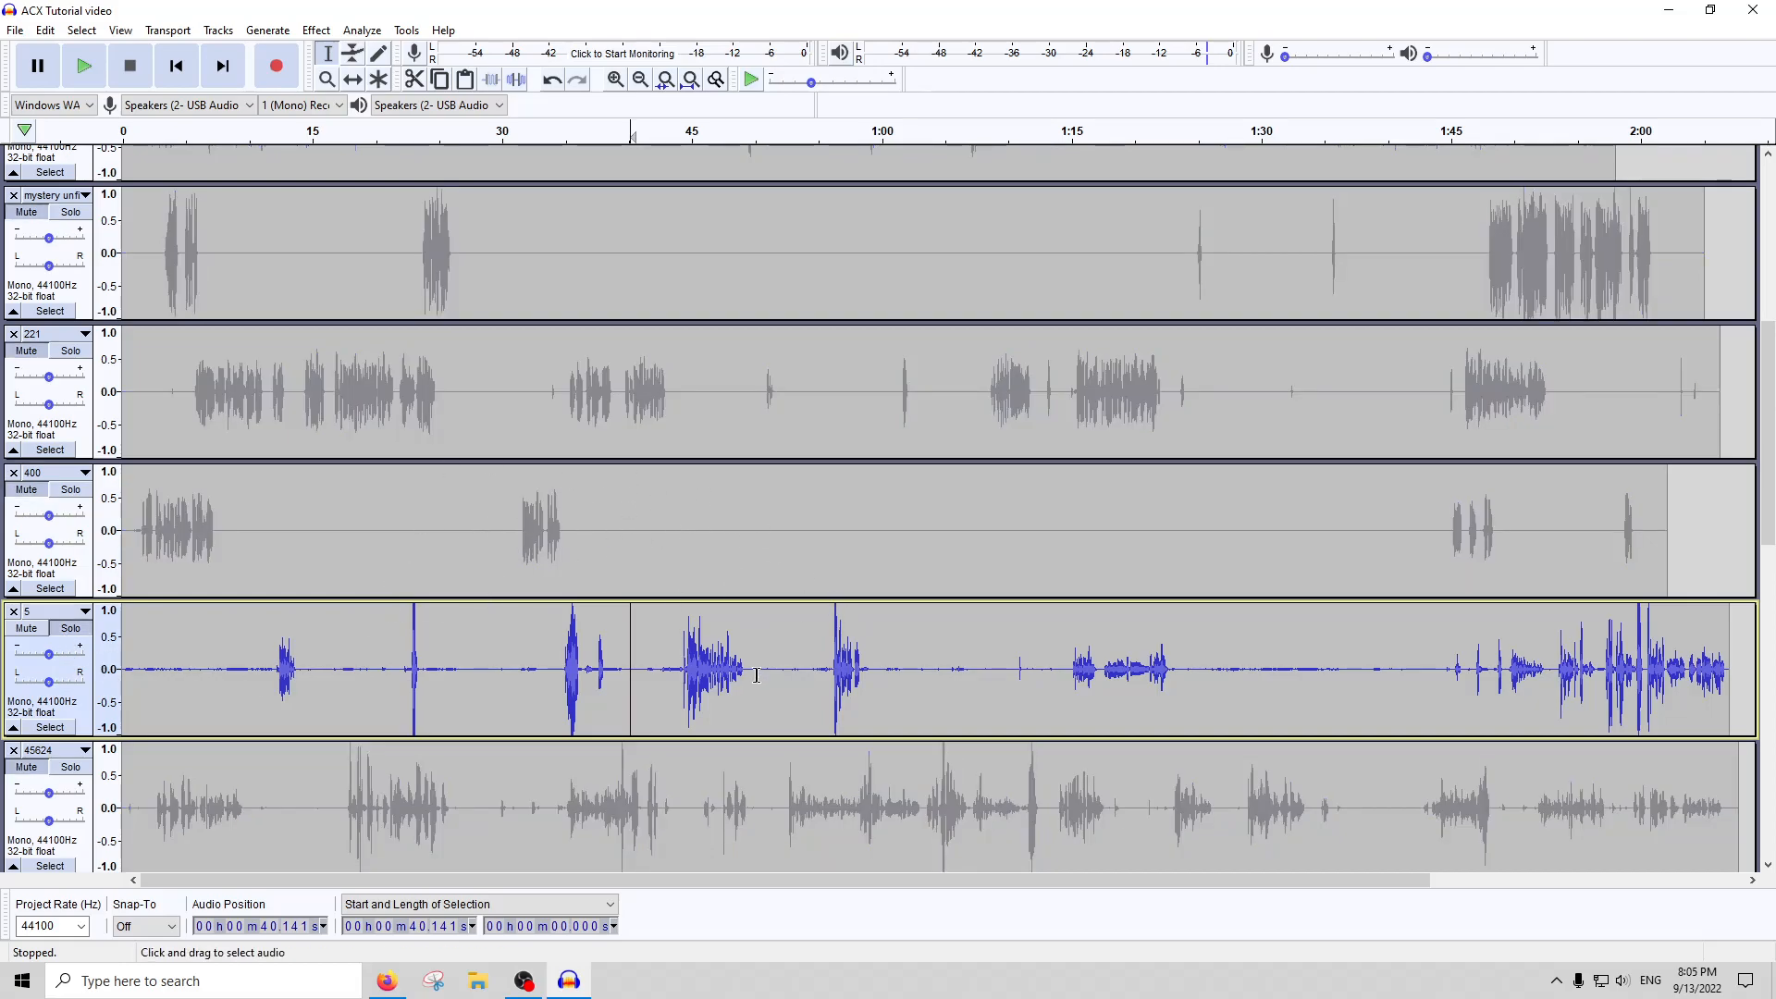
Apply the Noise Gate effect with its existing settings to the whole of track 5
{"action": "scroll", "coordinate": [743, 676], "scroll_direction": "down", "scroll_amount": 3}
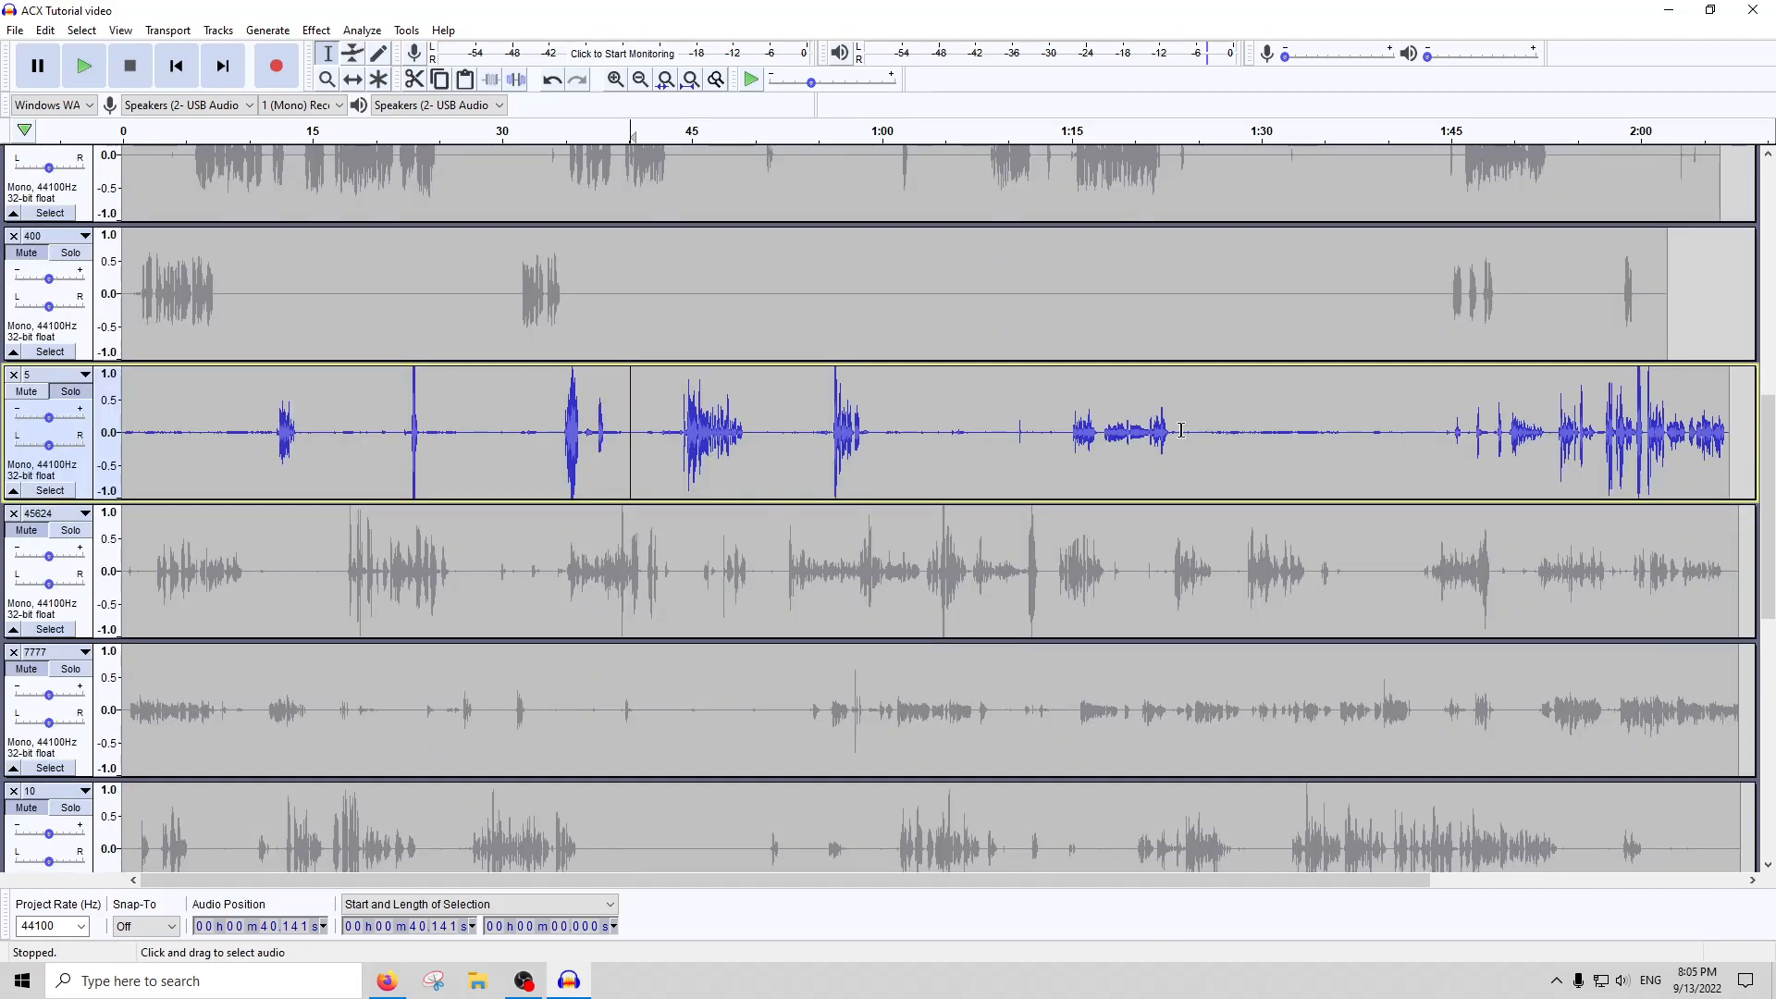
{"action": "double_click", "coordinate": [962, 426]}
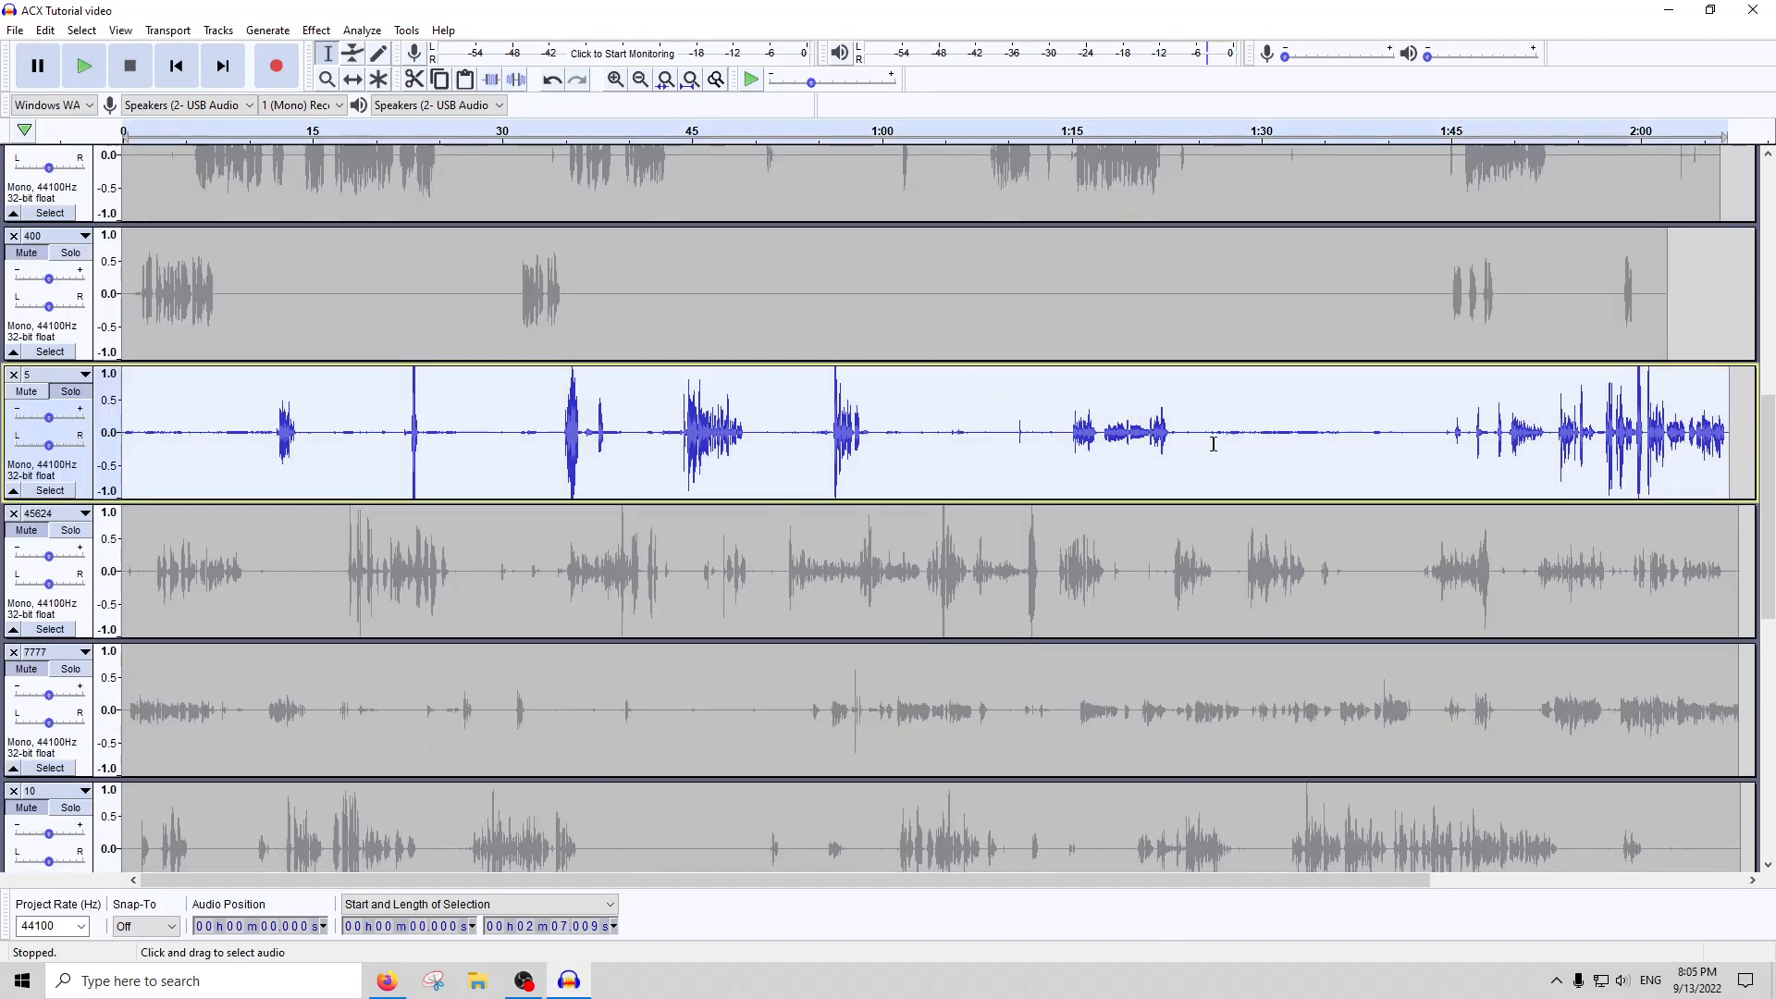
{"action": "left_click", "coordinate": [314, 30]}
{"action": "left_click", "coordinate": [400, 682]}
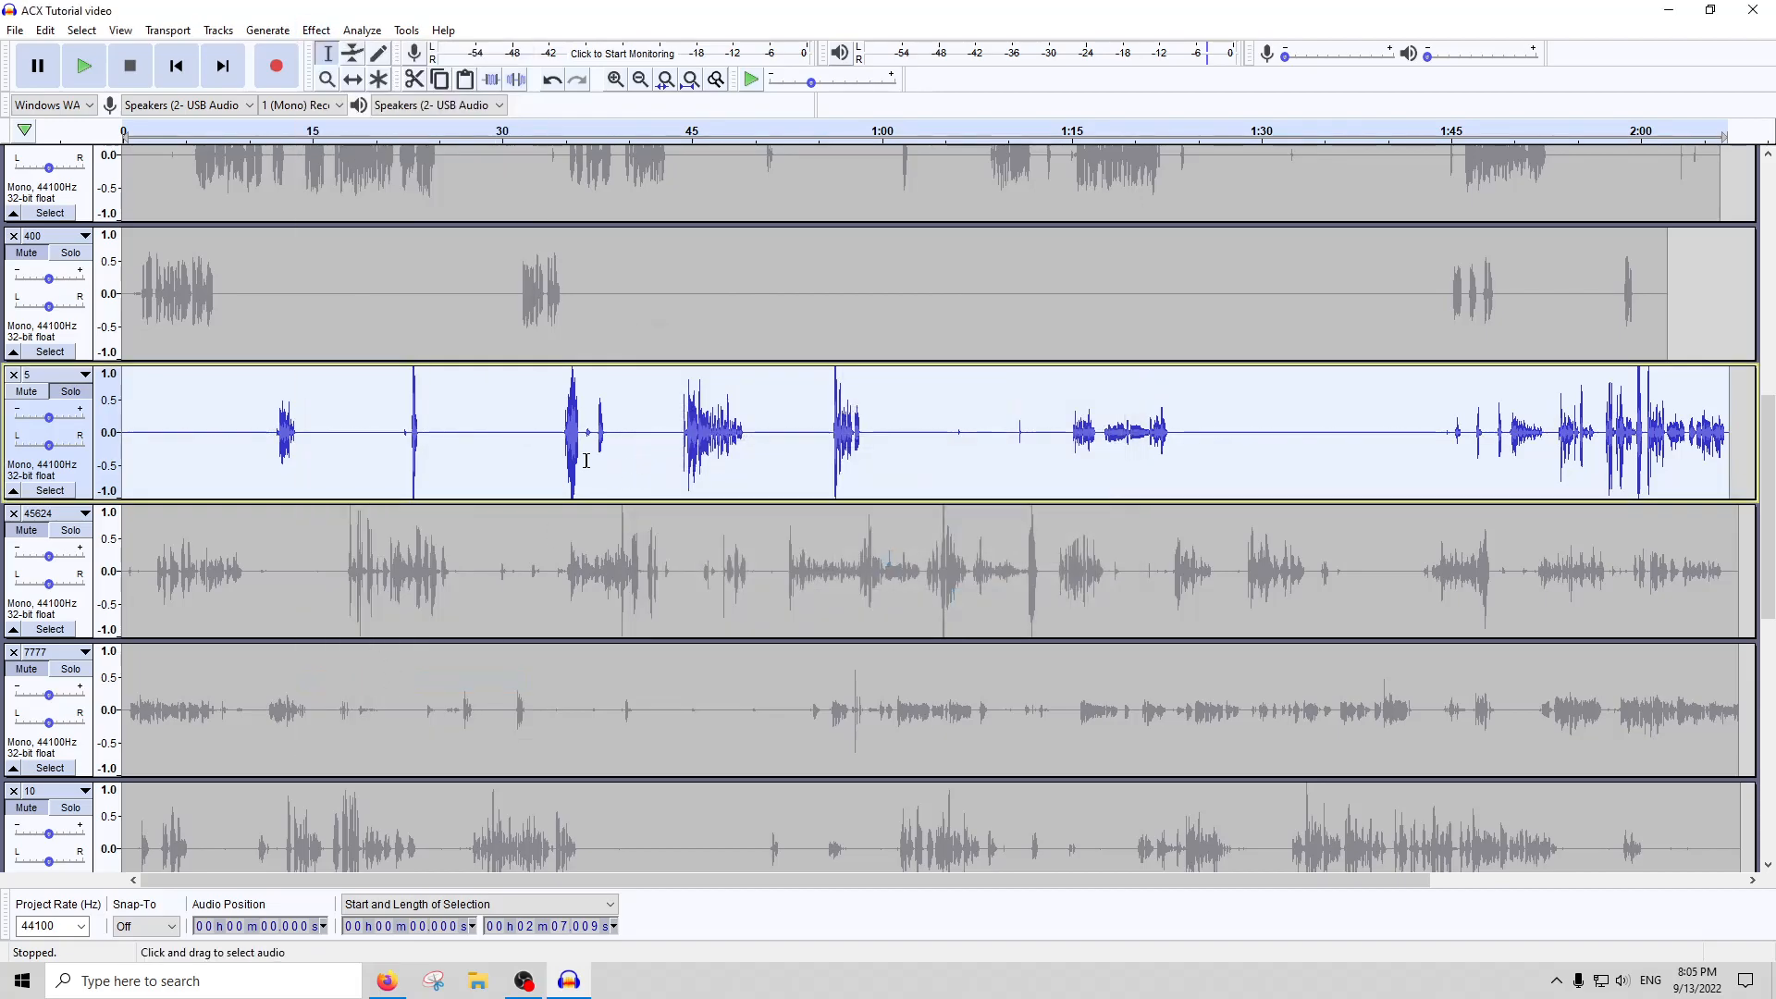
{"action": "left_click", "coordinate": [586, 459]}
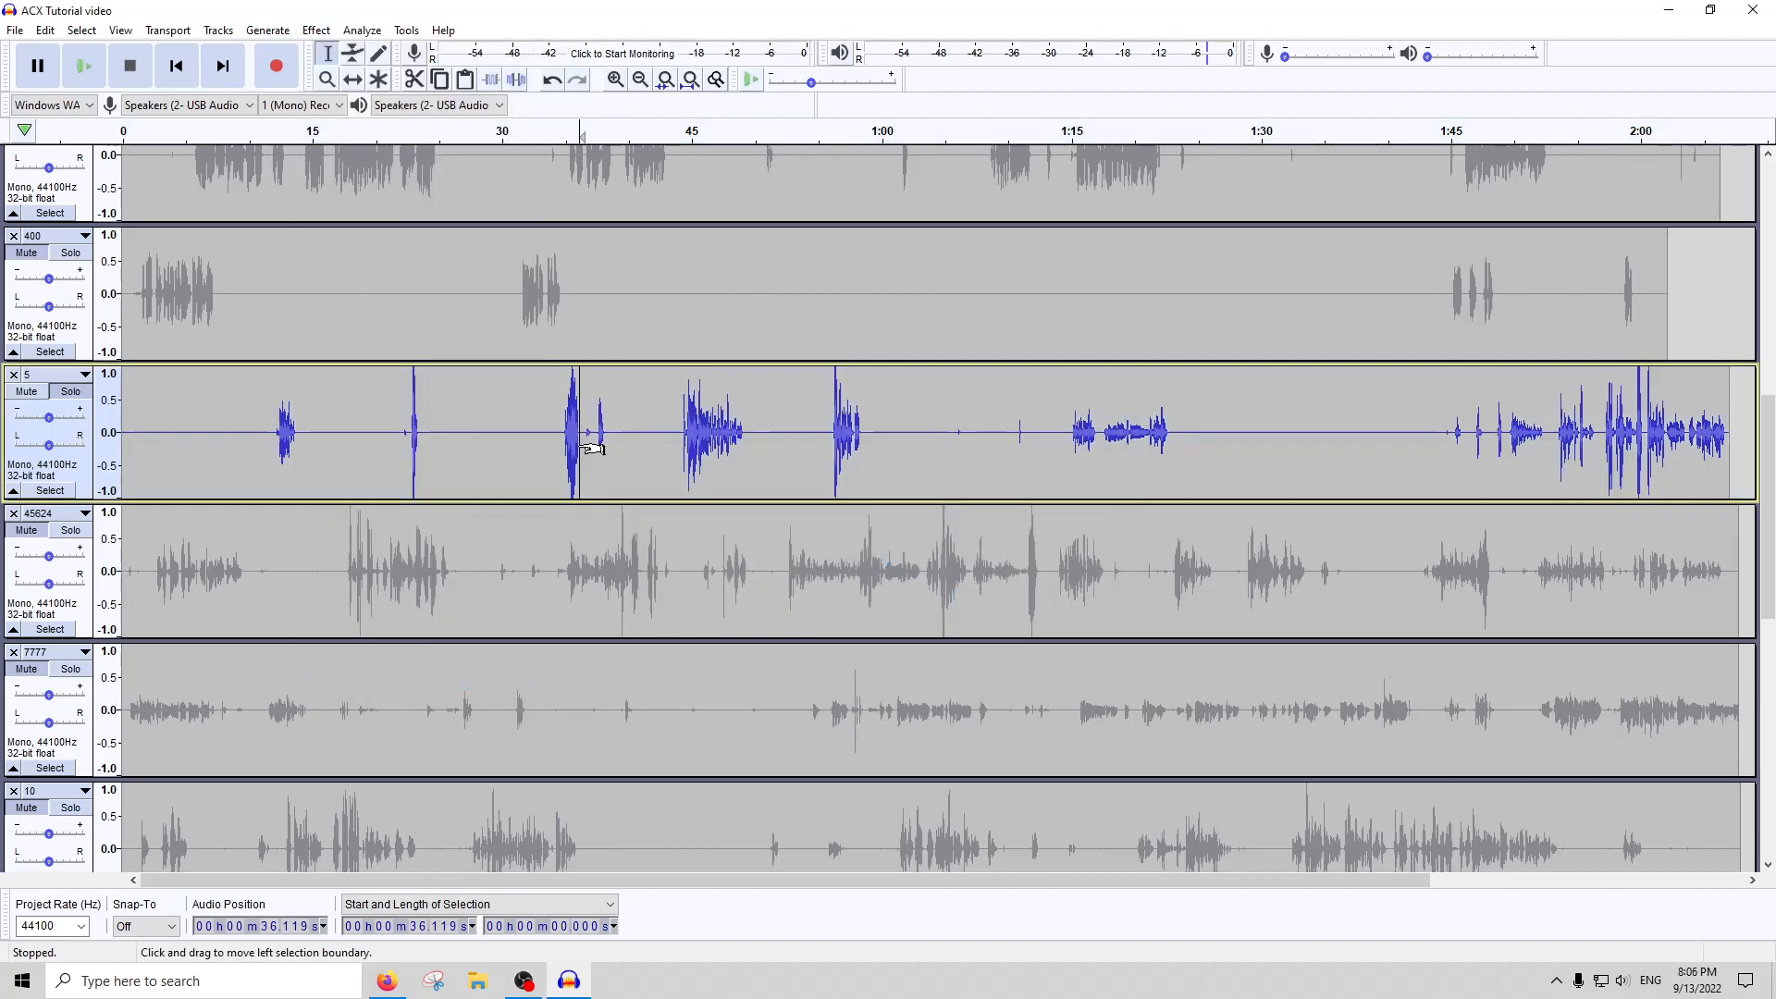
Apply Clip Fix to about 1.37 seconds of clipped speech from about 34.7 seconds in track 5
{"action": "scroll", "coordinate": [592, 454], "scroll_direction": "up", "scroll_amount": 4}
{"action": "left_click_drag", "start_coordinate": [584, 431], "coordinate": [297, 430]}
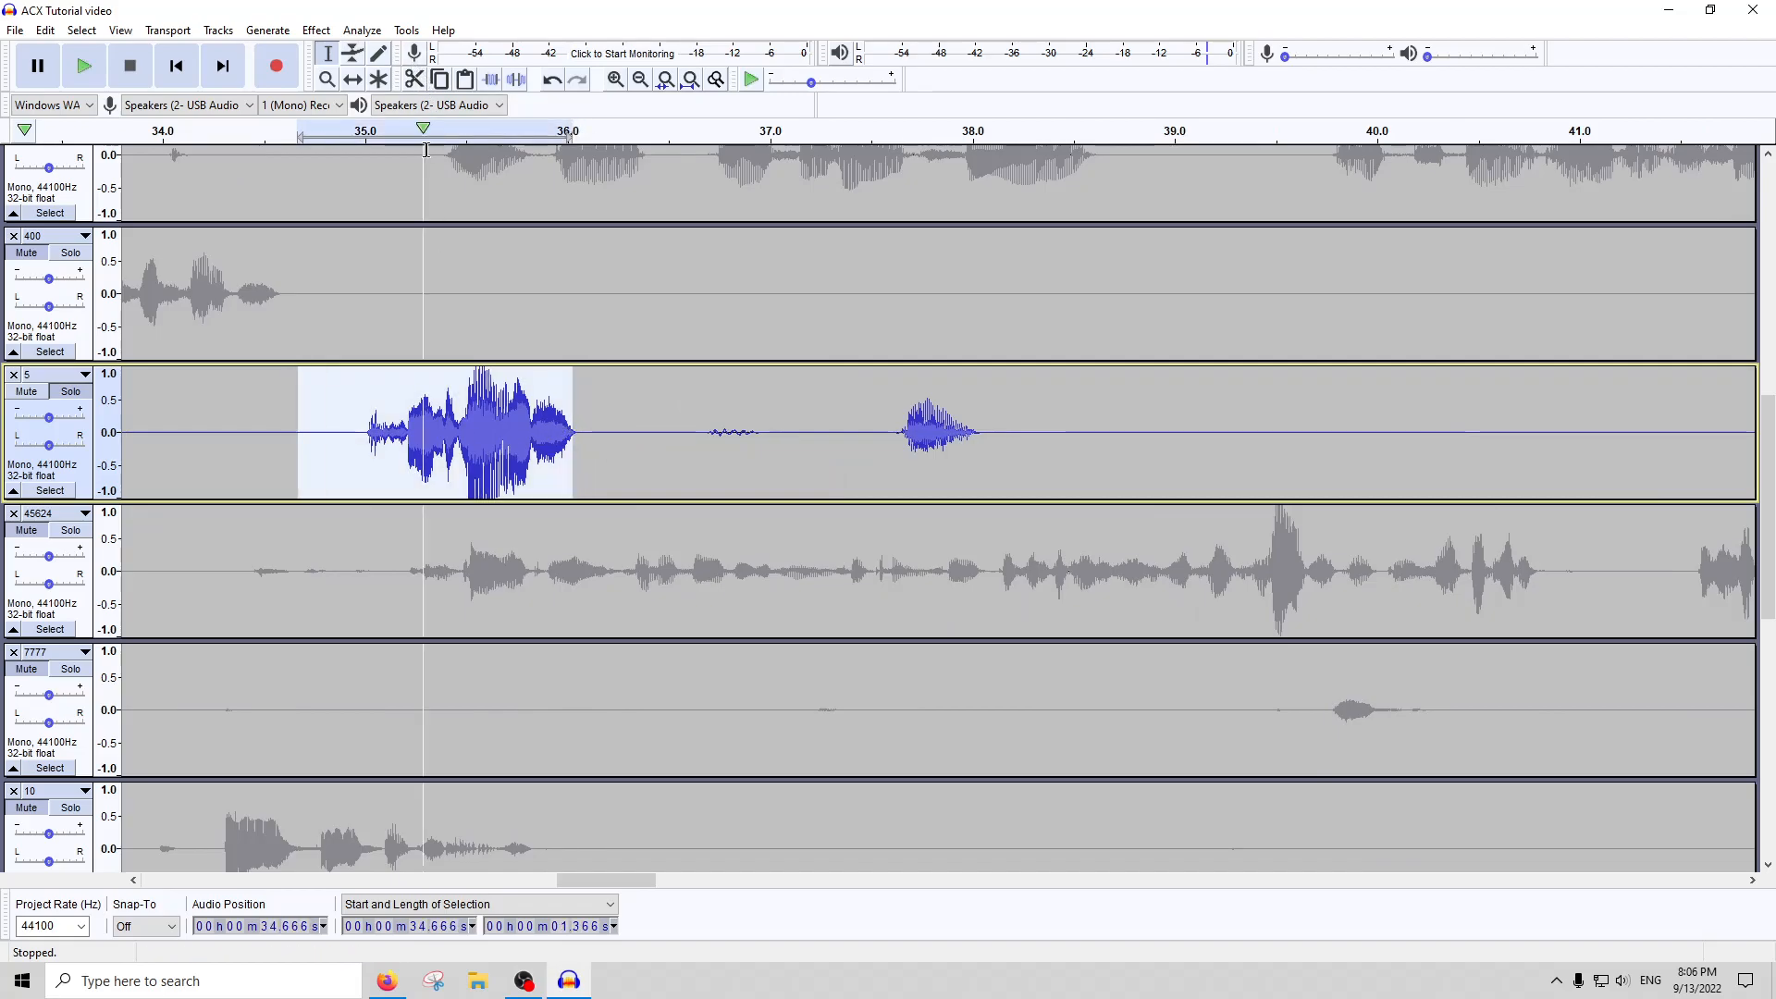
{"action": "scroll", "coordinate": [546, 440], "scroll_direction": "up", "scroll_amount": 2}
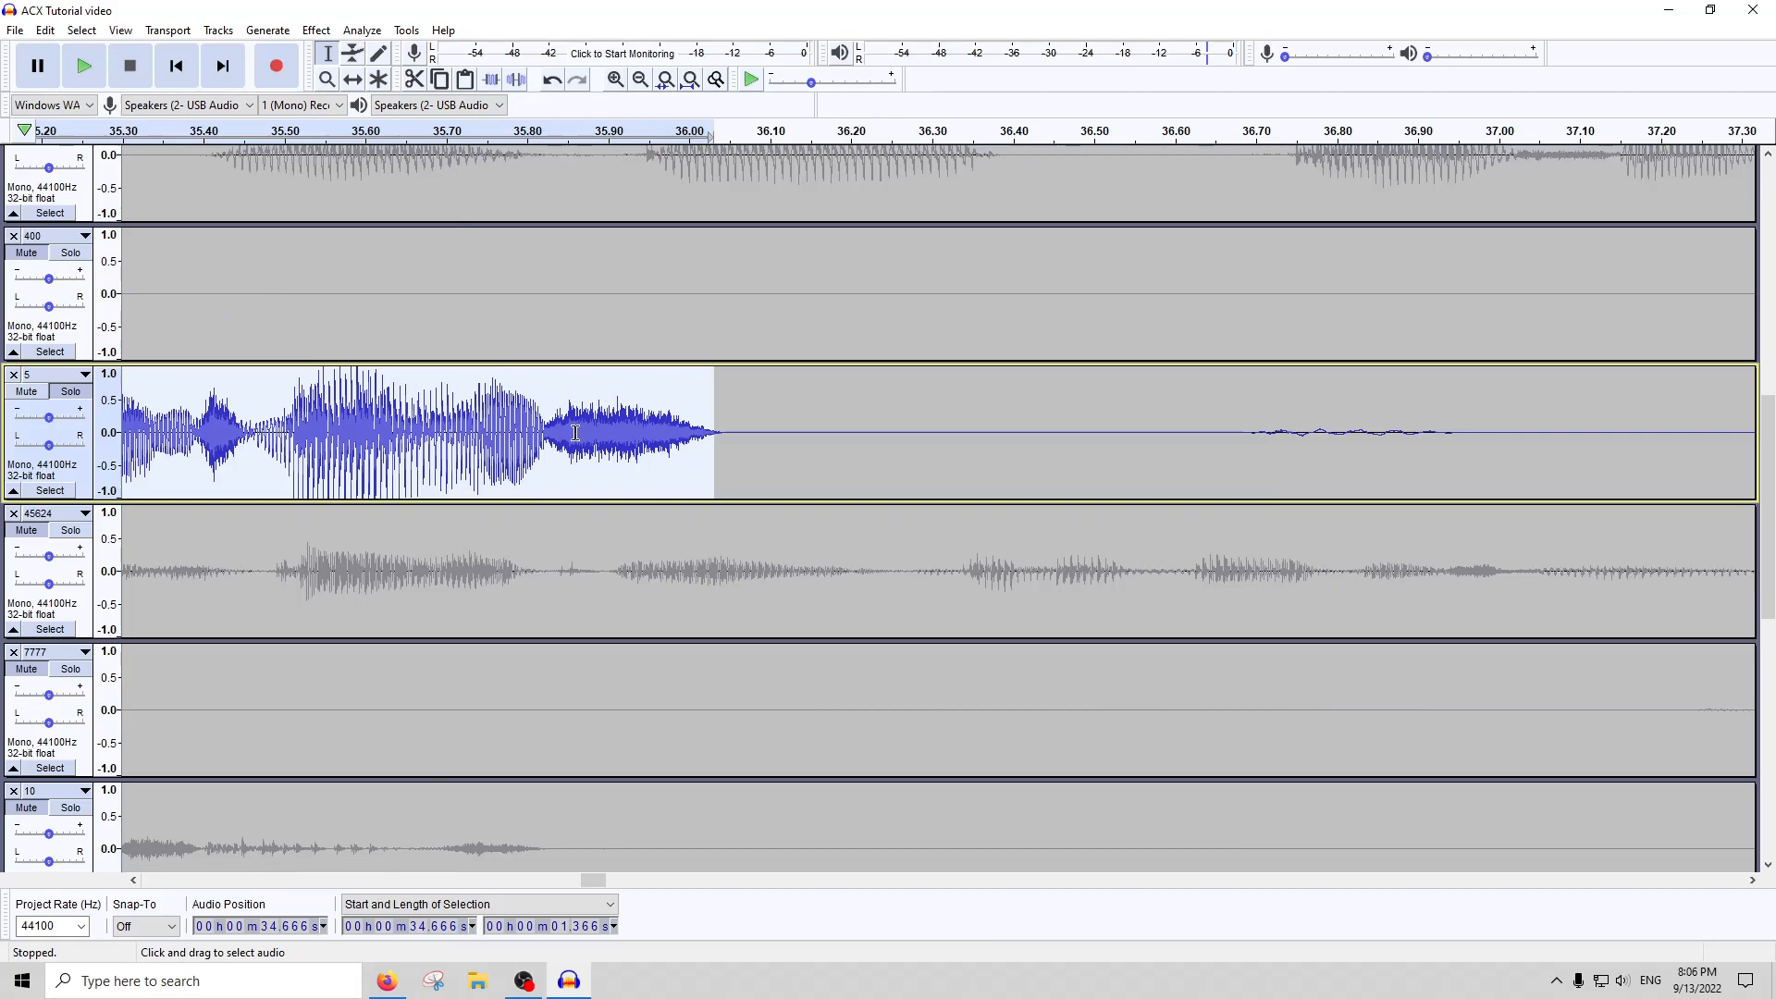
{"action": "scroll", "coordinate": [575, 432], "scroll_direction": "down", "scroll_amount": 2}
{"action": "left_click", "coordinate": [315, 30]}
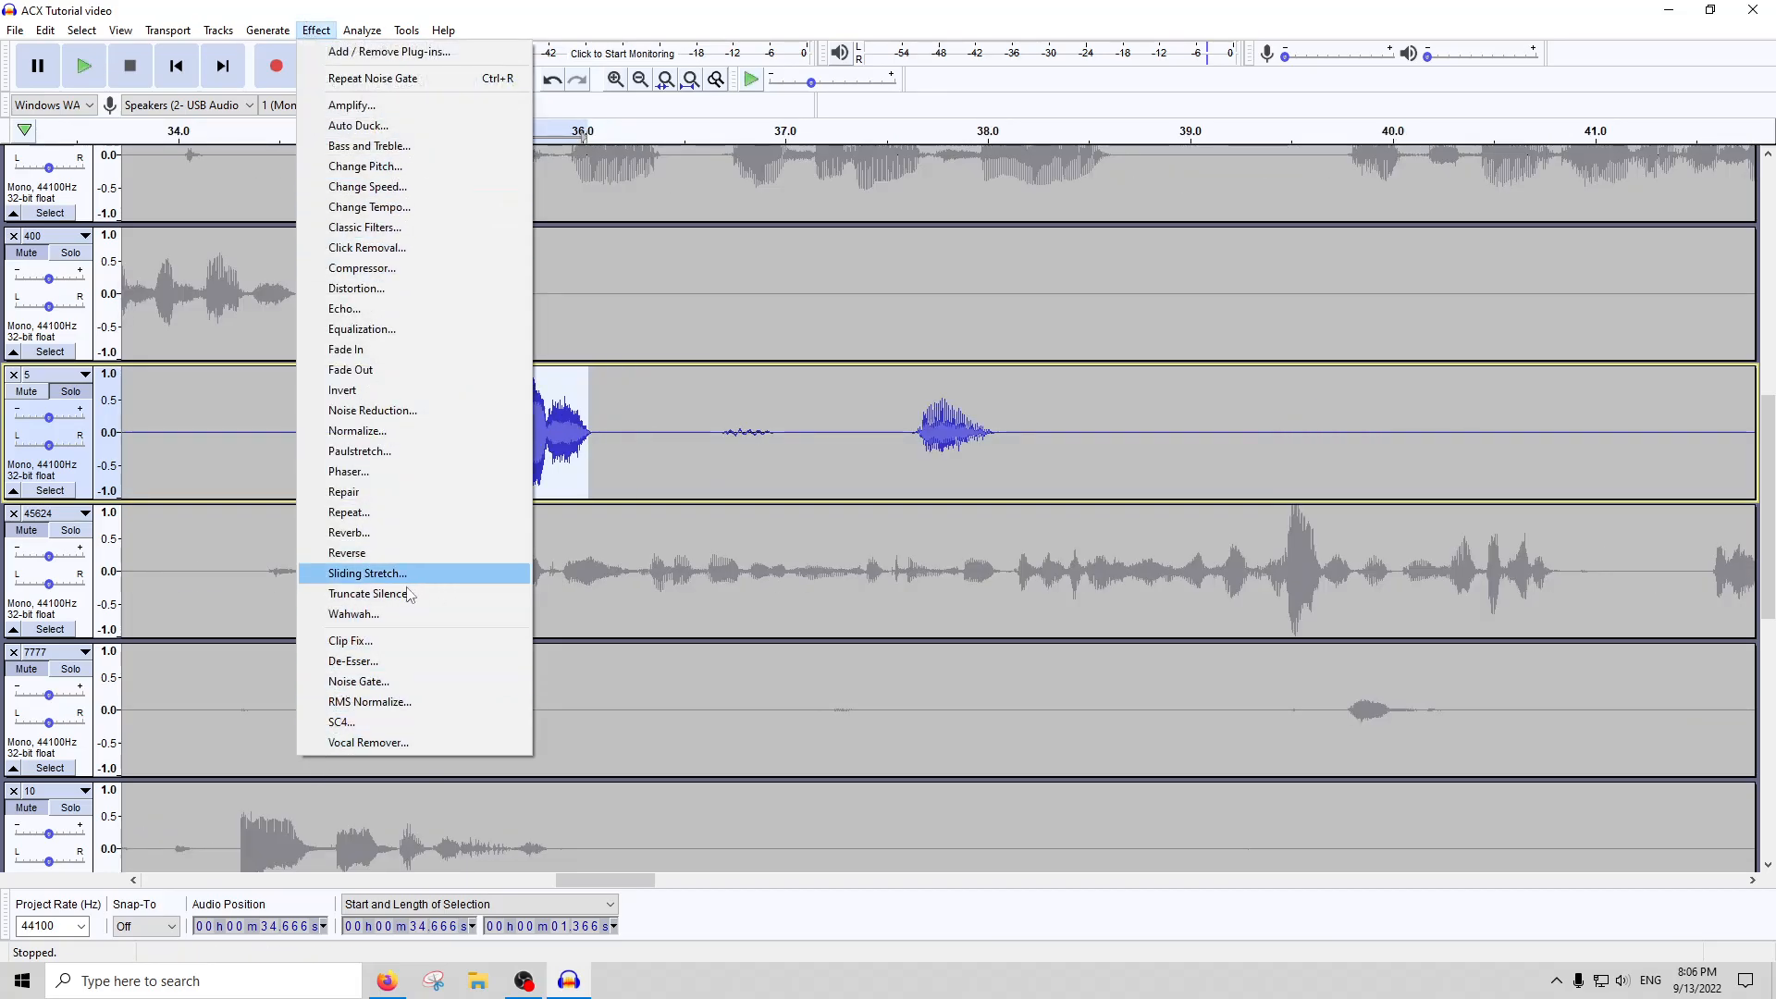
{"action": "left_click", "coordinate": [368, 647]}
{"action": "key", "text": "Return"}
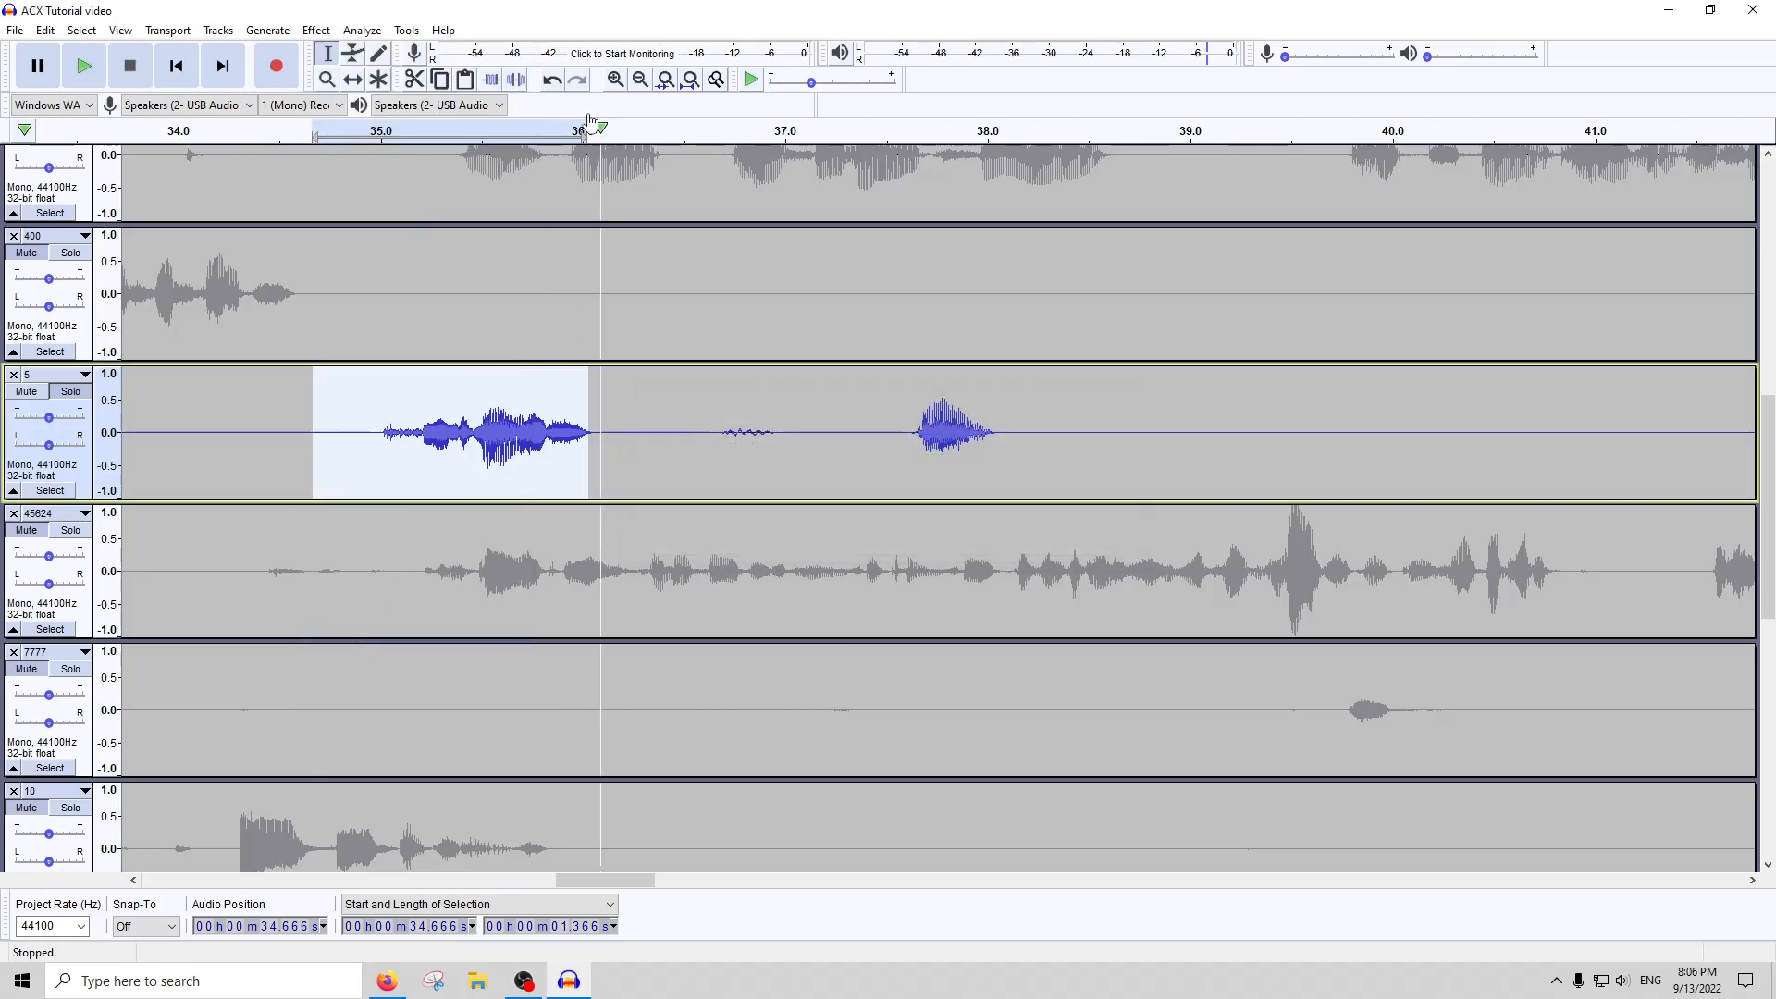
Repeat Clip Fix on about 0.56 seconds of clipped sound from about 22.9 seconds in track 5
{"action": "left_click", "coordinate": [690, 79]}
{"action": "double_click", "coordinate": [668, 467]}
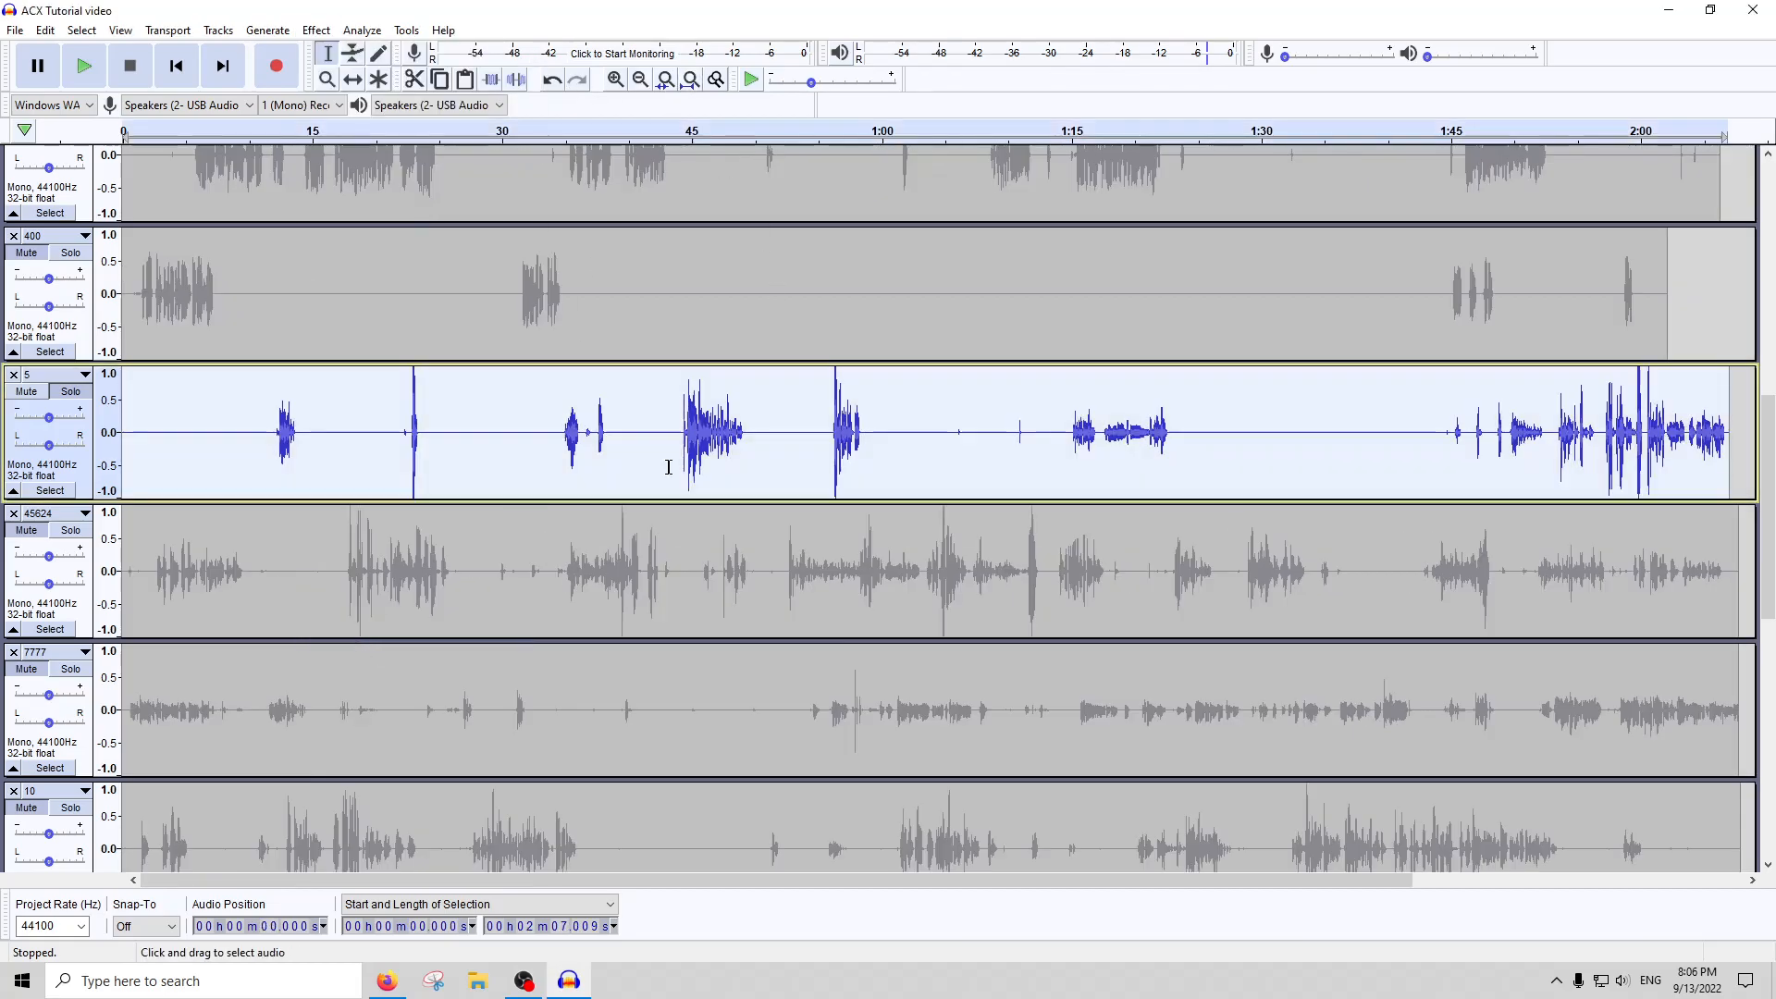
{"action": "left_click", "coordinate": [424, 431]}
{"action": "key", "text": "ctrl+1"}
{"action": "key", "text": "ctrl+1"}
{"action": "key", "text": "ctrl+1"}
{"action": "key", "text": "ctrl+1"}
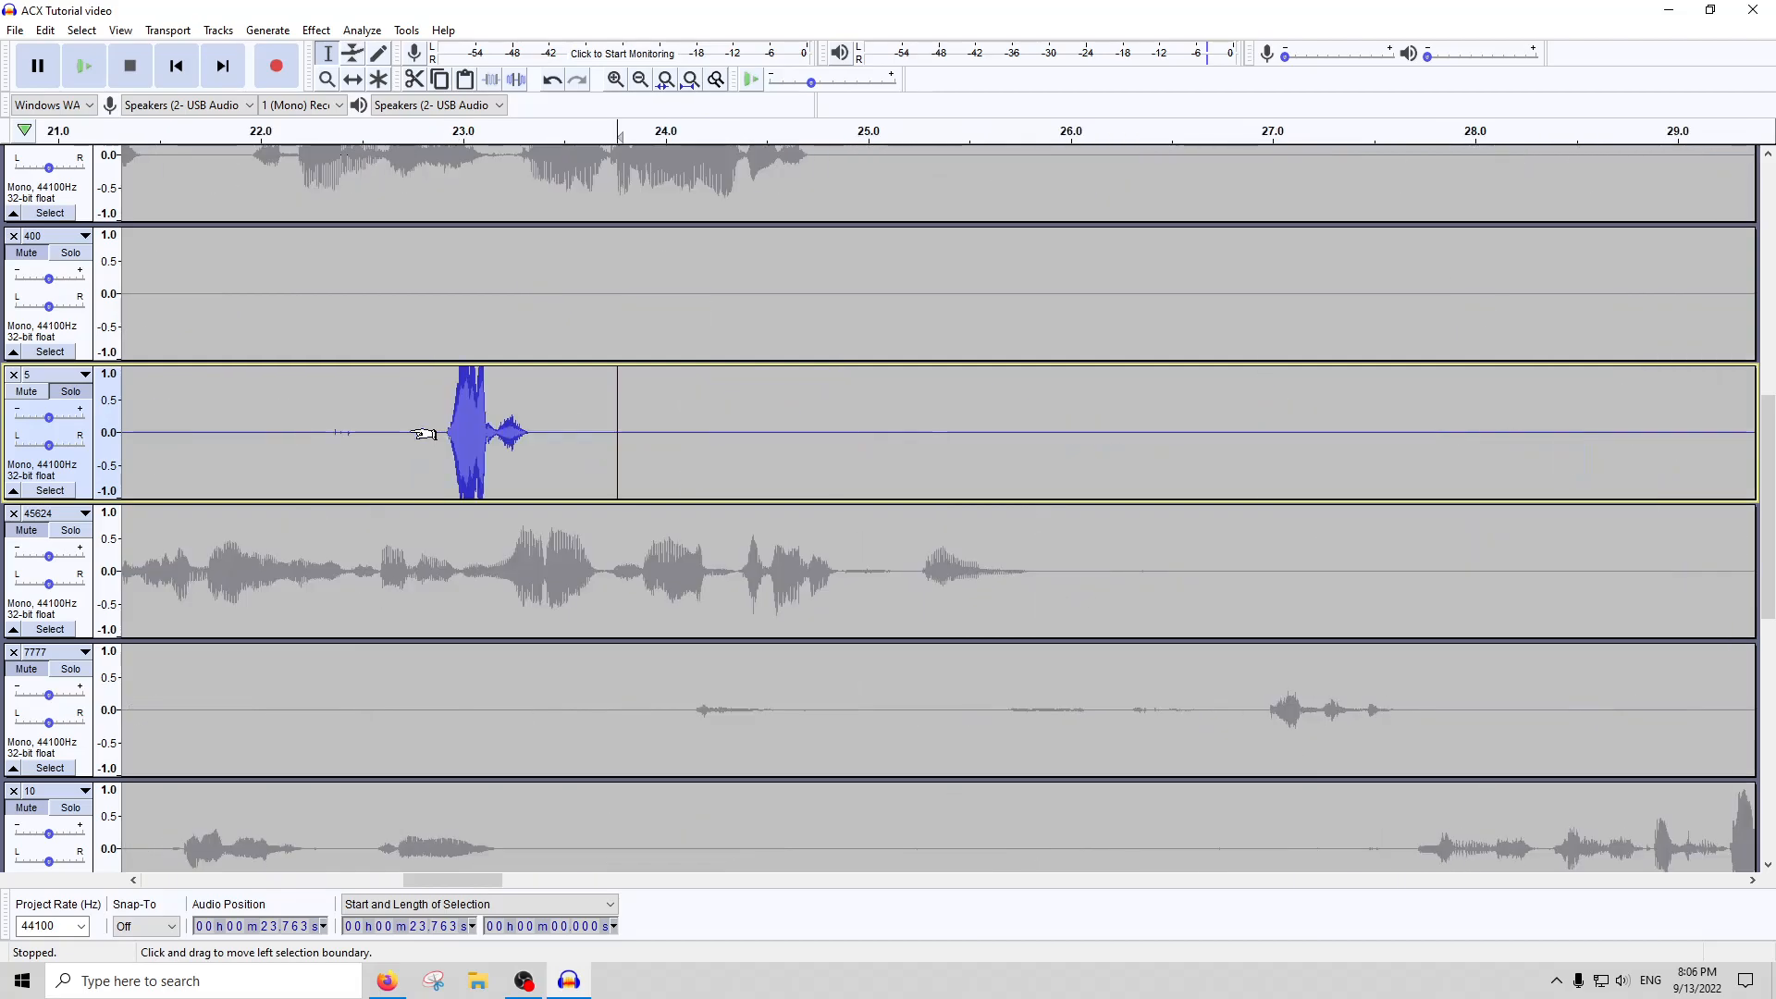
{"action": "left_click_drag", "start_coordinate": [548, 418], "coordinate": [435, 433]}
{"action": "key", "text": "ctrl+r"}
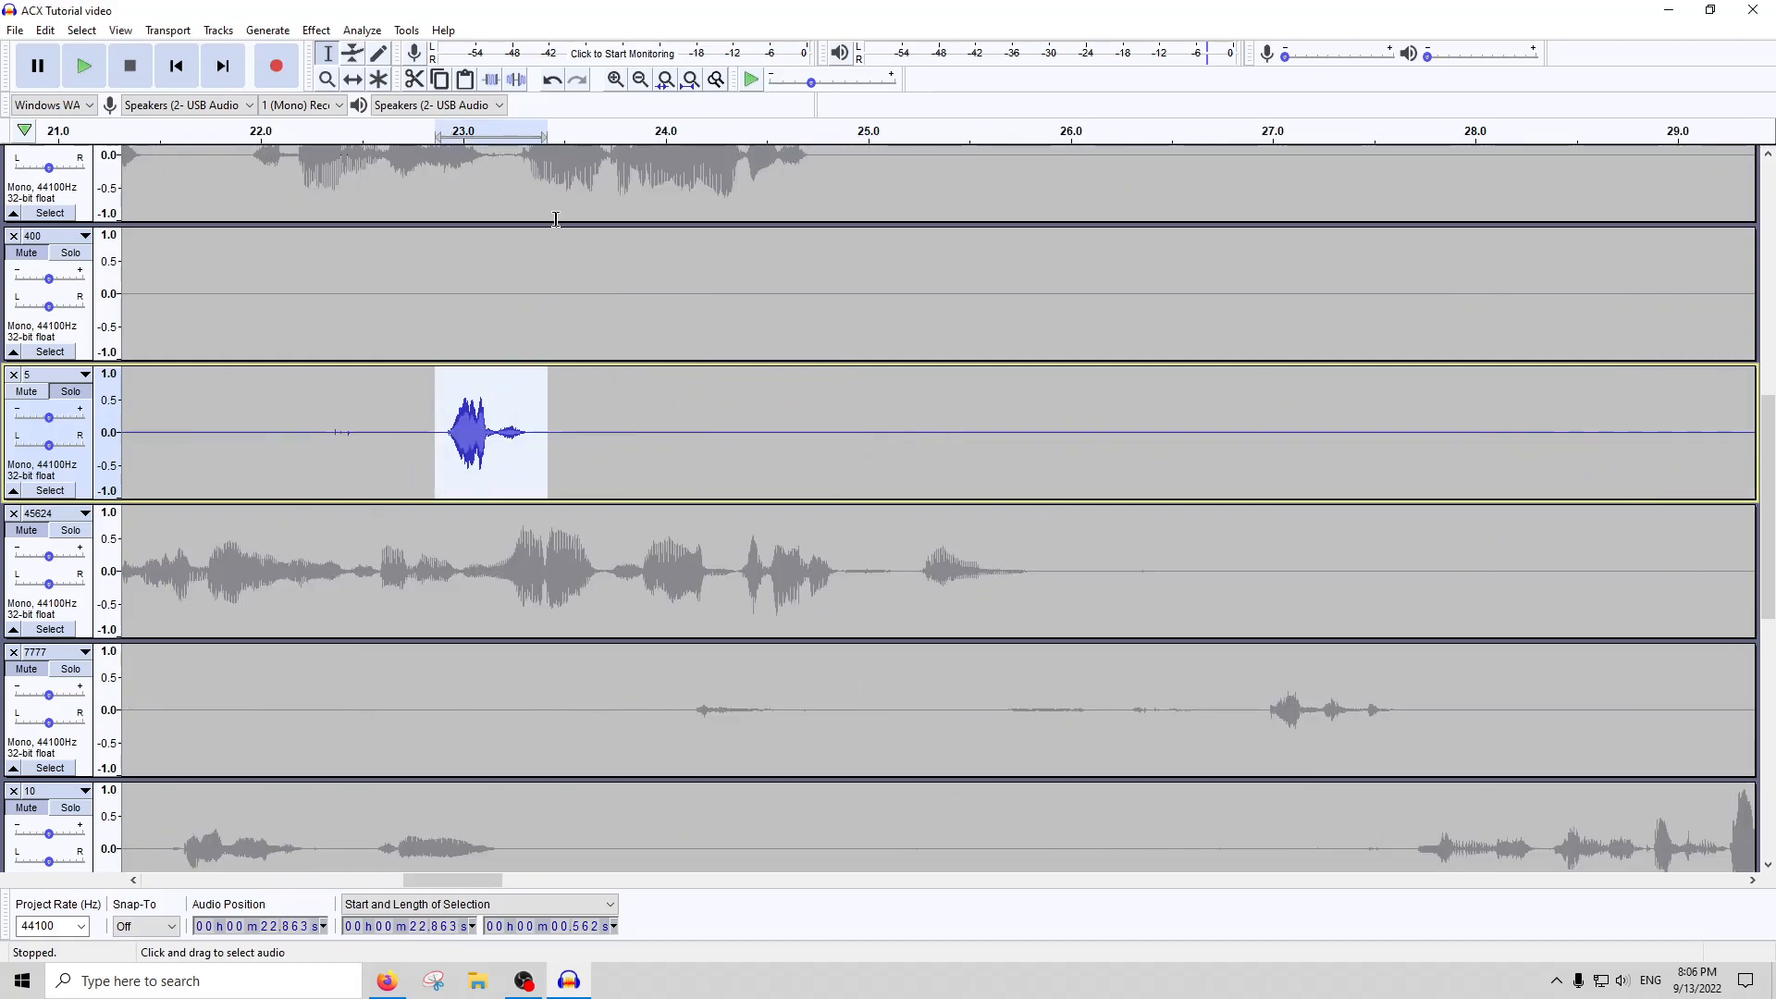
Amplify about 1.5 seconds of quiet speech from about 1:51 in track 5 by 5 dB
{"action": "left_click", "coordinate": [690, 79]}
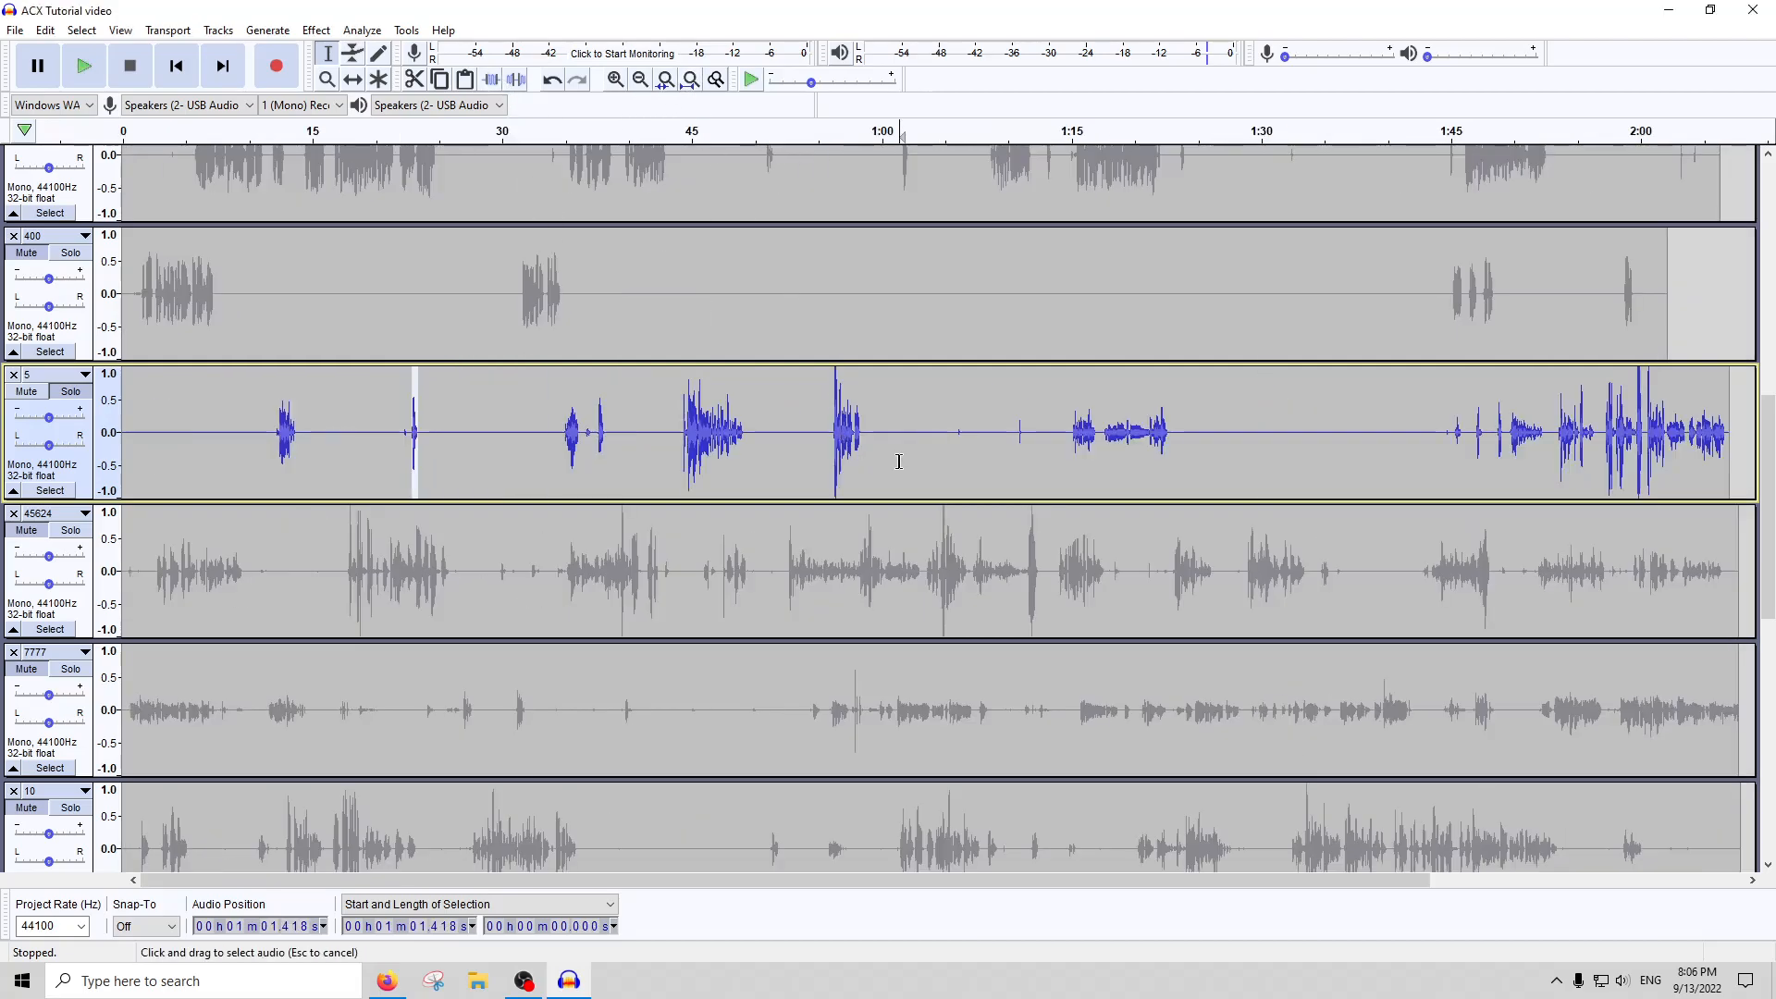
{"action": "double_click", "coordinate": [897, 462]}
{"action": "left_click", "coordinate": [1545, 432]}
{"action": "key", "text": "ctrl+1"}
{"action": "key", "text": "ctrl+1"}
{"action": "key", "text": "ctrl+1"}
{"action": "key", "text": "ctrl+1"}
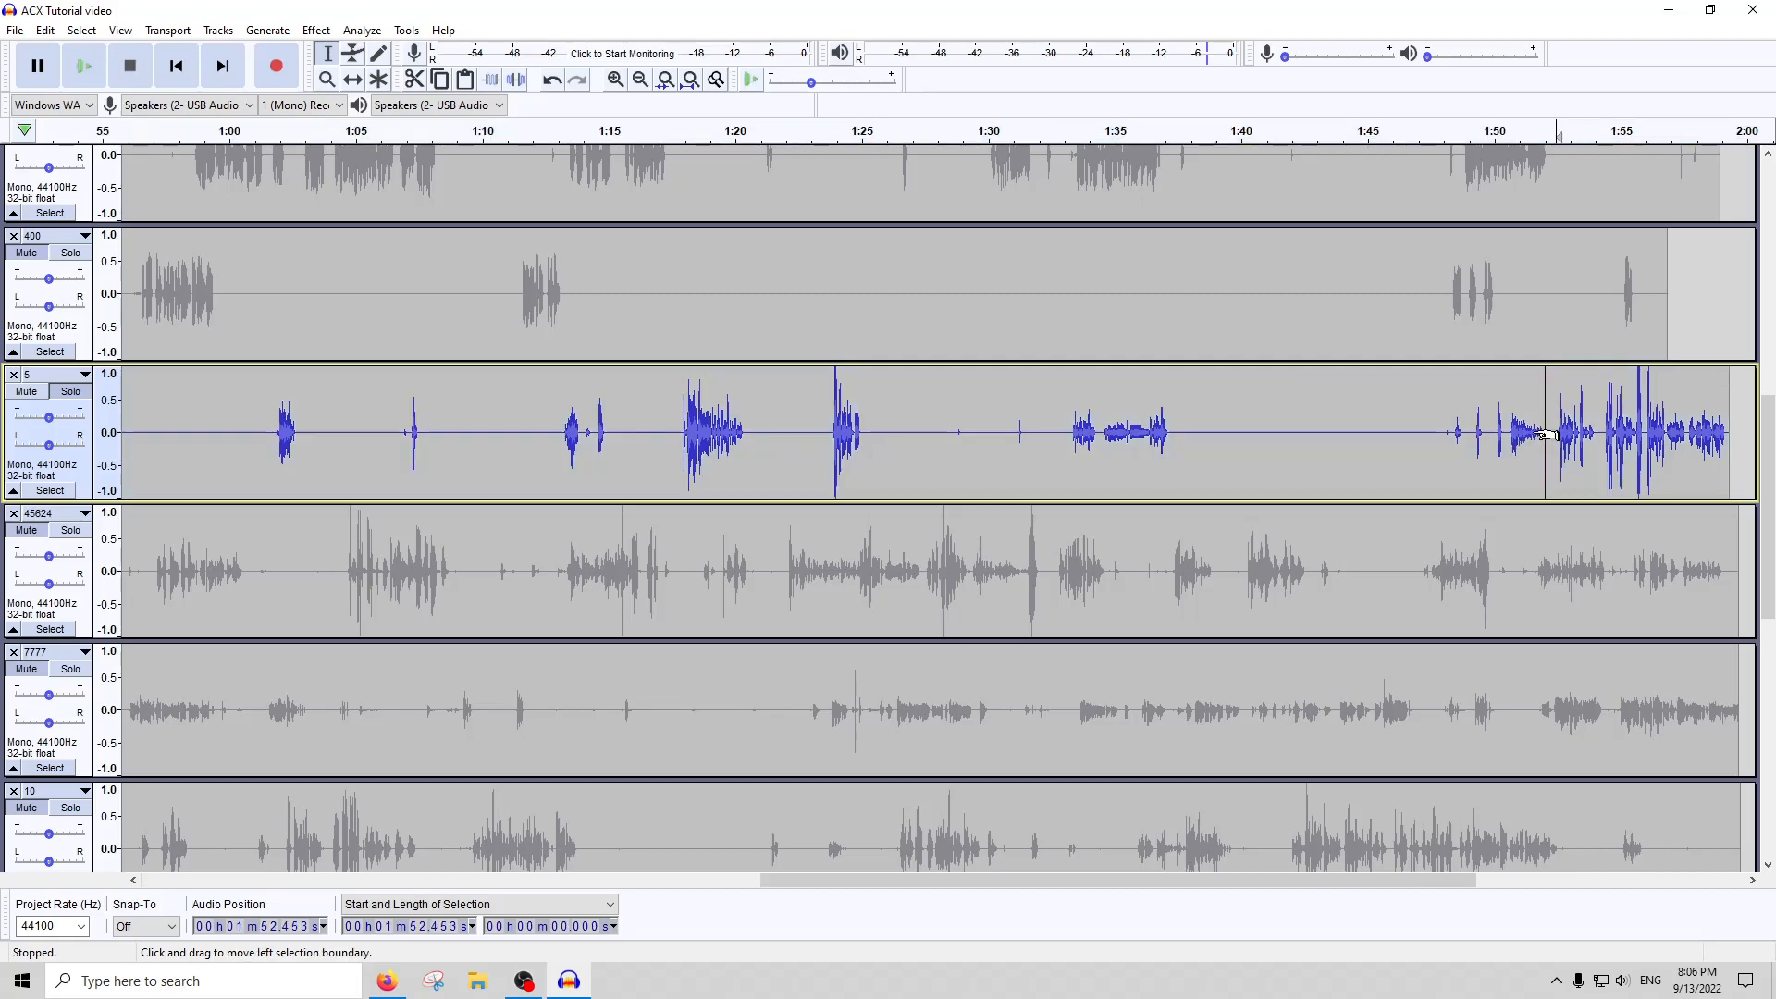
{"action": "left_click_drag", "start_coordinate": [1716, 431], "coordinate": [1416, 453]}
{"action": "left_click", "coordinate": [316, 30]}
{"action": "left_click", "coordinate": [342, 102]}
{"action": "type", "text": "5"}
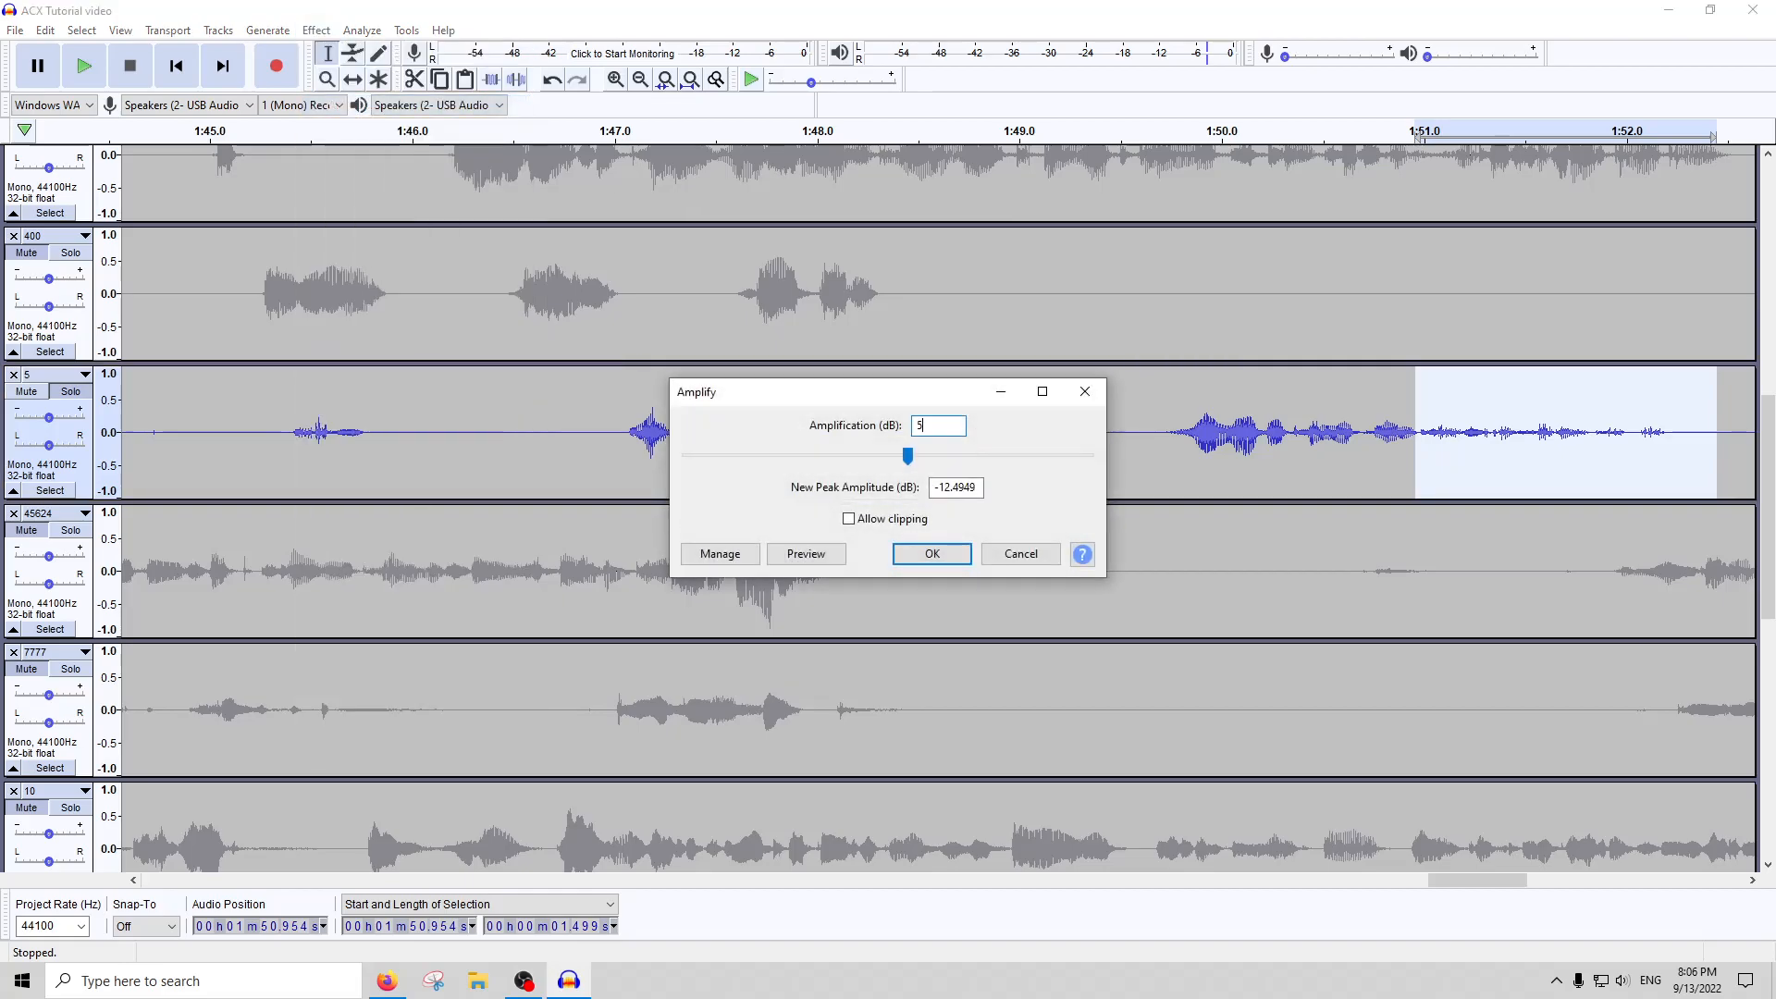
{"action": "key", "text": "Return"}
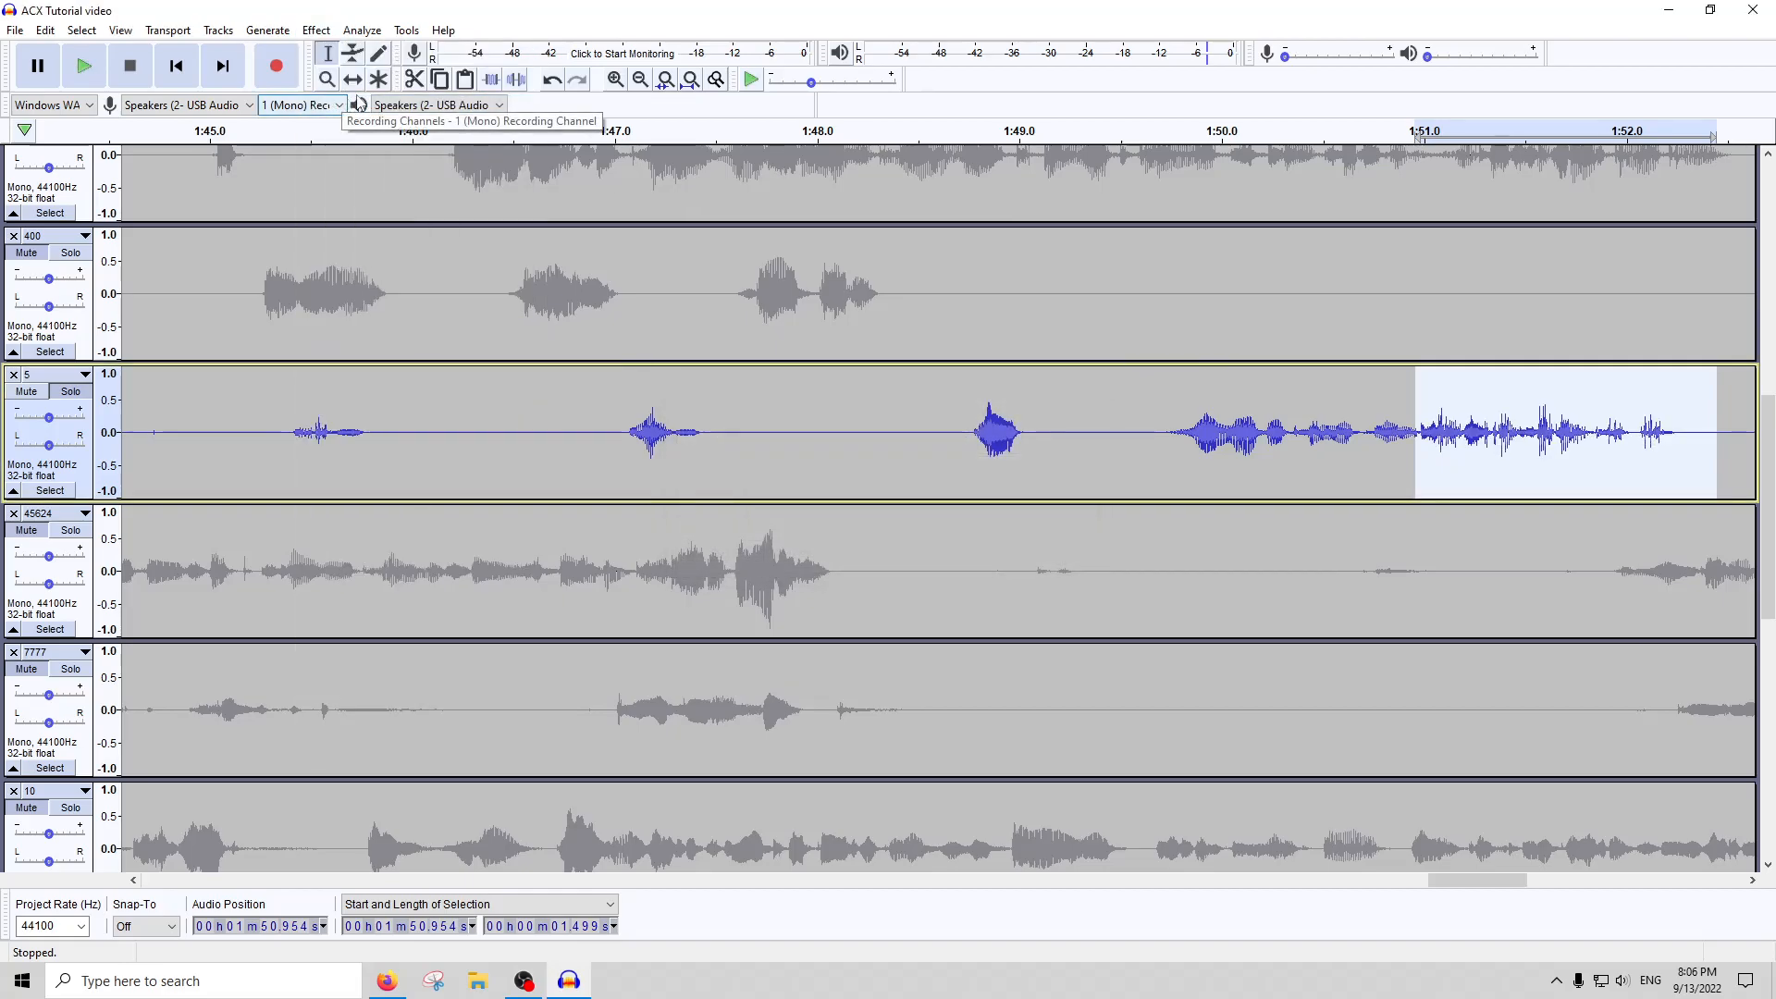
Listen to the amplified passage at about 1:51 in track 5, and select the whole track
{"action": "key", "text": "ctrl+f"}
{"action": "double_click", "coordinate": [574, 454]}
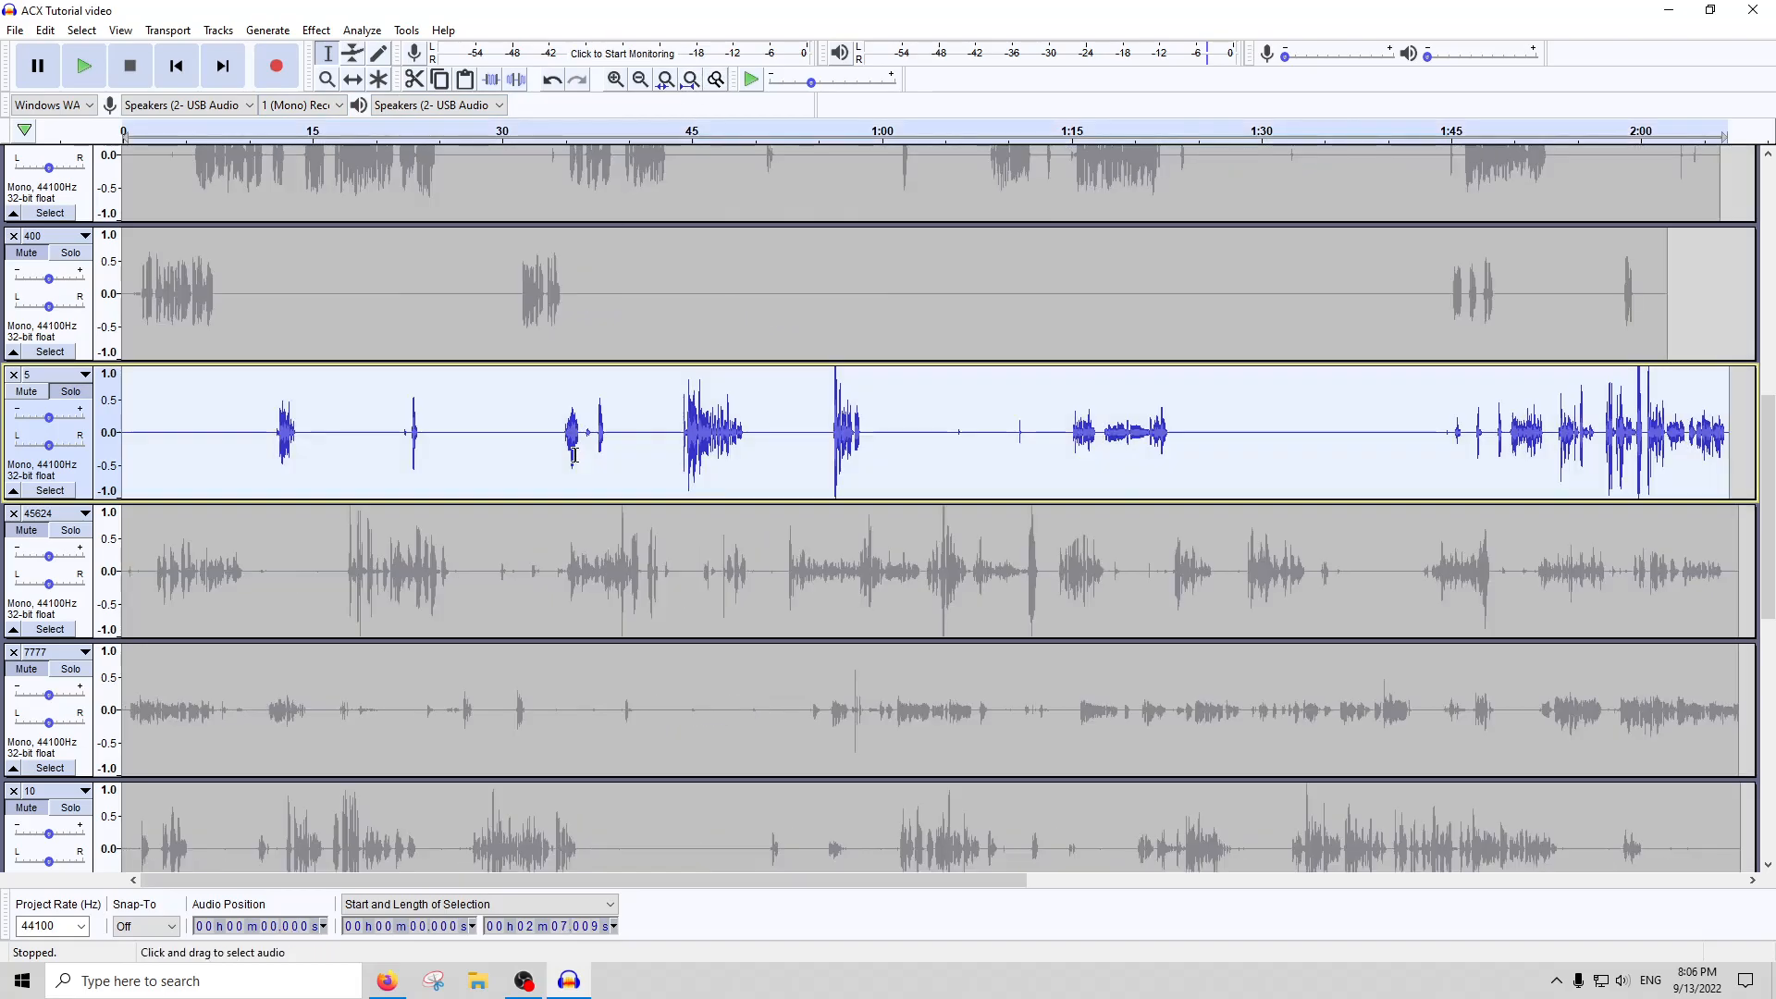
{"action": "left_click", "coordinate": [317, 30]}
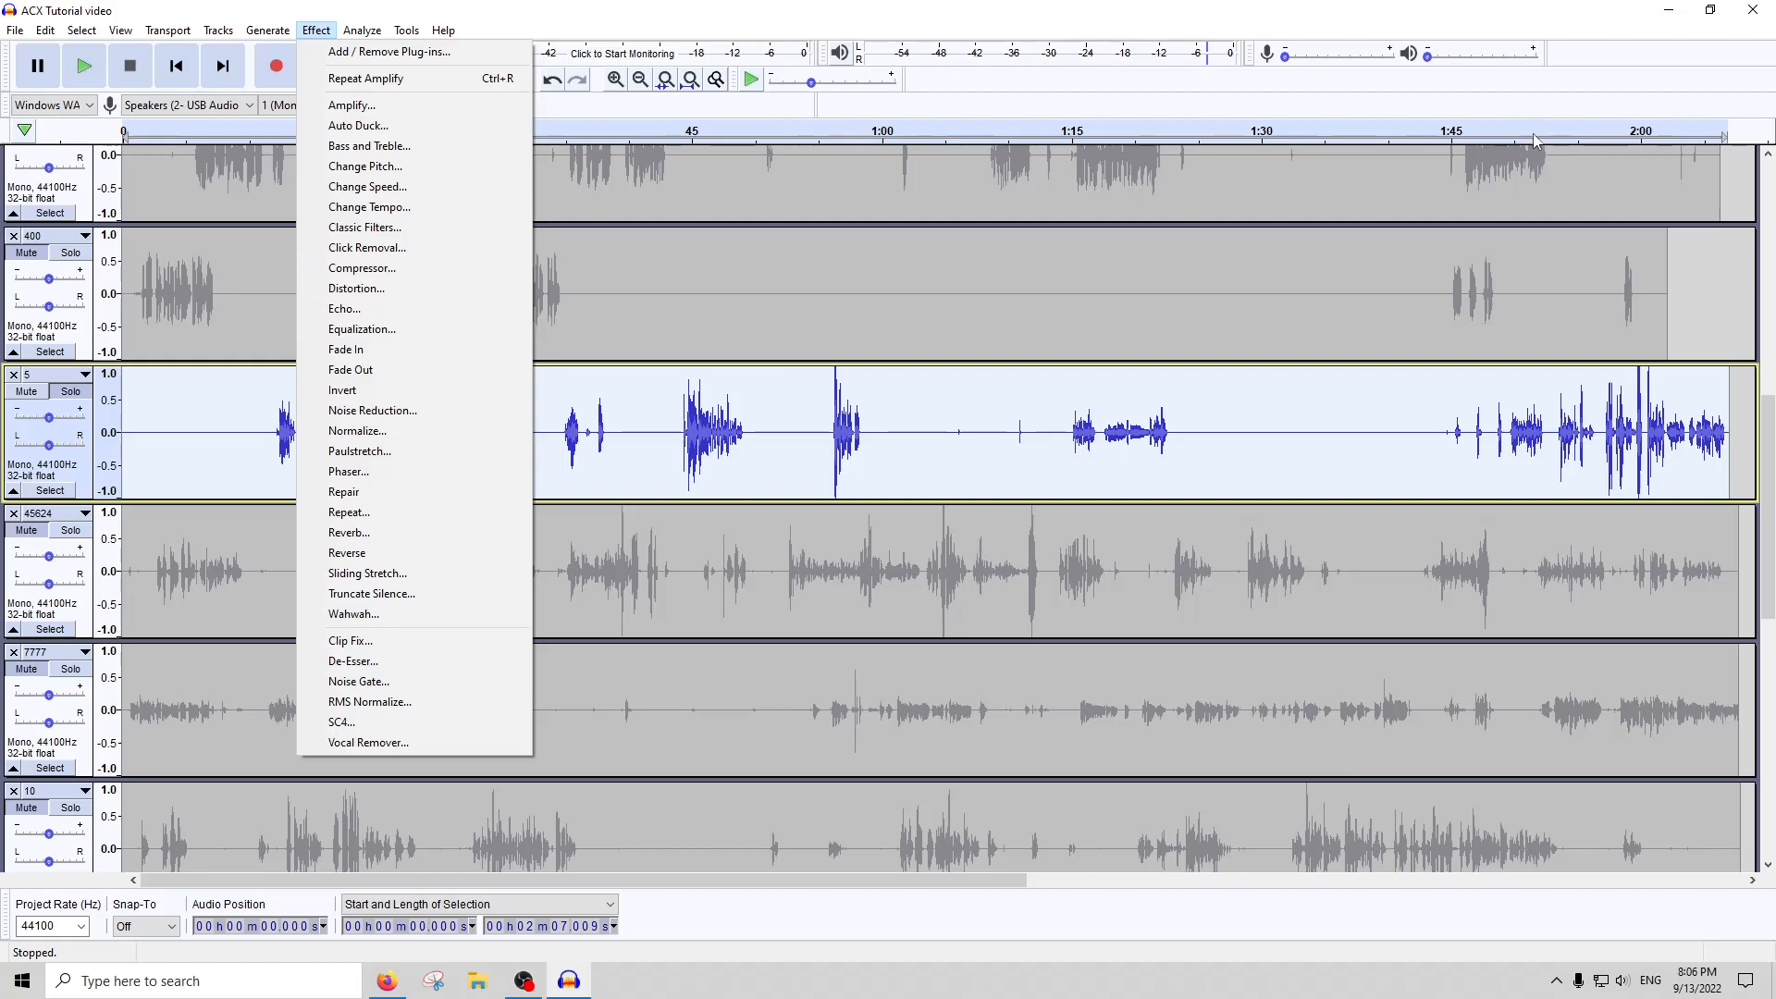
{"action": "left_click", "coordinate": [1555, 175]}
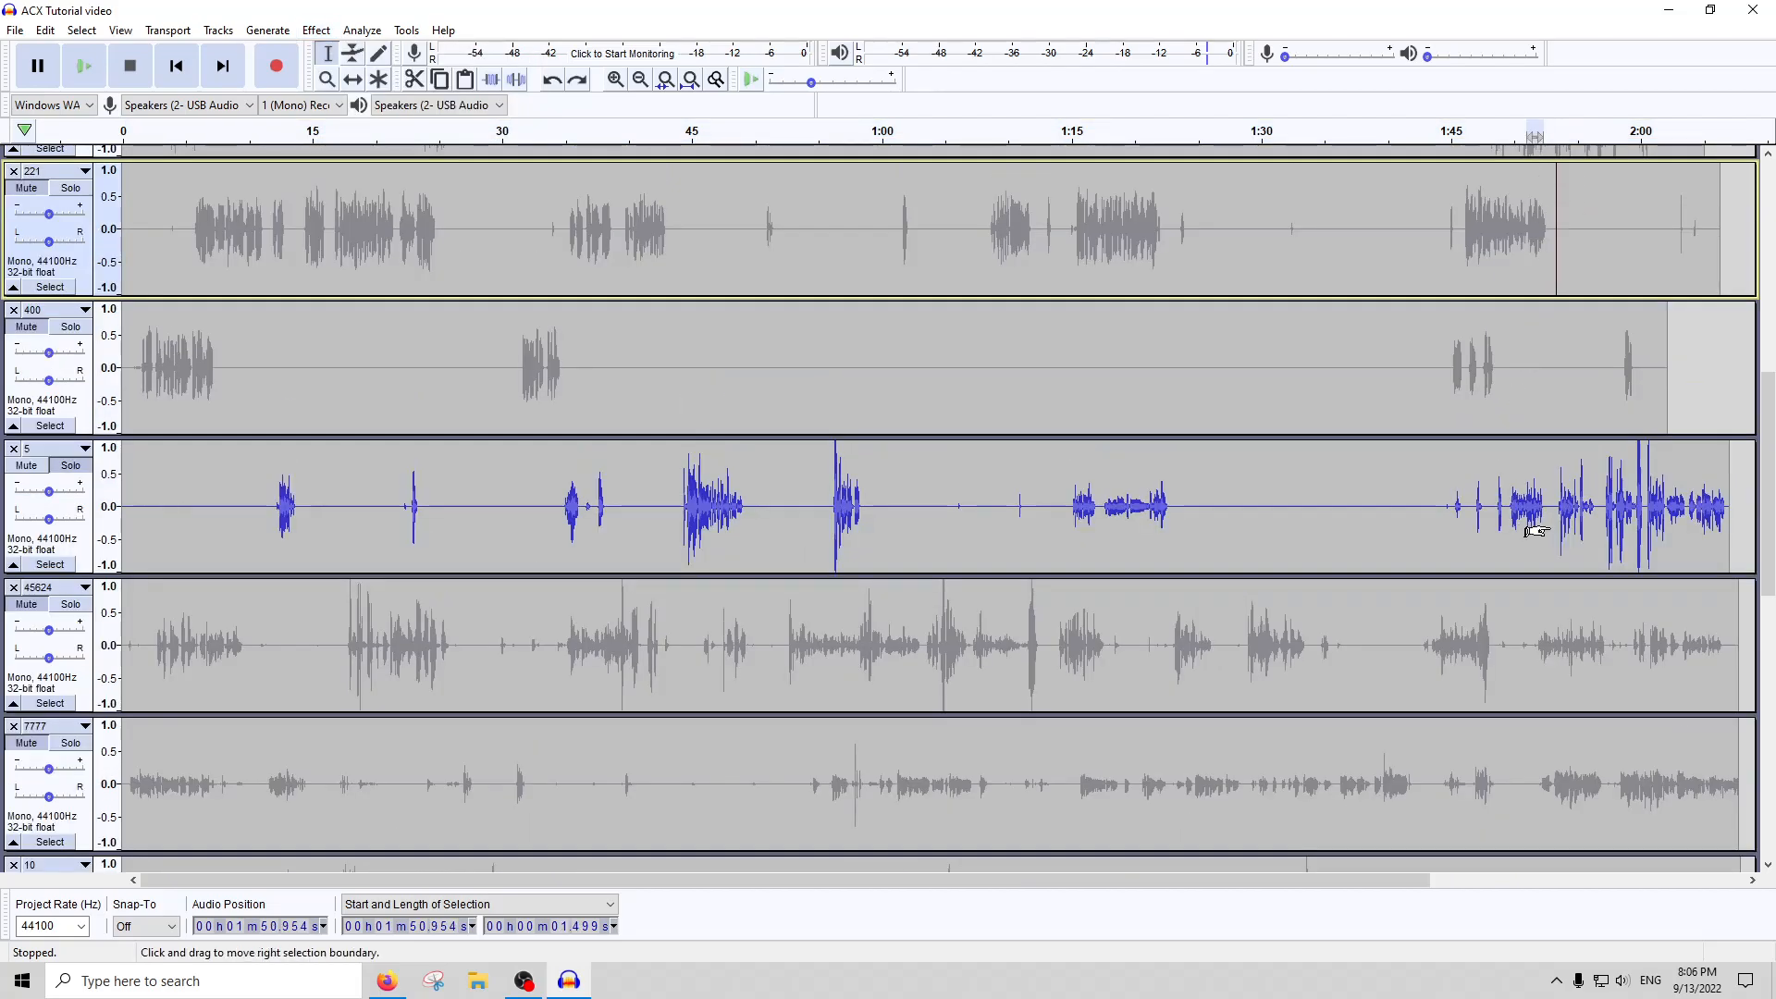
{"action": "left_click_drag", "start_coordinate": [1526, 510], "coordinate": [1543, 514]}
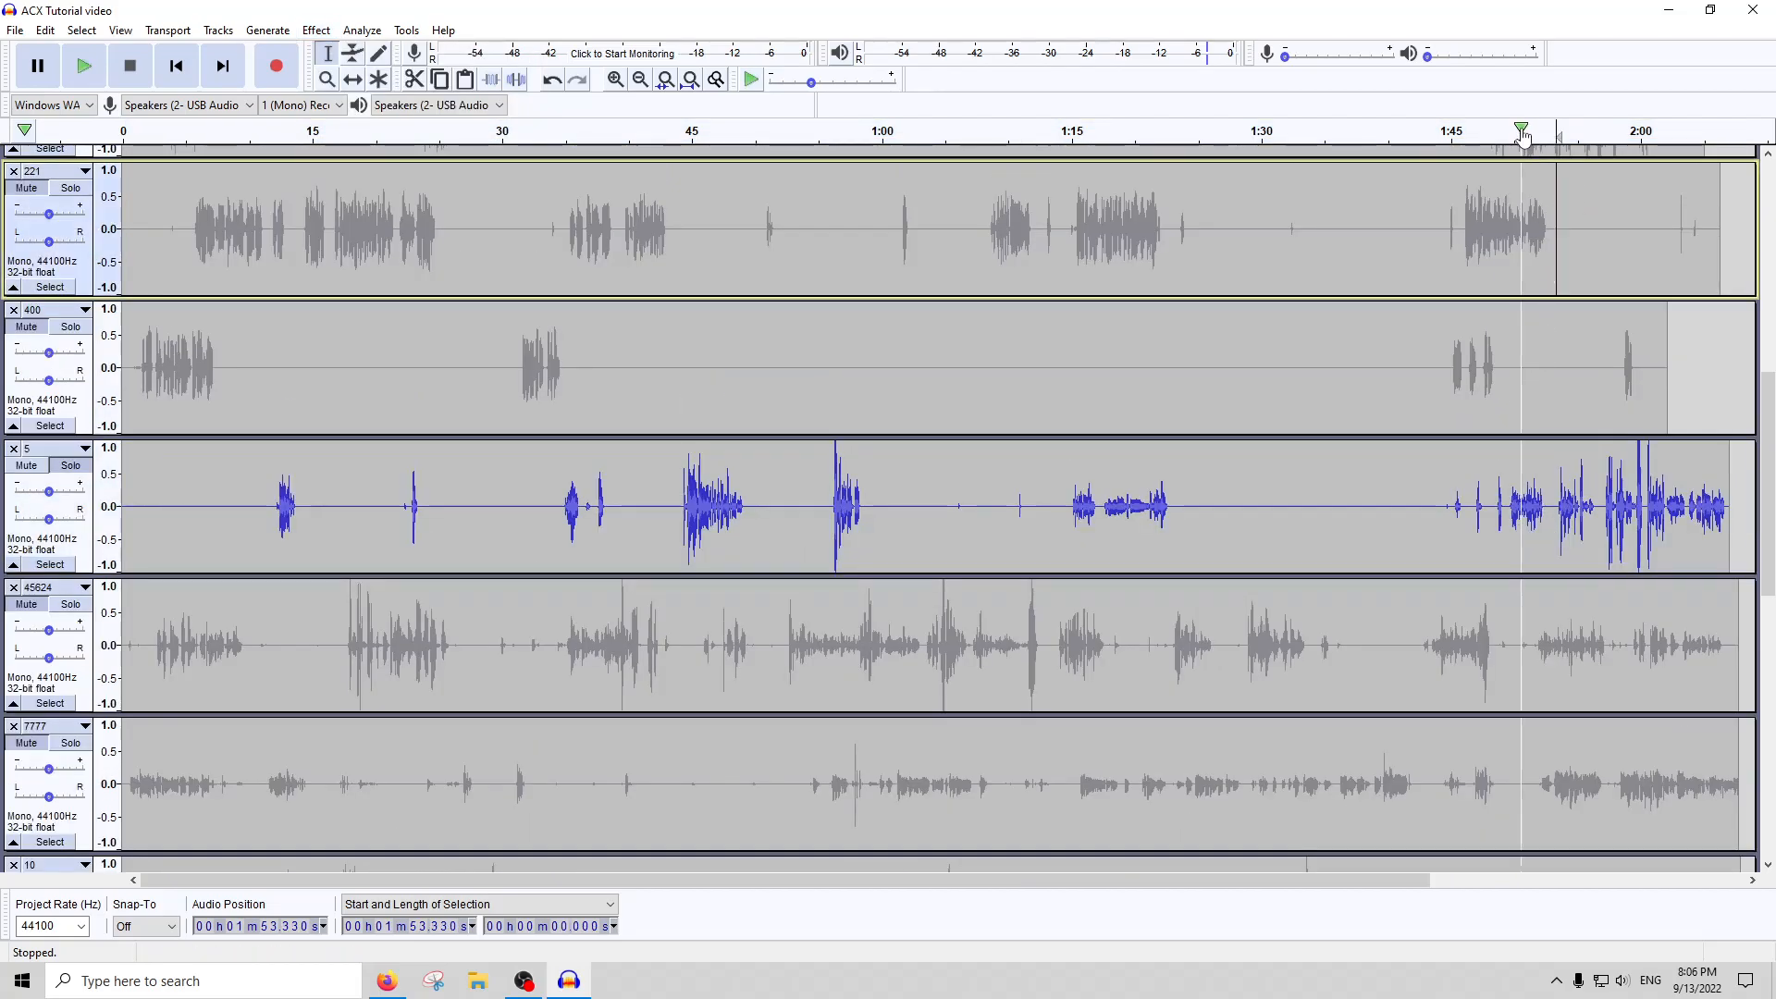
{"action": "left_click", "coordinate": [1527, 128]}
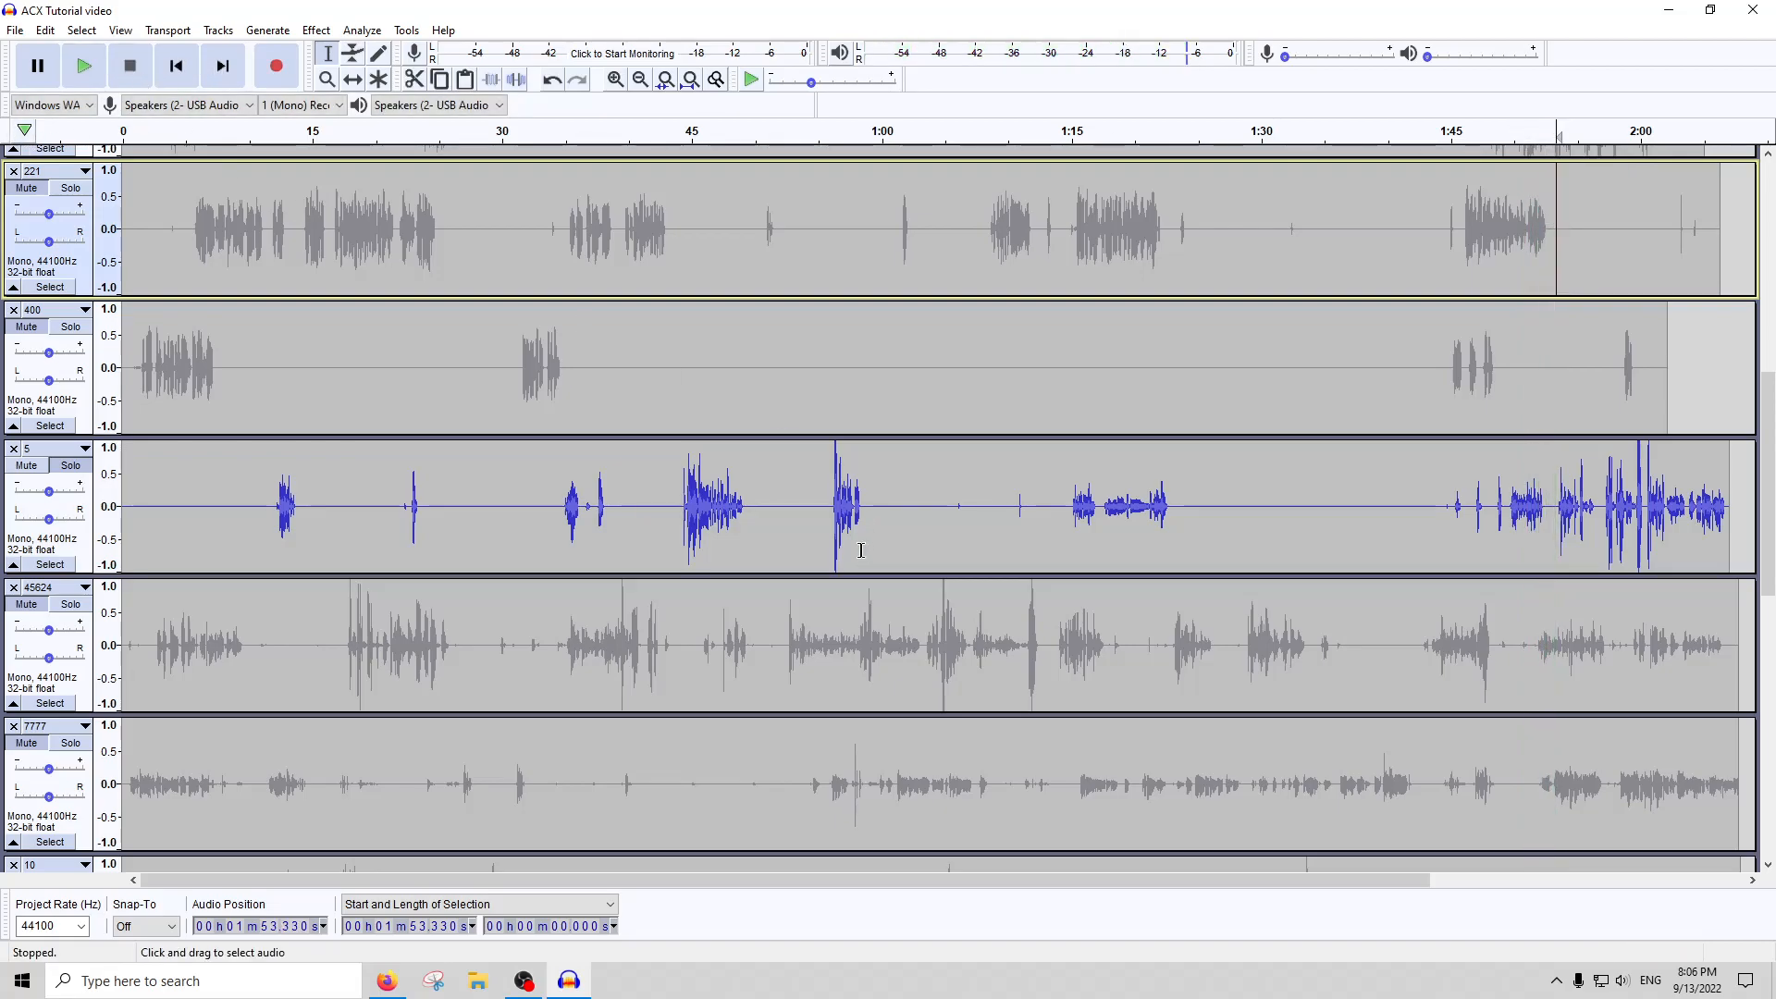
{"action": "double_click", "coordinate": [849, 520]}
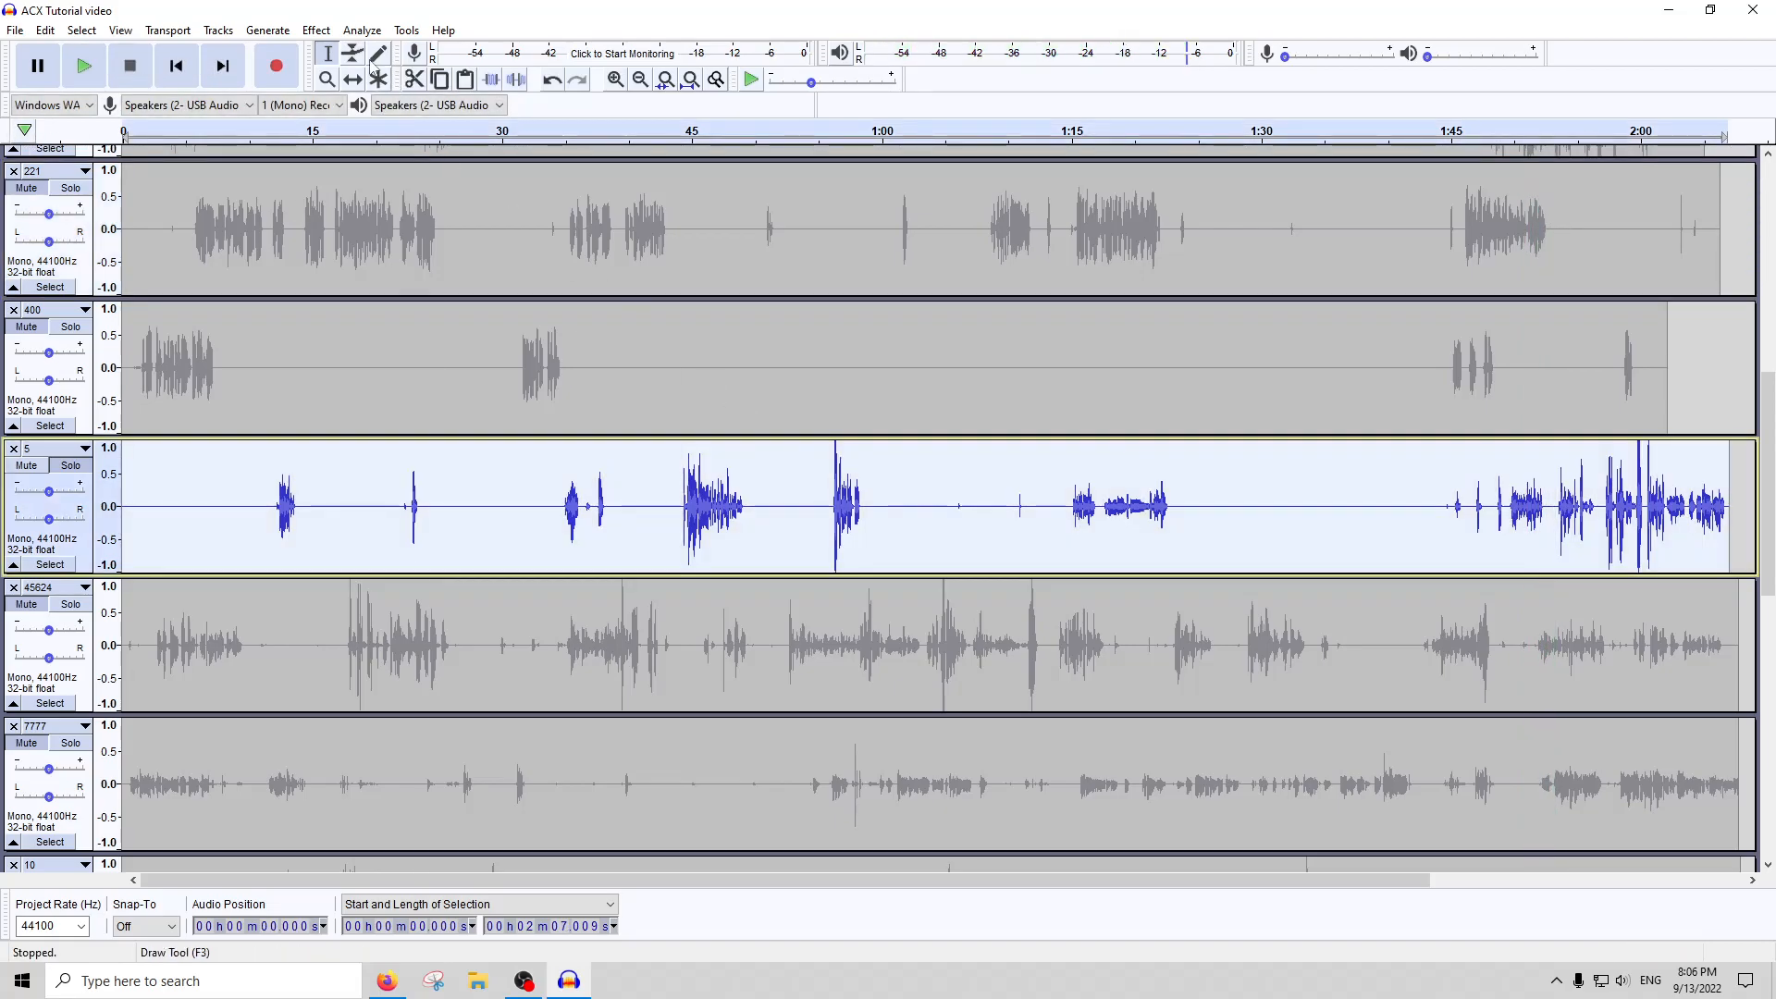
{"action": "left_click", "coordinate": [329, 33]}
{"action": "left_click", "coordinate": [352, 107]}
{"action": "left_click", "coordinate": [989, 554]}
Apply the Compressor effect to the whole of track 5 and amplify its peaks back up to full scale
{"action": "left_click", "coordinate": [317, 31]}
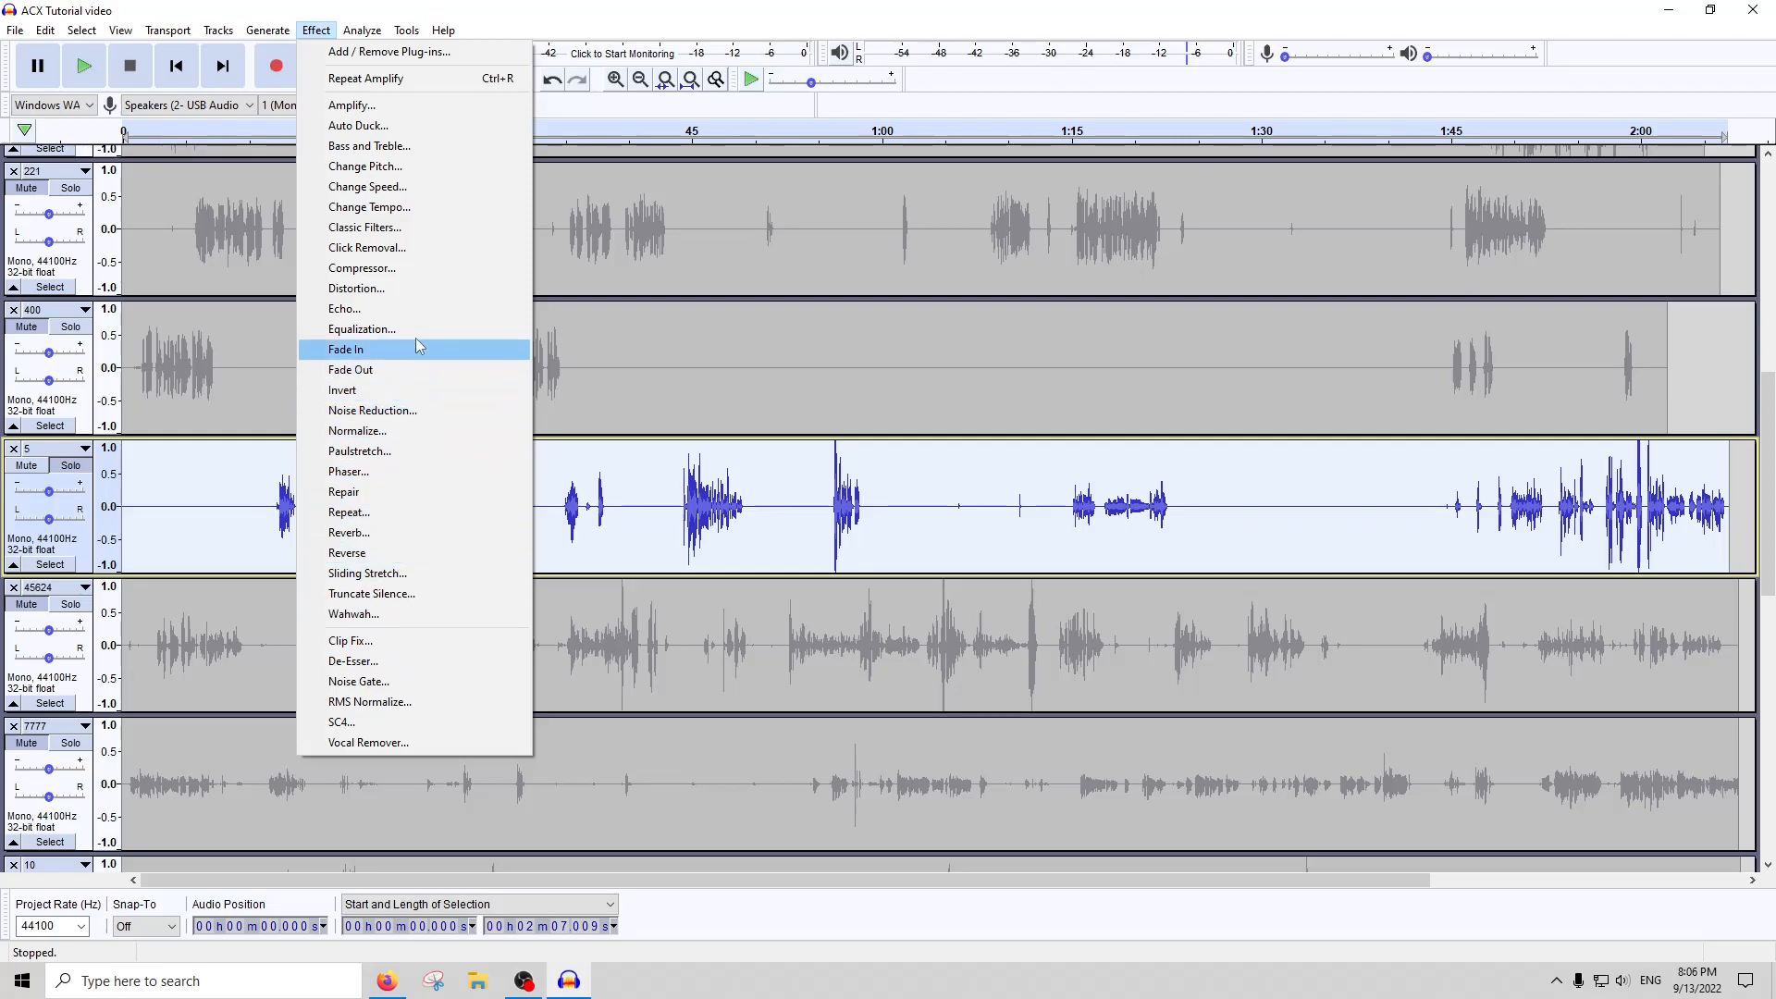
{"action": "left_click", "coordinate": [385, 269]}
{"action": "left_click", "coordinate": [919, 685]}
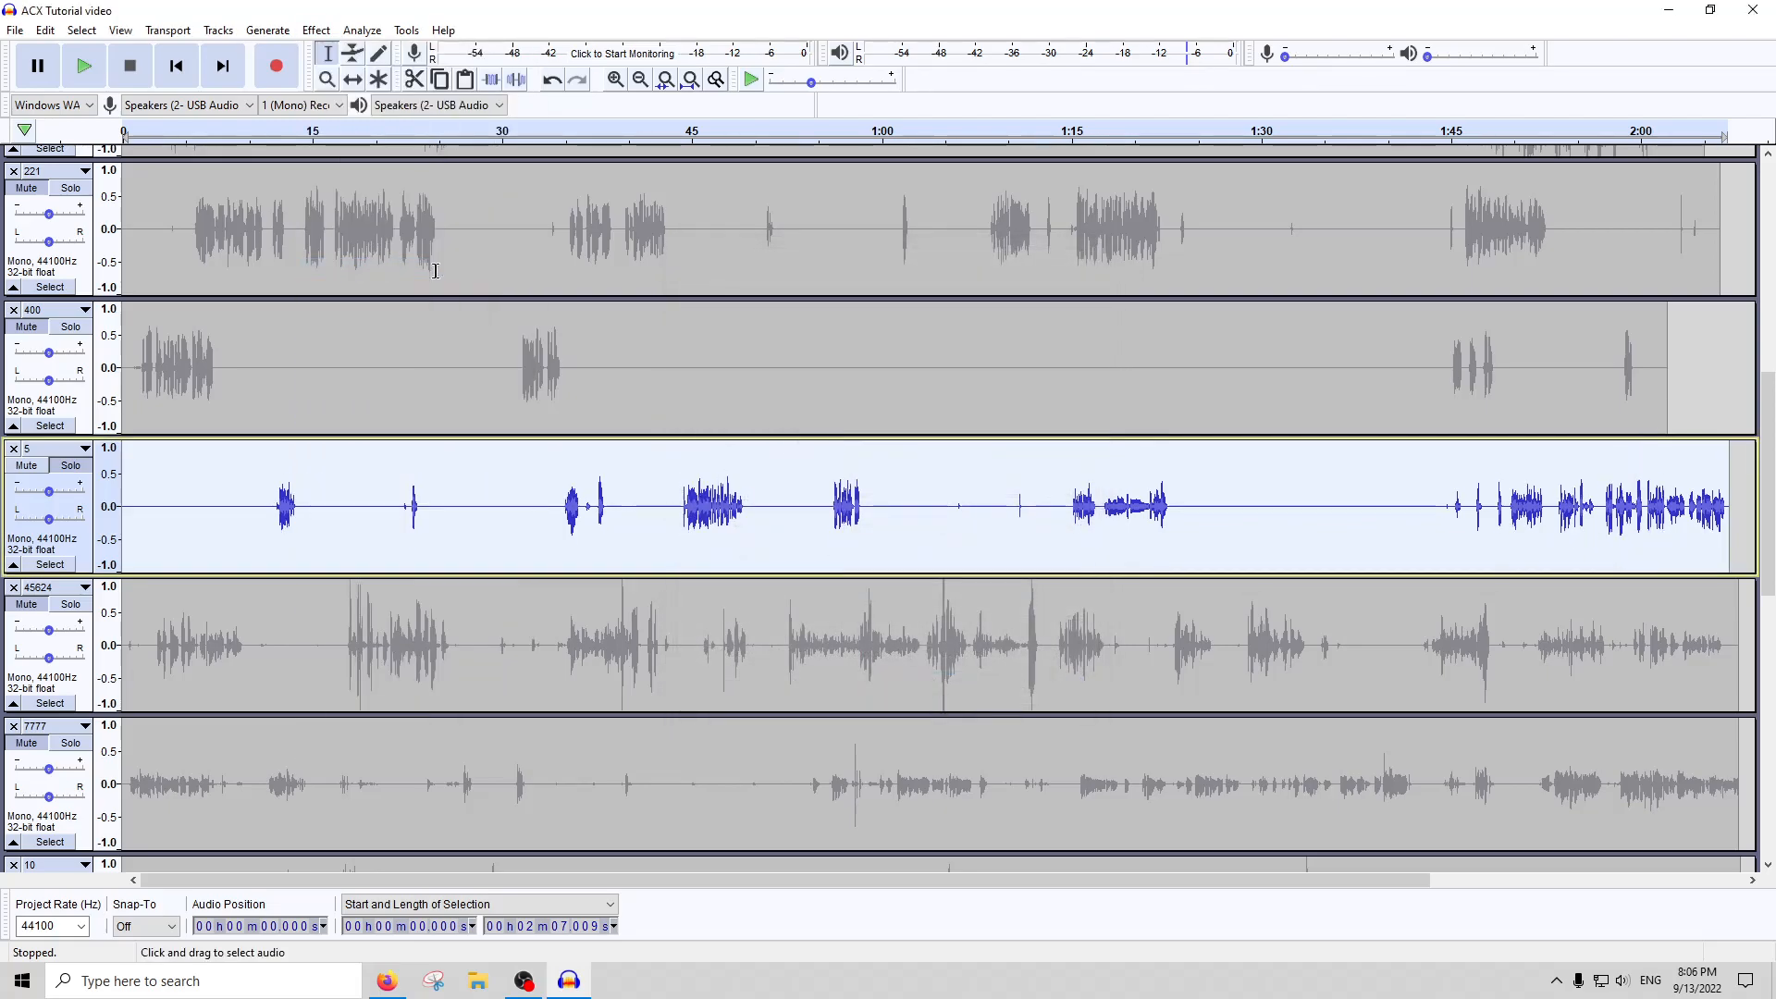
{"action": "left_click", "coordinate": [316, 31]}
{"action": "mouse_move", "coordinate": [341, 33]}
{"action": "left_click", "coordinate": [379, 109]}
{"action": "left_click", "coordinate": [924, 551]}
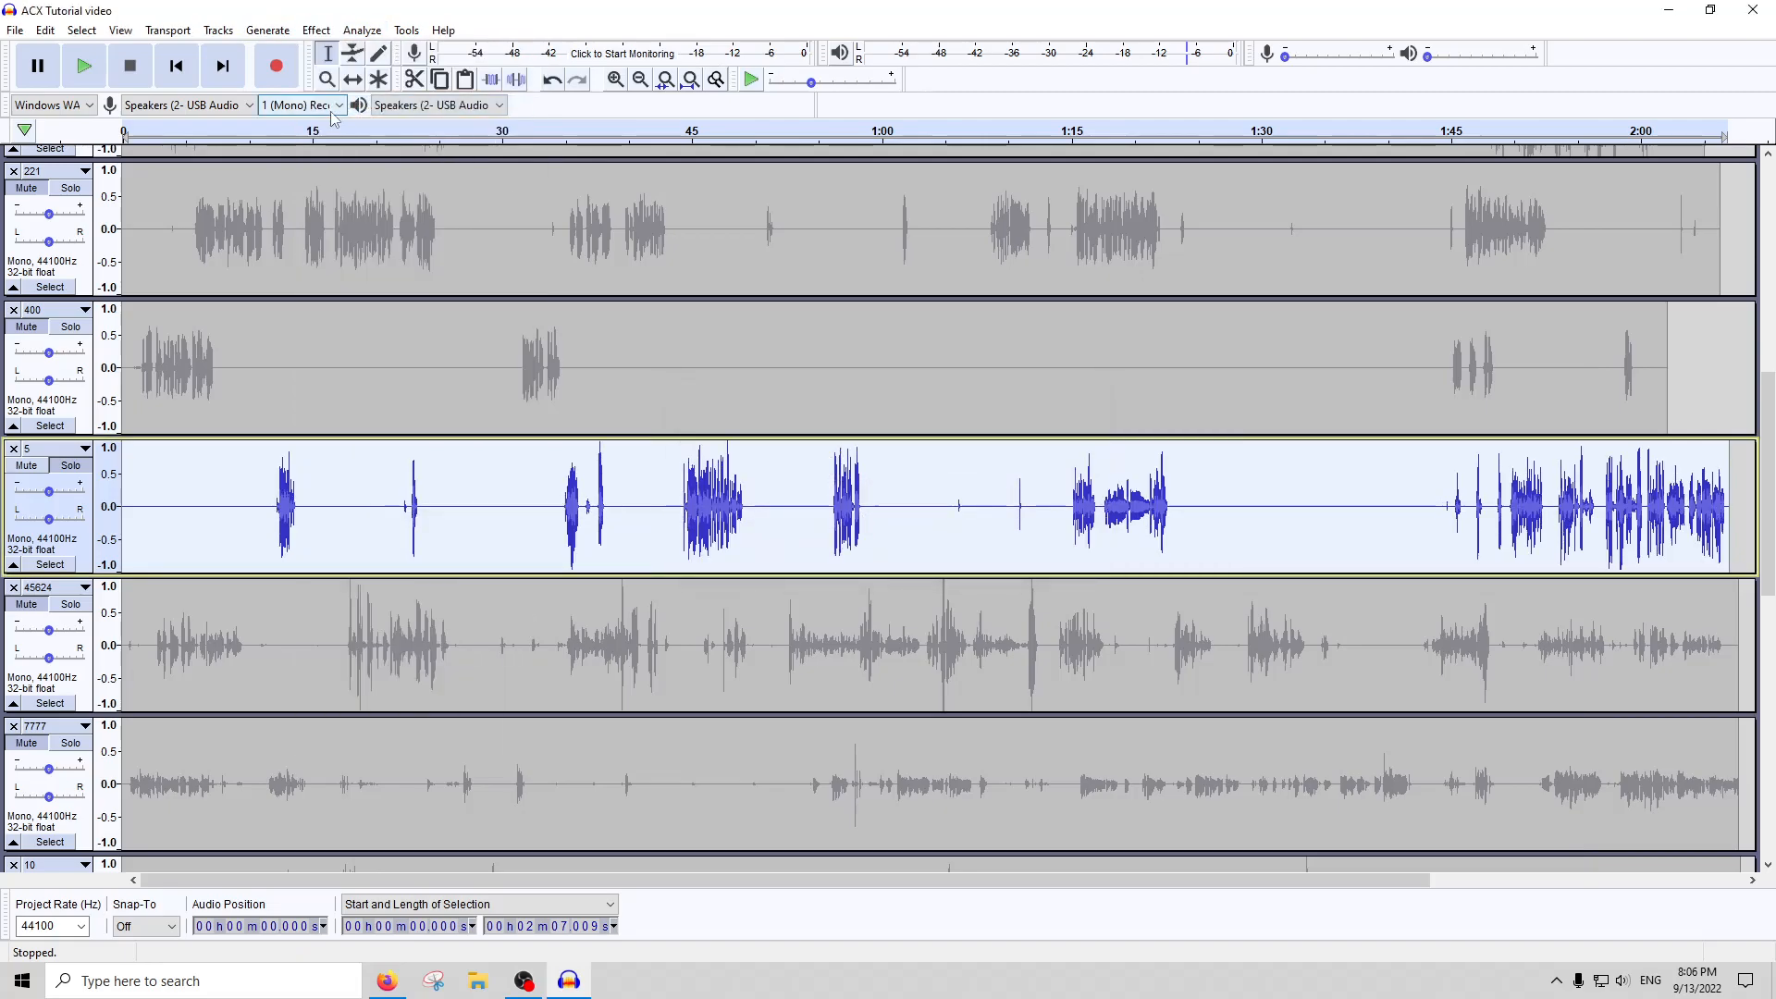
Compress the whole of track 5 a second time and run ACX Check on it
{"action": "left_click", "coordinate": [314, 30]}
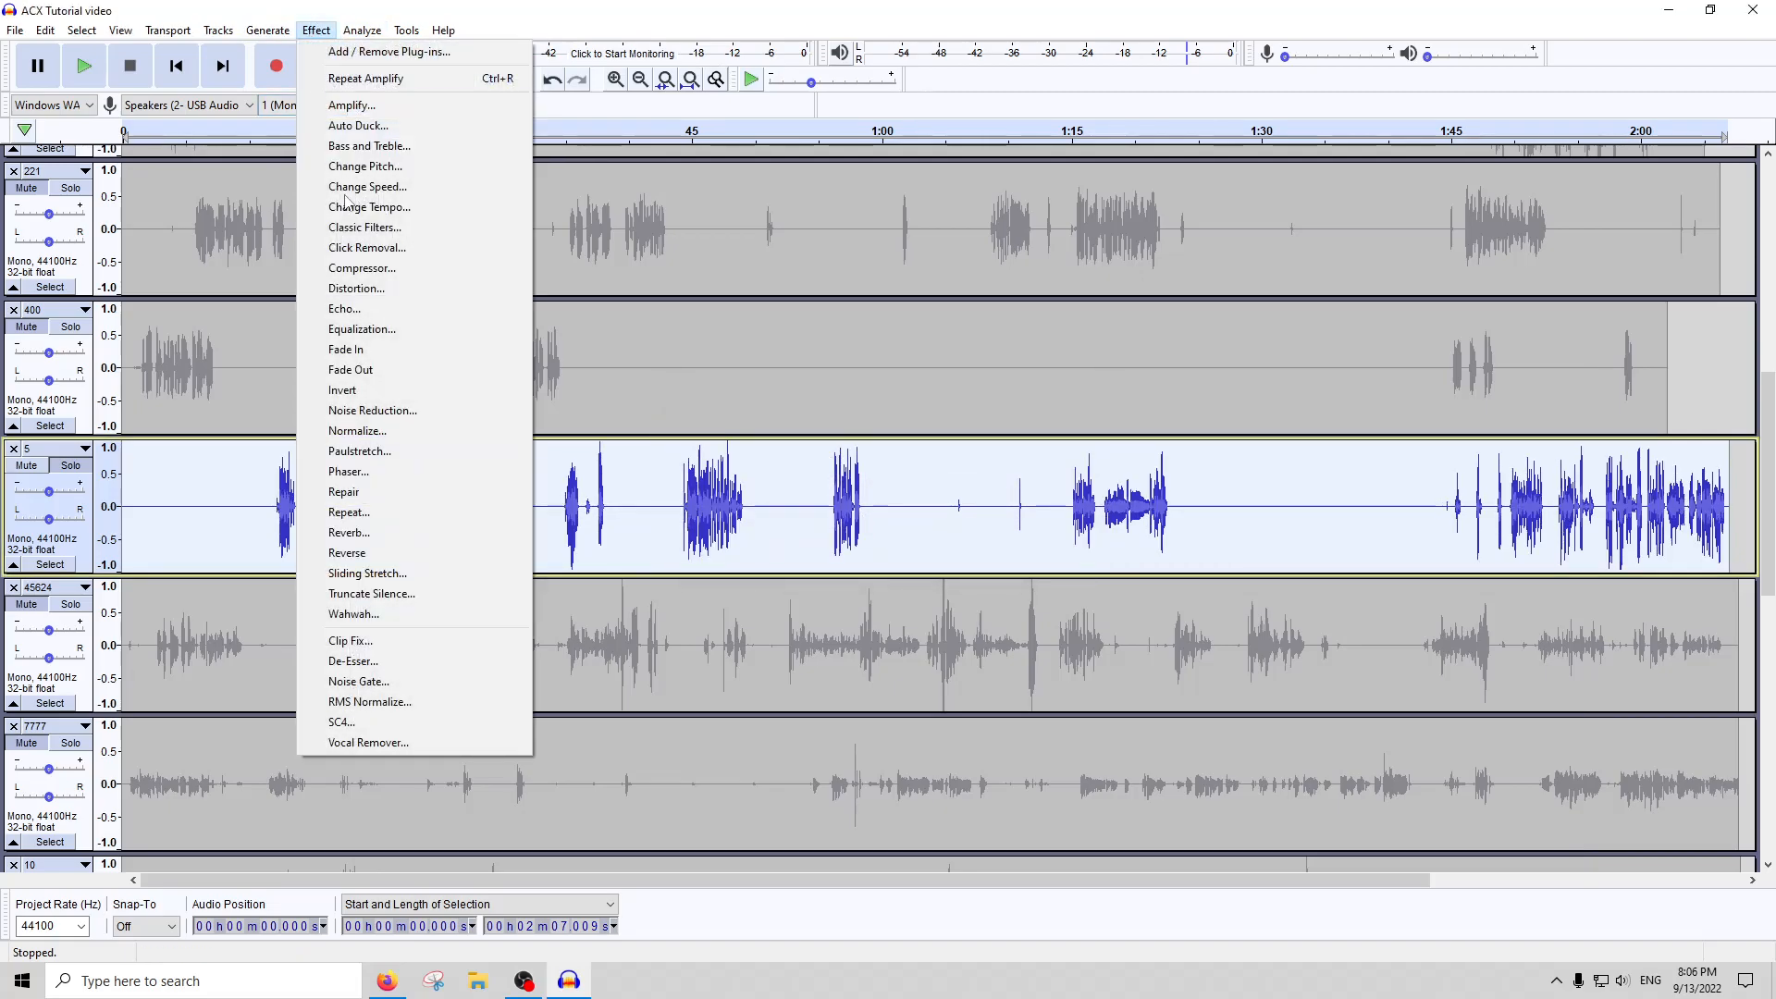
{"action": "left_click", "coordinate": [350, 267]}
{"action": "key", "text": "Return"}
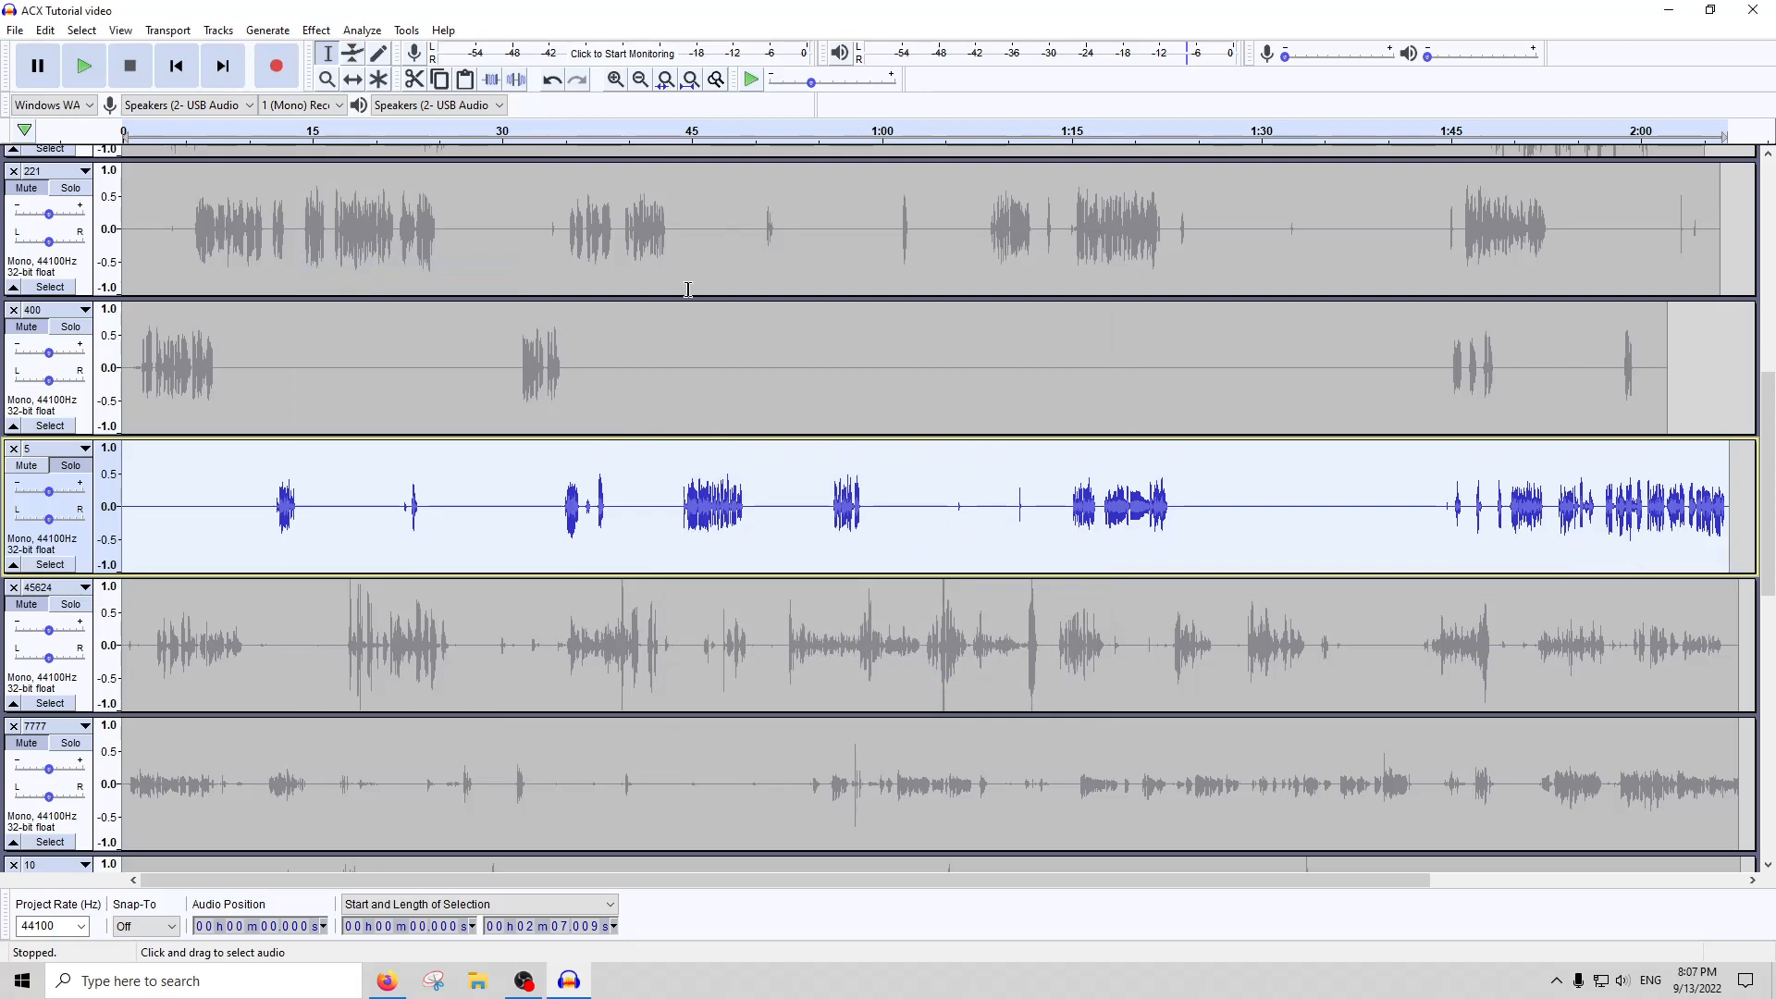
{"action": "left_click", "coordinate": [362, 30]}
{"action": "left_click", "coordinate": [393, 147]}
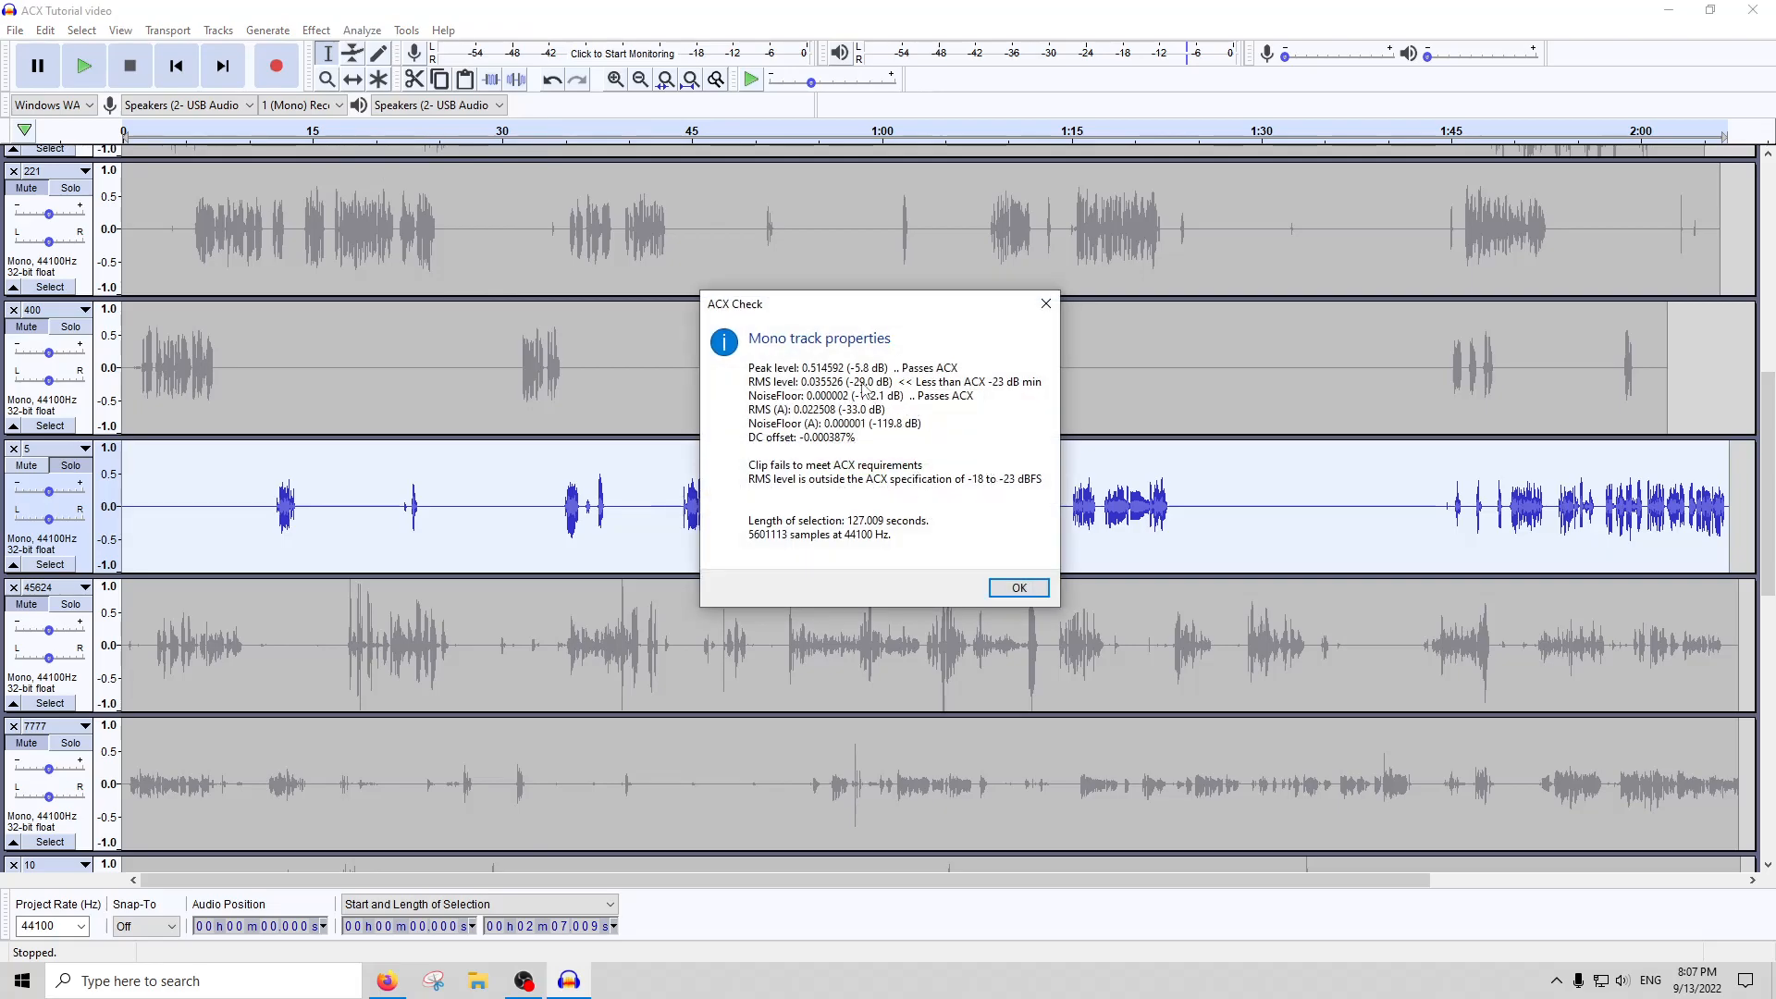
Silence about 0.3 seconds around the short click noise at about 1:11 in track 5
{"action": "left_click", "coordinate": [1046, 305]}
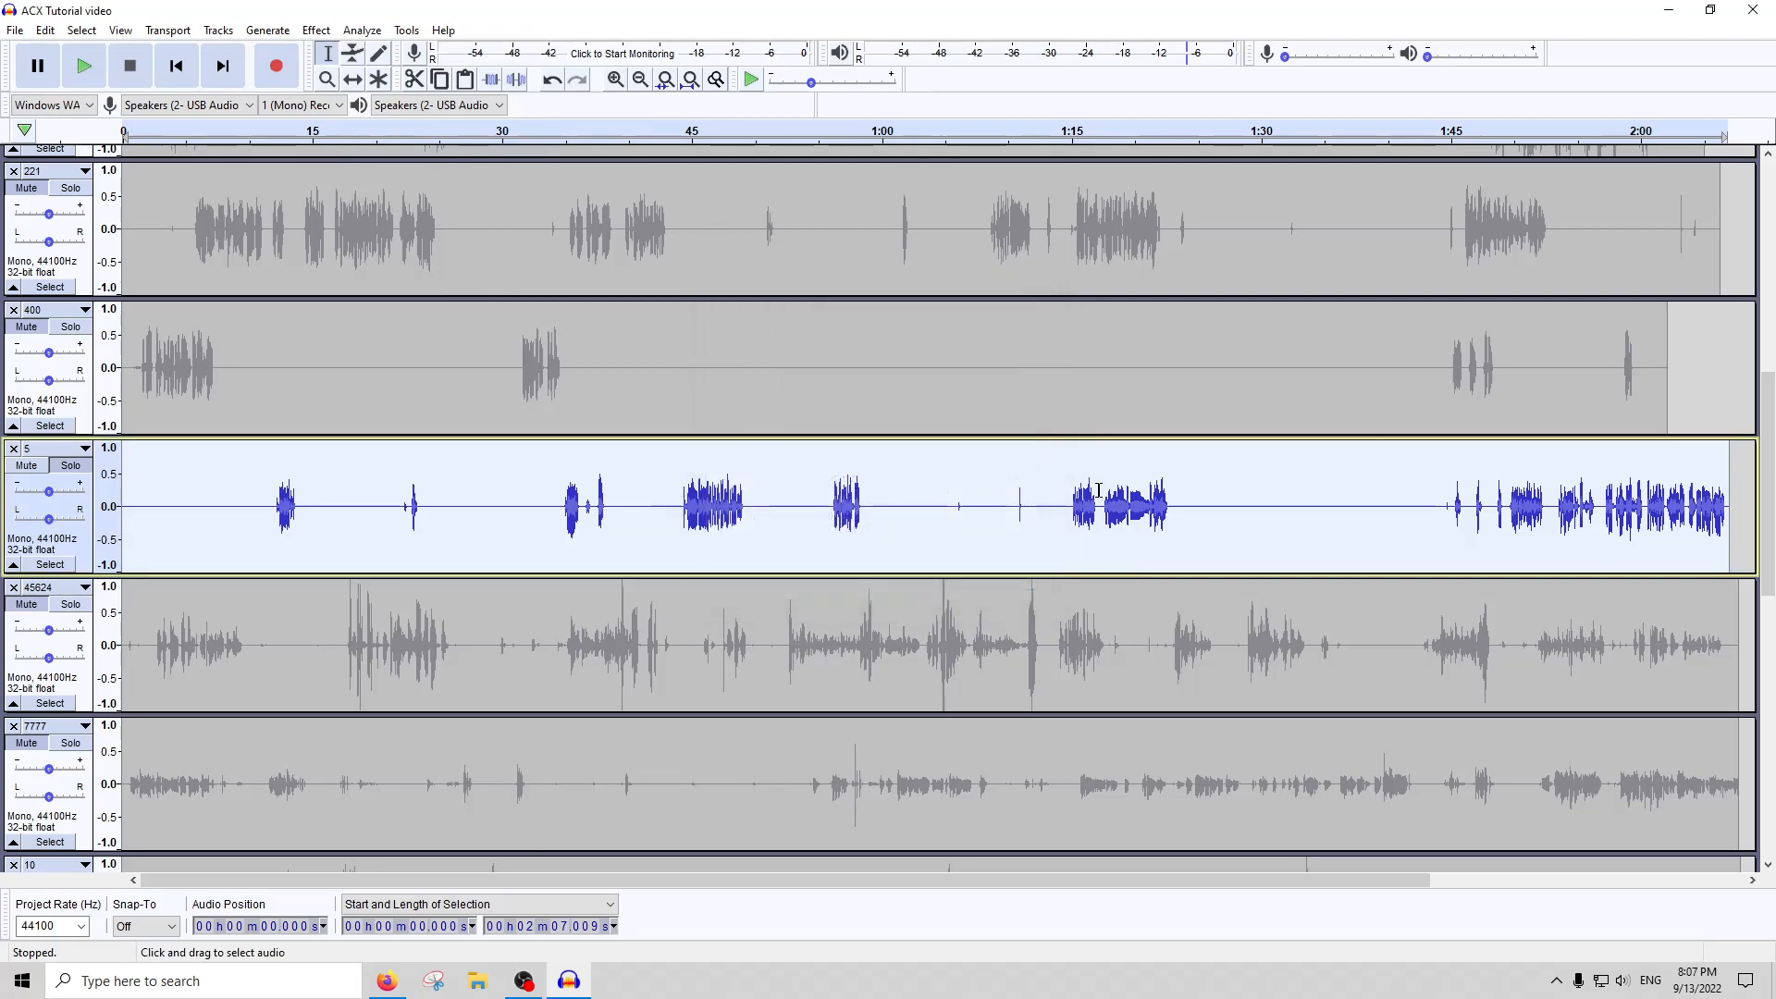
{"action": "left_click", "coordinate": [1018, 506]}
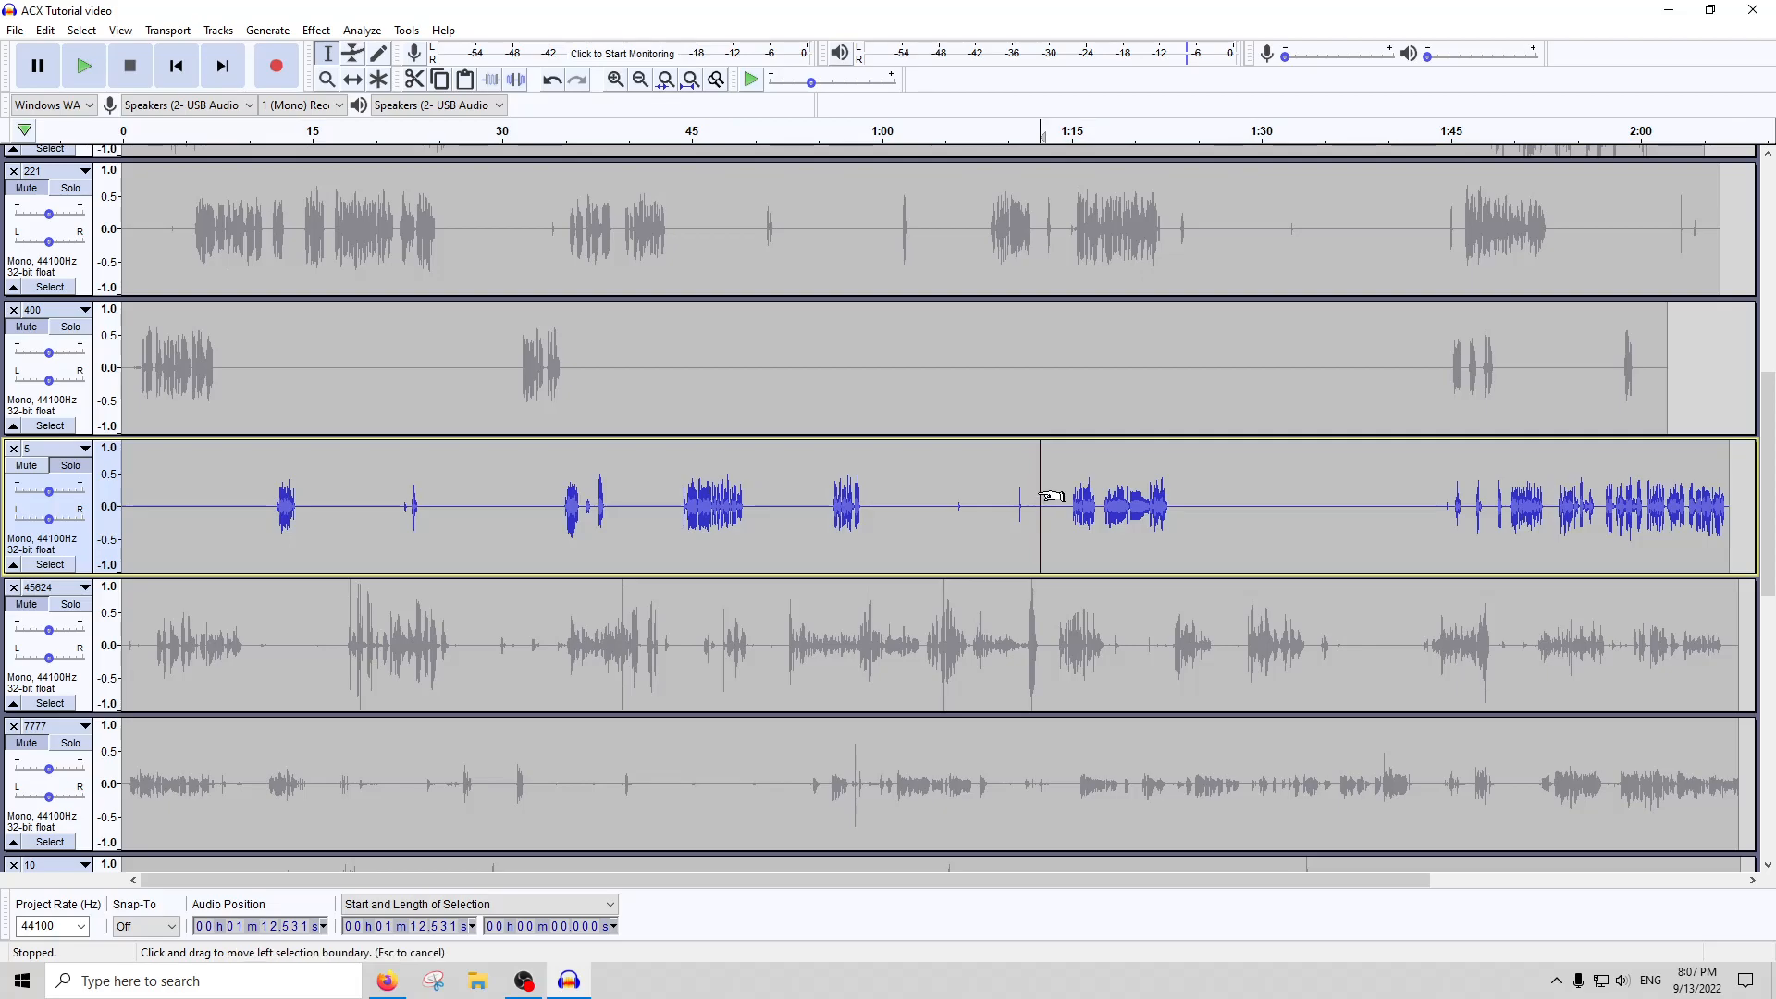
{"action": "scroll", "coordinate": [1021, 505], "scroll_direction": "up", "scroll_amount": 5}
{"action": "left_click", "coordinate": [893, 135]}
{"action": "left_click_drag", "start_coordinate": [986, 502], "coordinate": [859, 503]}
{"action": "key", "text": "space"}
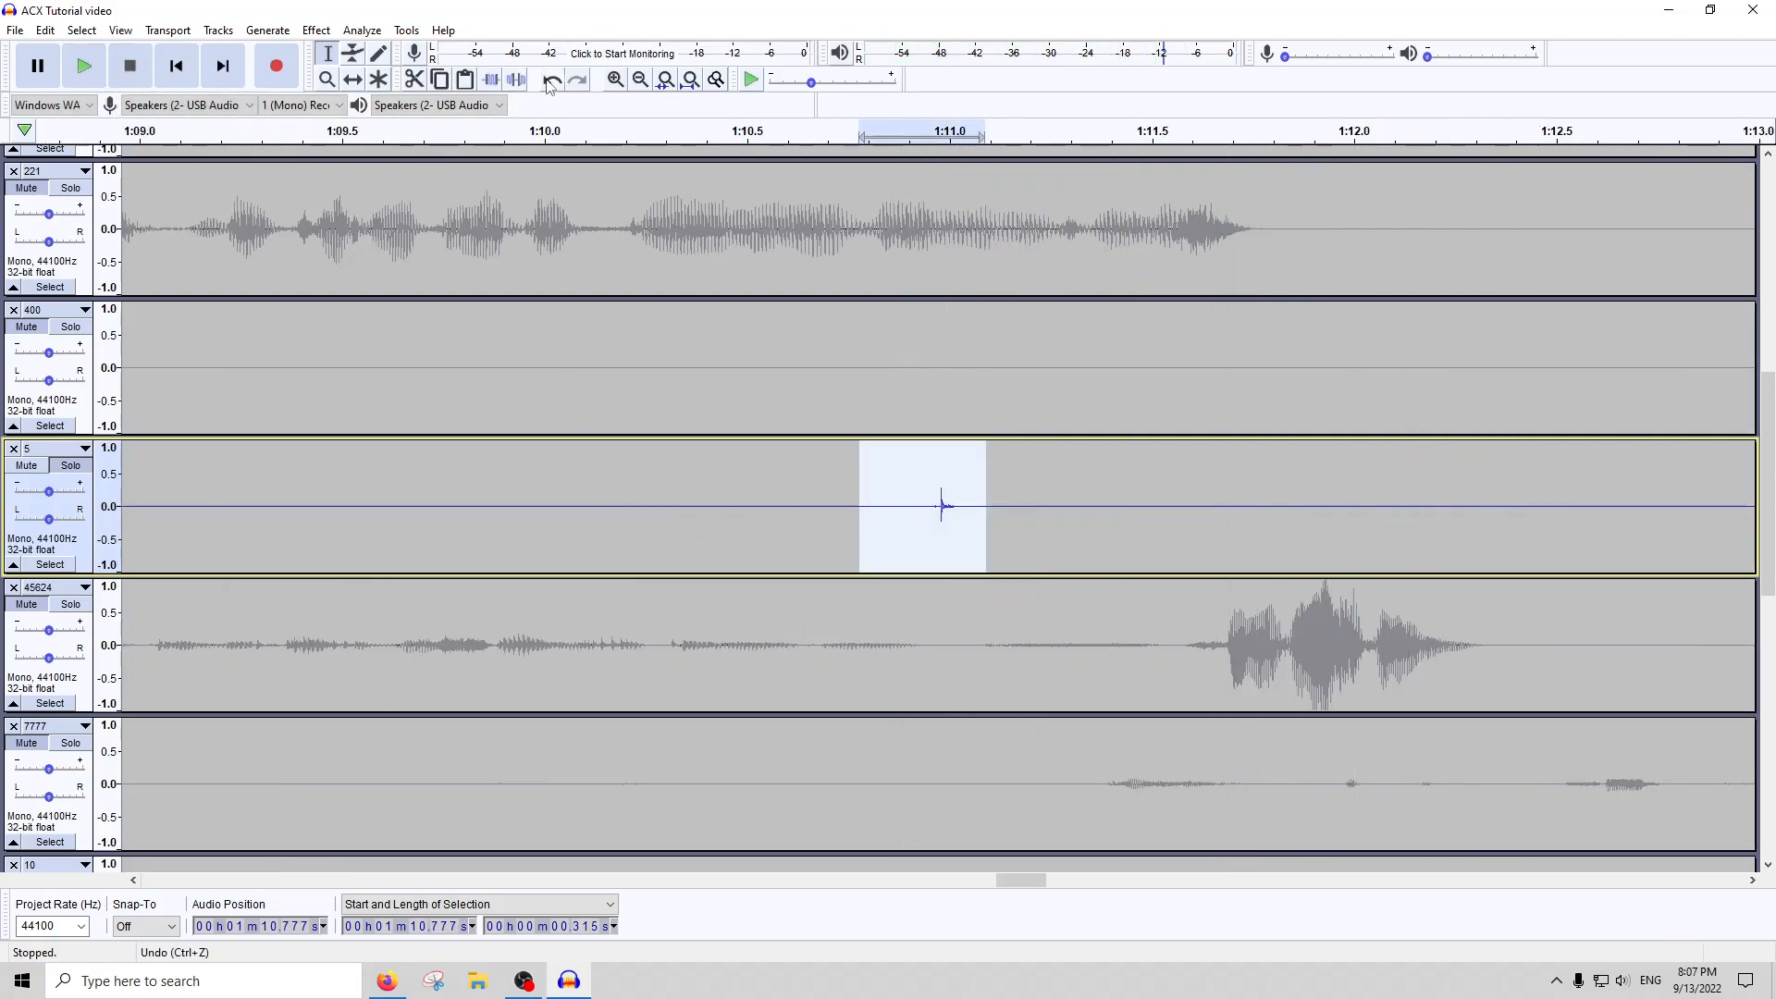
{"action": "left_click", "coordinate": [690, 80]}
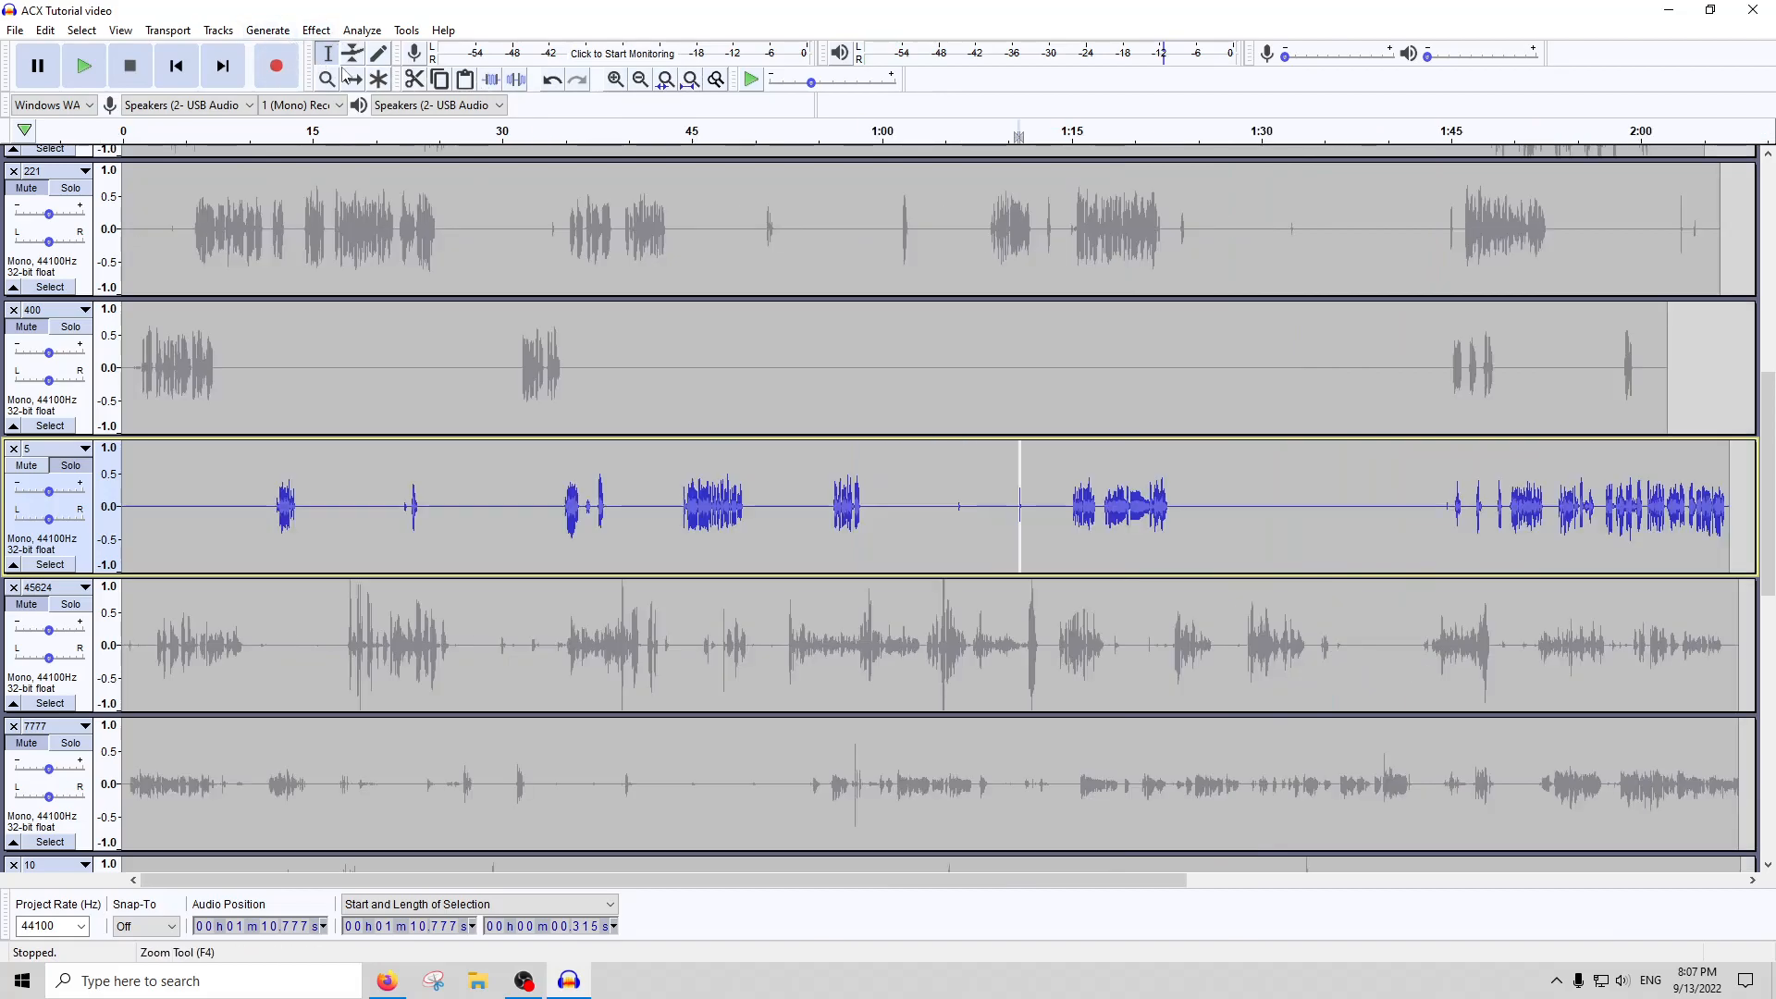
{"action": "left_click", "coordinate": [516, 80]}
Try RMS Normalize on the whole of track 5 with a target of -22 dB and channels treated independently, and undo it
{"action": "double_click", "coordinate": [955, 493]}
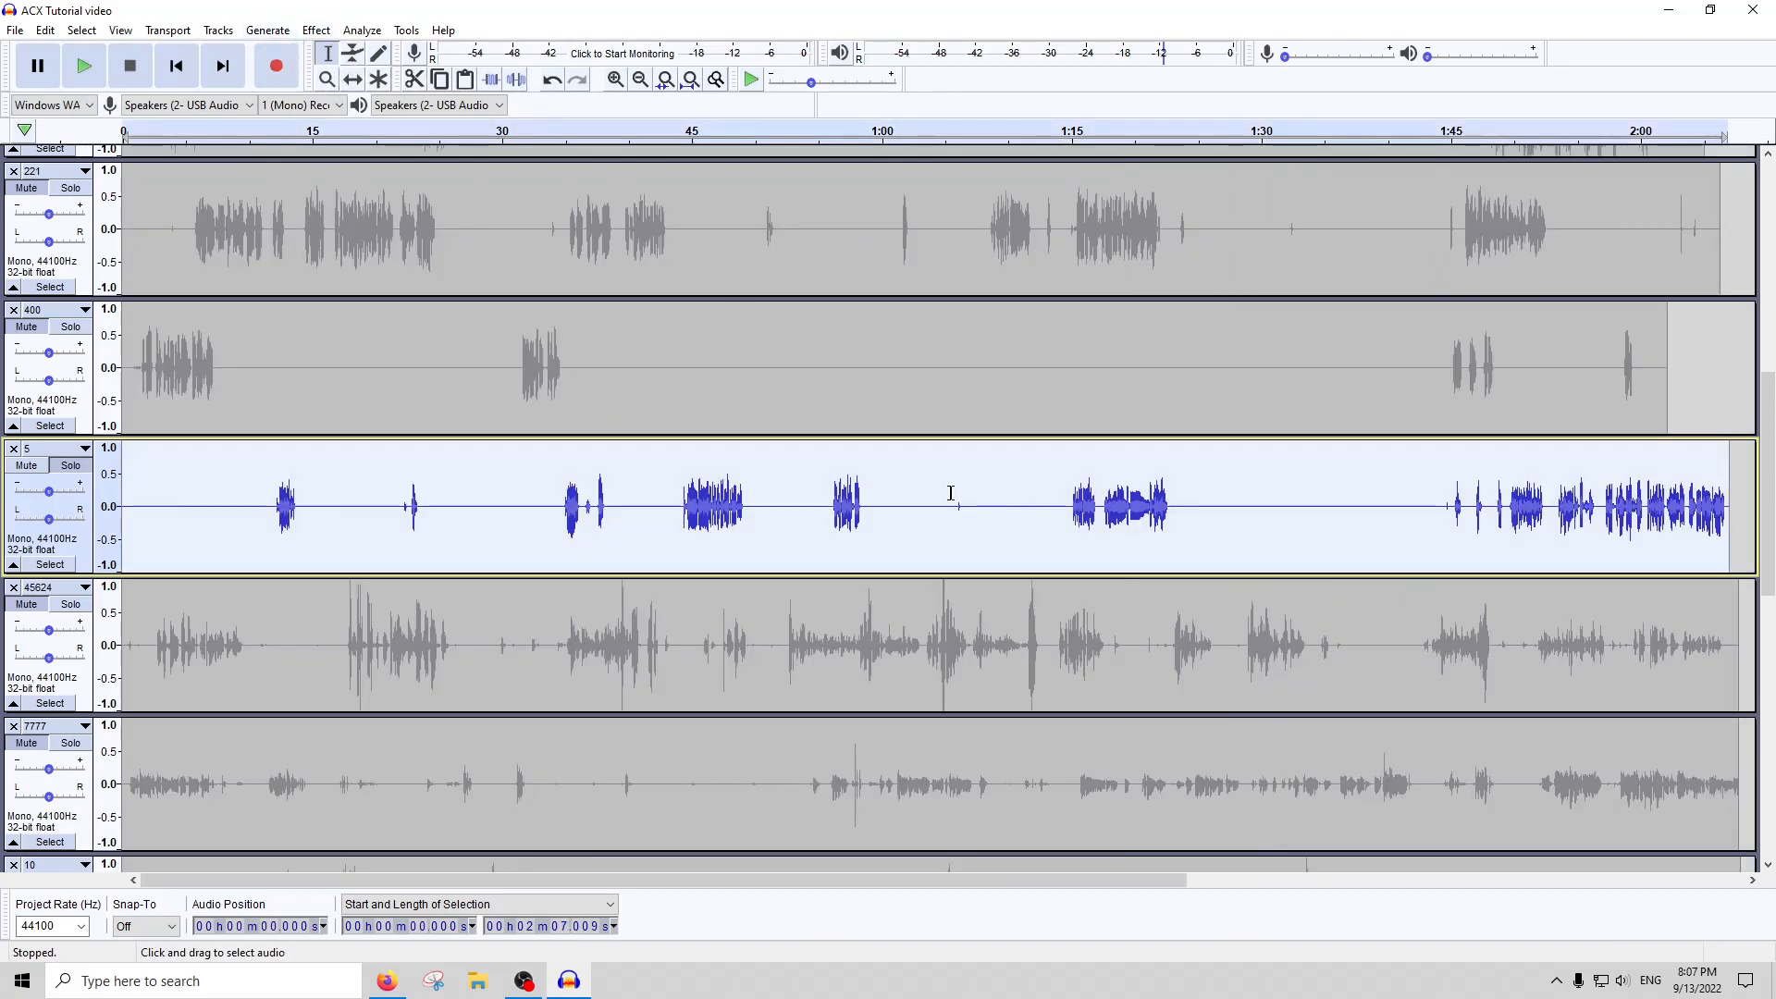
{"action": "left_click", "coordinate": [316, 30]}
{"action": "left_click", "coordinate": [406, 697]}
{"action": "left_click", "coordinate": [910, 478]}
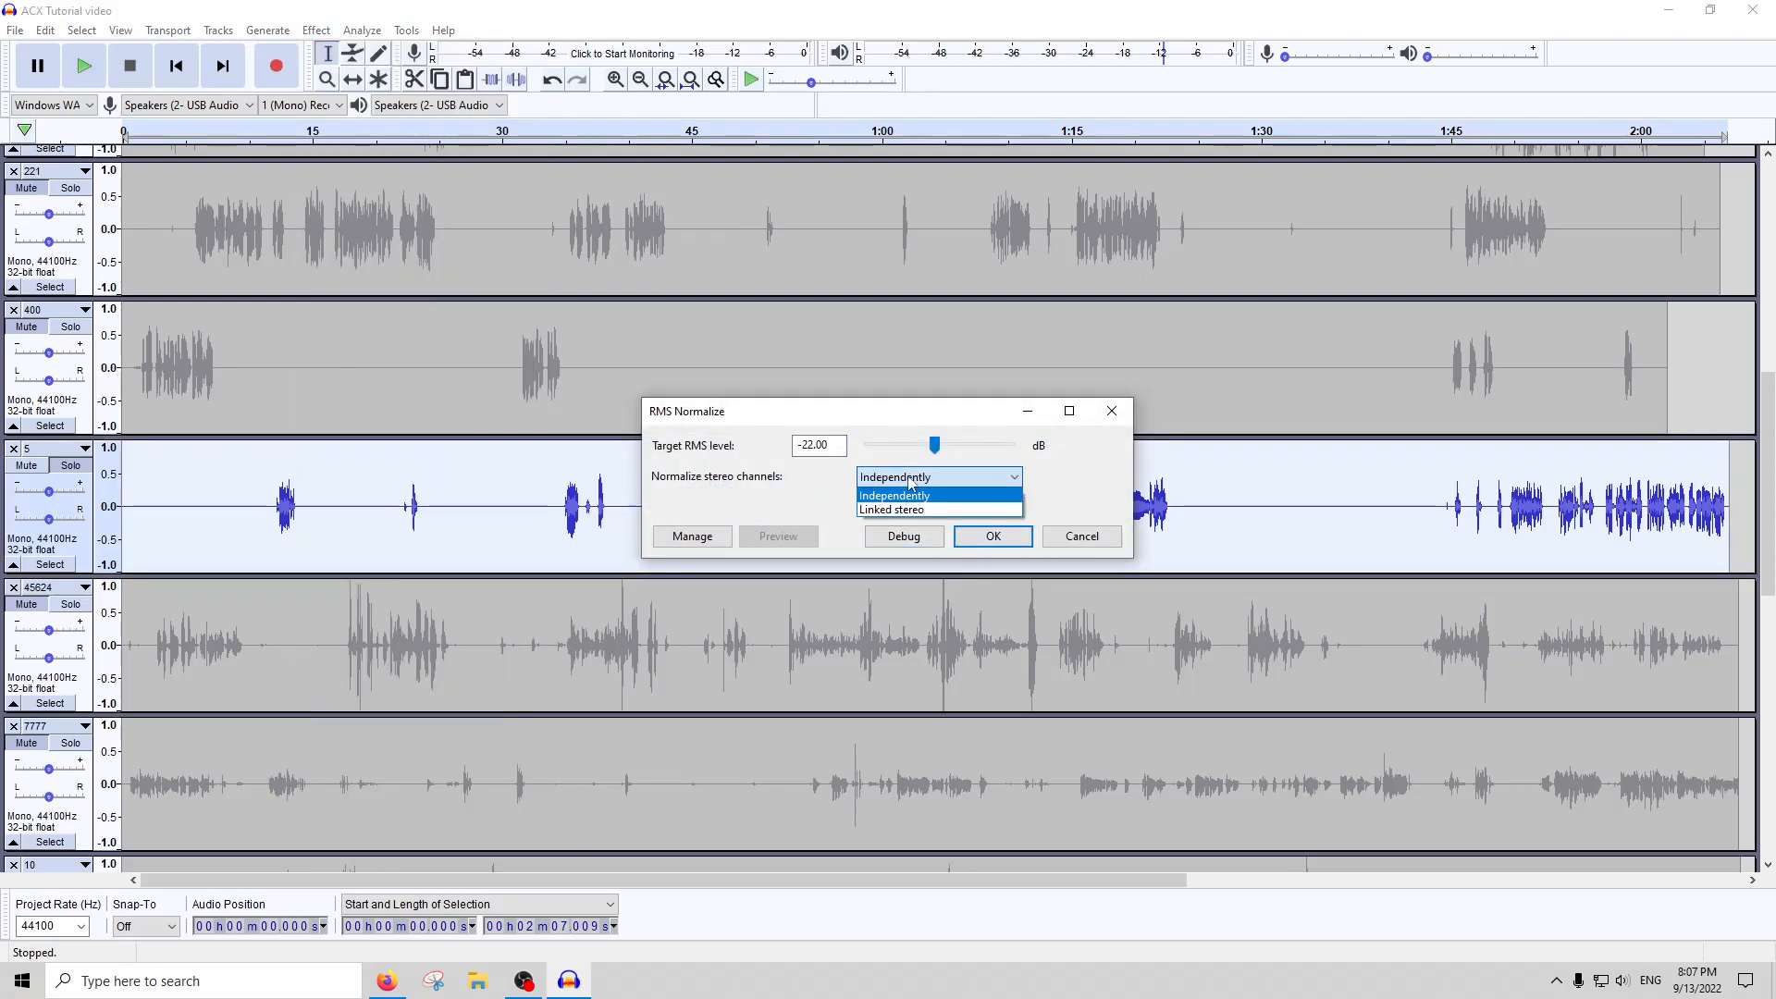
{"action": "left_click", "coordinate": [905, 493]}
{"action": "left_click", "coordinate": [978, 541]}
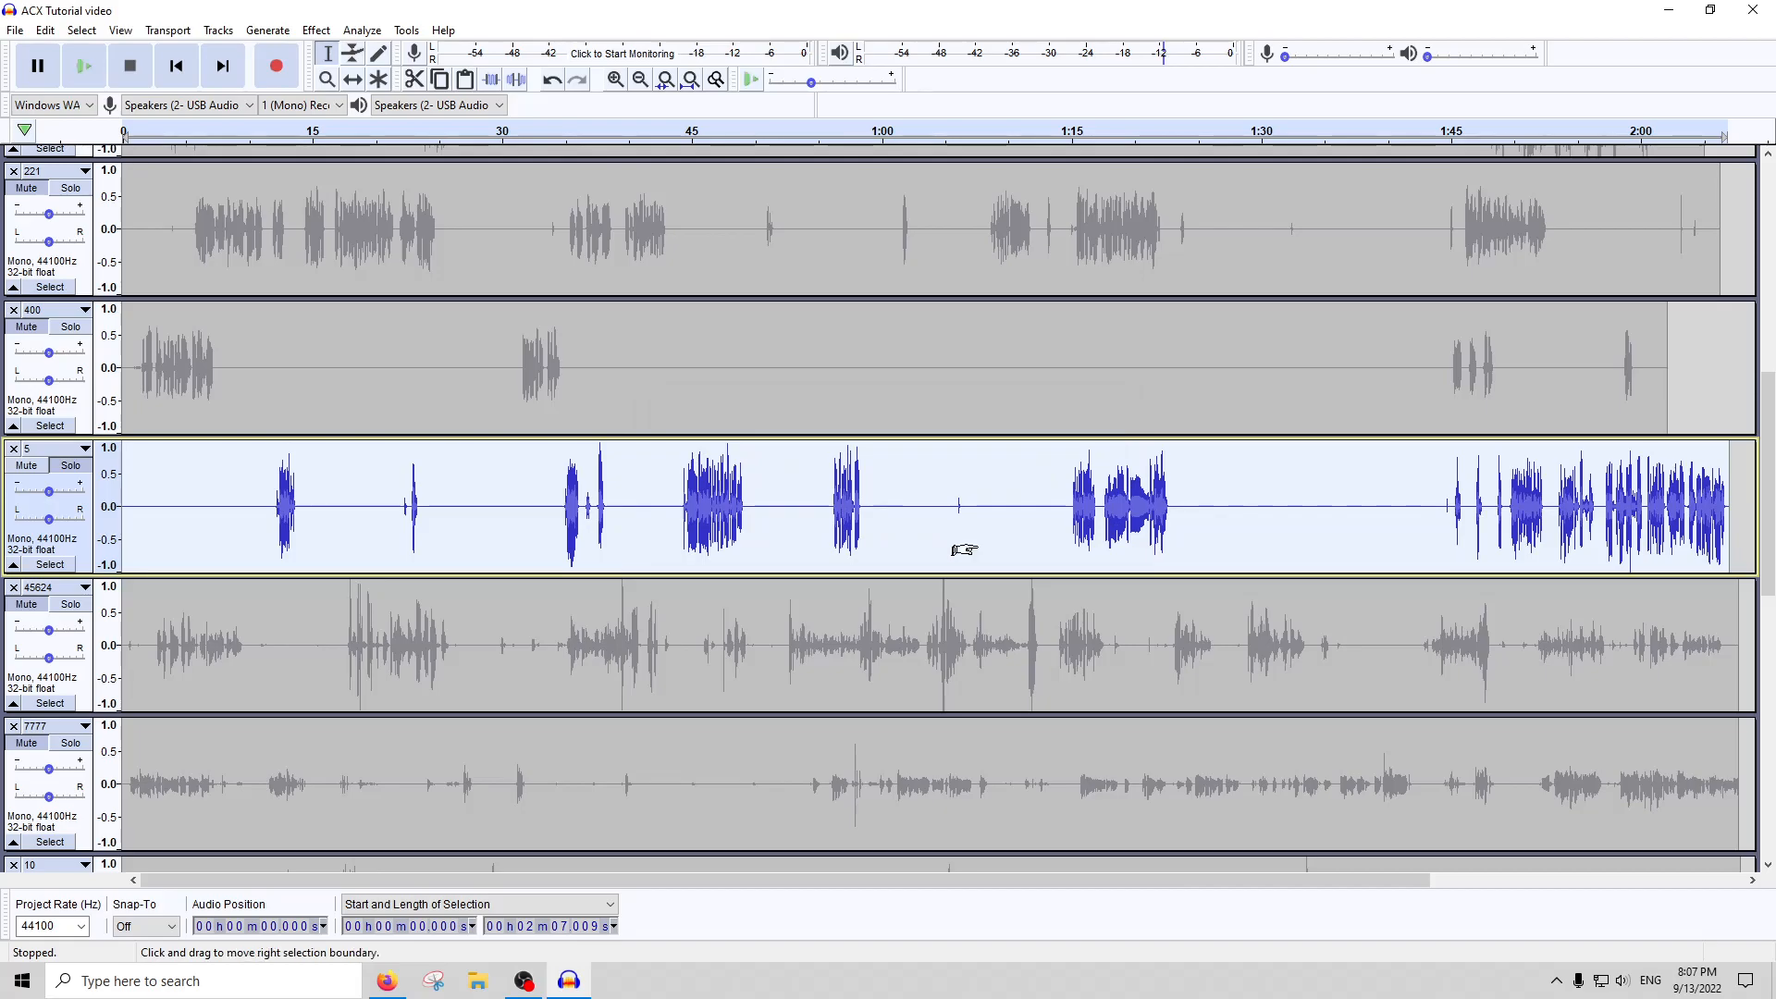
{"action": "key", "text": "ctrl+z"}
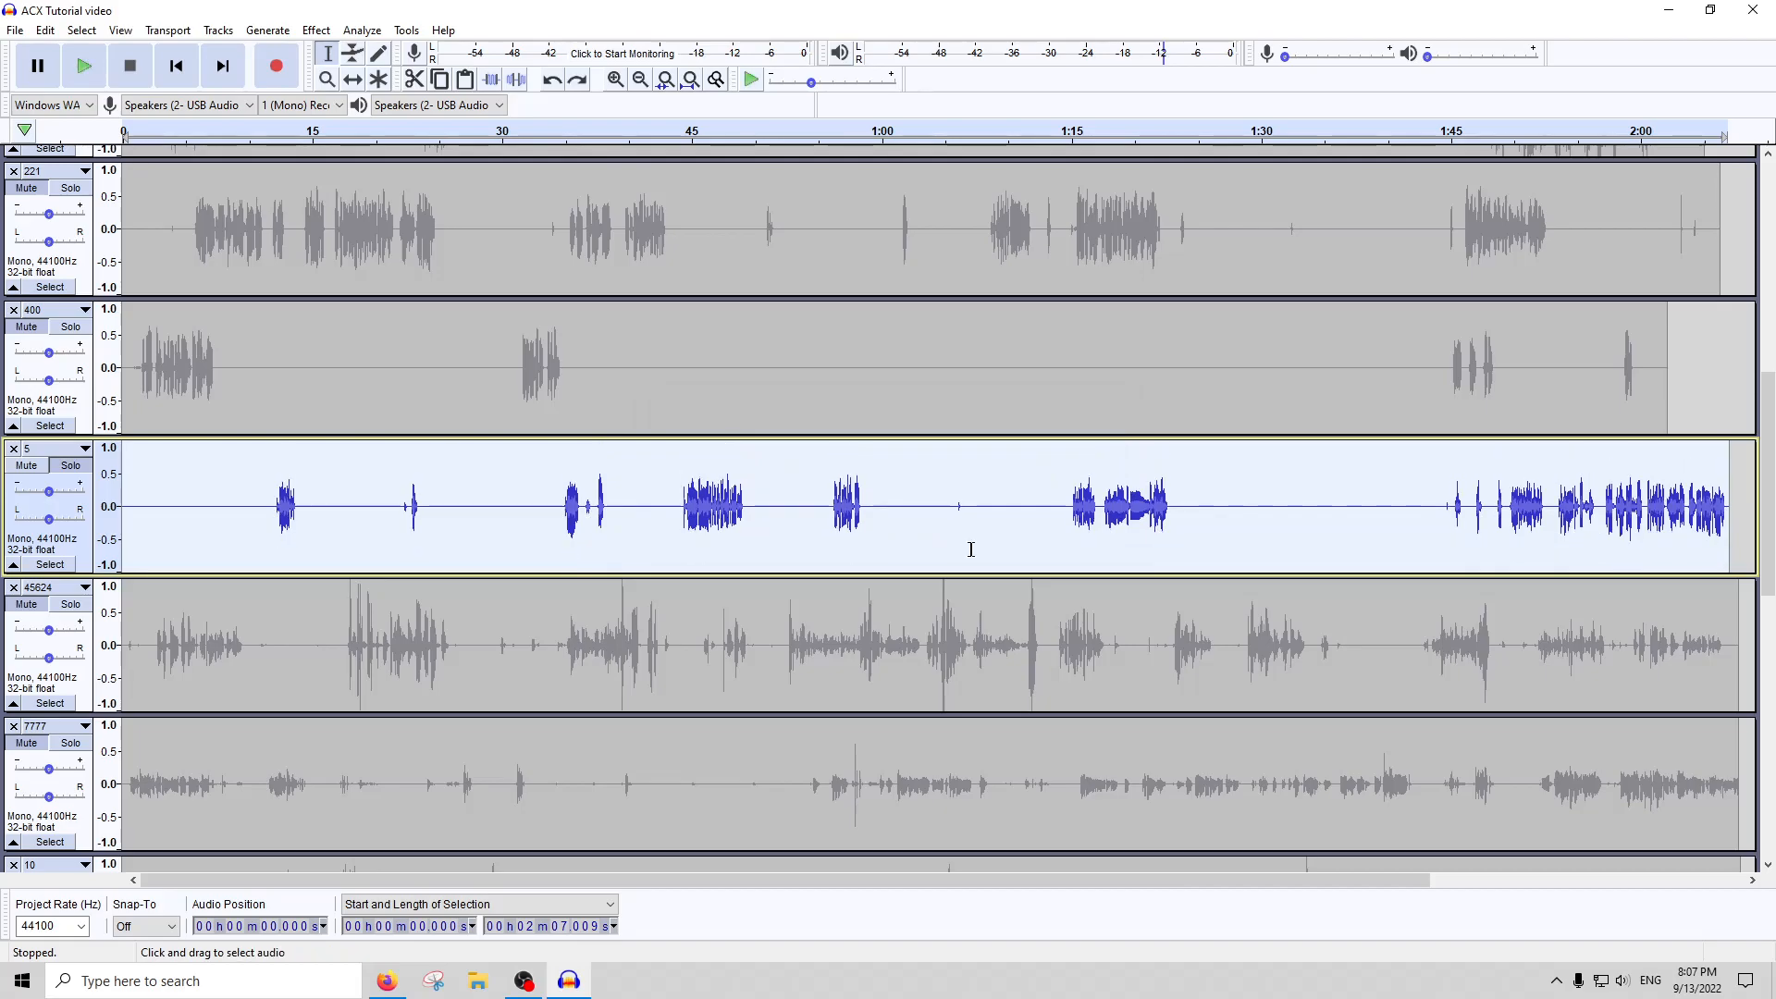
Solo track 45624 and apply the Compressor effect to the whole track
{"action": "left_click", "coordinate": [55, 615]}
{"action": "scroll", "coordinate": [720, 535], "scroll_direction": "down", "scroll_amount": 2}
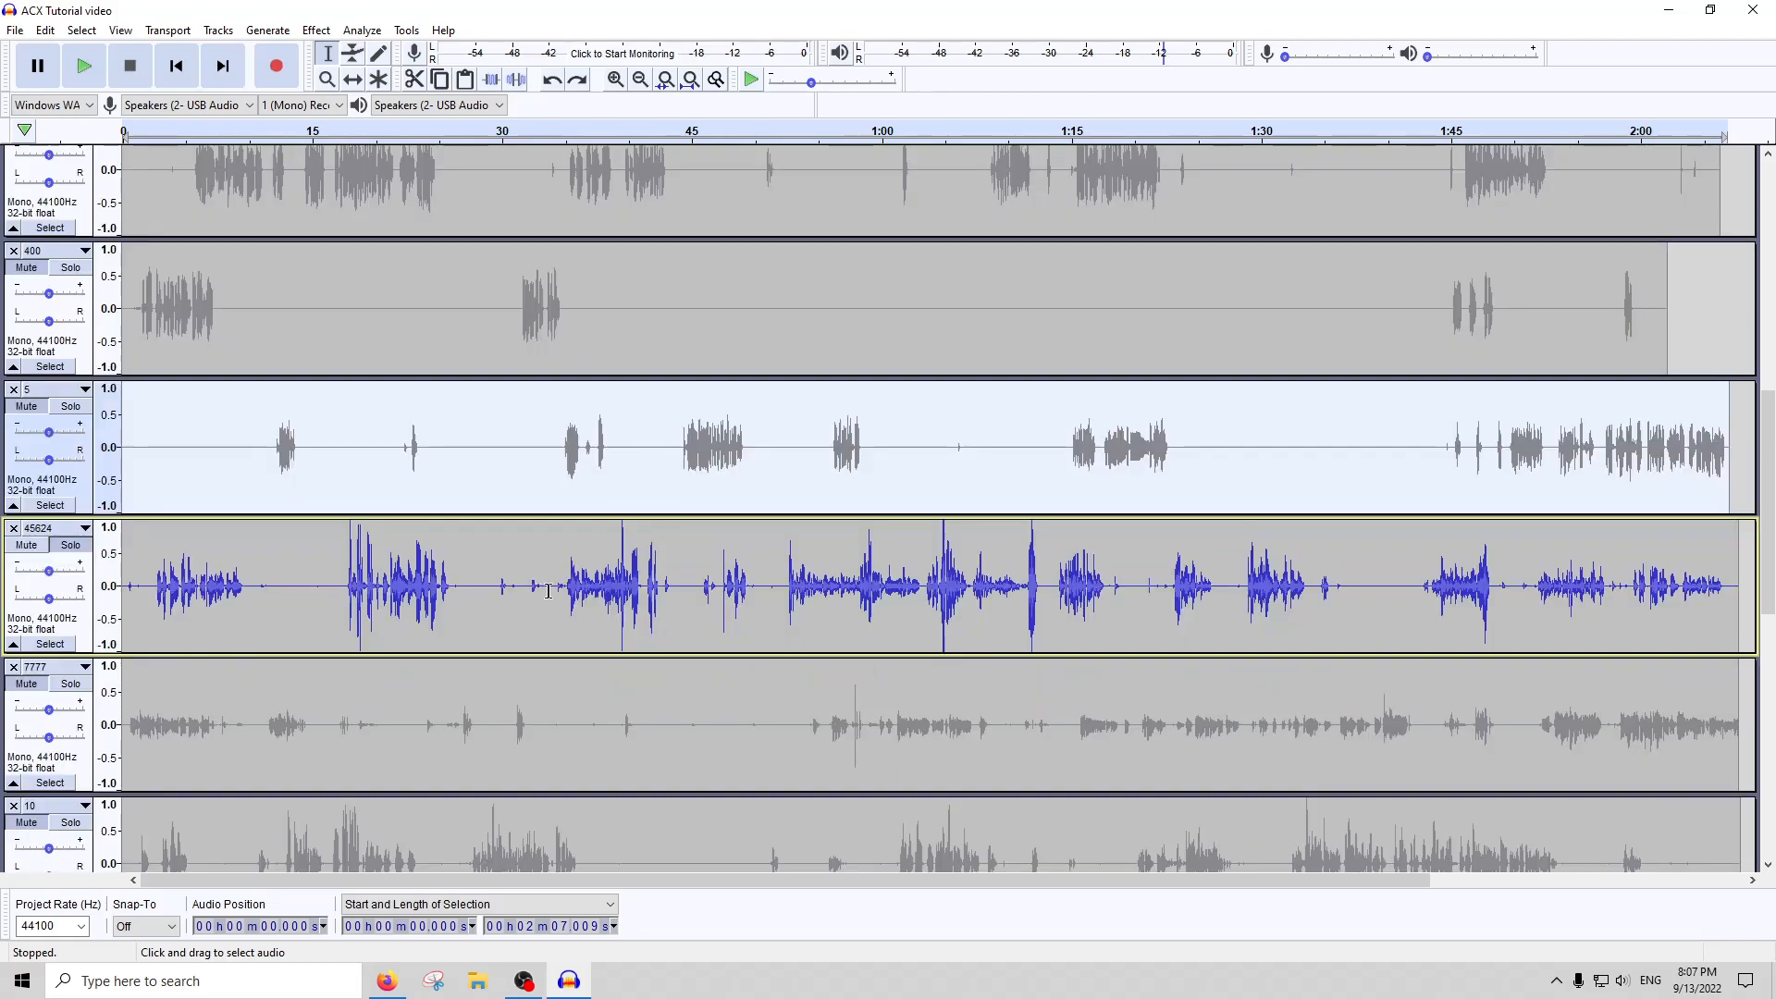
{"action": "left_click", "coordinate": [726, 532]}
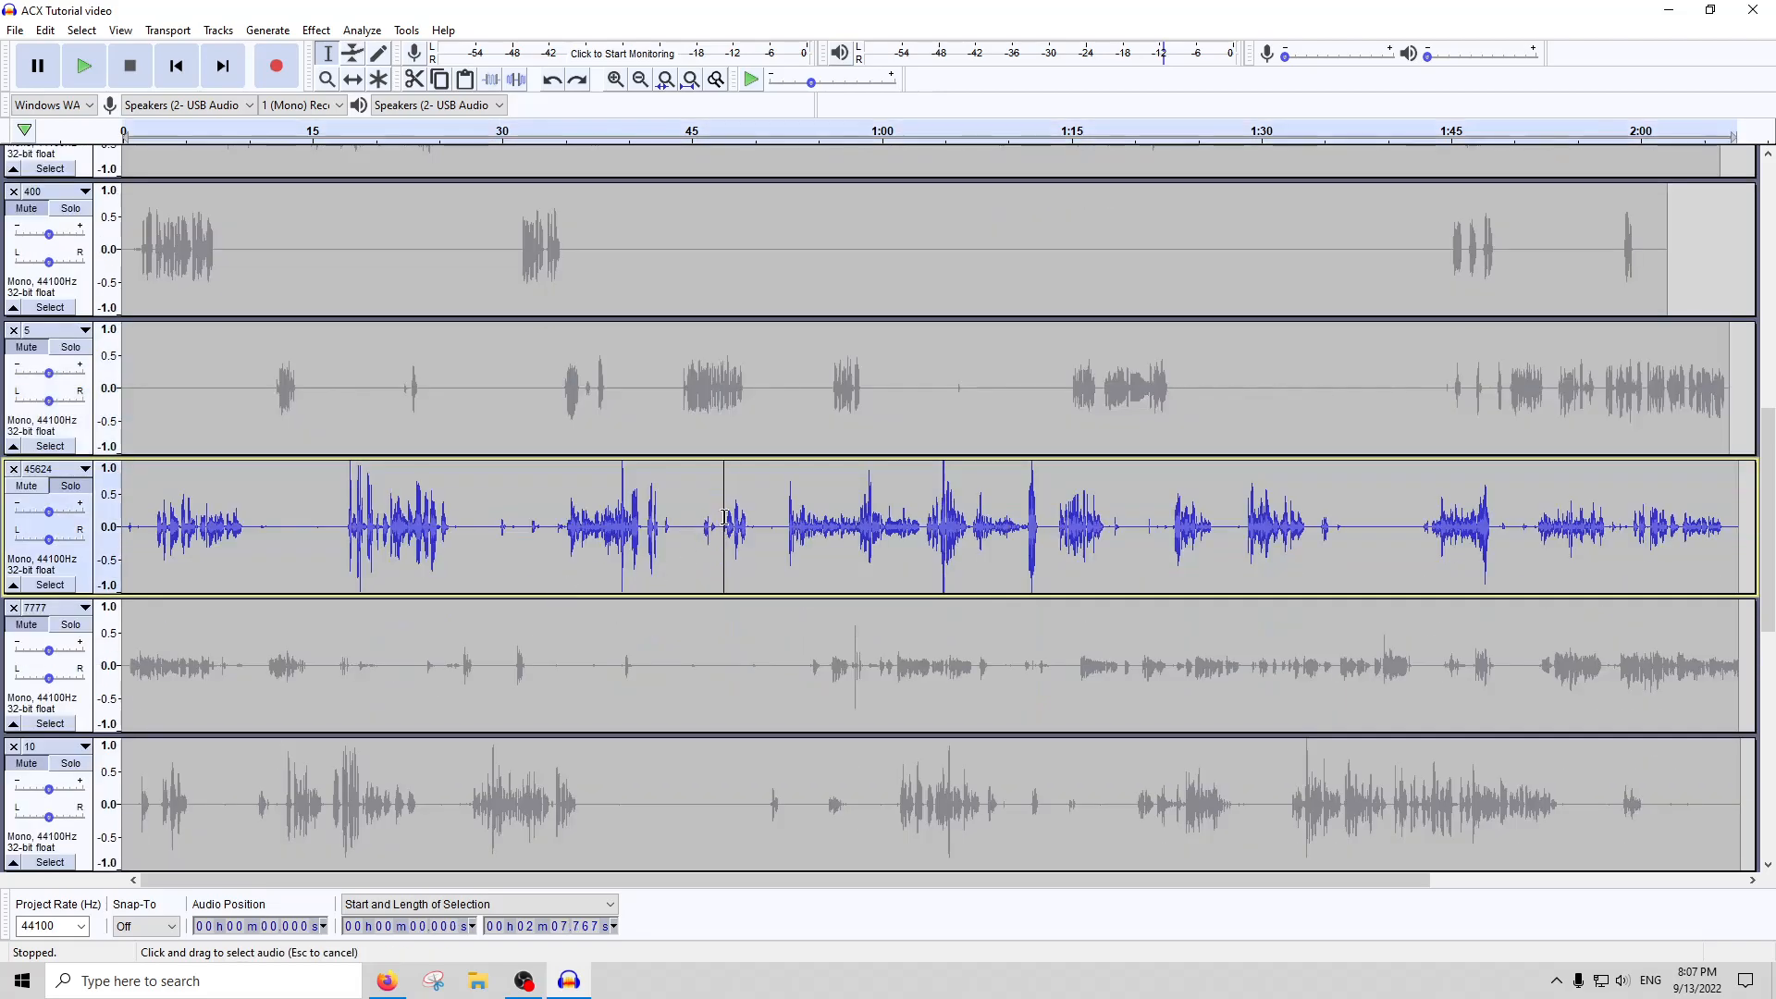
{"action": "left_click_drag", "start_coordinate": [714, 522], "coordinate": [720, 519]}
{"action": "double_click", "coordinate": [819, 527]}
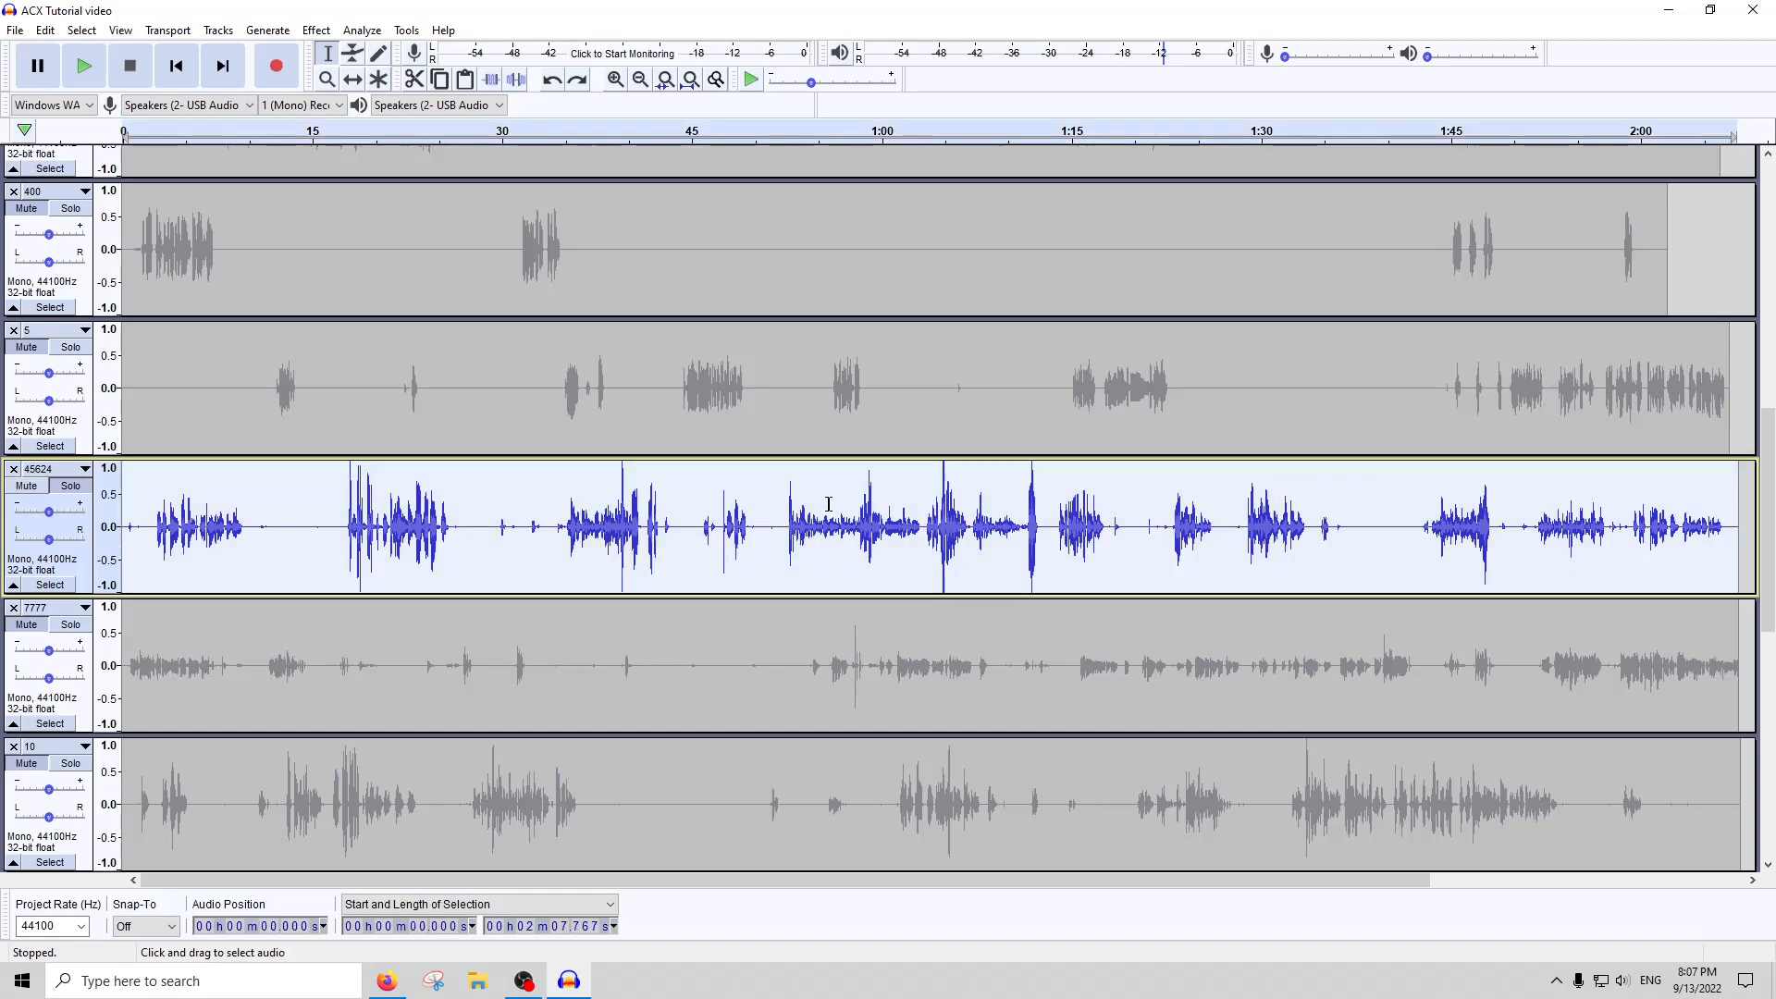
{"action": "left_click", "coordinate": [328, 35]}
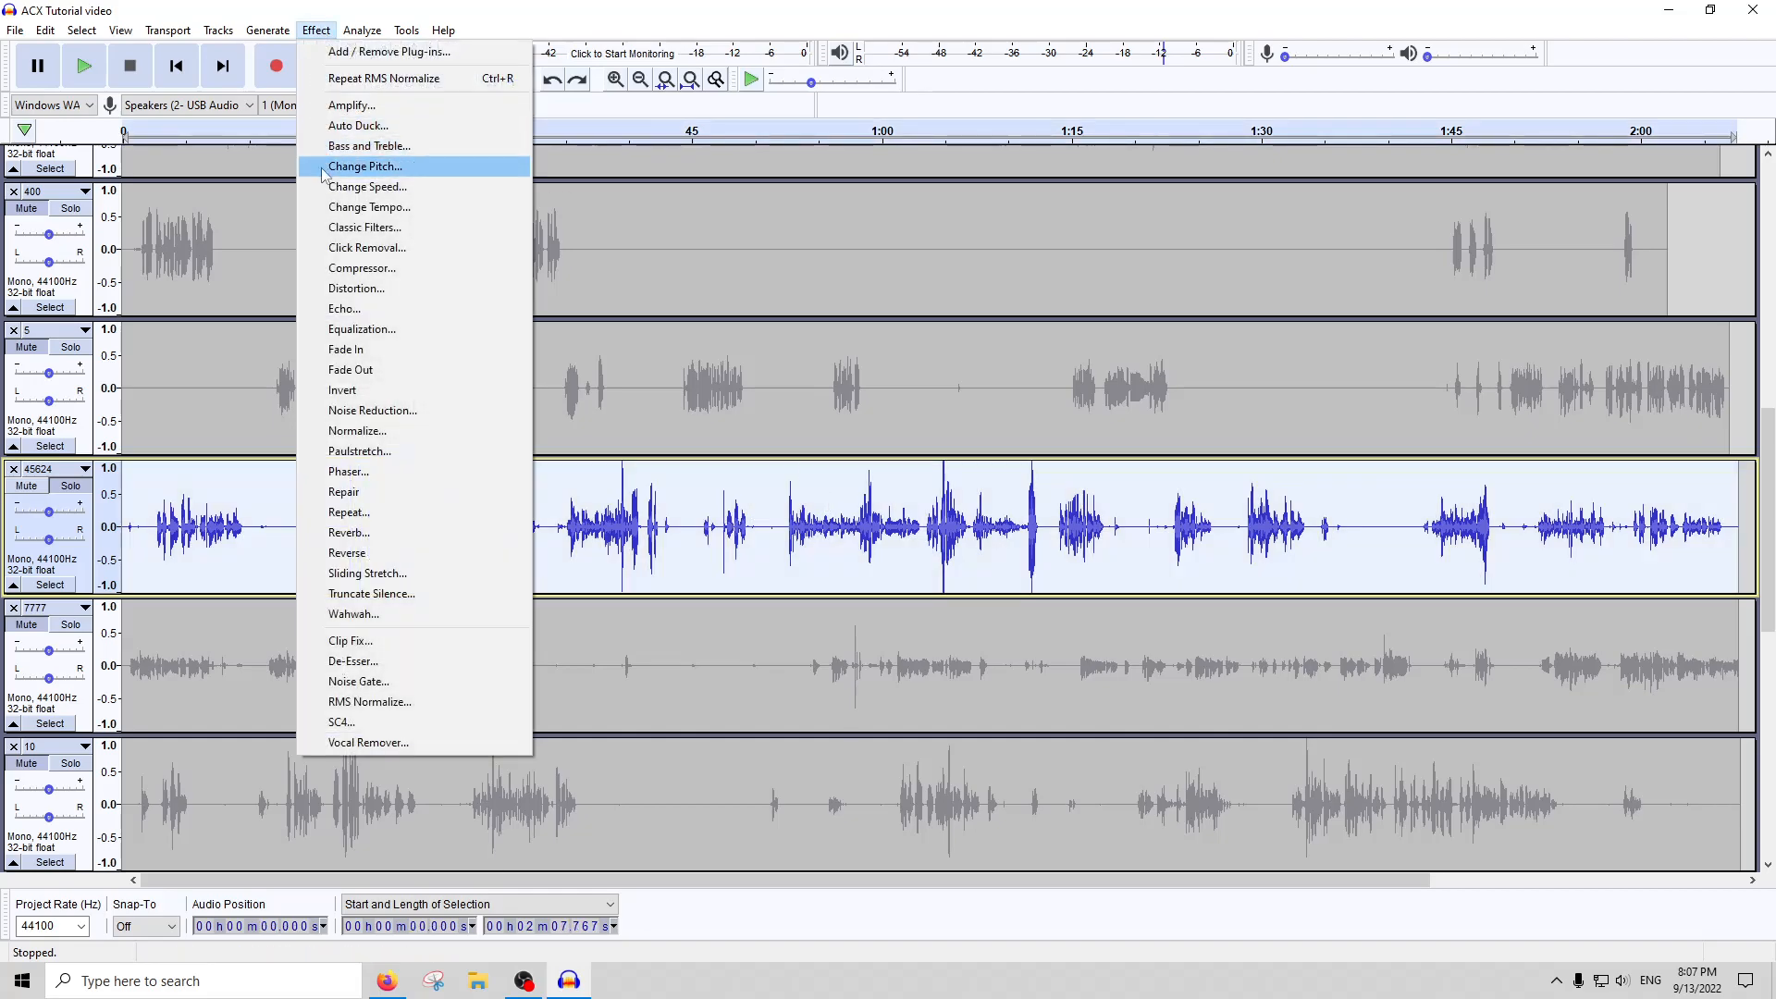
{"action": "left_click", "coordinate": [340, 272]}
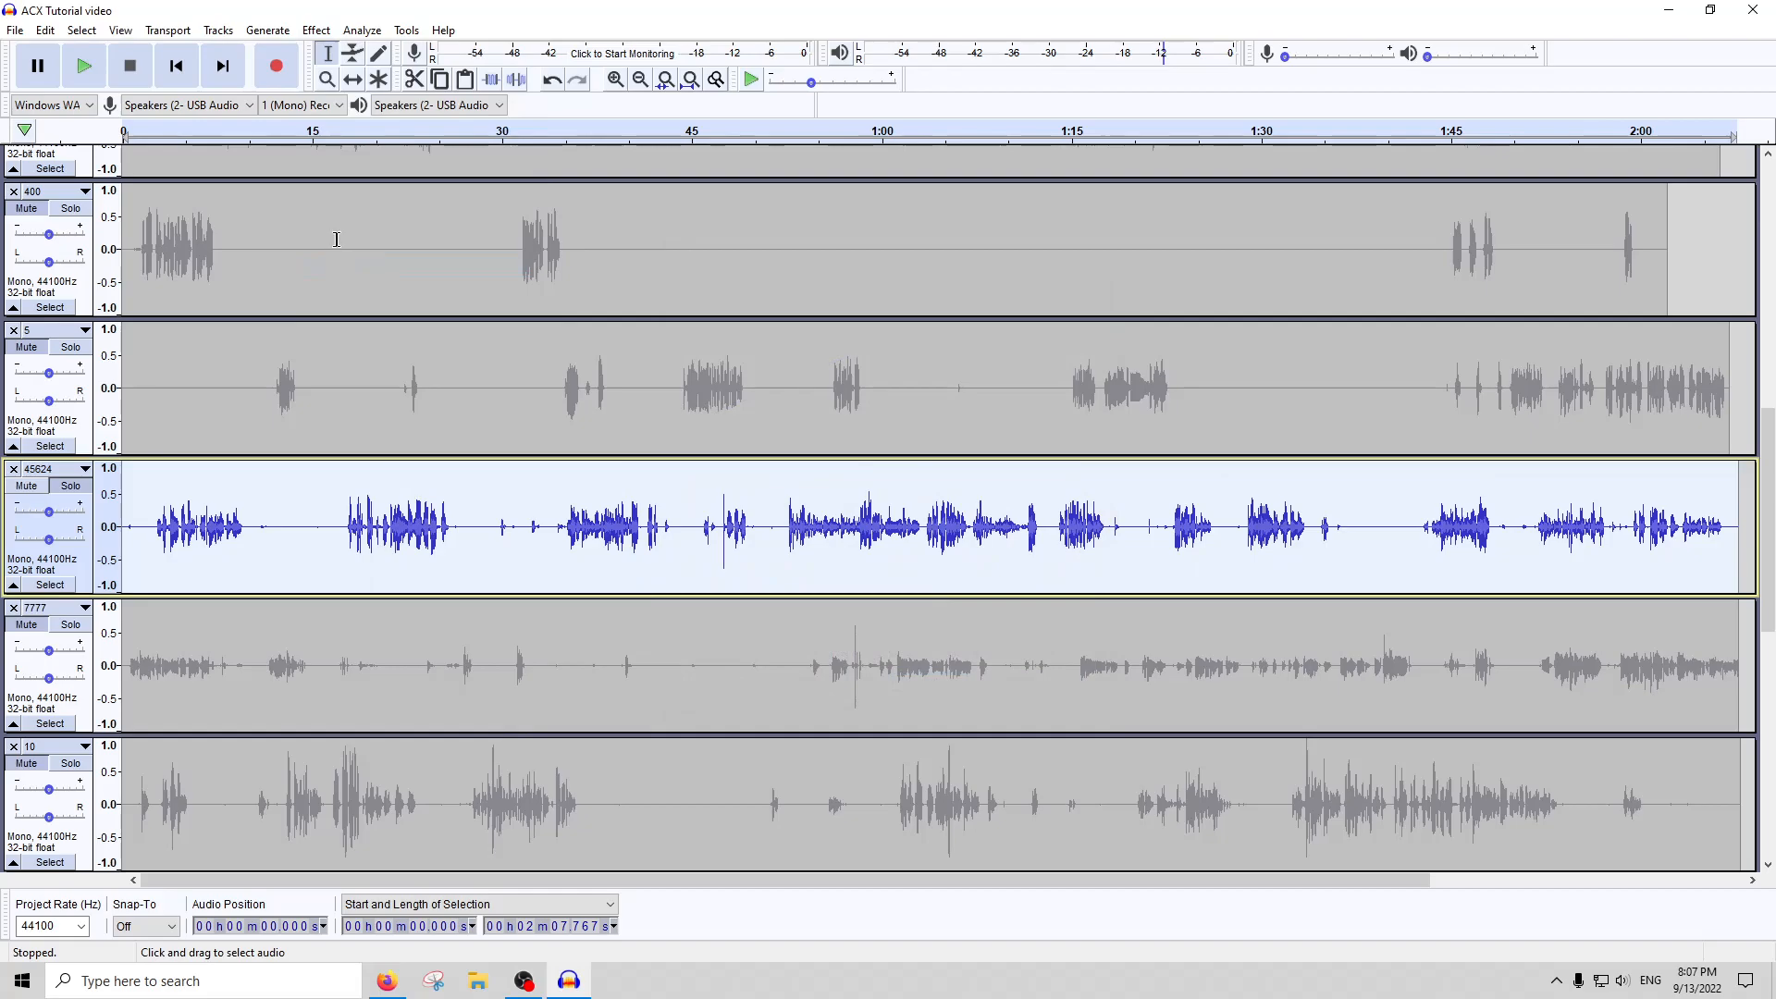
Amplify the whole of track 45624 to full scale and compress it a second time
{"action": "left_click", "coordinate": [310, 32]}
{"action": "left_click", "coordinate": [350, 109]}
{"action": "key", "text": "Return"}
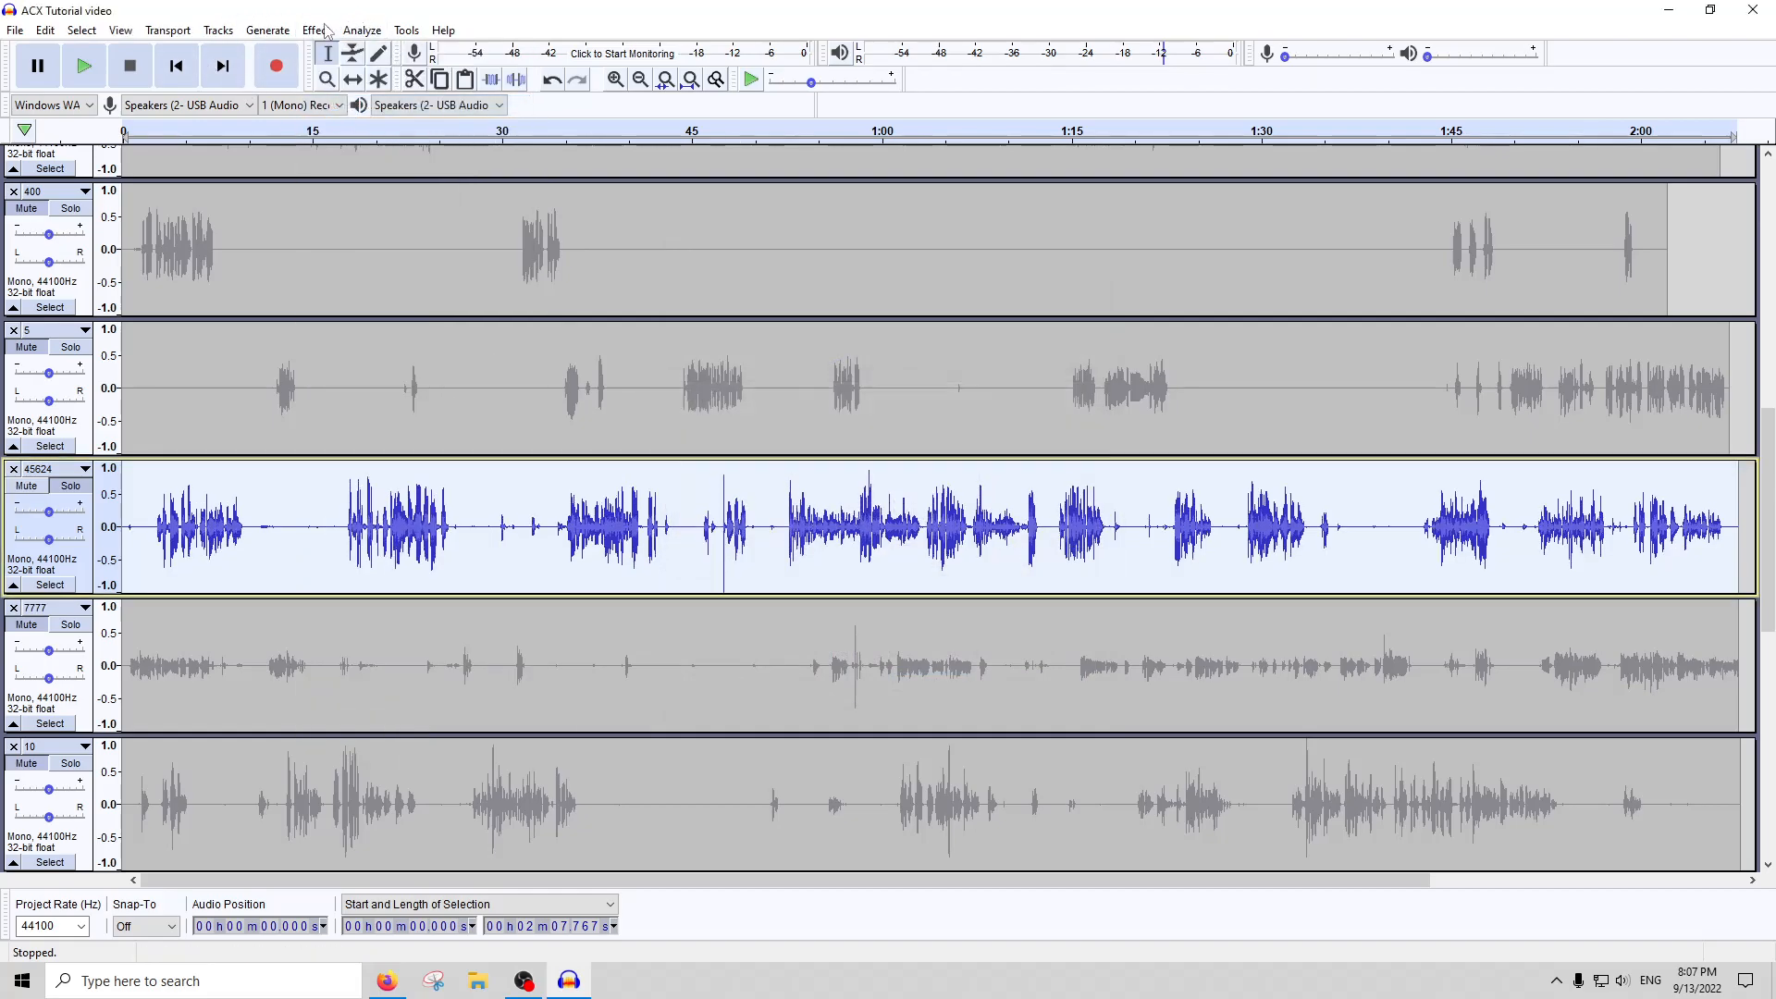
{"action": "left_click", "coordinate": [316, 29]}
{"action": "left_click", "coordinate": [381, 268]}
{"action": "key", "text": "Return"}
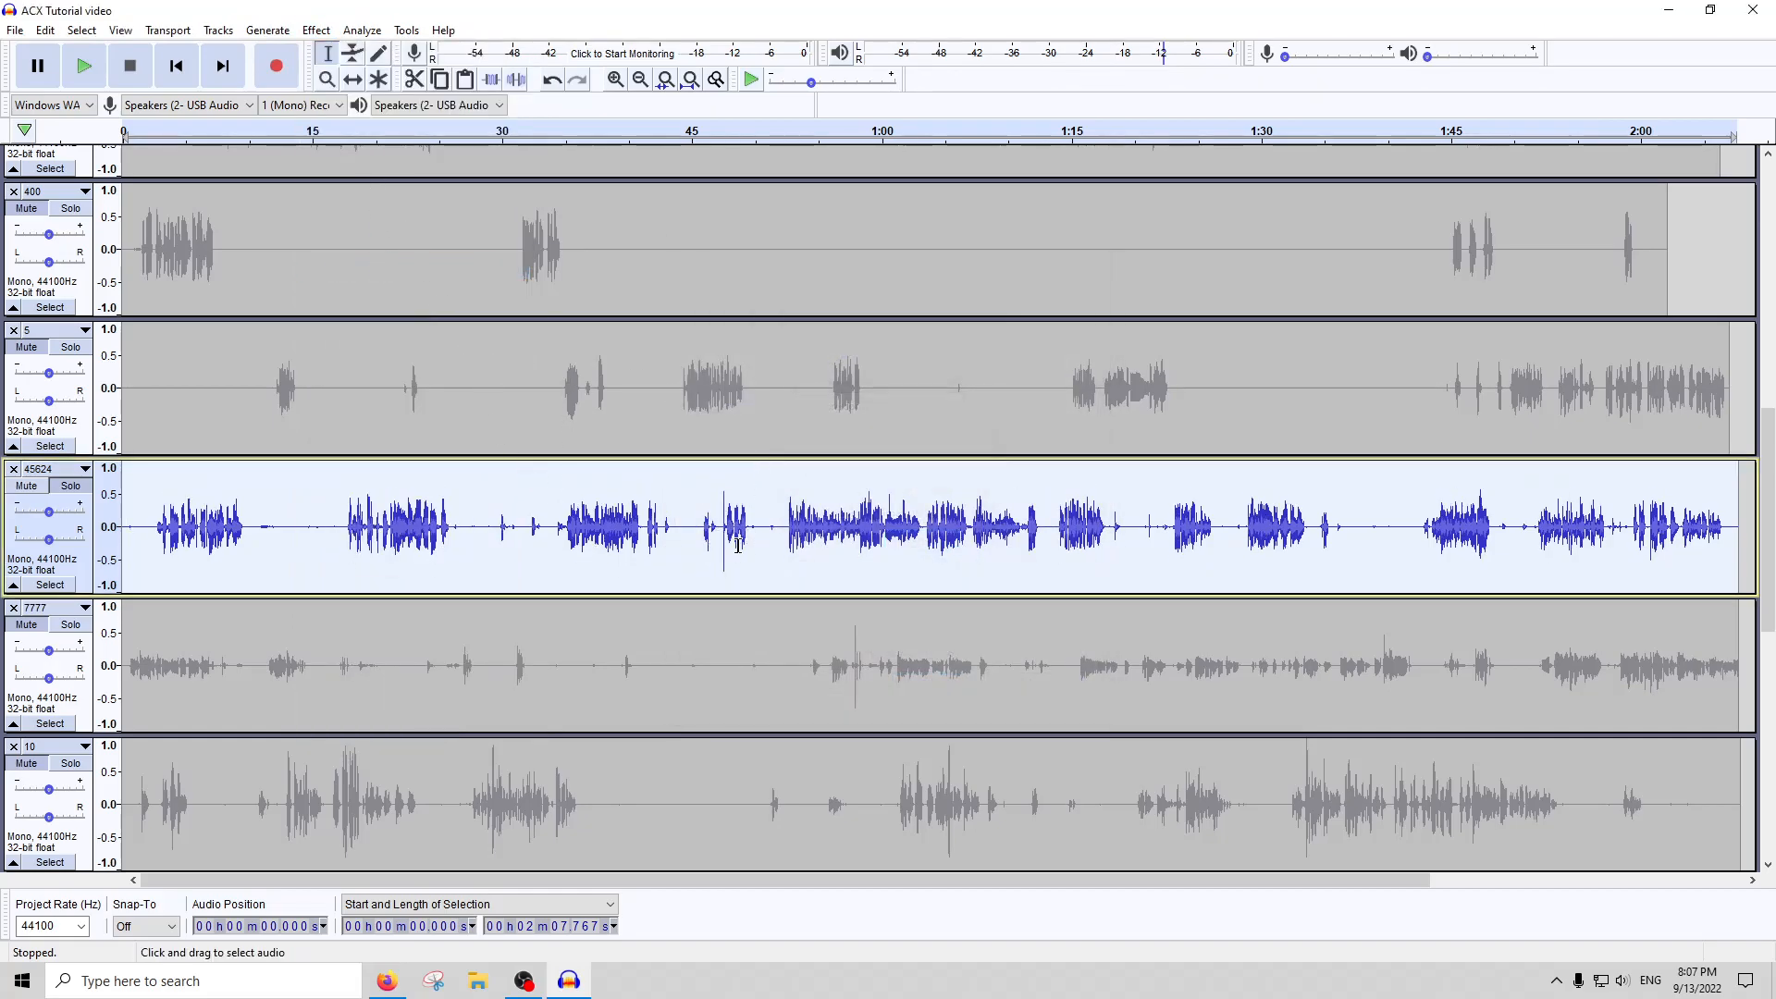
{"action": "left_click", "coordinate": [315, 30]}
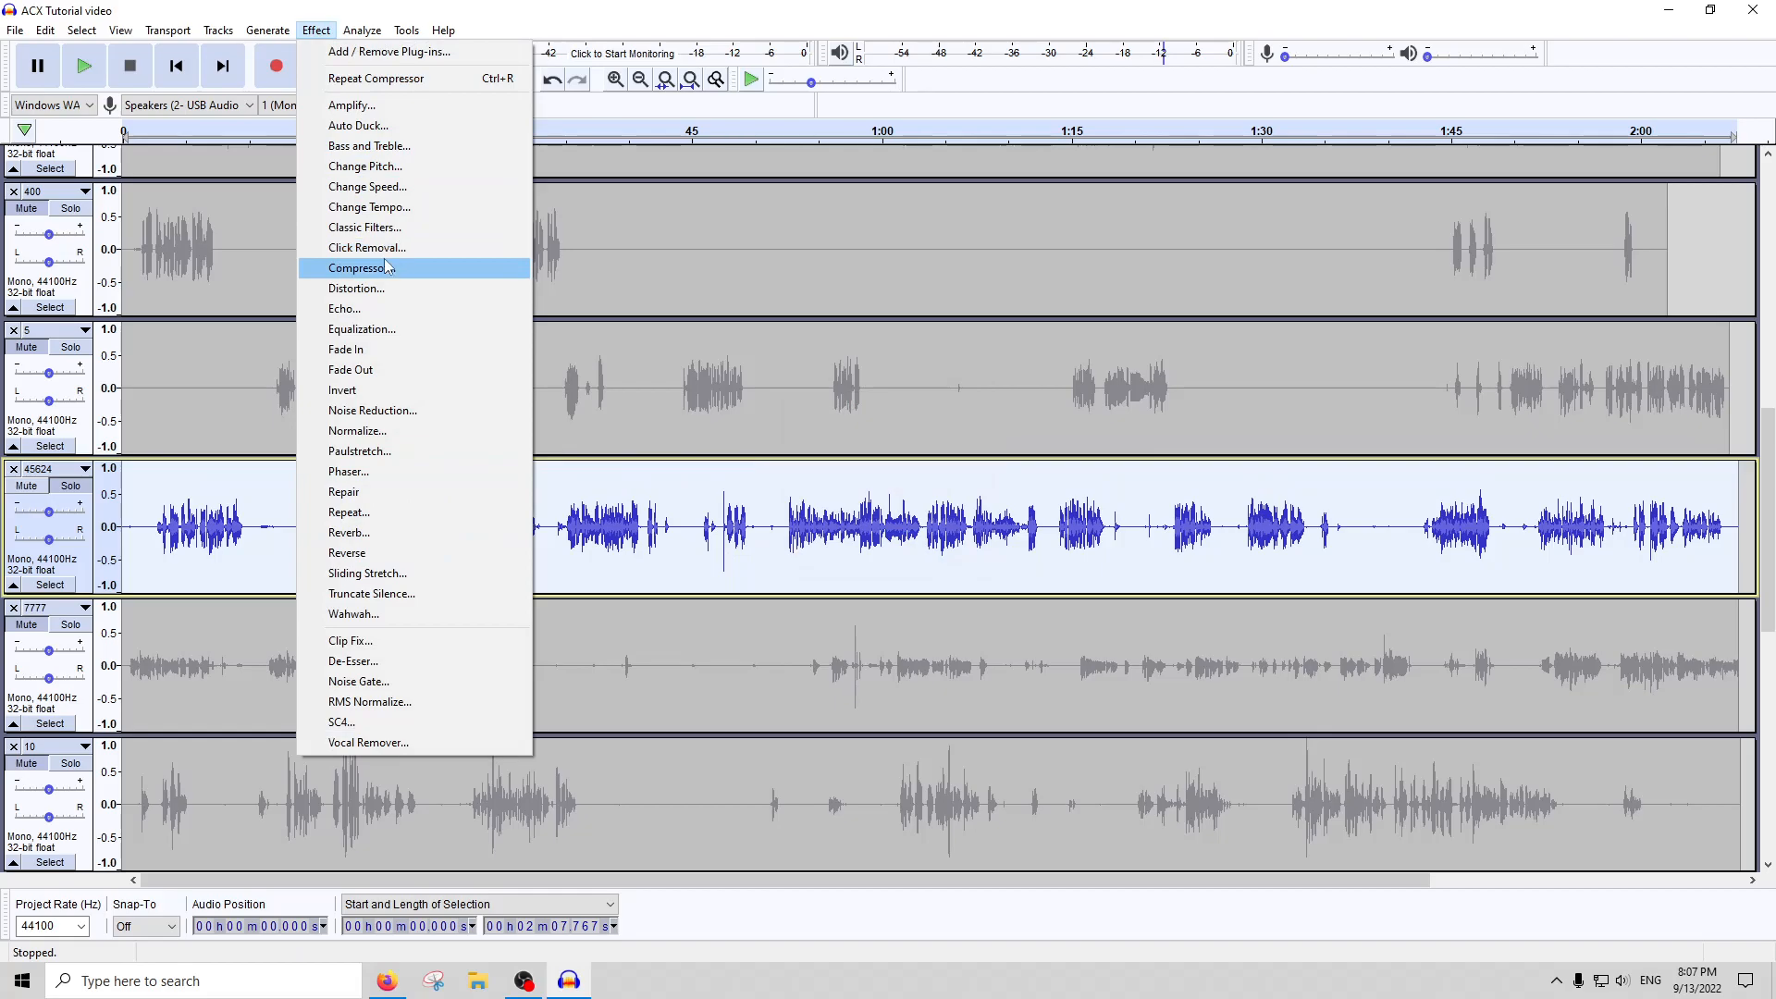
{"action": "left_click", "coordinate": [420, 268]}
{"action": "left_click", "coordinate": [1048, 702]}
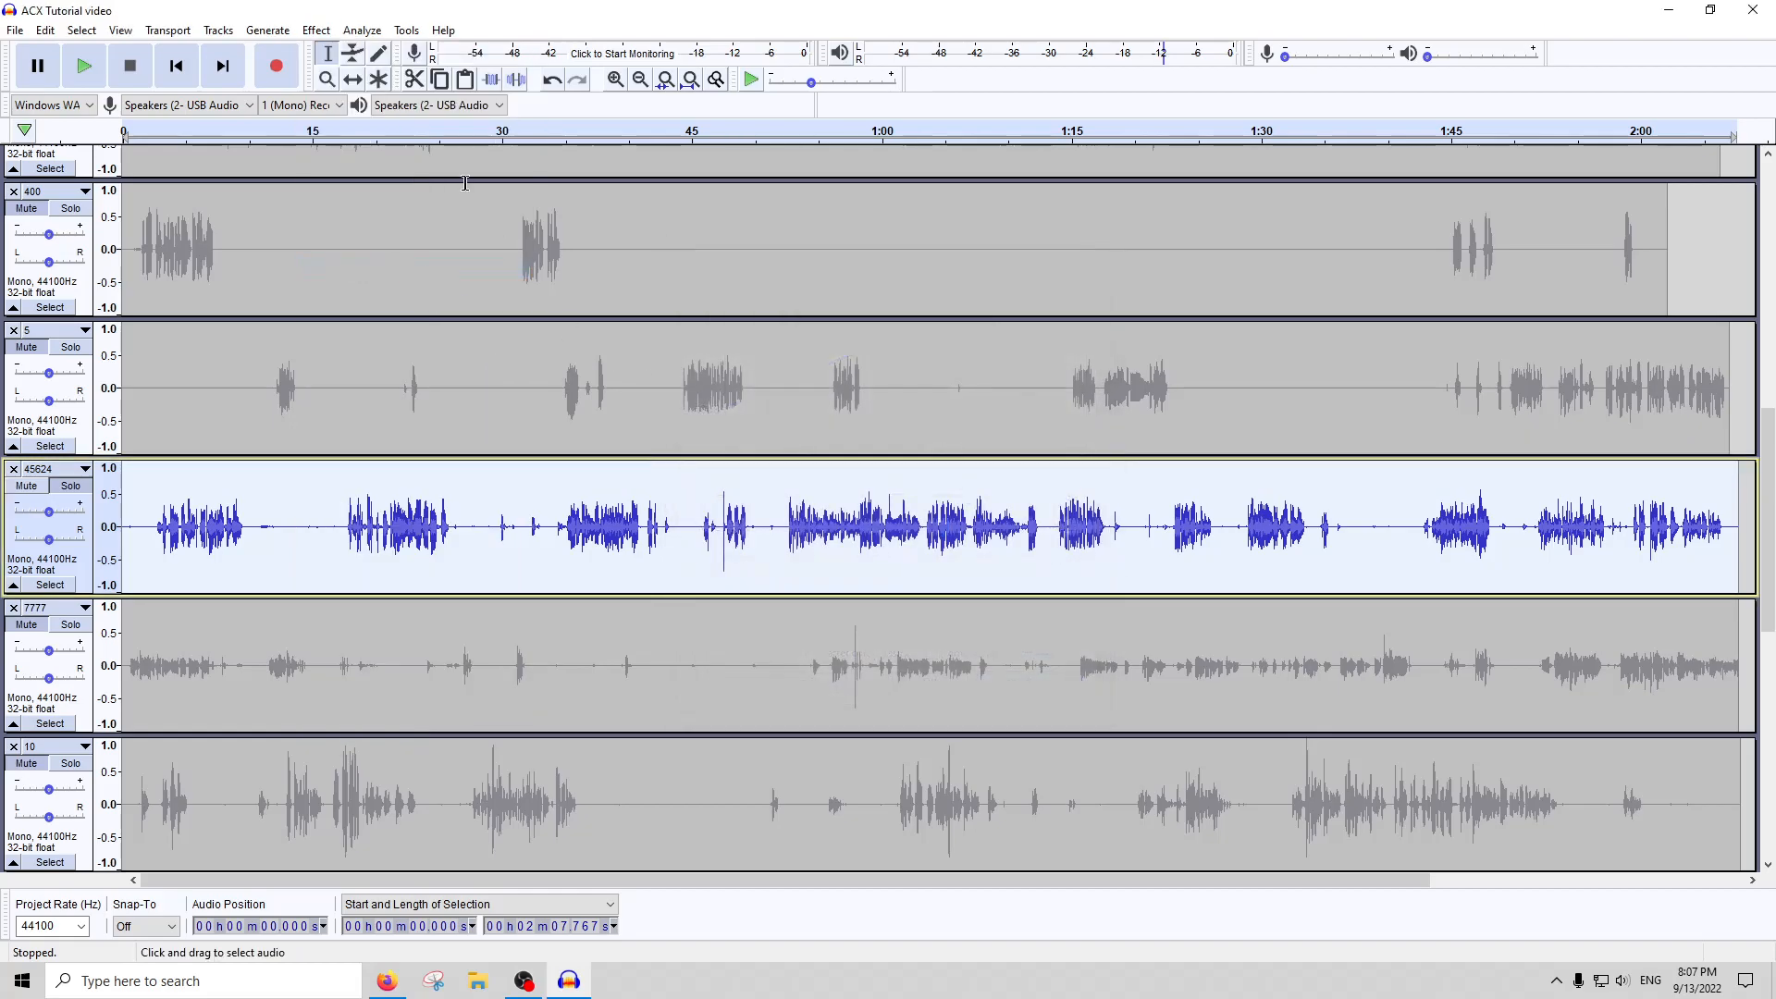
{"action": "left_click", "coordinate": [316, 30]}
{"action": "left_click", "coordinate": [389, 246]}
{"action": "key", "text": "Escape"}
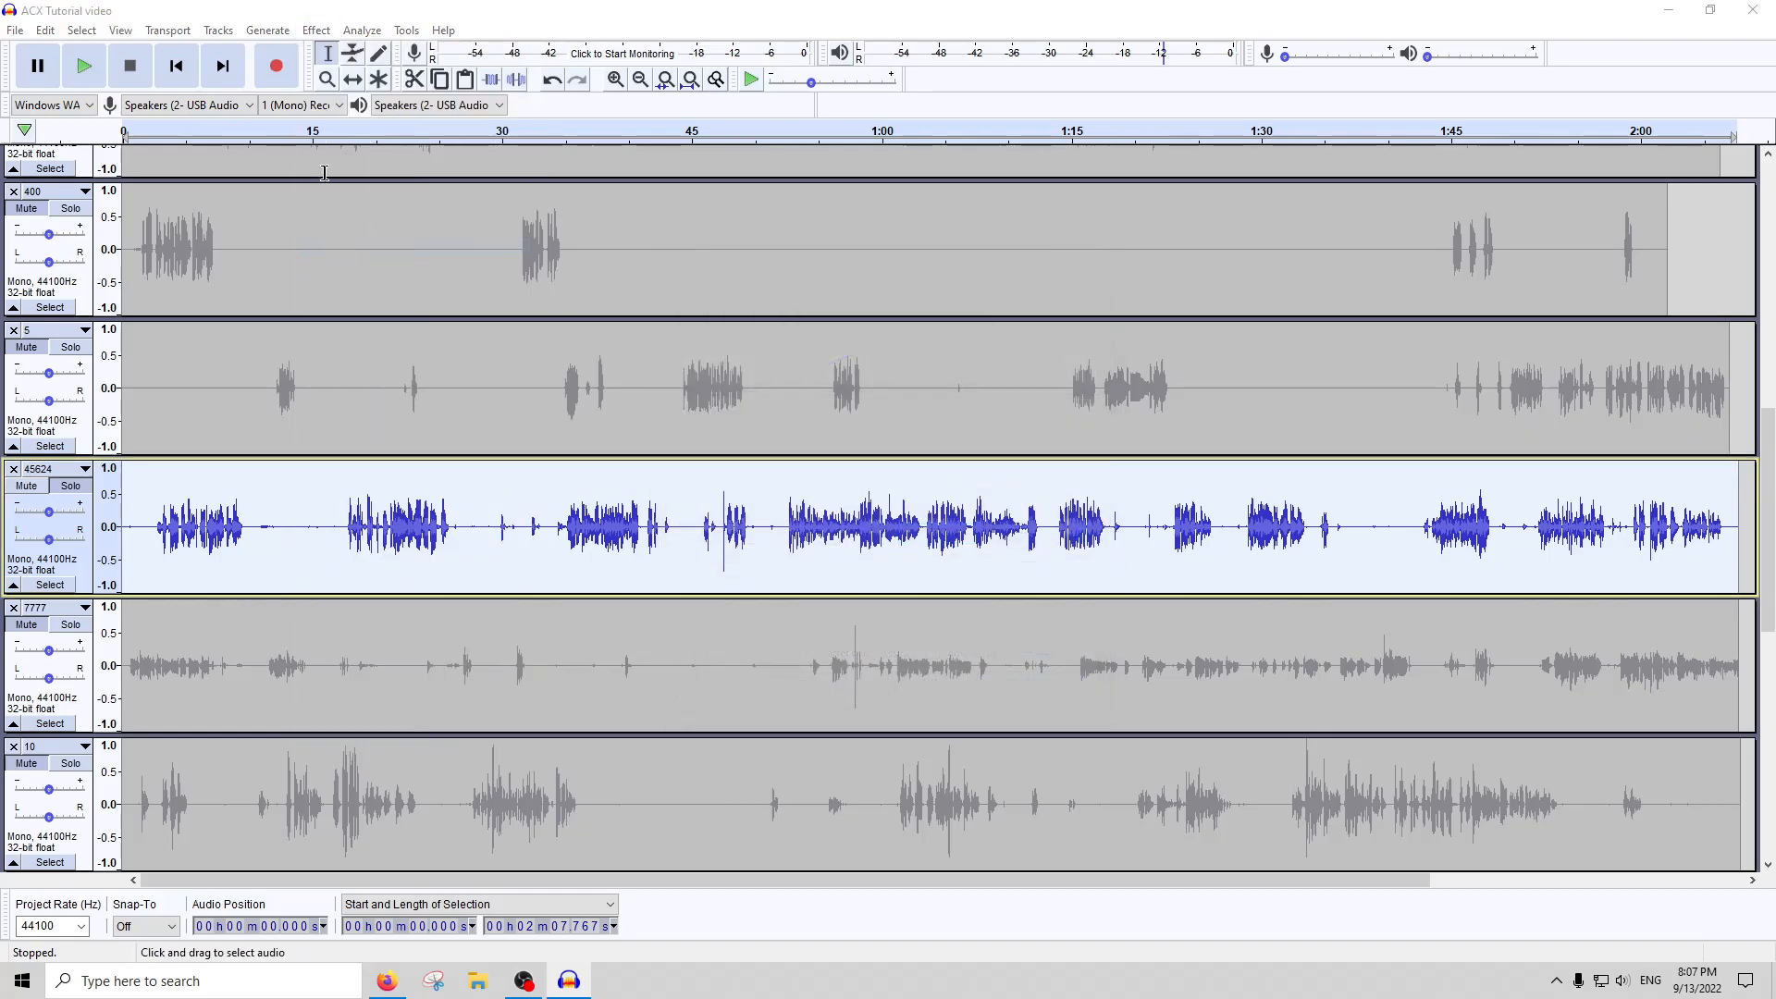
Silence about 0.3 seconds around the click noise at about 0:47.6 in track 45624
{"action": "left_click", "coordinate": [727, 546]}
{"action": "scroll", "coordinate": [725, 546], "scroll_direction": "up", "scroll_amount": 5}
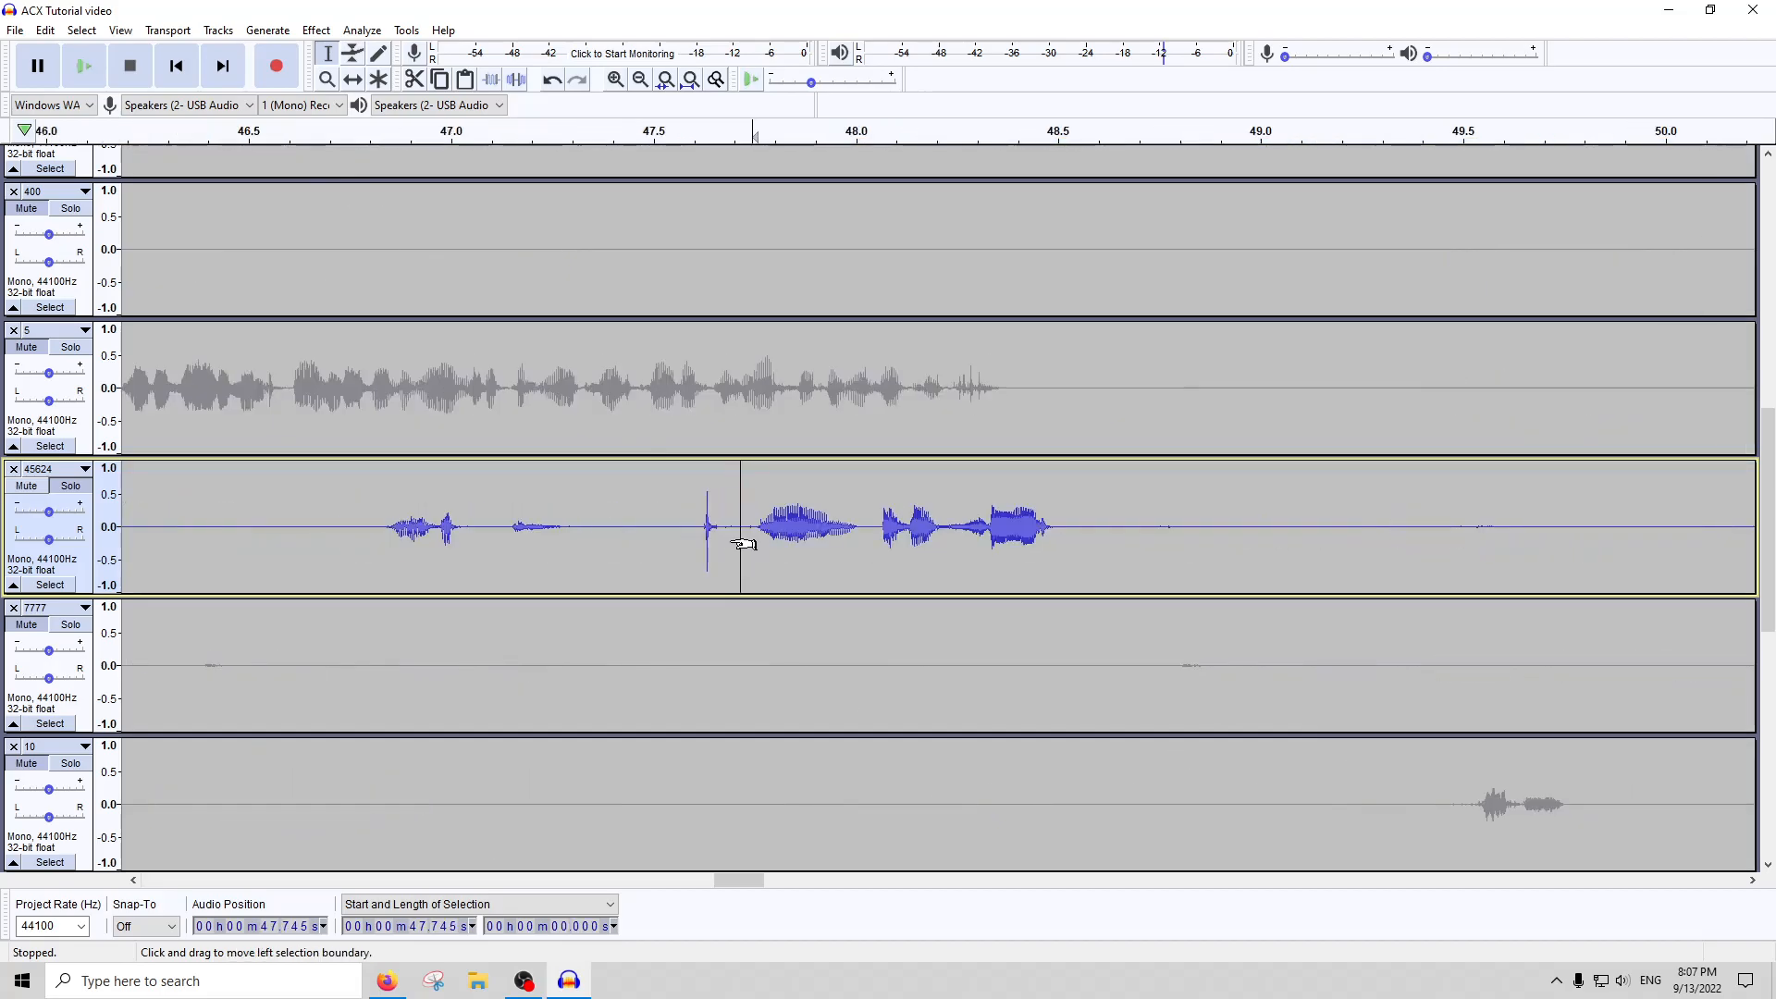
{"action": "left_click", "coordinate": [613, 137]}
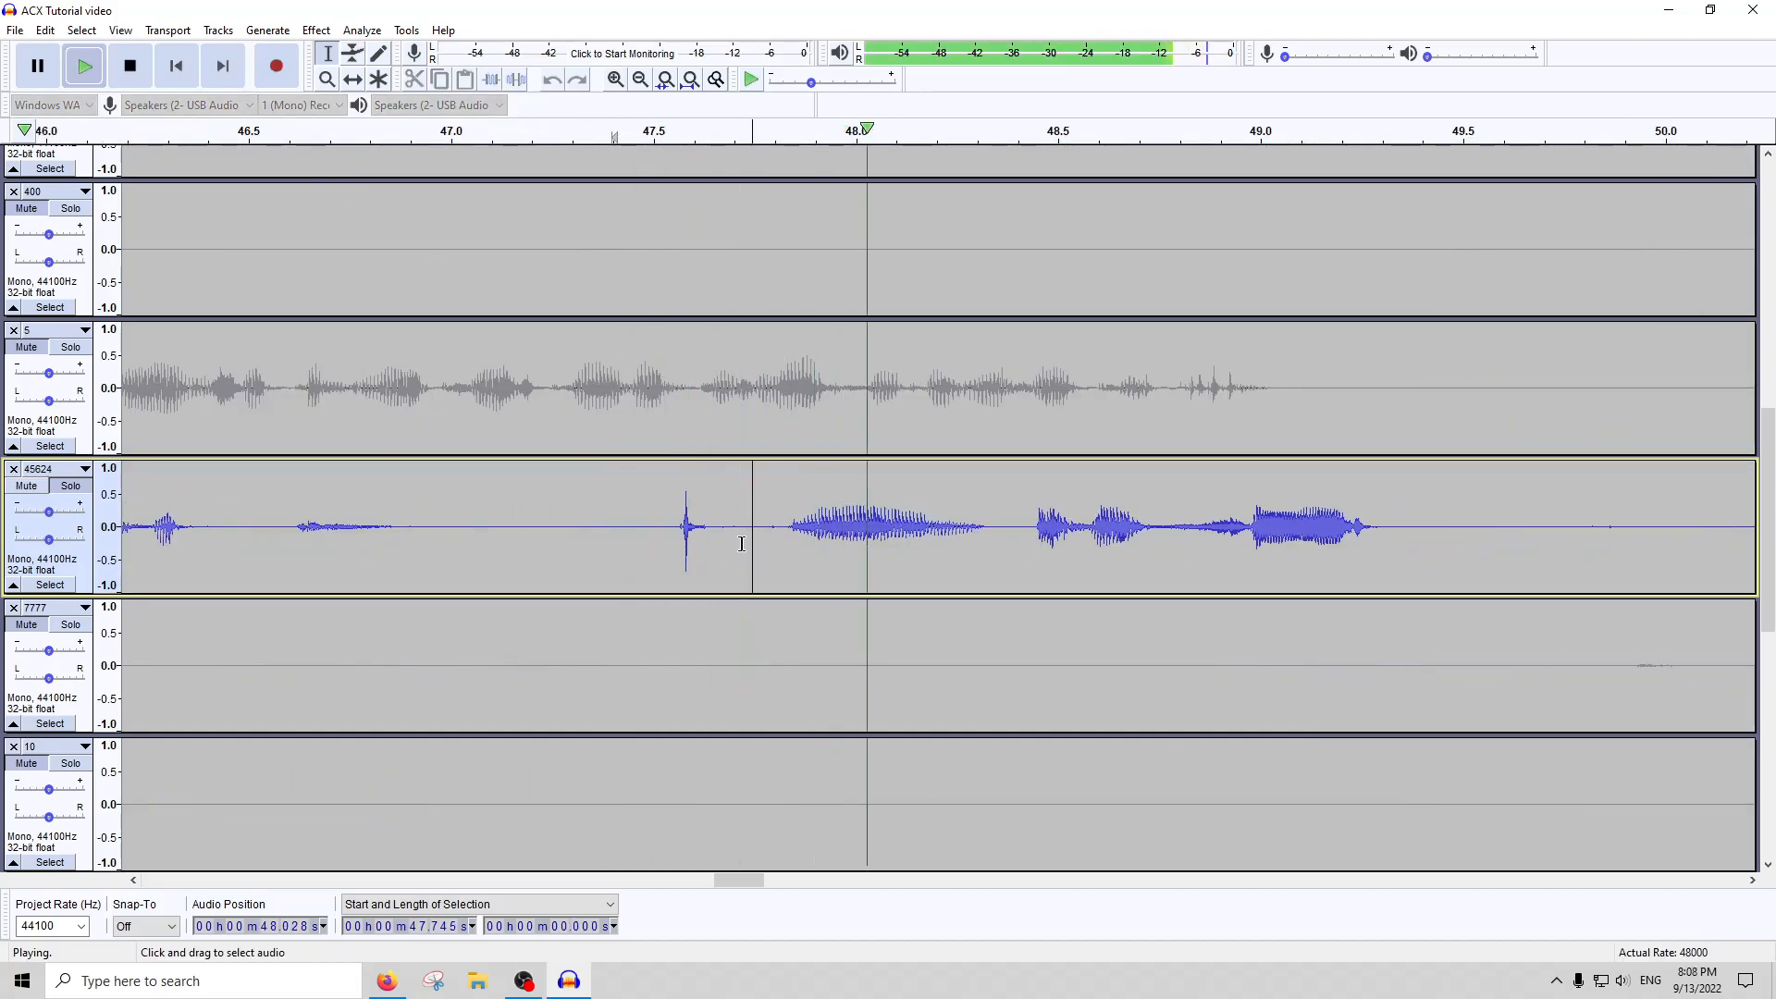
{"action": "left_click", "coordinate": [128, 64]}
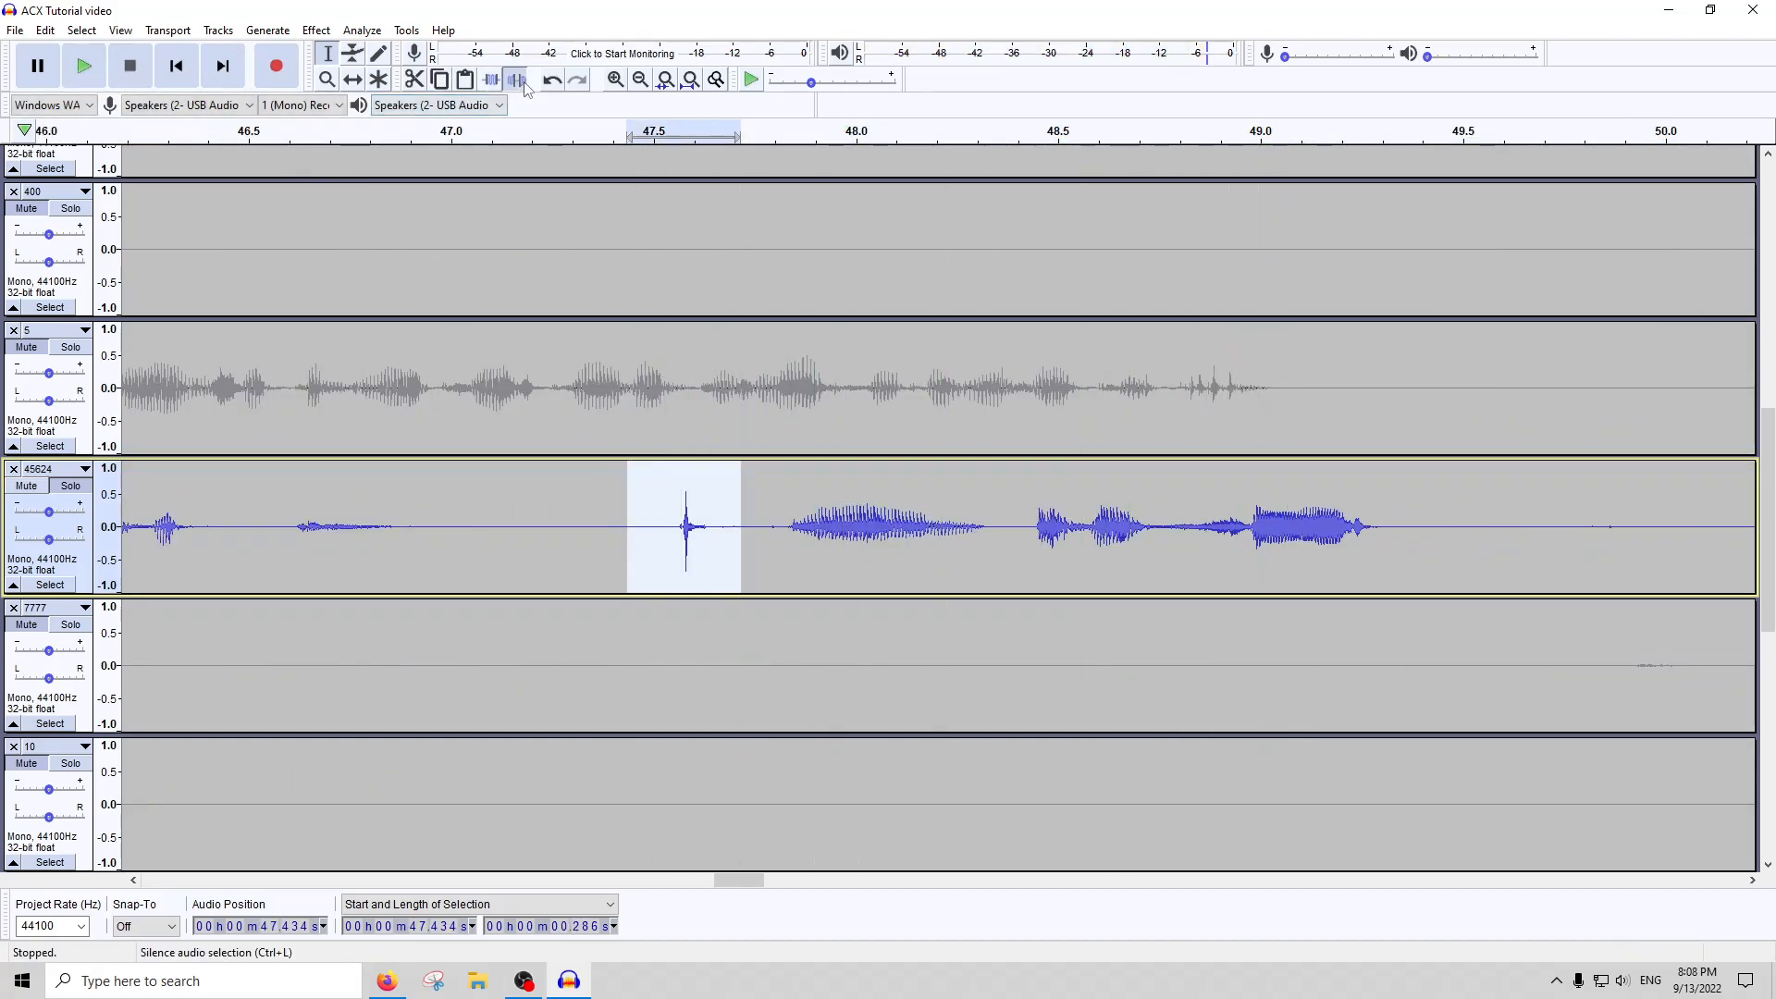
{"action": "left_click", "coordinate": [690, 79]}
Amplify the whole of track 45624 back up to full scale and apply the Noise Gate to it
{"action": "double_click", "coordinate": [768, 398]}
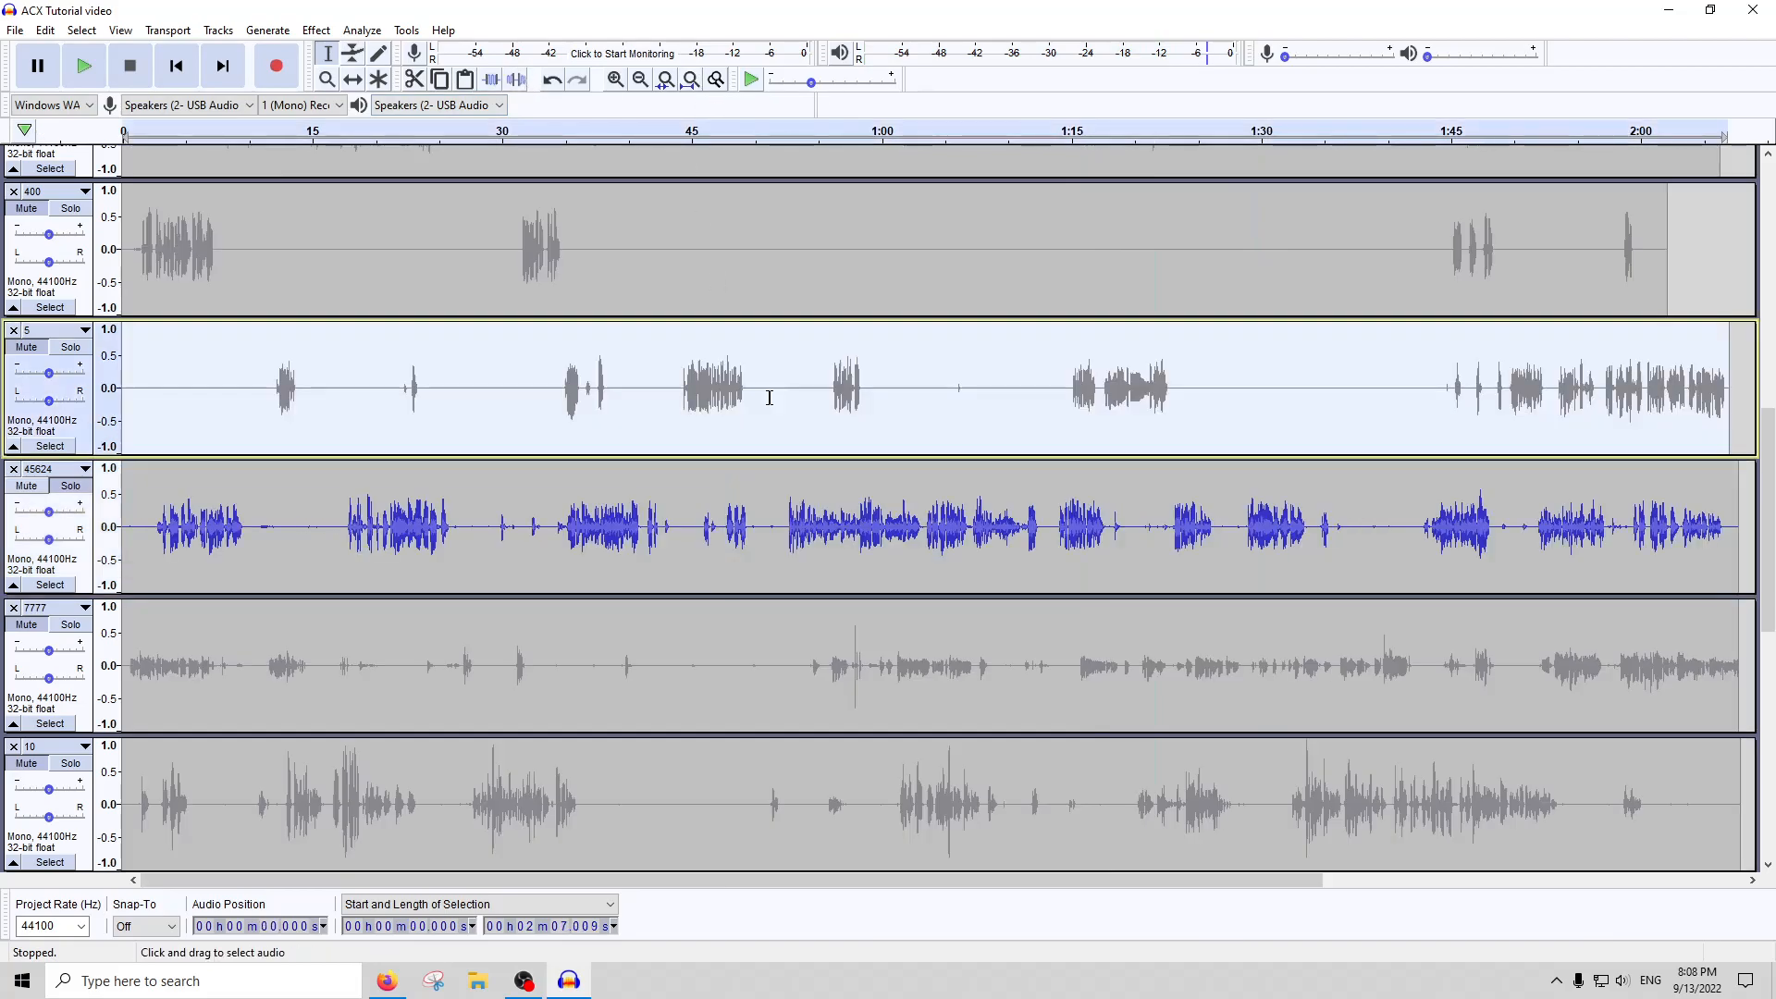
{"action": "double_click", "coordinate": [551, 558]}
{"action": "left_click", "coordinate": [316, 31]}
{"action": "left_click", "coordinate": [351, 104]}
{"action": "key", "text": "Return"}
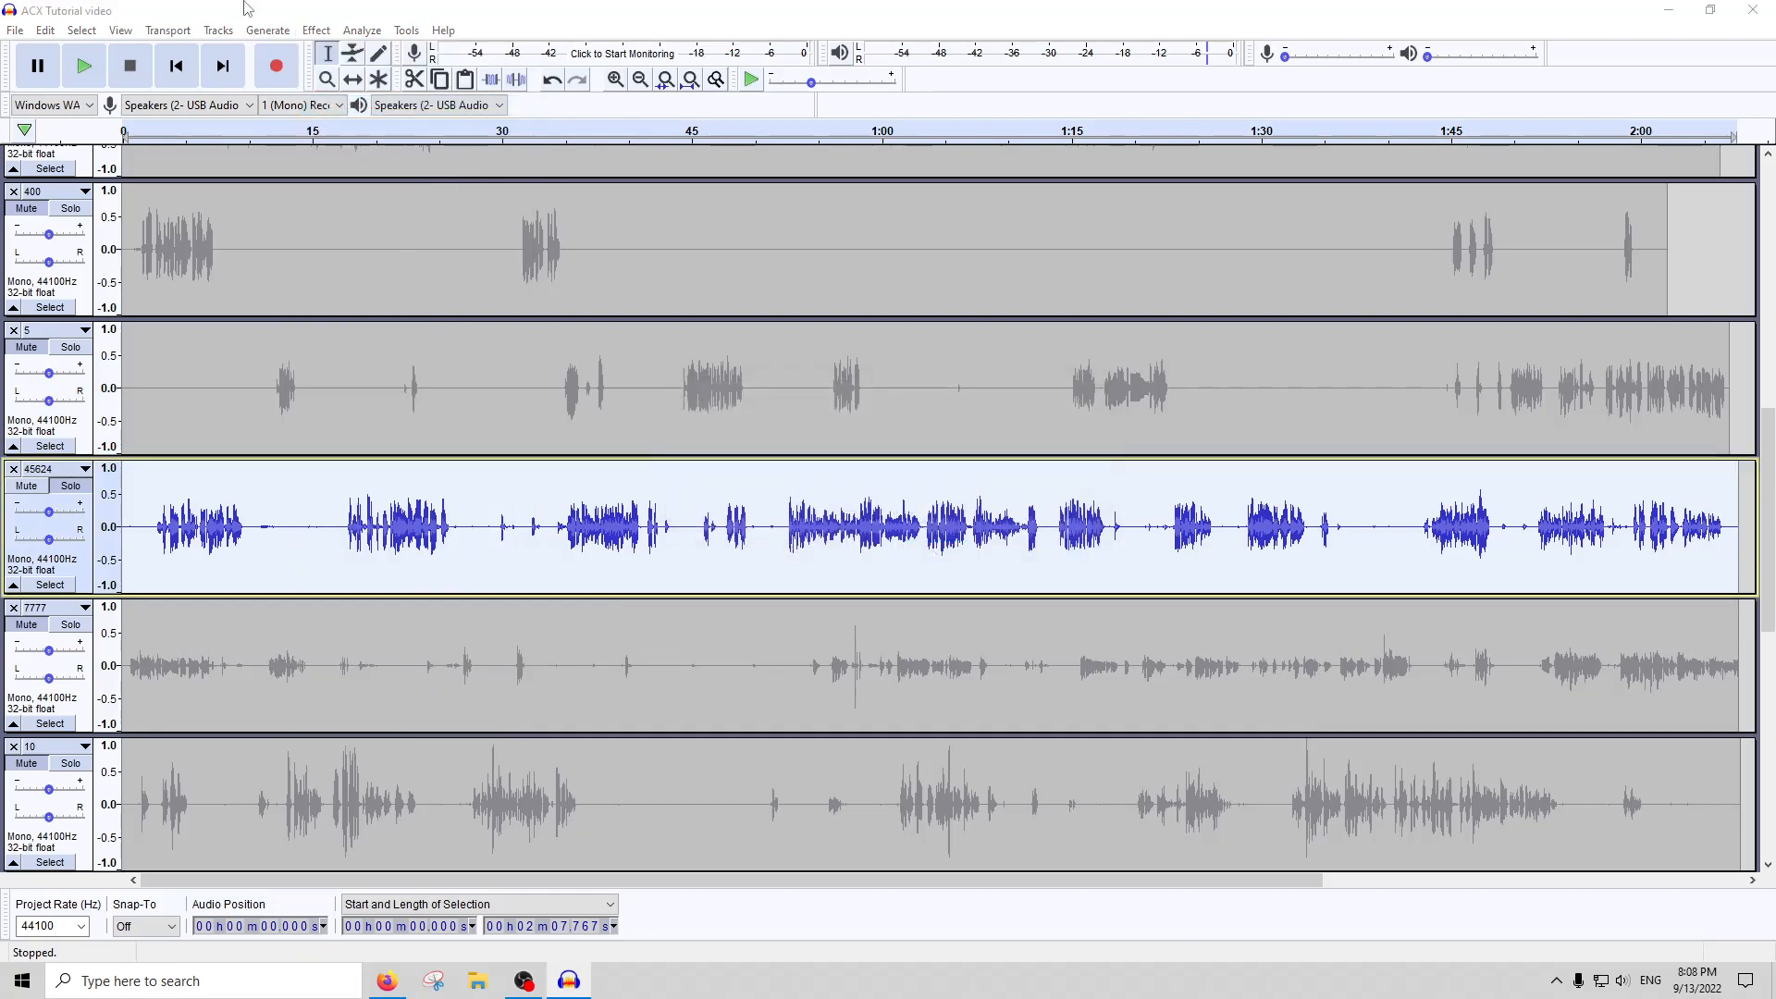
{"action": "left_click", "coordinate": [316, 31]}
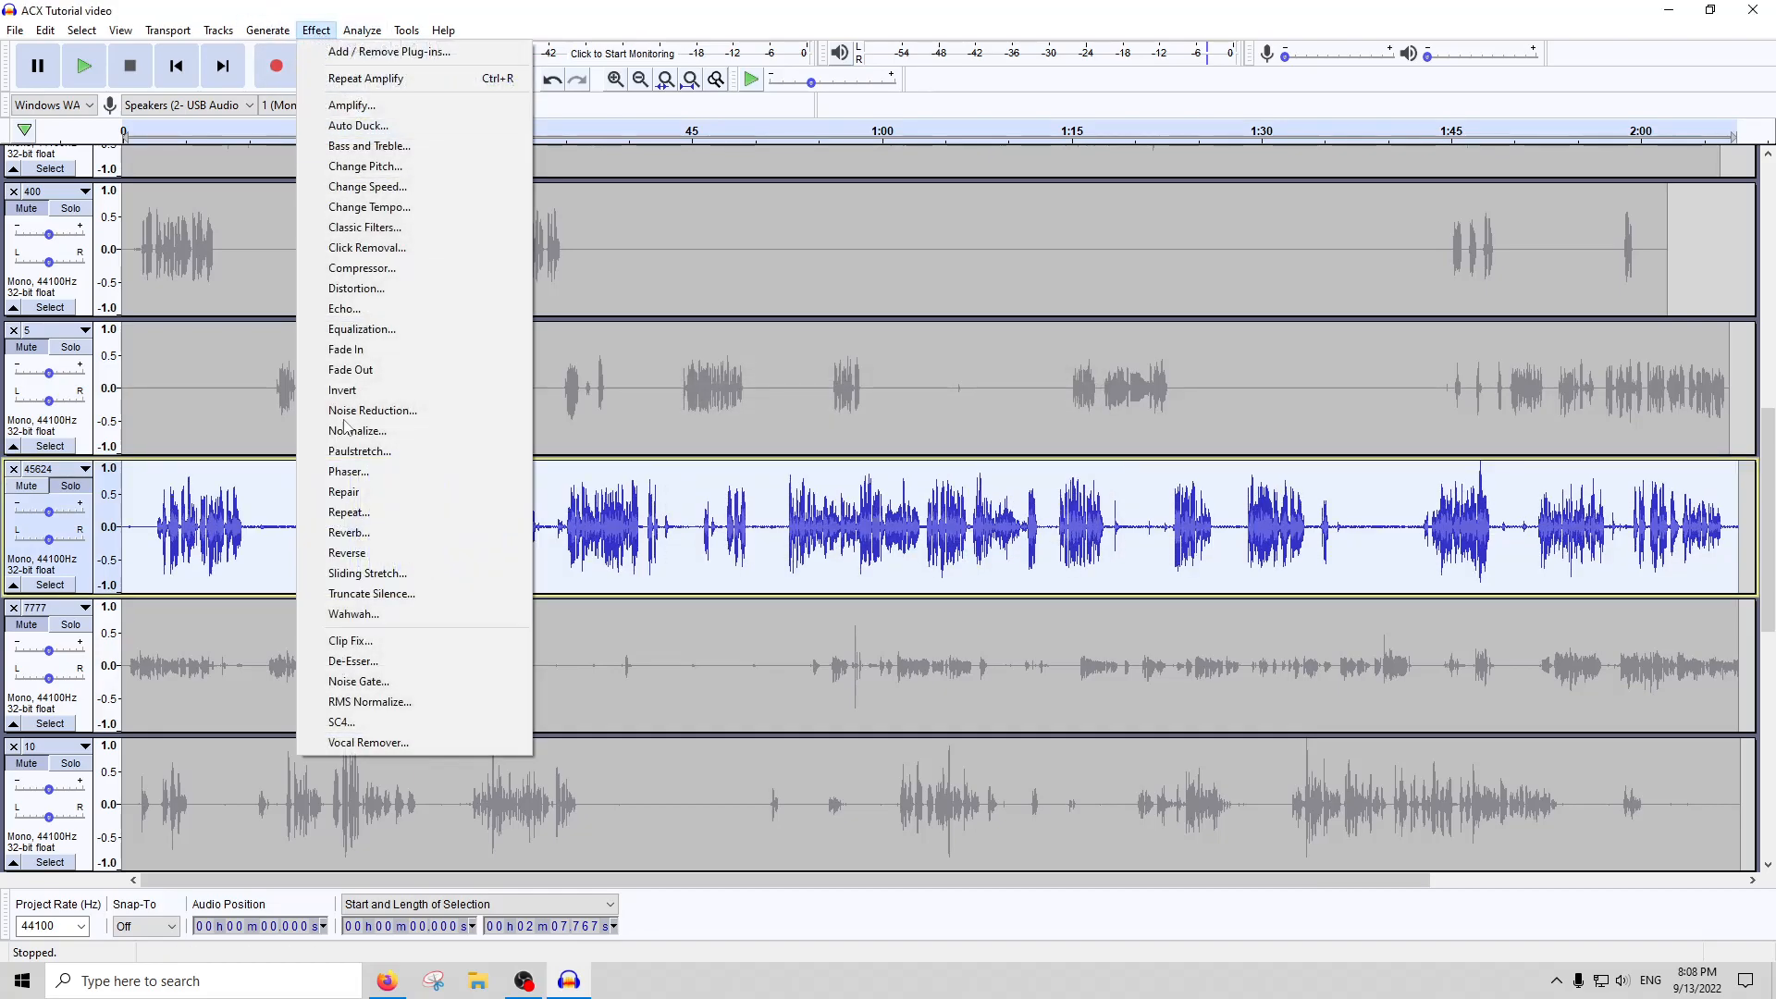
{"action": "left_click", "coordinate": [351, 660]}
{"action": "key", "text": "Return"}
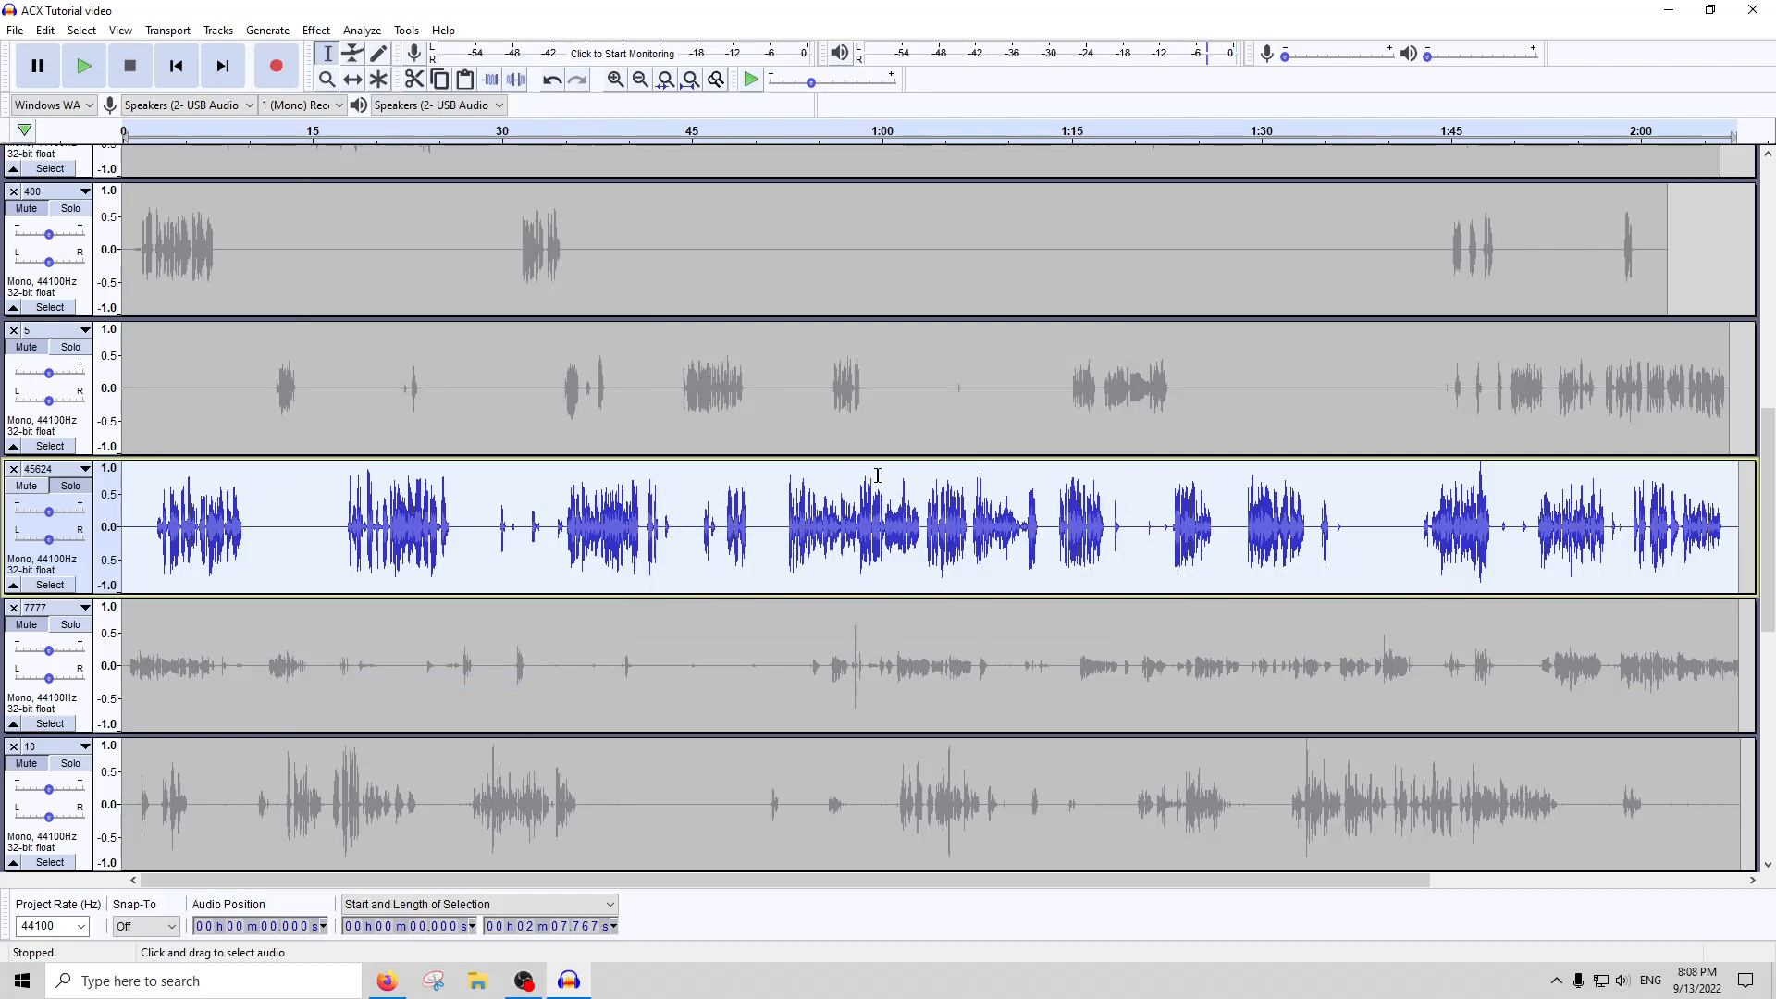
Compress the whole of track 45624 a third time and amplify its peaks back up to full scale
{"action": "left_click", "coordinate": [324, 32]}
{"action": "left_click", "coordinate": [390, 260]}
{"action": "key", "text": "Return"}
{"action": "left_click", "coordinate": [316, 31]}
{"action": "left_click", "coordinate": [330, 112]}
{"action": "key", "text": "Return"}
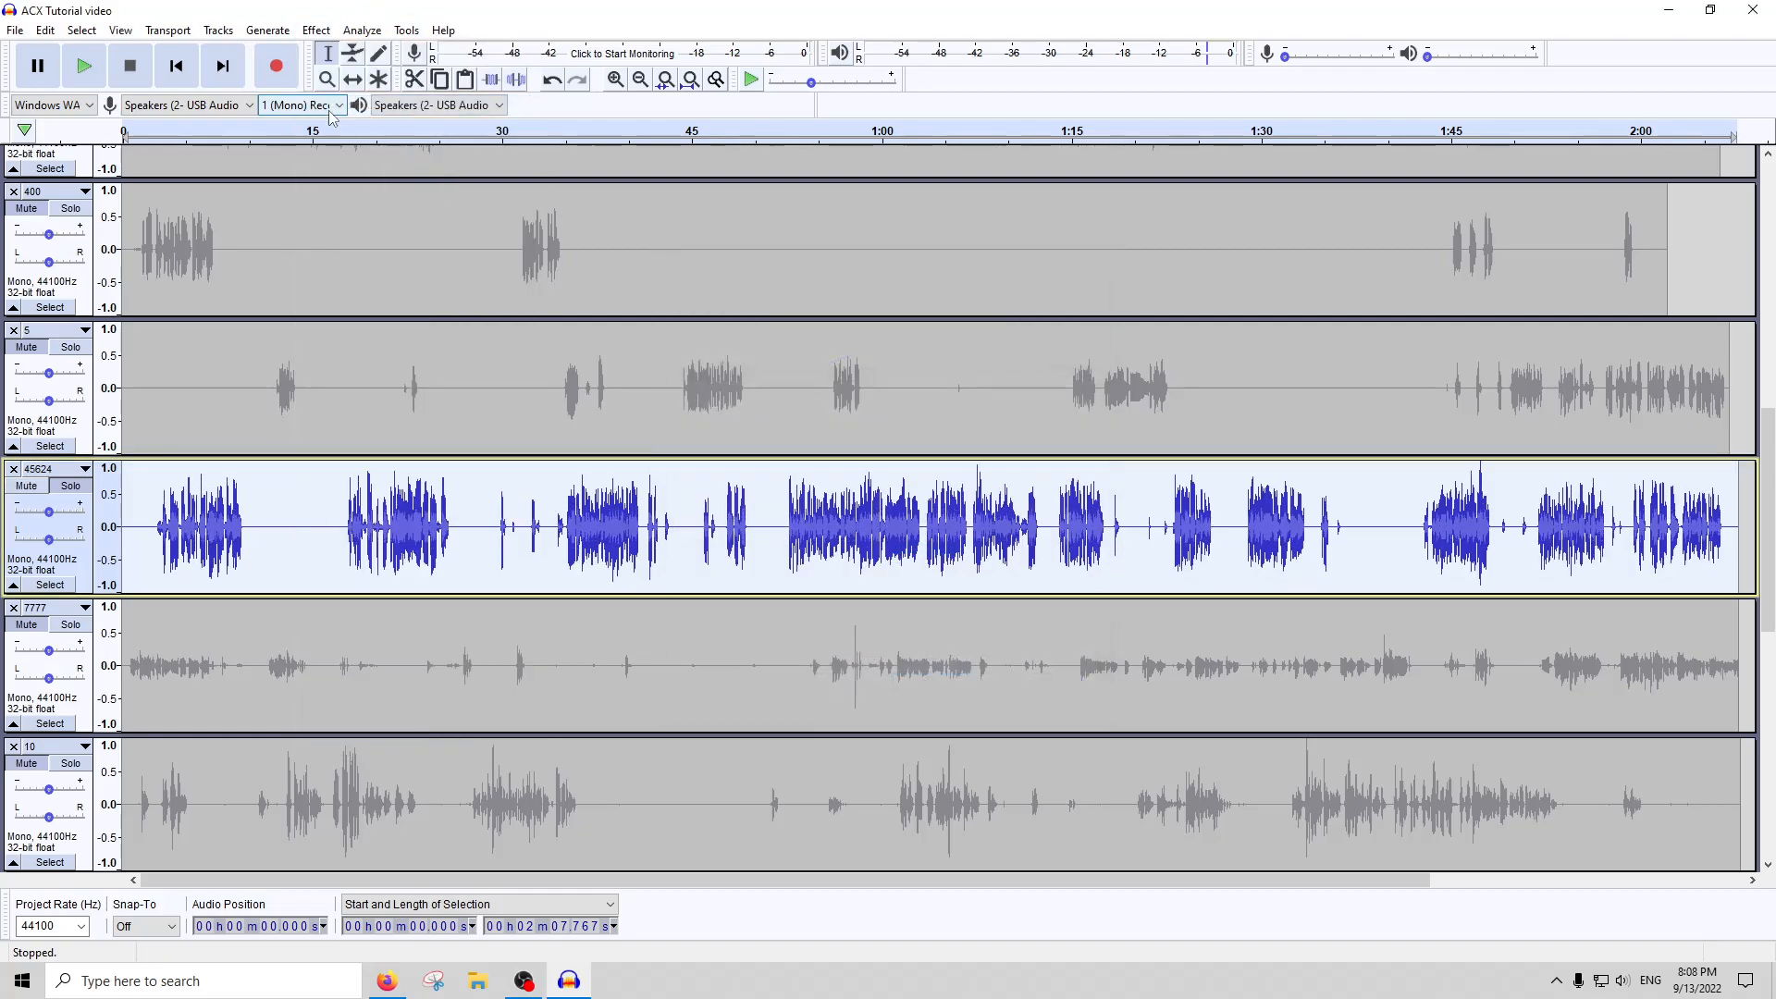
{"action": "left_click", "coordinate": [317, 30]}
{"action": "left_click", "coordinate": [367, 644]}
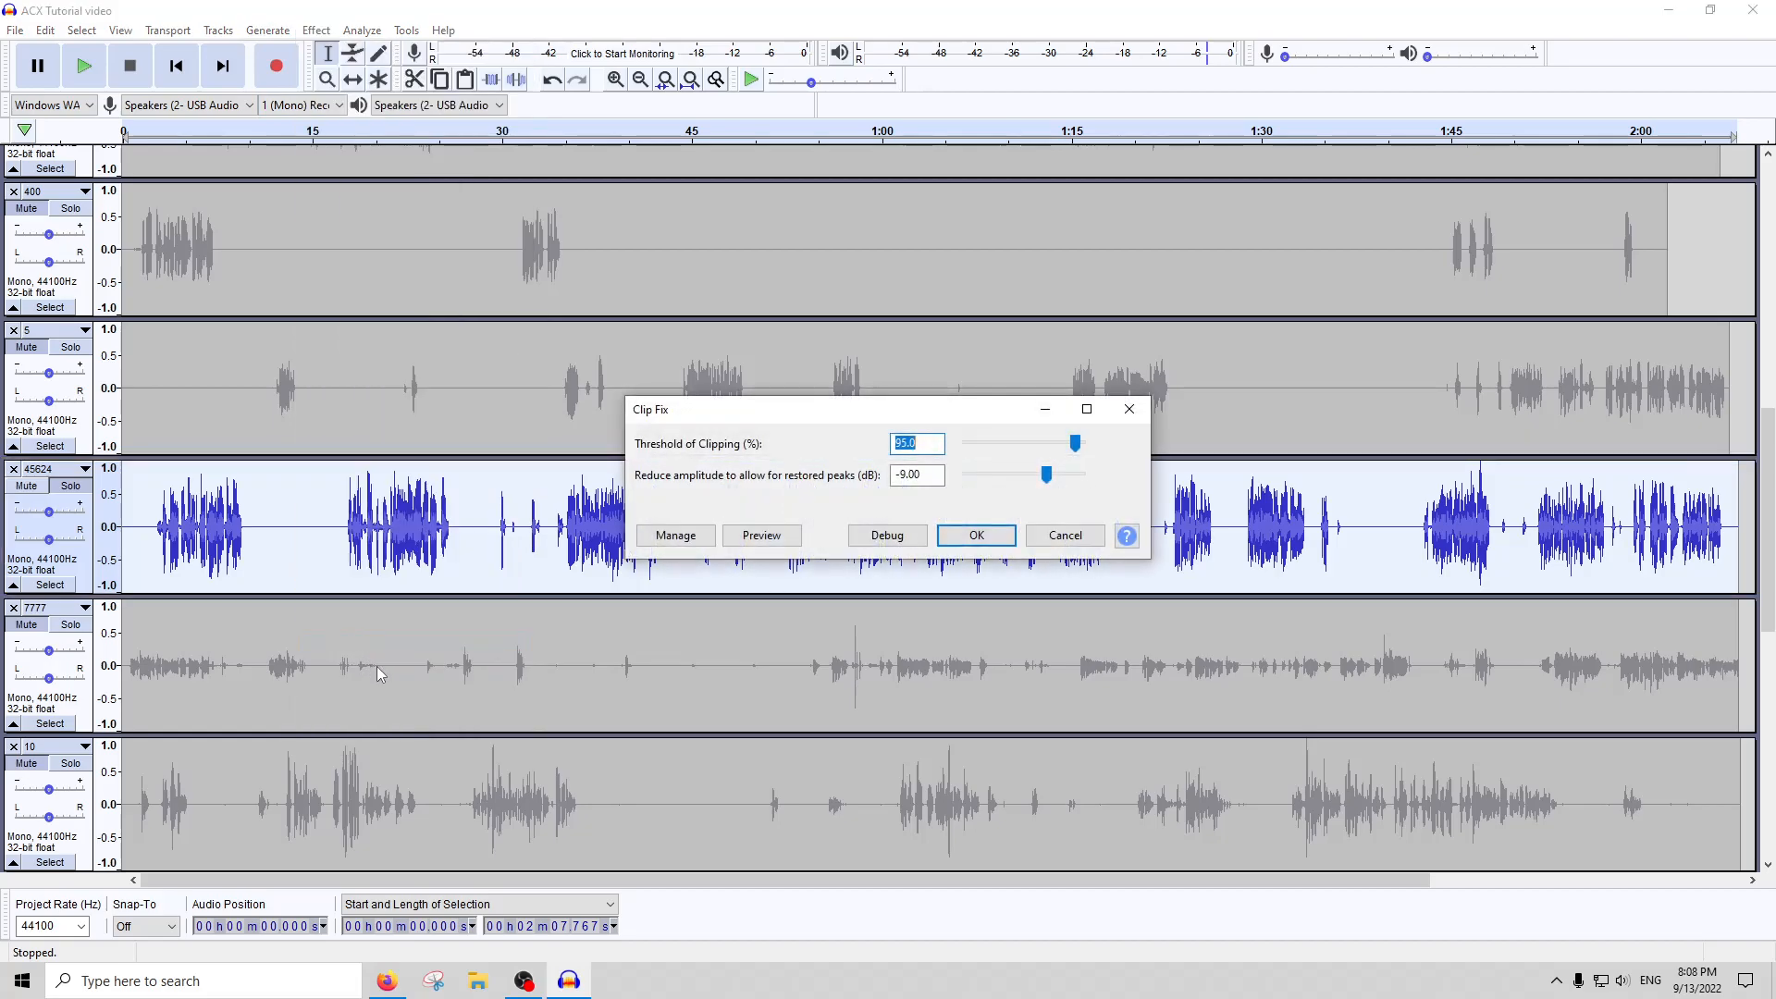
{"action": "left_click", "coordinate": [1099, 535]}
Apply the De-Esser effect to the whole of track 45624
{"action": "left_click", "coordinate": [316, 30]}
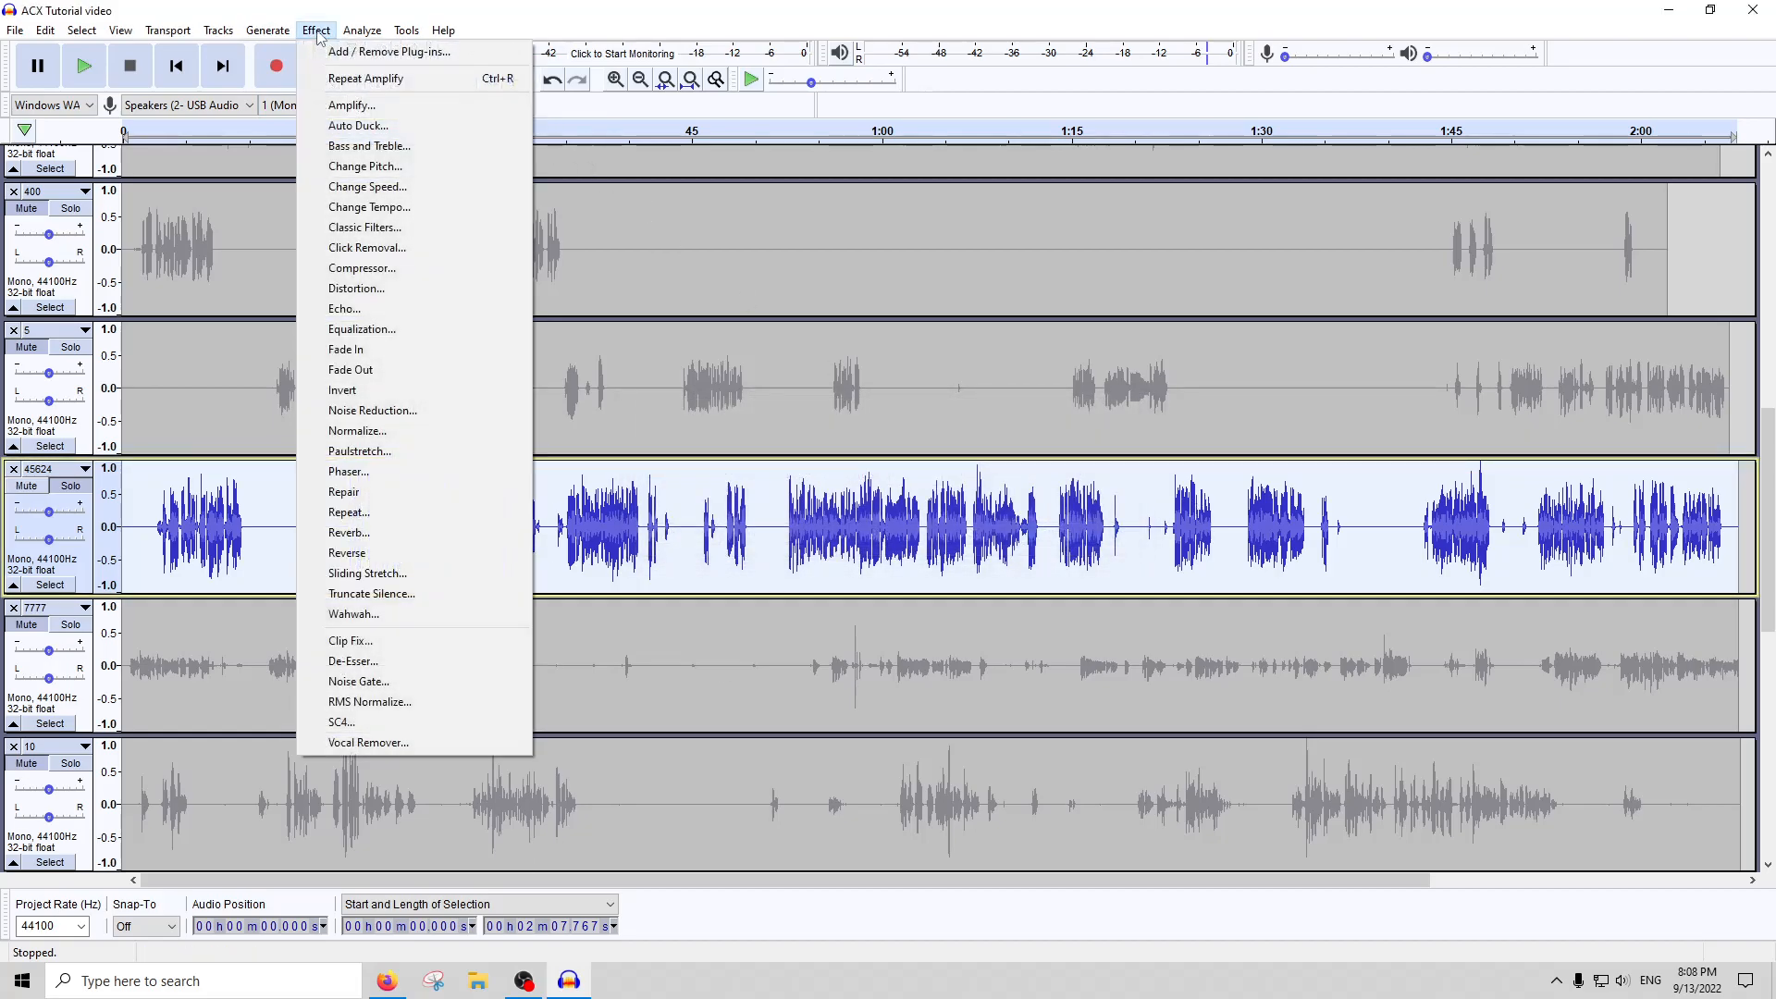
{"action": "left_click", "coordinate": [379, 654]}
{"action": "key", "text": "Return"}
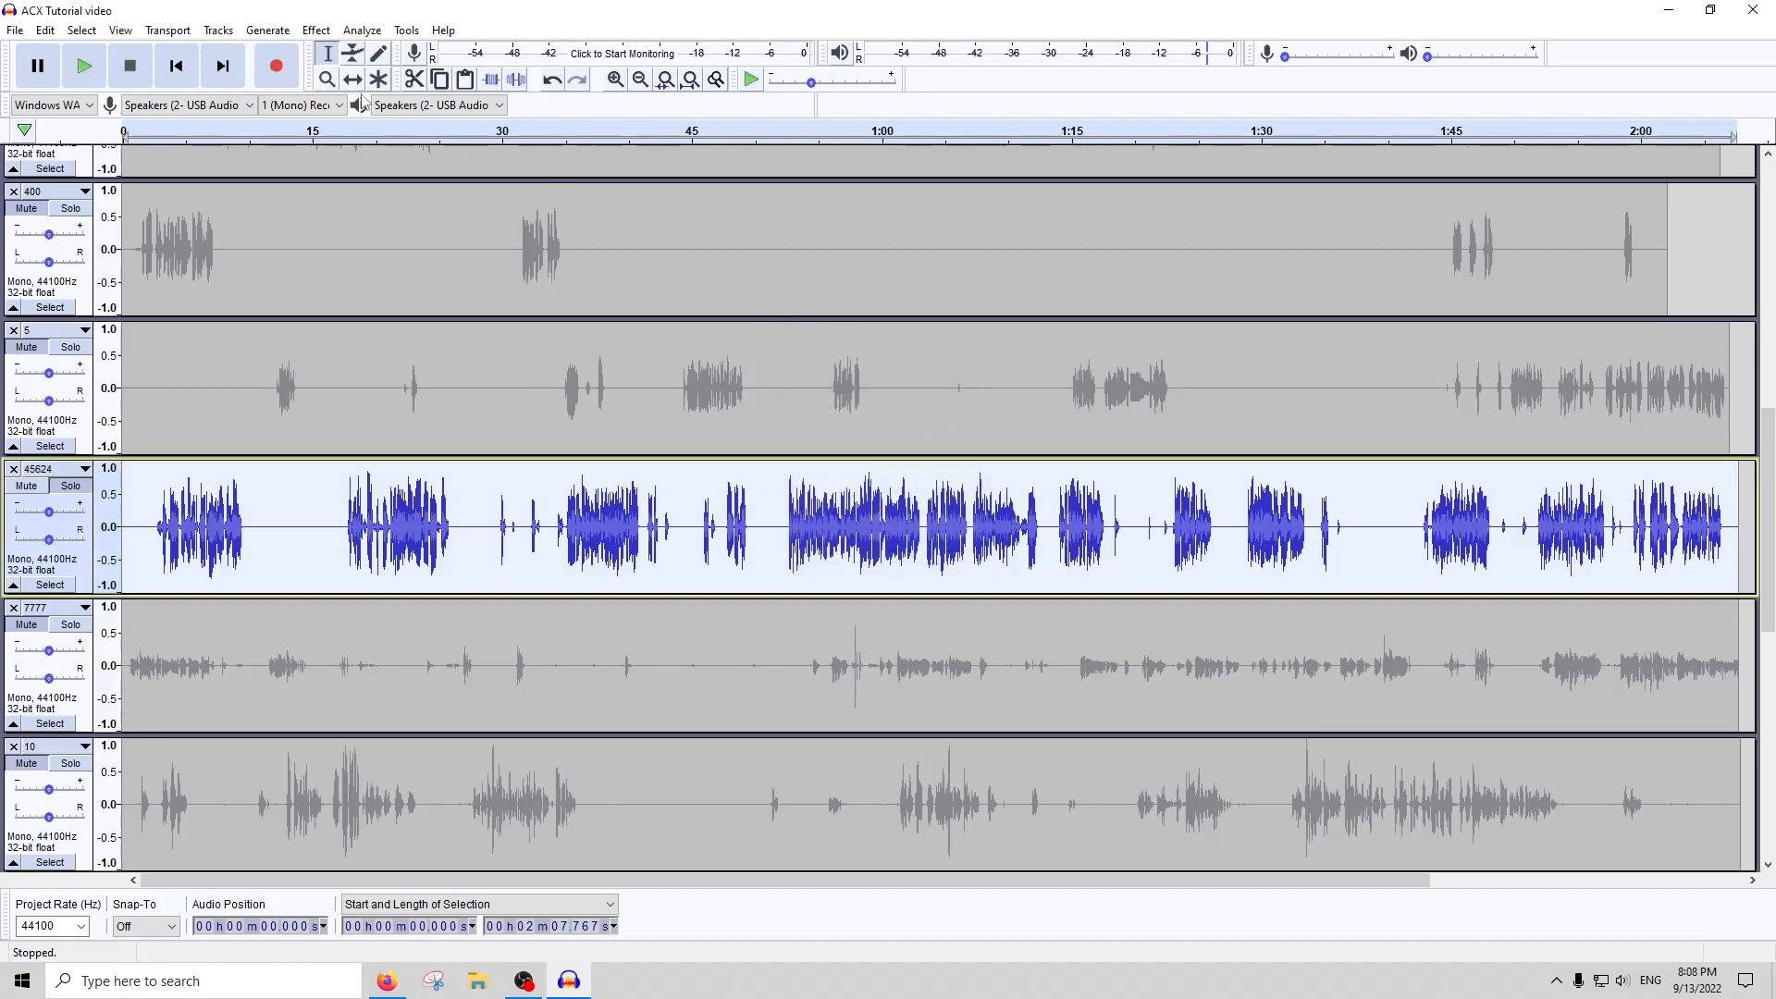
Undo and redo the de-essing of track 45624 several times to compare the waveform with and without it
{"action": "key", "text": "ctrl+z"}
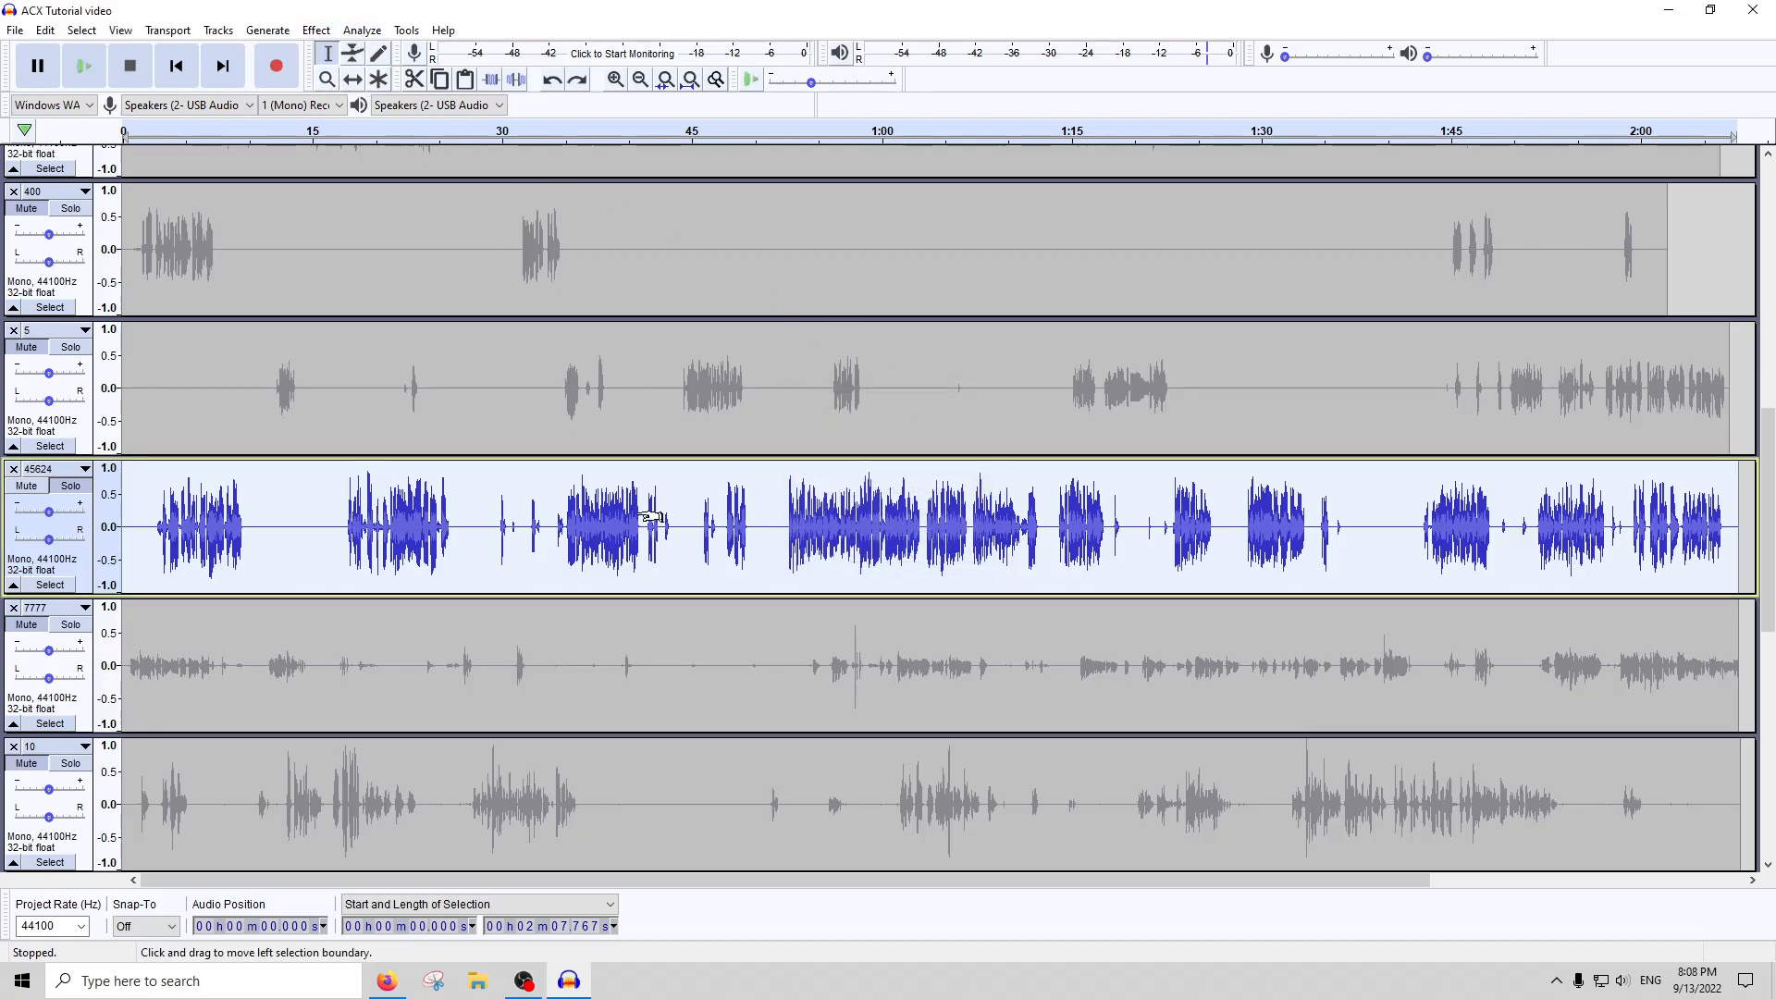
{"action": "key", "text": "ctrl+y"}
{"action": "key", "text": "ctrl+z"}
{"action": "key", "text": "ctrl+y"}
{"action": "key", "text": "ctrl+z"}
{"action": "key", "text": "ctrl+y"}
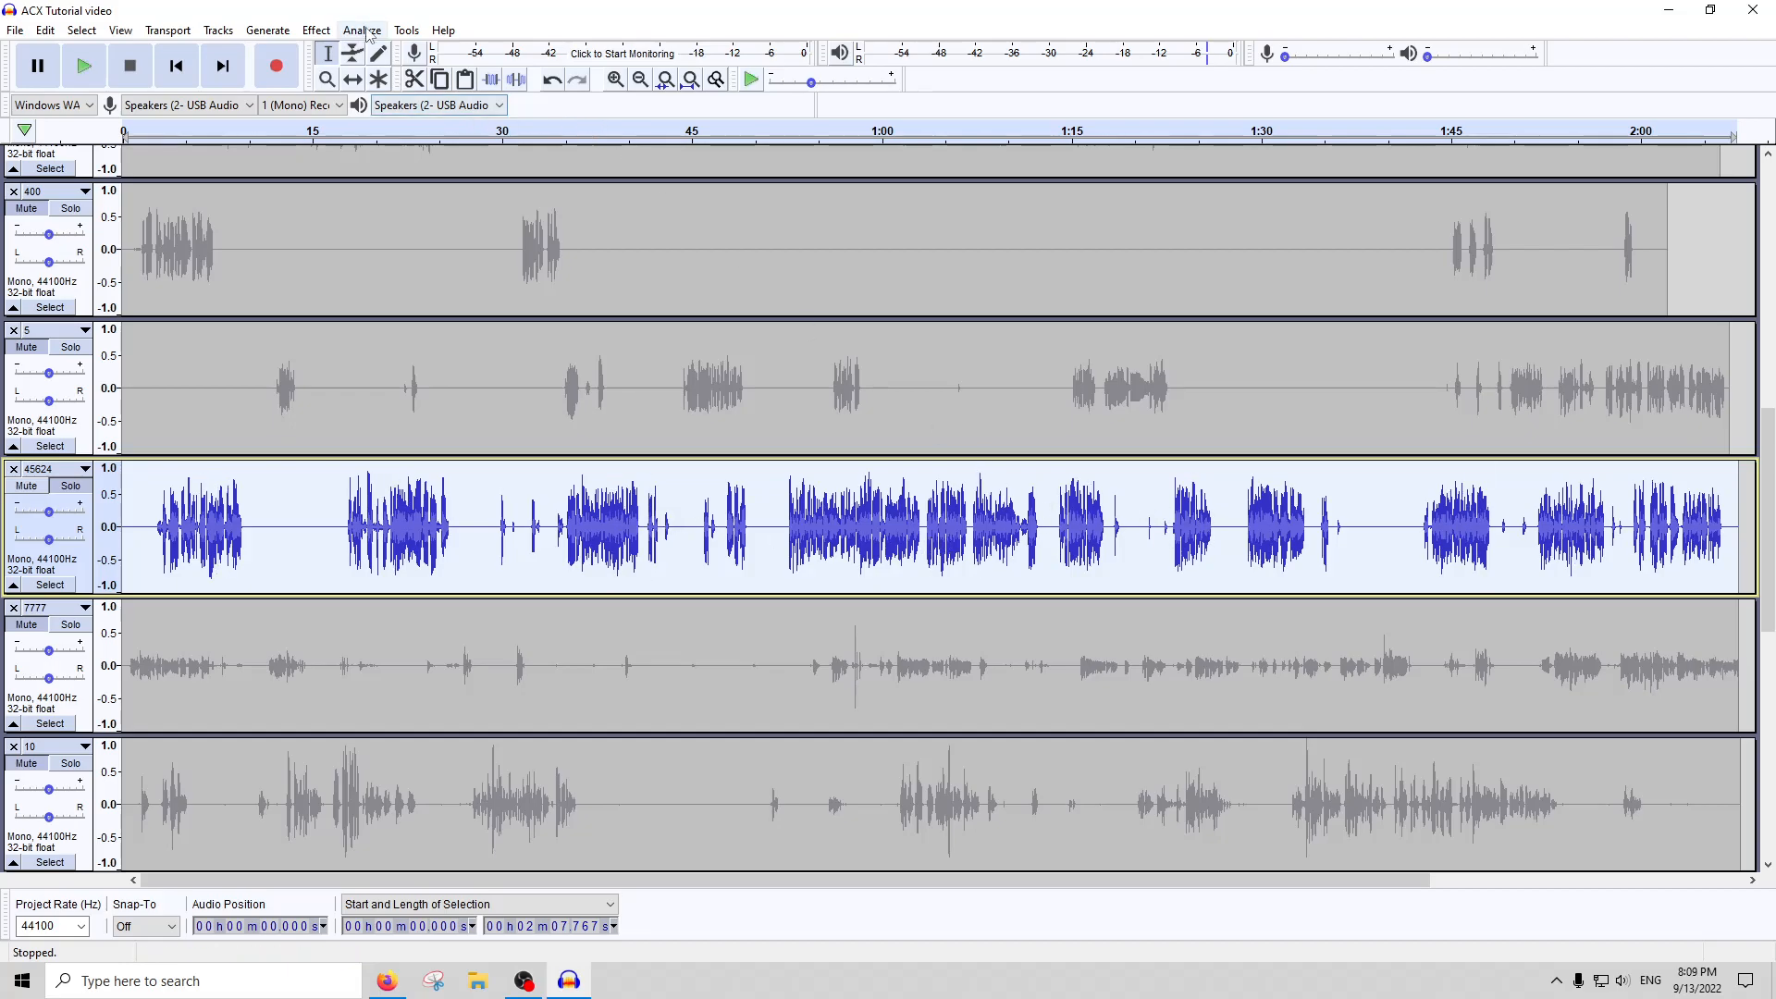
Use Amplify to lower the whole of track 45624 to a peak of about -4.4 dB, and run ACX Check on it
{"action": "left_click", "coordinate": [317, 29]}
{"action": "left_click", "coordinate": [382, 105]}
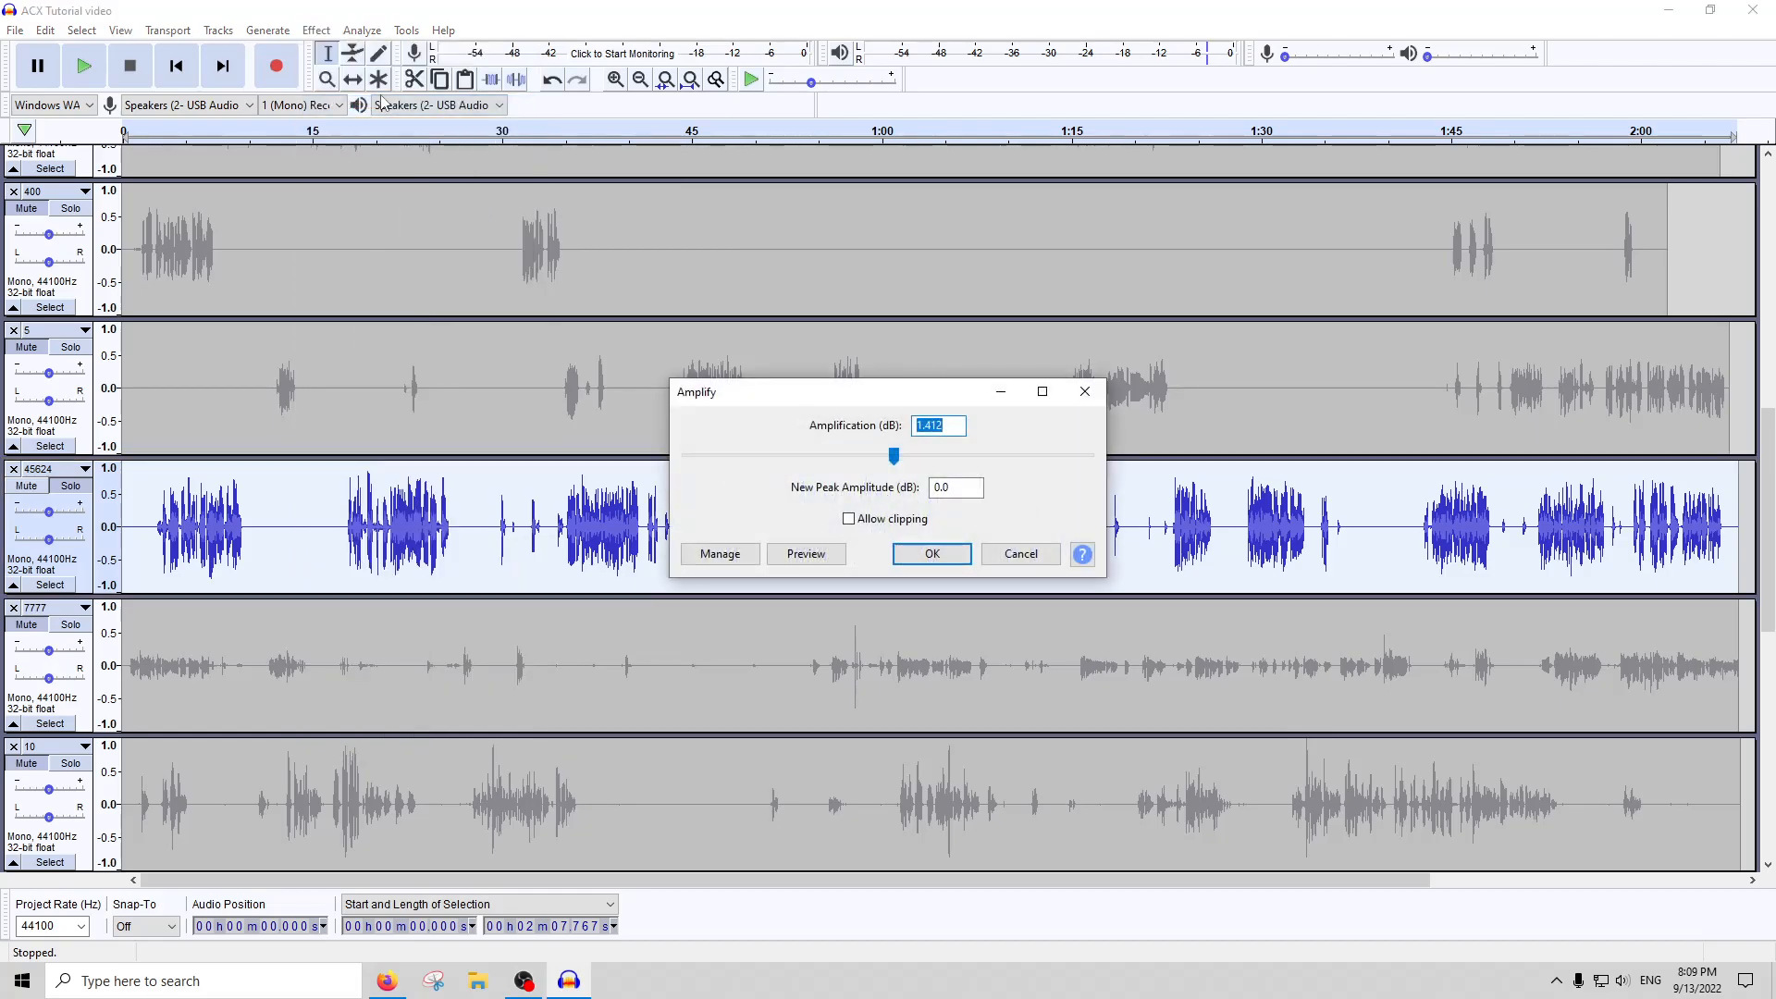
{"action": "key", "text": "Return"}
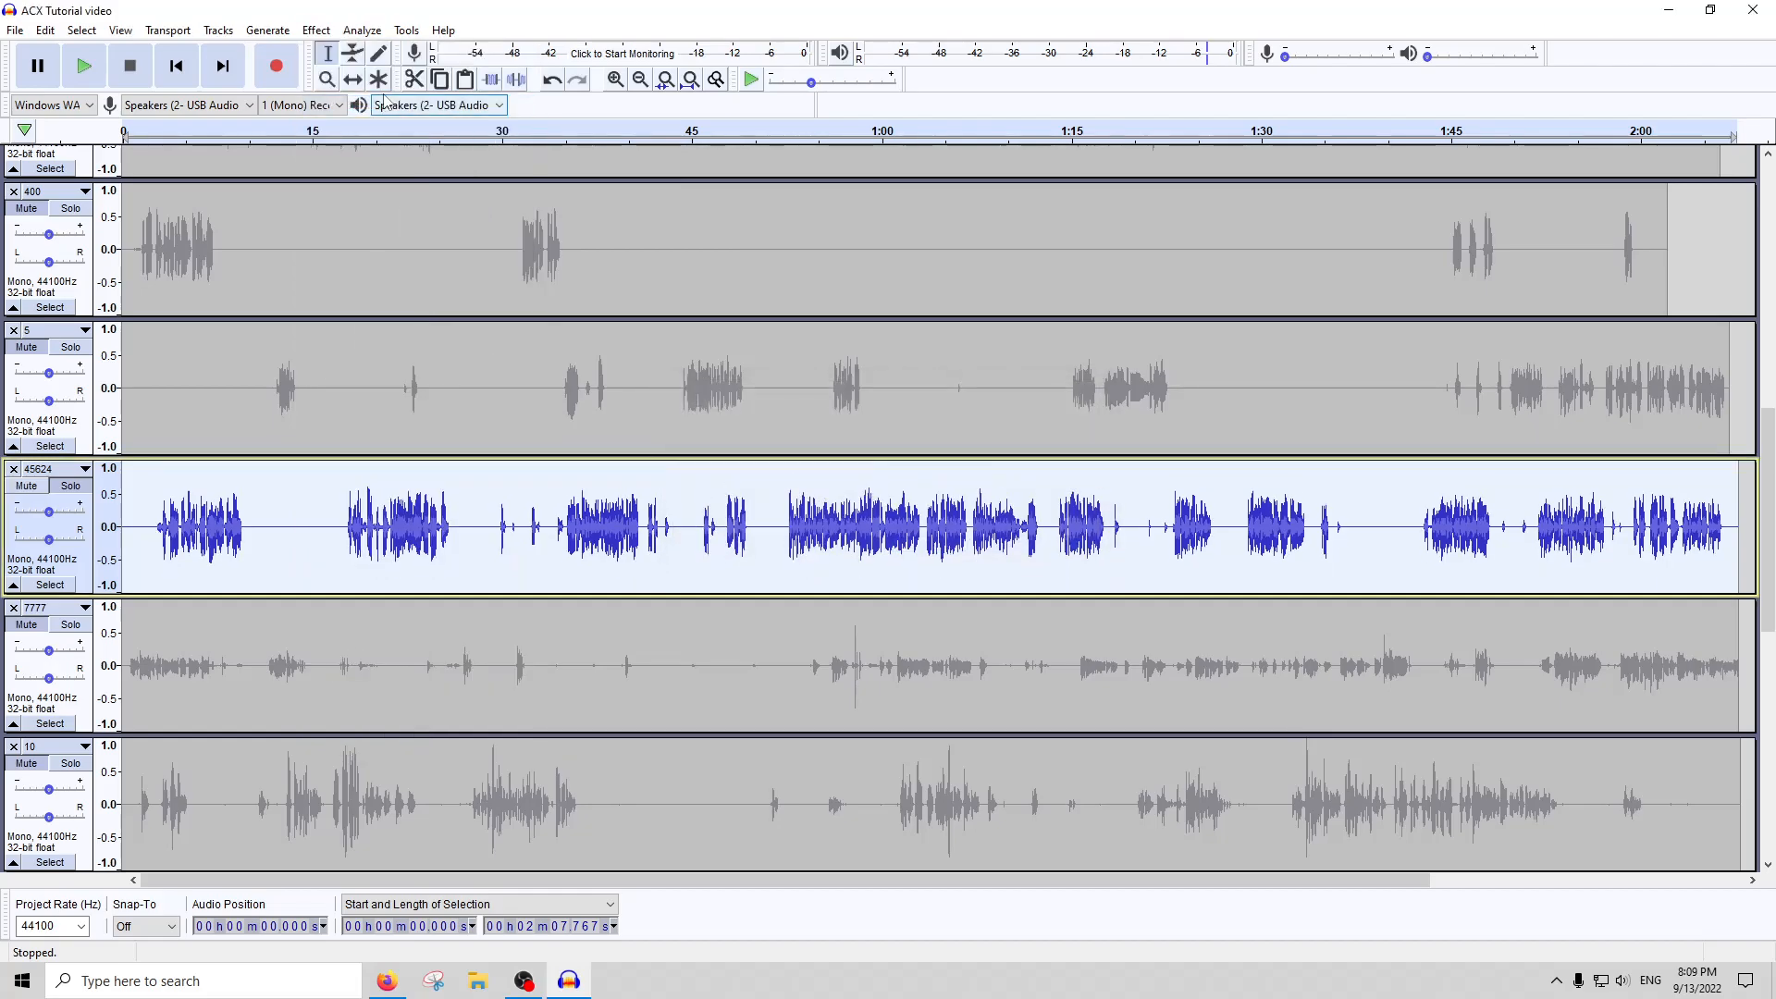
{"action": "left_click", "coordinate": [361, 29]}
{"action": "left_click", "coordinate": [384, 142]}
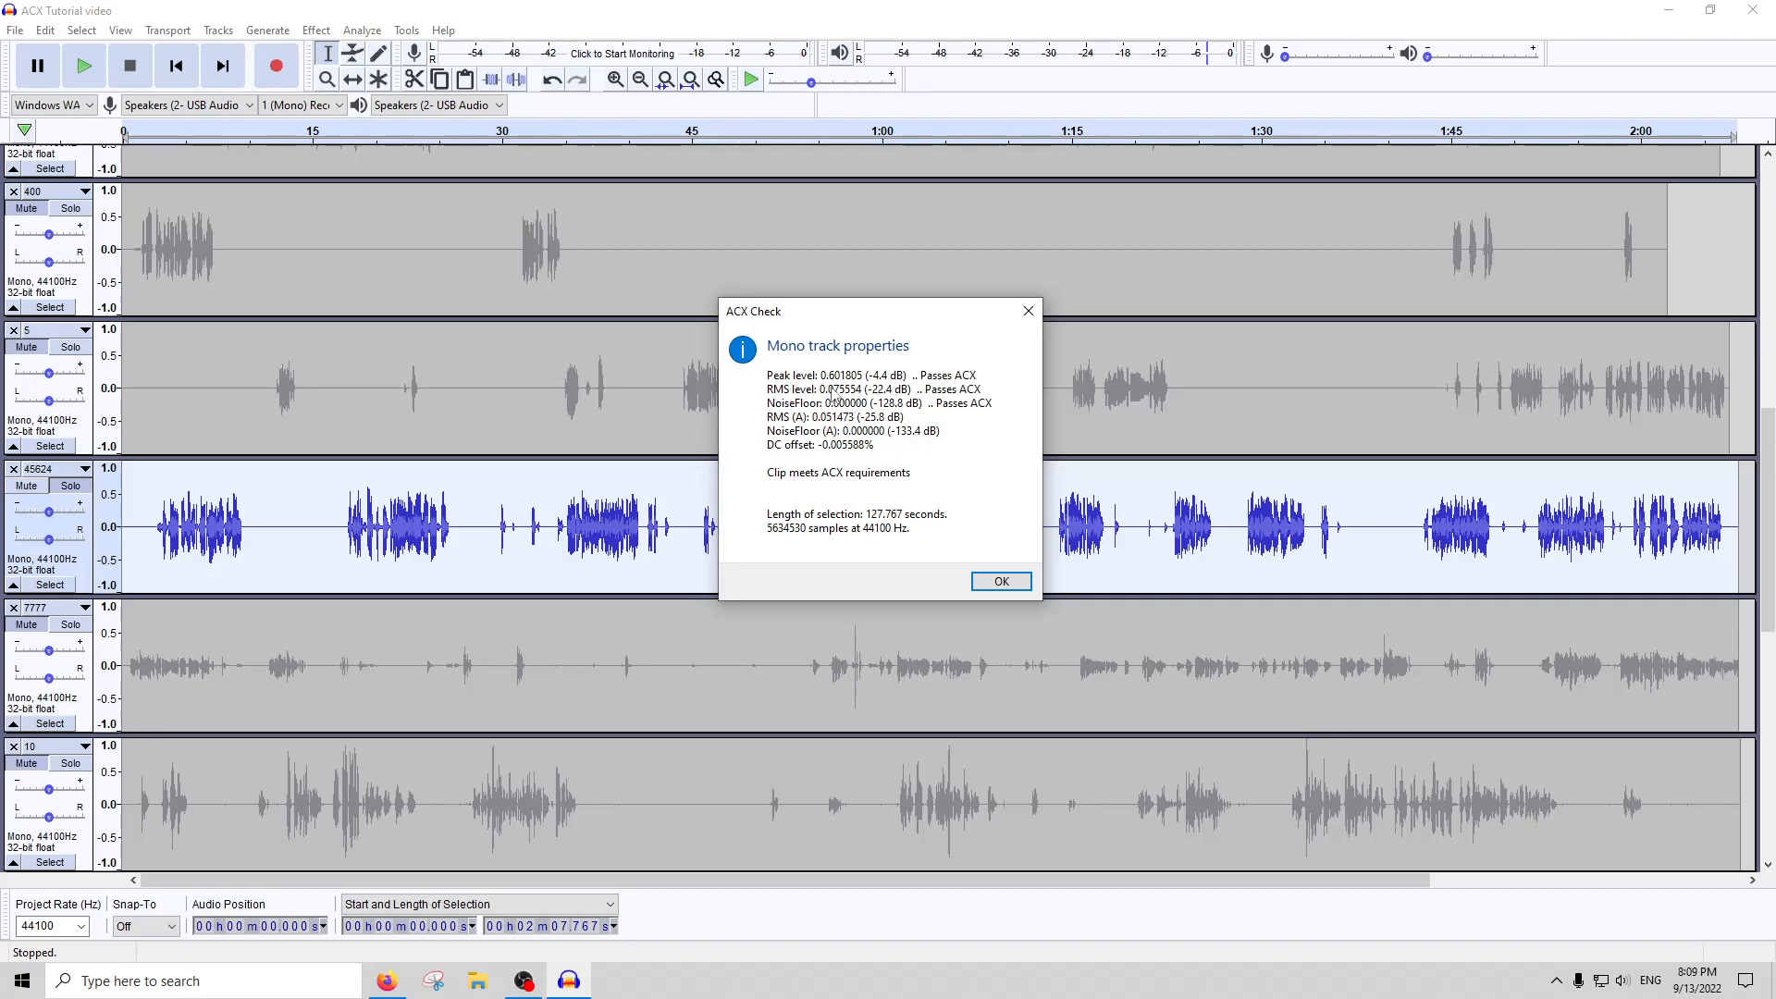
{"action": "left_click", "coordinate": [1023, 319]}
Solo track 7777, select about 1.3 s around its loud spike at about 57.5 s, and play it
{"action": "scroll", "coordinate": [648, 518], "scroll_direction": "down", "scroll_amount": 2}
{"action": "left_click", "coordinate": [510, 578]}
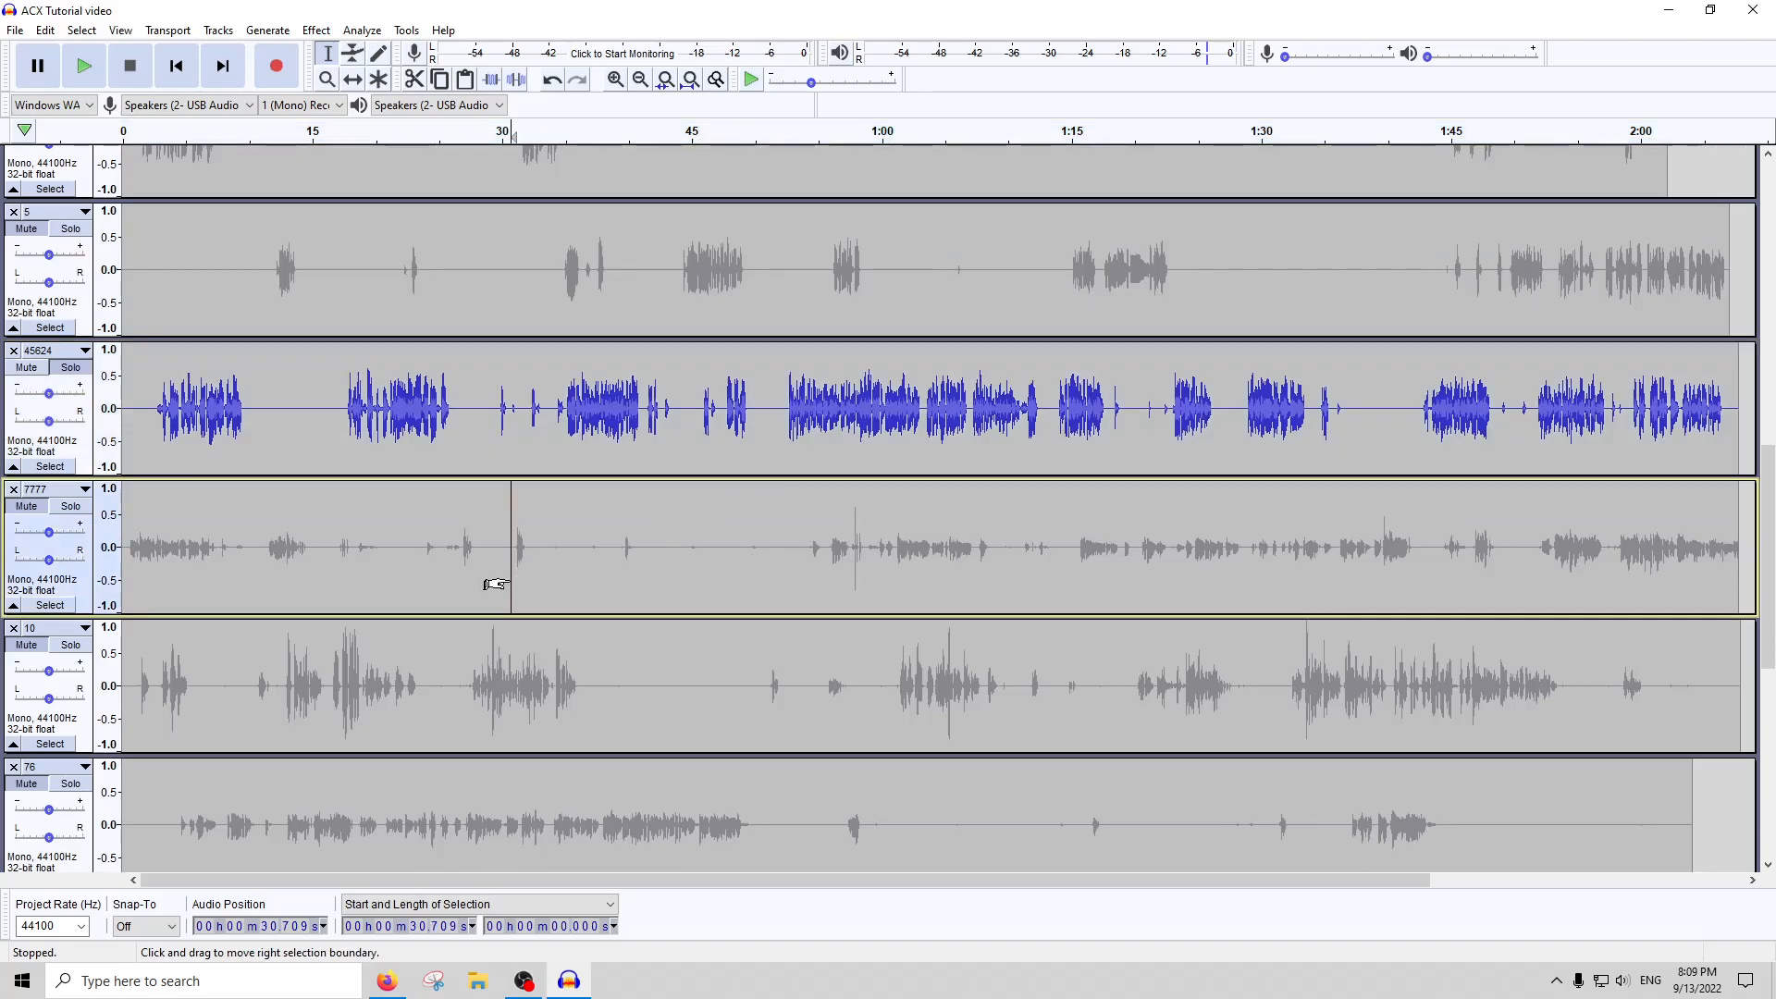
{"action": "left_click", "coordinate": [70, 505]}
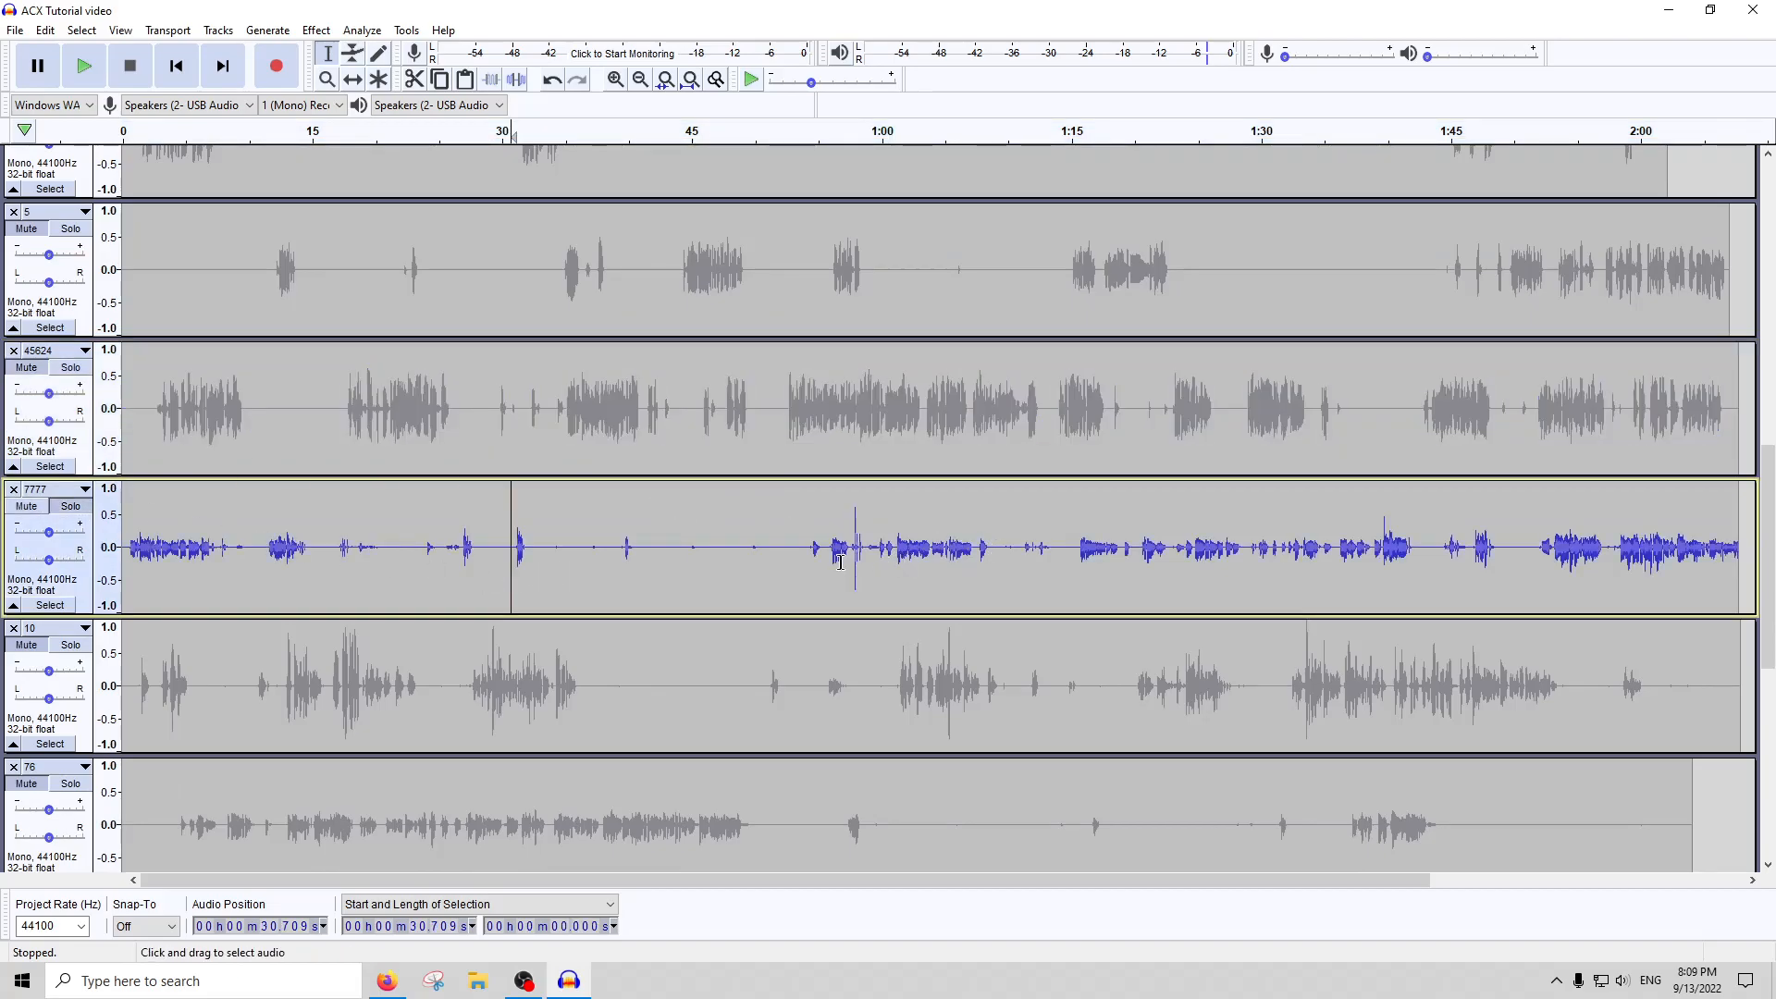
{"action": "left_click_drag", "start_coordinate": [858, 547], "coordinate": [847, 554]}
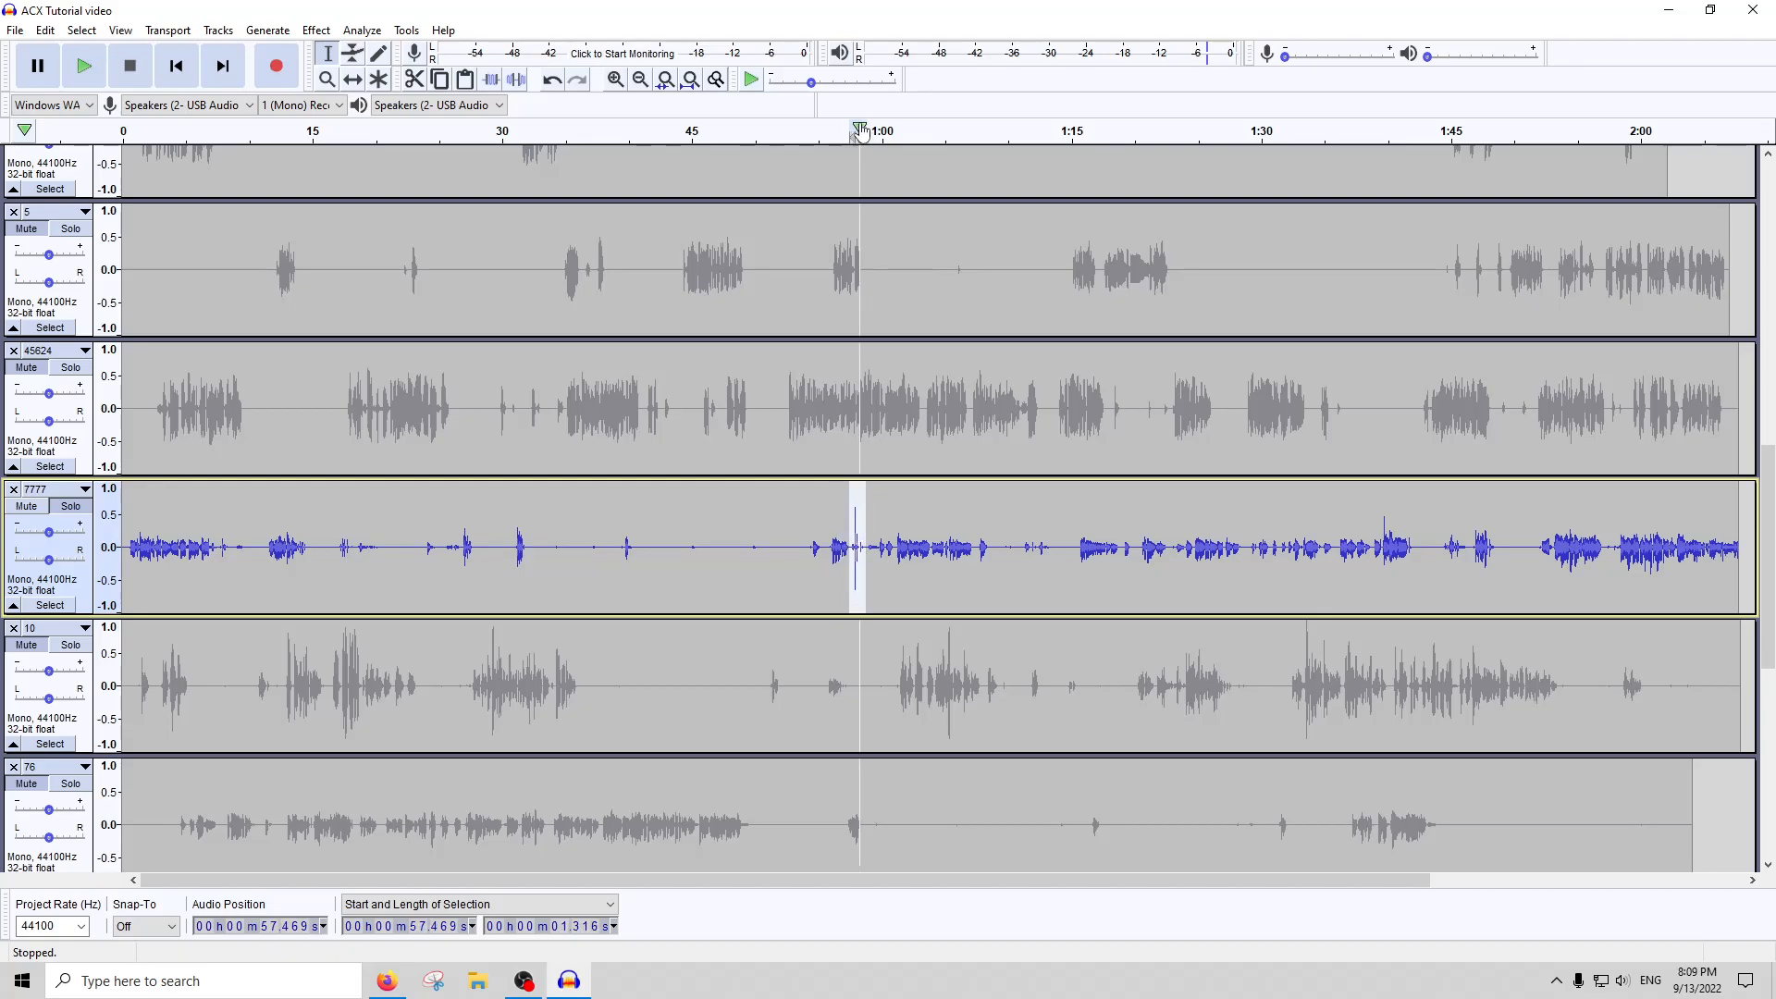
{"action": "left_click", "coordinate": [847, 129]}
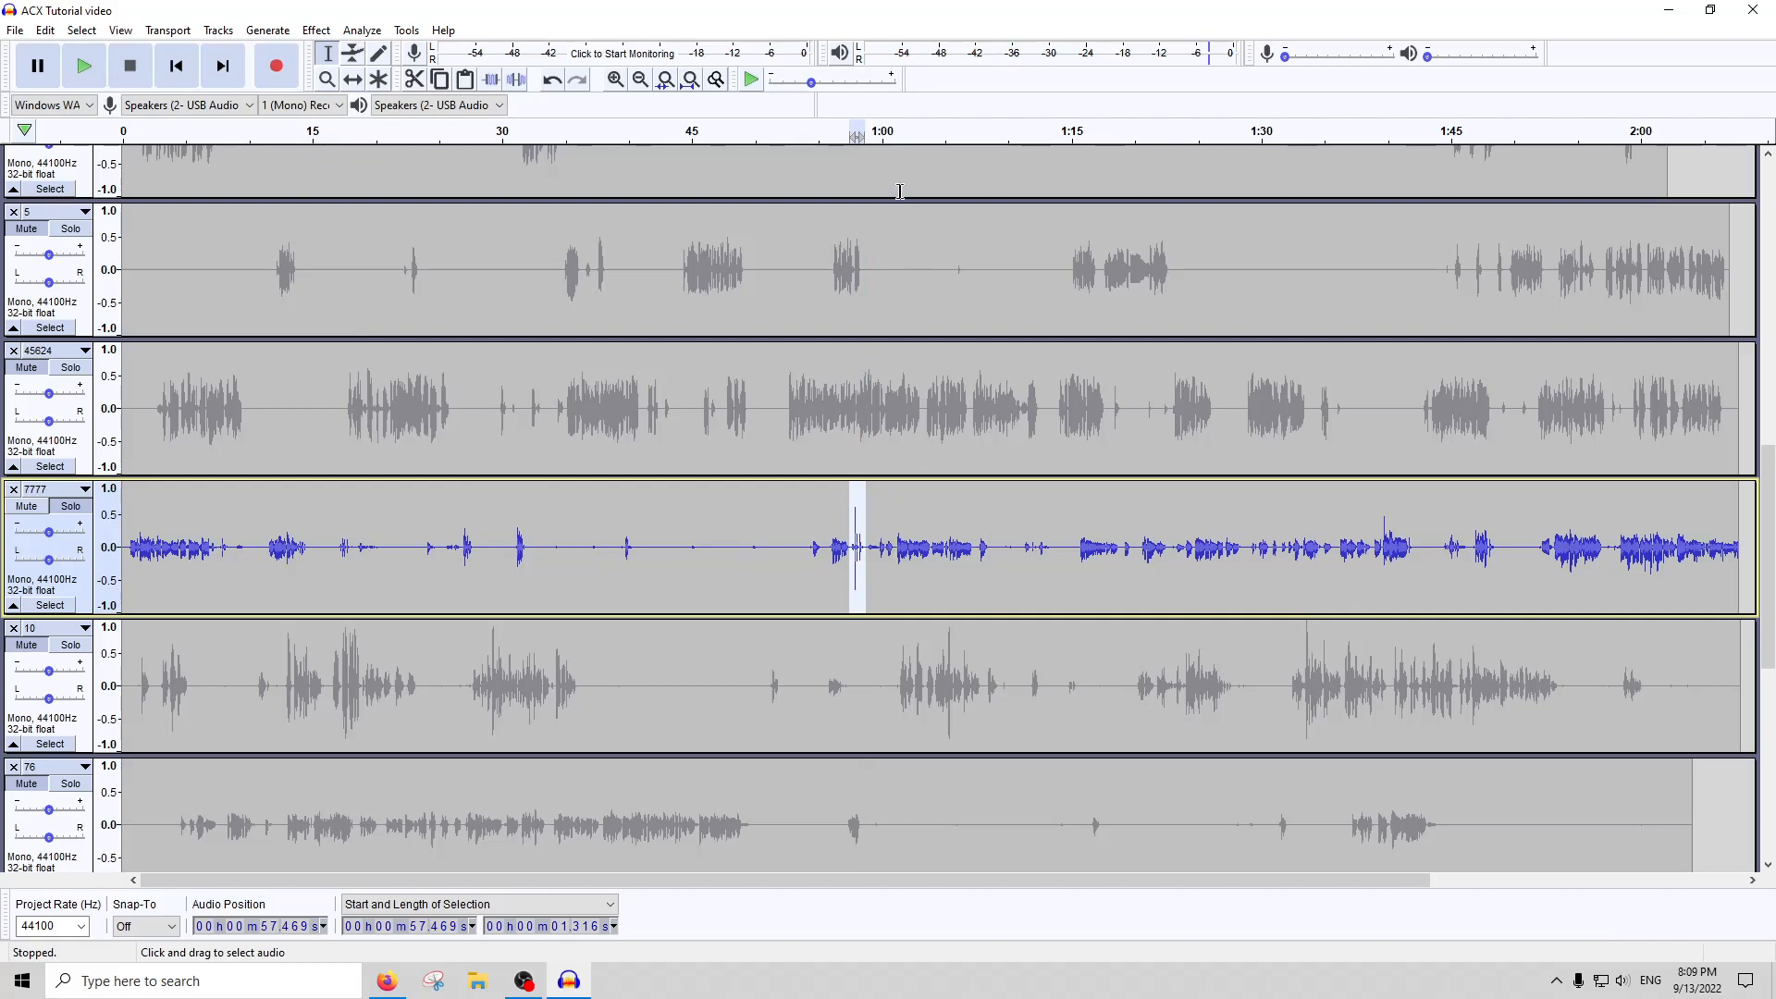
{"action": "left_click", "coordinate": [915, 131]}
{"action": "left_click", "coordinate": [129, 65]}
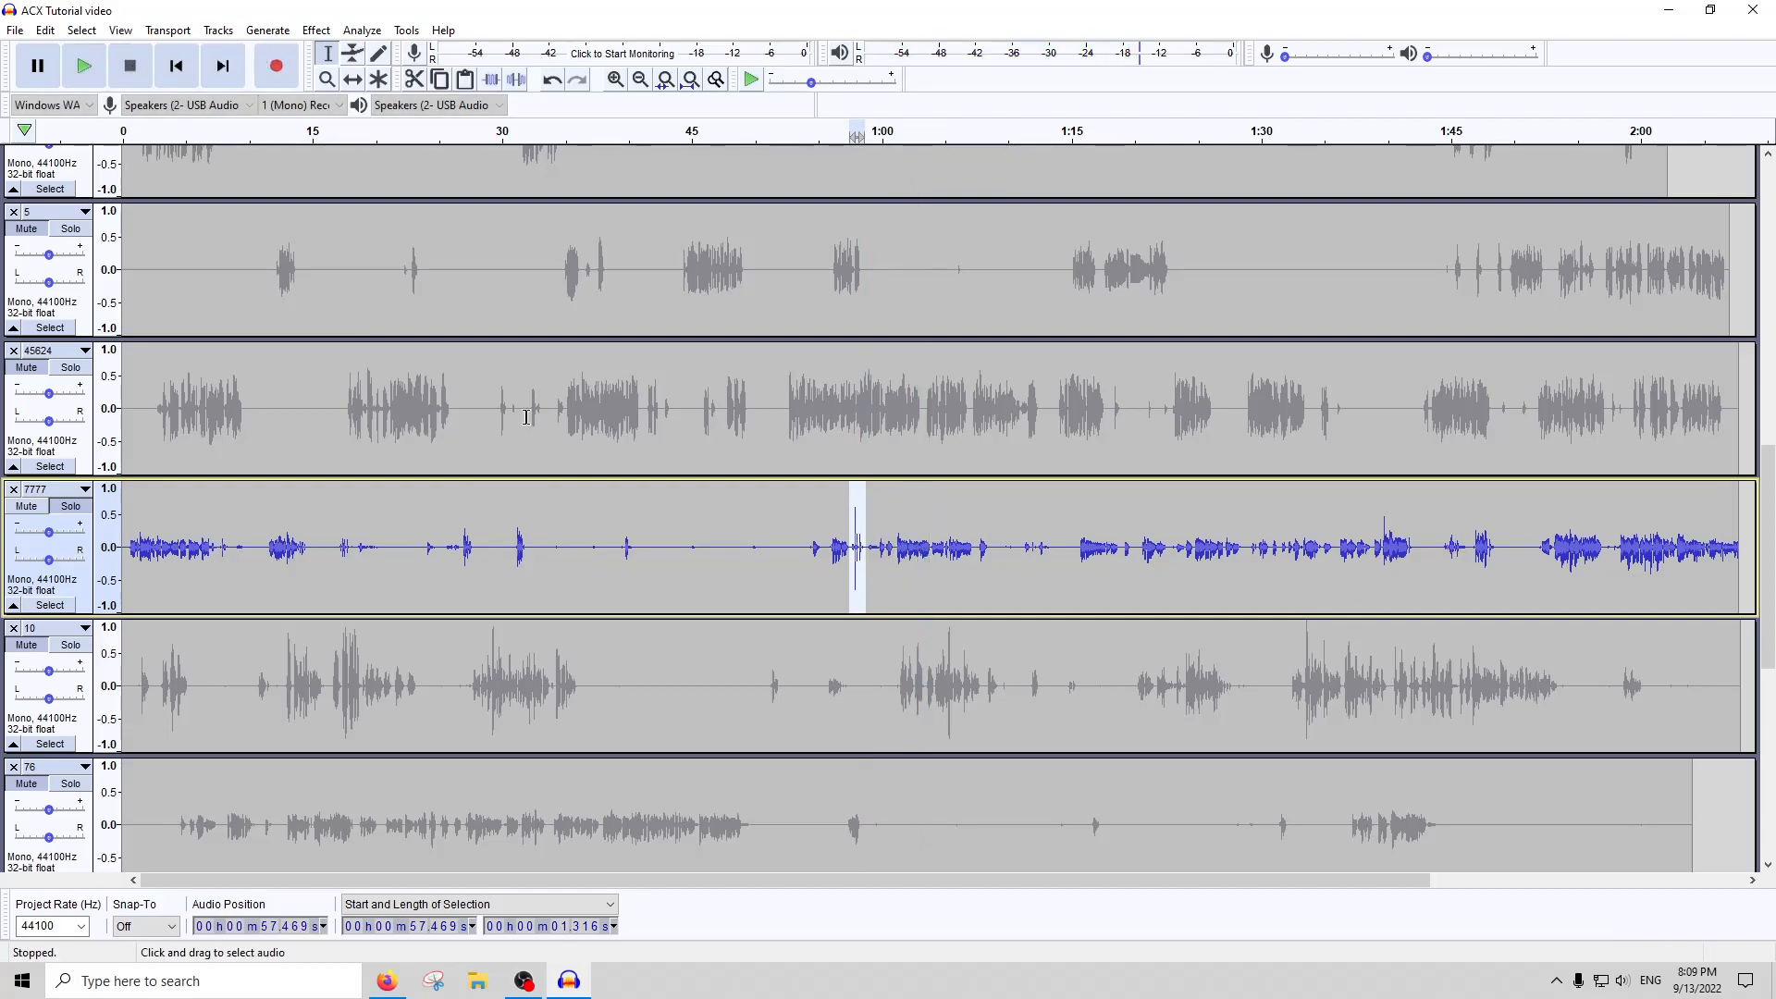
Compress the whole of track 7777 and amplify its peaks up to full scale
{"action": "double_click", "coordinate": [793, 599]}
{"action": "left_click", "coordinate": [794, 598]}
{"action": "double_click", "coordinate": [780, 580]}
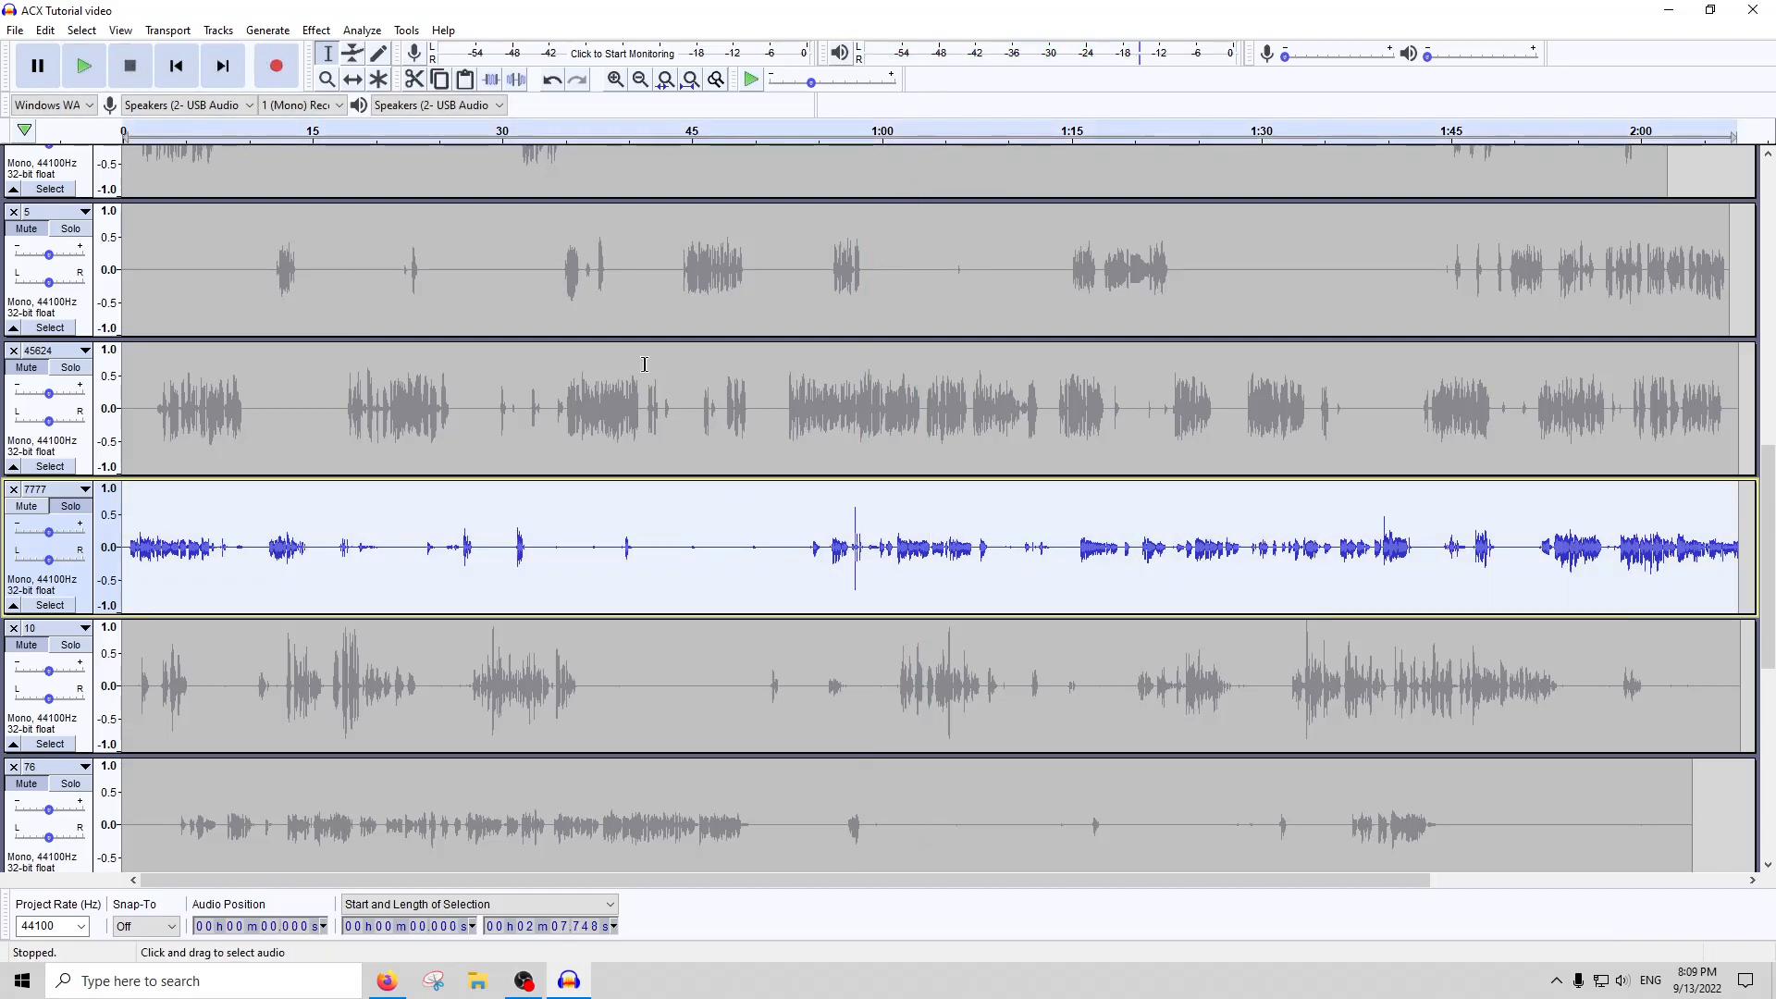
{"action": "left_click", "coordinate": [316, 30]}
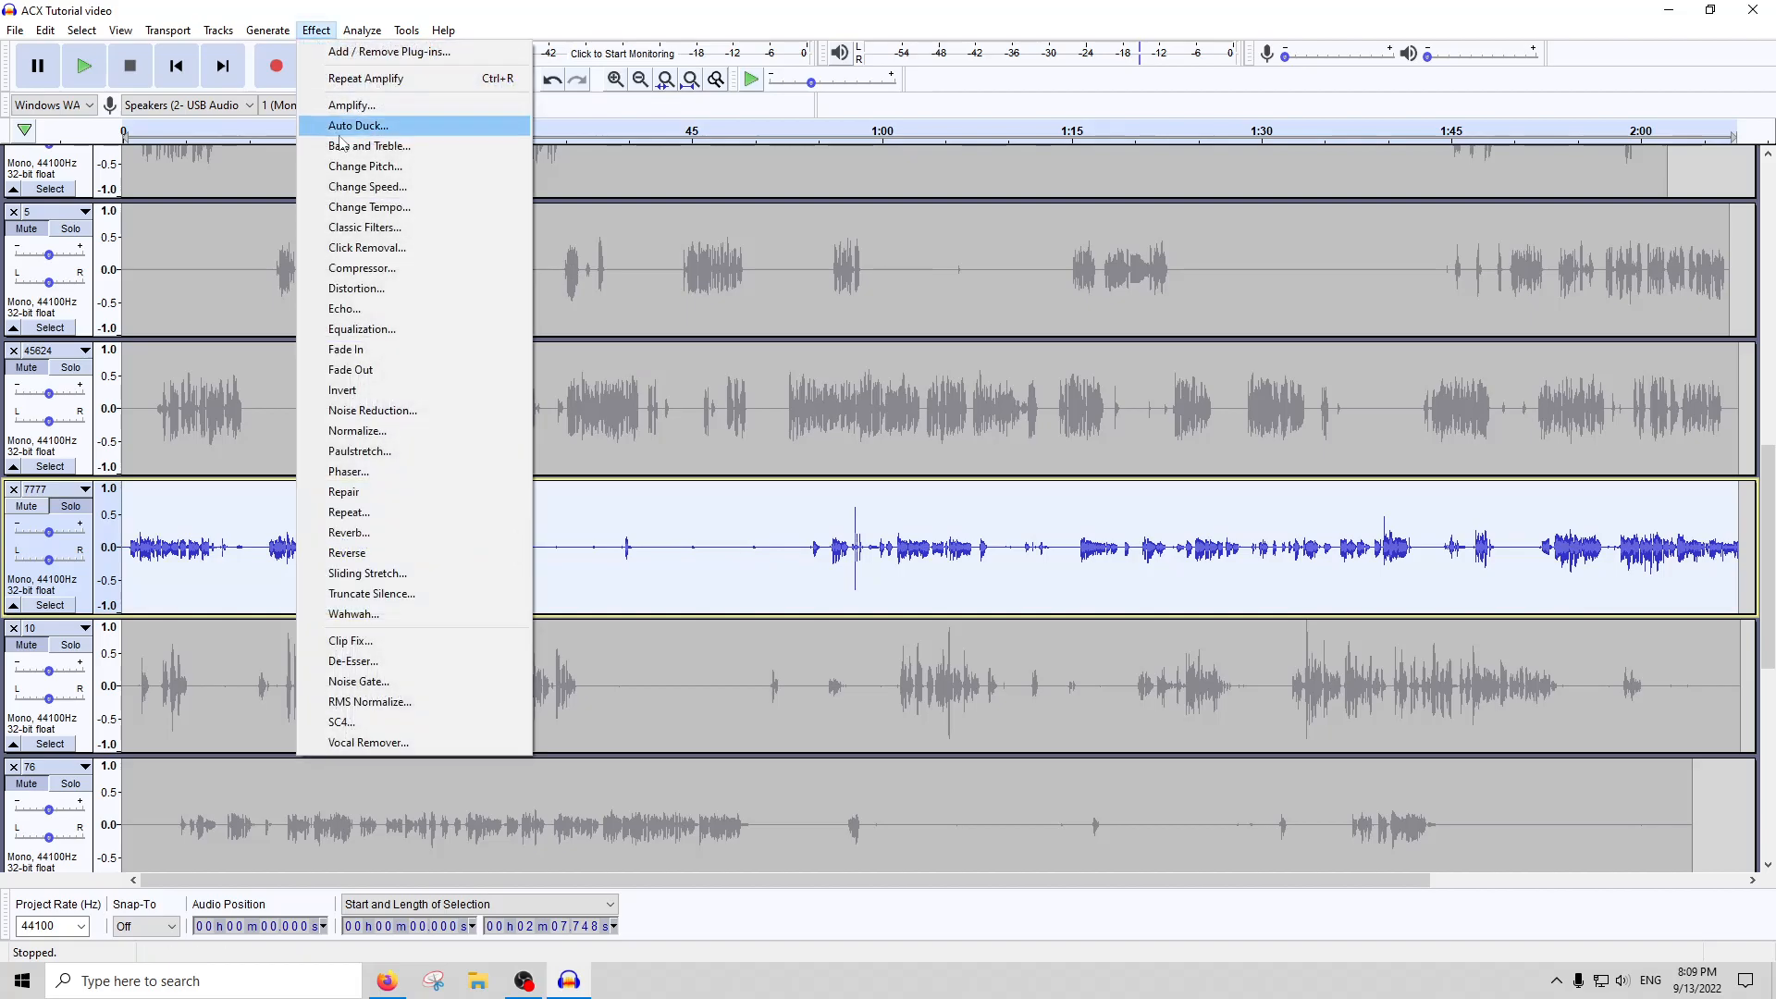
{"action": "left_click", "coordinate": [396, 269]}
{"action": "left_click", "coordinate": [920, 690]}
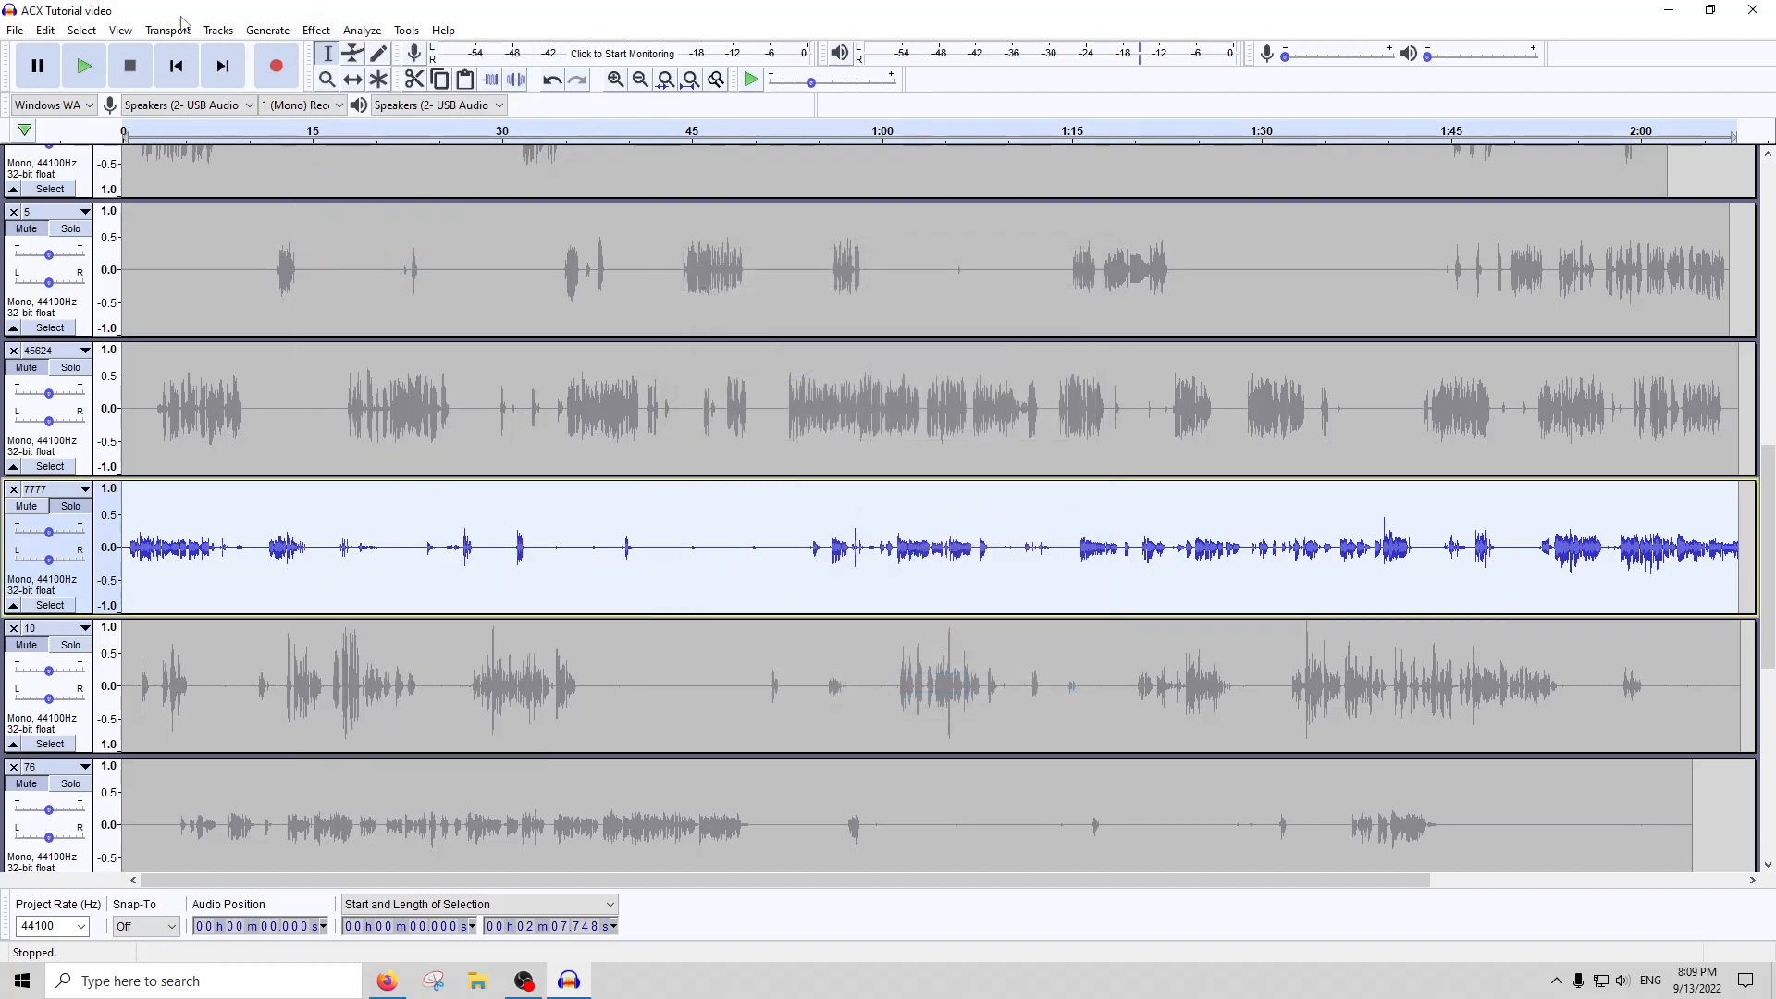
{"action": "left_click", "coordinate": [311, 28]}
{"action": "left_click", "coordinate": [351, 107]}
{"action": "key", "text": "Return"}
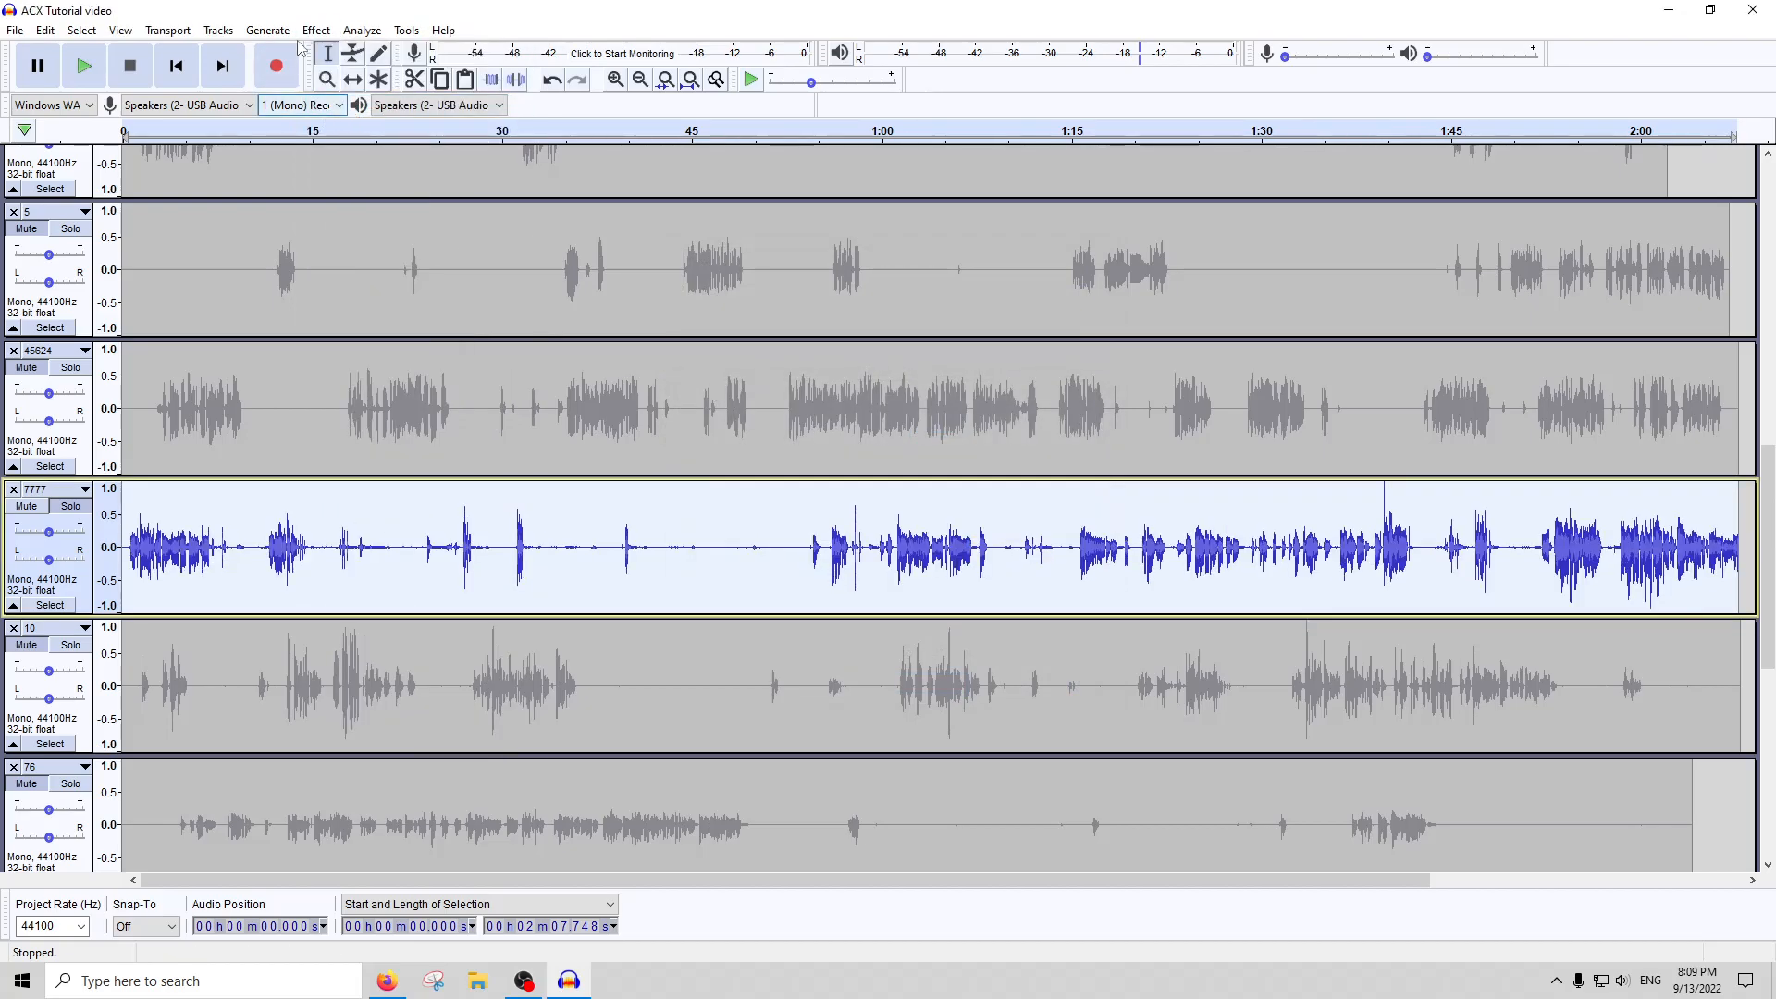
Apply the Noise Gate effect to the whole of track 7777
{"action": "left_click", "coordinate": [314, 29]}
{"action": "left_click", "coordinate": [384, 678]}
{"action": "key", "text": "Return"}
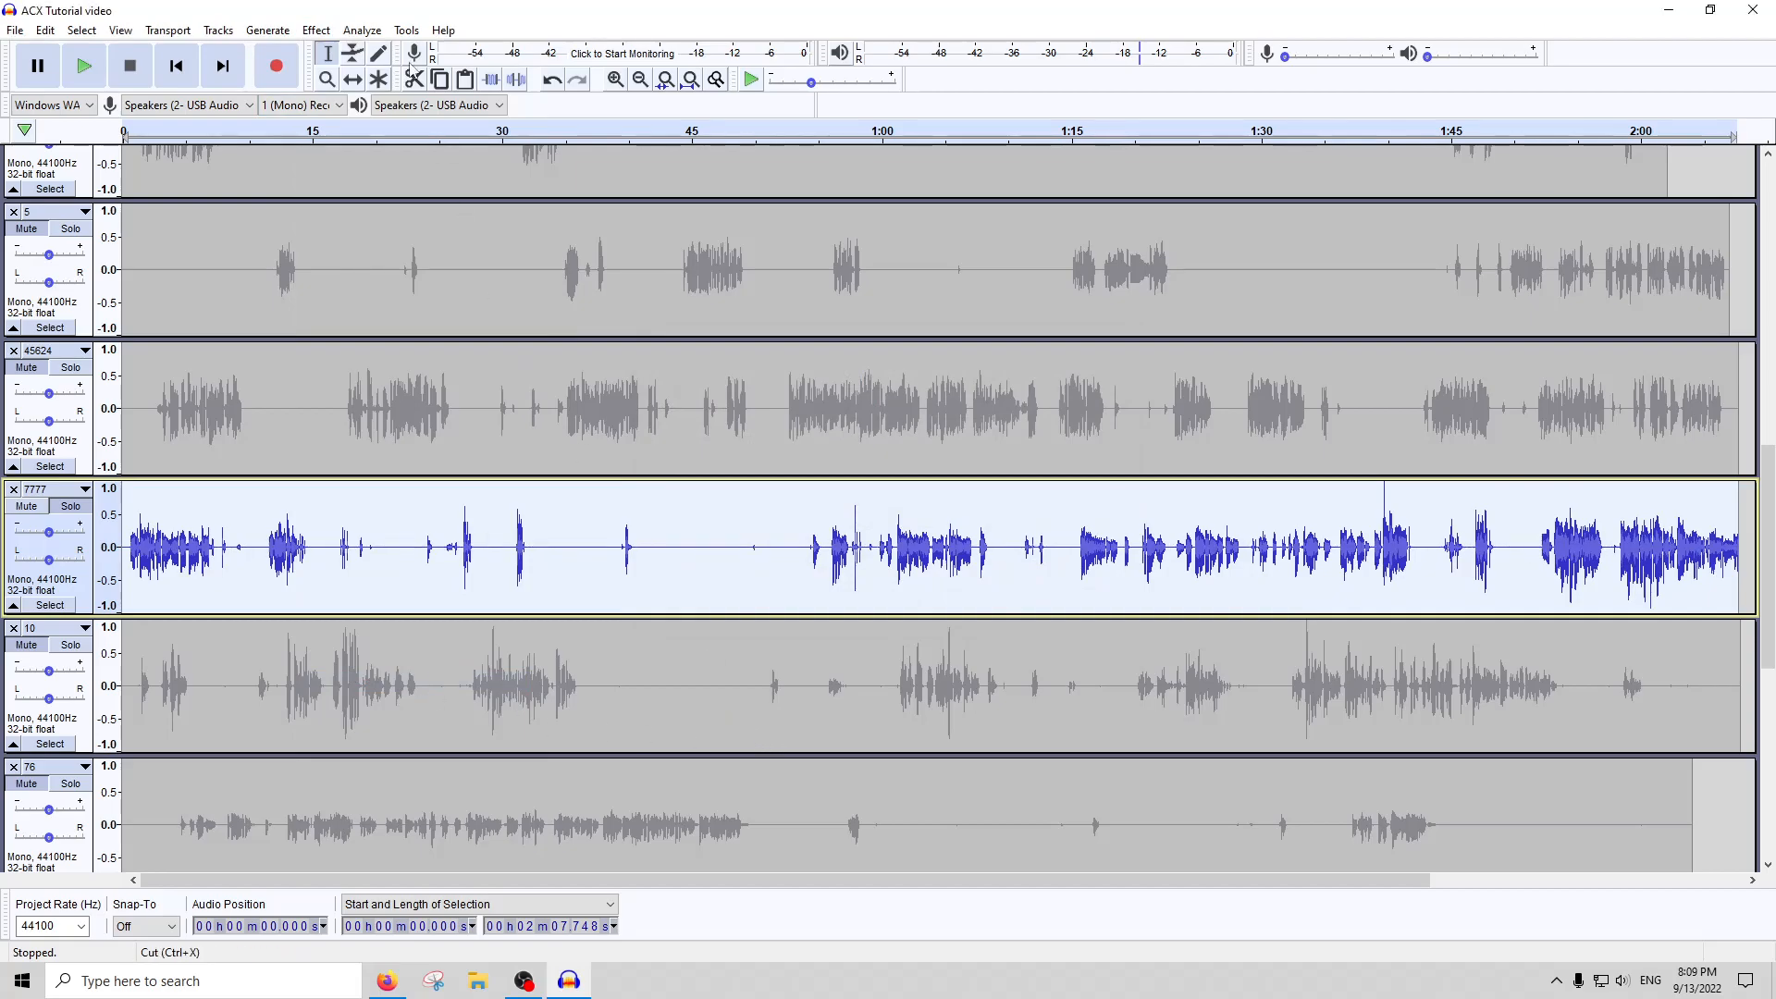
Compress the whole of track 7777 a second time and amplify its peaks back up to full scale
{"action": "left_click", "coordinate": [317, 29]}
{"action": "left_click", "coordinate": [377, 272]}
{"action": "key", "text": "Return"}
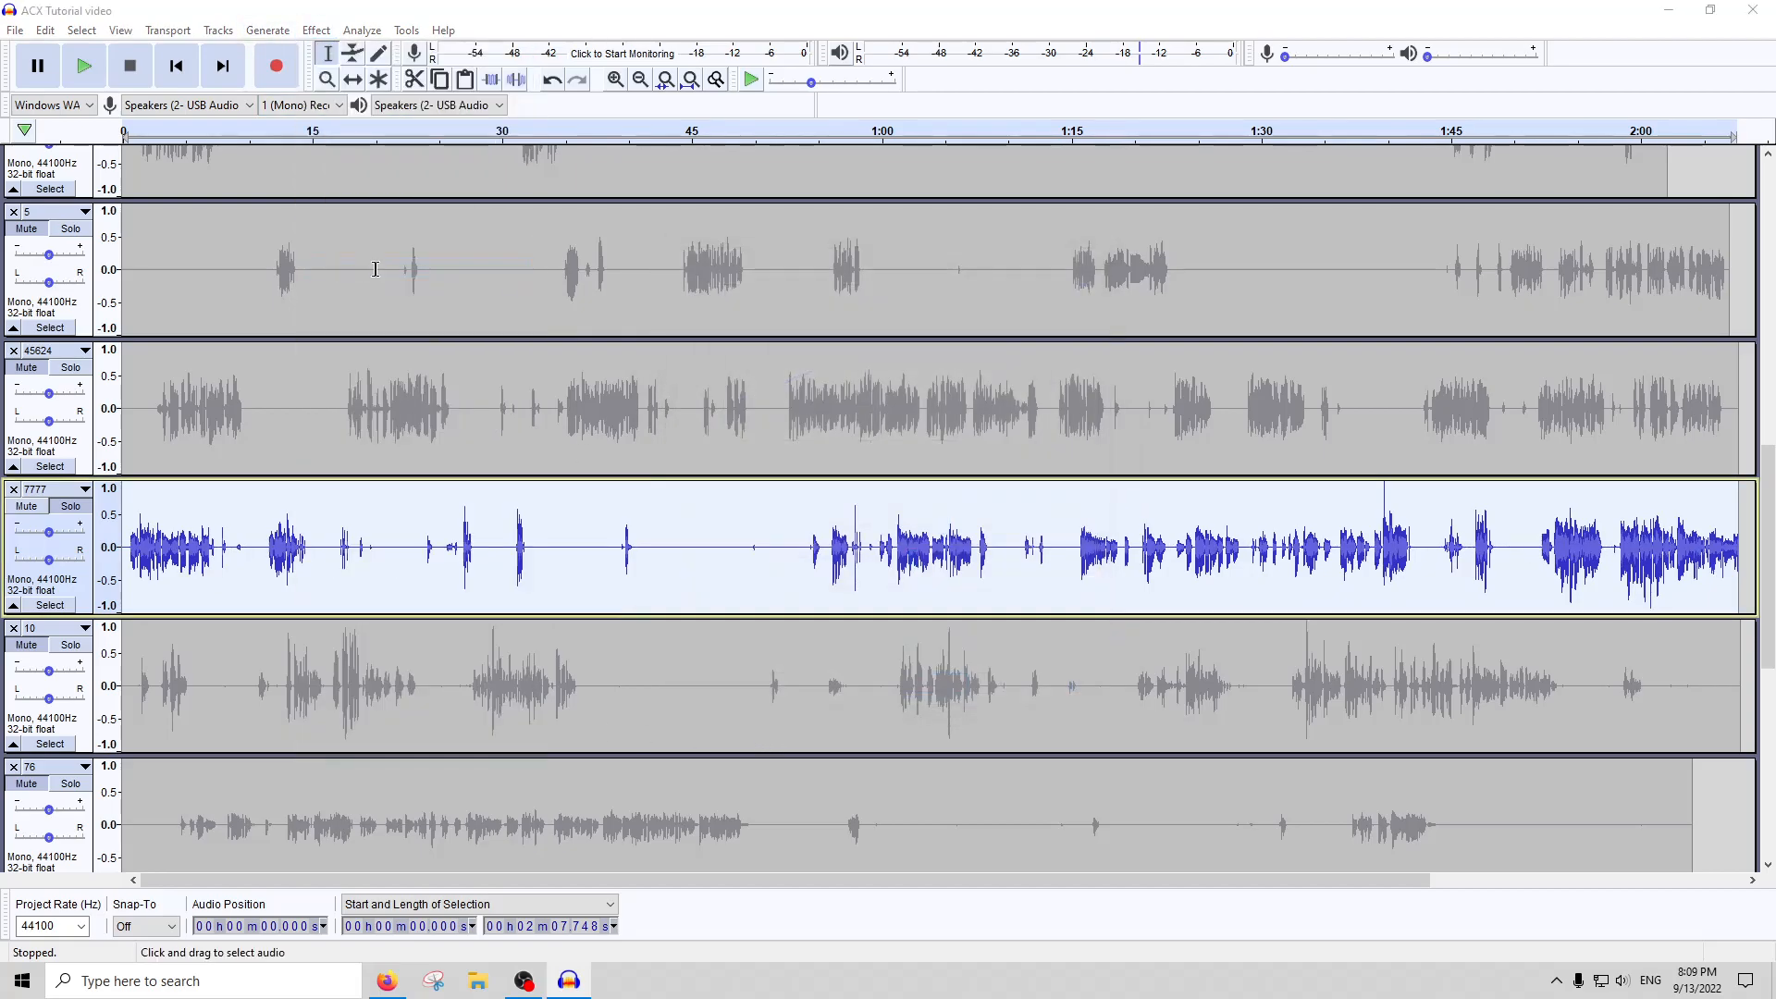
{"action": "left_click", "coordinate": [316, 30]}
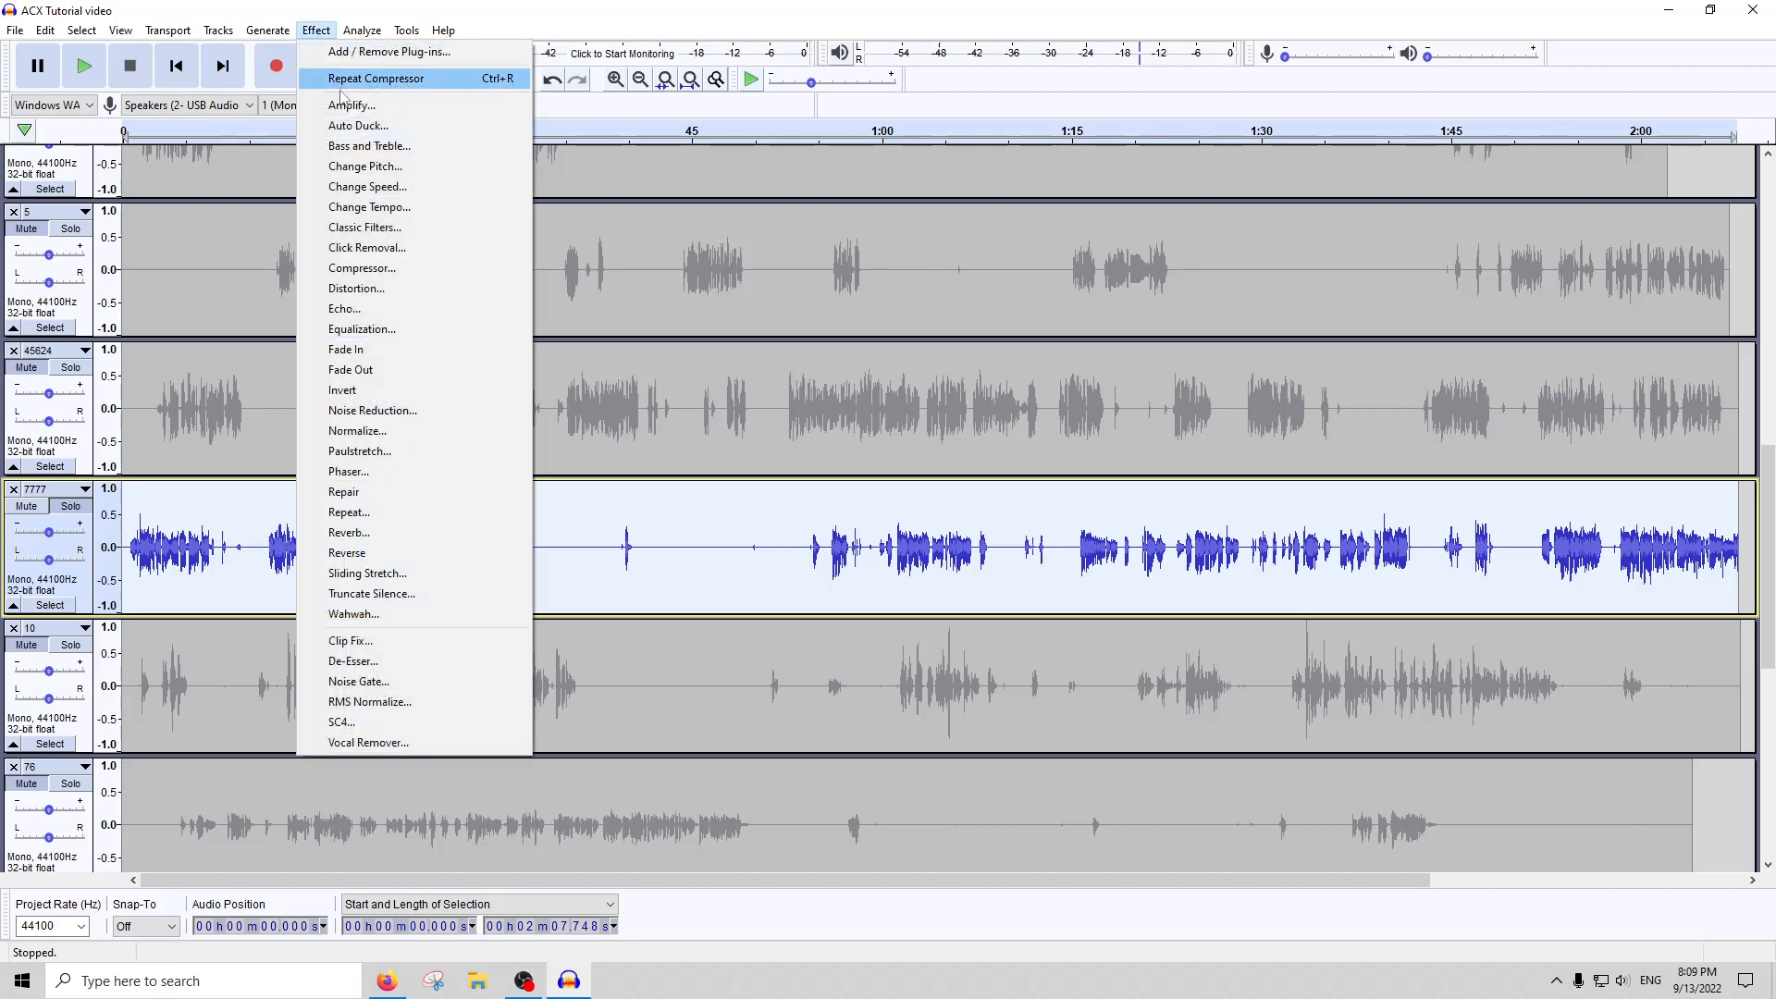
{"action": "left_click", "coordinate": [344, 104]}
{"action": "key", "text": "Return"}
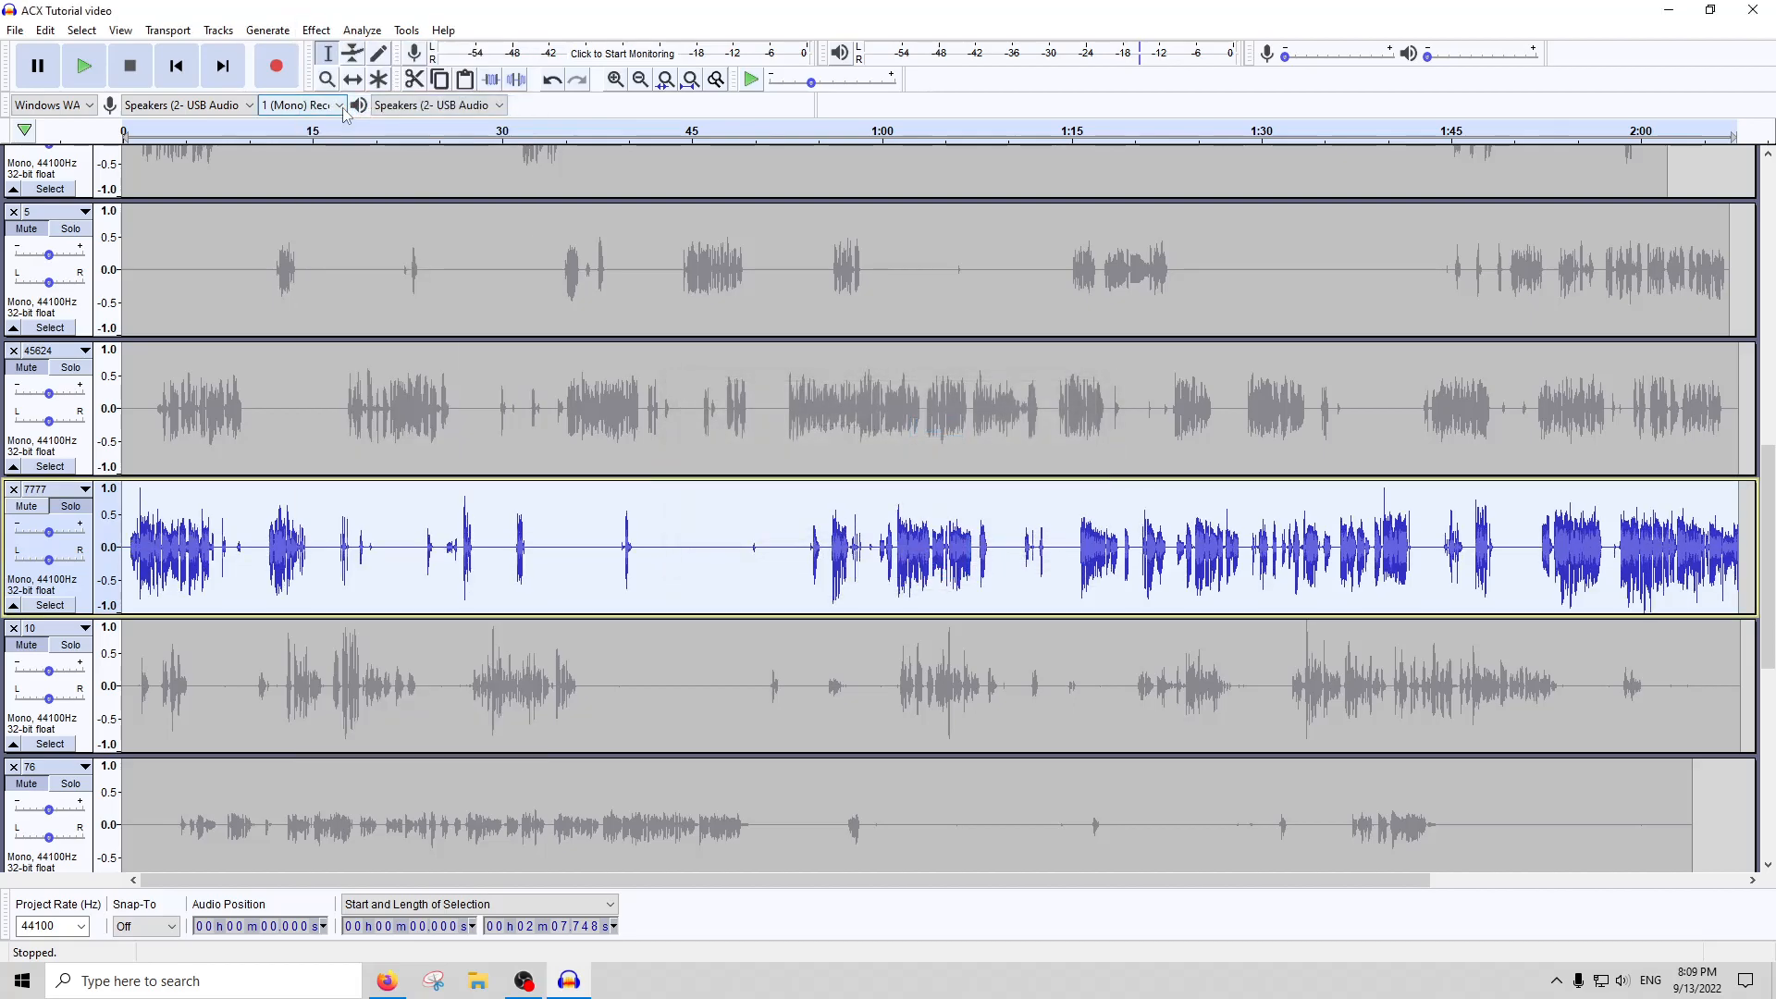
Compress the whole of track 7777 a third time
{"action": "left_click", "coordinate": [316, 30]}
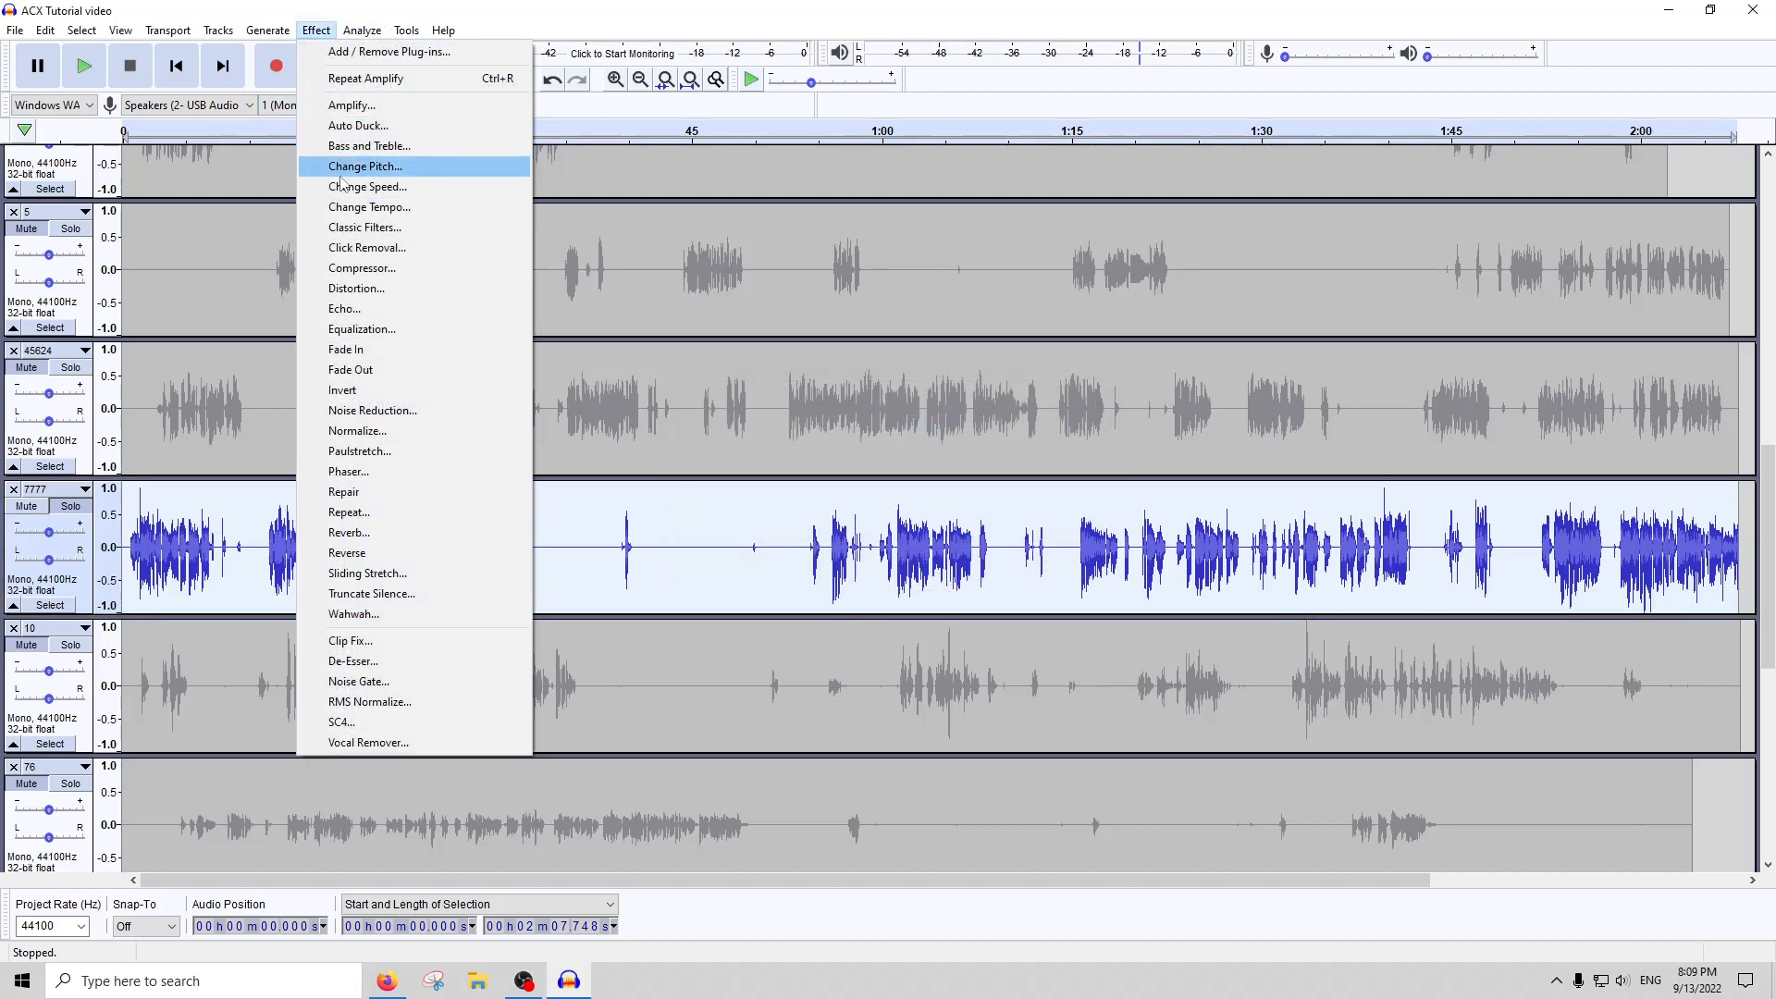
{"action": "left_click", "coordinate": [336, 269]}
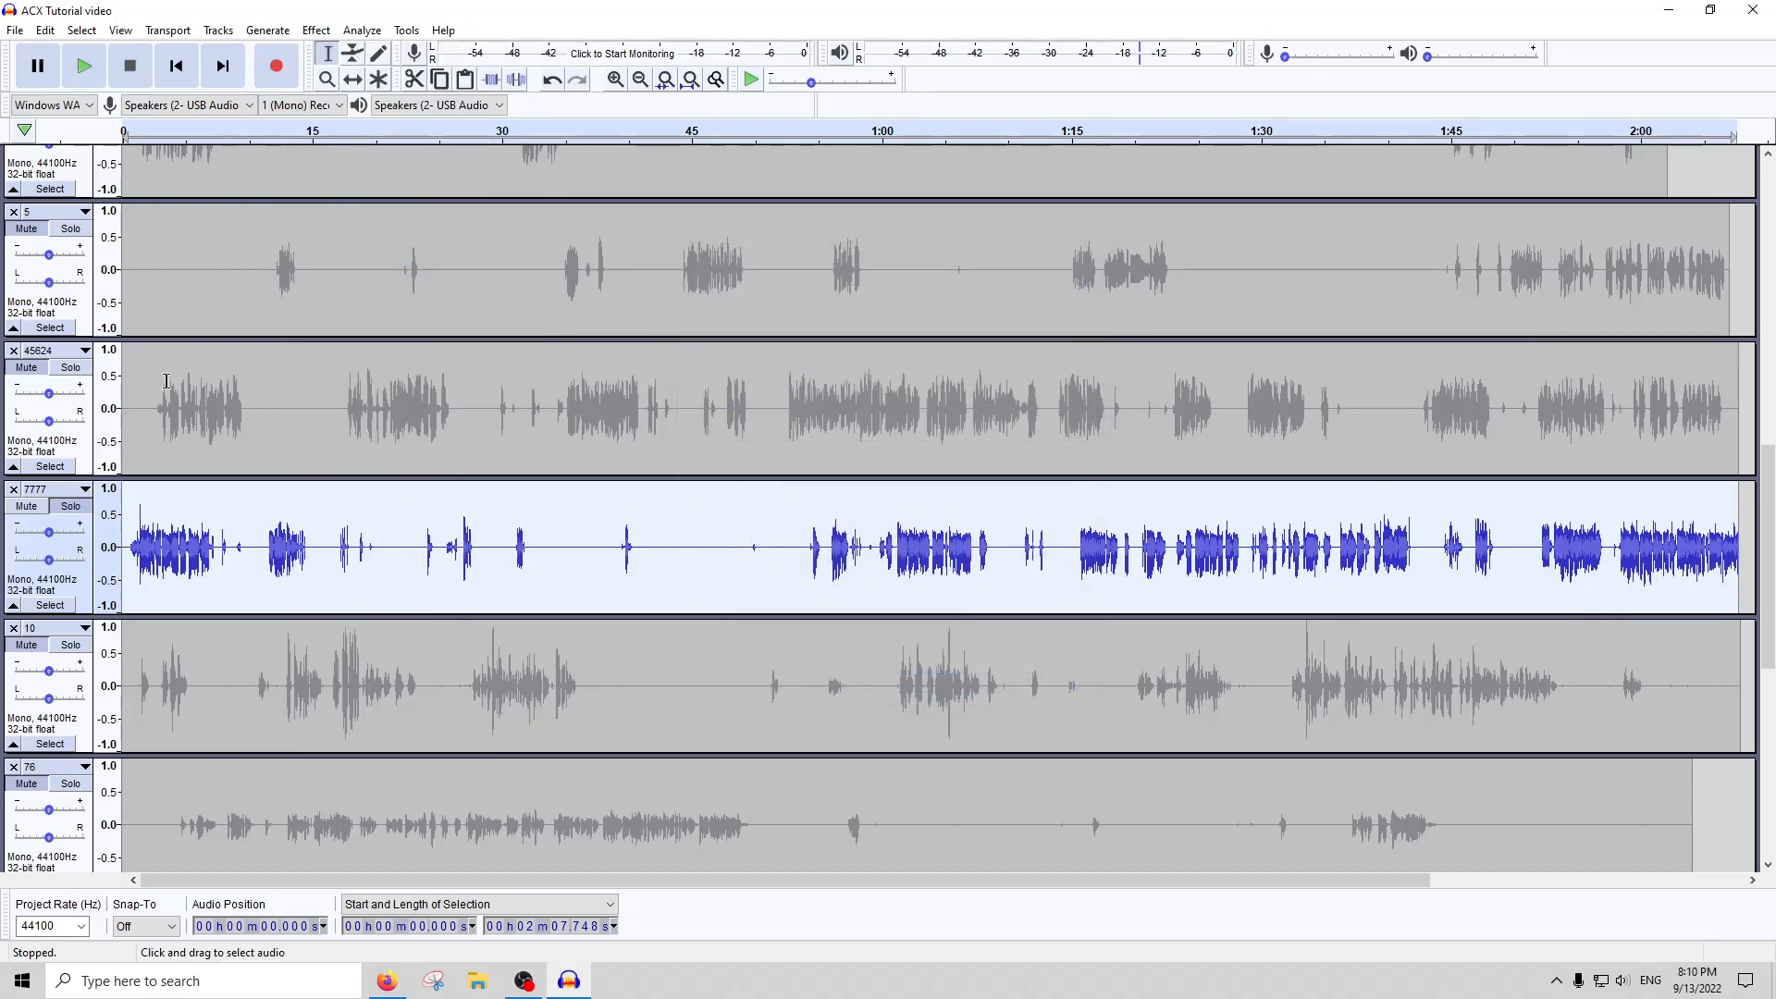
{"action": "left_click", "coordinate": [316, 29]}
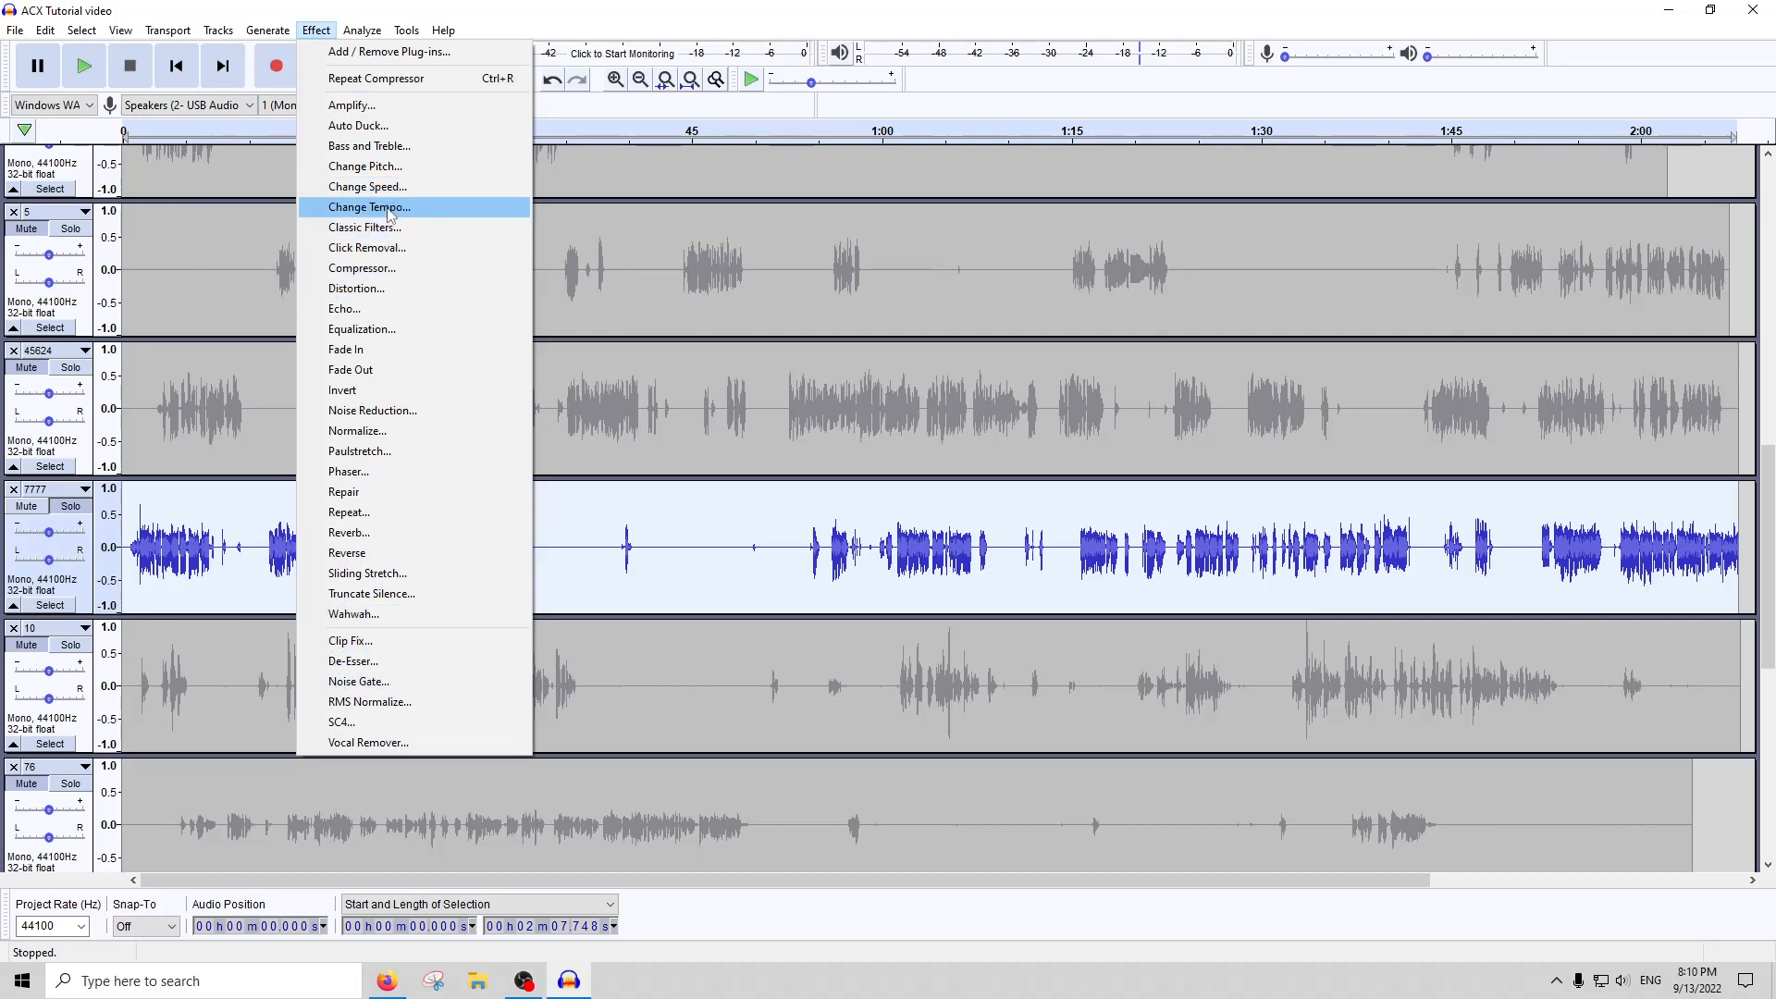
{"action": "left_click", "coordinate": [375, 248]}
{"action": "key", "text": "Escape"}
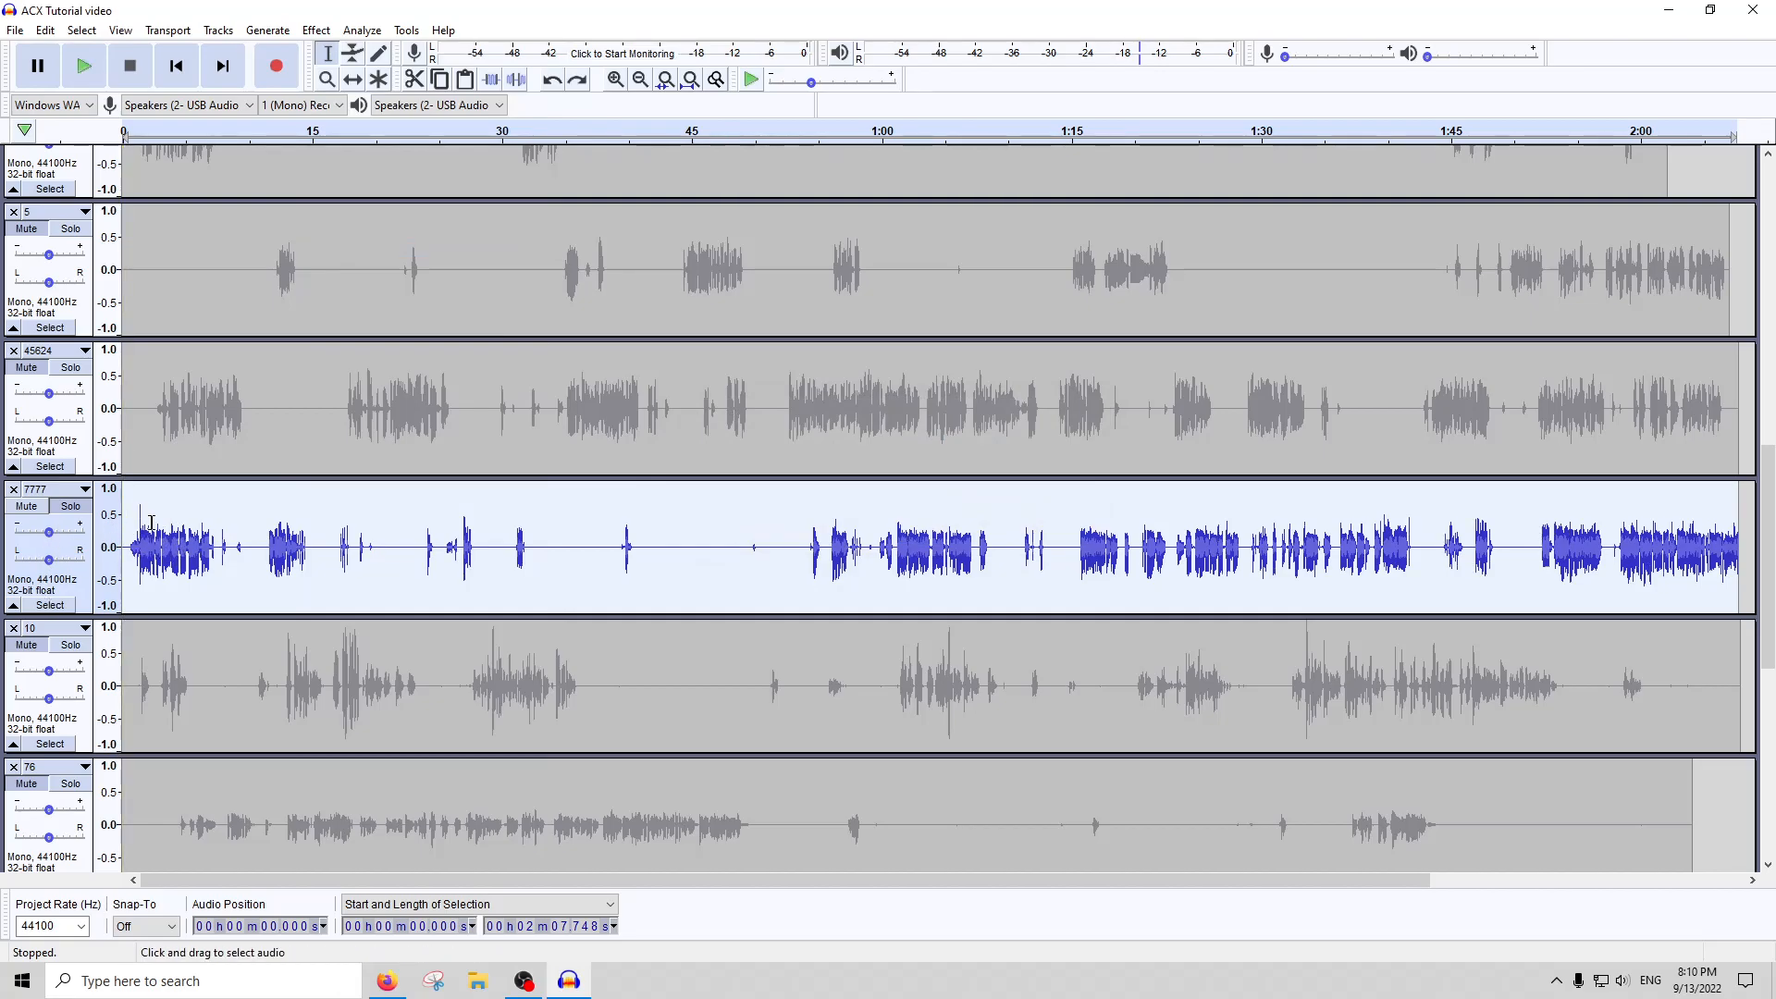
Reselect the whole of track 7777 and amplify it to a peak of about -3.3 dB
{"action": "left_click", "coordinate": [153, 560]}
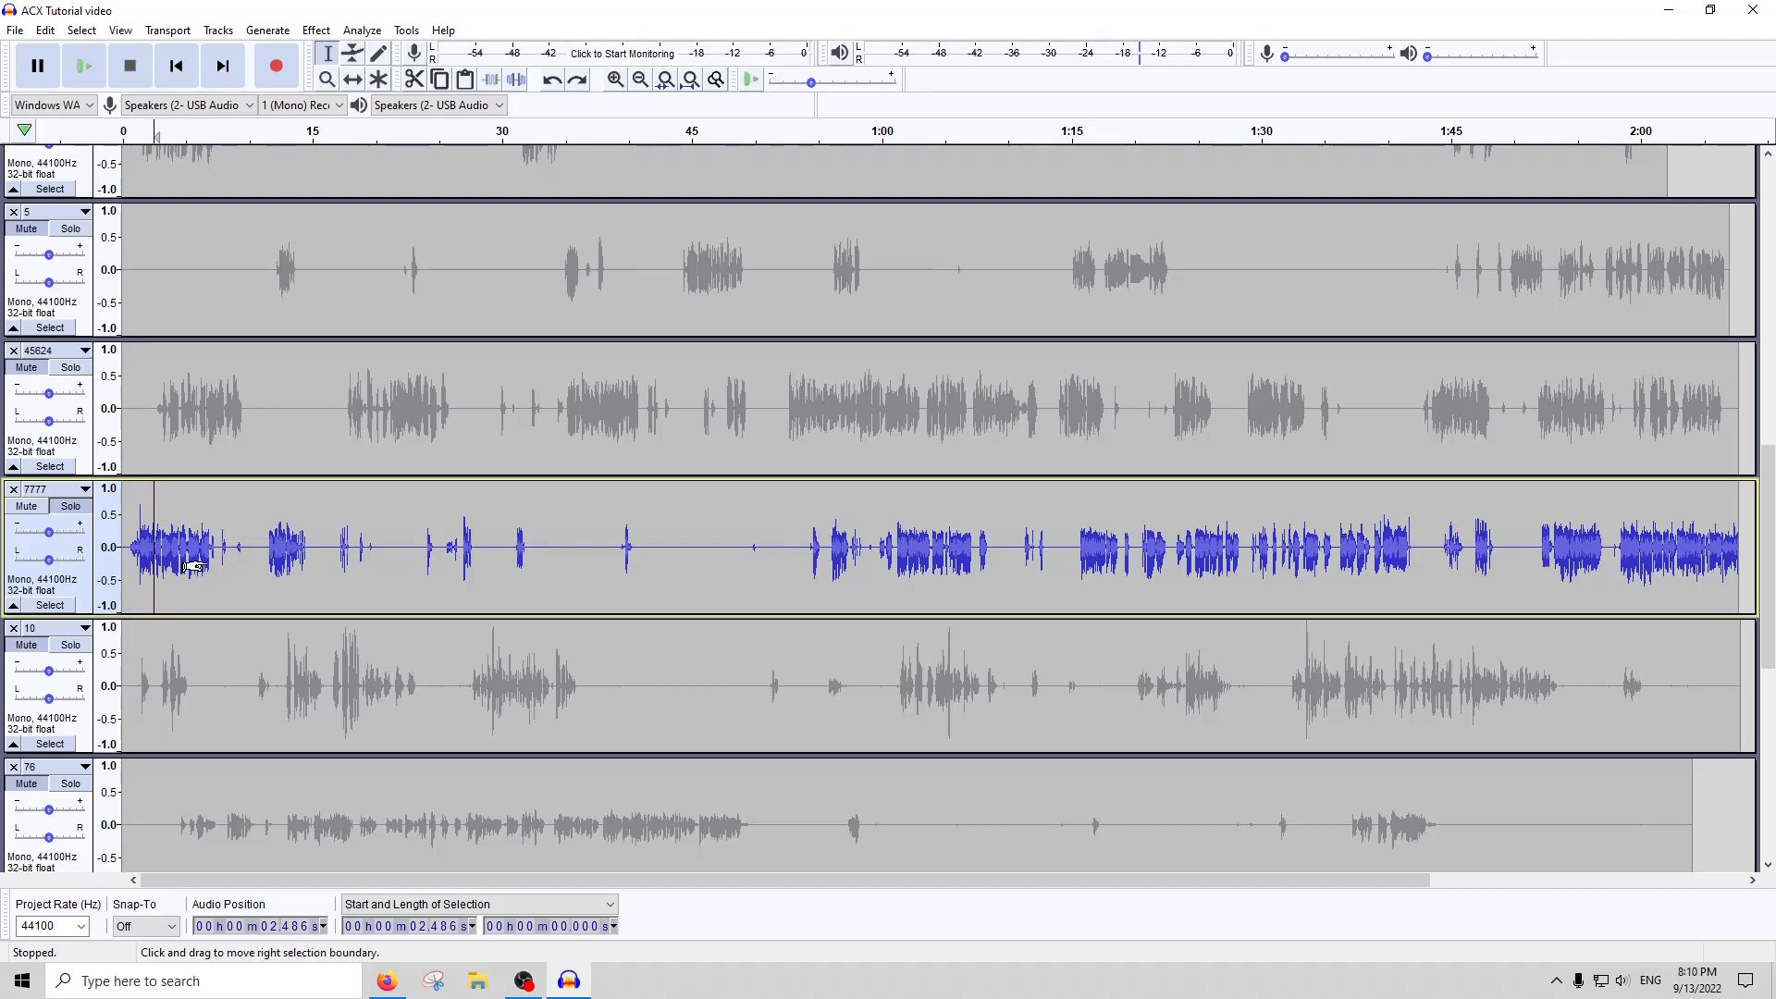
{"action": "double_click", "coordinate": [195, 566]}
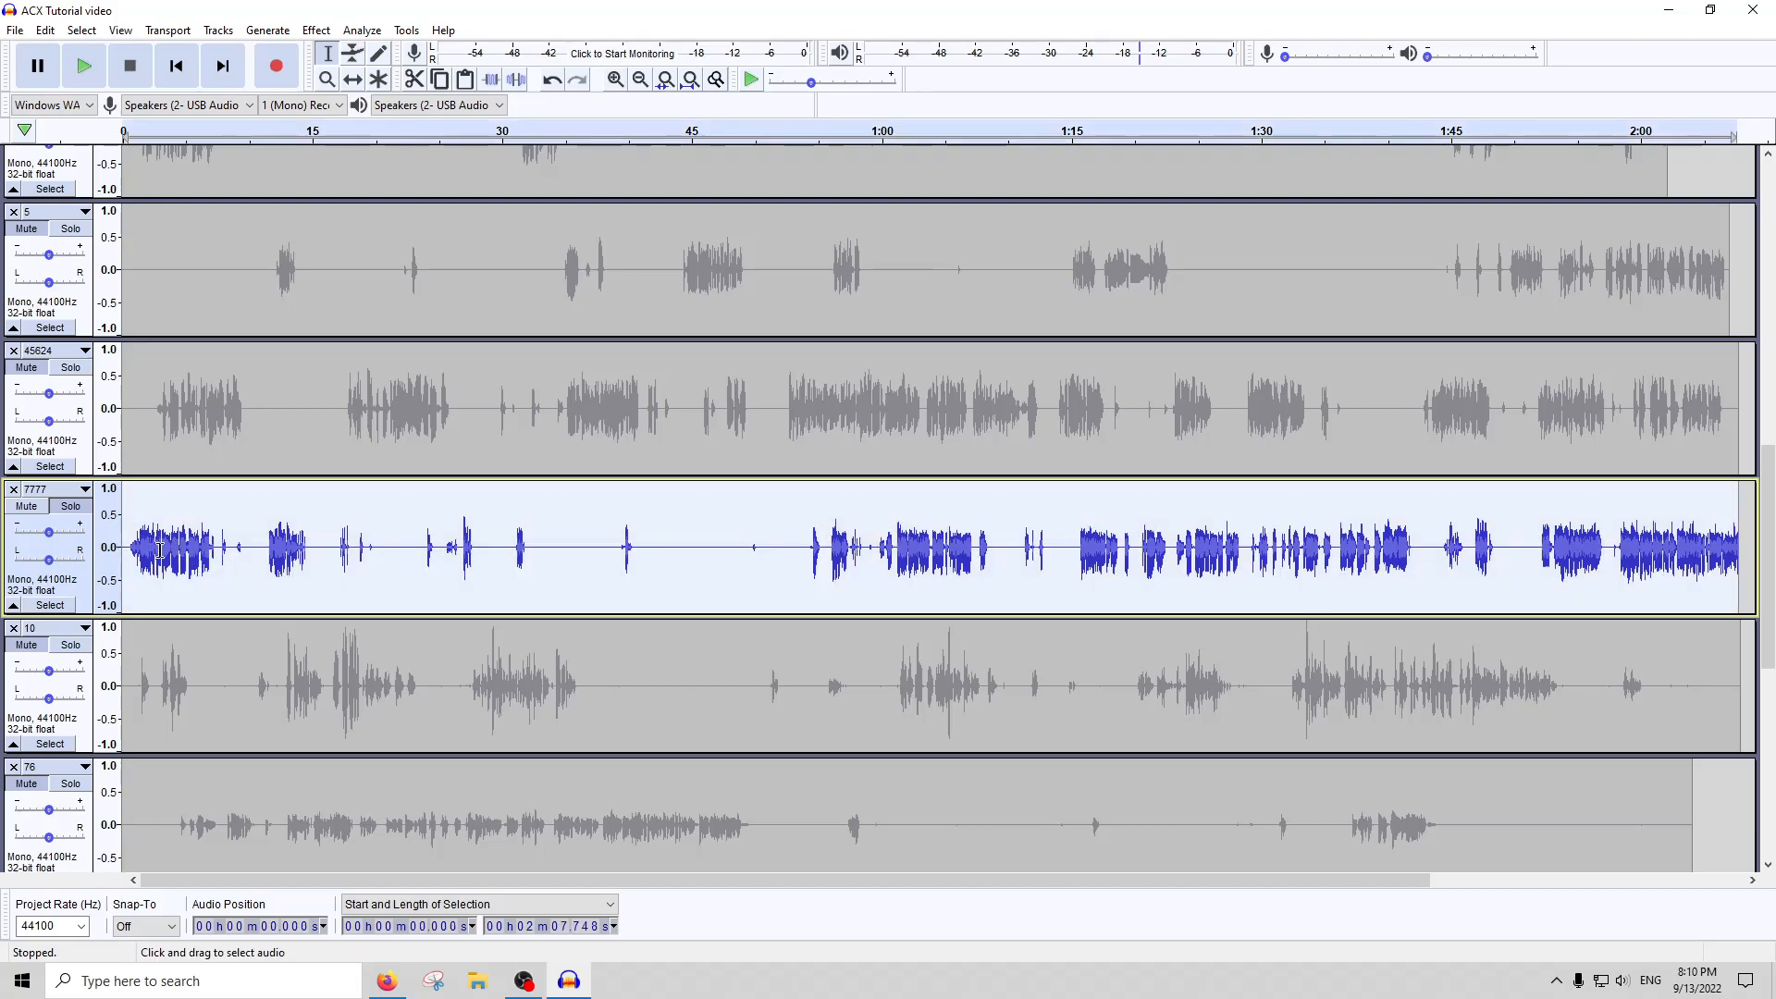
{"action": "left_click", "coordinate": [325, 31]}
{"action": "left_click", "coordinate": [340, 107]}
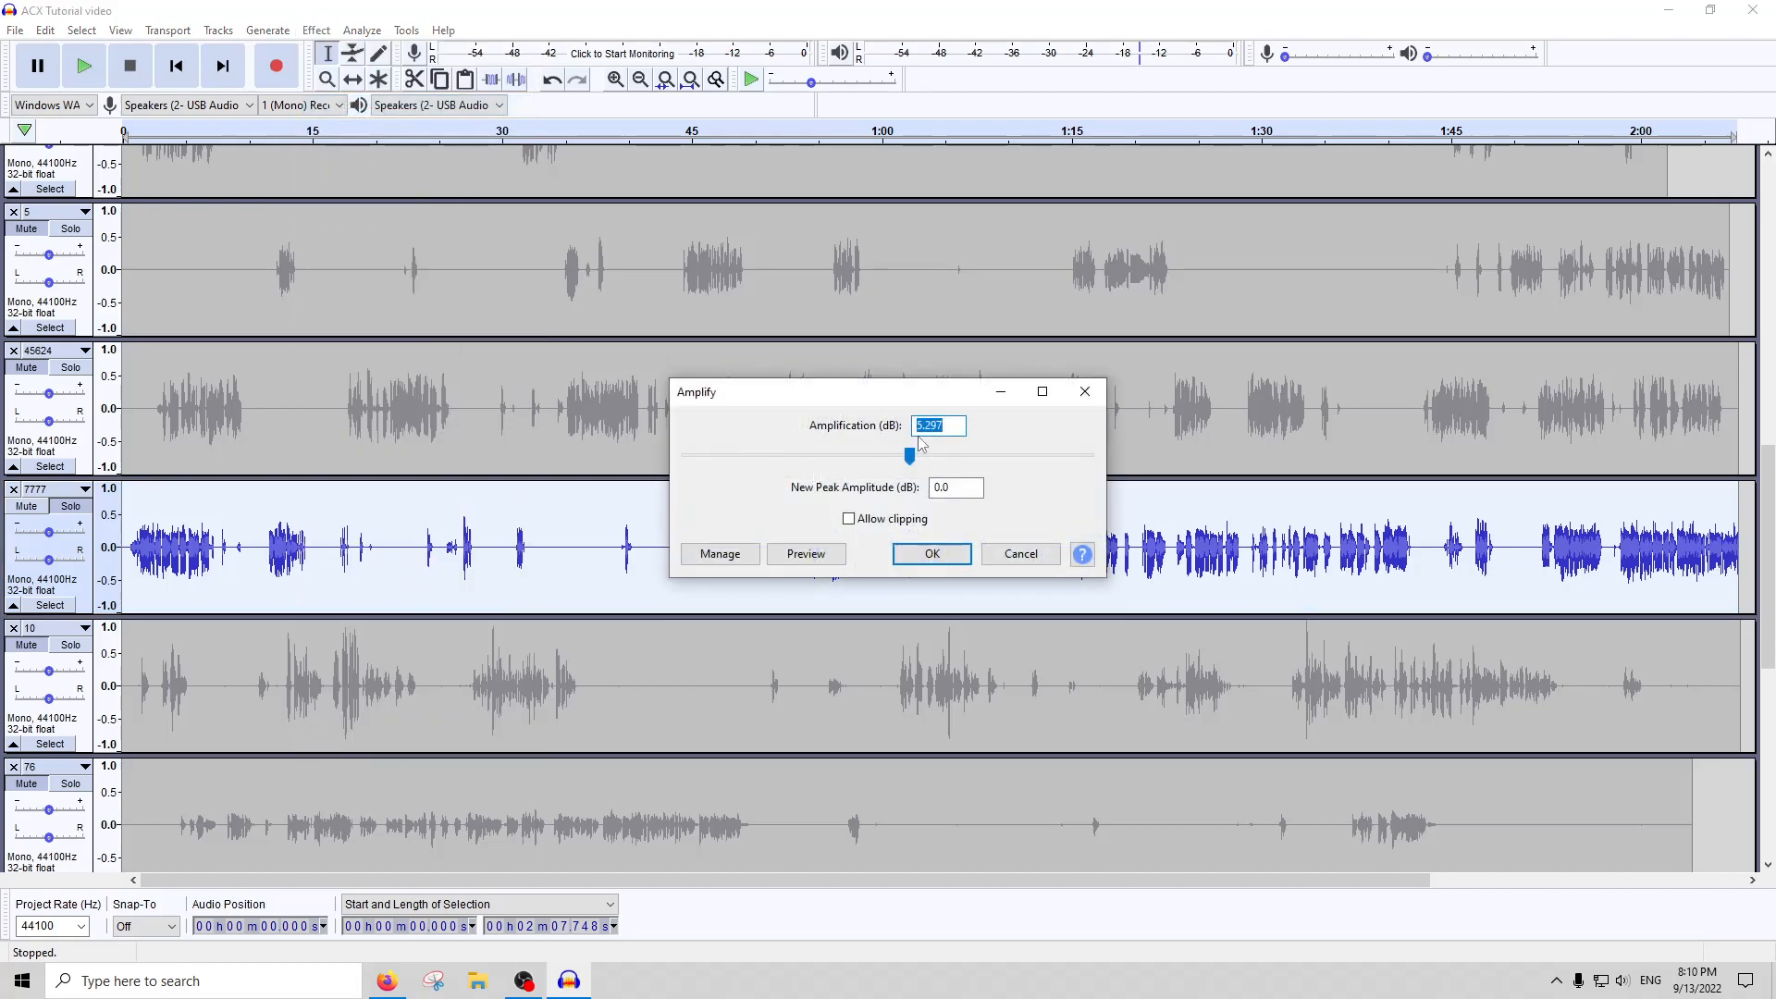
{"action": "key", "text": "Return"}
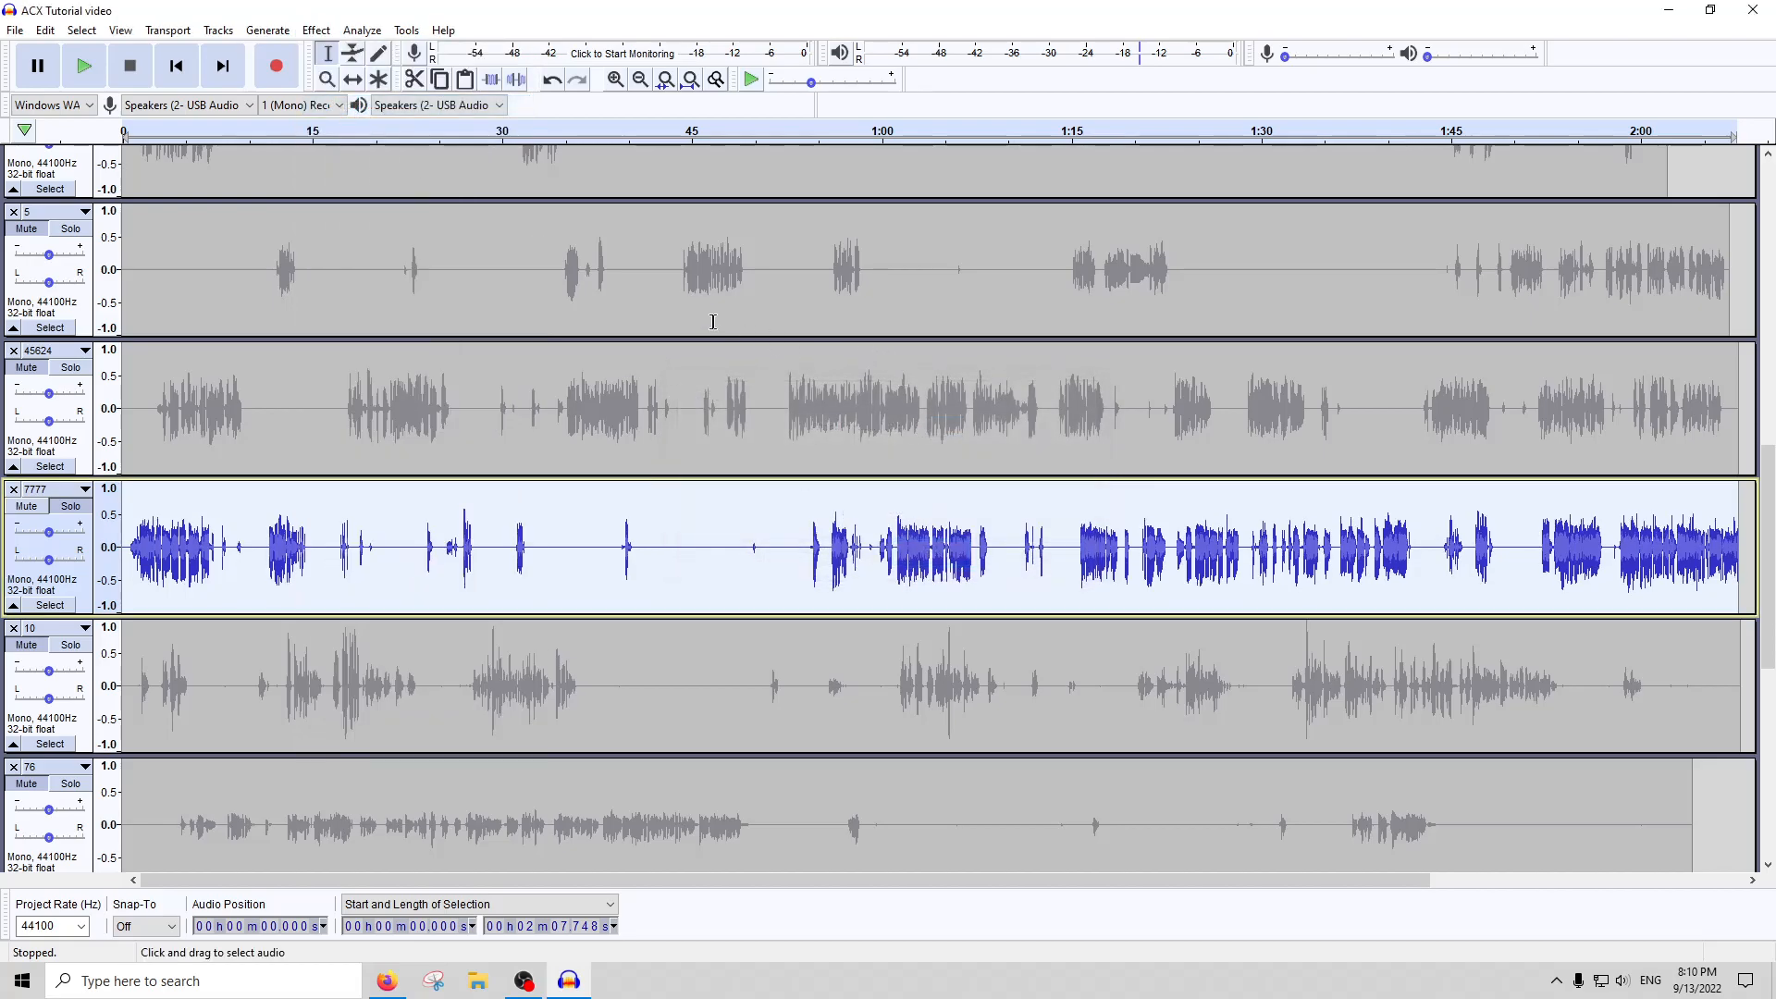
{"action": "left_click", "coordinate": [362, 31]}
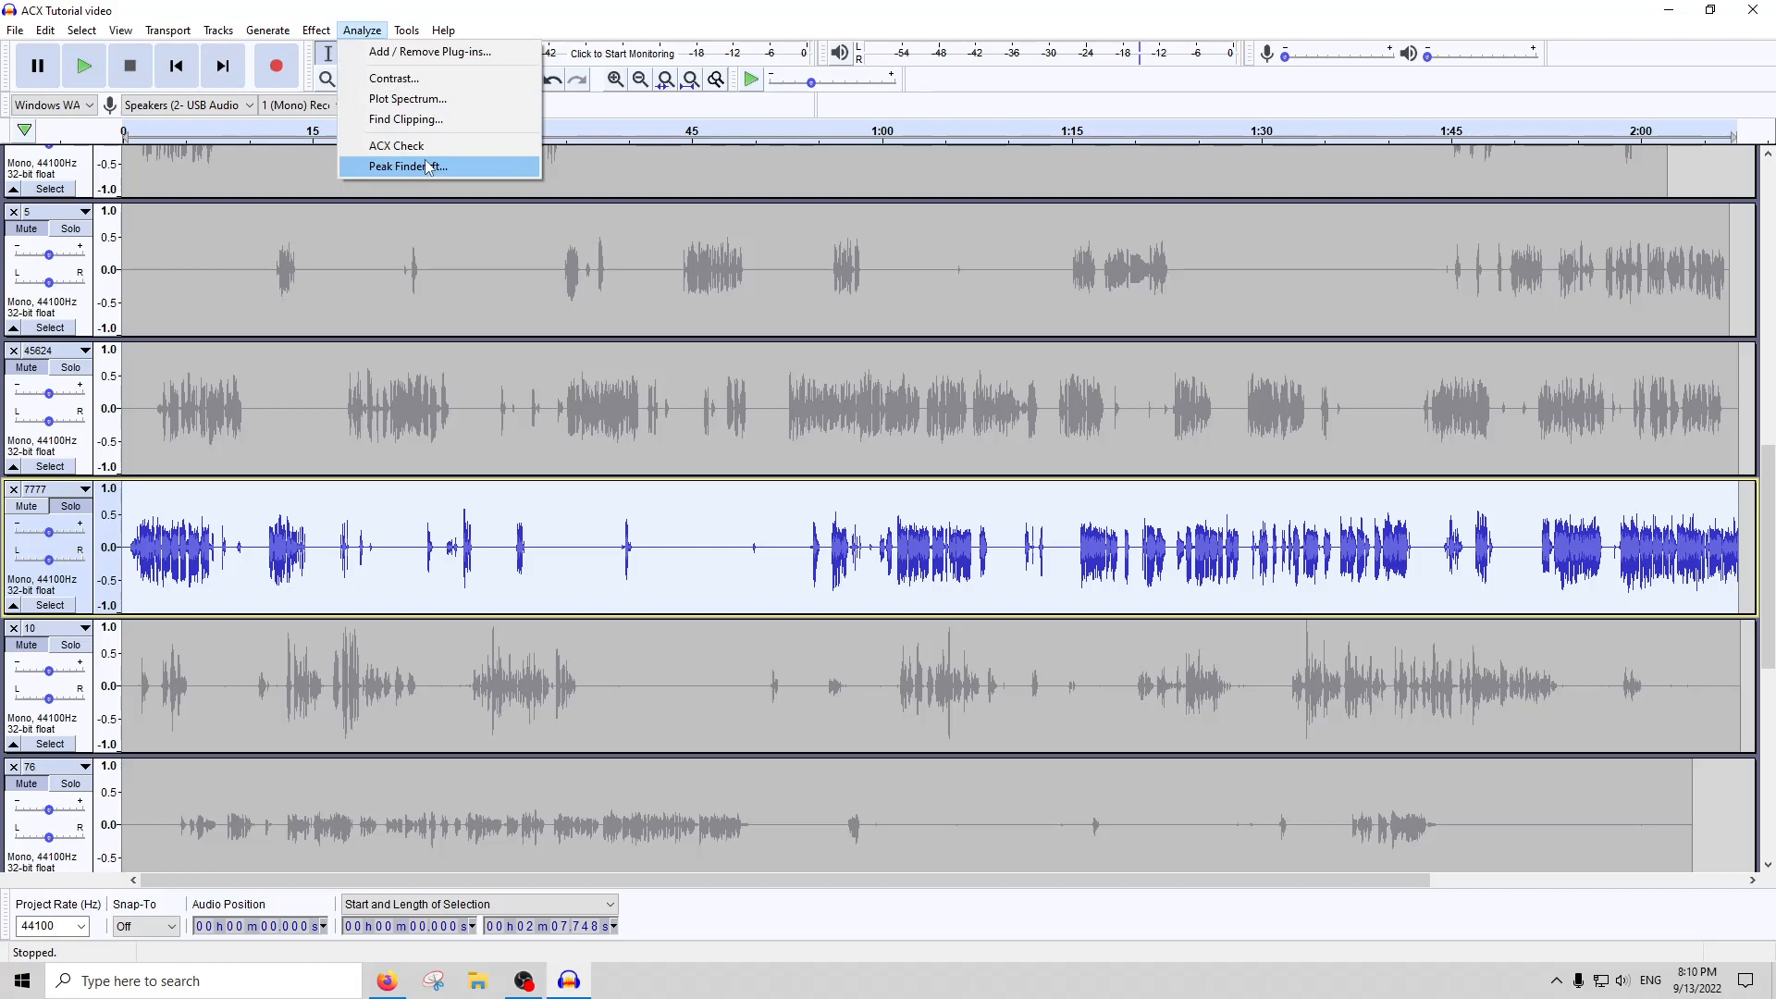
{"action": "left_click", "coordinate": [406, 166]}
{"action": "left_click", "coordinate": [1046, 537]}
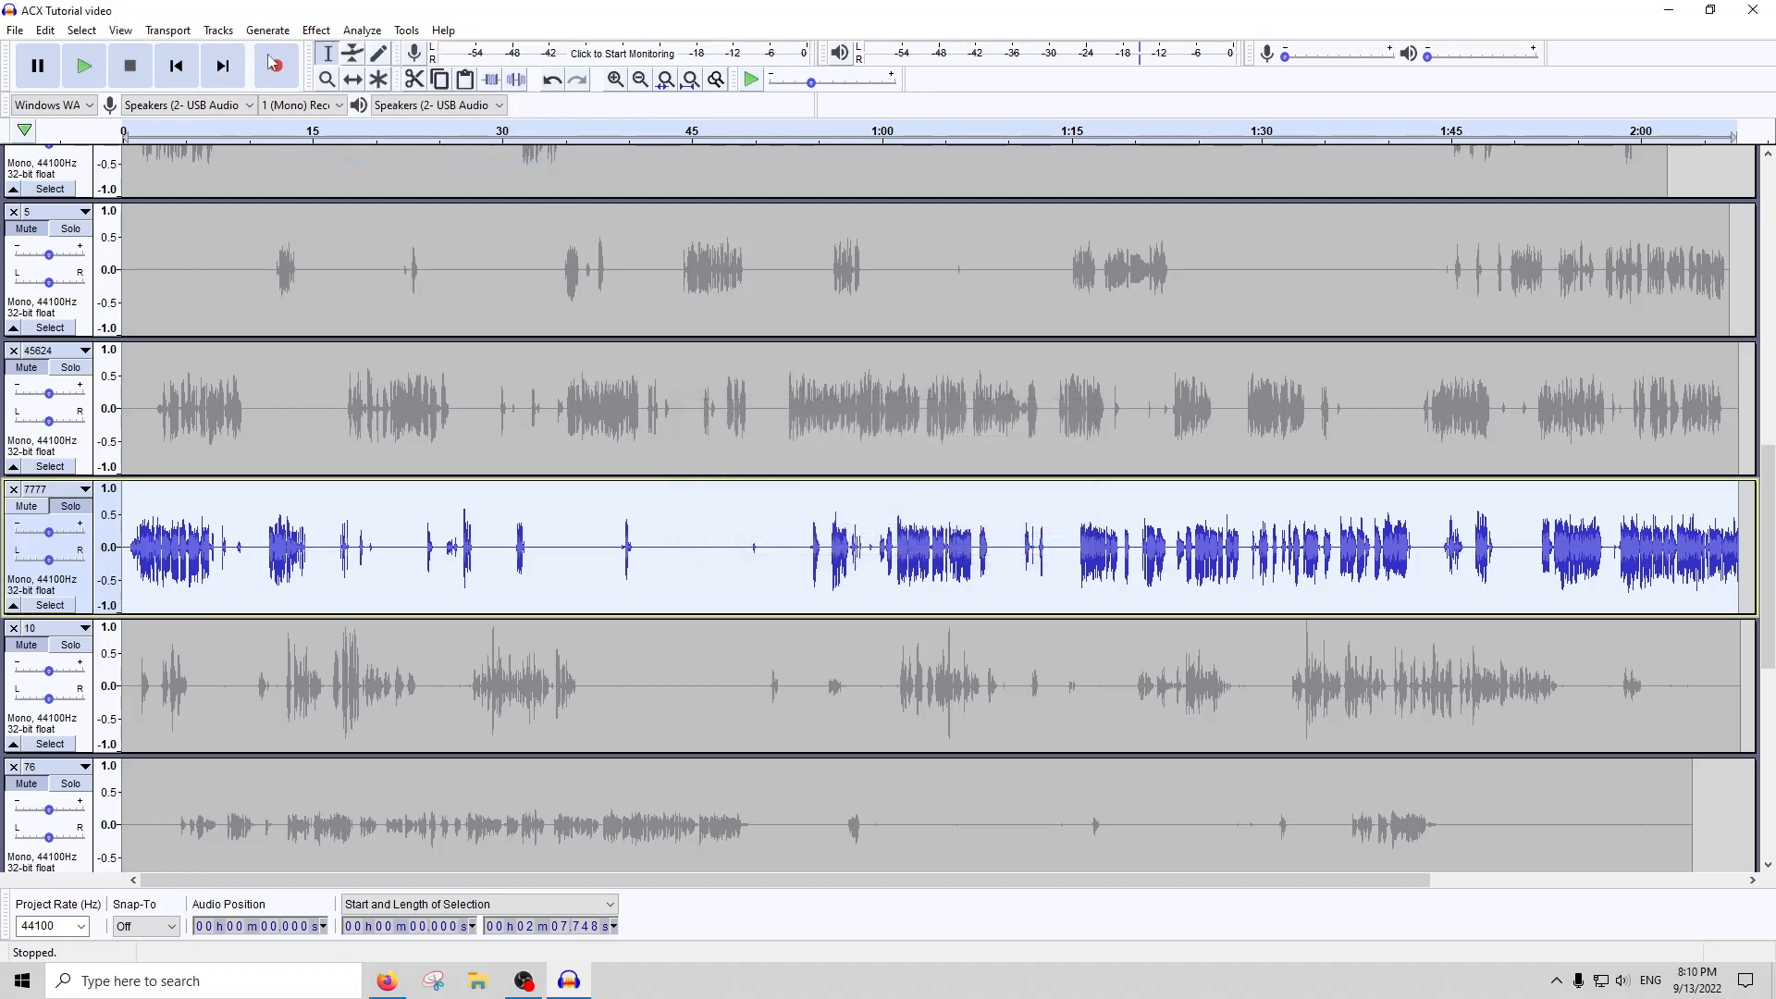
Run ACX Check on the whole of track 7777
{"action": "left_click", "coordinate": [317, 31]}
{"action": "mouse_move", "coordinate": [361, 30]}
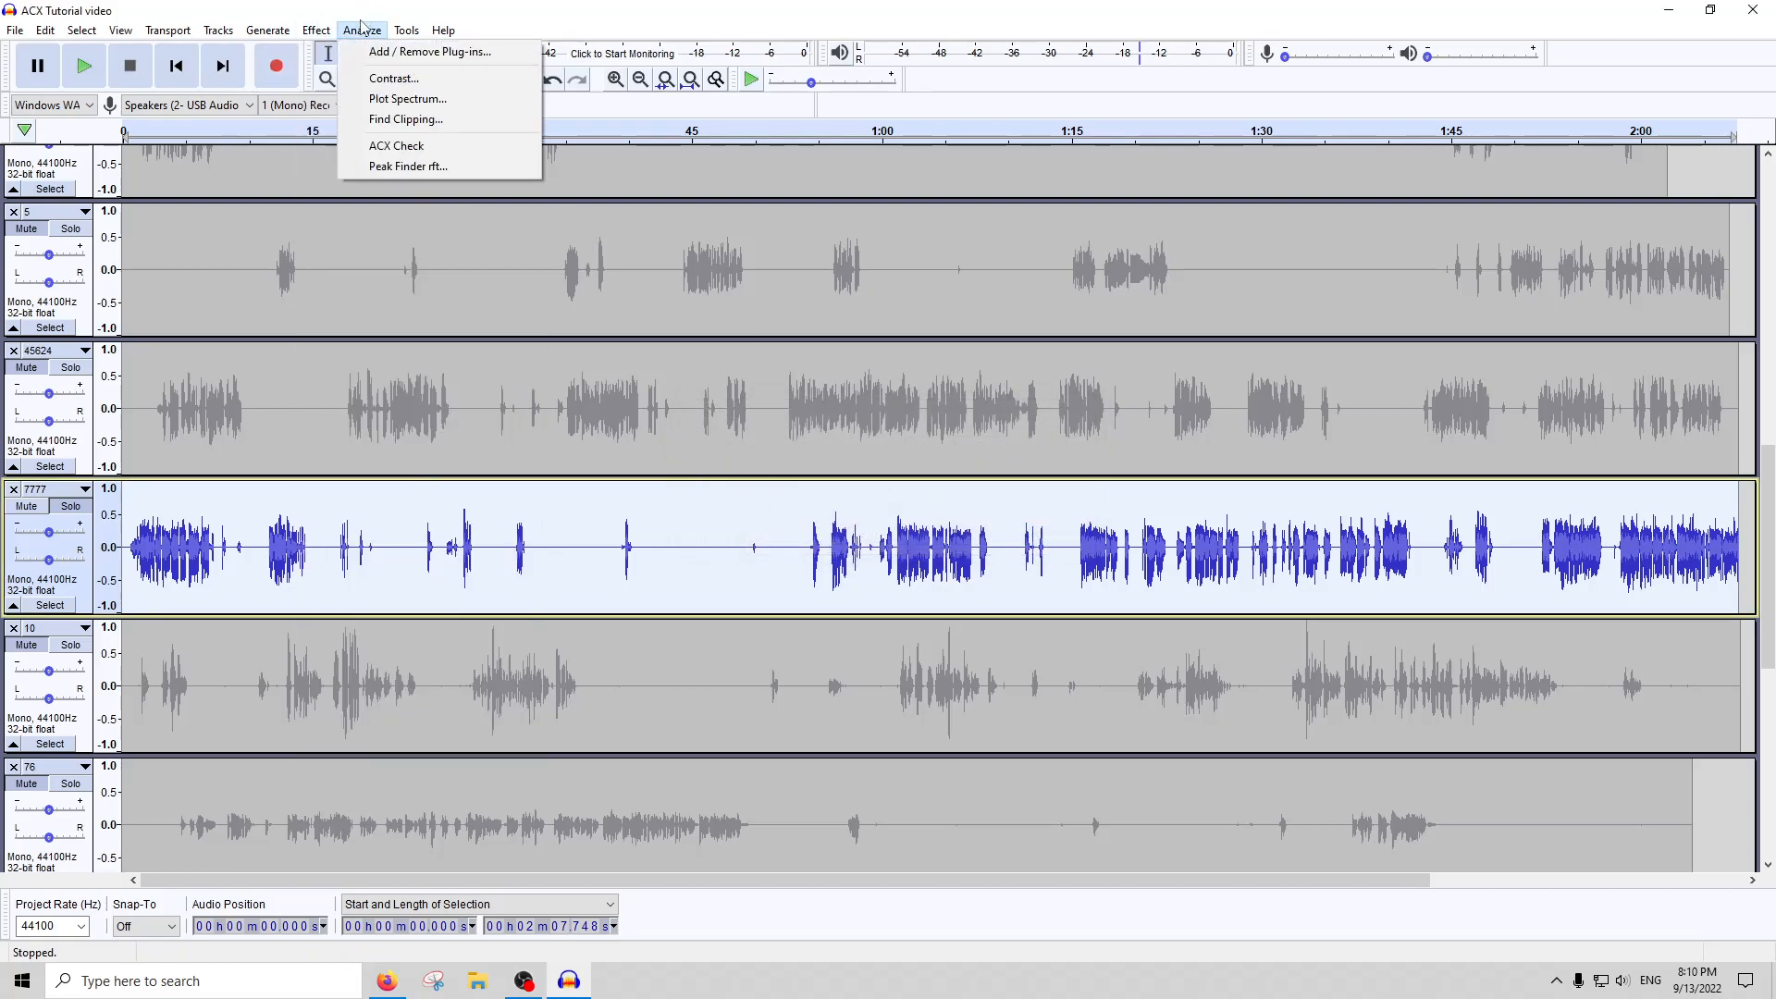
{"action": "left_click", "coordinate": [413, 151]}
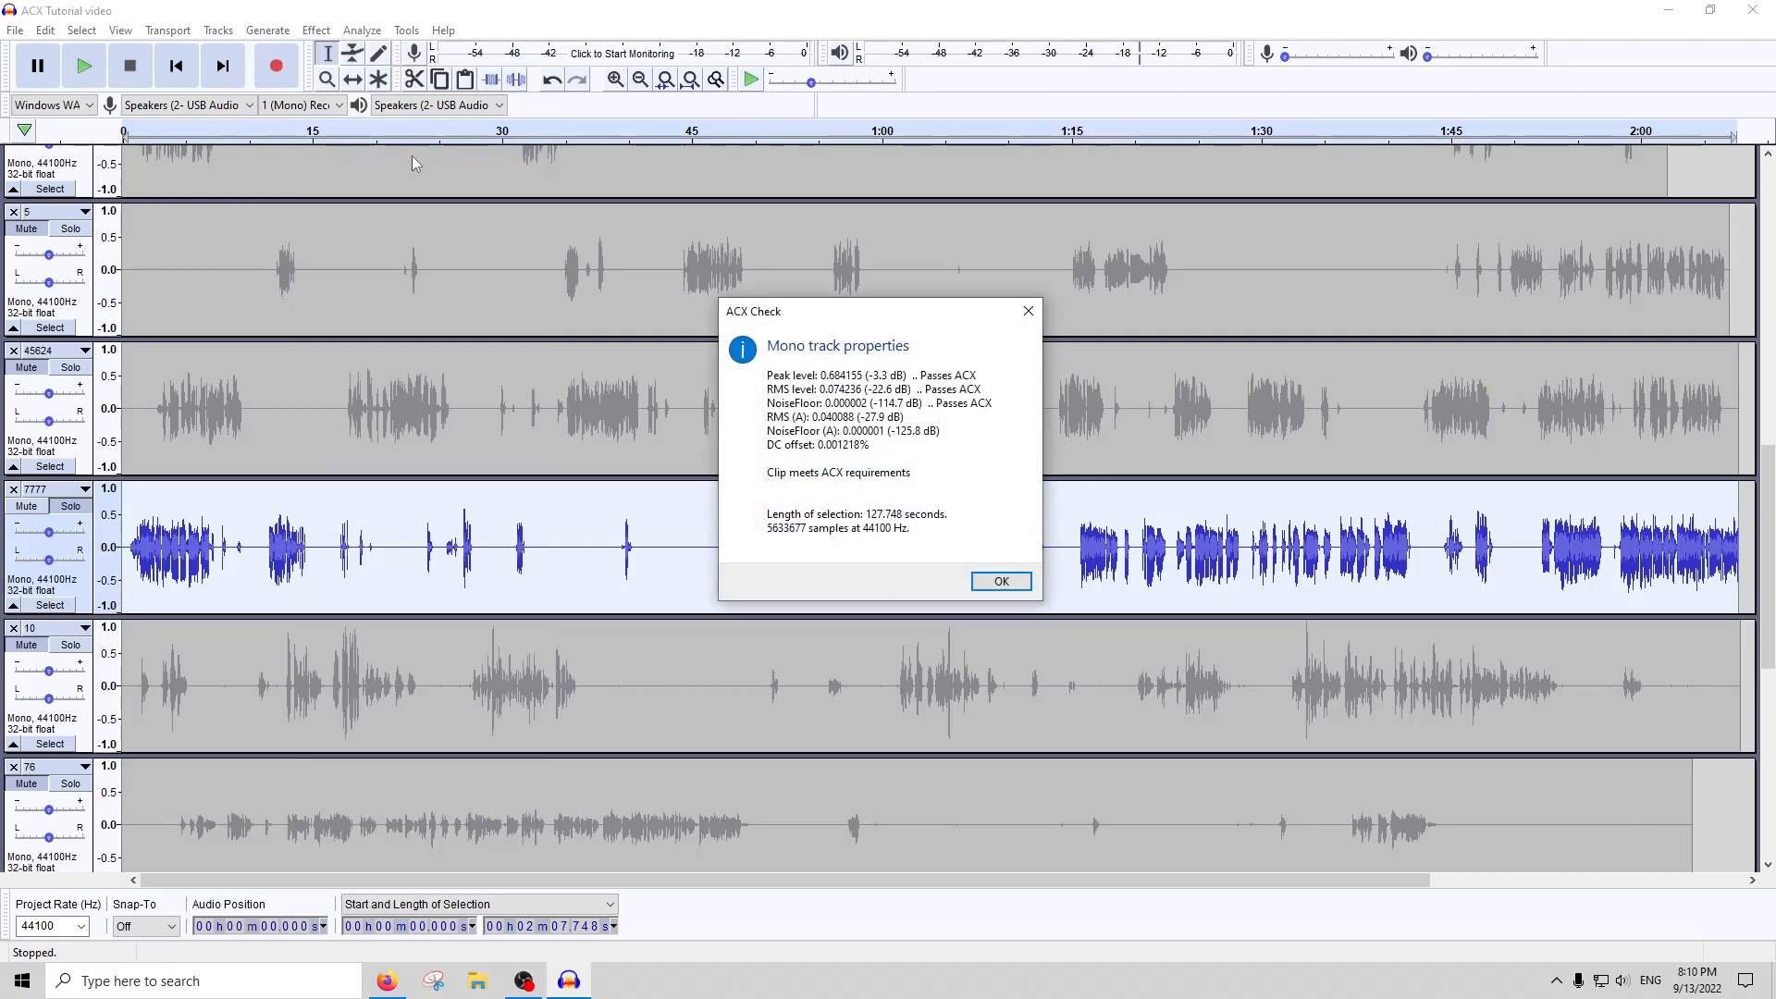
{"action": "left_click", "coordinate": [1029, 589]}
Make track 10 the active track and solo it
{"action": "left_click", "coordinate": [891, 555]}
{"action": "scroll", "coordinate": [311, 516], "scroll_direction": "down", "scroll_amount": 3}
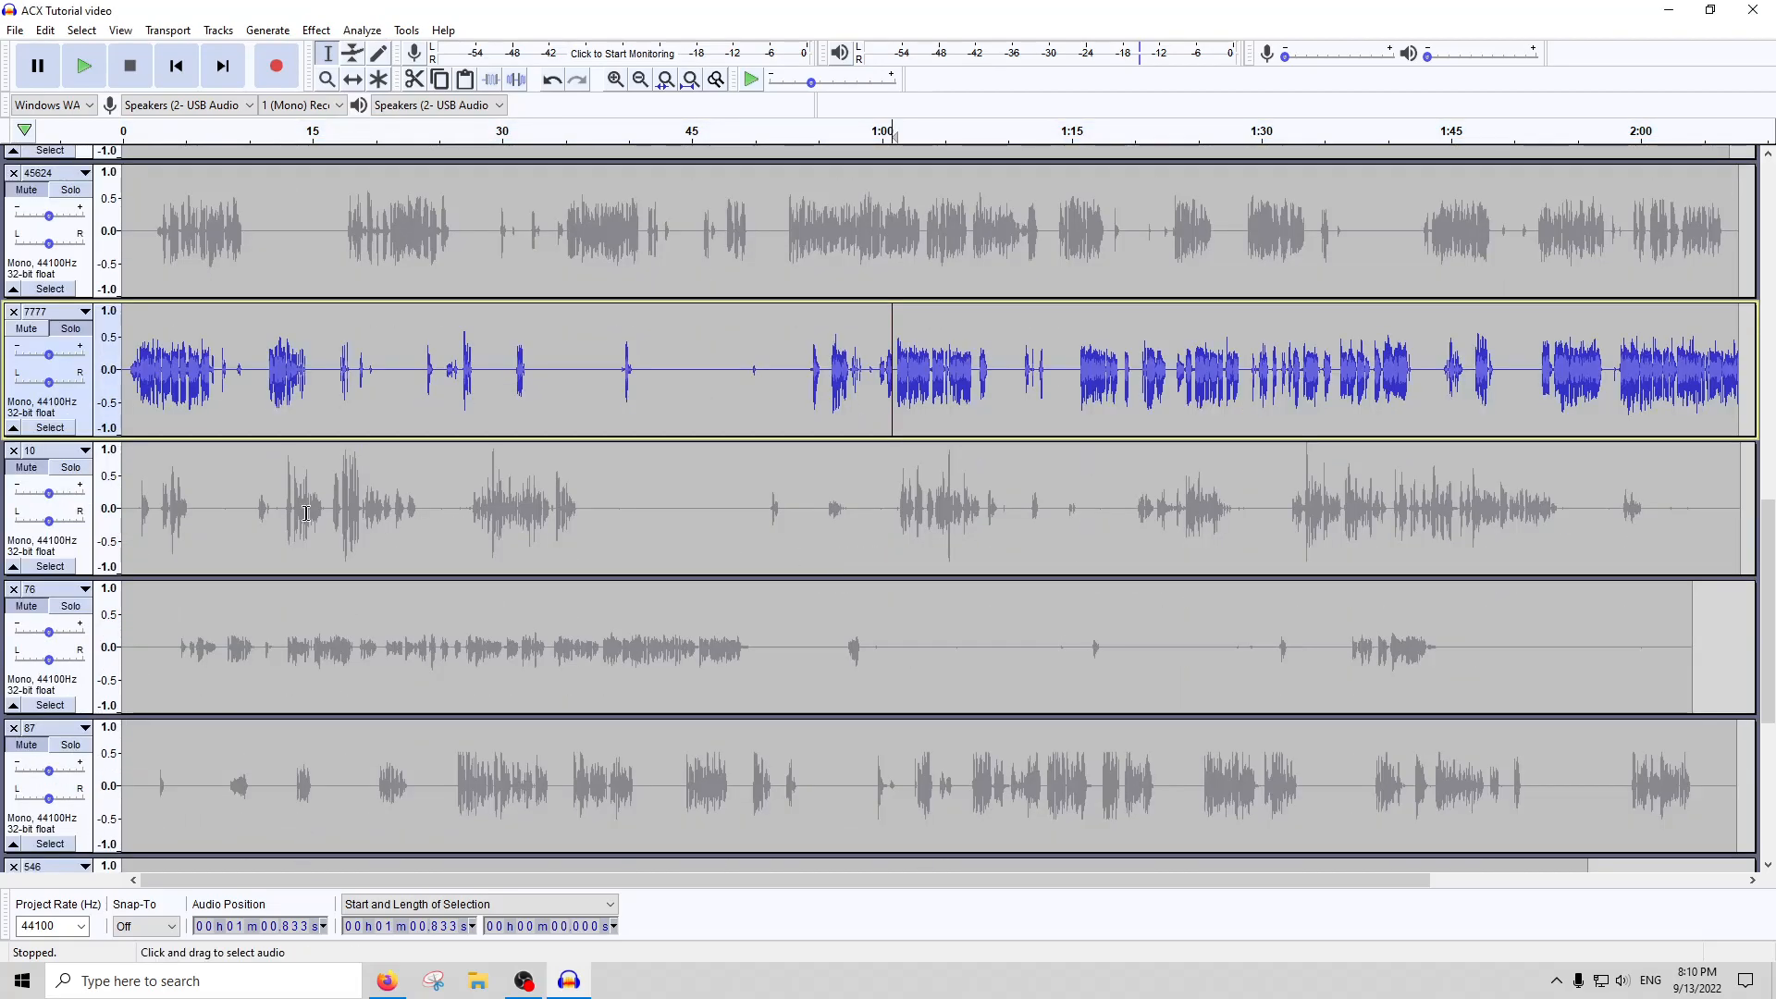
{"action": "left_click", "coordinate": [305, 514]}
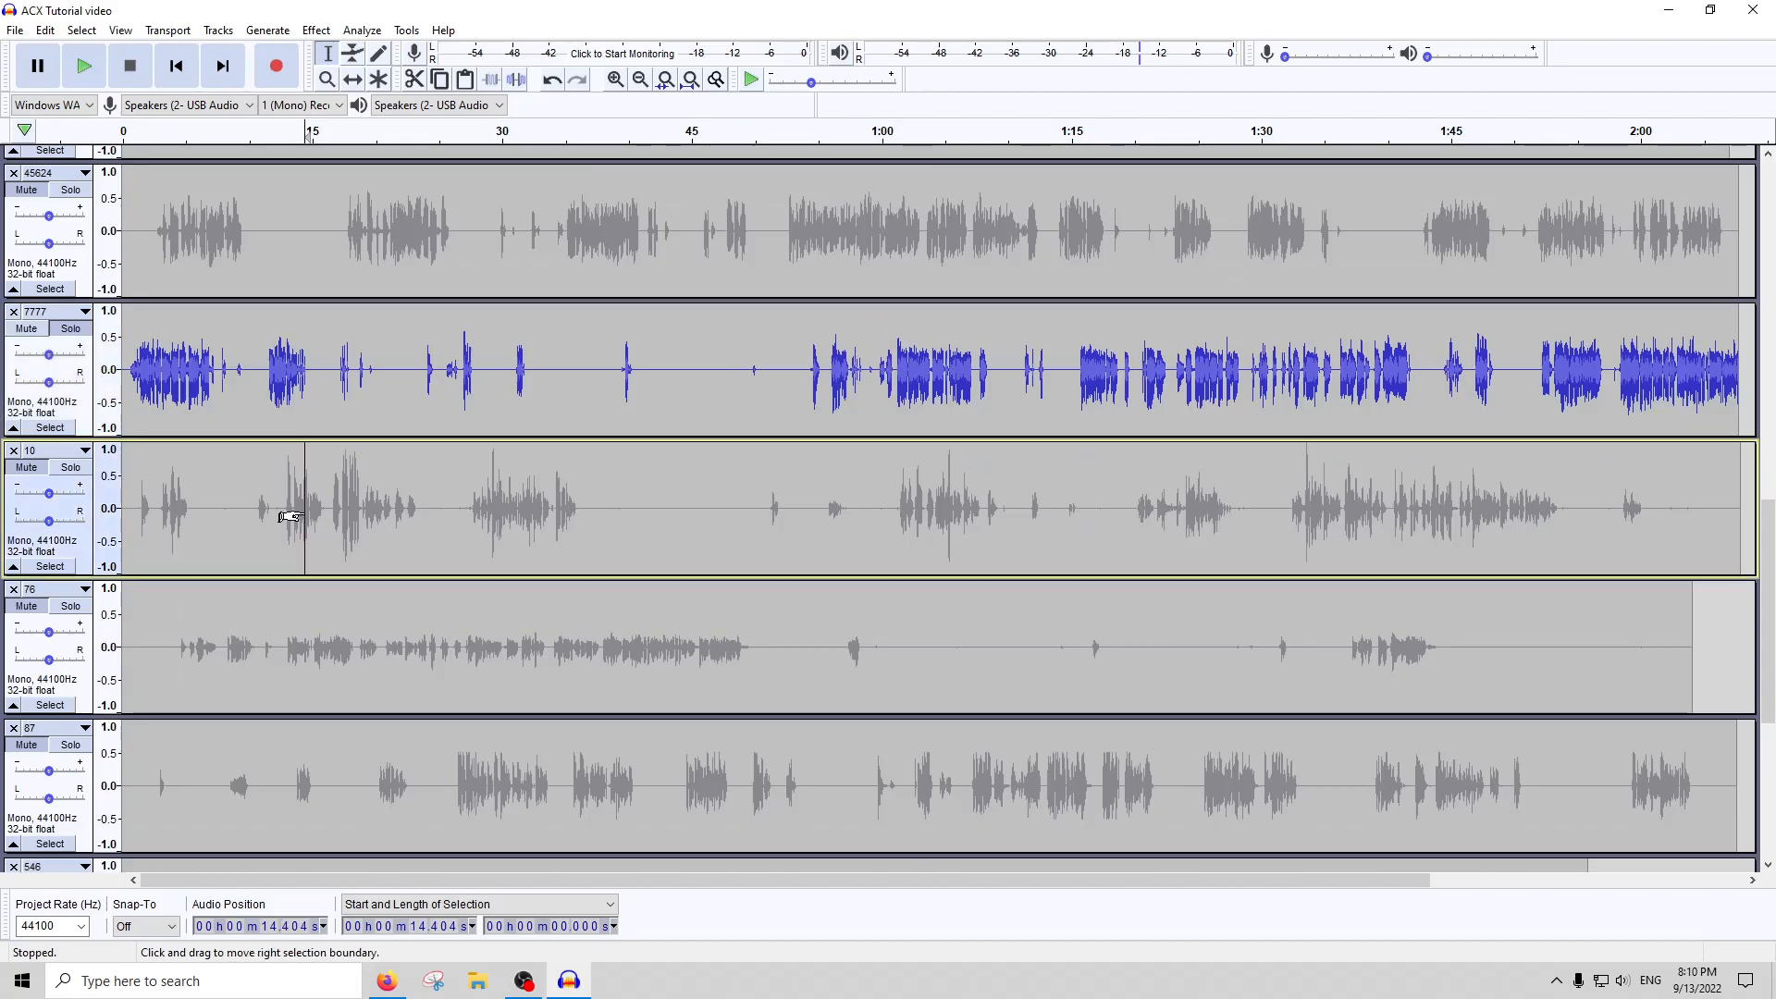
{"action": "left_click", "coordinate": [81, 474]}
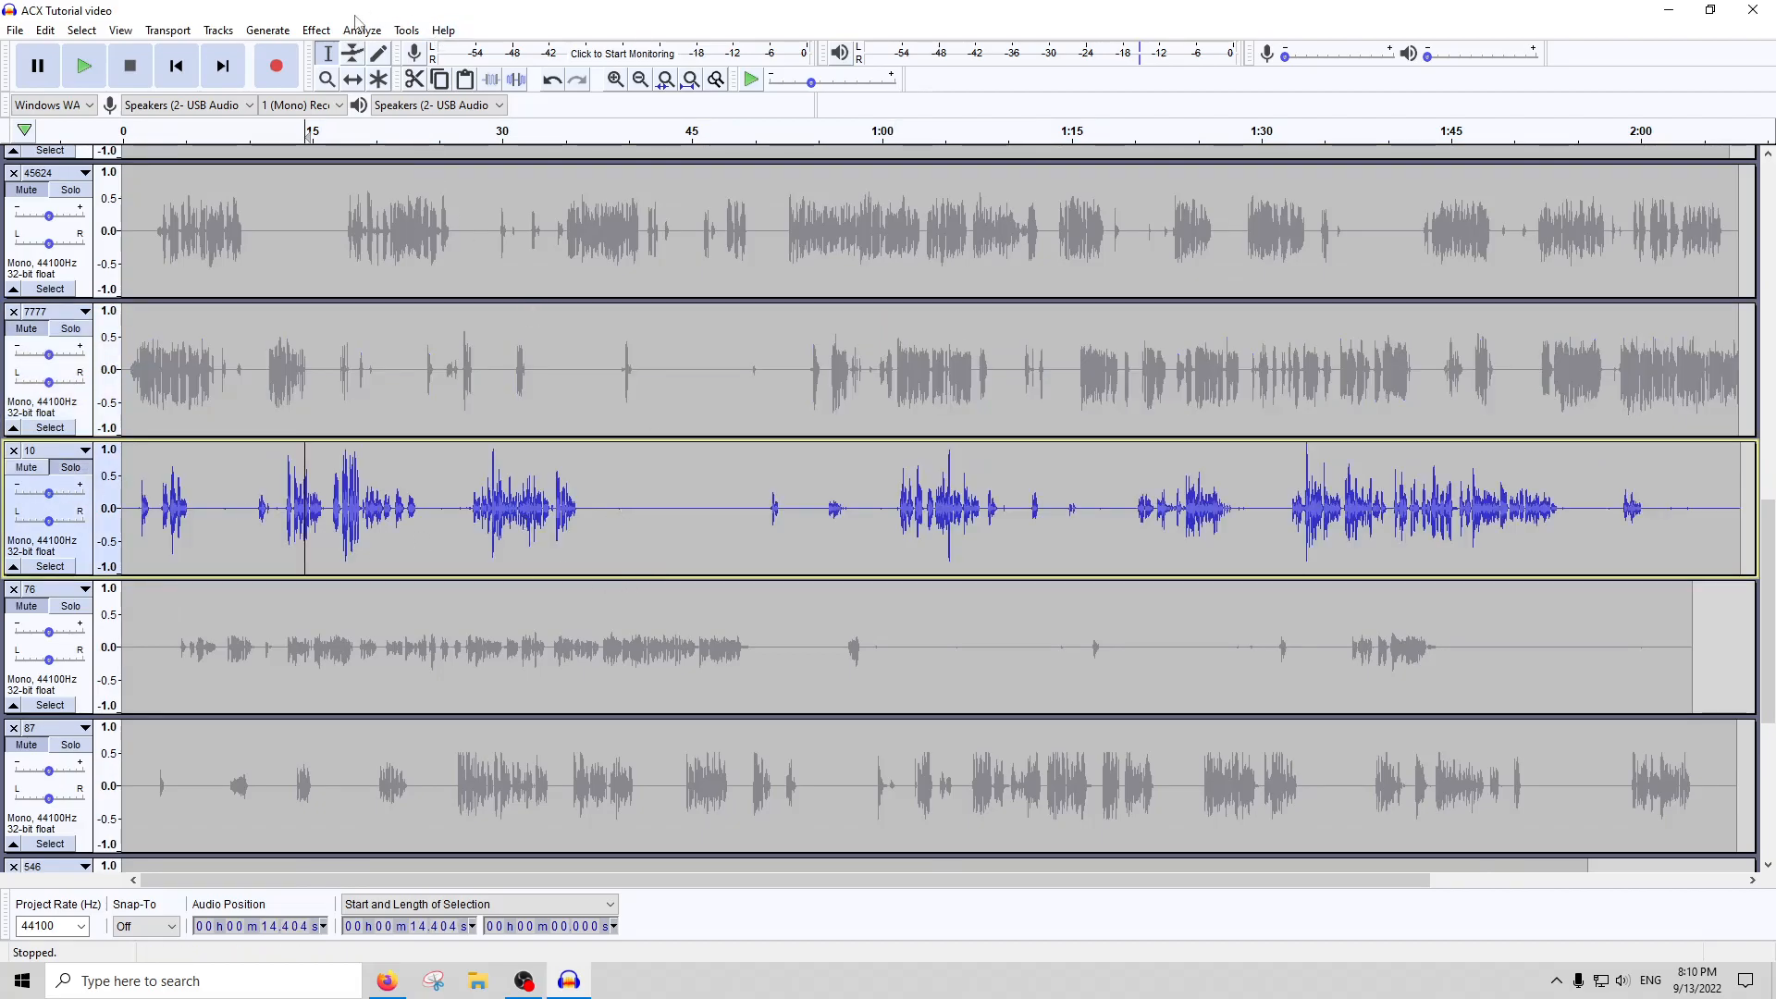
Compress the whole of track 10 and amplify its peaks up to full scale
{"action": "left_click", "coordinate": [316, 30]}
{"action": "left_click", "coordinate": [348, 268]}
{"action": "key", "text": "Return"}
{"action": "key", "text": "ctrl+a"}
{"action": "left_click", "coordinate": [315, 29]}
{"action": "left_click", "coordinate": [361, 268]}
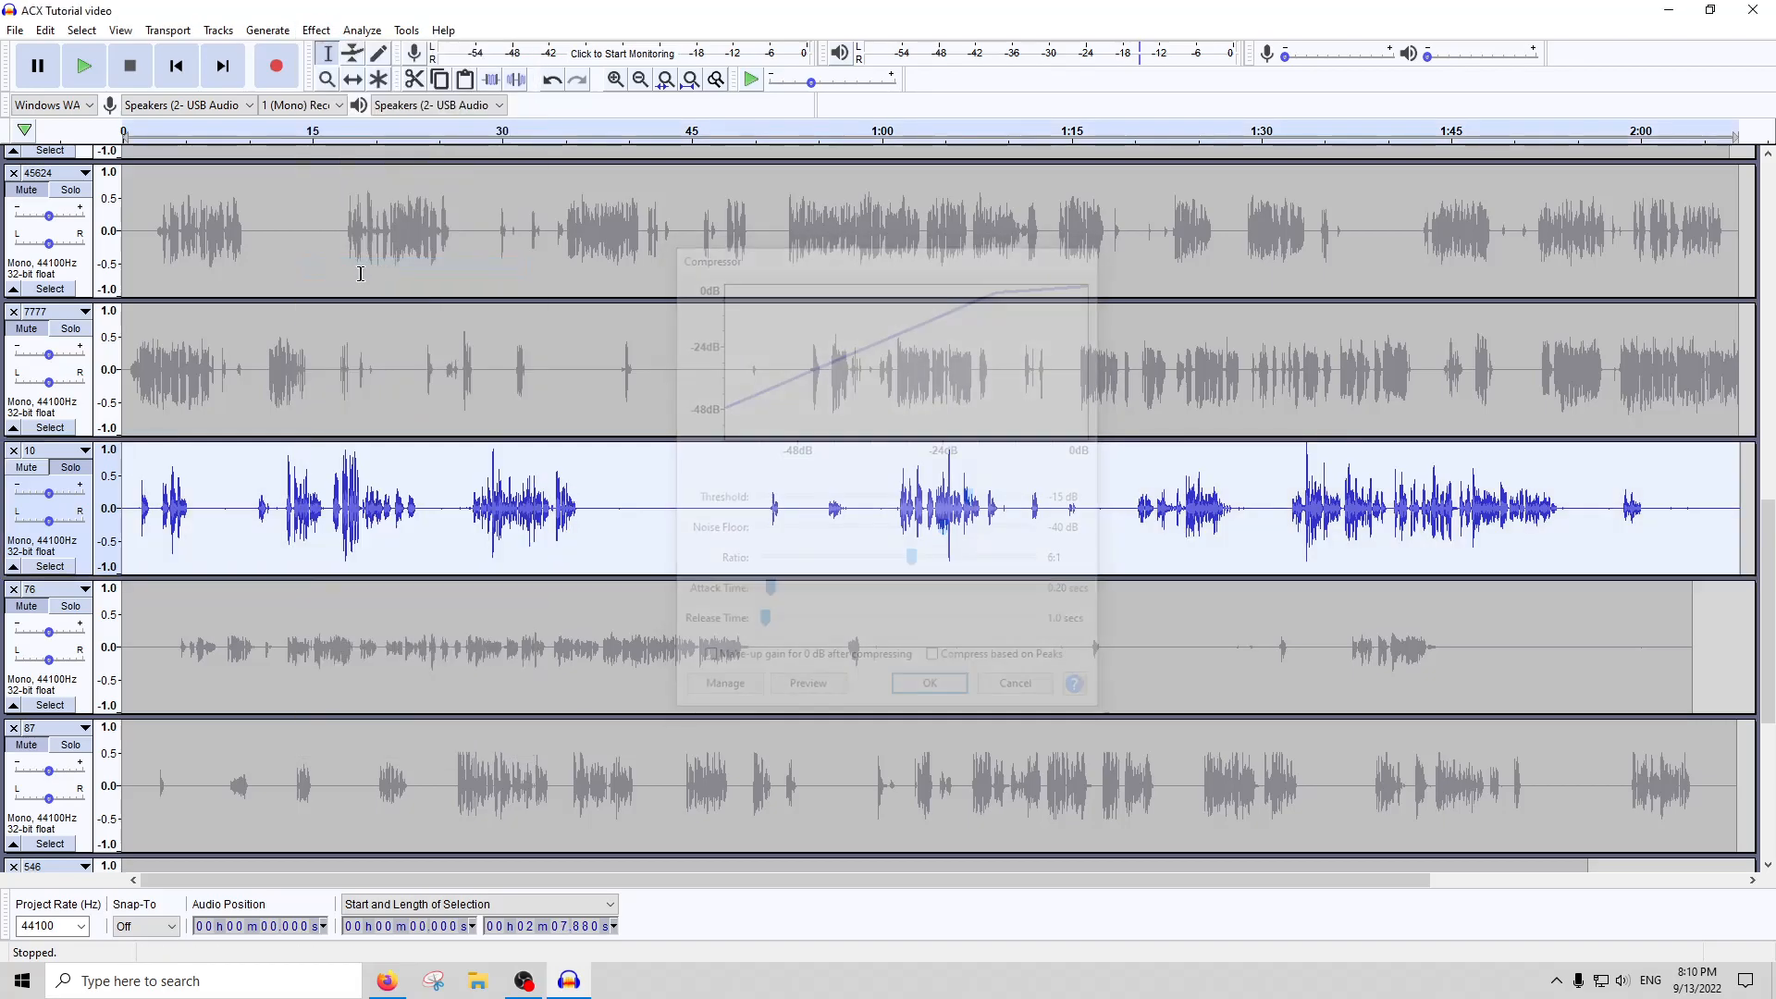
{"action": "left_click", "coordinate": [316, 29]}
{"action": "left_click", "coordinate": [349, 105]}
{"action": "left_click", "coordinate": [908, 550]}
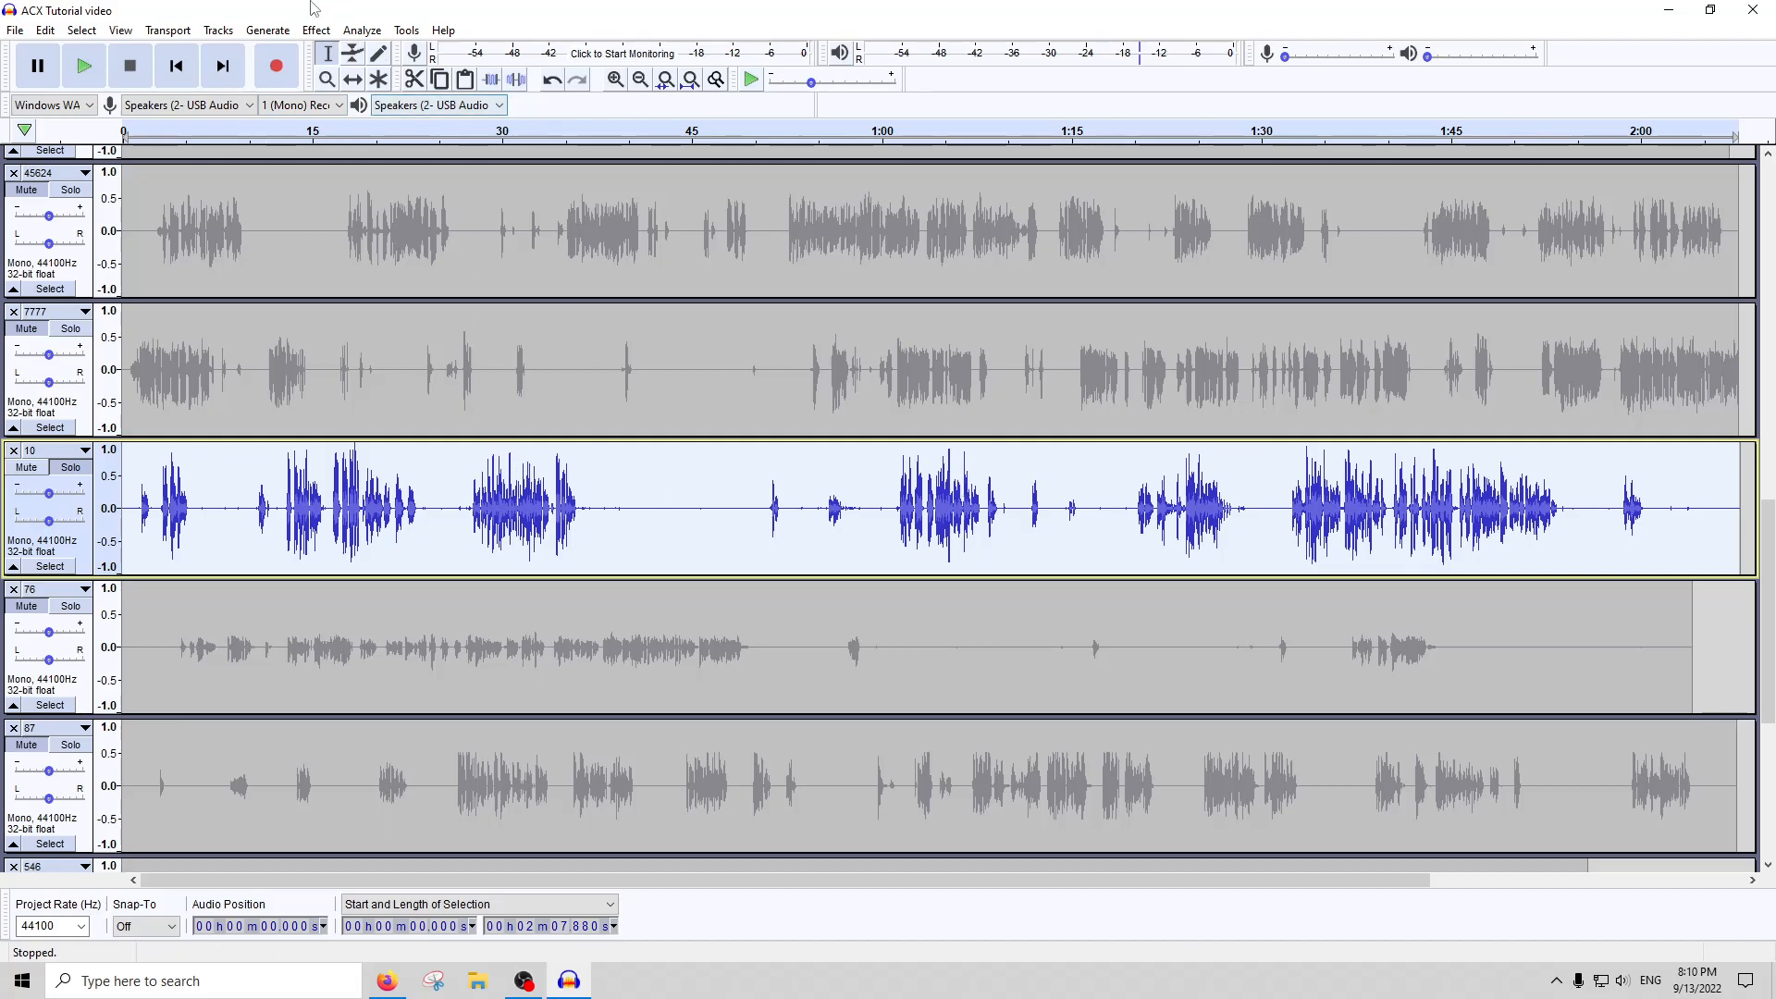
Compress the whole of track 10 a second time and play a passage from about 1:22
{"action": "left_click", "coordinate": [317, 29]}
{"action": "left_click", "coordinate": [395, 268]}
{"action": "key", "text": "Return"}
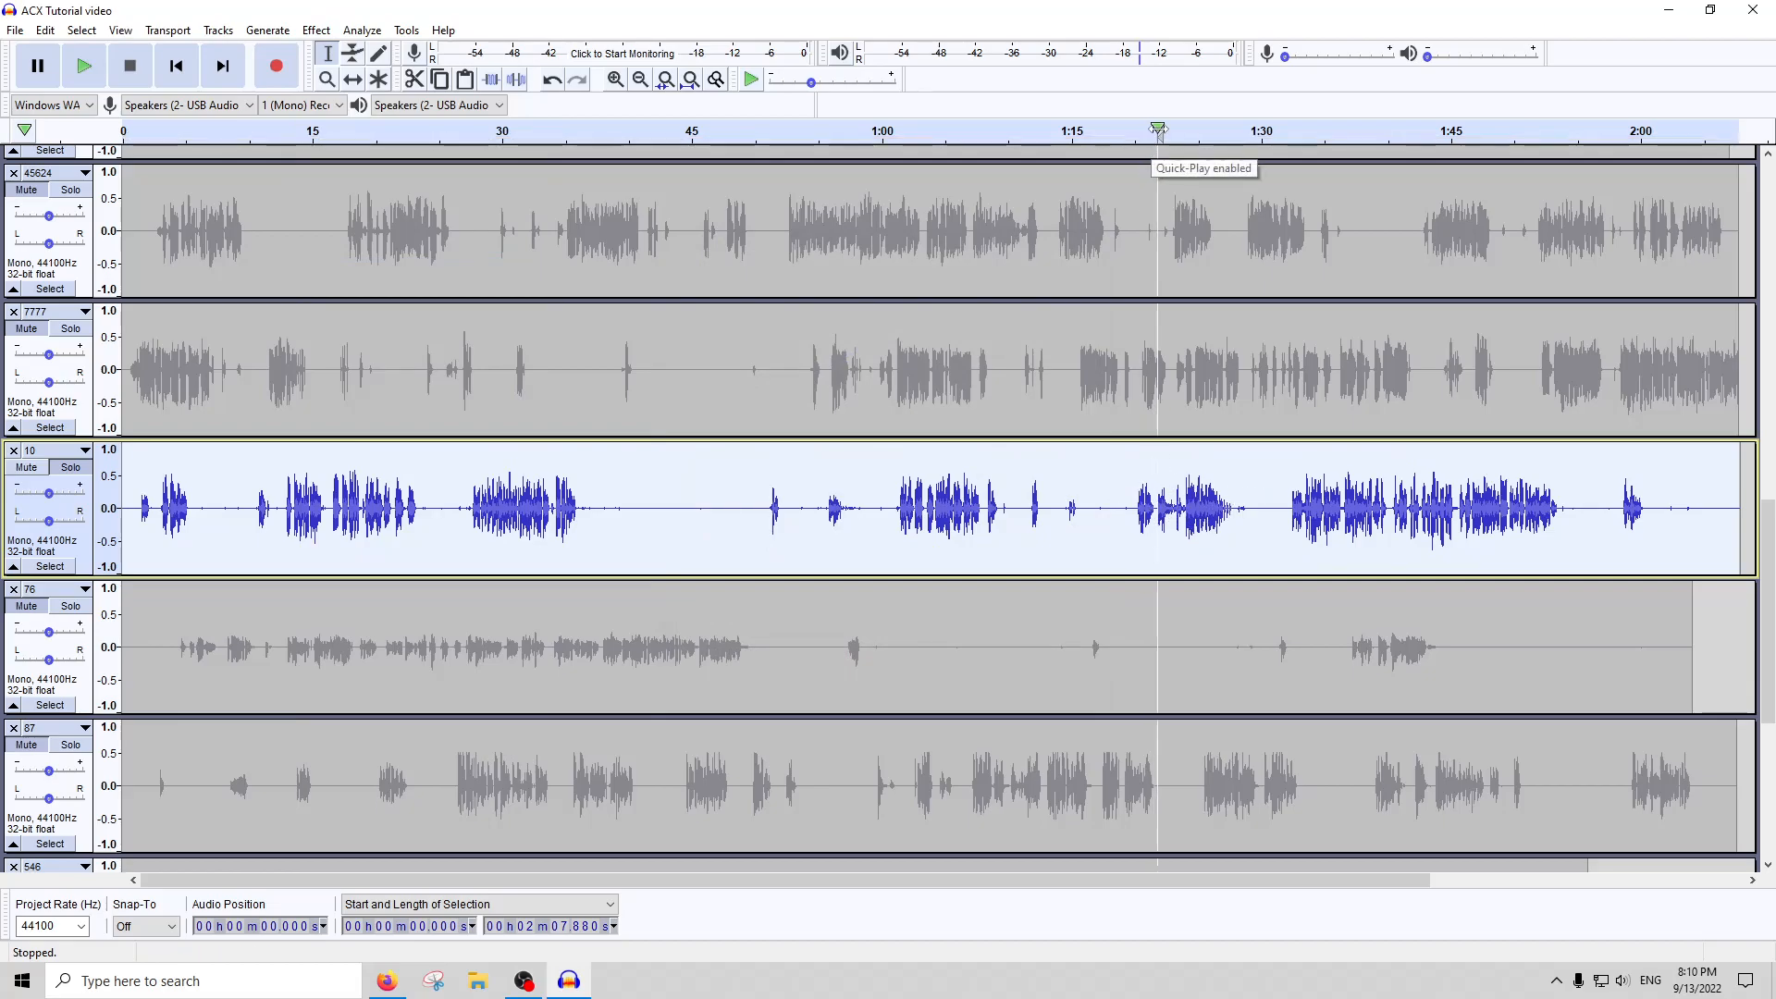
{"action": "left_click", "coordinate": [1158, 131]}
{"action": "left_click", "coordinate": [130, 66]}
Run ACX Check on the whole of track 10
{"action": "left_click", "coordinate": [407, 29]}
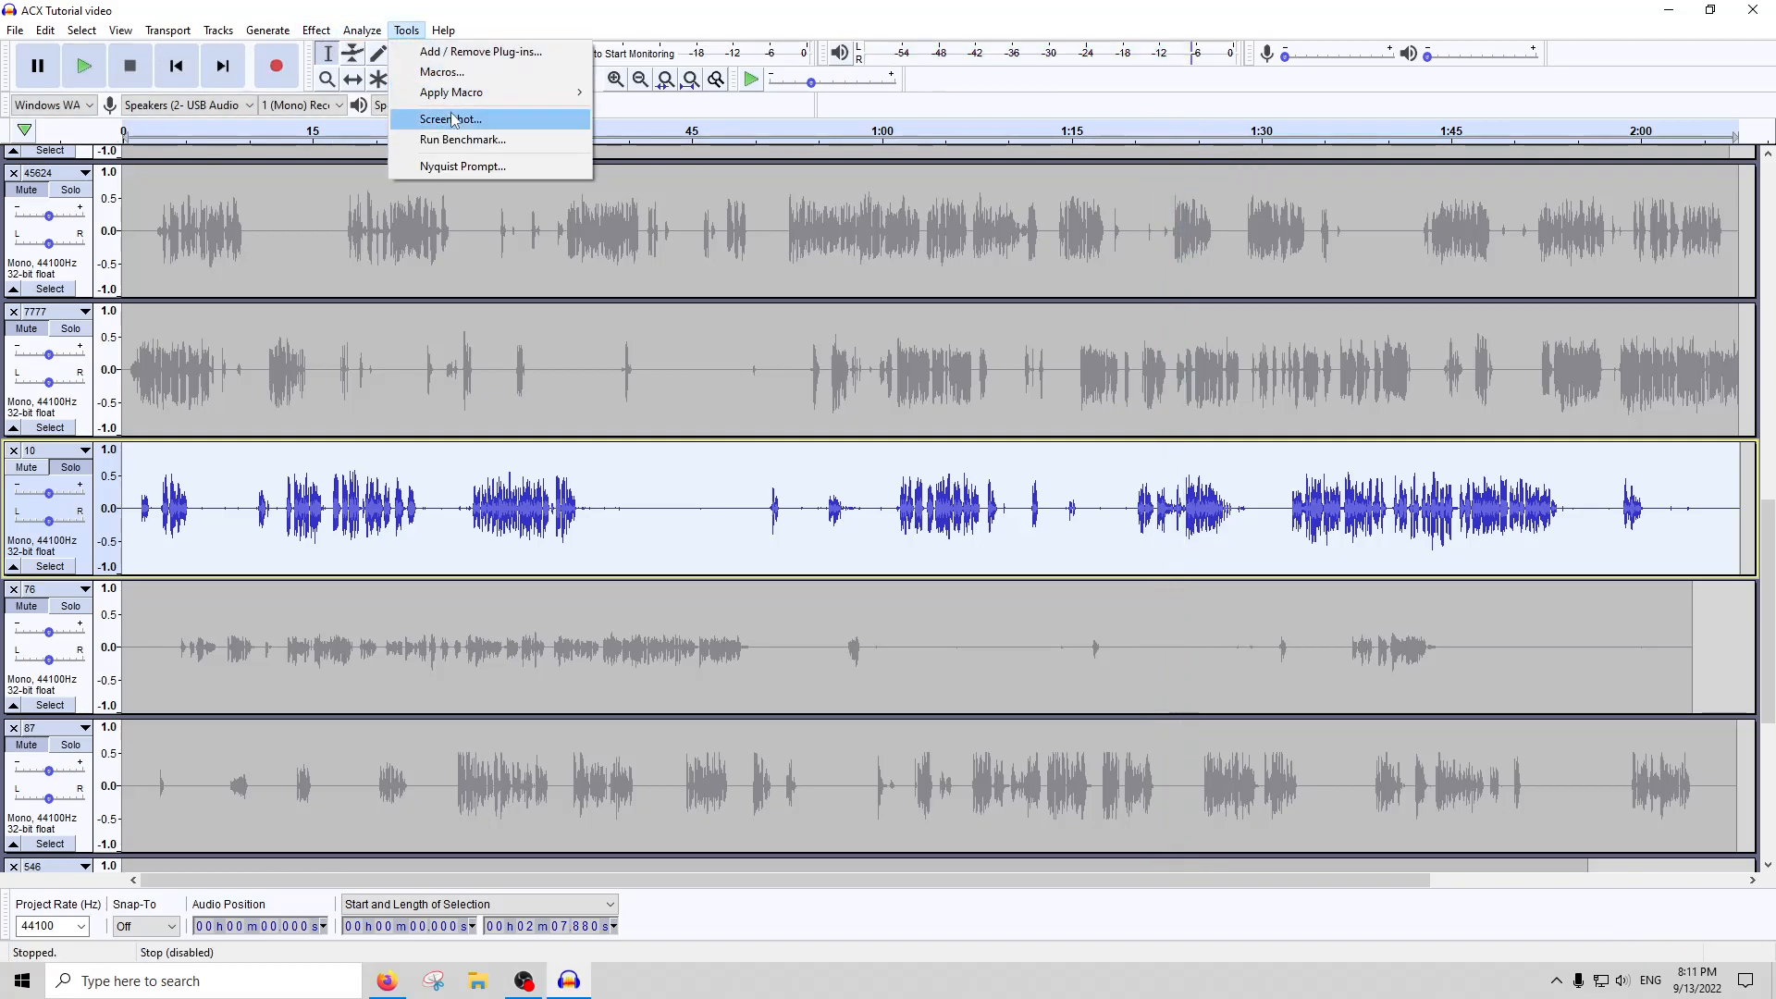
{"action": "mouse_move", "coordinate": [362, 30]}
{"action": "left_click", "coordinate": [404, 145]}
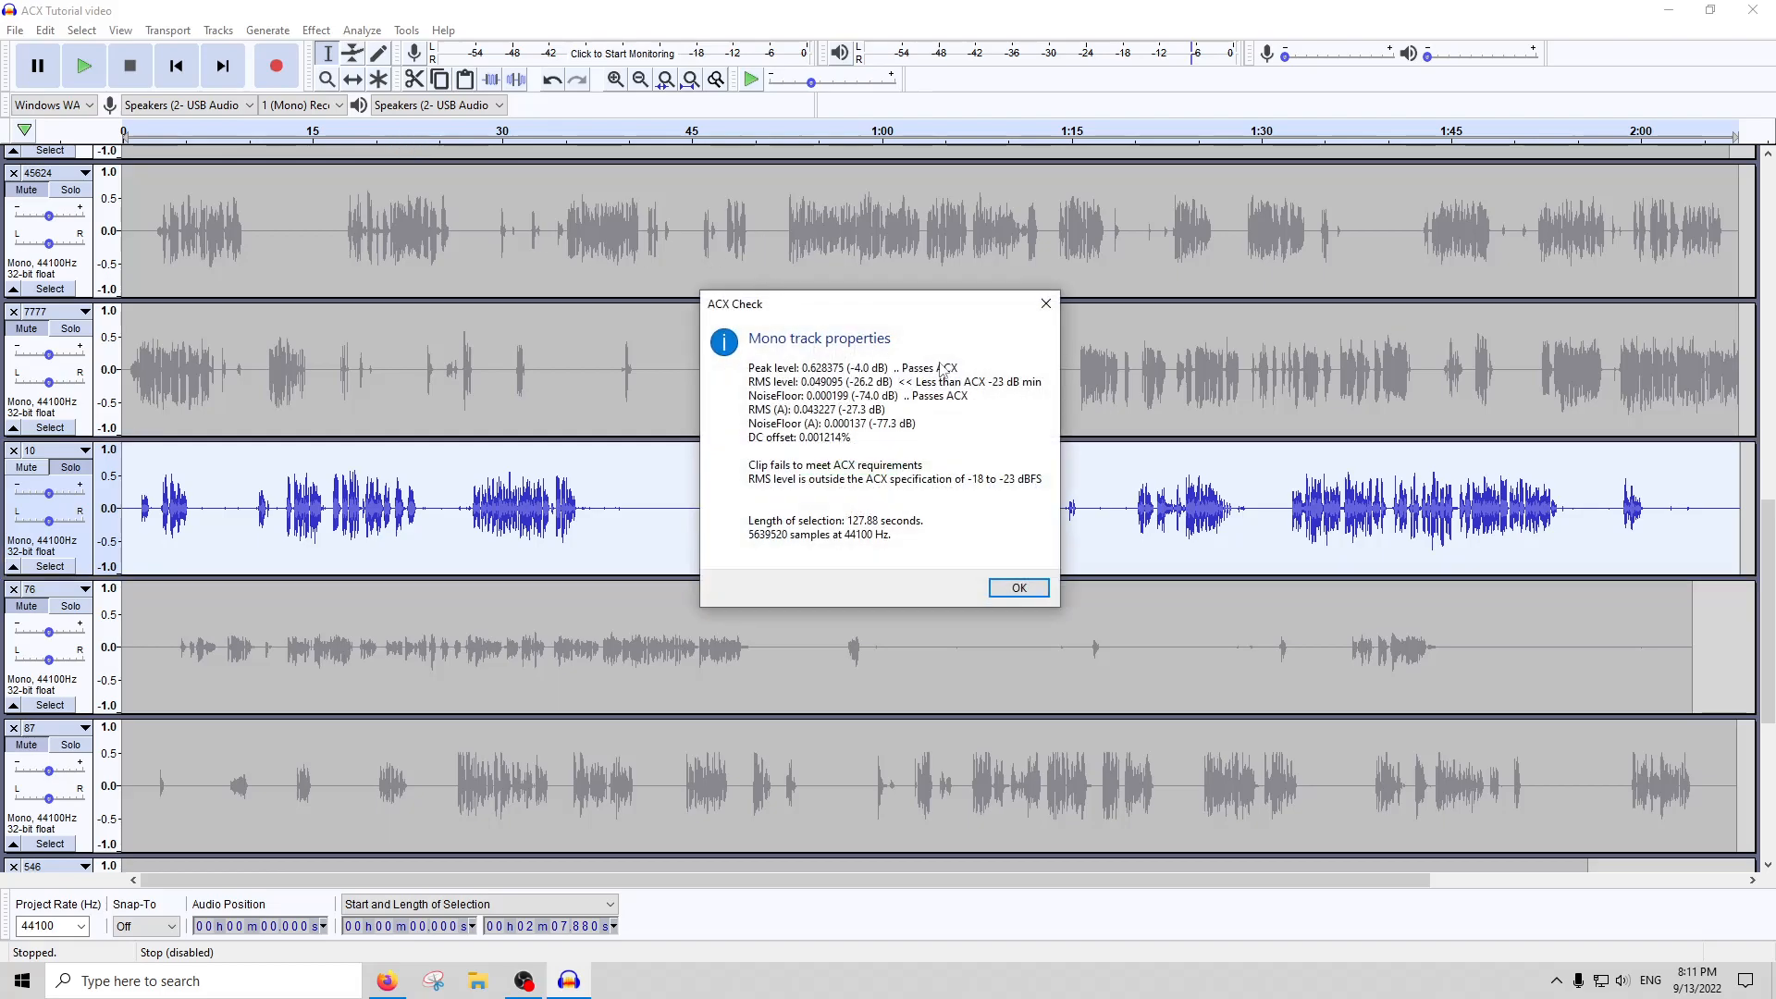
{"action": "left_click", "coordinate": [1046, 305]}
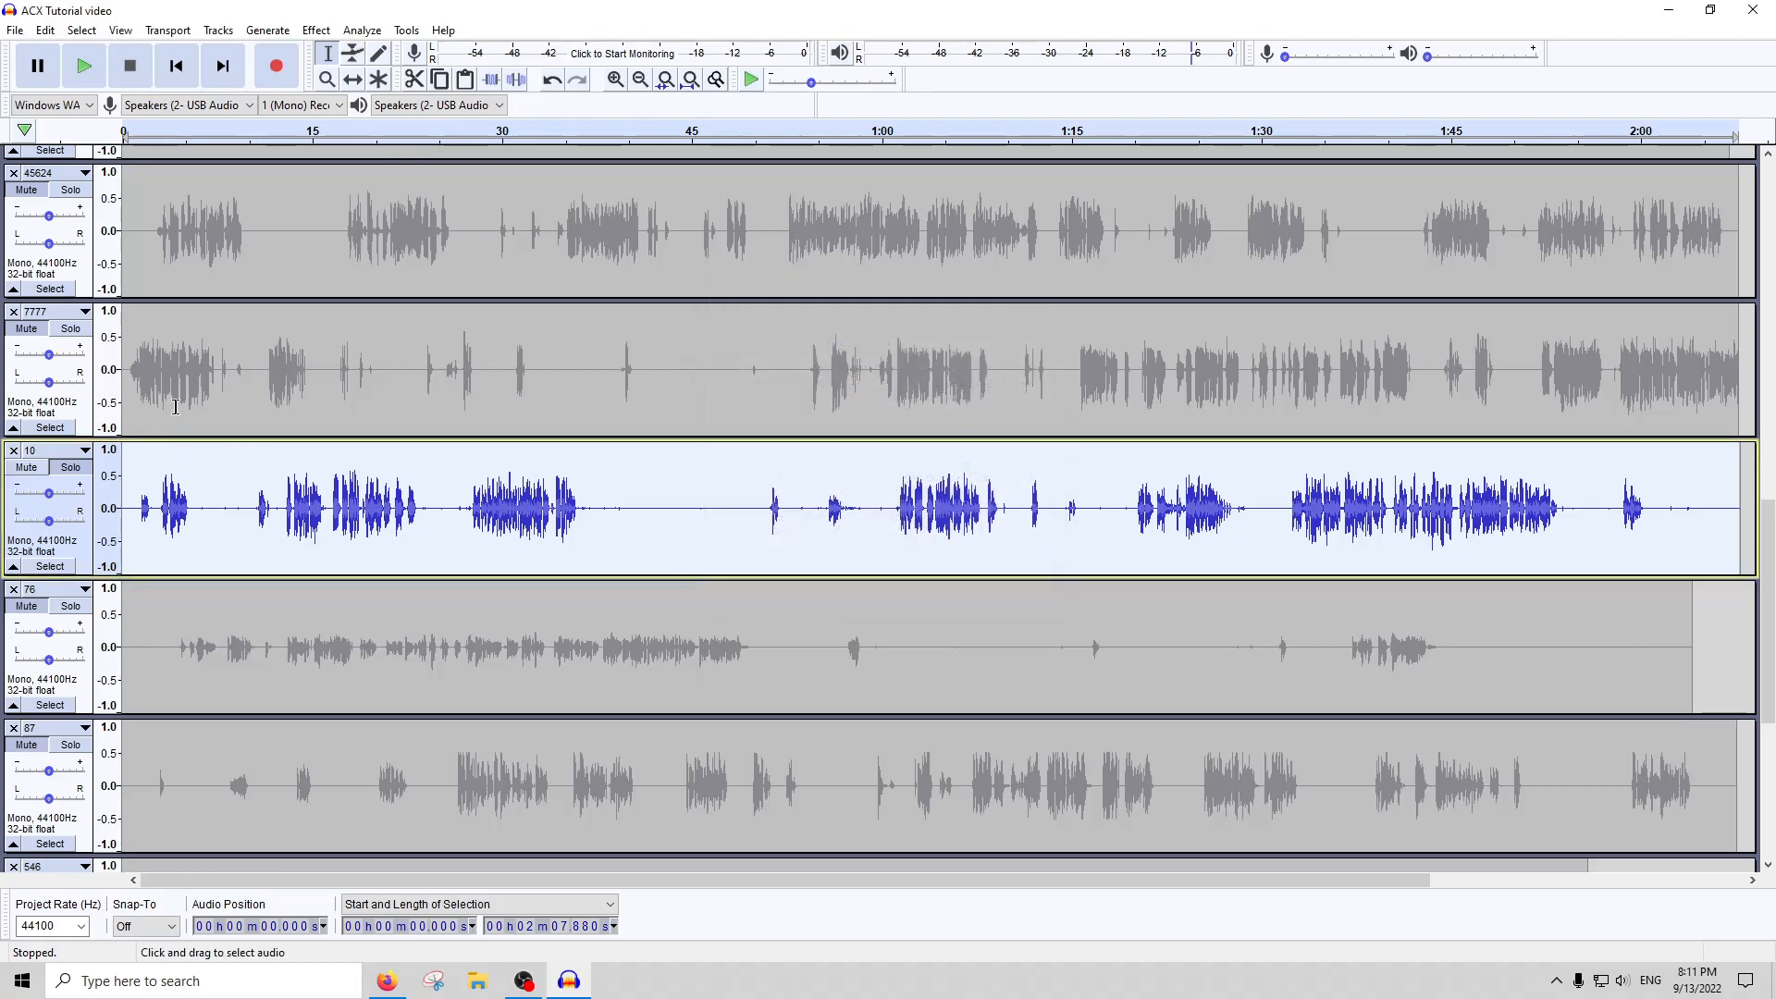
Apply the Noise Gate effect to the whole of track 10
{"action": "left_click", "coordinate": [714, 347]}
{"action": "double_click", "coordinate": [714, 347]}
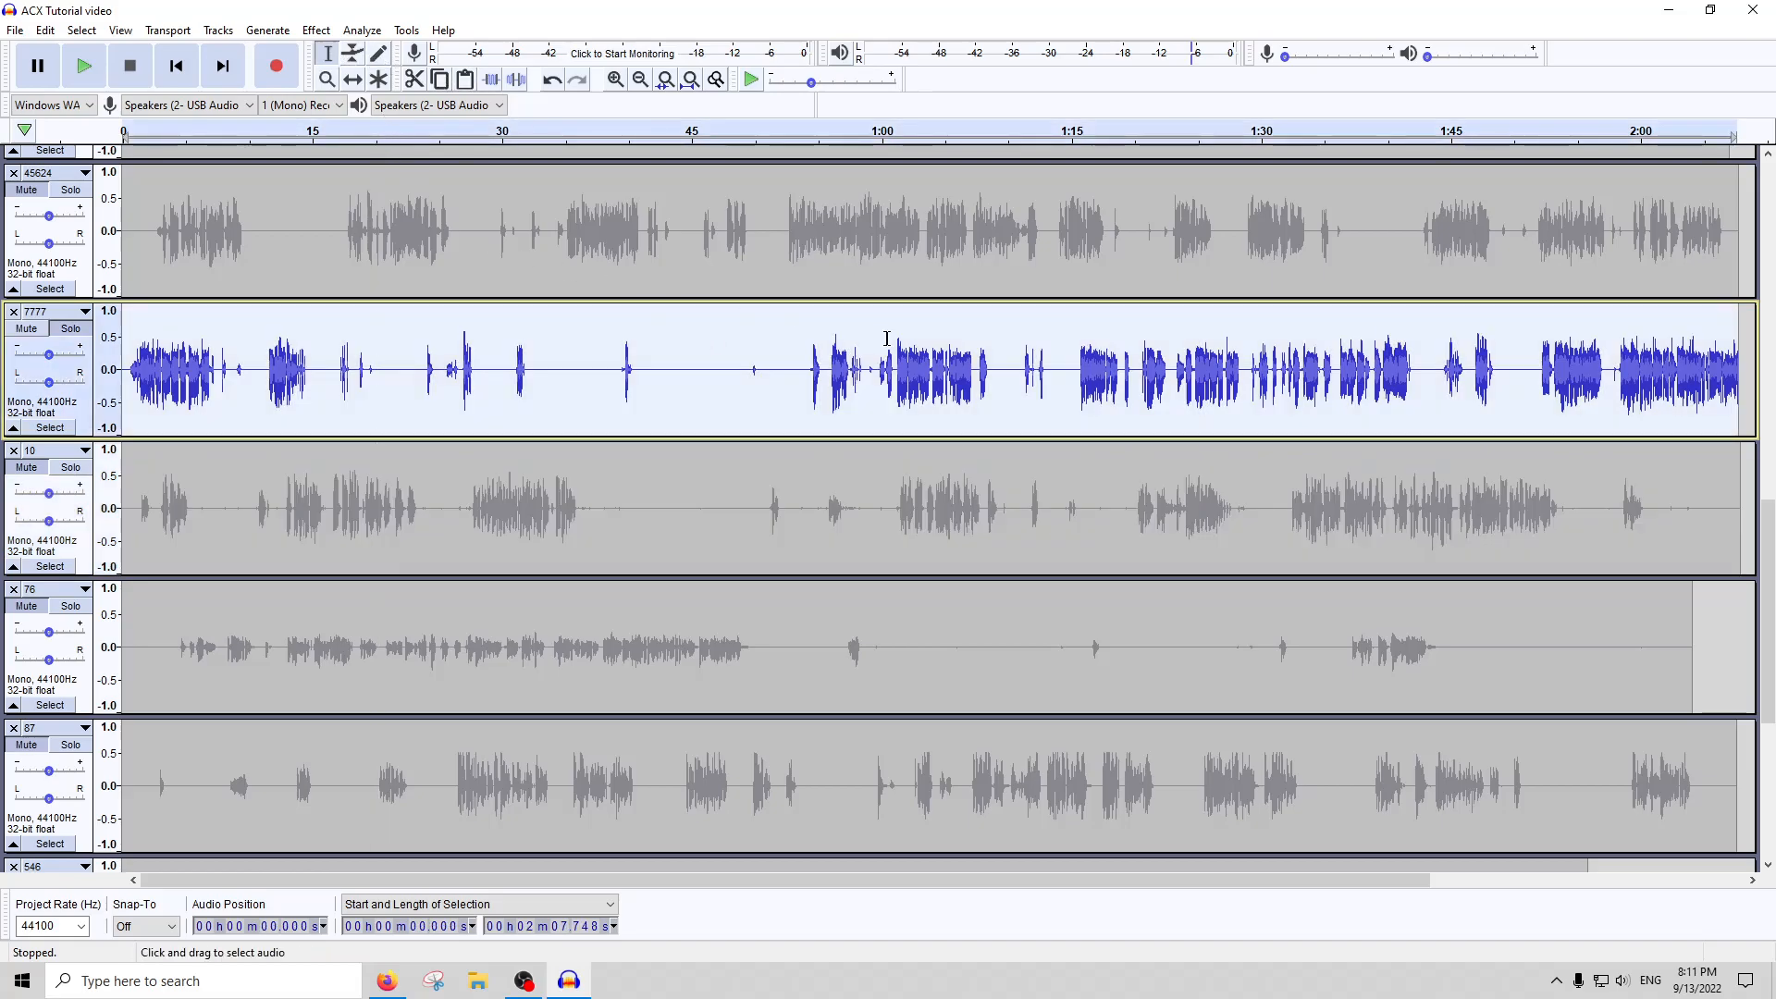
{"action": "double_click", "coordinate": [695, 548]}
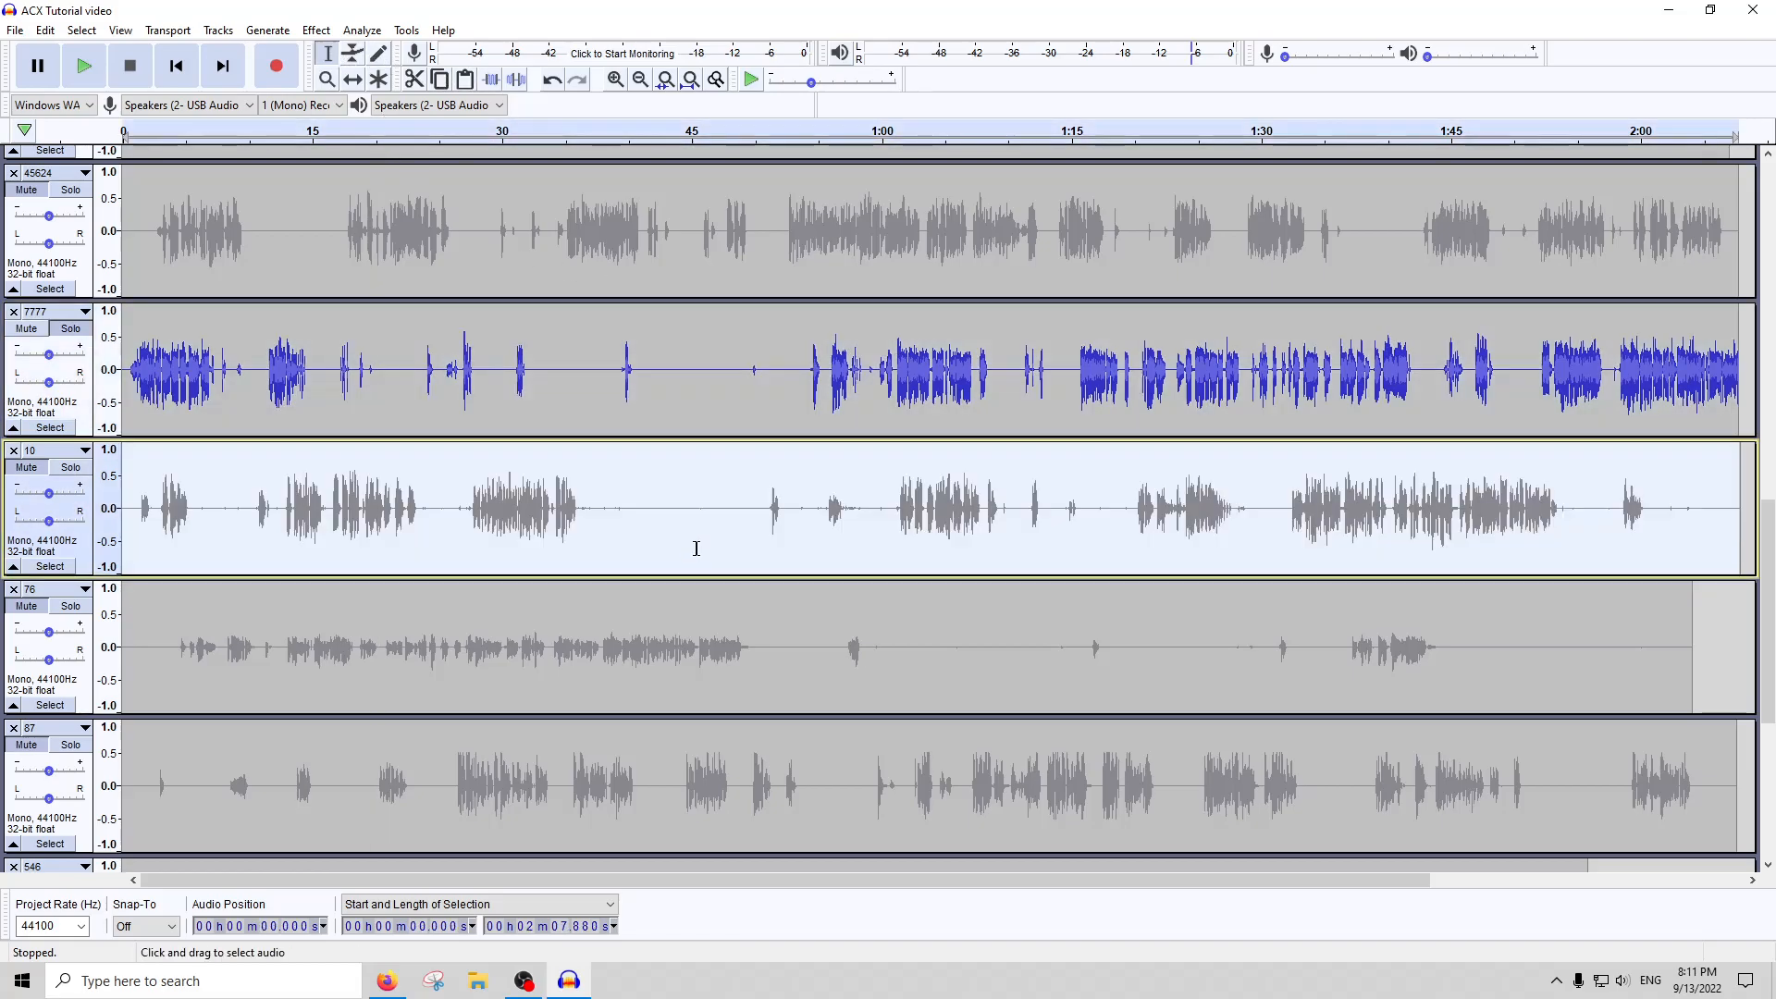
{"action": "left_click", "coordinate": [367, 37]}
{"action": "mouse_move", "coordinate": [317, 29]}
{"action": "left_click", "coordinate": [504, 683]}
{"action": "left_click", "coordinate": [989, 603]}
Run ACX Check on the whole gated track 10 and close the report
{"action": "double_click", "coordinate": [723, 502]}
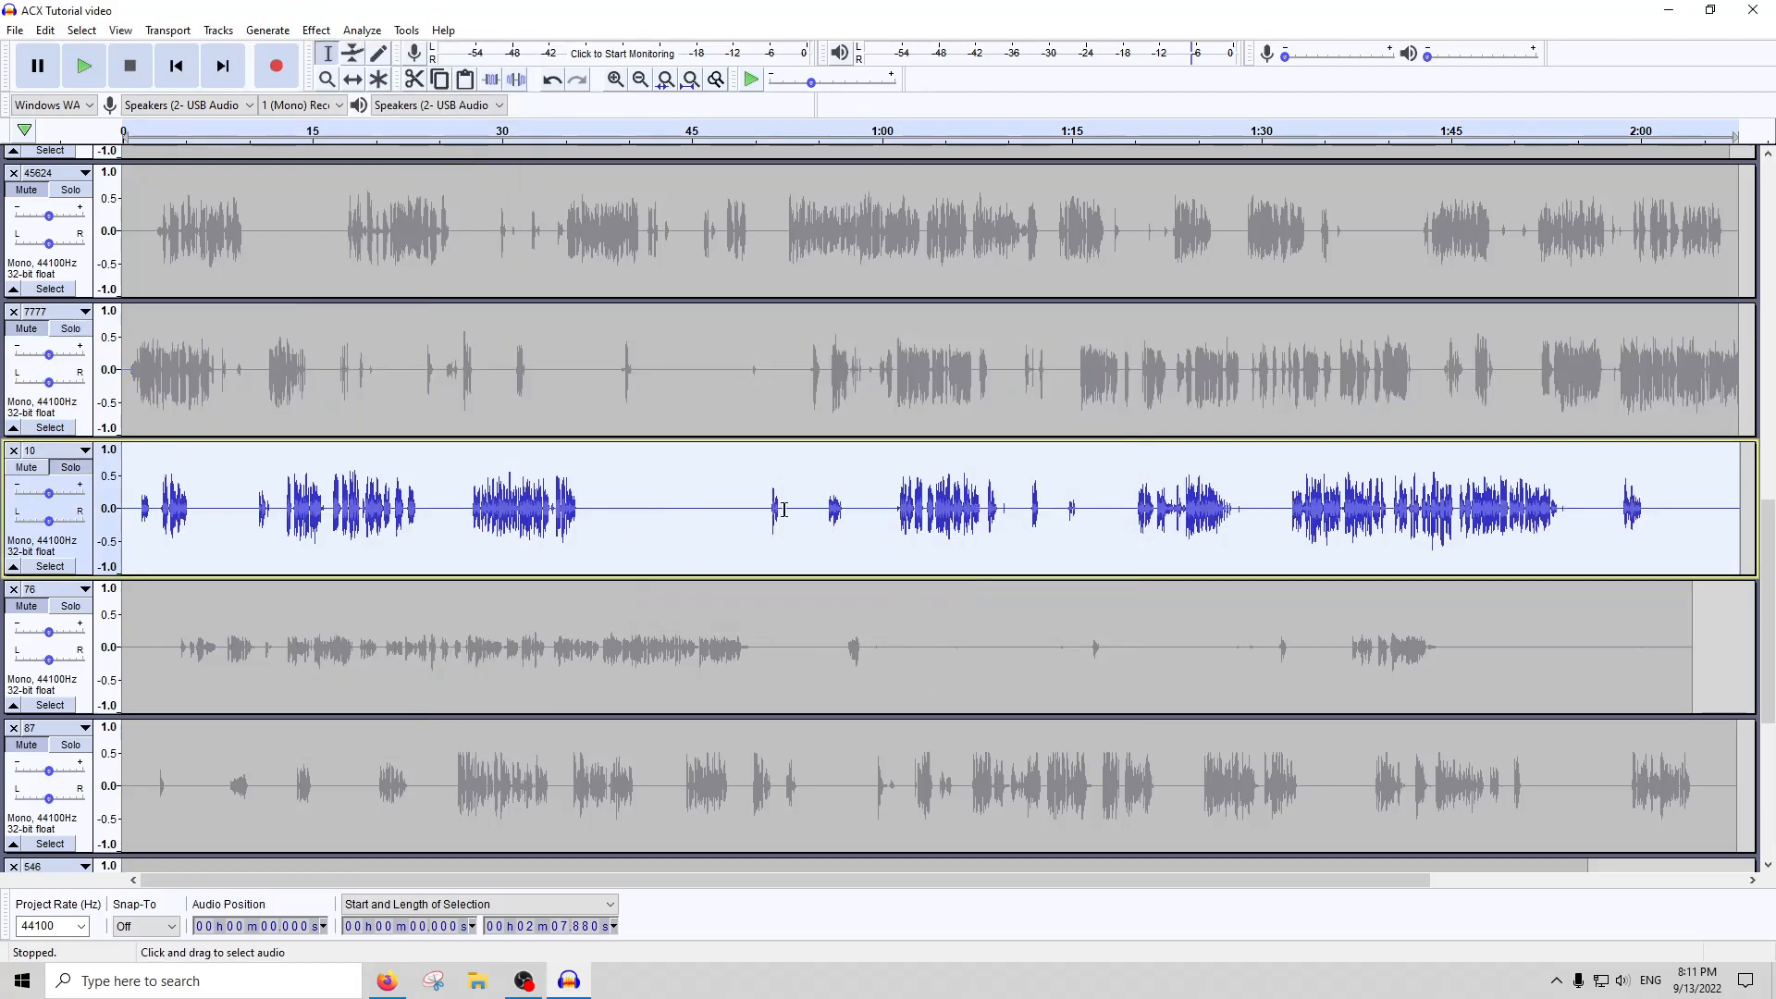
{"action": "left_click", "coordinate": [354, 37]}
{"action": "left_click", "coordinate": [384, 143]}
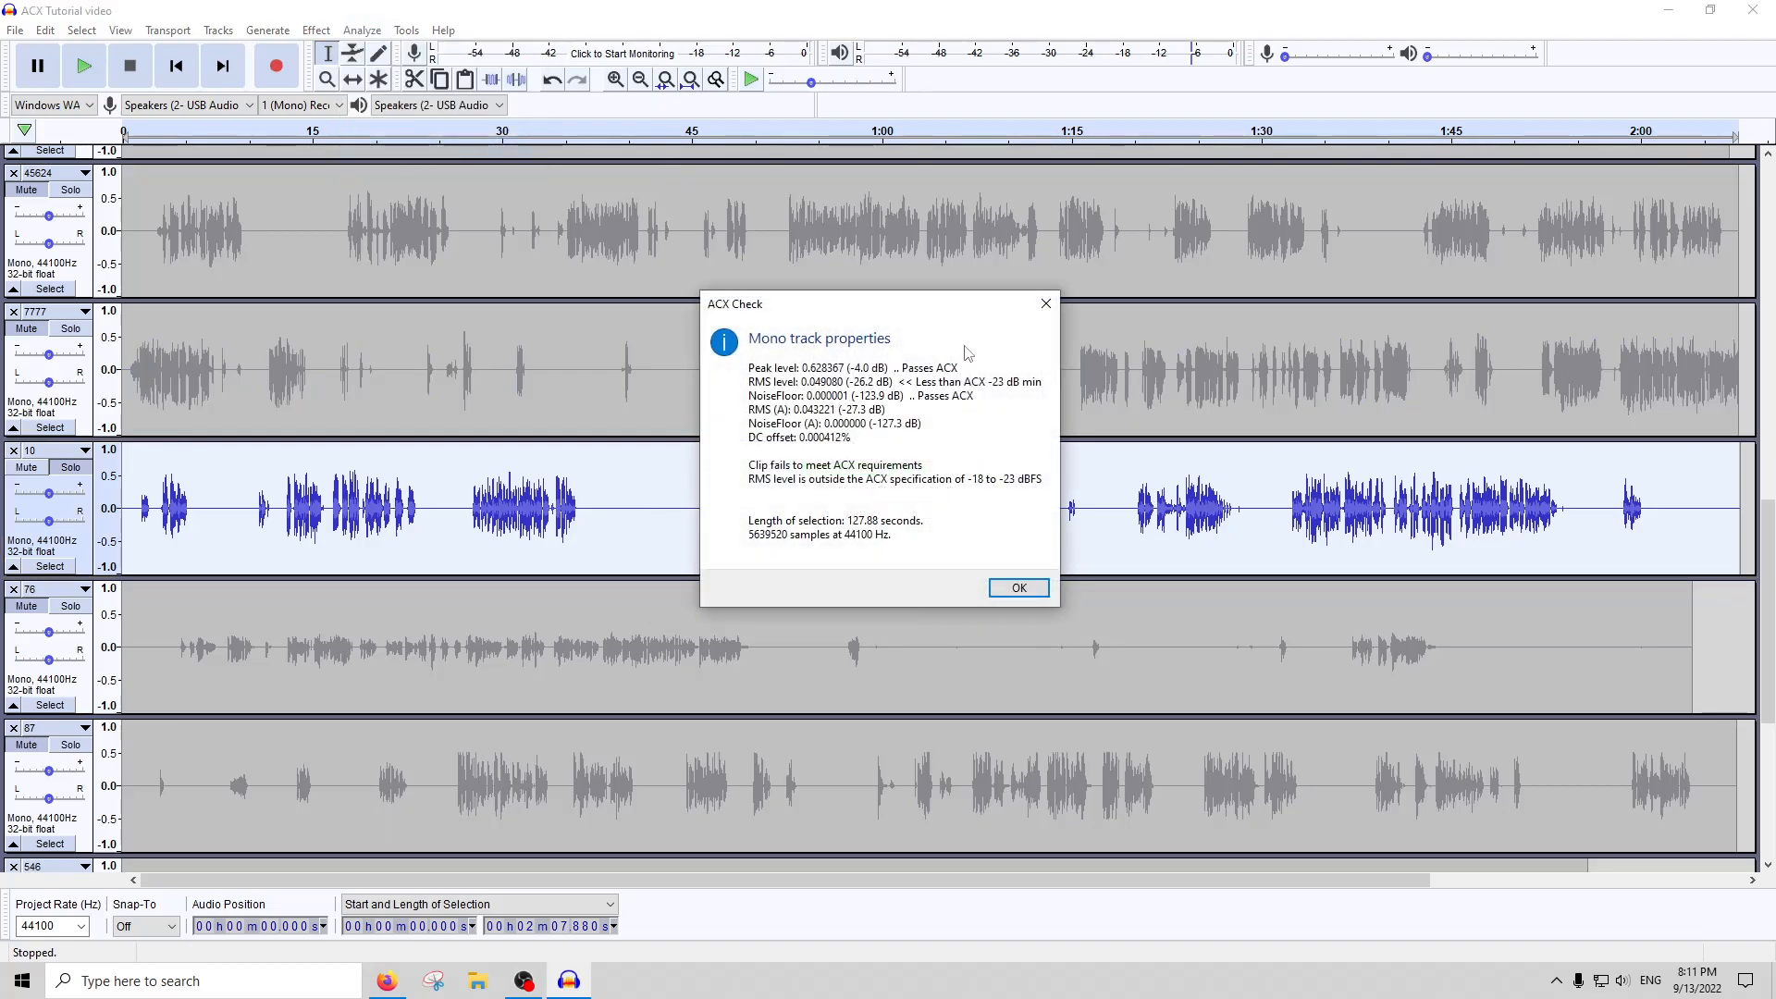
{"action": "left_click", "coordinate": [1046, 305]}
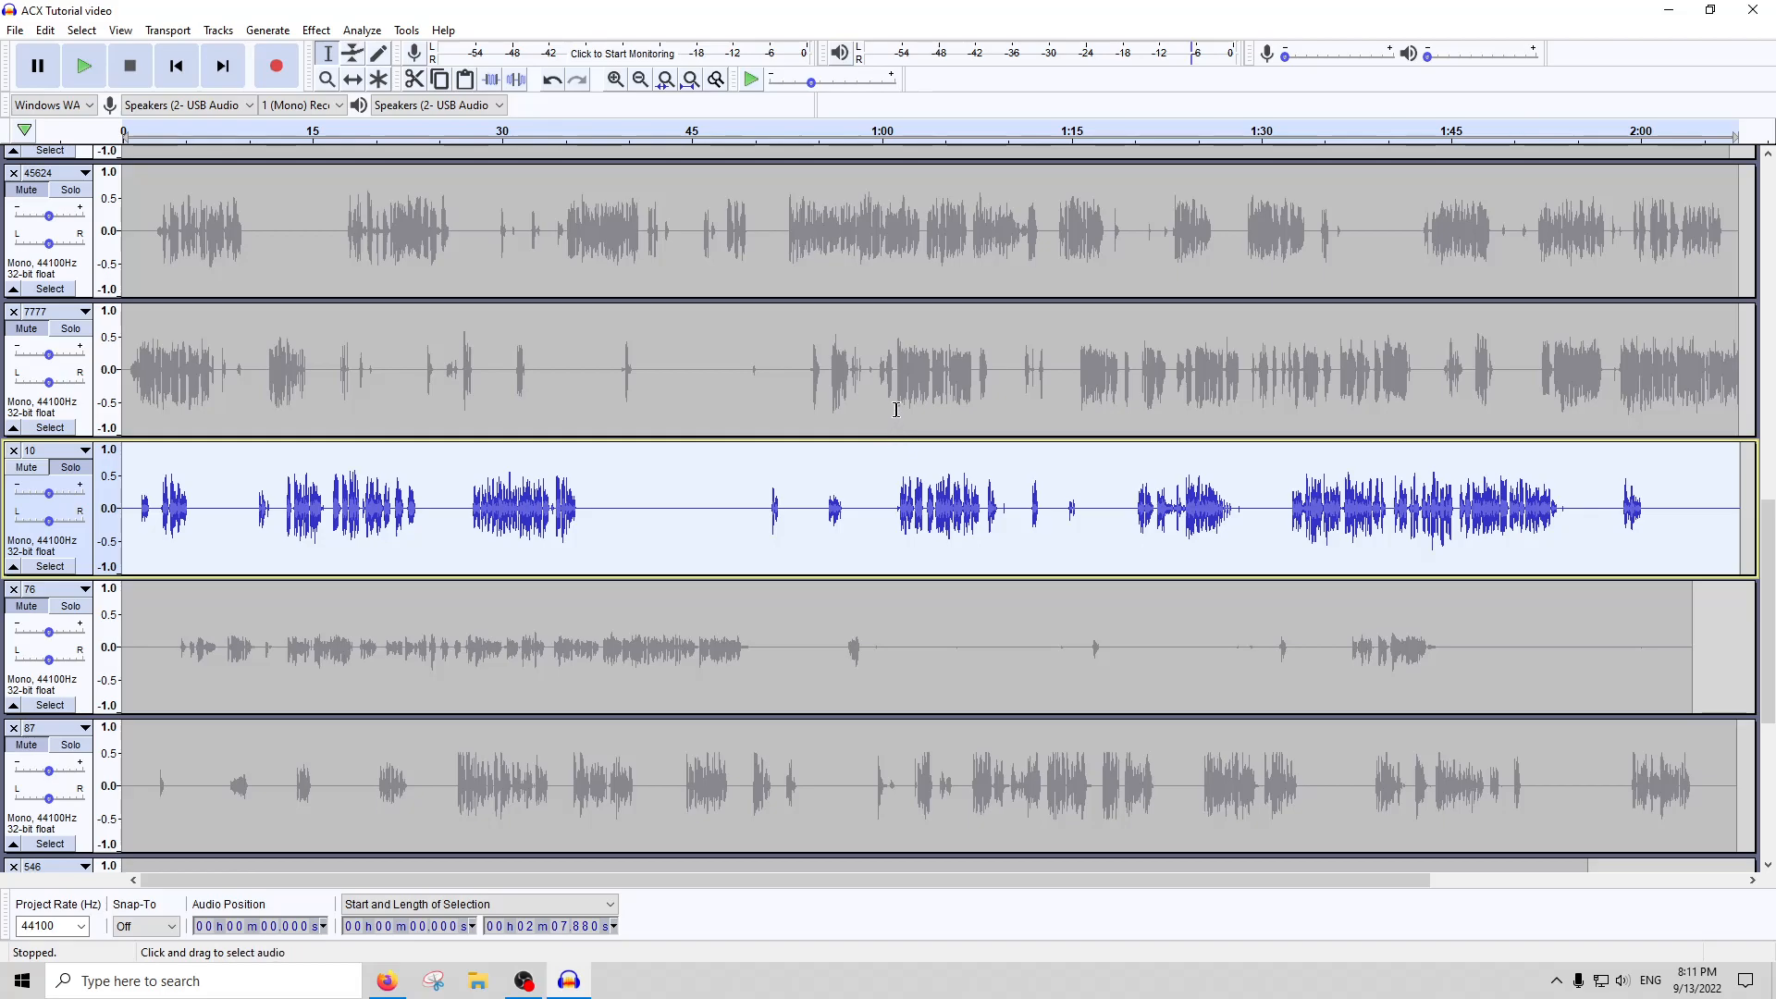
{"action": "left_click", "coordinate": [317, 30]}
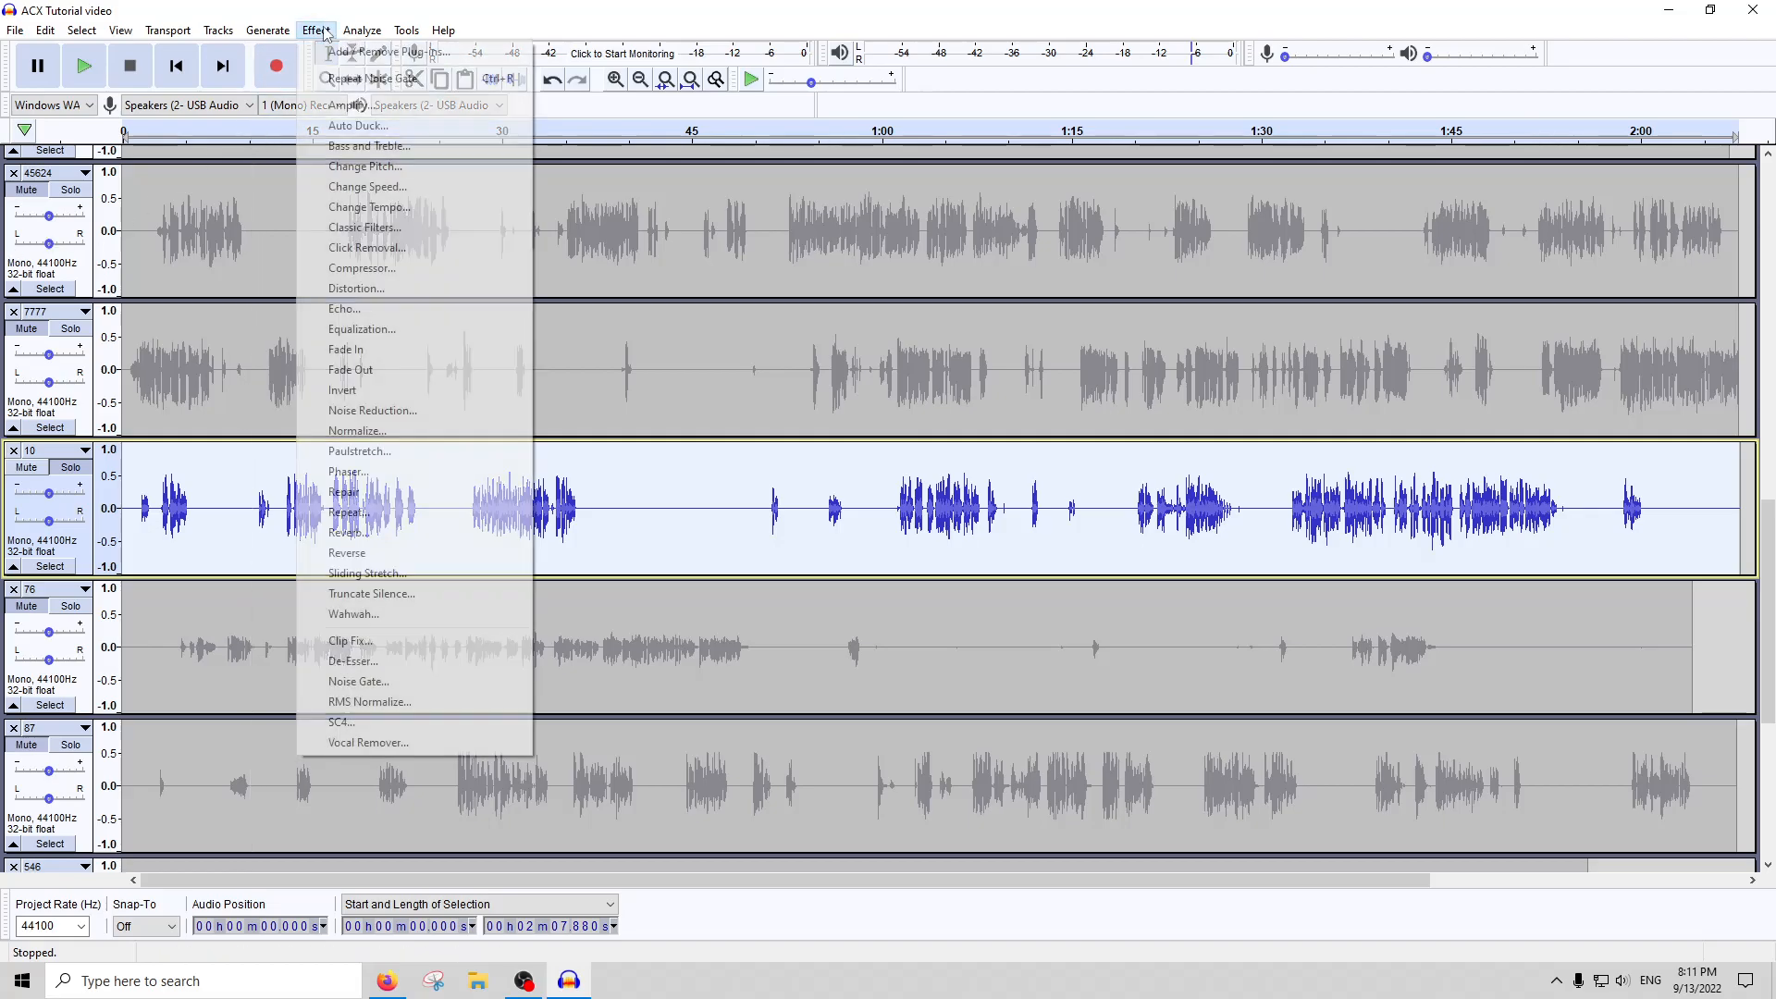
{"action": "left_click", "coordinate": [350, 107]}
{"action": "left_click", "coordinate": [1021, 553]}
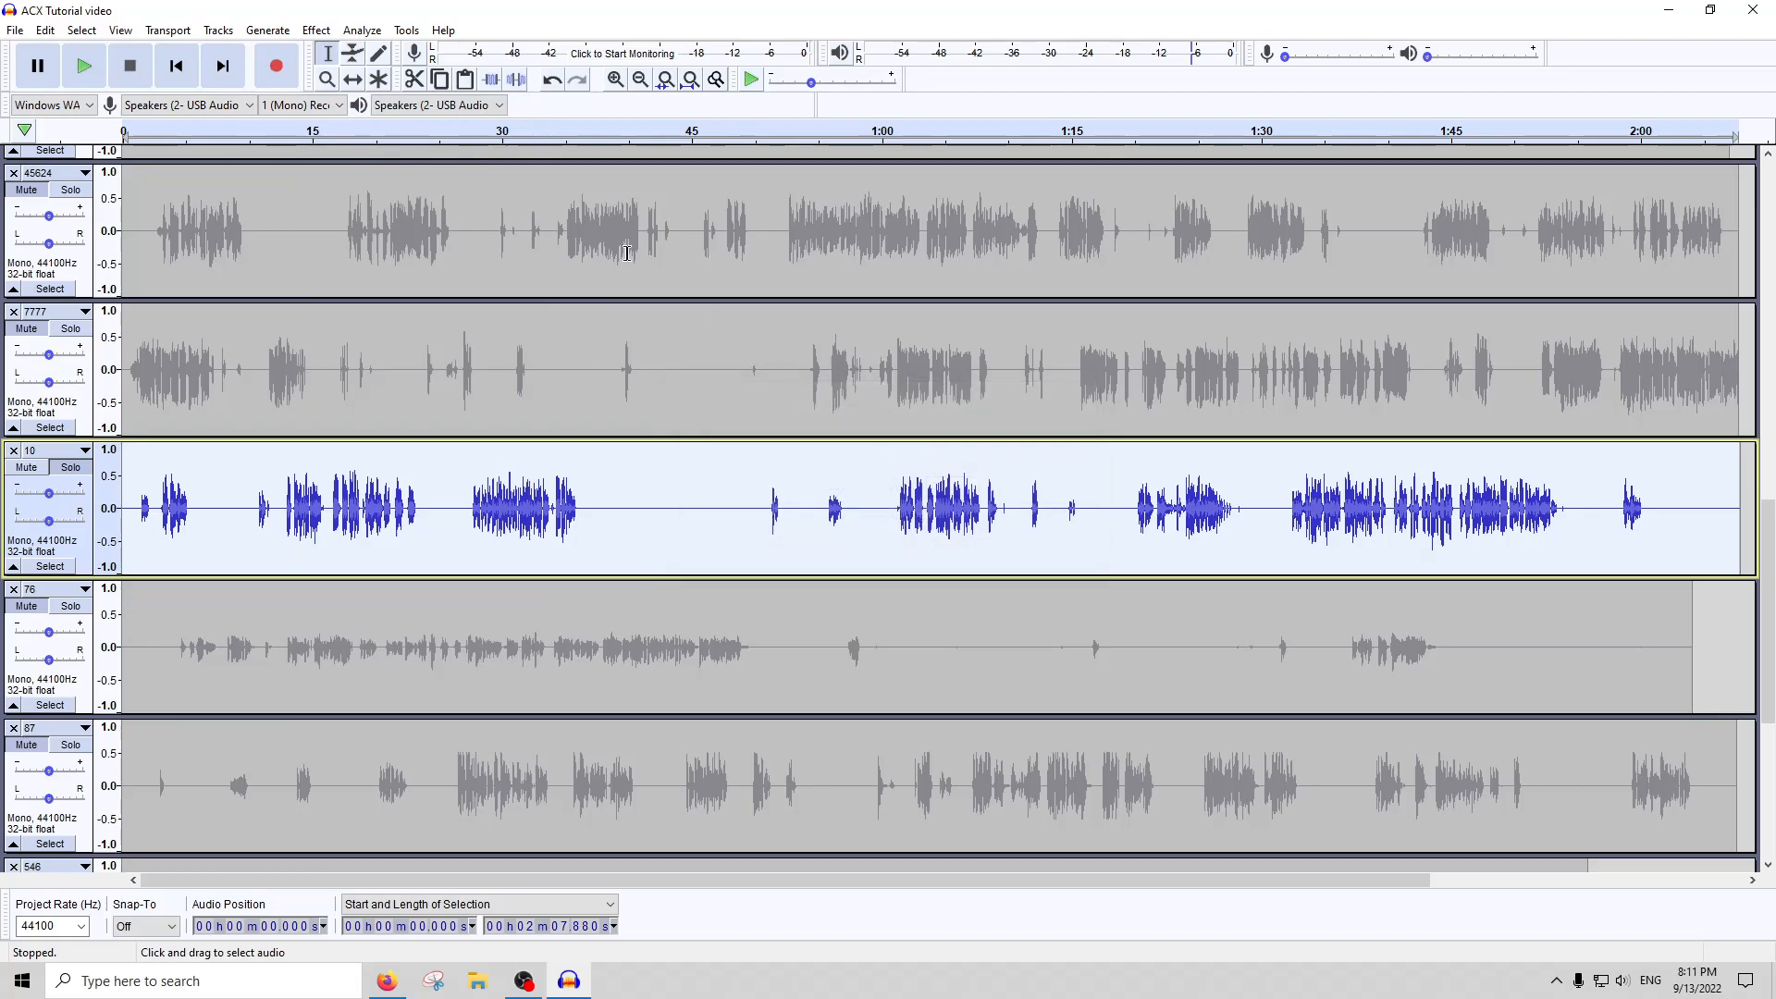
RMS-normalize the whole of track 10 to a target level of -22 dB
{"action": "left_click", "coordinate": [317, 30]}
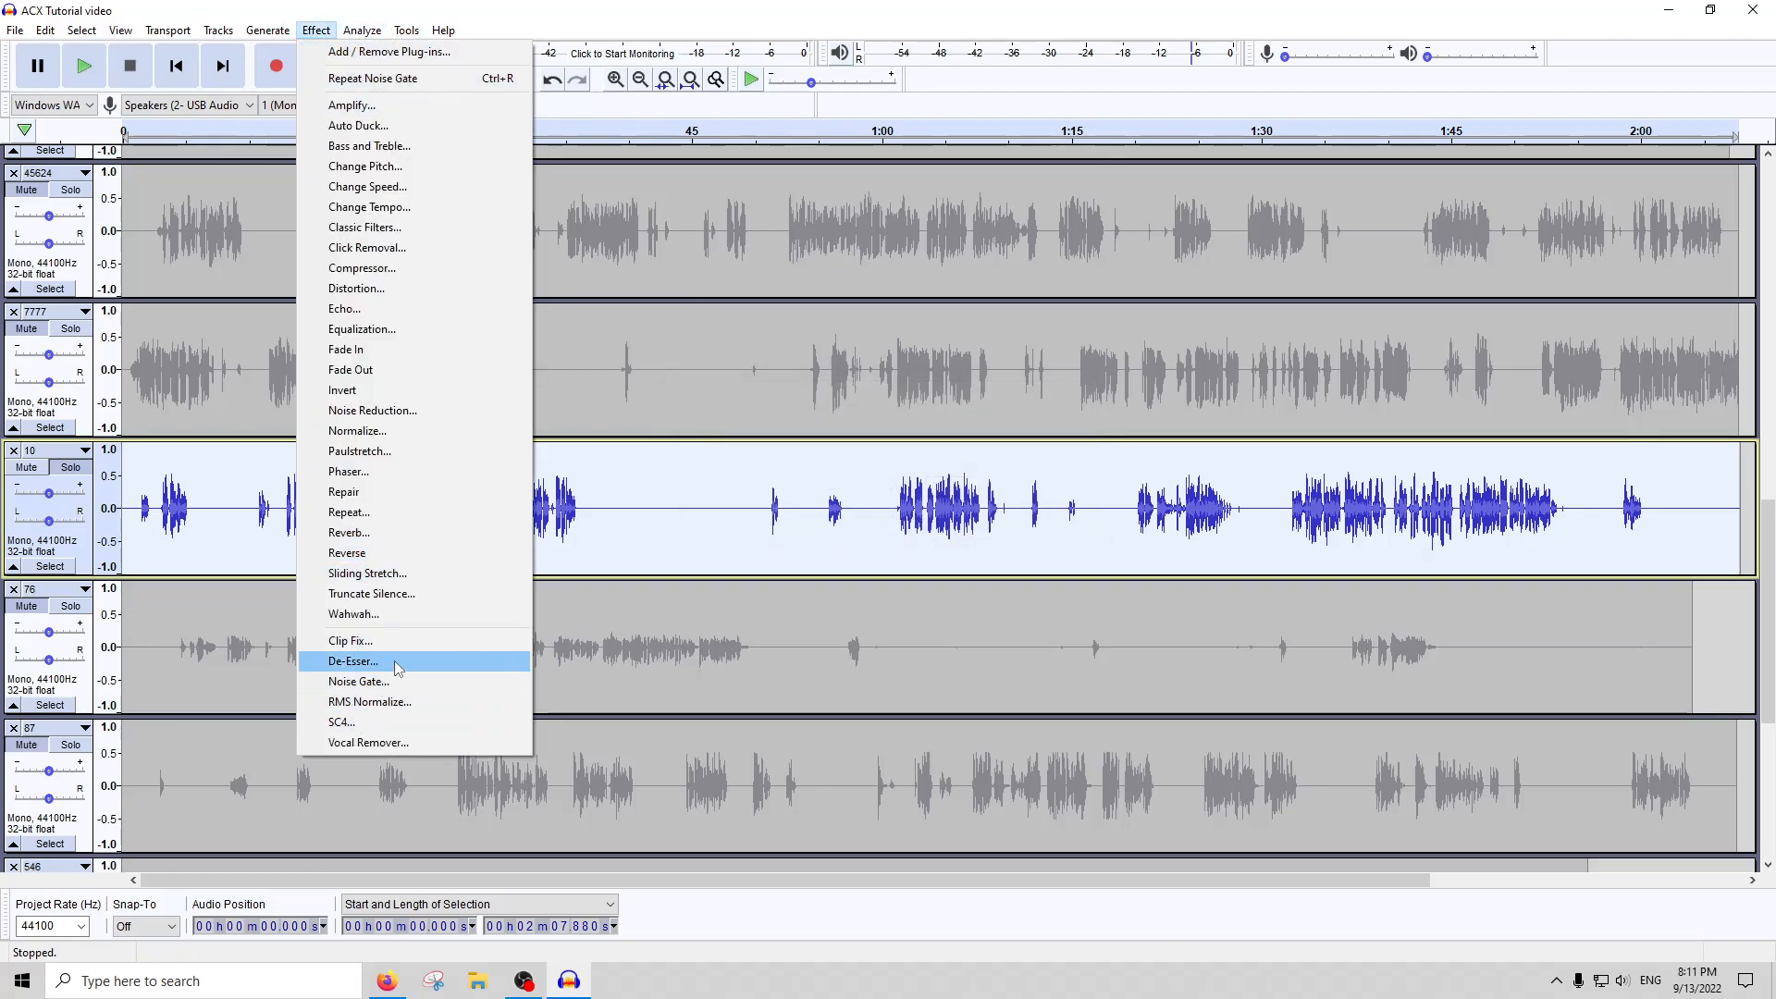
{"action": "left_click", "coordinate": [393, 701]}
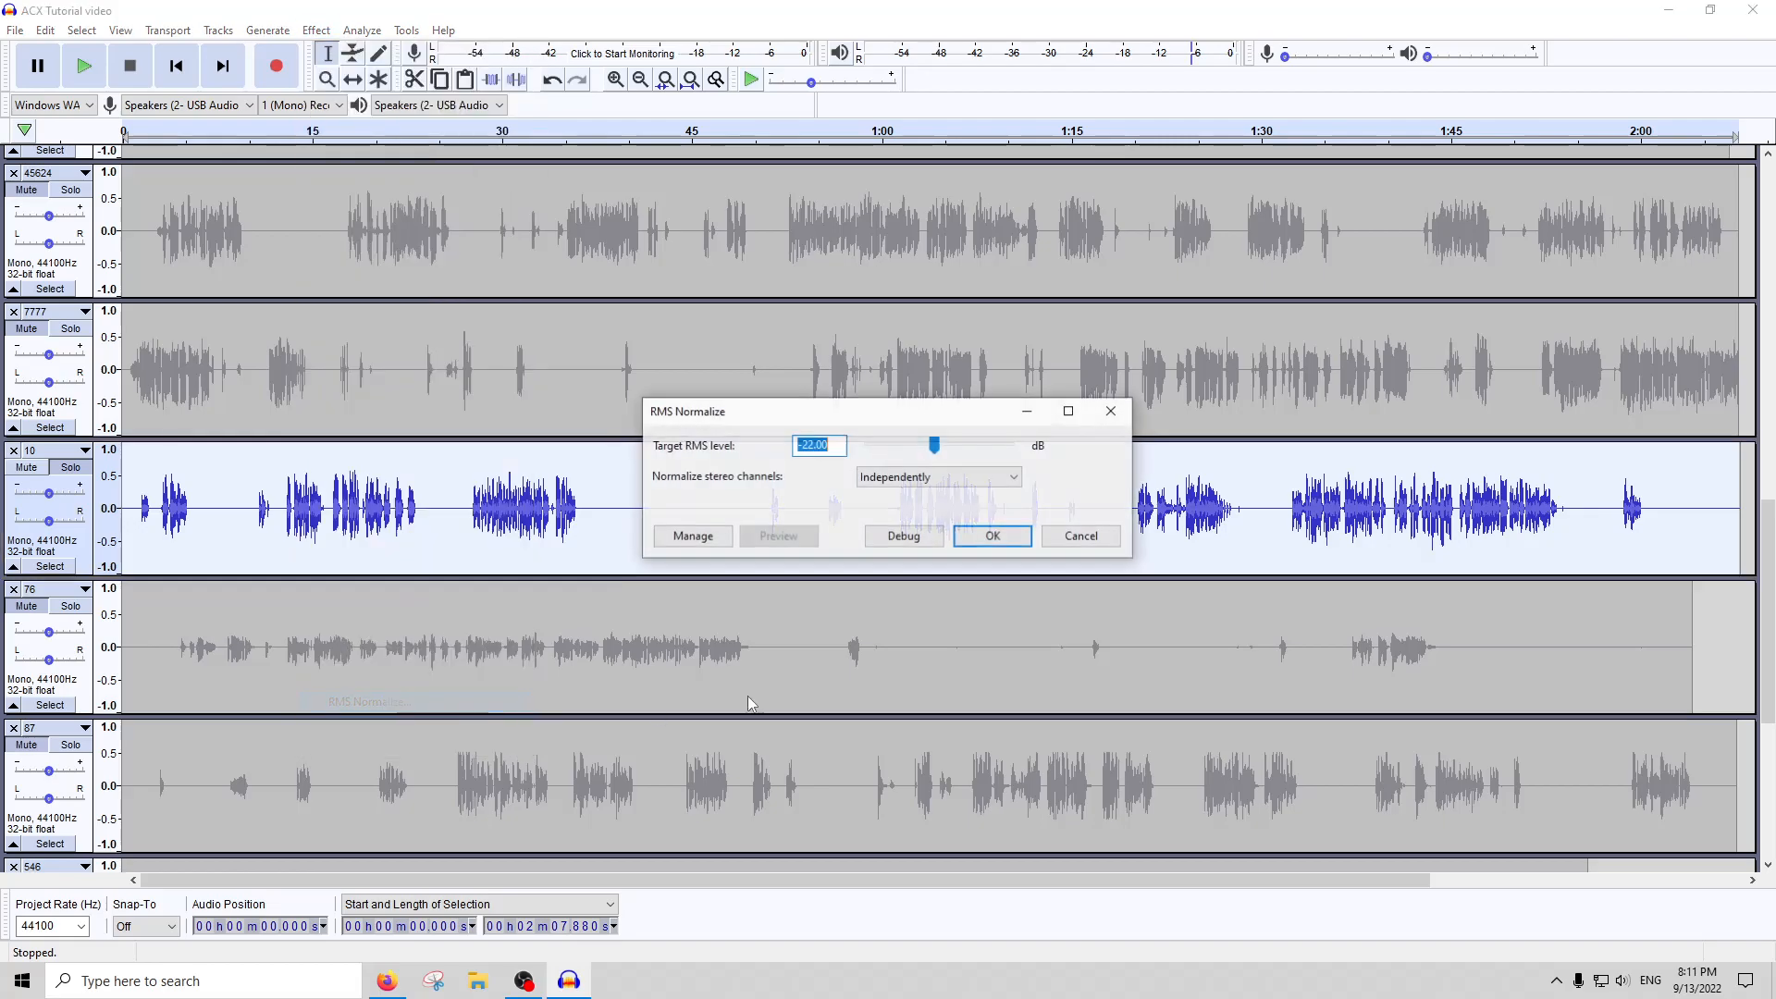
{"action": "left_click", "coordinate": [984, 539]}
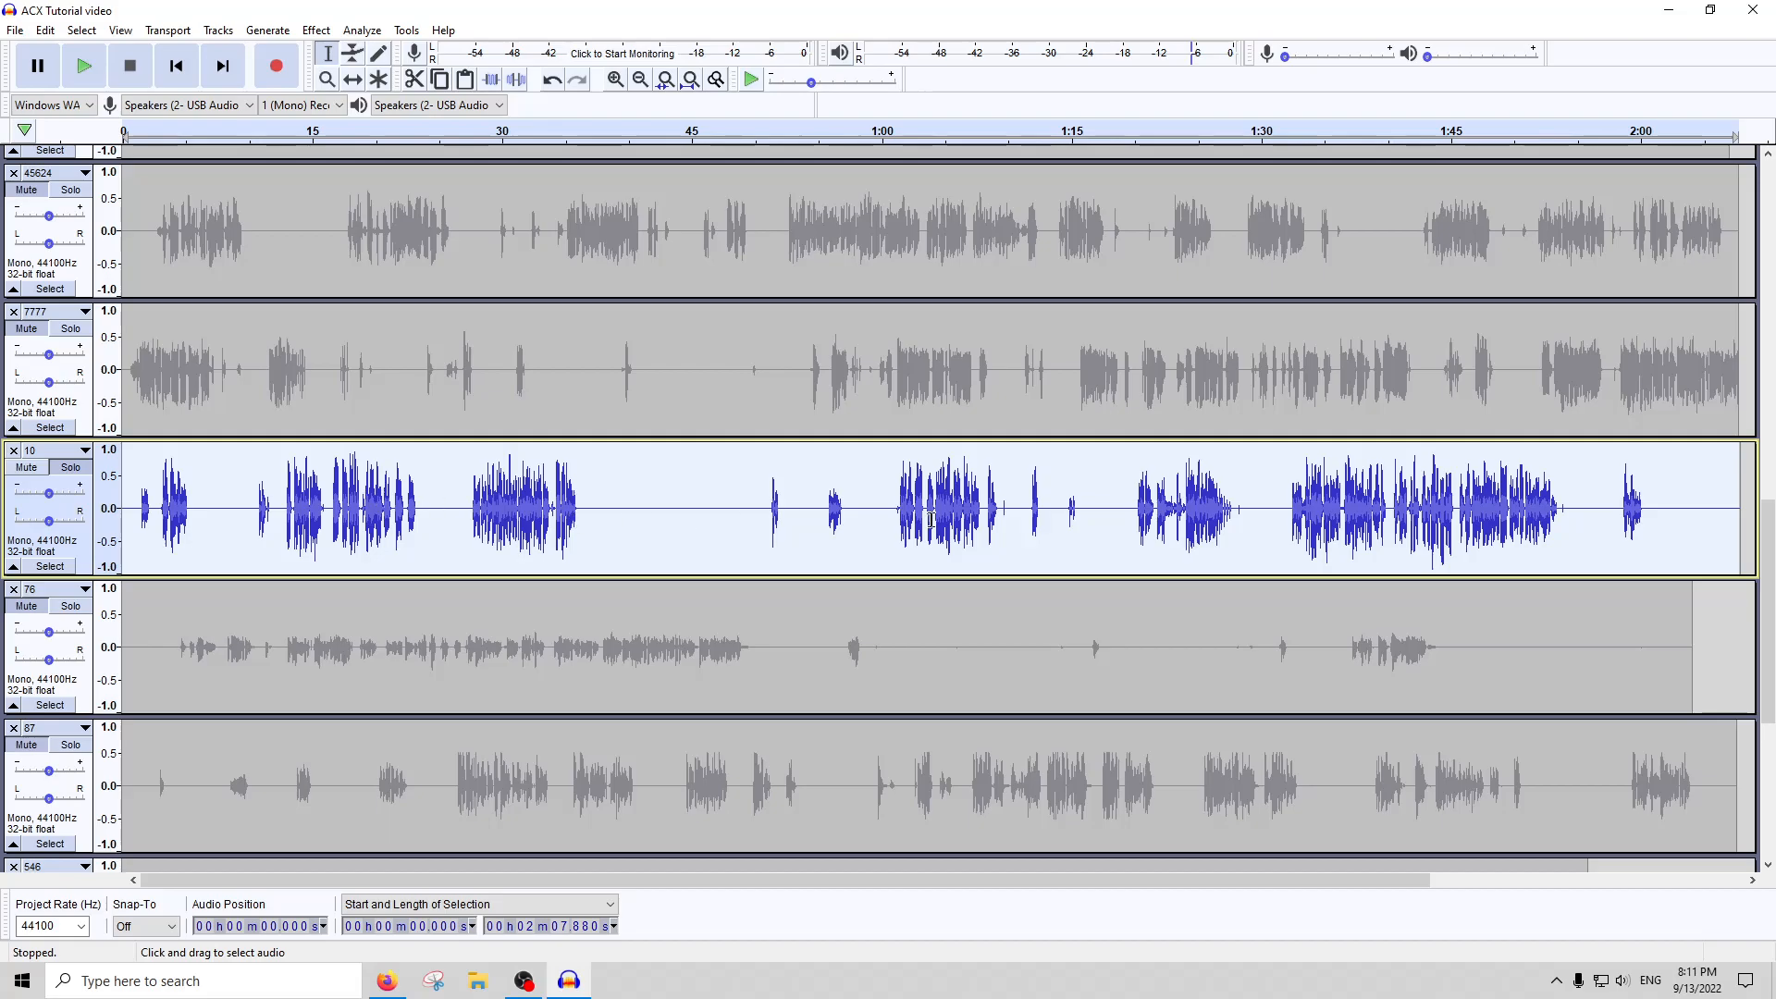
Play track 10's quiet phrase from about 0:54.8 to 0:58 and amplify it
{"action": "left_click", "coordinate": [830, 148]}
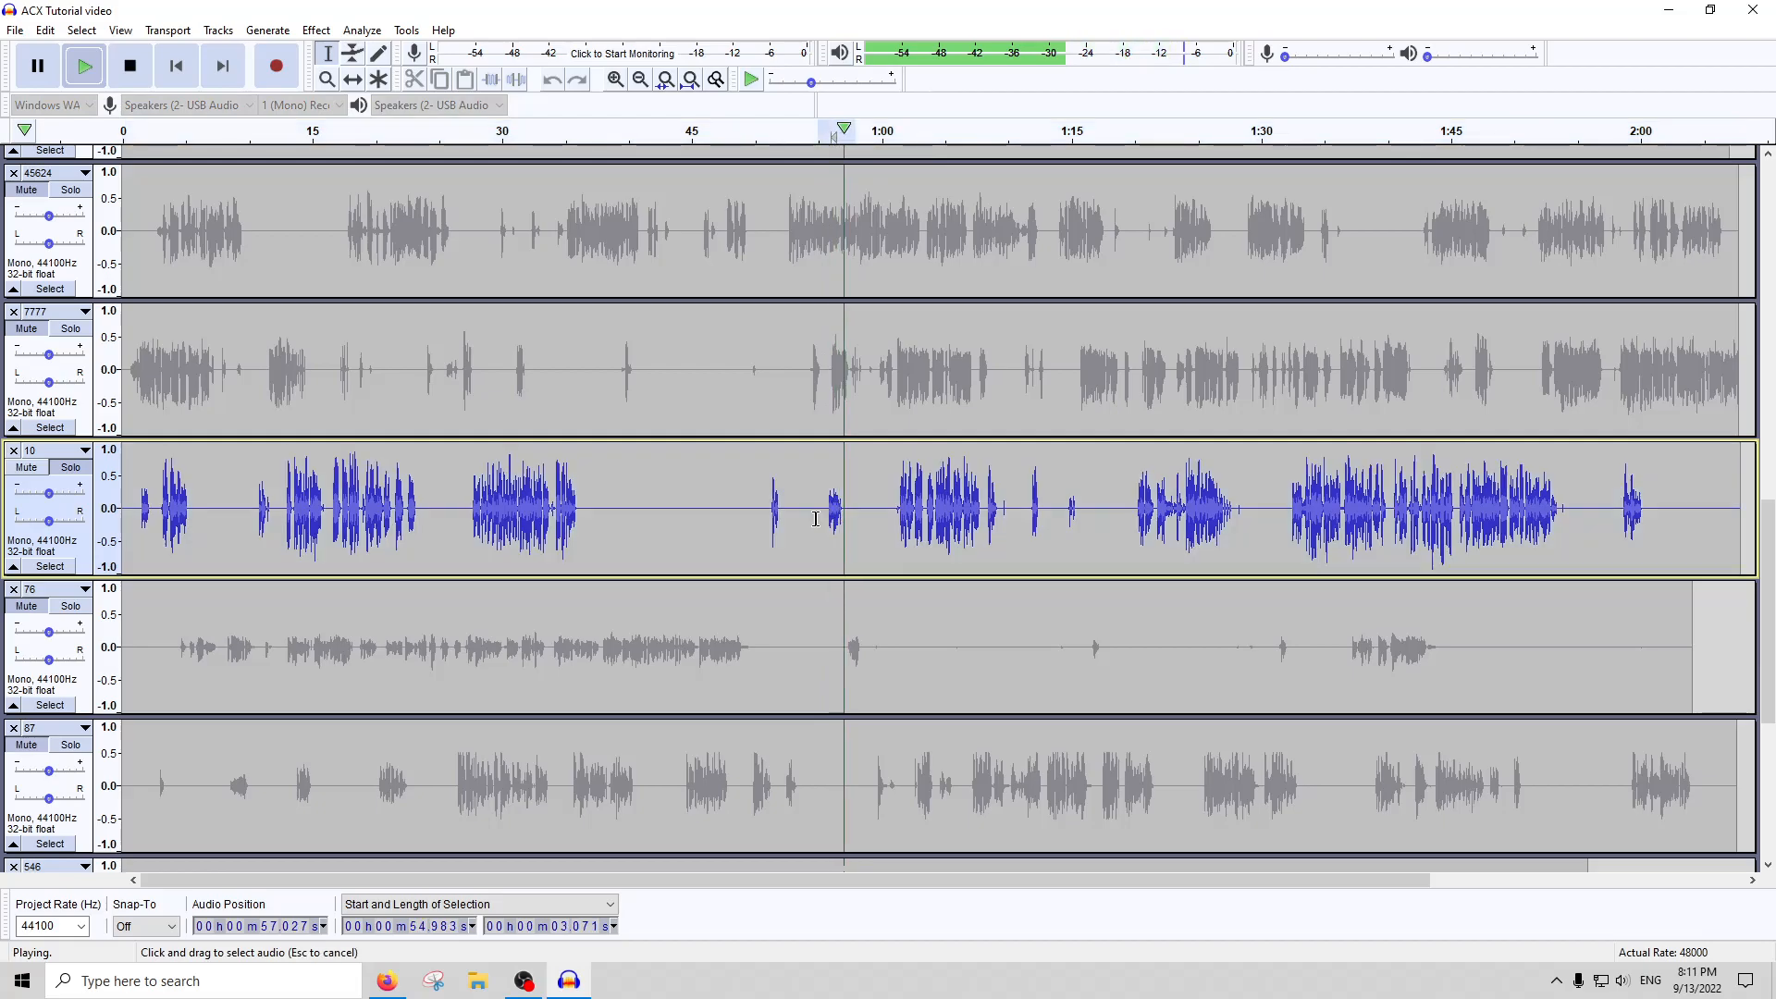
{"action": "left_click_drag", "start_coordinate": [816, 518], "coordinate": [857, 519]}
{"action": "left_click", "coordinate": [84, 66]}
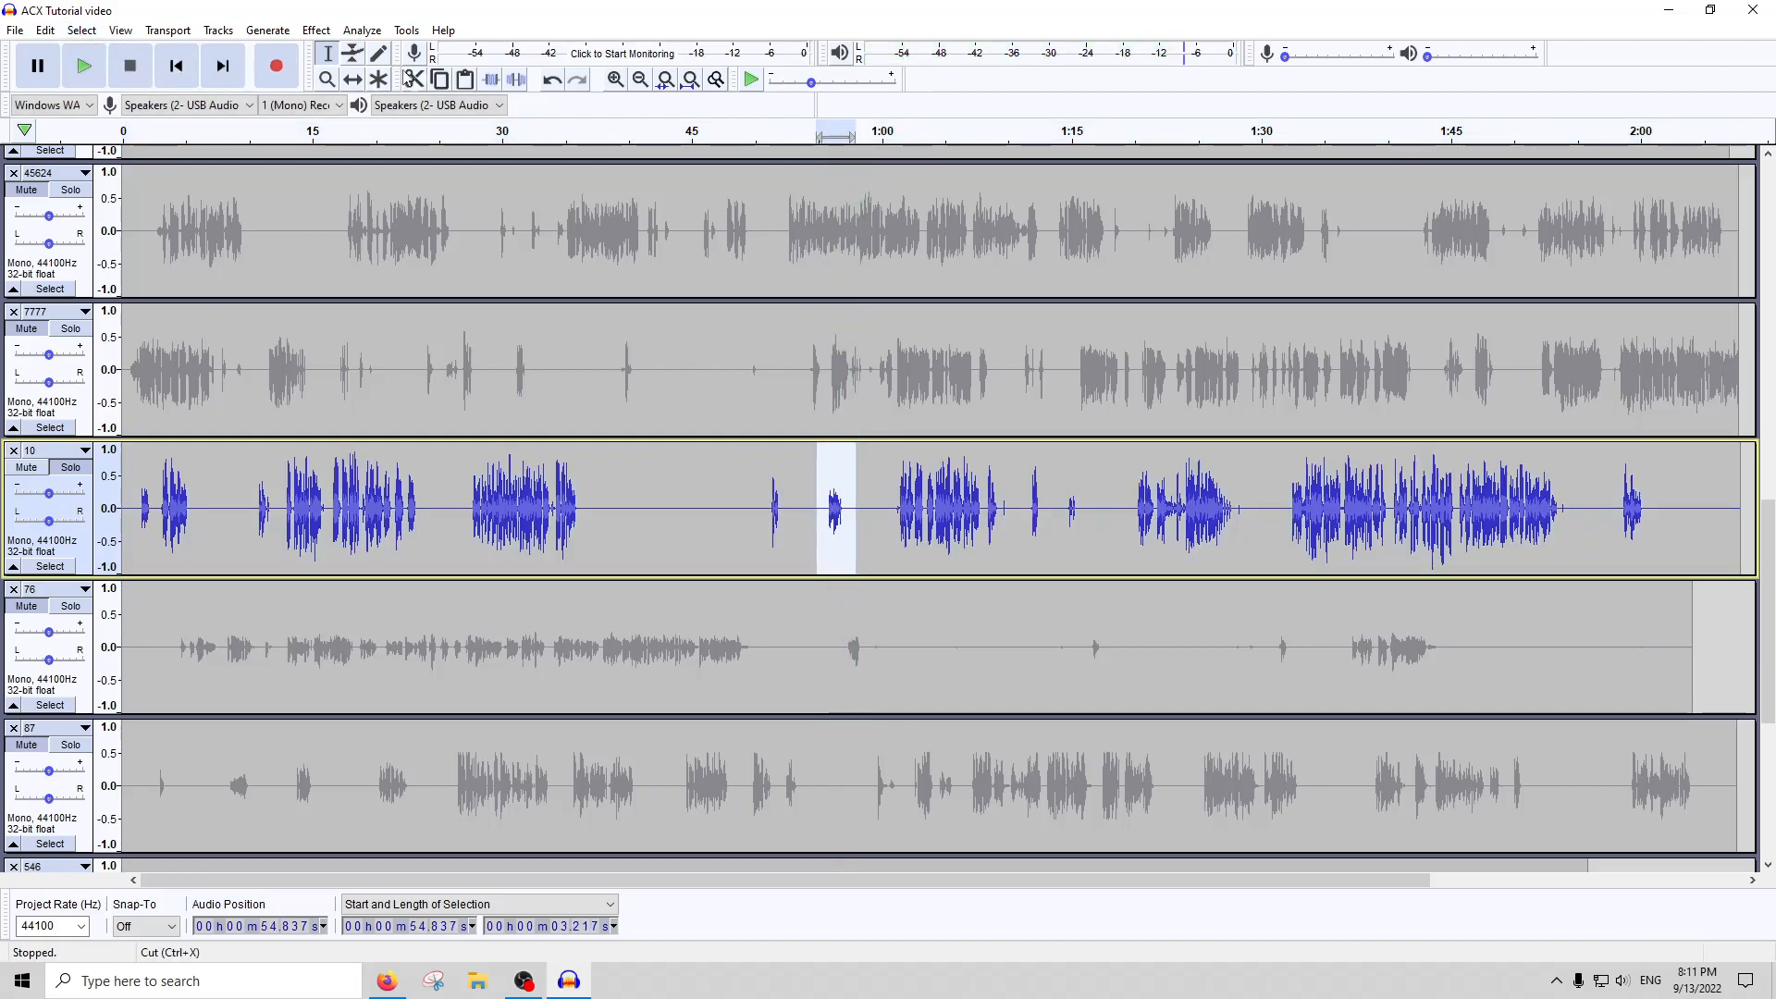
{"action": "left_click", "coordinate": [316, 30]}
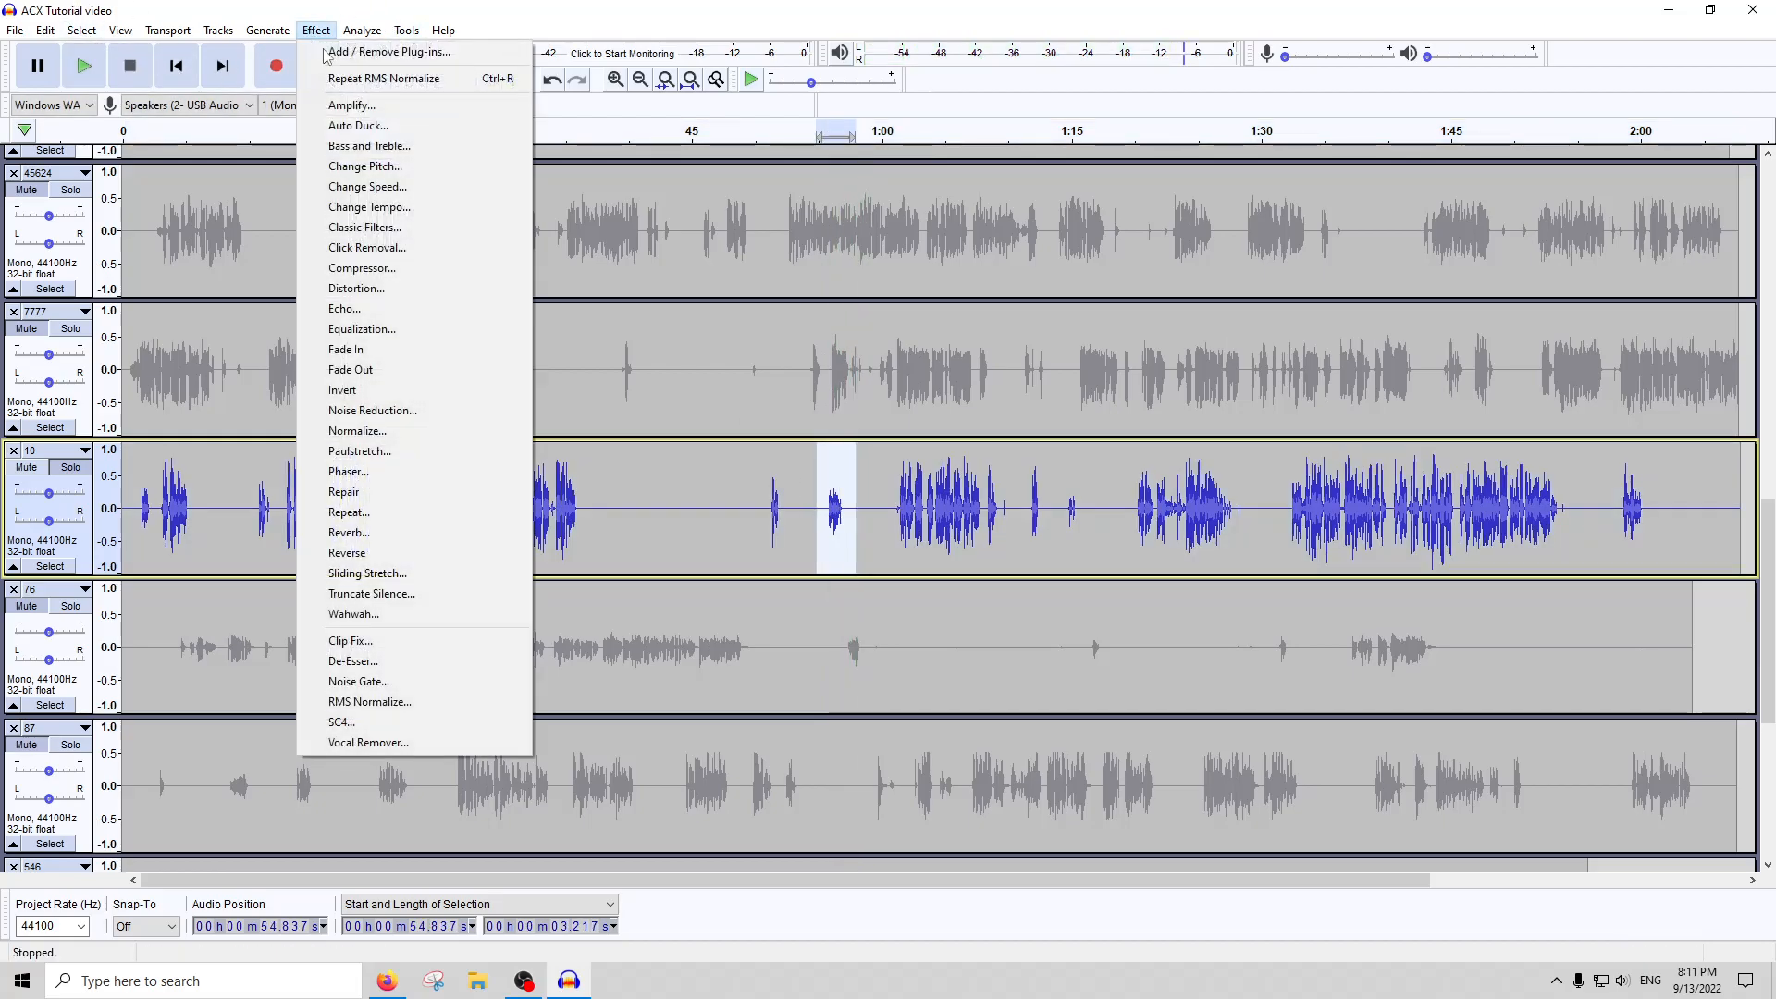
{"action": "left_click", "coordinate": [405, 105]}
{"action": "key", "text": "Return"}
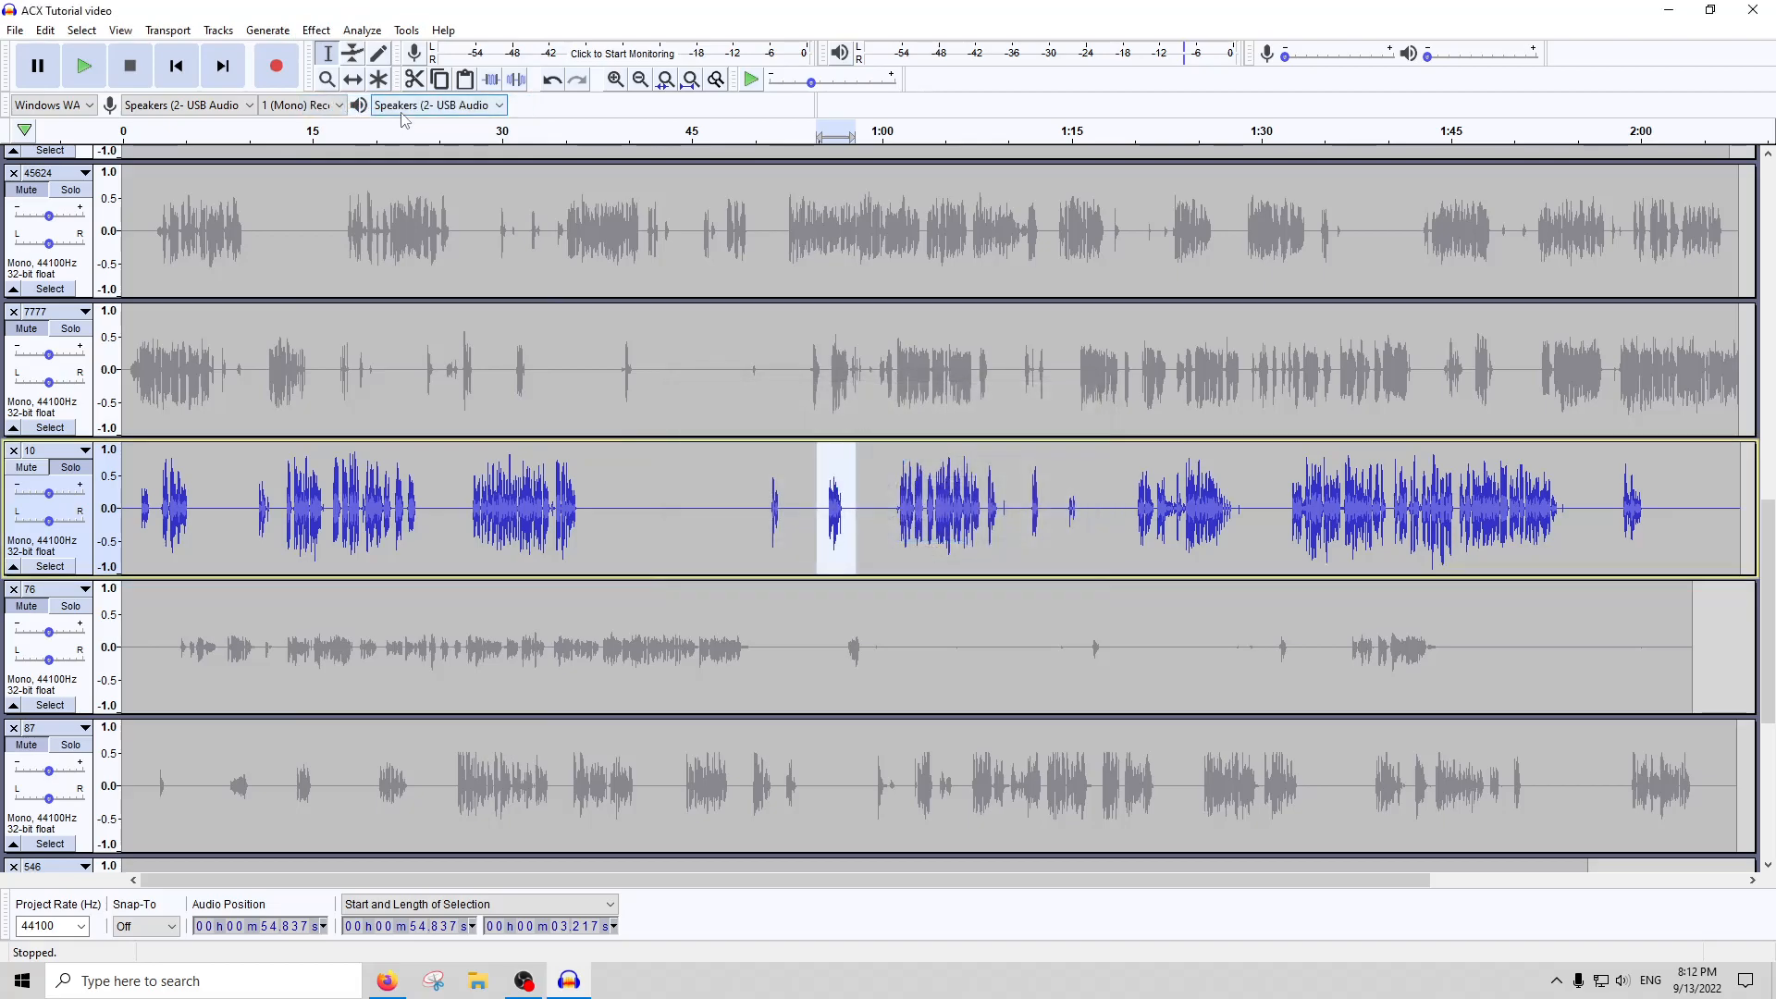
Amplify the short quiet sound in track 10 from about 0:10 to 0:11.8
{"action": "left_click_drag", "start_coordinate": [129, 495], "coordinate": [272, 504]}
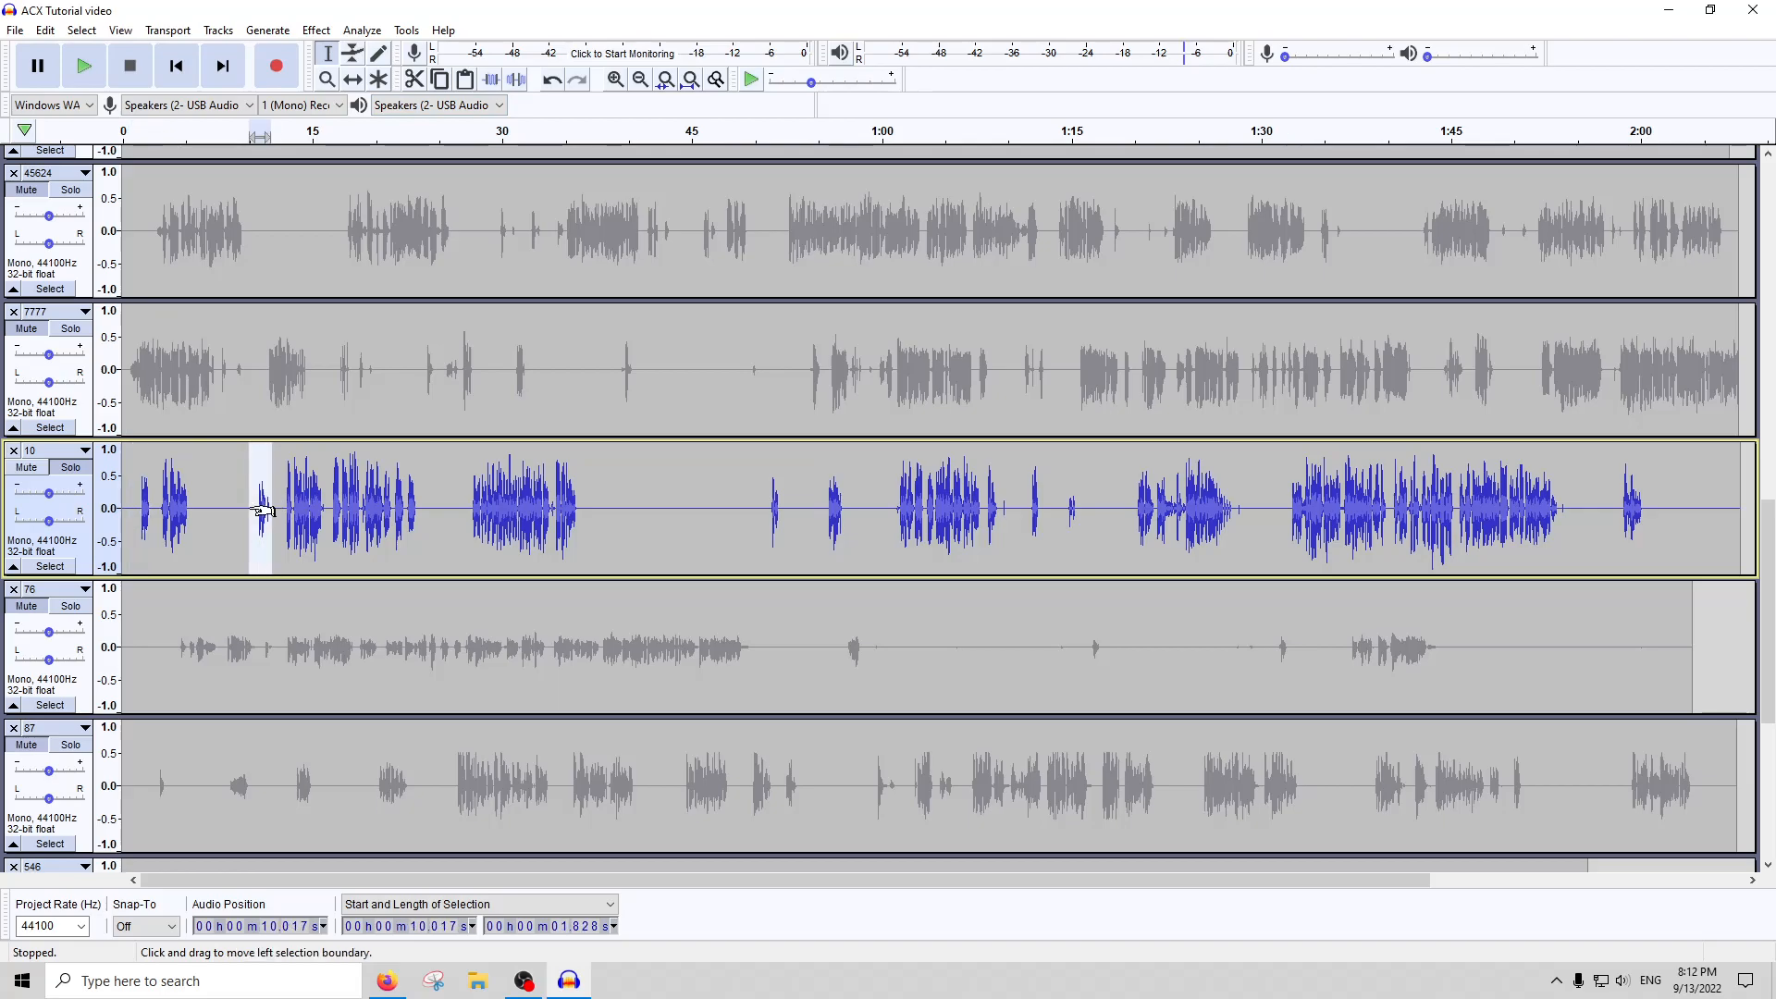
{"action": "left_click", "coordinate": [317, 29]}
{"action": "left_click", "coordinate": [368, 107]}
{"action": "key", "text": "Return"}
Repeat the amplification on track 10's quiet passage from about 1:22.4 to 1:23.4, and select the next one from about 1:23.5 to 1:24
{"action": "double_click", "coordinate": [938, 504]}
{"action": "left_click", "coordinate": [1188, 531]}
{"action": "scroll", "coordinate": [1187, 522], "scroll_direction": "up", "scroll_amount": 3}
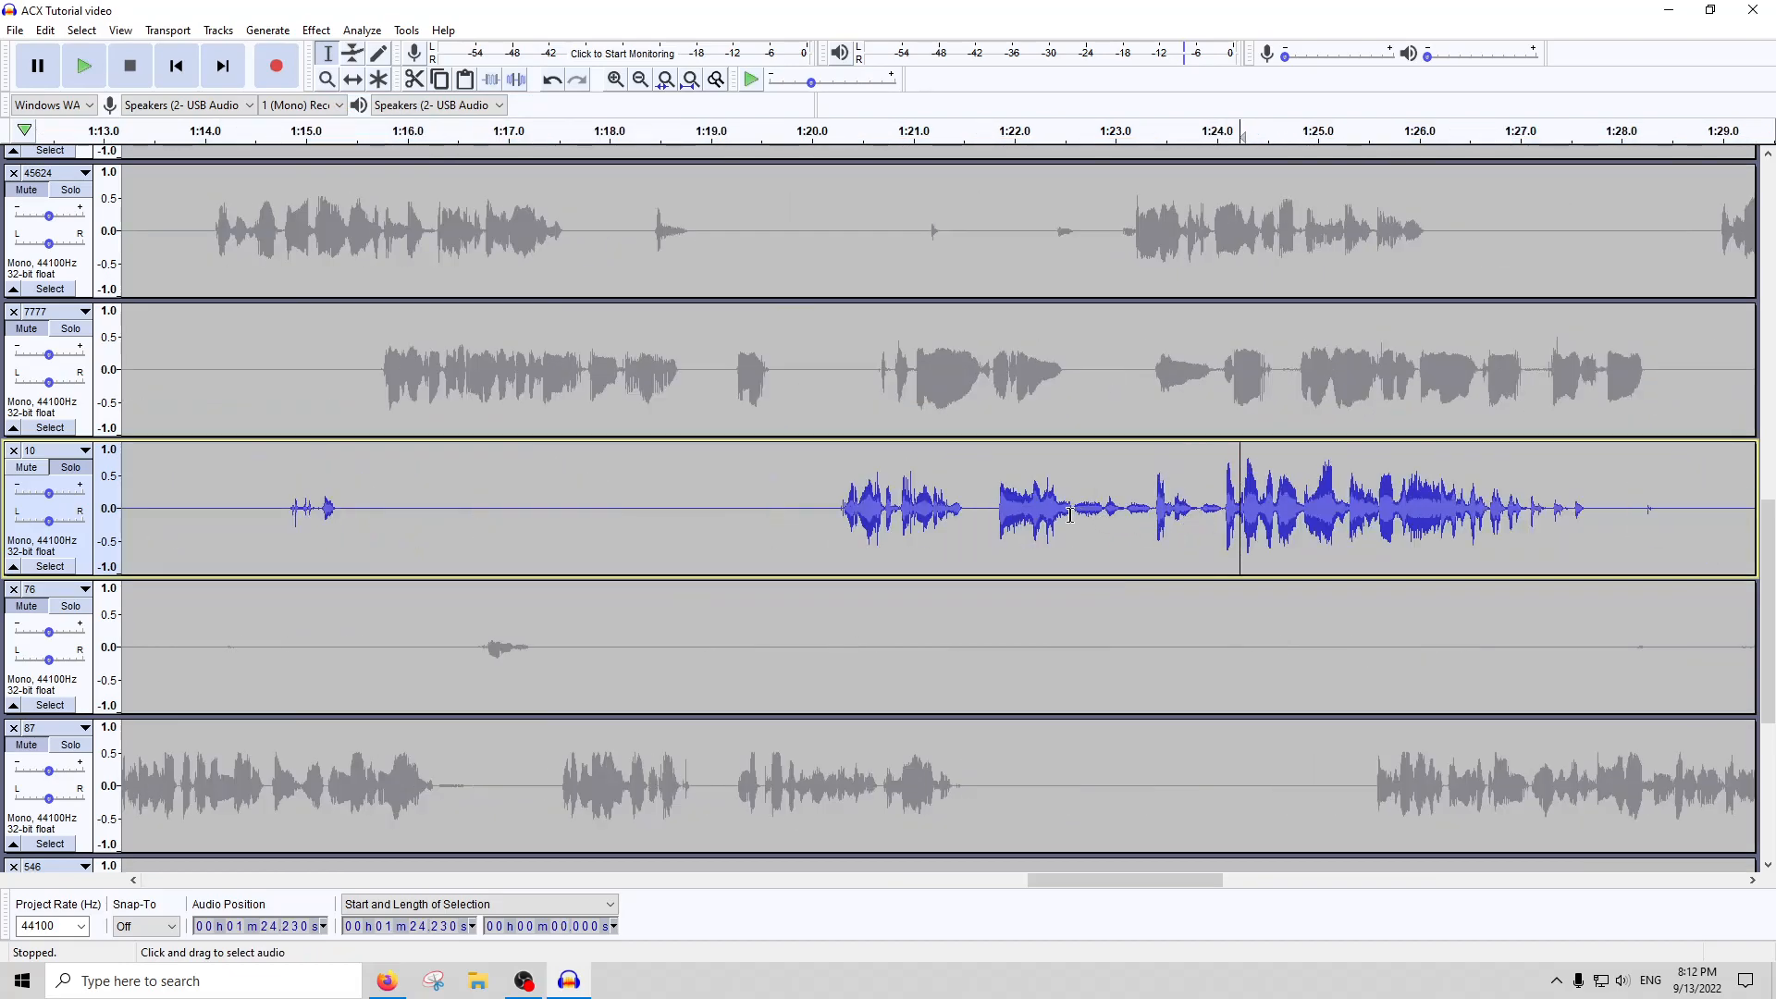
{"action": "left_click_drag", "start_coordinate": [1058, 517], "coordinate": [1158, 512]}
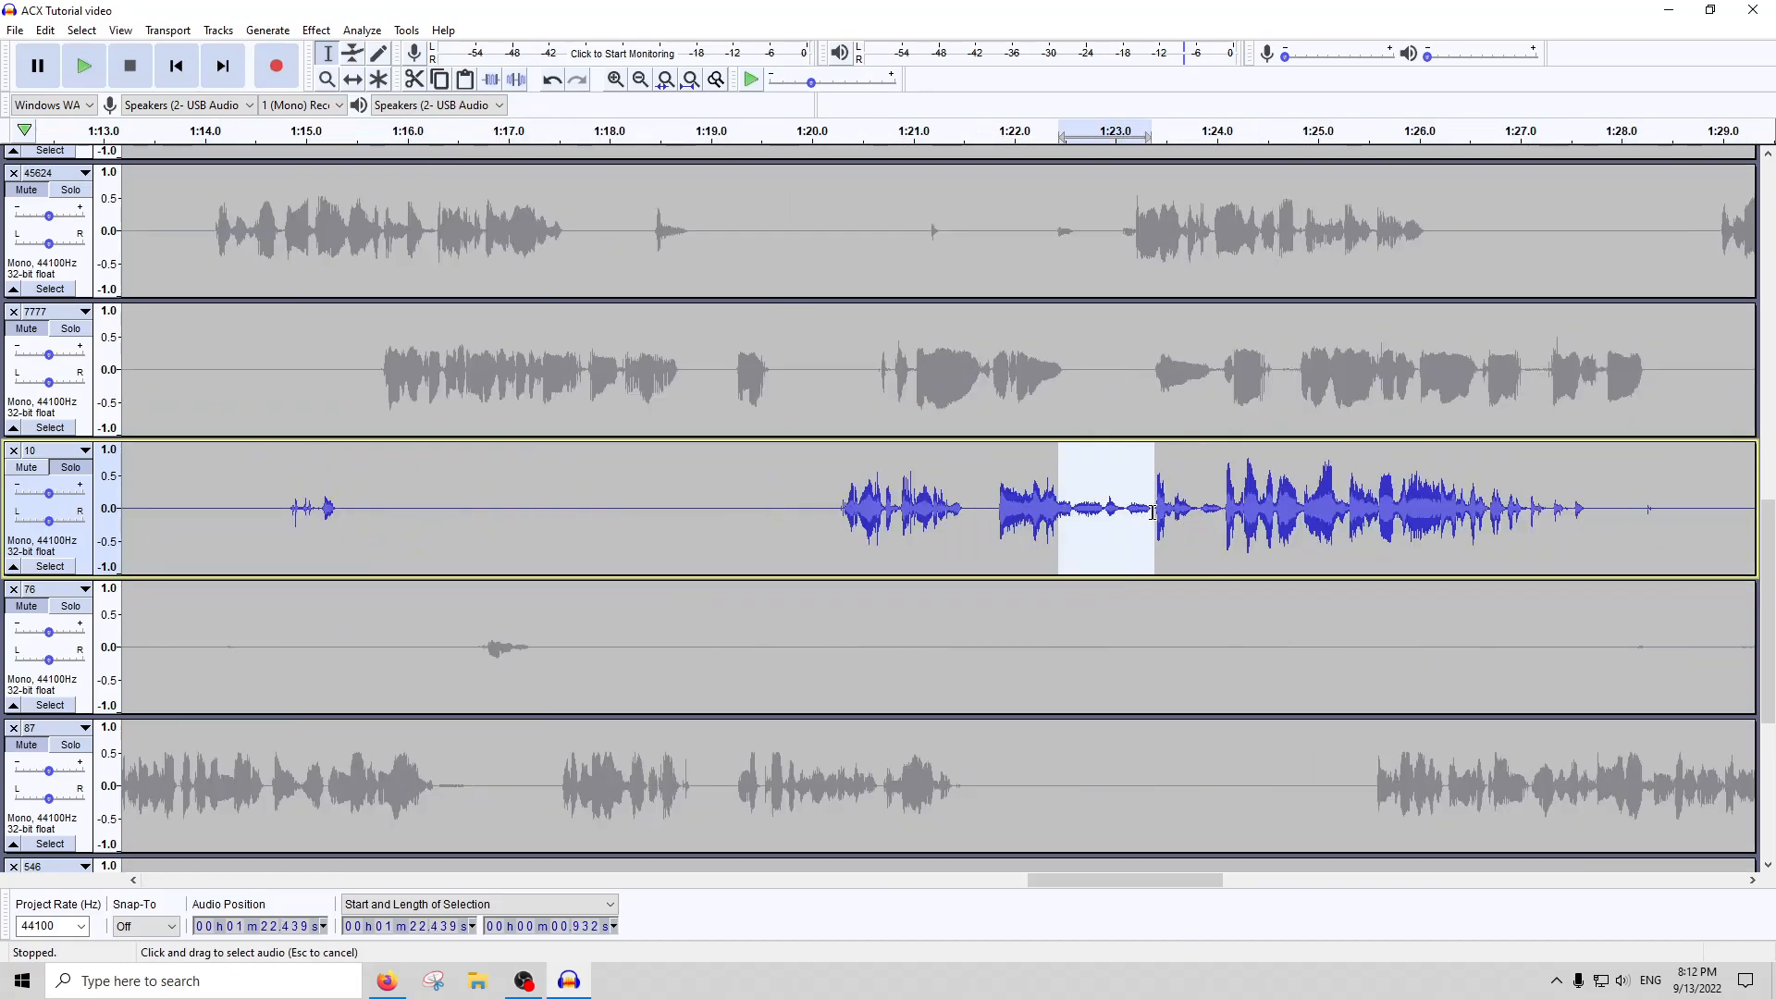
{"action": "key", "text": "ctrl+r"}
{"action": "key", "text": "ctrl+r"}
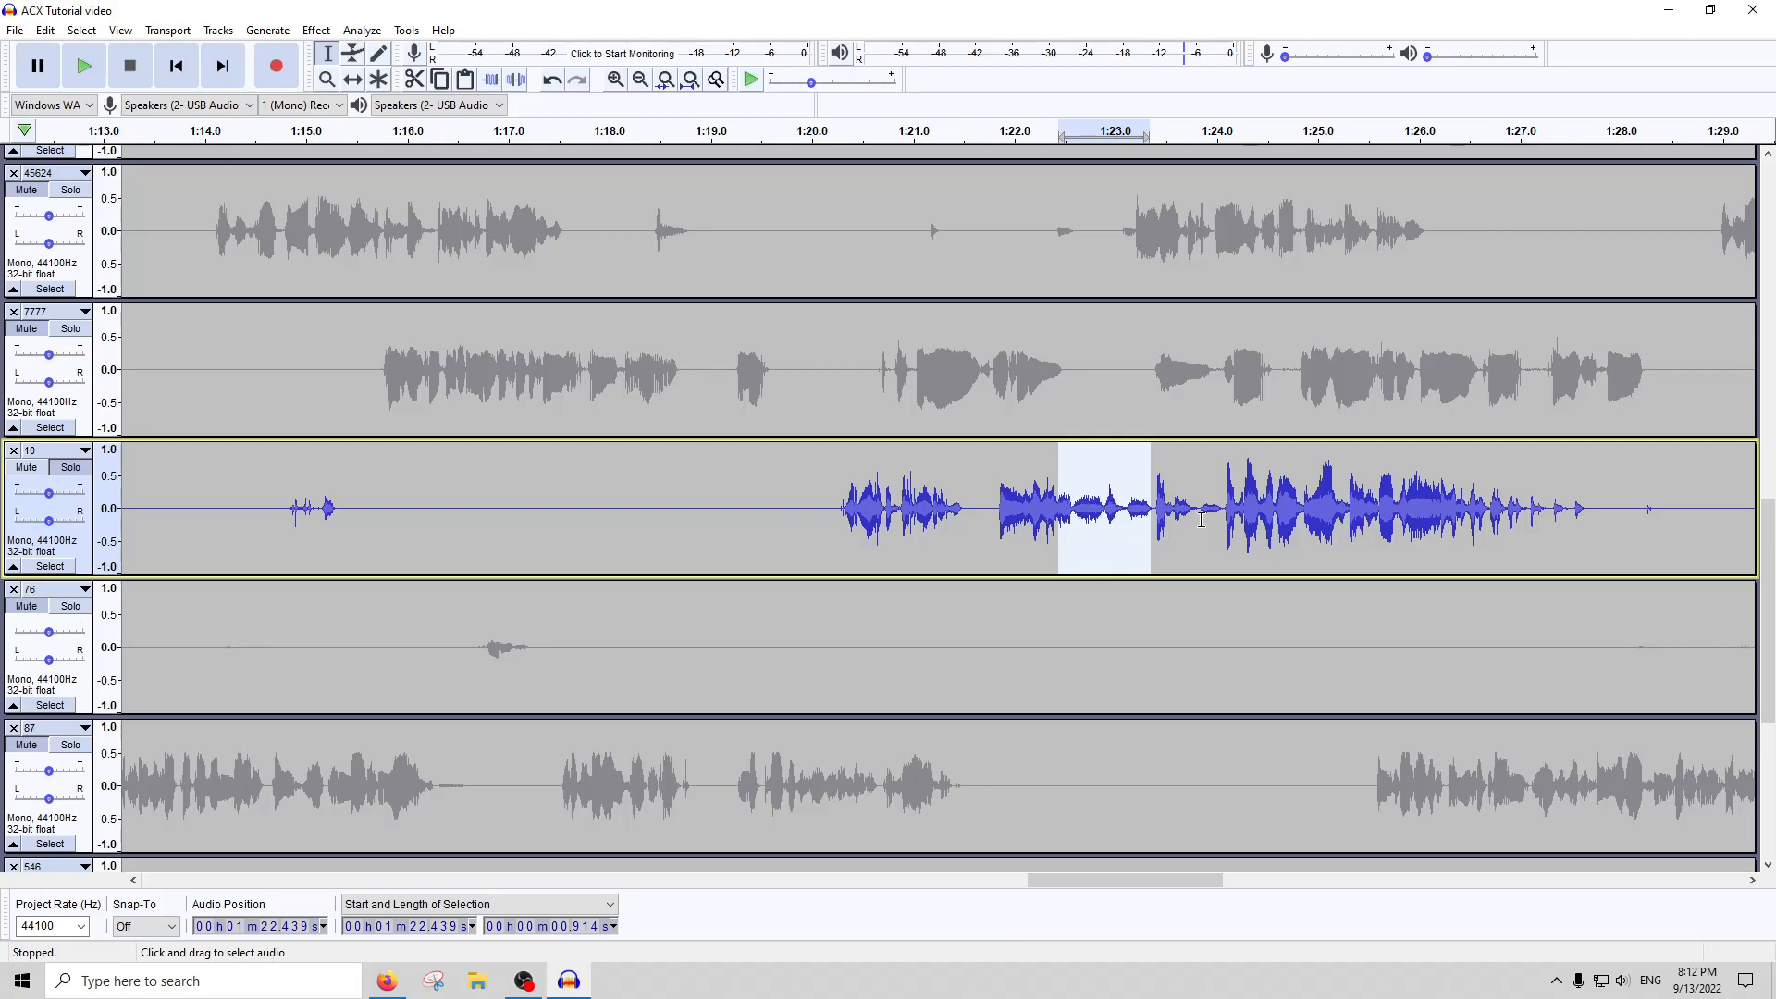
{"action": "left_click_drag", "start_coordinate": [1221, 514], "coordinate": [1183, 520]}
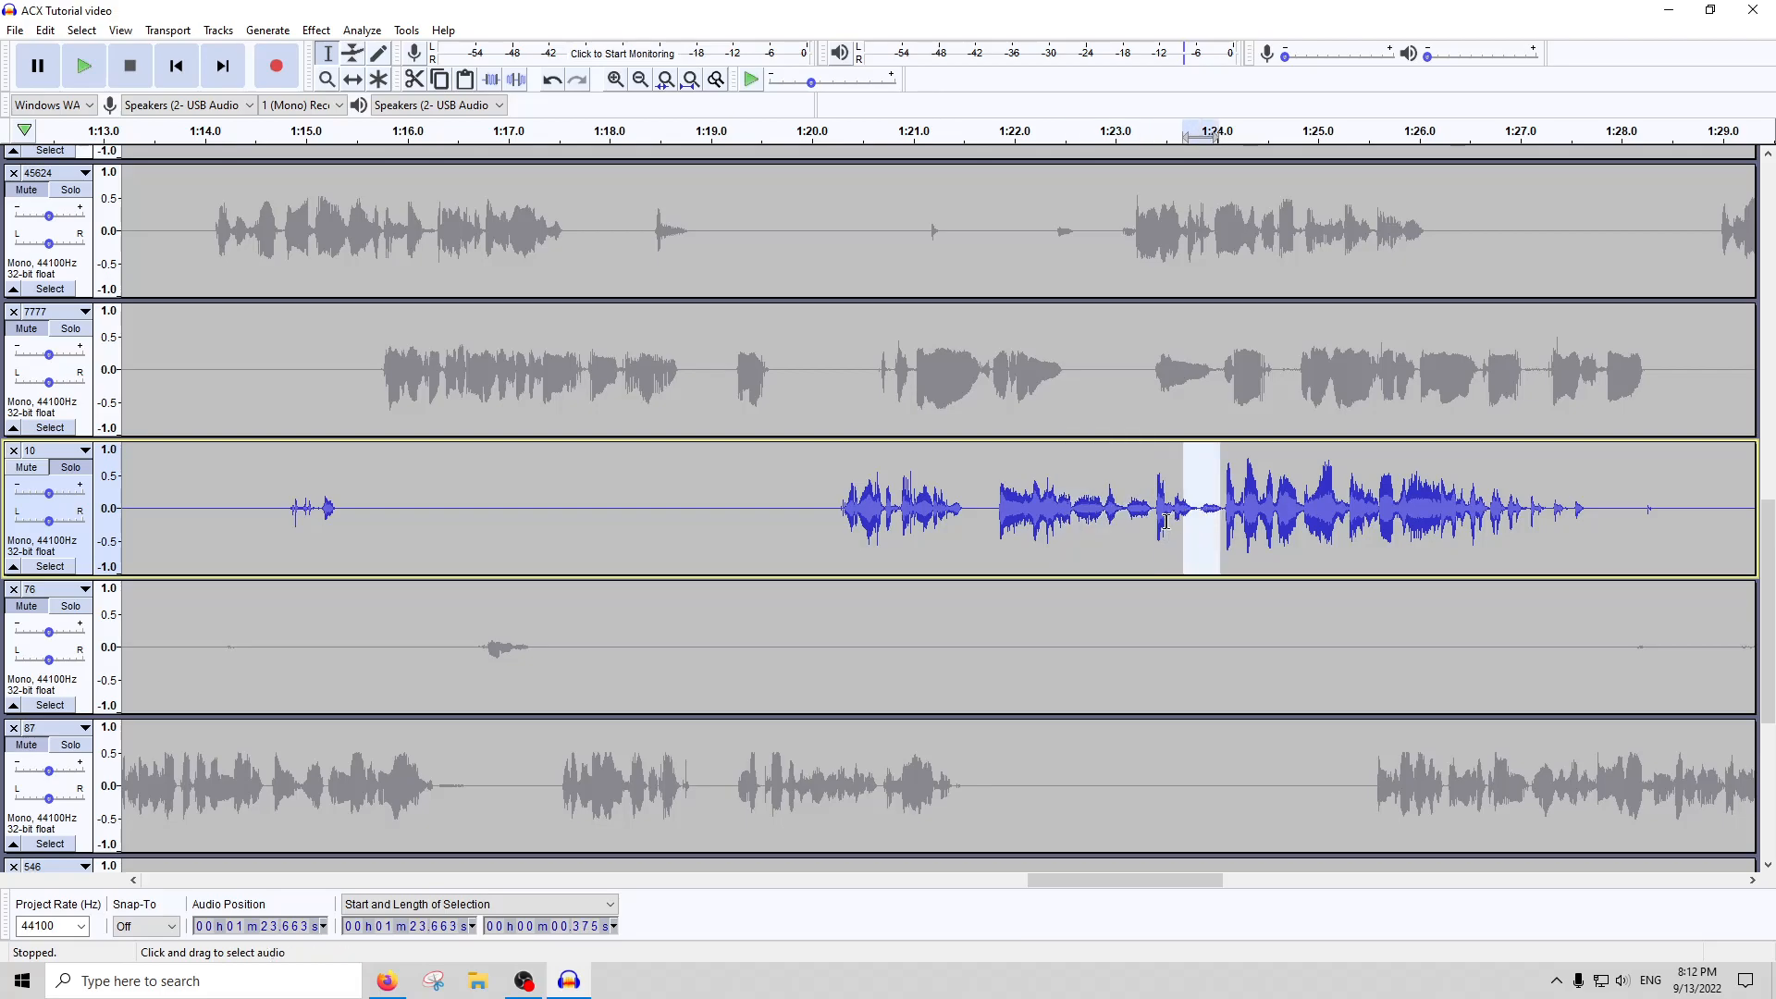
{"action": "left_click_drag", "start_coordinate": [1185, 522], "coordinate": [1173, 529]}
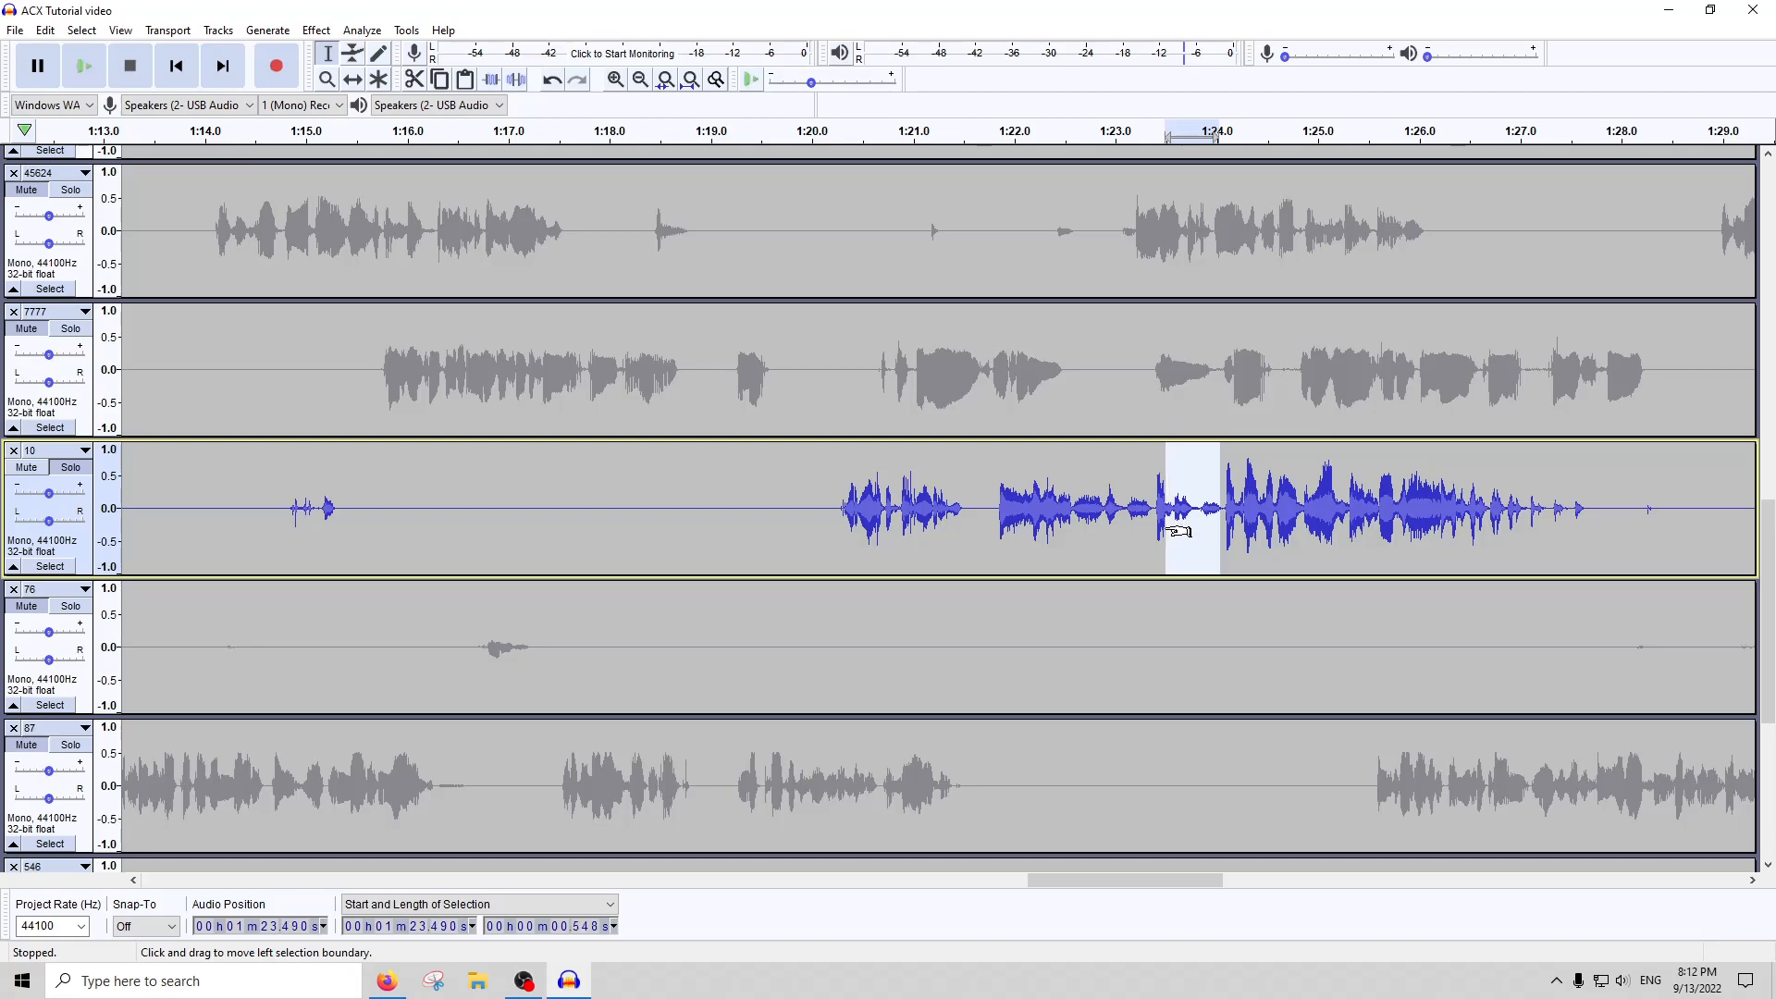
Reduce the level of the whole of track 10 with Amplify set to -2 dB
{"action": "left_click", "coordinate": [690, 79]}
{"action": "double_click", "coordinate": [689, 515]}
{"action": "left_click", "coordinate": [316, 30]}
{"action": "left_click", "coordinate": [351, 106]}
{"action": "type", "text": "-2"}
{"action": "key", "text": "Return"}
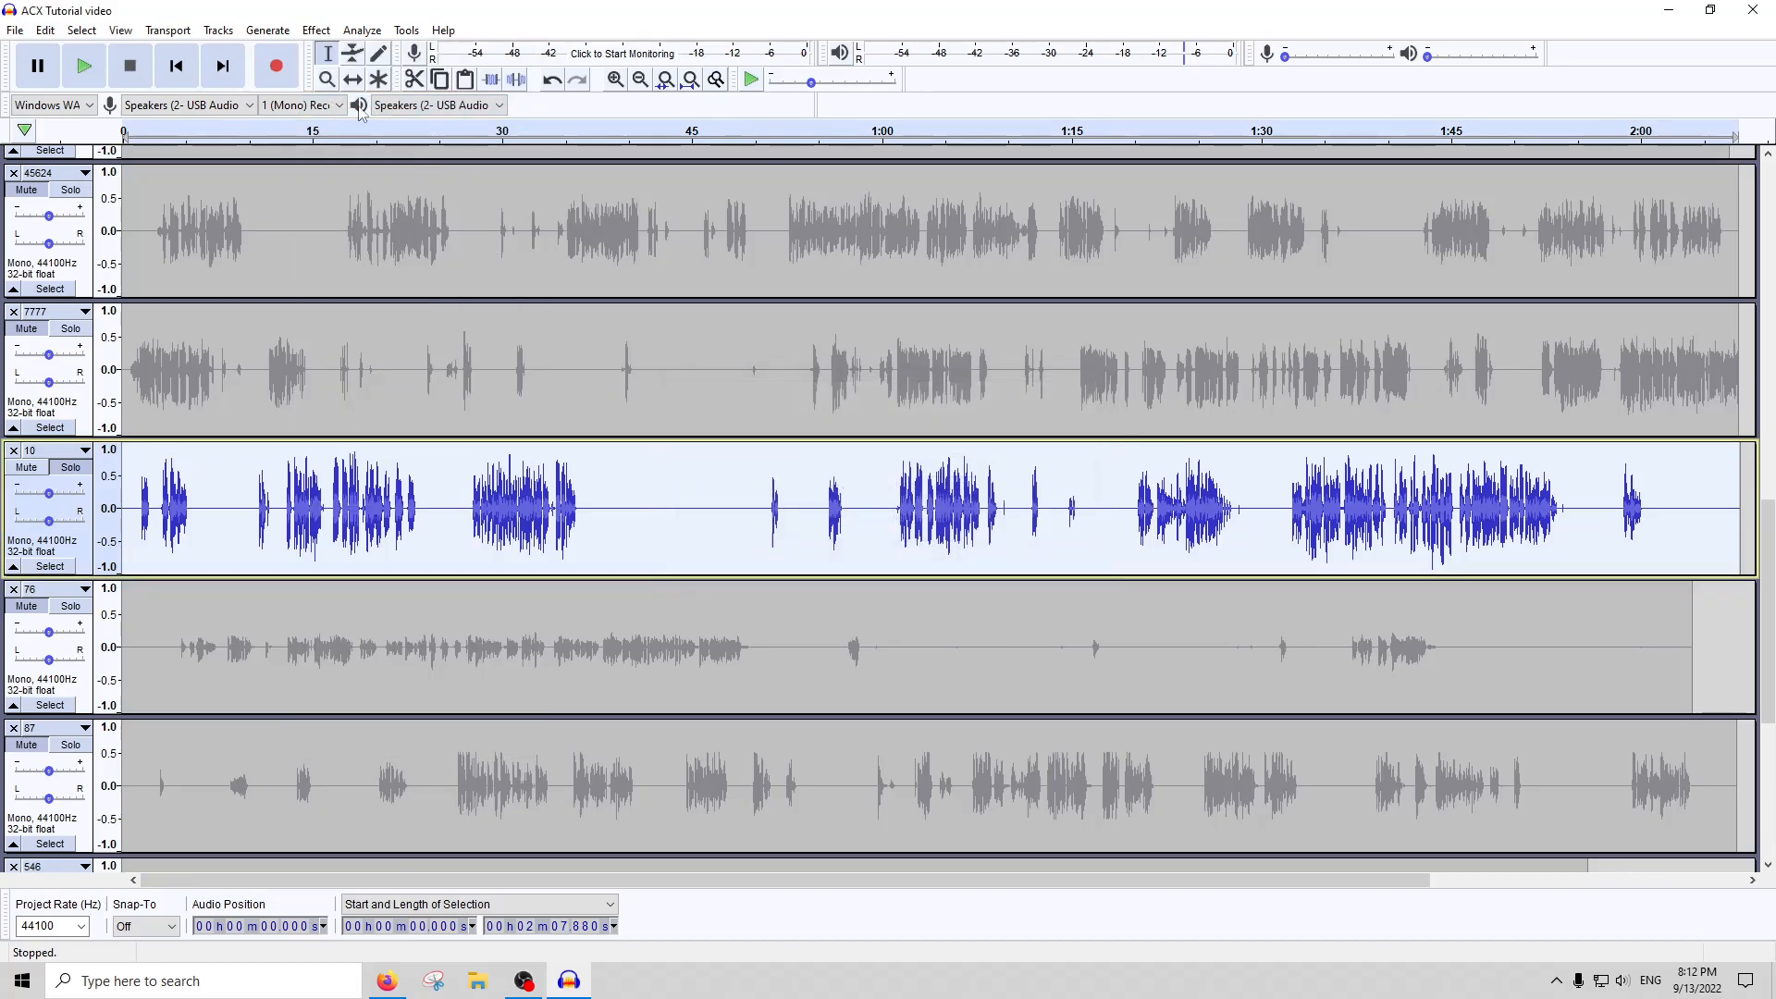
Amplify the whole of track 10 by a further -1 dB
{"action": "left_click", "coordinate": [315, 29]}
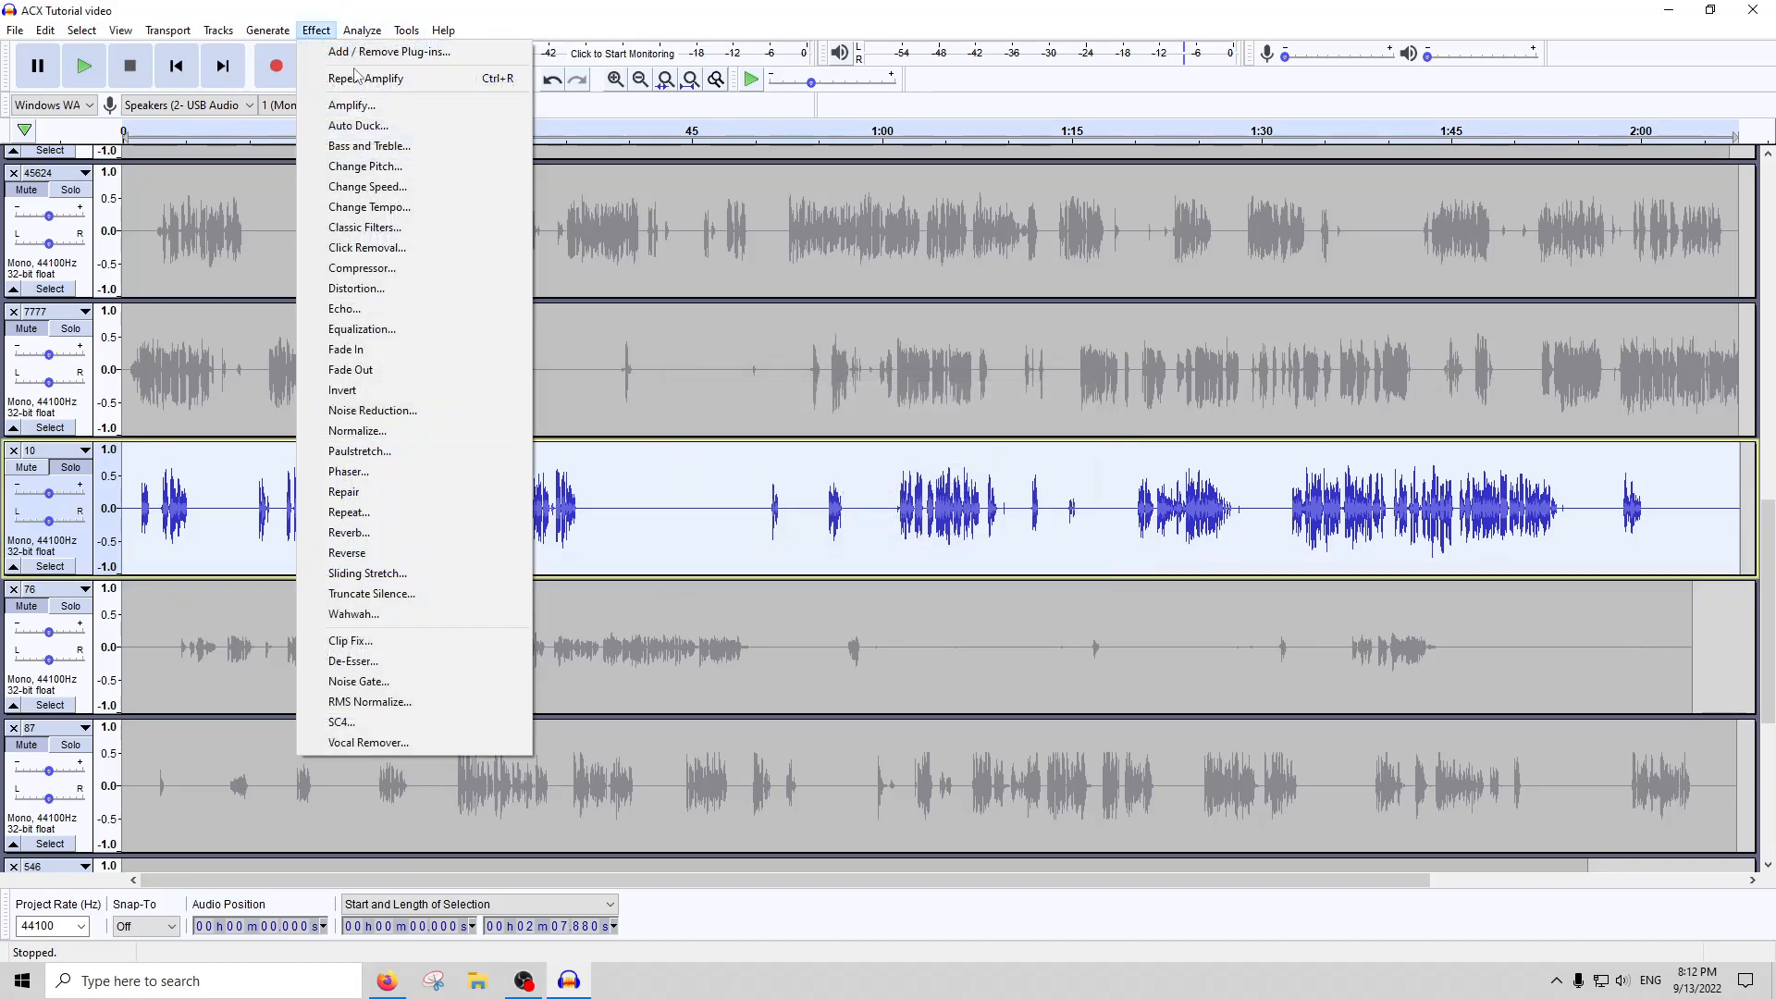
{"action": "left_click", "coordinate": [353, 105]}
{"action": "type", "text": "-1"}
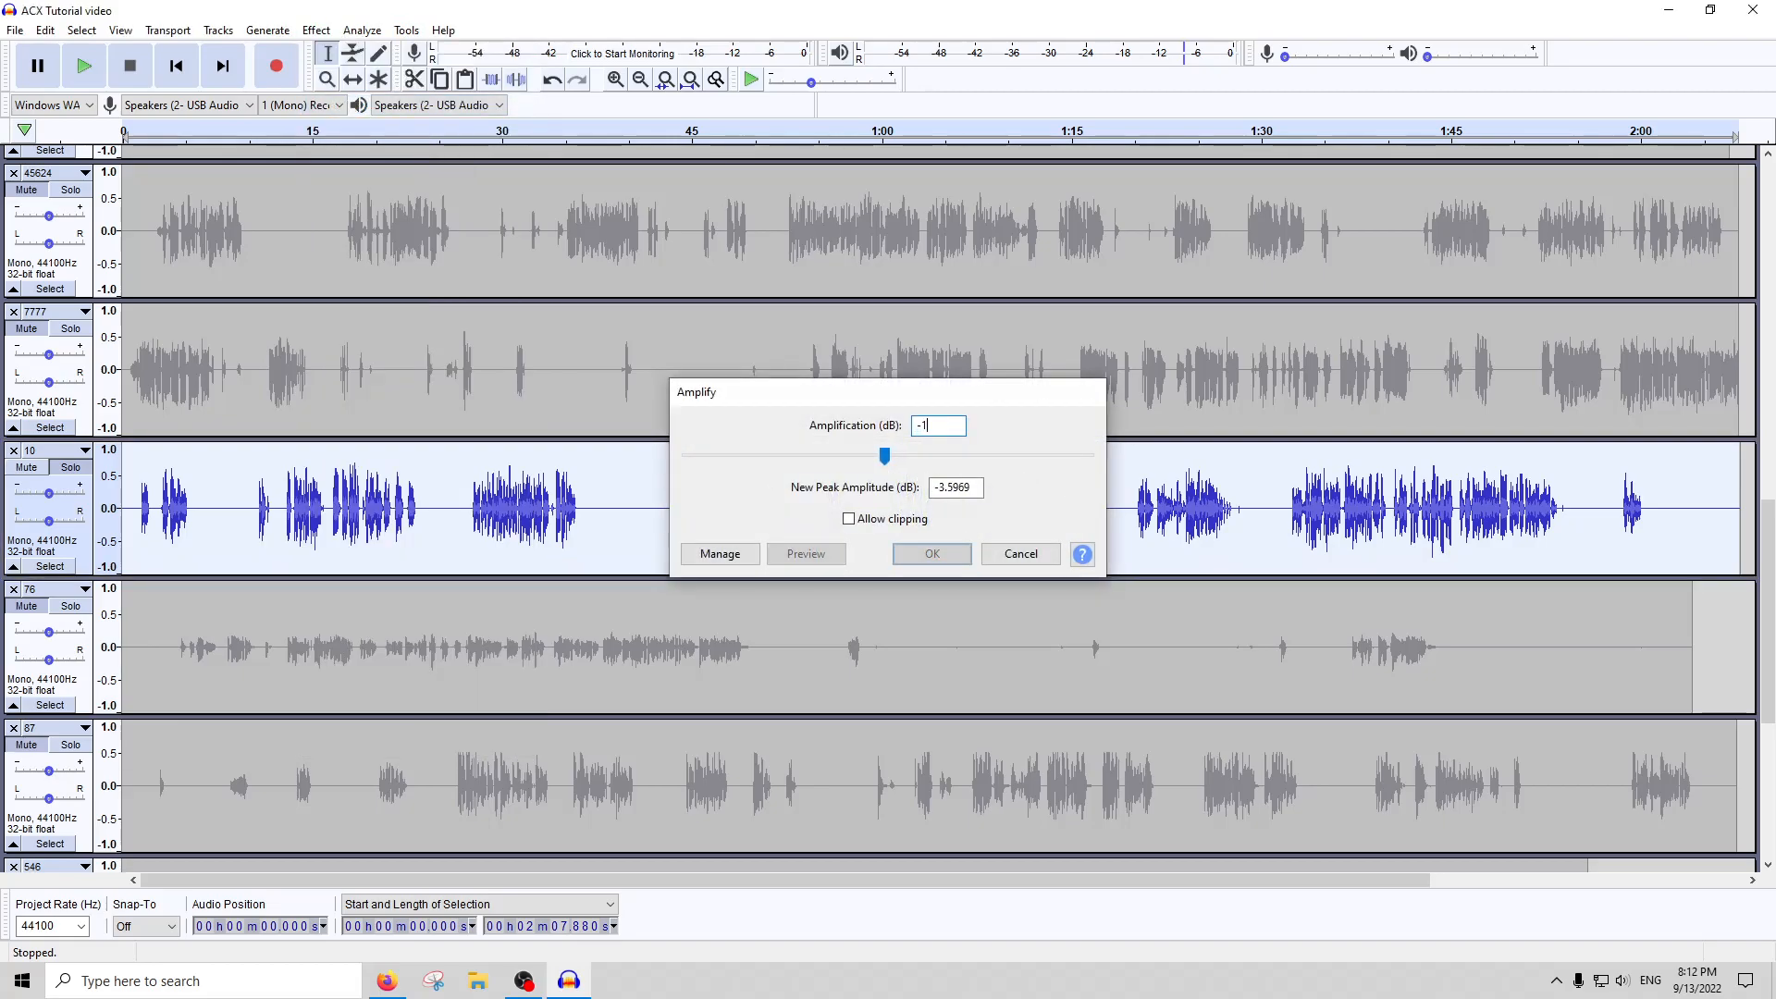
{"action": "type", "text": "2"}
{"action": "key", "text": "Return"}
Run ACX Check on the lowered track 10 and close the report
{"action": "left_click", "coordinate": [407, 29]}
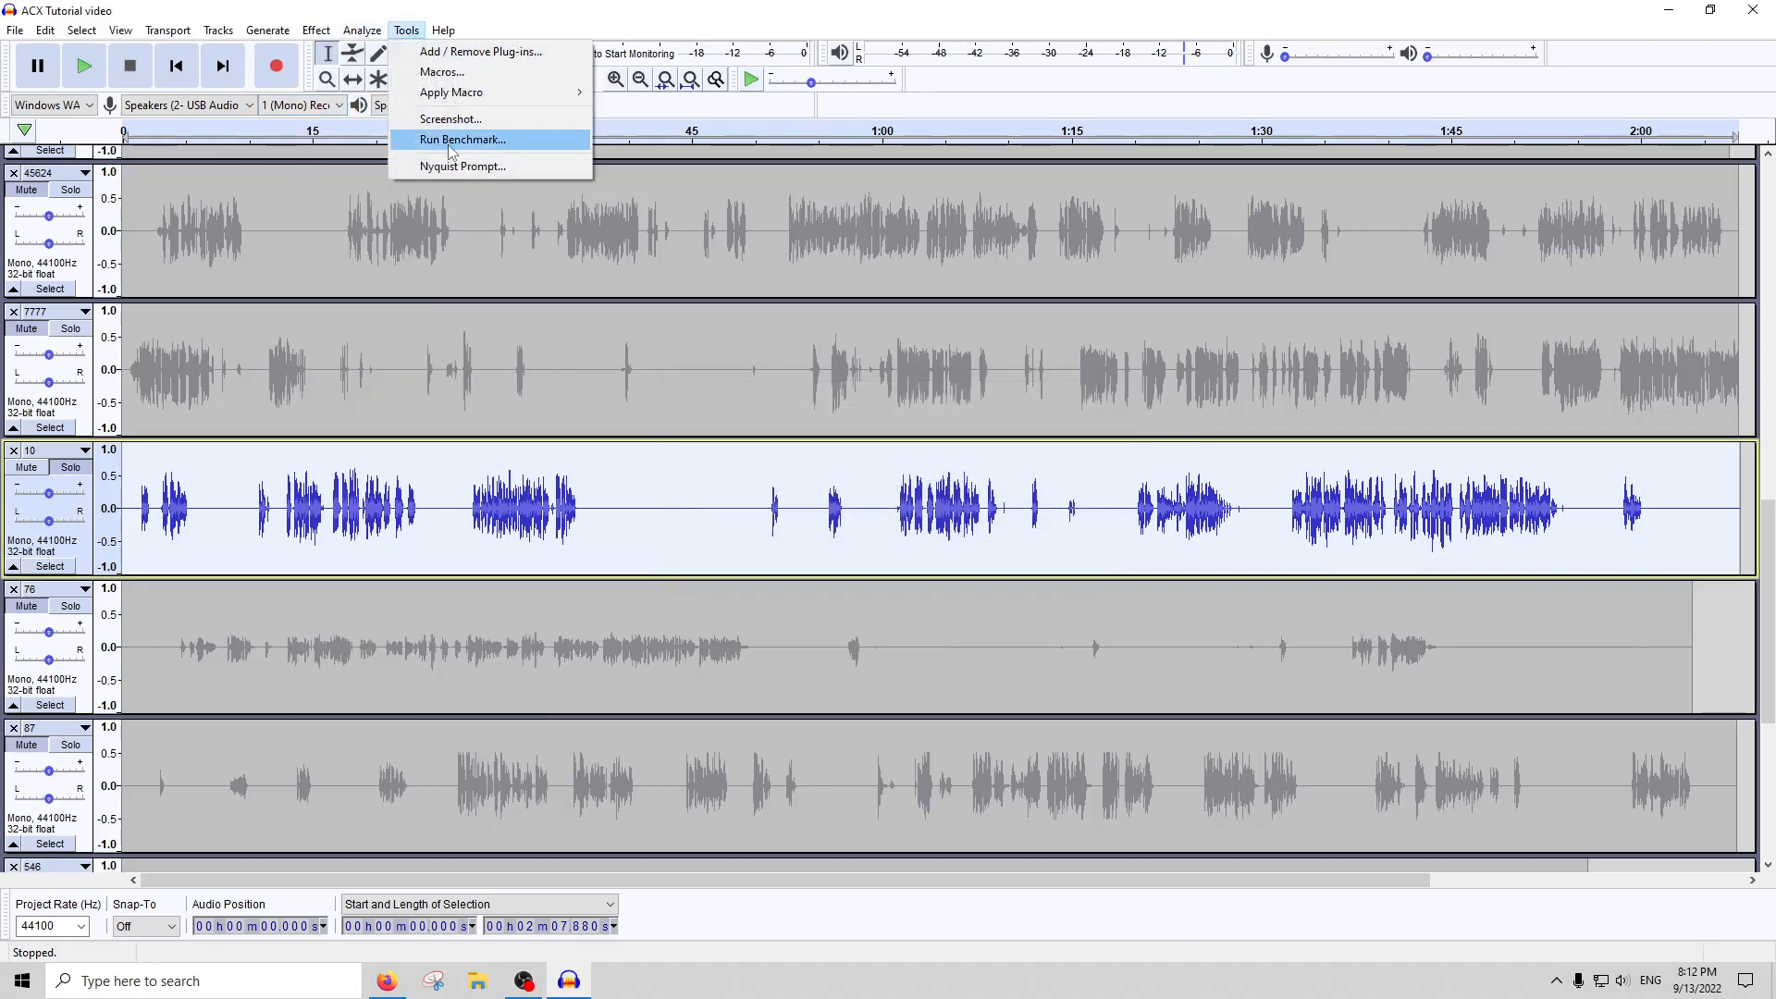
{"action": "mouse_move", "coordinate": [373, 25]}
{"action": "left_click", "coordinate": [396, 146]}
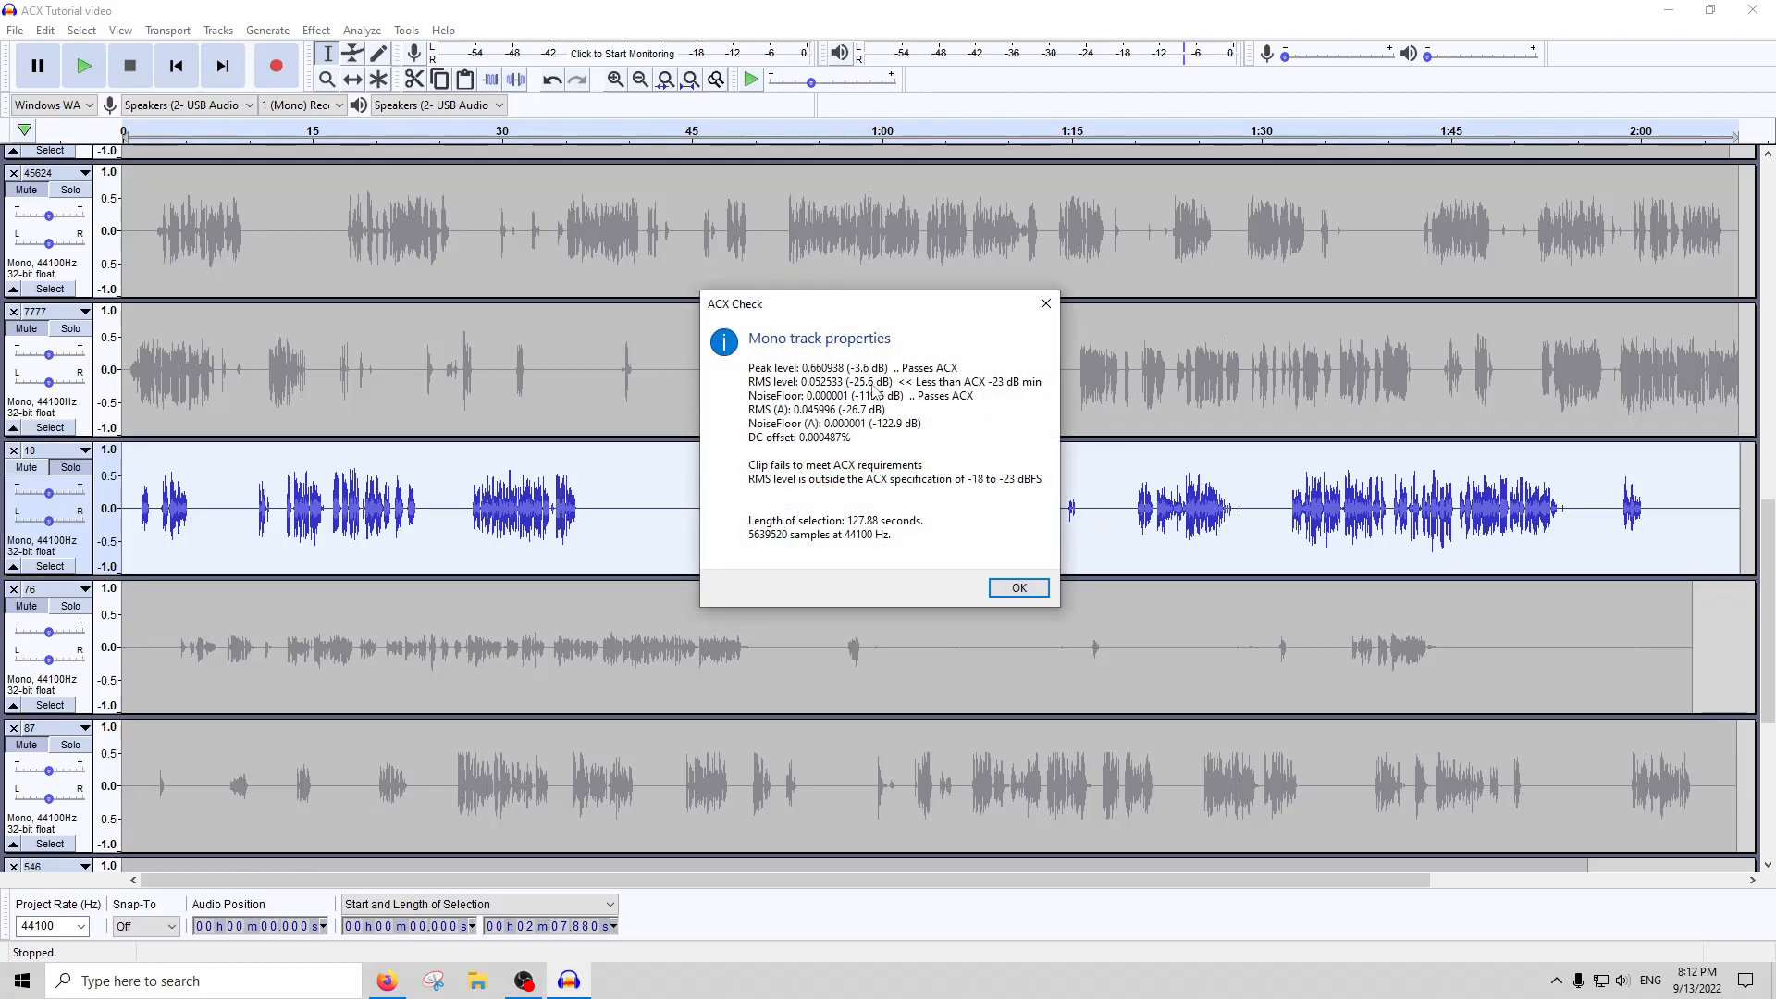
{"action": "left_click", "coordinate": [1046, 305]}
Select and play the quiet sound in track 10 from about 1:14.3 to 1:16.8, and amplify it by 5 dB
{"action": "left_click_drag", "start_coordinate": [1093, 521], "coordinate": [1062, 509]}
{"action": "left_click", "coordinate": [1059, 133]}
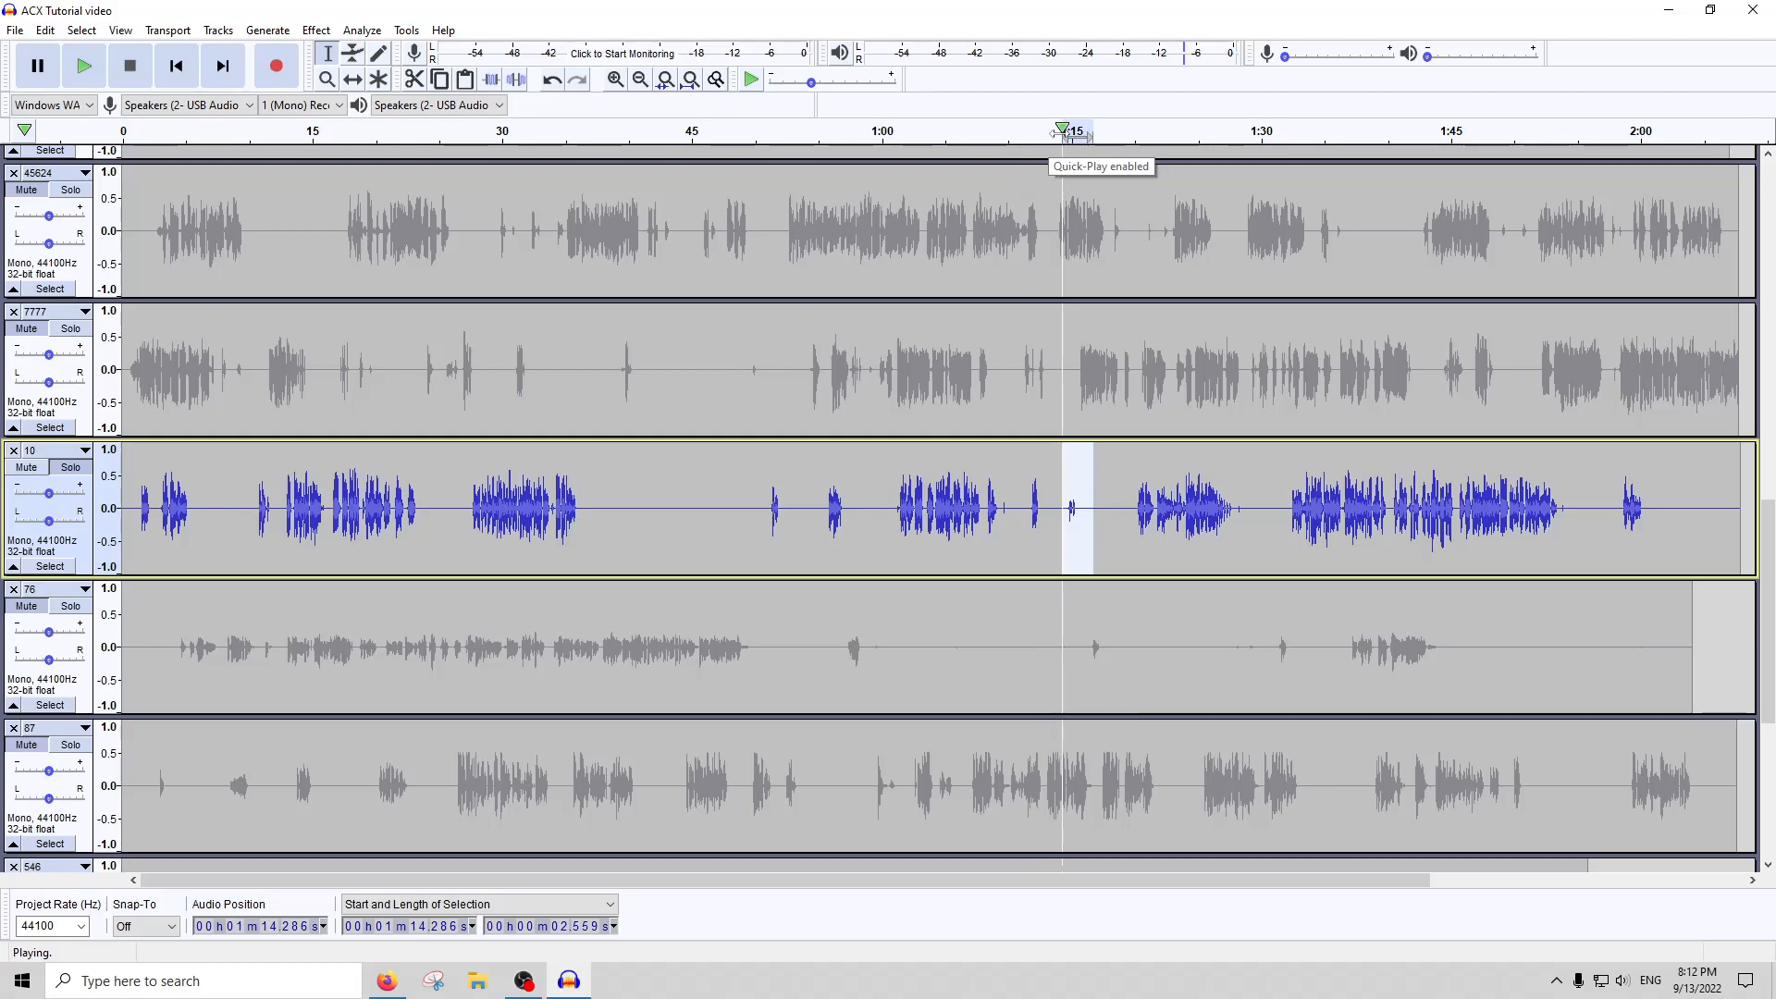
{"action": "left_click", "coordinate": [142, 73]}
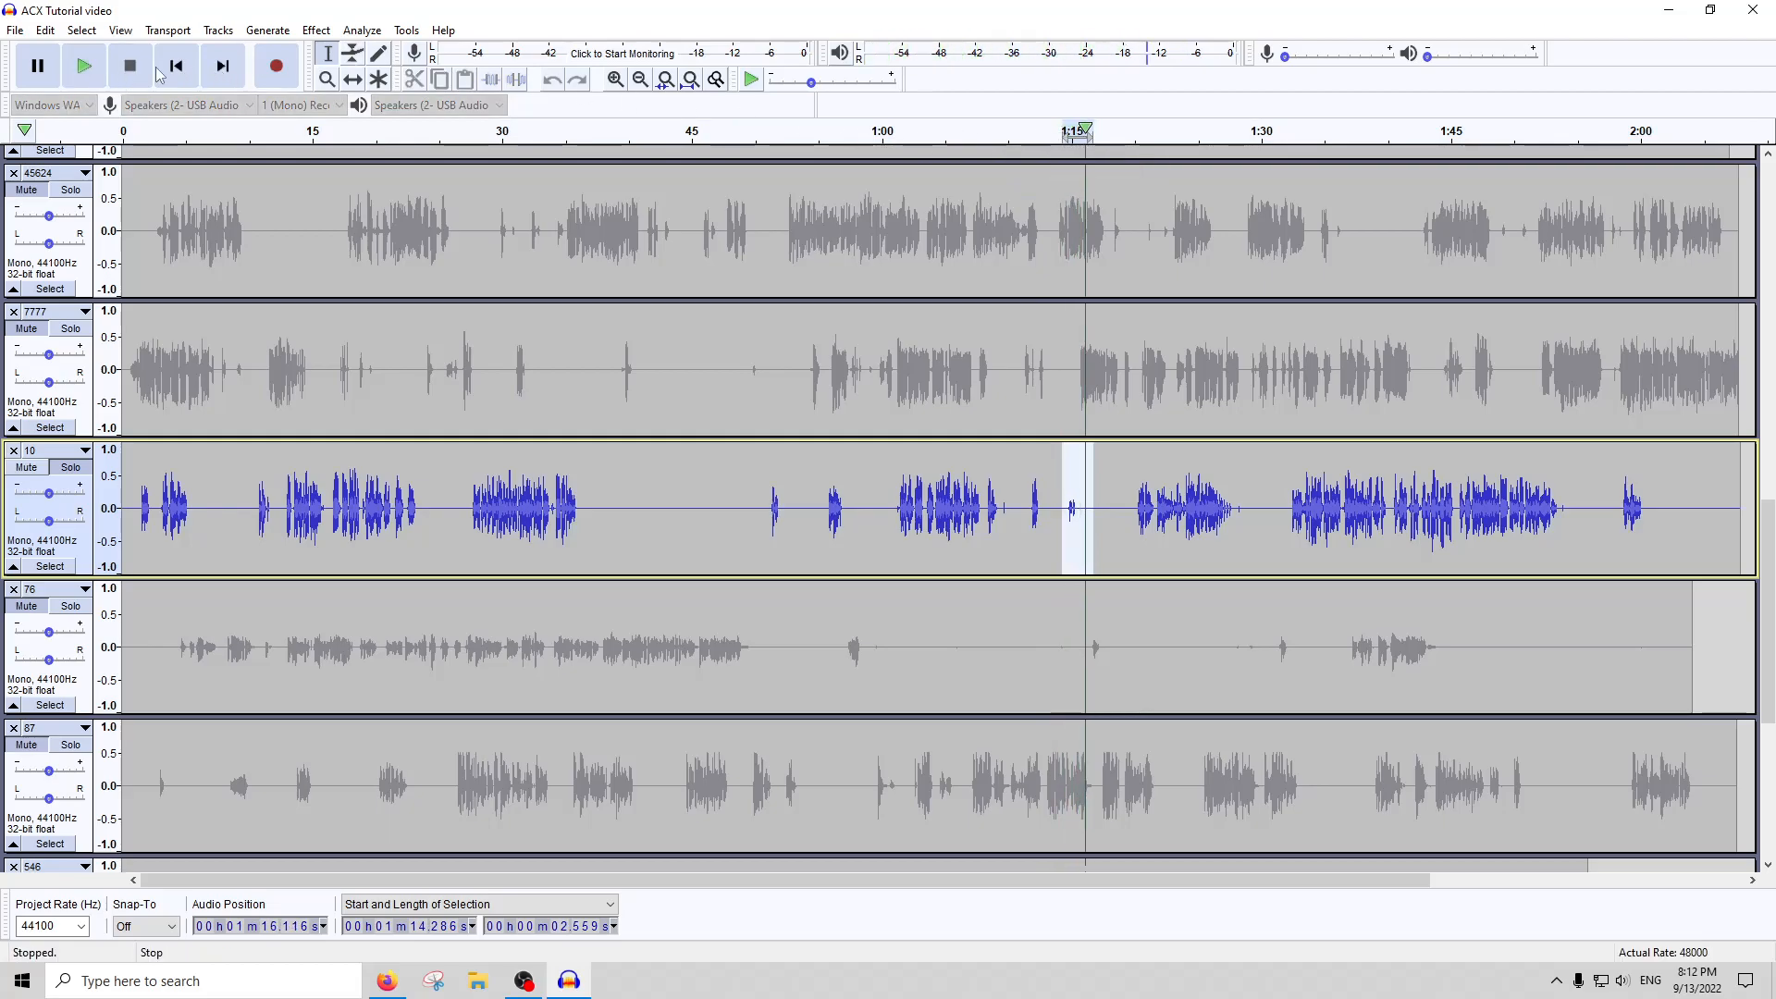
{"action": "left_click", "coordinate": [317, 29]}
{"action": "left_click", "coordinate": [351, 123]}
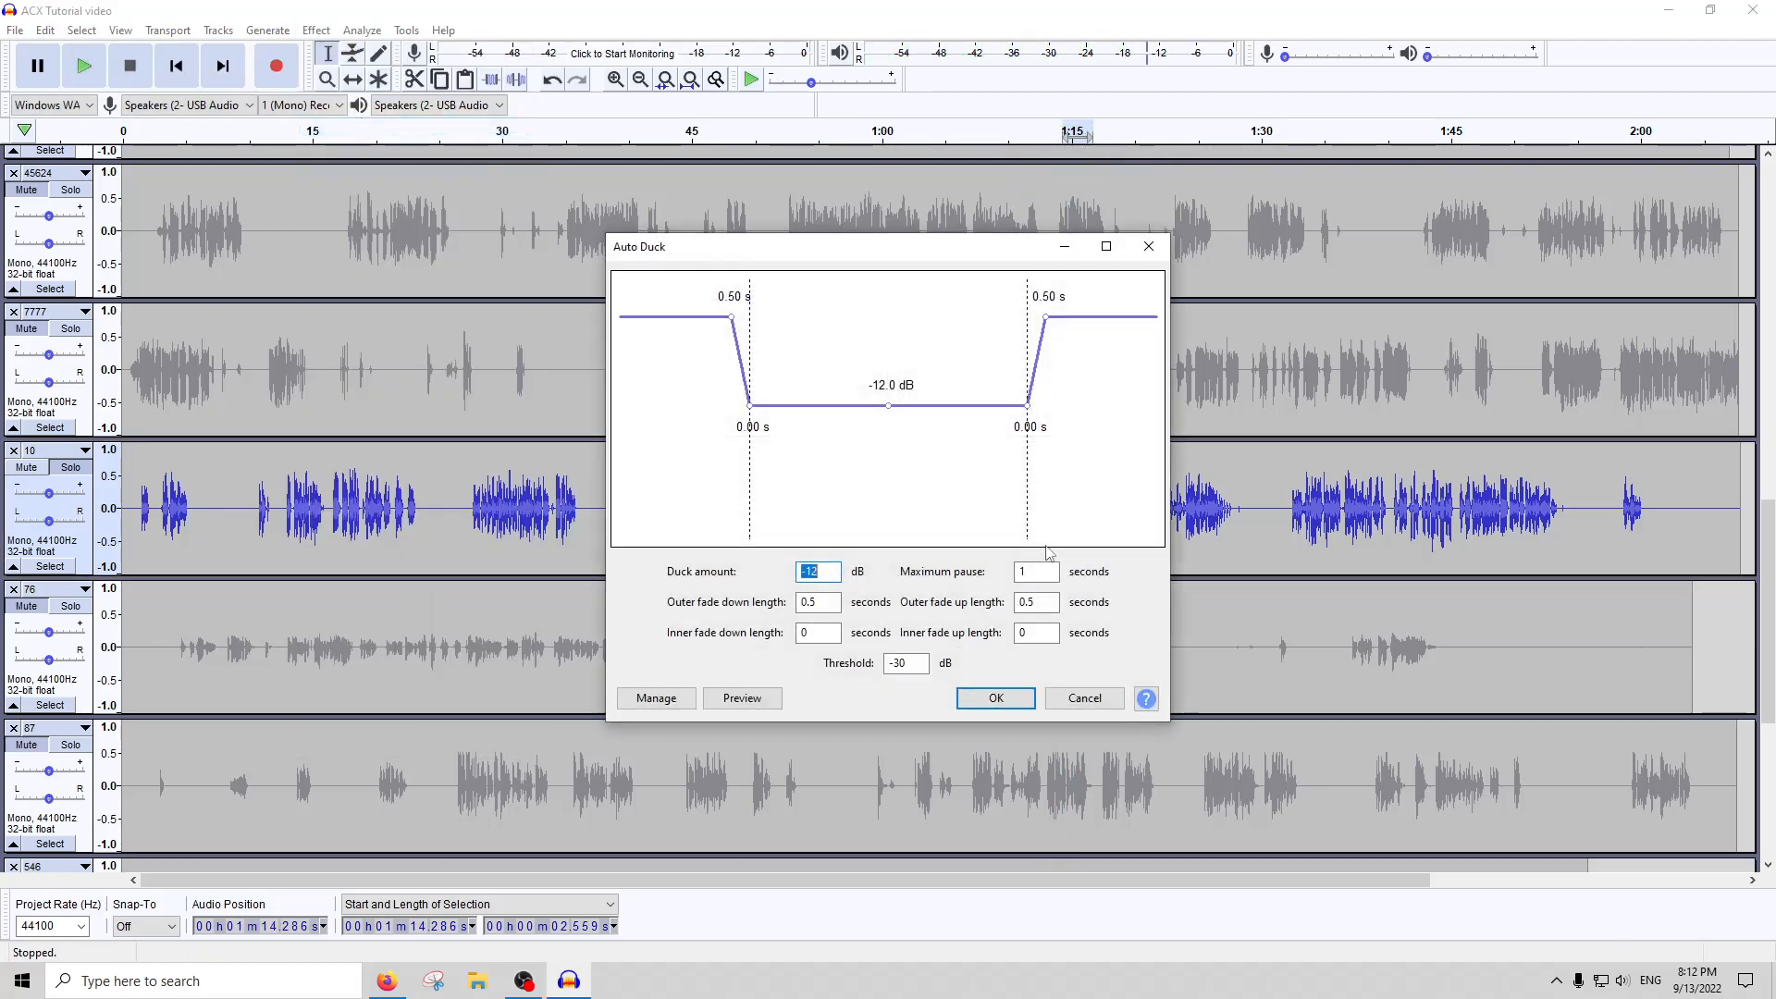
{"action": "left_click", "coordinate": [1085, 699]}
{"action": "left_click", "coordinate": [317, 30]}
{"action": "left_click", "coordinate": [349, 106]}
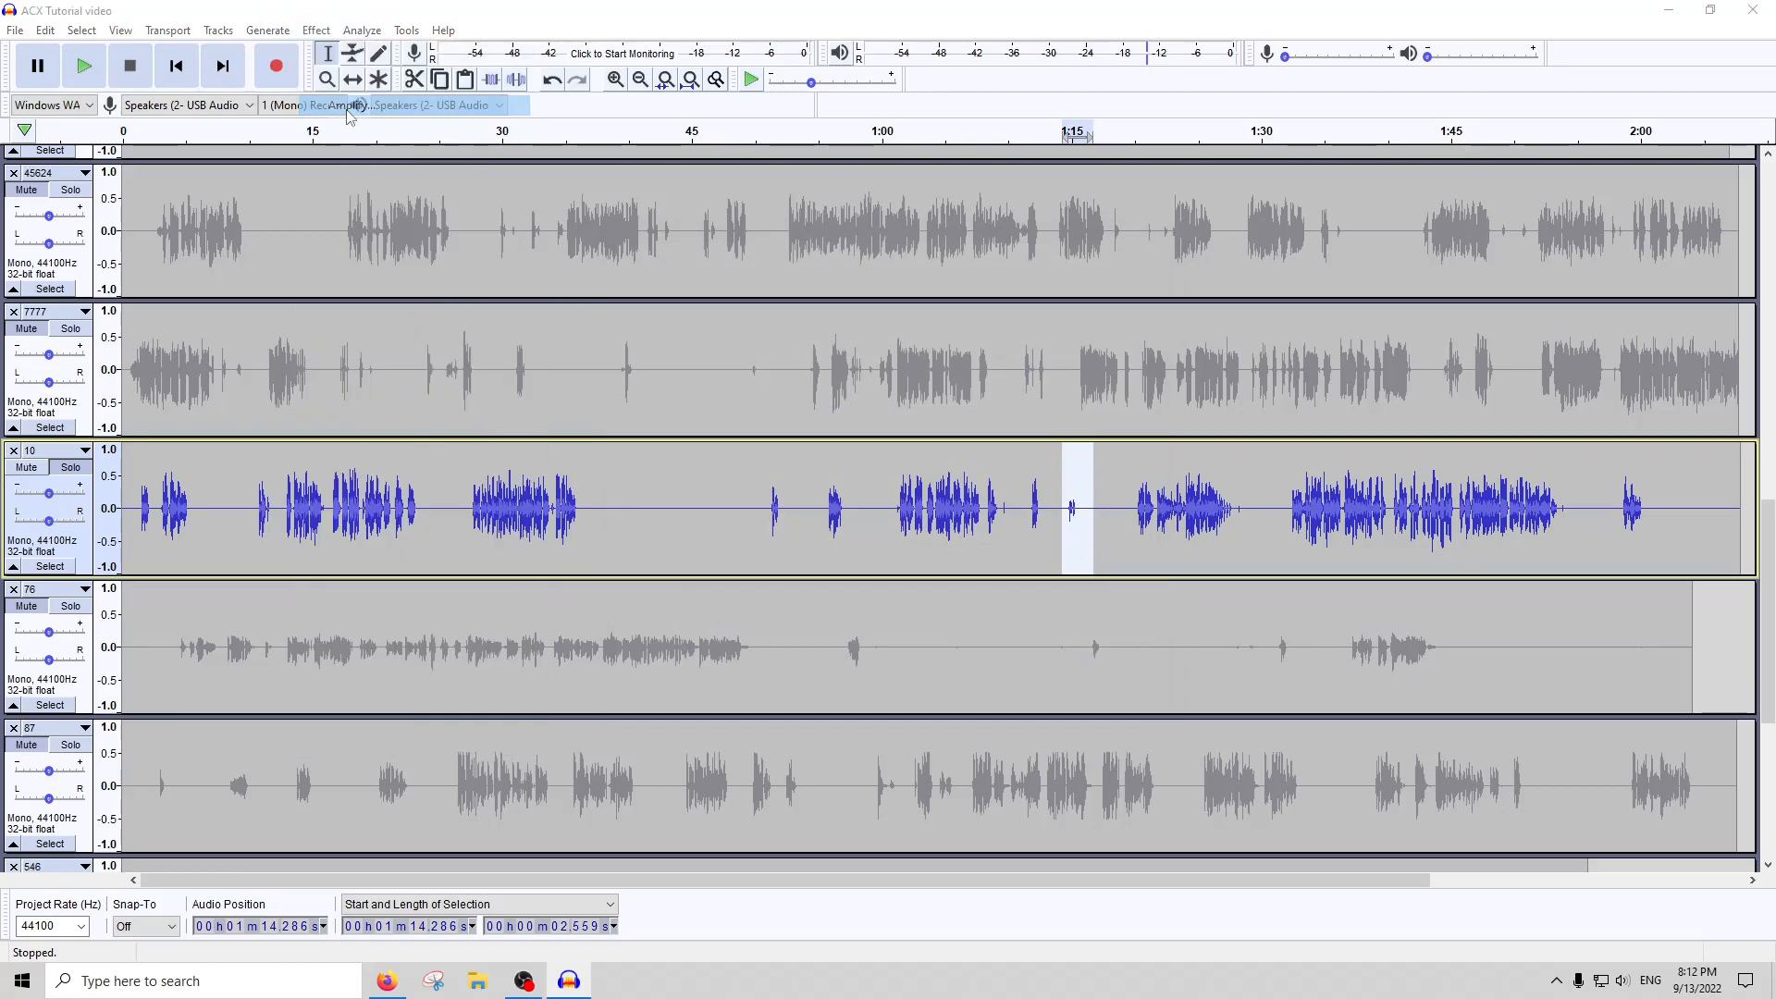
{"action": "type", "text": "5"}
{"action": "key", "text": "Return"}
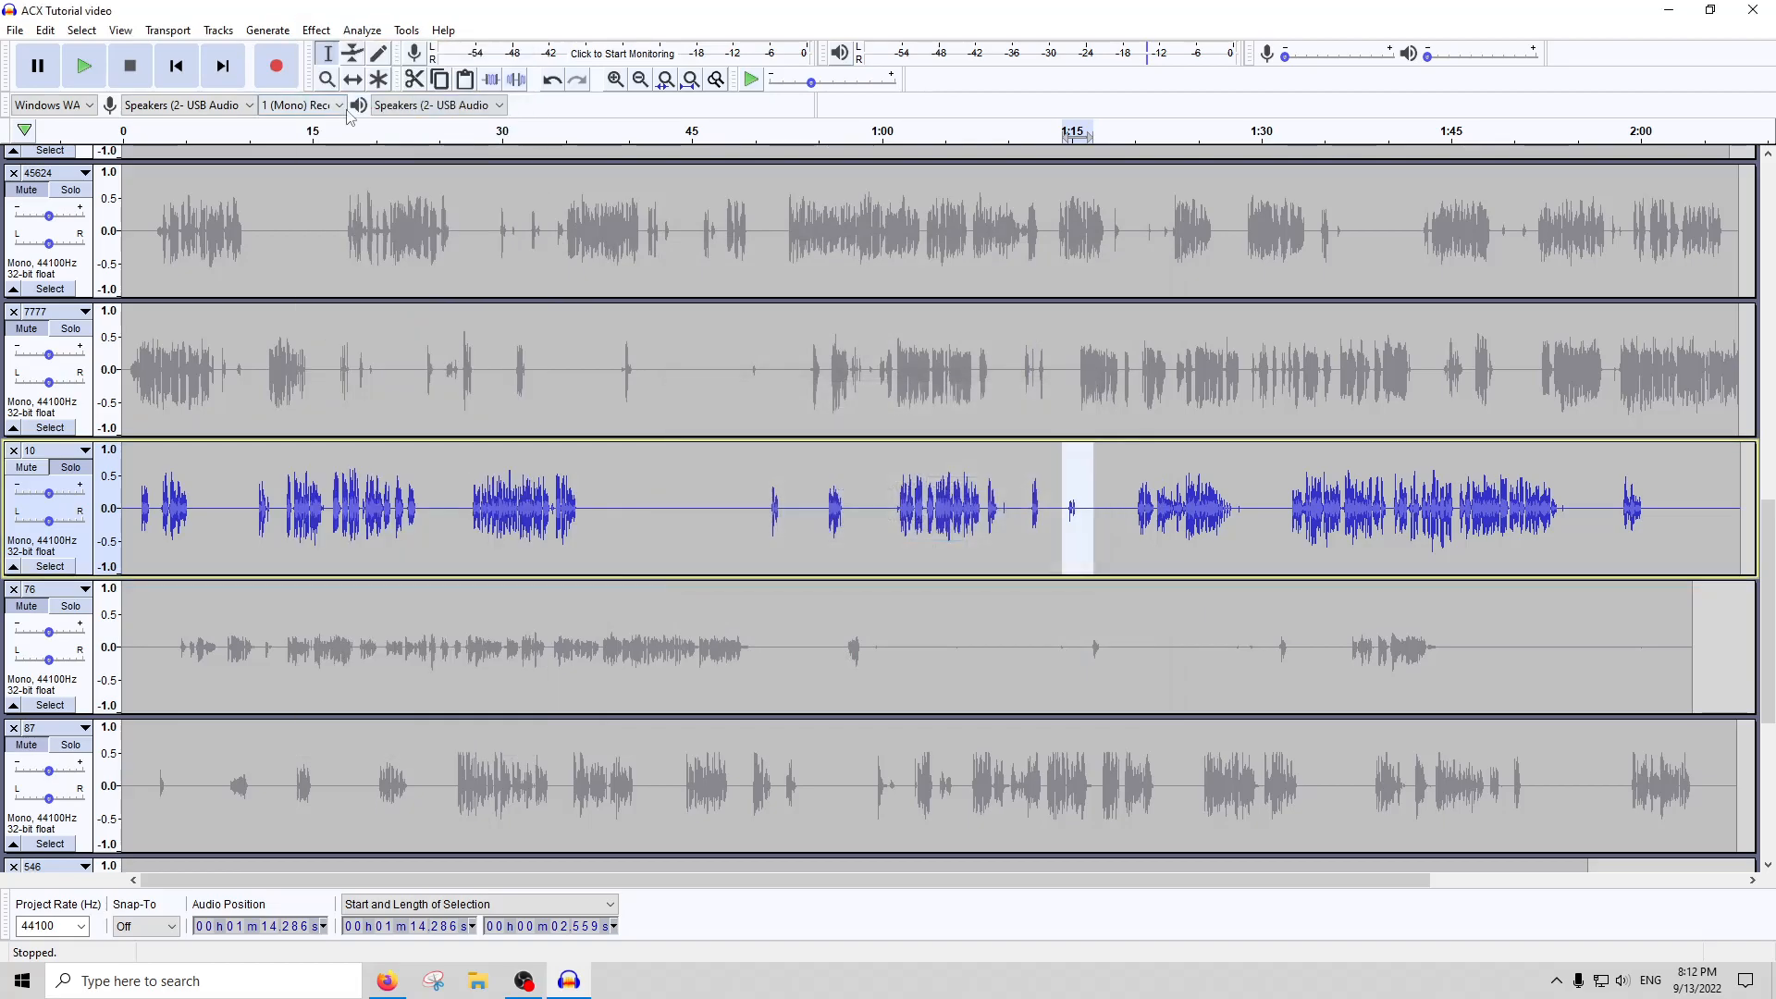
Run ACX Check again on the whole of track 10 and close the report
{"action": "double_click", "coordinate": [718, 503]}
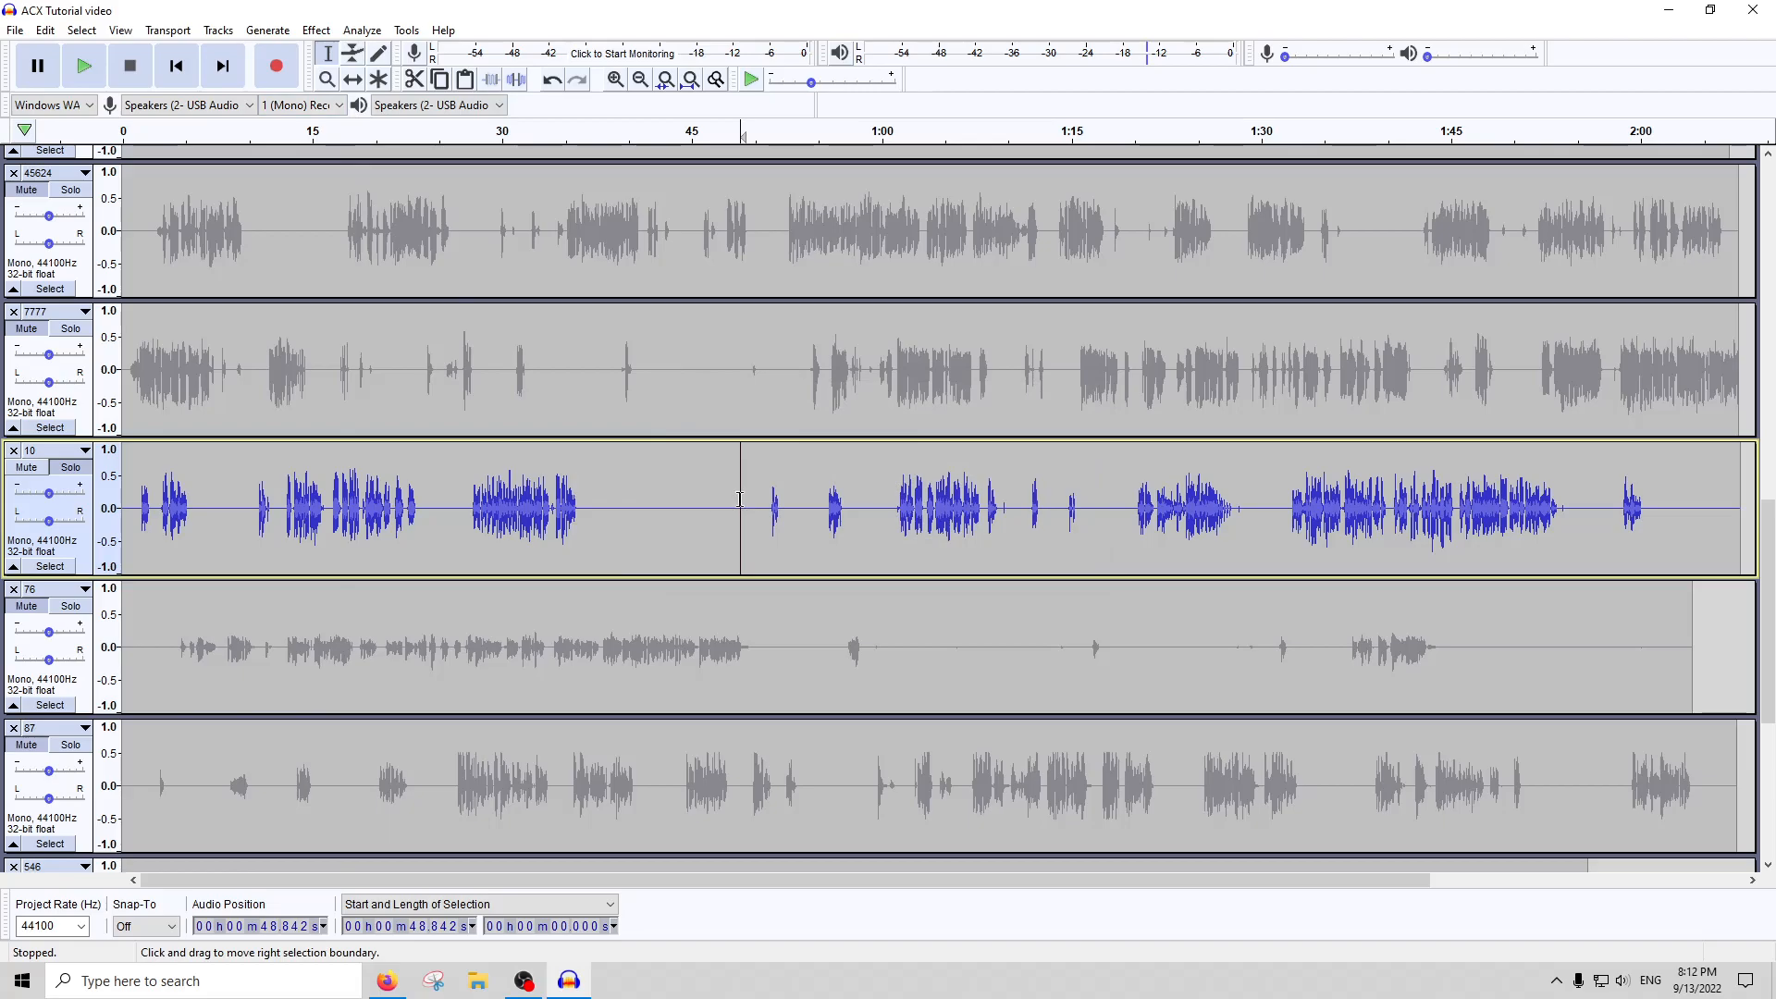
{"action": "left_click", "coordinate": [316, 29]}
{"action": "mouse_move", "coordinate": [374, 35]}
{"action": "left_click", "coordinate": [396, 145]}
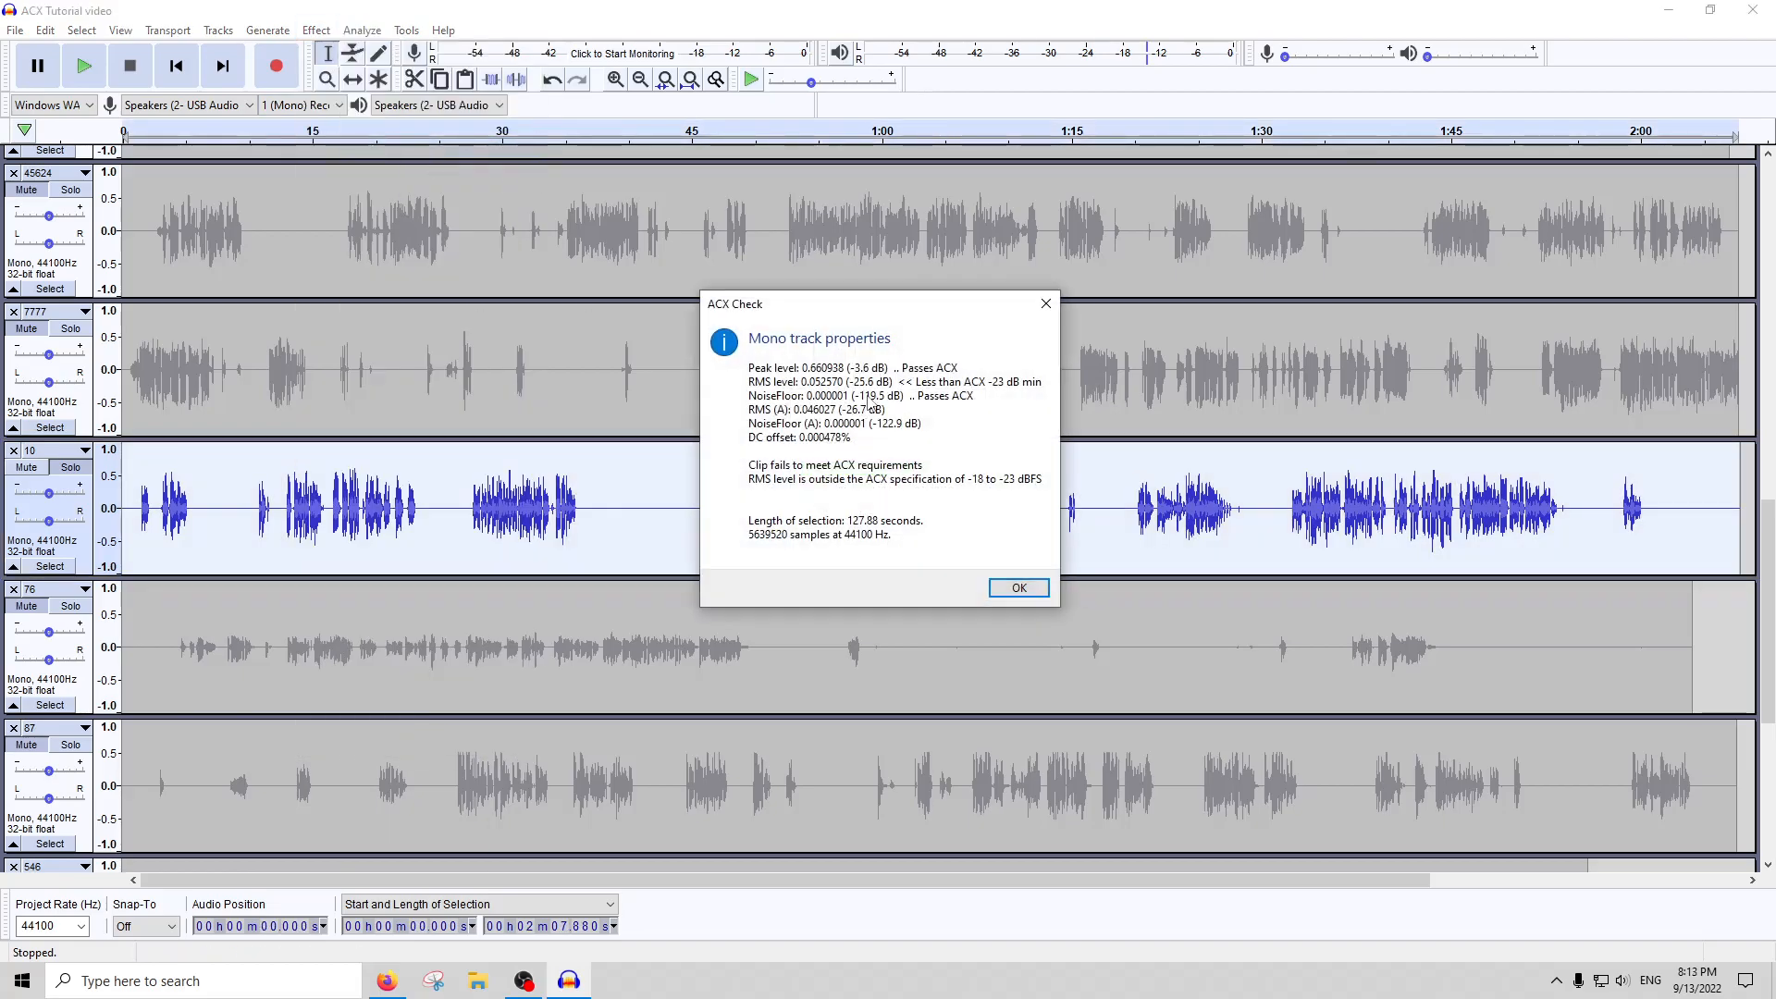
{"action": "left_click", "coordinate": [1046, 304]}
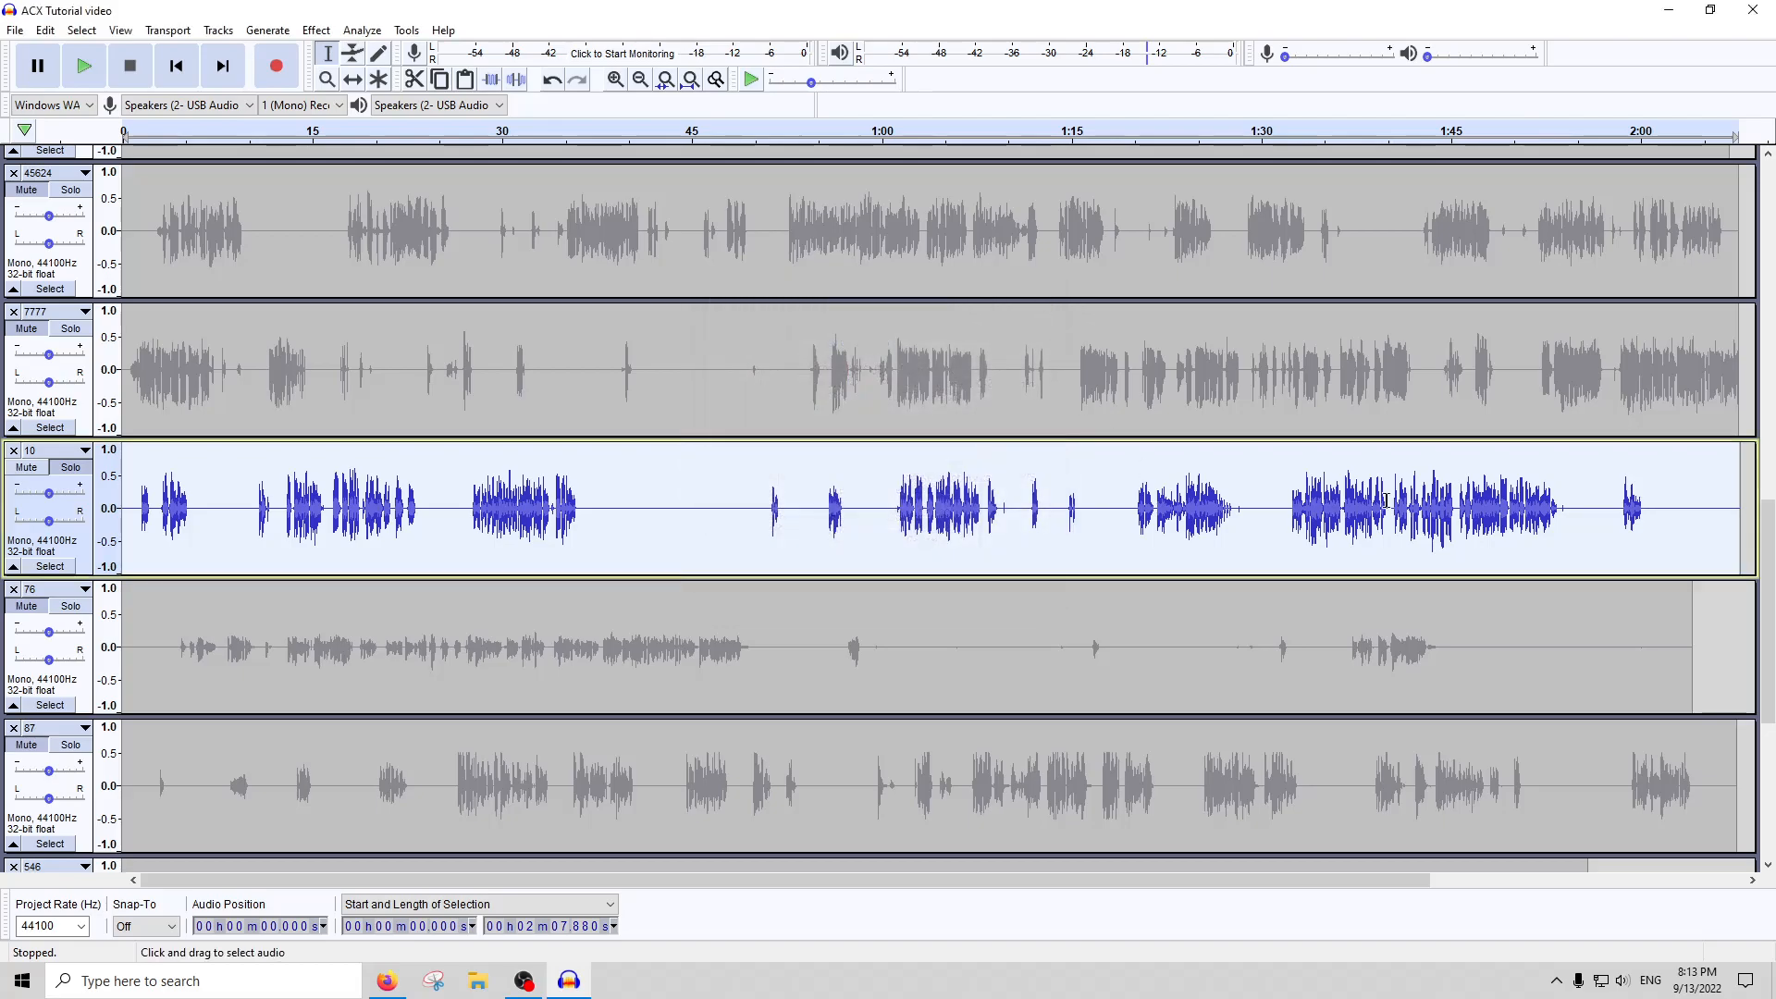
Select the quiet ending of the phrase in track 10 from about 1:52.9 to 1:53.8
{"action": "left_click", "coordinate": [1583, 511]}
{"action": "scroll", "coordinate": [1572, 515], "scroll_direction": "up", "scroll_amount": 3}
{"action": "mouse_move", "coordinate": [1295, 517]}
{"action": "left_mouse_down"}
{"action": "mouse_move", "coordinate": [1410, 515]}
{"action": "mouse_move", "coordinate": [1296, 537]}
{"action": "left_mouse_up"}
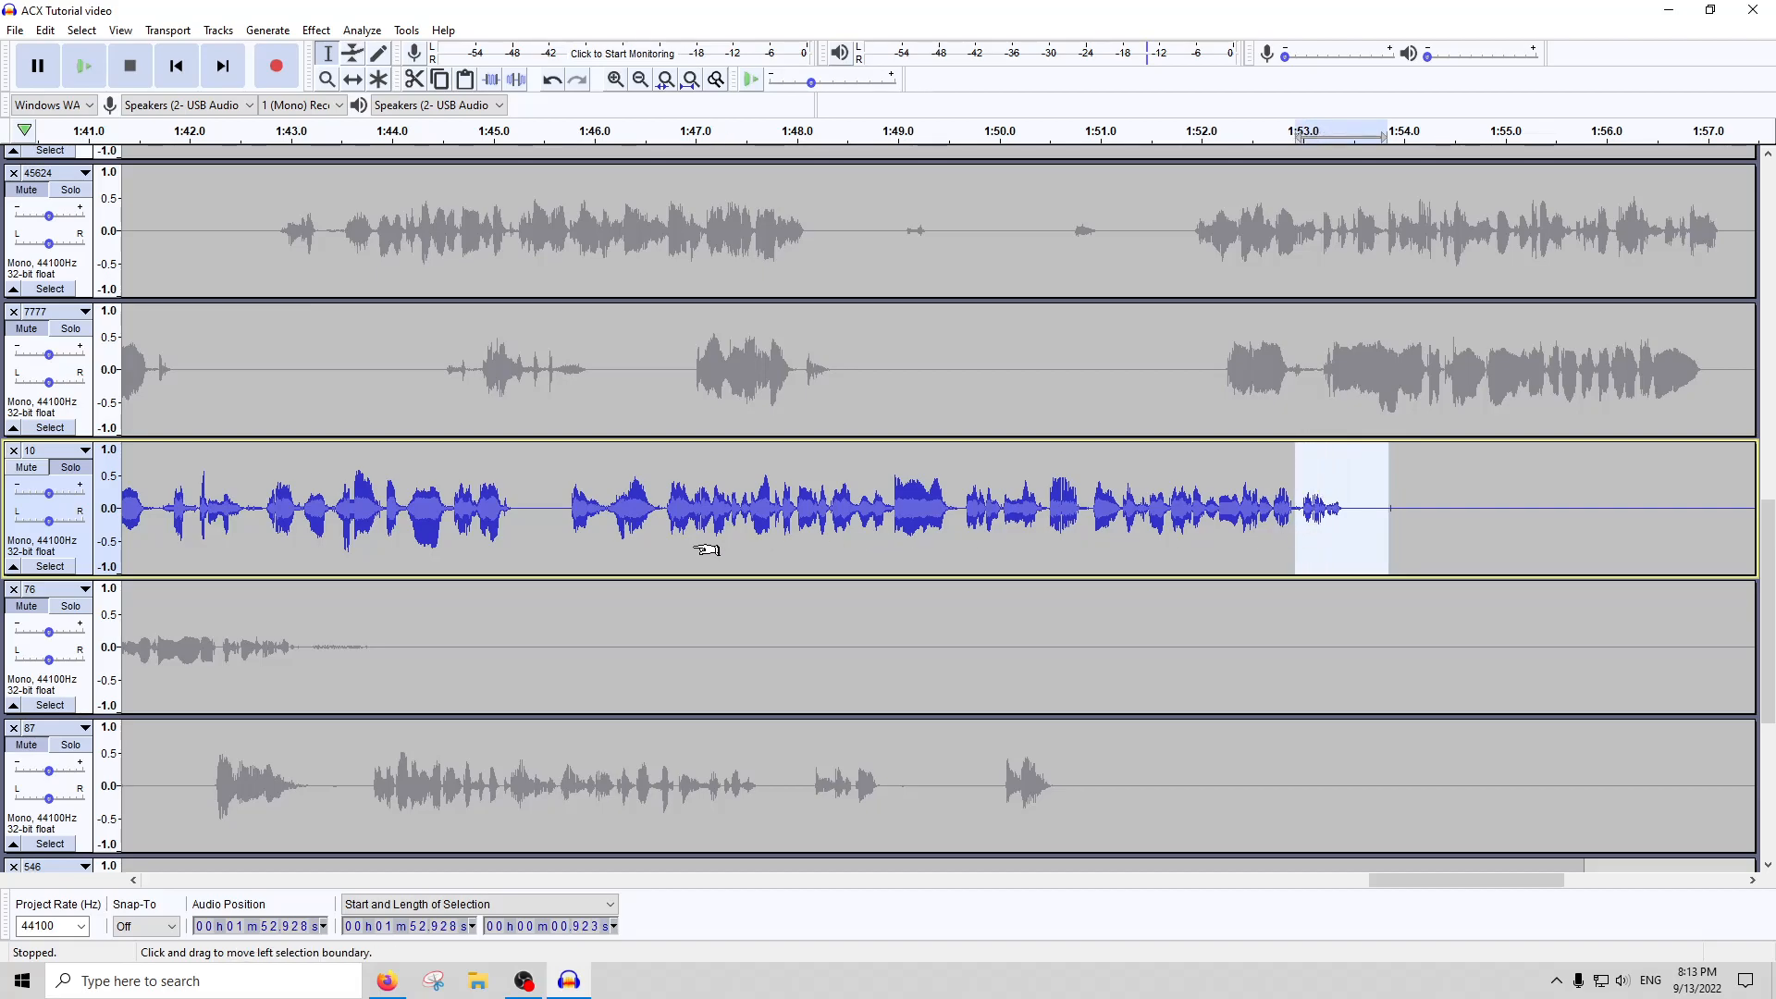
Select the quiet ending of the last phrase in track 10, from about 1:59.6 to 2:00.7
{"action": "scroll", "coordinate": [638, 545], "scroll_direction": "down", "scroll_amount": 3}
{"action": "left_click", "coordinate": [810, 524]}
{"action": "scroll", "coordinate": [801, 526], "scroll_direction": "up", "scroll_amount": 3}
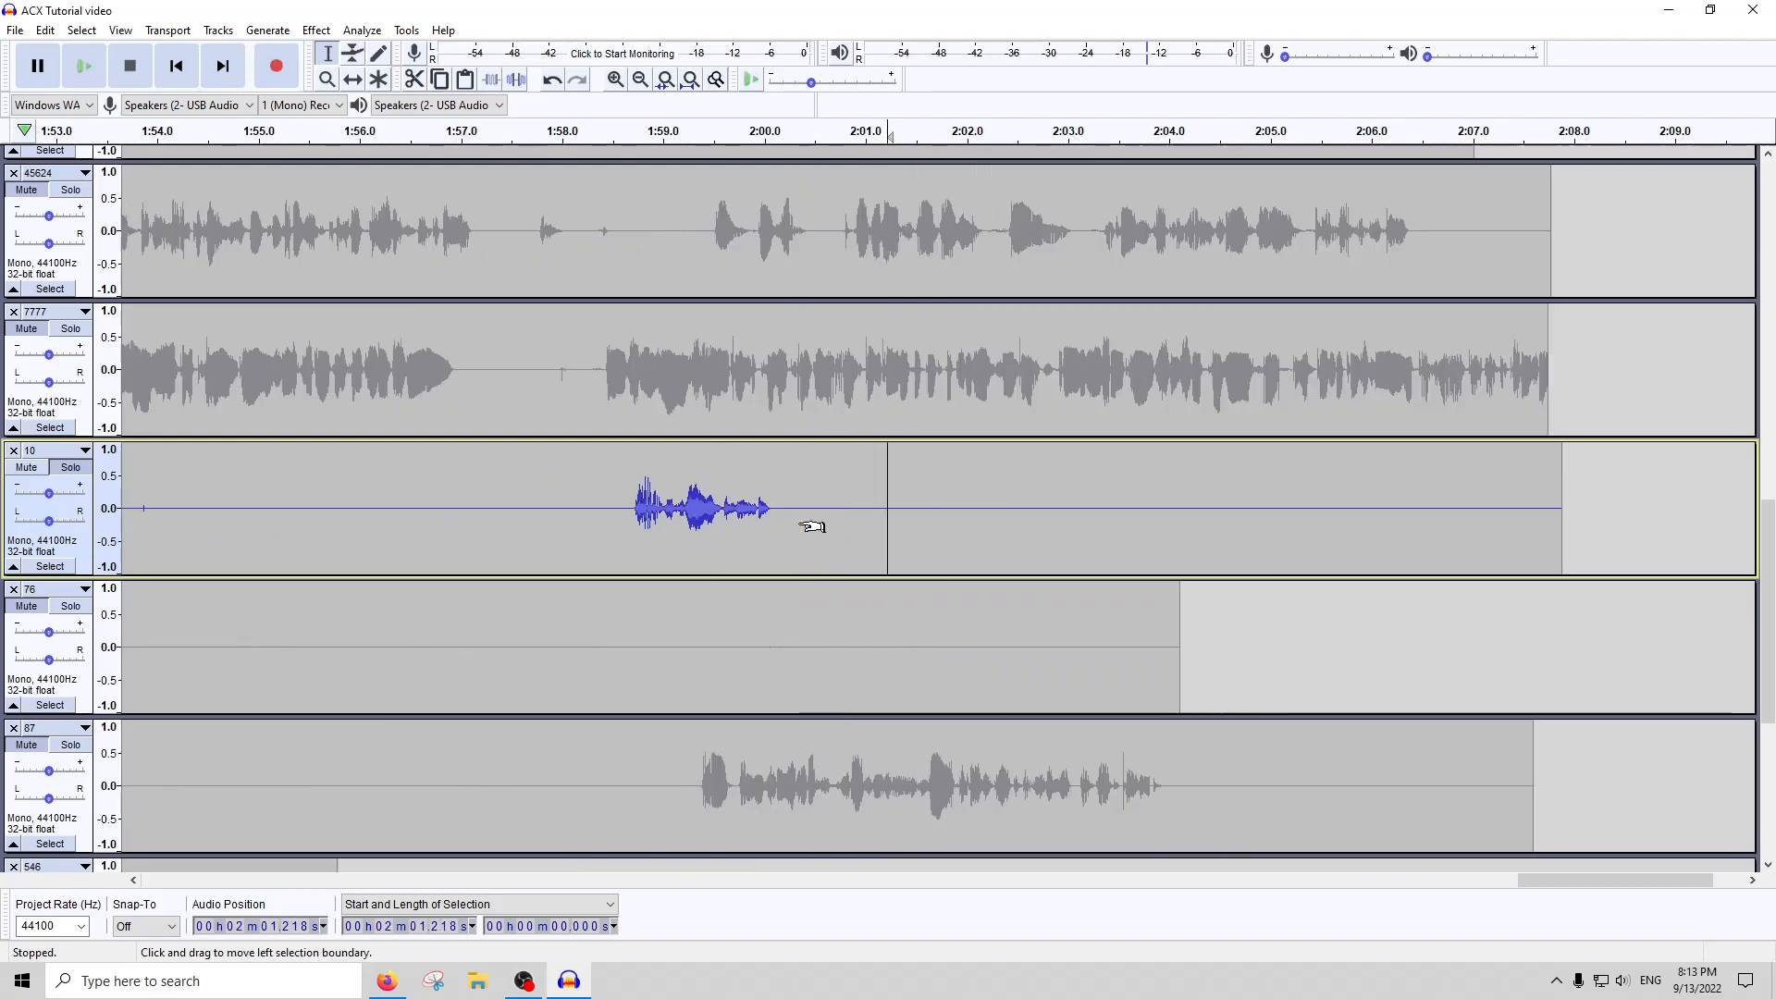
{"action": "left_click_drag", "start_coordinate": [722, 515], "coordinate": [838, 522]}
{"action": "scroll", "coordinate": [663, 534], "scroll_direction": "down", "scroll_amount": 2}
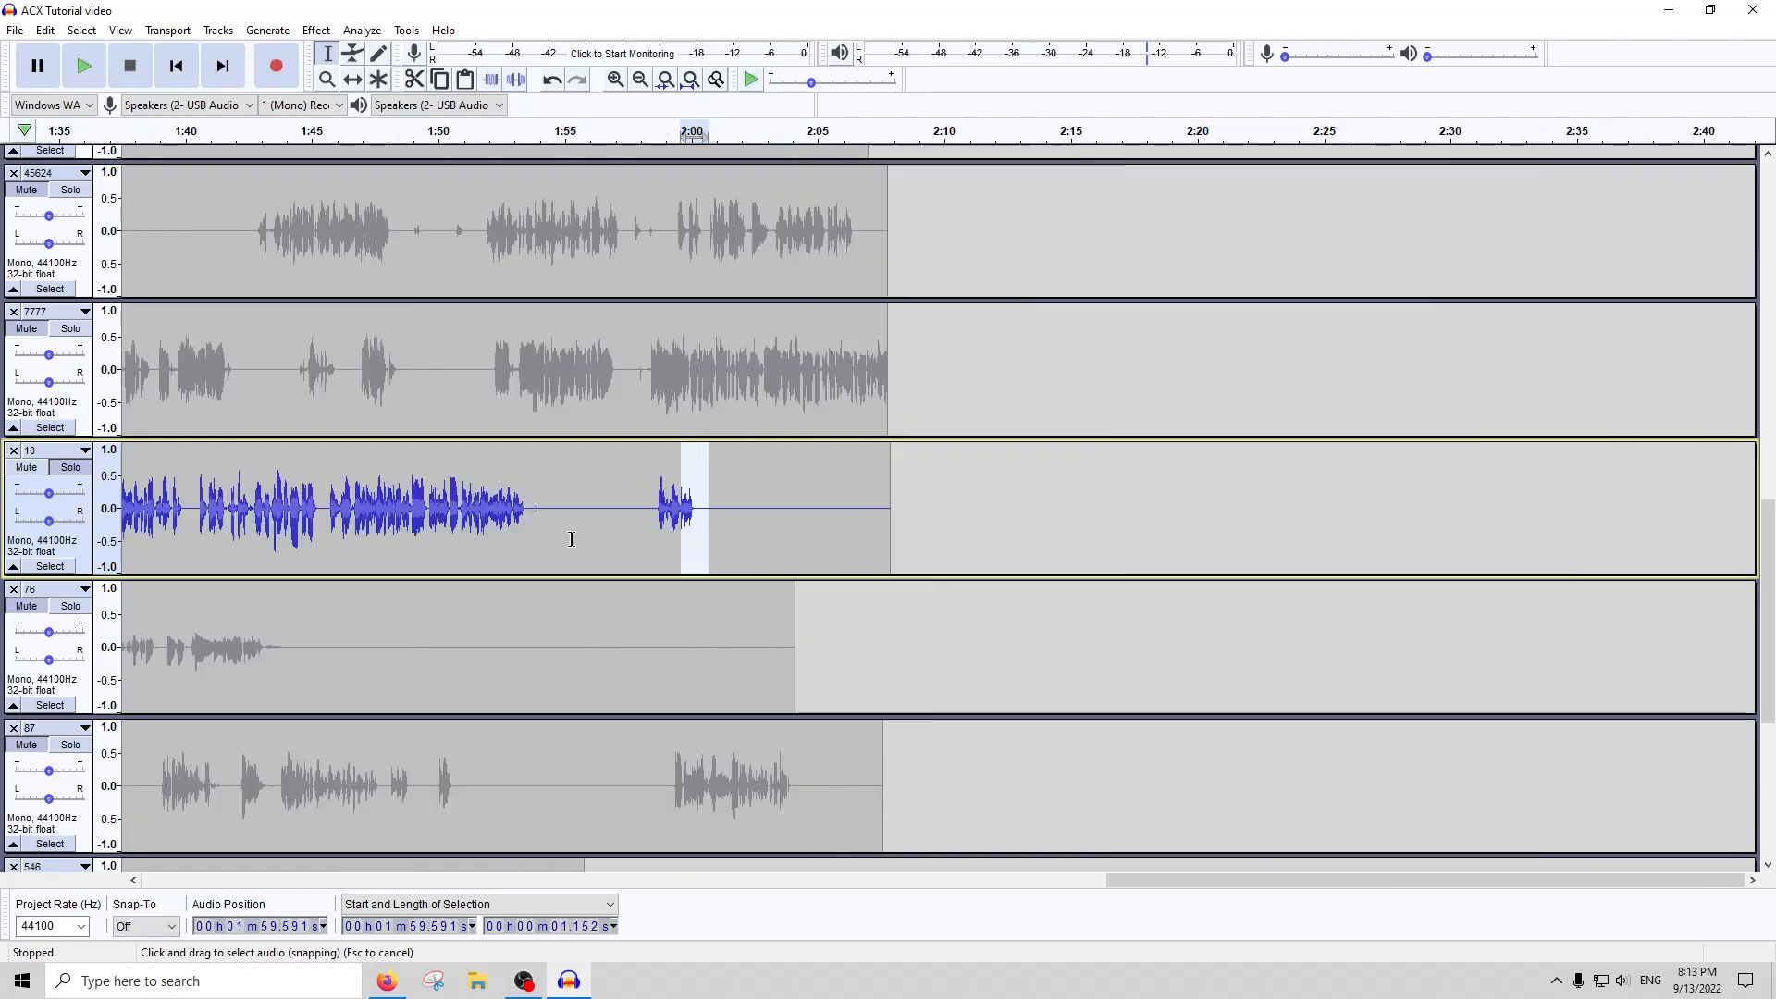
Select two quiet spots in turn in track 10 near 1:23, the second from about 1:23.7 to 1:24.1
{"action": "scroll", "coordinate": [453, 545], "scroll_direction": "left", "scroll_amount": 16}
{"action": "scroll", "coordinate": [435, 531], "scroll_direction": "left", "scroll_amount": 1}
{"action": "left_click", "coordinate": [491, 527]}
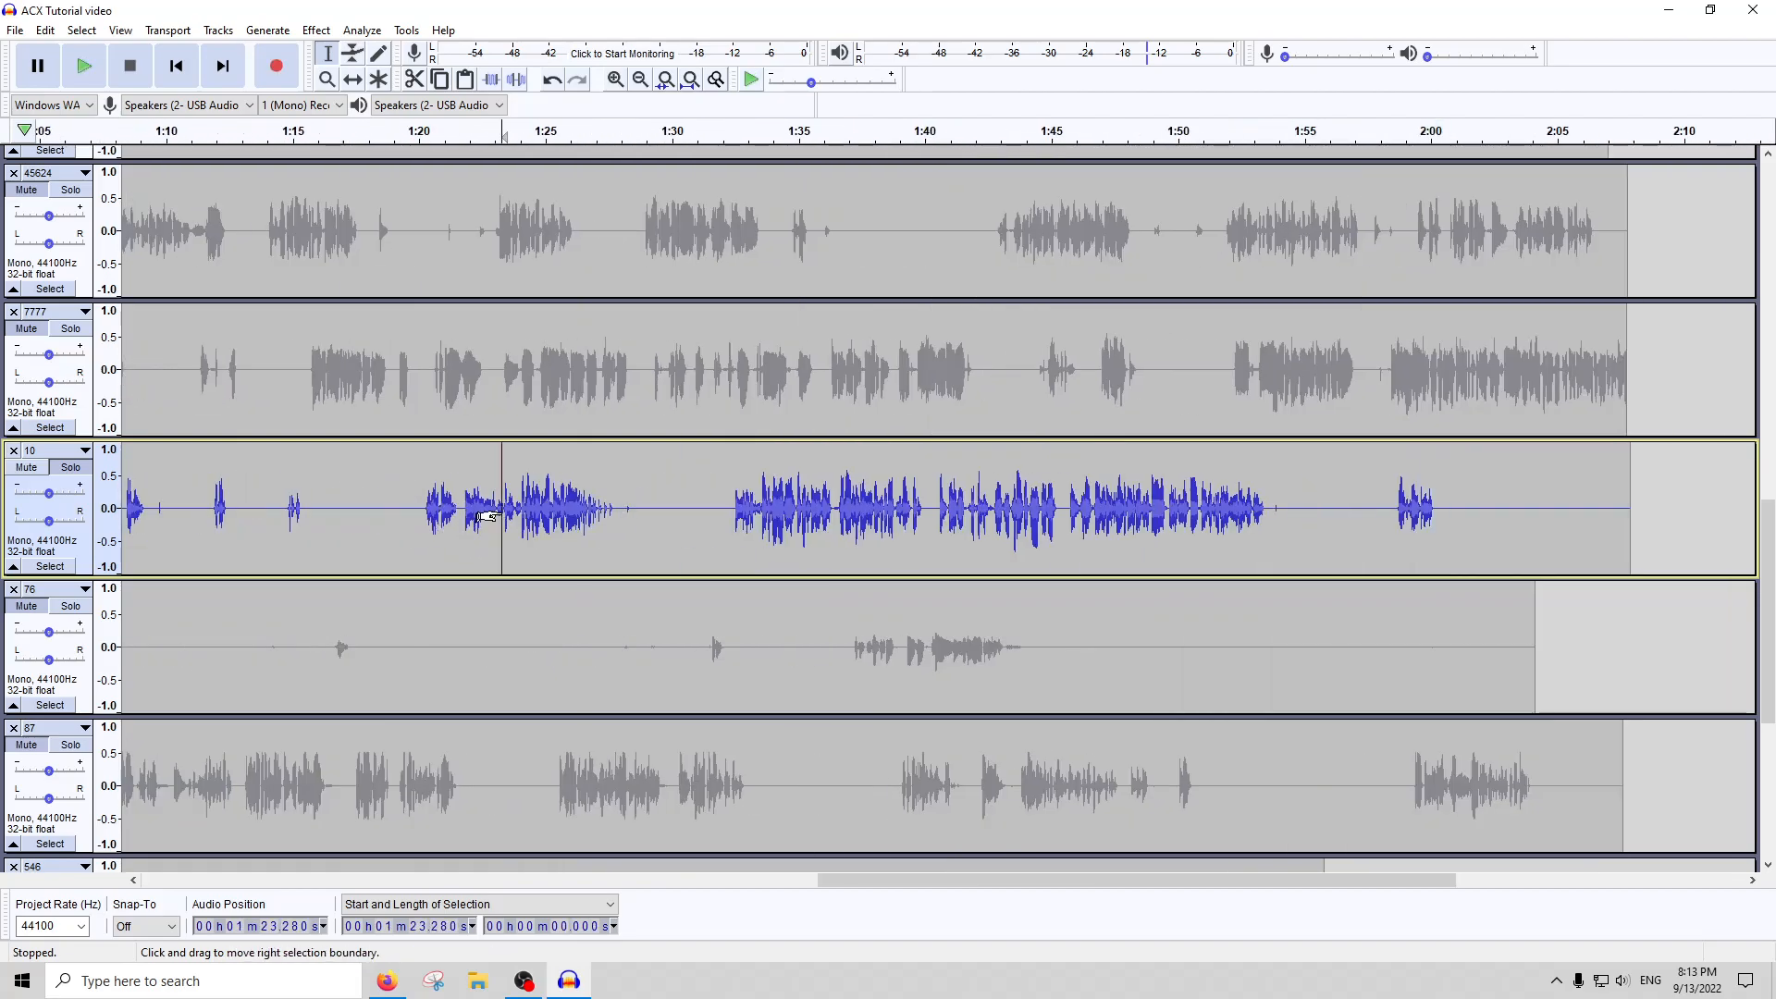
{"action": "scroll", "coordinate": [490, 525], "scroll_direction": "up", "scroll_amount": 3}
{"action": "left_click_drag", "start_coordinate": [457, 514], "coordinate": [520, 514]}
{"action": "left_click_drag", "start_coordinate": [659, 515], "coordinate": [595, 516]}
Silence the small noise in track 10 from about 11.4 to 11.9 seconds
{"action": "left_click", "coordinate": [716, 81]}
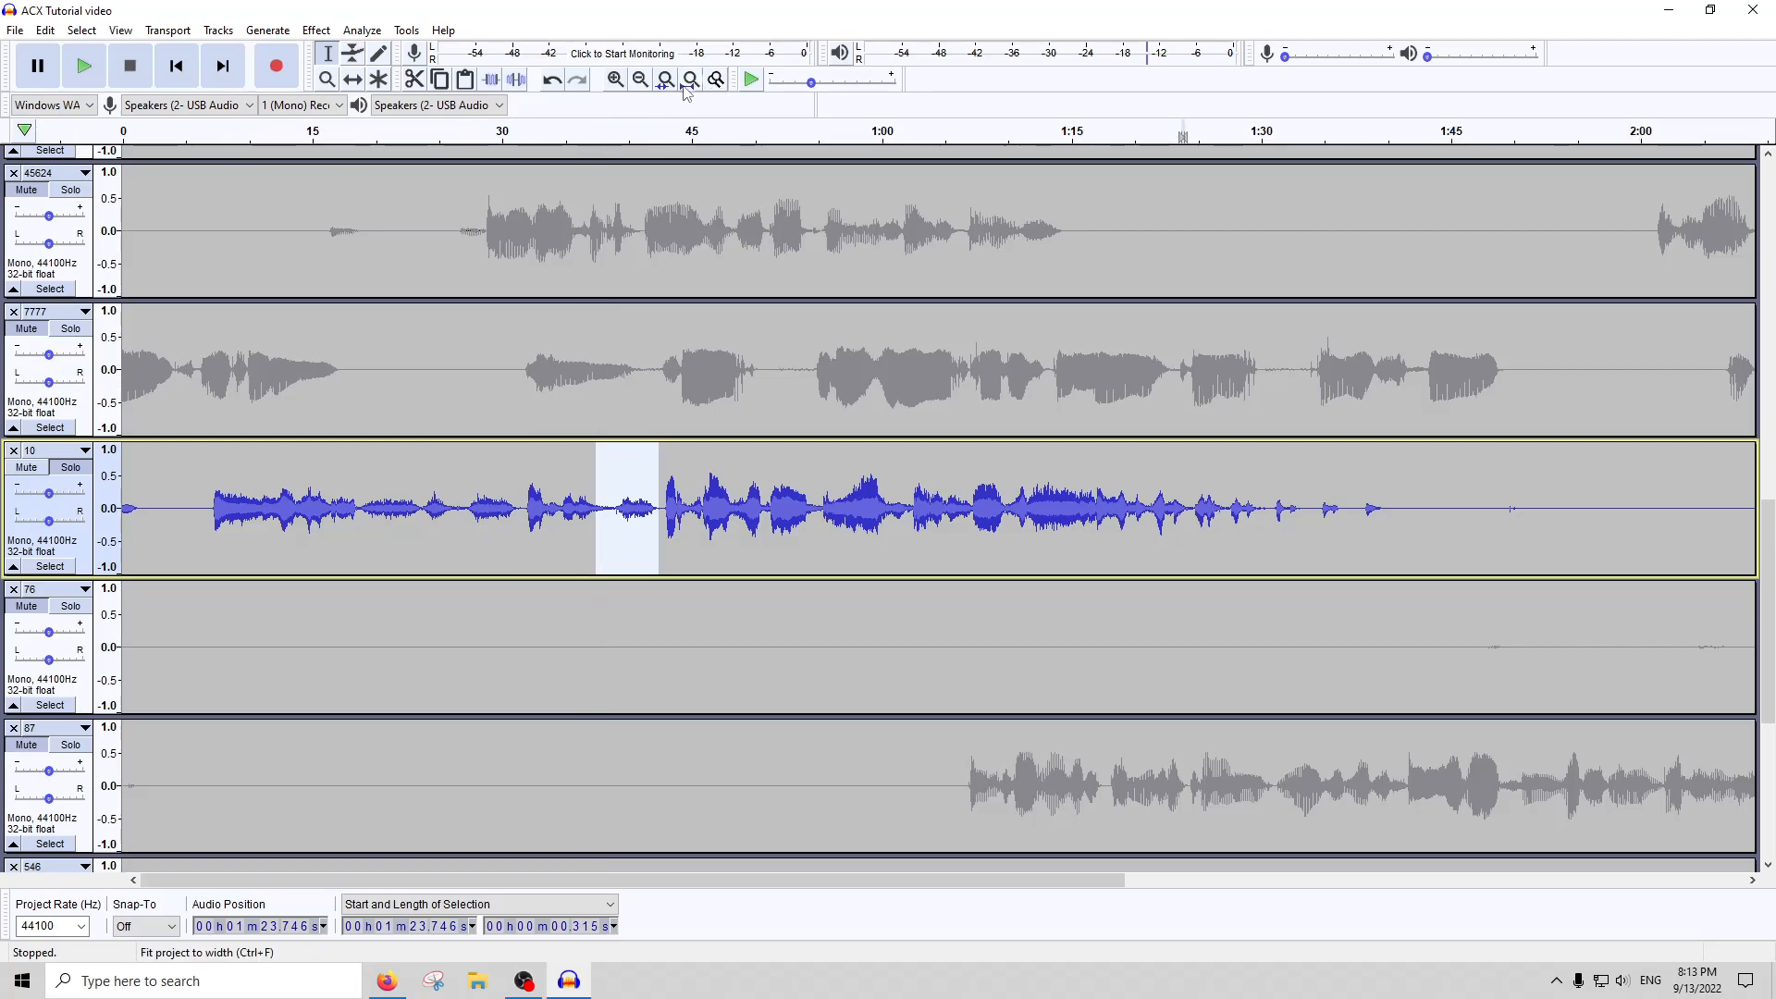
{"action": "left_click", "coordinate": [249, 534]}
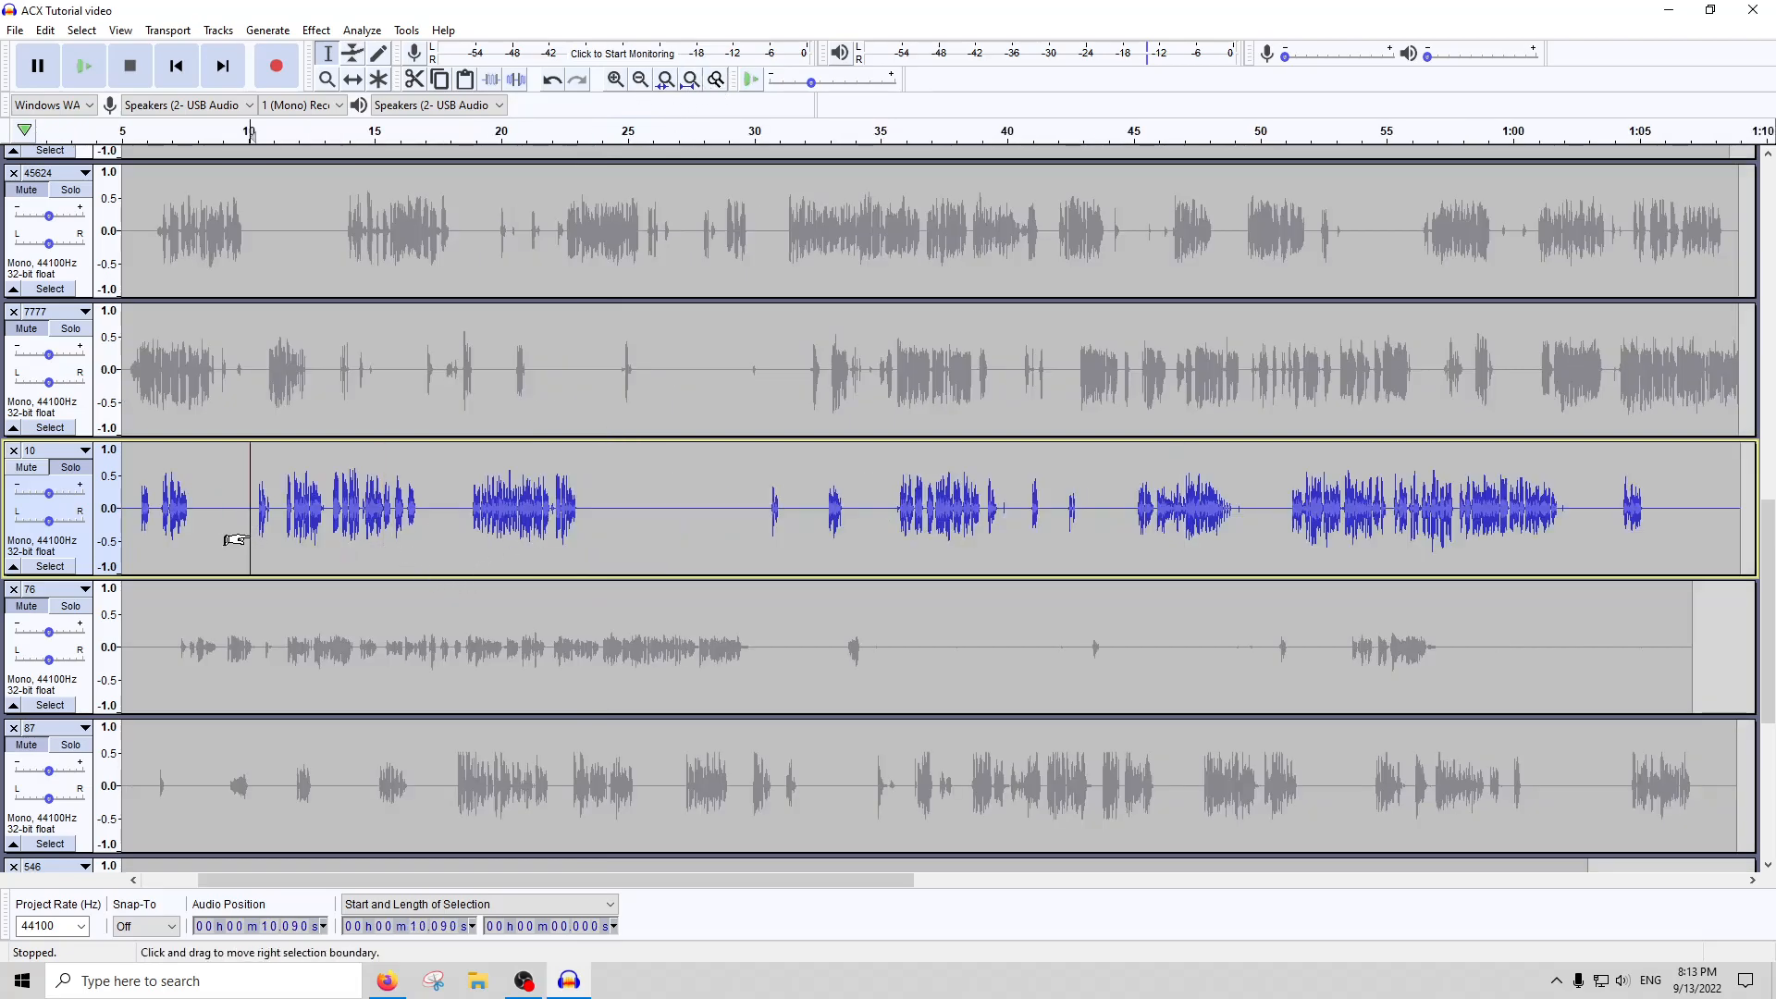
{"action": "scroll", "coordinate": [249, 534], "scroll_direction": "up", "scroll_amount": 5}
{"action": "scroll", "coordinate": [692, 530], "scroll_direction": "down", "scroll_amount": 1}
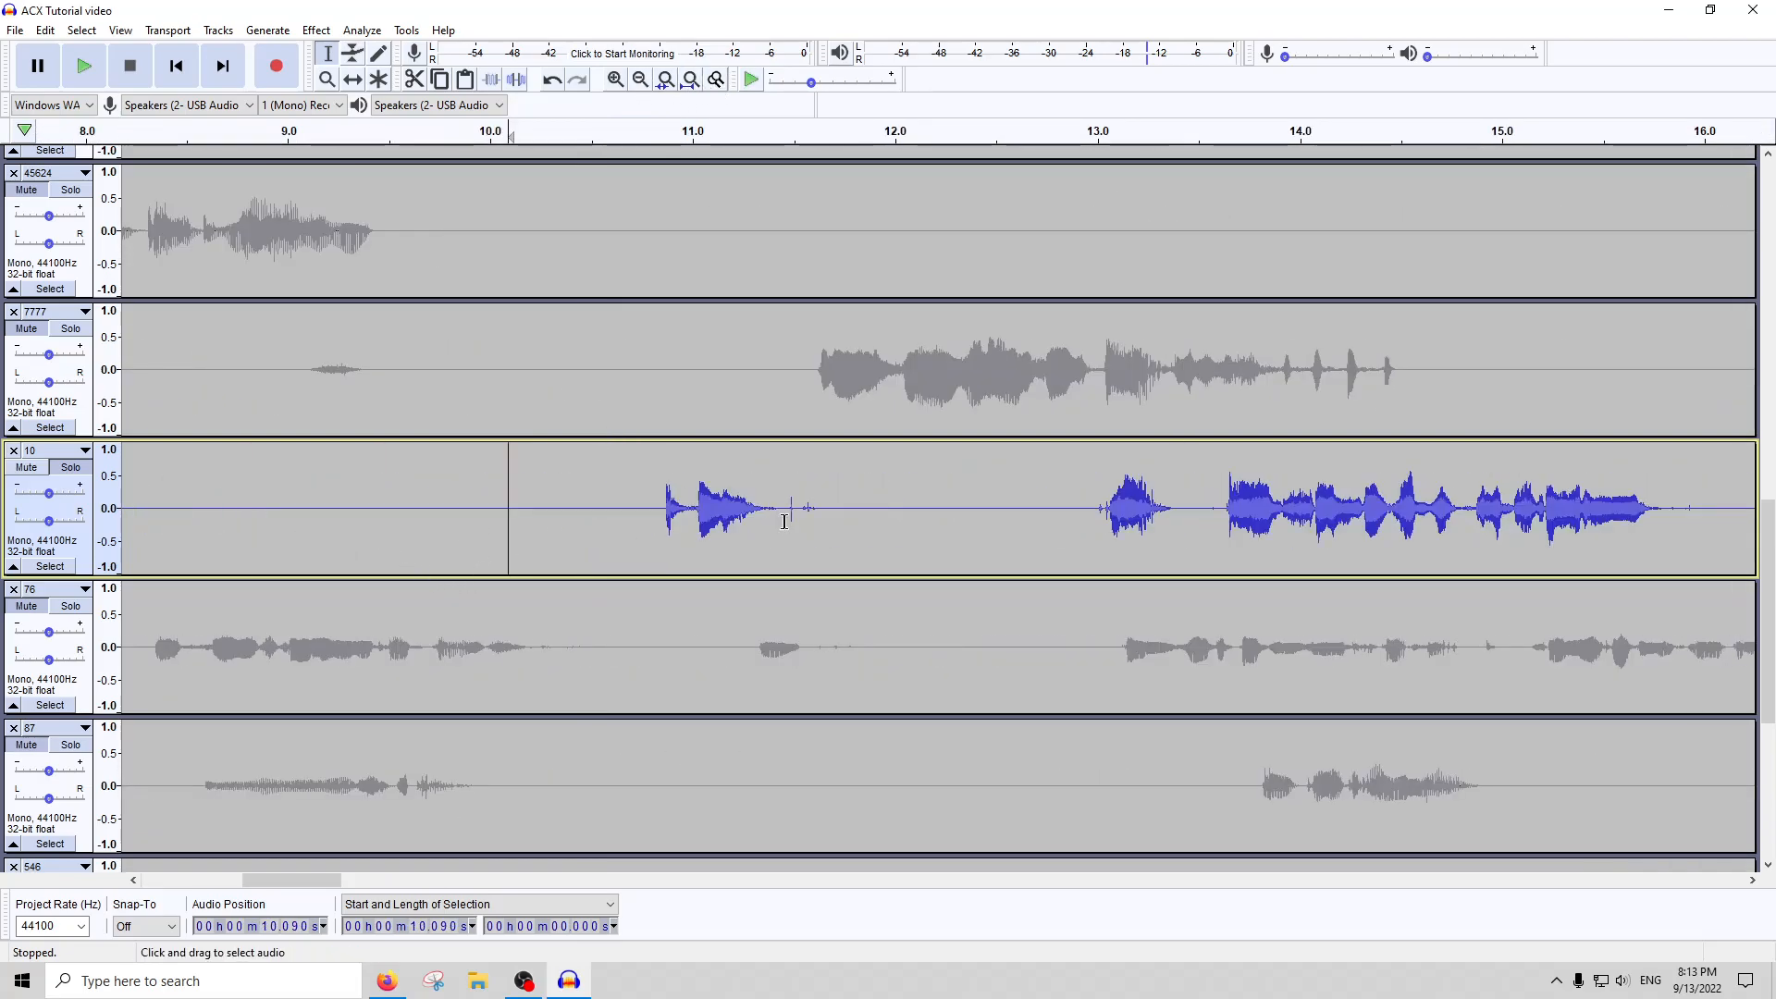
{"action": "left_click_drag", "start_coordinate": [782, 518], "coordinate": [874, 516]}
{"action": "left_click", "coordinate": [521, 88]}
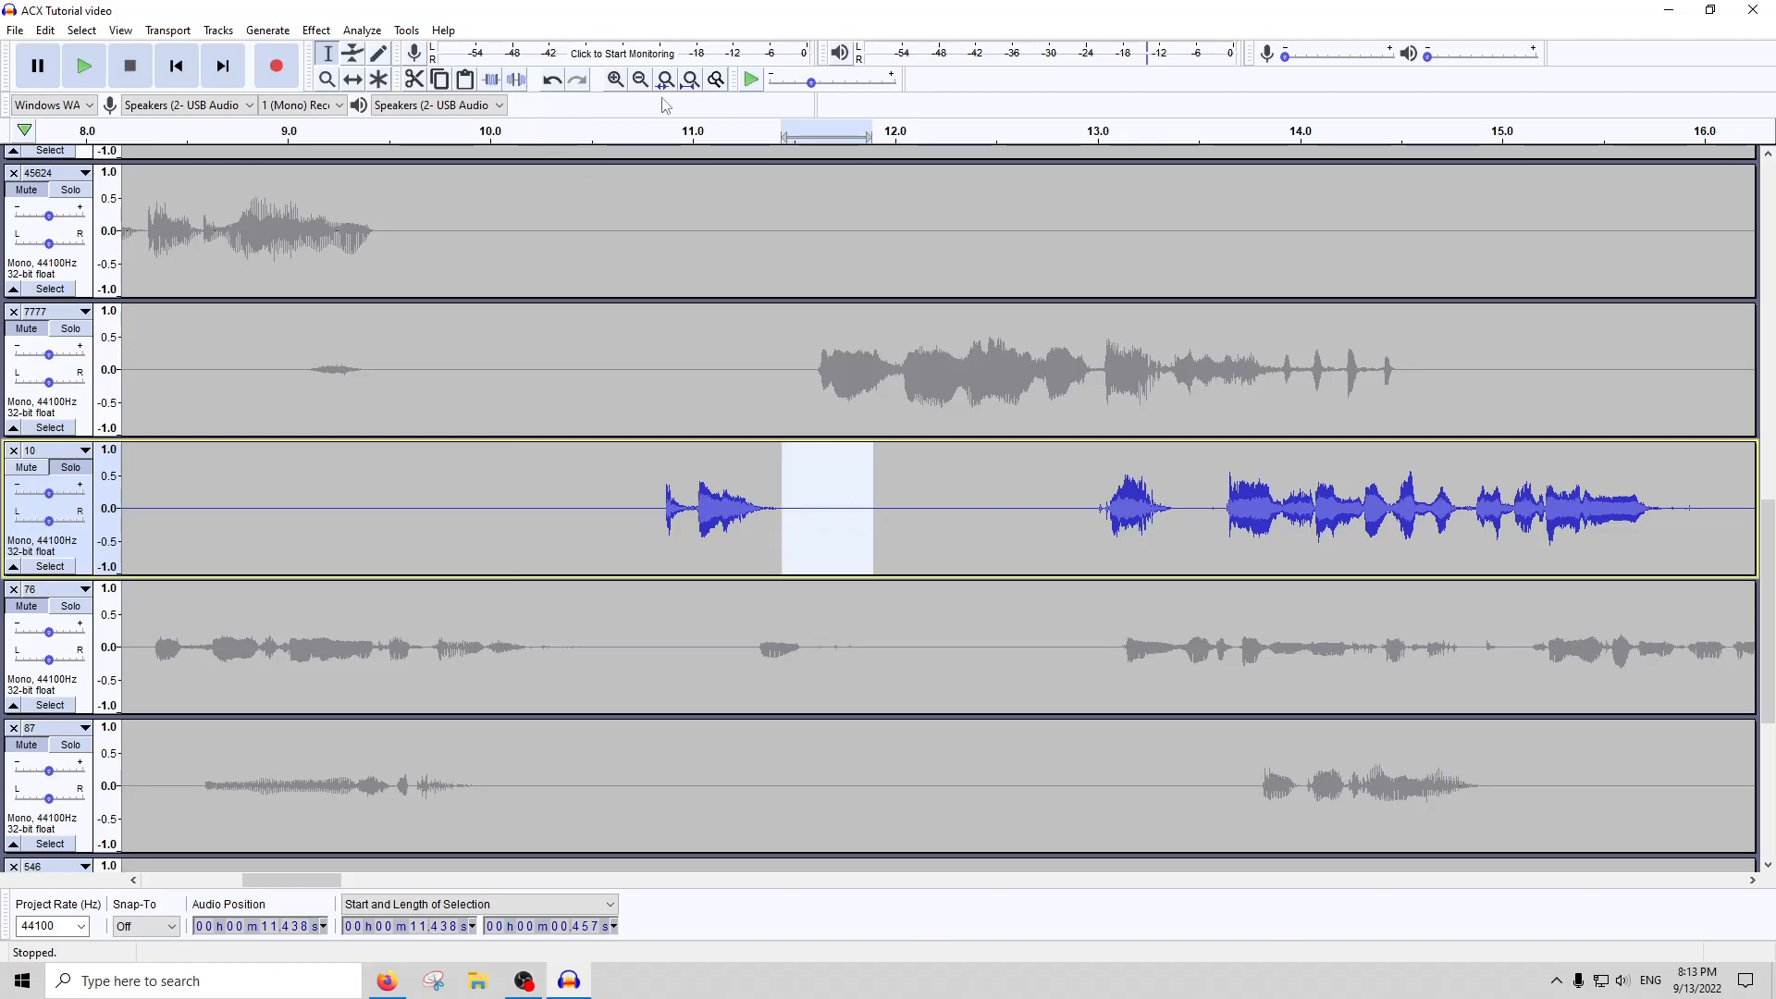
Run ACX Check on the whole of track 10 after silencing the noise and close the report
{"action": "left_click", "coordinate": [691, 80]}
{"action": "double_click", "coordinate": [888, 544]}
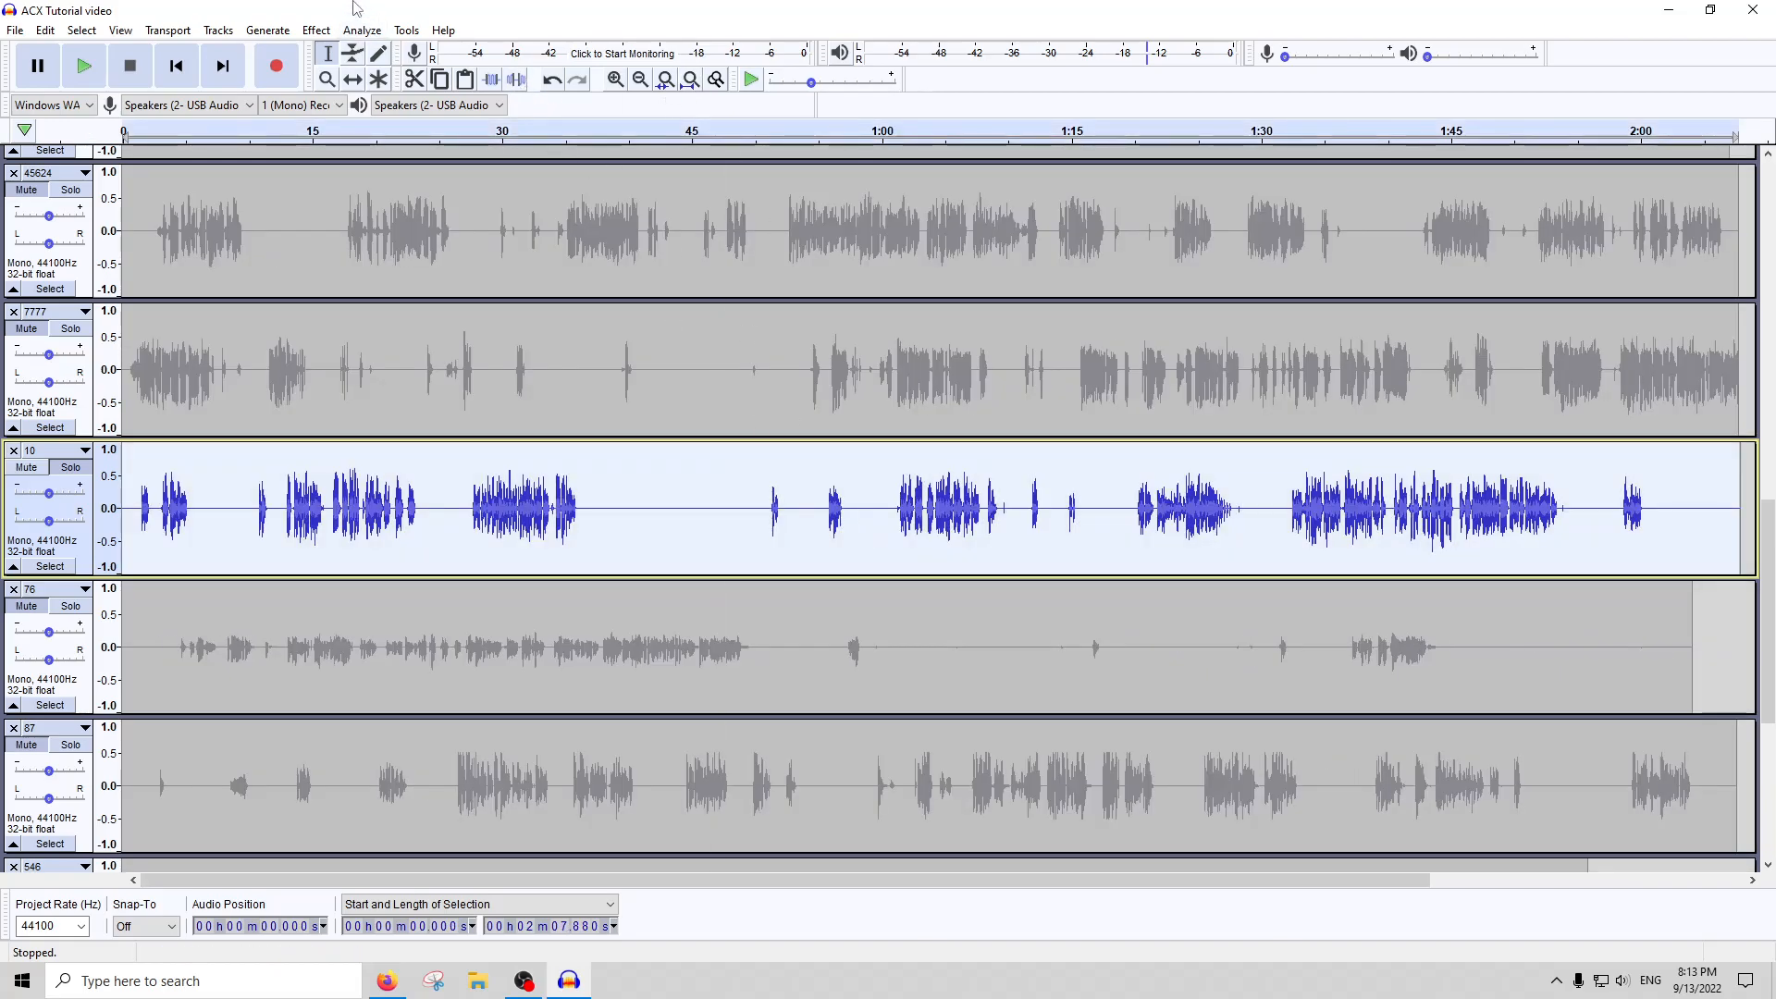
{"action": "left_click", "coordinate": [351, 31]}
{"action": "left_click", "coordinate": [399, 146]}
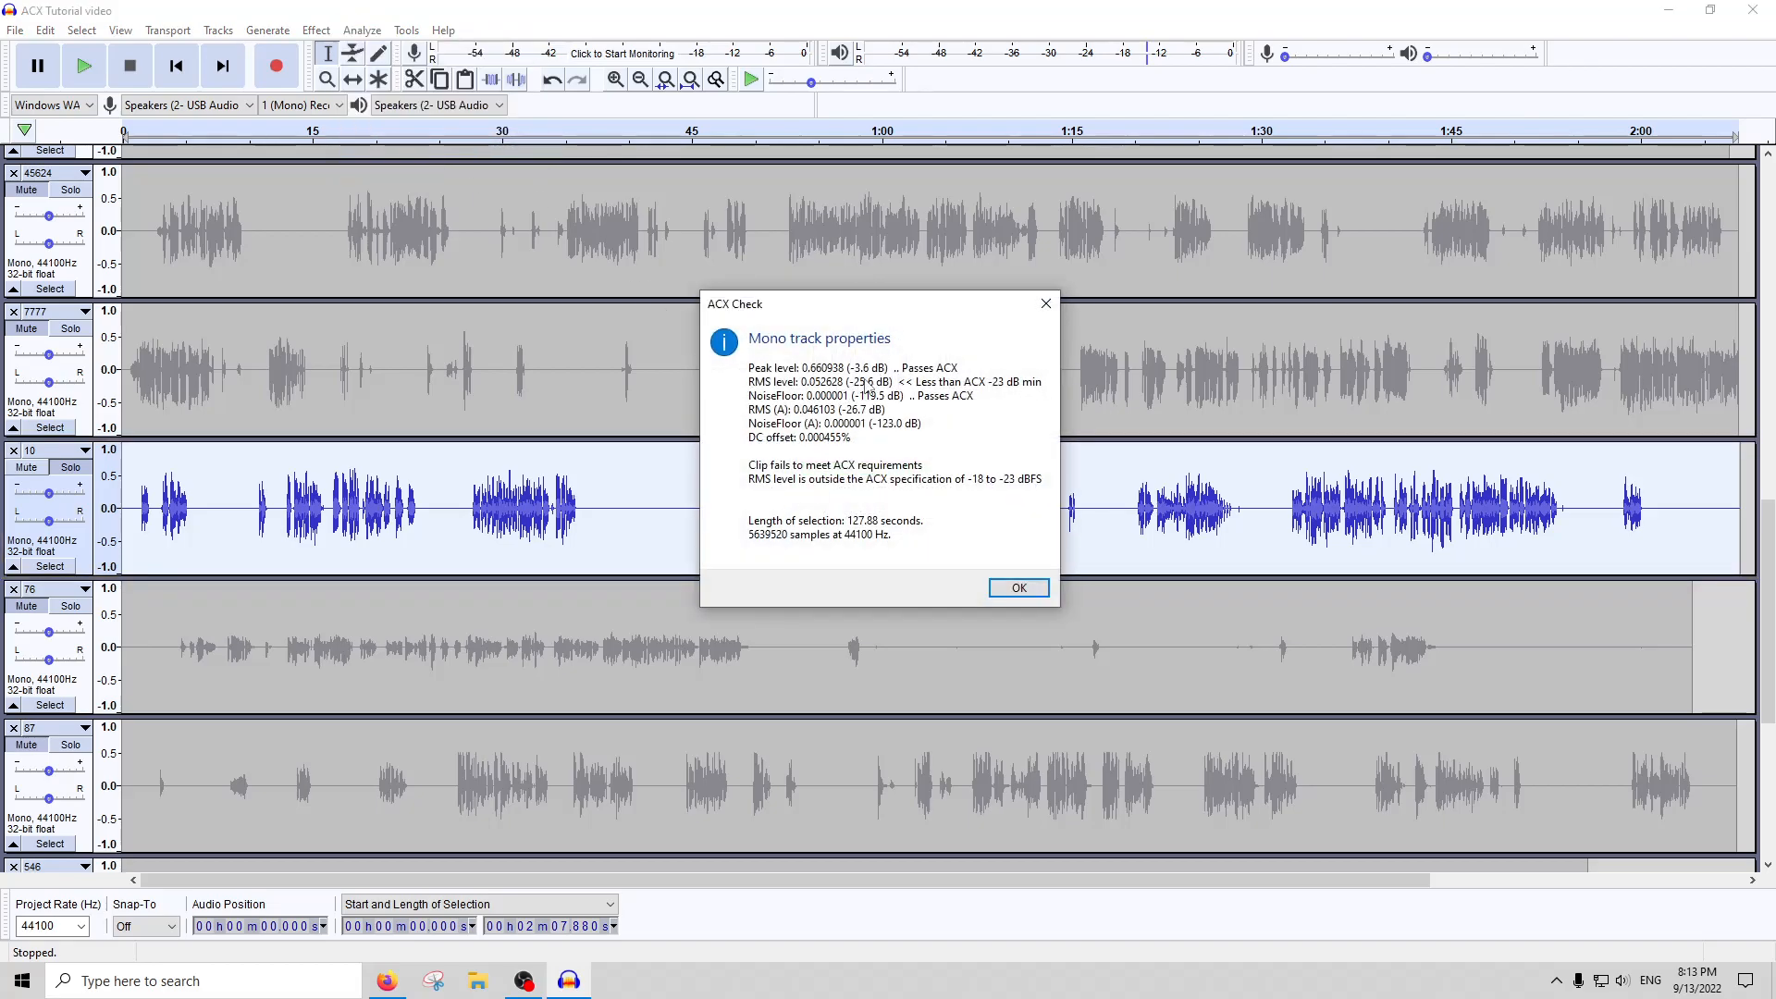
{"action": "left_click", "coordinate": [1047, 303]}
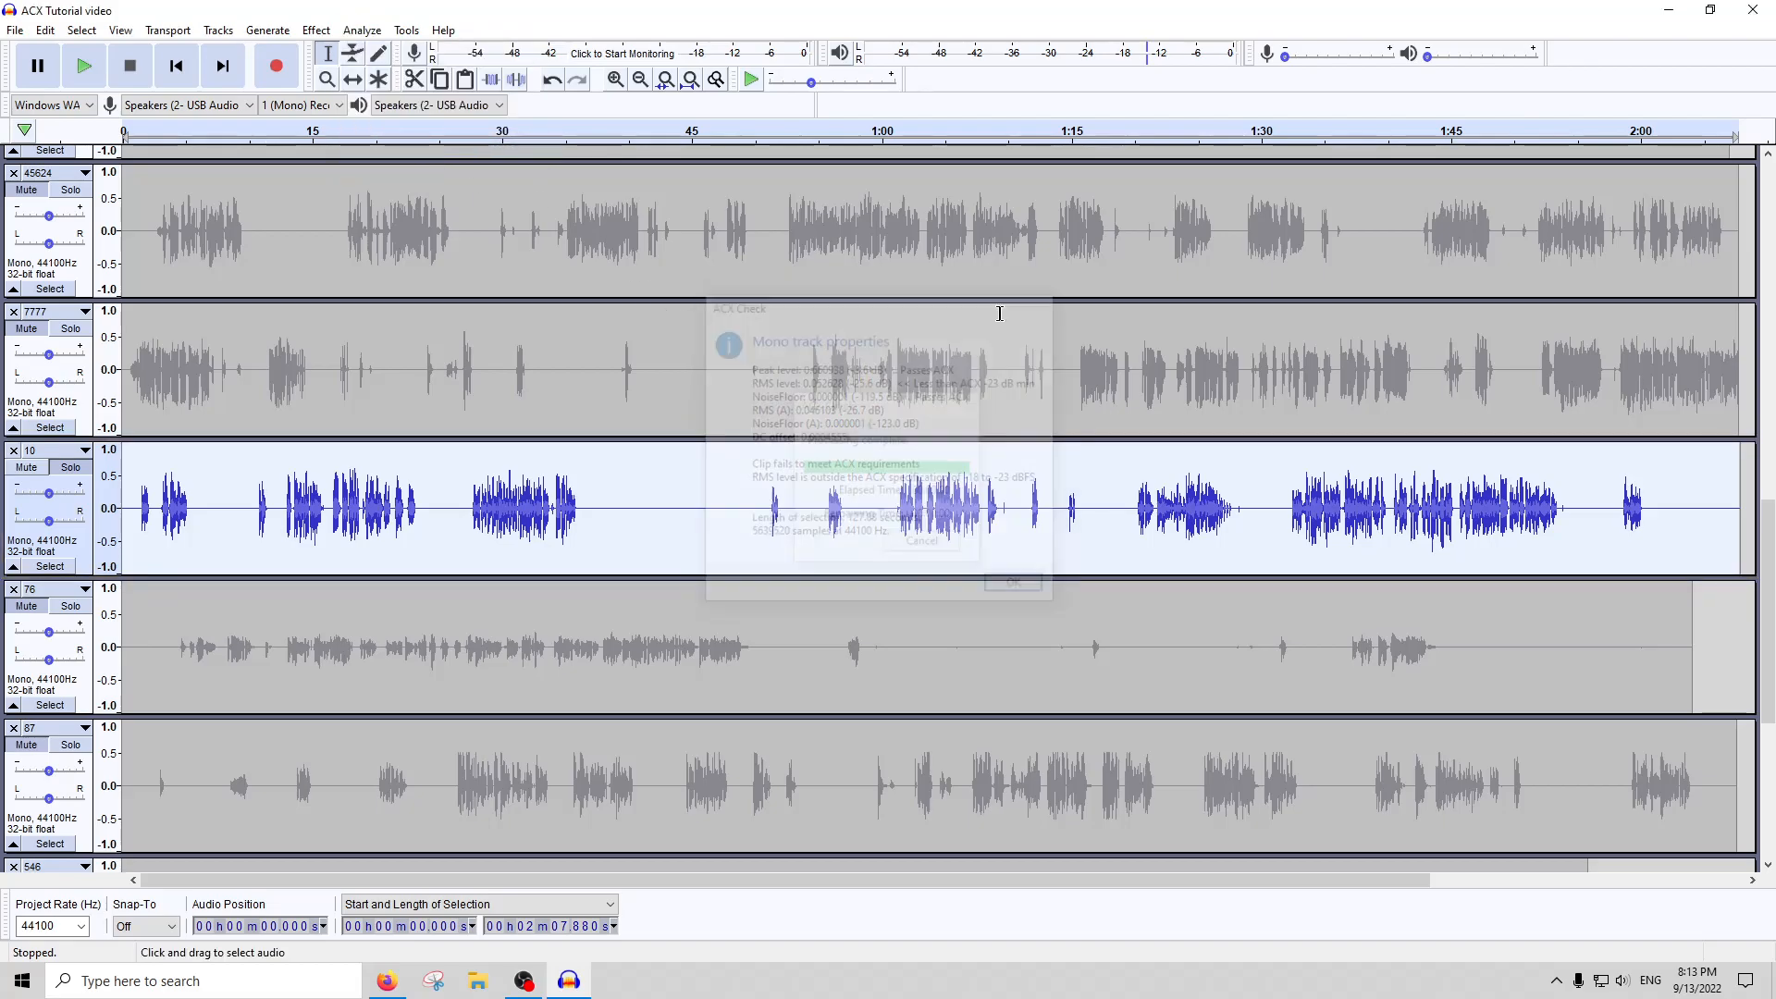
{"action": "left_click_drag", "start_coordinate": [480, 508], "coordinate": [469, 506]}
{"action": "scroll", "coordinate": [469, 505], "scroll_direction": "up", "scroll_amount": 3}
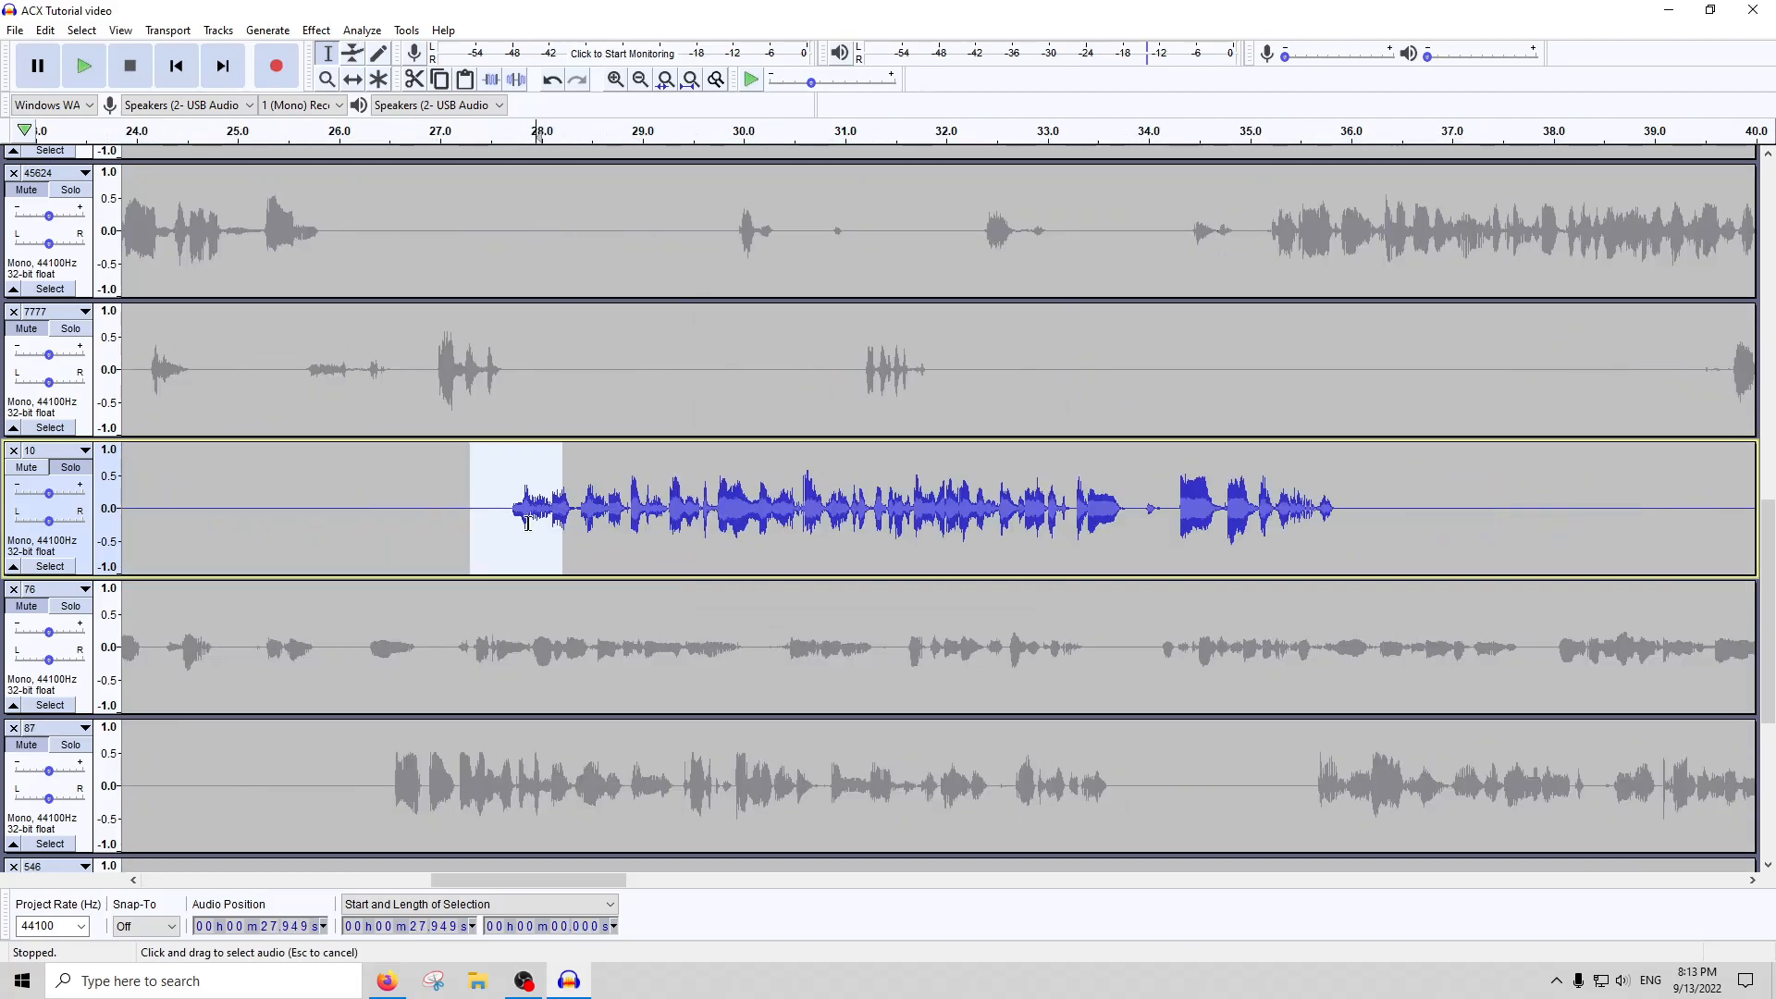
{"action": "left_click", "coordinate": [491, 518]}
Select the whole of track 10 and amplify it with the preset Amplify settings
{"action": "double_click", "coordinate": [707, 520]}
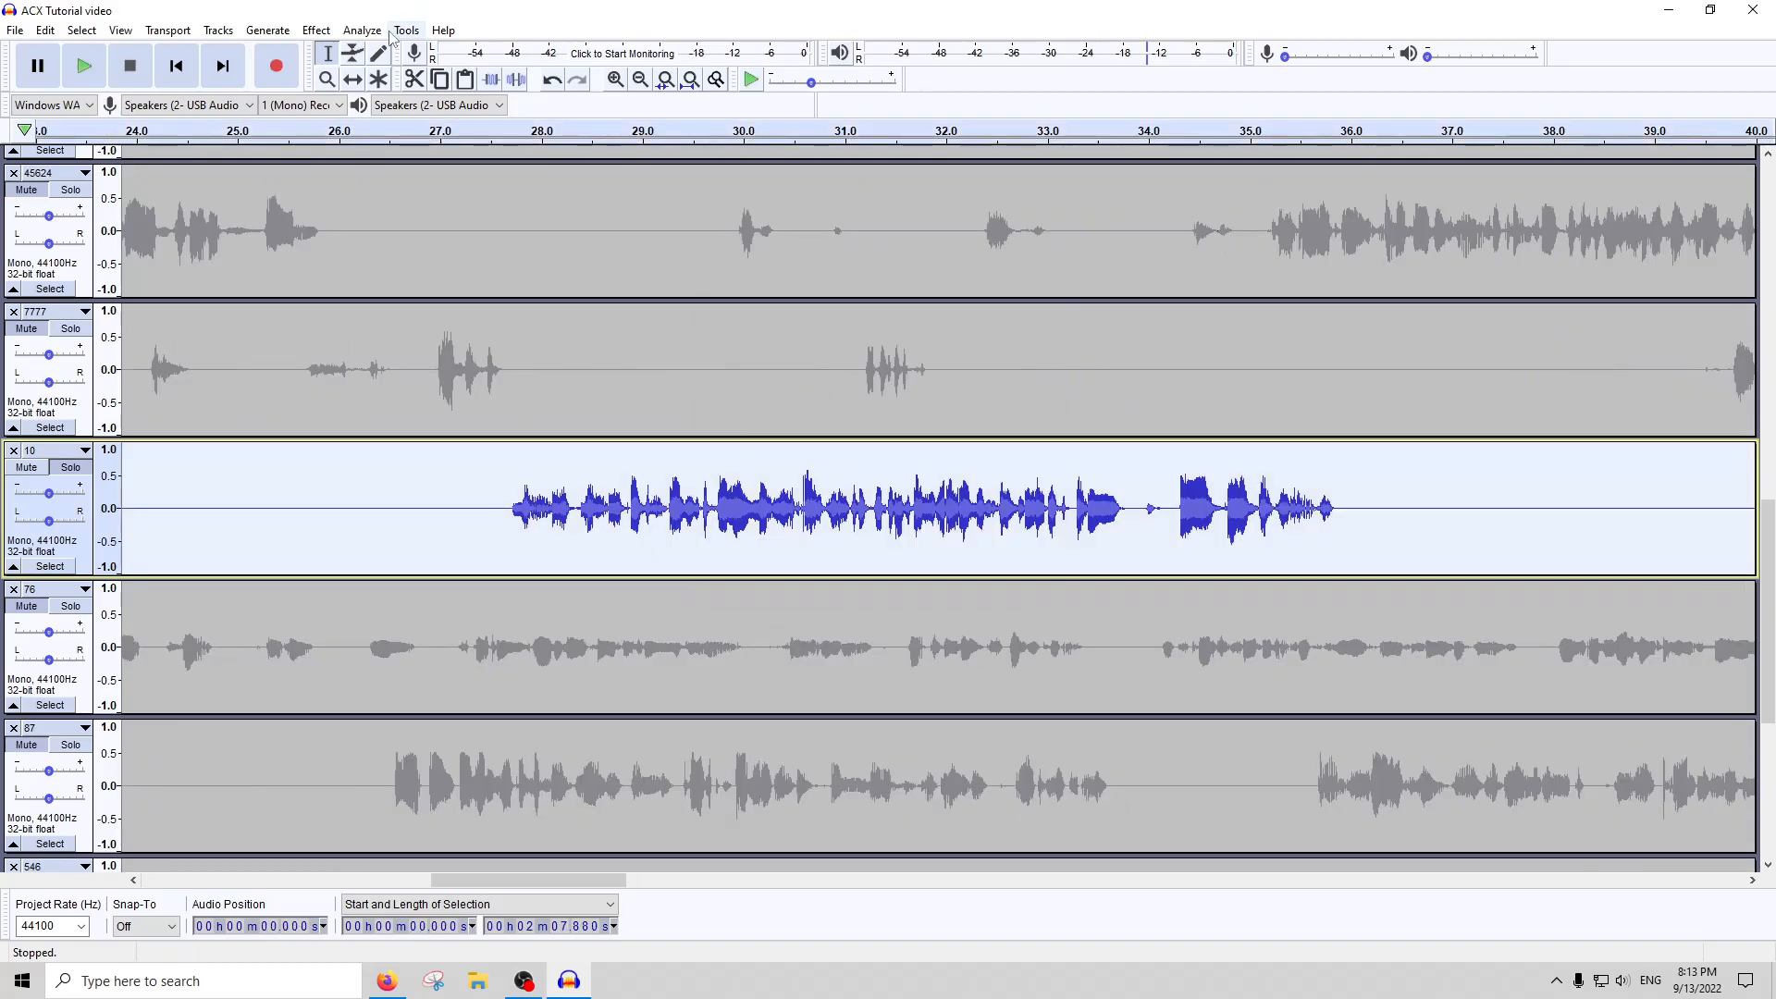
{"action": "left_click", "coordinate": [316, 30]}
{"action": "left_click", "coordinate": [356, 107]}
{"action": "key", "text": "Return"}
Apply the Distortion effect with hard clipping to the whole of track 10
{"action": "left_click", "coordinate": [316, 30]}
{"action": "left_click", "coordinate": [361, 288]}
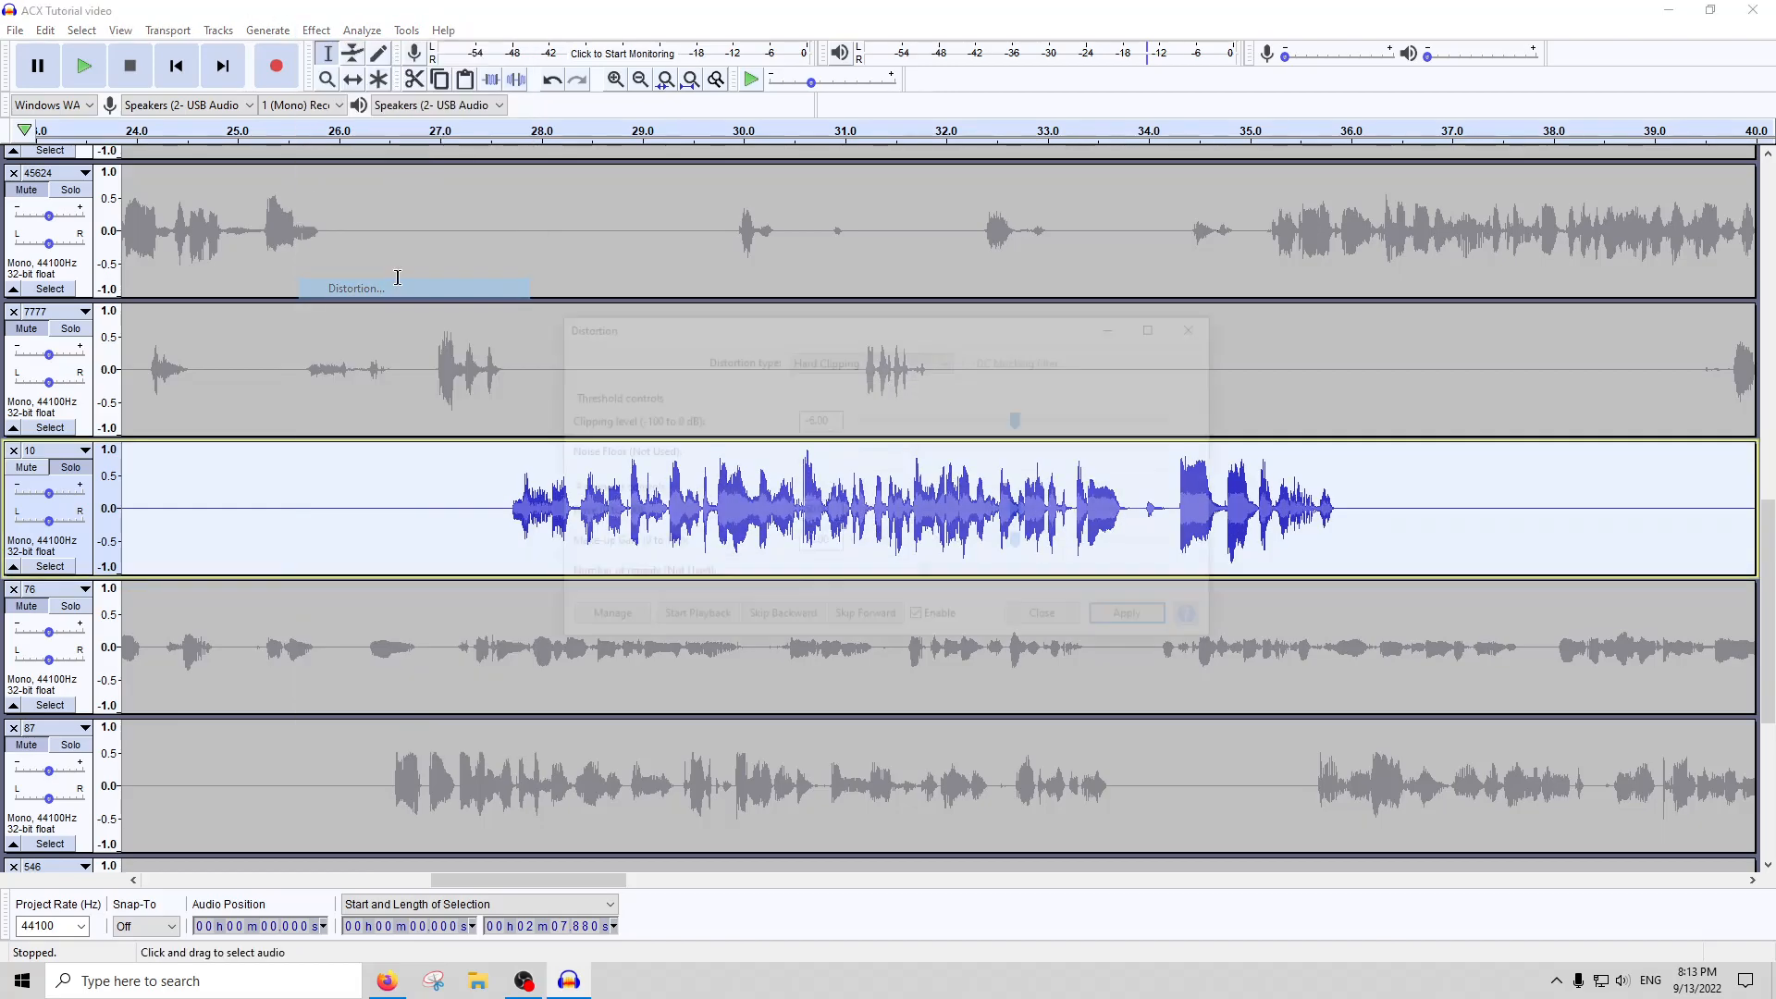
{"action": "left_click", "coordinate": [1077, 627]}
{"action": "left_click", "coordinate": [316, 30]}
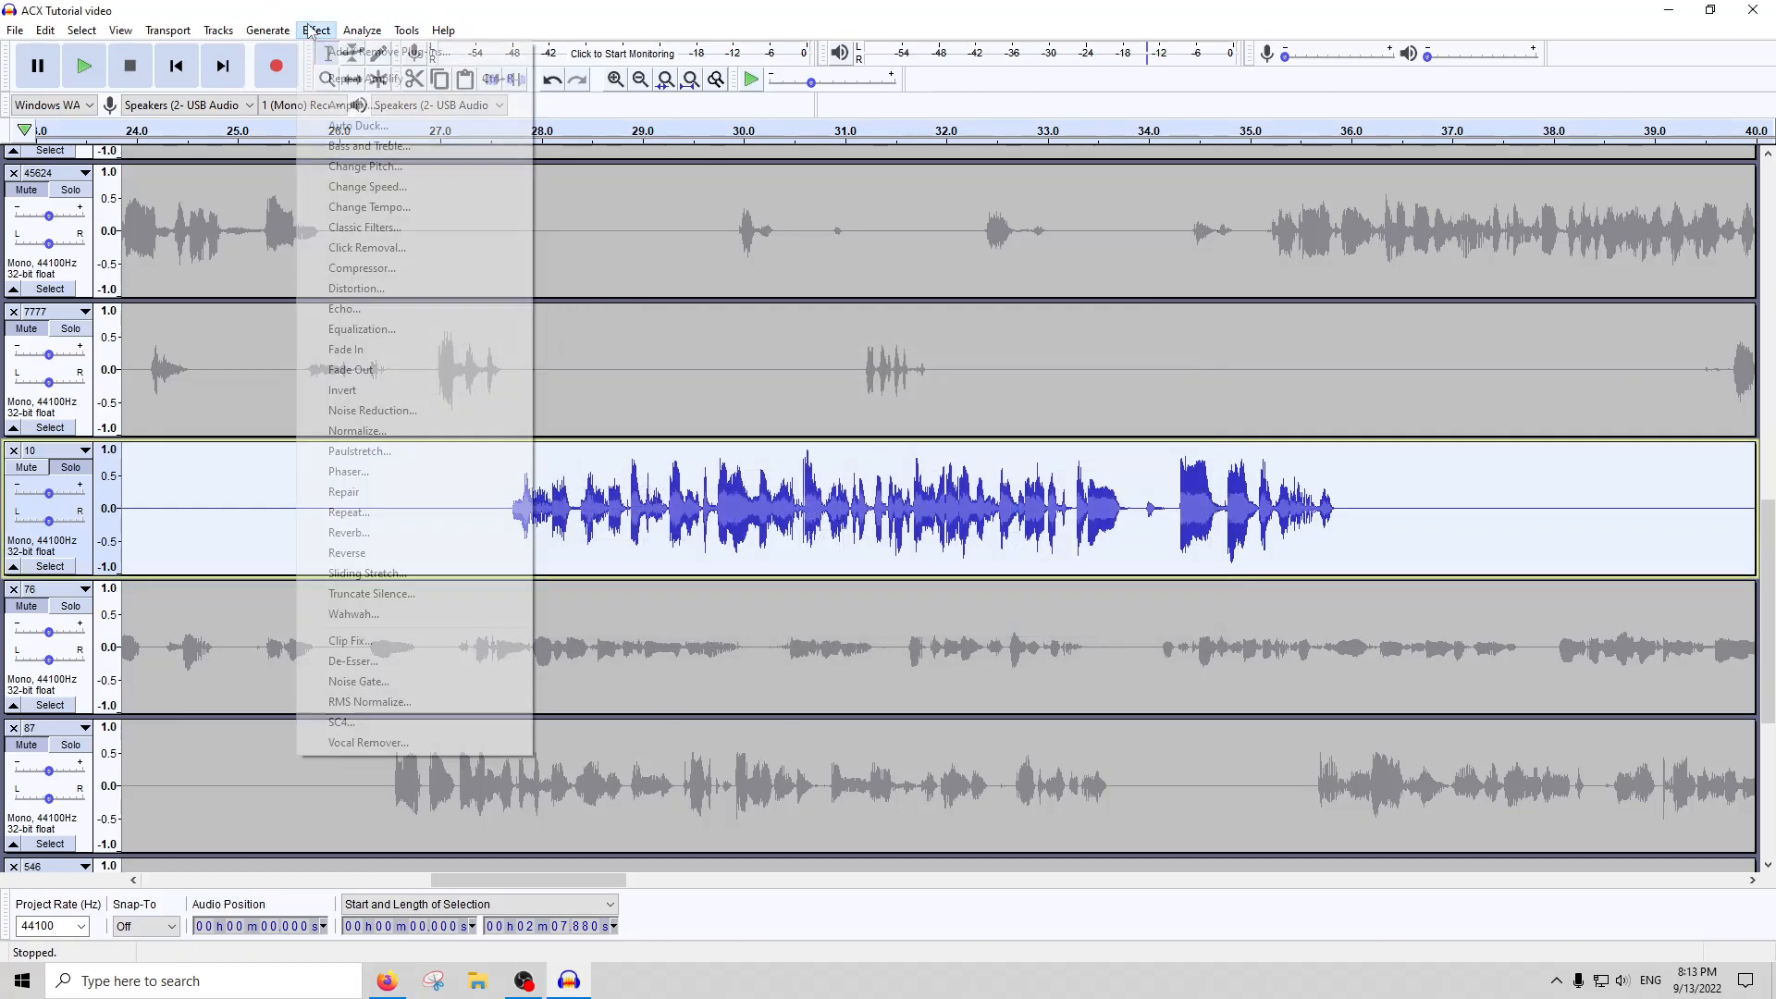
{"action": "left_click", "coordinate": [376, 289]}
{"action": "key", "text": "Return"}
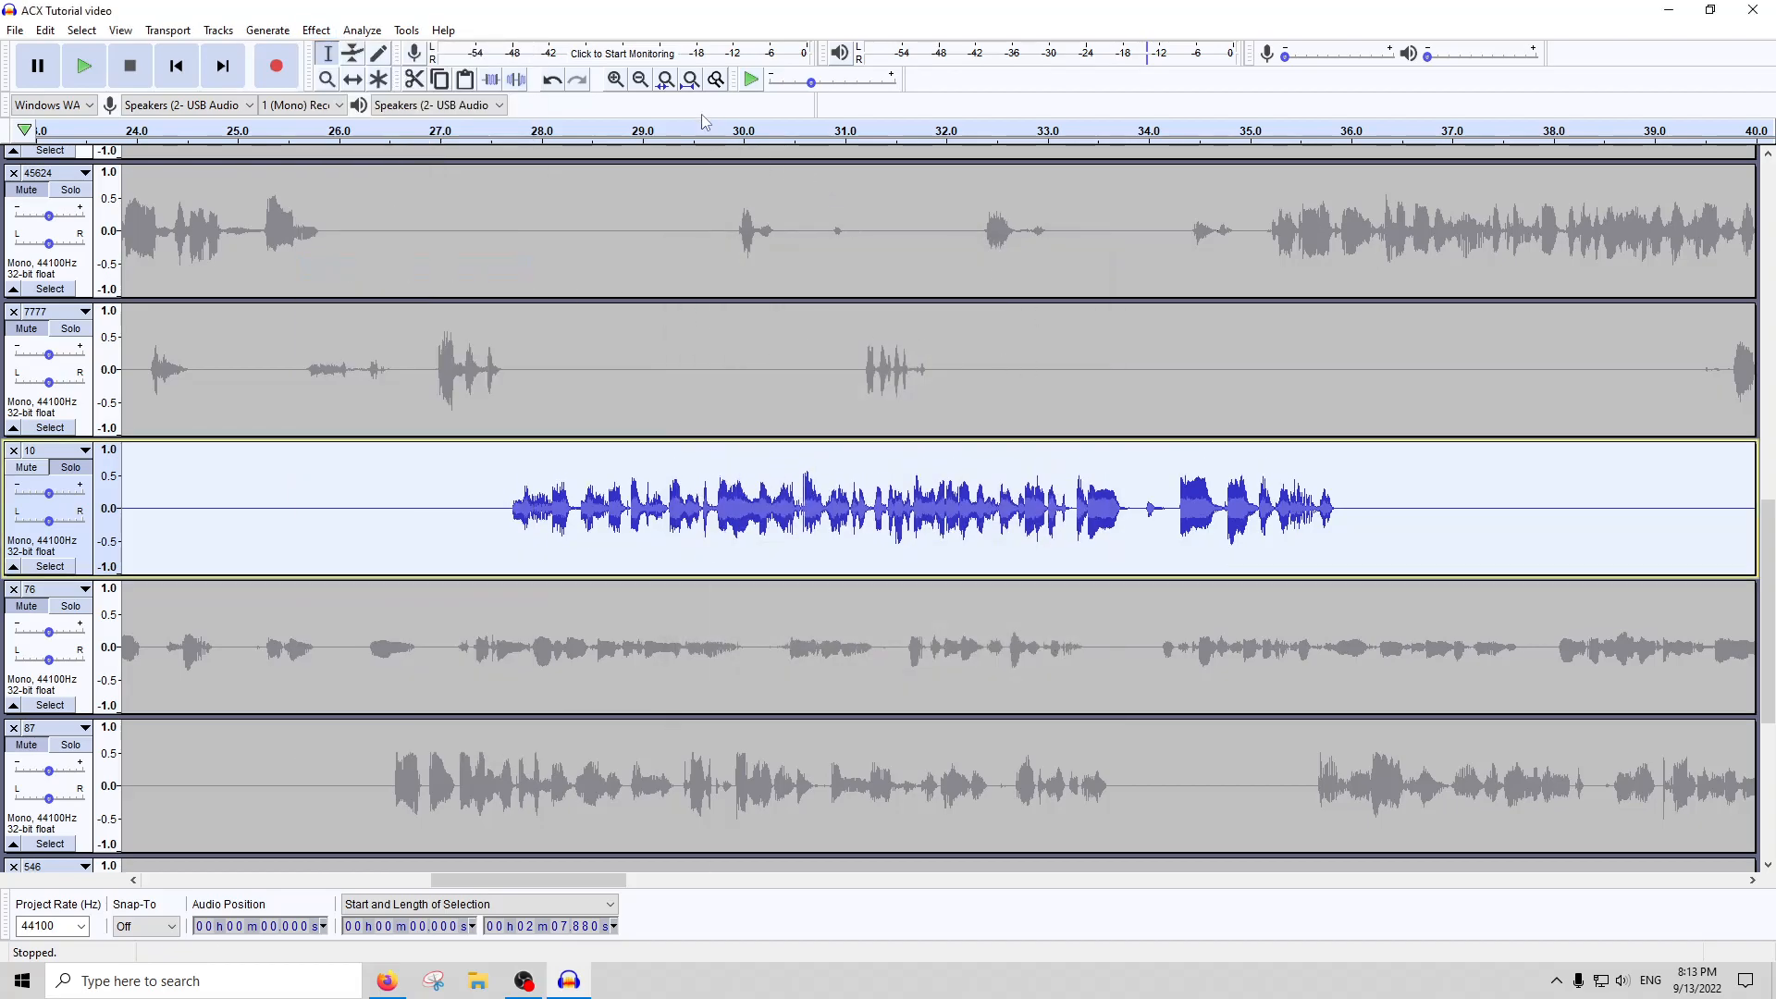
Run ACX Check on the hard-clipped track 10 and close the report
{"action": "left_click", "coordinate": [690, 80]}
{"action": "left_click", "coordinate": [361, 31]}
{"action": "left_click", "coordinate": [387, 146]}
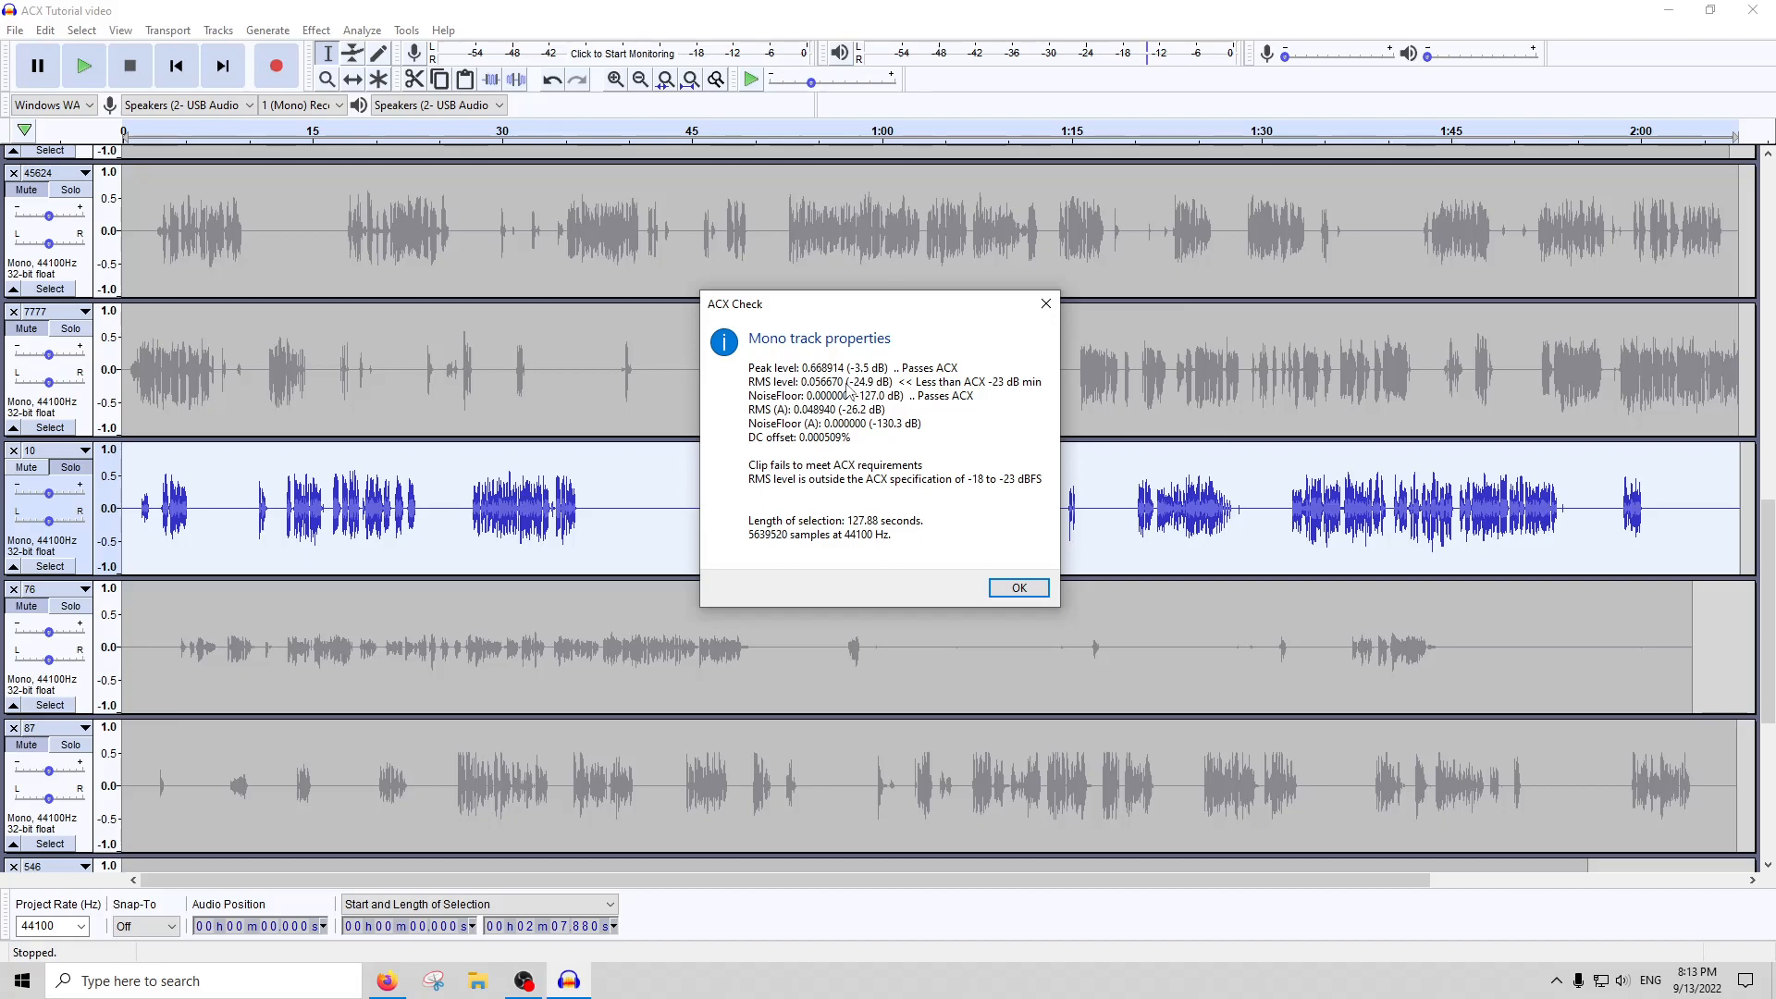
{"action": "left_click", "coordinate": [1046, 304]}
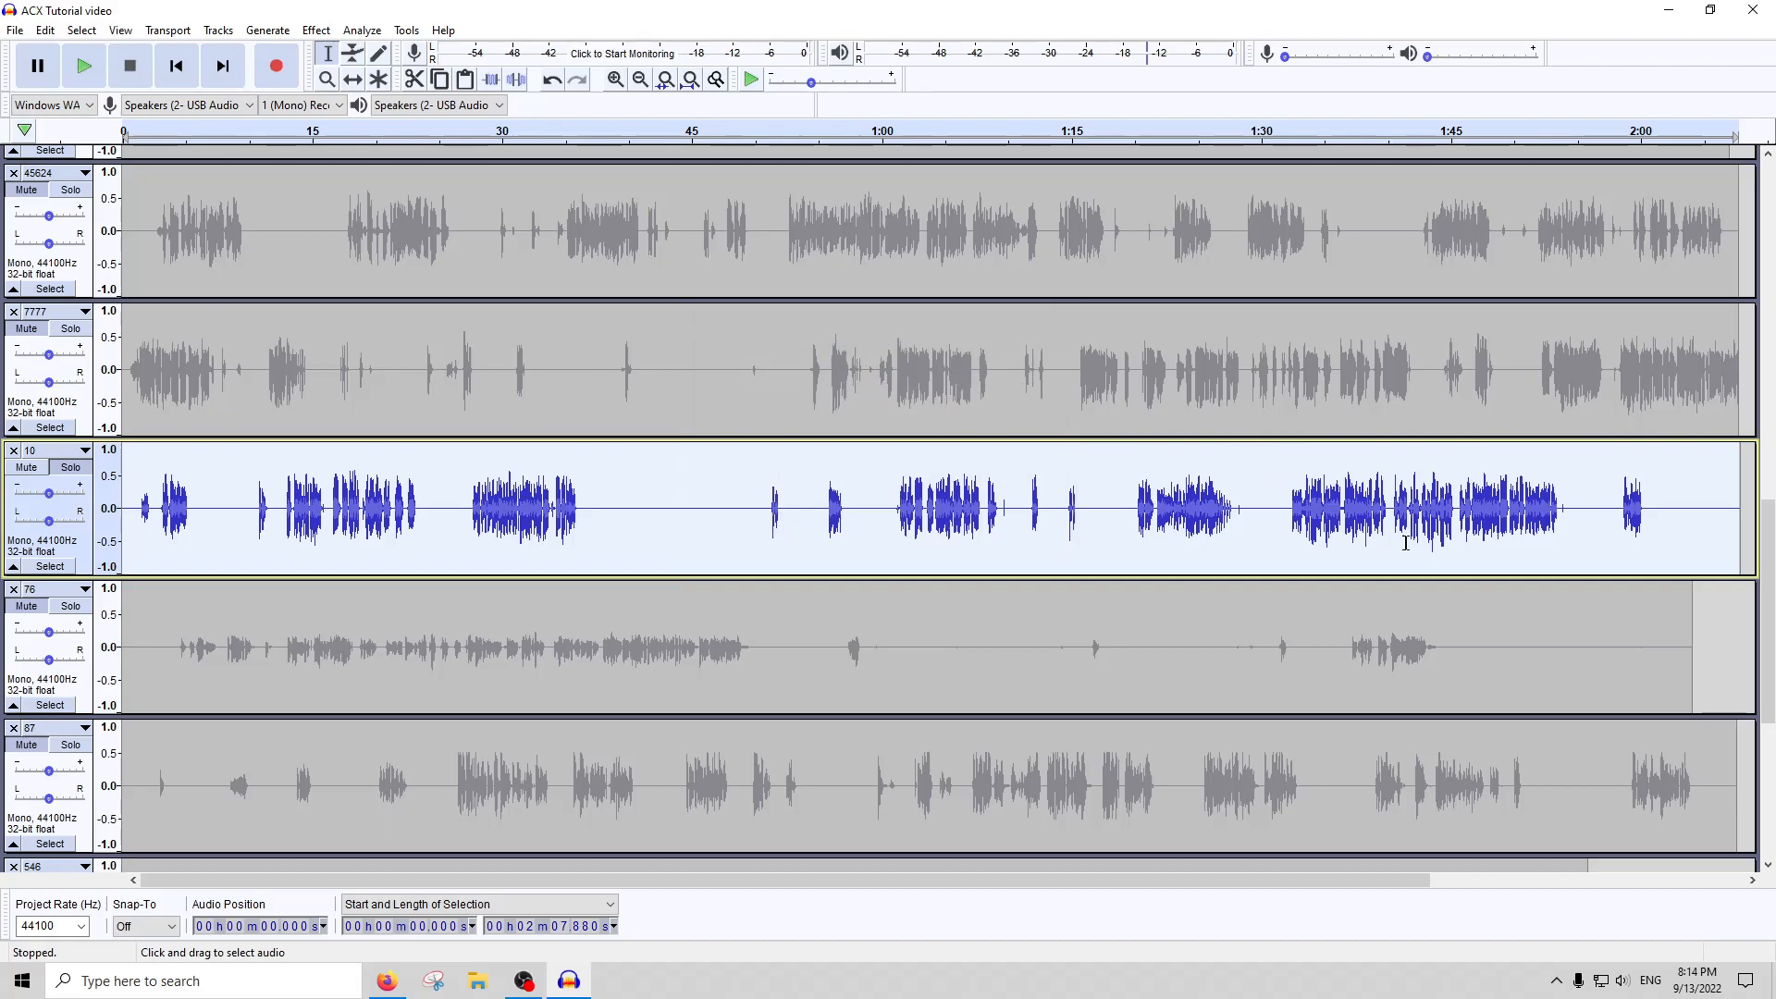
Amplify the whole of track 10 once more with the preset Amplify settings
{"action": "left_click", "coordinate": [315, 31]}
{"action": "left_click", "coordinate": [342, 109]}
{"action": "key", "text": "Return"}
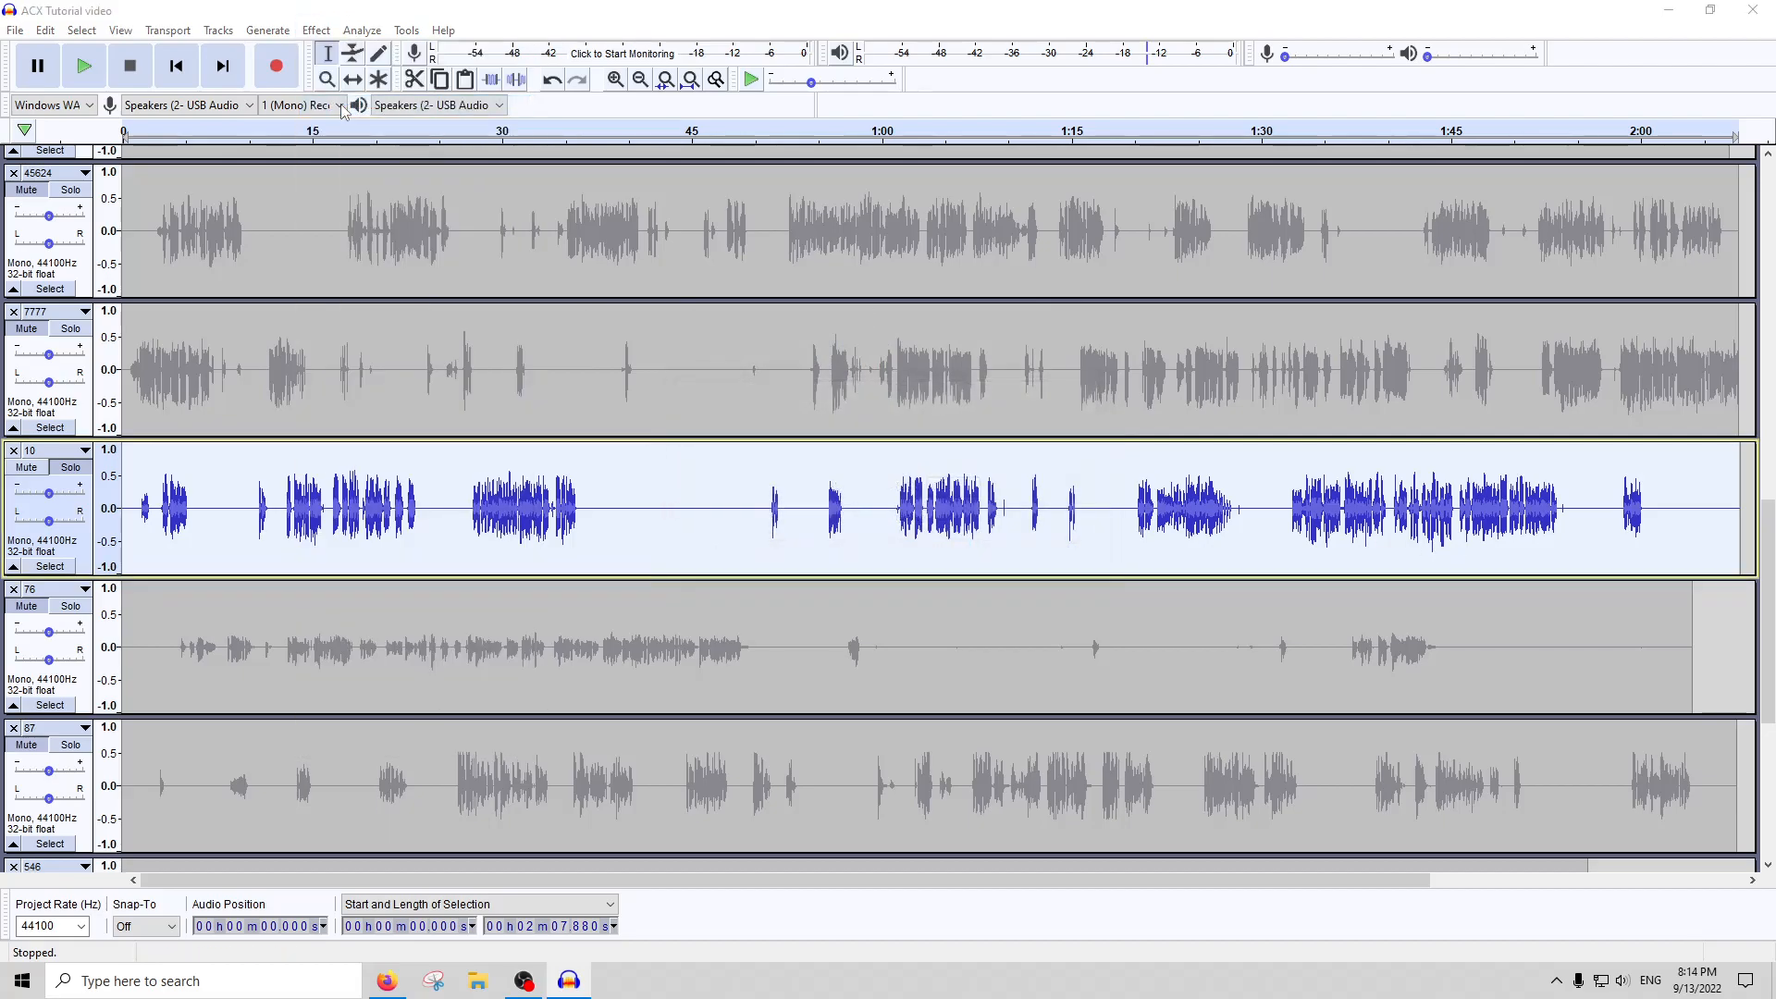
Apply the De-Esser to track 10 with a -20 dB threshold, 2500 to 8000 Hz and 10 frequency bands
{"action": "left_click", "coordinate": [319, 30]}
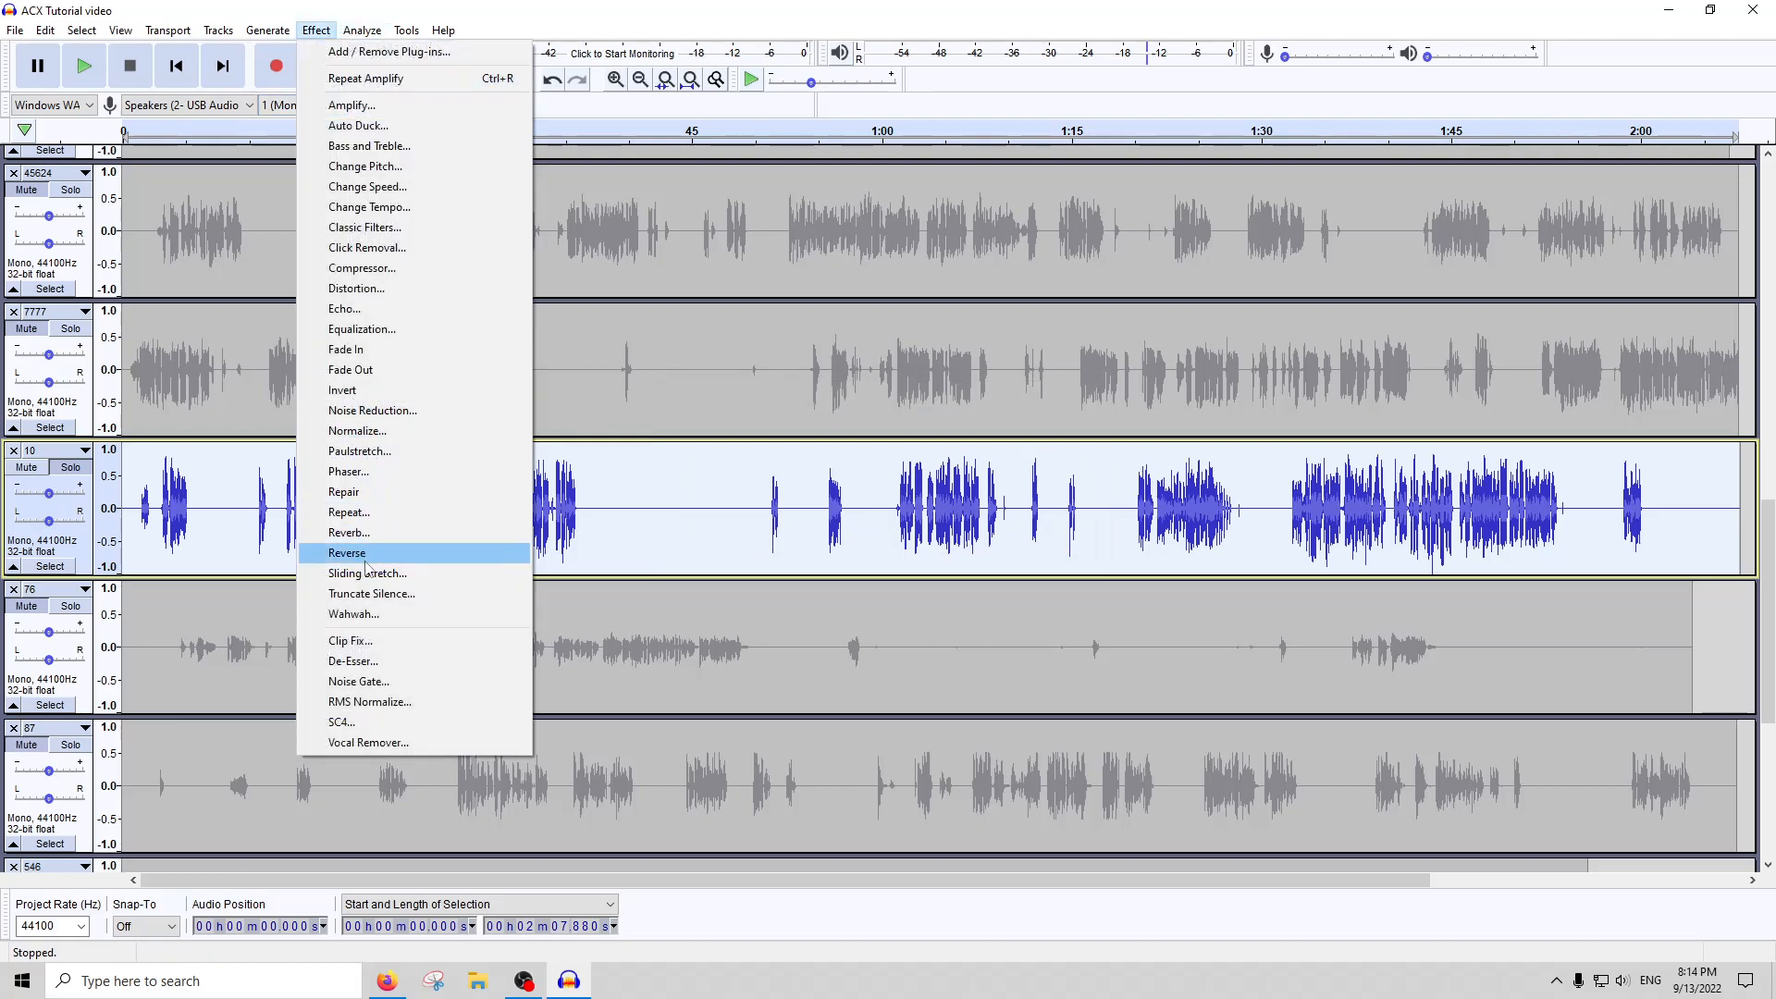
{"action": "left_click", "coordinate": [361, 661]}
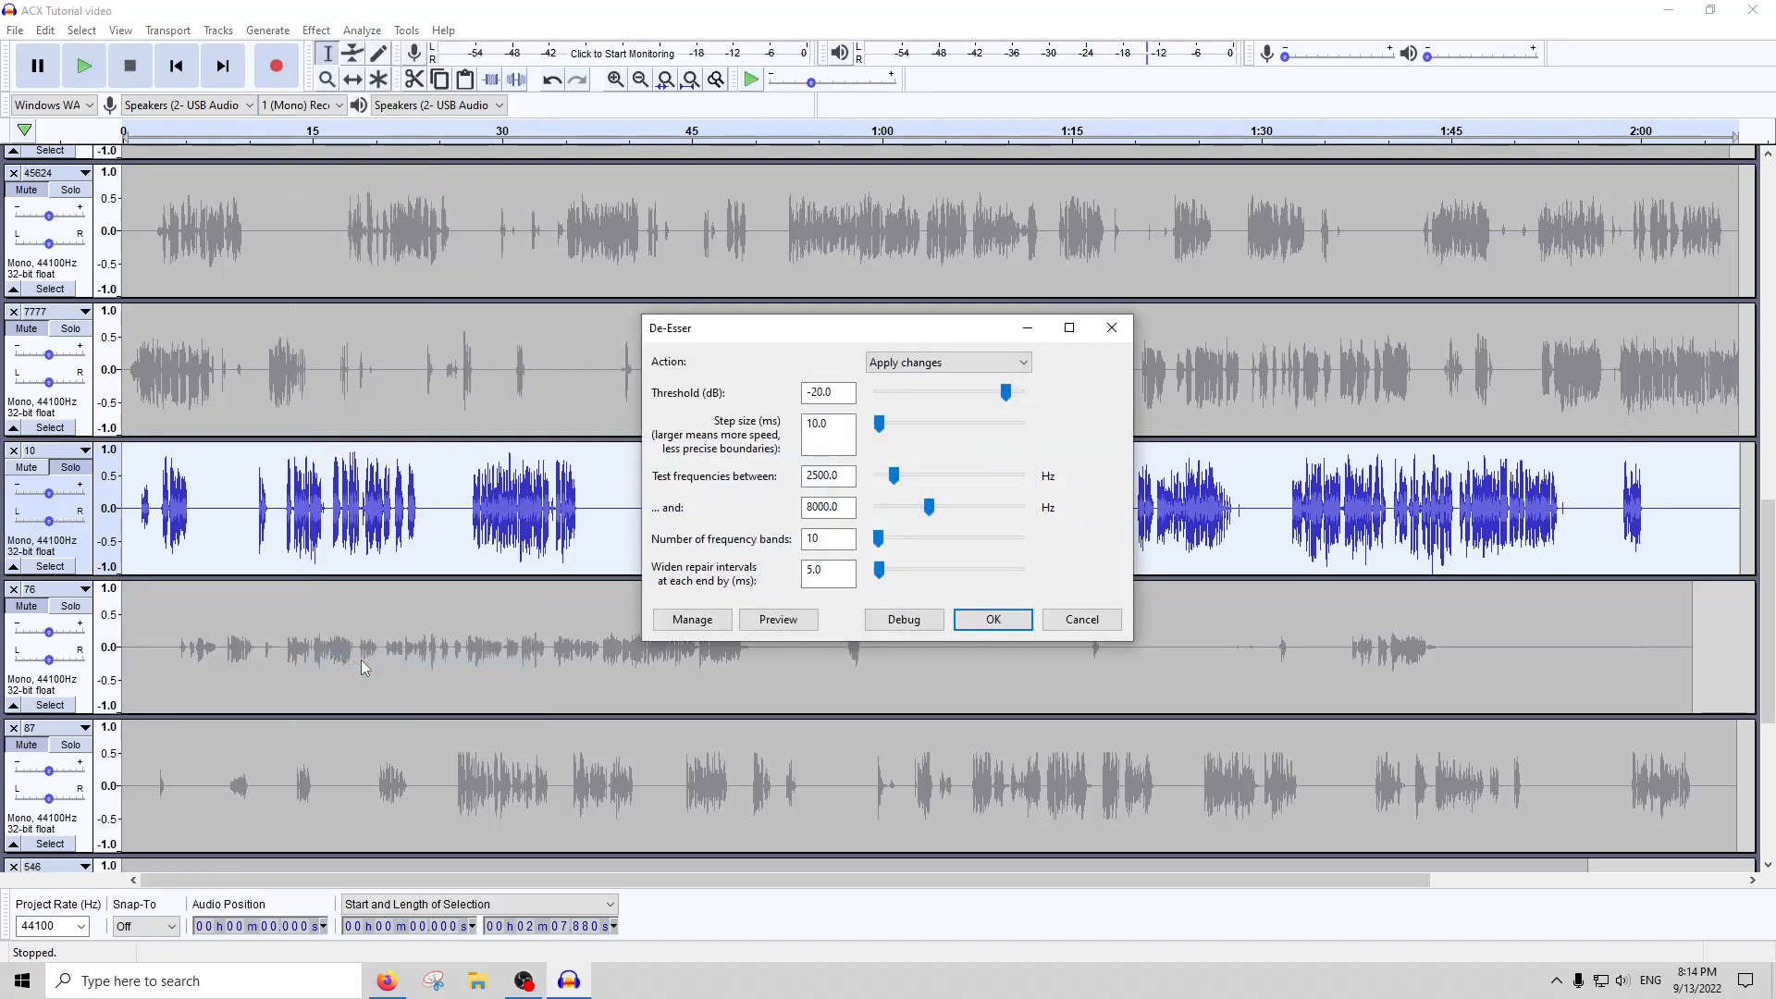
{"action": "key", "text": "Return"}
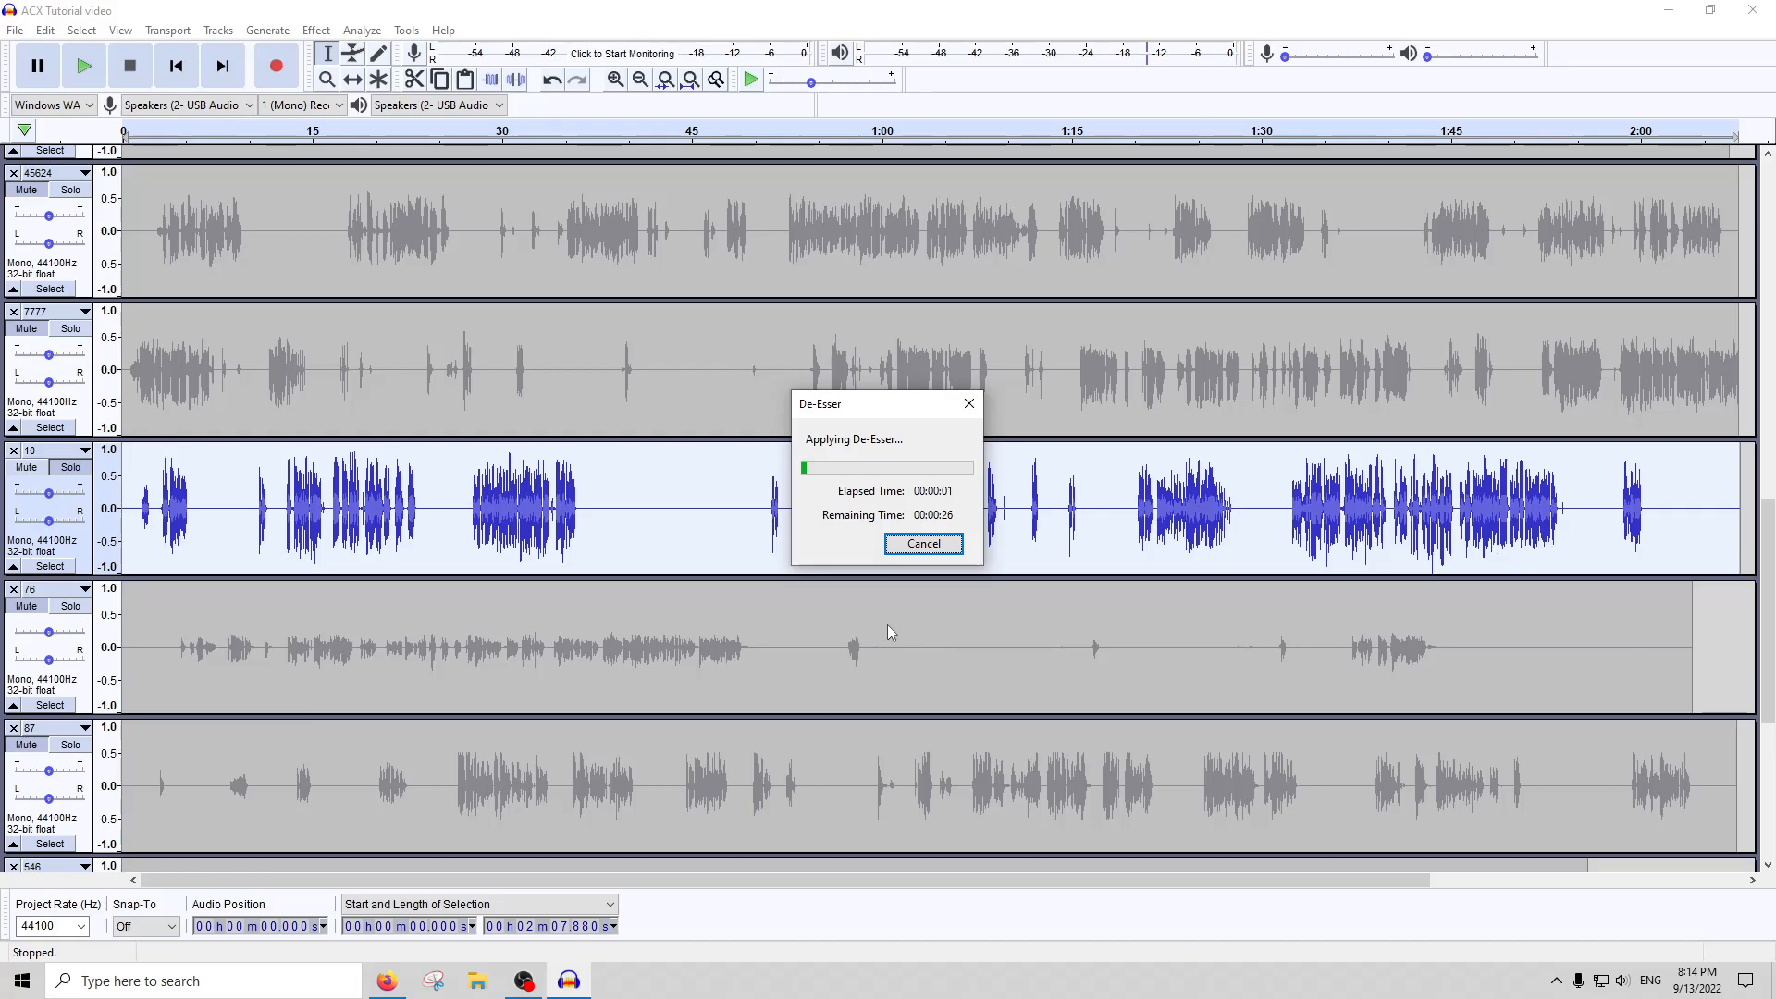
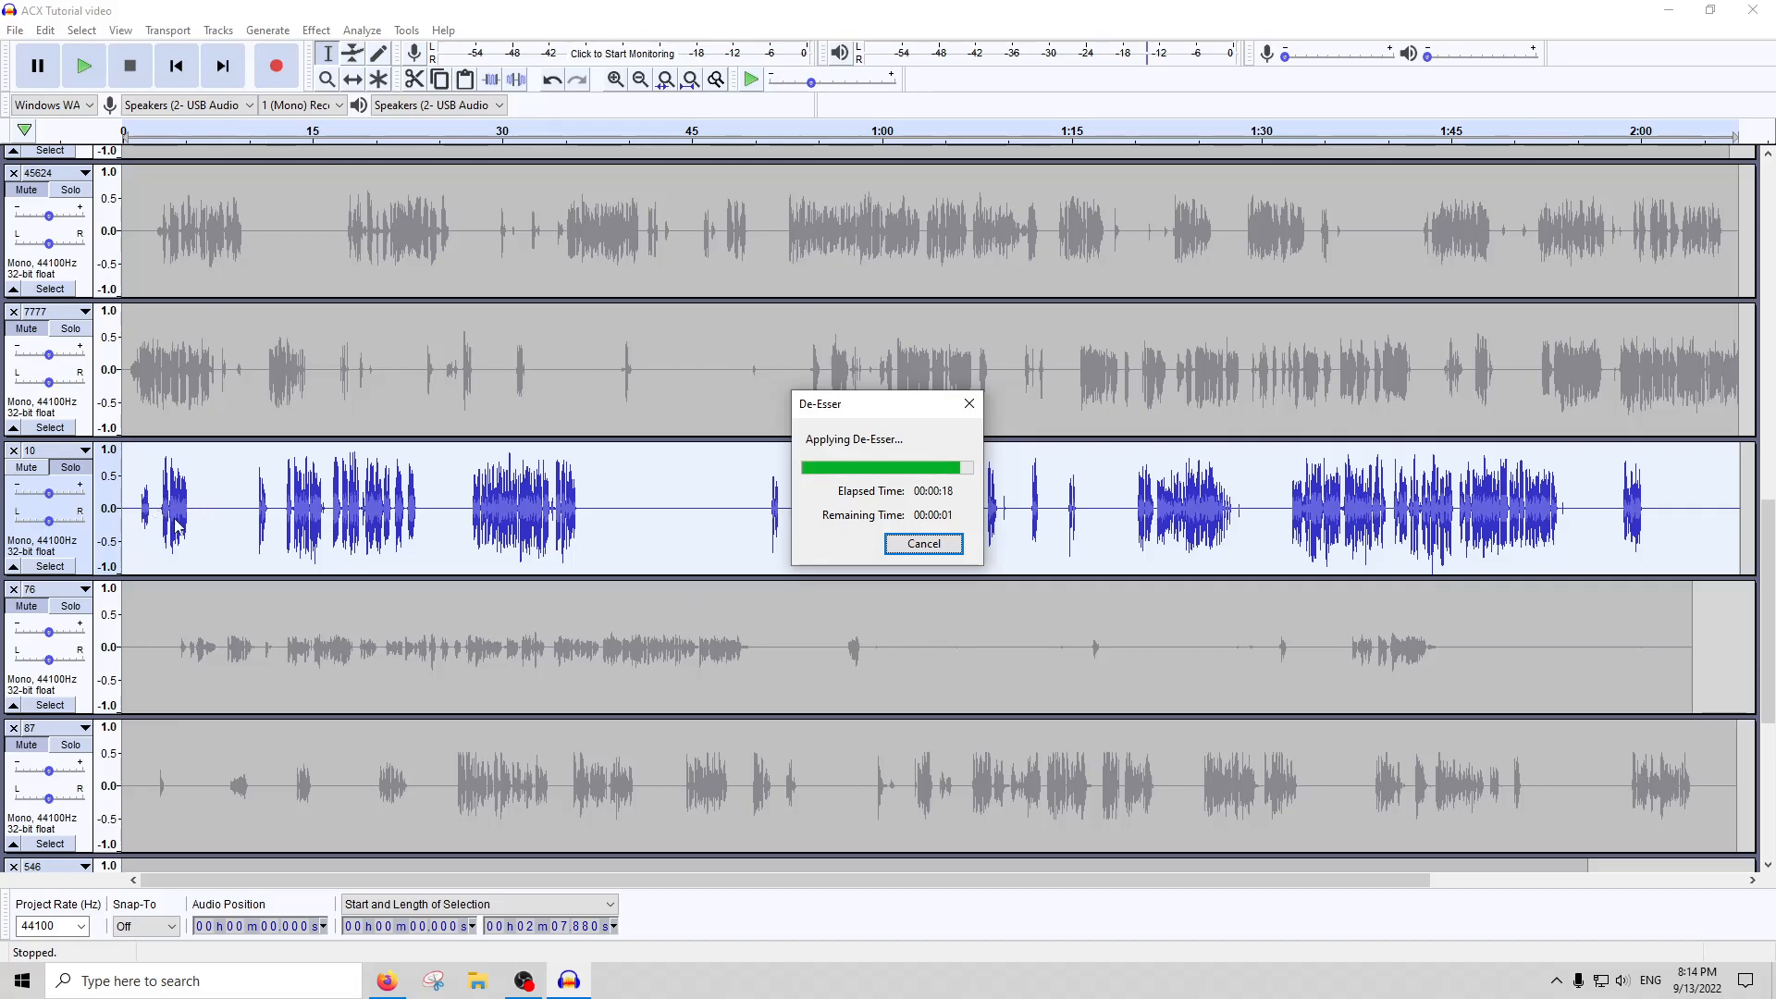
Select the short opening sound in track 10, from about 0.95 s for about 1.5 s, and amplify it
{"action": "left_click_drag", "start_coordinate": [154, 529], "coordinate": [135, 529]}
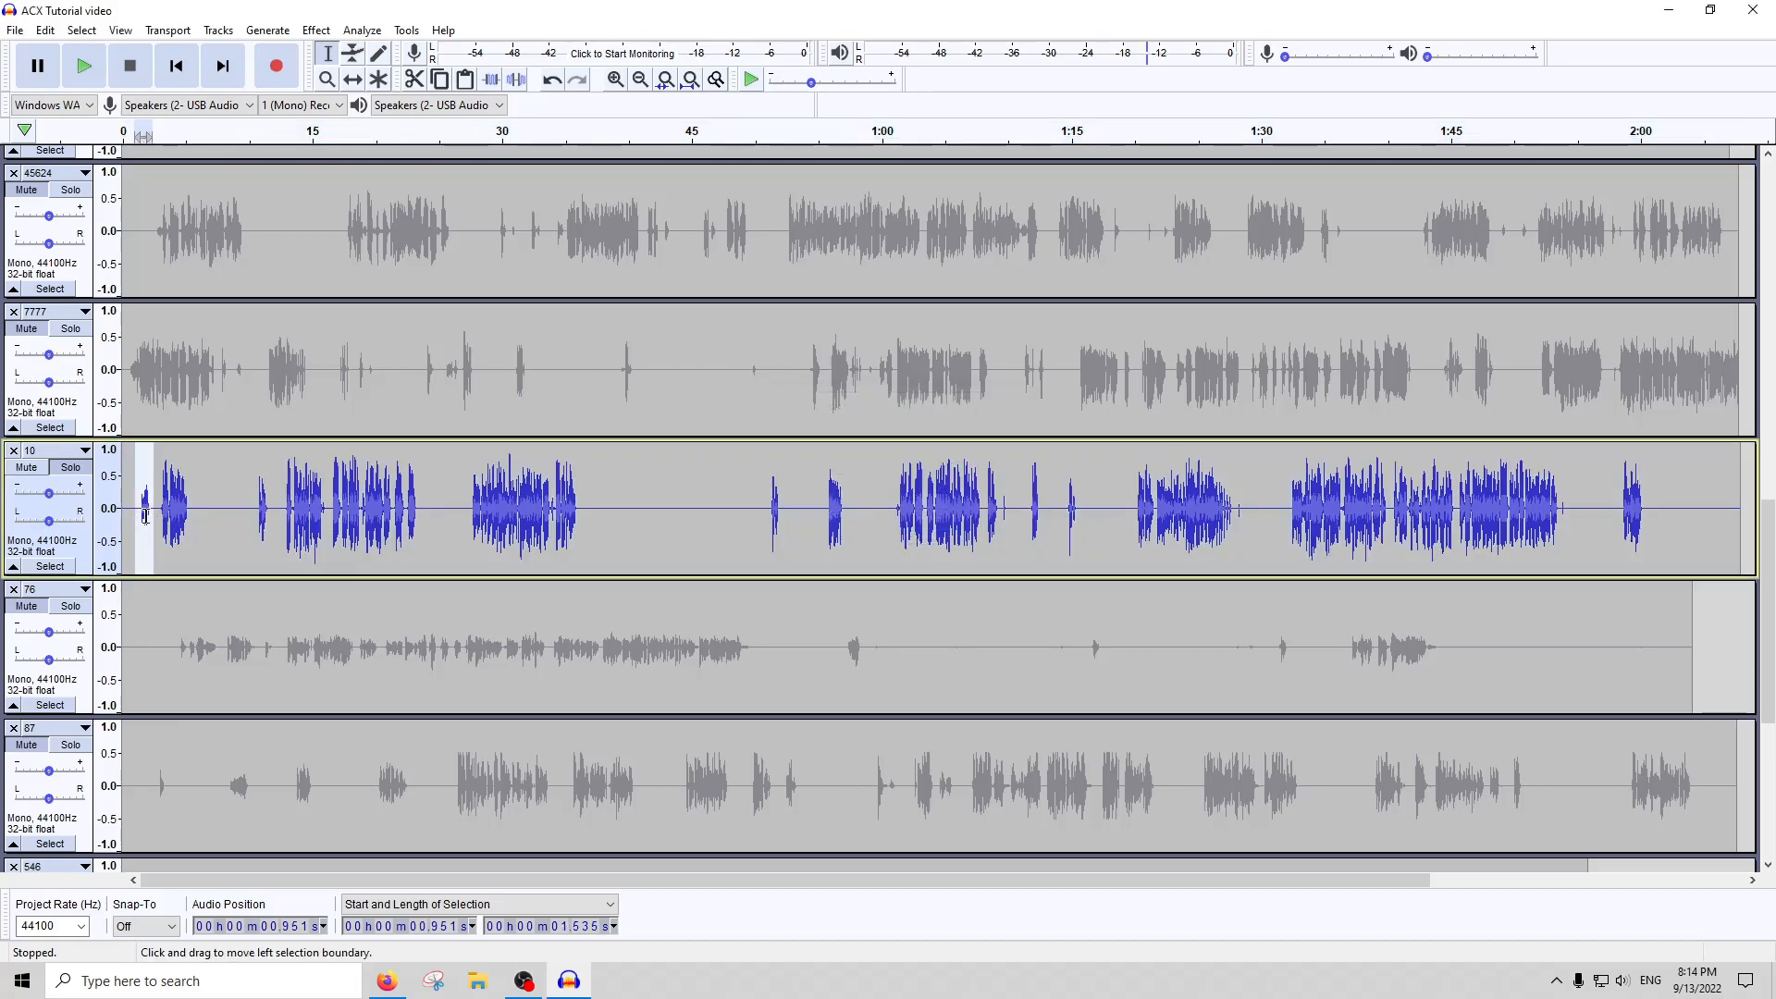
{"action": "left_click", "coordinate": [306, 32]}
{"action": "left_click", "coordinate": [375, 102]}
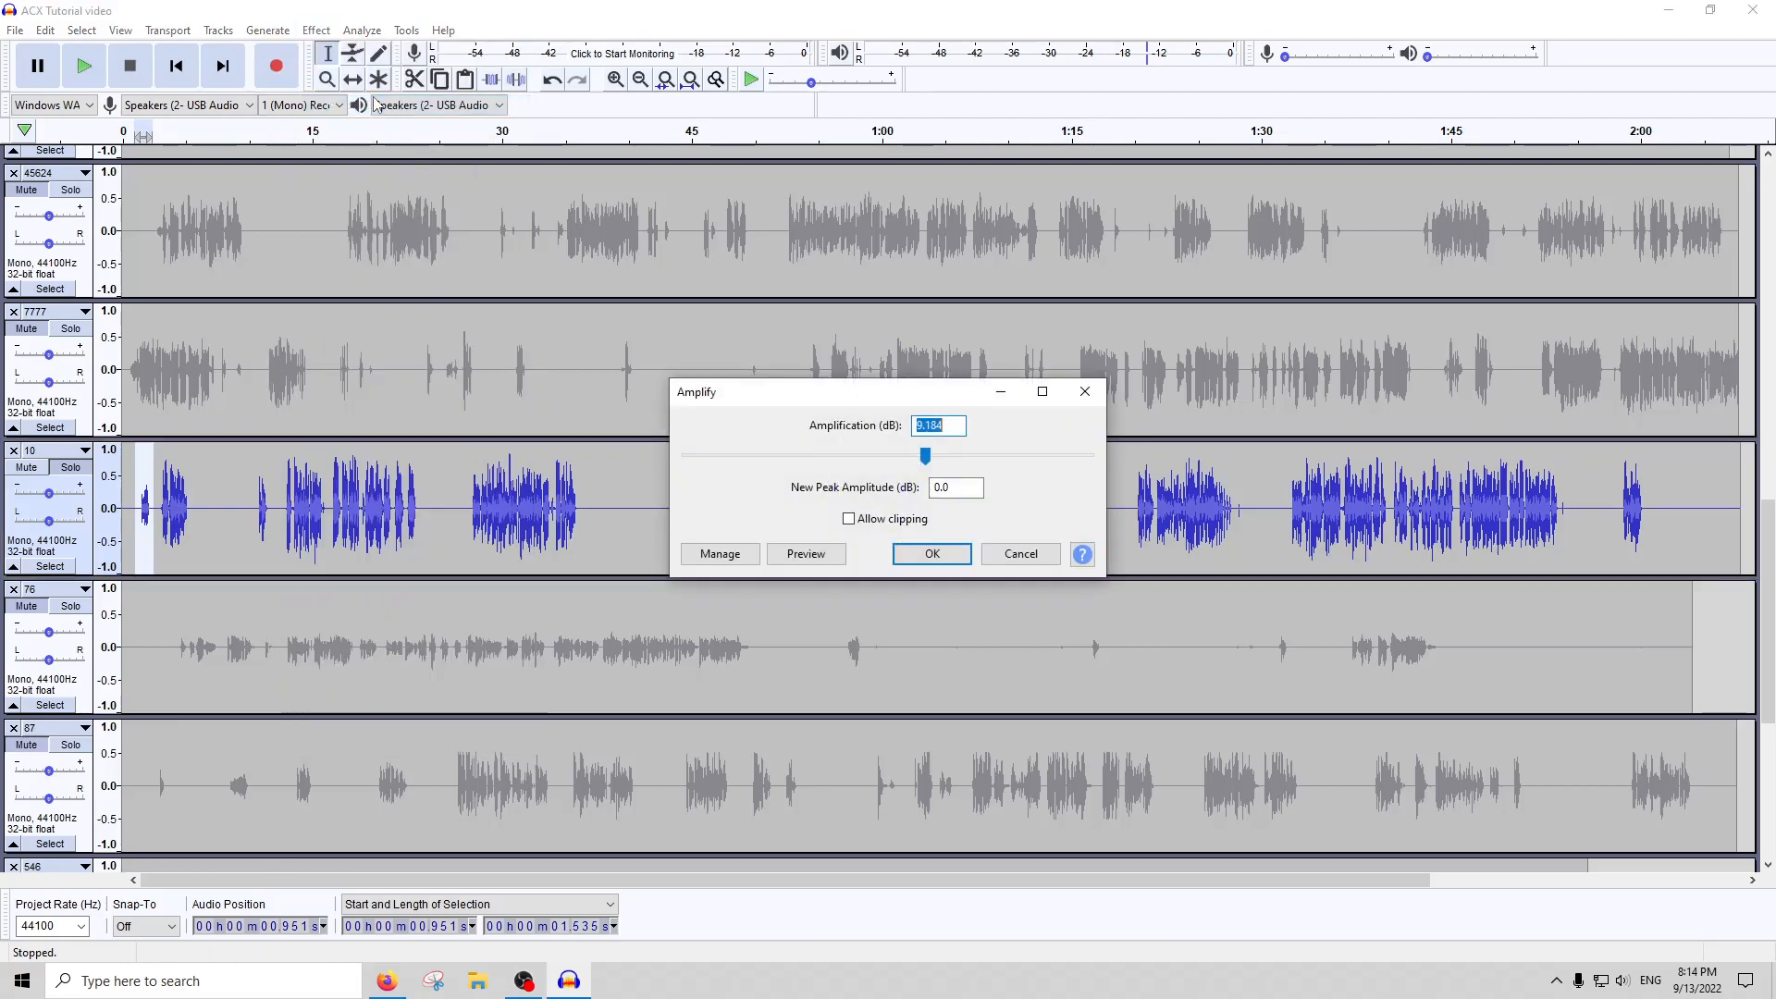
{"action": "key", "text": "Return"}
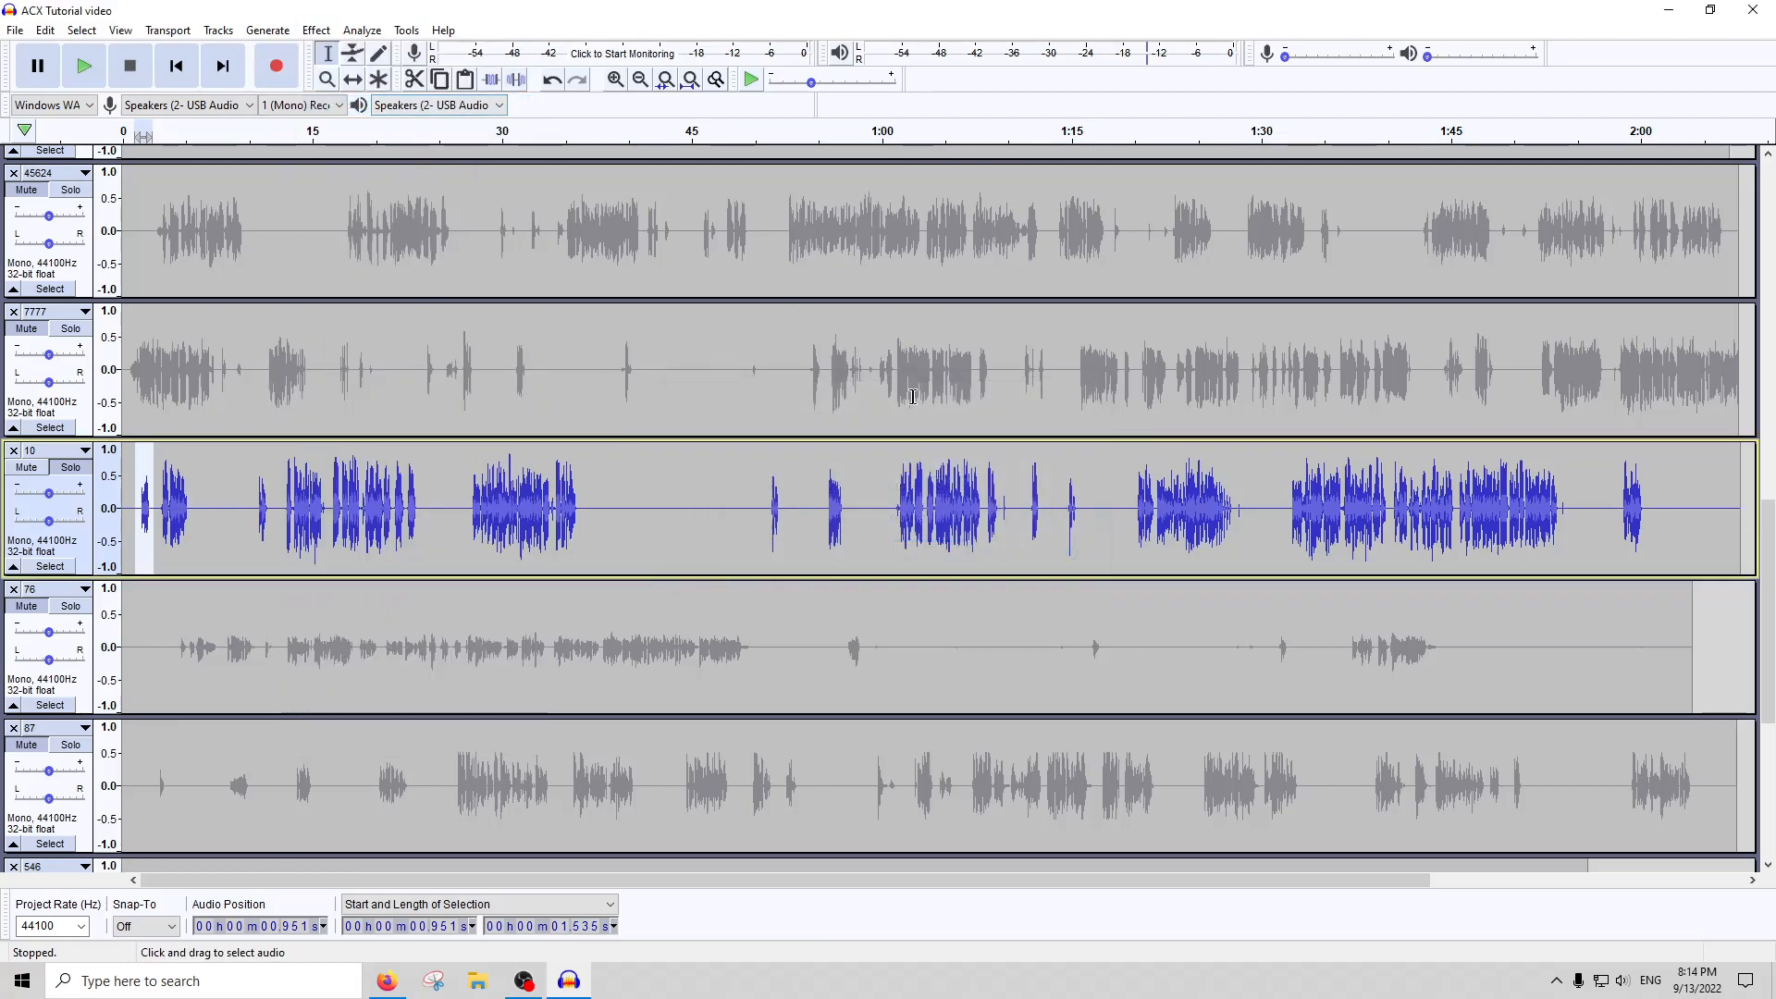
Select the whole of track 10 and lower its level with Amplify, by -2 dB and a further time
{"action": "double_click", "coordinate": [1161, 525]}
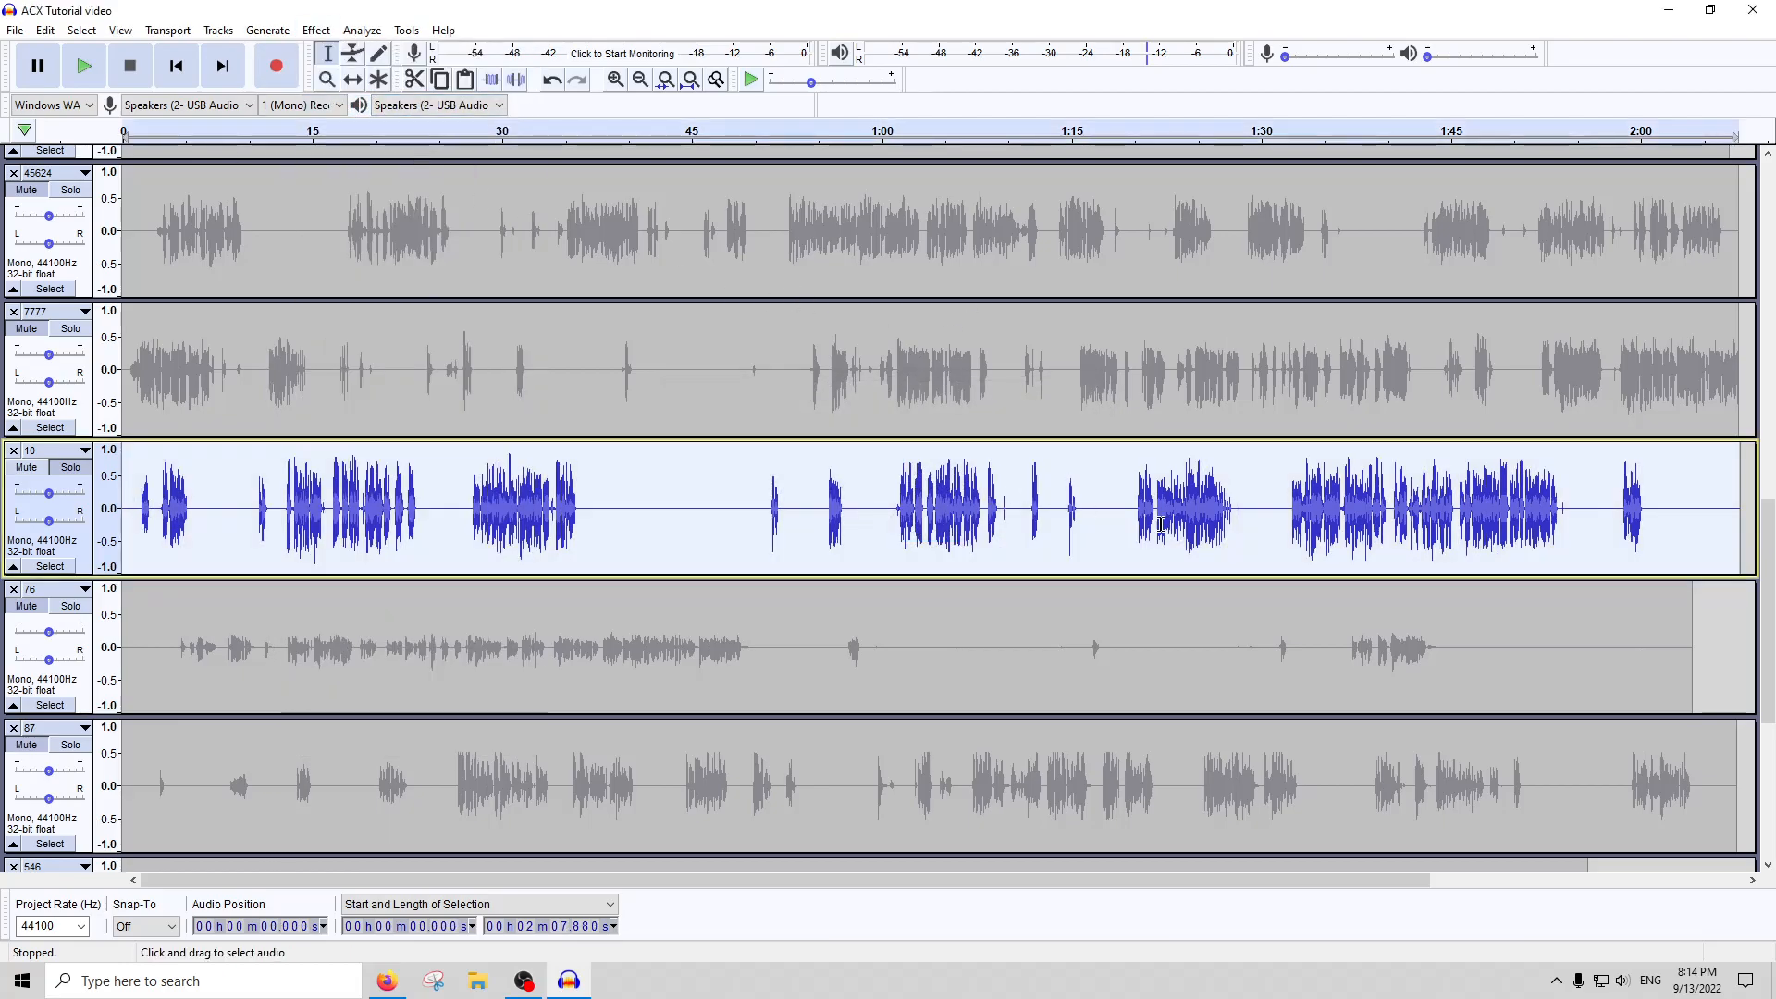
{"action": "left_click", "coordinate": [315, 30]}
{"action": "left_click", "coordinate": [333, 103]}
{"action": "type", "text": "-2"}
{"action": "key", "text": "Return"}
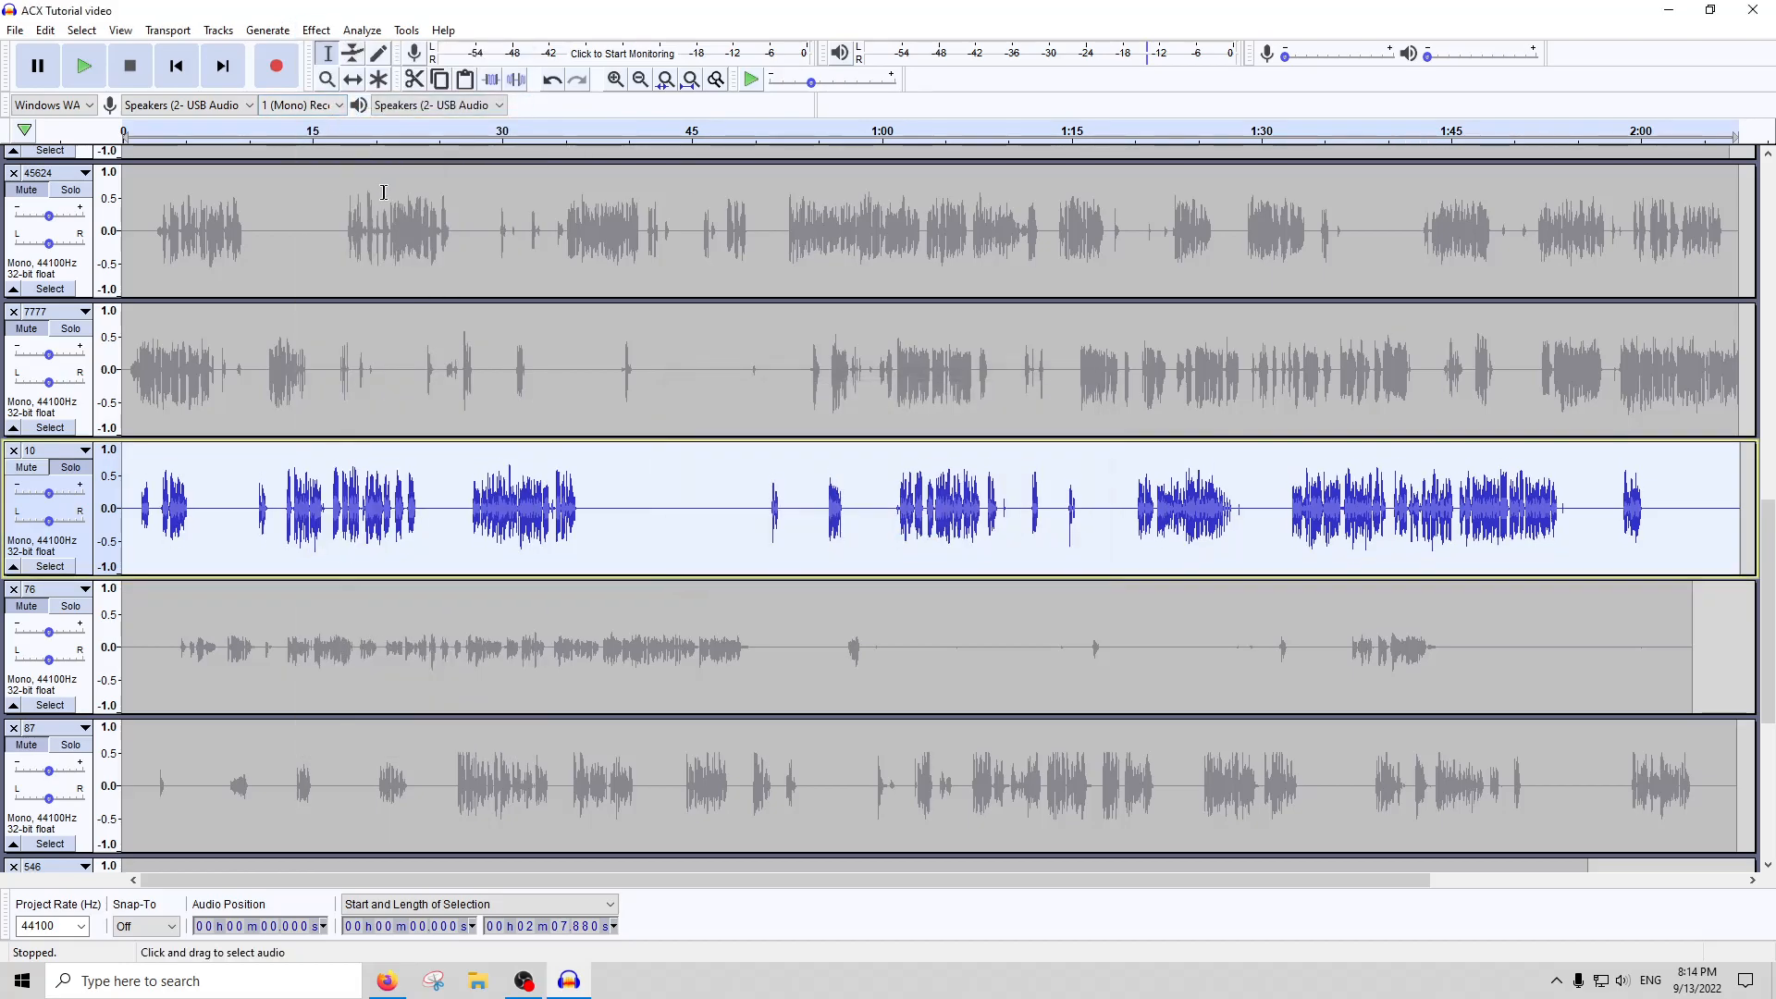
{"action": "left_click", "coordinate": [315, 30]}
{"action": "left_click", "coordinate": [332, 104]}
{"action": "type", "text": "-"}
{"action": "key", "text": "Escape"}
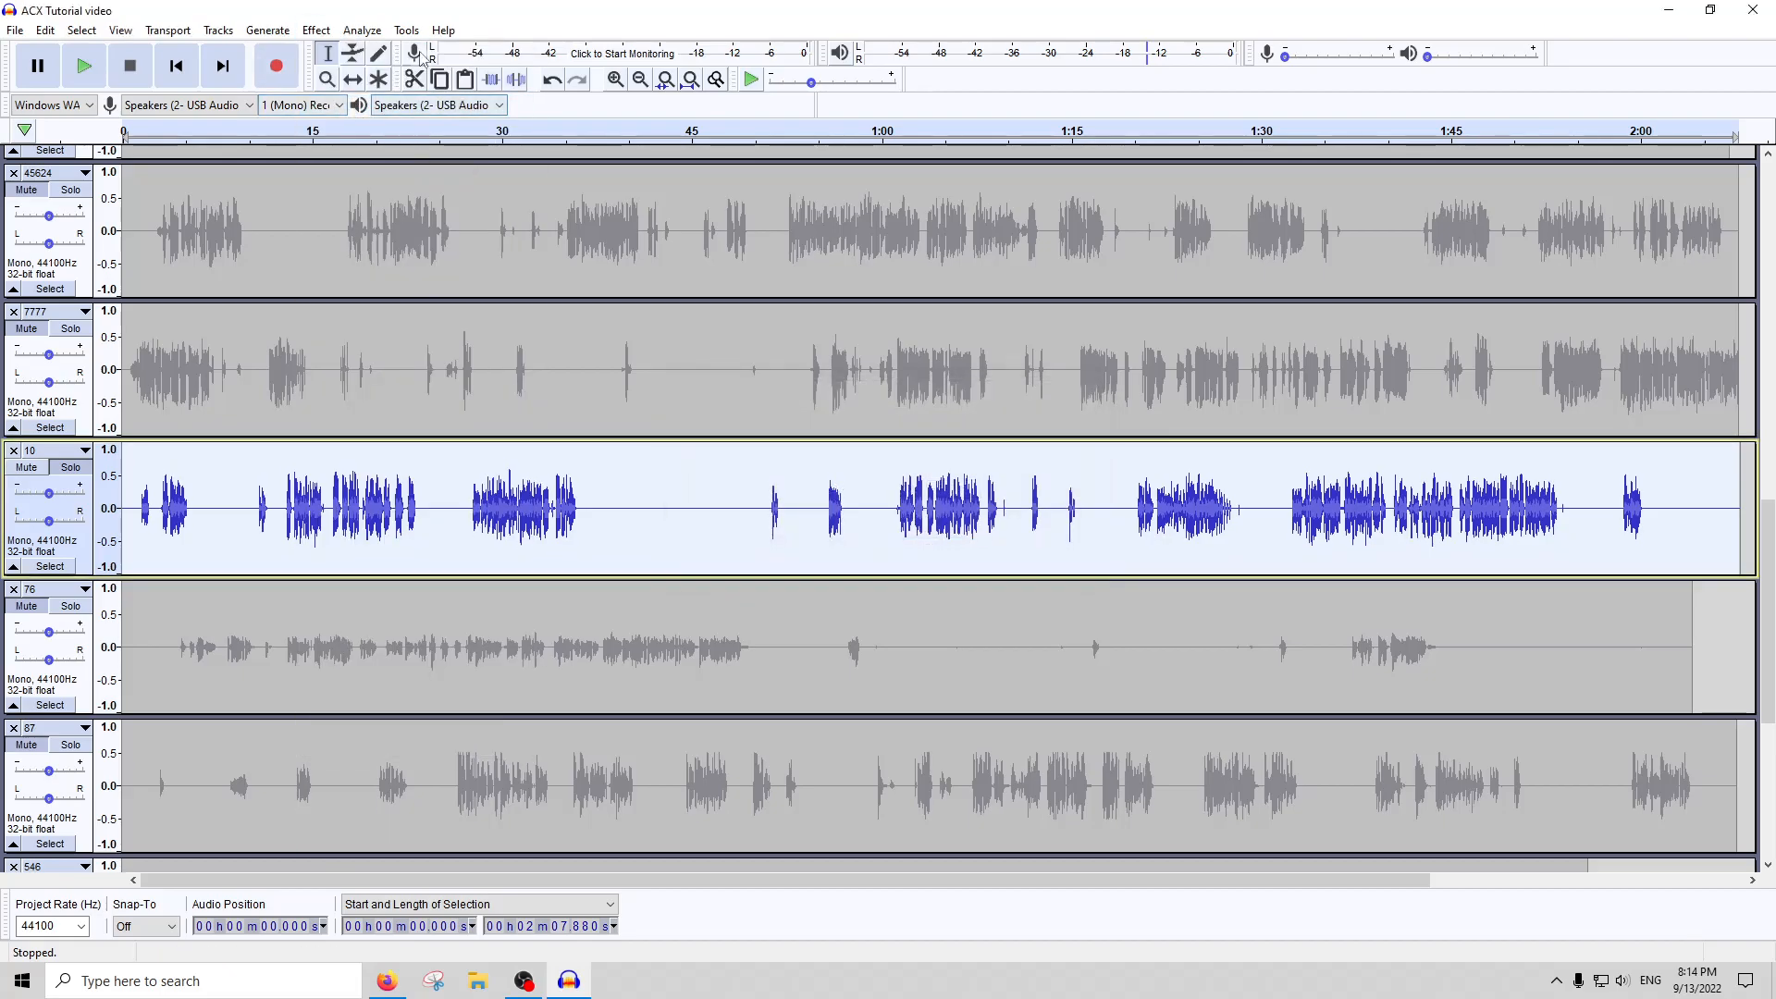
Run ACX Check on the whole of track 10 and close the report
{"action": "left_click", "coordinate": [407, 31]}
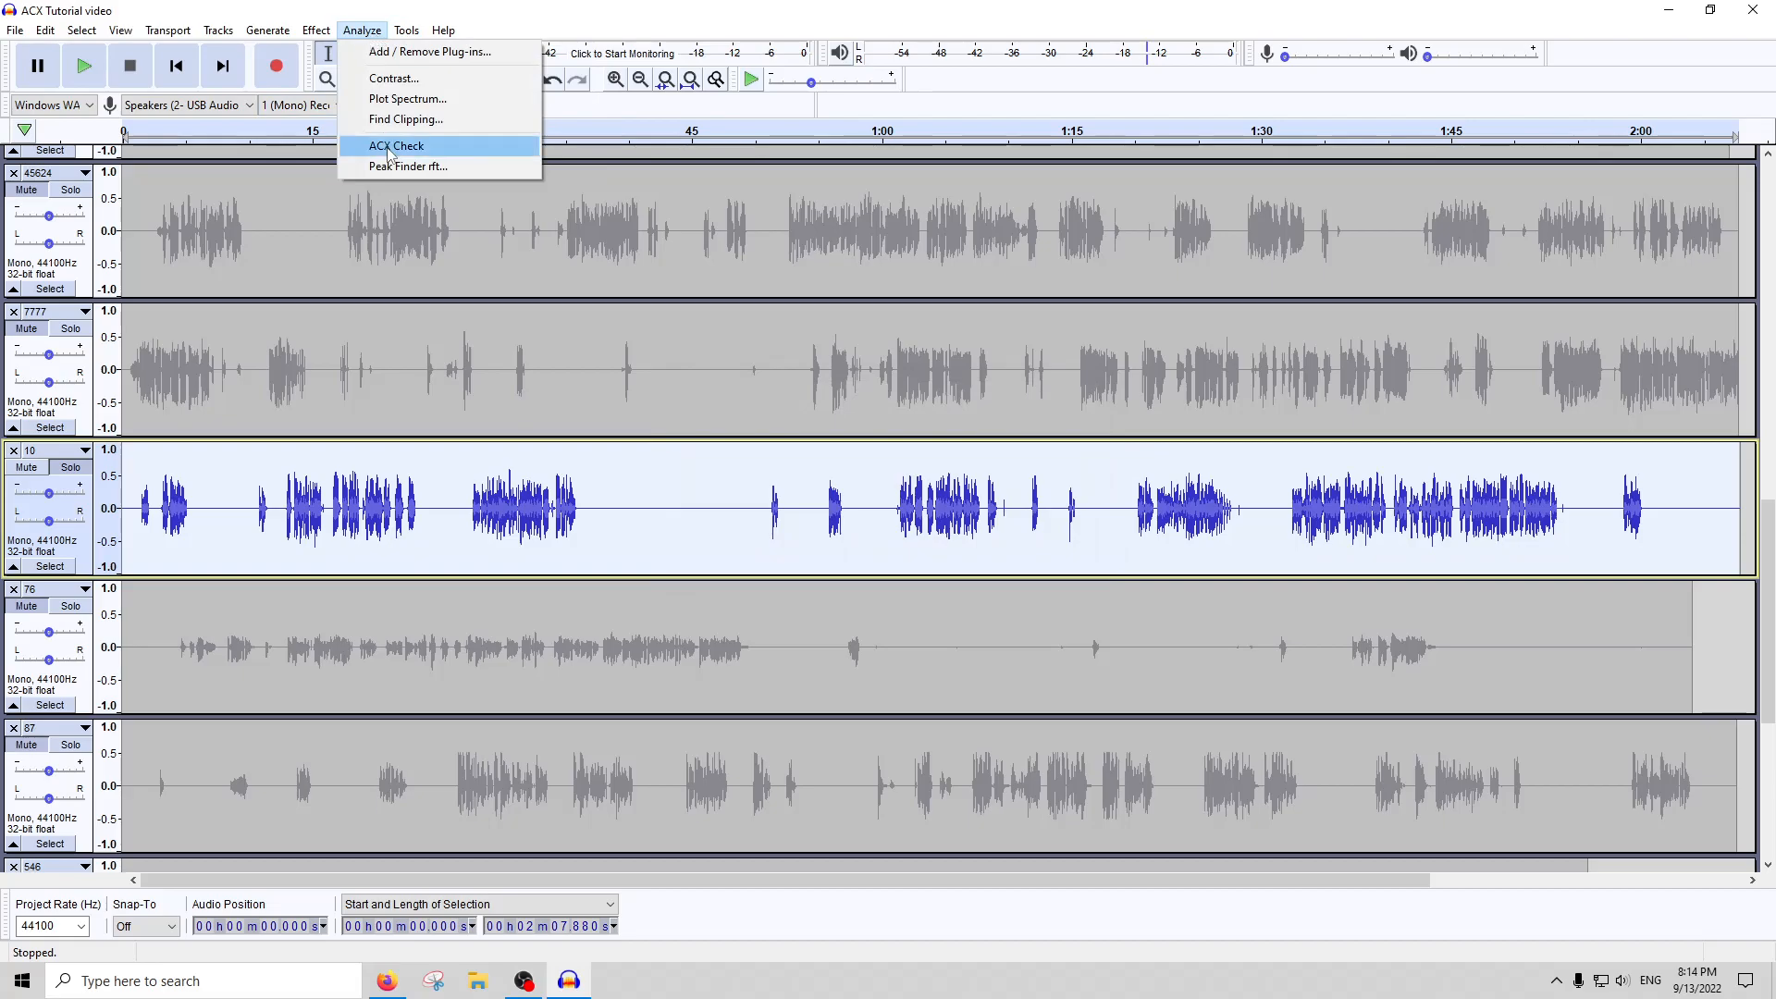
{"action": "left_click", "coordinate": [388, 141]}
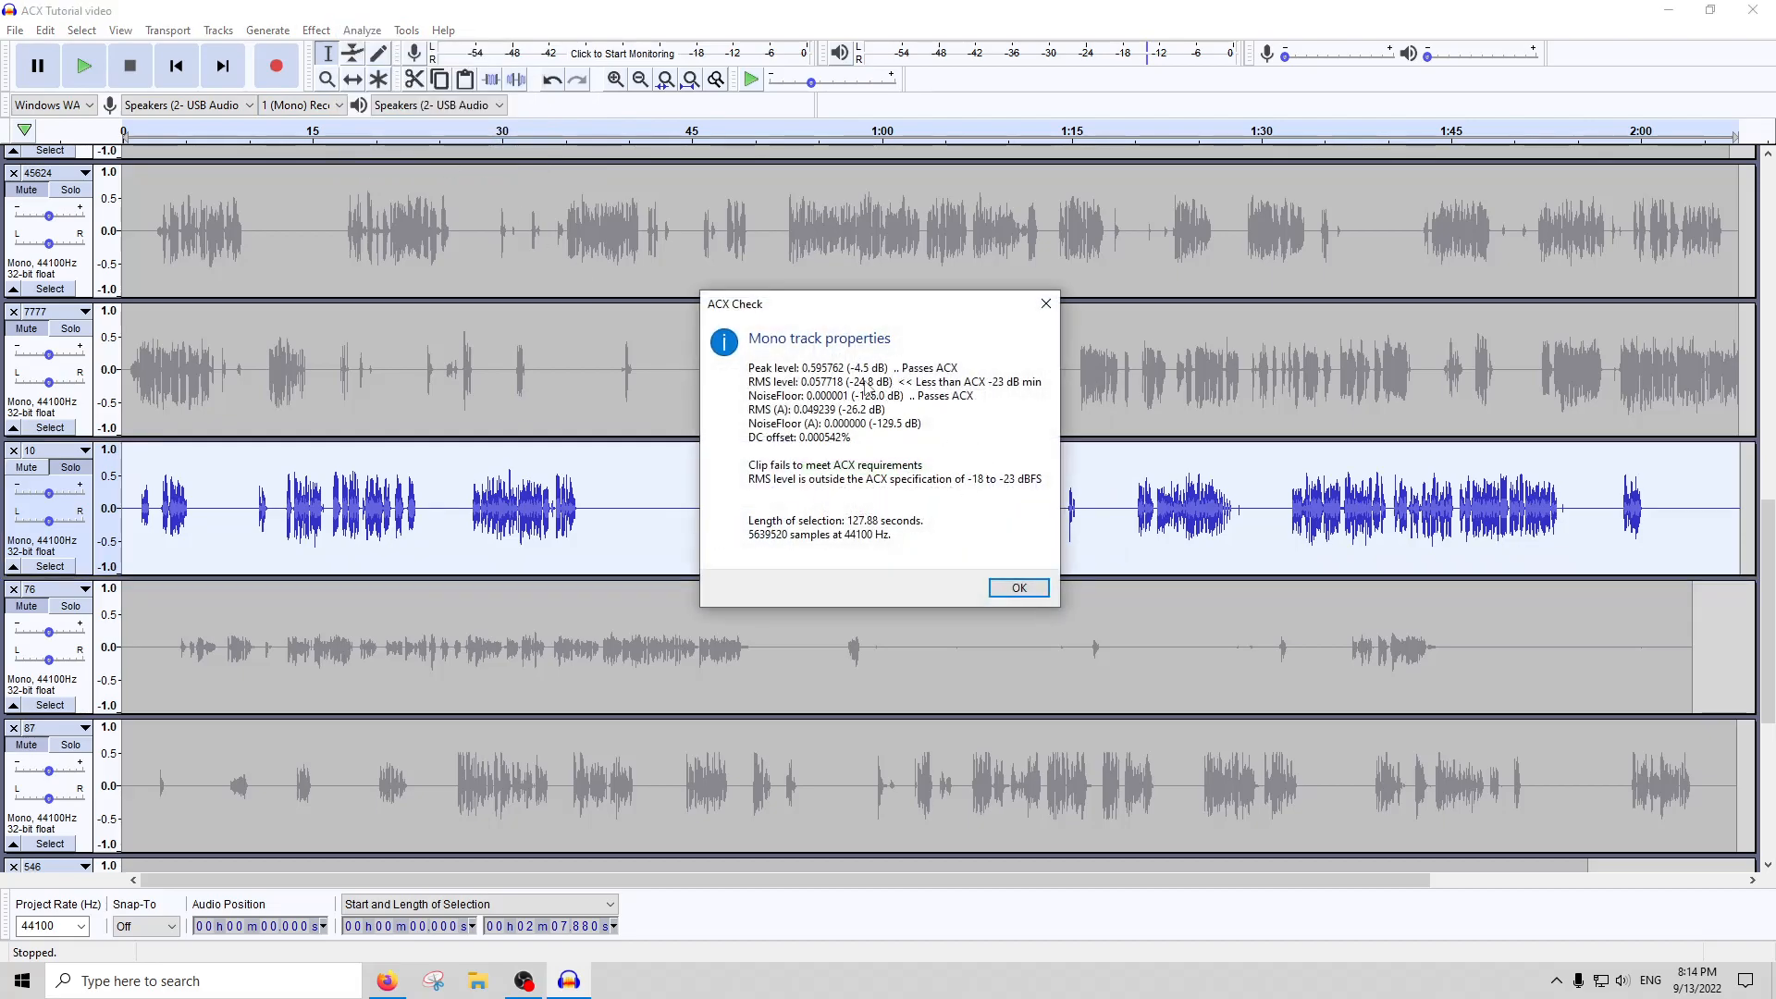
{"action": "left_click", "coordinate": [1046, 305]}
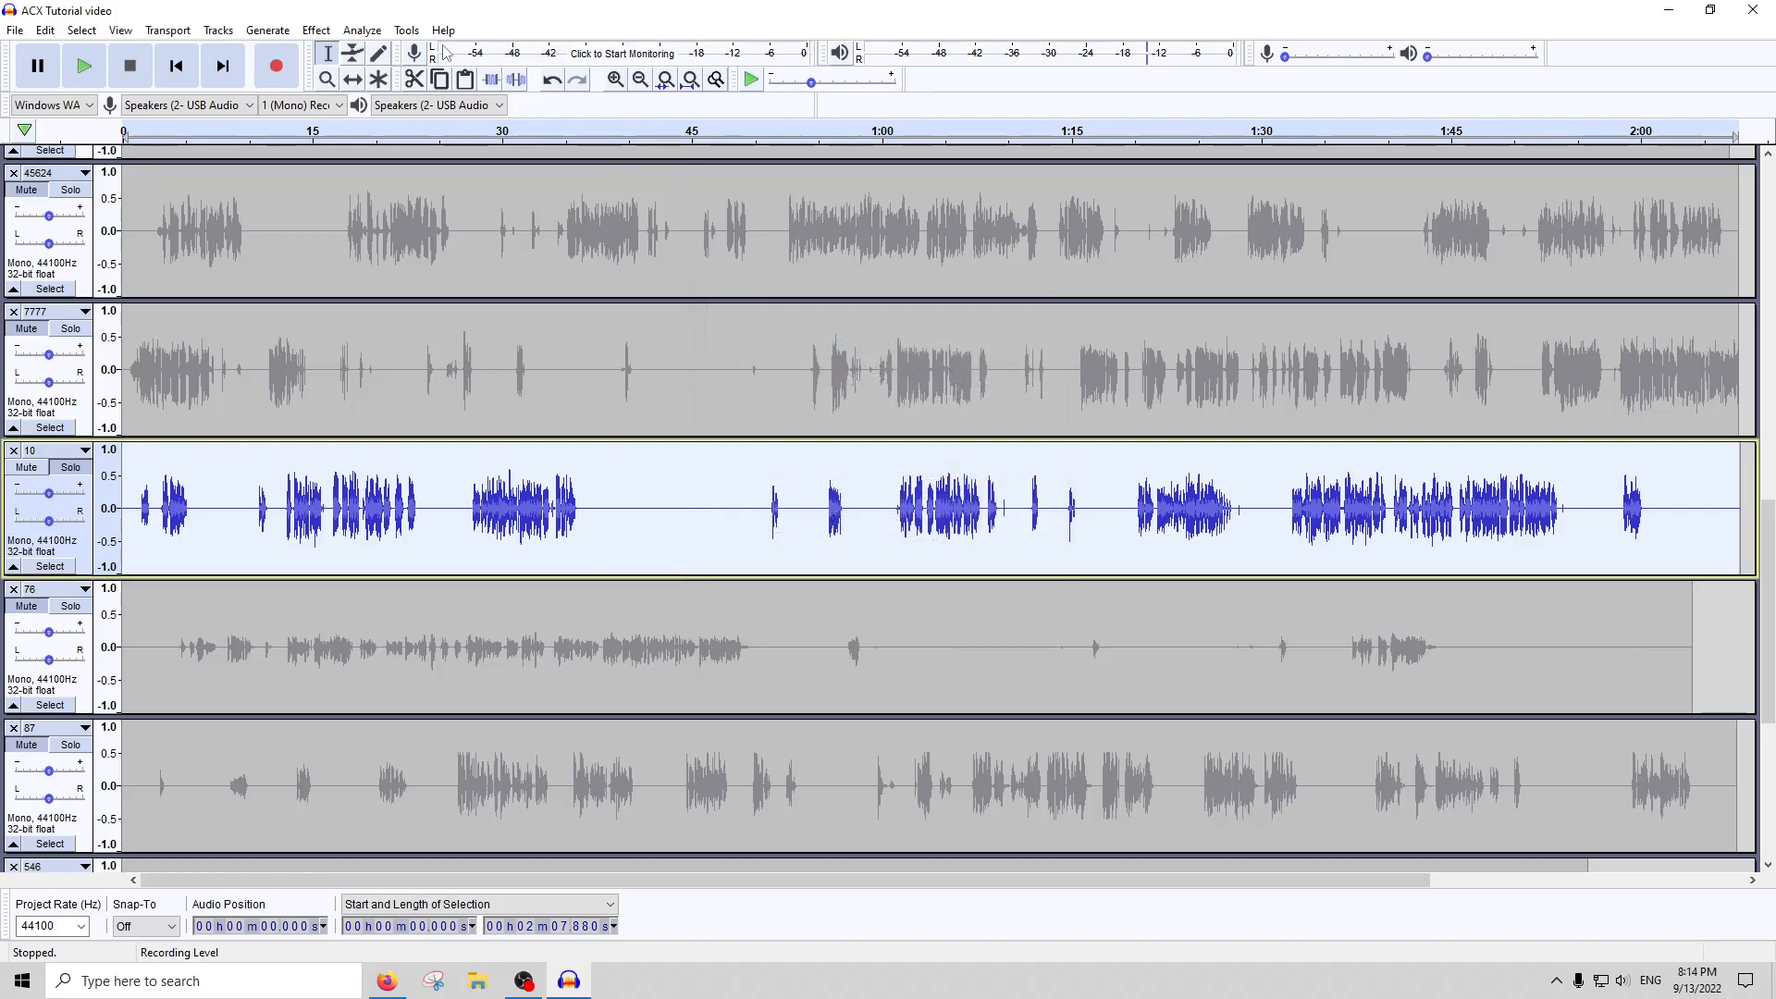
Apply RMS Normalize to the whole of track 10 and run ACX Check on the result
{"action": "left_click", "coordinate": [315, 29]}
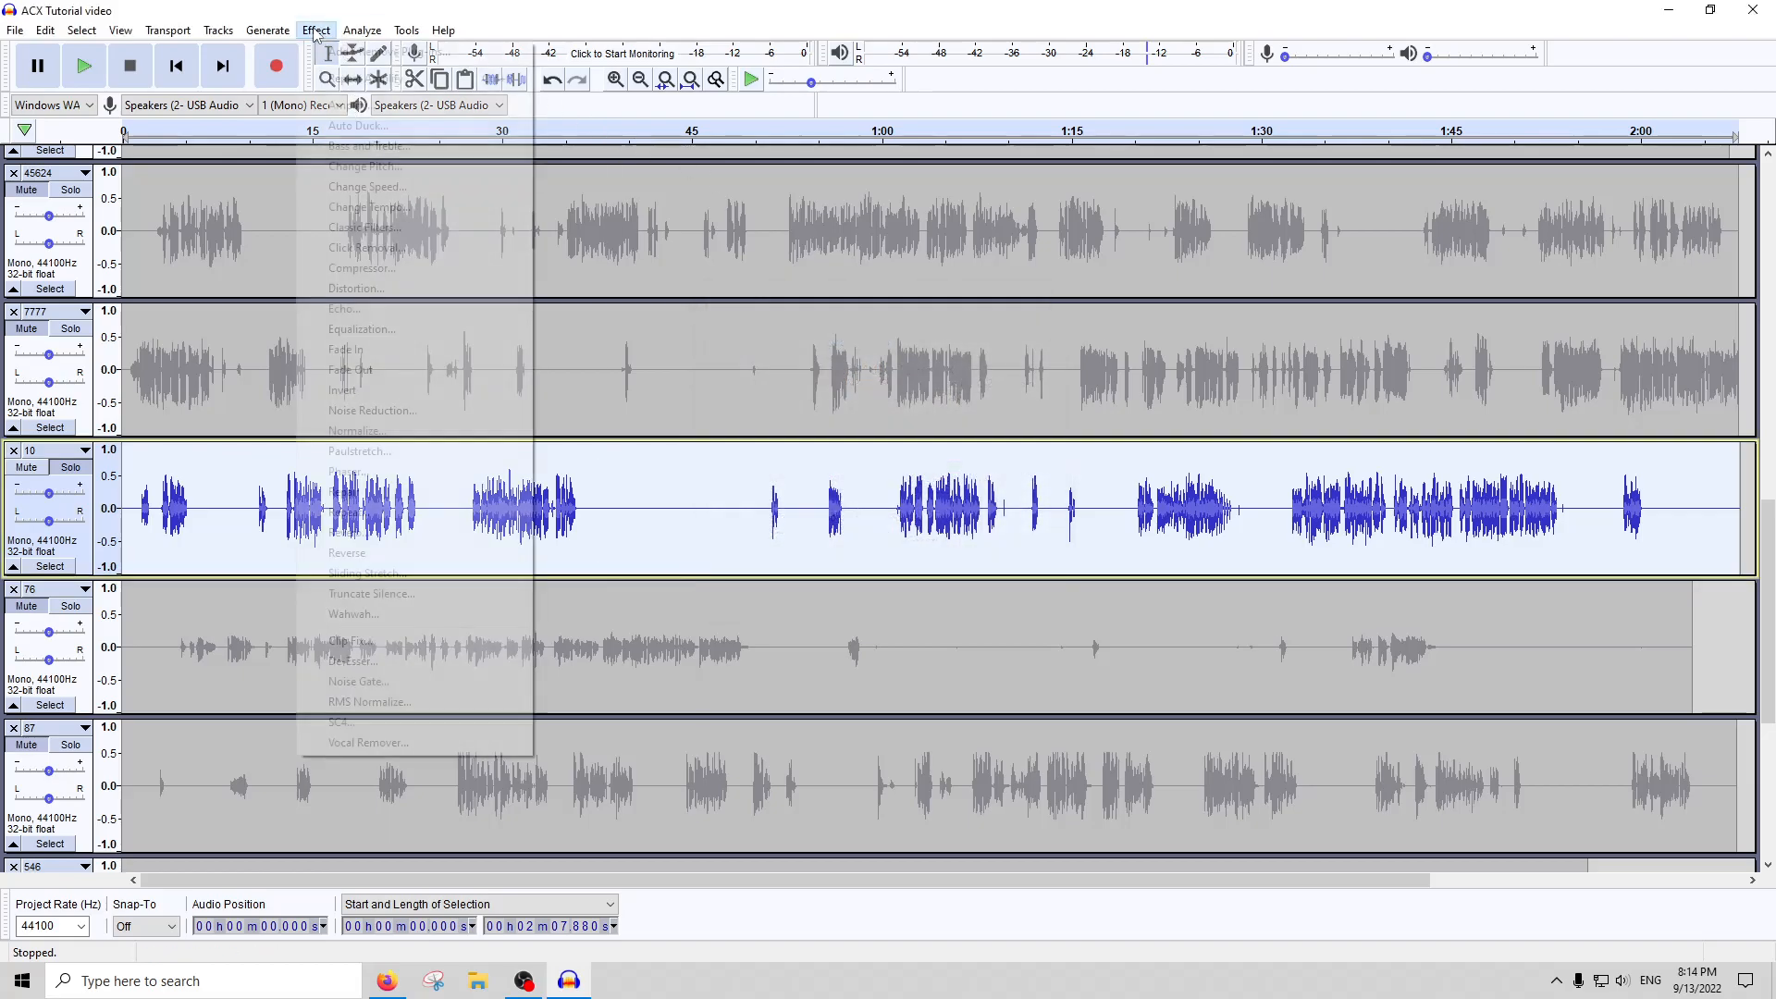
{"action": "left_click", "coordinate": [370, 701]}
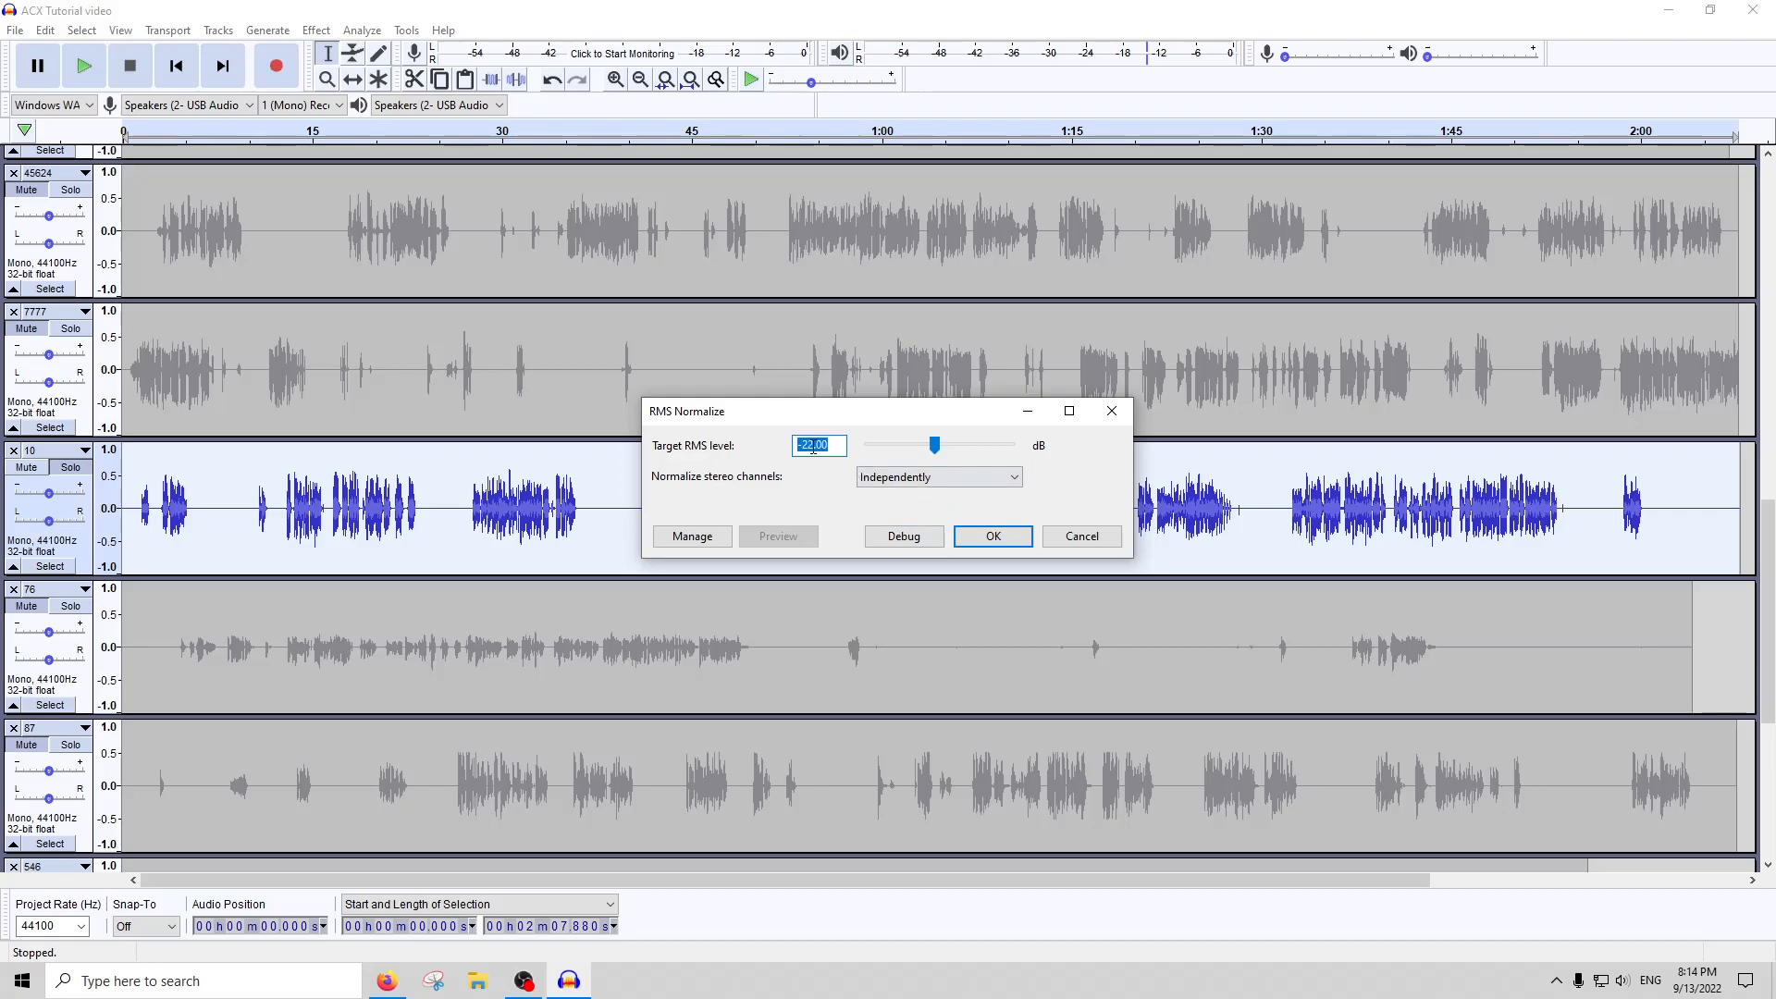
{"action": "key", "text": "Return"}
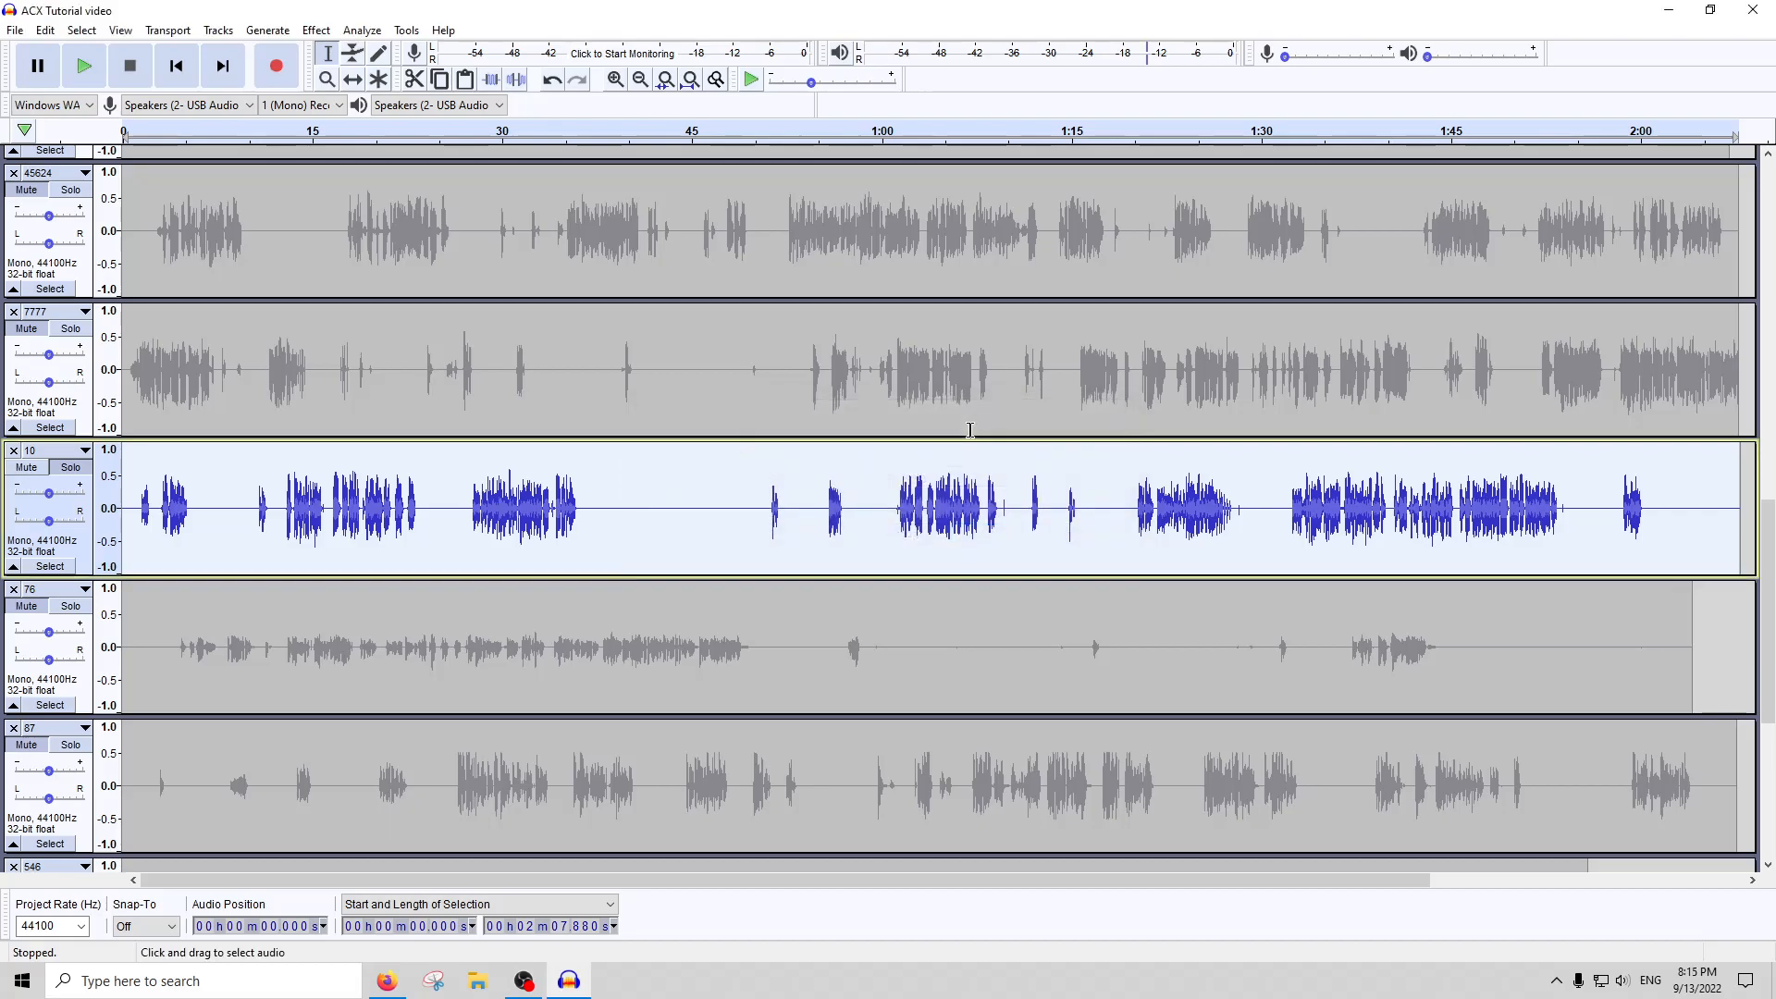
{"action": "left_click", "coordinate": [361, 30]}
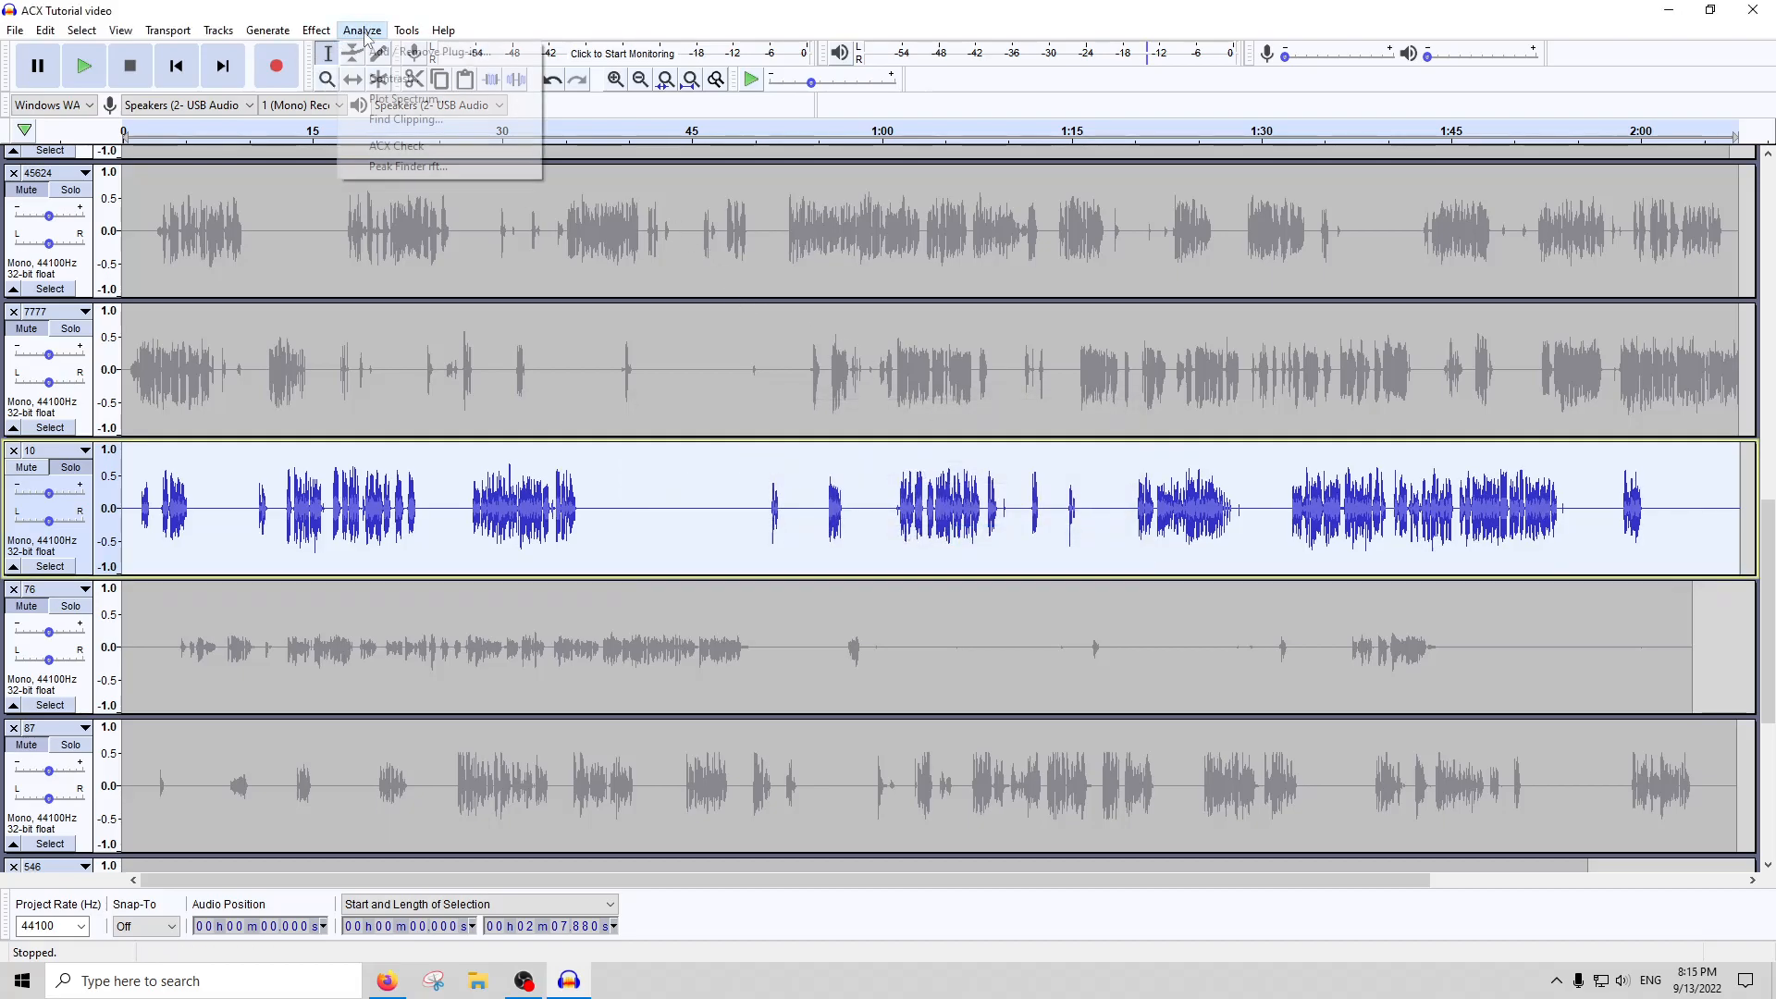
{"action": "left_click", "coordinate": [410, 148]}
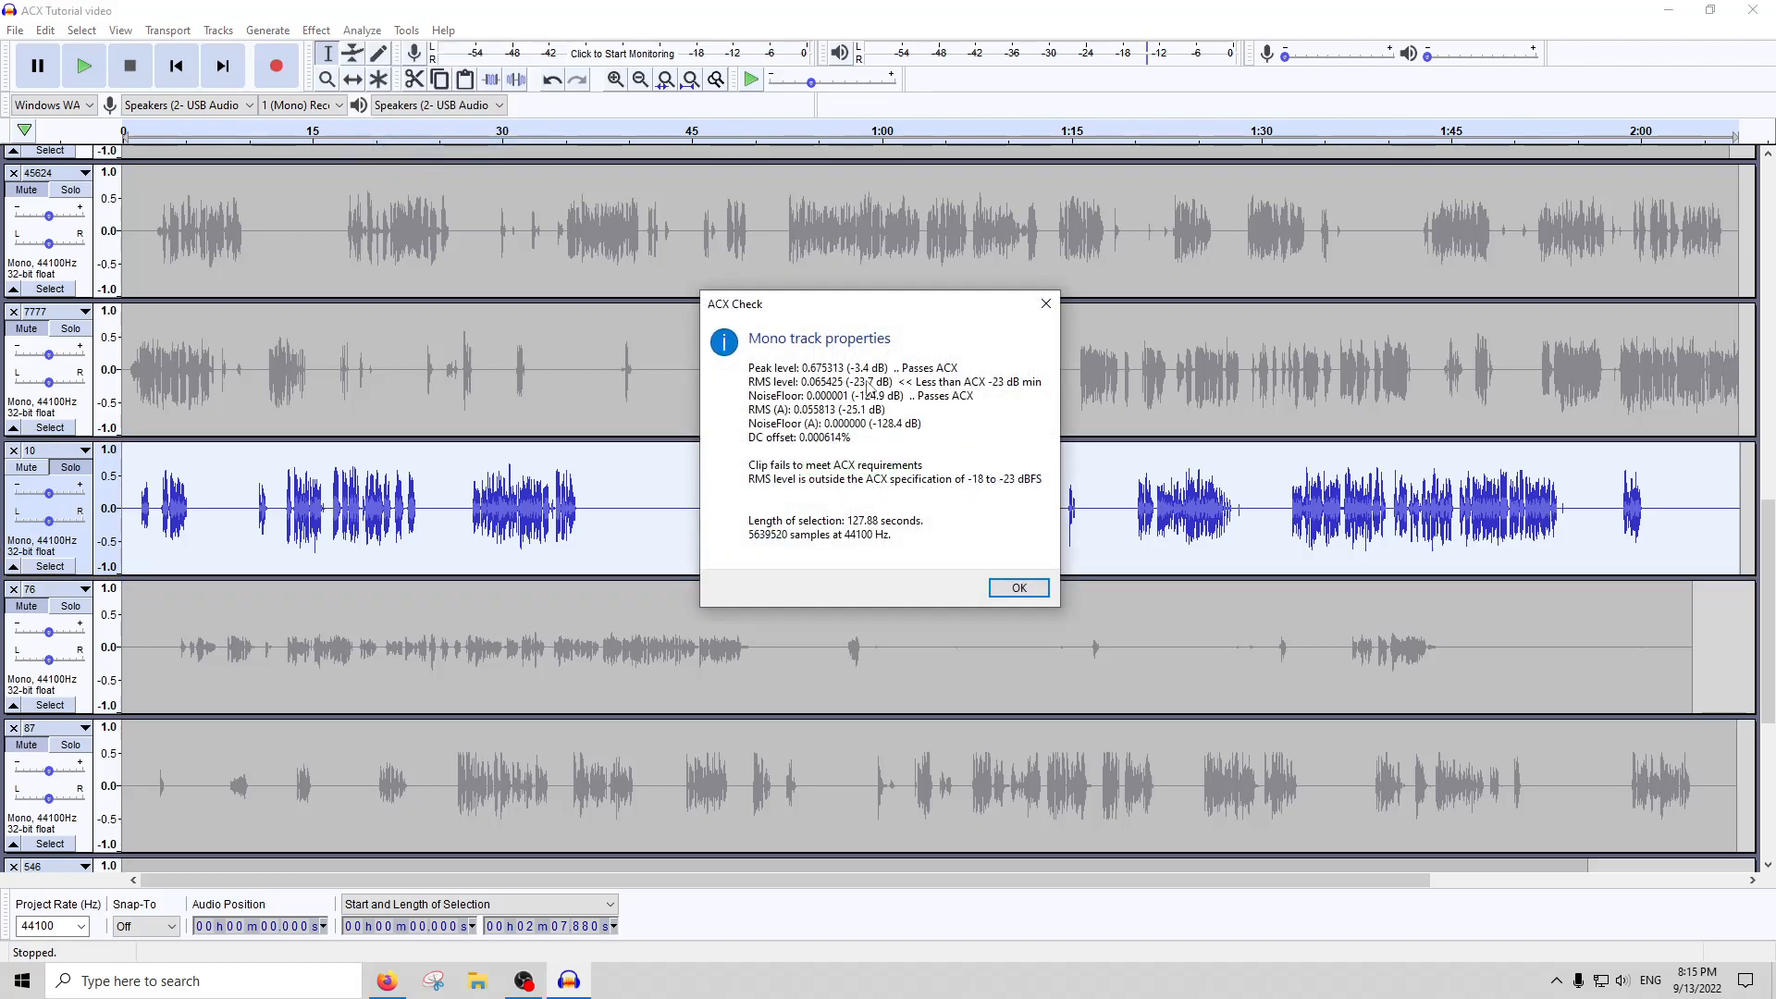
{"action": "left_click", "coordinate": [1046, 305]}
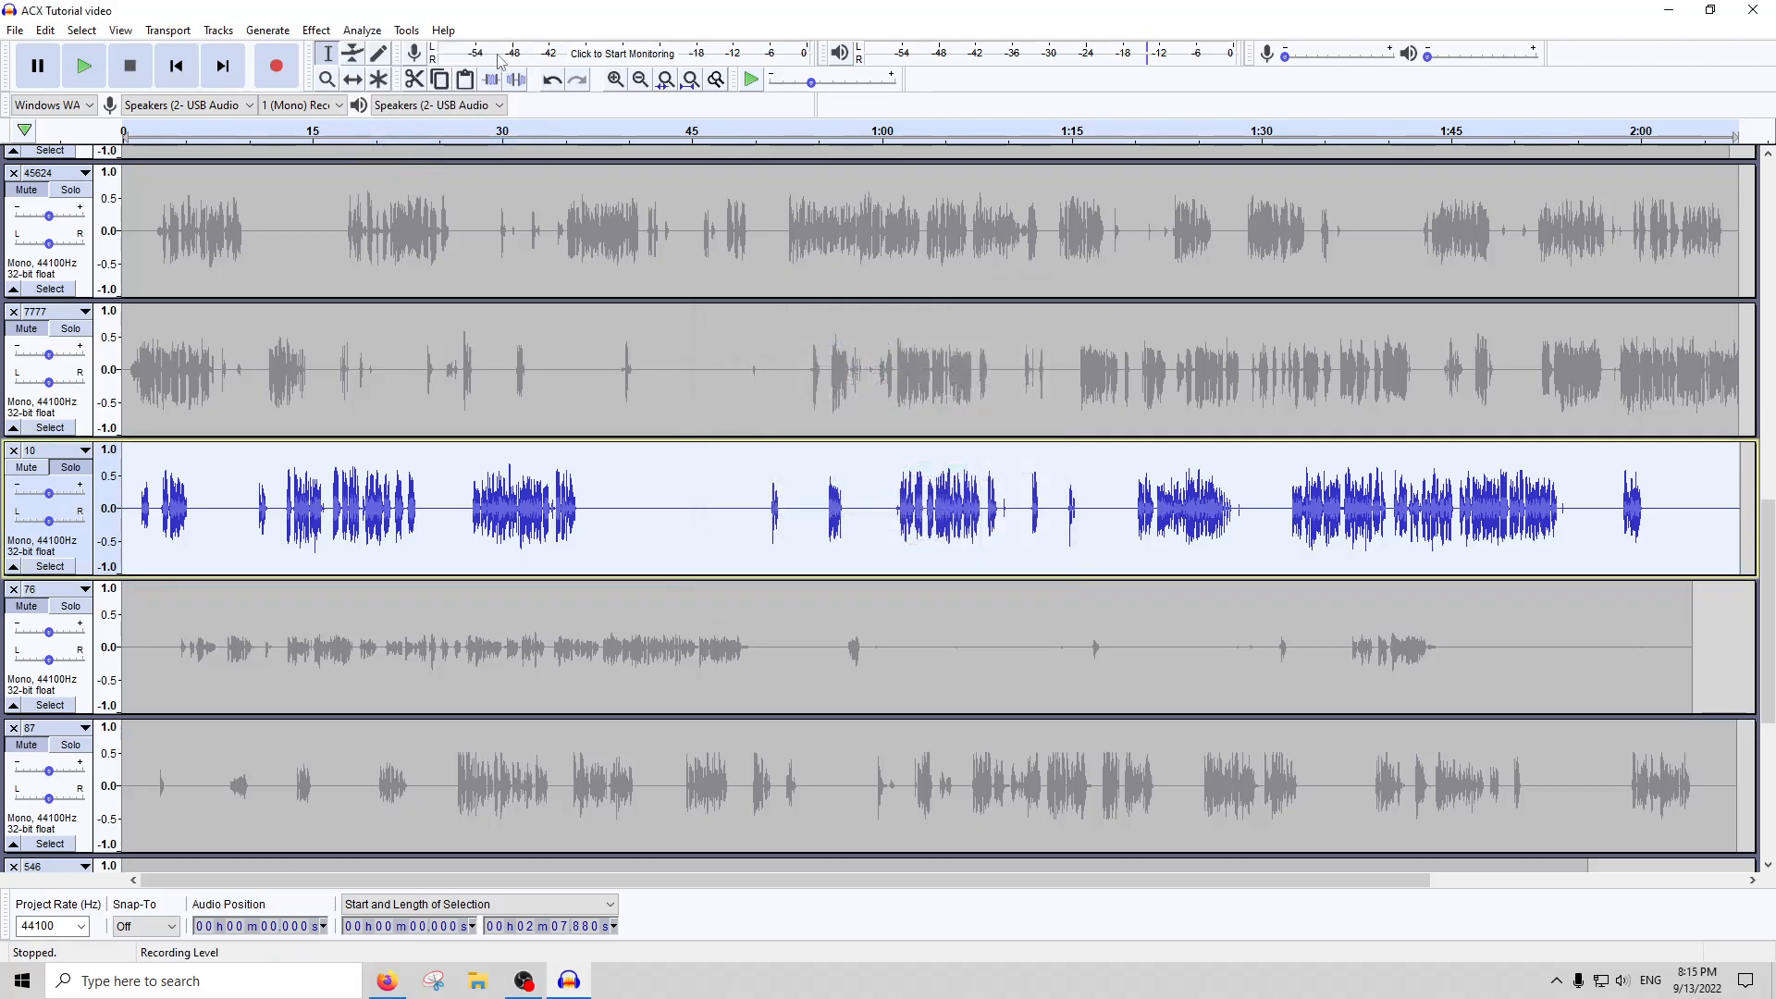
Apply RMS Normalize to track 10 with a target level of -21 dB and run ACX Check again
{"action": "left_click", "coordinate": [359, 30]}
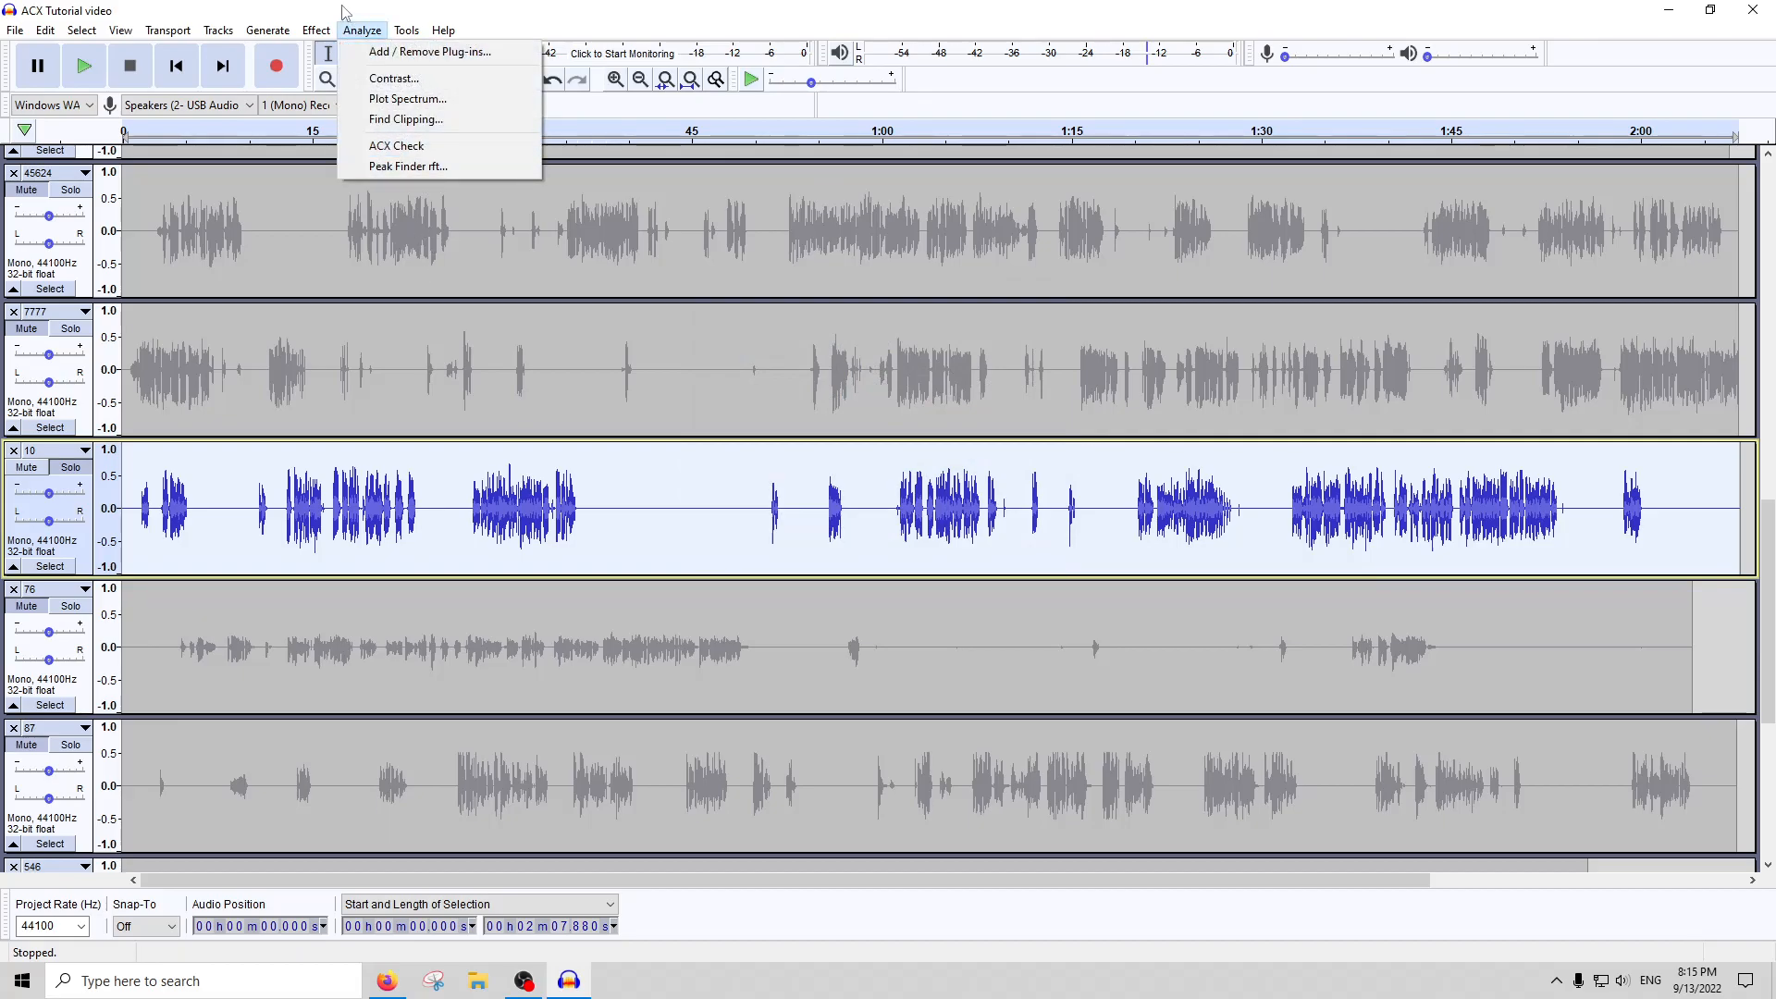
{"action": "mouse_move", "coordinate": [315, 30]}
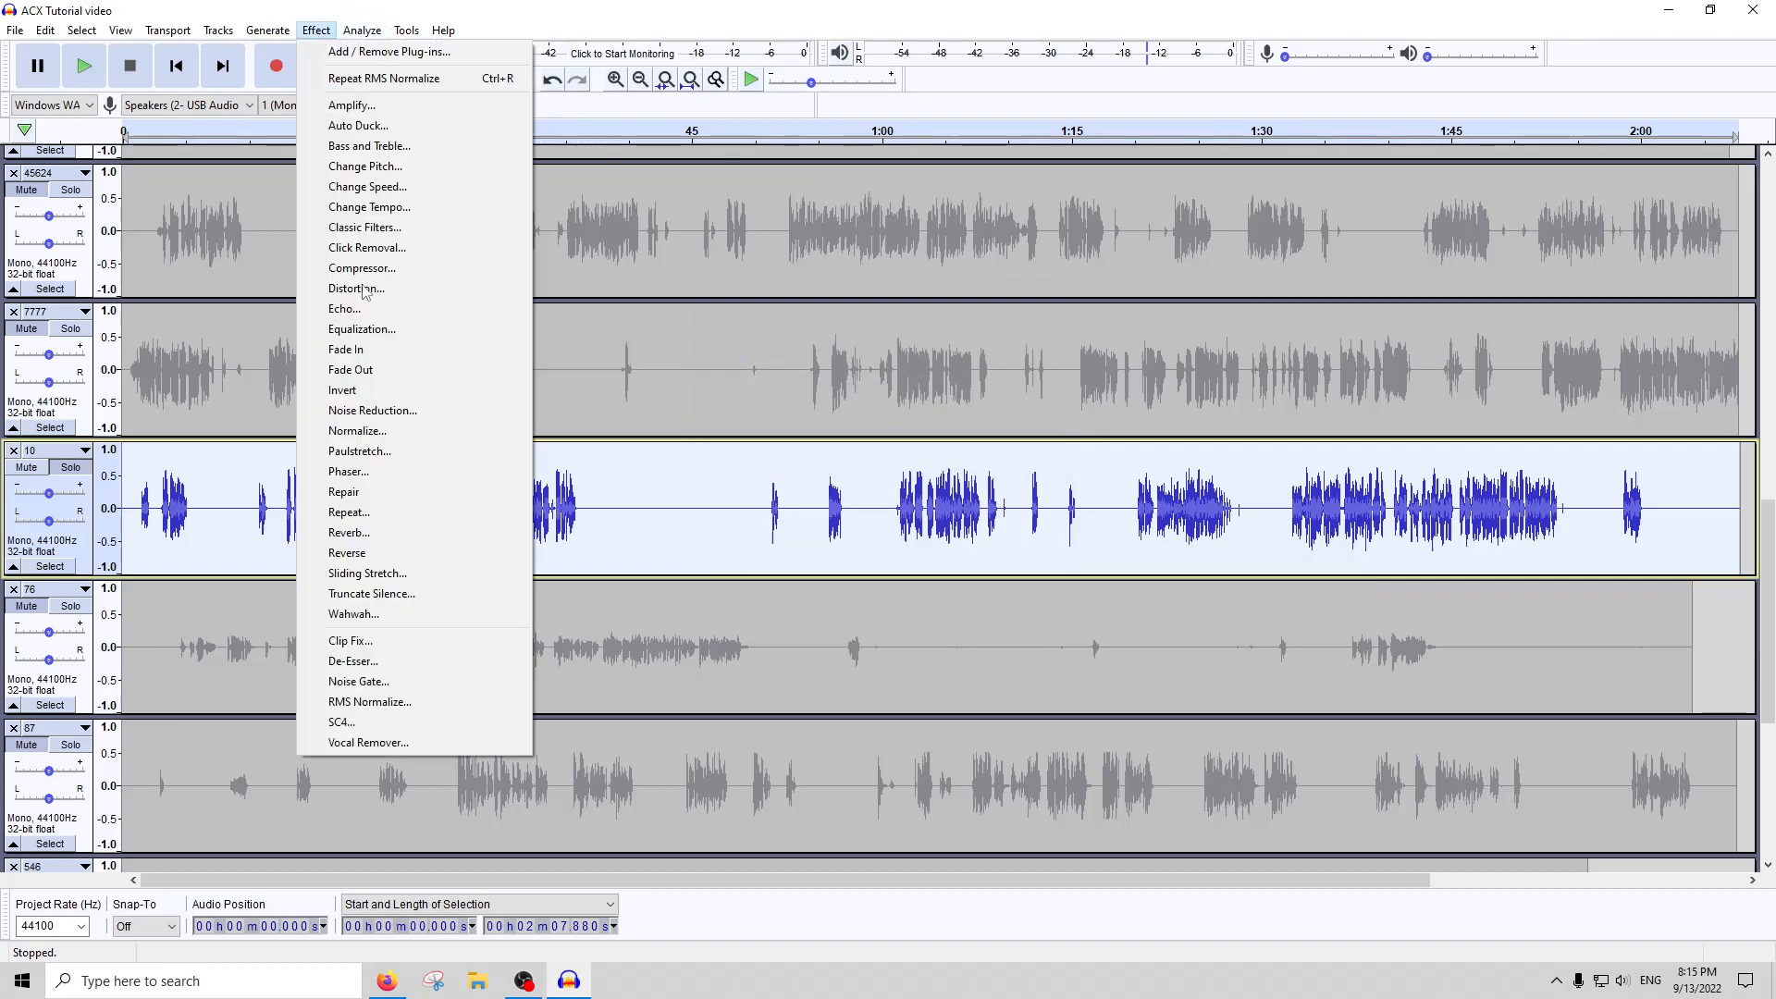
{"action": "left_click", "coordinate": [369, 702]}
{"action": "left_click", "coordinate": [810, 445]}
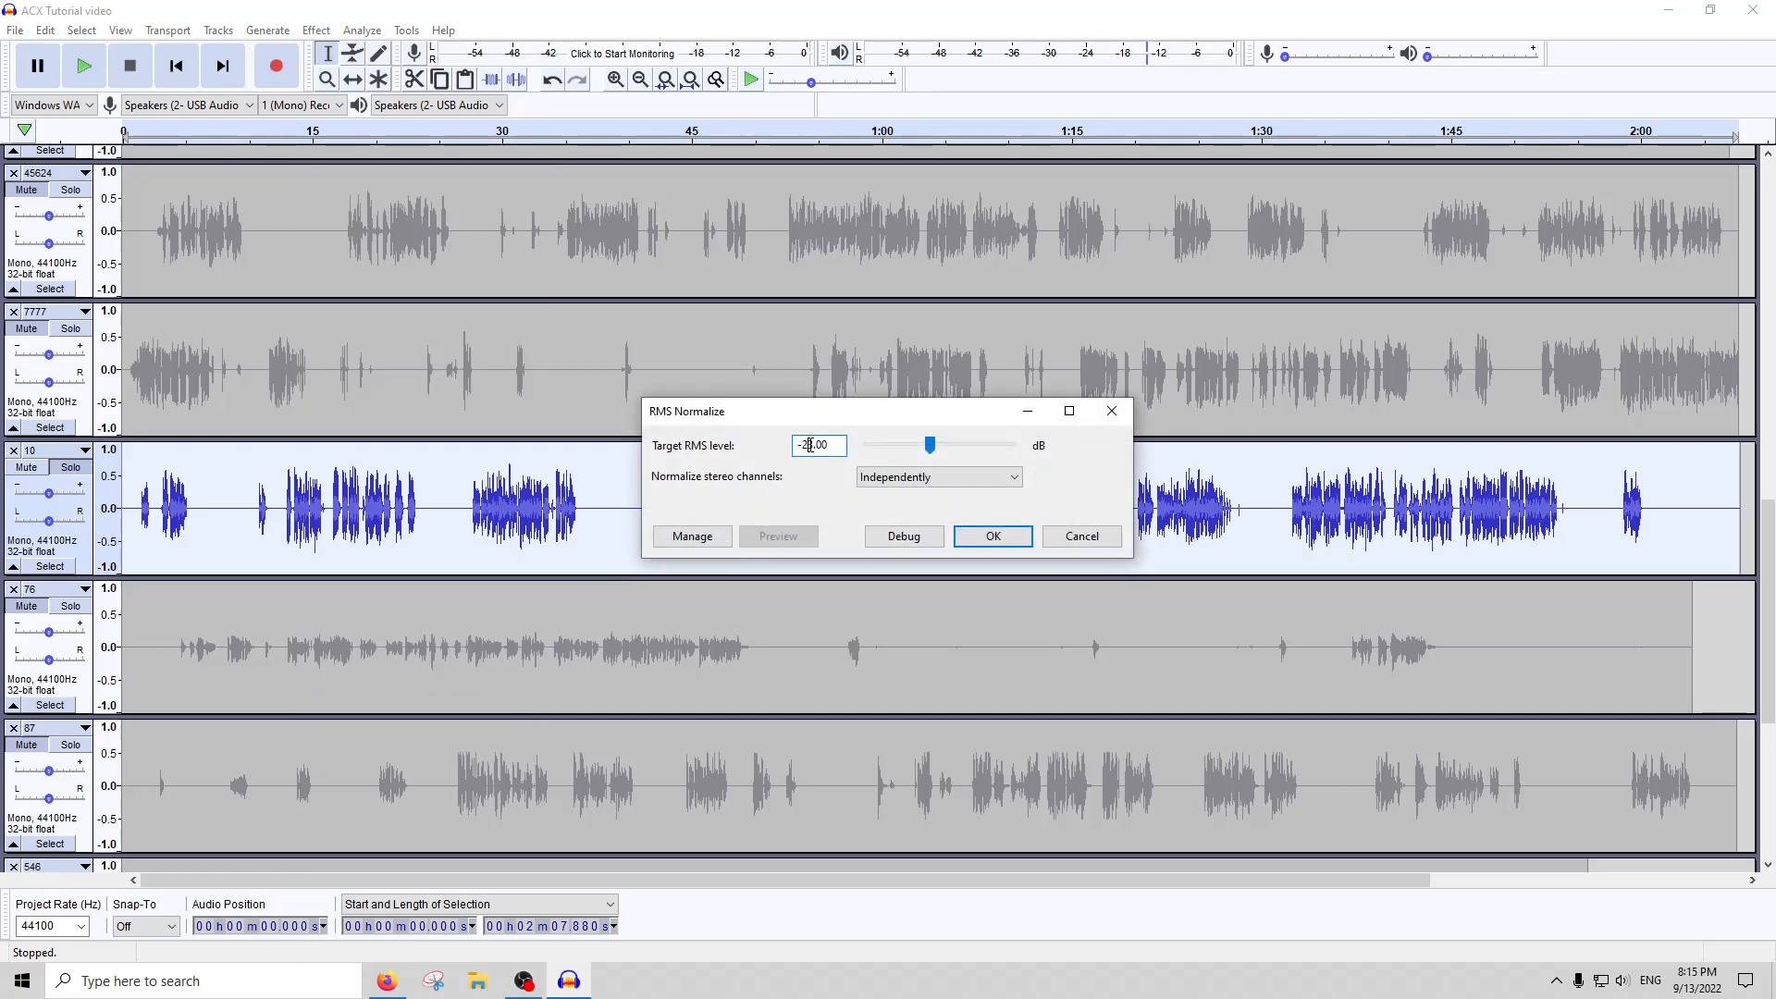
{"action": "key", "text": "Return"}
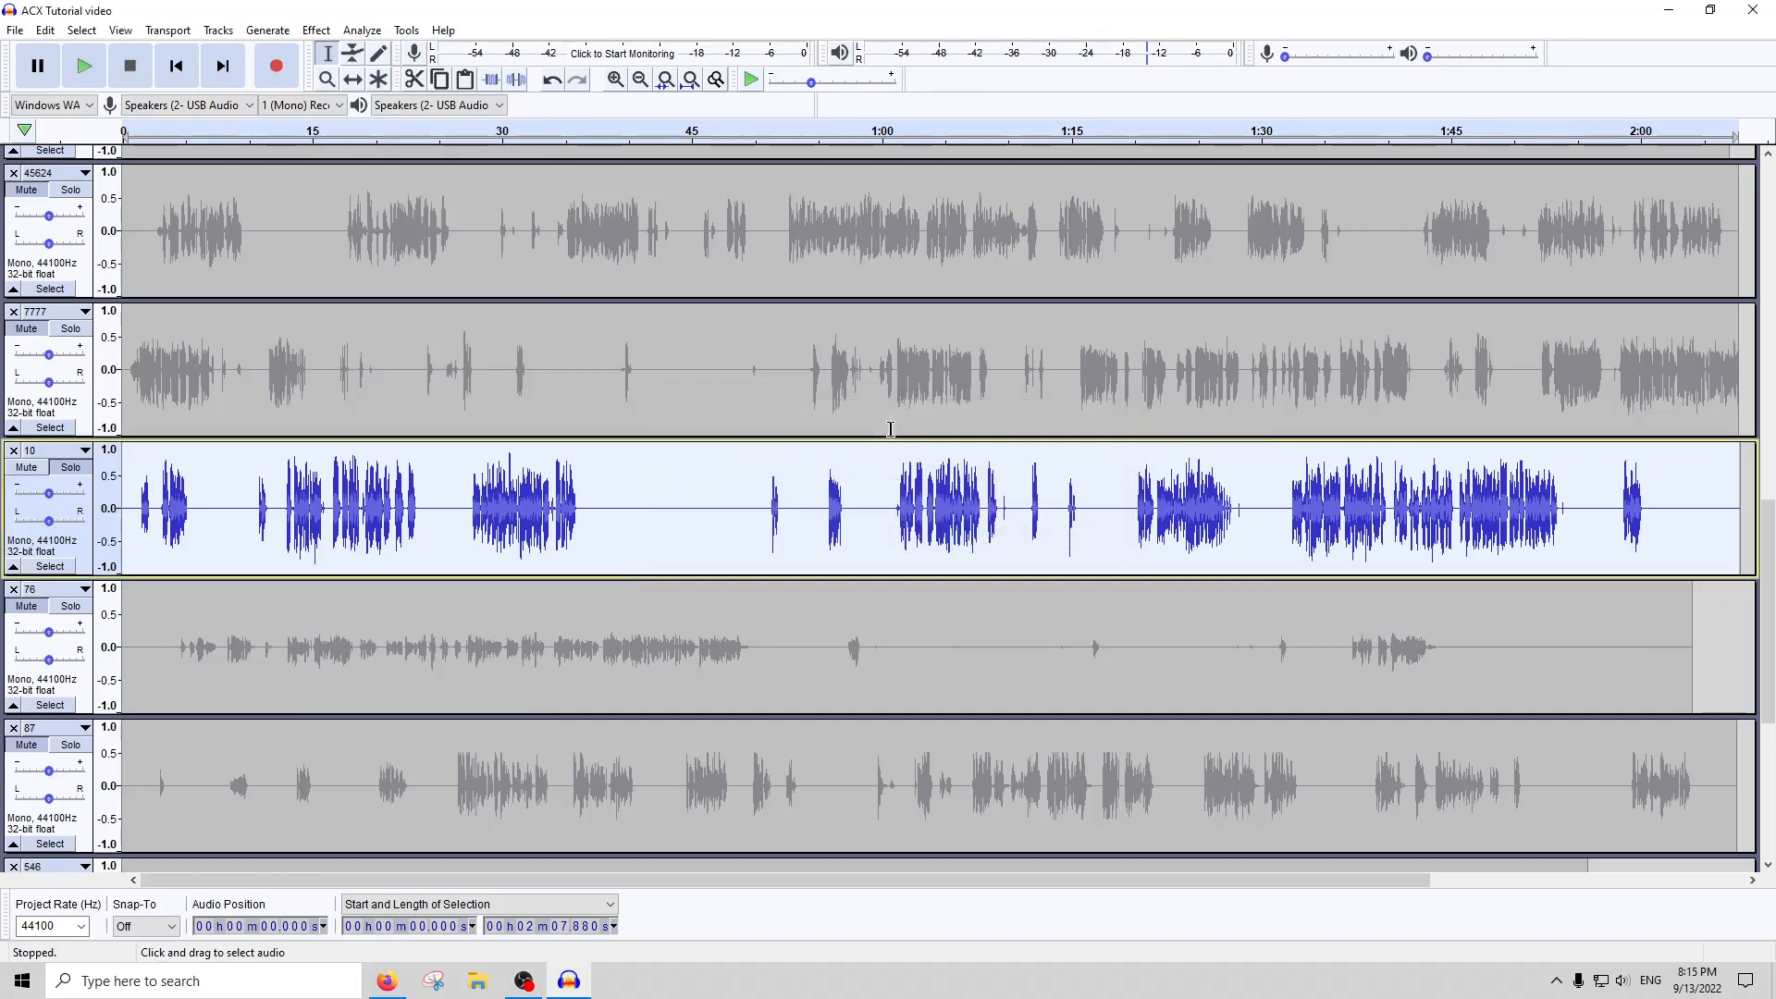
{"action": "left_click", "coordinate": [381, 23]}
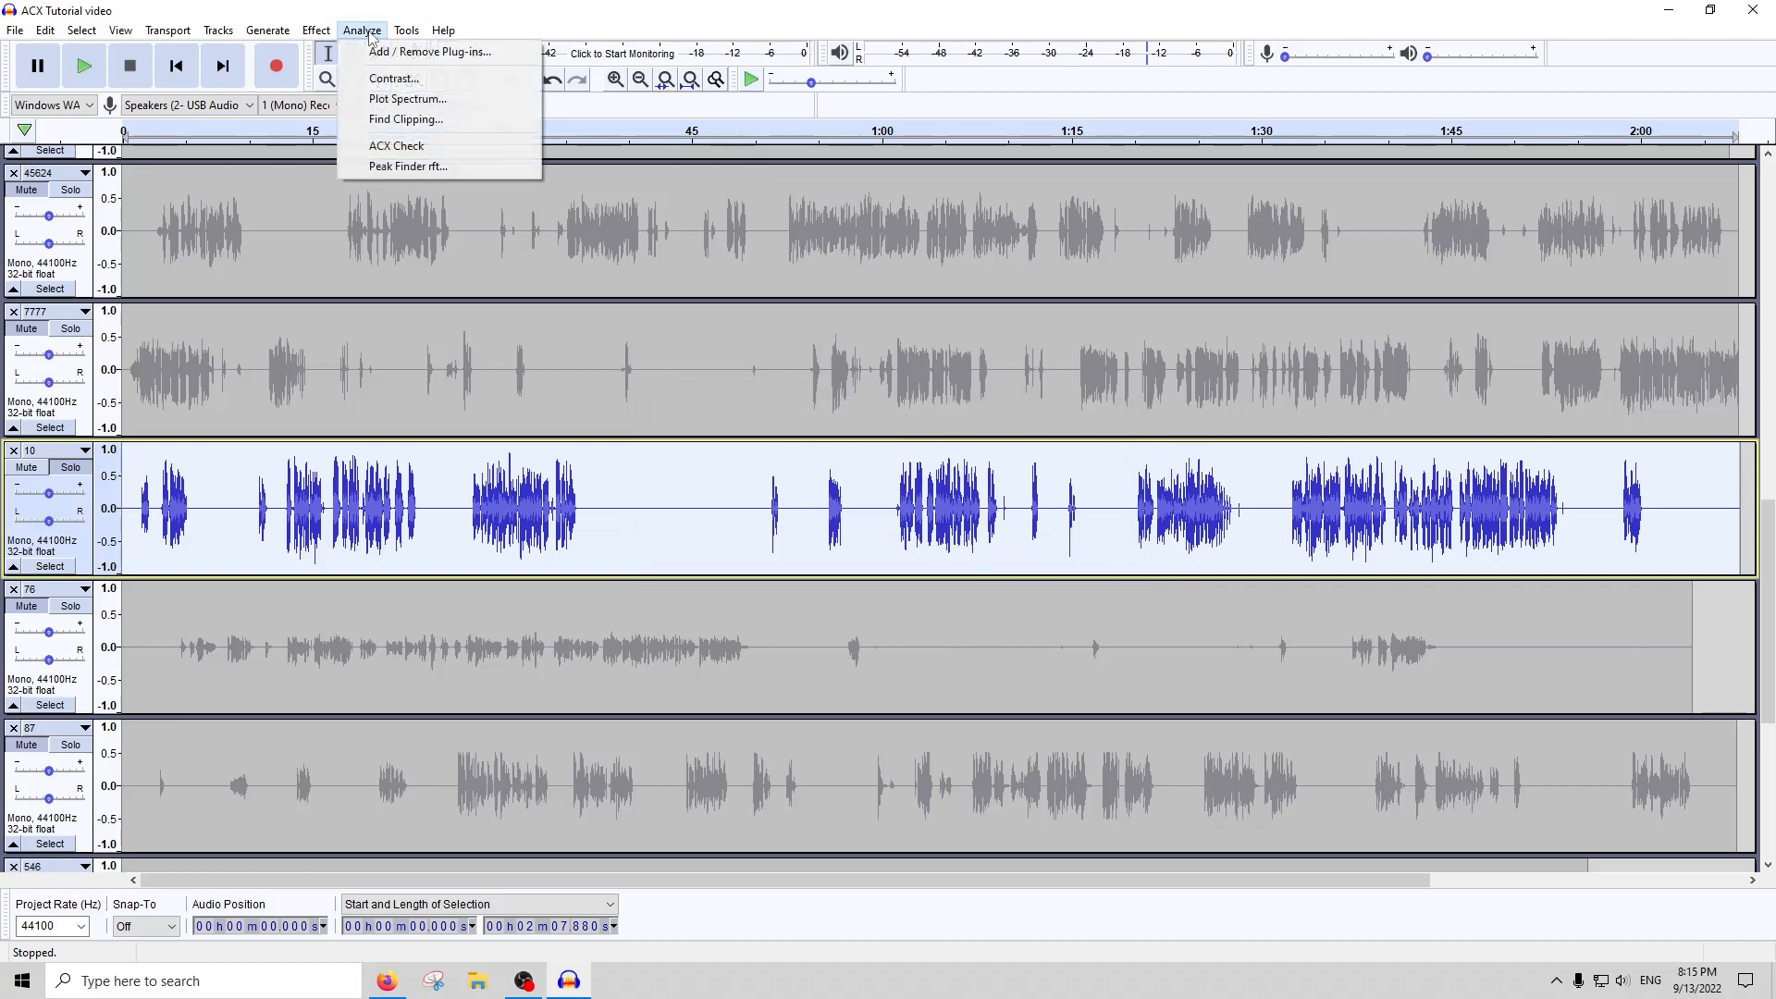
{"action": "left_click", "coordinate": [398, 146]}
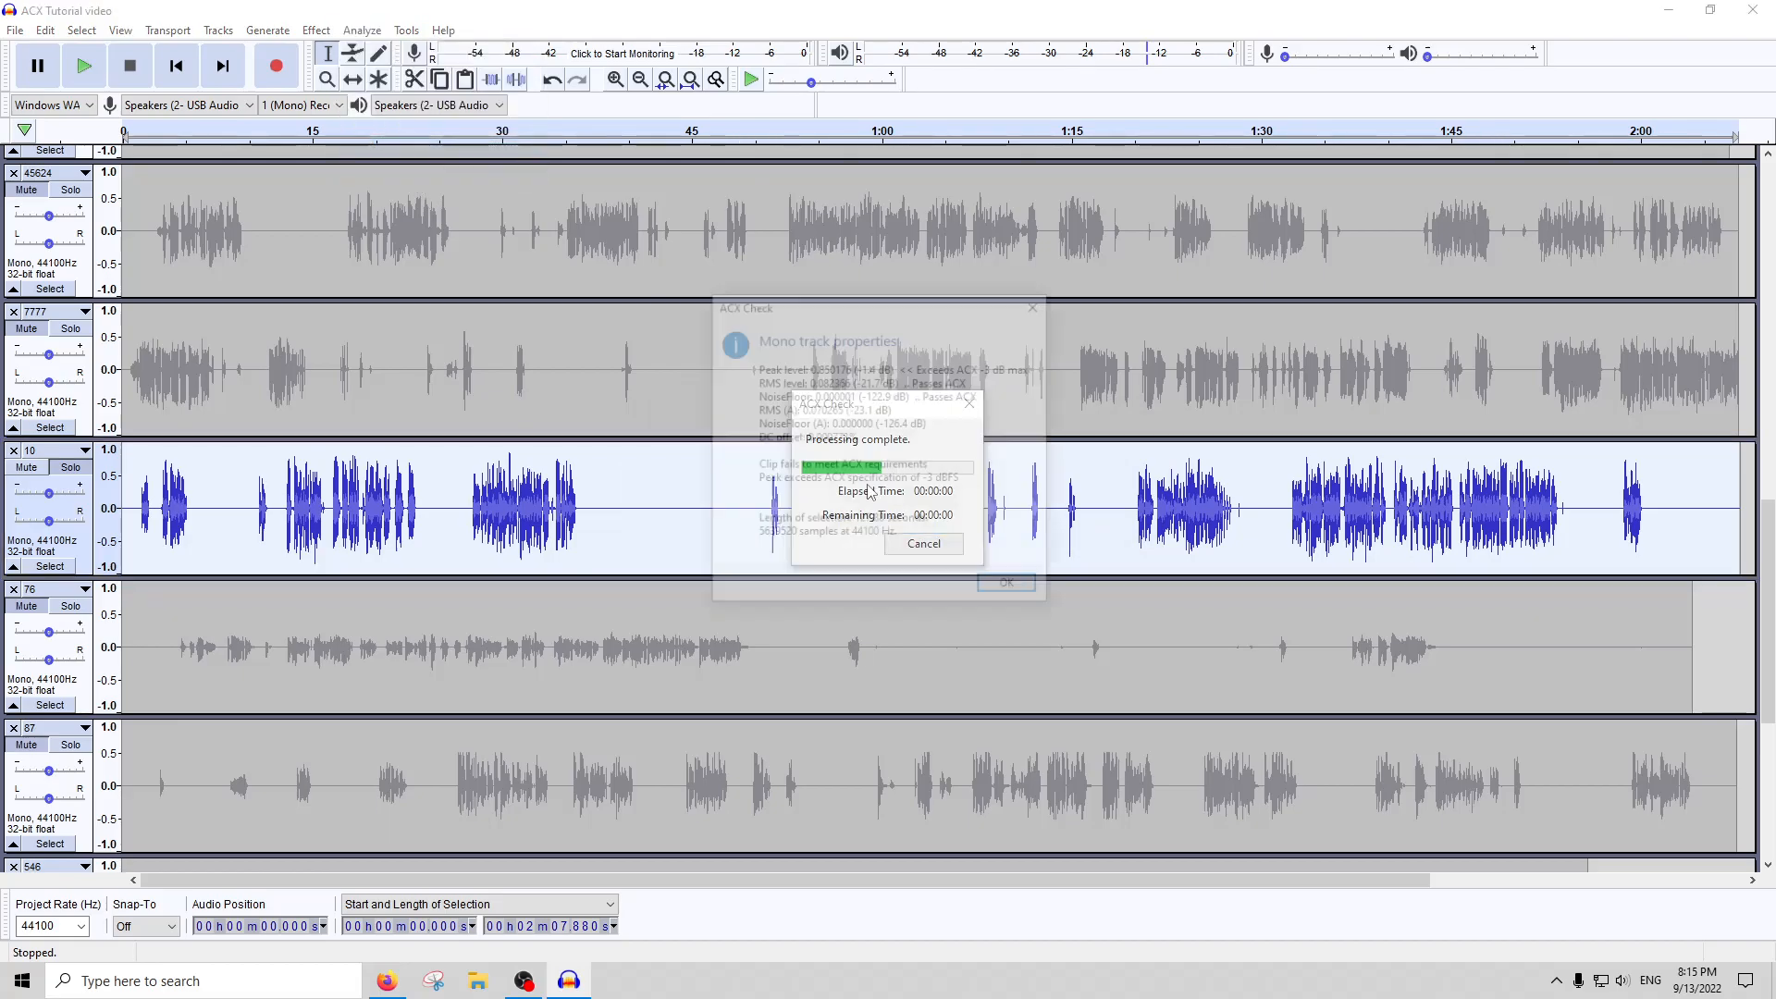
{"action": "left_click", "coordinate": [1037, 306]}
{"action": "left_click", "coordinate": [318, 30]}
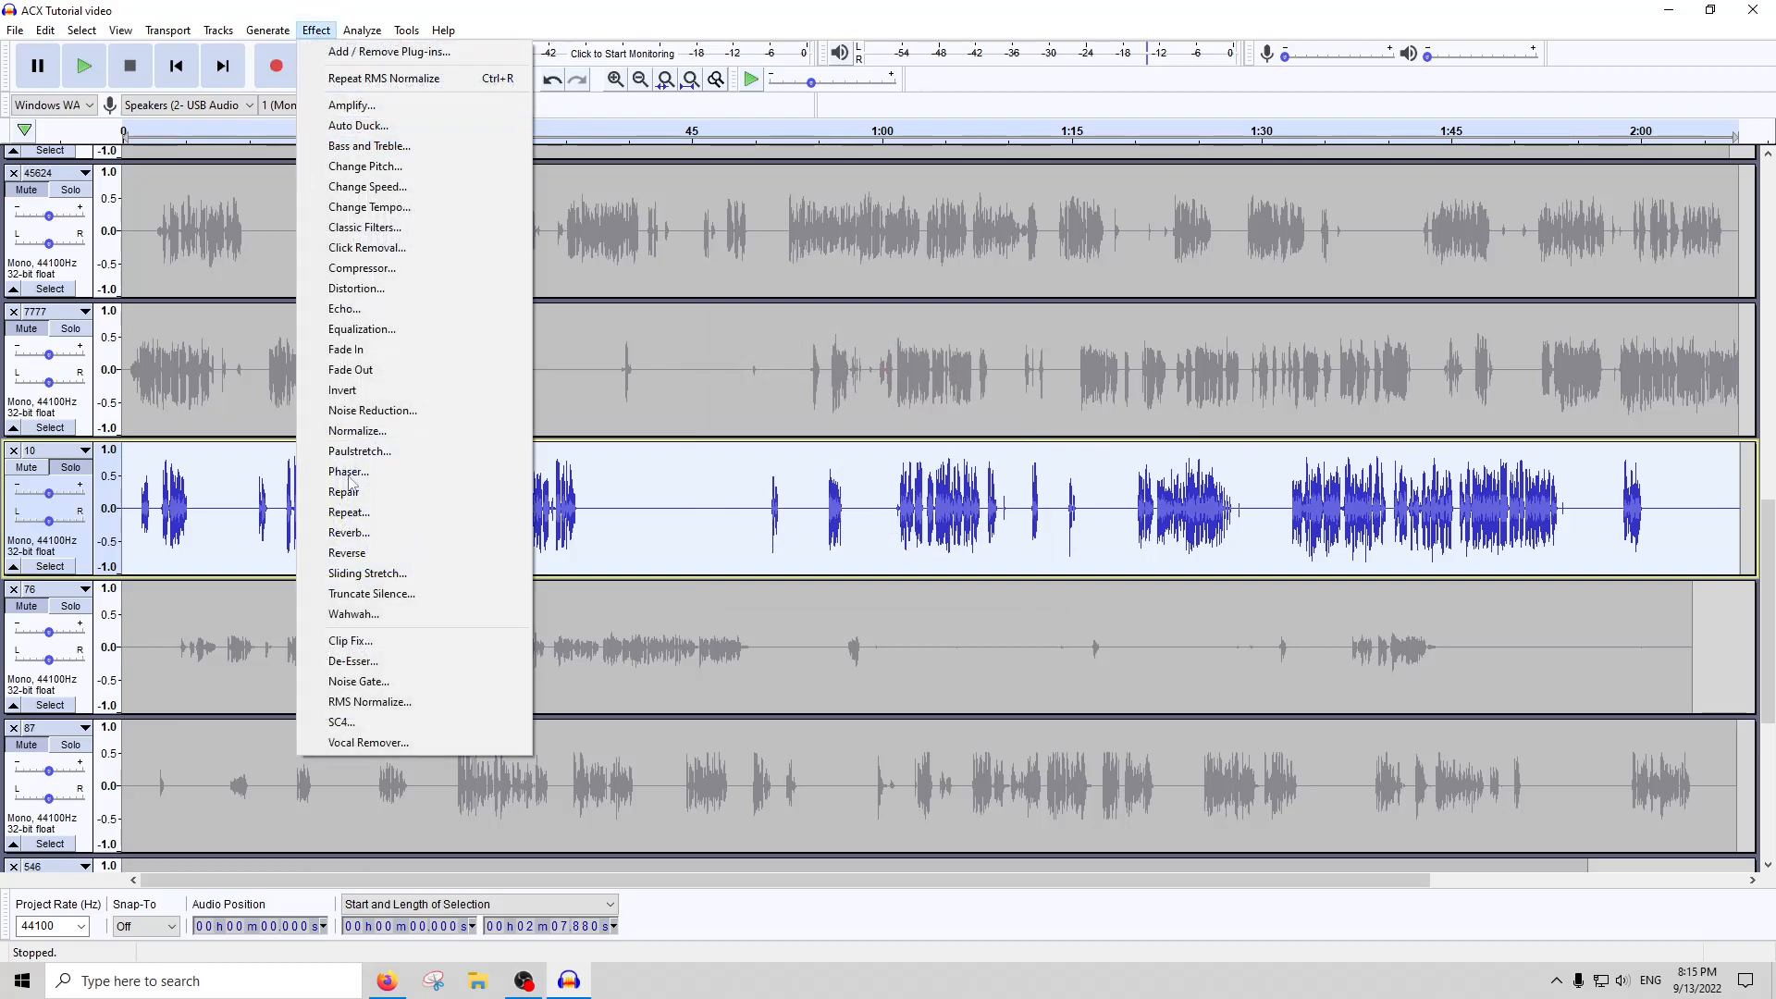
{"action": "left_click", "coordinate": [352, 685]}
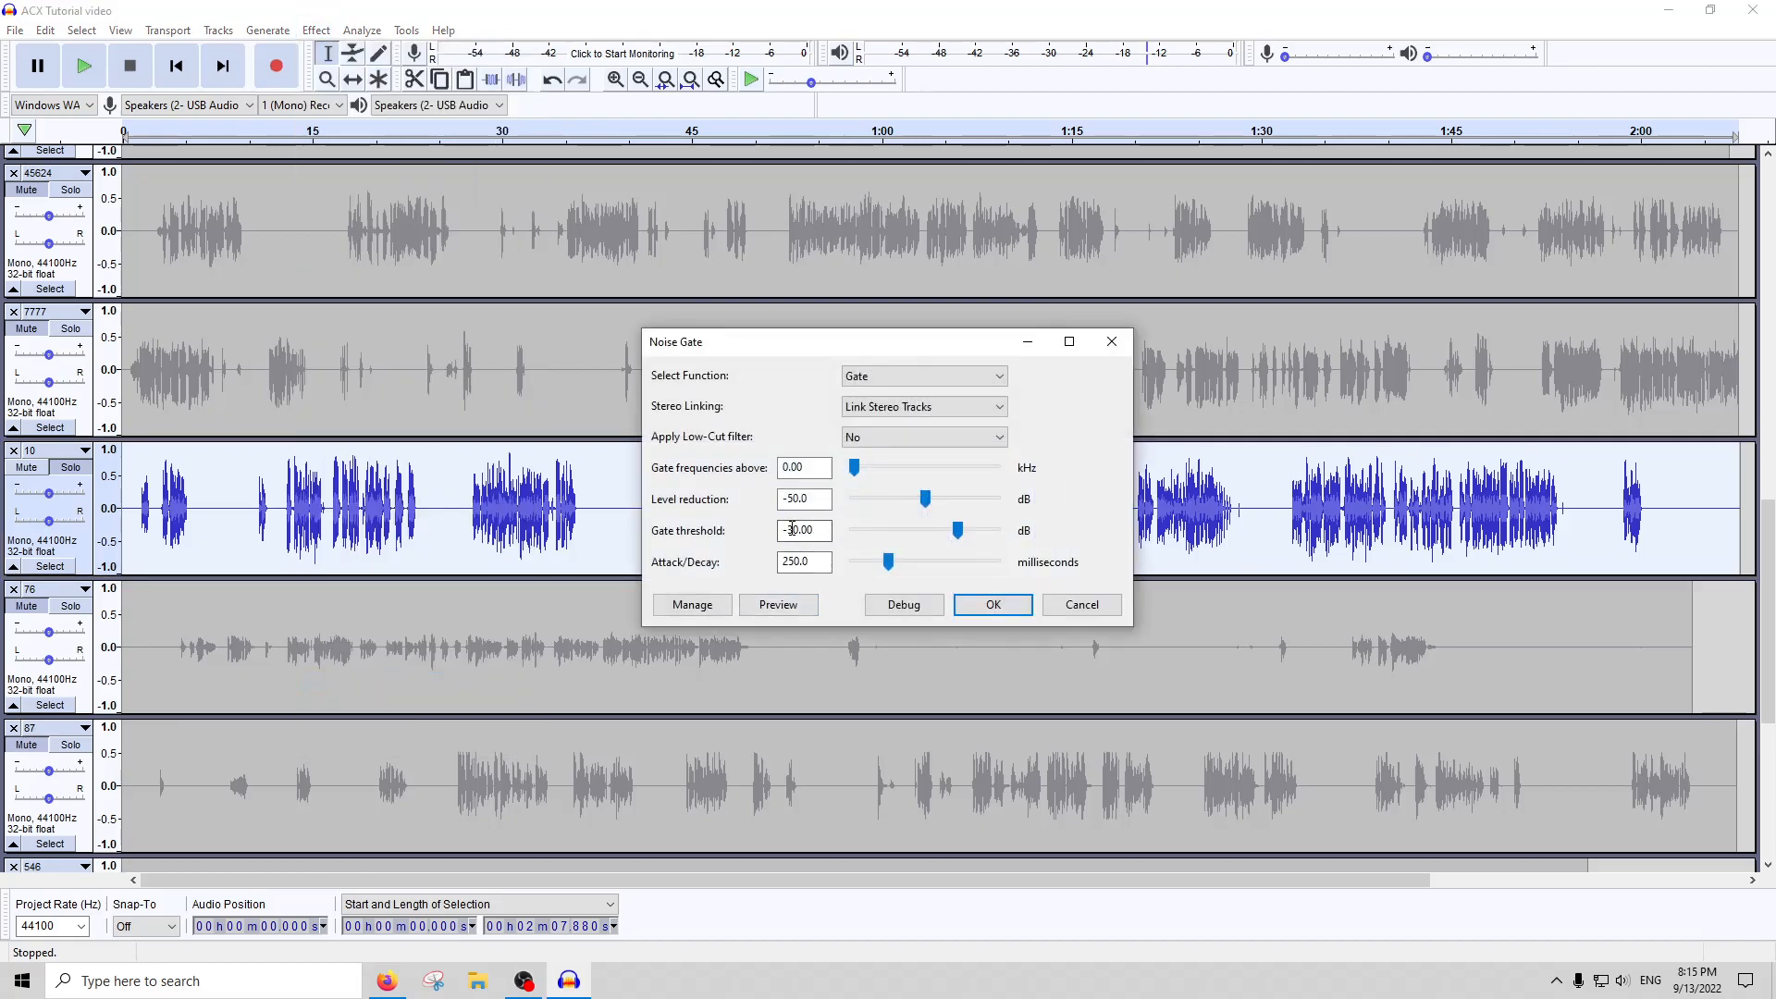
{"action": "left_click", "coordinate": [993, 603]}
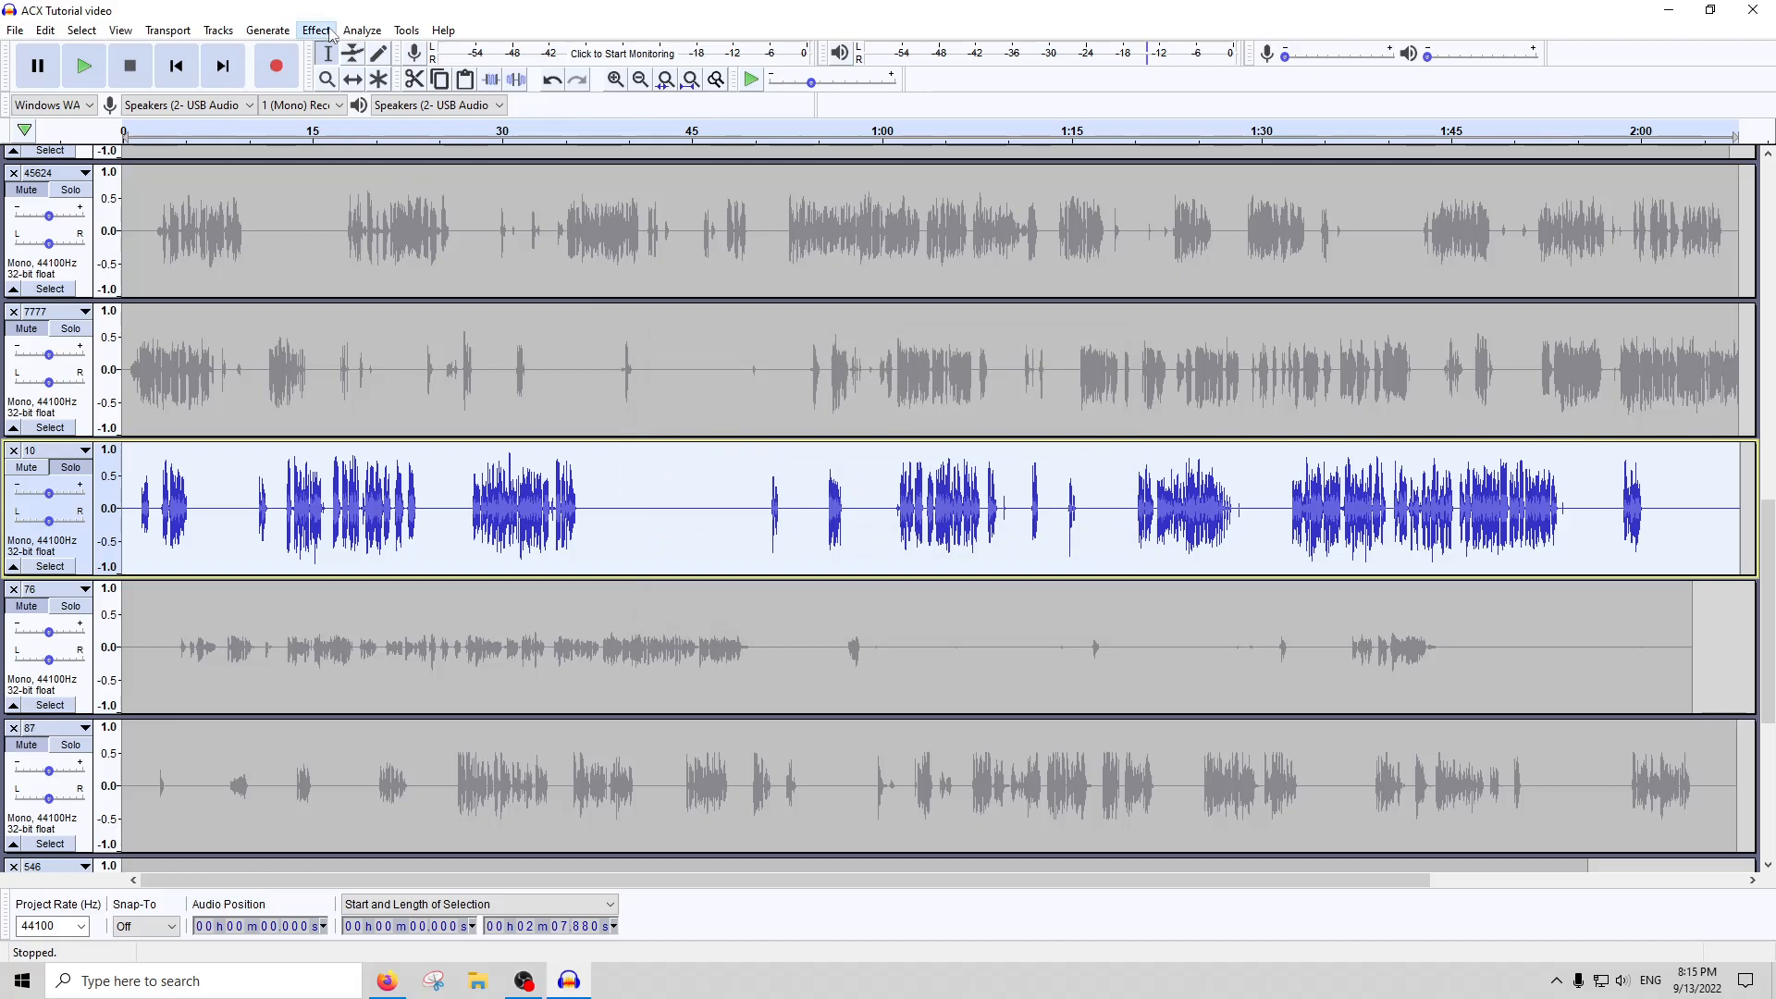
Reapply RMS Normalize to track 10 with a target slightly below -21 dB and recheck it with ACX Check
{"action": "left_click", "coordinate": [317, 30]}
{"action": "left_click", "coordinate": [413, 701]}
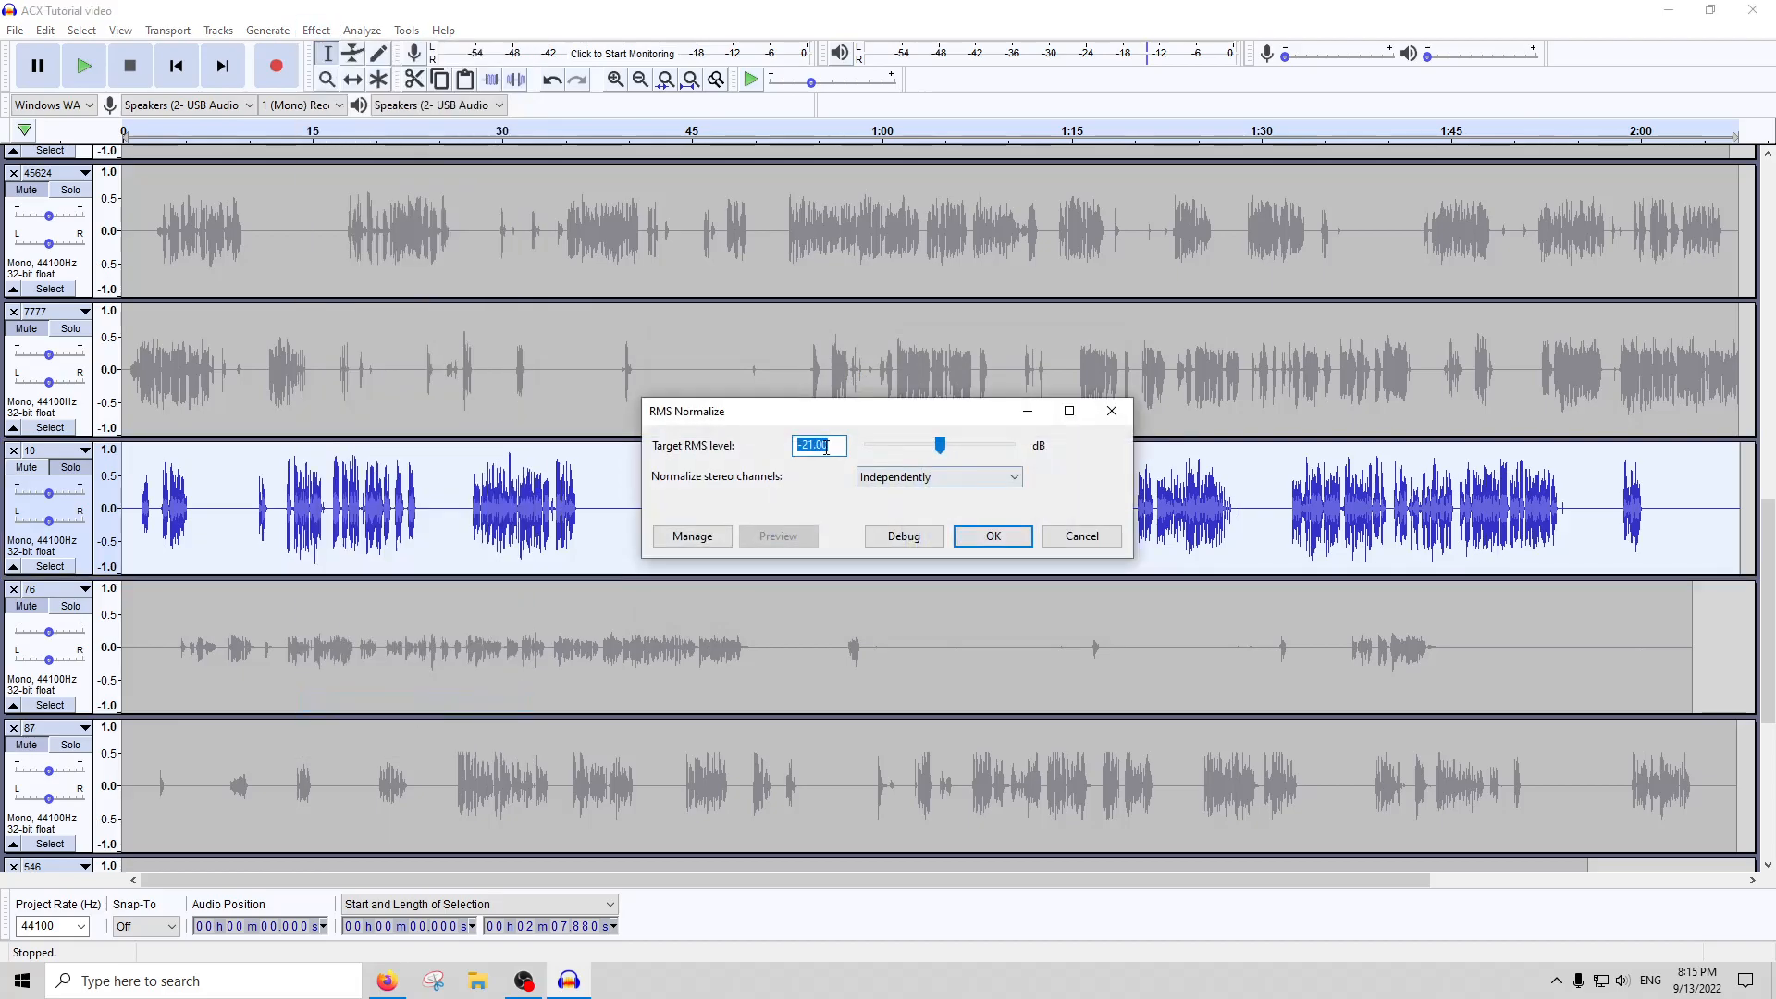
{"action": "key", "text": "Return"}
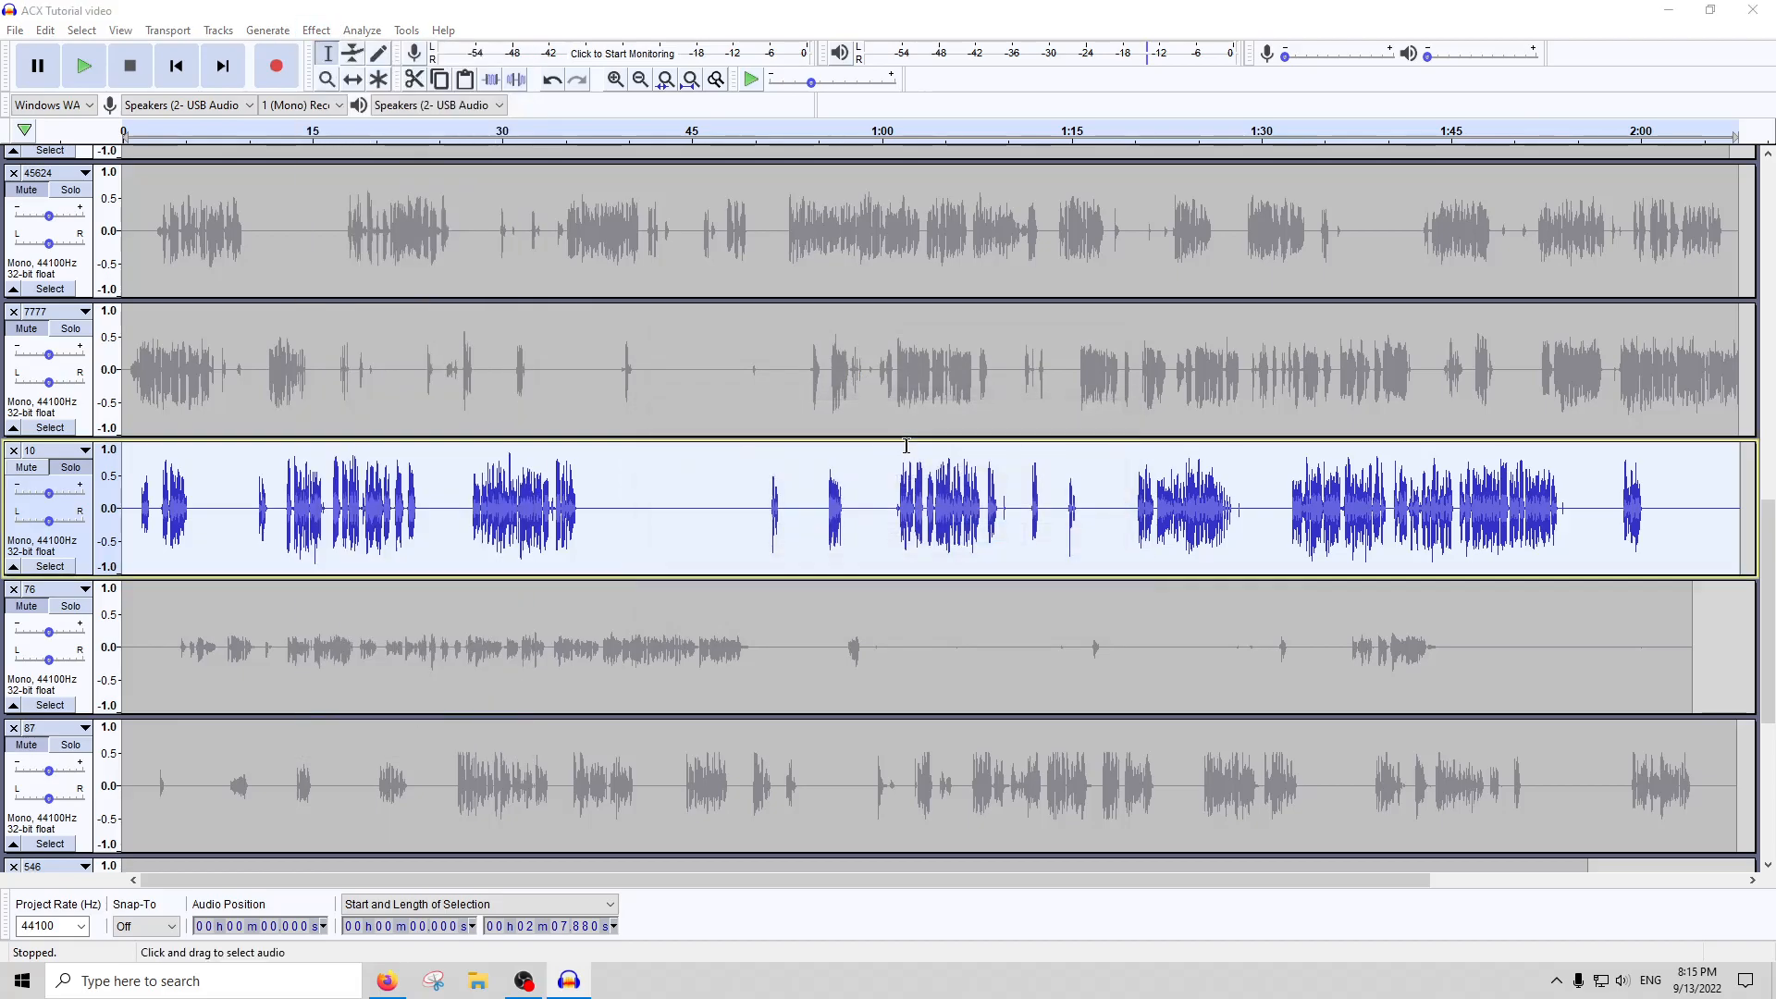
{"action": "left_click", "coordinate": [370, 31]}
{"action": "left_click", "coordinate": [426, 146]}
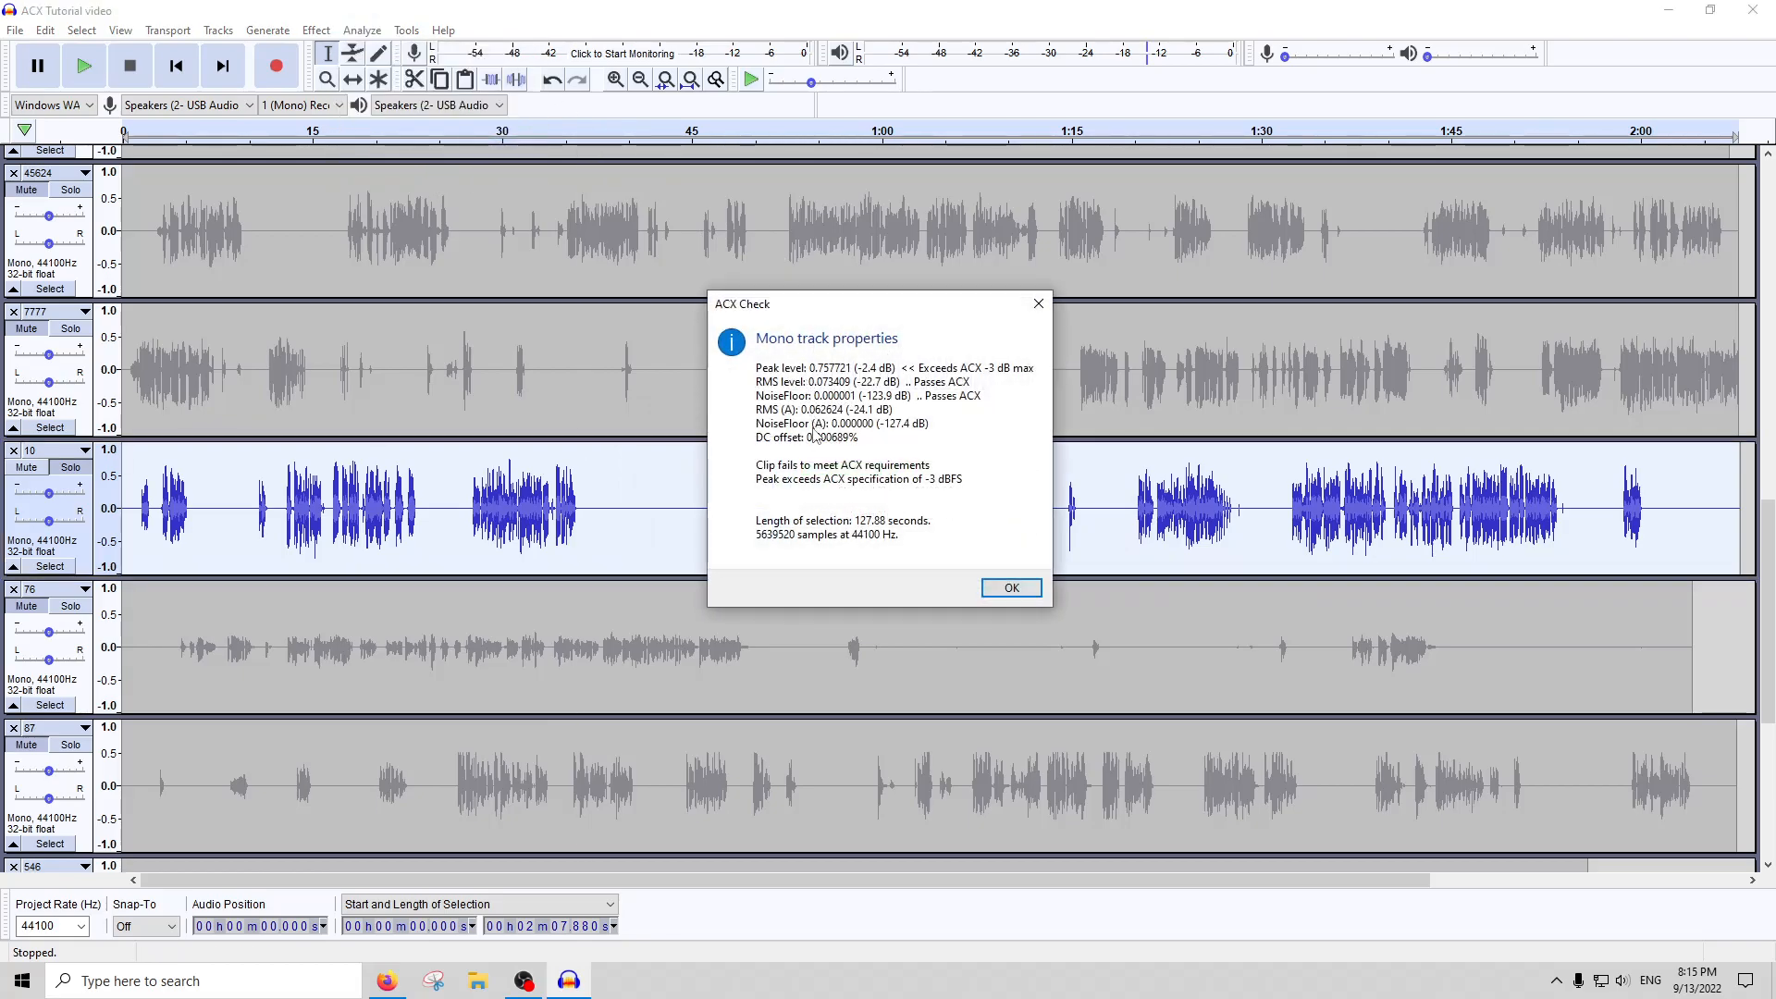
{"action": "left_click", "coordinate": [1038, 303]}
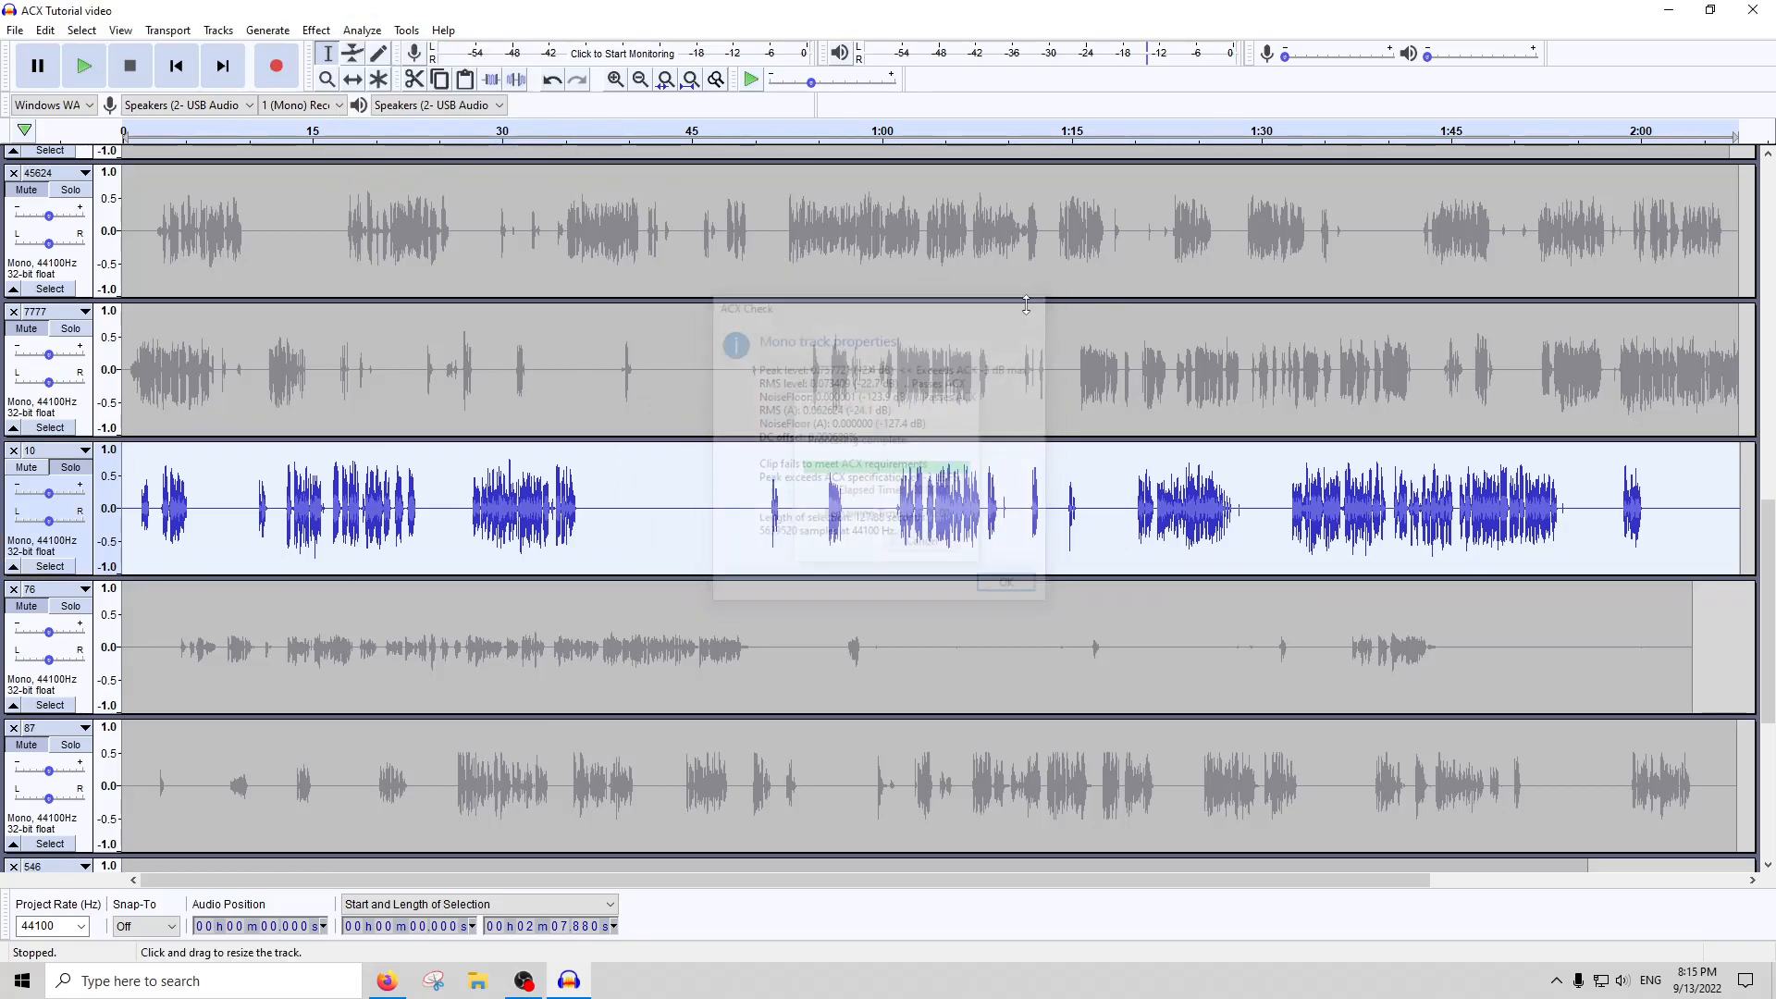
Select the loud peak in track 10 at about 30.57 s, about 0.23 s long, and amplify it by -2 dB
{"action": "left_click", "coordinate": [510, 481]}
{"action": "scroll", "coordinate": [509, 482], "scroll_direction": "up", "scroll_amount": 5}
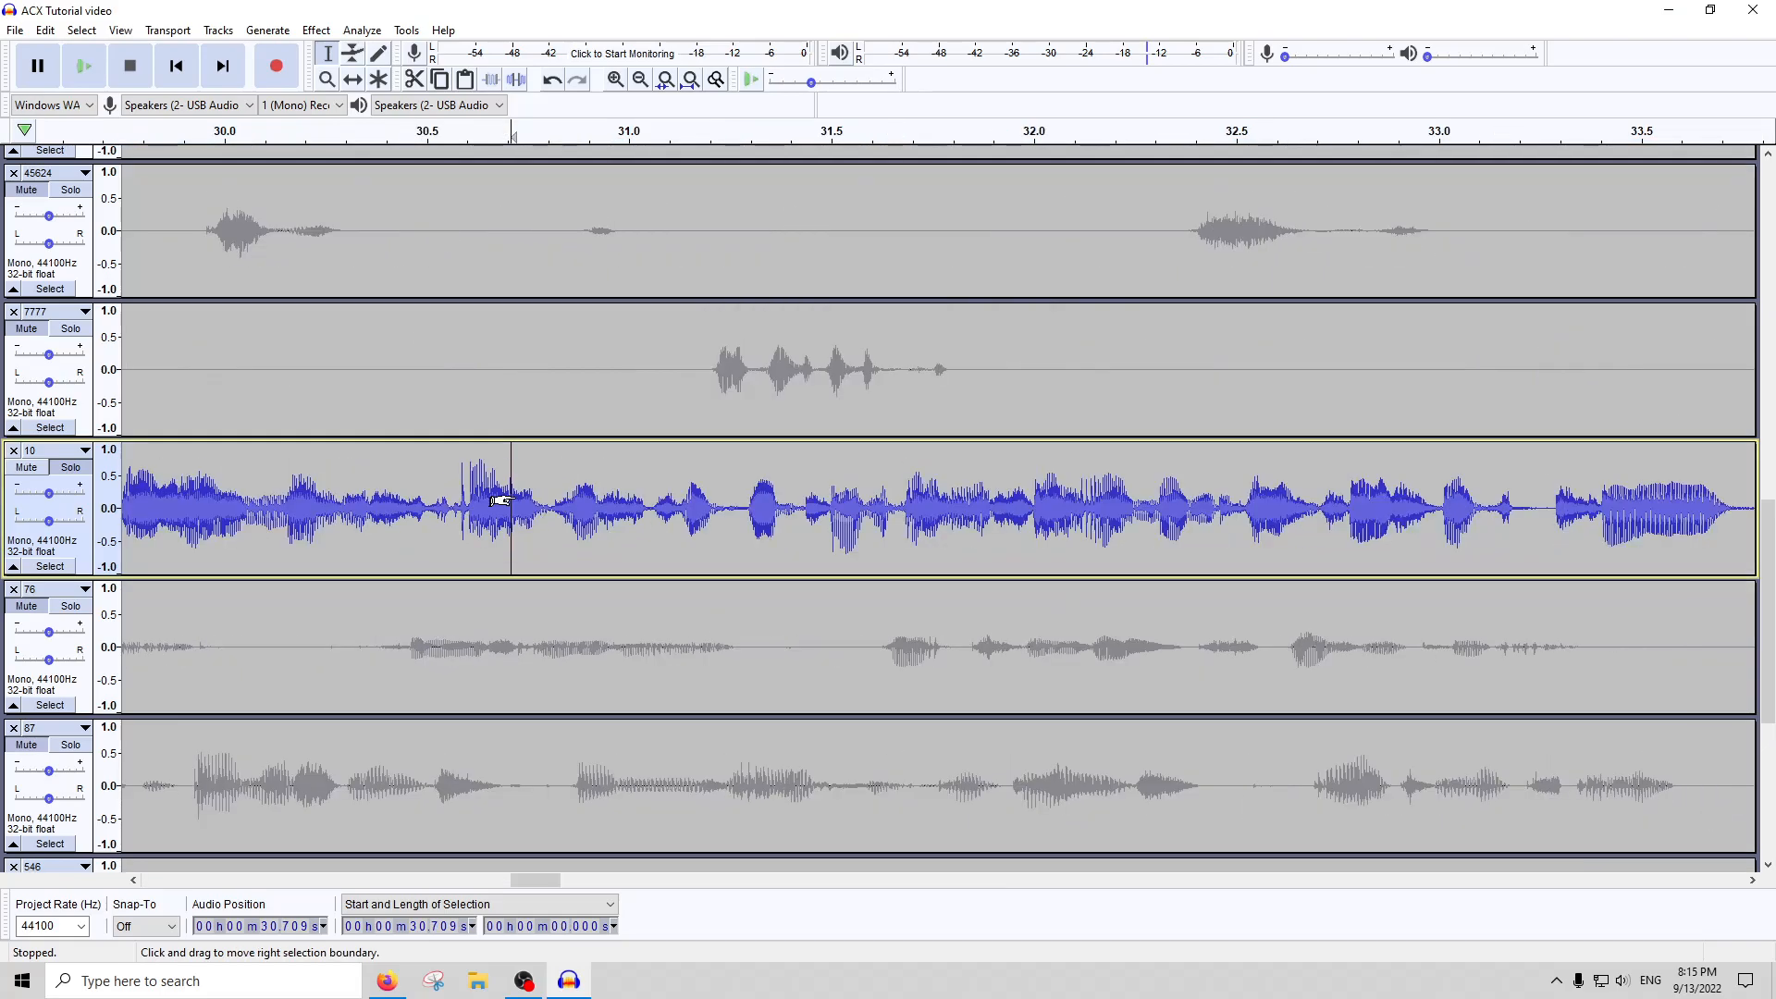
{"action": "left_click_drag", "start_coordinate": [457, 504], "coordinate": [548, 491]}
{"action": "left_click", "coordinate": [316, 29]}
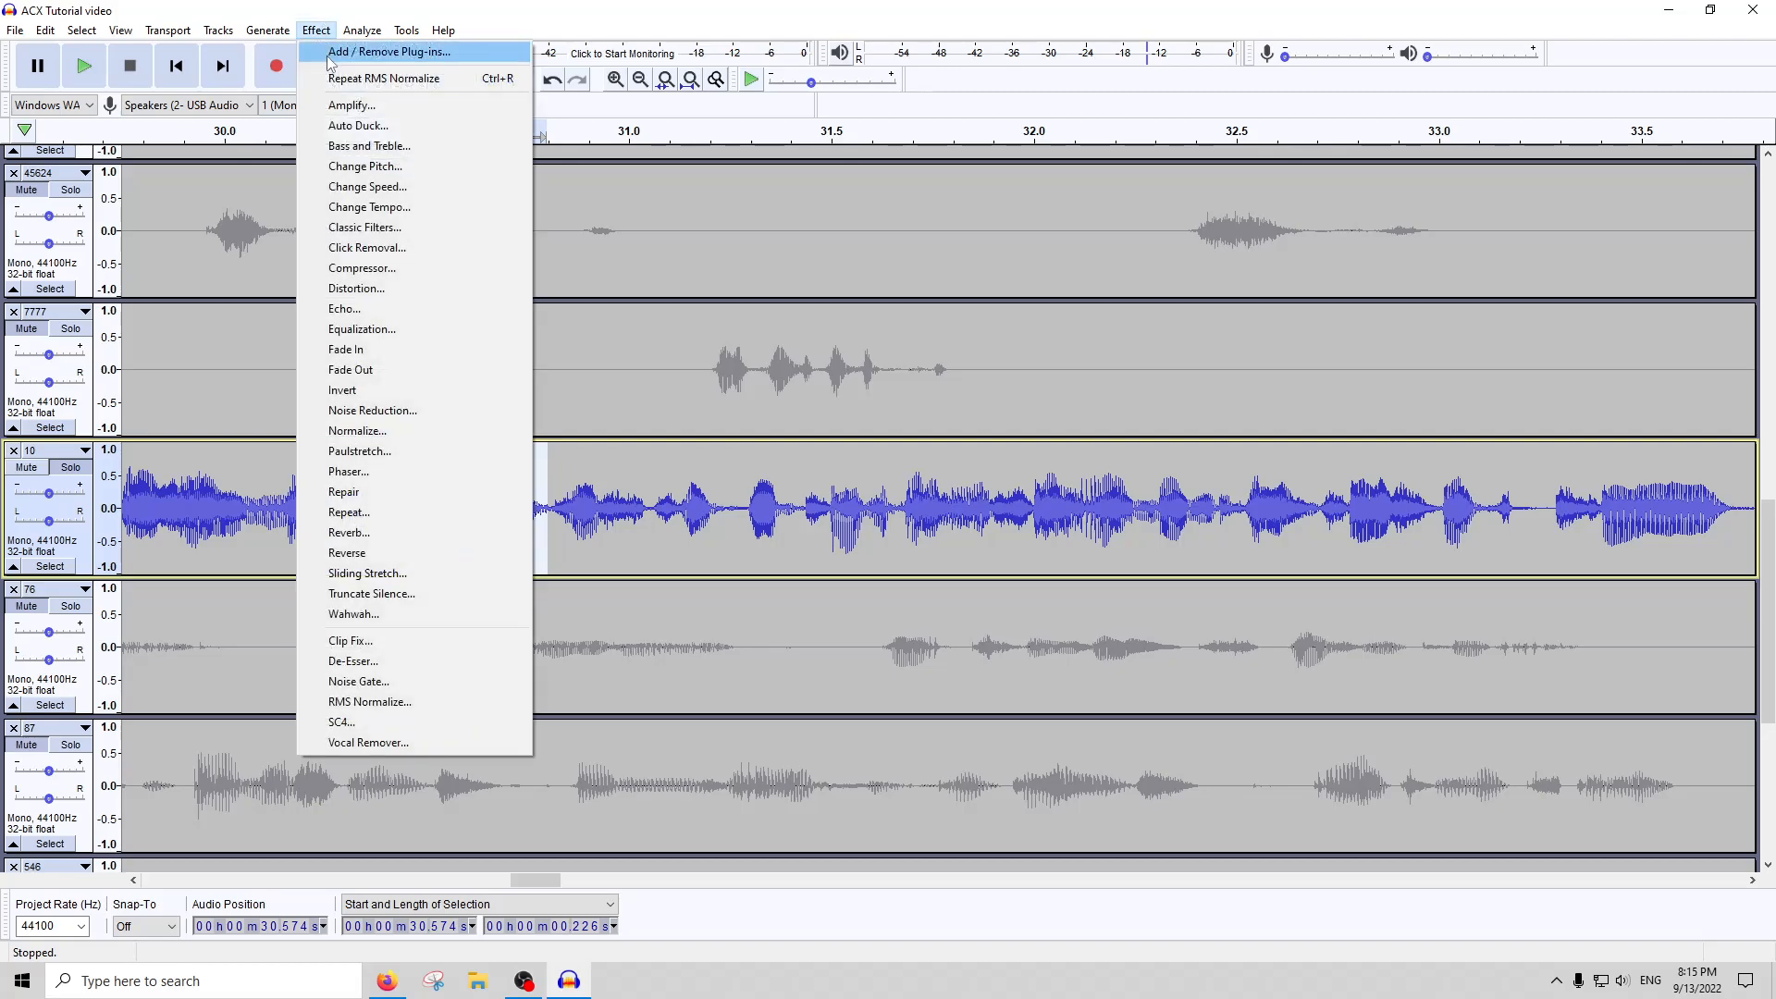
{"action": "left_click", "coordinate": [347, 108]}
{"action": "type", "text": "-2"}
{"action": "key", "text": "Return"}
{"action": "scroll", "coordinate": [804, 581], "scroll_direction": "down", "scroll_amount": 1}
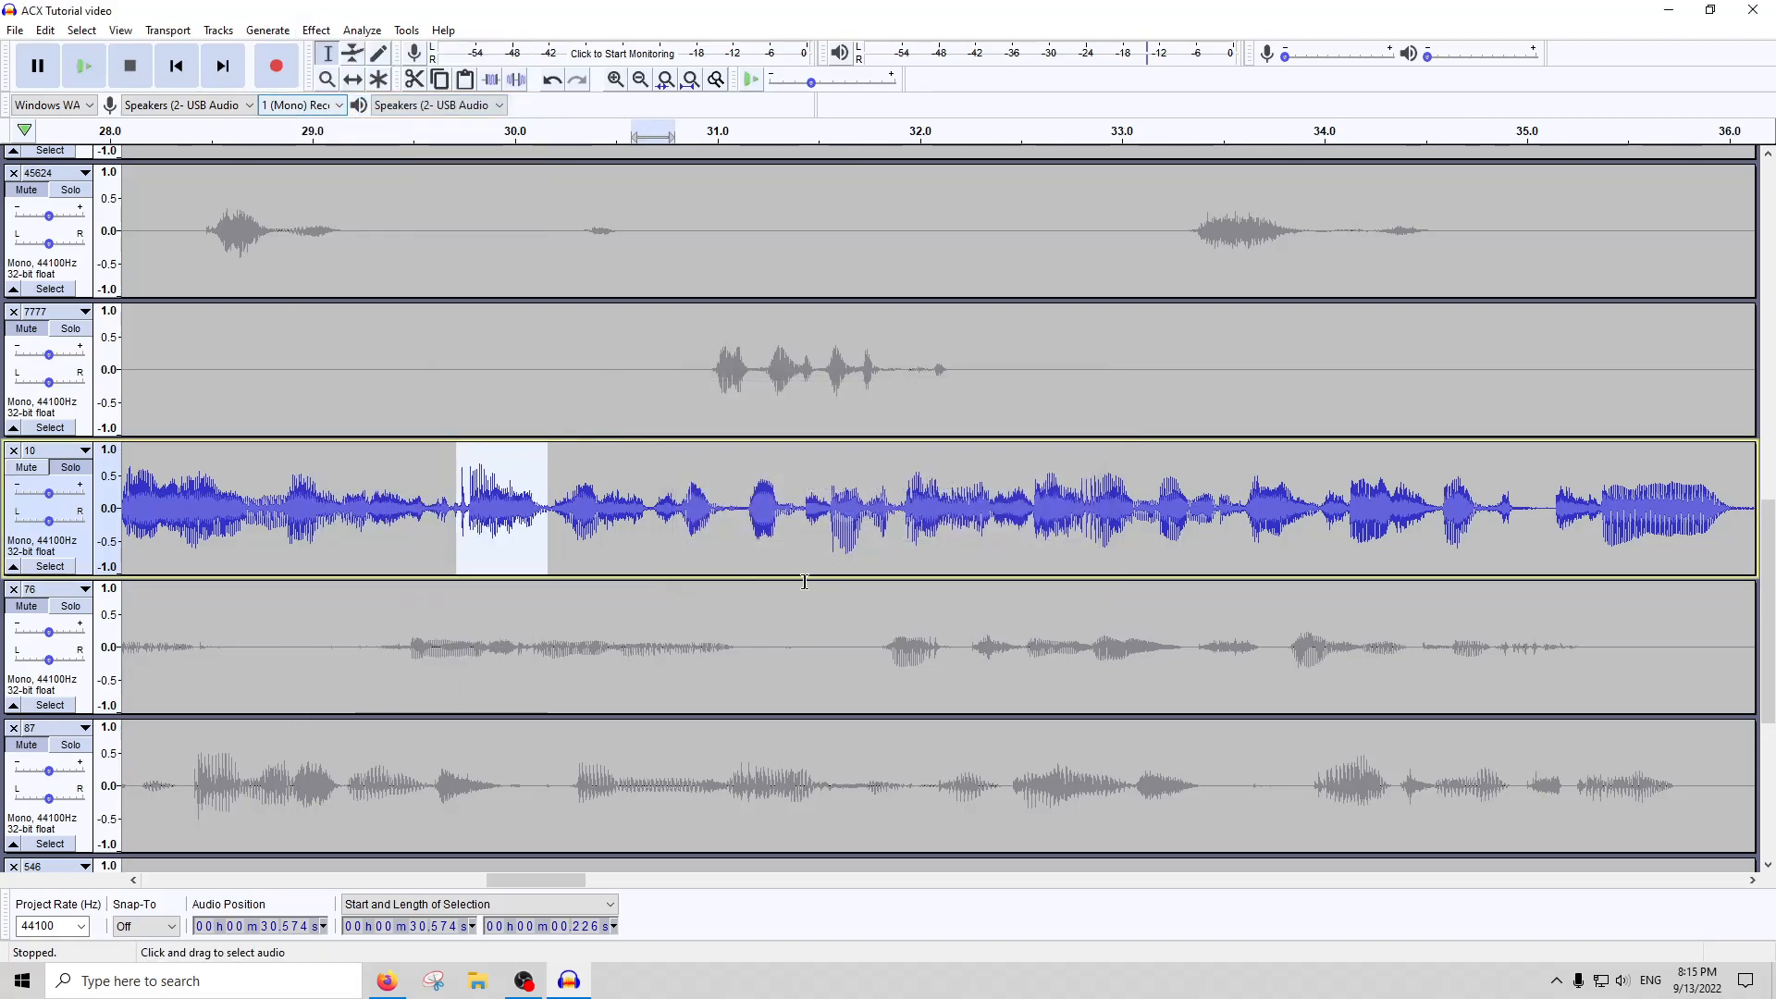
{"action": "scroll", "coordinate": [805, 581], "scroll_direction": "down", "scroll_amount": 3}
{"action": "scroll", "coordinate": [1347, 515], "scroll_direction": "down", "scroll_amount": 1}
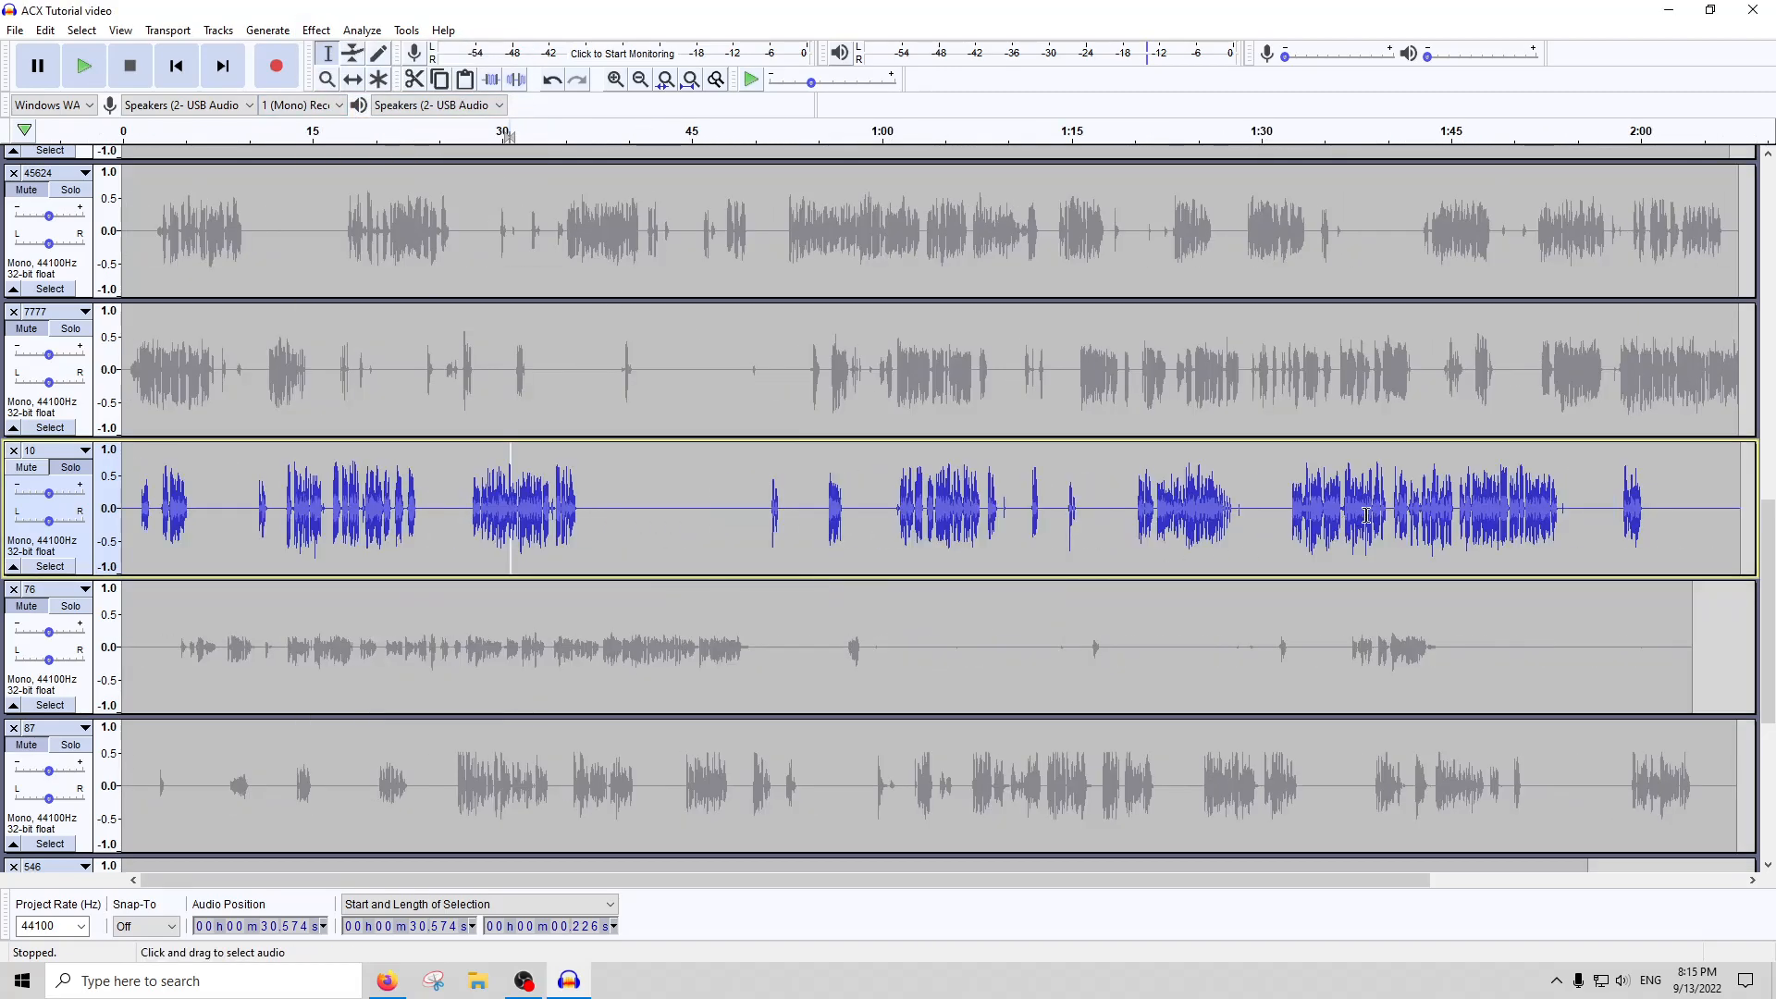
Select the sharp spike in track 10 at about 1:14.88, about 0.075 s long
{"action": "left_click", "coordinate": [1503, 511]}
{"action": "double_click", "coordinate": [1068, 511]}
{"action": "left_click", "coordinate": [1067, 513]}
{"action": "scroll", "coordinate": [1061, 520], "scroll_direction": "up", "scroll_amount": 5}
{"action": "scroll", "coordinate": [1060, 519], "scroll_direction": "up", "scroll_amount": 1}
{"action": "left_click_drag", "start_coordinate": [1243, 508], "coordinate": [1183, 509]}
Play track 10 from about 1:14.7 to listen to the spike, stop playback and return to the selected spike
{"action": "left_click", "coordinate": [1053, 139]}
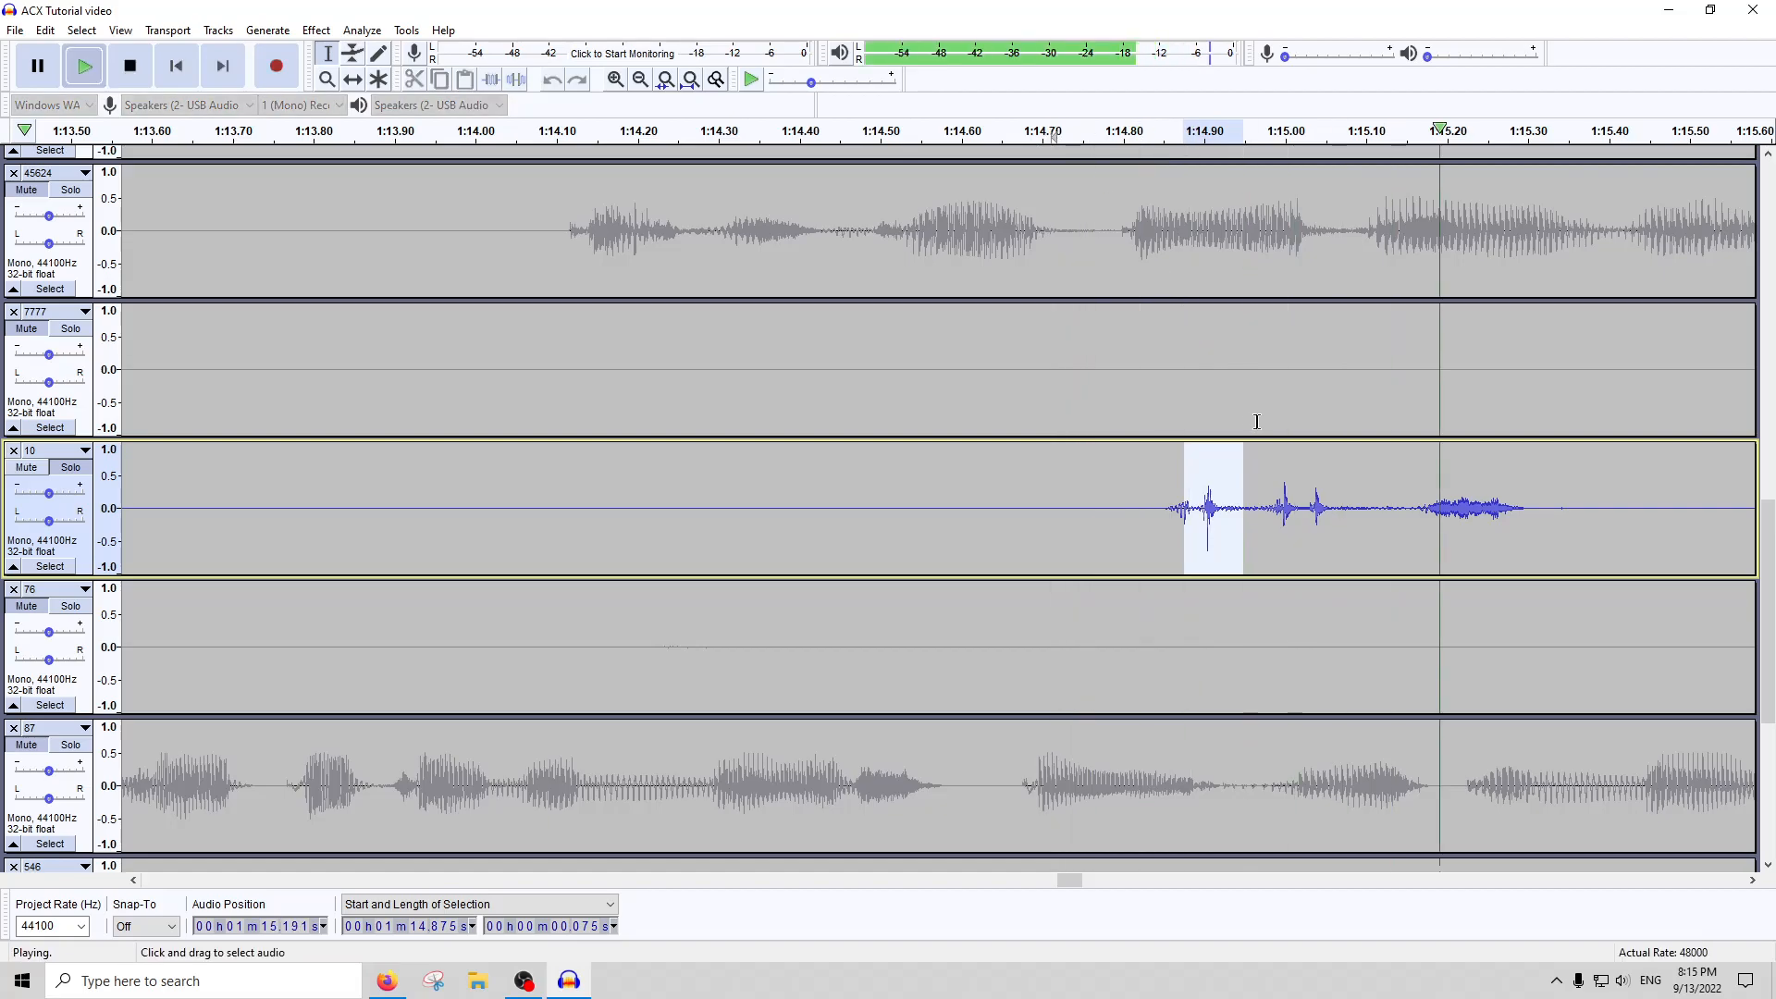
{"action": "scroll", "coordinate": [880, 380], "scroll_direction": "down", "scroll_amount": 1}
{"action": "key", "text": "space"}
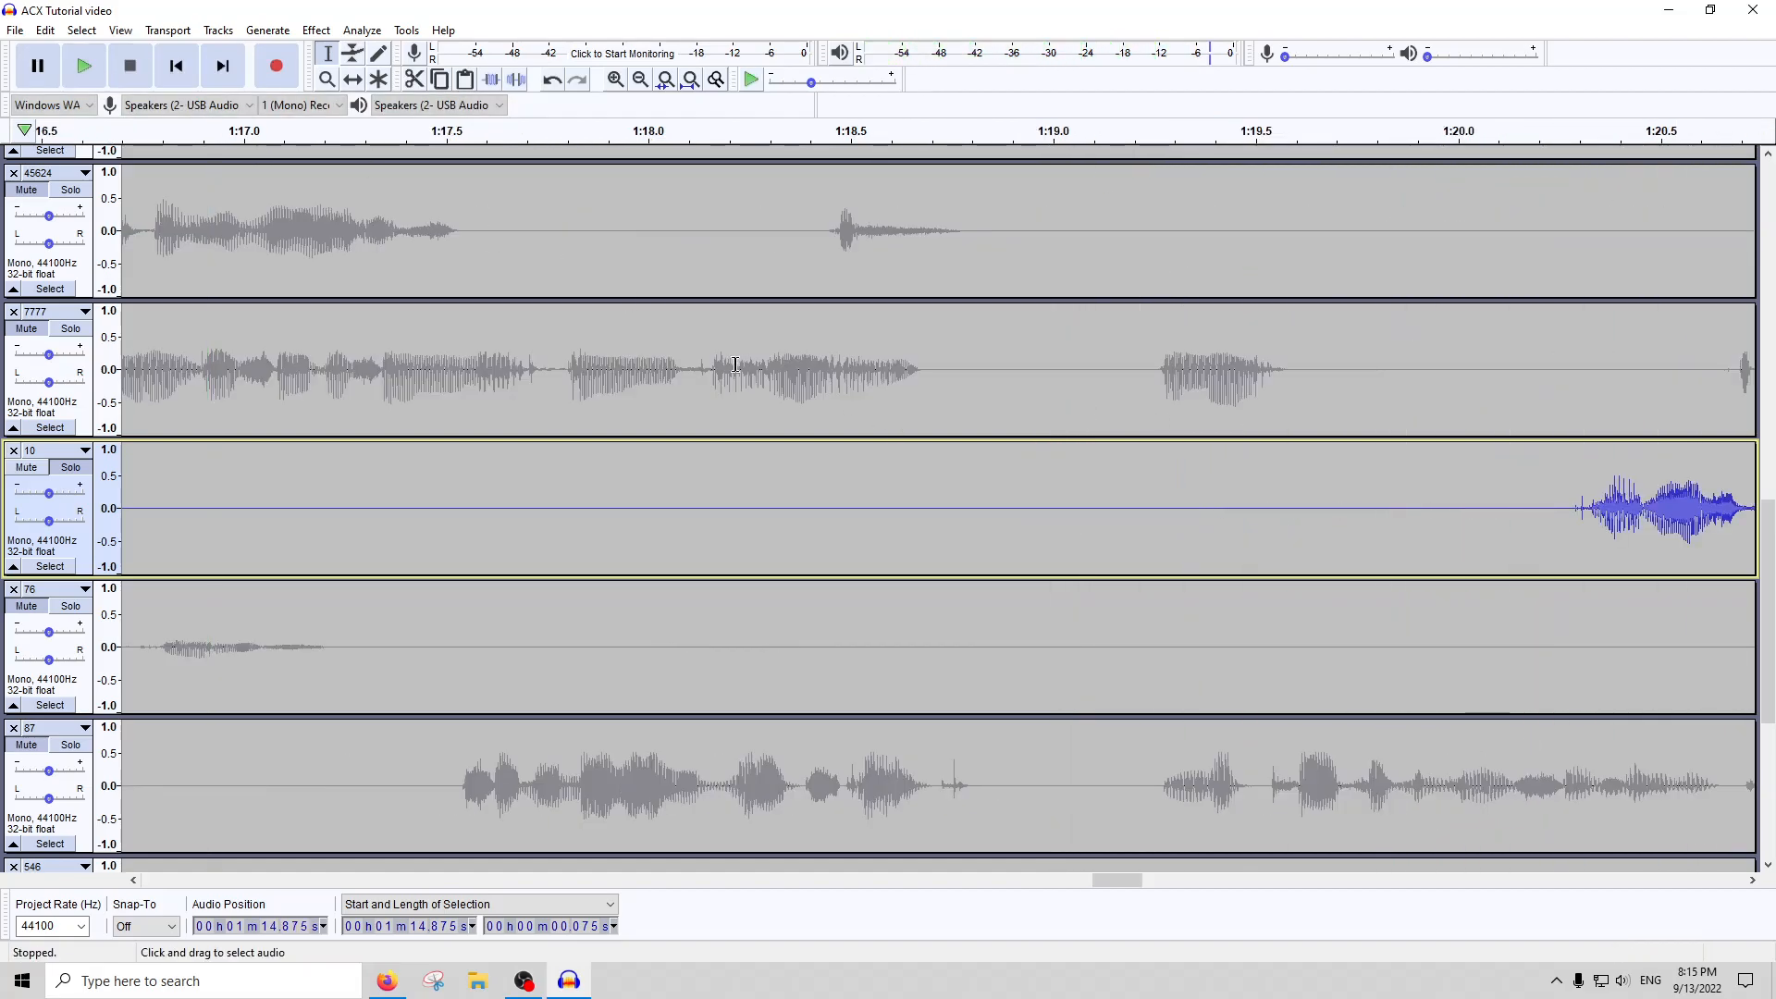
{"action": "scroll", "coordinate": [343, 510], "scroll_direction": "left", "scroll_amount": 7}
{"action": "scroll", "coordinate": [342, 511], "scroll_direction": "left", "scroll_amount": 8}
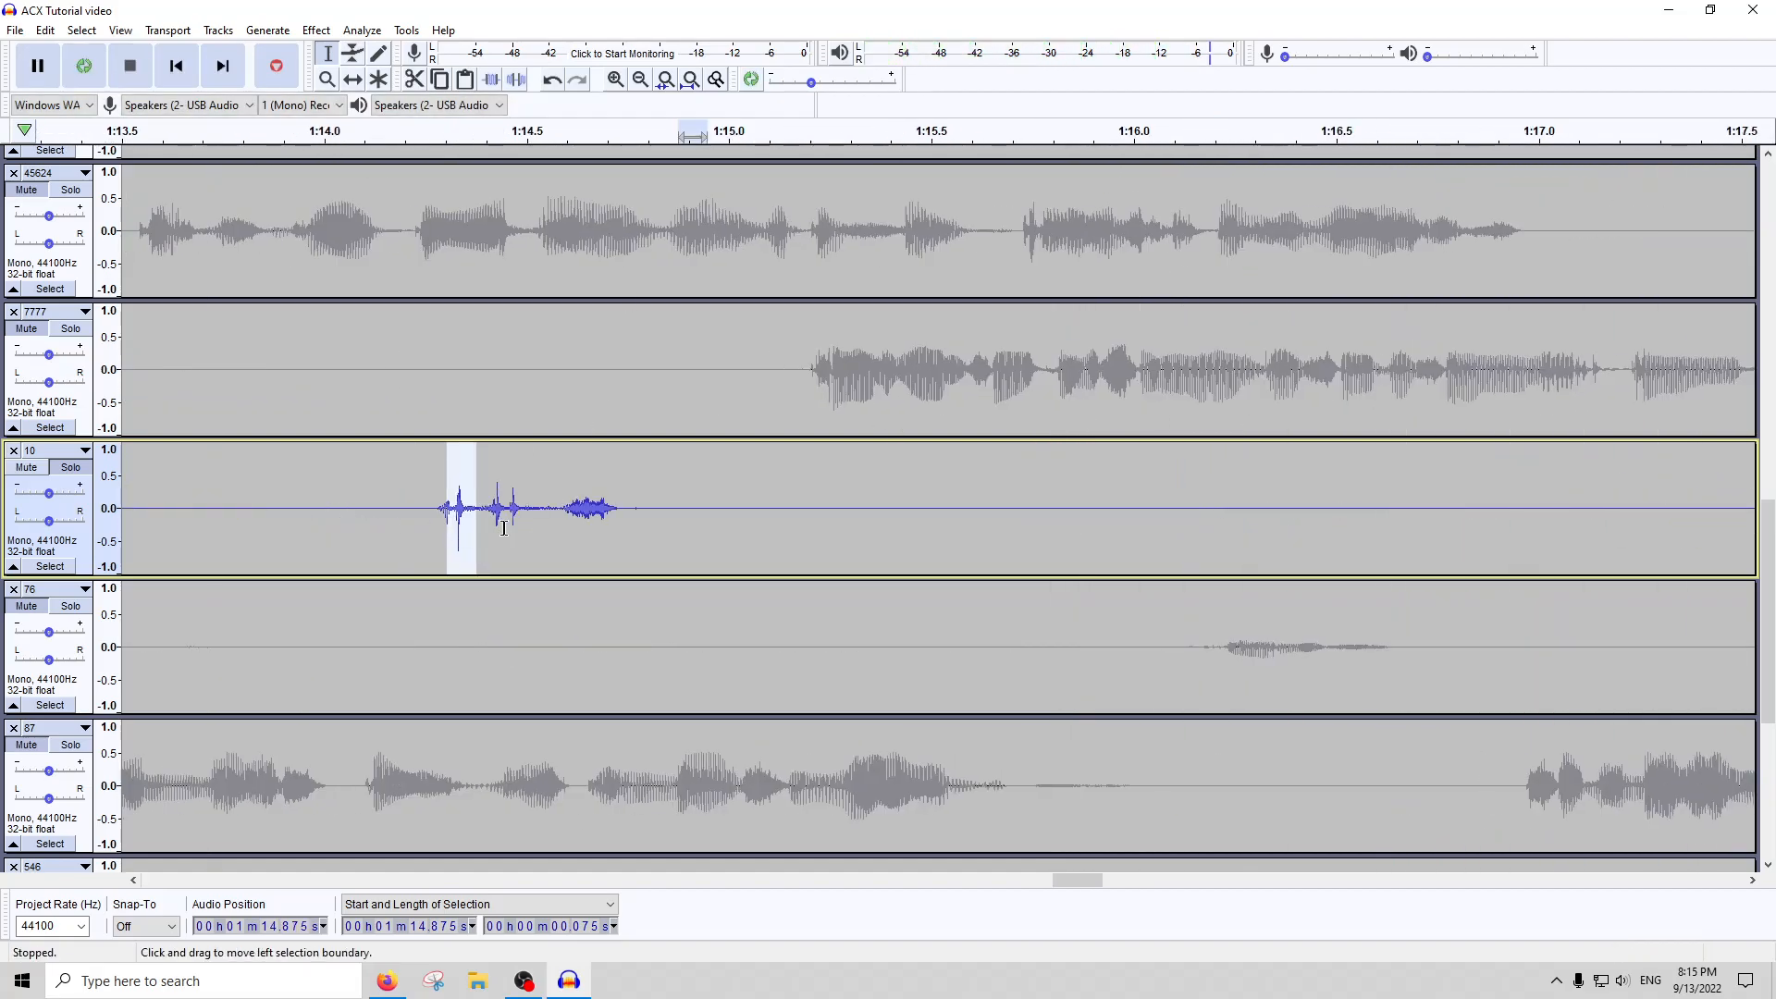
Select the sharp spike in track 10 at about 1:14.896, about 0.022 s long
{"action": "scroll", "coordinate": [707, 517], "scroll_direction": "up", "scroll_amount": 2}
{"action": "left_click_drag", "start_coordinate": [658, 517], "coordinate": [623, 518]}
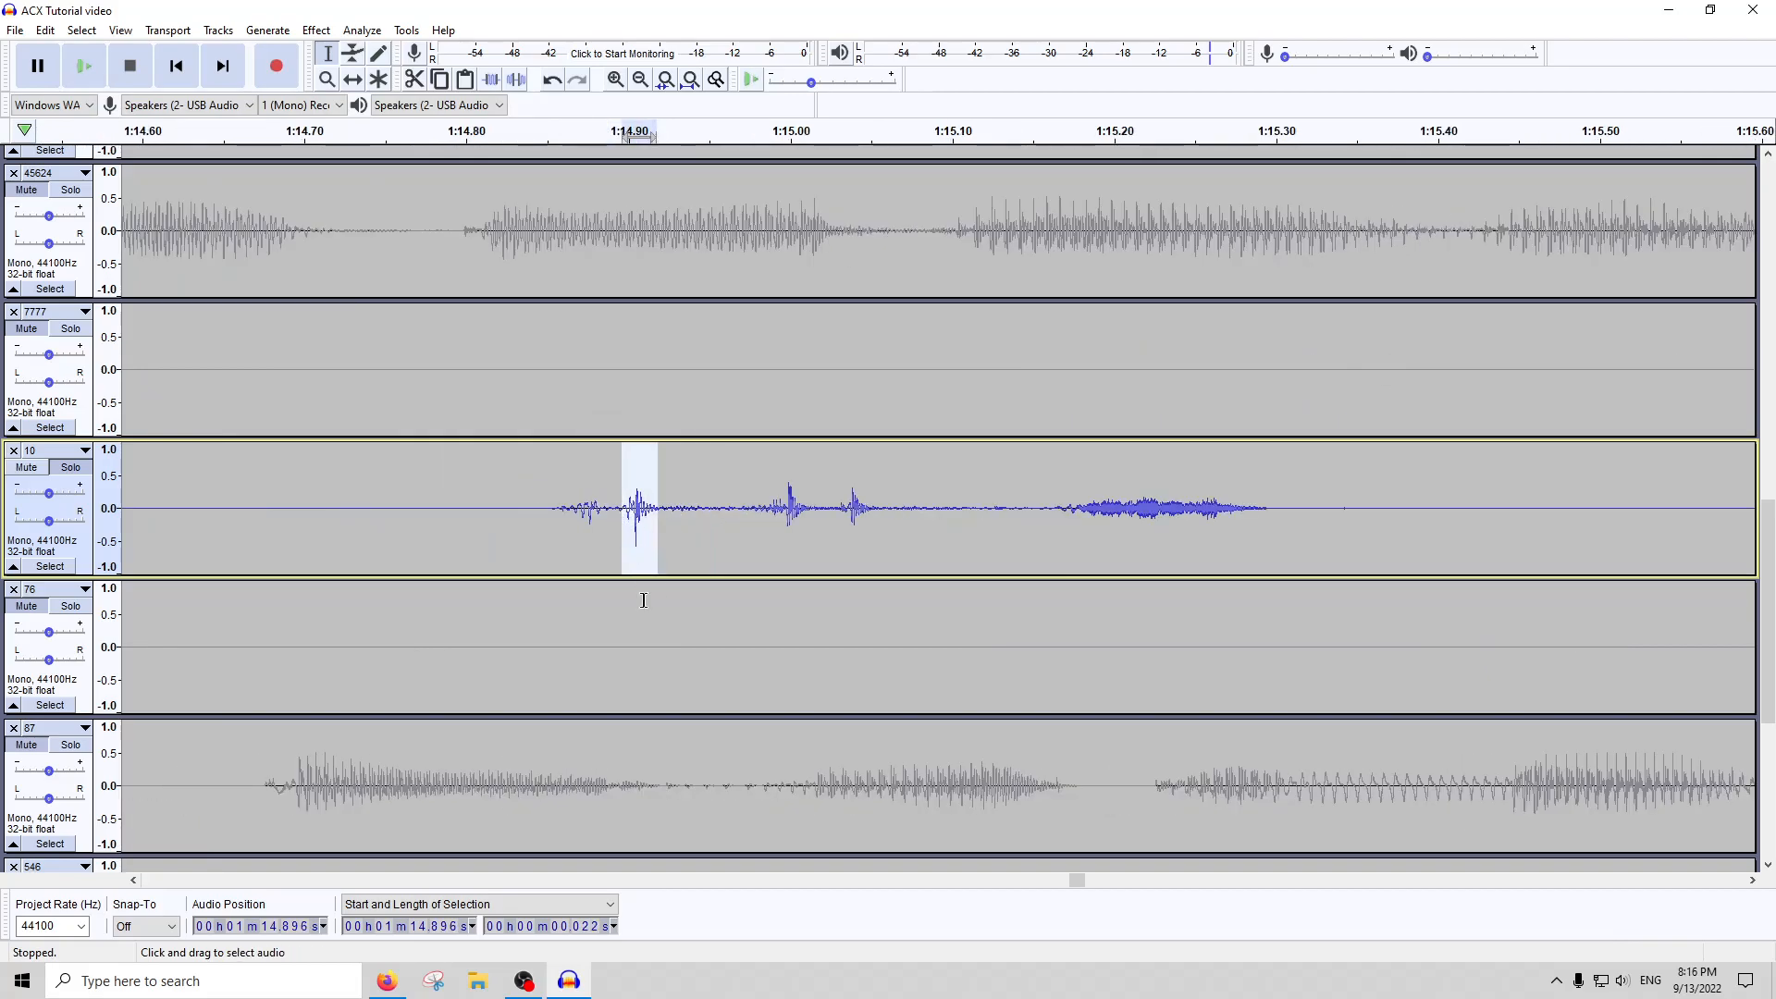
{"action": "left_click", "coordinate": [689, 80]}
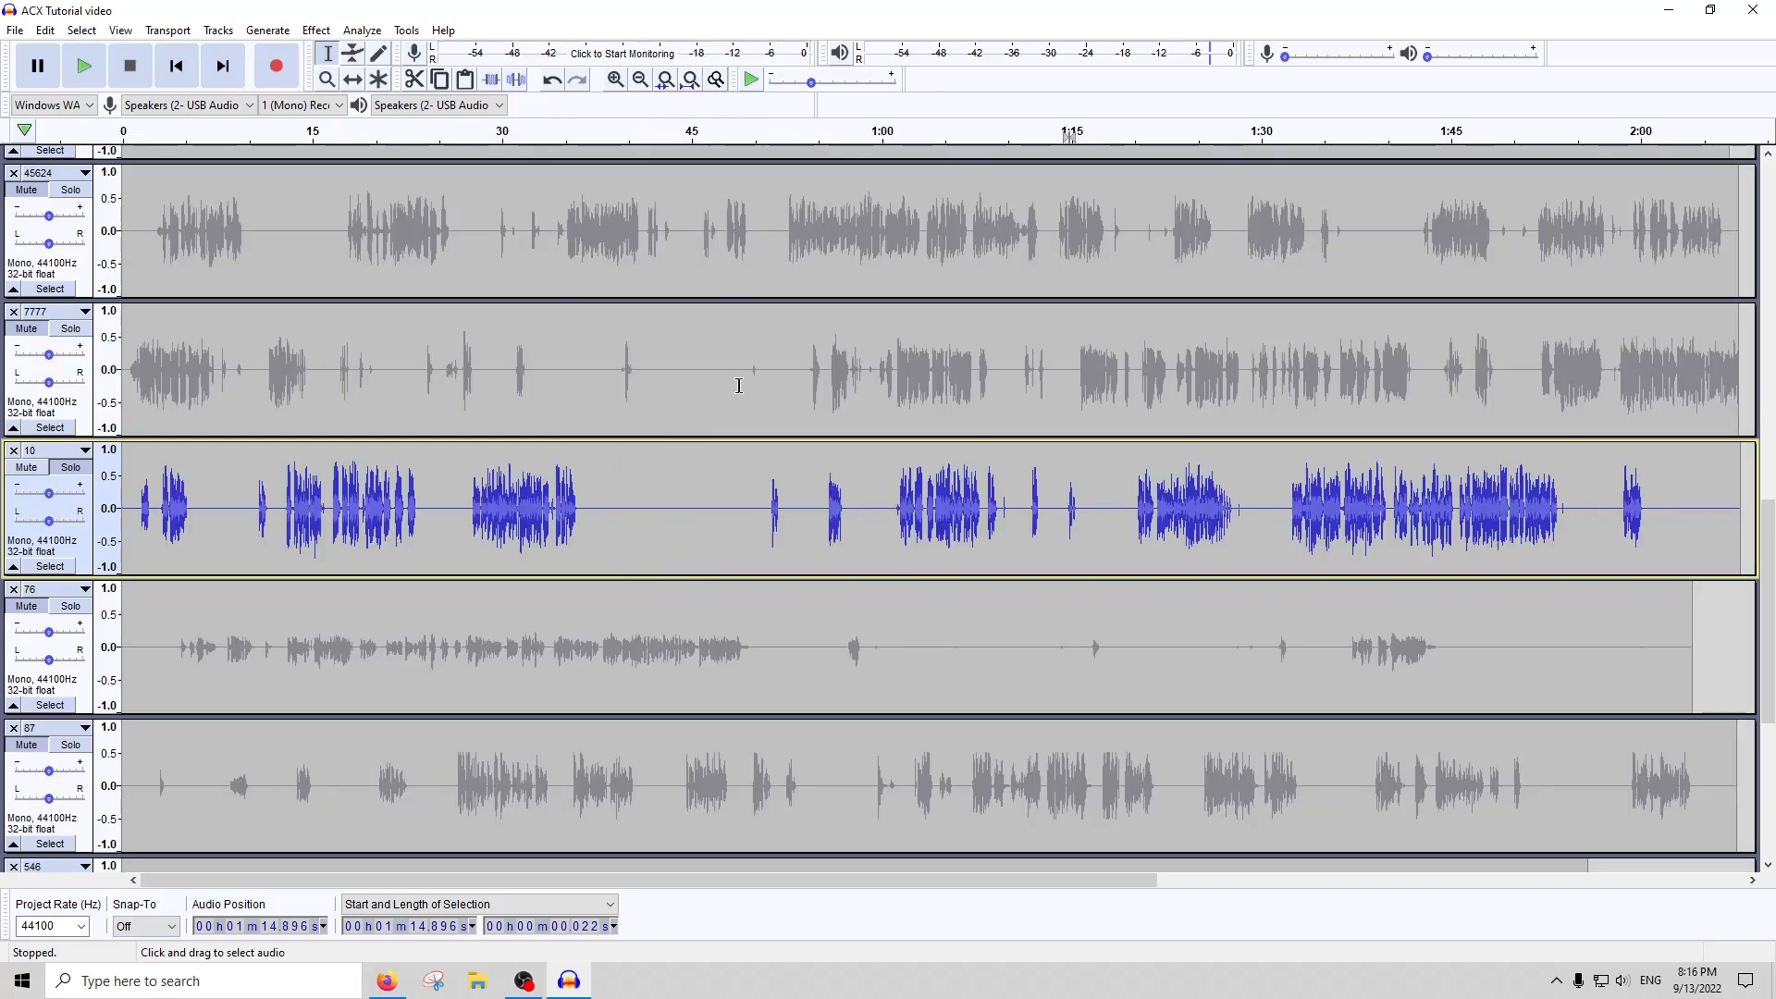
Select the loud section in track 10 starting at about 15.05 s, about 0.36 s long
{"action": "double_click", "coordinate": [740, 496]}
{"action": "left_click", "coordinate": [317, 541]}
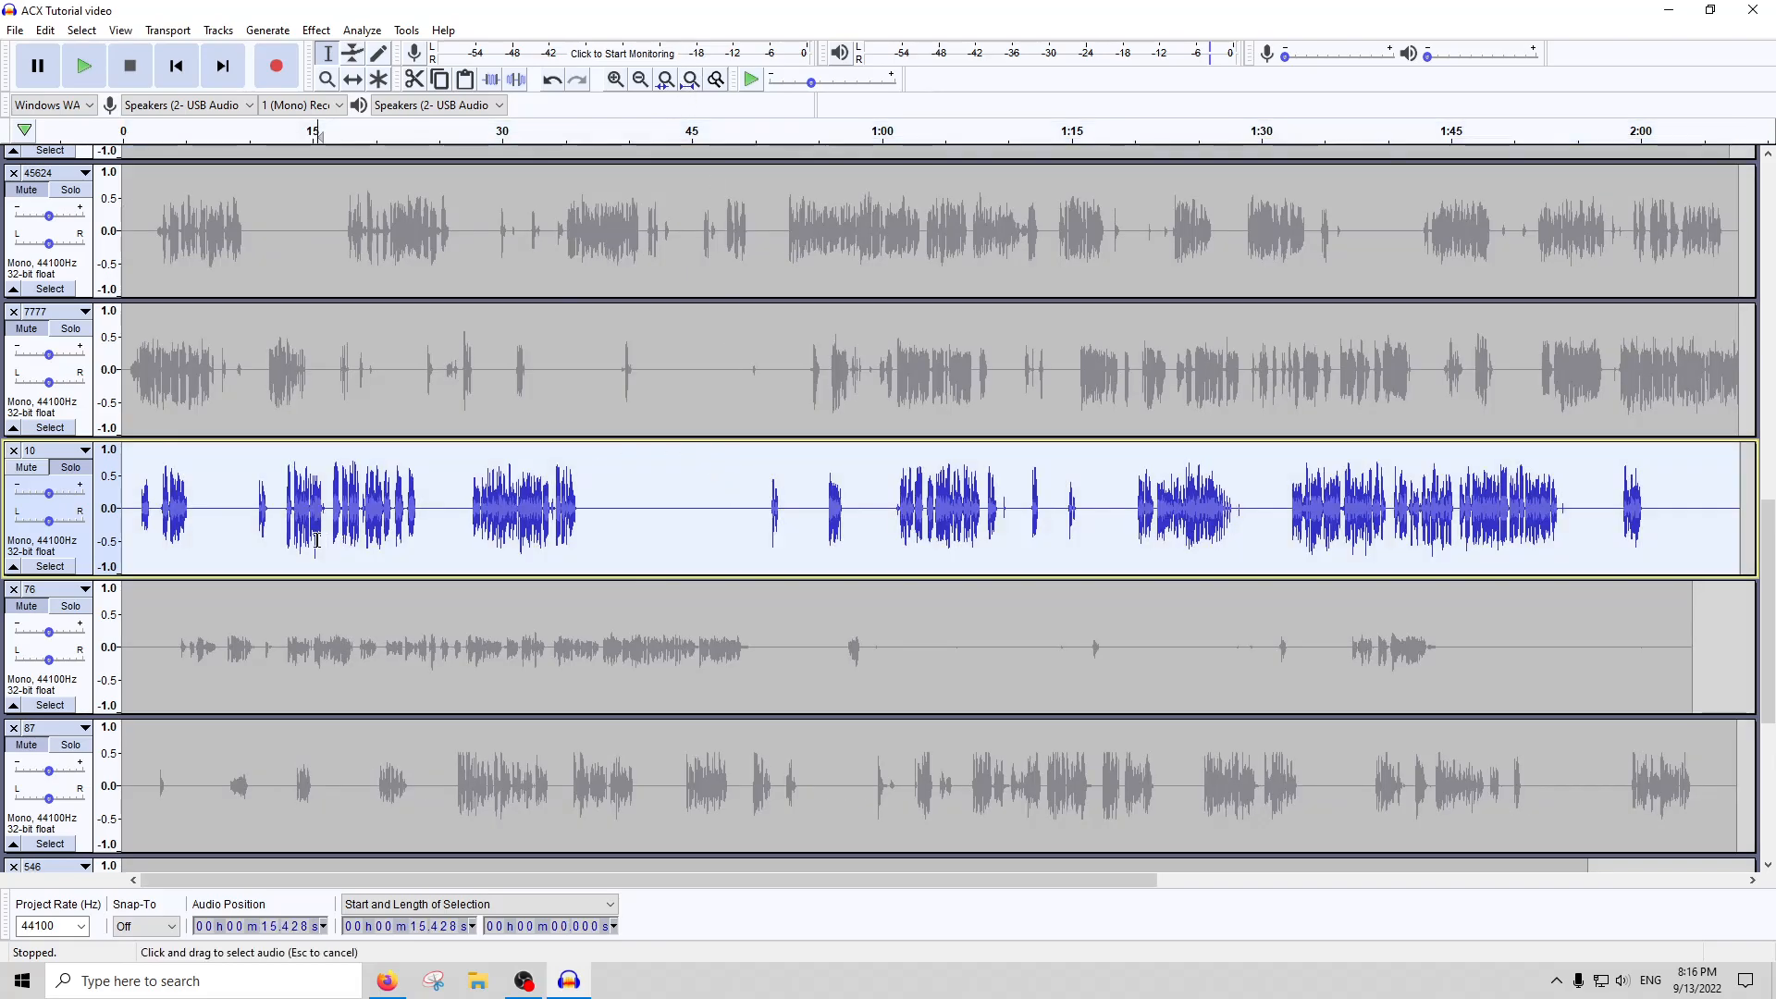
{"action": "scroll", "coordinate": [319, 541], "scroll_direction": "up", "scroll_amount": 6}
{"action": "left_click_drag", "start_coordinate": [185, 501], "coordinate": [477, 504]}
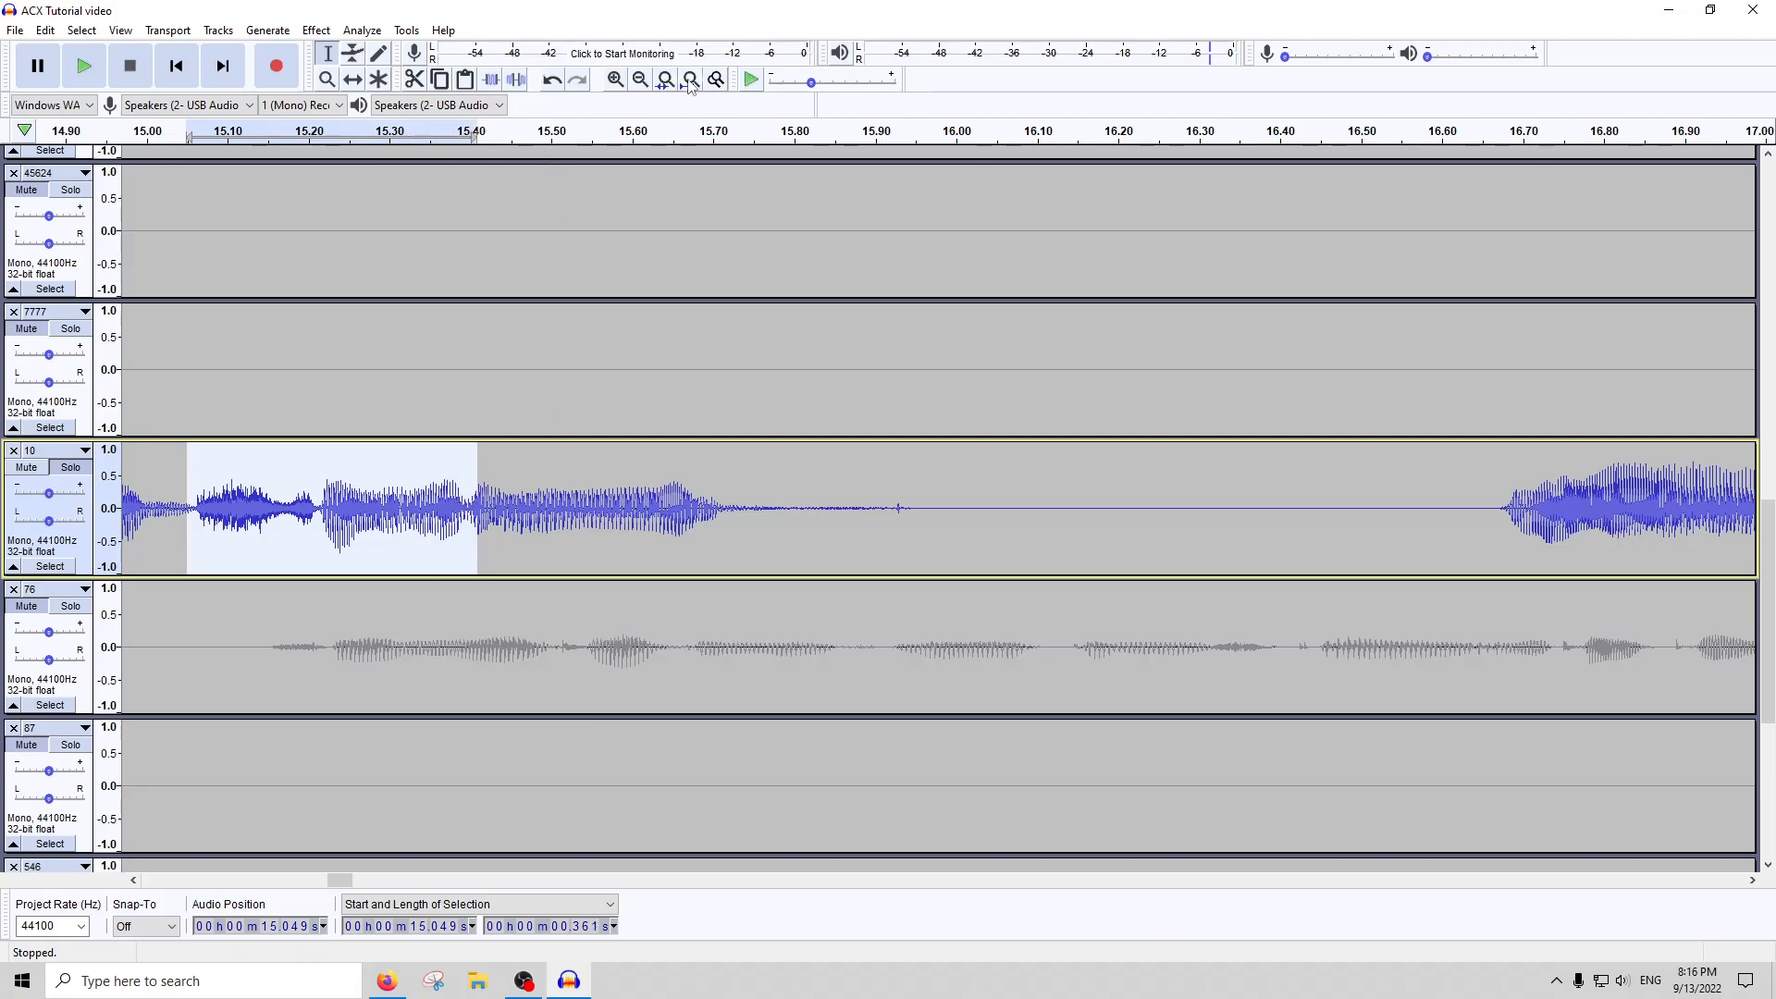
{"action": "left_click", "coordinate": [690, 81]}
Select the whole of track 10 and run ACX Check on it
{"action": "double_click", "coordinate": [735, 494]}
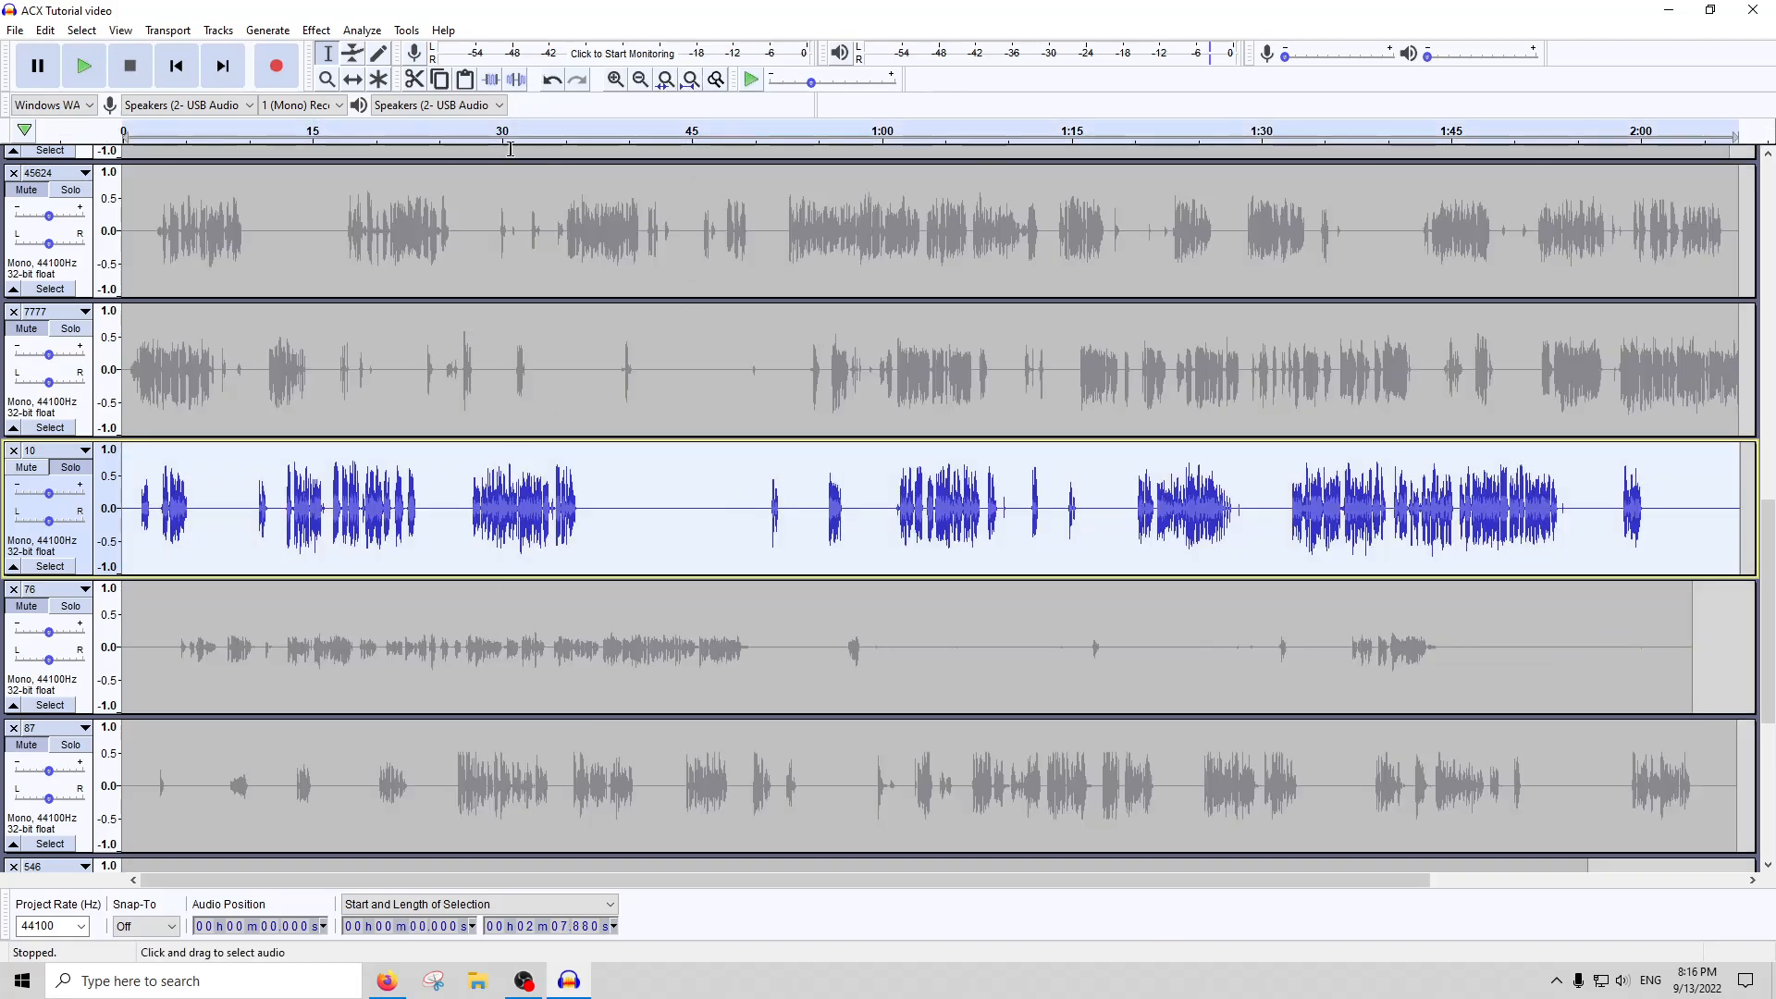
{"action": "left_click", "coordinate": [364, 30]}
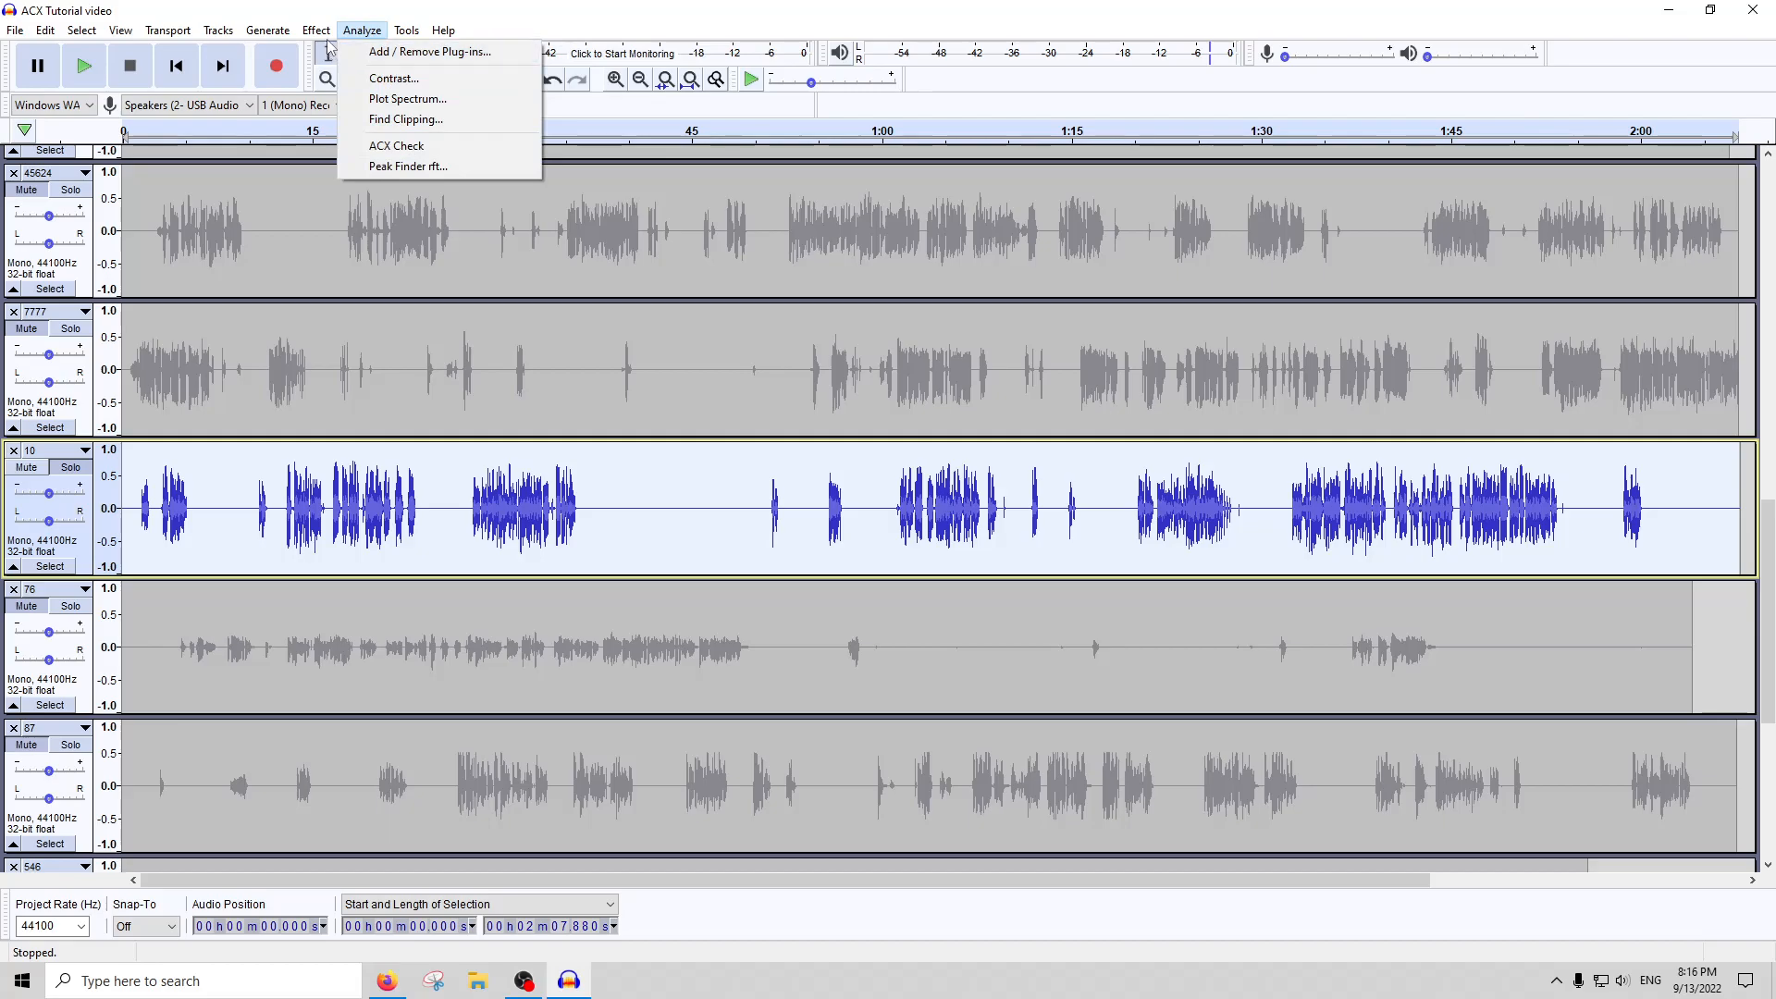
{"action": "left_click", "coordinate": [395, 147]}
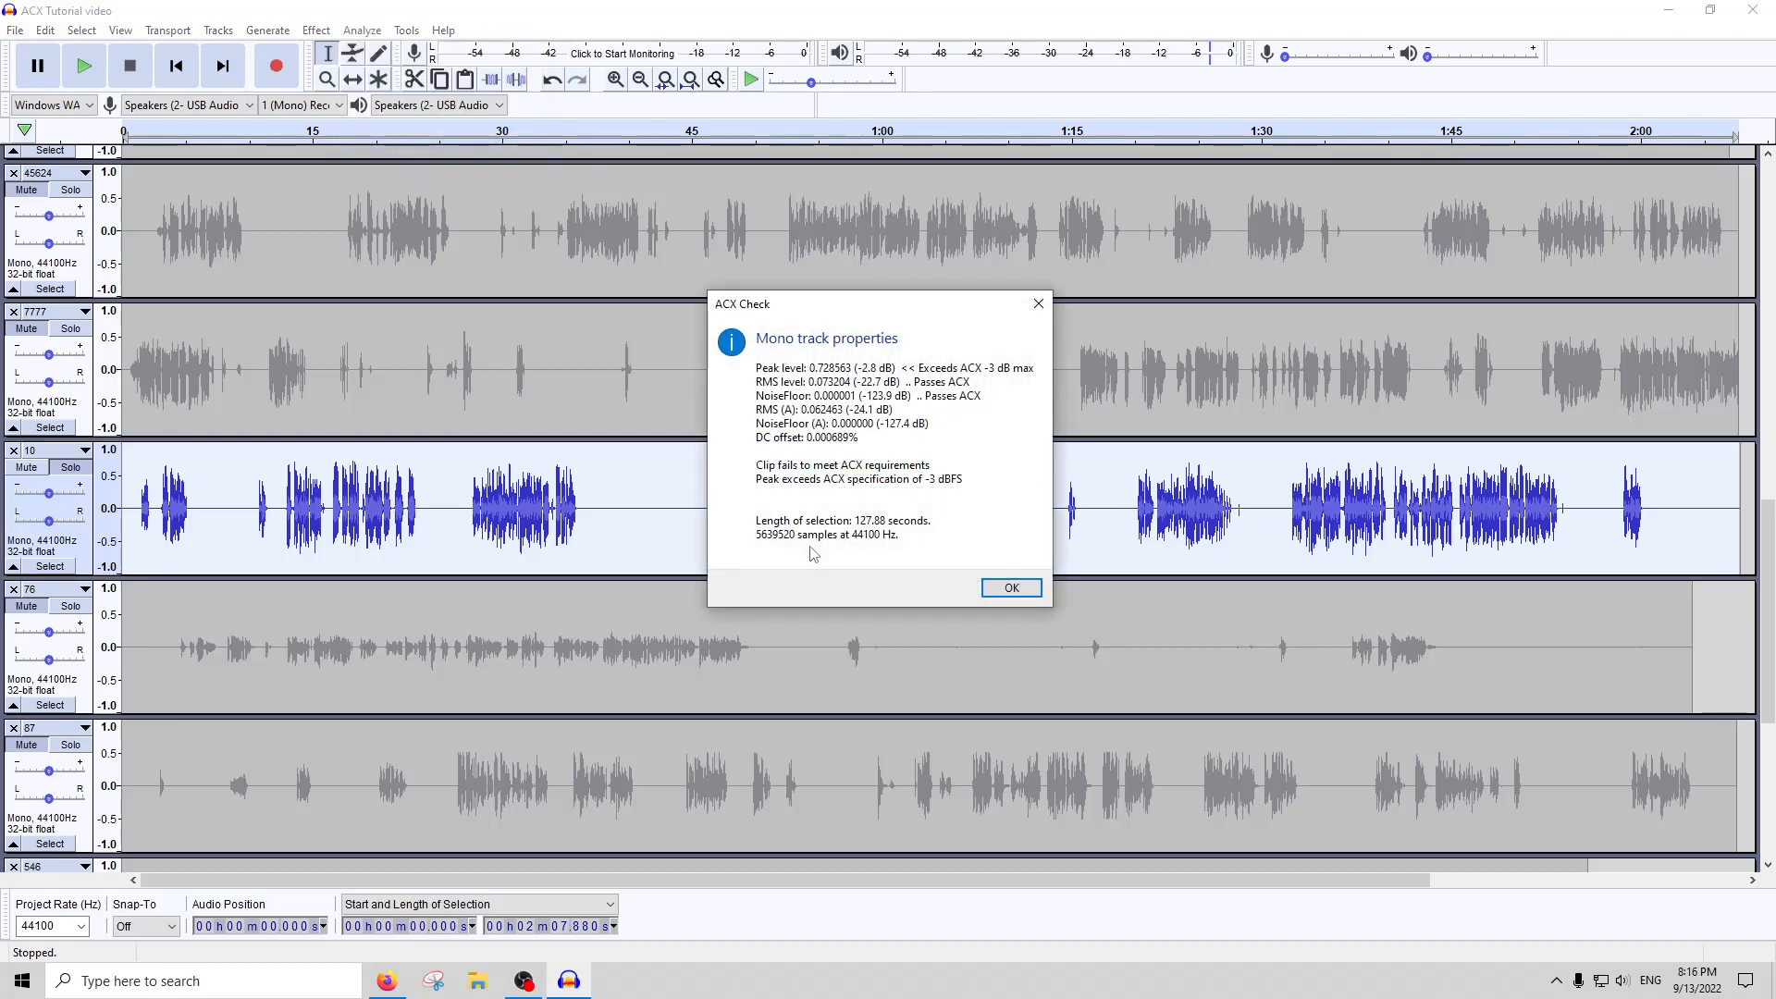
{"action": "left_click", "coordinate": [1038, 304]}
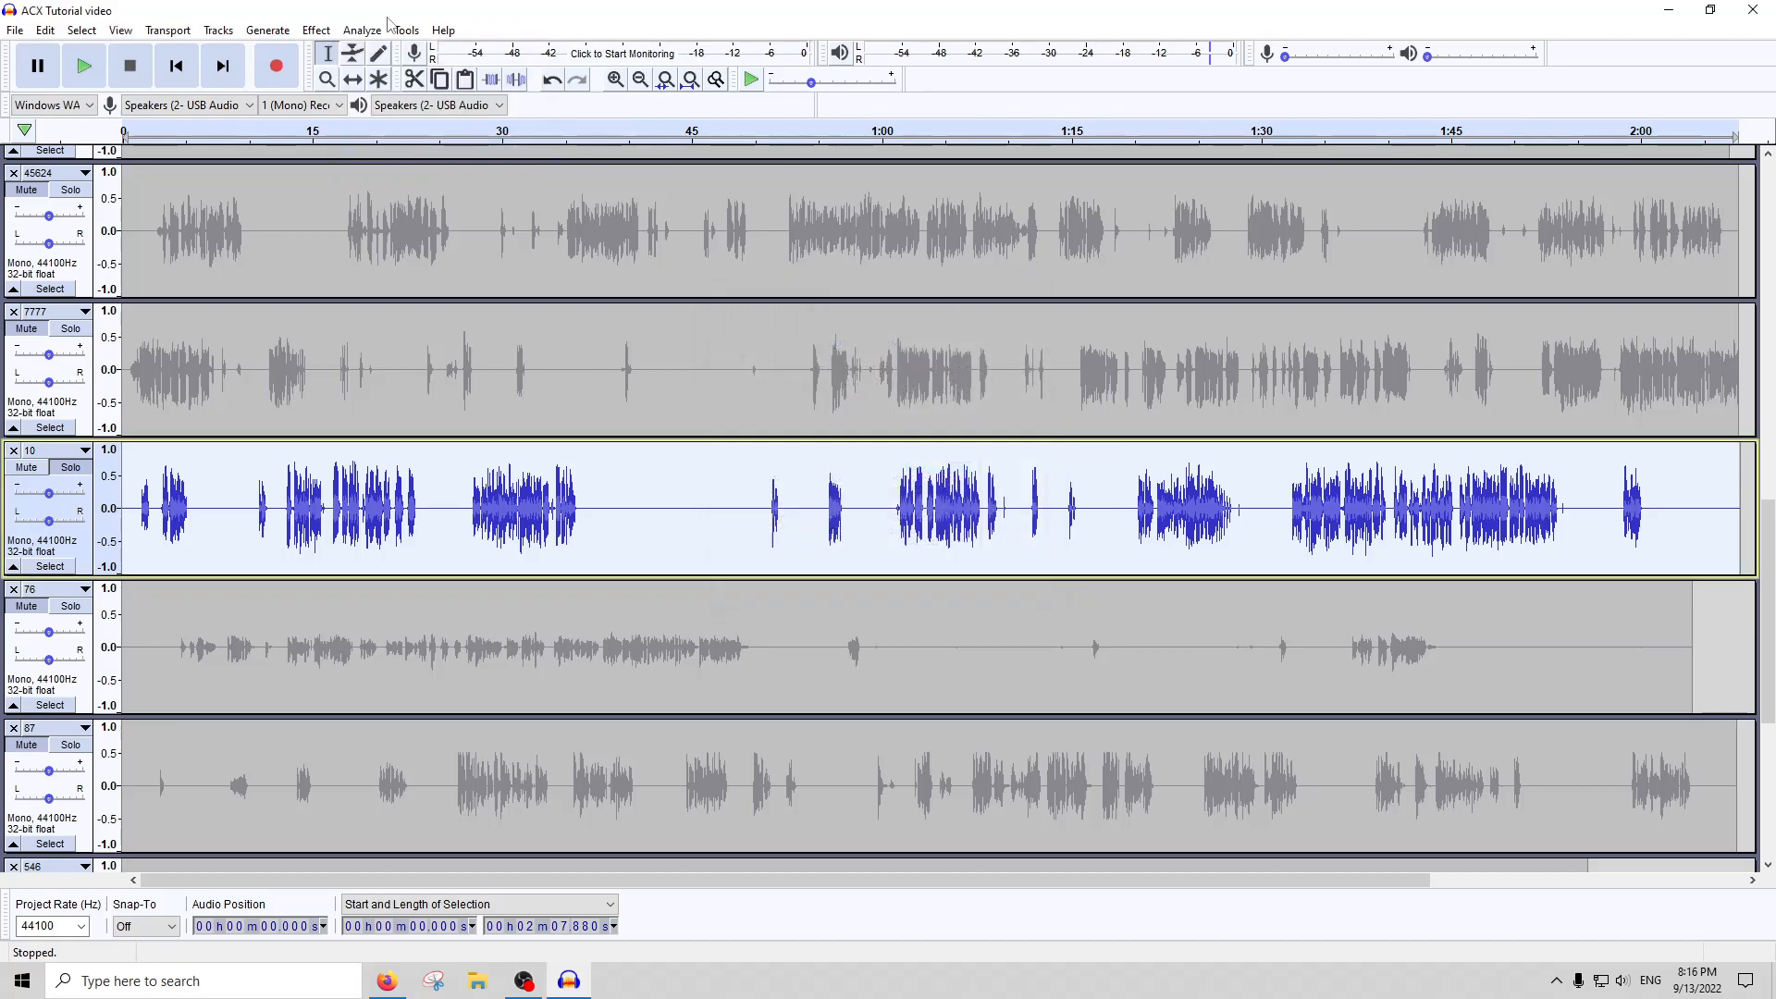
Run Peak Finder rft on track 10, labelling all equally loud peaks with a minimum distance of 100 samples
{"action": "left_click", "coordinate": [407, 30]}
{"action": "key", "text": "Escape"}
{"action": "left_click", "coordinate": [364, 30]}
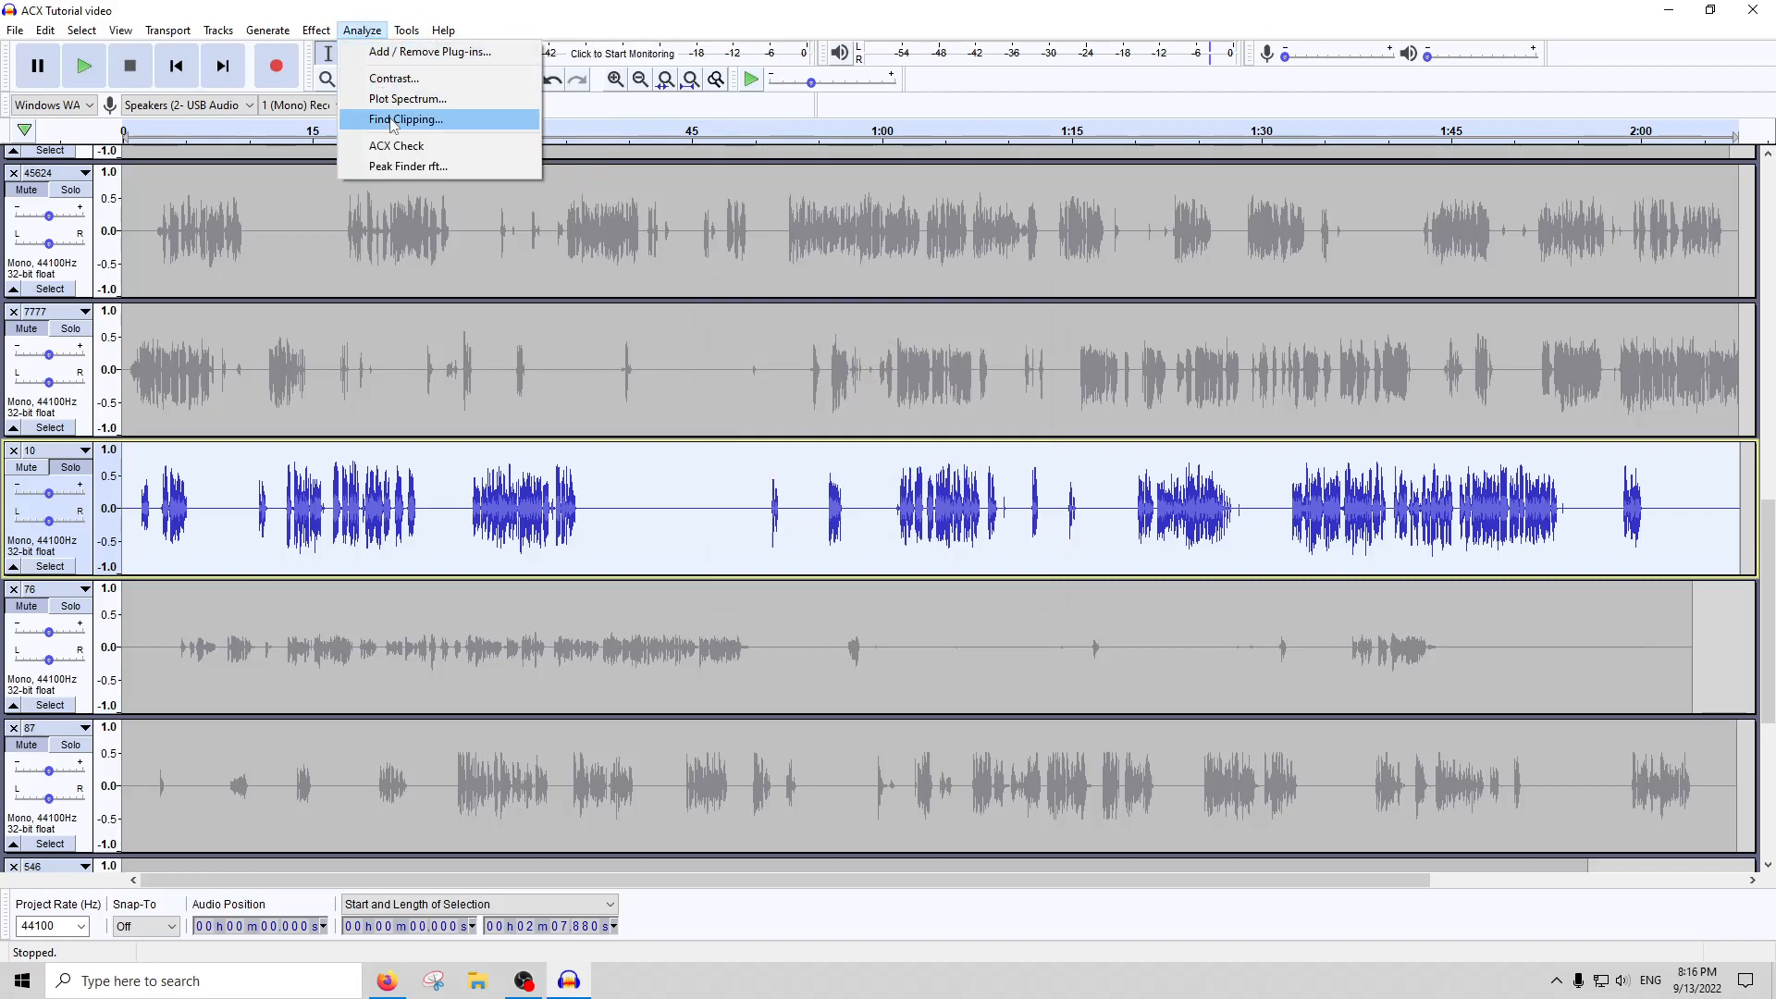
{"action": "left_click", "coordinate": [398, 165]}
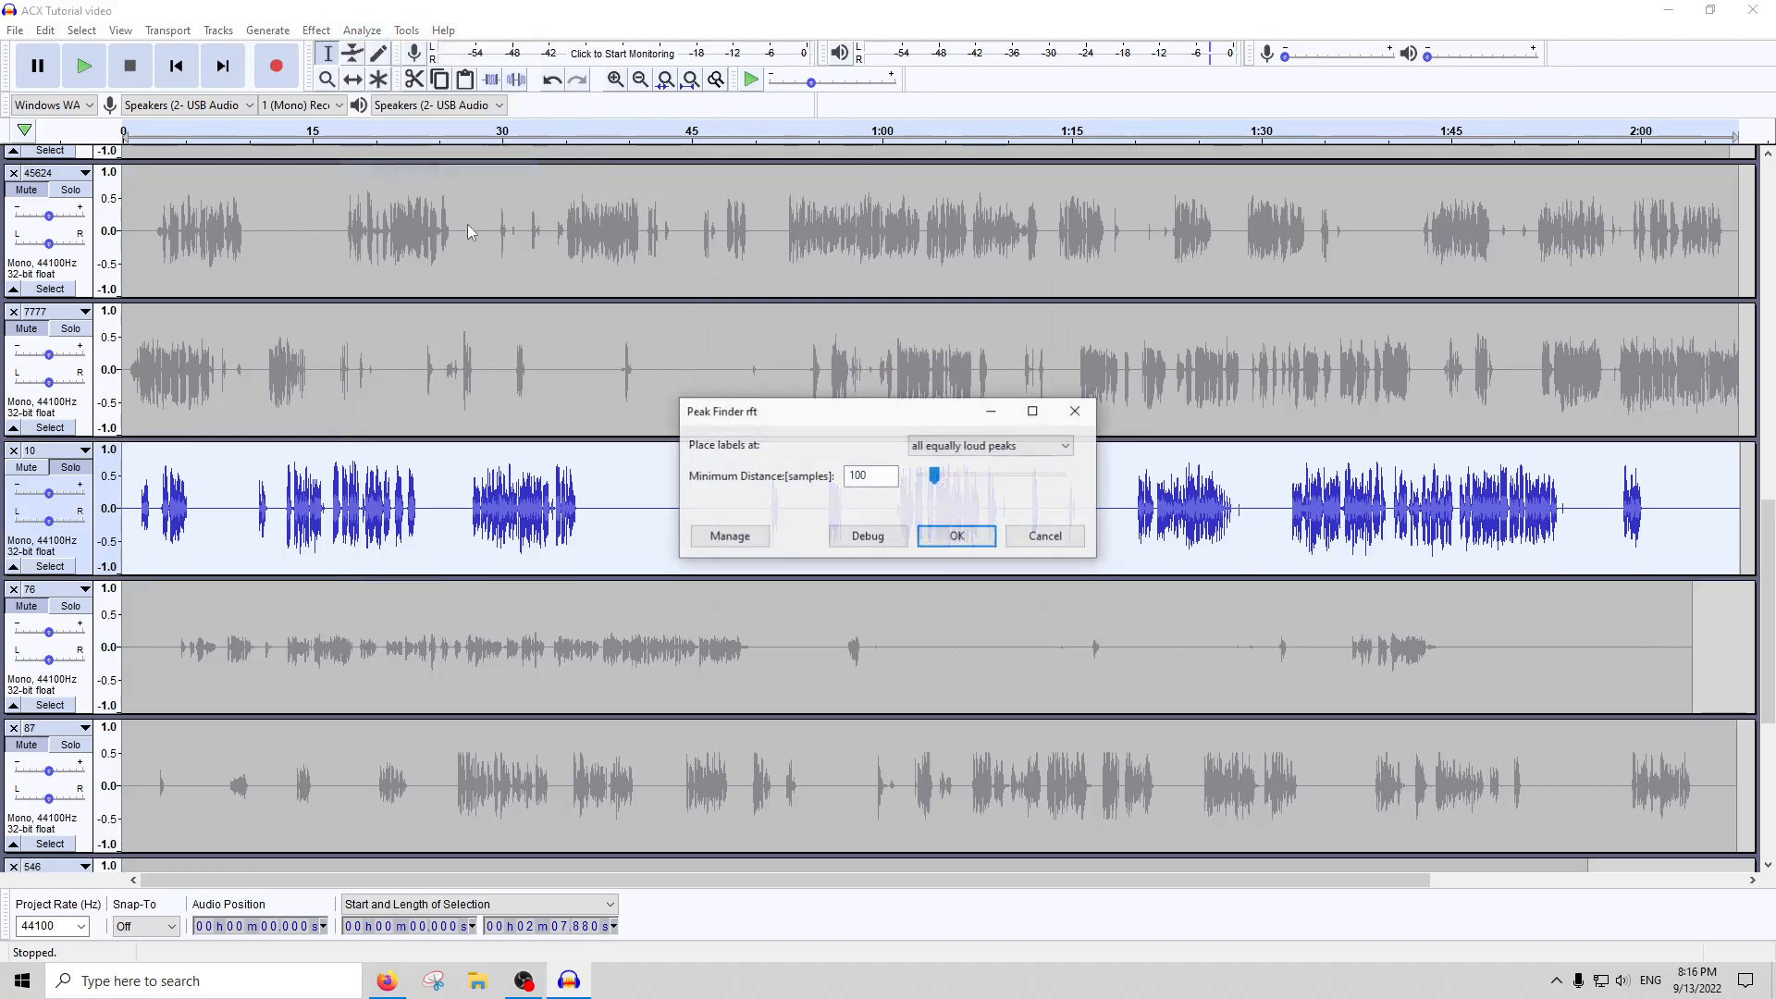
{"action": "left_click", "coordinate": [952, 533]}
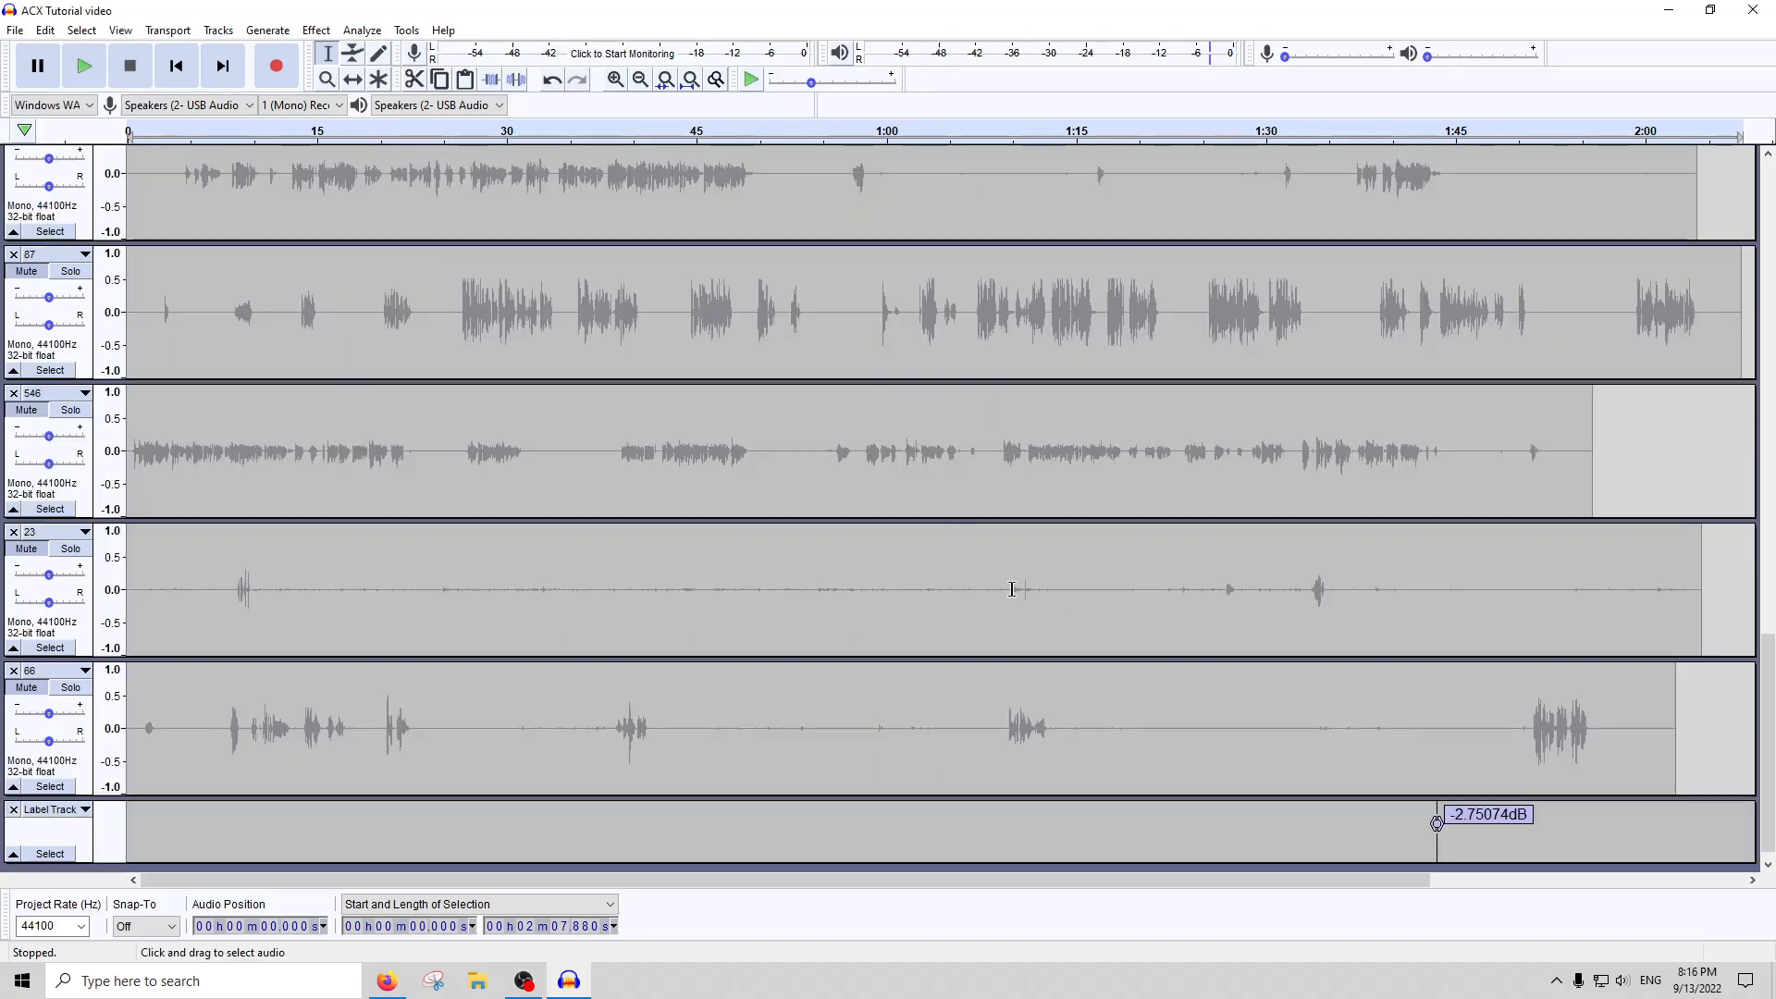
Select the labelled peak in track 10 at about 1:43.42, about 0.49 s long, and amplify it by -2 dB
{"action": "scroll", "coordinate": [1447, 698], "scroll_direction": "up", "scroll_amount": 7}
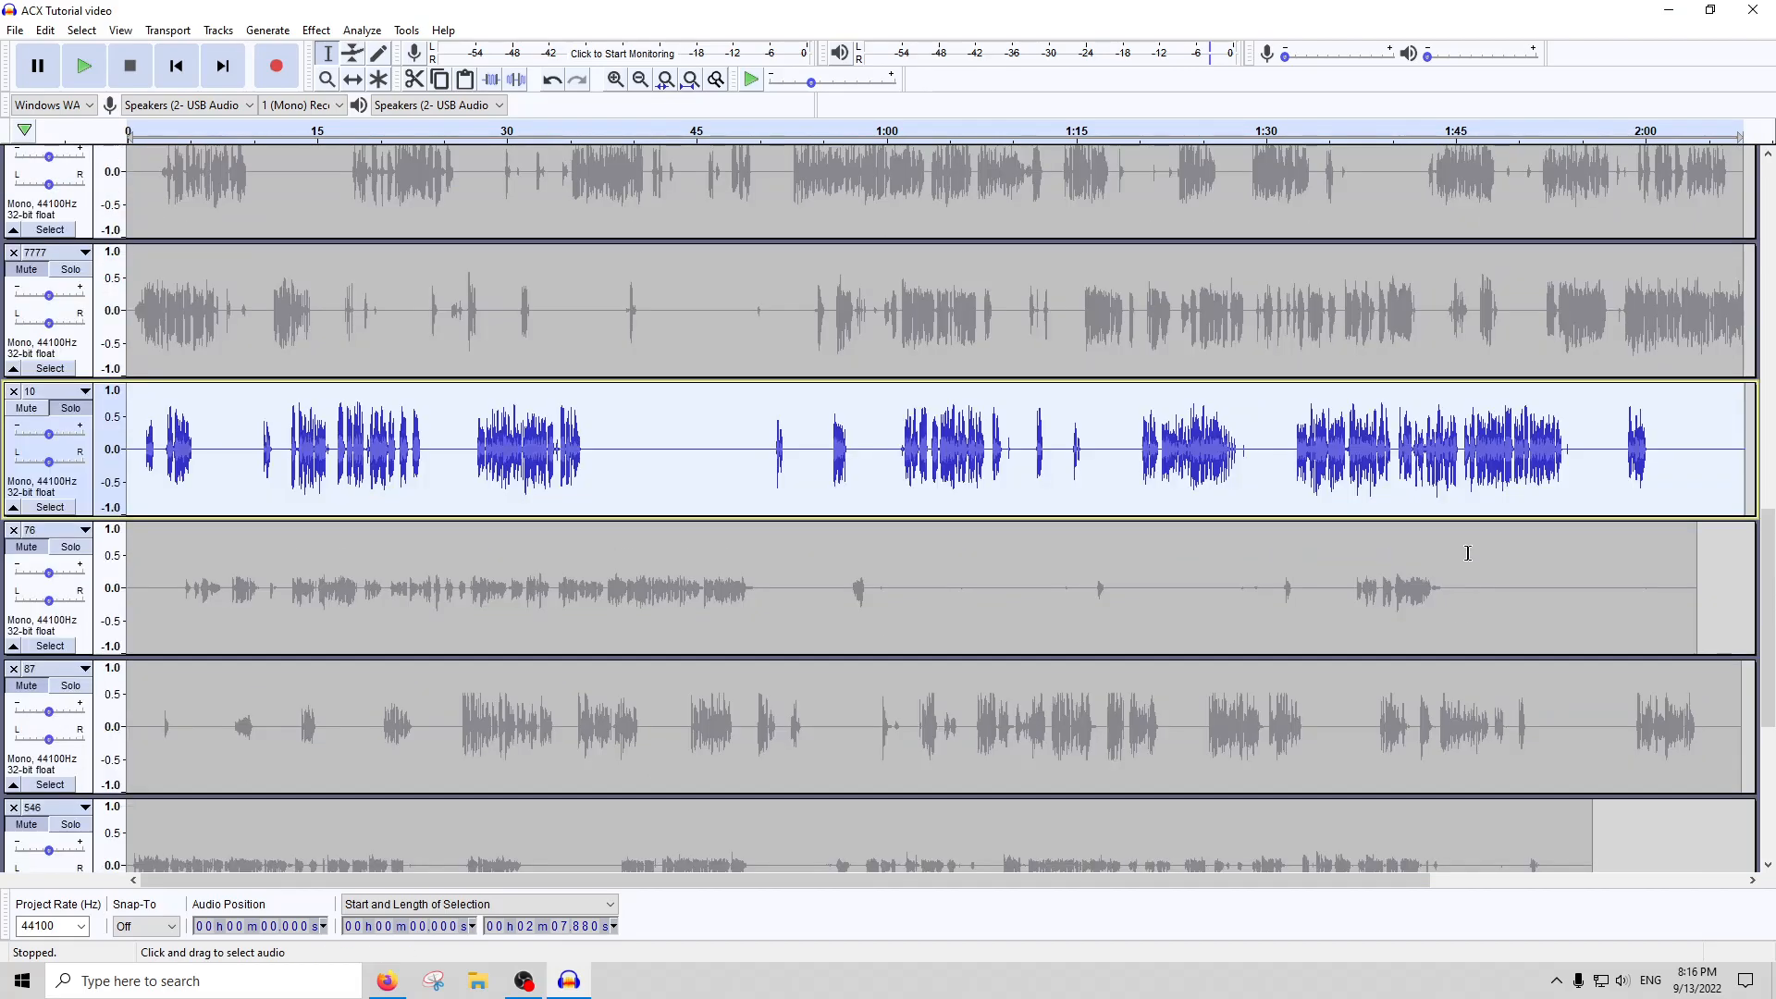
{"action": "left_click", "coordinate": [1445, 476]}
{"action": "scroll", "coordinate": [1436, 478], "scroll_direction": "up", "scroll_amount": 5}
{"action": "left_click_drag", "start_coordinate": [1441, 460], "coordinate": [1247, 461]}
{"action": "left_click", "coordinate": [316, 30]}
{"action": "left_click", "coordinate": [363, 108]}
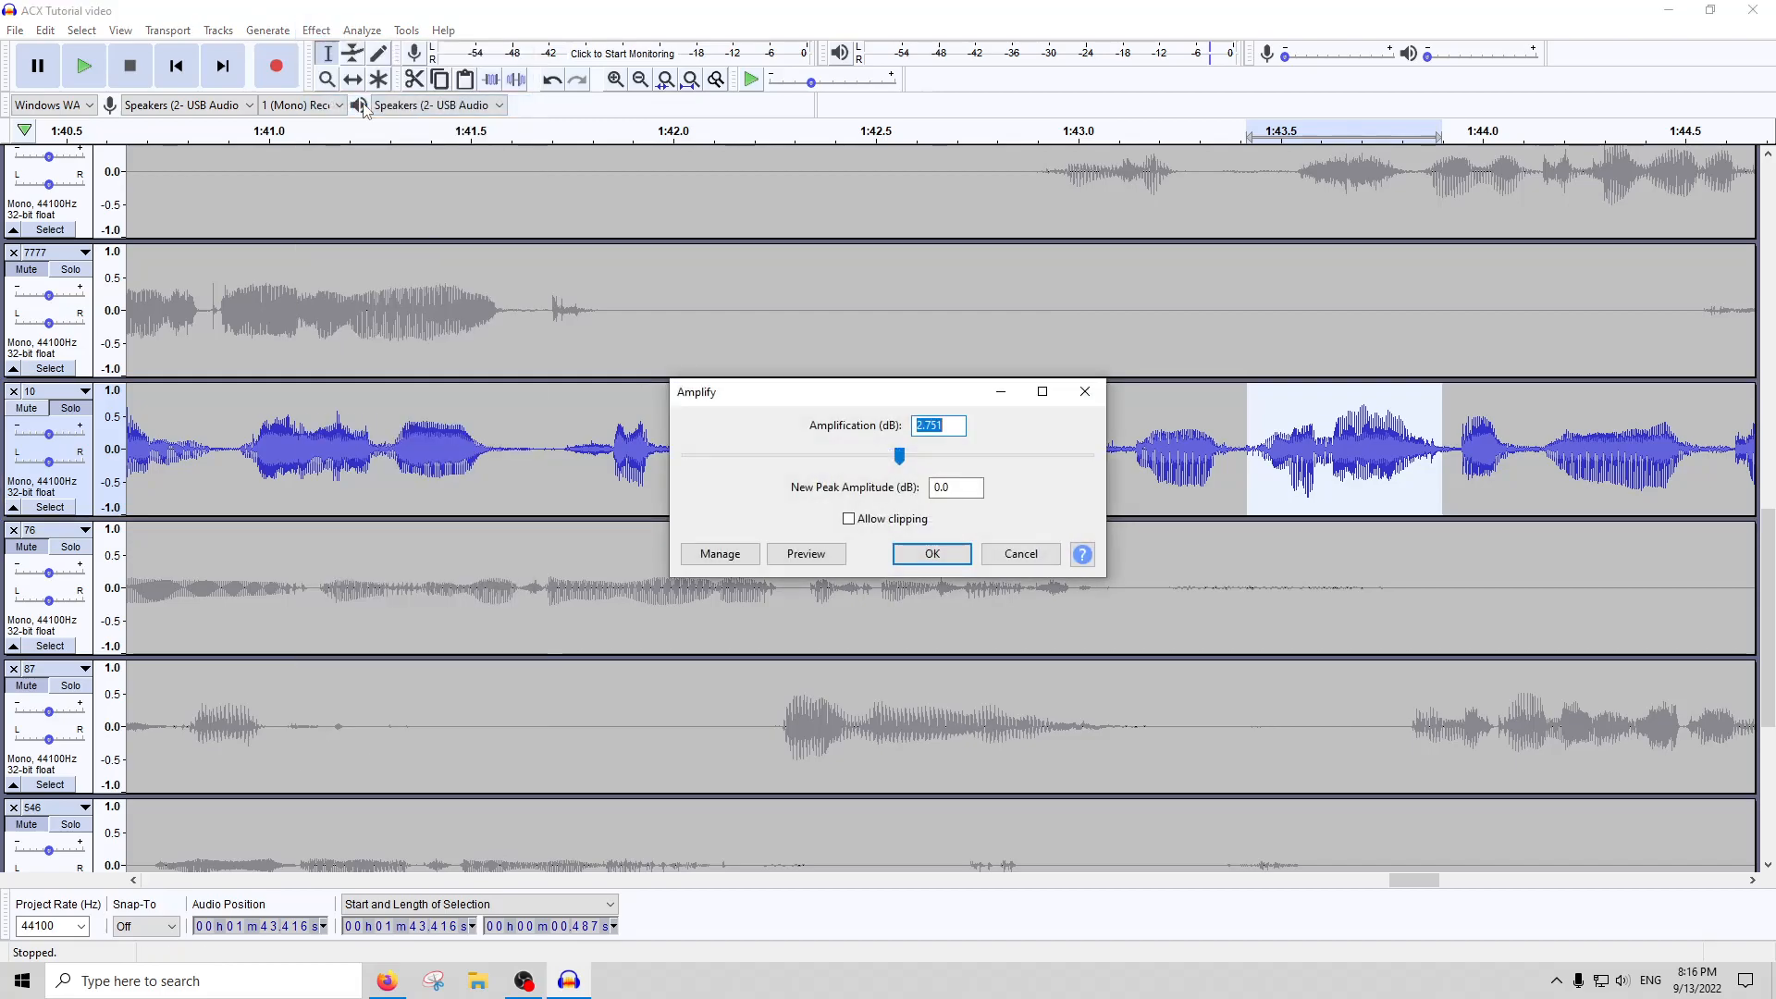
{"action": "type", "text": "-2"}
{"action": "key", "text": "Return"}
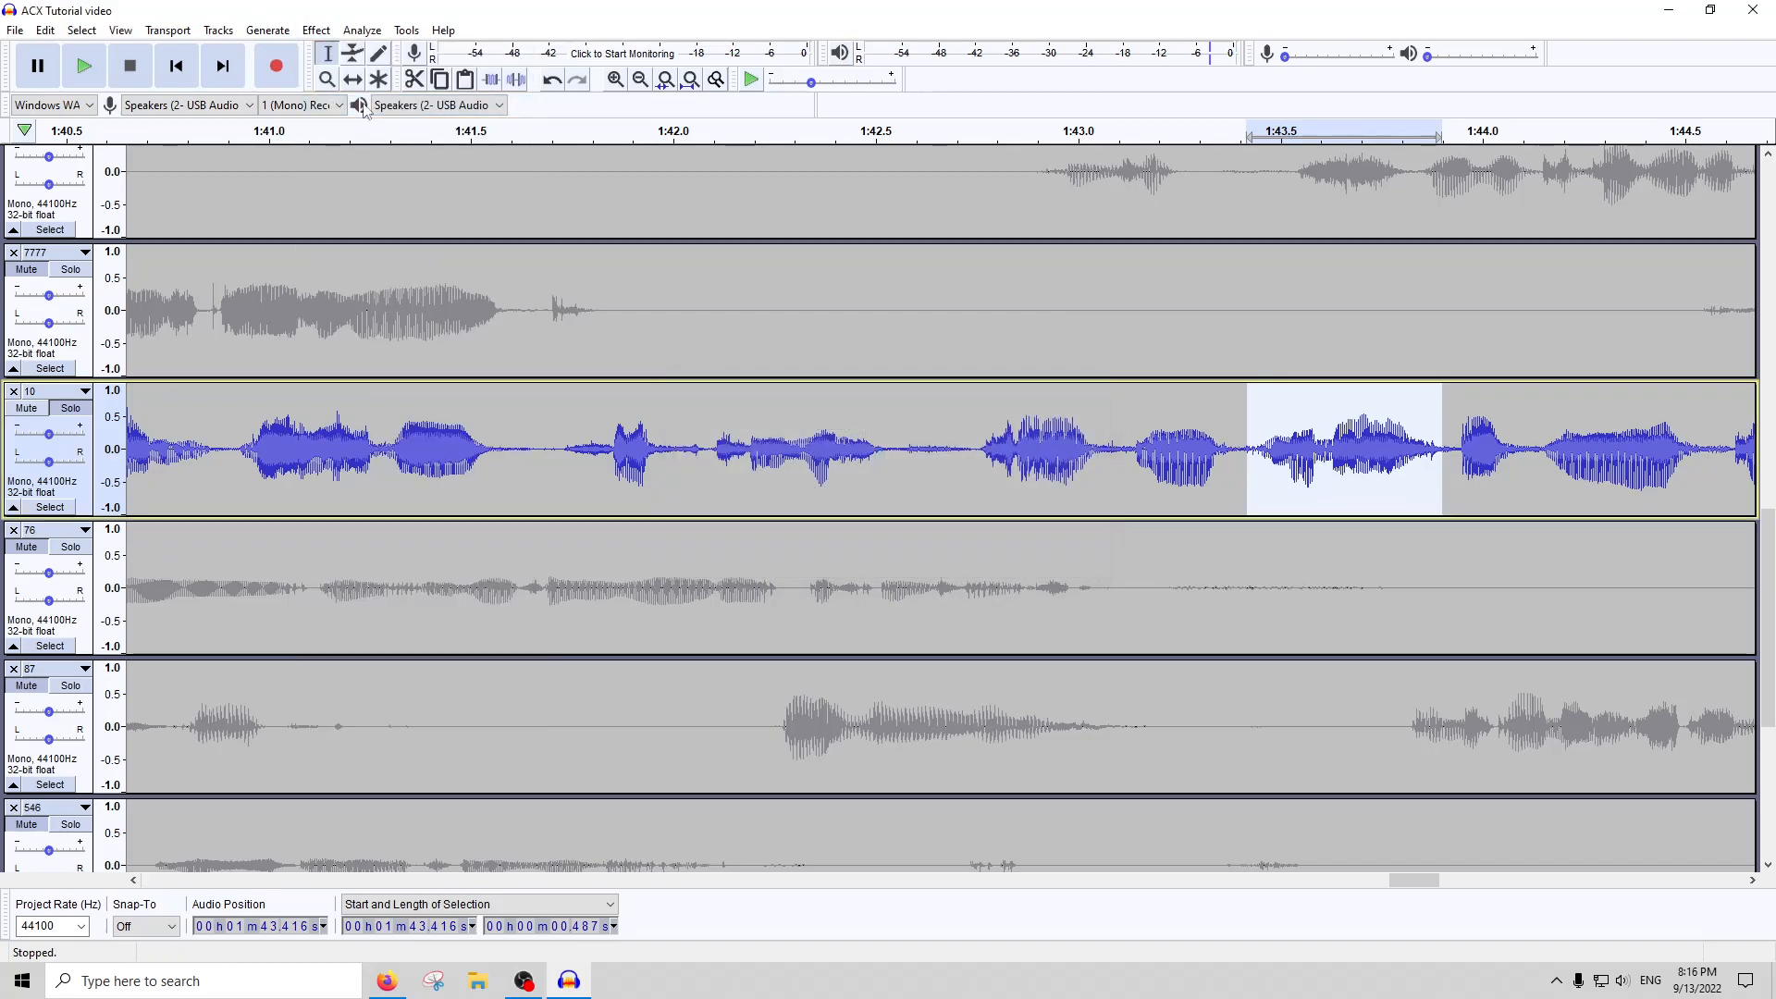
Select the narrow spike in track 10 at about 1:38.245, about 0.11 s long
{"action": "scroll", "coordinate": [337, 352], "scroll_direction": "down", "scroll_amount": 3}
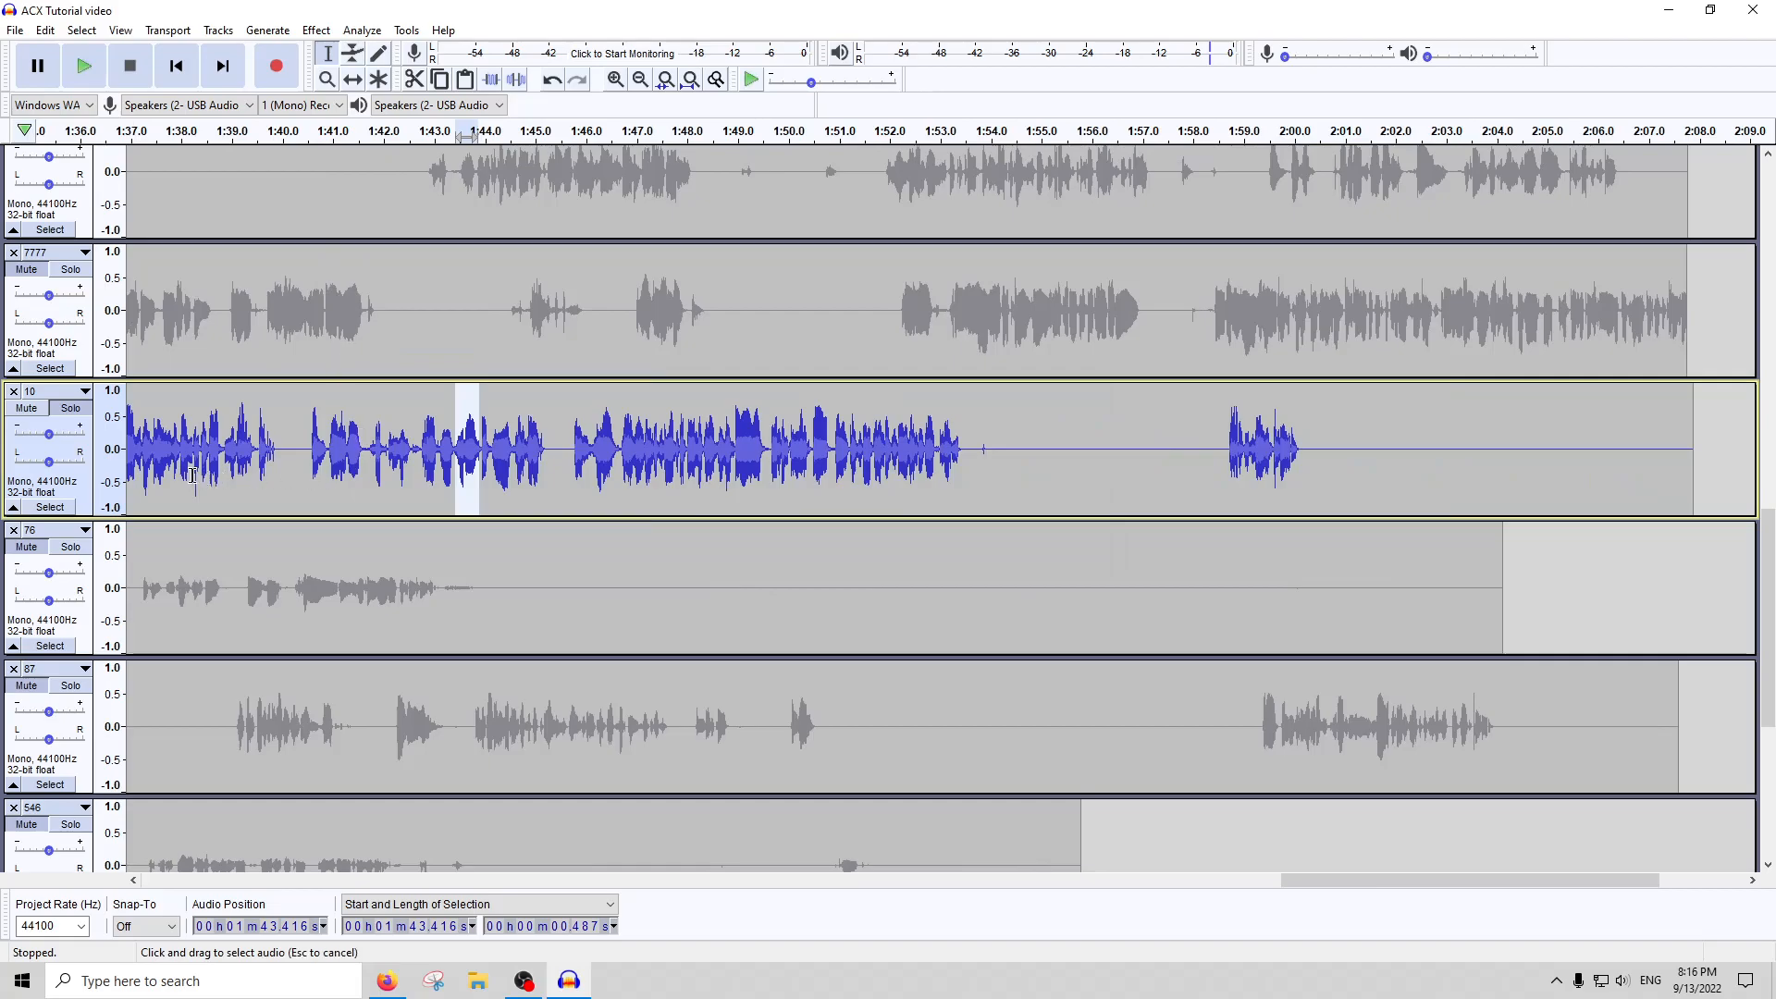
{"action": "left_click", "coordinate": [193, 476]}
{"action": "scroll", "coordinate": [277, 472], "scroll_direction": "up", "scroll_amount": 5}
{"action": "left_click_drag", "start_coordinate": [474, 444], "coordinate": [300, 442]}
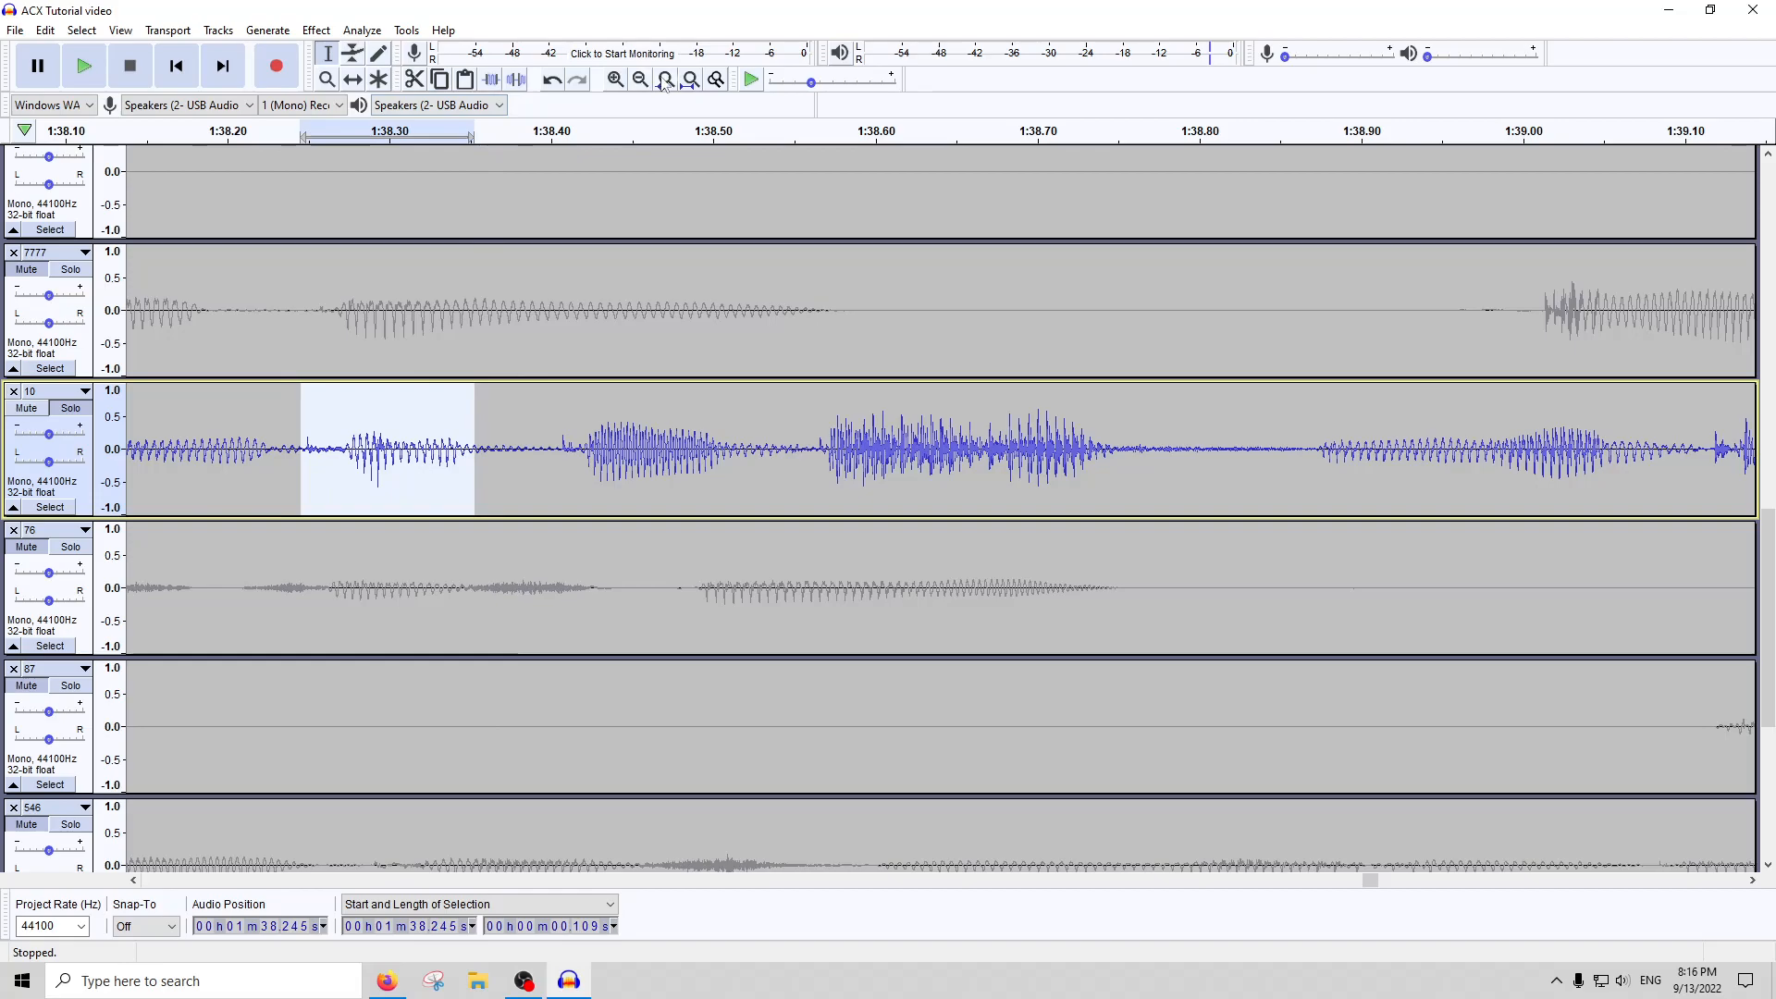
{"action": "left_click", "coordinate": [692, 79]}
Select all of track 10 and recheck its levels with ACX Check
{"action": "double_click", "coordinate": [539, 495]}
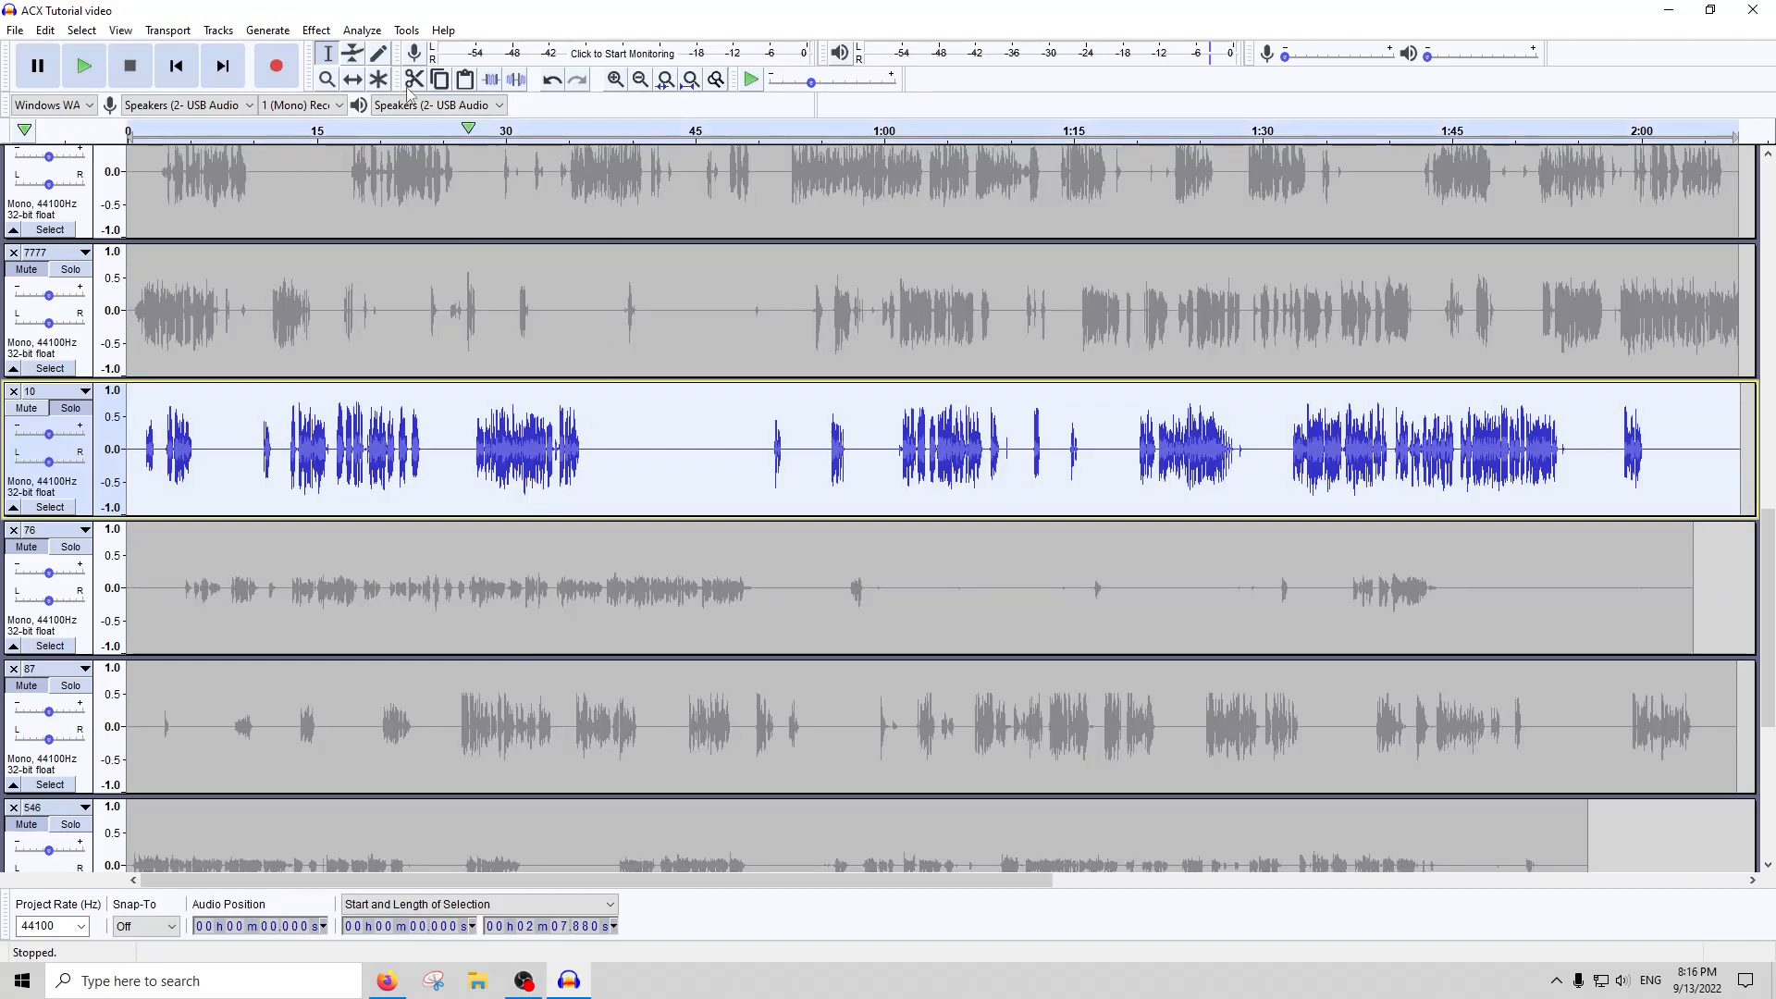
{"action": "left_click", "coordinate": [319, 29]}
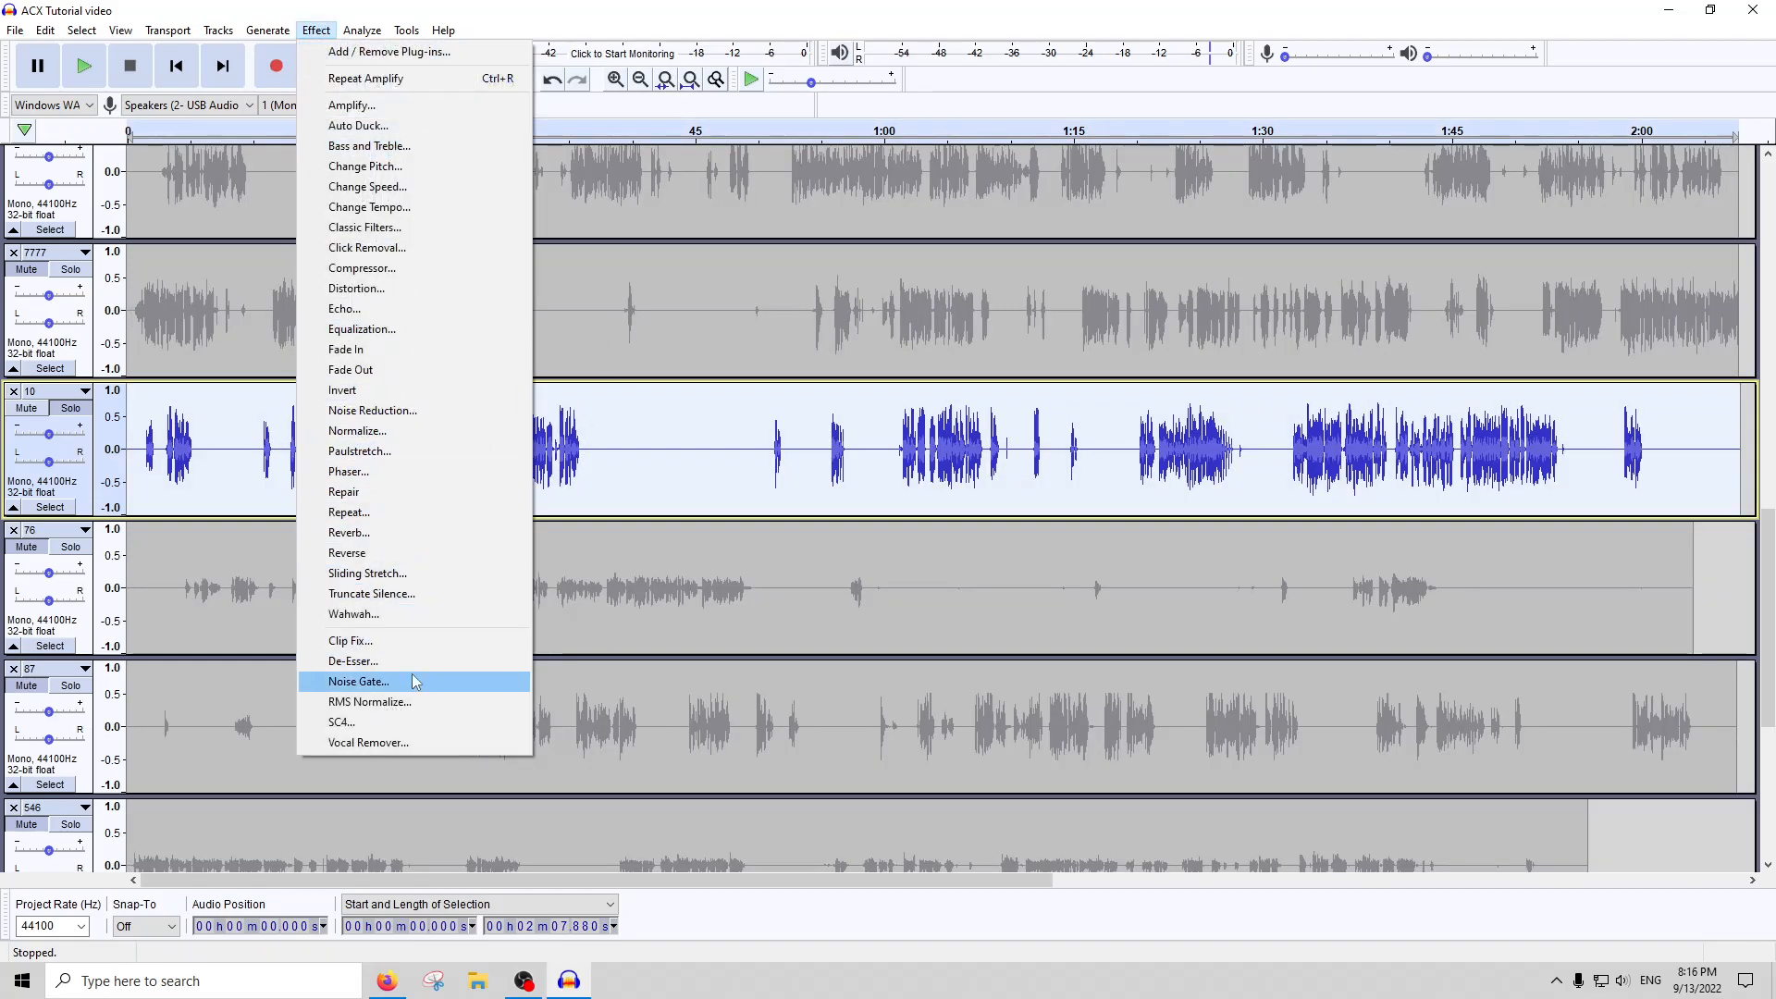
{"action": "mouse_move", "coordinate": [361, 30]}
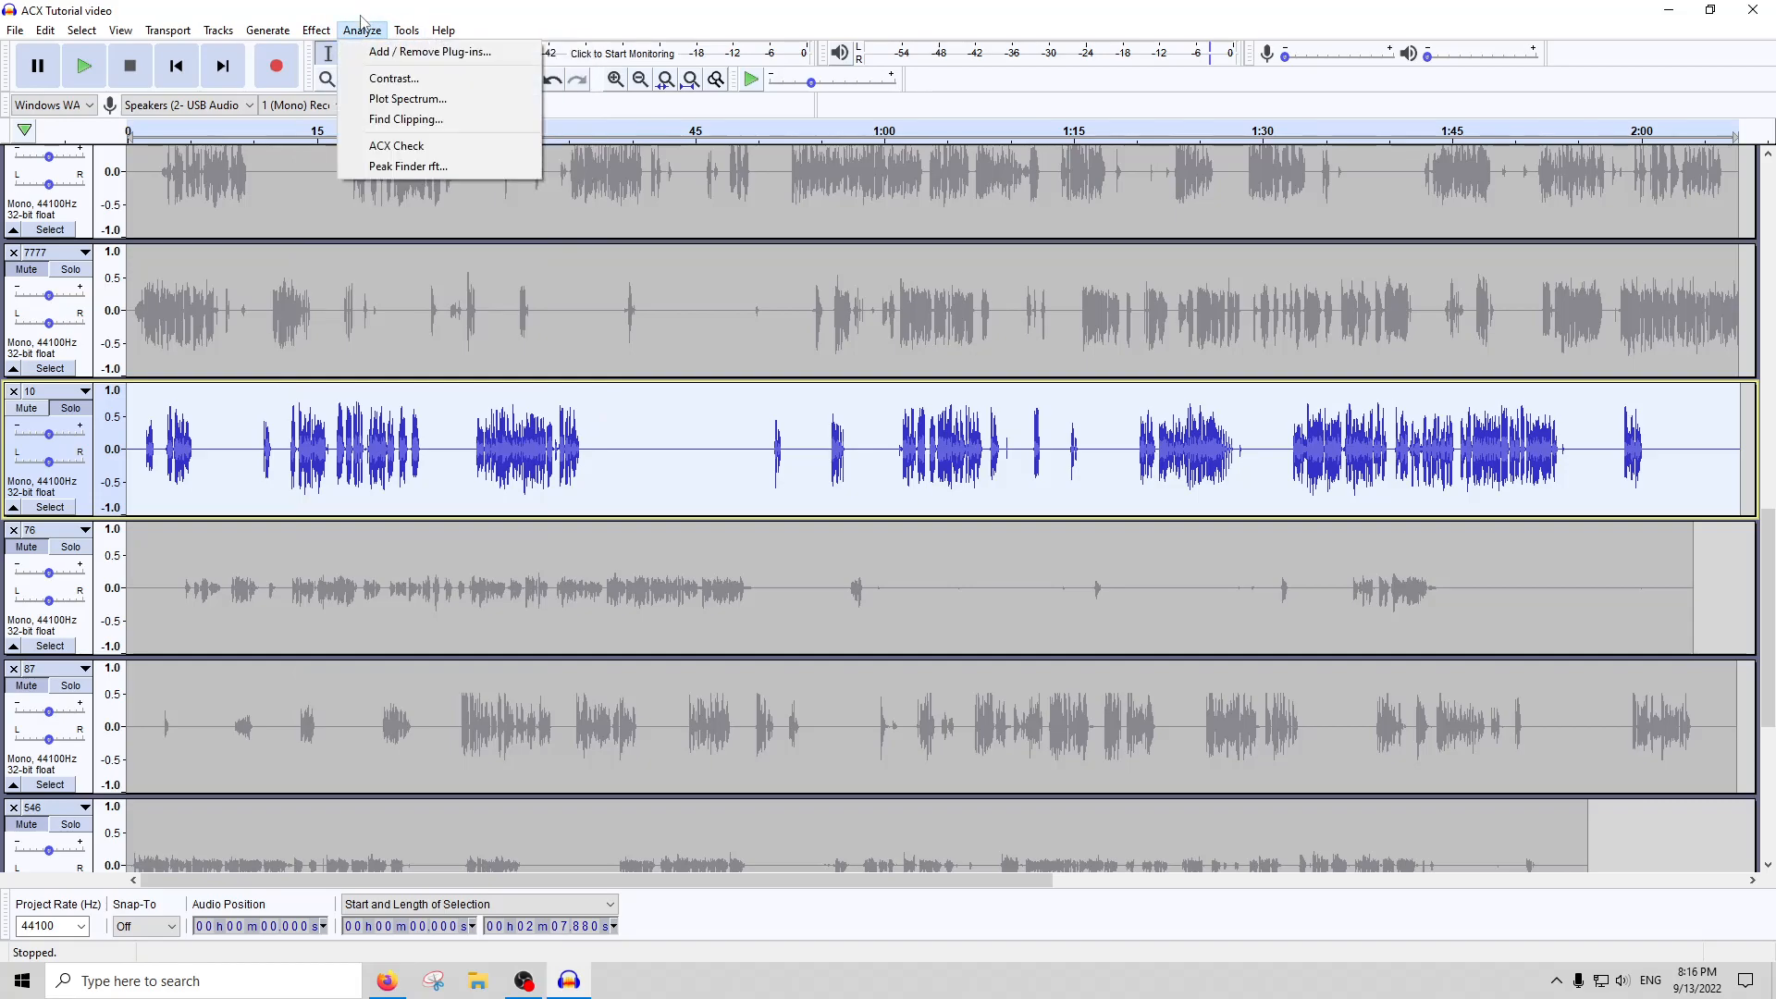
{"action": "left_click", "coordinate": [411, 148]}
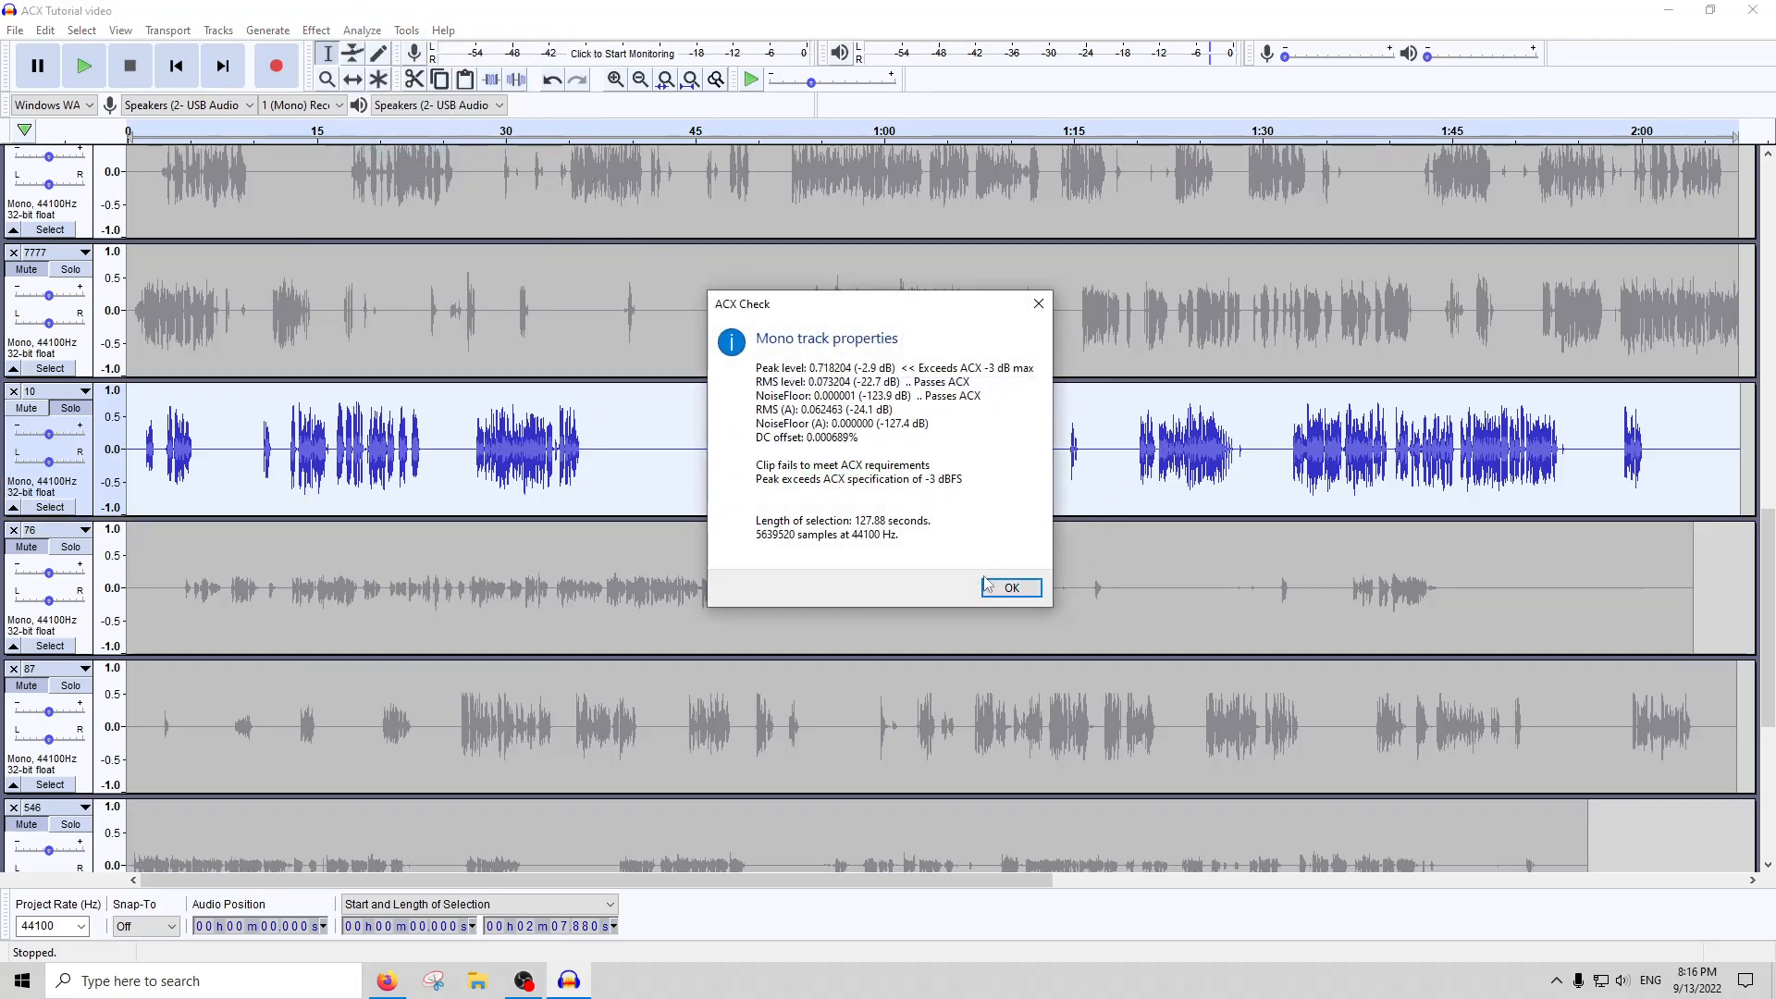
{"action": "left_click", "coordinate": [1011, 588]}
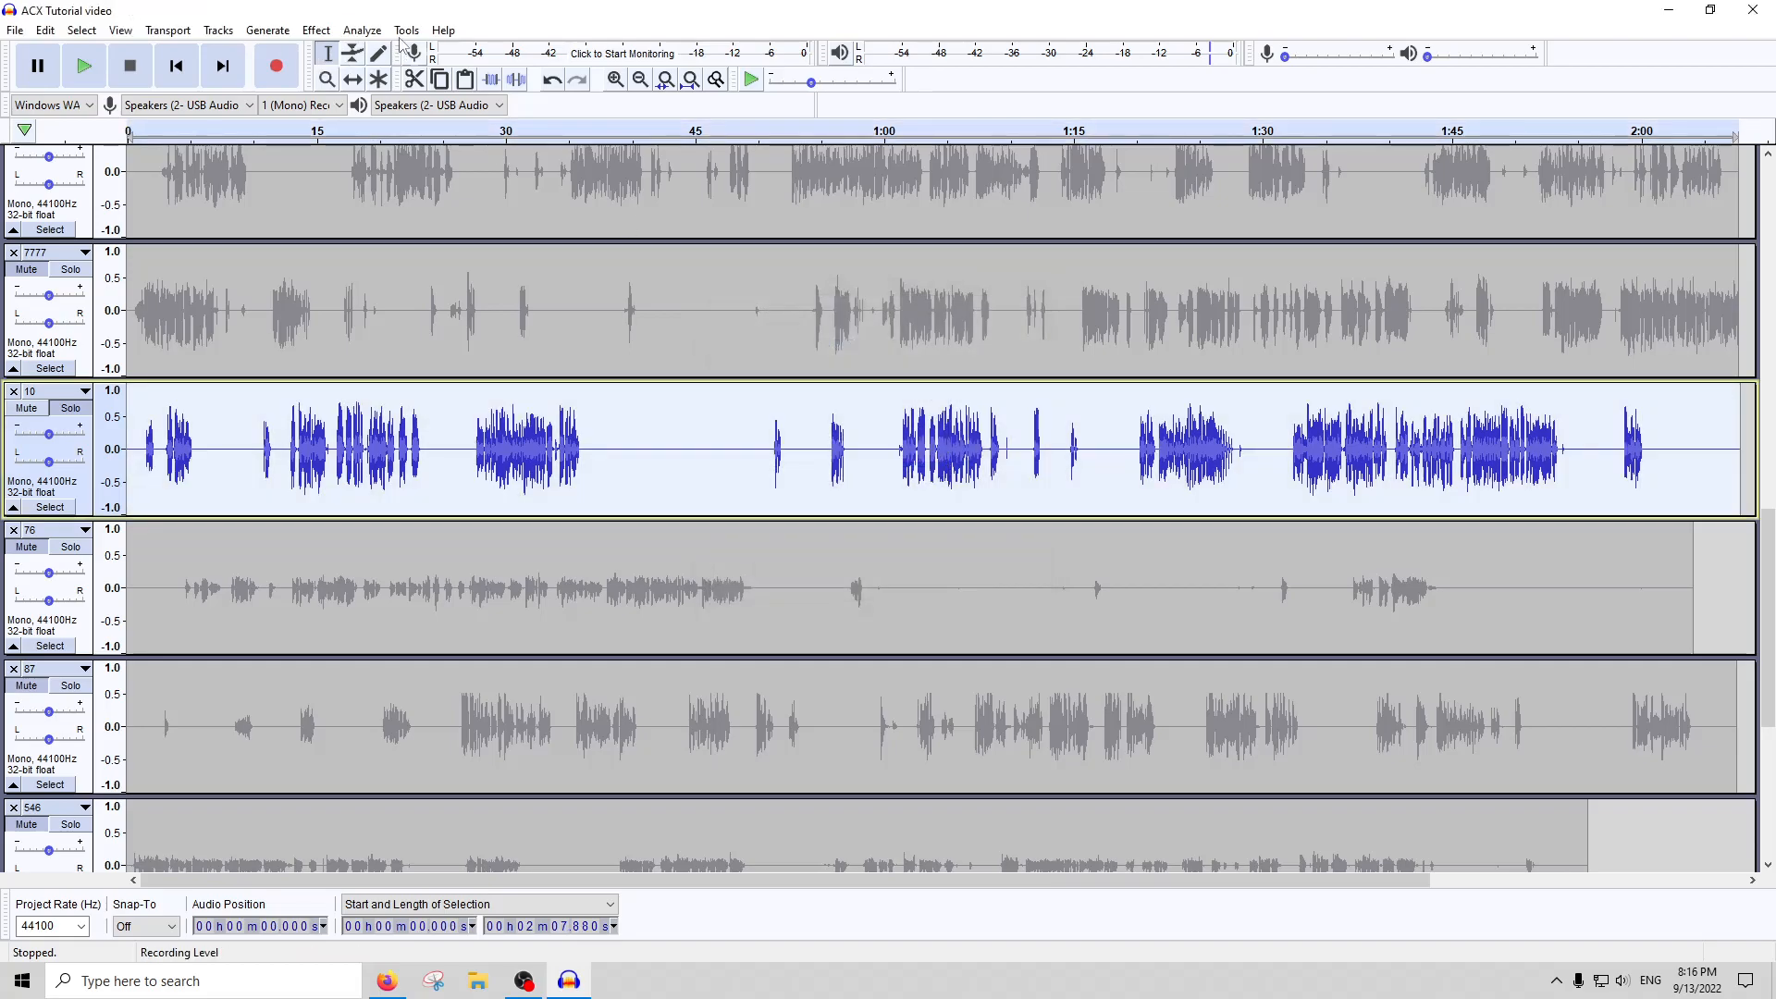
Locate the loudest remaining peak in track 10 with Peak Finder rft, then delete both label tracks
{"action": "left_click", "coordinate": [362, 30]}
{"action": "left_click", "coordinate": [384, 167]}
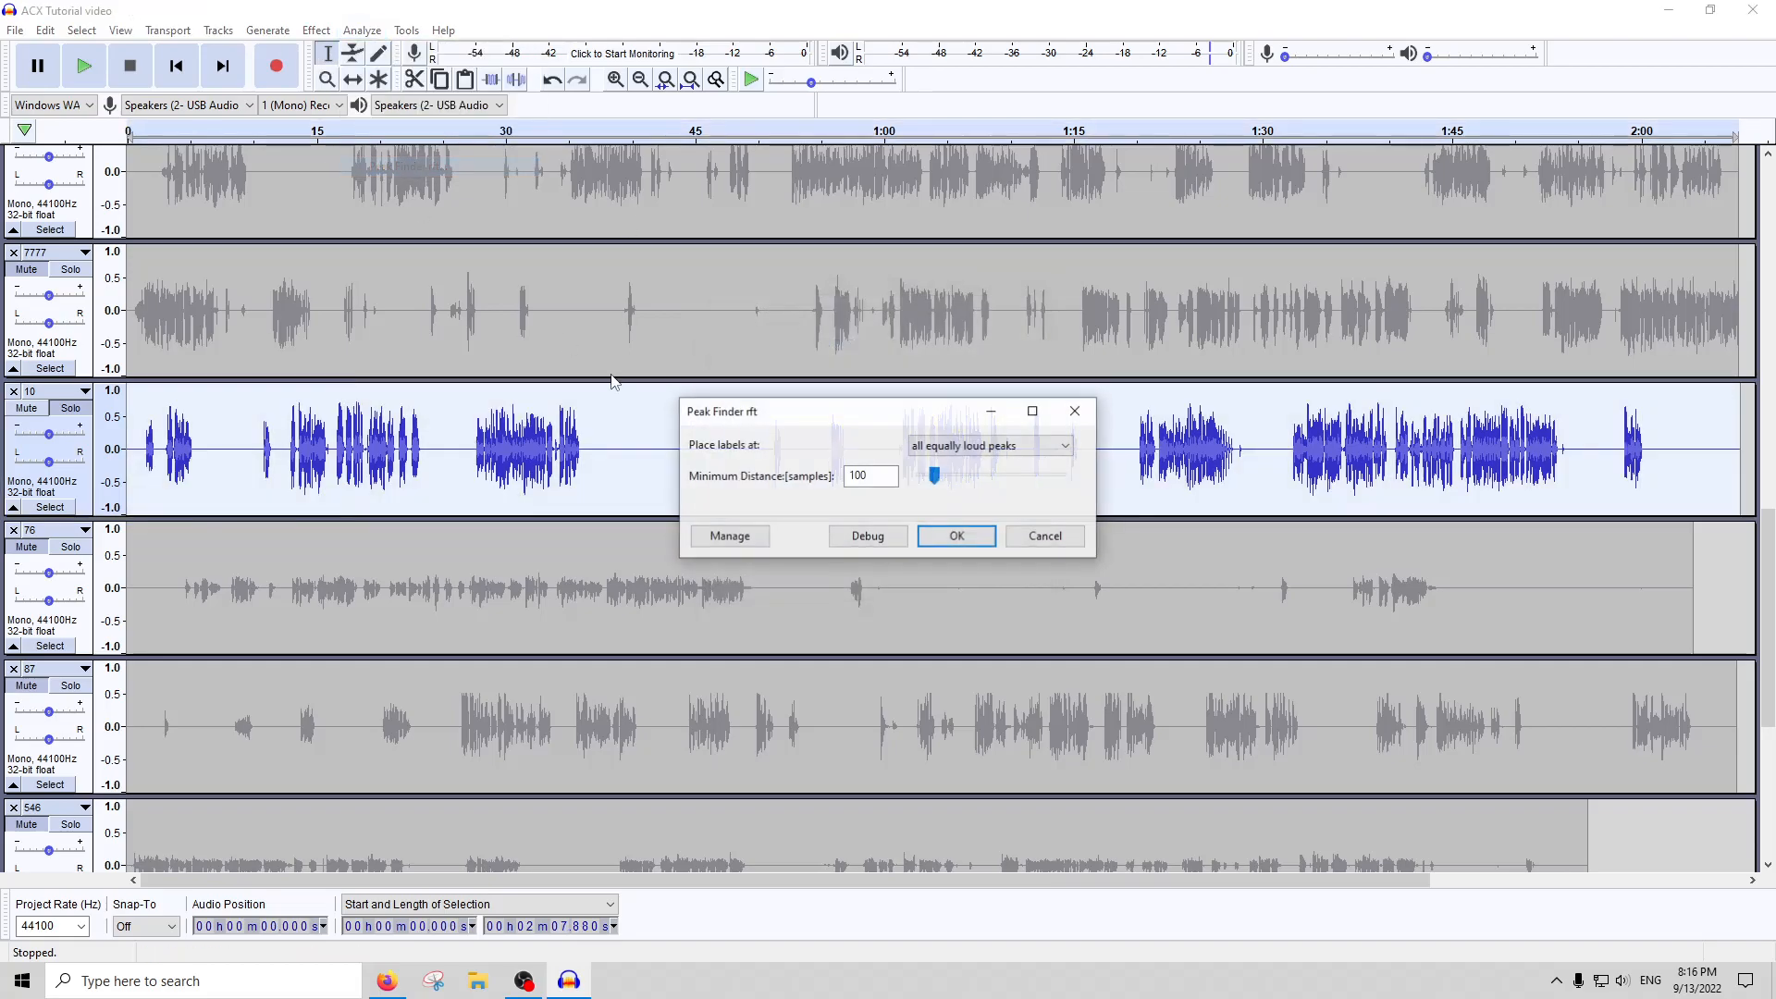
{"action": "left_click", "coordinate": [946, 542]}
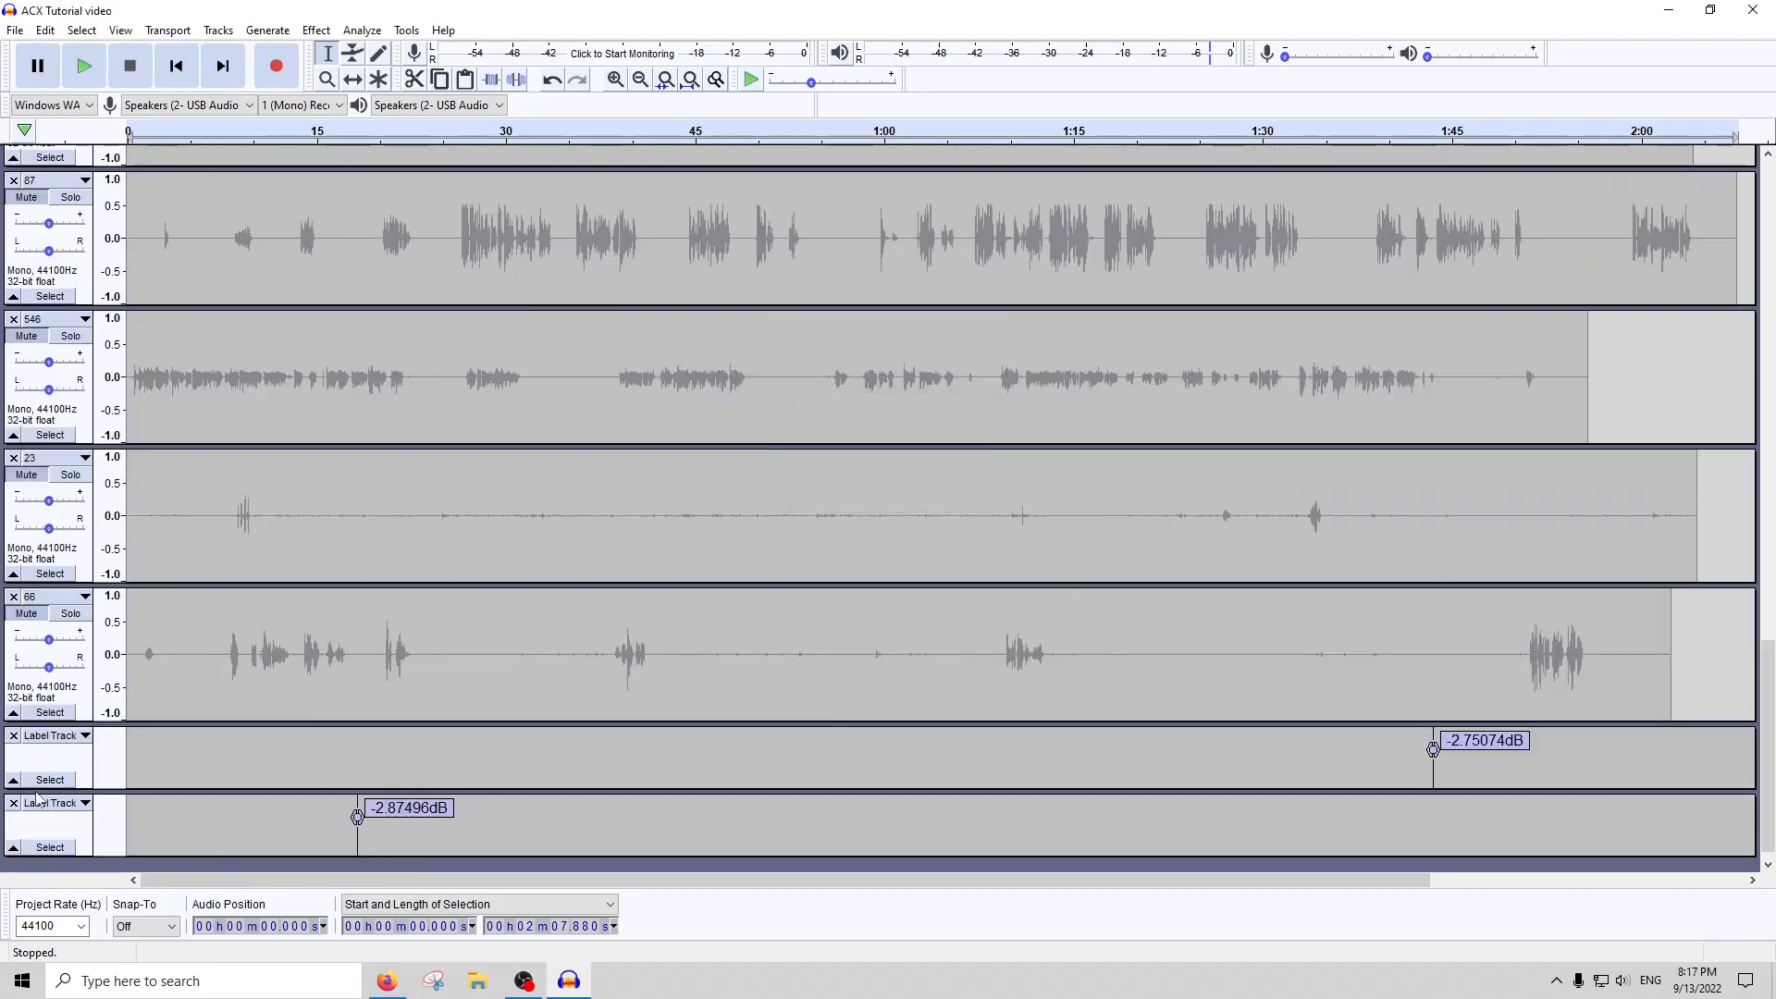
{"action": "left_click", "coordinate": [12, 736]}
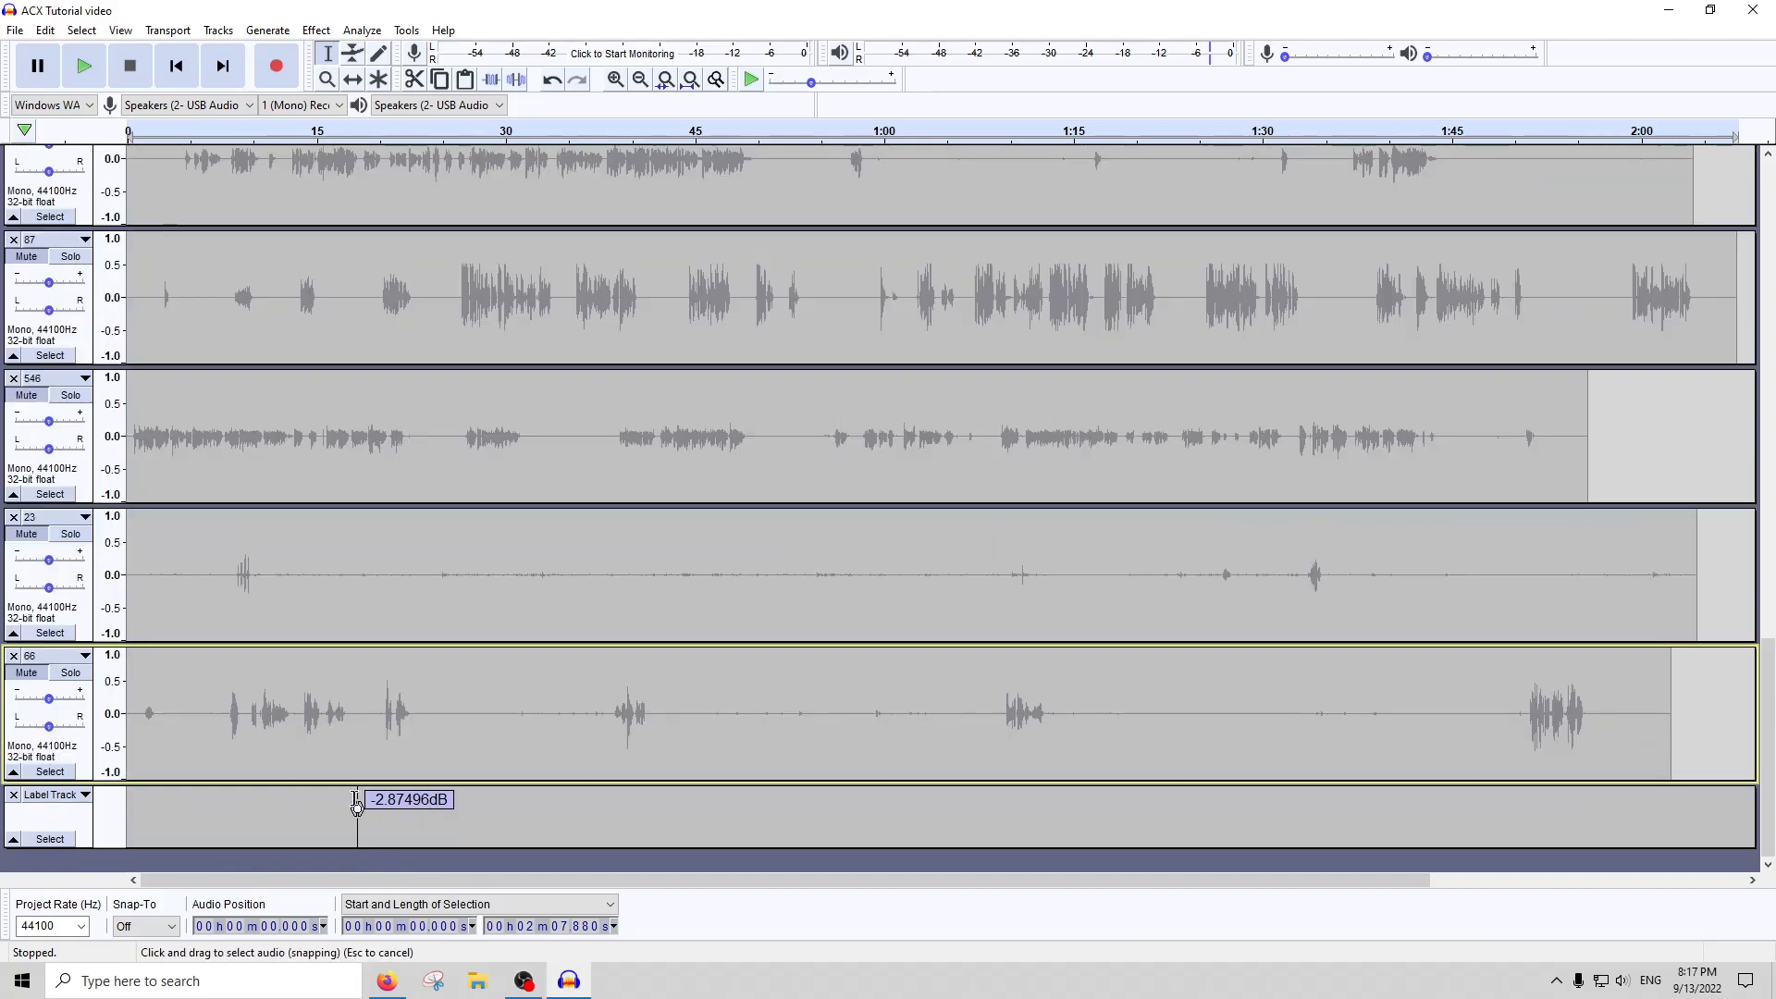
{"action": "left_click", "coordinate": [12, 794]}
Select the passage in track 10 from about 12.45 s, about 12 s long, and amplify it by -1 dB
{"action": "scroll", "coordinate": [373, 524], "scroll_direction": "up", "scroll_amount": 5}
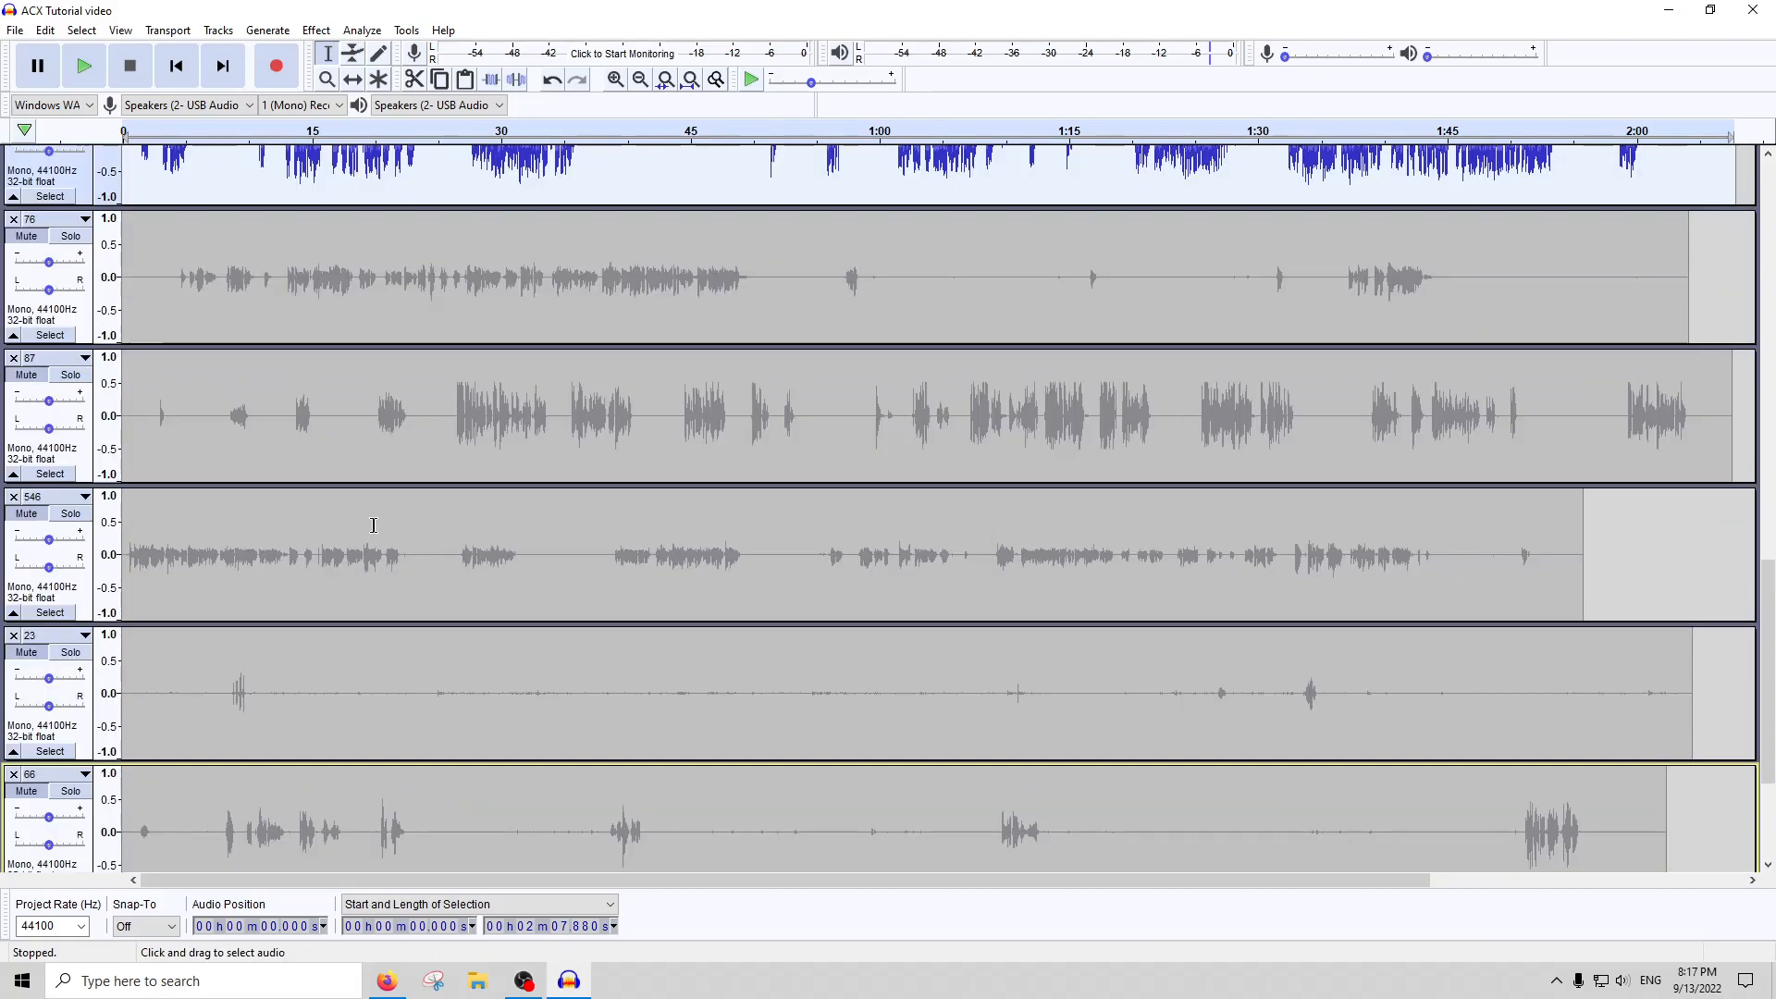
{"action": "left_click", "coordinate": [382, 394]}
{"action": "scroll", "coordinate": [382, 394], "scroll_direction": "up", "scroll_amount": 1}
{"action": "scroll", "coordinate": [392, 394], "scroll_direction": "up", "scroll_amount": 1}
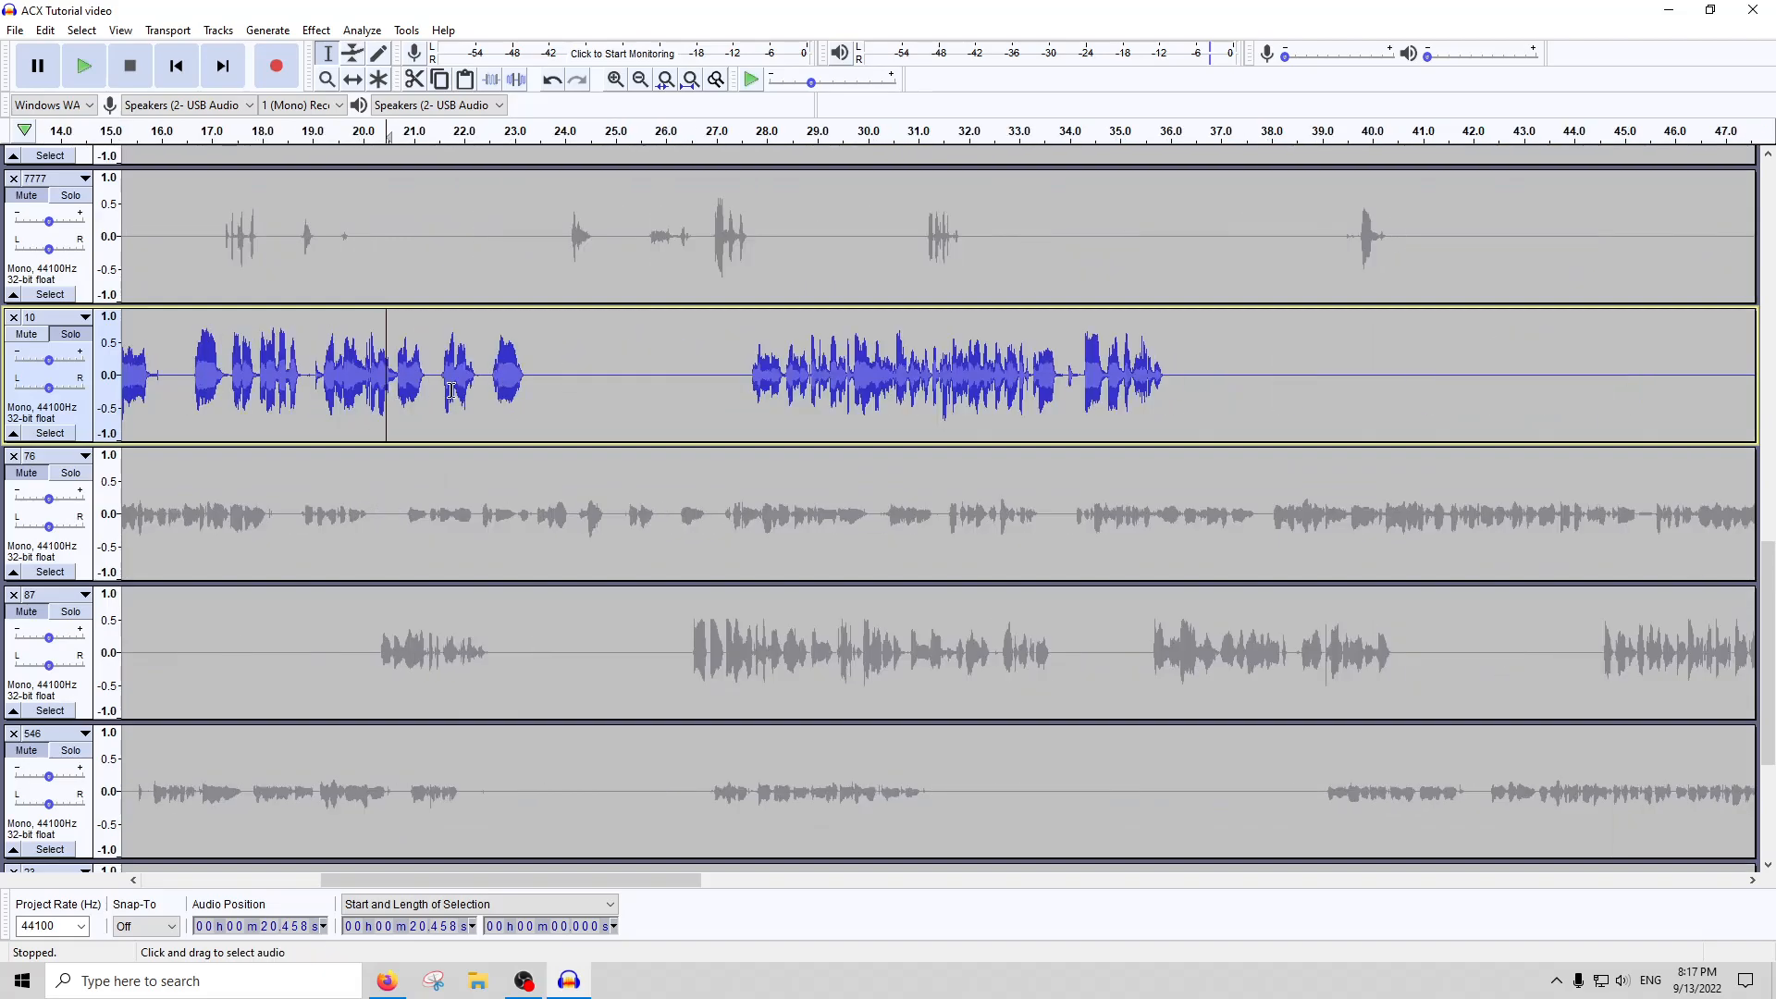
{"action": "left_click_drag", "start_coordinate": [149, 377], "coordinate": [95, 388]}
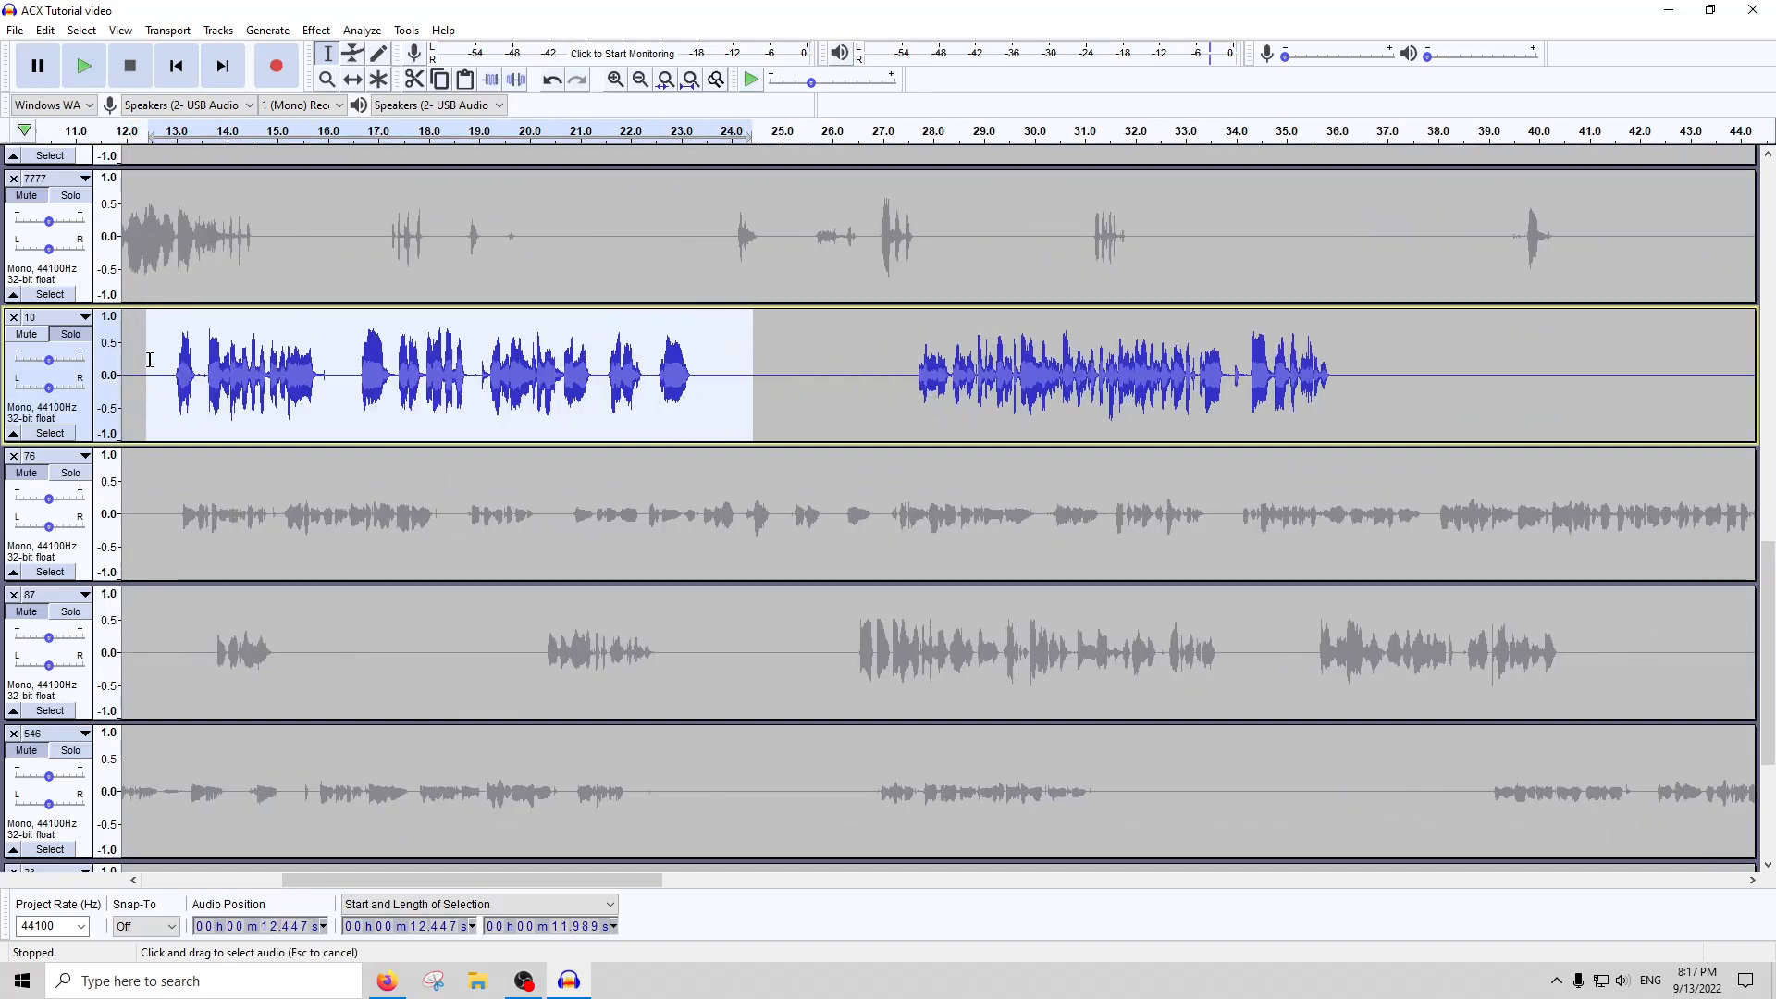
{"action": "left_click", "coordinate": [316, 30]}
{"action": "left_click", "coordinate": [338, 105]}
{"action": "type", "text": "-"}
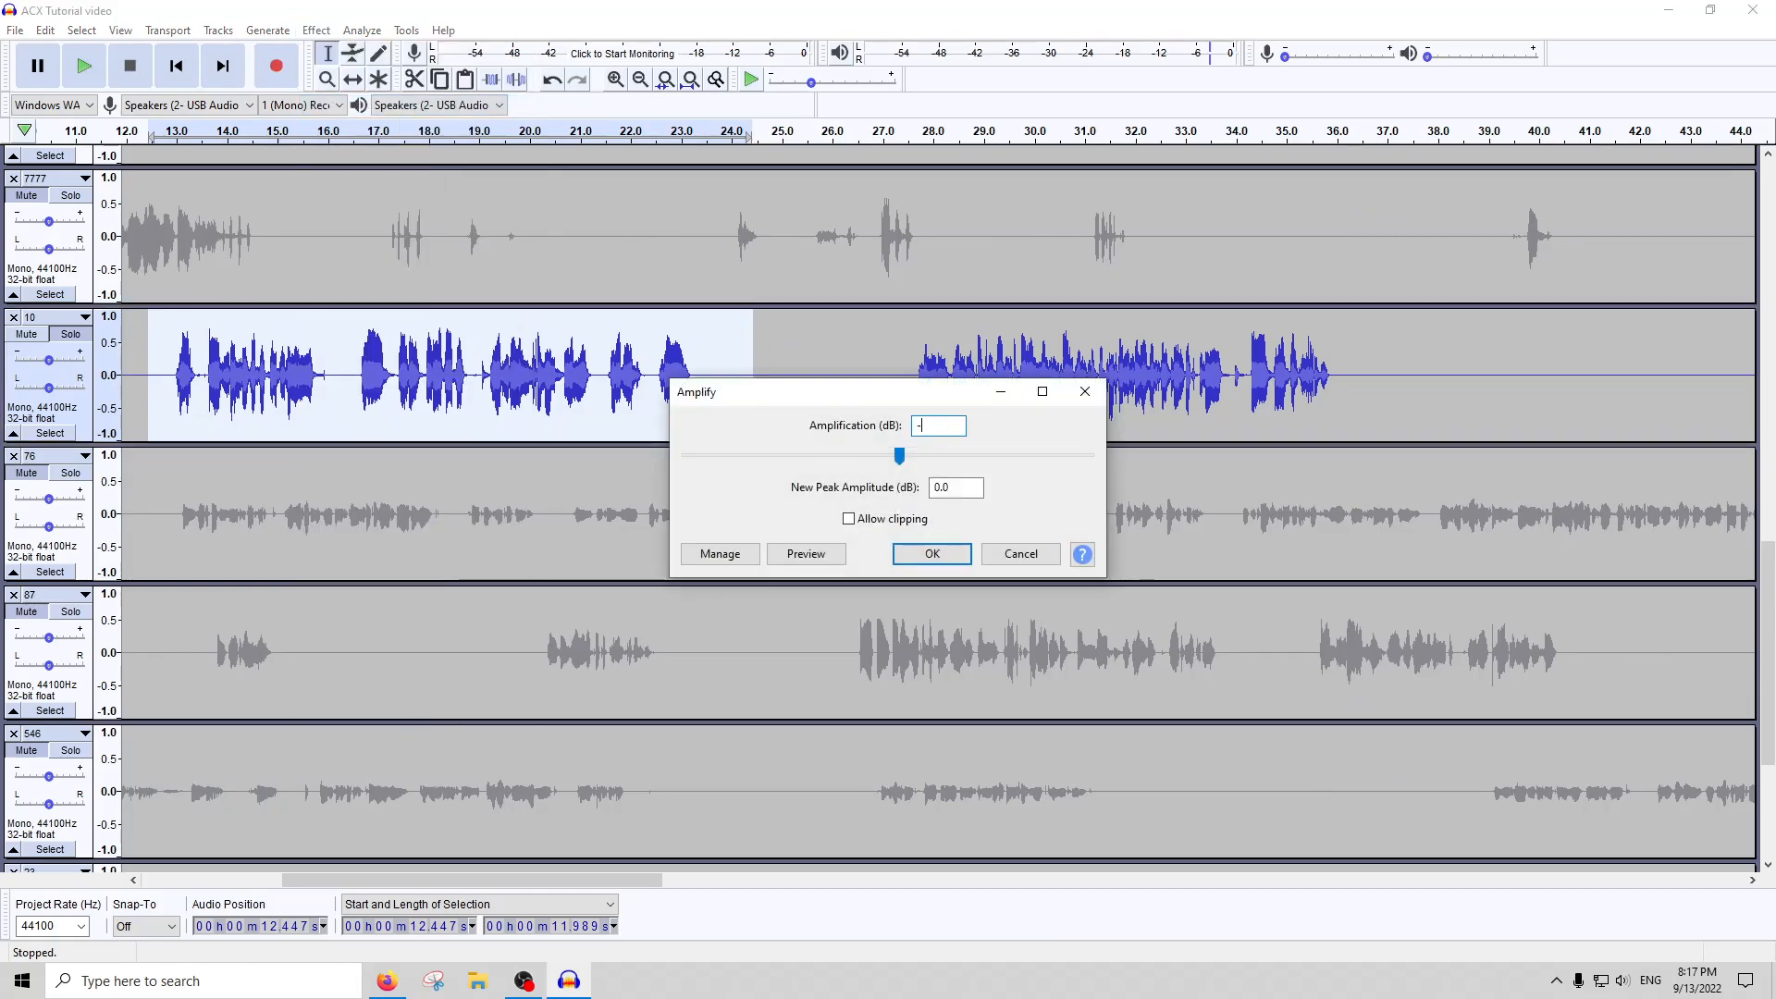
{"action": "type", "text": "1"}
{"action": "key", "text": "Return"}
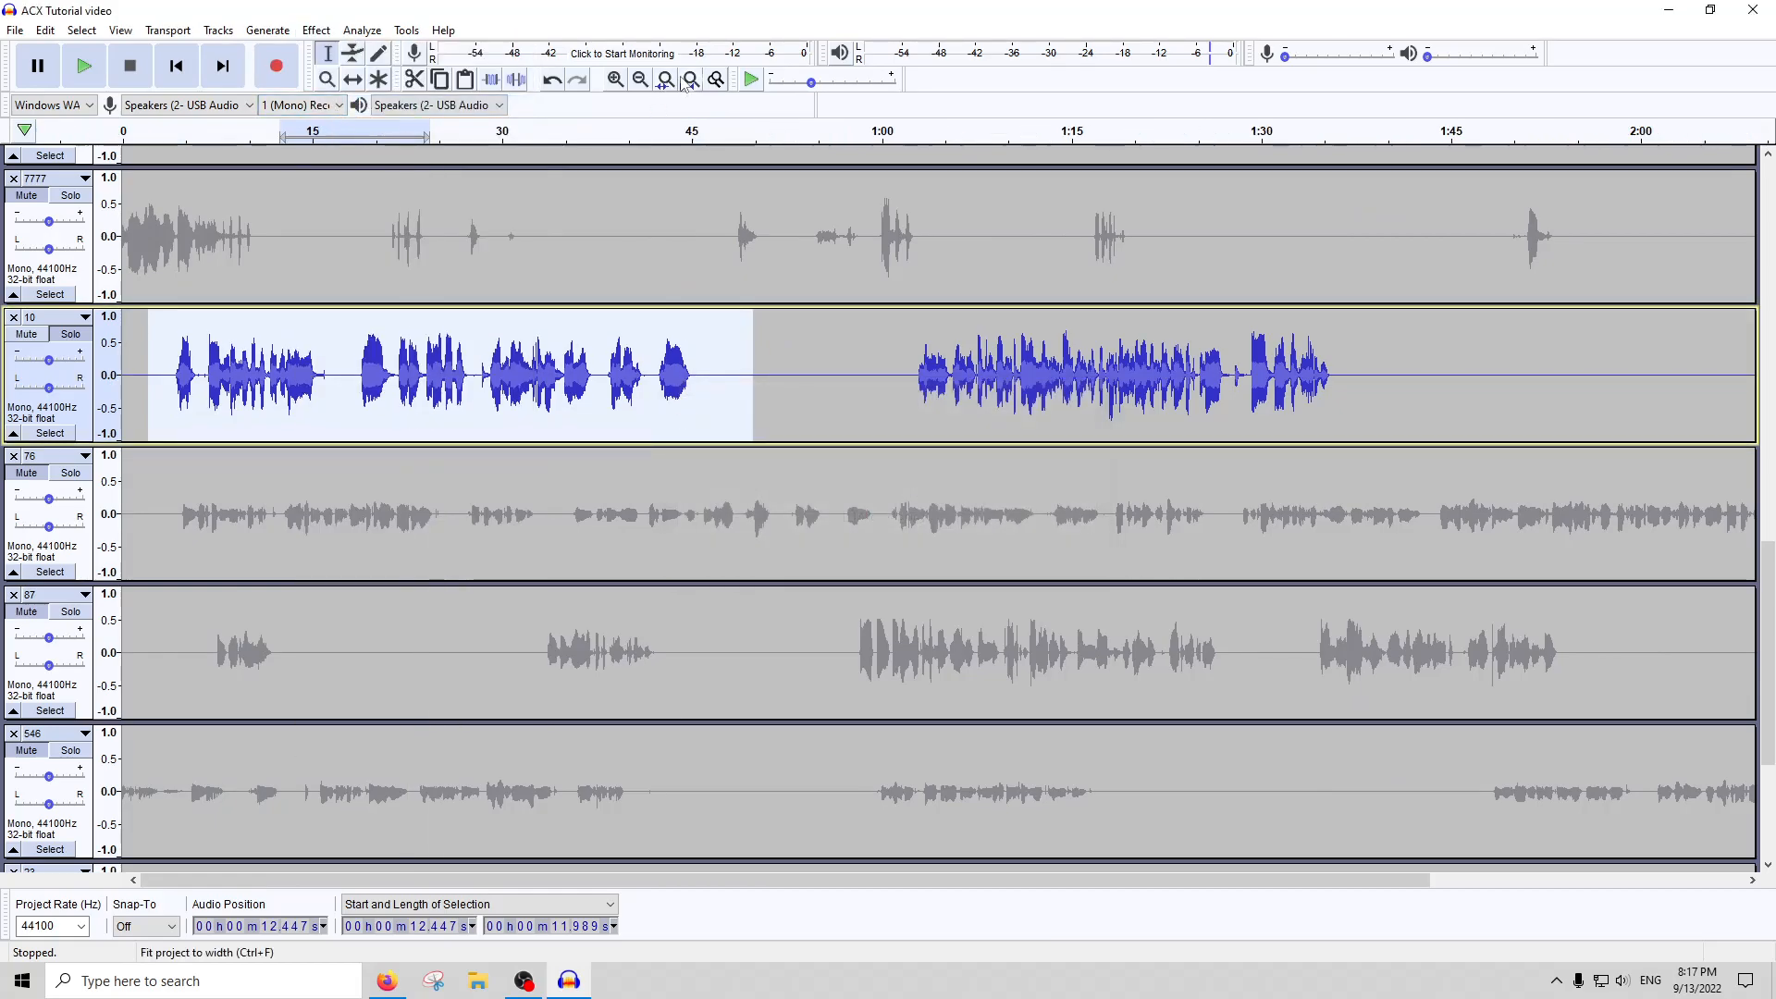
Select the whole of track 10 again and rerun Peak Finder rft for all equally loud peaks, minimum distance 100 samples
{"action": "left_click", "coordinate": [688, 81]}
{"action": "double_click", "coordinate": [736, 374]}
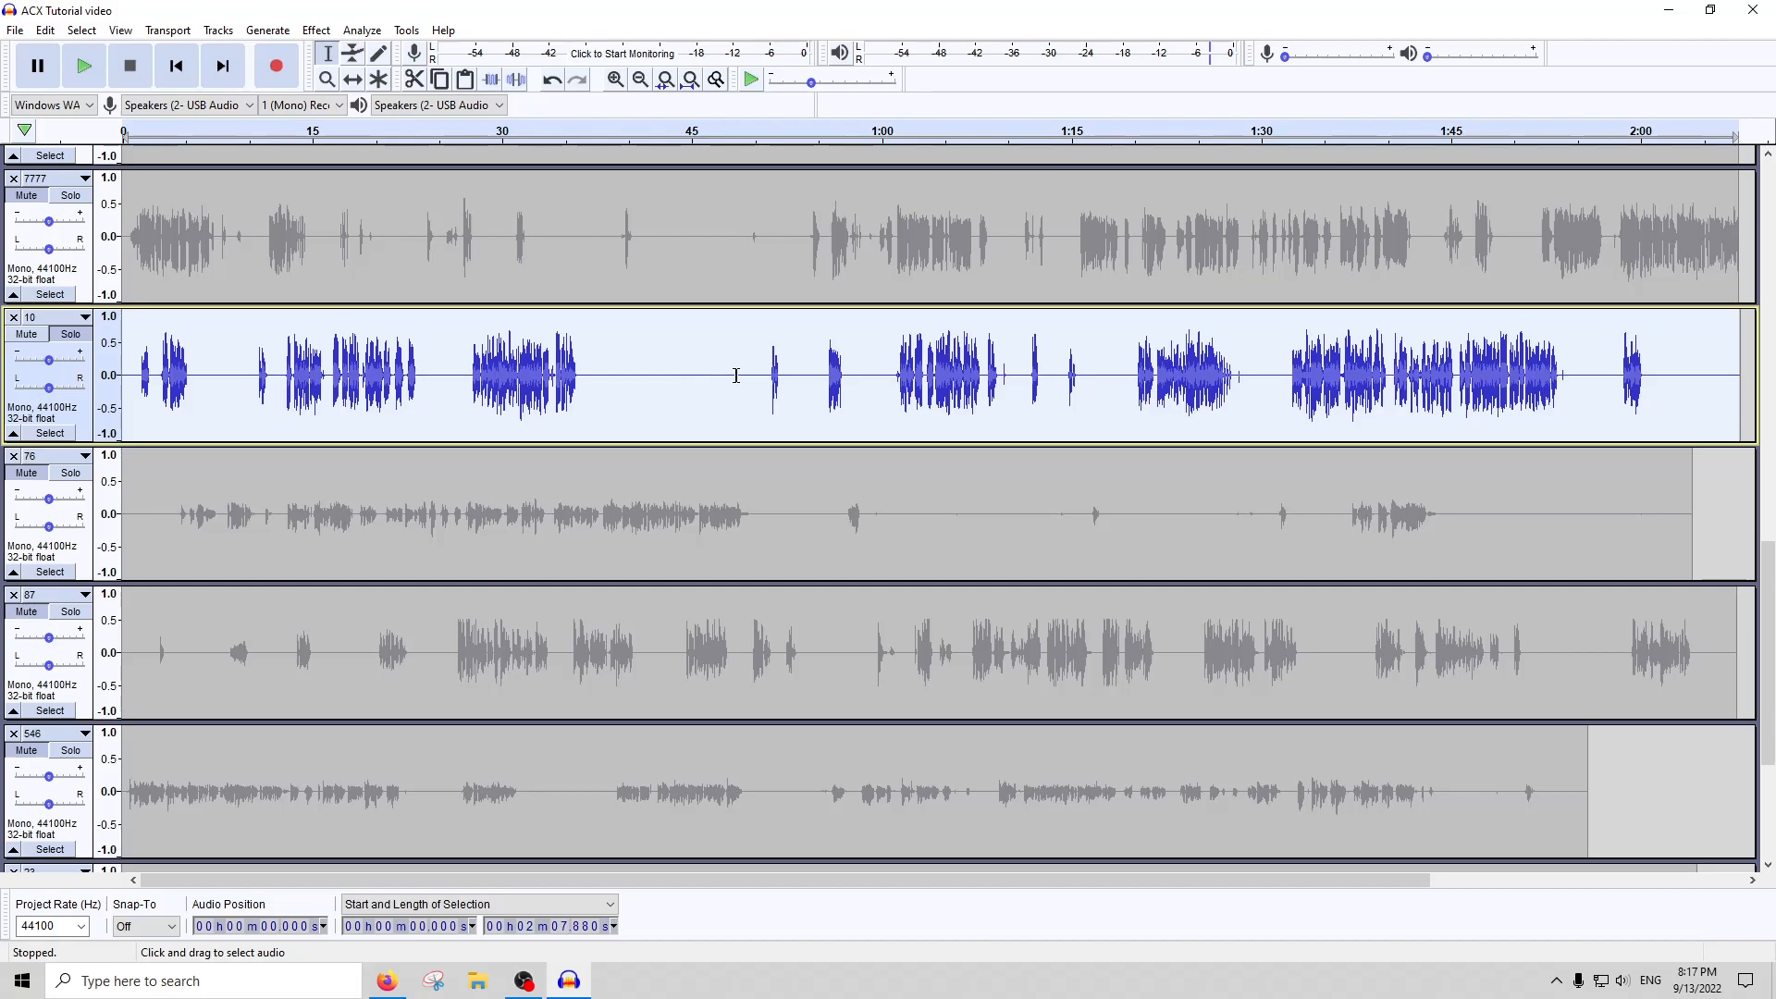
{"action": "left_click", "coordinate": [356, 30]}
{"action": "left_click", "coordinate": [427, 168]}
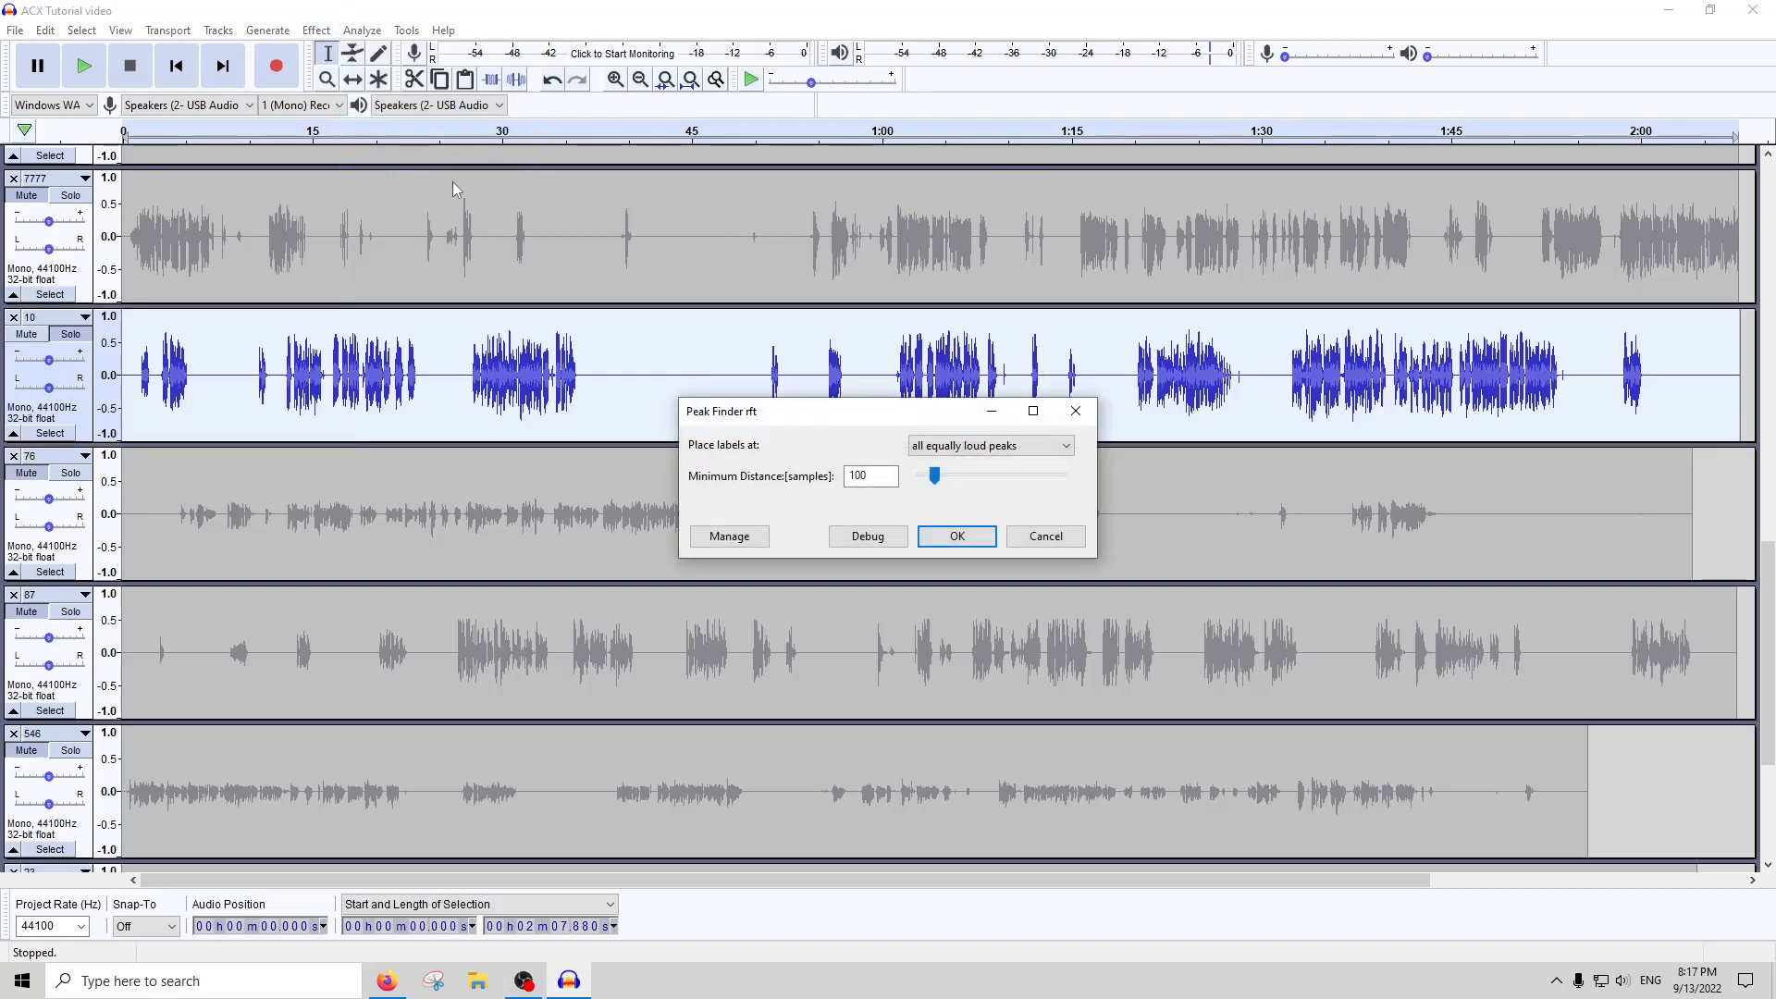
{"action": "left_click", "coordinate": [921, 538]}
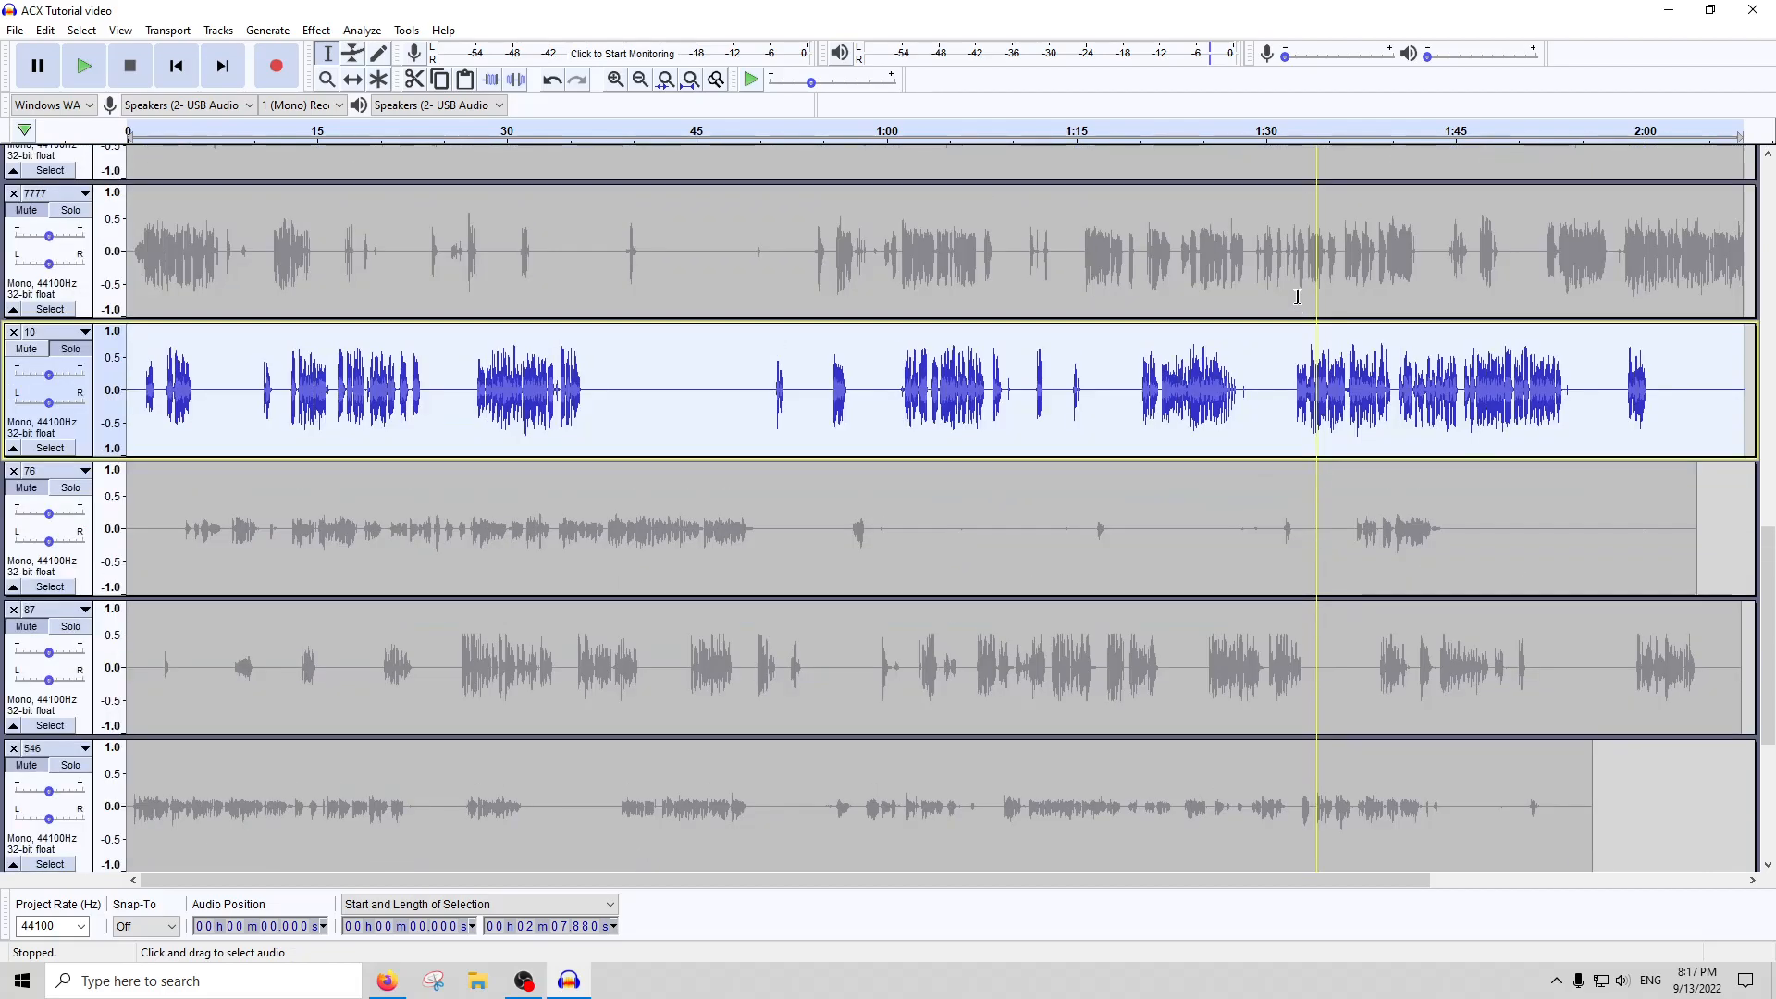
Select the loud section in track 10 from about 1:33.54, about 1.37 s long
{"action": "scroll", "coordinate": [1299, 389], "scroll_direction": "up", "scroll_amount": 1}
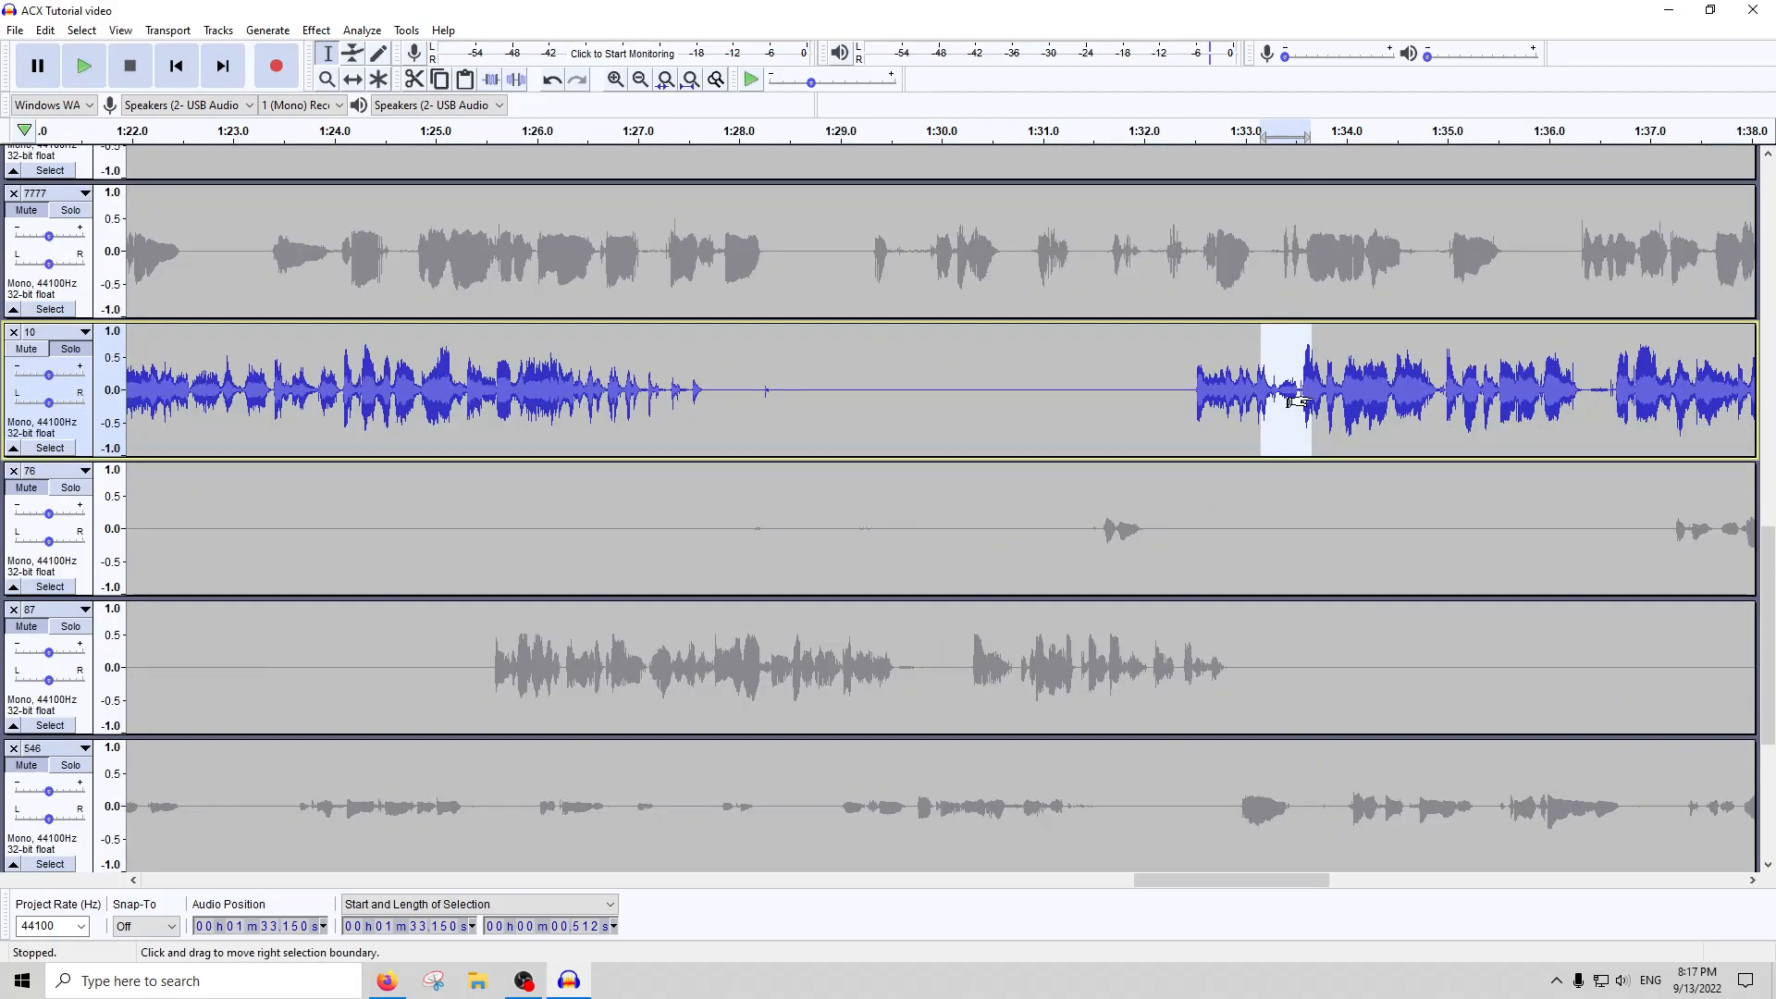
{"action": "left_click_drag", "start_coordinate": [1301, 402], "coordinate": [1438, 407]}
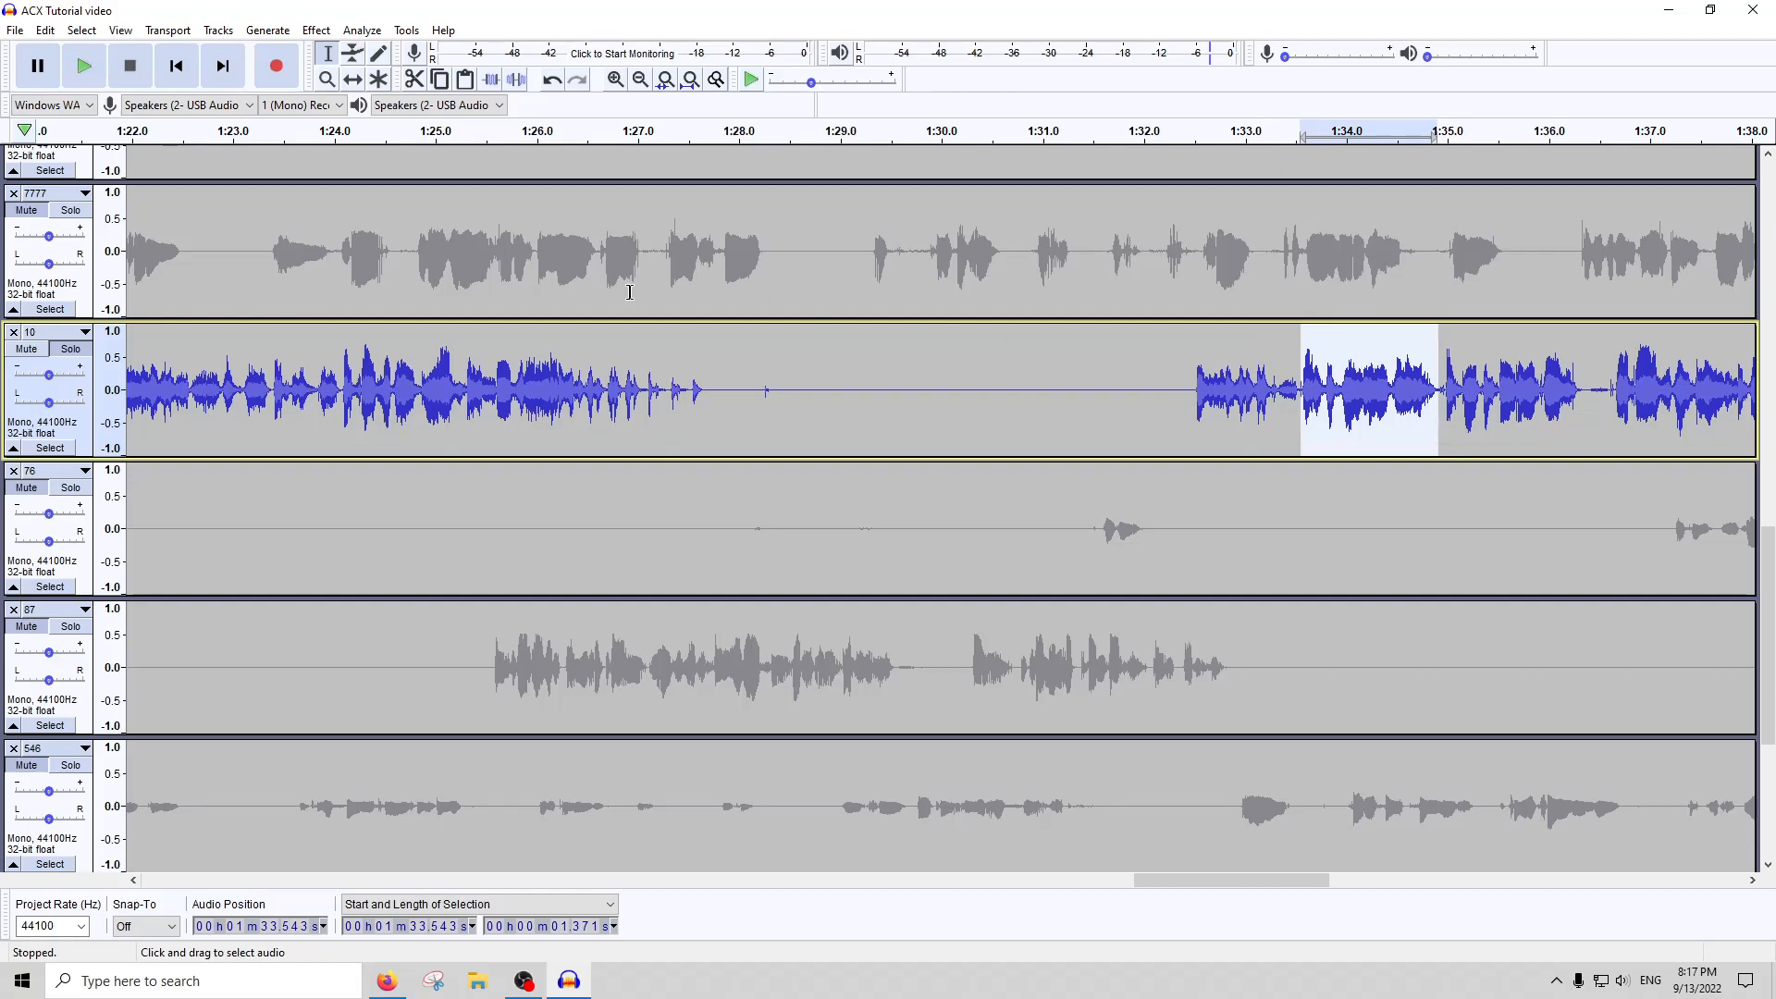
Run ACX Check once more over the full length of track 10
{"action": "double_click", "coordinate": [327, 418]}
{"action": "left_click", "coordinate": [366, 33]}
{"action": "left_click", "coordinate": [388, 151]}
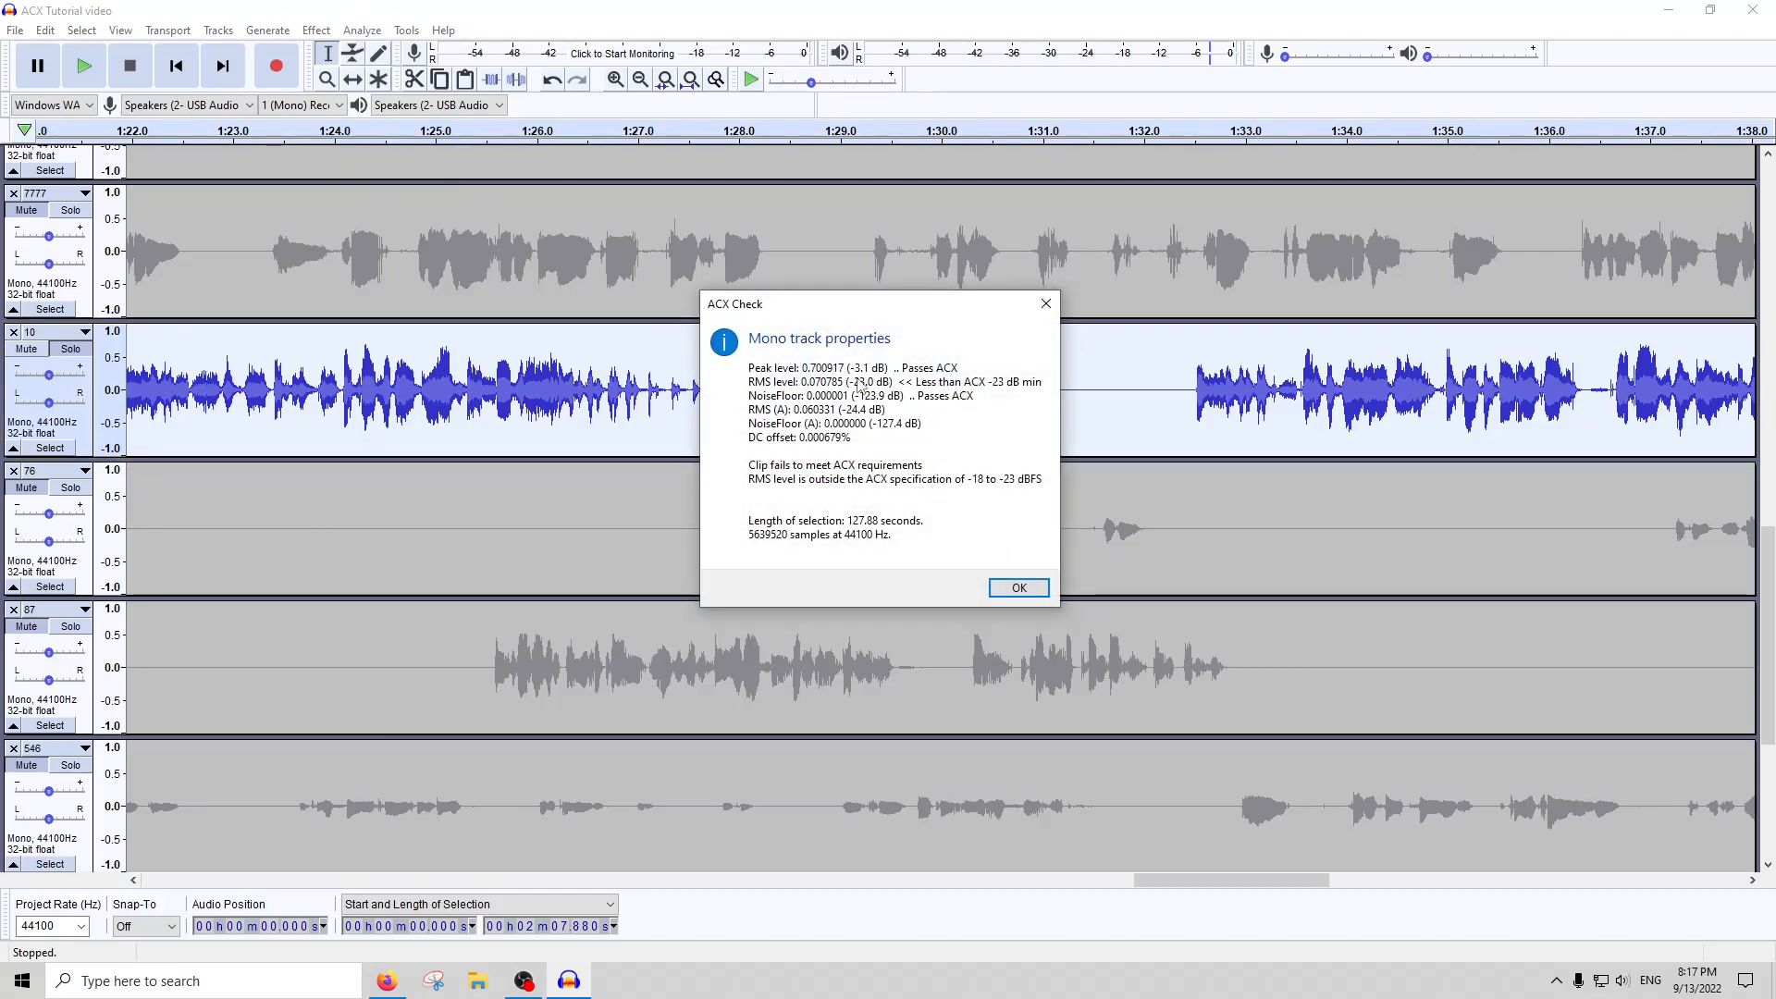
Amplify the whole of track 10 slightly and rerun ACX Check over its full length
{"action": "left_click", "coordinate": [1045, 304]}
{"action": "left_click", "coordinate": [316, 30]}
{"action": "left_click", "coordinate": [380, 107]}
{"action": "type", "text": "0"}
{"action": "key", "text": "Return"}
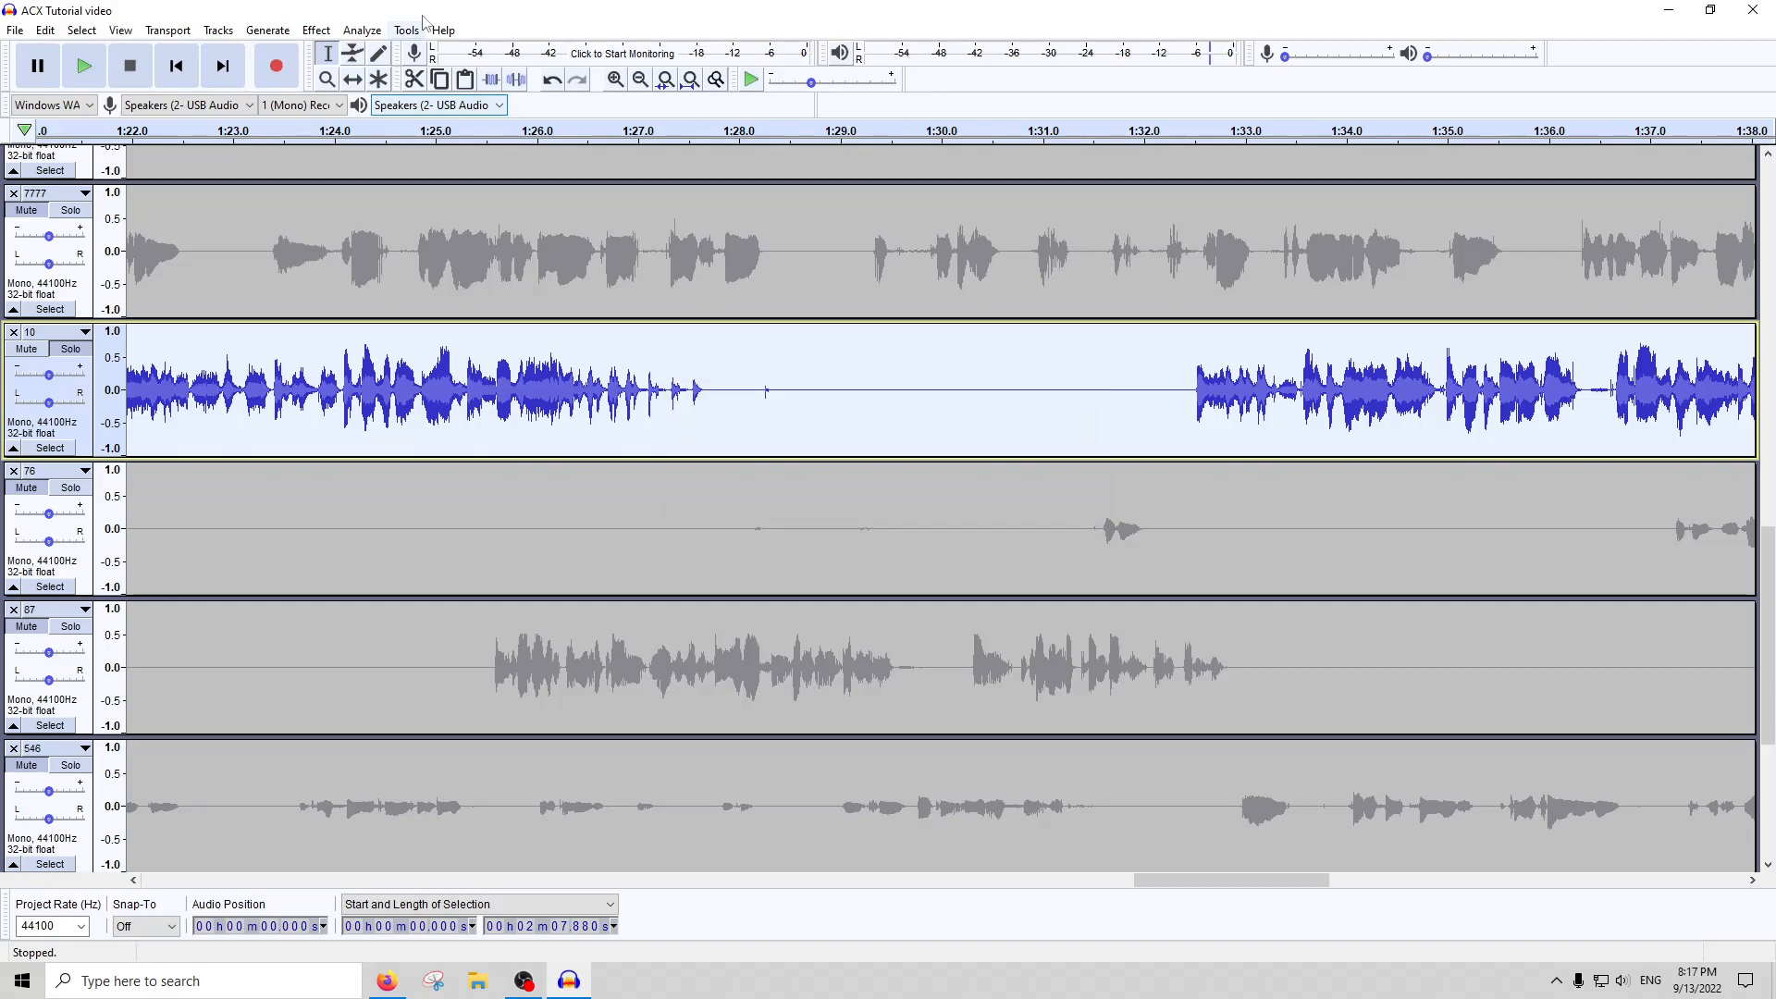
{"action": "left_click", "coordinate": [362, 30]}
{"action": "left_click", "coordinate": [398, 143]}
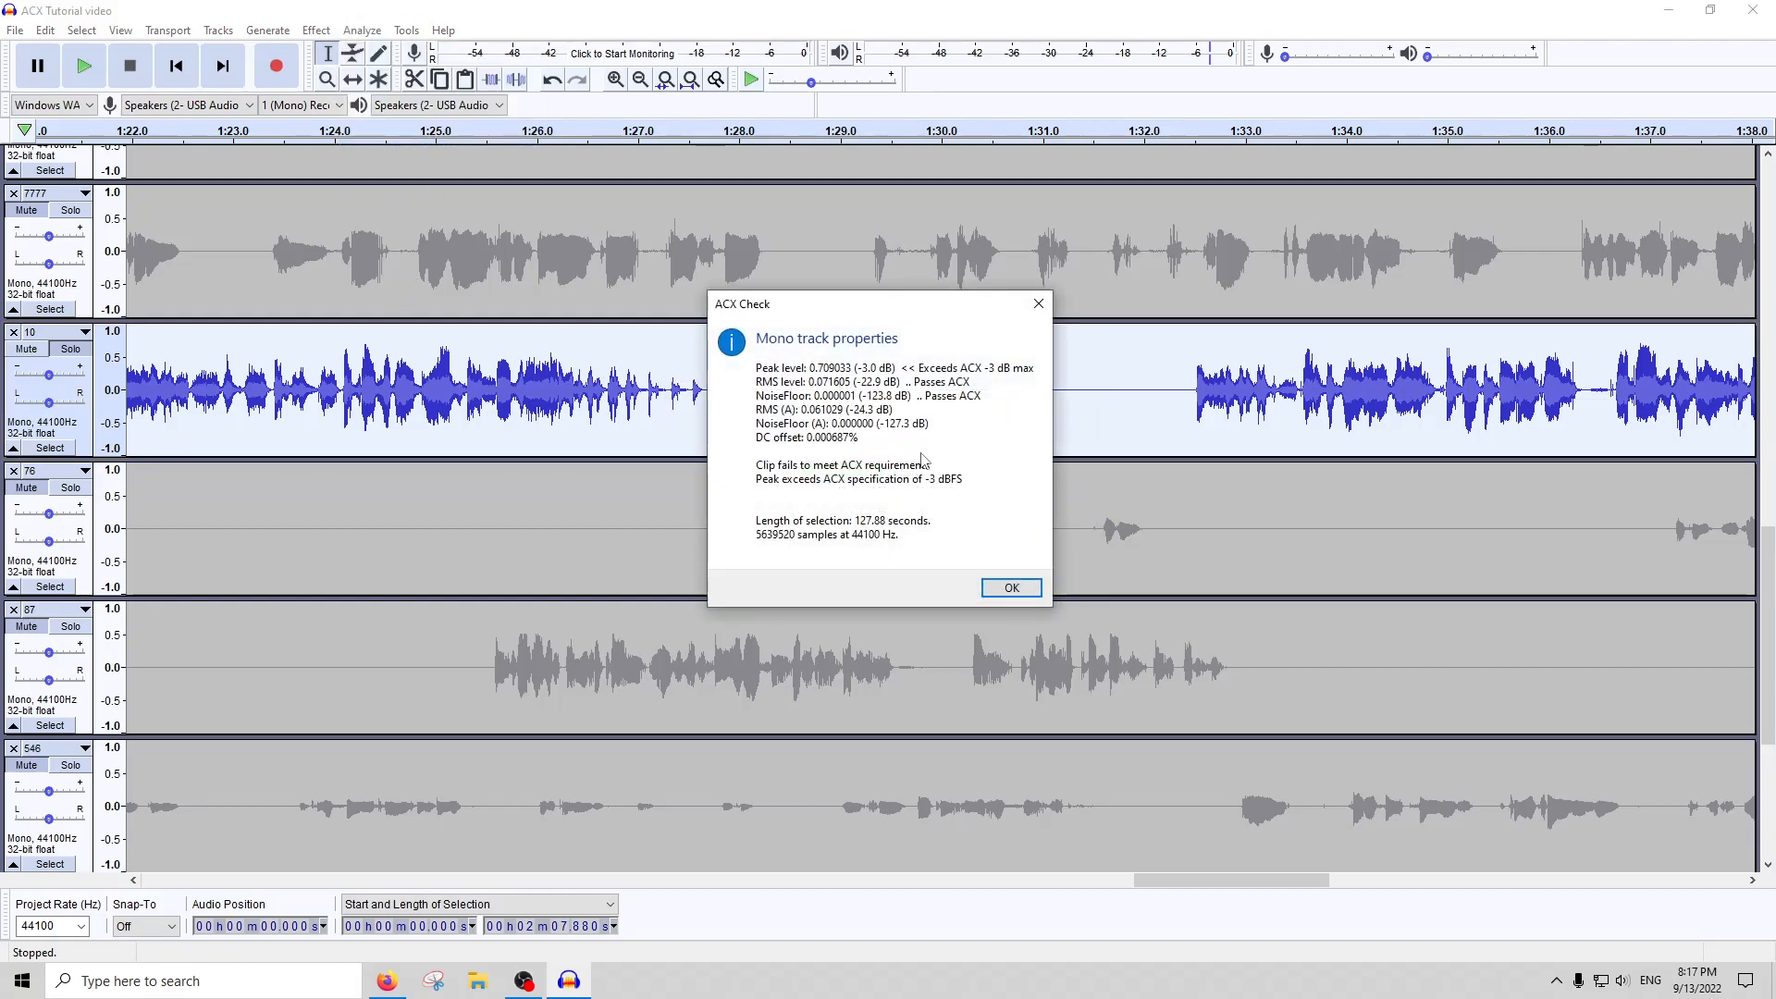
{"action": "left_click", "coordinate": [1037, 305]}
Delete the existing peak label track and fit the full project length in view
{"action": "scroll", "coordinate": [602, 484], "scroll_direction": "down", "scroll_amount": 2}
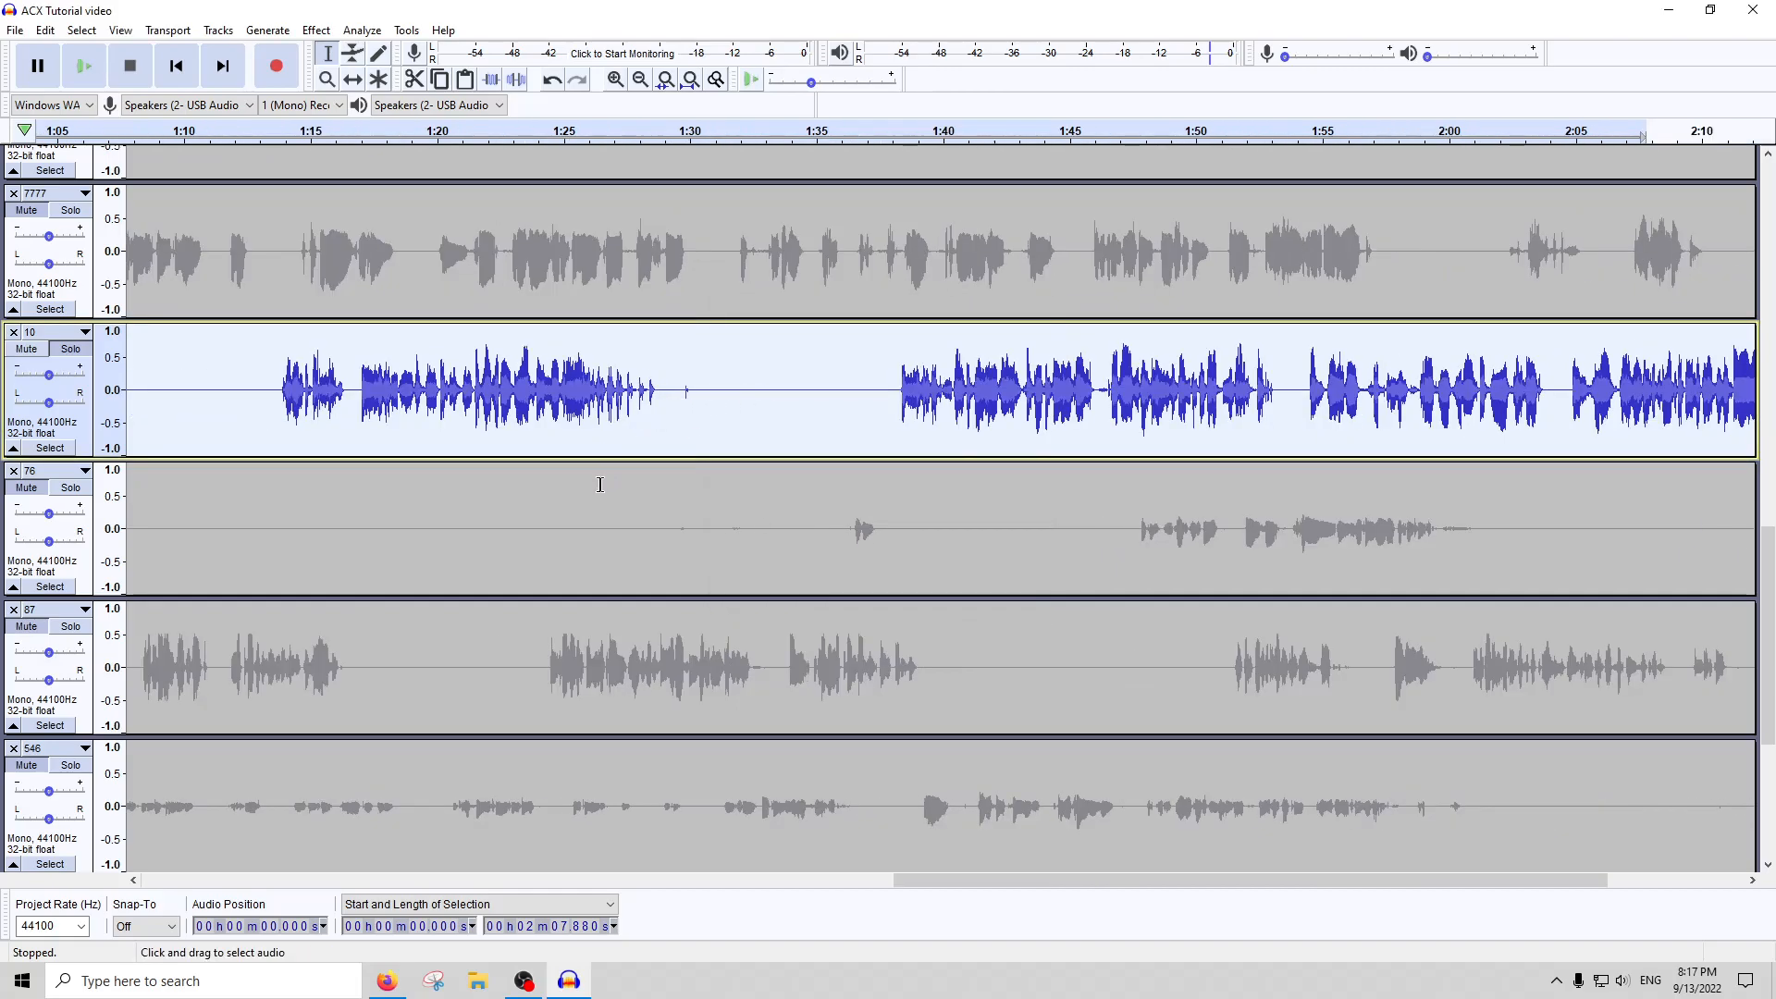
{"action": "scroll", "coordinate": [583, 509], "scroll_direction": "down", "scroll_amount": 1}
{"action": "scroll", "coordinate": [573, 517], "scroll_direction": "down", "scroll_amount": 3}
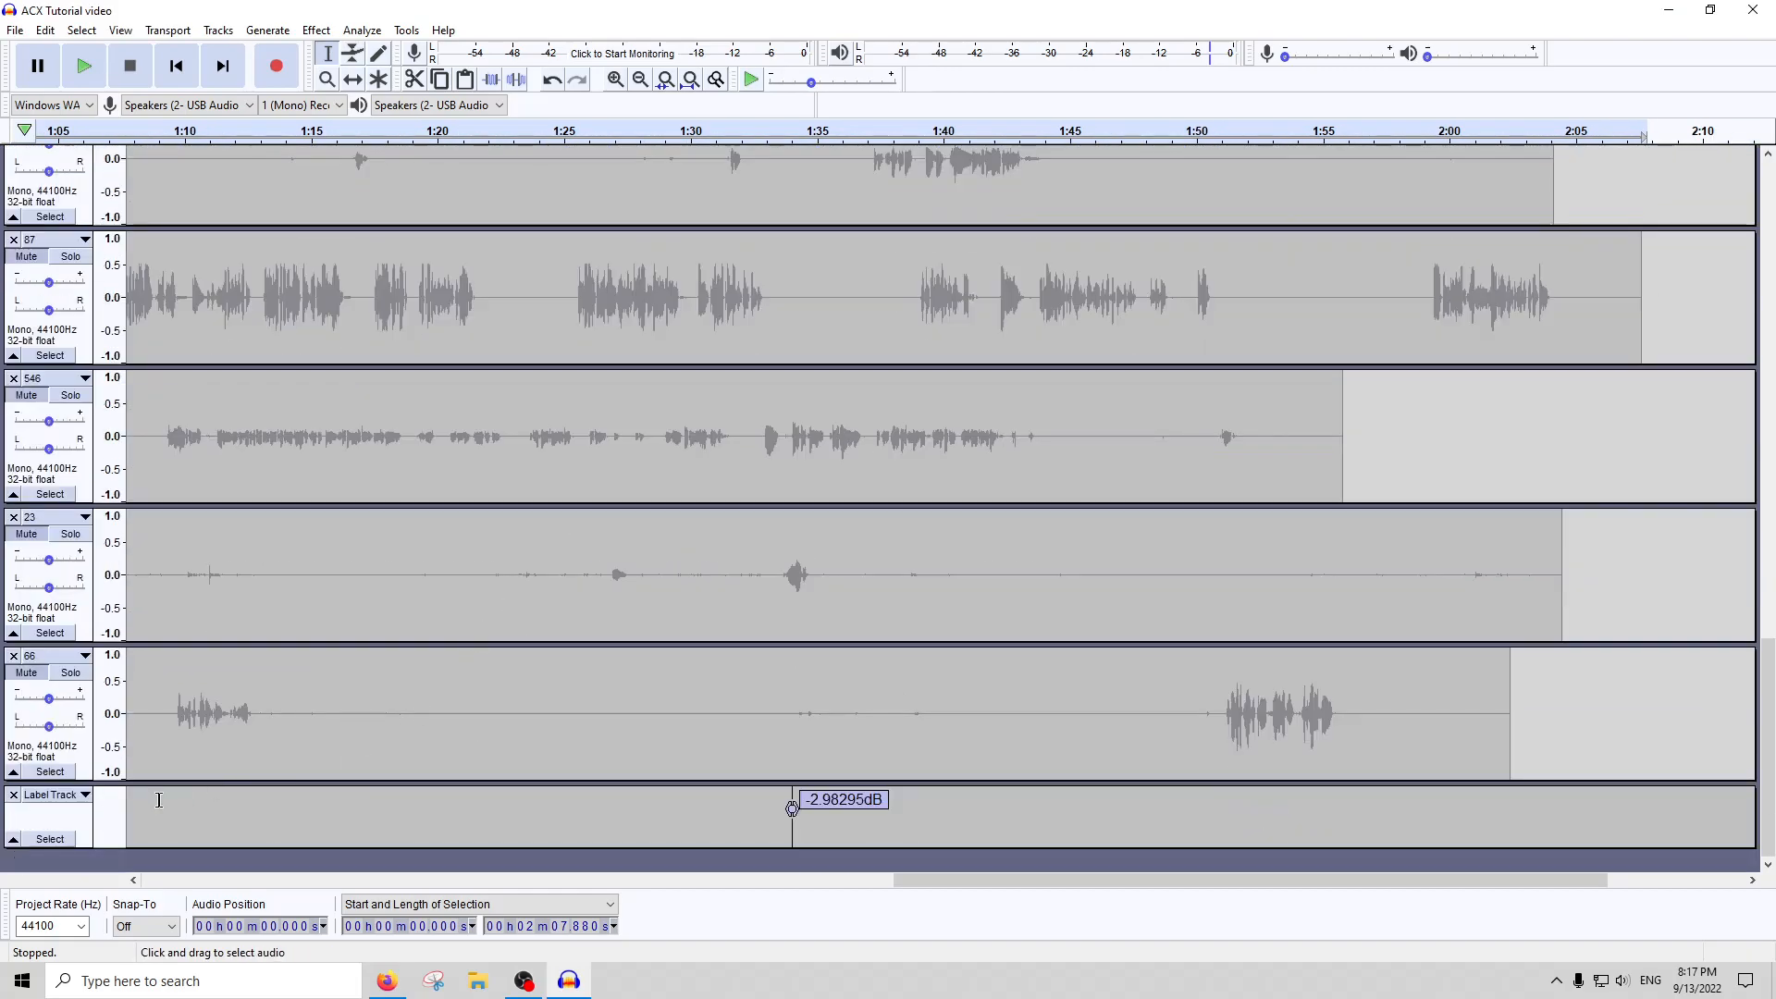
{"action": "left_click", "coordinate": [13, 794]}
{"action": "left_click", "coordinate": [691, 79]}
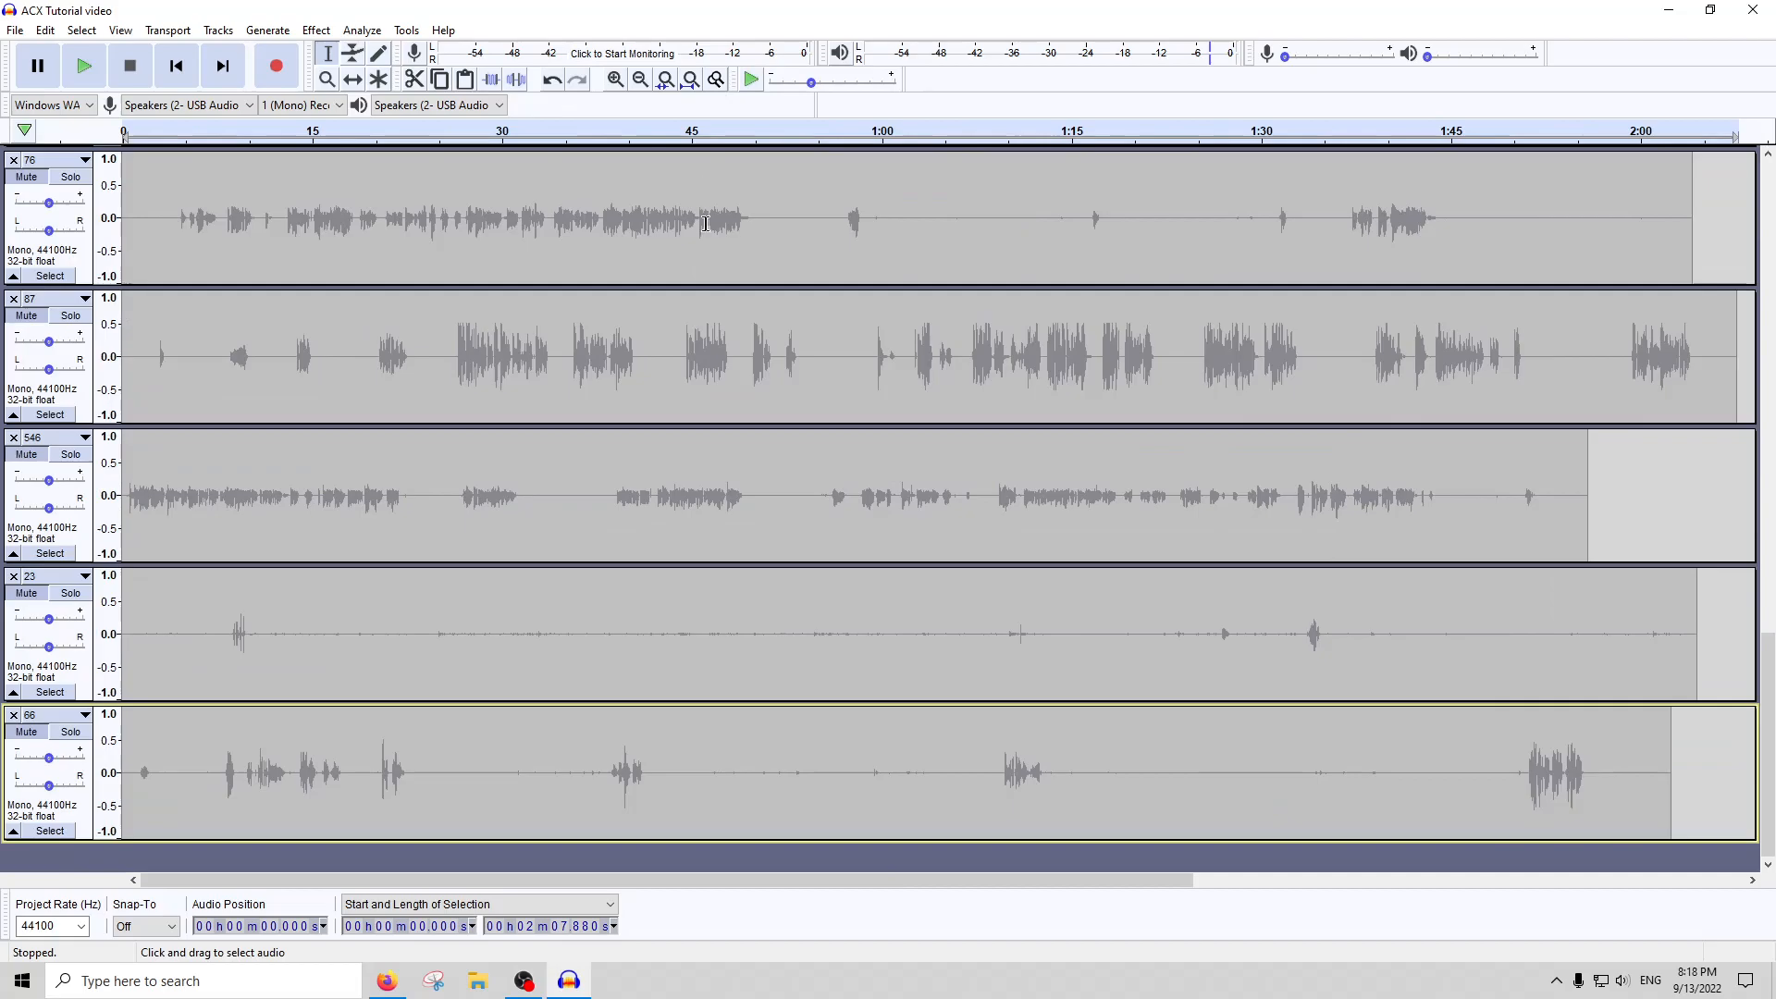
Select the whole of track 10 and run Peak Finder rft for all equally loud peaks, minimum distance 100 samples
{"action": "scroll", "coordinate": [724, 321], "scroll_direction": "up", "scroll_amount": 2}
{"action": "double_click", "coordinate": [724, 321]}
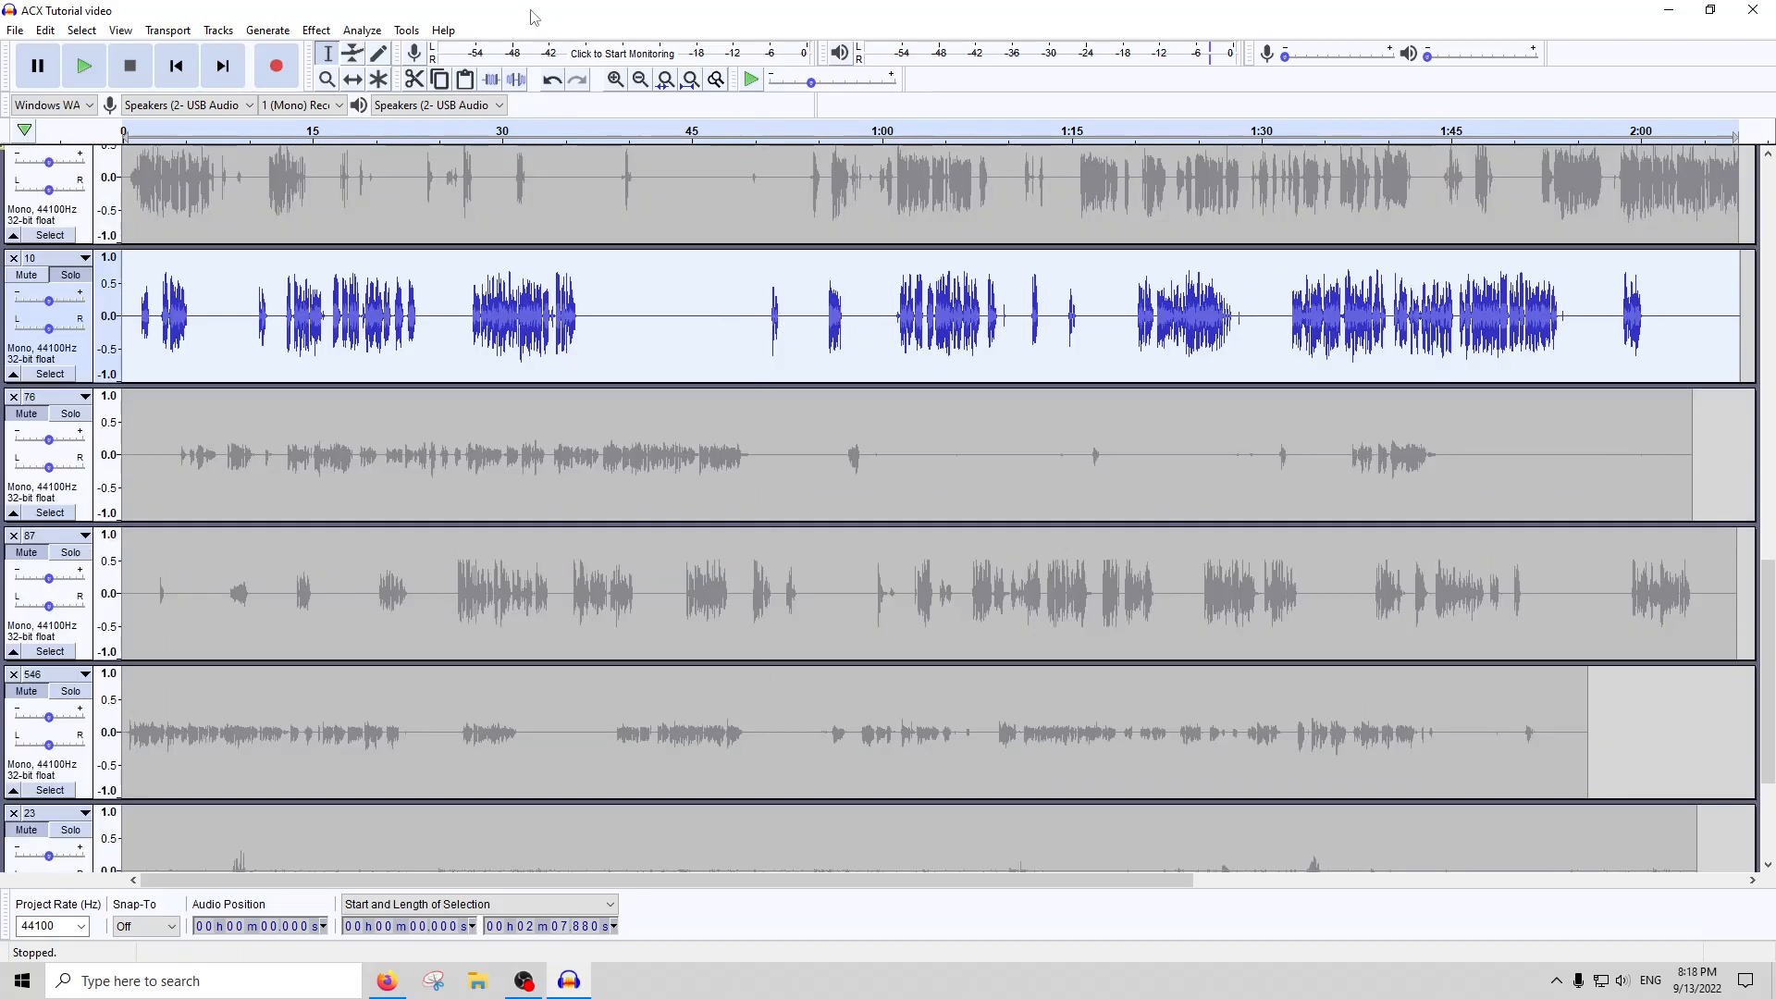
{"action": "left_click", "coordinate": [362, 29]}
{"action": "left_click", "coordinate": [400, 163]}
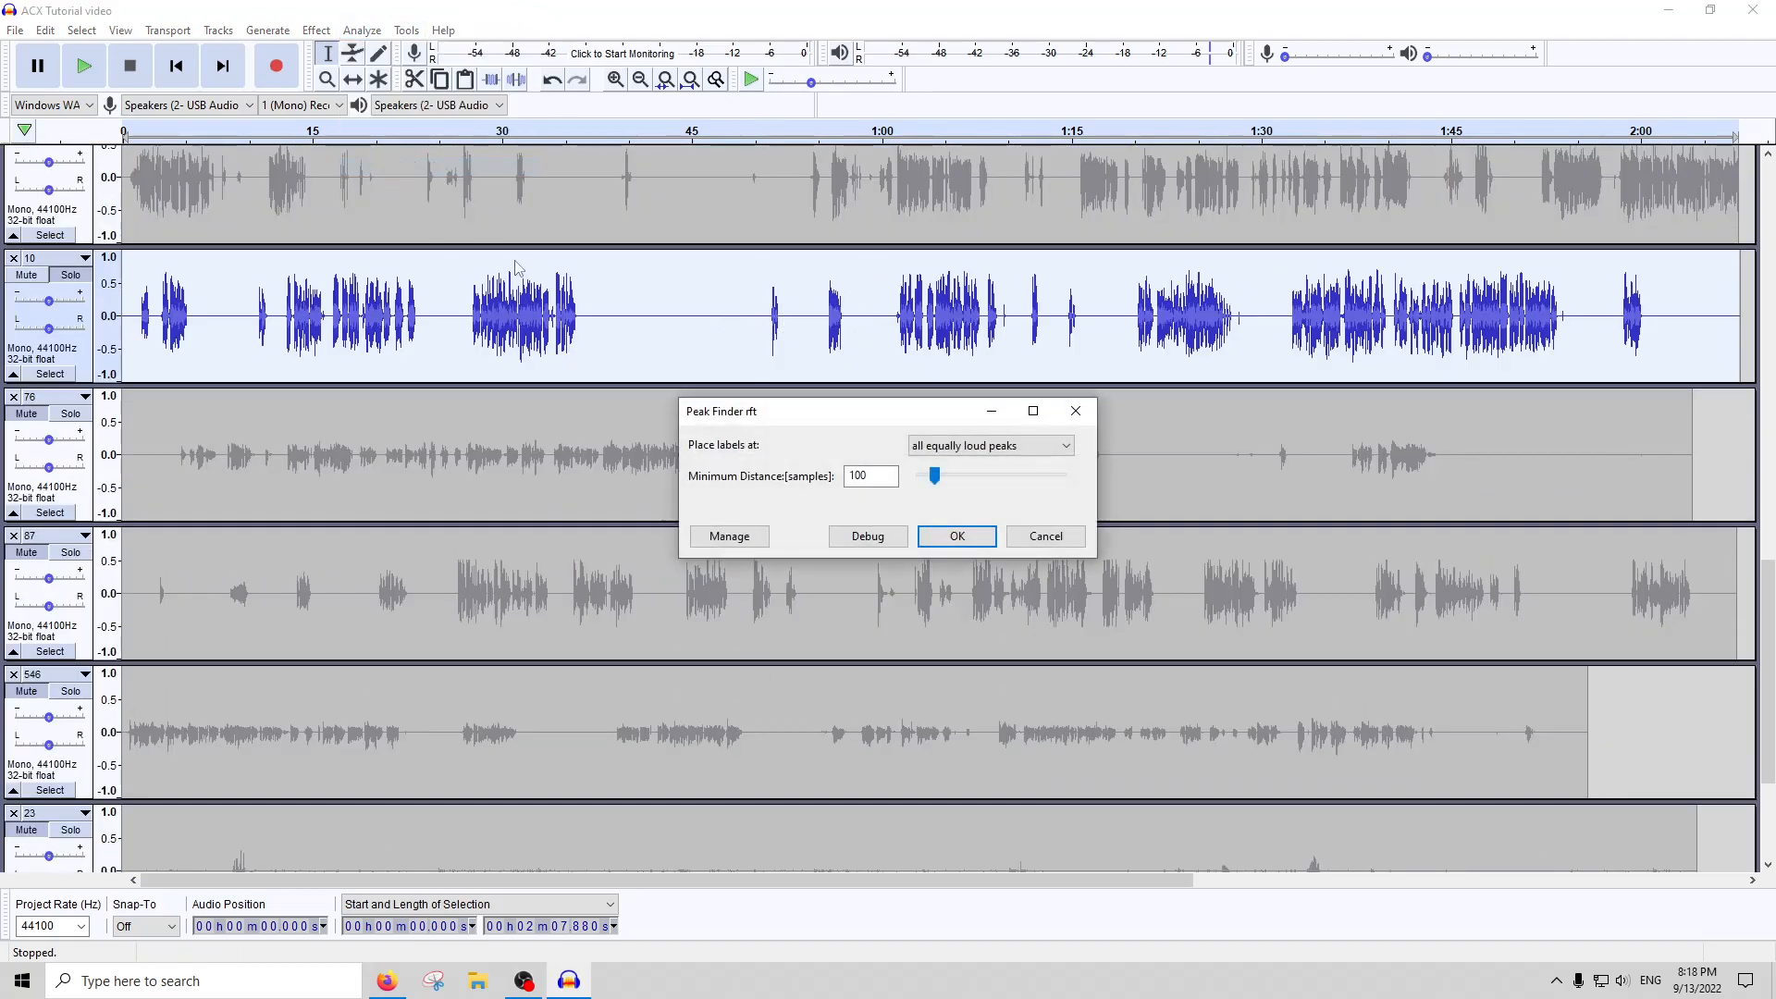
{"action": "left_click", "coordinate": [957, 536]}
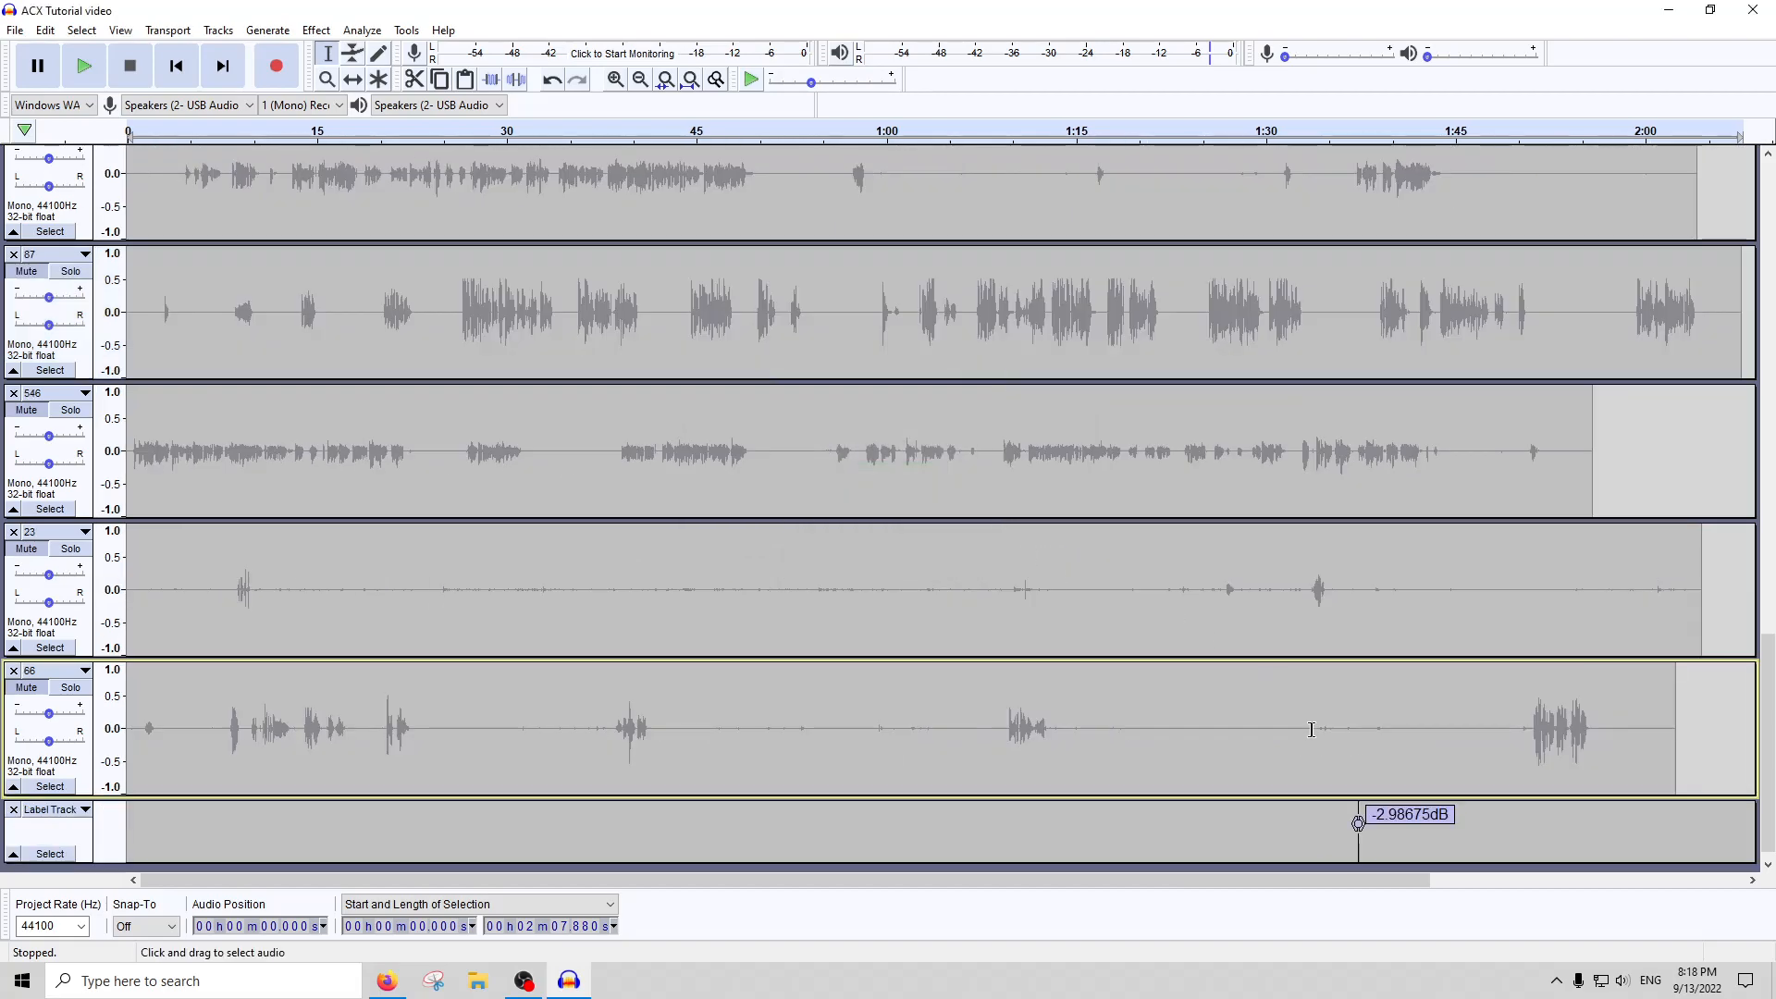
Select the passage around the labelled peak in track 10 from about 1:36.42, about 2.38 s long, and amplify it by -1 dB
{"action": "scroll", "coordinate": [1362, 782], "scroll_direction": "up", "scroll_amount": 6}
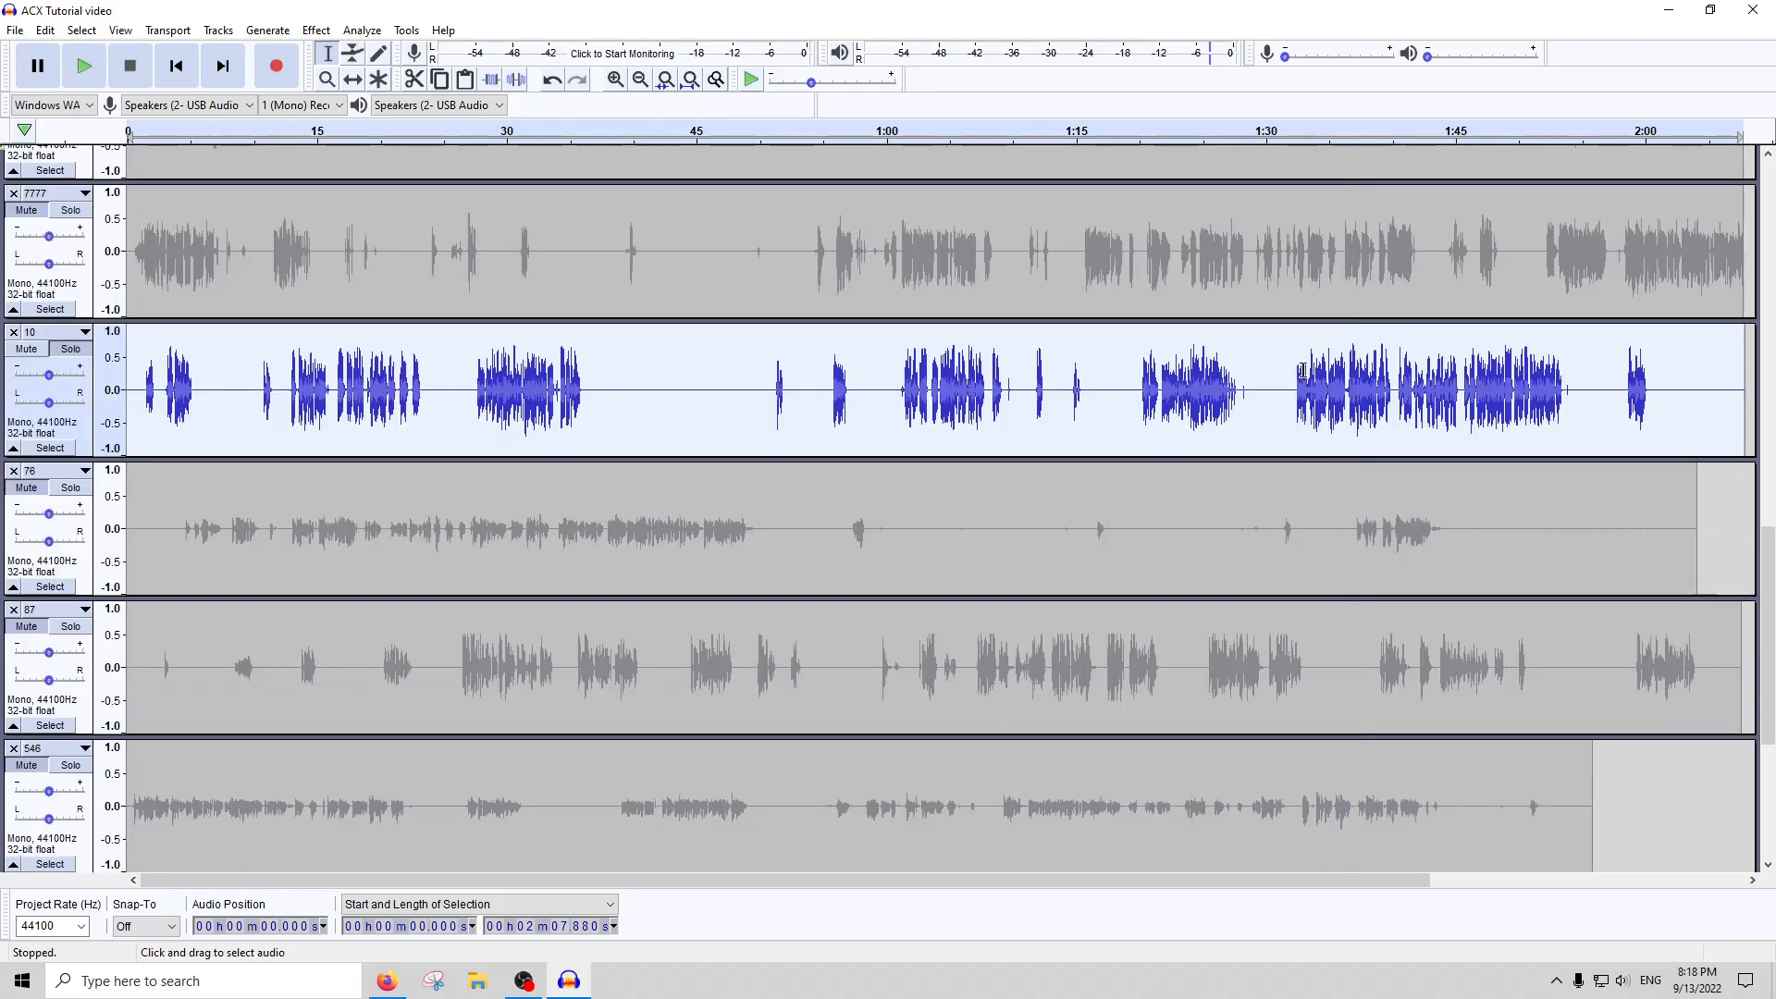
{"action": "left_click", "coordinate": [1356, 382]}
{"action": "key", "text": "ctrl+1"}
{"action": "key", "text": "ctrl+1"}
{"action": "key", "text": "ctrl+1"}
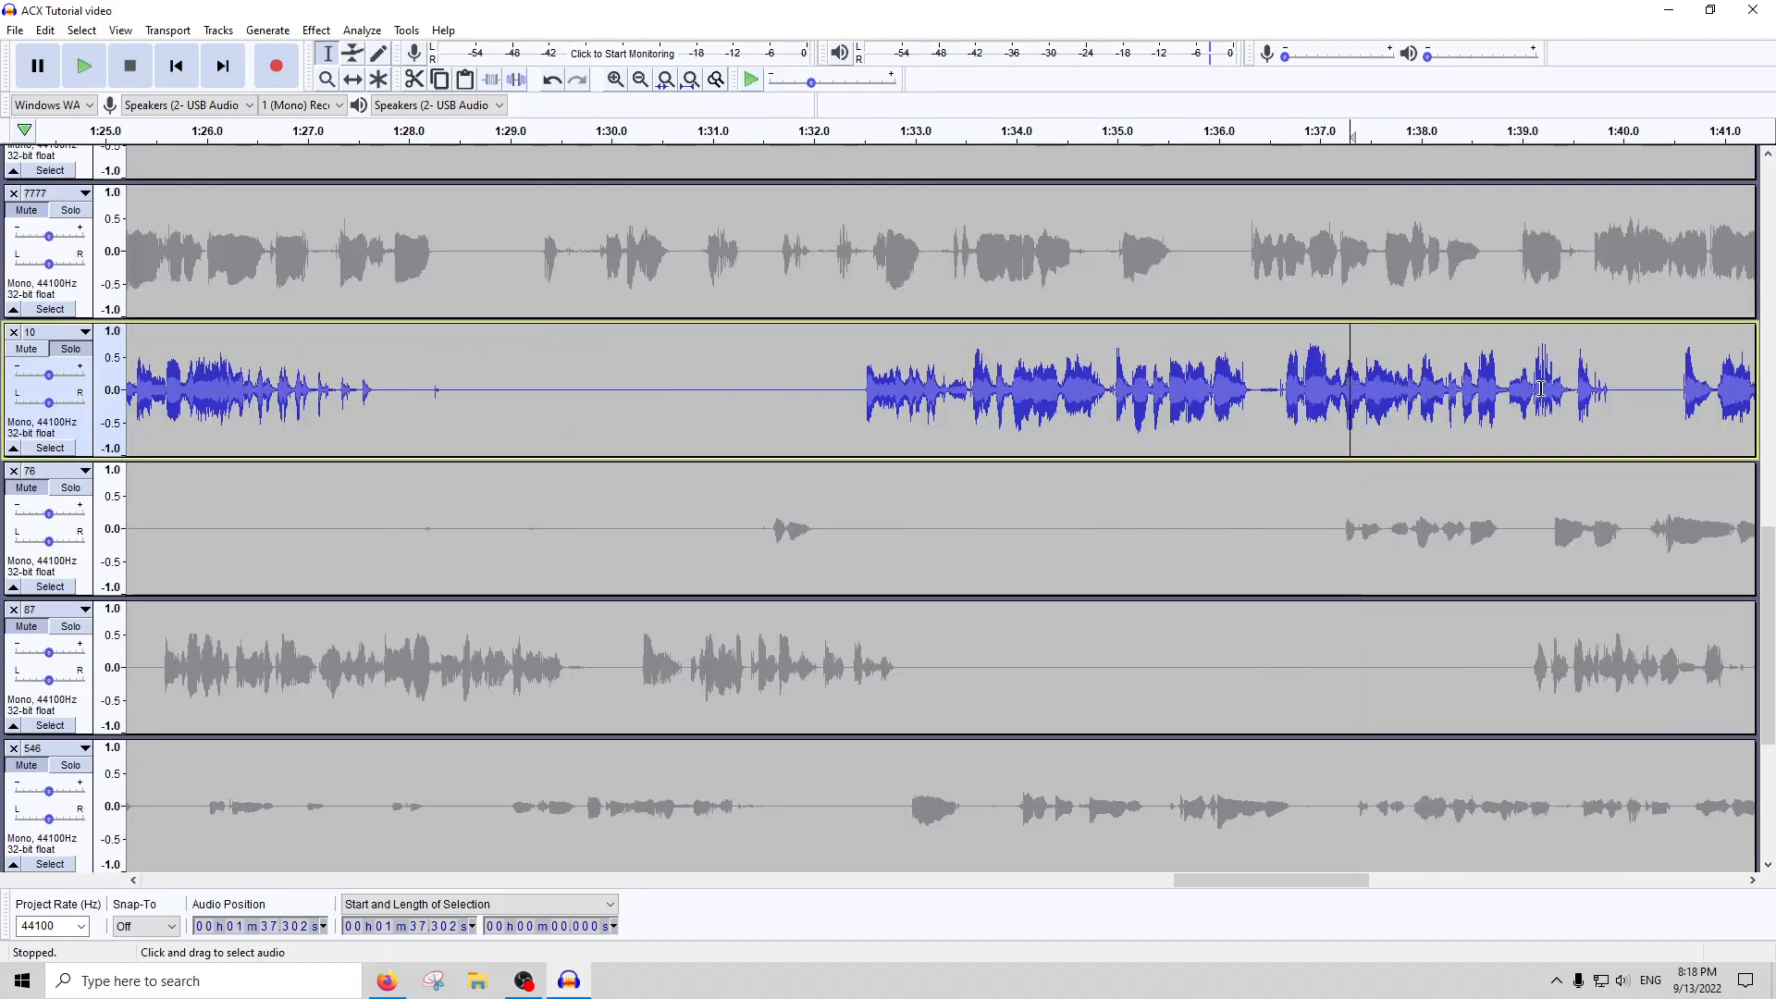
{"action": "left_click_drag", "start_coordinate": [1501, 393], "coordinate": [1262, 393]}
{"action": "left_click", "coordinate": [317, 30]}
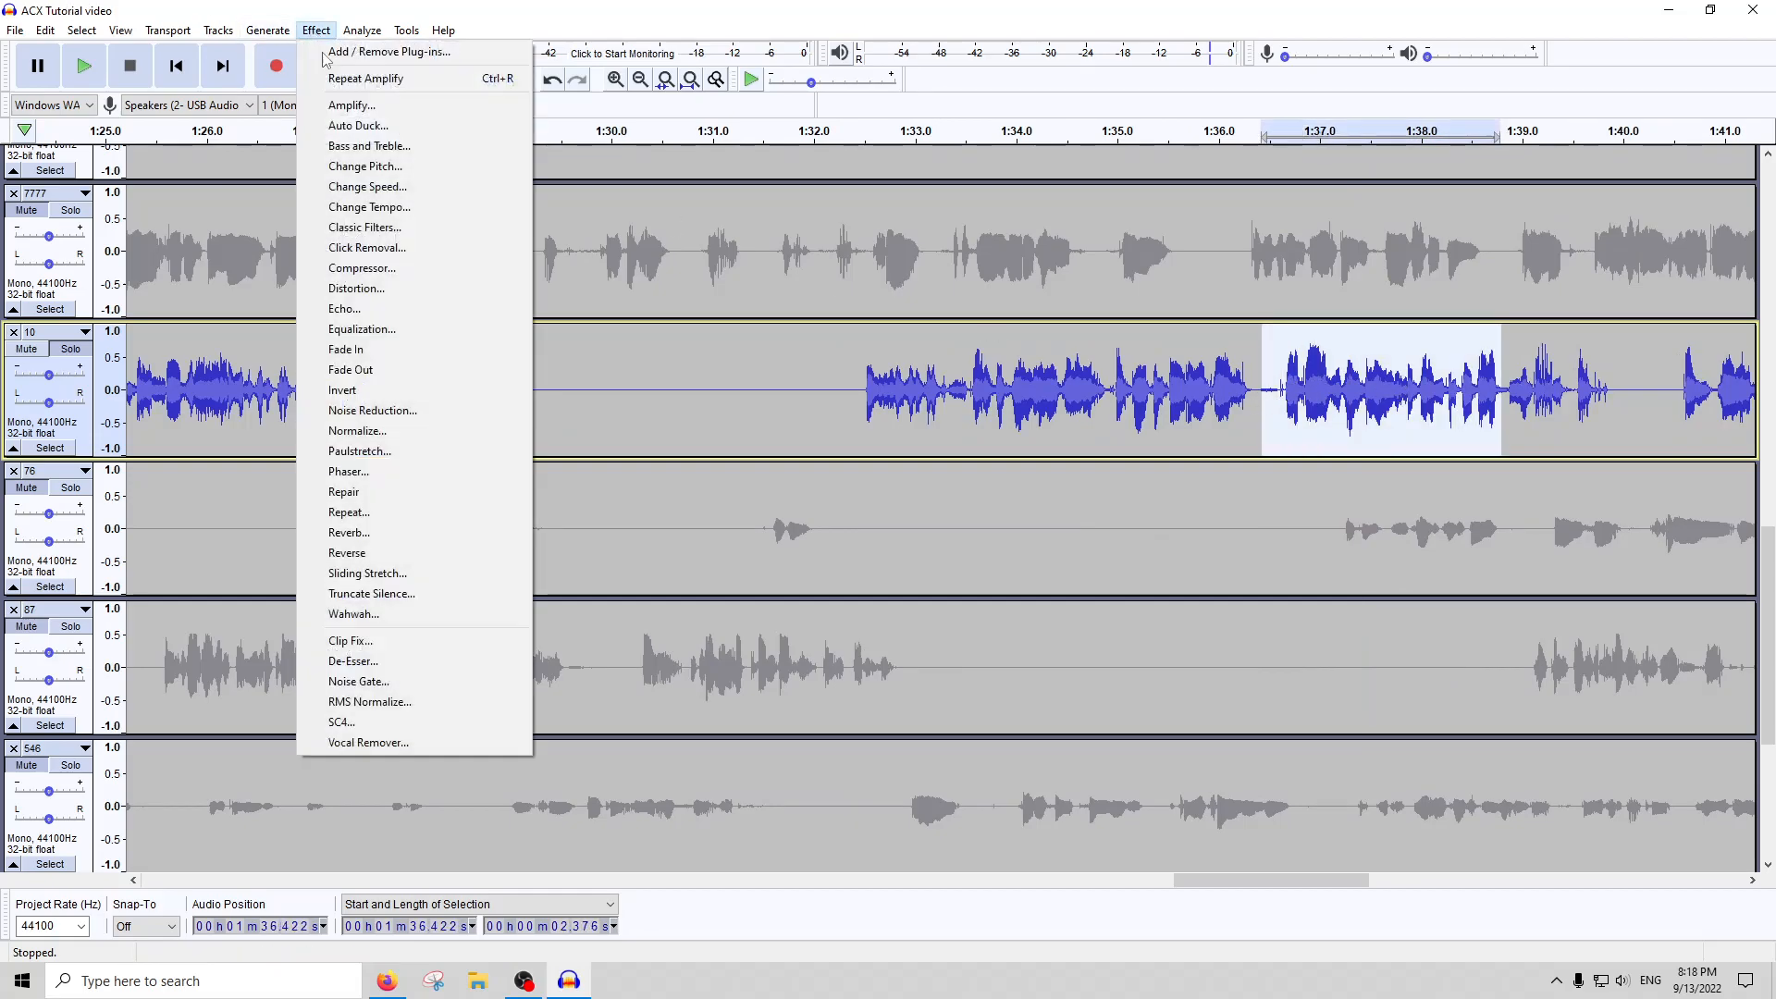
{"action": "left_click", "coordinate": [352, 103]}
{"action": "type", "text": "-1"}
{"action": "key", "text": "Return"}
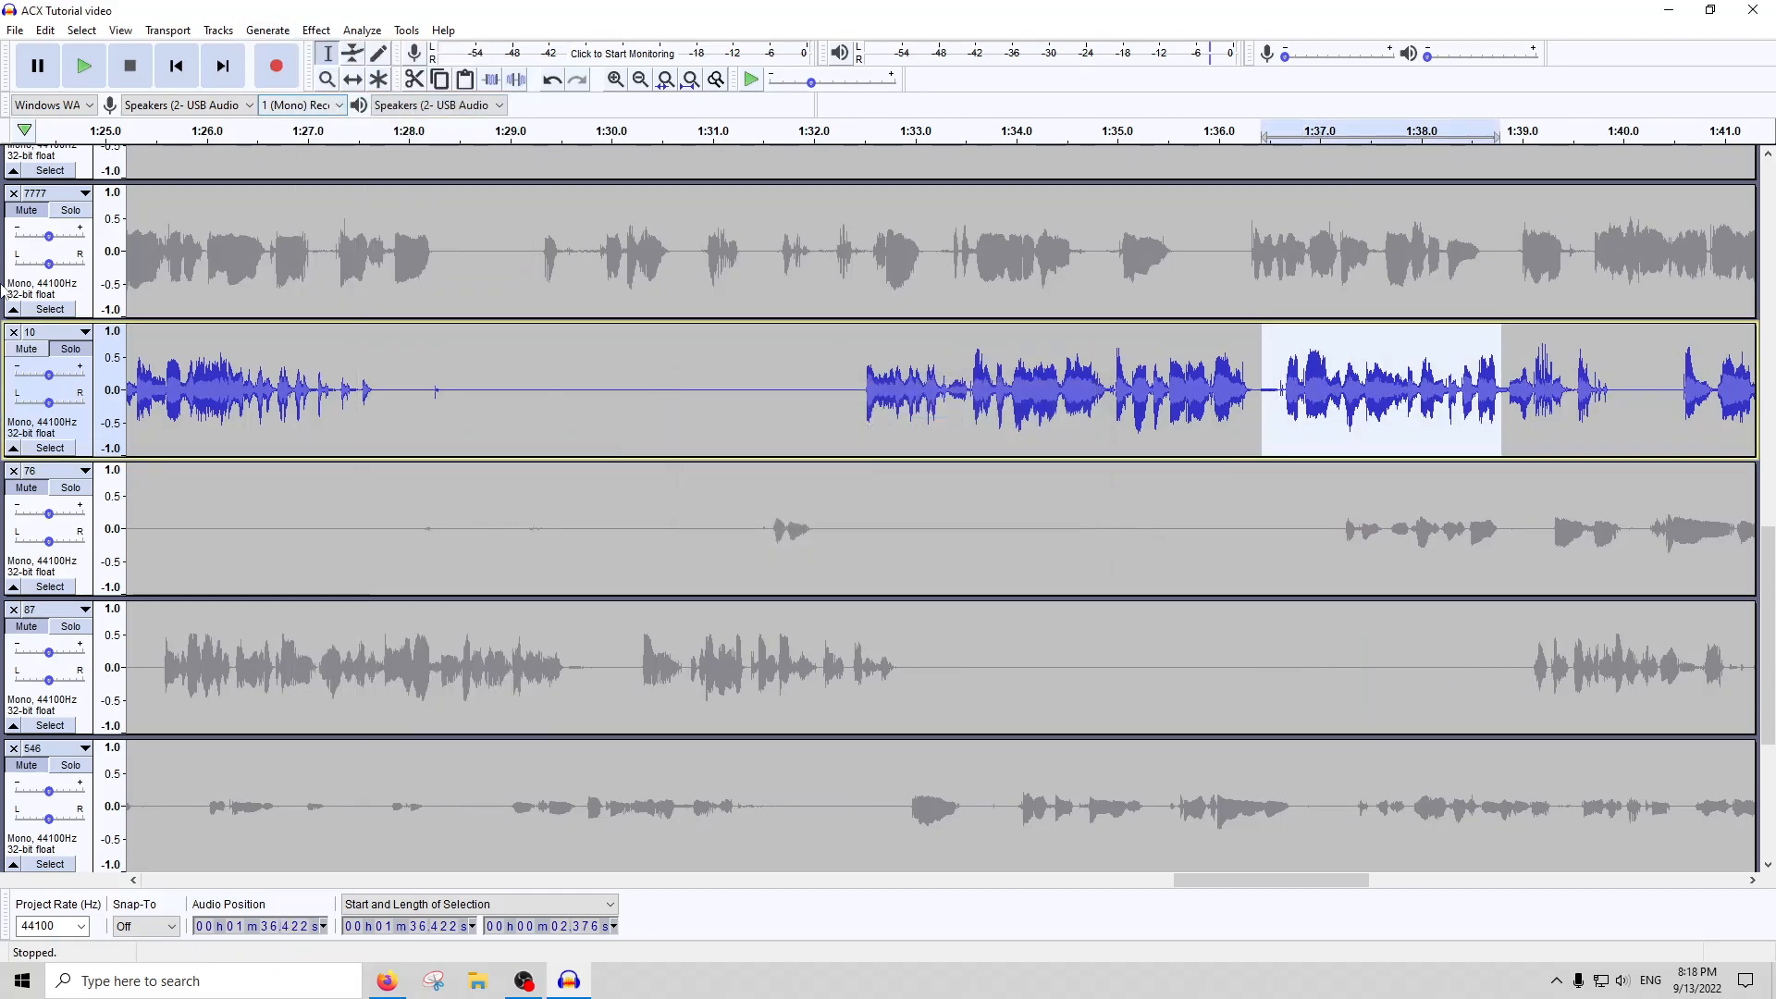
Select the whole of track 10 and check it again with ACX Check
{"action": "double_click", "coordinate": [418, 393]}
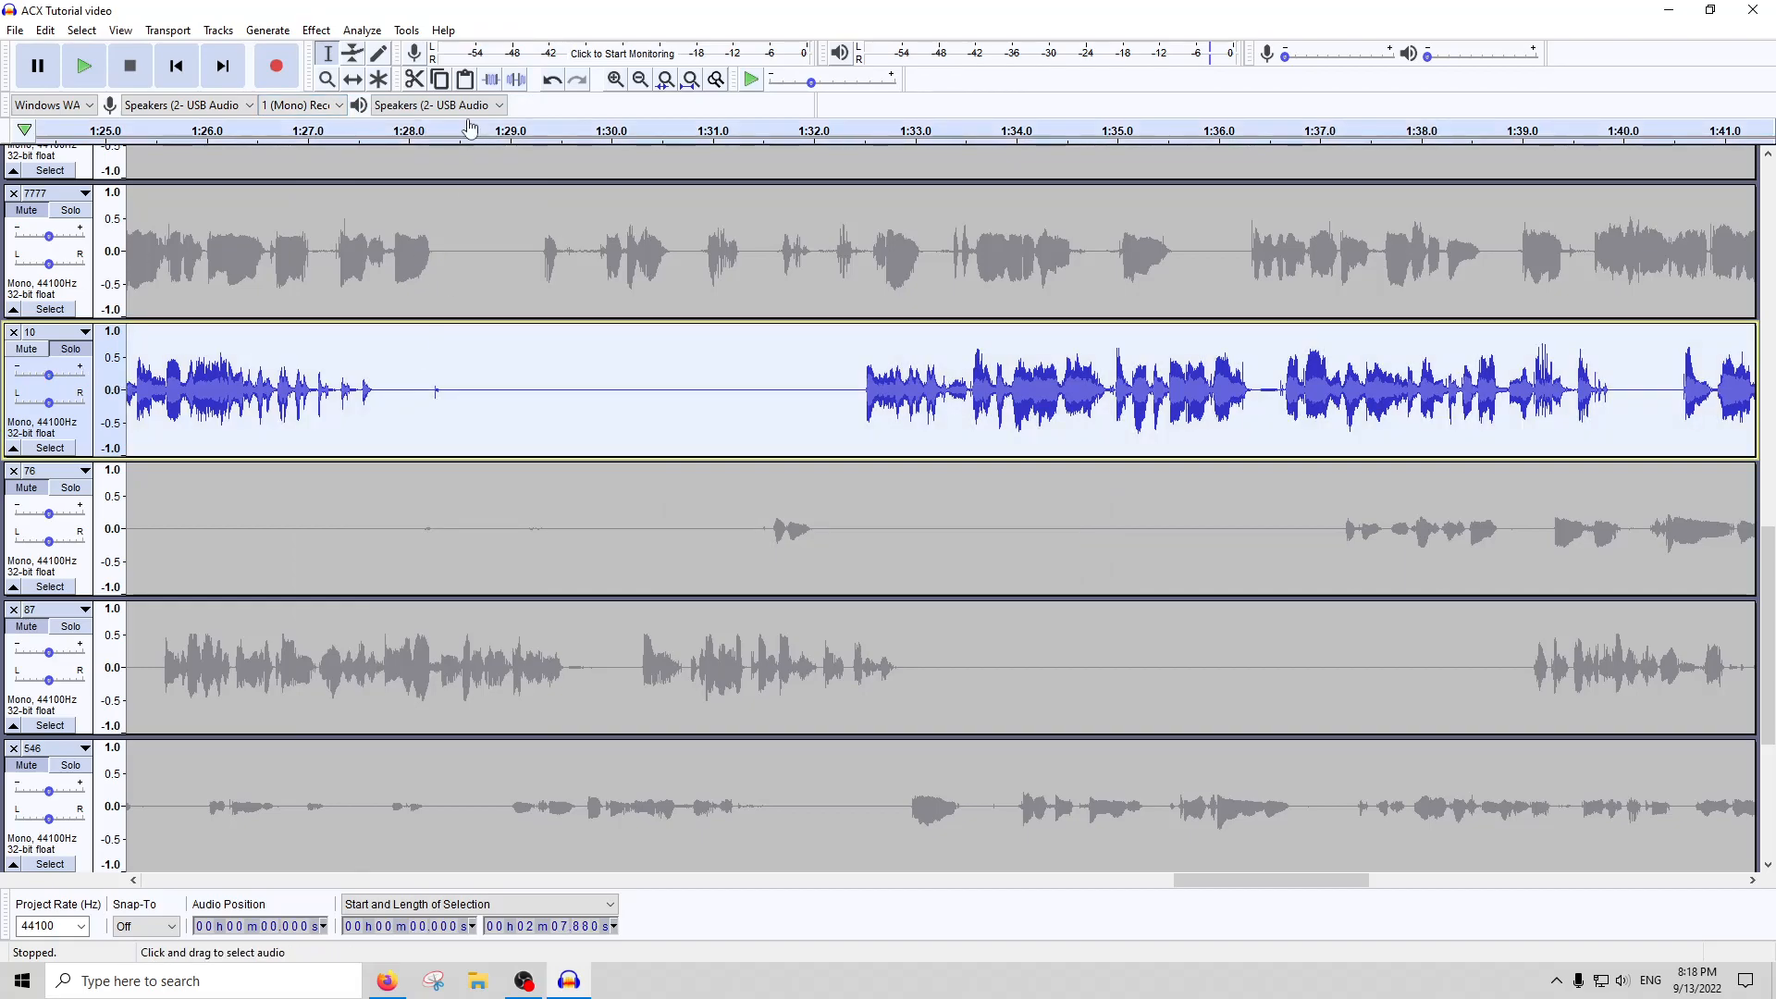
{"action": "left_click", "coordinate": [362, 30]}
{"action": "left_click", "coordinate": [388, 169]}
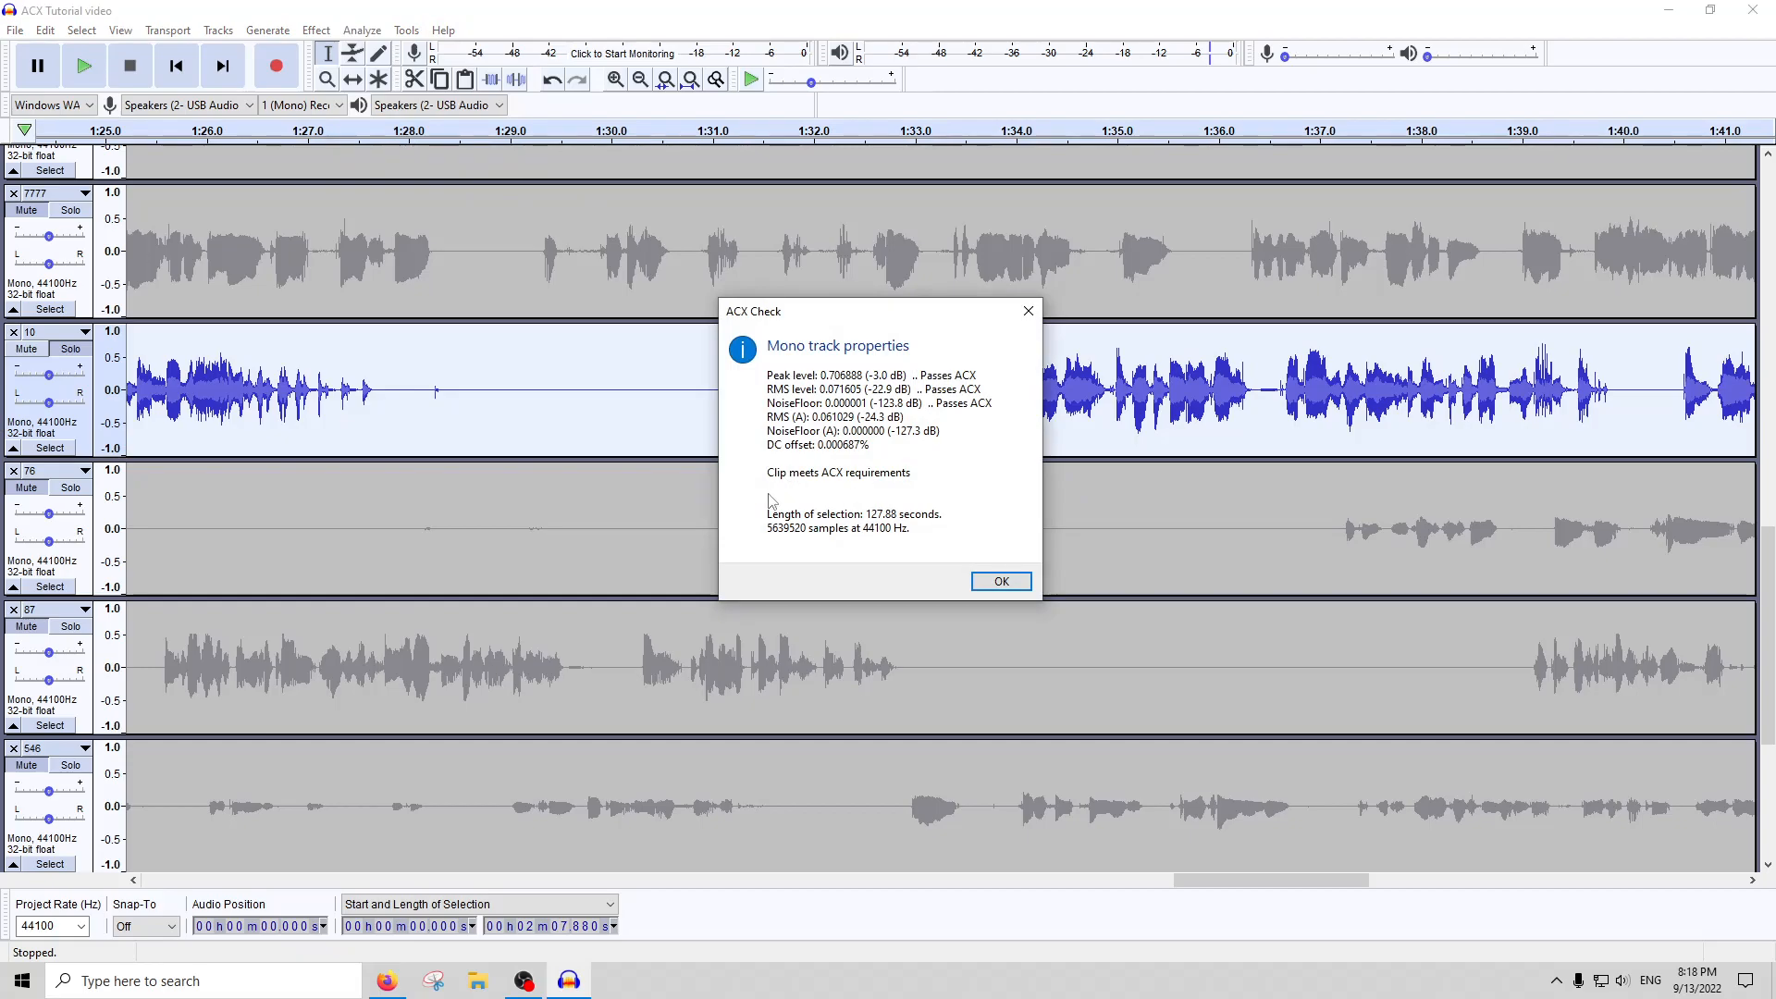
{"action": "left_click", "coordinate": [1022, 580]}
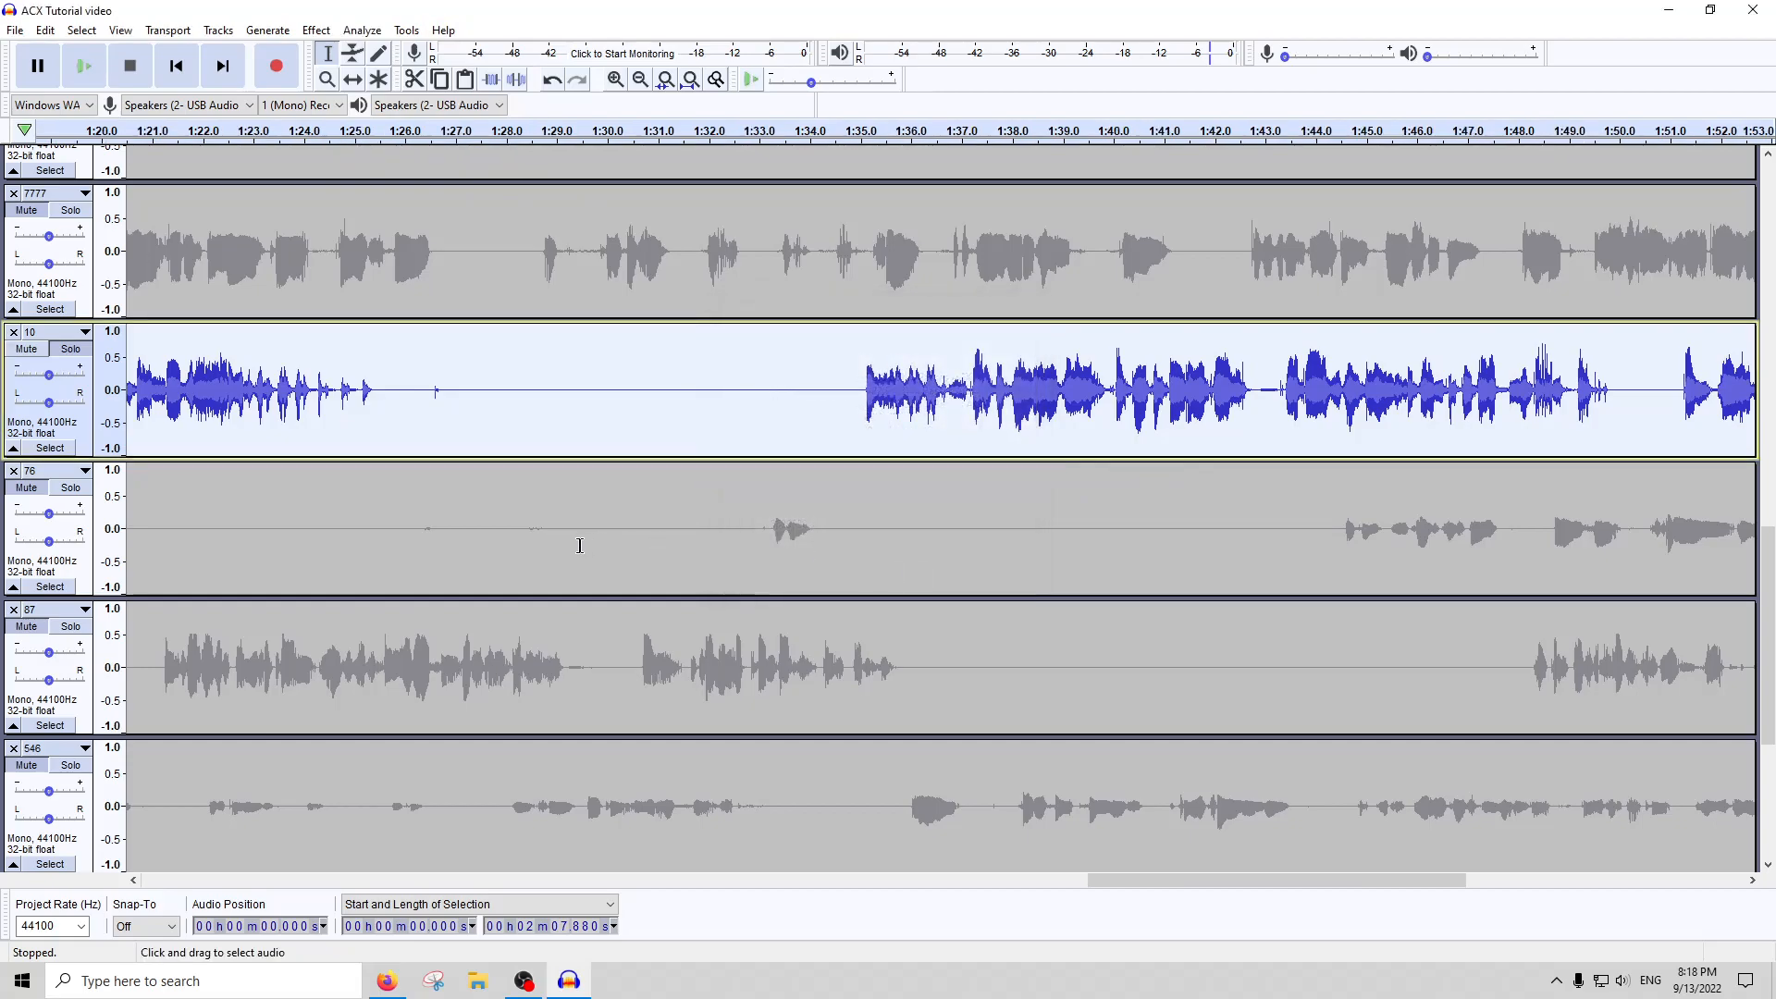
Remove the peak label track below track 66
{"action": "scroll", "coordinate": [583, 543], "scroll_direction": "down", "scroll_amount": 3}
{"action": "scroll", "coordinate": [389, 588], "scroll_direction": "down", "scroll_amount": 3}
{"action": "scroll", "coordinate": [389, 587], "scroll_direction": "down", "scroll_amount": 2}
{"action": "left_click", "coordinate": [377, 717]}
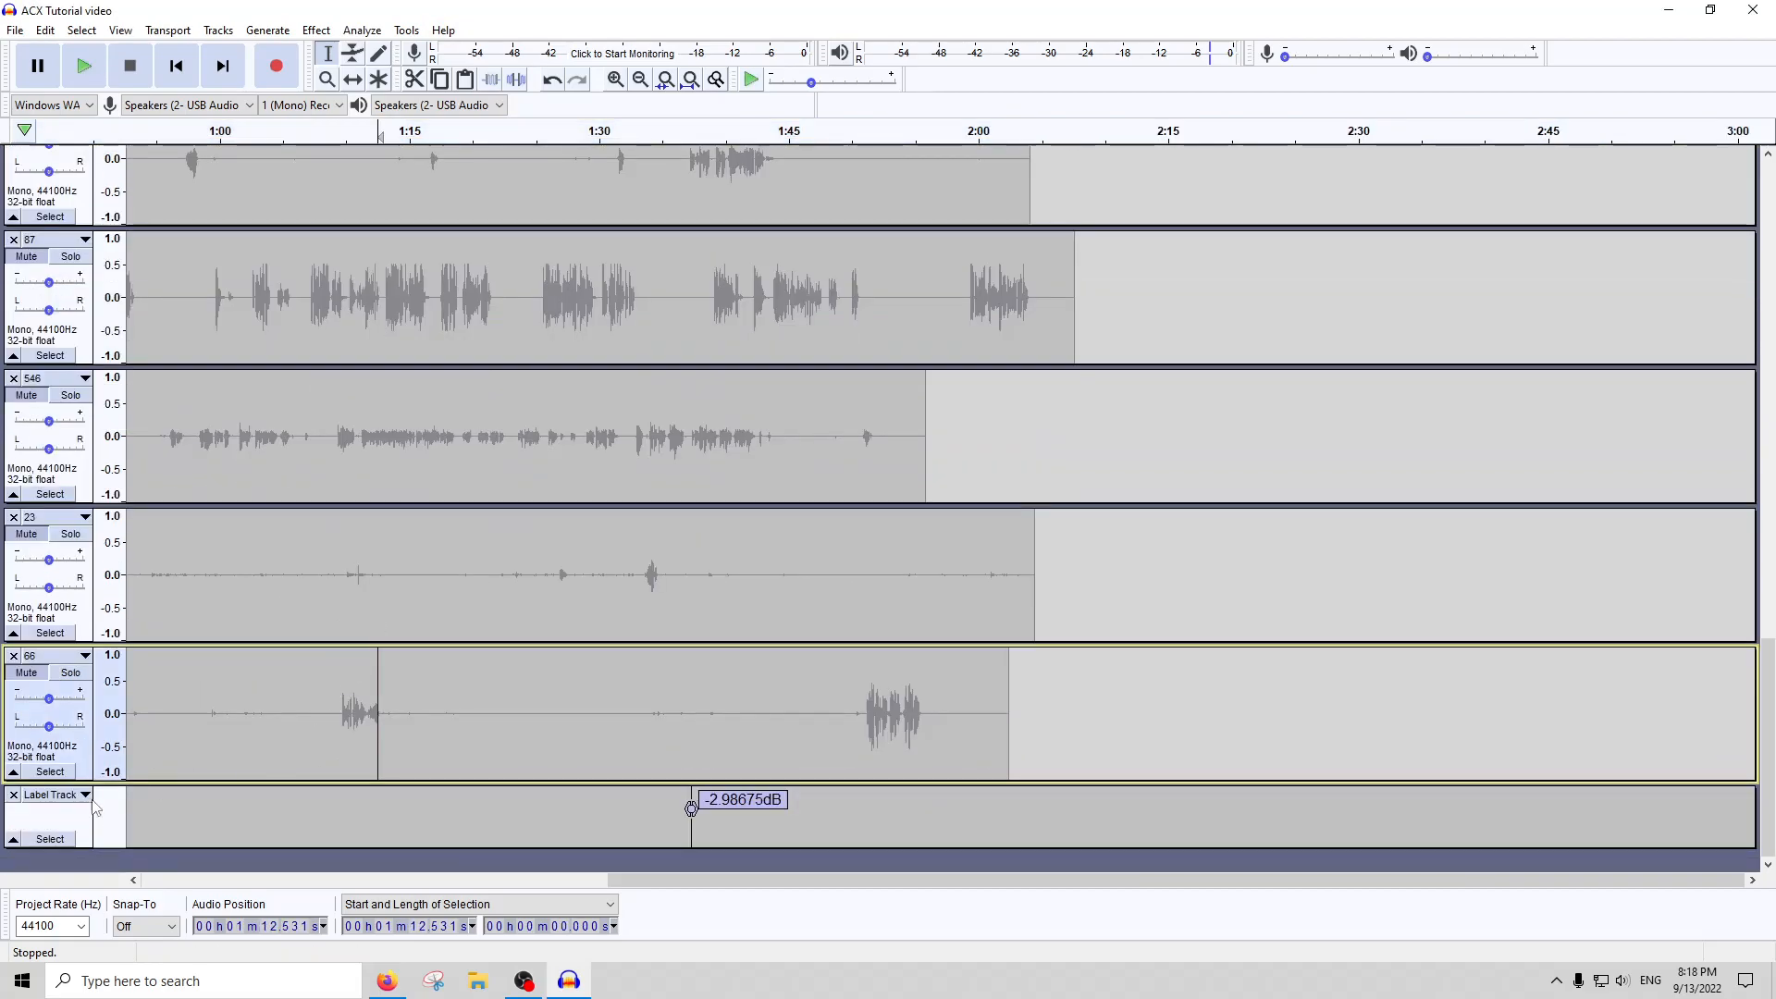
Rename track 10 as "Make Laughter As Loud As Voice"
{"action": "scroll", "coordinate": [446, 484], "scroll_direction": "up", "scroll_amount": 8}
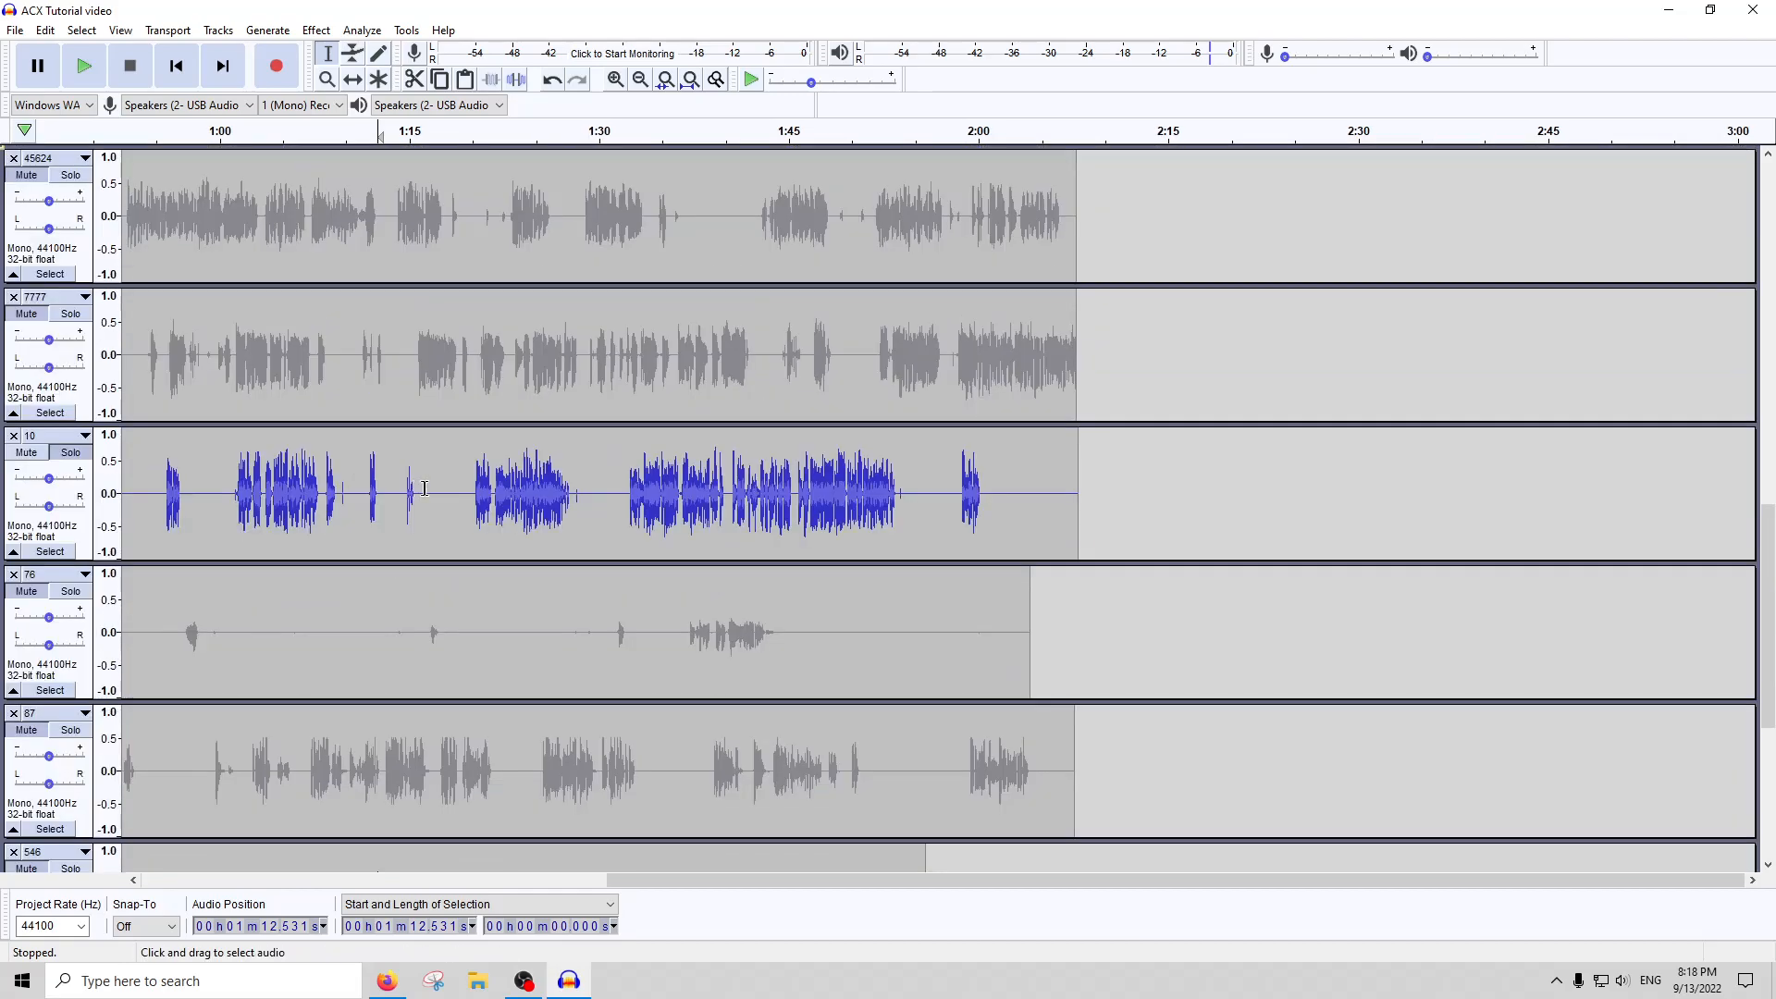
{"action": "left_click", "coordinate": [435, 484]}
{"action": "scroll", "coordinate": [447, 484], "scroll_direction": "left", "scroll_amount": 6}
{"action": "left_click", "coordinate": [44, 437]}
{"action": "left_click", "coordinate": [72, 458]}
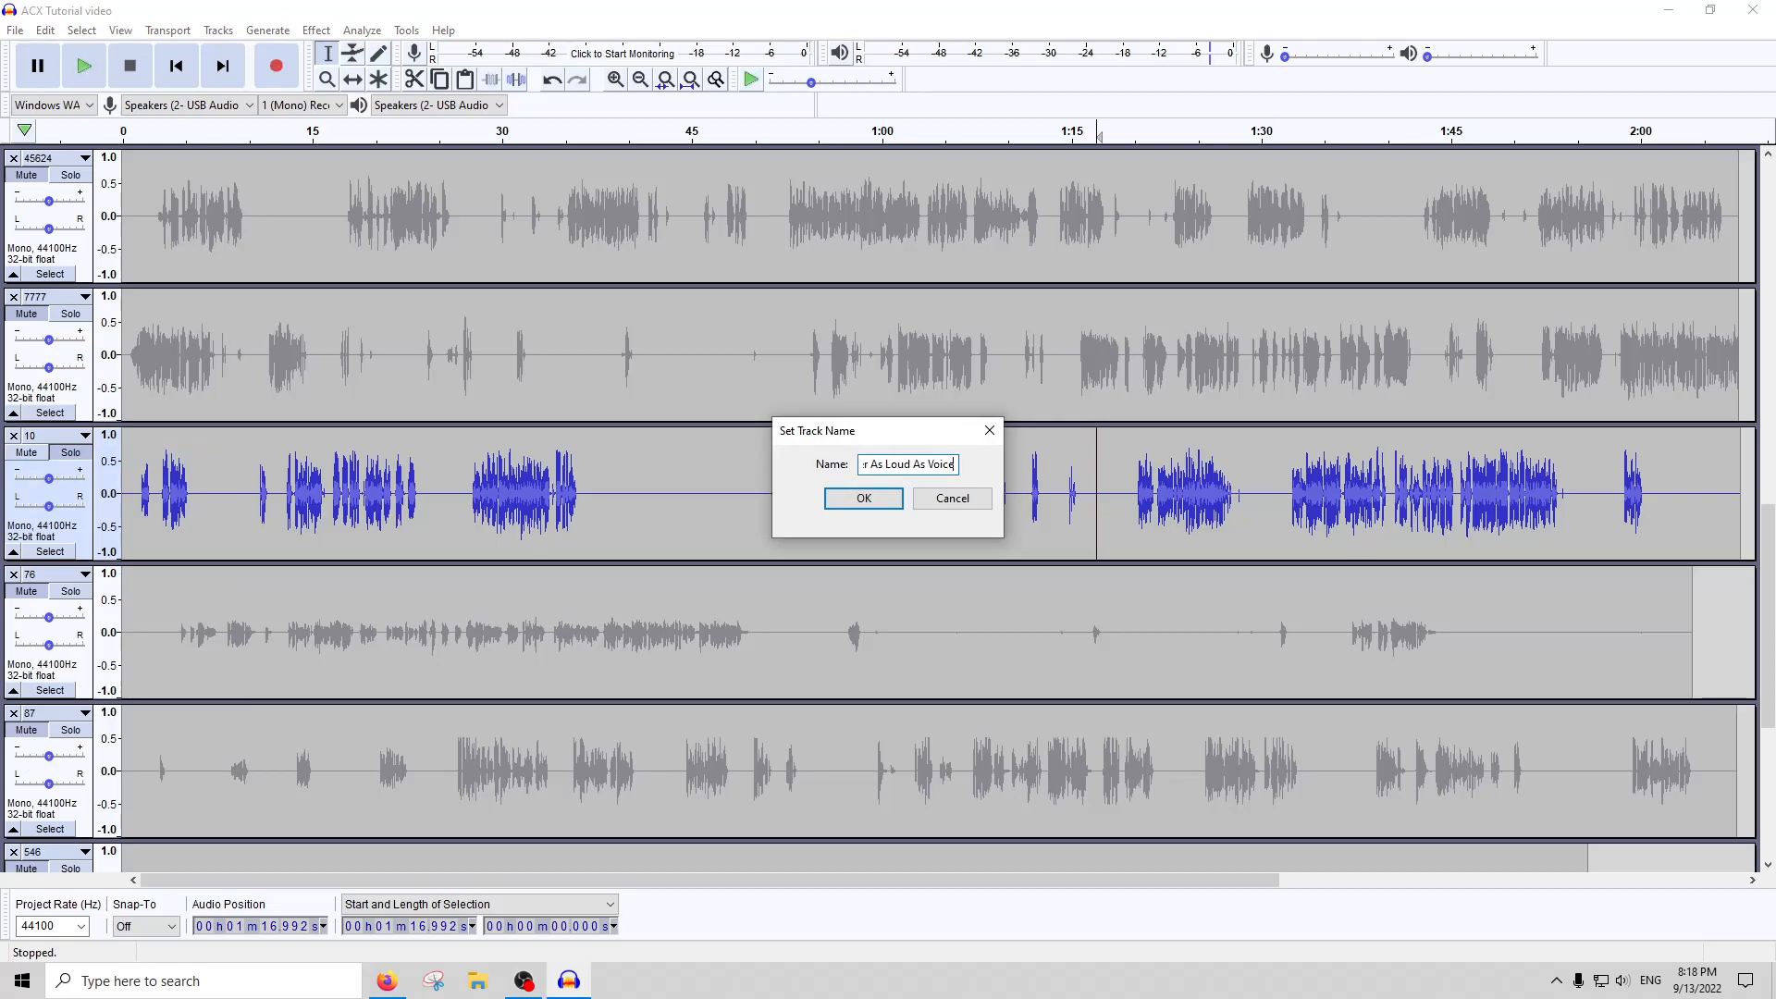
{"action": "key", "text": "Return"}
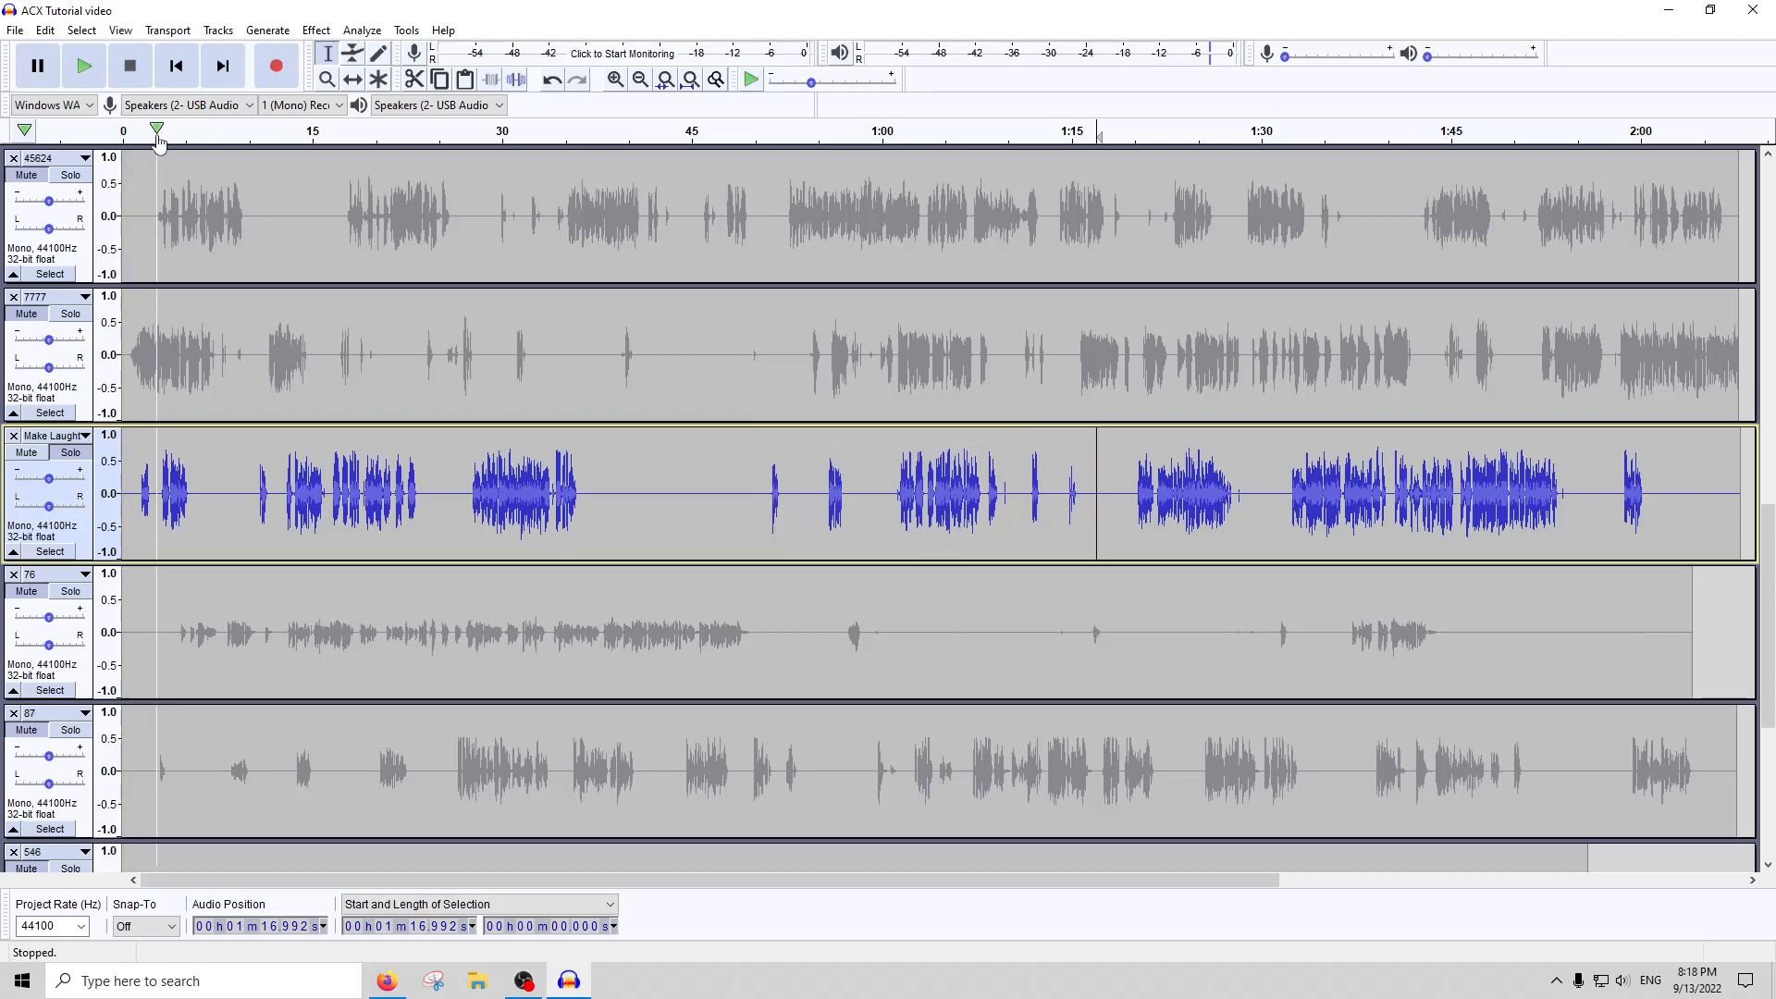
Listen to the renamed track from its start and from about 0:51 and 0:56, and stop playback
{"action": "left_click", "coordinate": [128, 134]}
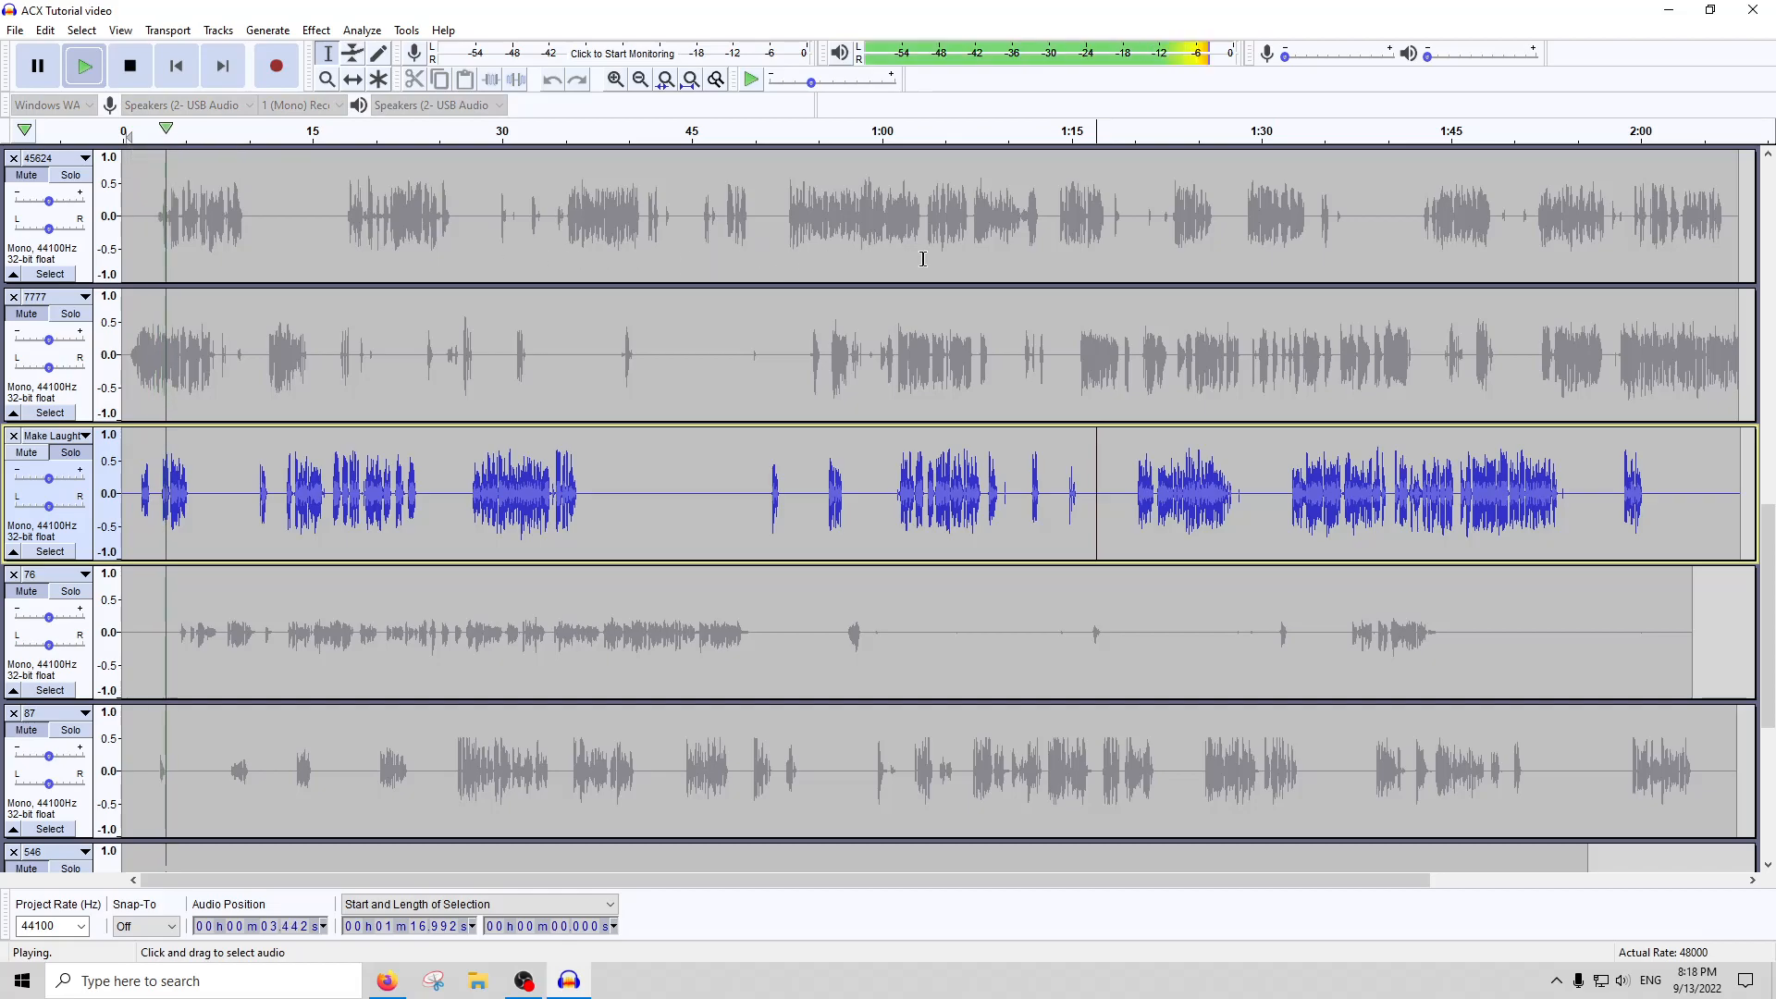
{"action": "left_click", "coordinate": [787, 146]}
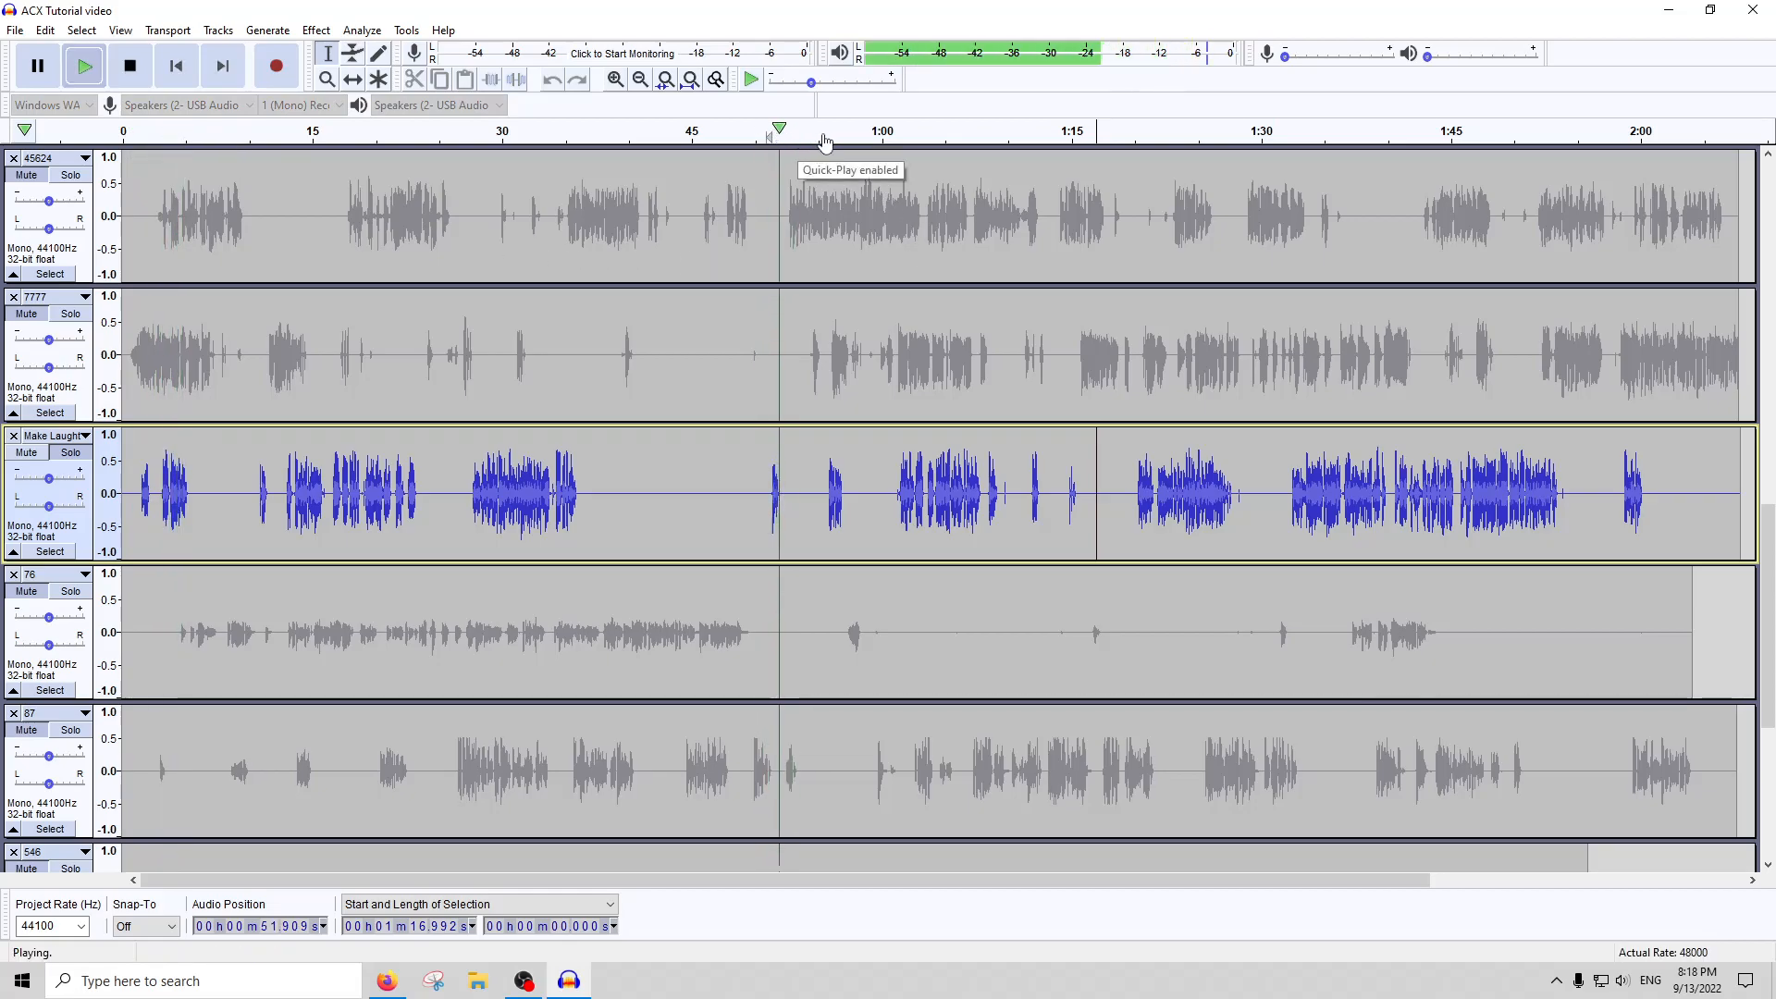
{"action": "left_click", "coordinate": [832, 136]}
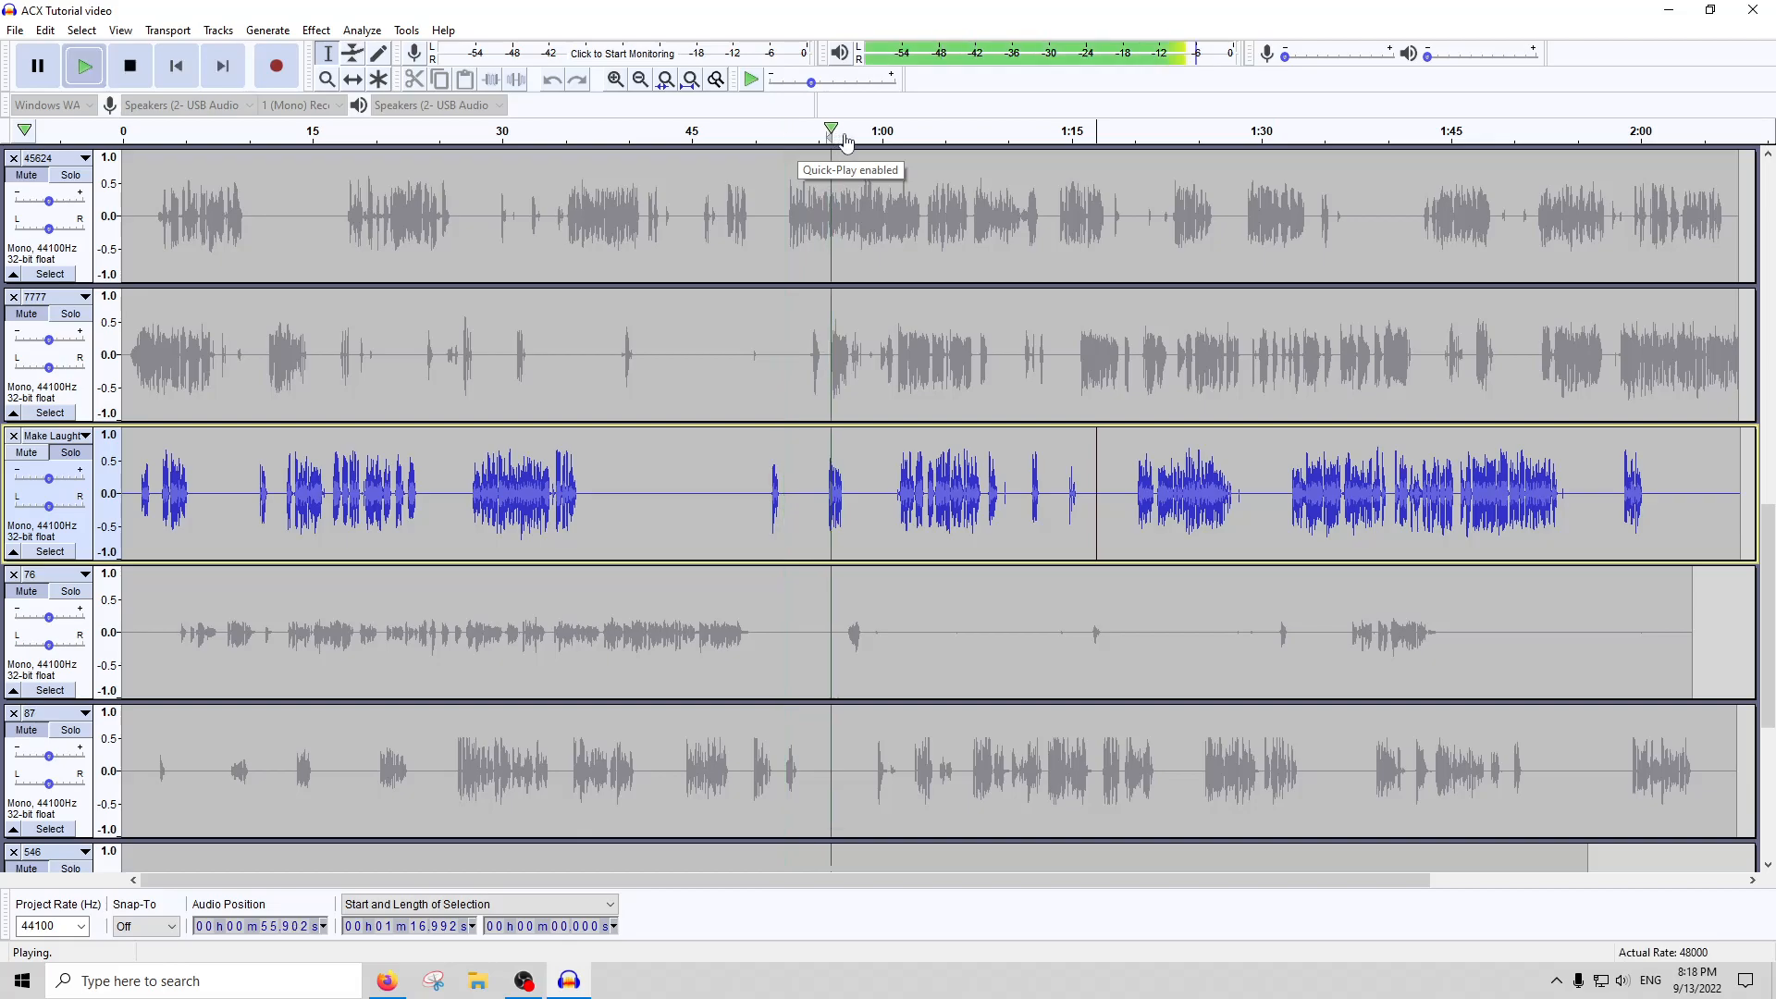
{"action": "left_click", "coordinate": [847, 481]}
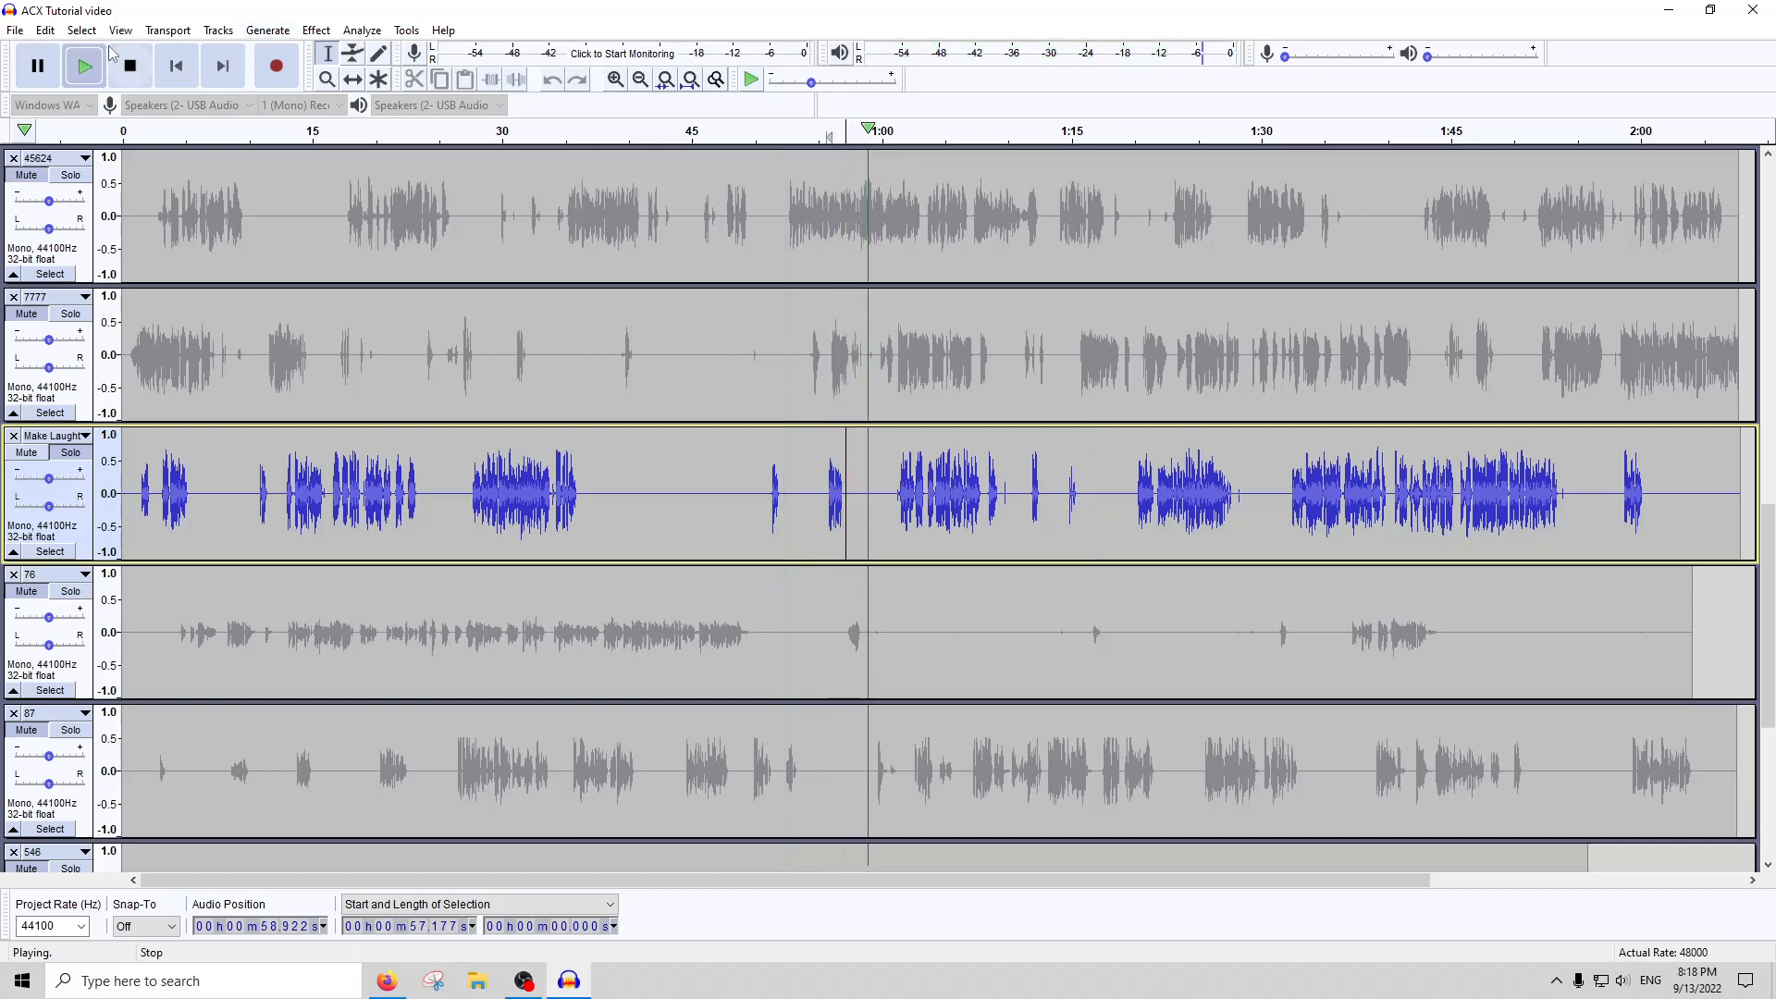
{"action": "key", "text": "space"}
Solo track 76, audition it from about 0:14 alone and against the other tracks, and leave it soloed with playback stopped
{"action": "scroll", "coordinate": [814, 491], "scroll_direction": "down", "scroll_amount": 3}
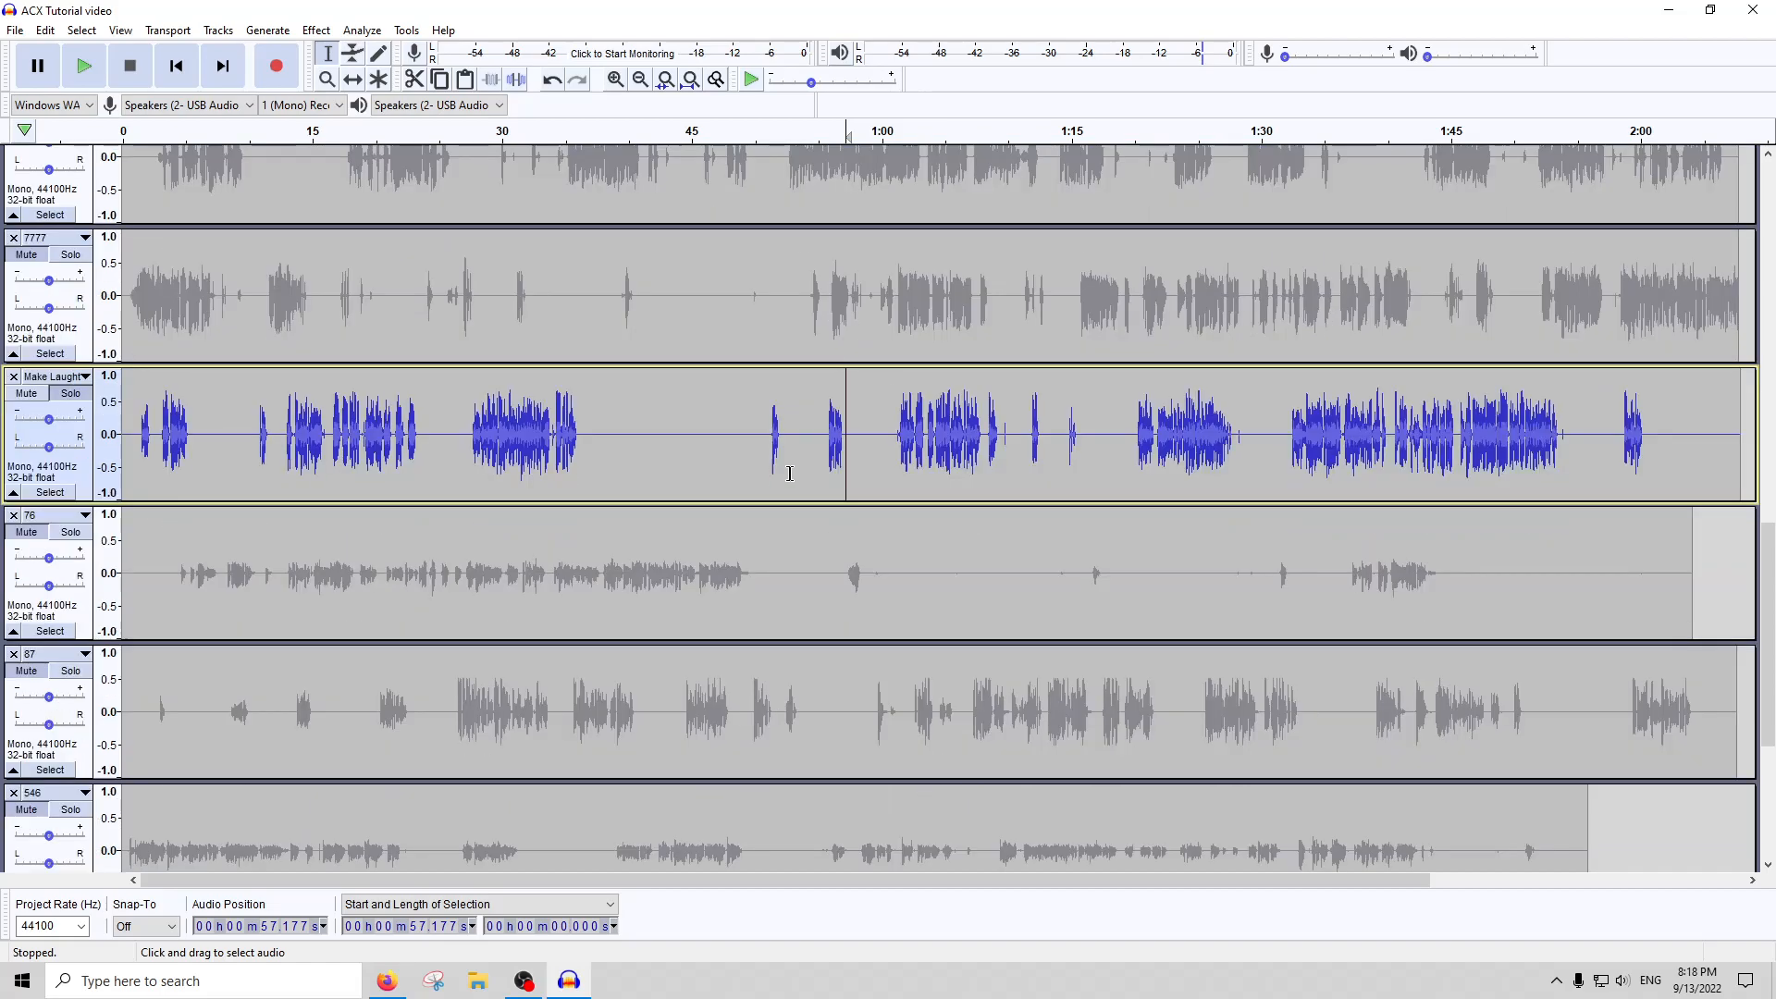
{"action": "double_click", "coordinate": [609, 447]}
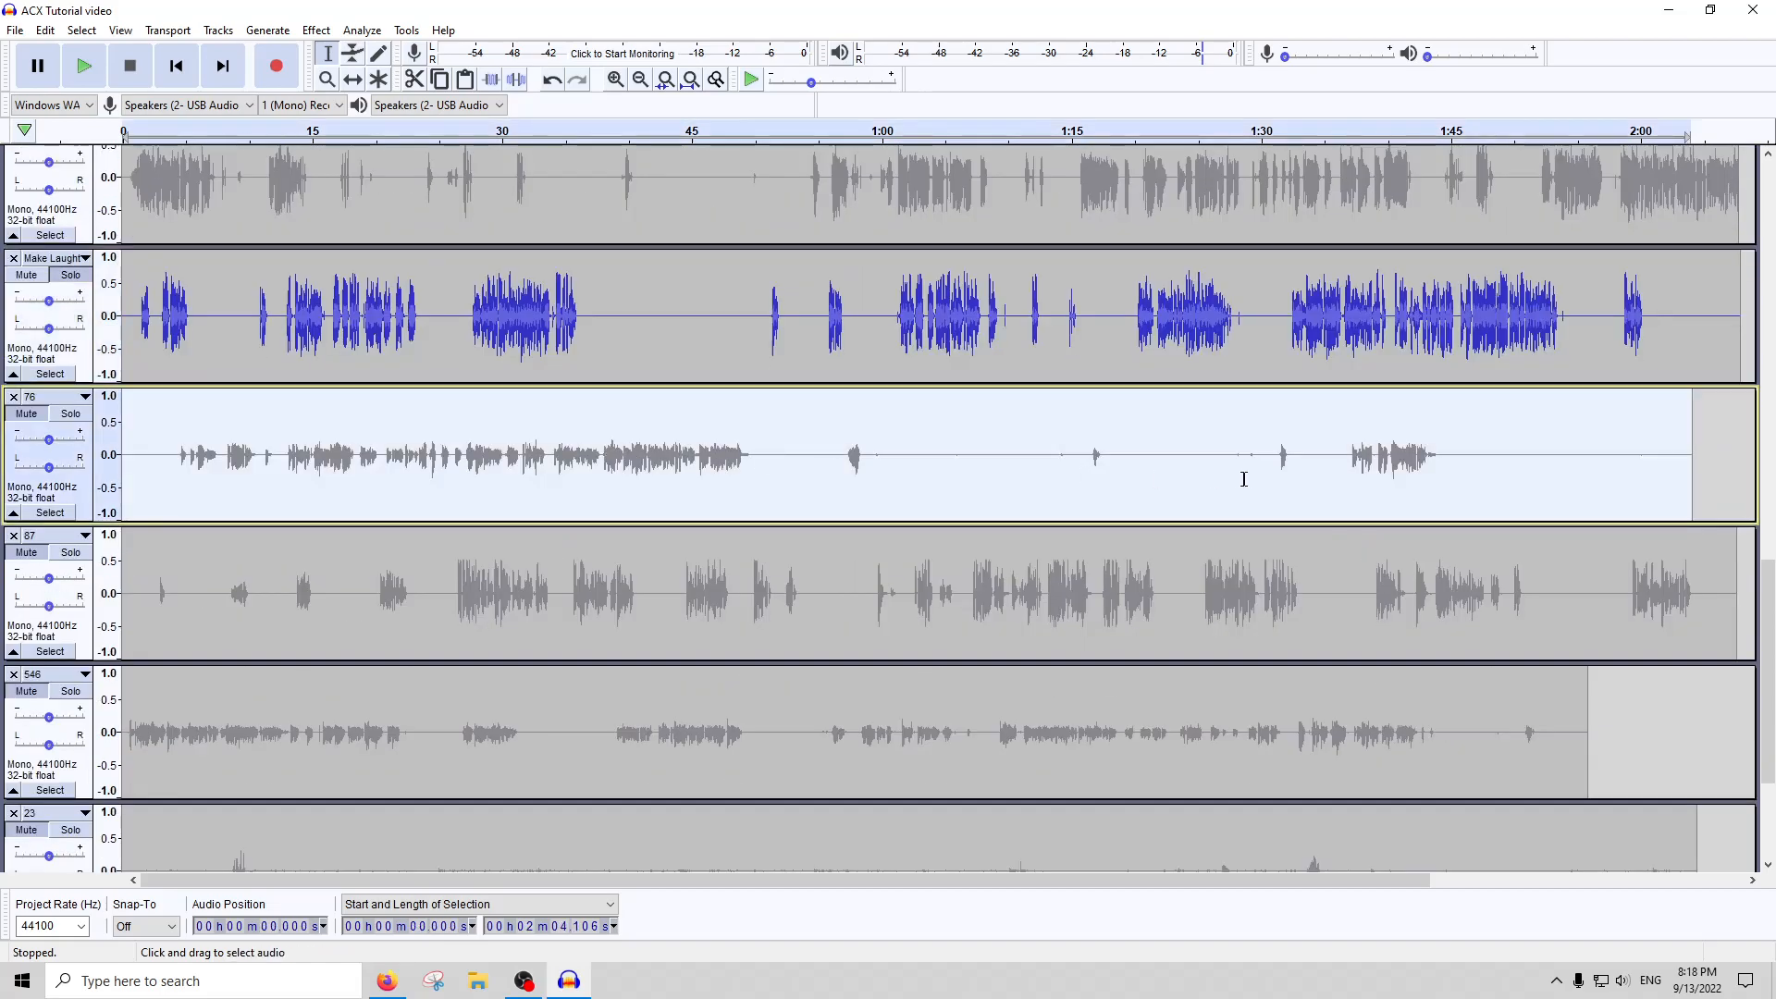
{"action": "left_click", "coordinate": [73, 418]}
{"action": "left_click", "coordinate": [303, 130]}
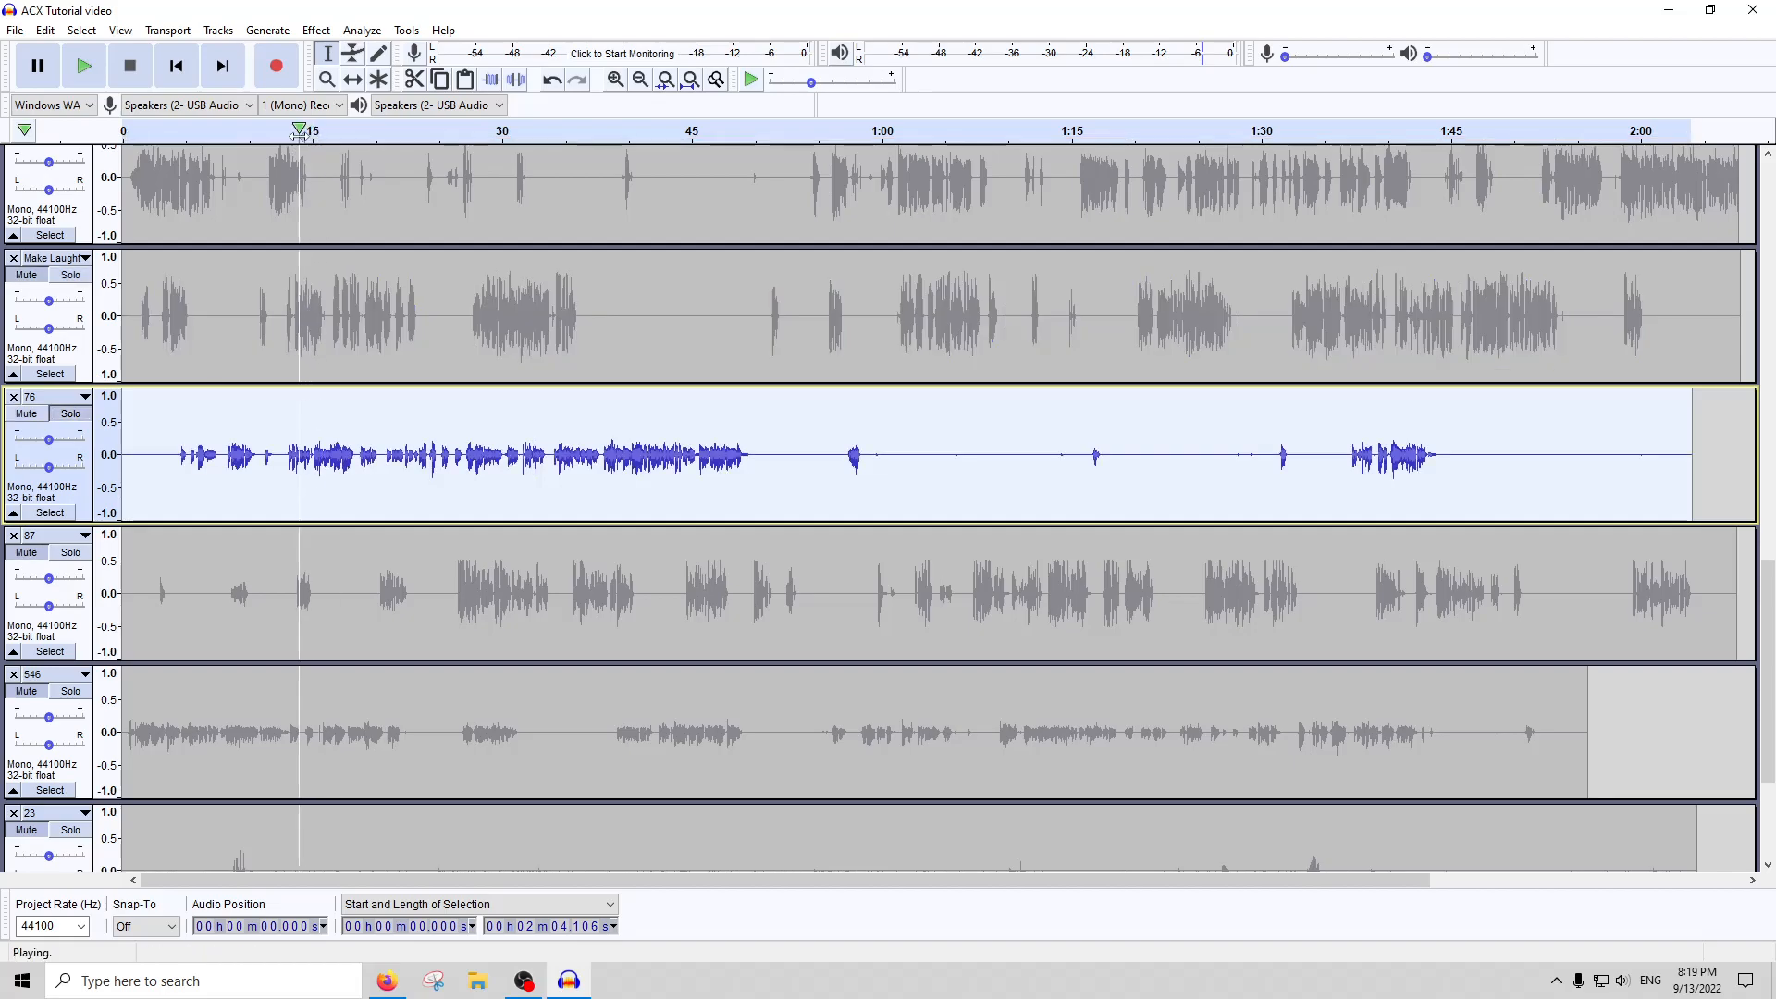
{"action": "left_click", "coordinate": [70, 414]}
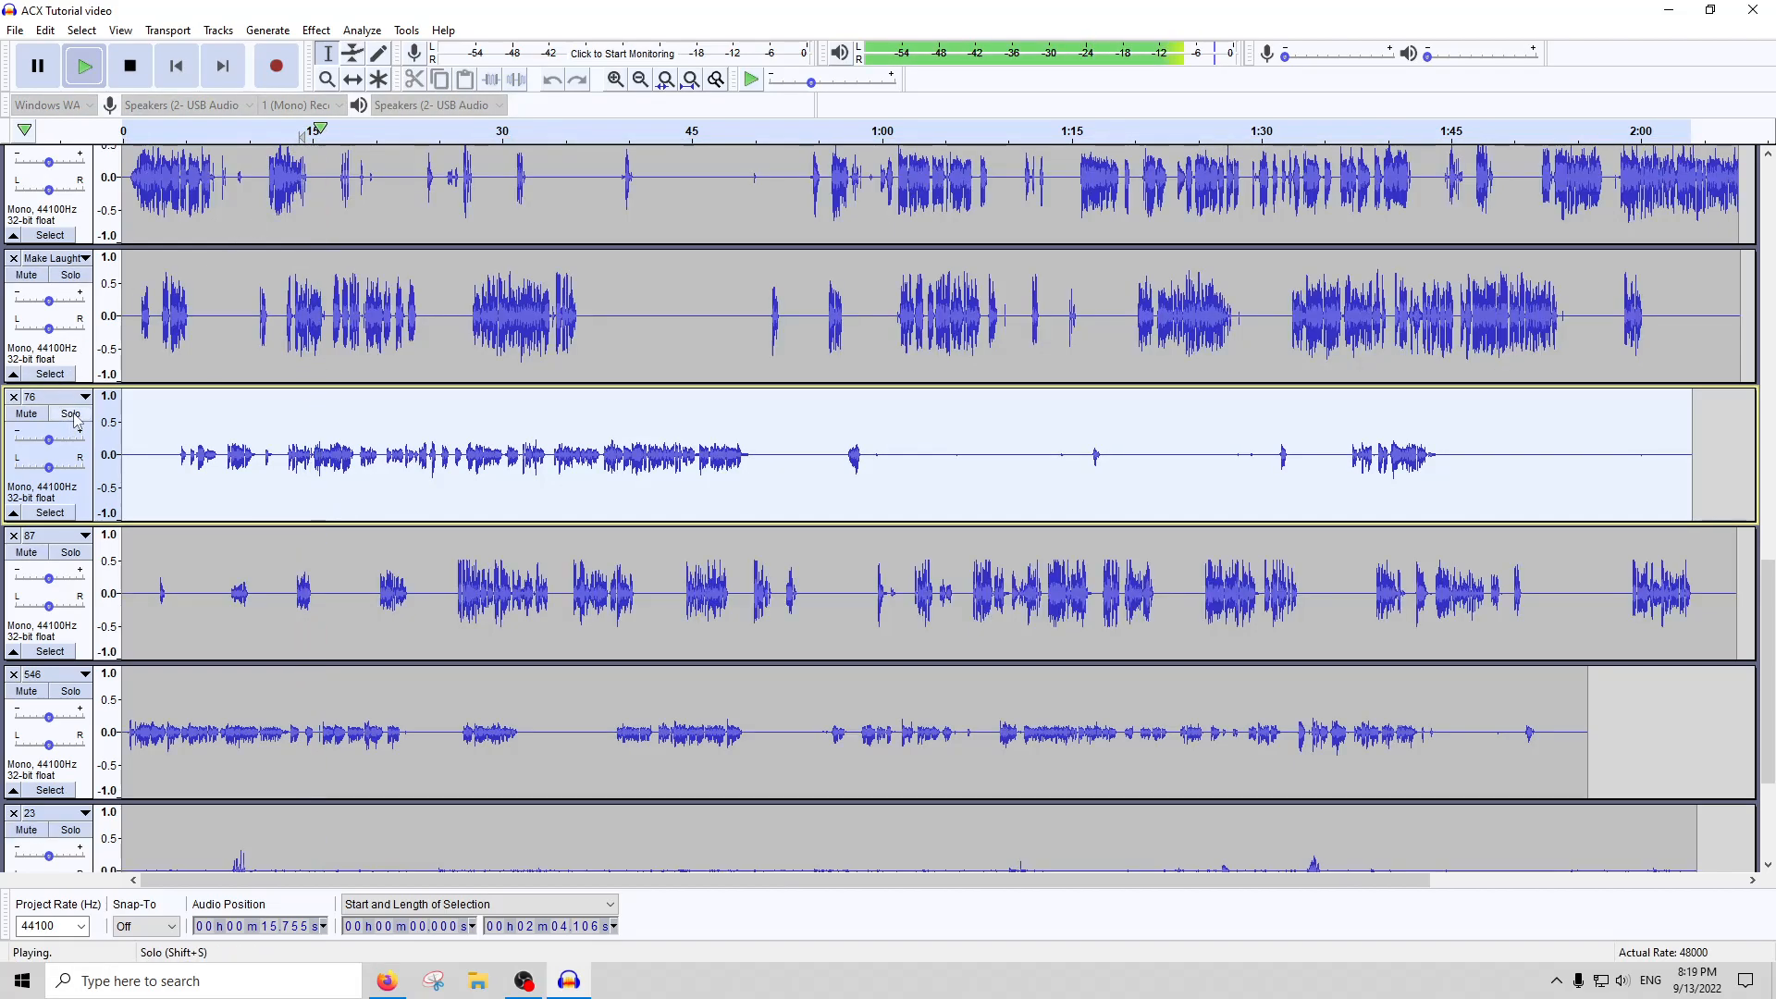
{"action": "left_click", "coordinate": [27, 413]}
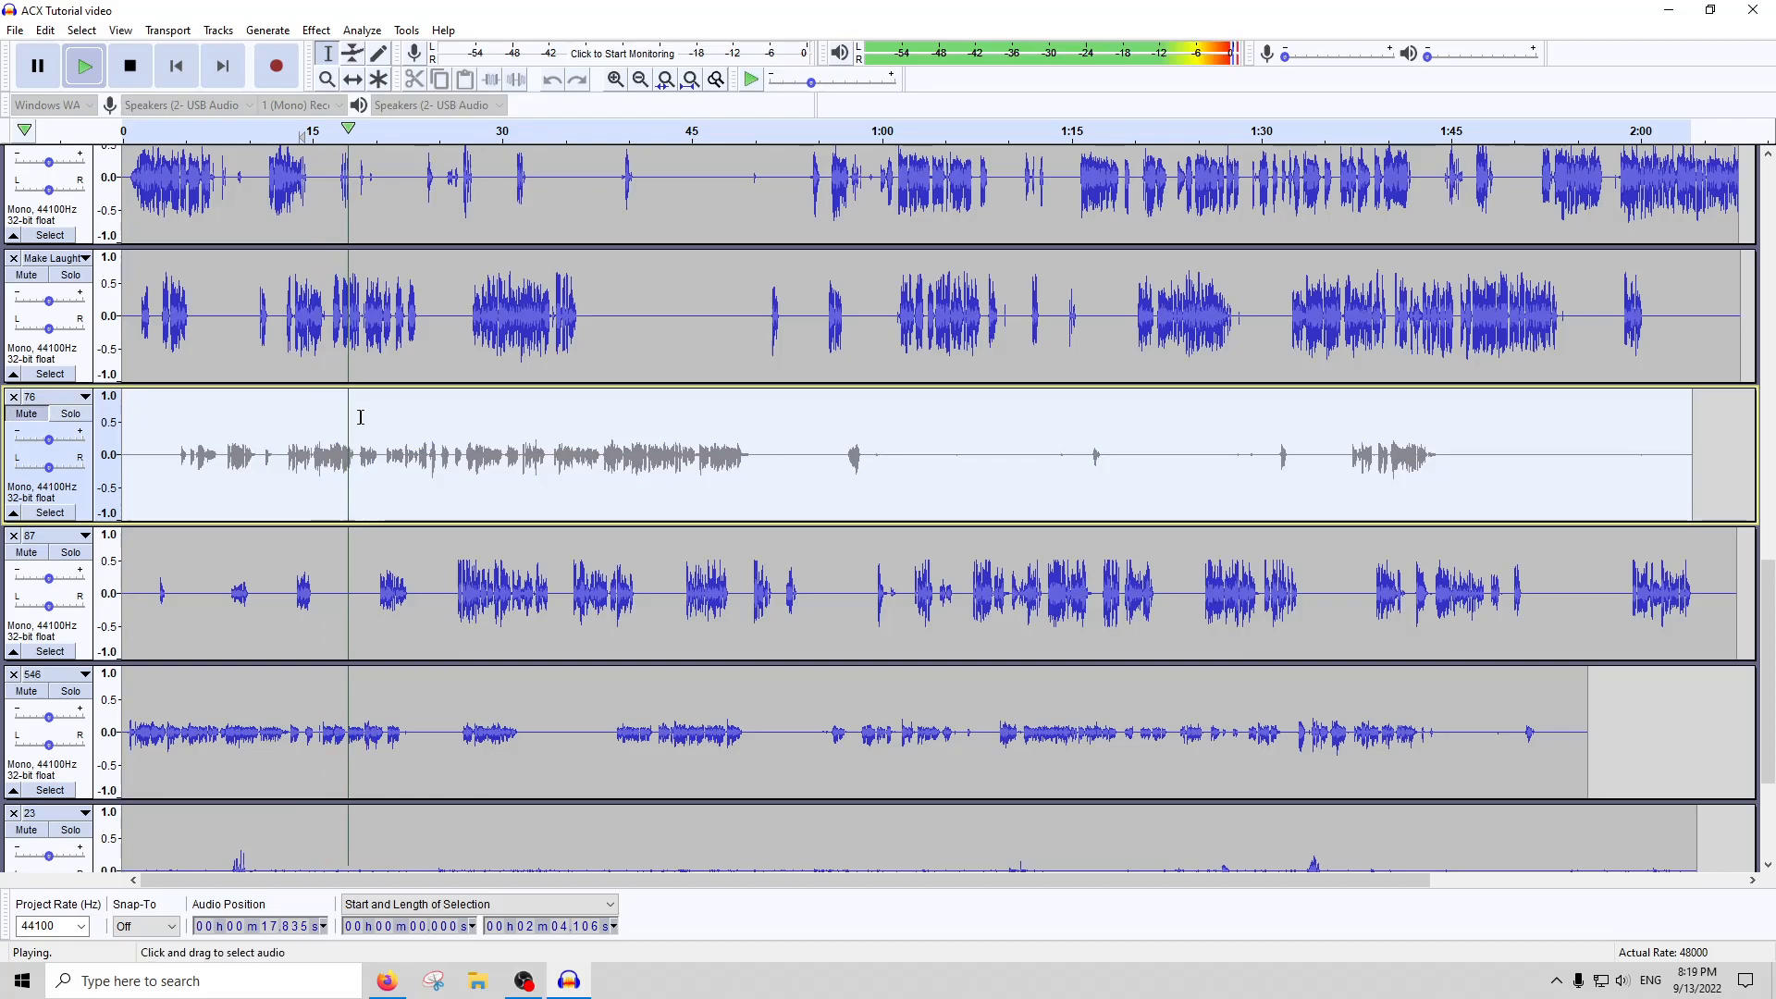
{"action": "left_click", "coordinate": [129, 66]}
{"action": "left_click", "coordinate": [70, 413]}
Select the whole of track 76 and amplify it with the gain proposed by Amplify
{"action": "left_click", "coordinate": [370, 444]}
{"action": "double_click", "coordinate": [581, 465]}
{"action": "left_click", "coordinate": [316, 30]}
{"action": "left_click", "coordinate": [356, 106]}
{"action": "key", "text": "Return"}
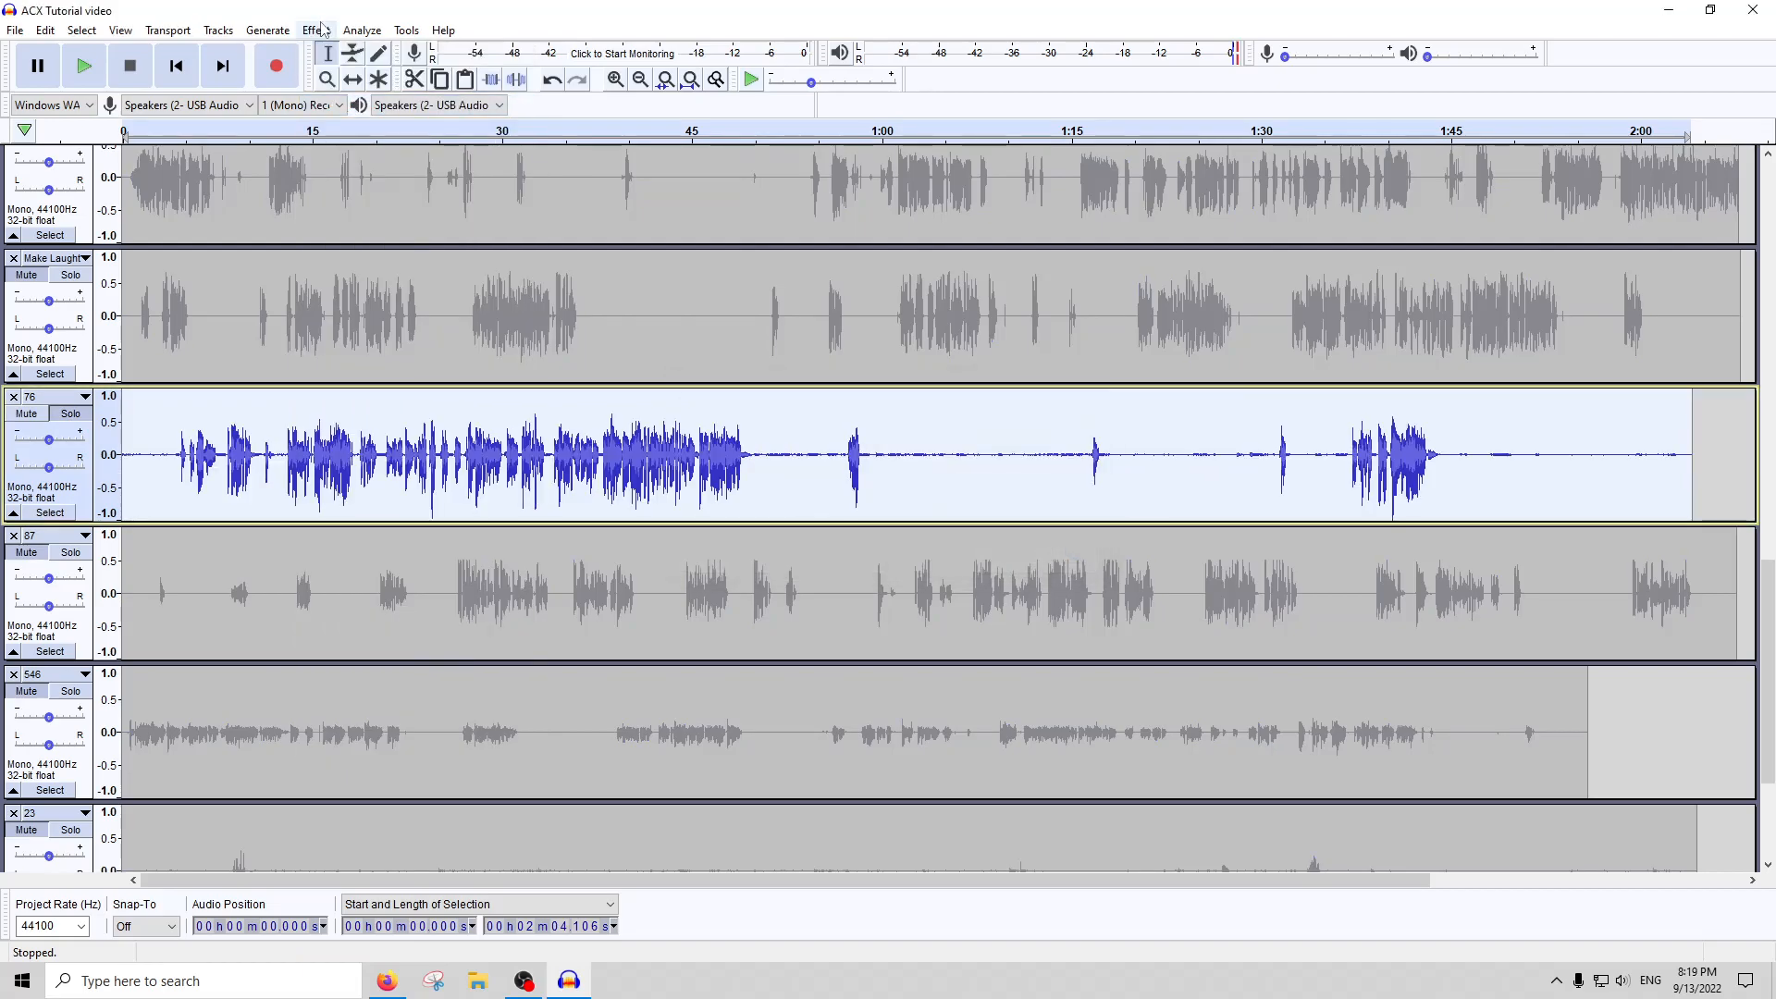
Apply Noise Gate and Compressor to the whole of track 76 with their current settings
{"action": "left_click", "coordinate": [316, 30]}
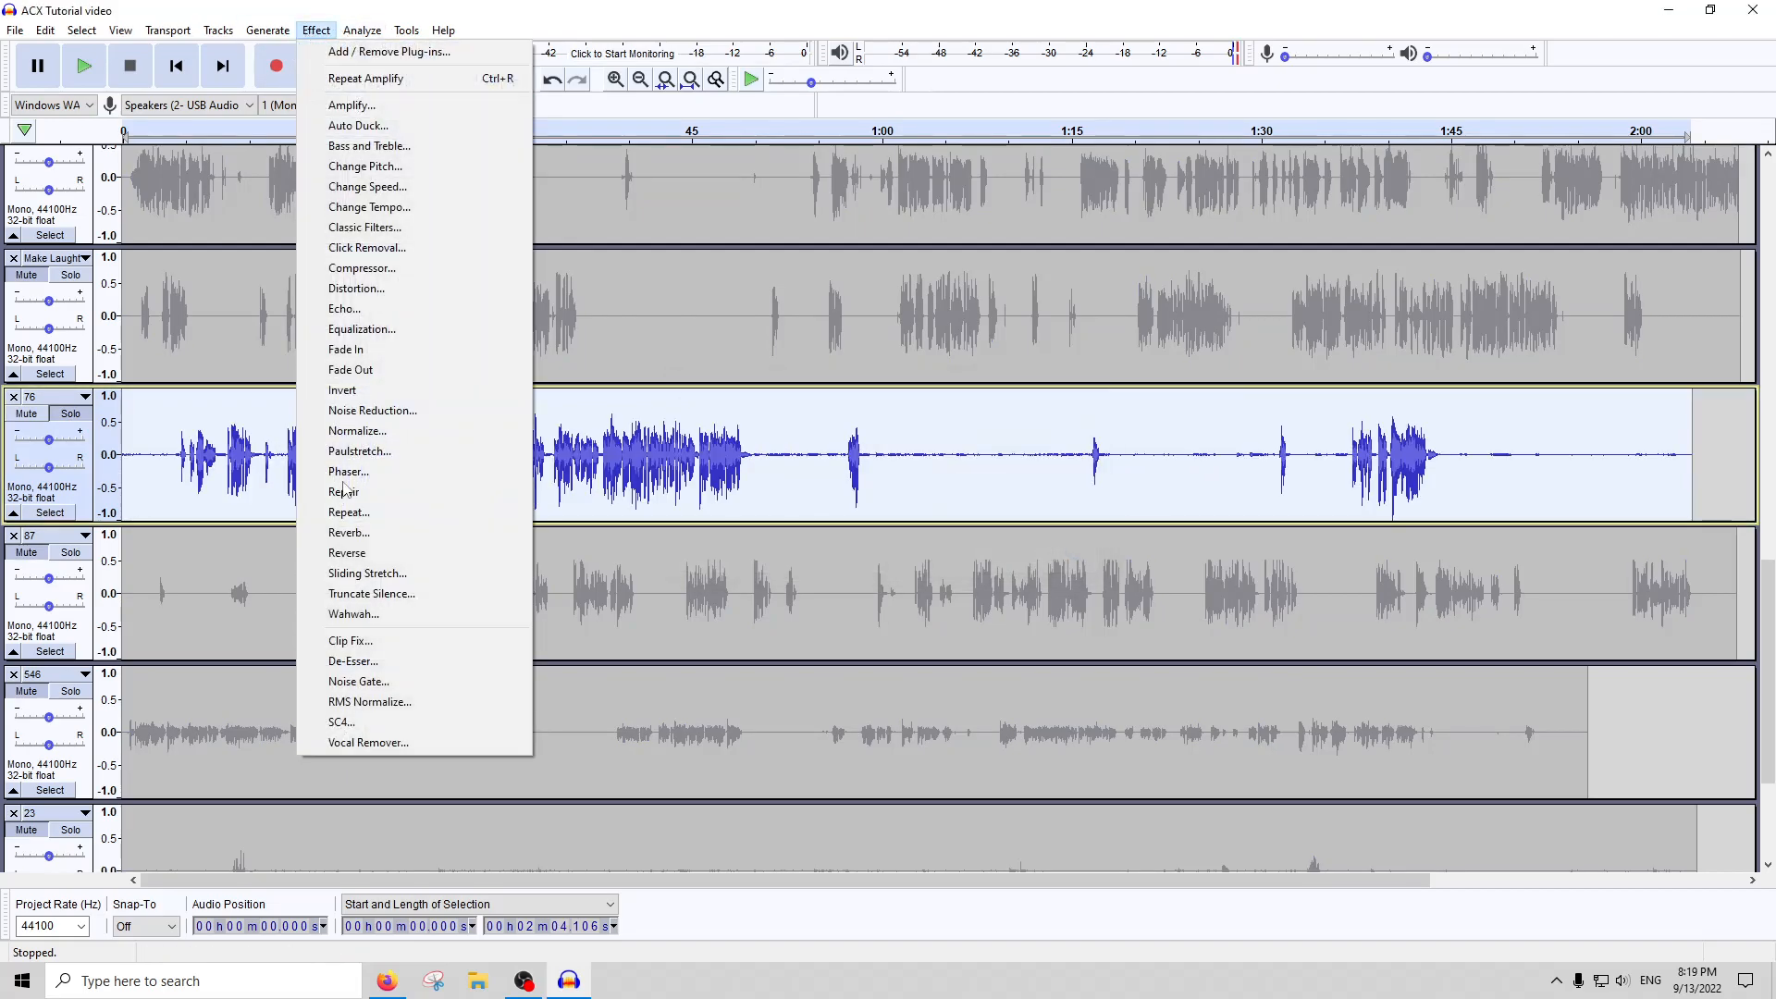
{"action": "left_click", "coordinate": [350, 680]}
{"action": "key", "text": "Return"}
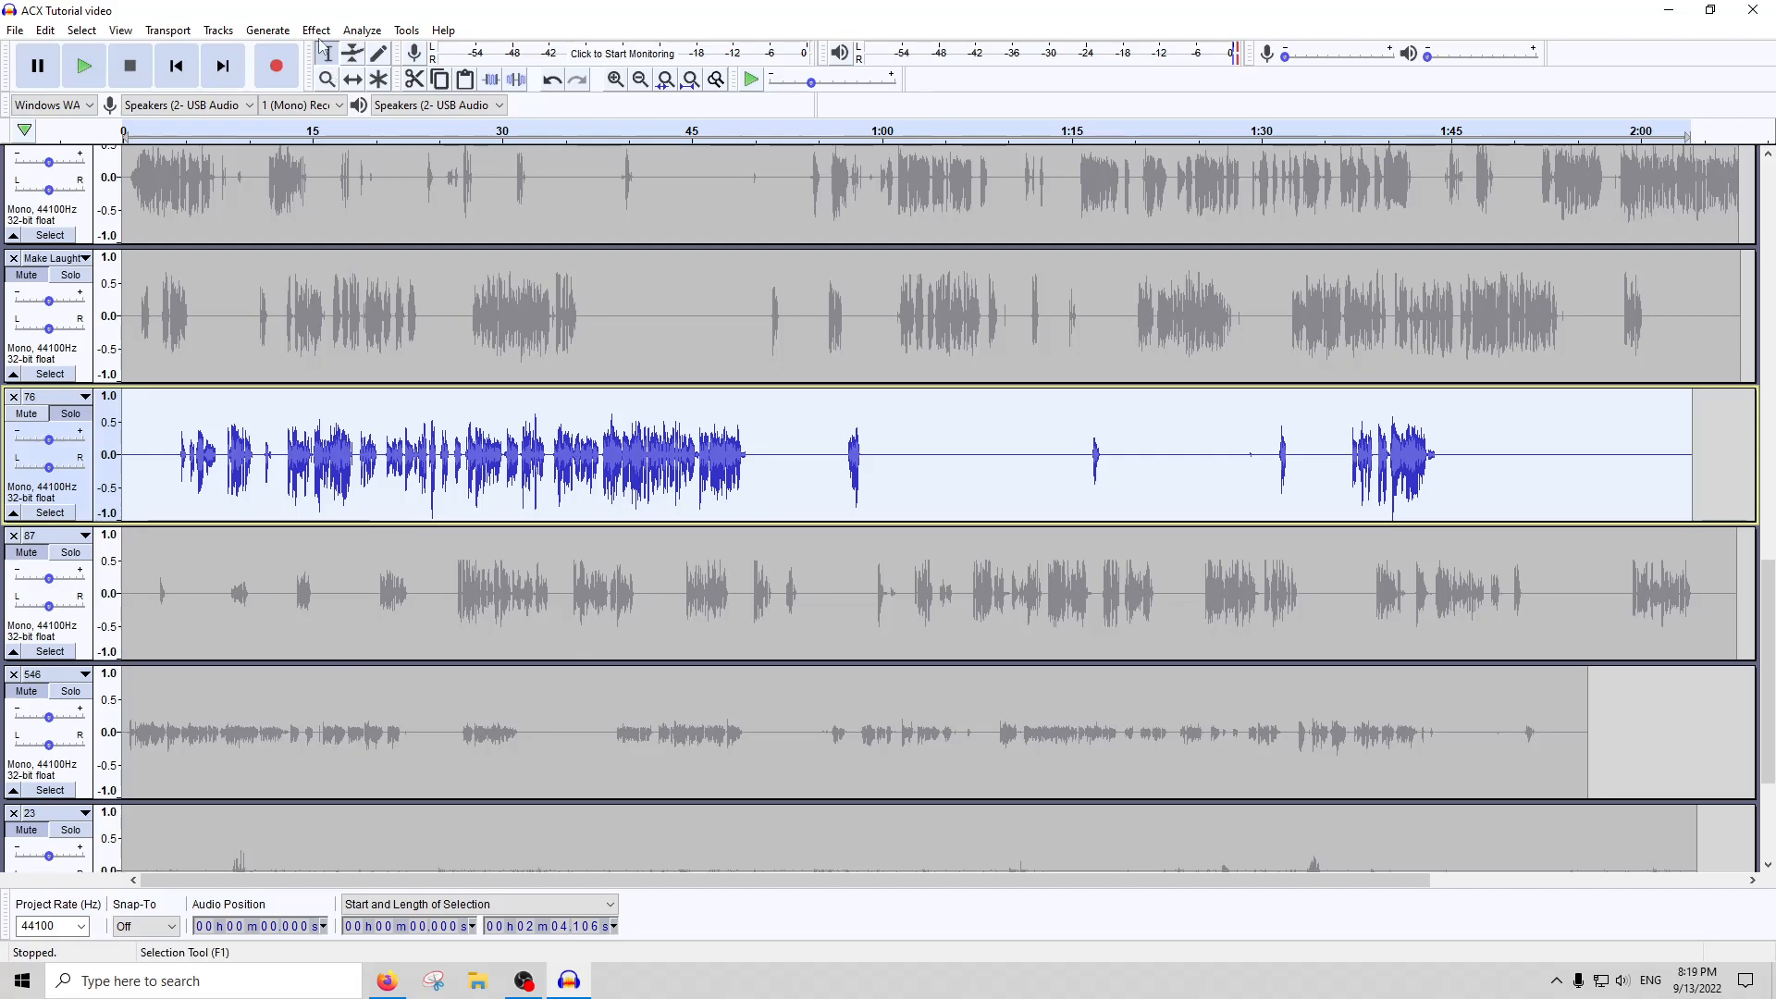
{"action": "left_click", "coordinate": [316, 31]}
{"action": "left_click", "coordinate": [366, 269]}
{"action": "key", "text": "Return"}
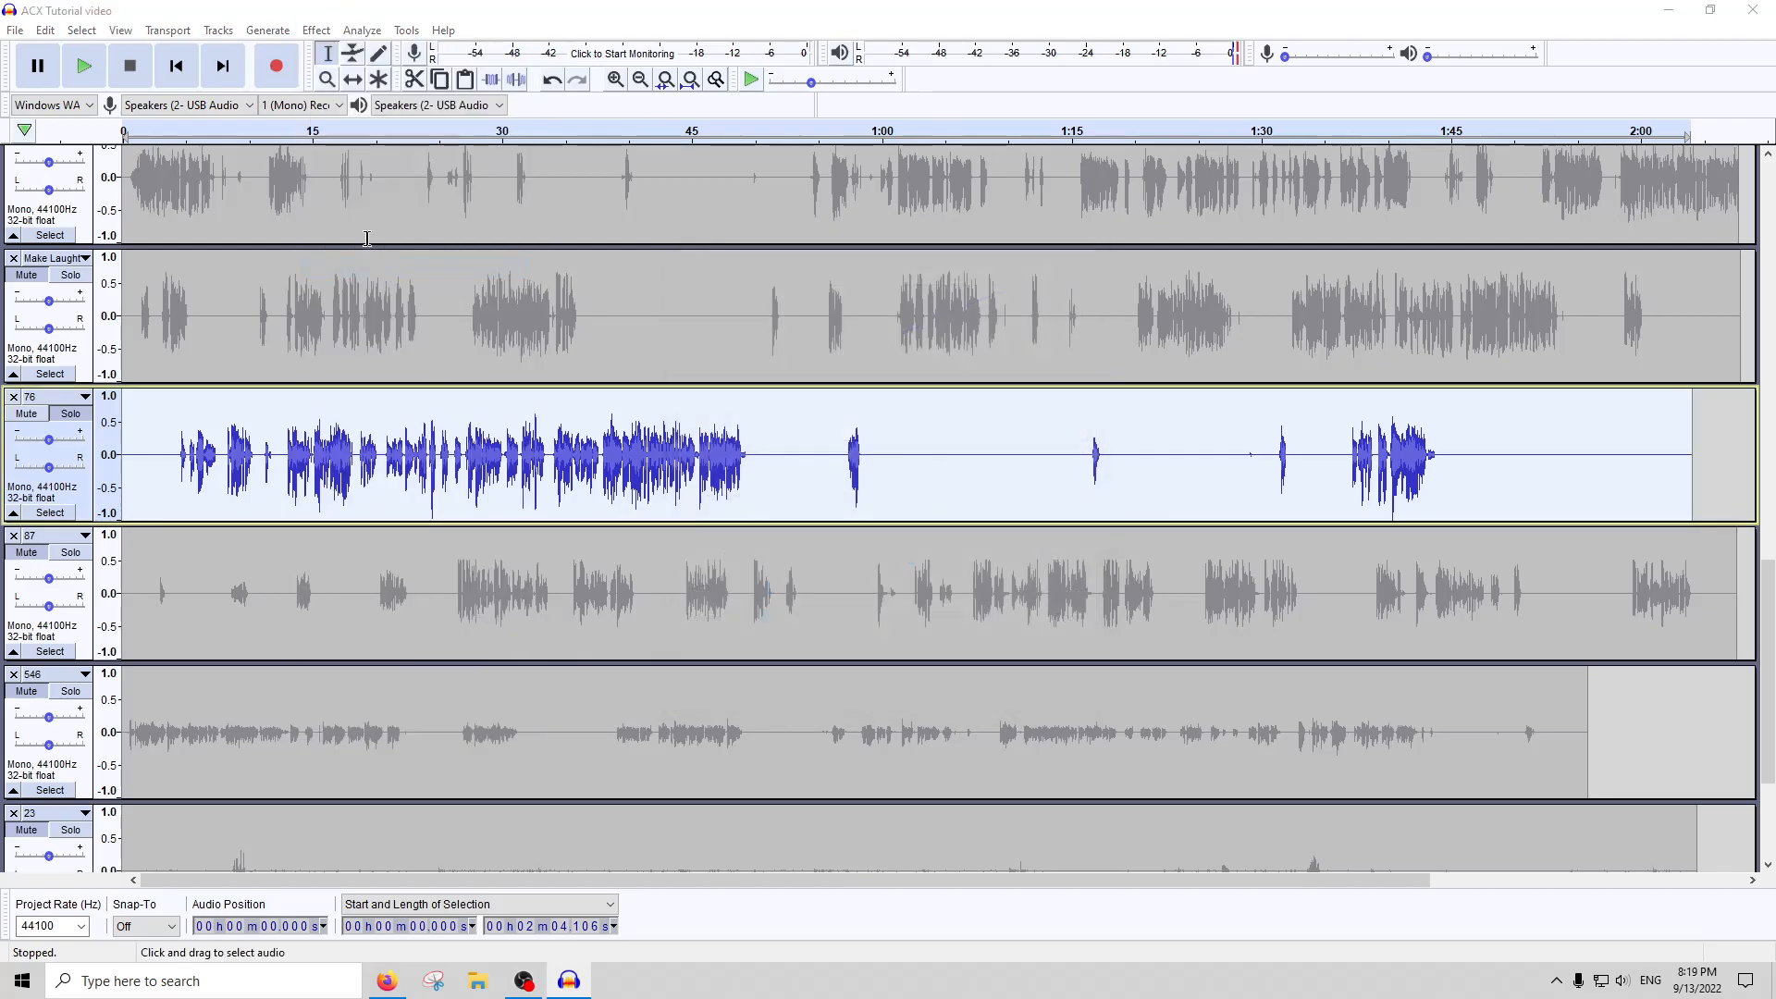
Try amplifying the whole of track 76 by 5.694 dB to a 0.0 dB peak, and undo it
{"action": "left_click", "coordinate": [312, 31]}
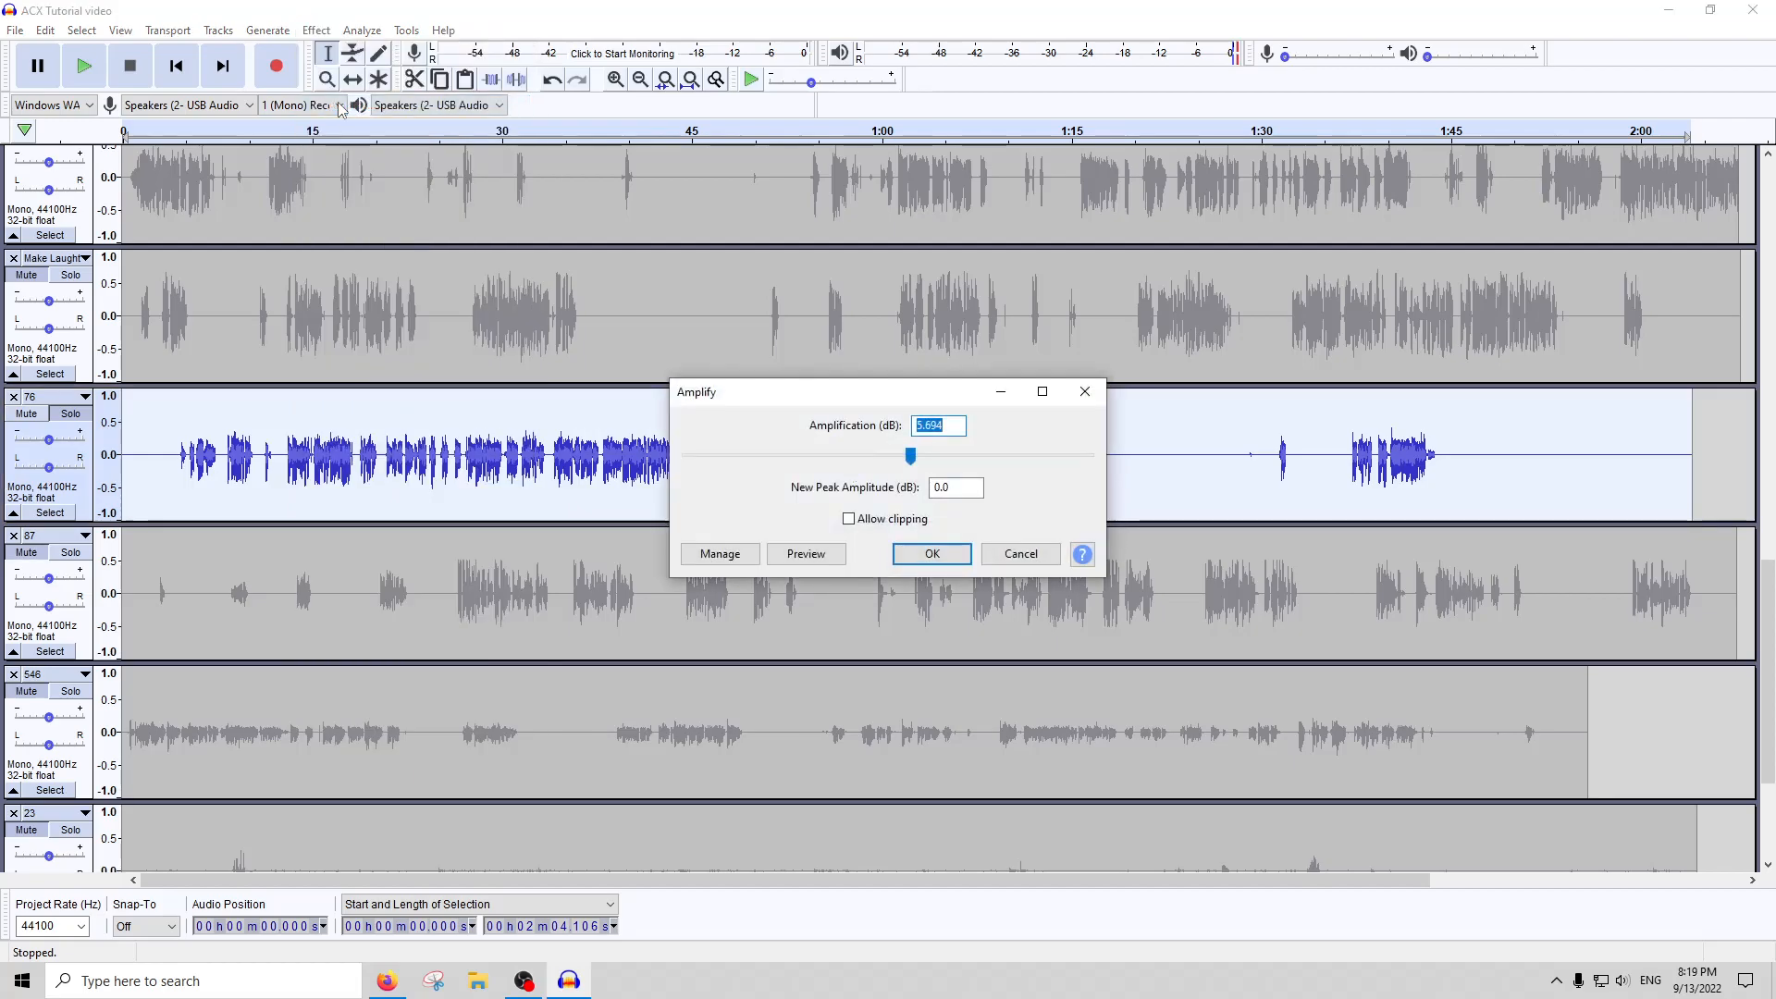
{"action": "key", "text": "Return"}
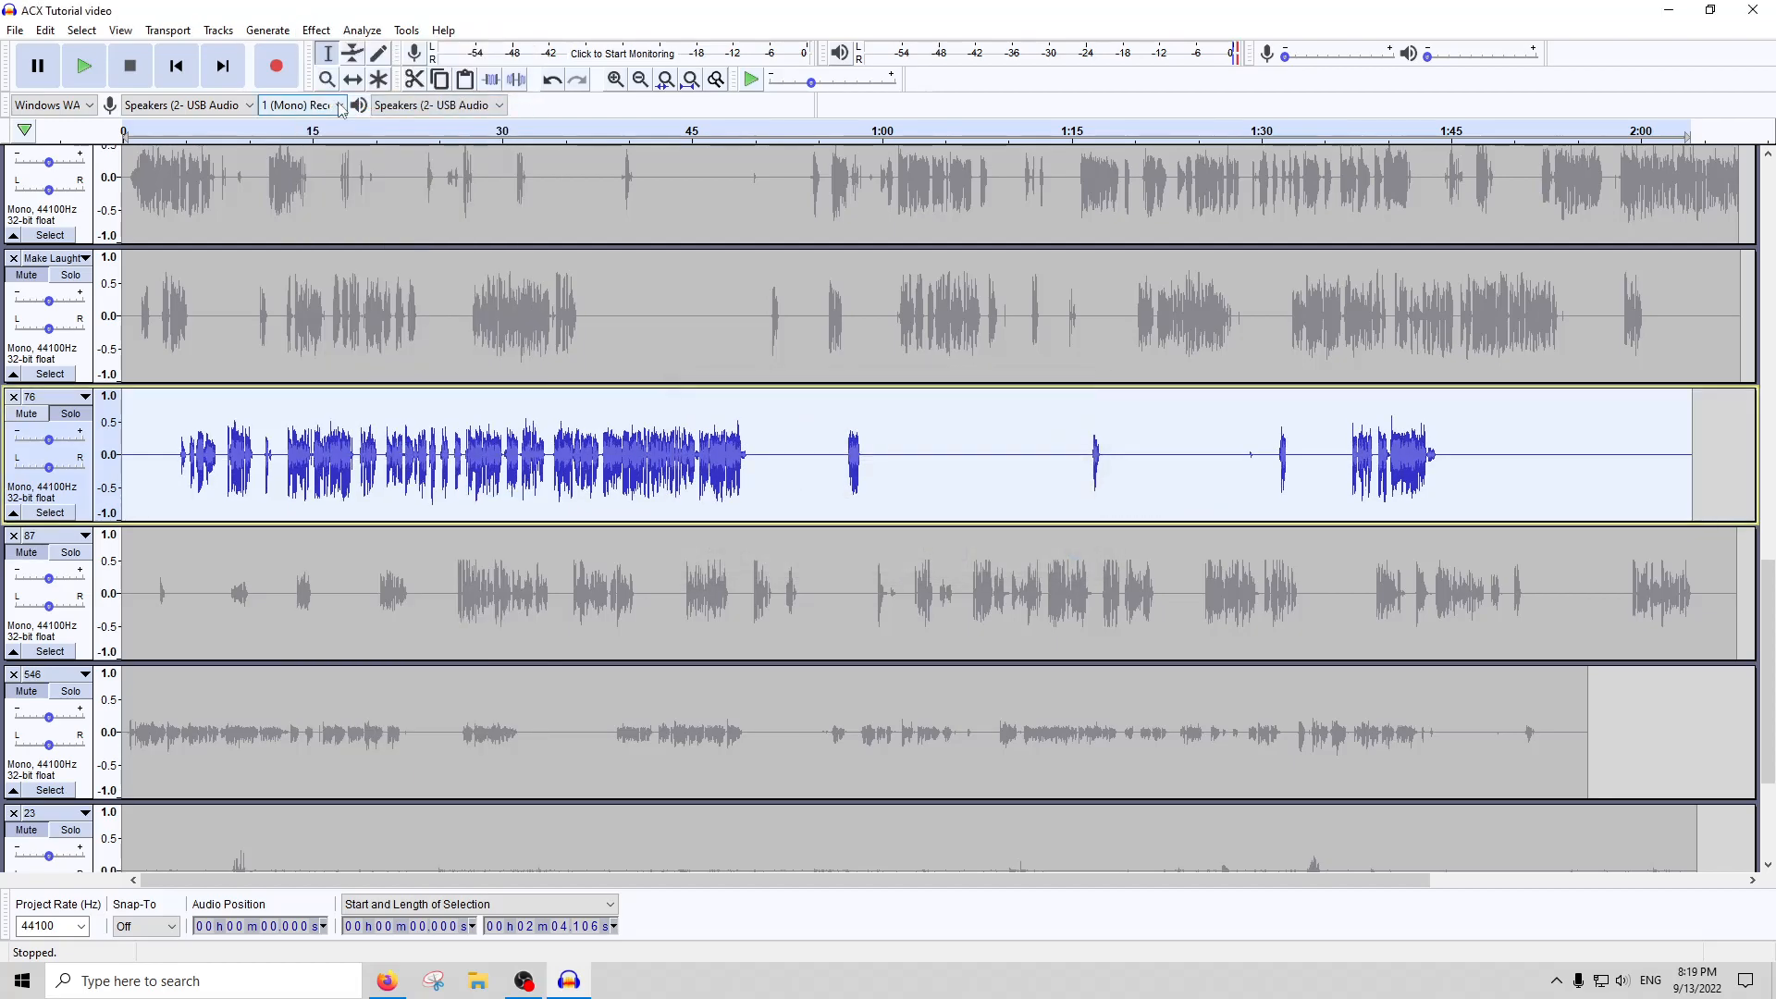
{"action": "key", "text": "ctrl+z"}
Try amplifying the whole of track 76 by 3 dB and run ACX Check on it
{"action": "left_click", "coordinate": [317, 30]}
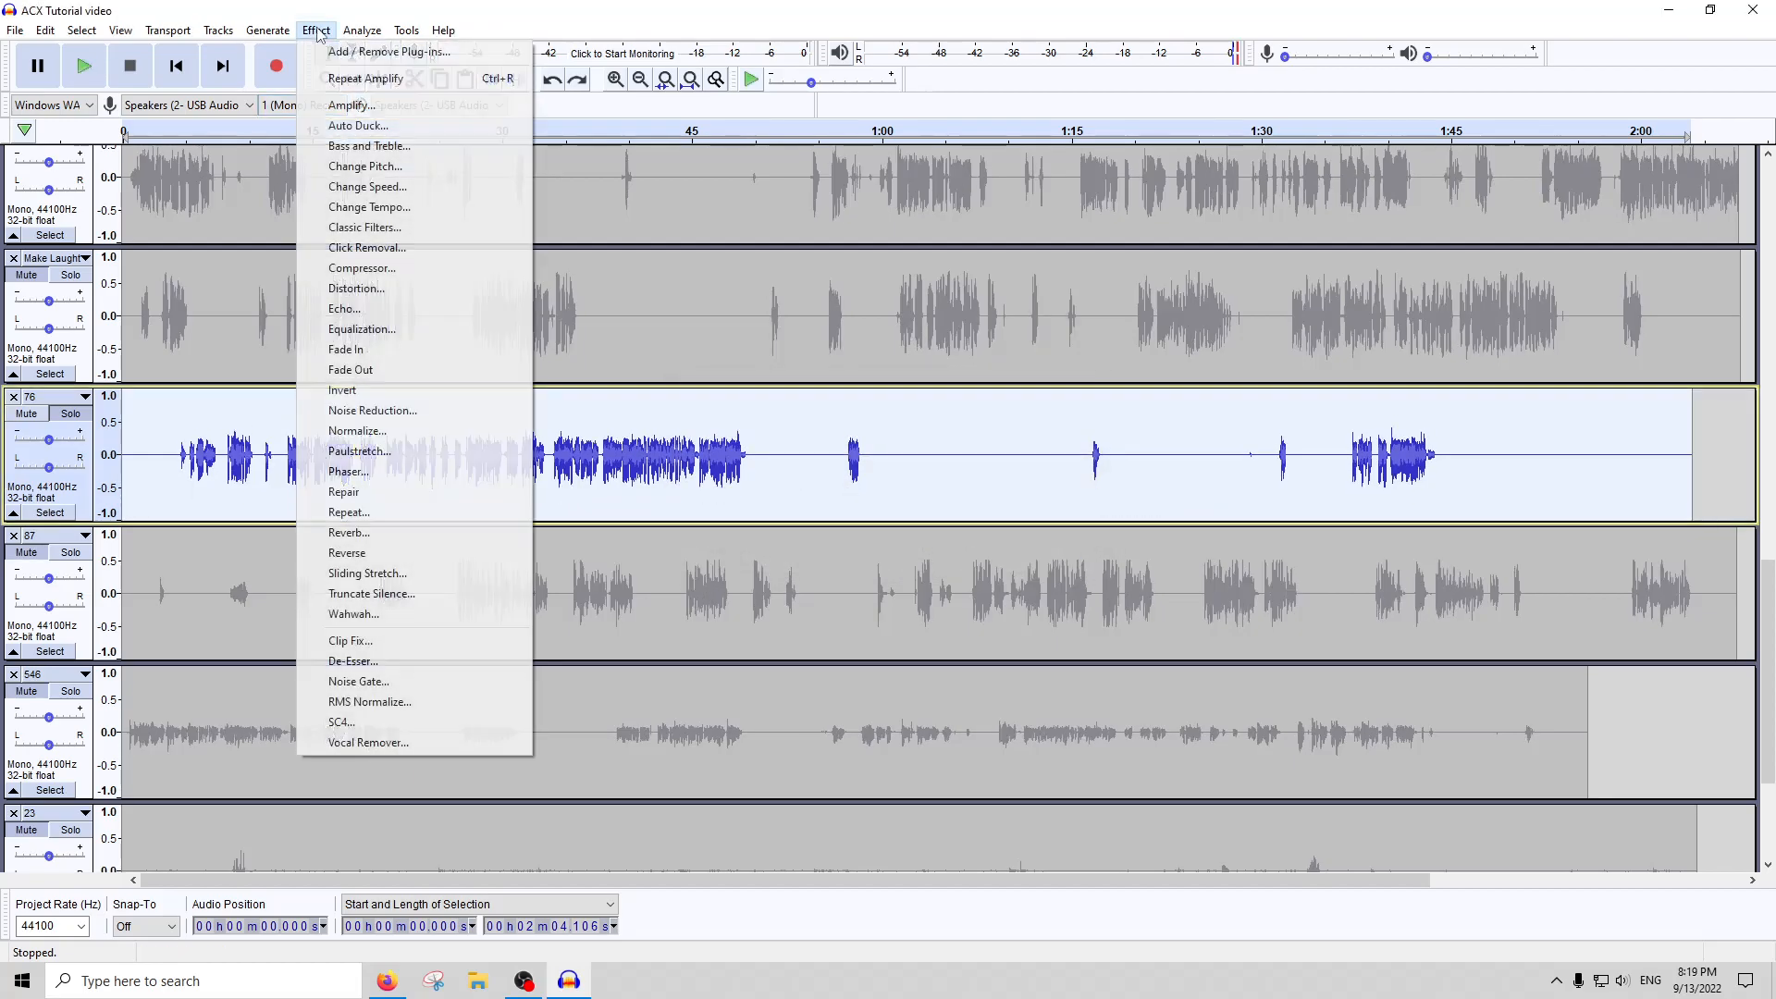
{"action": "left_click", "coordinate": [341, 108]}
{"action": "type", "text": "3"}
{"action": "key", "text": "Return"}
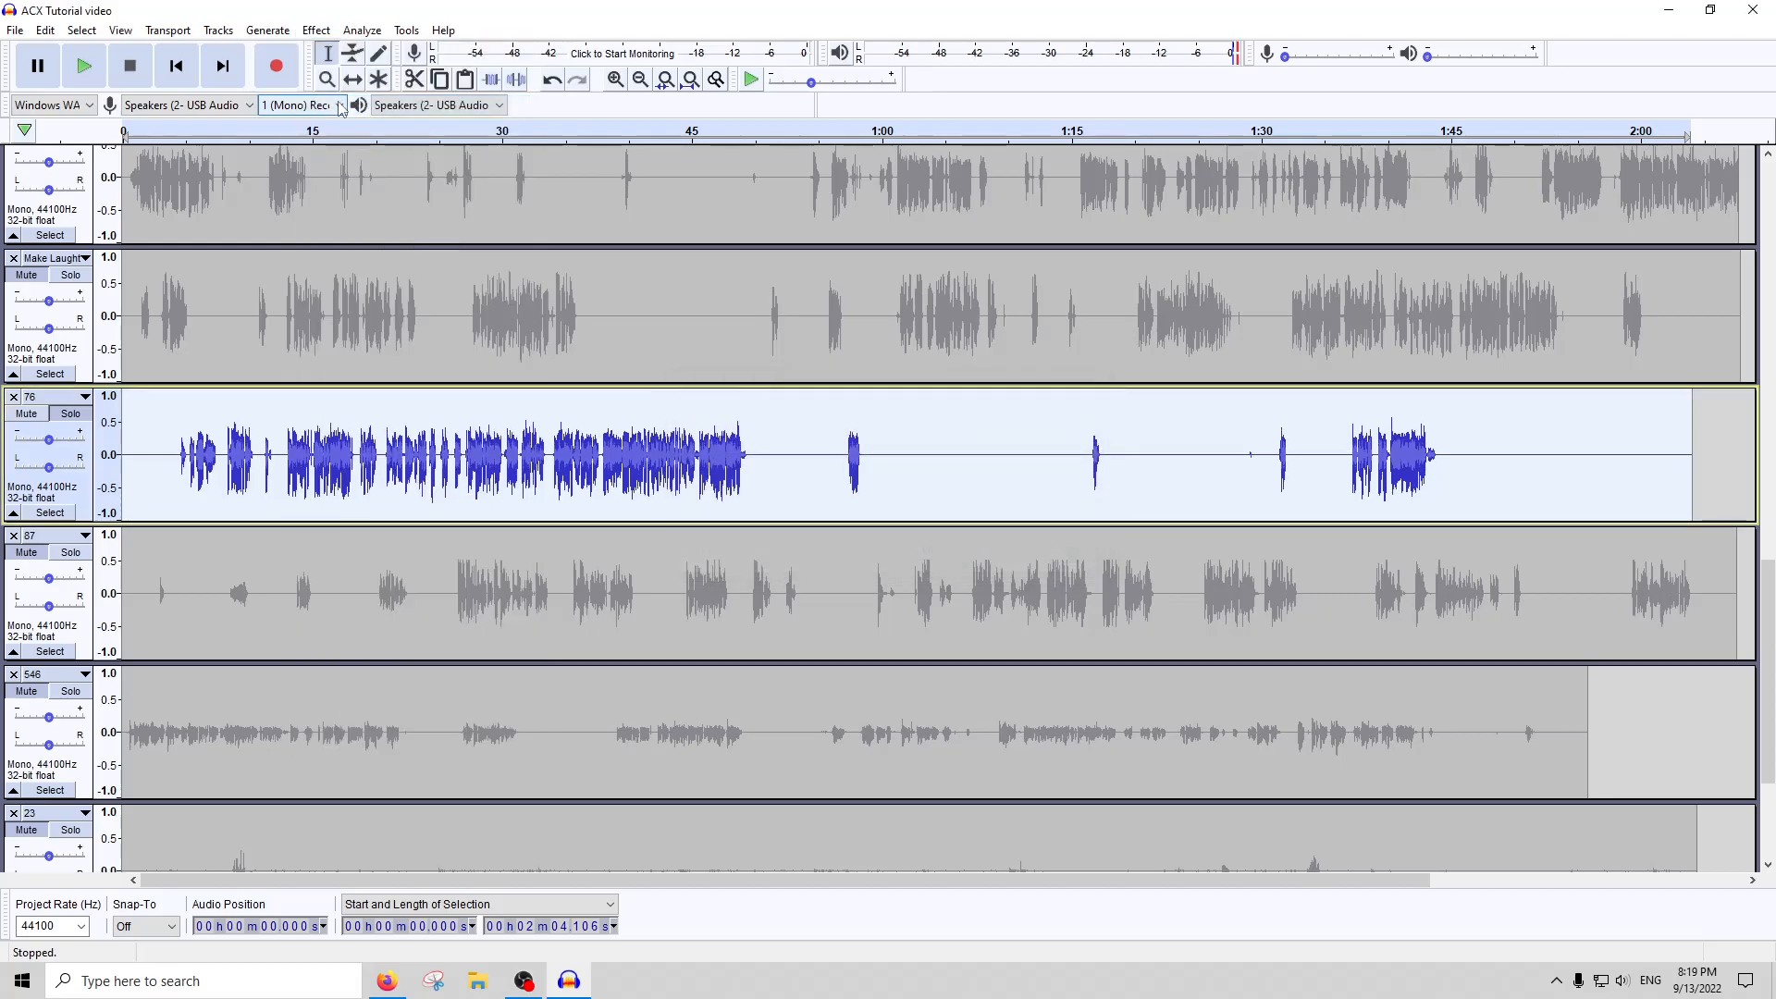
{"action": "left_click", "coordinate": [406, 30]}
{"action": "left_click", "coordinate": [396, 145]}
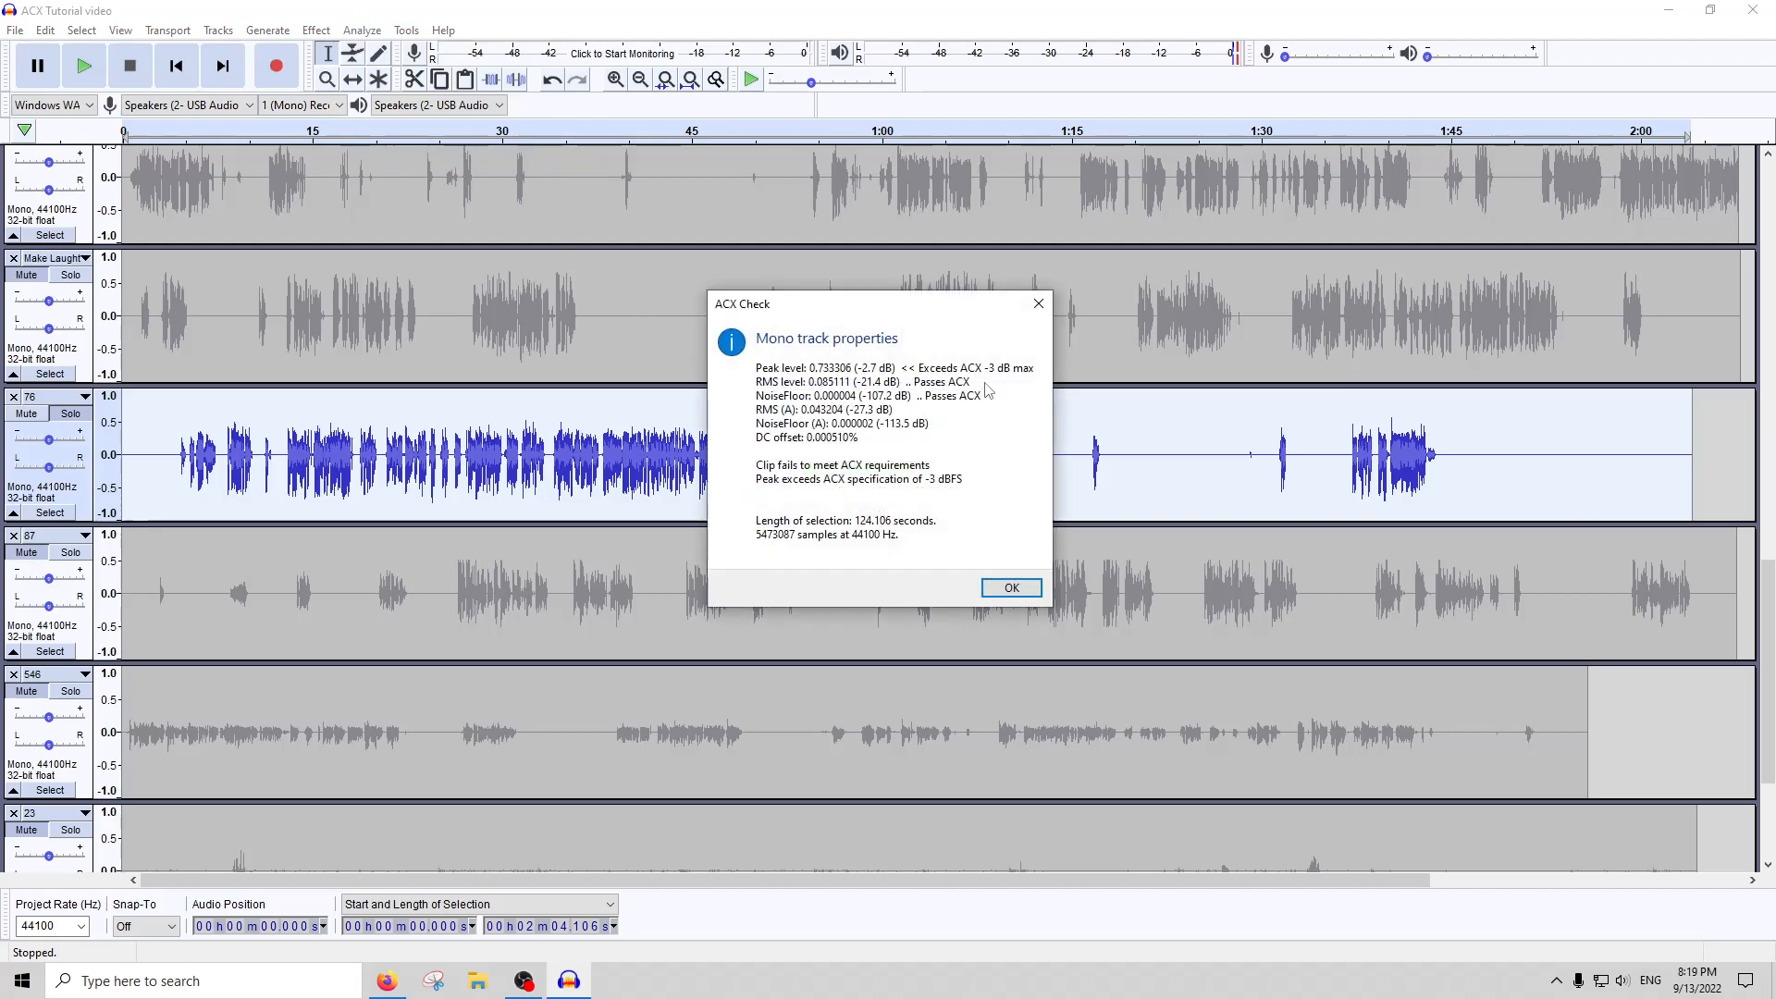
{"action": "left_click", "coordinate": [1039, 305]}
Replace the 3 dB boost on track 76 with a smaller gain and rerun ACX Check
{"action": "left_click", "coordinate": [318, 29]}
{"action": "left_click", "coordinate": [338, 107]}
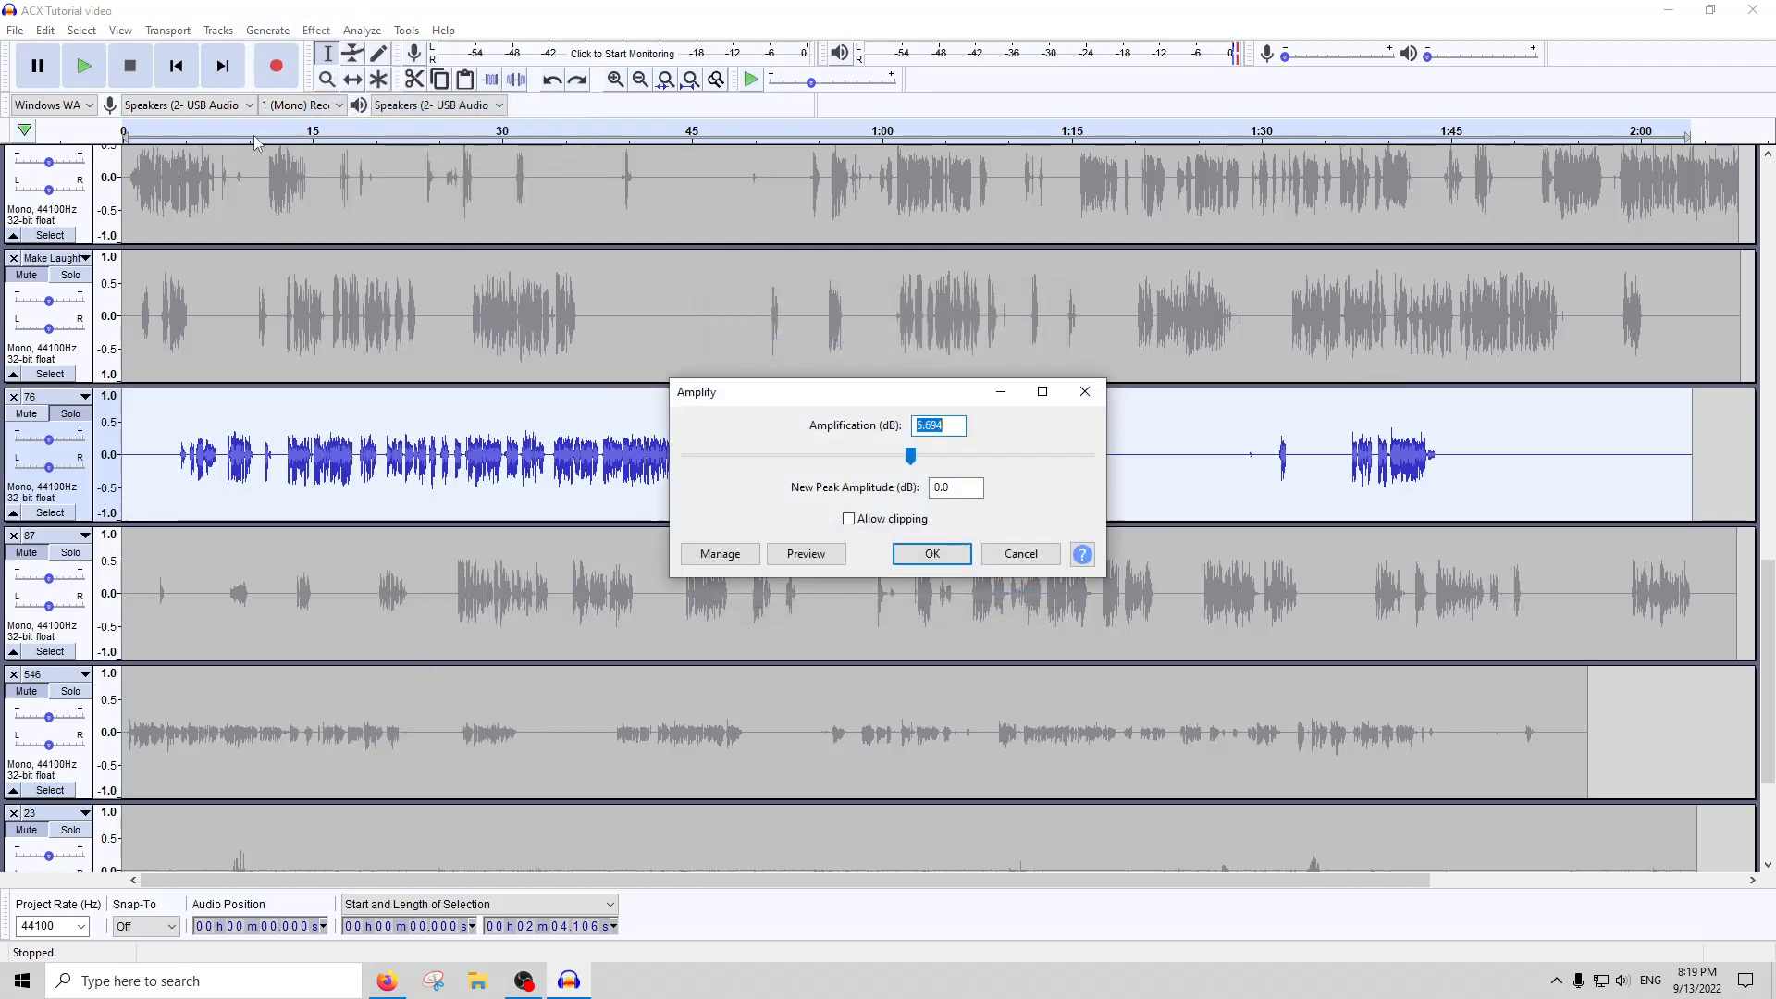
{"action": "key", "text": "Return"}
{"action": "left_click", "coordinate": [362, 31]}
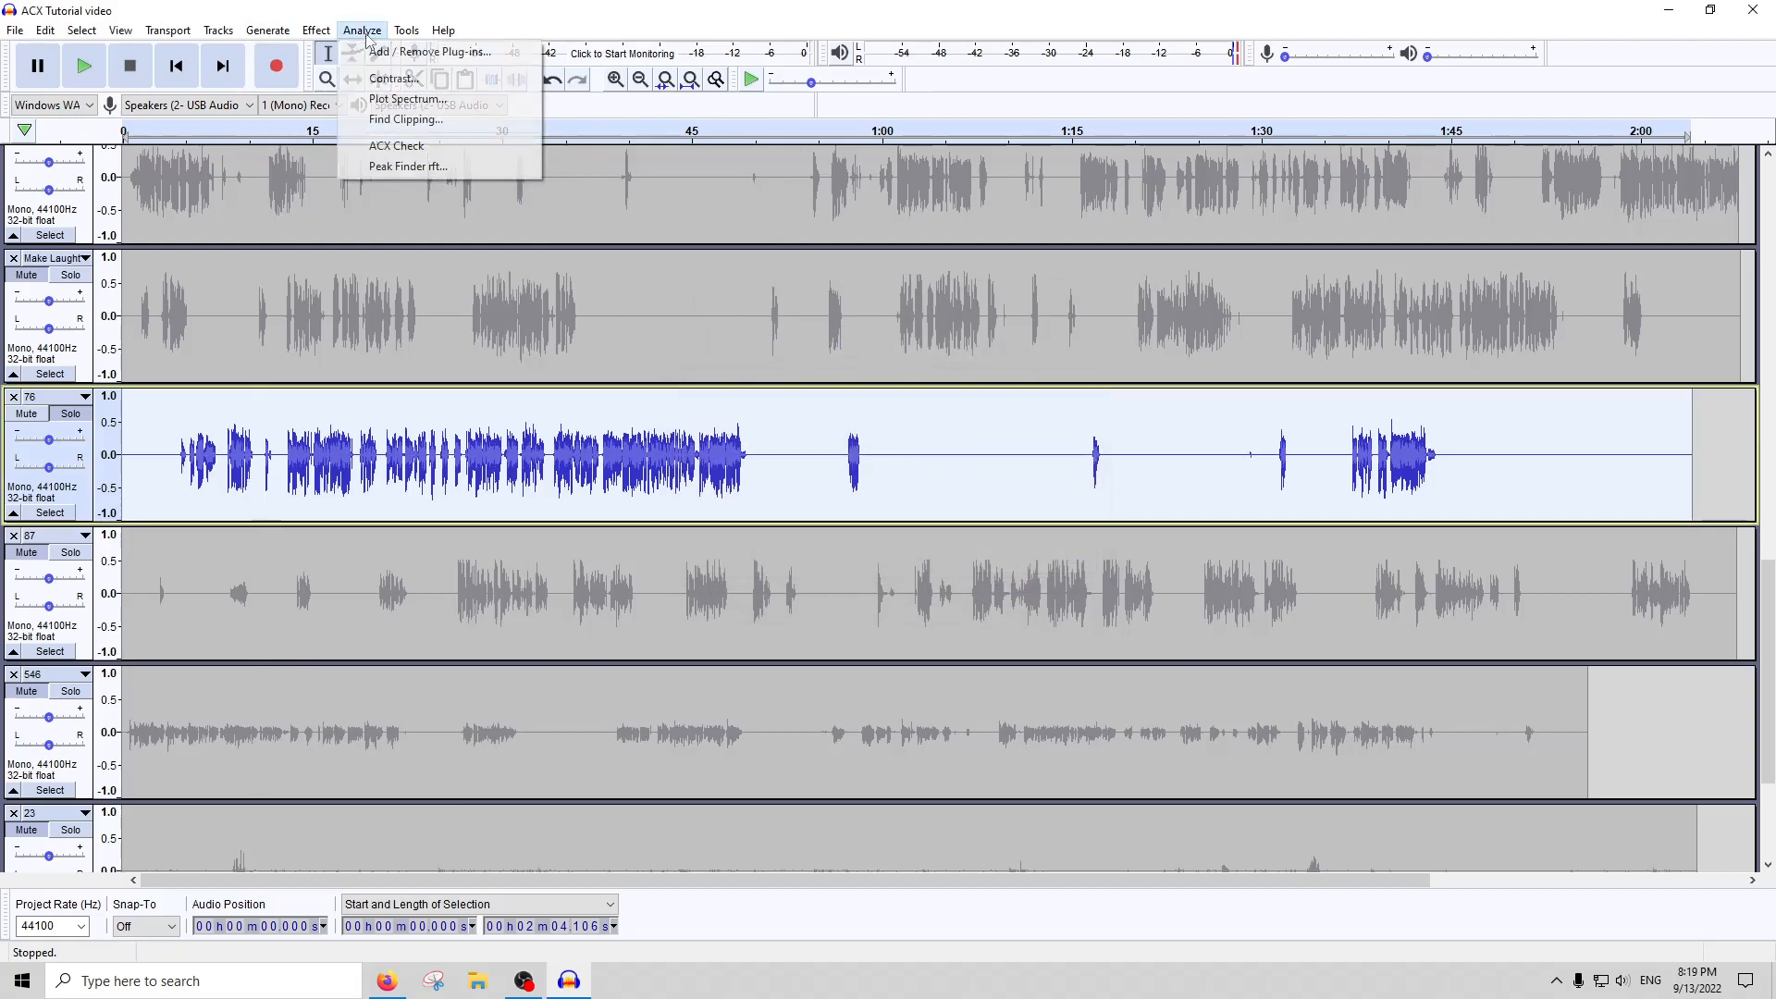
{"action": "left_click", "coordinate": [399, 166]}
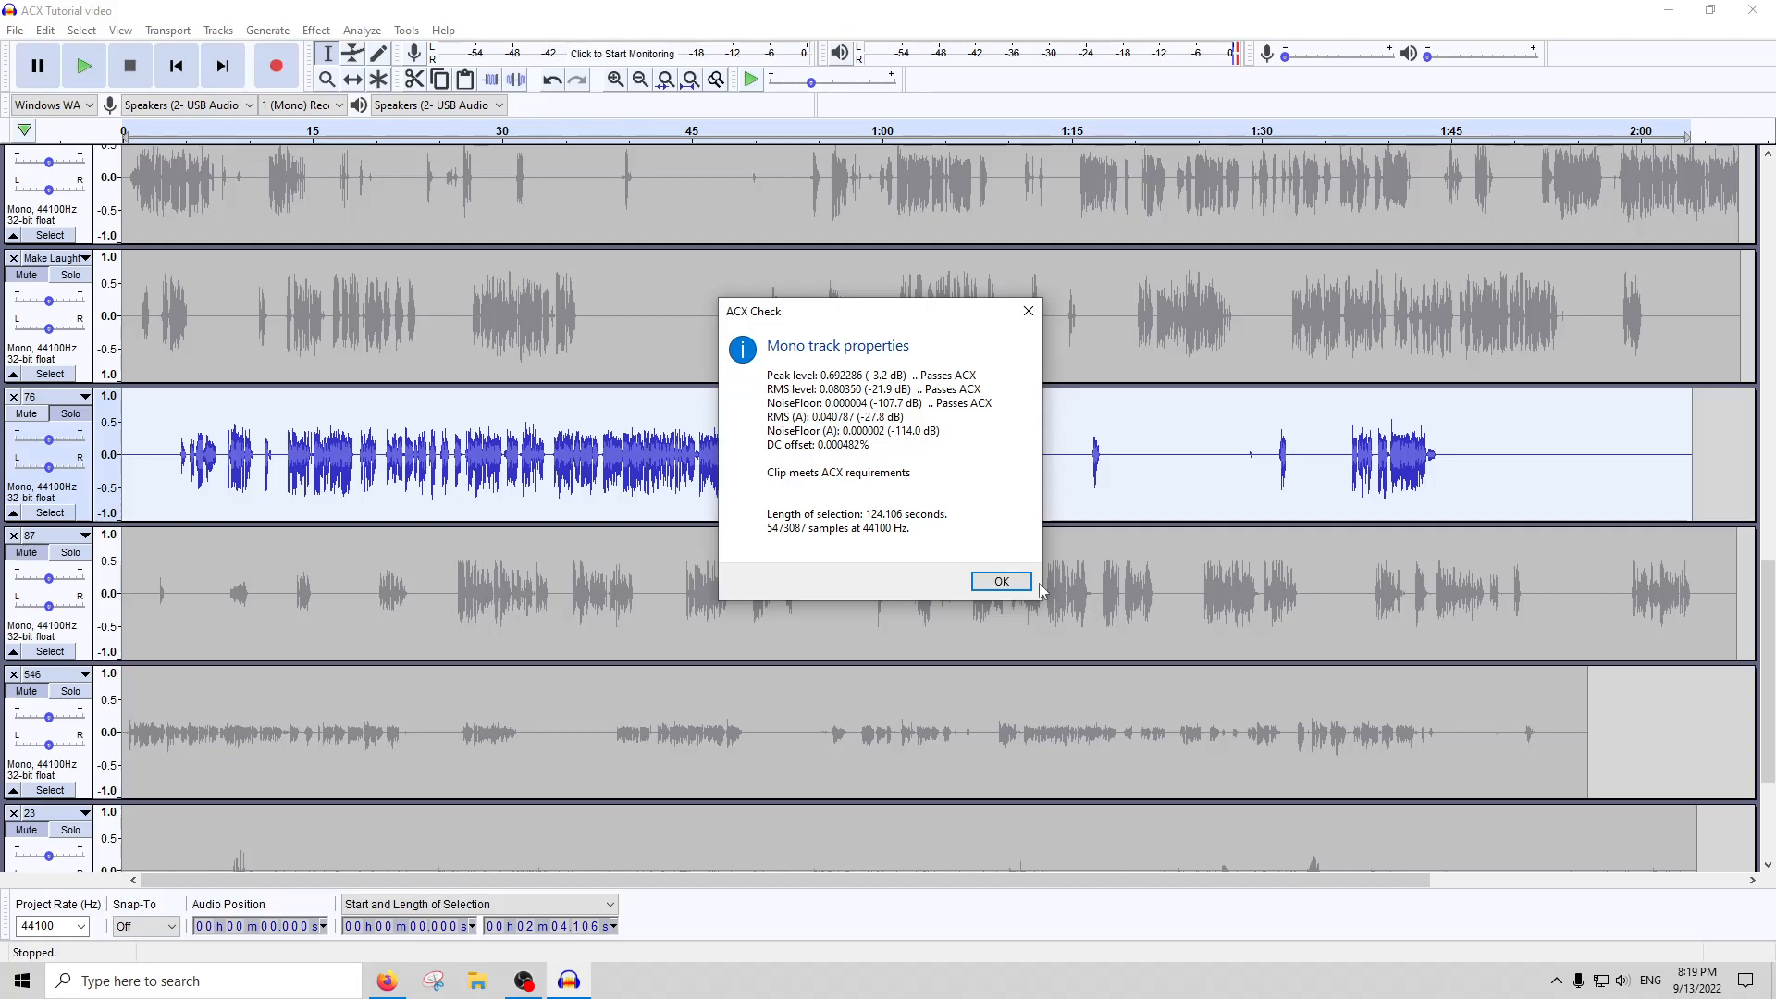
{"action": "left_click", "coordinate": [1002, 581]}
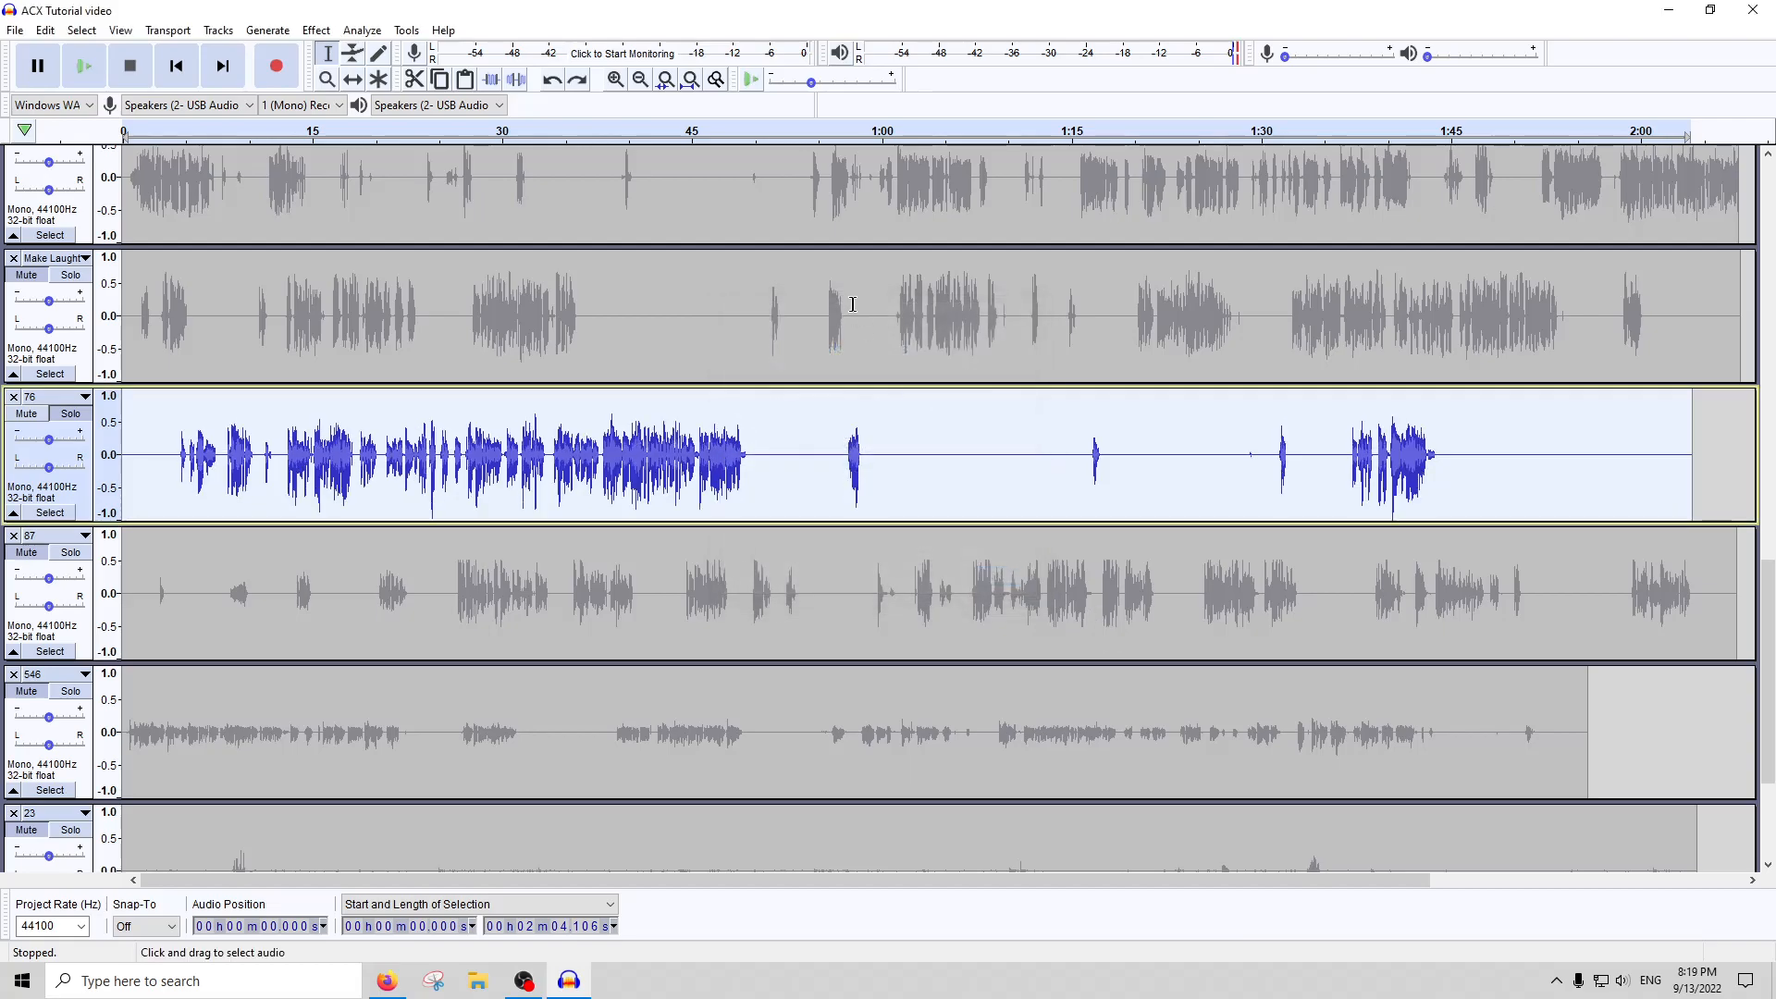
Undo all processing on track 76 and amplify the whole track again with the gain proposed by Amplify
{"action": "key", "text": "ctrl+z"}
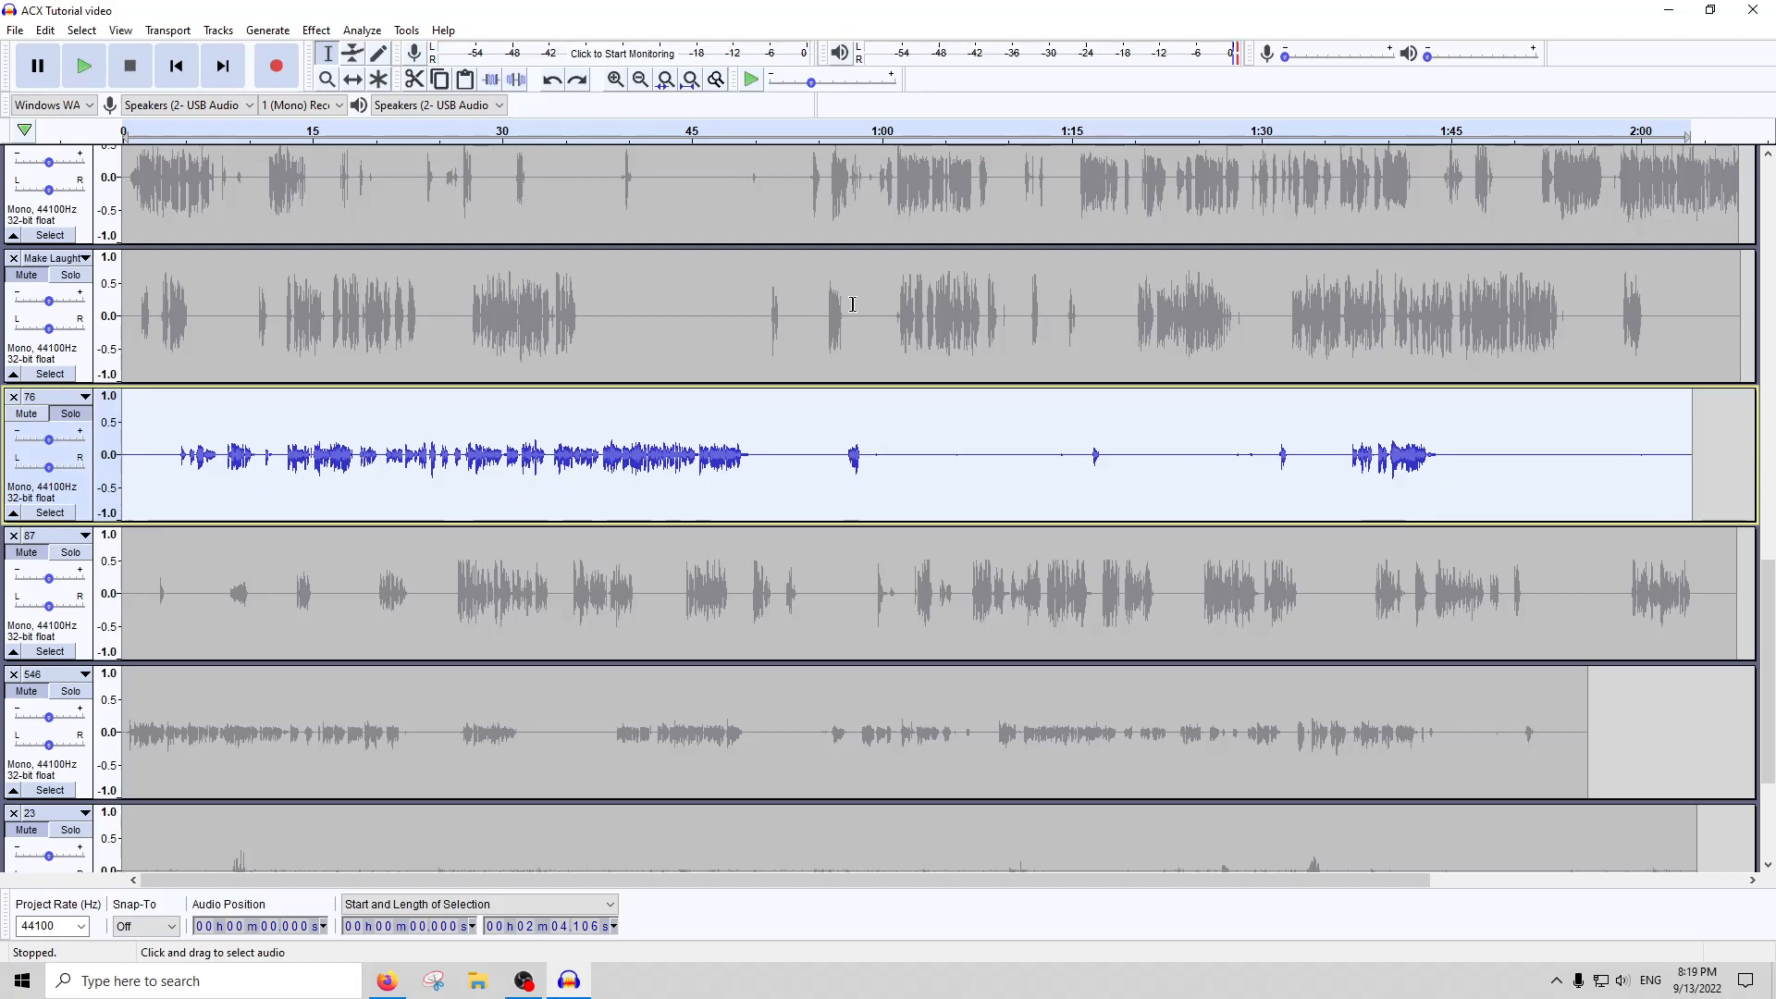
{"action": "left_click", "coordinate": [313, 34]}
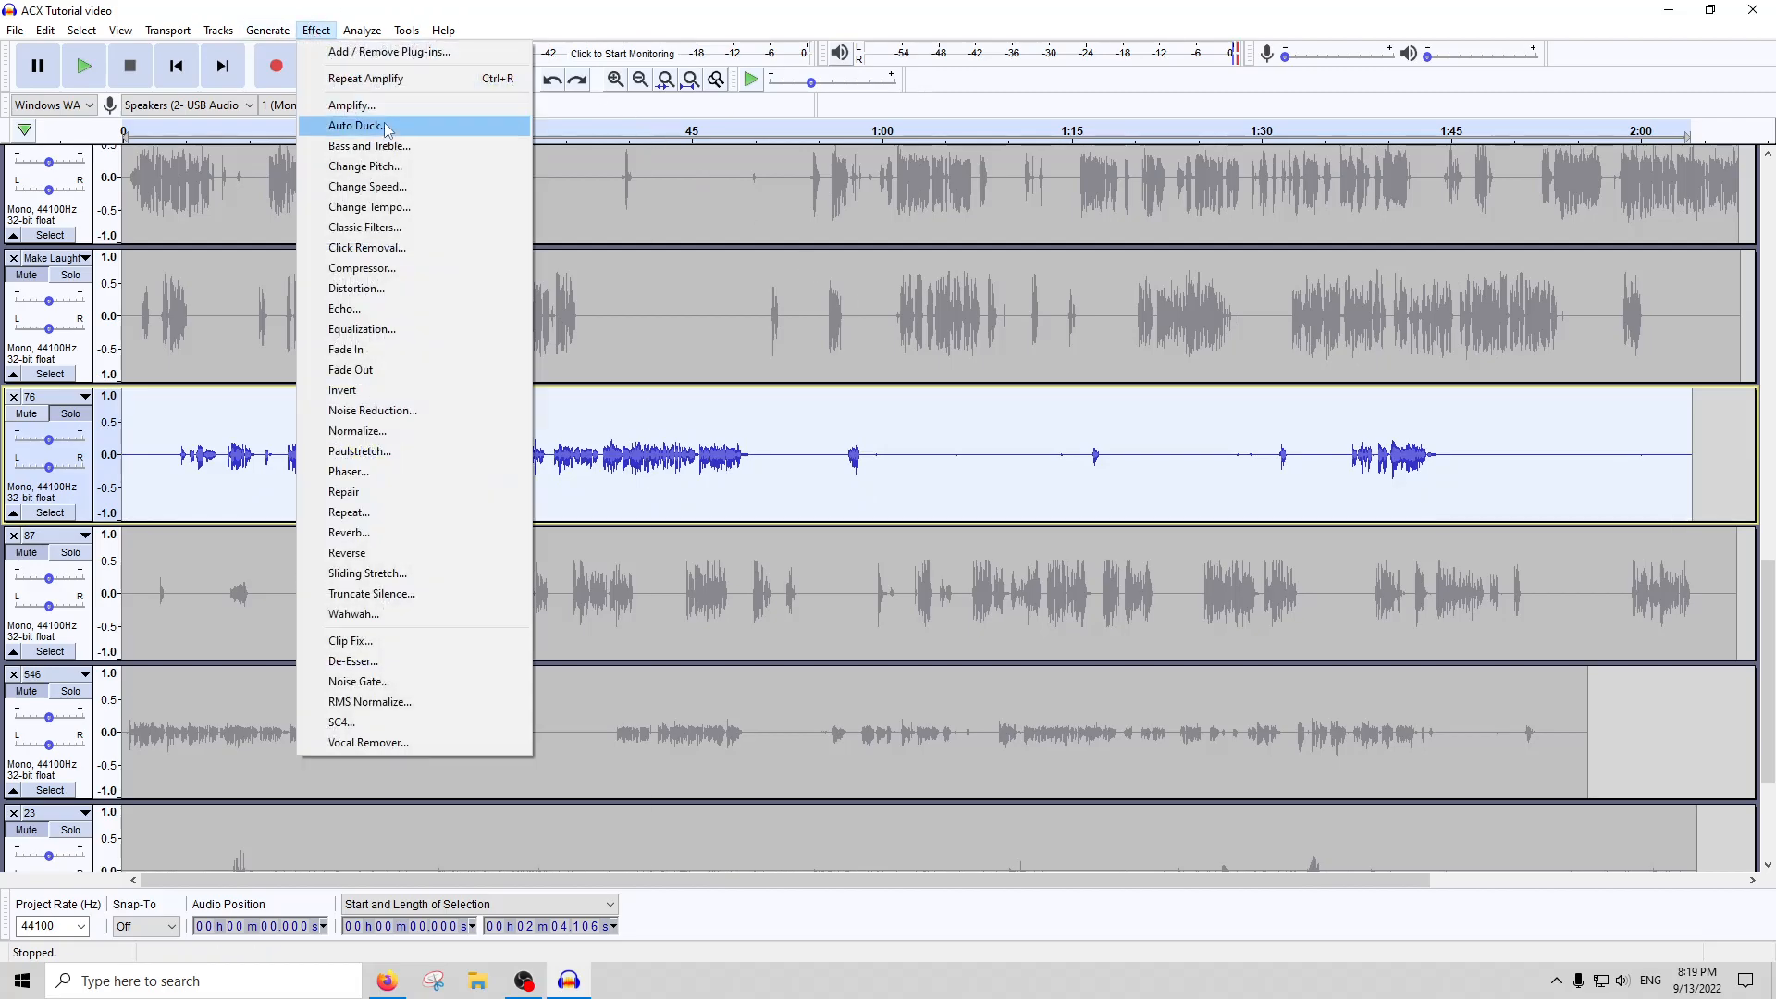
{"action": "left_click", "coordinate": [373, 108]}
{"action": "key", "text": "Return"}
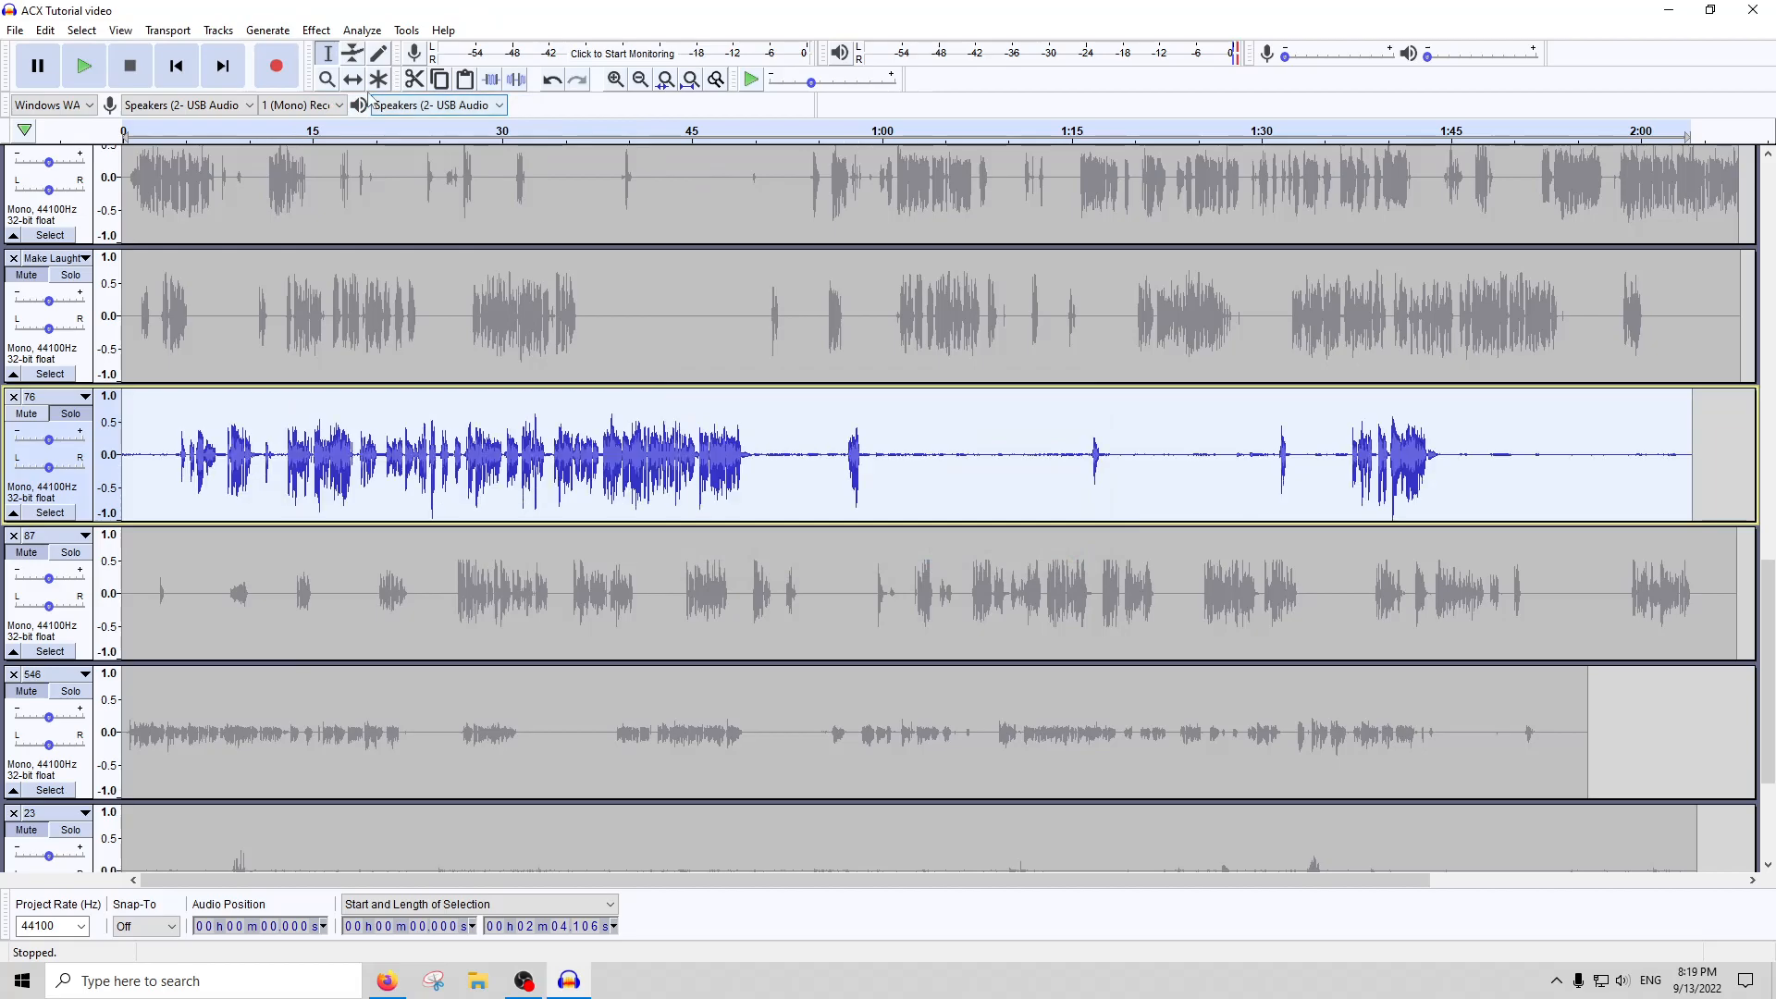
Apply Noise Gate and Compressor to the whole of track 76 with their current settings
{"action": "left_click", "coordinate": [319, 29]}
{"action": "left_click", "coordinate": [384, 682]}
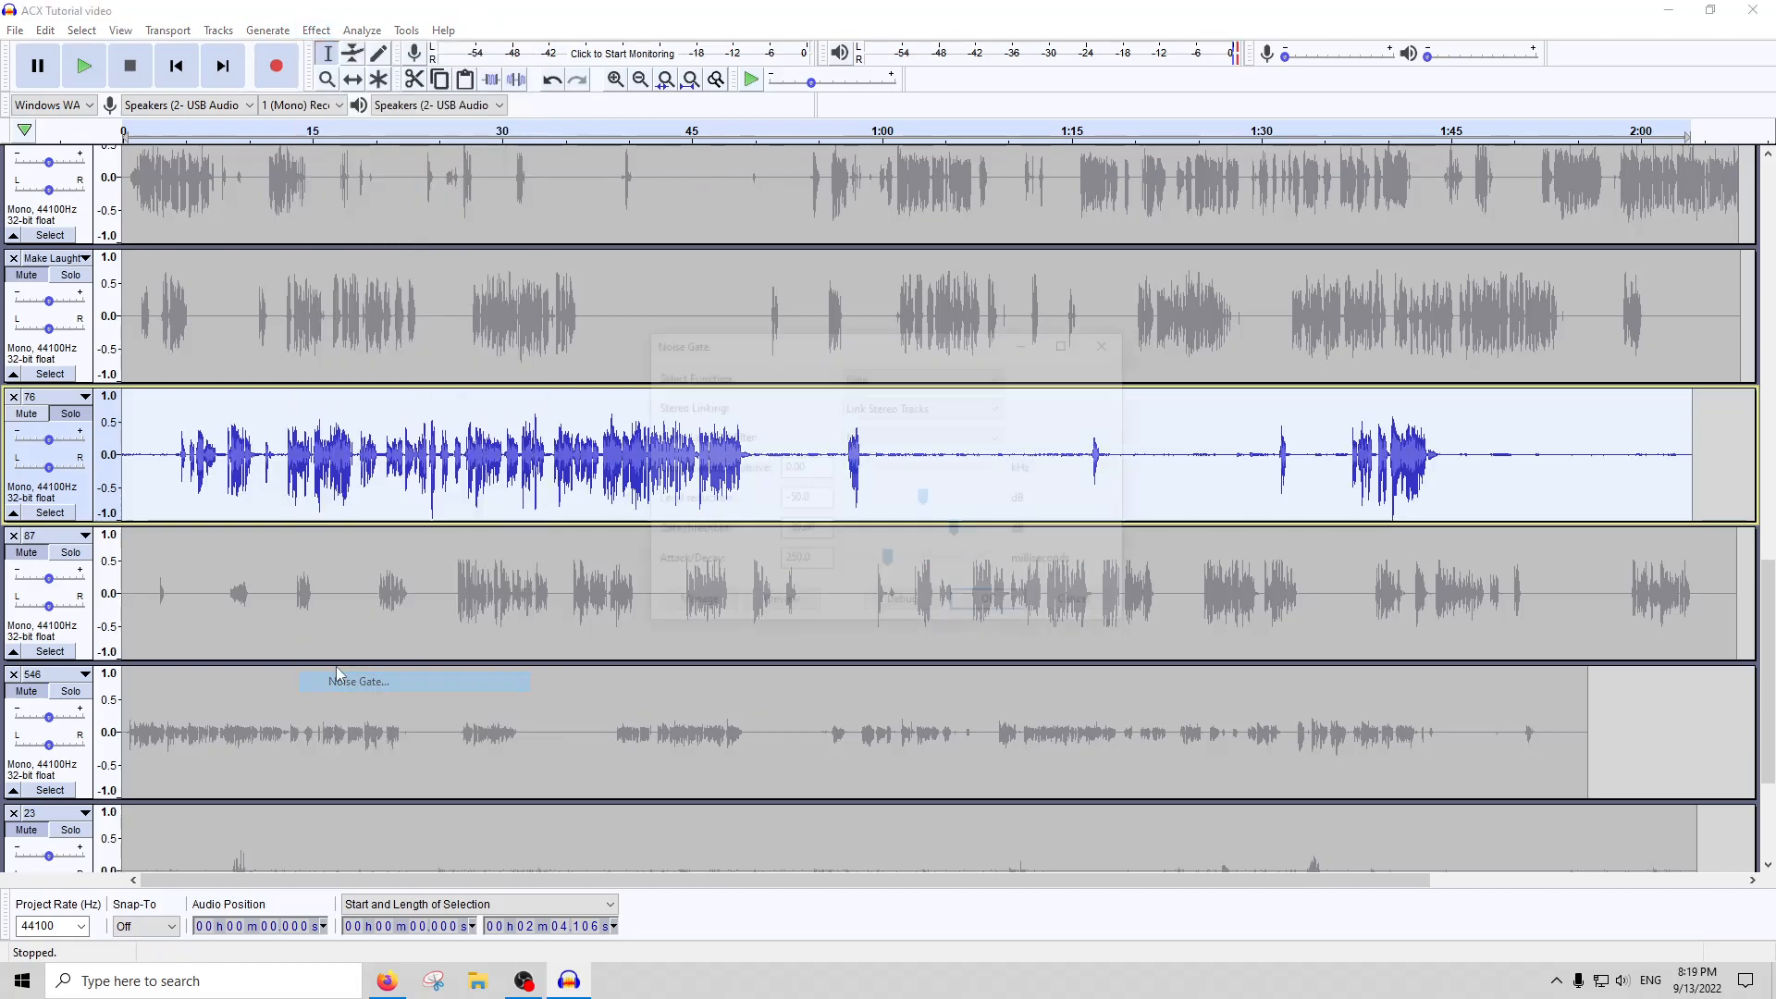
{"action": "left_click", "coordinate": [316, 30]}
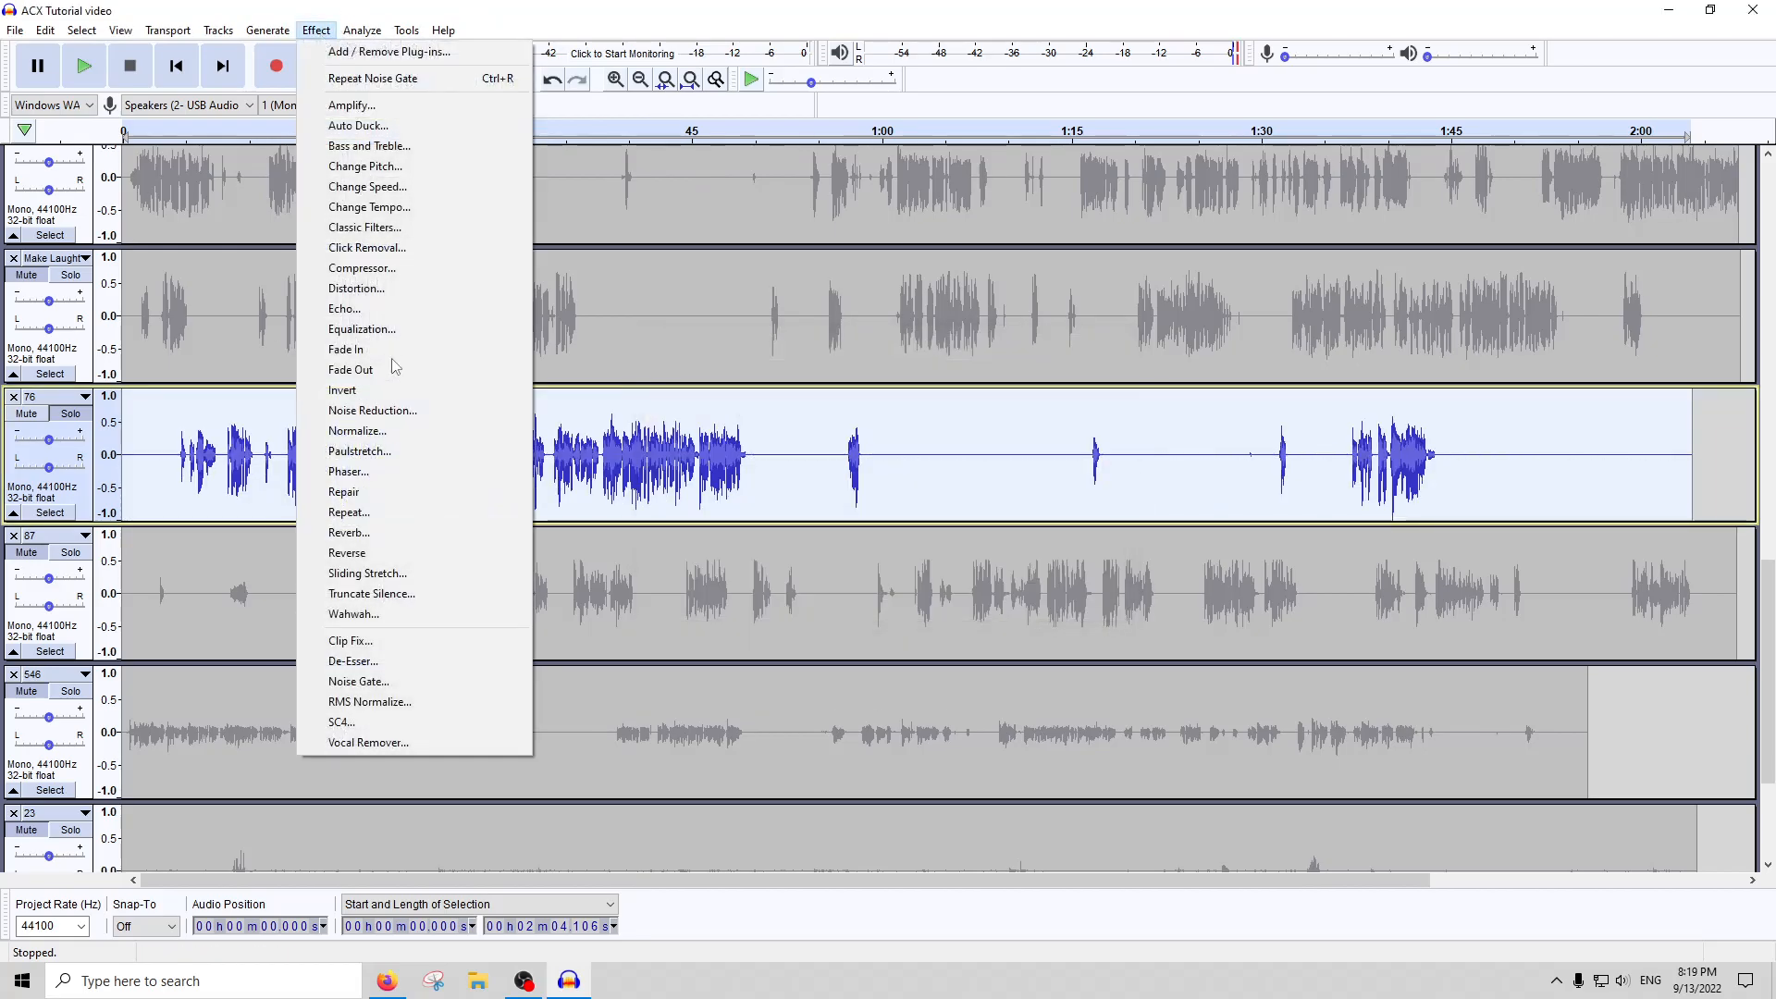
{"action": "left_click", "coordinate": [373, 270]}
{"action": "key", "text": "Return"}
Amplify the whole of track 76 by 2 dB and run ACX Check on it
{"action": "left_click", "coordinate": [316, 30]}
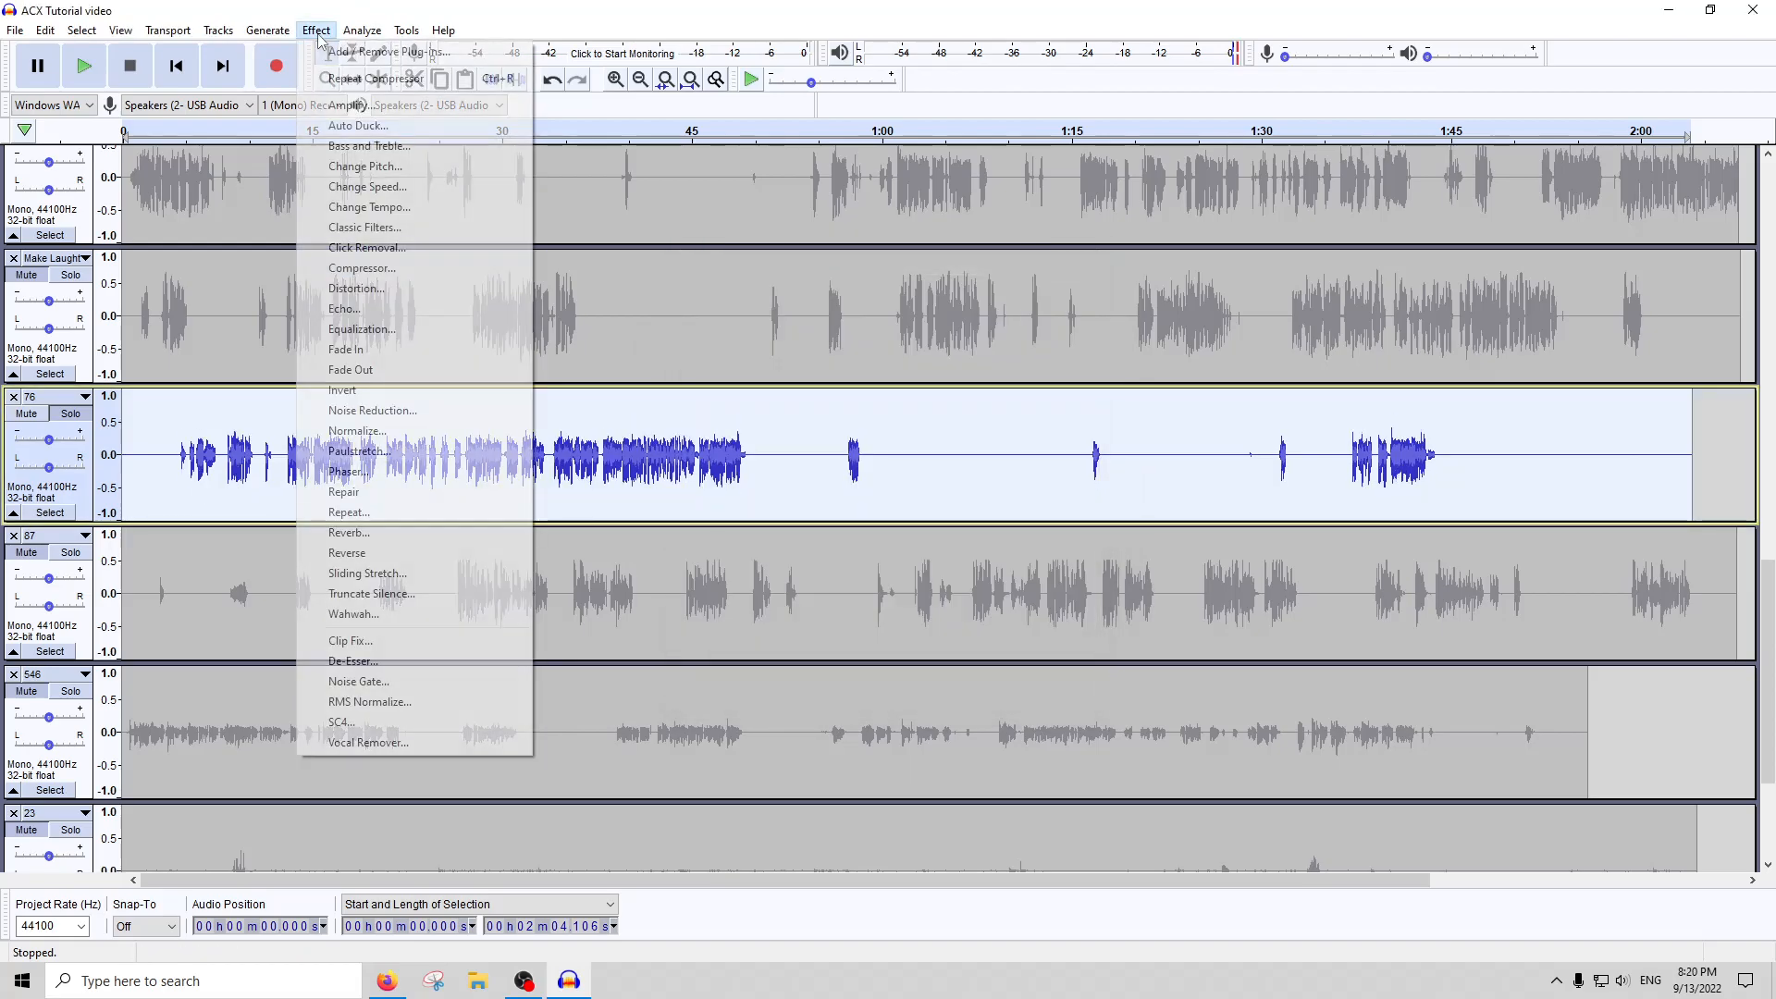
{"action": "left_click", "coordinate": [357, 106]}
{"action": "type", "text": "1"}
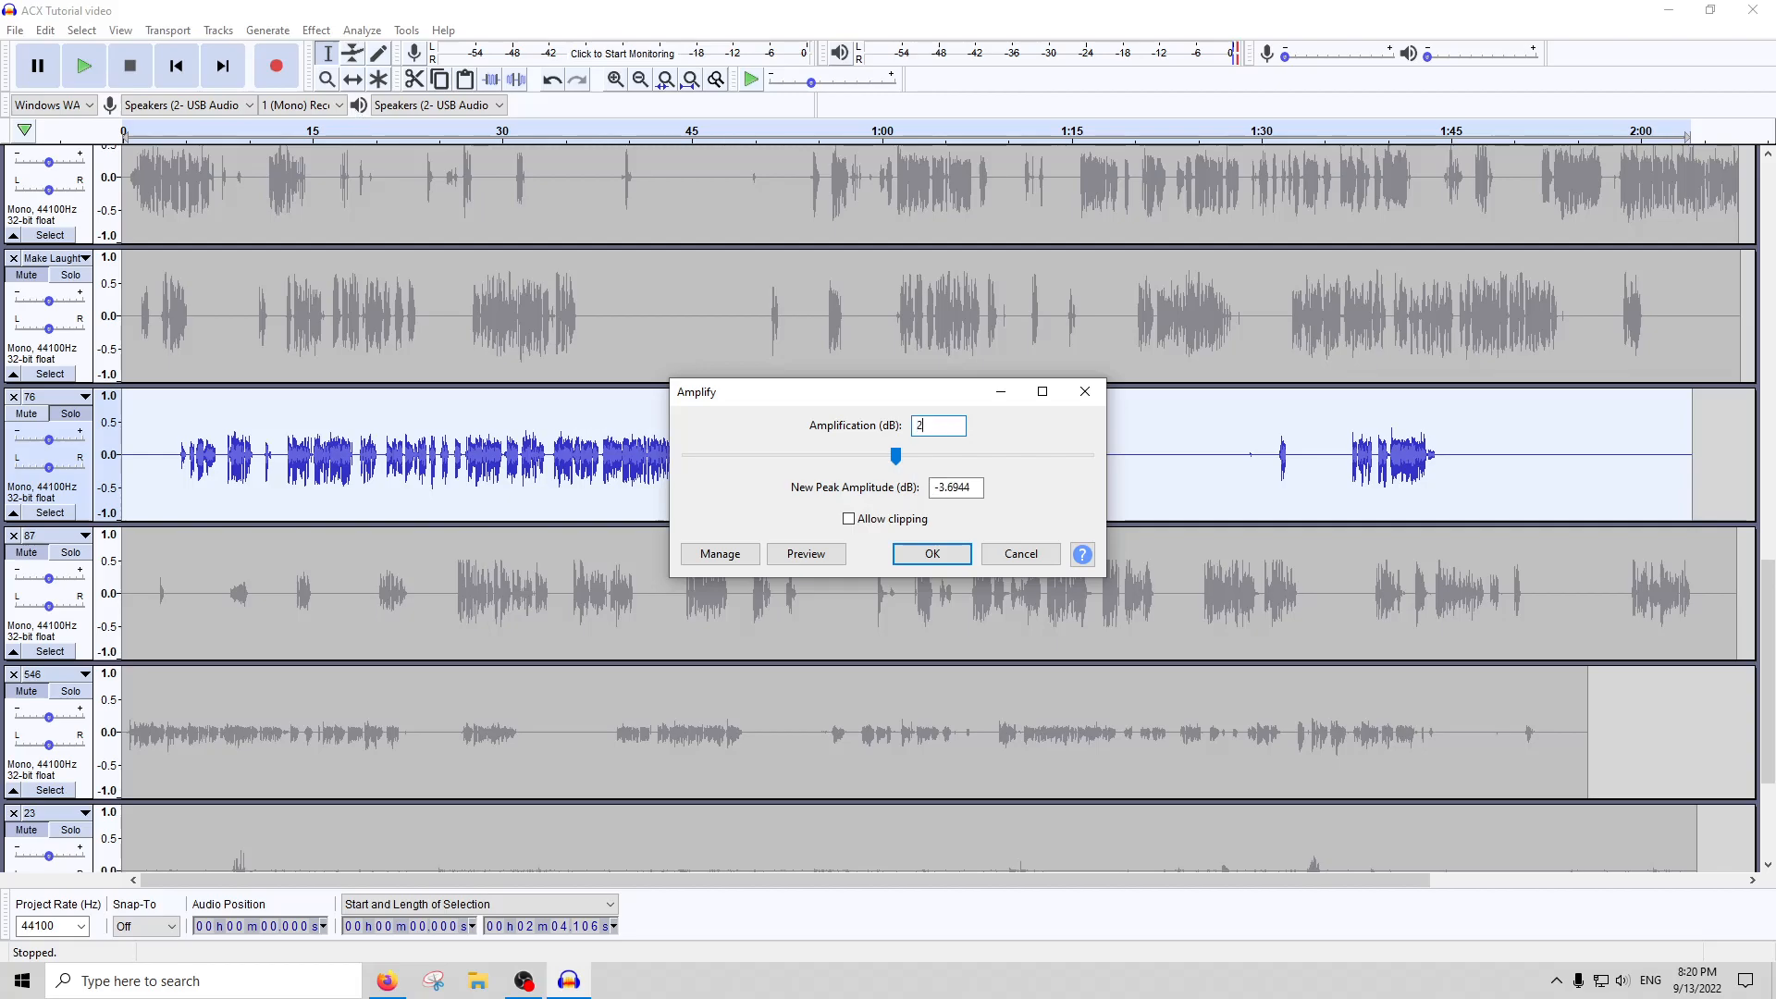
{"action": "key", "text": "Return"}
{"action": "left_click", "coordinate": [365, 32]}
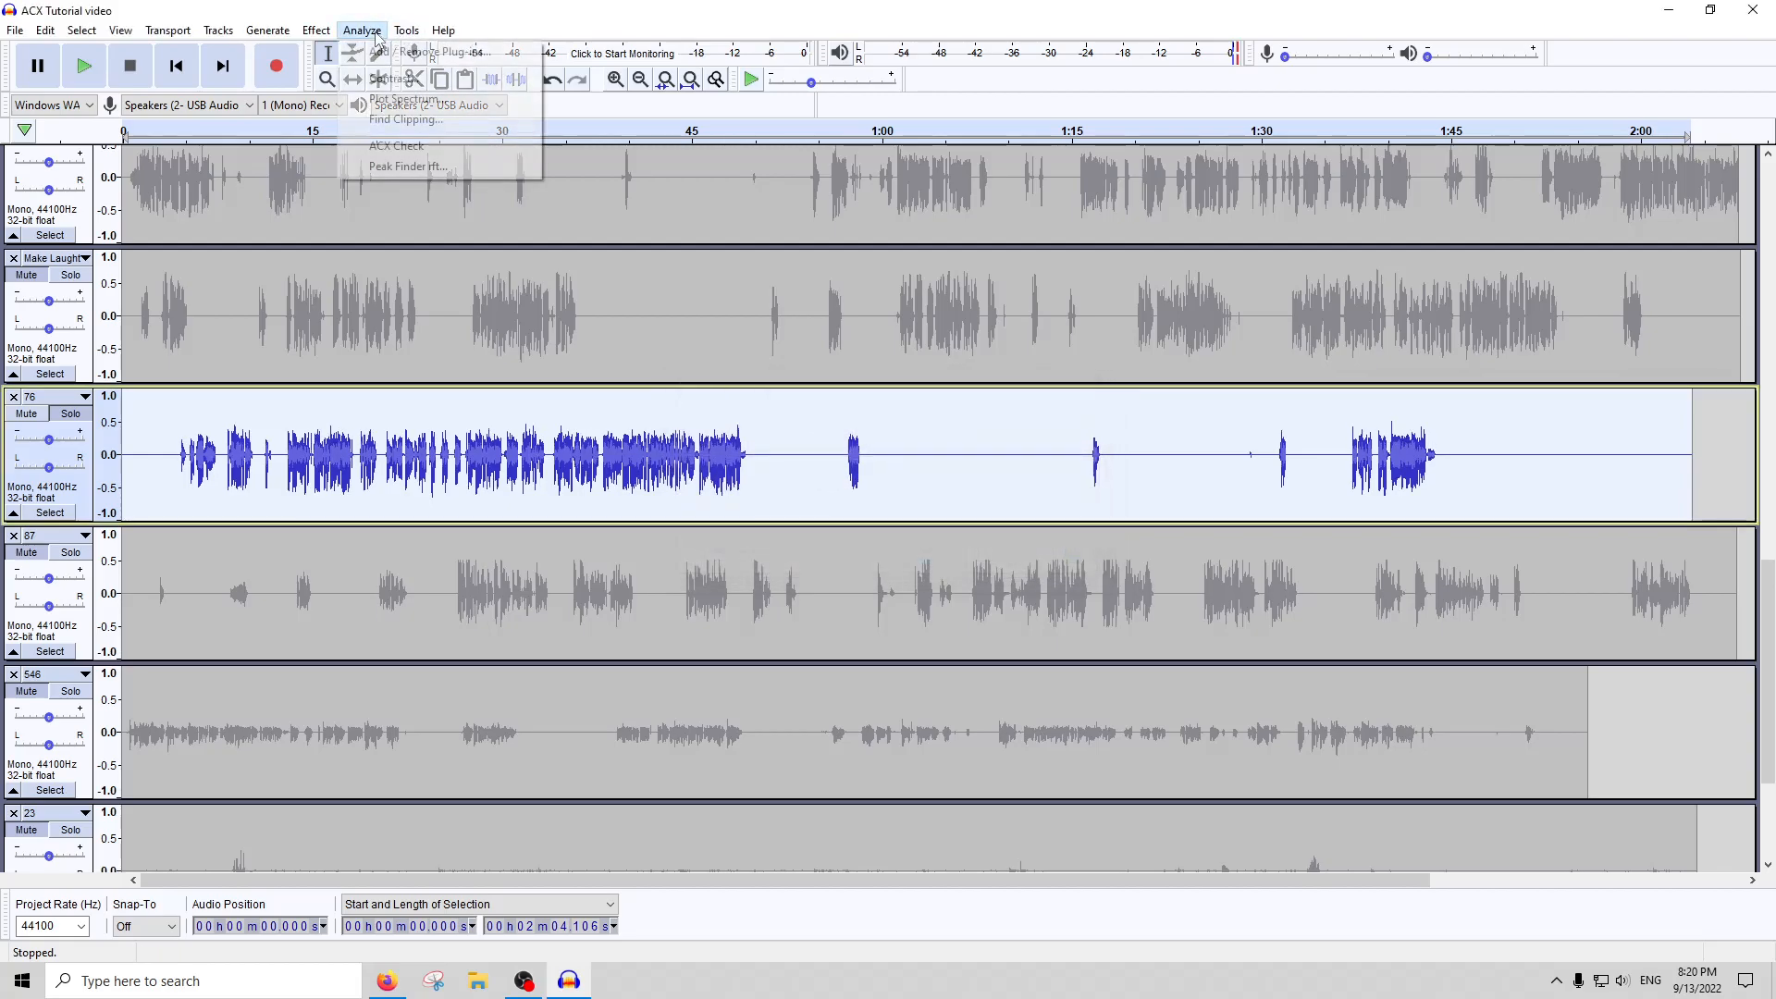
{"action": "left_click", "coordinate": [400, 145]}
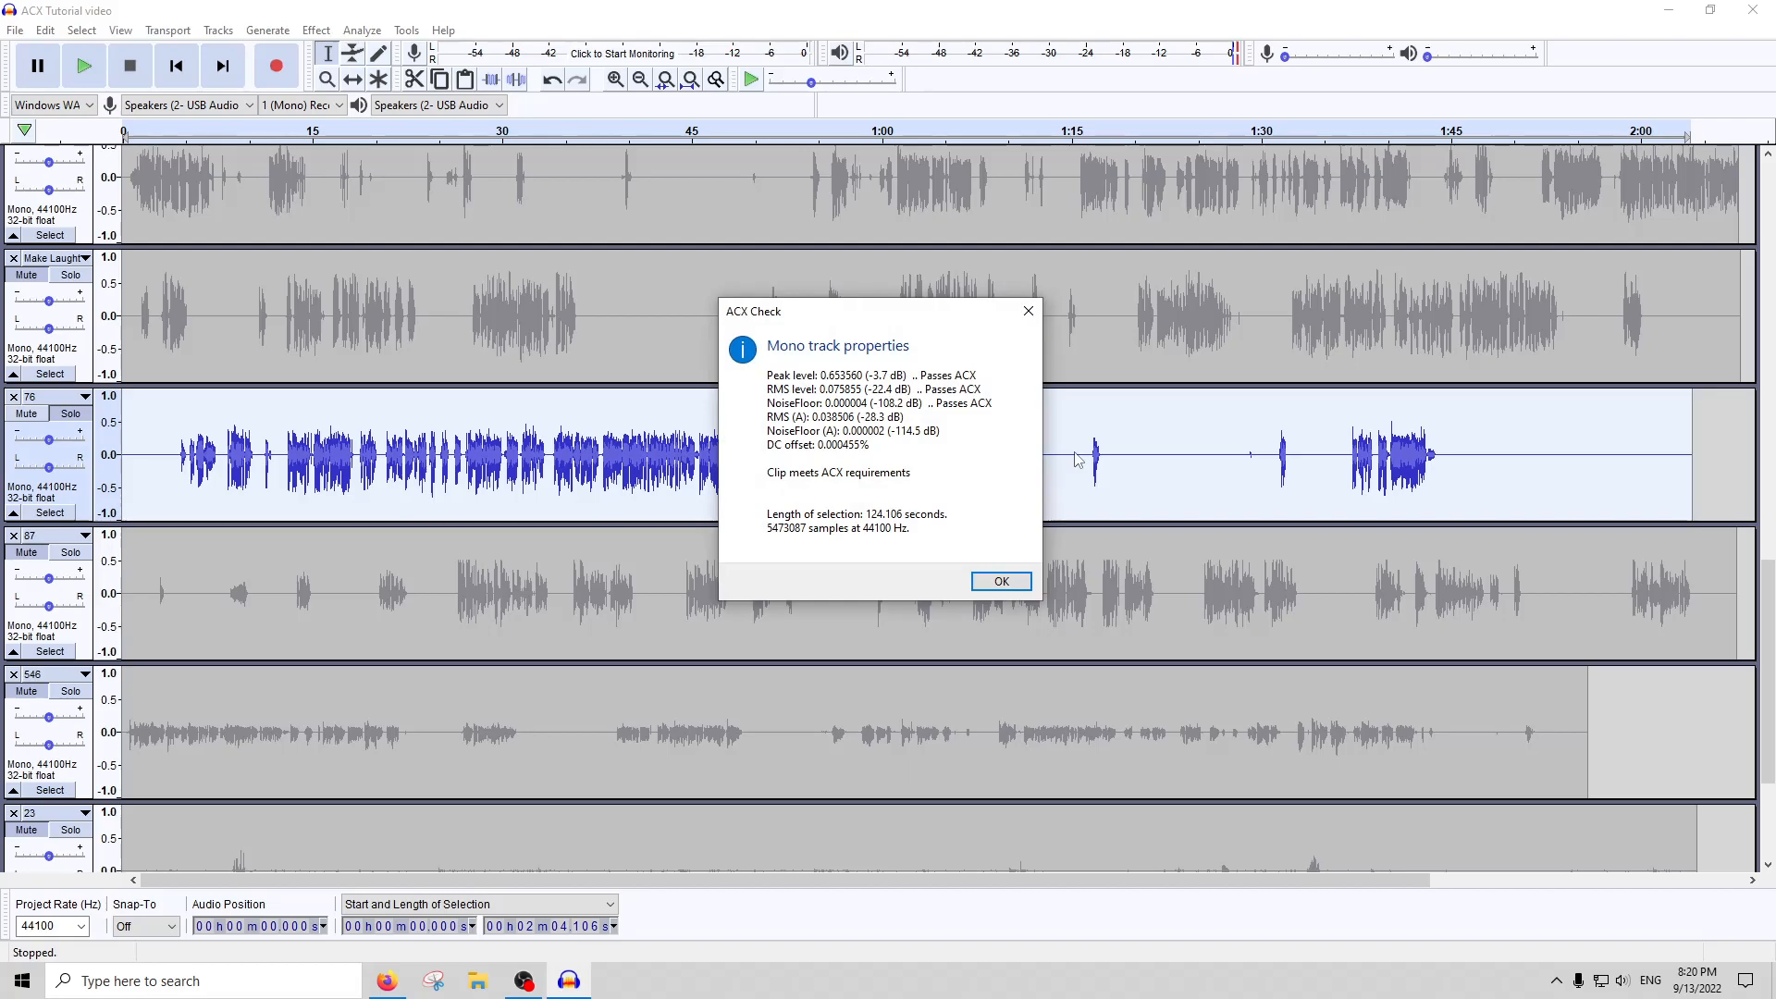
{"action": "left_click", "coordinate": [1000, 580]}
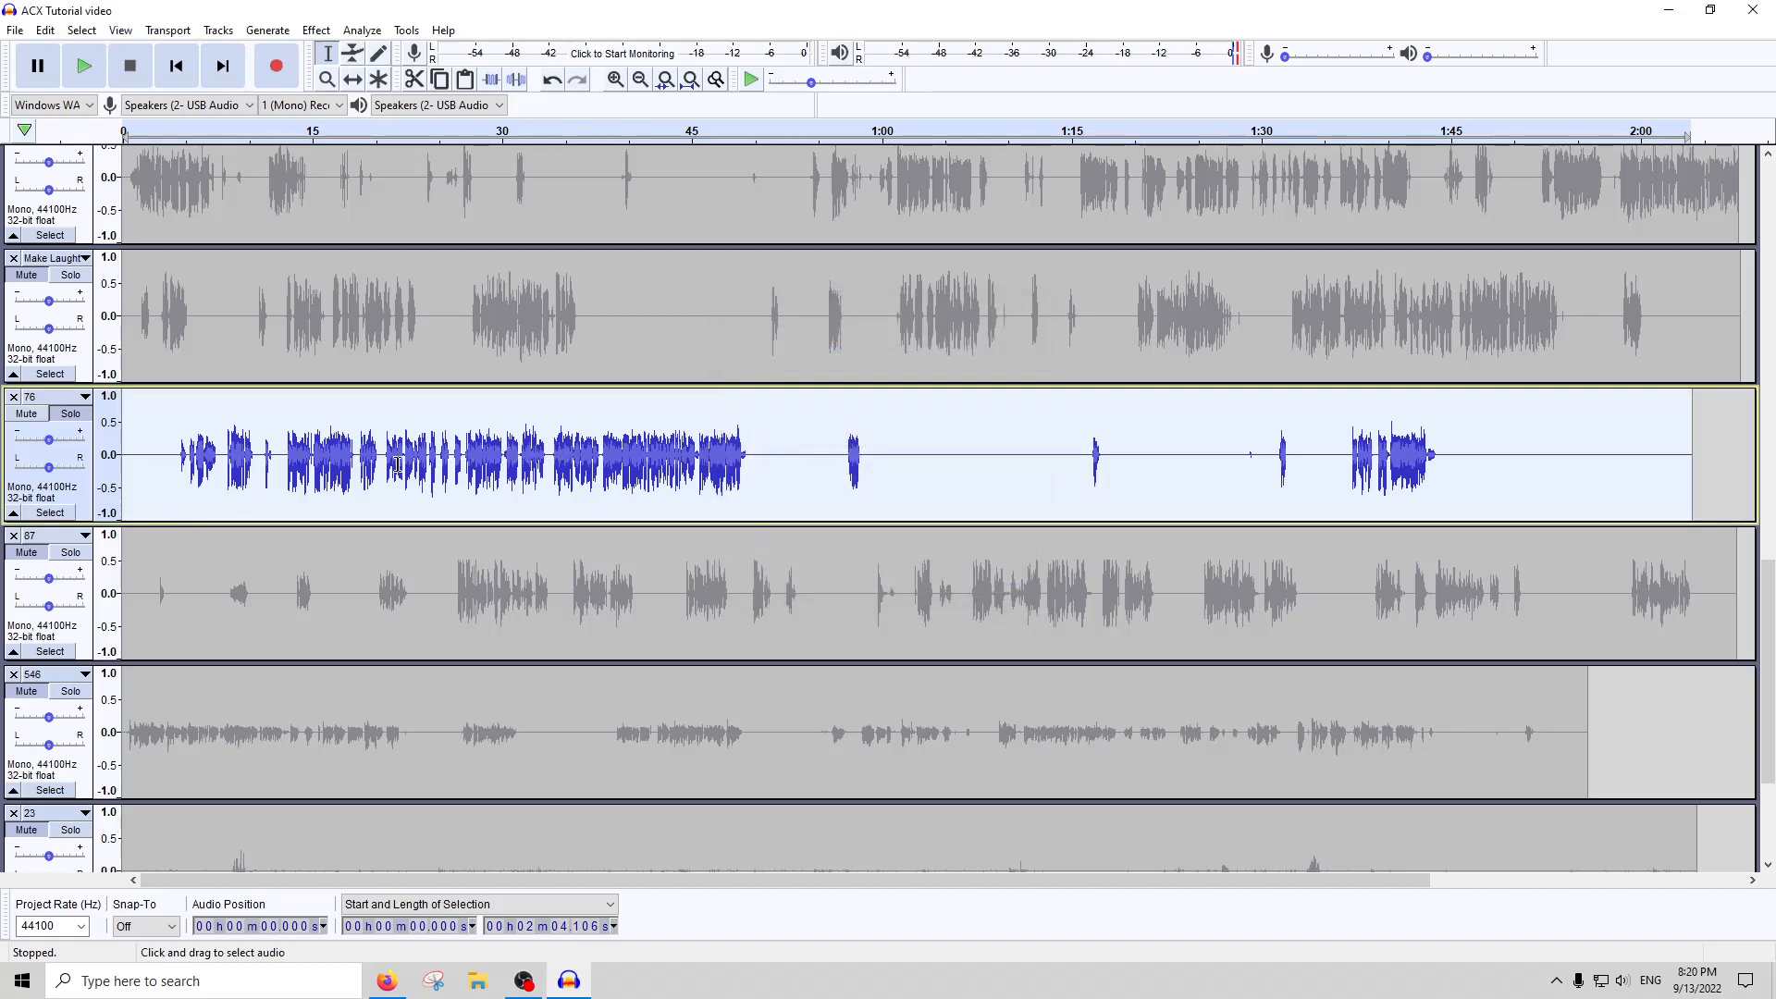
Step back through track 76's edits to compare its waveform at each processing stage, and redo them all
{"action": "left_click_drag", "start_coordinate": [744, 458], "coordinate": [286, 458]}
{"action": "left_click", "coordinate": [569, 482]}
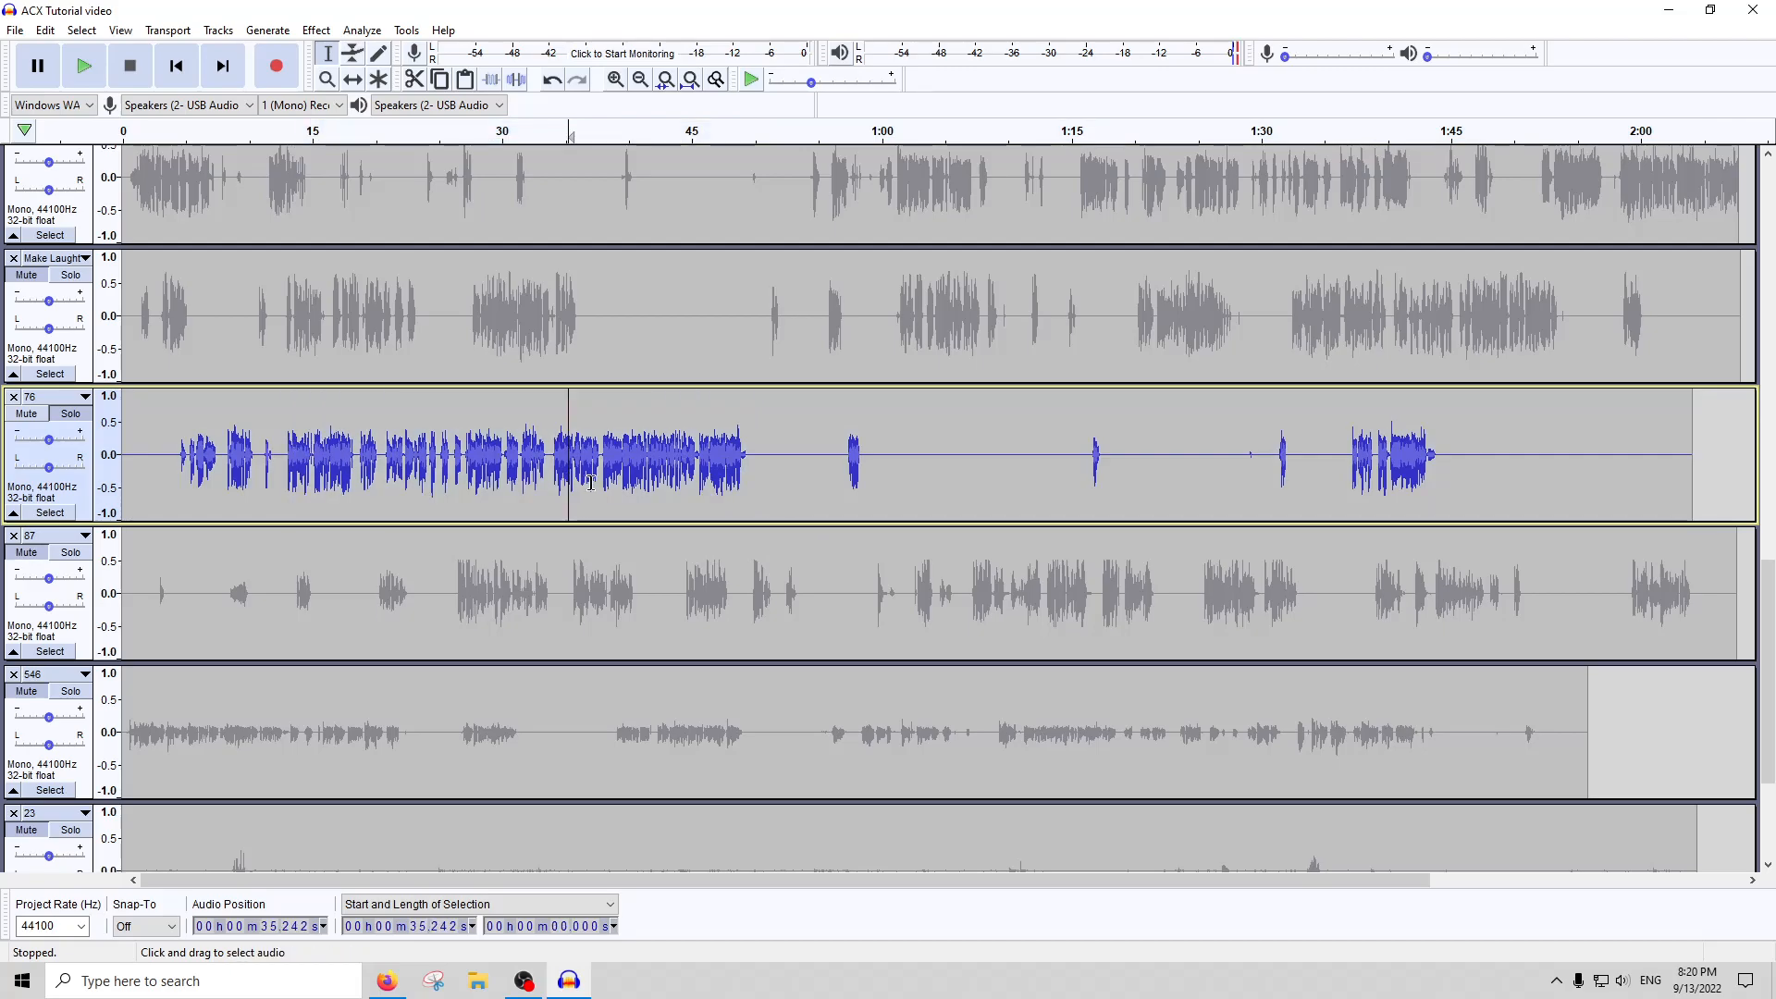
{"action": "double_click", "coordinate": [592, 483]}
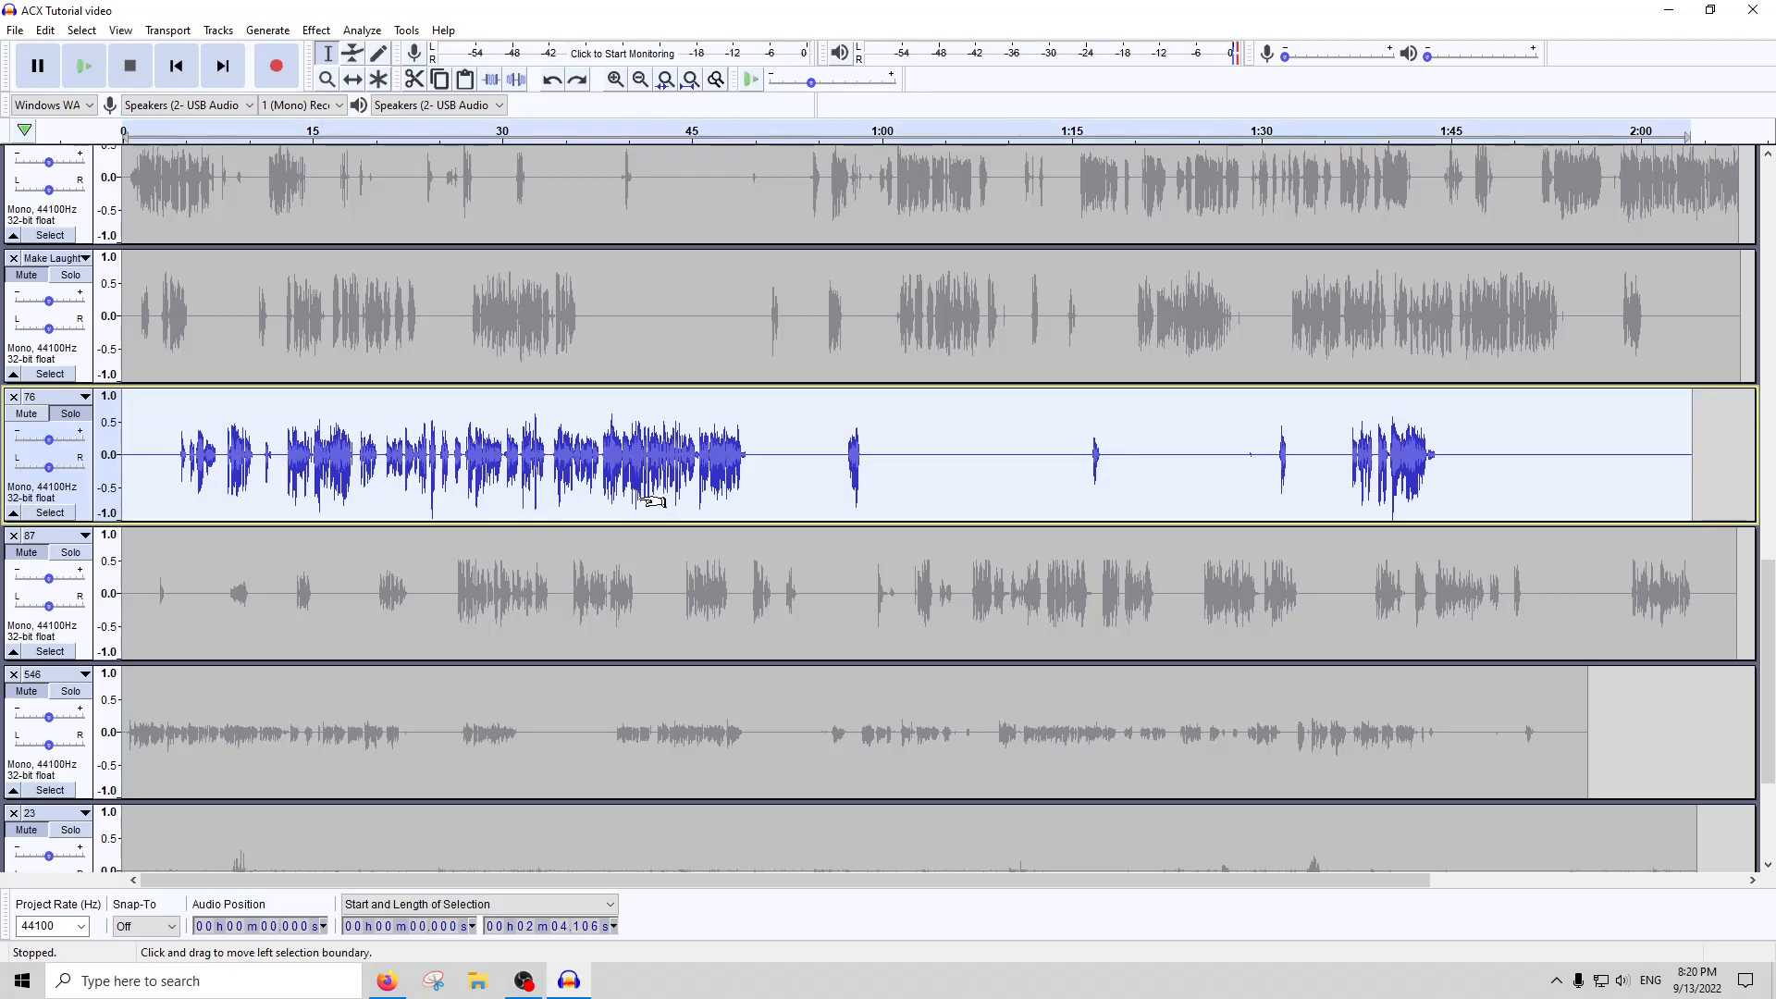
{"action": "scroll", "coordinate": [278, 444], "scroll_direction": "right", "scroll_amount": 4}
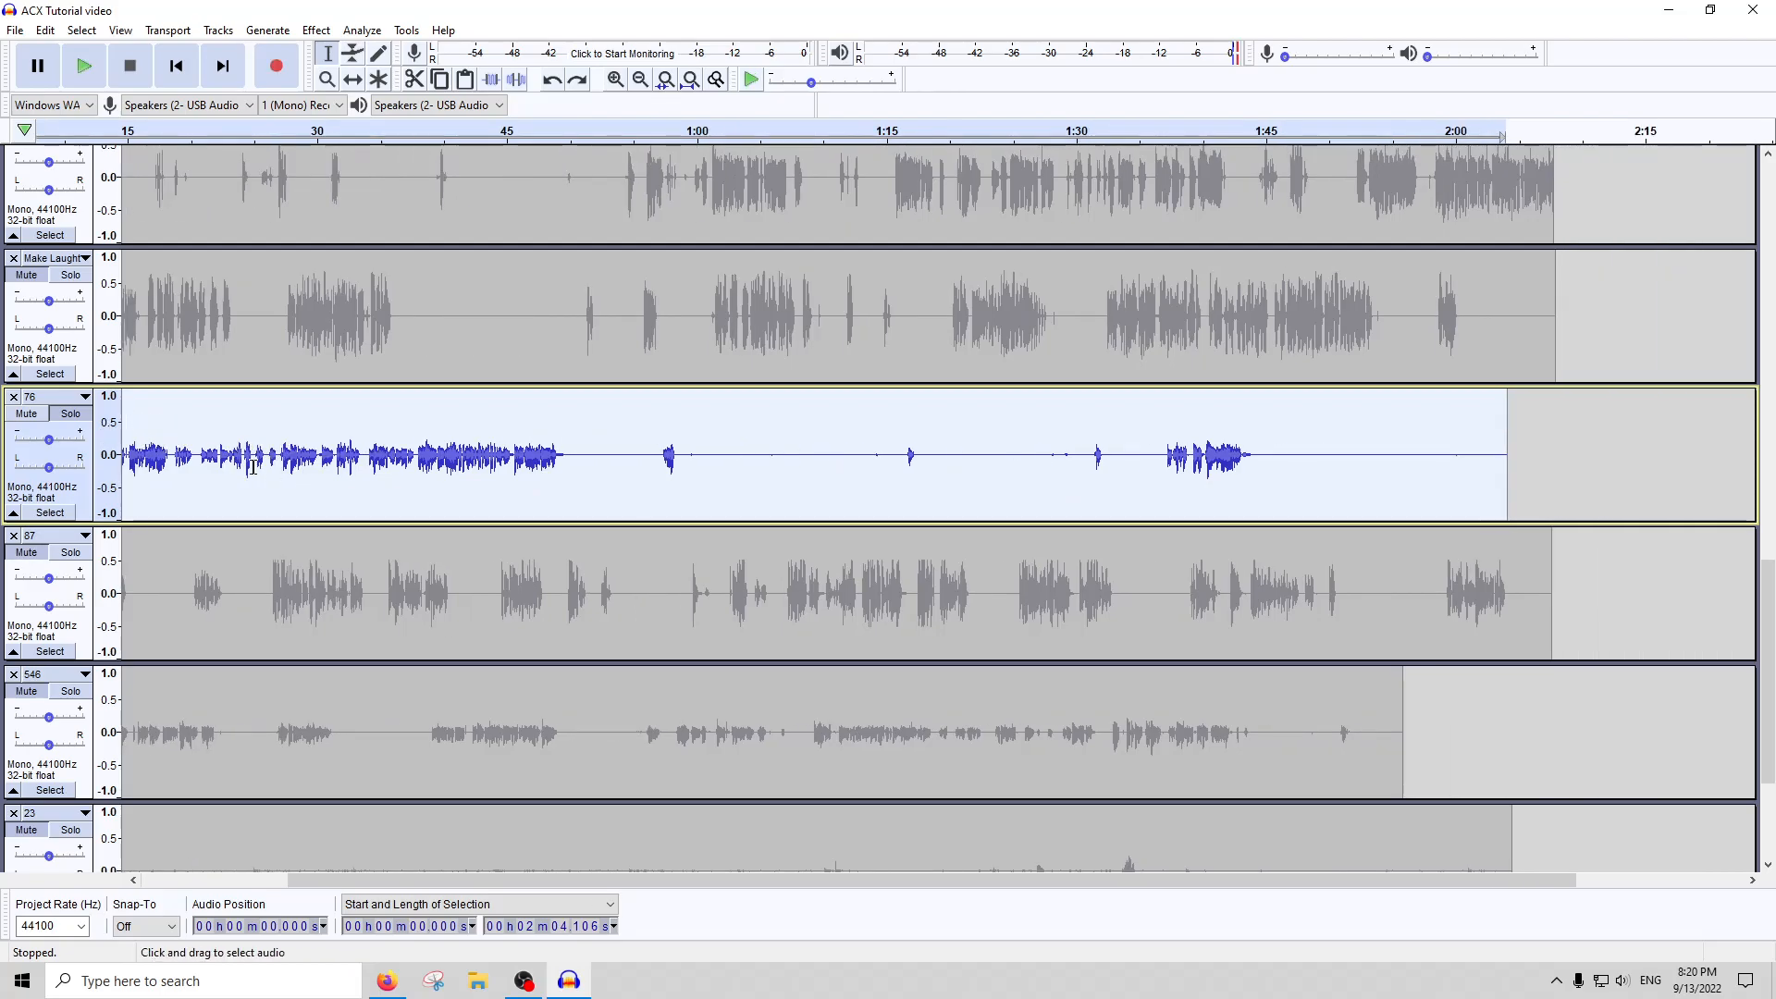
{"action": "scroll", "coordinate": [185, 453], "scroll_direction": "right", "scroll_amount": 2}
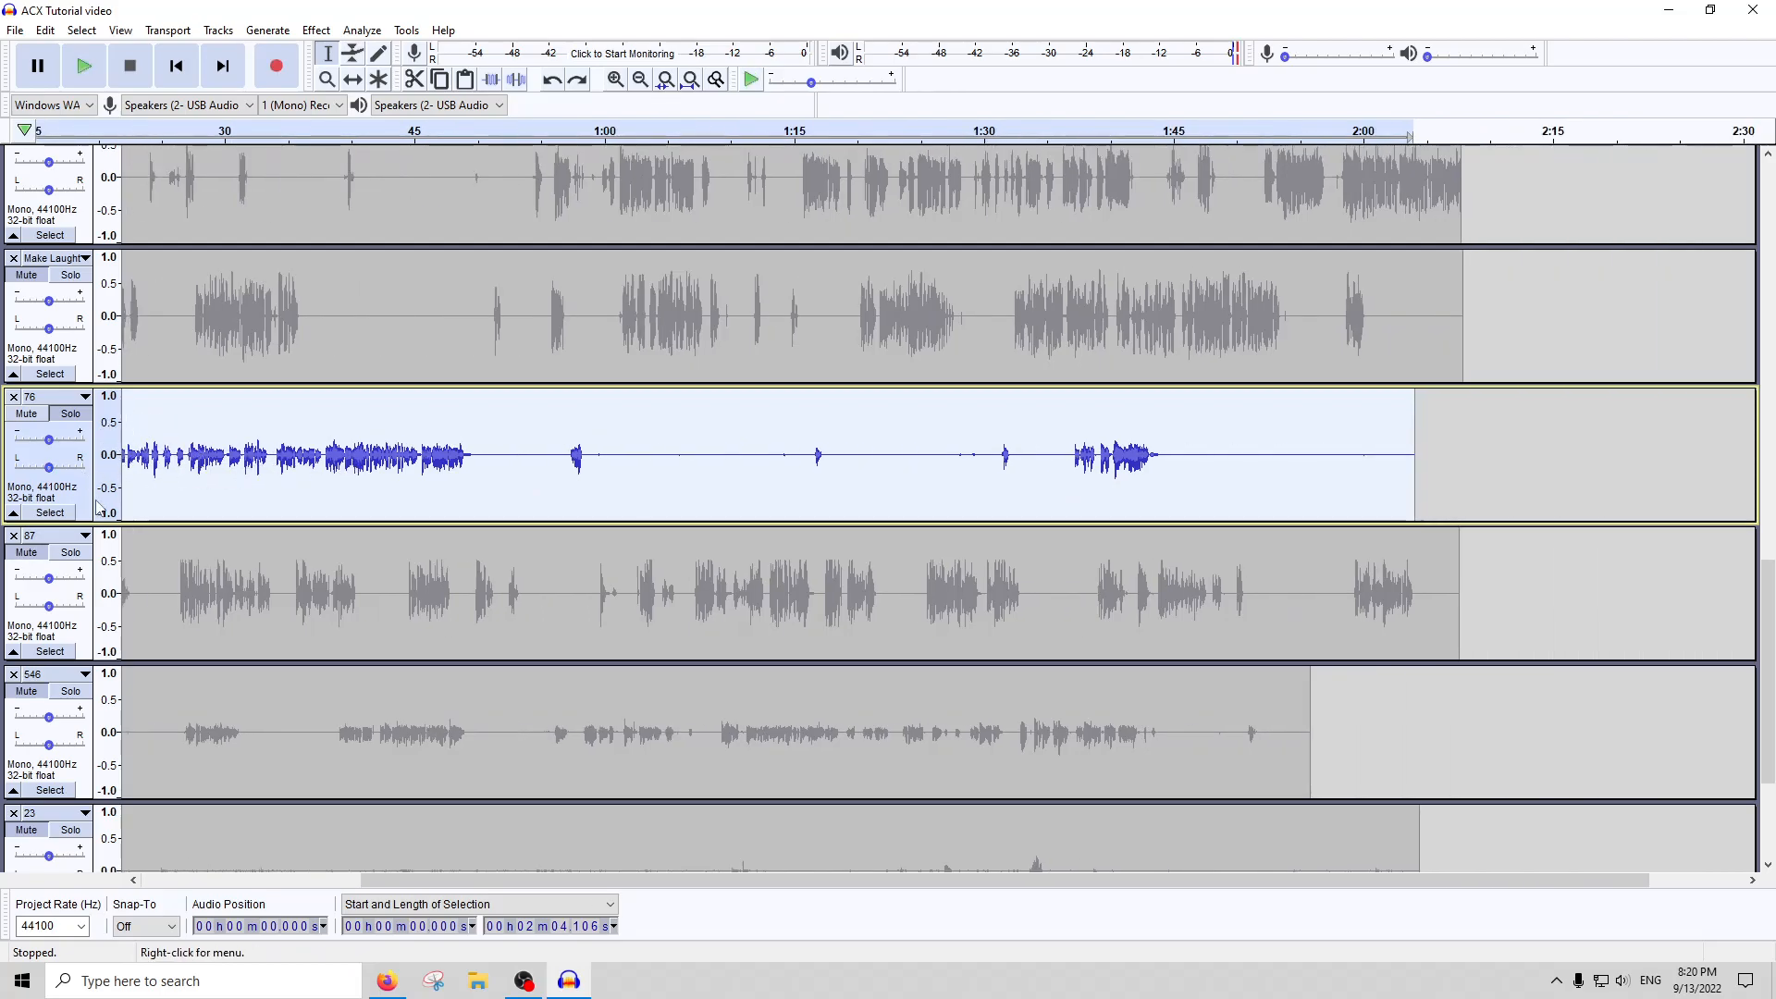
{"action": "scroll", "coordinate": [152, 461], "scroll_direction": "right", "scroll_amount": 1}
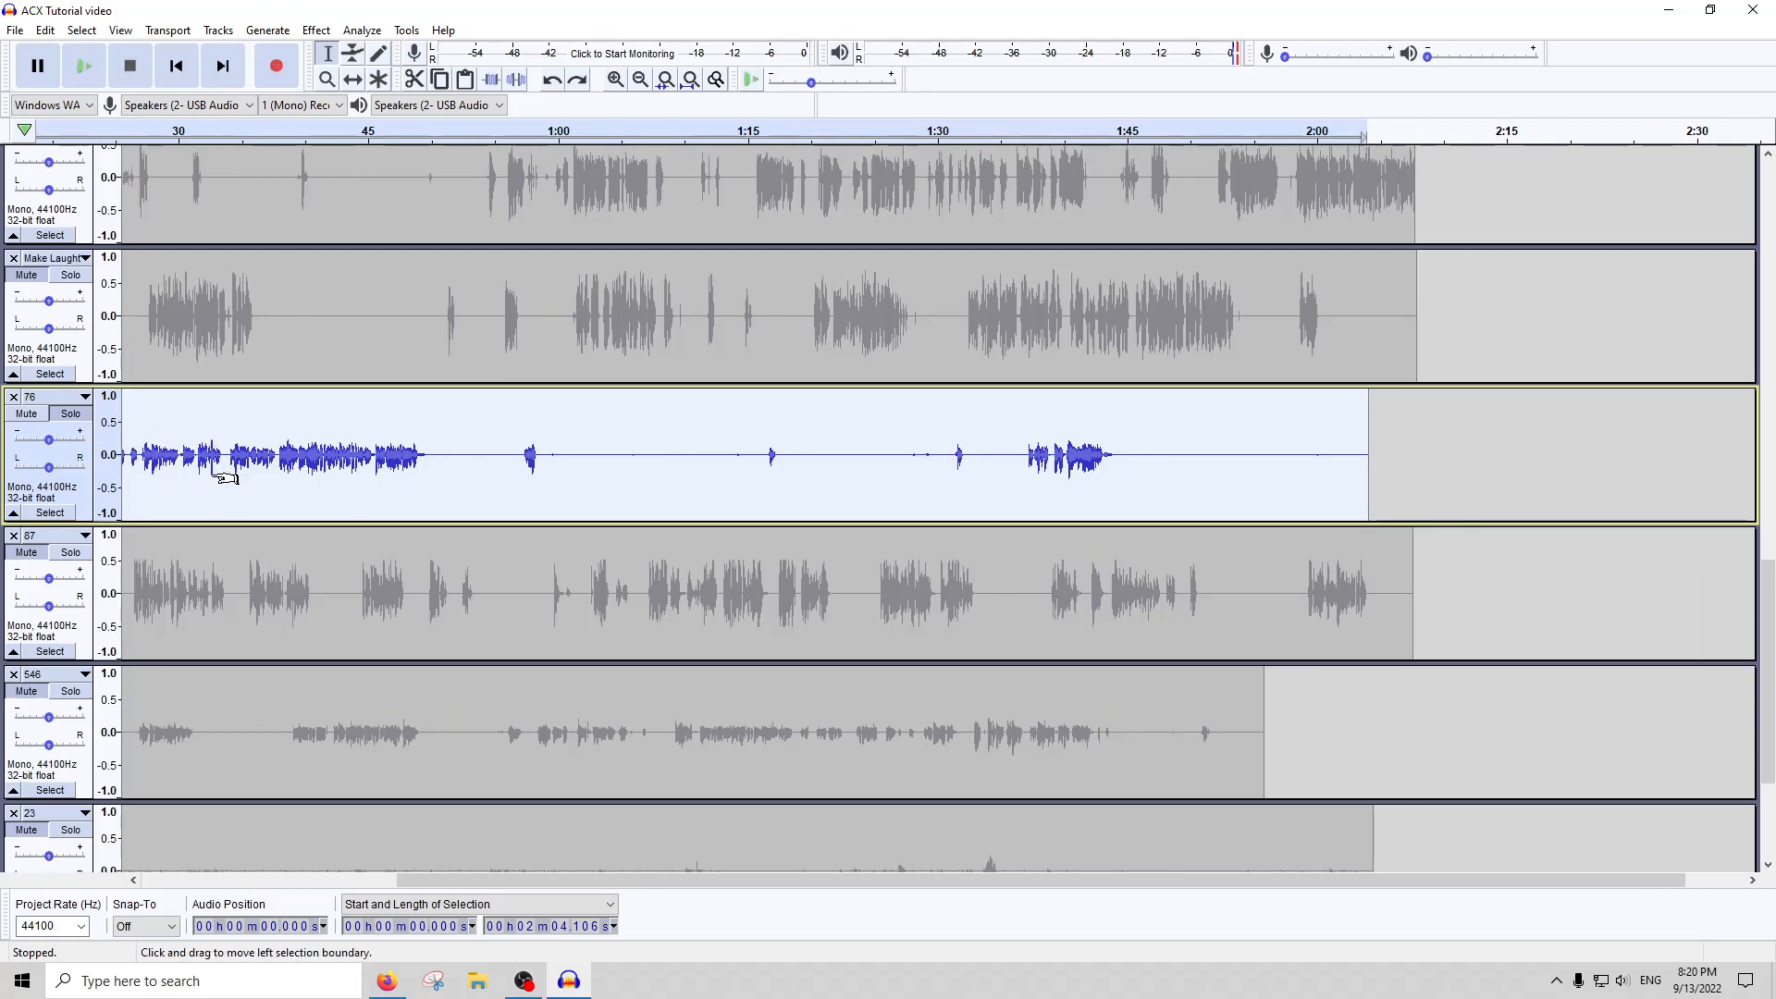
{"action": "key", "text": "ctrl+z"}
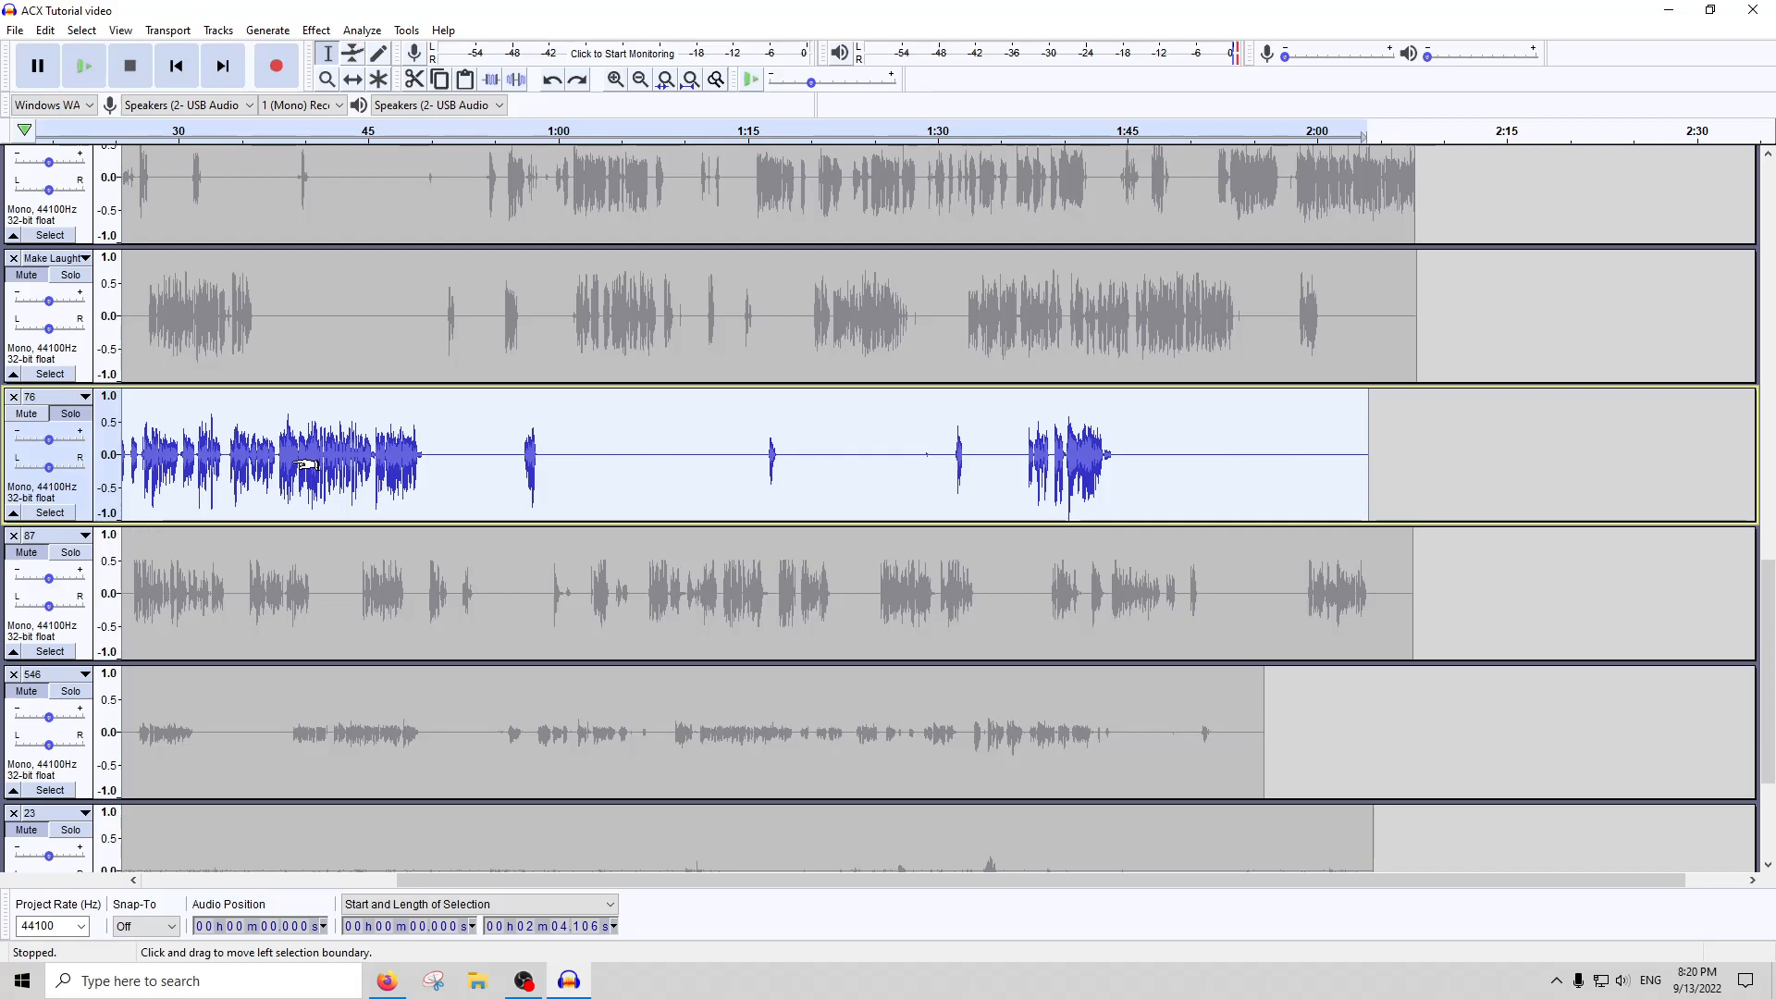
{"action": "key", "text": "ctrl+y"}
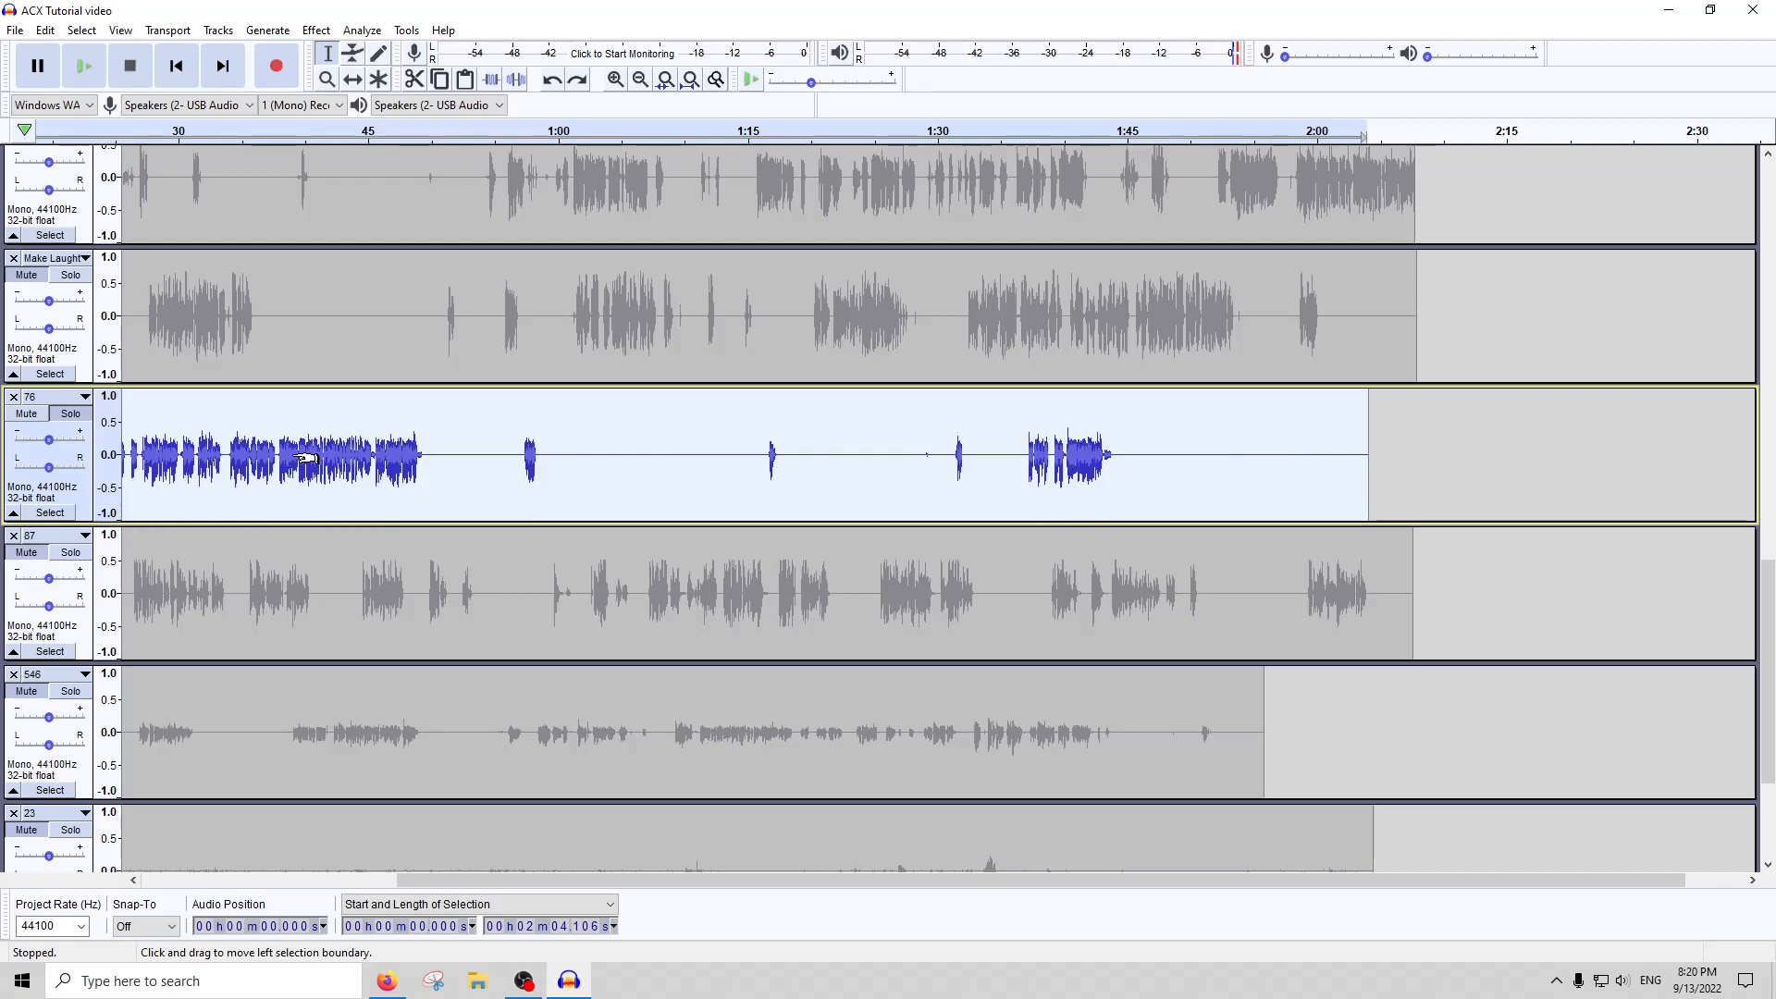
{"action": "left_click", "coordinate": [246, 457]}
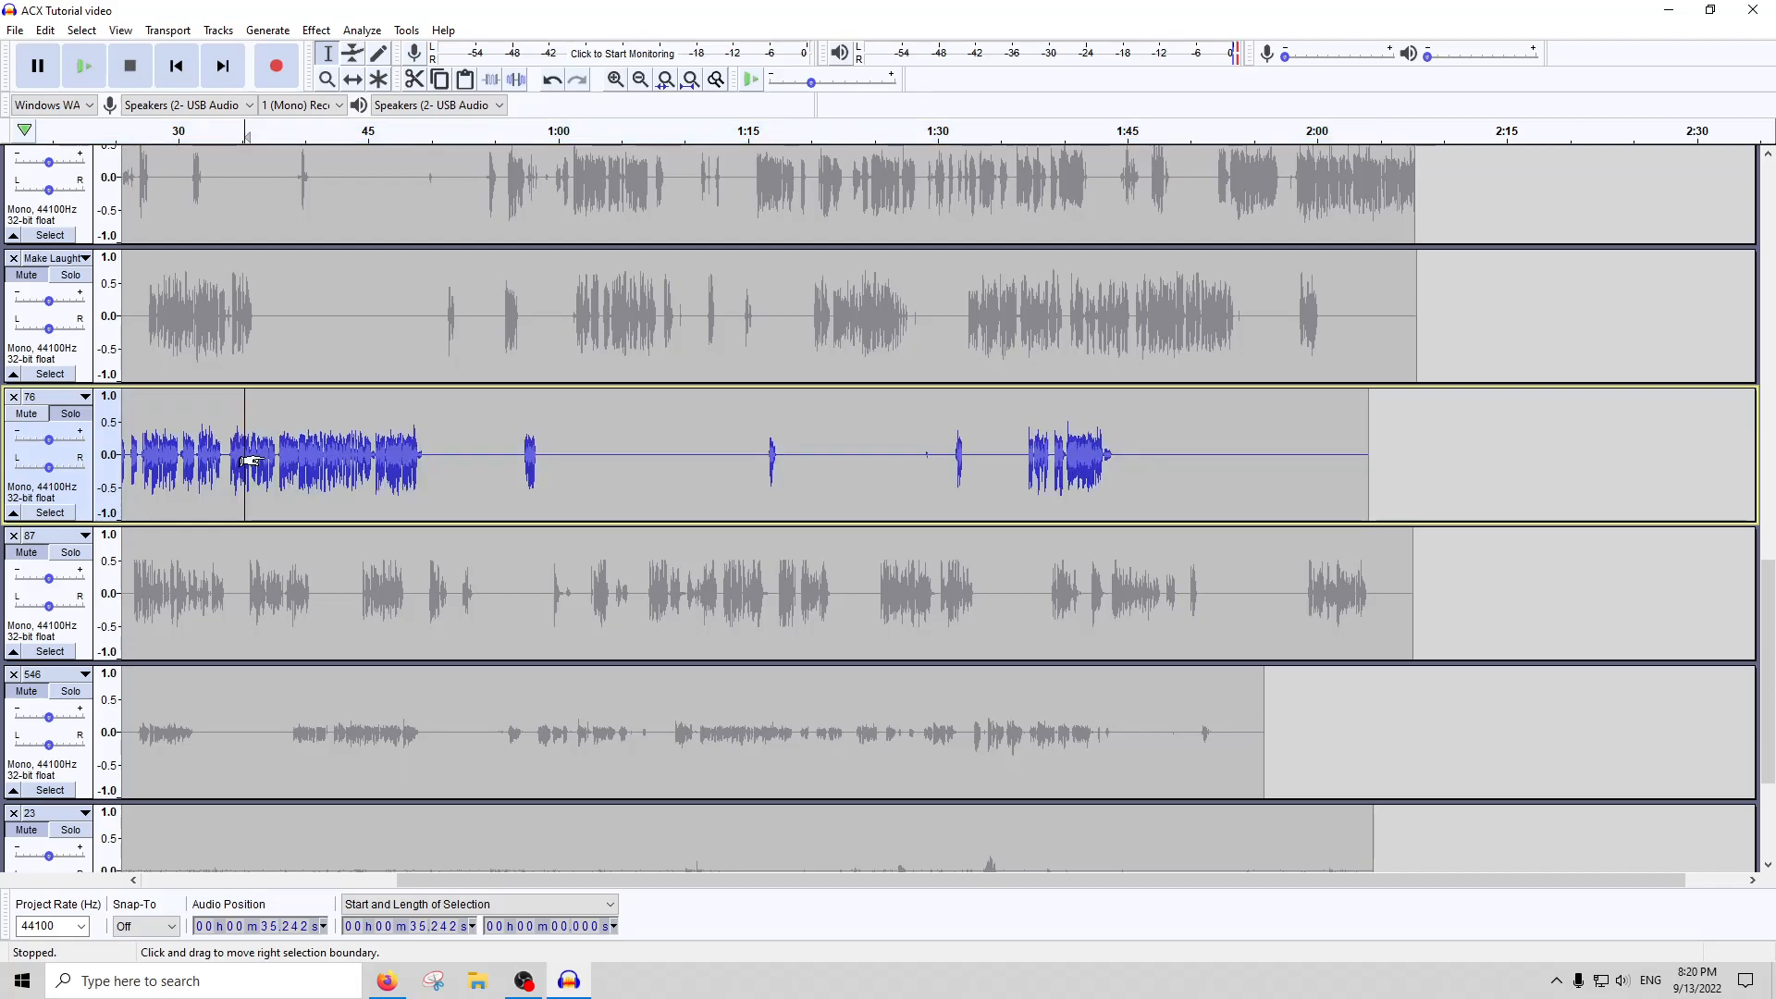
{"action": "scroll", "coordinate": [278, 455], "scroll_direction": "left", "scroll_amount": 5}
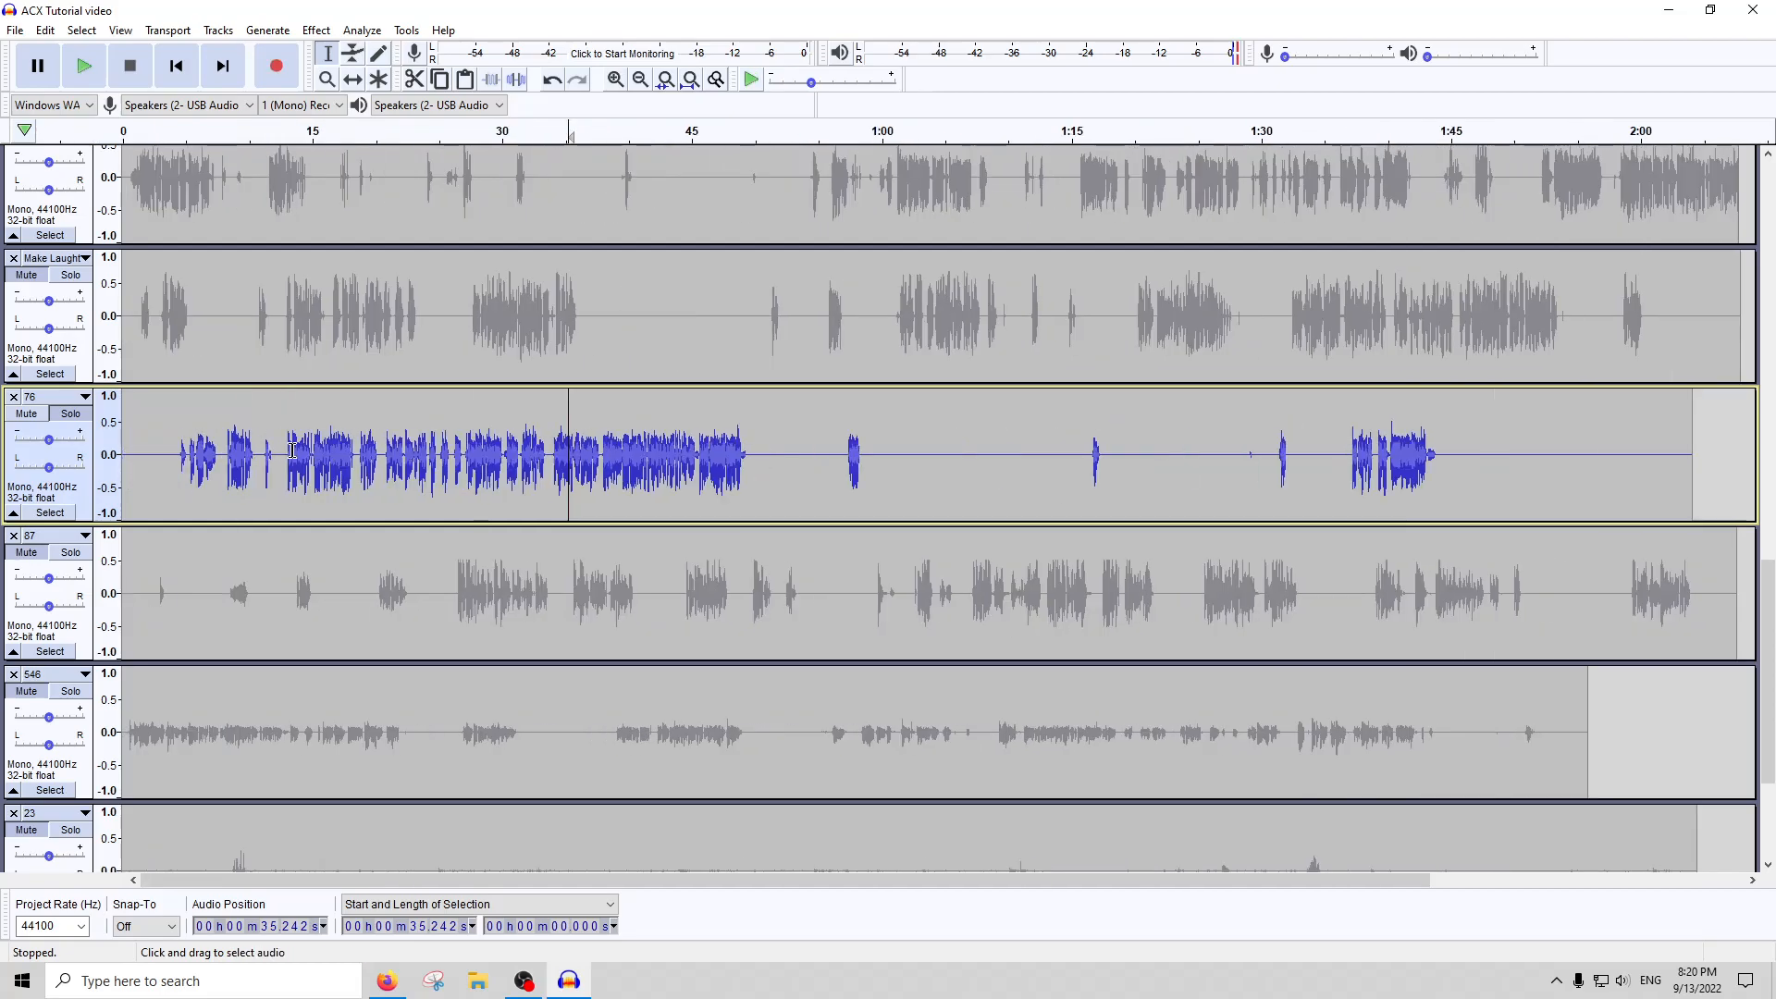
Solo track 87 in place of track 76 and amplify the whole of track 87 with the gain proposed by Amplify
{"action": "left_click", "coordinate": [362, 563]}
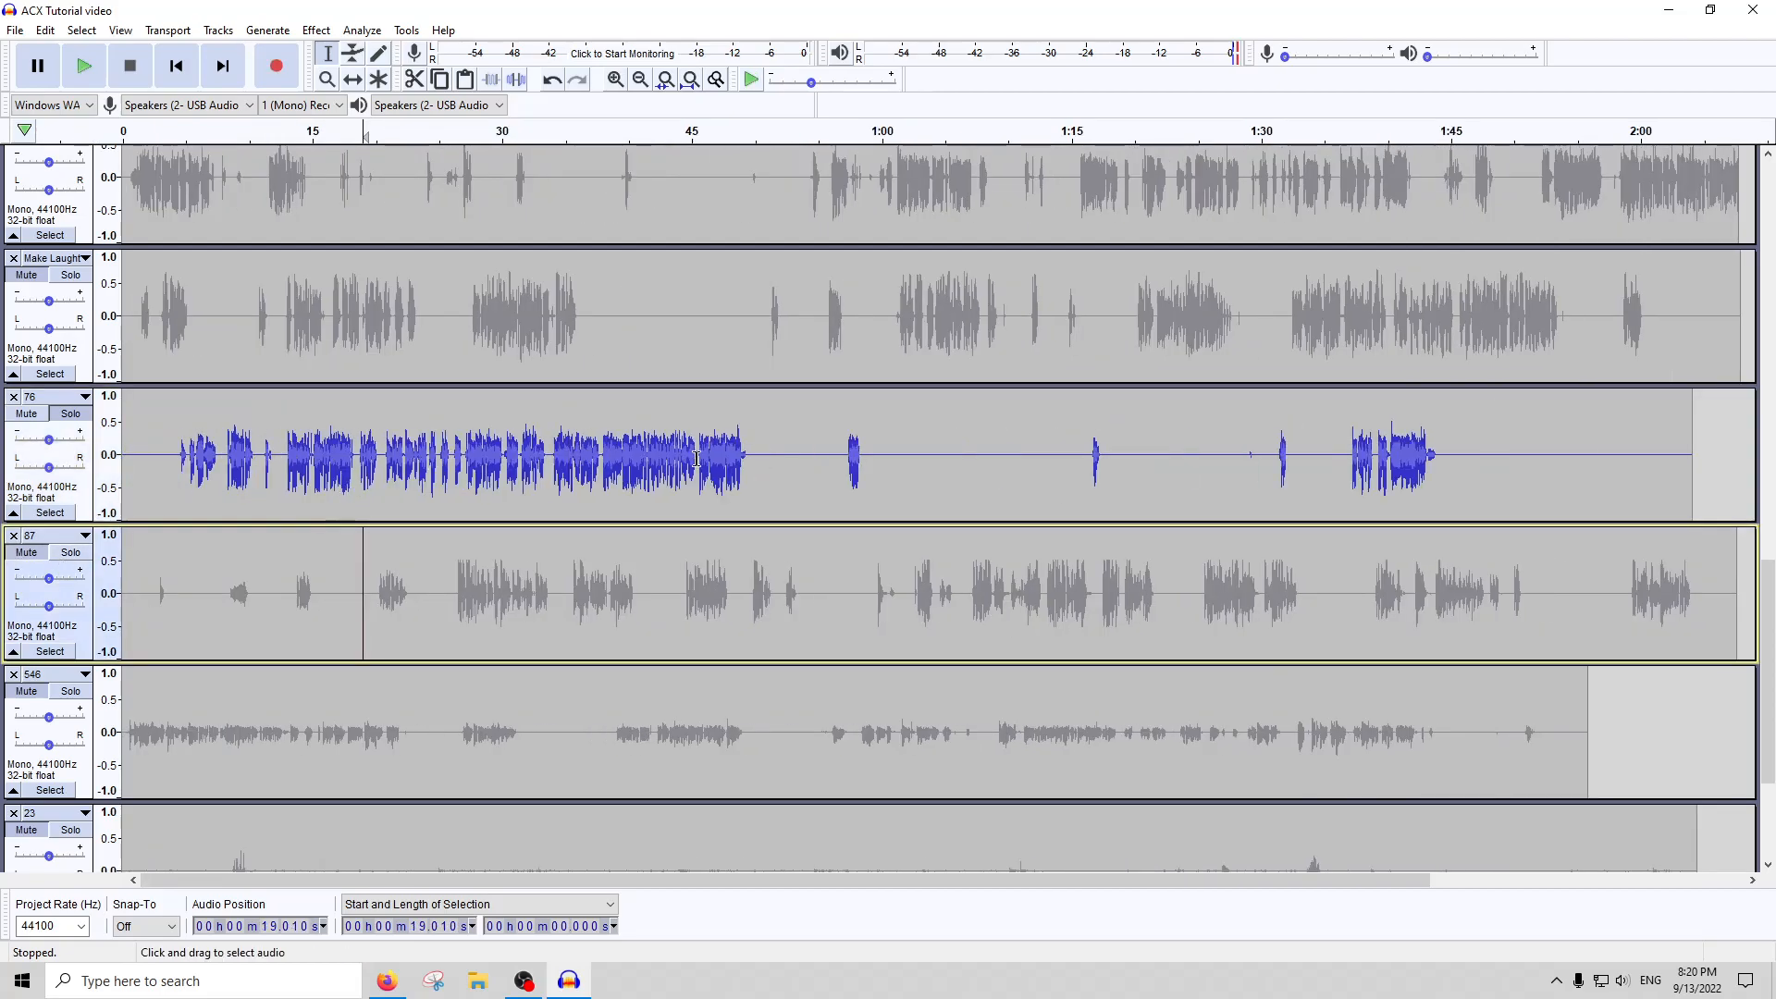
{"action": "left_click", "coordinate": [81, 571]}
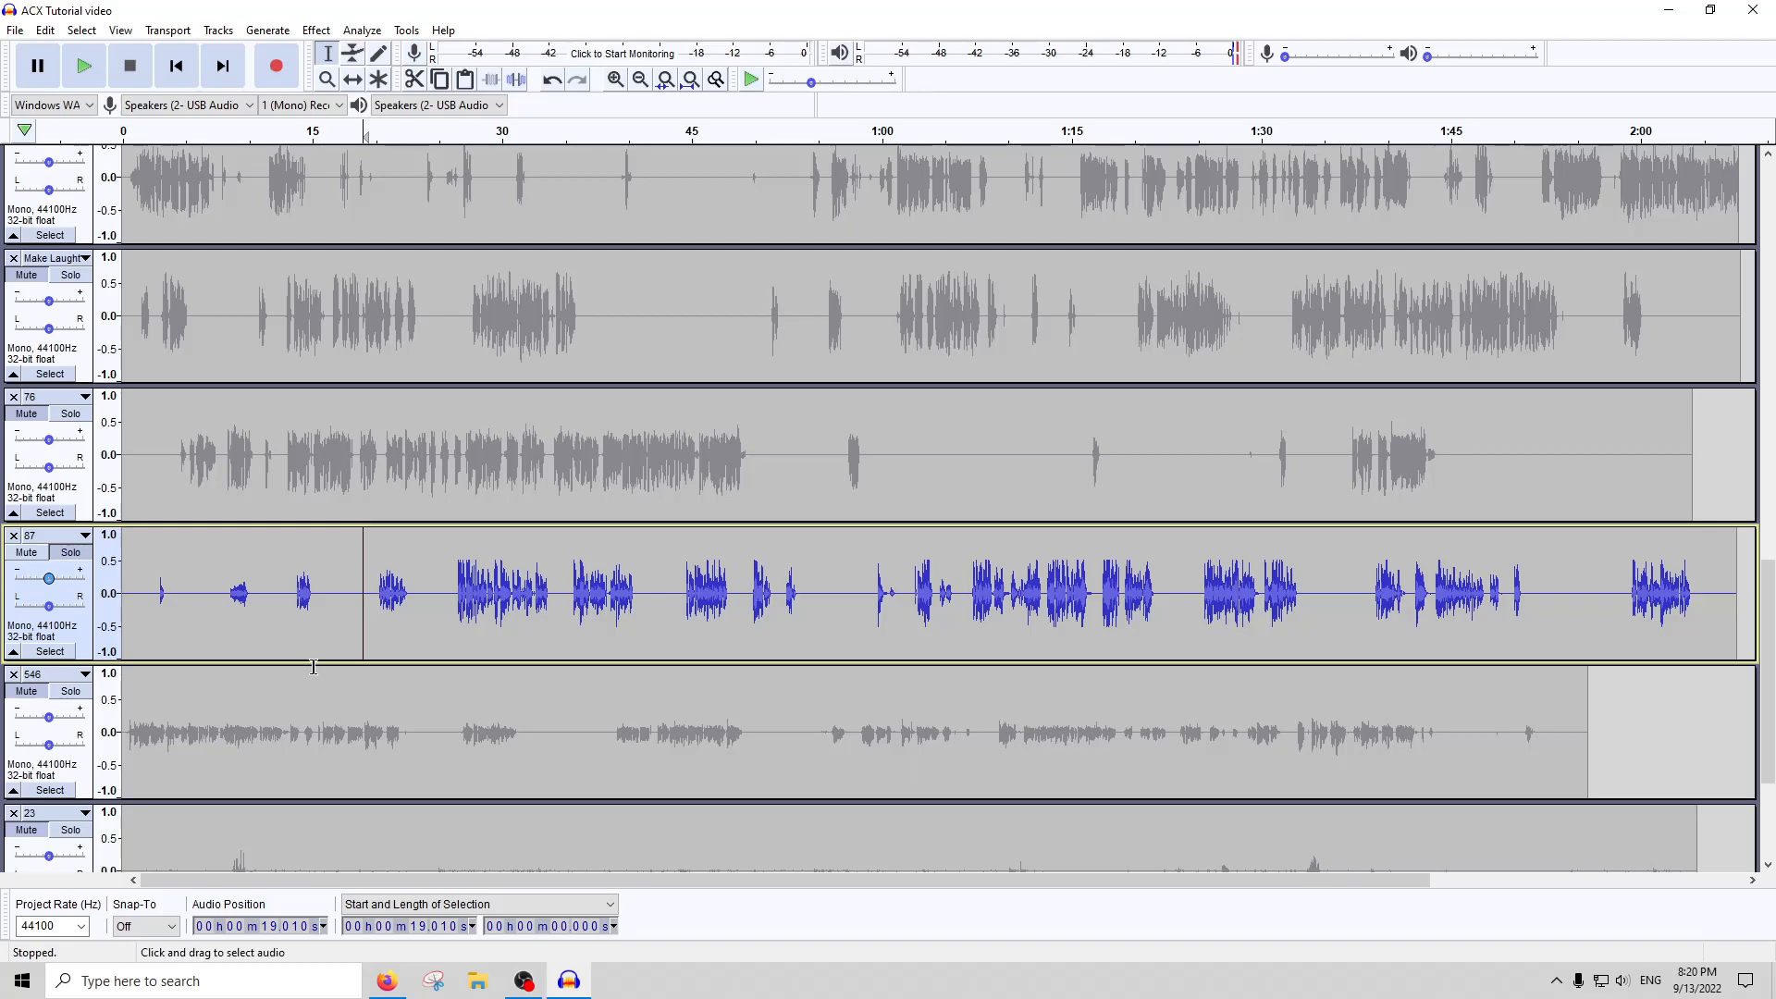
{"action": "double_click", "coordinate": [574, 585]}
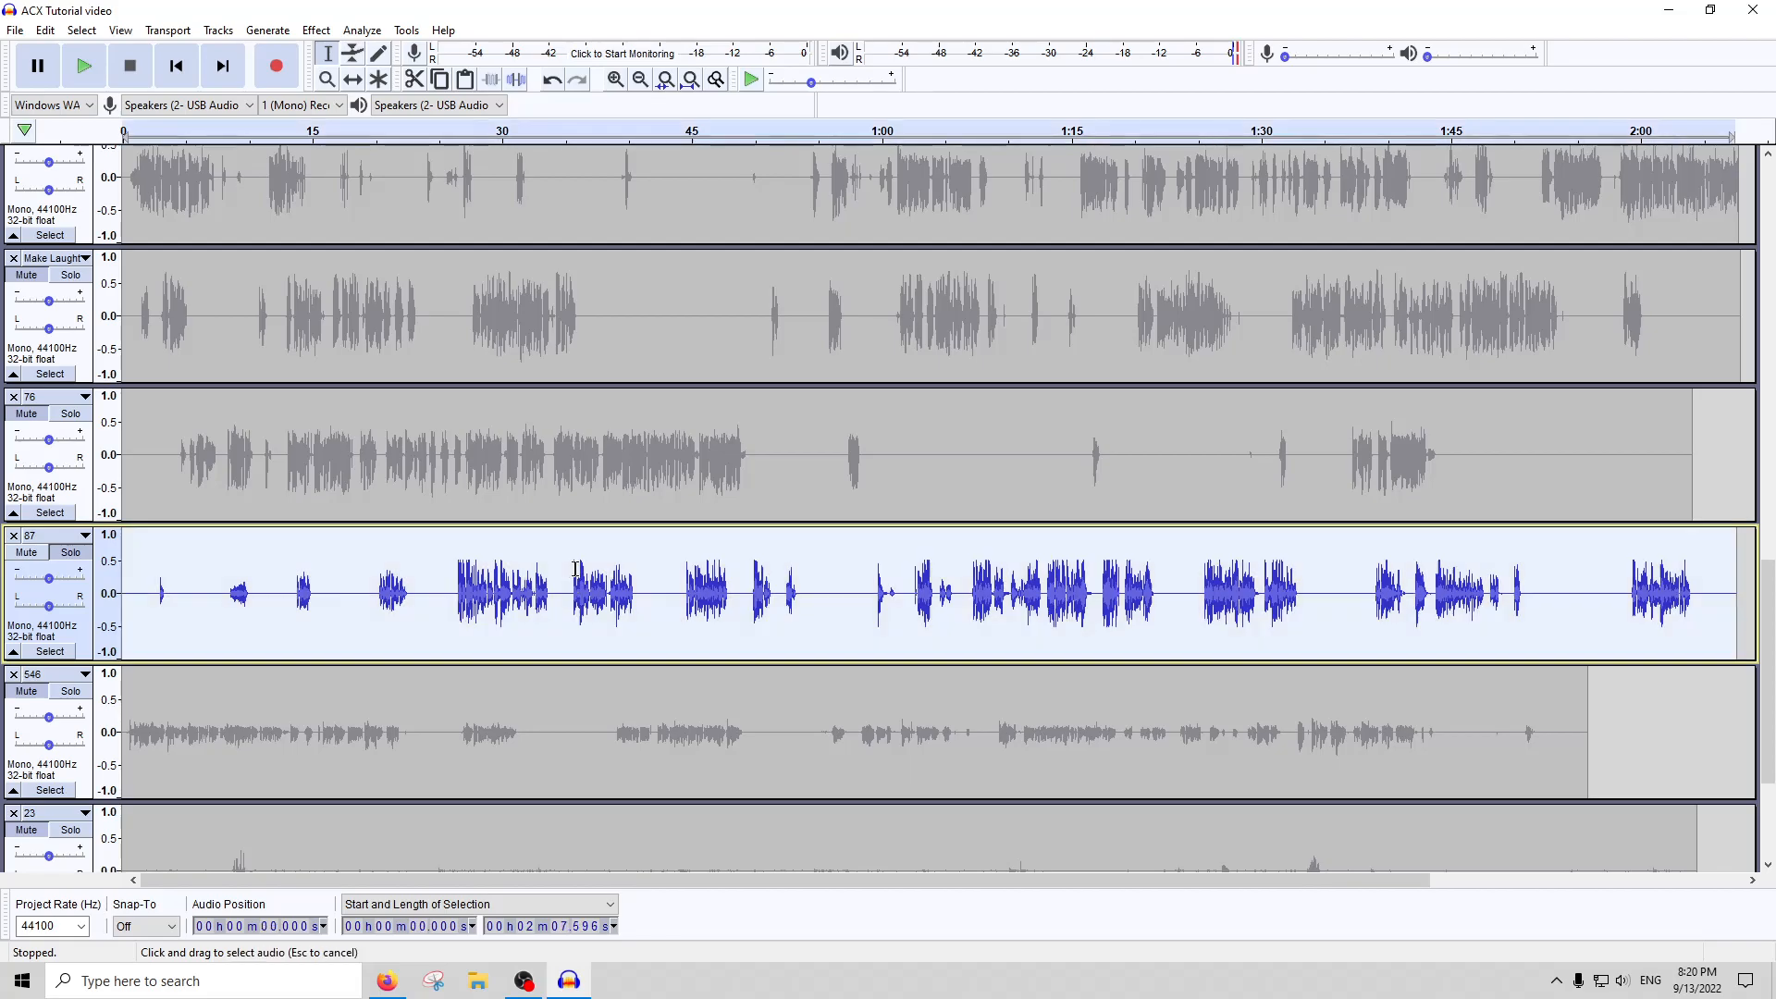
{"action": "left_click", "coordinate": [326, 37]}
{"action": "left_click", "coordinate": [342, 107]}
{"action": "left_click", "coordinate": [912, 551]}
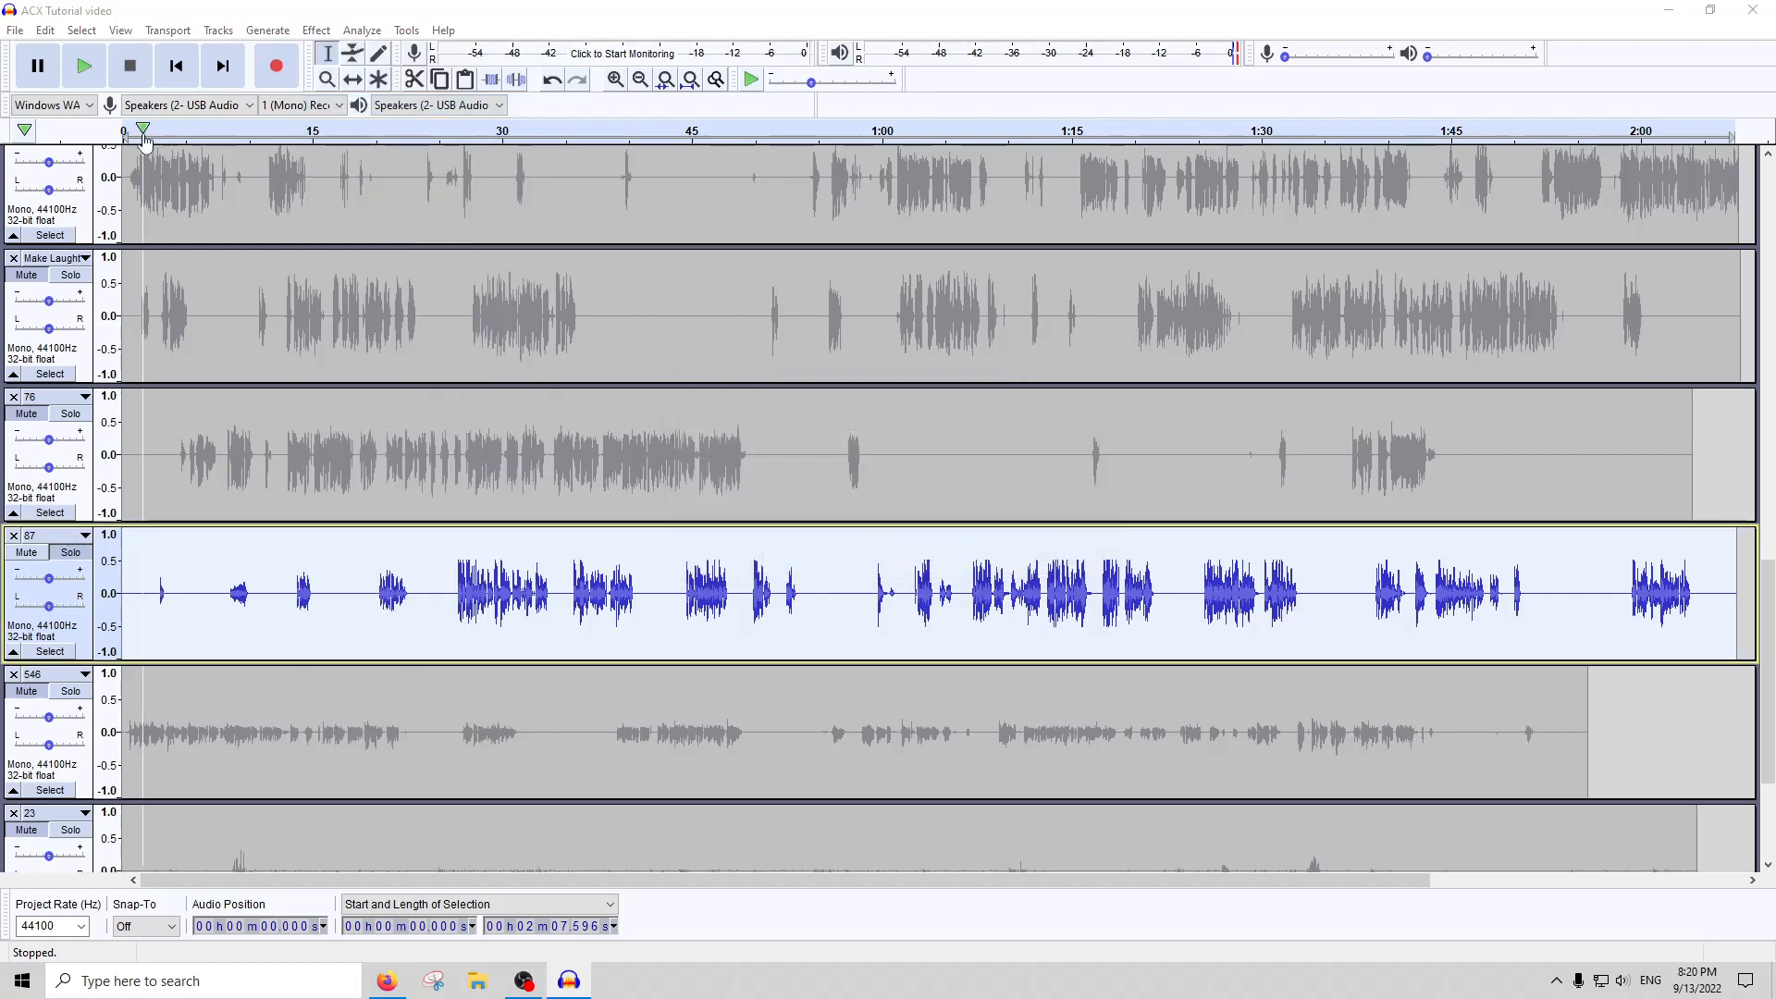
Apply Compressor and Click Removal to the whole of track 87 with their current settings
{"action": "left_click", "coordinate": [315, 29]}
{"action": "left_click", "coordinate": [393, 270]}
{"action": "key", "text": "Return"}
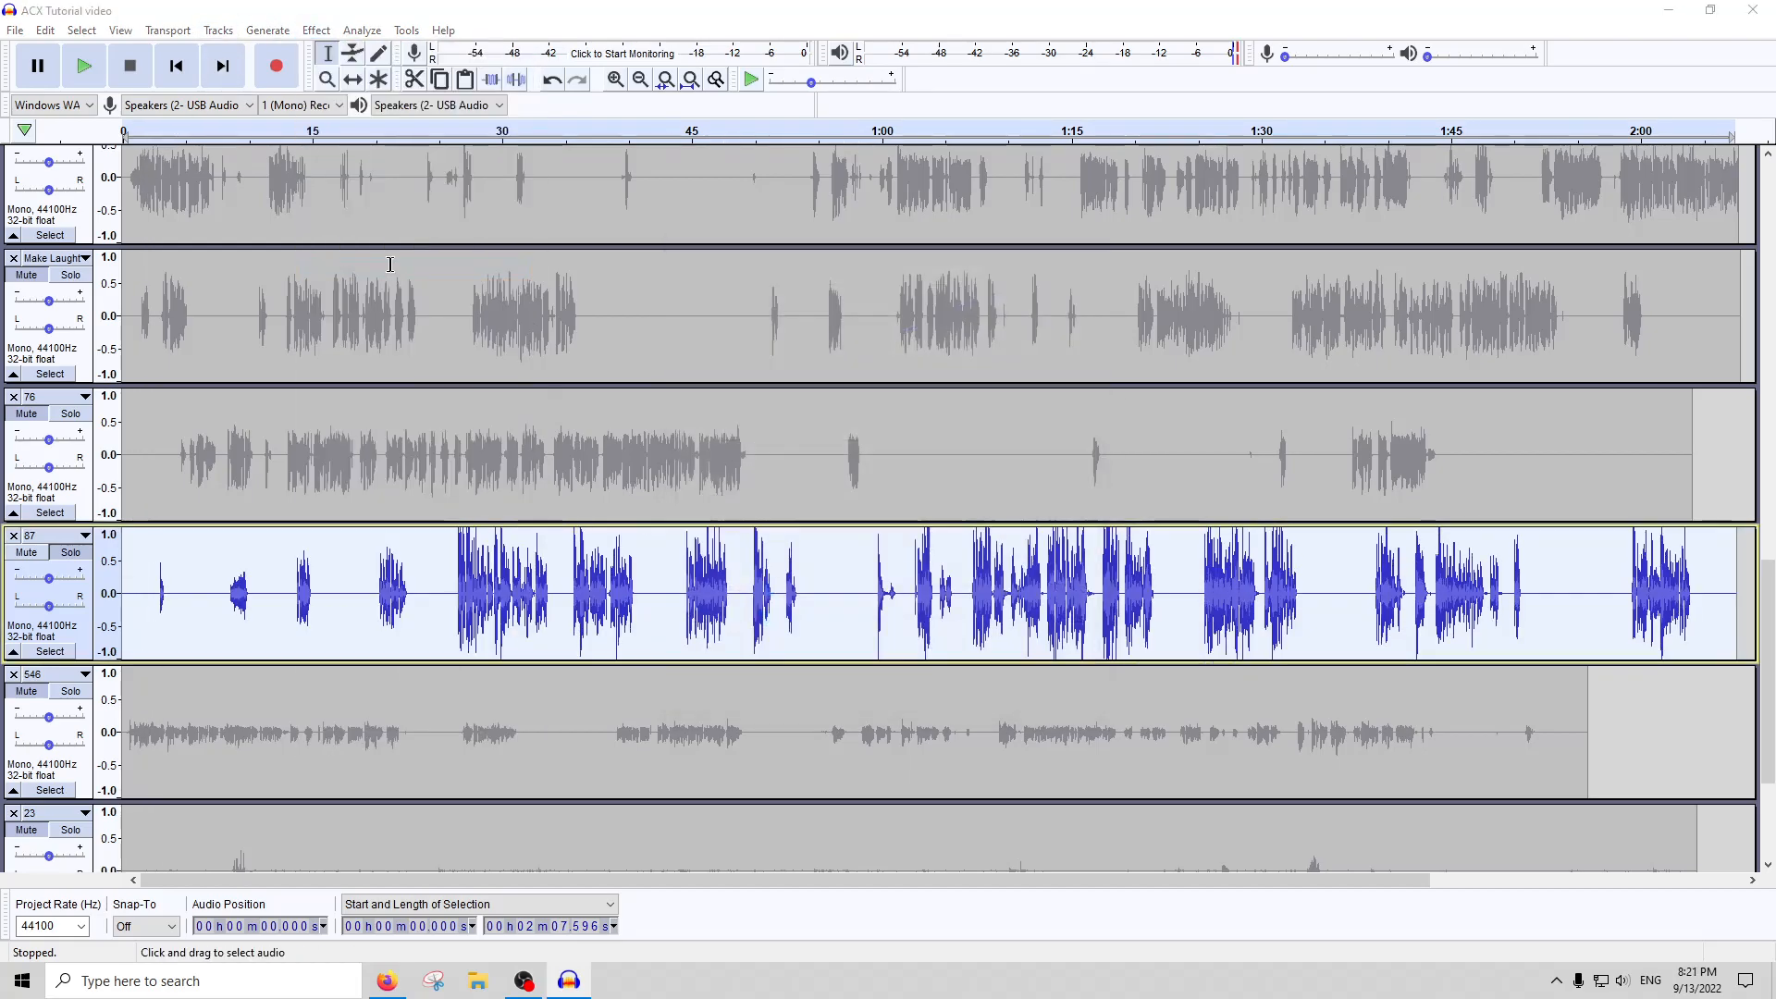
{"action": "left_click", "coordinate": [316, 30]}
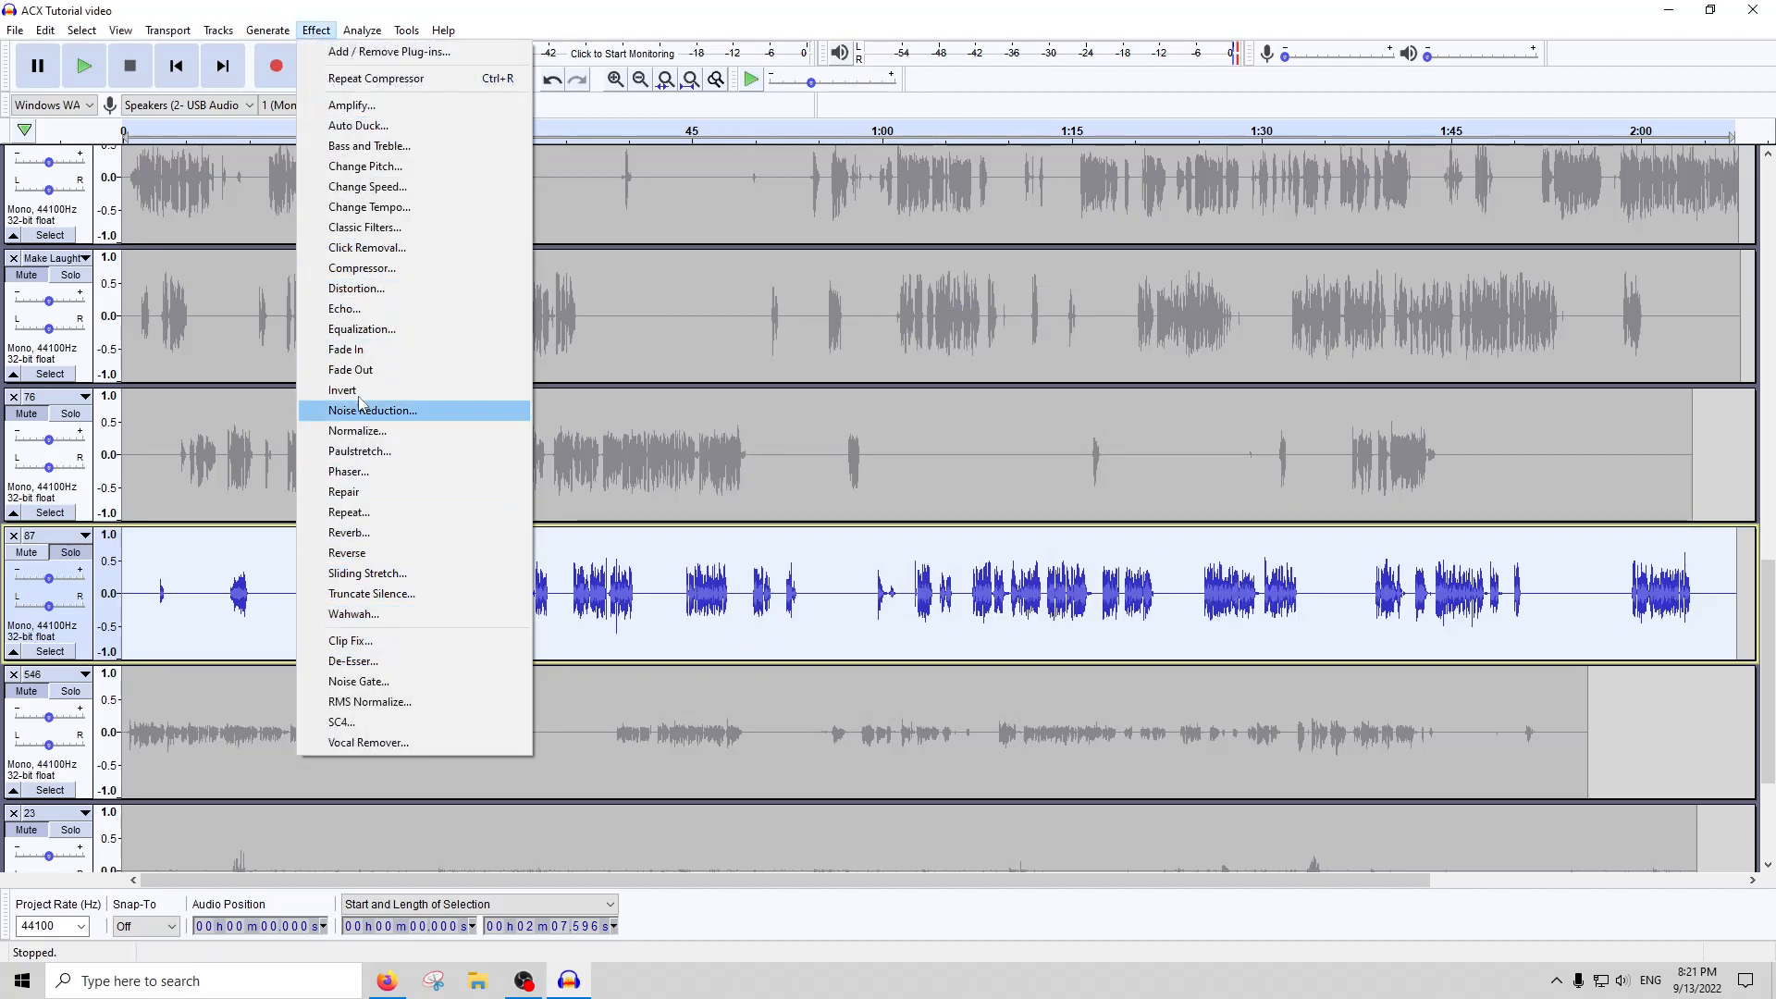
{"action": "left_click", "coordinate": [367, 246]}
{"action": "key", "text": "Return"}
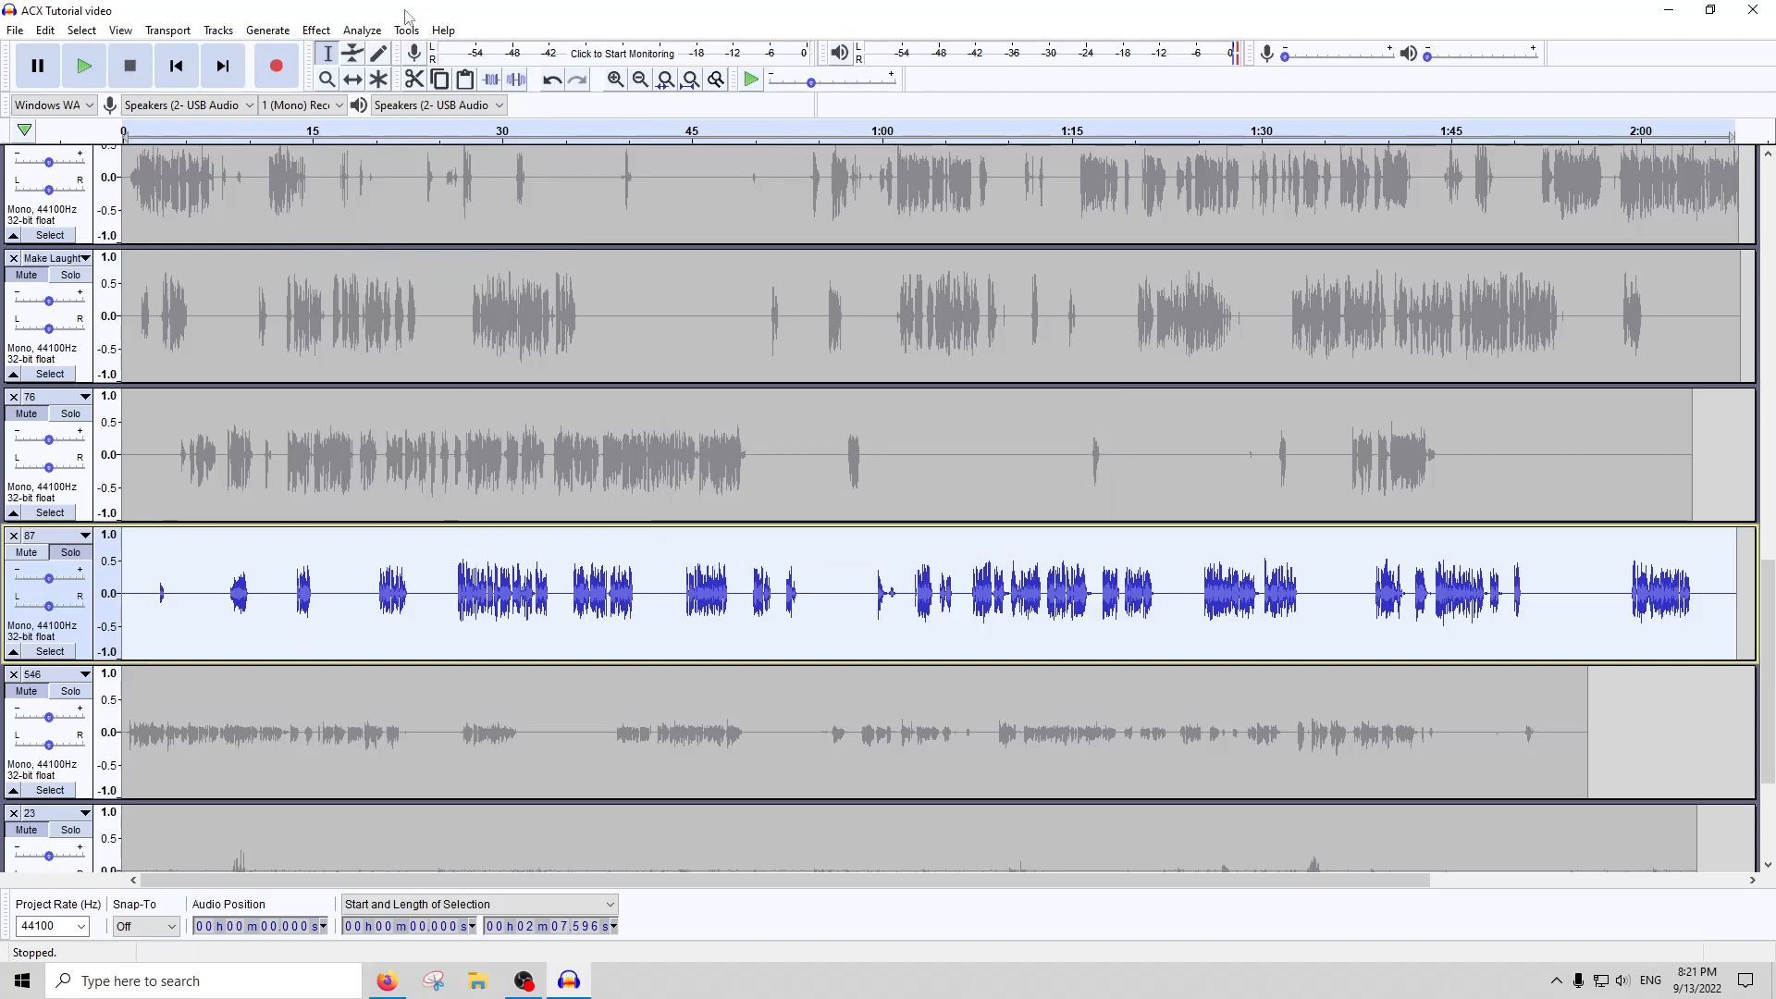
Run ACX Check on the whole of track 87 and close the report
{"action": "left_click", "coordinate": [361, 30]}
{"action": "left_click", "coordinate": [400, 148]}
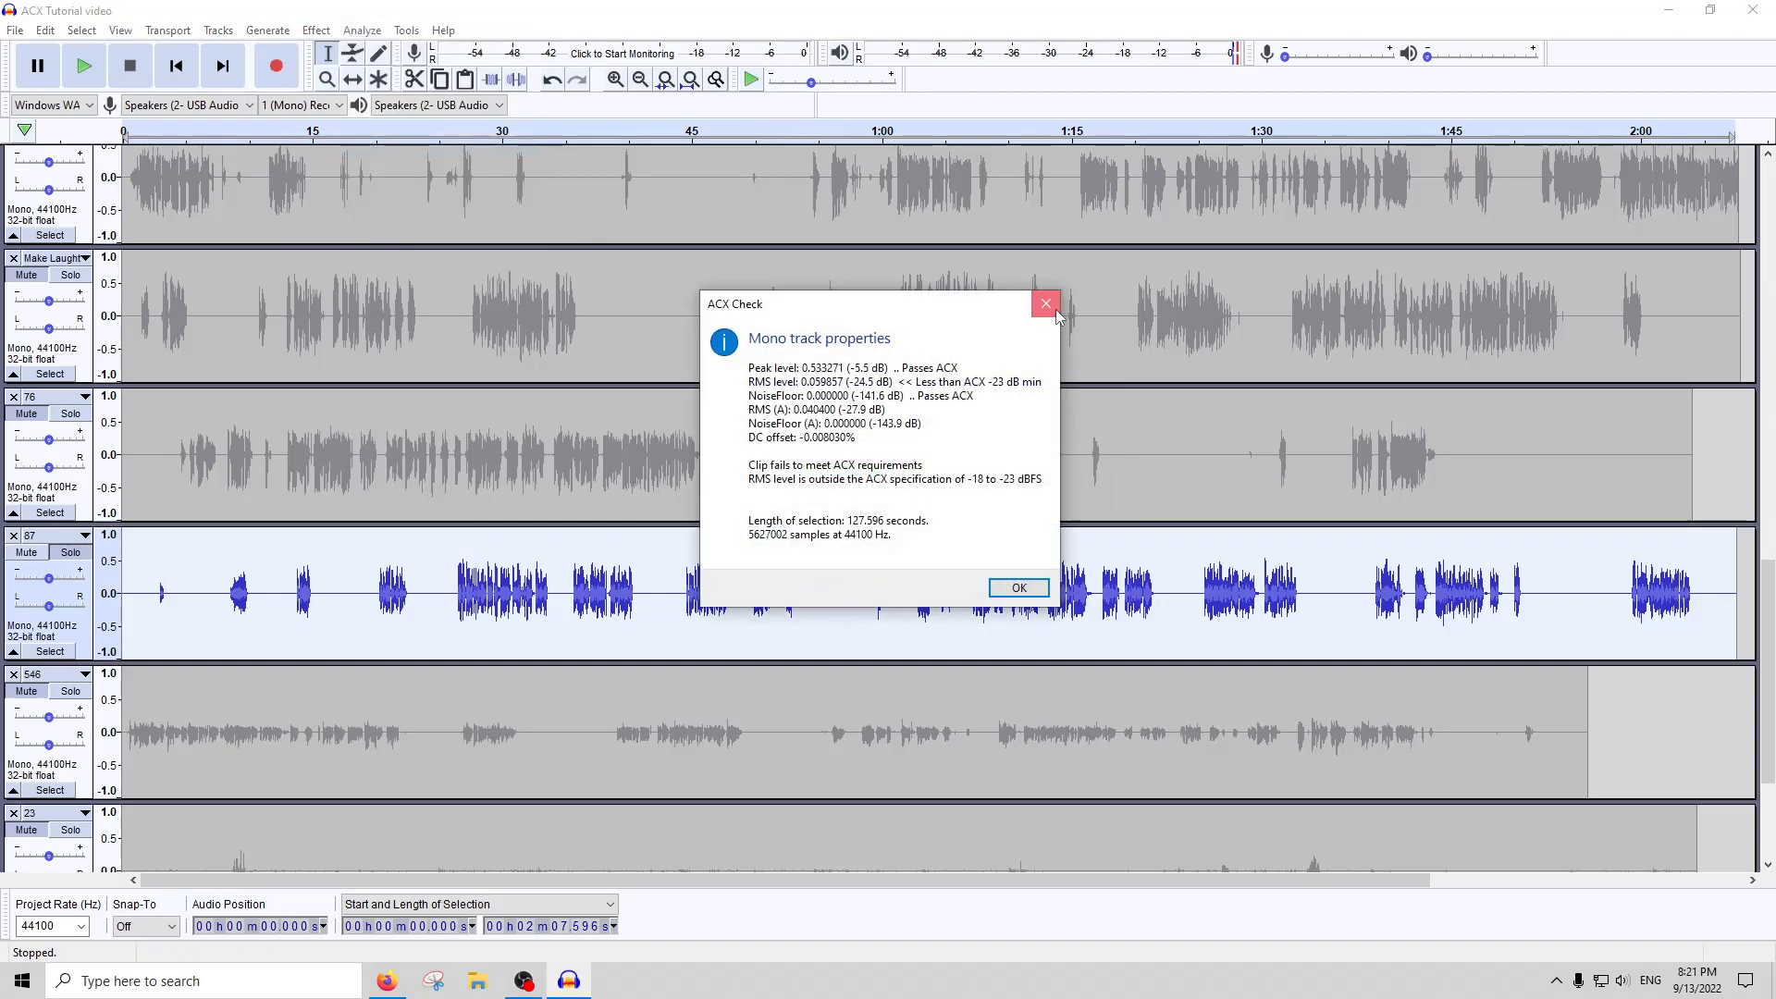
{"action": "left_click", "coordinate": [1054, 309]}
Apply RMS Normalize to the whole of track 87 with its current settings, run ACX Check on it and close the report
{"action": "left_click", "coordinate": [316, 29]}
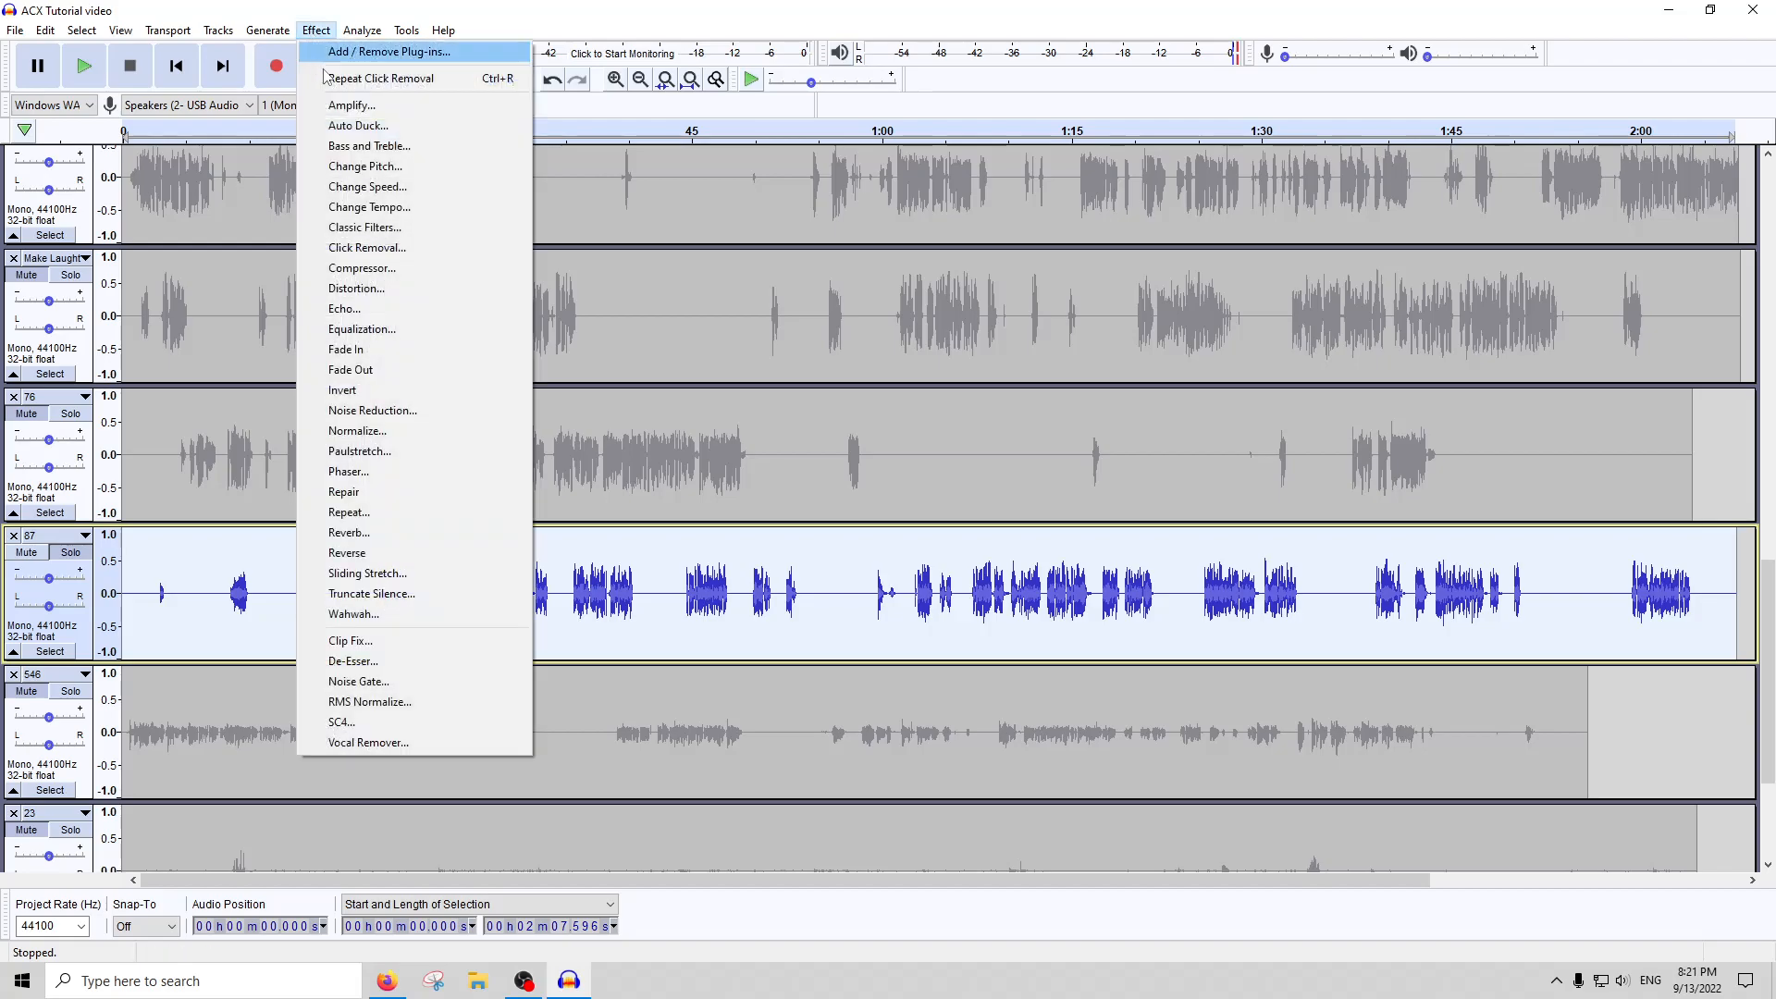
{"action": "left_click", "coordinate": [370, 701]}
{"action": "left_click", "coordinate": [1024, 542]}
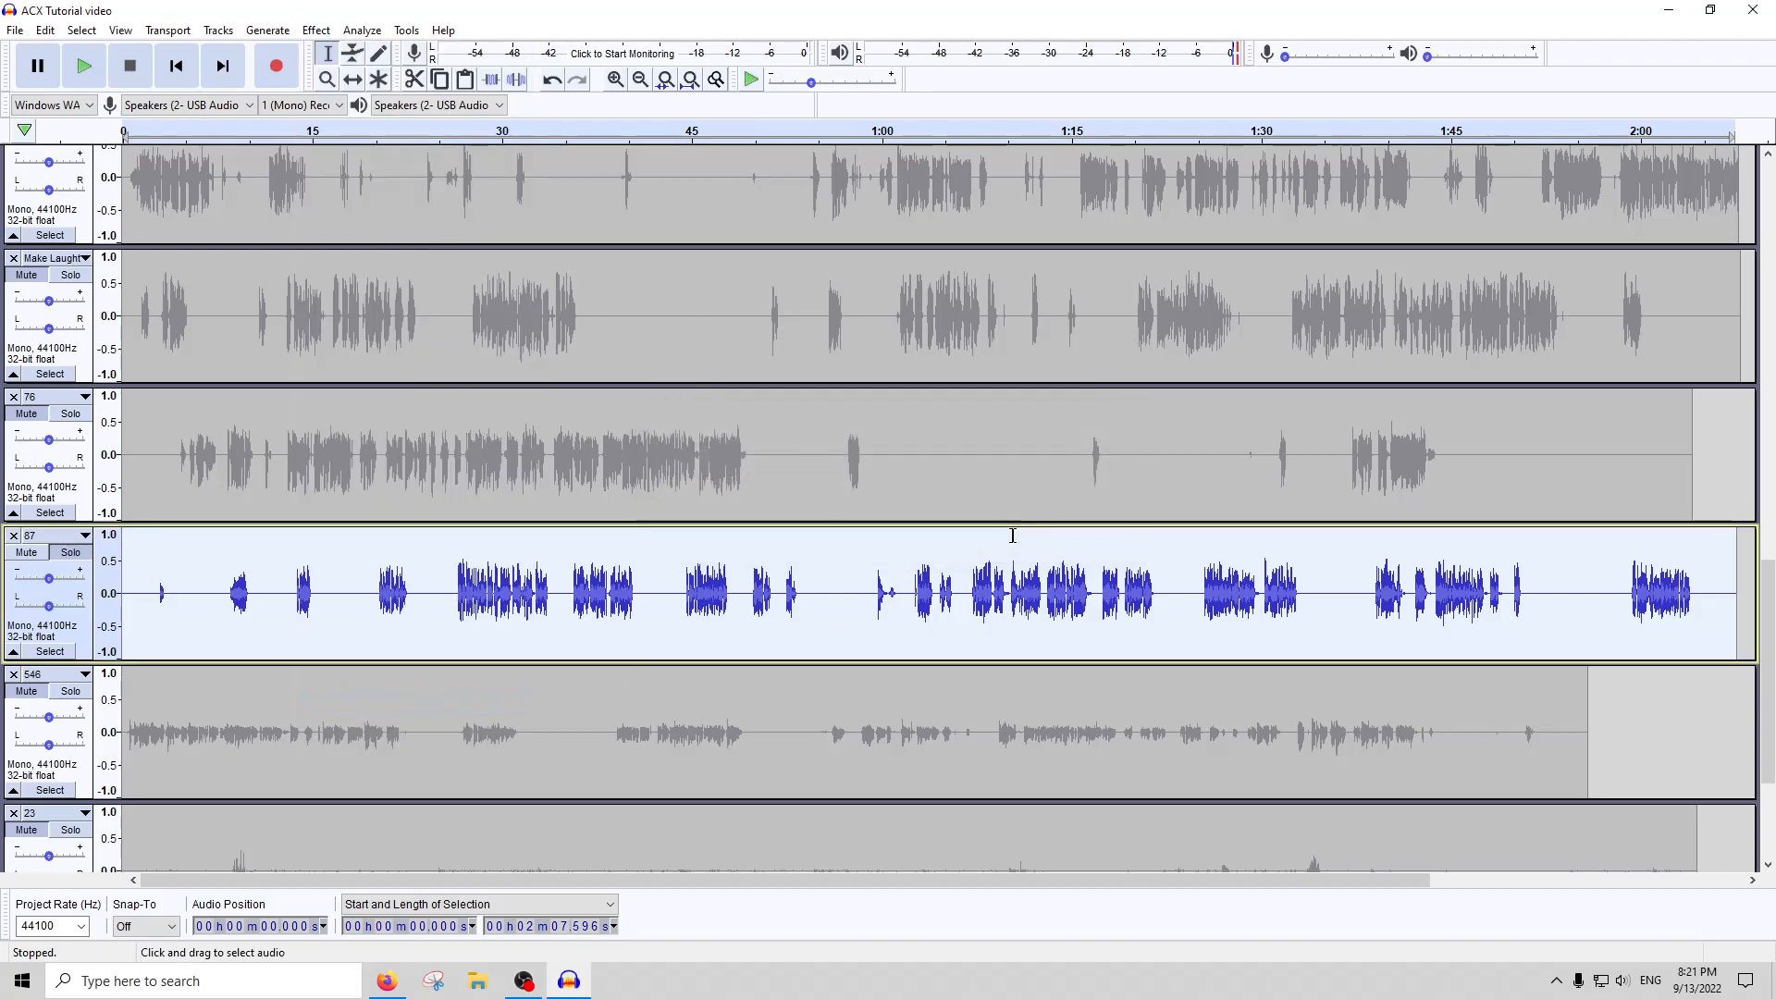
{"action": "left_click", "coordinate": [360, 29]}
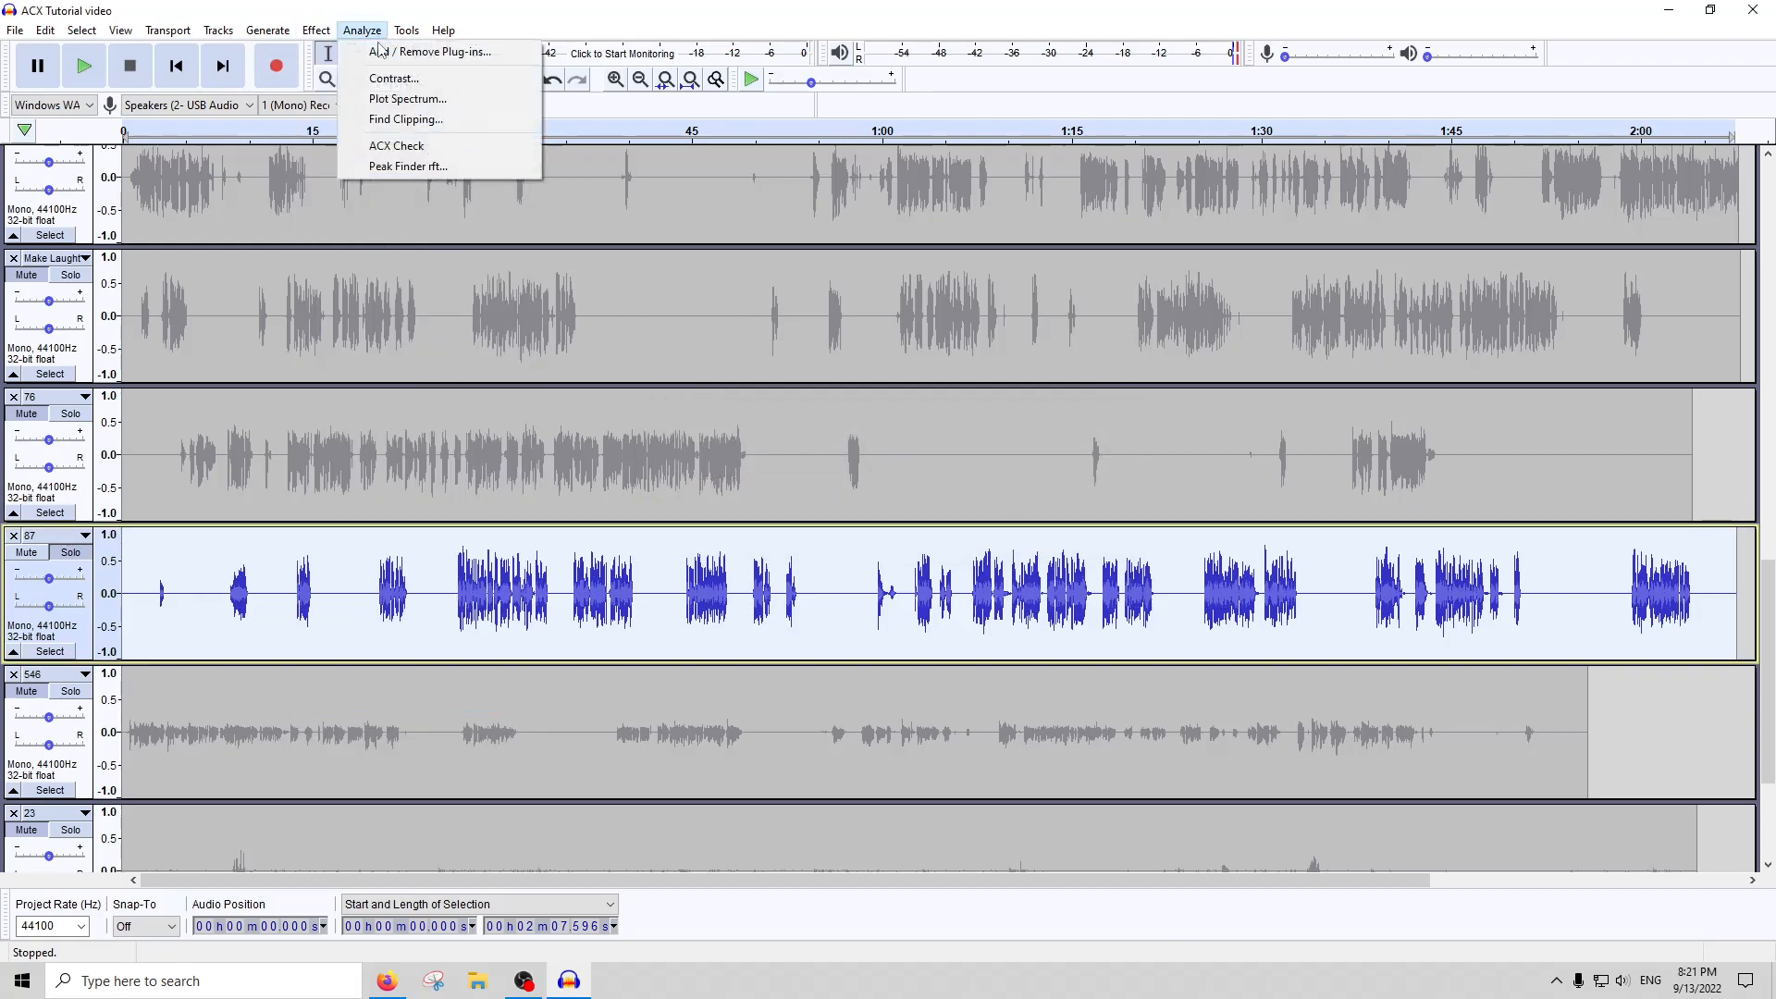
{"action": "left_click", "coordinate": [398, 146]}
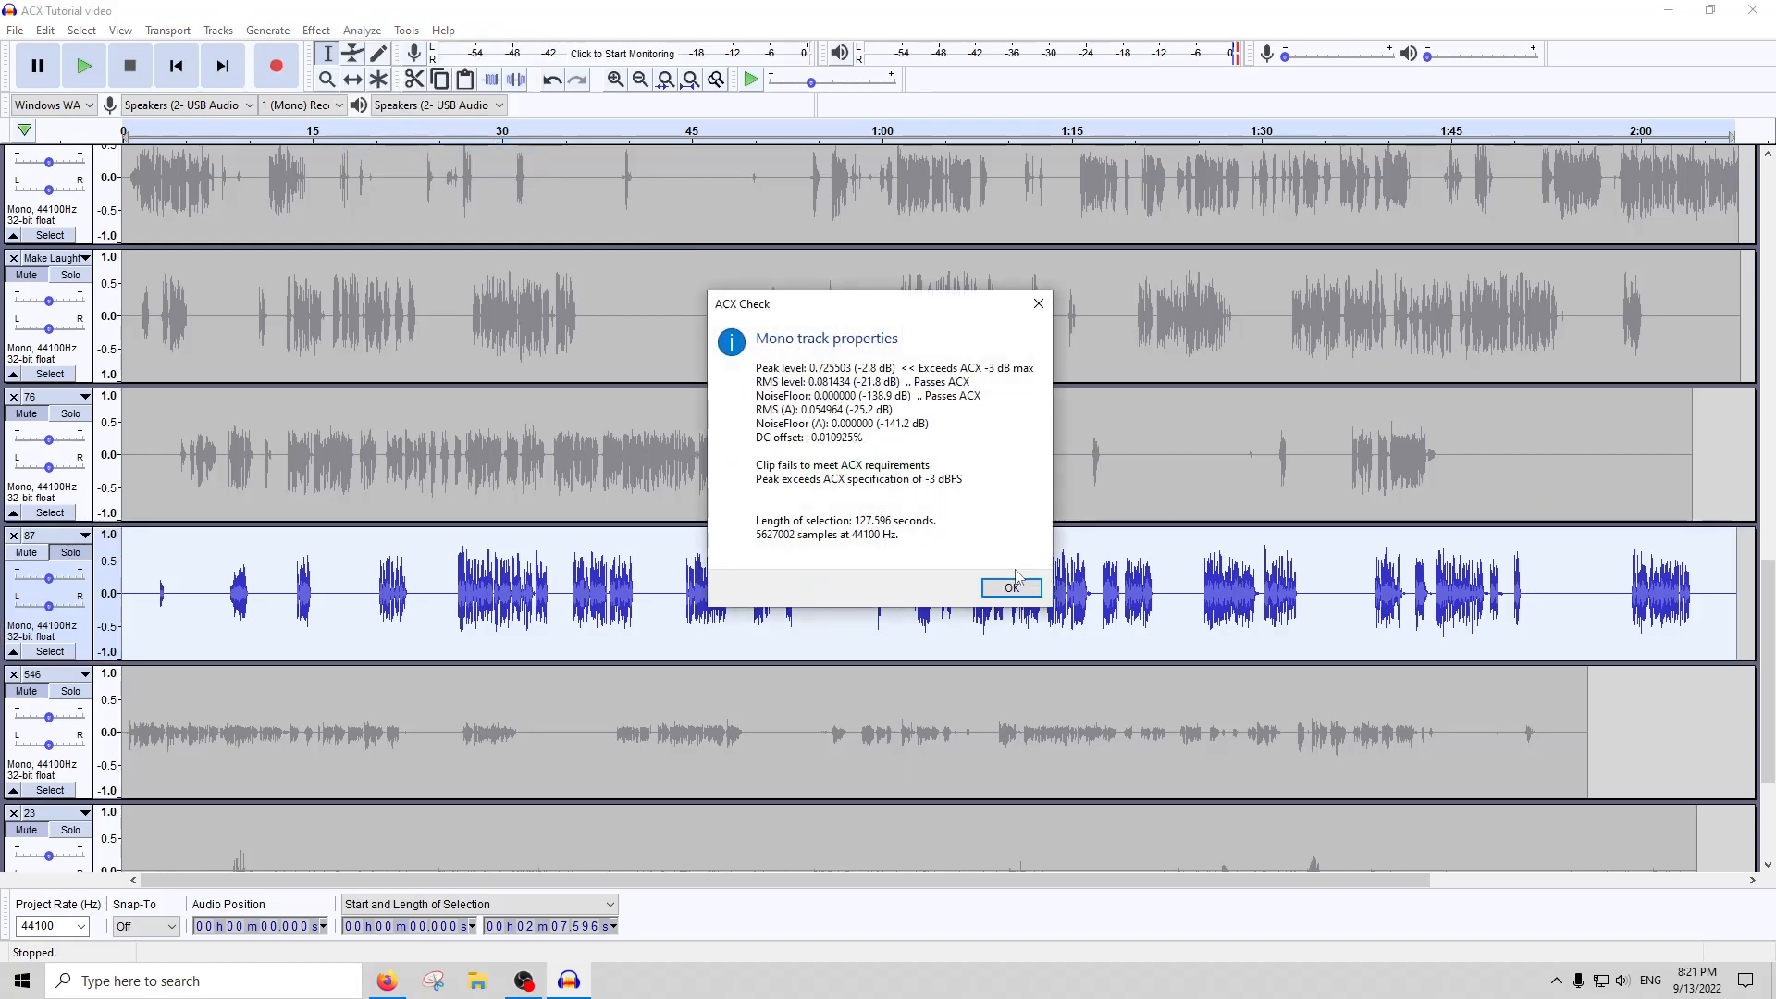
{"action": "left_click", "coordinate": [1011, 587]}
Amplify the whole of track 87 by -1 dB, rerun ACX Check on it and close the report
{"action": "left_click", "coordinate": [362, 29]}
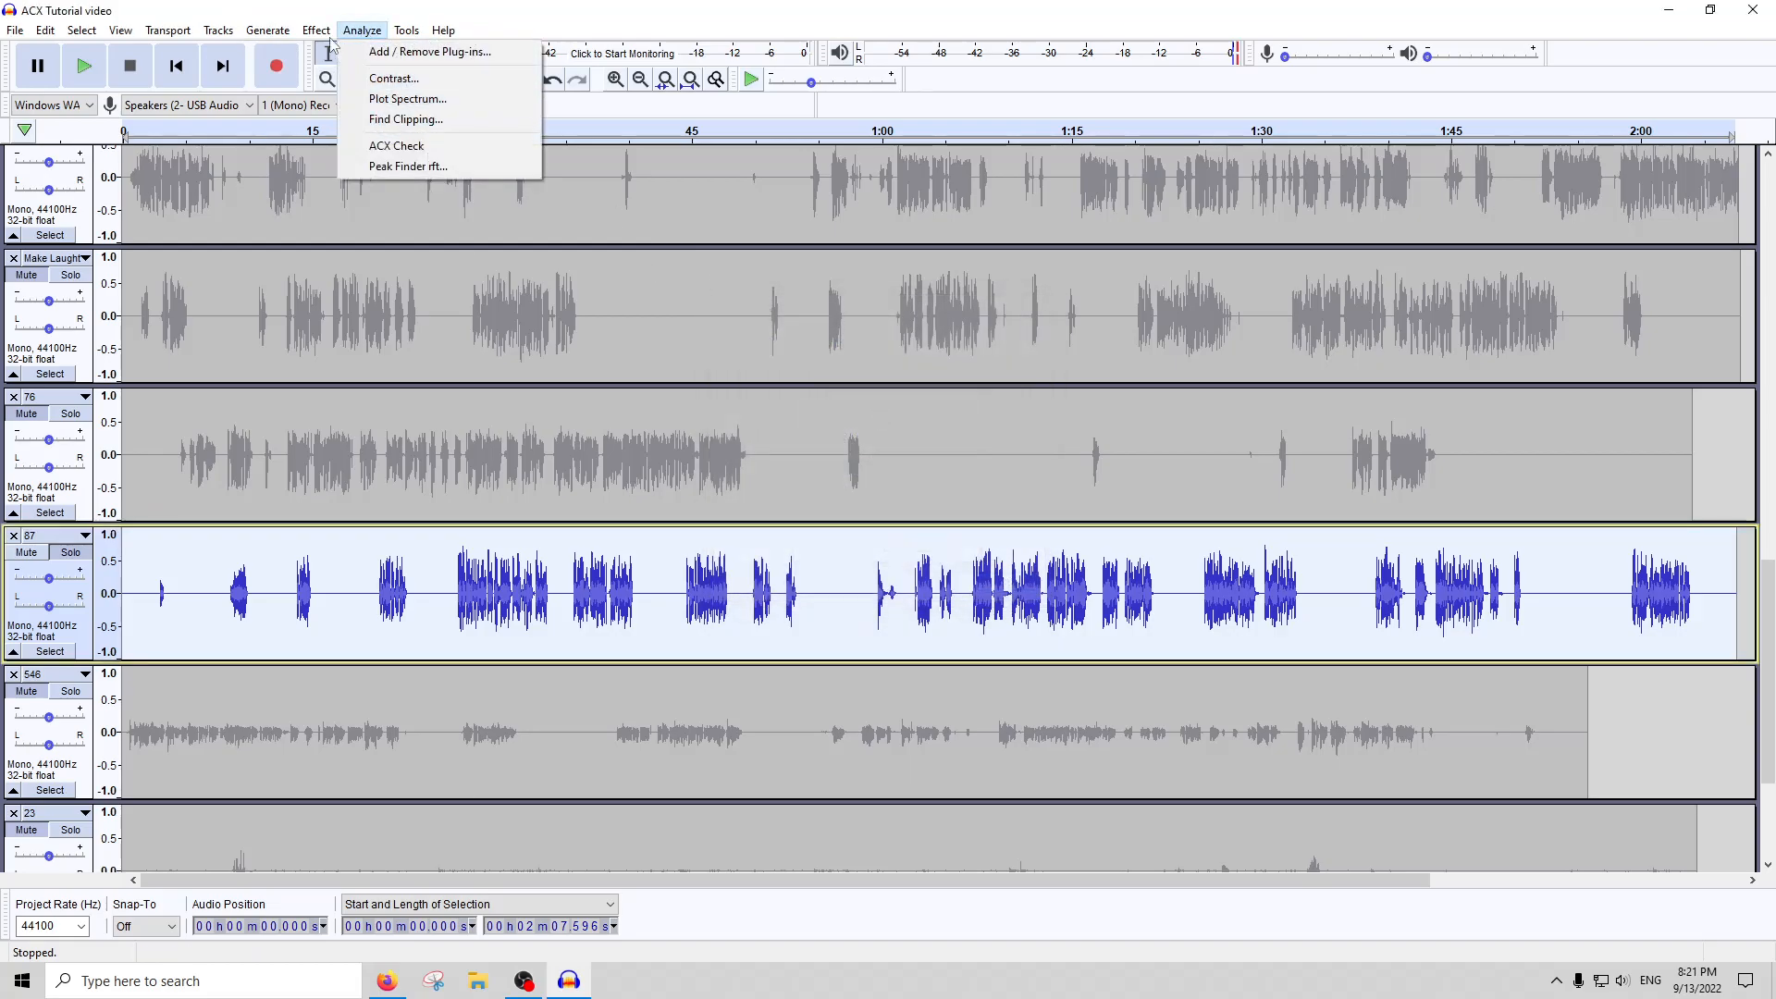
{"action": "mouse_move", "coordinate": [316, 30]}
{"action": "left_click", "coordinate": [375, 108]}
{"action": "type", "text": "-1"}
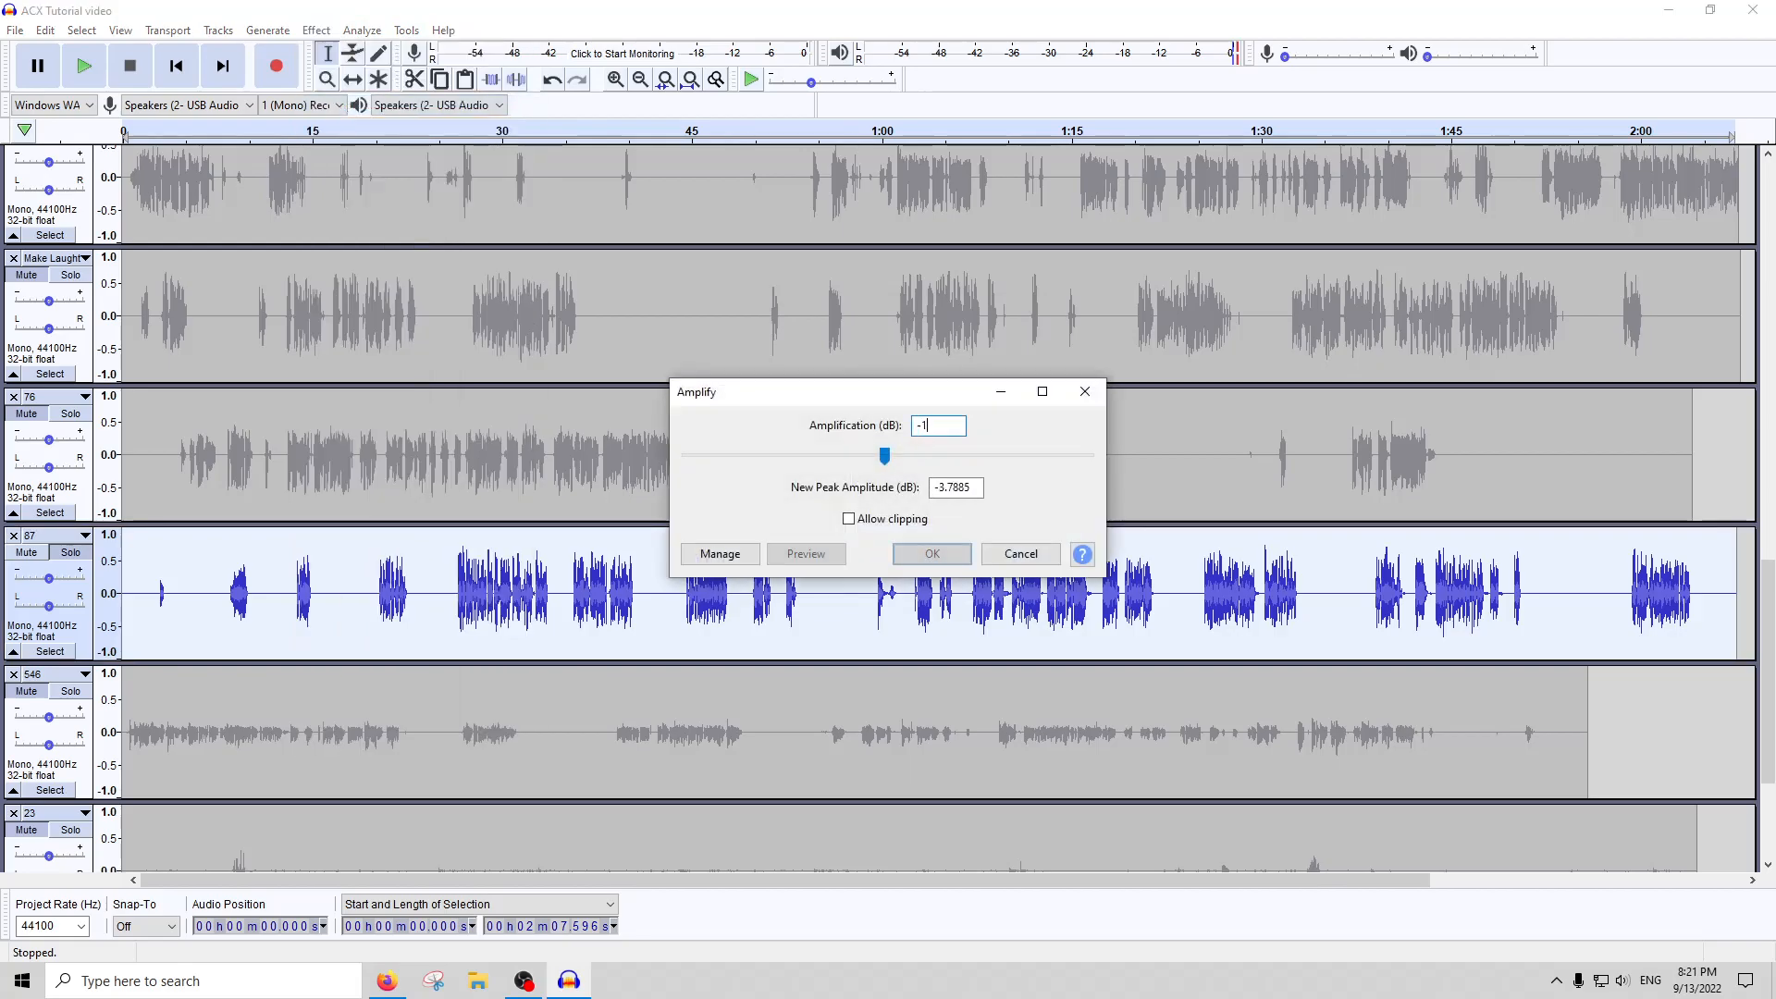
{"action": "key", "text": "Return"}
{"action": "left_click", "coordinate": [369, 36]}
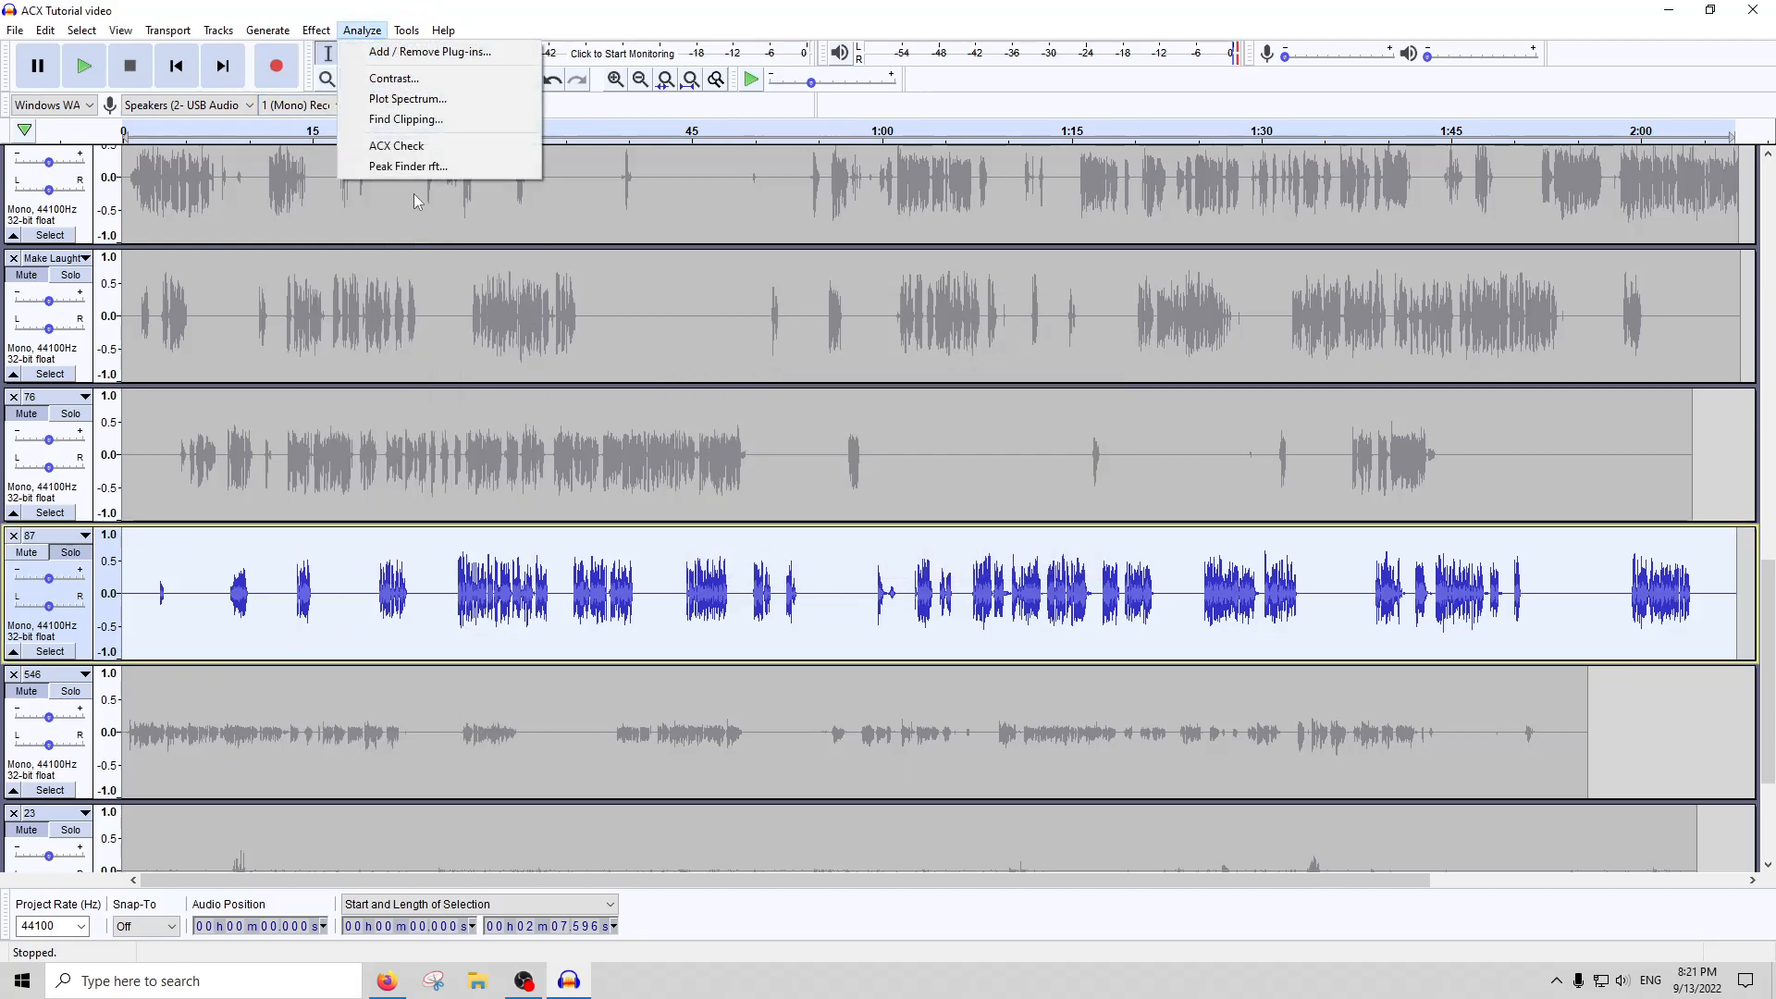
{"action": "left_click", "coordinate": [405, 146]}
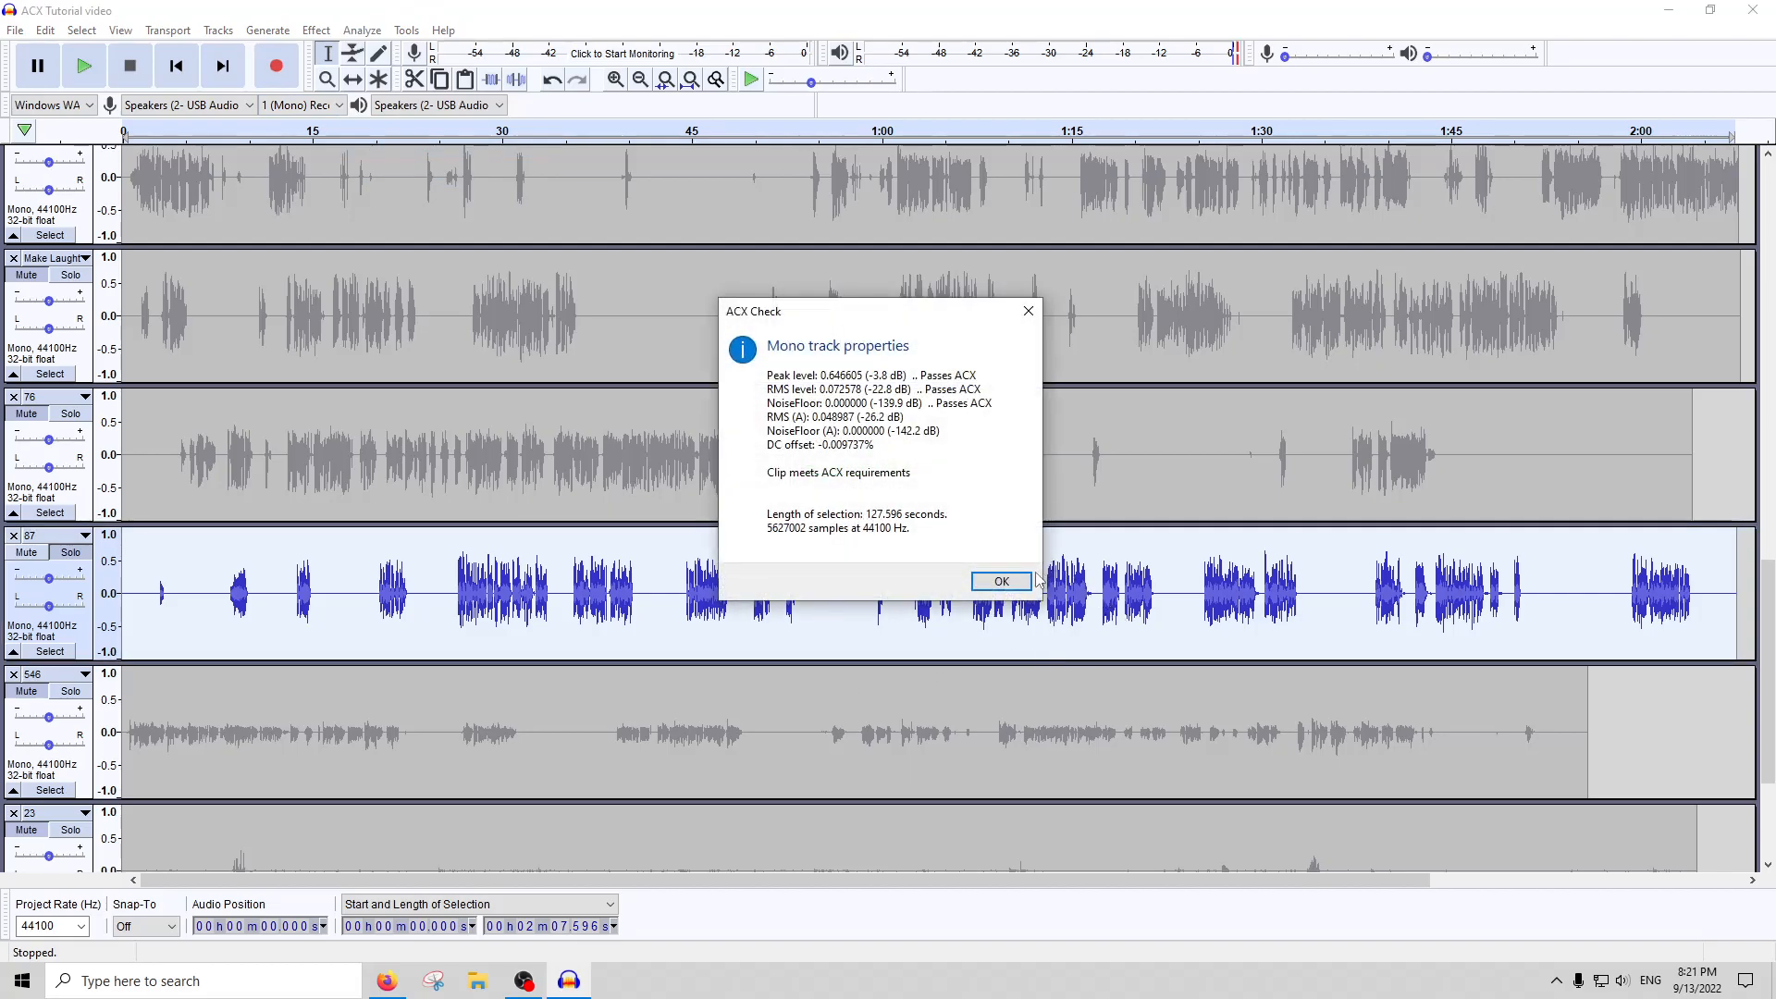
{"action": "left_click", "coordinate": [1001, 580]}
Select and solo track 546 in place of track 87, and play it from about the 9-second mark
{"action": "left_click_drag", "start_coordinate": [180, 592], "coordinate": [146, 600]}
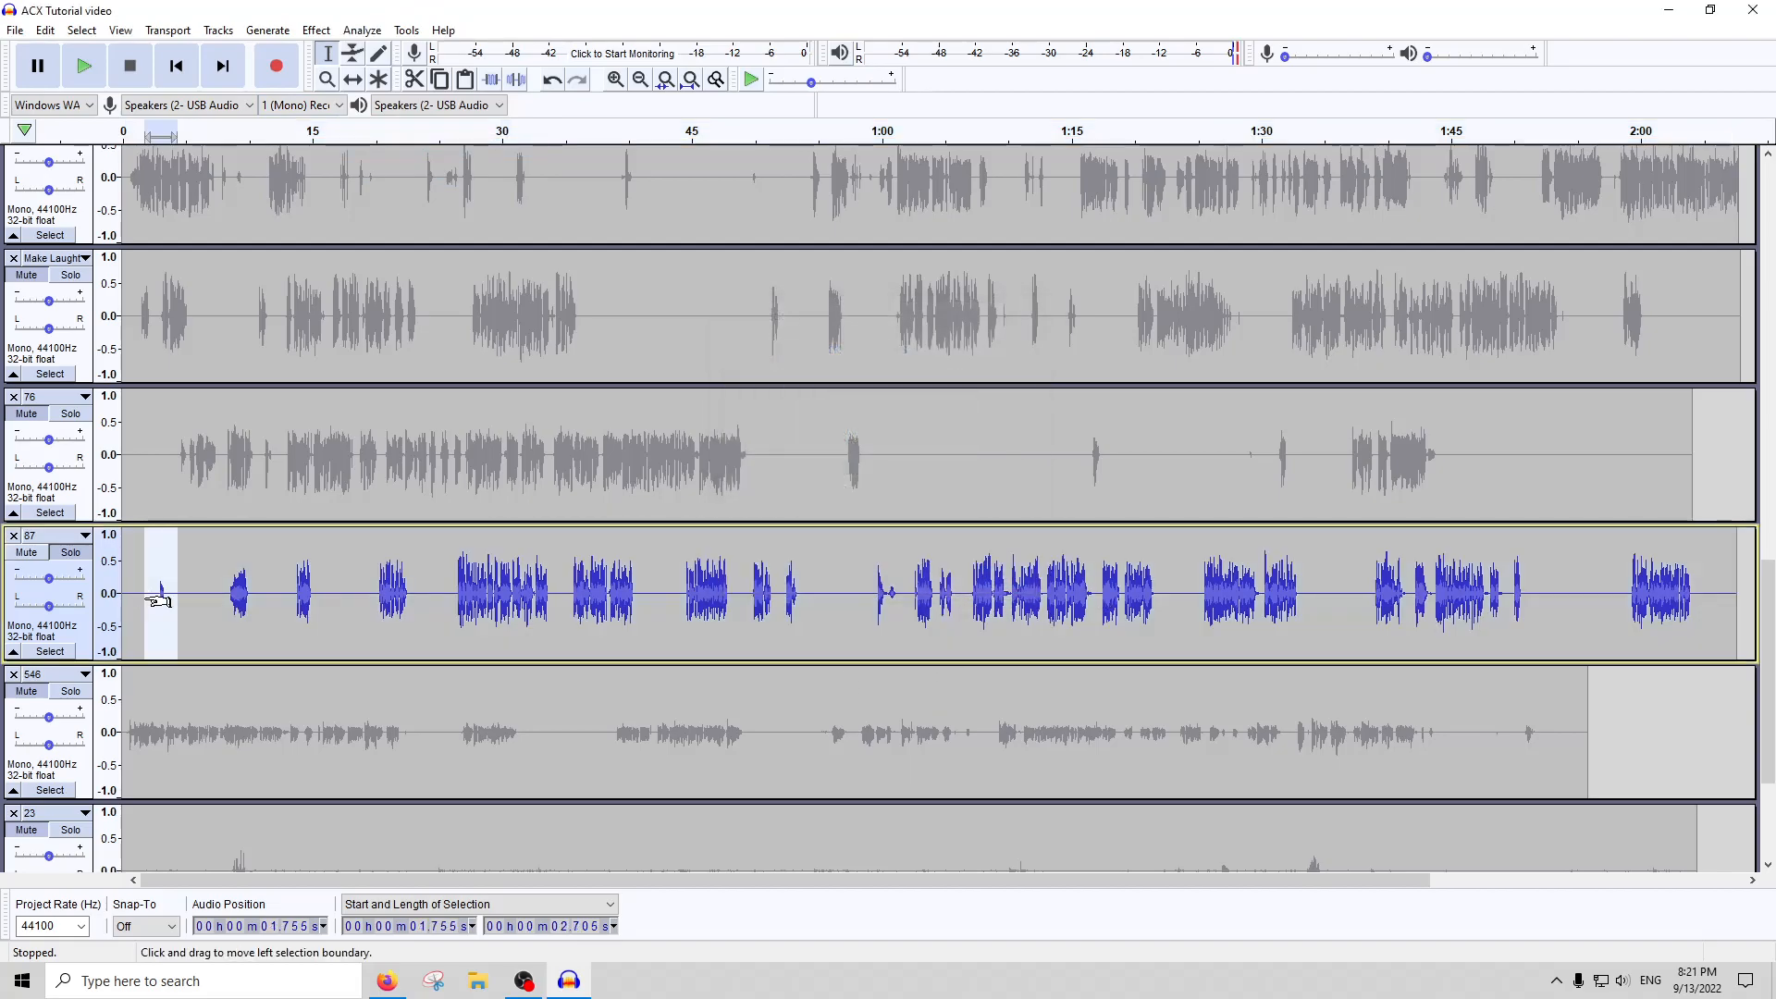
{"action": "scroll", "coordinate": [444, 685], "scroll_direction": "down", "scroll_amount": 1}
{"action": "double_click", "coordinate": [441, 665]}
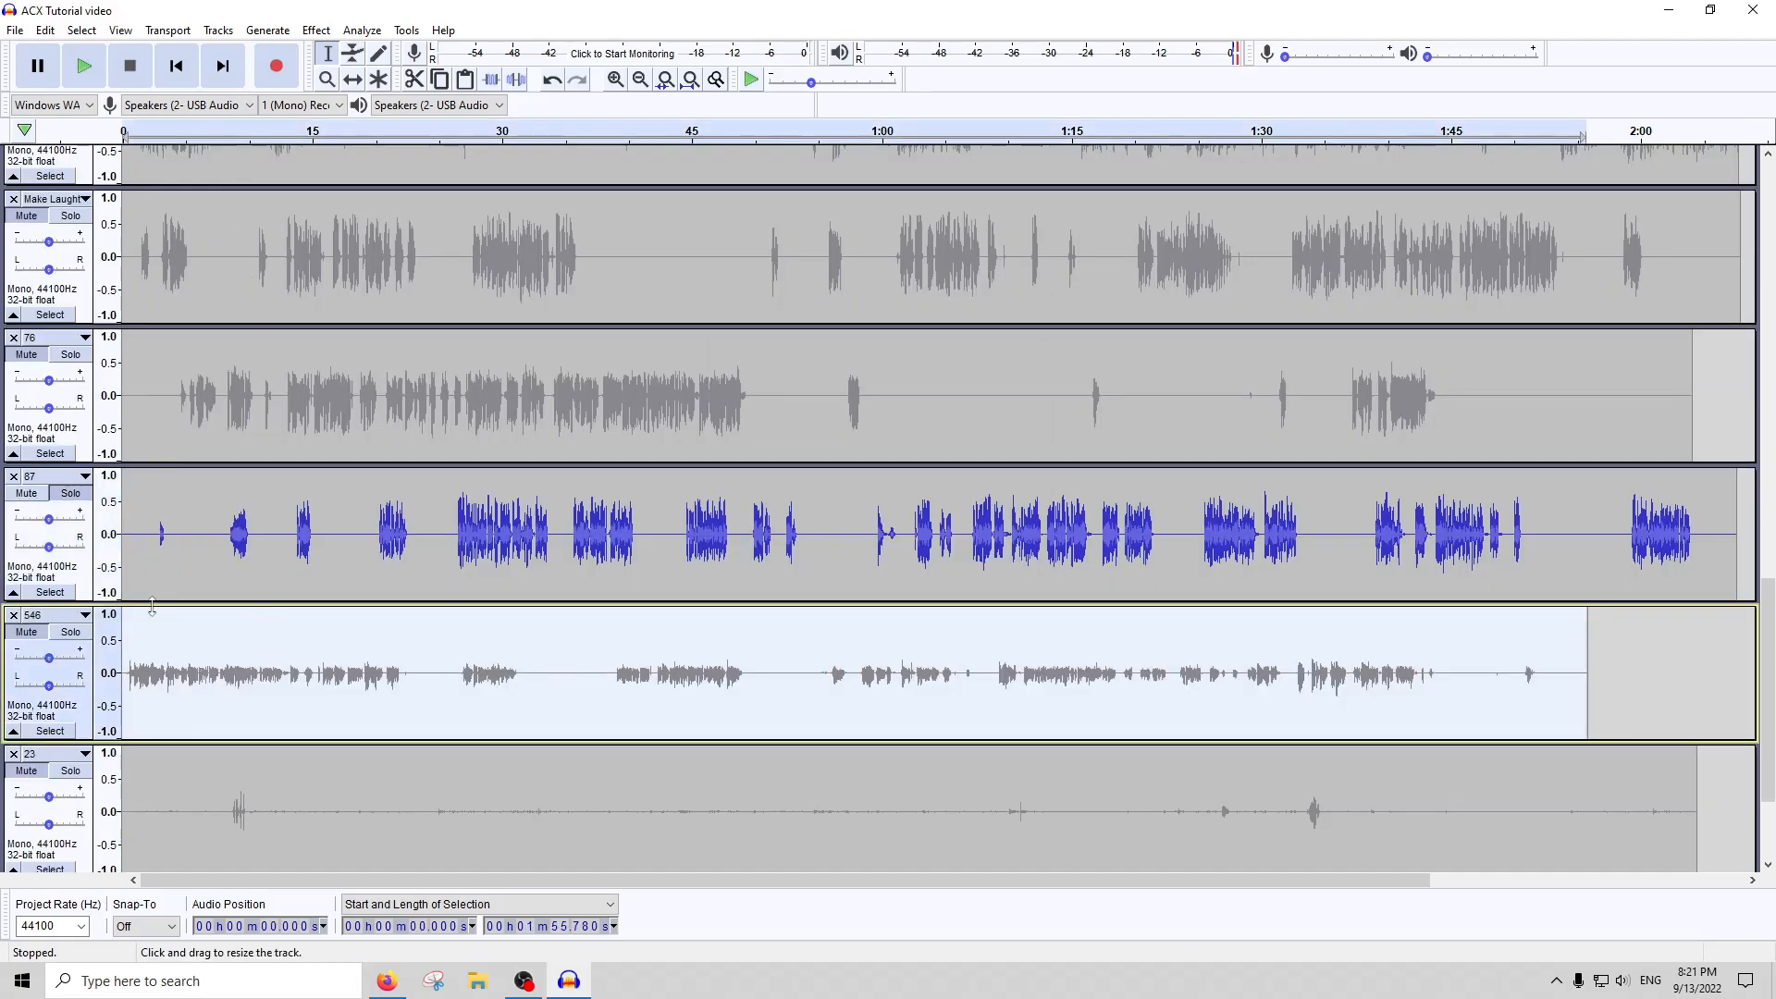
{"action": "left_click", "coordinate": [71, 632]}
{"action": "left_click", "coordinate": [237, 130]}
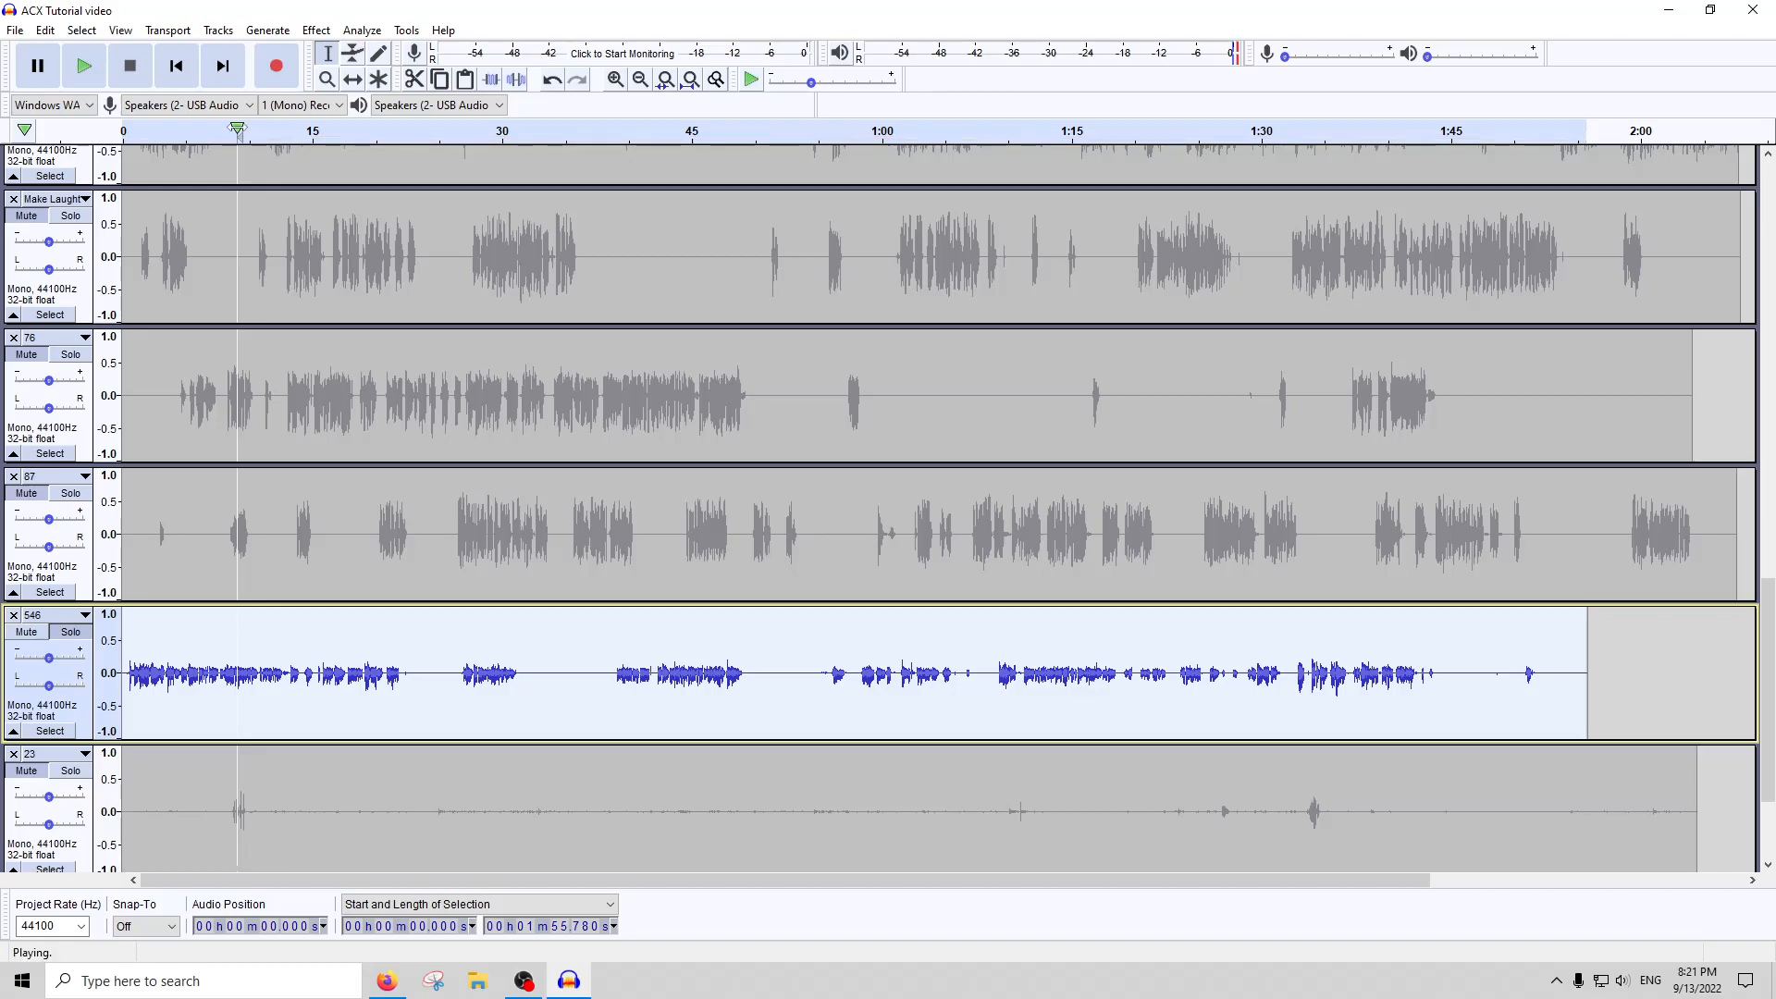
{"action": "left_click", "coordinate": [71, 632]}
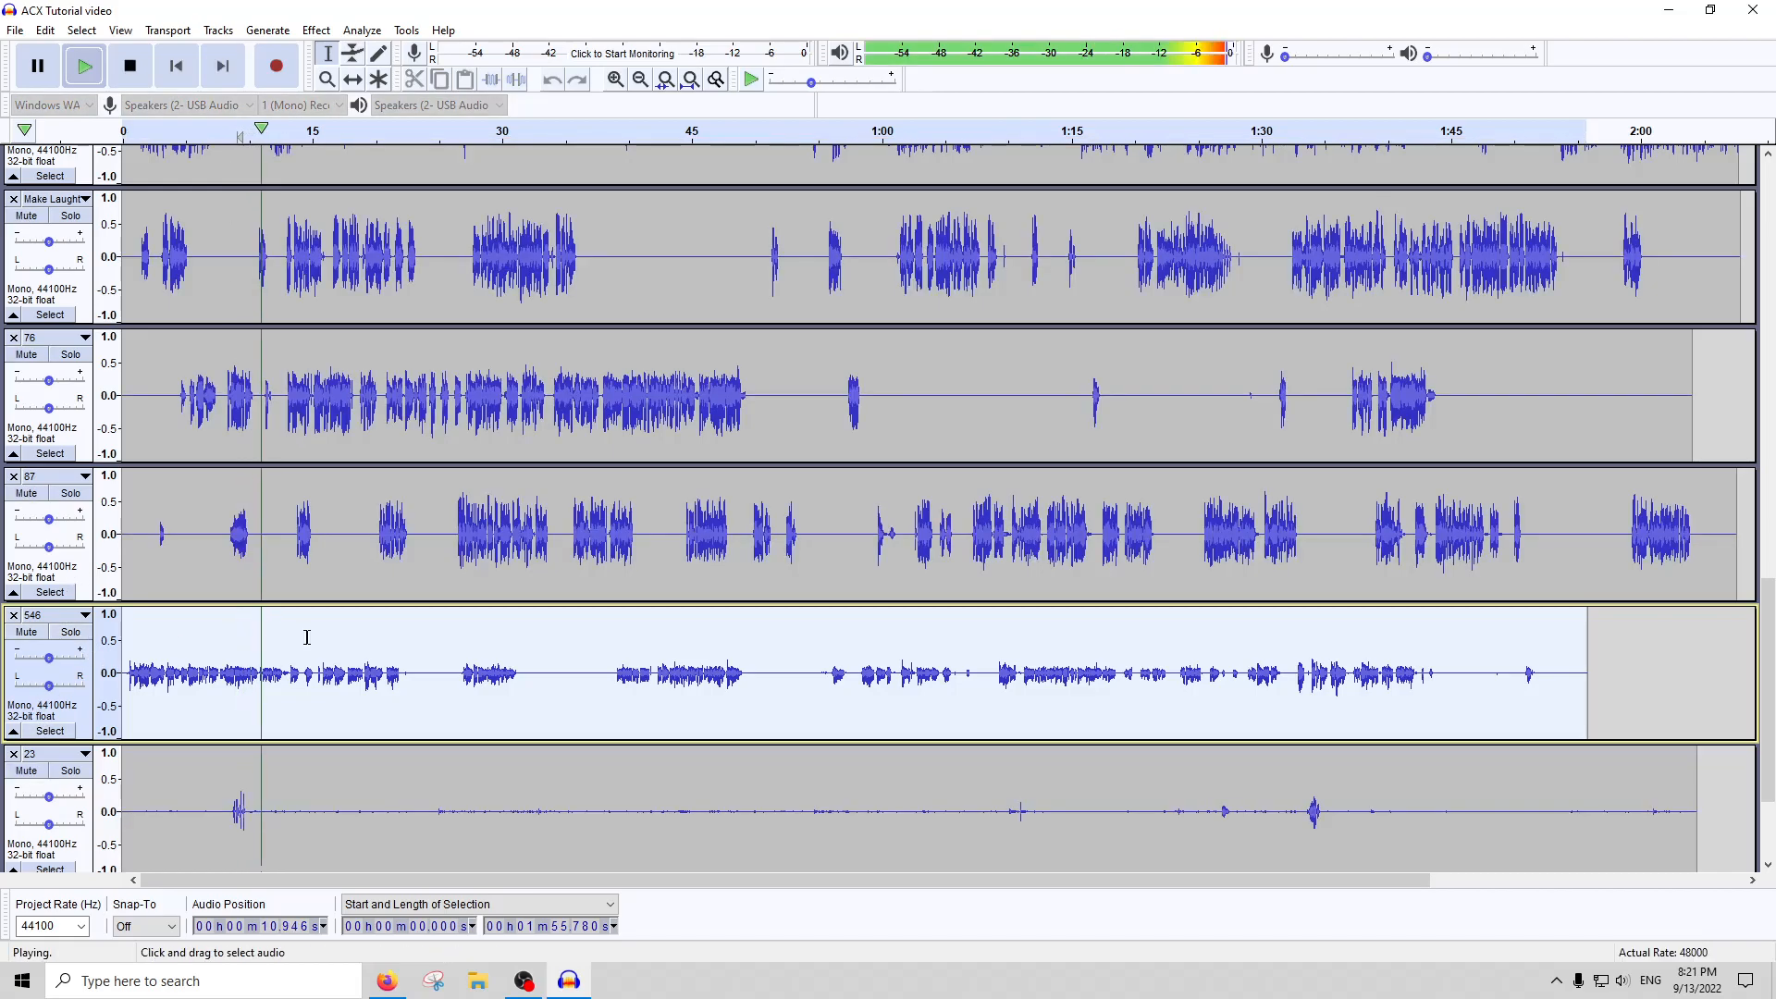
{"action": "left_click", "coordinate": [71, 632]}
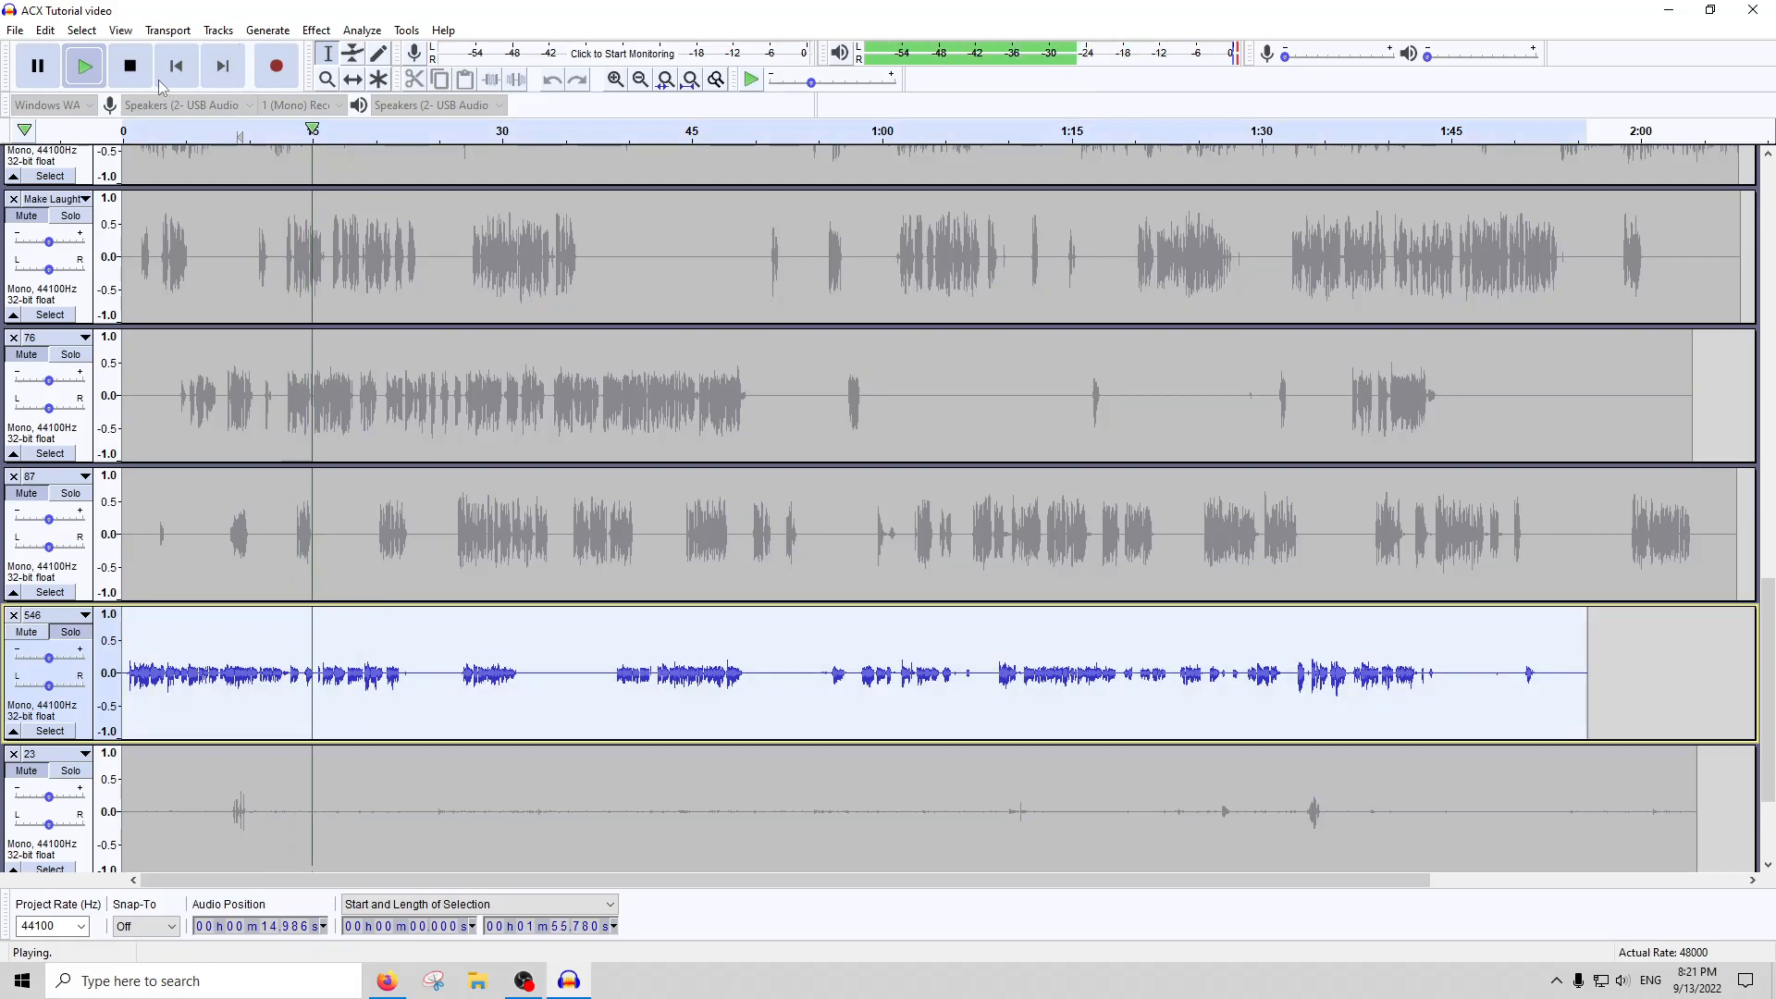
{"action": "left_click", "coordinate": [130, 66]}
Amplify the whole of track 546 with the gain proposed by Amplify, and apply Noise Gate with its current settings
{"action": "left_click", "coordinate": [316, 29]}
{"action": "left_click", "coordinate": [344, 104]}
{"action": "key", "text": "Return"}
{"action": "left_click", "coordinate": [316, 30]}
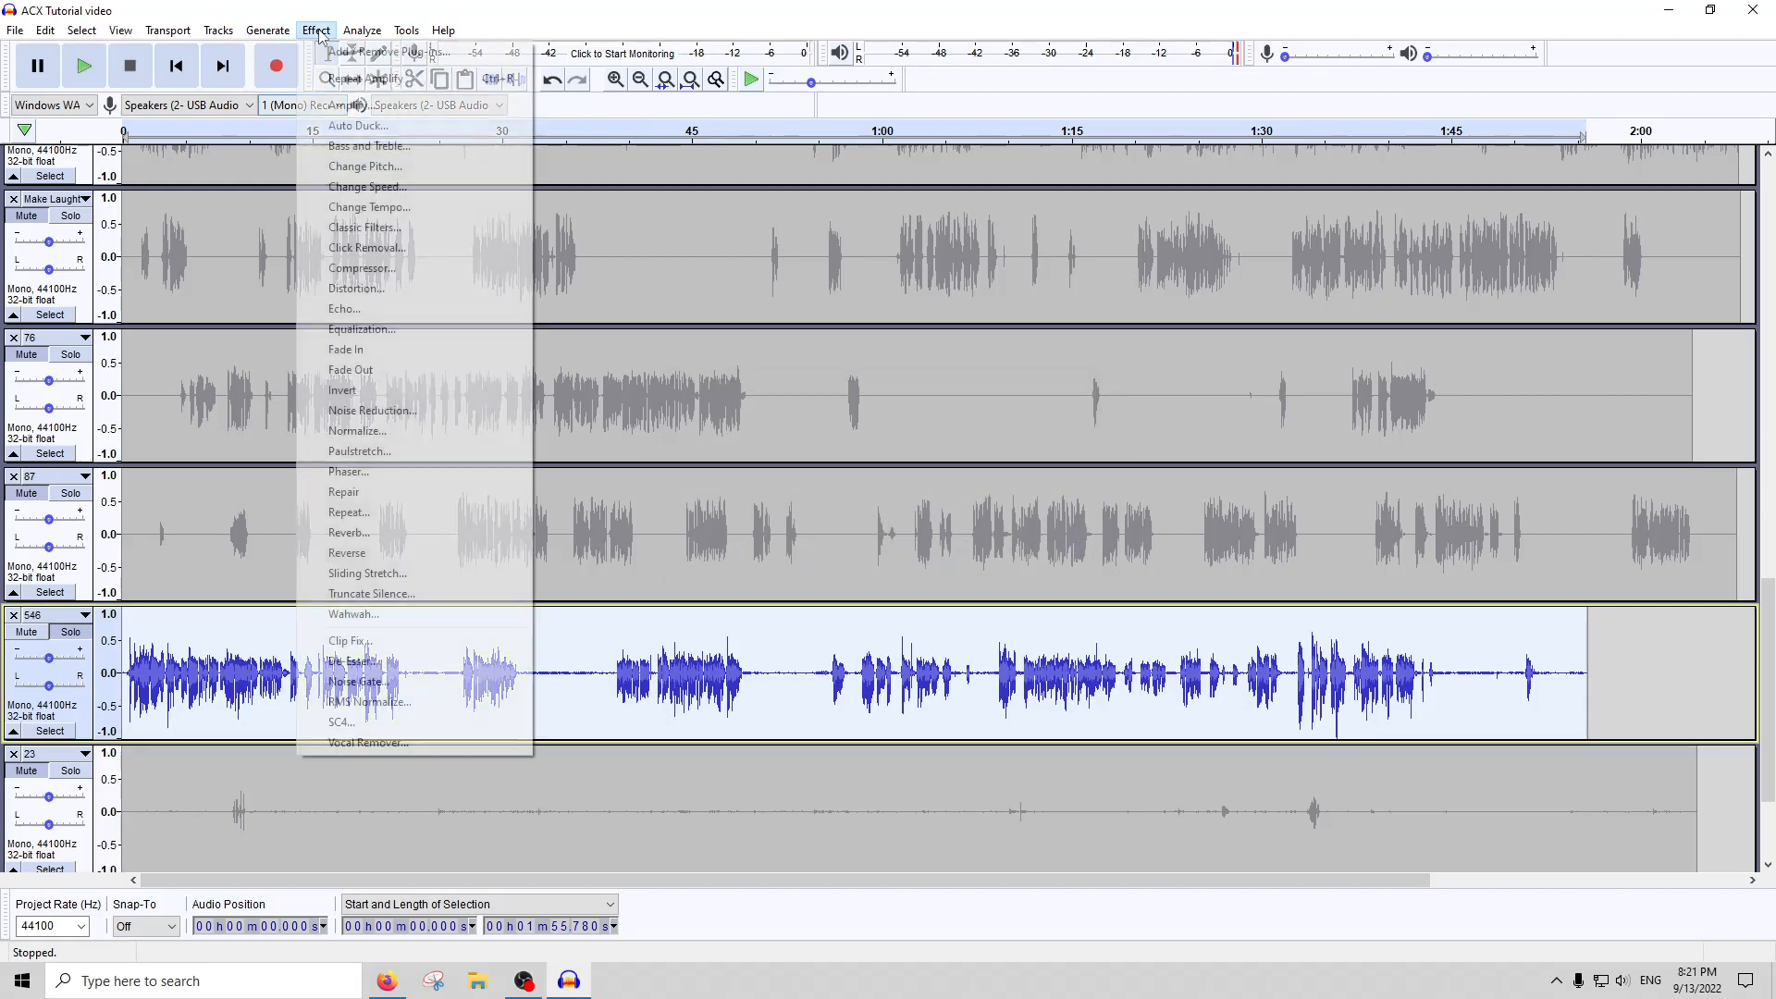
{"action": "left_click", "coordinate": [346, 685]}
{"action": "key", "text": "Return"}
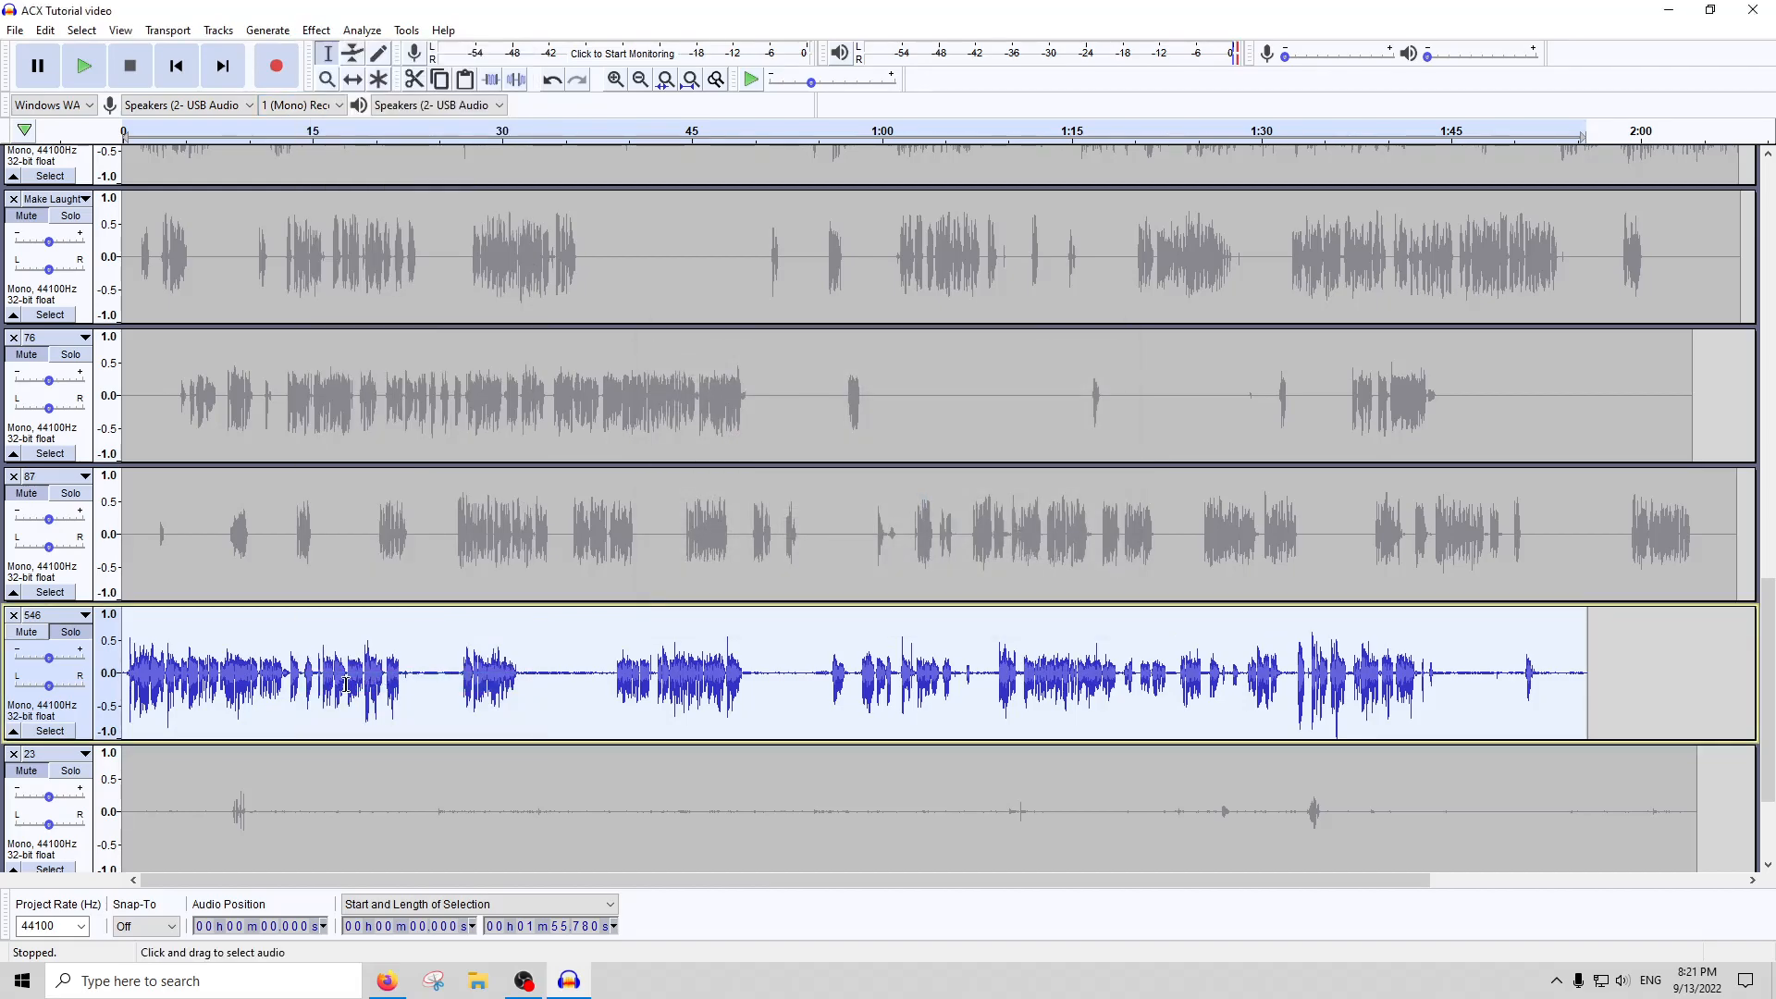
Apply Compressor to the whole of track 546 with its current settings and amplify the track by 2.5 dB
{"action": "left_click", "coordinate": [312, 31]}
{"action": "left_click", "coordinate": [433, 272]}
{"action": "key", "text": "Return"}
{"action": "left_click", "coordinate": [314, 31]}
{"action": "left_click", "coordinate": [345, 105]}
{"action": "type", "text": "2.5"}
{"action": "key", "text": "Return"}
Run ACX Check on the whole of track 546 and close the report
{"action": "left_click", "coordinate": [357, 35]}
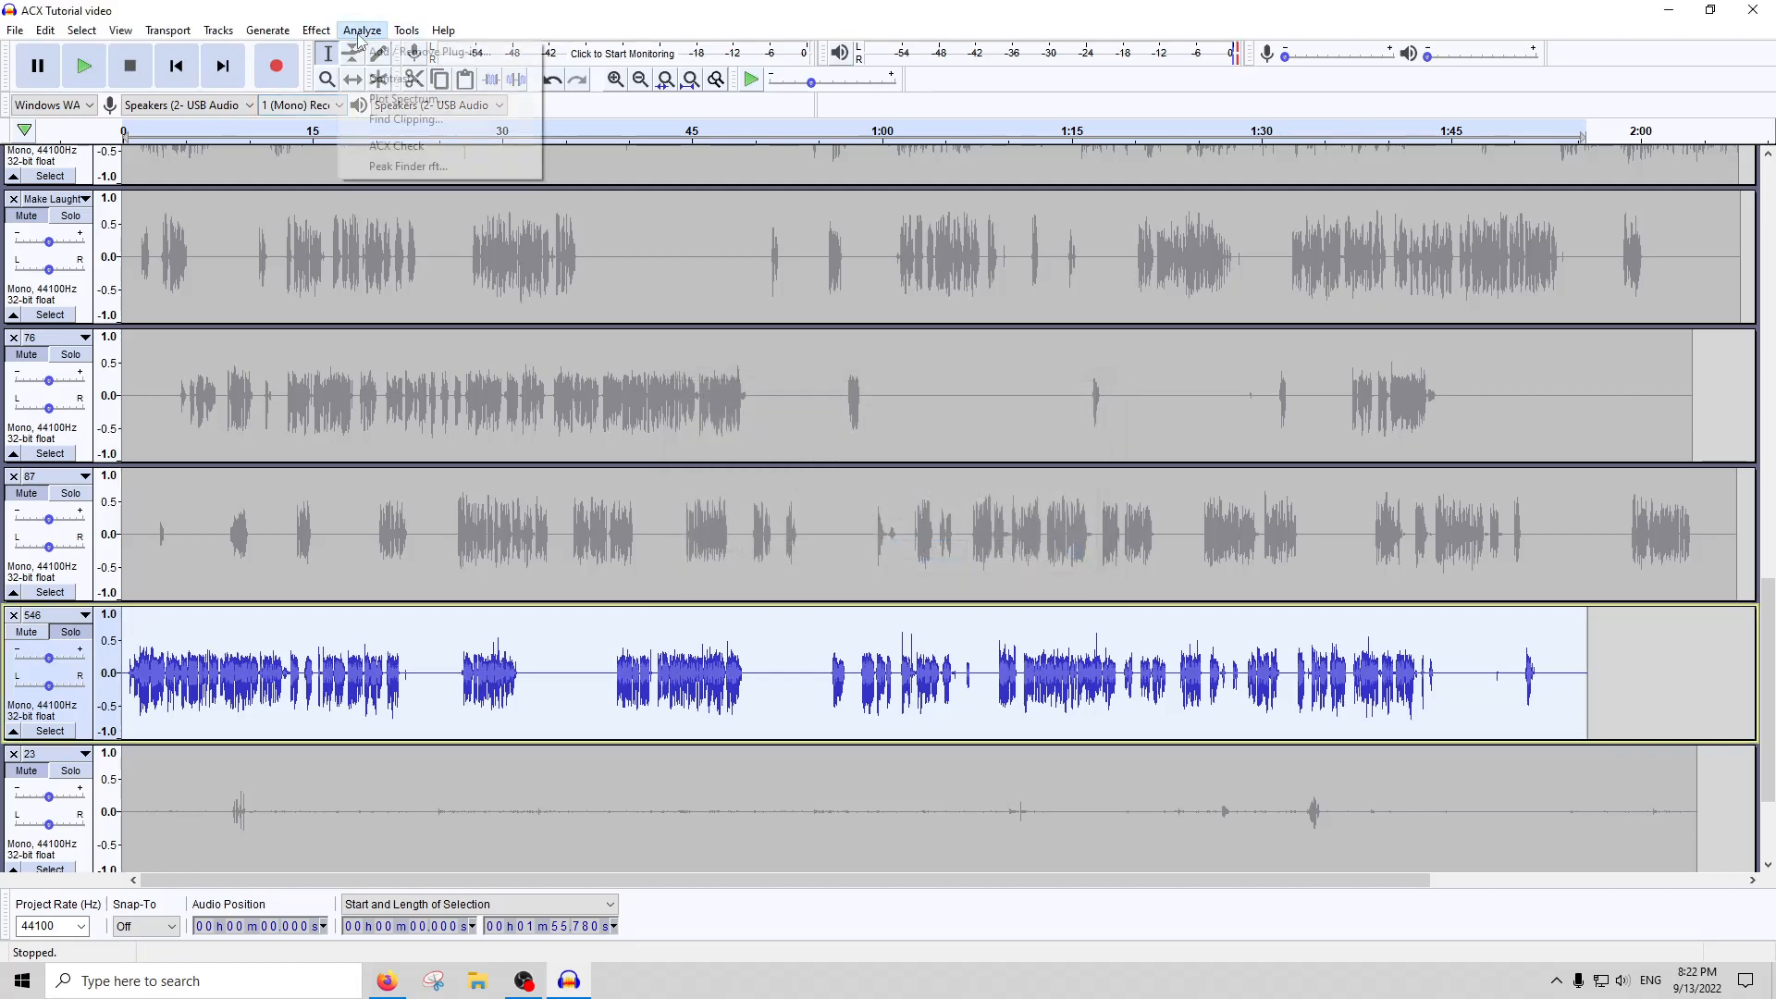
{"action": "left_click", "coordinate": [408, 148]}
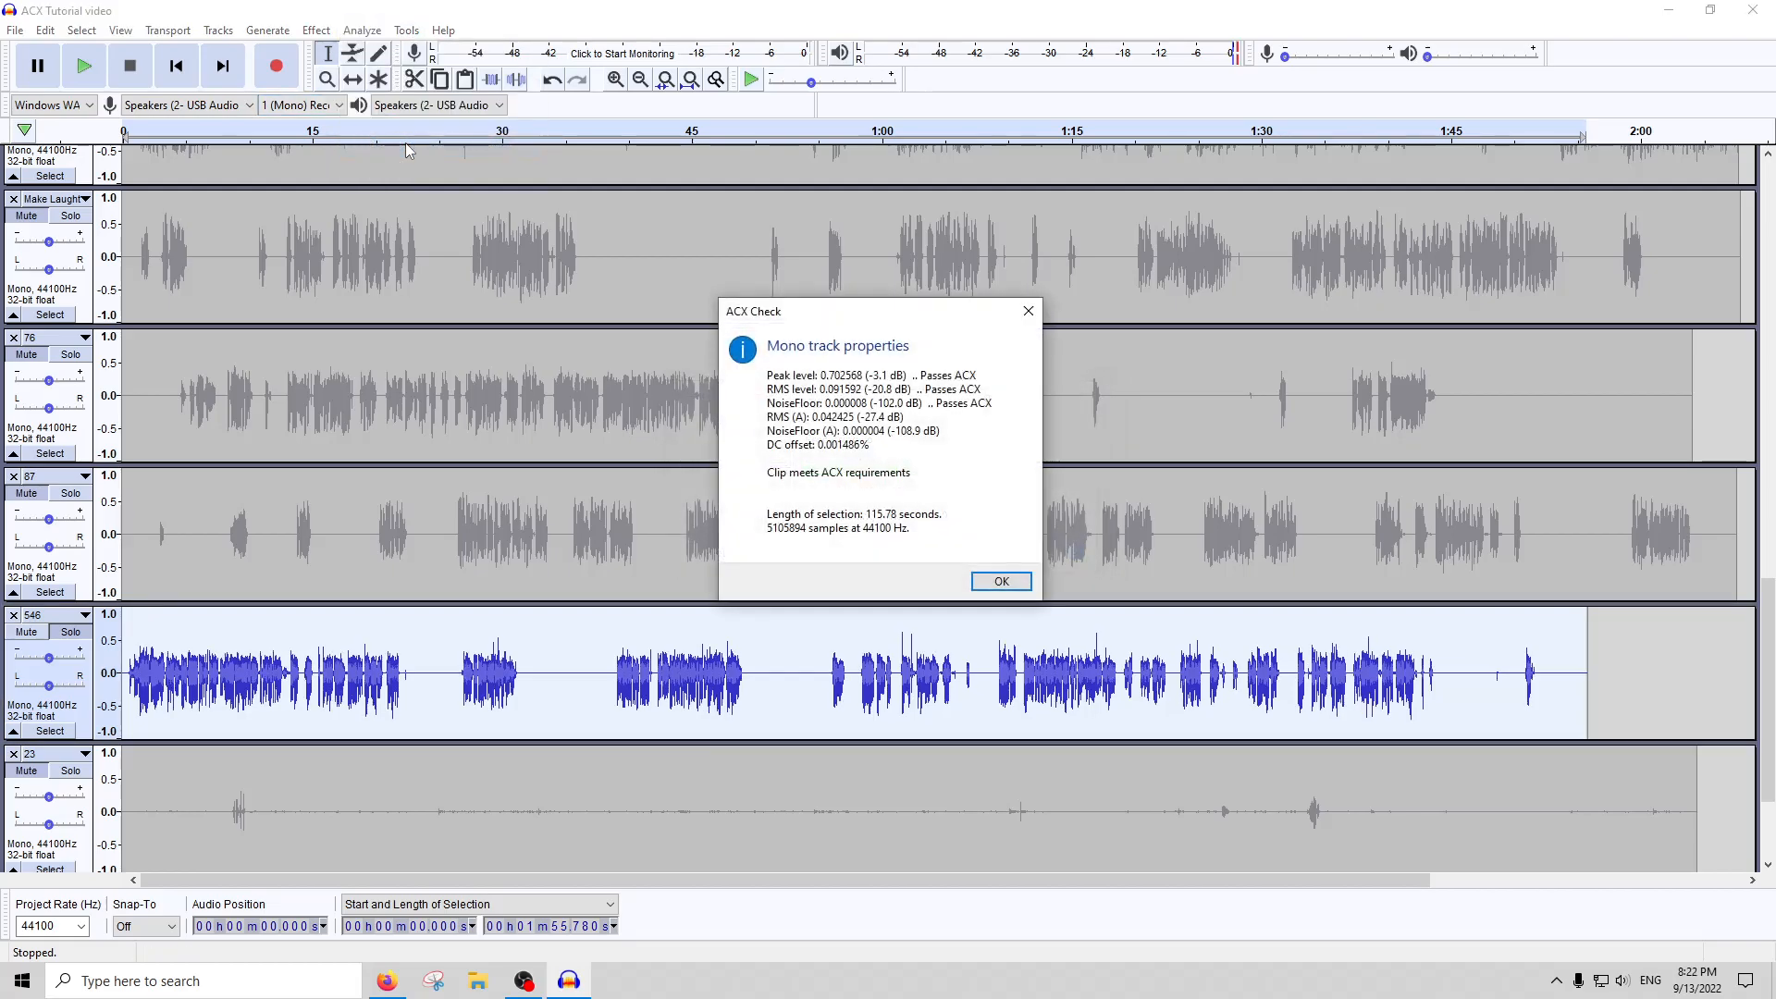
{"action": "left_click", "coordinate": [1001, 581]}
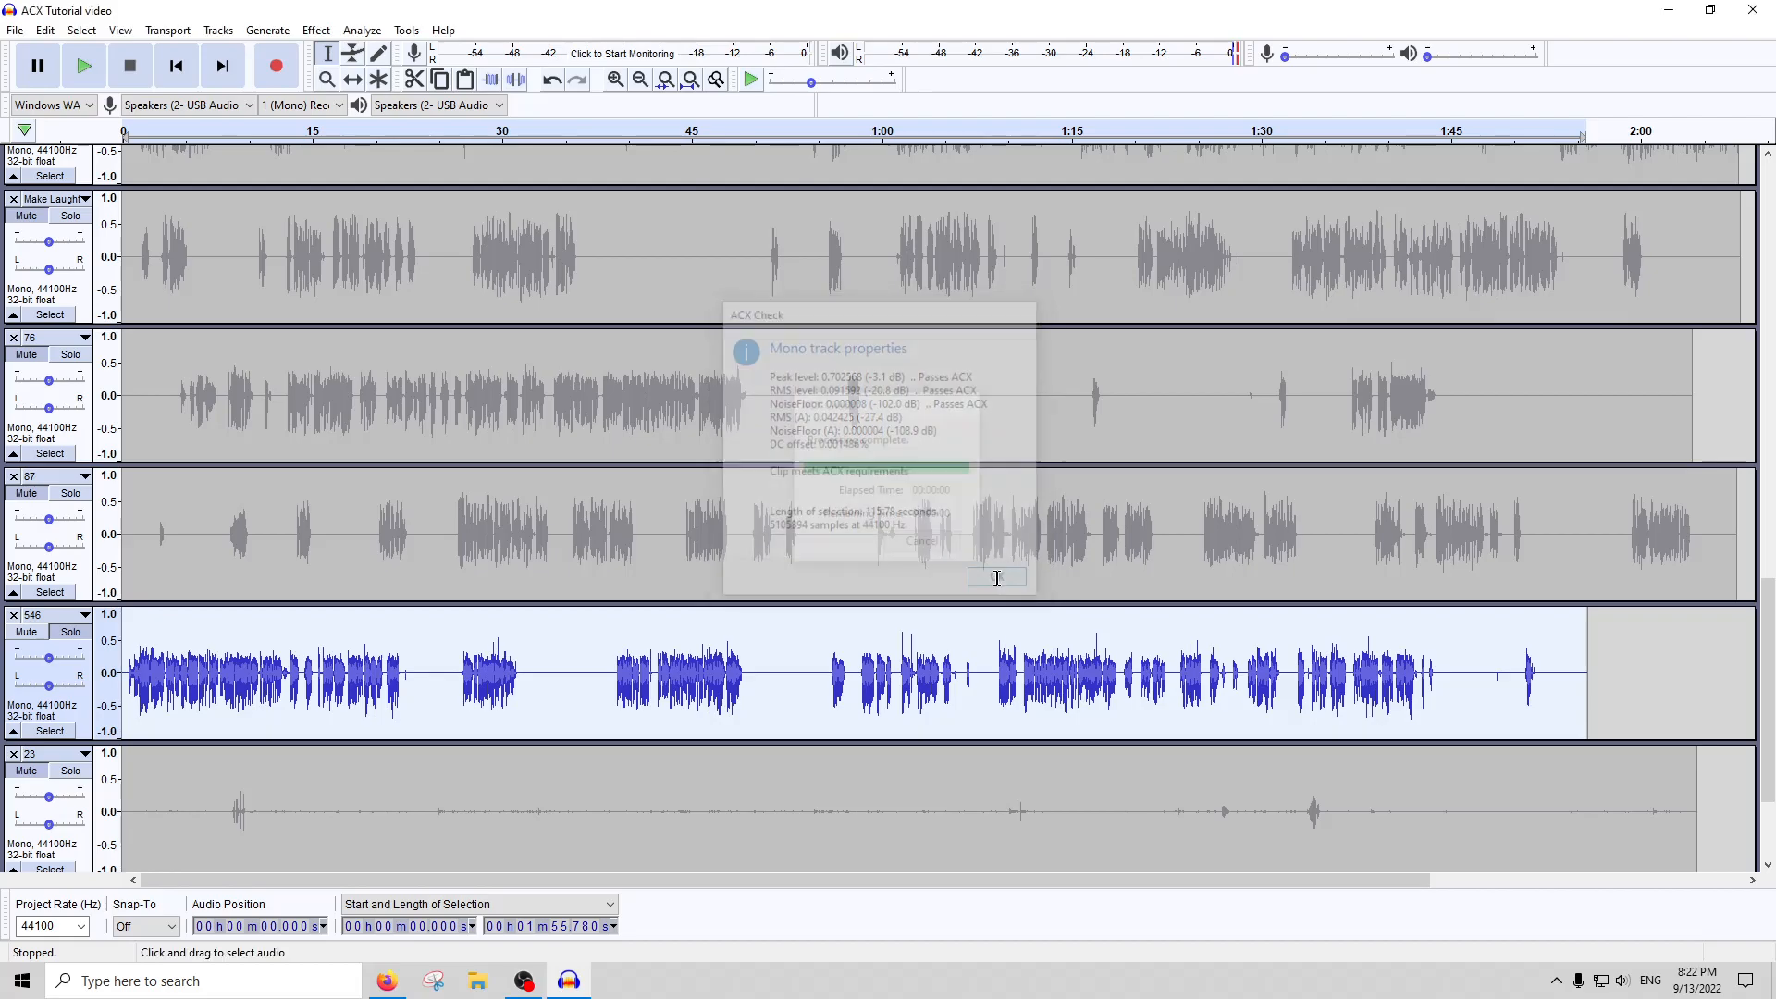
Solo track 23 in place of track 546 and play its section from about 1:32 to 1:36
{"action": "scroll", "coordinate": [703, 552], "scroll_direction": "down", "scroll_amount": 3}
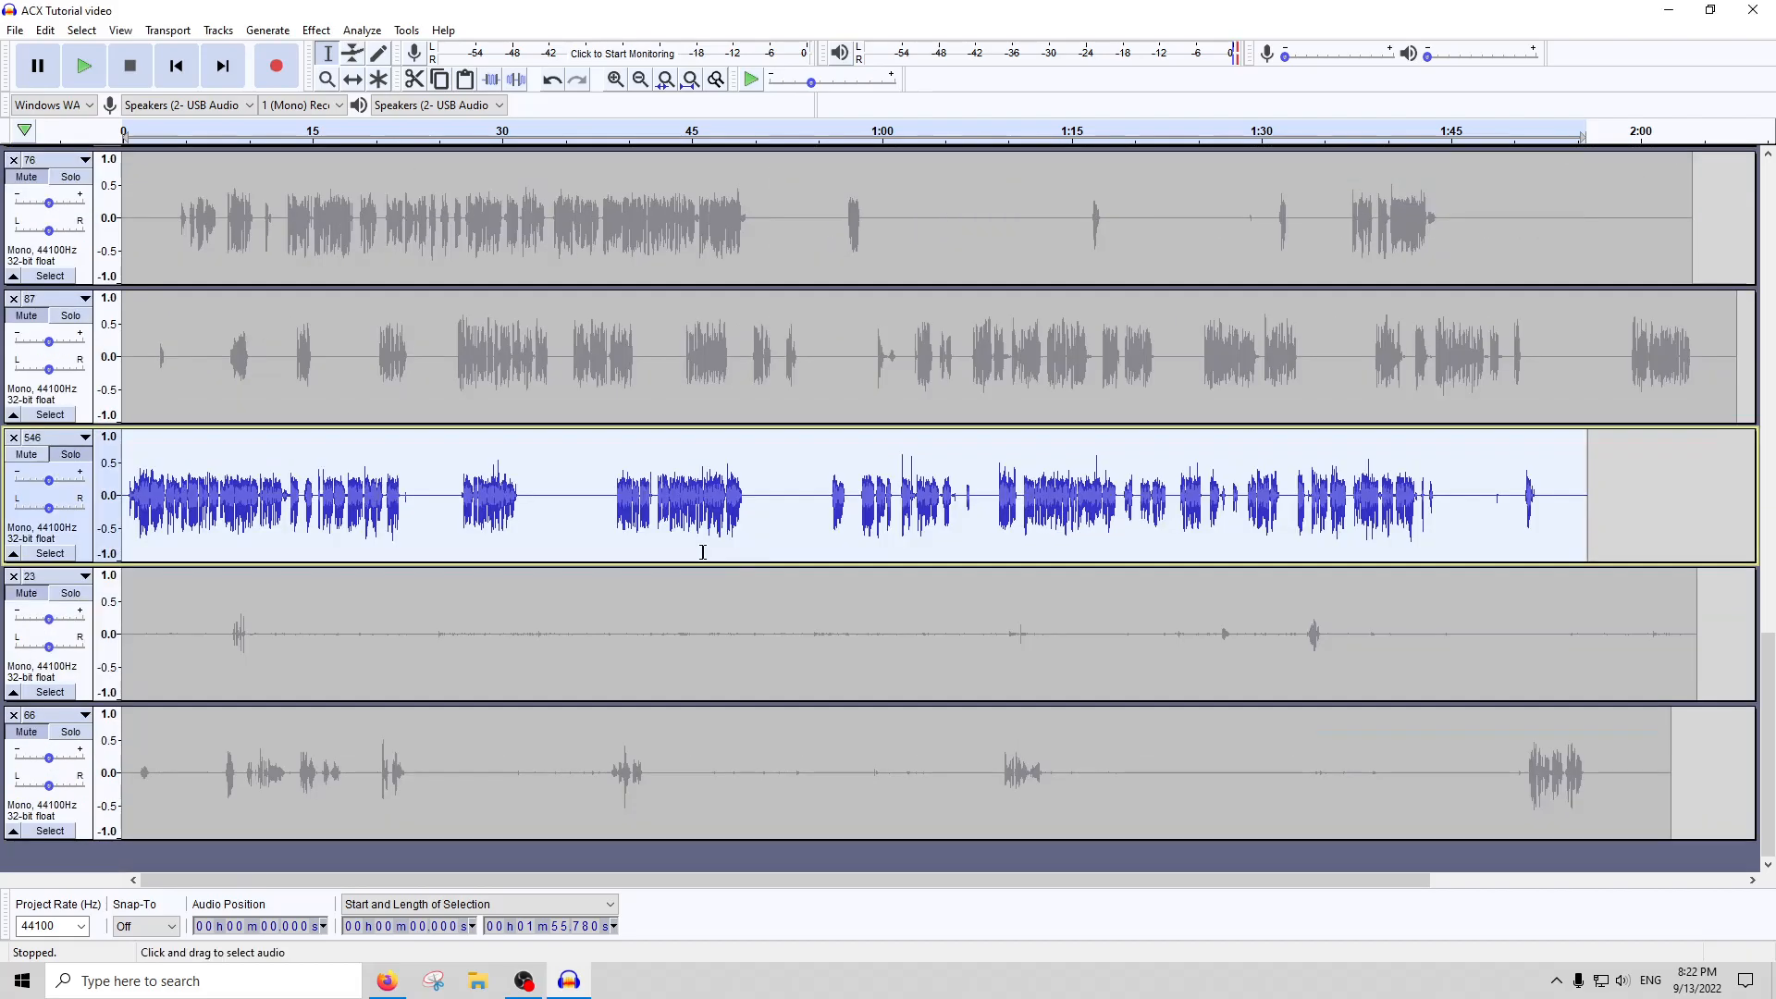
{"action": "left_click", "coordinate": [66, 607]}
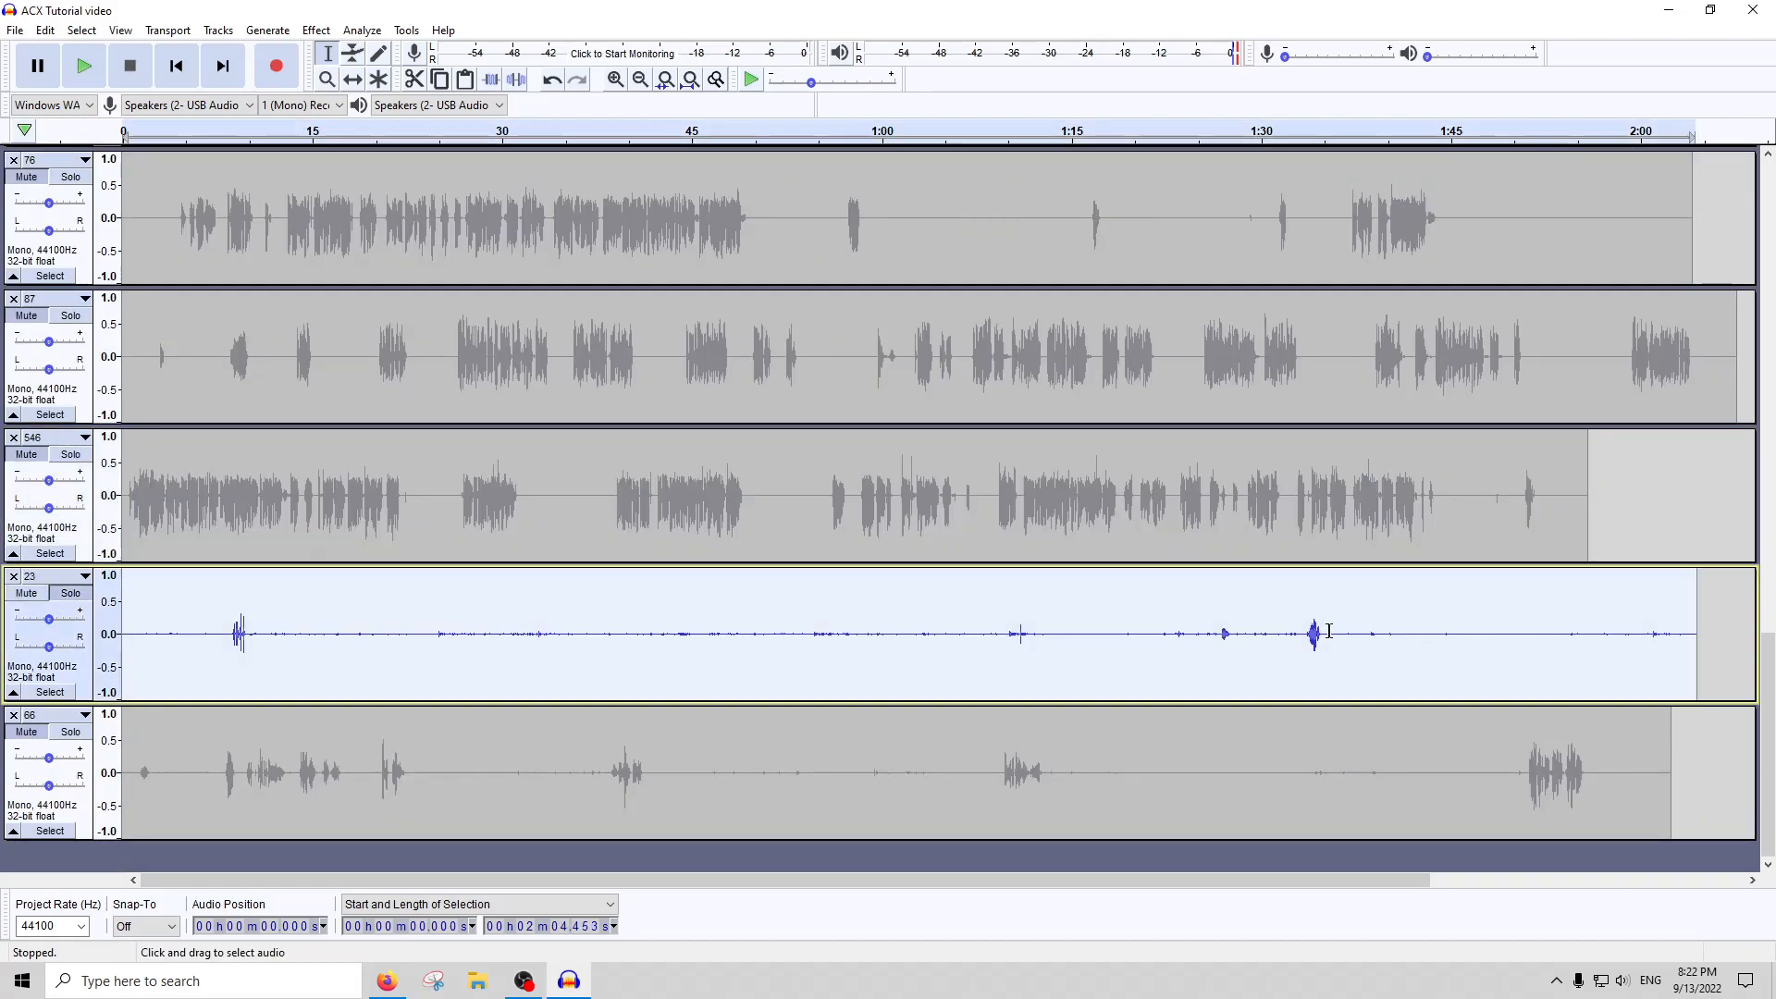
{"action": "left_click_drag", "start_coordinate": [1337, 631], "coordinate": [1280, 632]}
{"action": "key", "text": "space"}
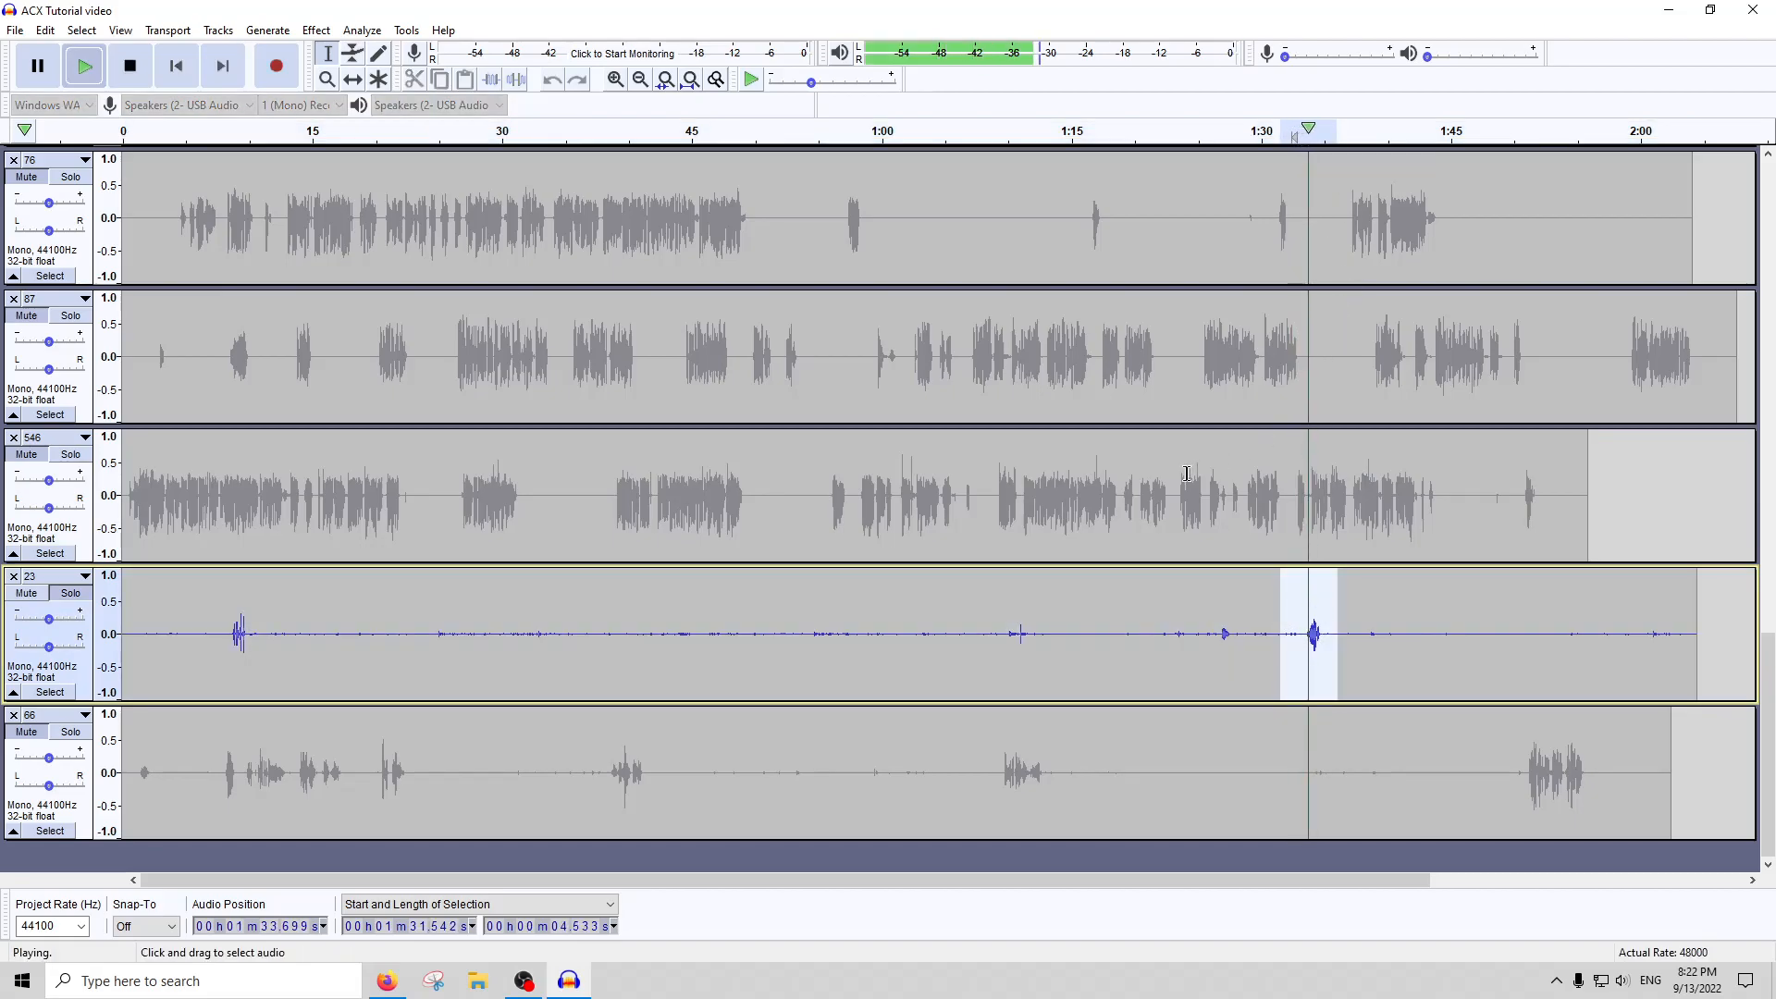
{"action": "left_click", "coordinate": [131, 66]}
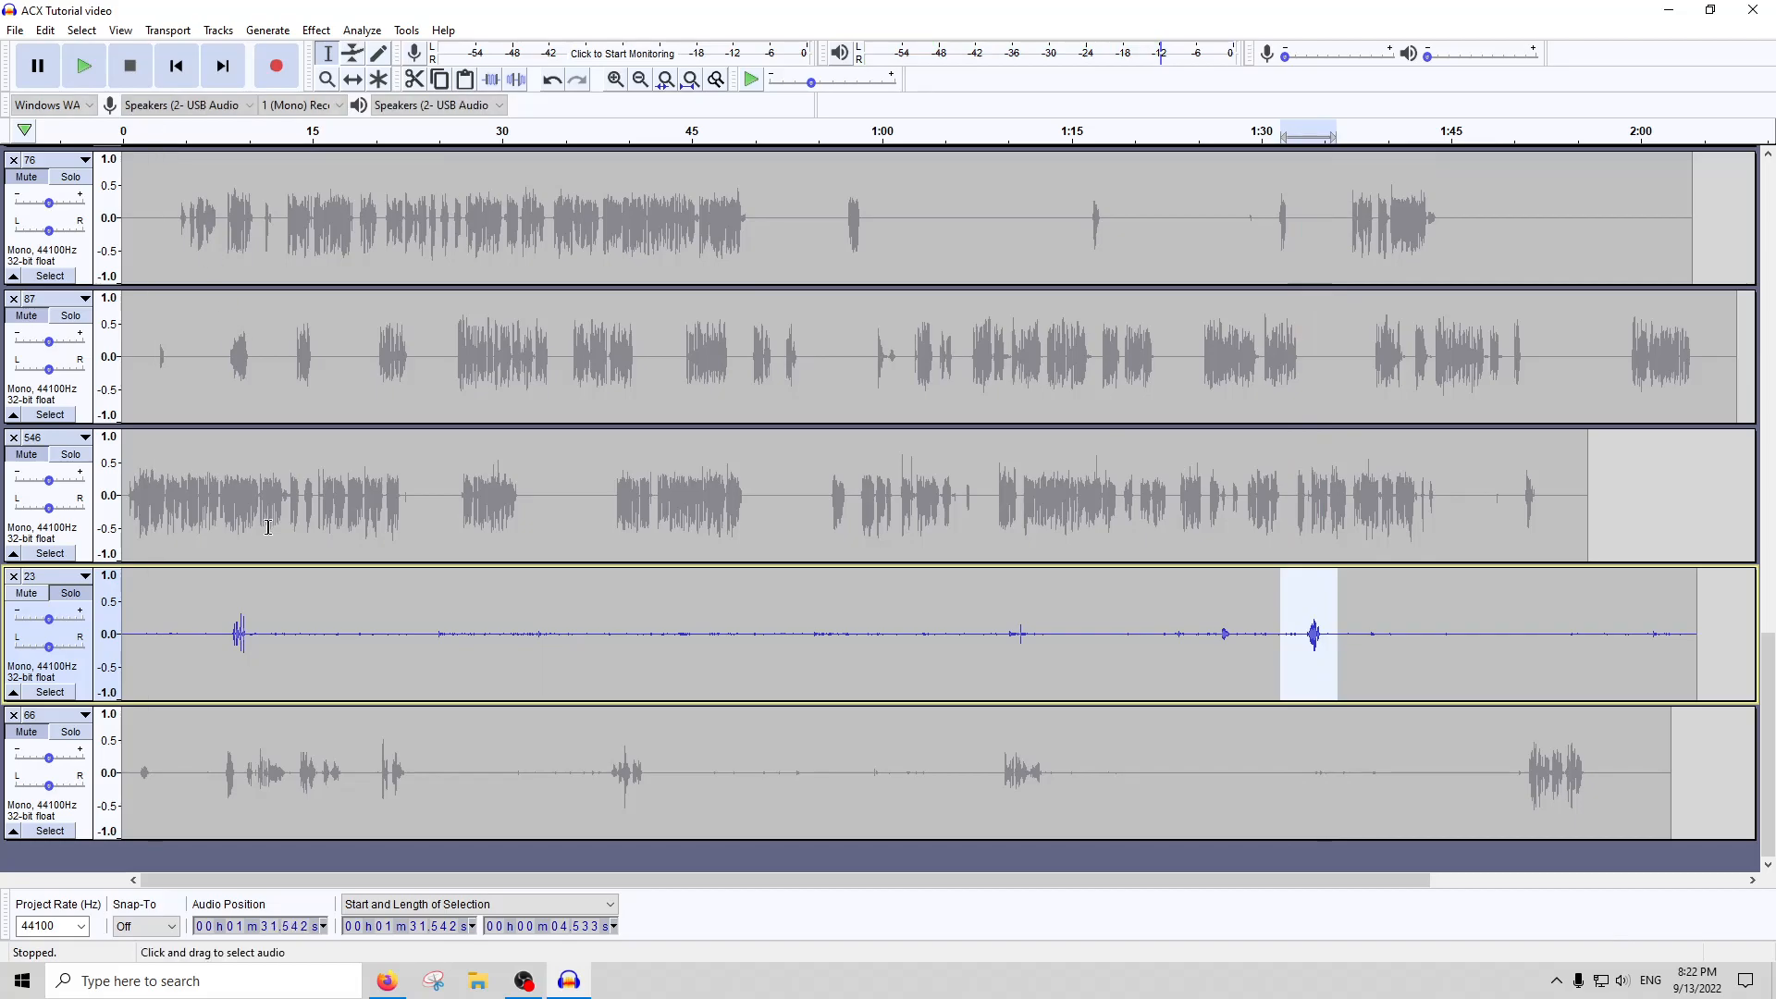
Apply Noise Gate to the whole of track 23 with its current settings
{"action": "double_click", "coordinate": [347, 635]}
{"action": "left_click", "coordinate": [316, 29]}
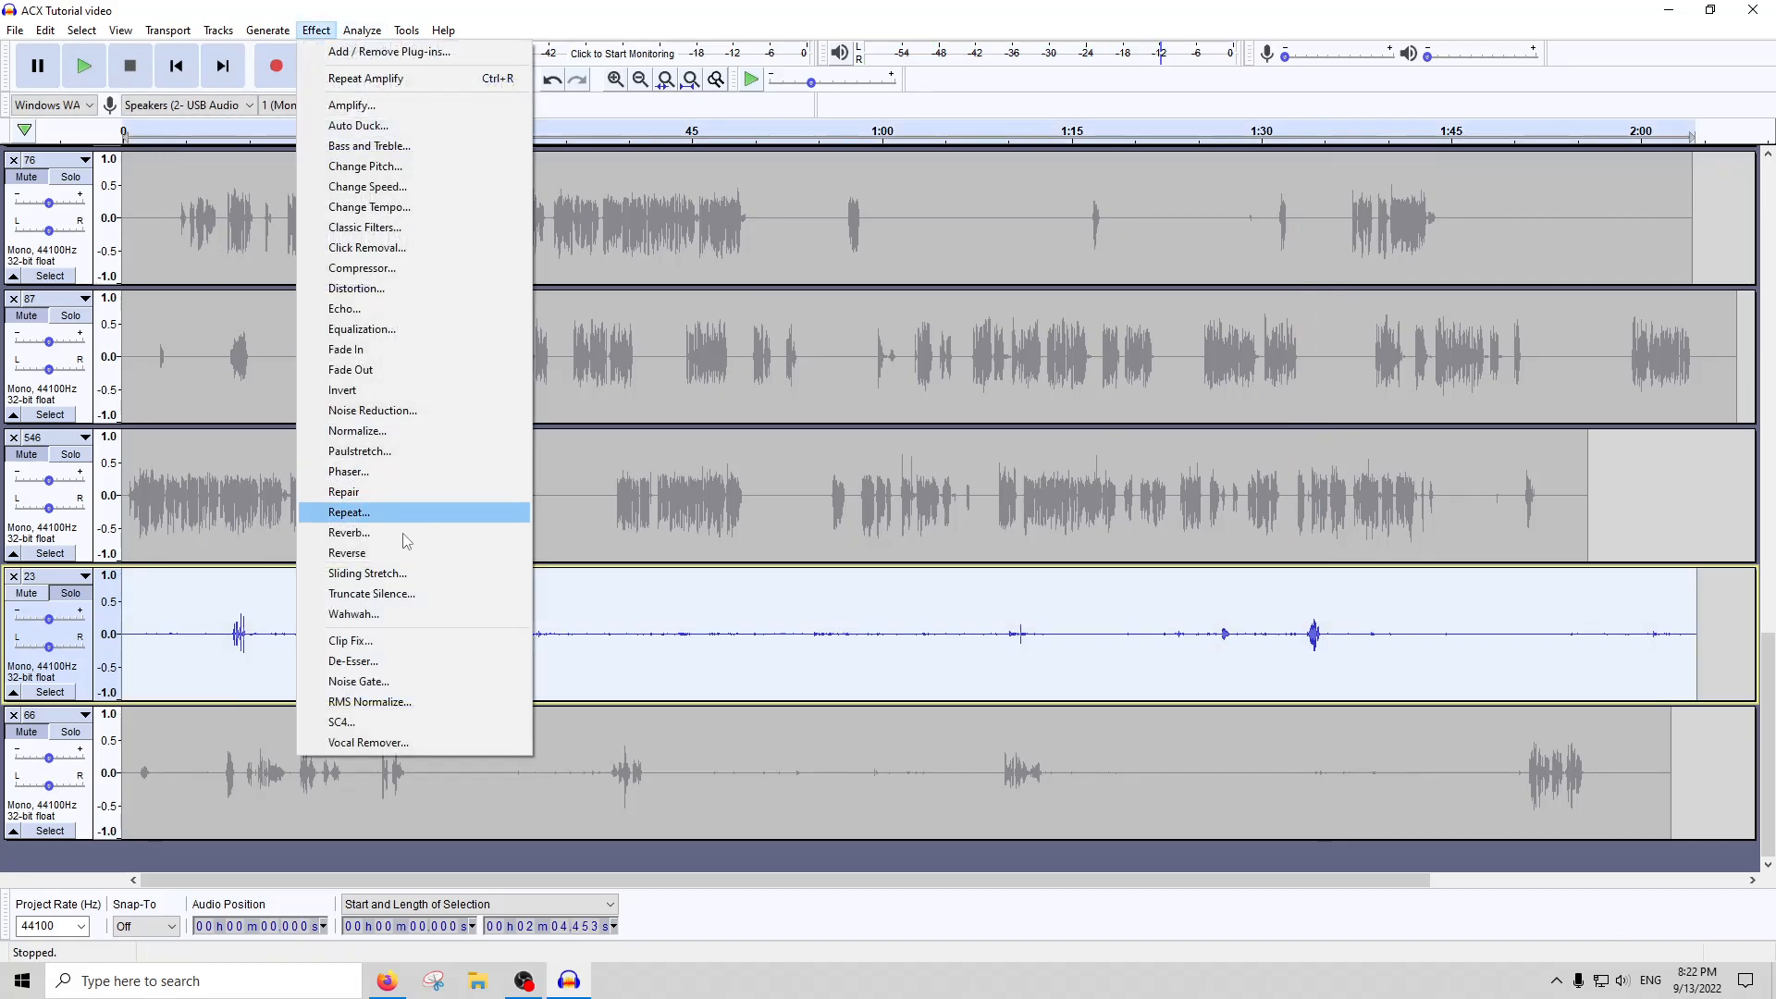
{"action": "left_click", "coordinate": [360, 677]}
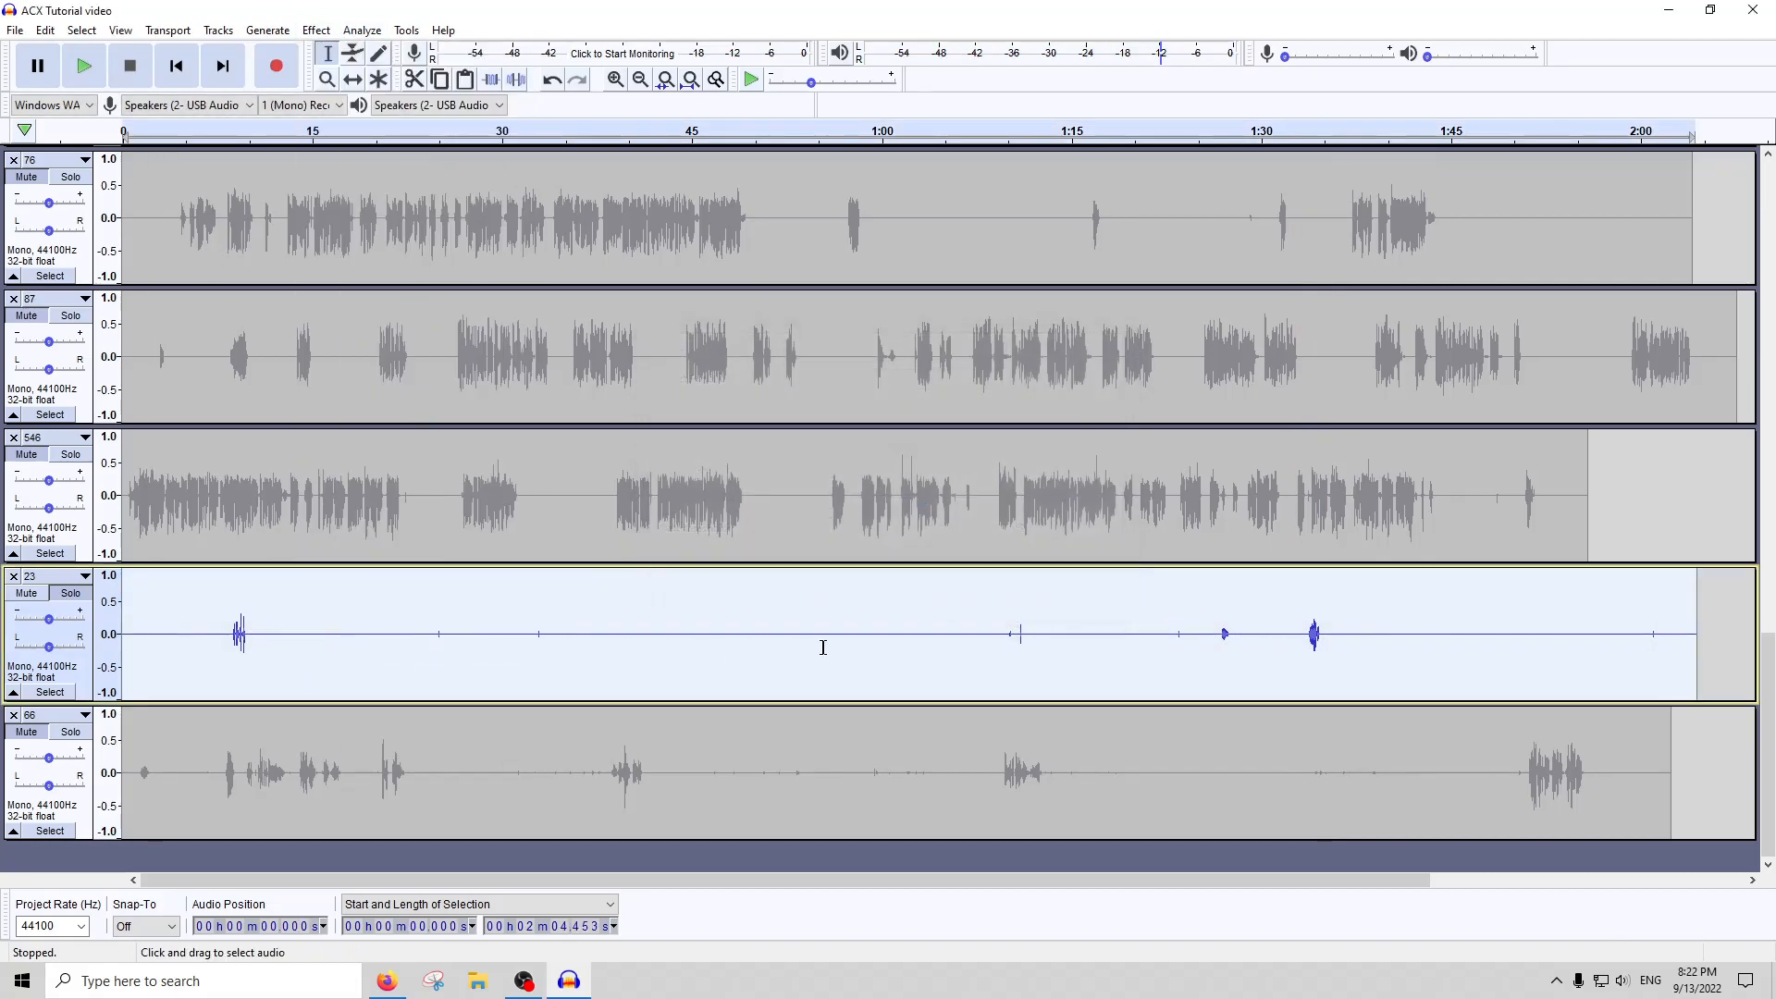
Play and silence track 23 from about 1:05 to 1:25, and silence it from about 0:21 to 0:40
{"action": "left_click_drag", "start_coordinate": [1028, 640], "coordinate": [1193, 638]}
{"action": "key", "text": "space"}
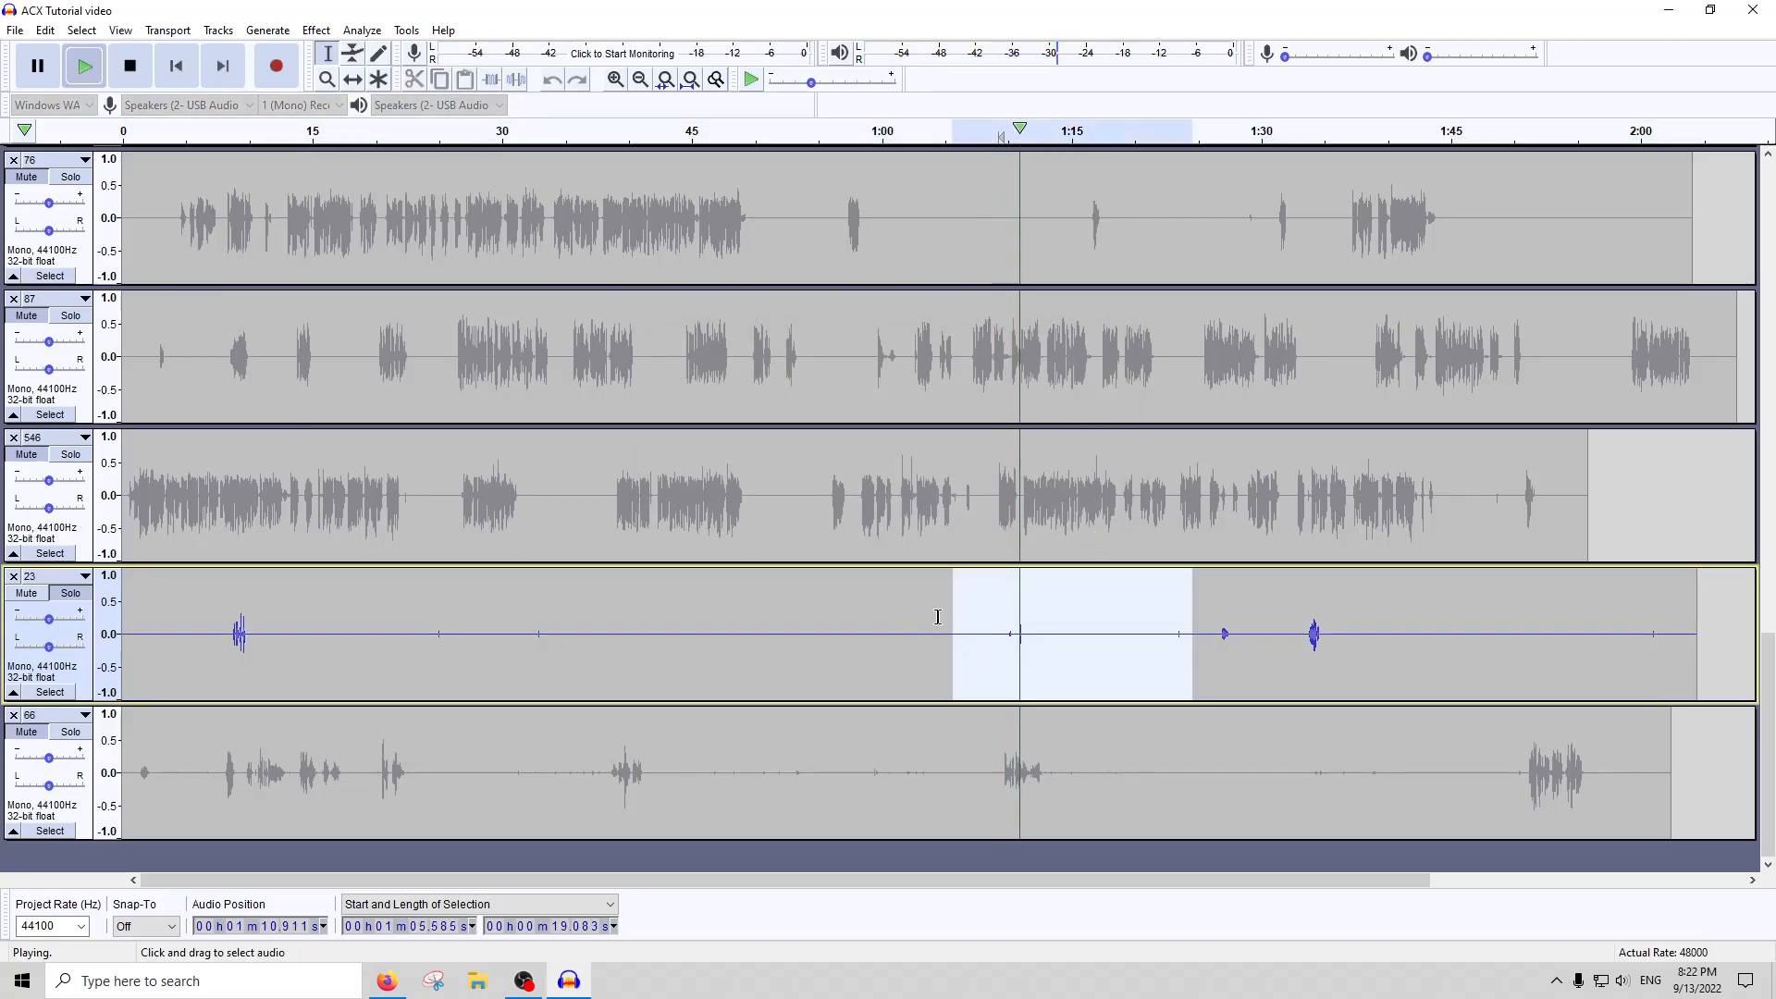
{"action": "left_click", "coordinate": [84, 66]}
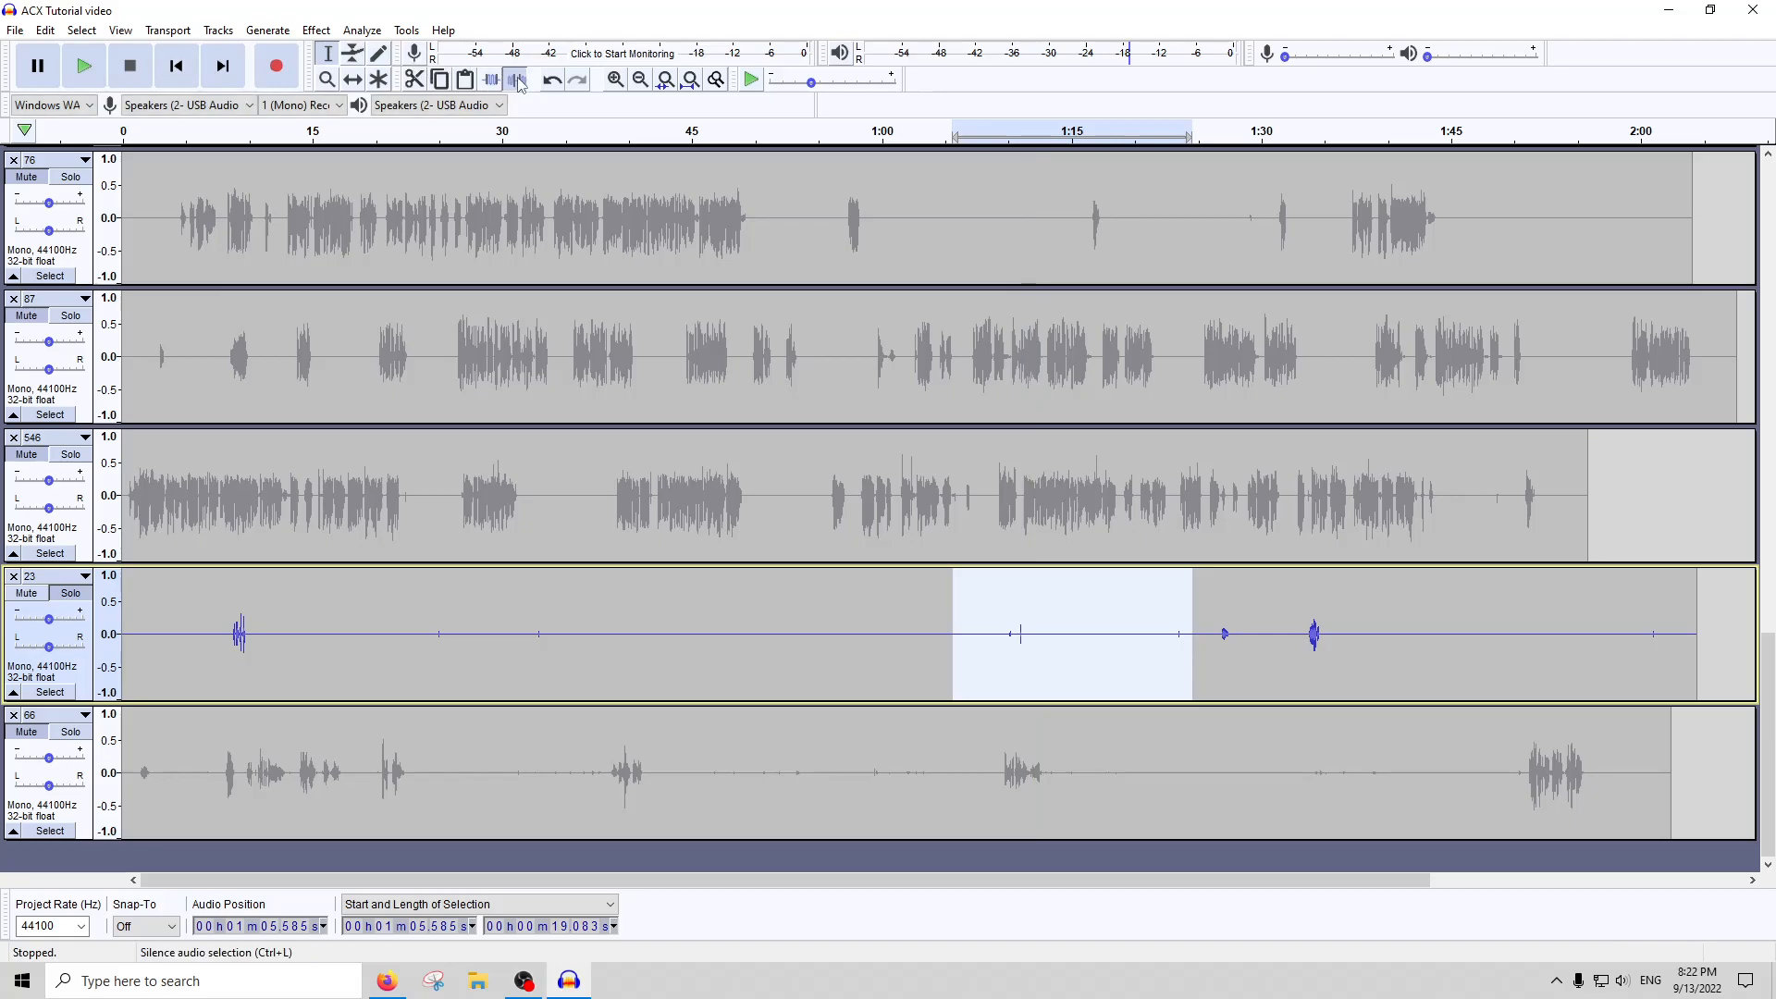
{"action": "left_click", "coordinate": [721, 667]}
{"action": "left_click_drag", "start_coordinate": [386, 638], "coordinate": [631, 629]}
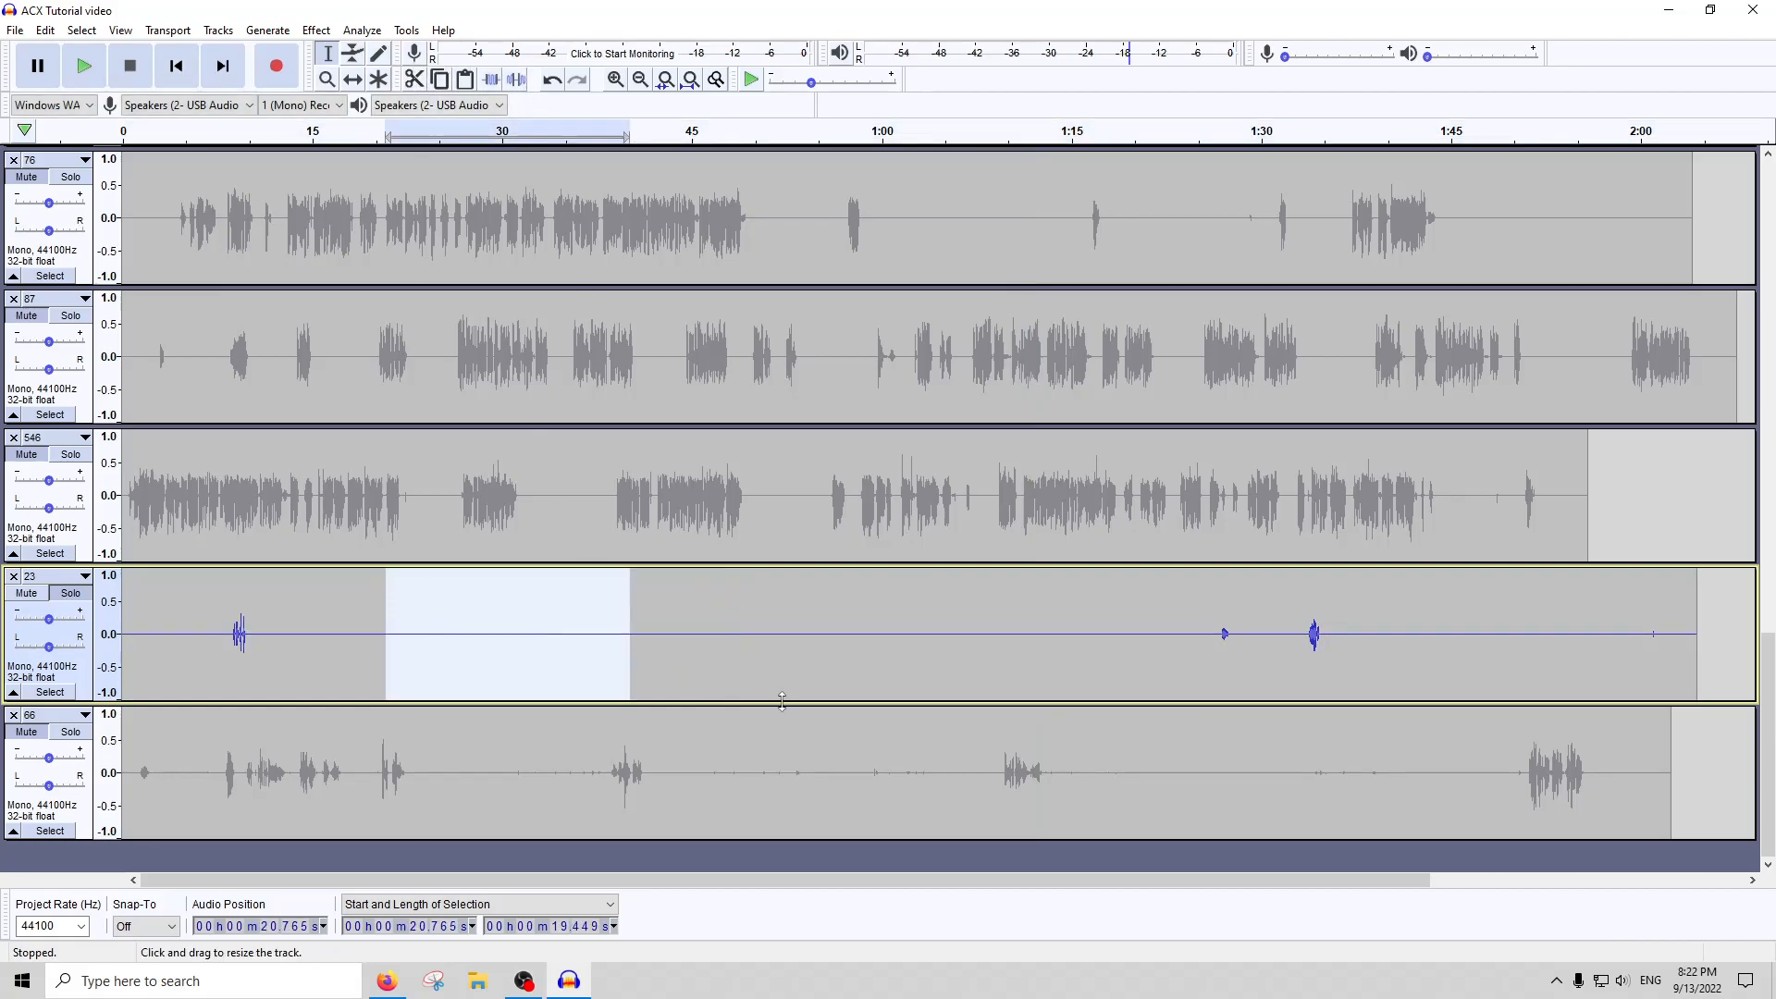
Amplify the whole of track 23 by 5 dB, run ACX Check on it and close the report
{"action": "double_click", "coordinate": [757, 638]}
{"action": "left_click", "coordinate": [316, 30]}
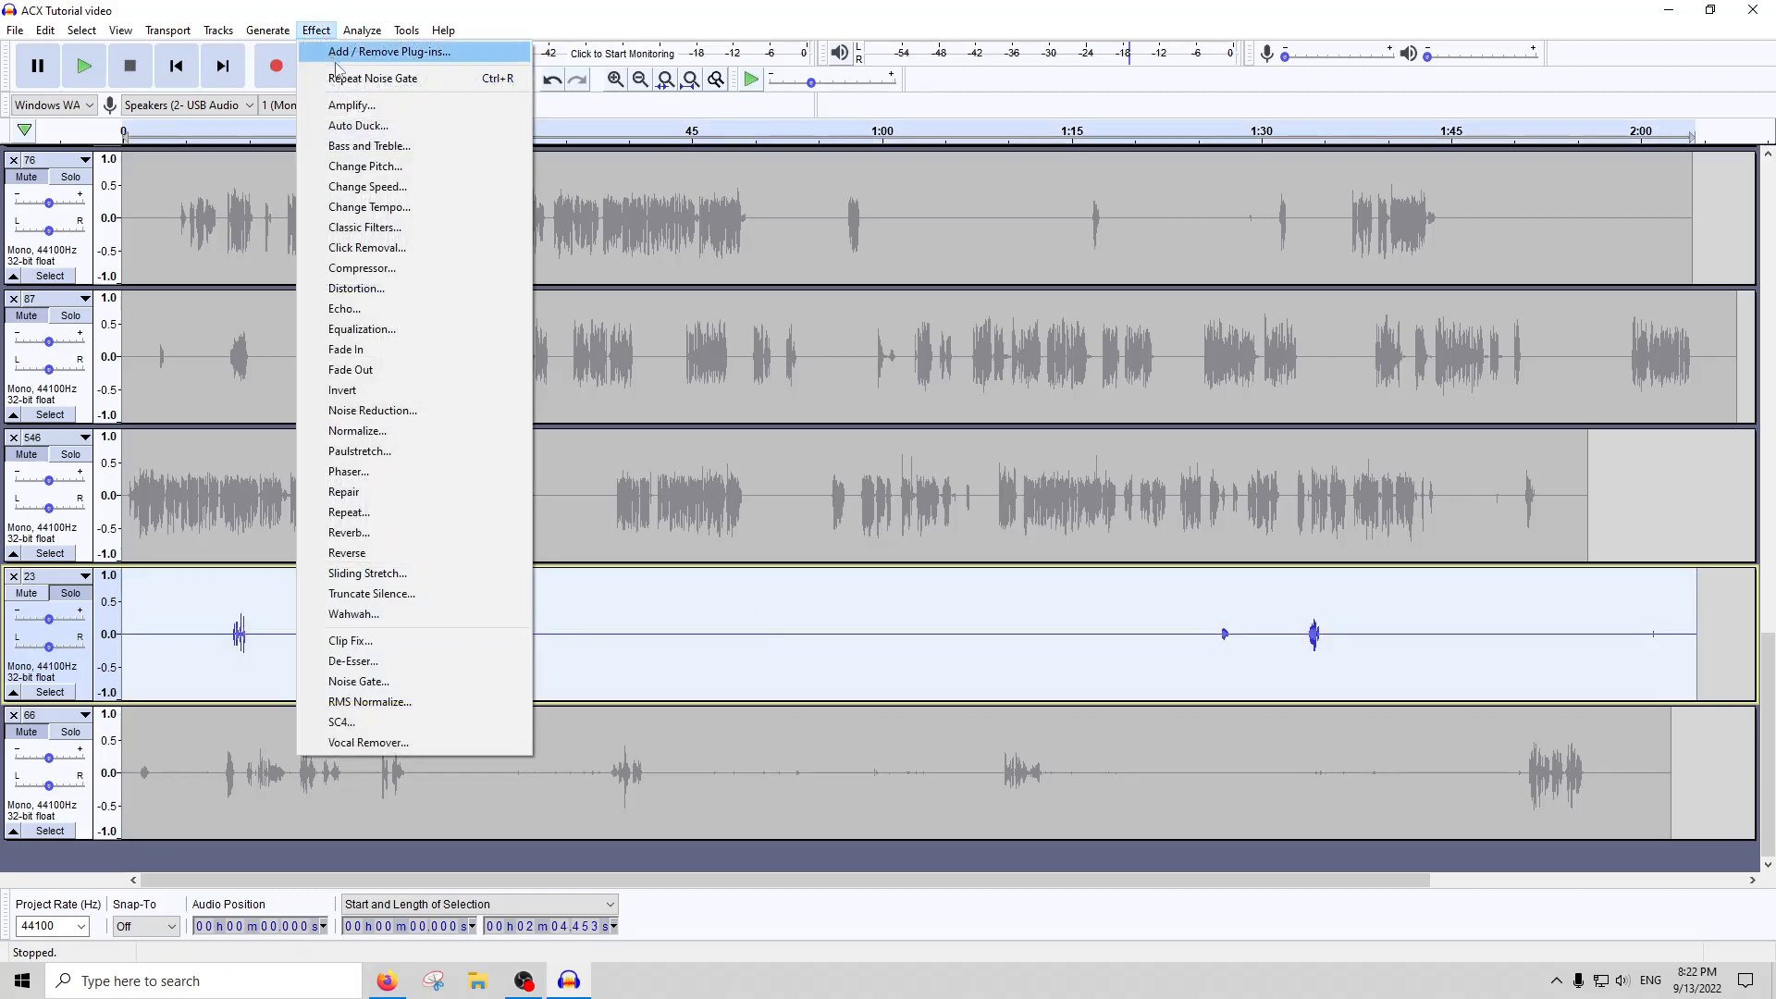
{"action": "left_click", "coordinate": [350, 105]}
{"action": "type", "text": "5"}
{"action": "key", "text": "Return"}
{"action": "left_click", "coordinate": [361, 30]}
{"action": "left_click", "coordinate": [383, 147]}
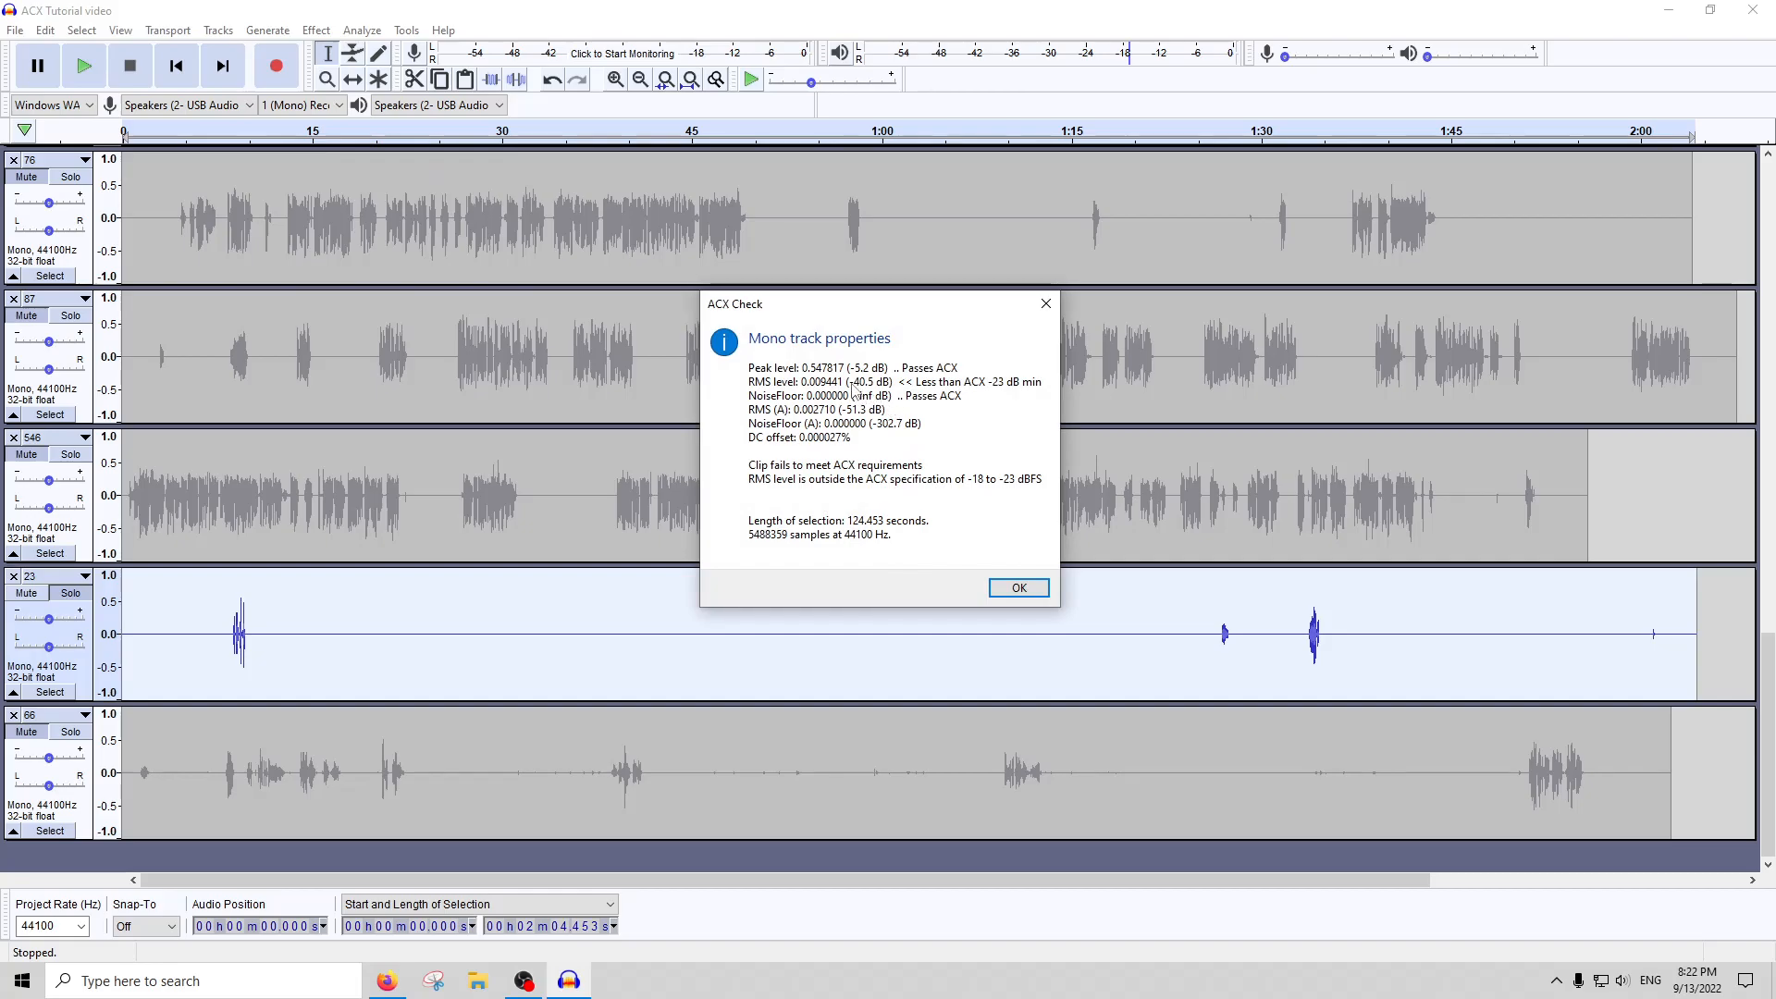
{"action": "left_click", "coordinate": [1018, 588]}
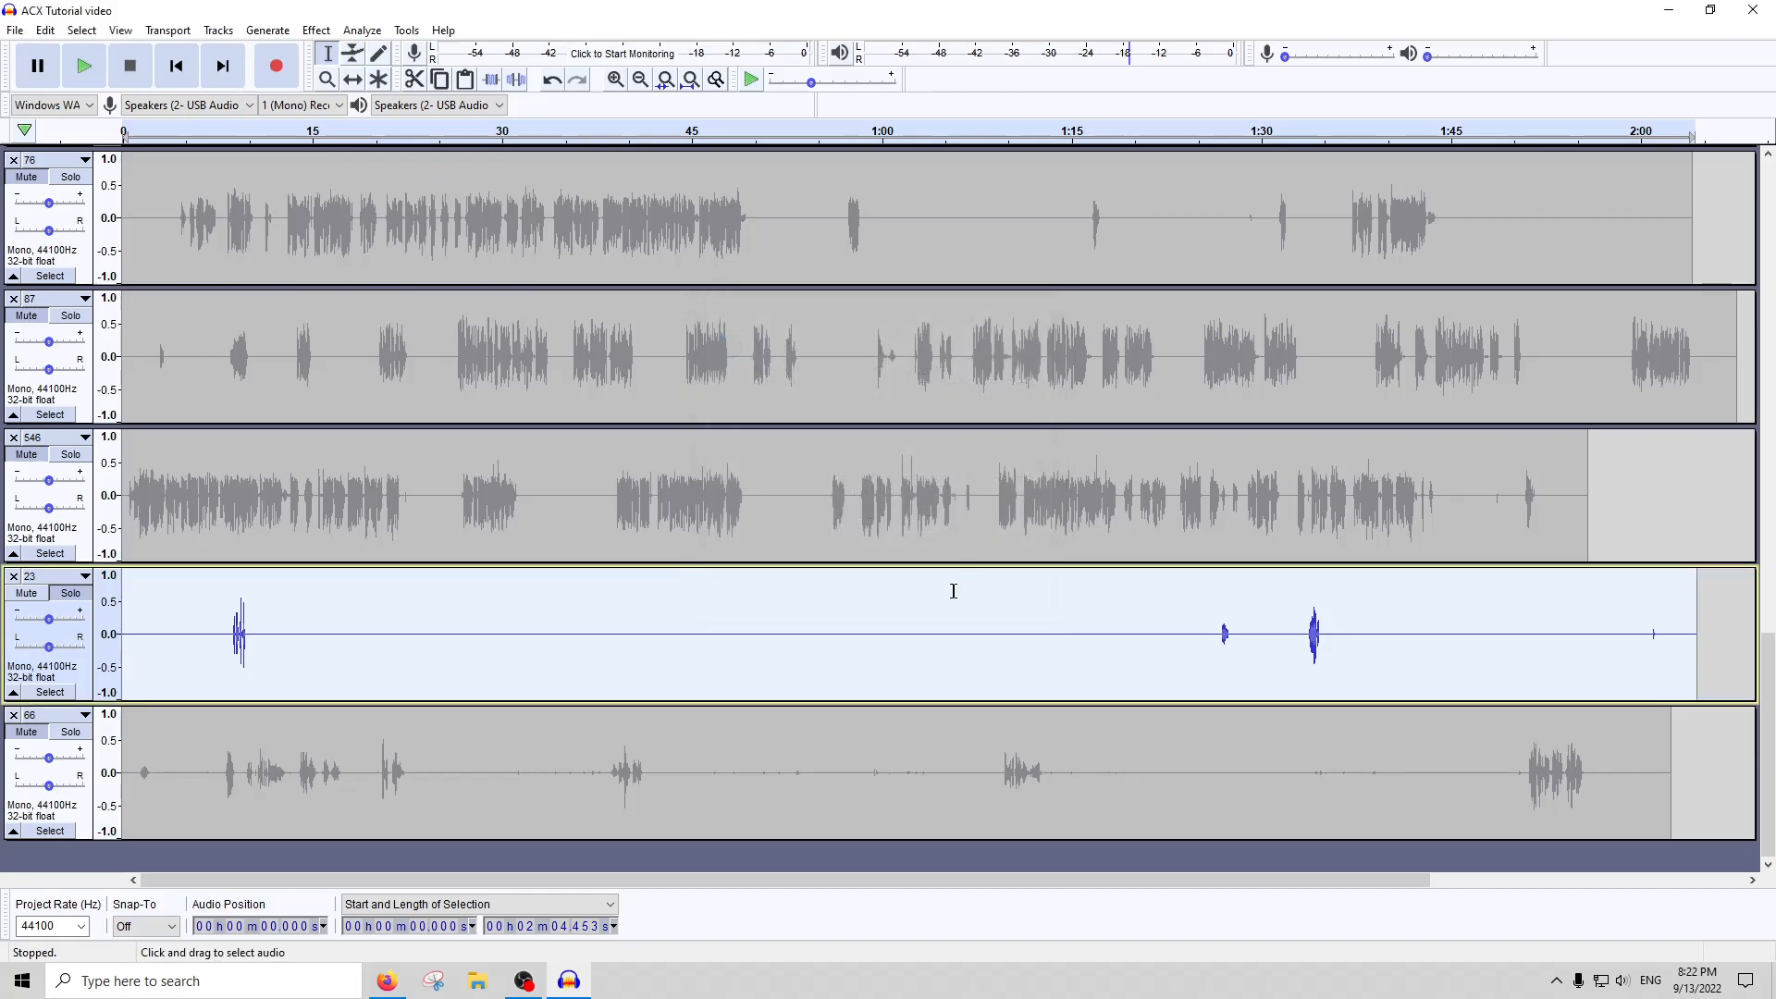
Try RMS Normalize on the whole of track 23 and undo it
{"action": "left_click", "coordinate": [315, 30]}
{"action": "left_click", "coordinate": [429, 685]}
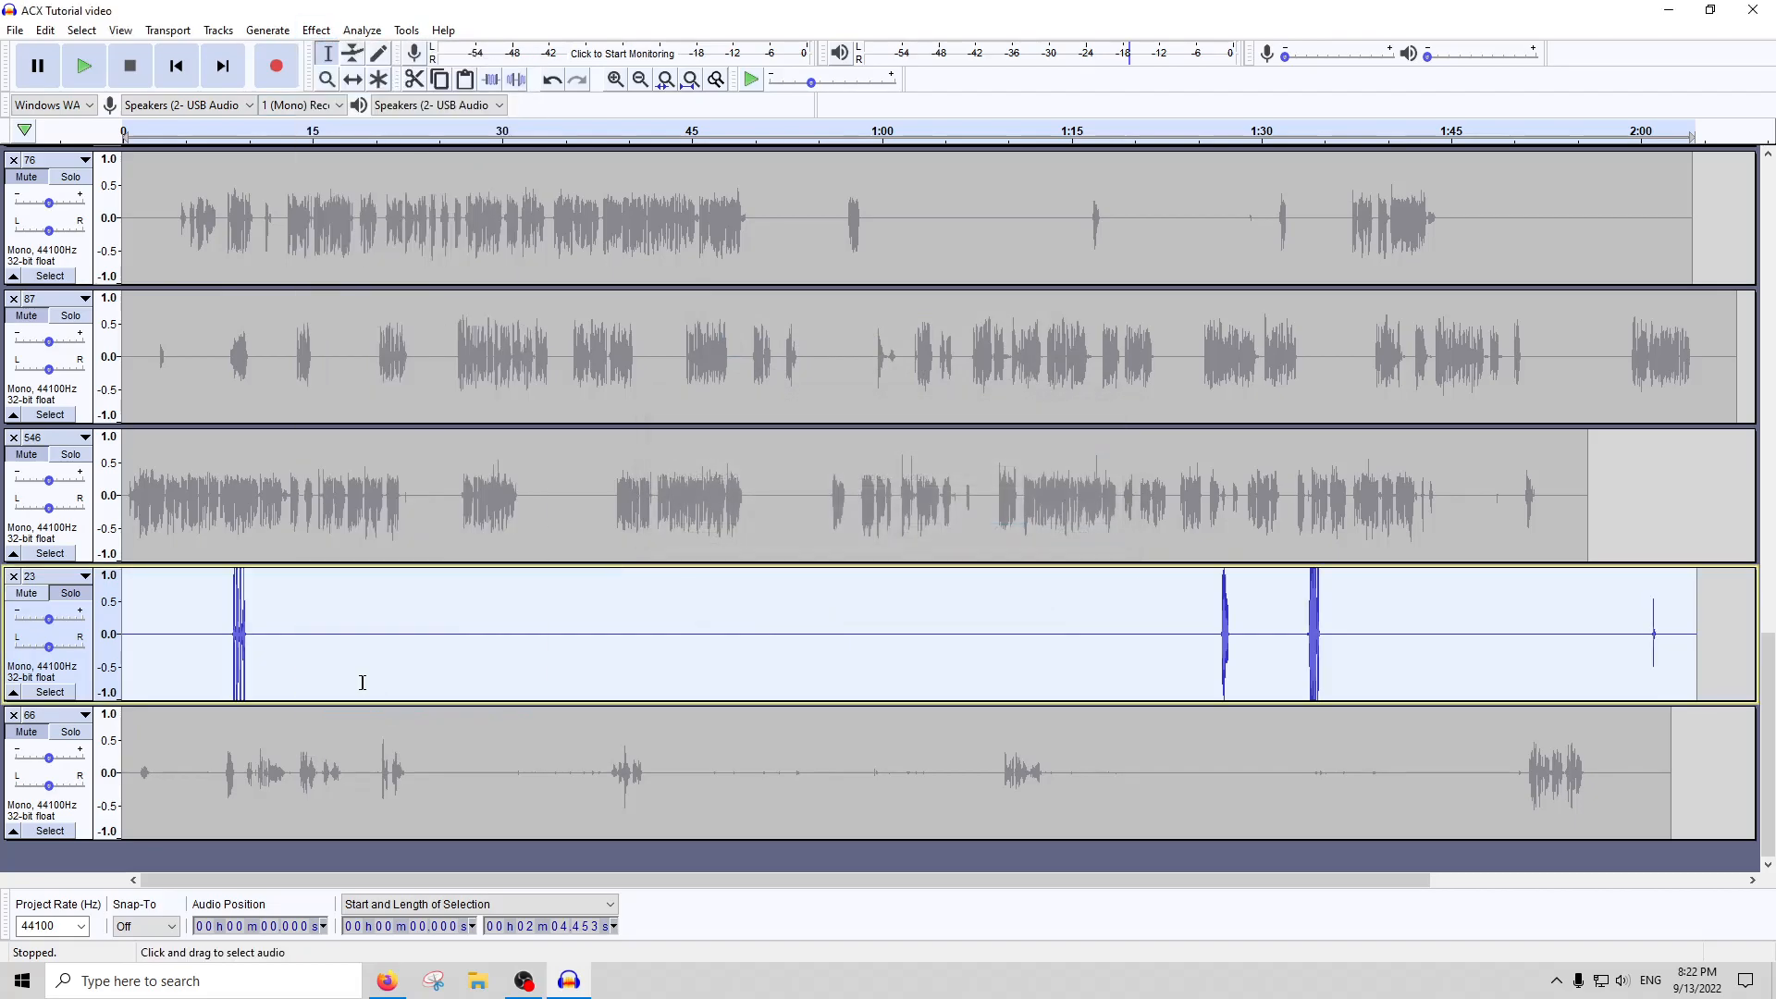
{"action": "key", "text": "ctrl+z"}
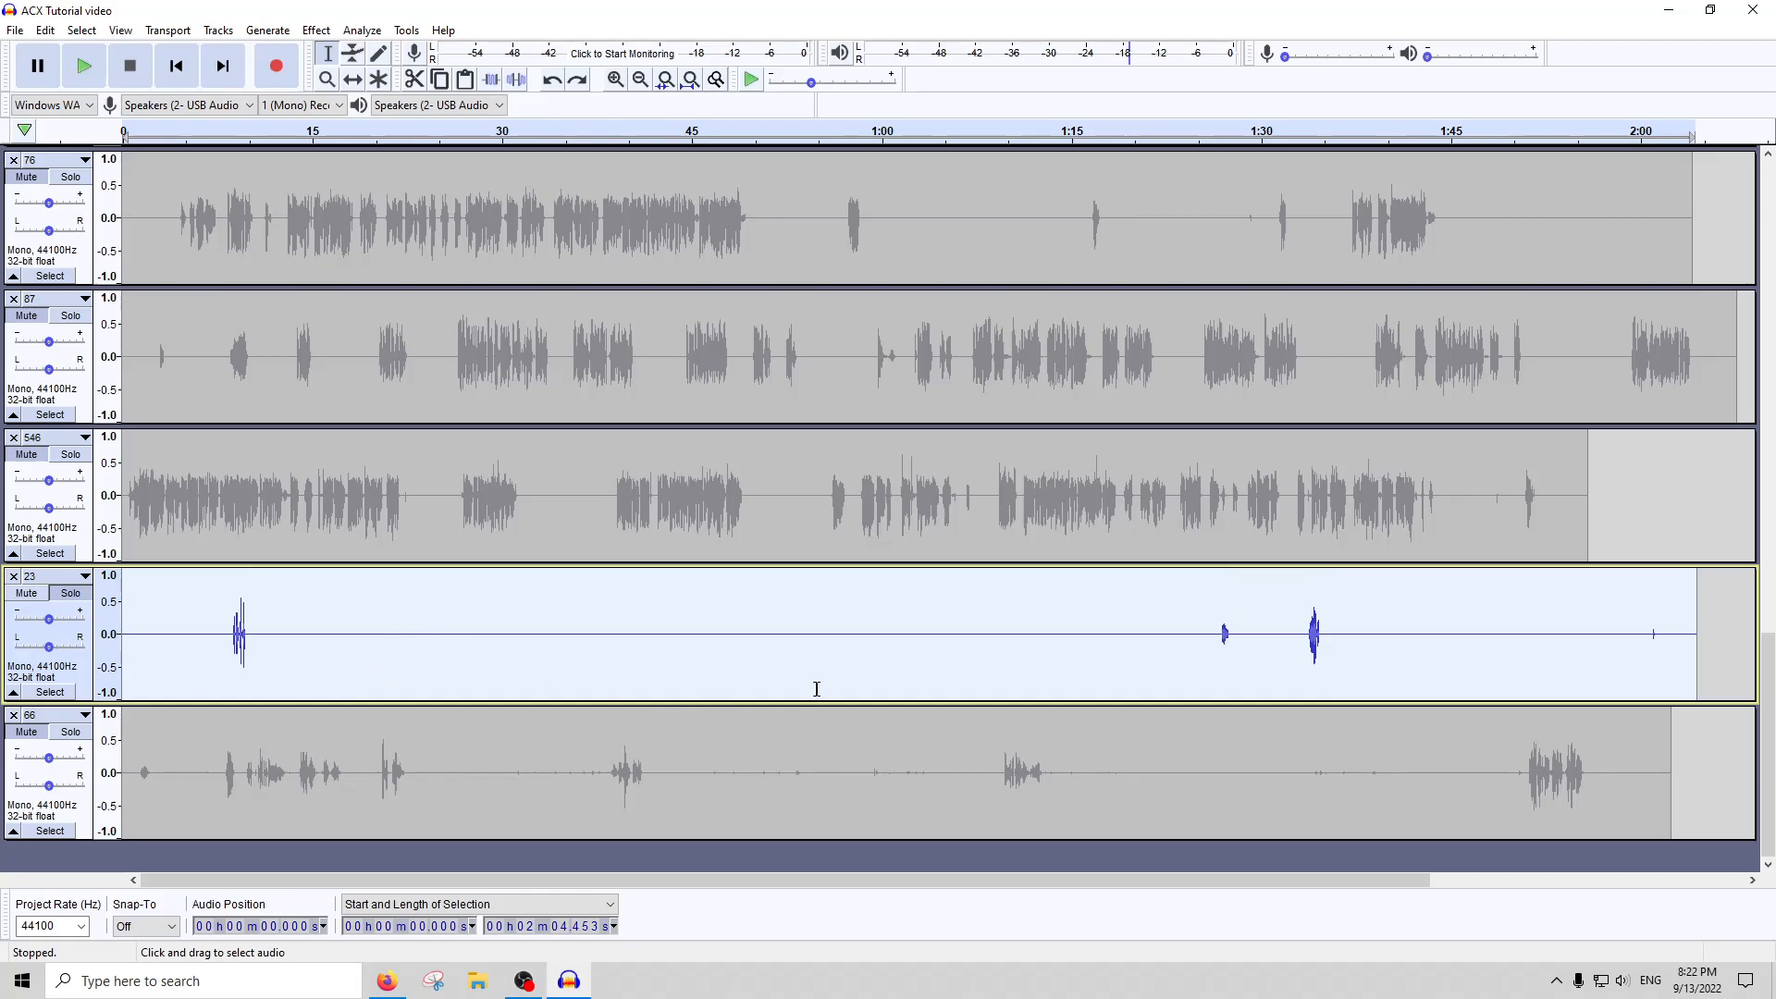
Silence track 23 from about 1:58 to its end and from about 0:11 to 1:26
{"action": "left_click_drag", "start_coordinate": [1615, 635], "coordinate": [1755, 634]}
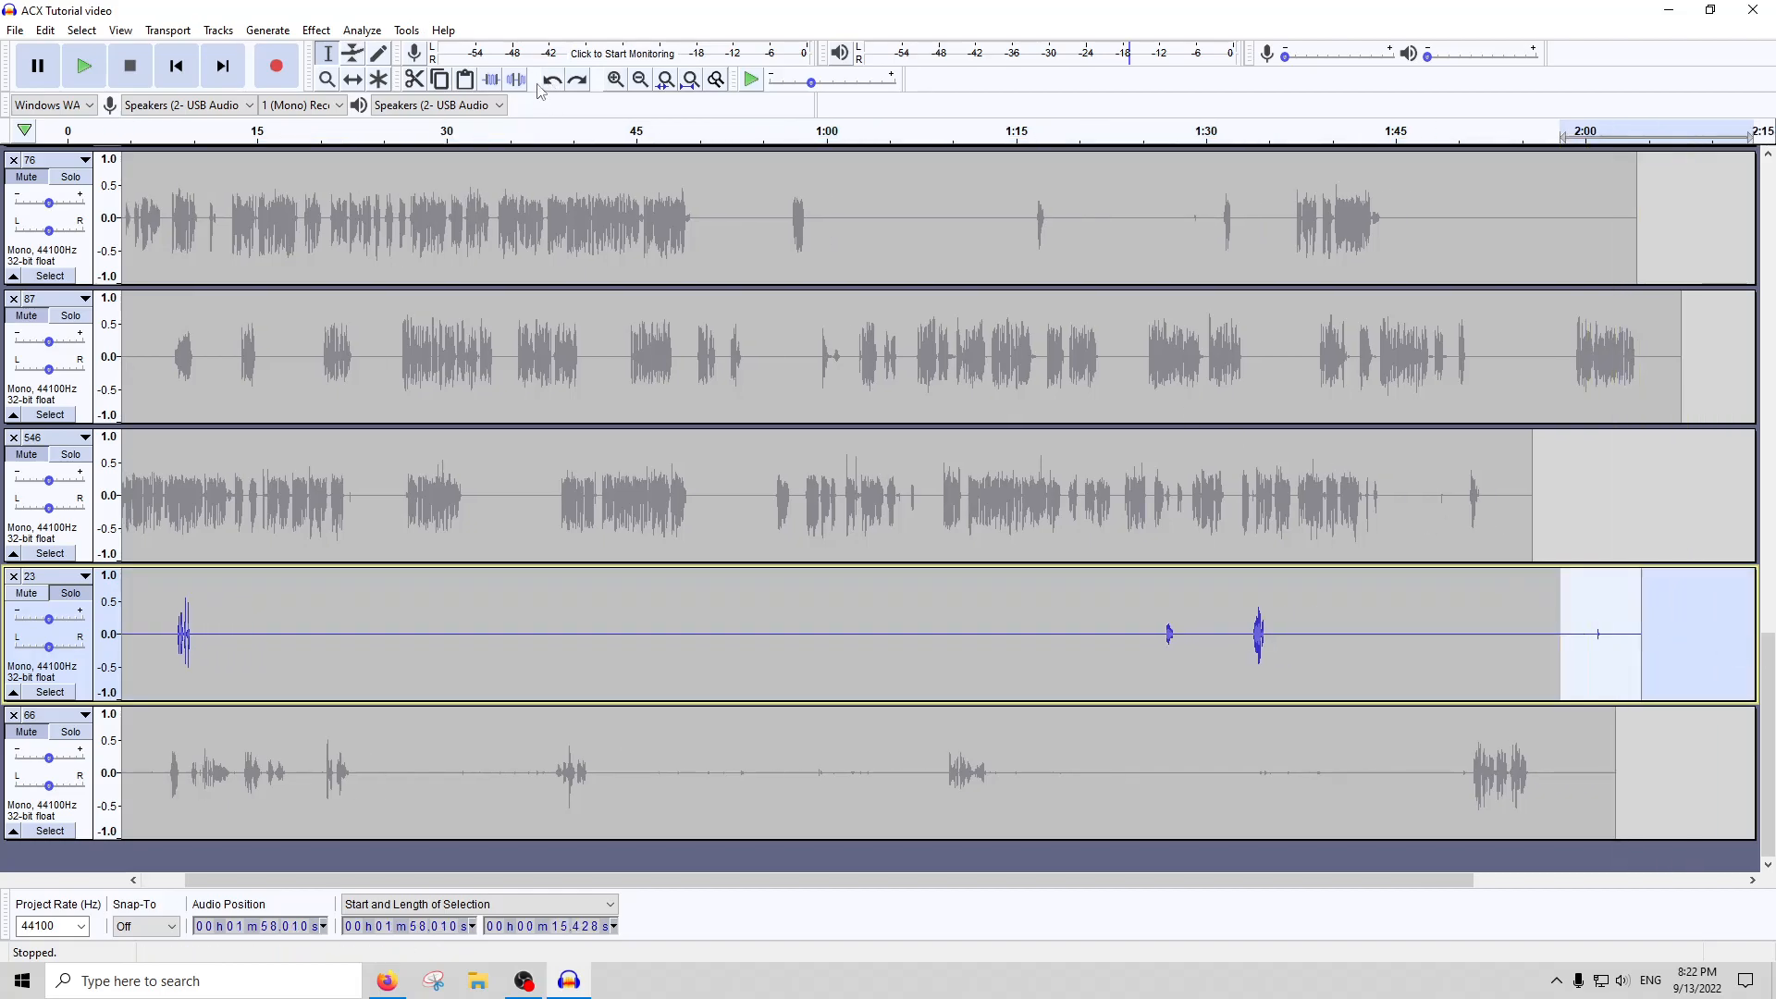
{"action": "scroll", "coordinate": [703, 620], "scroll_direction": "left", "scroll_amount": 1}
{"action": "left_click", "coordinate": [573, 638]}
{"action": "left_click", "coordinate": [572, 640]}
{"action": "left_click_drag", "start_coordinate": [1205, 640], "coordinate": [261, 639]}
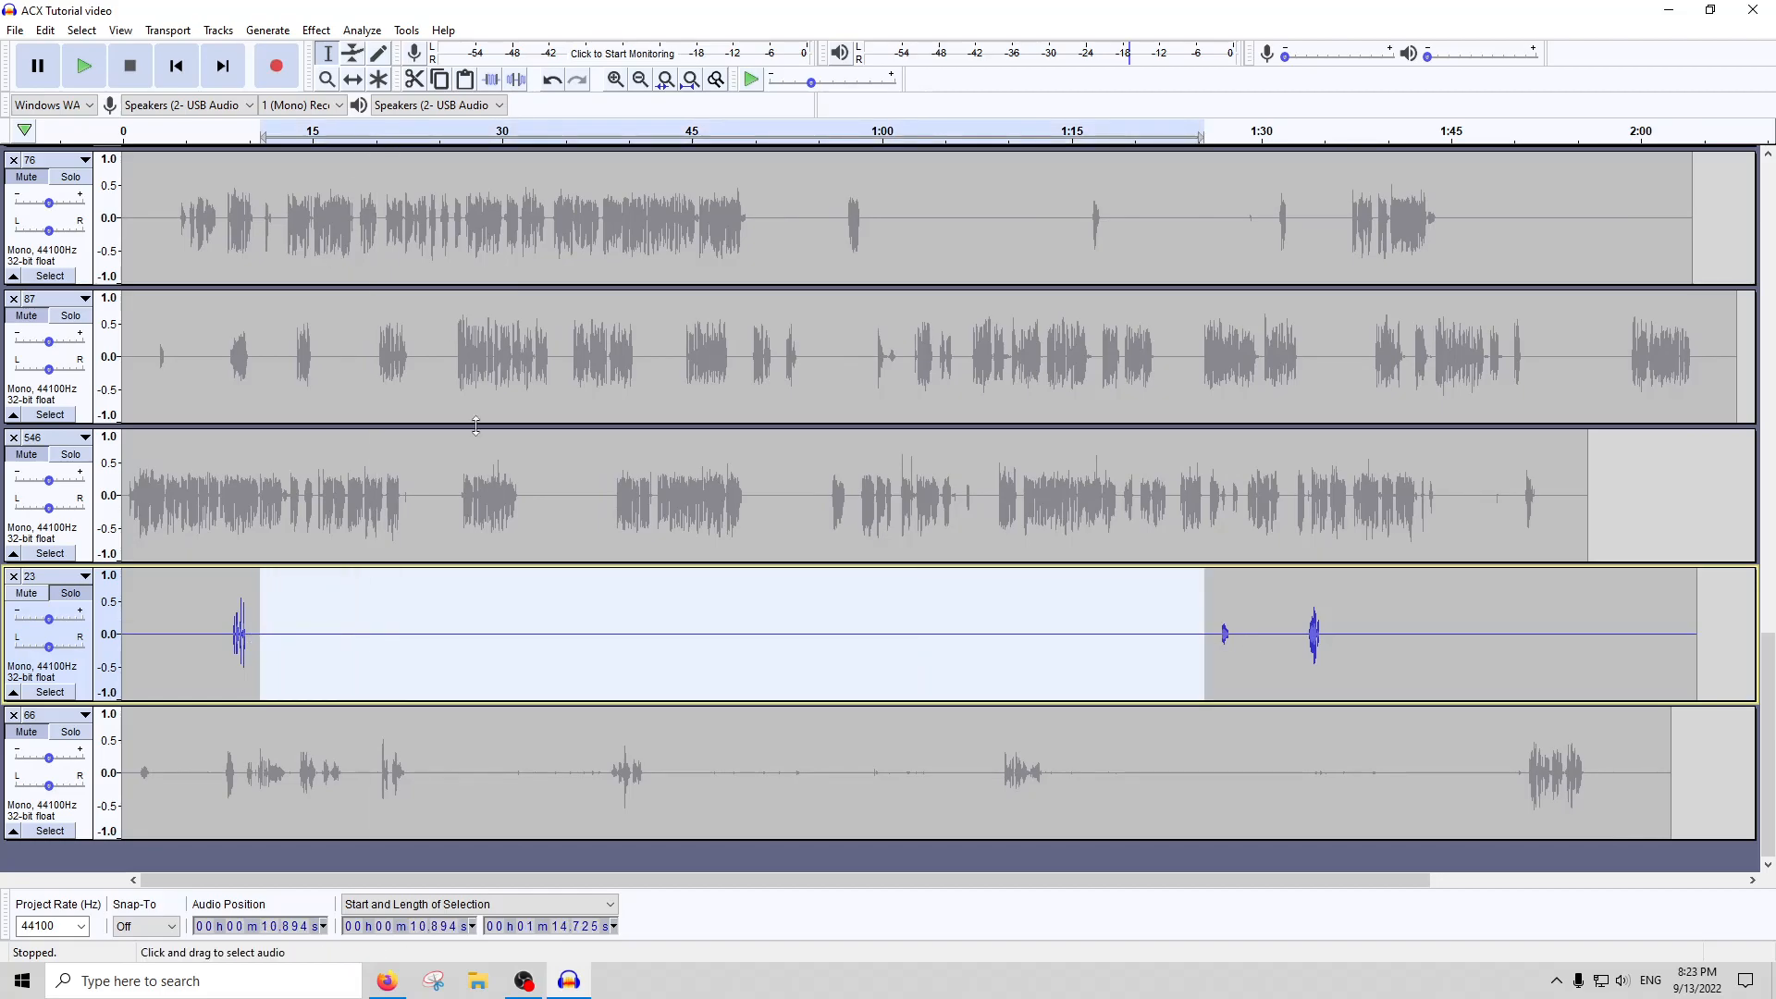
Run ACX Check on the whole of track 23 and close the report
{"action": "double_click", "coordinate": [531, 579]}
{"action": "left_click", "coordinate": [361, 31]}
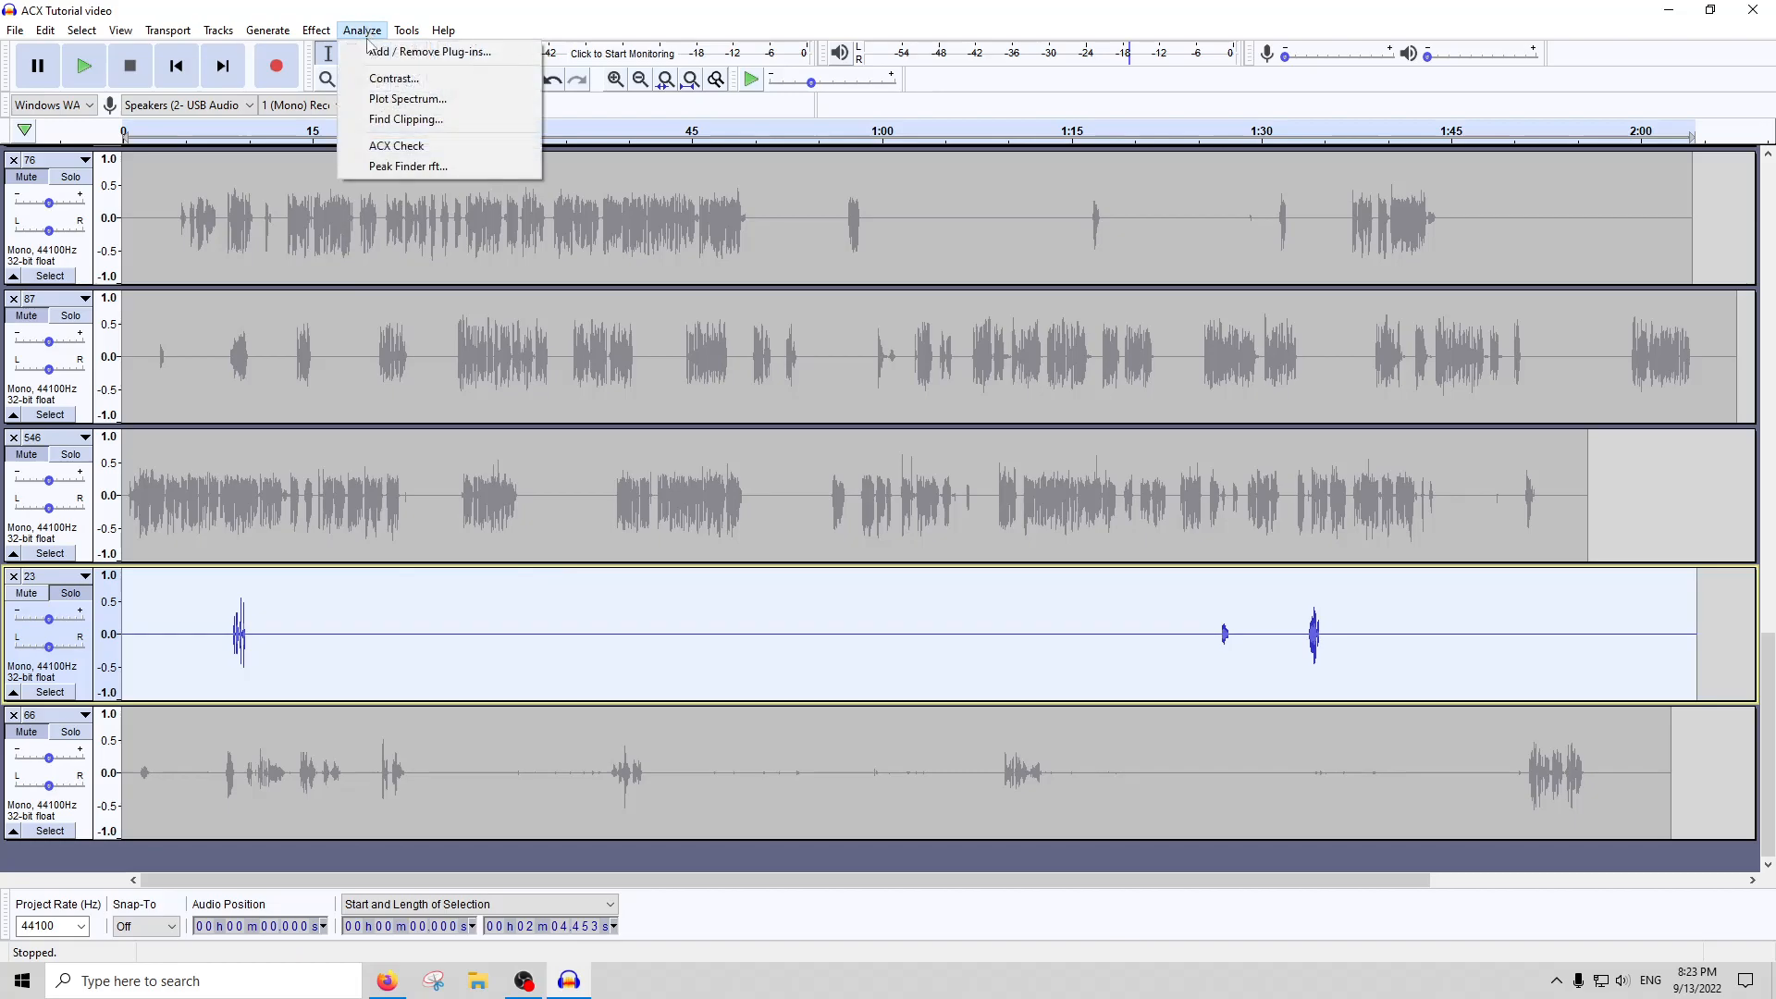
{"action": "left_click", "coordinate": [395, 150]}
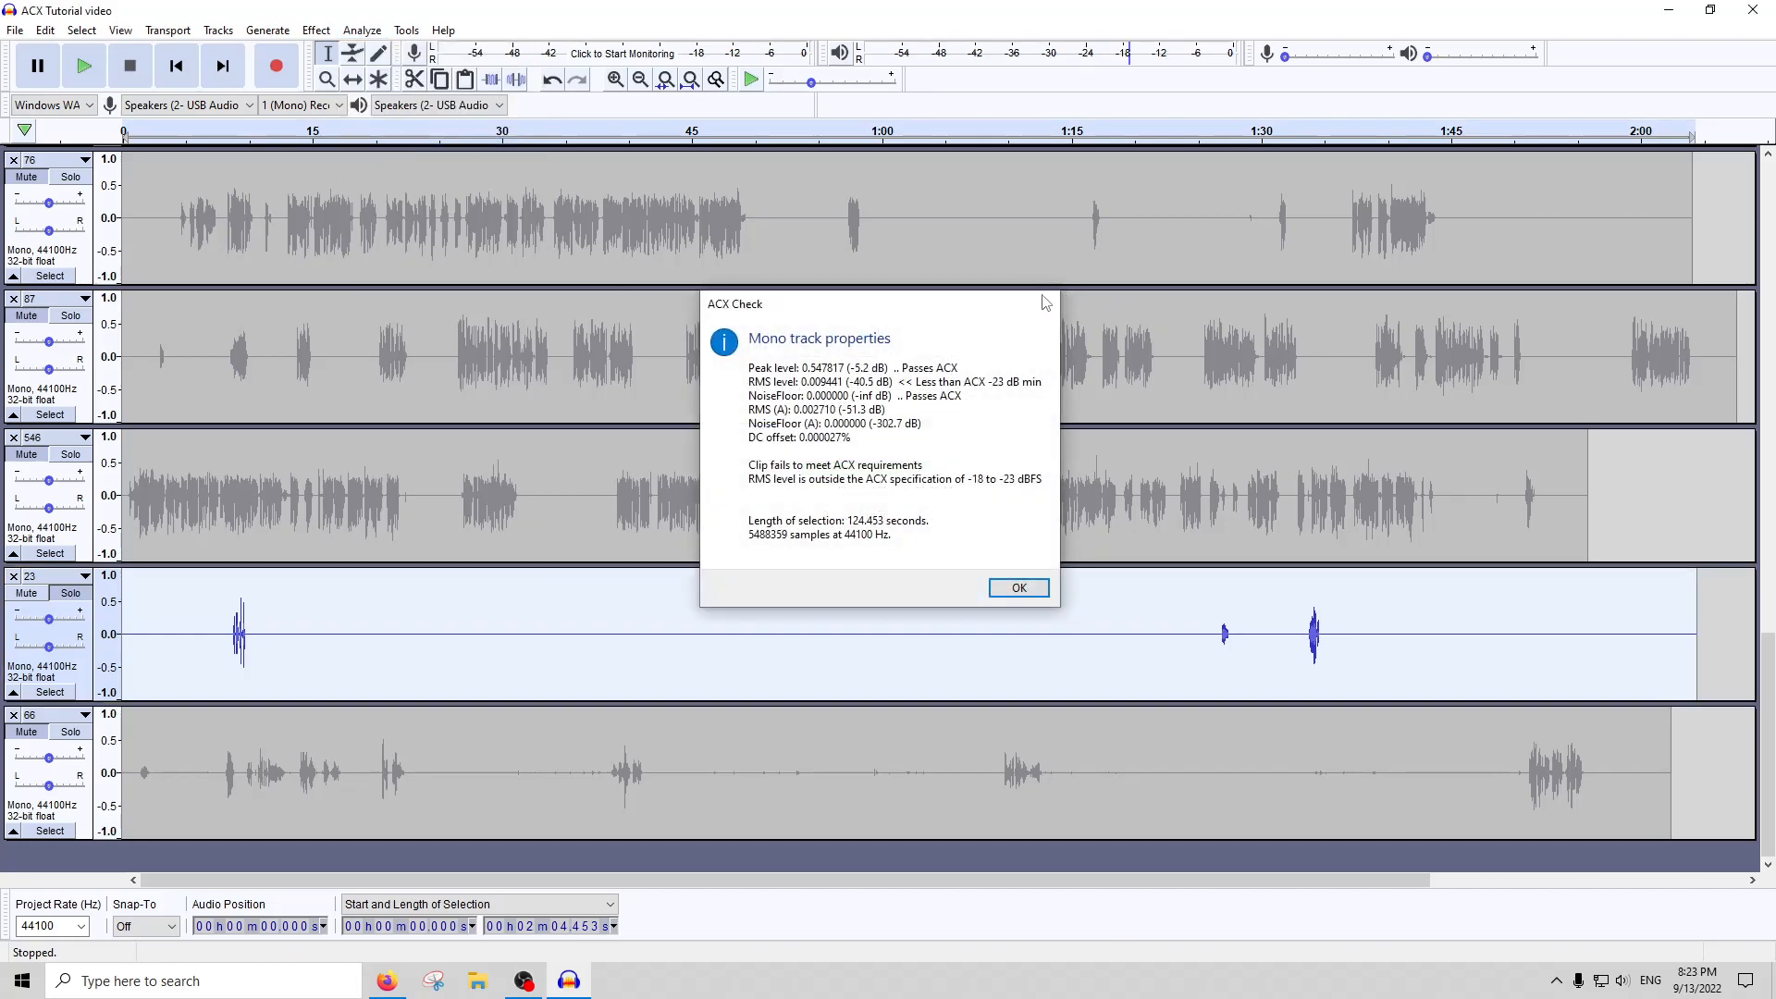
{"action": "left_click", "coordinate": [1046, 304]}
Try deleting the silent stretches before, between and after the speech clips of track 23
{"action": "left_click_drag", "start_coordinate": [1201, 634], "coordinate": [269, 628]}
{"action": "key", "text": "Delete"}
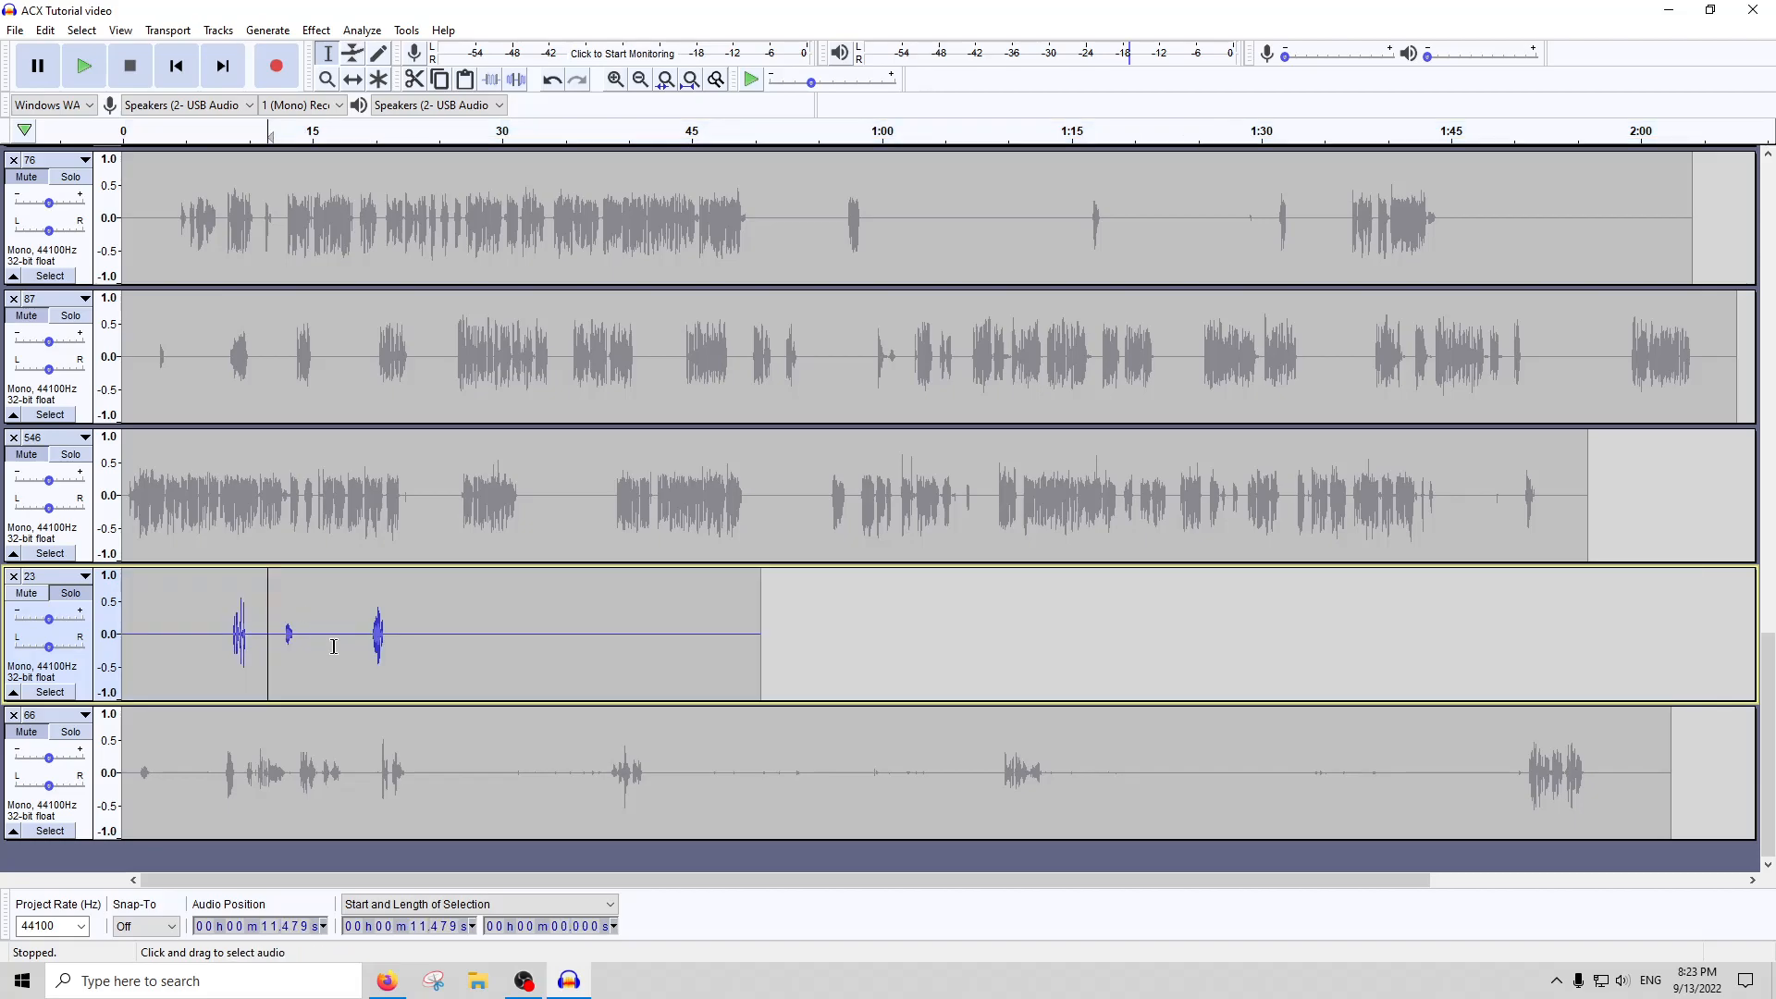
{"action": "left_click_drag", "start_coordinate": [416, 628], "coordinate": [883, 624]}
{"action": "key", "text": "Delete"}
{"action": "left_click_drag", "start_coordinate": [343, 648], "coordinate": [122, 648]}
{"action": "key", "text": "Delete"}
{"action": "key", "text": "Delete"}
Run ACX Check on the shortened track 23 and close the report
{"action": "double_click", "coordinate": [240, 645]}
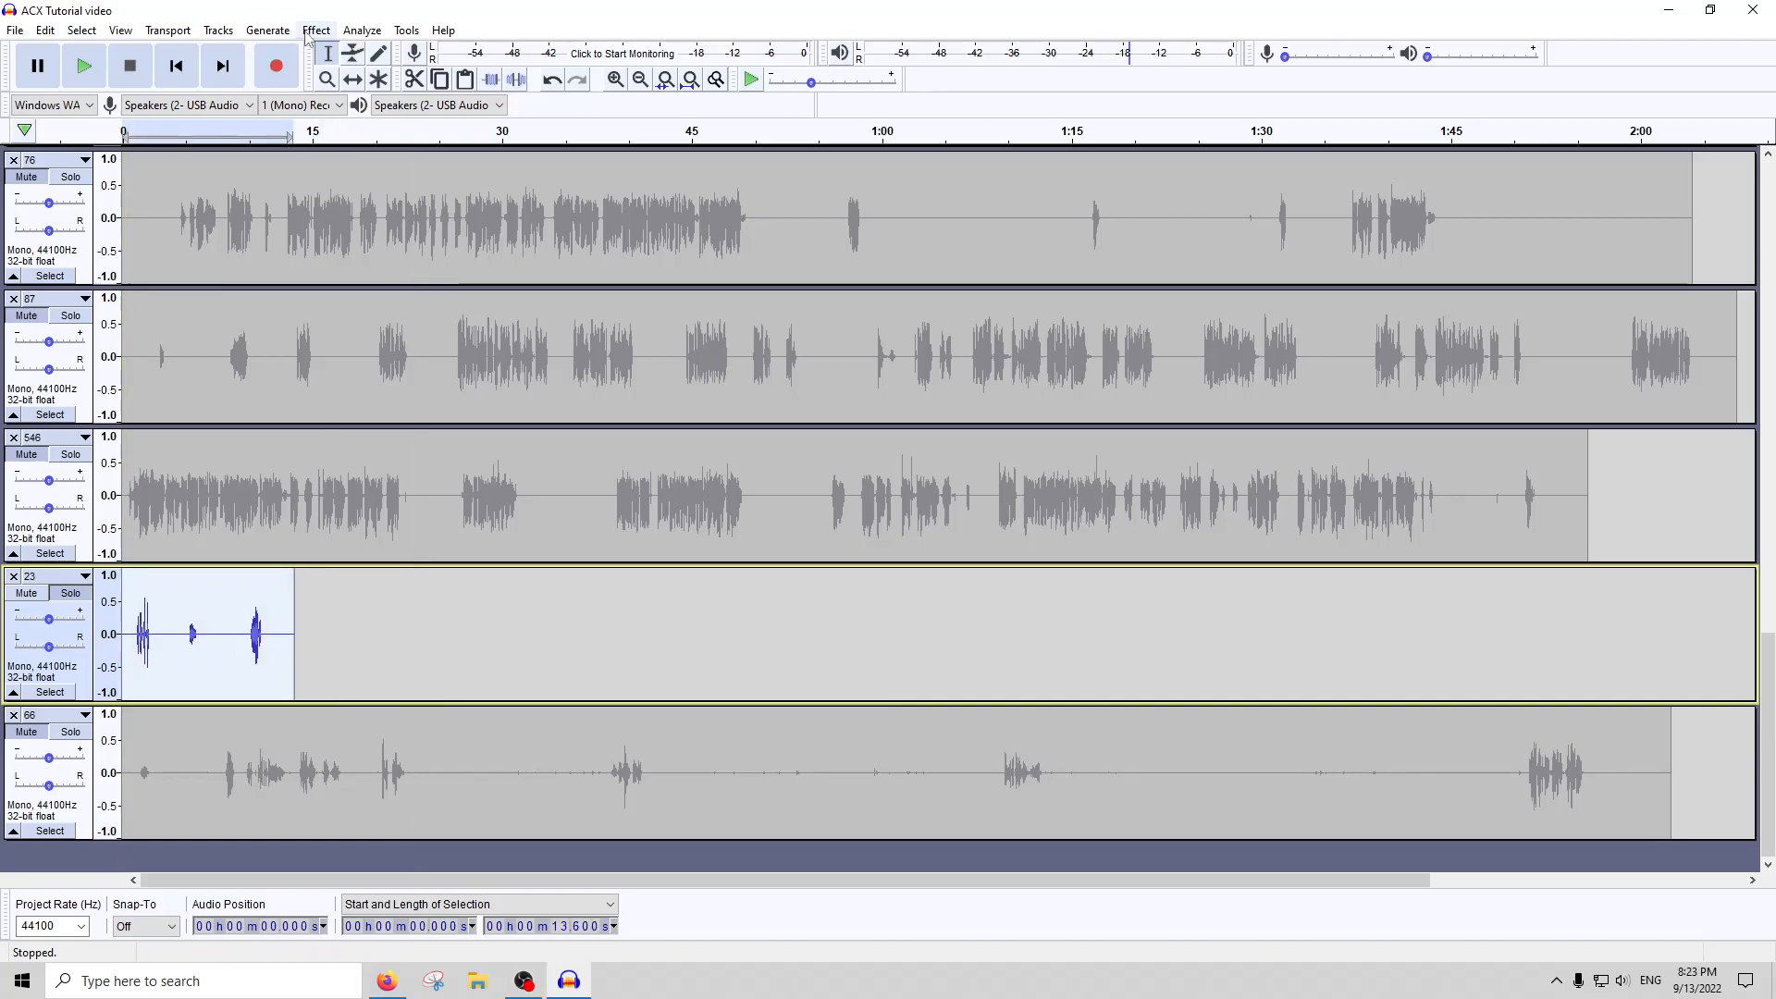
{"action": "left_click", "coordinate": [307, 34]}
{"action": "mouse_move", "coordinate": [362, 30]}
{"action": "left_click", "coordinate": [398, 146]}
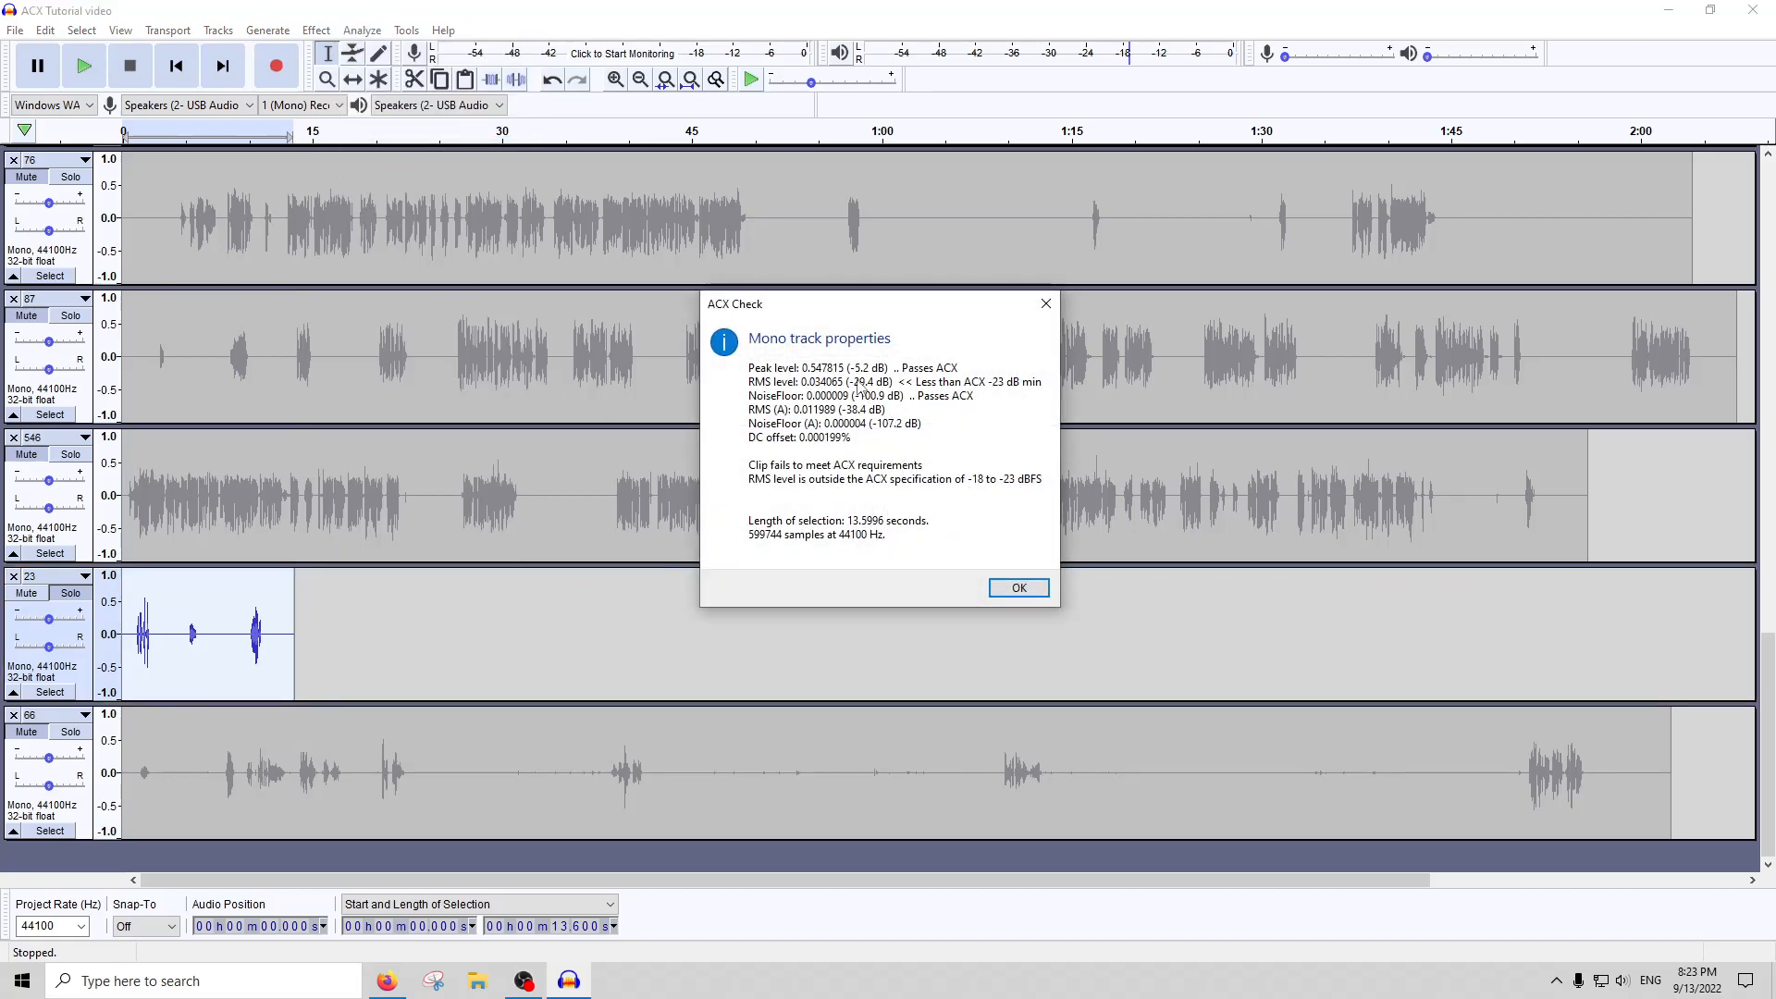
{"action": "left_click", "coordinate": [1014, 584]}
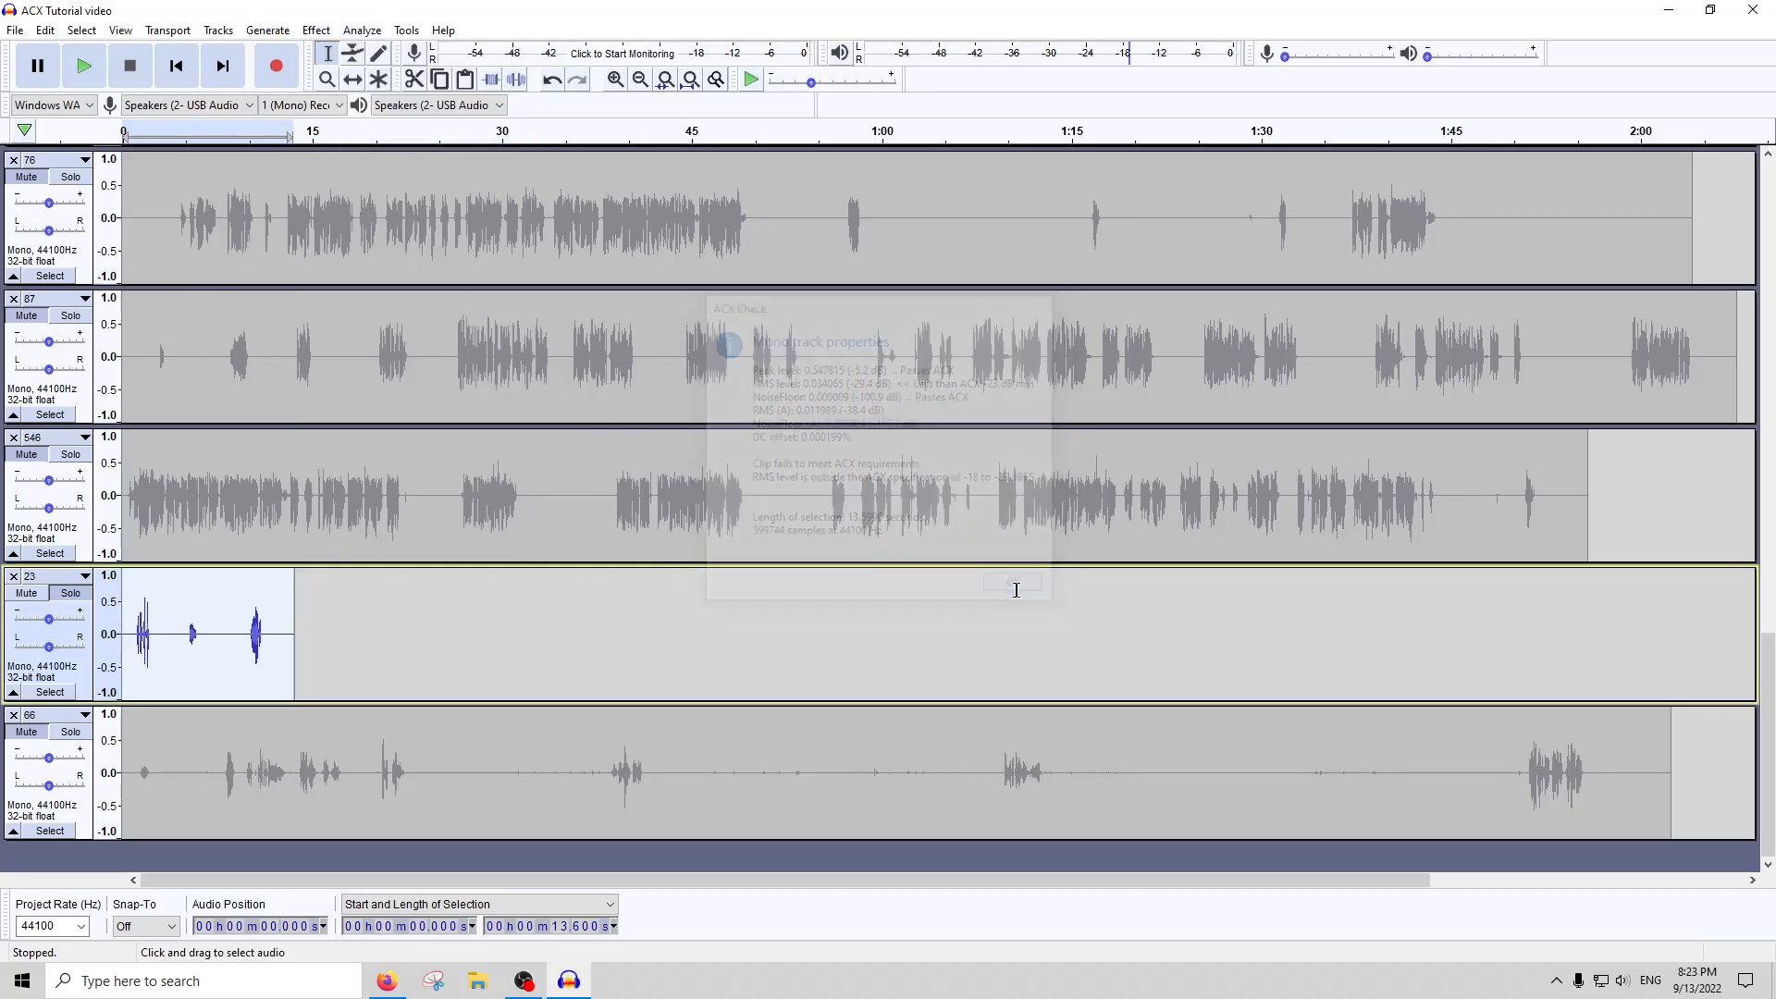
Try deleting the first clip of track 23 and about 2.9 seconds of silence between its remaining two clips
{"action": "left_click", "coordinate": [152, 617]}
{"action": "left_click_drag", "start_coordinate": [181, 640], "coordinate": [123, 611]}
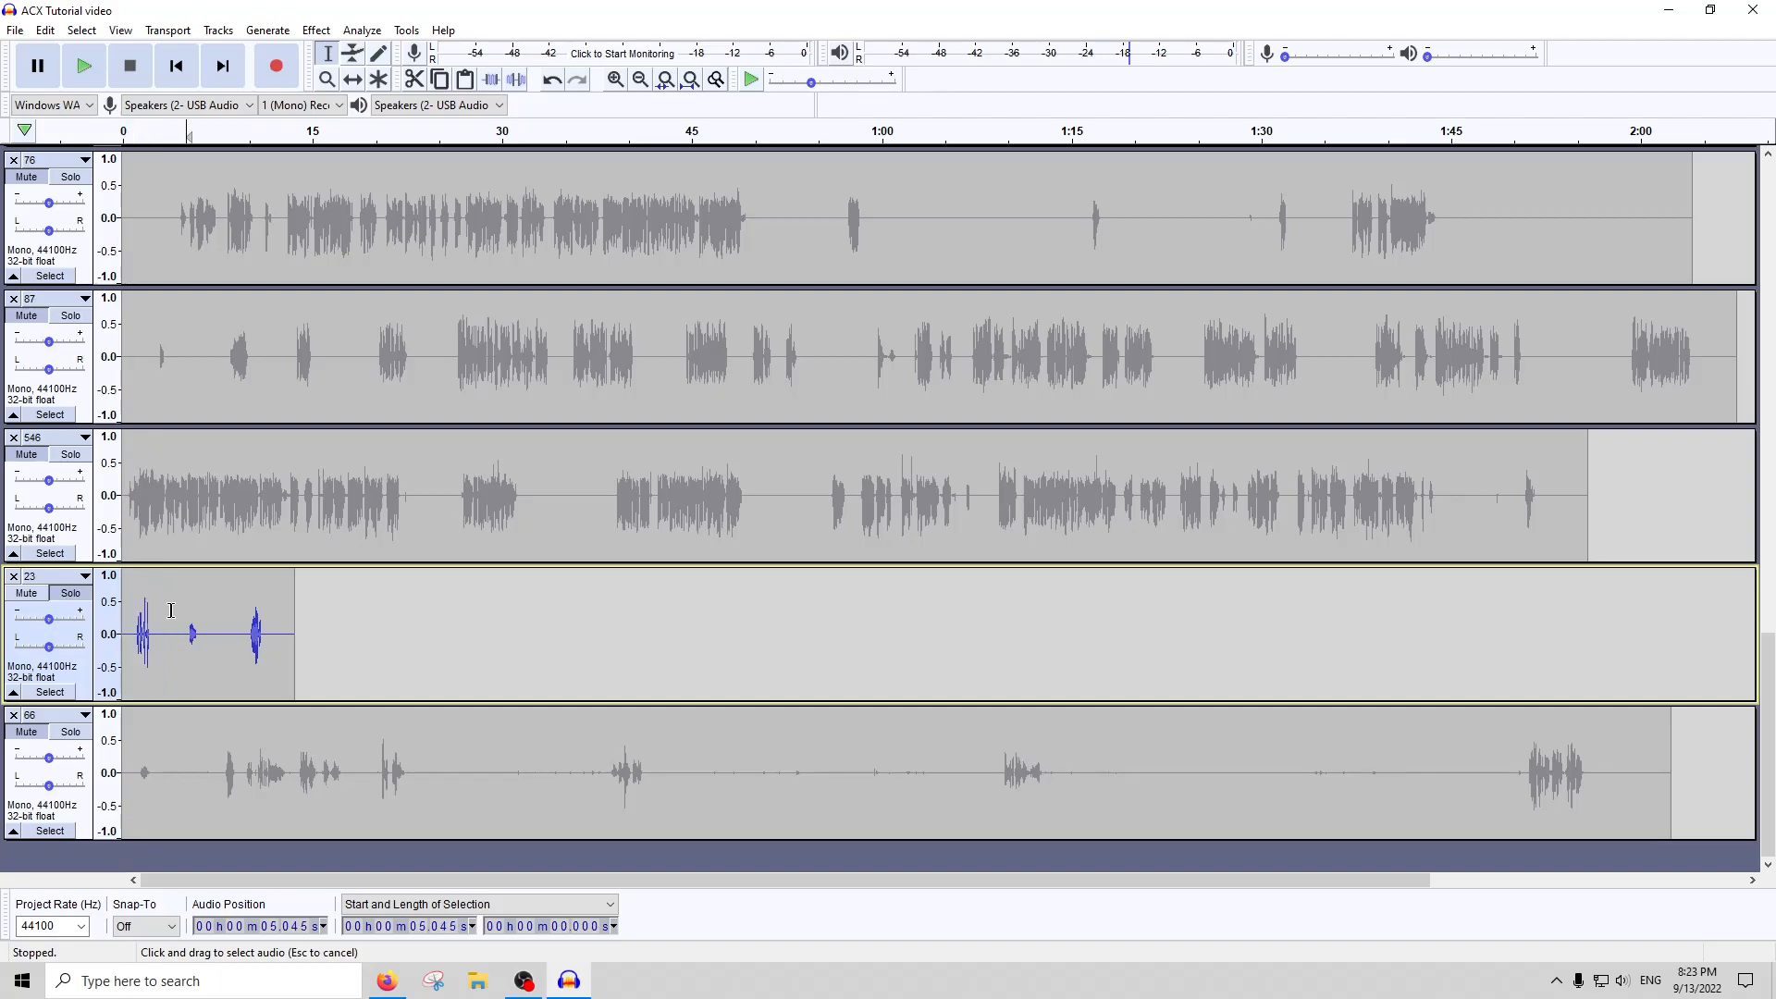
{"action": "left_click", "coordinate": [186, 610], "text": "shift"}
{"action": "key", "text": "Delete"}
{"action": "left_click_drag", "start_coordinate": [142, 647], "coordinate": [178, 636]}
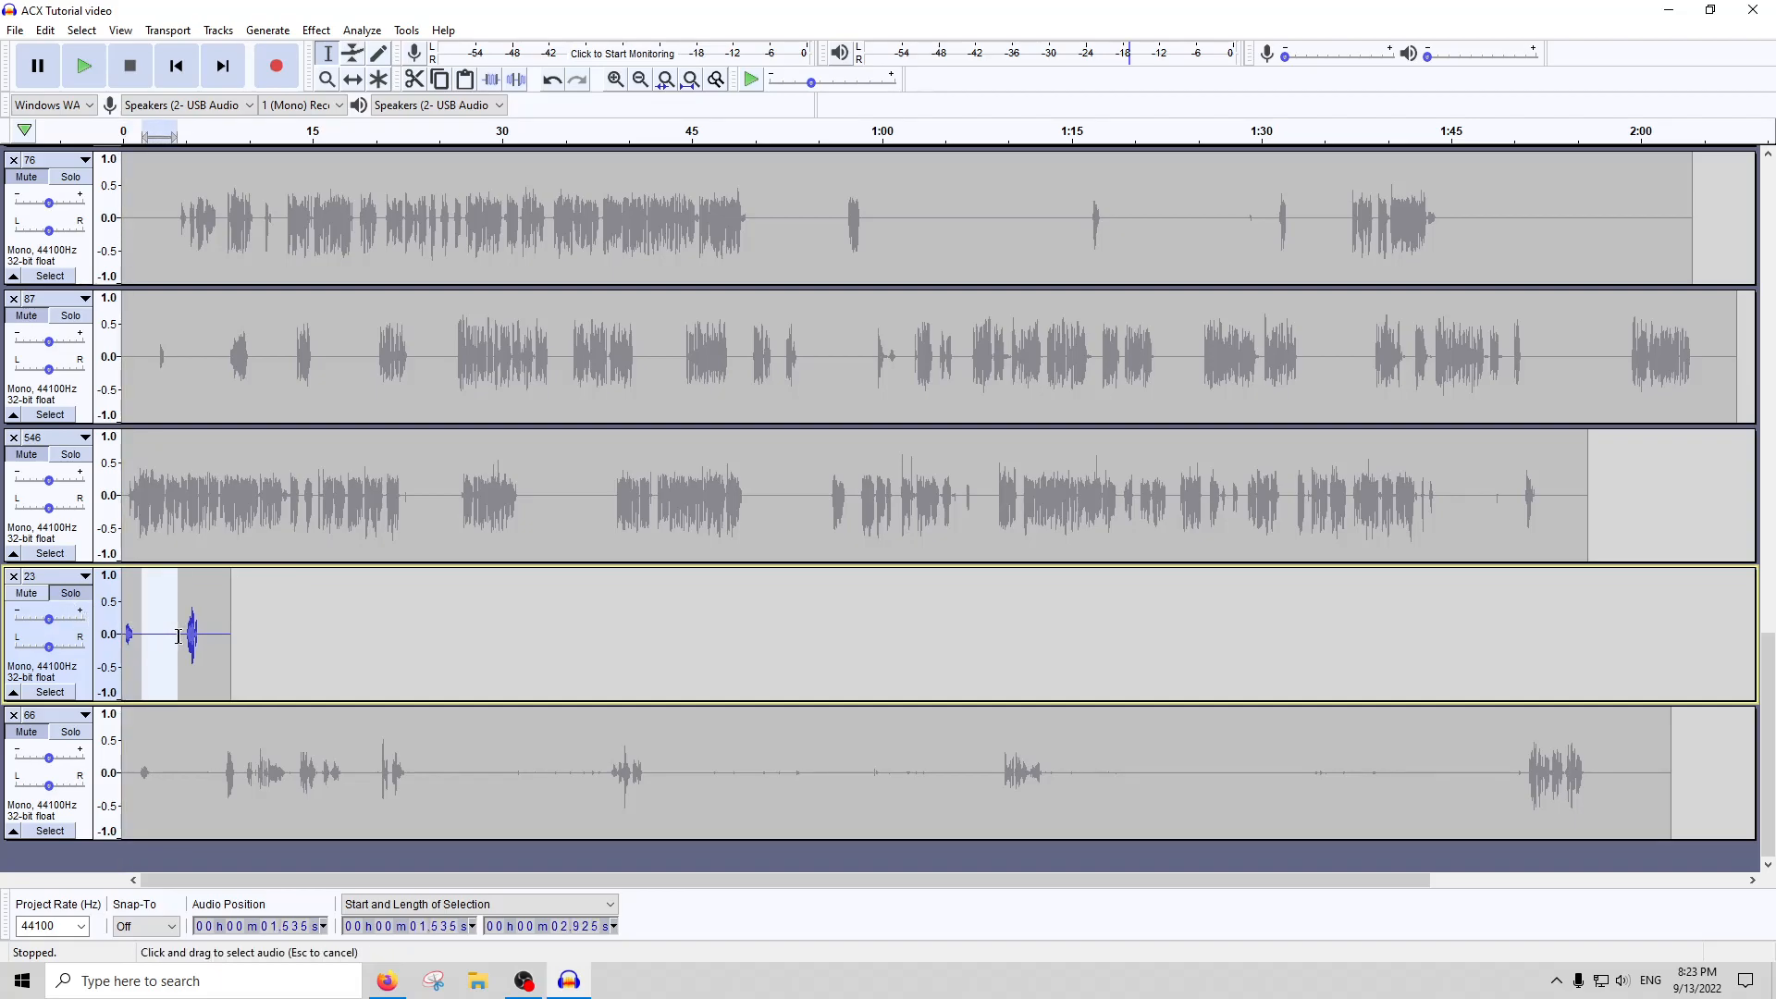
{"action": "key", "text": "Delete"}
Run ACX Check on the remaining two clips of track 23 and close the report
{"action": "double_click", "coordinate": [178, 636]}
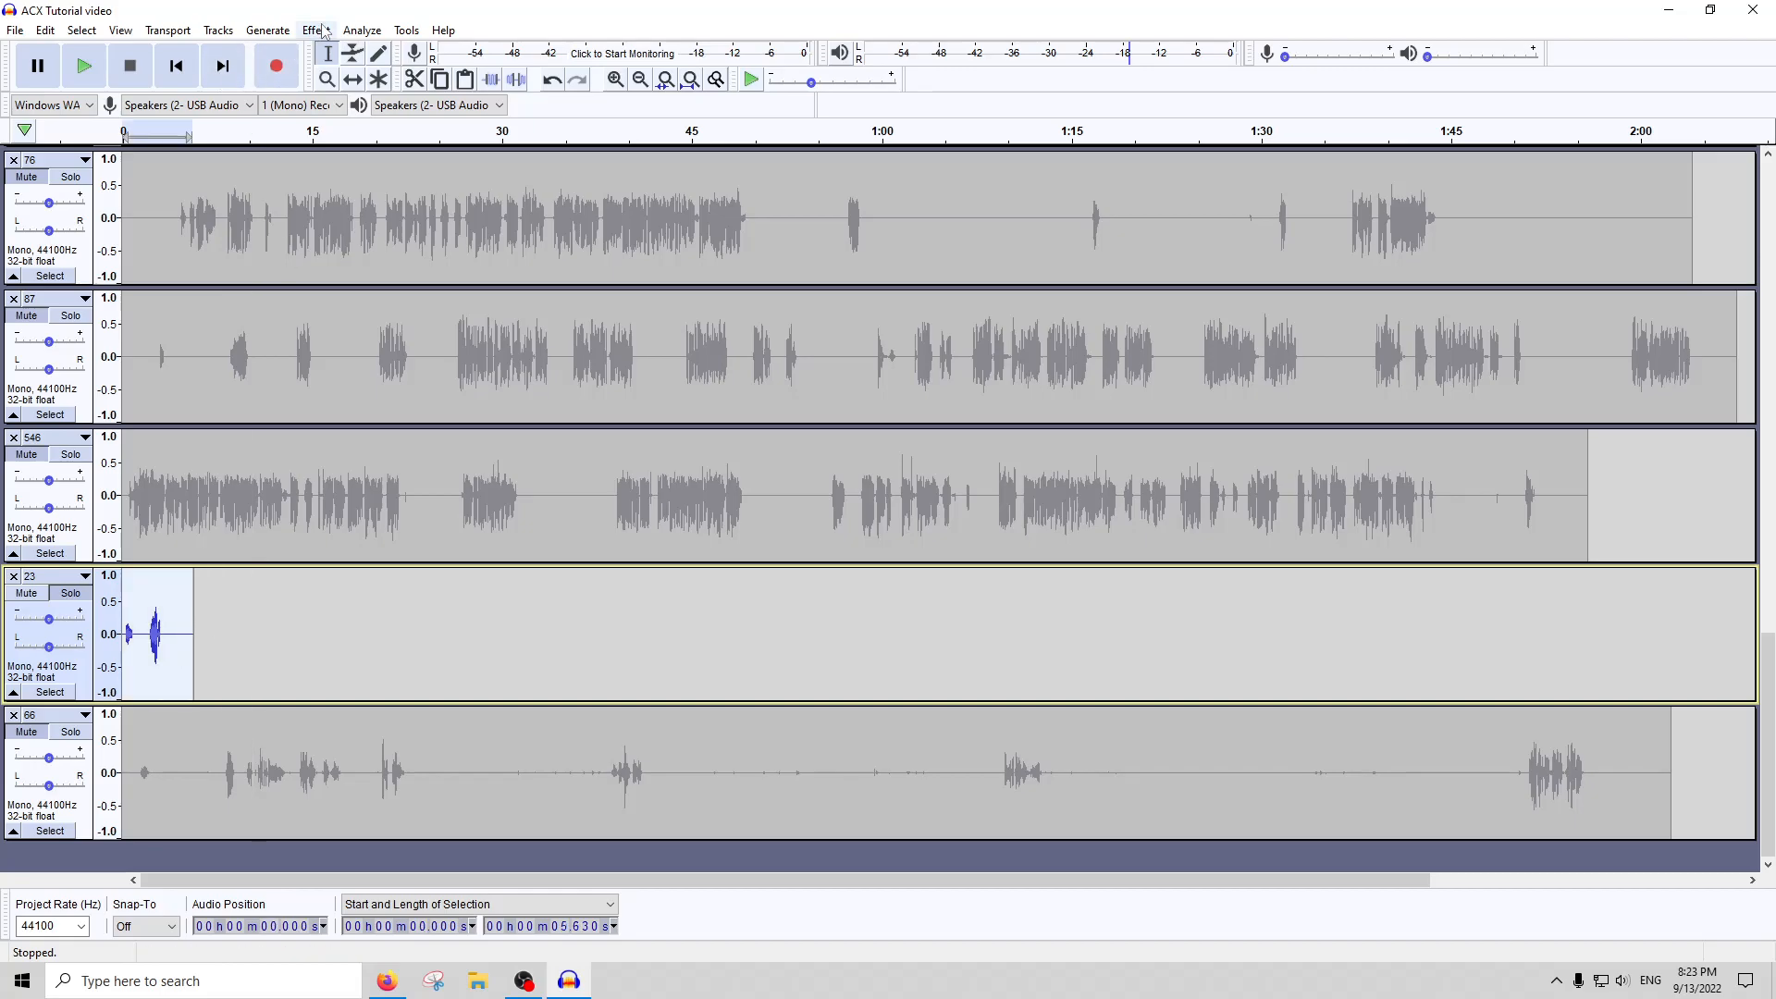
{"action": "left_click", "coordinate": [354, 49]}
{"action": "left_click", "coordinate": [359, 34]}
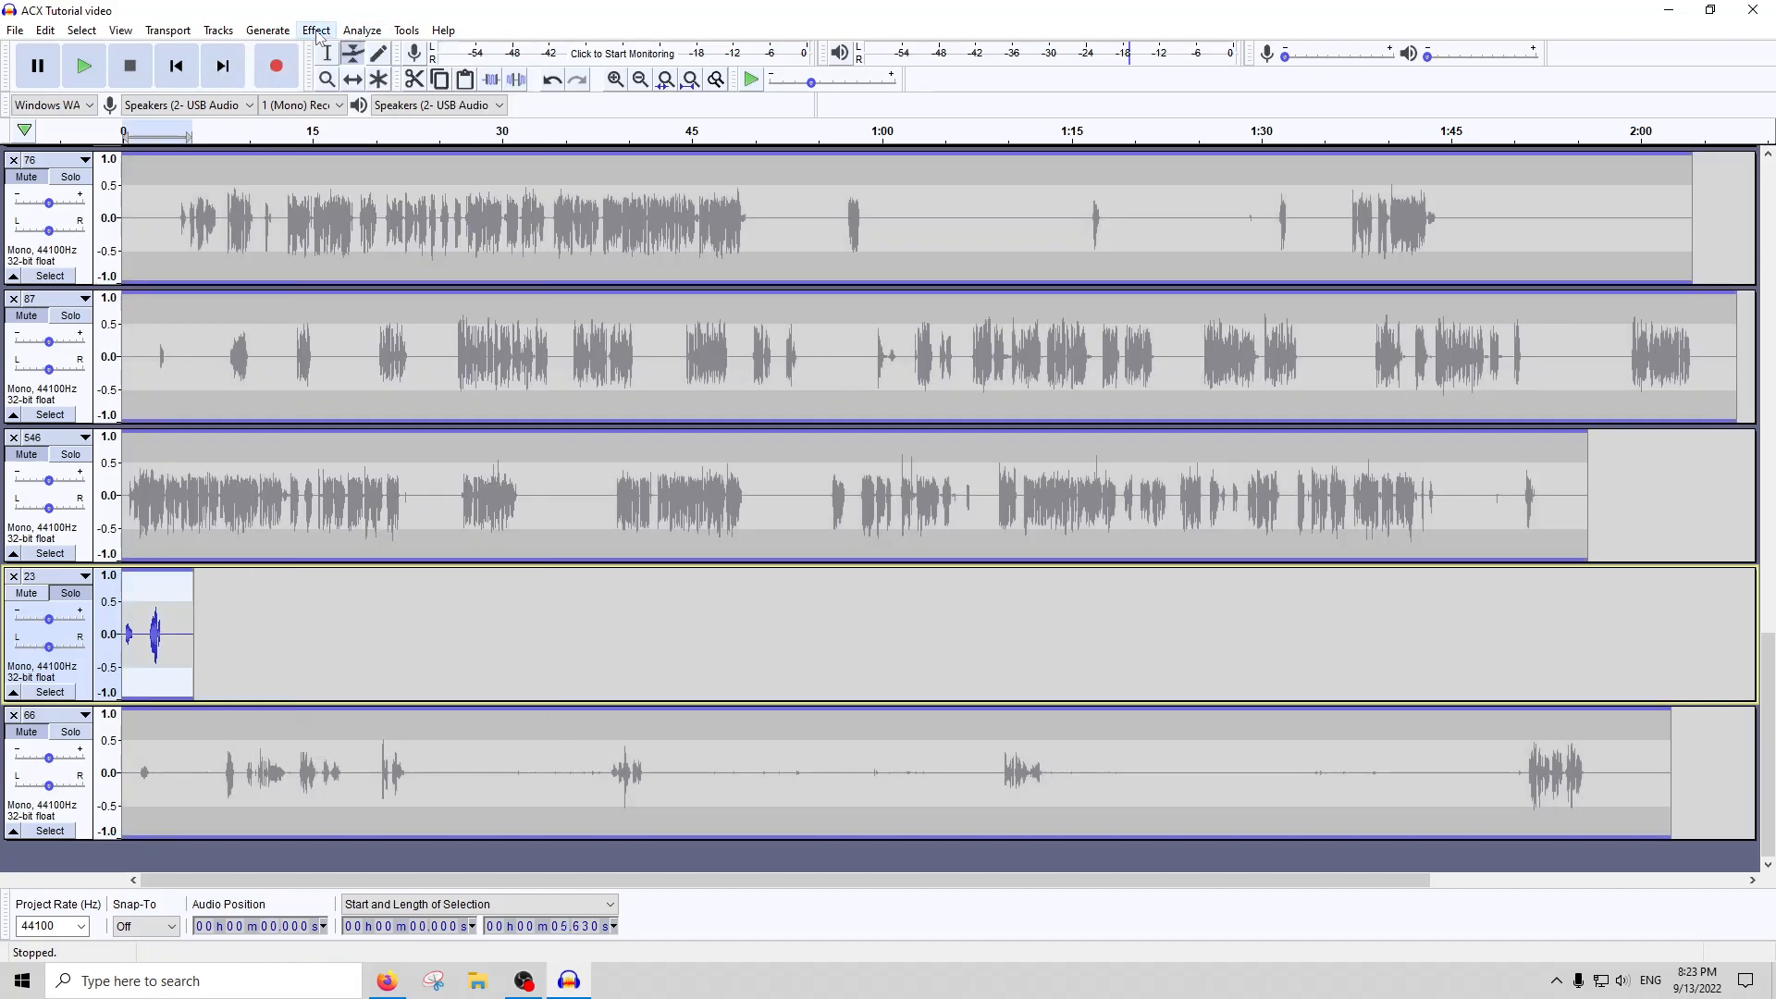
{"action": "left_click", "coordinate": [327, 53]}
{"action": "left_click", "coordinate": [361, 31]}
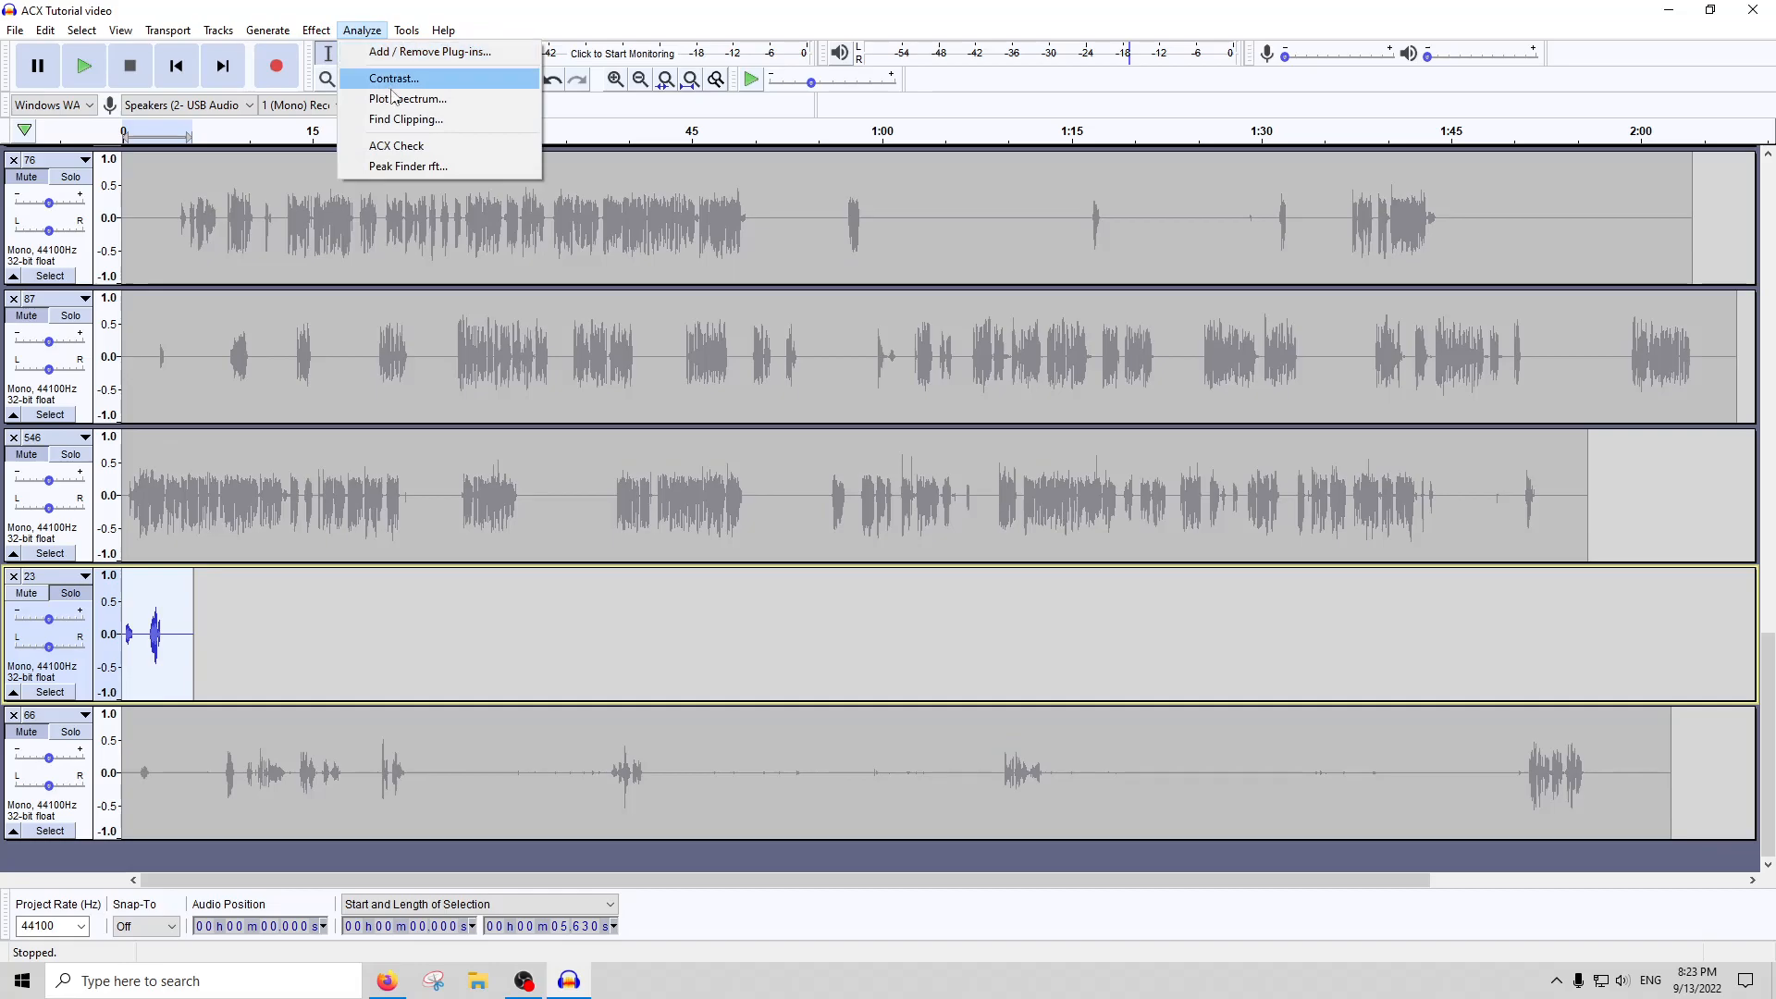
{"action": "left_click", "coordinate": [401, 146]}
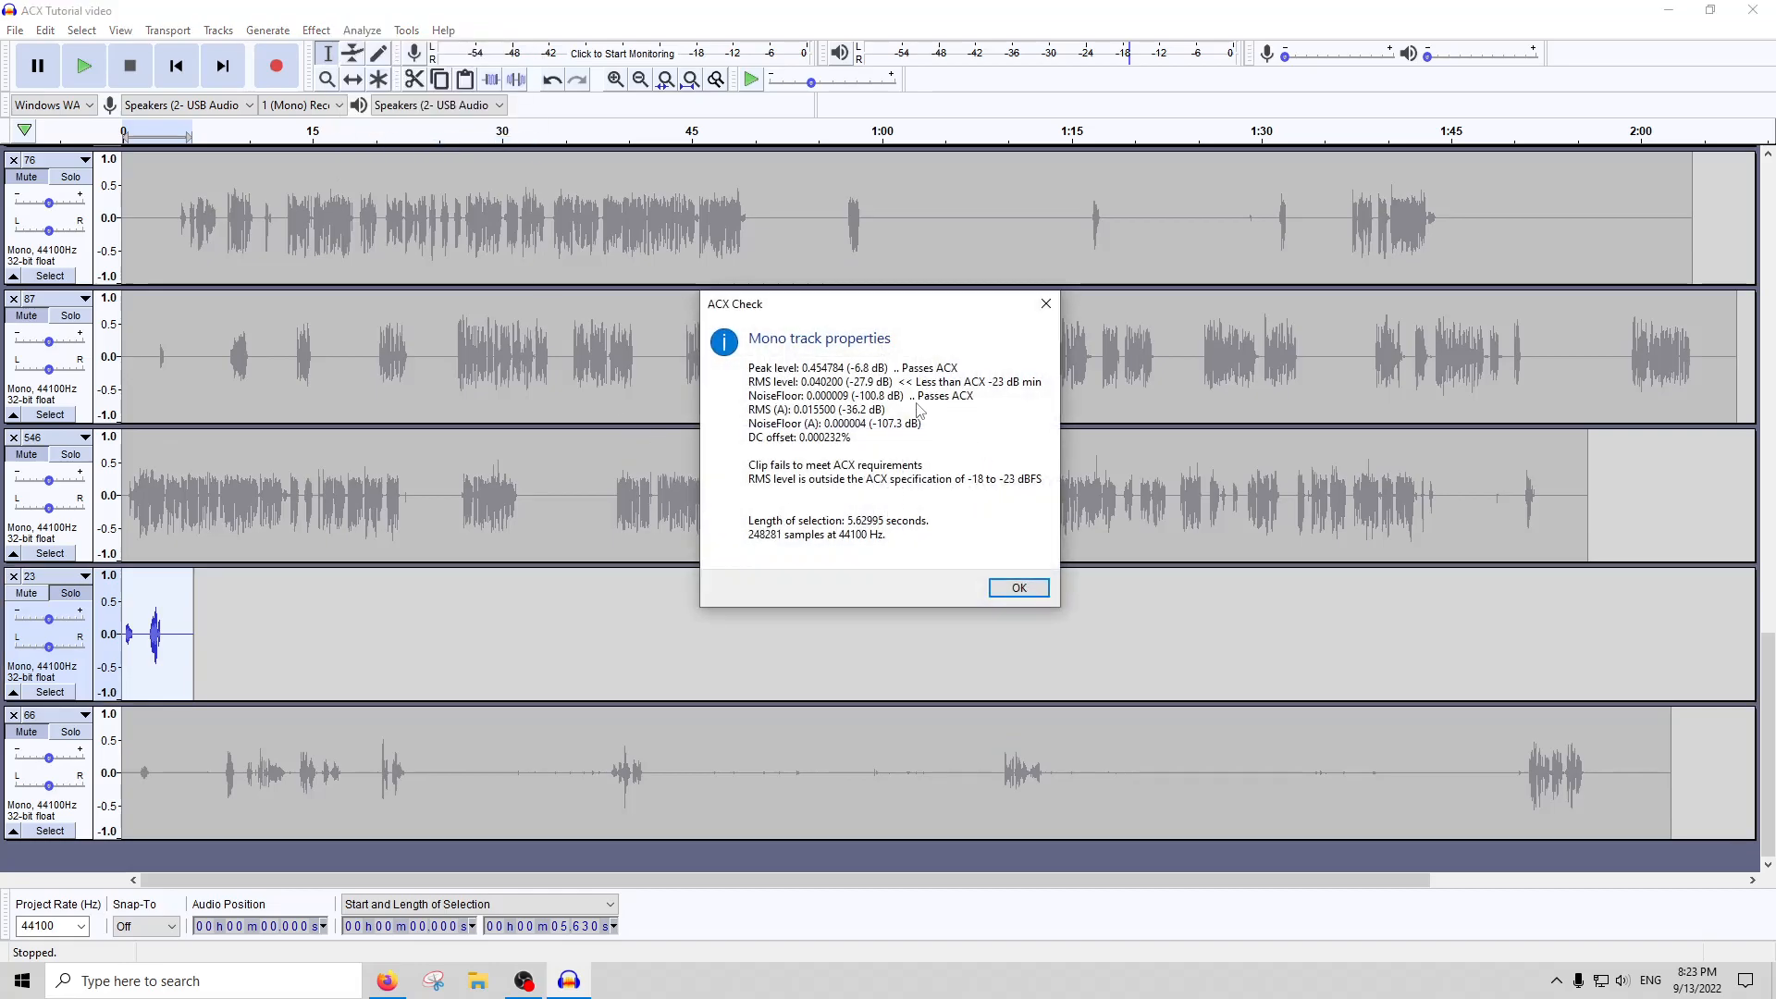
{"action": "left_click", "coordinate": [1016, 598]}
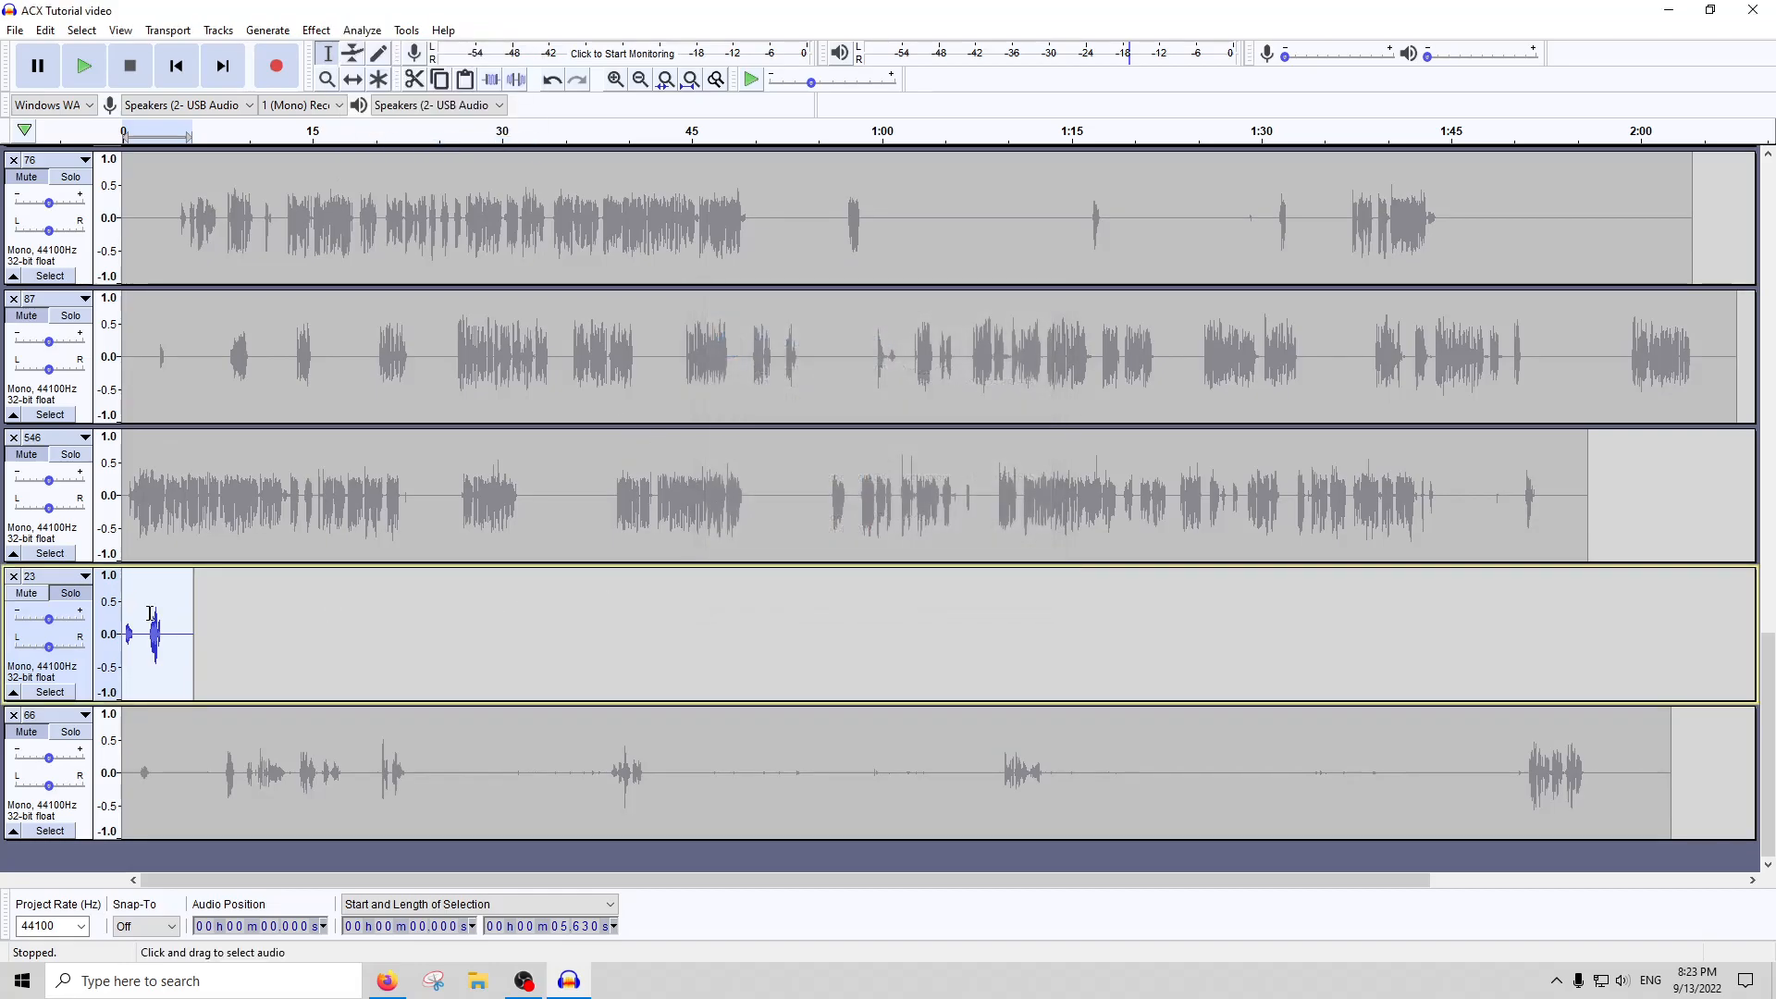
Try Amplify and Compressor with their preset settings on the remaining two clips of track 23
{"action": "left_click", "coordinate": [319, 30]}
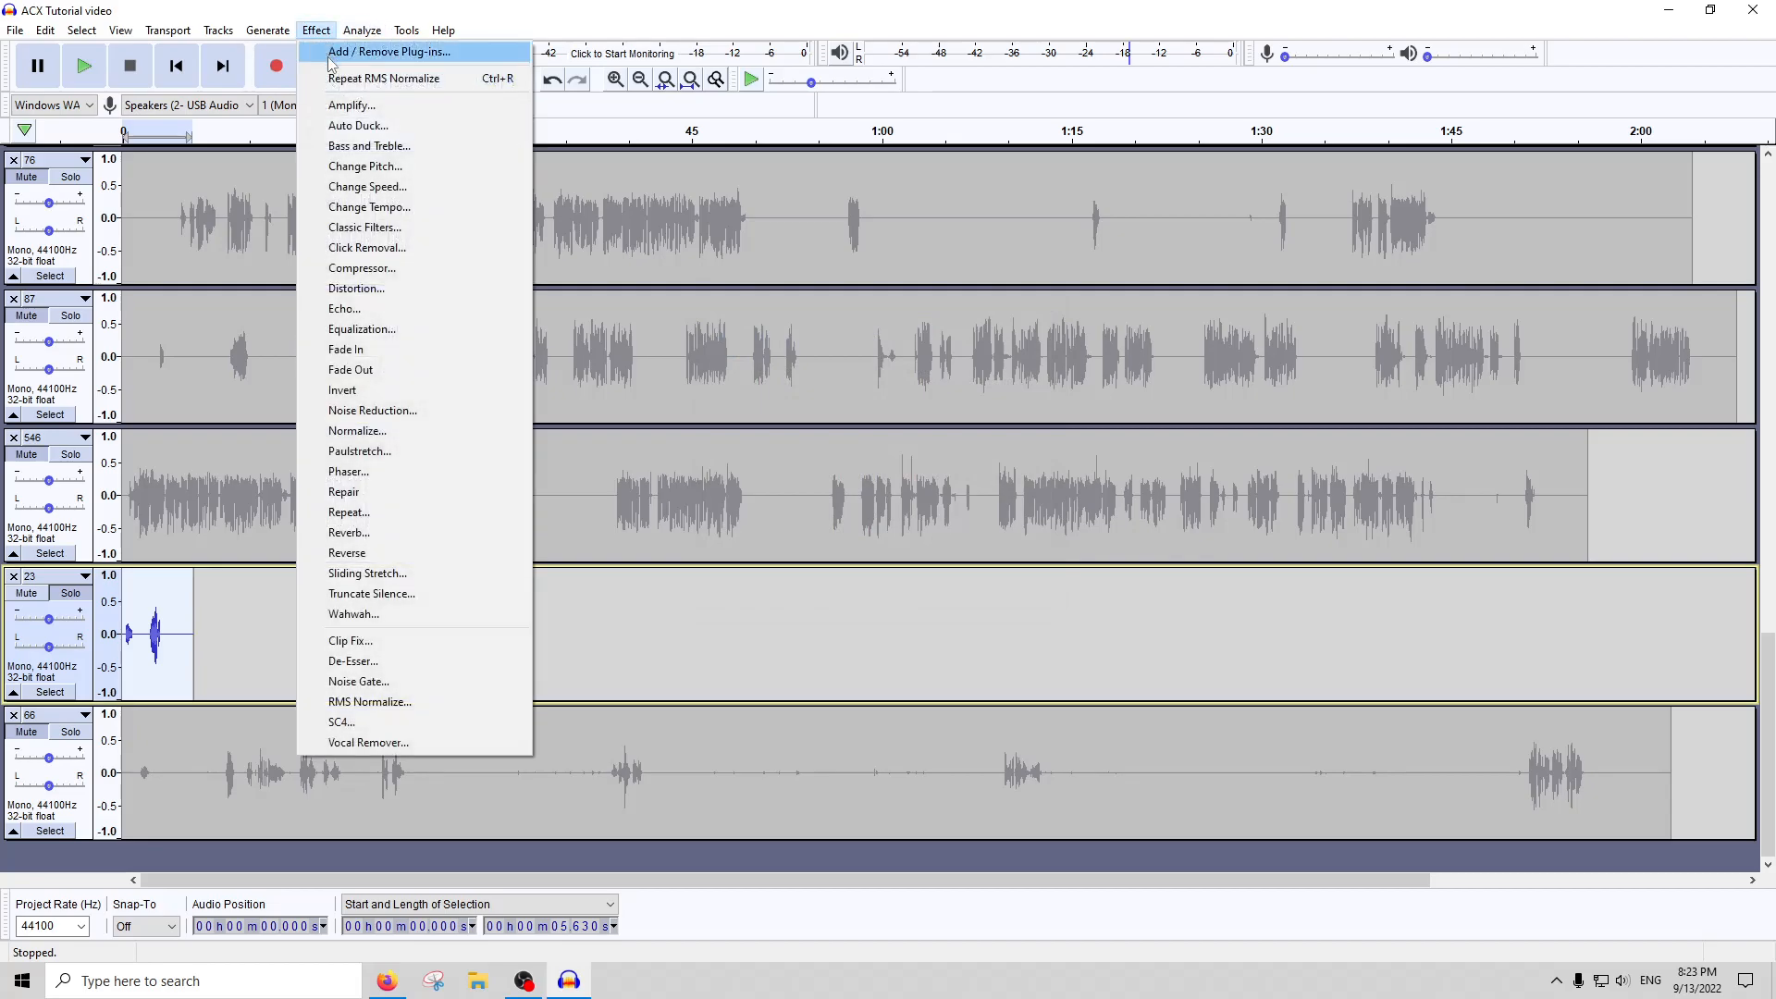
{"action": "left_click", "coordinate": [342, 107]}
{"action": "key", "text": "Return"}
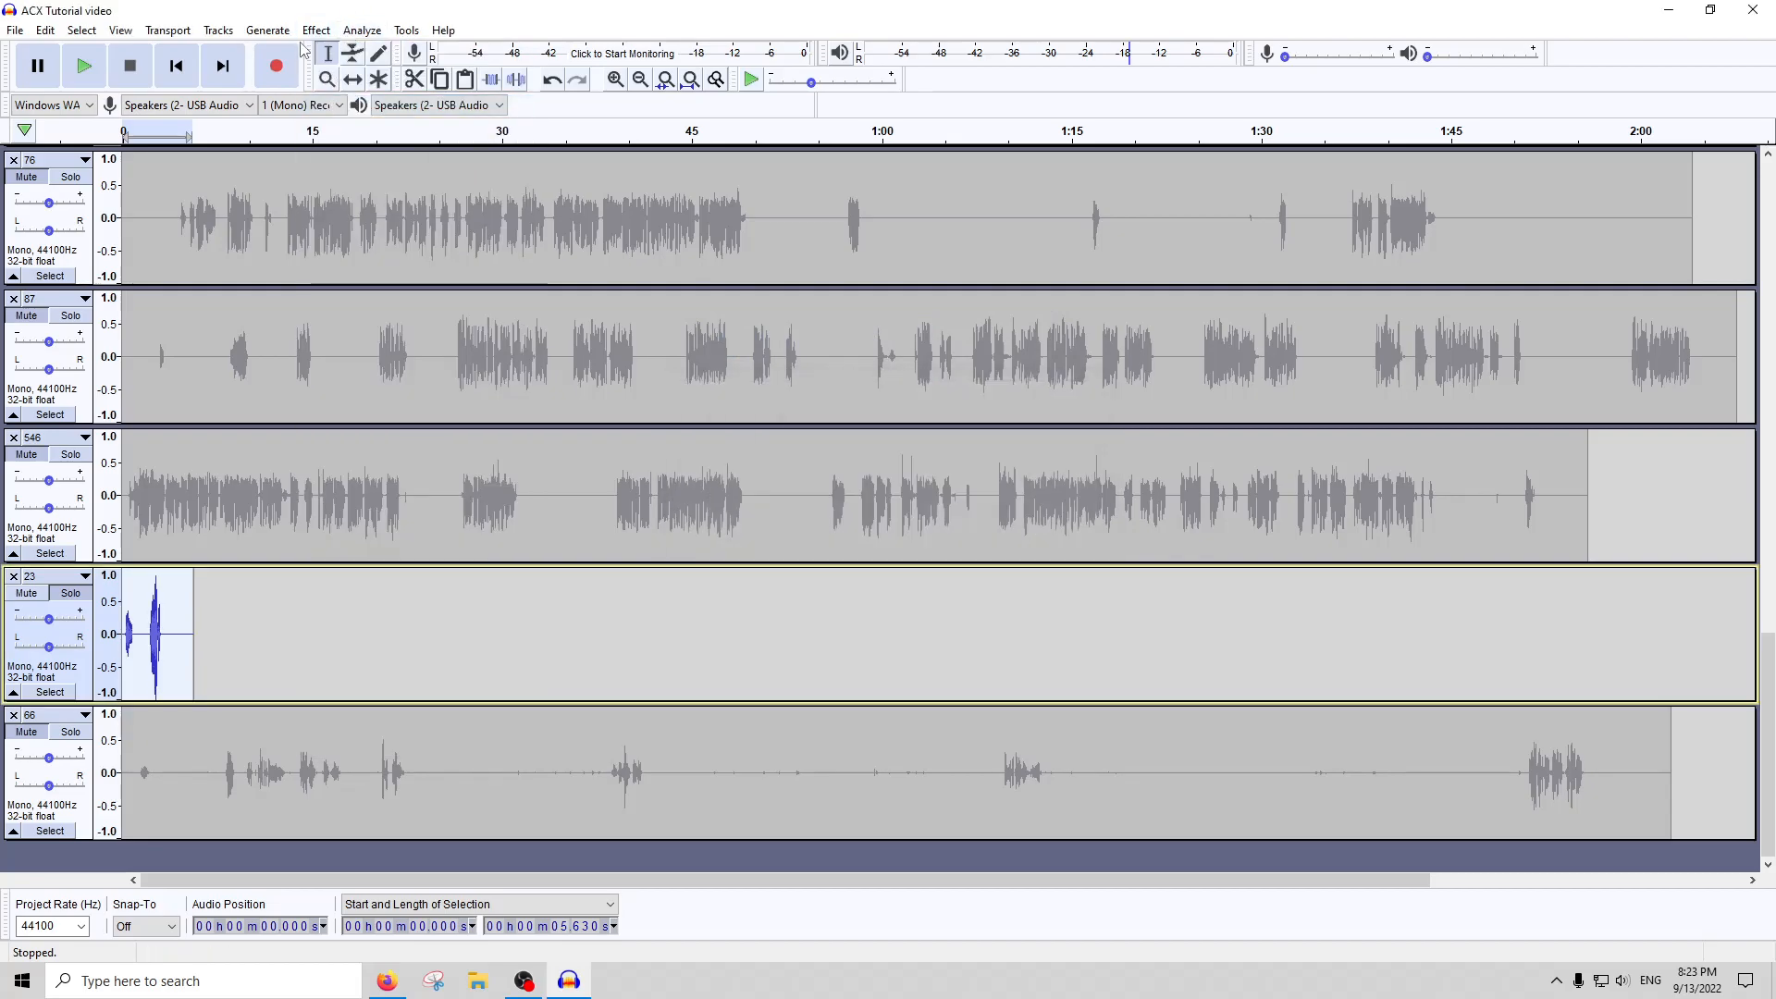
{"action": "left_click", "coordinate": [305, 31]}
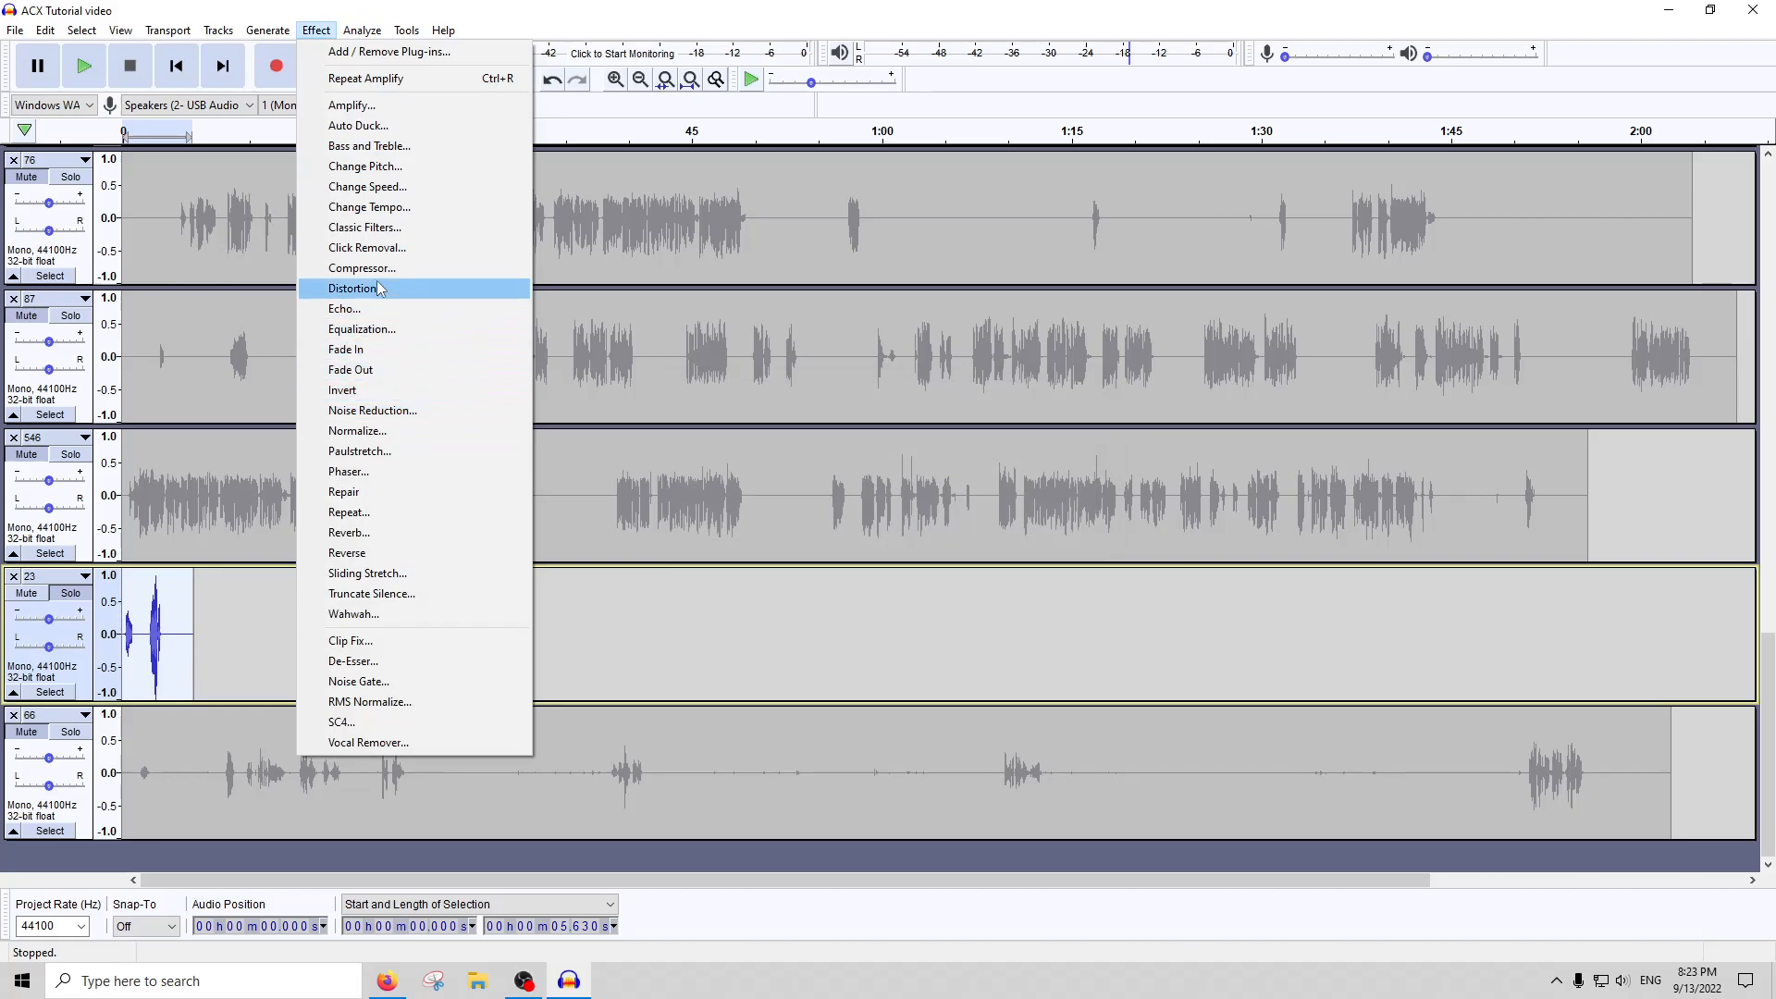
{"action": "left_click", "coordinate": [347, 268]}
{"action": "key", "text": "Return"}
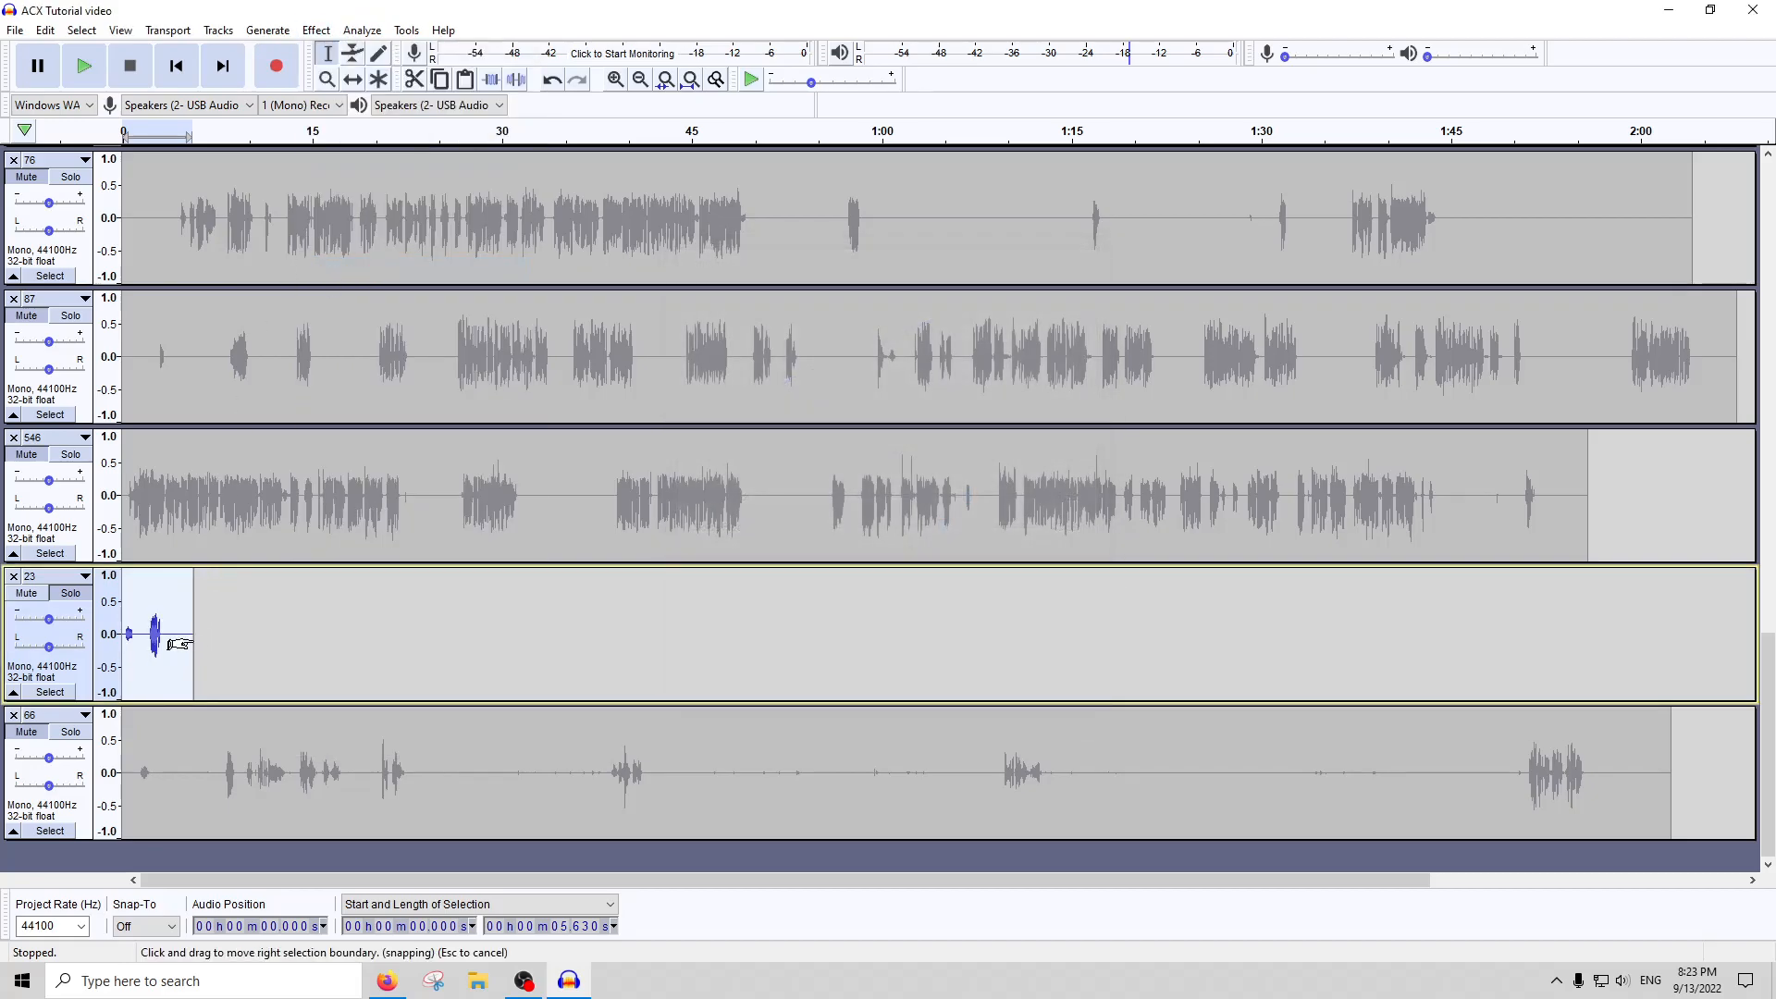
Undo the compression, the amplification and the deletions on track 23 back to its full length
{"action": "key", "text": "ctrl+z"}
{"action": "key", "text": "ctrl+z"}
{"action": "key", "text": "ctrl+z"}
{"action": "key", "text": "ctrl+z"}
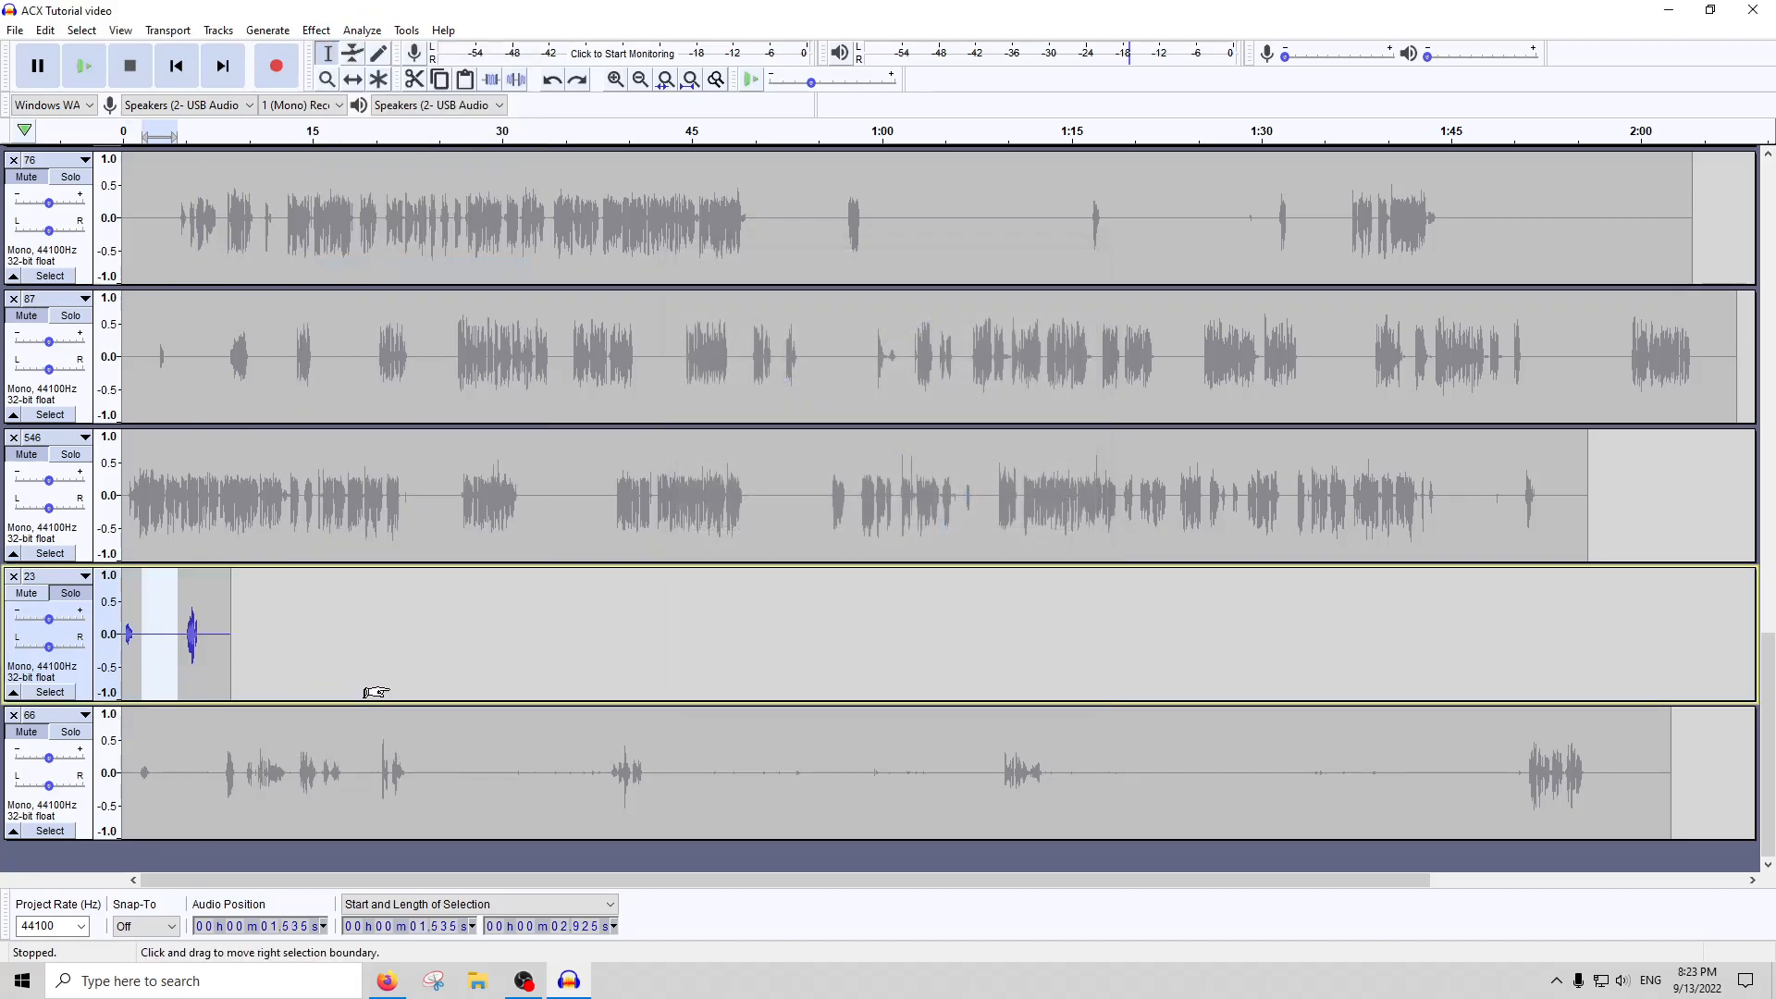
{"action": "key", "text": "ctrl+z"}
{"action": "key", "text": "ctrl+z"}
{"action": "key", "text": "ctrl+z"}
{"action": "key", "text": "ctrl+z"}
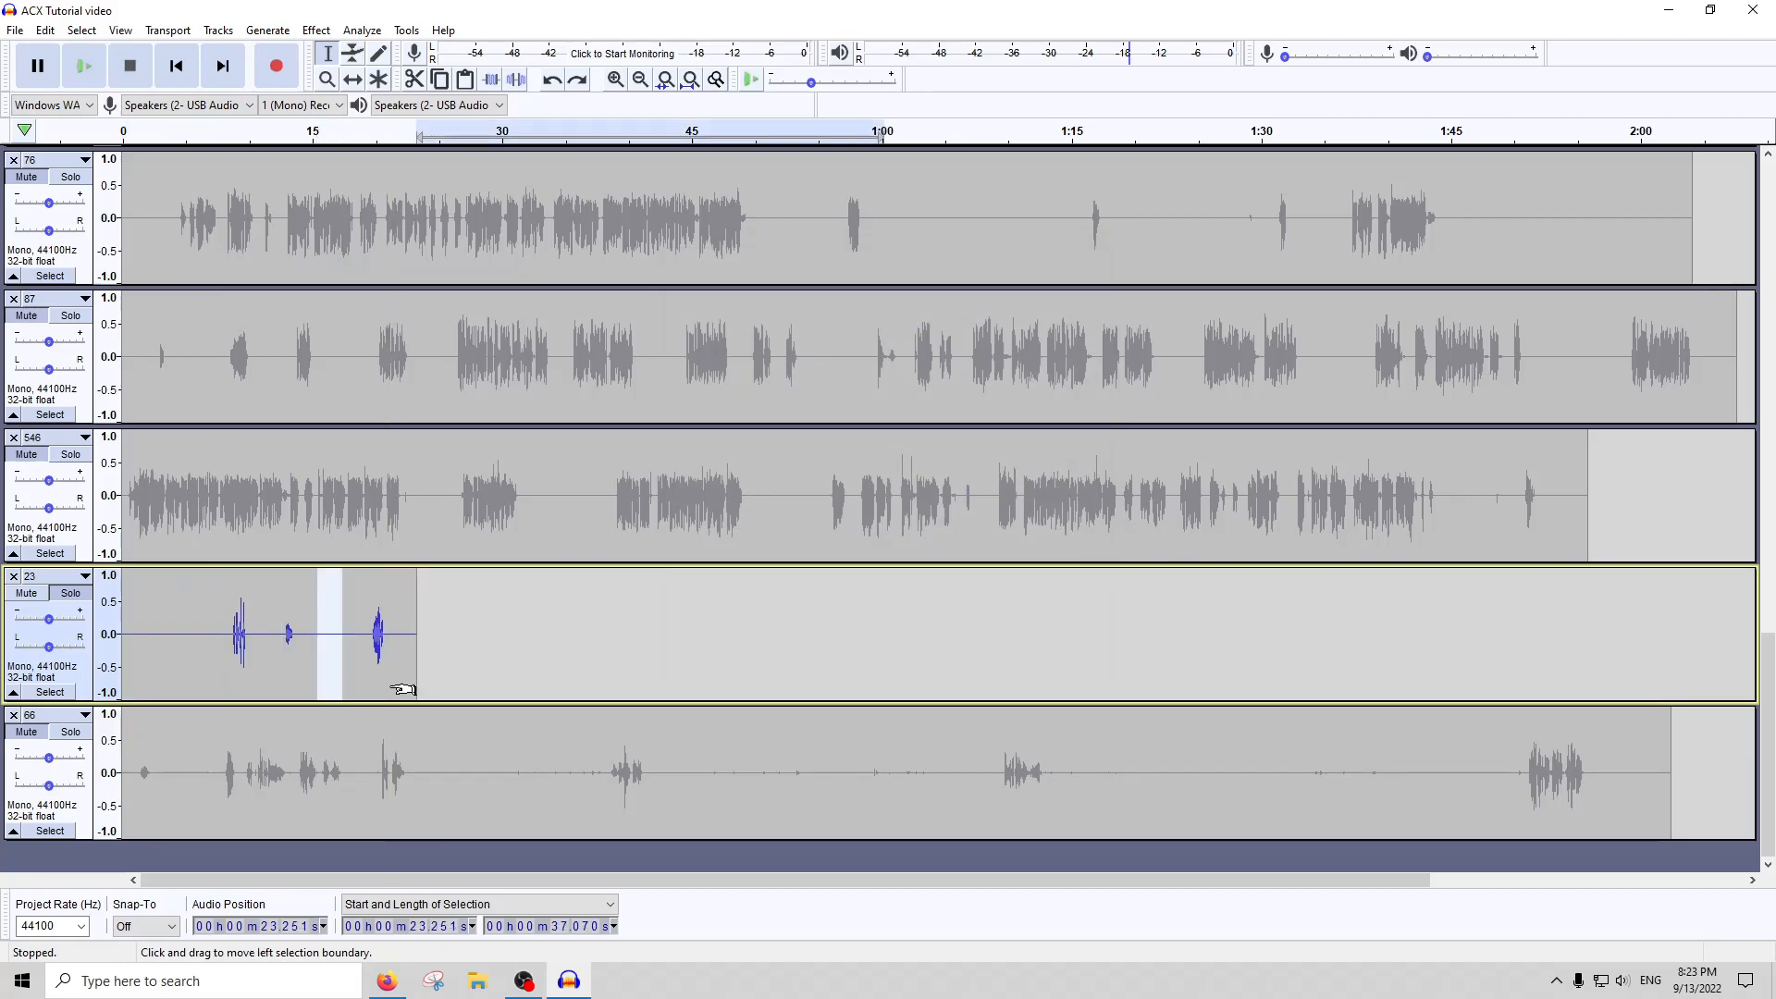
Amplify the quiet clip of track 23 from about 1:24 to 1:30
{"action": "left_click", "coordinate": [1139, 598]}
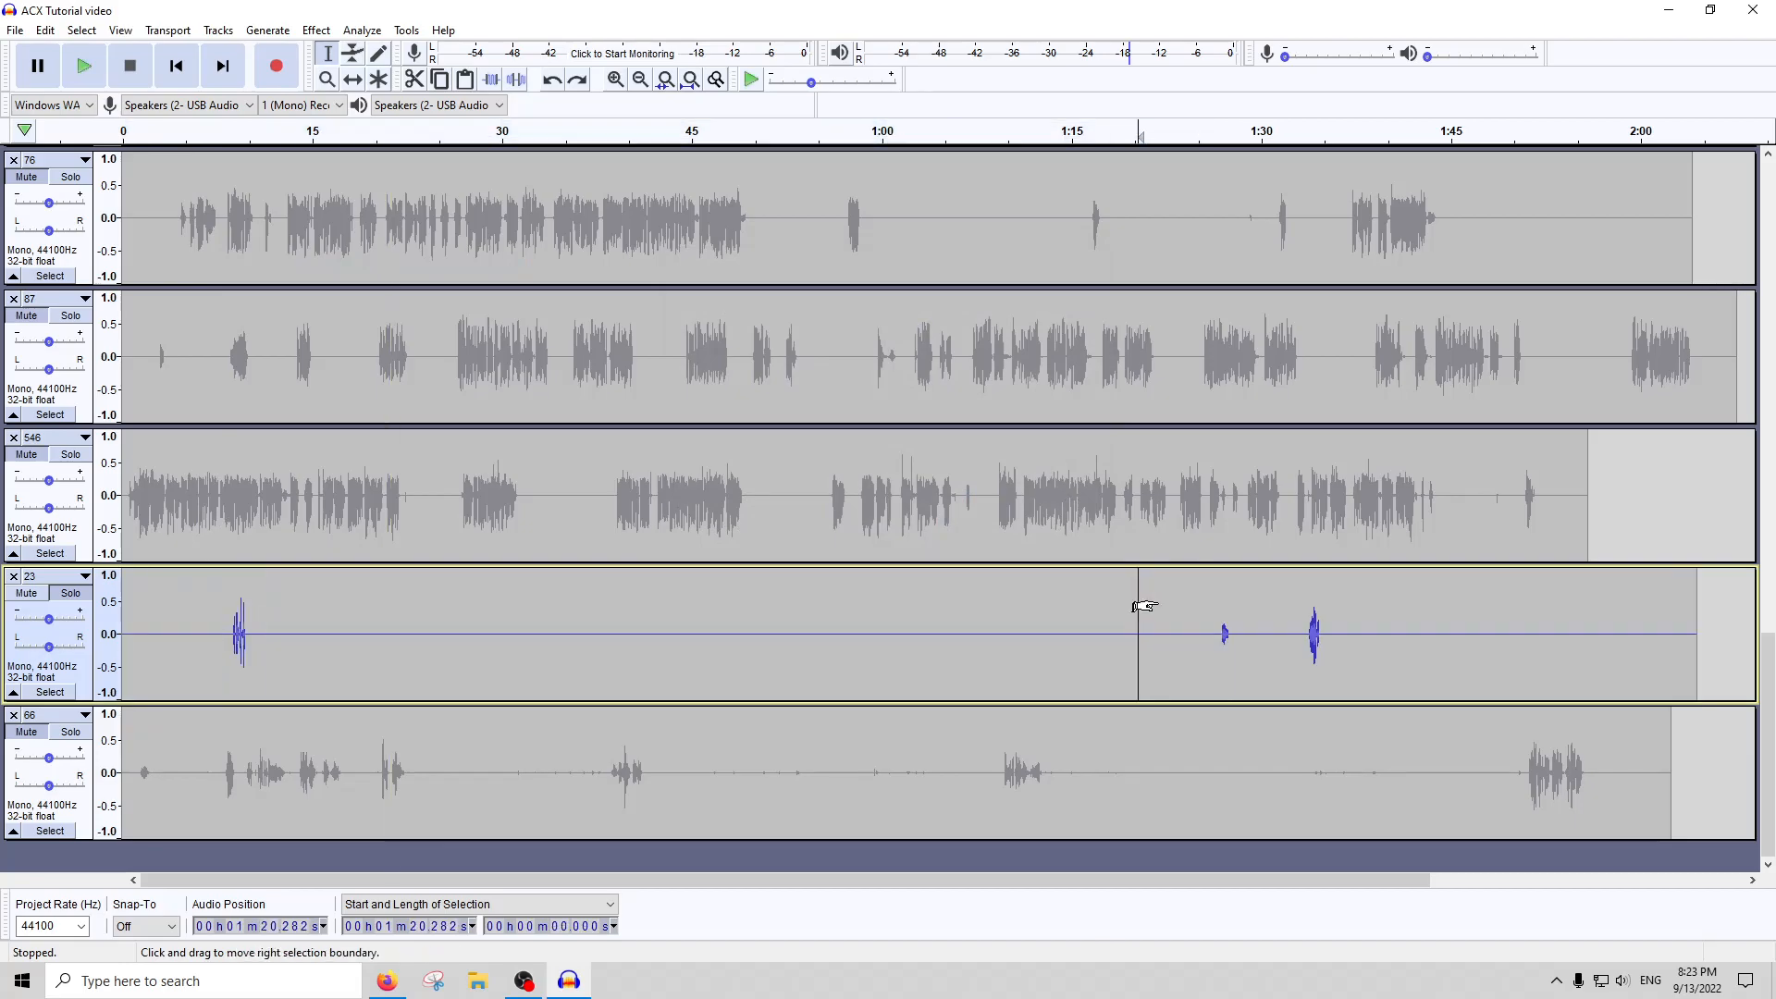
{"action": "left_click_drag", "start_coordinate": [1258, 633], "coordinate": [1190, 631]}
{"action": "left_click", "coordinate": [317, 30]}
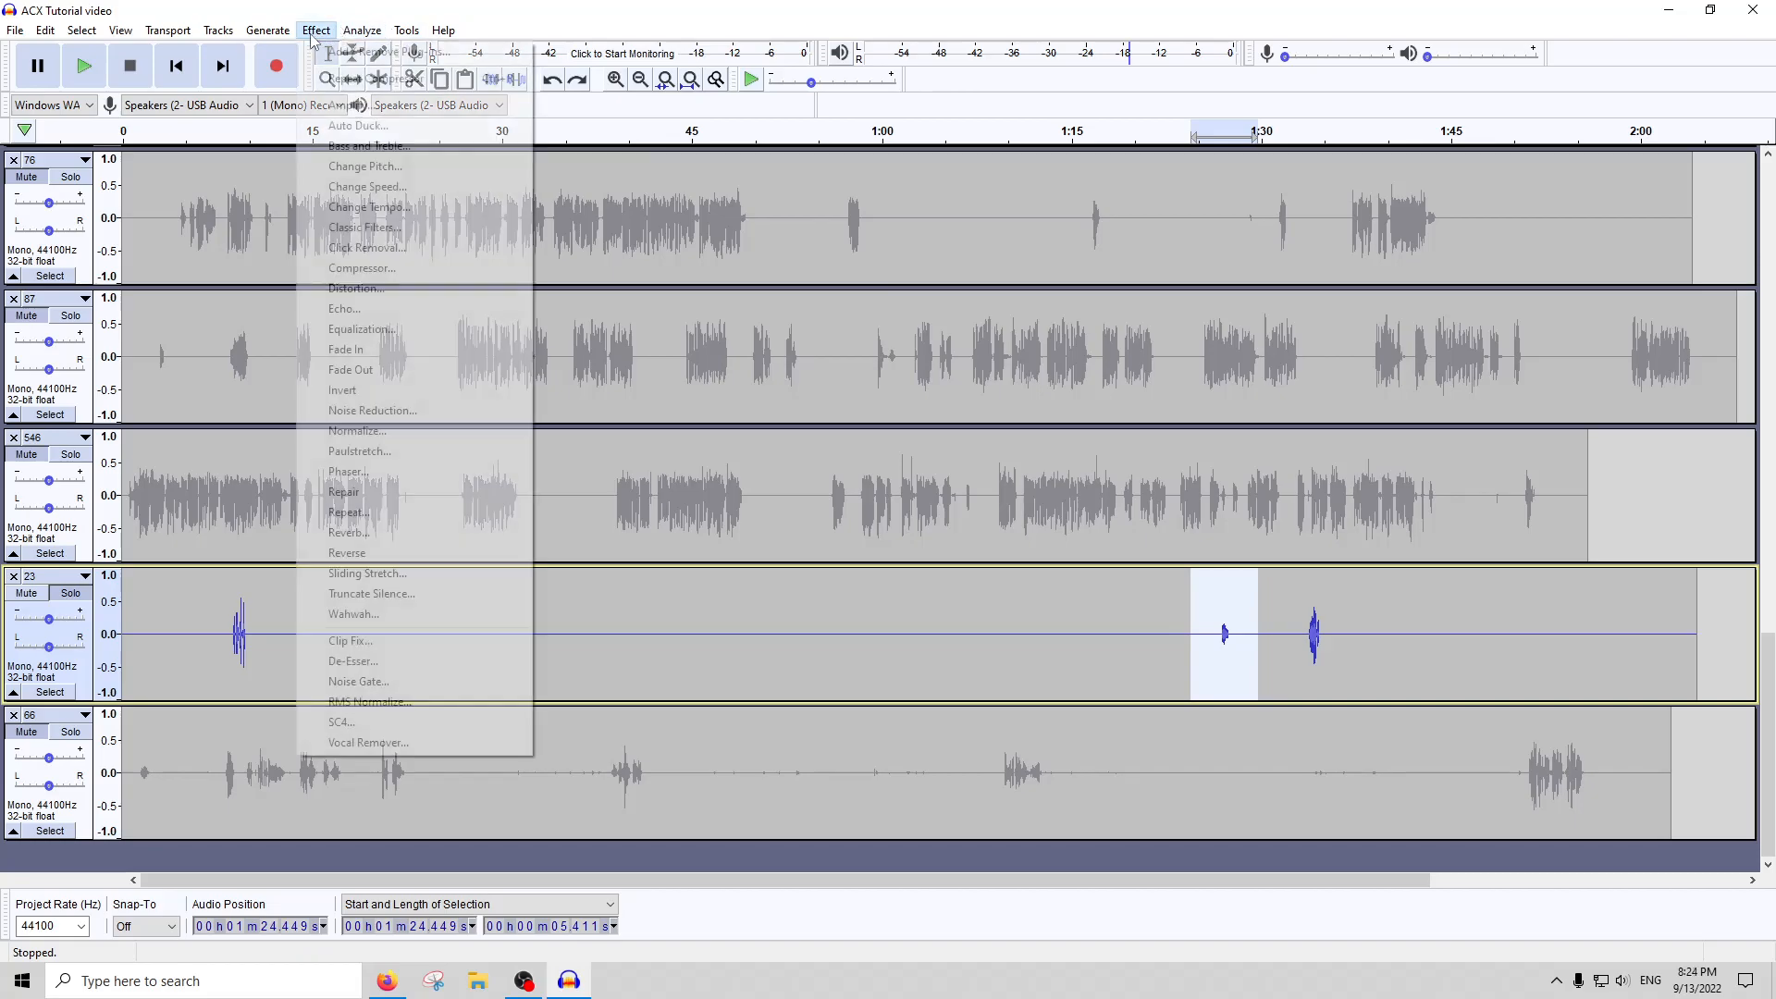
{"action": "left_click", "coordinate": [342, 103]}
{"action": "left_click", "coordinate": [931, 553]}
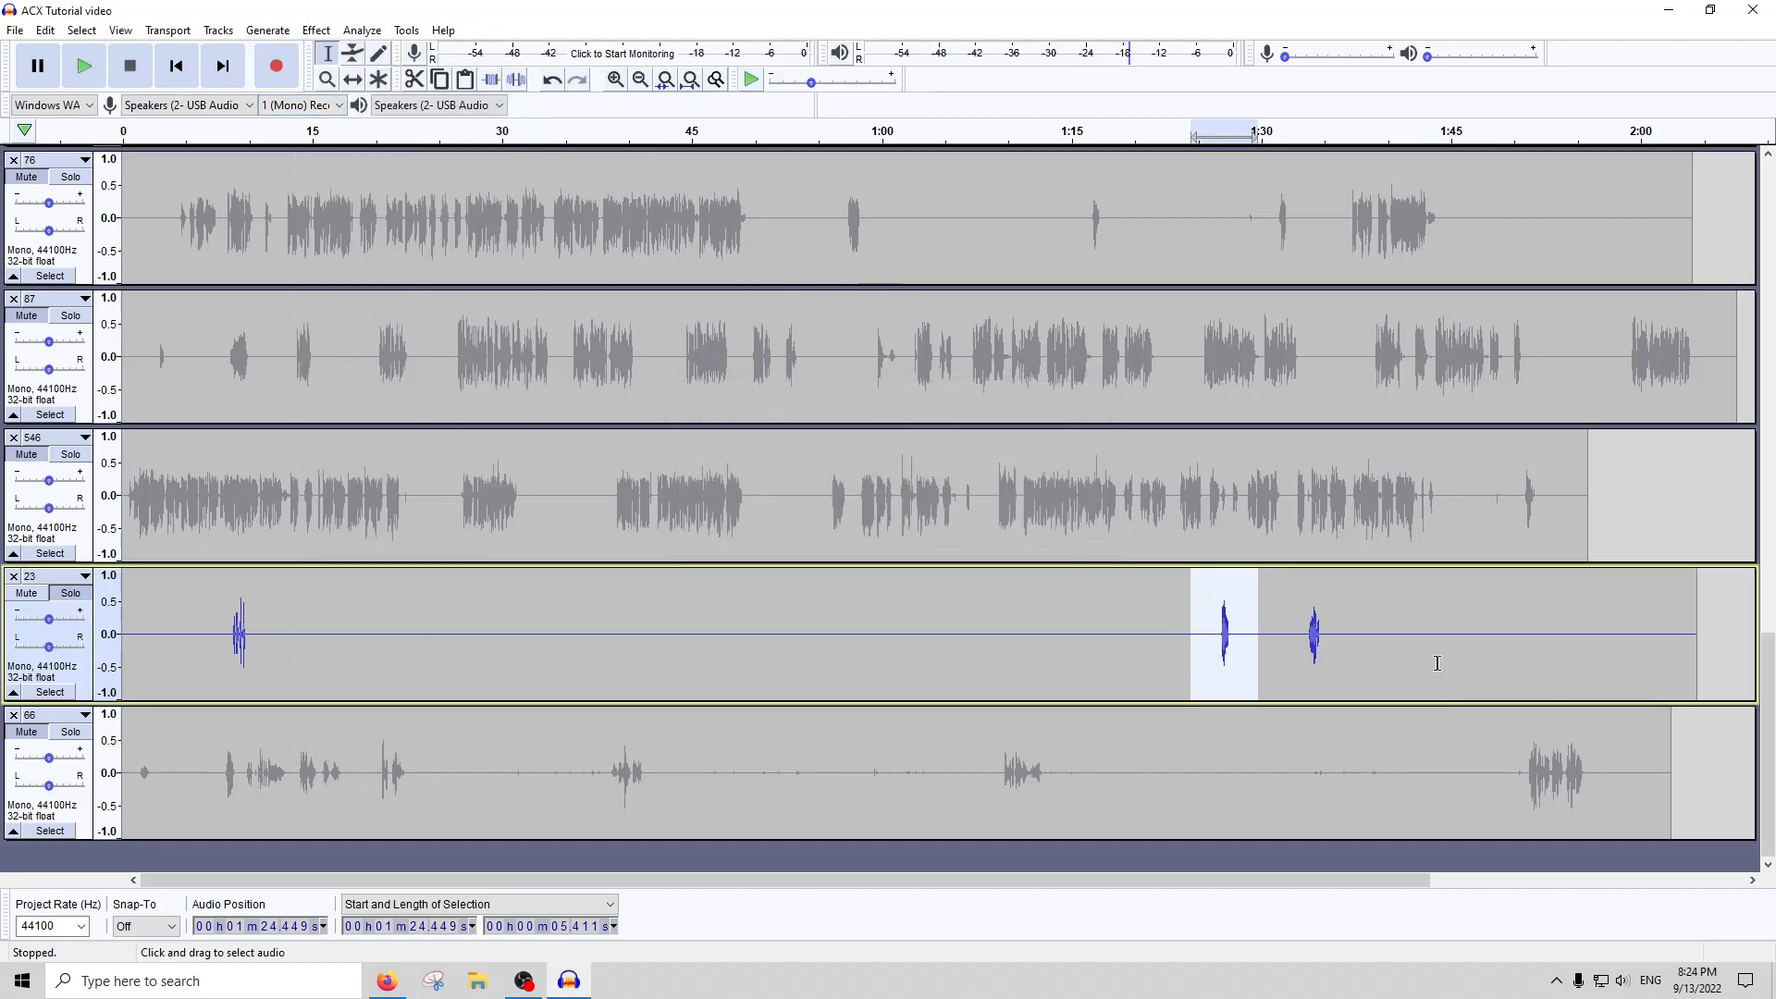
Select the whole of track 23 again, run ACX Check on it and close the report
{"action": "left_click", "coordinate": [874, 602]}
{"action": "double_click", "coordinate": [874, 601]}
{"action": "left_click", "coordinate": [360, 30]}
{"action": "left_click", "coordinate": [396, 145]}
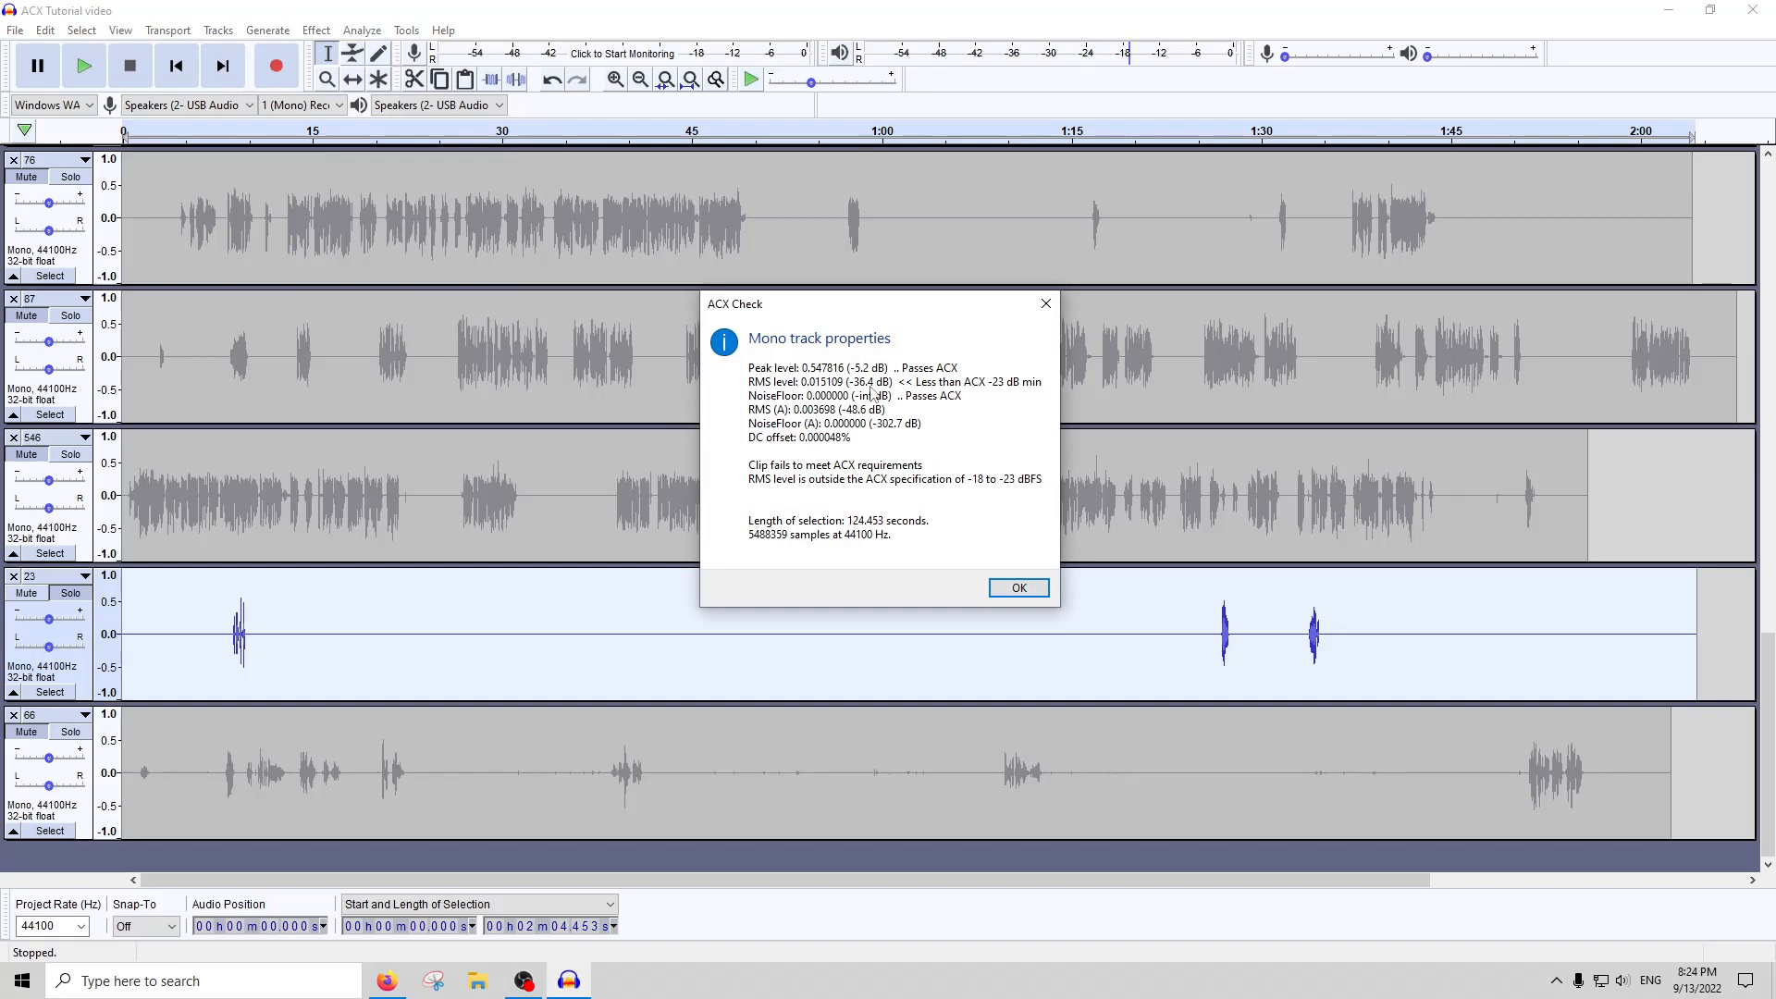
{"action": "left_click", "coordinate": [1045, 304]}
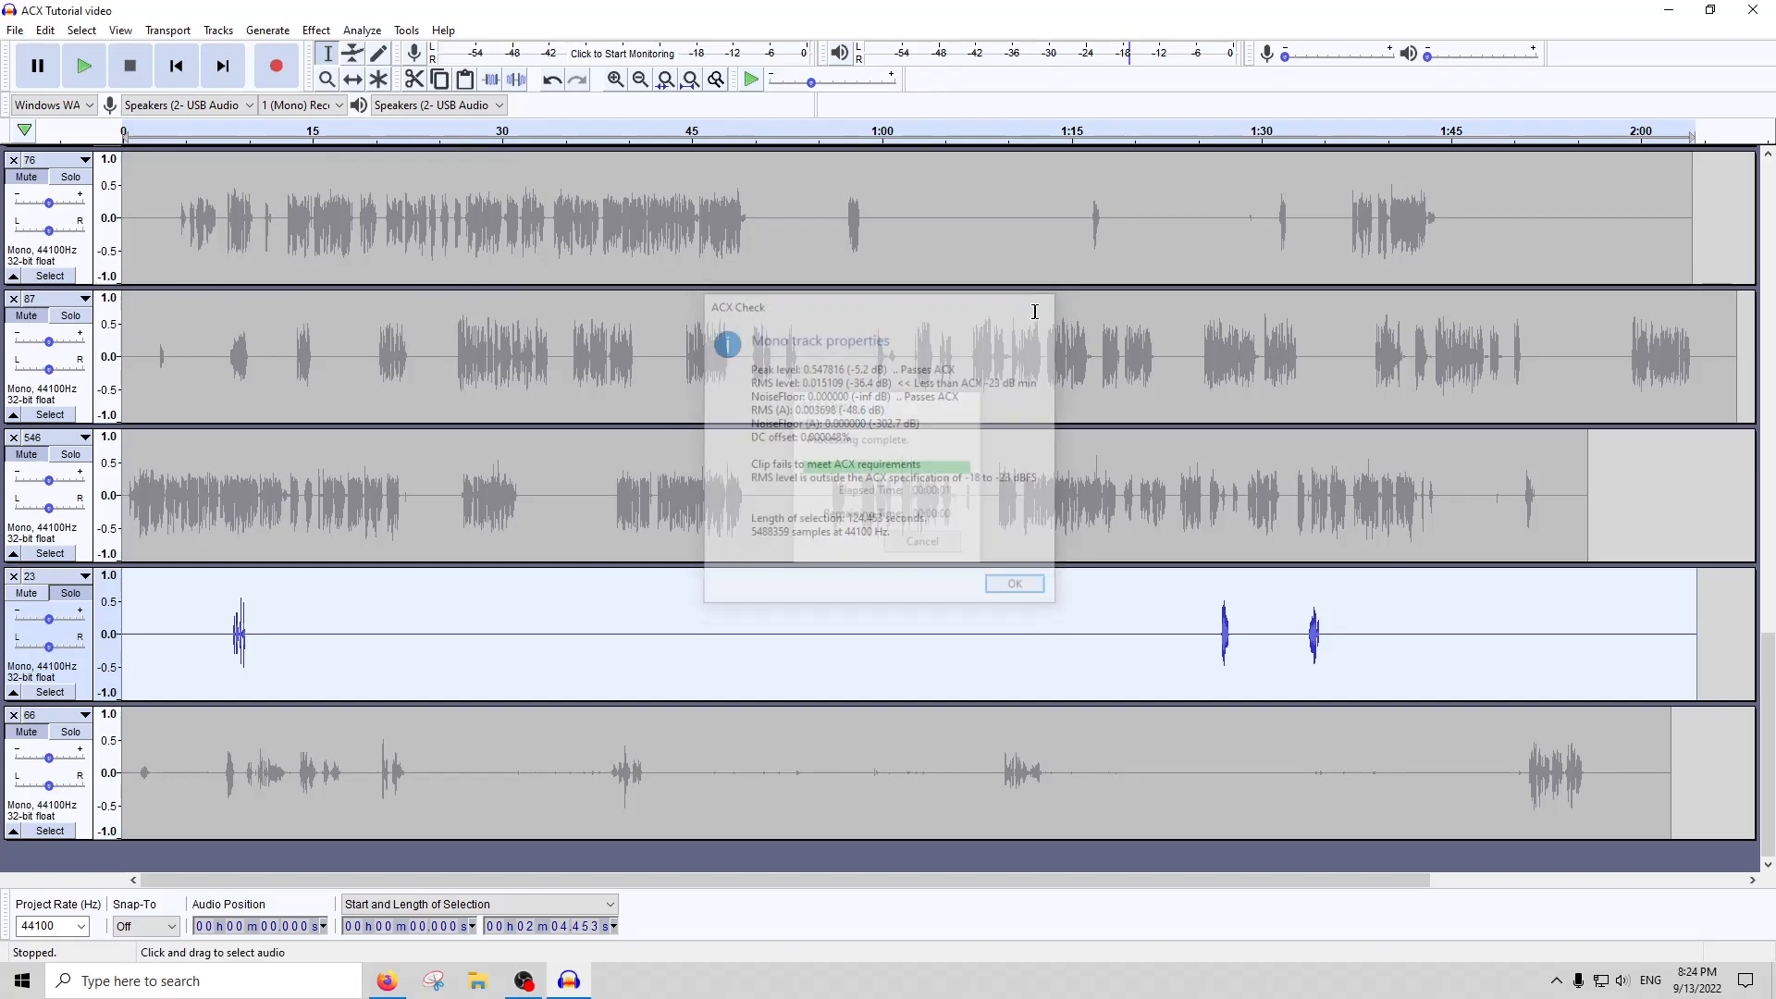
Rename track 23 as "I don't have all the answers"
{"action": "left_click", "coordinate": [64, 575]}
{"action": "left_click", "coordinate": [82, 599]}
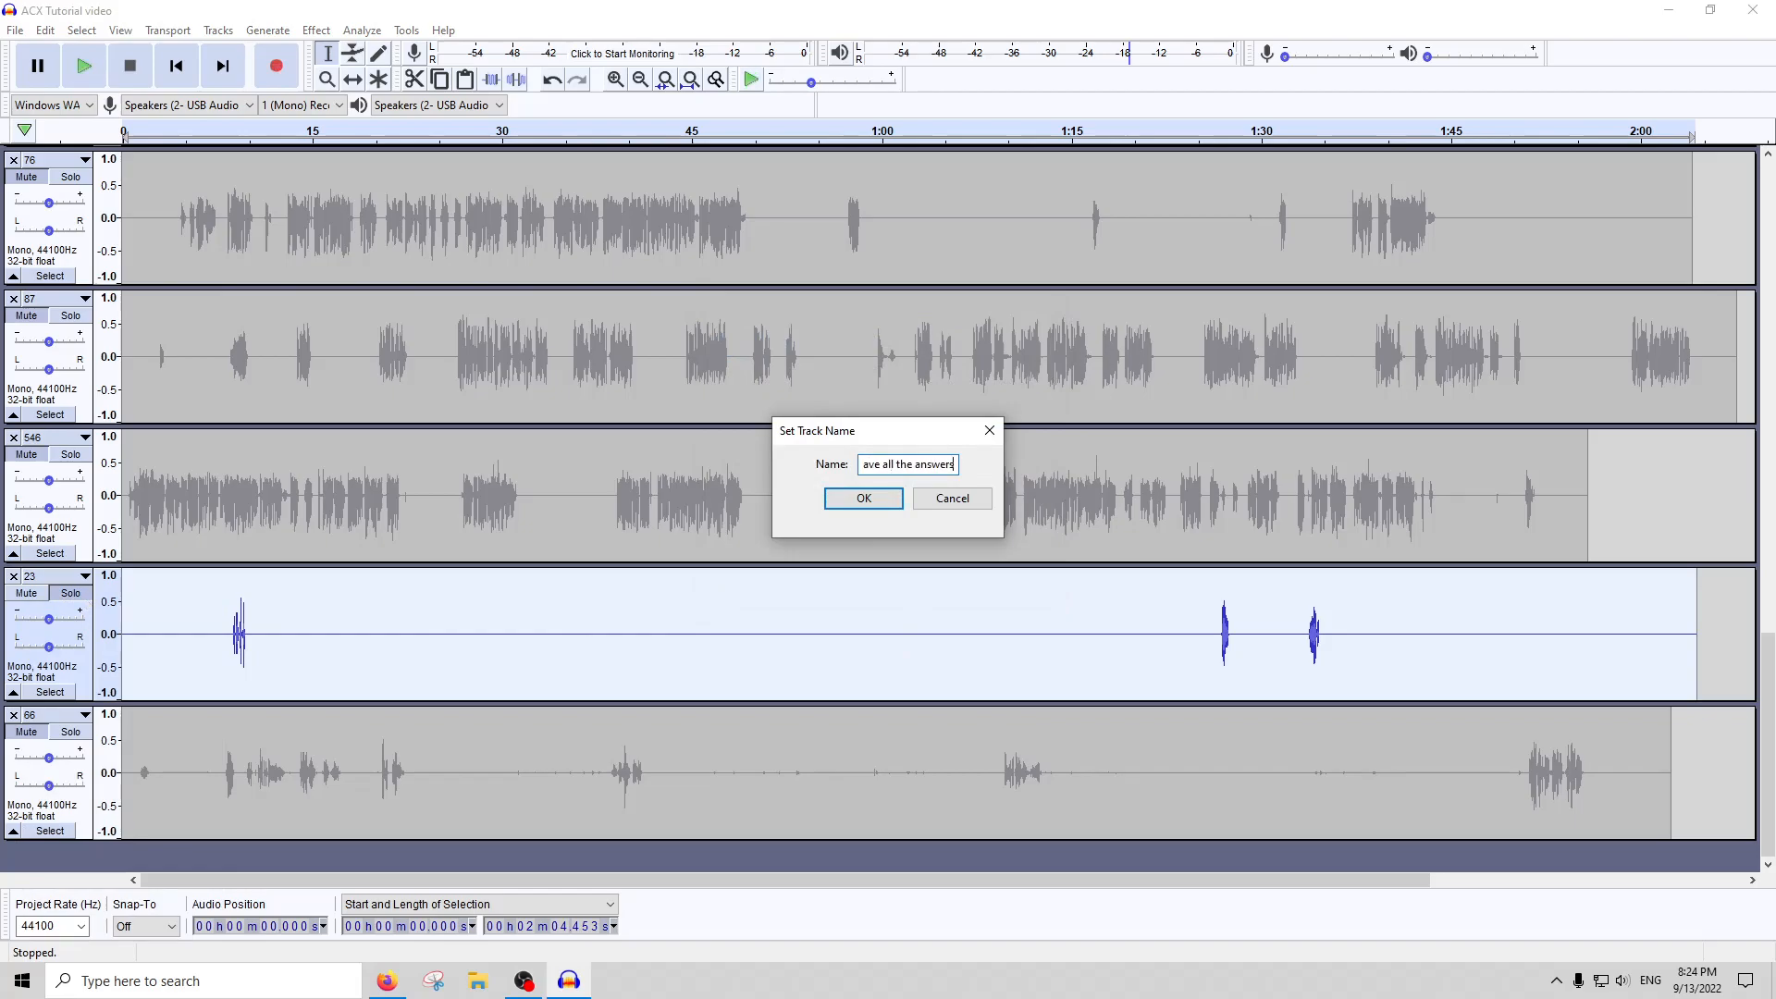
{"action": "left_click", "coordinate": [842, 504]}
Solo track 66 instead of the renamed track, play it from about 0:11, and stop playback with the whole track selected
{"action": "left_click", "coordinate": [522, 754]}
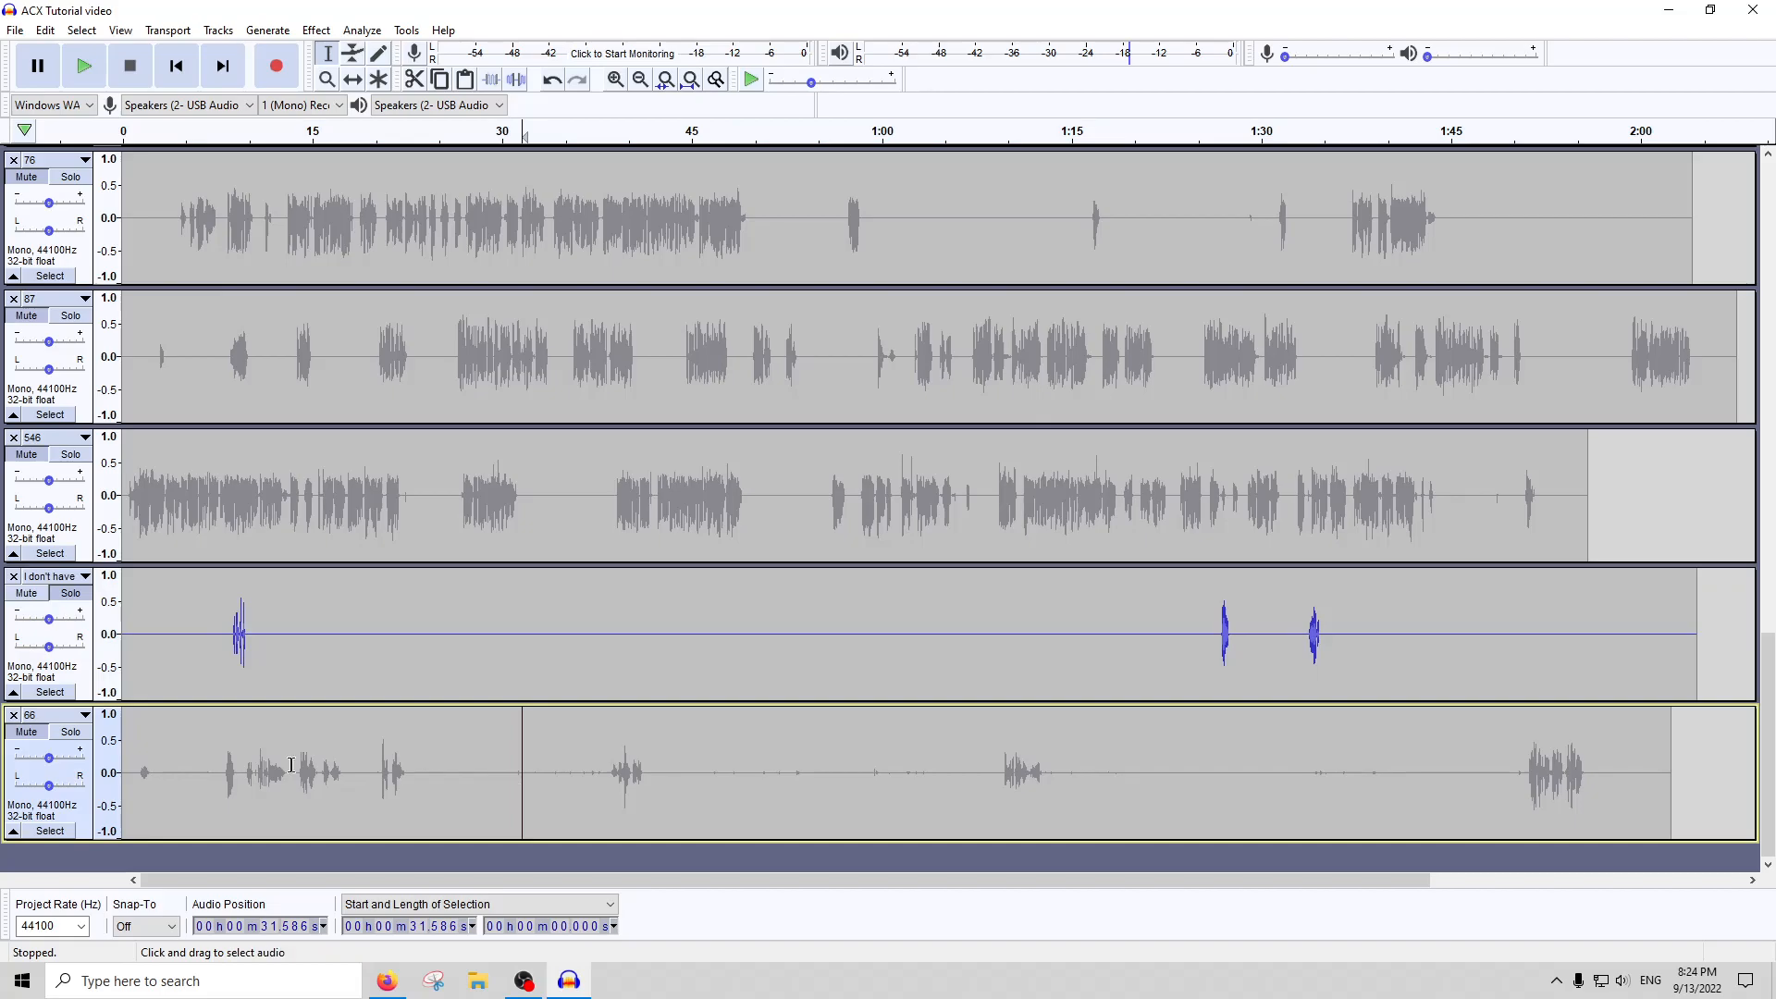
{"action": "left_click", "coordinate": [95, 747]}
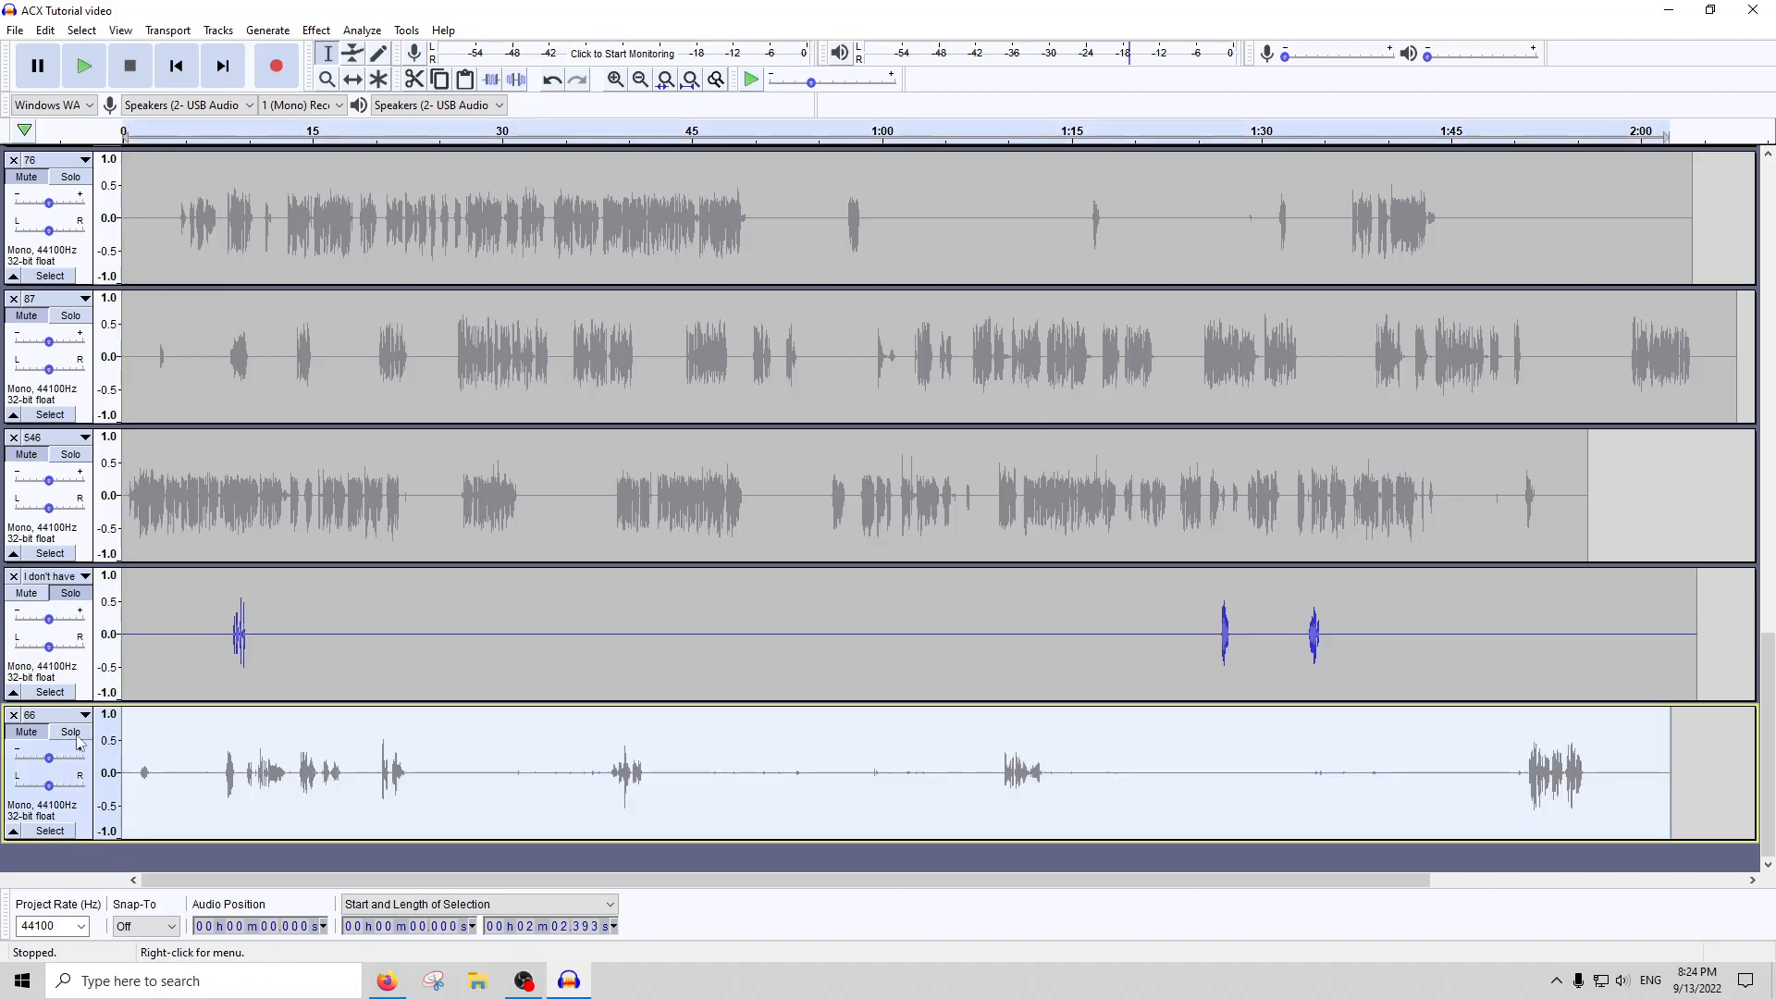
{"action": "left_click", "coordinate": [373, 738]}
{"action": "left_click", "coordinate": [268, 130]}
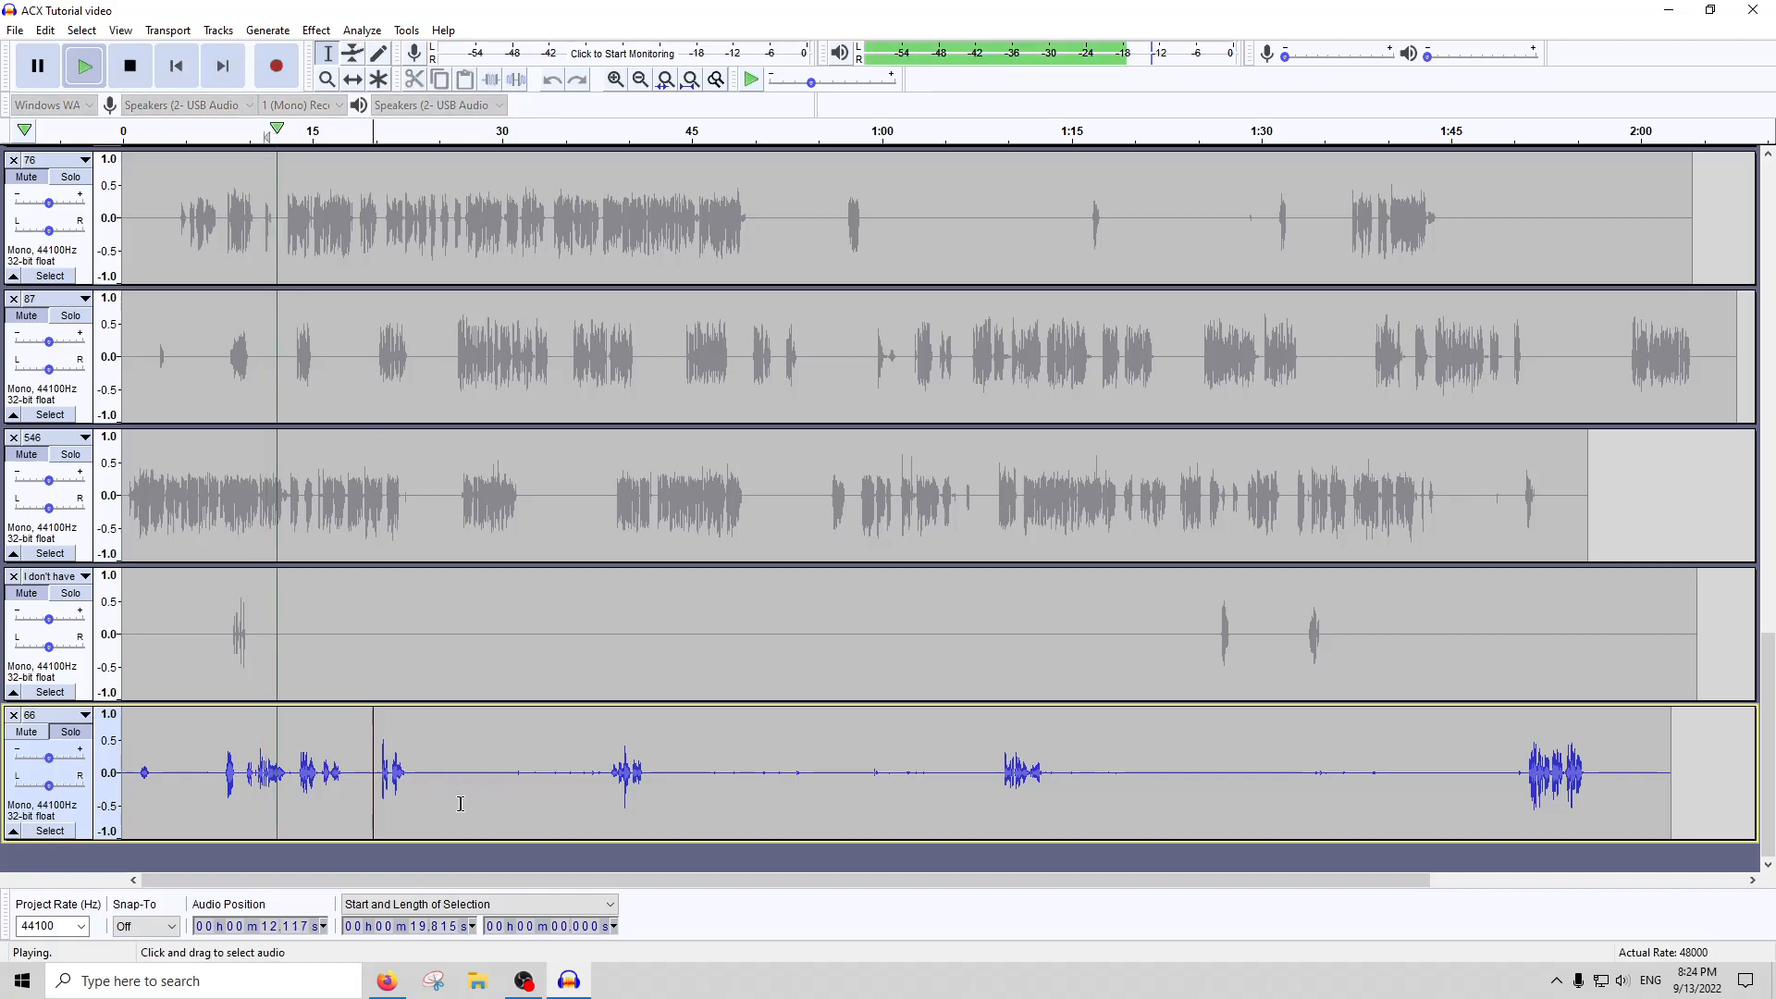
{"action": "double_click", "coordinate": [435, 749]}
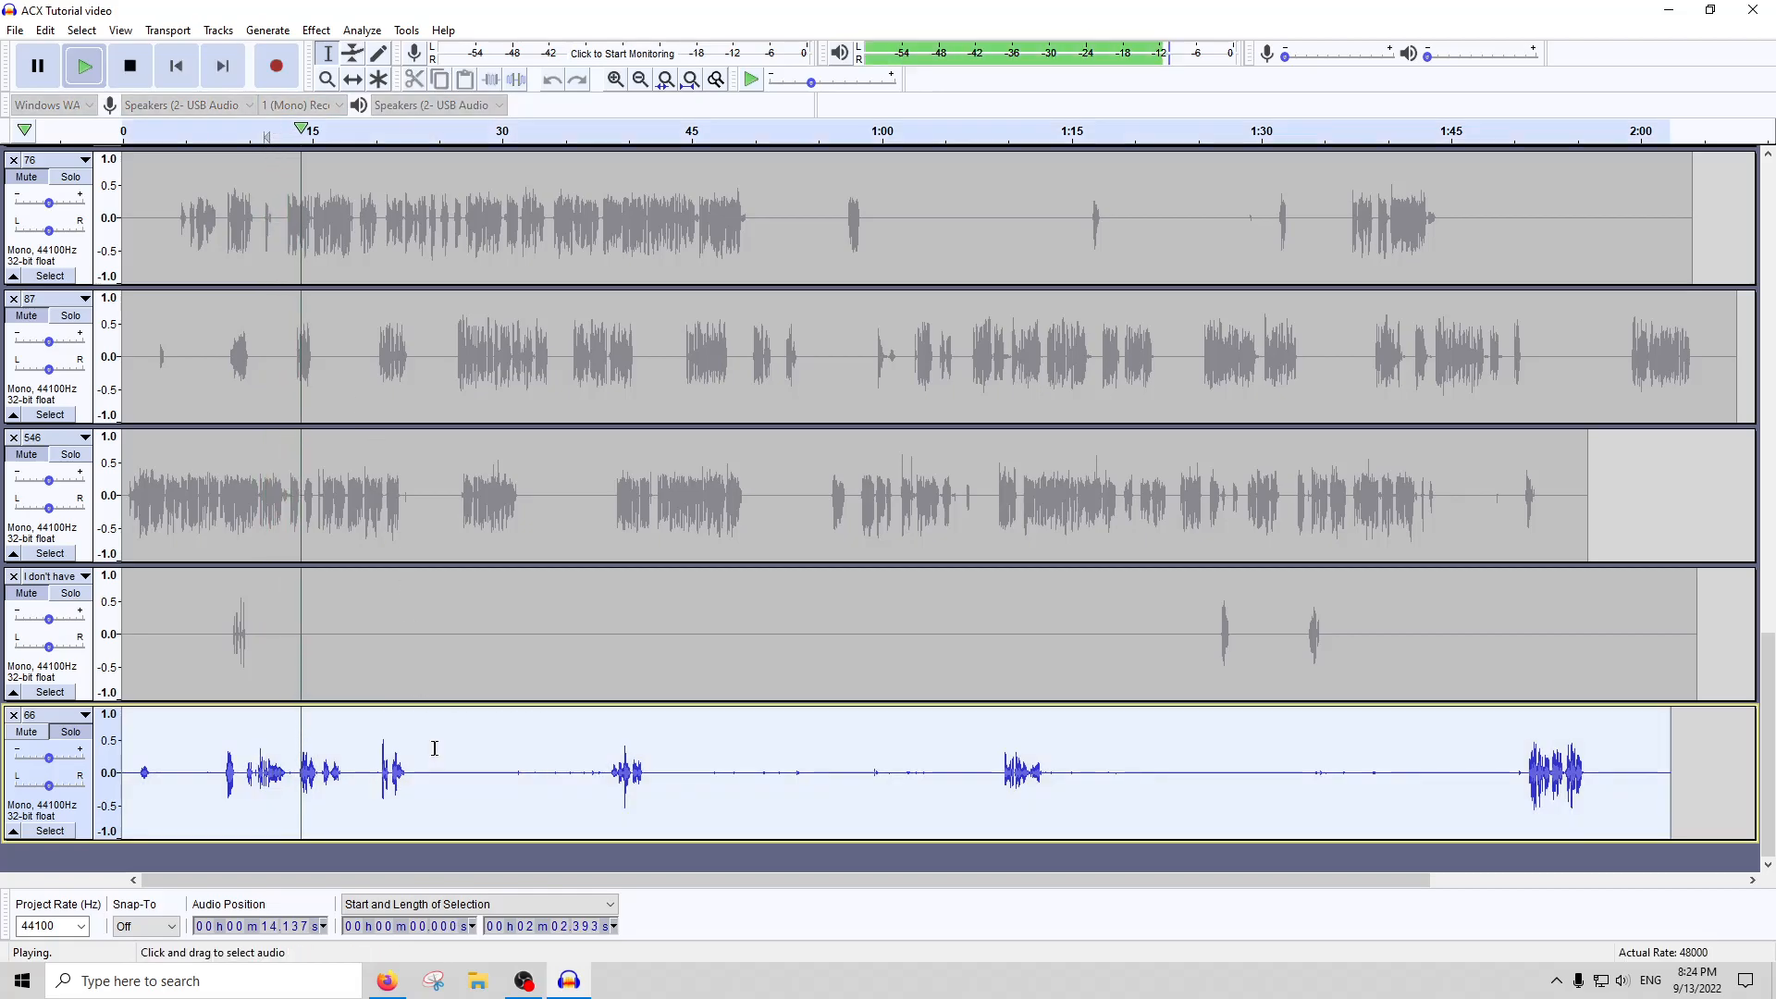
{"action": "key", "text": "space"}
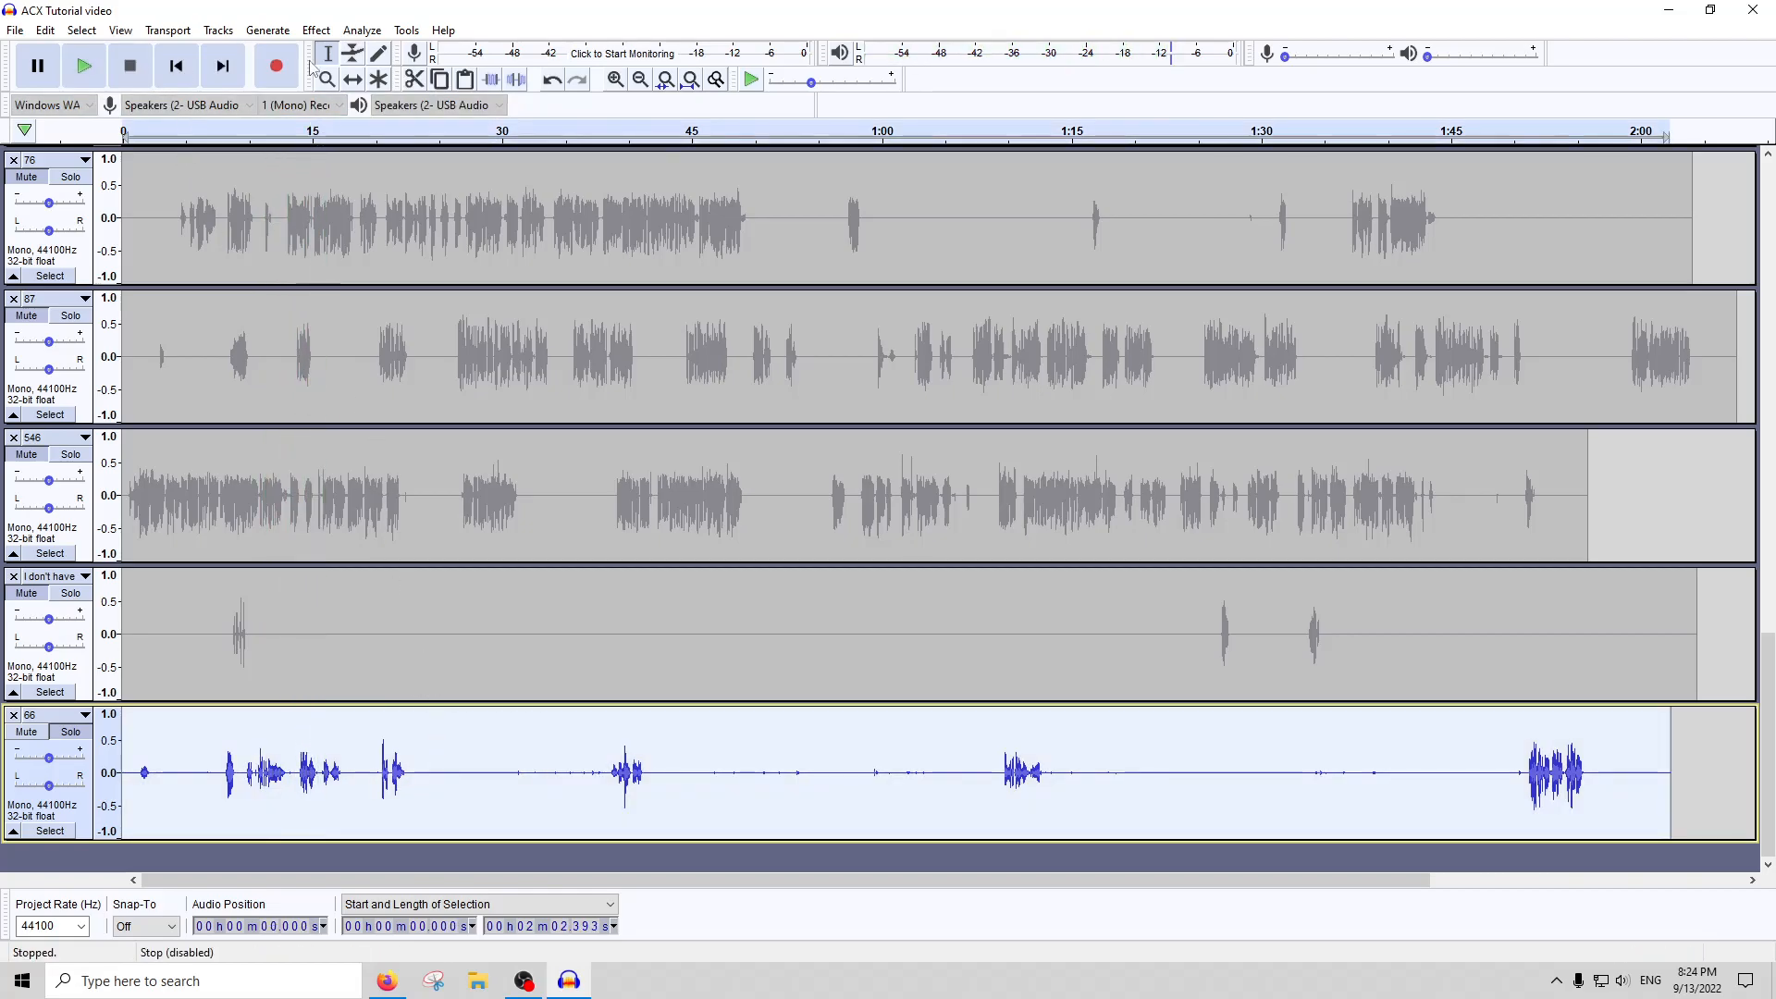
Try Amplify and Noise Gate with their preset settings on the whole of track 66
{"action": "left_click", "coordinate": [315, 31]}
{"action": "left_click", "coordinate": [380, 109]}
{"action": "key", "text": "Return"}
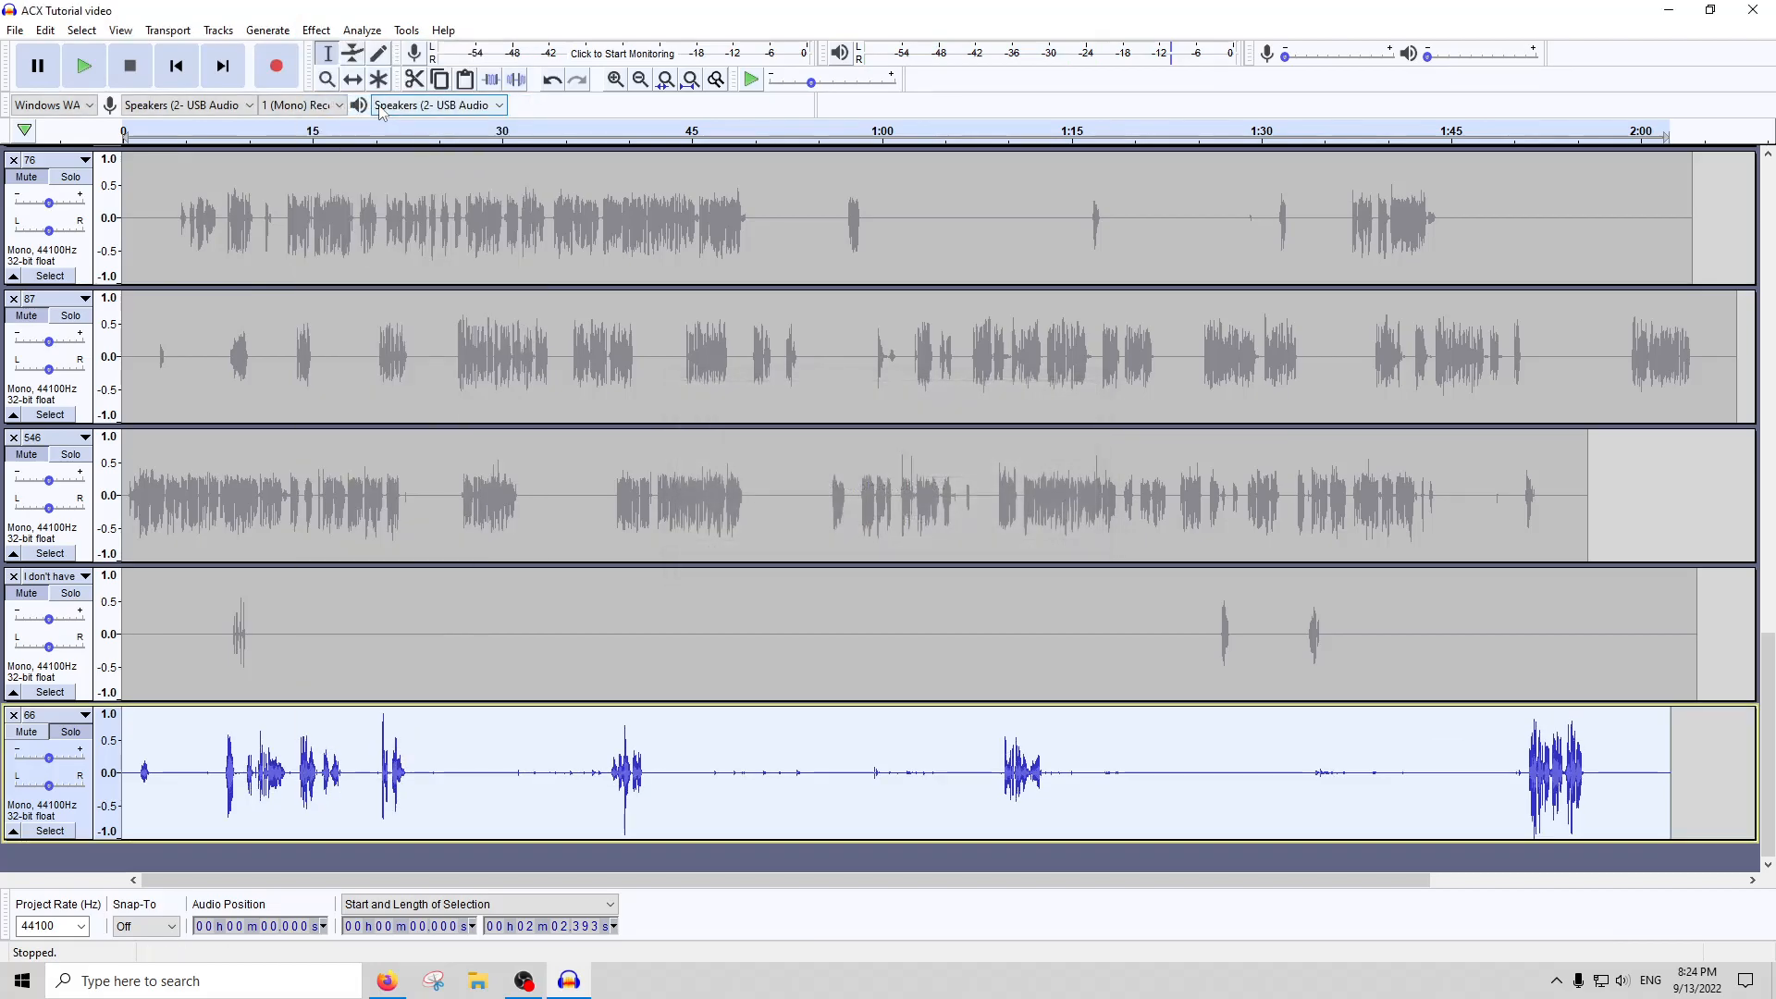
{"action": "left_click", "coordinate": [316, 31]}
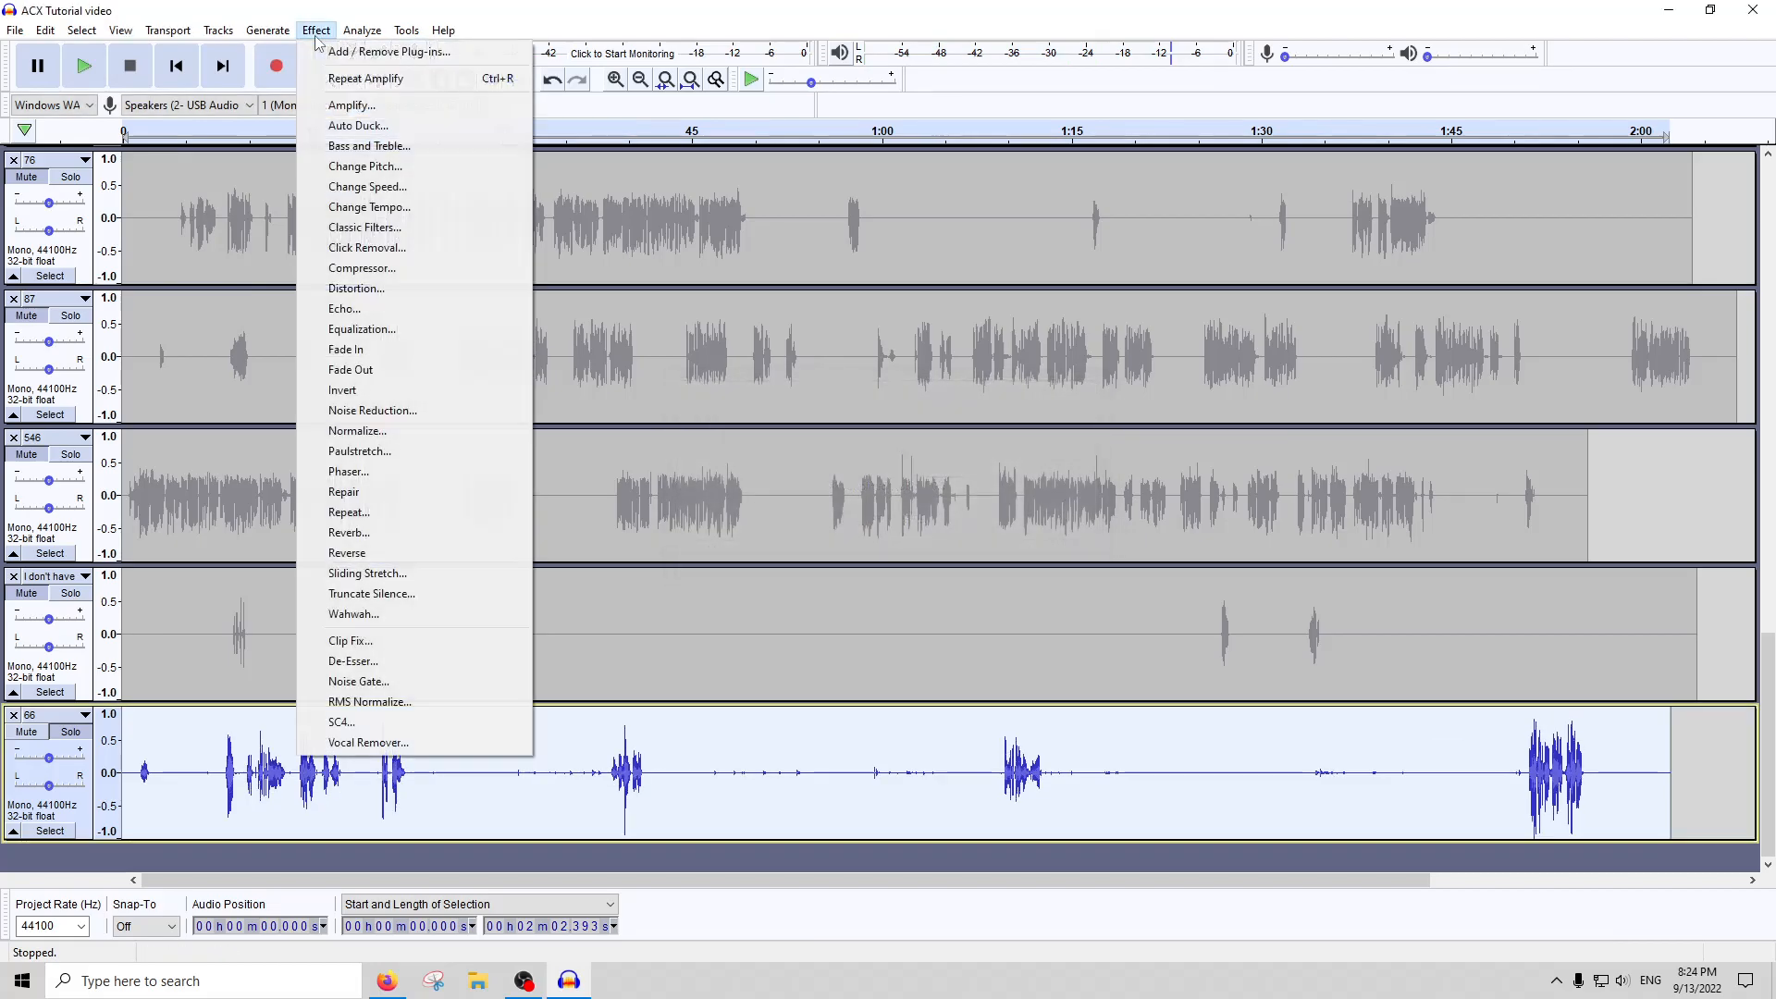
{"action": "left_click", "coordinate": [350, 675]}
{"action": "key", "text": "Return"}
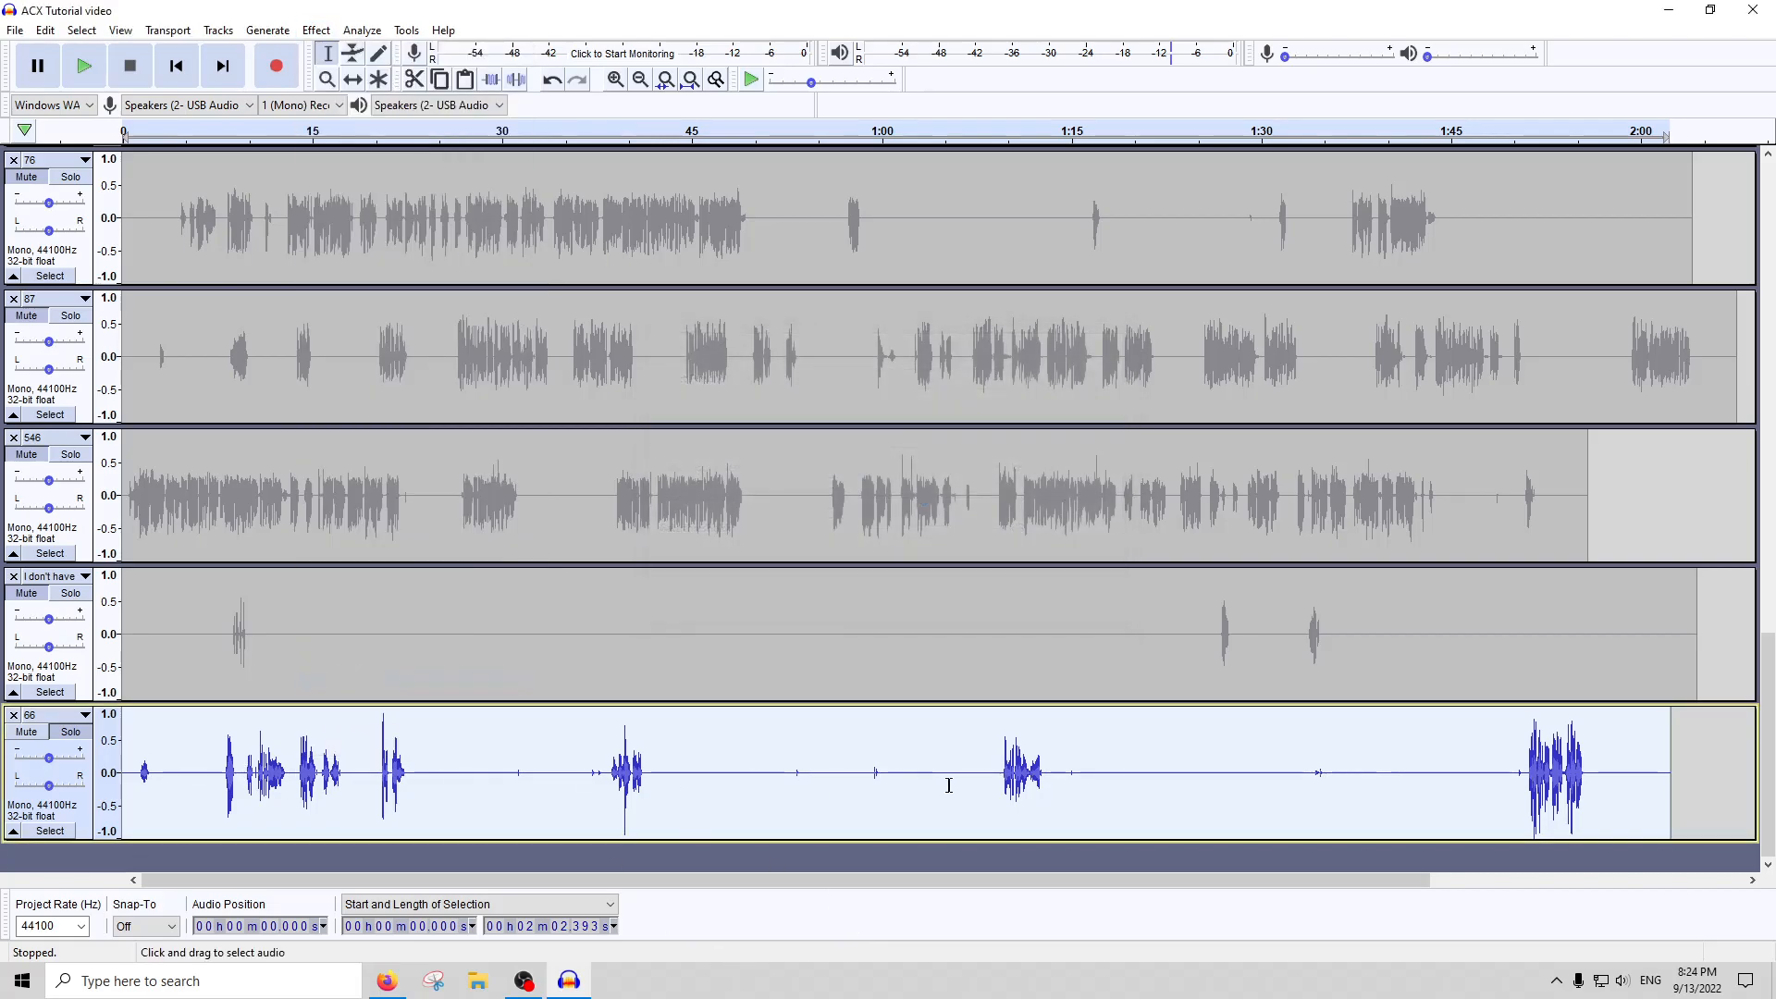
Undo the noise gate and the amplification on track 66
{"action": "left_click", "coordinate": [948, 785]}
{"action": "key", "text": "ctrl+z"}
{"action": "key", "text": "ctrl+z"}
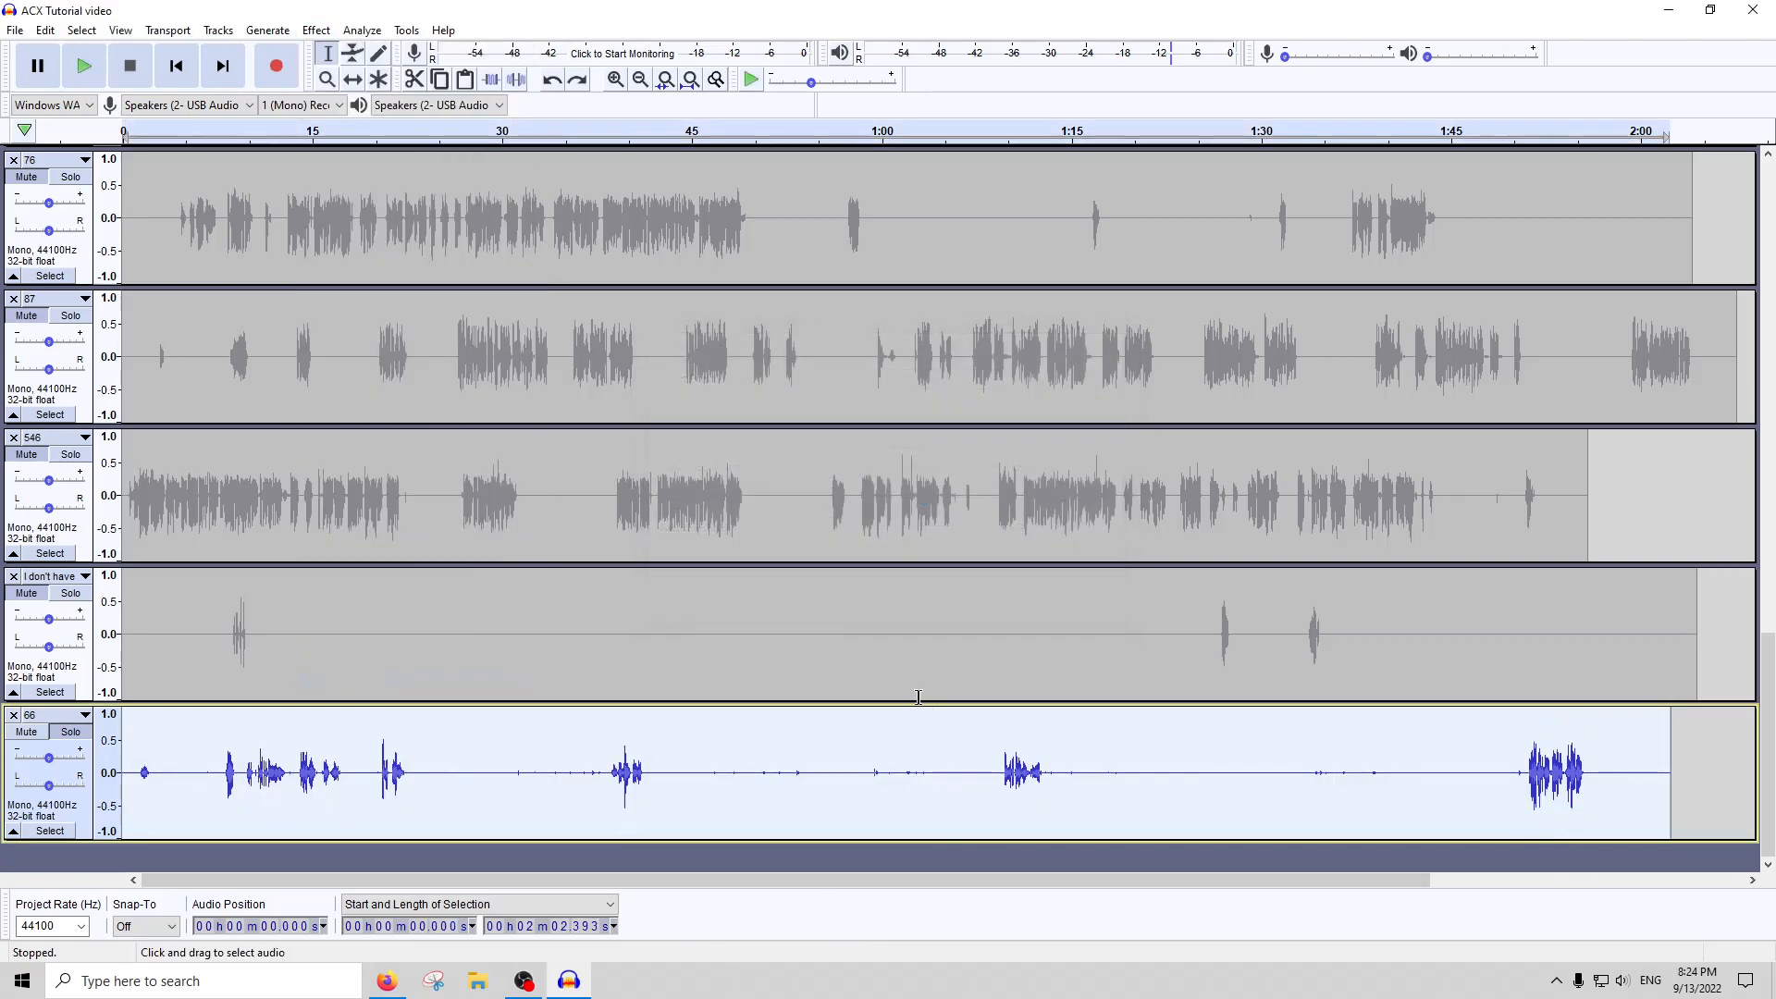
Try Noise Gate with its preset settings on track 66, and select the whole track again
{"action": "left_click", "coordinate": [317, 31]}
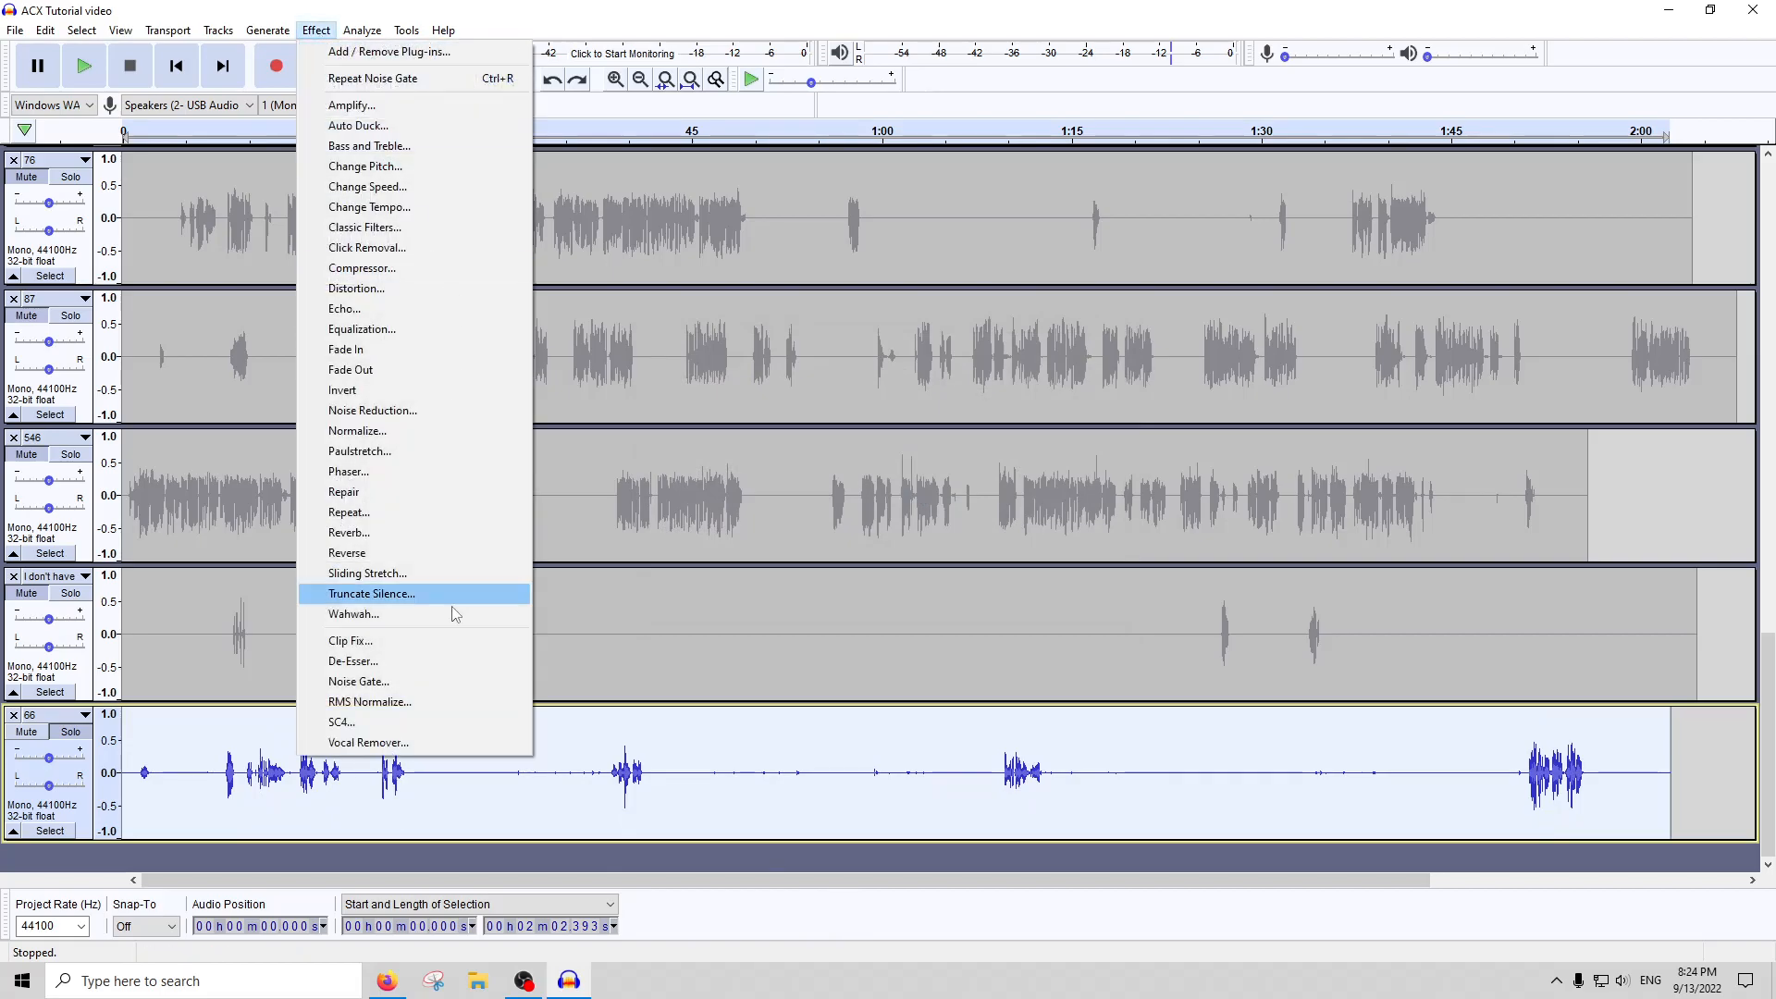
{"action": "left_click", "coordinate": [389, 682]}
{"action": "key", "text": "Return"}
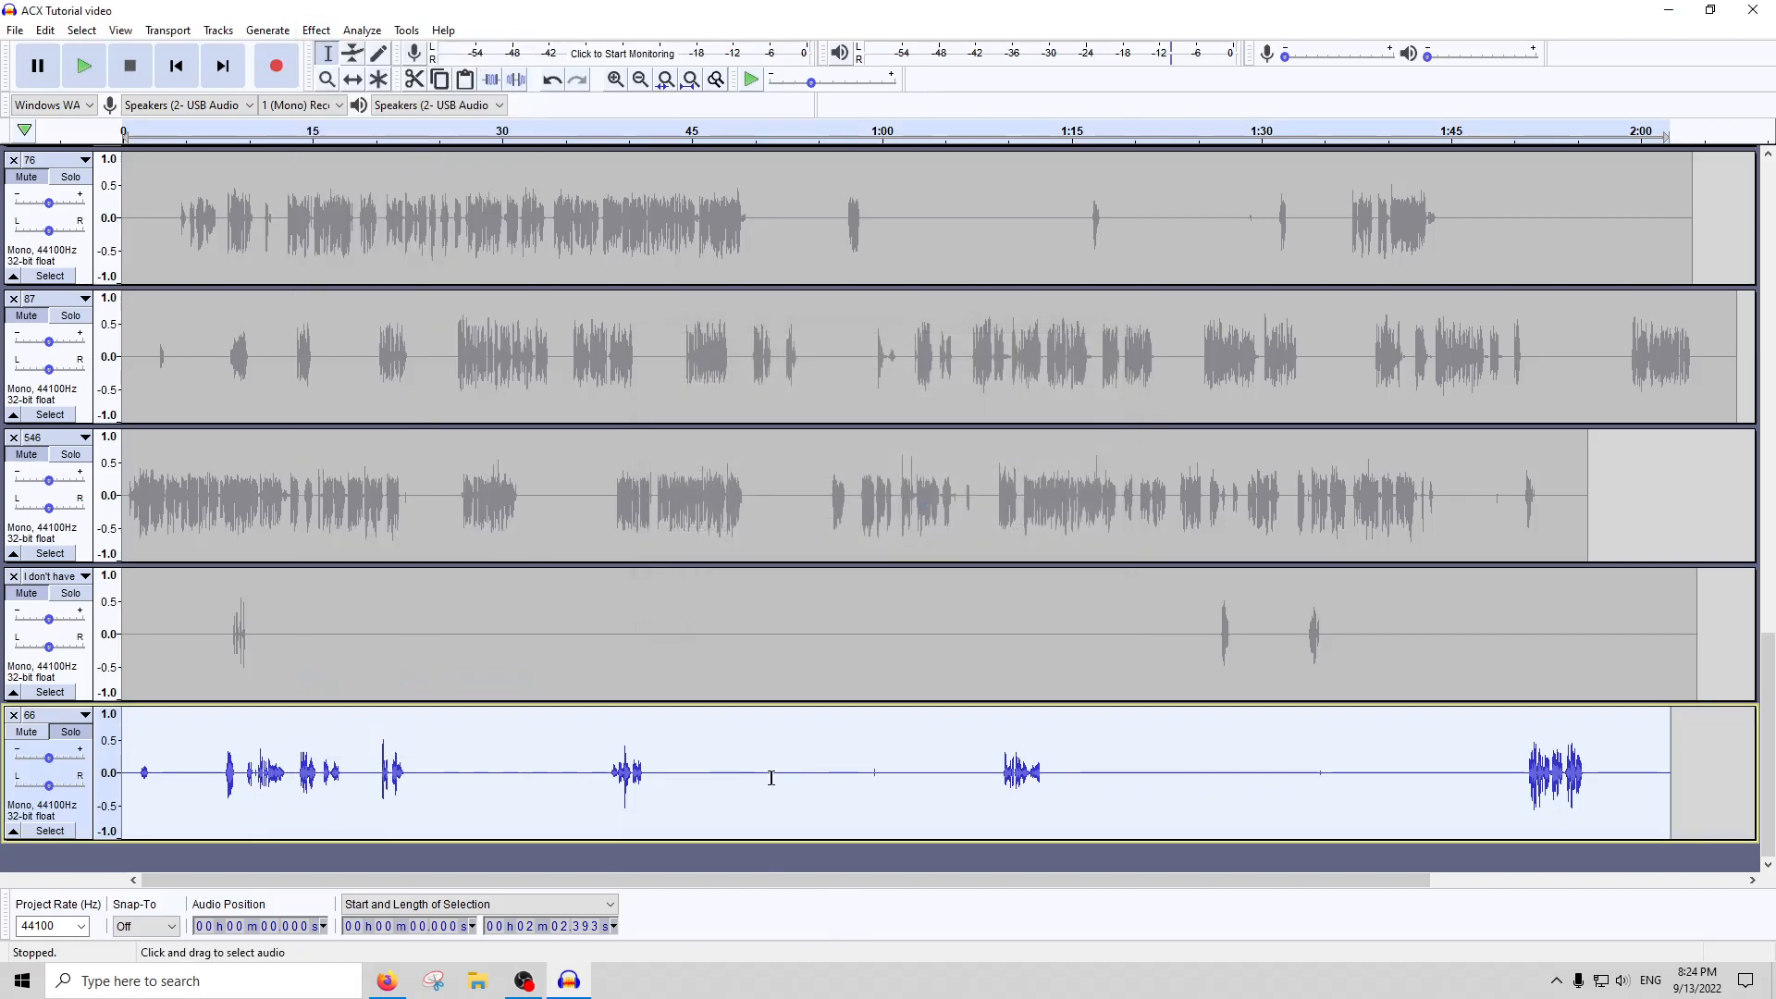
{"action": "left_click", "coordinate": [810, 758]}
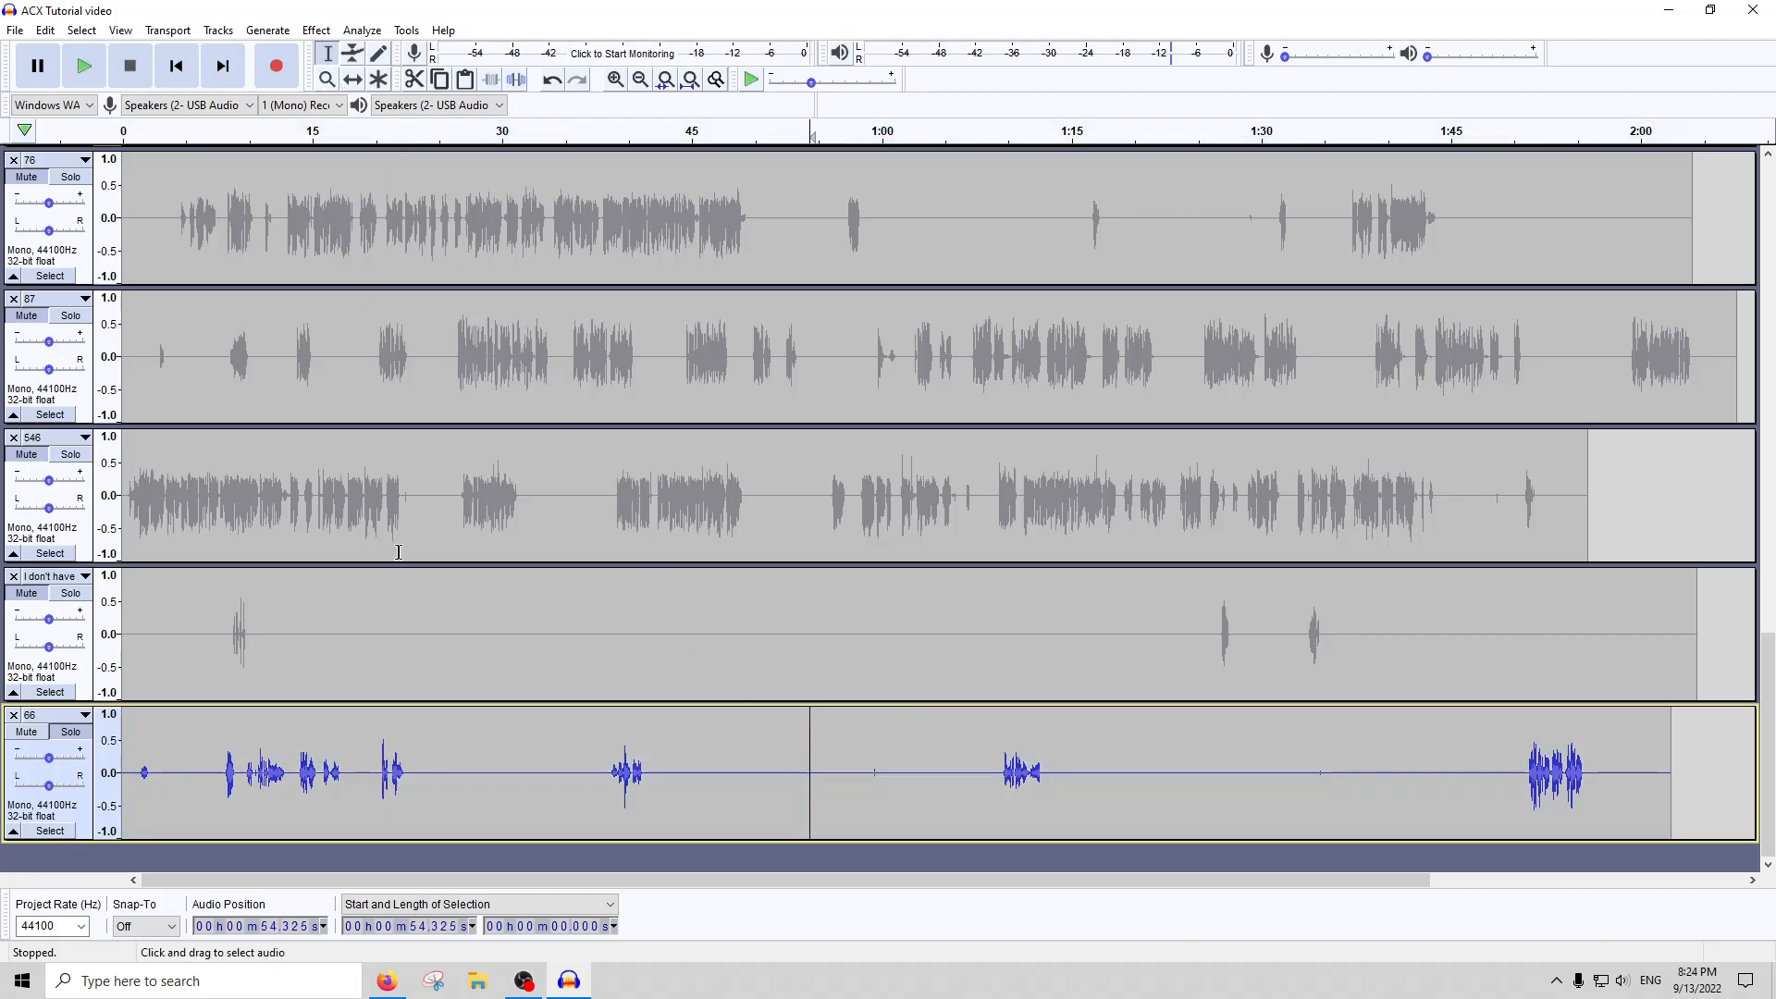
{"action": "double_click", "coordinate": [498, 777]}
Try Amplify followed by Compressor on the gated track 66, keeping both effects' offered settings
{"action": "left_click", "coordinate": [316, 31]}
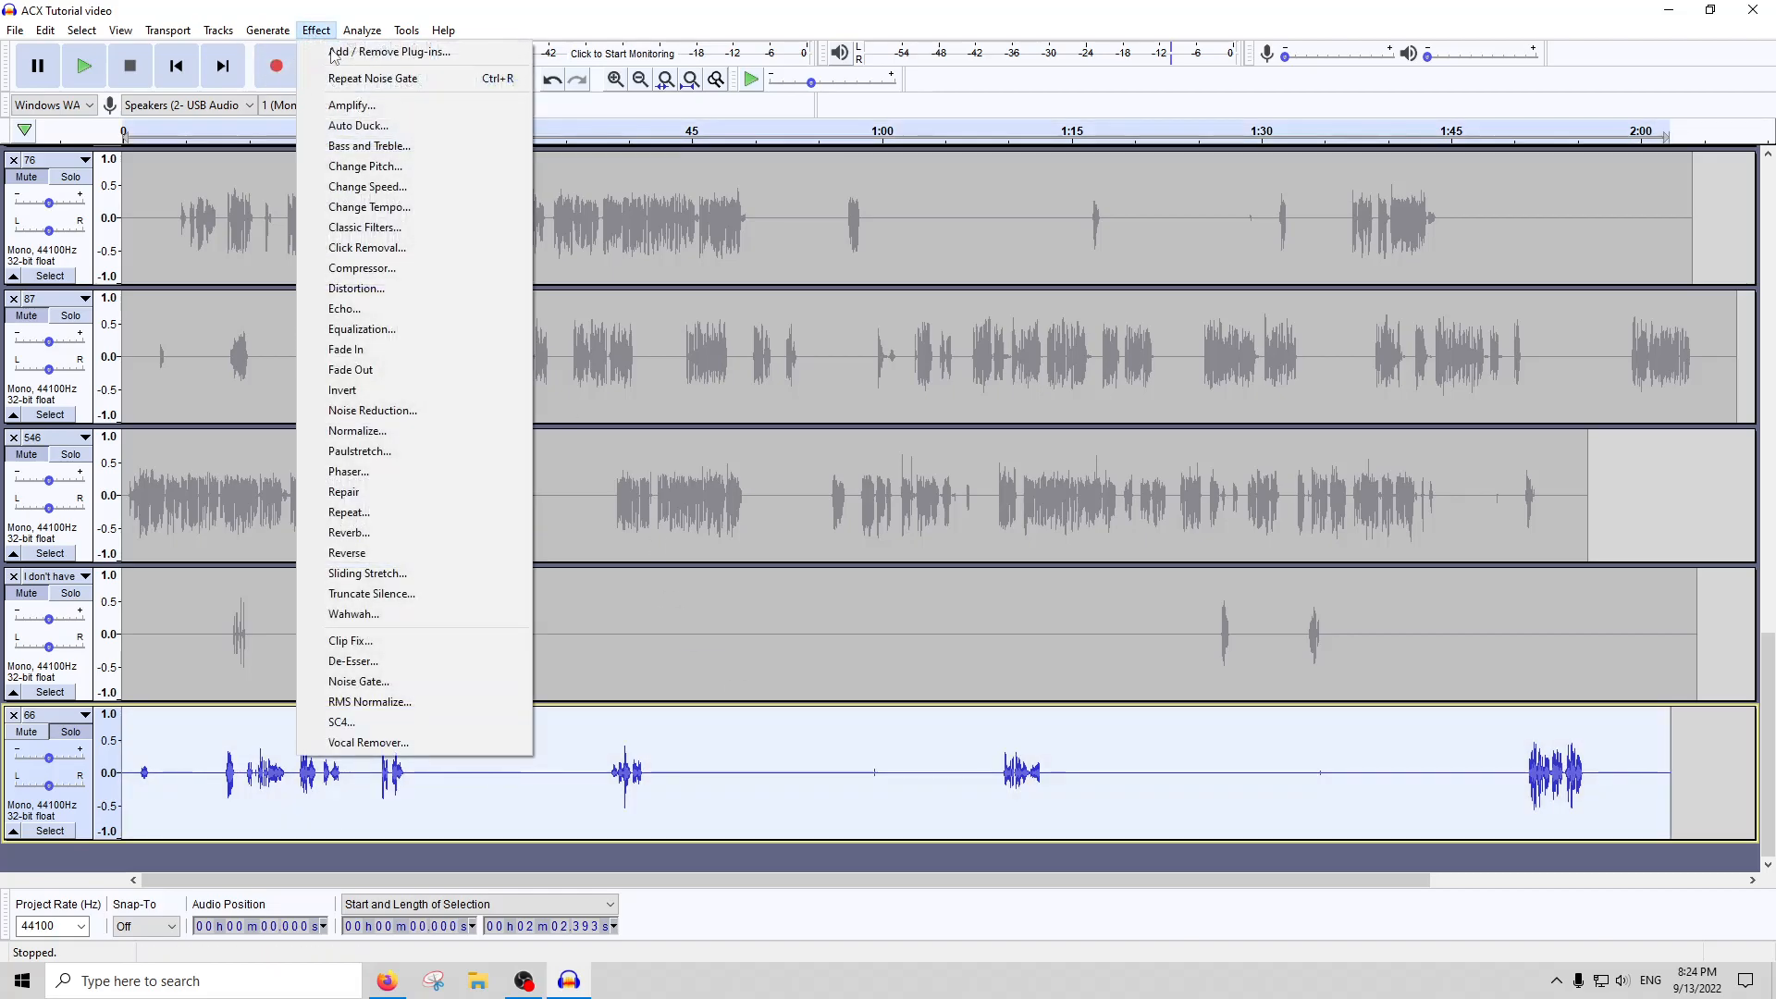
{"action": "left_click", "coordinate": [361, 106]}
{"action": "key", "text": "Return"}
{"action": "left_click", "coordinate": [316, 31]}
{"action": "left_click", "coordinate": [371, 270]}
{"action": "key", "text": "Return"}
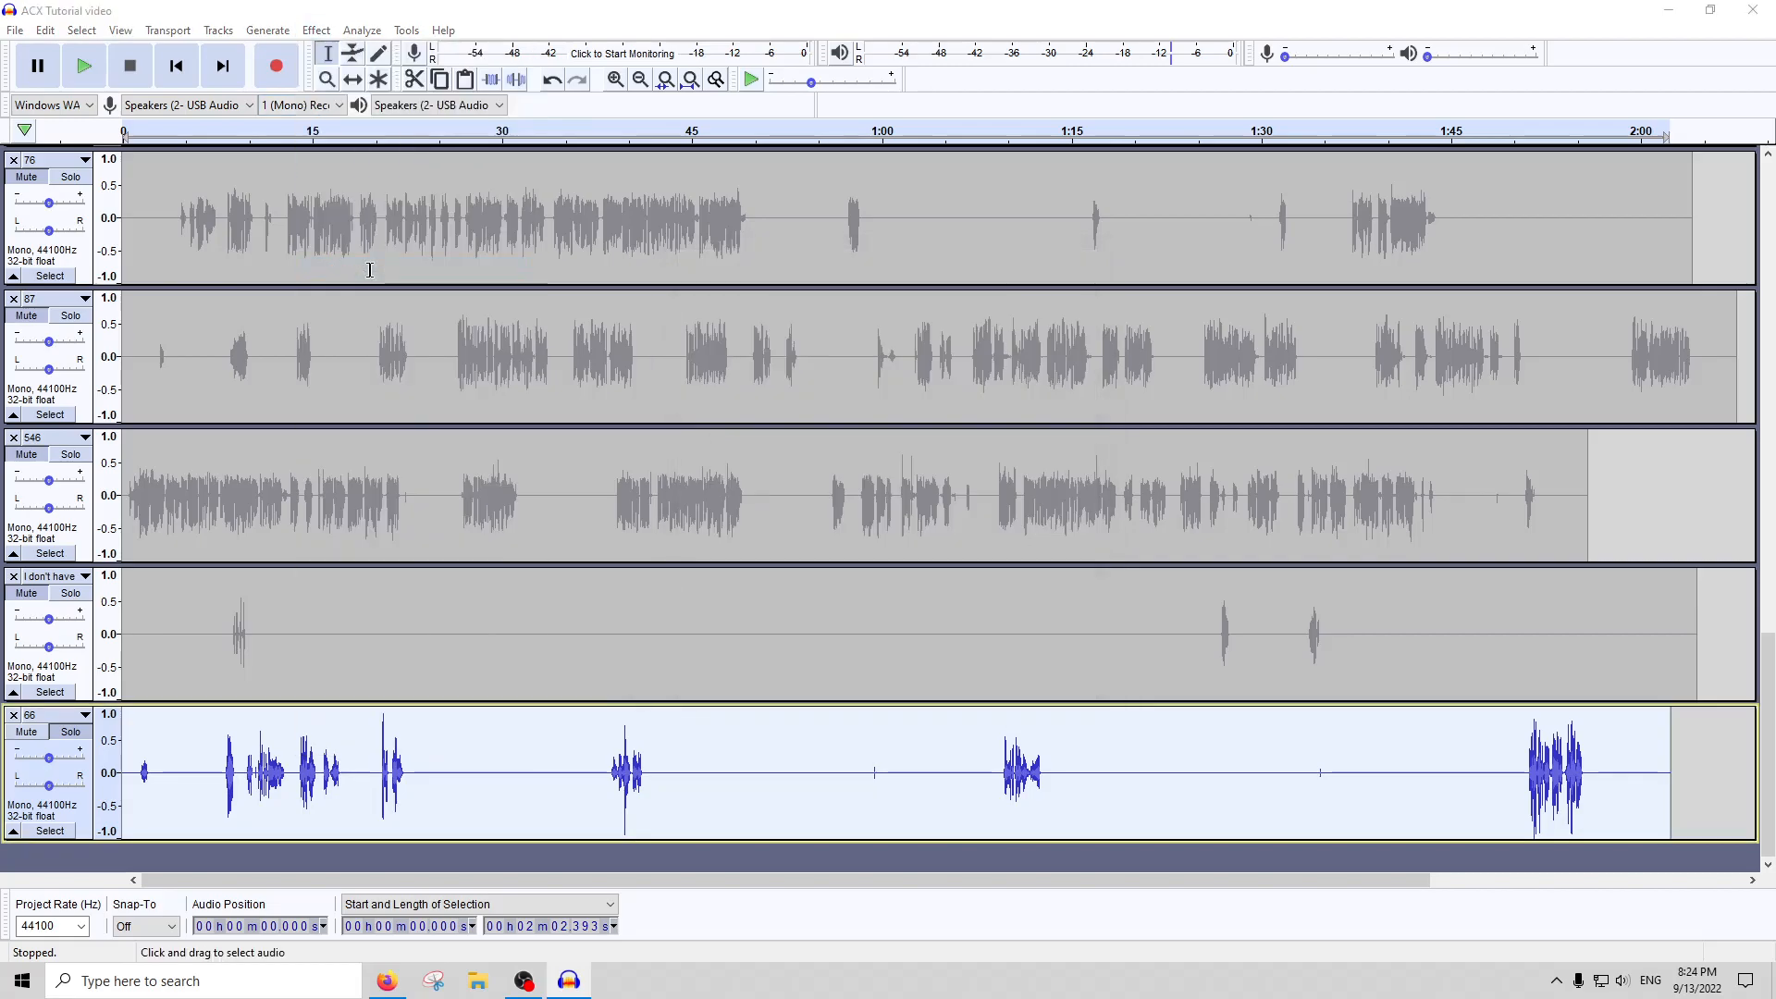
Try a second round of Amplify and Compressor on track 66 with the offered settings
{"action": "left_click", "coordinate": [316, 30]}
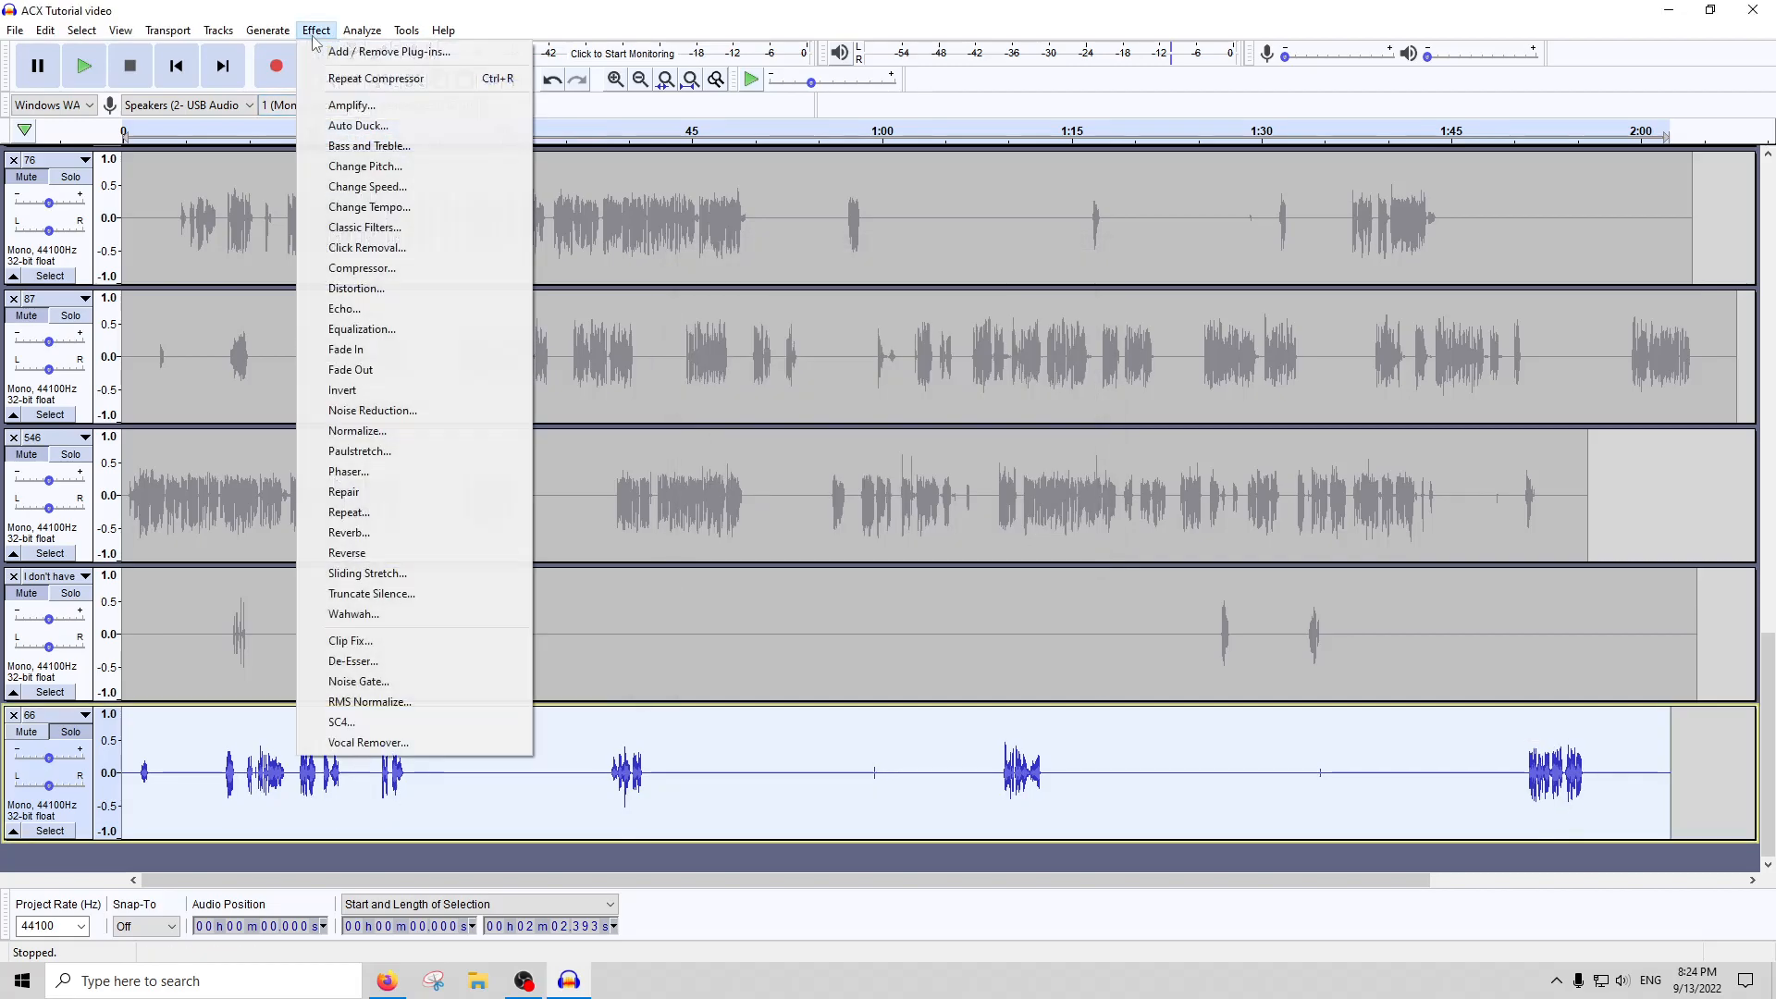
{"action": "left_click", "coordinate": [350, 106]}
{"action": "key", "text": "Return"}
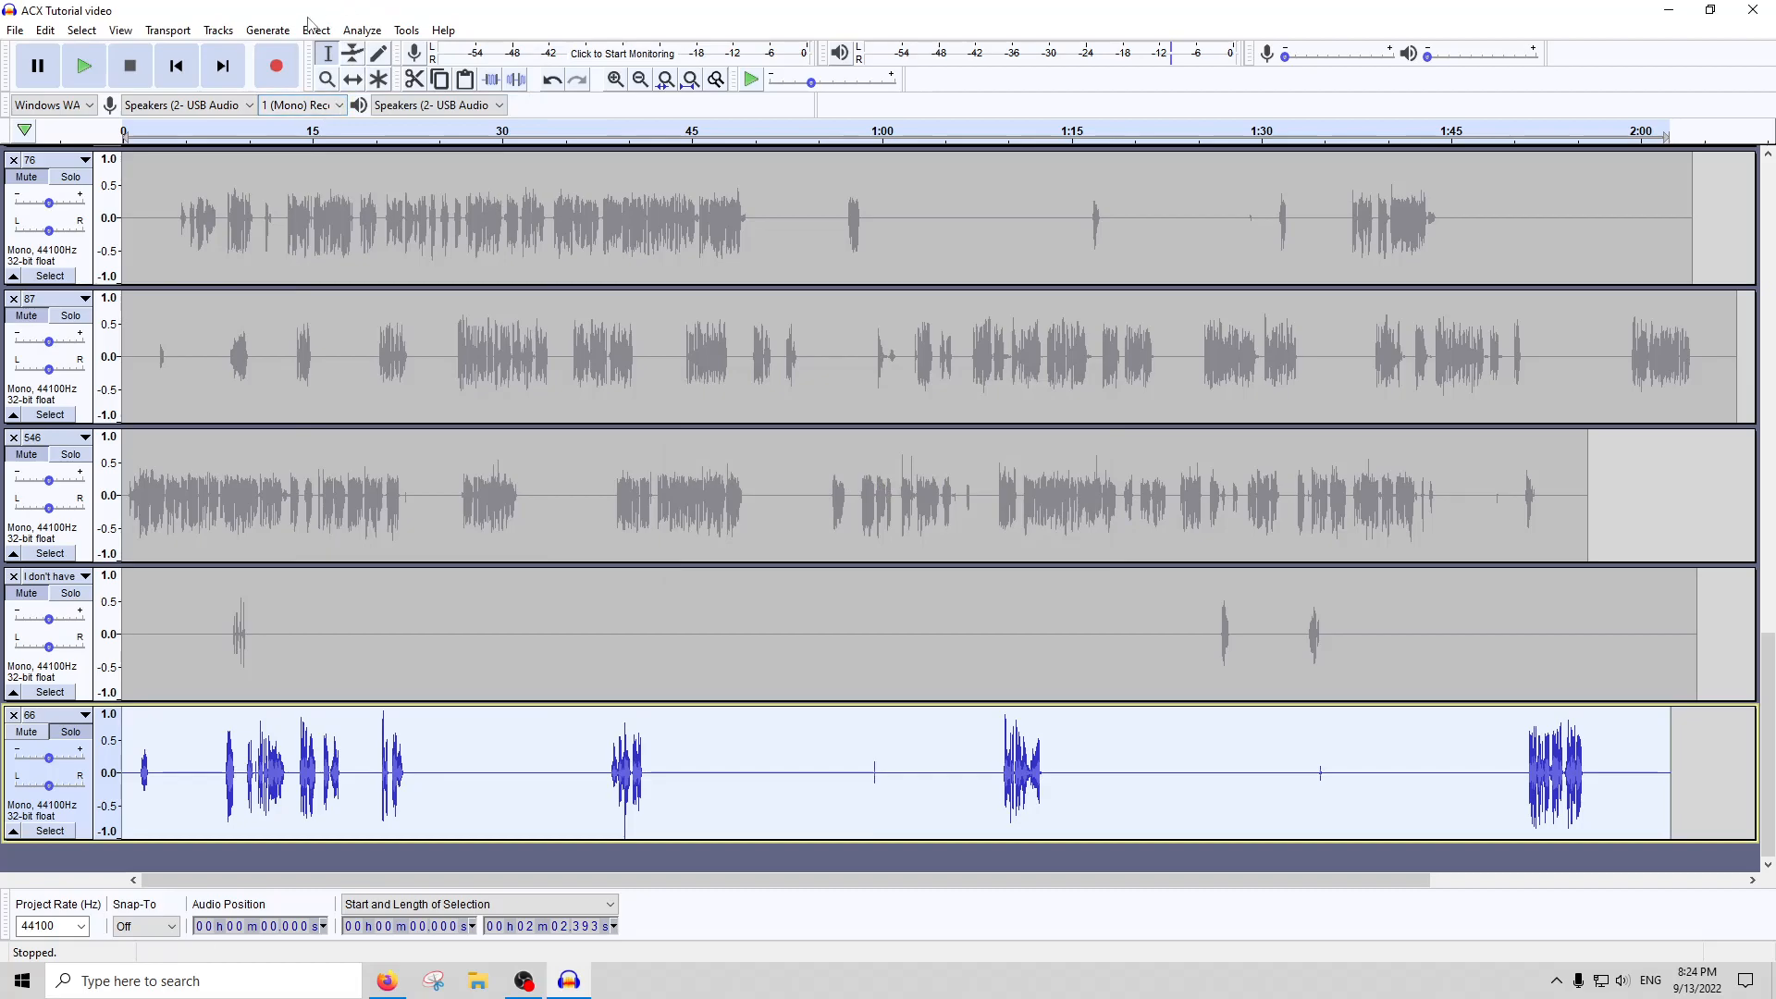
{"action": "left_click", "coordinate": [308, 31]}
{"action": "left_click", "coordinate": [379, 267]}
{"action": "key", "text": "Return"}
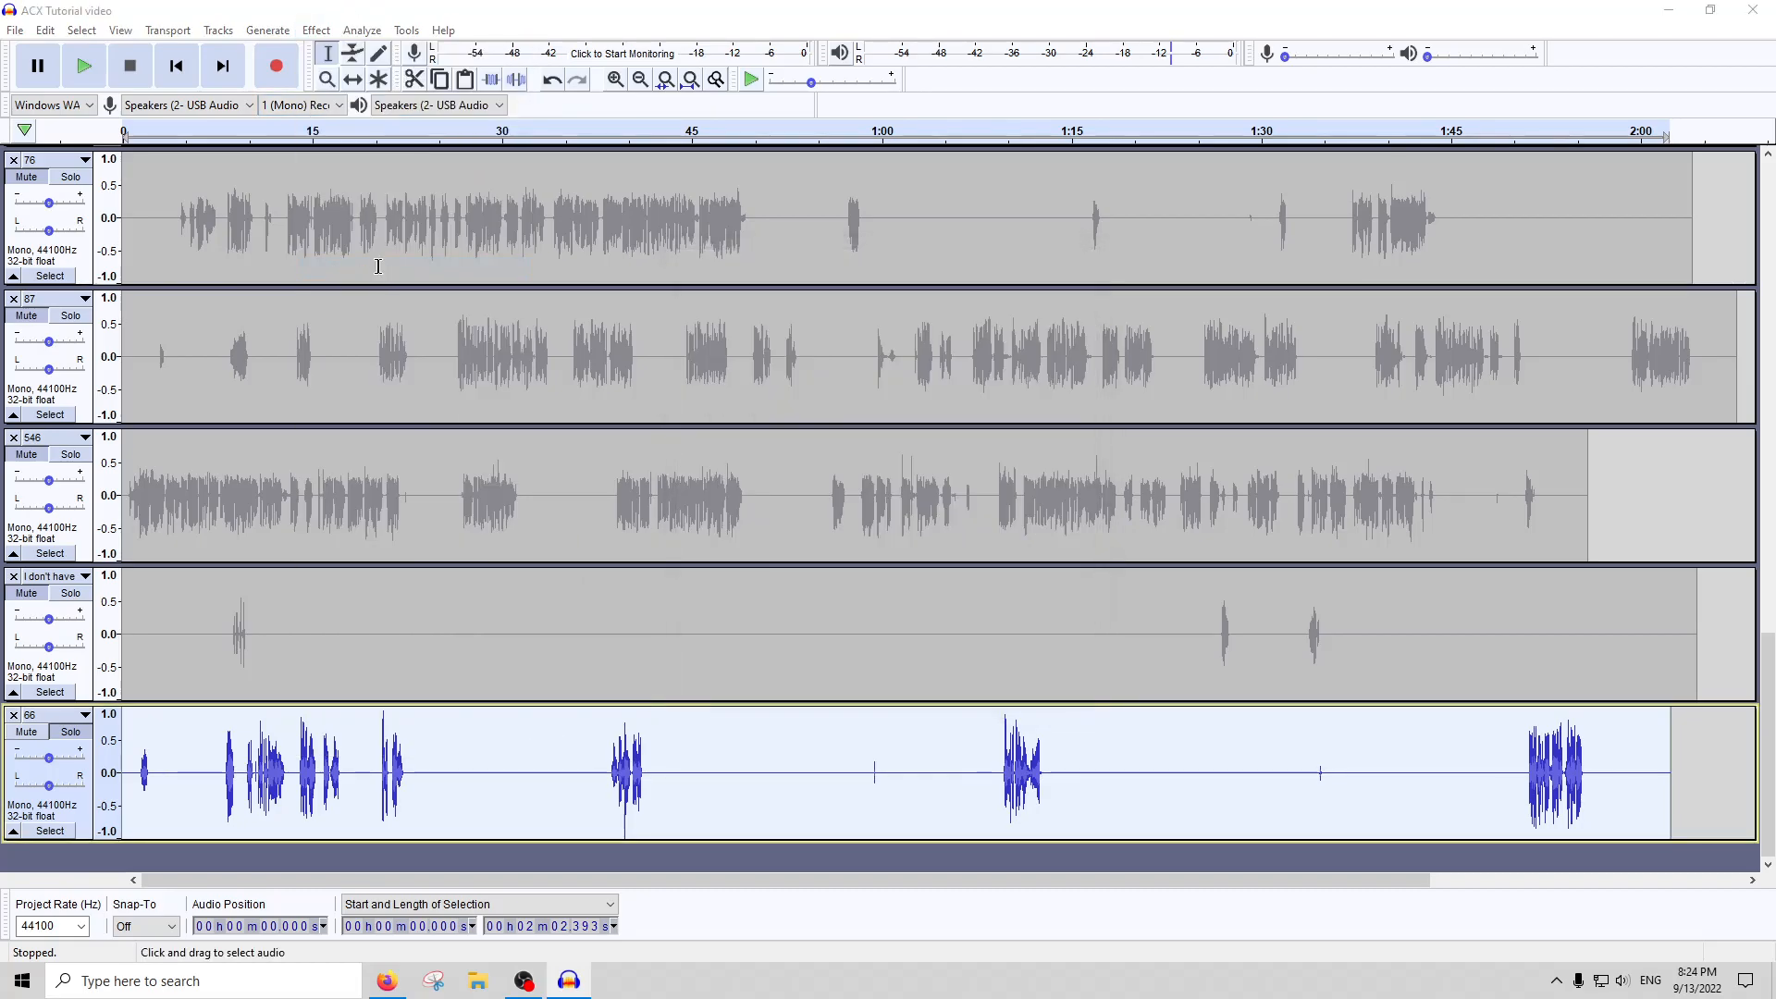
Try RMS Normalize with its preset settings on track 66, and undo it
{"action": "left_click", "coordinate": [316, 31]}
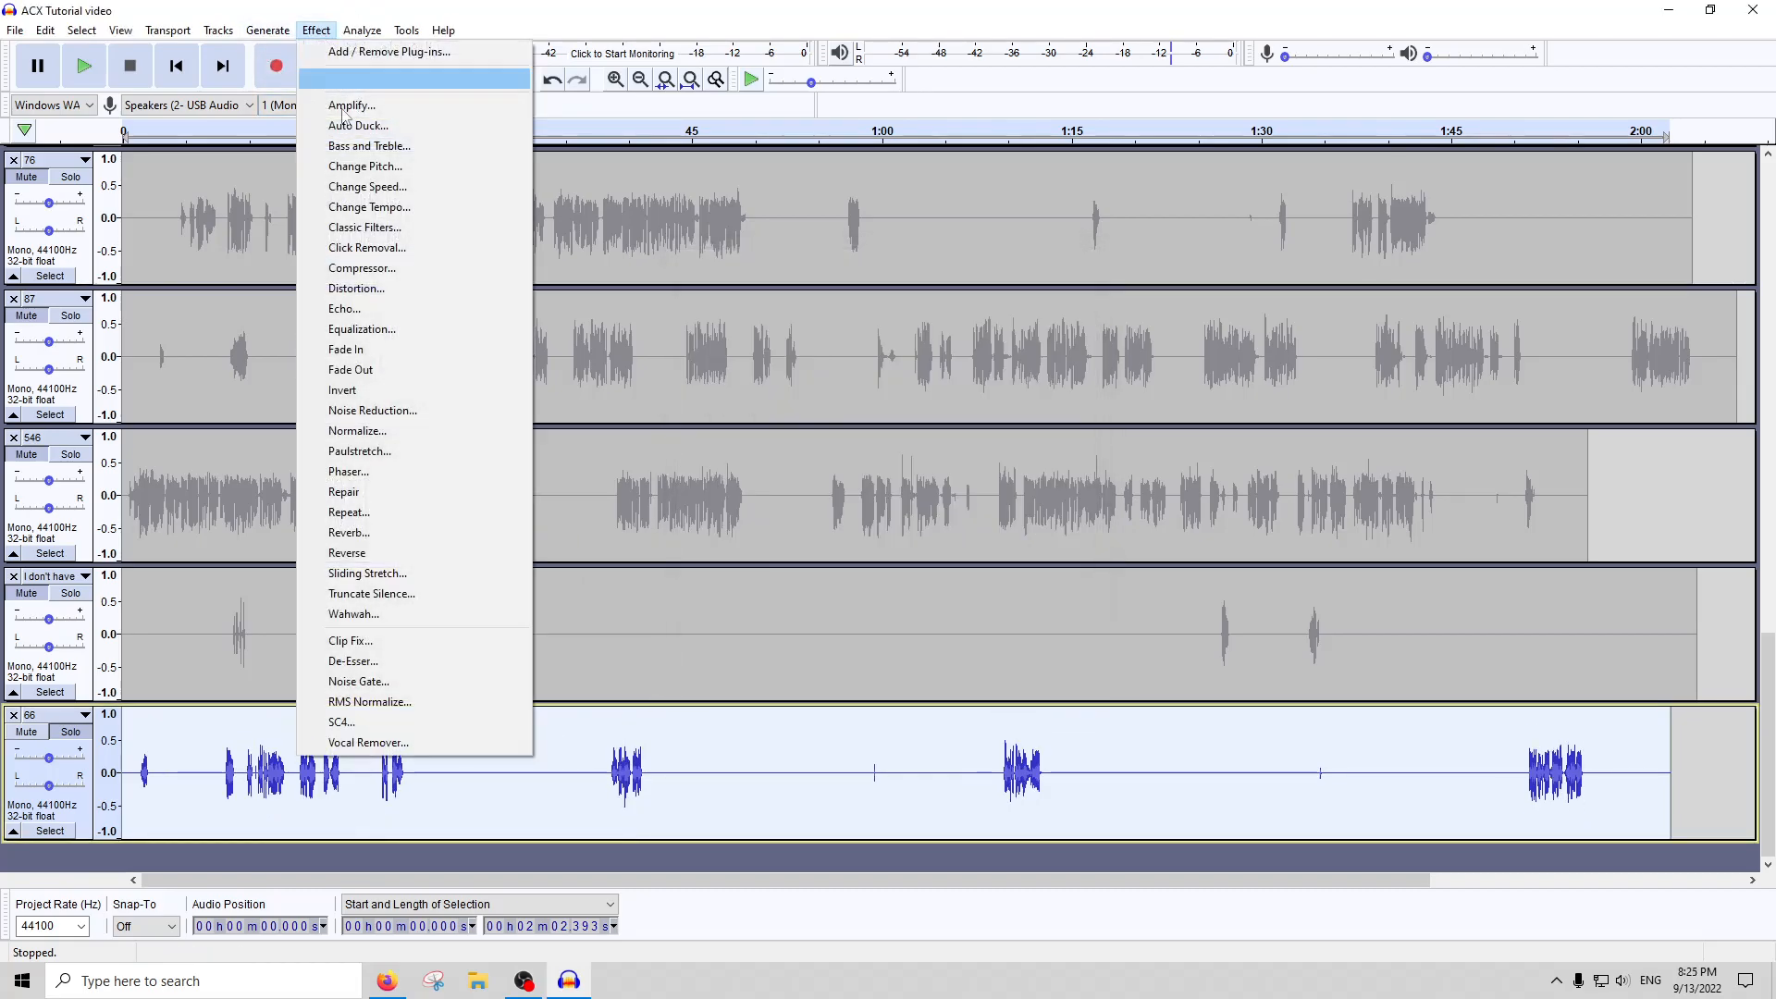
{"action": "left_click", "coordinate": [379, 702]}
{"action": "key", "text": "Return"}
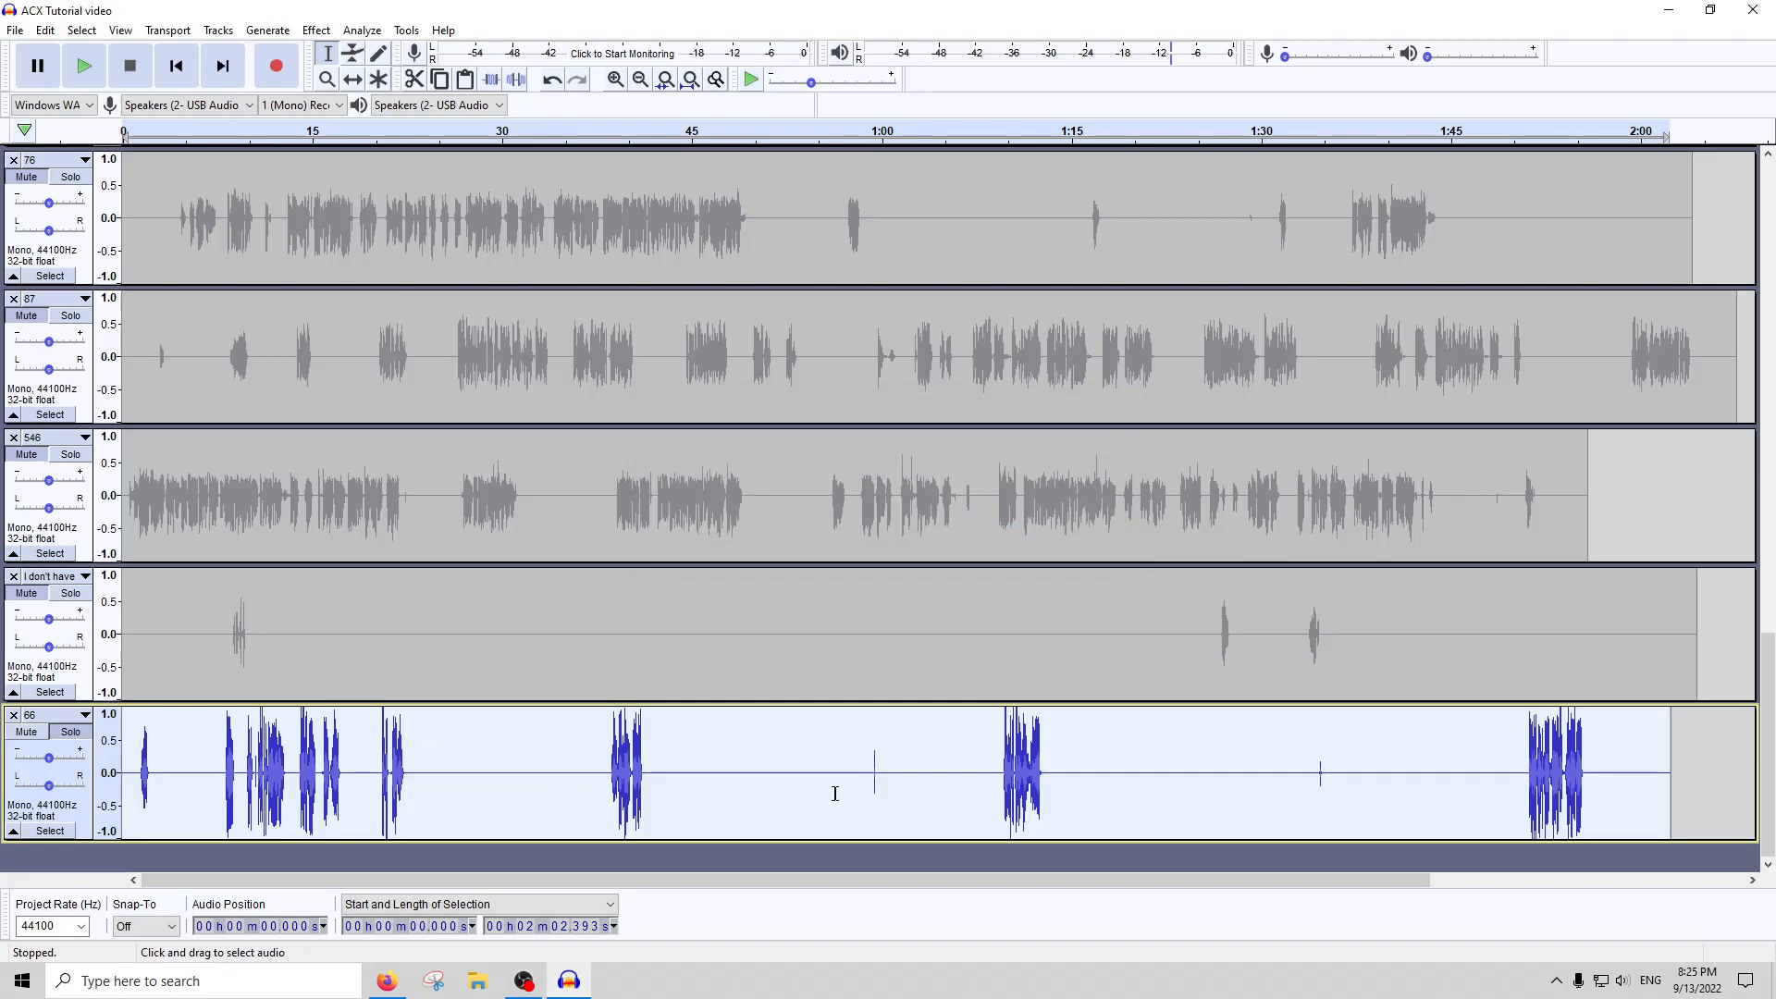
{"action": "key", "text": "ctrl+z"}
Run ACX Check on the gated and compressed track 66 and close the report
{"action": "left_click", "coordinate": [362, 31]}
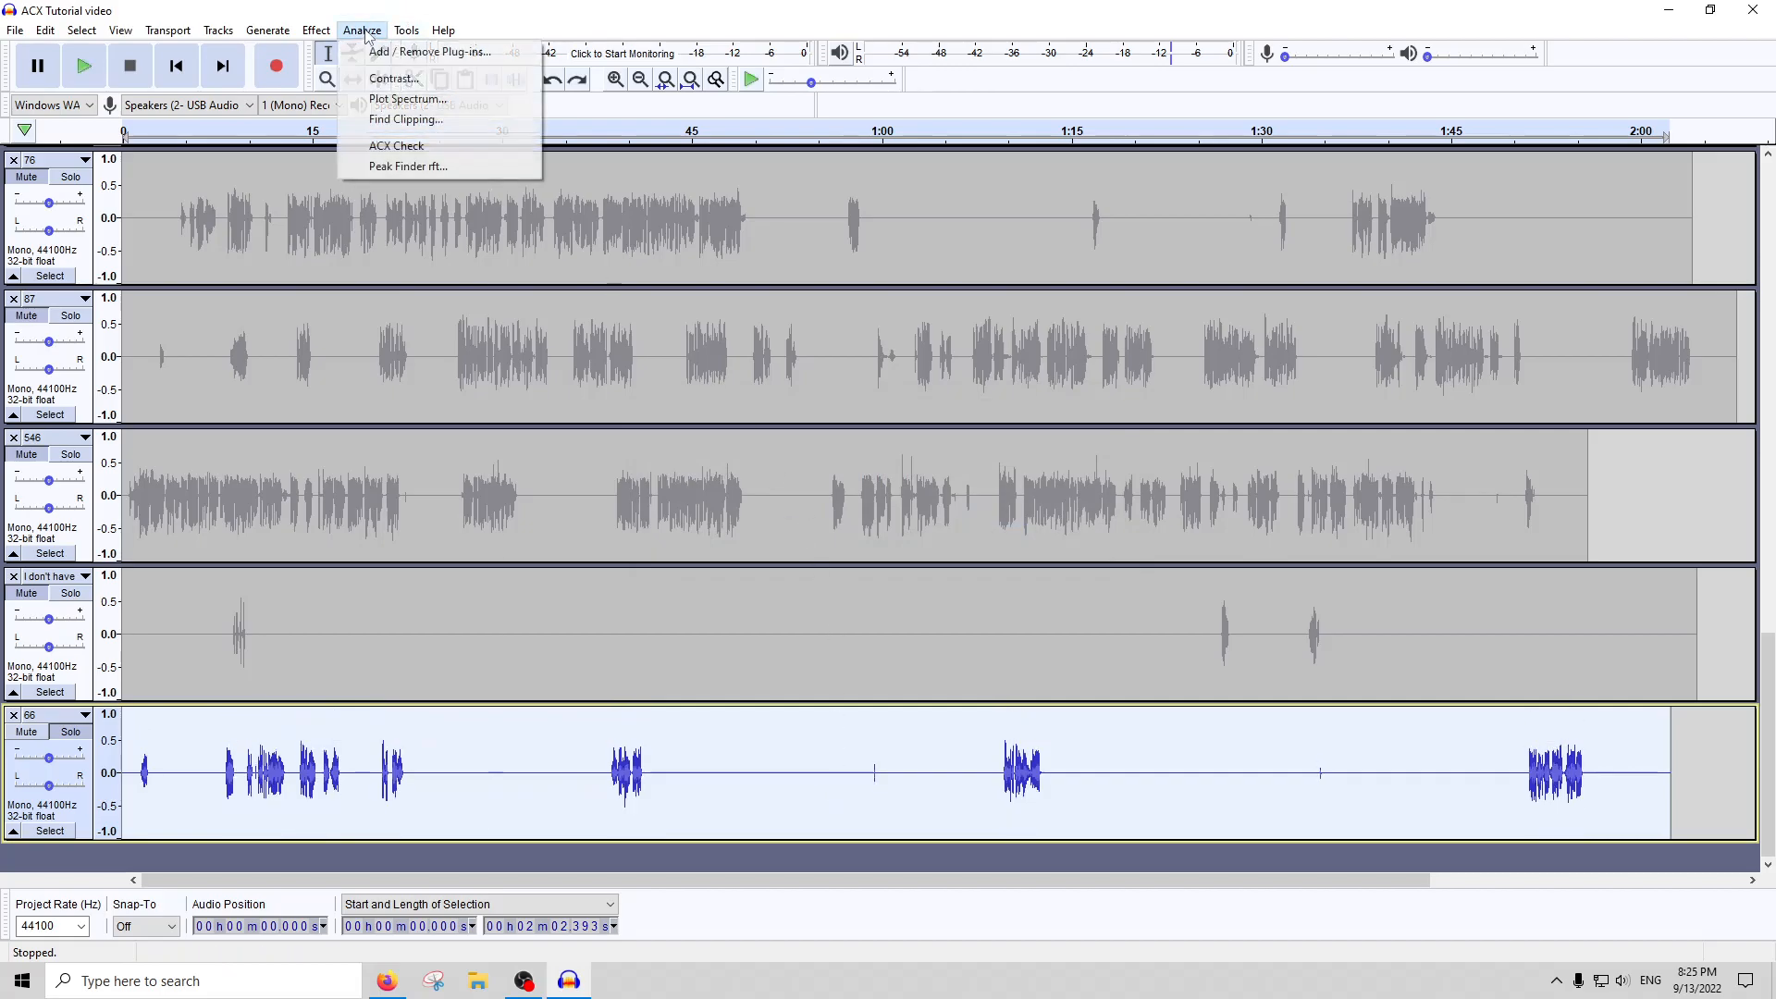
{"action": "left_click", "coordinate": [396, 146]}
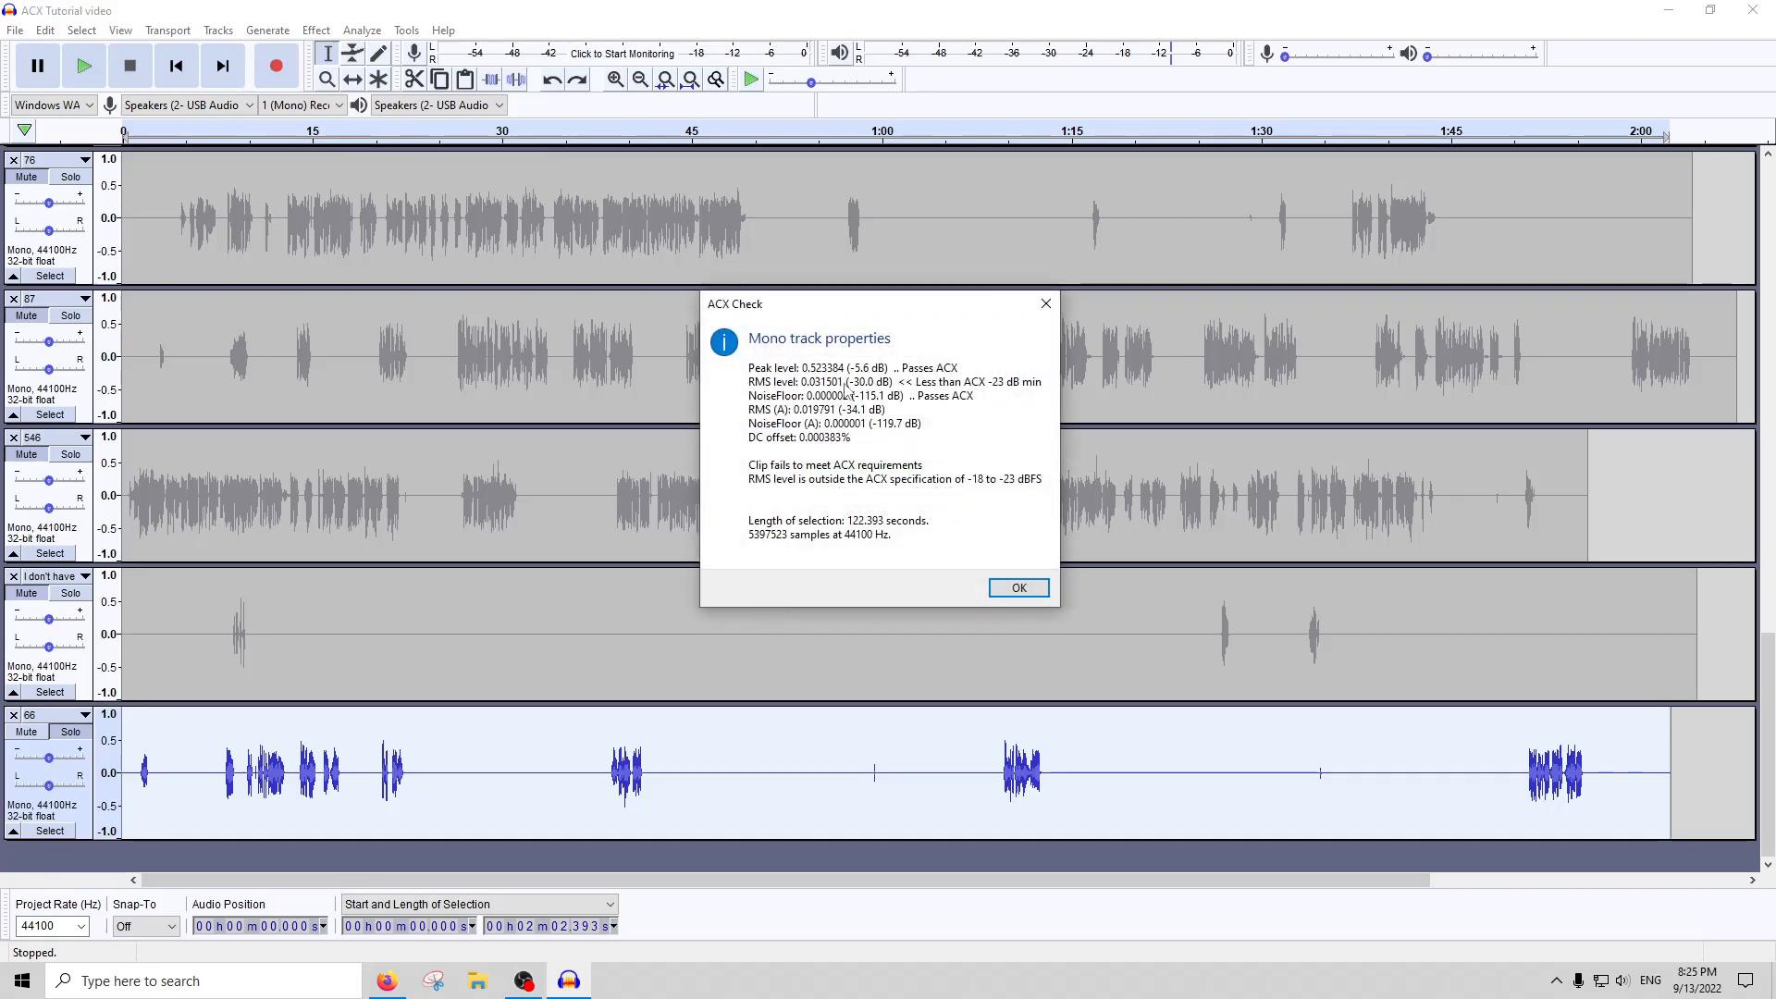
{"action": "left_click", "coordinate": [1019, 589]}
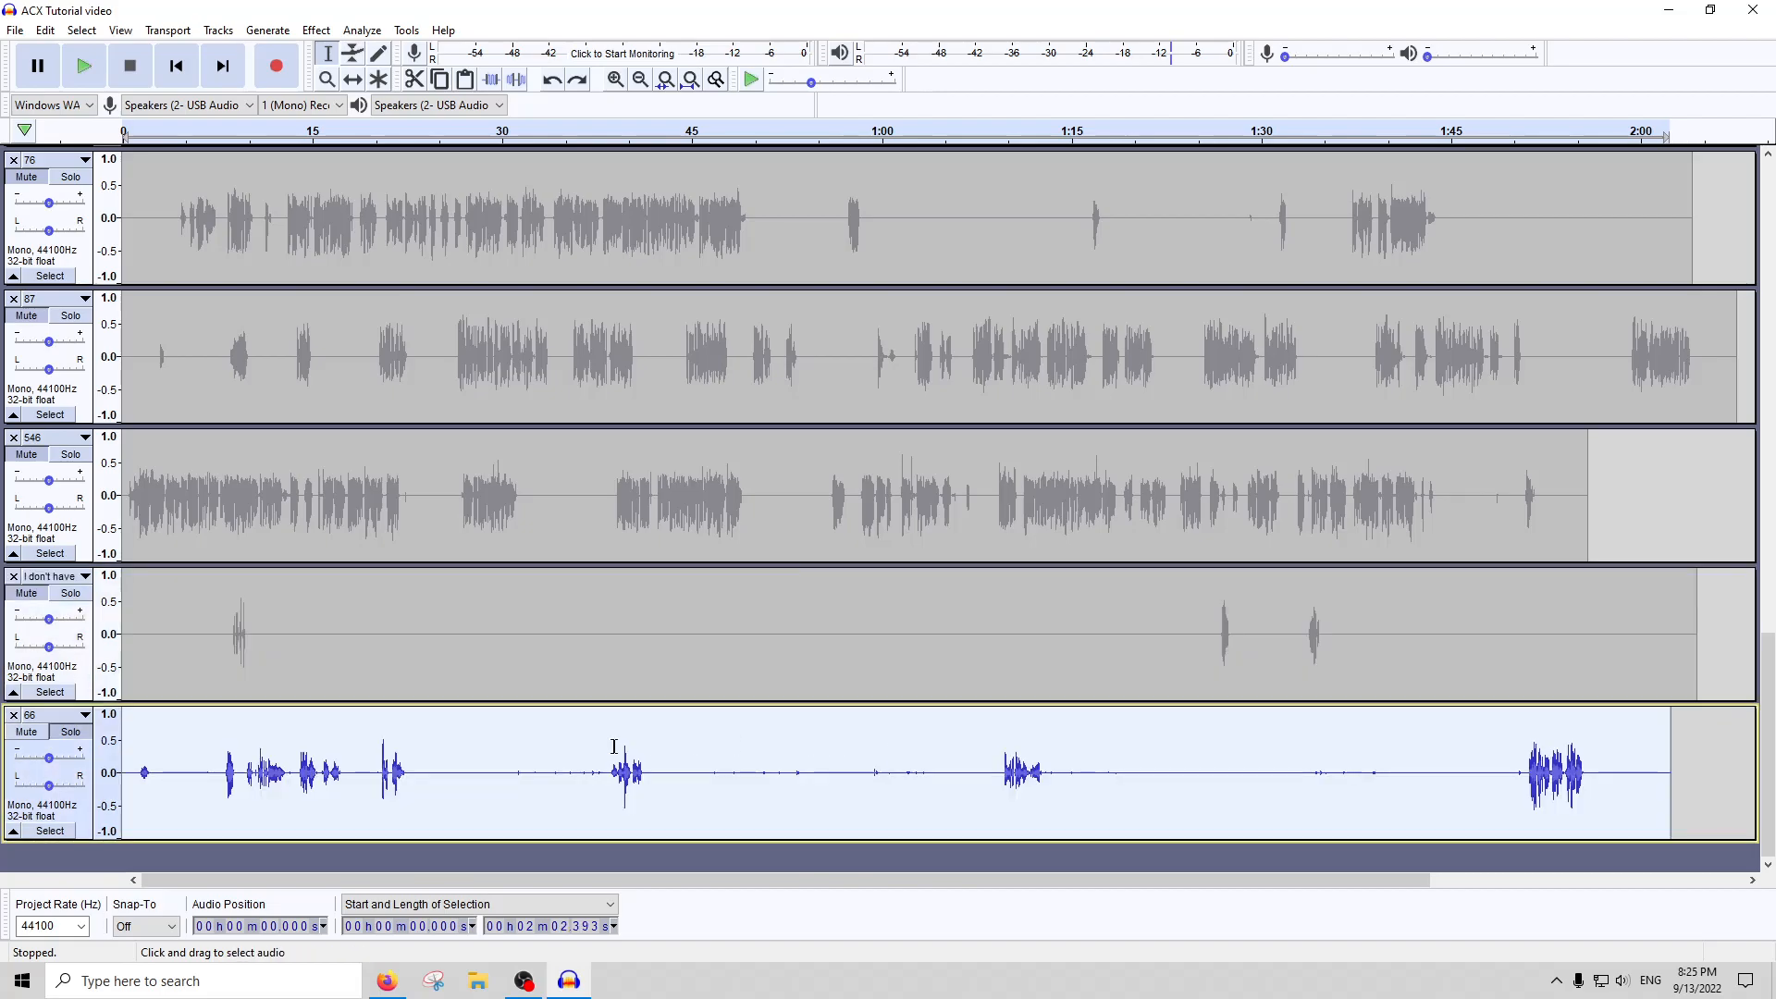
With all effects on track 66 undone, run ACX Check on the unprocessed track
{"action": "left_click", "coordinate": [363, 30]}
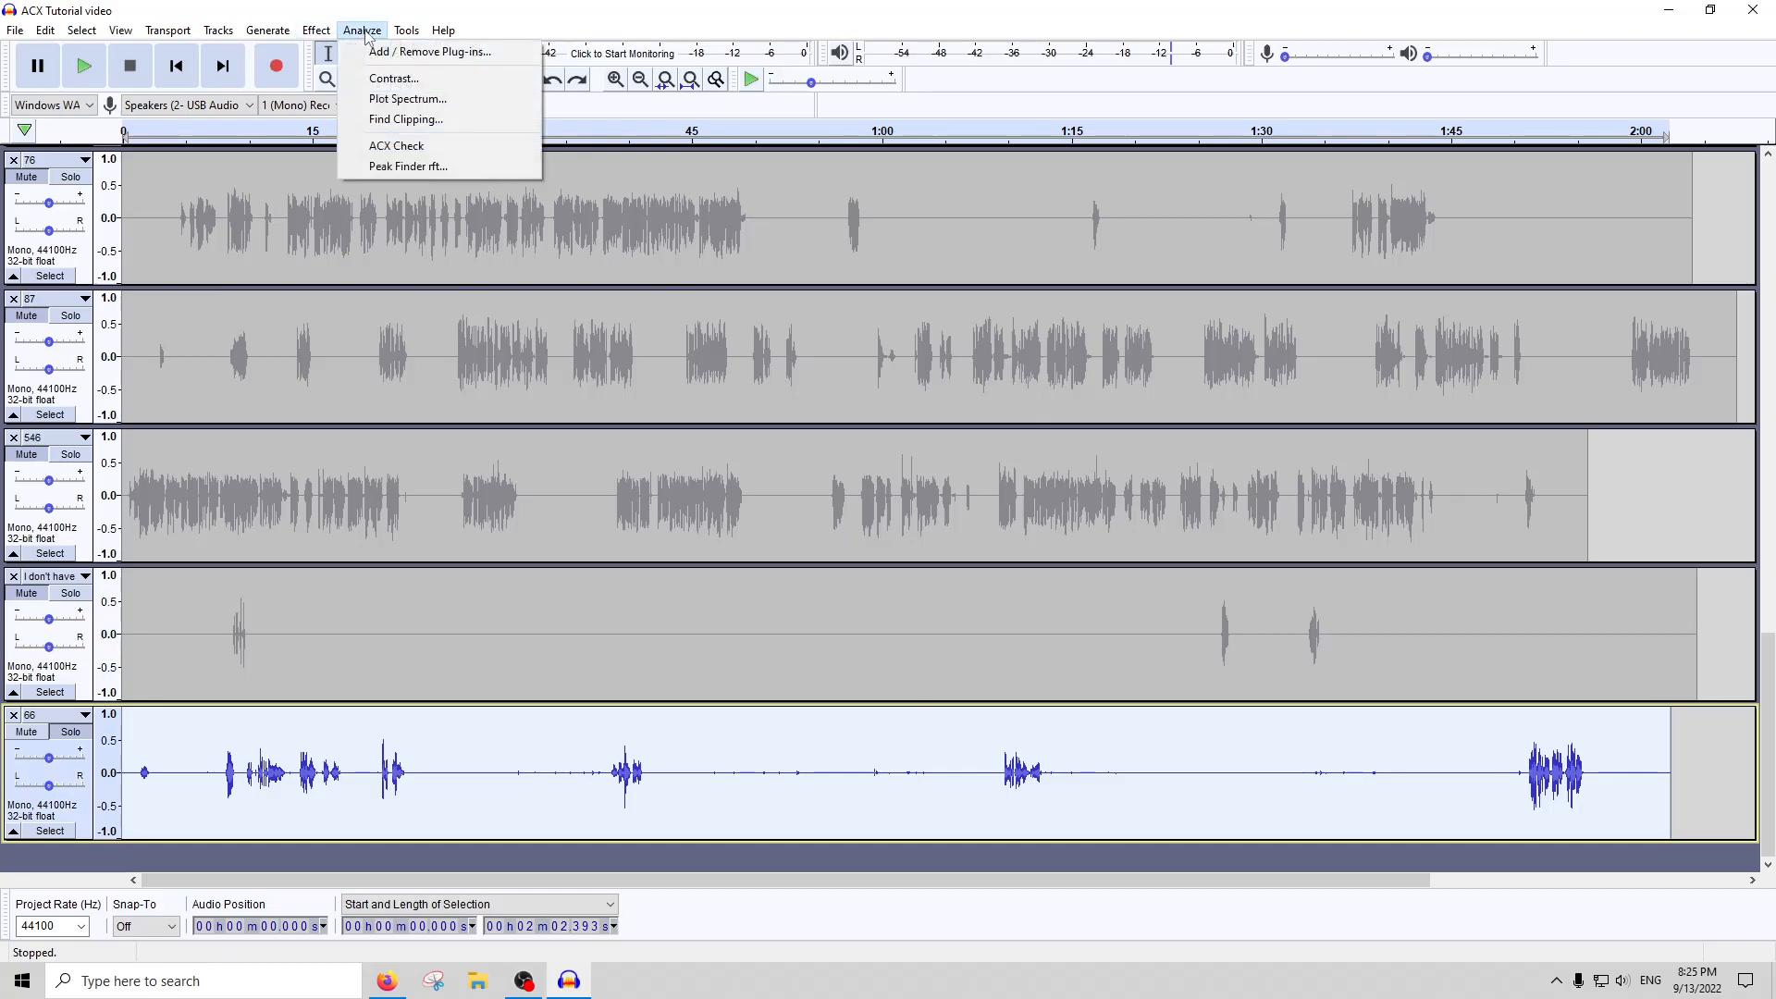
{"action": "left_click", "coordinate": [422, 140]}
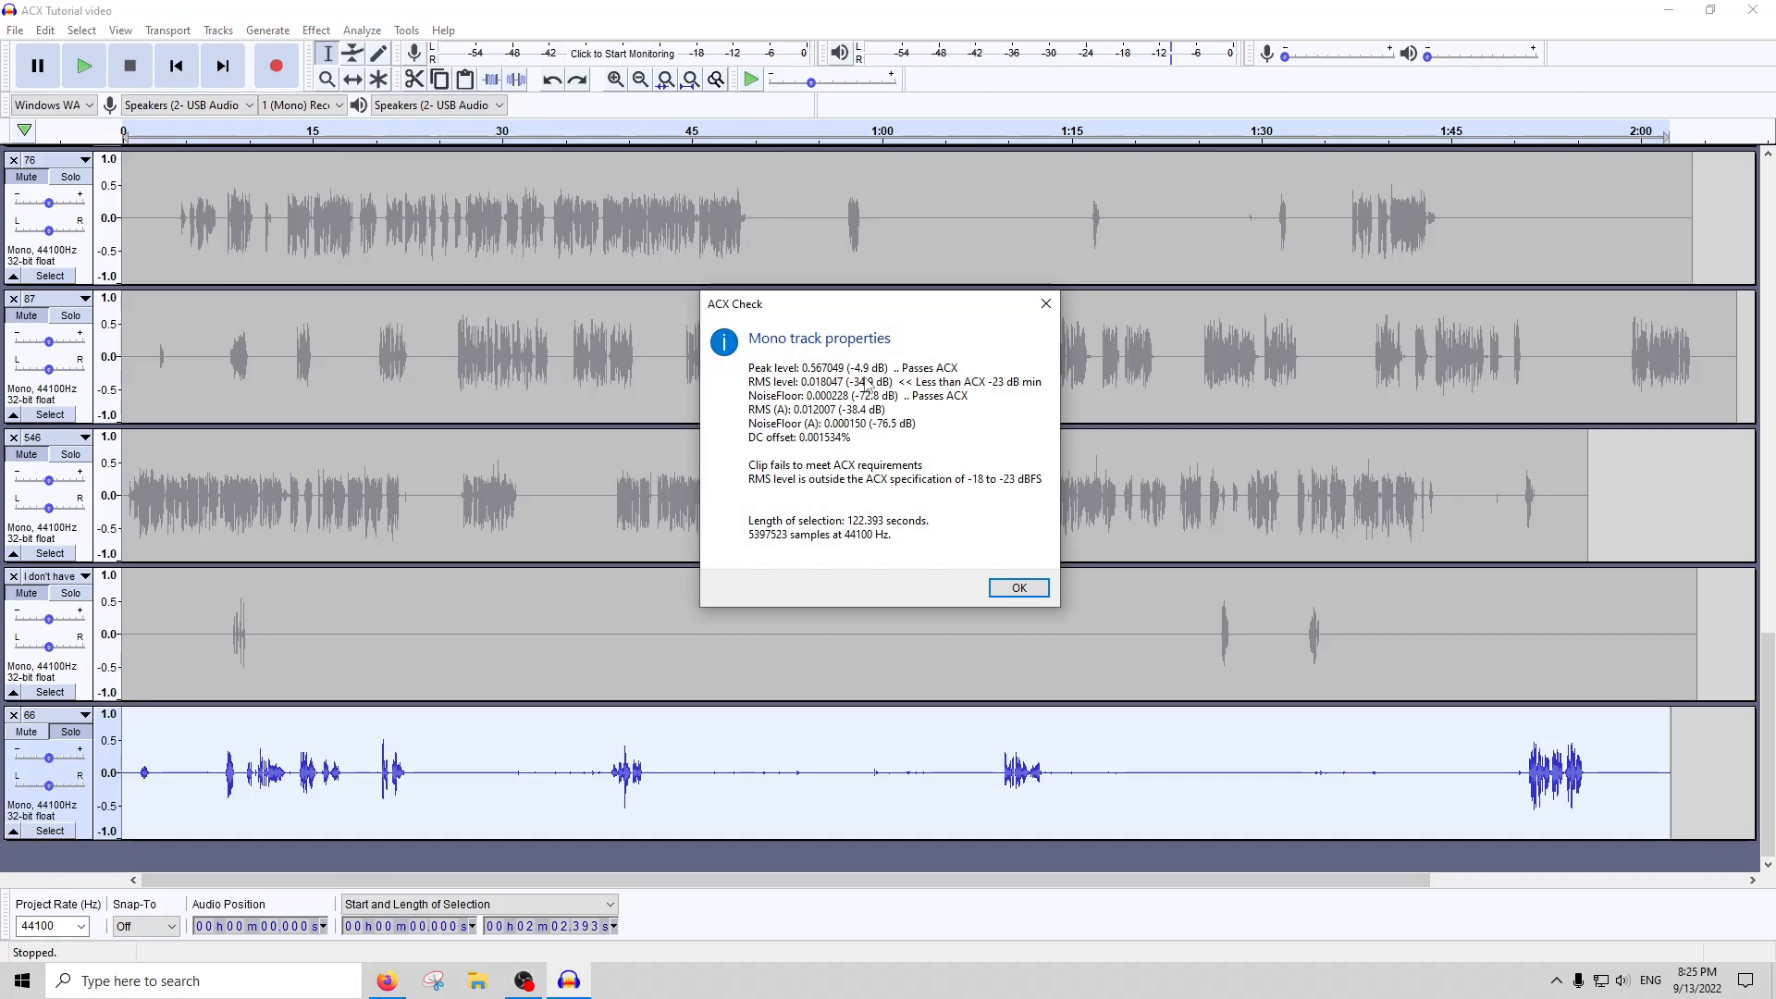
{"action": "key", "text": "Return"}
Amplify the whole of track 66 with the offered gain and run ACX Check on it
{"action": "left_click", "coordinate": [316, 31]}
{"action": "left_click", "coordinate": [361, 107]}
{"action": "key", "text": "Return"}
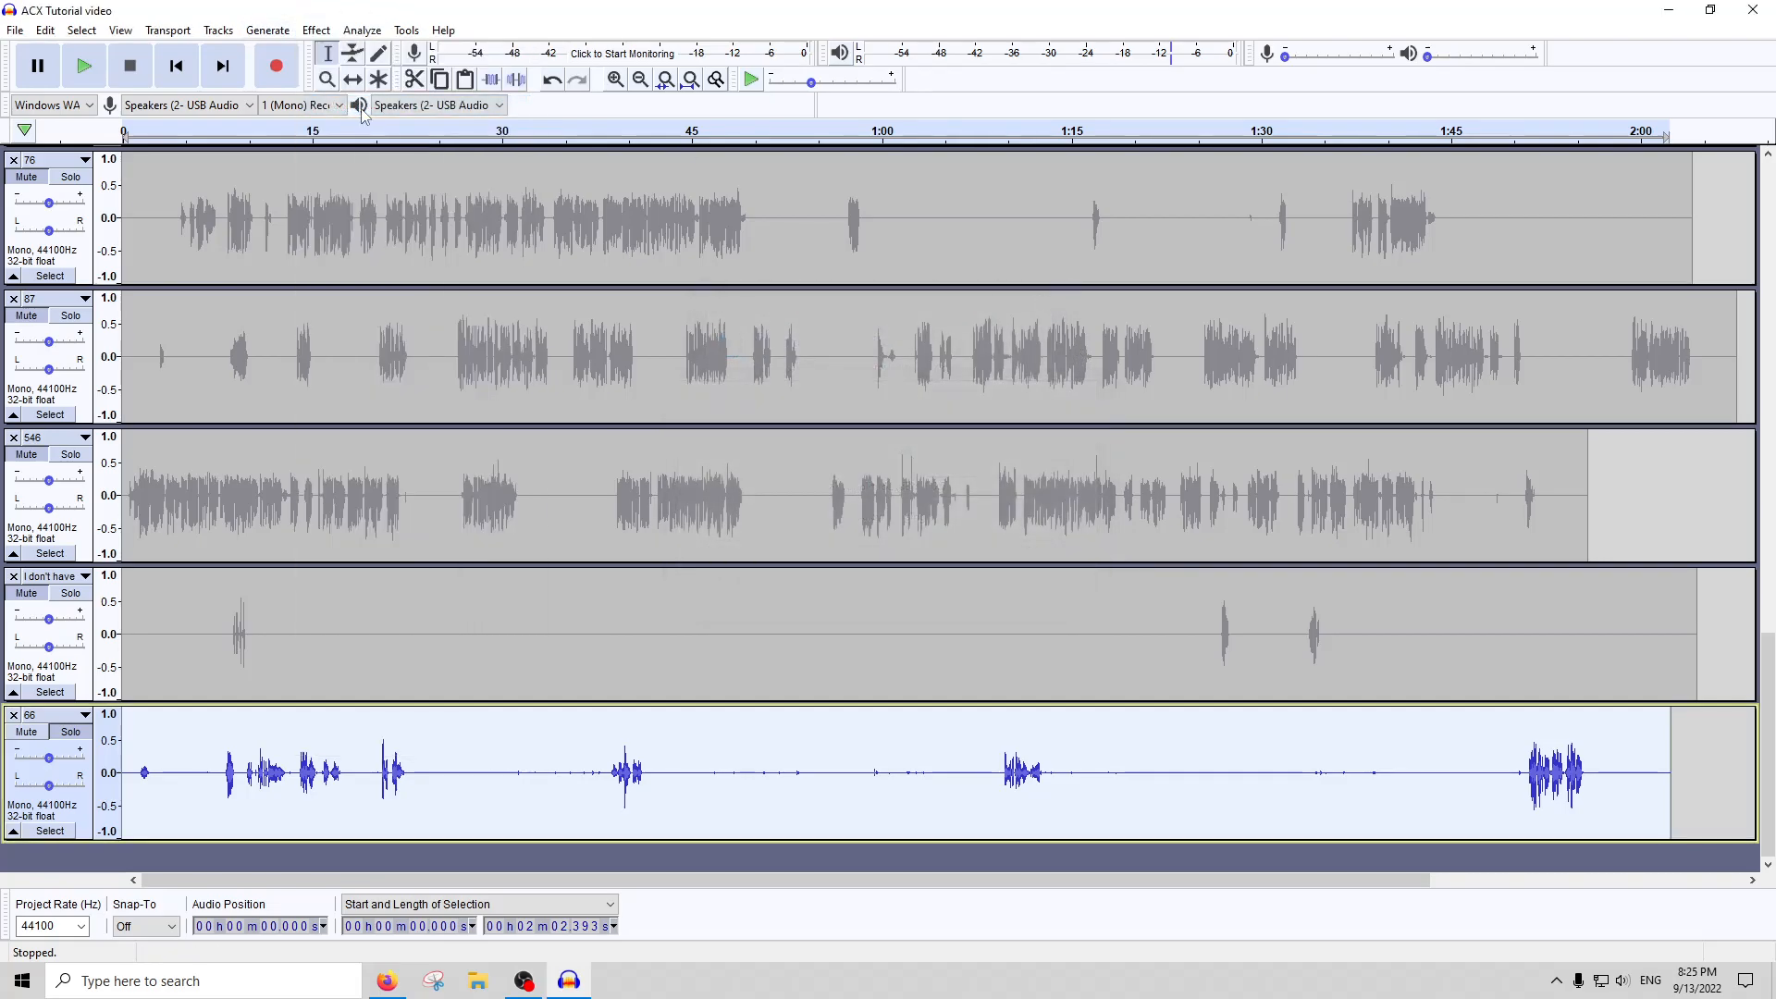
{"action": "left_click", "coordinate": [385, 37]}
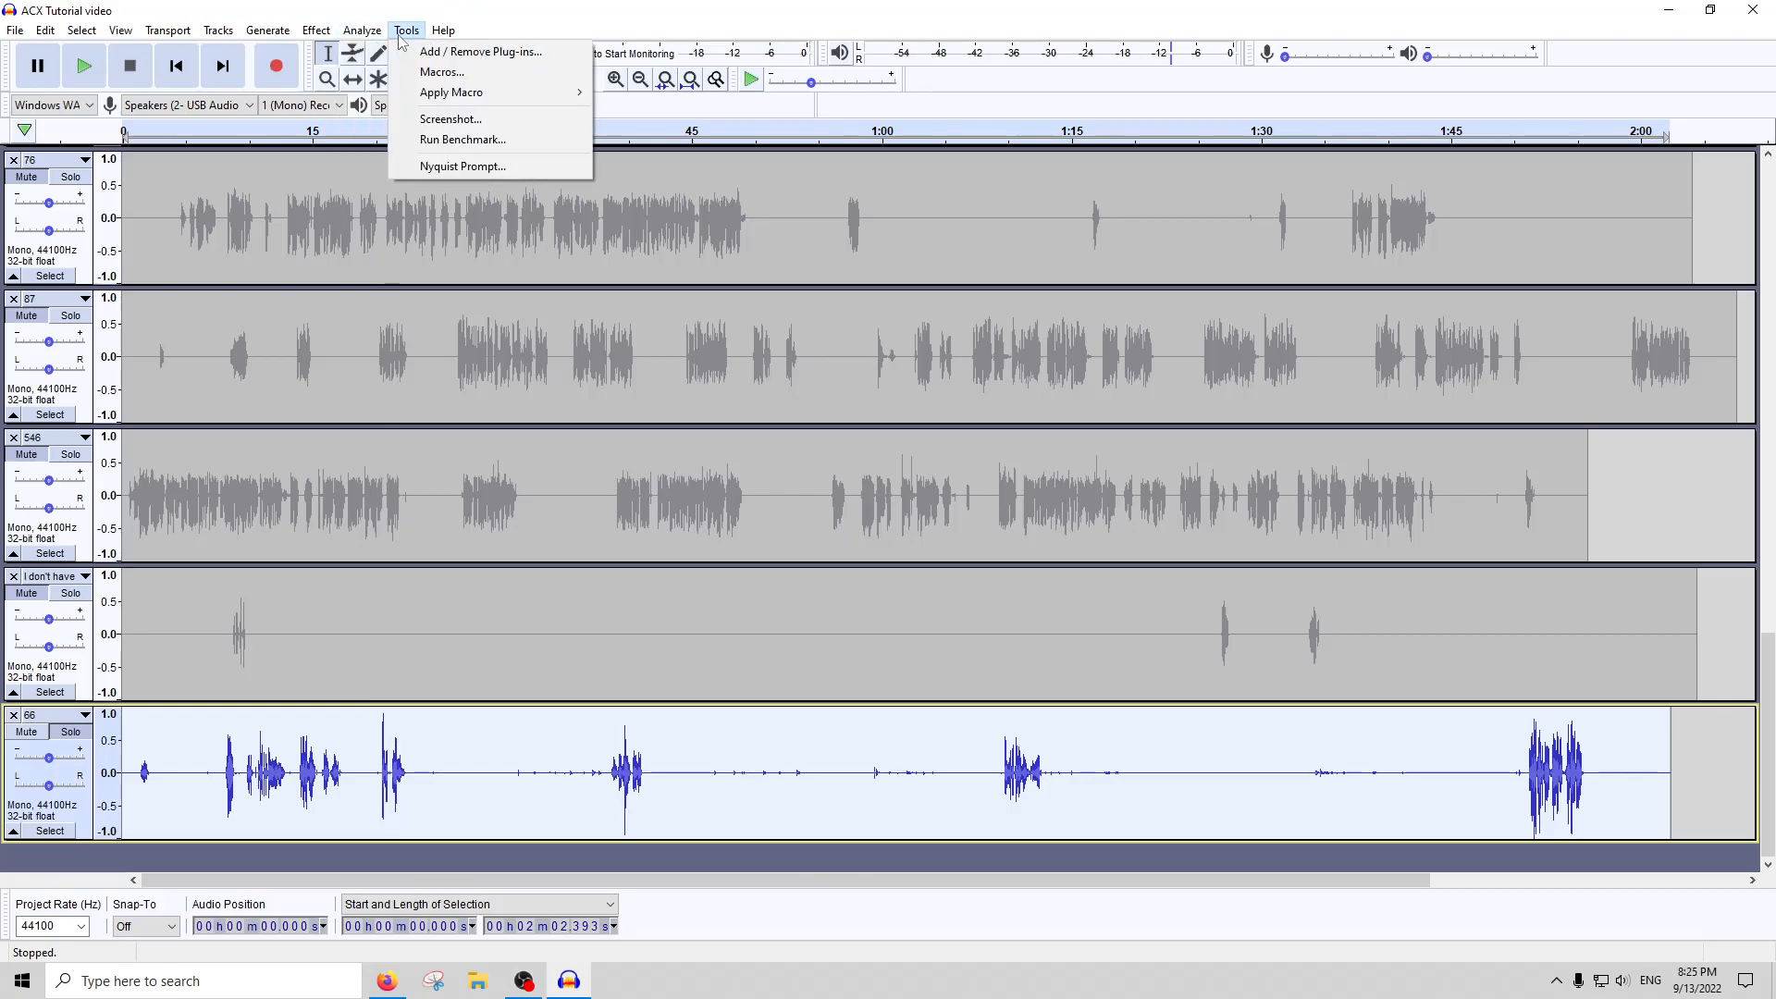
{"action": "left_click", "coordinate": [396, 145]}
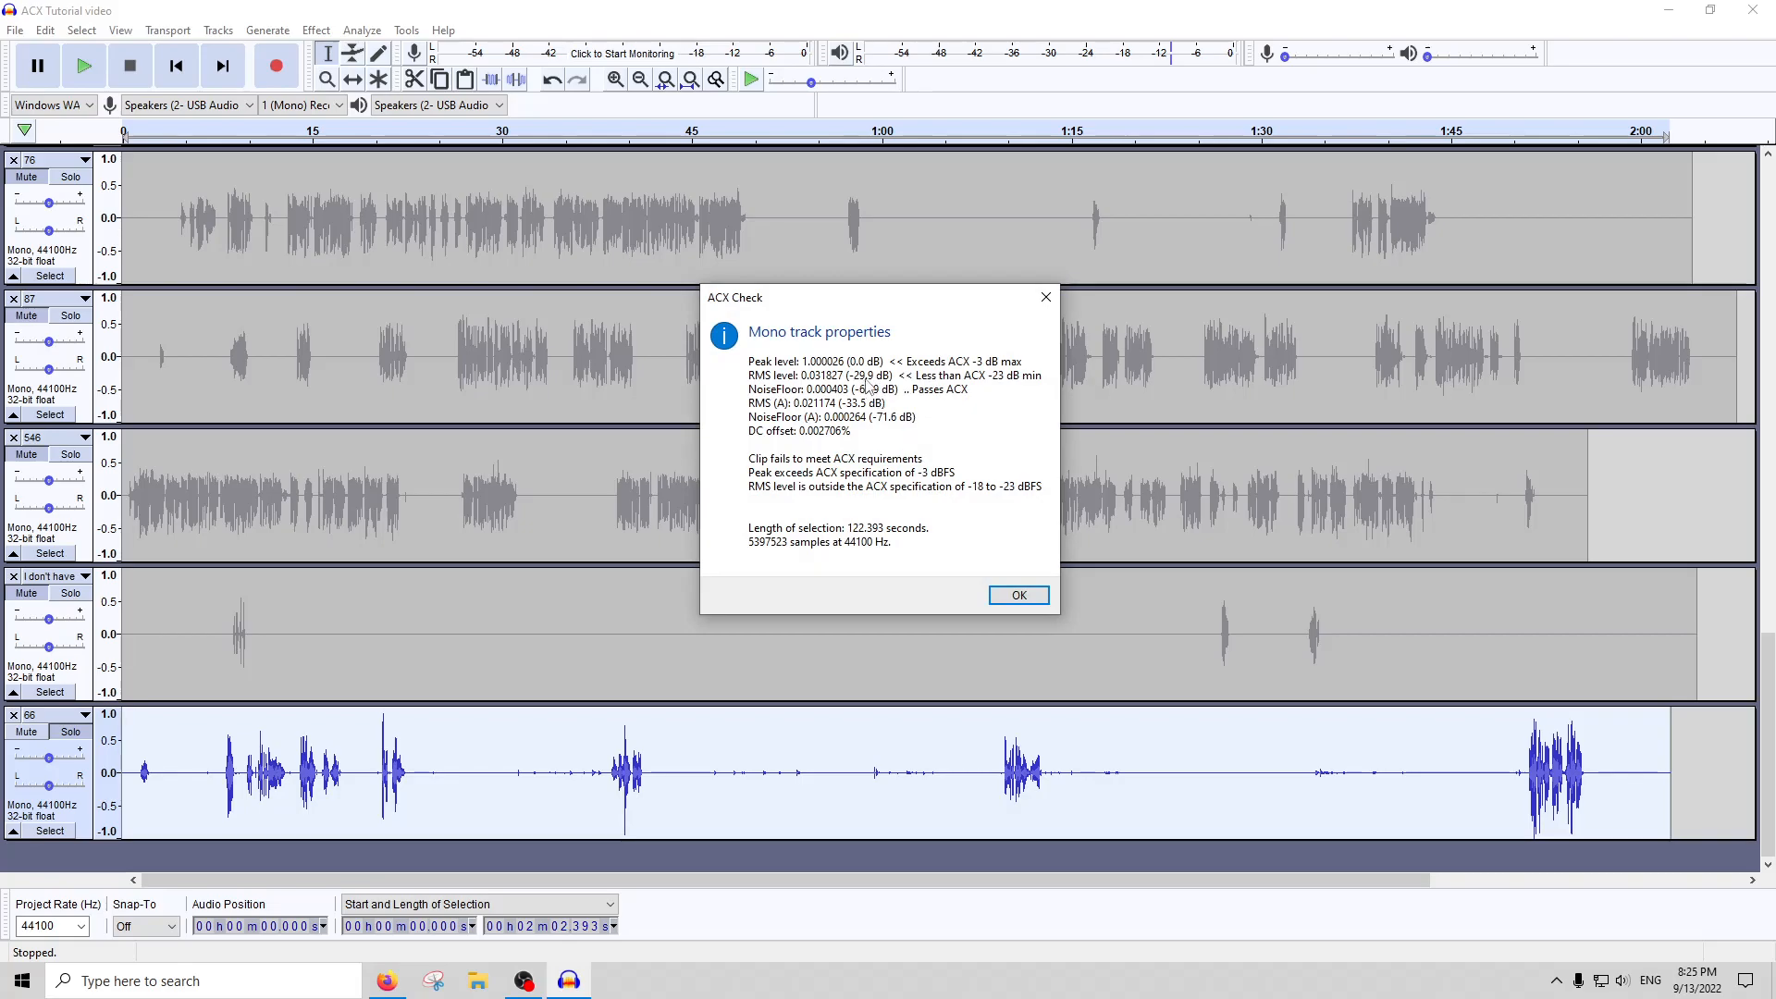
{"action": "left_click", "coordinate": [1045, 297]}
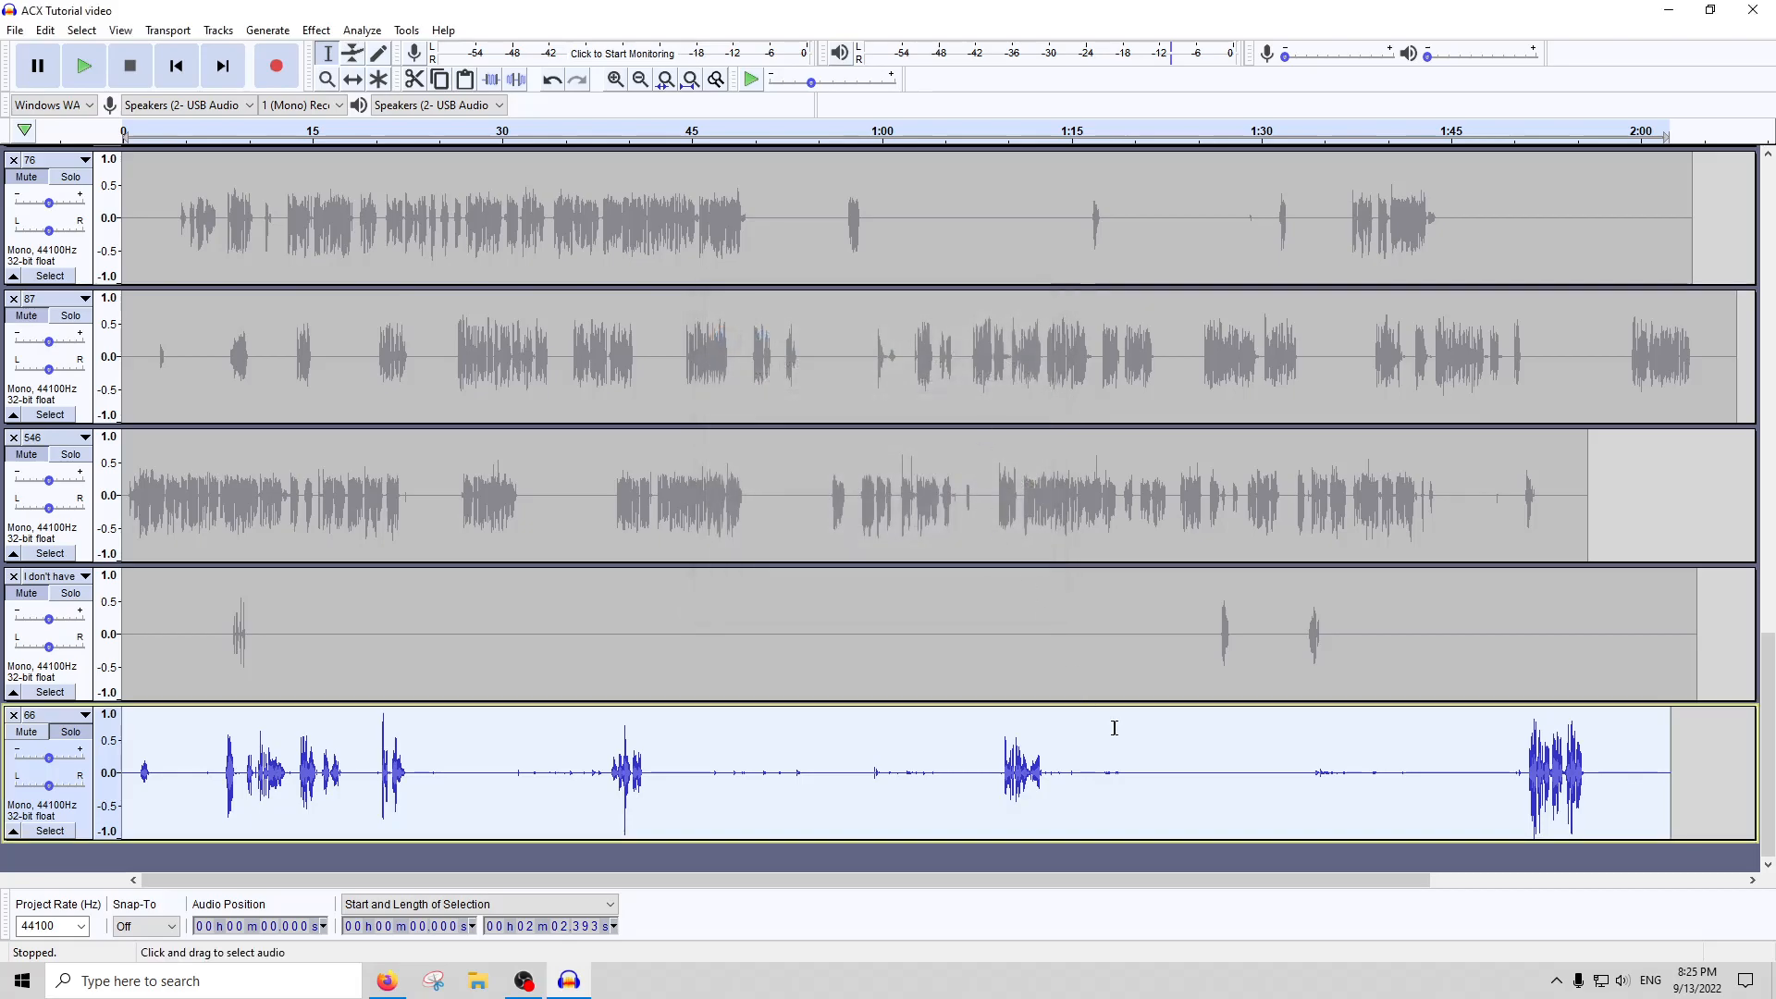
Compress track 66 with the preset Compressor settings and amplify it again with the offered gain
{"action": "left_click", "coordinate": [316, 30]}
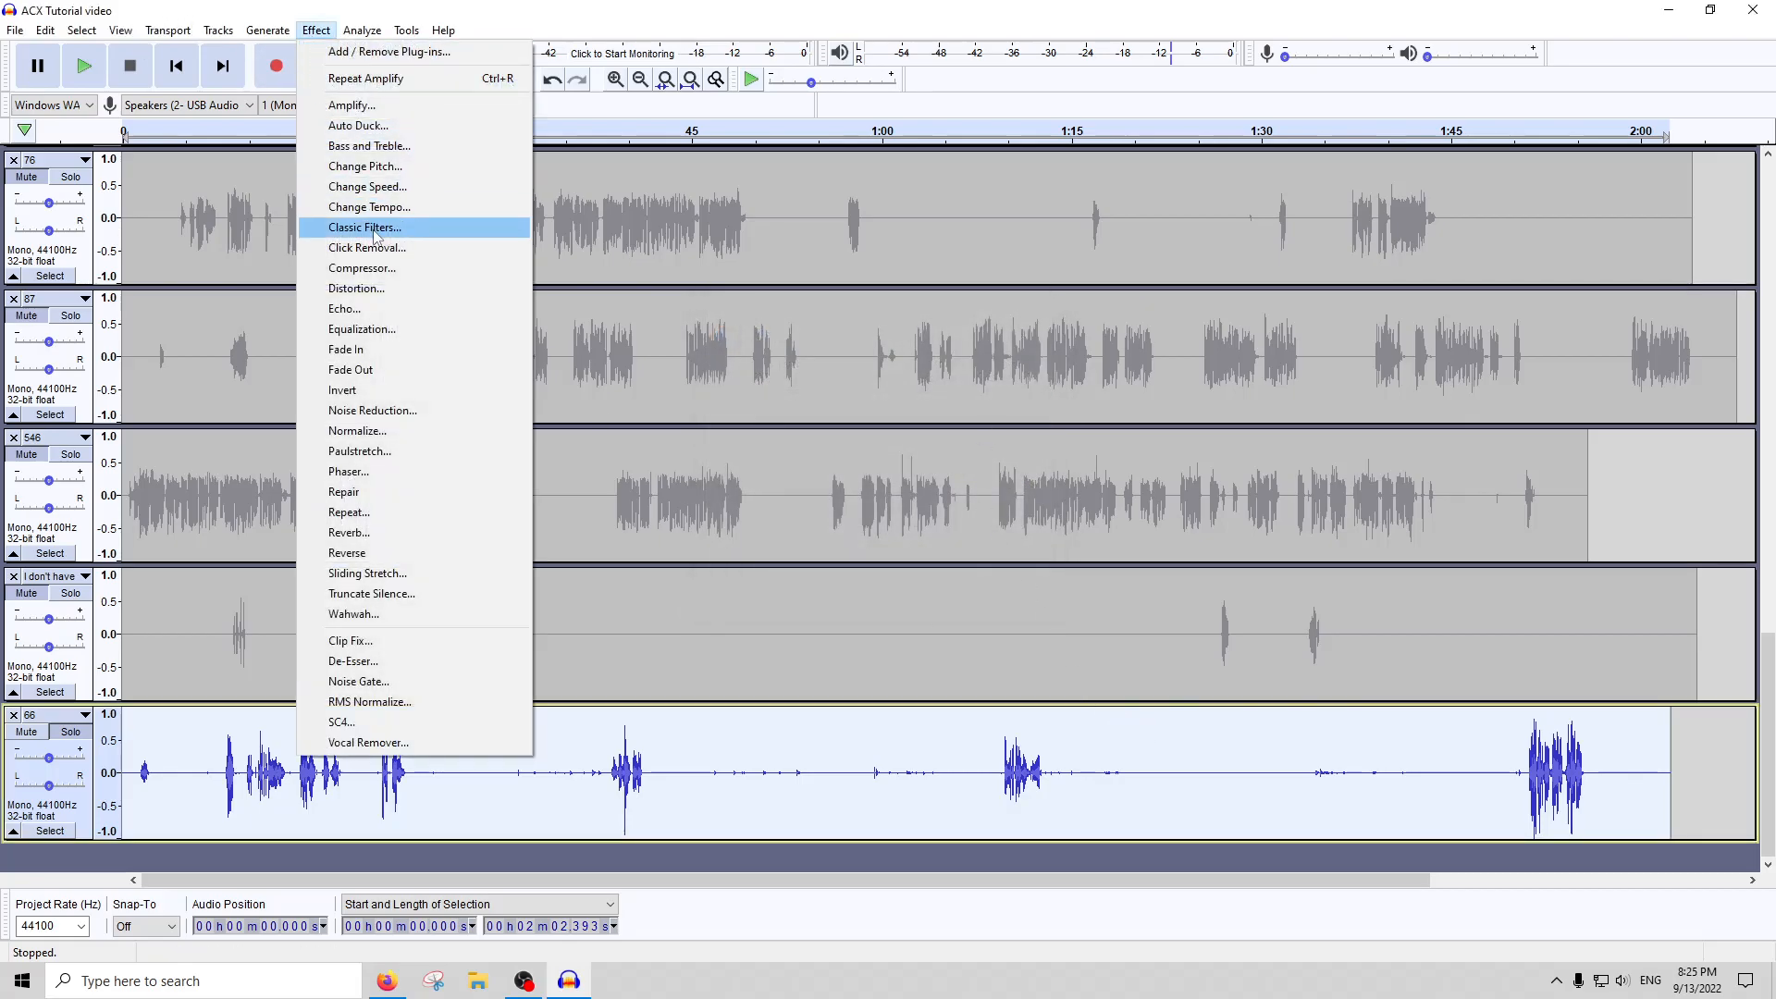
{"action": "left_click", "coordinate": [384, 268]}
{"action": "left_click", "coordinate": [920, 686]}
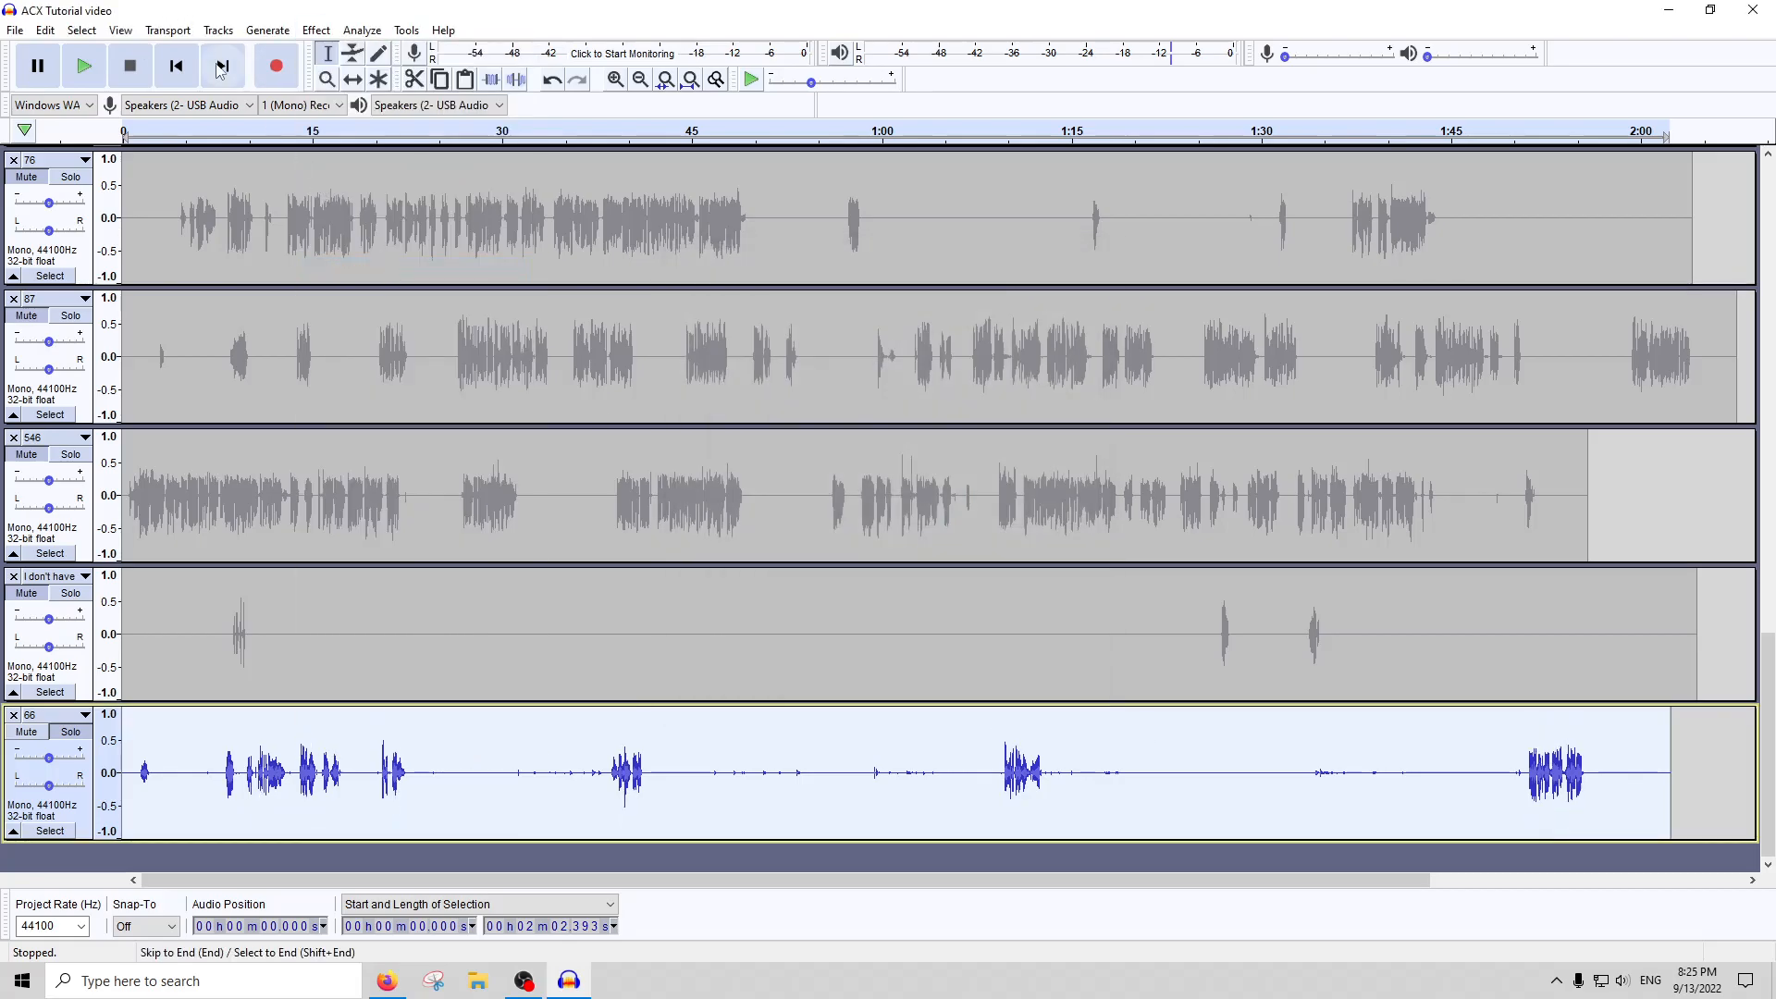
{"action": "left_click", "coordinate": [315, 30]}
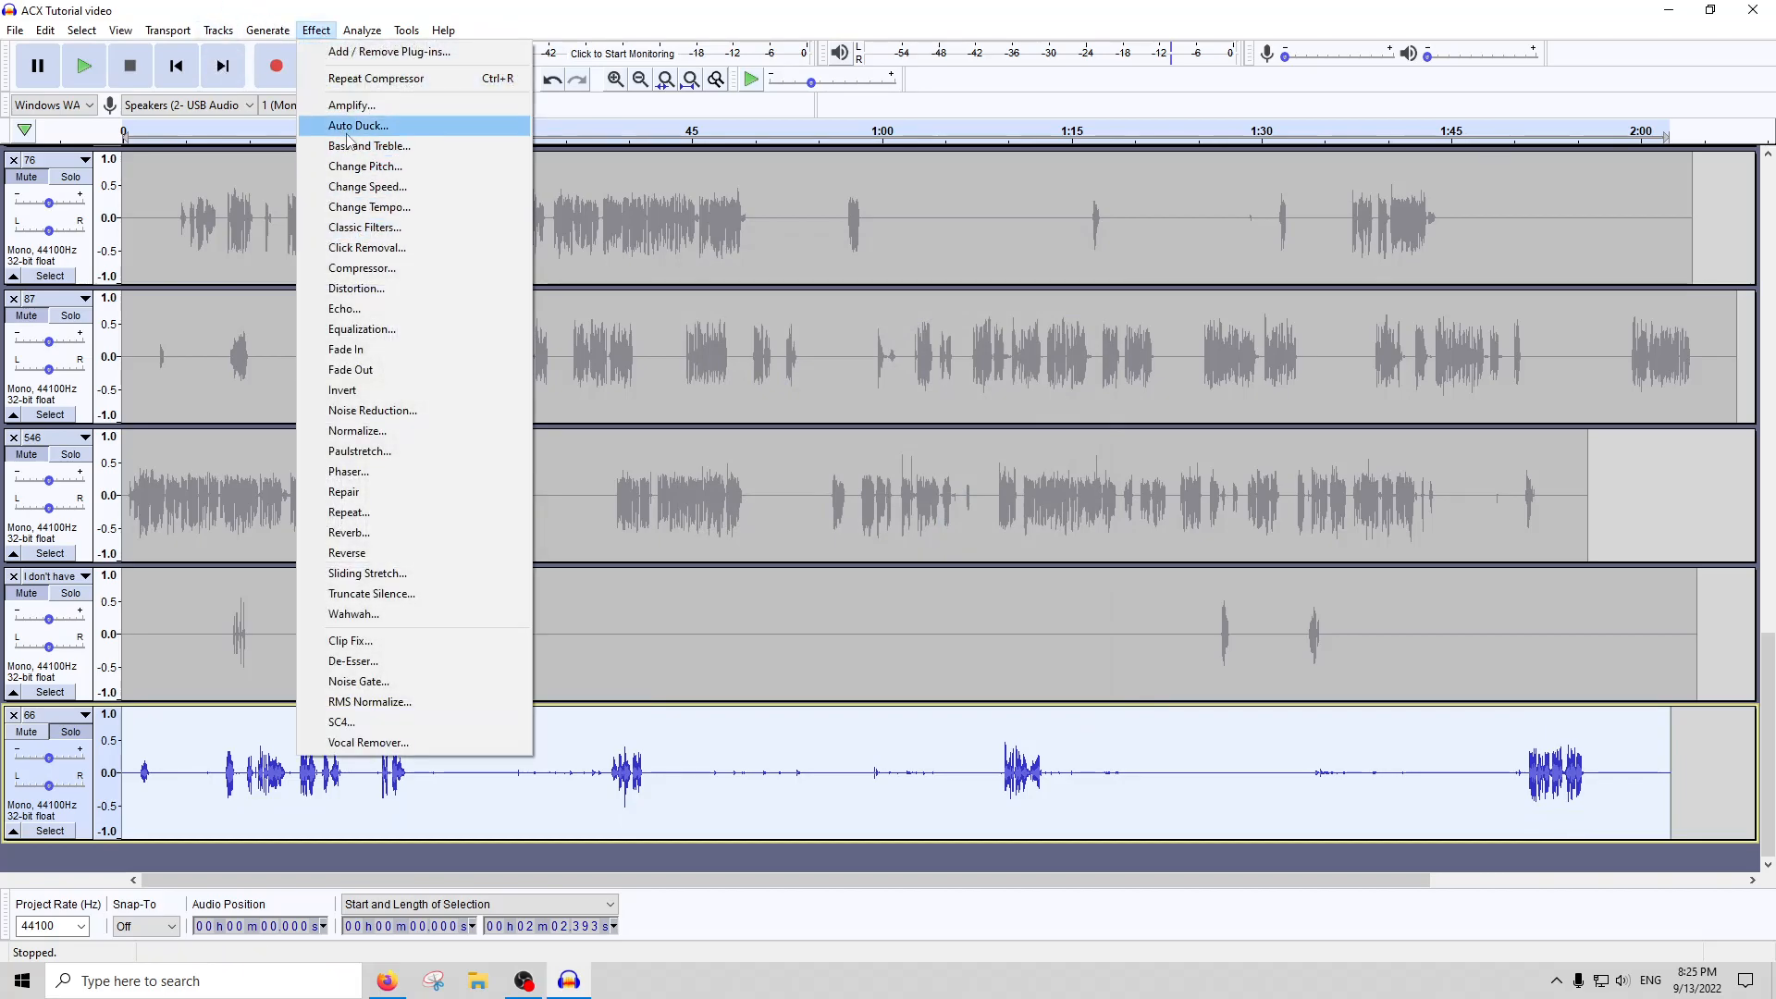
{"action": "left_click", "coordinate": [344, 107]}
{"action": "left_click", "coordinate": [923, 551]}
Run ACX Check on the compressed and amplified track 66 and close the report
{"action": "left_click", "coordinate": [370, 34]}
{"action": "left_click", "coordinate": [408, 146]}
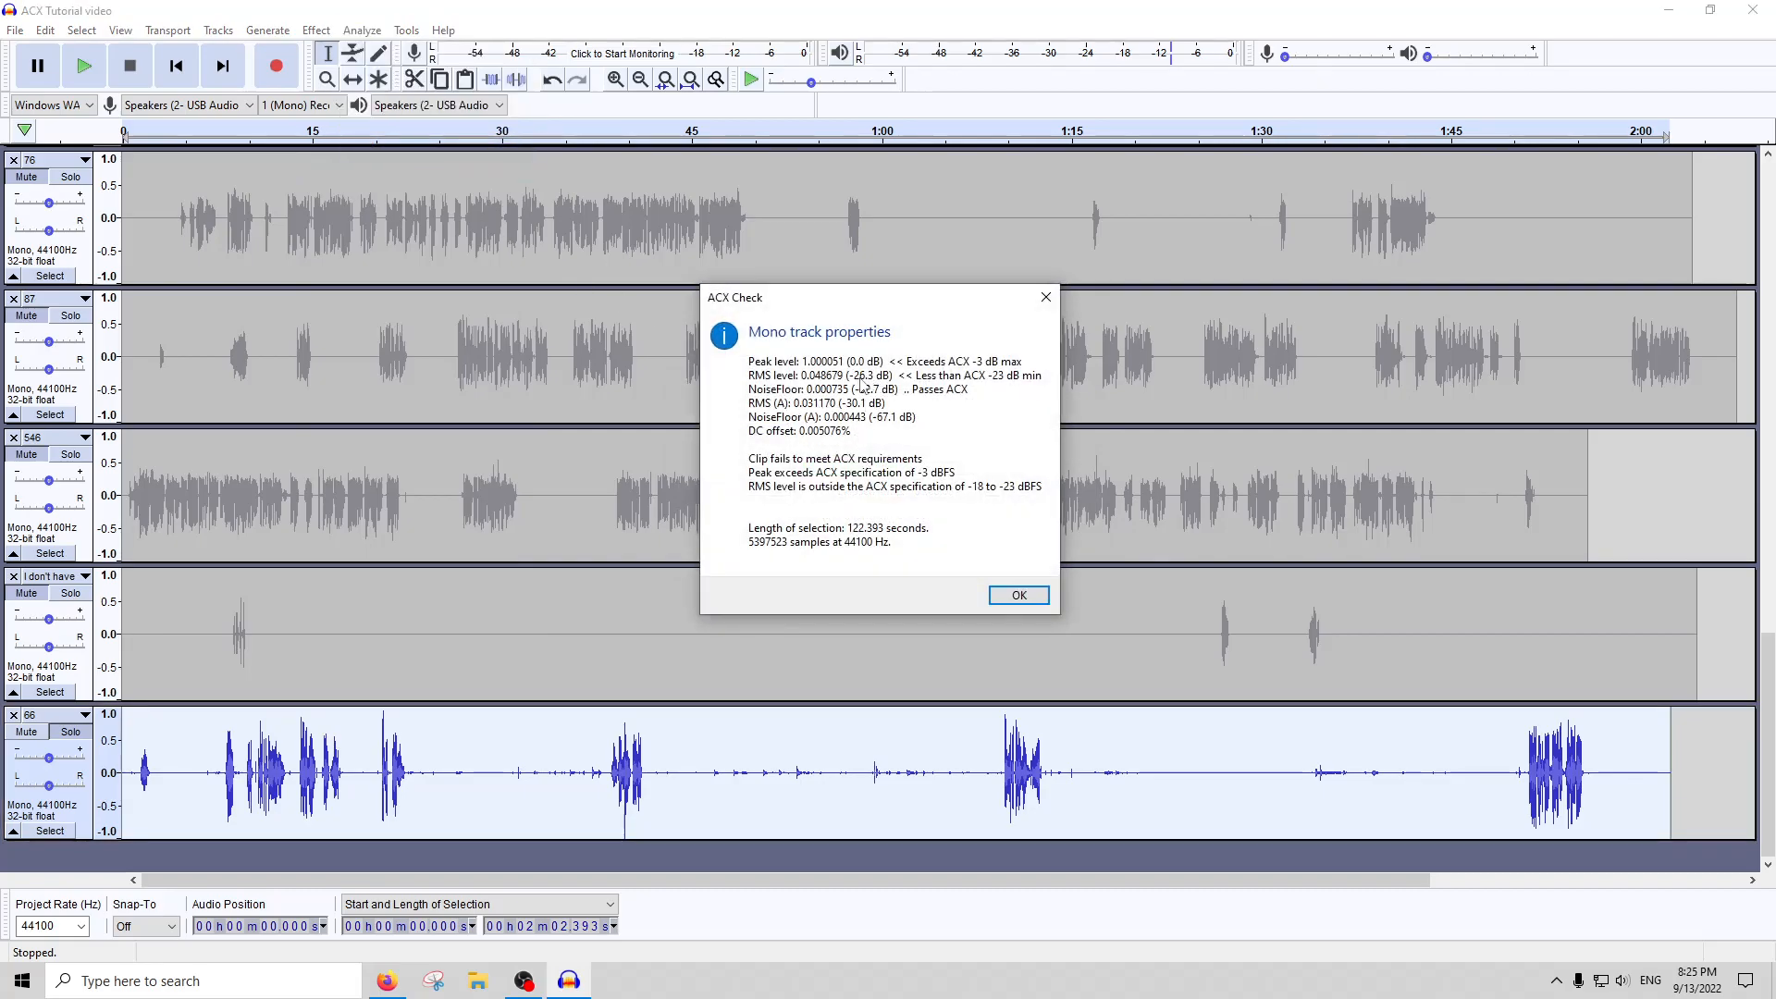
{"action": "left_click", "coordinate": [1045, 297]}
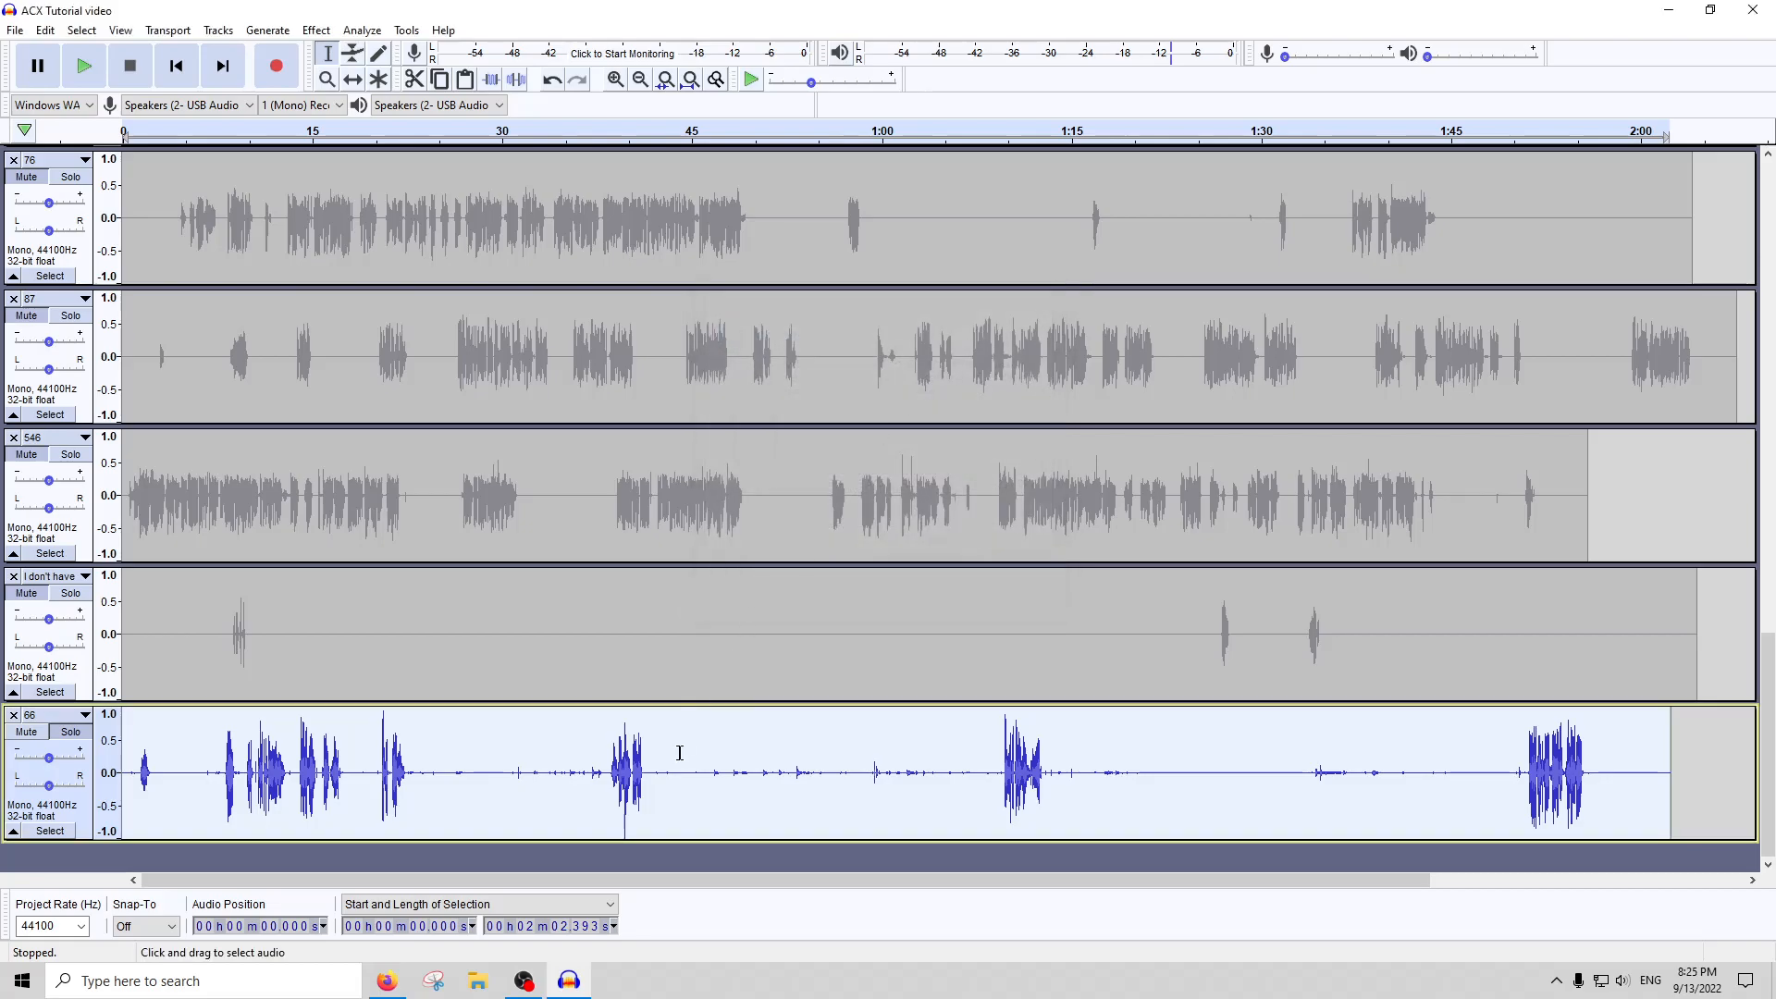
Silence the pauses in track 66 from about 0:42 to 1:09, 1:14 to 1:50 and 0:23 to 0:38
{"action": "left_click_drag", "start_coordinate": [655, 772], "coordinate": [996, 757]}
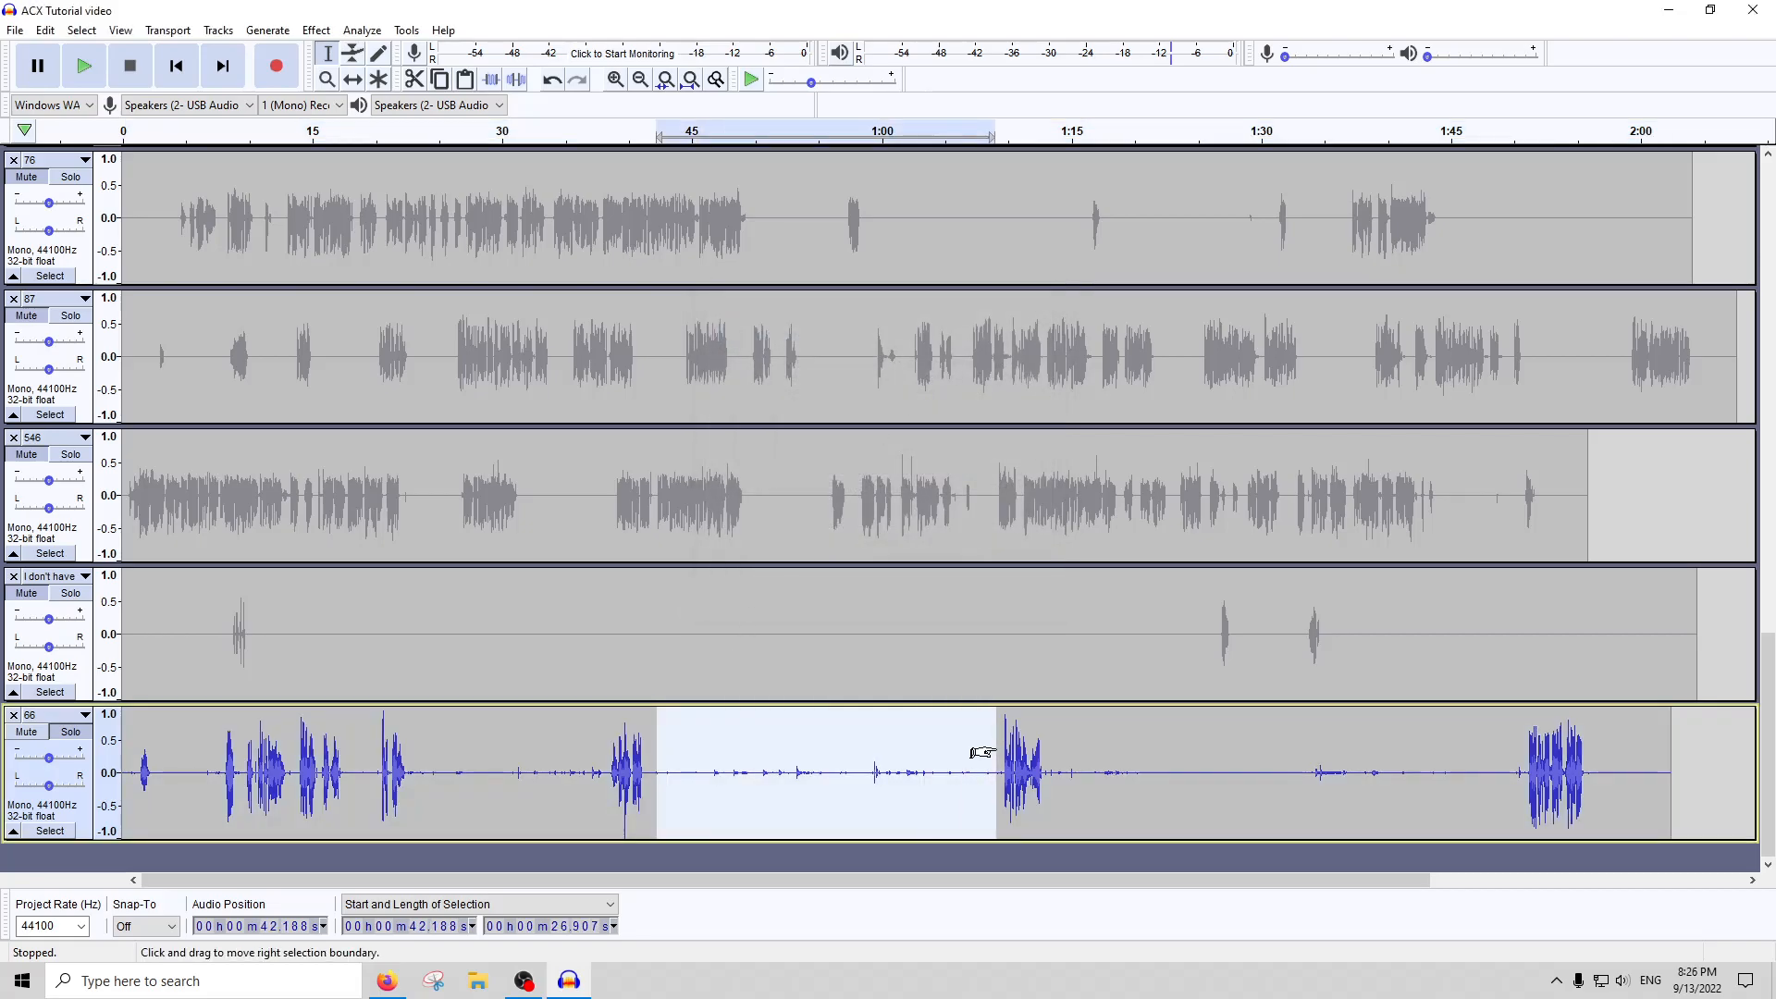
{"action": "left_click_drag", "start_coordinate": [1053, 794], "coordinate": [1518, 786]}
{"action": "key", "text": "ctrl+l"}
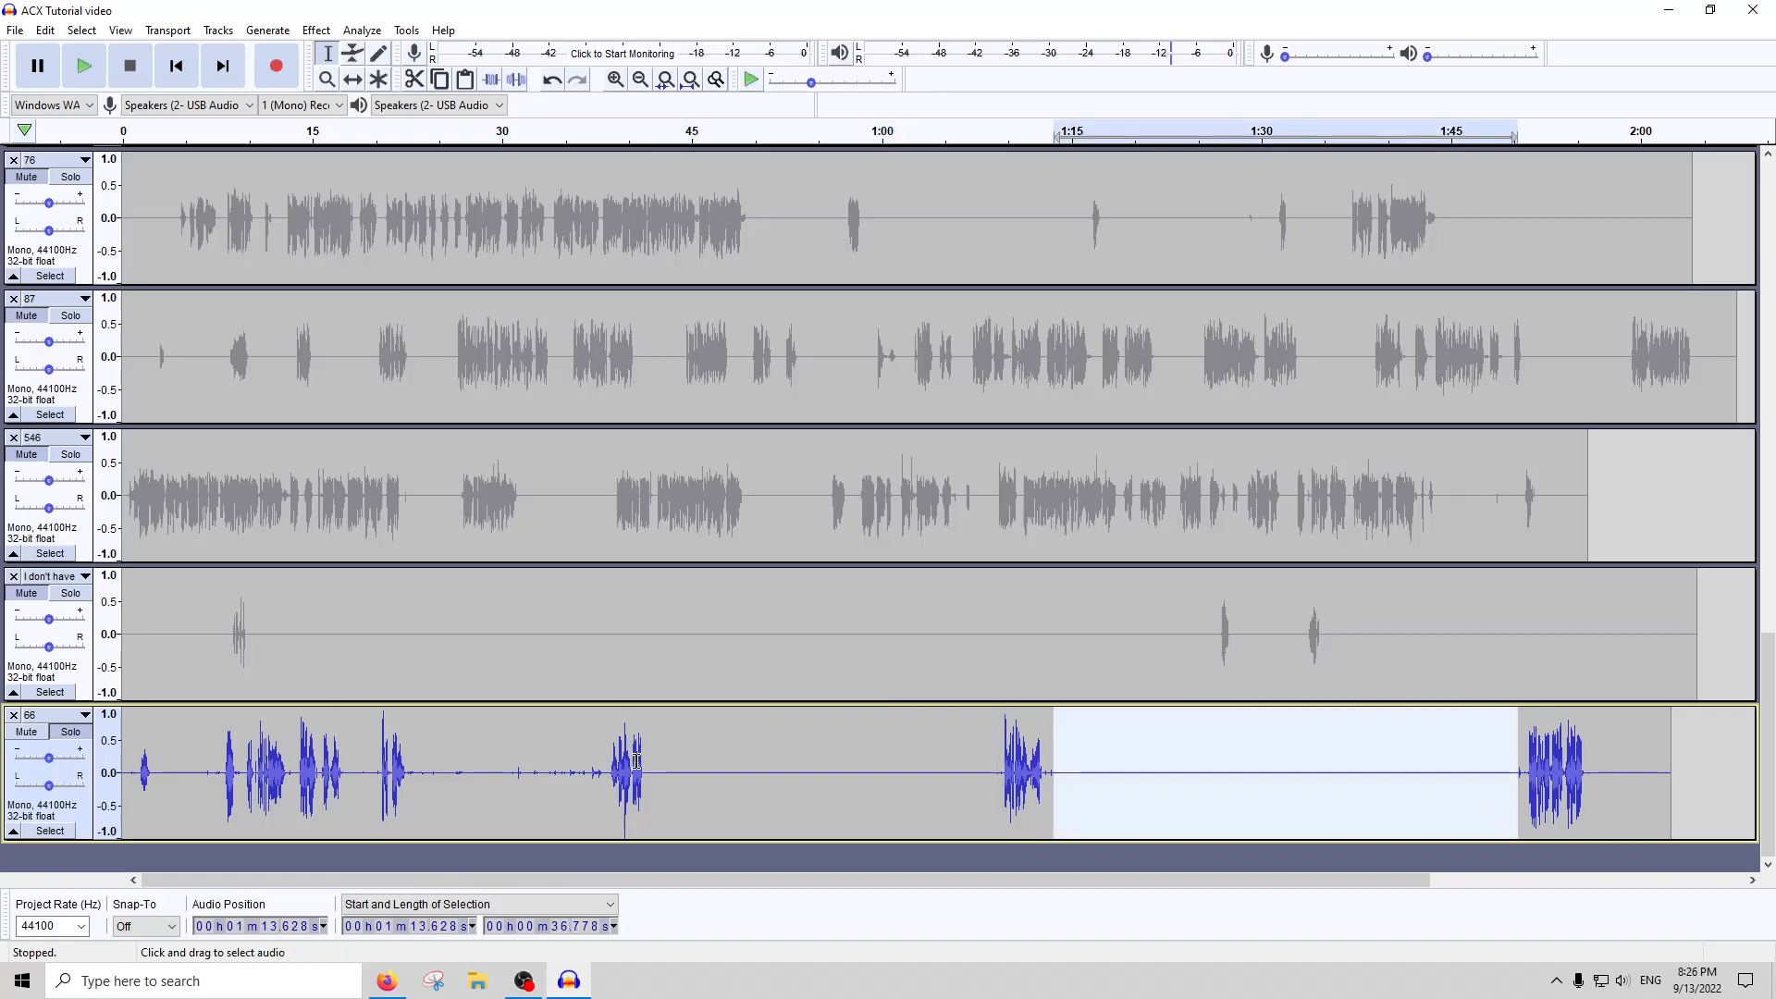
{"action": "left_click_drag", "start_coordinate": [606, 778], "coordinate": [415, 789]}
{"action": "key", "text": "ctrl+l"}
Select the whole of track 66 and check it against the ACX requirements
{"action": "double_click", "coordinate": [530, 737]}
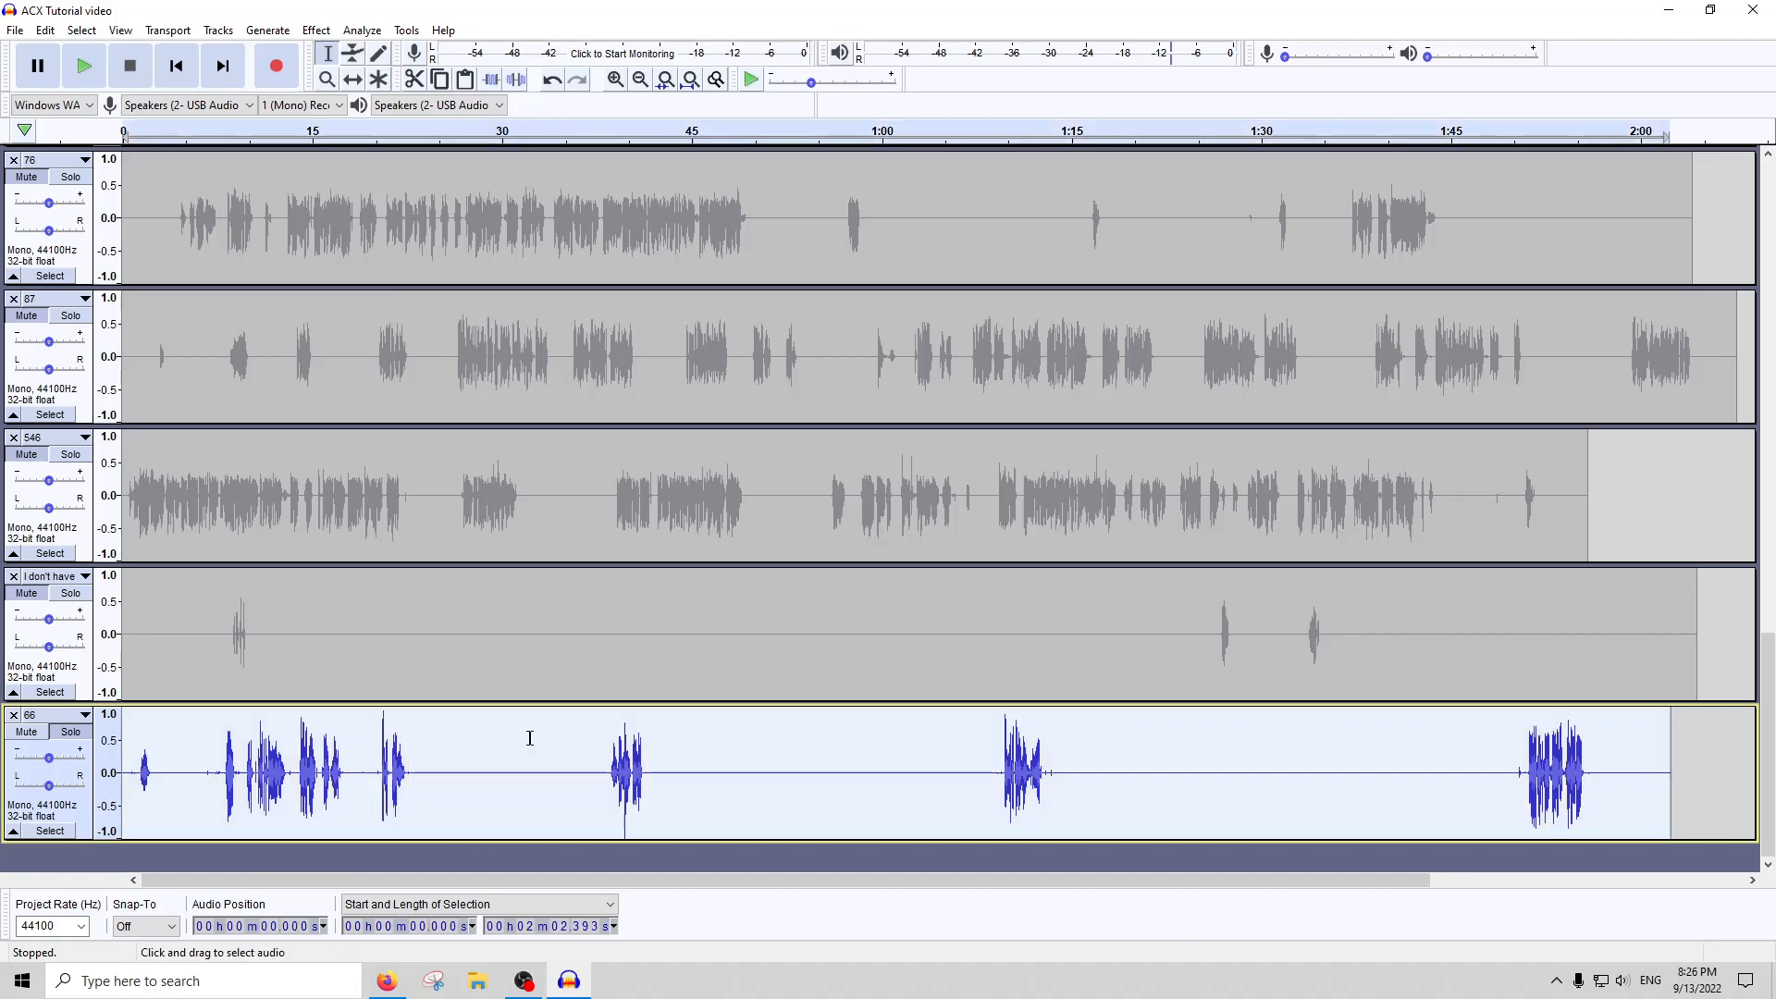
{"action": "left_click", "coordinate": [530, 738]}
{"action": "left_click", "coordinate": [532, 734]}
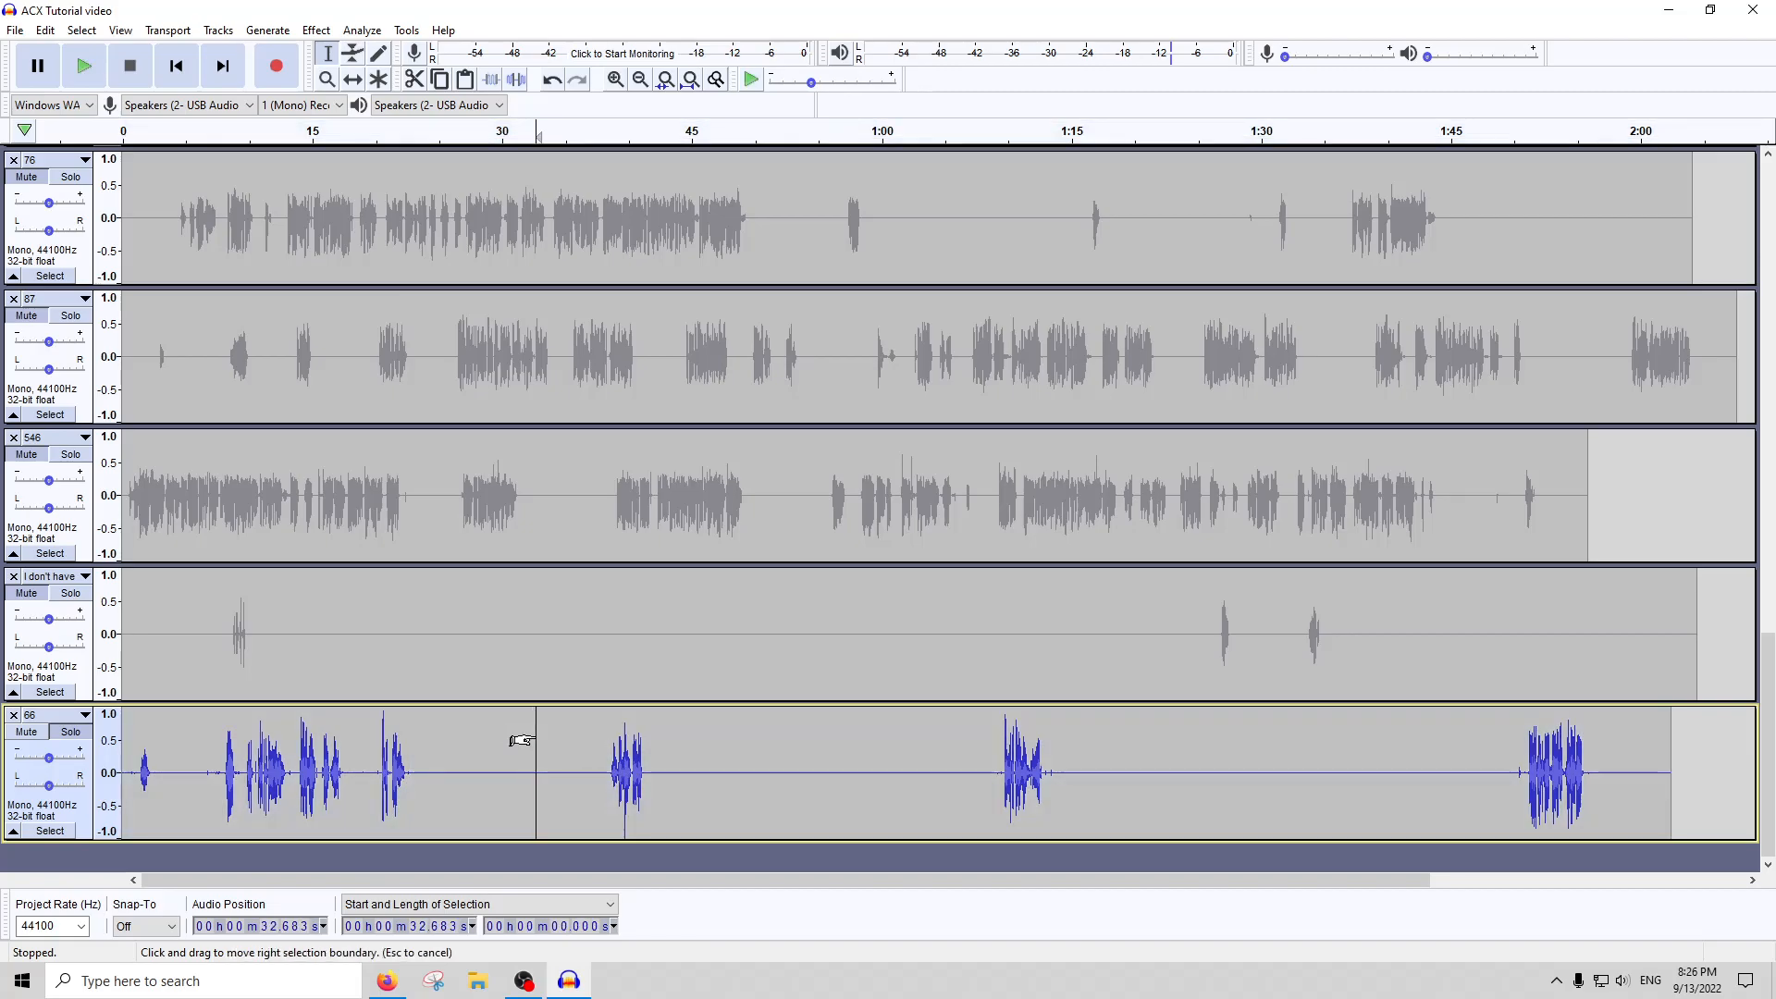
{"action": "double_click", "coordinate": [535, 731]}
{"action": "left_click", "coordinate": [364, 30]}
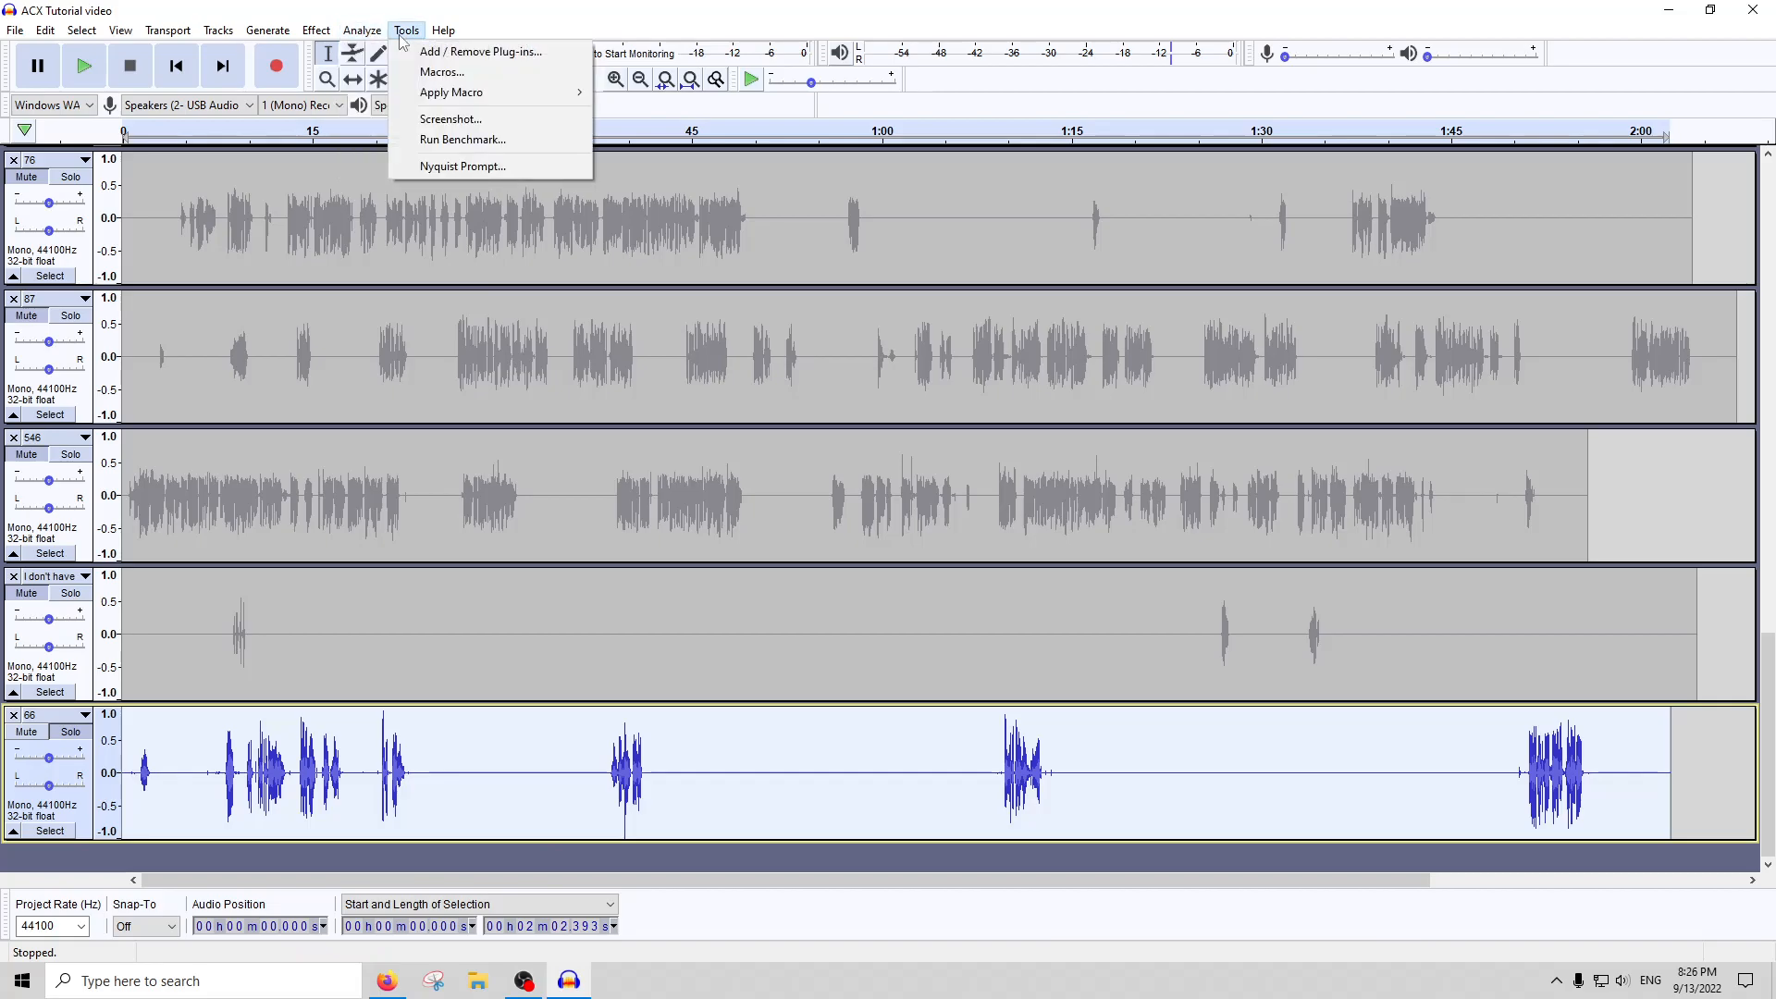
{"action": "left_click", "coordinate": [374, 147]}
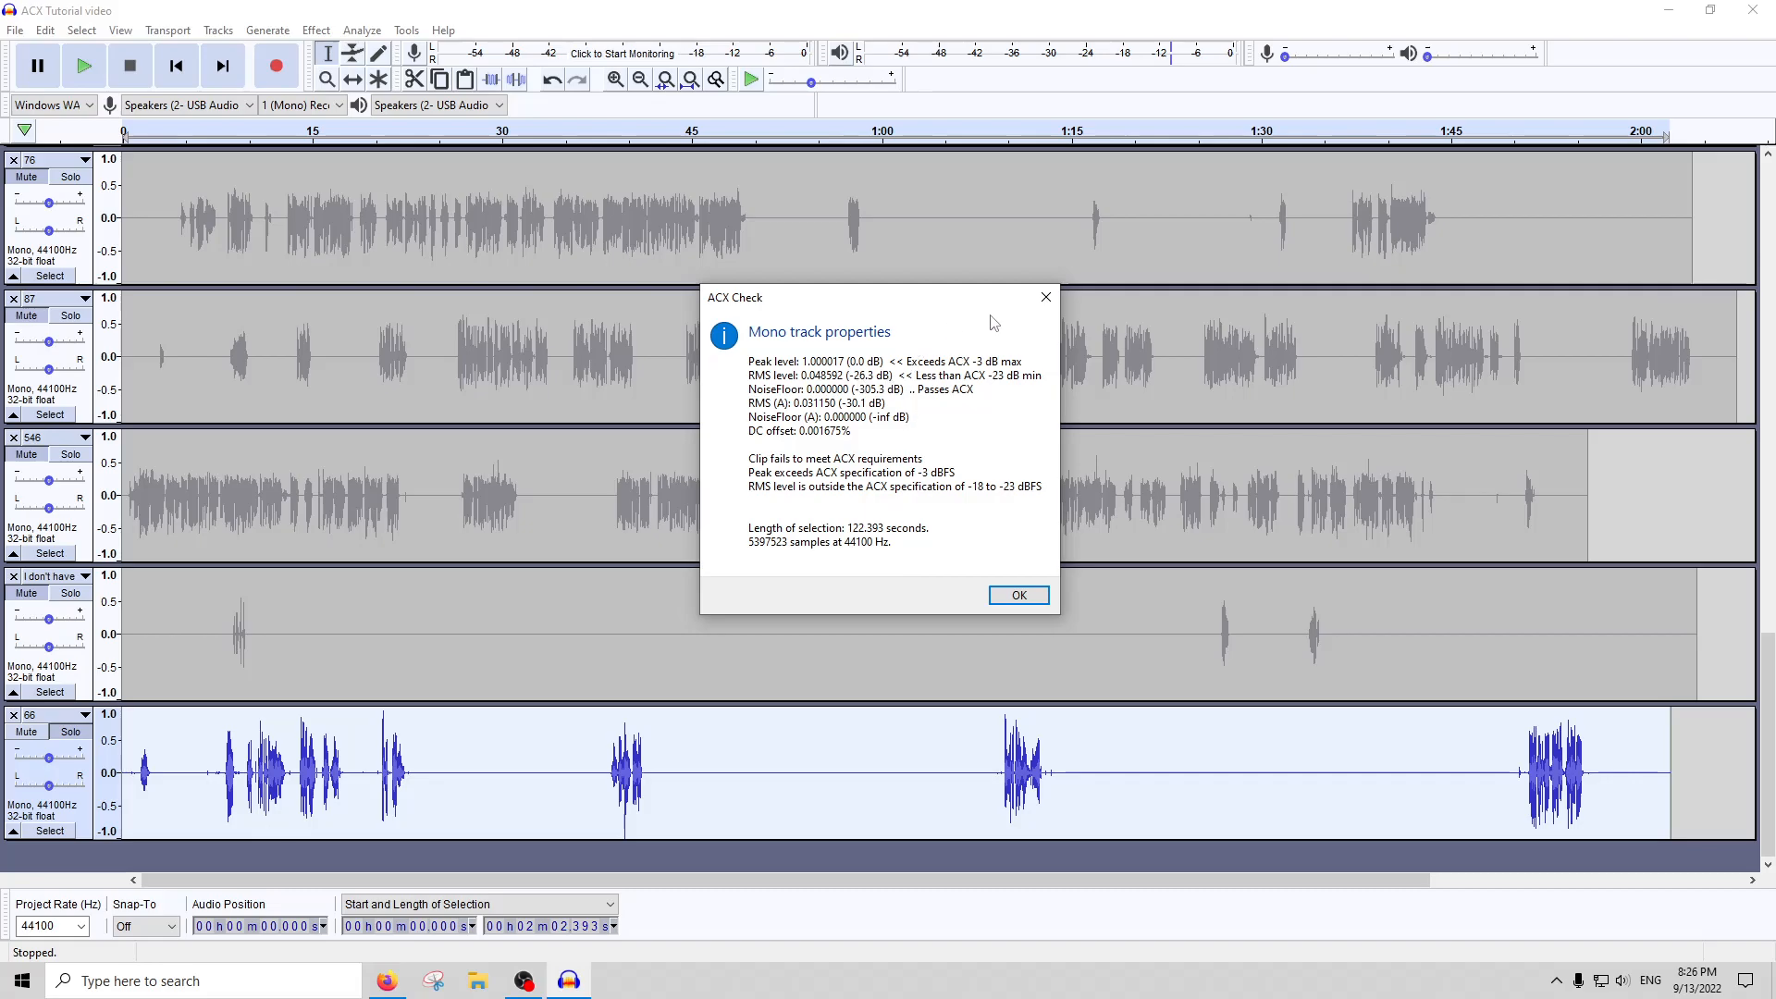
{"action": "left_click", "coordinate": [1042, 306]}
Apply Compressor with its preset settings to track 66 once more and run ACX Check on it
{"action": "left_click", "coordinate": [361, 31]}
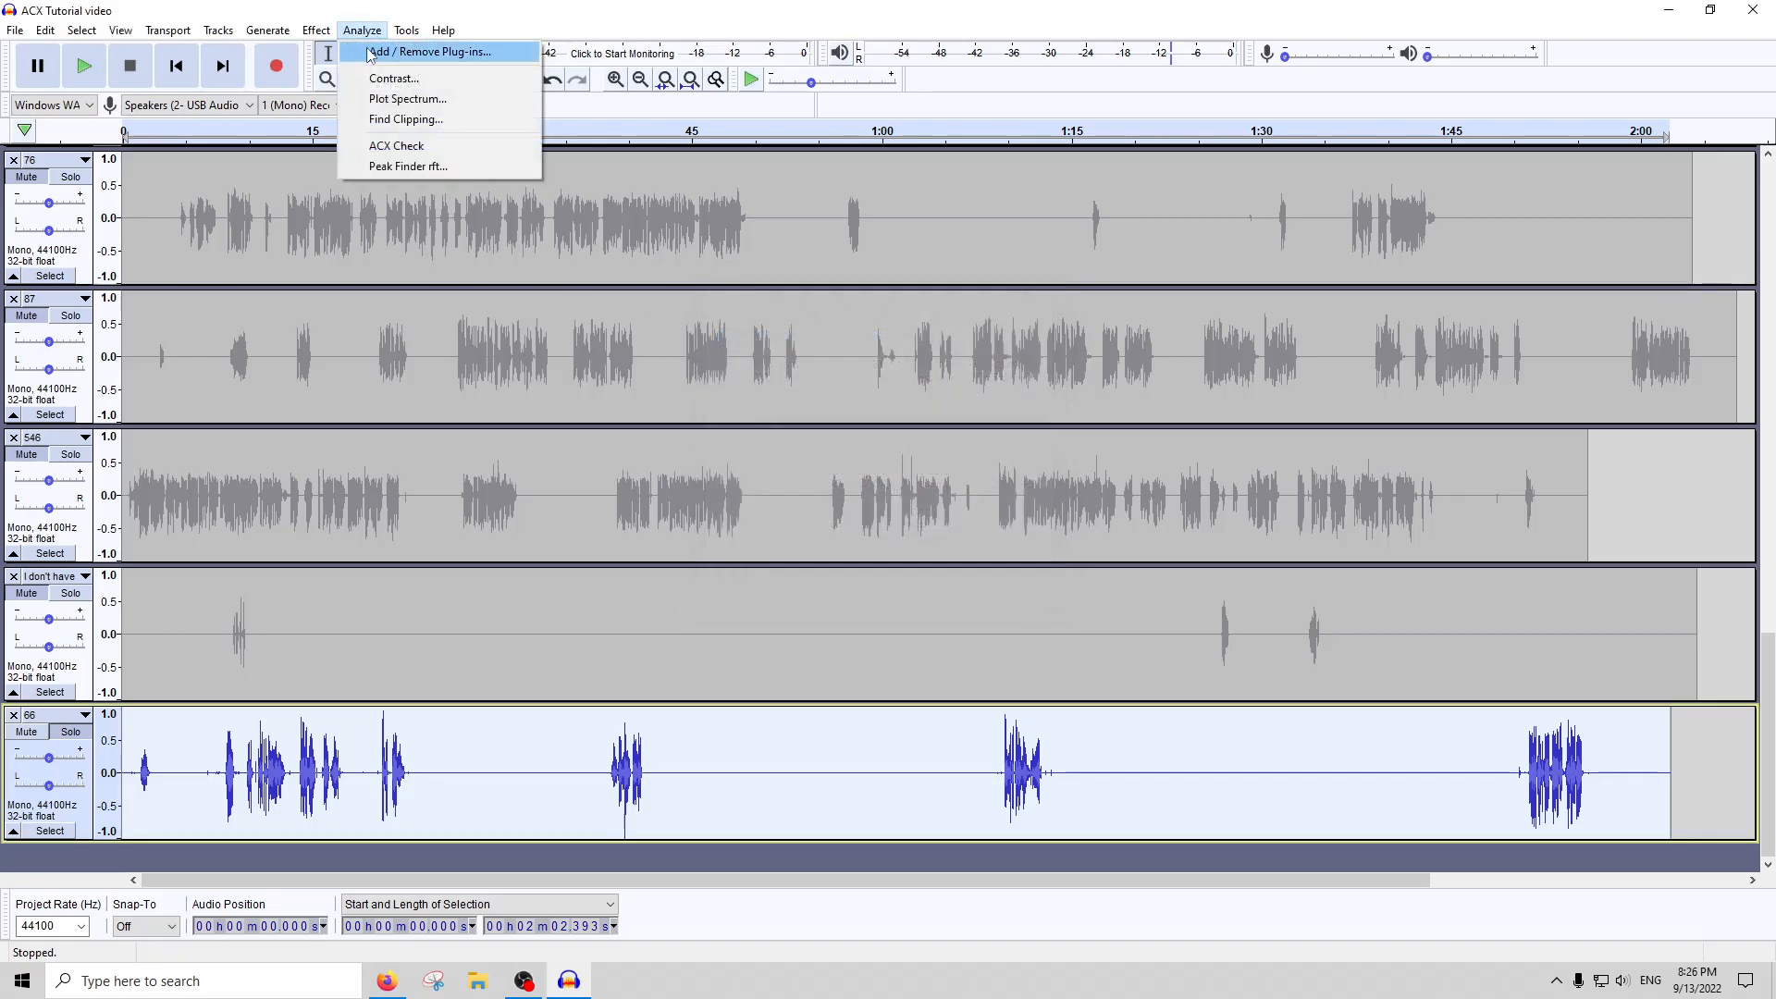
{"action": "mouse_move", "coordinate": [321, 37]}
{"action": "left_click", "coordinate": [362, 267]}
{"action": "key", "text": "Escape"}
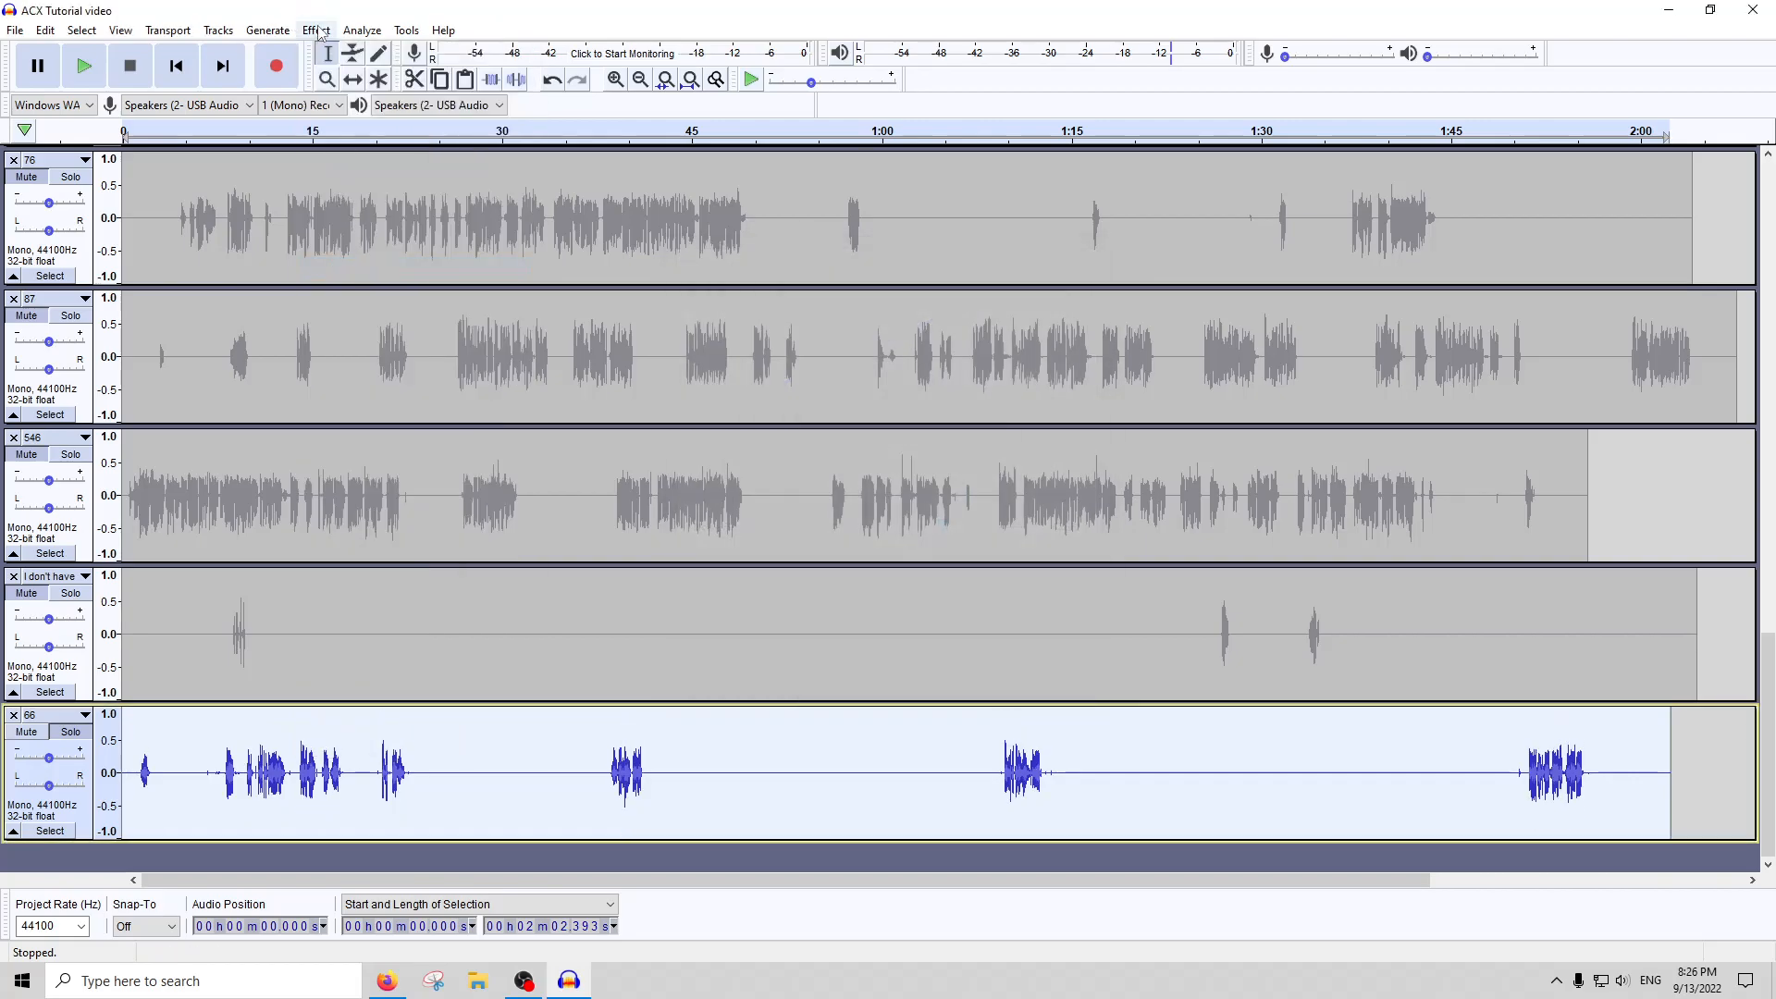
{"action": "left_click", "coordinate": [318, 34]}
{"action": "mouse_move", "coordinate": [362, 31]}
{"action": "left_click", "coordinate": [404, 146]}
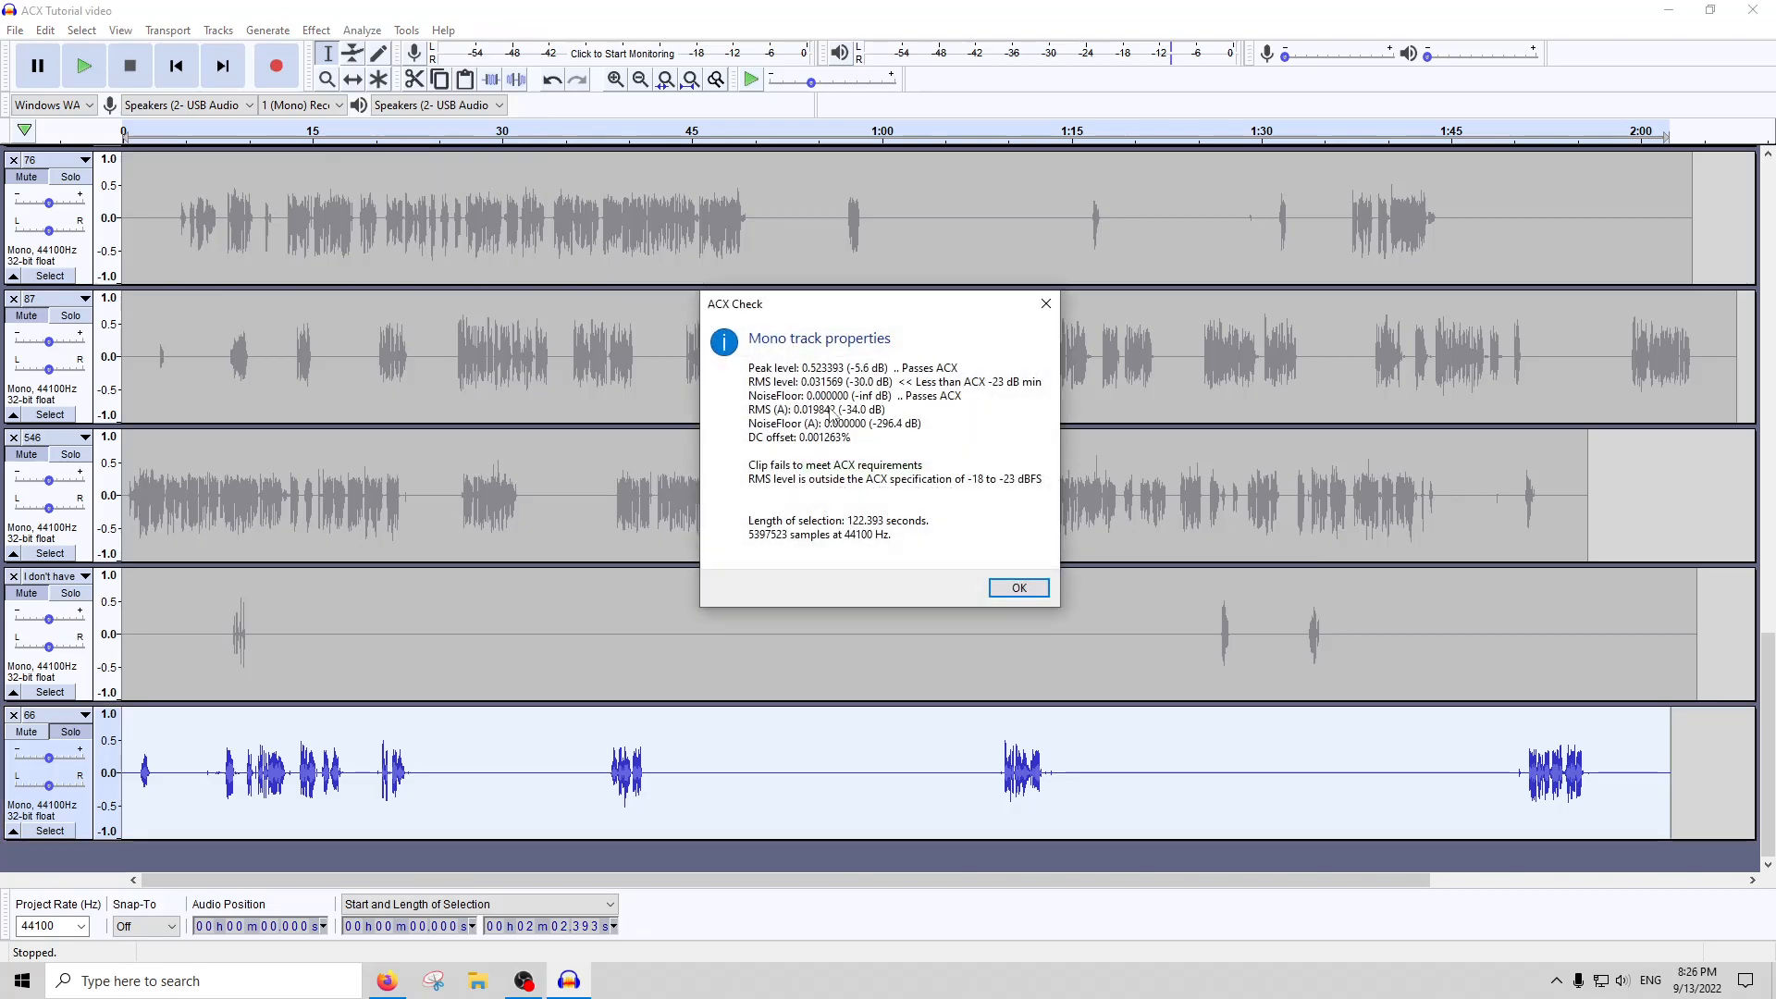
{"action": "left_click", "coordinate": [1045, 303]}
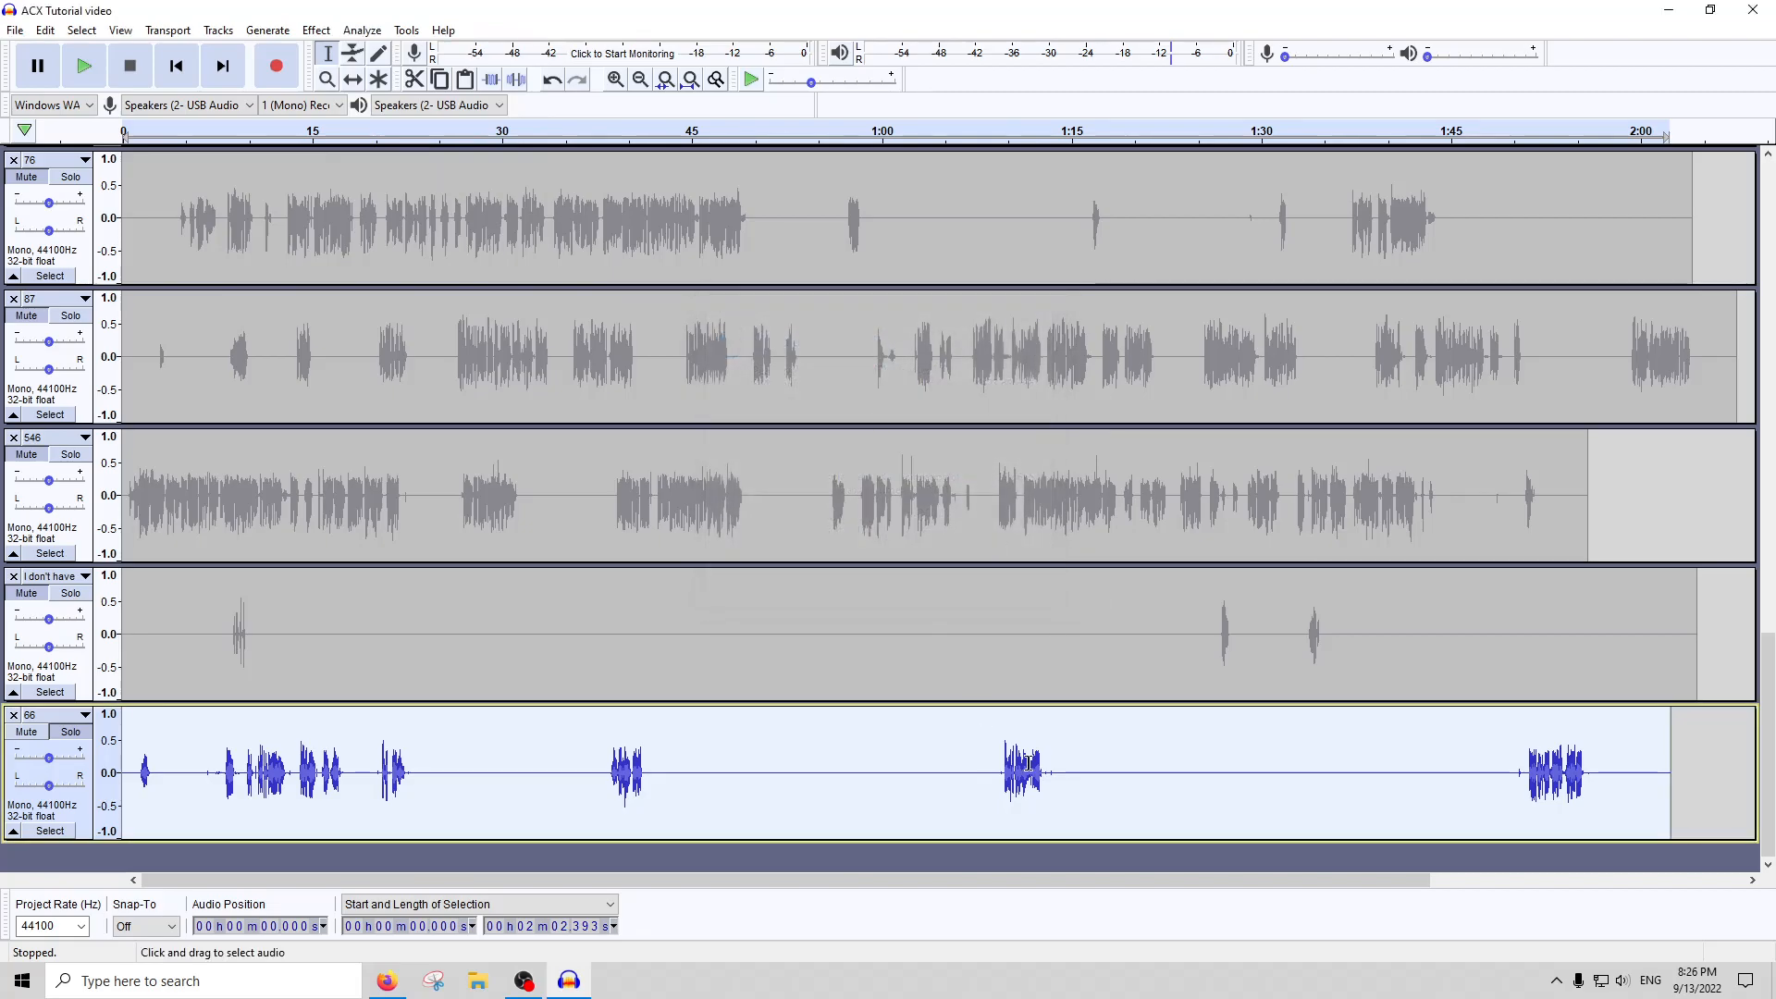
Amplify the whole of track 66 to a new peak amplitude of 0.0 dB and run ACX Check on it
{"action": "left_click", "coordinate": [317, 31]}
{"action": "left_click", "coordinate": [370, 105]}
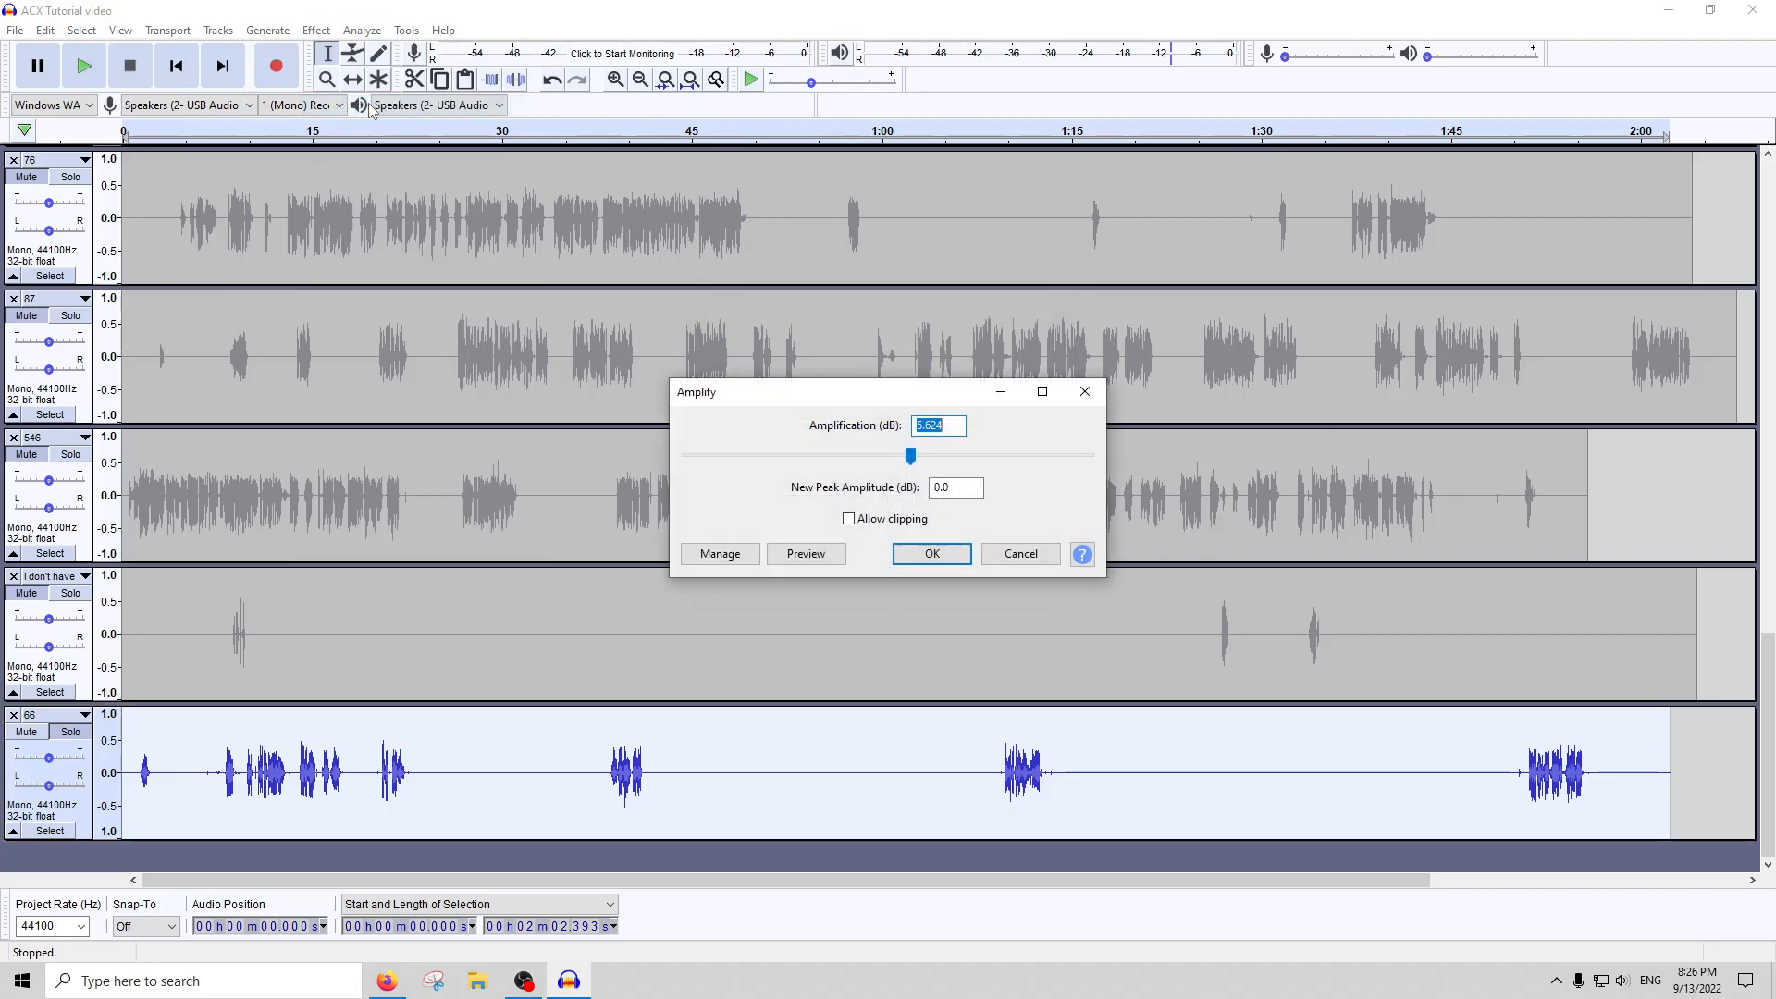
{"action": "key", "text": "Return"}
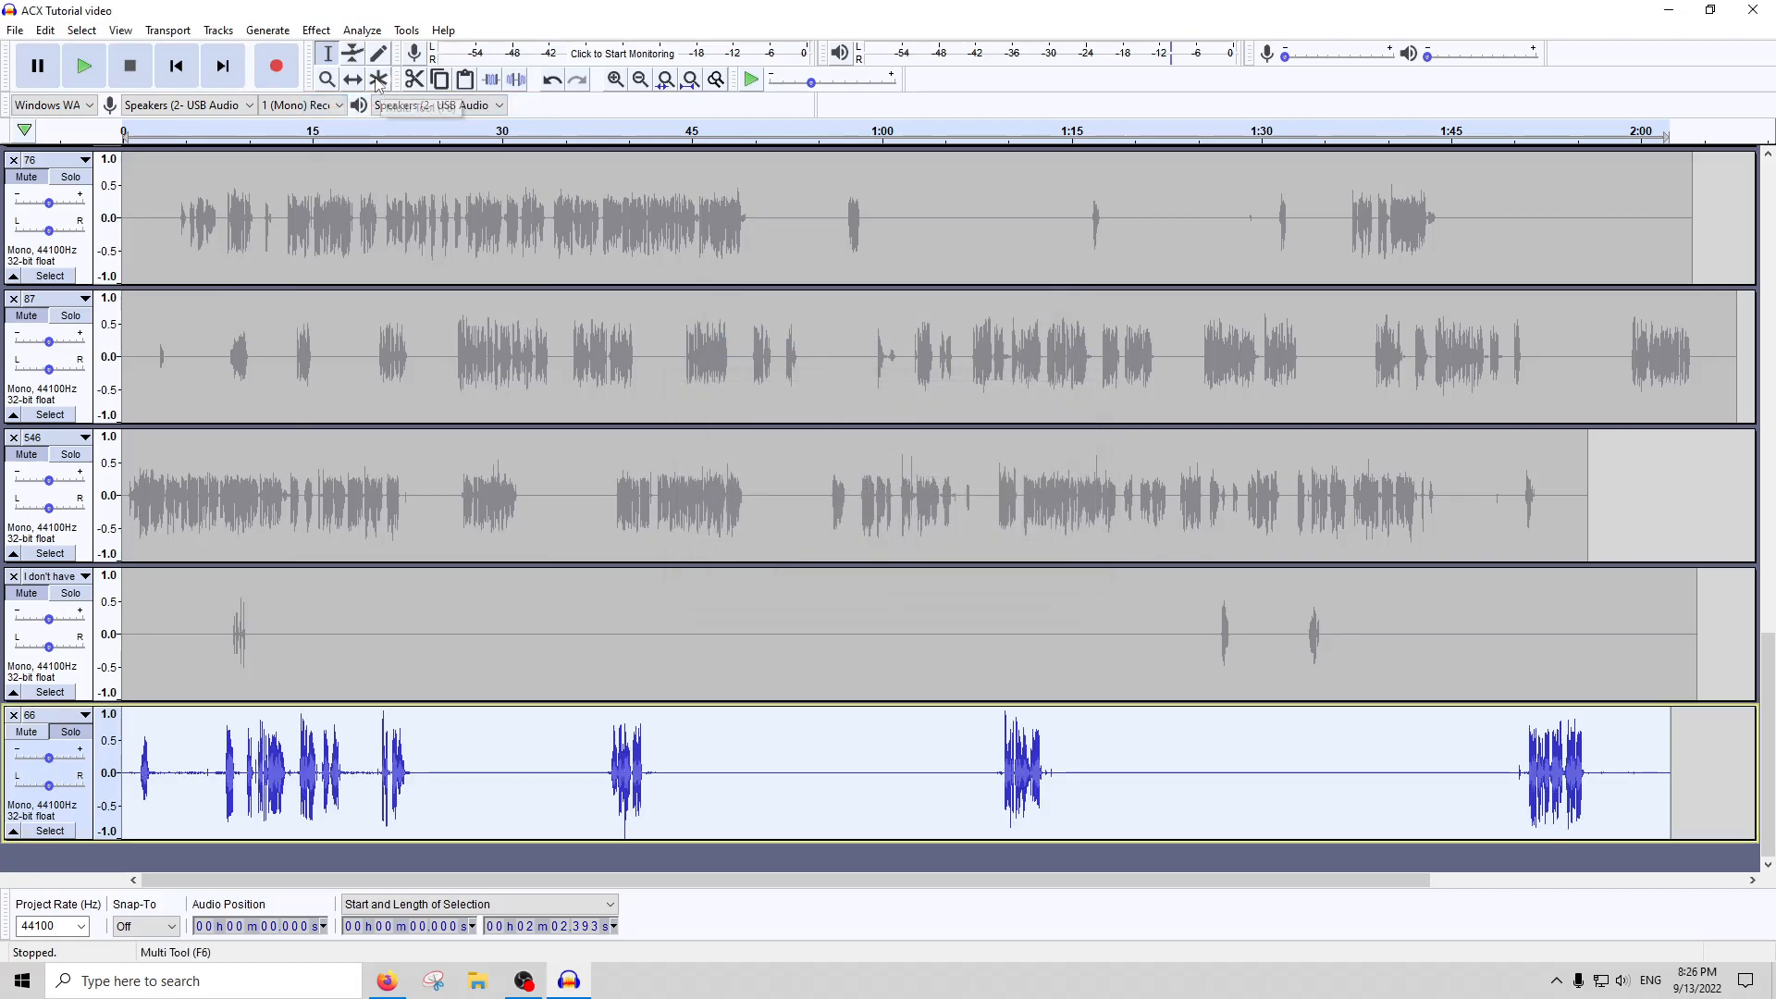
{"action": "left_click", "coordinate": [361, 30]}
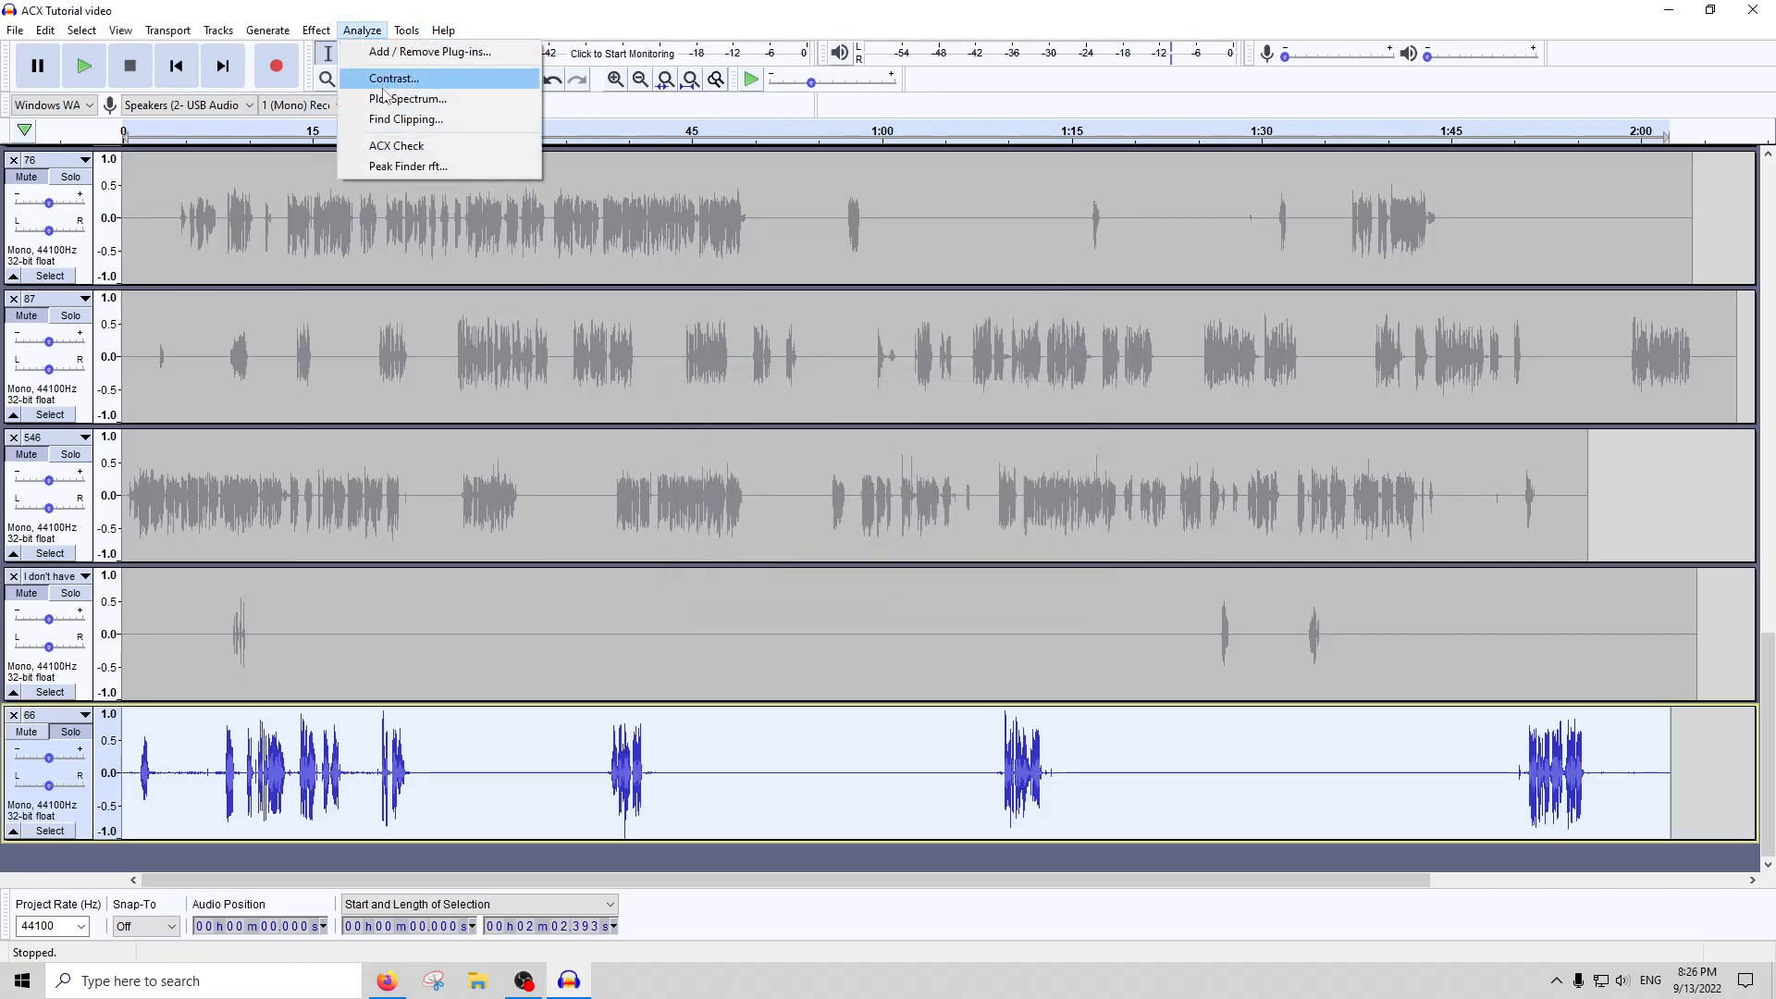
{"action": "left_click", "coordinate": [383, 148]}
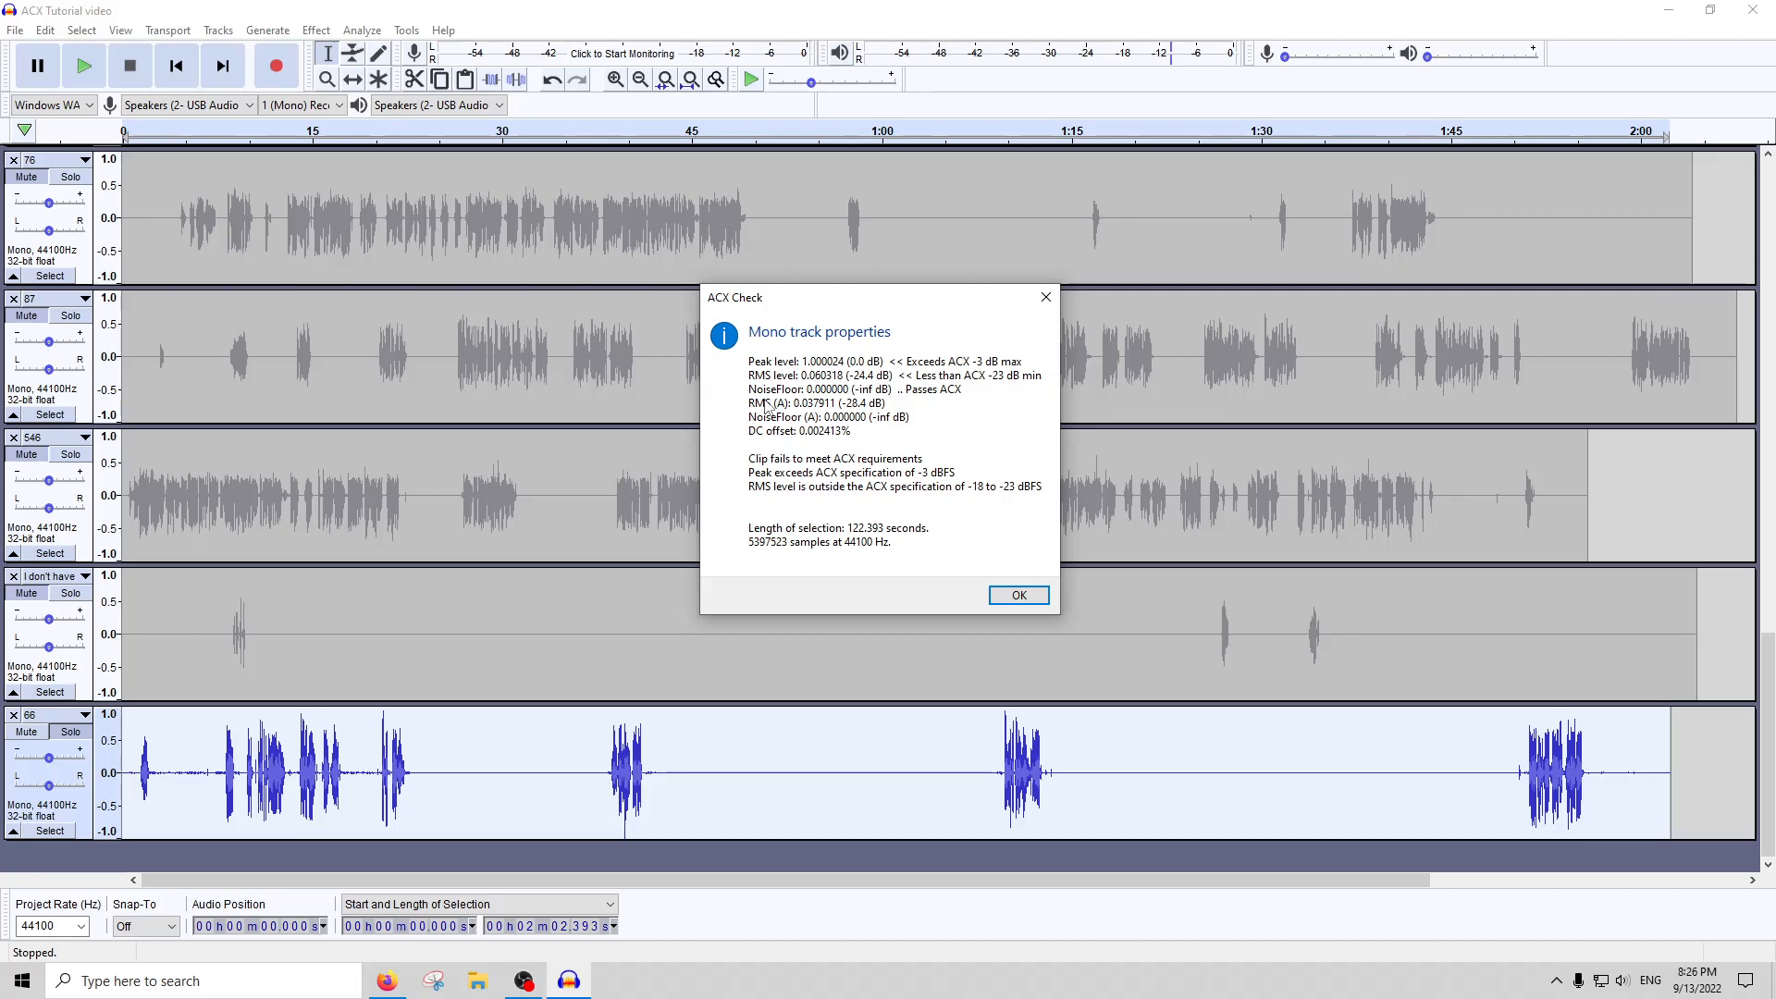
{"action": "left_click", "coordinate": [1019, 596]}
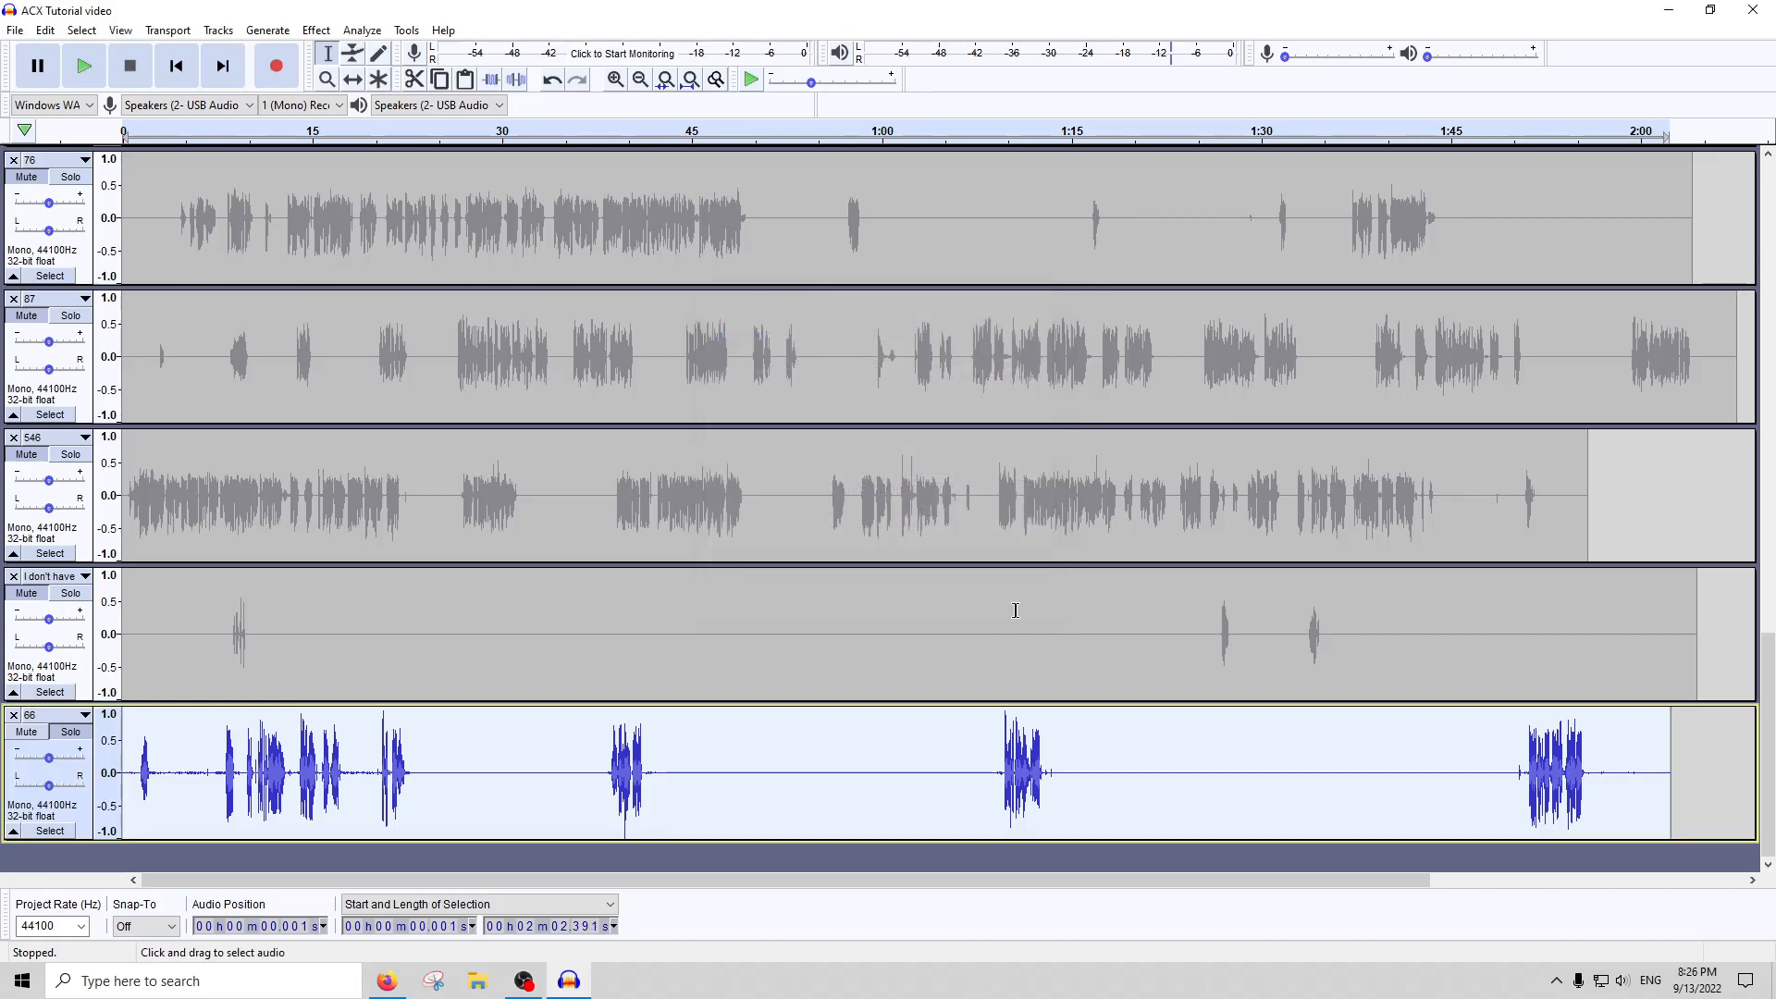
Switch track 66's latest edits off and on by undoing and redoing them to compare the waveform
{"action": "key", "text": "ctrl+z"}
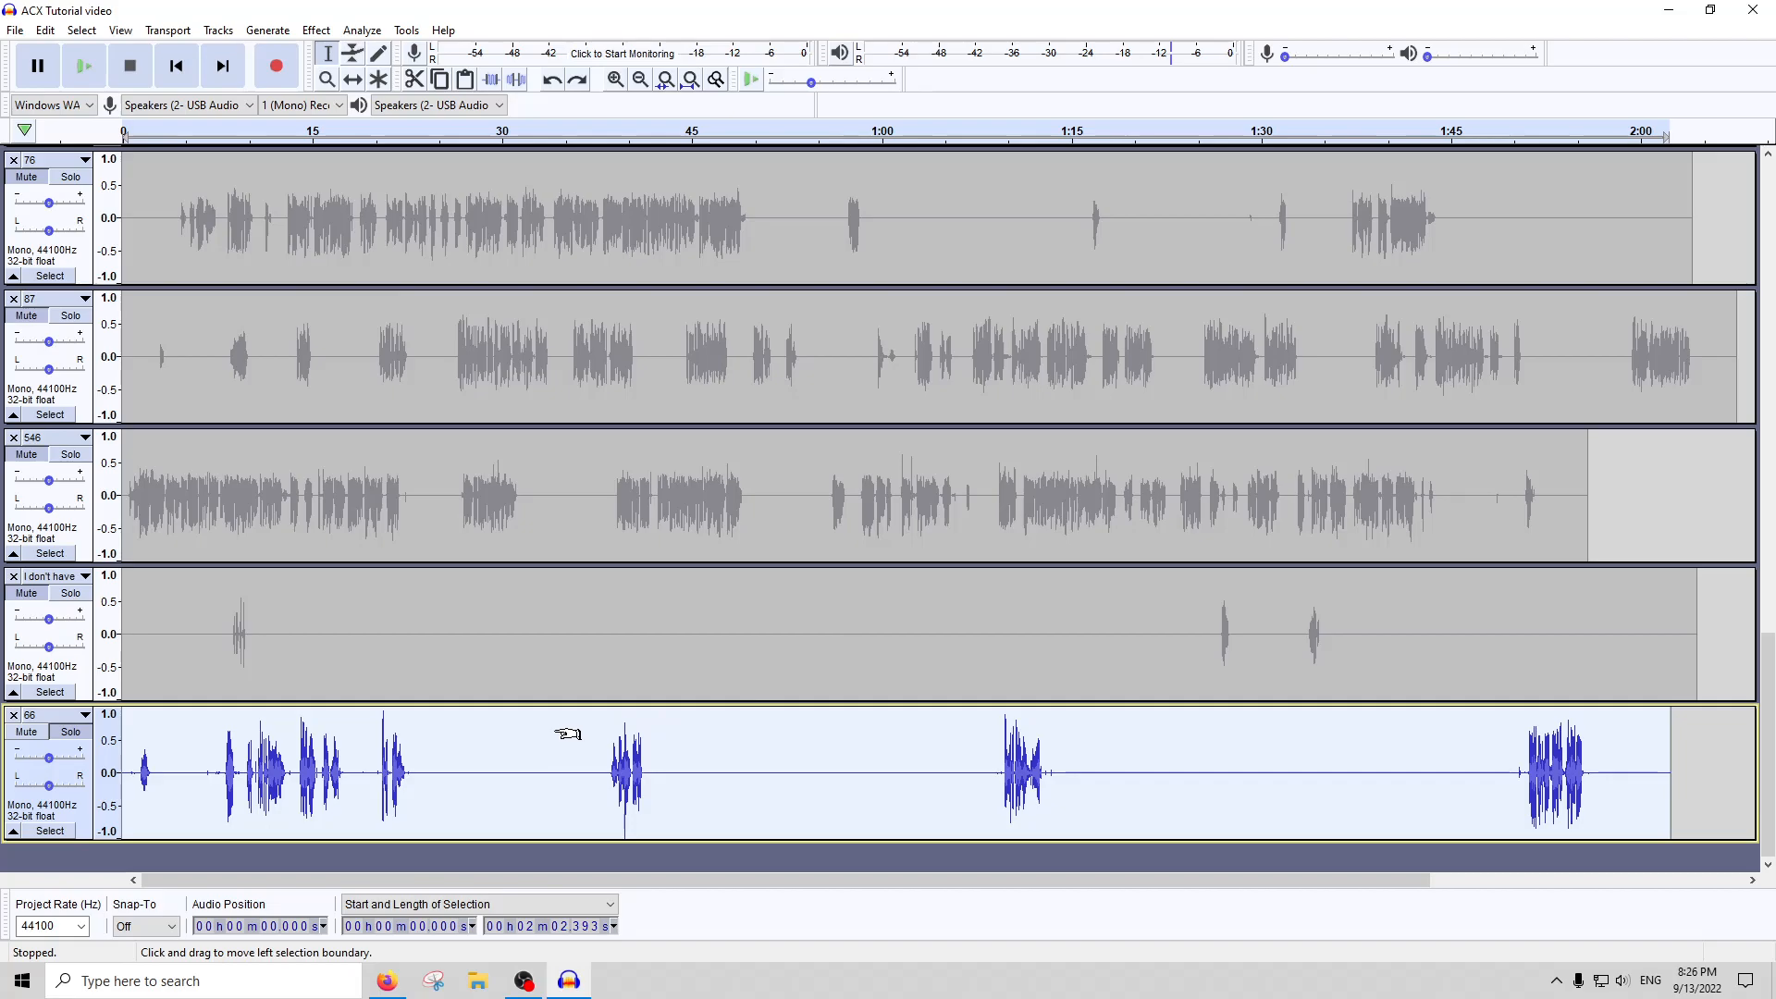
{"action": "key", "text": "ctrl+y"}
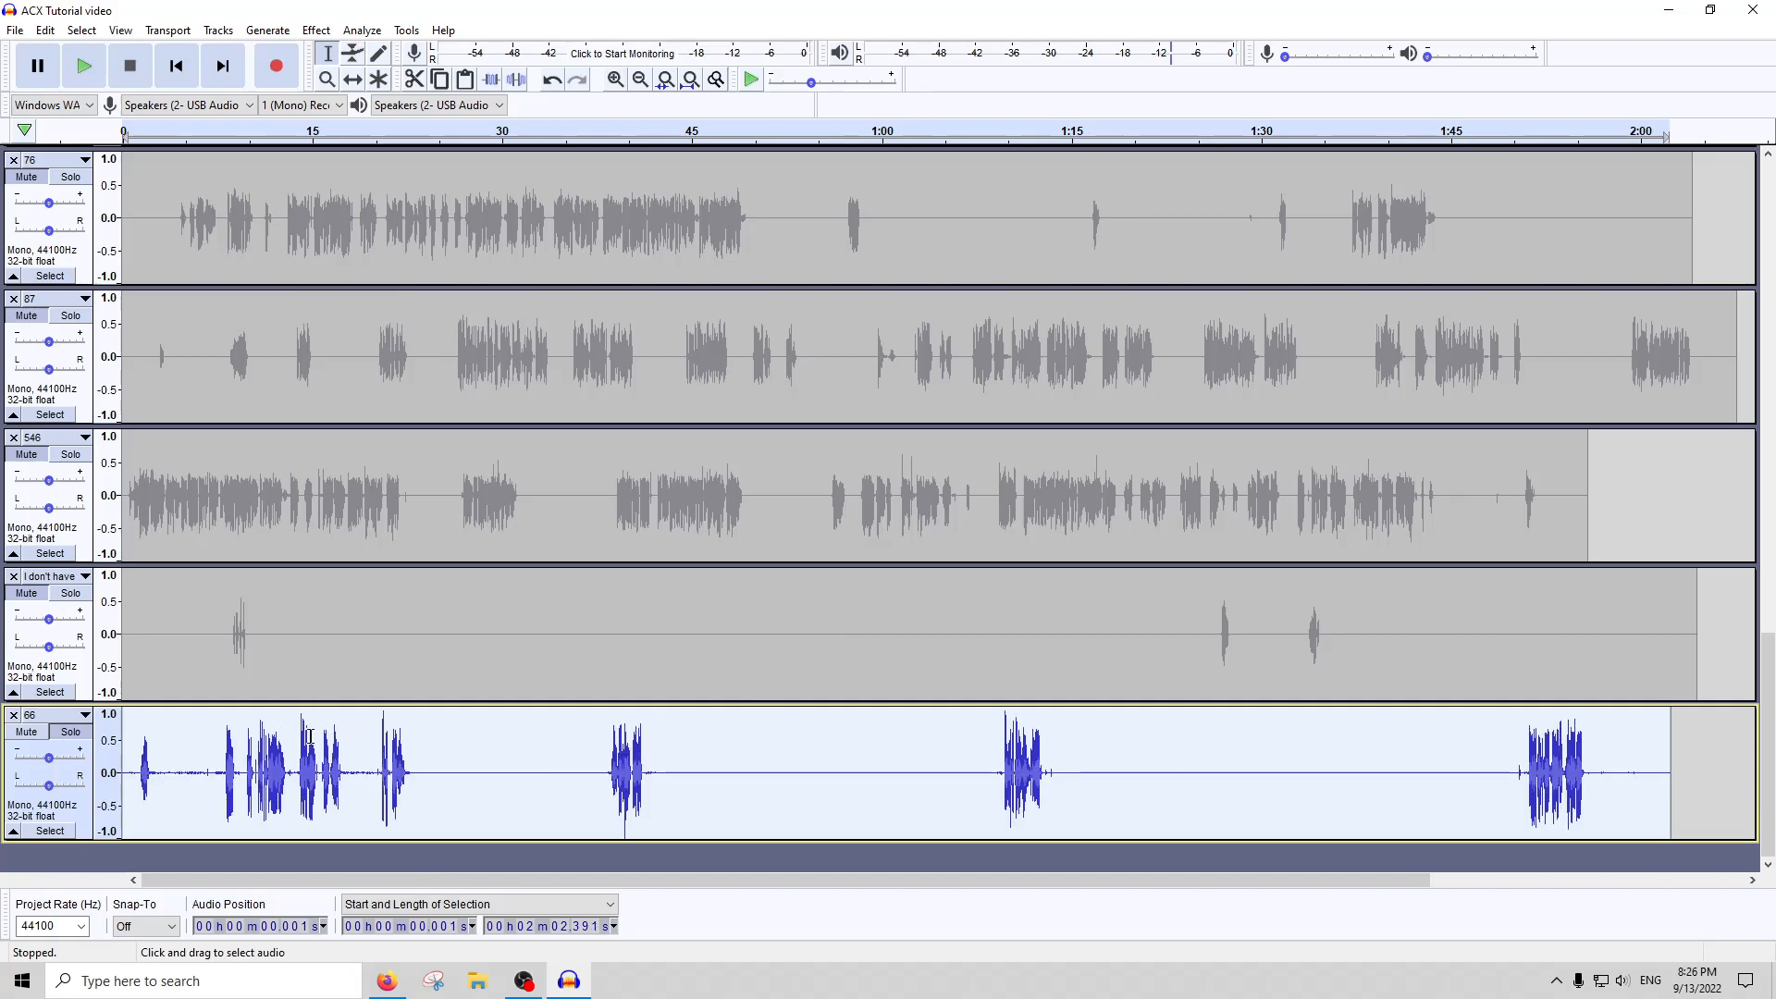
{"action": "key", "text": "ctrl+z"}
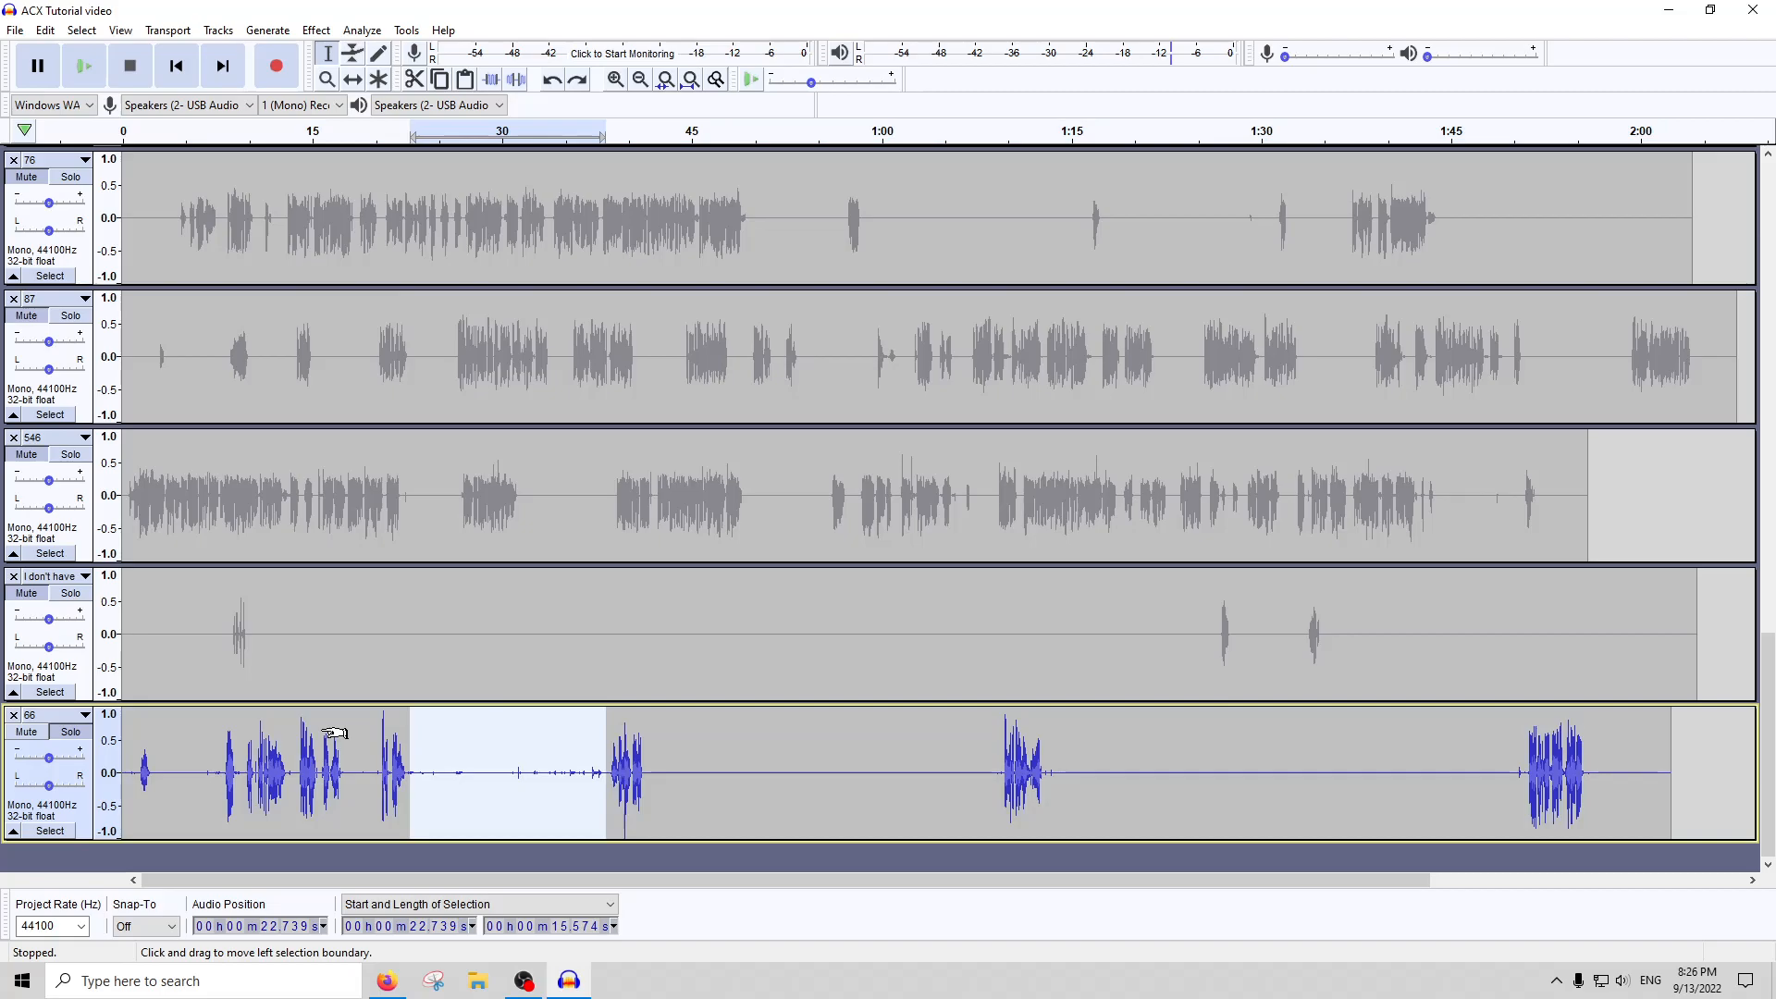
{"action": "key", "text": "ctrl+z"}
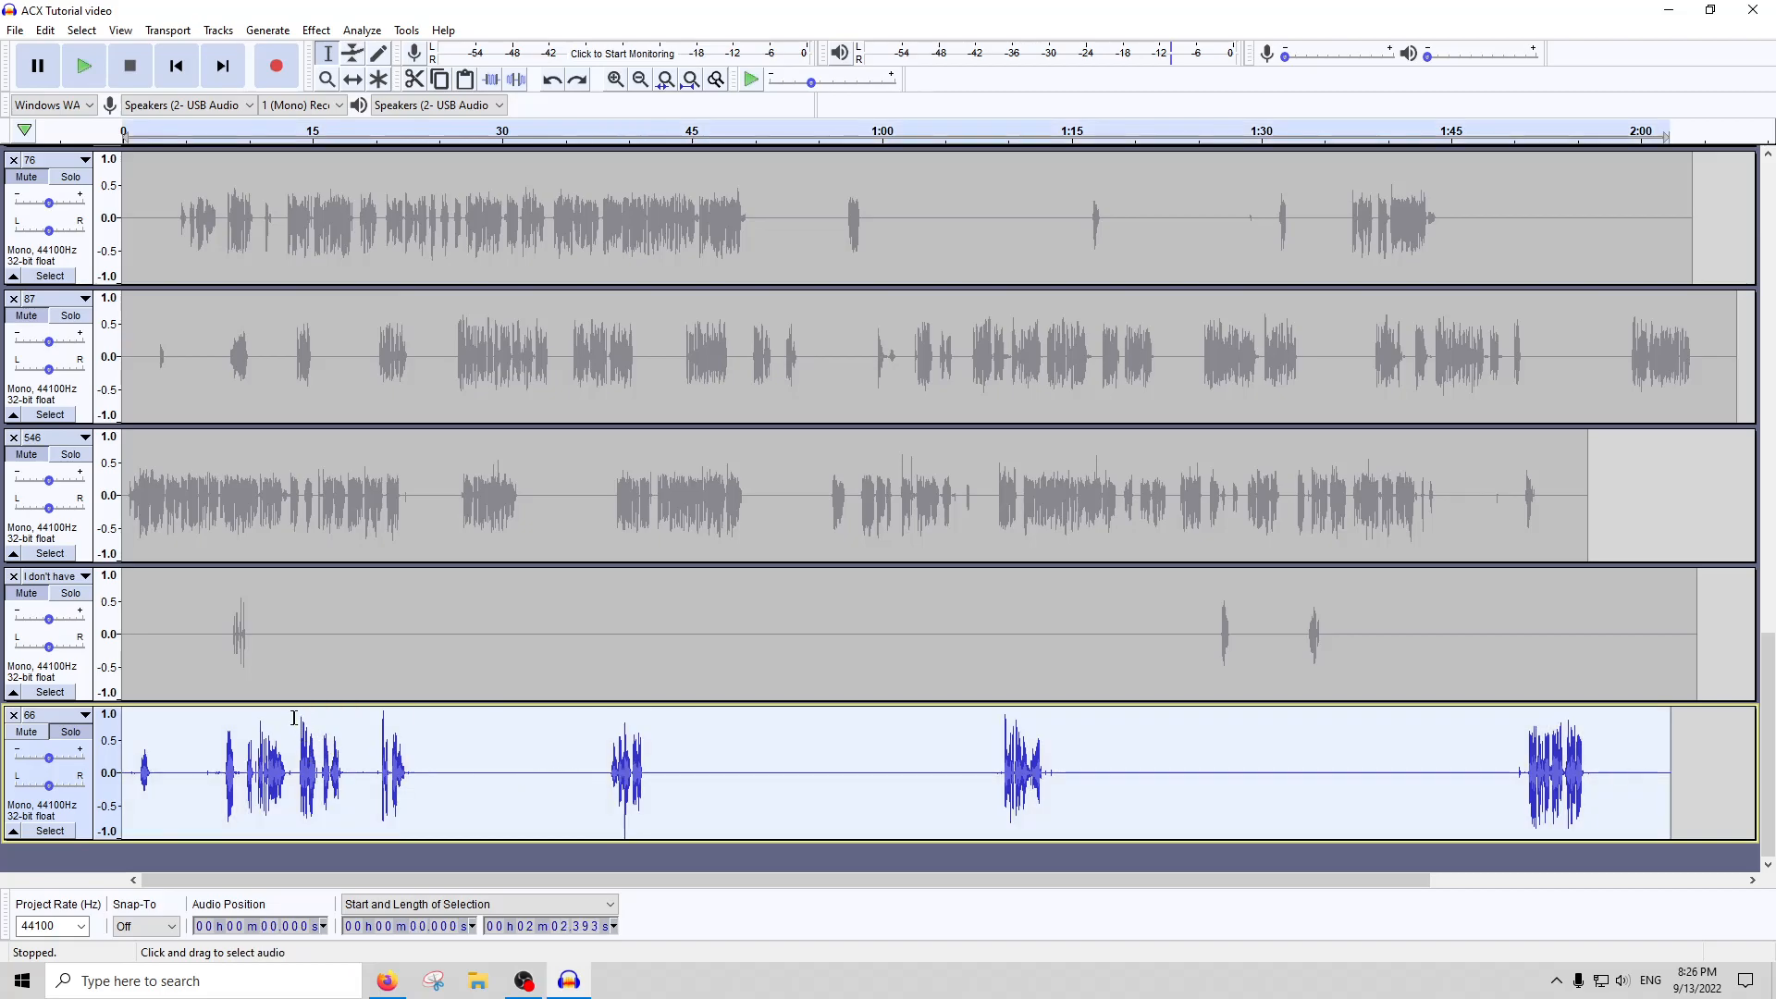
{"action": "key", "text": "ctrl+y"}
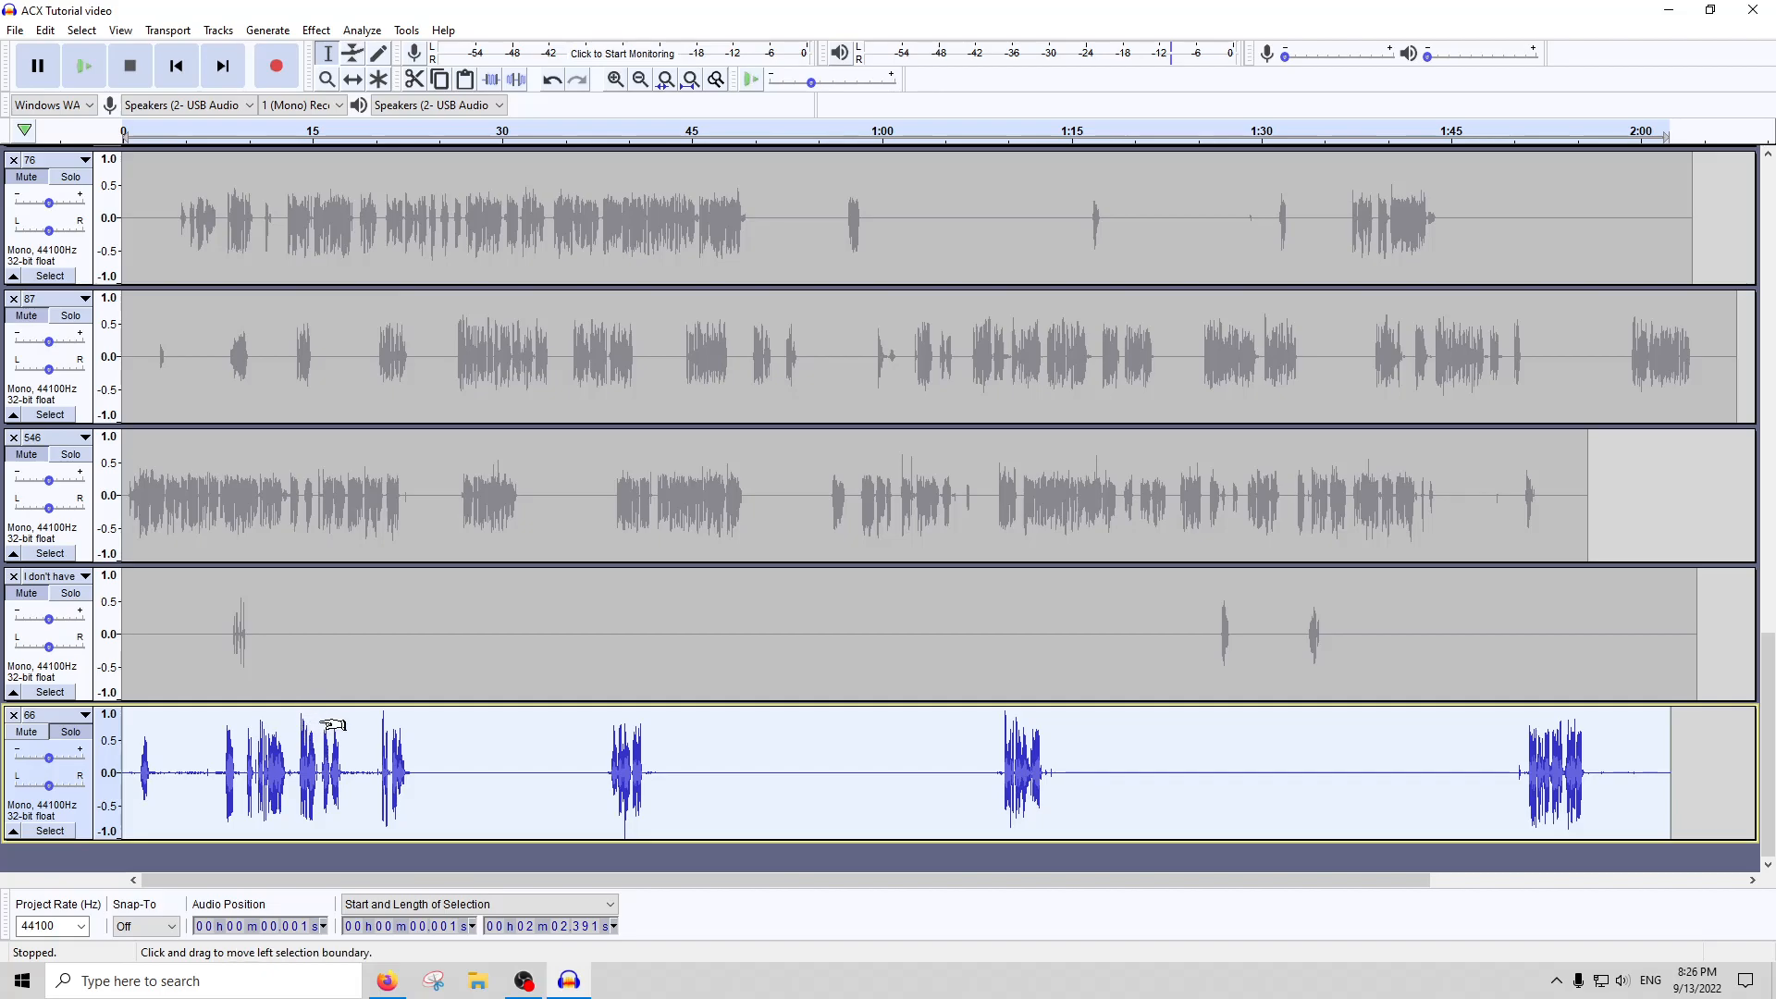
{"action": "key", "text": "ctrl+z"}
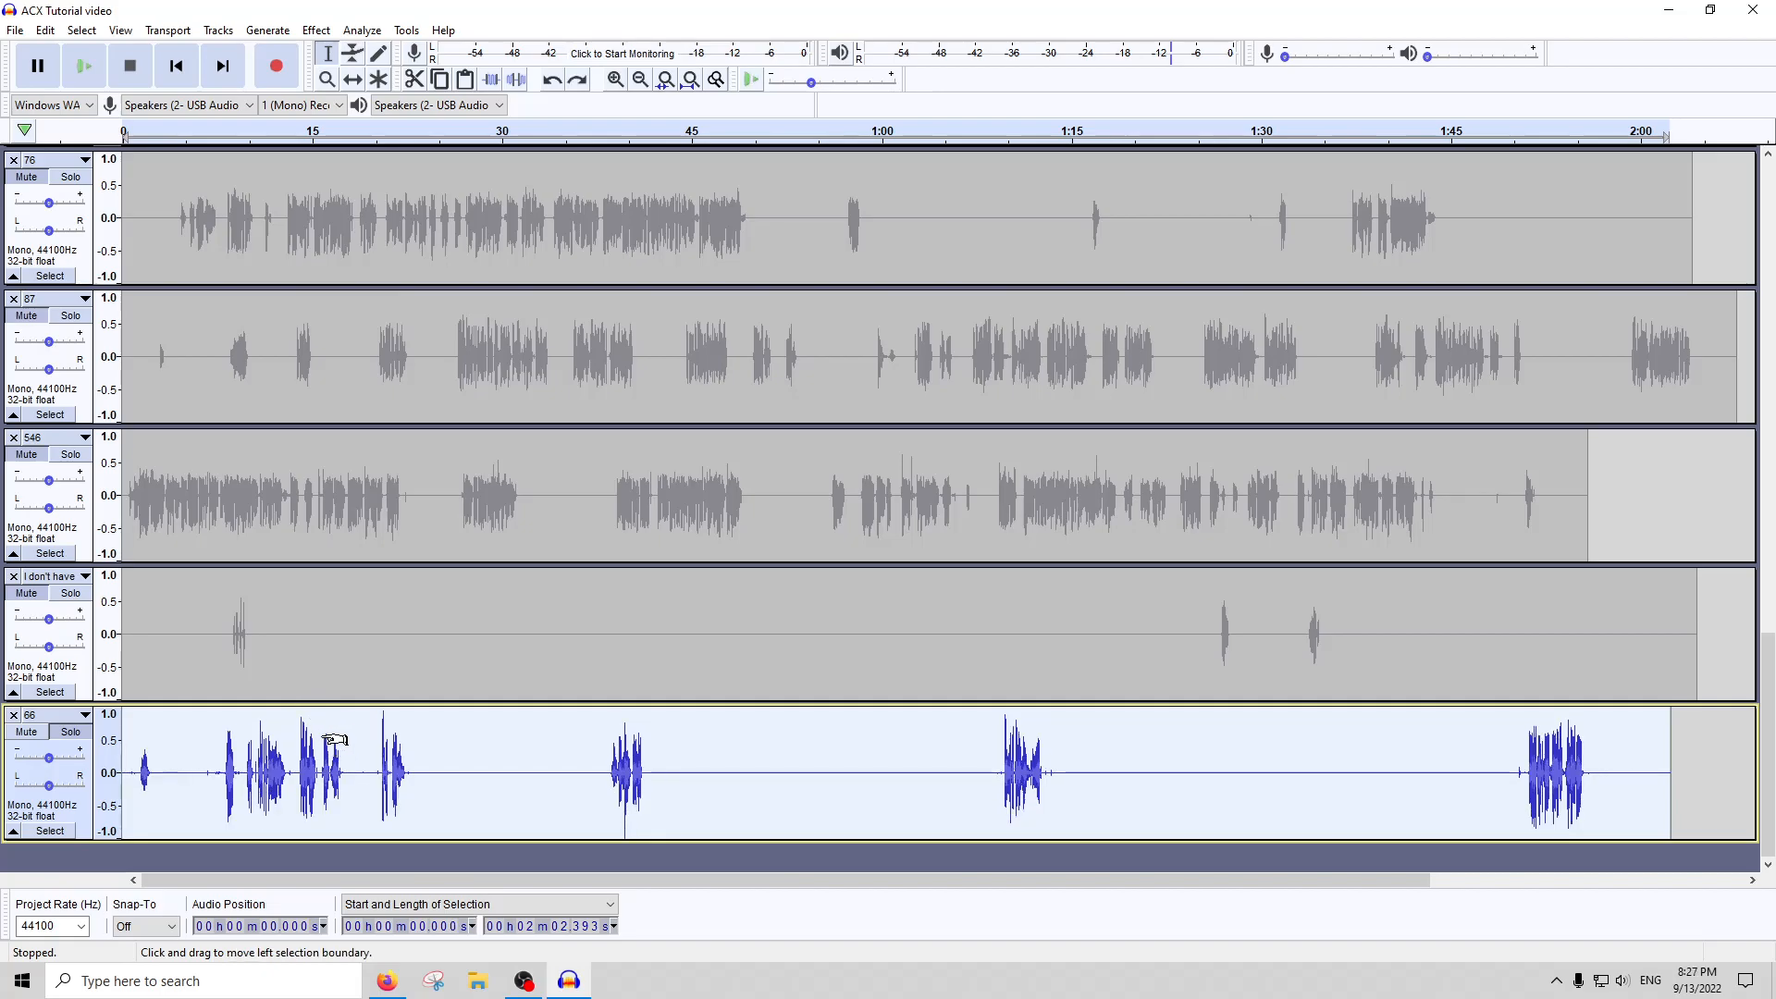
{"action": "key", "text": "ctrl+z"}
{"action": "key", "text": "ctrl+y"}
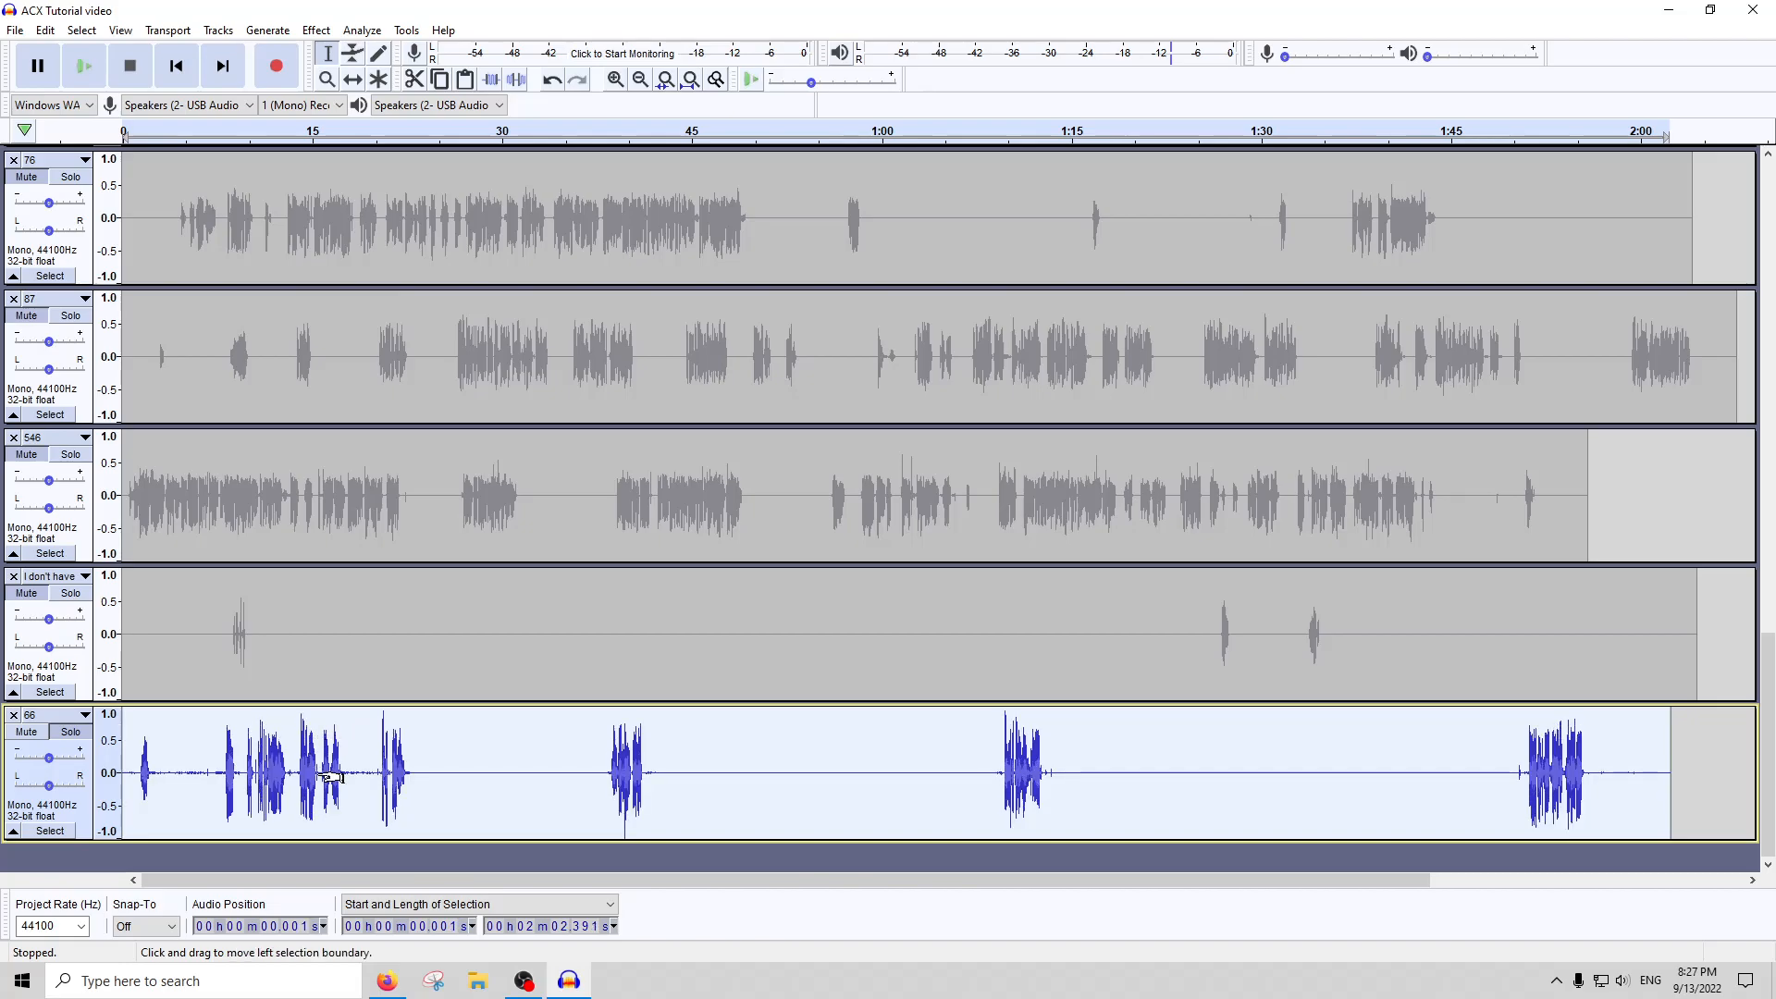
Undo the latest amplification and compression of track 66 and the silencing of its pauses
{"action": "key", "text": "ctrl+z"}
{"action": "key", "text": "ctrl+z"}
{"action": "key", "text": "ctrl+z"}
{"action": "key", "text": "ctrl+z"}
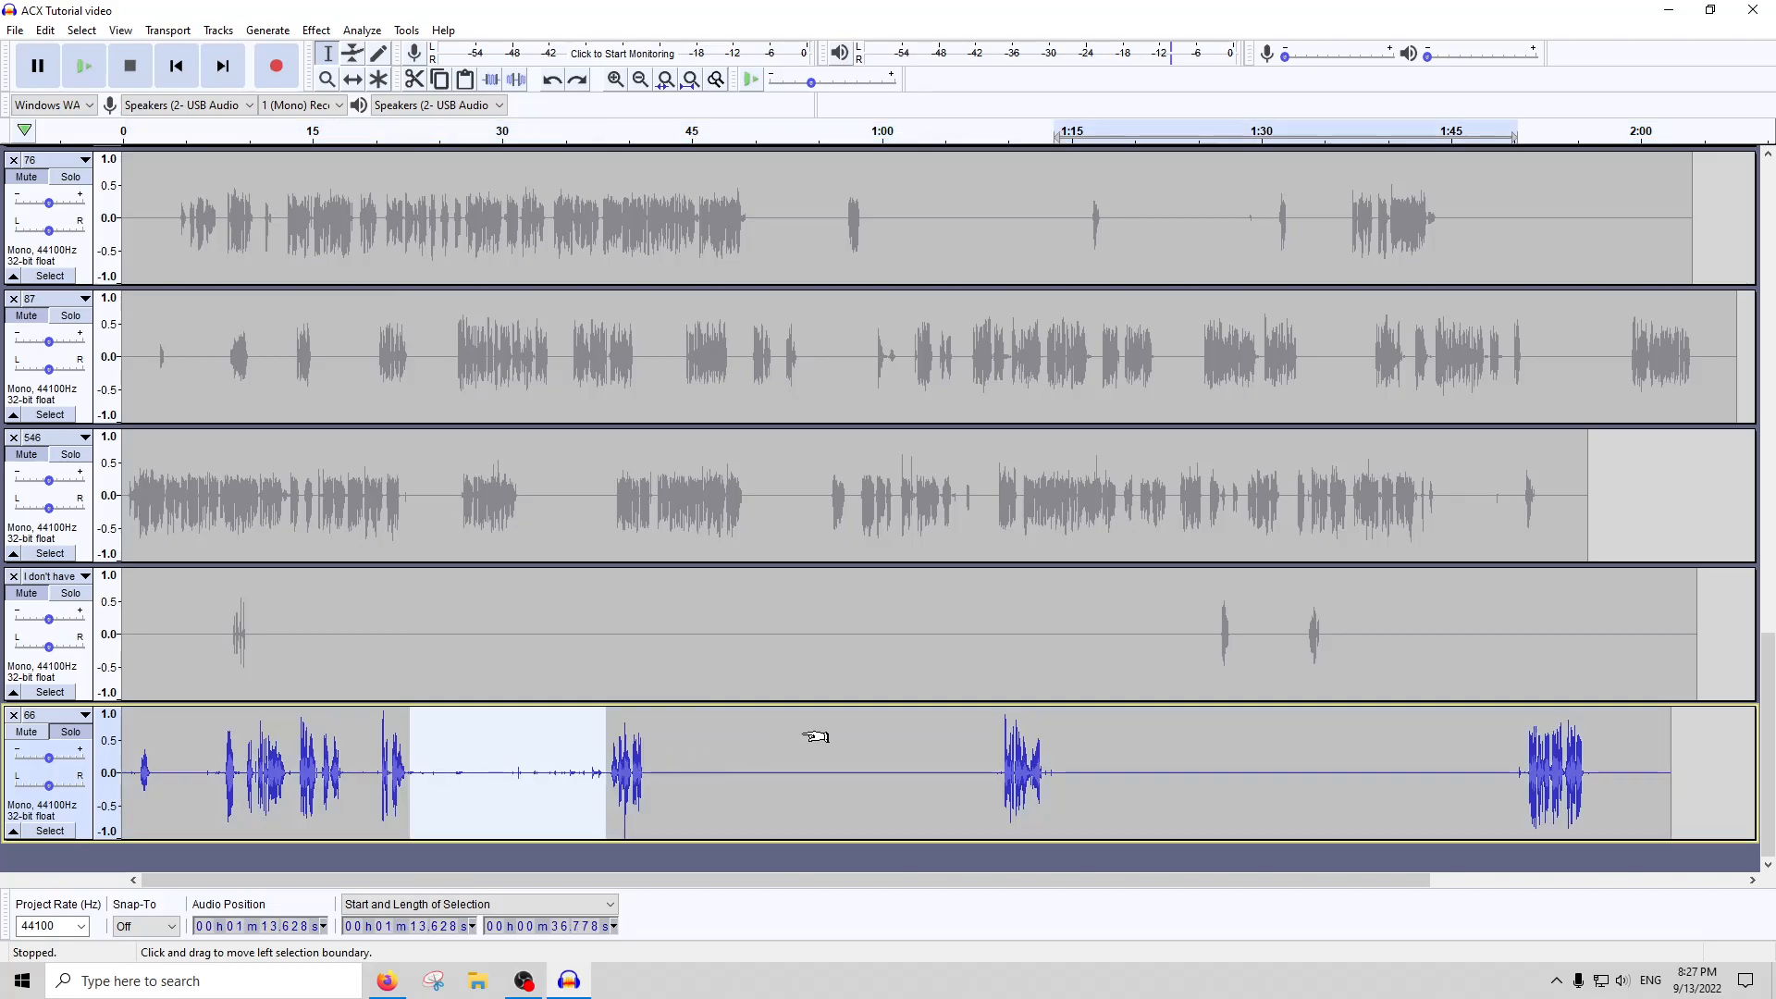
{"action": "key", "text": "ctrl+z"}
{"action": "key", "text": "ctrl+z"}
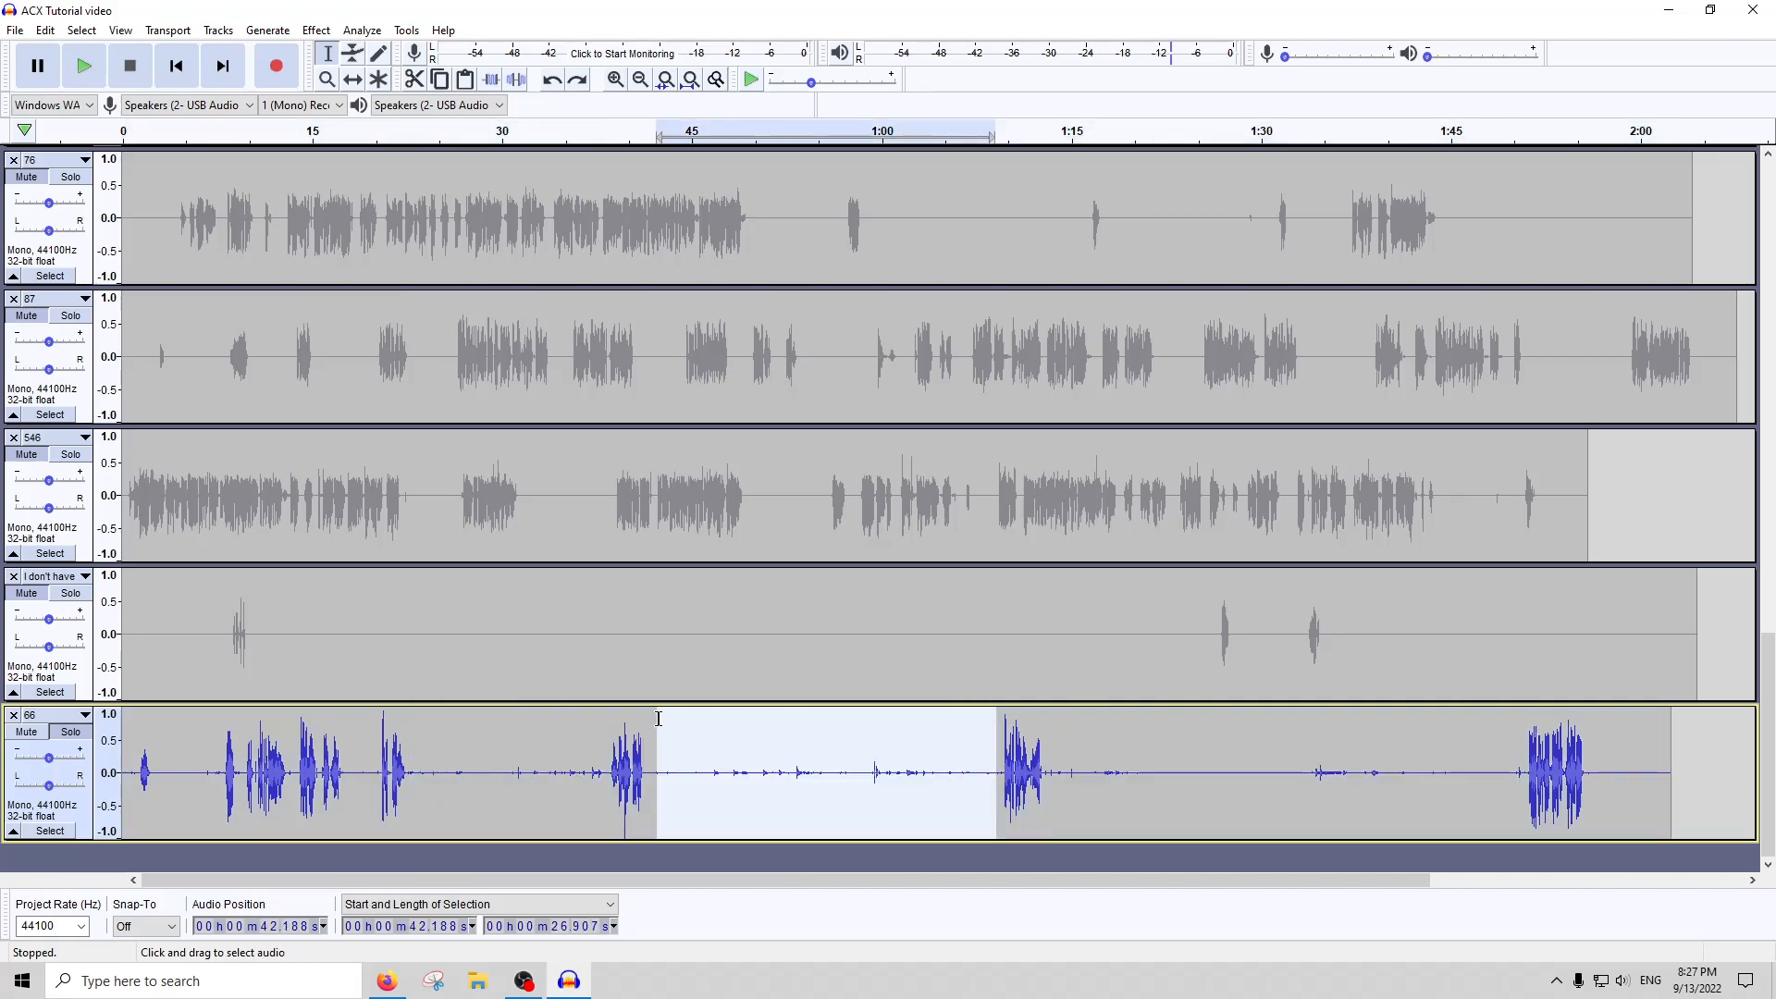
Select the loud peak in track 66 at about 20.6 s, roughly 0.155 s long, and amplify it by -6 dB
{"action": "left_click", "coordinate": [315, 797]}
{"action": "key", "text": "ctrl+1"}
{"action": "key", "text": "ctrl+1"}
{"action": "scroll", "coordinate": [296, 792], "scroll_direction": "up", "scroll_amount": 1}
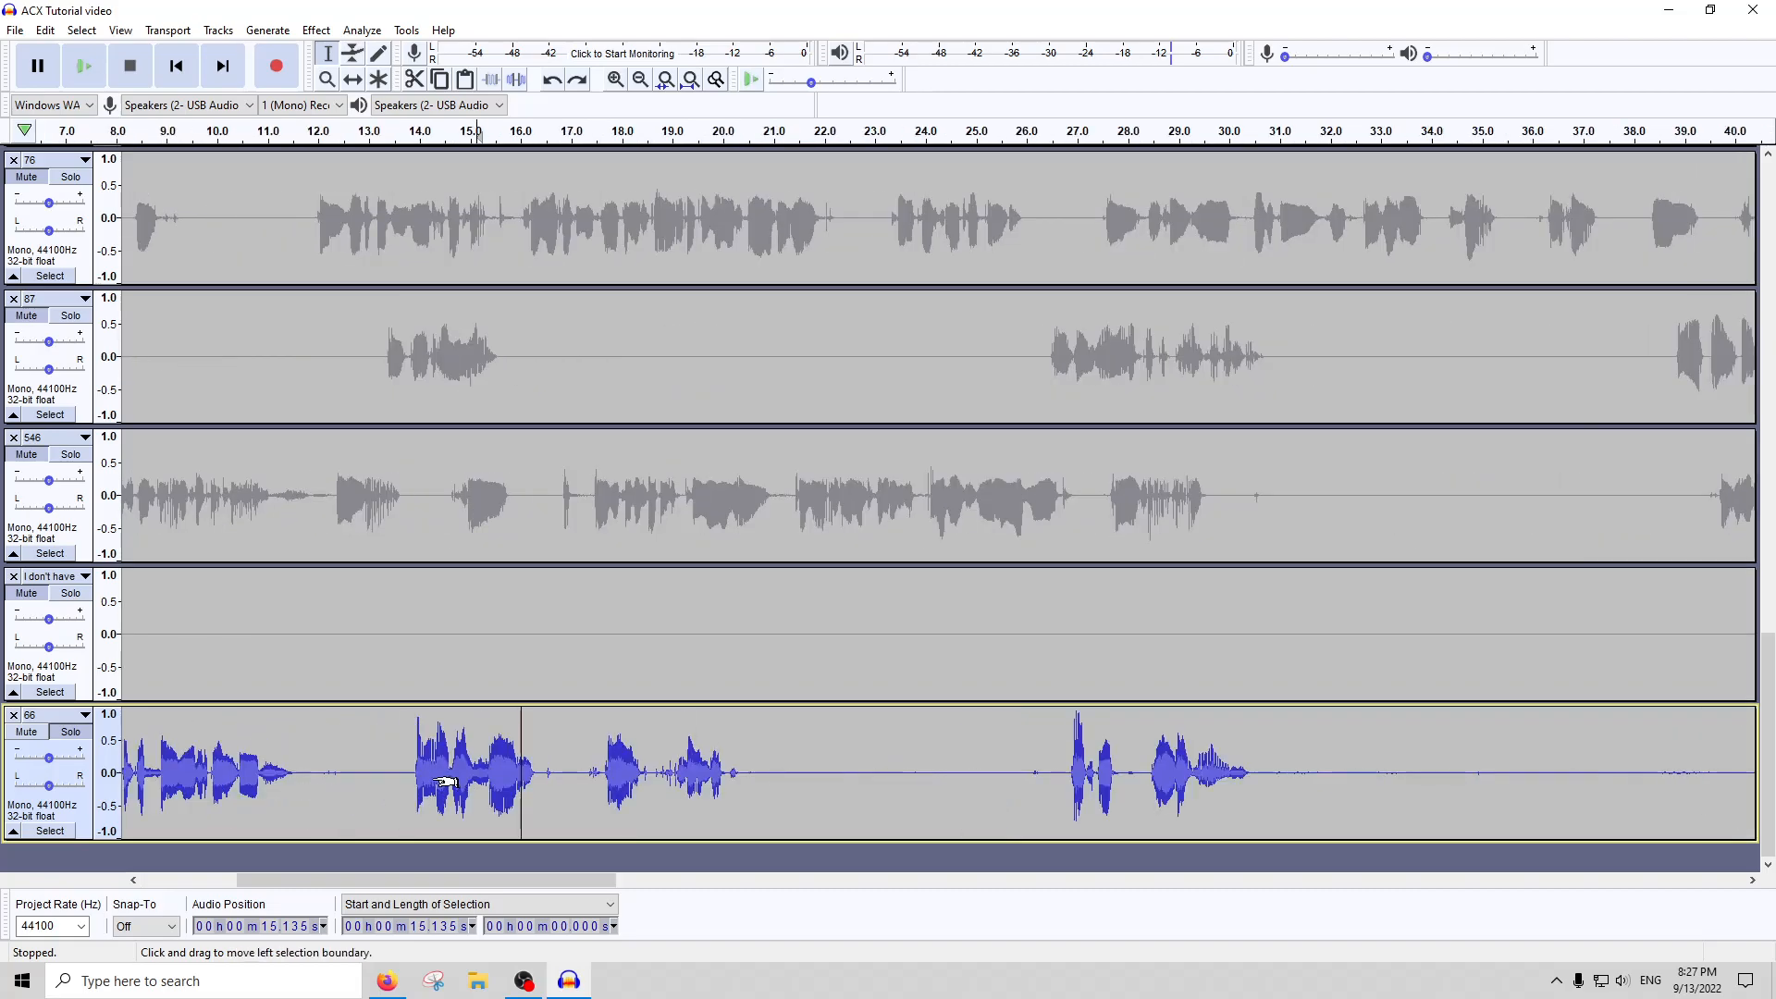
{"action": "scroll", "coordinate": [447, 781], "scroll_direction": "down", "scroll_amount": 1}
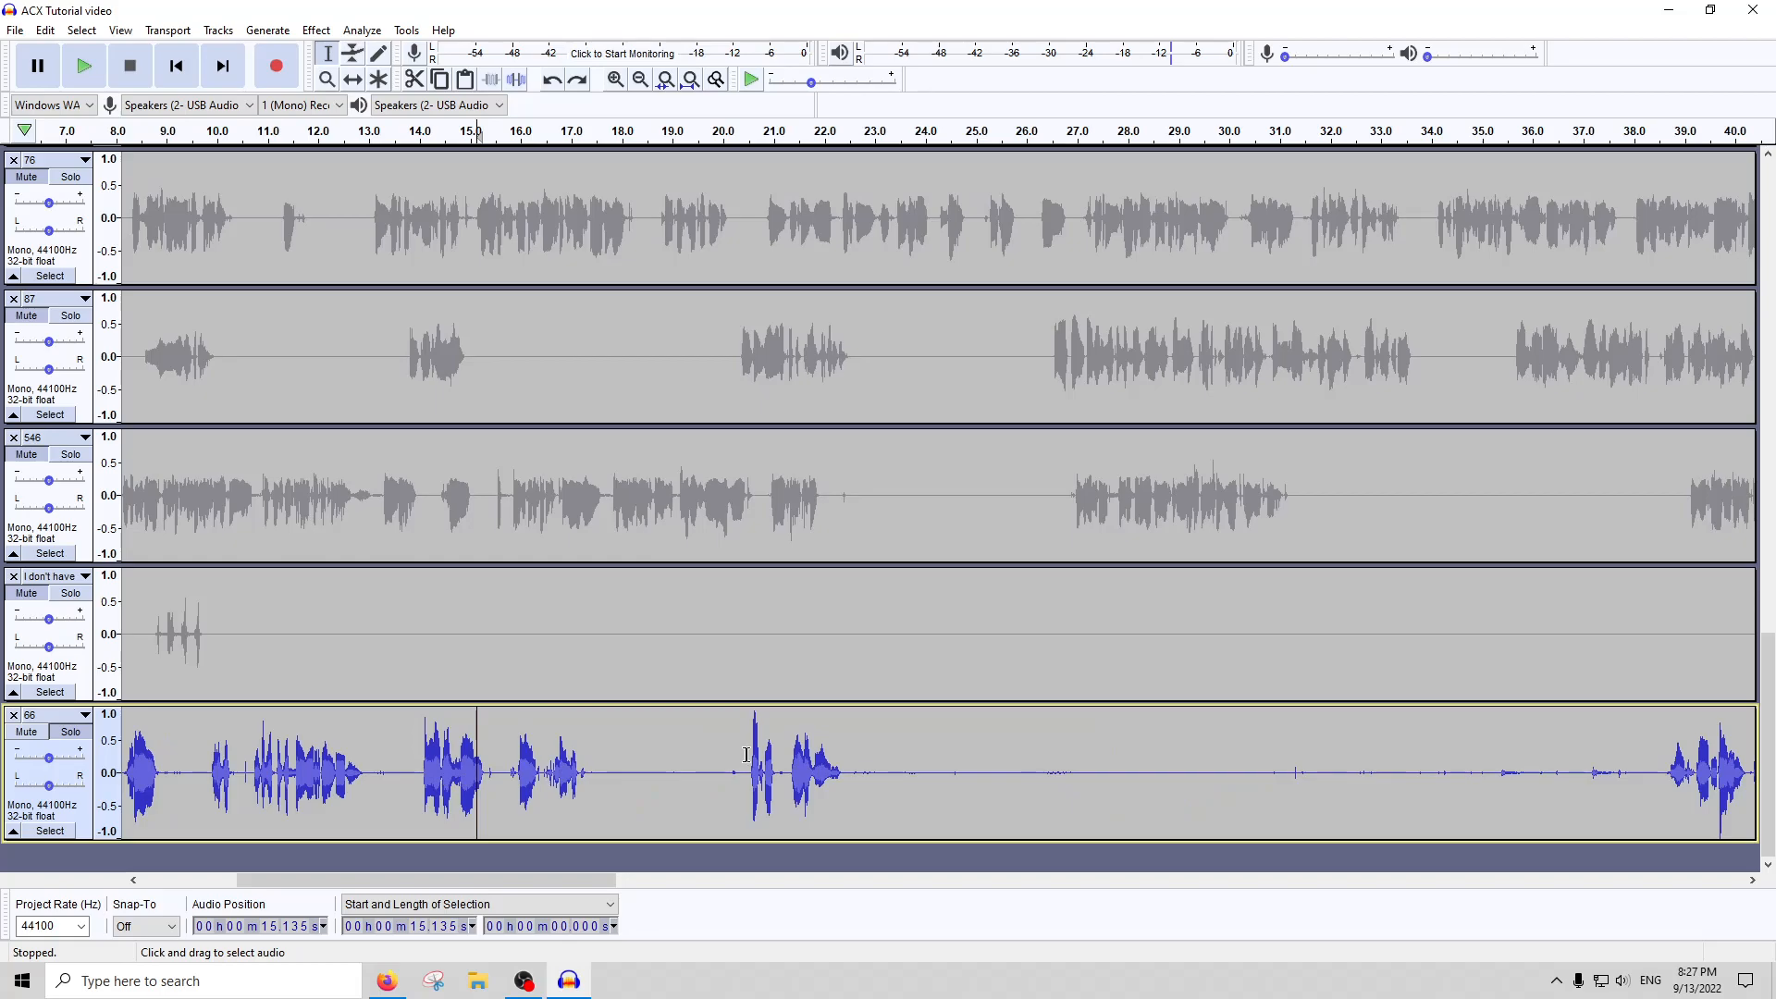
{"action": "left_click_drag", "start_coordinate": [736, 764], "coordinate": [756, 761]}
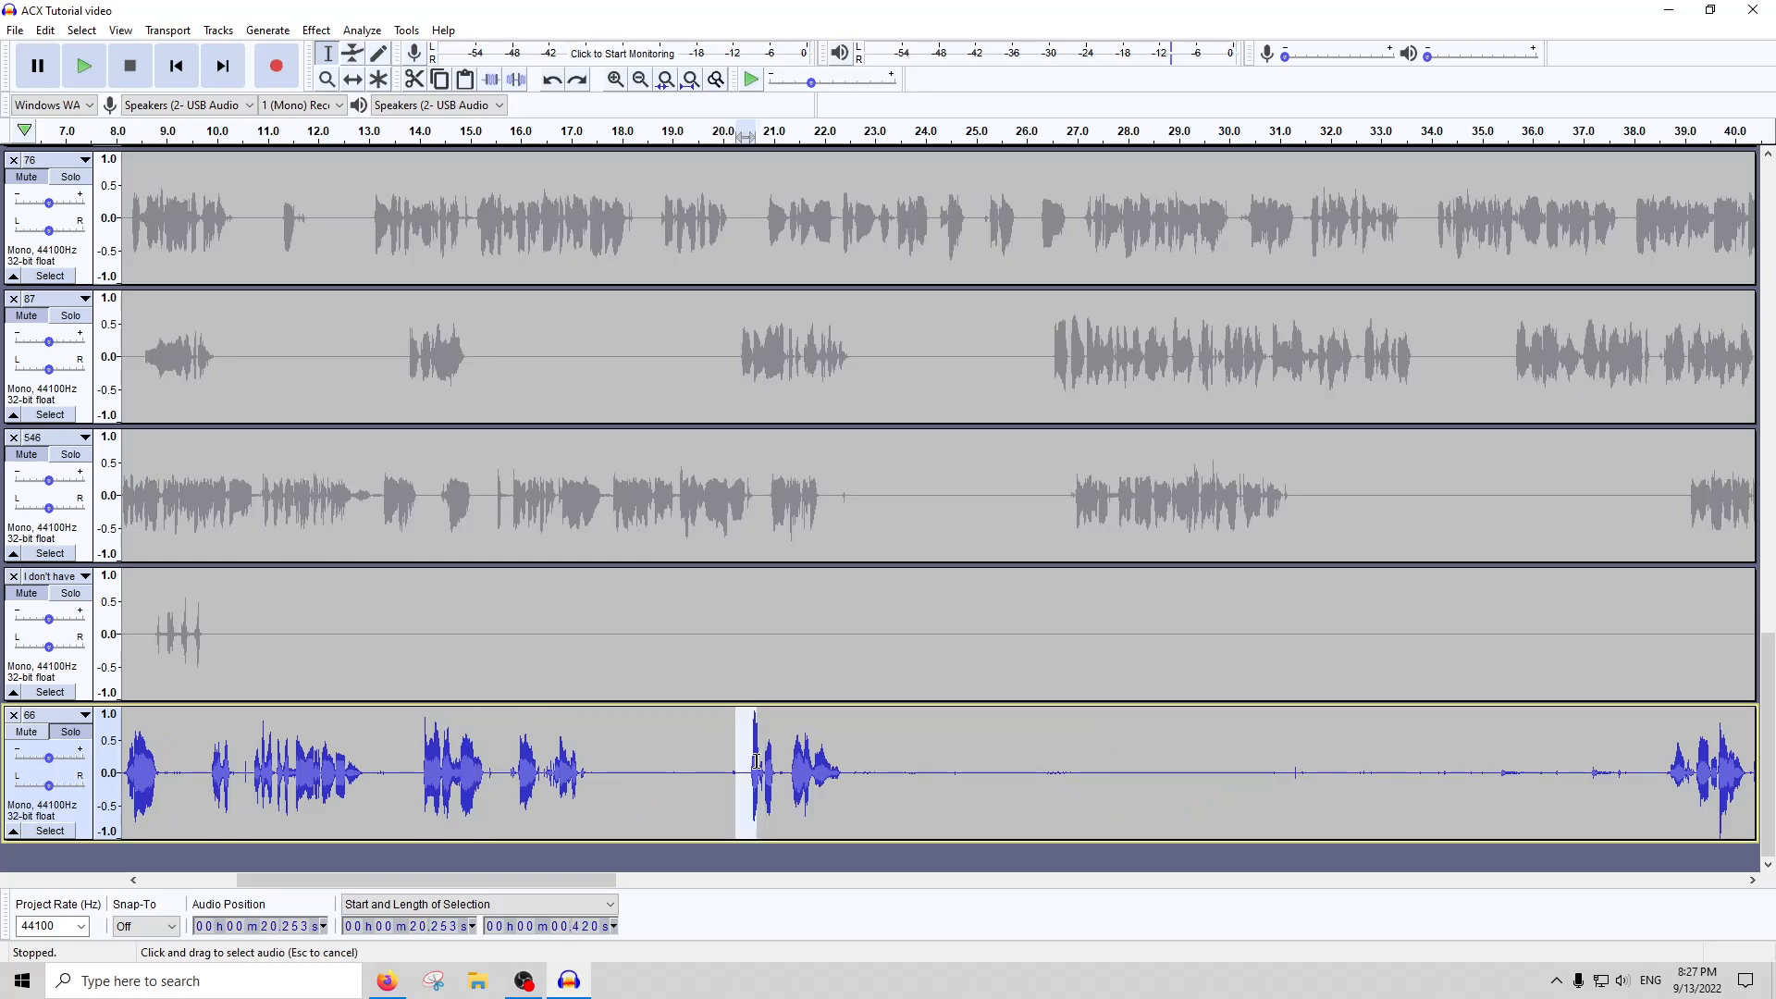
{"action": "scroll", "coordinate": [758, 763], "scroll_direction": "up", "scroll_amount": 3}
{"action": "left_click_drag", "start_coordinate": [763, 764], "coordinate": [701, 764]}
{"action": "left_click", "coordinate": [315, 31]}
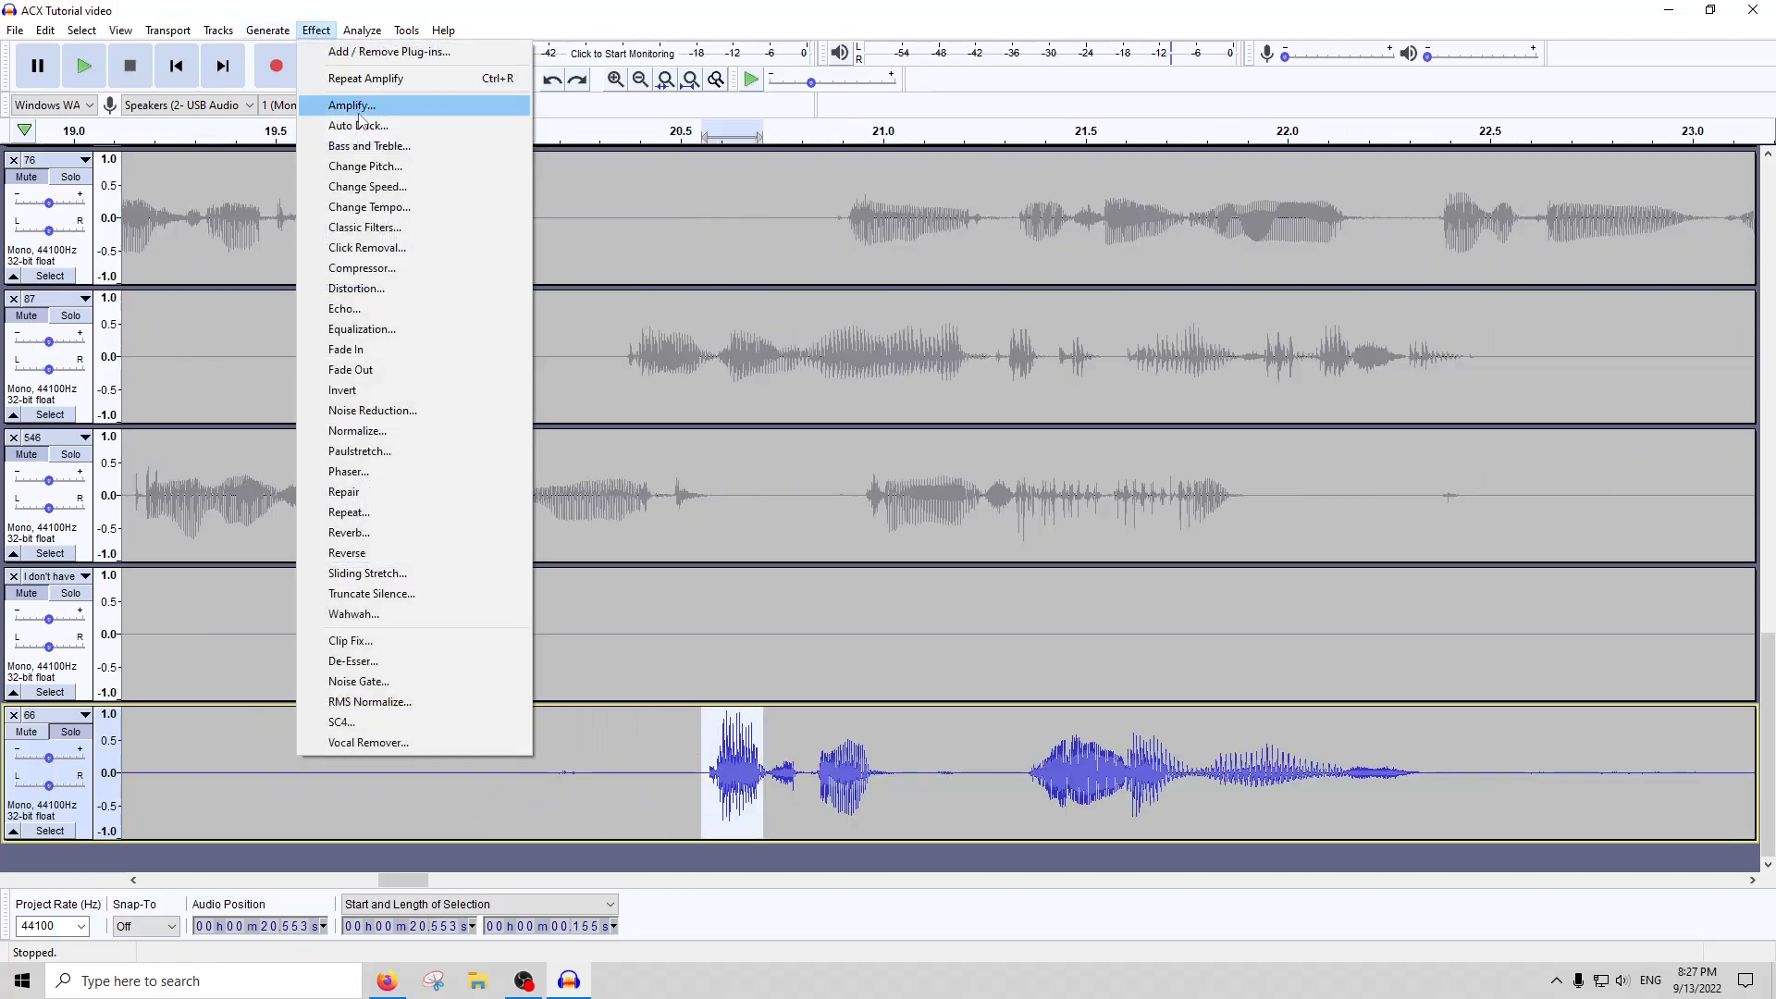
{"action": "left_click", "coordinate": [370, 103]}
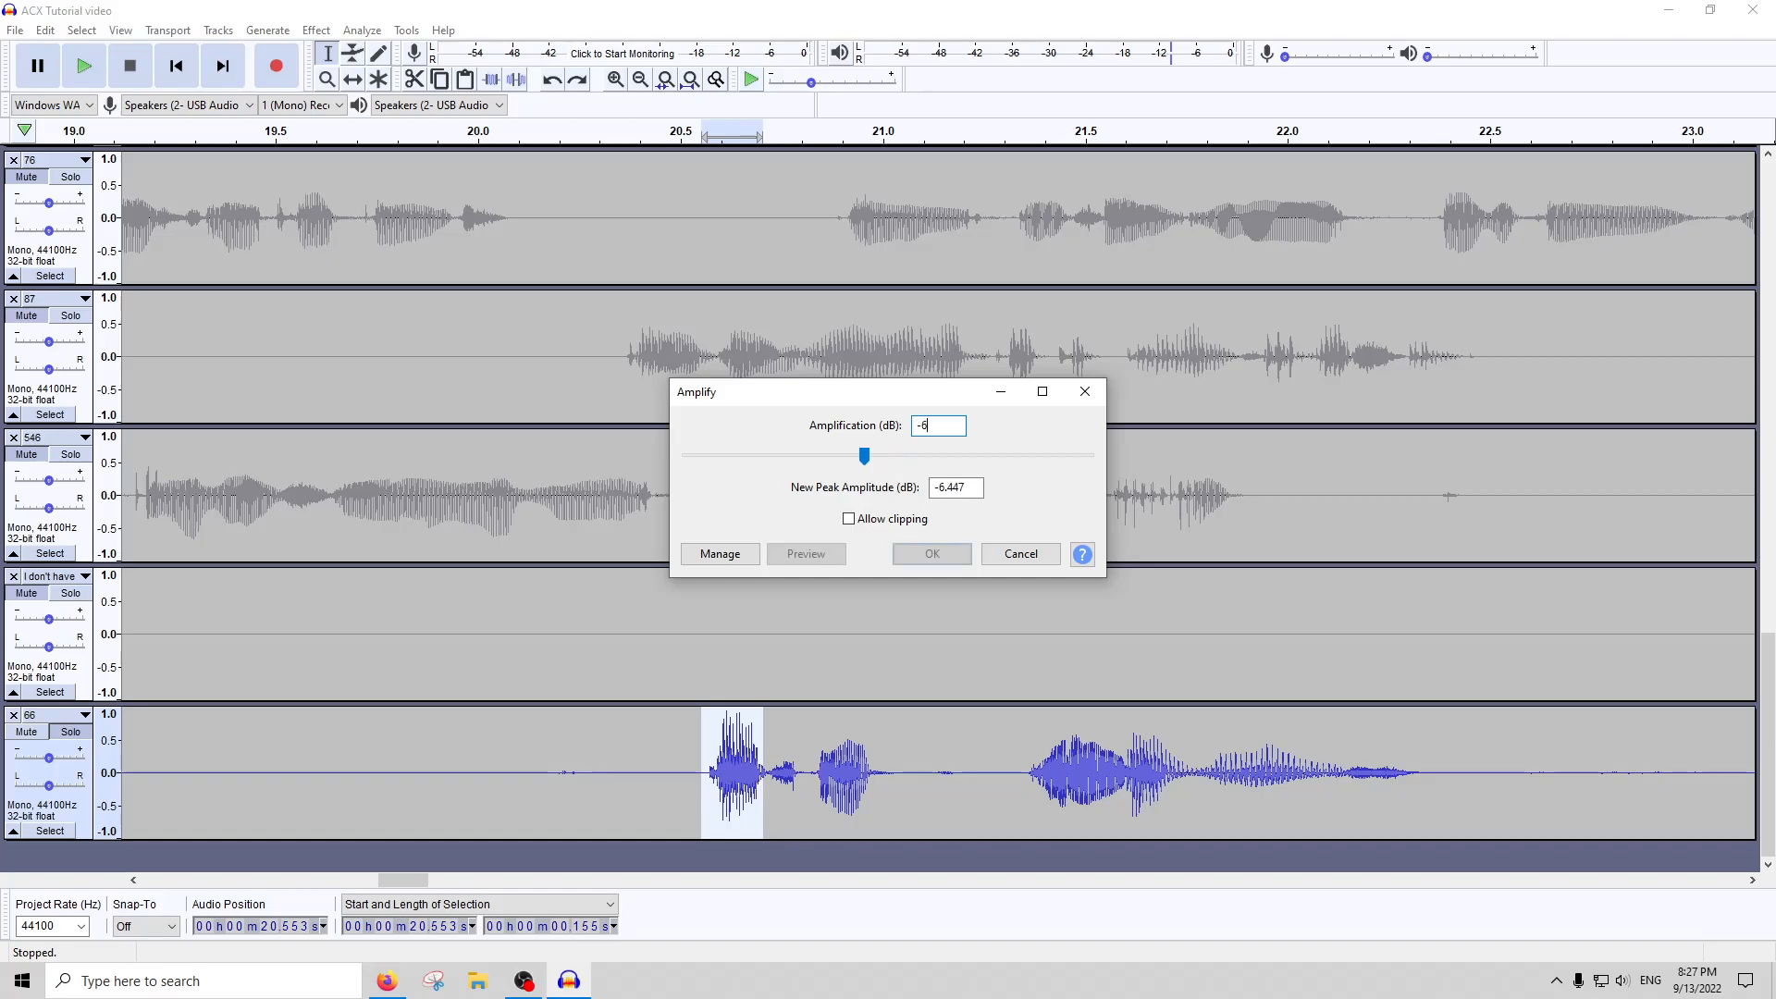
{"action": "key", "text": "Return"}
{"action": "scroll", "coordinate": [955, 626], "scroll_direction": "down", "scroll_amount": 4}
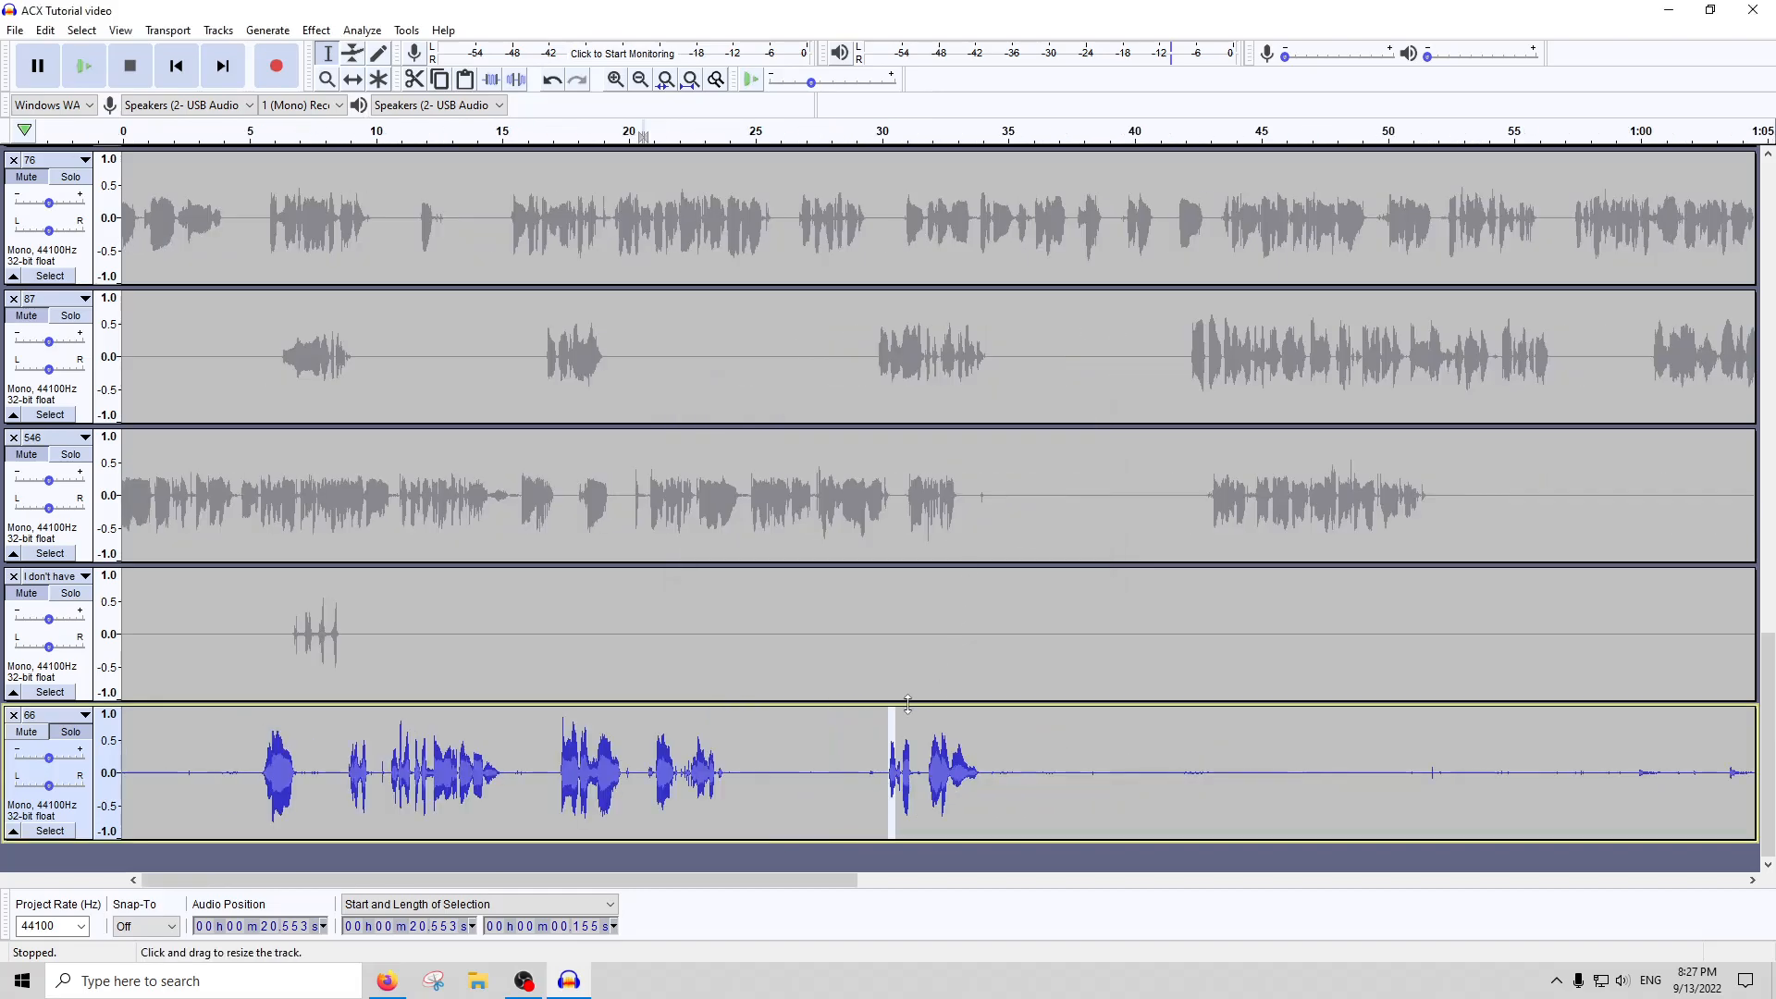
Select track 66 from its start to about 25.9 s and run ACX Check on that section
{"action": "key", "text": "shift+Home"}
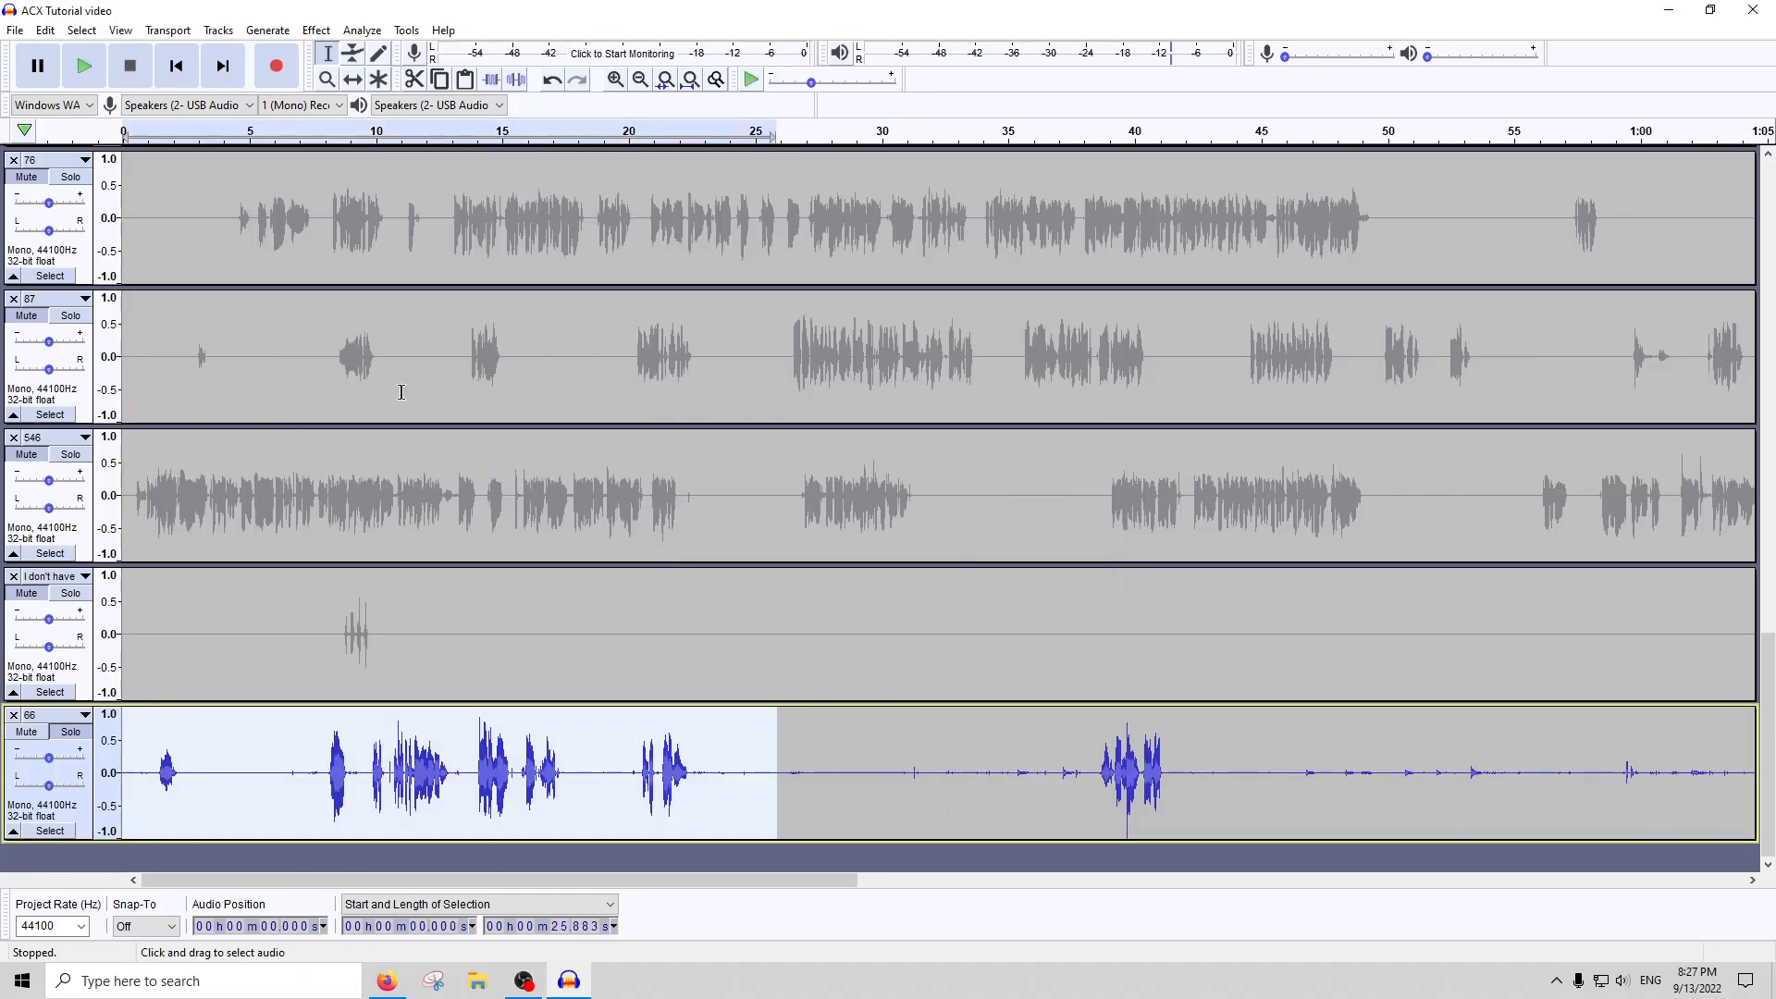
{"action": "left_click", "coordinate": [367, 29]}
{"action": "left_click", "coordinate": [430, 146]}
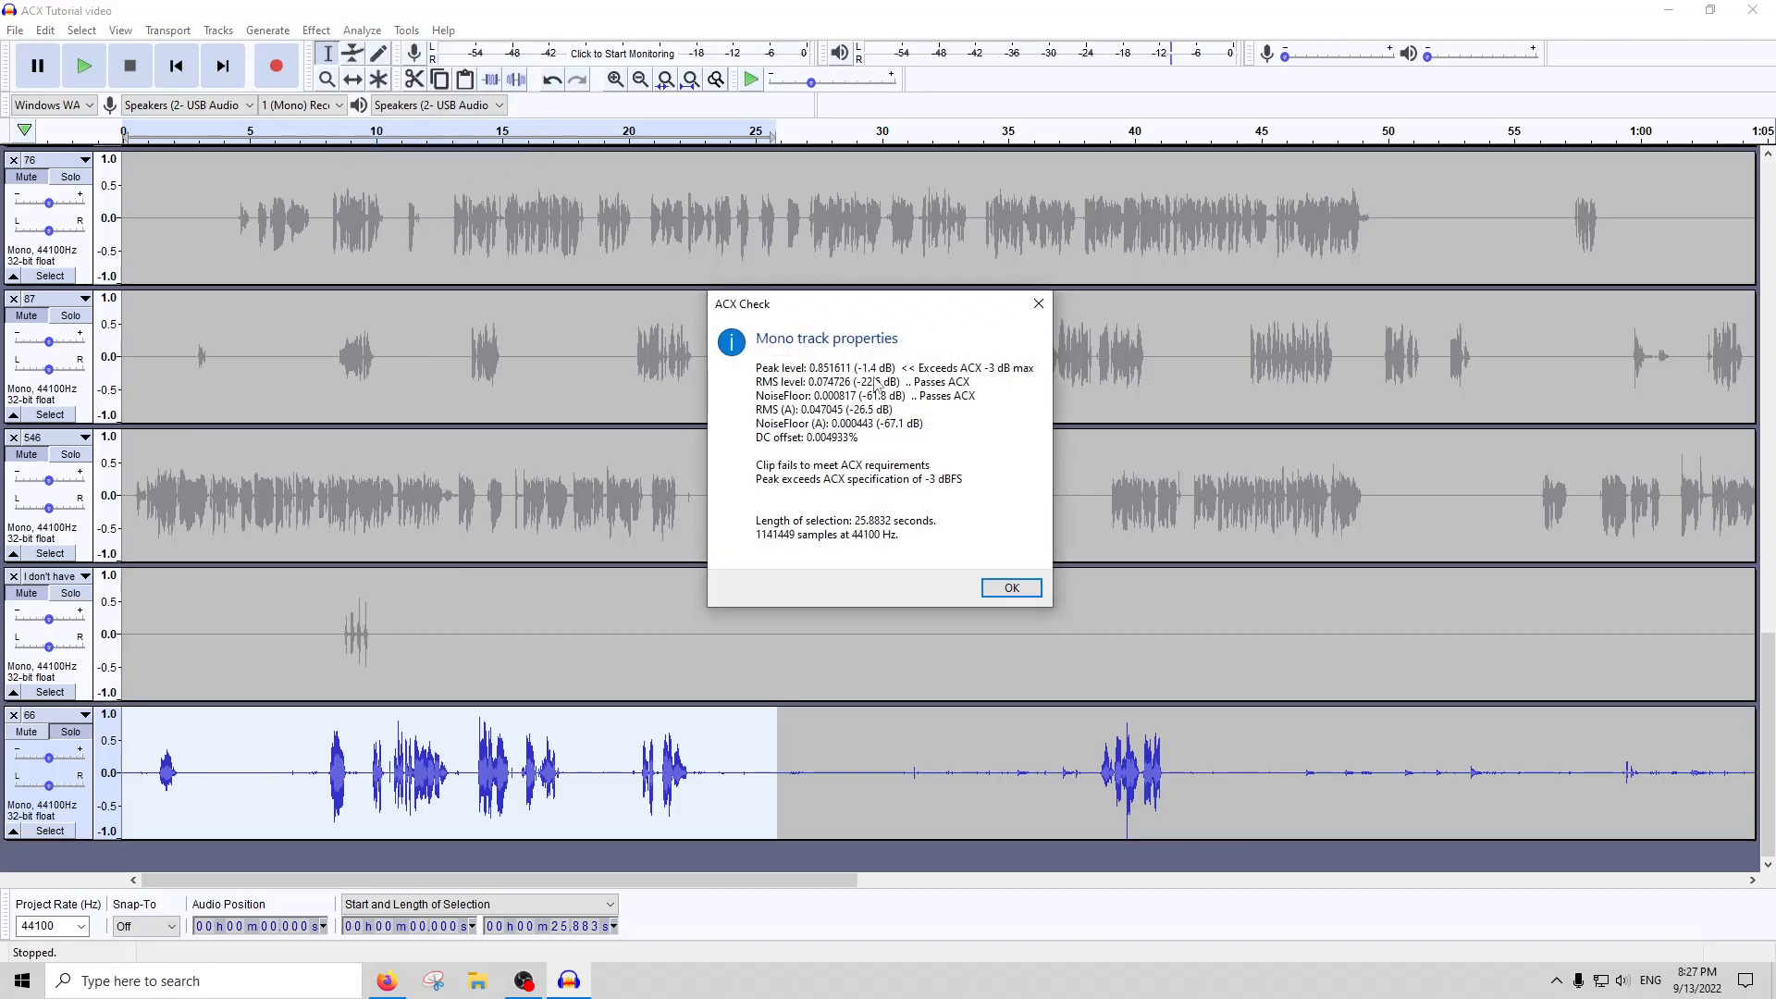
{"action": "left_click", "coordinate": [1038, 303]}
Amplify the selected opening section of track 66 by -1 dB and check it against the ACX requirements
{"action": "left_click", "coordinate": [315, 30]}
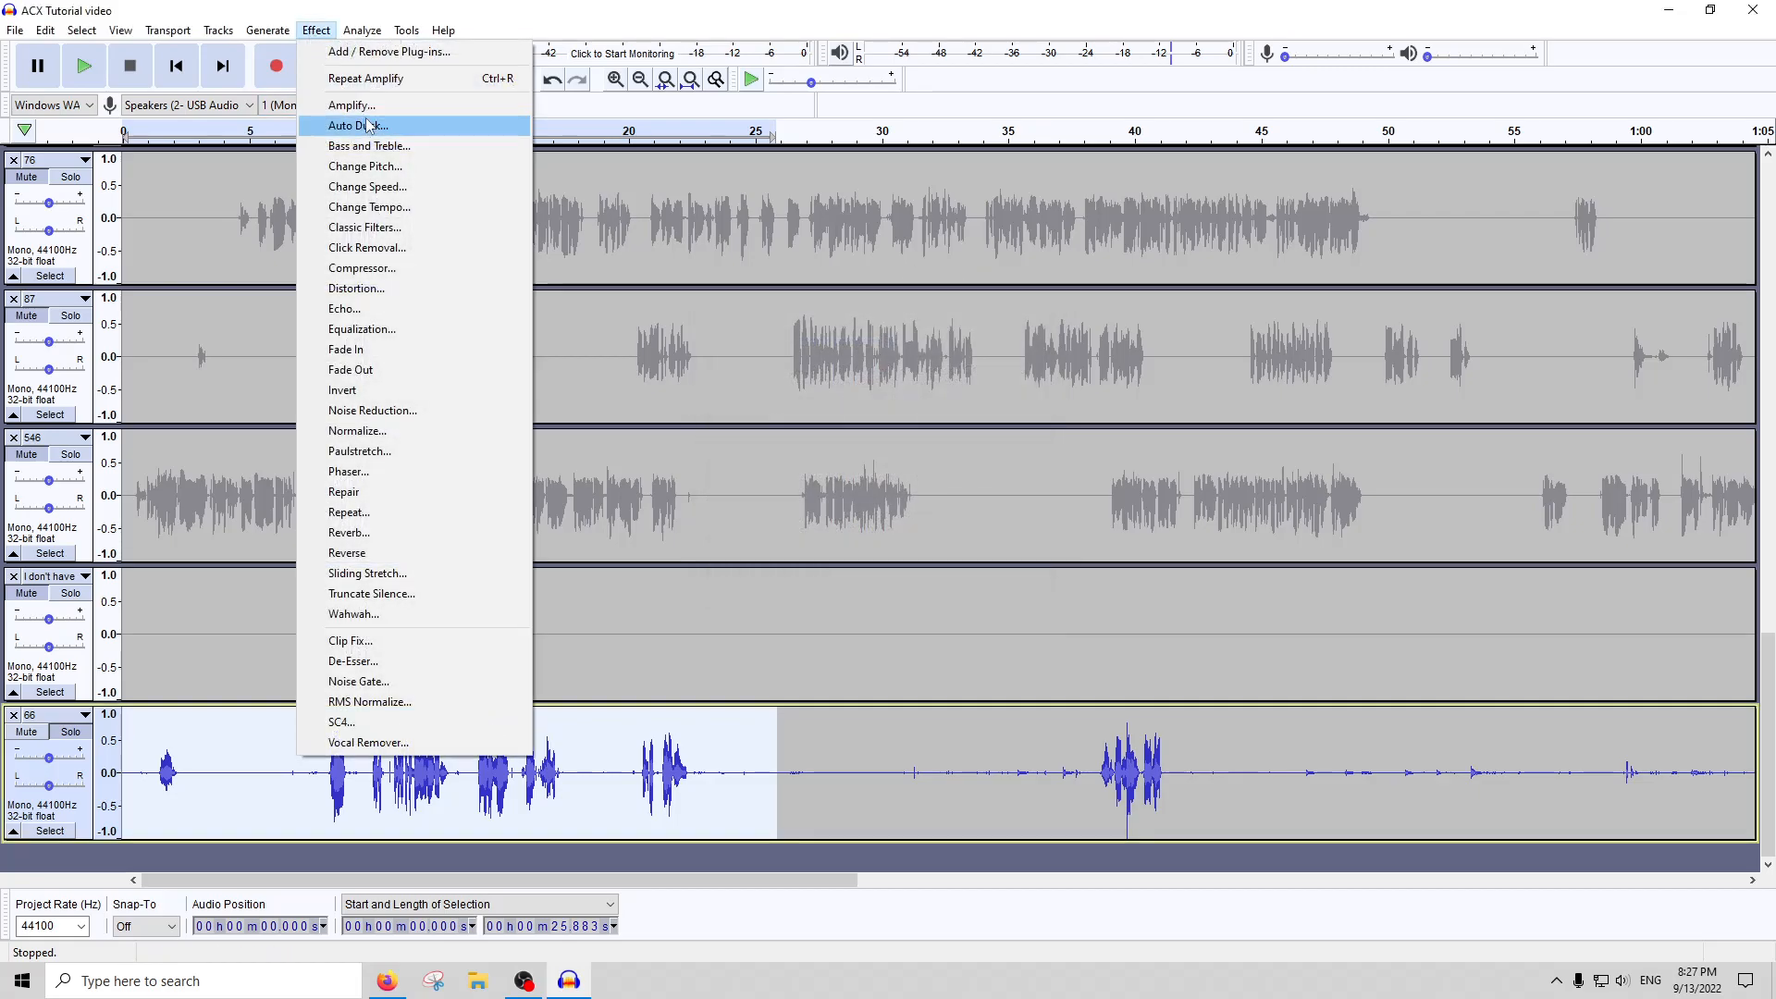
{"action": "left_click", "coordinate": [360, 109]}
{"action": "type", "text": "-1"}
{"action": "key", "text": "Return"}
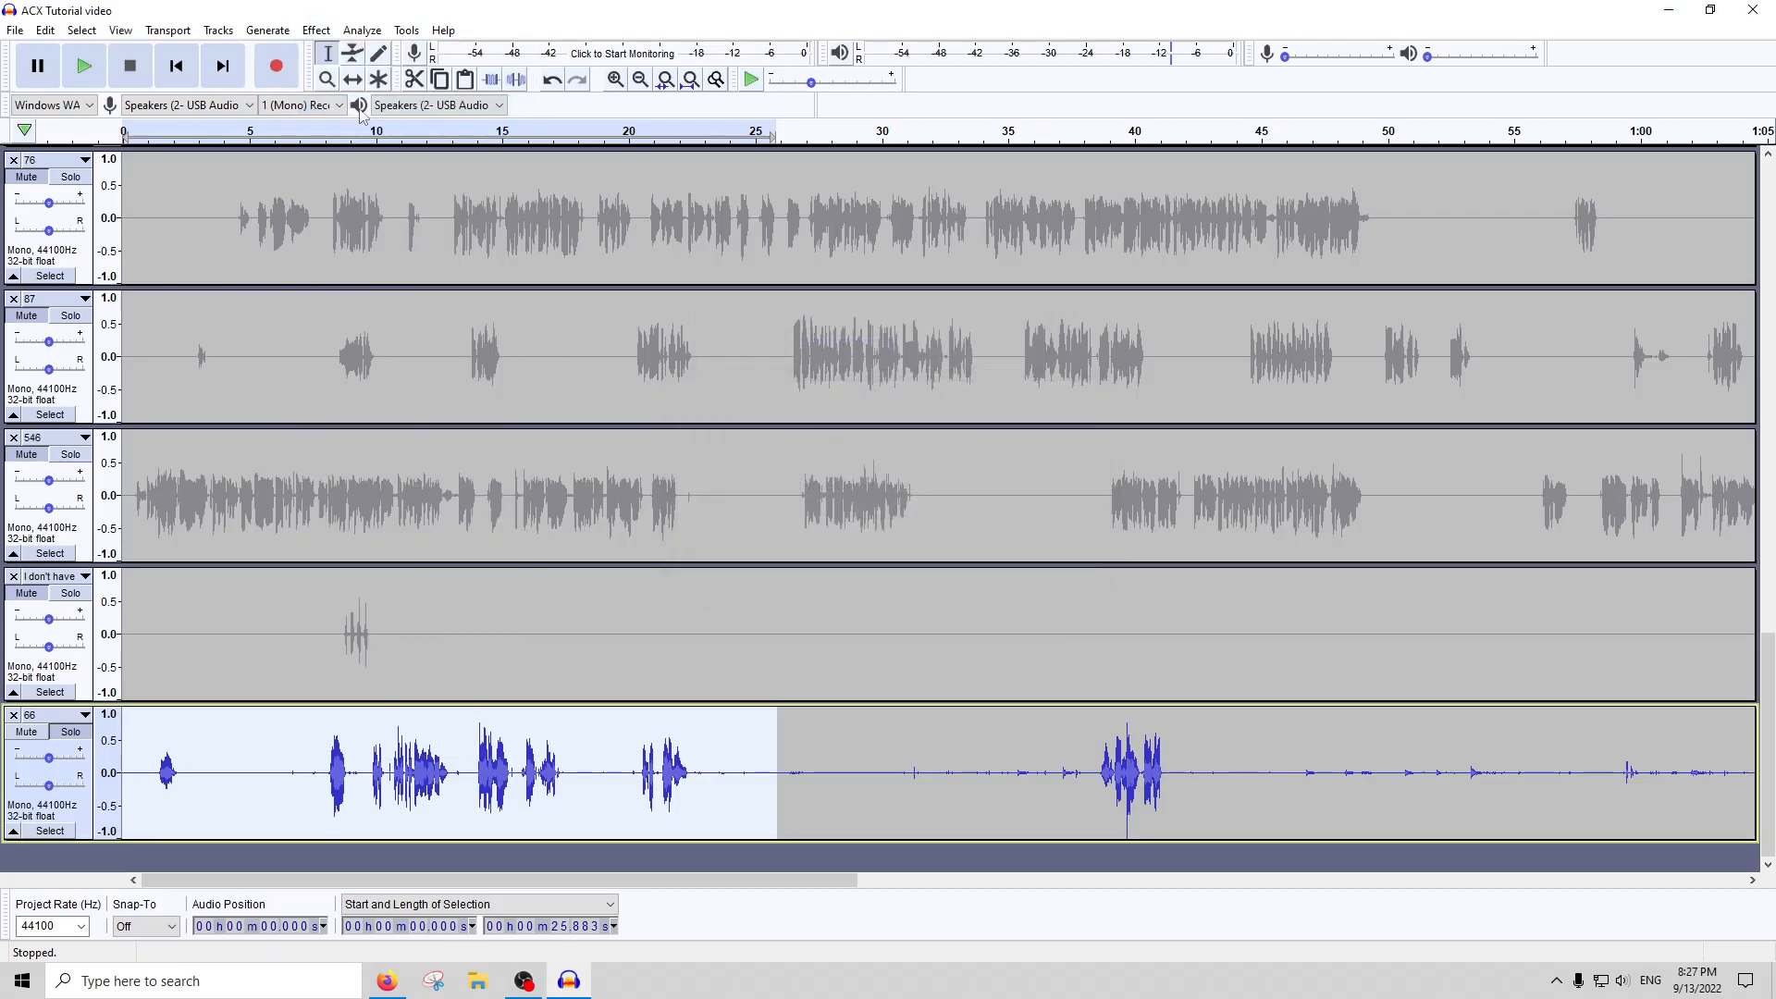
{"action": "left_click", "coordinate": [356, 33]}
{"action": "left_click", "coordinate": [379, 146]}
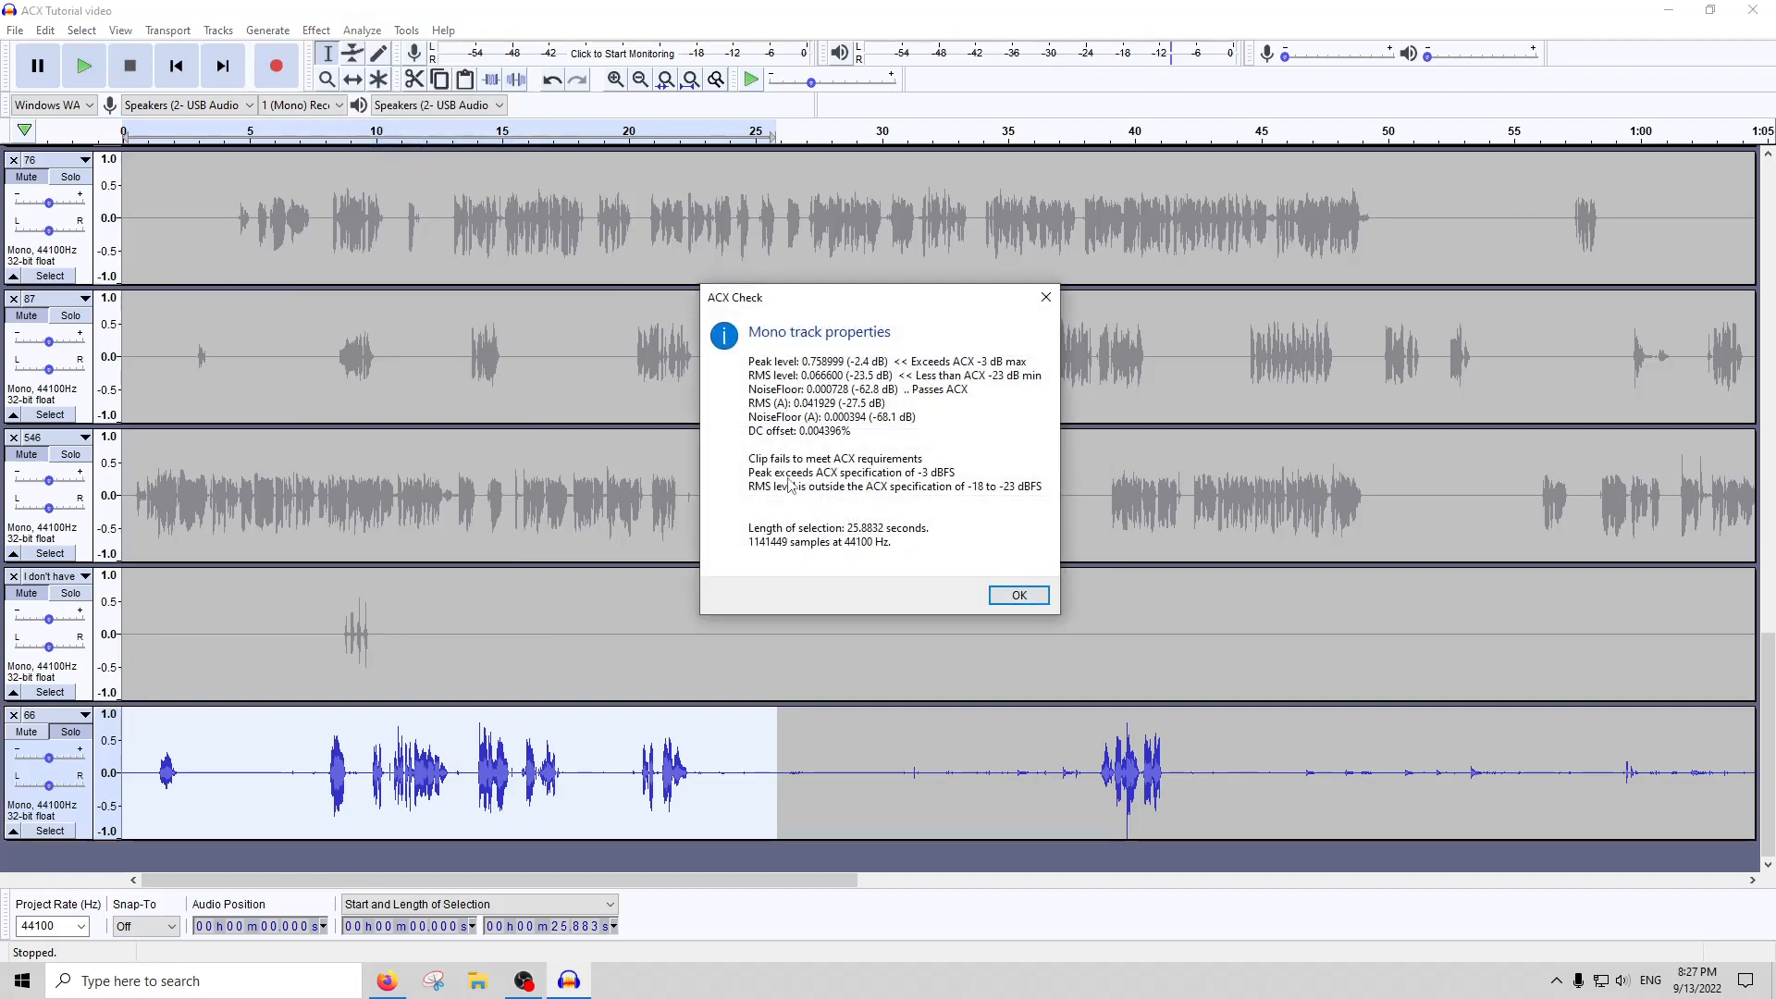
{"action": "left_click", "coordinate": [1017, 593]}
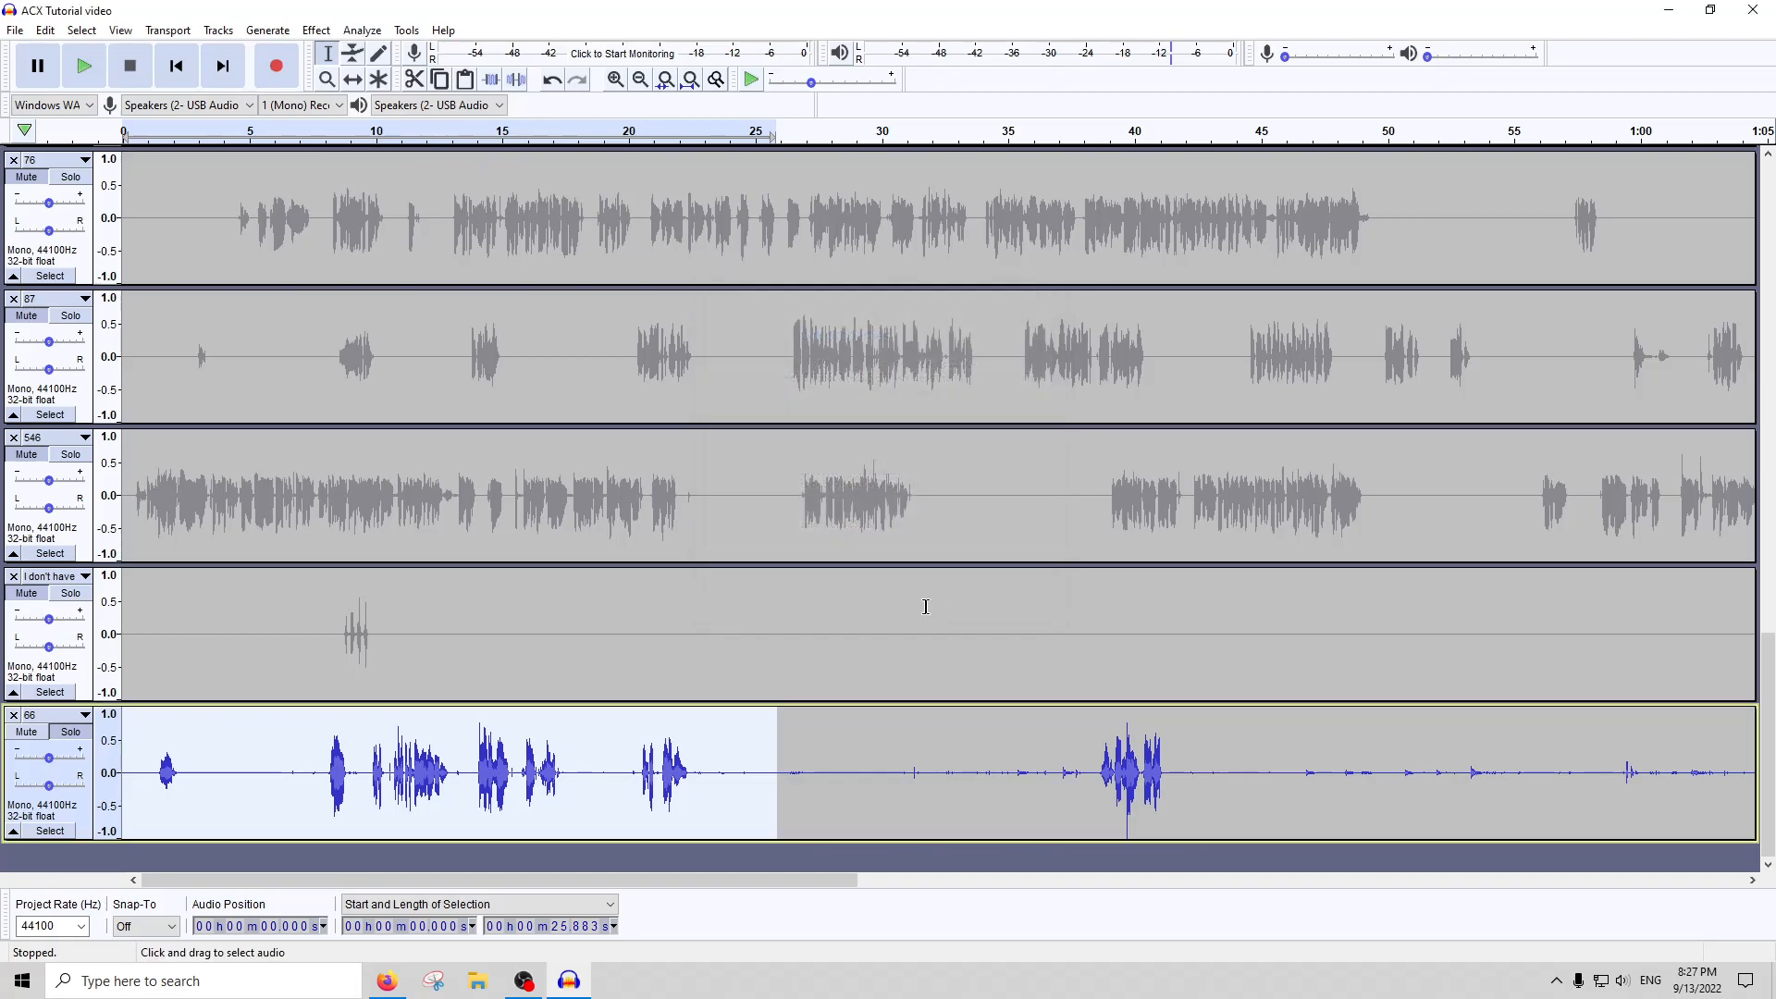
Amplify the selected opening of track 66 by the suggested amount and apply Compressor with its preset settings
{"action": "left_click", "coordinate": [316, 30]}
{"action": "left_click", "coordinate": [360, 109]}
{"action": "key", "text": "Return"}
{"action": "left_click", "coordinate": [316, 31]}
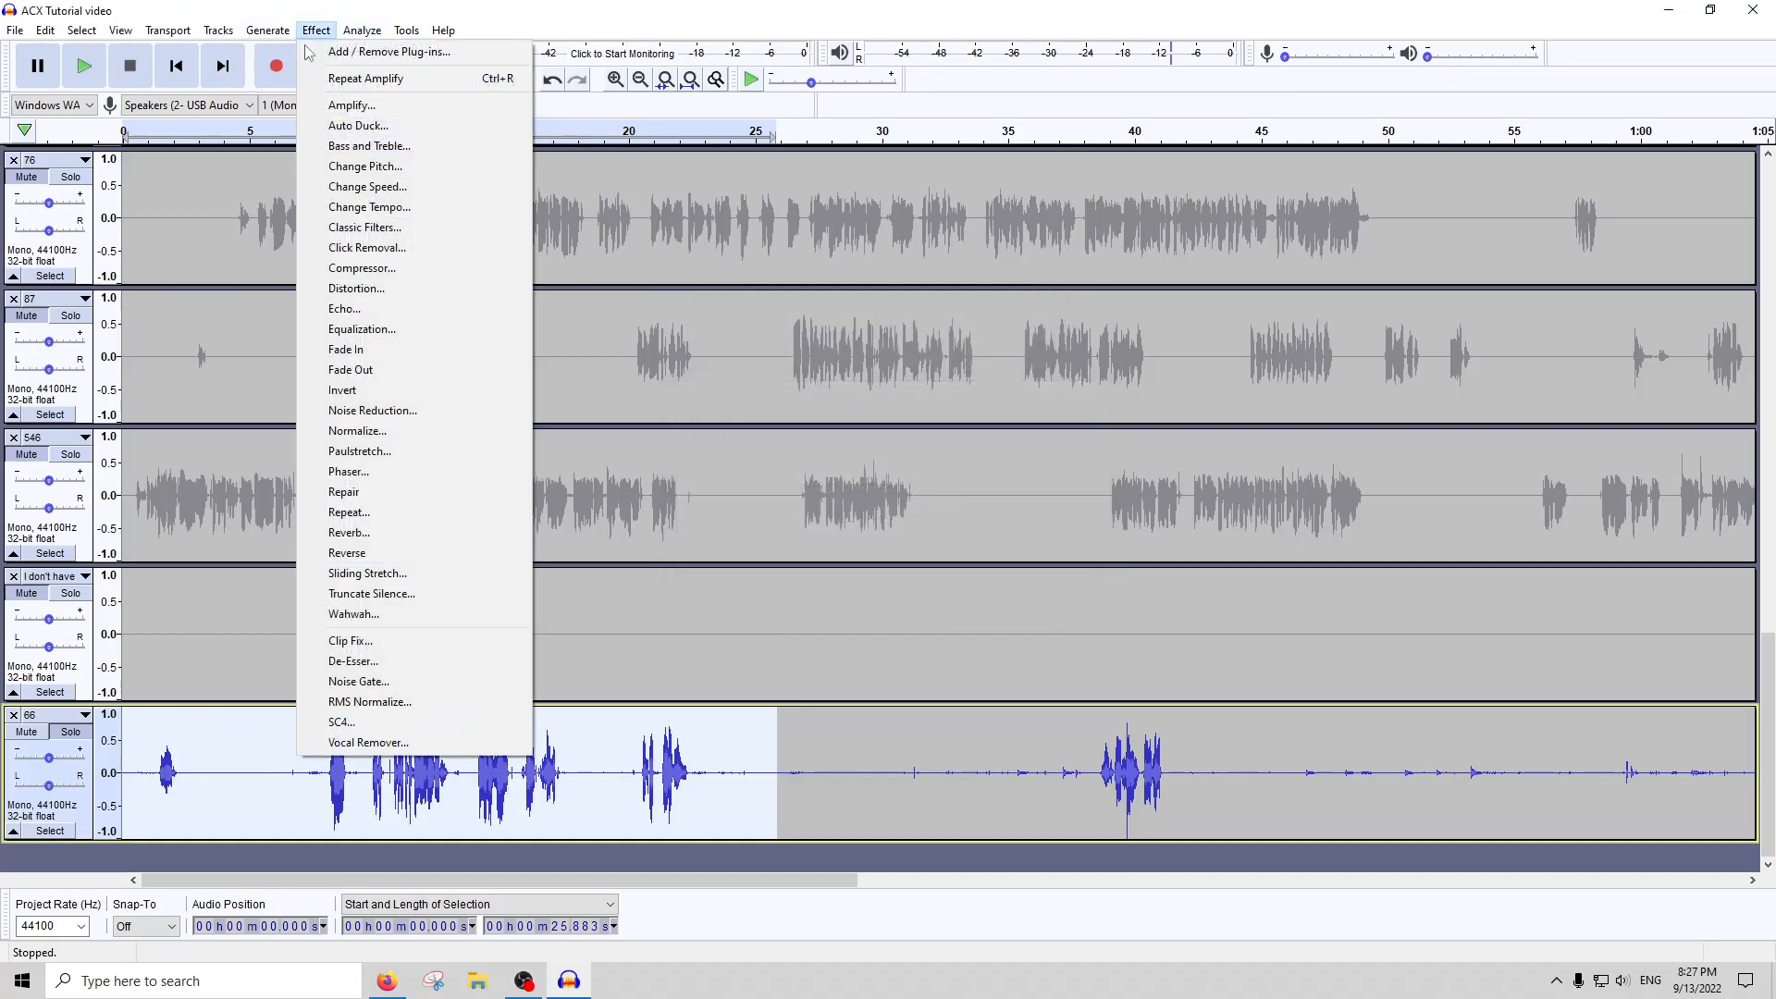
{"action": "left_click", "coordinate": [382, 270]}
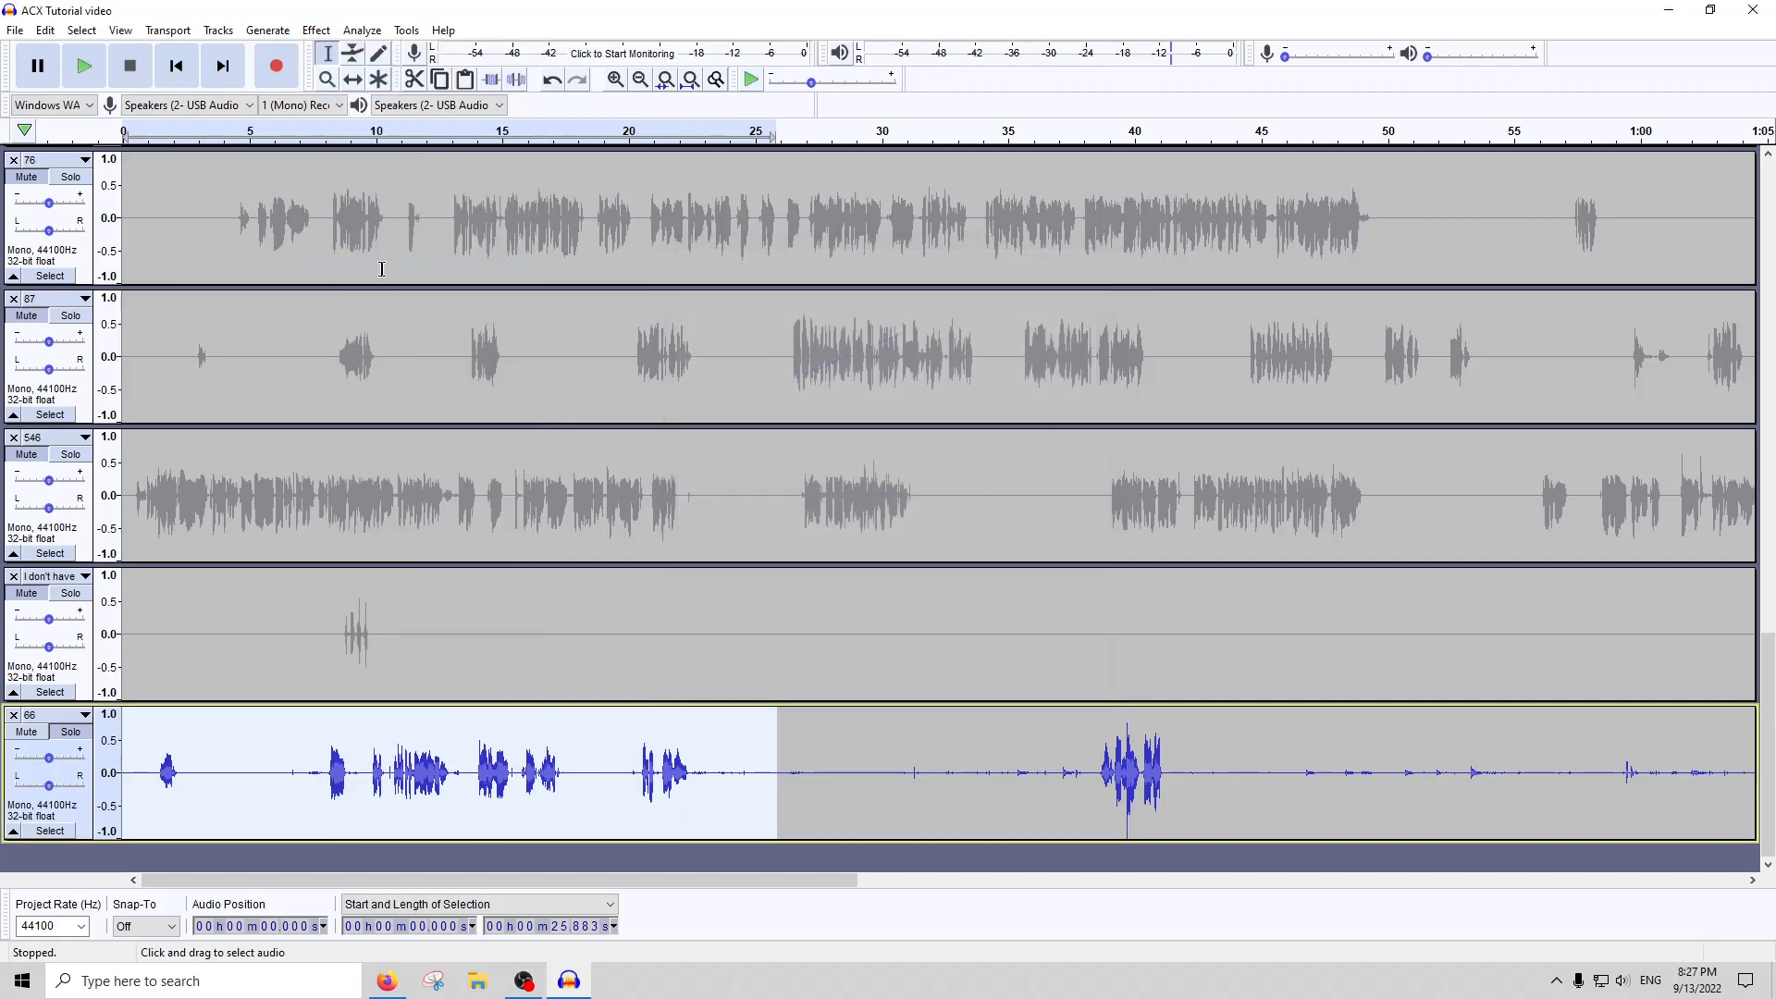
Raise the compressed opening section of track 66 with Amplify and run ACX Check on it
{"action": "left_click", "coordinate": [316, 30]}
{"action": "left_click", "coordinate": [344, 106]}
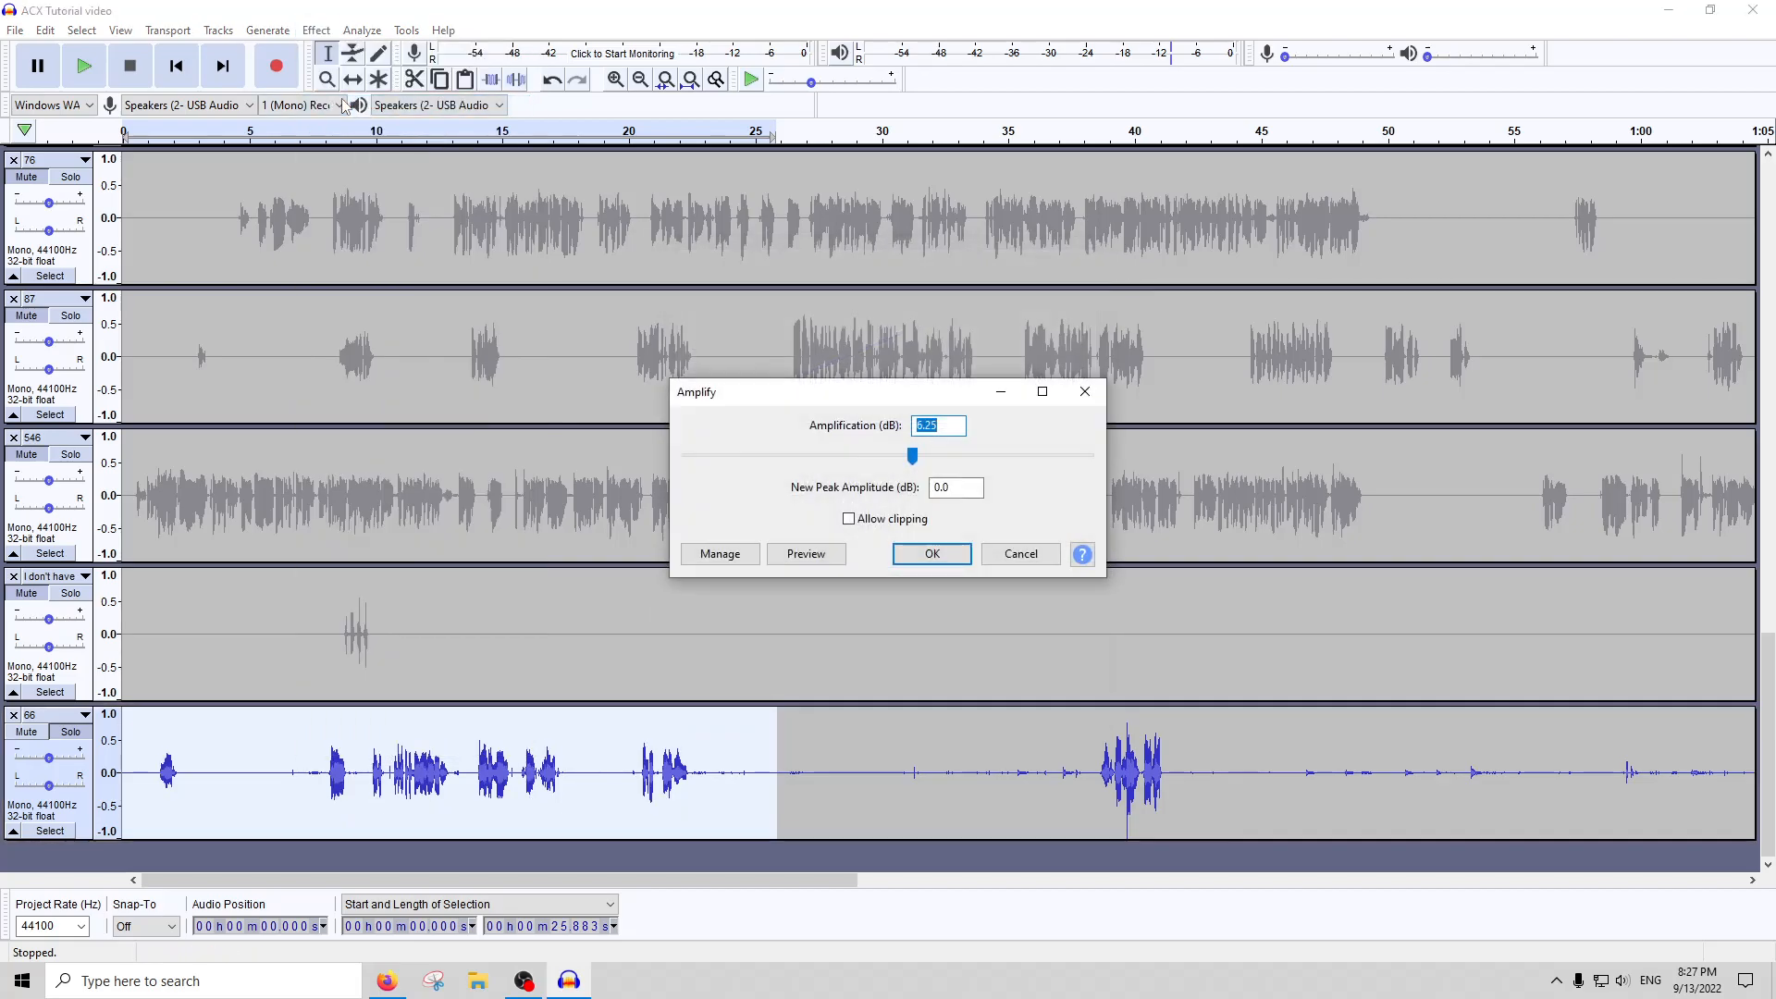
{"action": "key", "text": "Return"}
{"action": "left_click", "coordinate": [361, 31]}
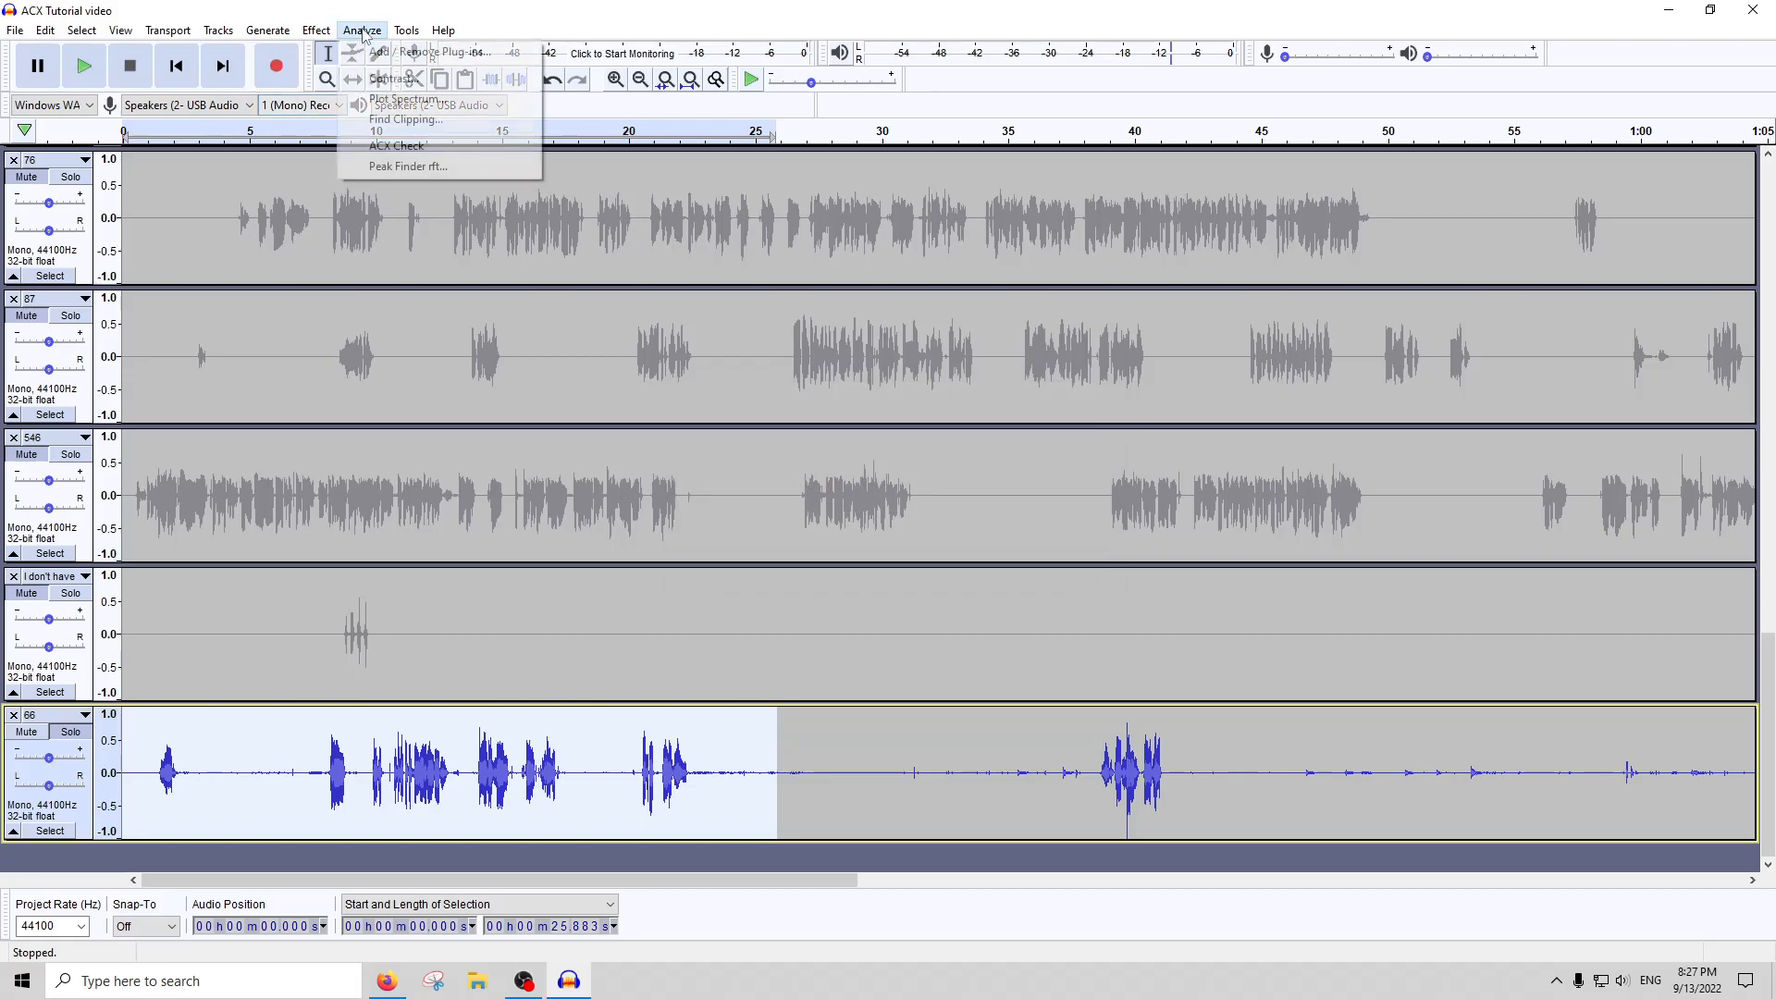
{"action": "left_click", "coordinate": [407, 146]}
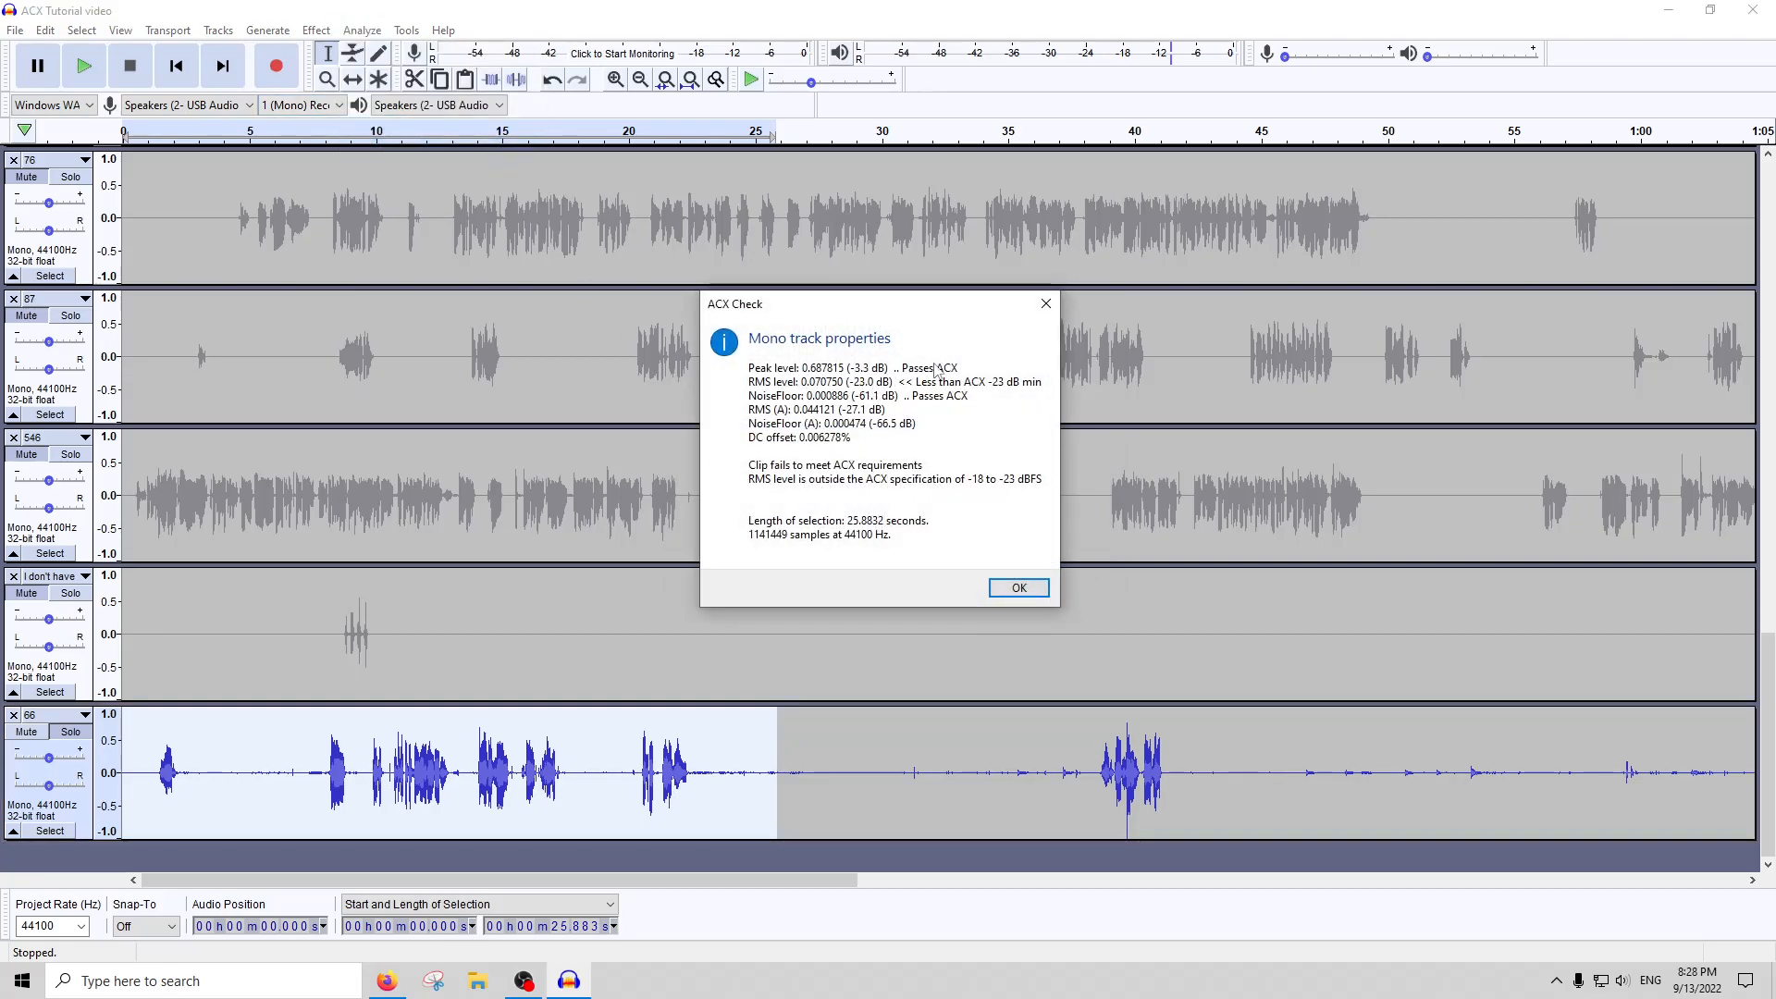
{"action": "left_click", "coordinate": [1045, 303]}
Amplify the selected opening of track 66 by 0.5 dB and run ACX Check again
{"action": "left_click", "coordinate": [315, 31]}
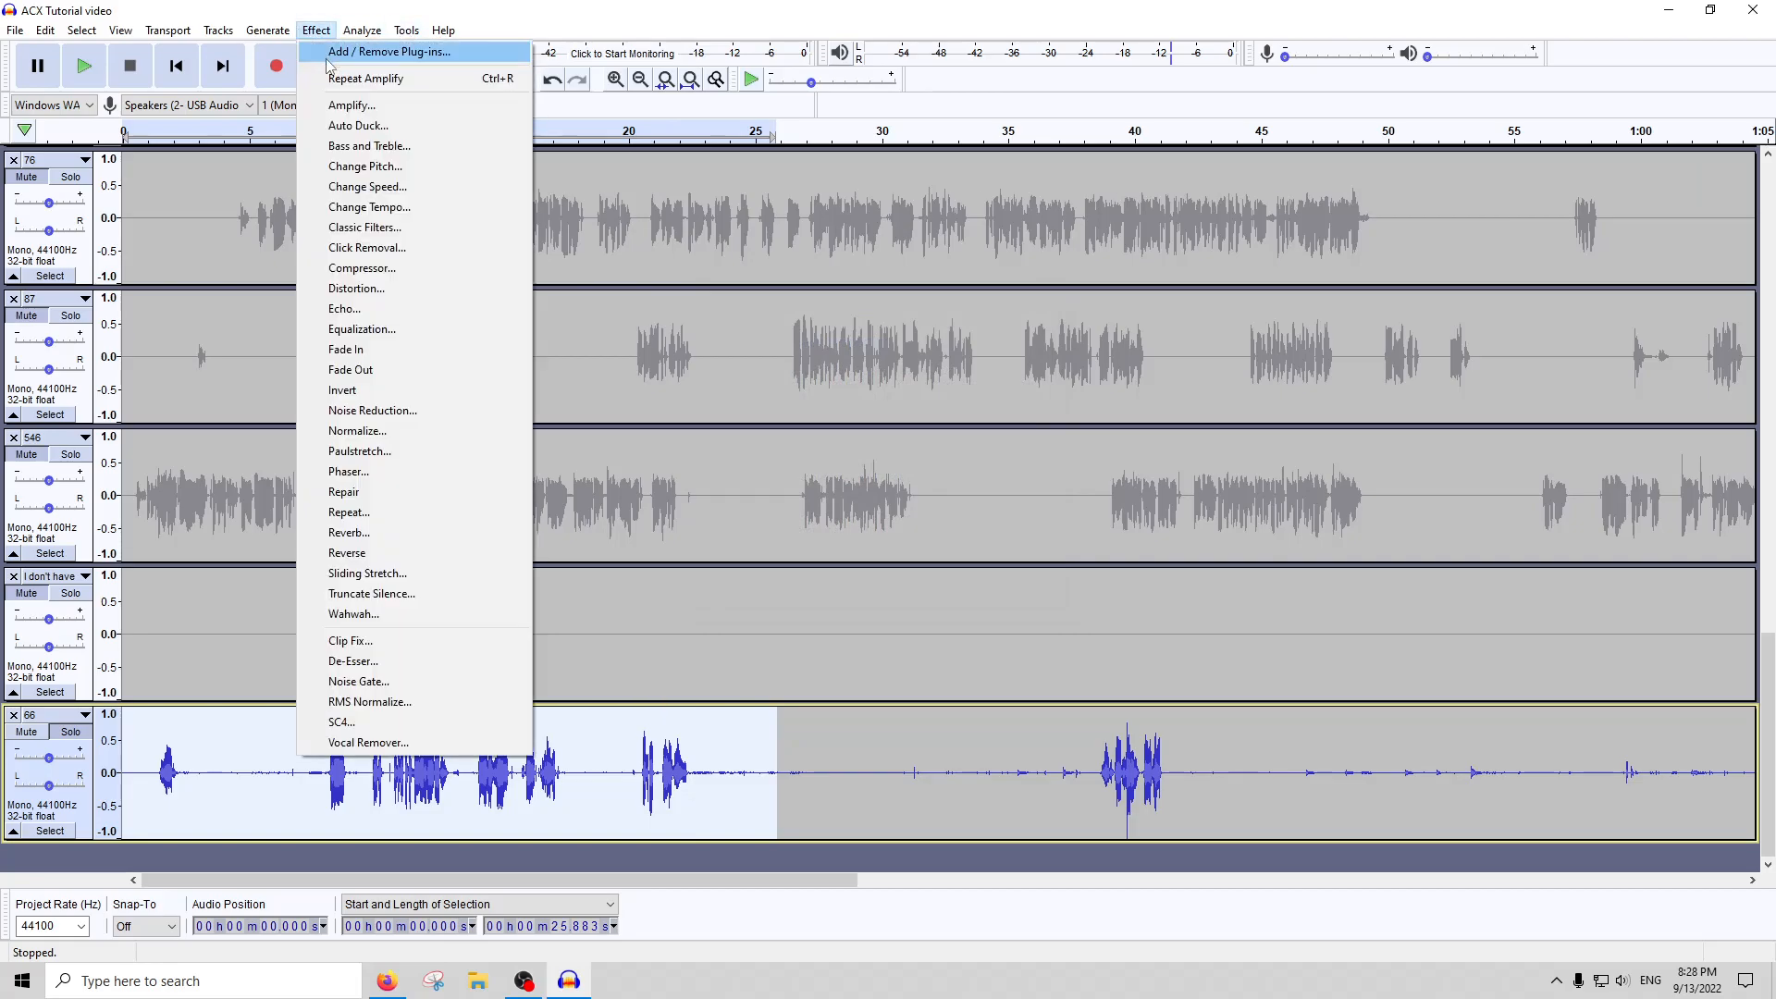
{"action": "left_click", "coordinate": [331, 108]}
{"action": "type", "text": ".5"}
{"action": "key", "text": "Return"}
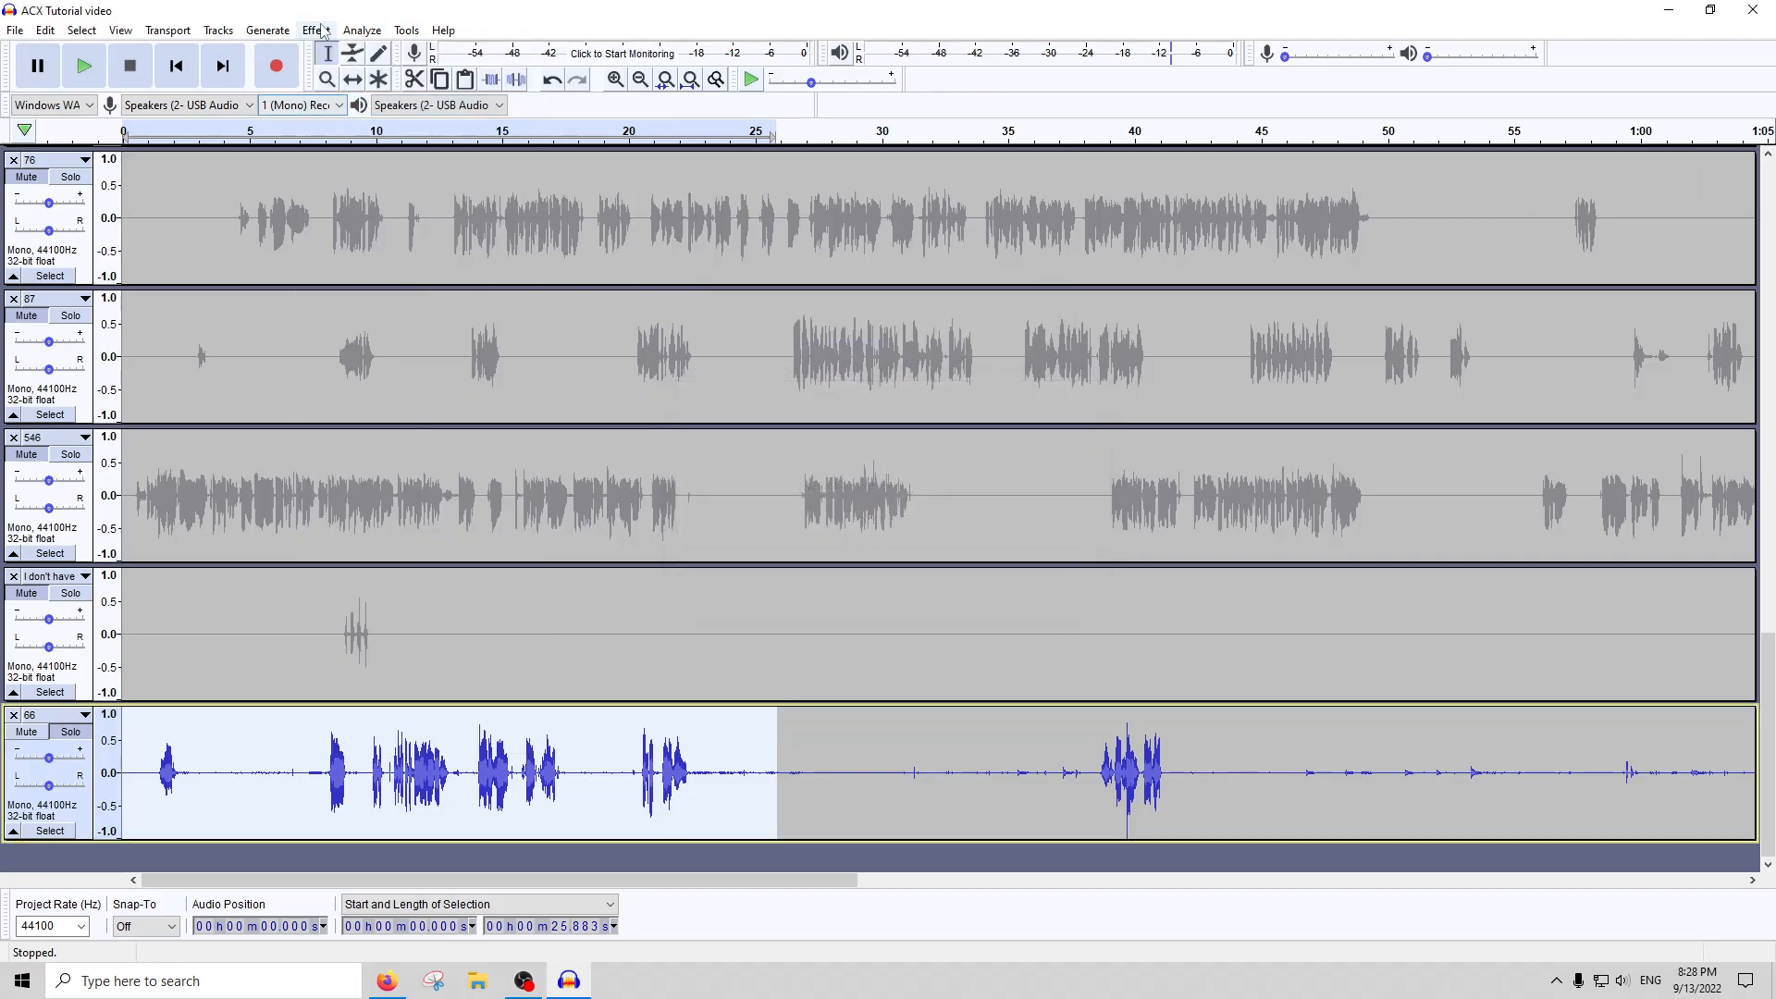
{"action": "left_click", "coordinate": [362, 30]}
{"action": "left_click", "coordinate": [398, 145]}
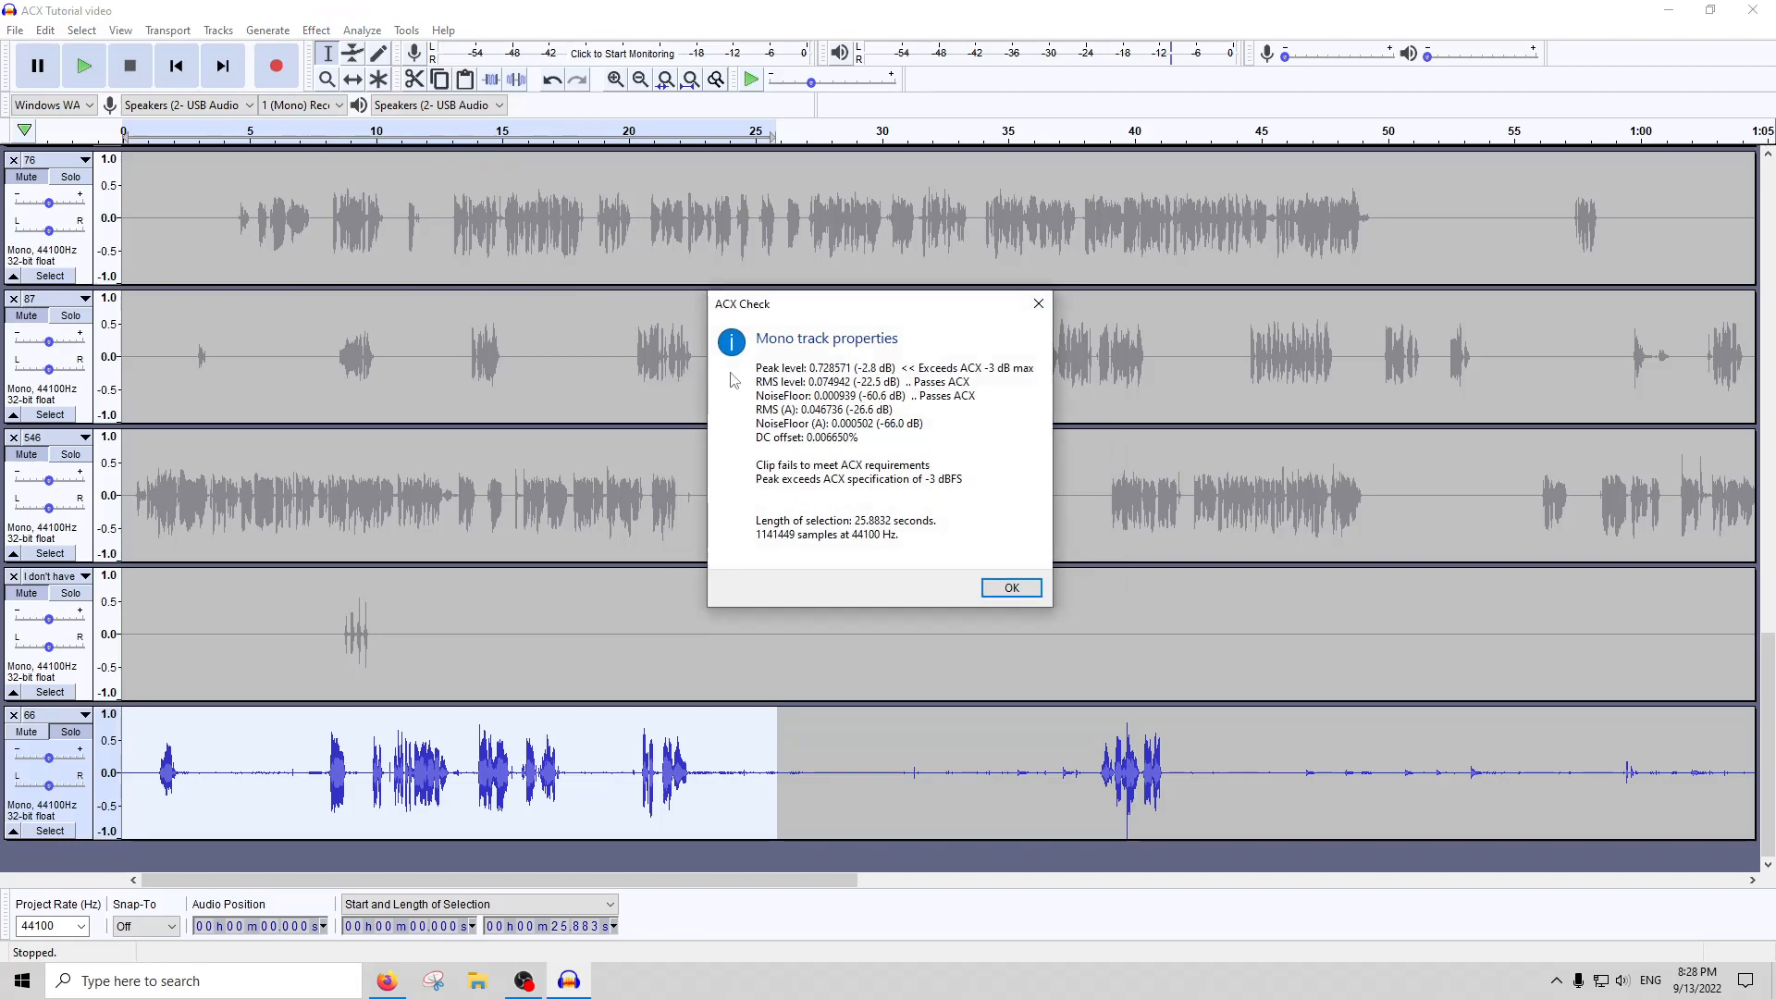
{"action": "left_click", "coordinate": [1043, 301]}
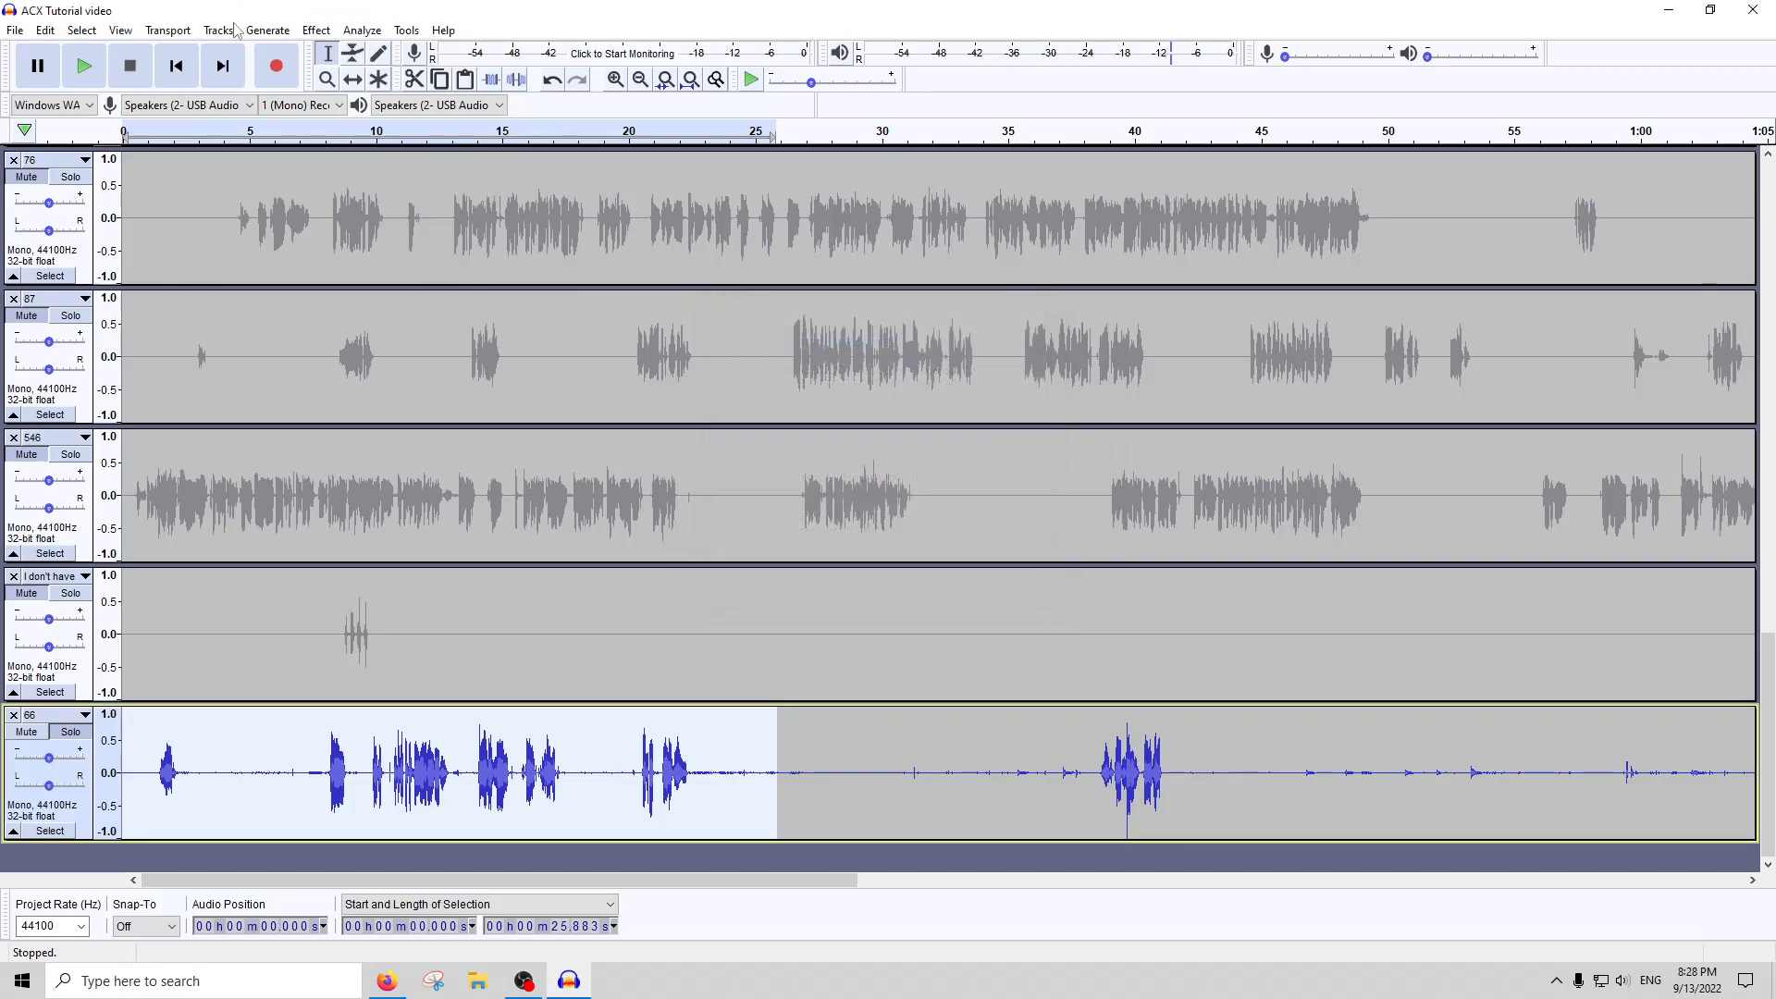
Lower the opening section of track 66 slightly with a negative Amplify value and recheck it with ACX Check
{"action": "left_click", "coordinate": [316, 29]}
{"action": "left_click", "coordinate": [340, 104]}
{"action": "type", "text": "-"}
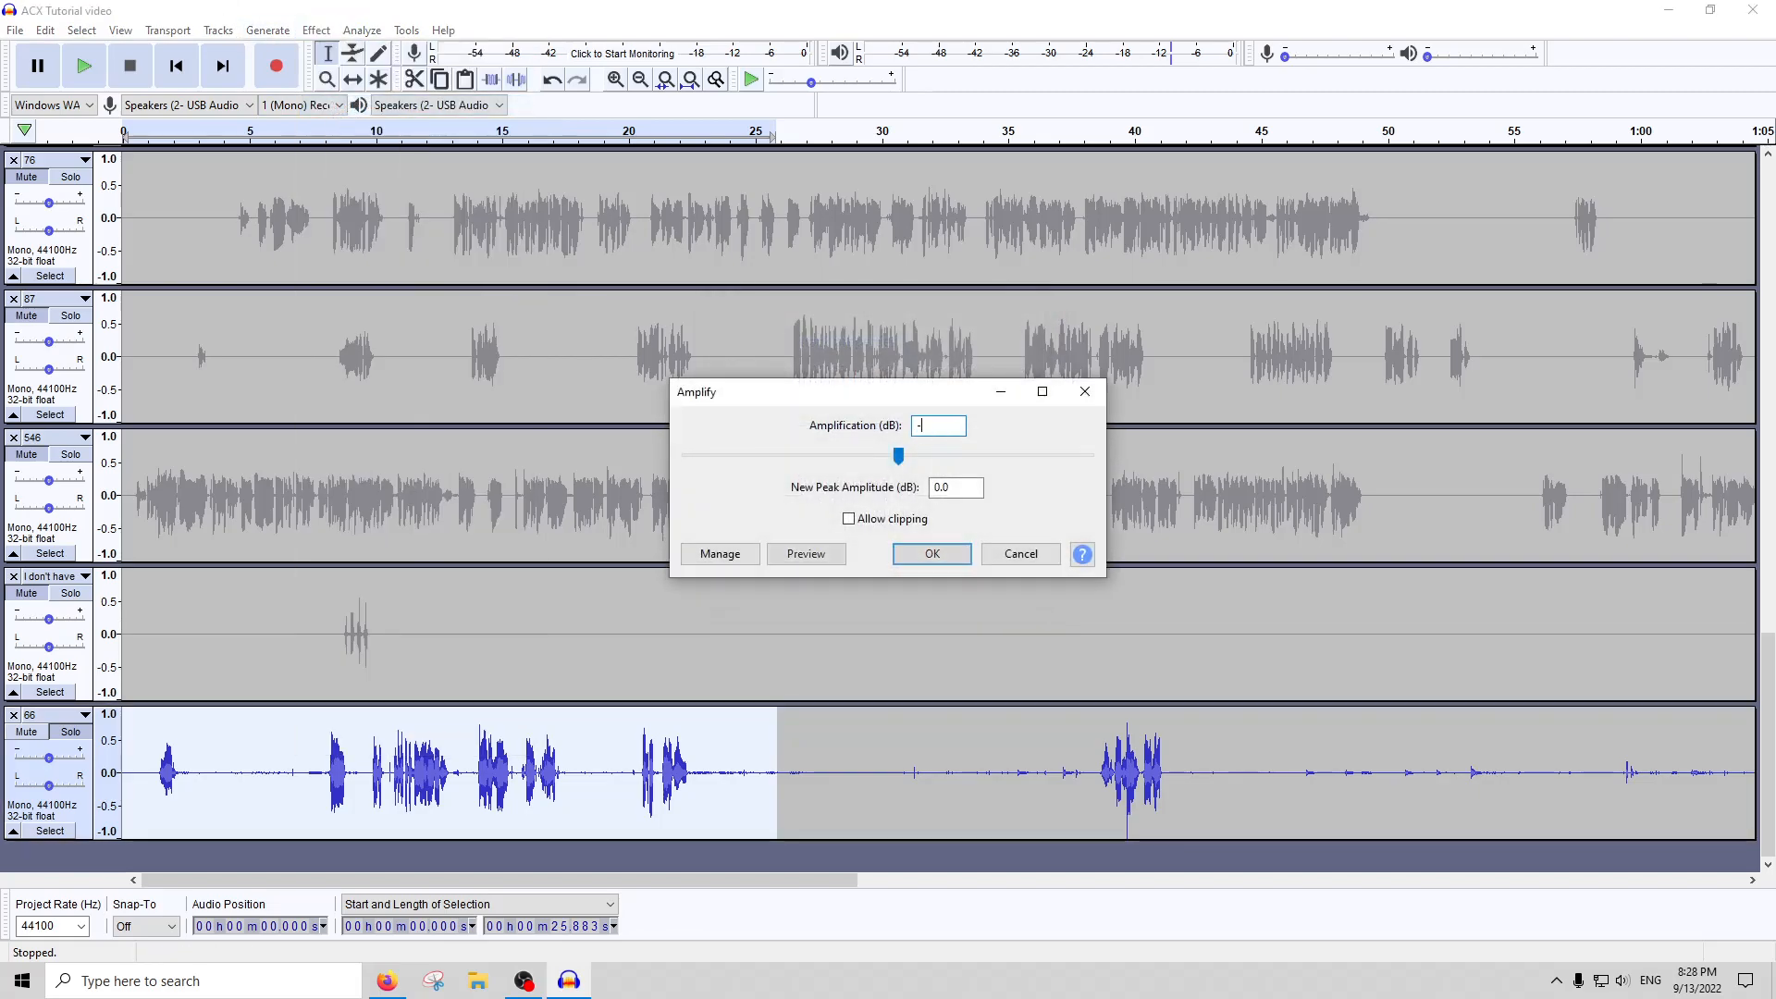
{"action": "key", "text": "Escape"}
{"action": "left_click", "coordinate": [362, 30]}
{"action": "left_click", "coordinate": [389, 146]}
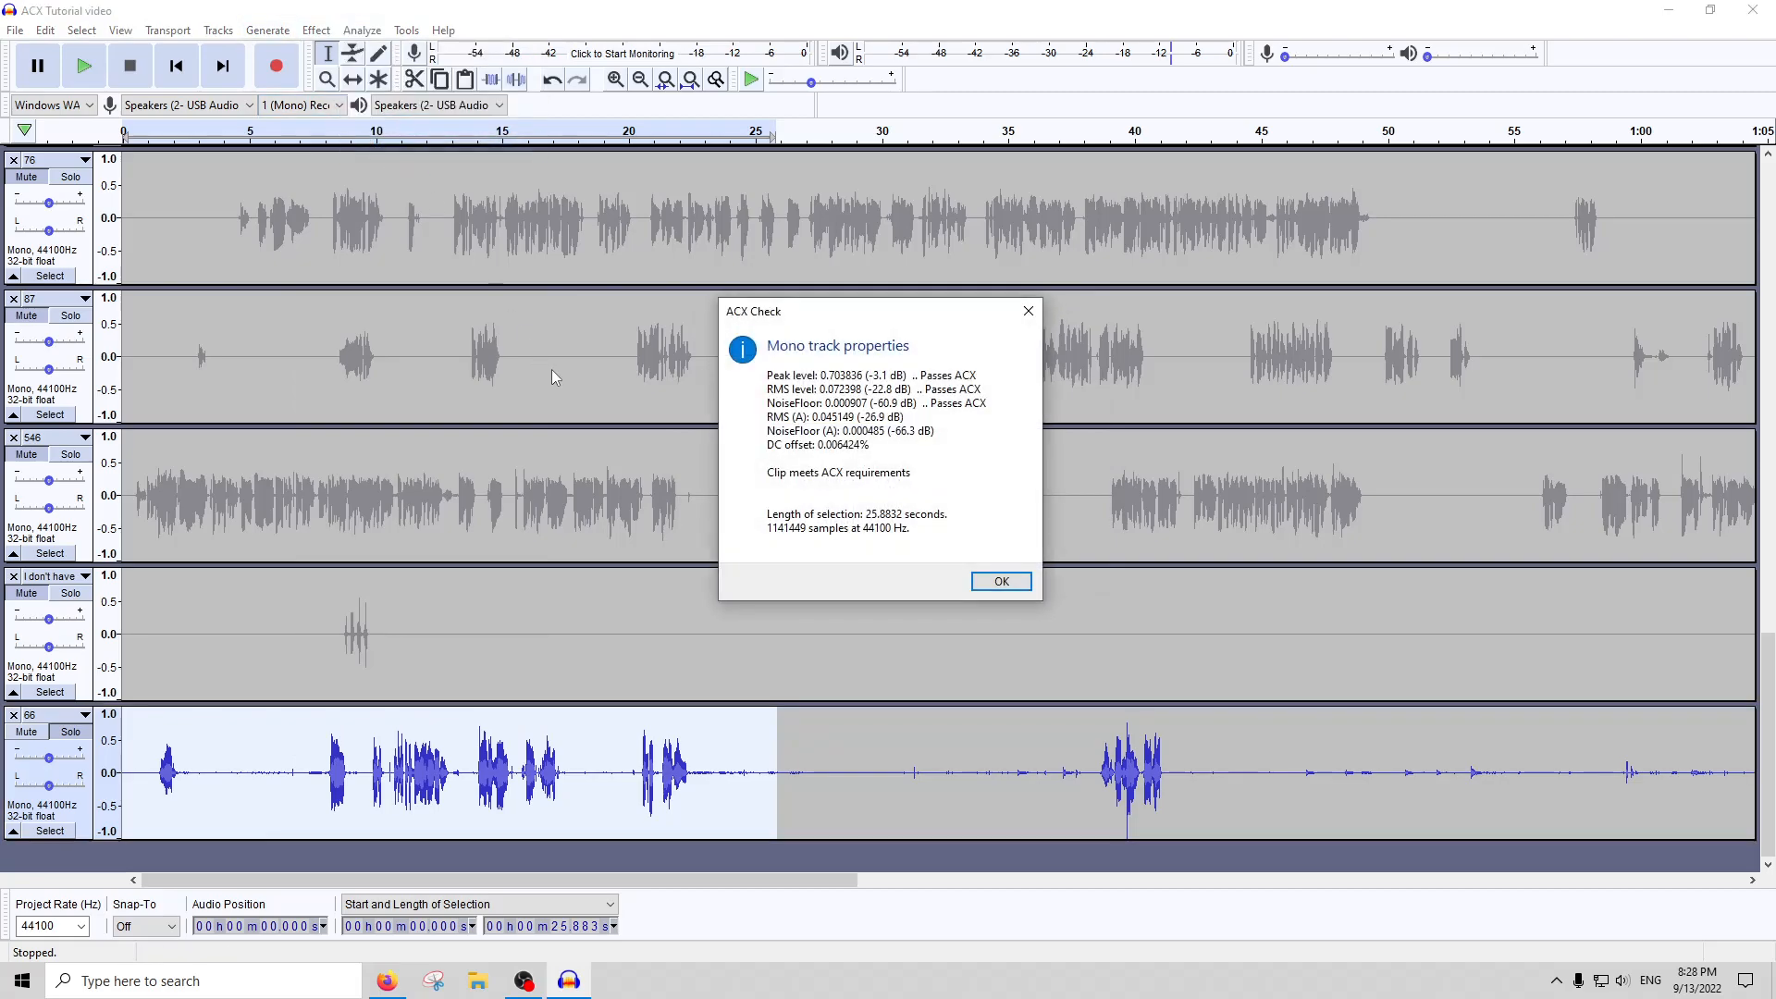
{"action": "left_click", "coordinate": [1001, 581]}
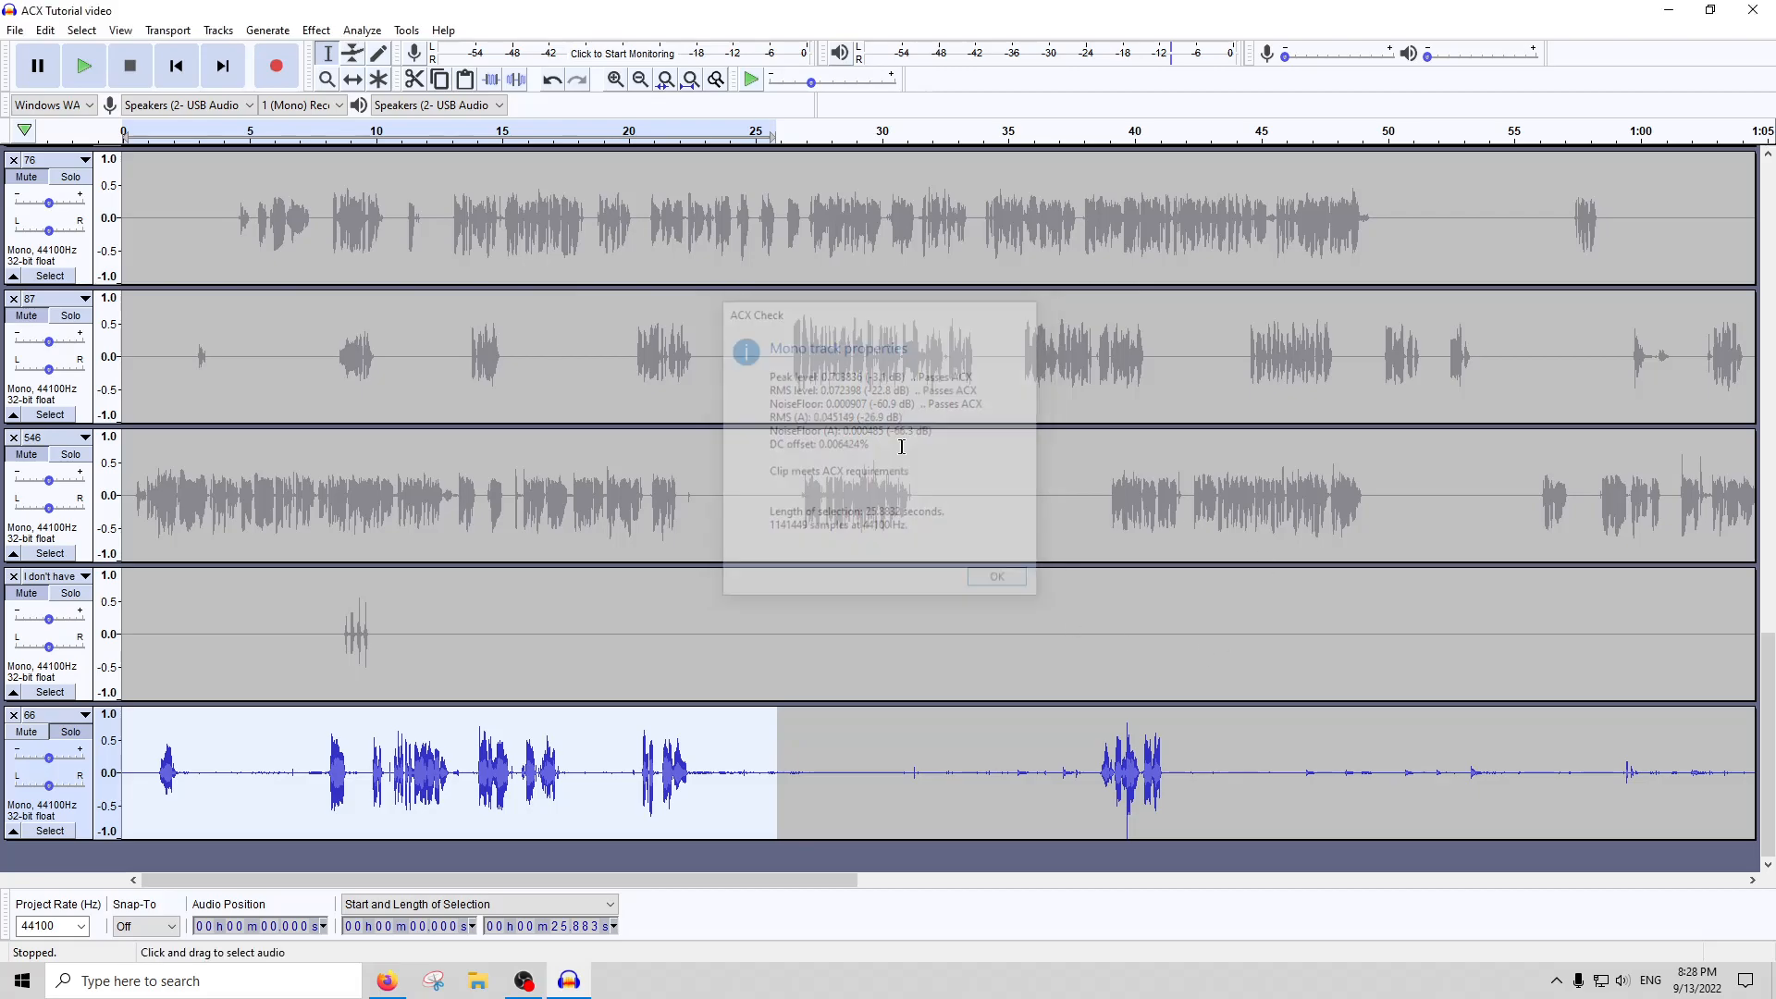
Apply Noise Gate with its current settings to the opening of track 66 and run ACX Check on it
{"action": "left_click", "coordinate": [315, 30]}
{"action": "left_click", "coordinate": [402, 676]}
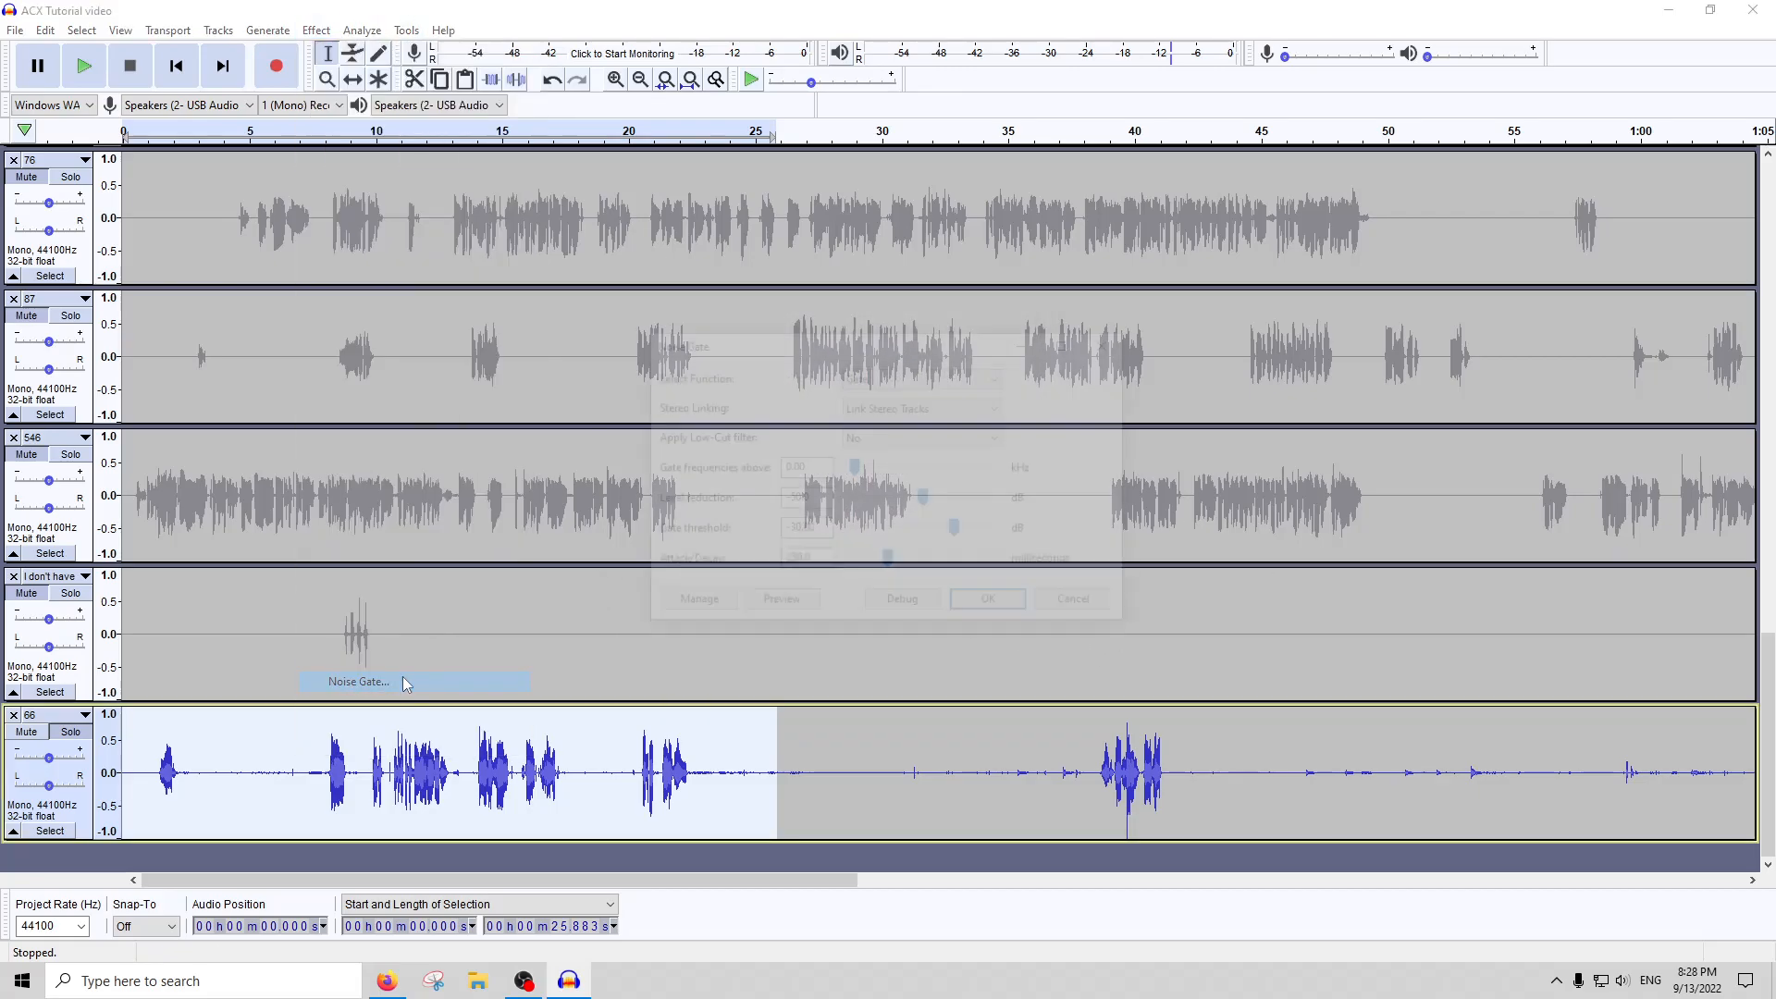
{"action": "left_click", "coordinate": [362, 30]}
{"action": "left_click", "coordinate": [389, 150]}
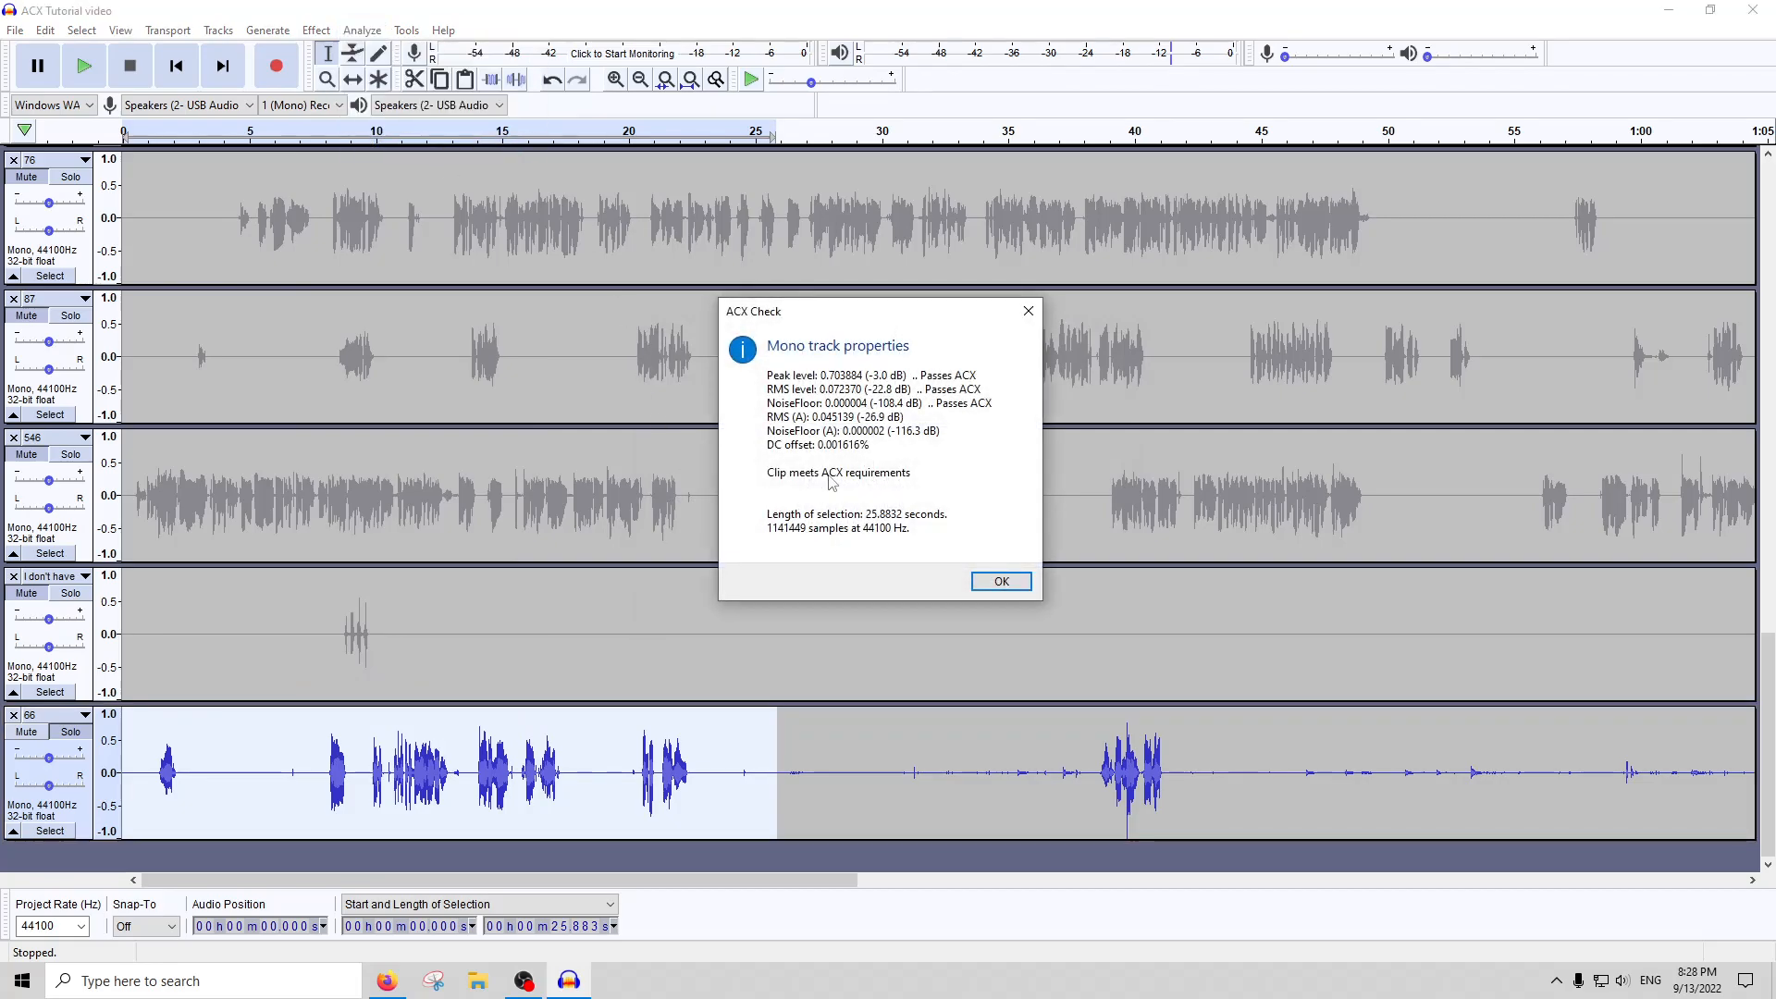
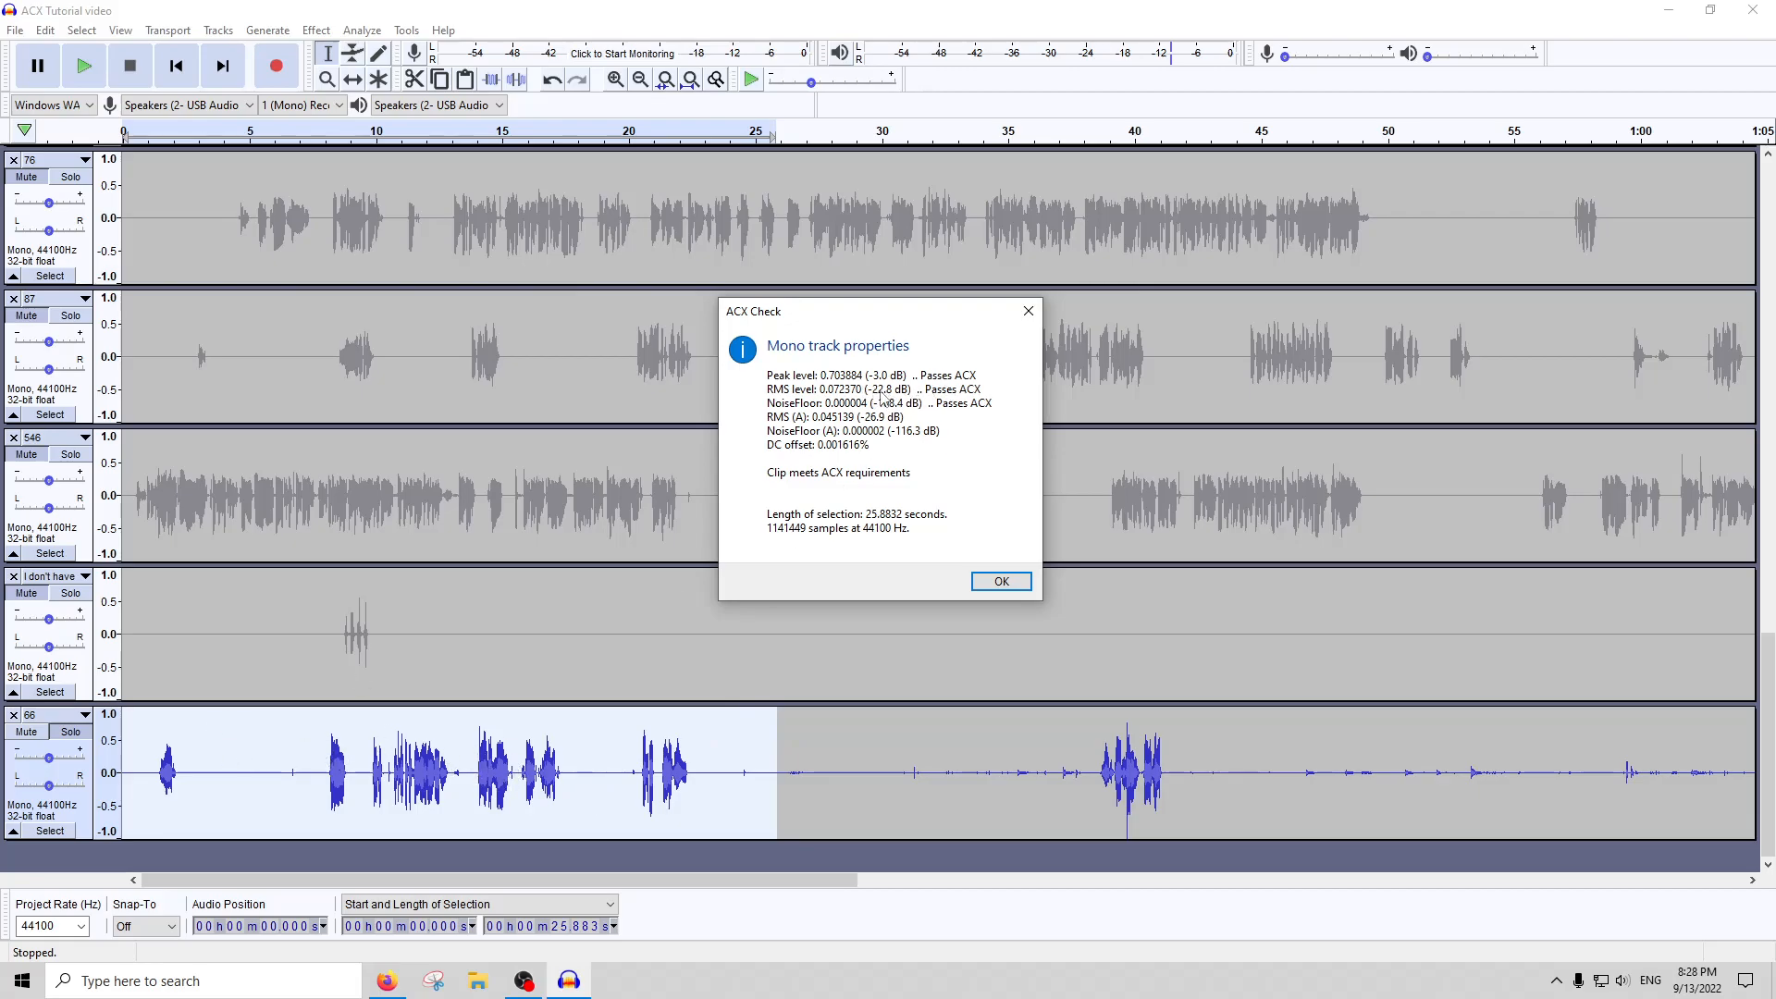
Dismiss the ACX Check report and turn off solo on track 66
{"action": "left_click", "coordinate": [1028, 310]}
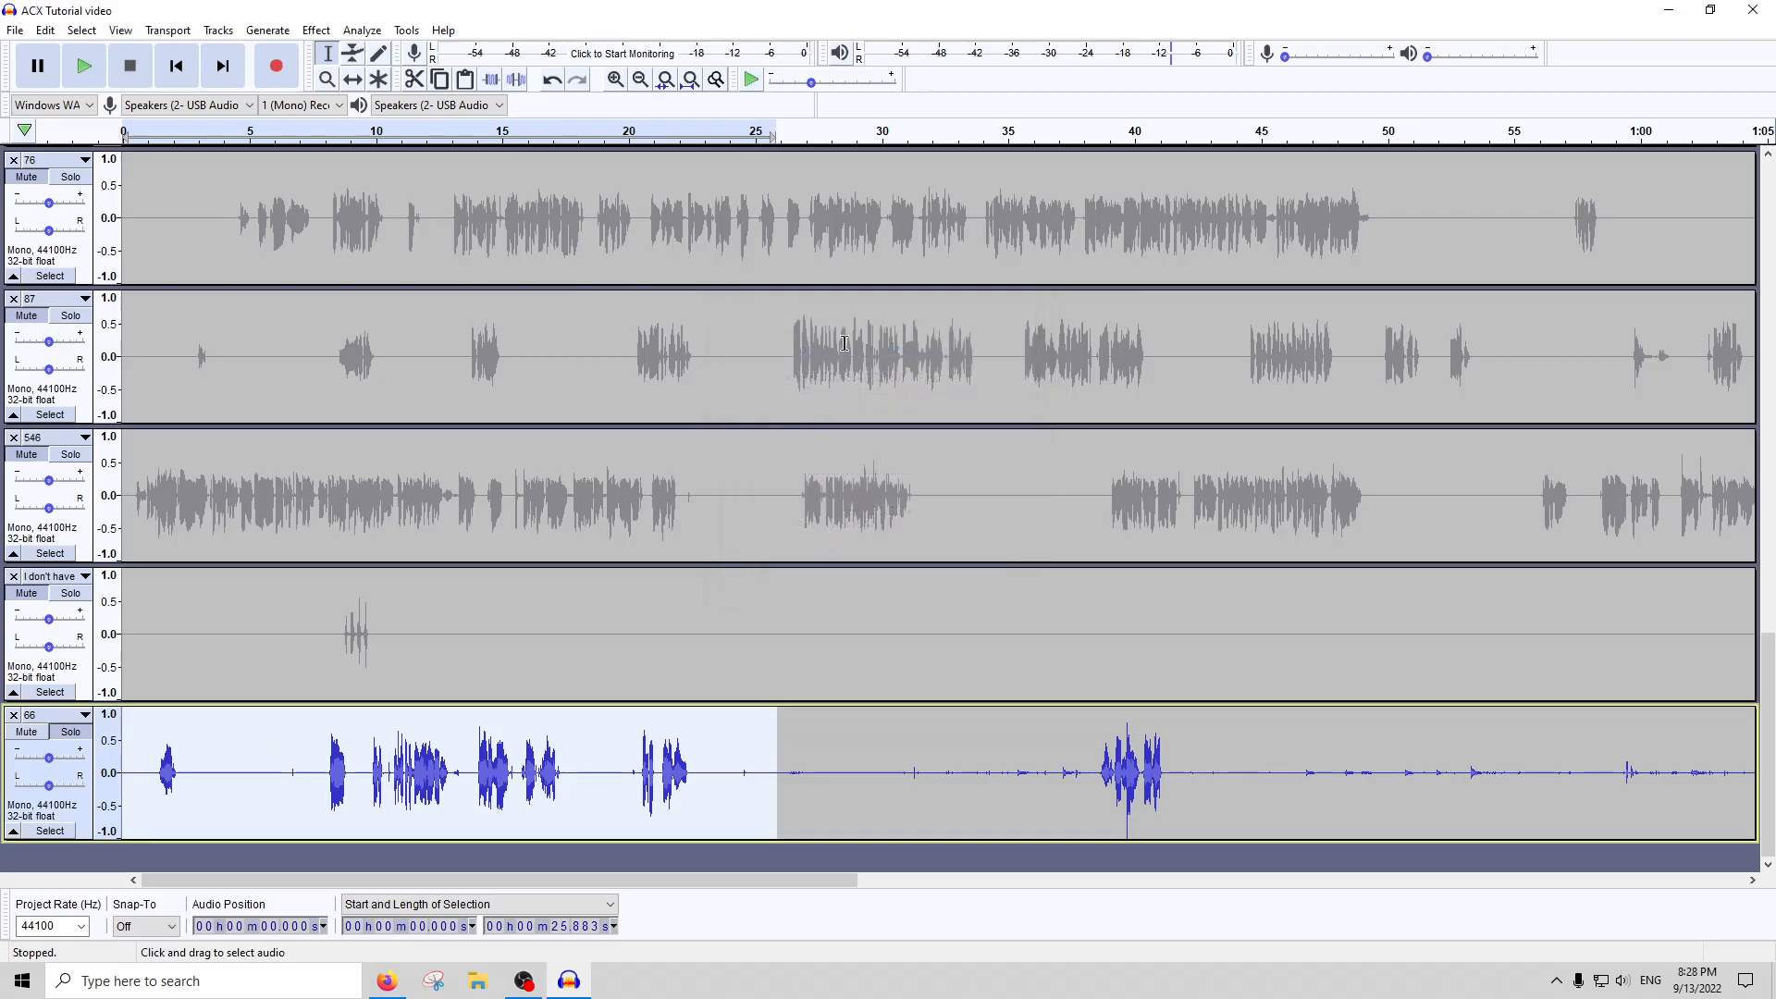
{"action": "left_click_drag", "start_coordinate": [711, 779], "coordinate": [192, 779]}
{"action": "left_click", "coordinate": [640, 79]}
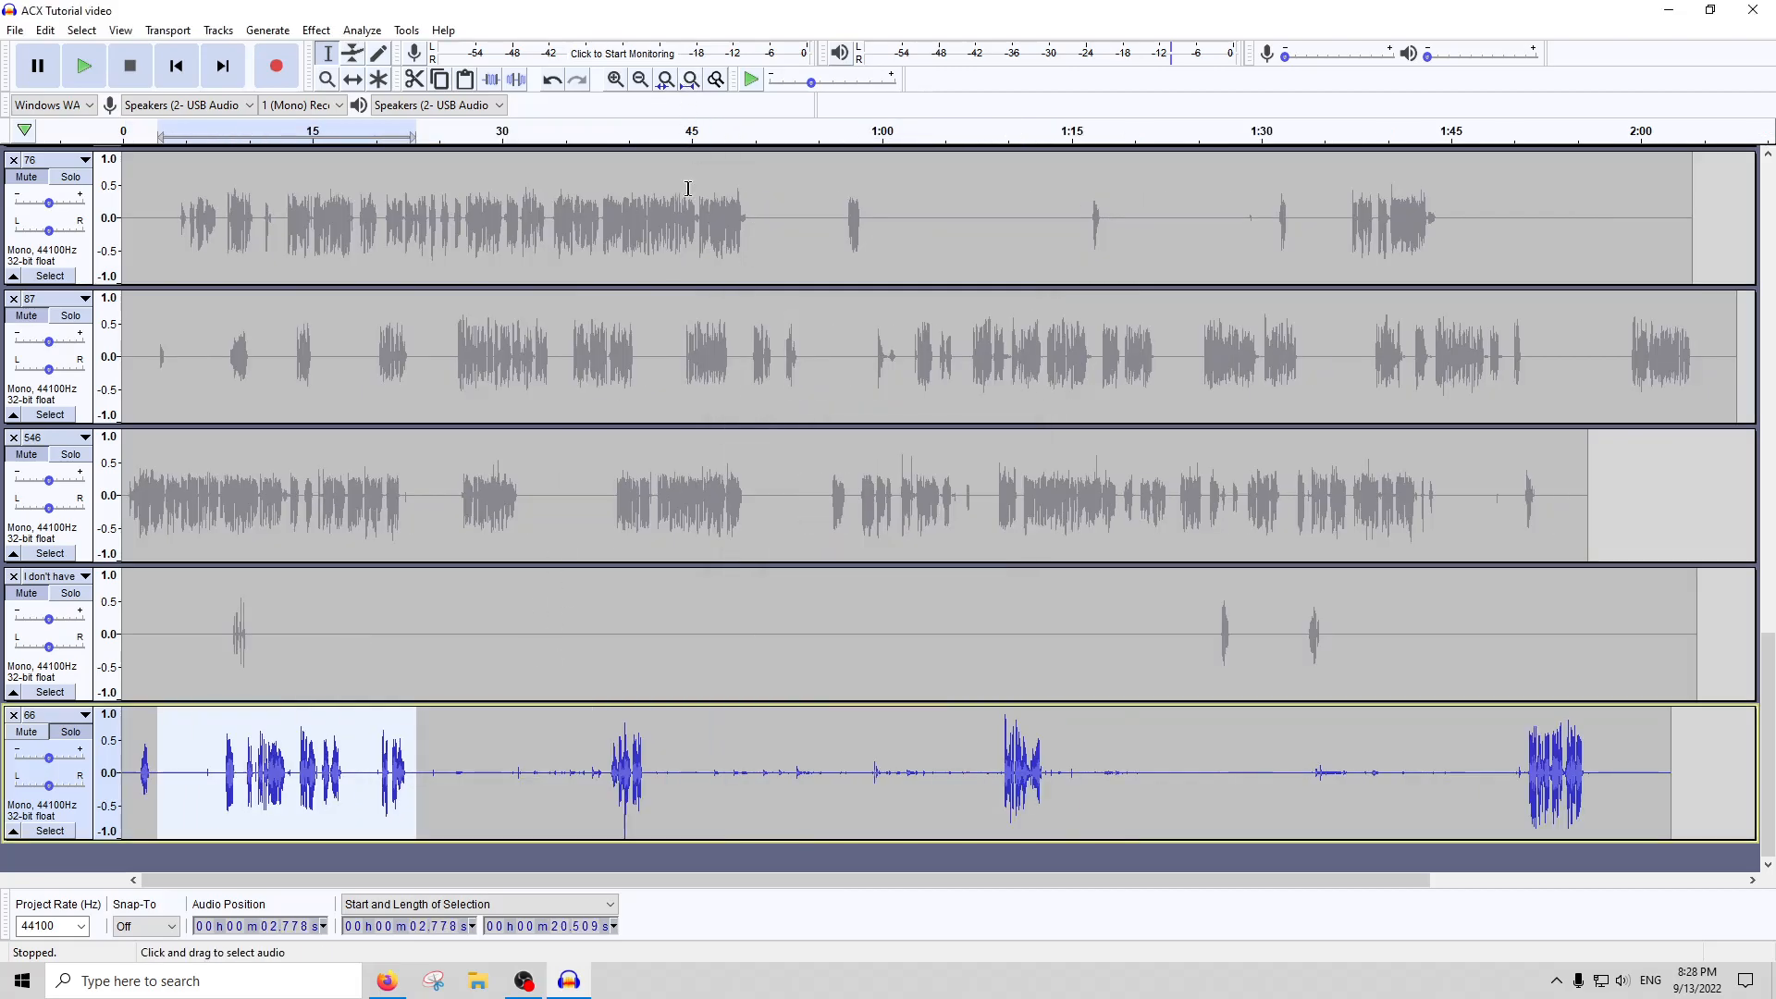
{"action": "left_click", "coordinate": [57, 735]}
Locate the mystery track among the other narration tracks and solo it
{"action": "scroll", "coordinate": [405, 553], "scroll_direction": "up", "scroll_amount": 6}
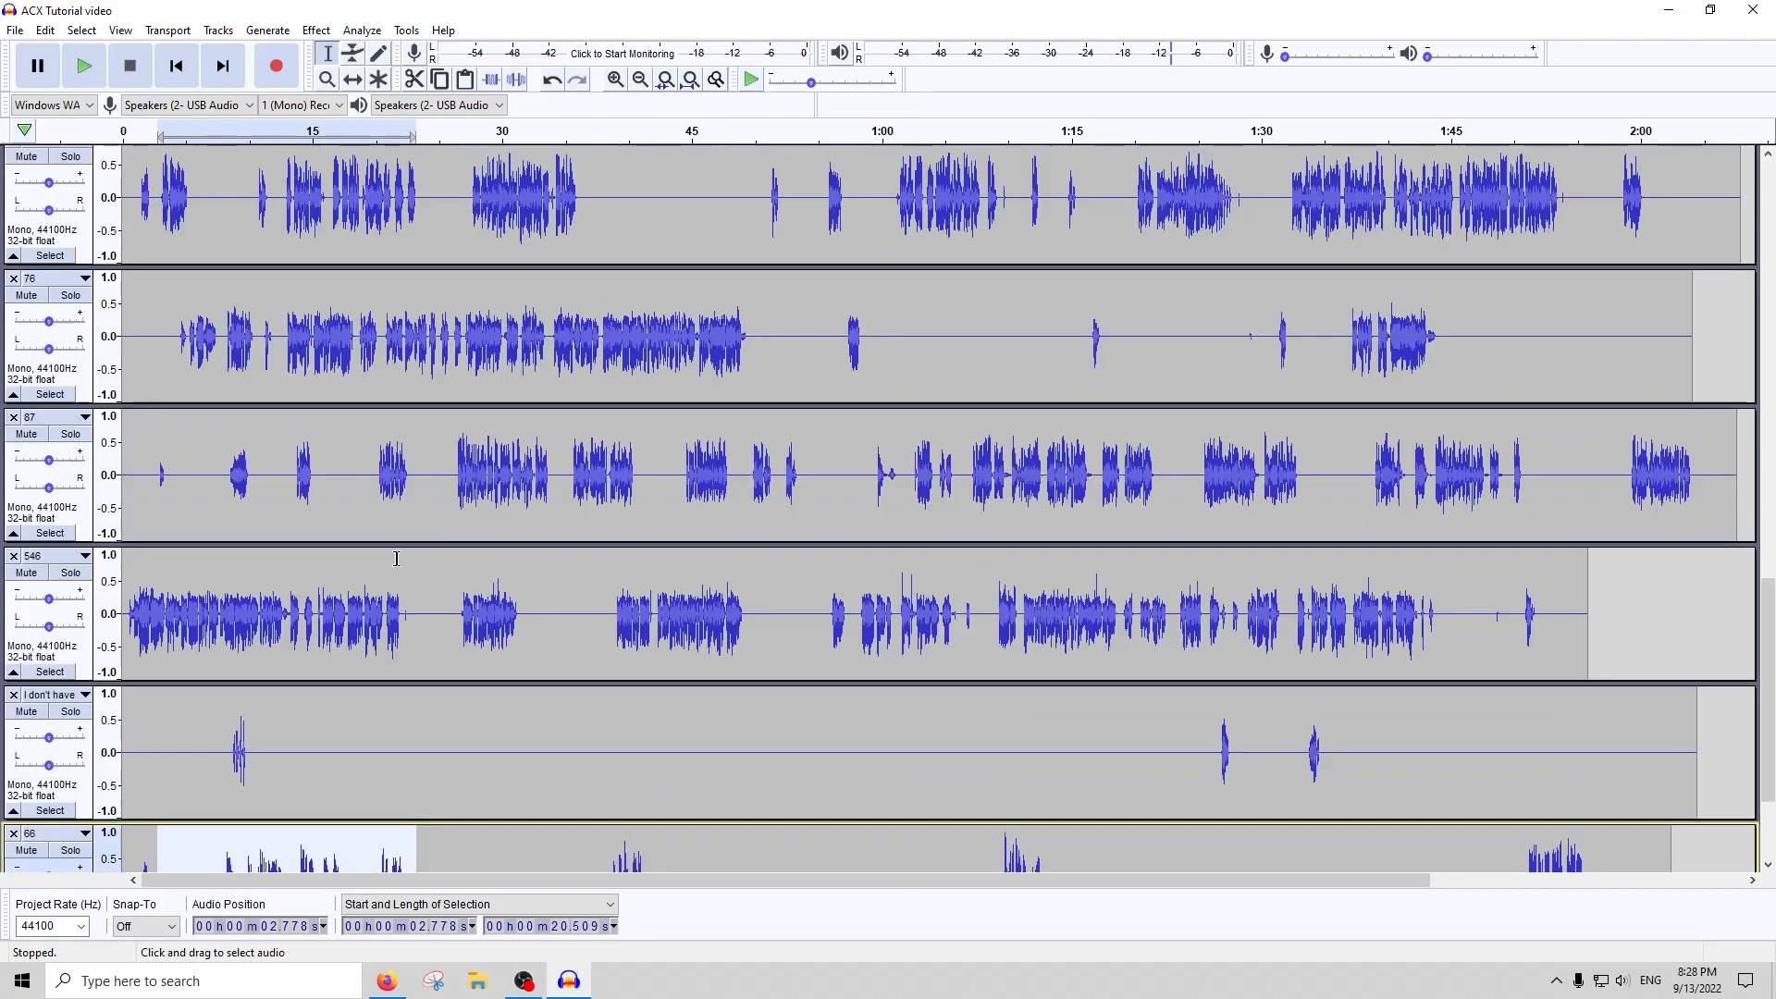
{"action": "scroll", "coordinate": [405, 553], "scroll_direction": "up", "scroll_amount": 10}
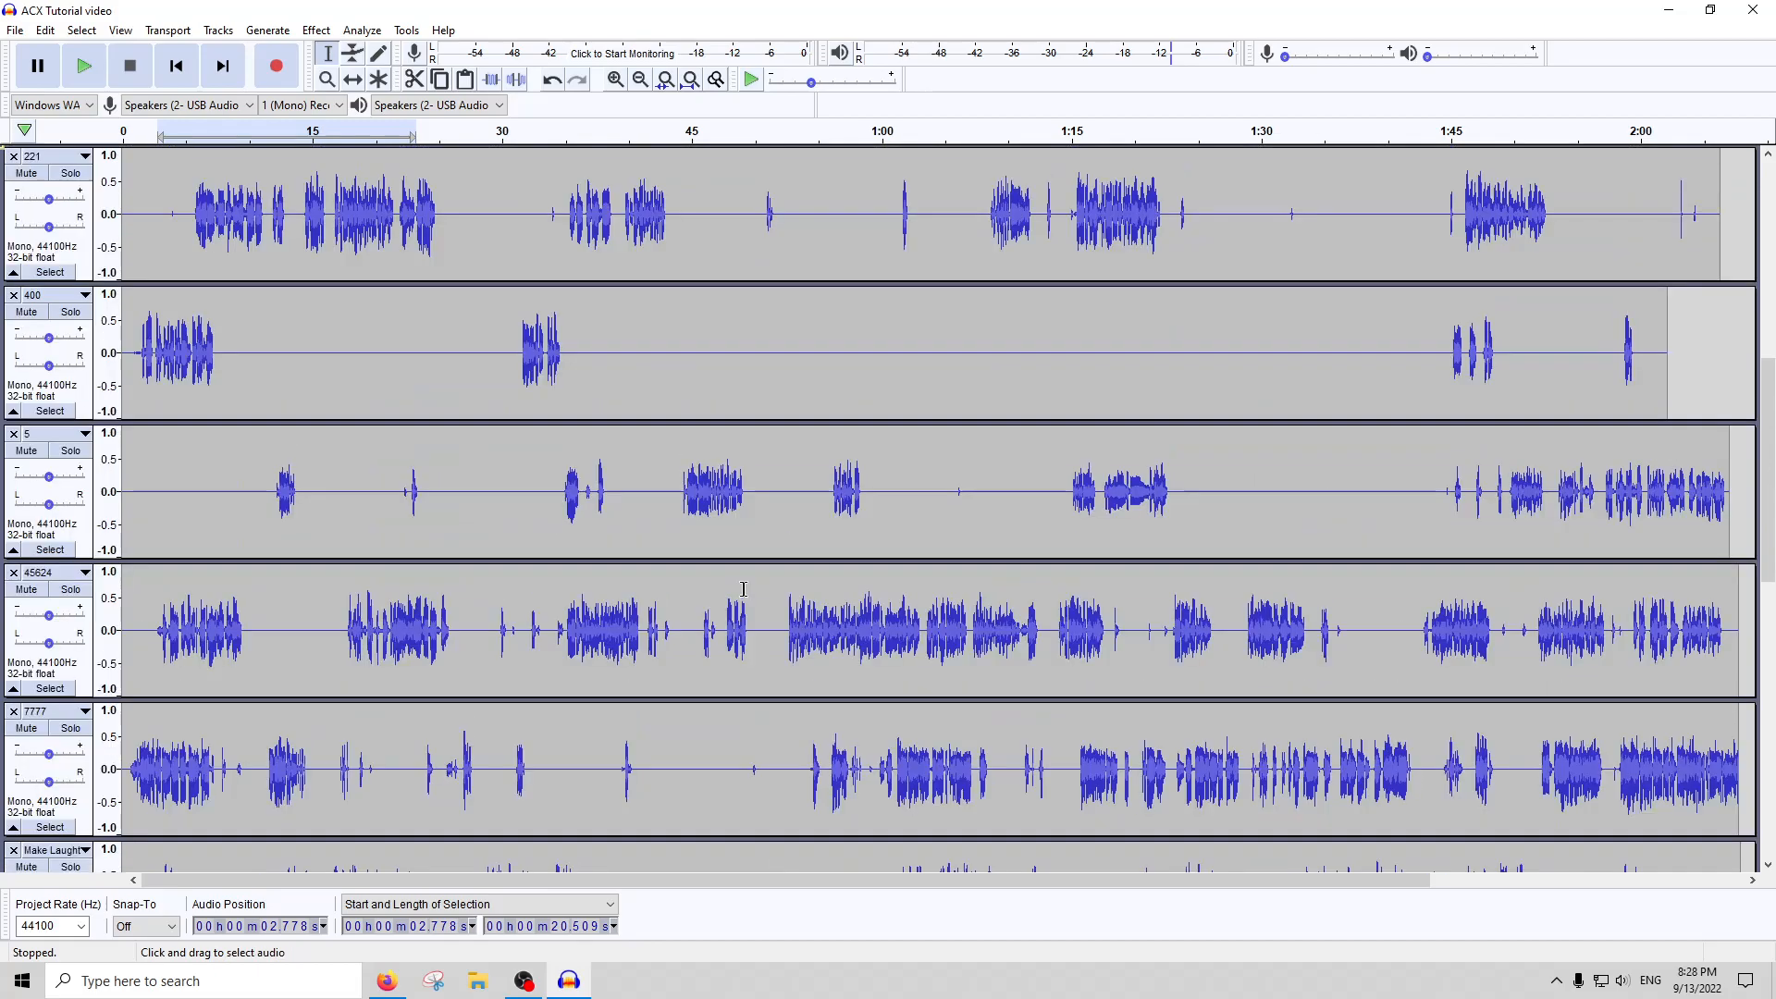
{"action": "scroll", "coordinate": [744, 589], "scroll_direction": "up", "scroll_amount": 6}
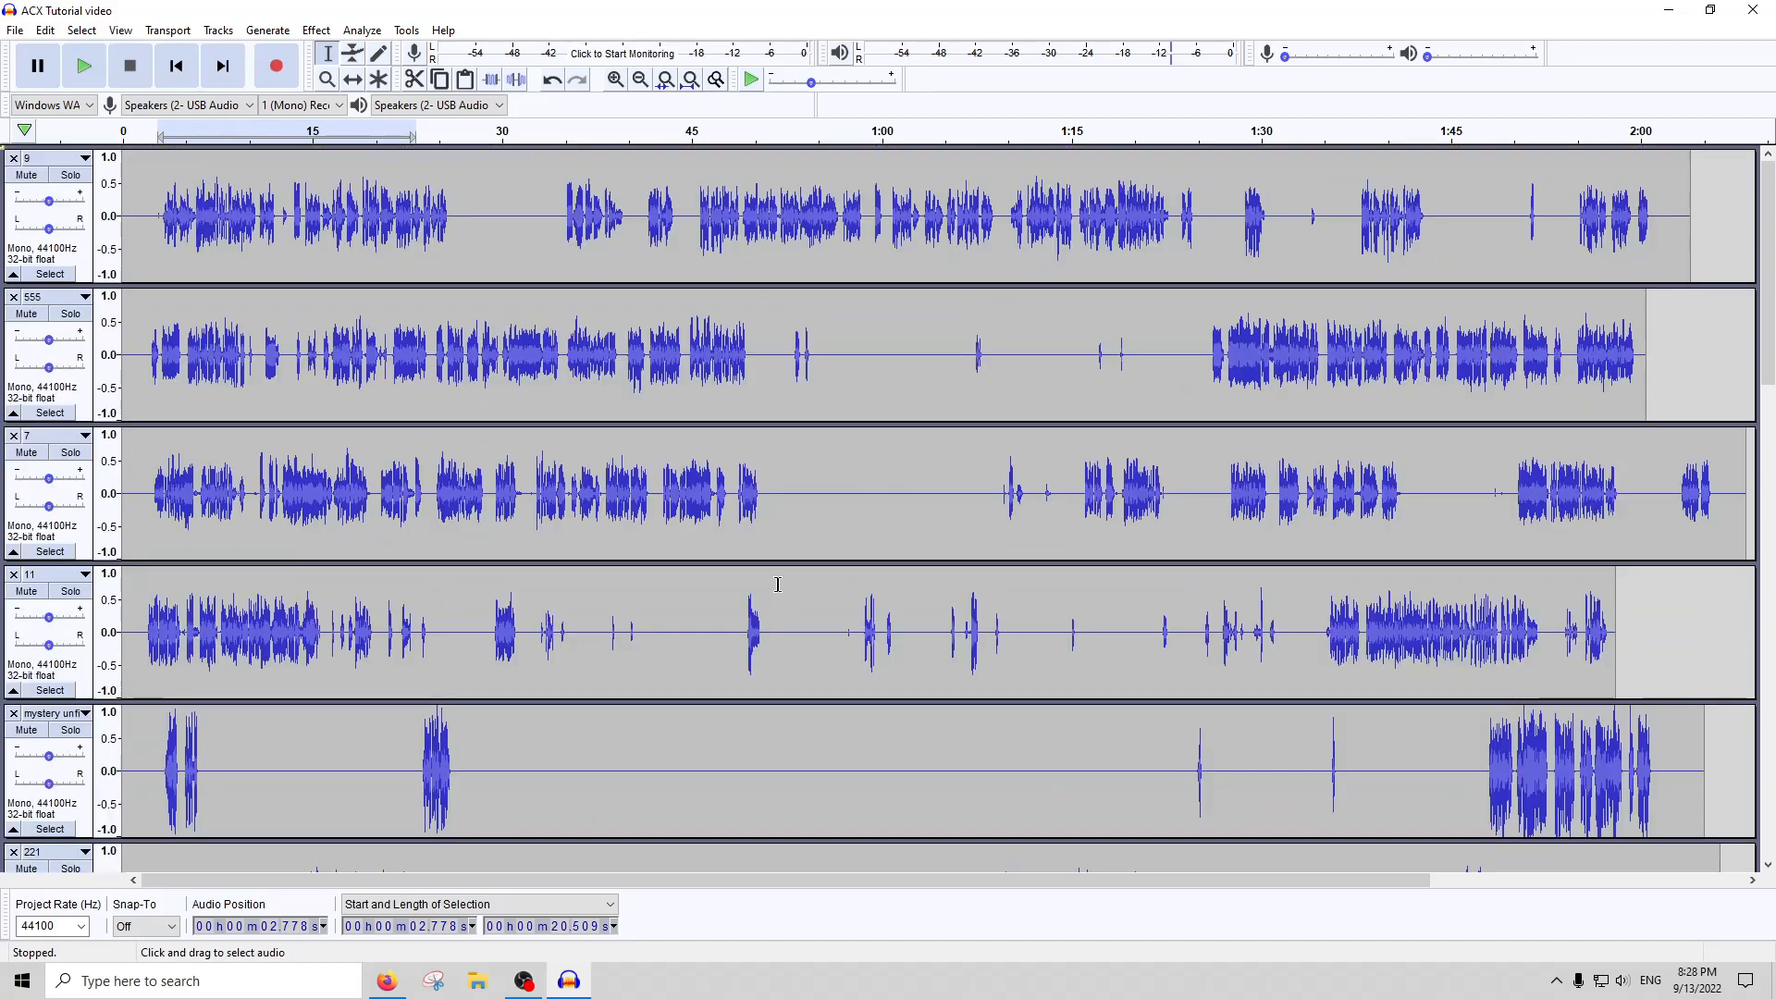
{"action": "scroll", "coordinate": [795, 557], "scroll_direction": "down", "scroll_amount": 2}
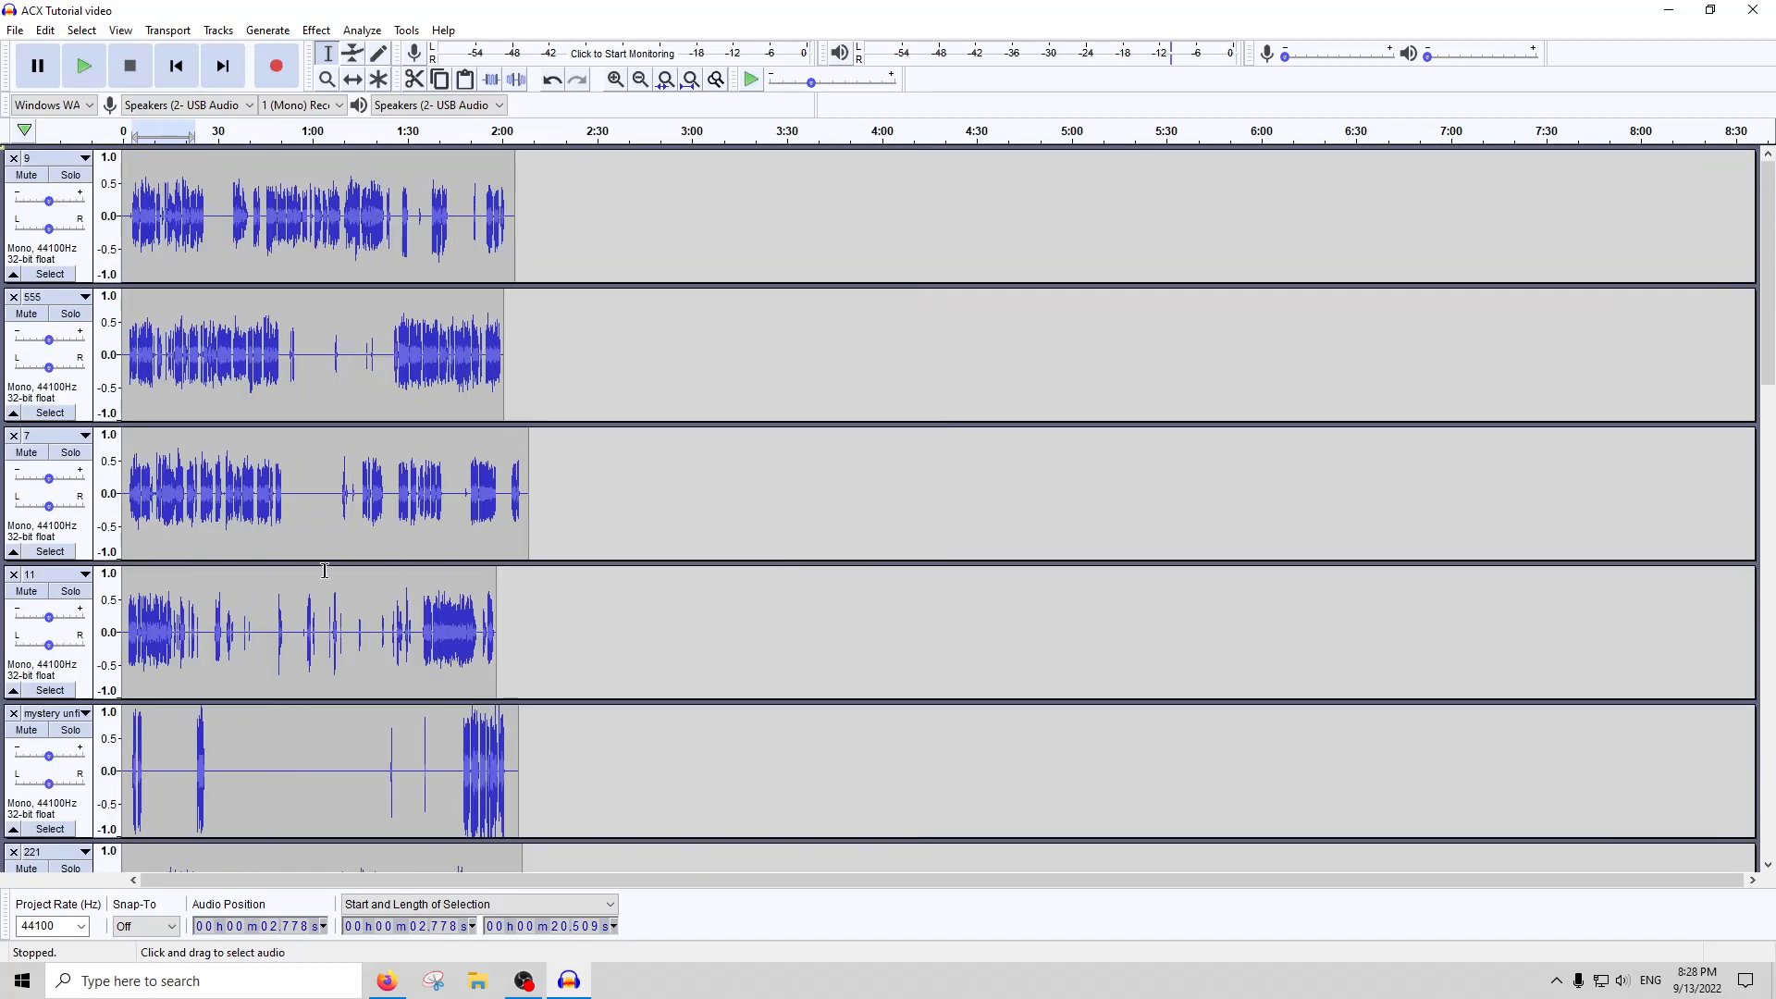
{"action": "scroll", "coordinate": [165, 549], "scroll_direction": "down", "scroll_amount": 6}
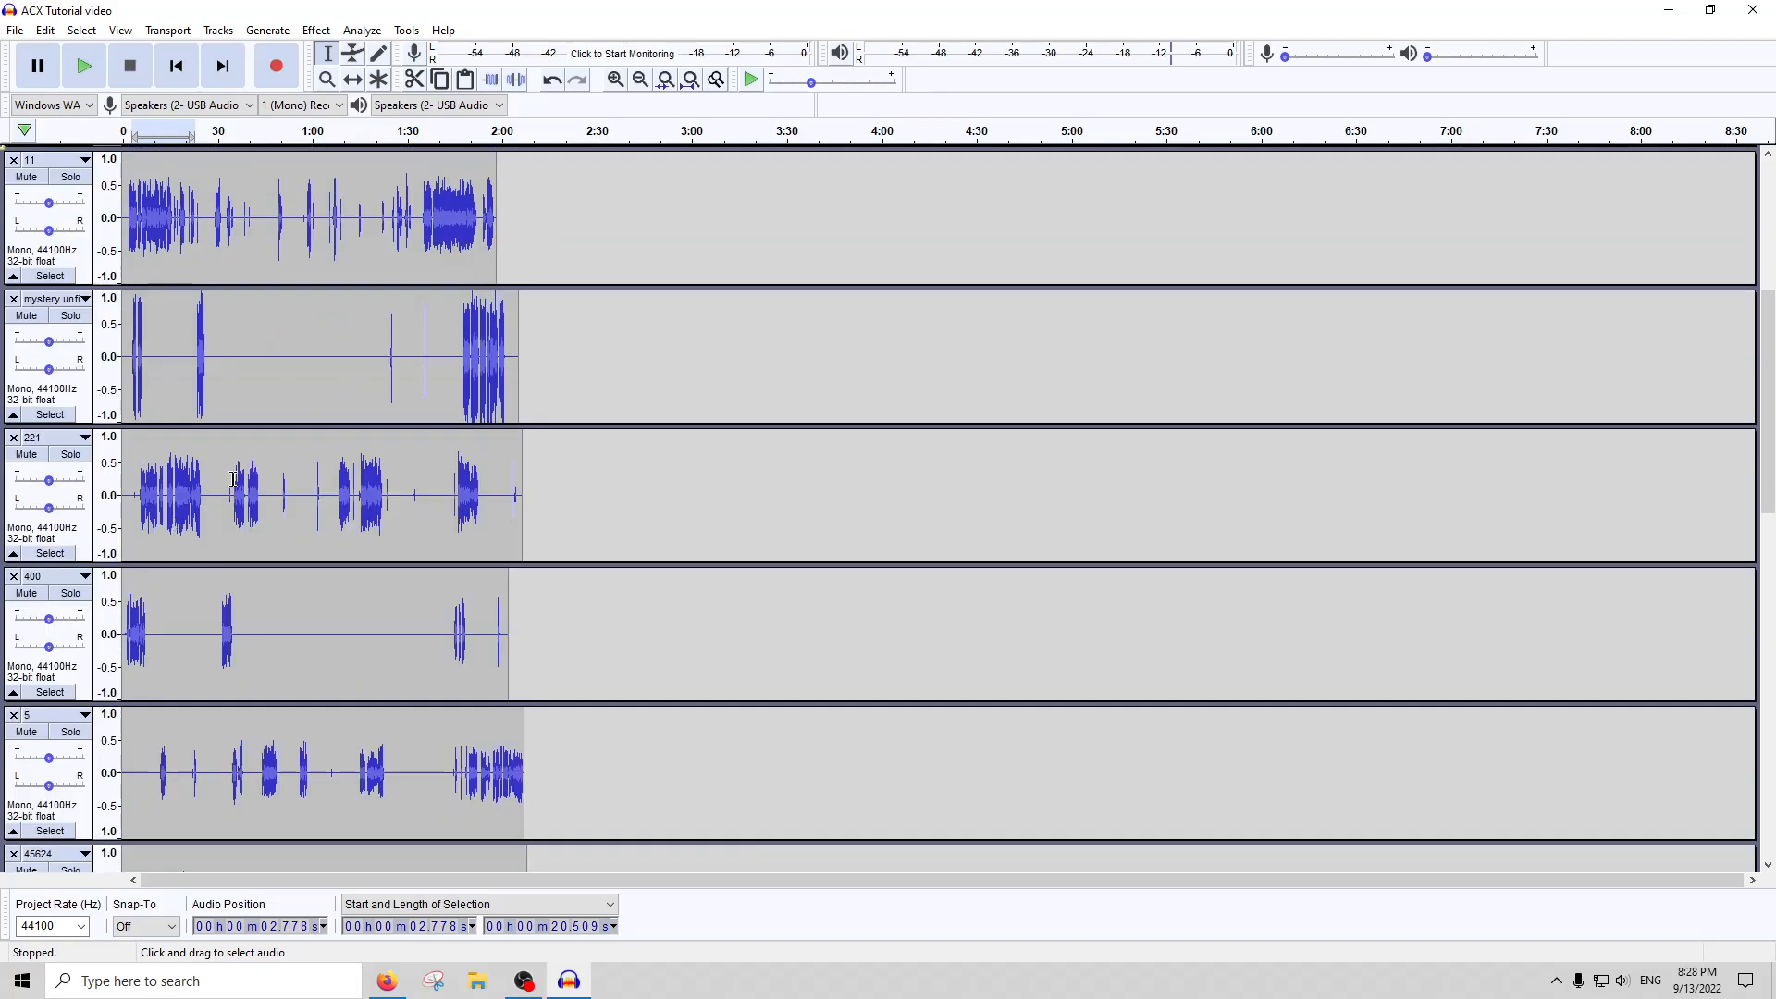
{"action": "left_click", "coordinate": [154, 362]}
{"action": "left_click", "coordinate": [76, 301]}
{"action": "left_click", "coordinate": [279, 333]}
{"action": "scroll", "coordinate": [278, 333], "scroll_direction": "up", "scroll_amount": 4}
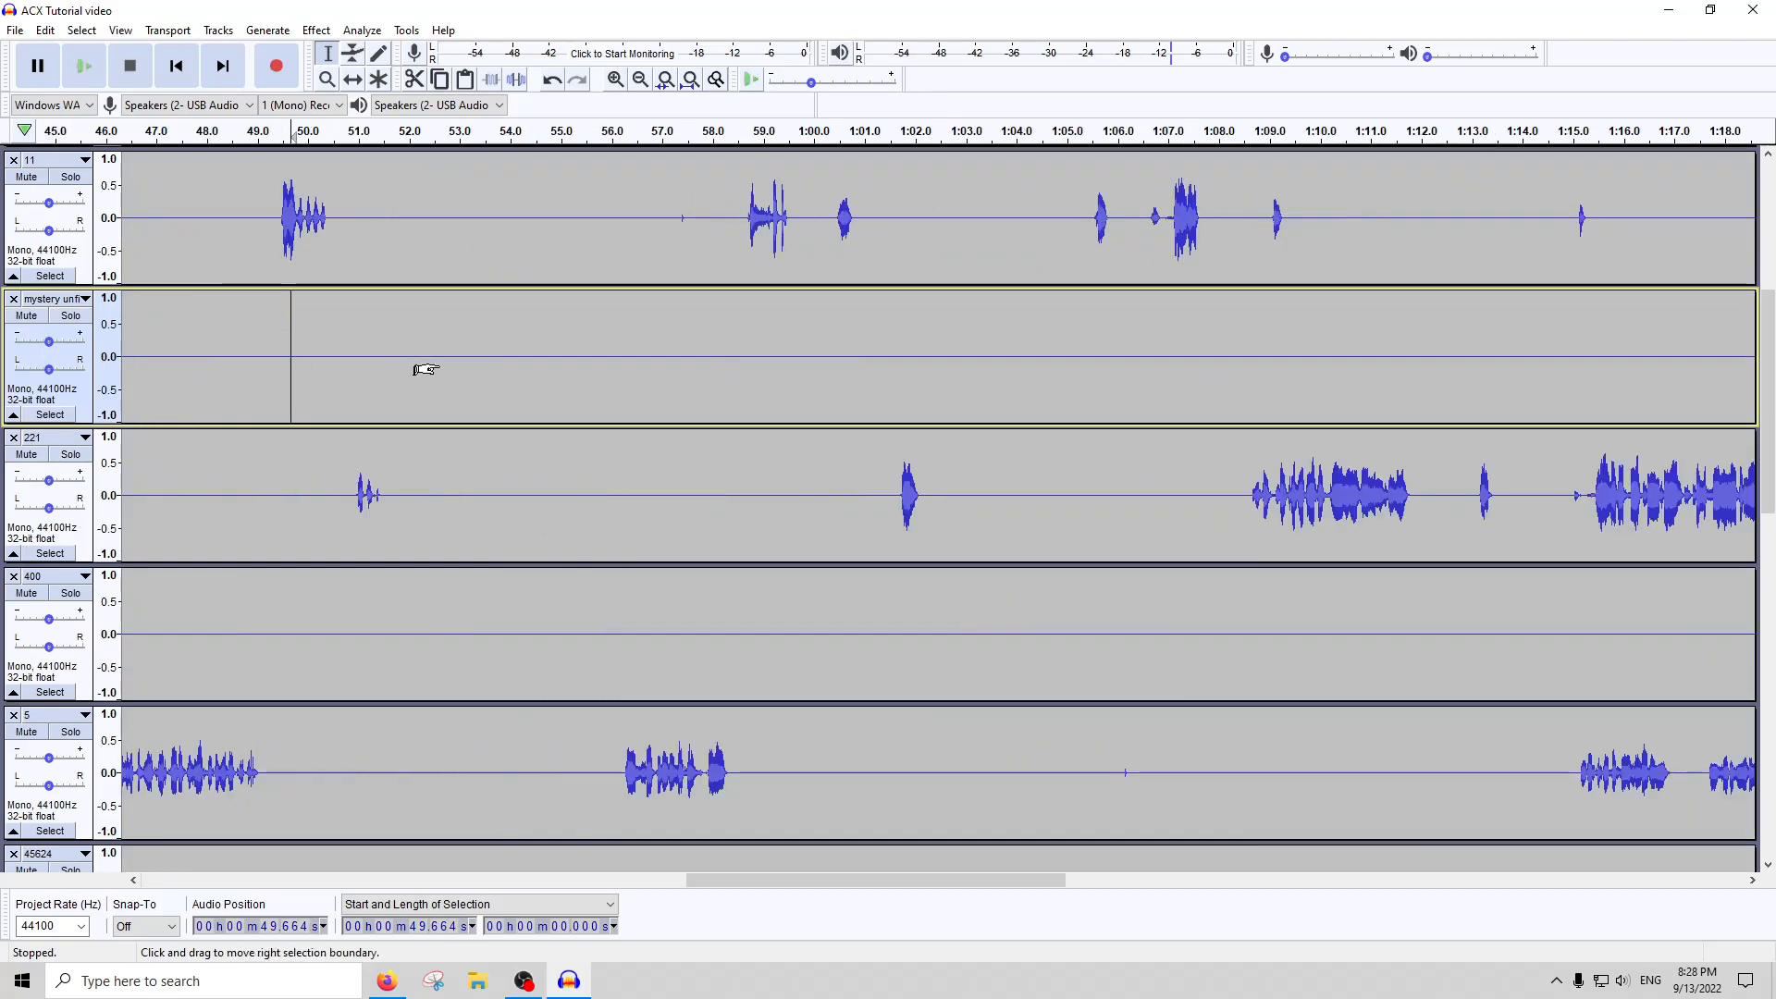
{"action": "scroll", "coordinate": [415, 368], "scroll_direction": "down", "scroll_amount": 2}
{"action": "left_click", "coordinate": [64, 320]}
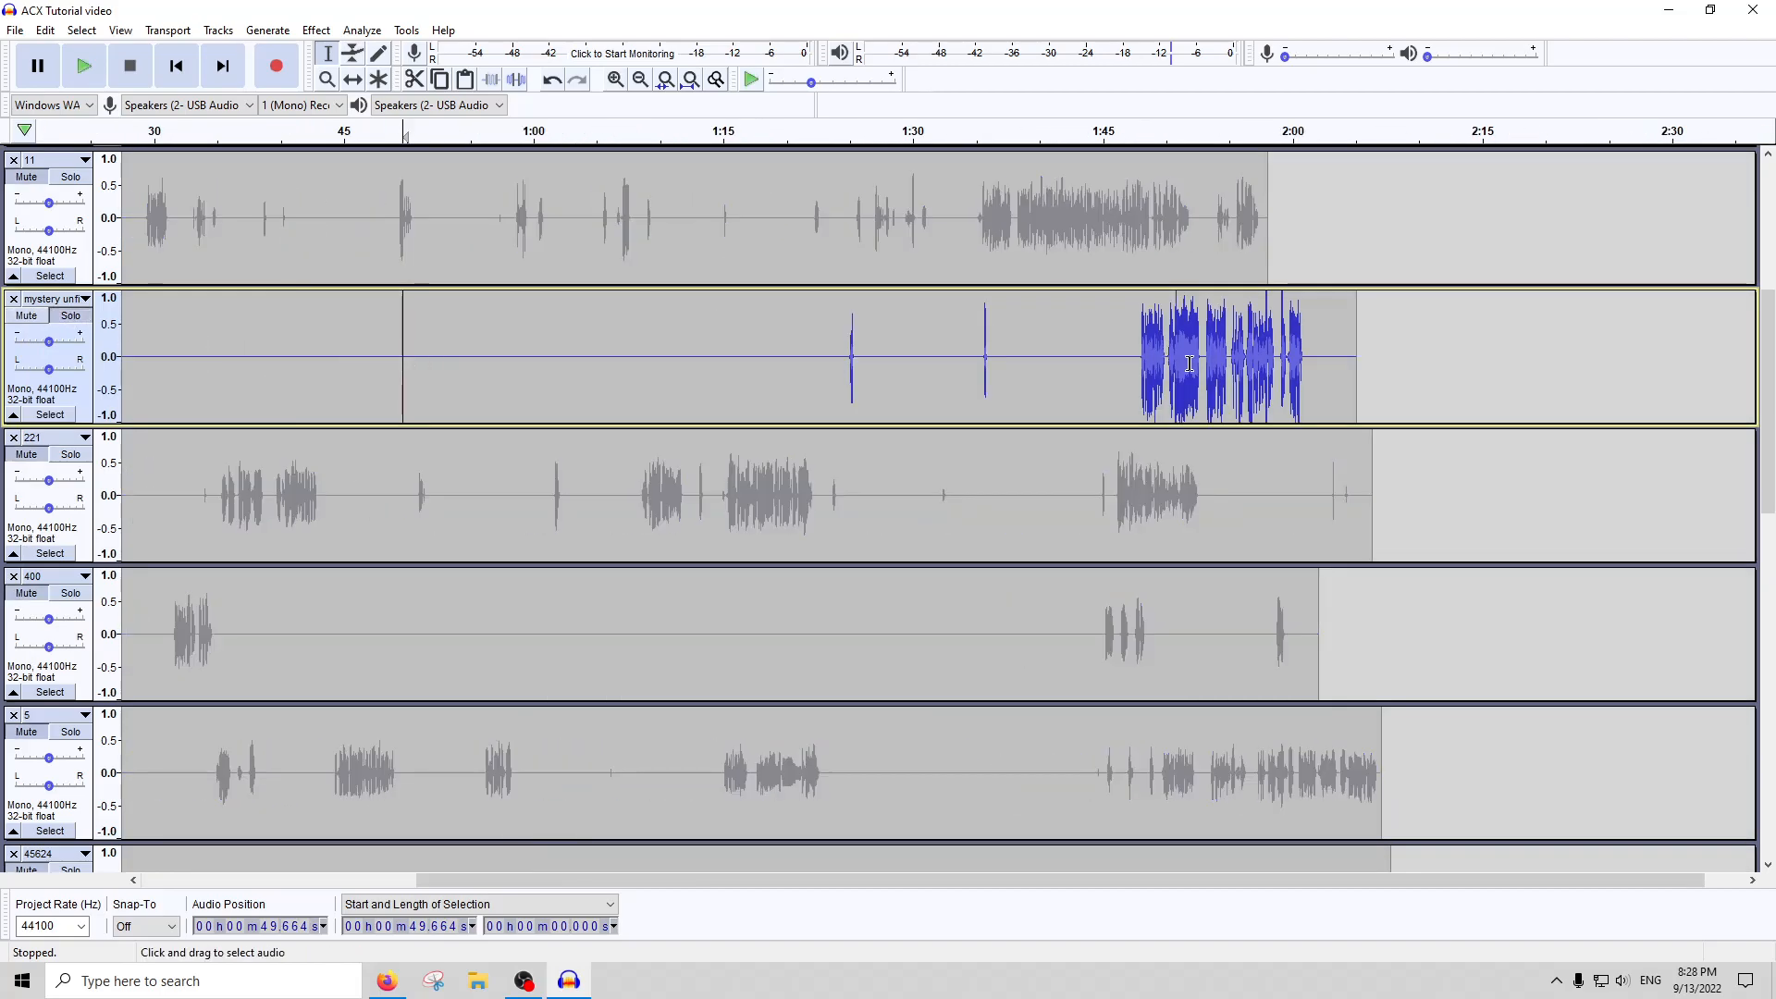
Lower the loud peak of about 0.29 seconds near 1:57.8 in the mystery track with Amplify
{"action": "left_click", "coordinate": [1201, 370]}
{"action": "scroll", "coordinate": [1193, 379], "scroll_direction": "up", "scroll_amount": 4}
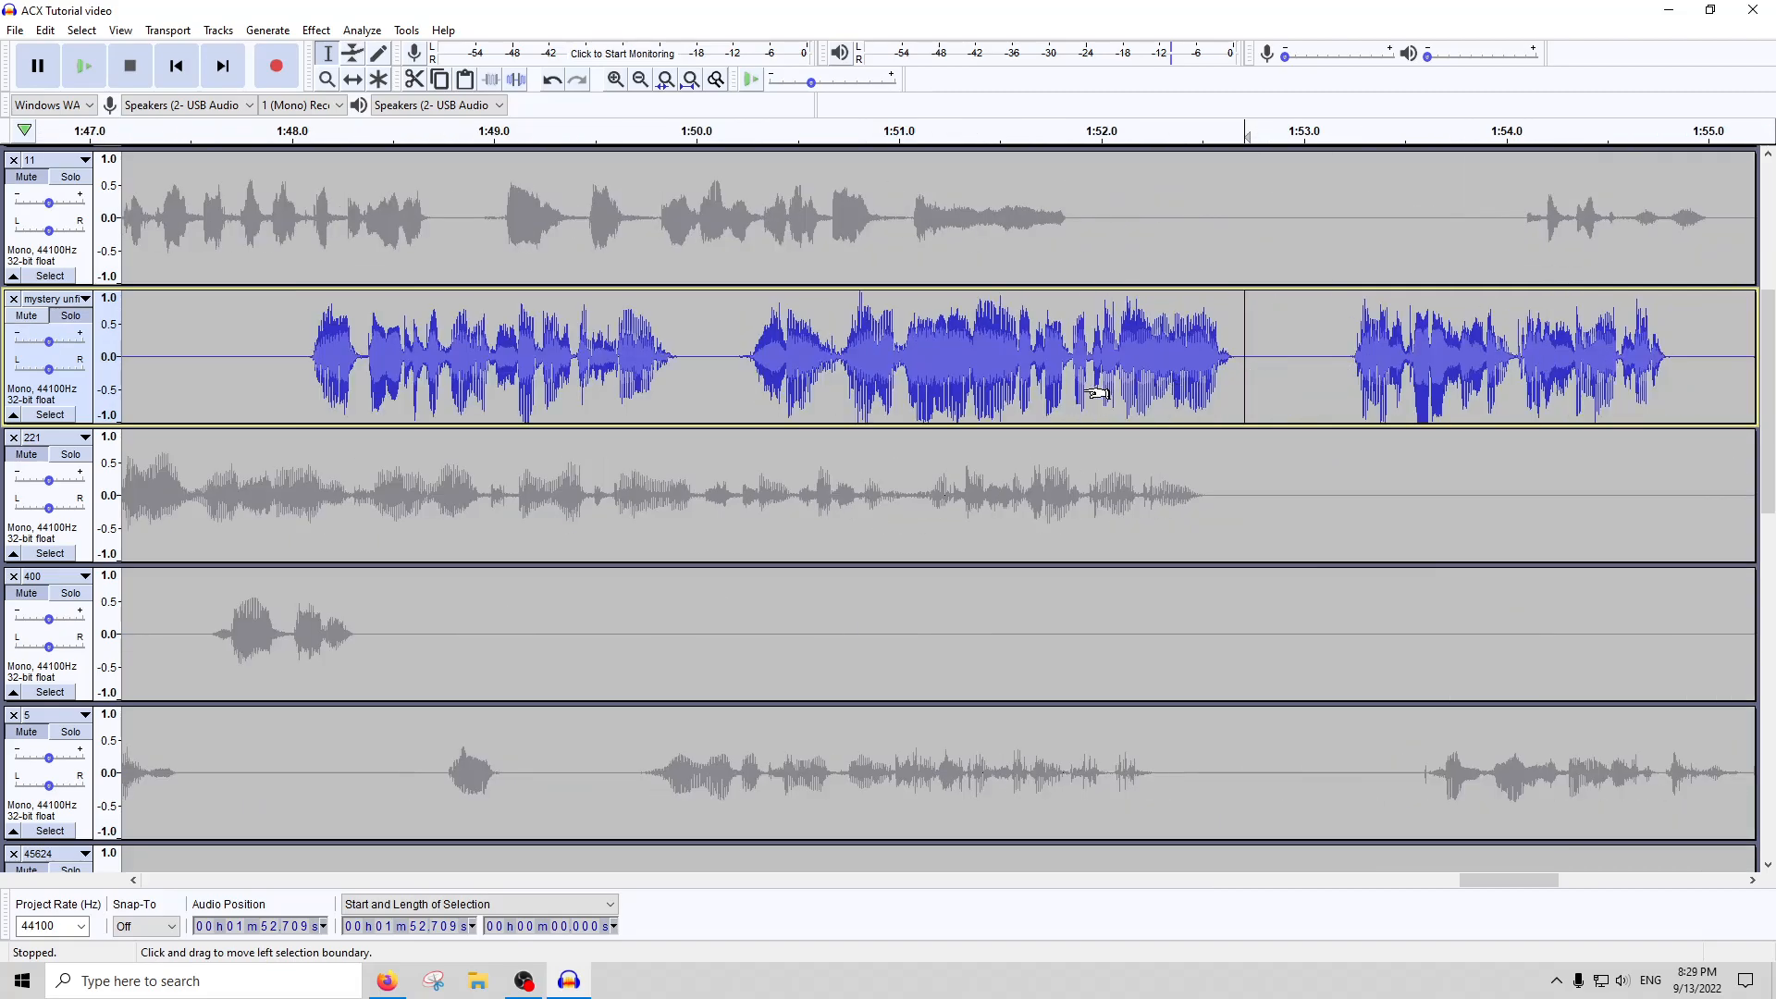
{"action": "scroll", "coordinate": [1097, 394], "scroll_direction": "down", "scroll_amount": 2}
{"action": "left_click", "coordinate": [1390, 366]}
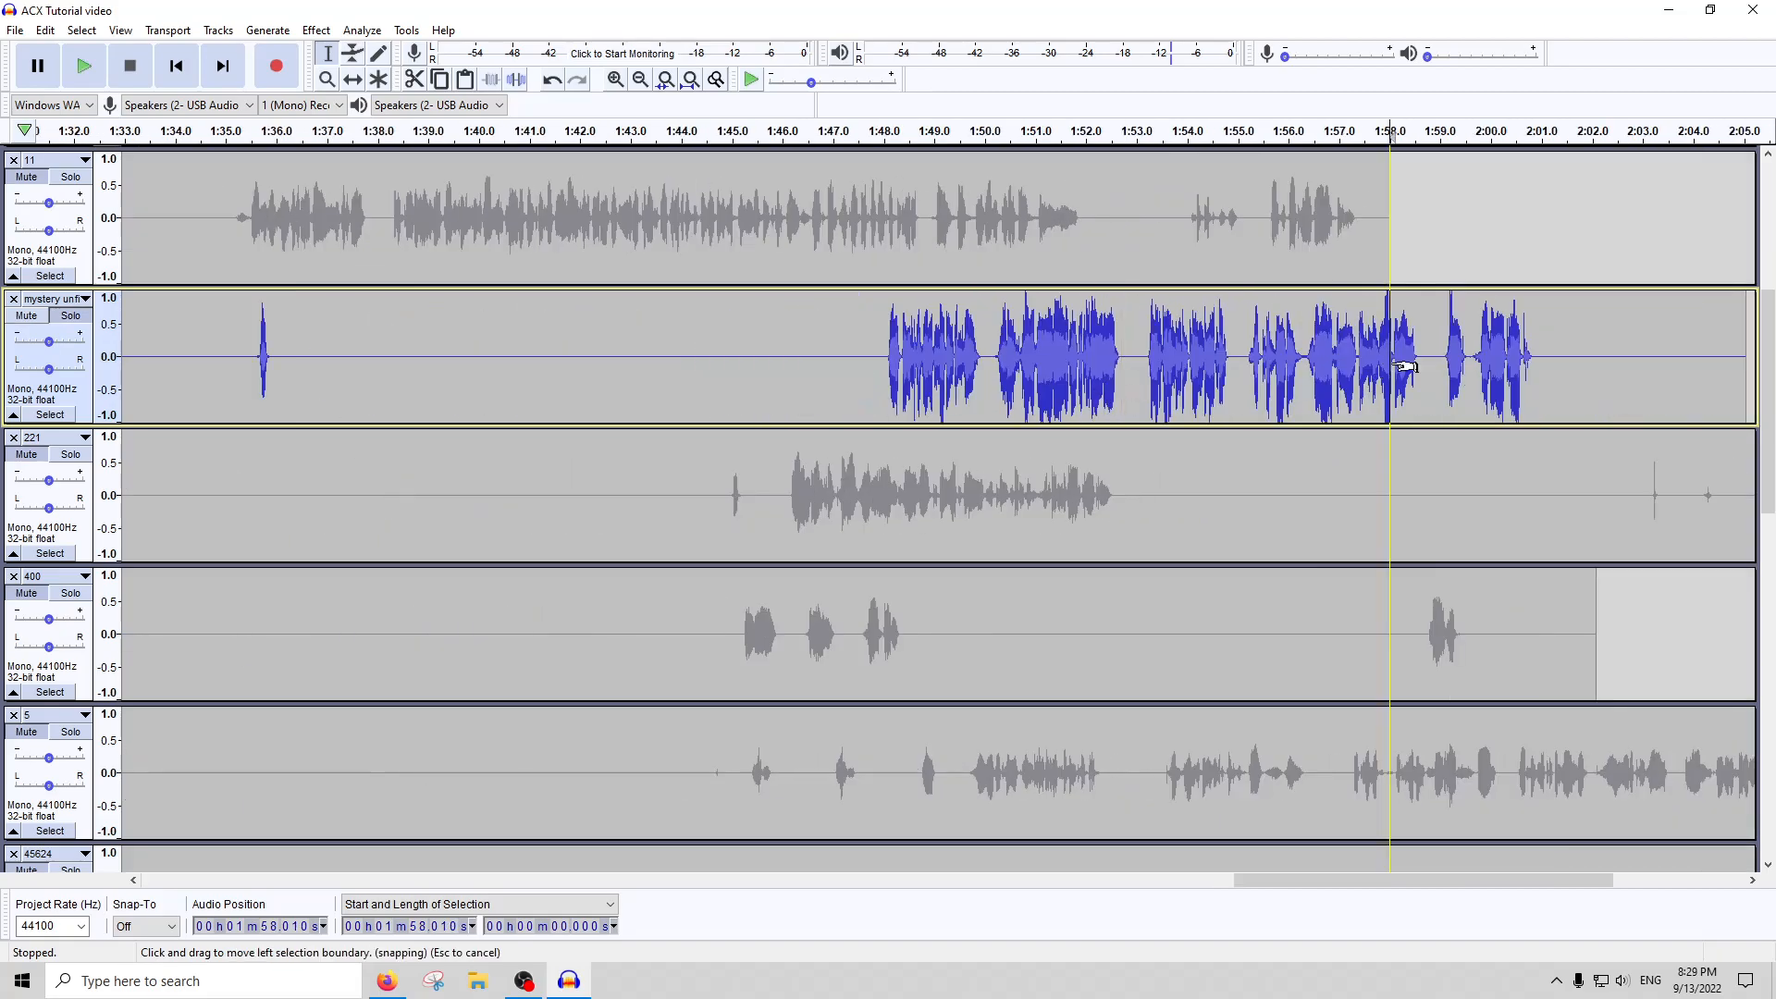
{"action": "scroll", "coordinate": [1393, 361], "scroll_direction": "up", "scroll_amount": 3}
{"action": "left_click_drag", "start_coordinate": [1407, 359], "coordinate": [1293, 361]}
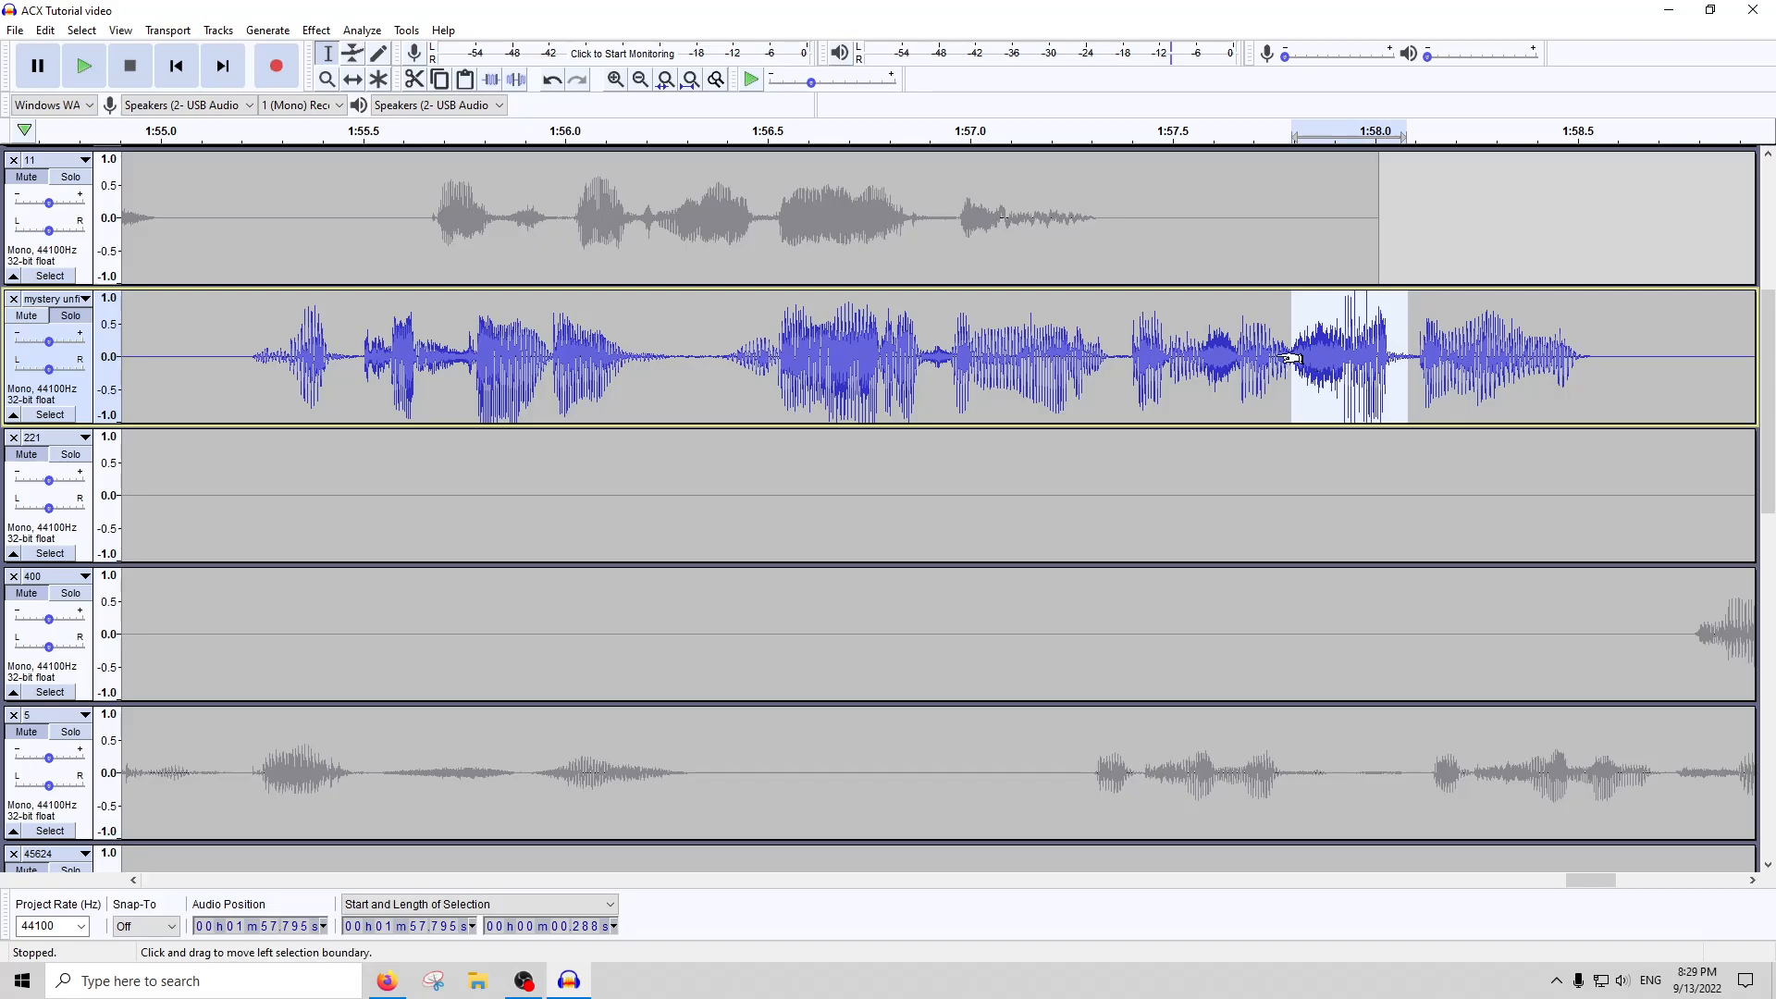
{"action": "left_click", "coordinate": [316, 29]}
{"action": "left_click", "coordinate": [352, 104]}
{"action": "left_click", "coordinate": [923, 553]}
{"action": "scroll", "coordinate": [805, 388], "scroll_direction": "down", "scroll_amount": 3}
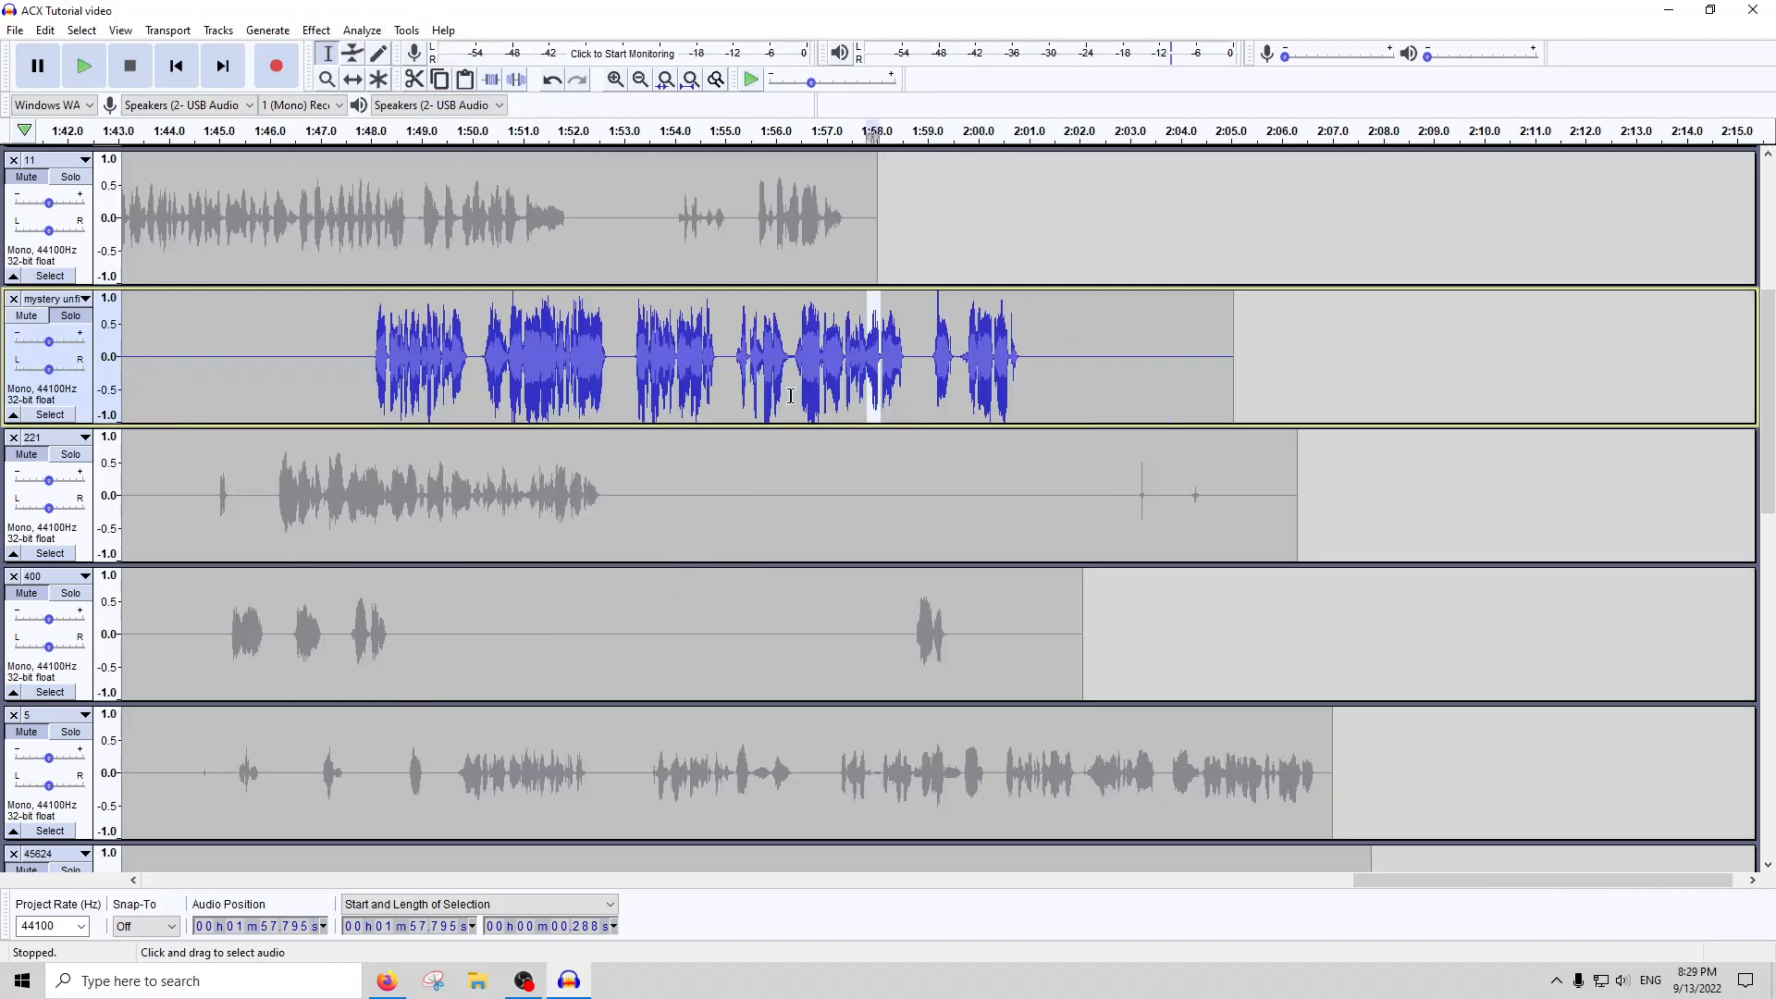
Select the short peak near 1:59.1 in the mystery track and lower it by repeating Amplify
{"action": "left_click", "coordinate": [939, 360]}
{"action": "scroll", "coordinate": [925, 362], "scroll_direction": "up", "scroll_amount": 3}
{"action": "left_click_drag", "start_coordinate": [890, 361], "coordinate": [932, 365]}
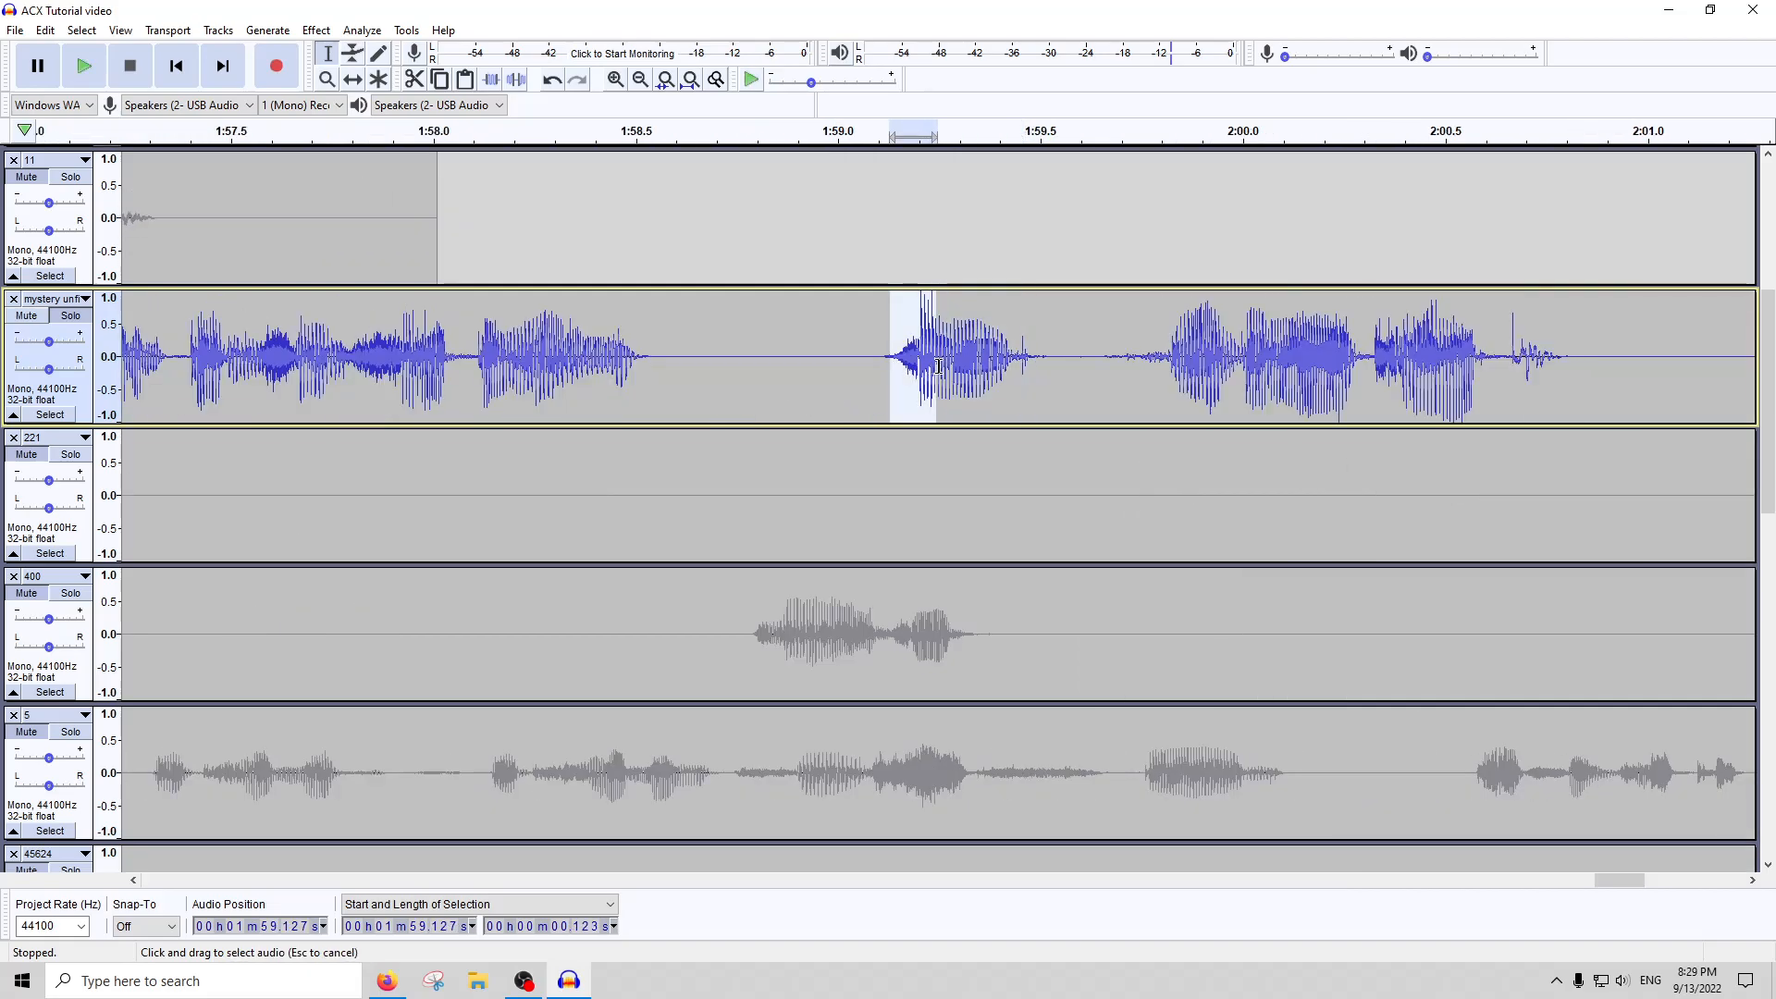
{"action": "scroll", "coordinate": [892, 416], "scroll_direction": "down", "scroll_amount": 3}
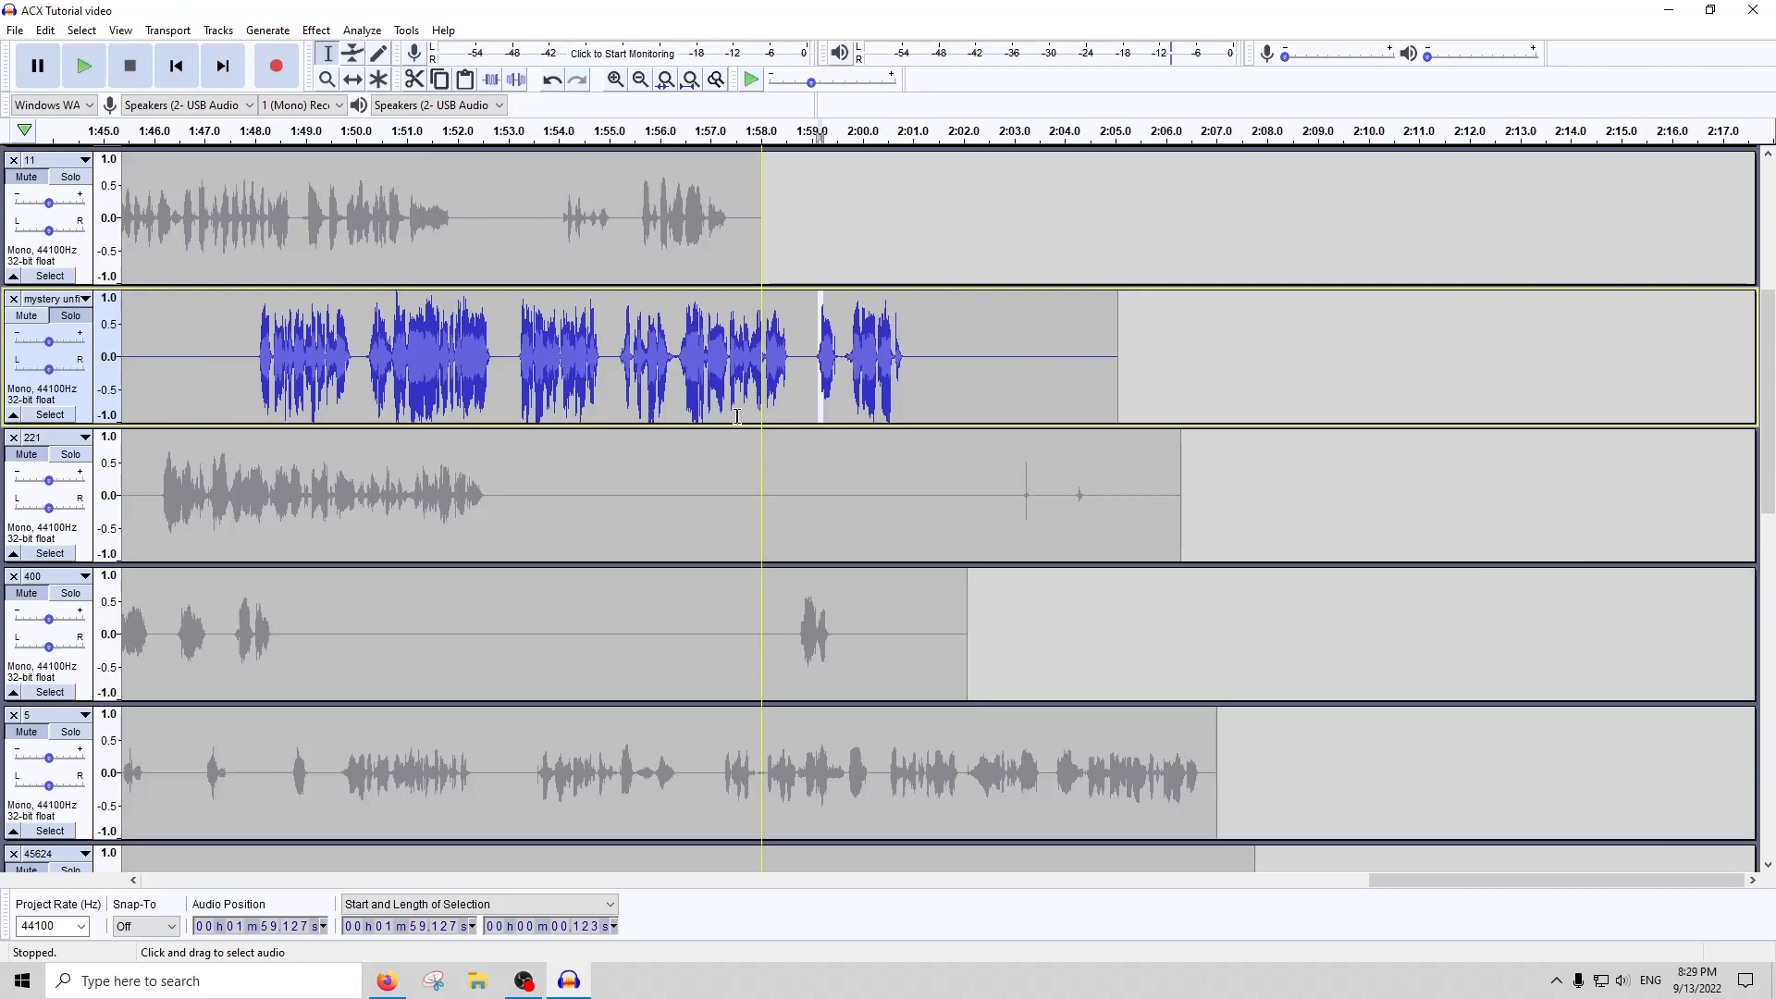
{"action": "scroll", "coordinate": [737, 416], "scroll_direction": "left", "scroll_amount": 3}
{"action": "left_click_drag", "start_coordinate": [1325, 360], "coordinate": [328, 360]}
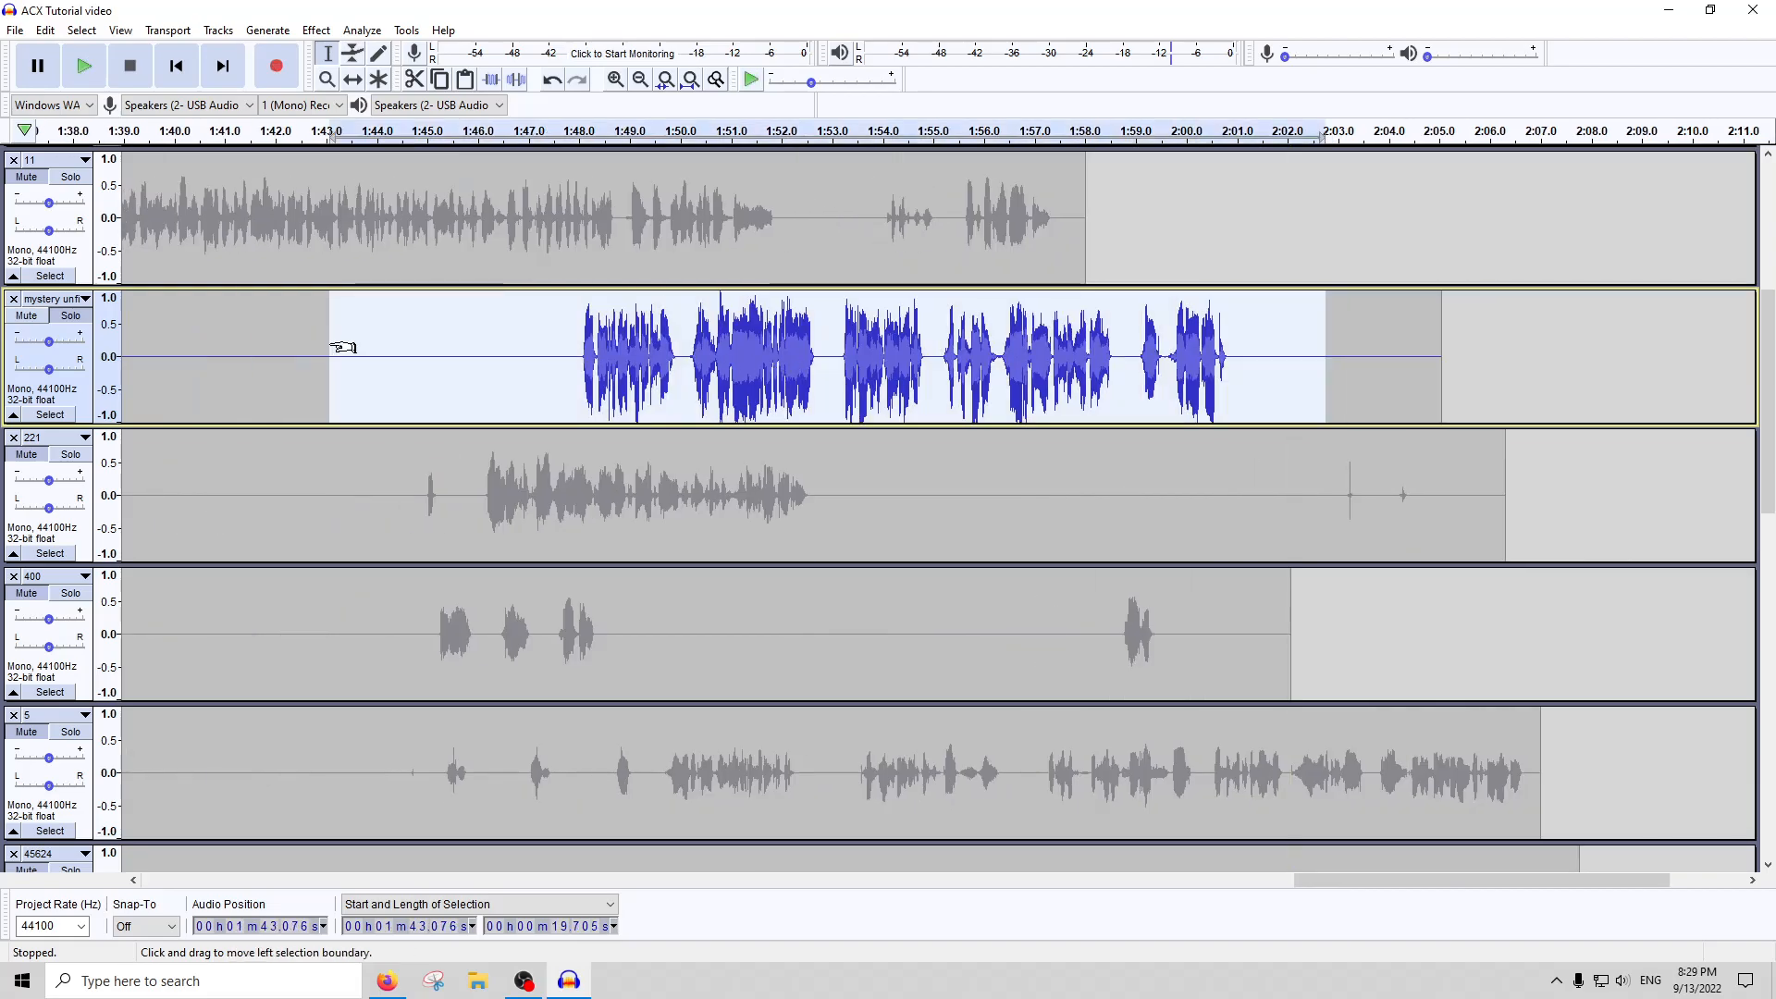
{"action": "left_click", "coordinate": [317, 31]}
{"action": "double_click", "coordinate": [191, 360]}
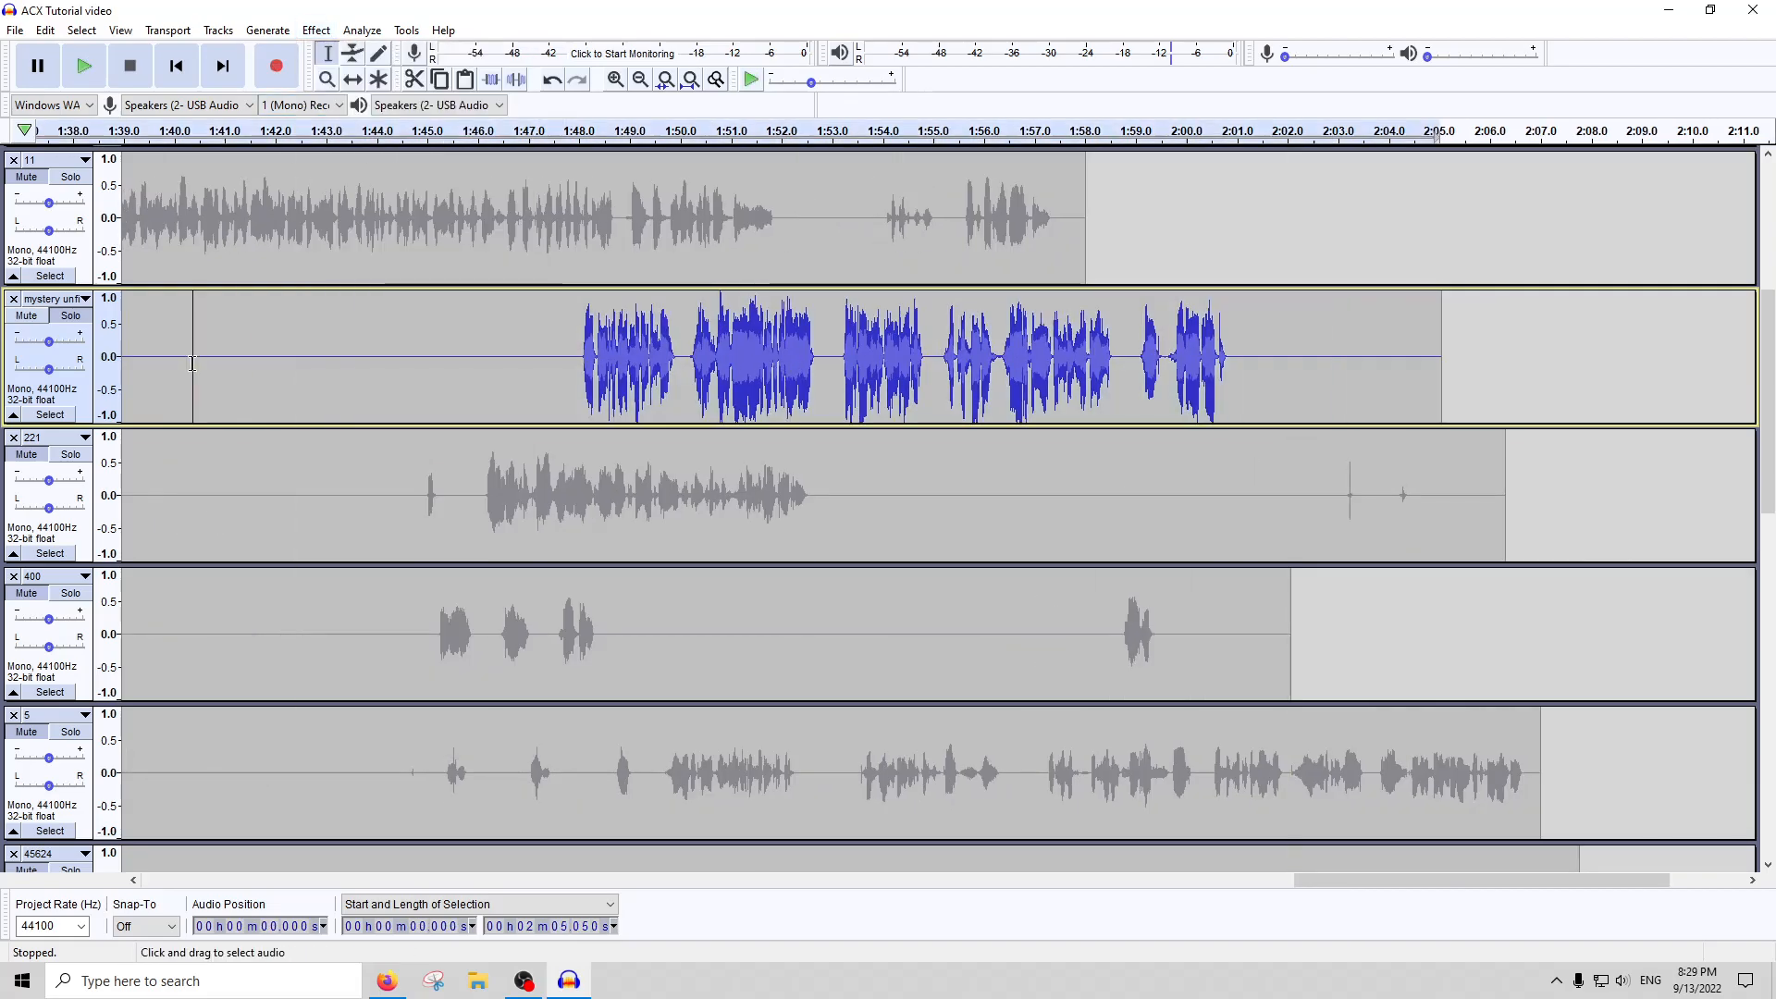
Raise the quiet burst near 1:25 in the mystery track with Amplify
{"action": "left_click", "coordinate": [671, 84]}
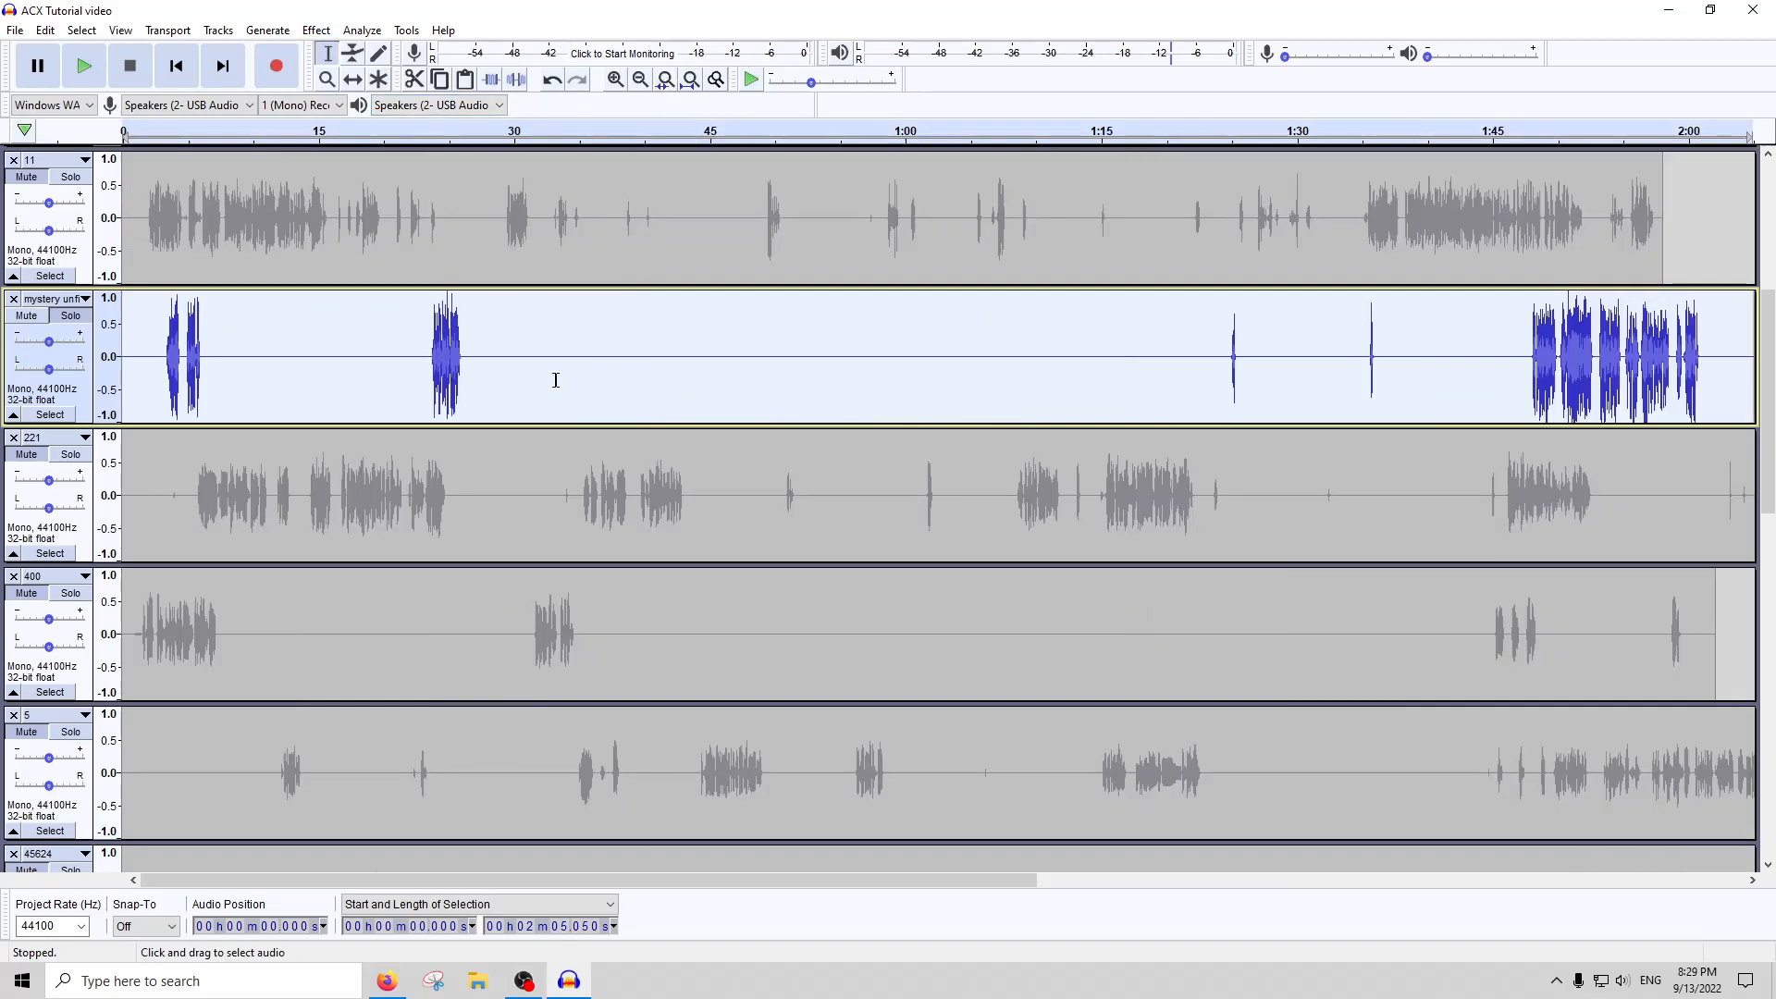
{"action": "scroll", "coordinate": [1221, 361], "scroll_direction": "up", "scroll_amount": 4}
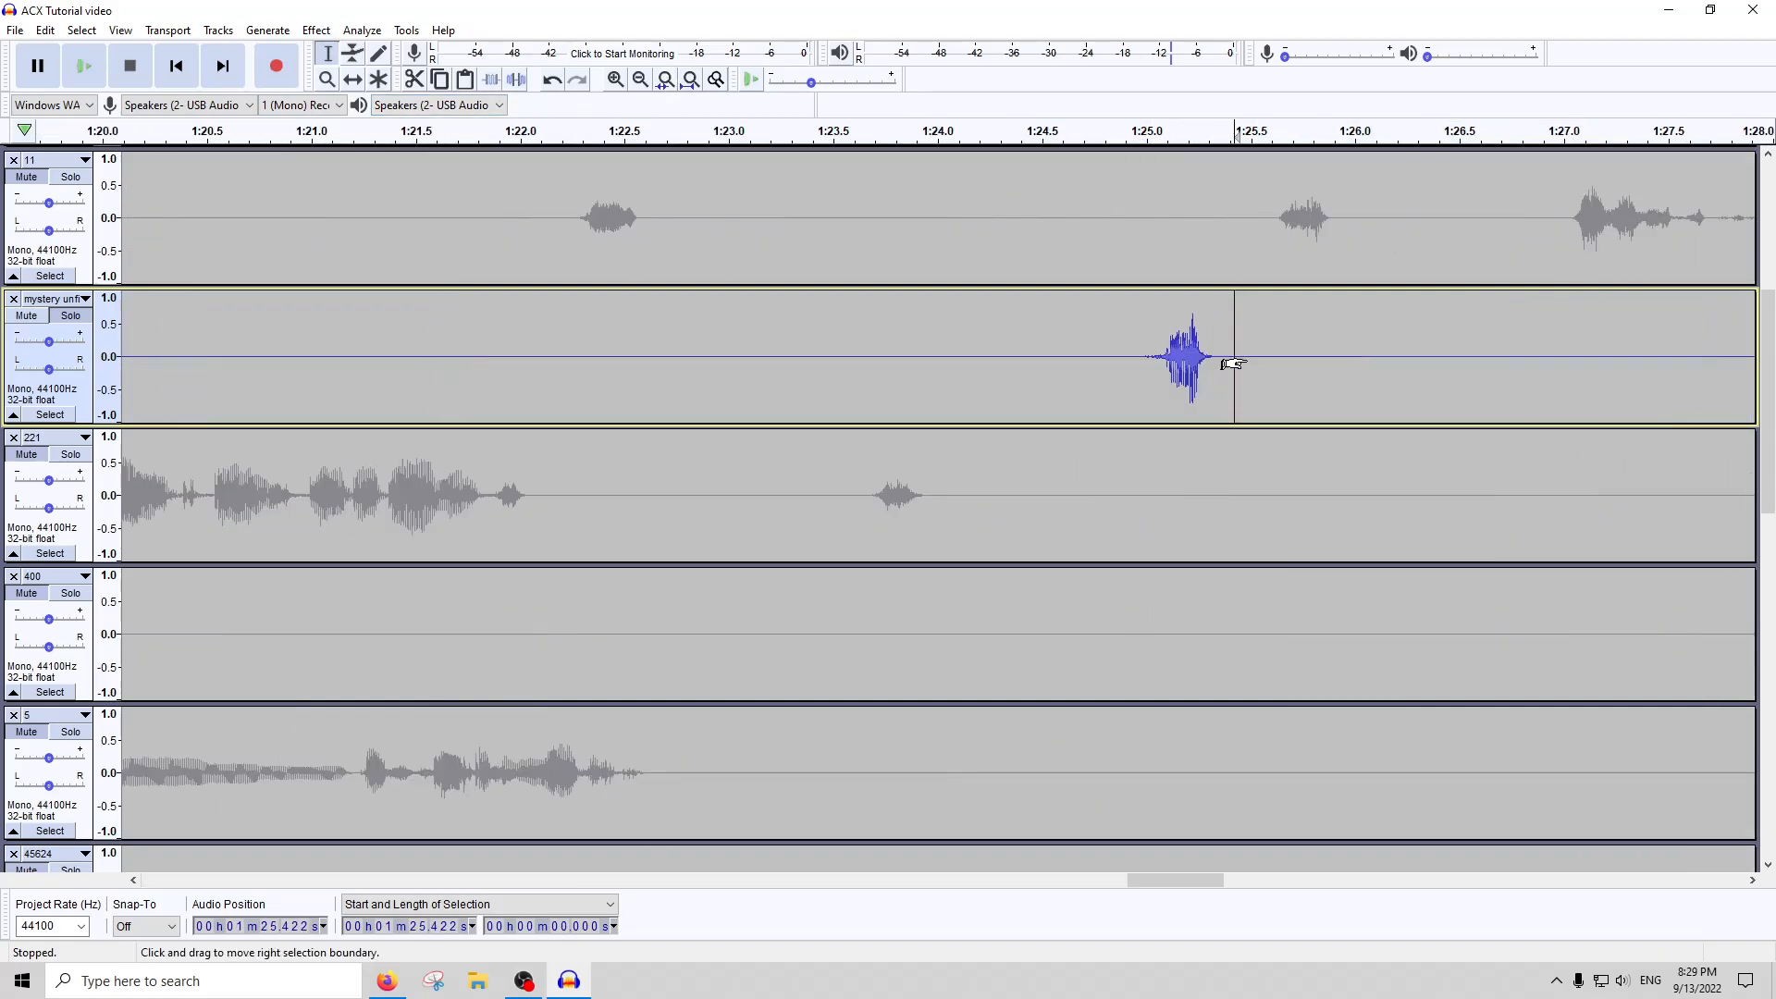
{"action": "left_click_drag", "start_coordinate": [1247, 361], "coordinate": [1103, 361]}
{"action": "left_click", "coordinate": [363, 31]}
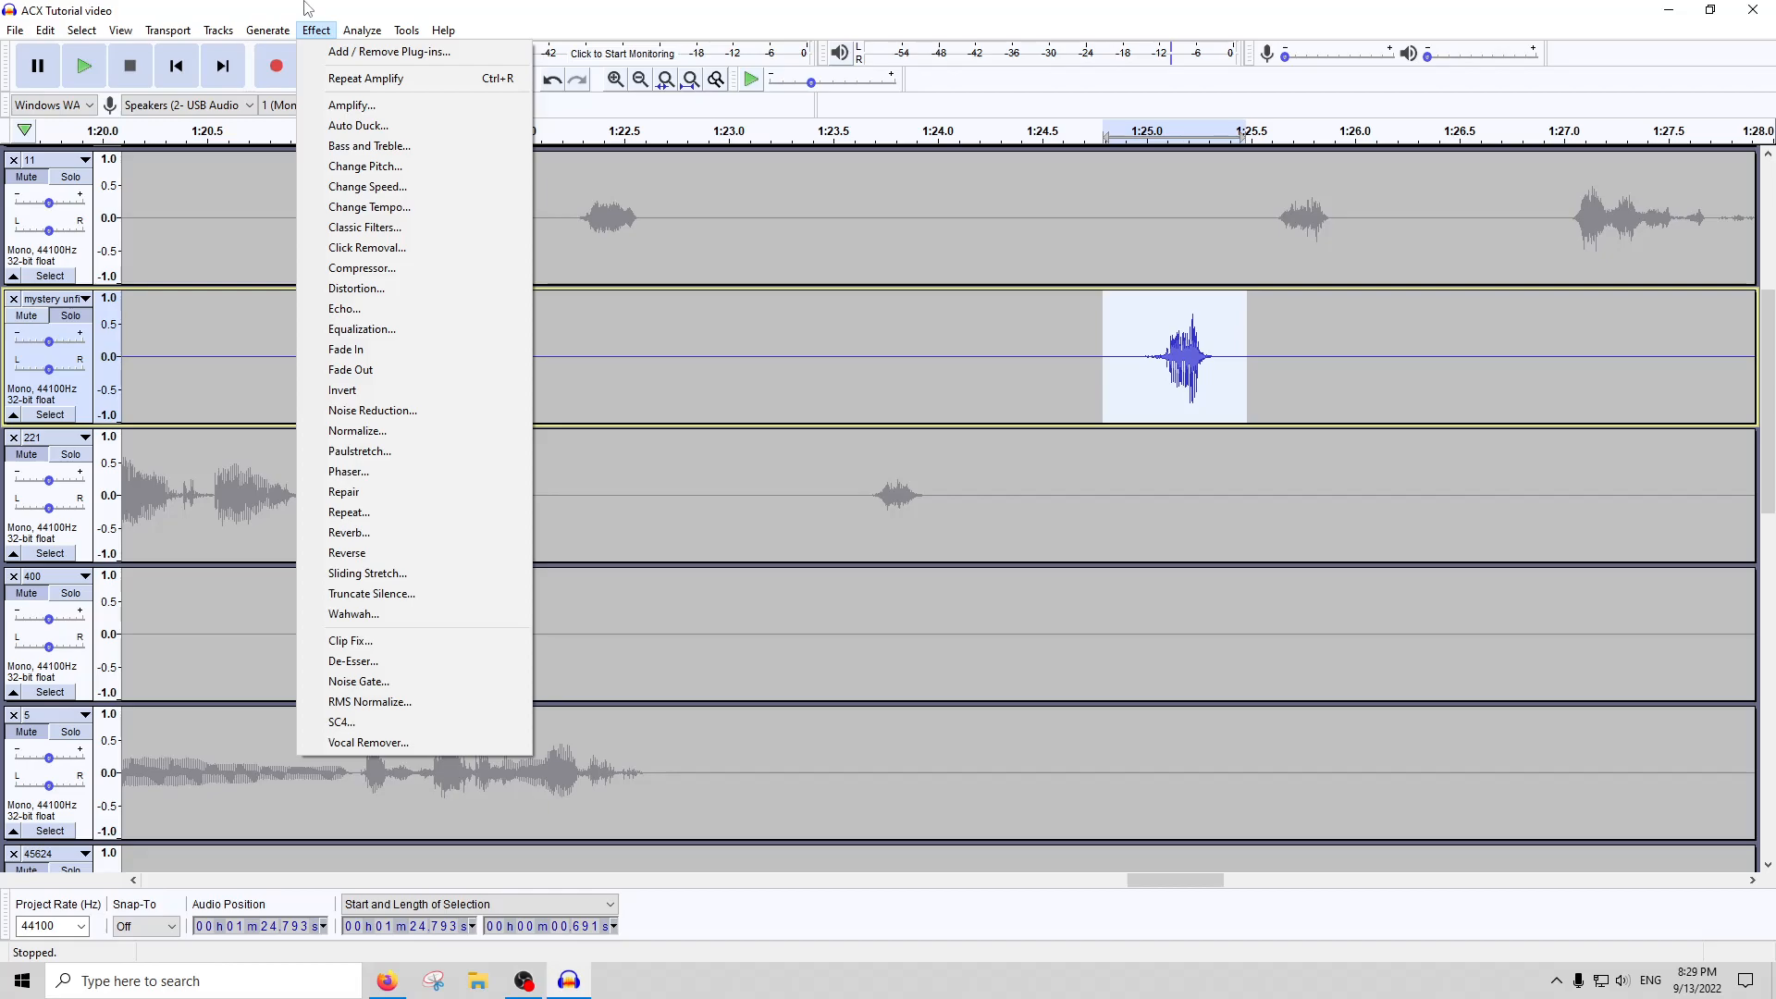
{"action": "left_click", "coordinate": [342, 107]}
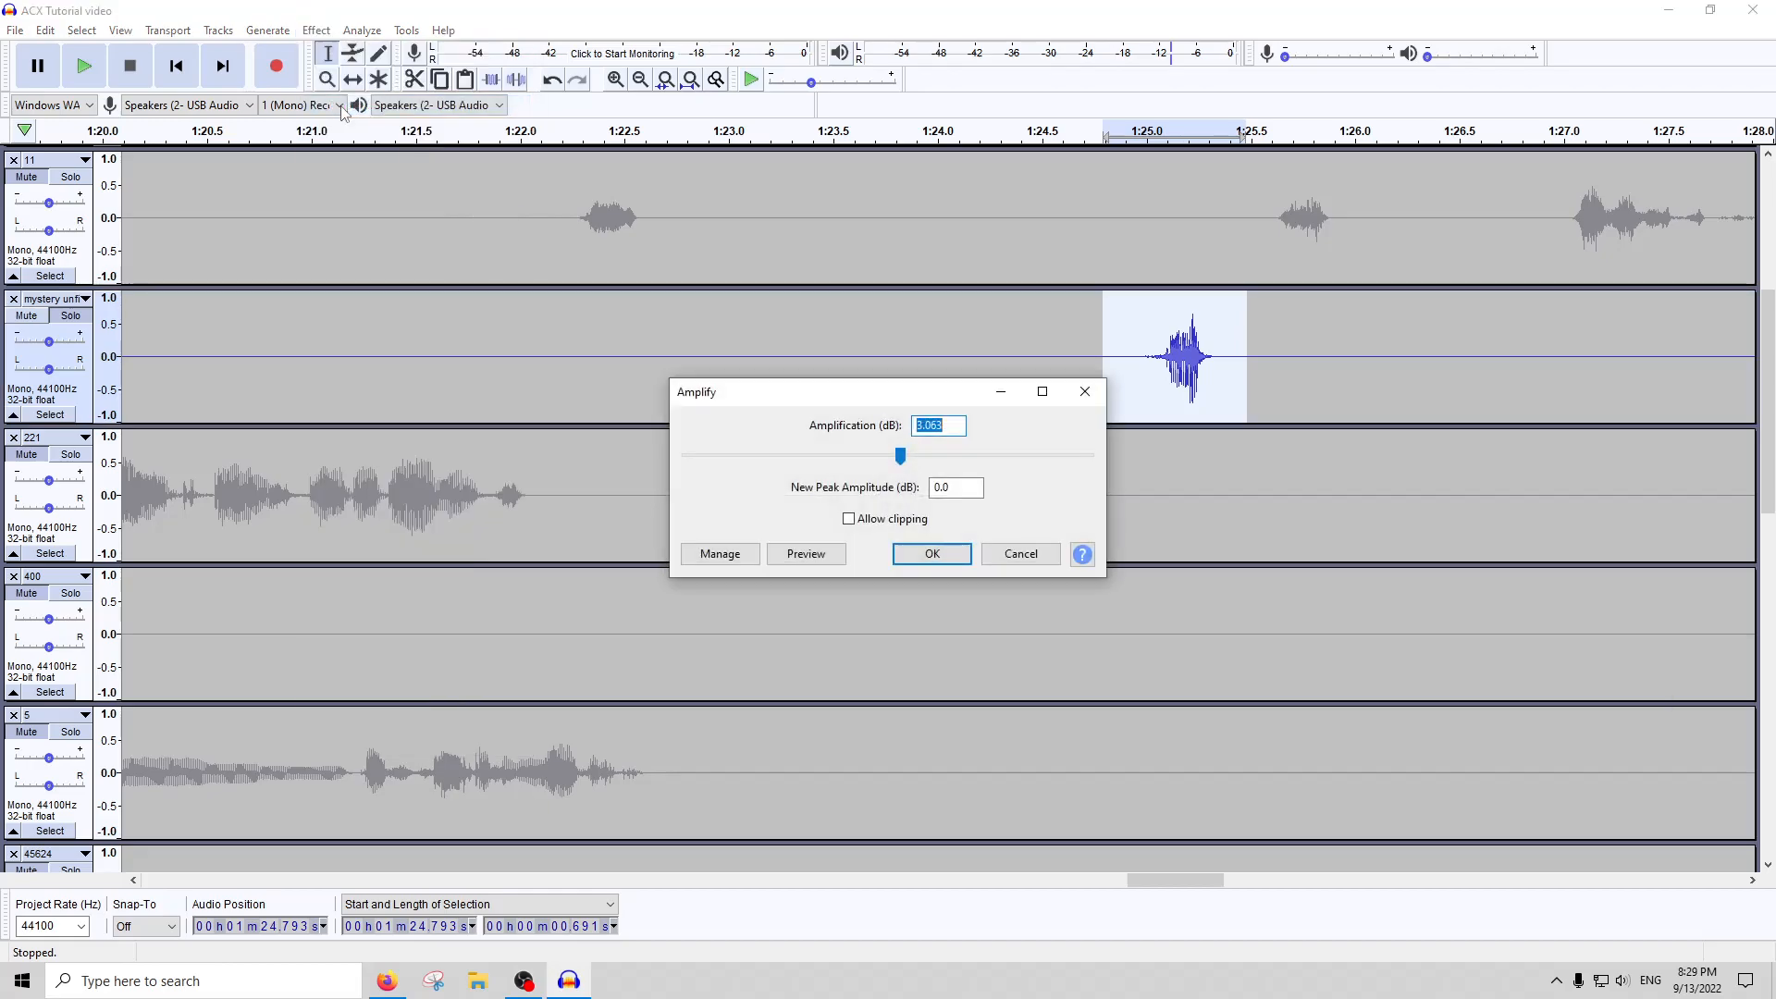
{"action": "key", "text": "Return"}
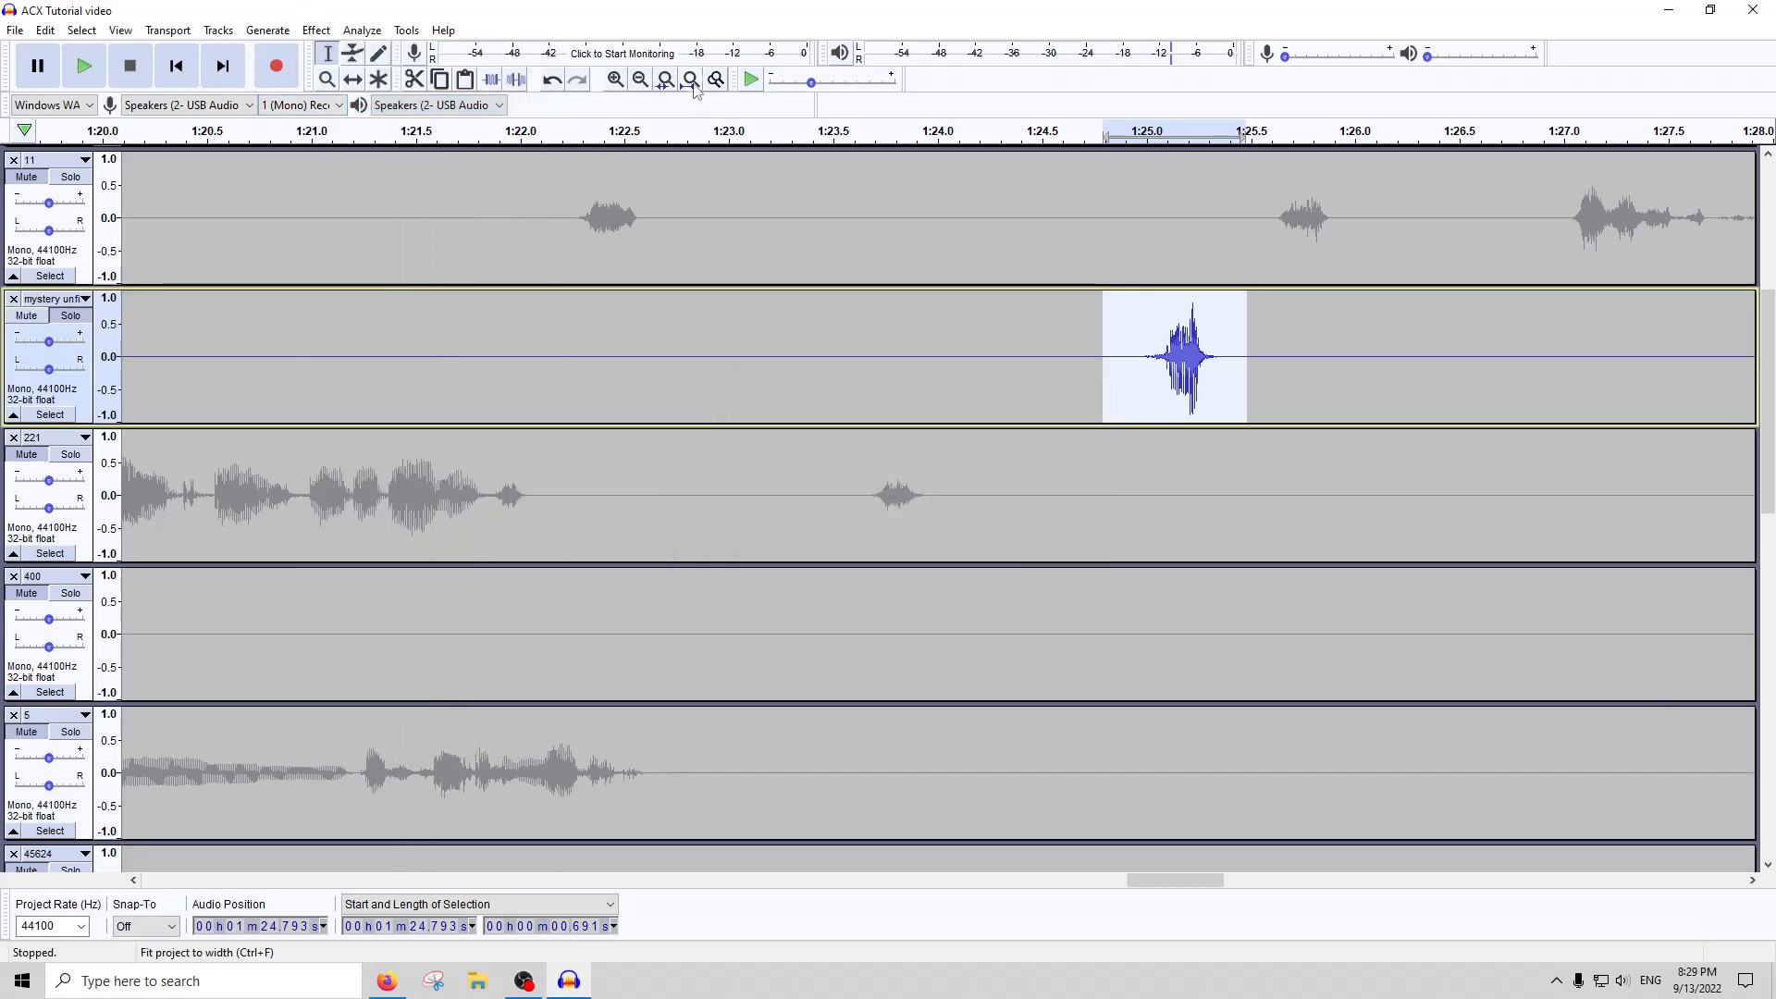
Select the quiet burst near 1:35.6 in the mystery track and raise it by repeating Amplify
{"action": "left_click", "coordinate": [690, 79]}
{"action": "left_click", "coordinate": [1328, 364]}
{"action": "scroll", "coordinate": [1297, 371], "scroll_direction": "up", "scroll_amount": 3}
{"action": "left_click_drag", "start_coordinate": [1239, 370], "coordinate": [1140, 370]}
{"action": "left_click", "coordinate": [690, 82]}
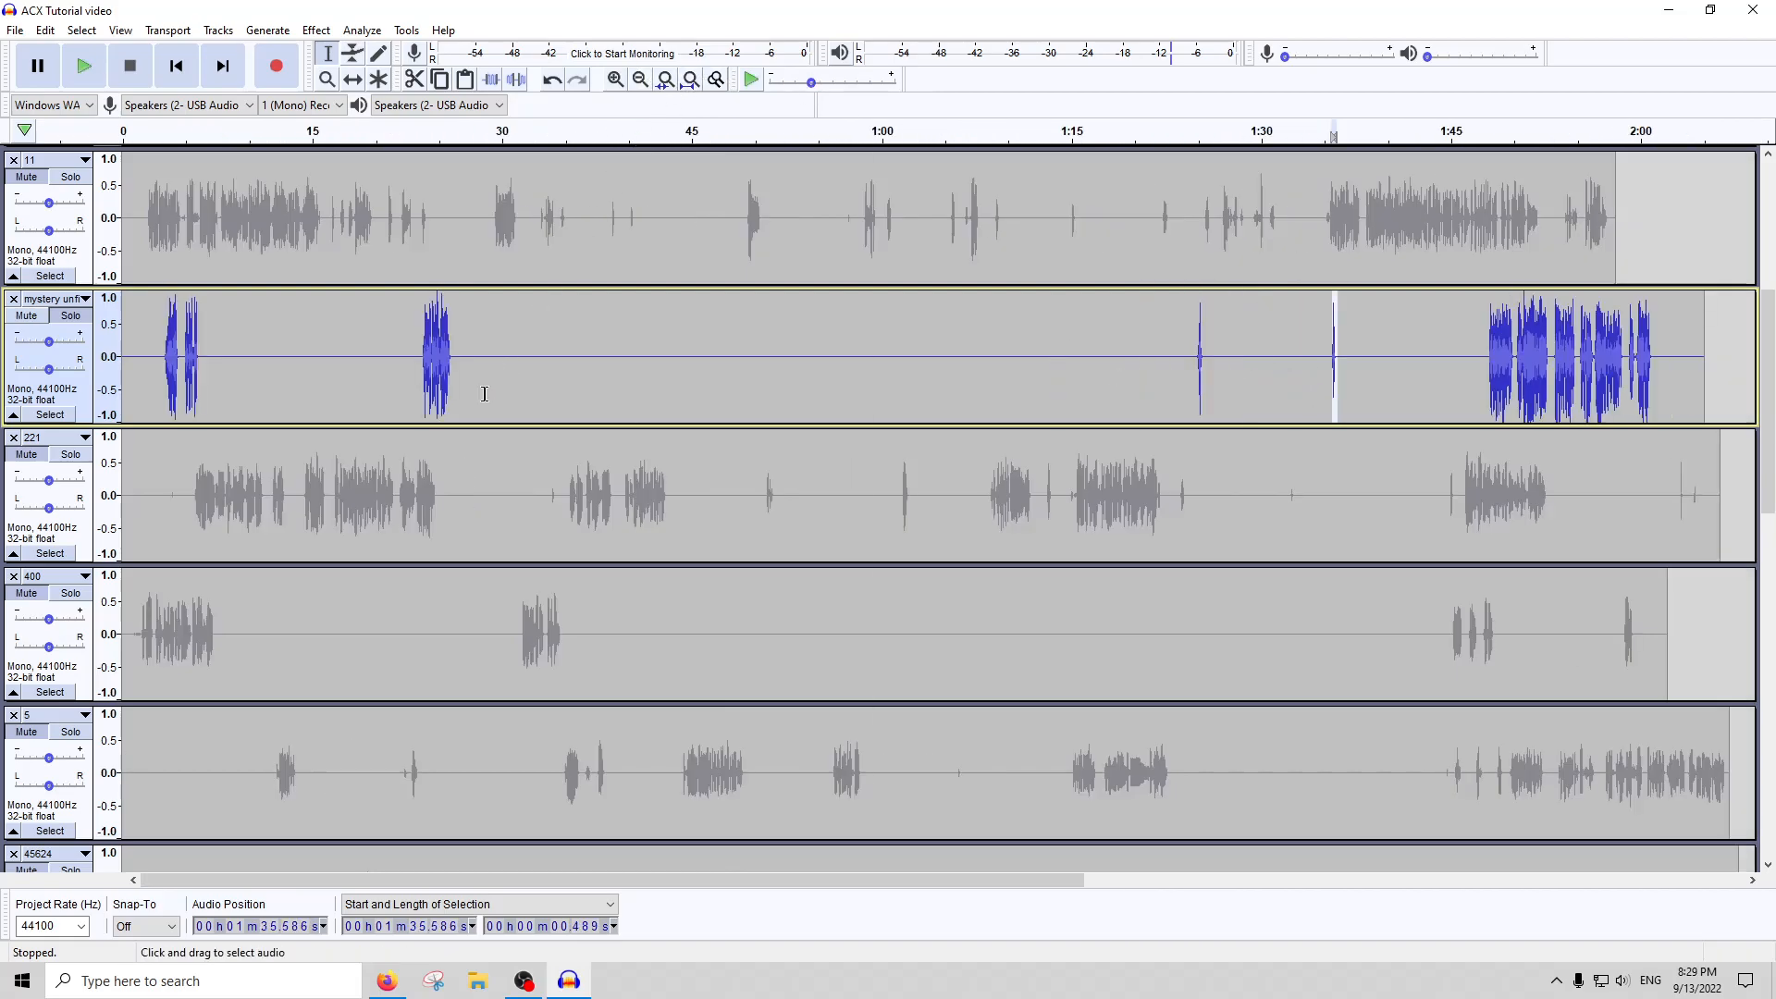
Lower the entire mystery track with a negative Amplify value
{"action": "double_click", "coordinate": [398, 418]}
{"action": "left_click", "coordinate": [316, 30]}
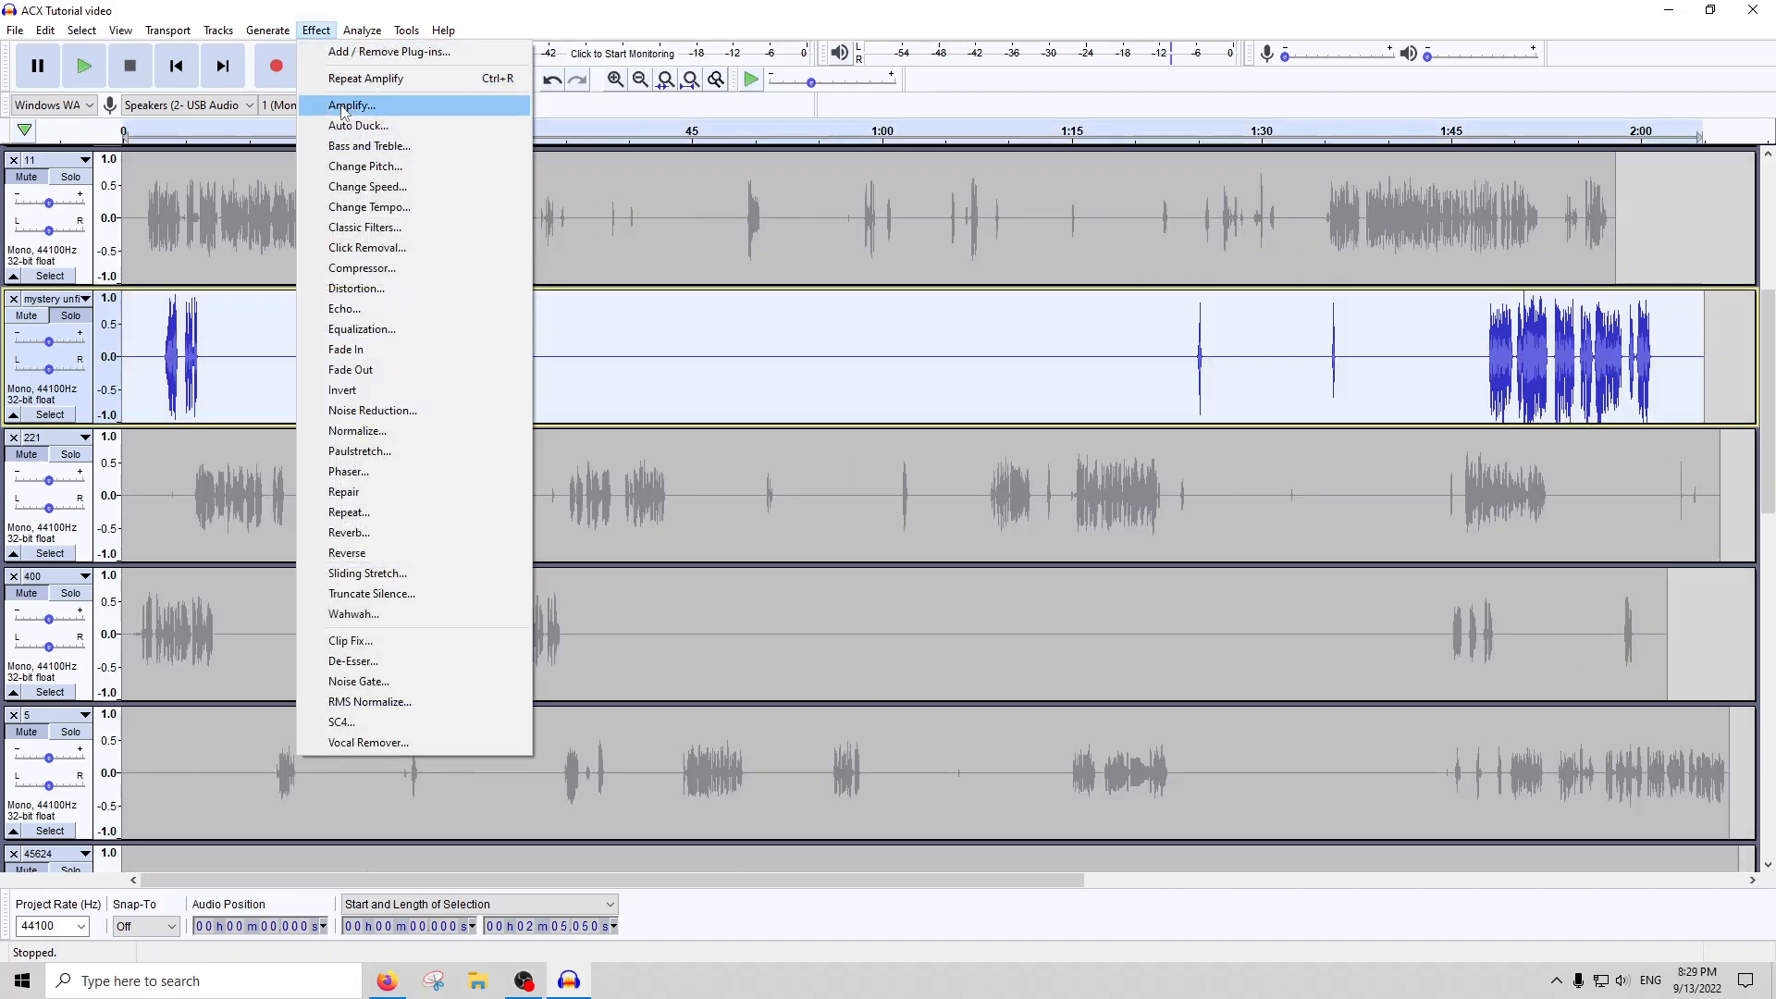
{"action": "left_click", "coordinate": [357, 104]}
{"action": "type", "text": "-1"}
{"action": "key", "text": "Return"}
Lower the loud peaks around 24 seconds in the mystery track by repeating the last Amplify
{"action": "left_click", "coordinate": [431, 351]}
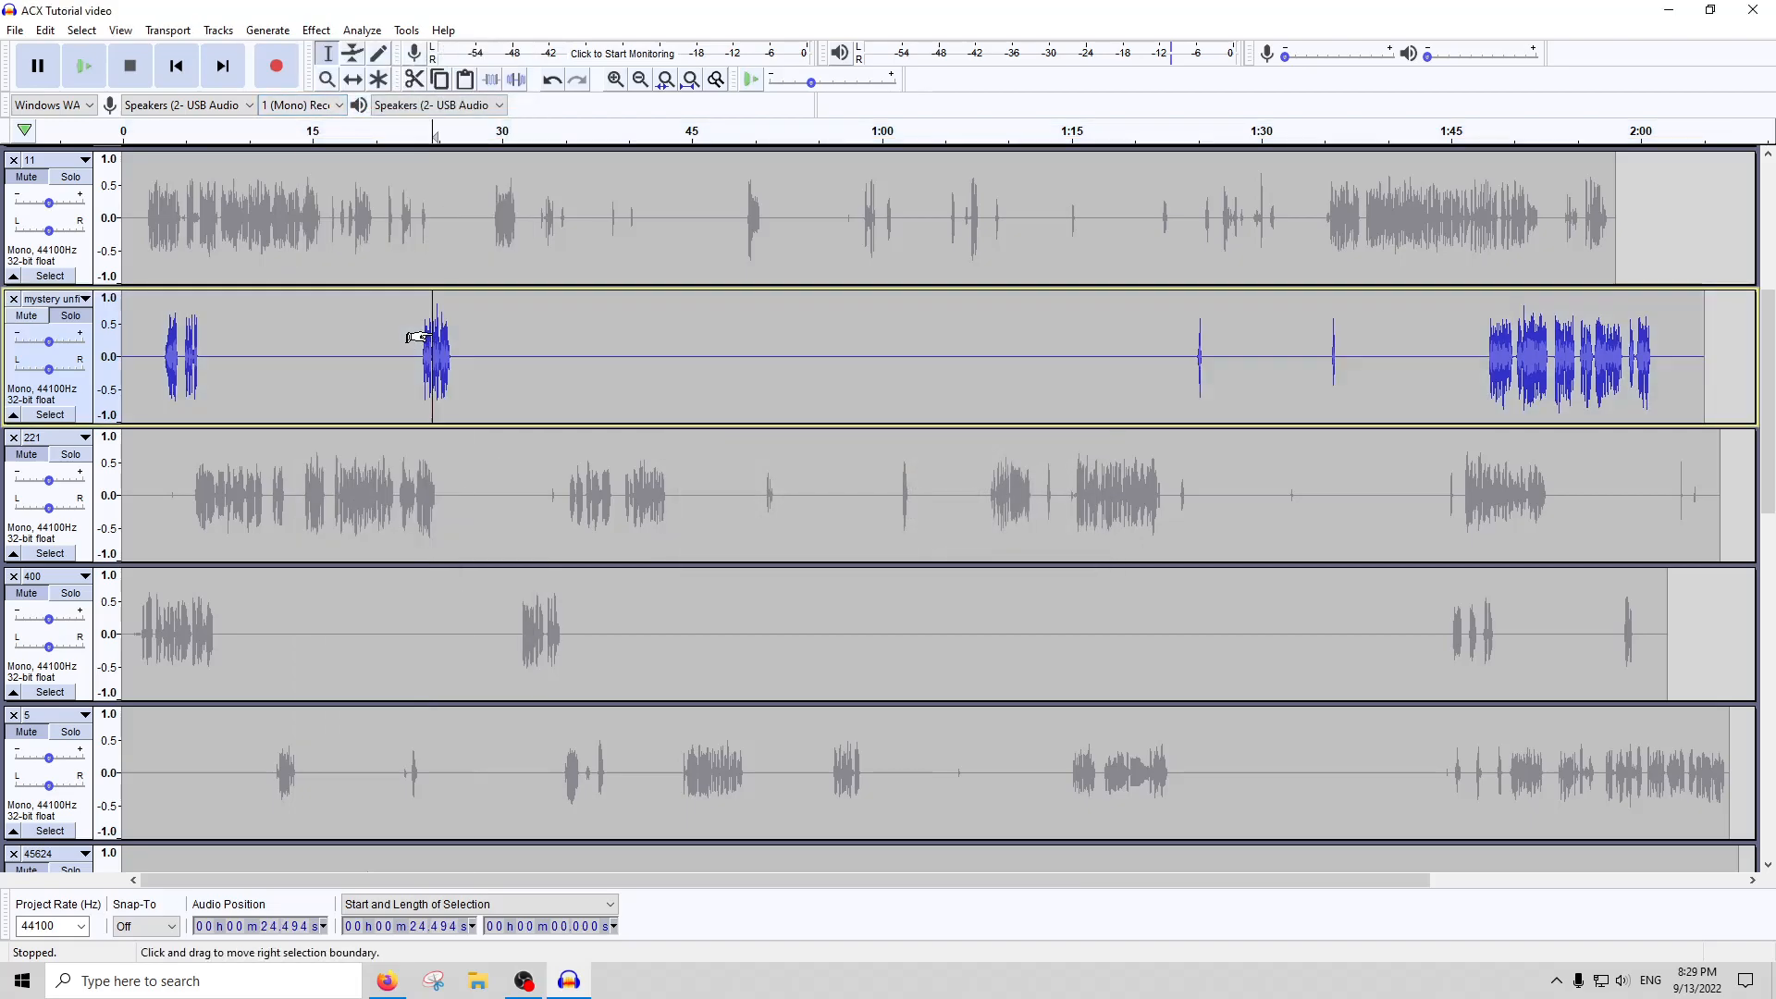
{"action": "scroll", "coordinate": [416, 357], "scroll_direction": "up", "scroll_amount": 5, "text": "ctrl"}
{"action": "mouse_move", "coordinate": [538, 356]}
{"action": "left_mouse_down"}
{"action": "mouse_move", "coordinate": [492, 359]}
{"action": "mouse_move", "coordinate": [542, 360]}
{"action": "left_mouse_up"}
{"action": "key", "text": "ctrl+r"}
{"action": "left_click_drag", "start_coordinate": [251, 362], "coordinate": [192, 362]}
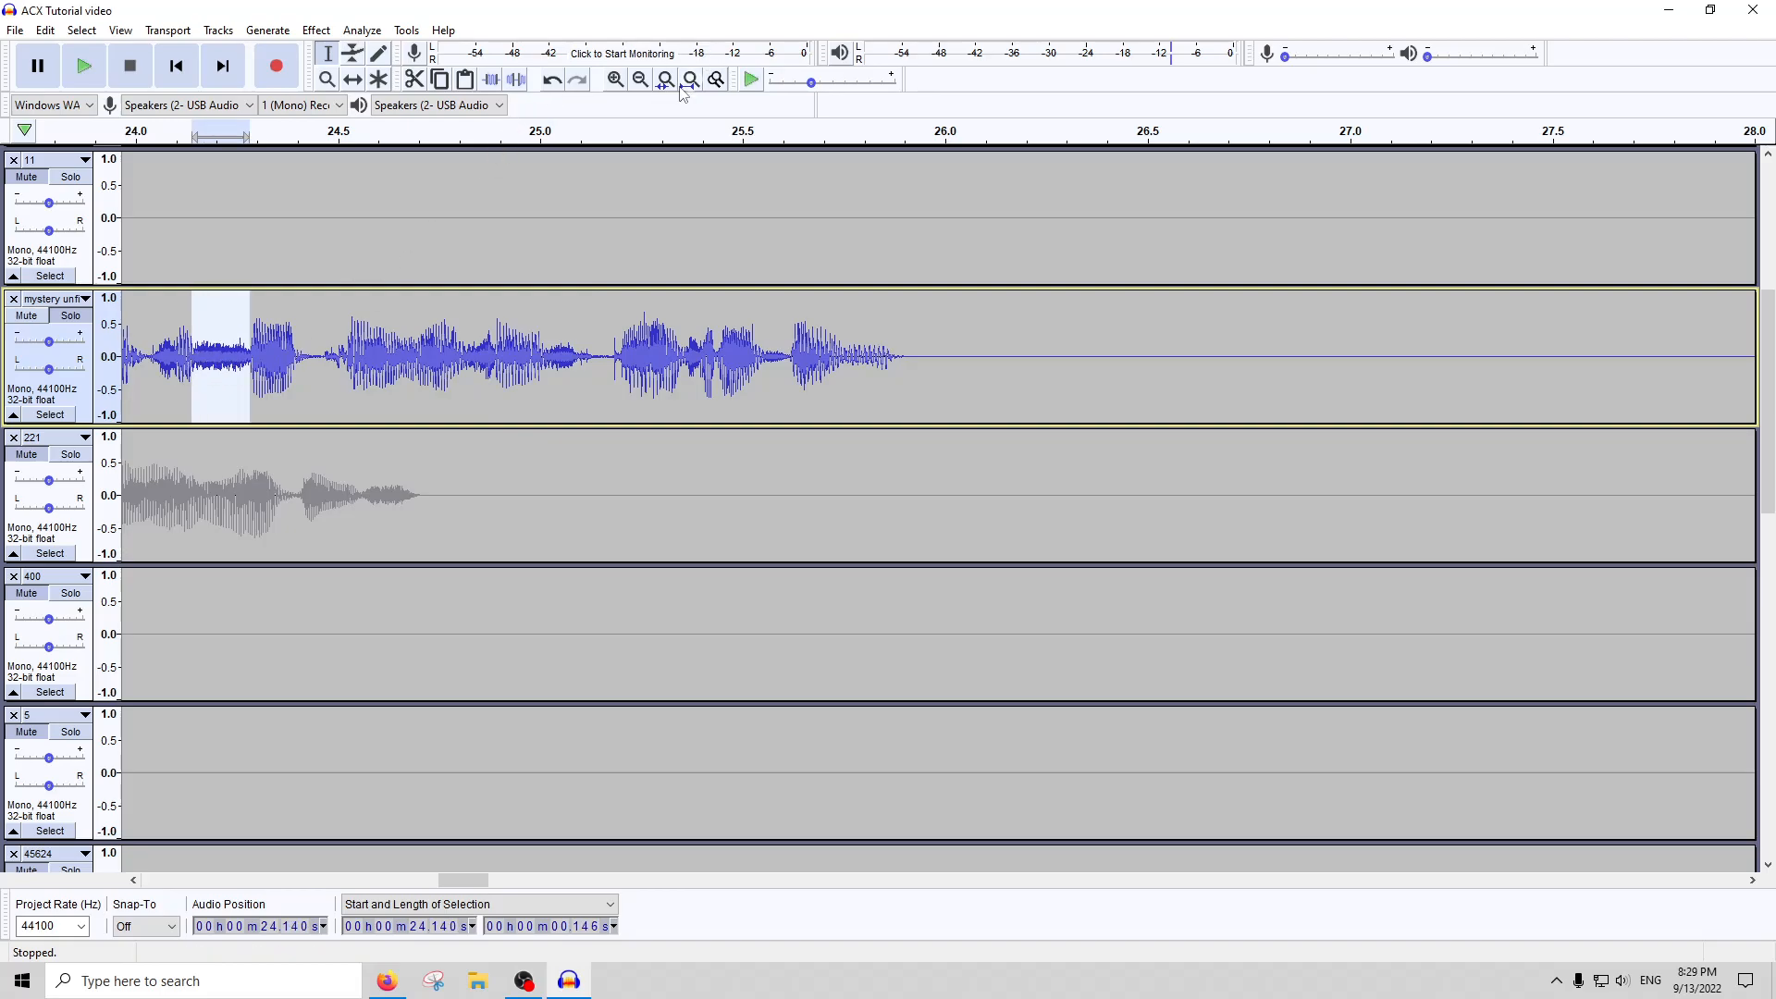
{"action": "left_click", "coordinate": [690, 81]}
Lower the loud peaks in the mystery track's closing section near 1:50 by repeating the last Amplify
{"action": "double_click", "coordinate": [723, 333]}
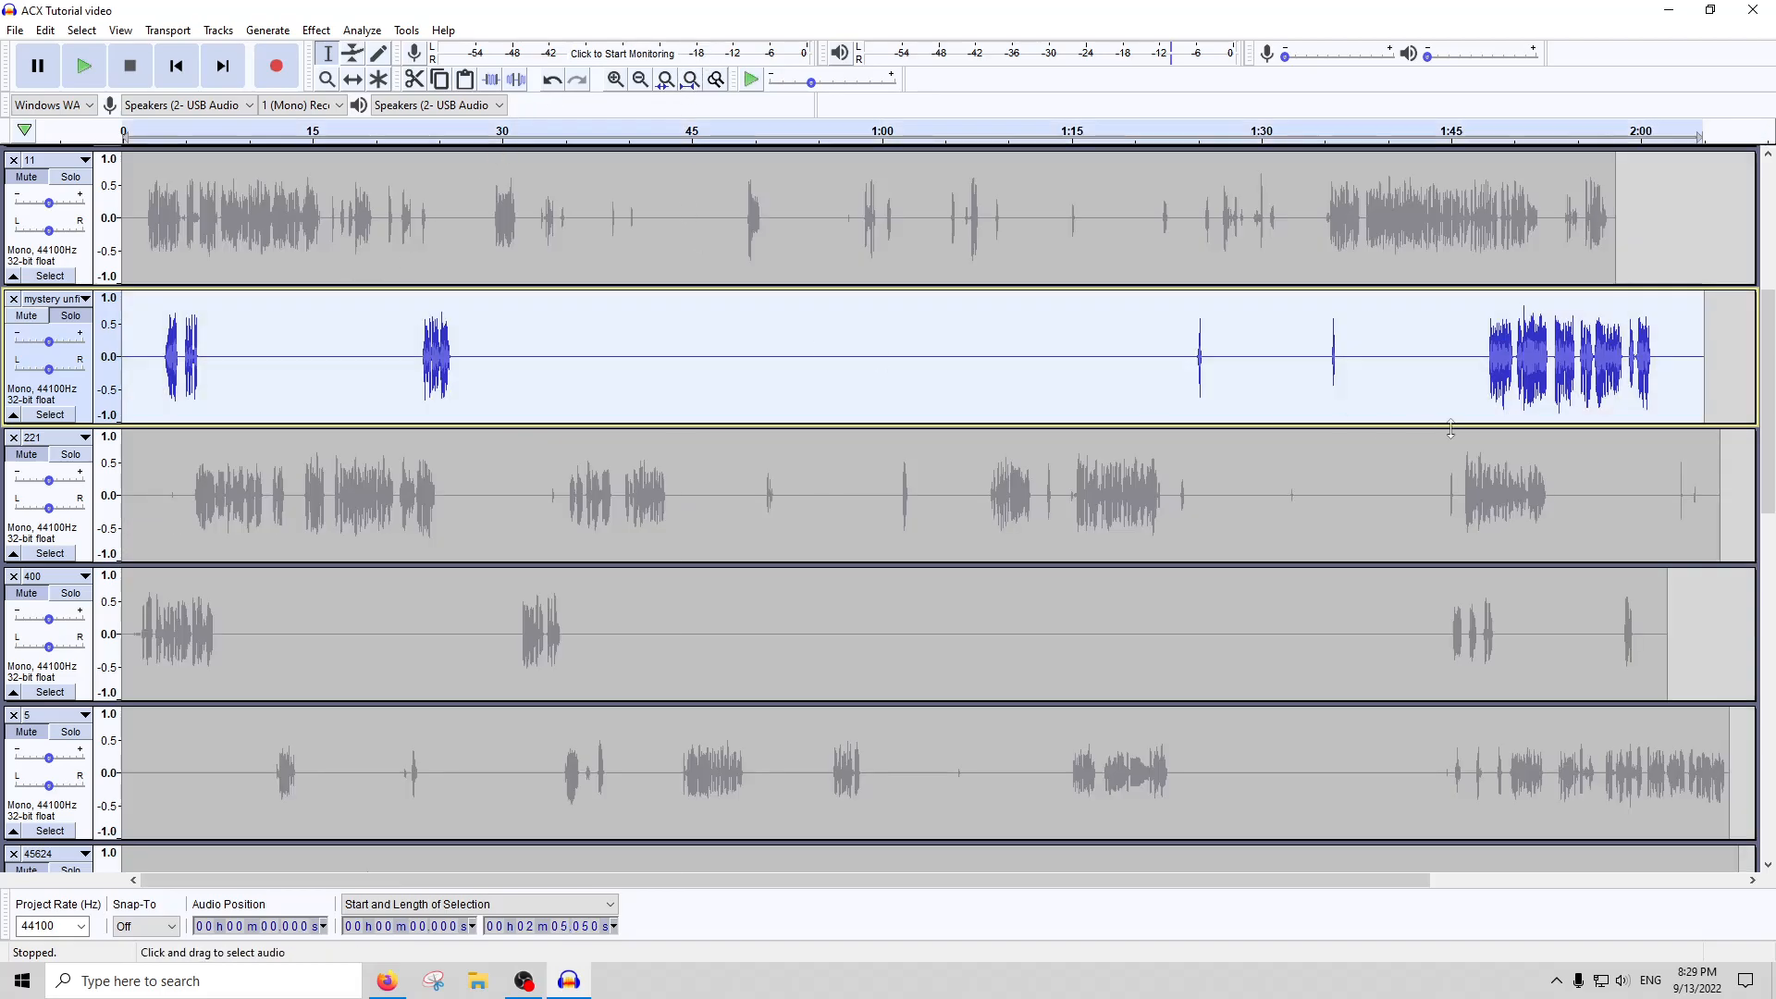
{"action": "left_click", "coordinate": [1531, 353]}
{"action": "scroll", "coordinate": [1531, 354], "scroll_direction": "up", "scroll_amount": 4}
{"action": "left_click_drag", "start_coordinate": [1455, 360], "coordinate": [1303, 370]}
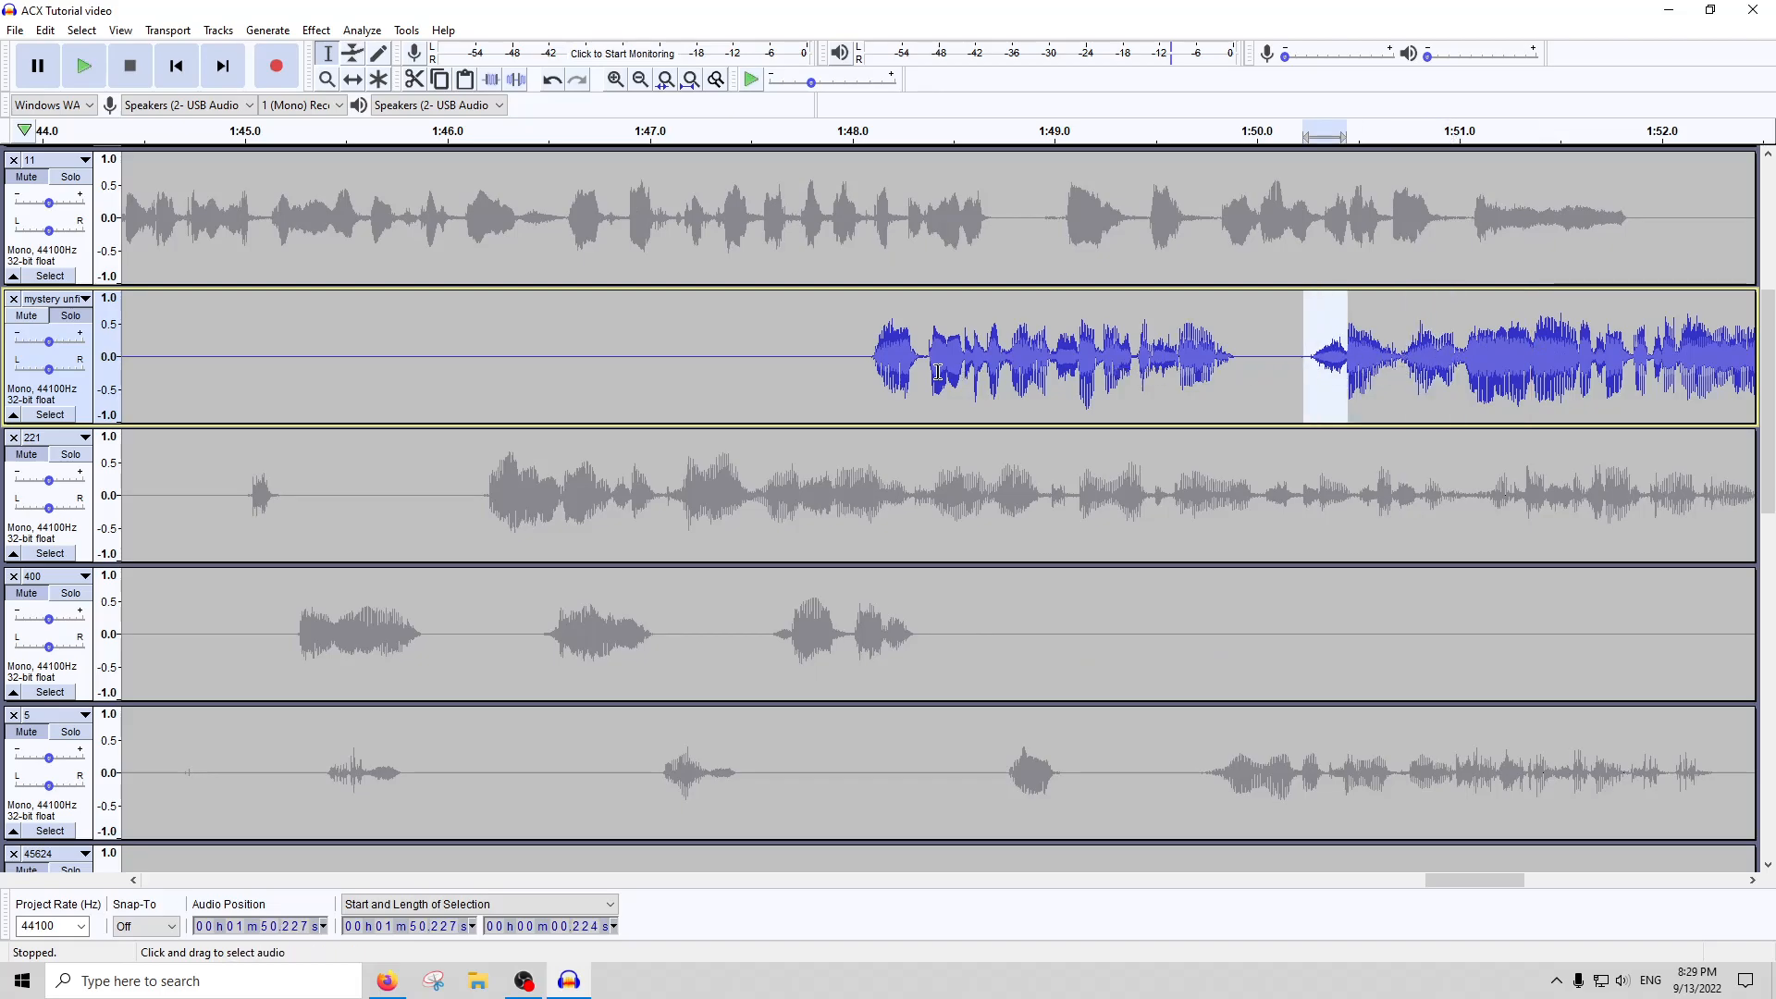
{"action": "left_click", "coordinate": [690, 79]}
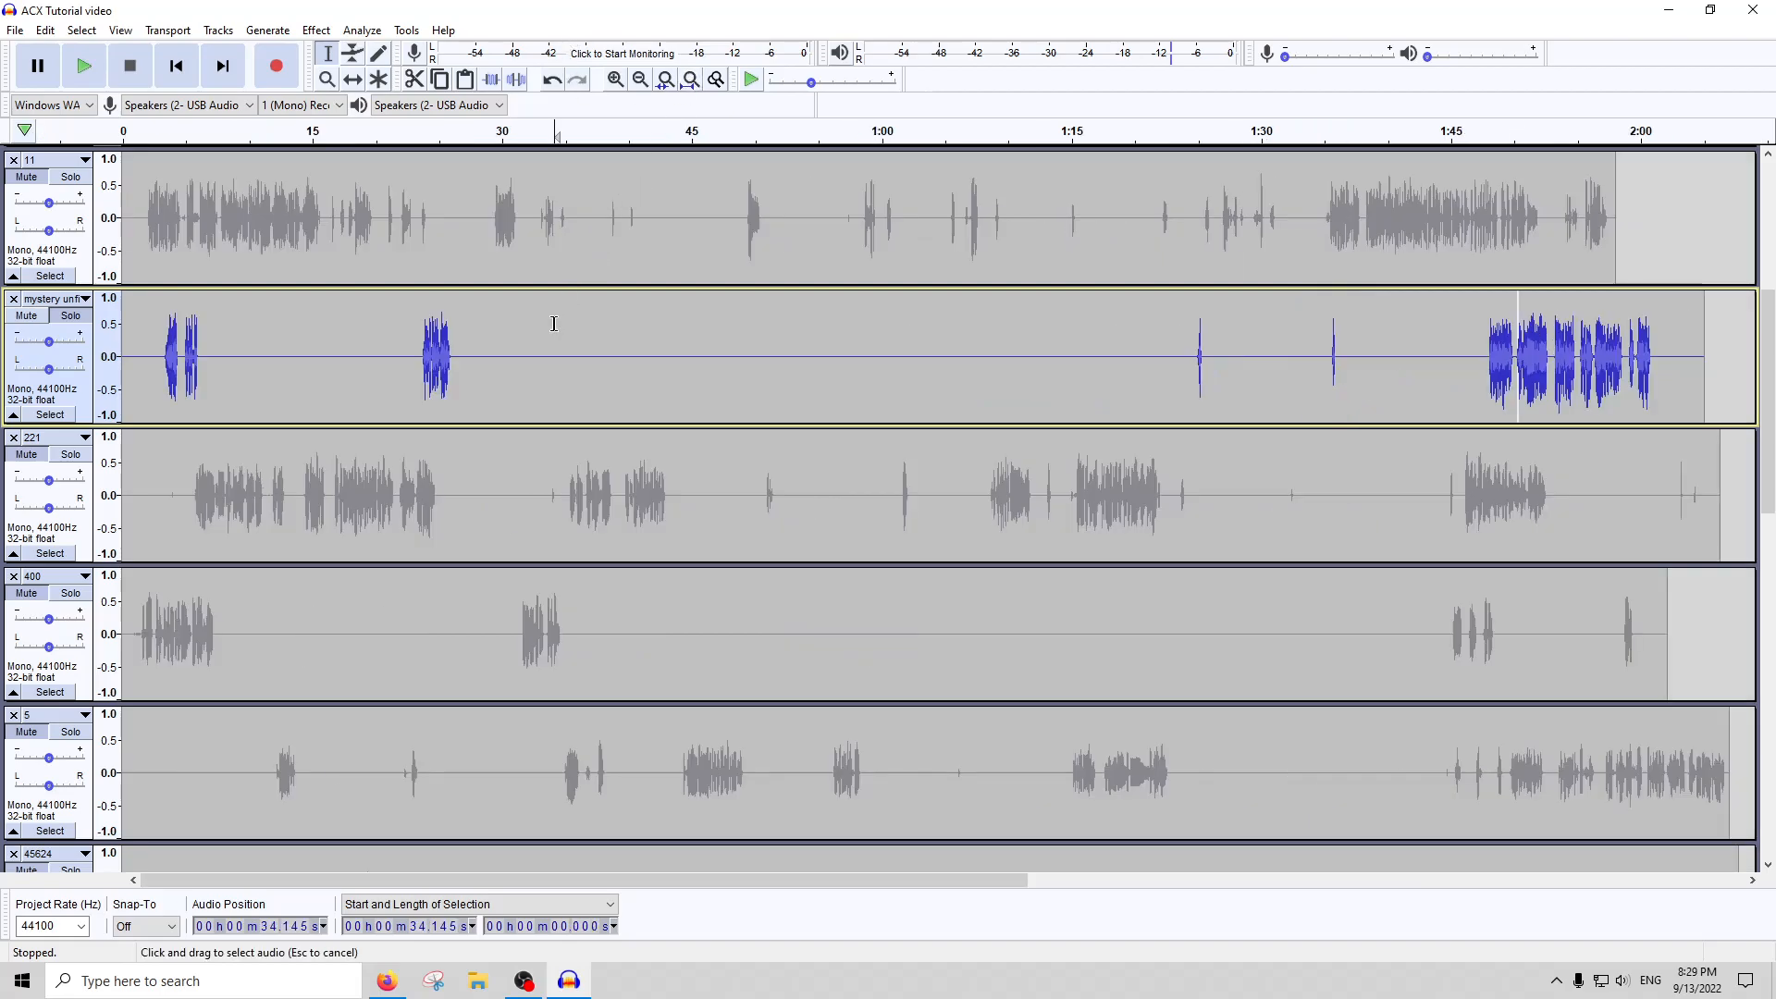
Run ACX Check on the entire mystery track and close its report
{"action": "double_click", "coordinate": [554, 323]}
{"action": "left_click", "coordinate": [361, 30]}
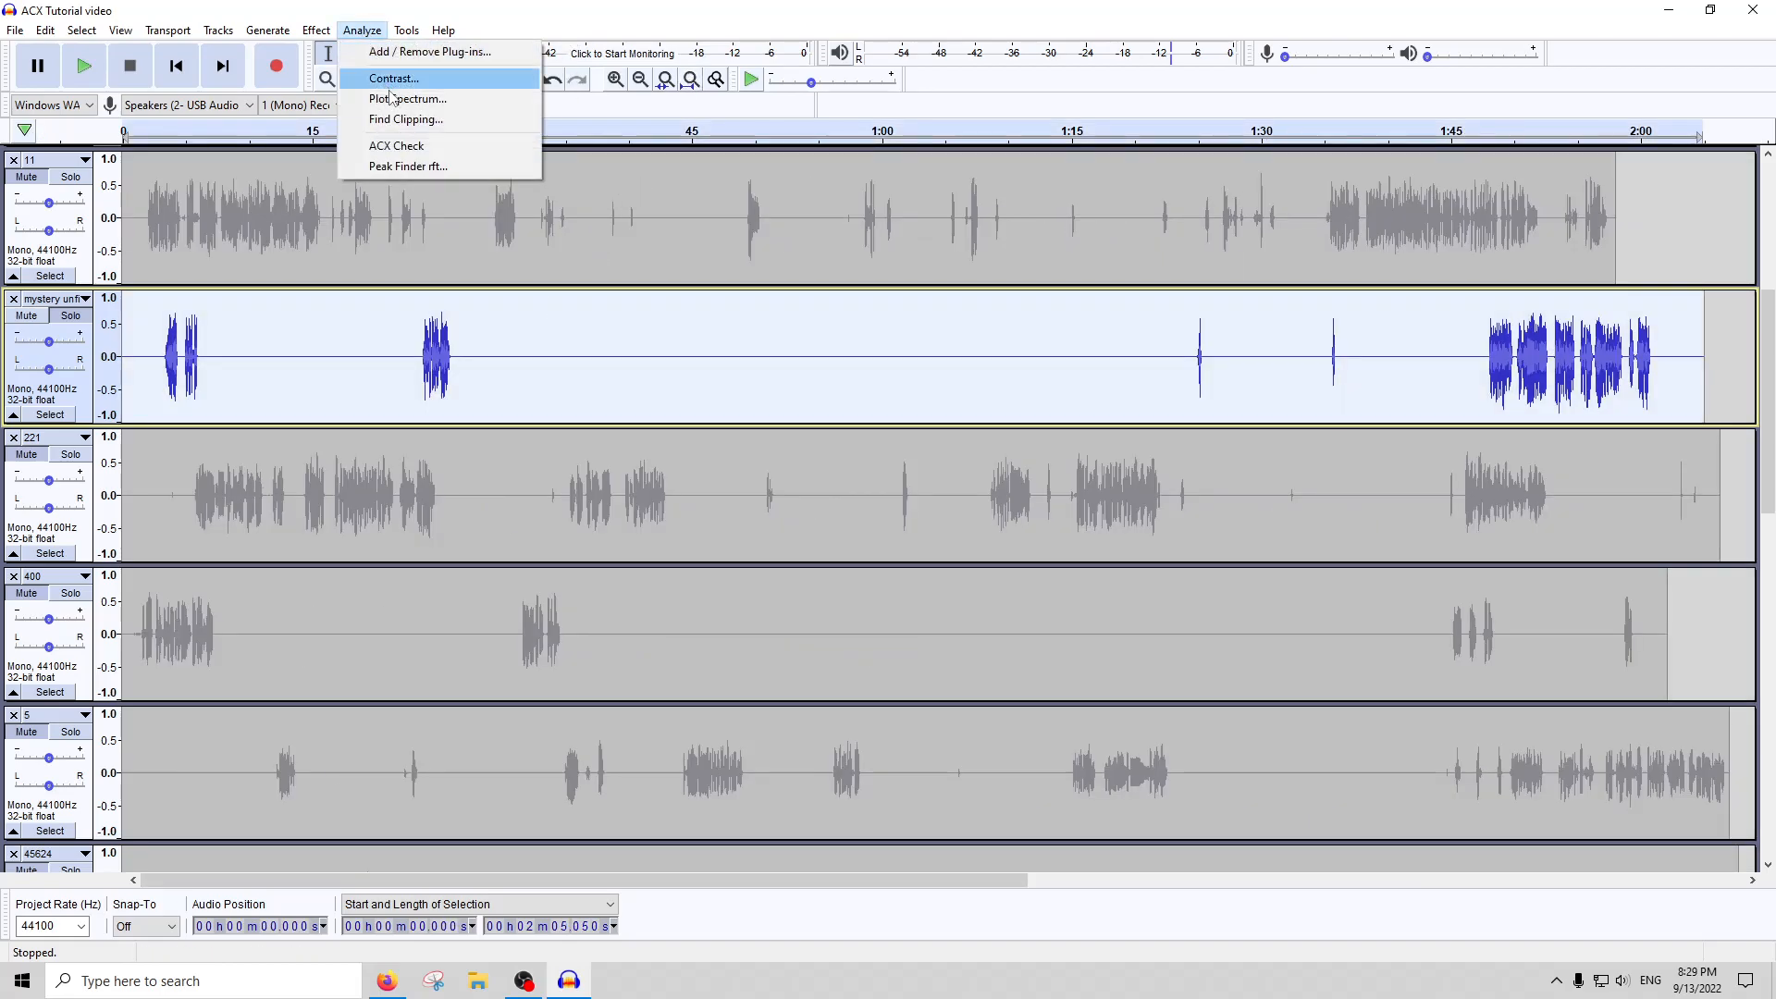
{"action": "left_click", "coordinate": [396, 148]}
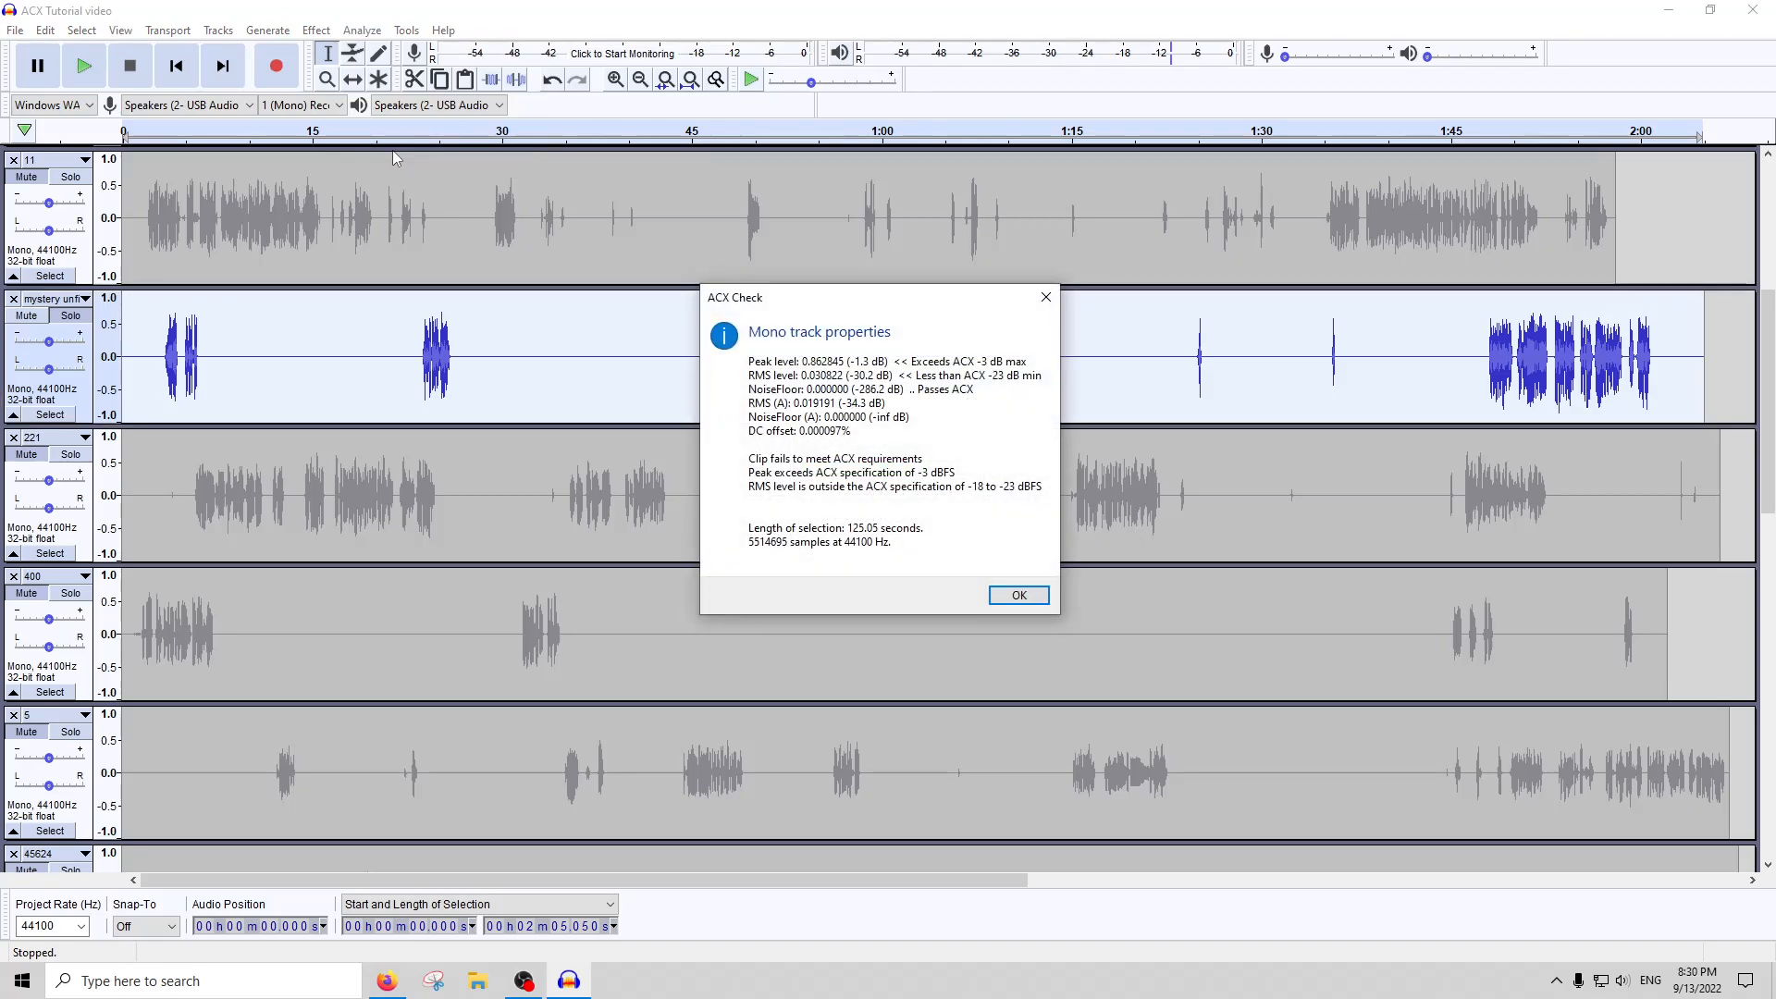
{"action": "left_click", "coordinate": [1046, 297]}
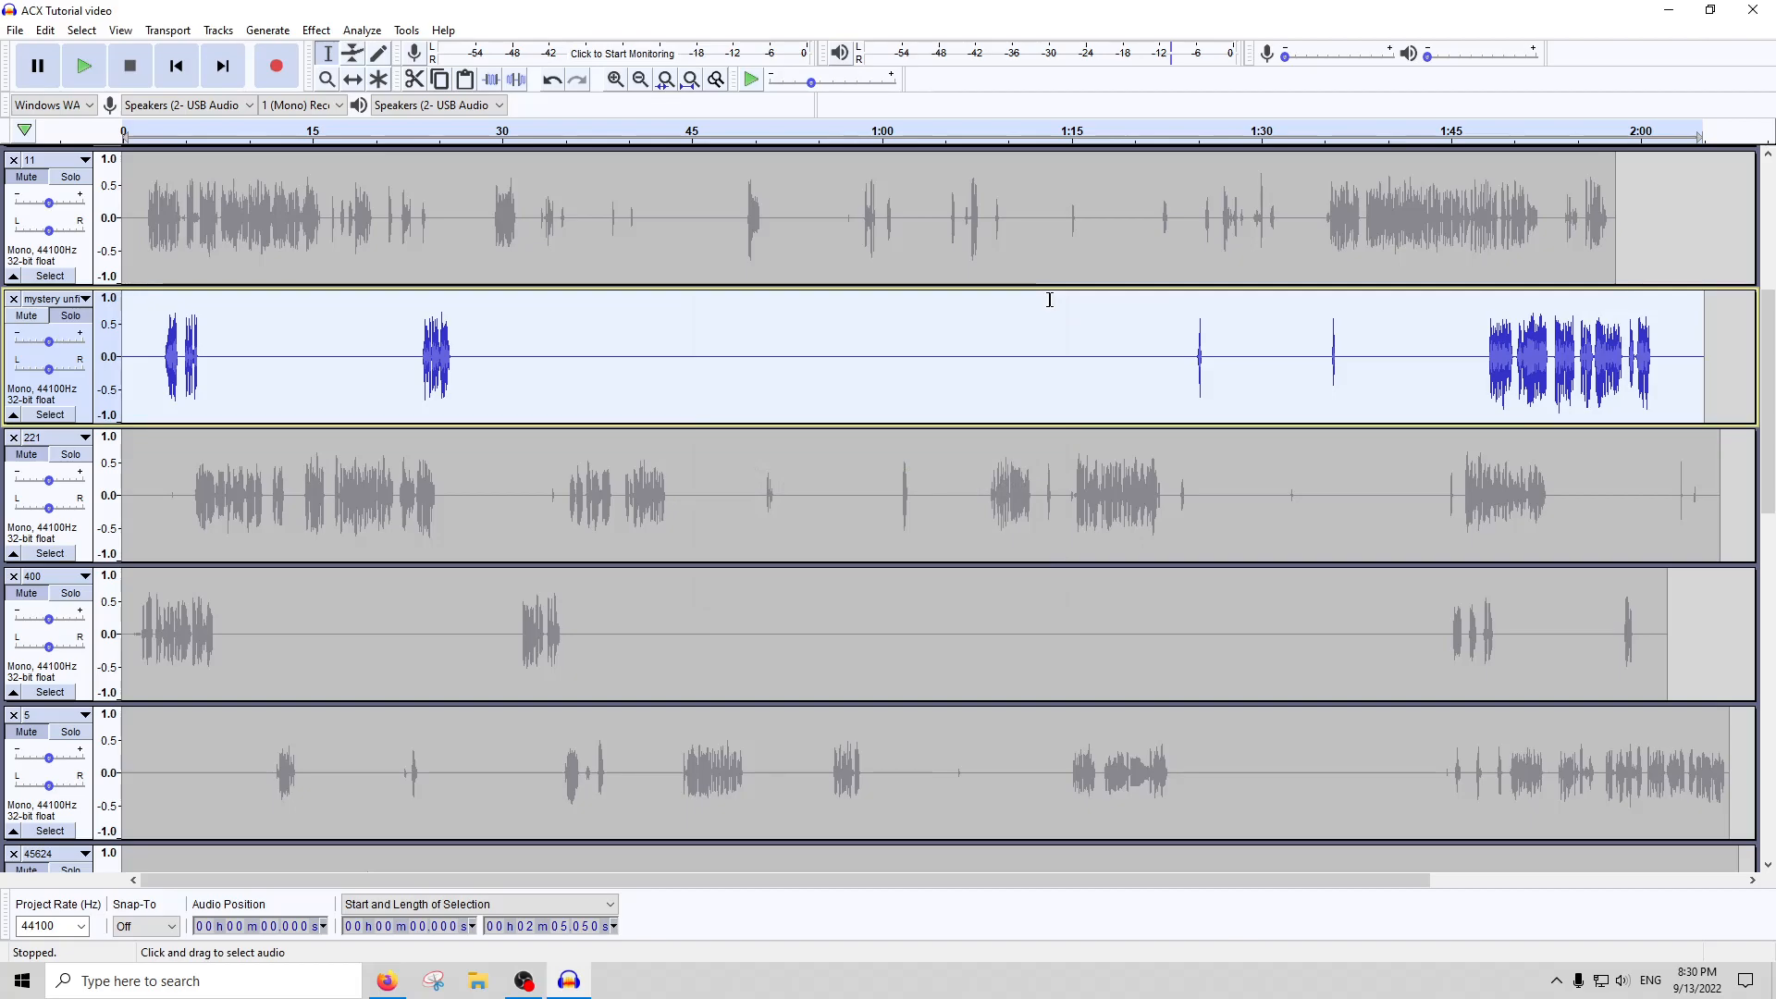
{"action": "left_click", "coordinate": [410, 358]}
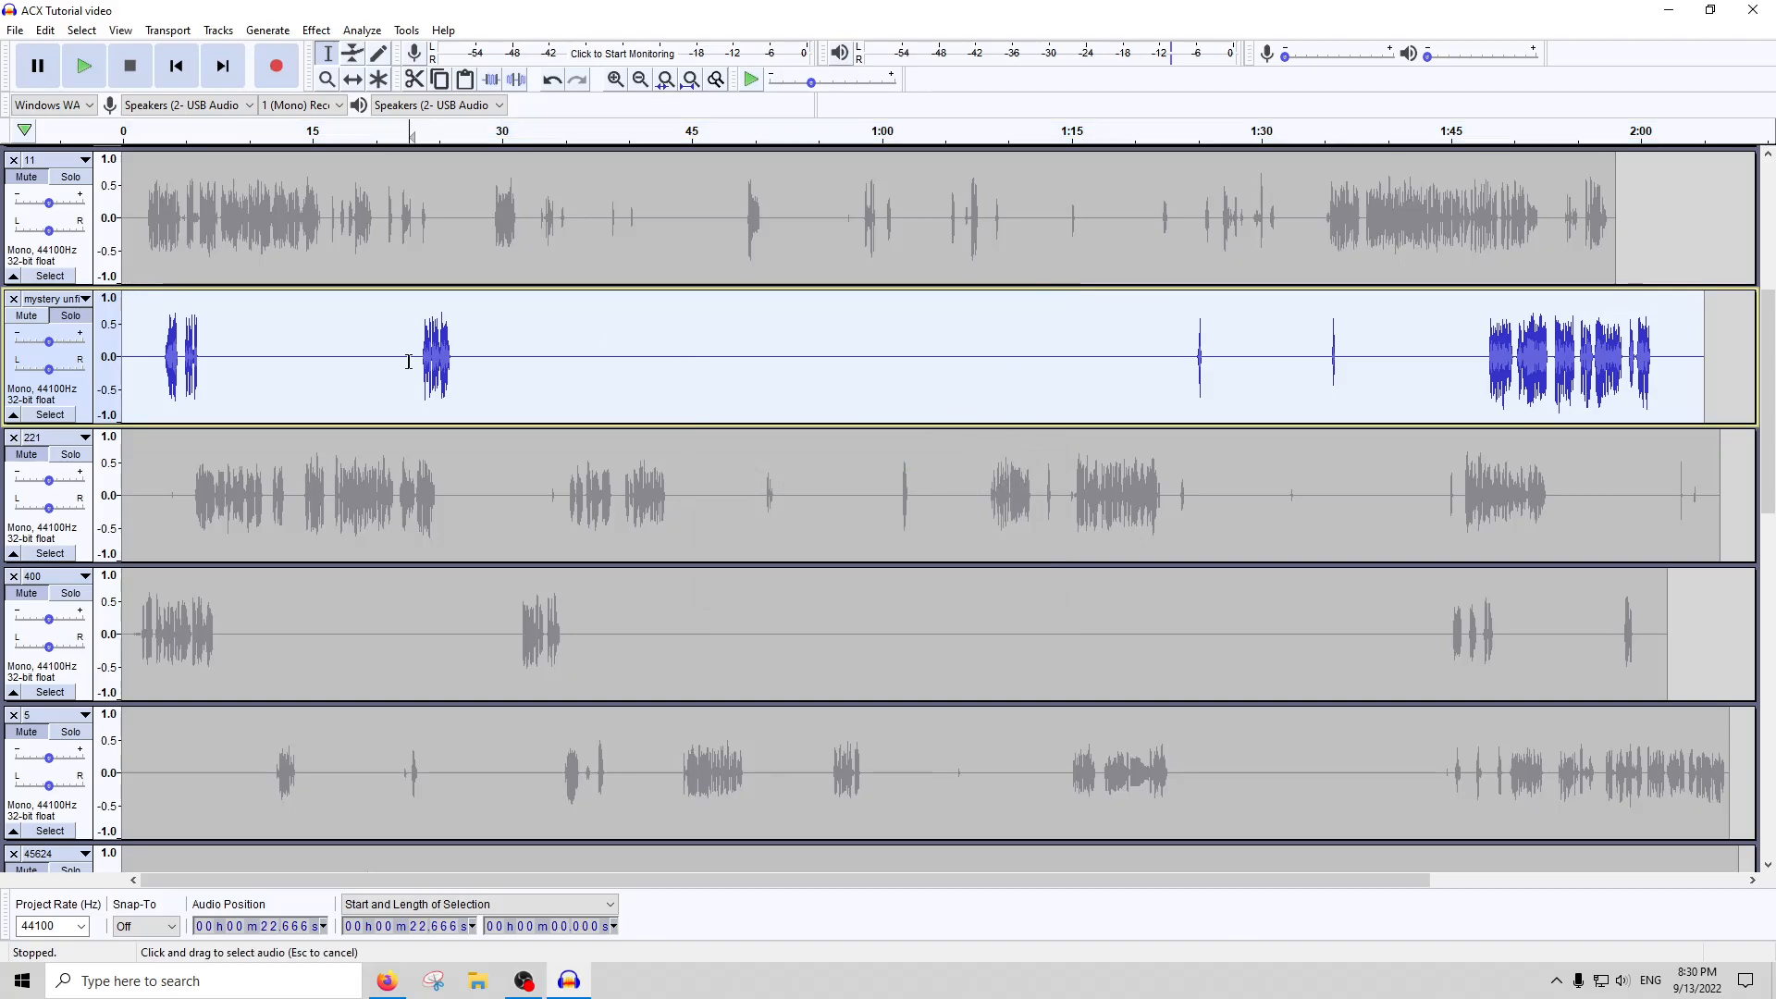
{"action": "scroll", "coordinate": [409, 358], "scroll_direction": "up", "scroll_amount": 4}
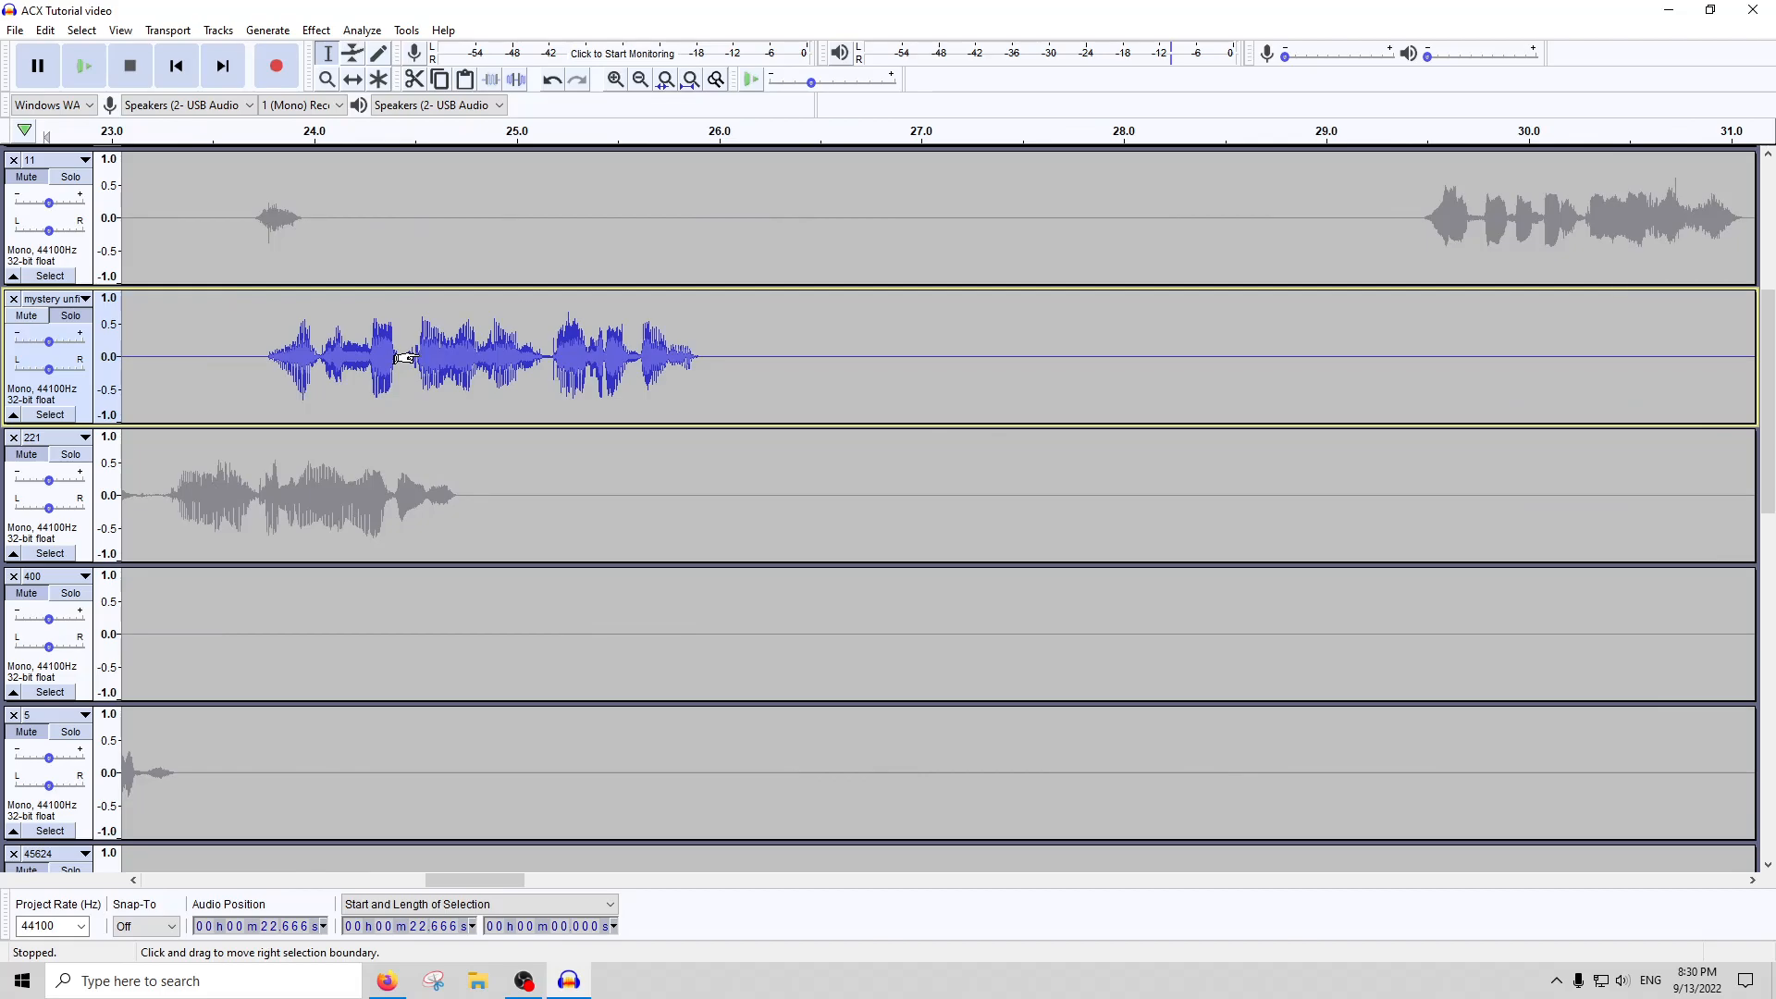
{"action": "left_click", "coordinate": [690, 78]}
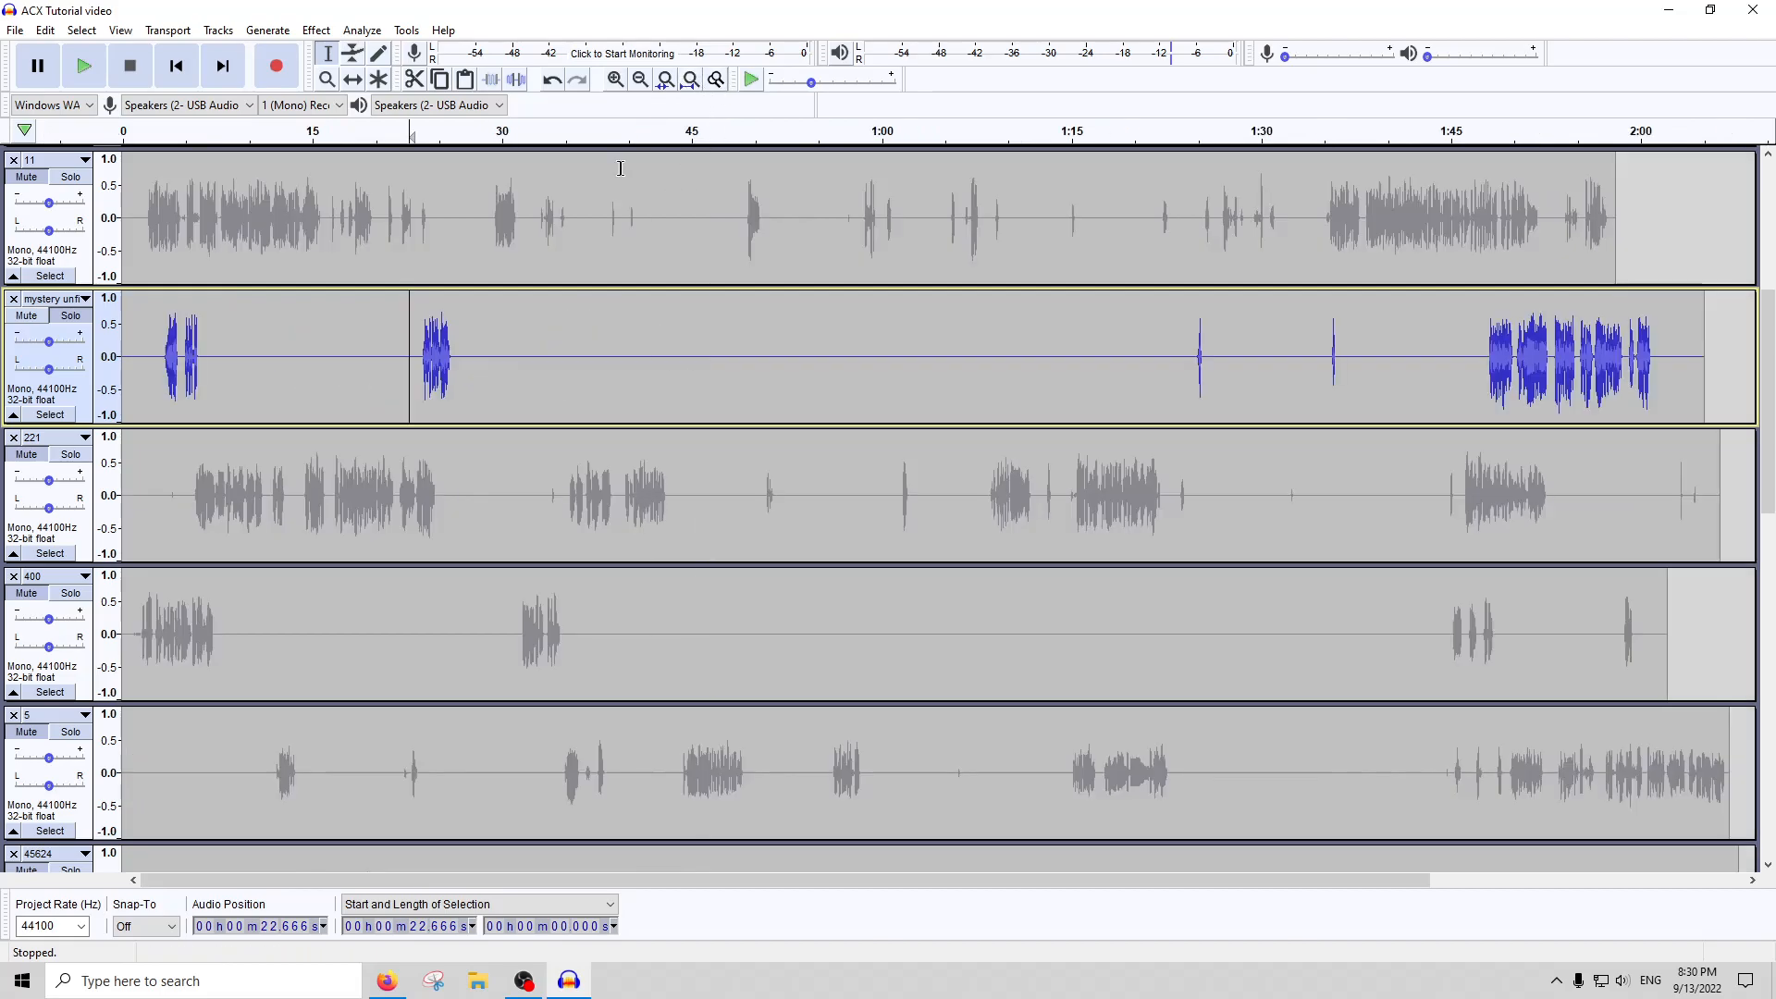
Turn off solo on the mystery track and look over the remaining tracks down to track 66
{"action": "key", "text": "ctrl+shift+k"}
{"action": "scroll", "coordinate": [885, 421], "scroll_direction": "down", "scroll_amount": 5}
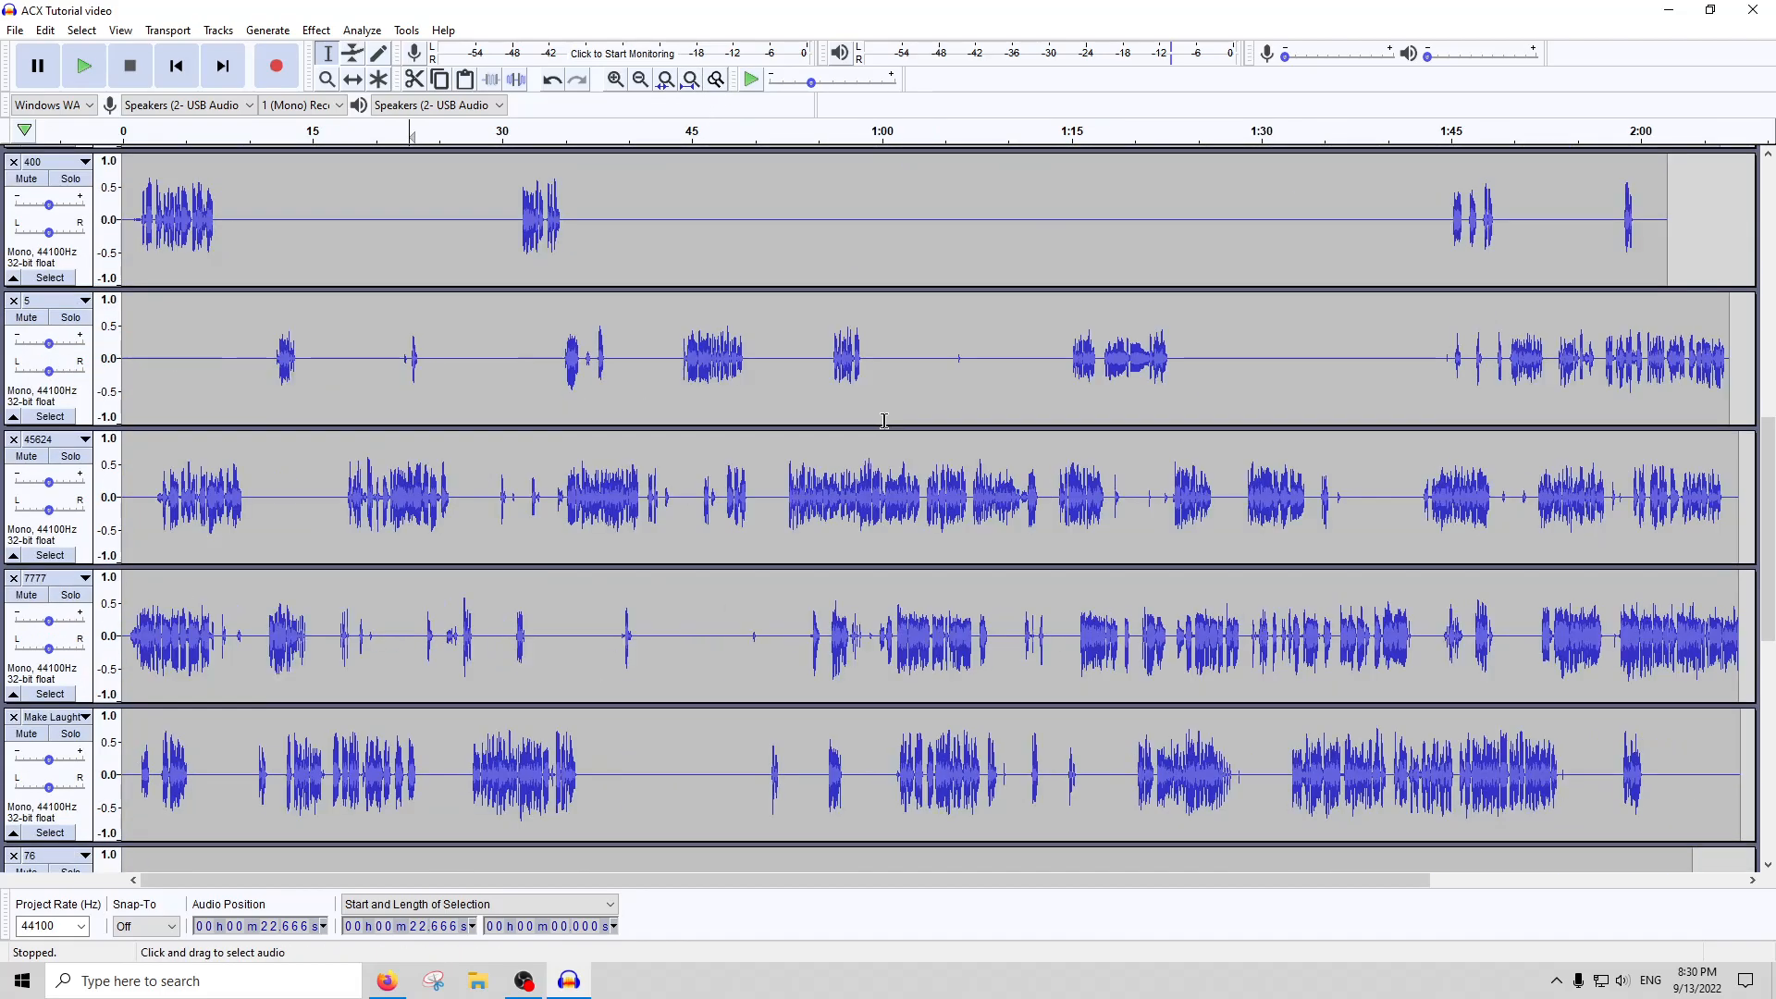
{"action": "scroll", "coordinate": [777, 511], "scroll_direction": "down", "scroll_amount": 4}
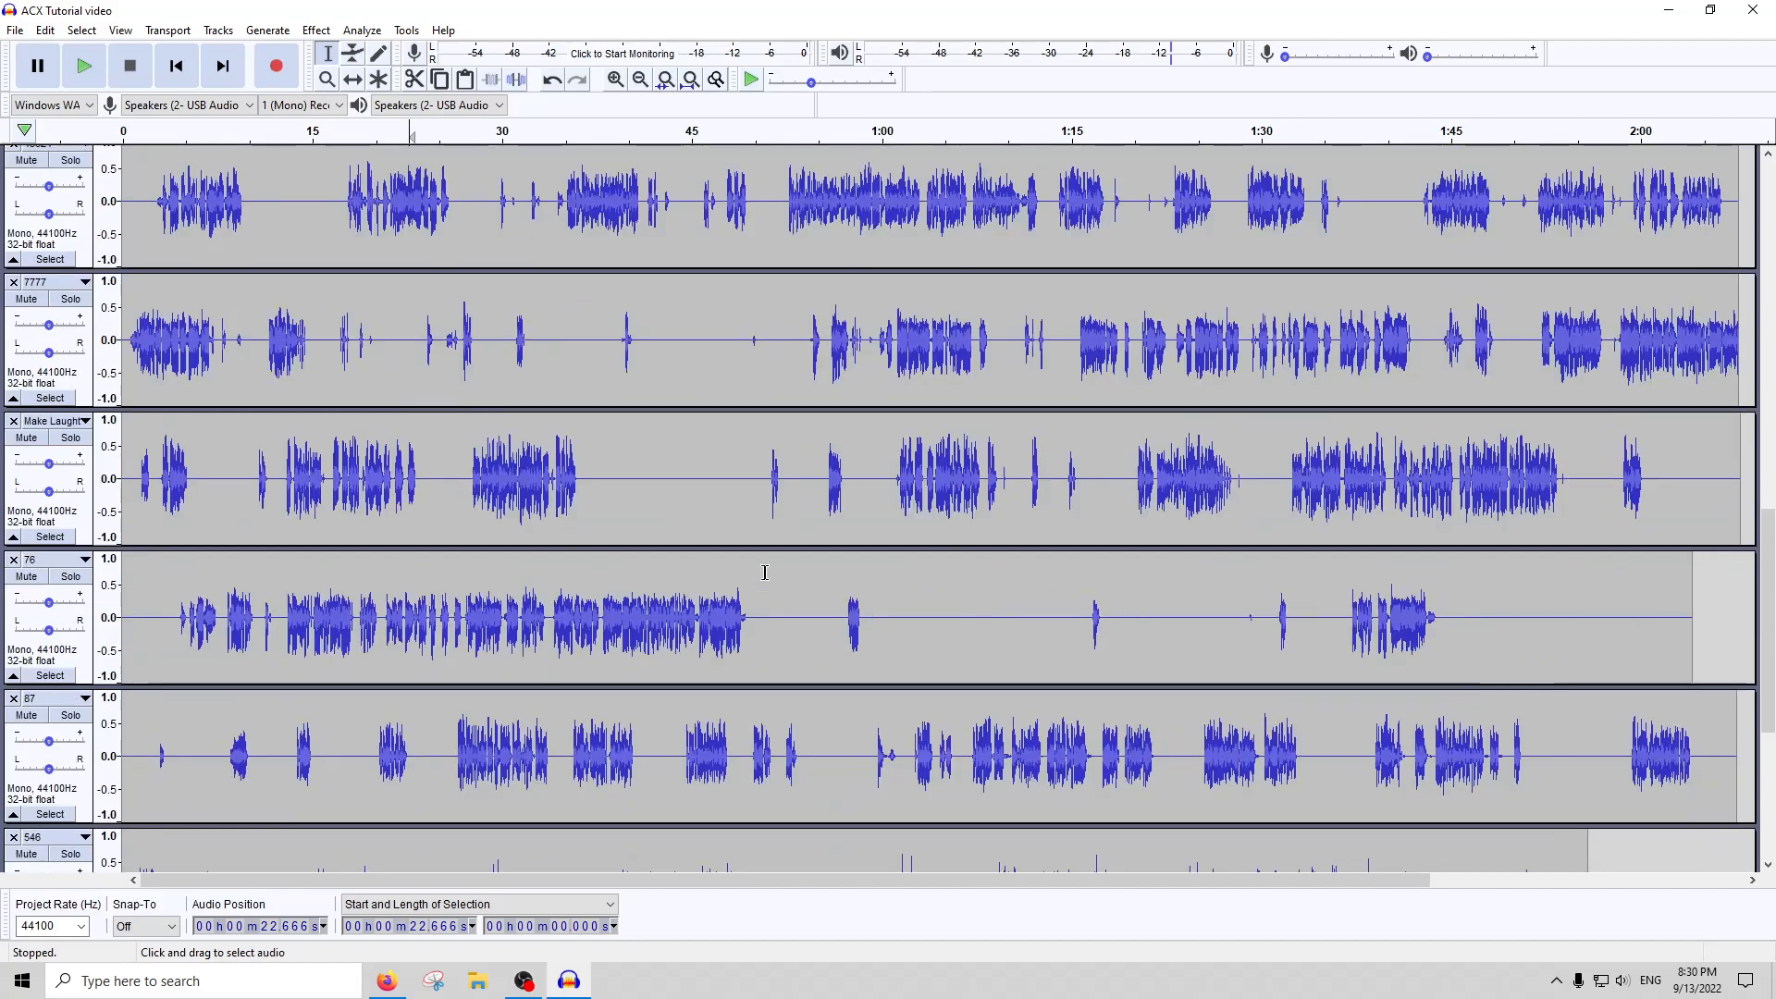
{"action": "scroll", "coordinate": [1013, 327], "scroll_direction": "down", "scroll_amount": 3}
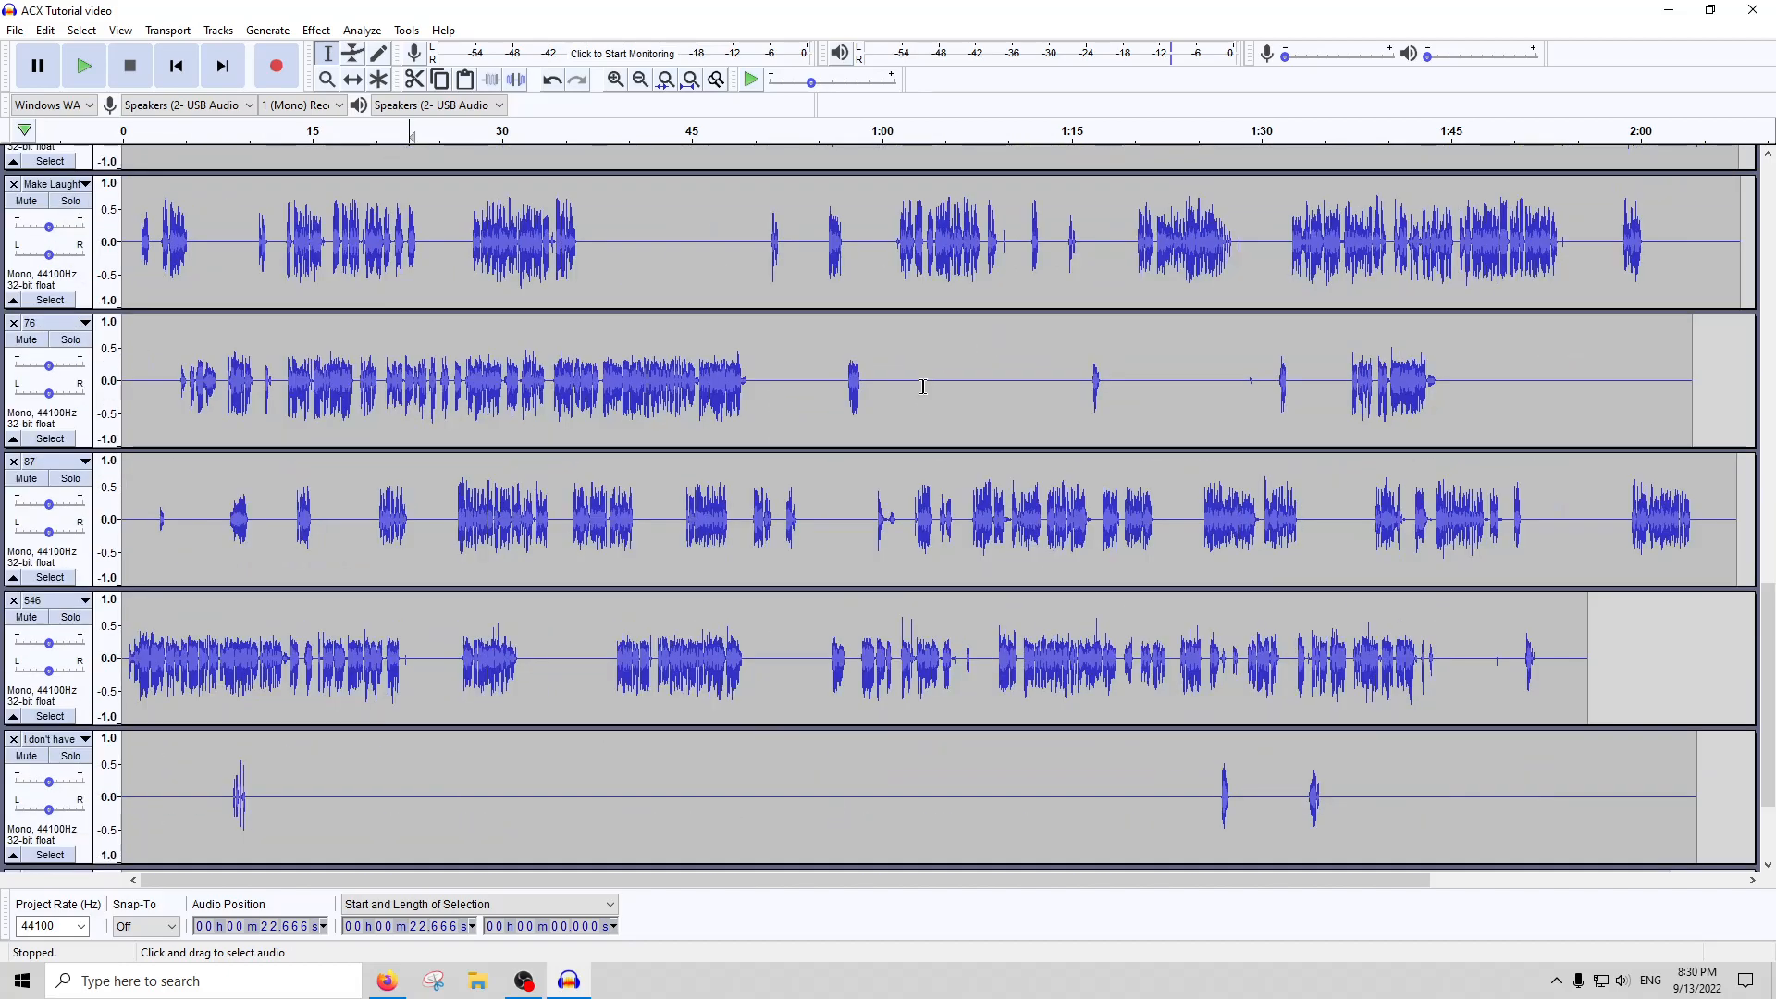
{"action": "scroll", "coordinate": [924, 382], "scroll_direction": "down", "scroll_amount": 2}
{"action": "scroll", "coordinate": [855, 510], "scroll_direction": "down", "scroll_amount": 1}
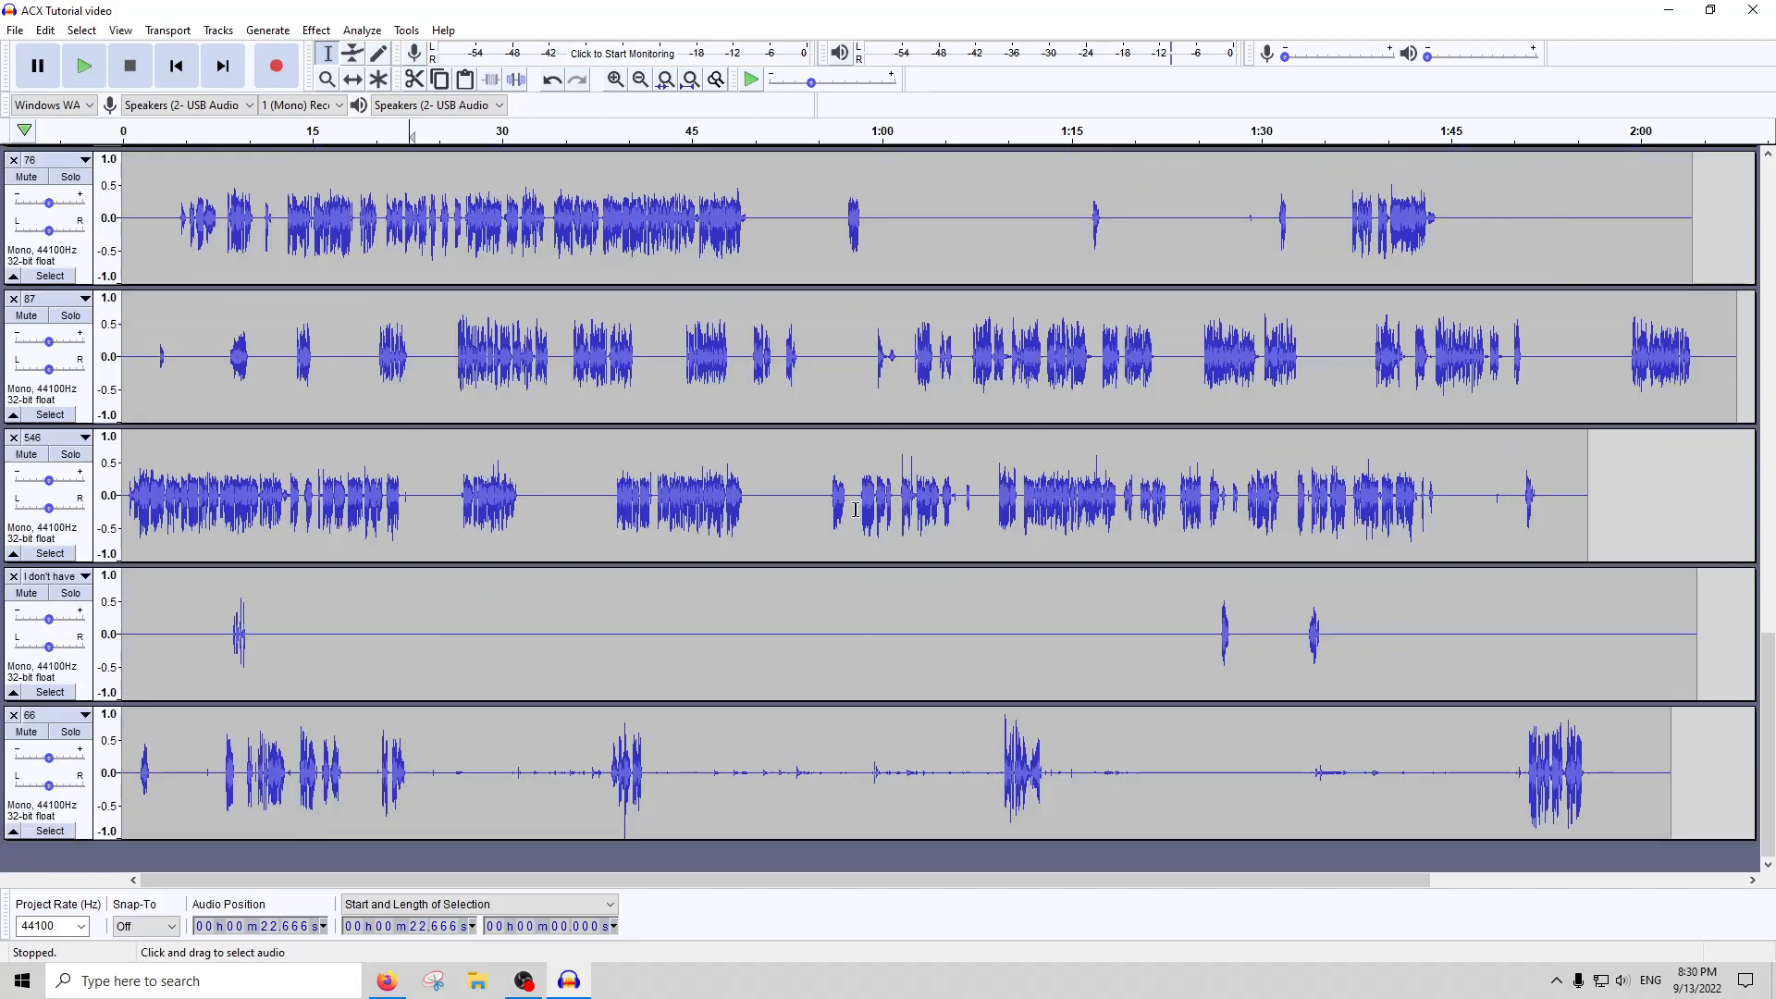
{"action": "double_click", "coordinate": [700, 809]}
{"action": "left_click", "coordinate": [699, 808]}
{"action": "left_click", "coordinate": [466, 776]}
{"action": "left_click_drag", "start_coordinate": [422, 775], "coordinate": [123, 767]}
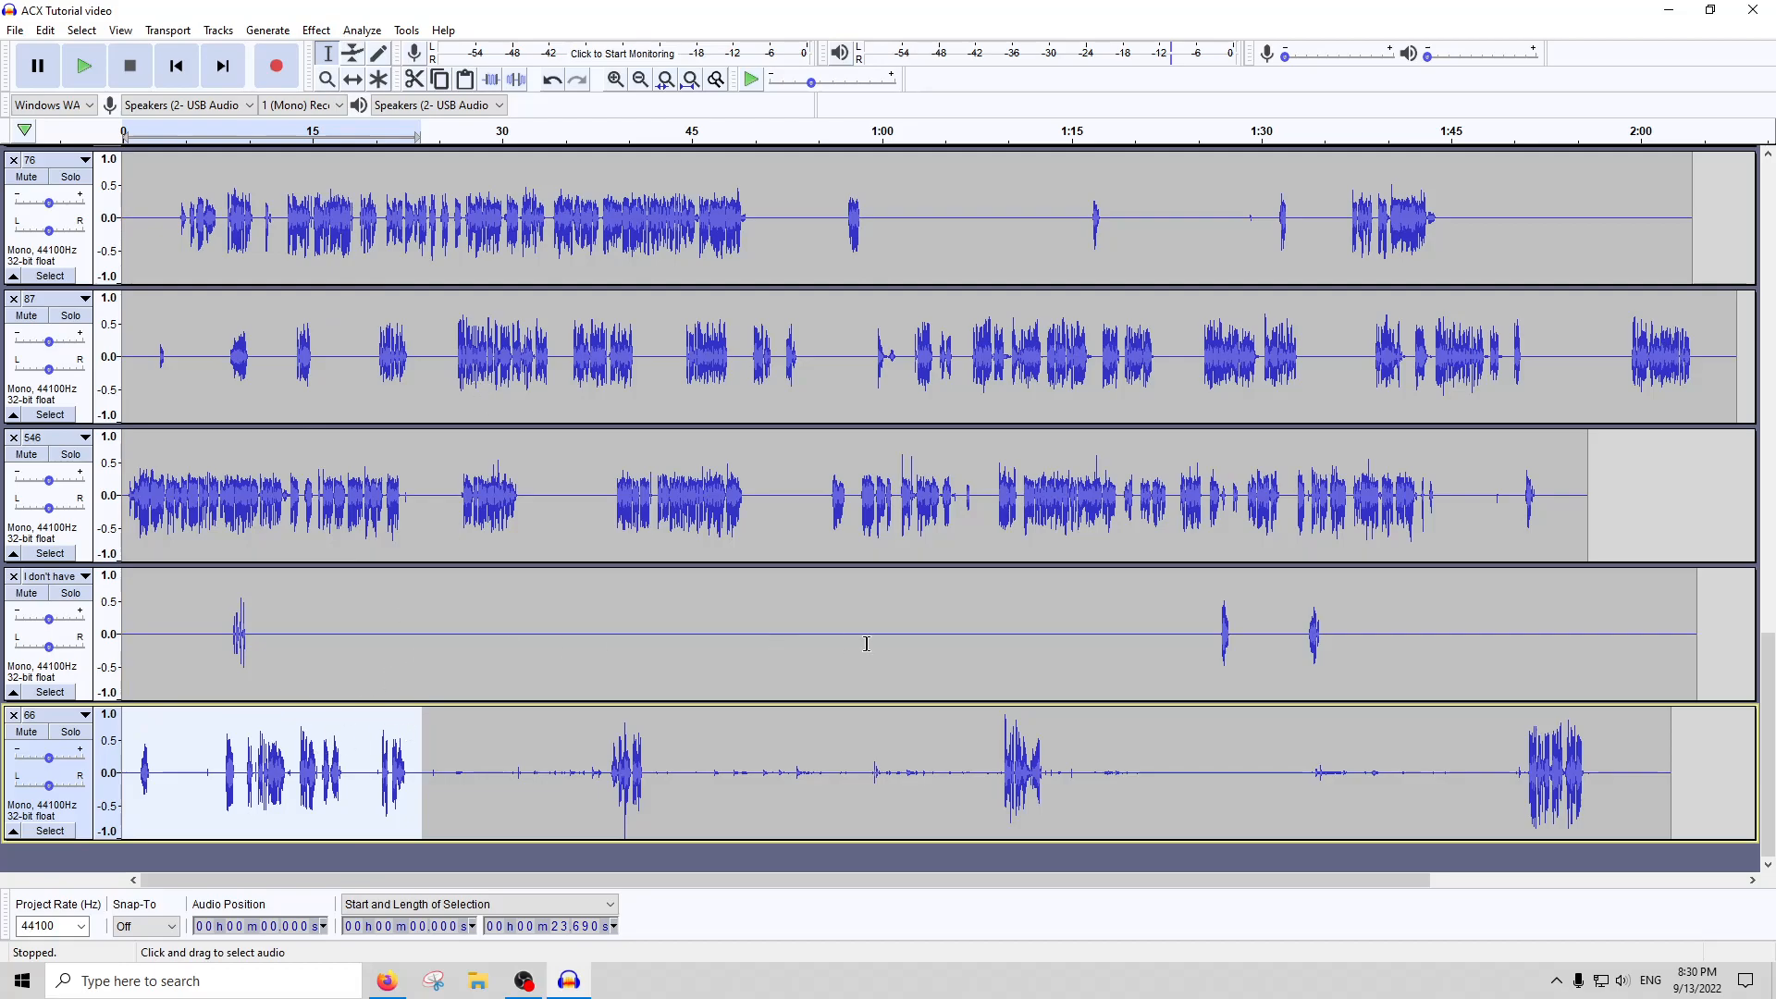
Run ACX Check on the entire "I don't have" track and close its report
{"action": "double_click", "coordinate": [909, 642]}
{"action": "left_click", "coordinate": [911, 643]}
{"action": "double_click", "coordinate": [1084, 592]}
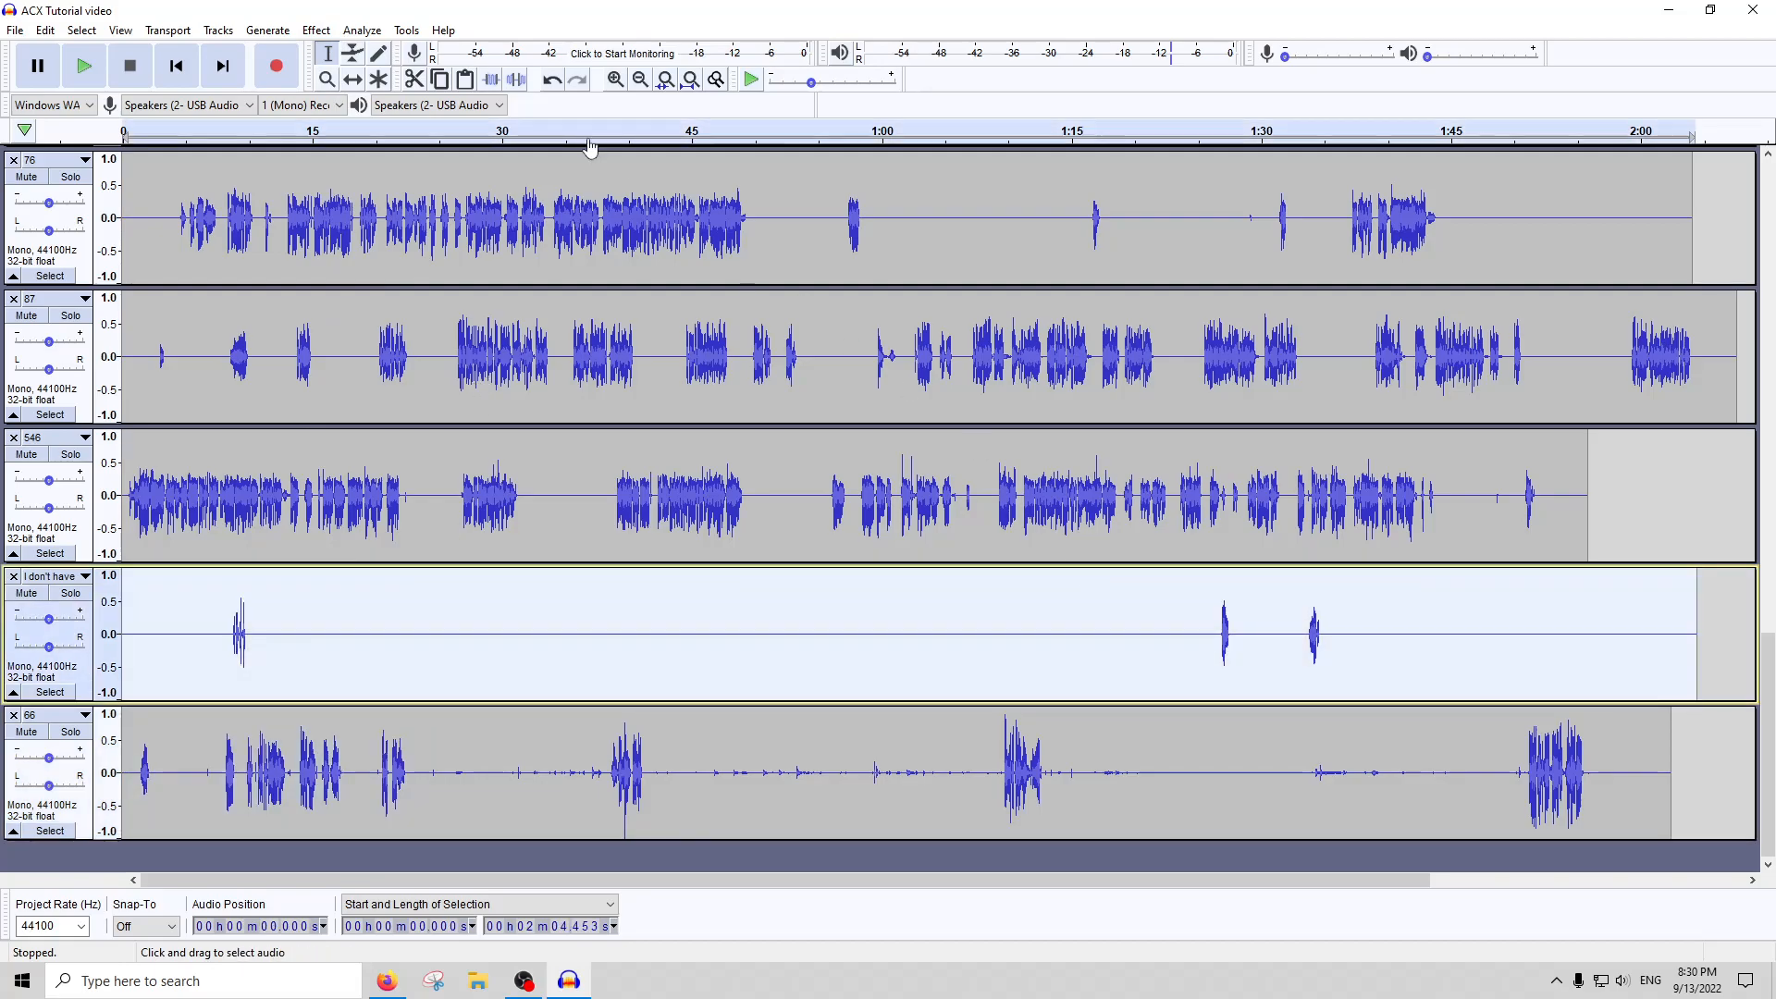
{"action": "left_click", "coordinate": [340, 31]}
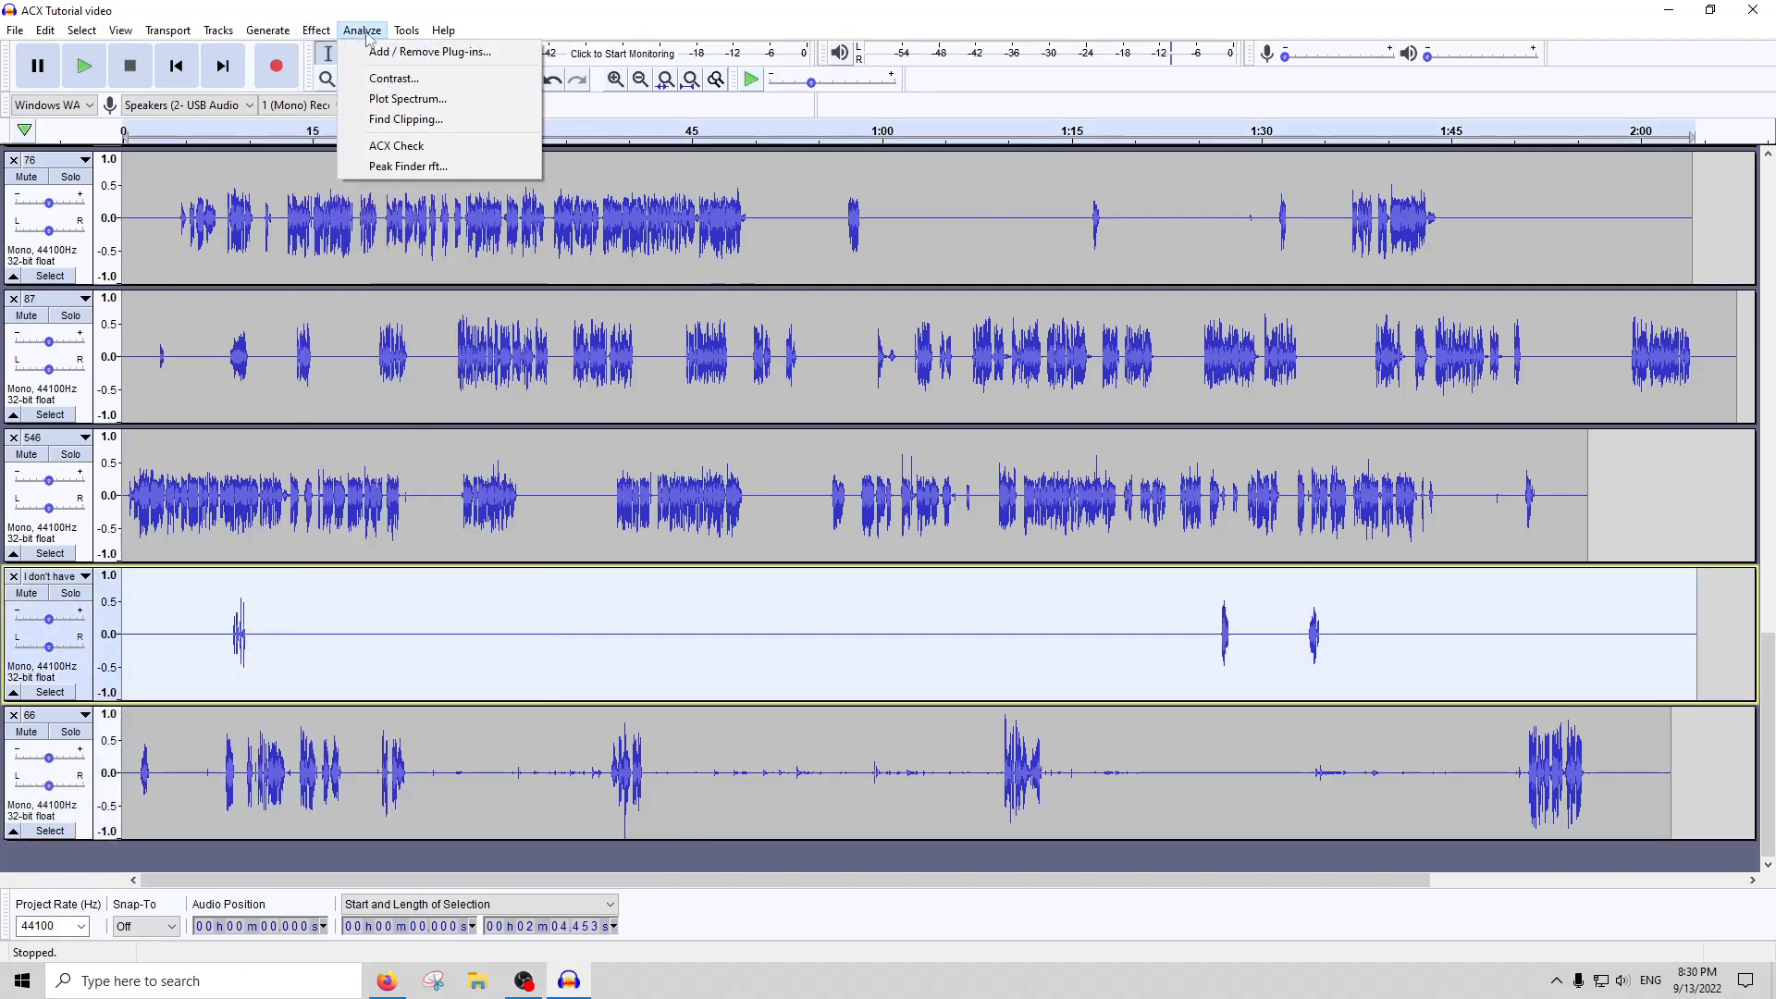
{"action": "left_click", "coordinate": [379, 144]}
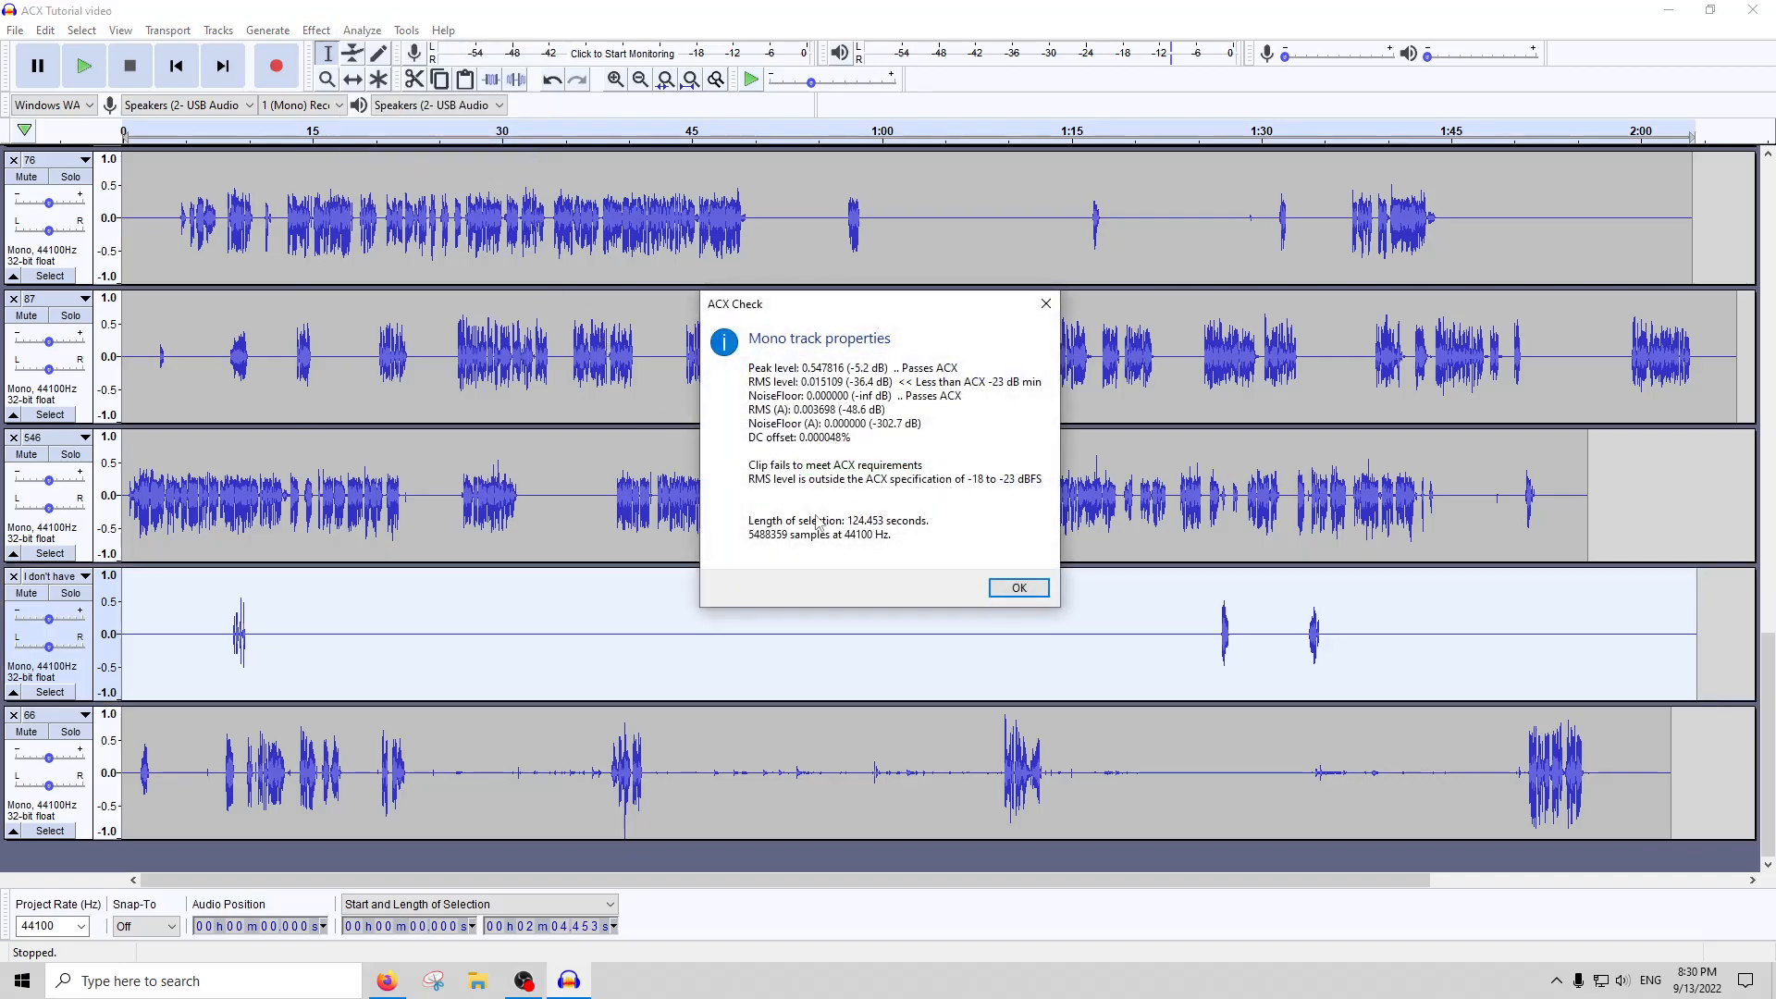
{"action": "left_click", "coordinate": [1045, 303]}
Review the waveforms of all tracks from track 9 to track 66 for consistent levels
{"action": "scroll", "coordinate": [941, 428], "scroll_direction": "up", "scroll_amount": 10}
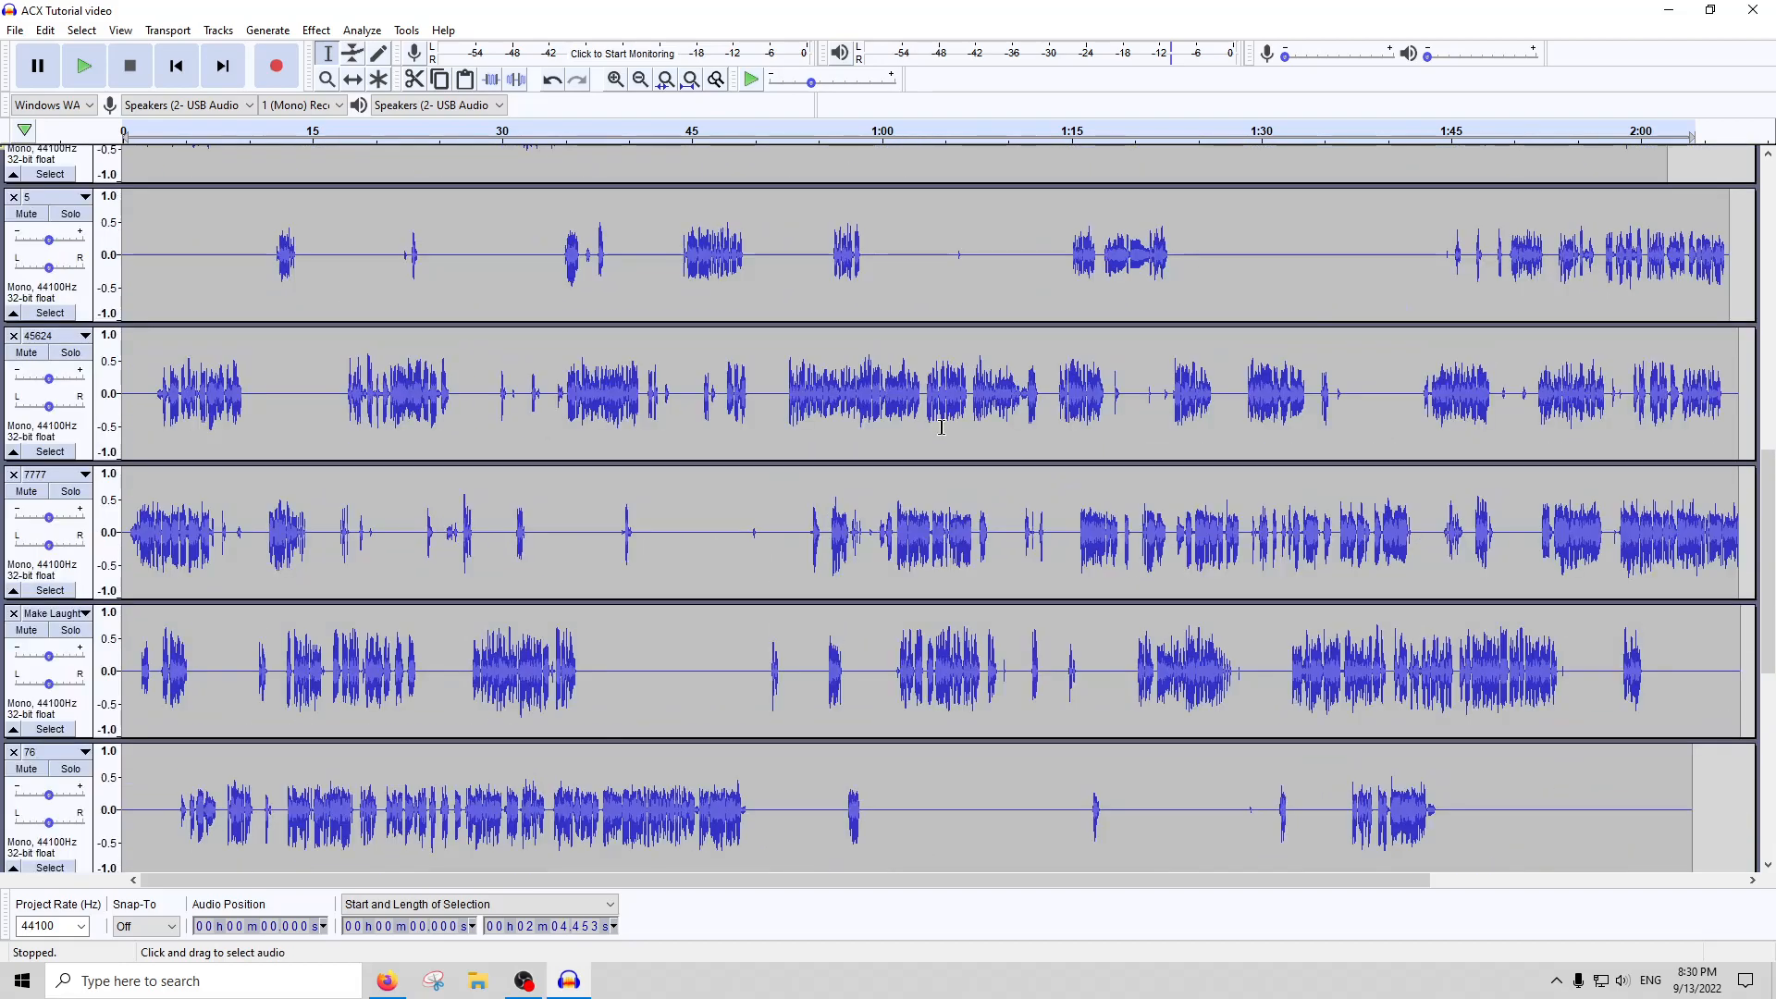
{"action": "scroll", "coordinate": [941, 427], "scroll_direction": "up", "scroll_amount": 5}
{"action": "scroll", "coordinate": [990, 388], "scroll_direction": "up", "scroll_amount": 8}
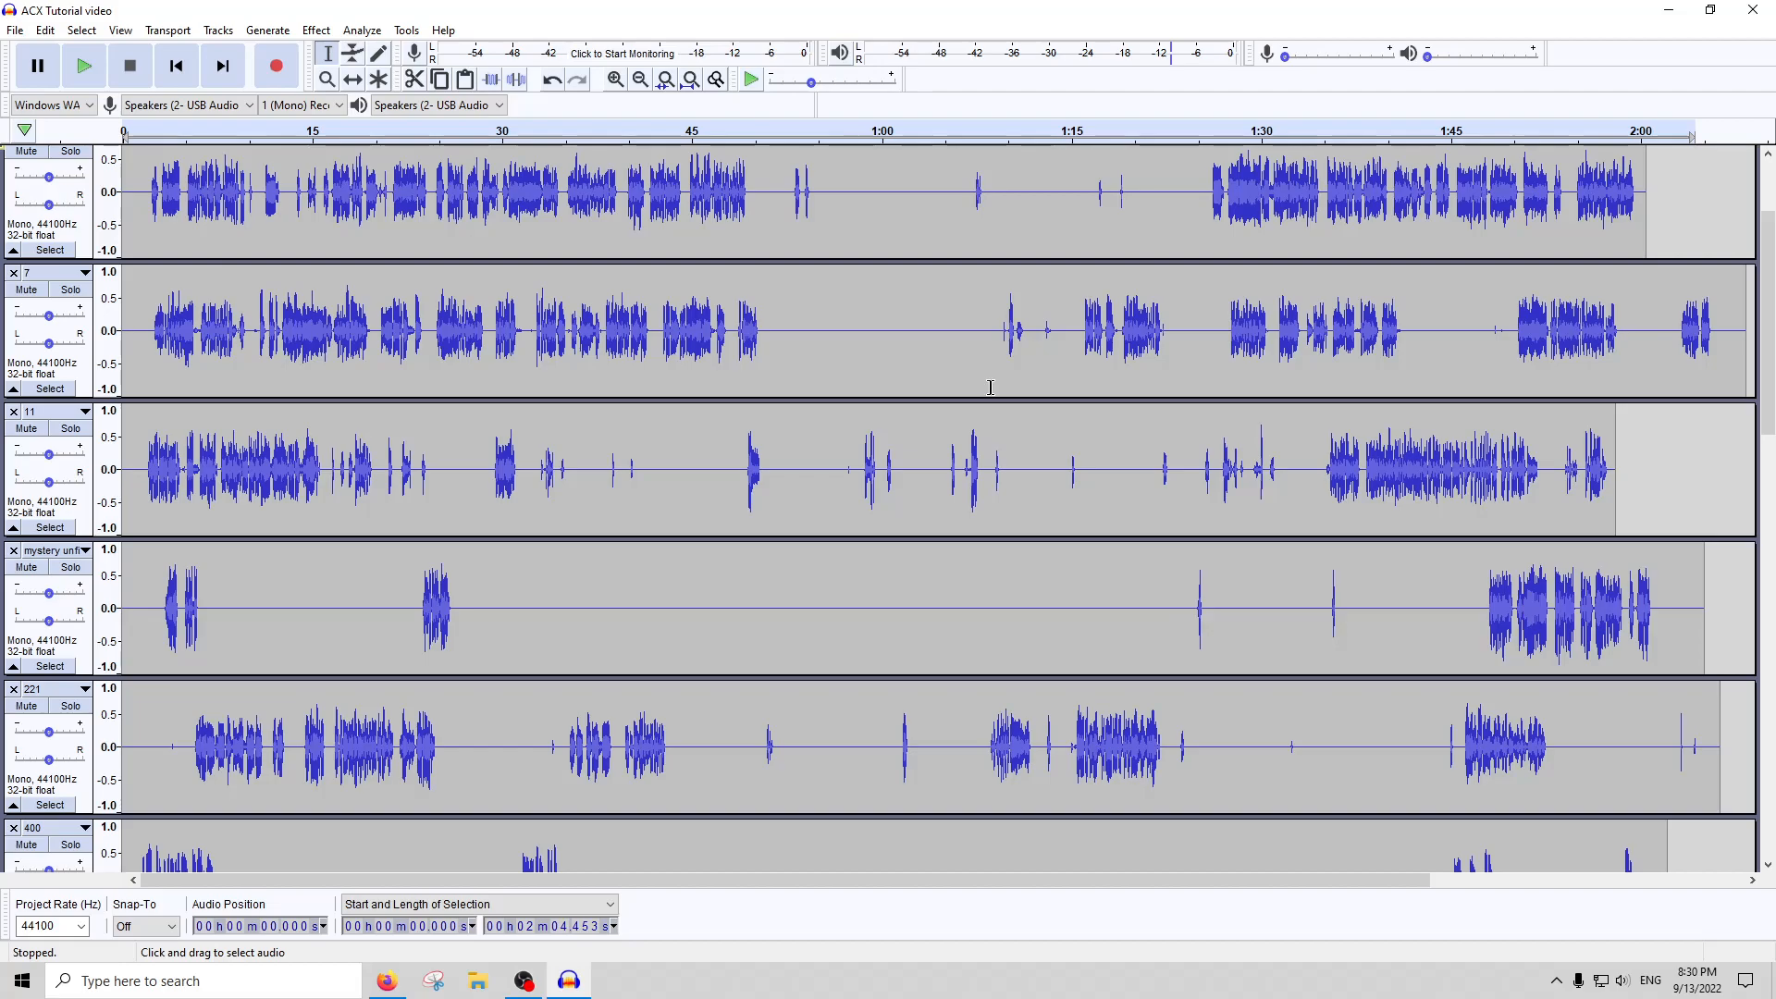
{"action": "scroll", "coordinate": [965, 330], "scroll_direction": "up", "scroll_amount": 3}
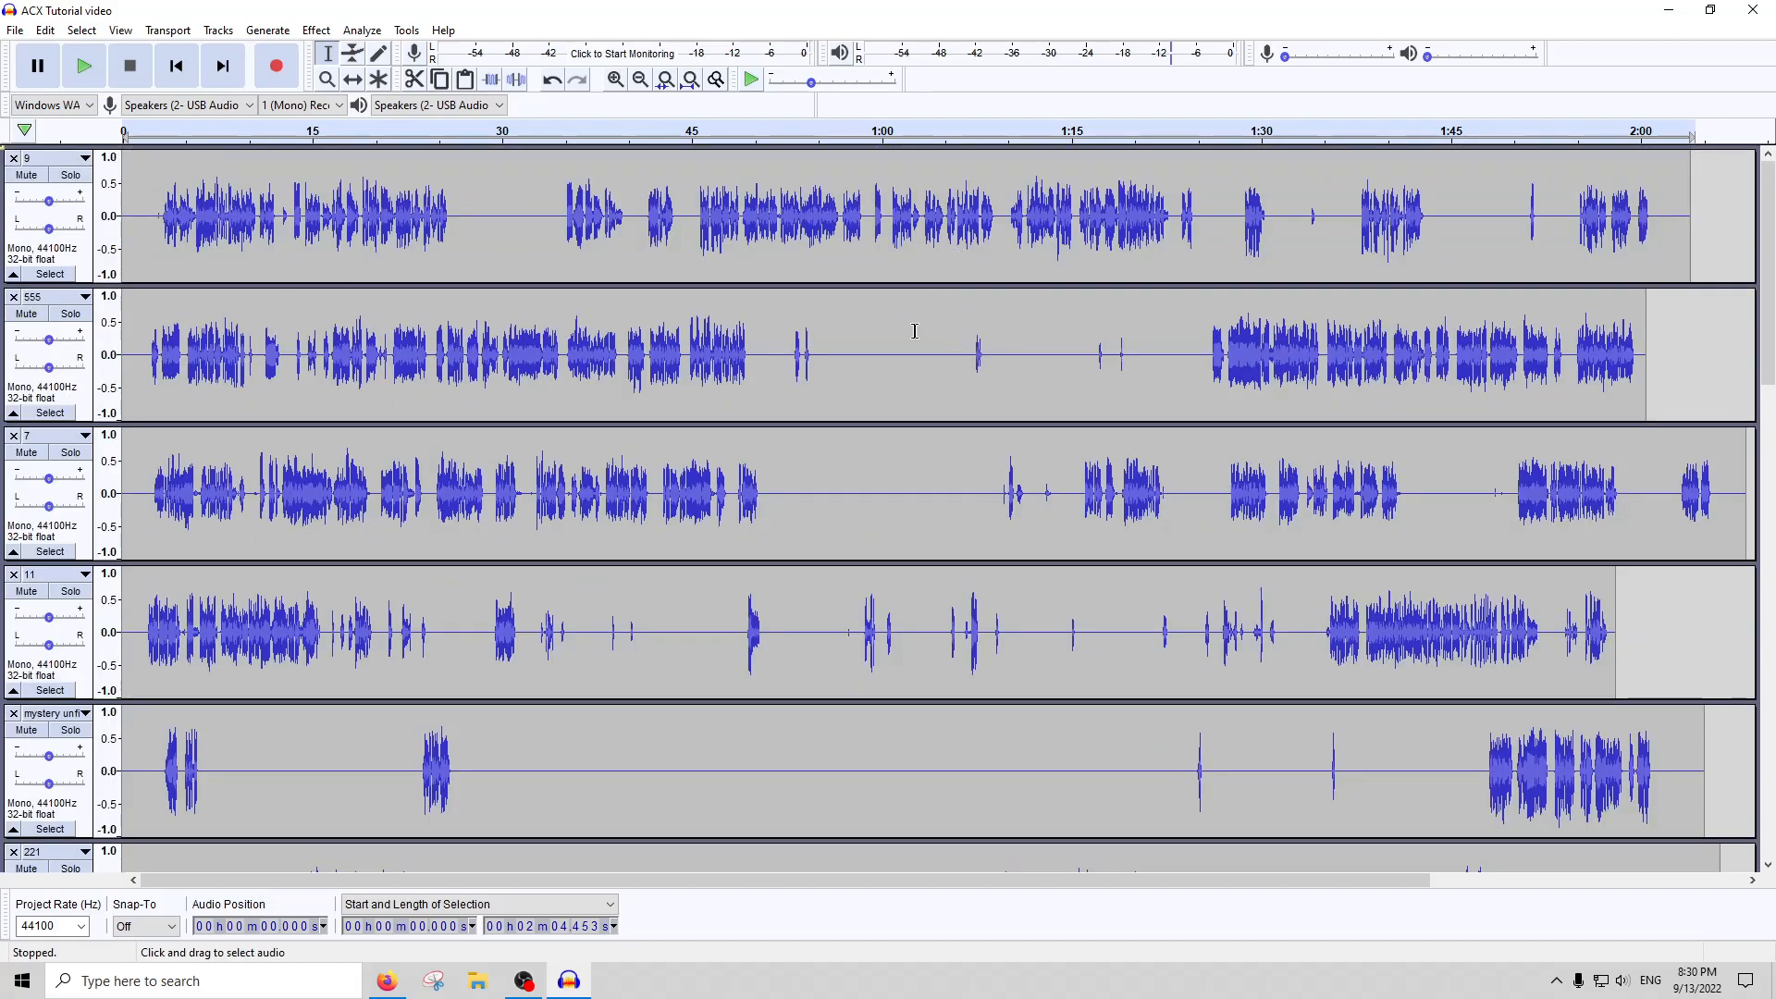
{"action": "scroll", "coordinate": [882, 382], "scroll_direction": "down", "scroll_amount": 3}
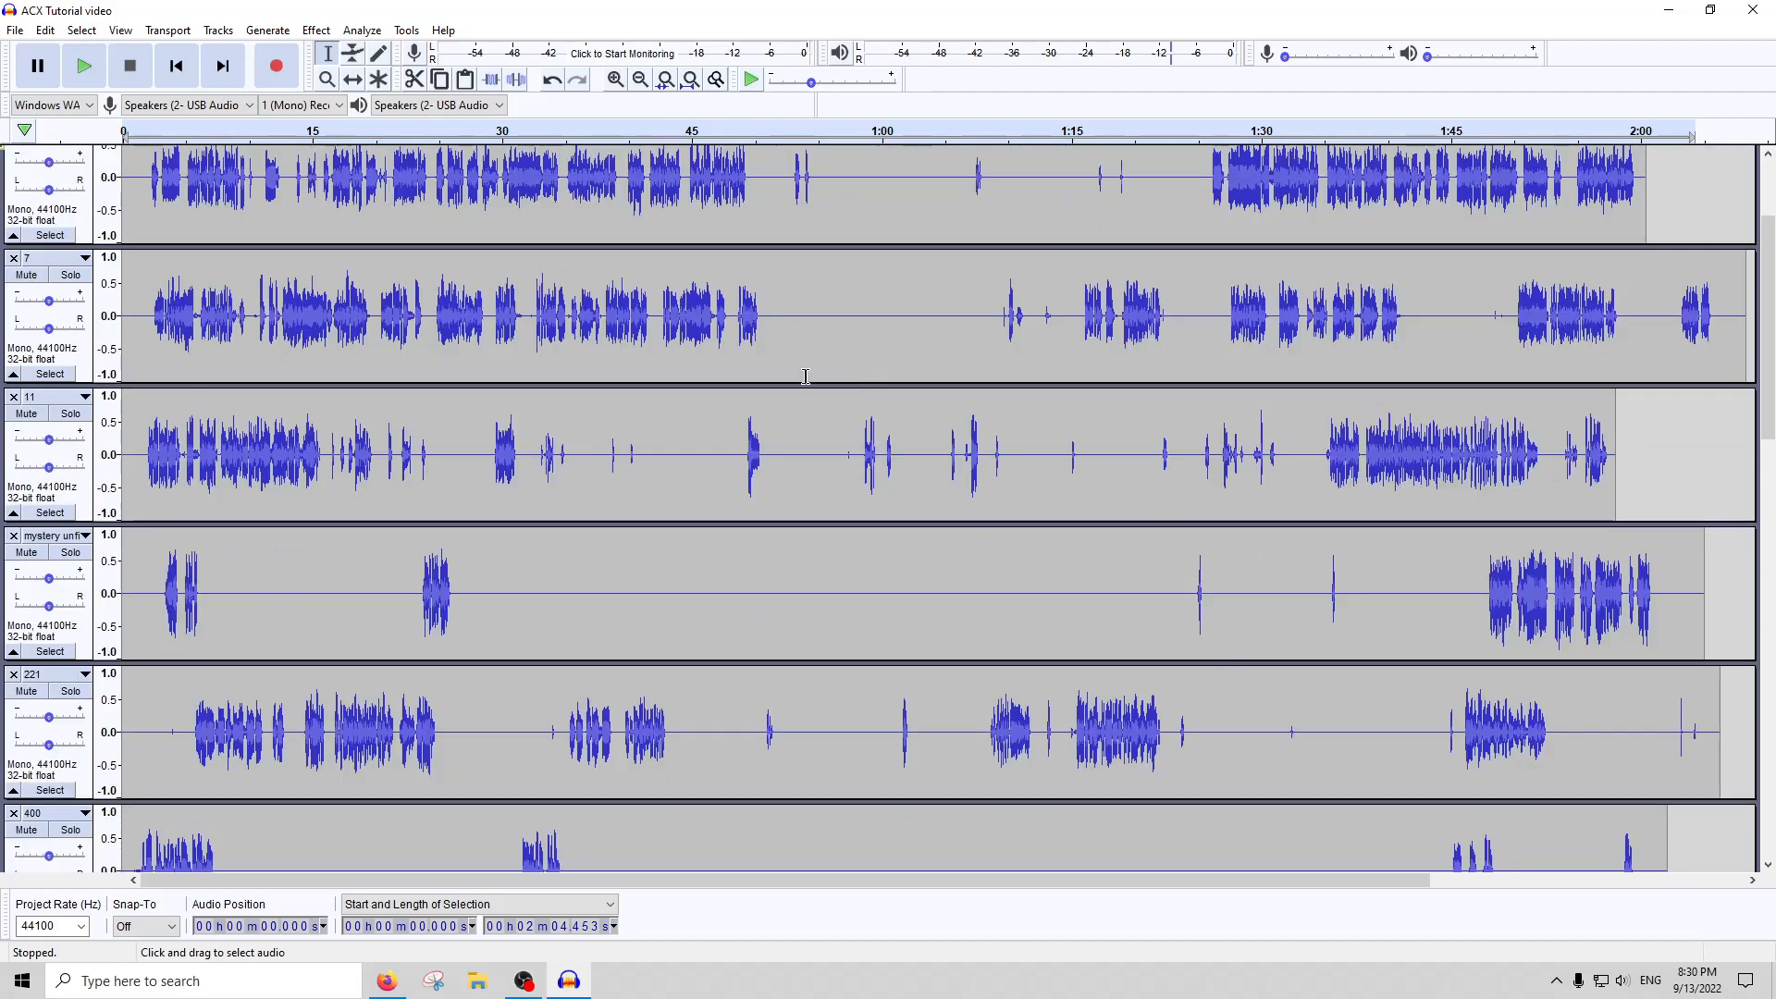
{"action": "scroll", "coordinate": [831, 346], "scroll_direction": "down", "scroll_amount": 5}
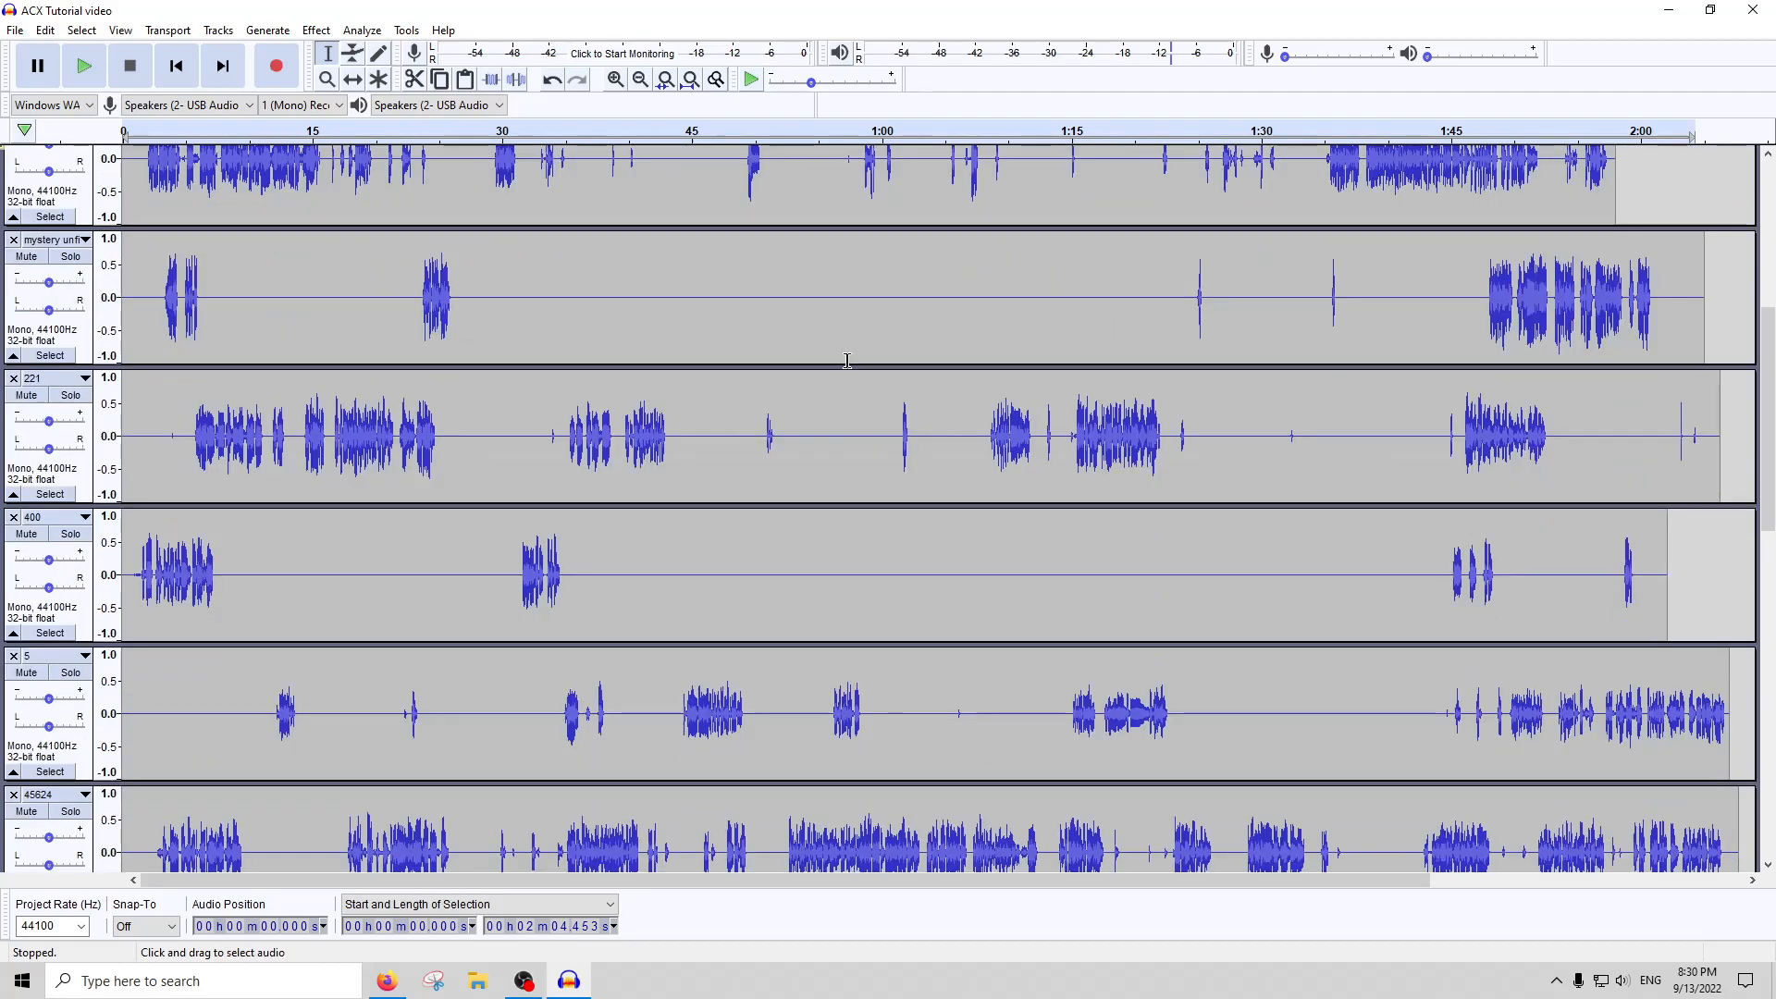
{"action": "scroll", "coordinate": [841, 360], "scroll_direction": "down", "scroll_amount": 6}
{"action": "scroll", "coordinate": [847, 368], "scroll_direction": "down", "scroll_amount": 3}
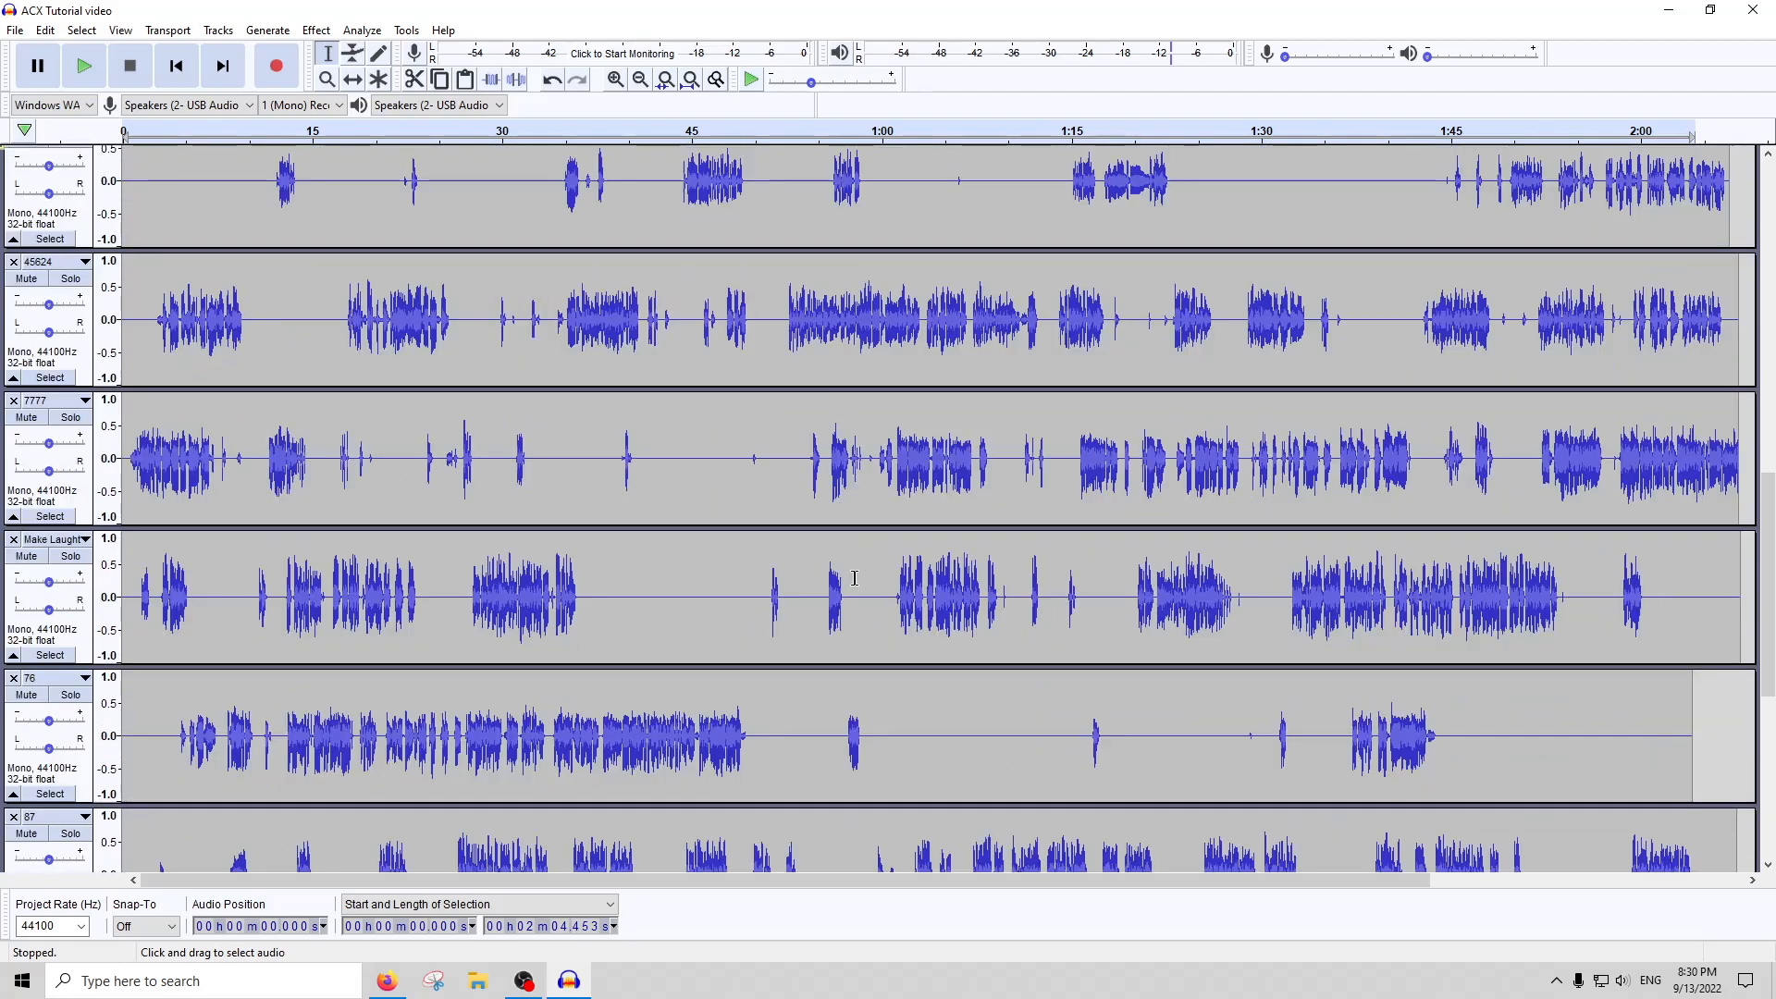
{"action": "scroll", "coordinate": [871, 457], "scroll_direction": "down", "scroll_amount": 9}
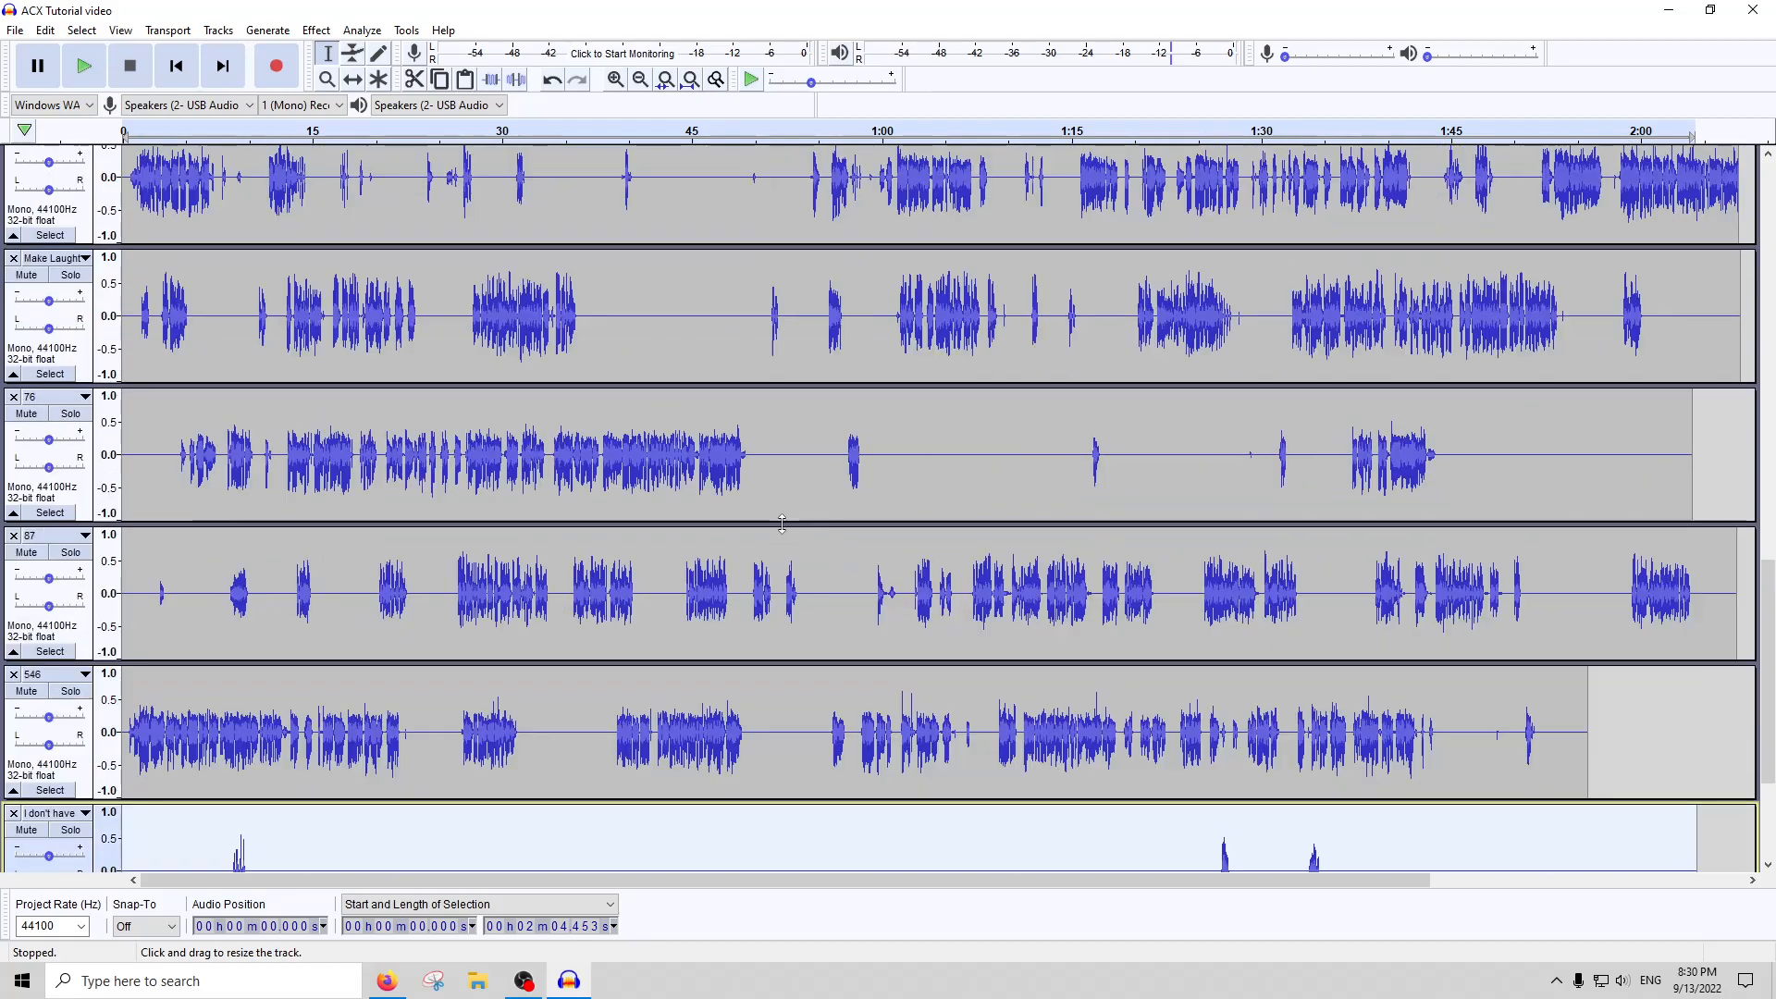
Clear the audio selection by placing the cursor at about 52 seconds in track 76, and switch to OBS
{"action": "scroll", "coordinate": [791, 546], "scroll_direction": "up", "scroll_amount": 6}
{"action": "left_click", "coordinate": [779, 524]}
{"action": "scroll", "coordinate": [781, 529], "scroll_direction": "up", "scroll_amount": 6}
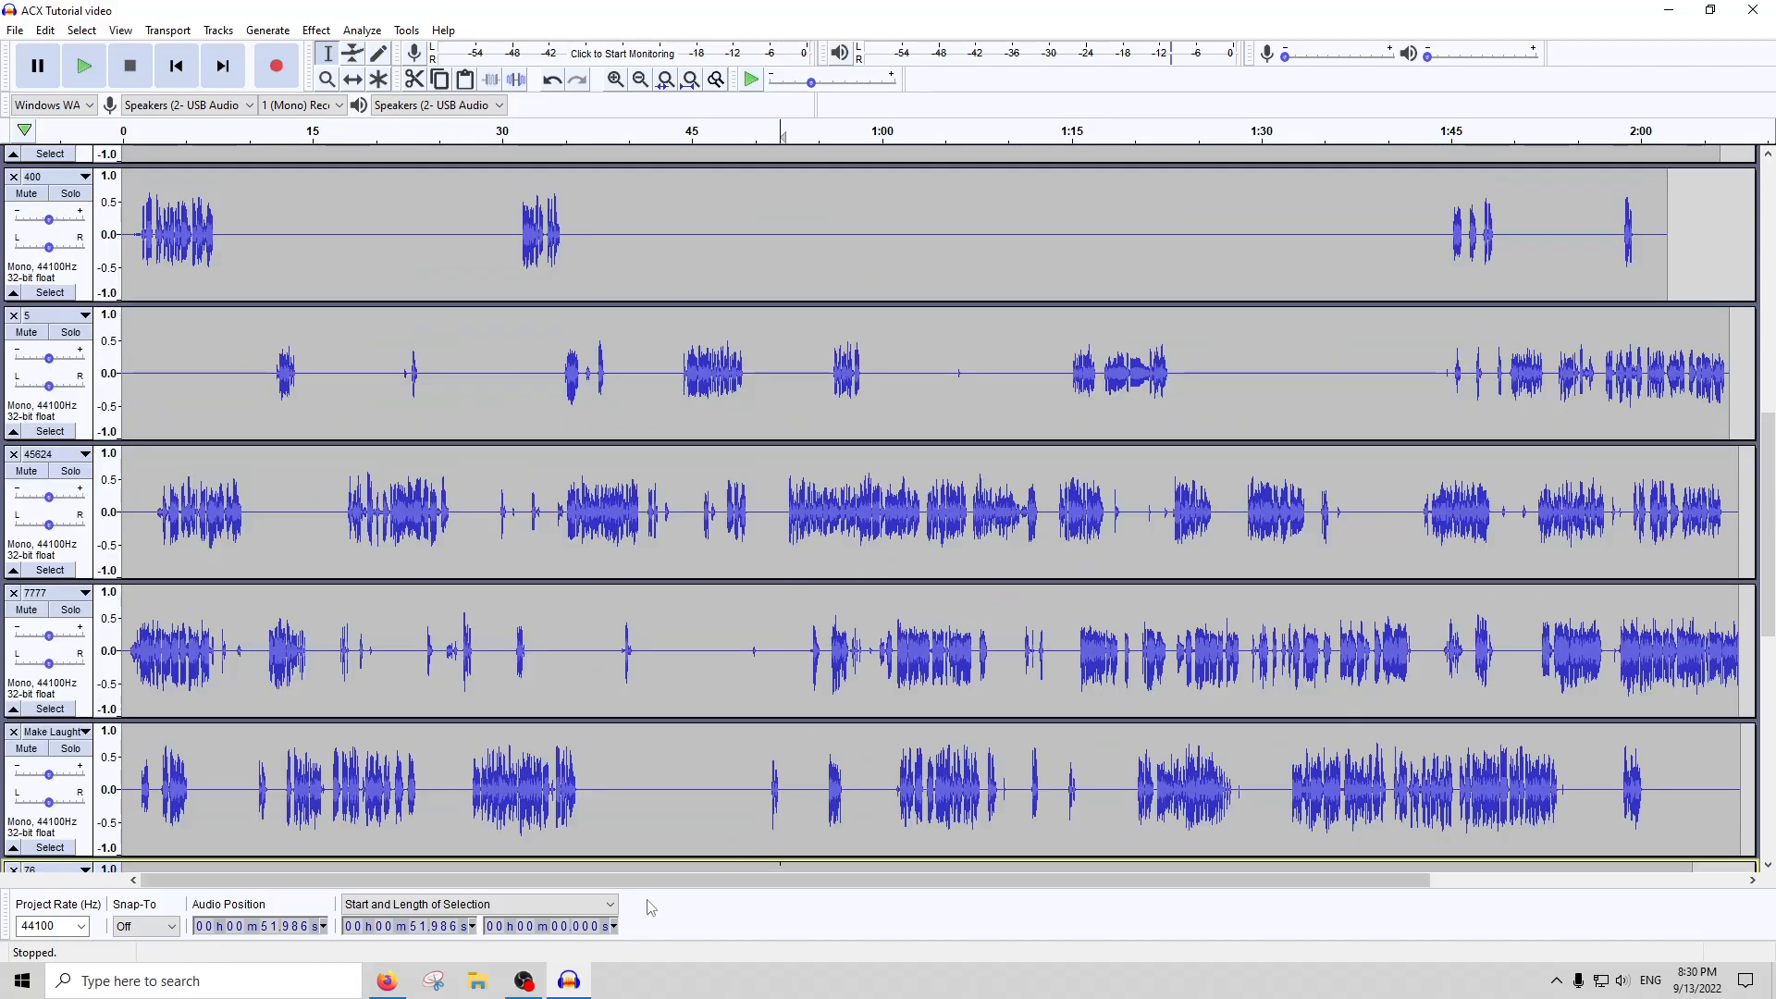
{"action": "left_click", "coordinate": [525, 980]}
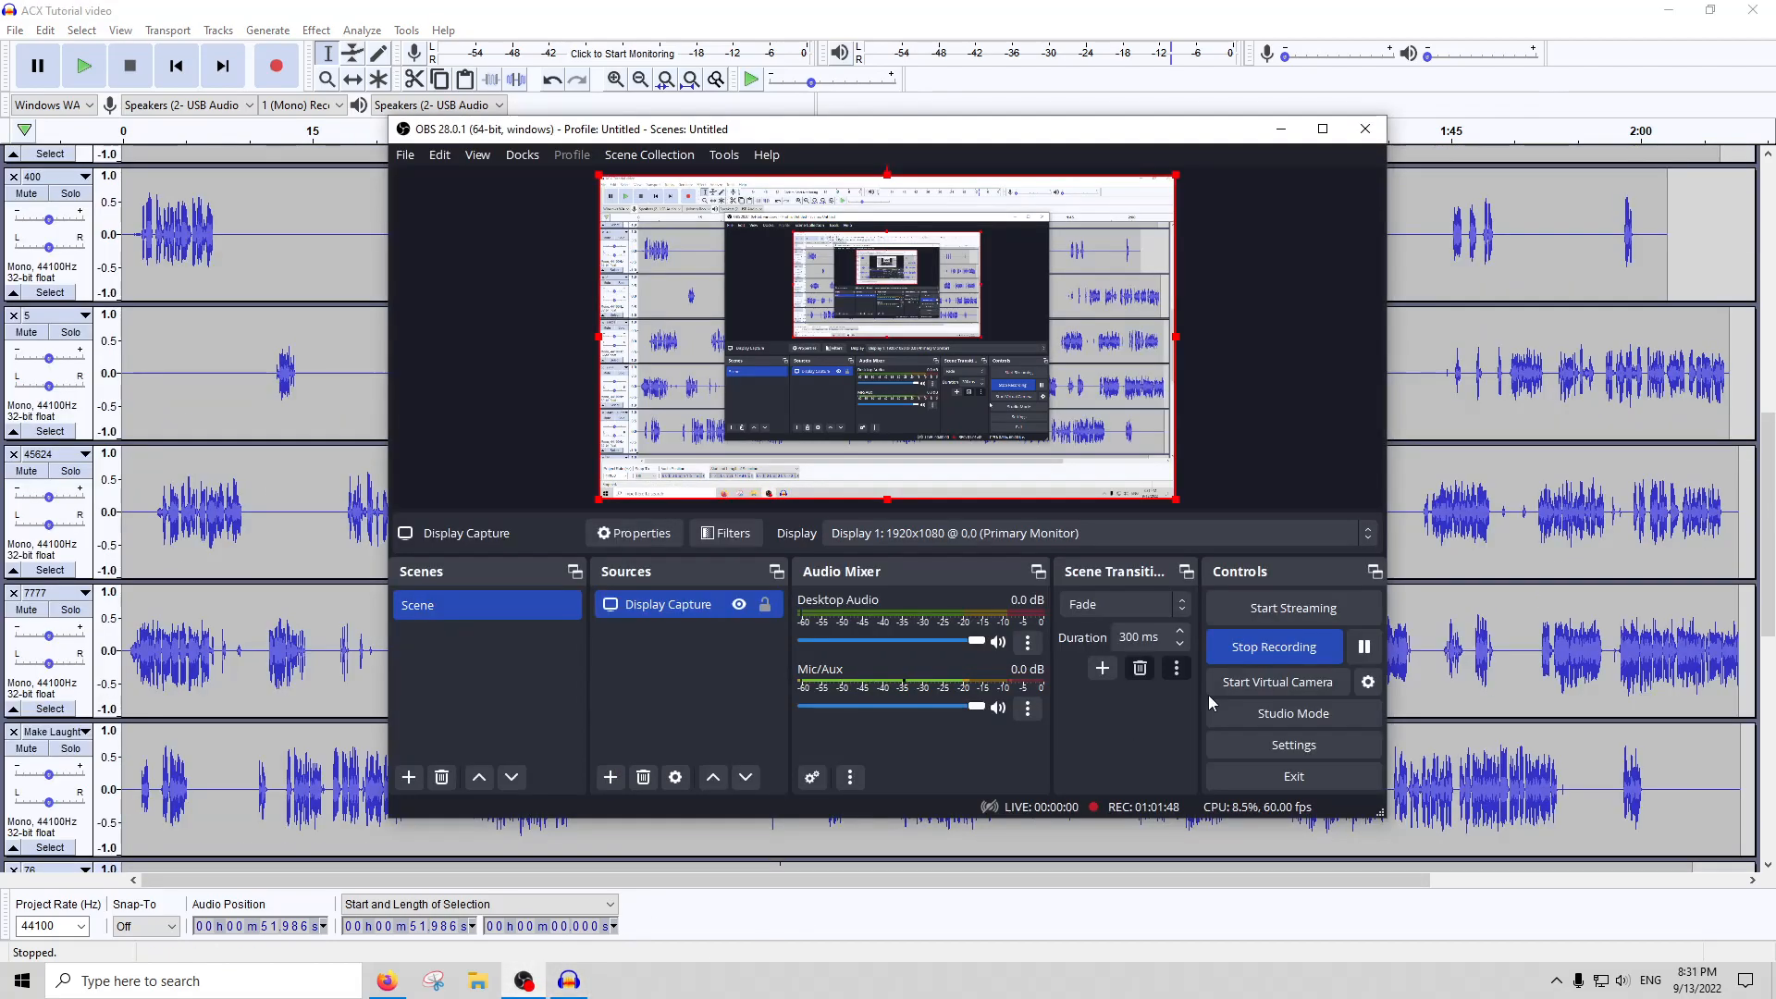